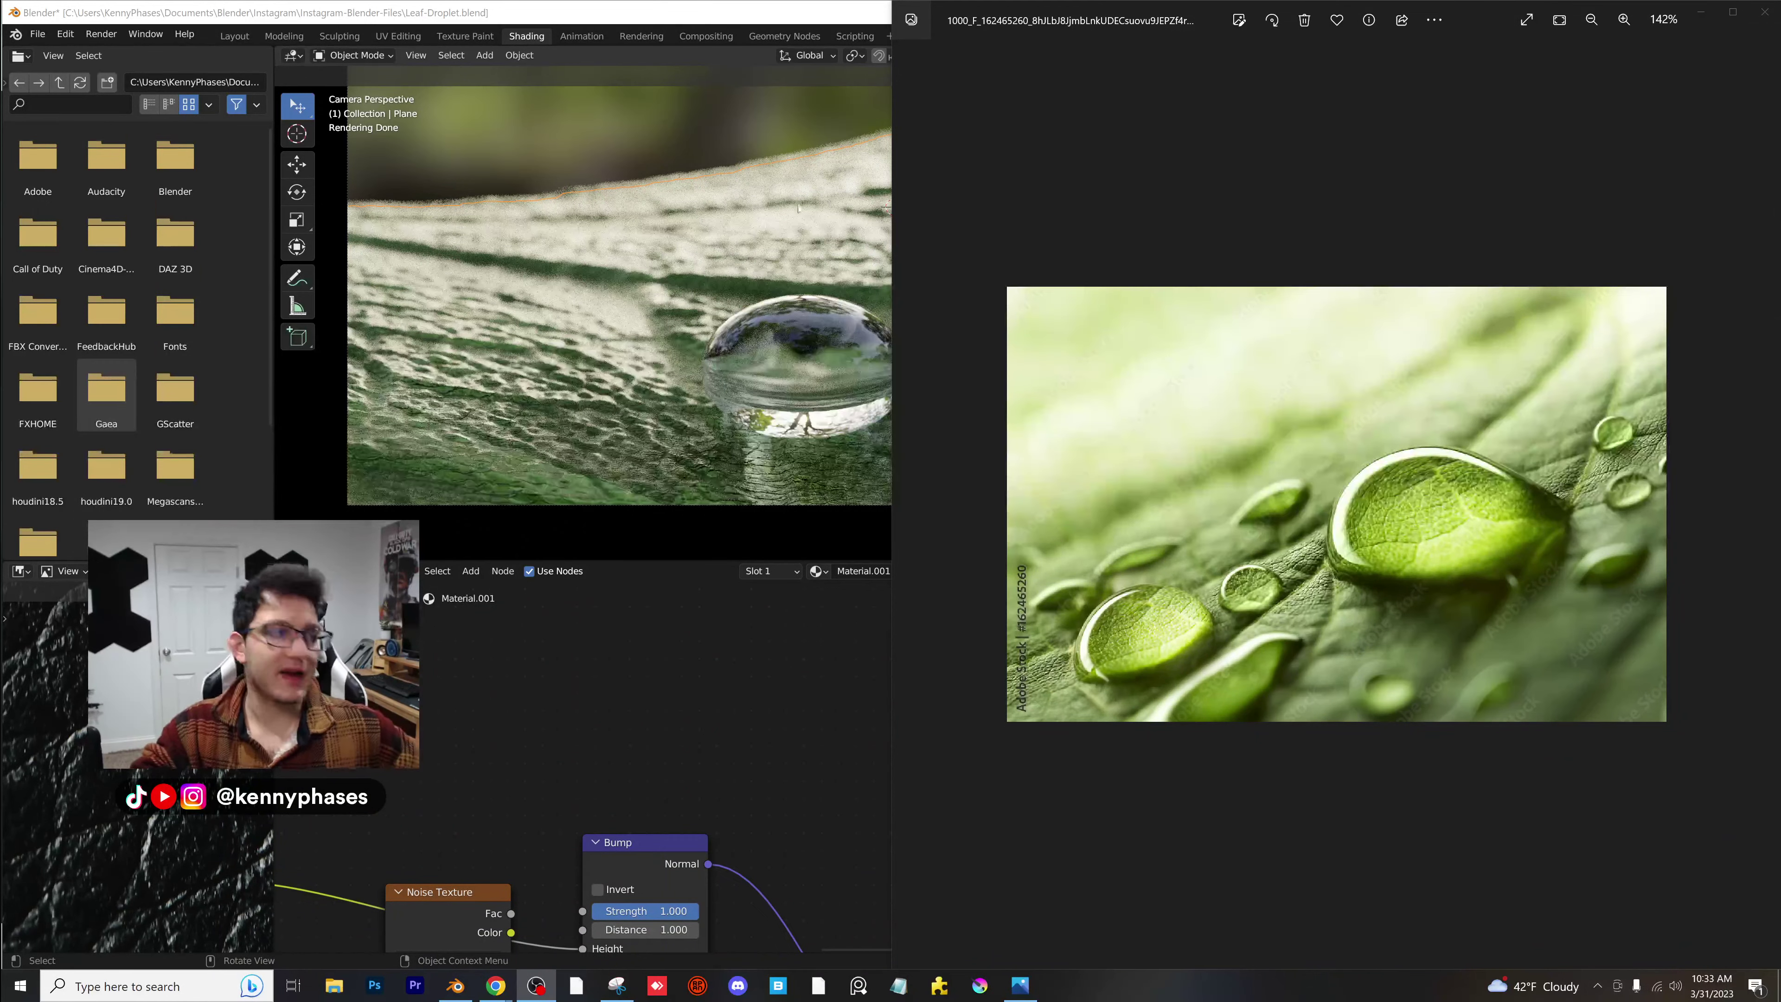
scroll(631, 316, down, 1)
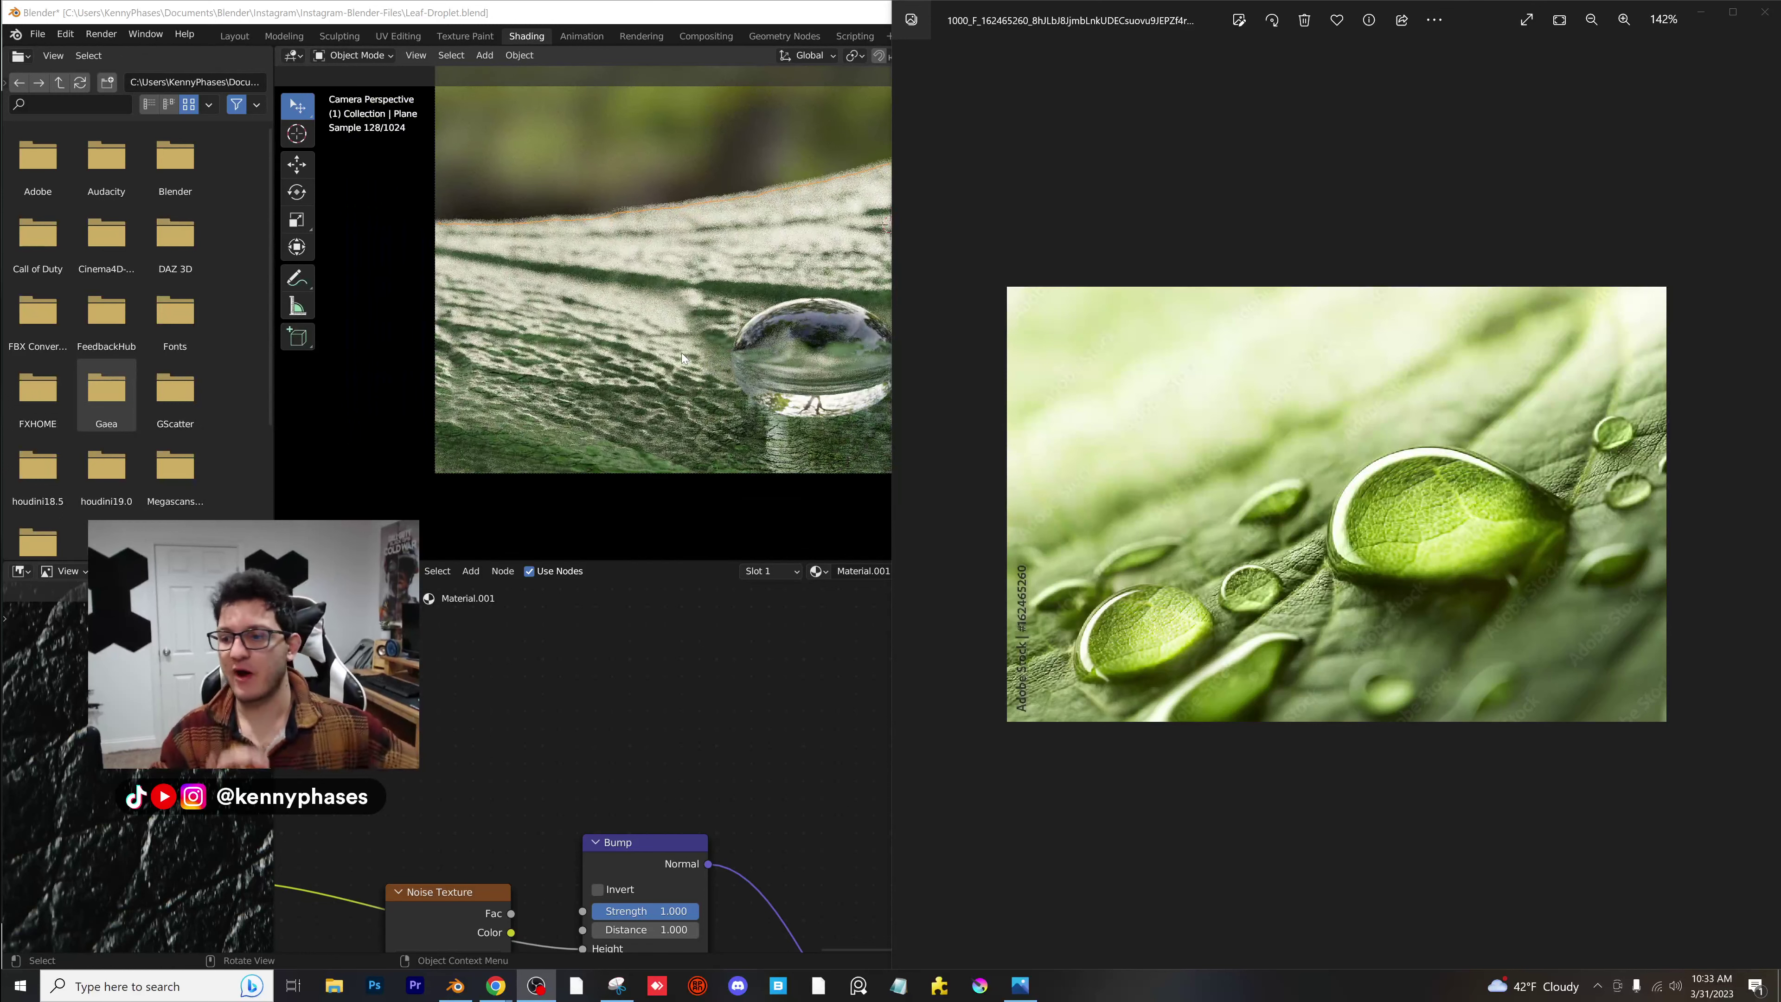
click(711, 282)
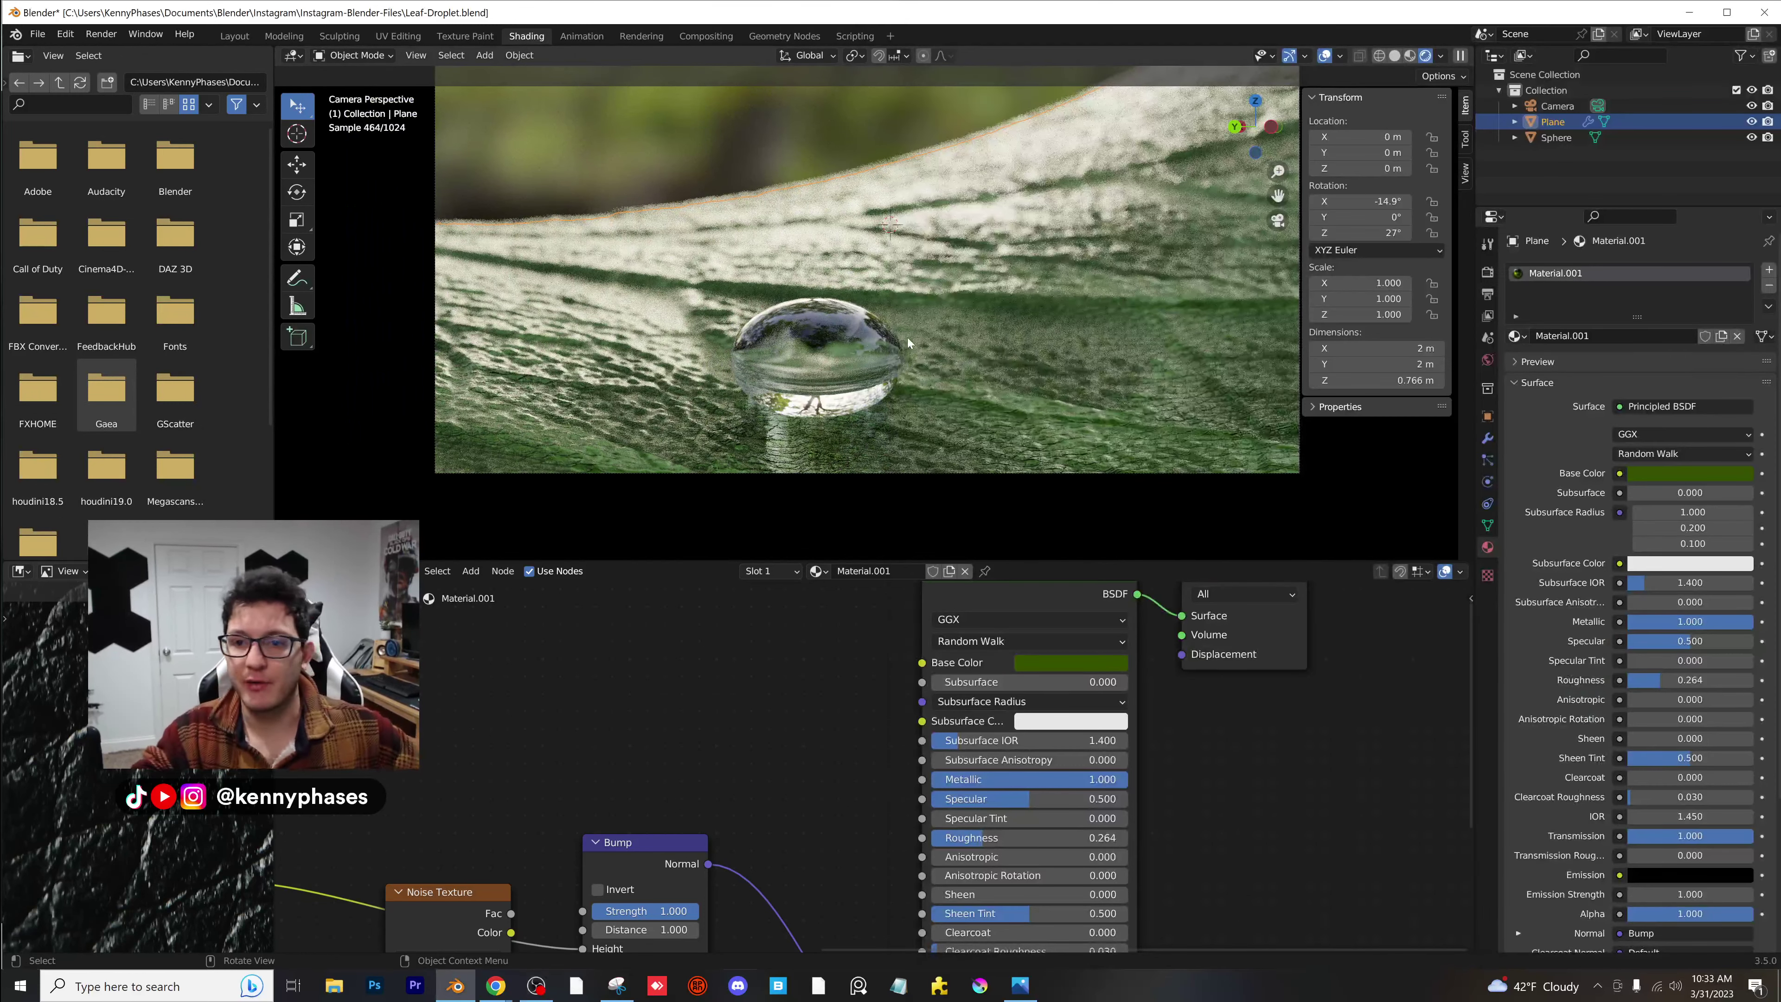
scroll(721, 365, down, 1)
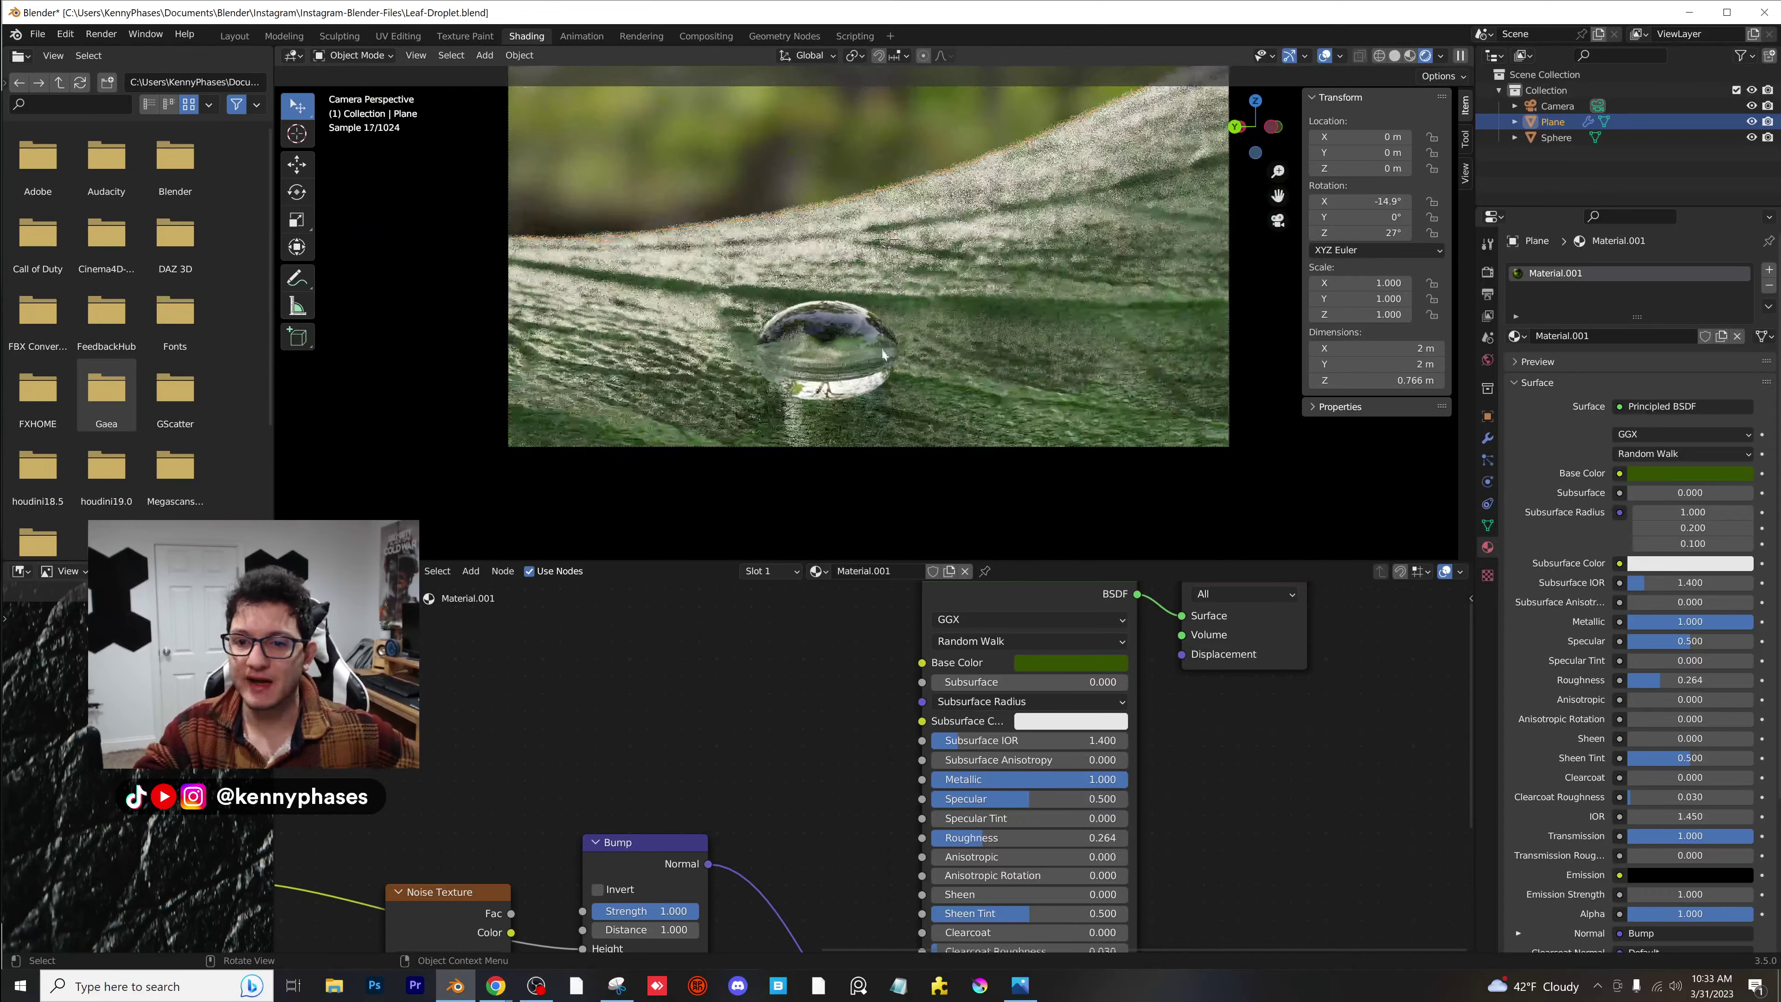
scroll(887, 355, up, 4)
scroll(887, 356, down, 1)
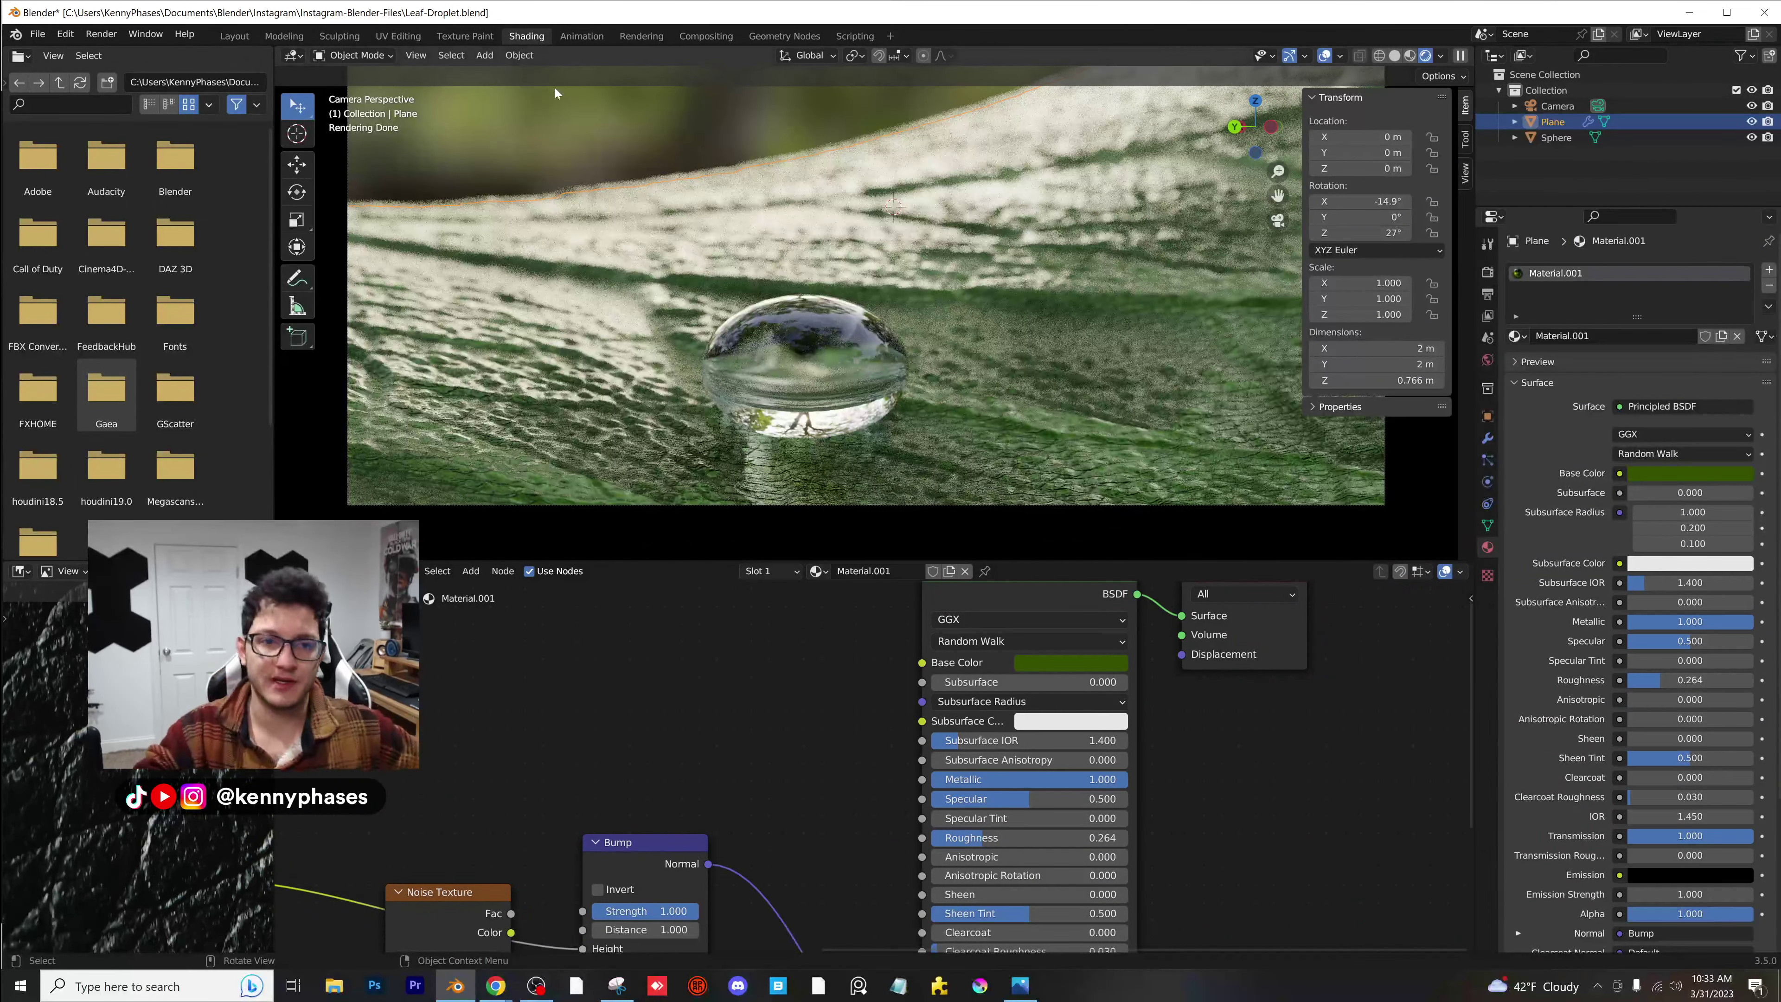
Start a new General file, saving the changes to Leaf-Droplet.blend.
click(38, 35)
mouse_move(151, 56)
click(228, 55)
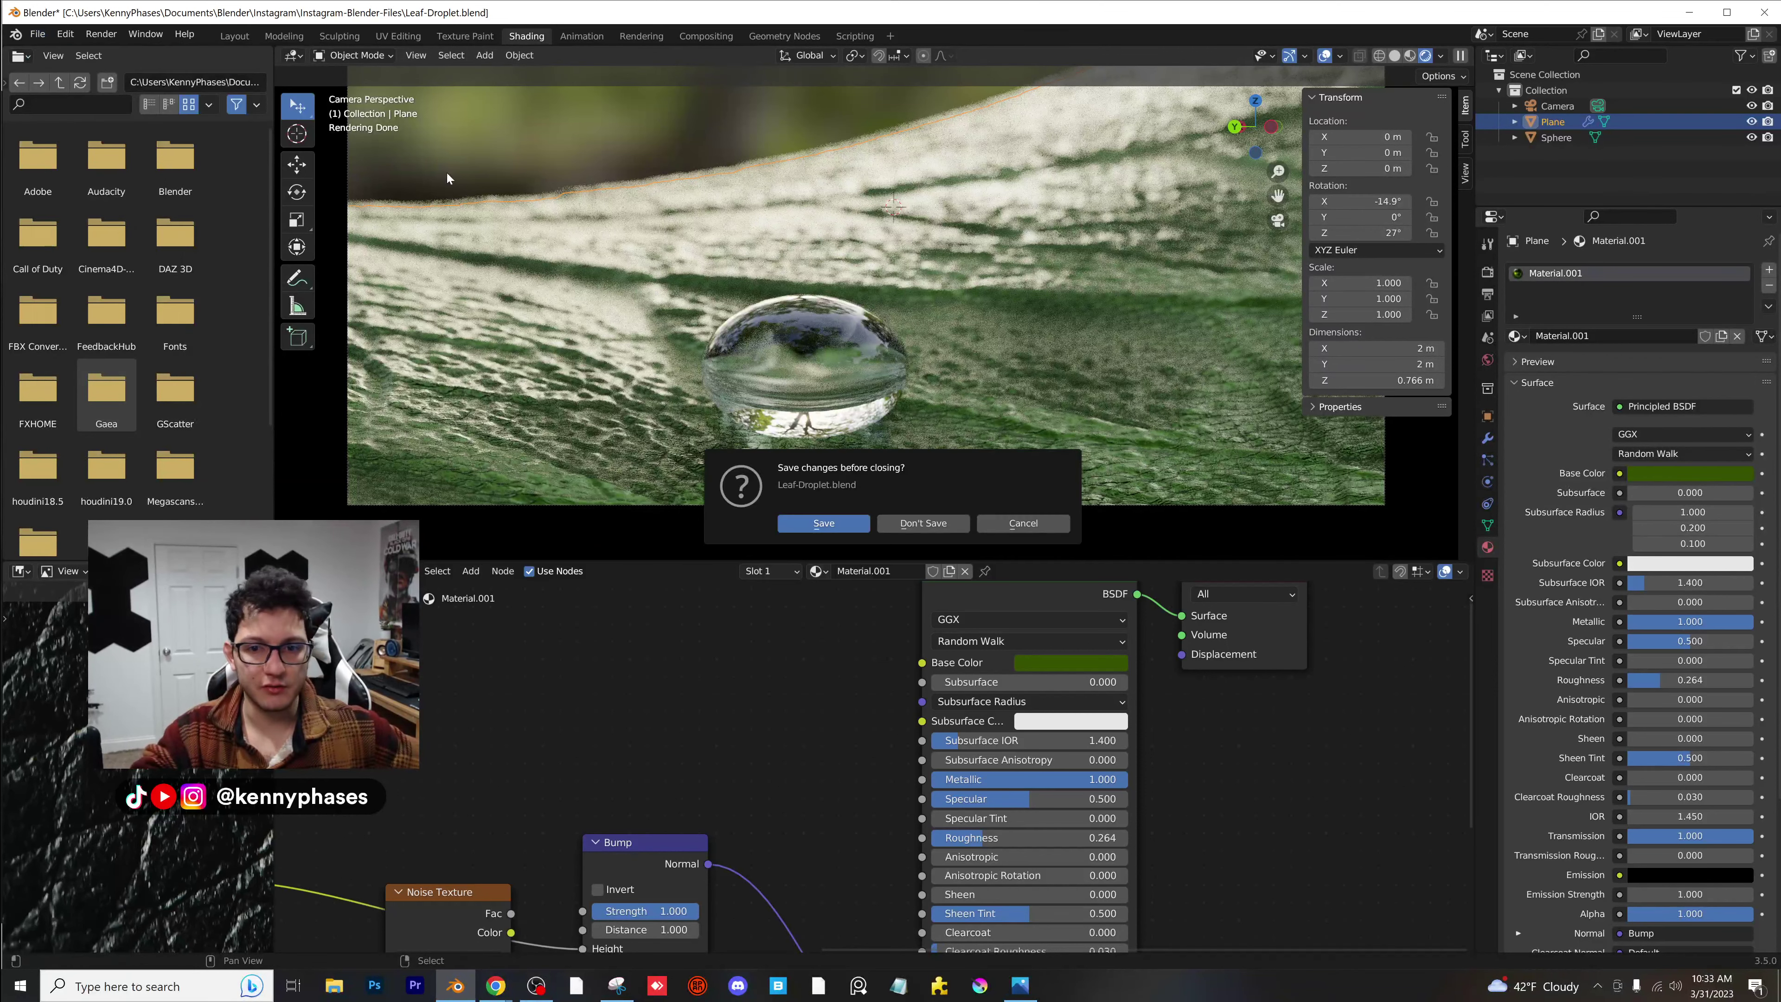
click(842, 528)
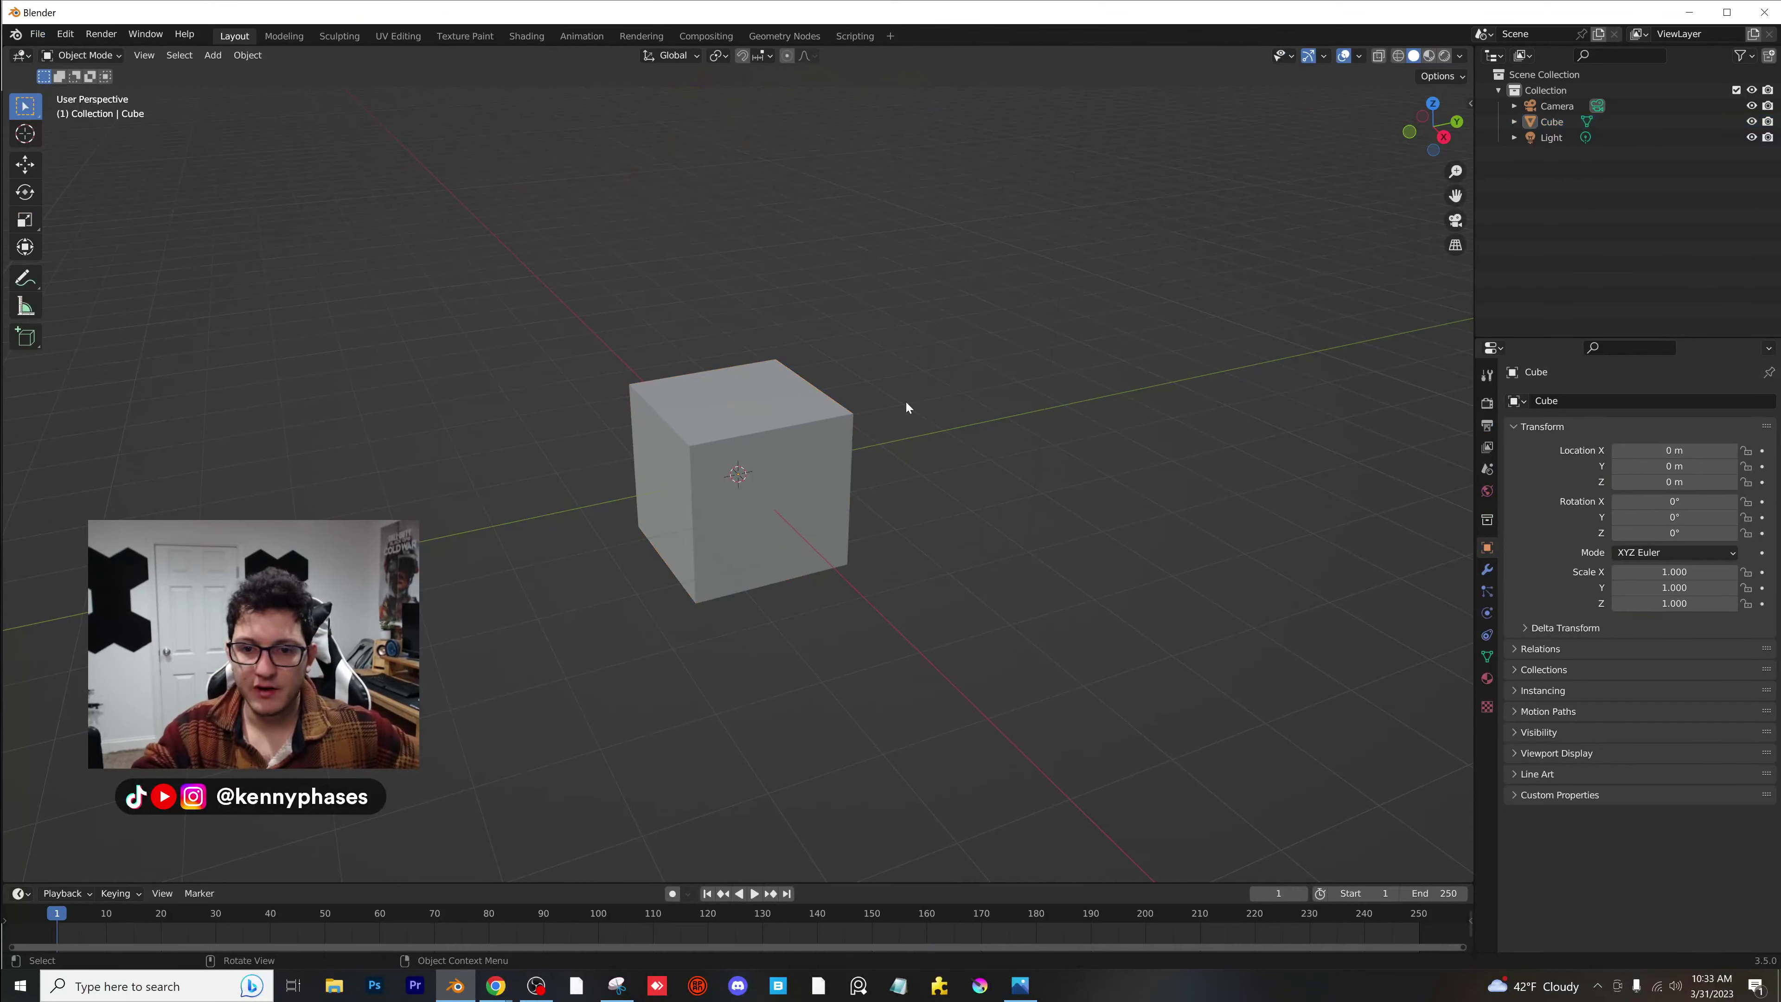
Delete the default cube and the light from the scene.
click(808, 472)
key(Delete)
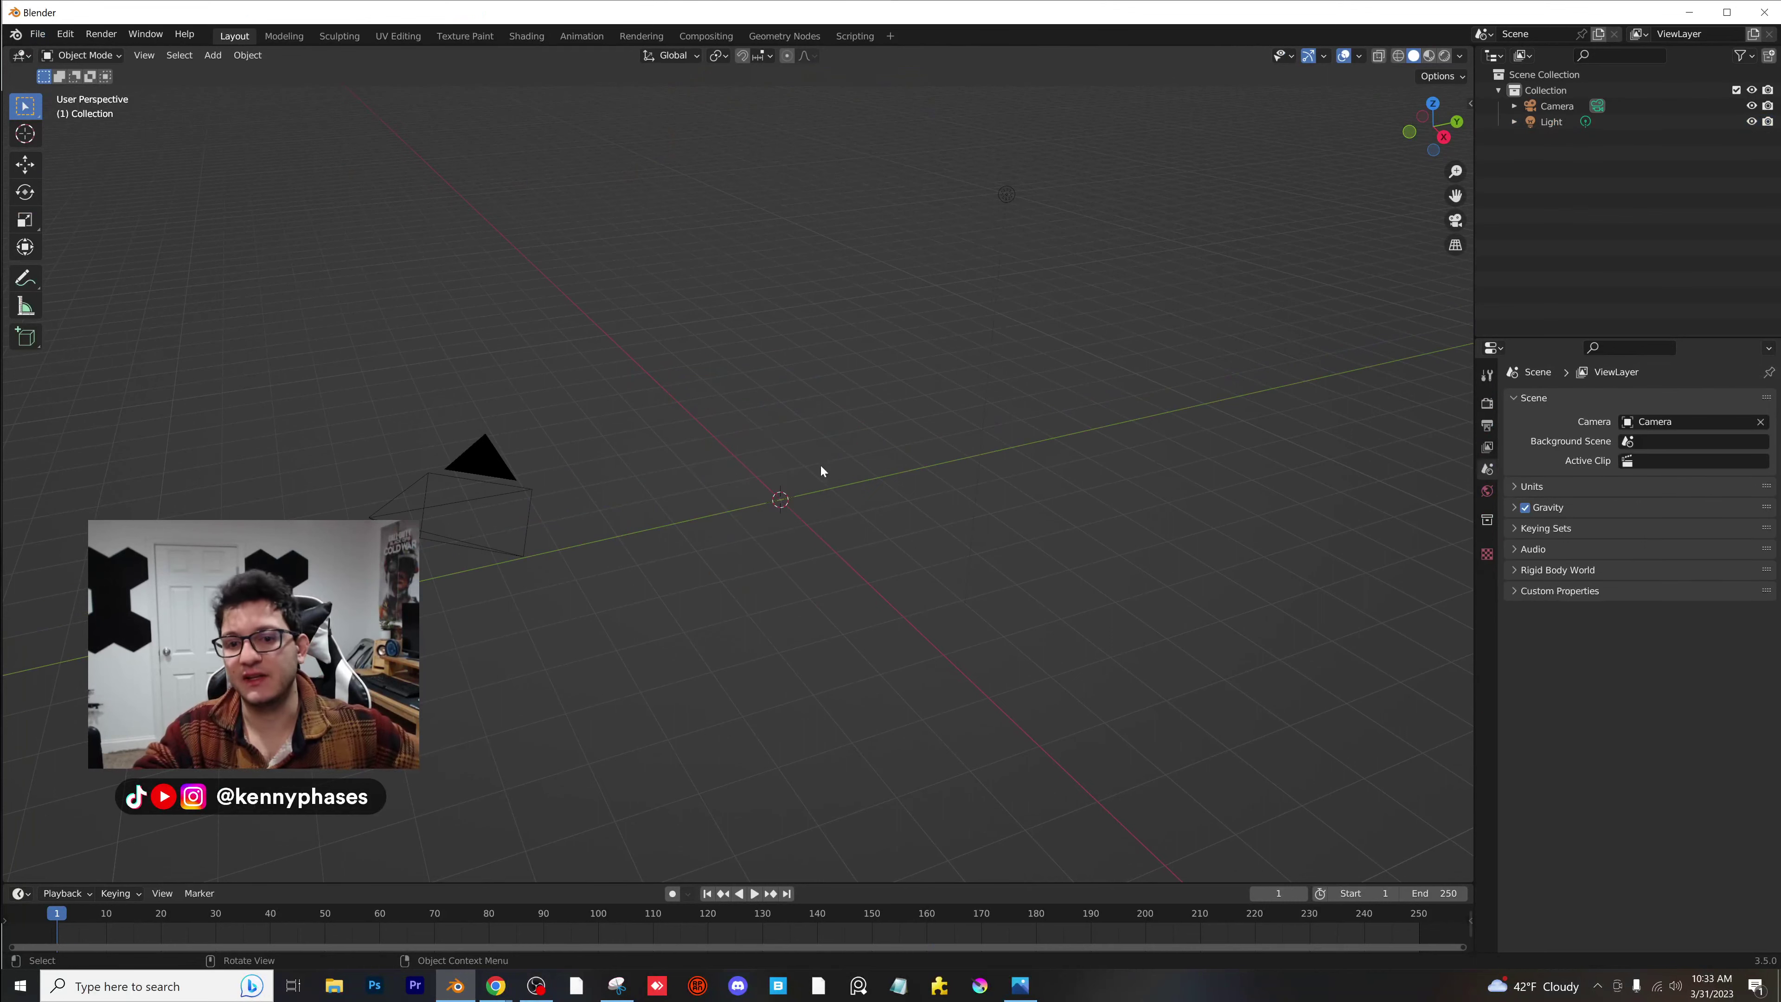
click(1013, 210)
key(Delete)
Add a plane mesh at the world origin.
click(213, 55)
mouse_move(252, 71)
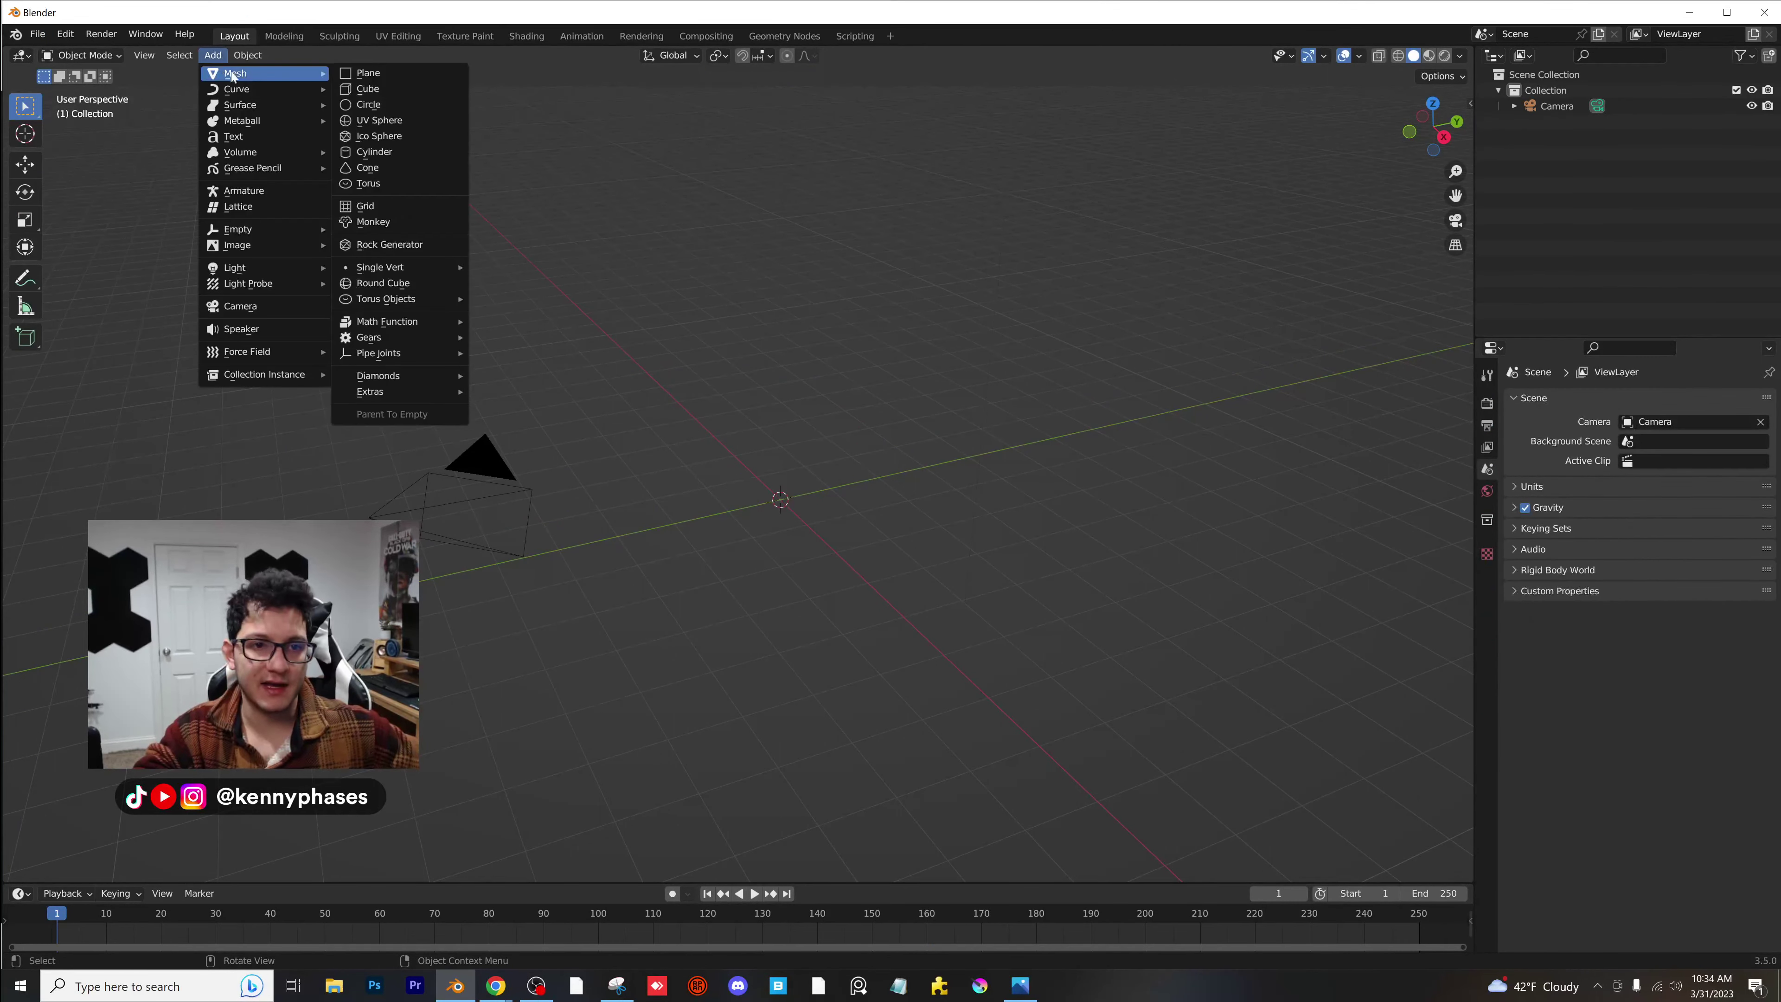
click(368, 80)
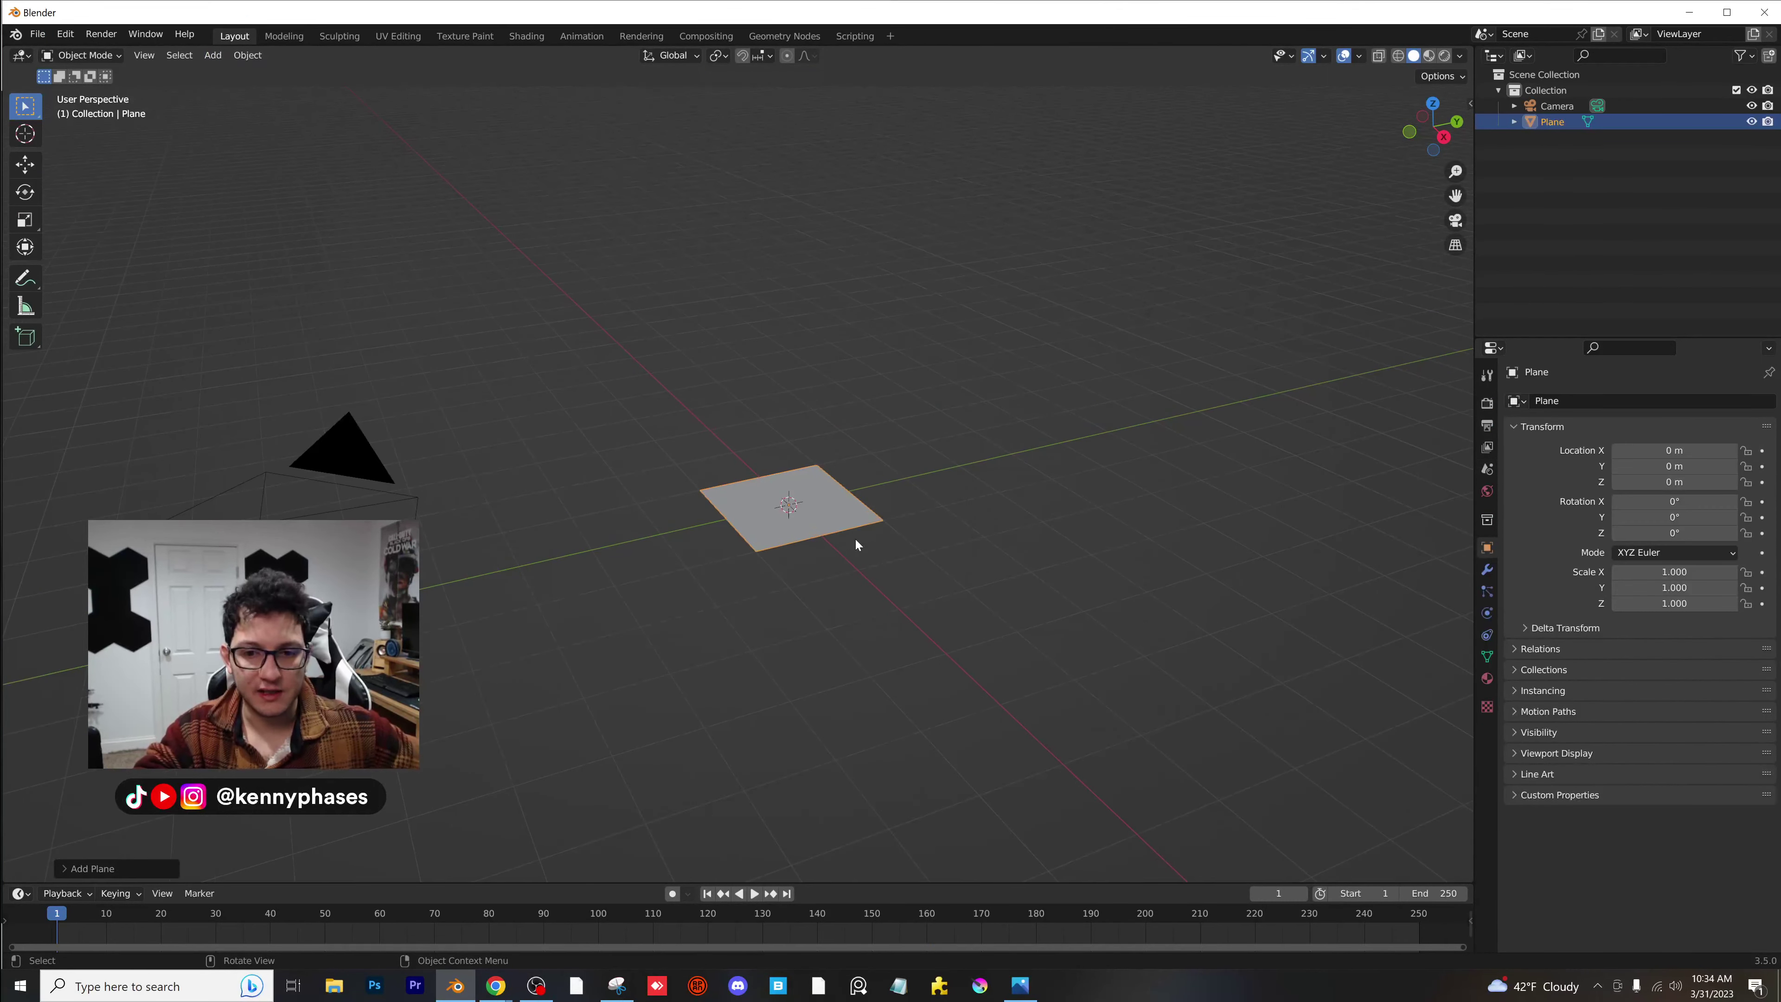
Subdivide the plane's mesh into a dense grid in Edit Mode and return to Object Mode.
scroll(813, 516, up, 5)
key(Tab)
scroll(927, 553, up, 3)
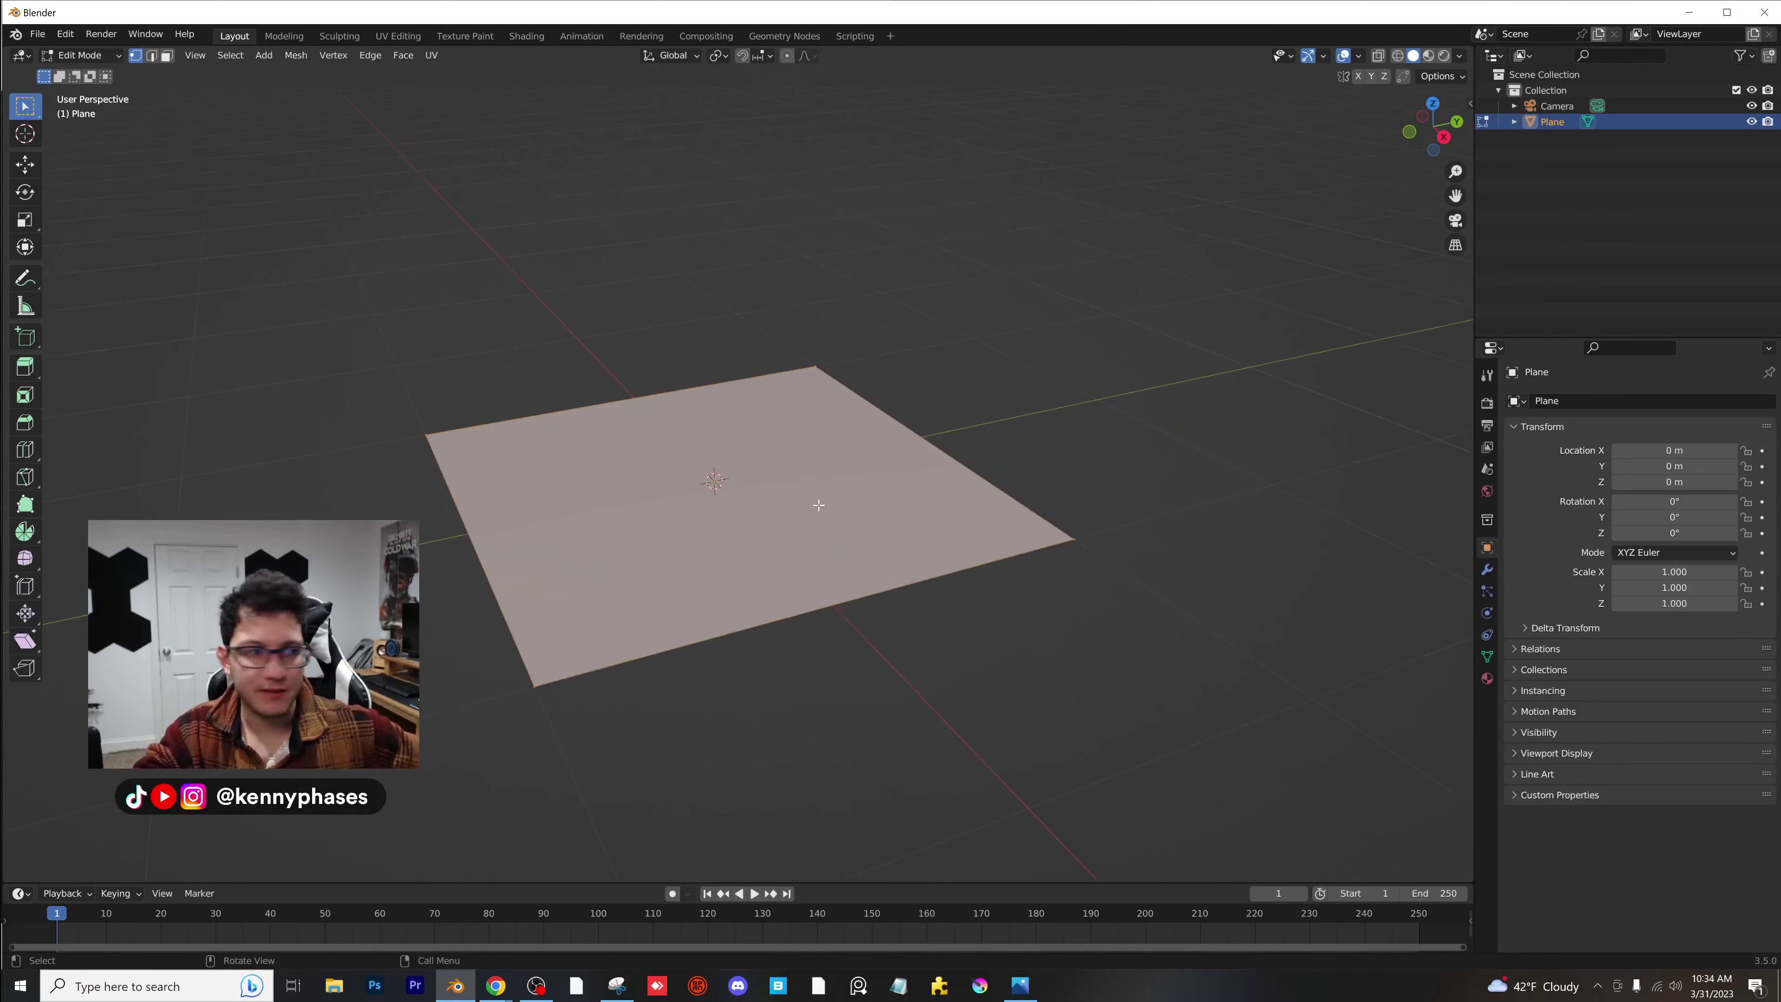
right_click(799, 477)
click(799, 477)
click(67, 868)
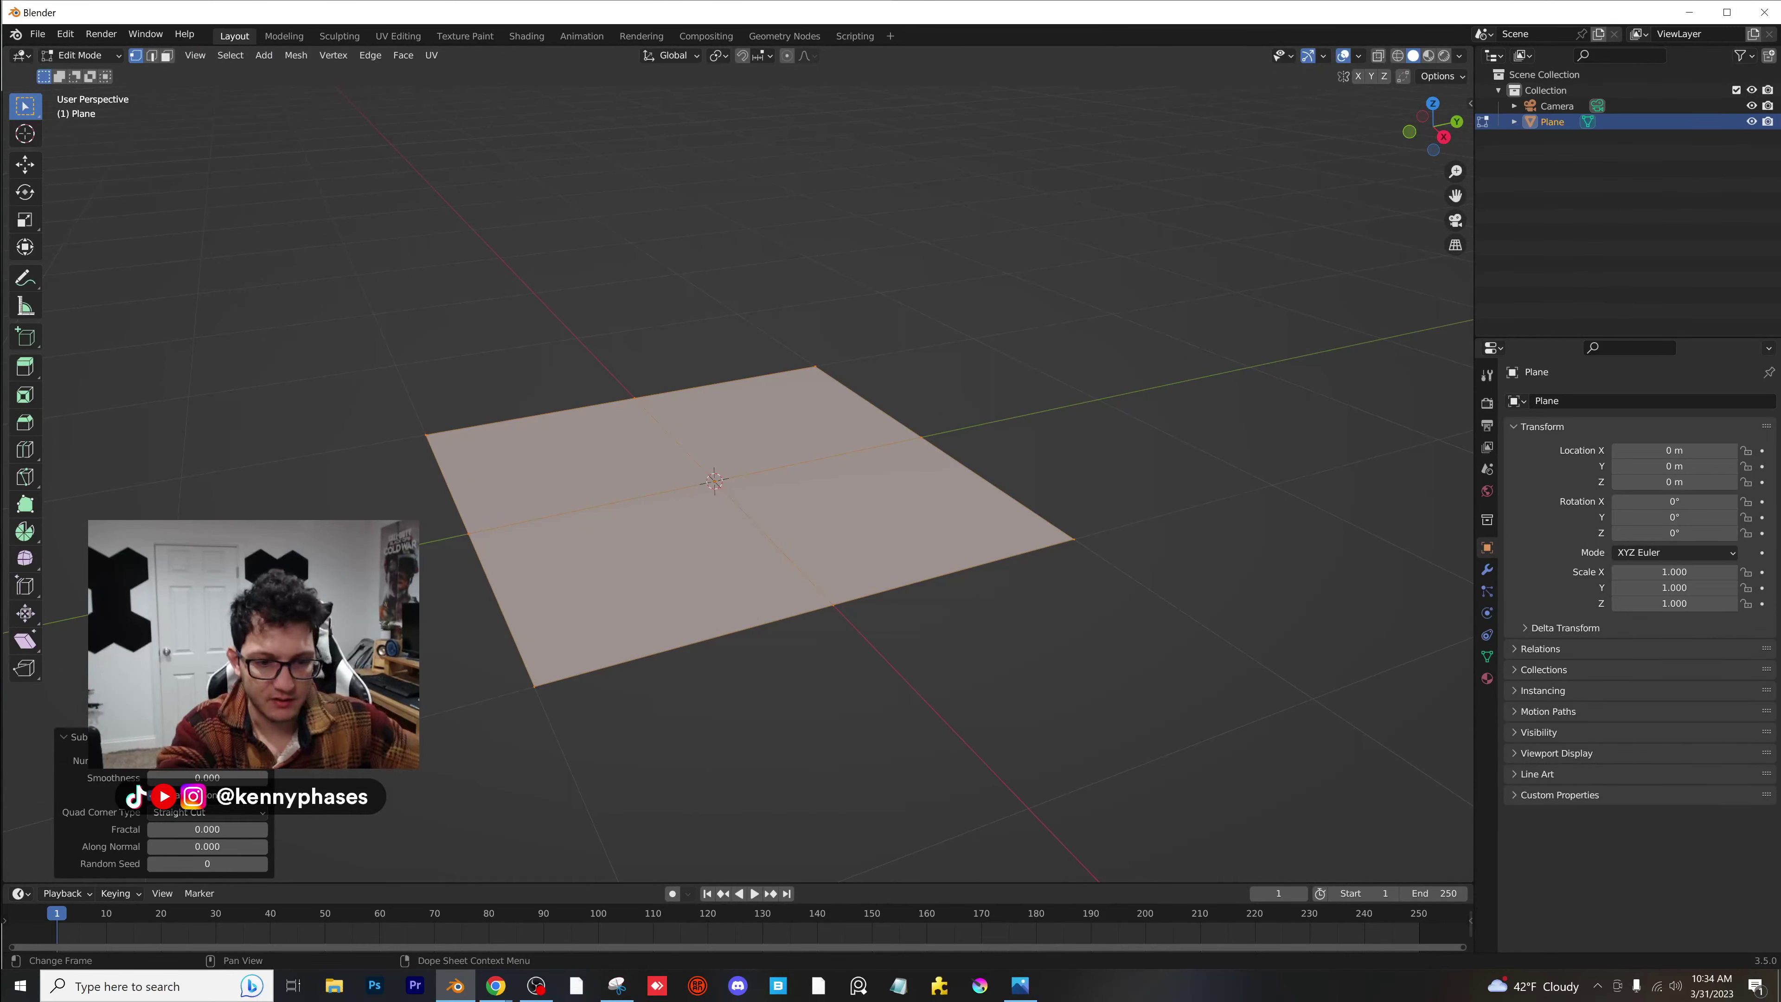
scroll(625, 656, up, 1)
key(Tab)
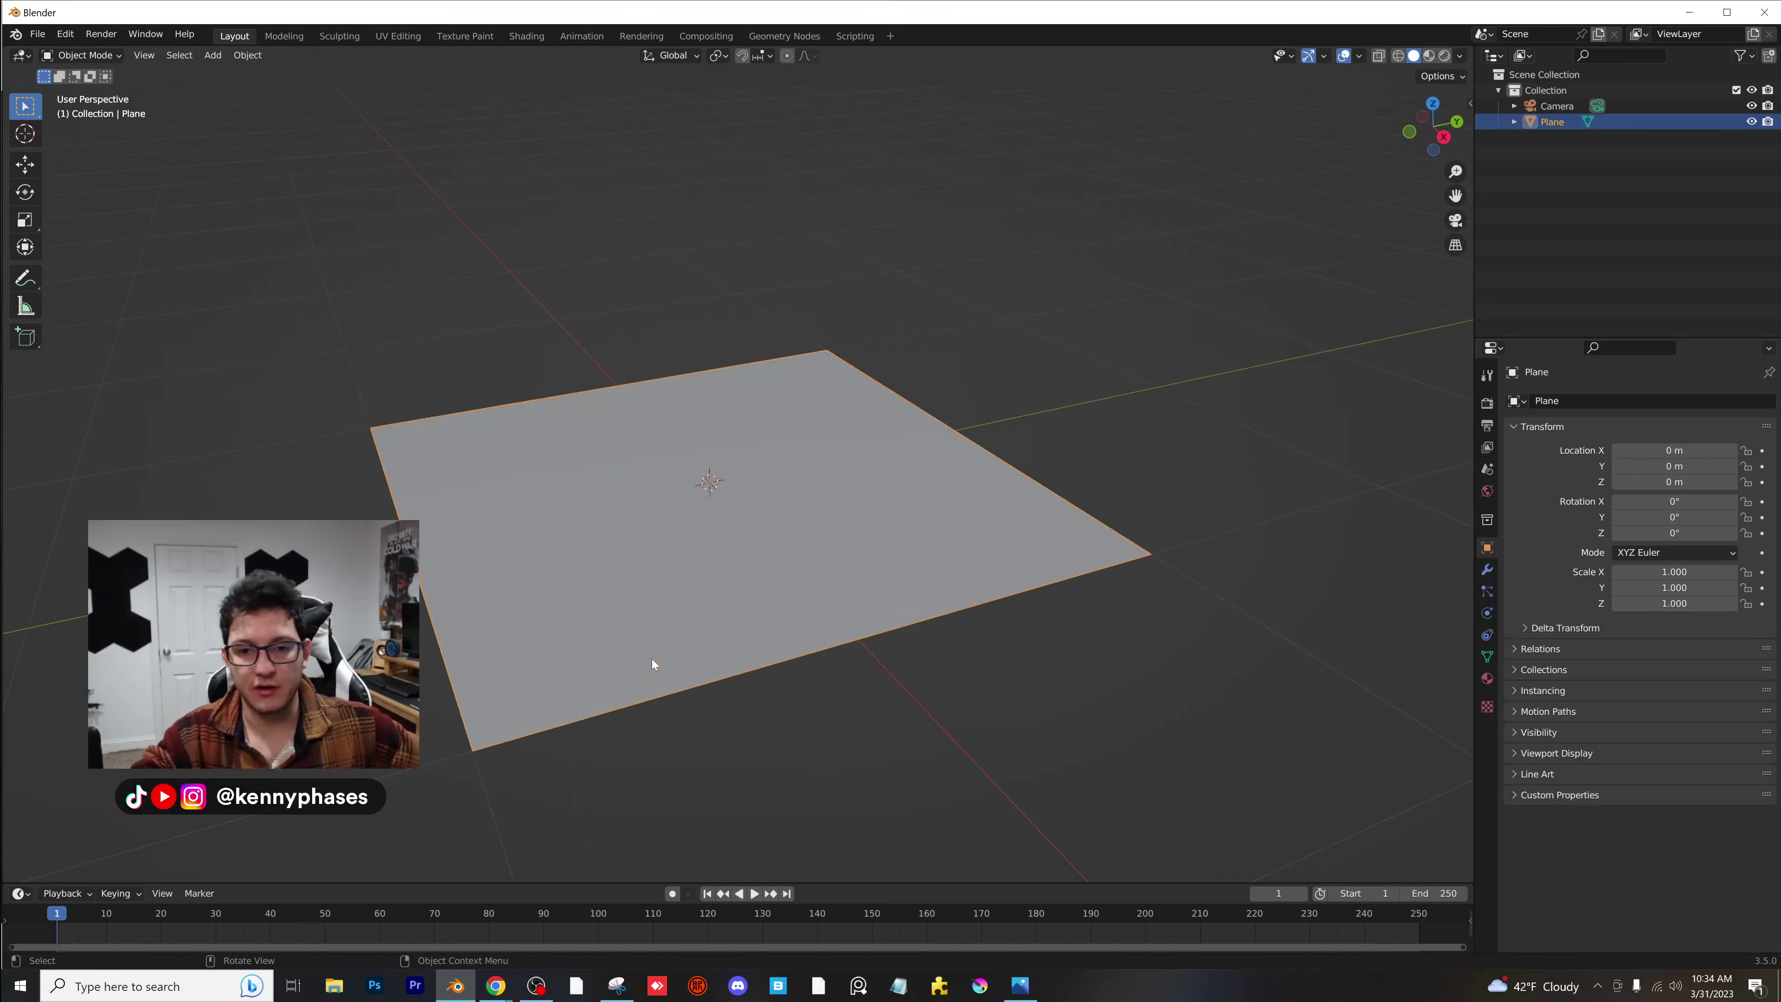
Add a Displace modifier to the plane and create a new texture for it.
shift+middle_drag(651, 658, 892, 627)
click(1487, 569)
click(1643, 399)
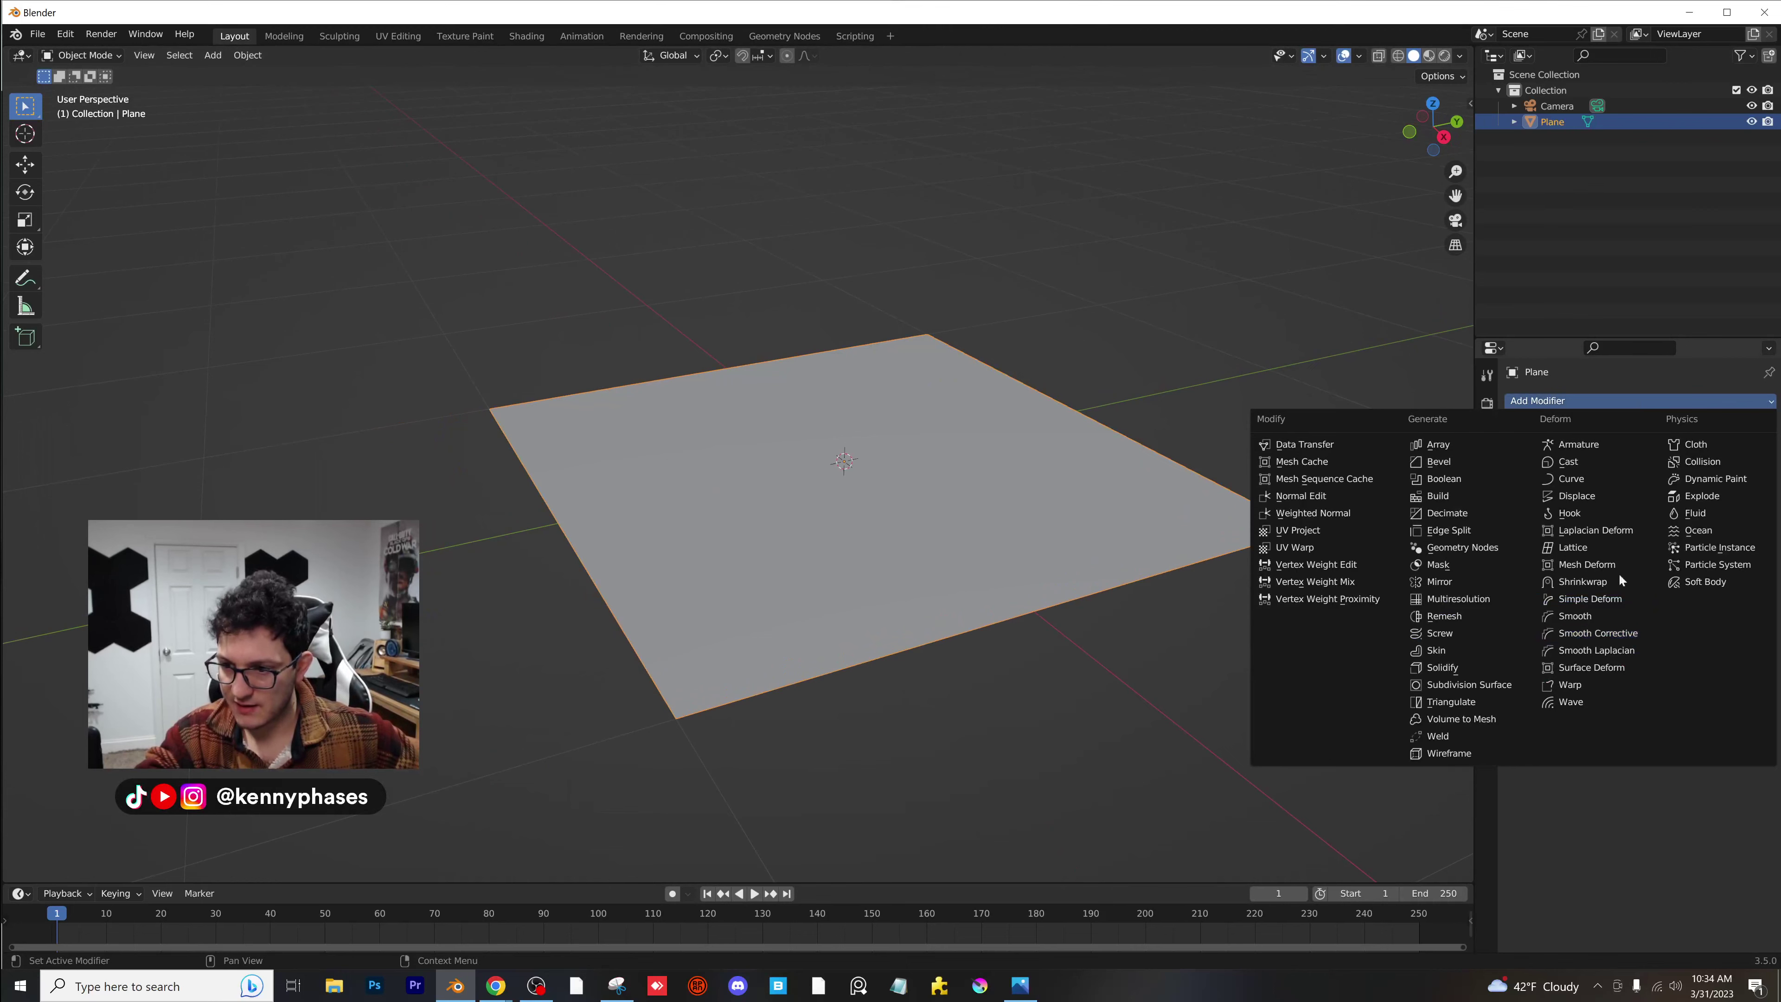
click(1579, 496)
click(1584, 453)
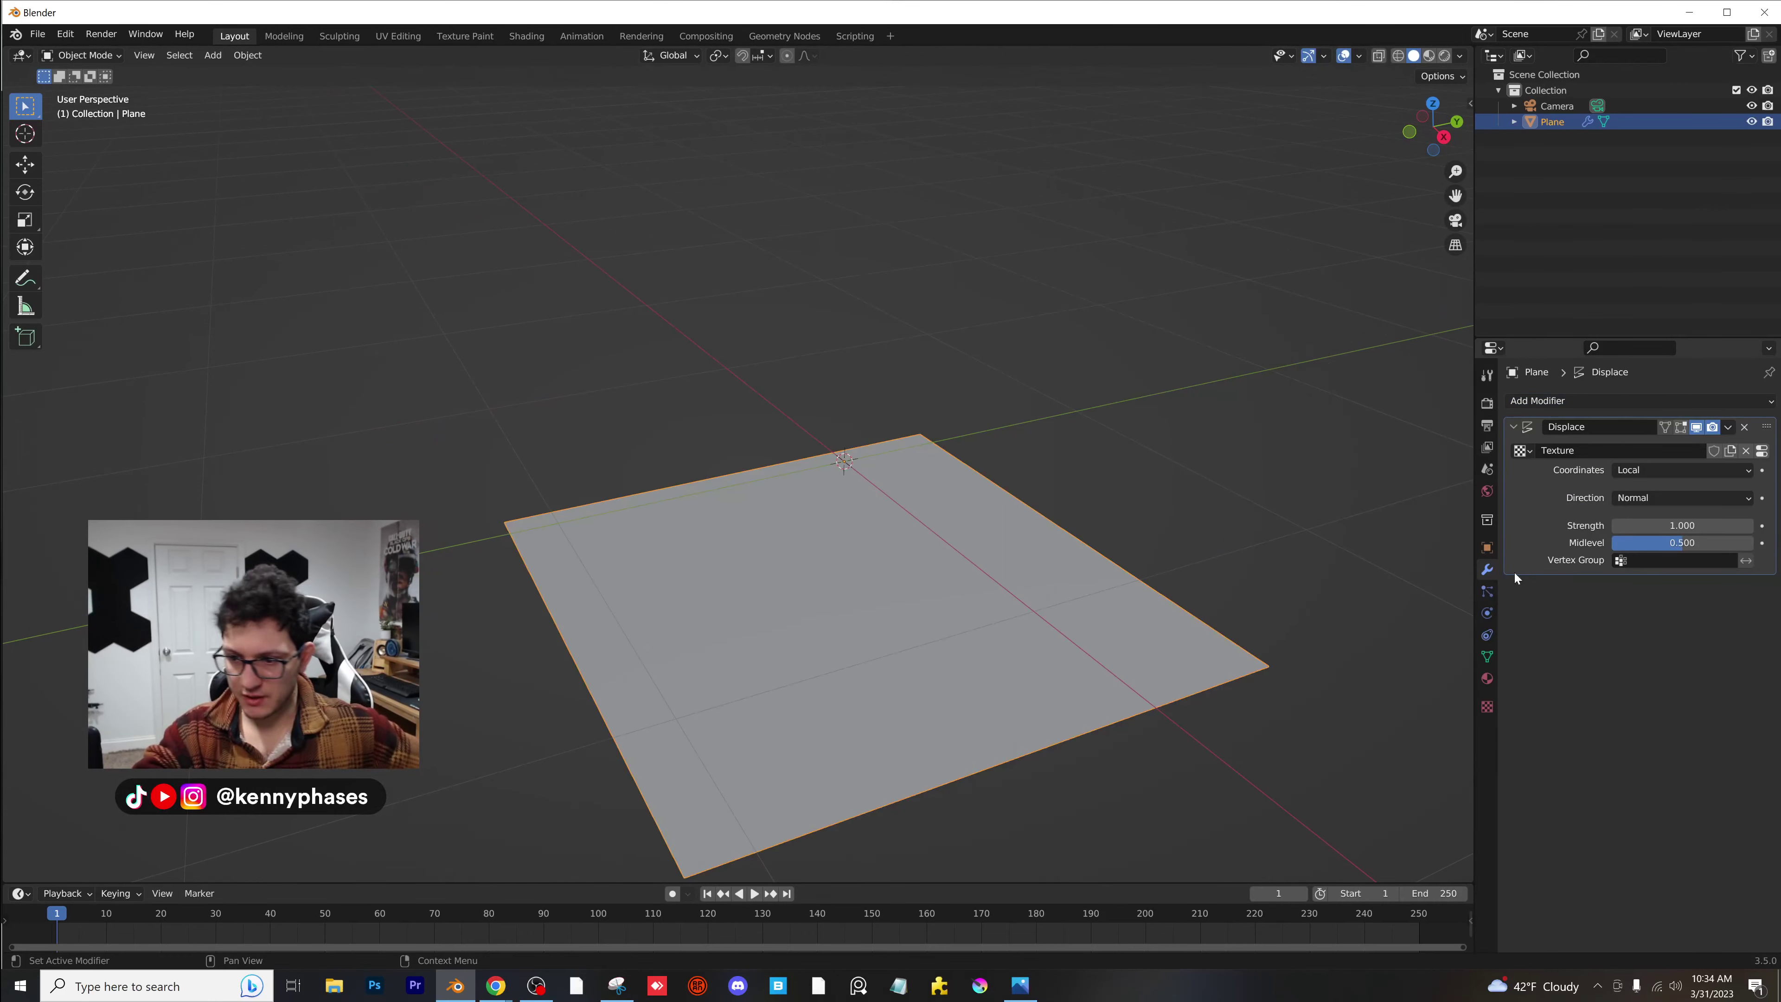
Load the green leaf photo ewddddddd.JPG from the Downloads folder as the image of the displacement texture.
click(1488, 706)
click(1718, 676)
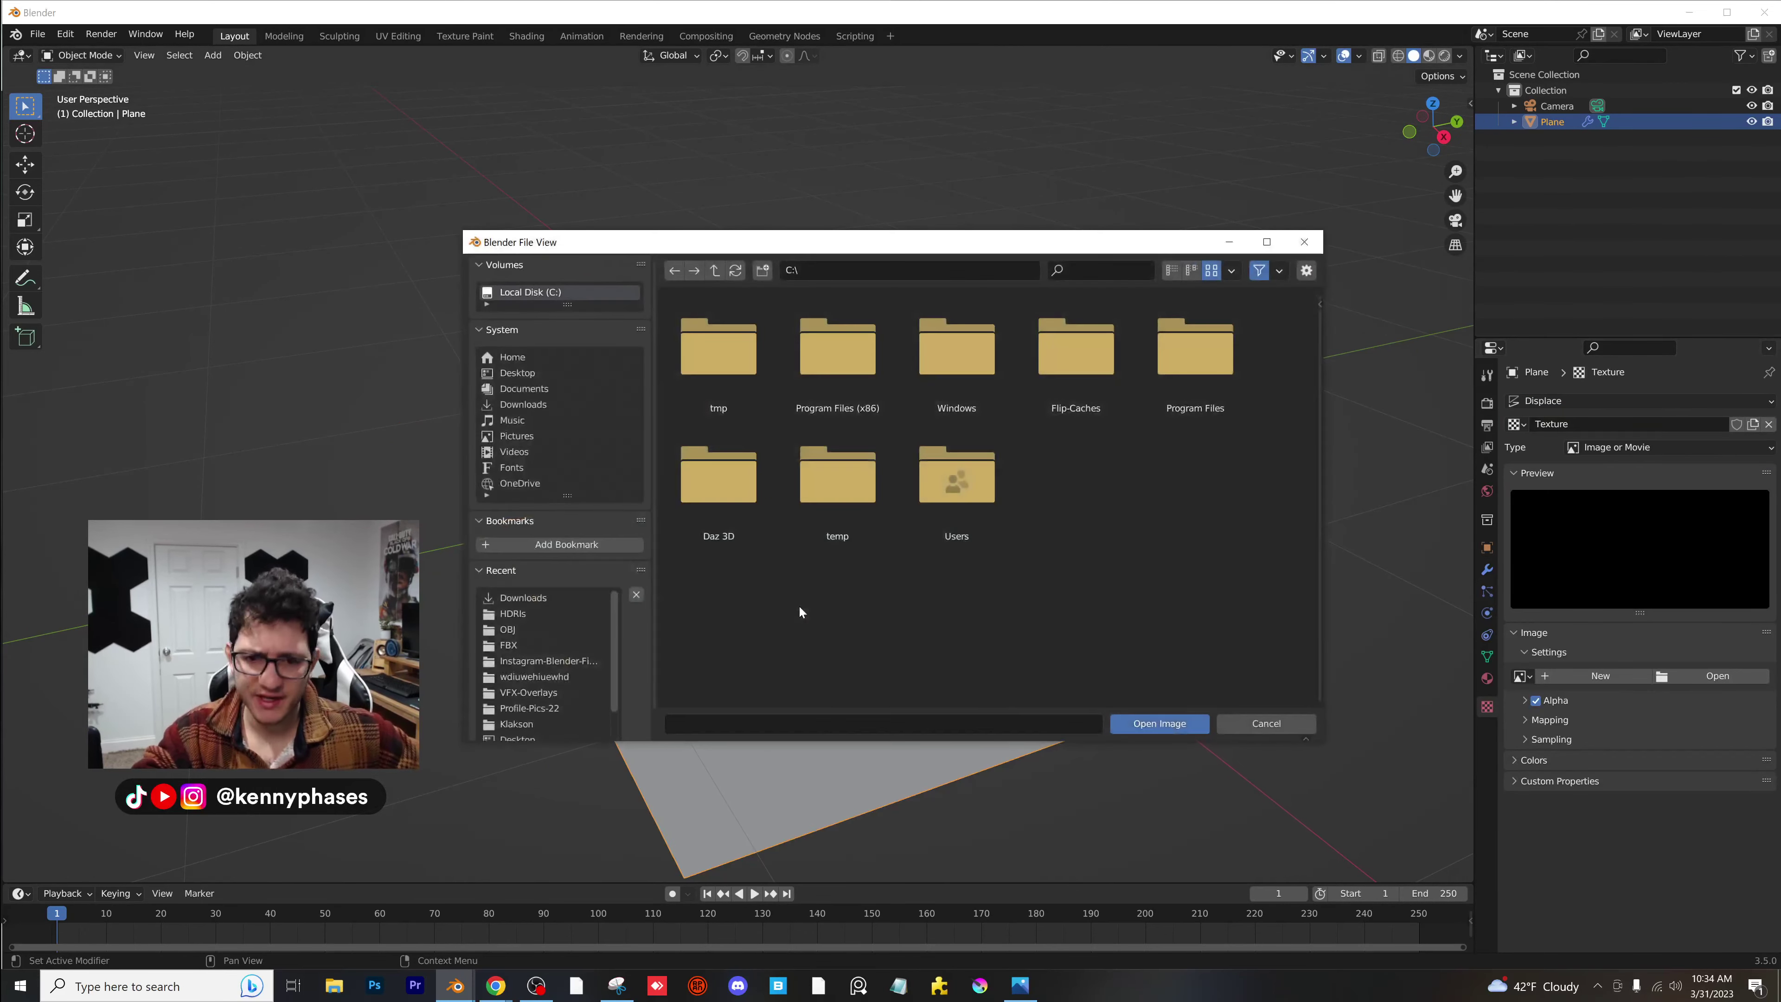
click(551, 600)
scroll(982, 522, down, 2)
scroll(983, 522, down, 2)
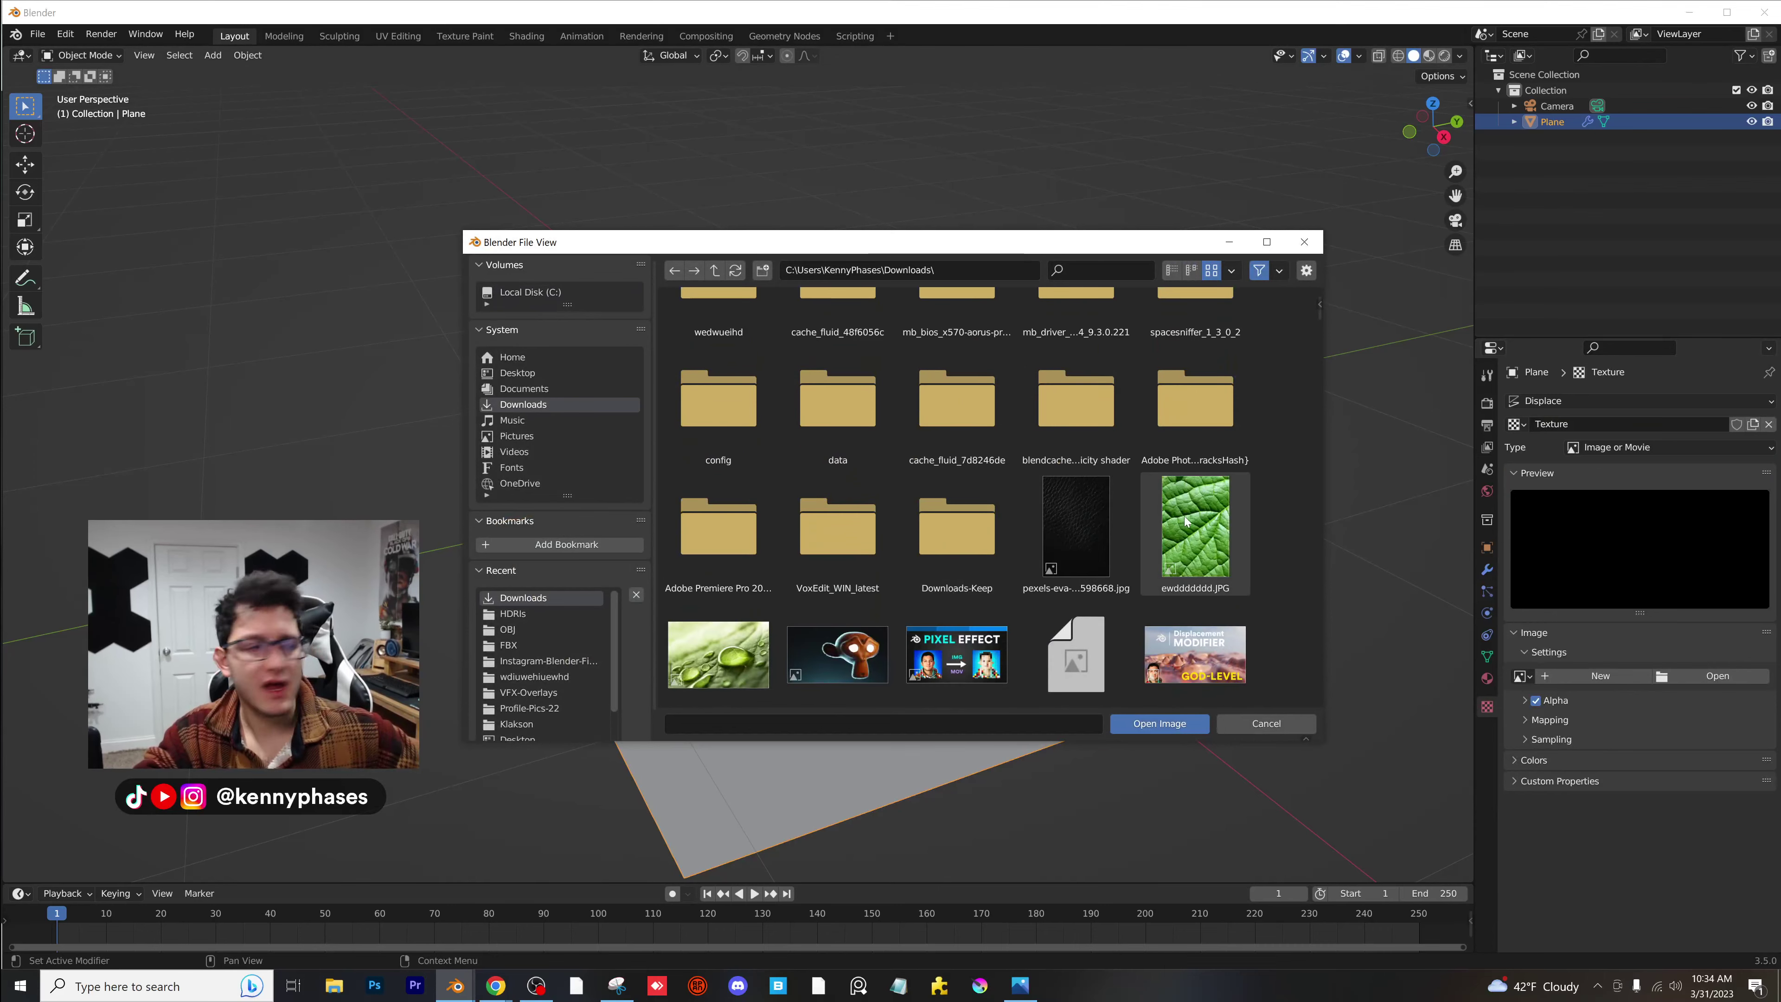
click(1218, 529)
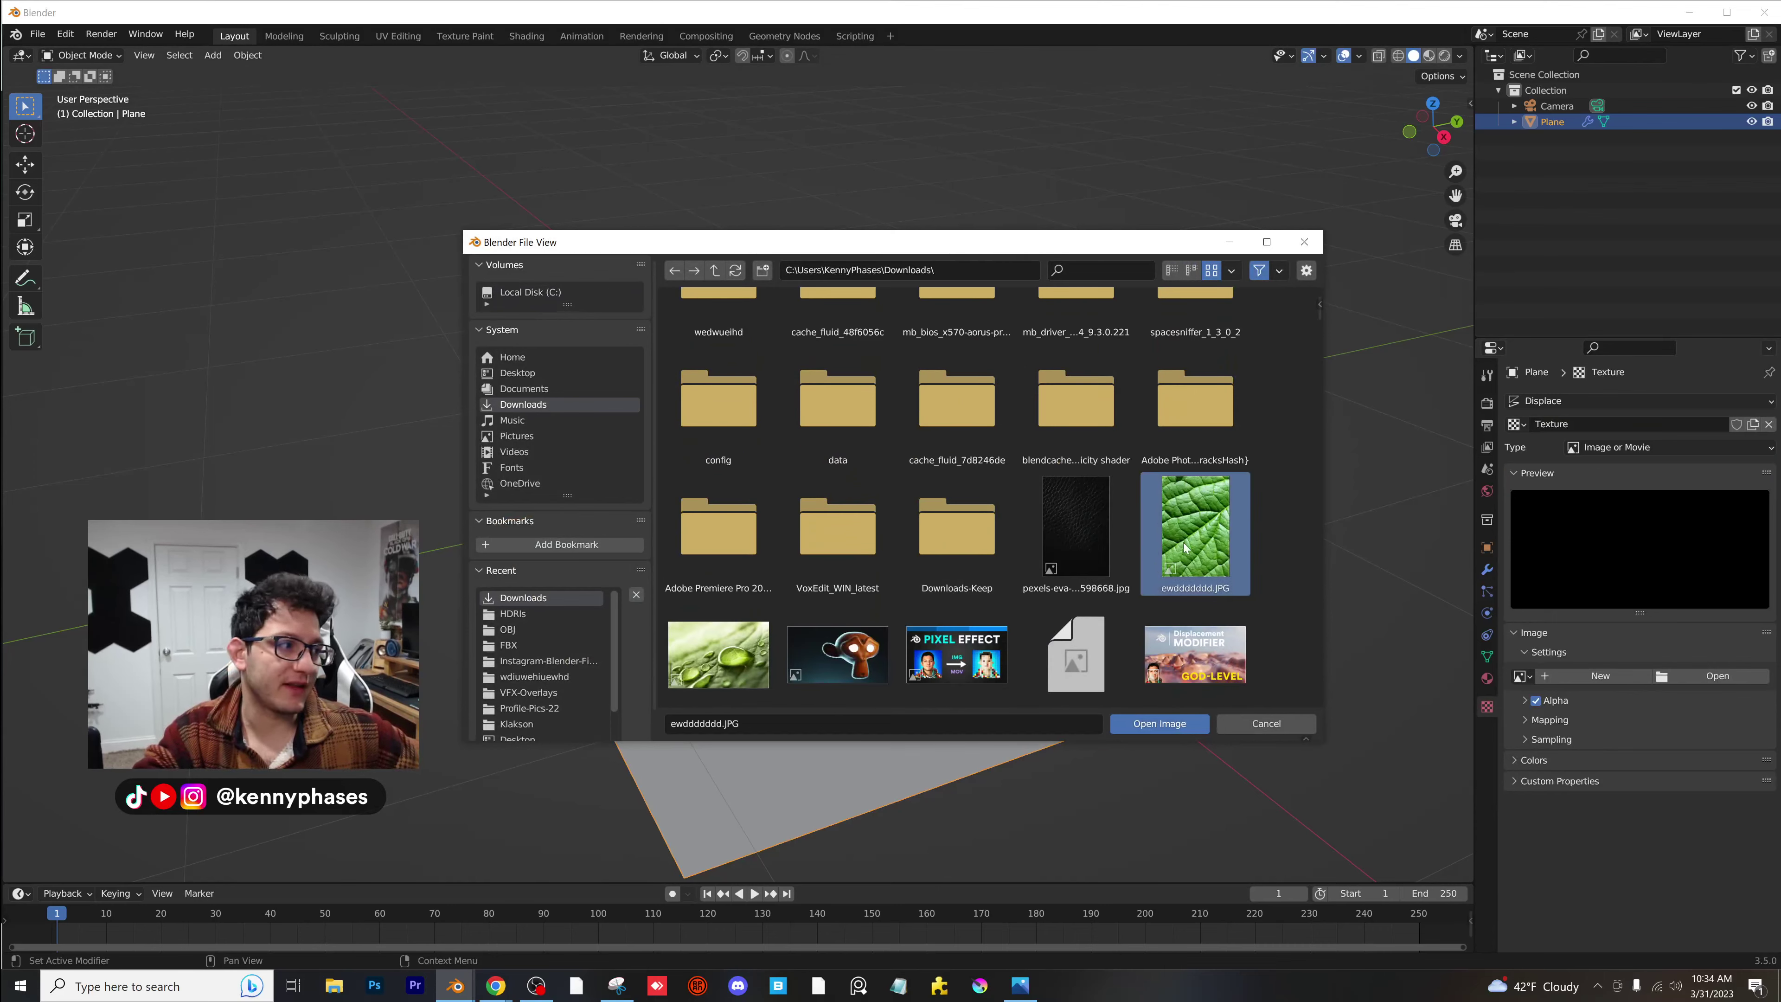
double_click(1204, 527)
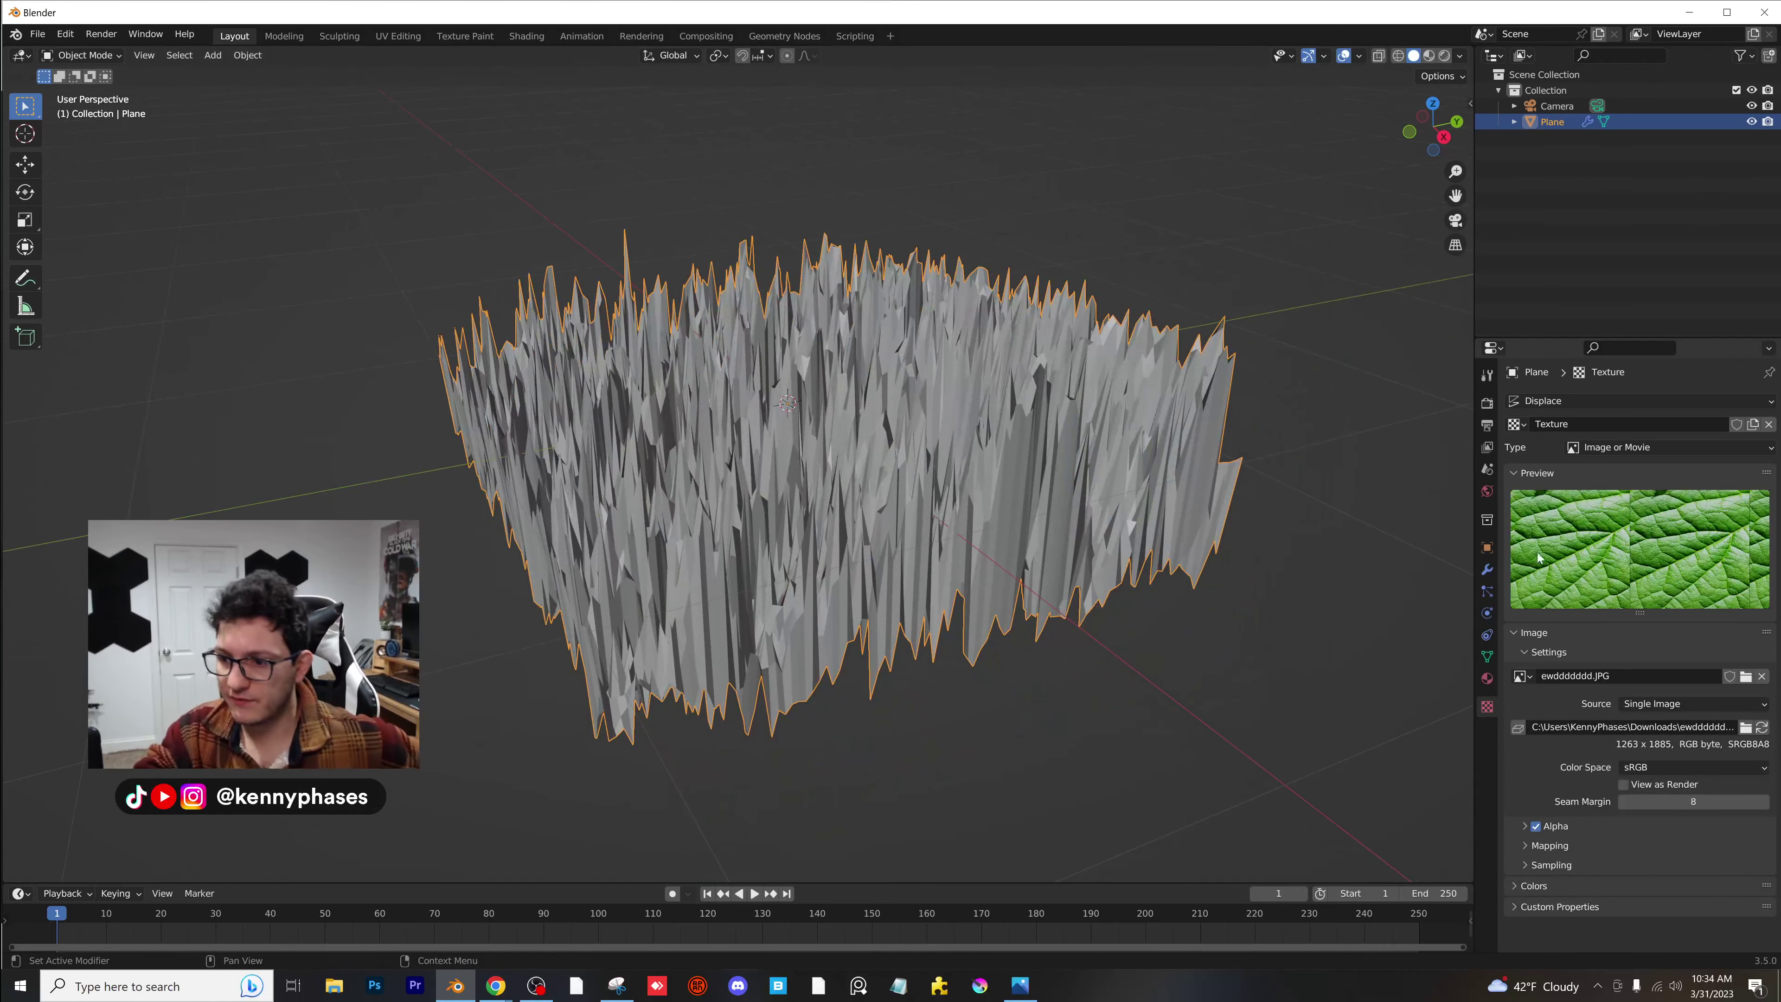
Reduce the Displace modifier's strength to 0.09 and view the plane from the top.
click(1486, 569)
click(1623, 400)
click(1623, 398)
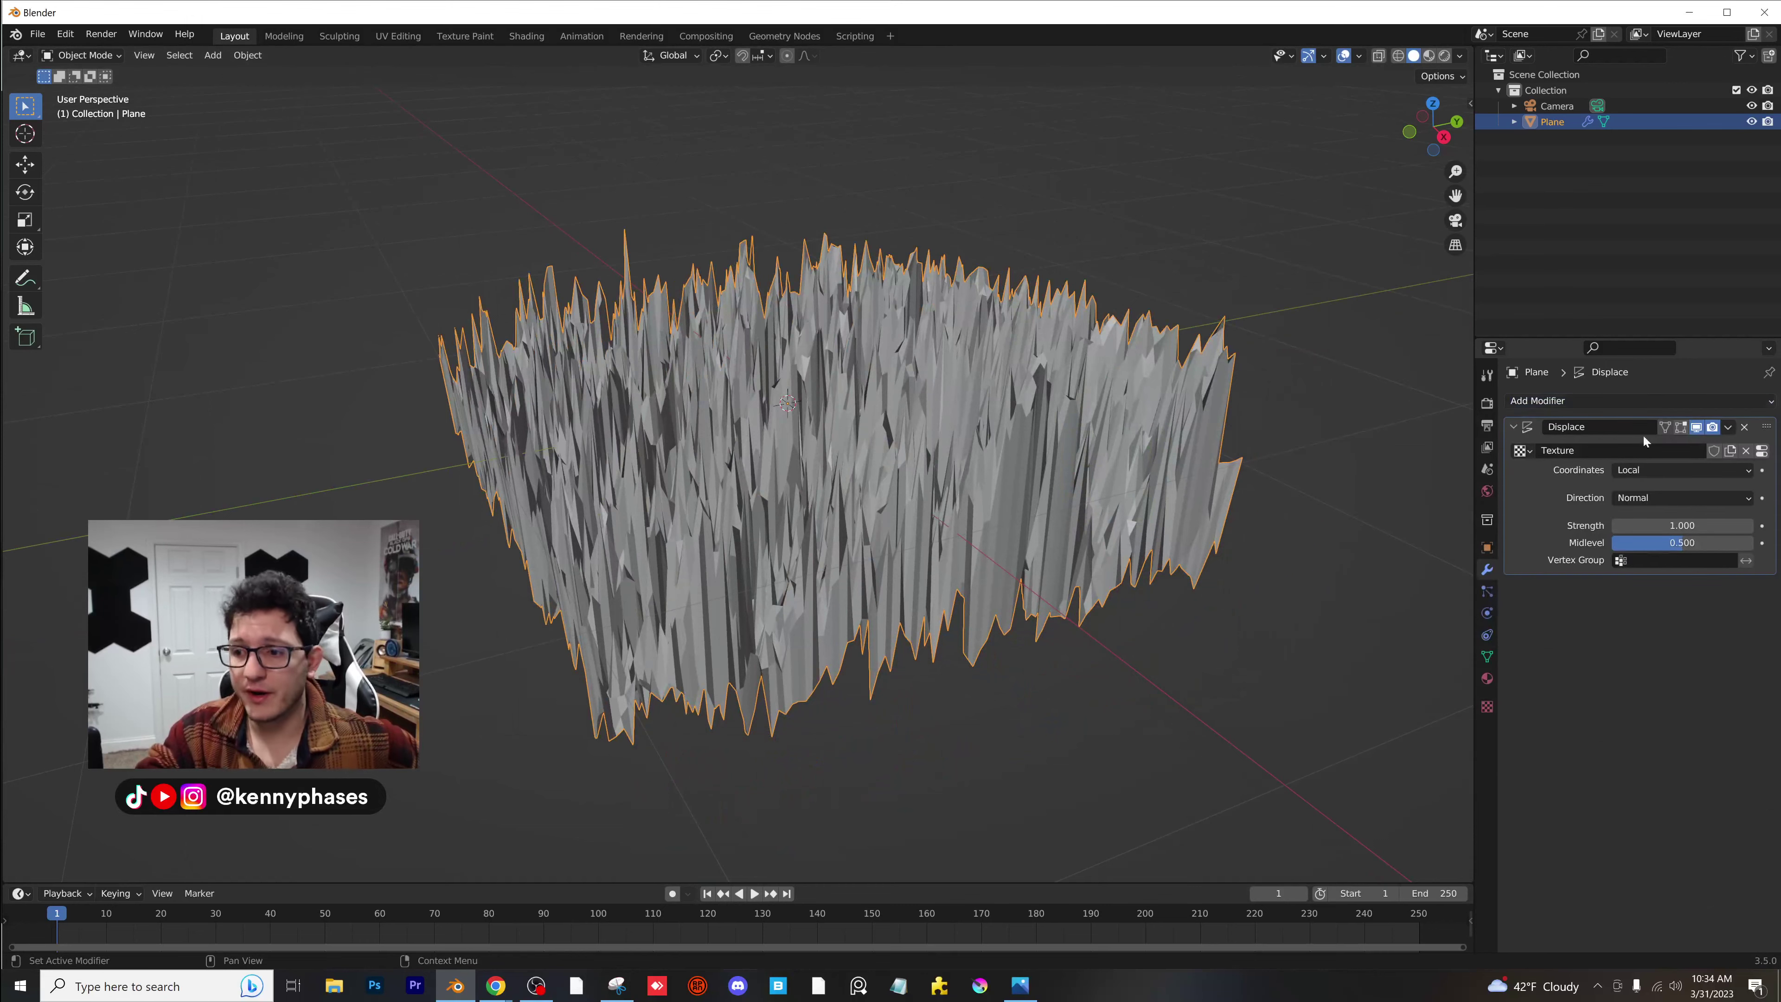
drag(1683, 526, 1570, 525)
click(1430, 102)
shift+middle_drag(1017, 422, 1098, 438)
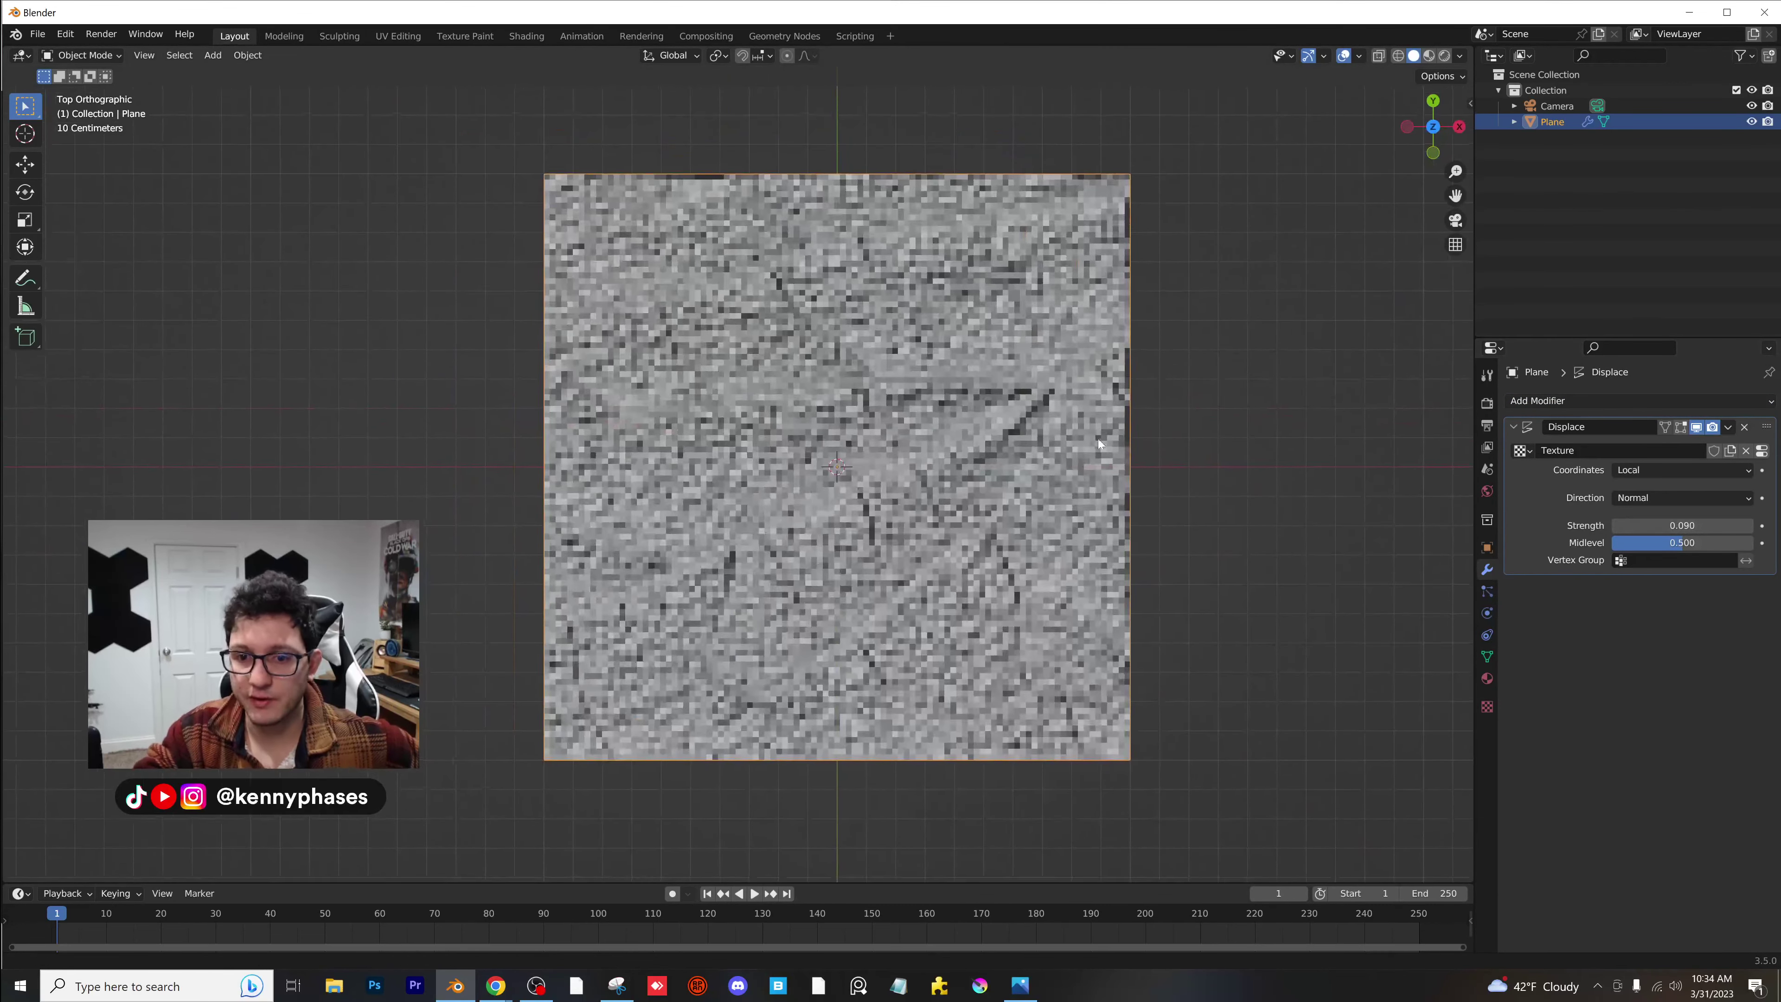
Shade the plane smooth with Auto Smooth at 30° and subdivide its mesh more finely.
right_click(1062, 371)
click(1048, 371)
scroll(1170, 456, up, 1)
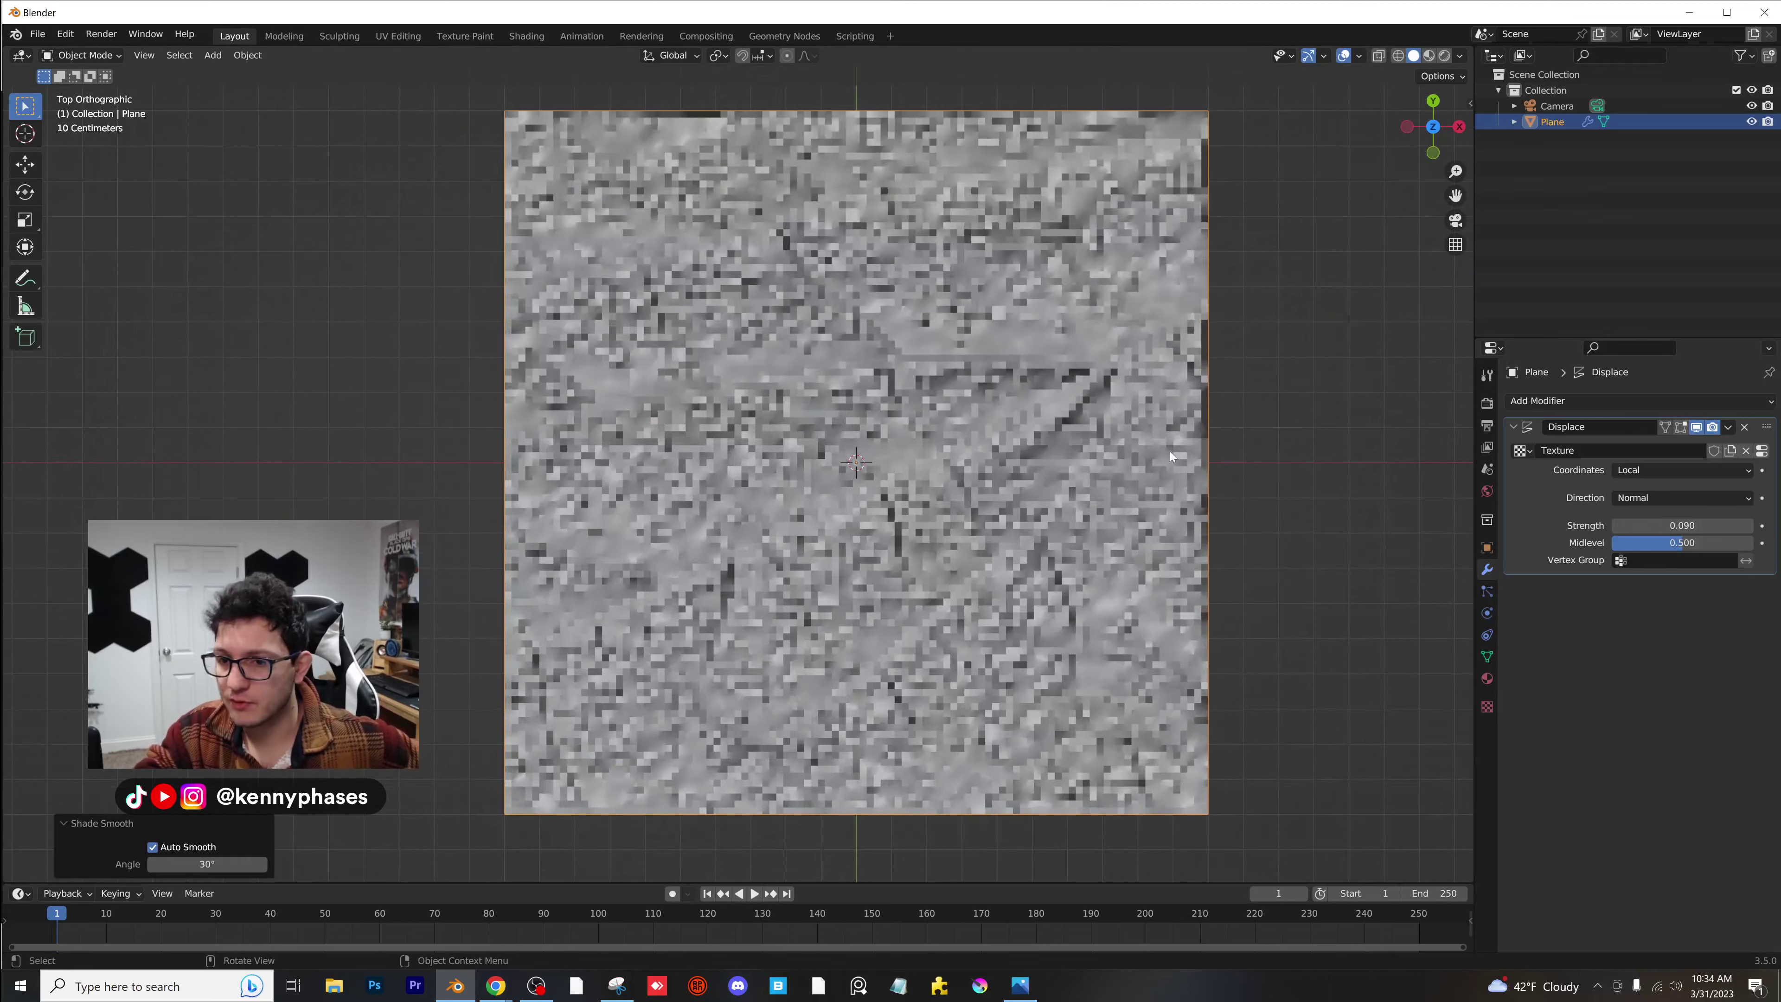
right_click(1011, 405)
click(1010, 405)
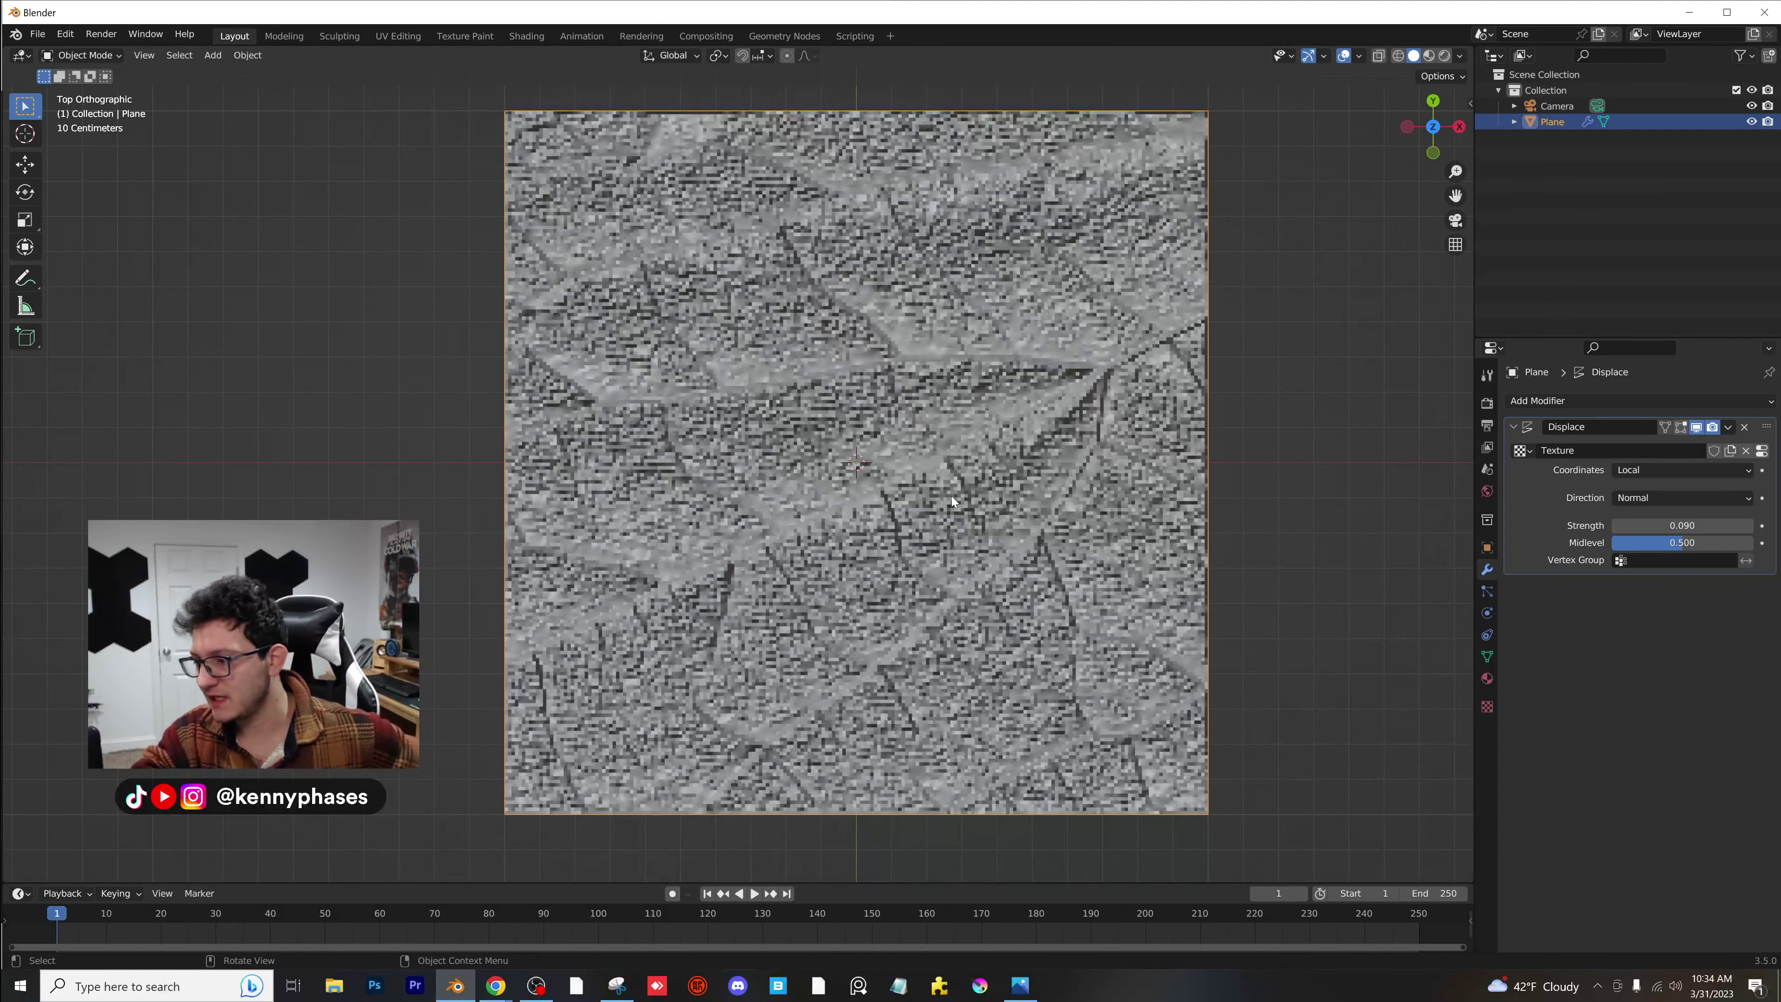
Add a Subdivision Surface modifier to the plane and lower the displacement strength to 0.04.
middle_drag(946, 545, 934, 512)
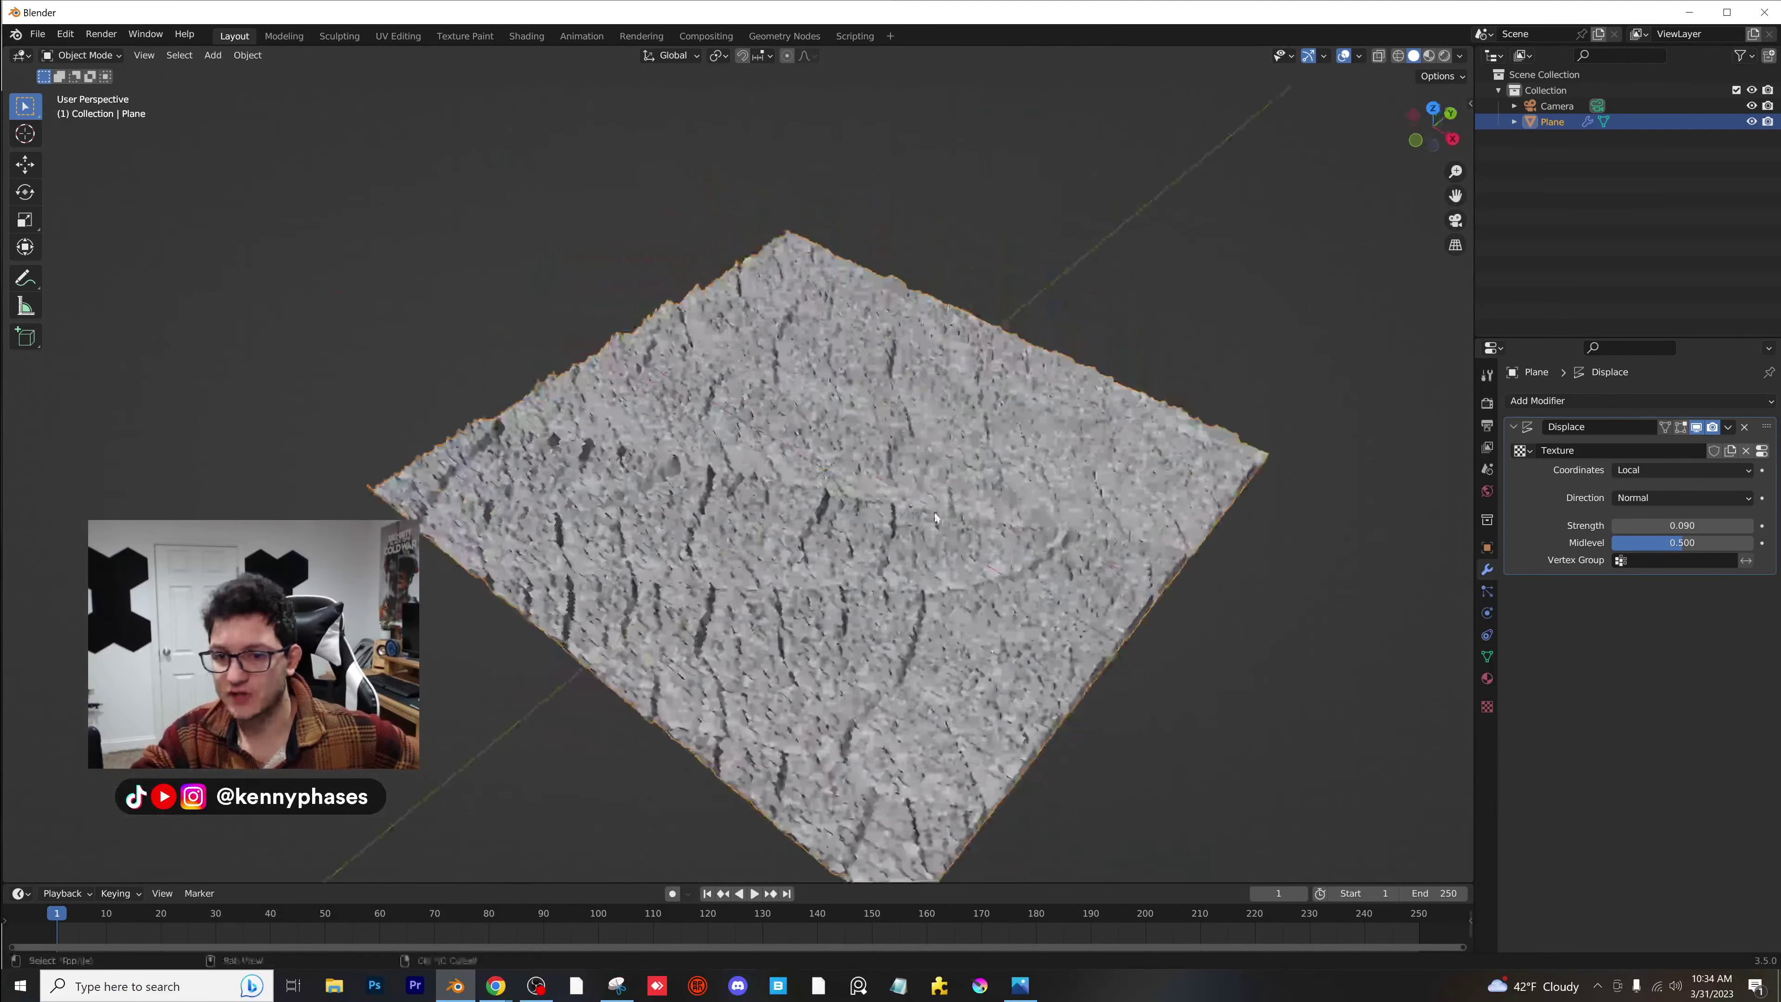
click(1624, 398)
click(1464, 678)
shift+middle_drag(1061, 541, 990, 463)
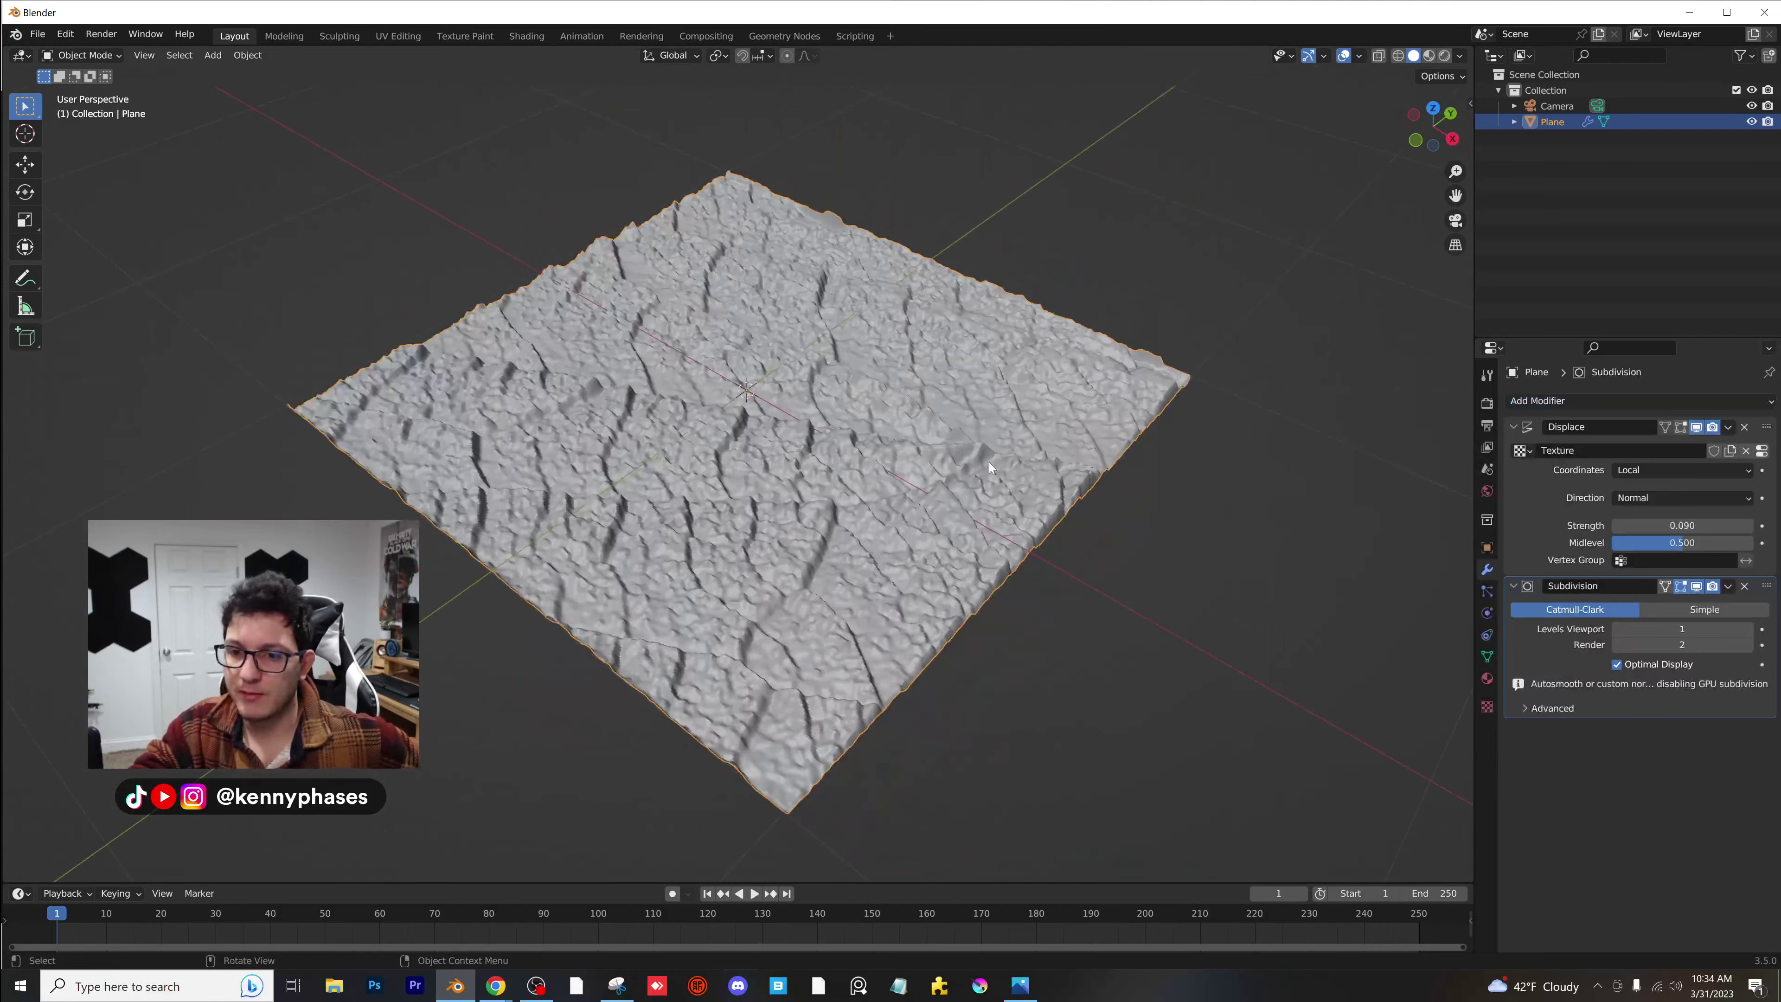
scroll(990, 463, up, 1)
drag(1681, 526, 1666, 526)
scroll(1060, 481, up, 2)
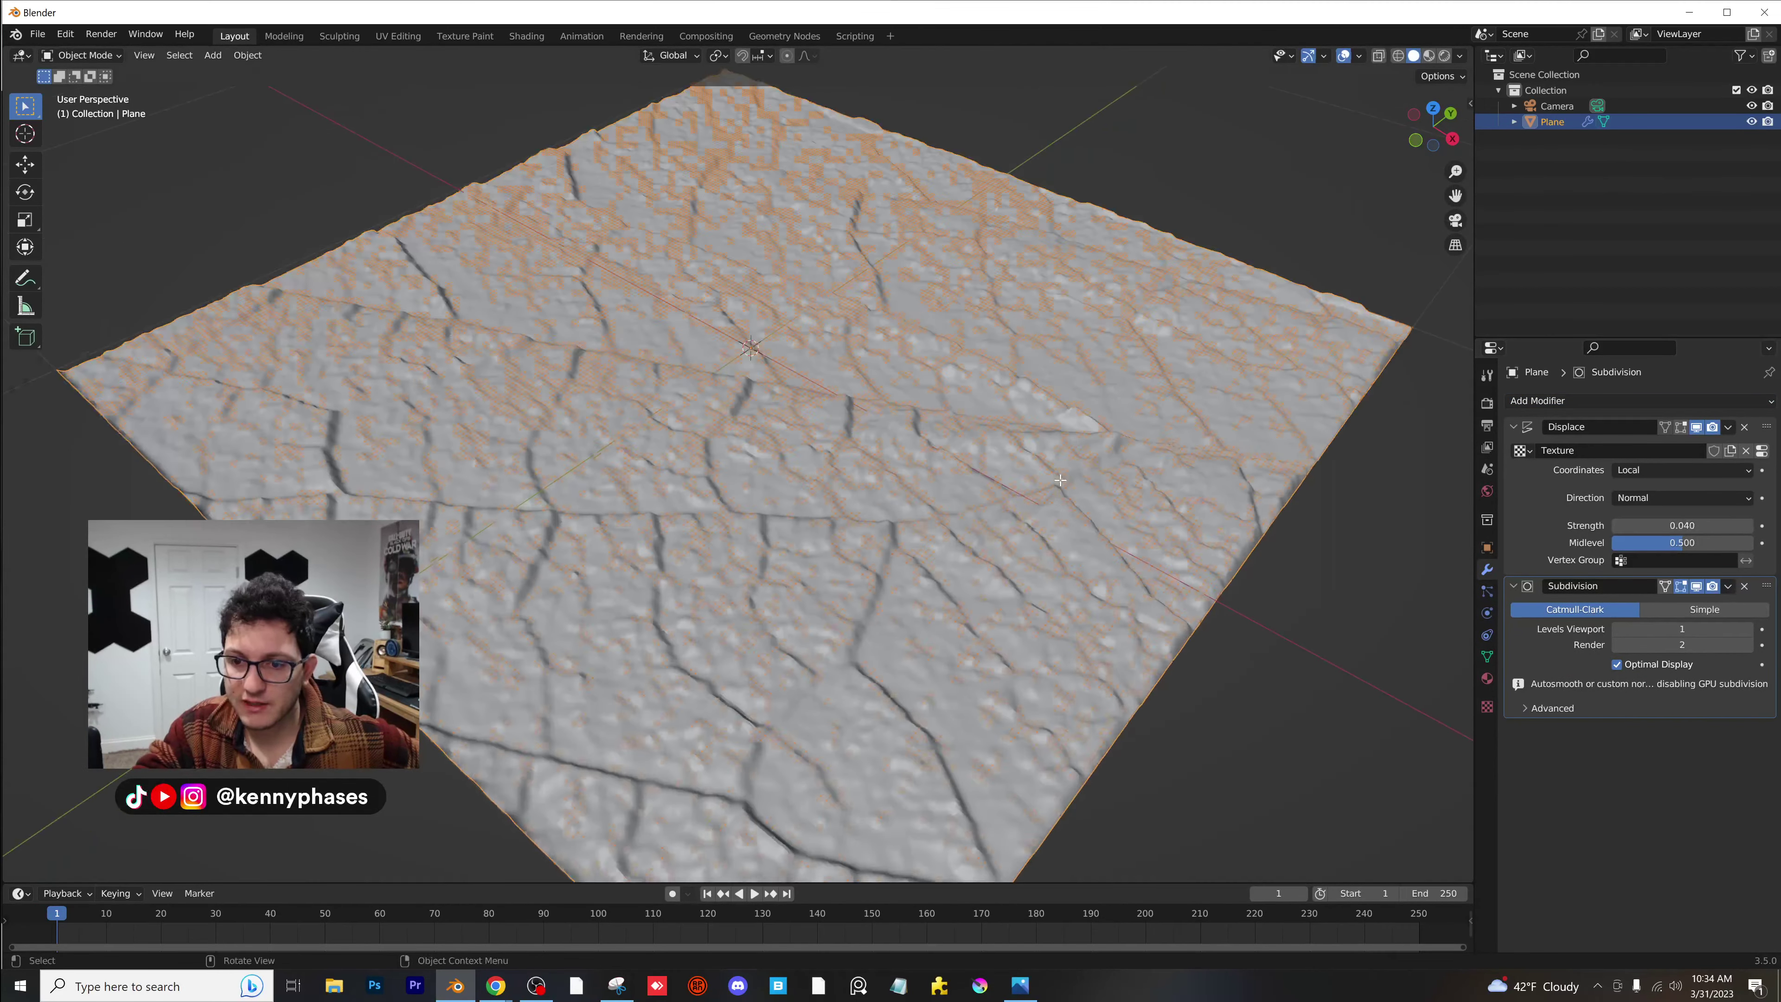
Subdivide the plane's whole mesh once more in Edit Mode, ending in Object Mode.
key(Tab)
right_click(1060, 481)
click(1045, 479)
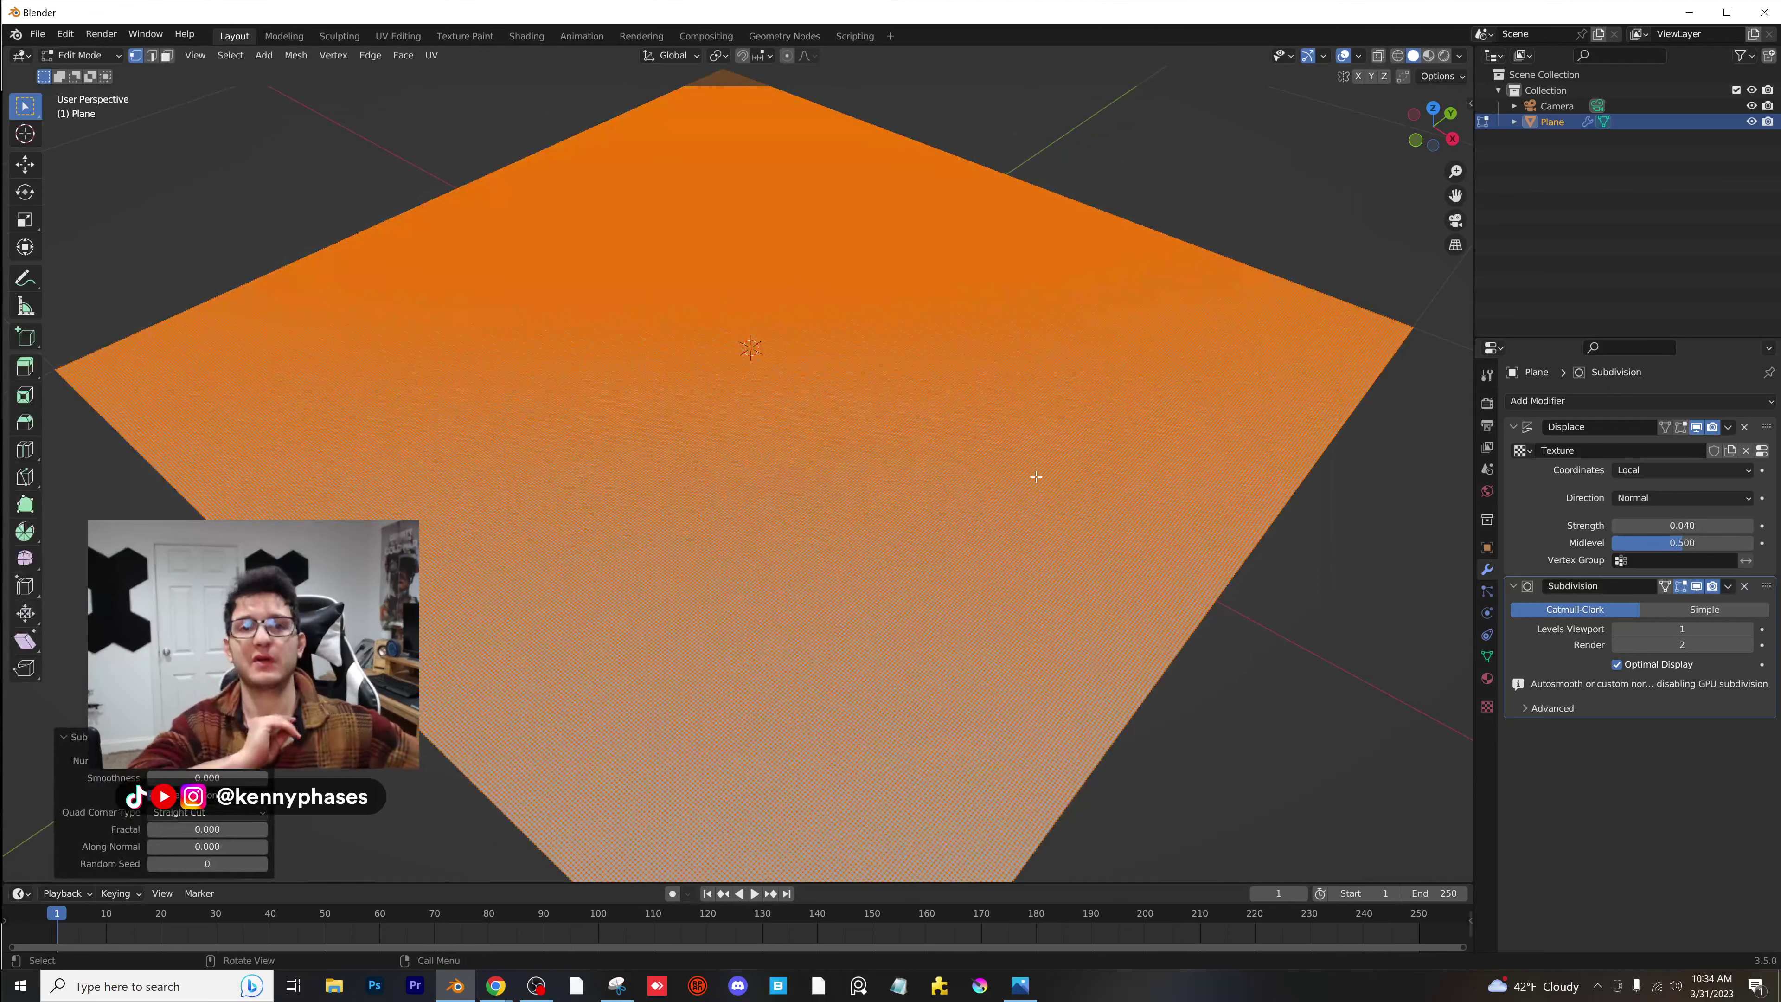
key(Tab)
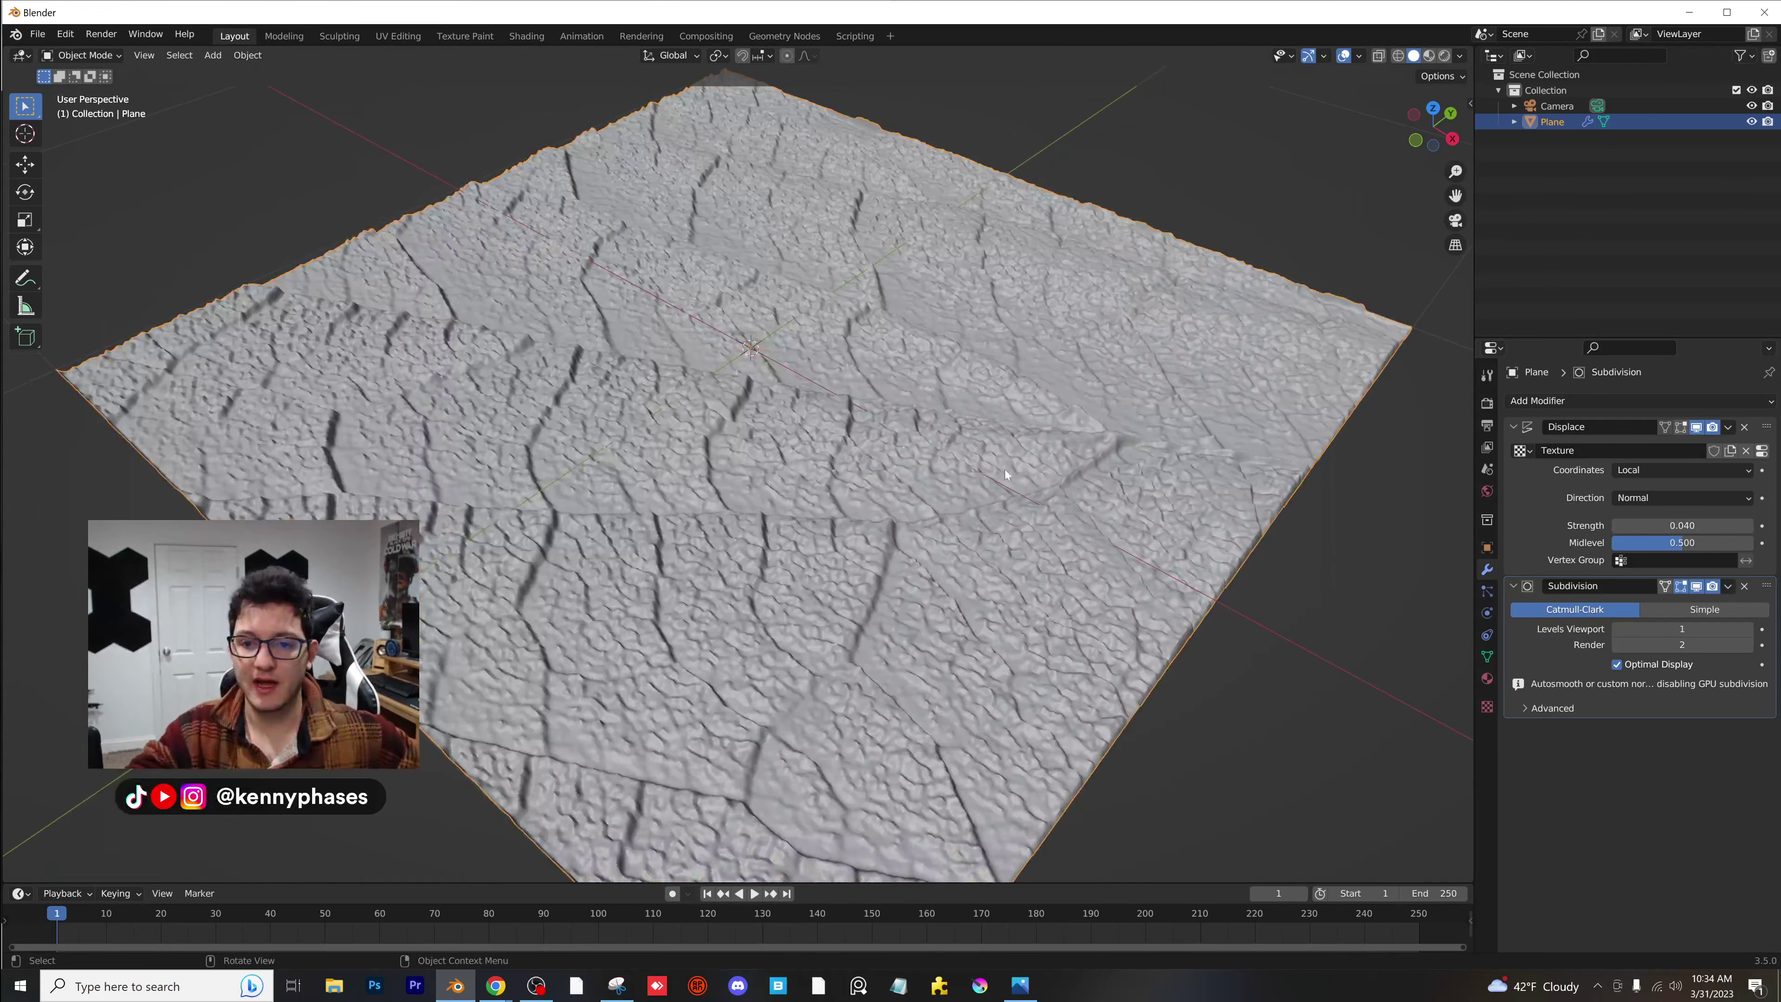
Save the project as Leaf-Render.blend in the Instagram-Blender-Files folder.
key(ctrl+s)
click(708, 724)
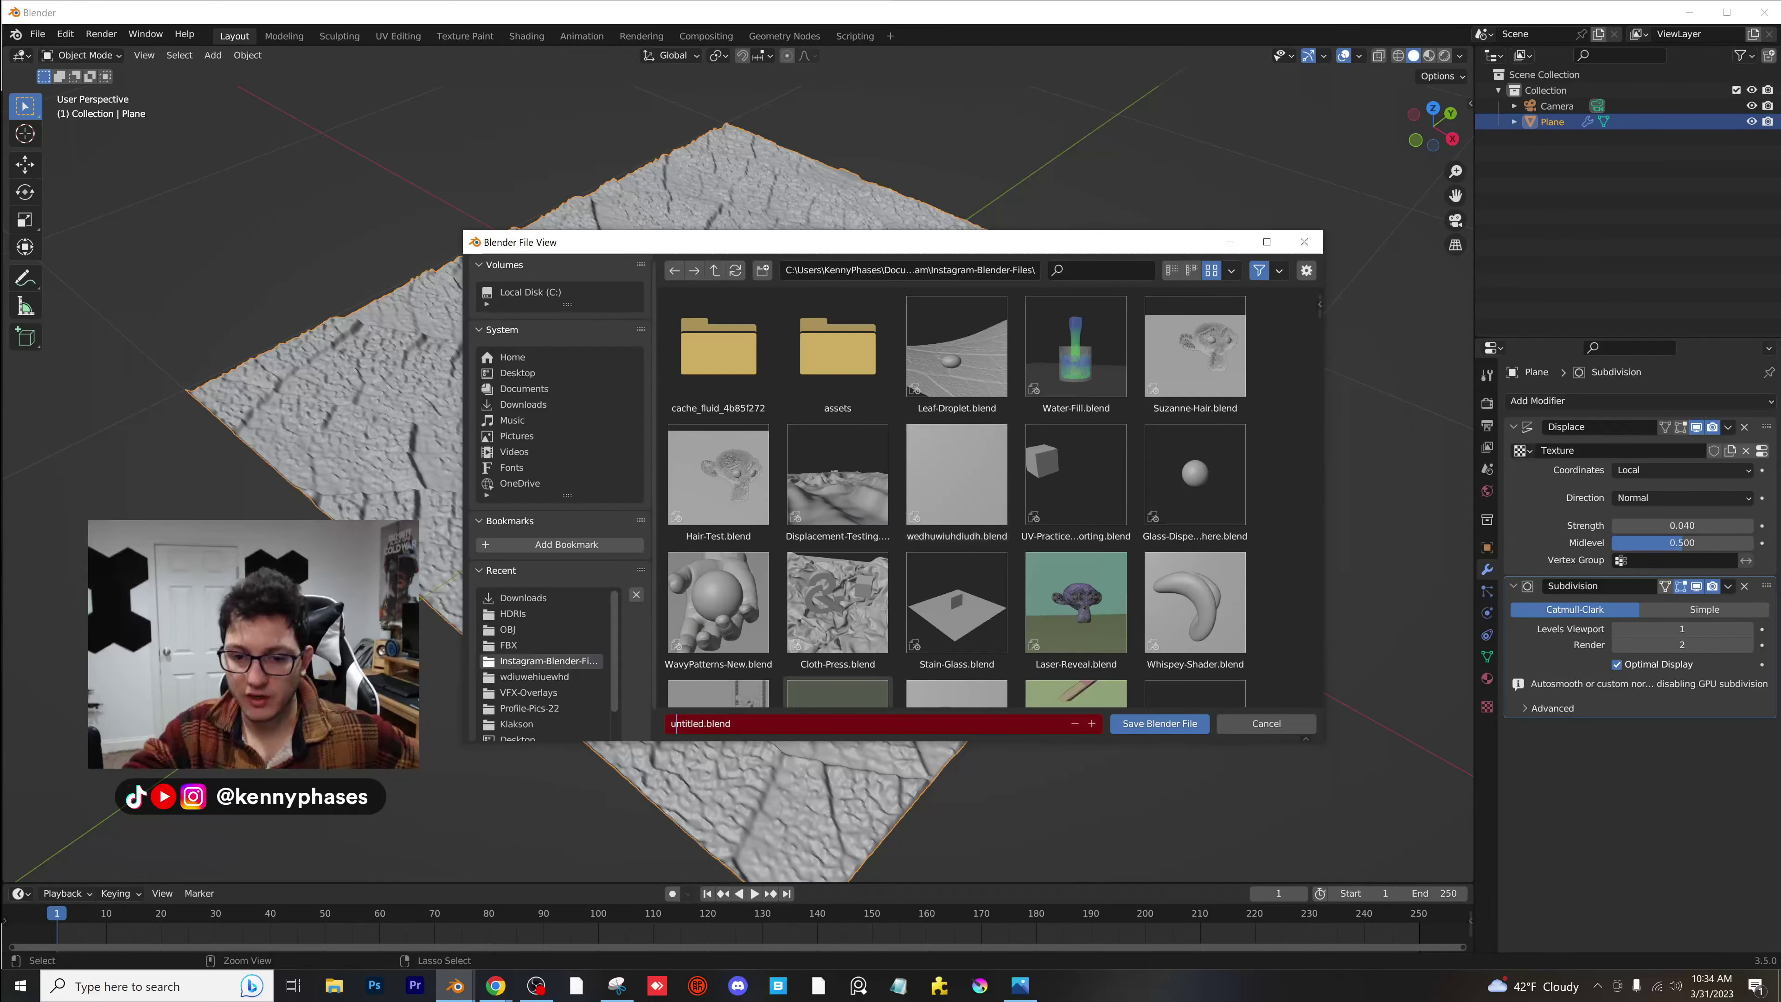
double_click(694, 724)
text(Leaf-)
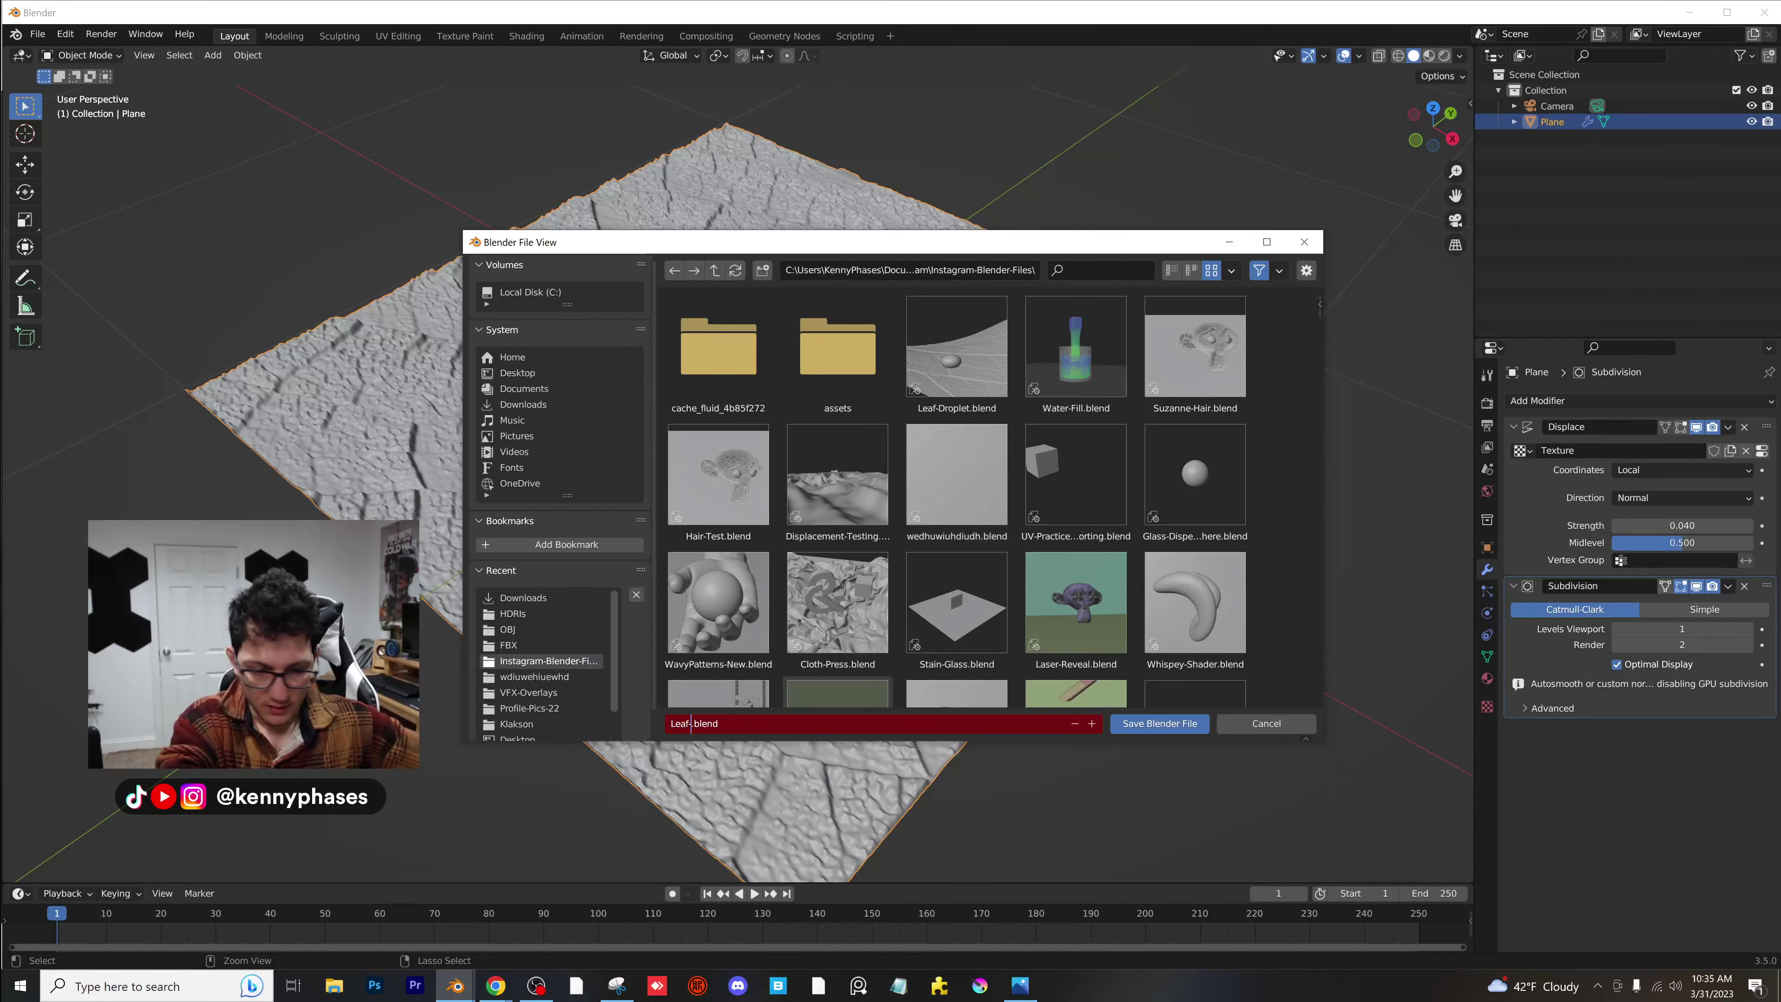
text(REe)
key(BackSpace)
text(ender)
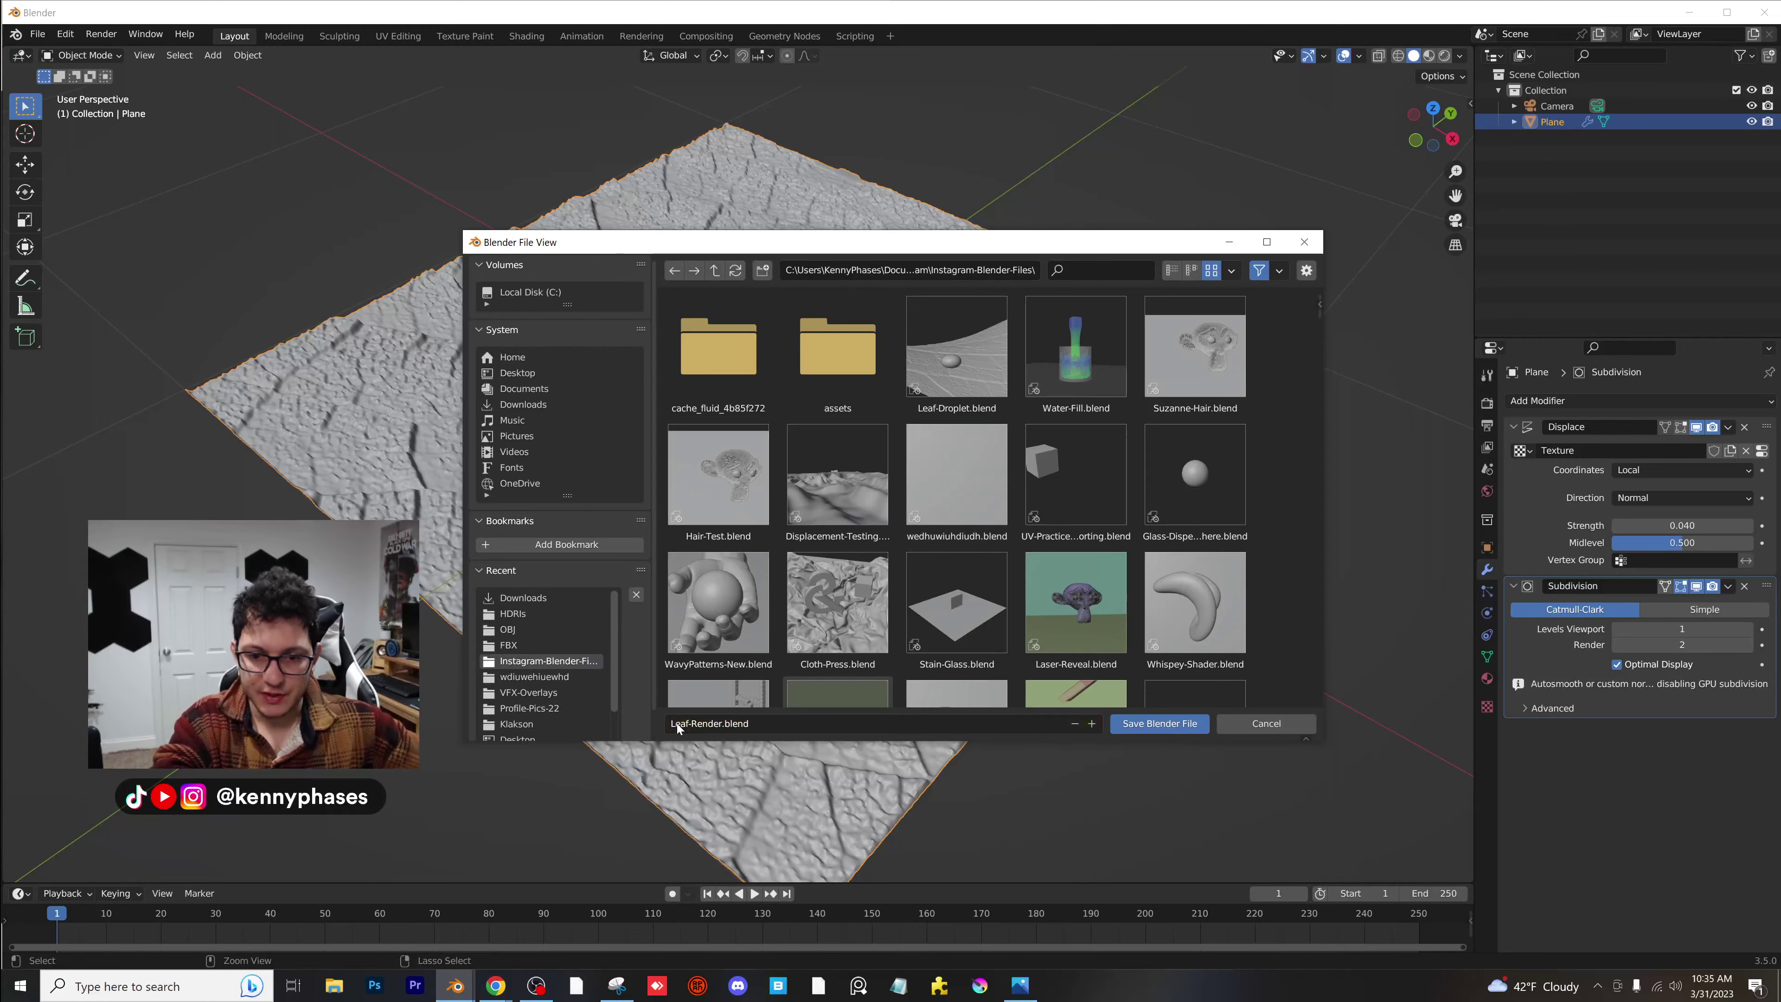
click(1140, 730)
Set the Displace modifier's midlevel to 0 and its strength to 0.01.
middle_drag(867, 414, 714, 456)
scroll(714, 456, up, 1)
drag(1700, 526, 1652, 524)
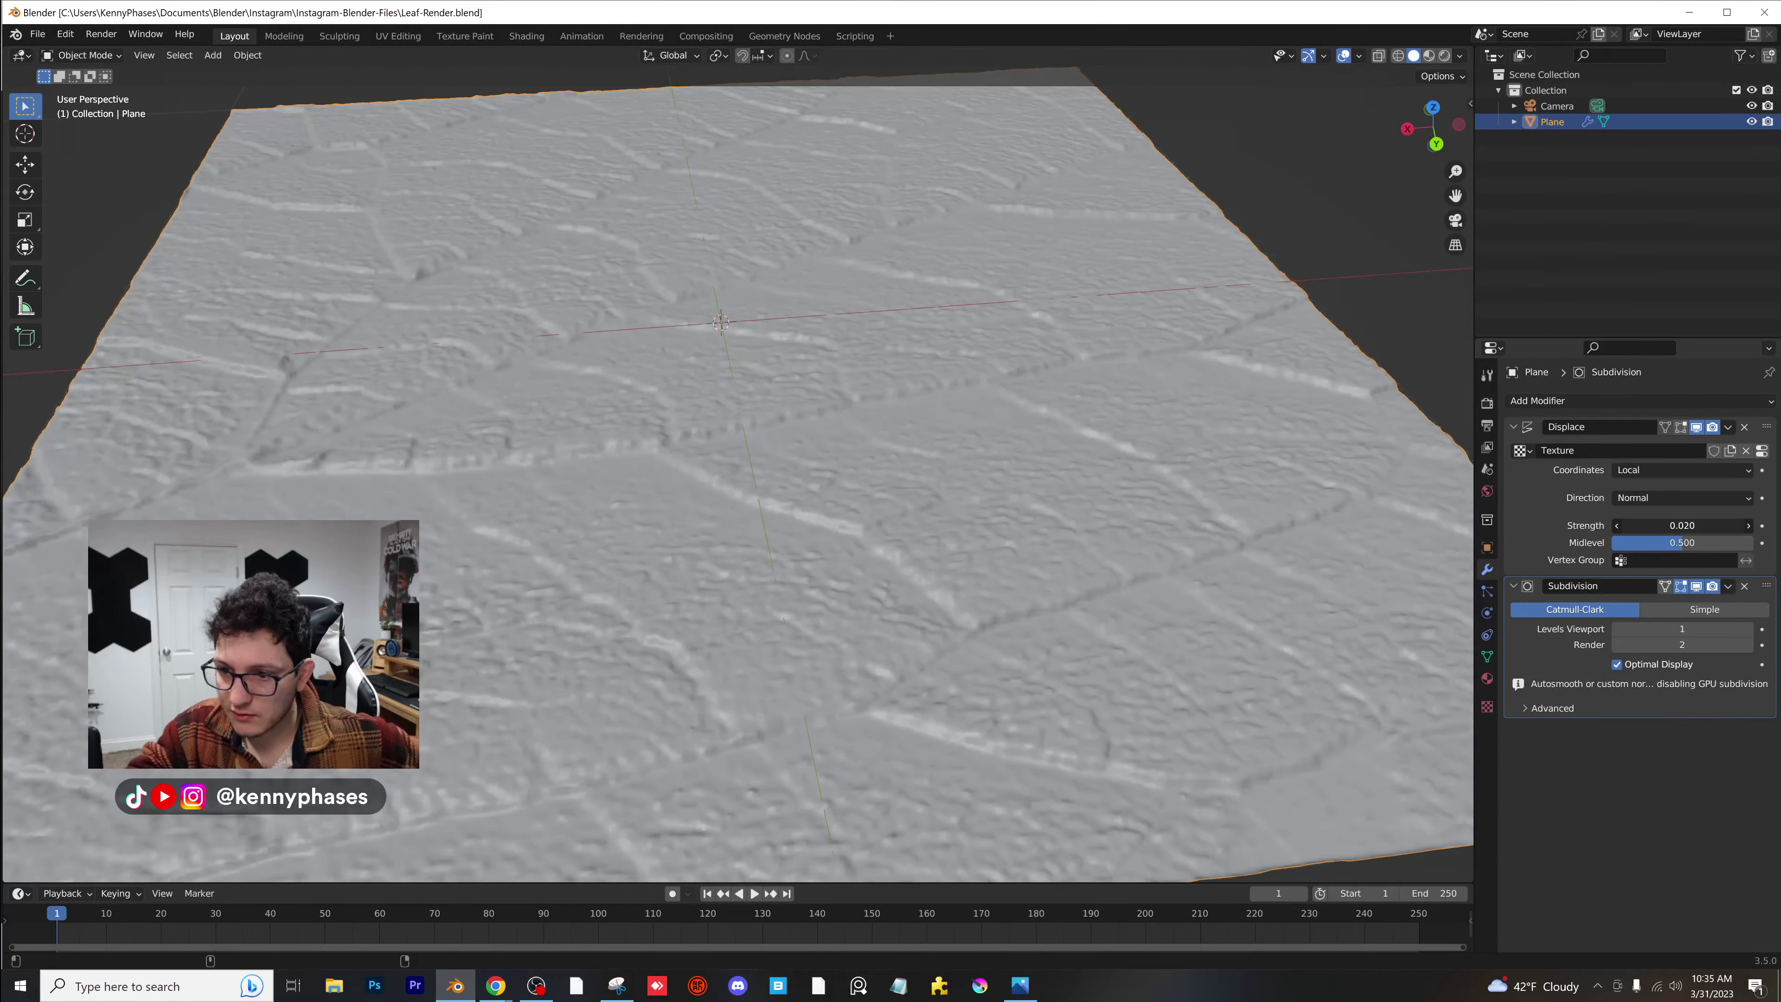
mouse_move(905, 442)
middle_down()
mouse_move(928, 388)
mouse_move(843, 431)
mouse_move(932, 449)
middle_up()
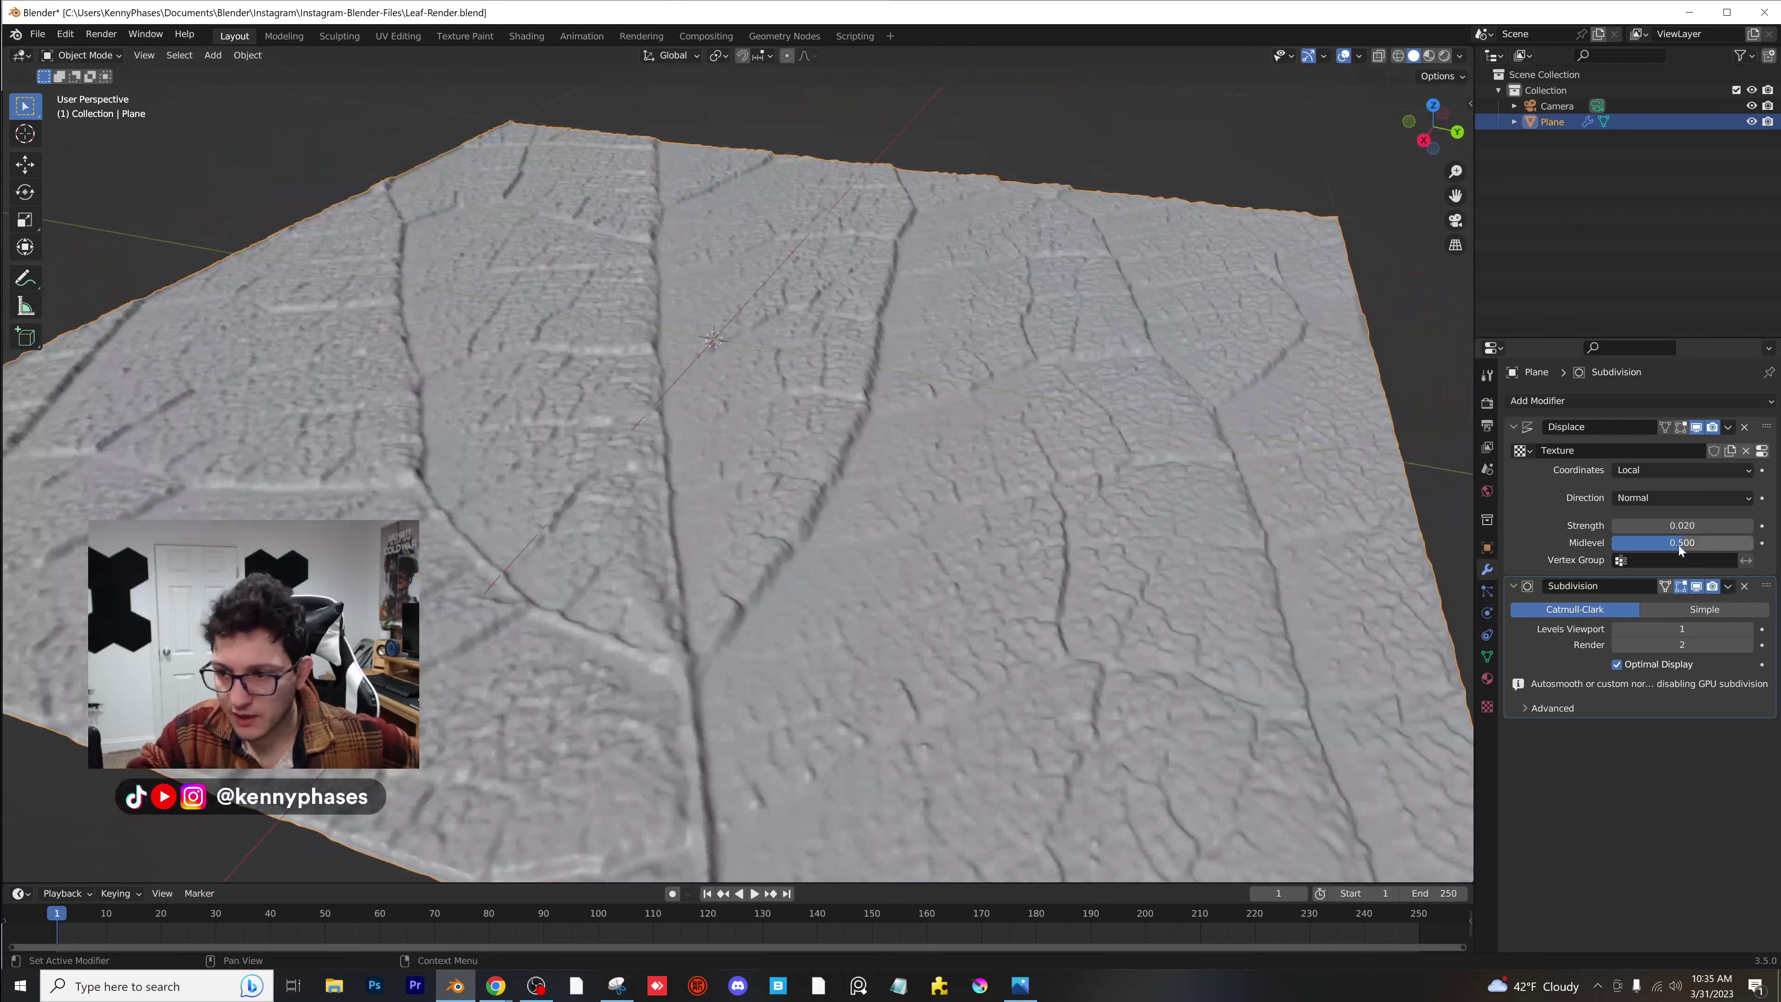
drag(1678, 546, 1612, 543)
double_click(1699, 526)
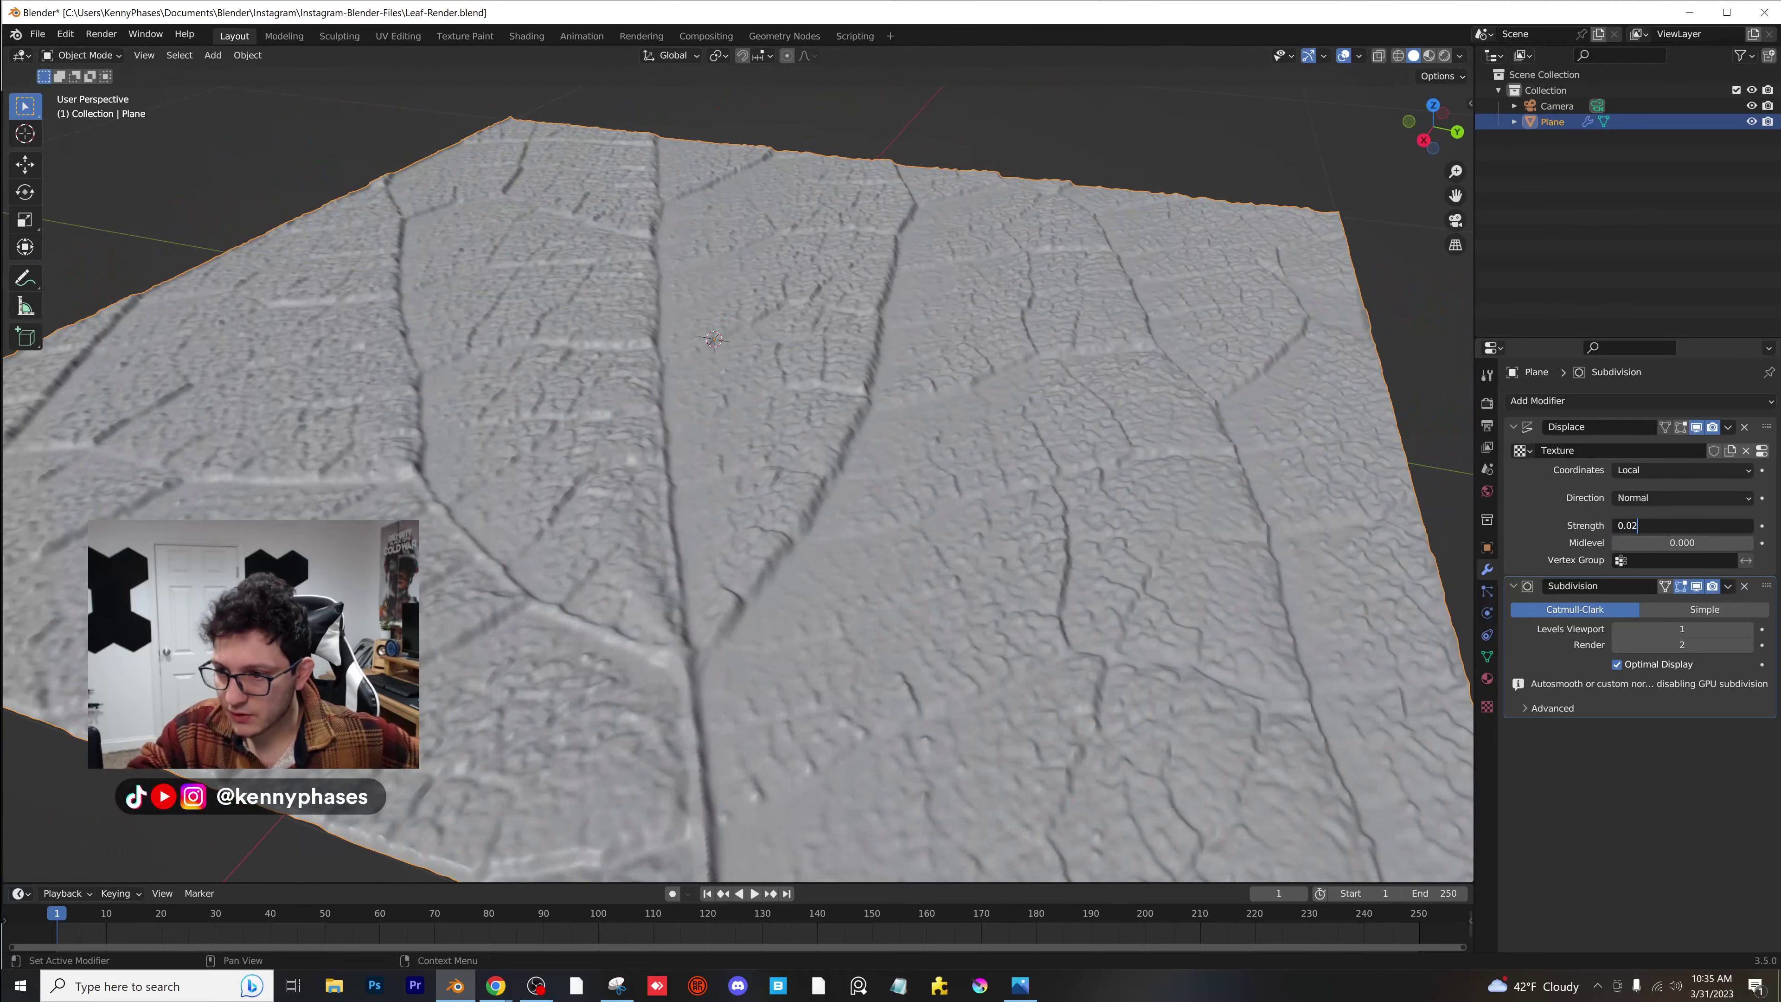
key(BackSpace)
text(1)
key(Return)
middle_drag(1437, 491, 1043, 573)
Subdivide the displaced plane's mesh one more time in Edit Mode and return to Object Mode.
click(1729, 427)
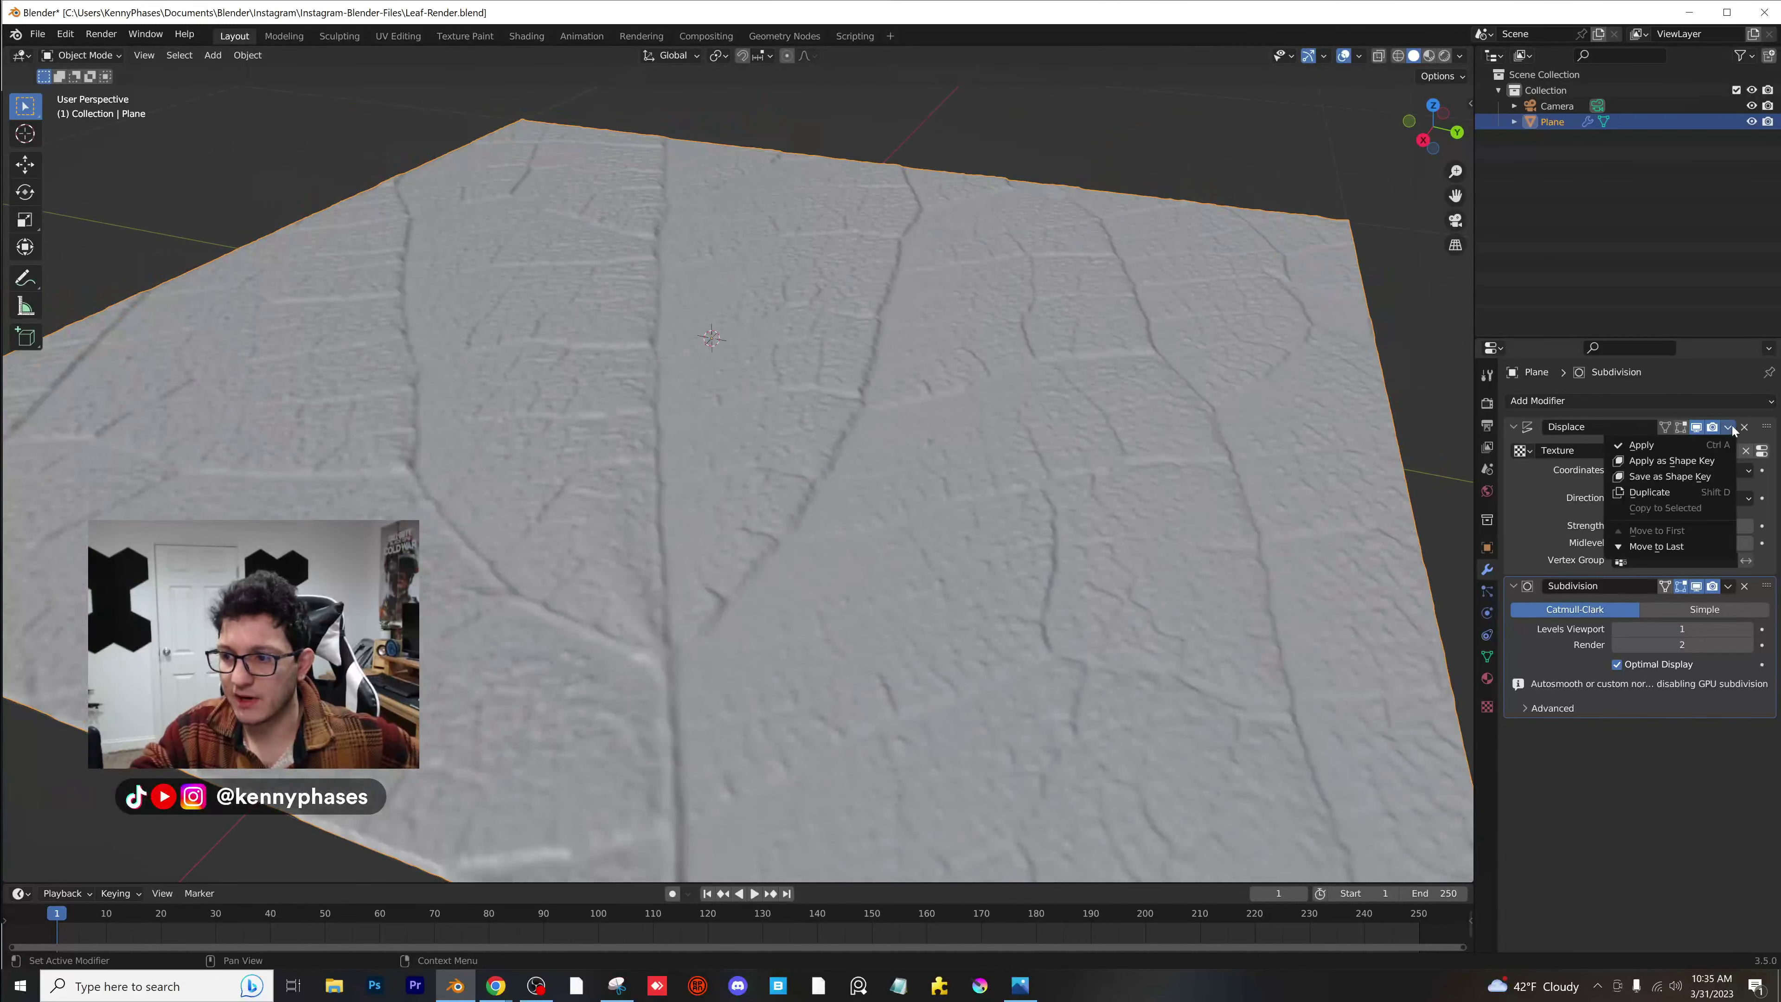
key(Tab)
right_click(683, 364)
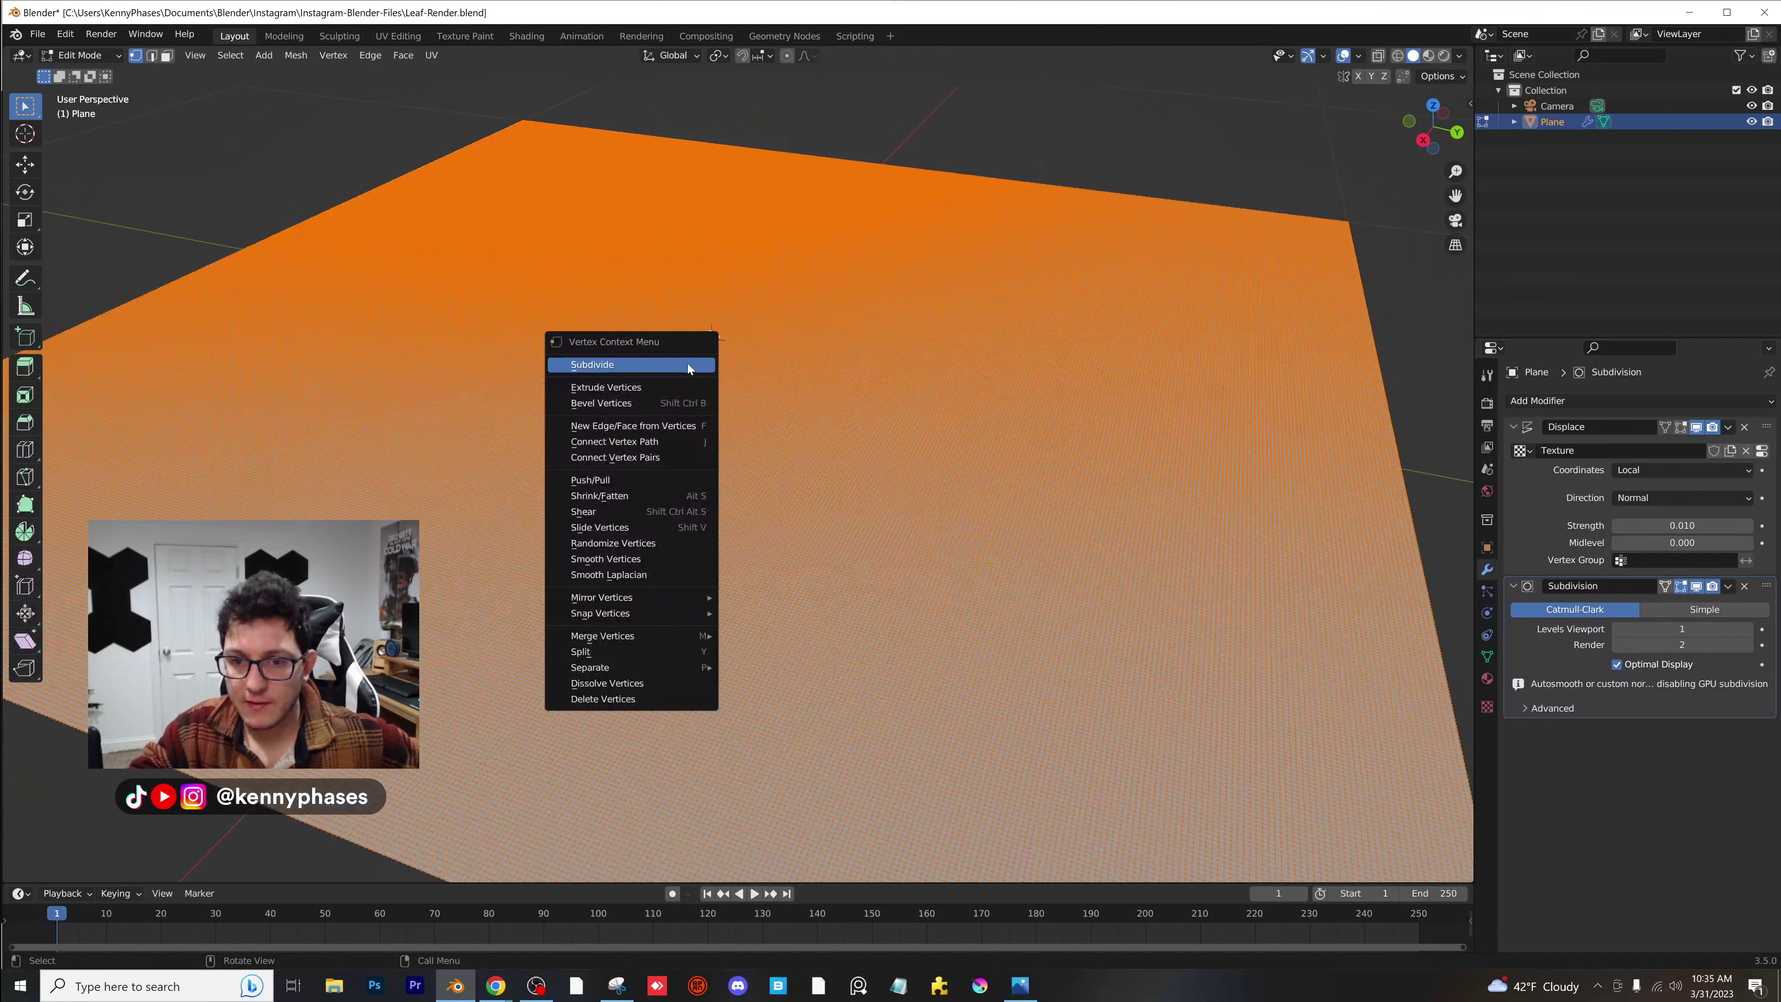
click(666, 370)
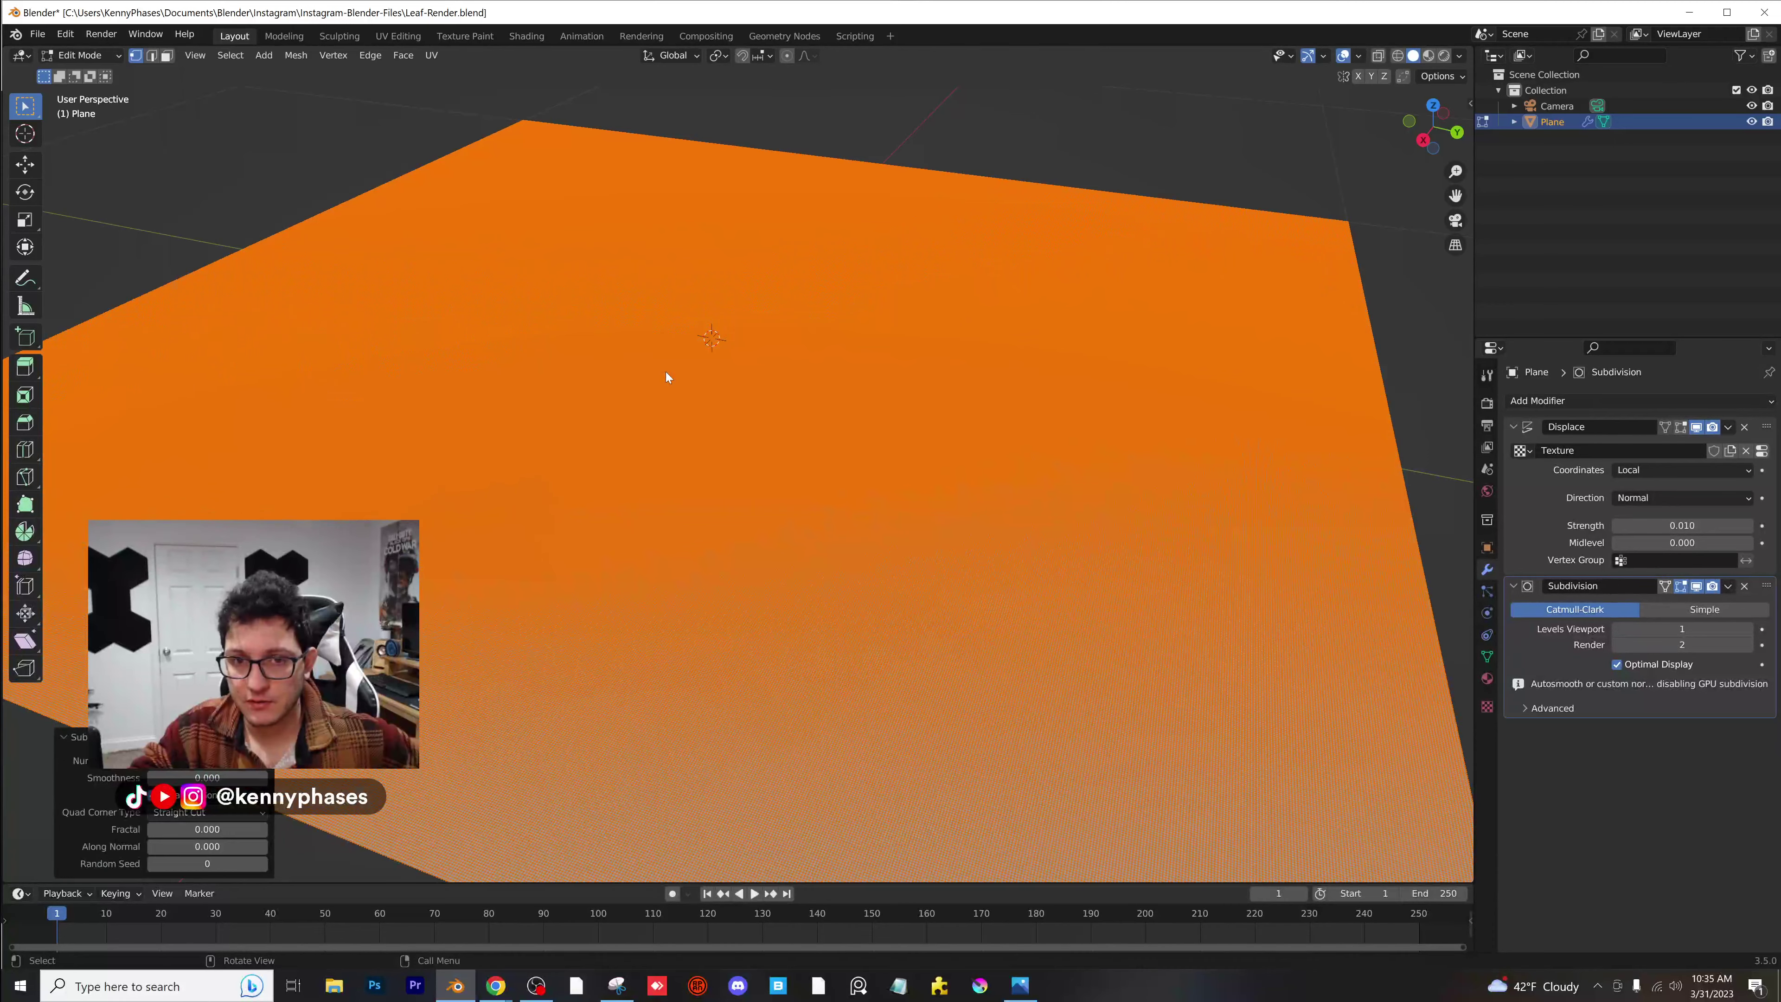
key(Tab)
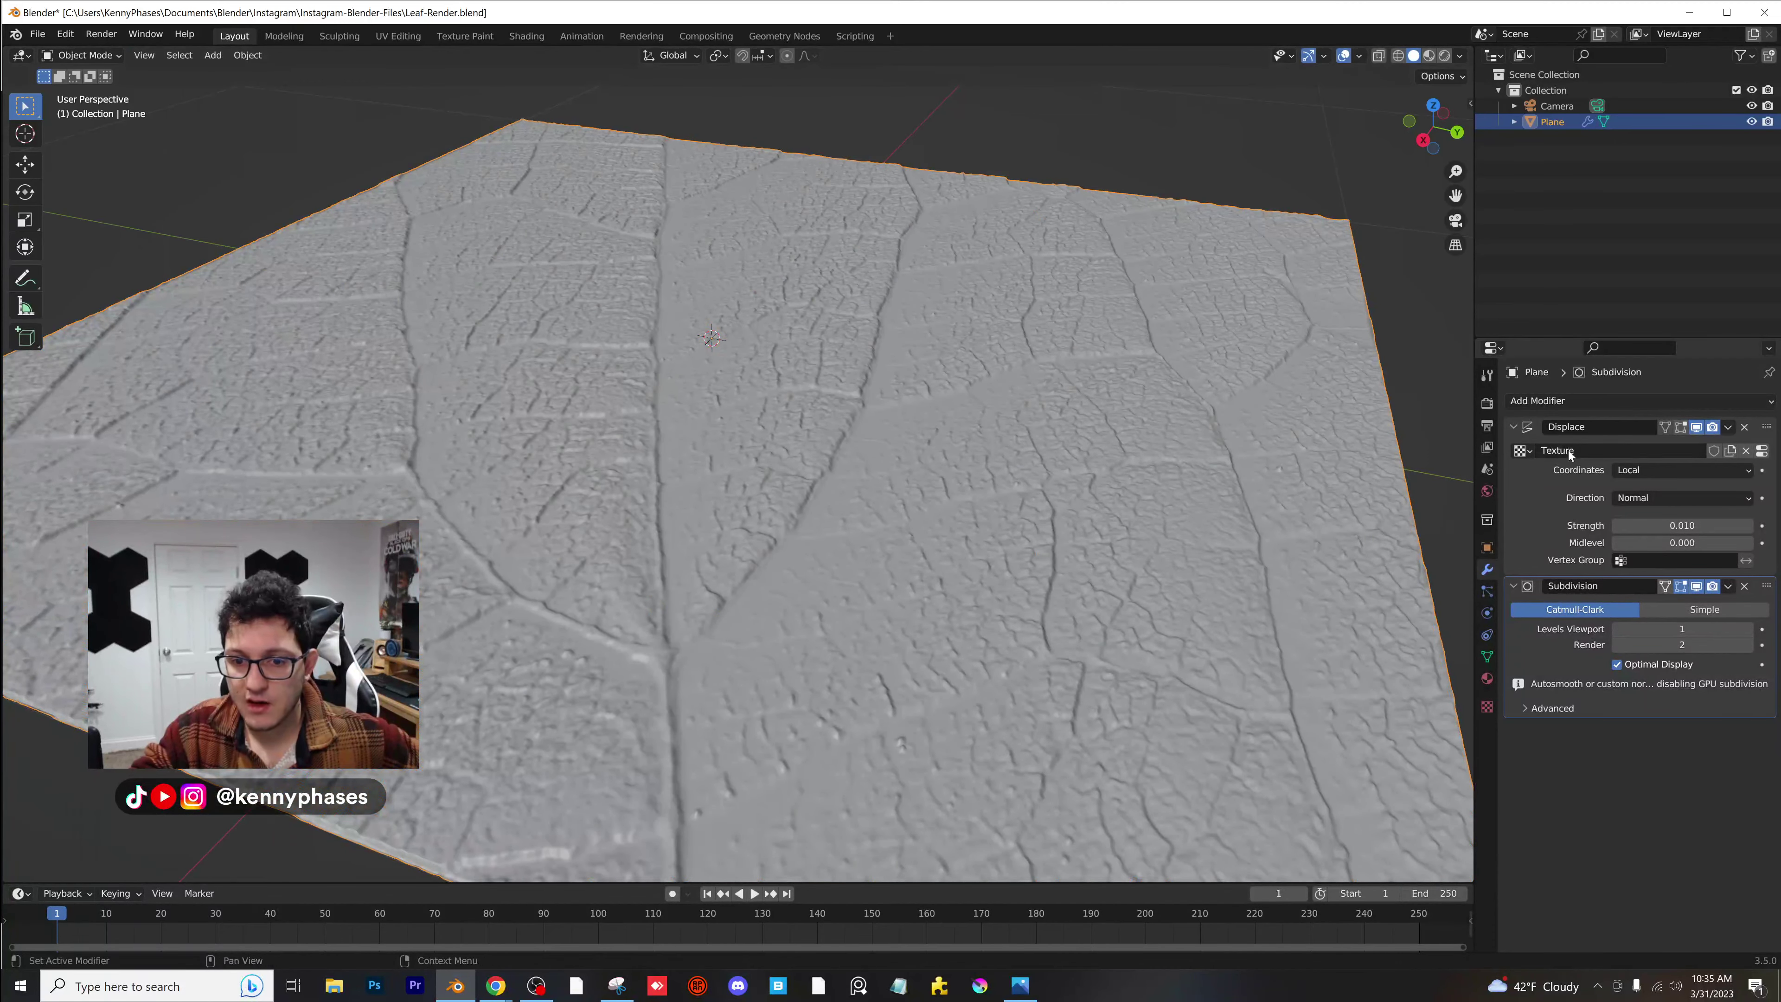
Apply the plane's Displace and Subdivision modifiers permanently and save the project.
click(1729, 427)
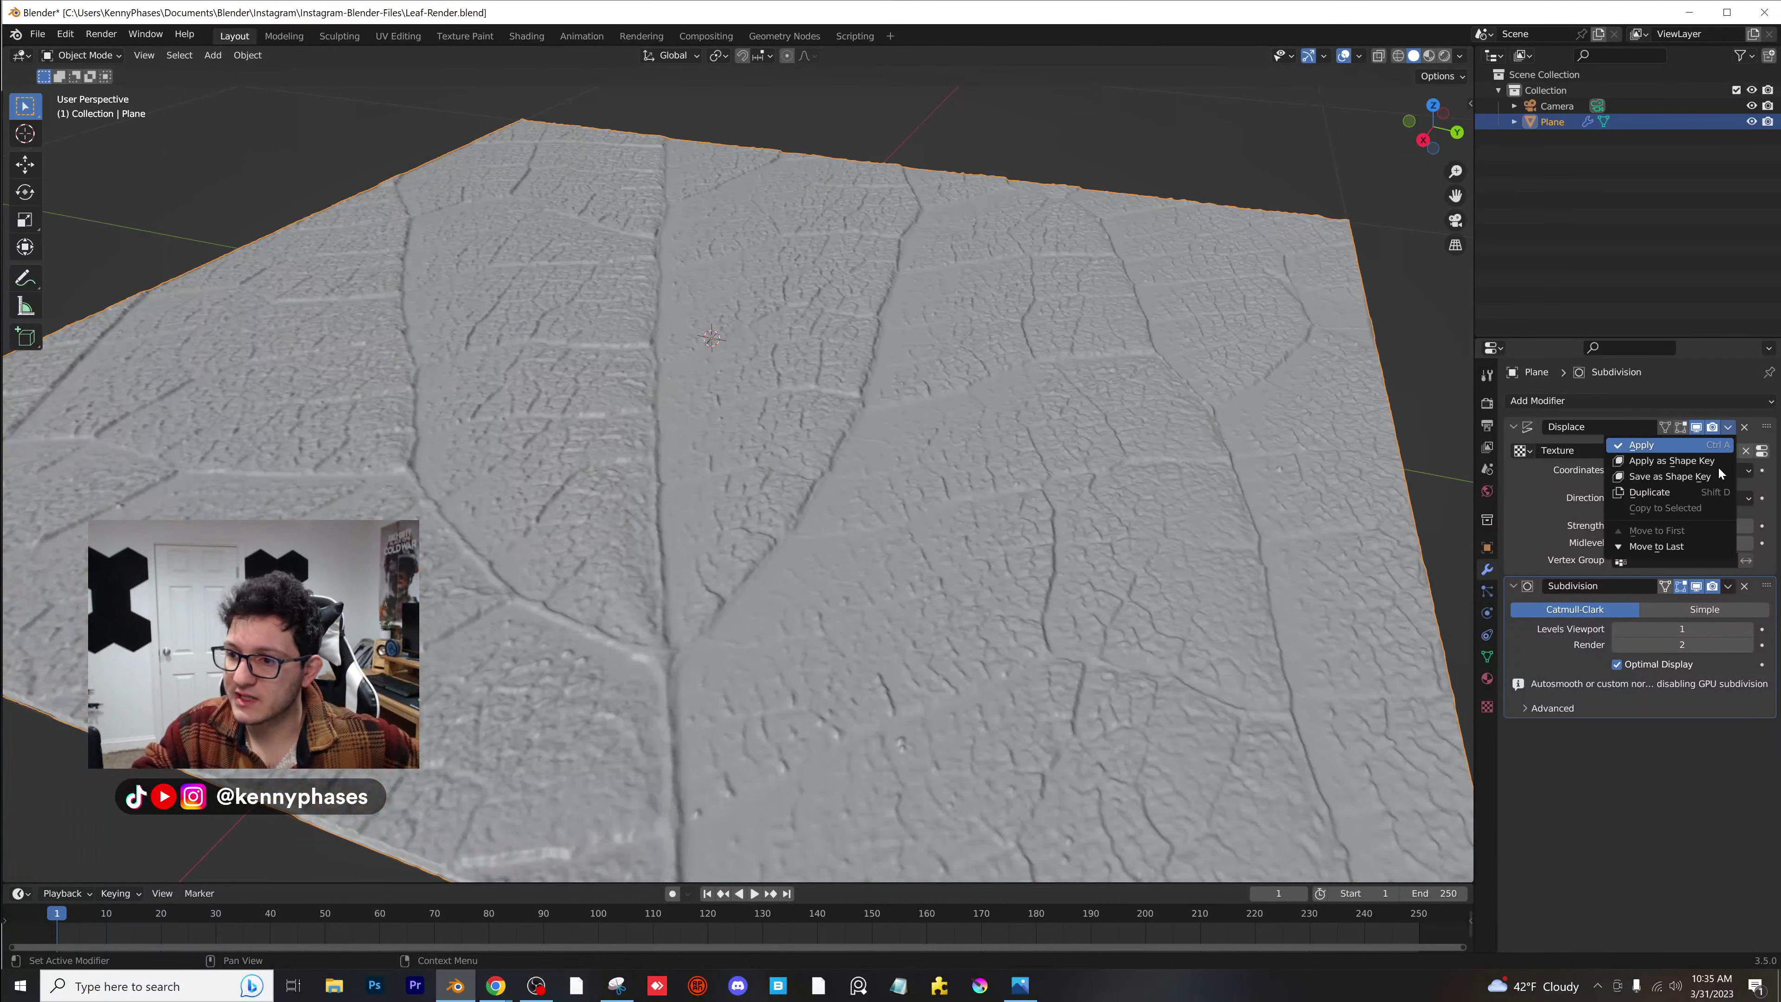
click(1720, 445)
click(1729, 429)
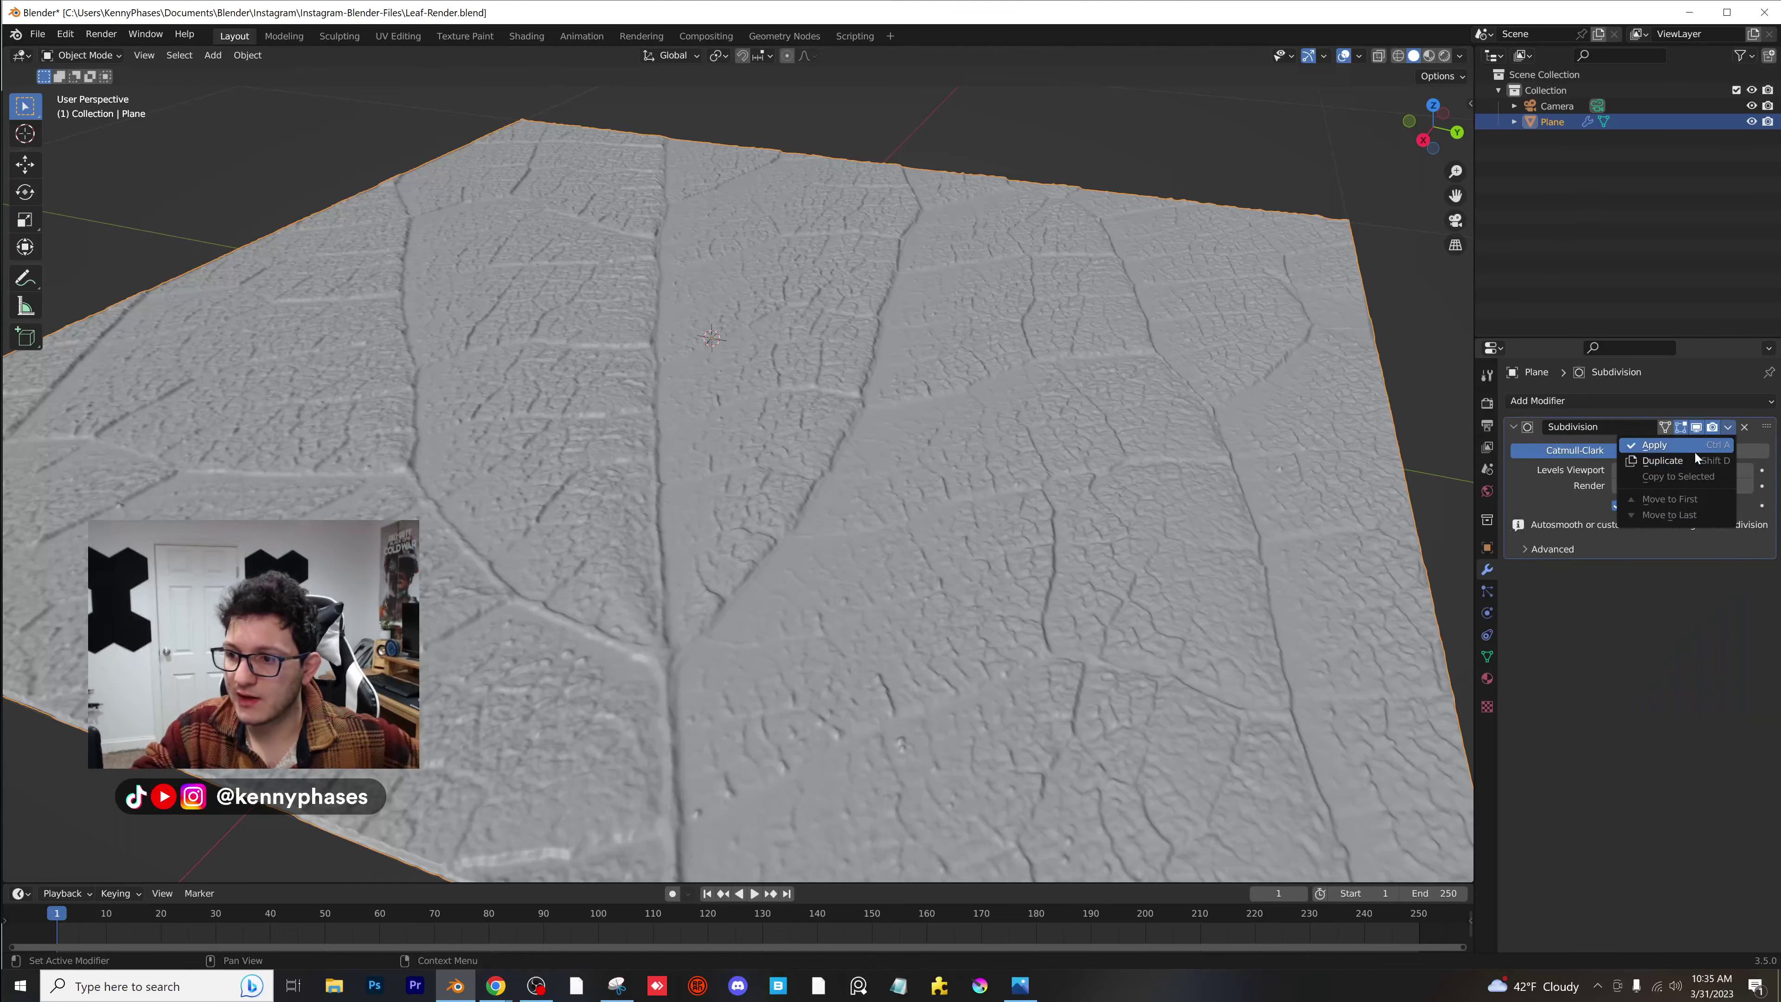
key(Return)
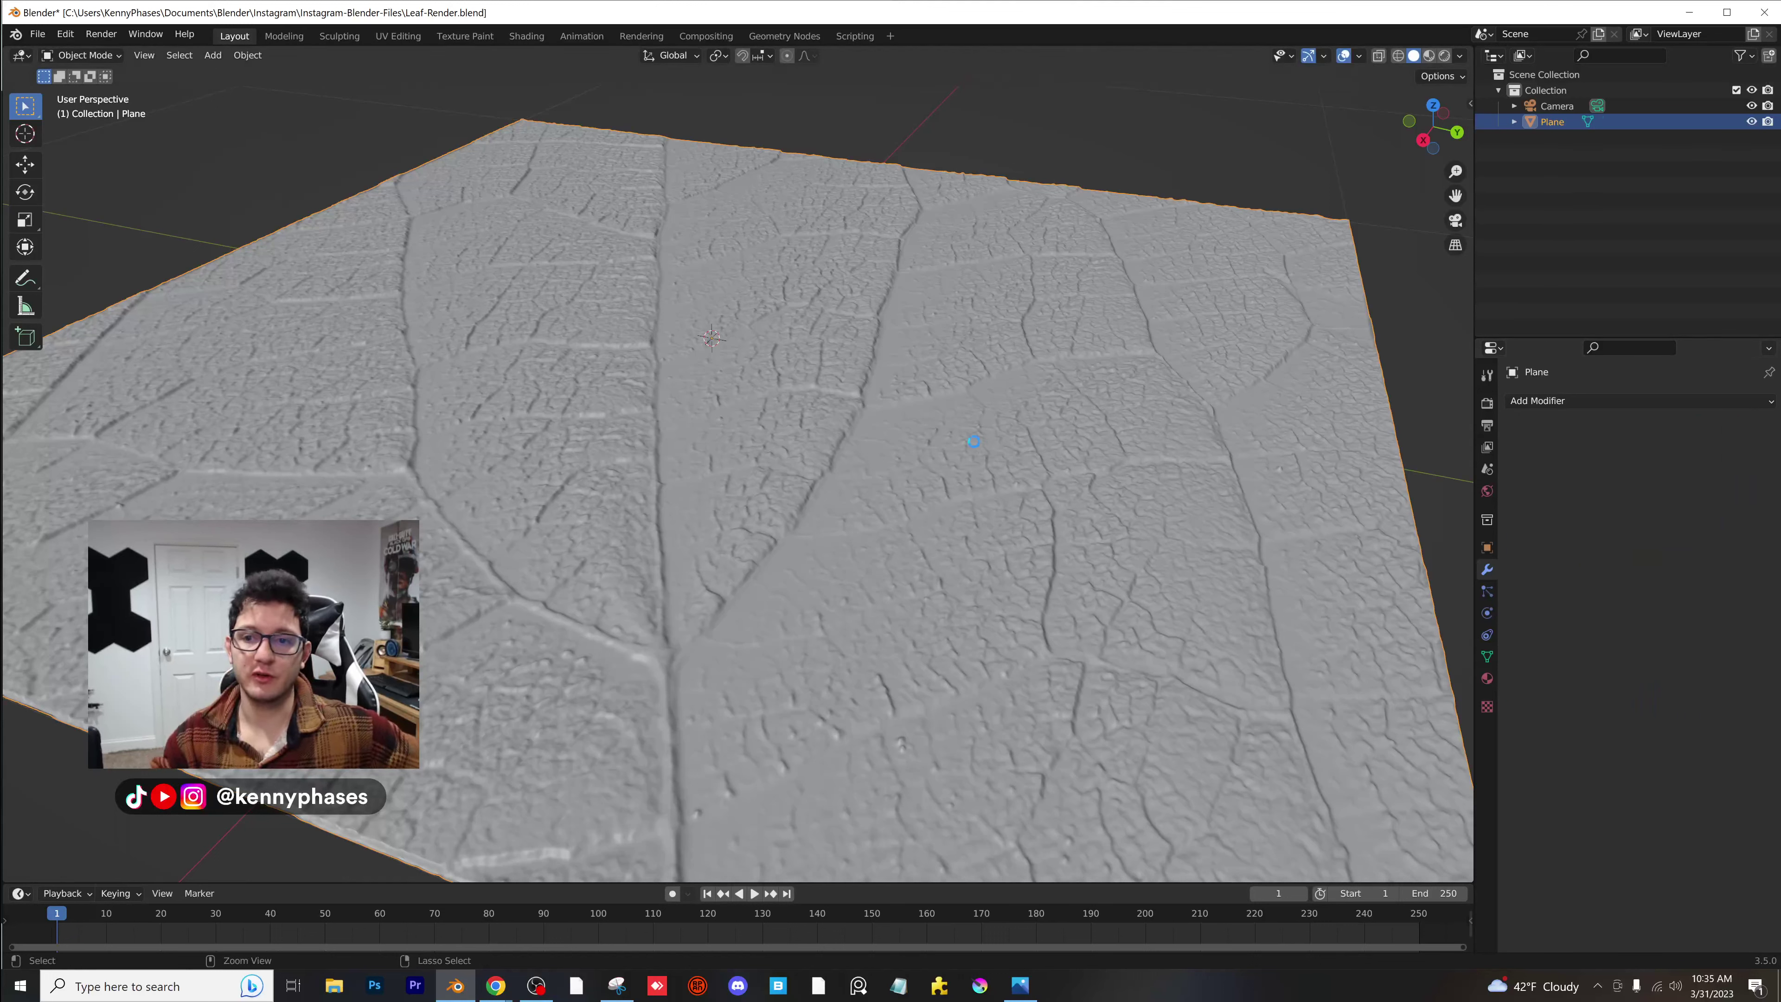
key(ctrl+s)
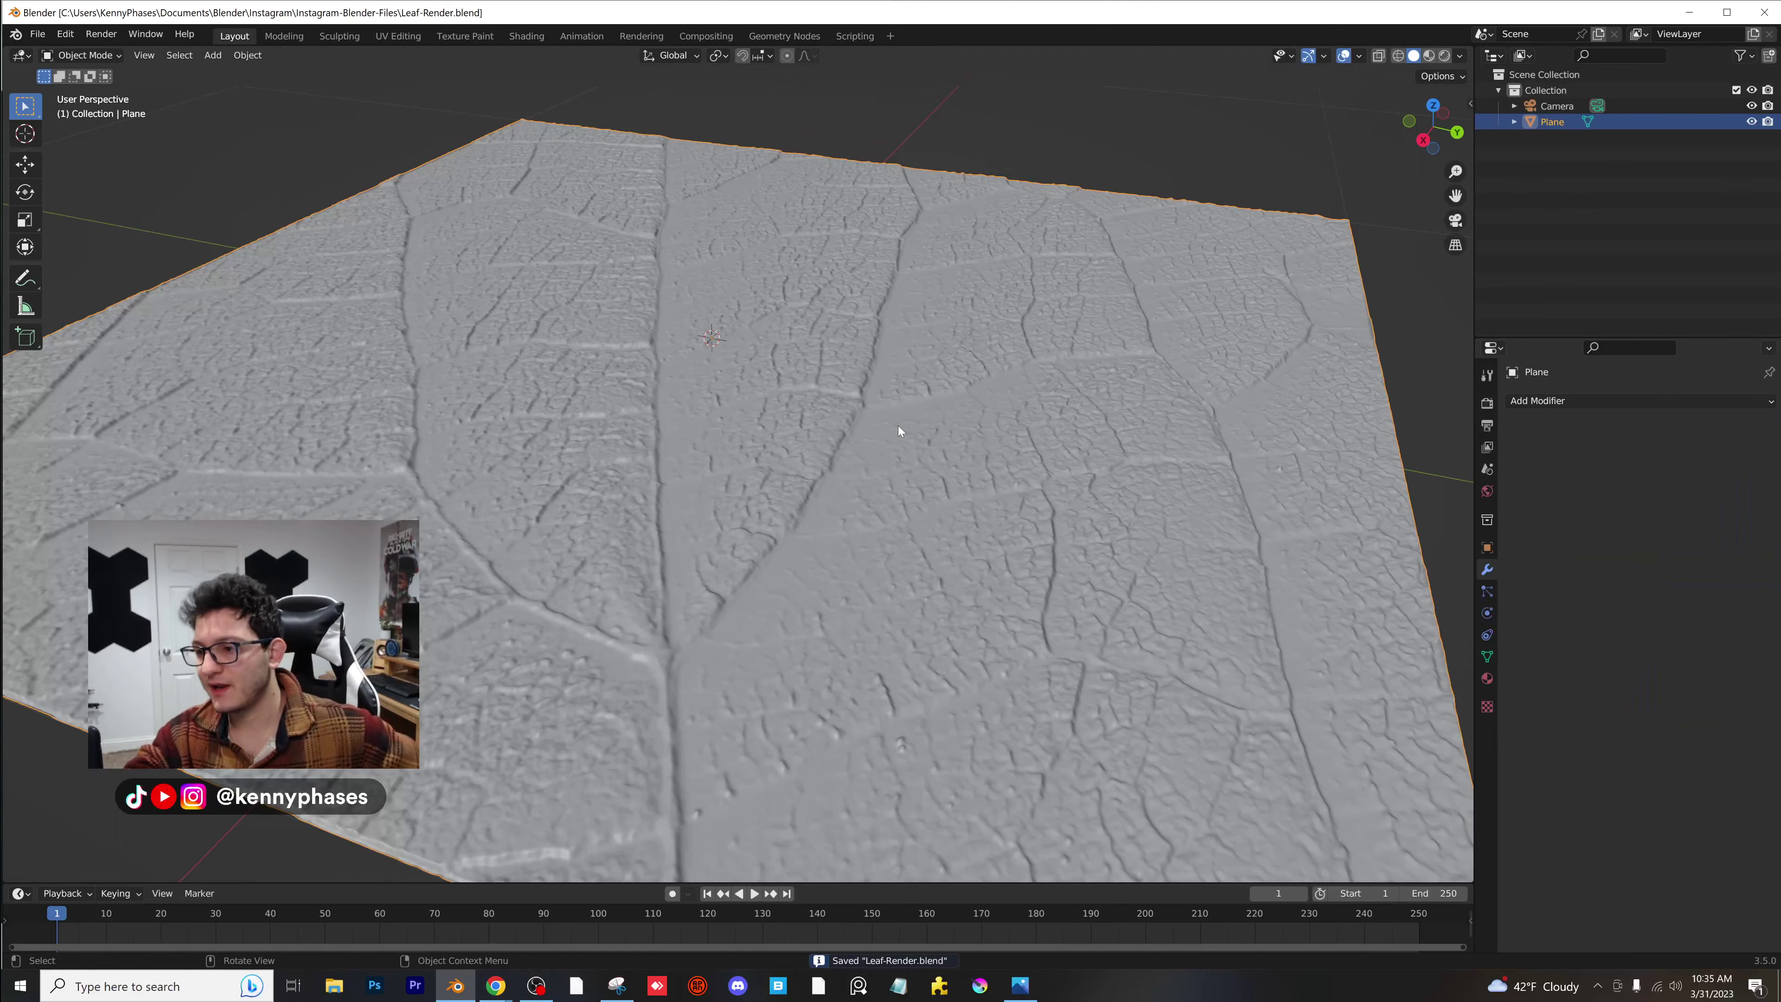
Add a Simple Deform modifier to the plane so the leaf surface twists.
scroll(830, 464, up, 4)
middle_drag(830, 464, 821, 412)
scroll(866, 396, down, 5)
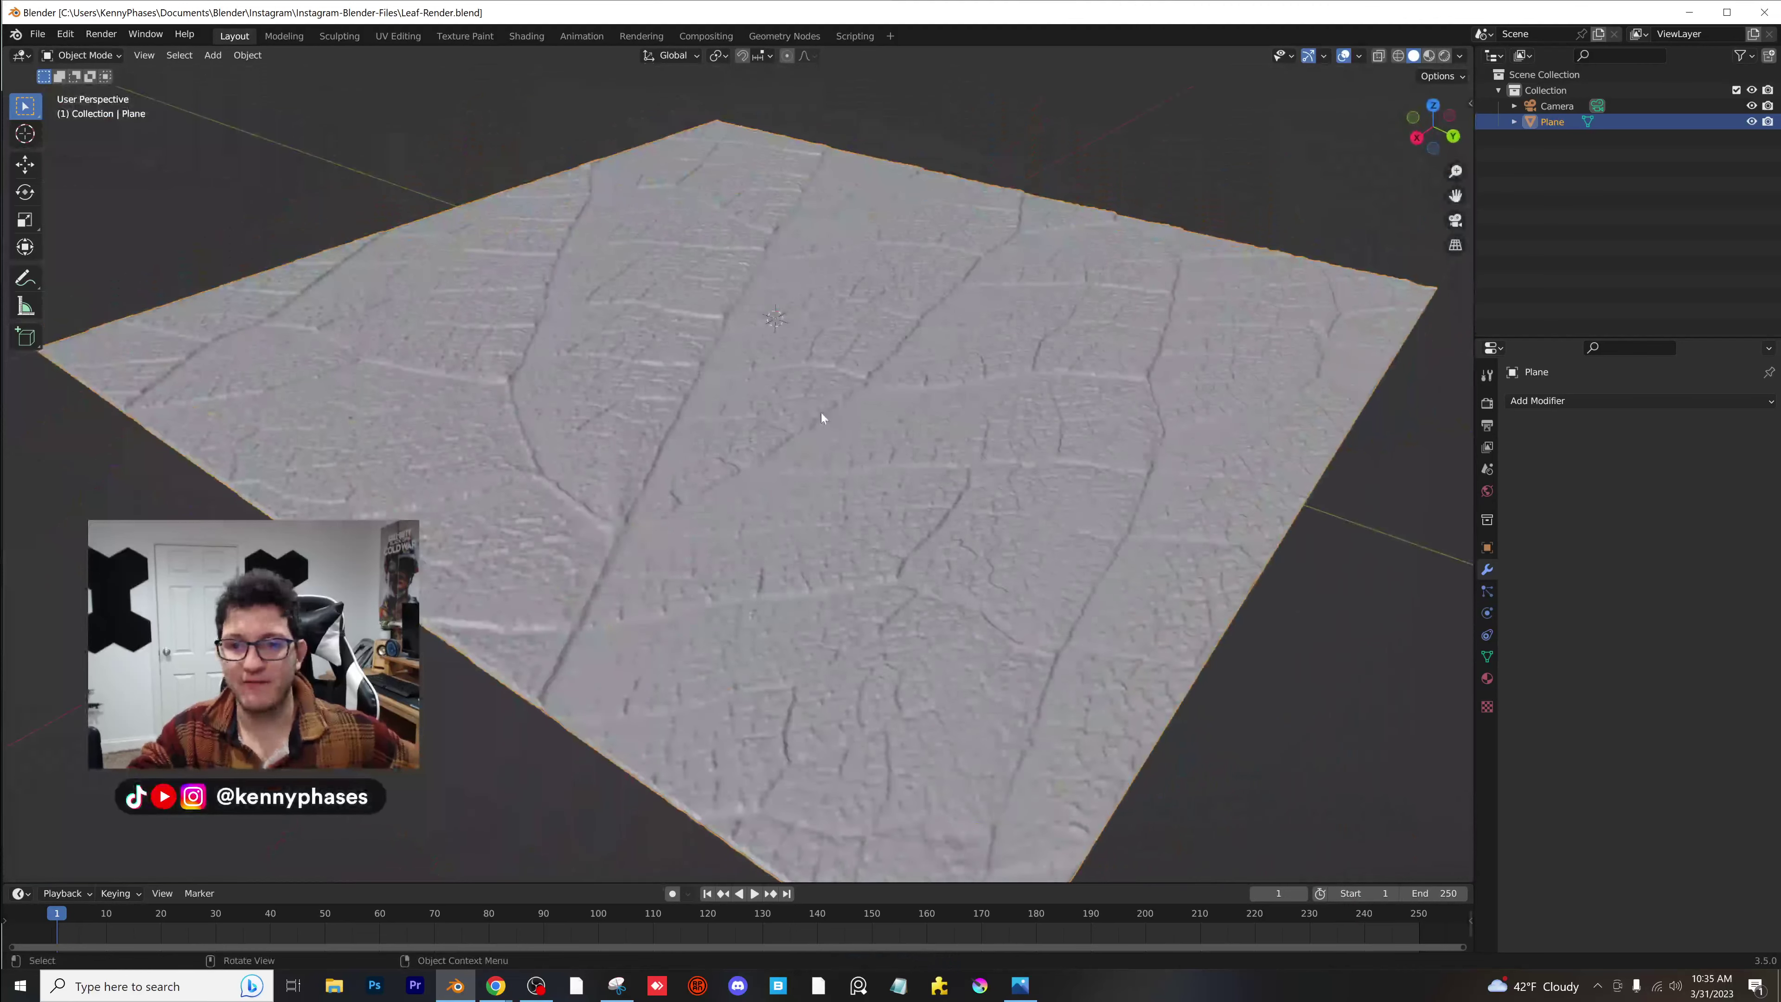
click(1630, 402)
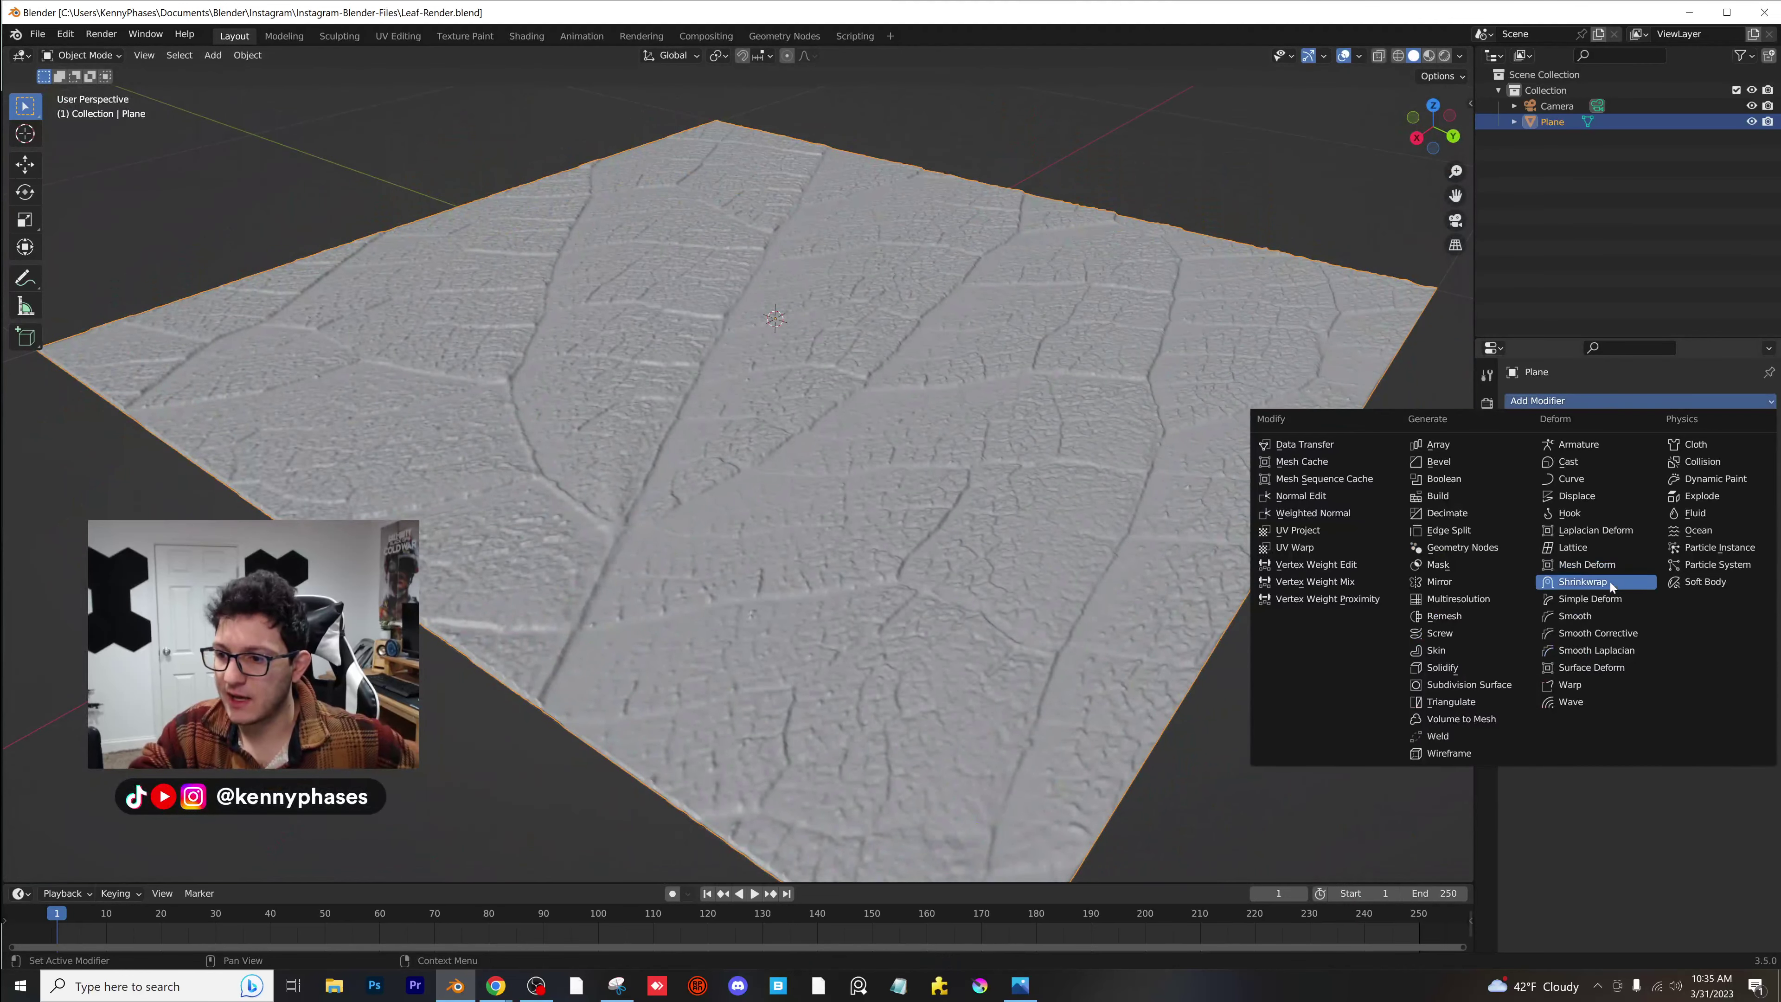
click(1613, 600)
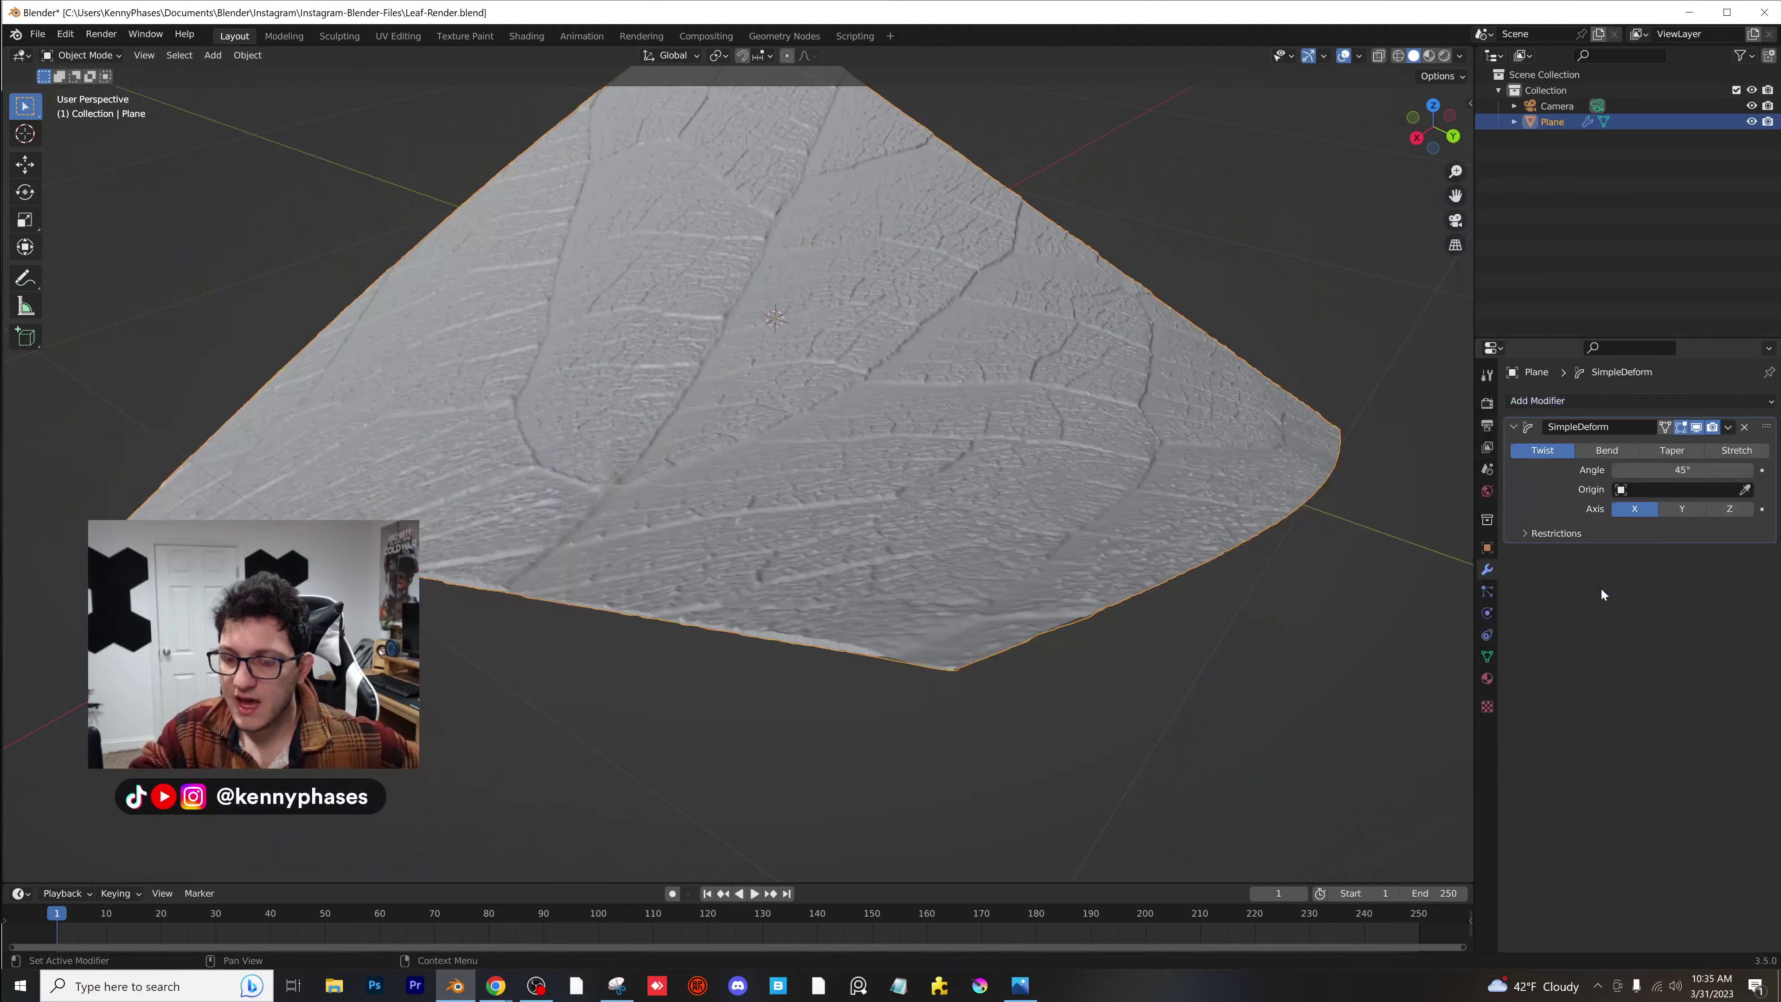
Bring the camera from far away to just in front of the plane, adjusting its position from an overhead view.
middle_drag(1093, 456, 885, 484)
scroll(1001, 519, down, 8)
click(191, 282)
key(g)
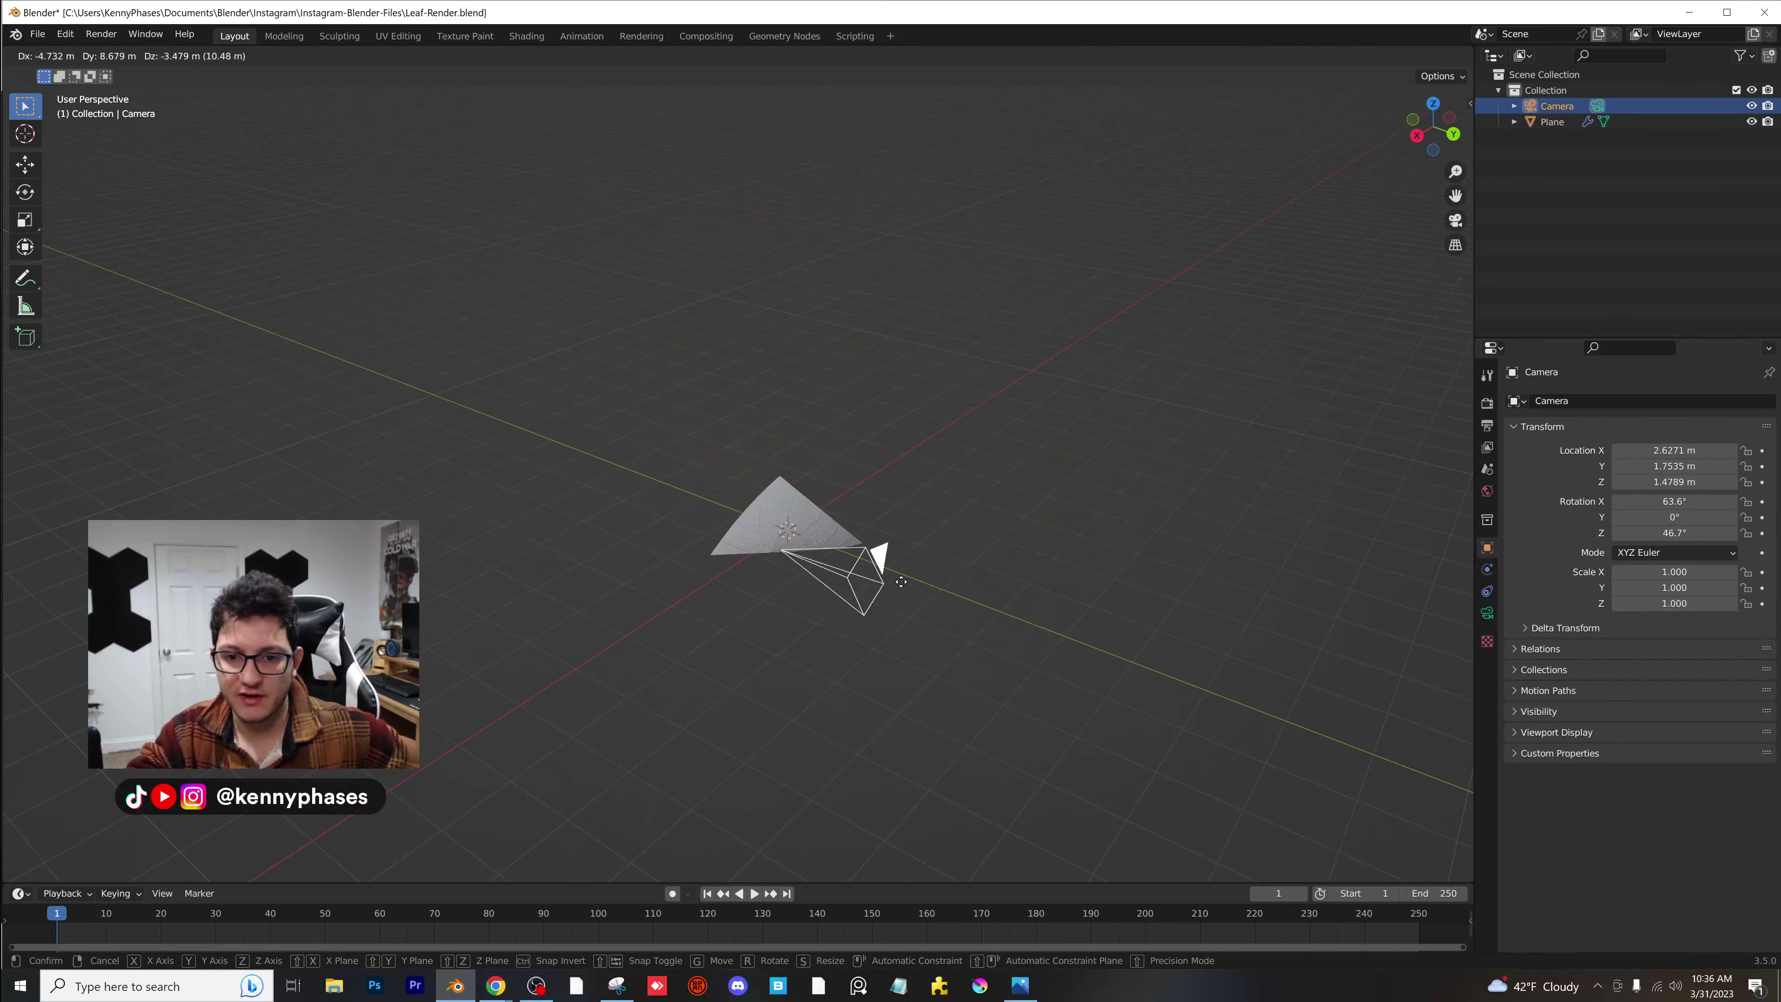
click(762, 517)
middle_drag(762, 510, 755, 473)
middle_drag(988, 470, 1127, 571)
scroll(1122, 577, down, 2)
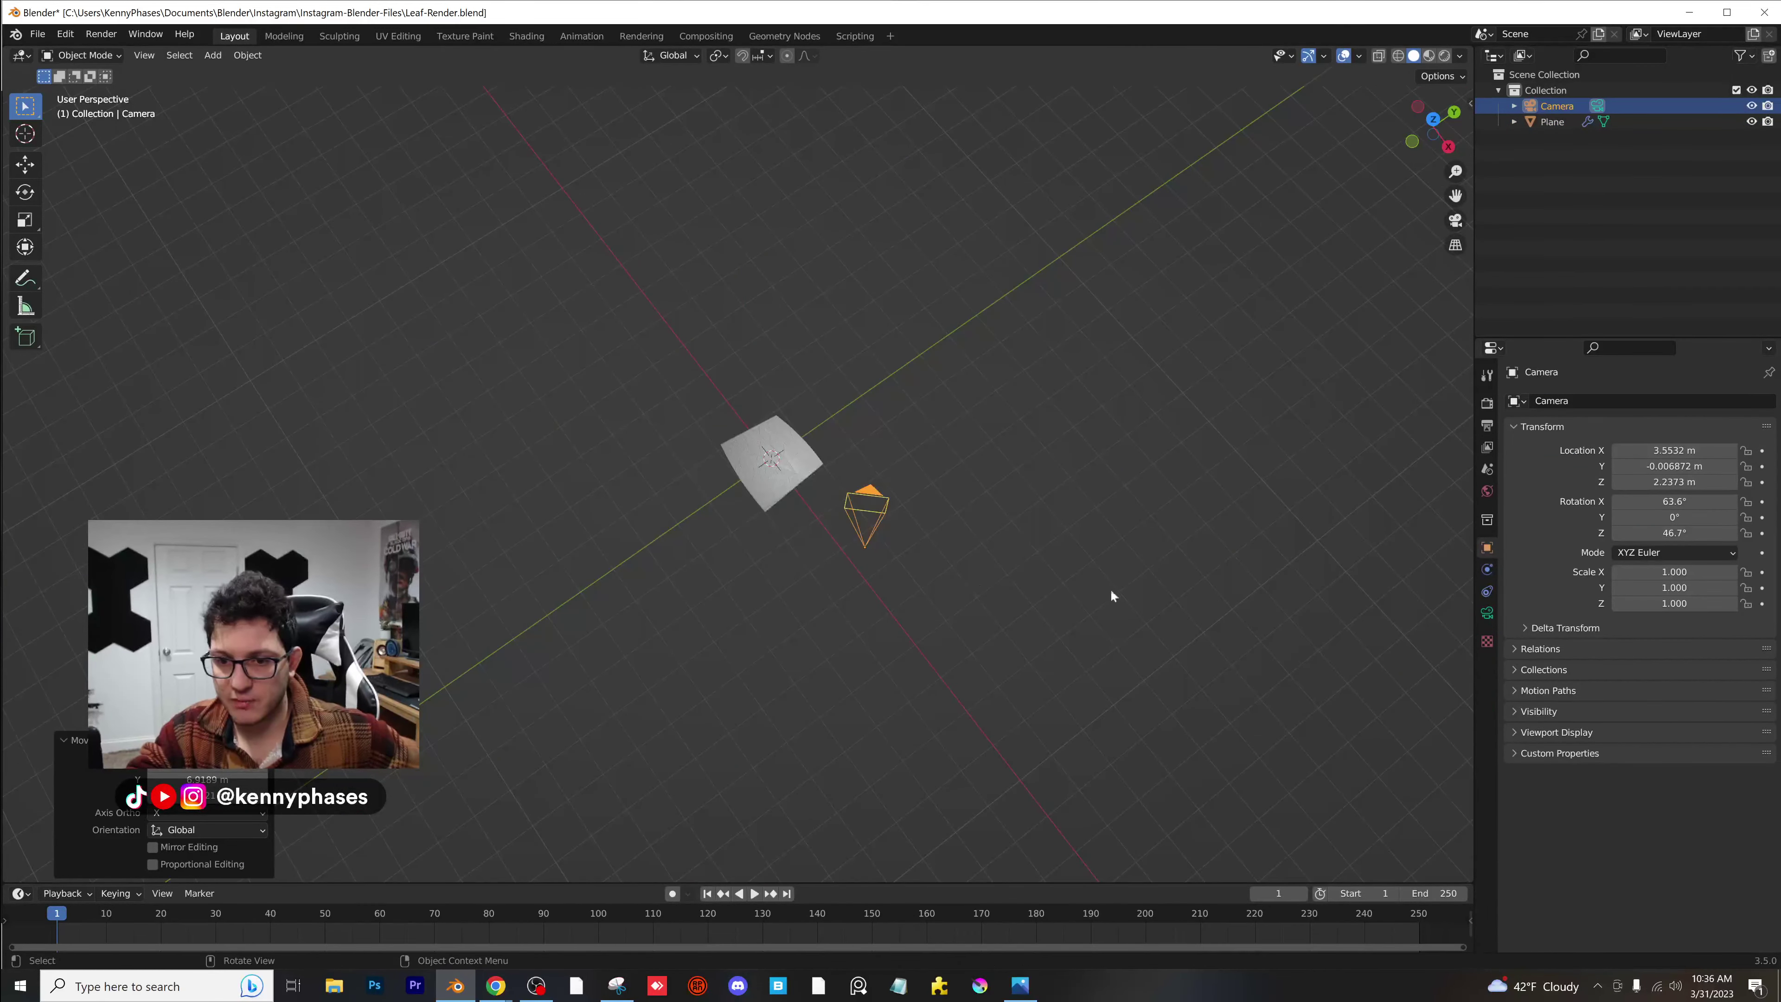
key(g)
click(979, 569)
Lower the camera along the Z axis, look through it, and shift it toward the plane's near corner.
middle_drag(979, 569, 936, 359)
key(g)
key(z)
click(926, 450)
key(KP_0)
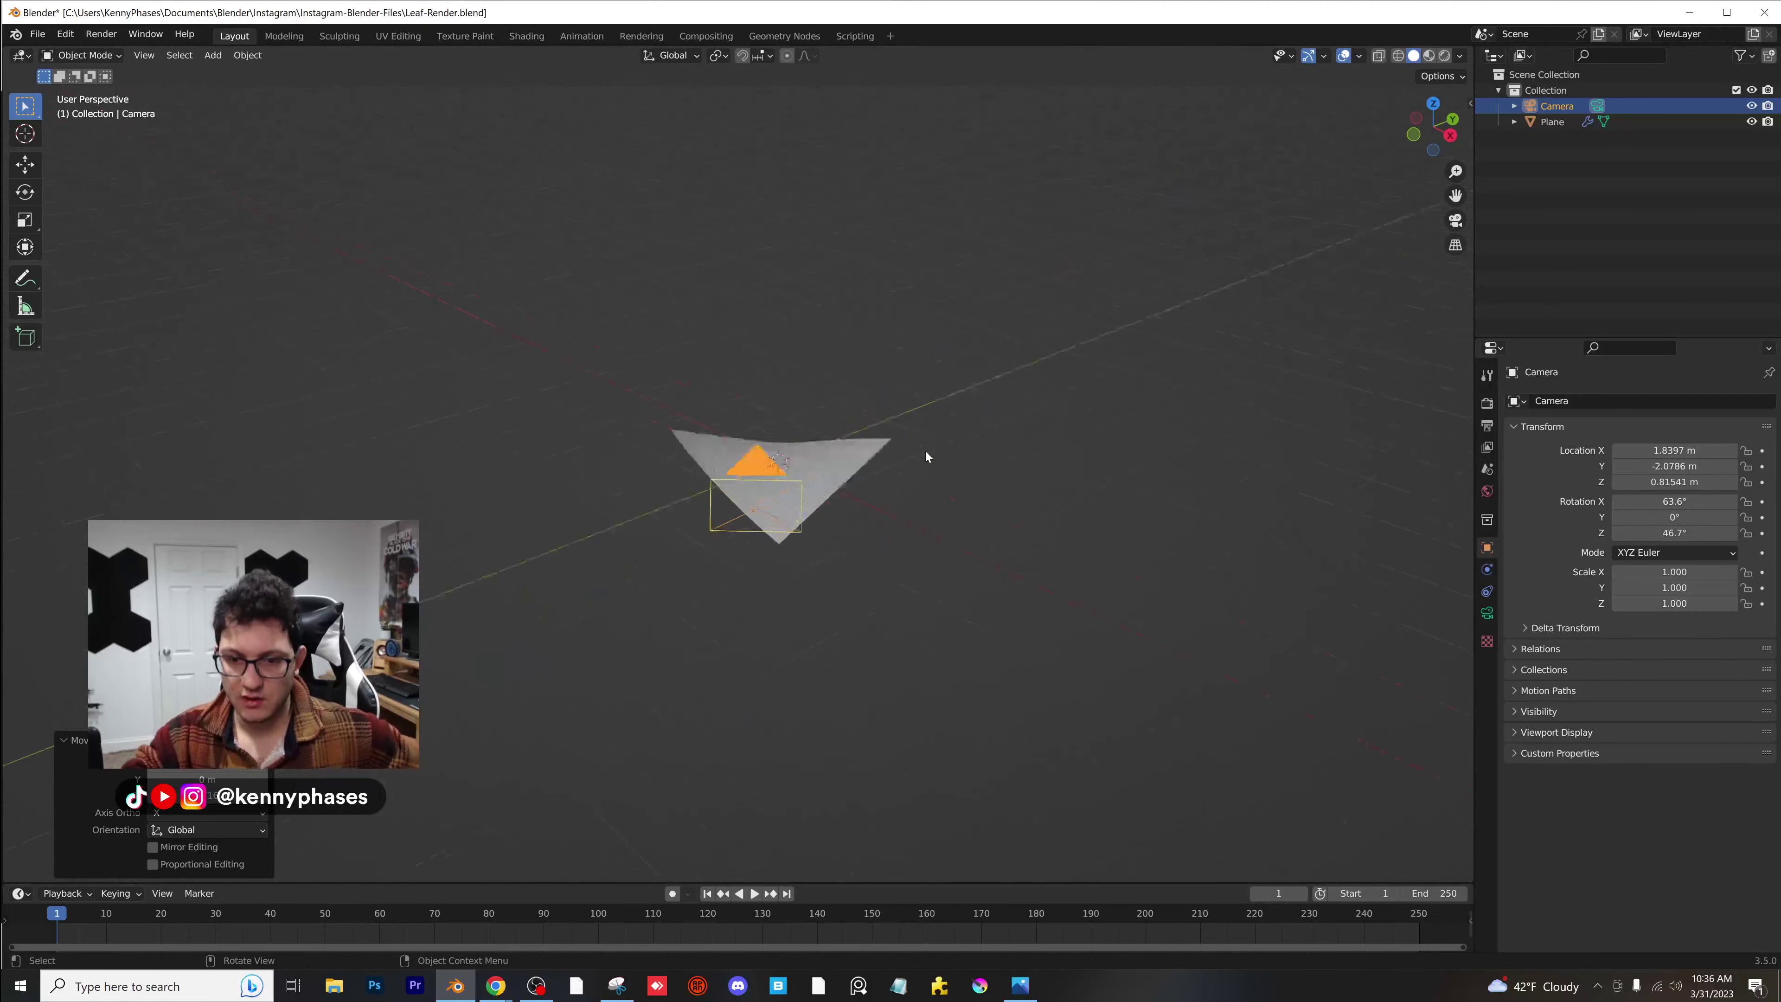
key(g)
click(1008, 490)
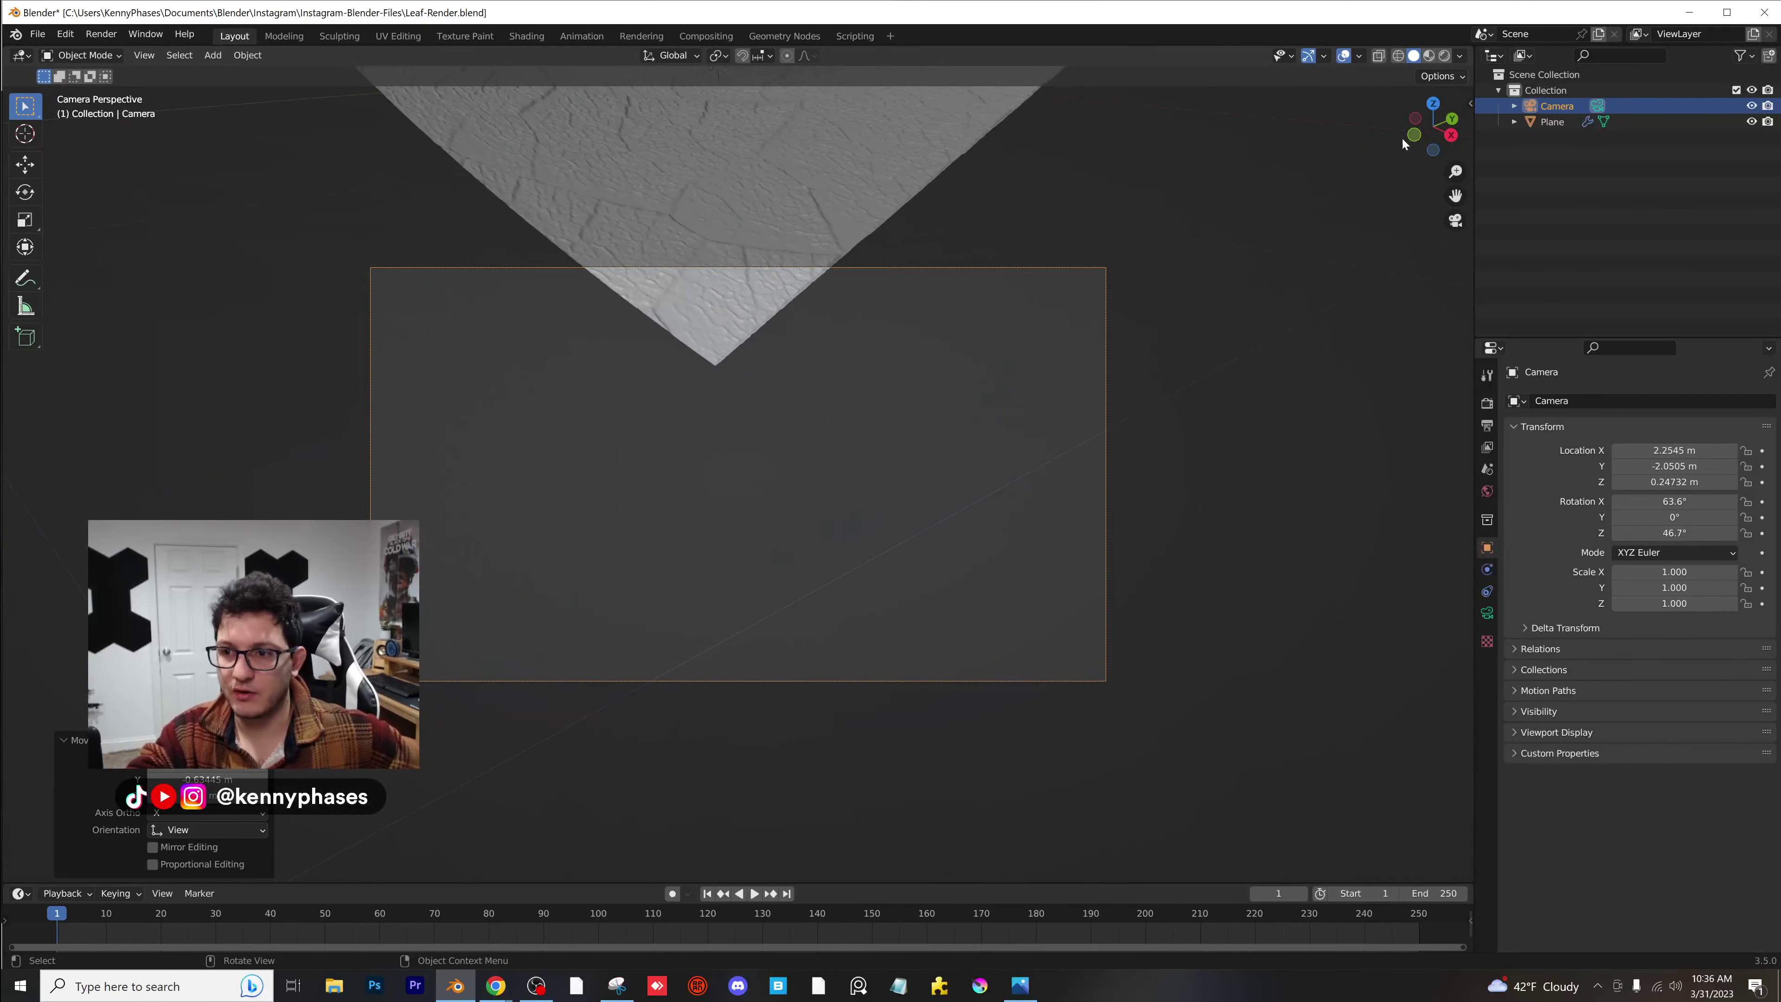
Set the camera's X rotation to about 84.8° and shift it so the curved leaf surface fills the lower frame.
key(n)
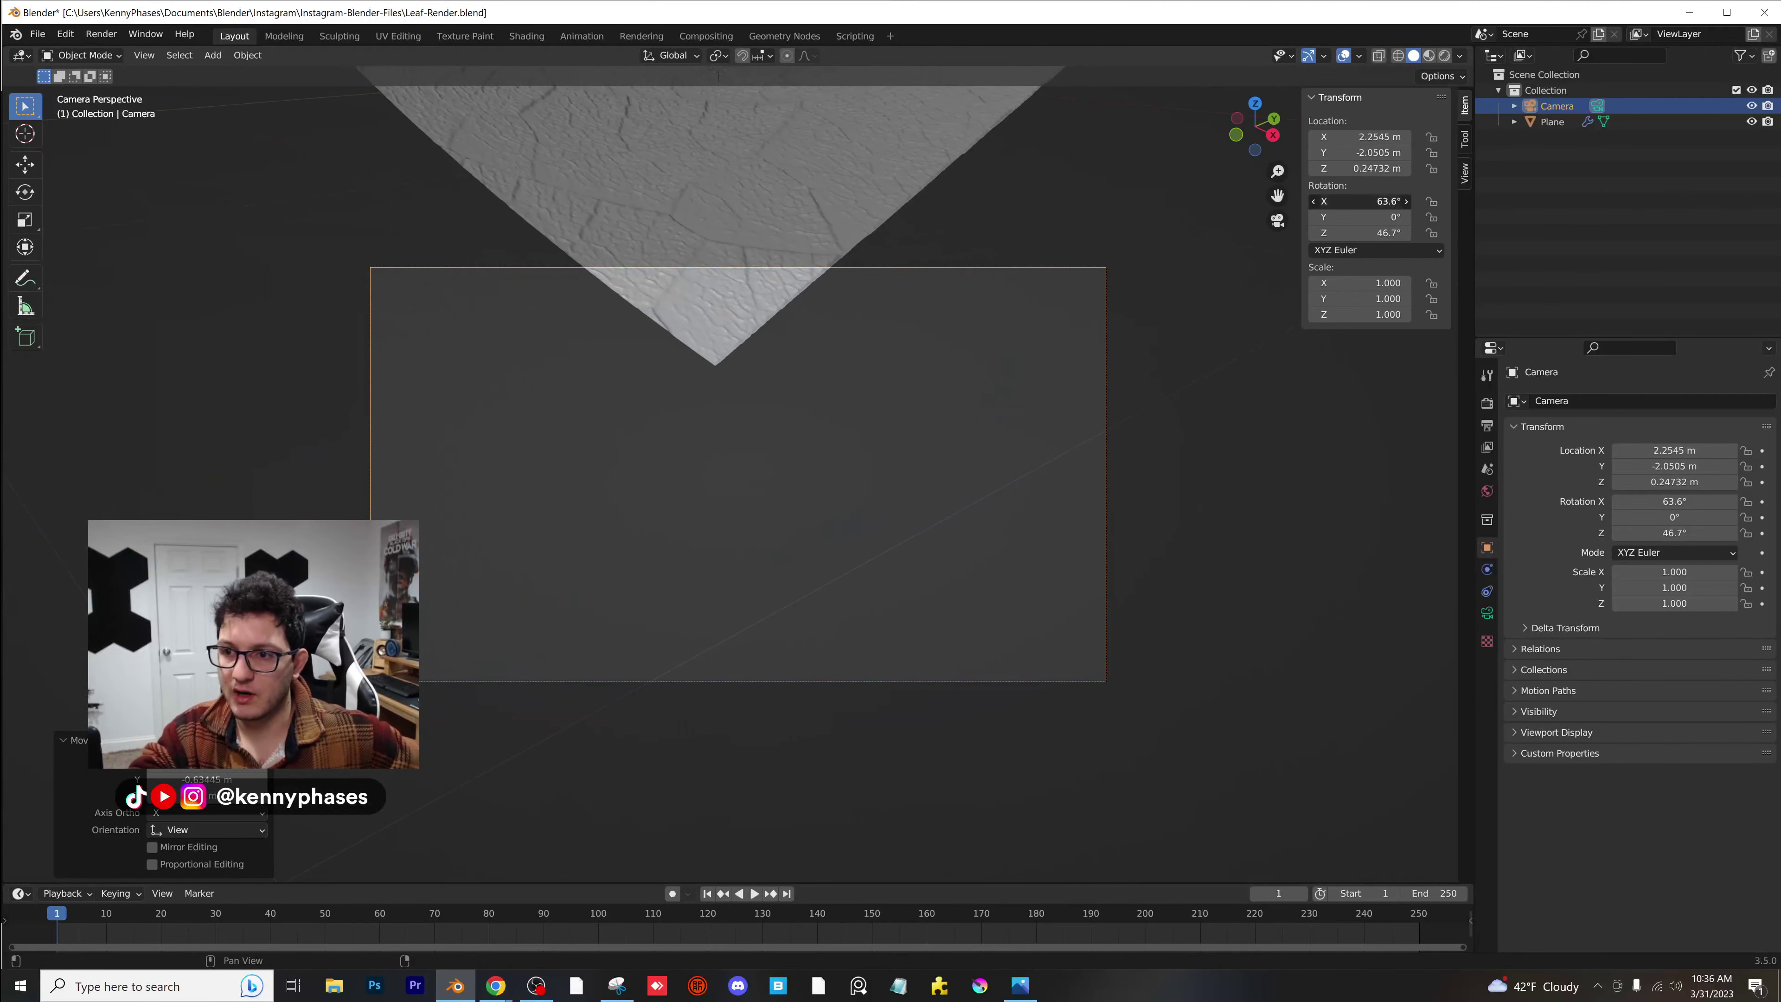
drag(1360, 201, 1417, 201)
scroll(994, 521, up, 3)
key(g)
click(1165, 555)
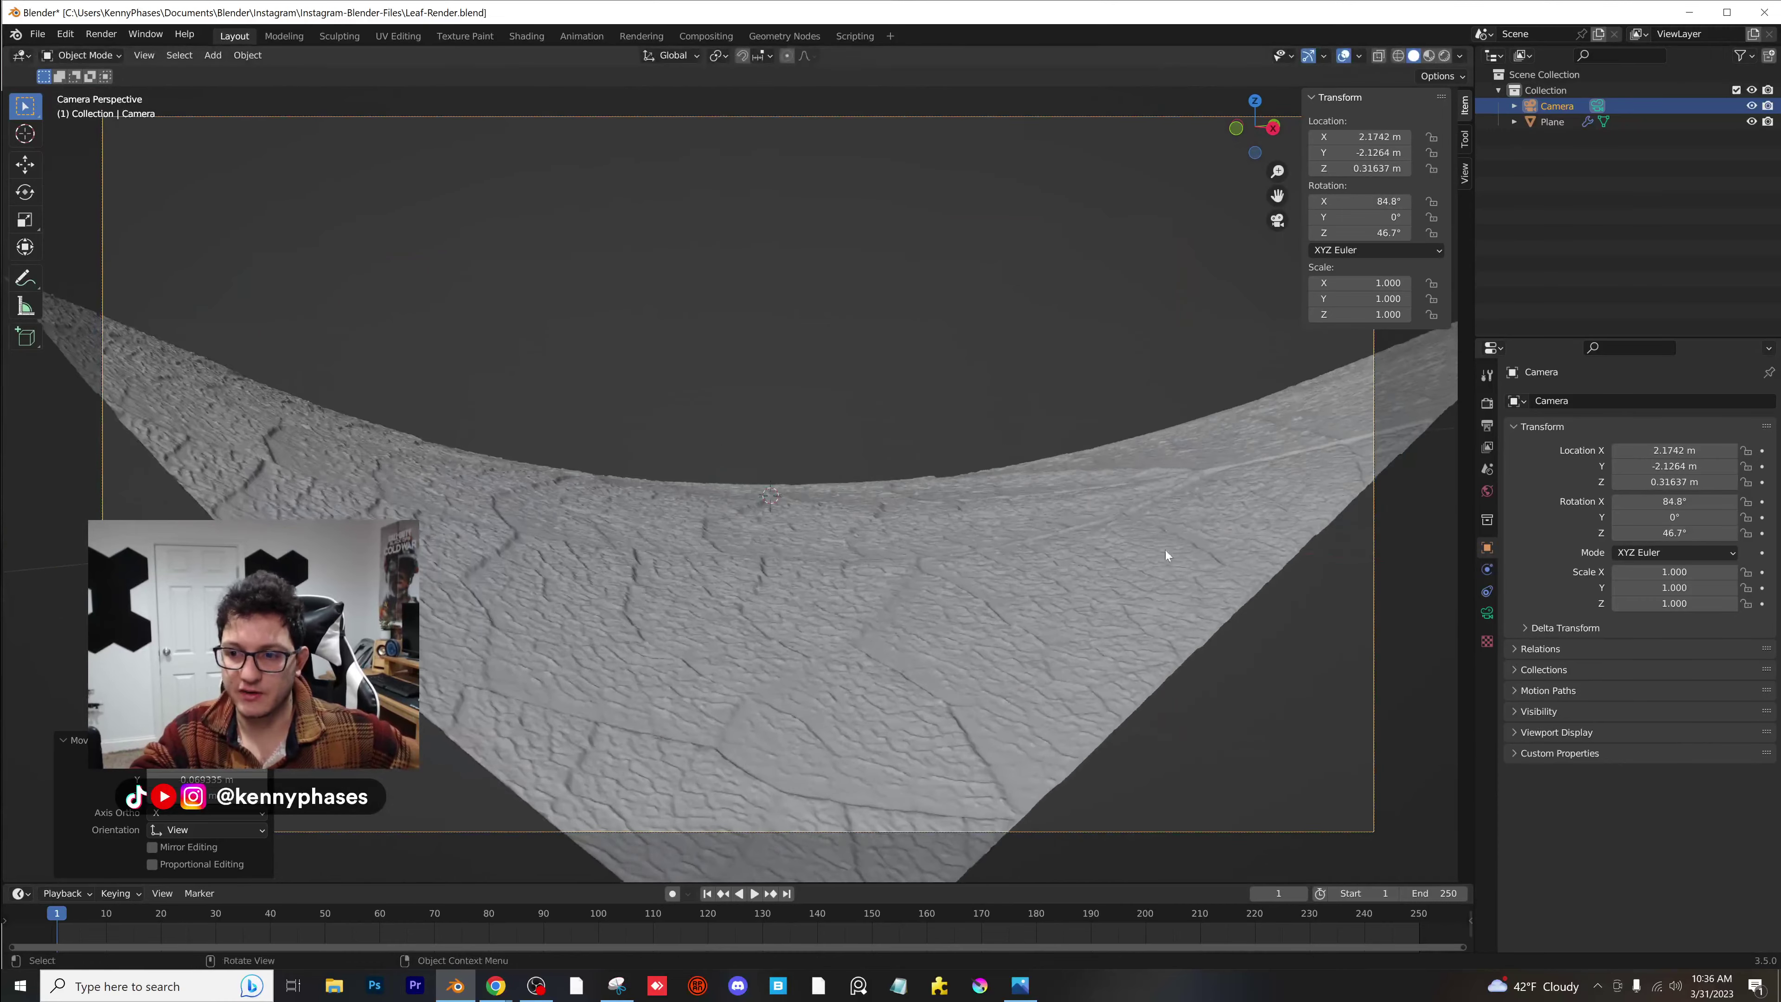
Set the camera's focal length to 100 mm.
click(1486, 613)
double_click(1683, 476)
text(10)
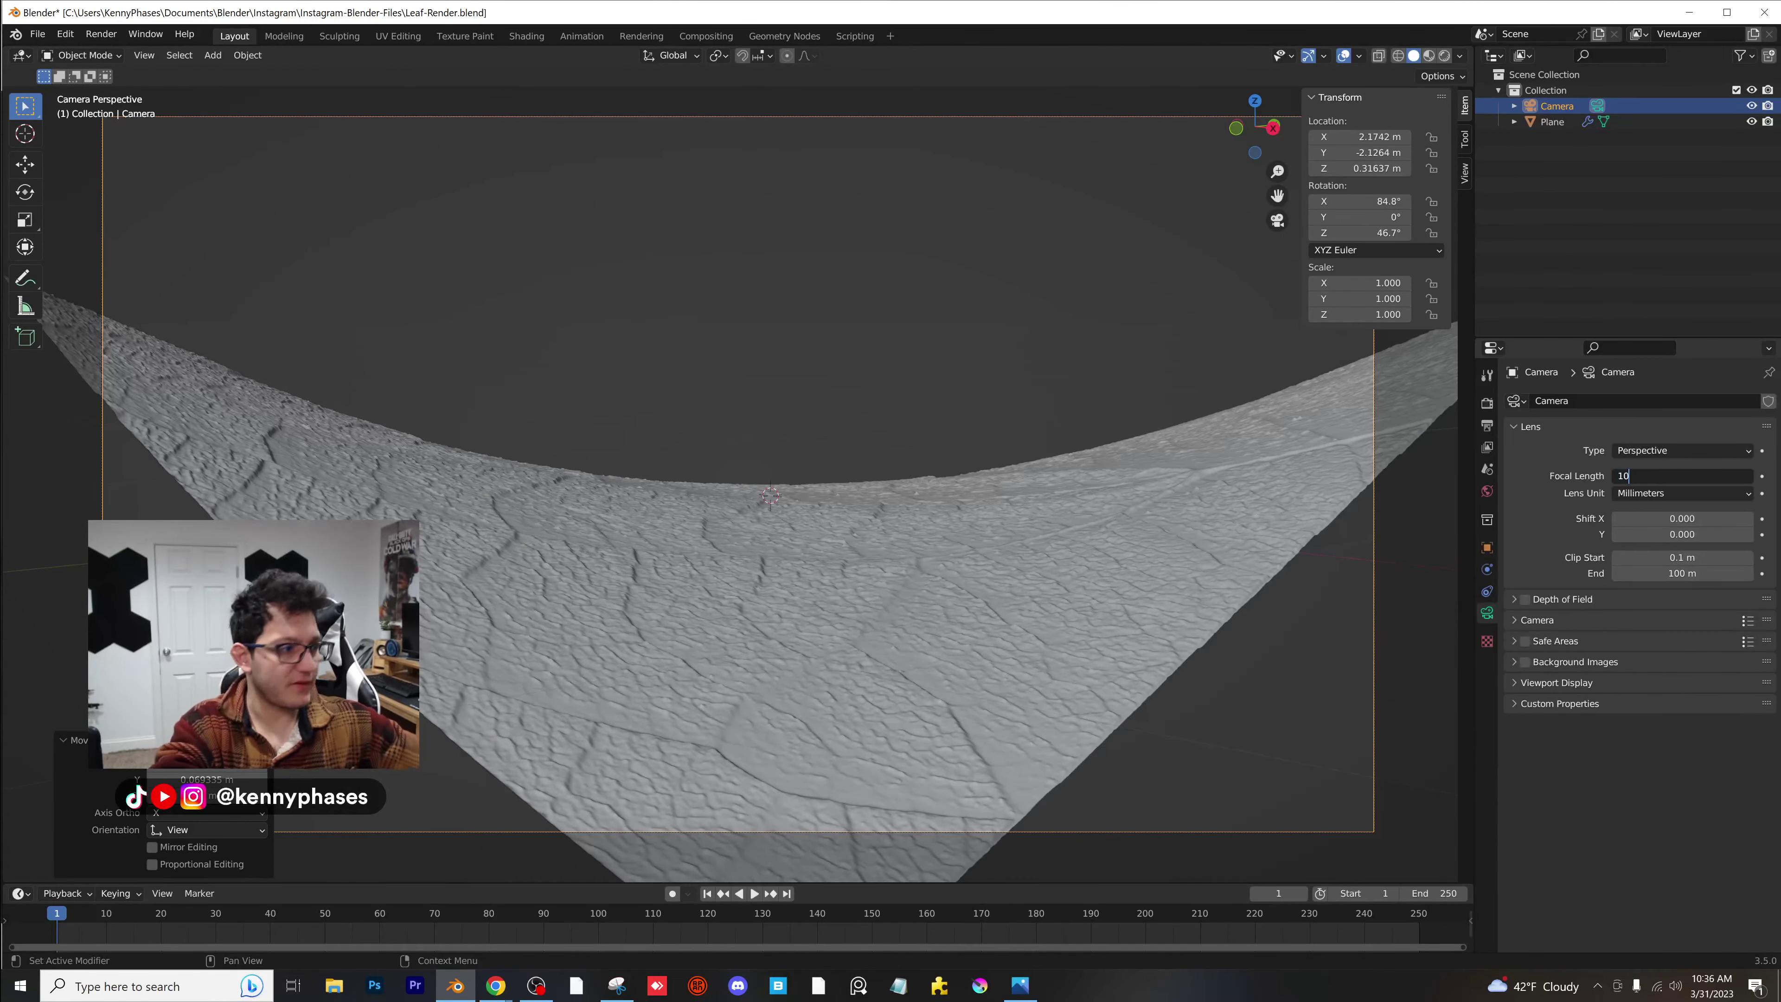
text(0)
key(Return)
Reposition the camera so the leaf's curved edge crosses the middle of the frame, and save the project.
scroll(837, 395, down, 2)
key(g)
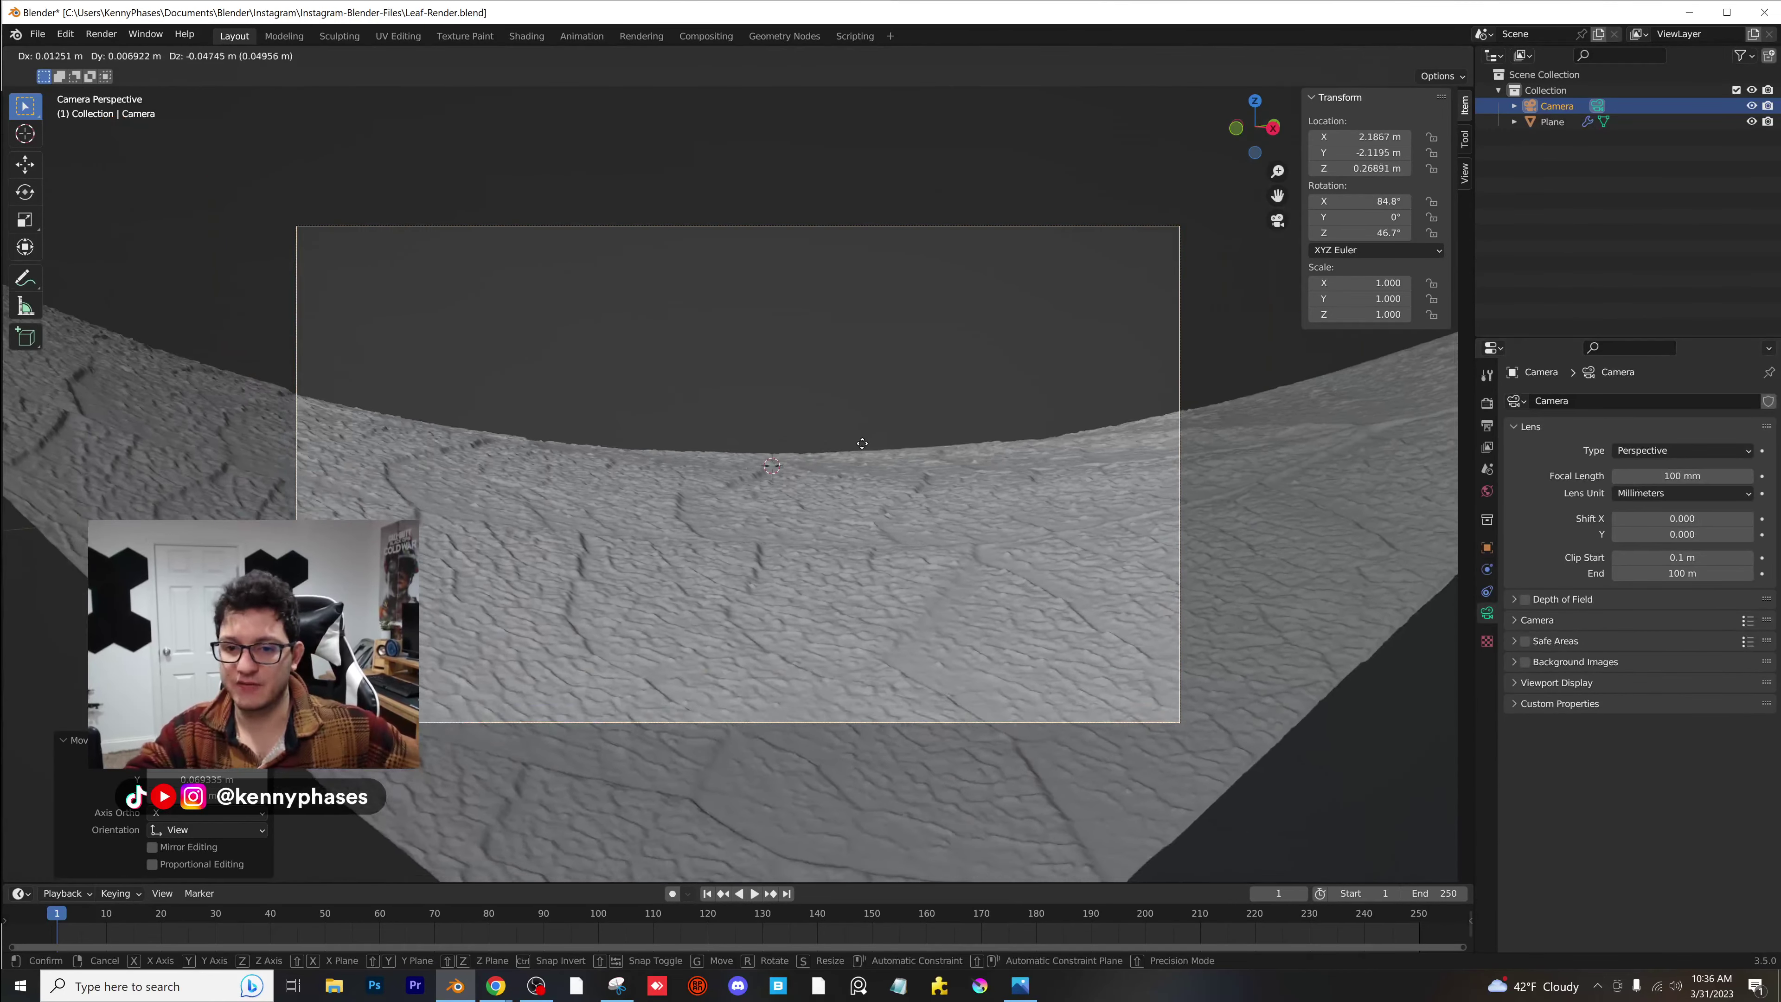
click(879, 434)
scroll(880, 436, down, 1)
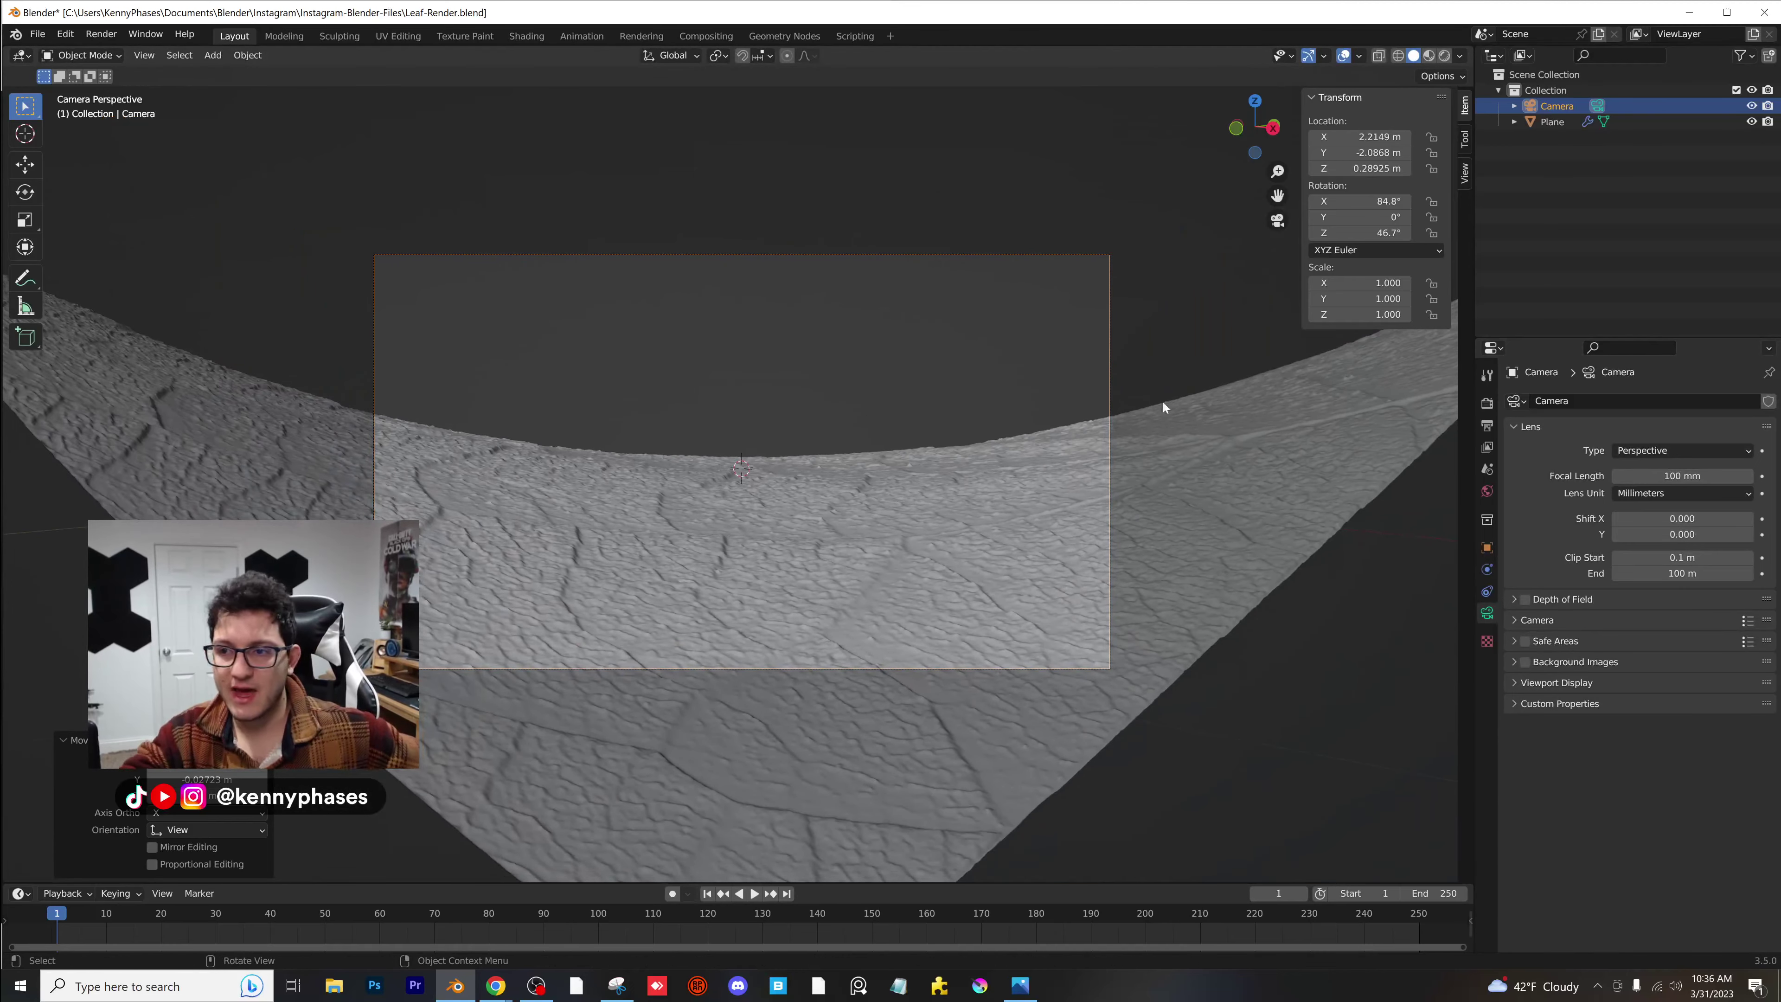
key(ctrl+s)
Set the render engine to Cycles with GPU Compute as the device.
click(1487, 402)
click(1689, 400)
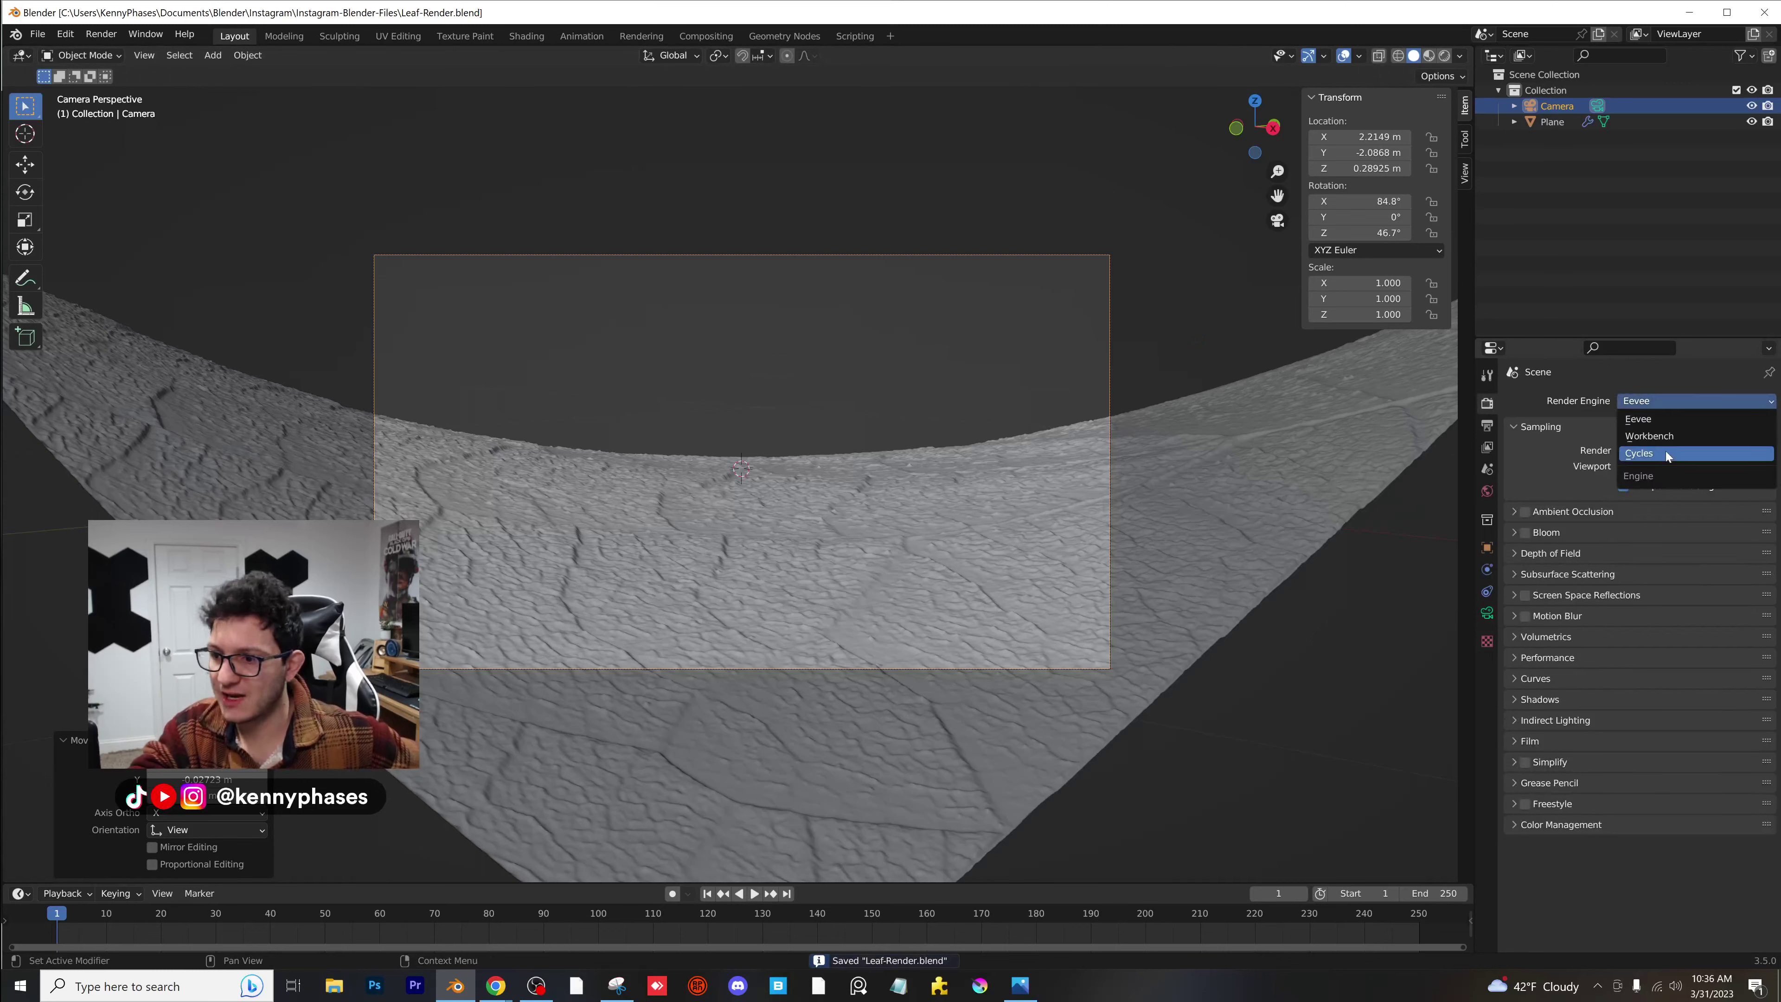
click(1673, 439)
click(1673, 440)
click(1667, 475)
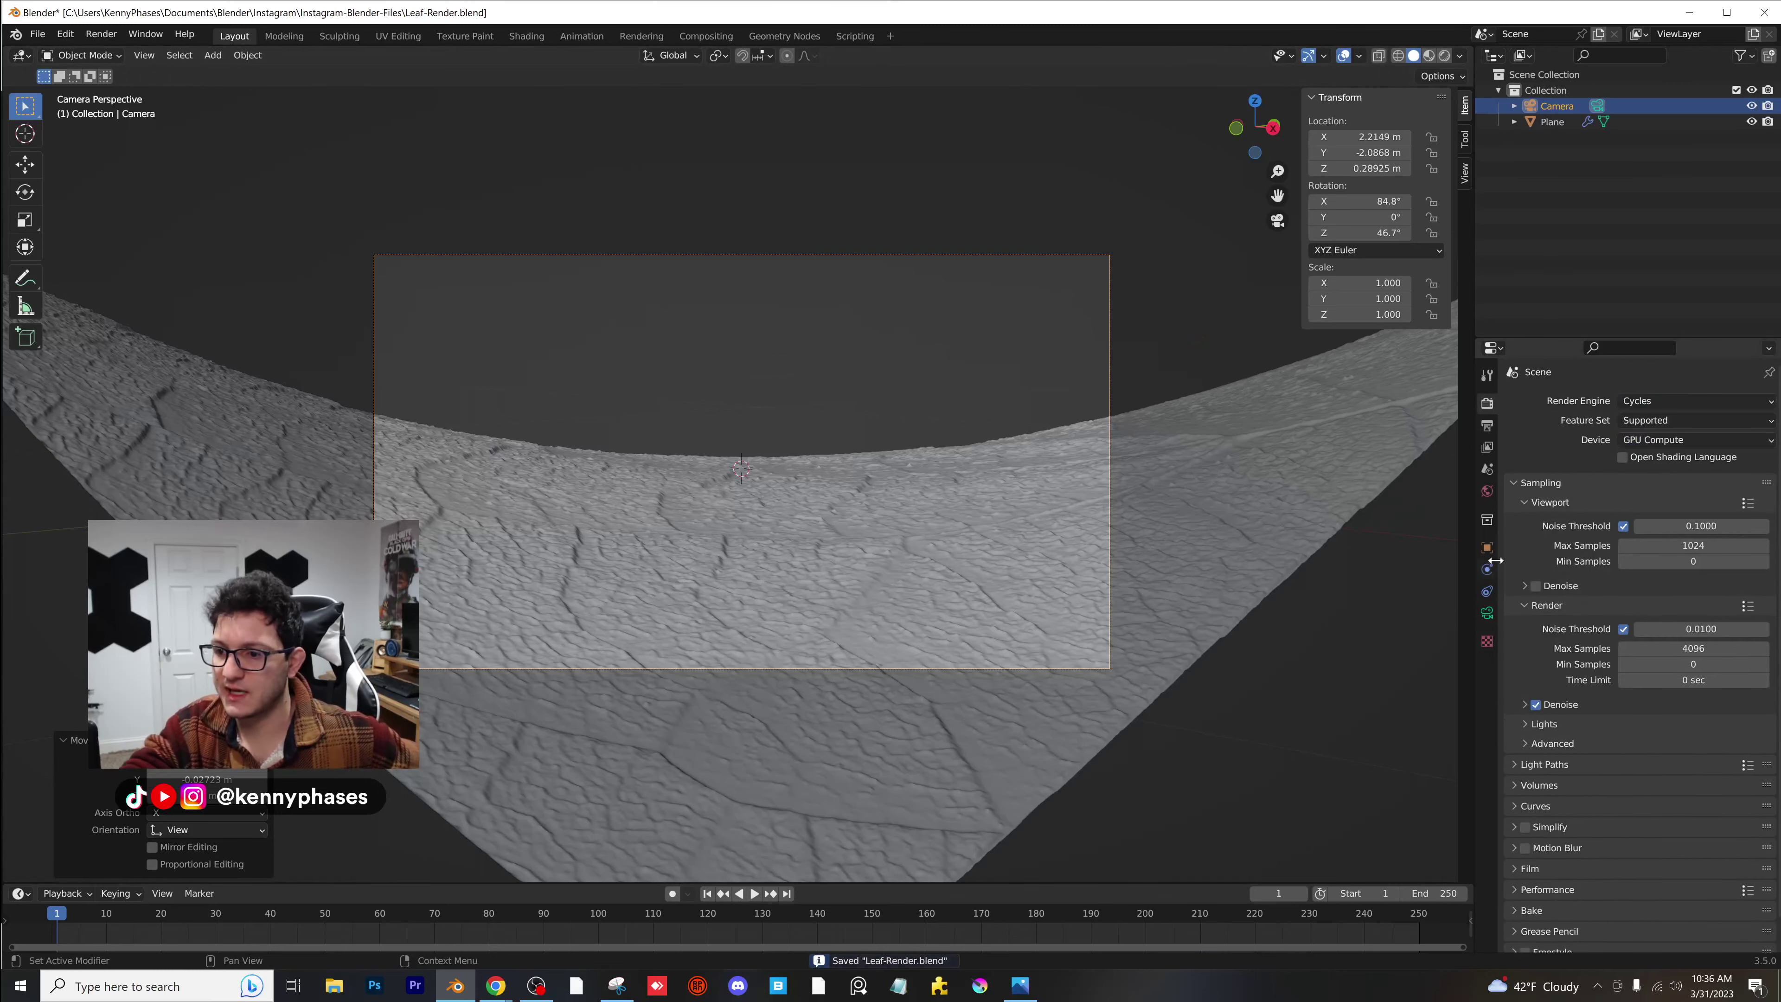
Use an Environment Texture for the world background color.
click(1486, 490)
click(1620, 500)
click(1275, 568)
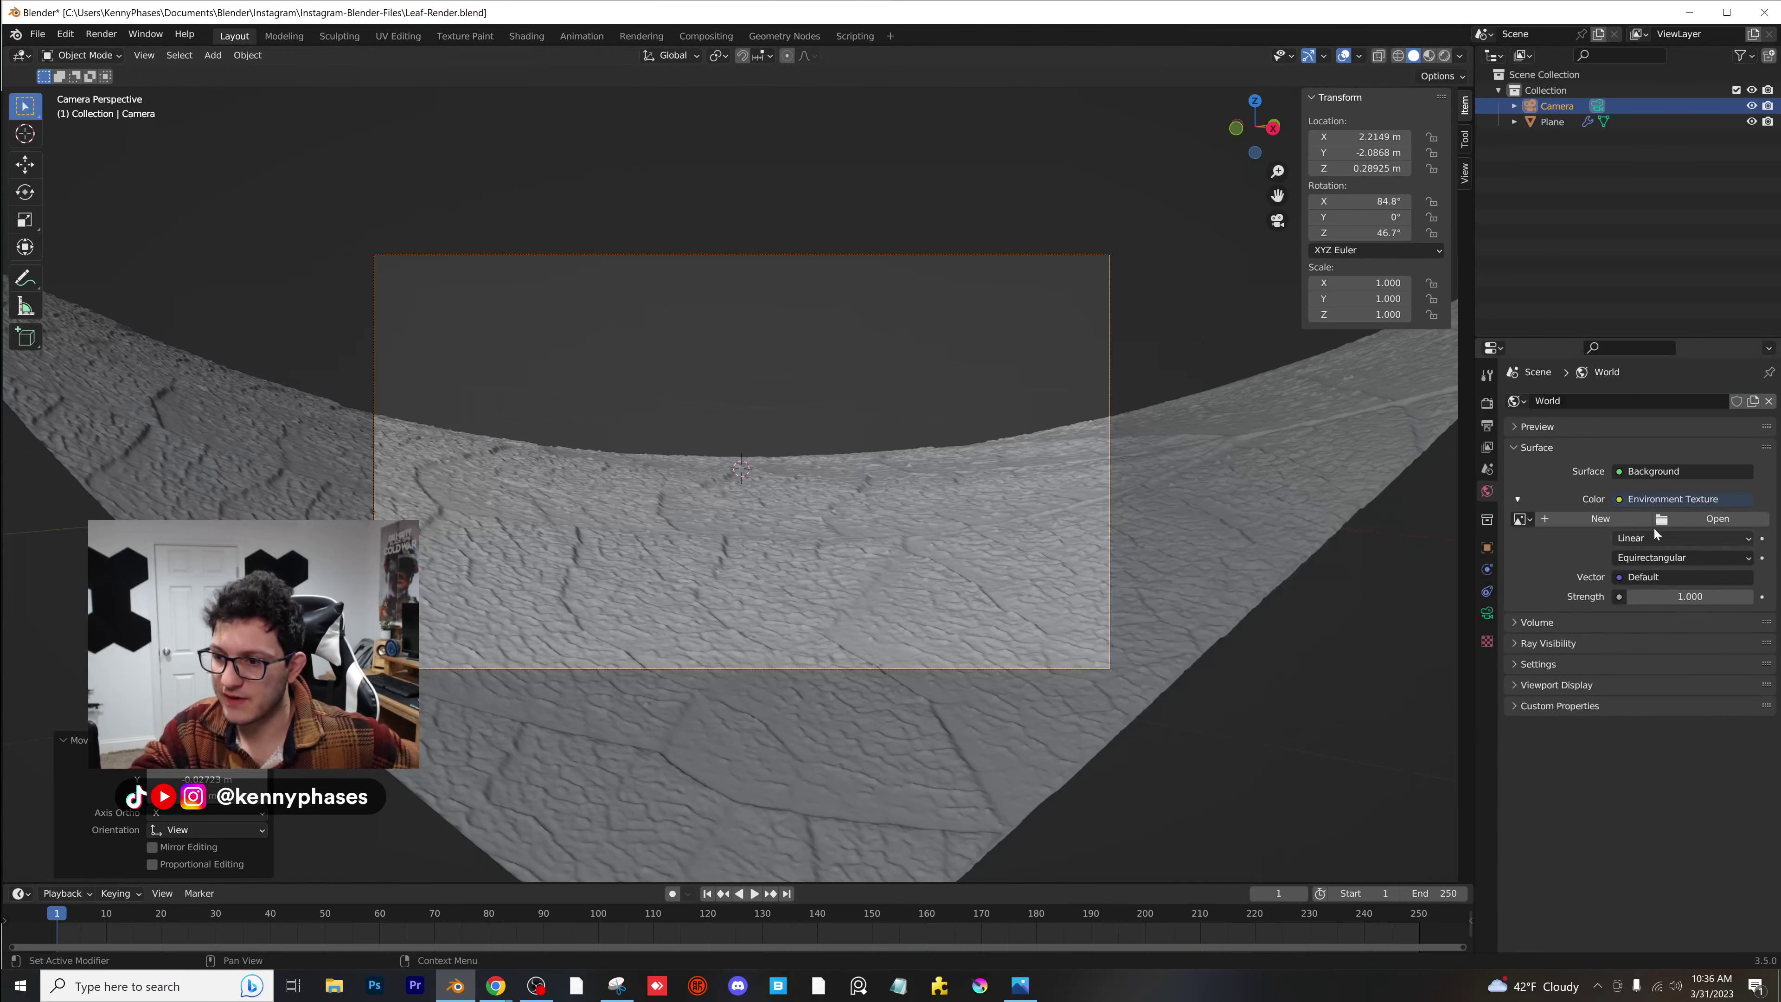
Load forest.exr from the HDRIs folder as the environment image and show the viewport in Rendered shading.
click(1675, 523)
click(519, 630)
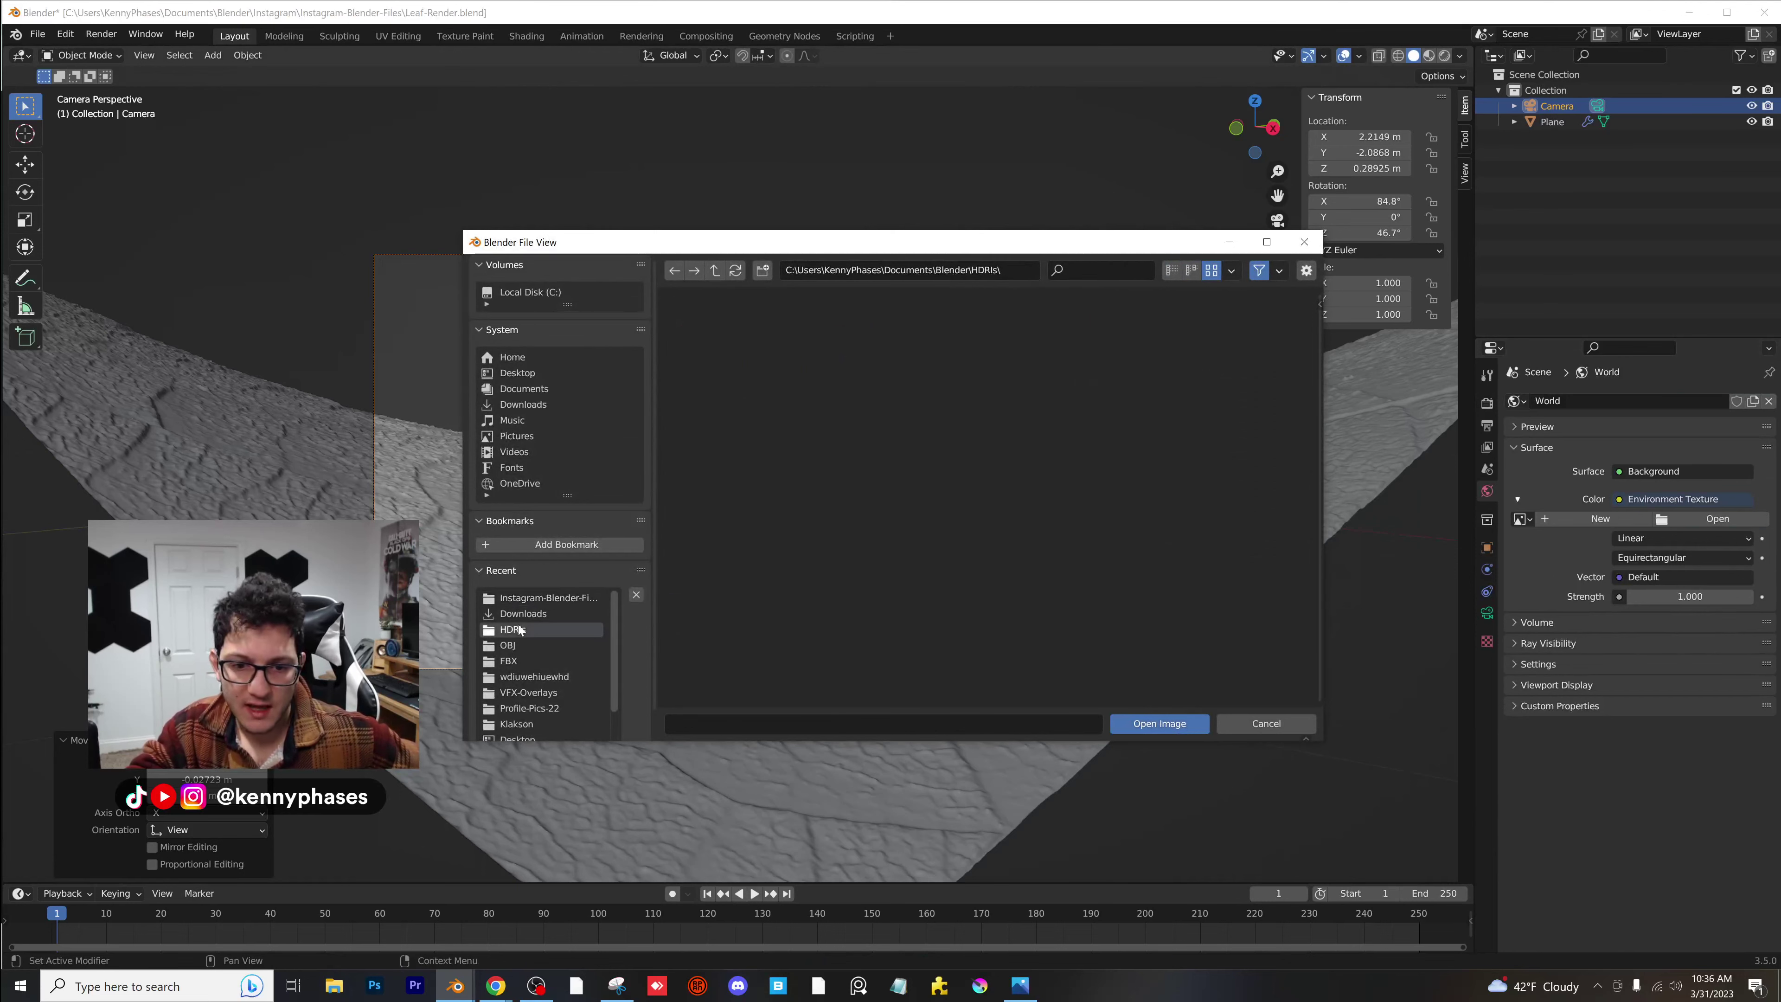
scroll(867, 526, down, 2)
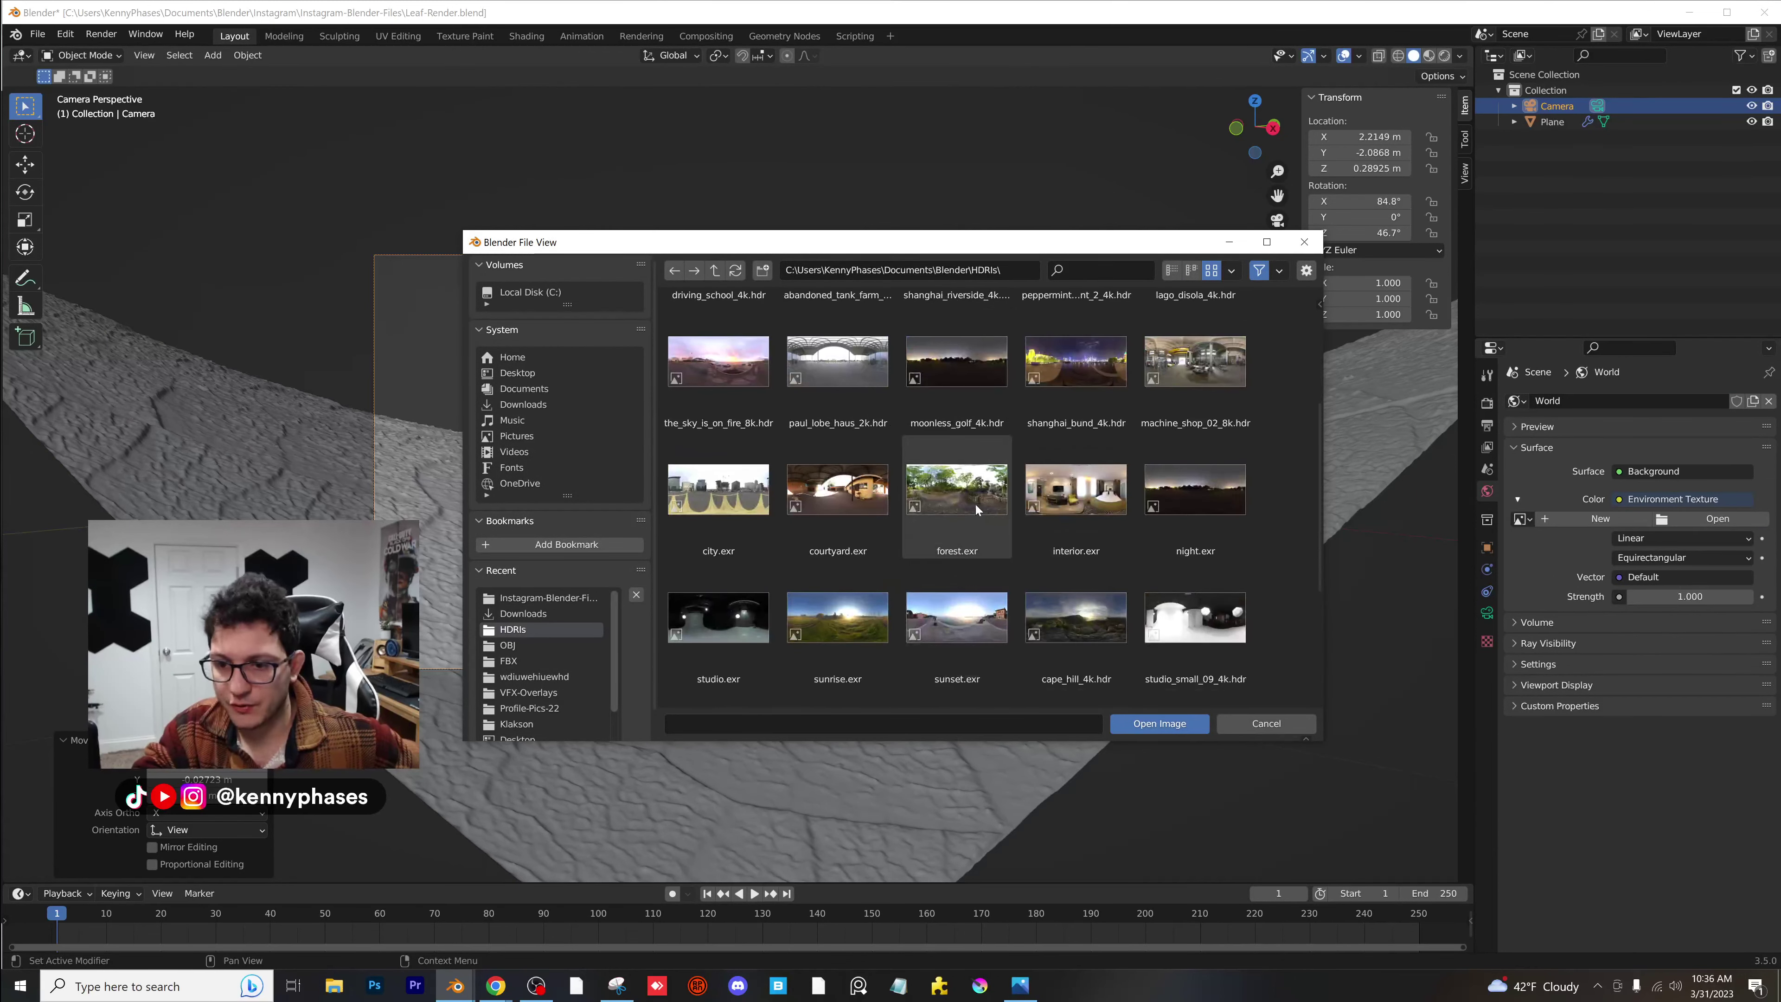
click(962, 443)
scroll(962, 437, down, 1)
scroll(962, 437, down, 1)
scroll(962, 438, up, 1)
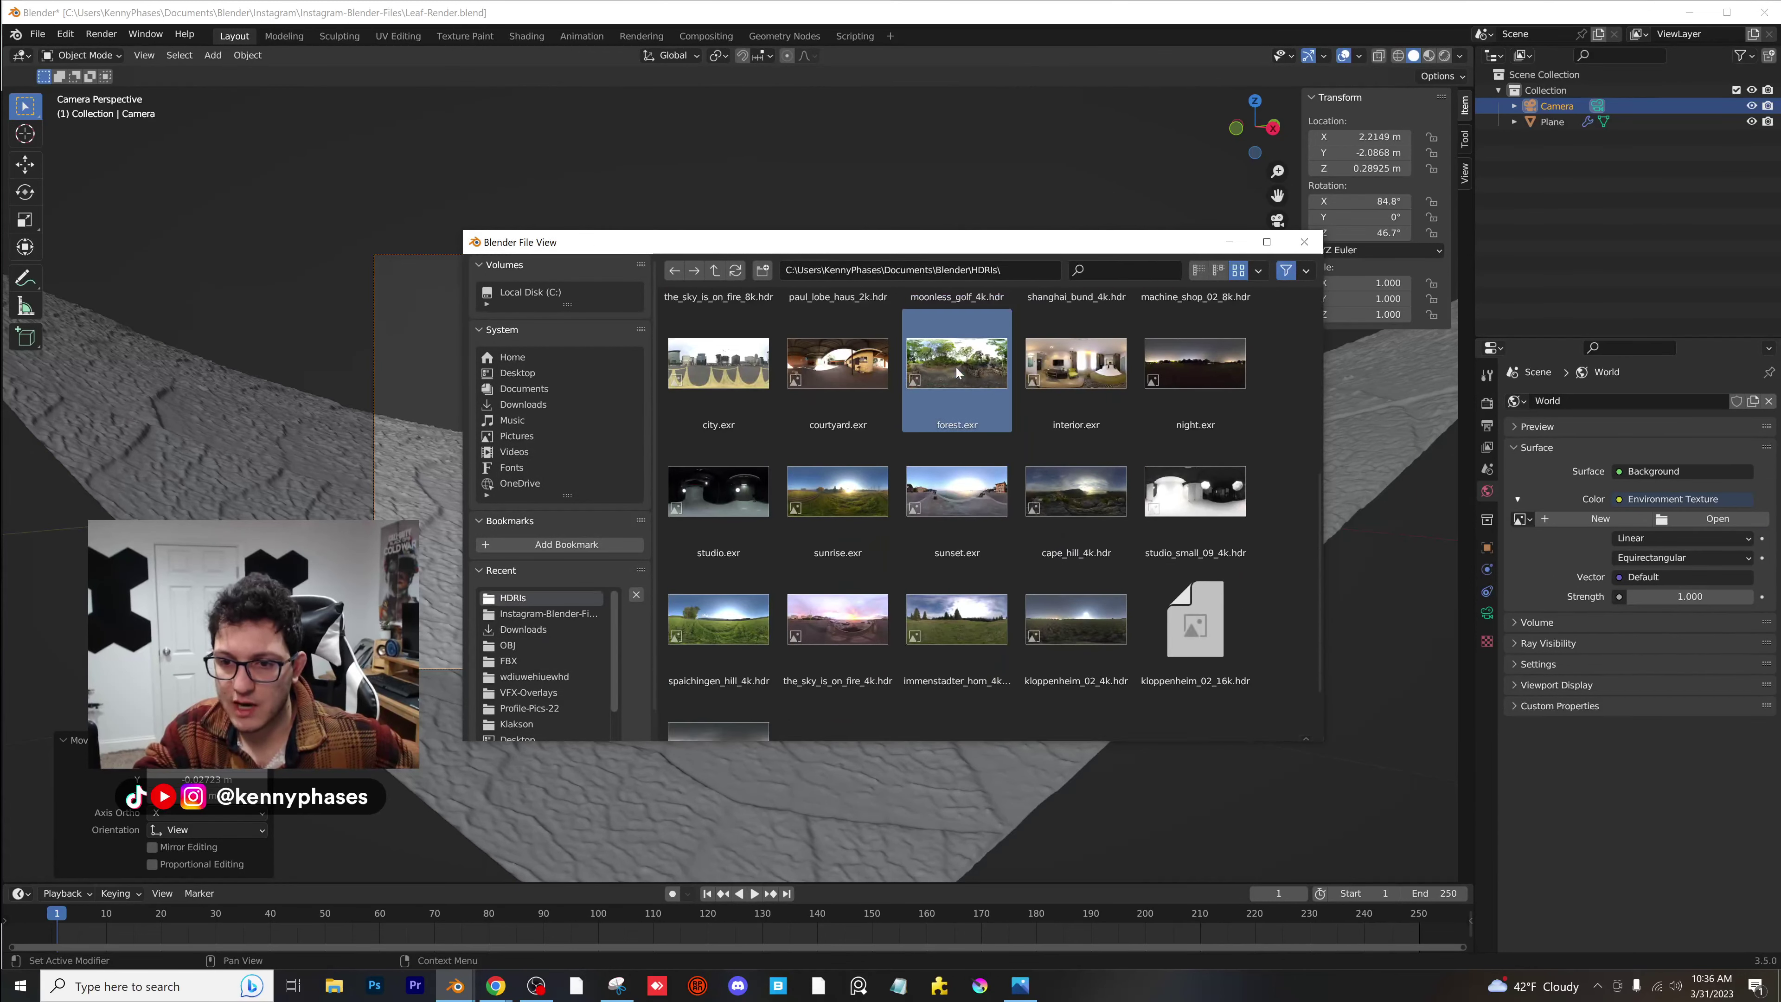
click(1159, 723)
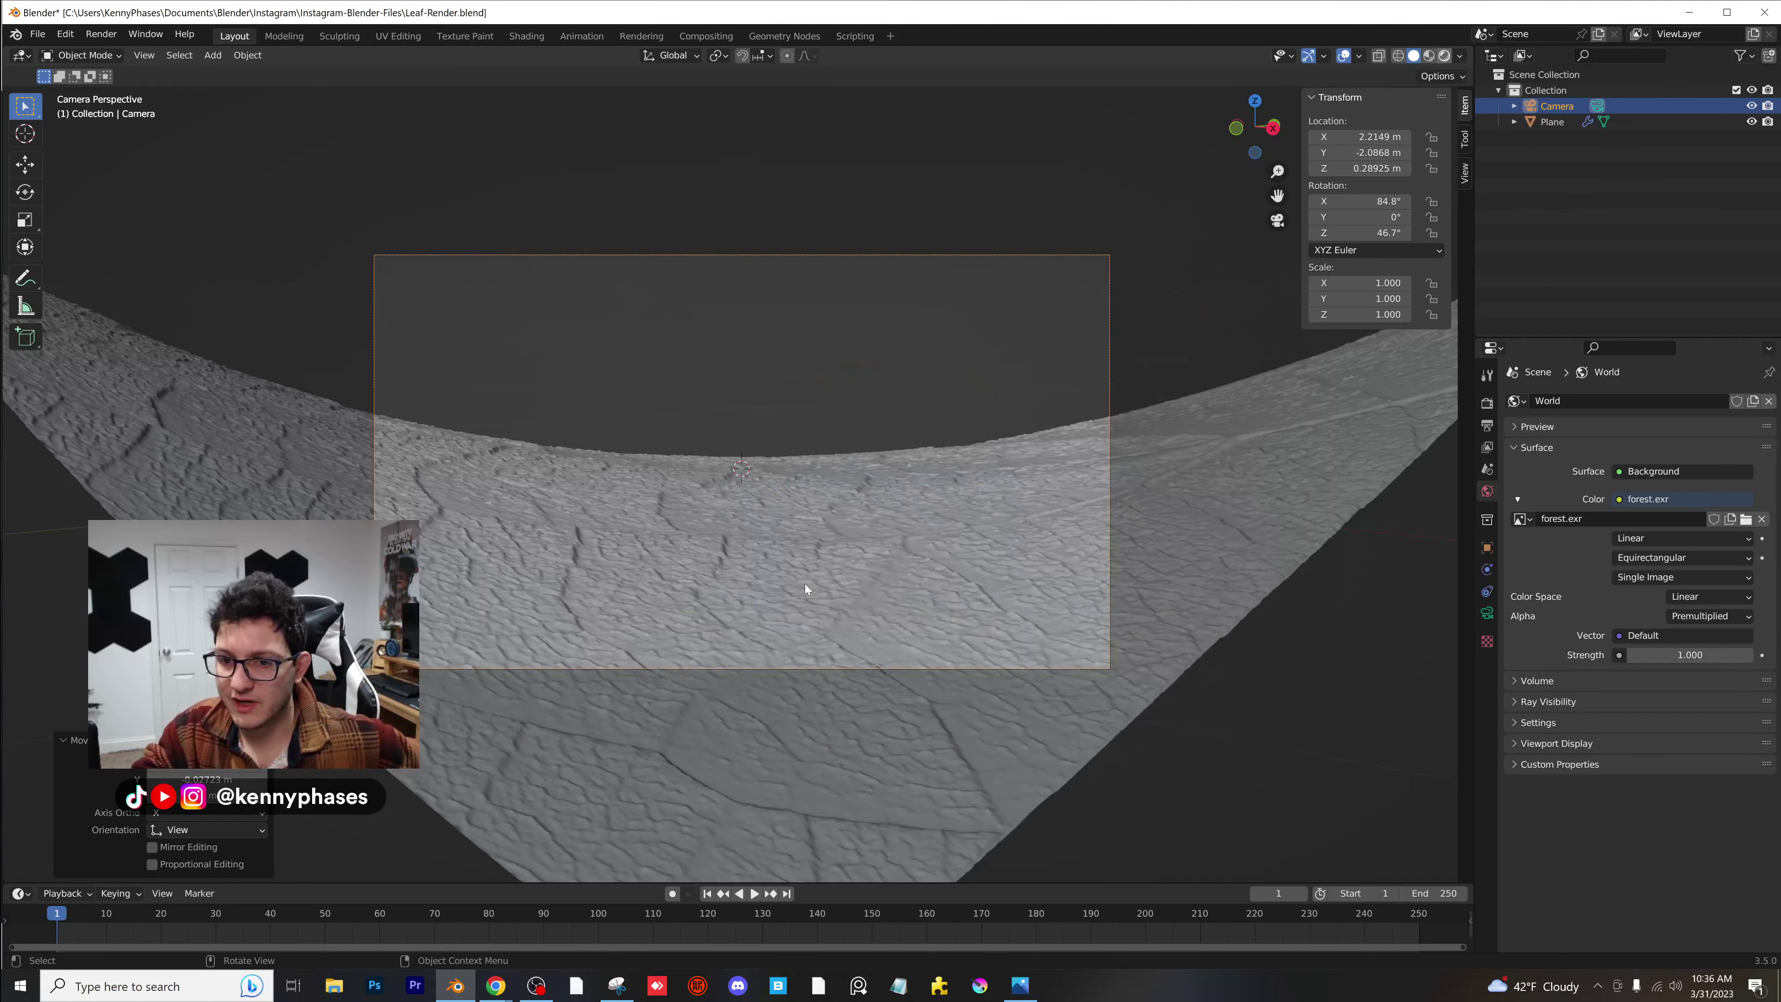
key(z)
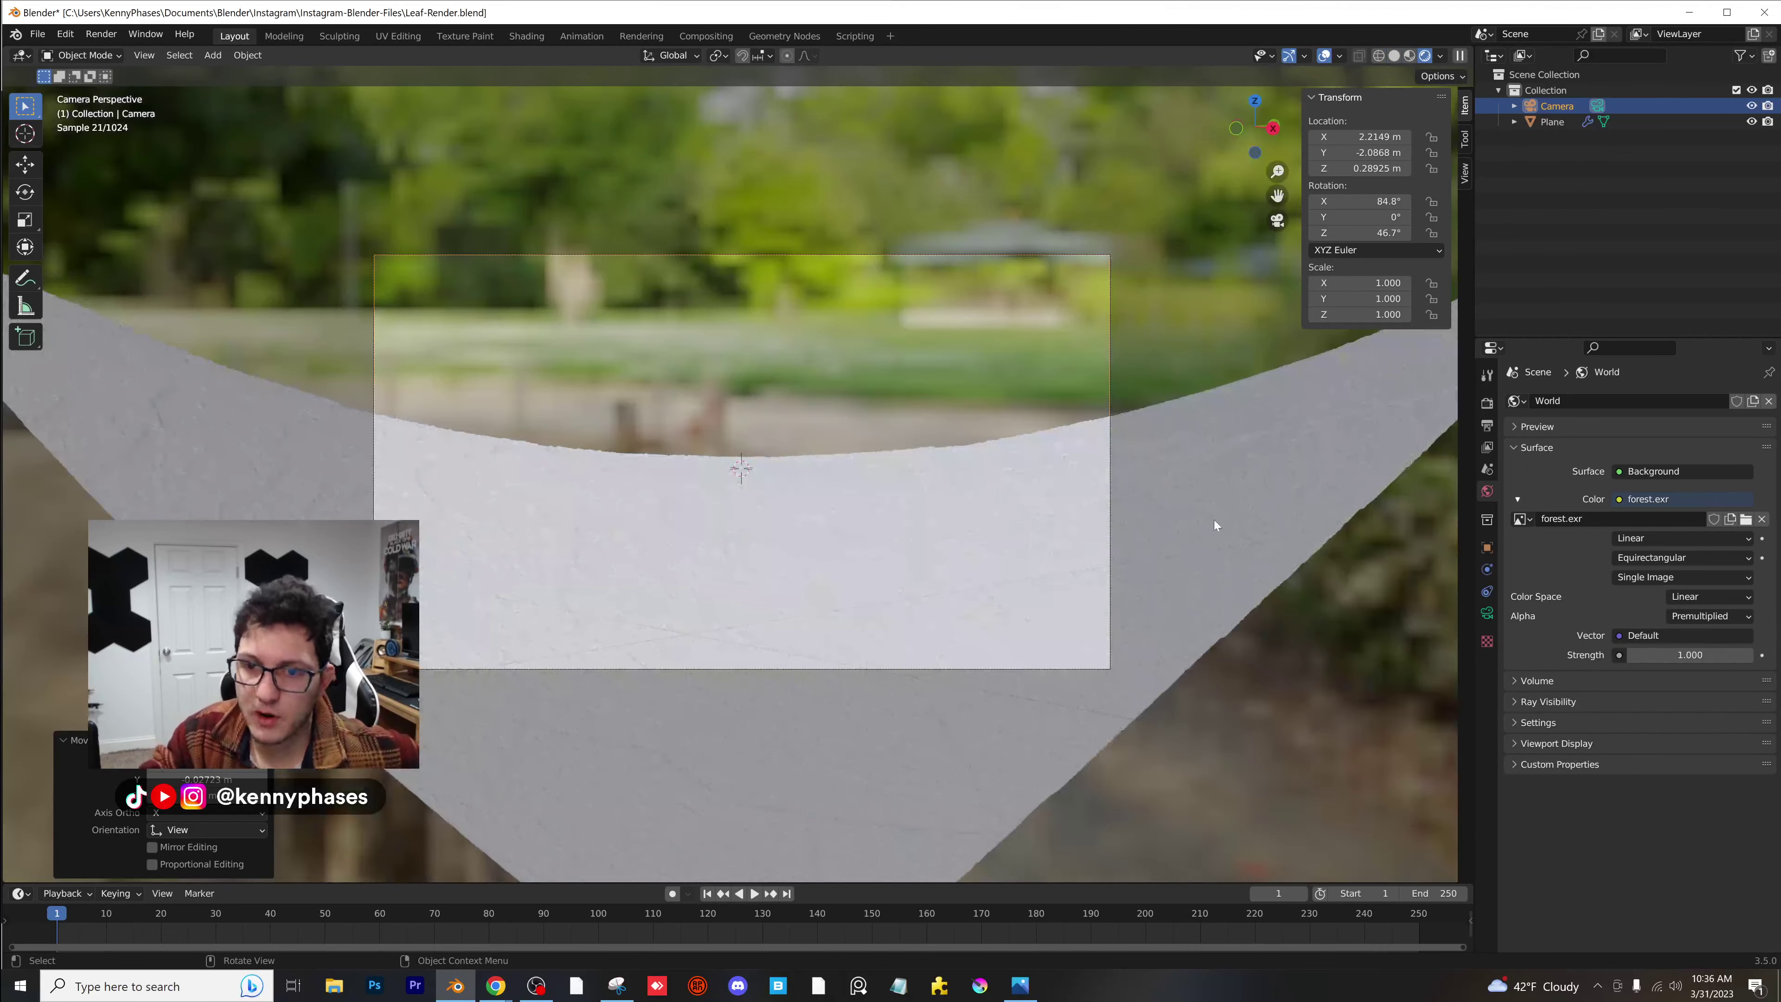
Add a new material to the plane and save the project.
click(1169, 498)
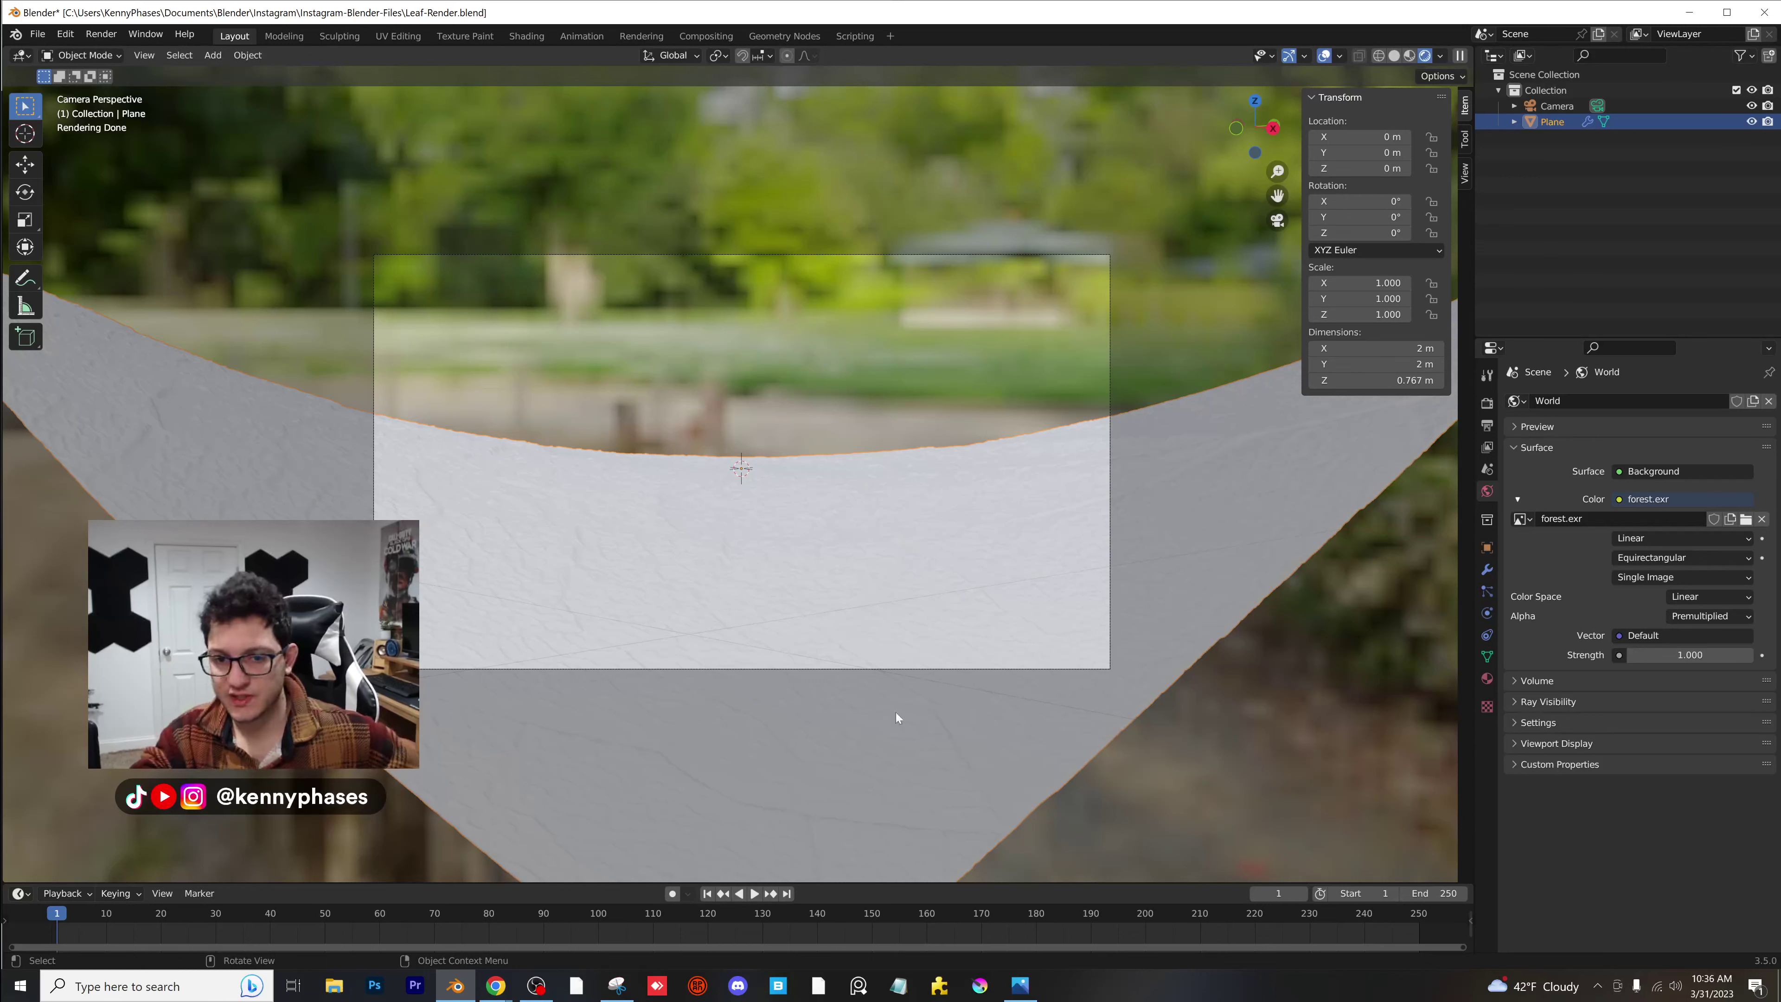
click(1487, 678)
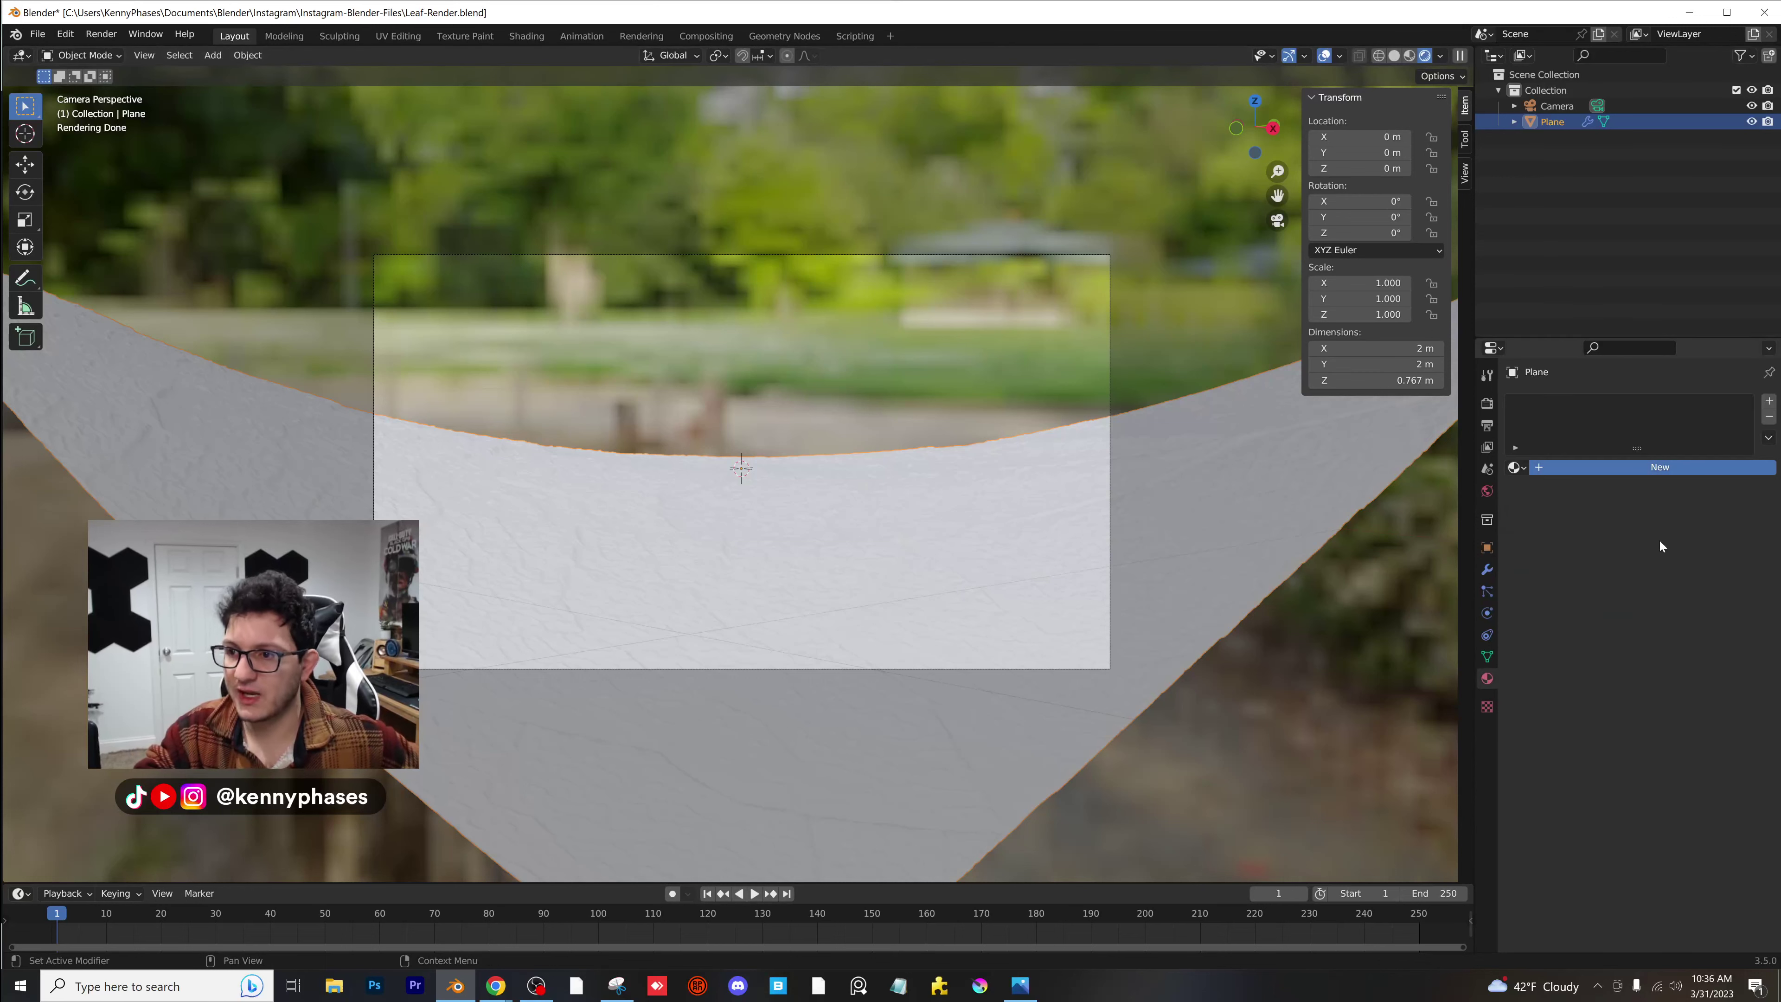
click(1660, 467)
key(ctrl+s)
Give the leaf material a dark green base color with hue 0.317, metallic 1.000 and roughness about 0.318.
click(1670, 604)
click(1614, 427)
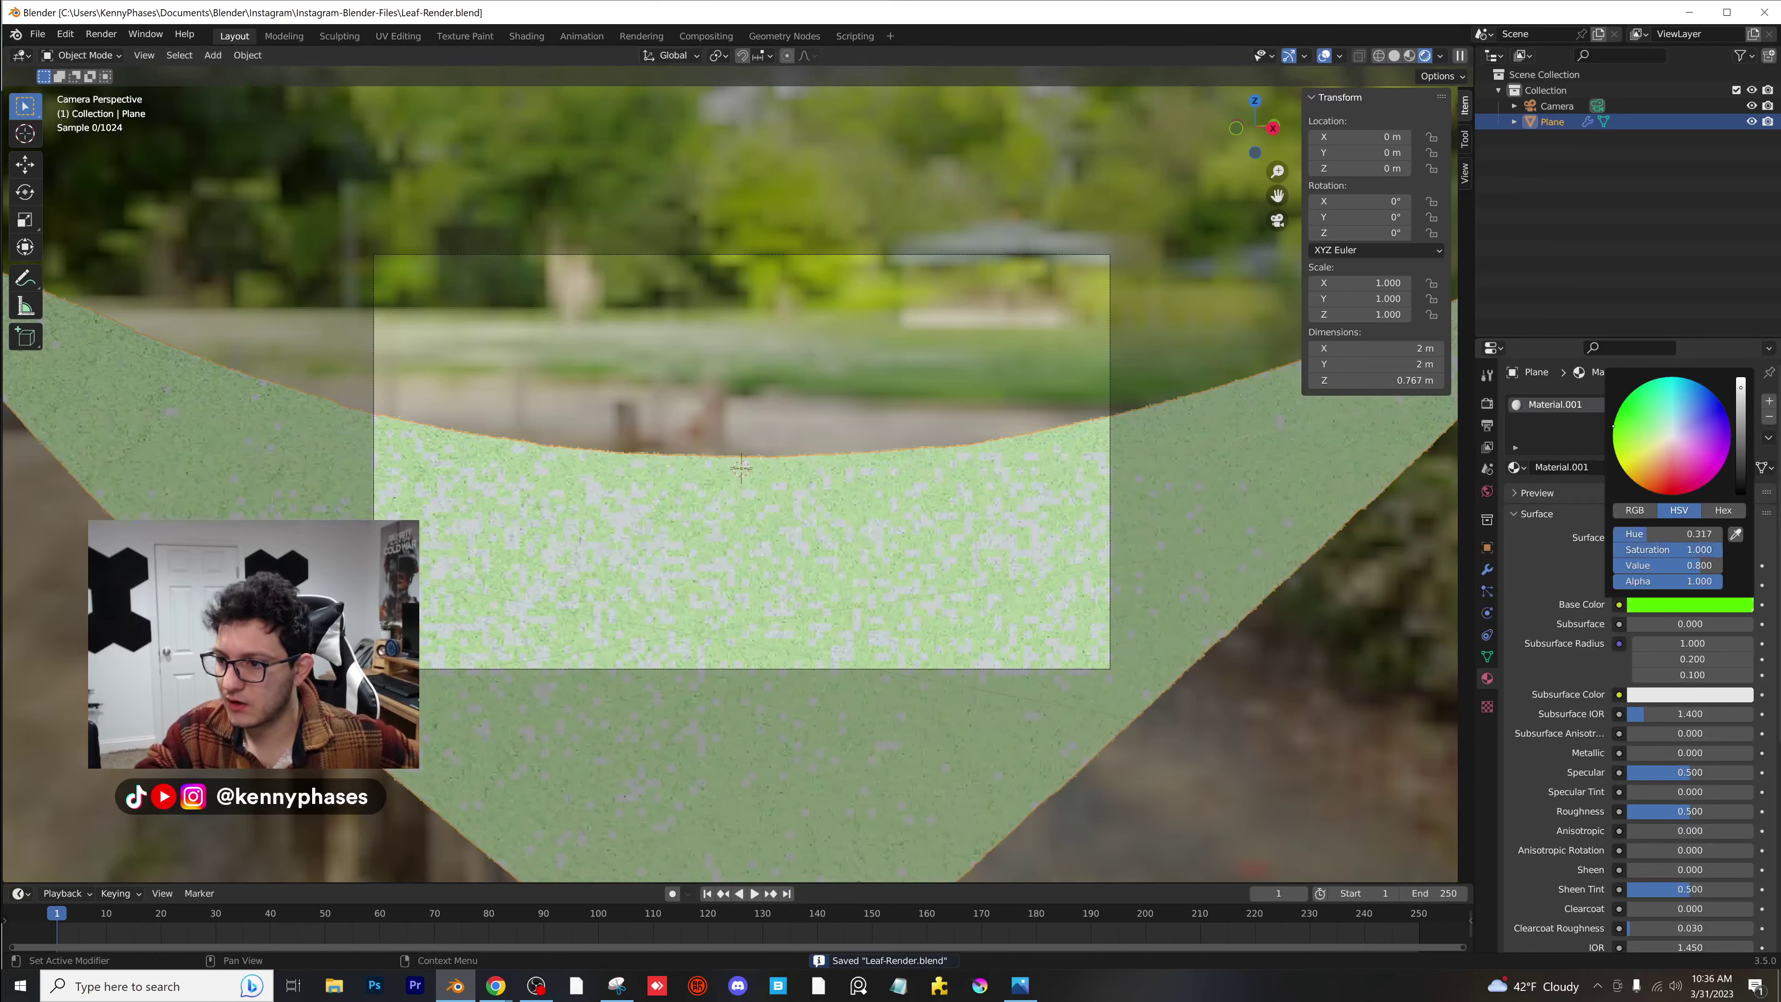
drag(1741, 390, 1741, 461)
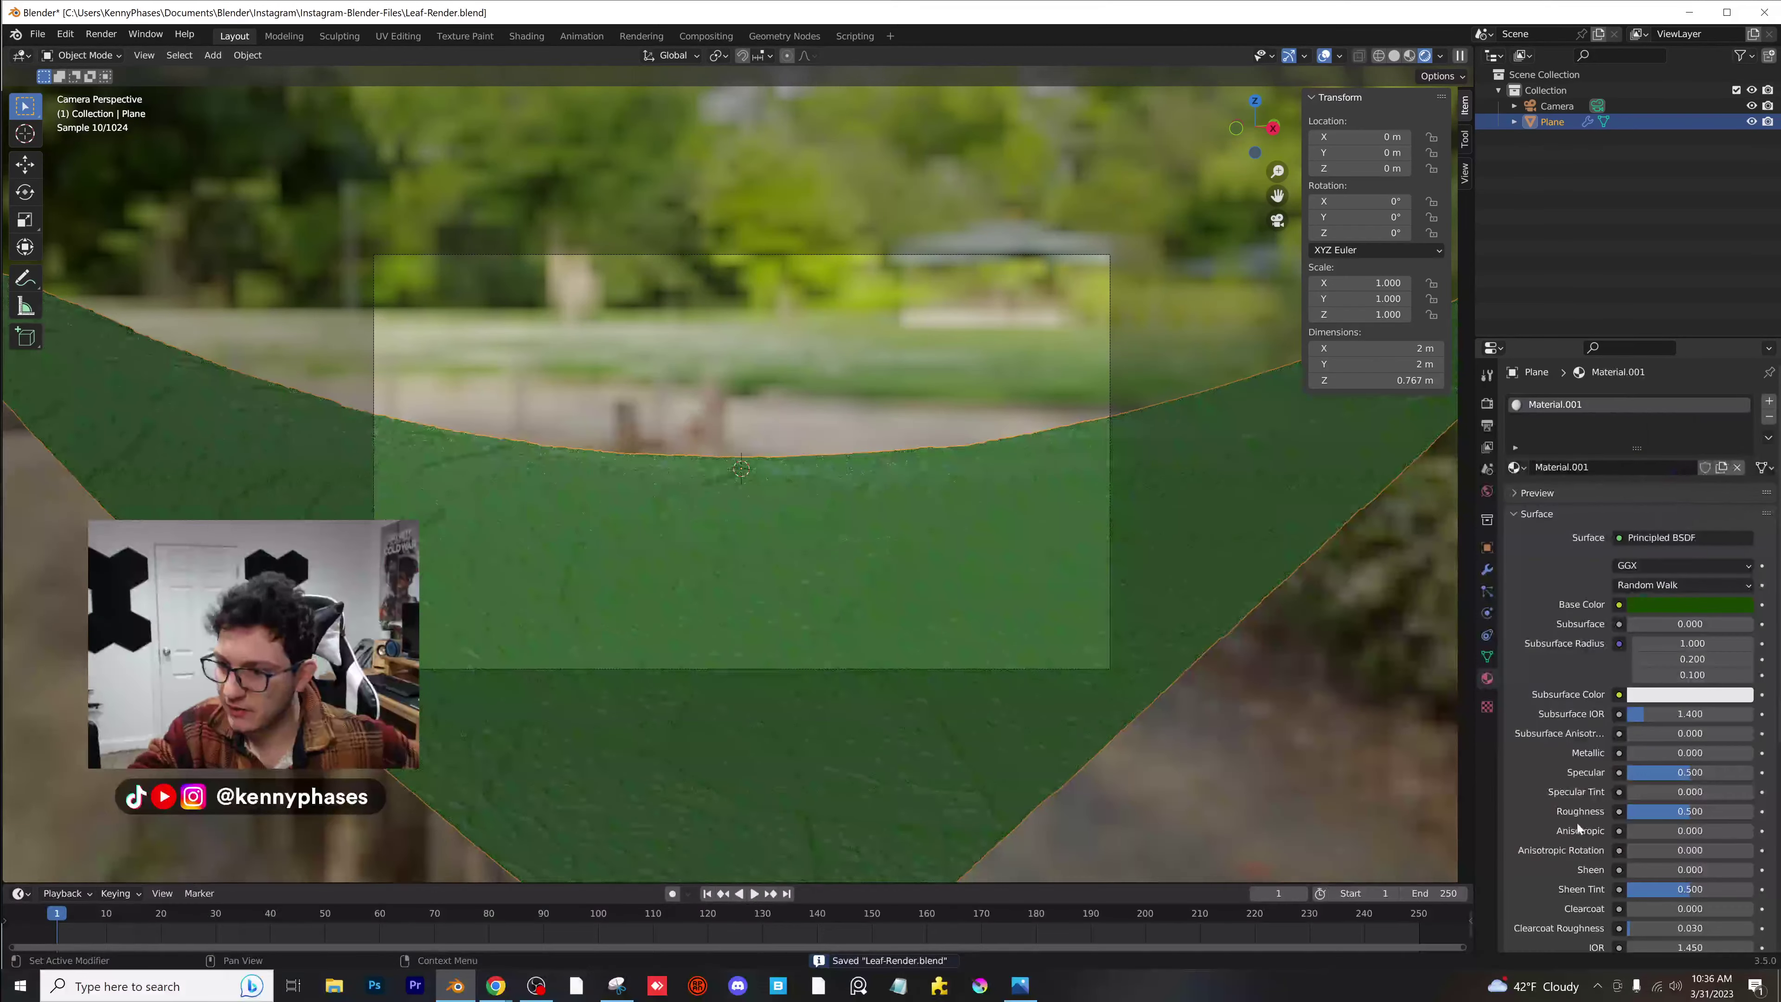
drag(1637, 752, 1693, 830)
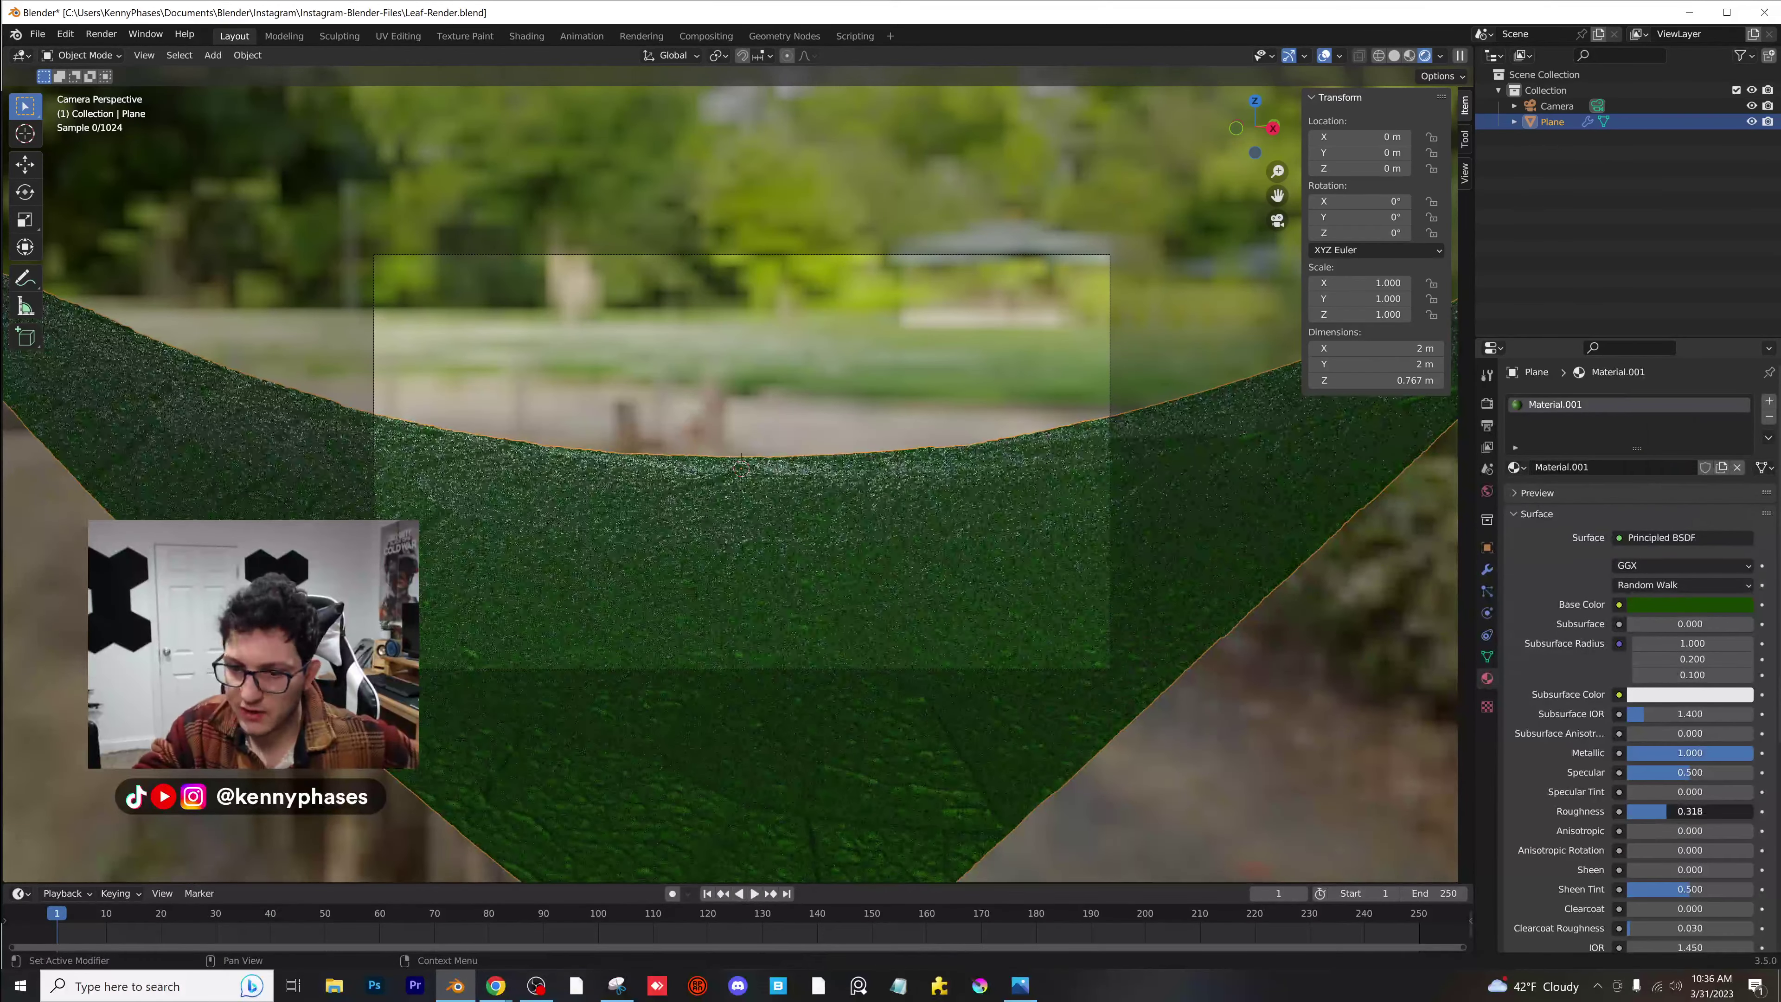
Move the camera to about X 2.163 m, Y -2.151 m, Z 0.223 m so the leaf sits higher in the frame.
scroll(946, 602, down, 2)
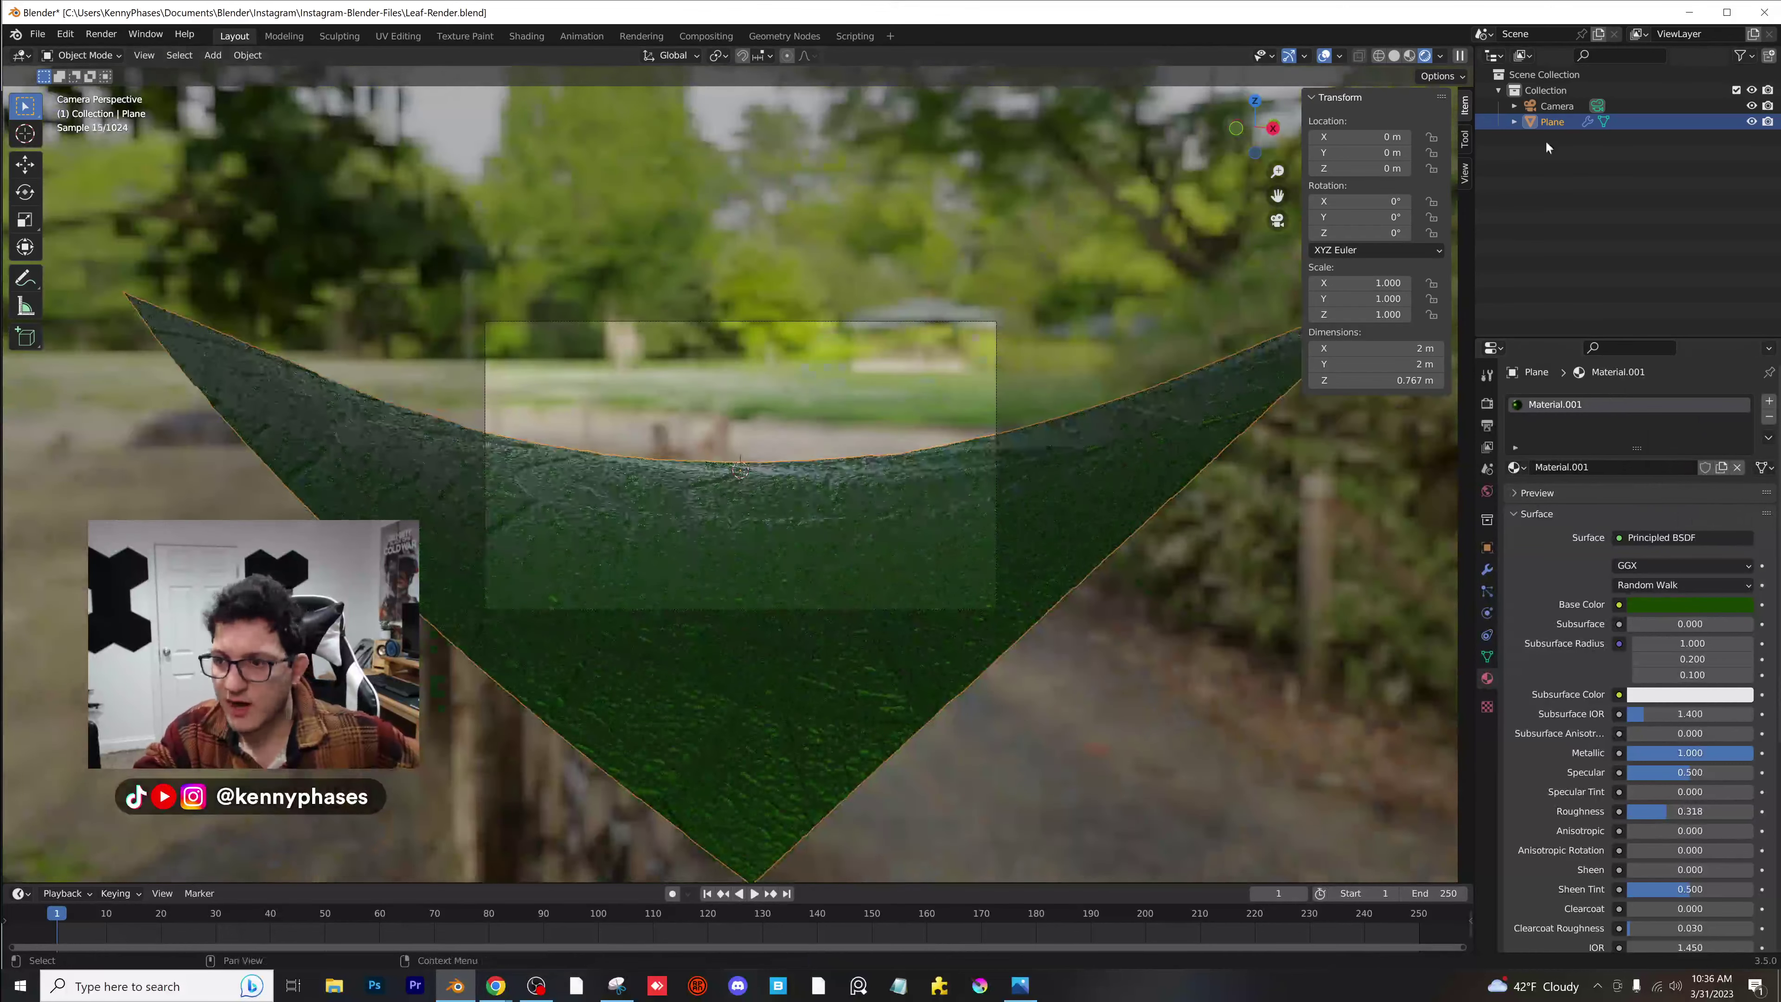
click(1557, 106)
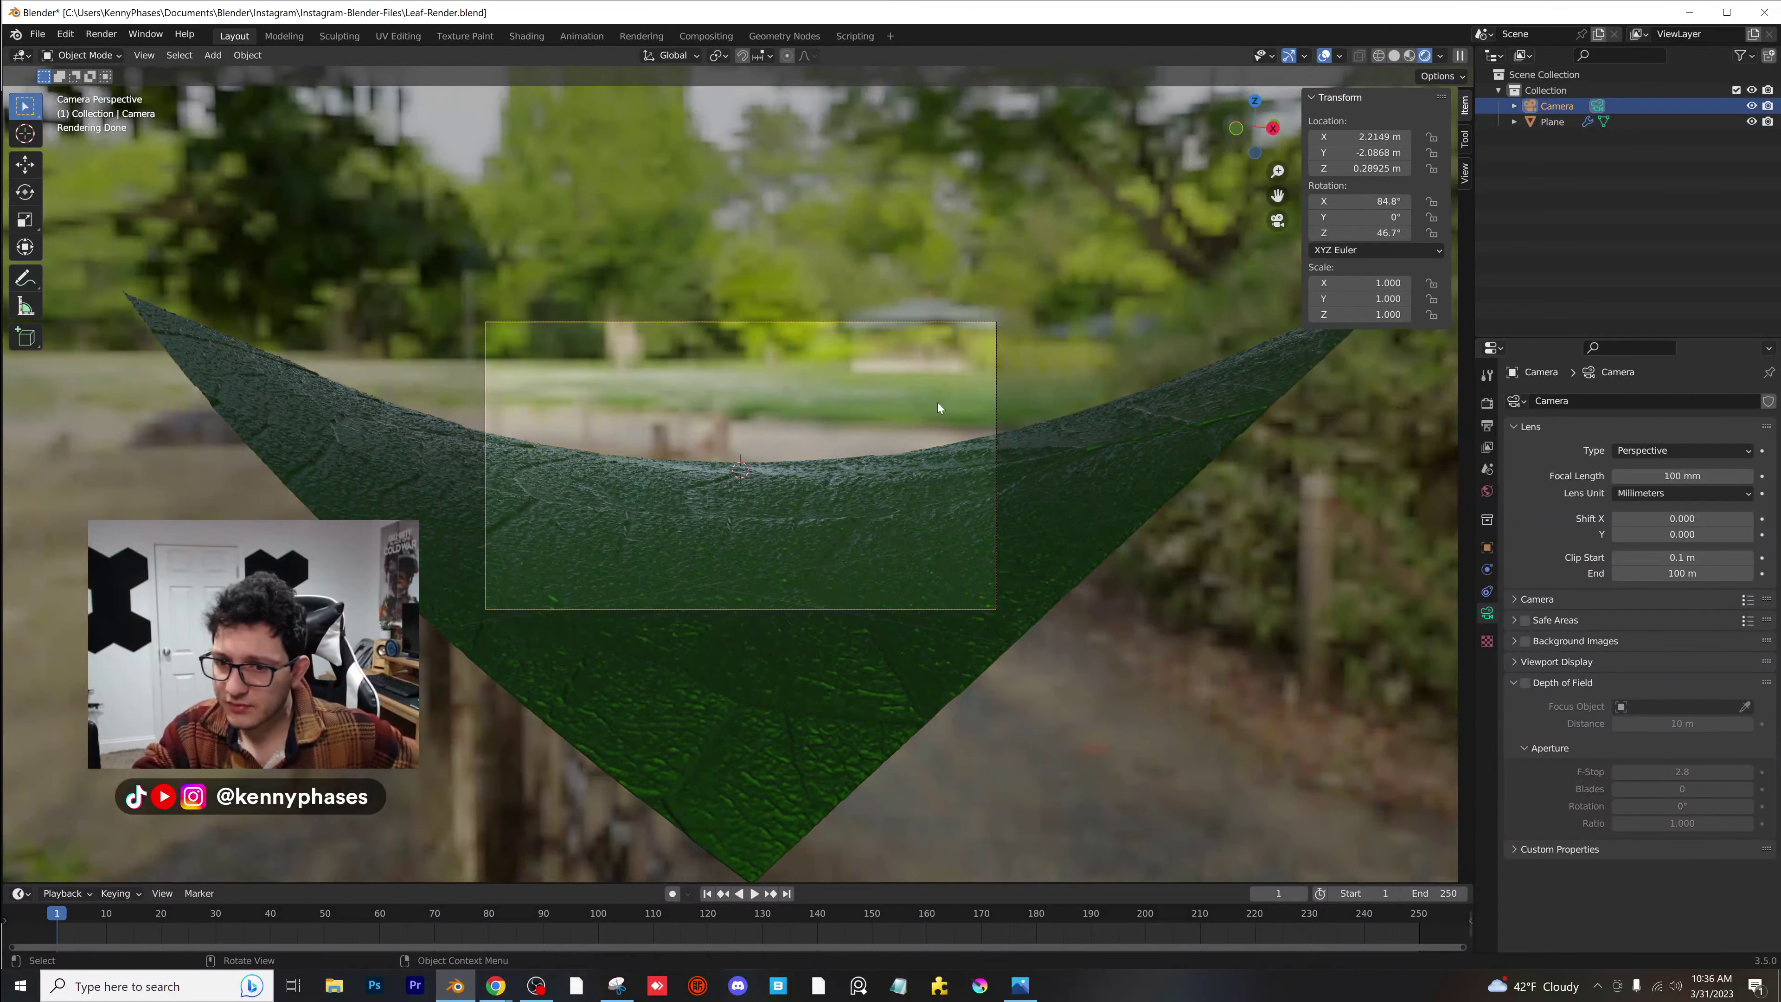
key(g)
click(920, 425)
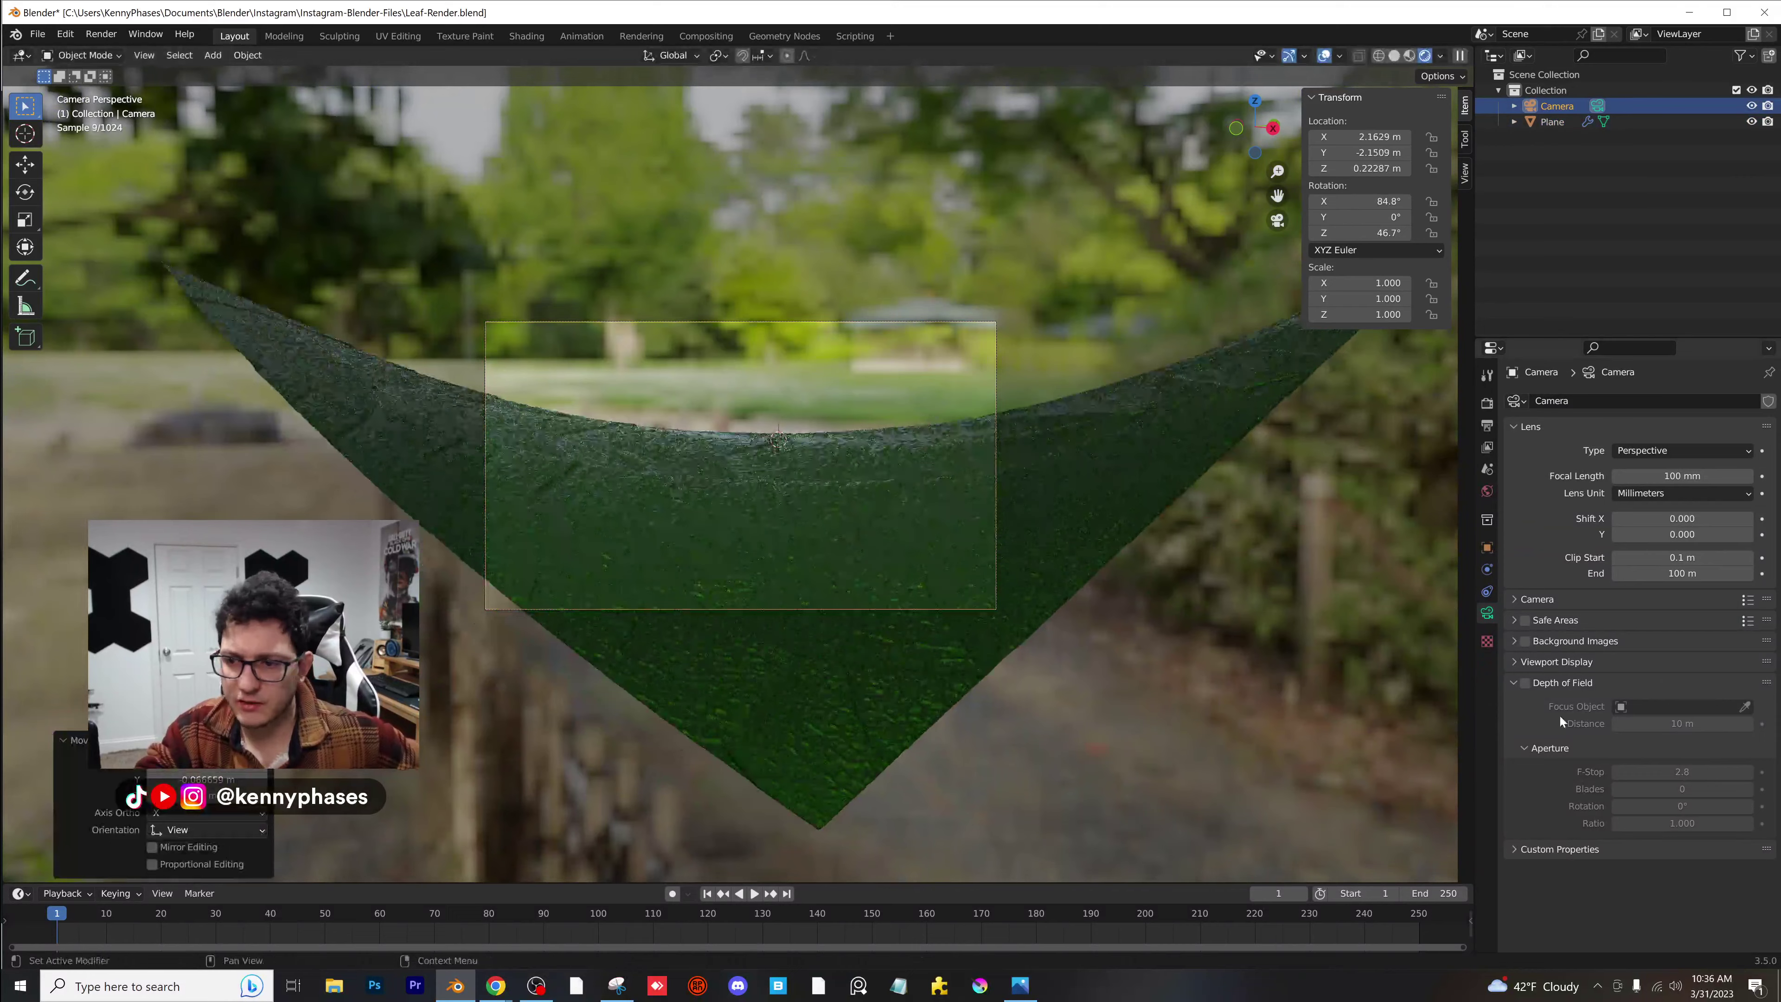
Enable the camera's depth of field, try the plane as focus object, clear it and set the focus distance to 2.4 m.
click(1525, 684)
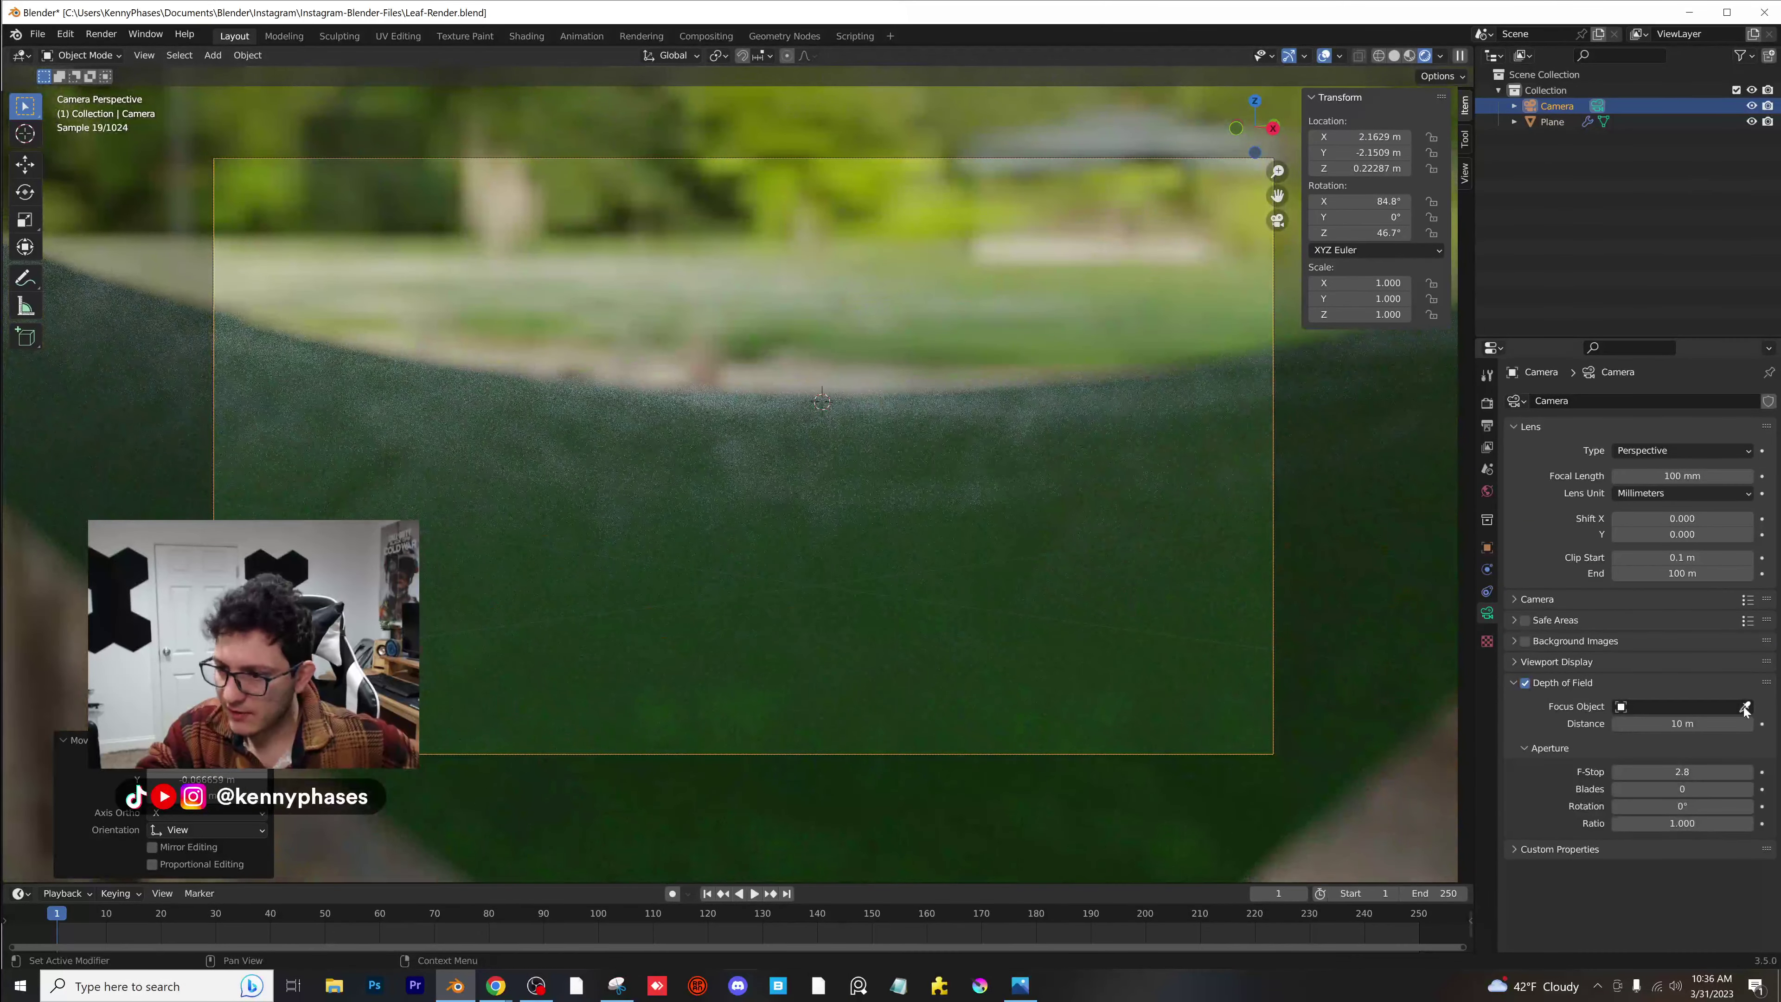
click(1745, 707)
click(957, 546)
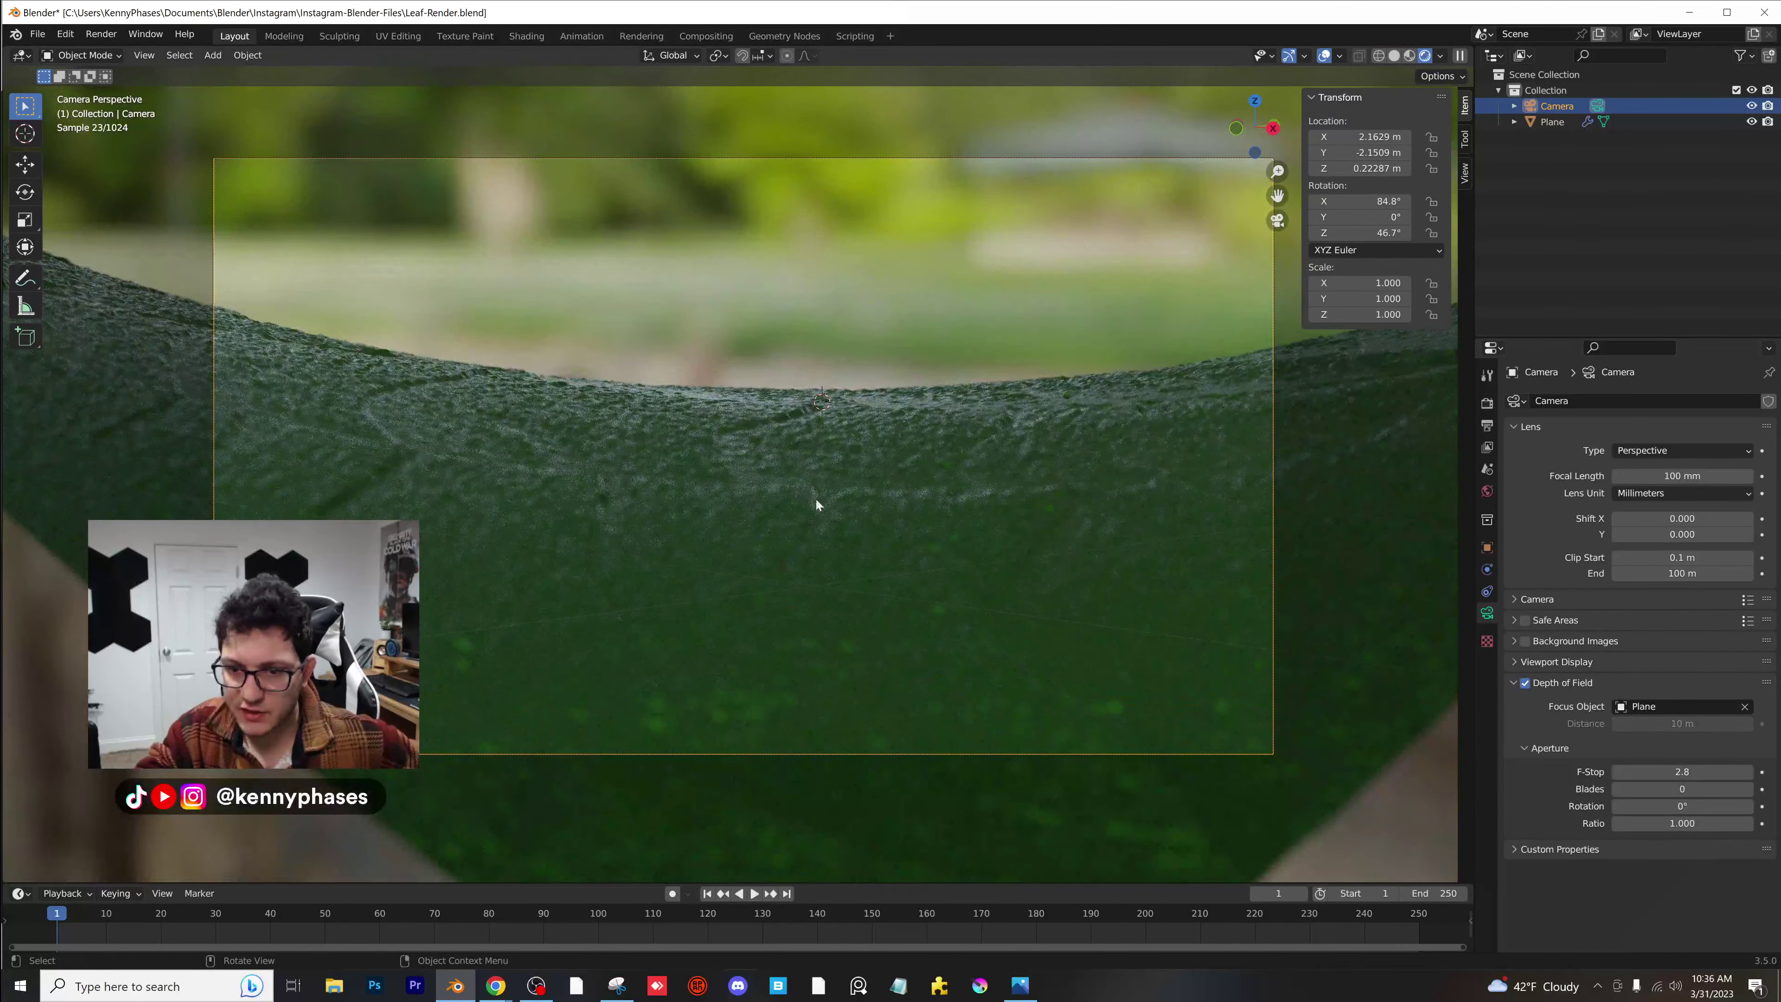
click(1745, 706)
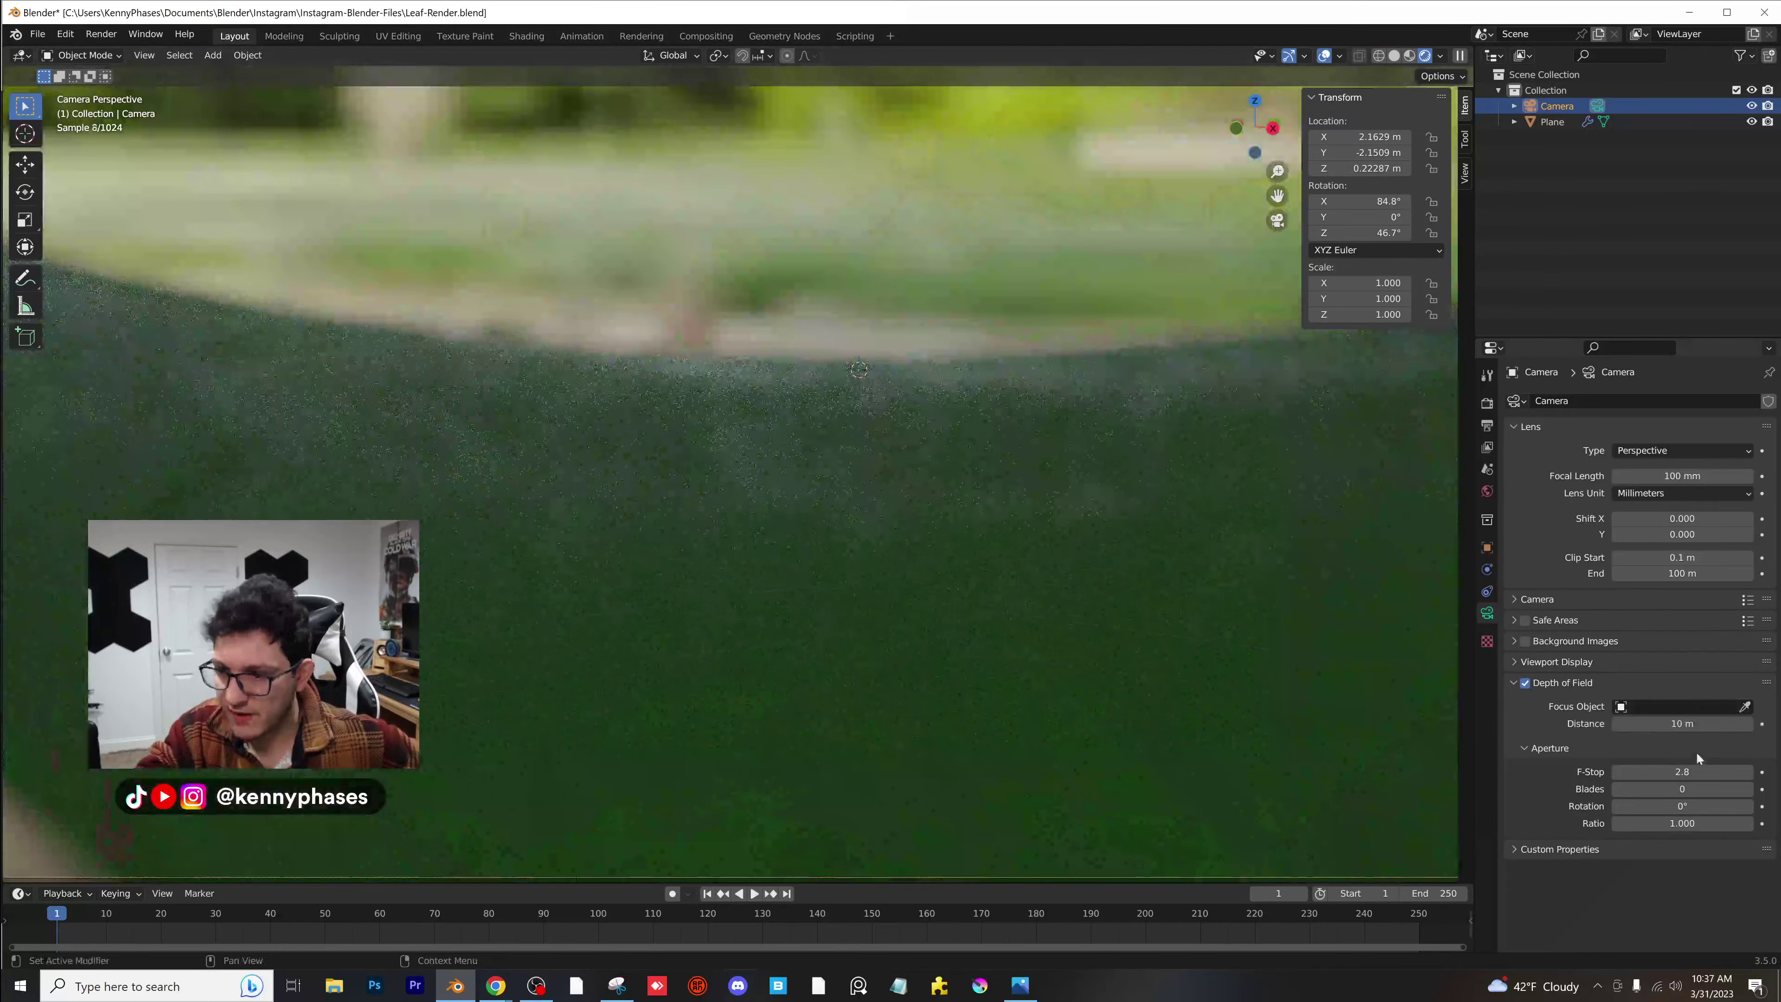
drag(1683, 723, 1642, 723)
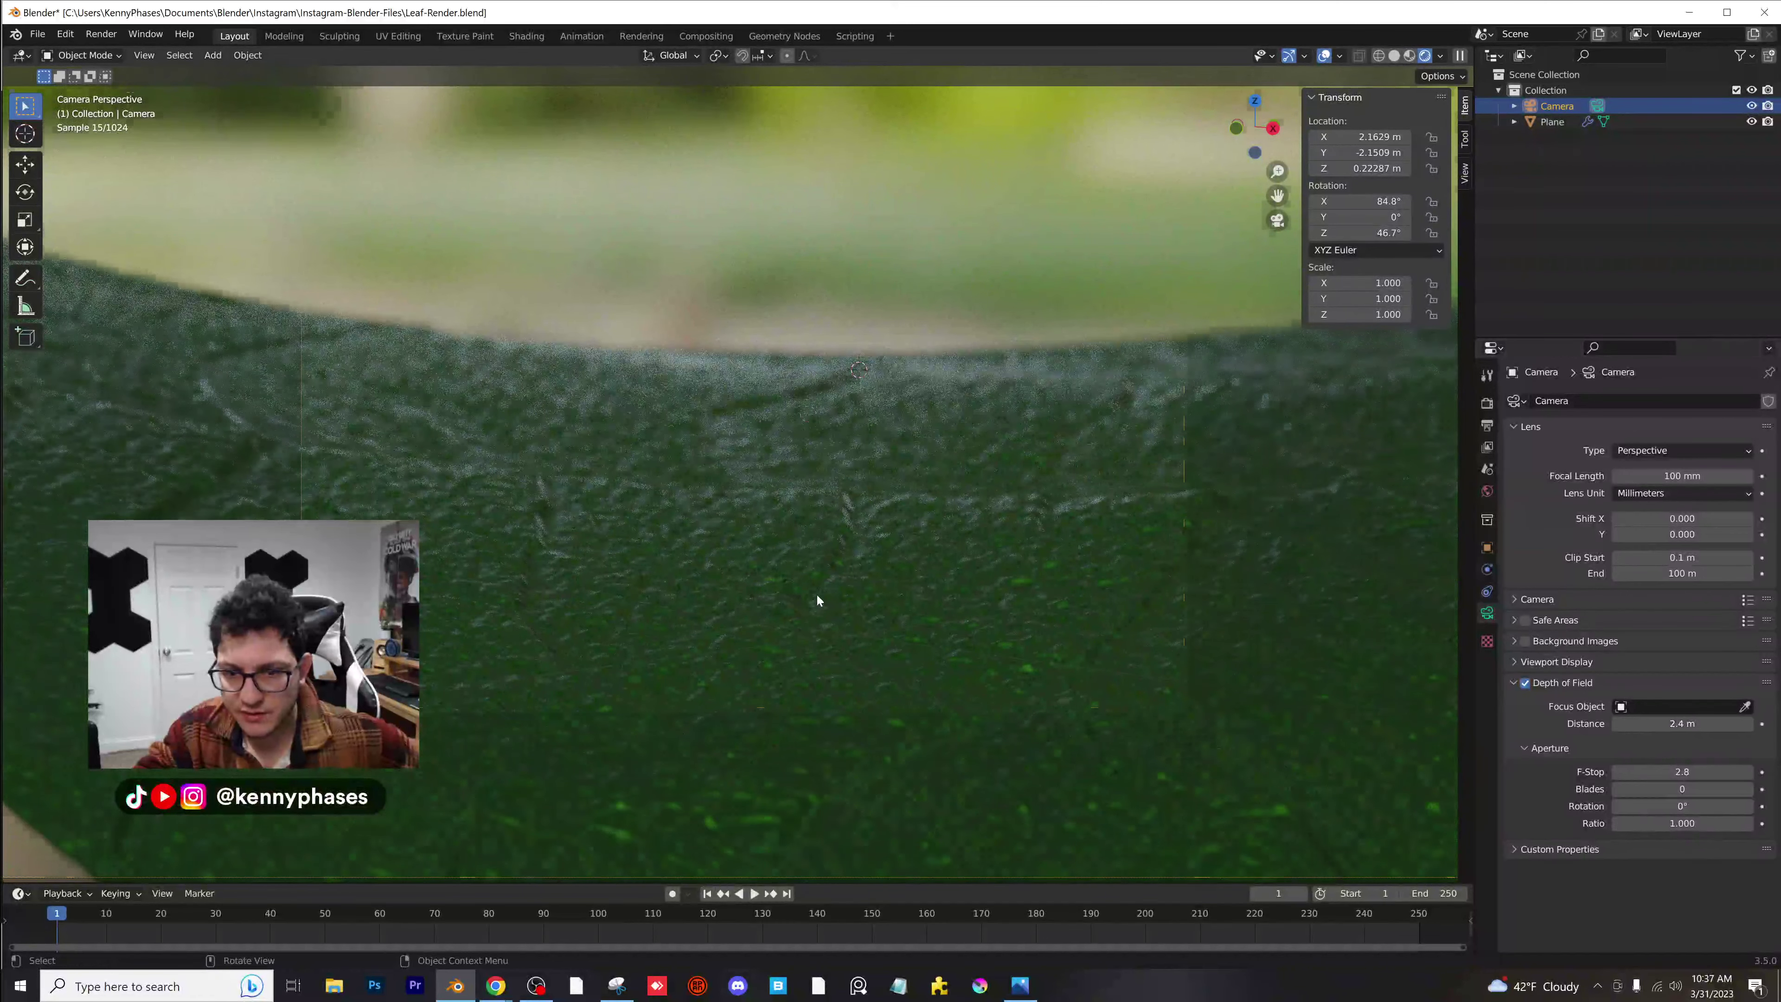
Reposition the camera to about X 2.219 m, Y -2.091 m, Z 0.229 m and save the project.
scroll(820, 601, down, 2)
key(g)
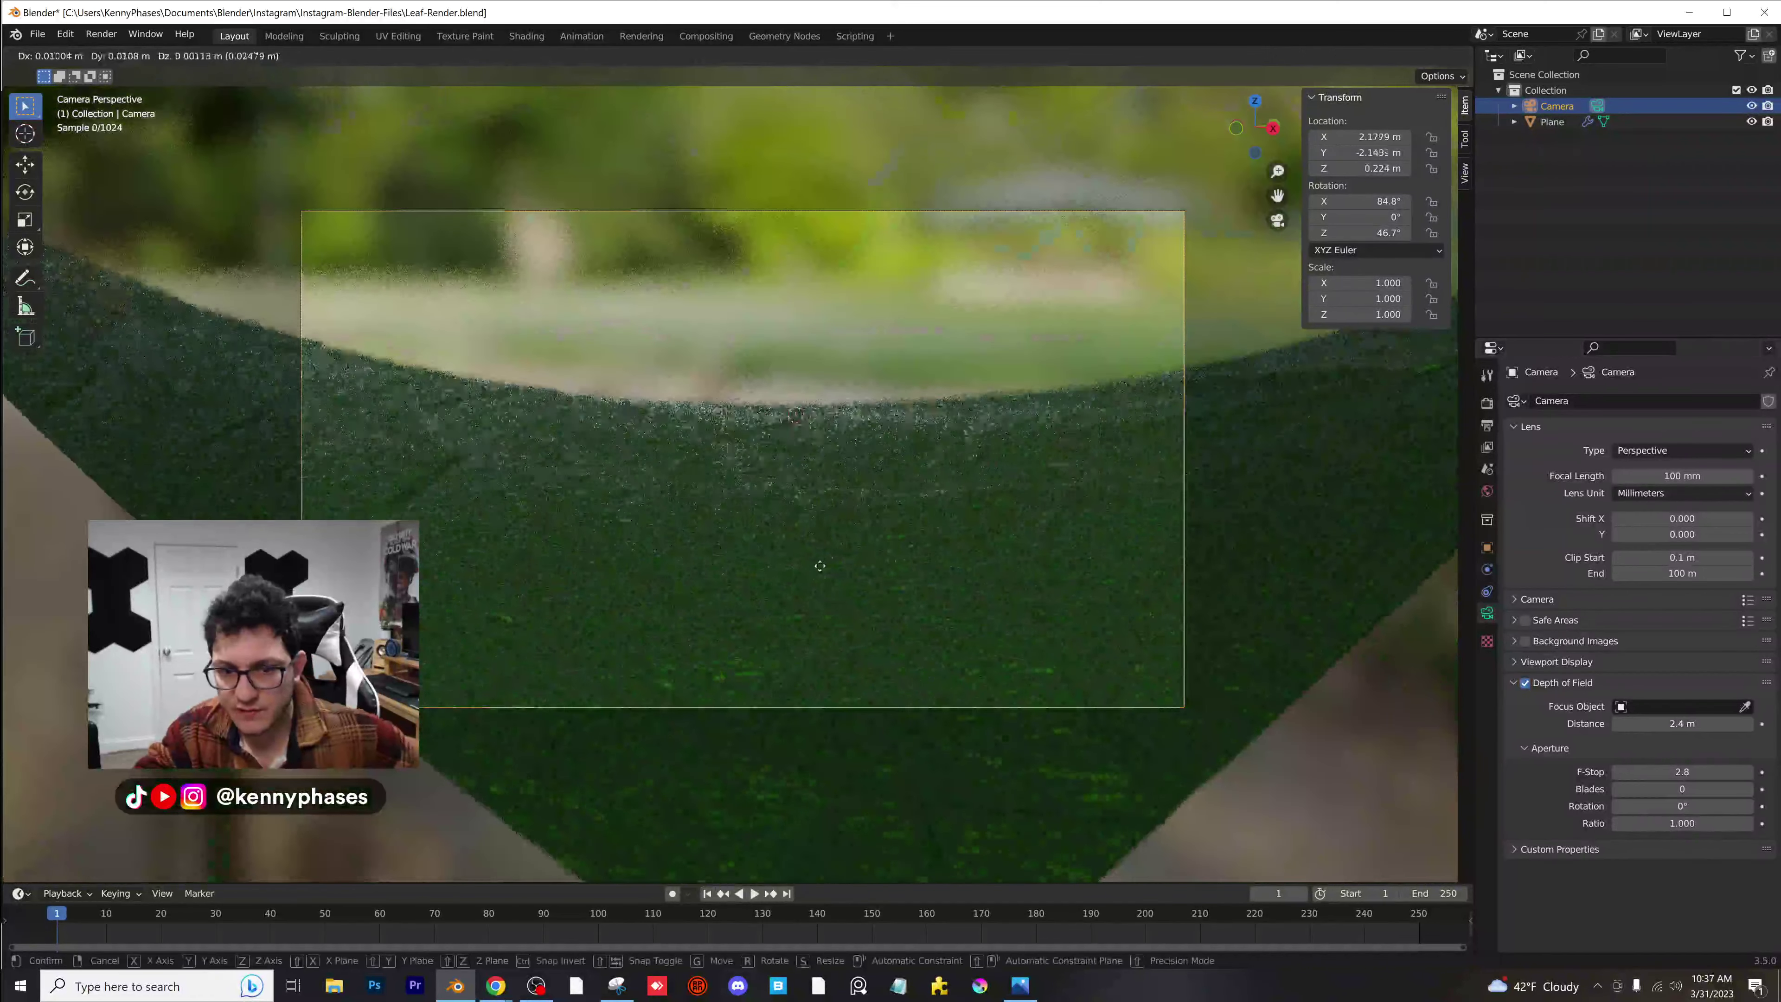
click(791, 483)
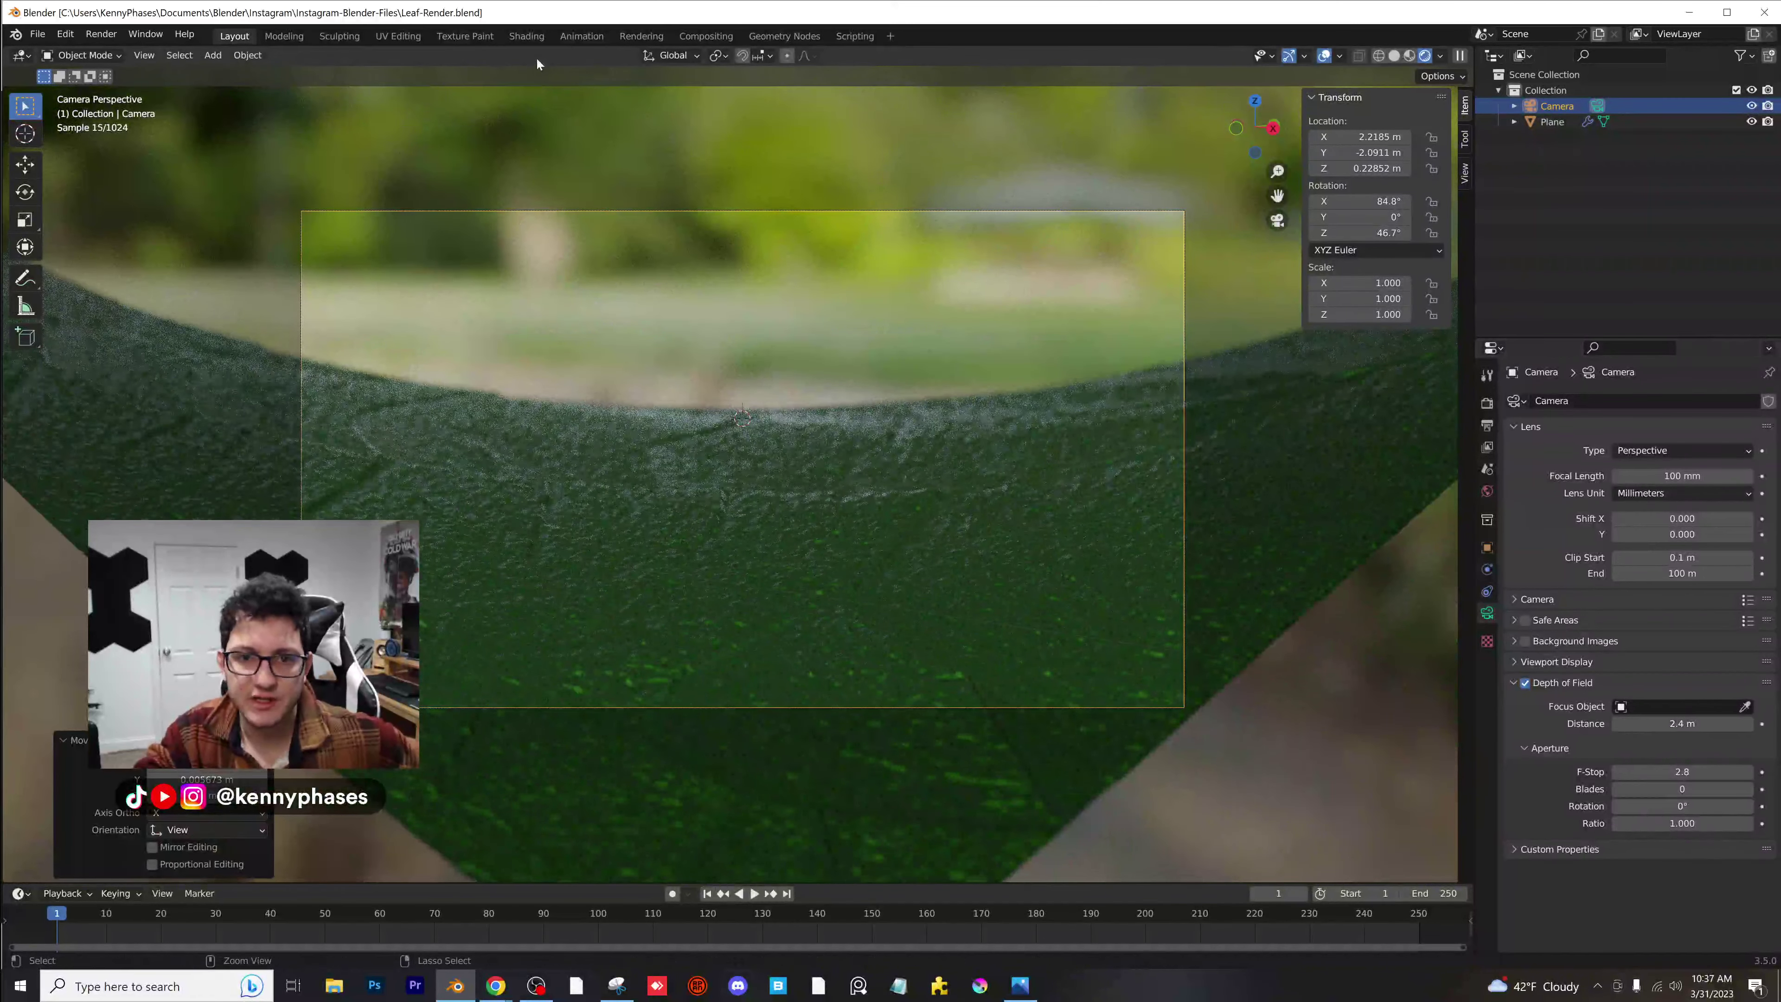
Open the Shading workspace, look through the camera and display the World shader nodes.
click(527, 36)
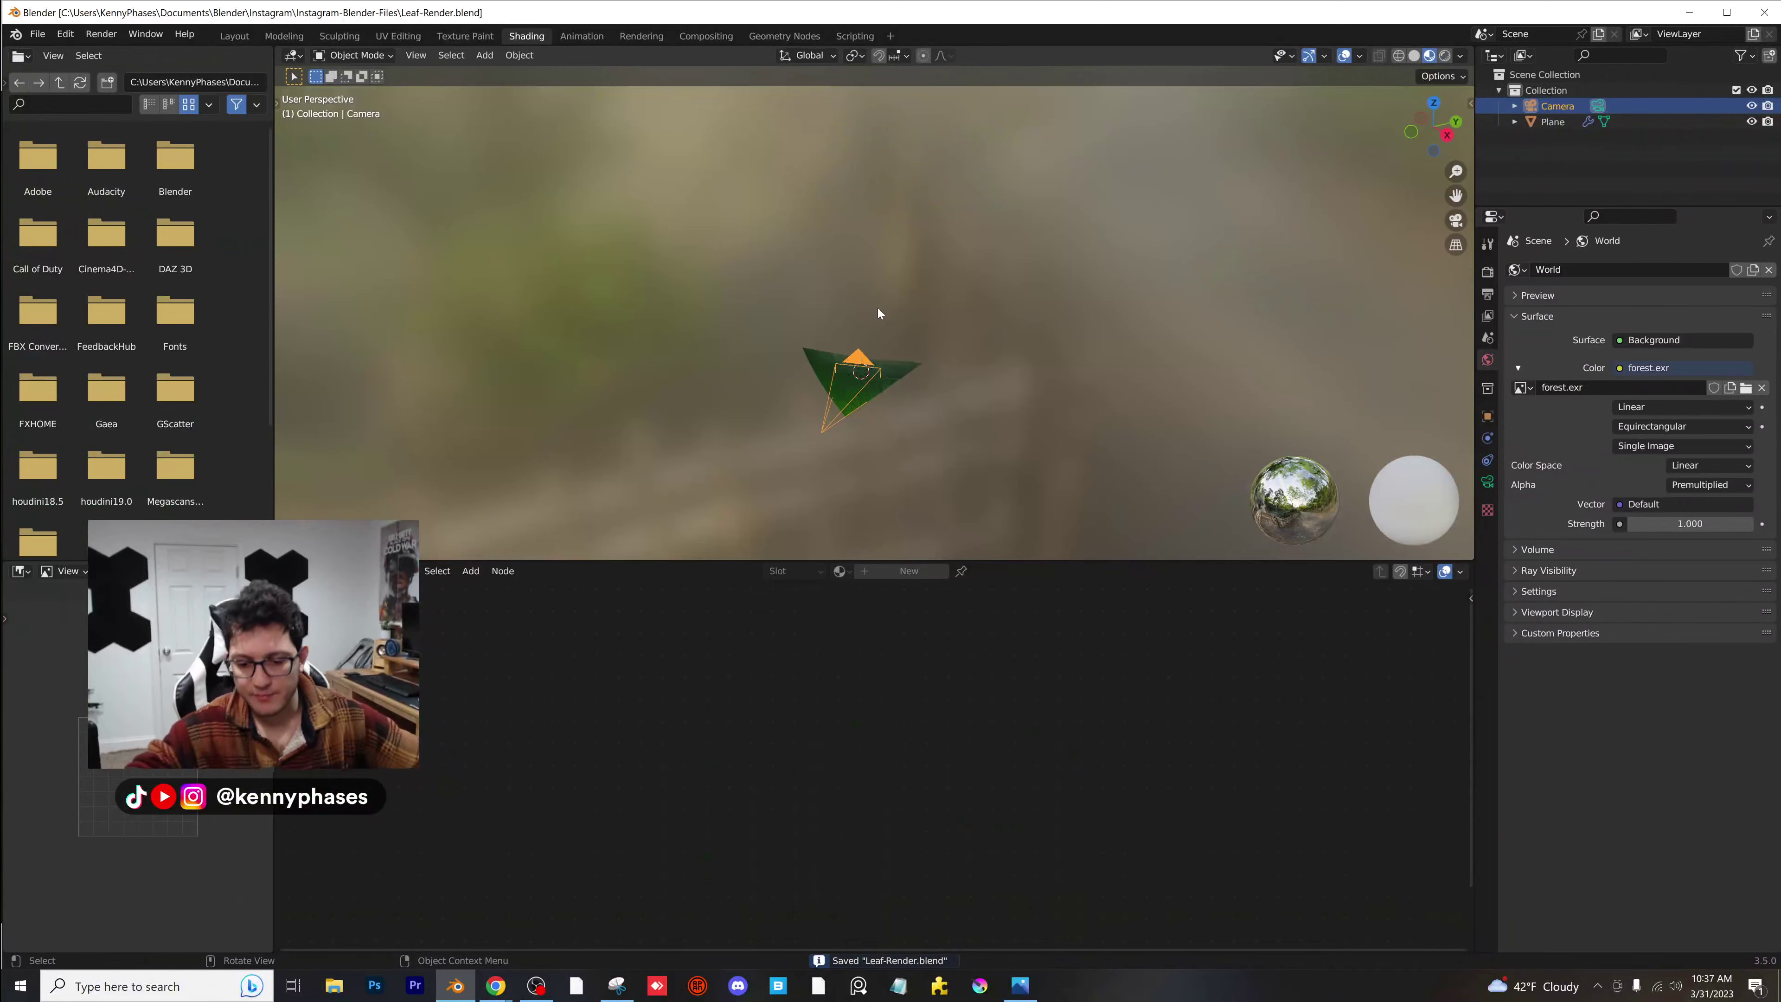
key(KP_0)
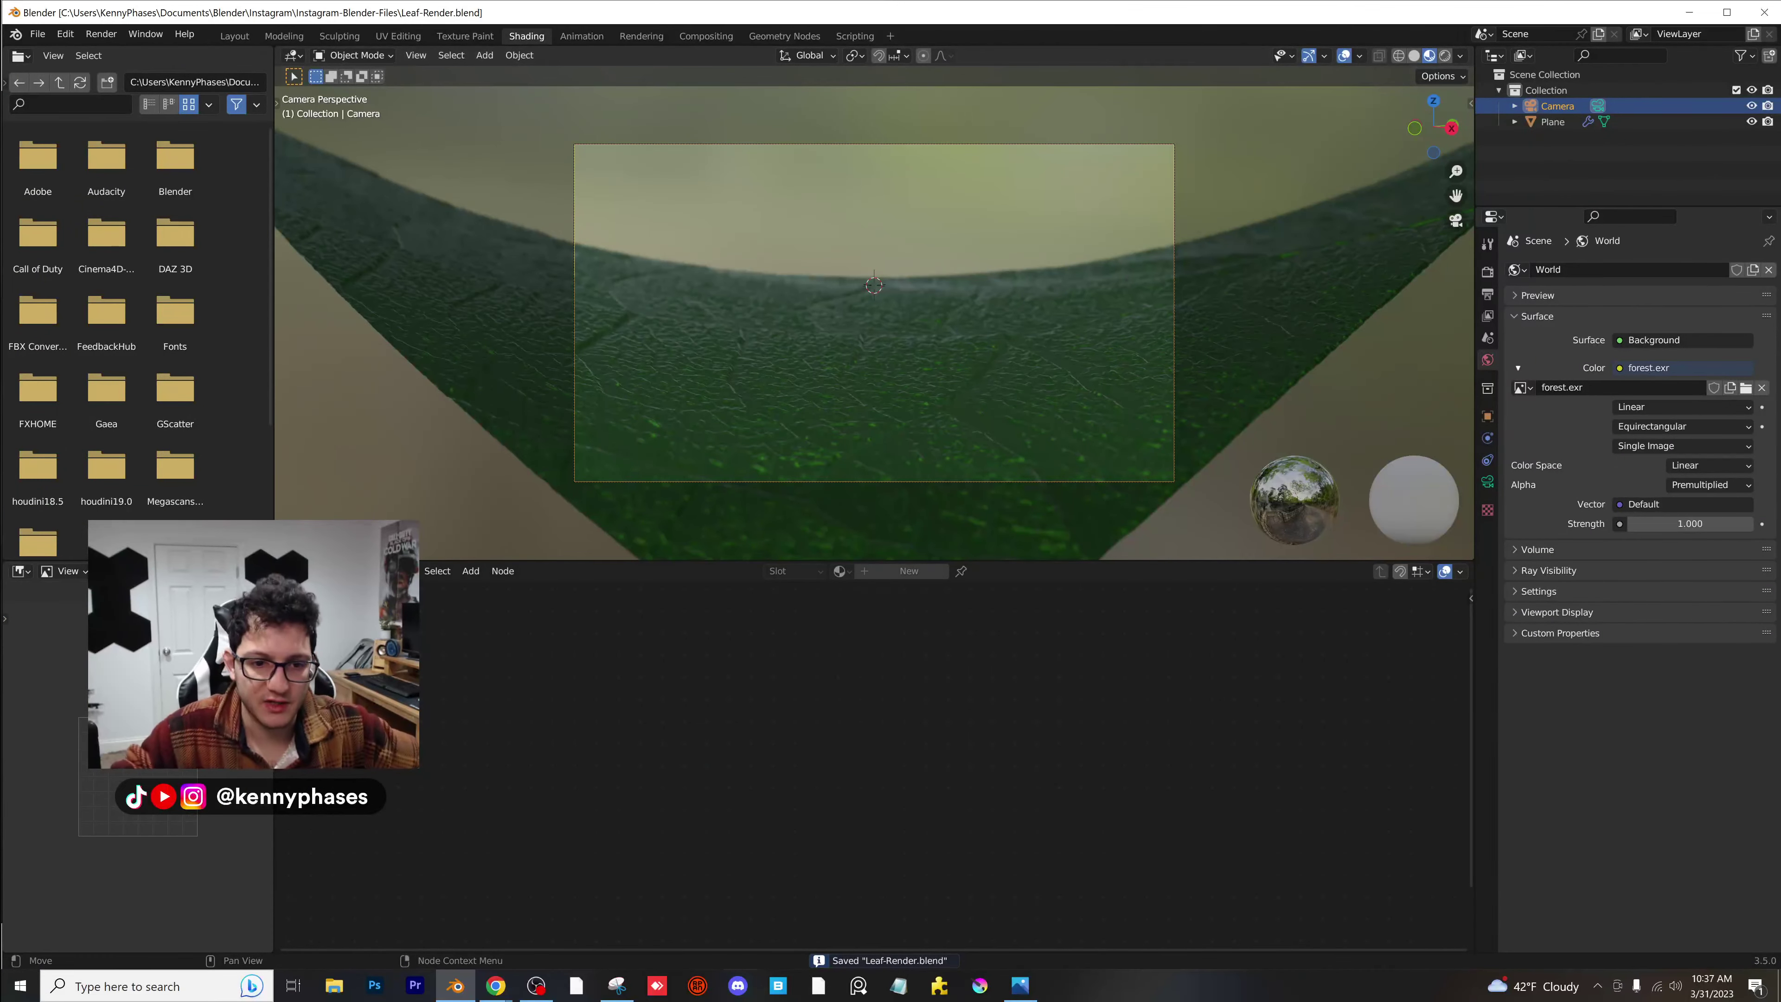
click(342, 627)
scroll(883, 703, down, 4)
middle_drag(857, 628, 956, 783)
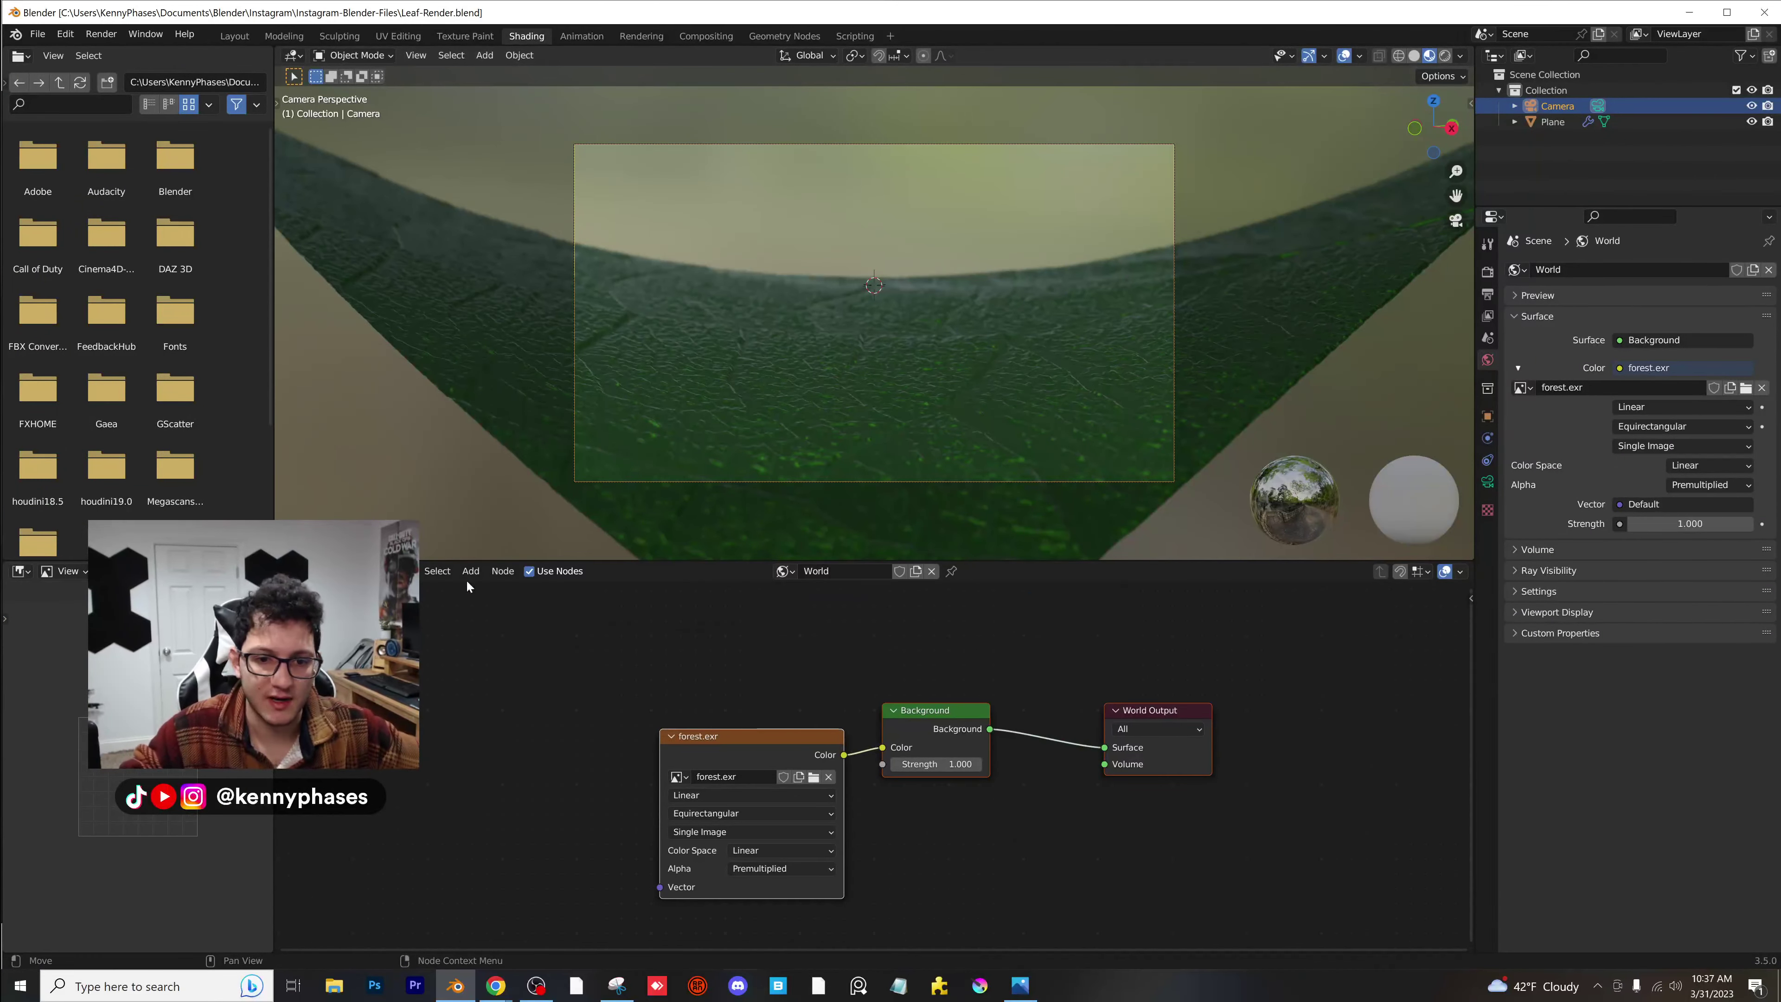
Add a Texture Coordinate node to the world shader, beside the forest.exr environment texture node.
click(503, 589)
text(texture )
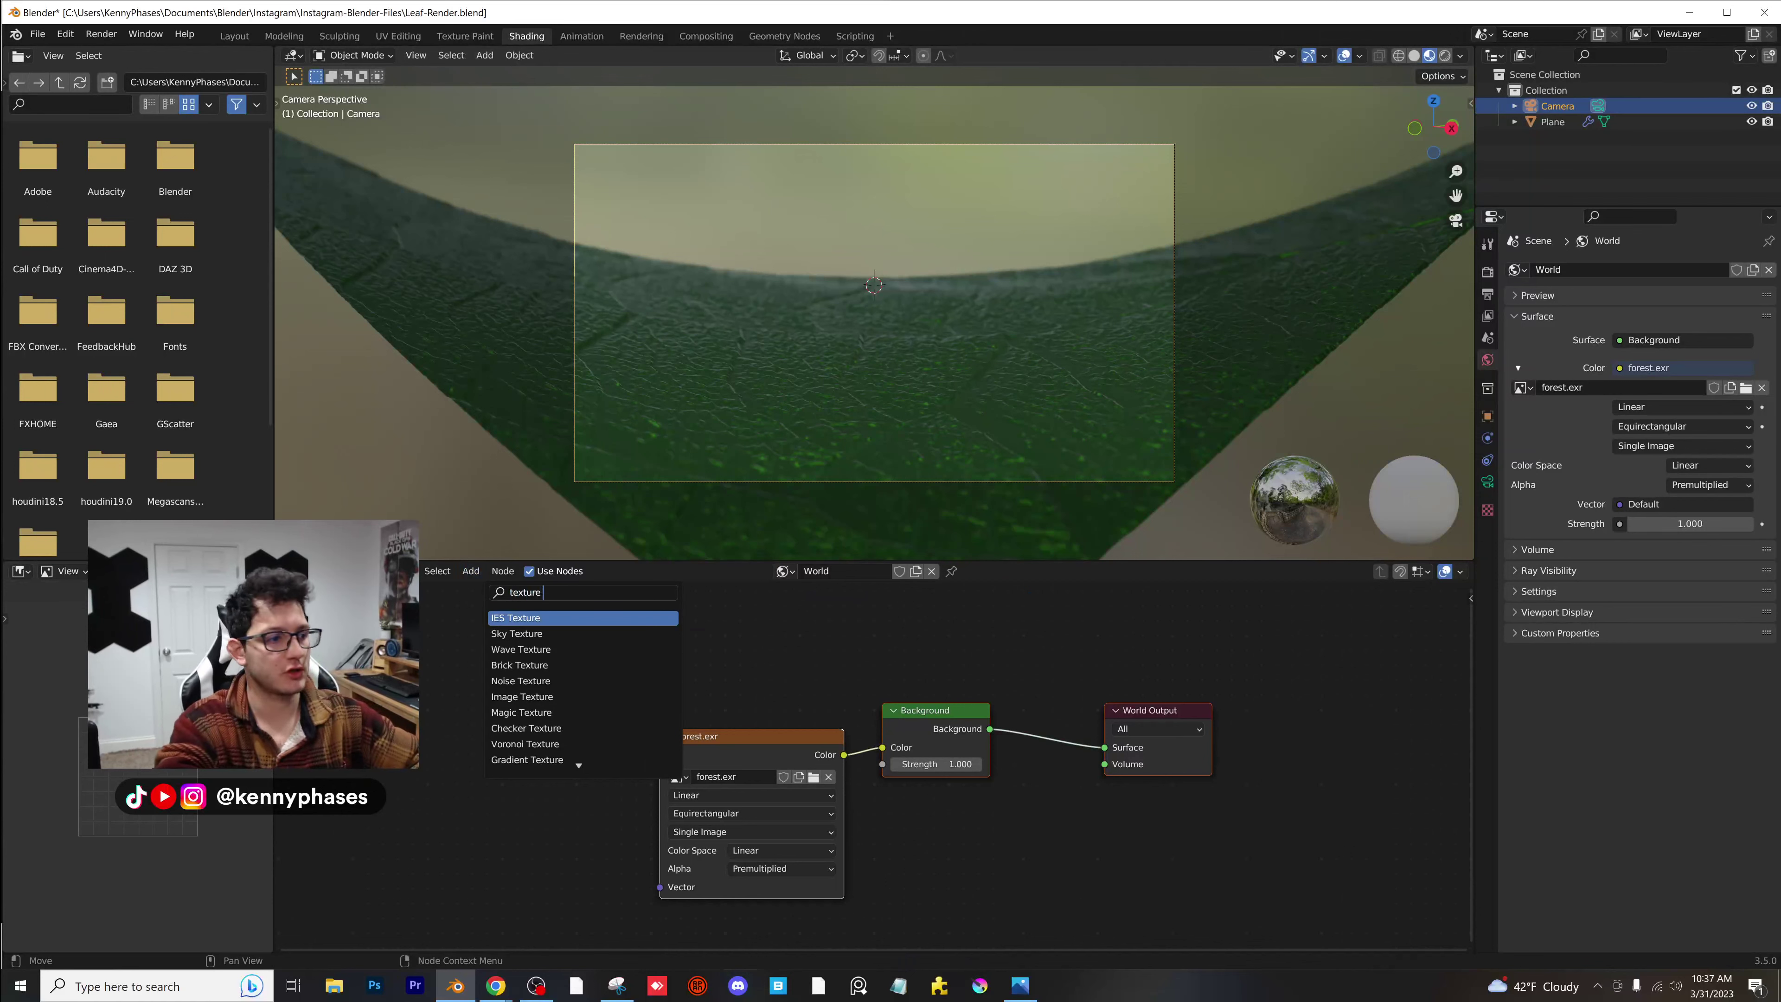
text(co)
key(Return)
click(379, 677)
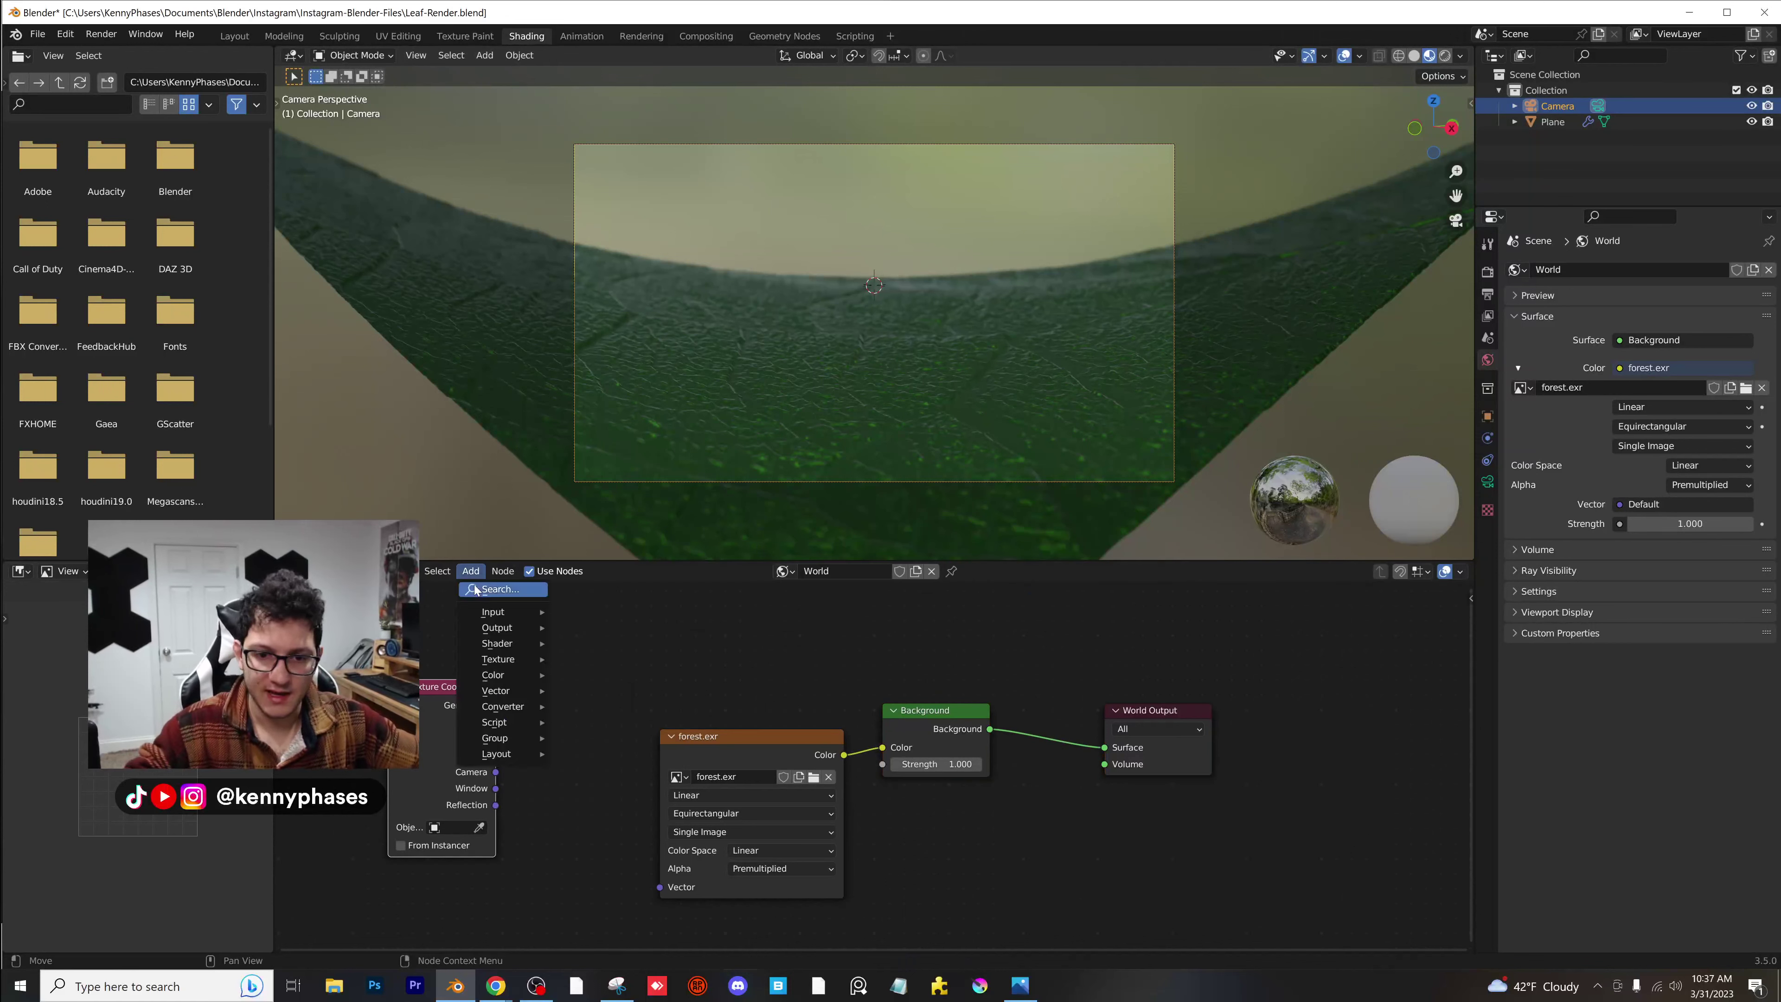
Add a Mapping node and link it between the Texture Coordinate's Generated output and the environment texture's Vector input.
click(475, 590)
text(mapp)
key(Return)
click(561, 653)
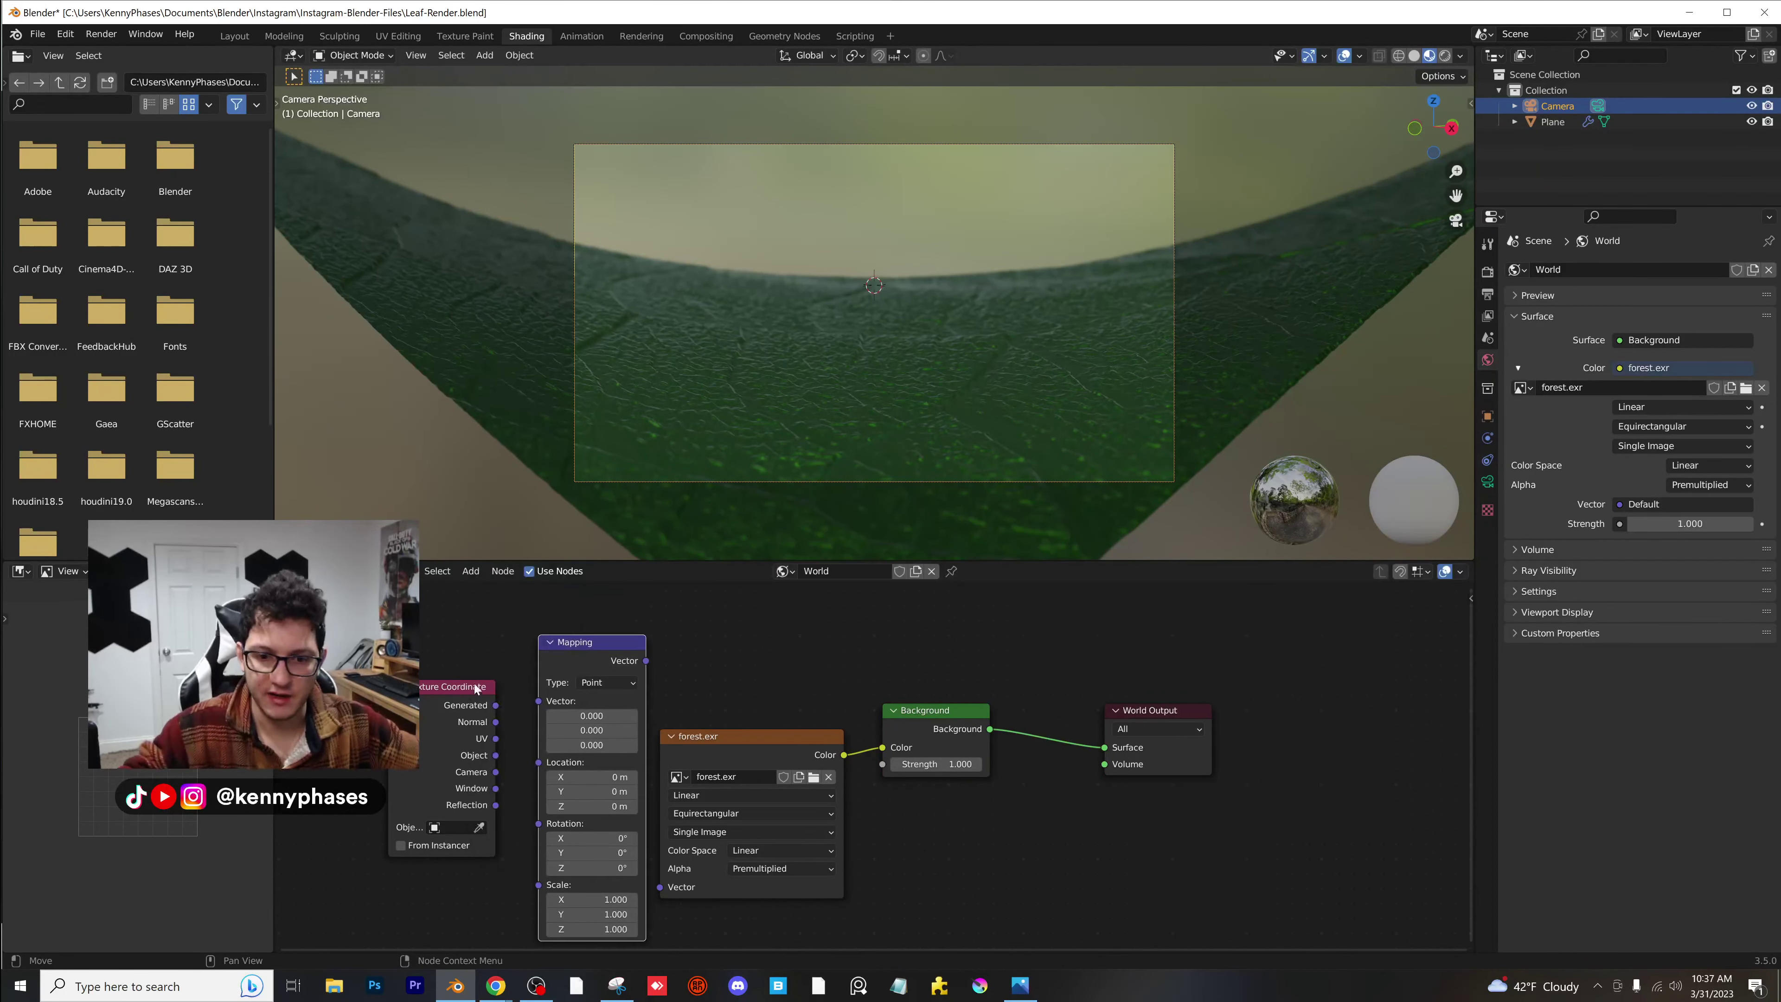
drag(493, 702, 539, 701)
drag(645, 667, 602, 692)
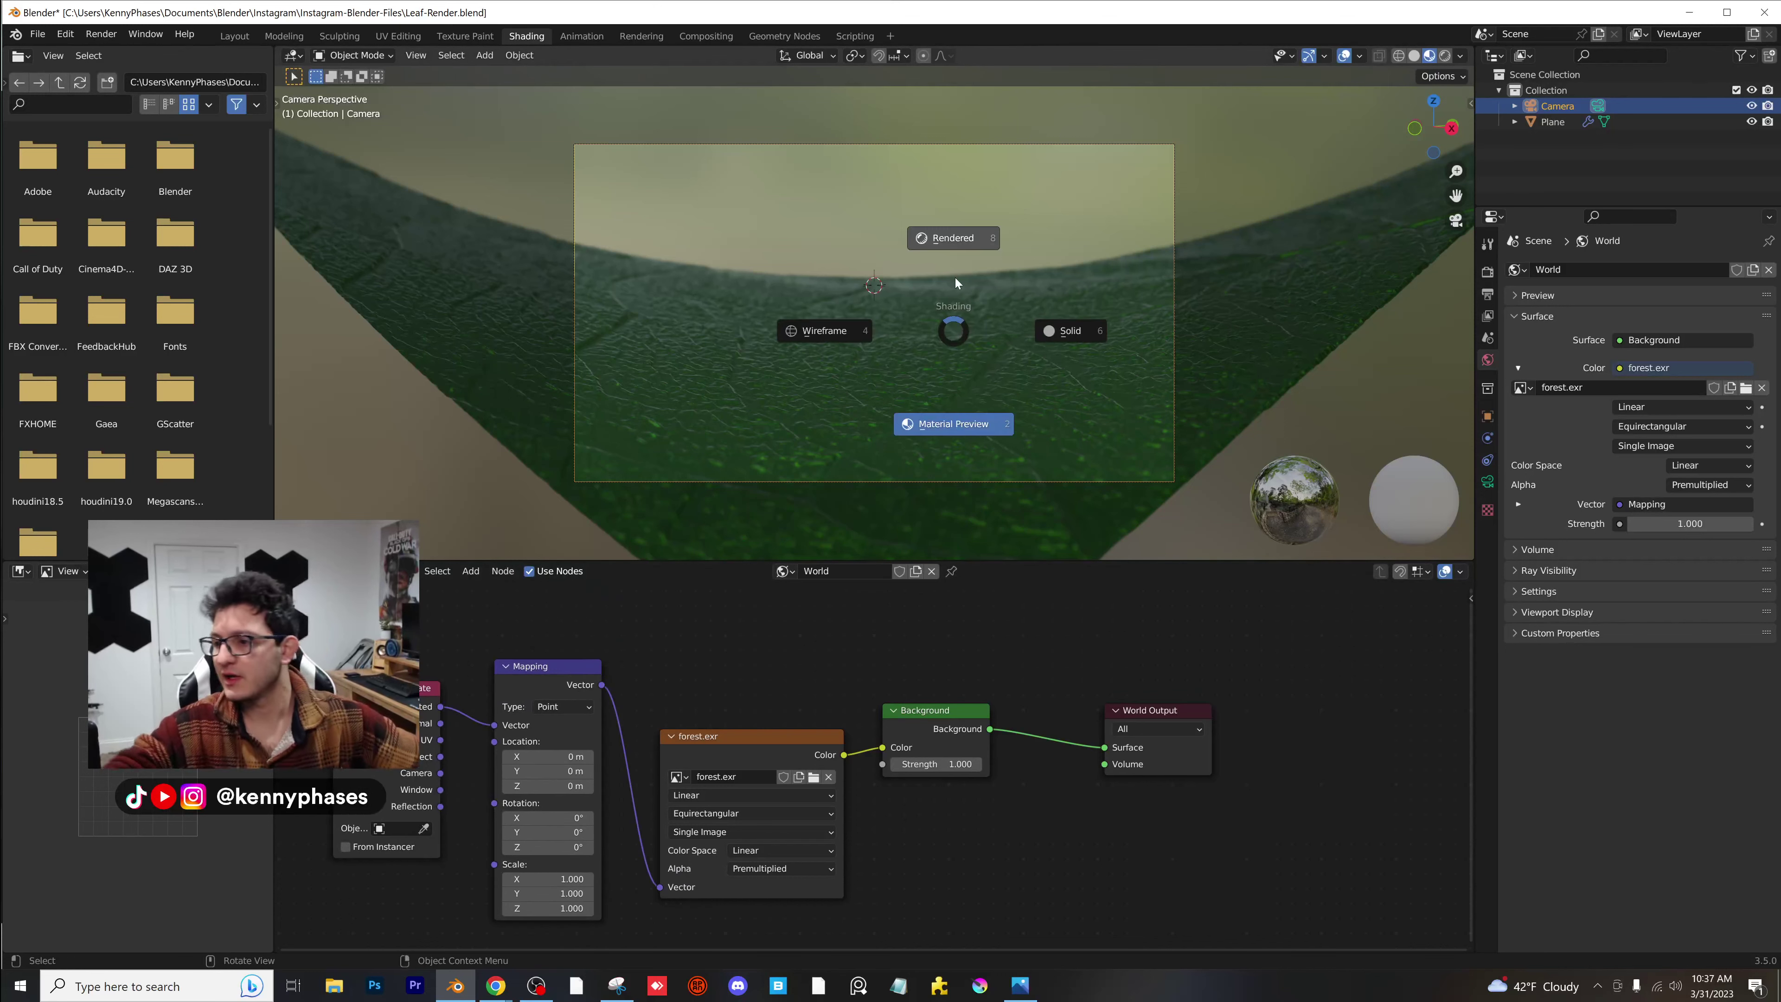
Show the viewport in Rendered shading and rotate the HDRI to -293° on Z in the Mapping node.
click(954, 277)
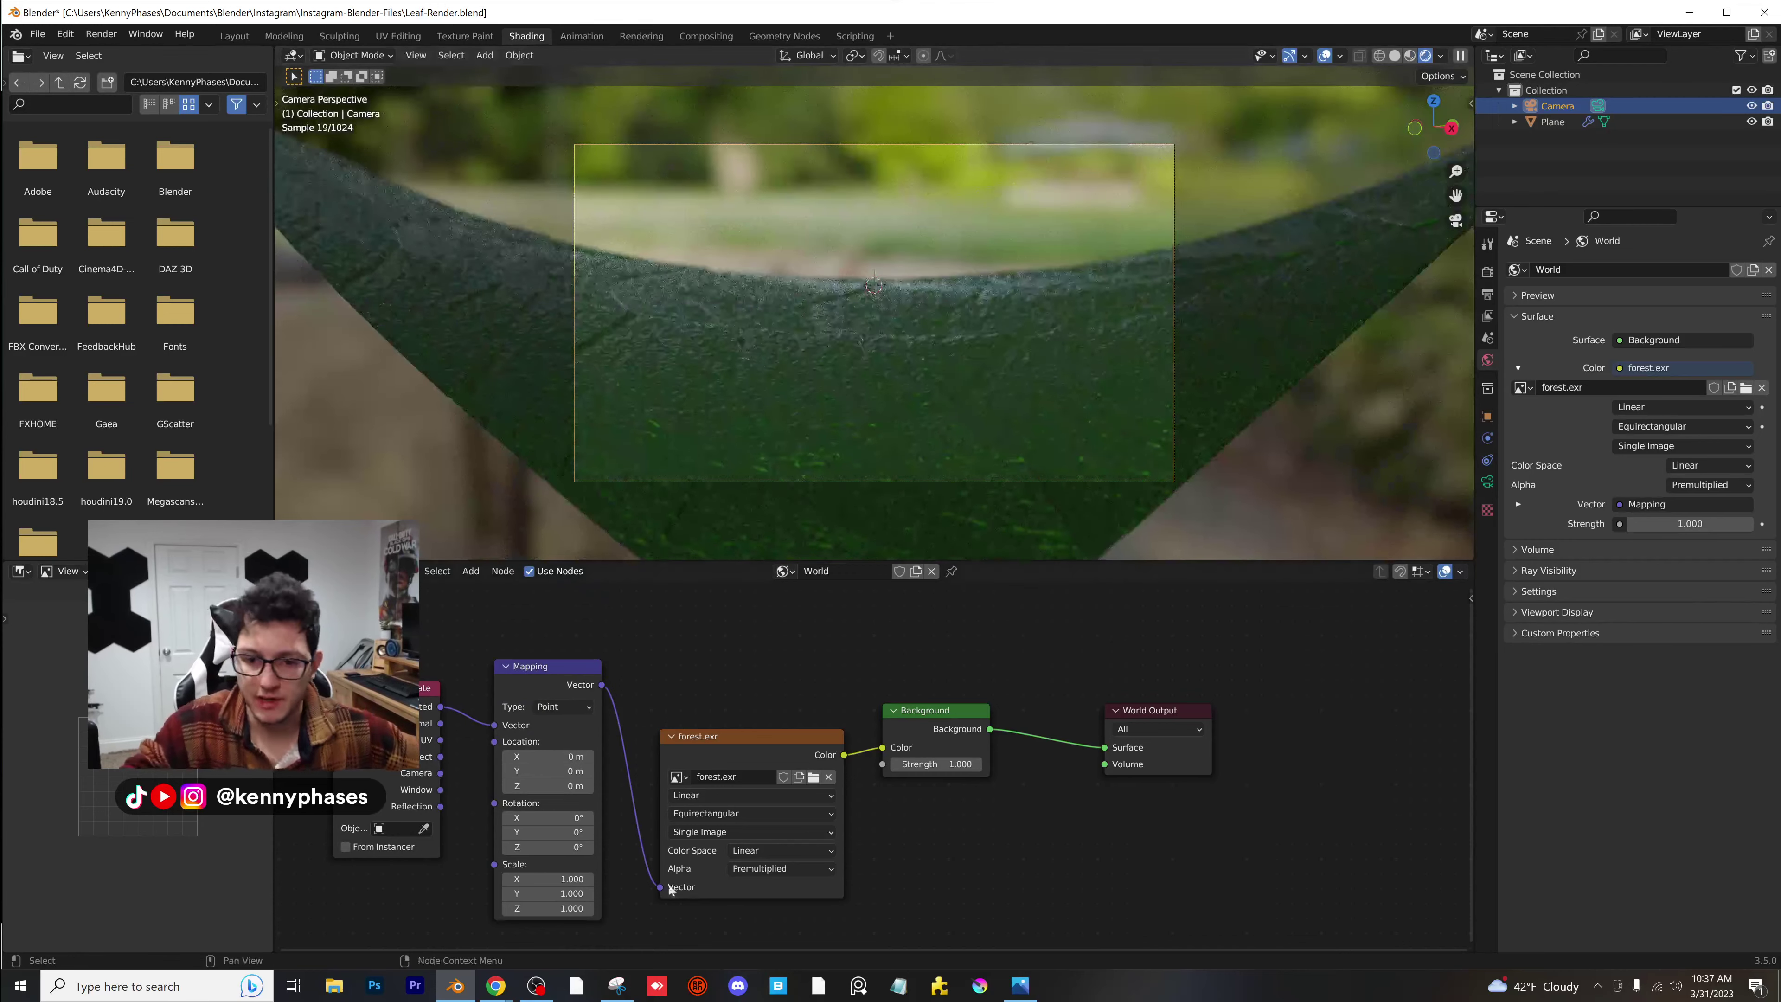
drag(547, 847, 354, 847)
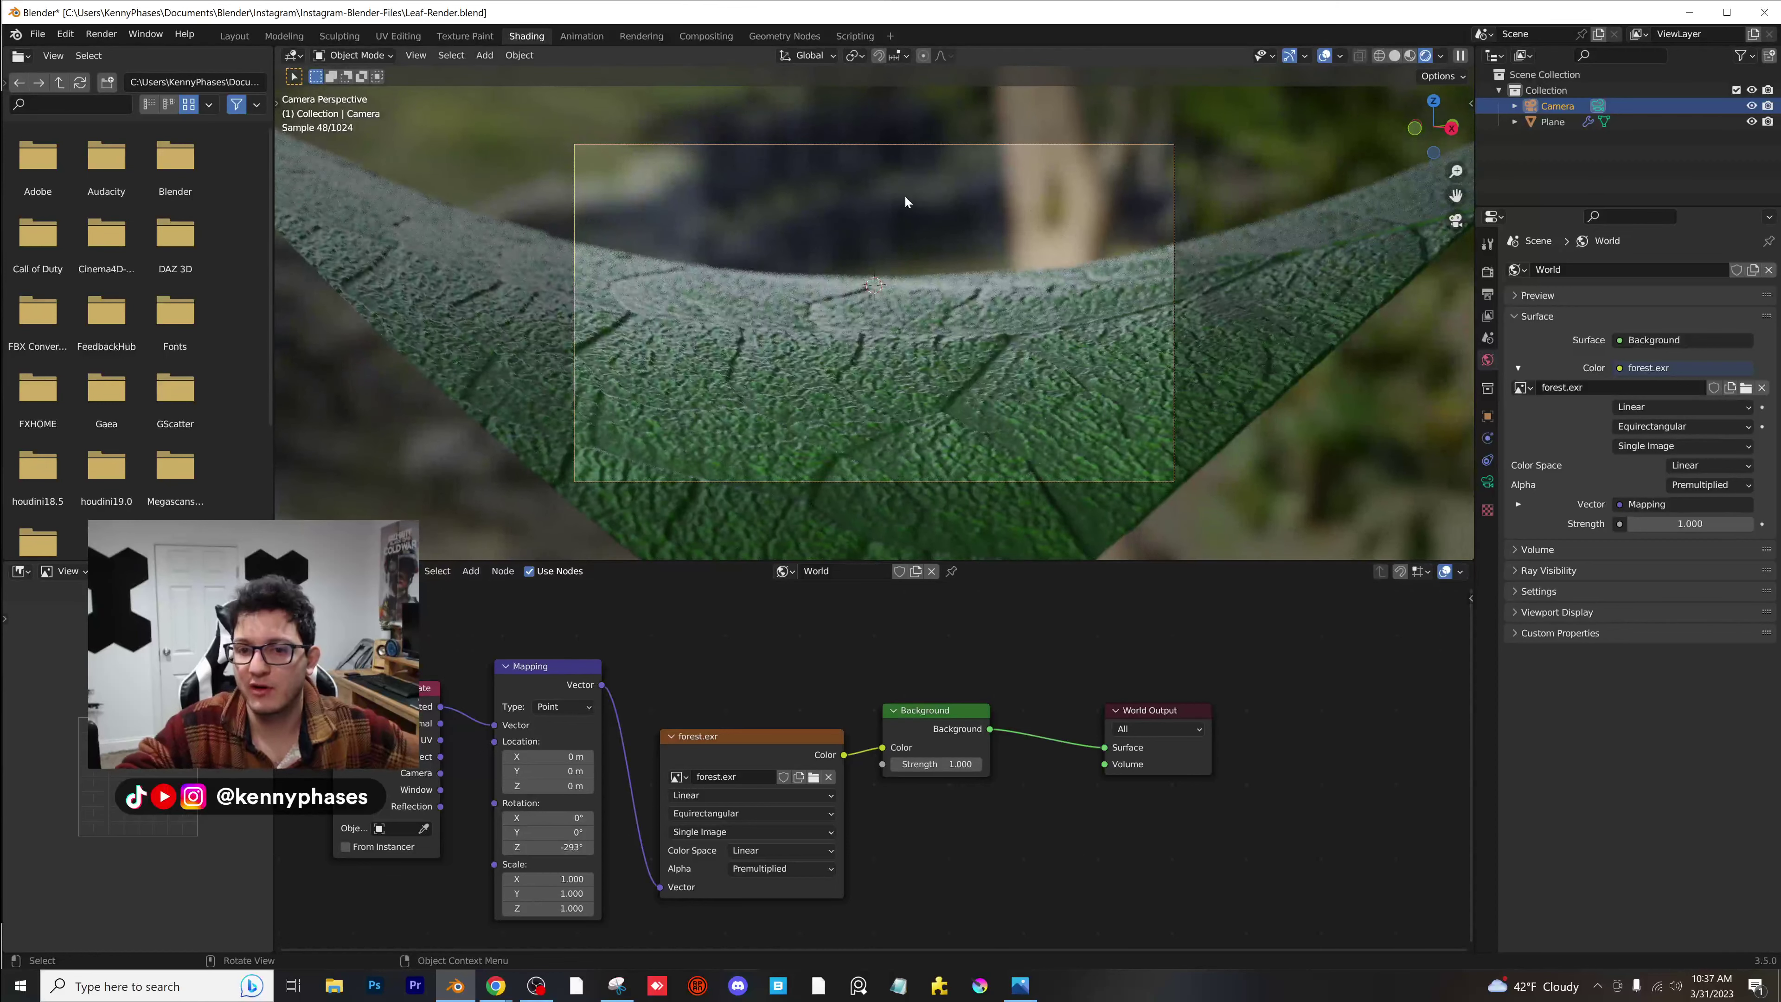
scroll(919, 303, up, 3)
scroll(919, 302, down, 5)
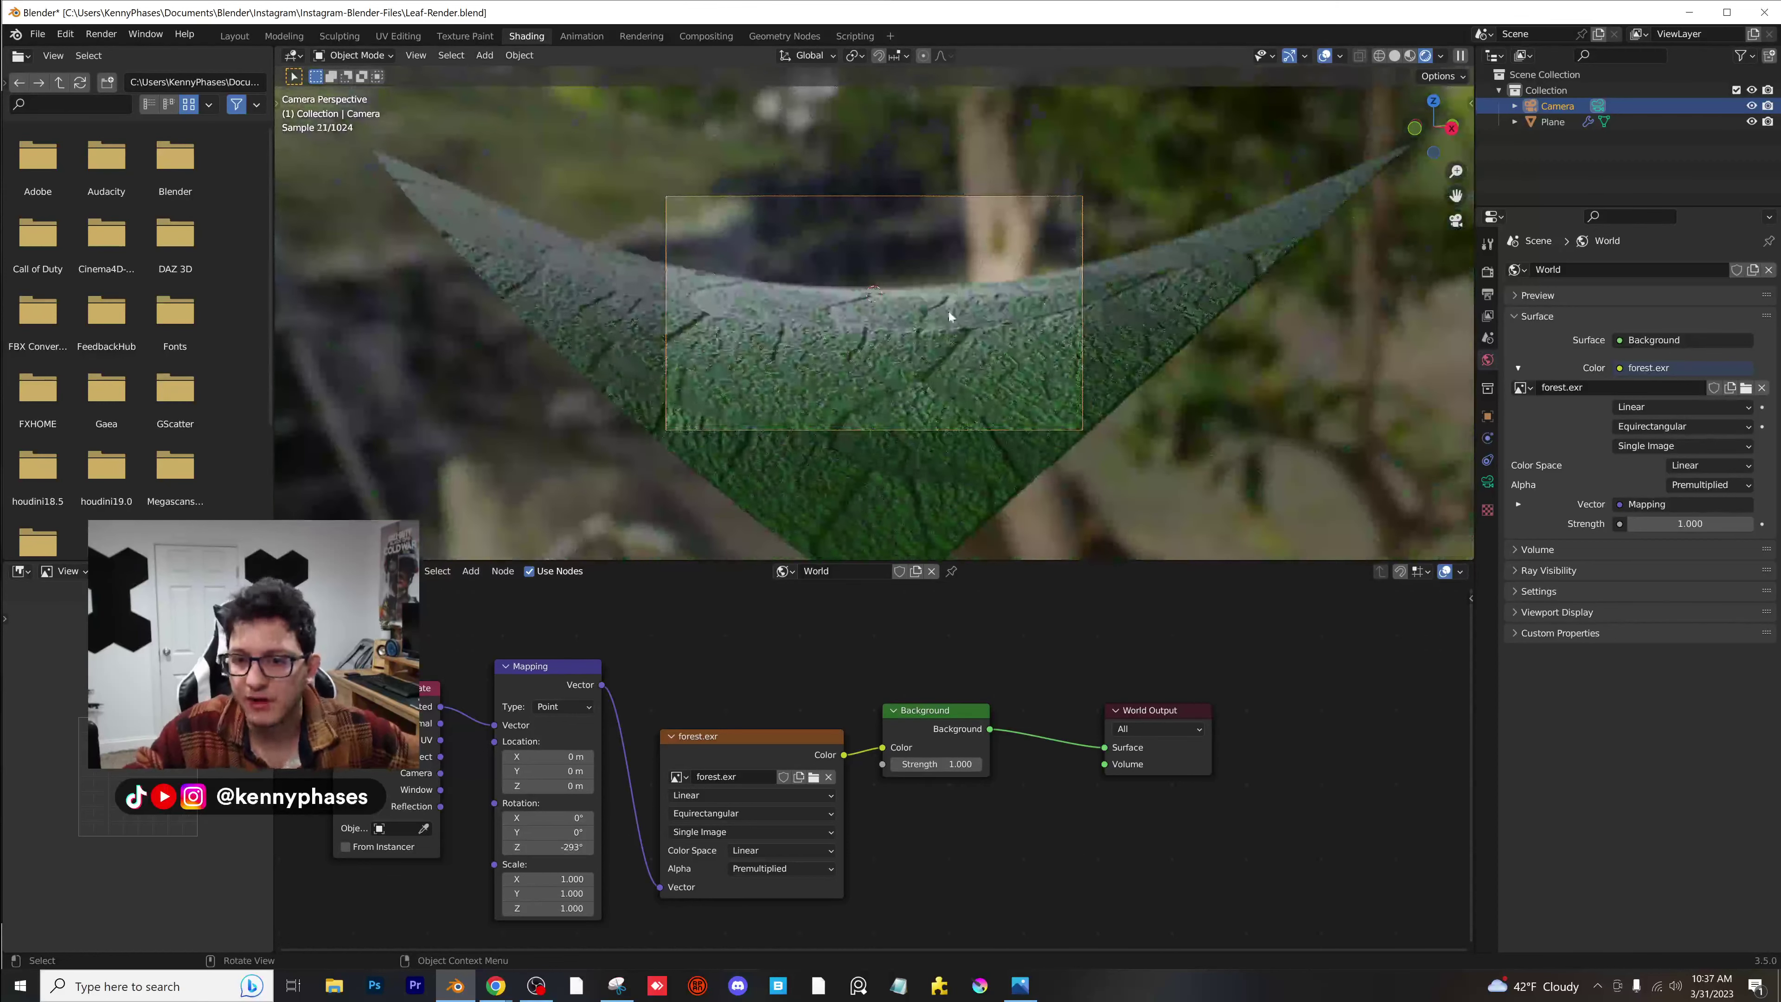
Rotate the leaf plane to about X 13°, Y -2.5°, Z 0.377° and move it slightly within the camera frame.
click(1171, 300)
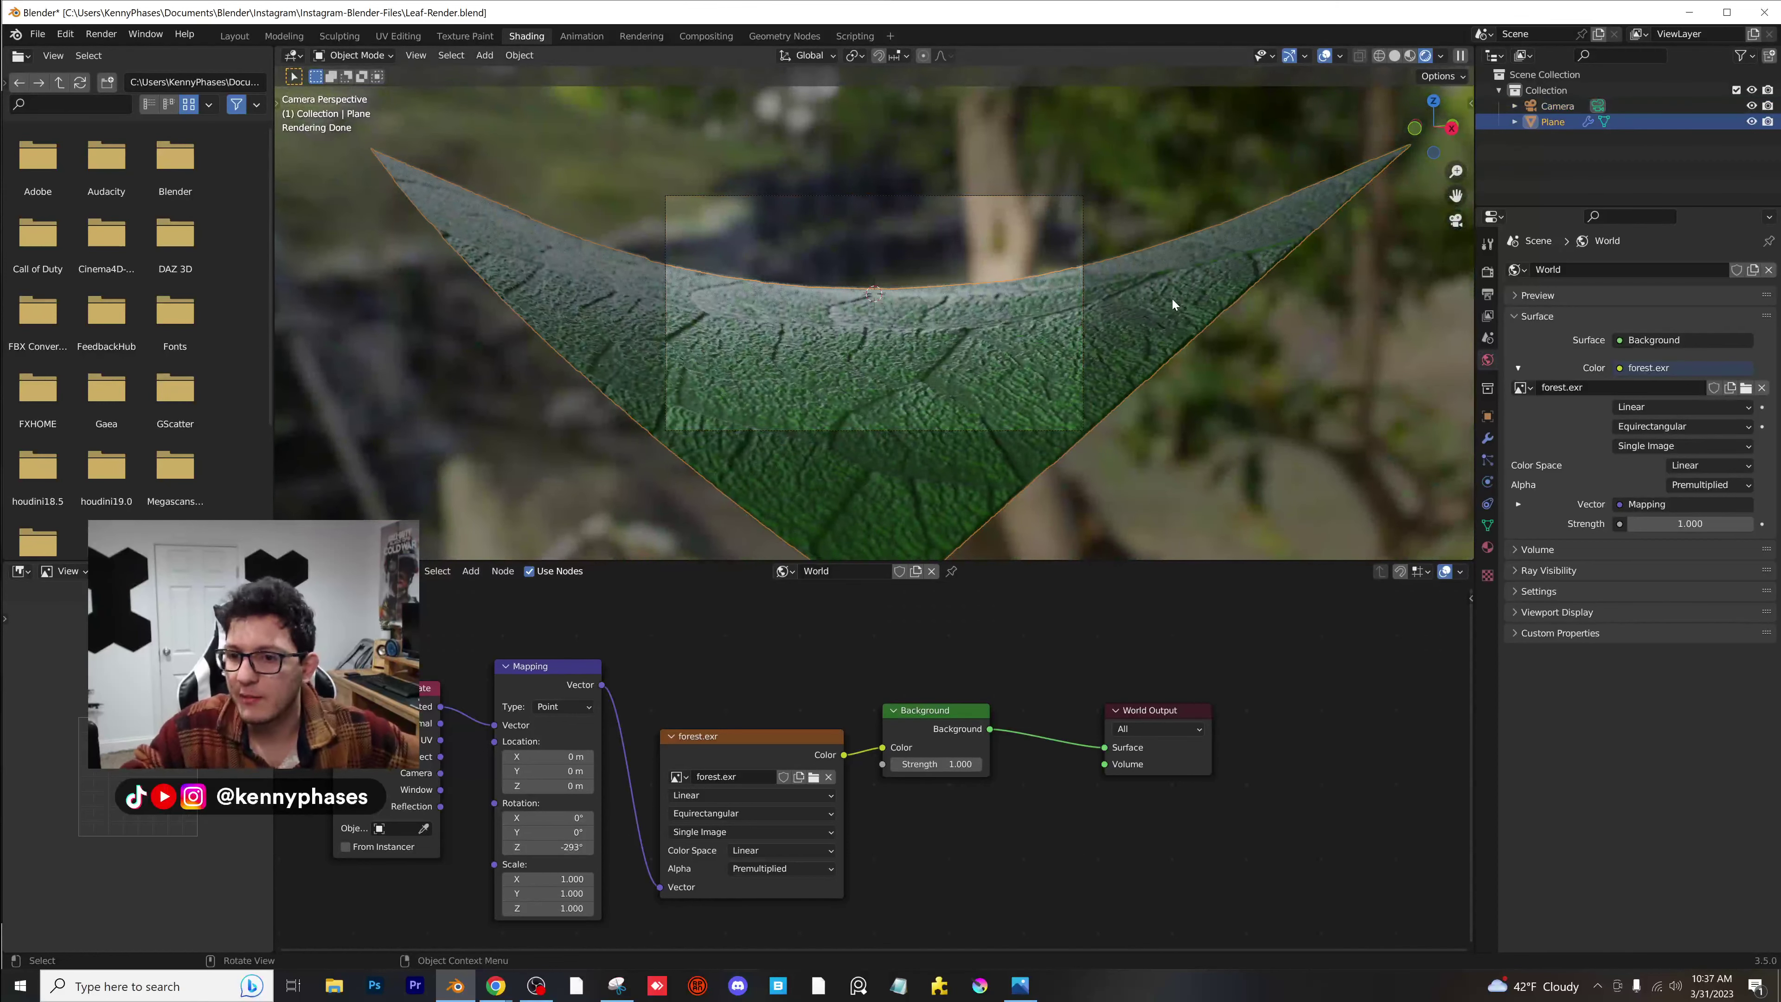
click(1470, 104)
key(r)
click(1252, 231)
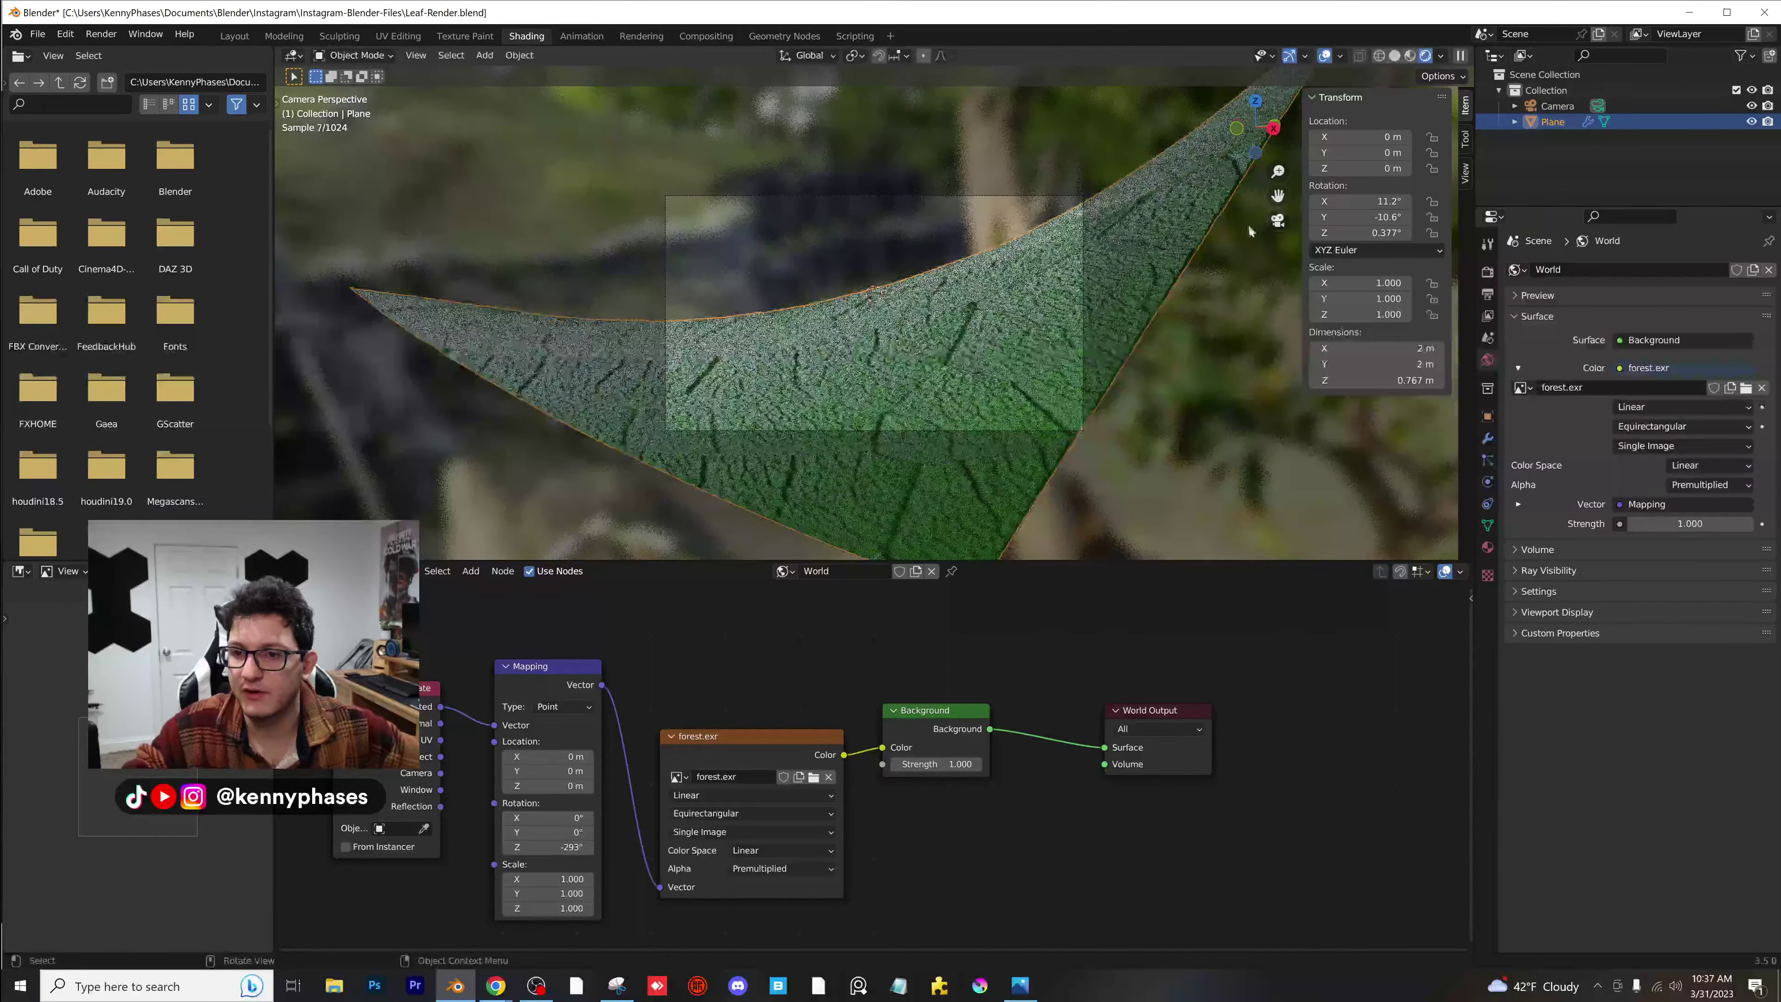
mouse_move(1368, 202)
mouse_down()
mouse_move(1343, 201)
mouse_move(1369, 201)
mouse_up()
drag(1364, 217, 1399, 217)
key(g)
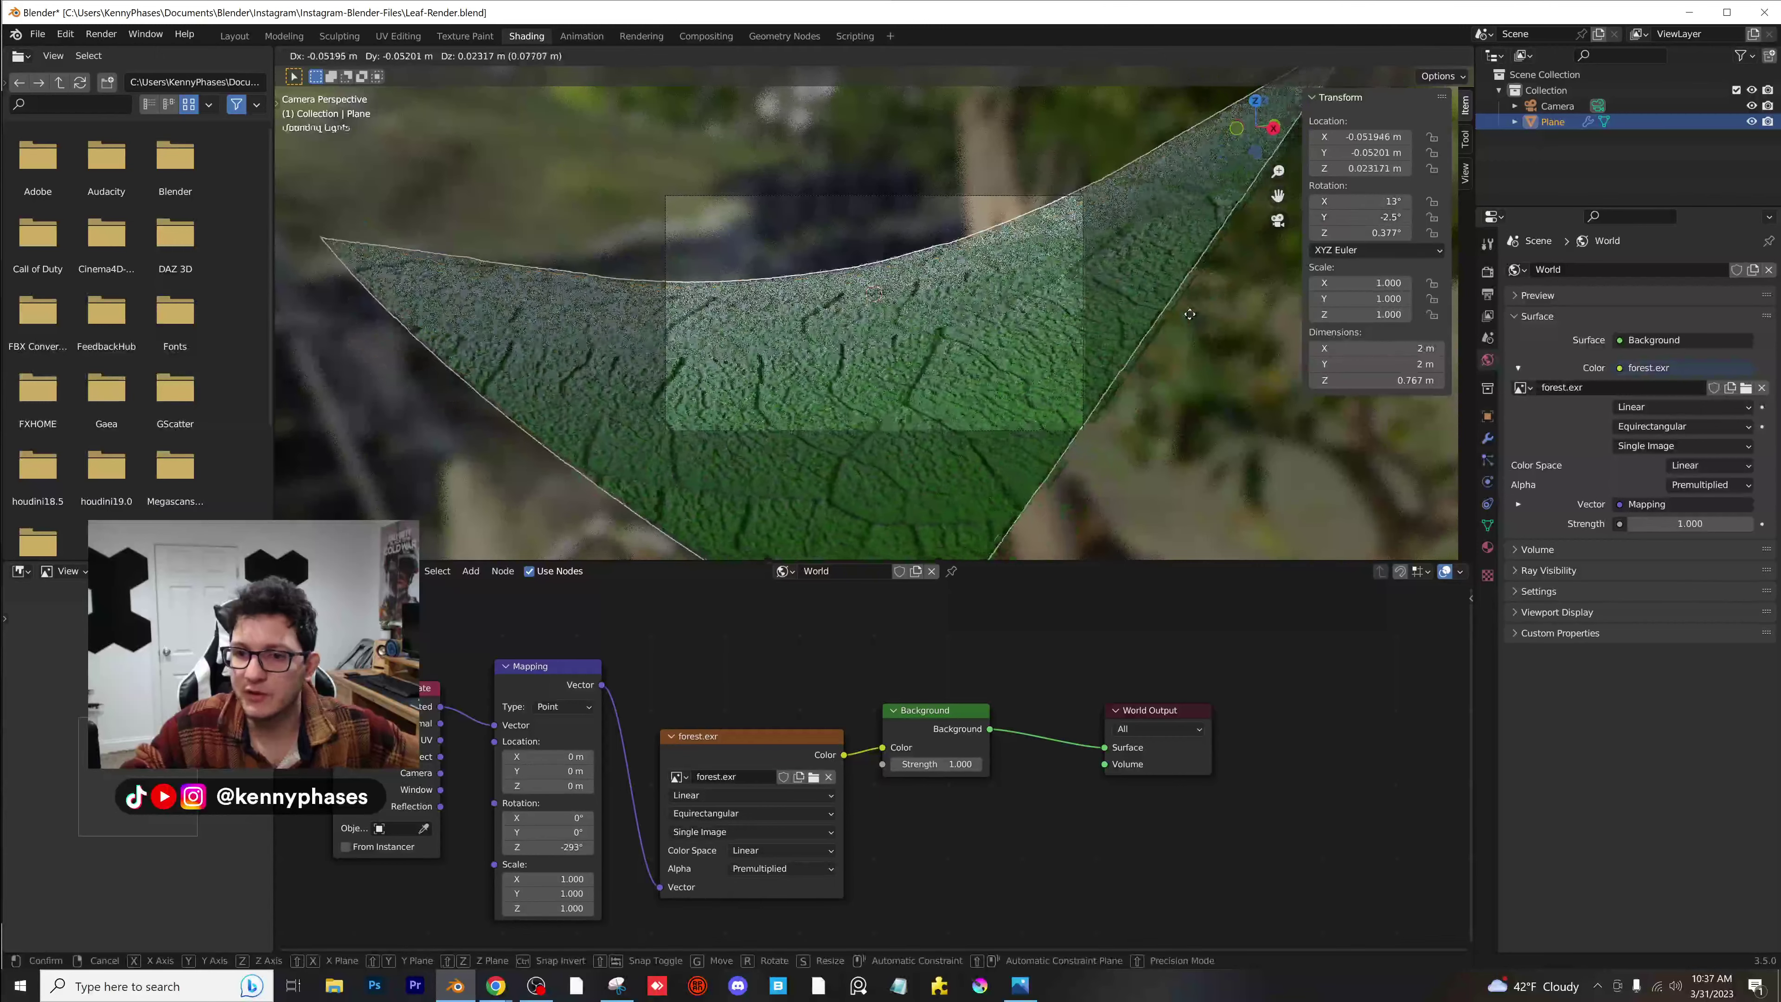
click(961, 444)
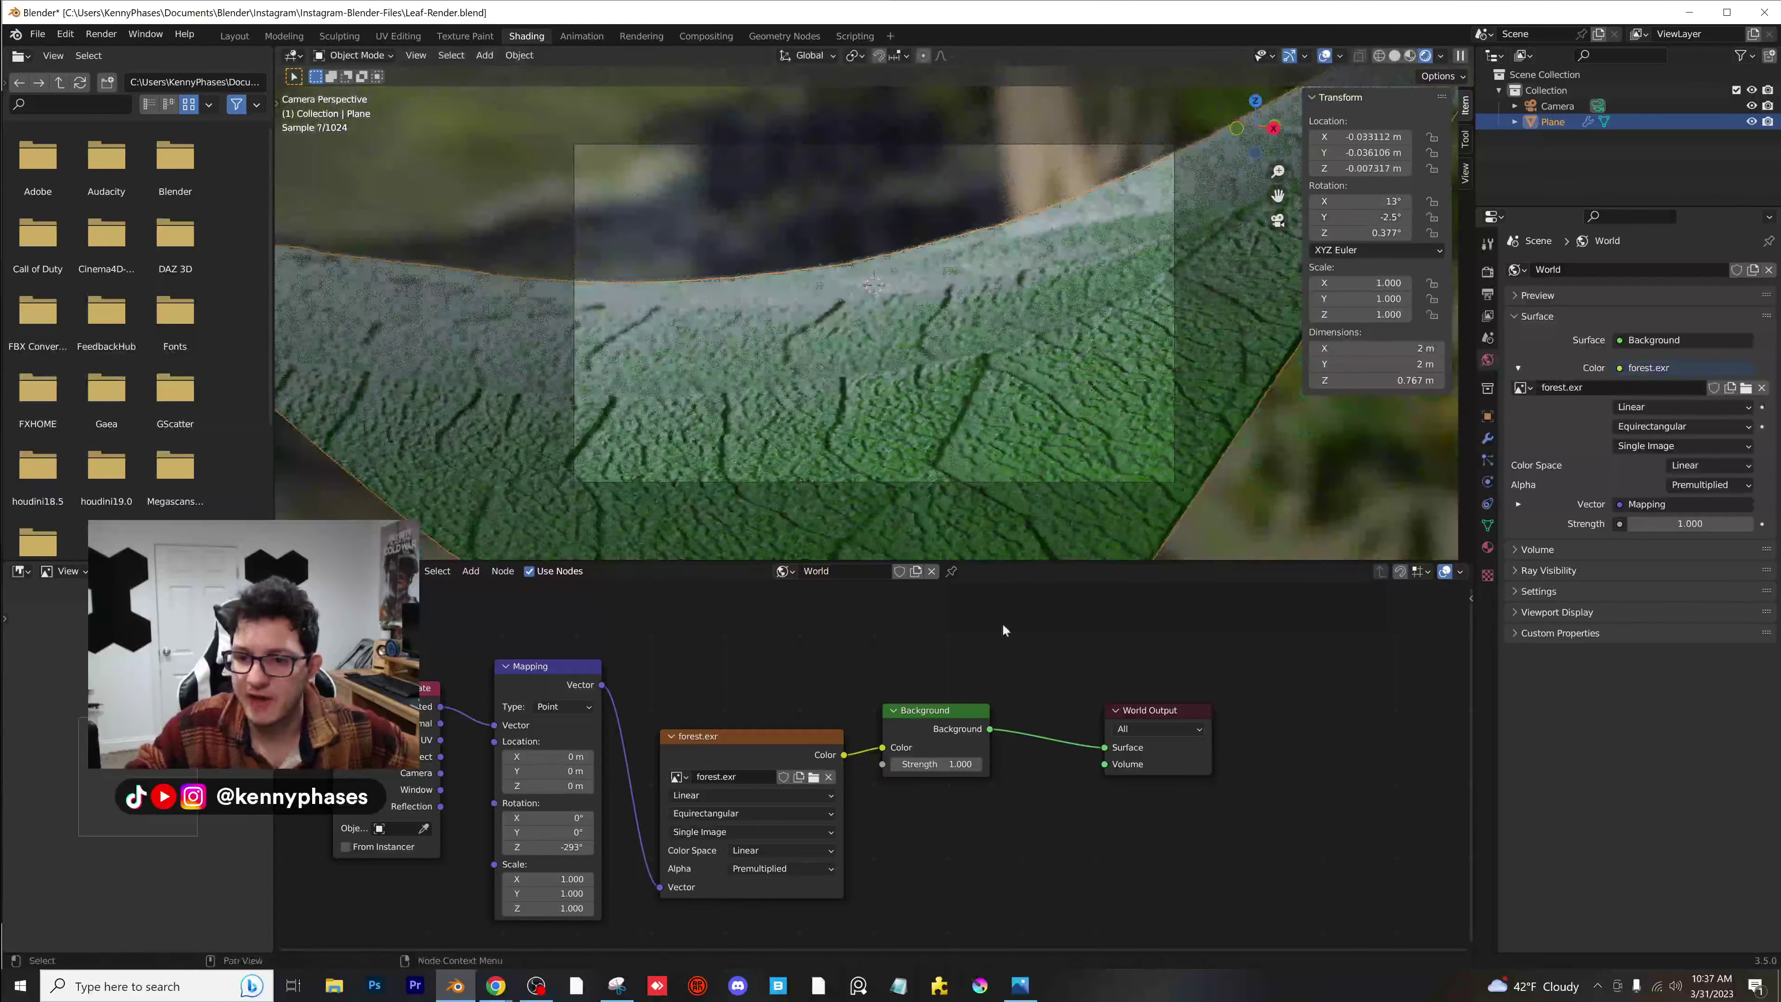
Compare with the droplet reference photo, then tilt the leaf to about X 22.3°, Y -5.54°, Z 0.558° and shift it slightly.
click(1010, 986)
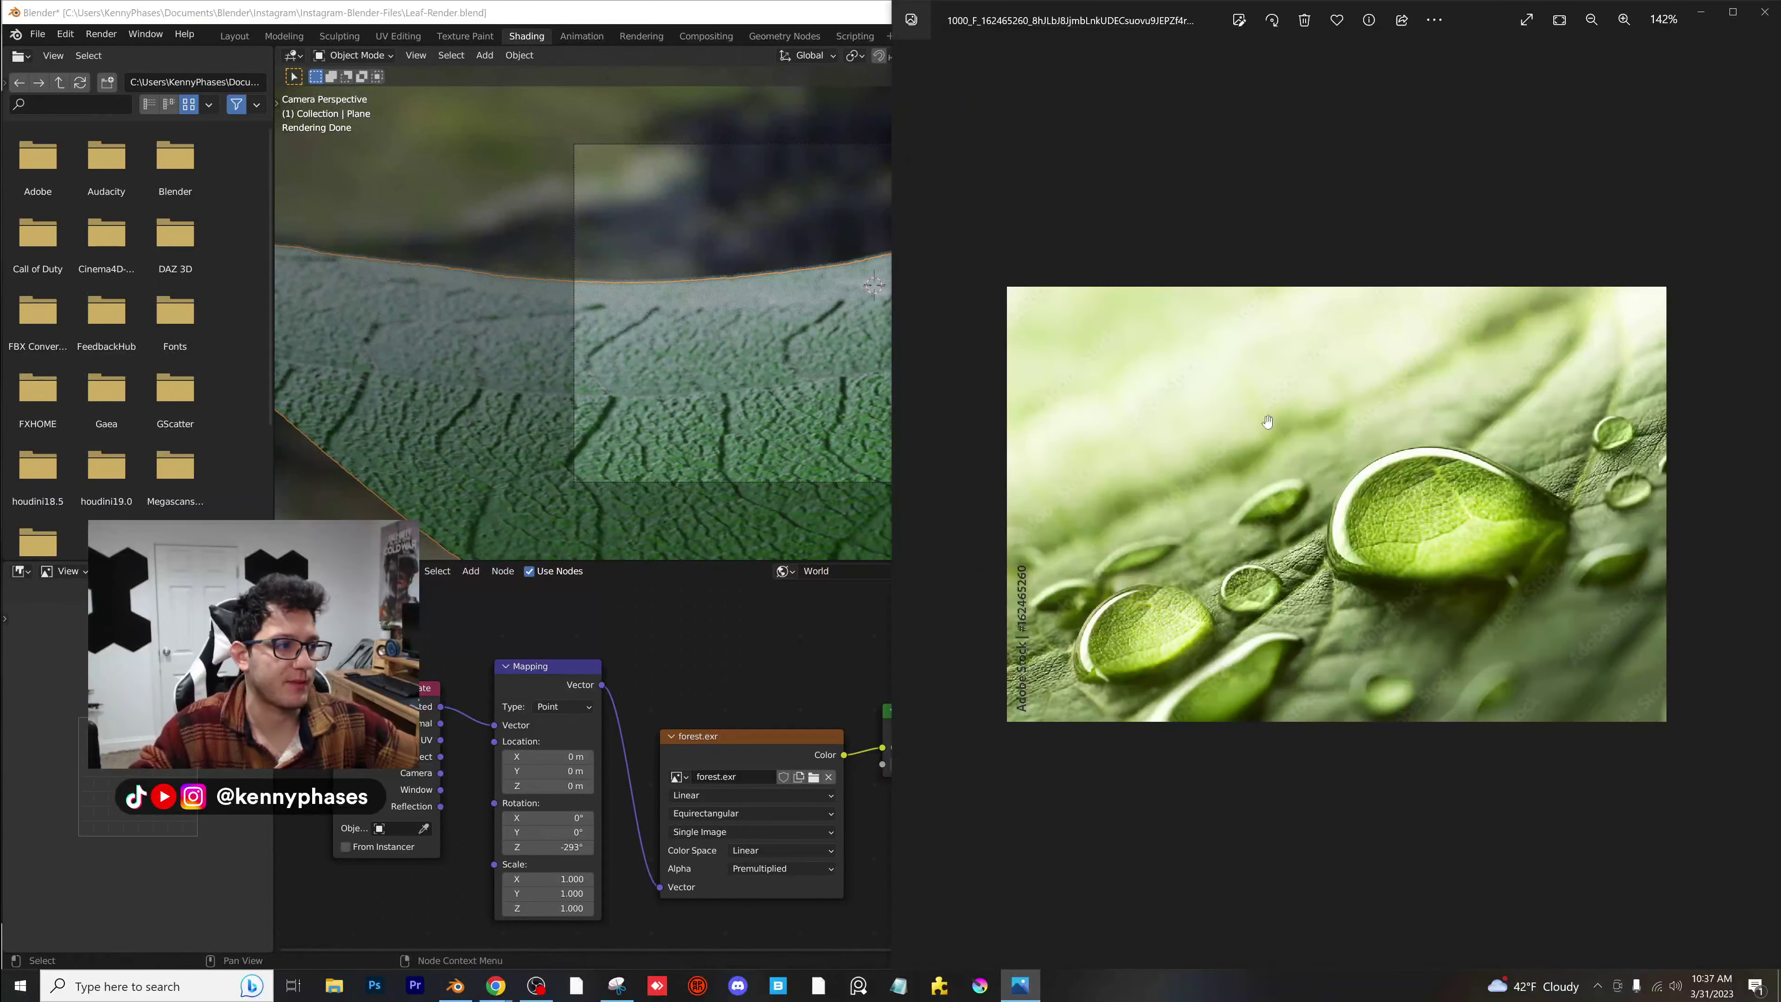
click(750, 341)
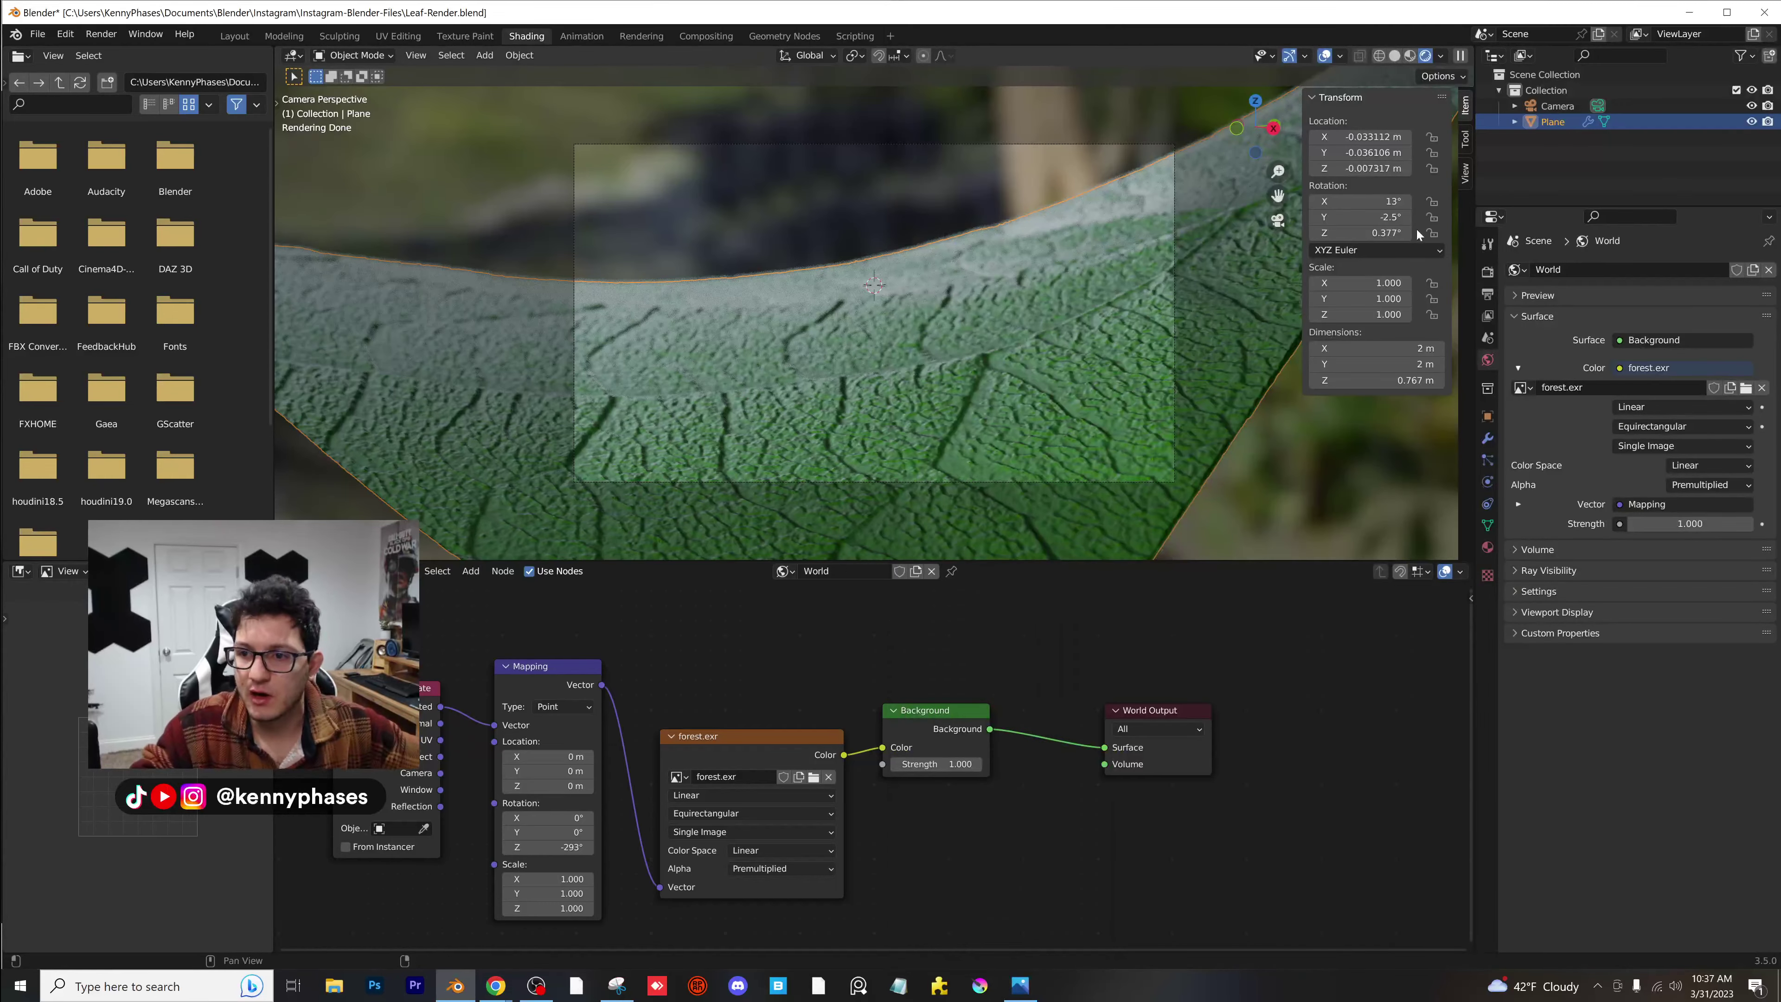
drag(1371, 201, 1396, 201)
key(r)
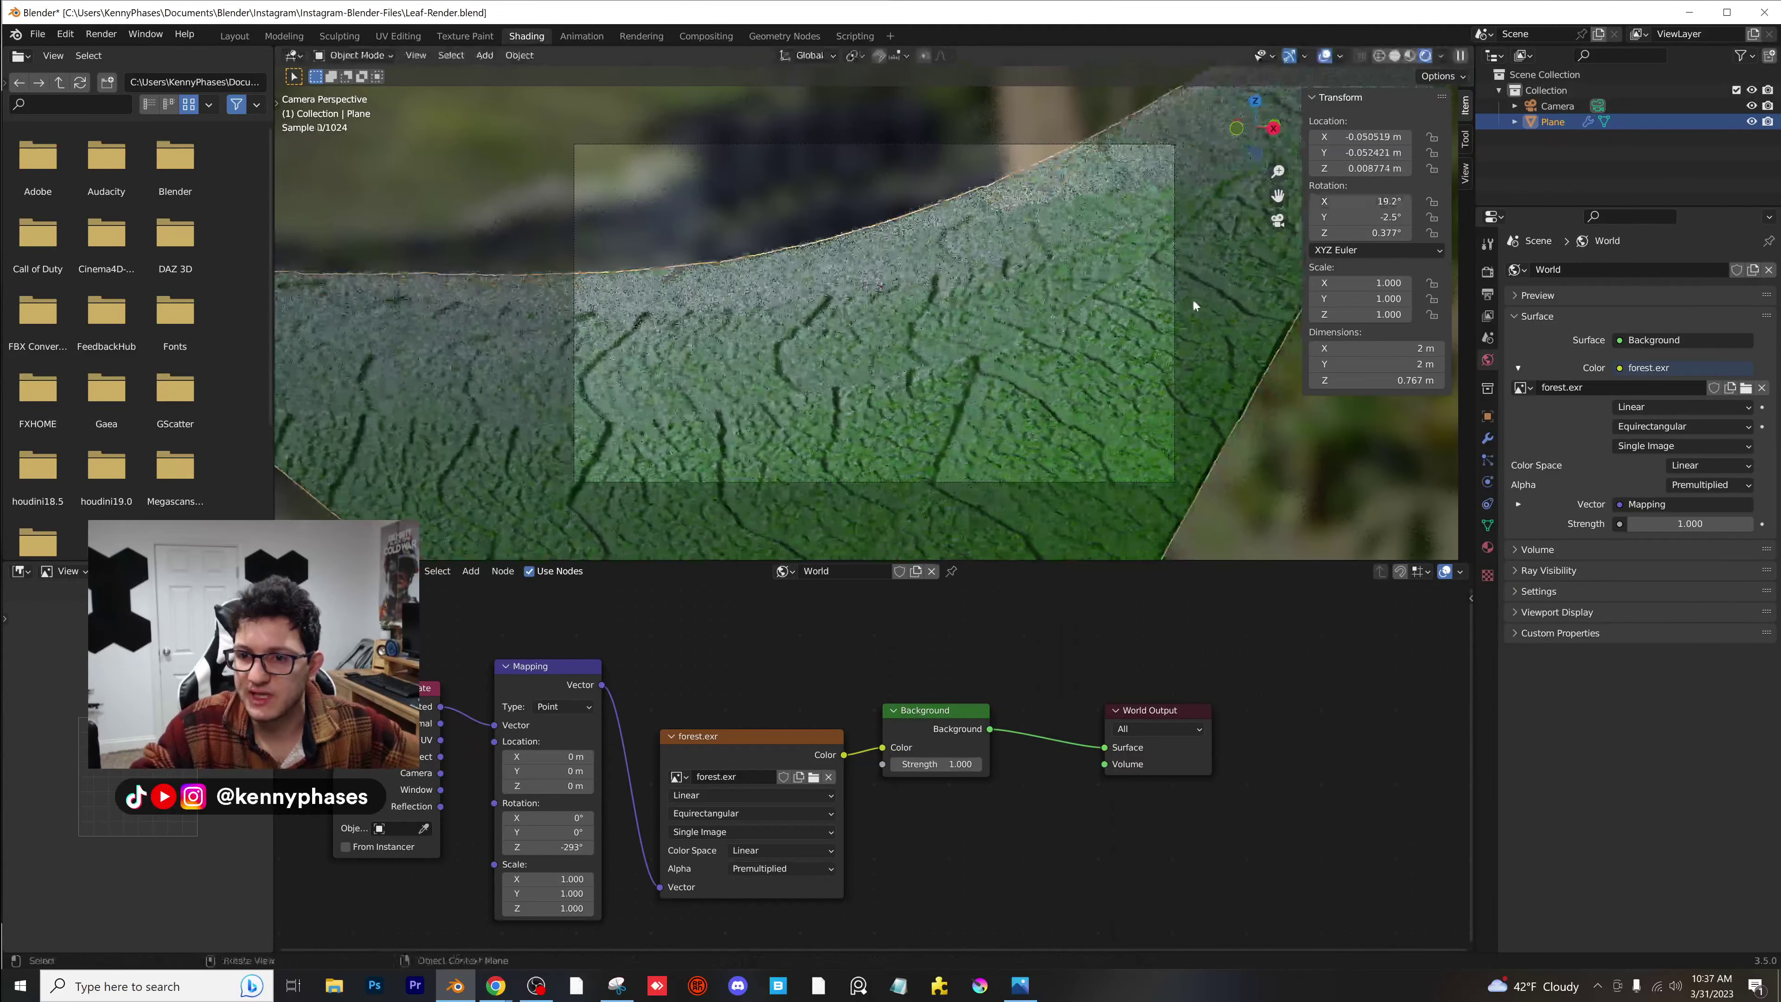
click(1215, 247)
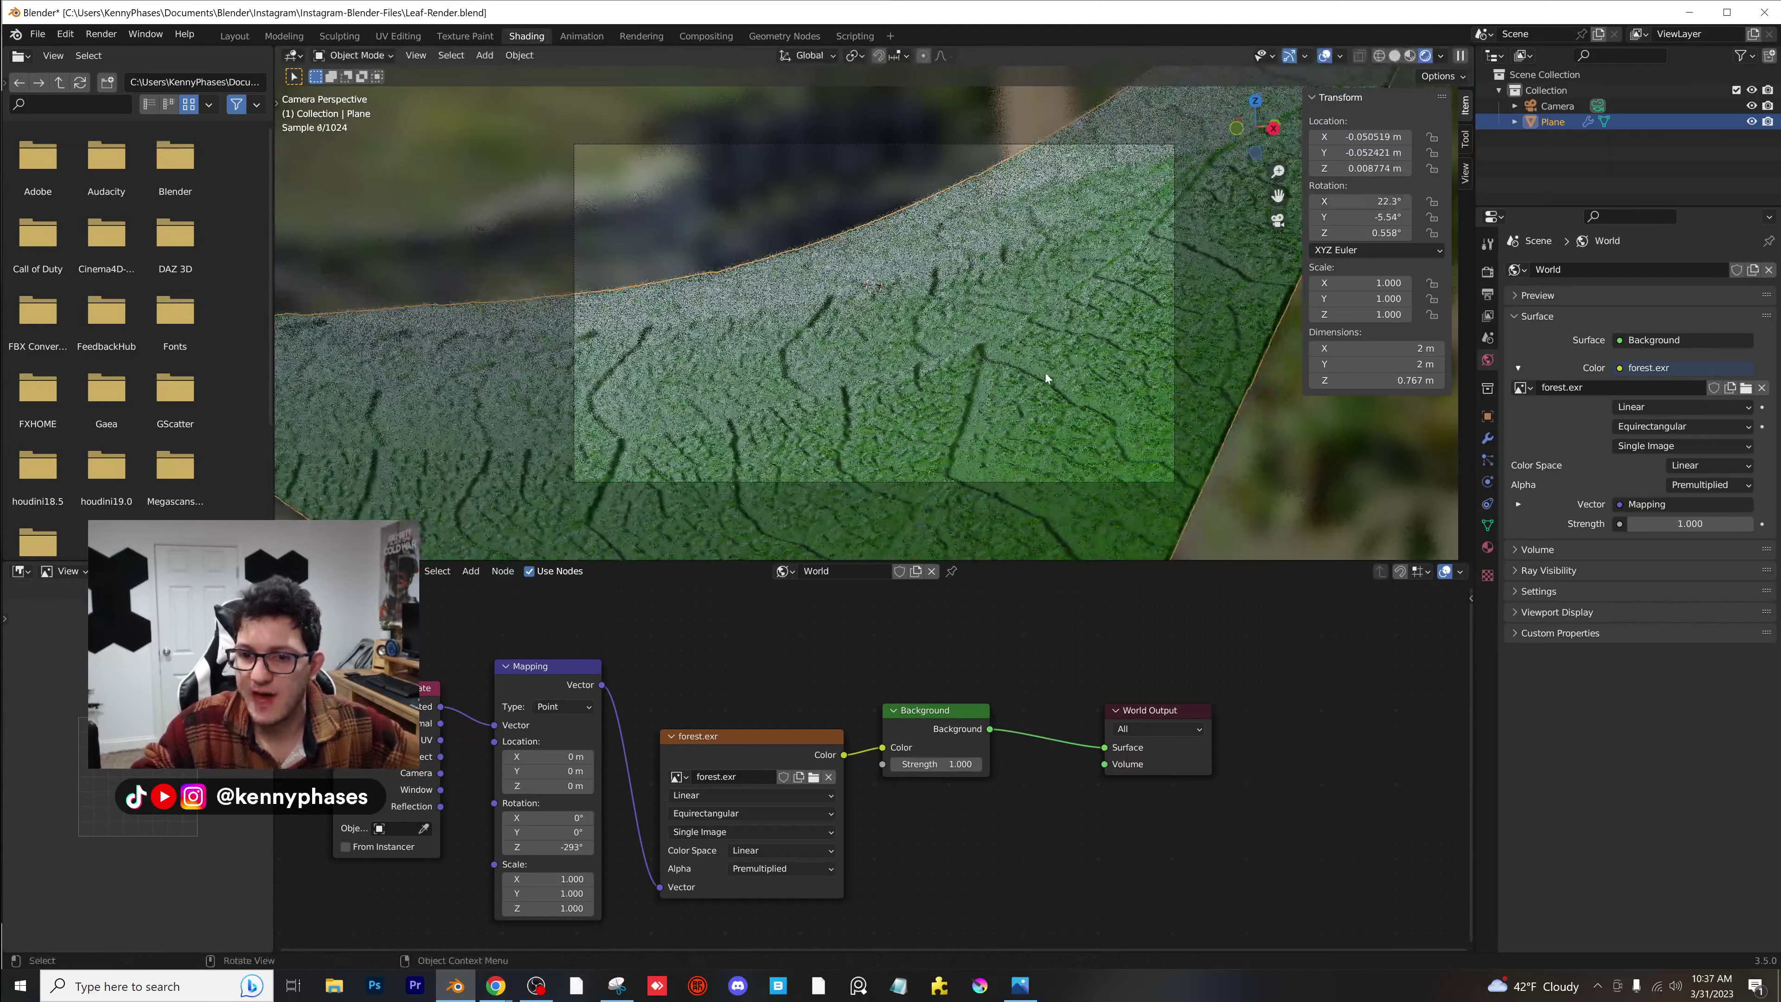
scroll(1045, 365, up, 2)
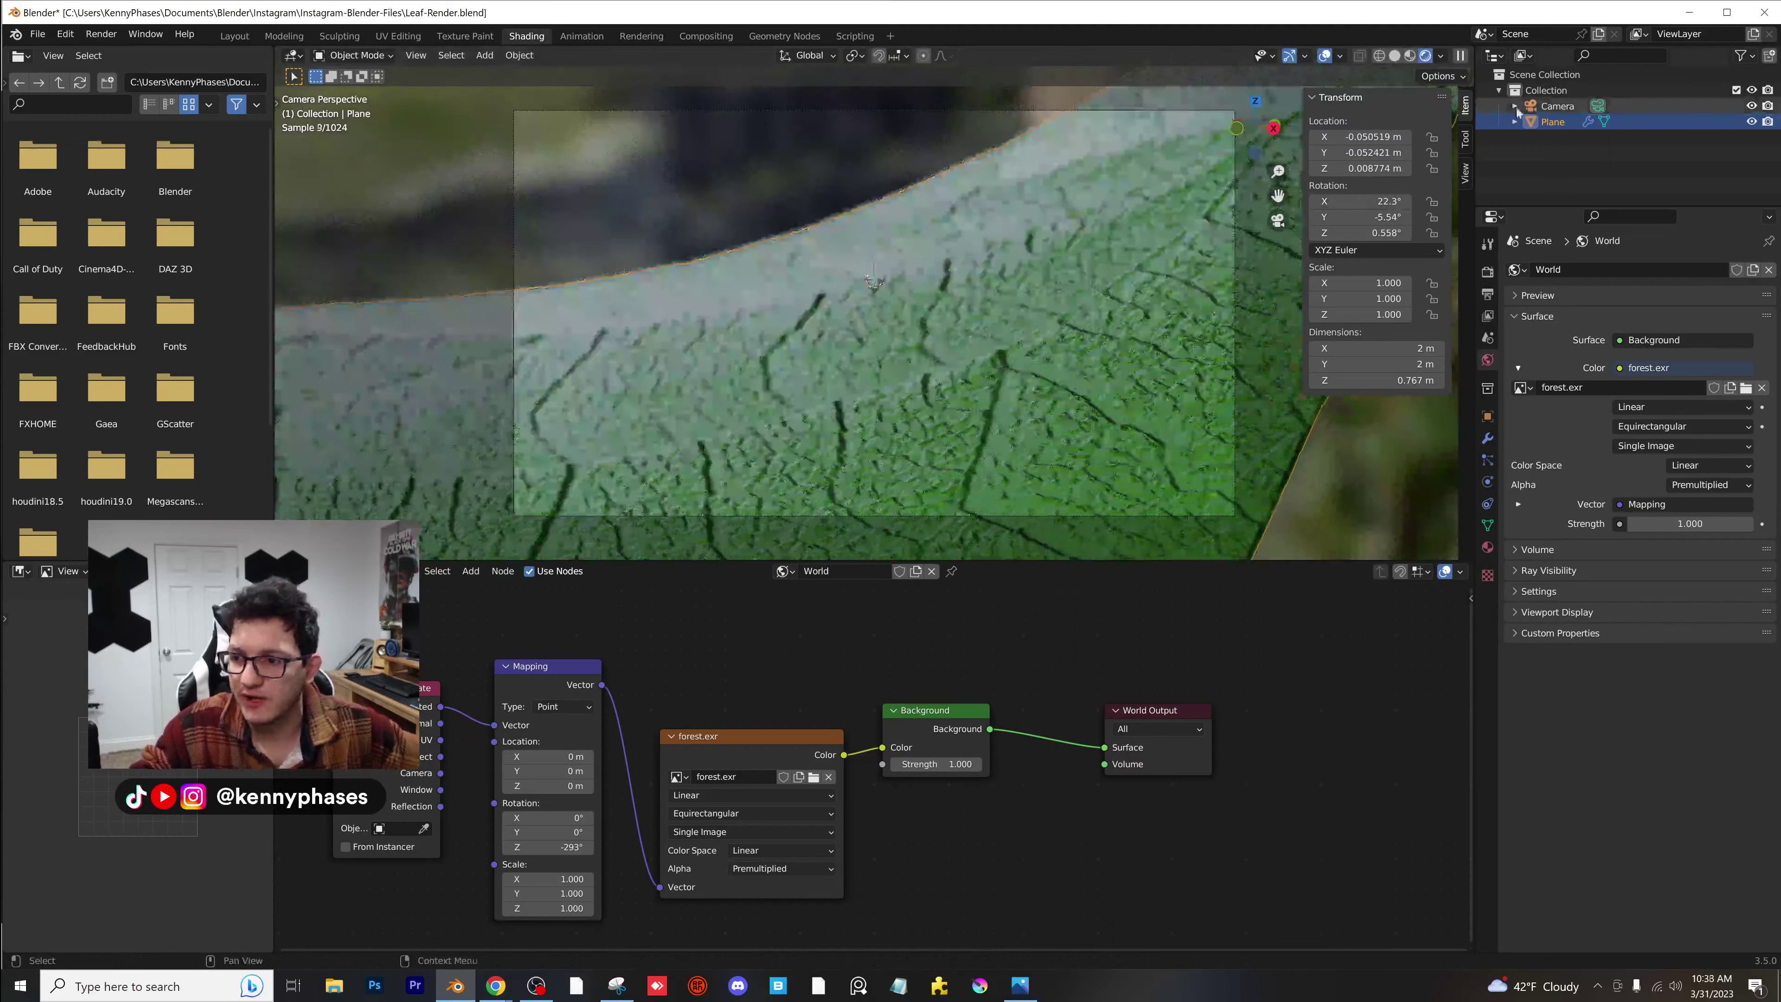
click(1549, 105)
scroll(867, 435, up, 4)
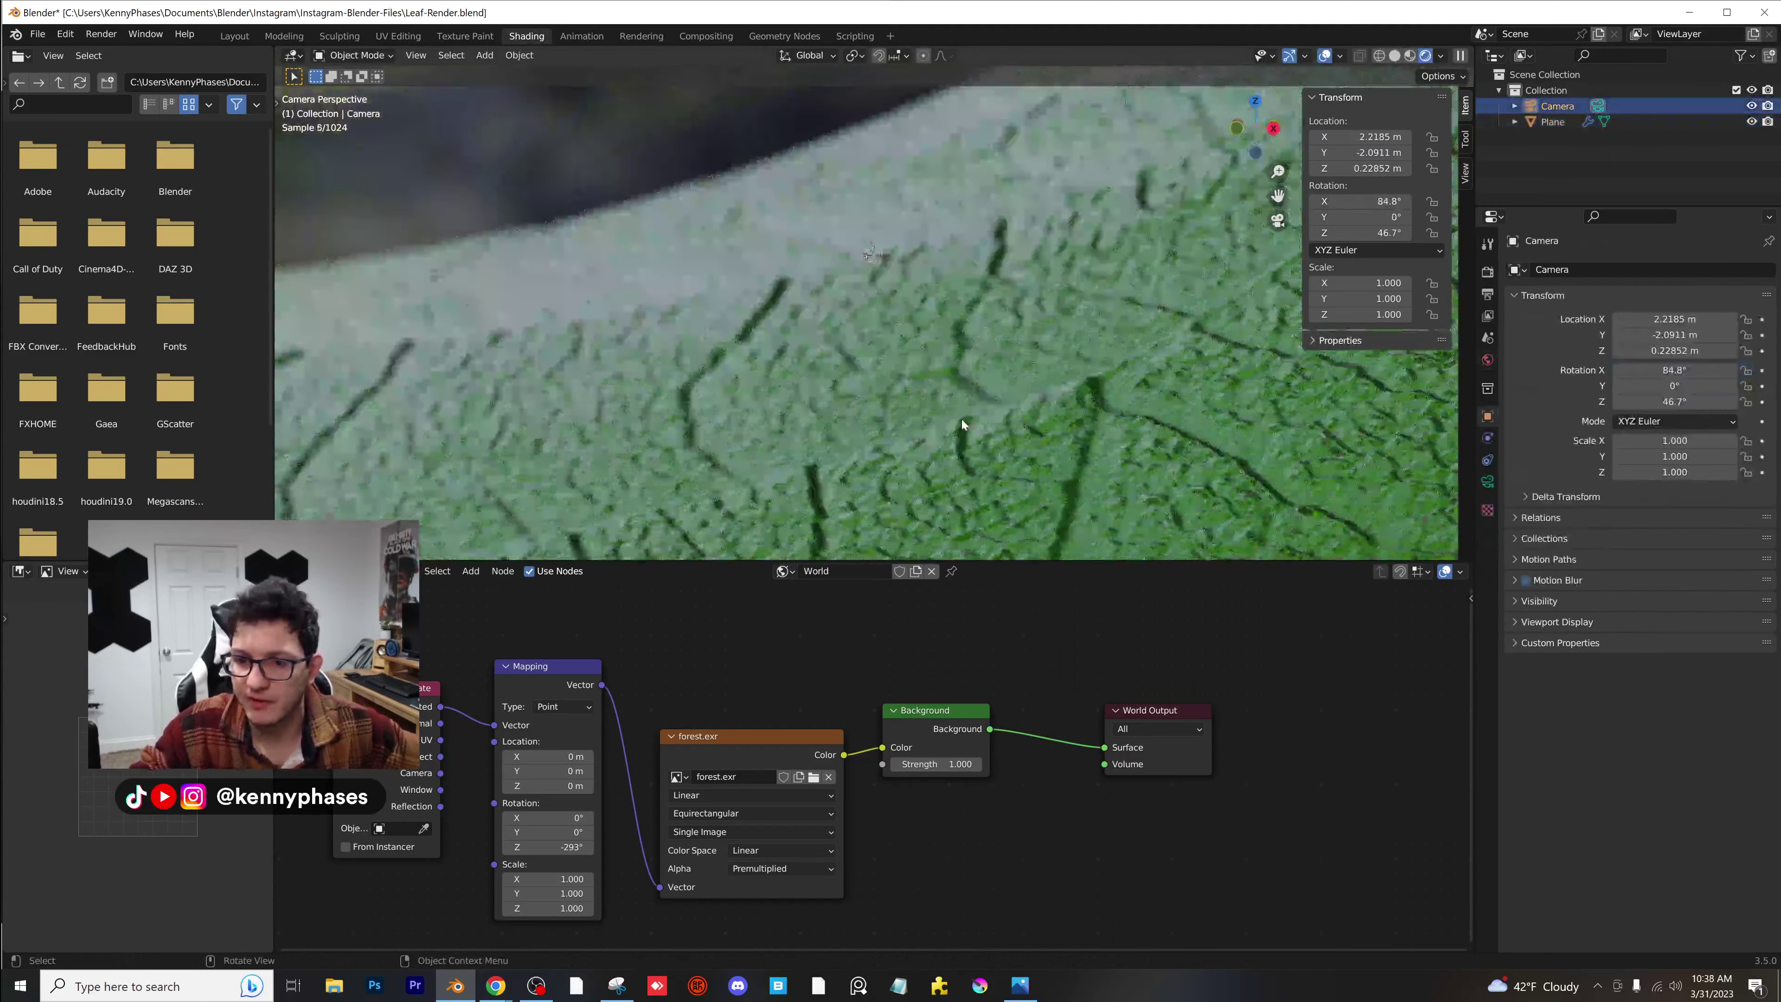
scroll(1039, 382, down, 4)
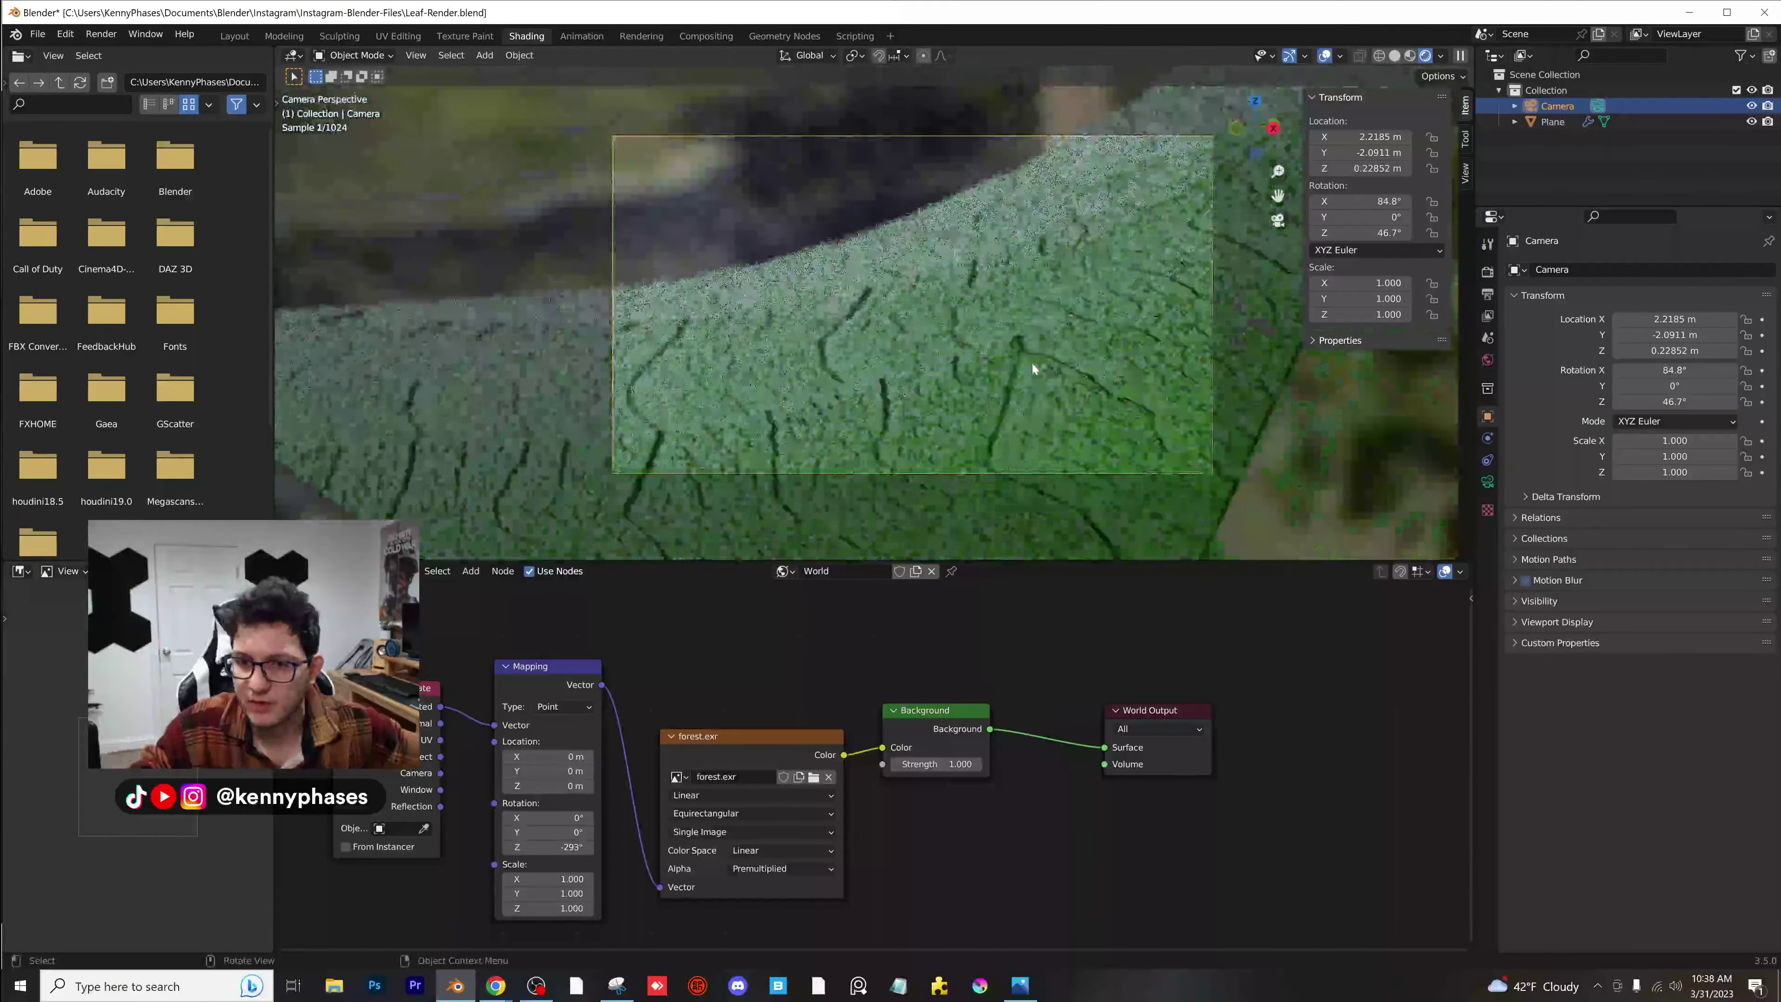
Scale the leaf plane down to about 0.871 and move it to about X 0.008 m, Y 0.012 m, Z 0.028 m.
click(1073, 351)
key(s)
click(1185, 260)
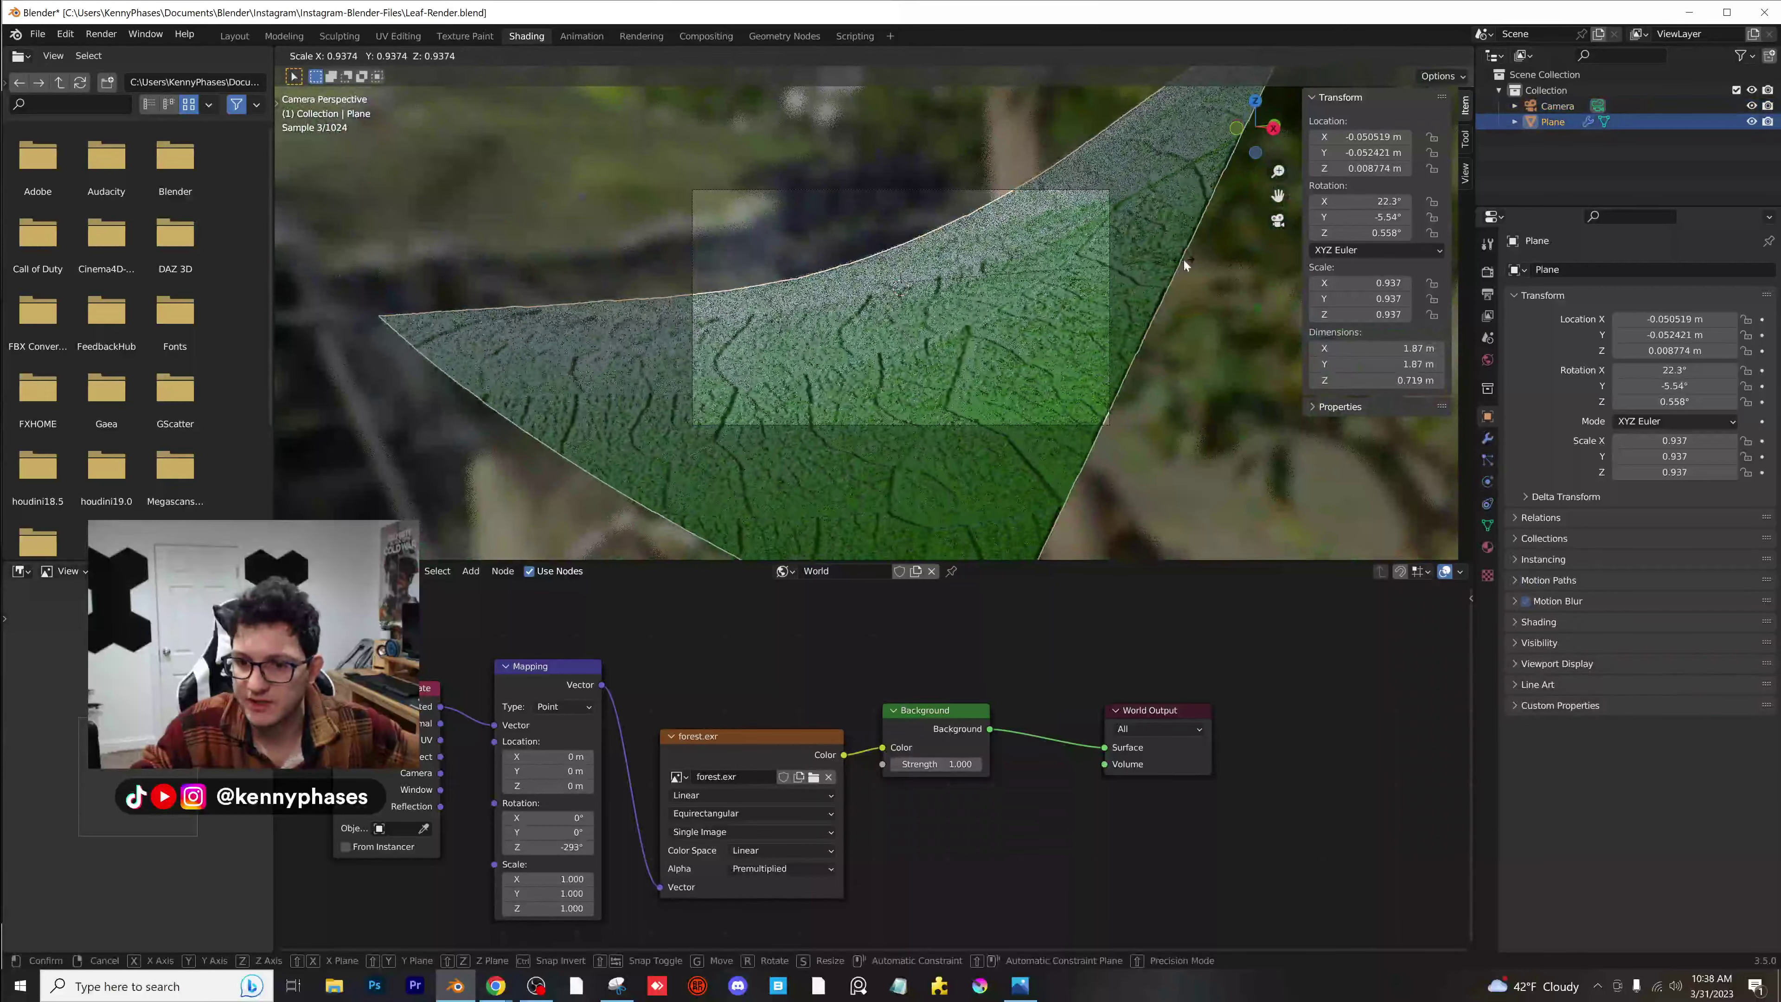
key(g)
click(1193, 260)
key(s)
click(1169, 263)
key(g)
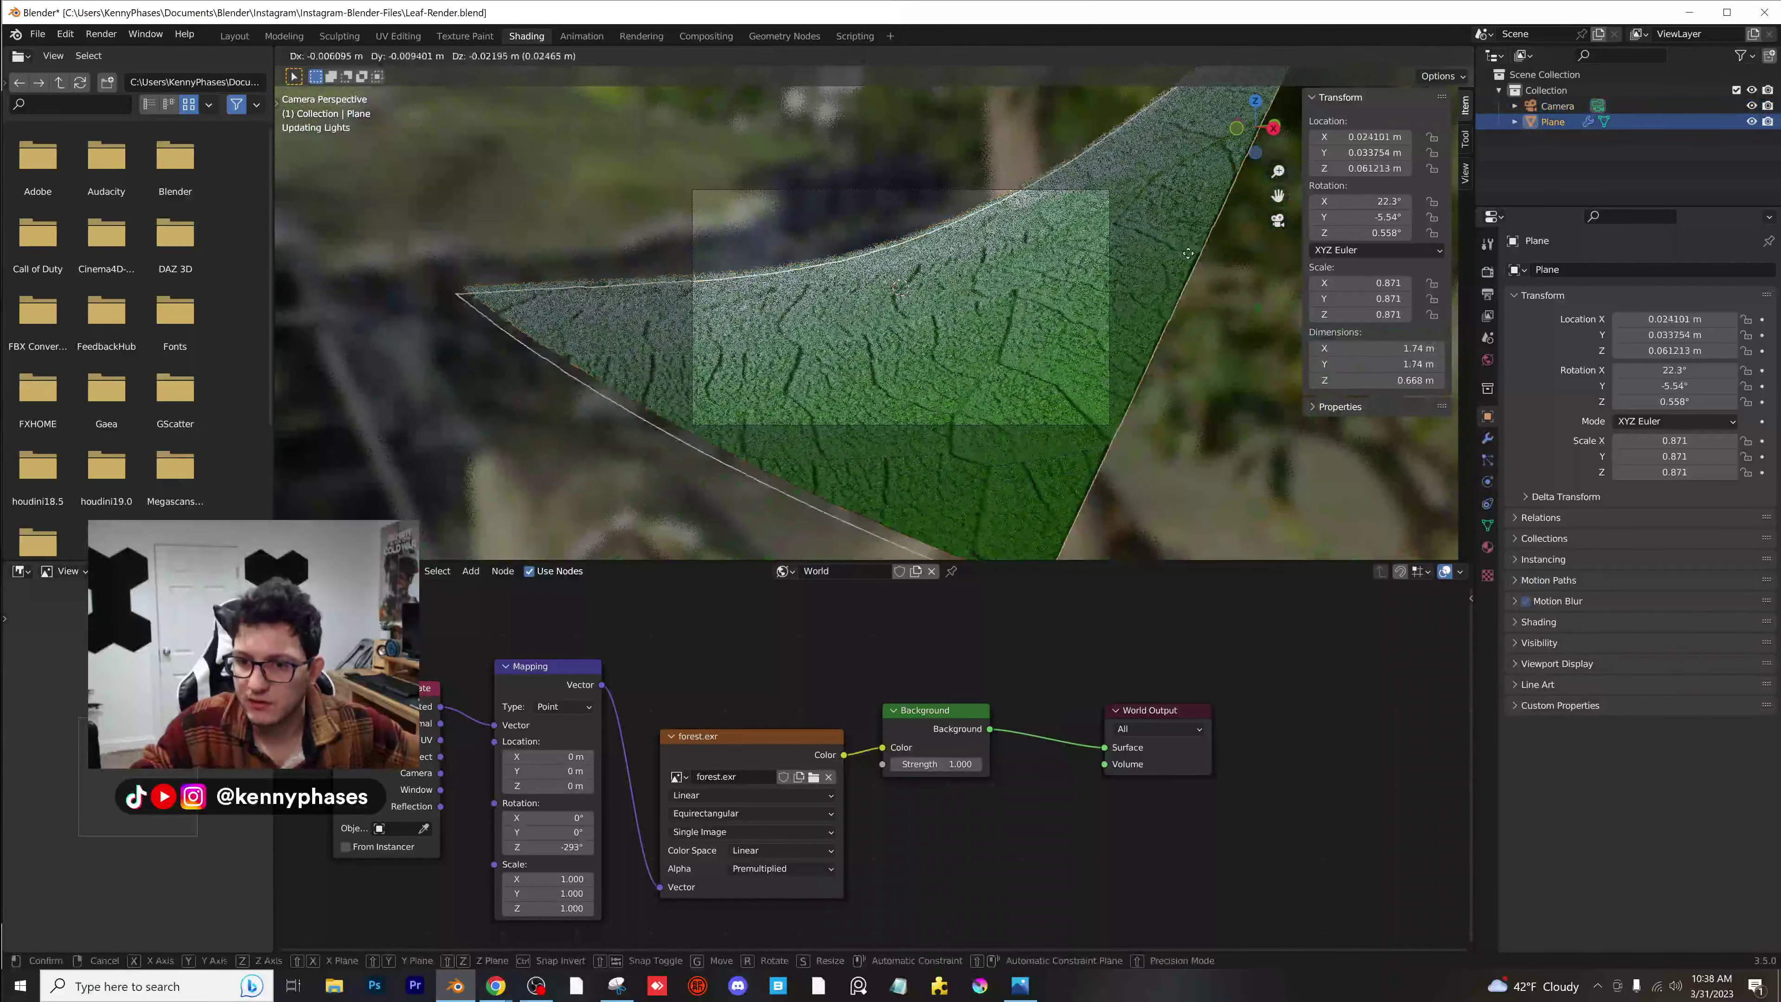
click(1150, 287)
Save the project and bring up the water droplet reference photo beside the scene.
scroll(979, 357, up, 2)
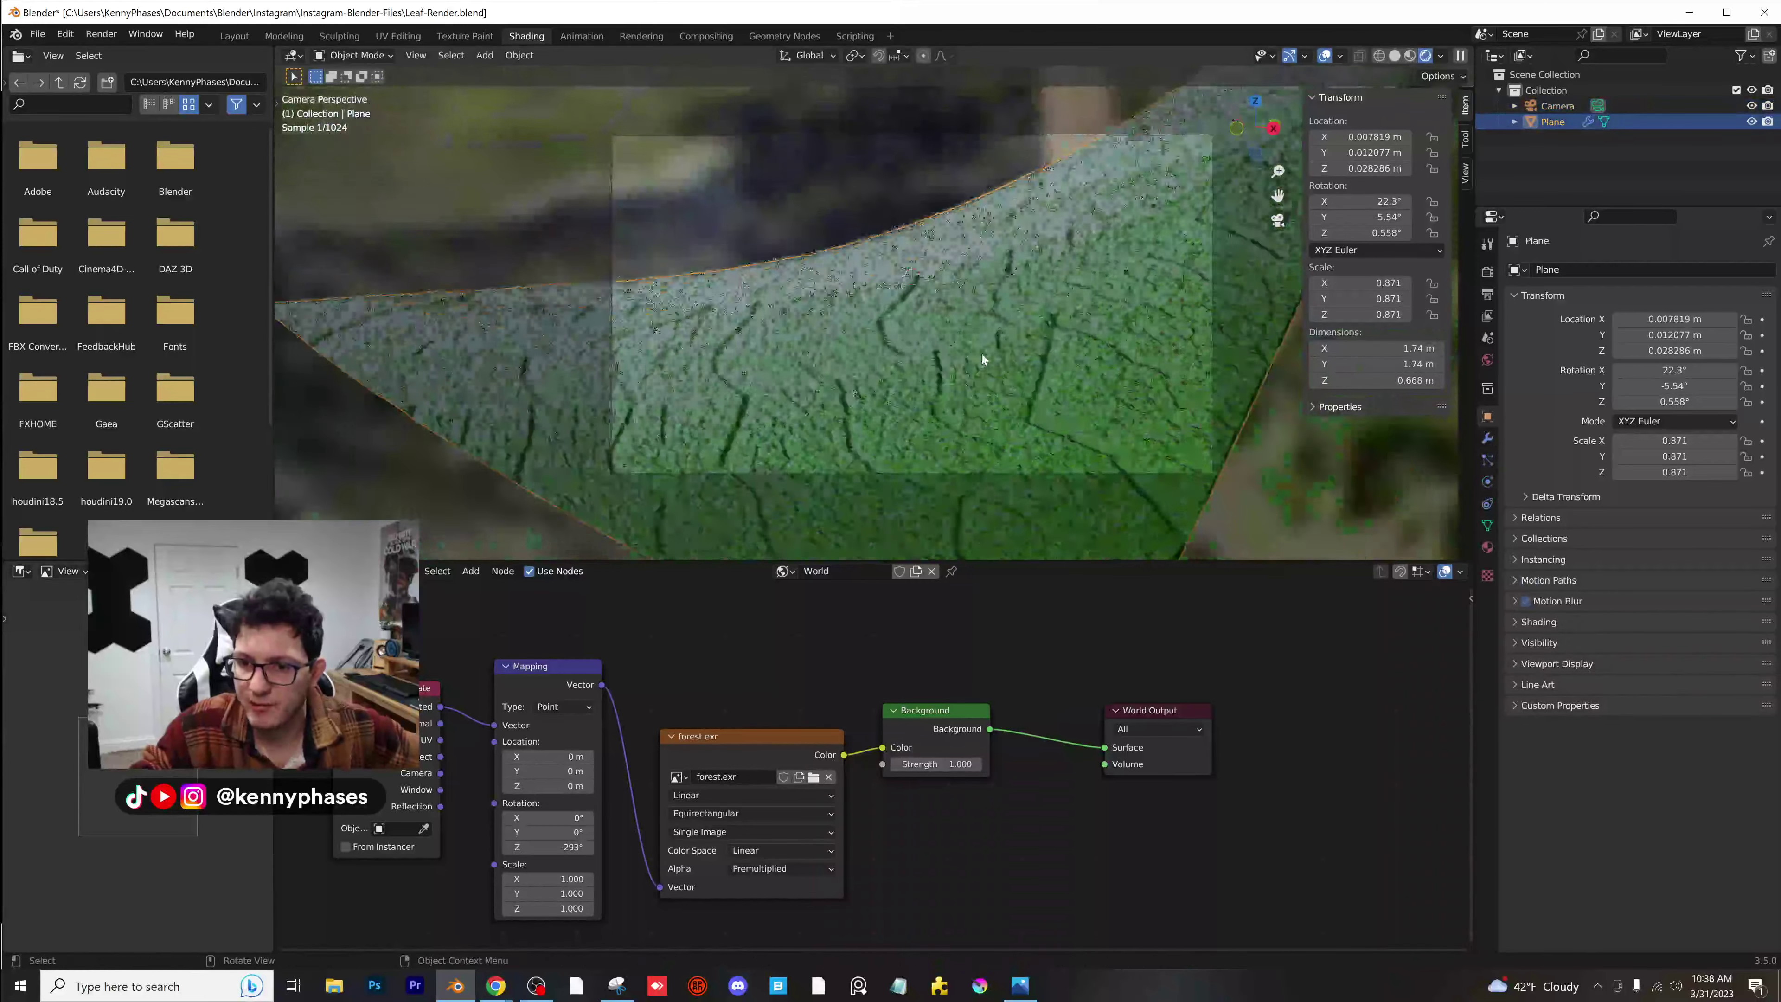
shift+middle_drag(981, 353, 854, 363)
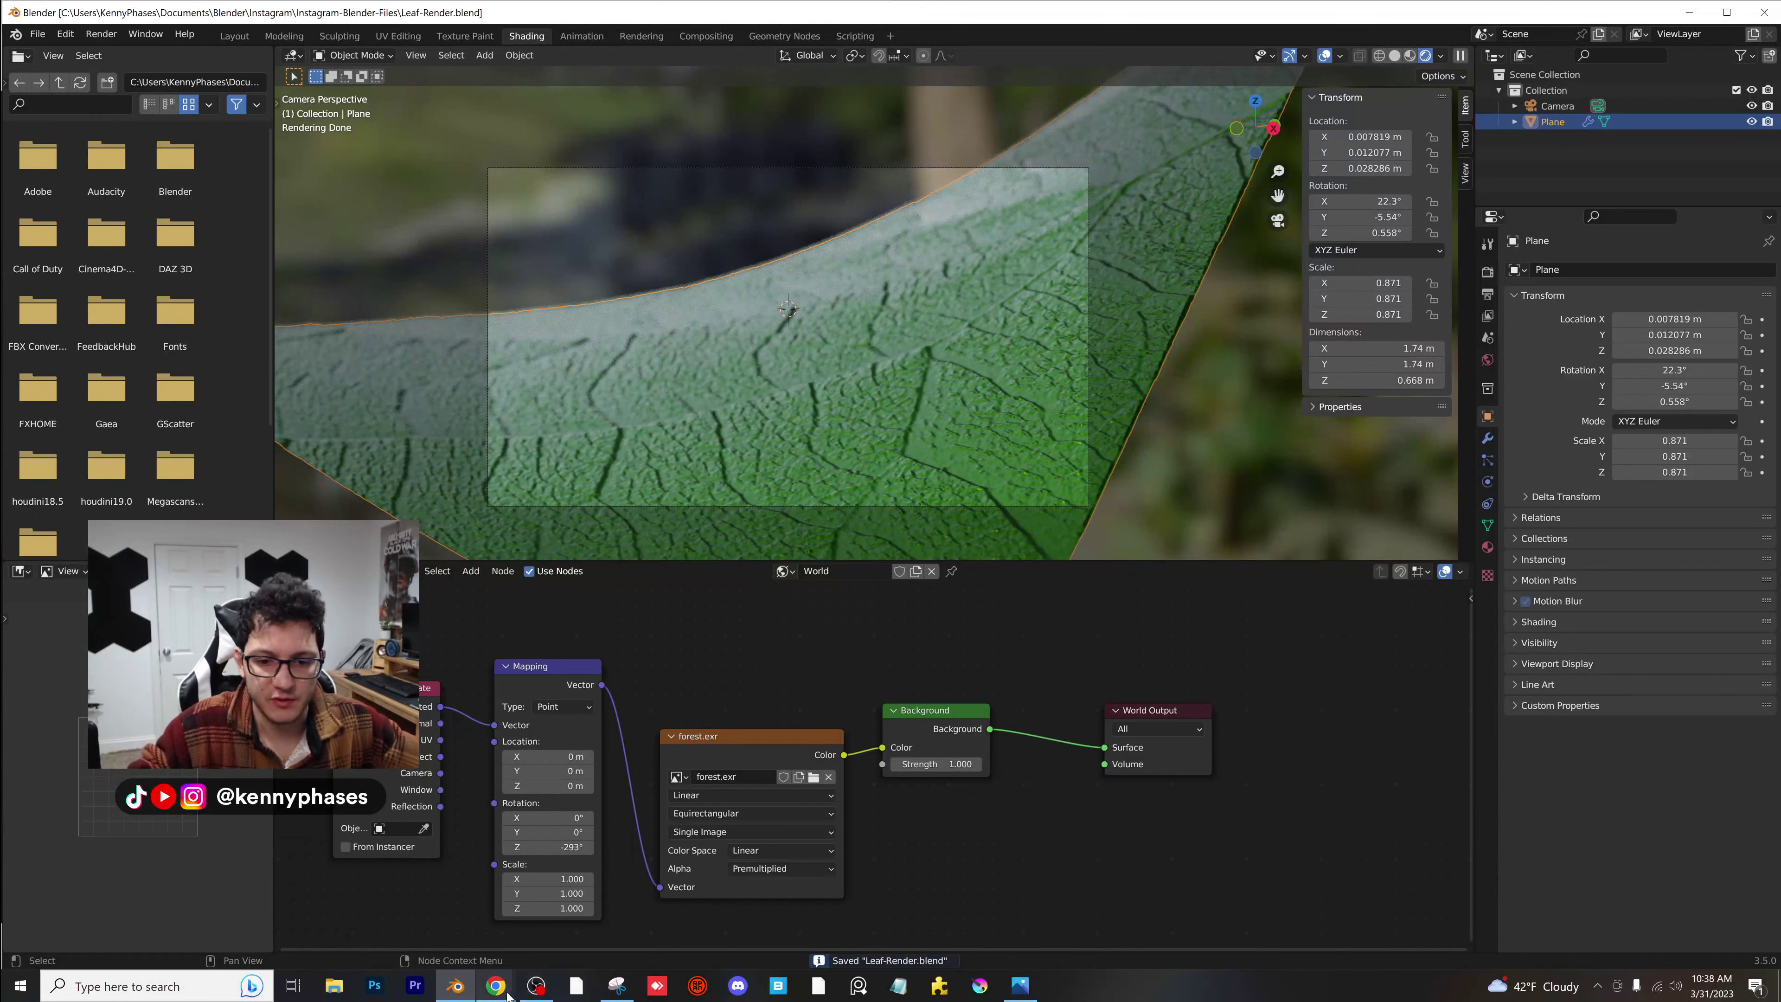
click(1018, 988)
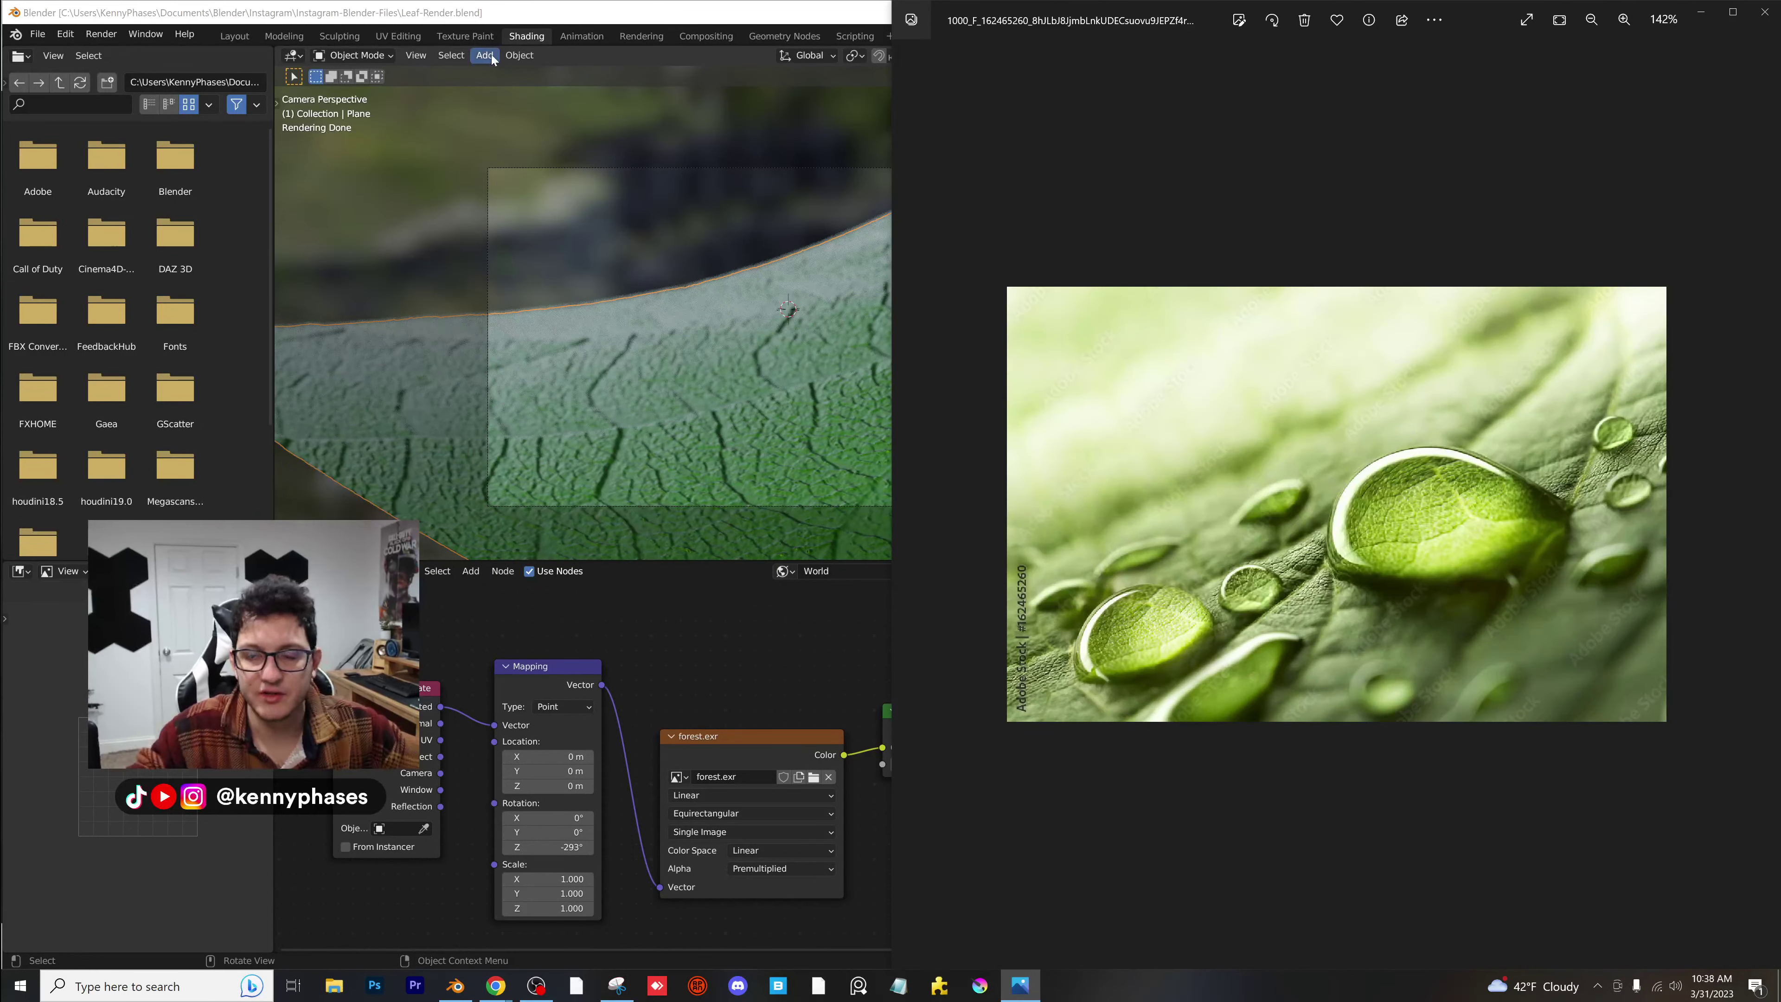
Select the camera and move it slightly to about X 2.216 m, Y -2.096 m, Z 0.219 m.
click(606, 168)
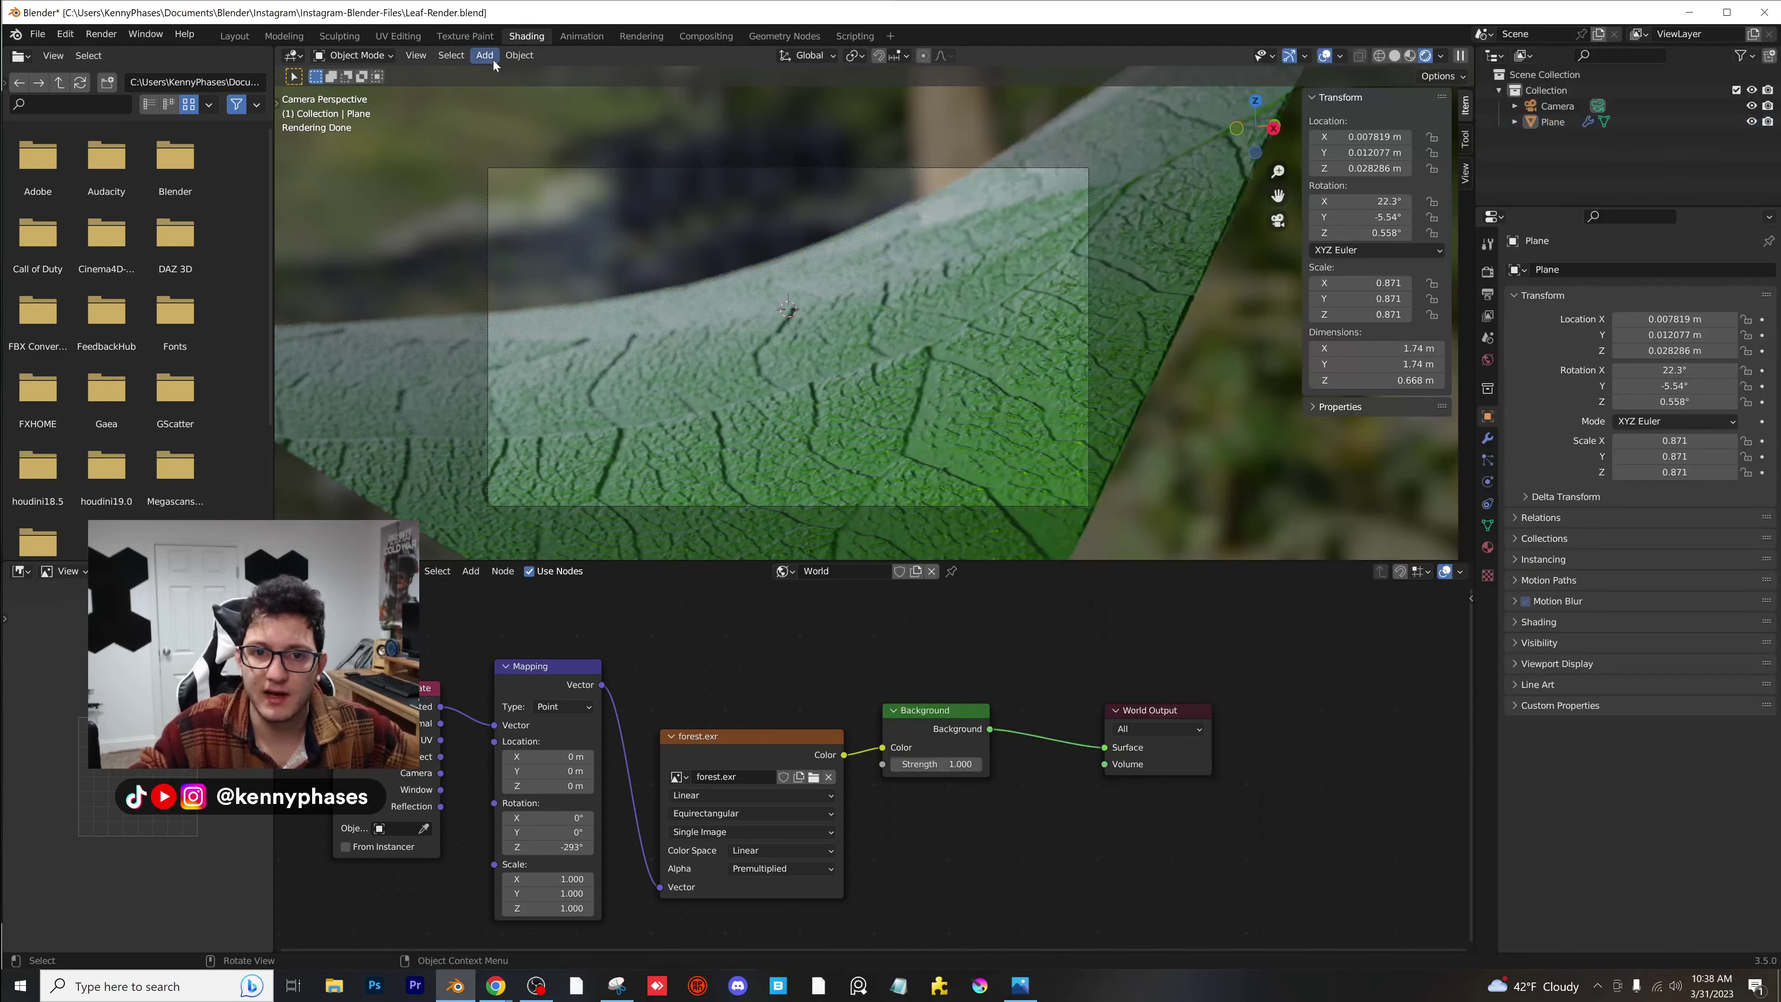
click(1534, 111)
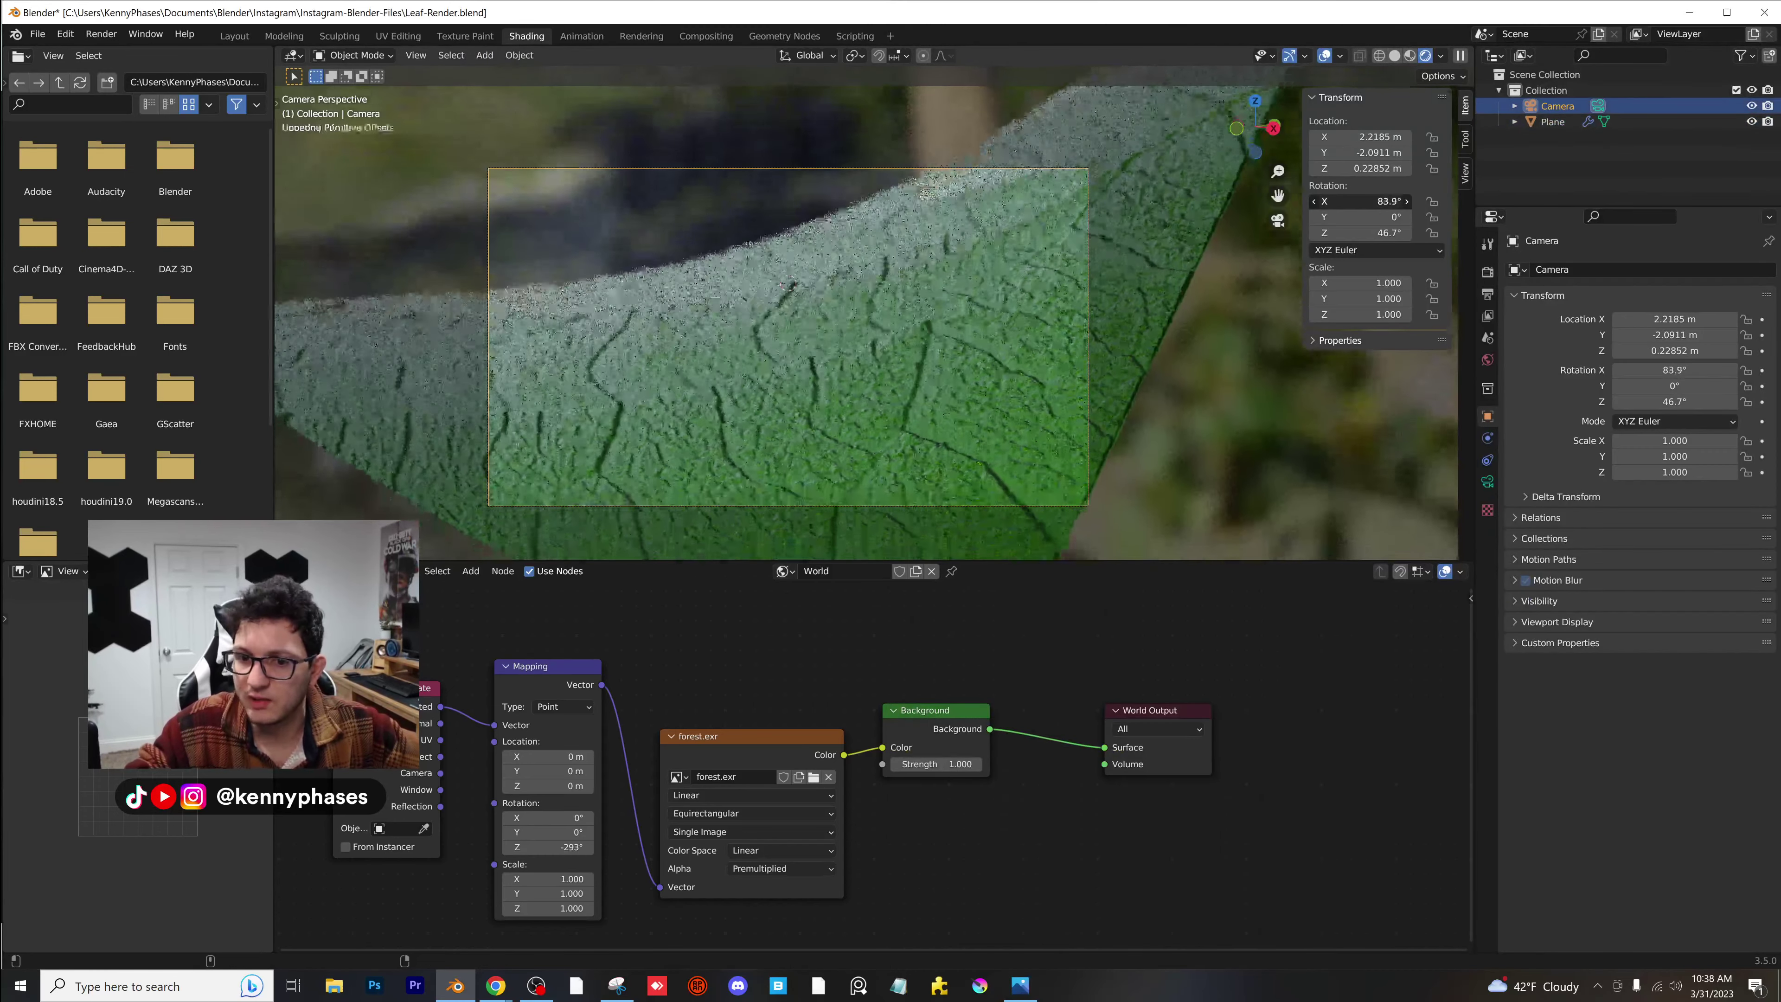
key(g)
click(935, 344)
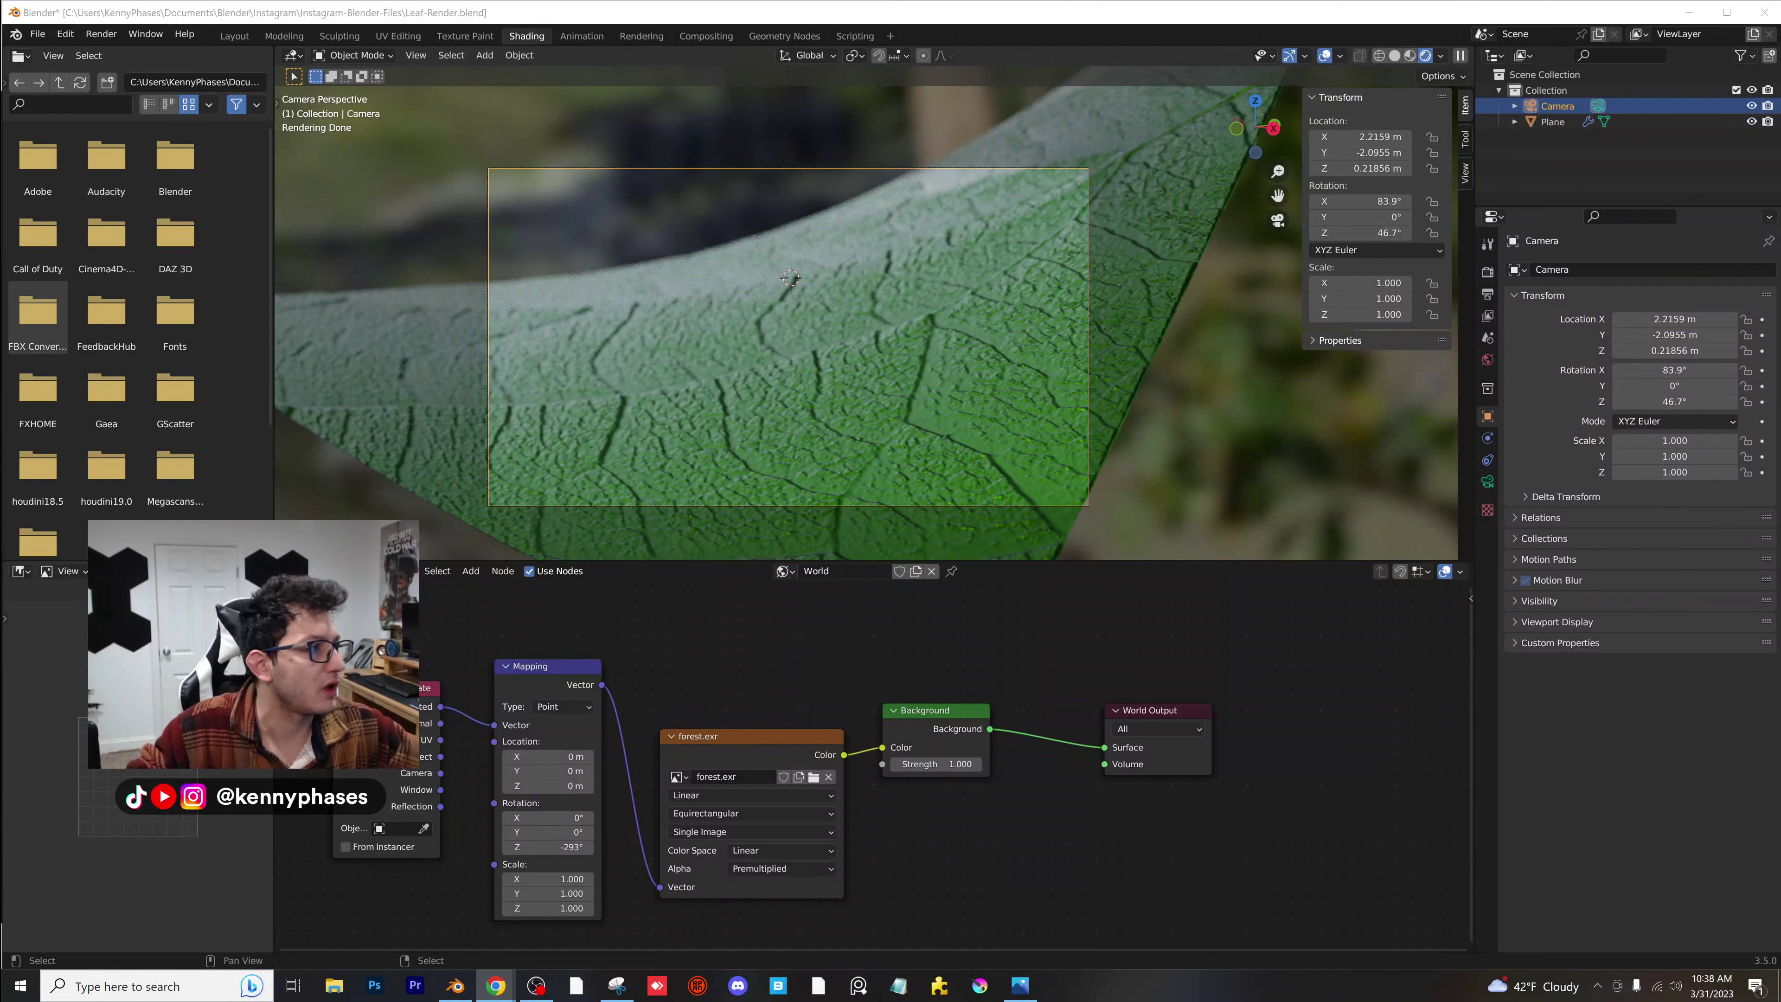
Switch to Chrome, open the Pexels black leather page in a maximized window and dismiss its thank-you pop-up.
key(super+Right)
key(super+Right)
key(super+Right)
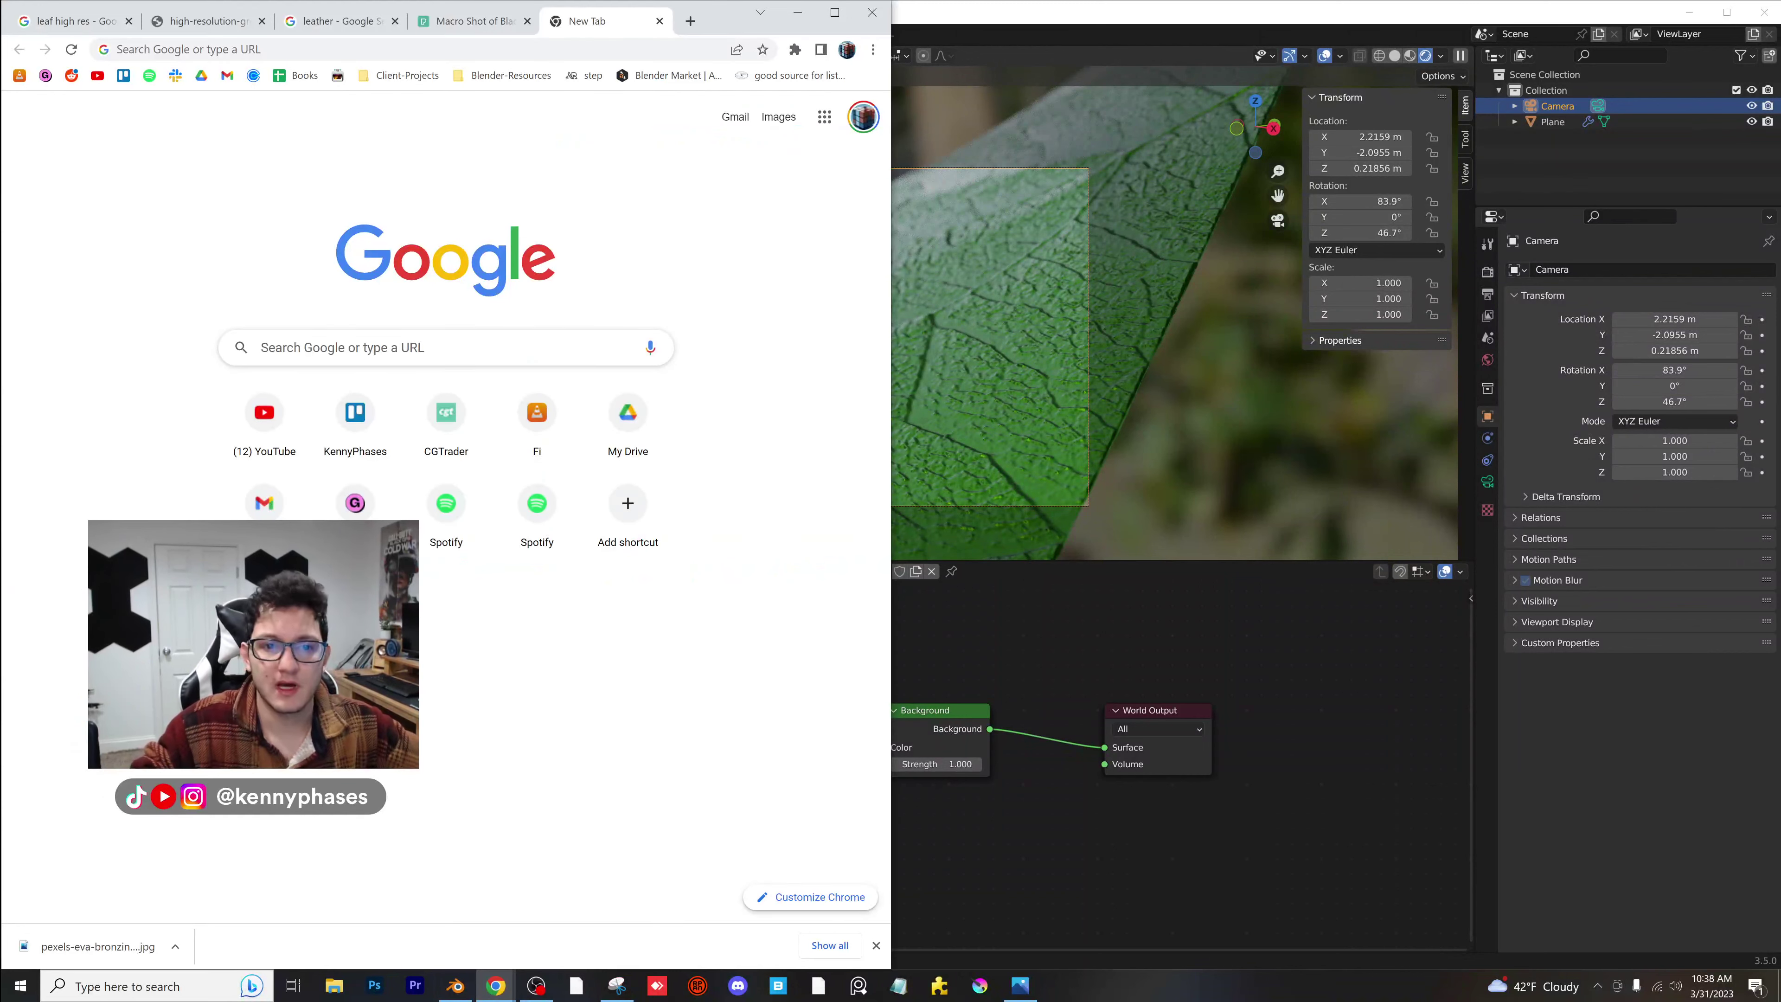
click(469, 29)
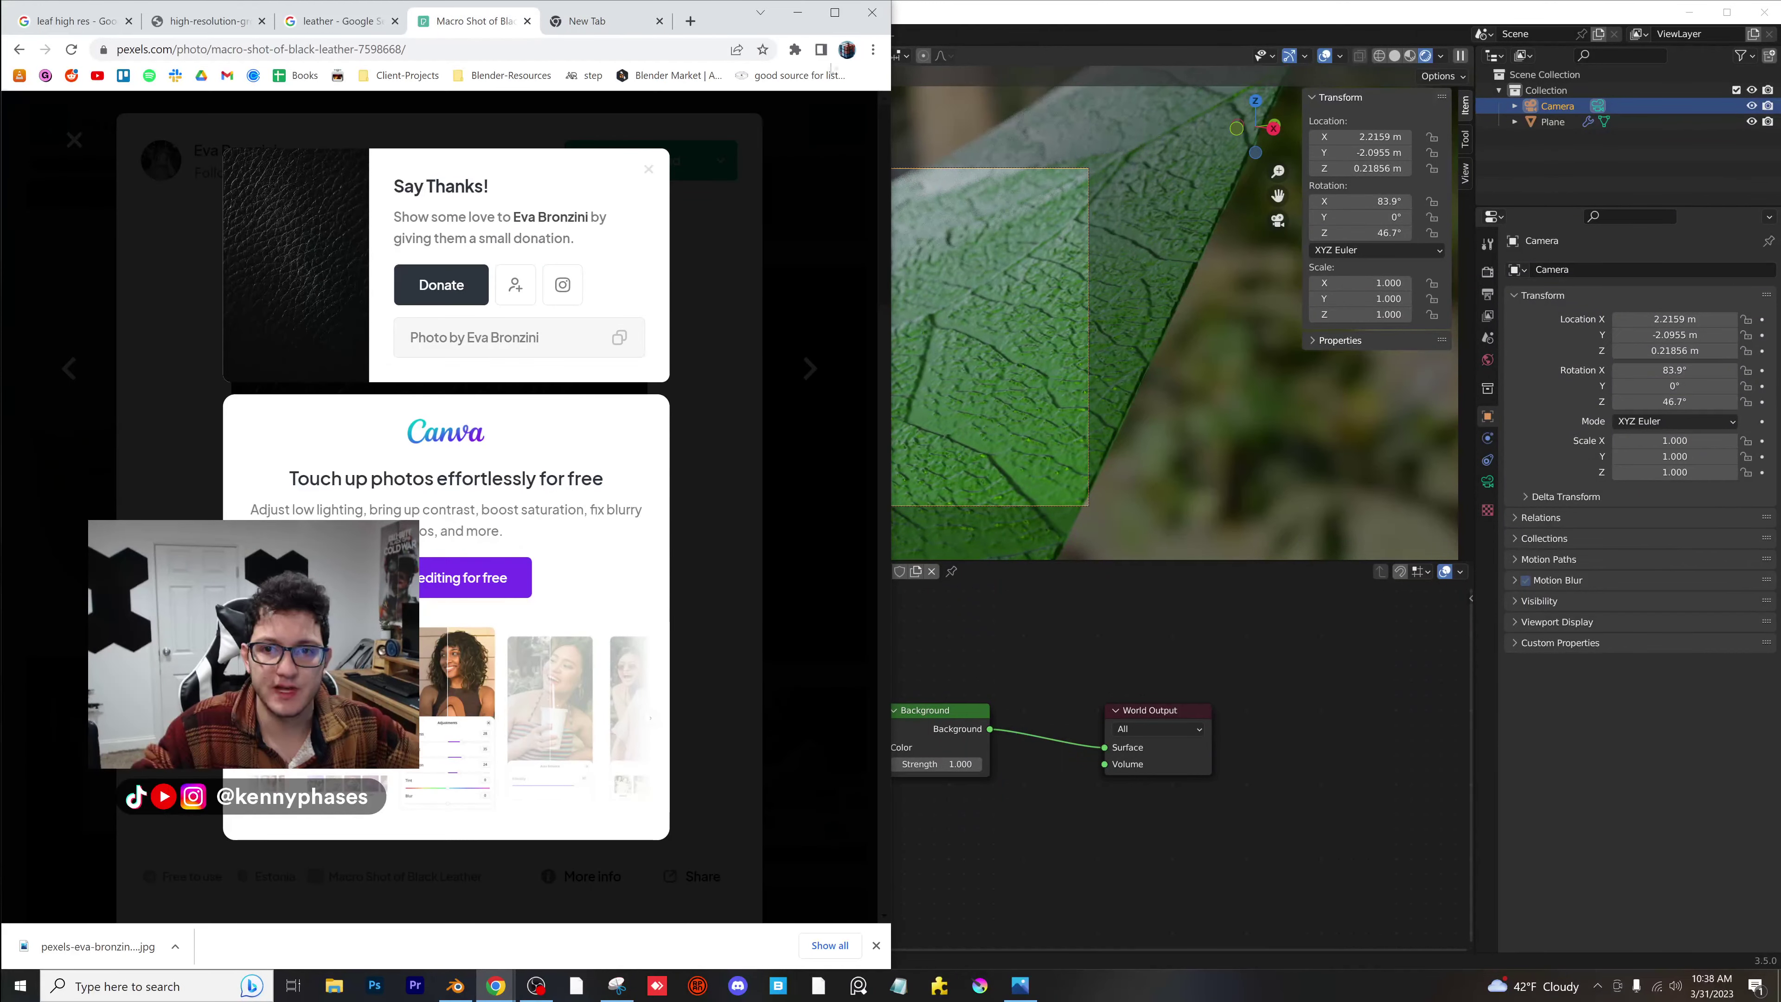
drag(735, 21, 1129, 1)
click(1351, 267)
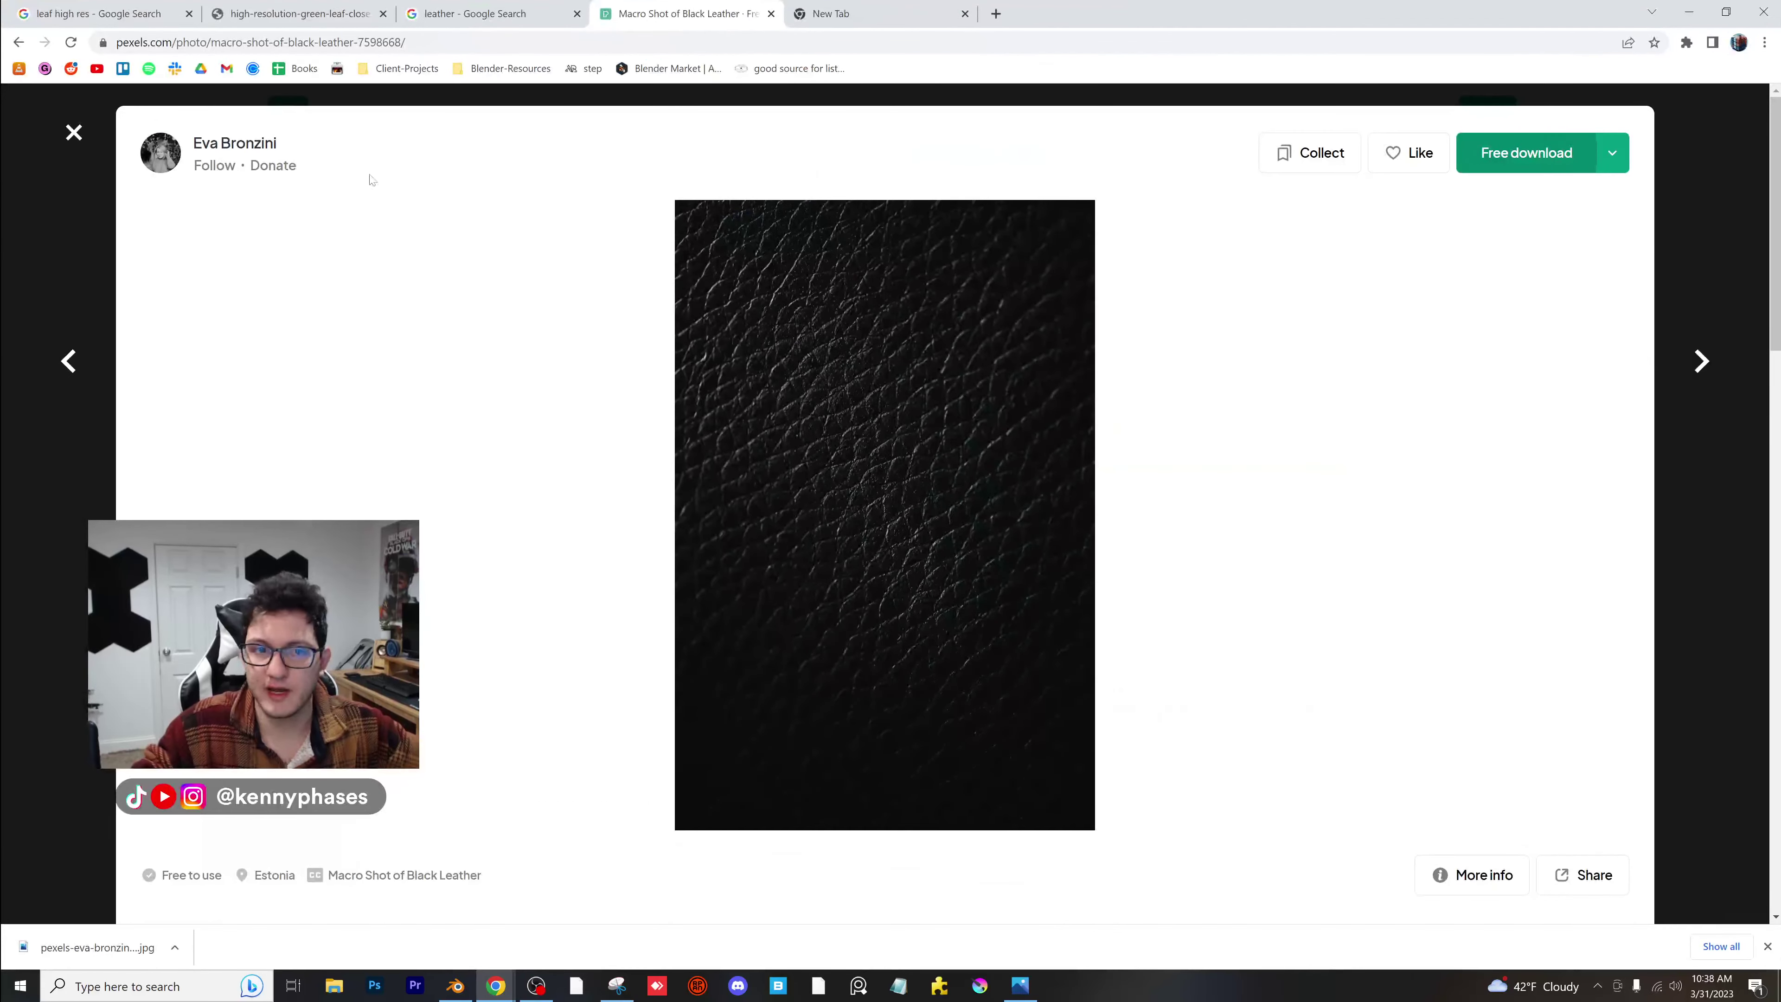
Search Pexels for "forrest" and switch to the suggested "forest" photo results.
click(58, 264)
click(614, 131)
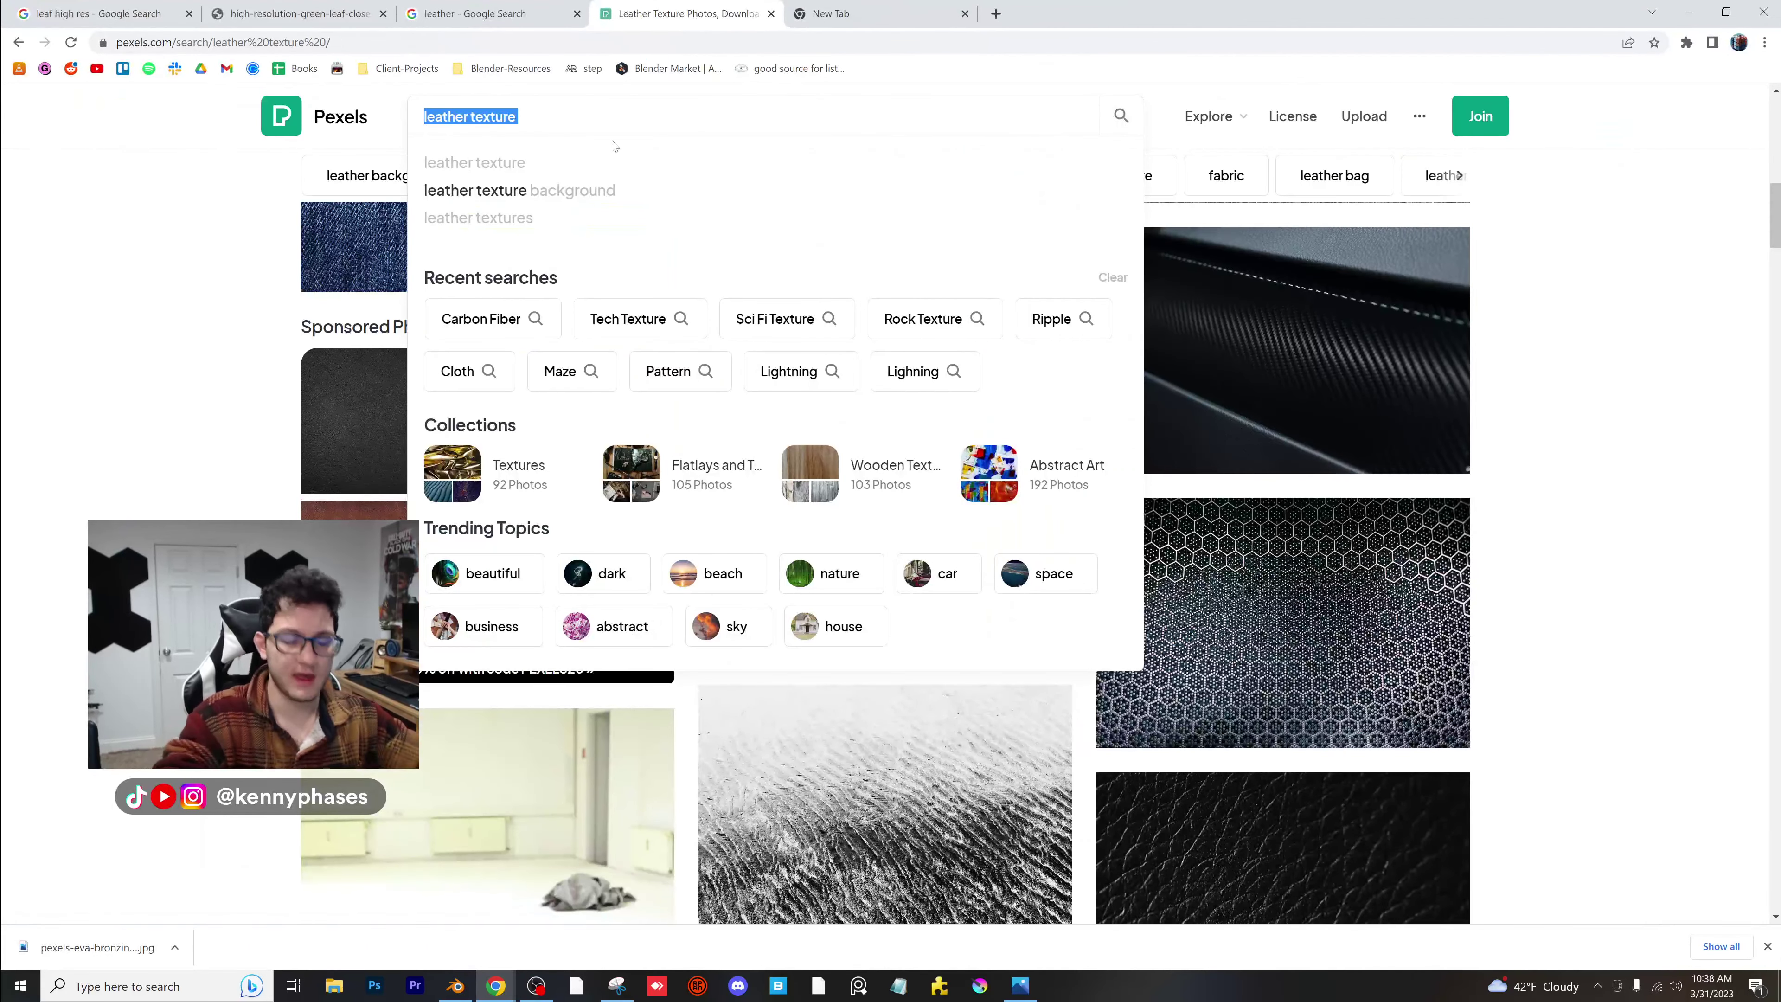
text(forrest)
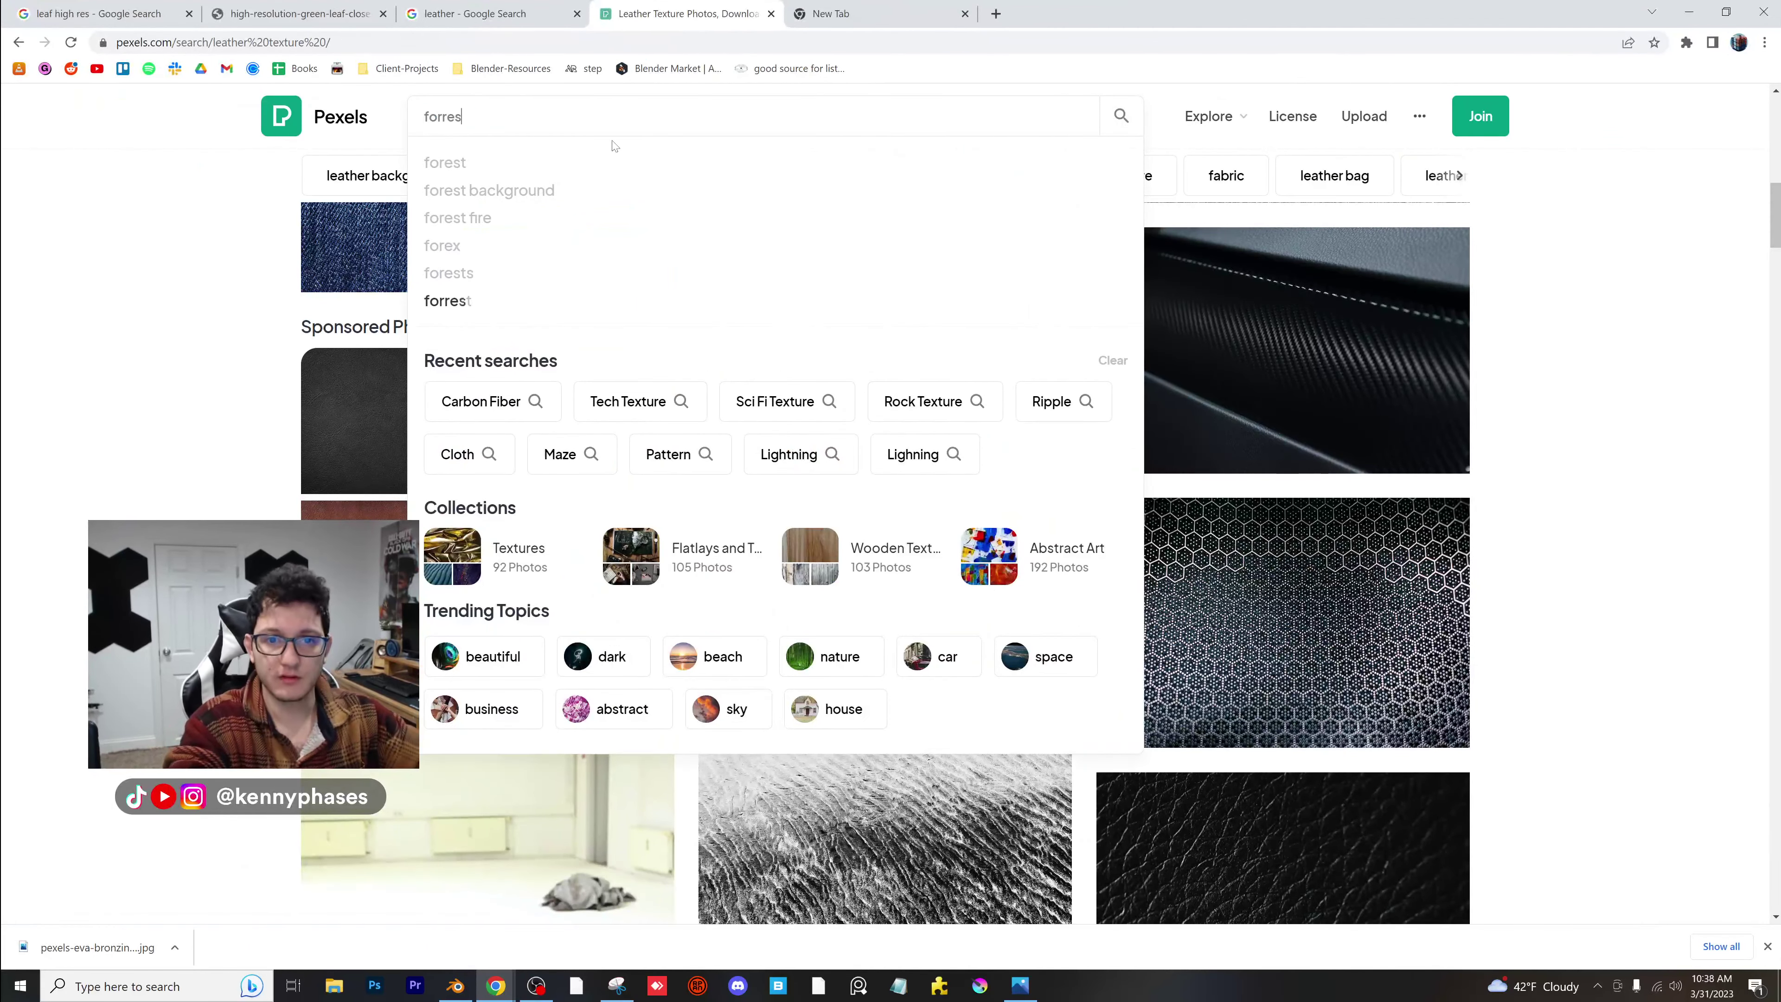
key(Return)
scroll(527, 178, down, 5)
scroll(567, 191, up, 5)
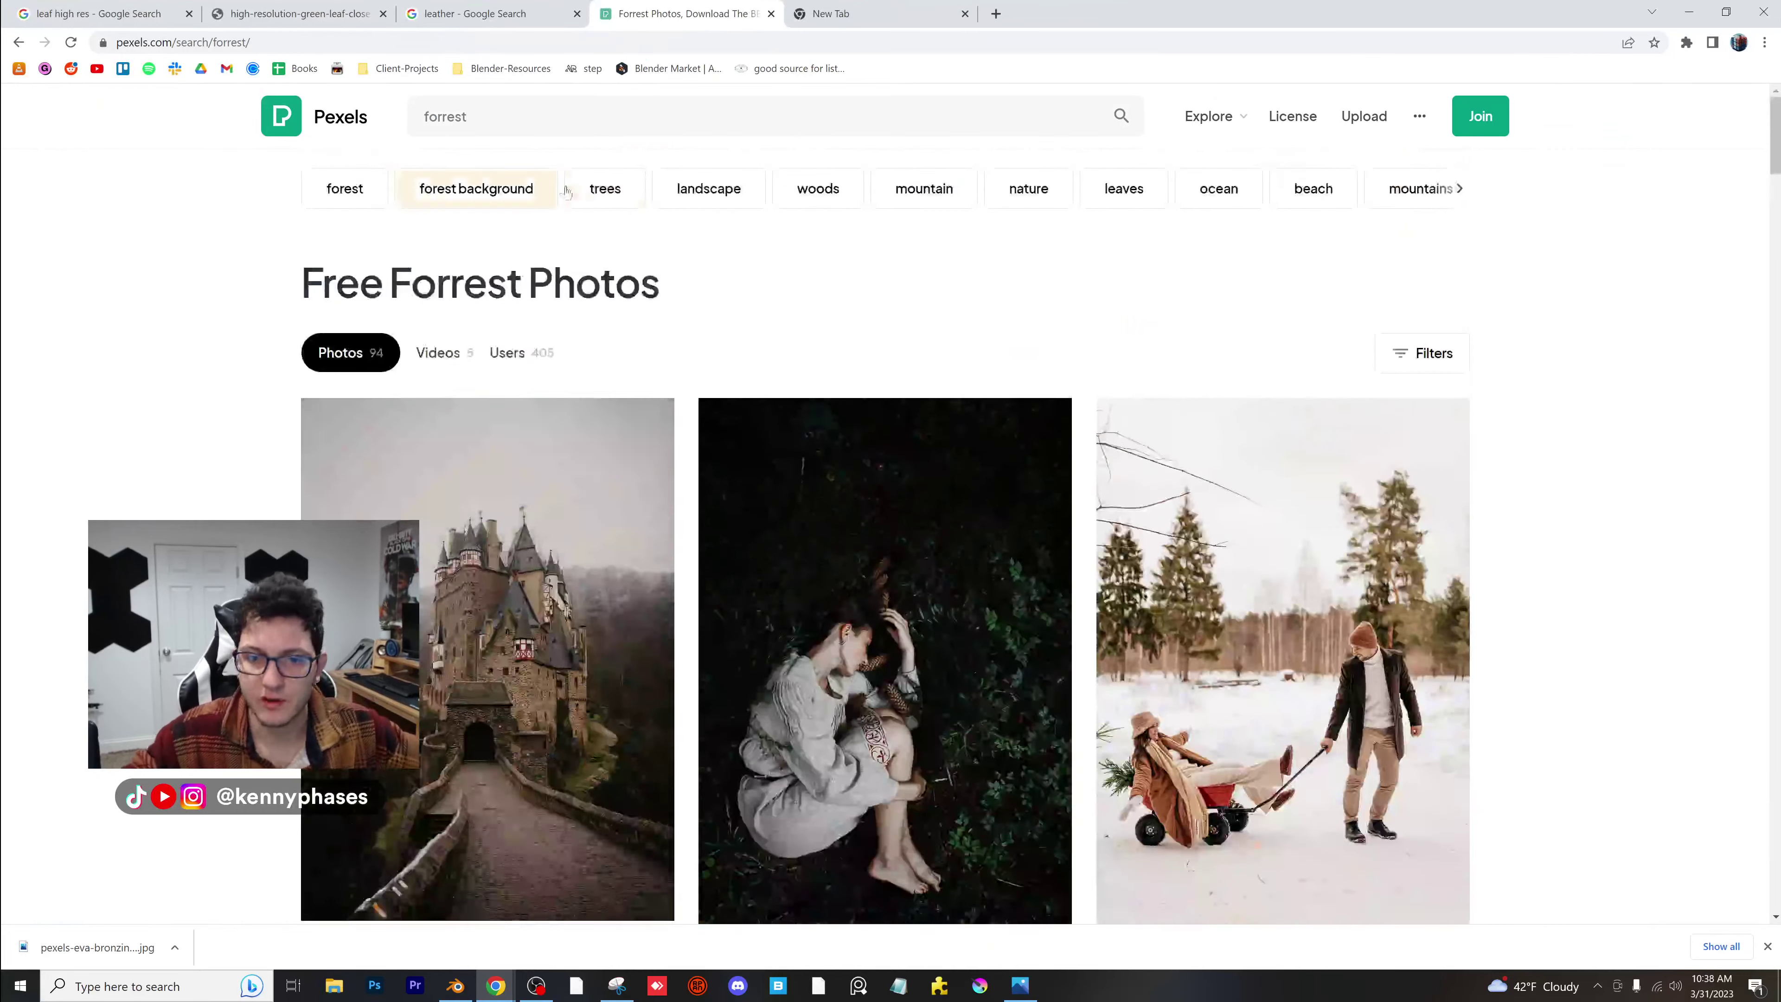
click(344, 188)
scroll(273, 517, down, 7)
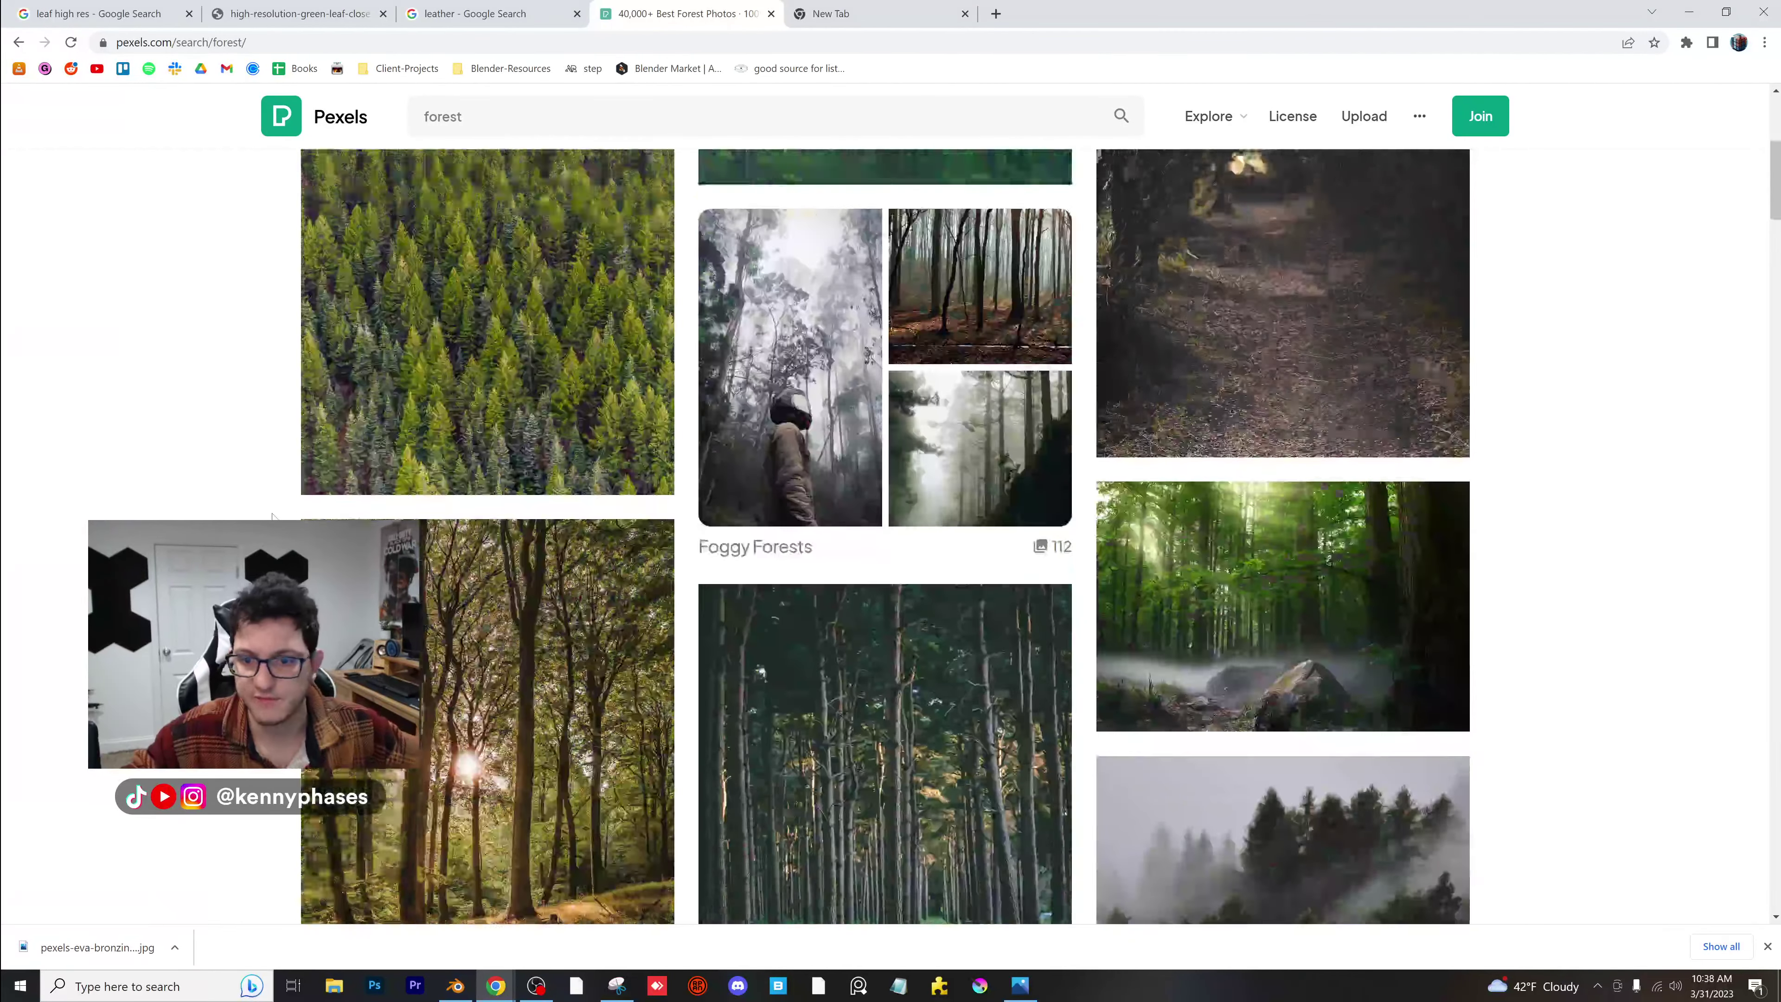
Browse the forest photos and download the one with a green, grassy clearing in front of dark trees.
scroll(273, 518, down, 20)
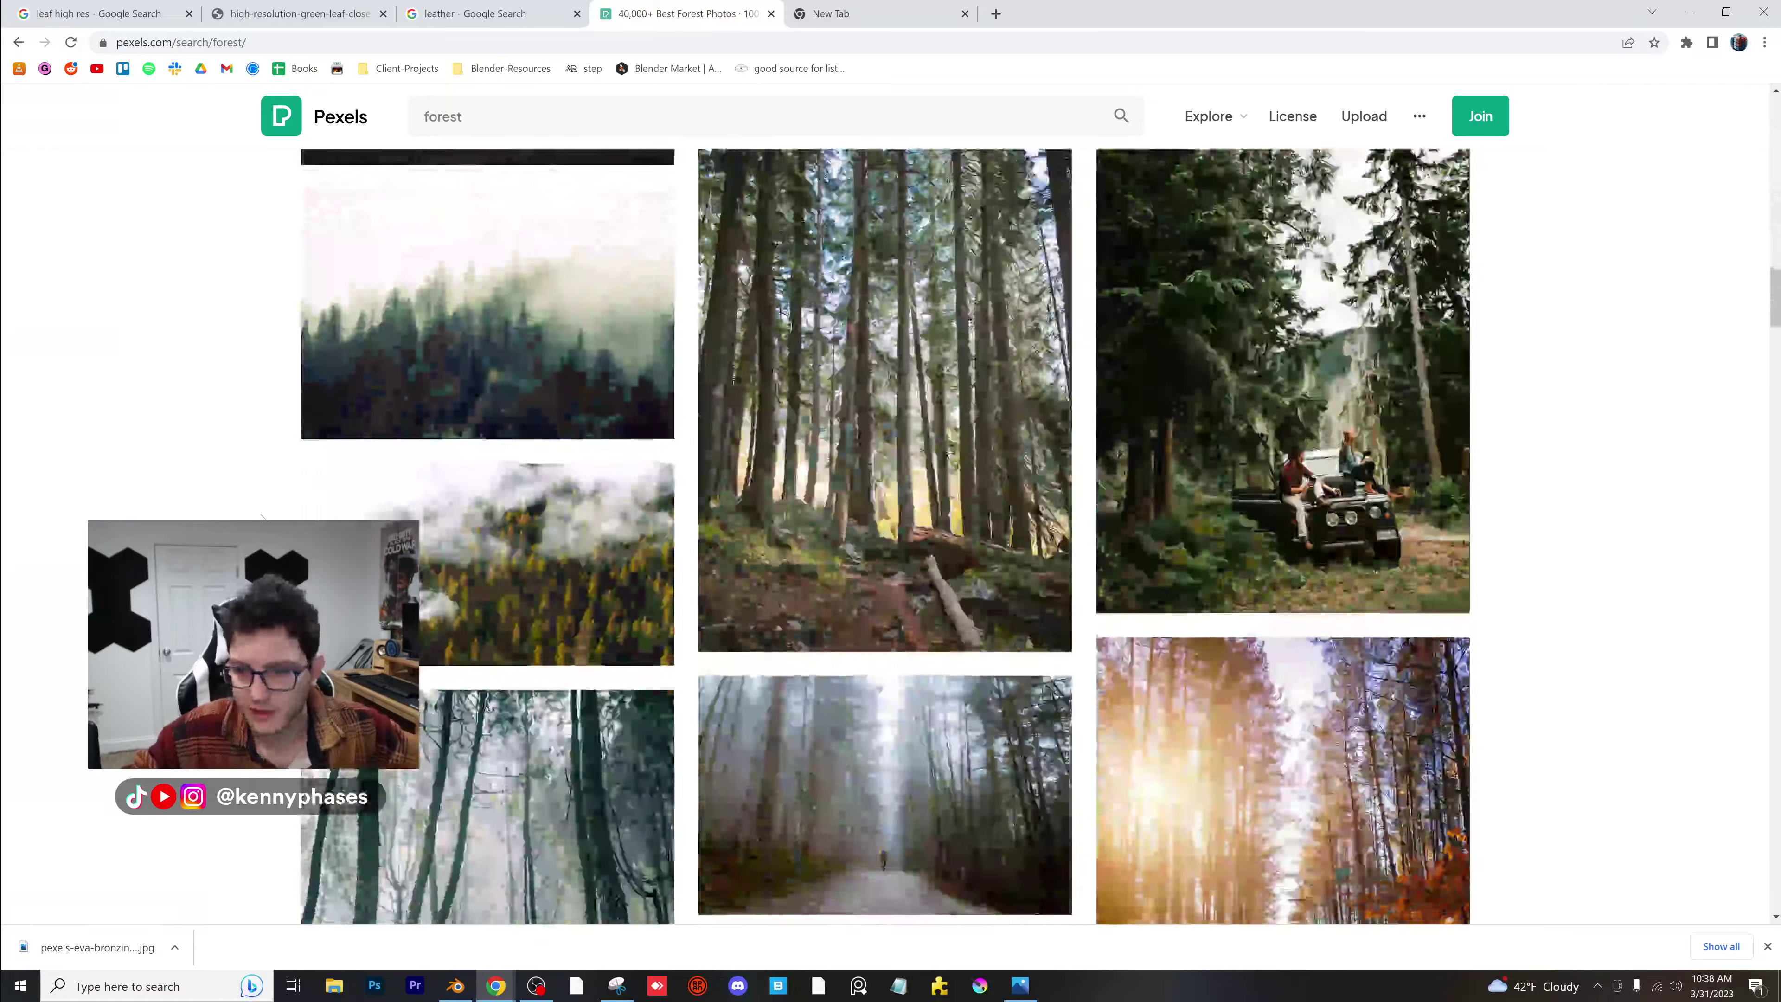
scroll(260, 518, down, 10)
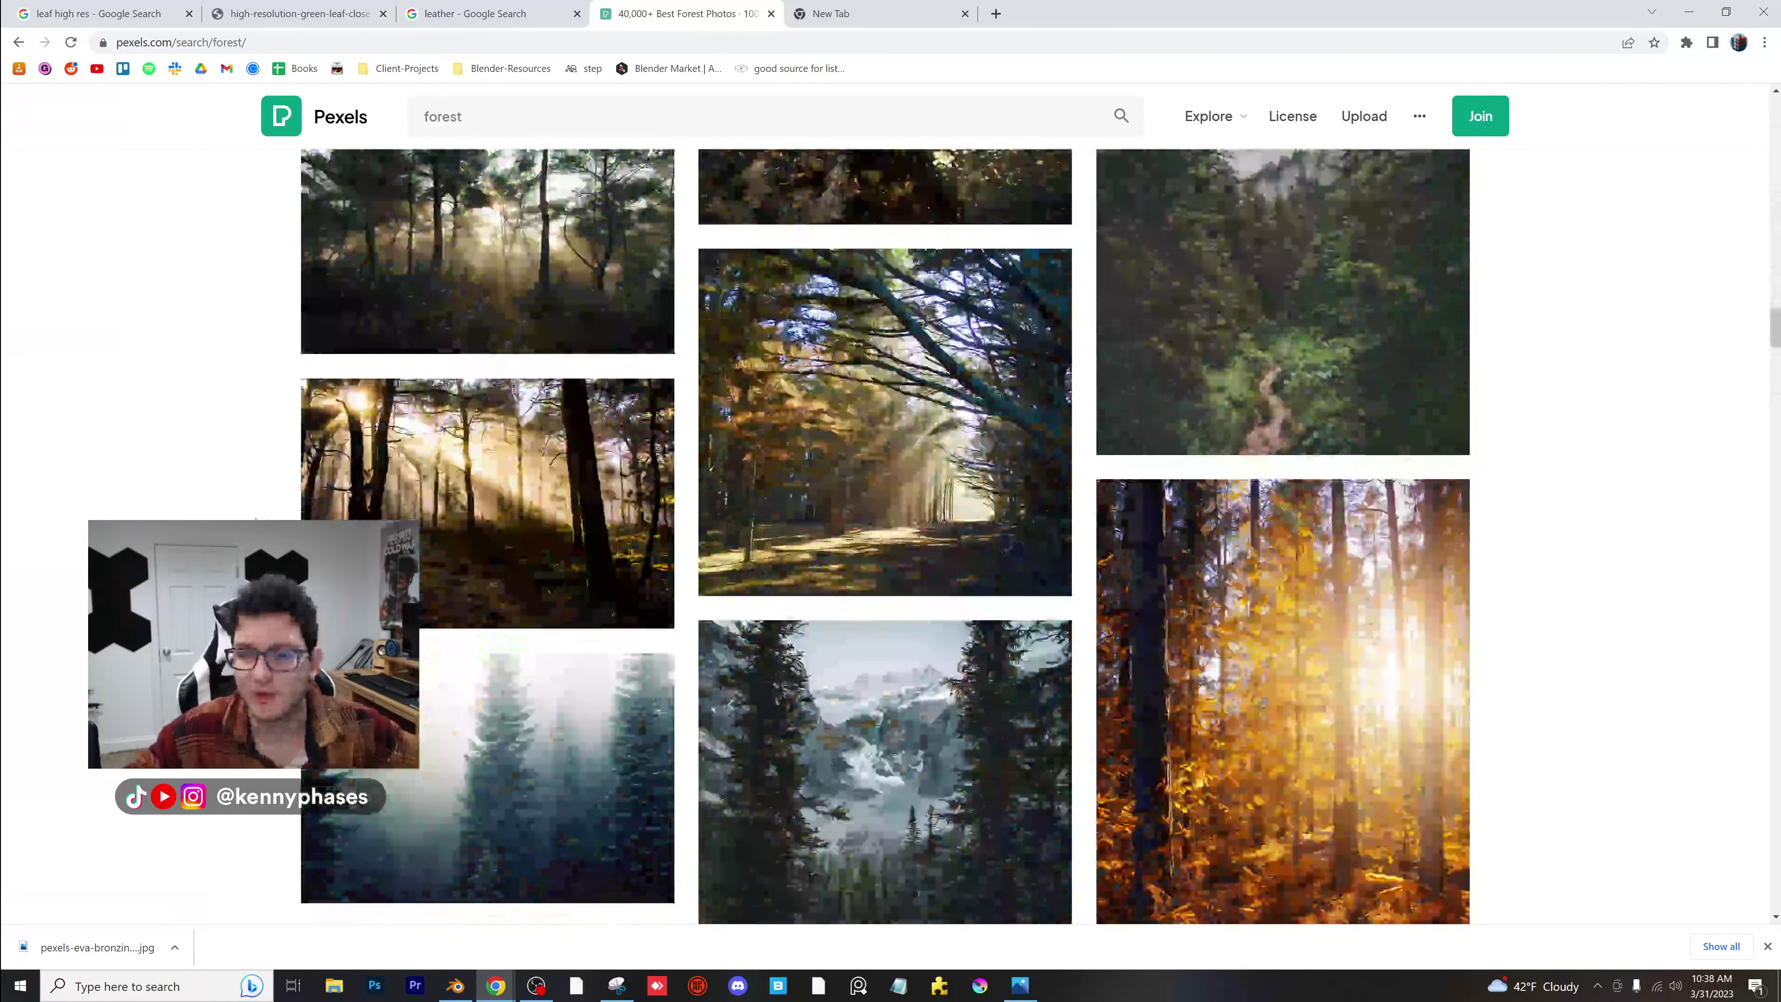
scroll(261, 517, up, 5)
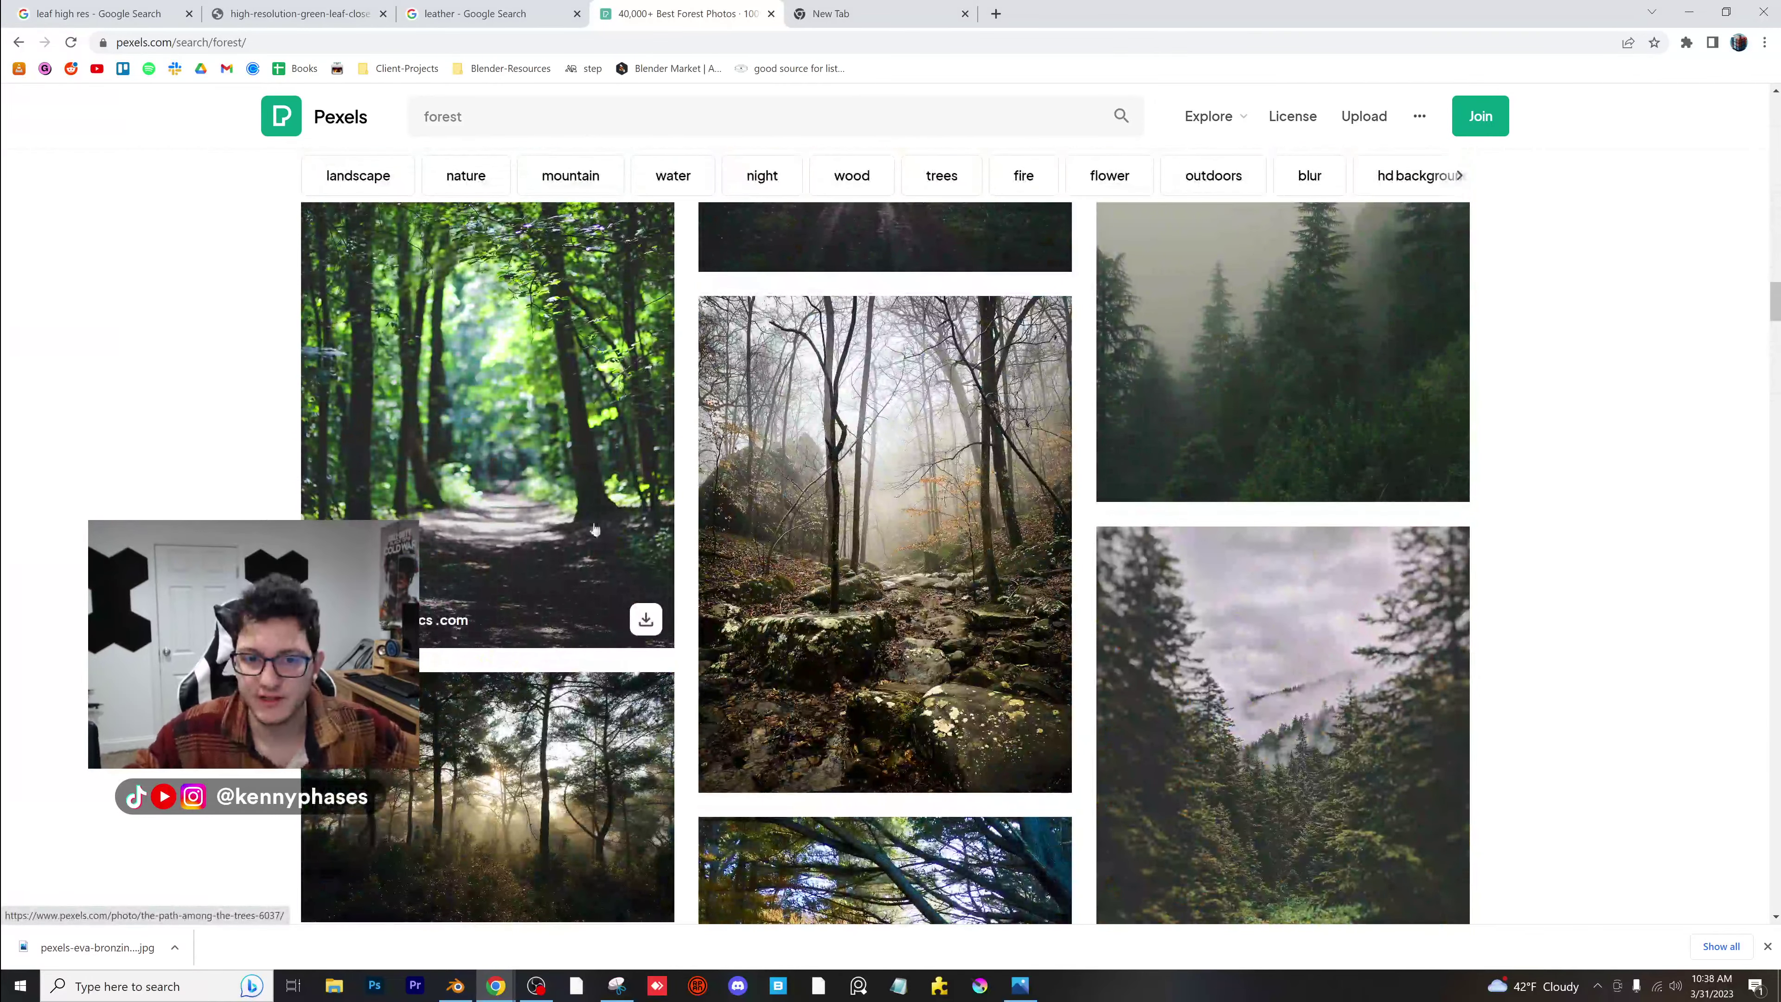
scroll(646, 620, down, 15)
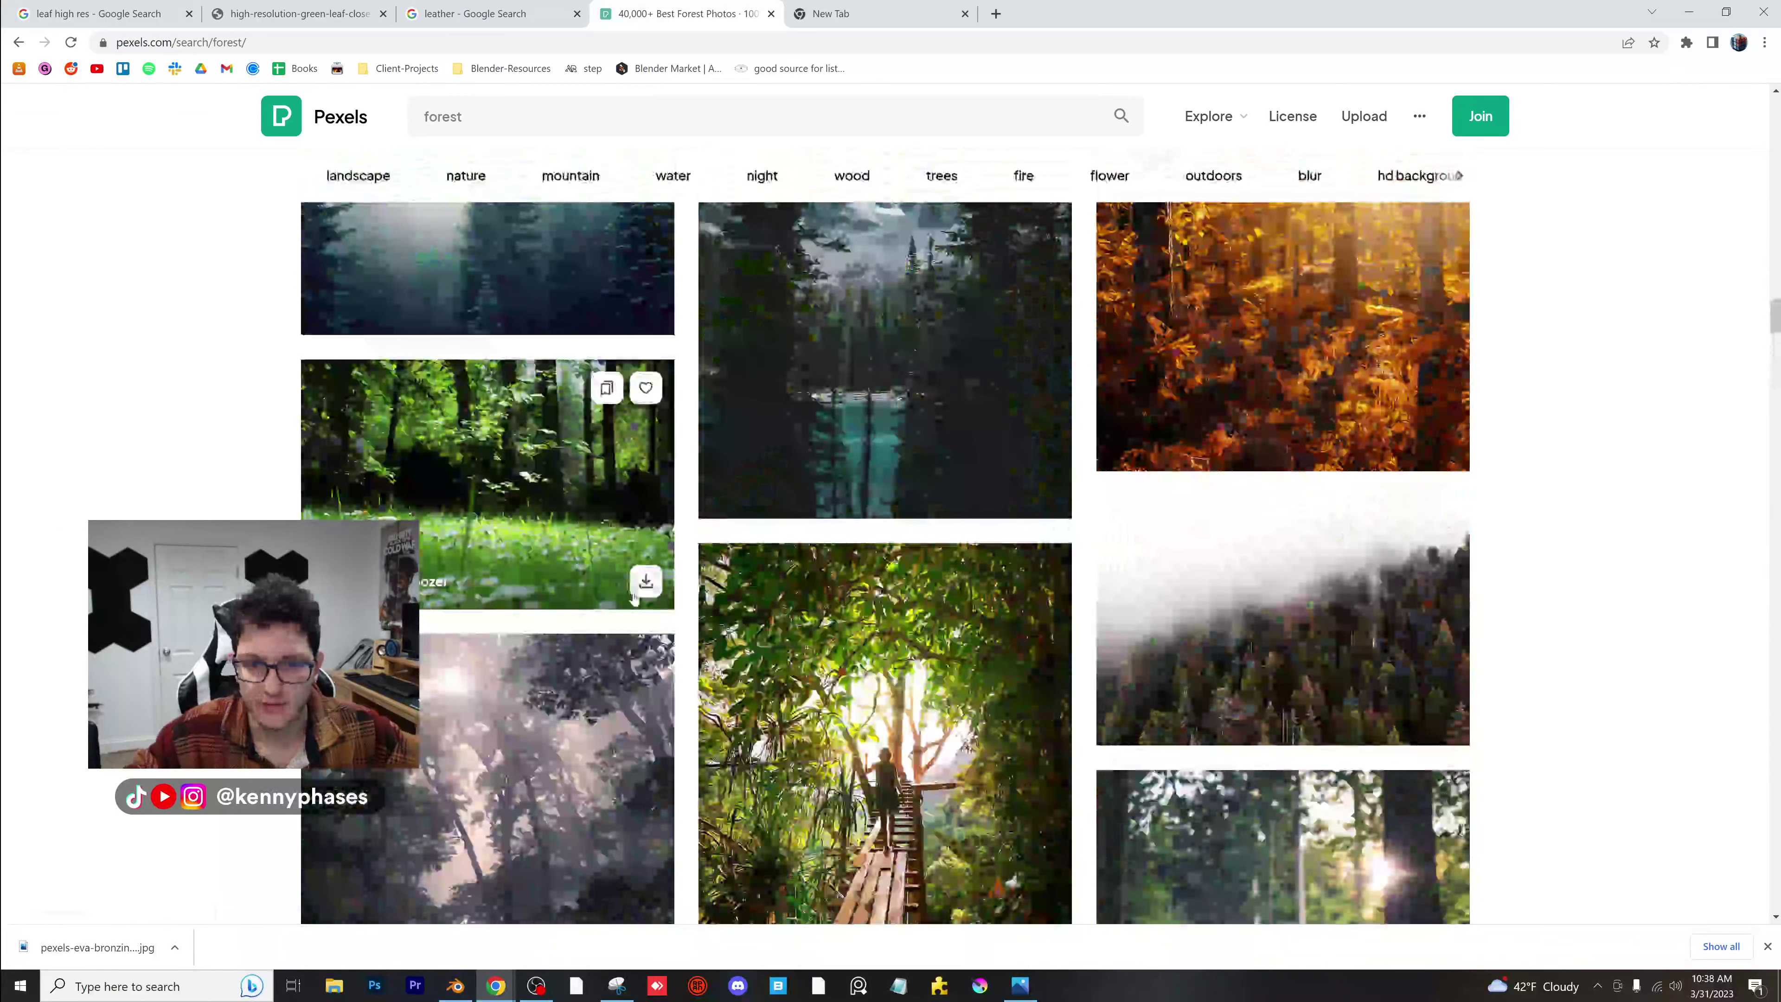
click(635, 593)
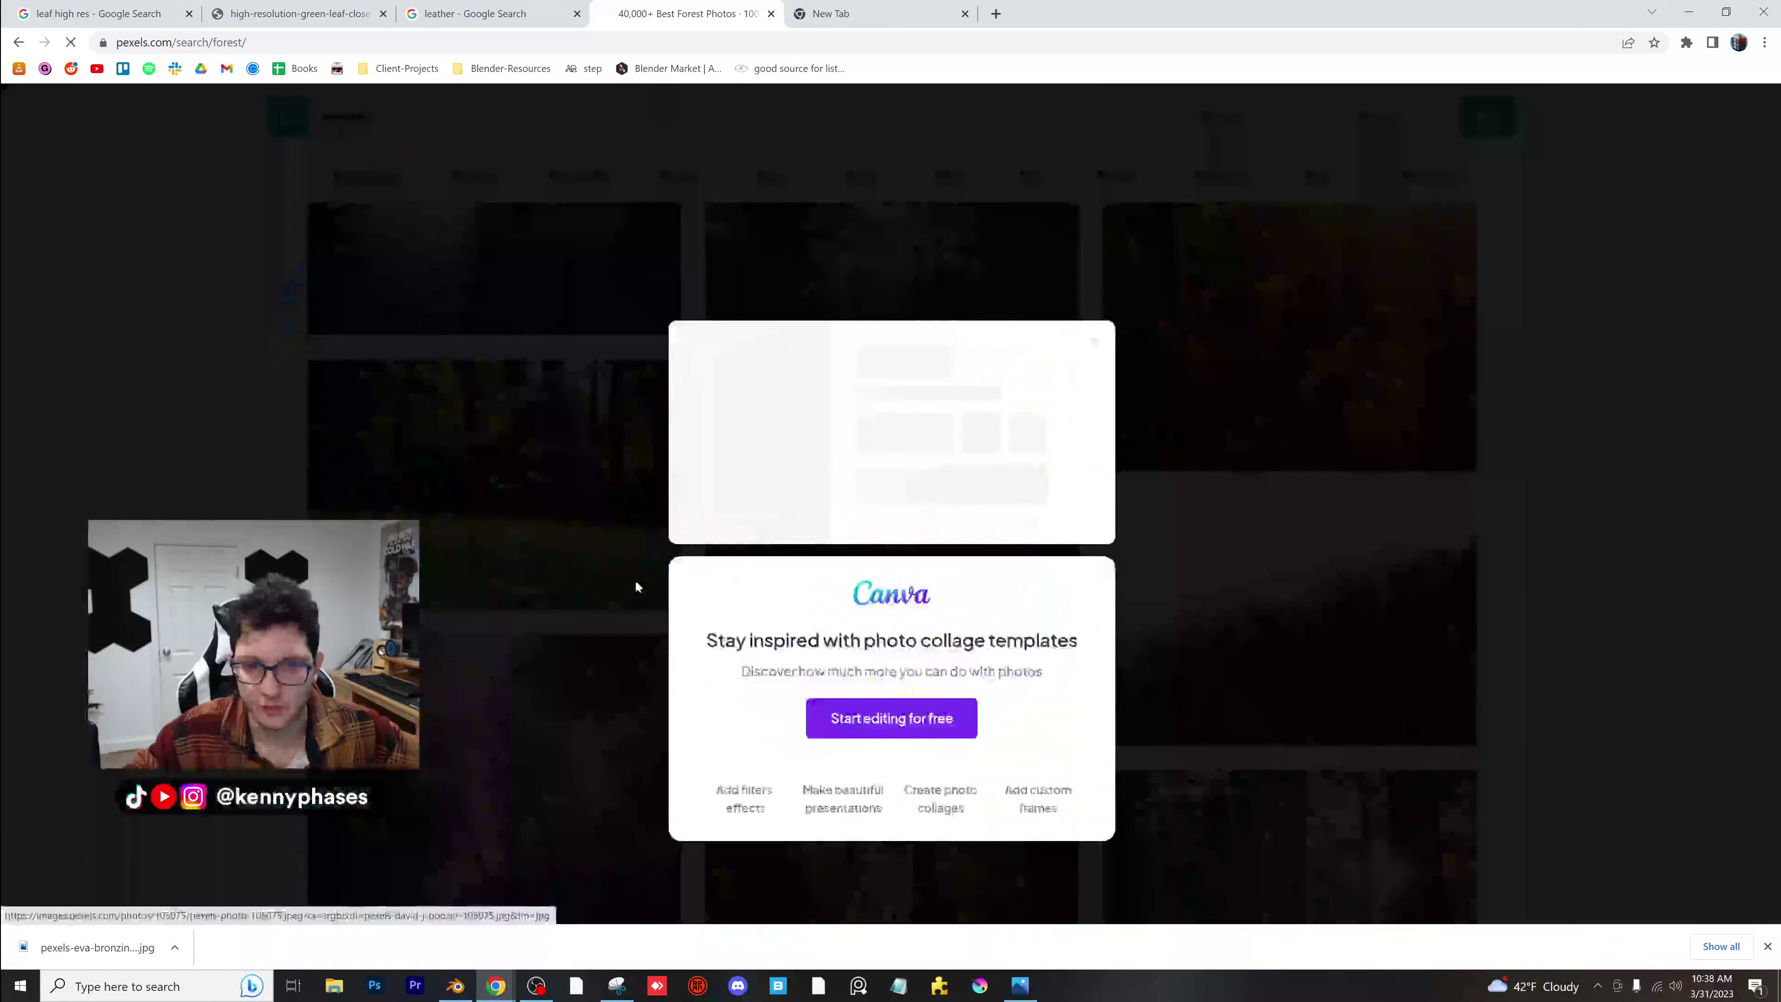
Switch back to the leaf scene in Blender's Layout workspace and save the project.
click(1701, 4)
middle_drag(784, 371, 757, 386)
click(695, 151)
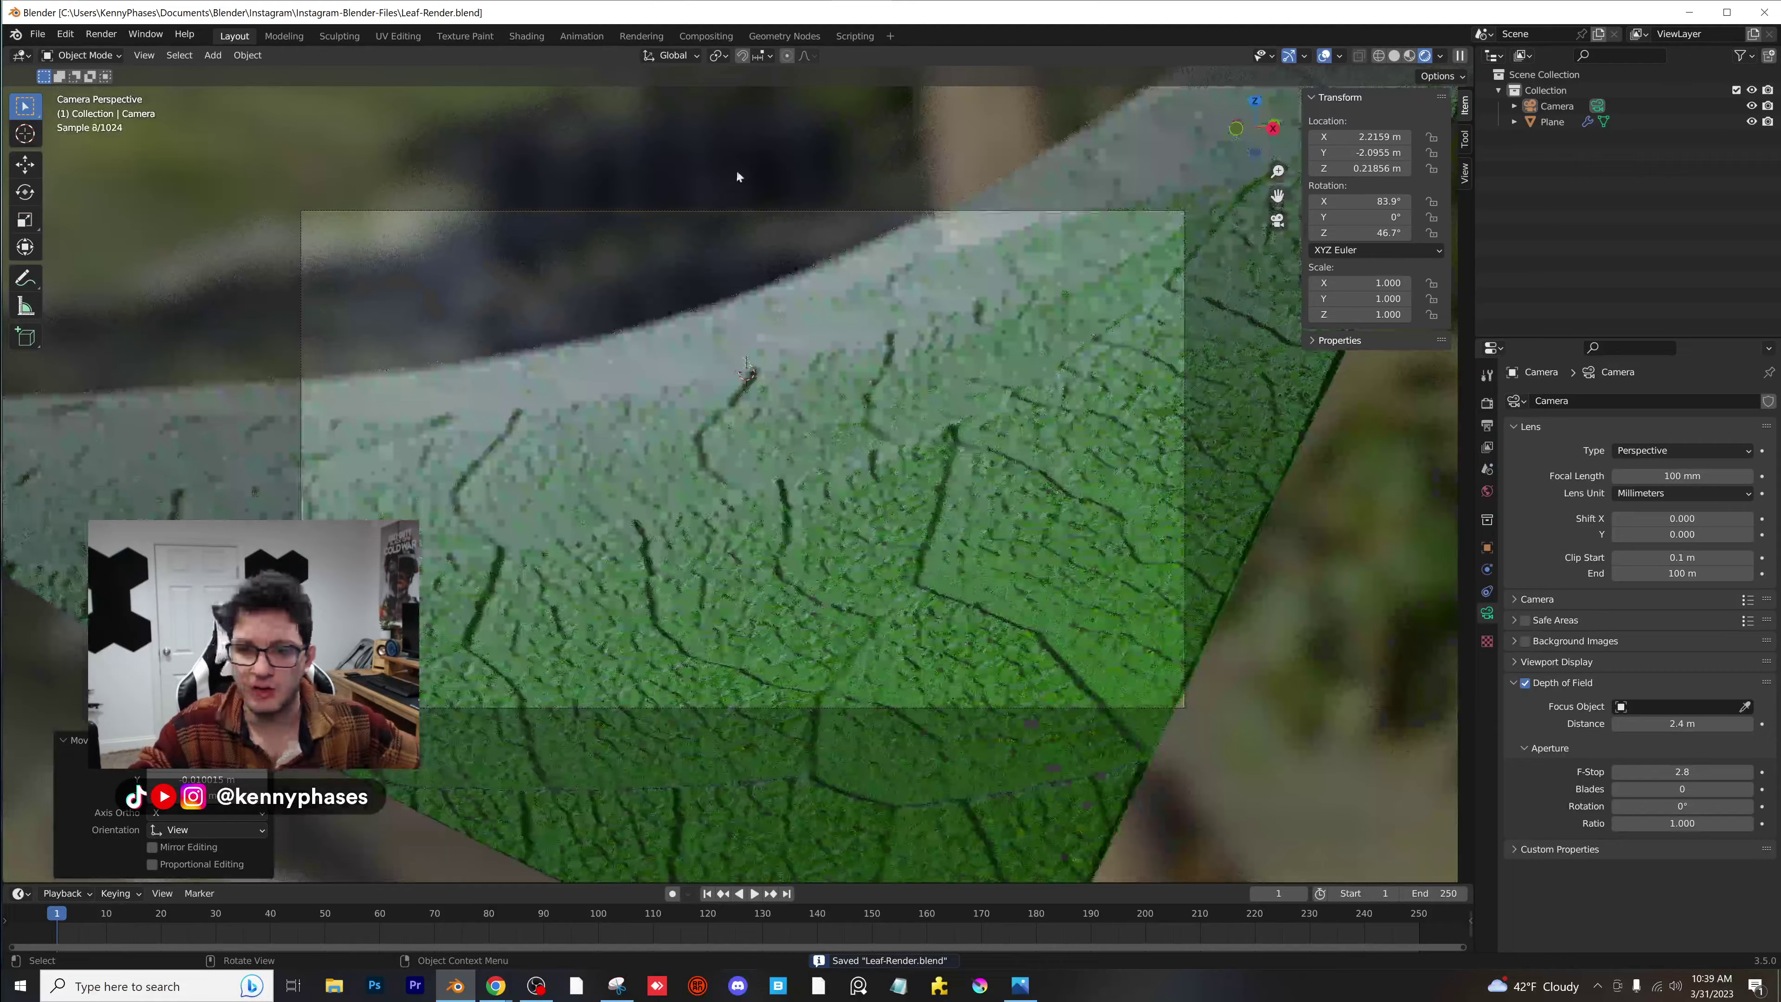
scroll(795, 296, down, 3)
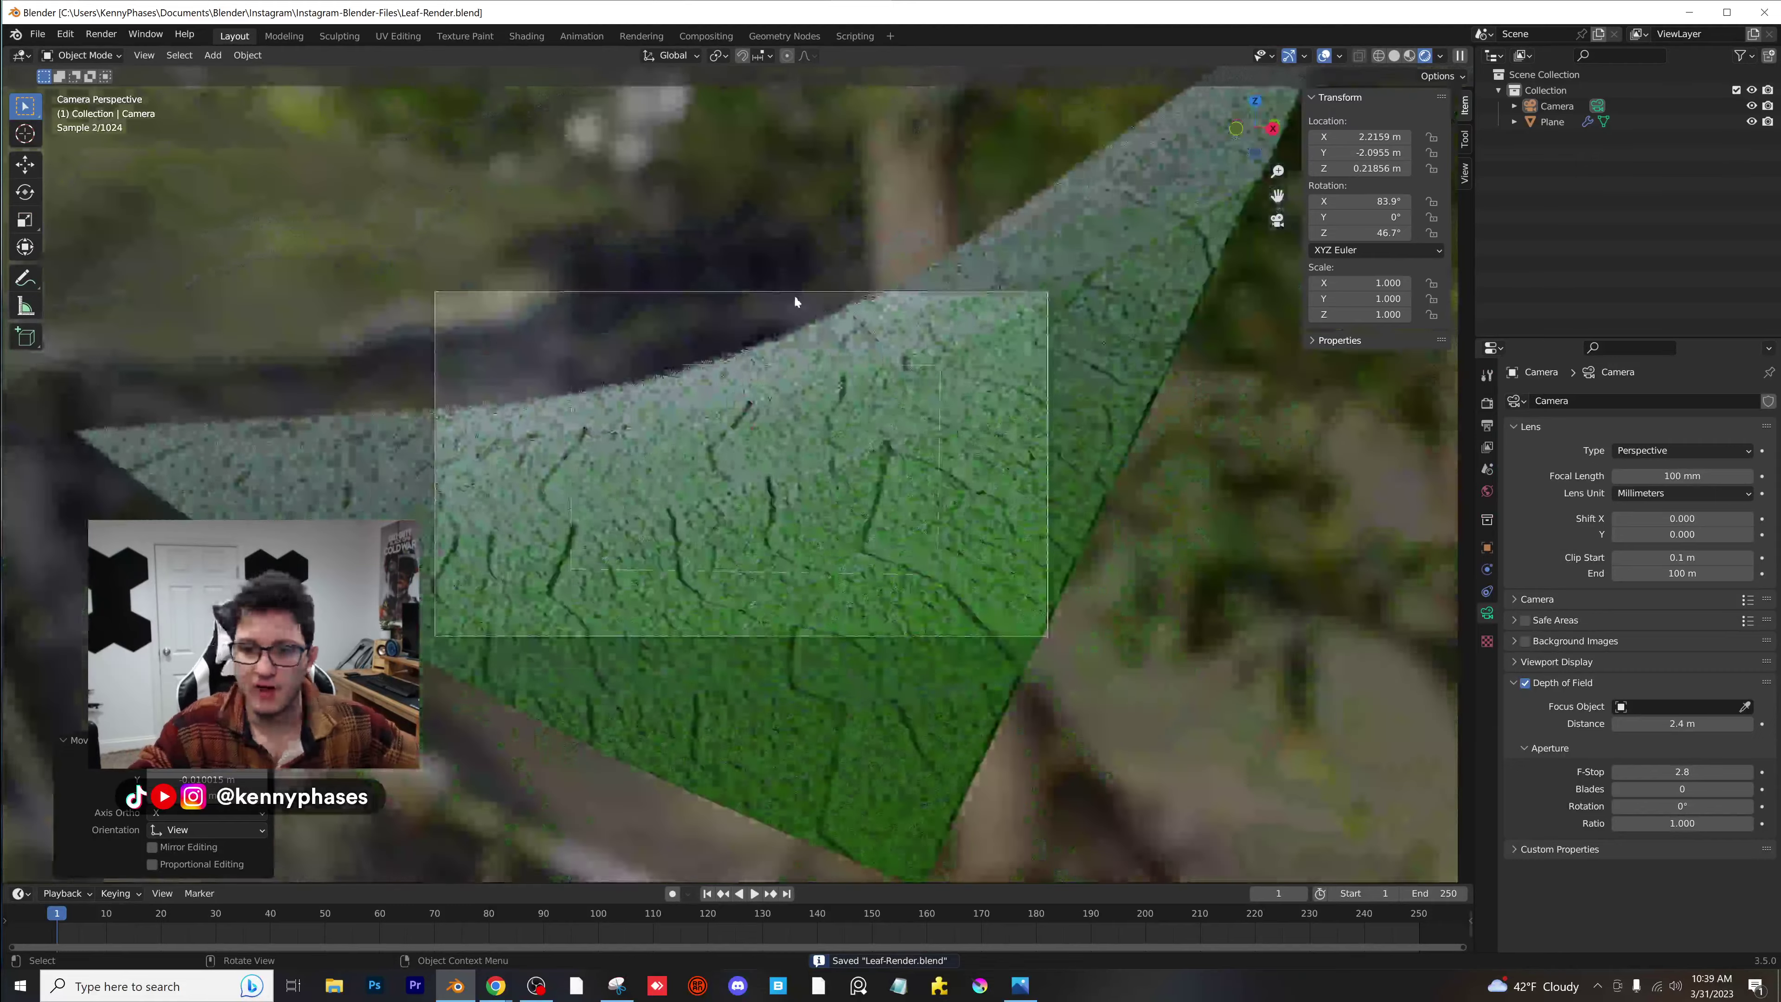
Import the downloaded forest photo from the Downloads folder as an image plane.
middle_drag(794, 295, 631, 246)
click(212, 54)
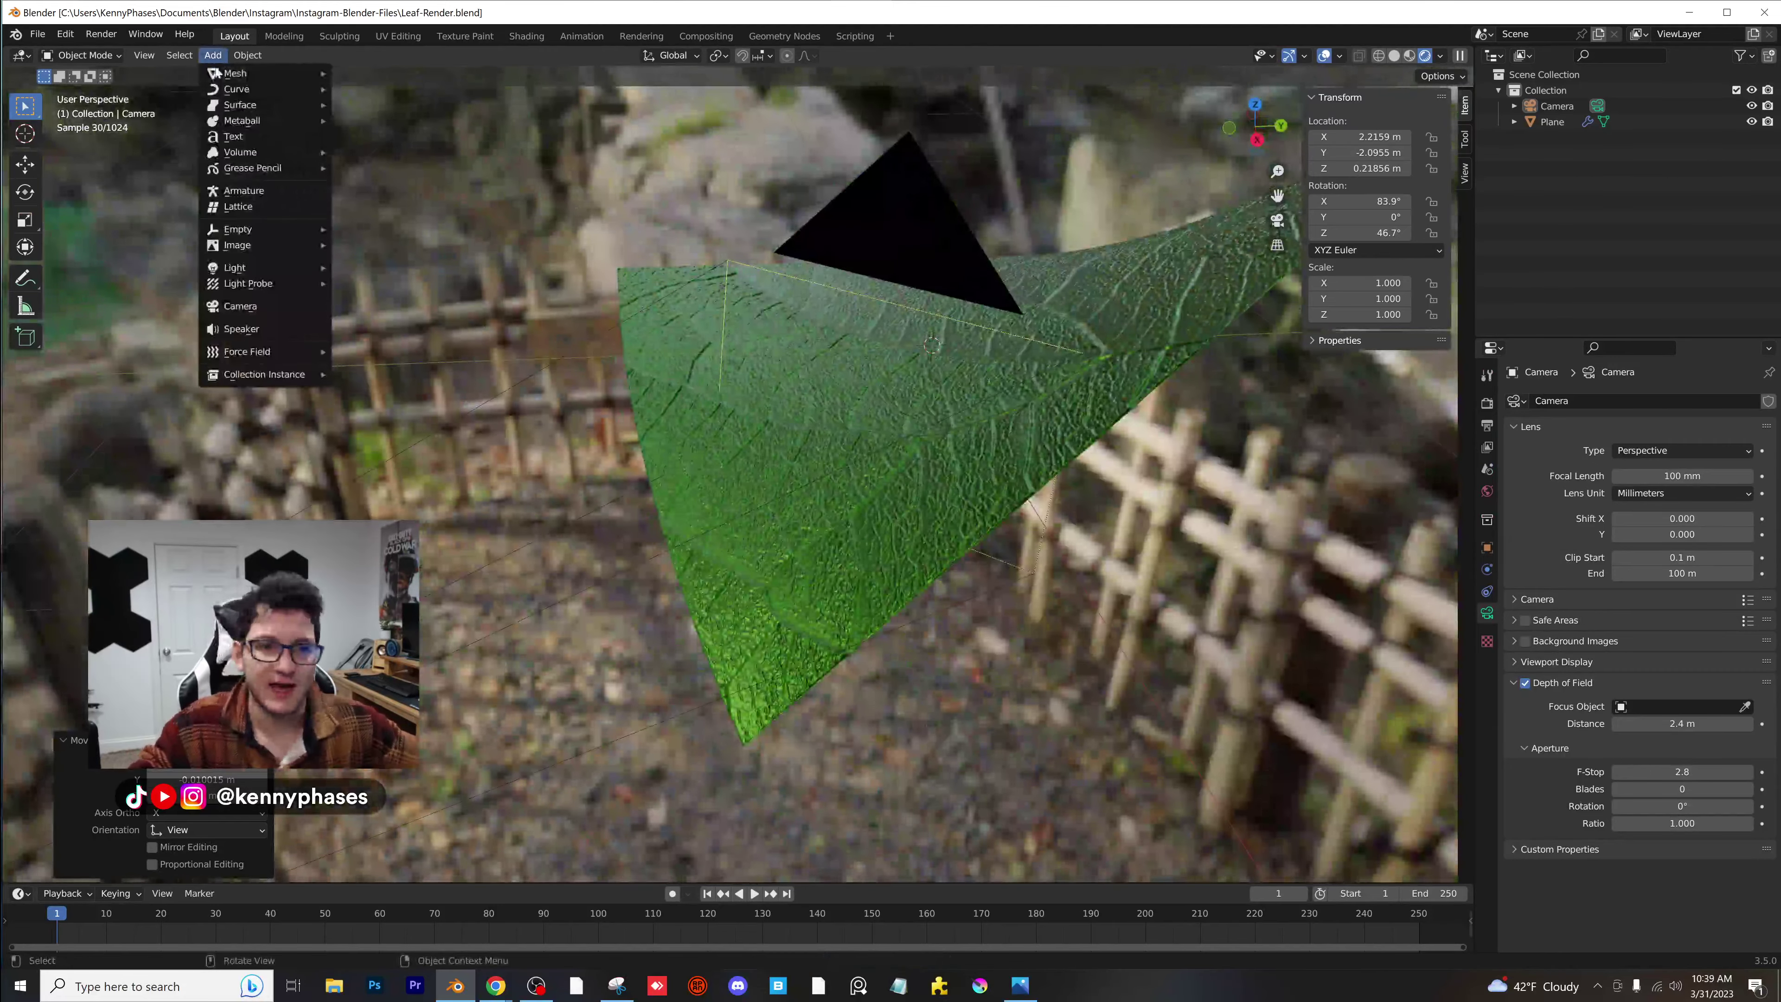
mouse_move(214, 73)
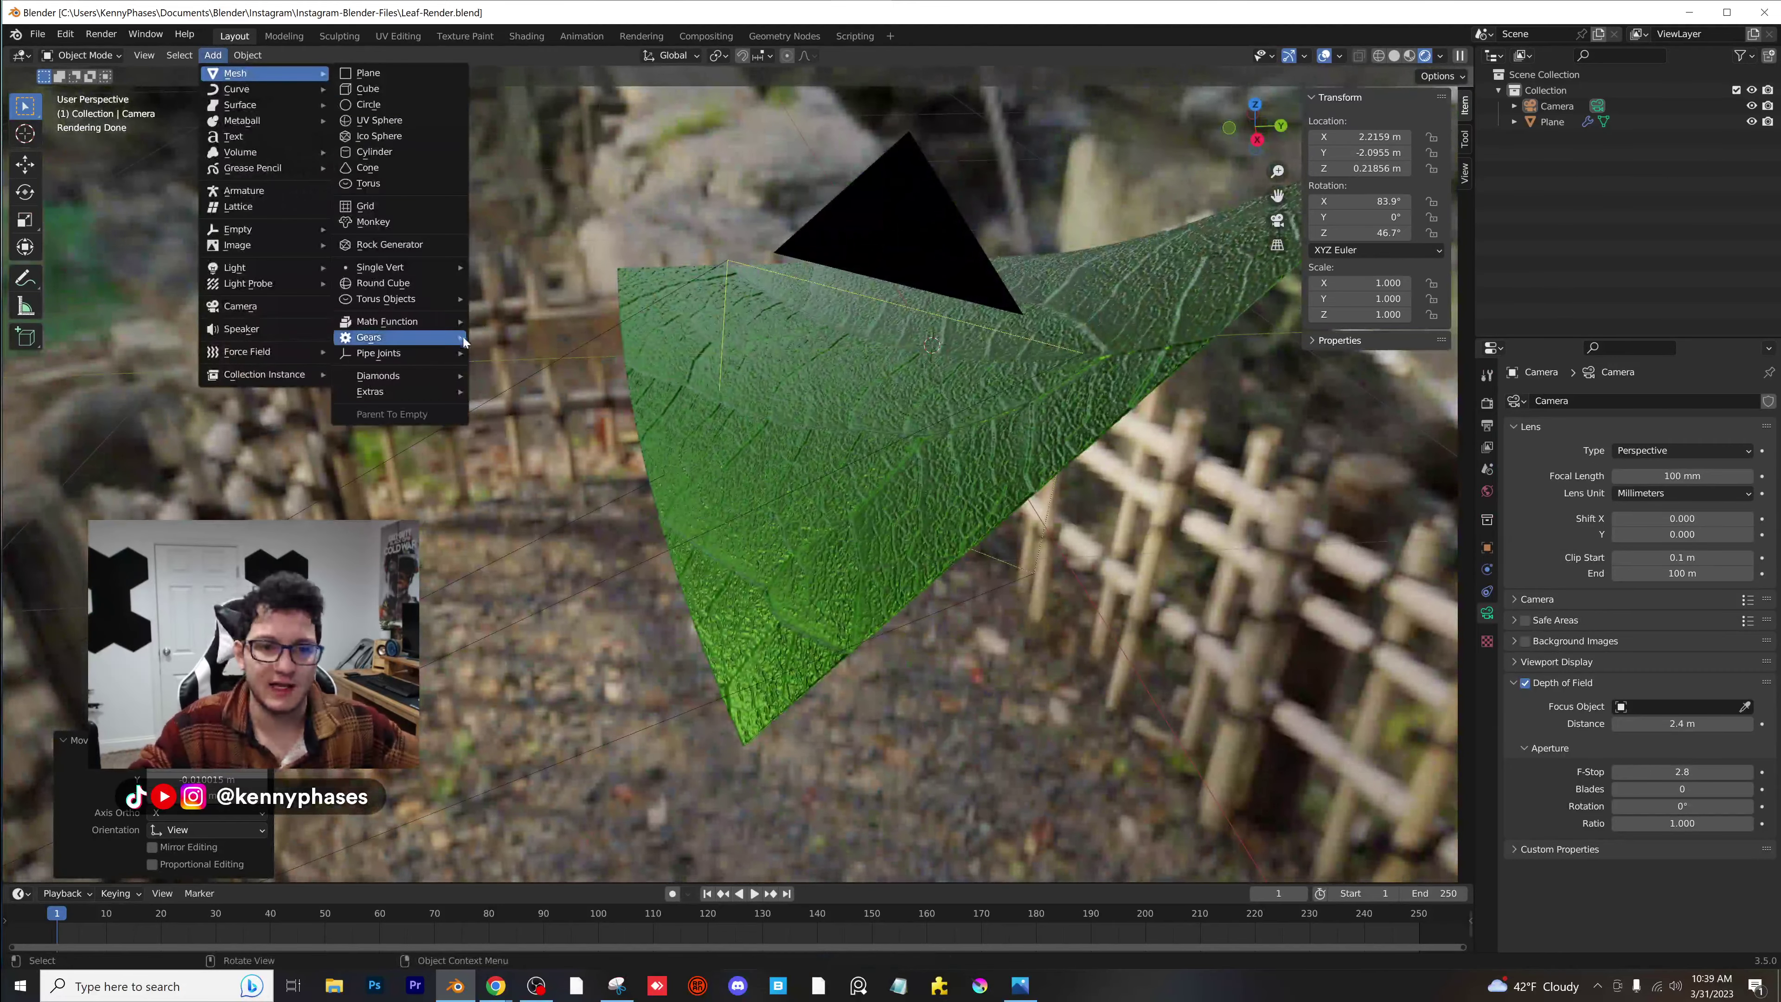
click(383, 276)
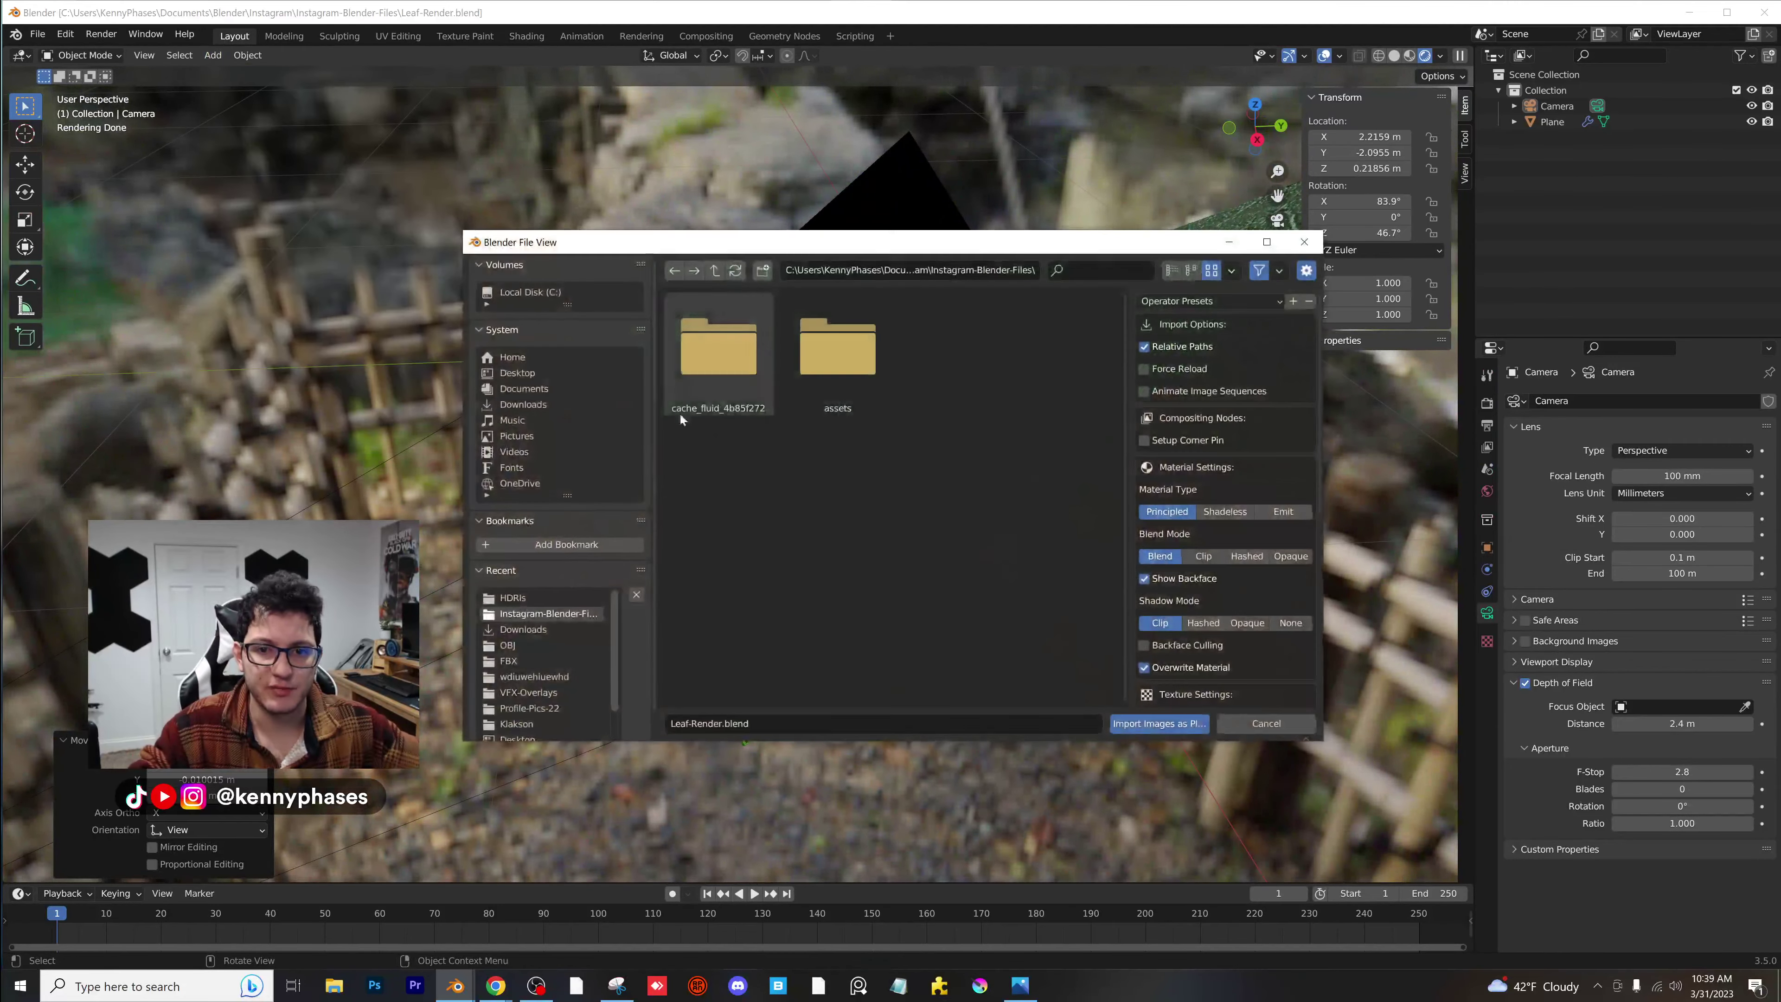
click(566, 403)
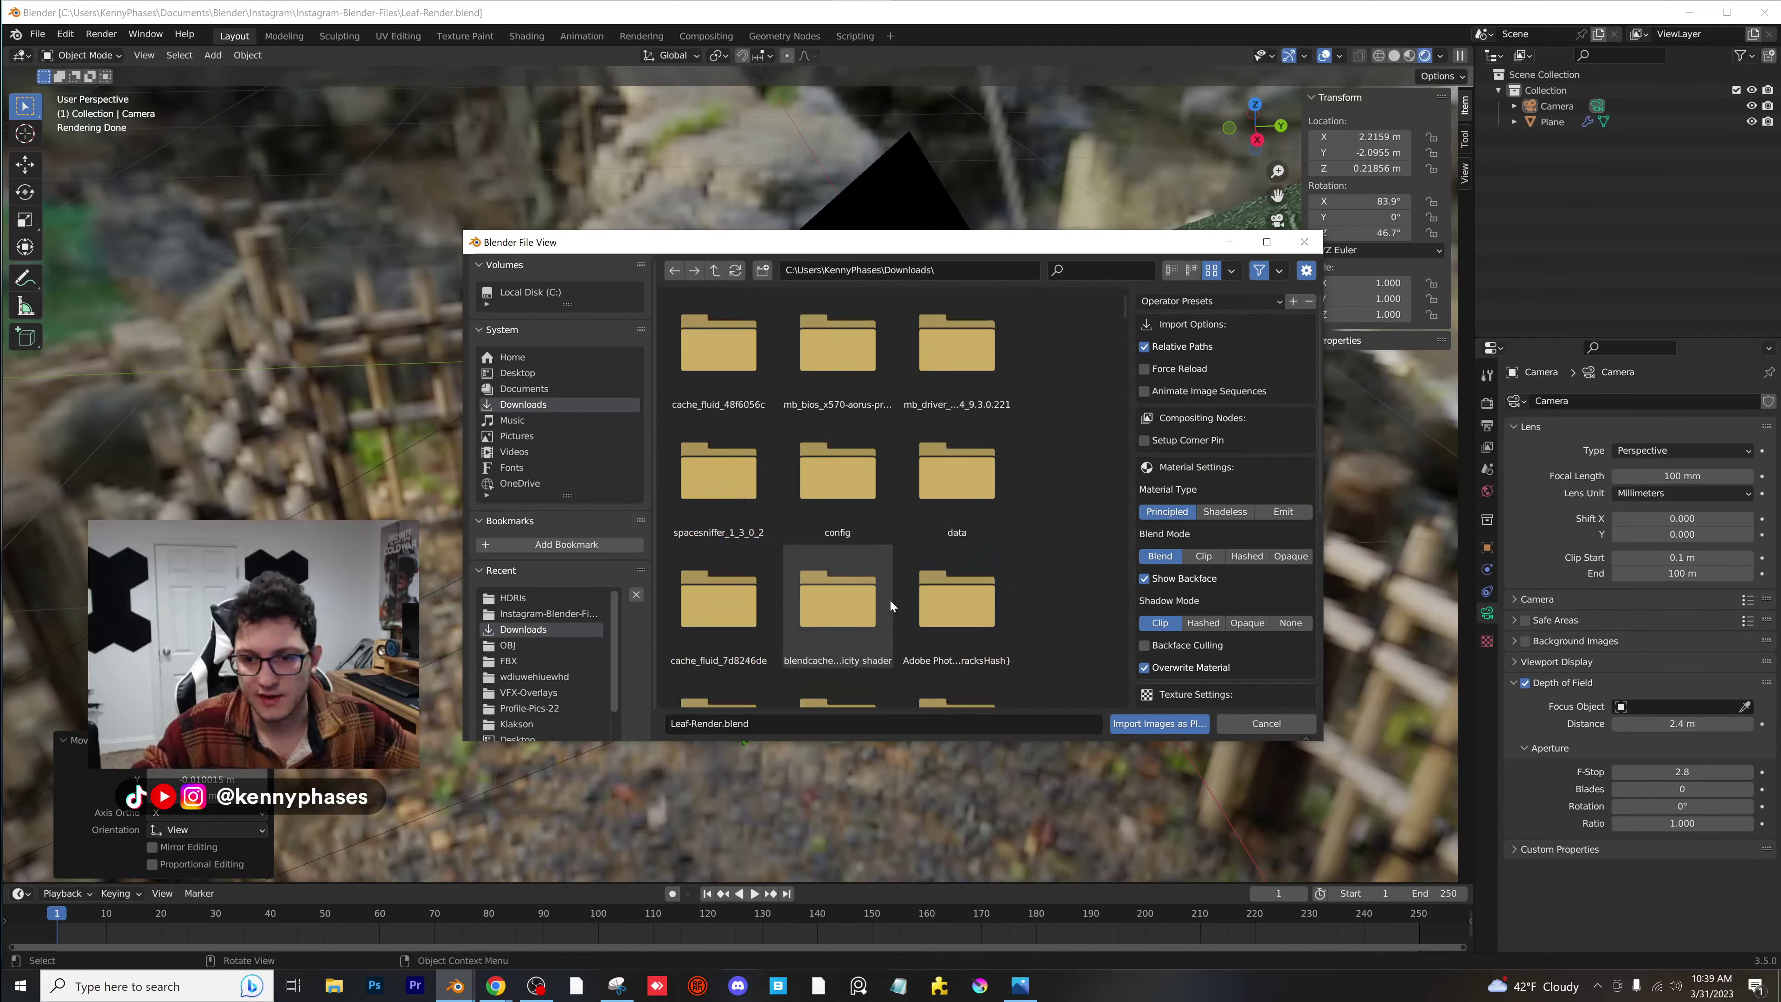
double_click(718, 576)
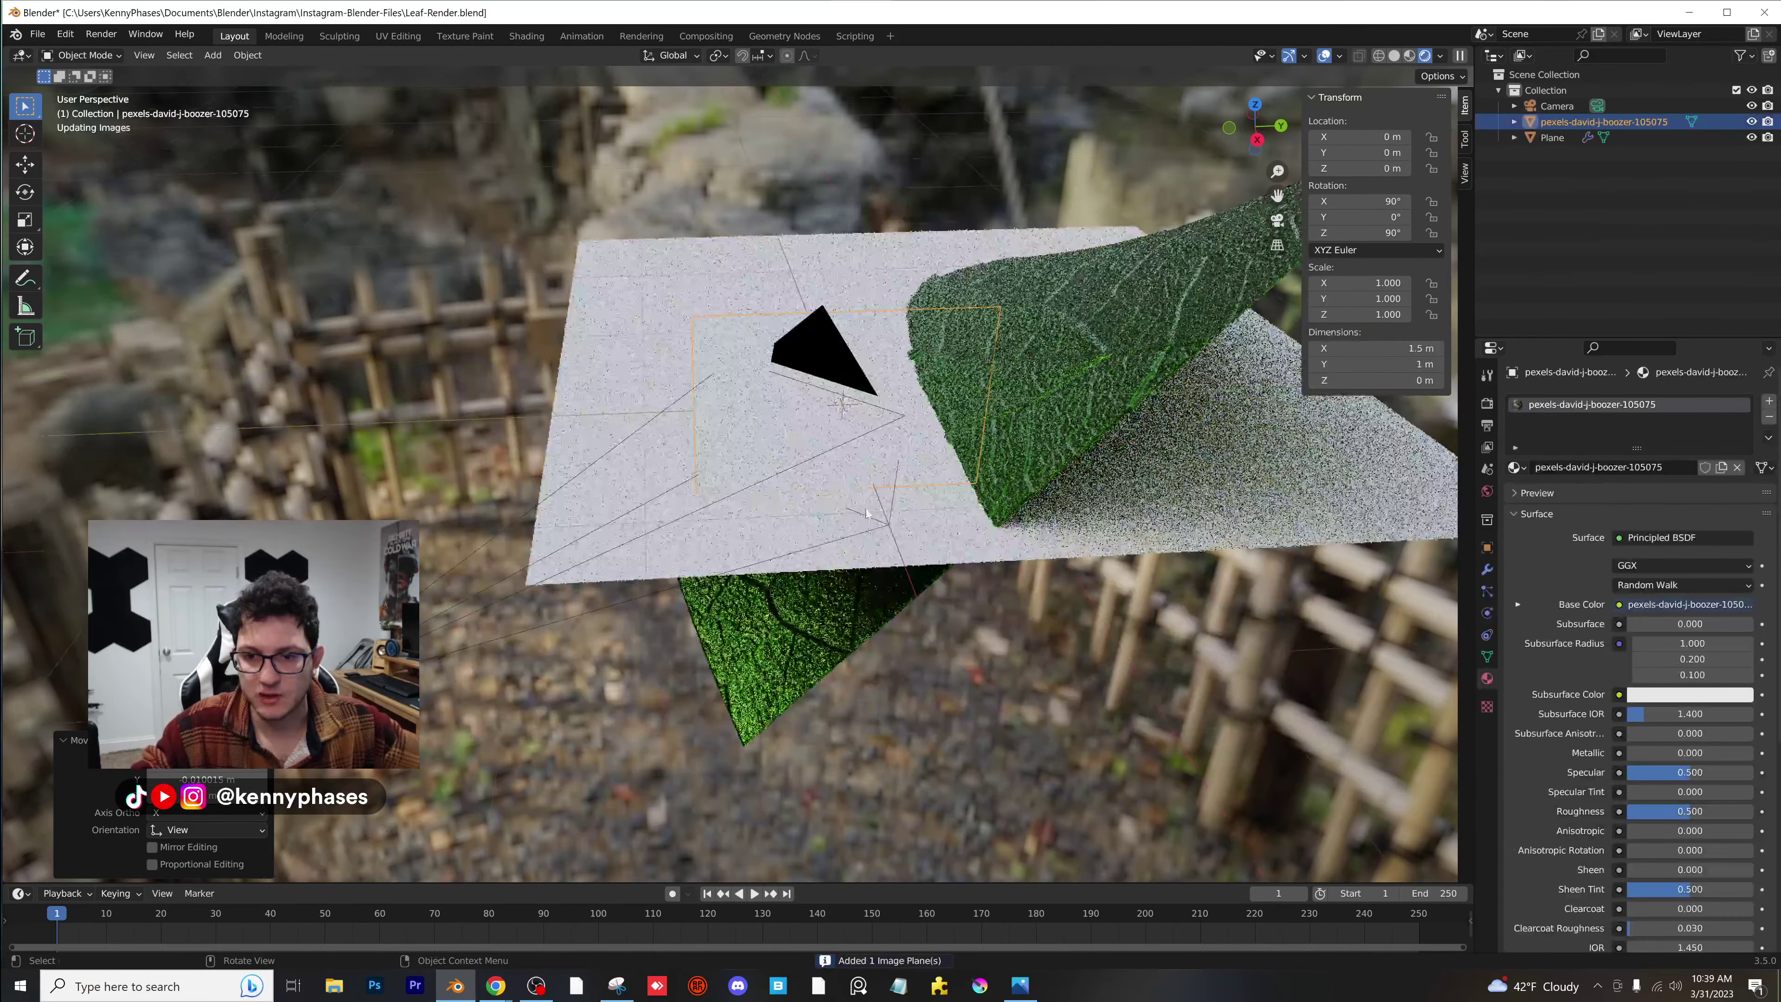
From the top view, rotate the forest image plane to Z 39.1°, scale it to 2.351 and move it behind the leaf.
shift+middle_drag(865, 493, 759, 543)
drag(1265, 136, 1272, 133)
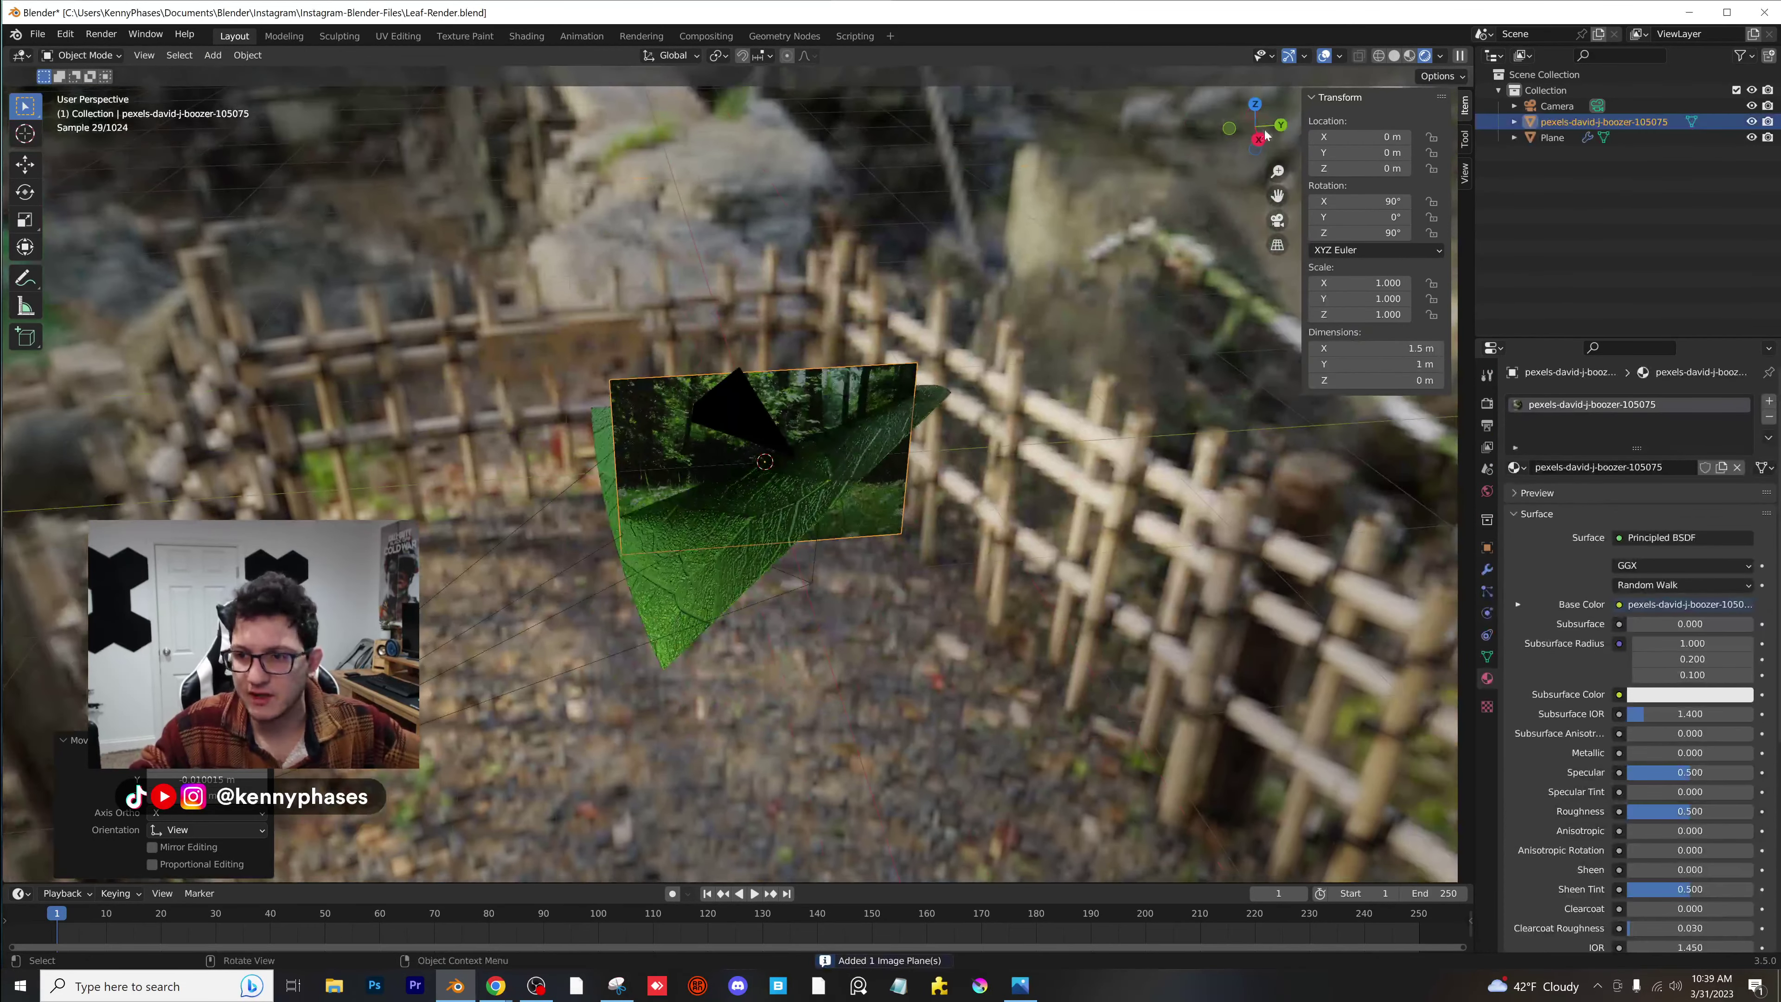
click(1255, 105)
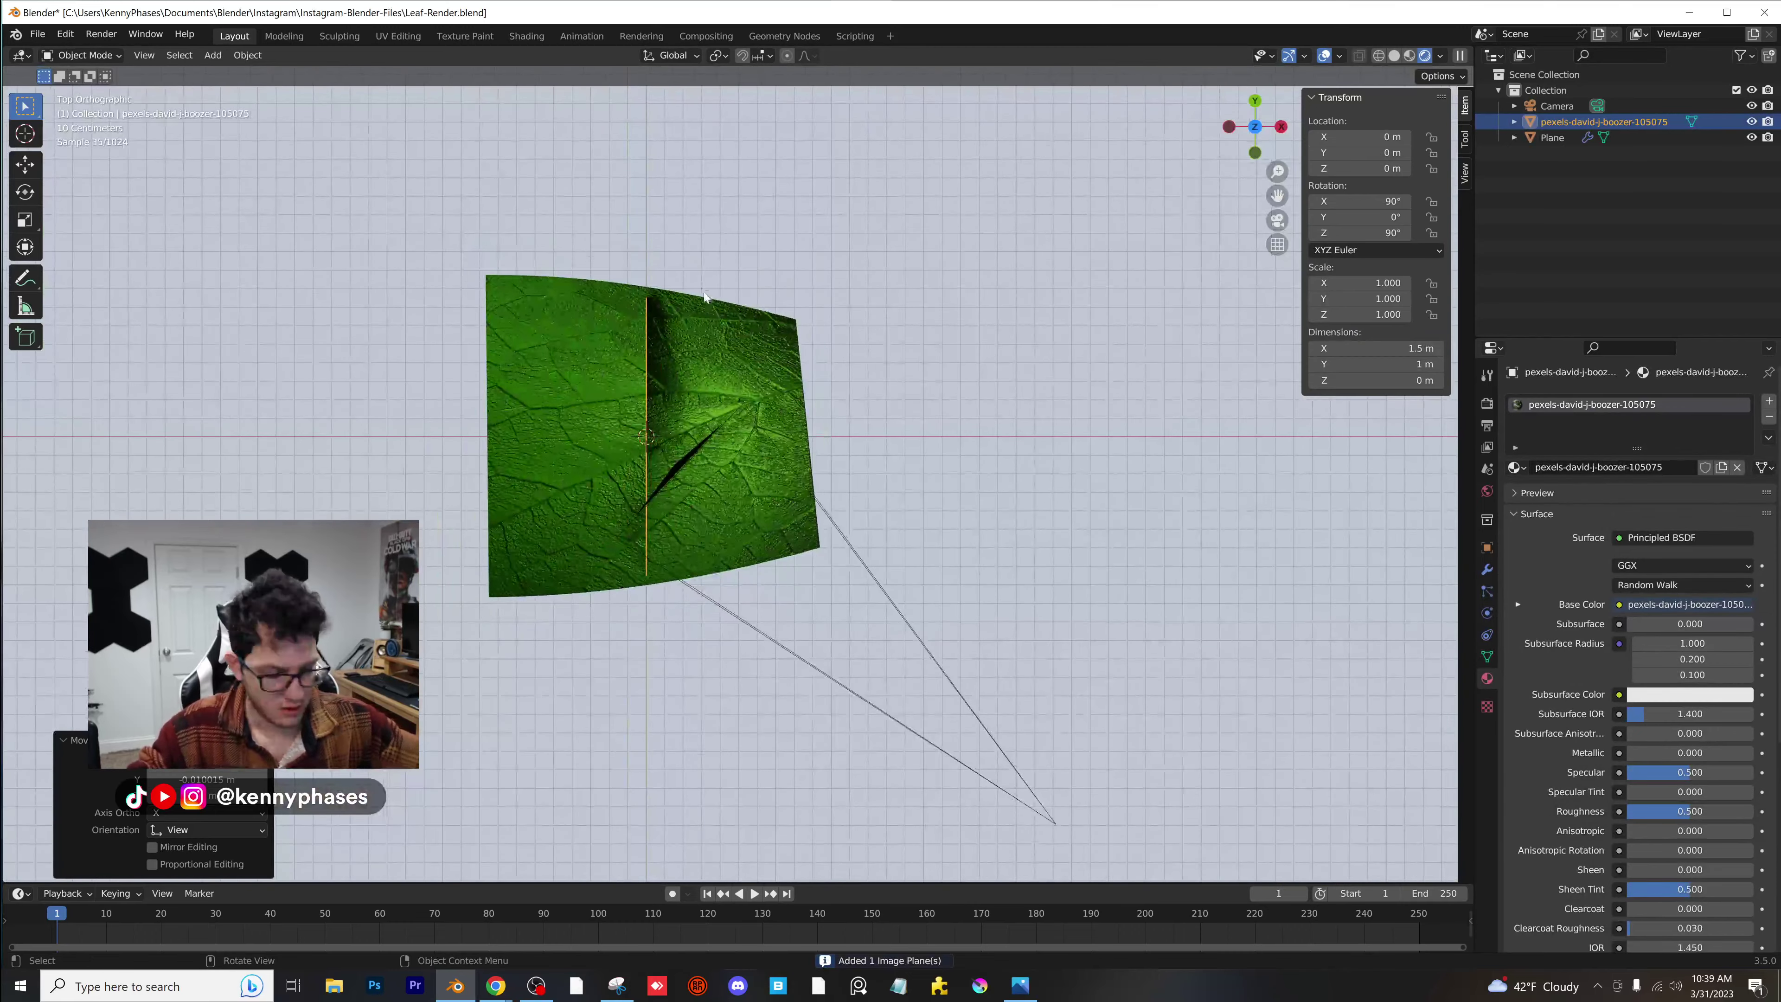
key(r)
click(863, 374)
key(s)
click(967, 520)
key(g)
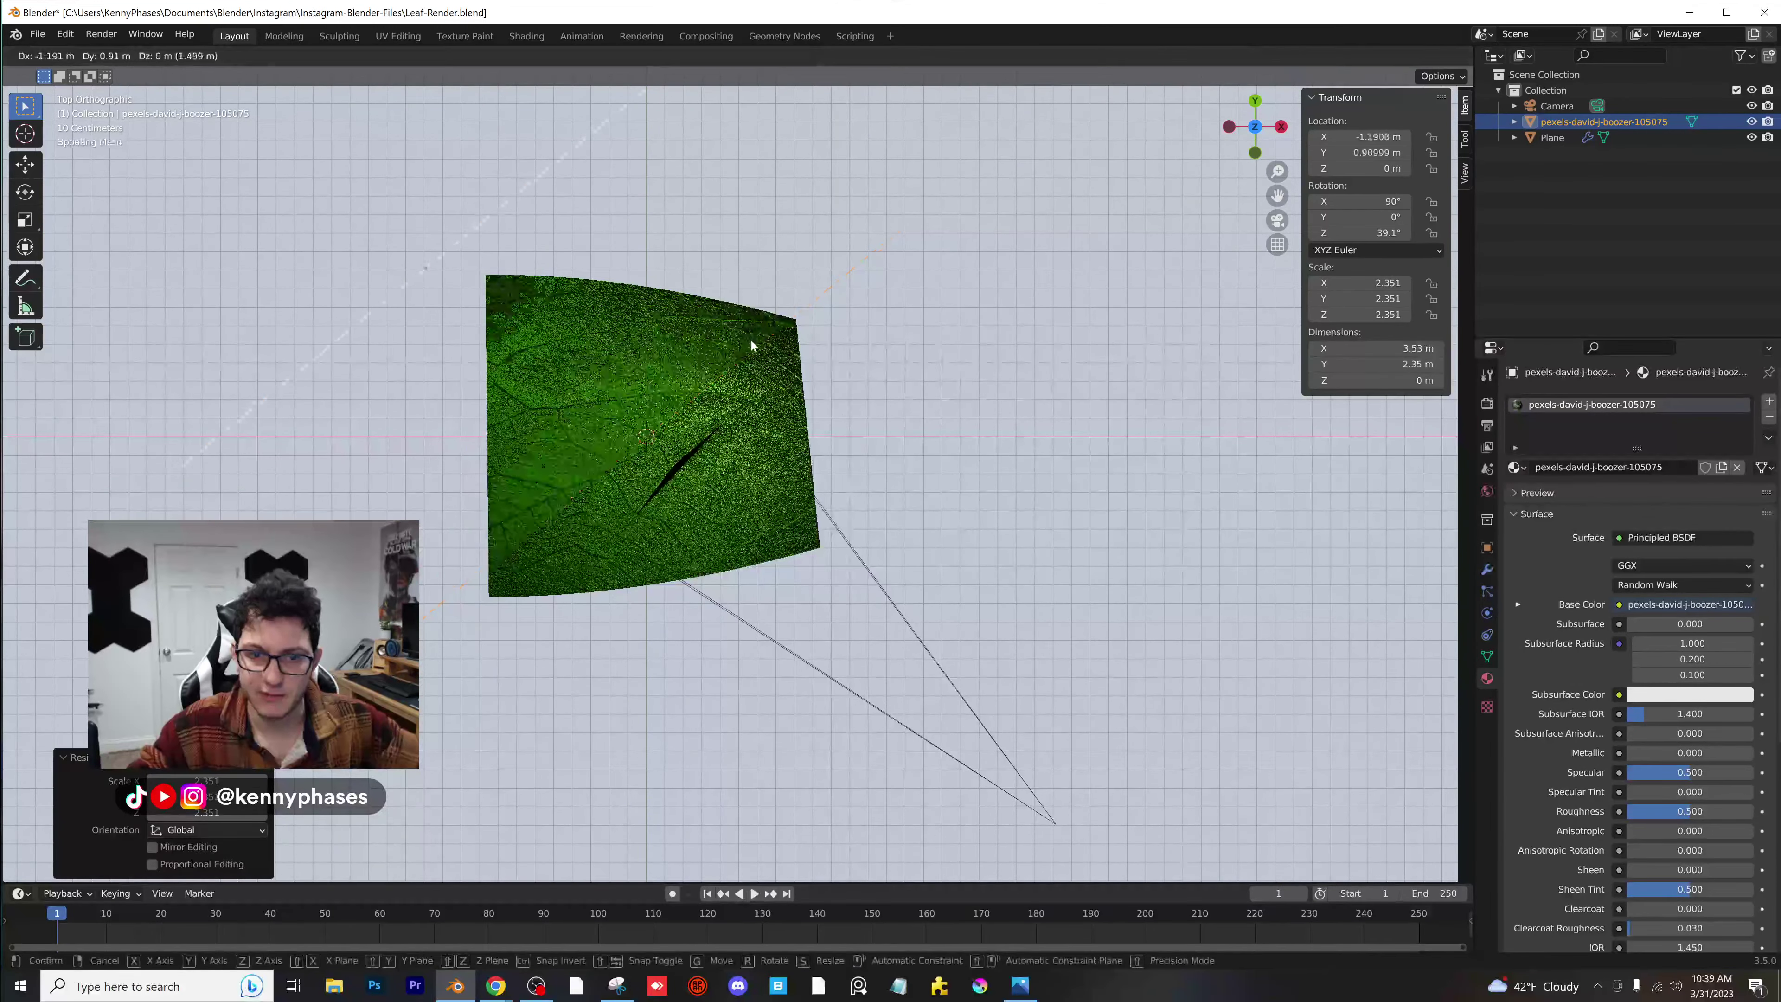
click(751, 345)
Raise the forest image plane to about Z 0.52 m and scale it up to 3.9.
key(KP_0)
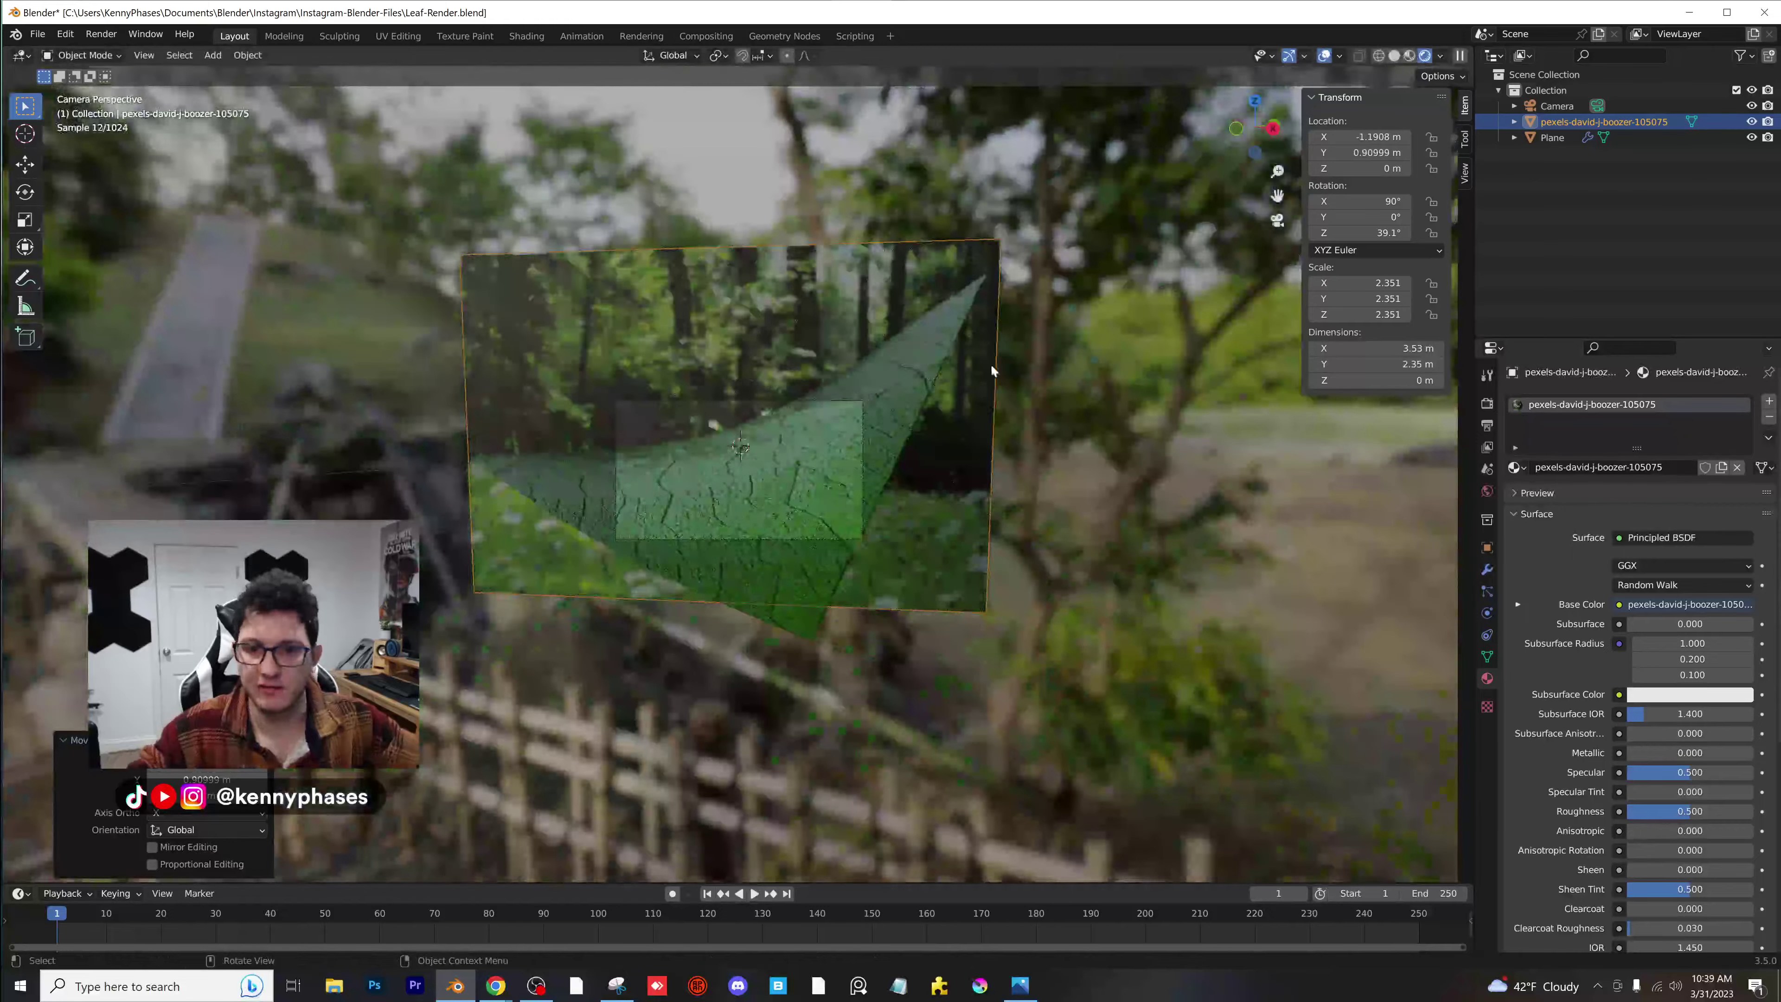
middle_drag(991, 371, 896, 418)
key(g)
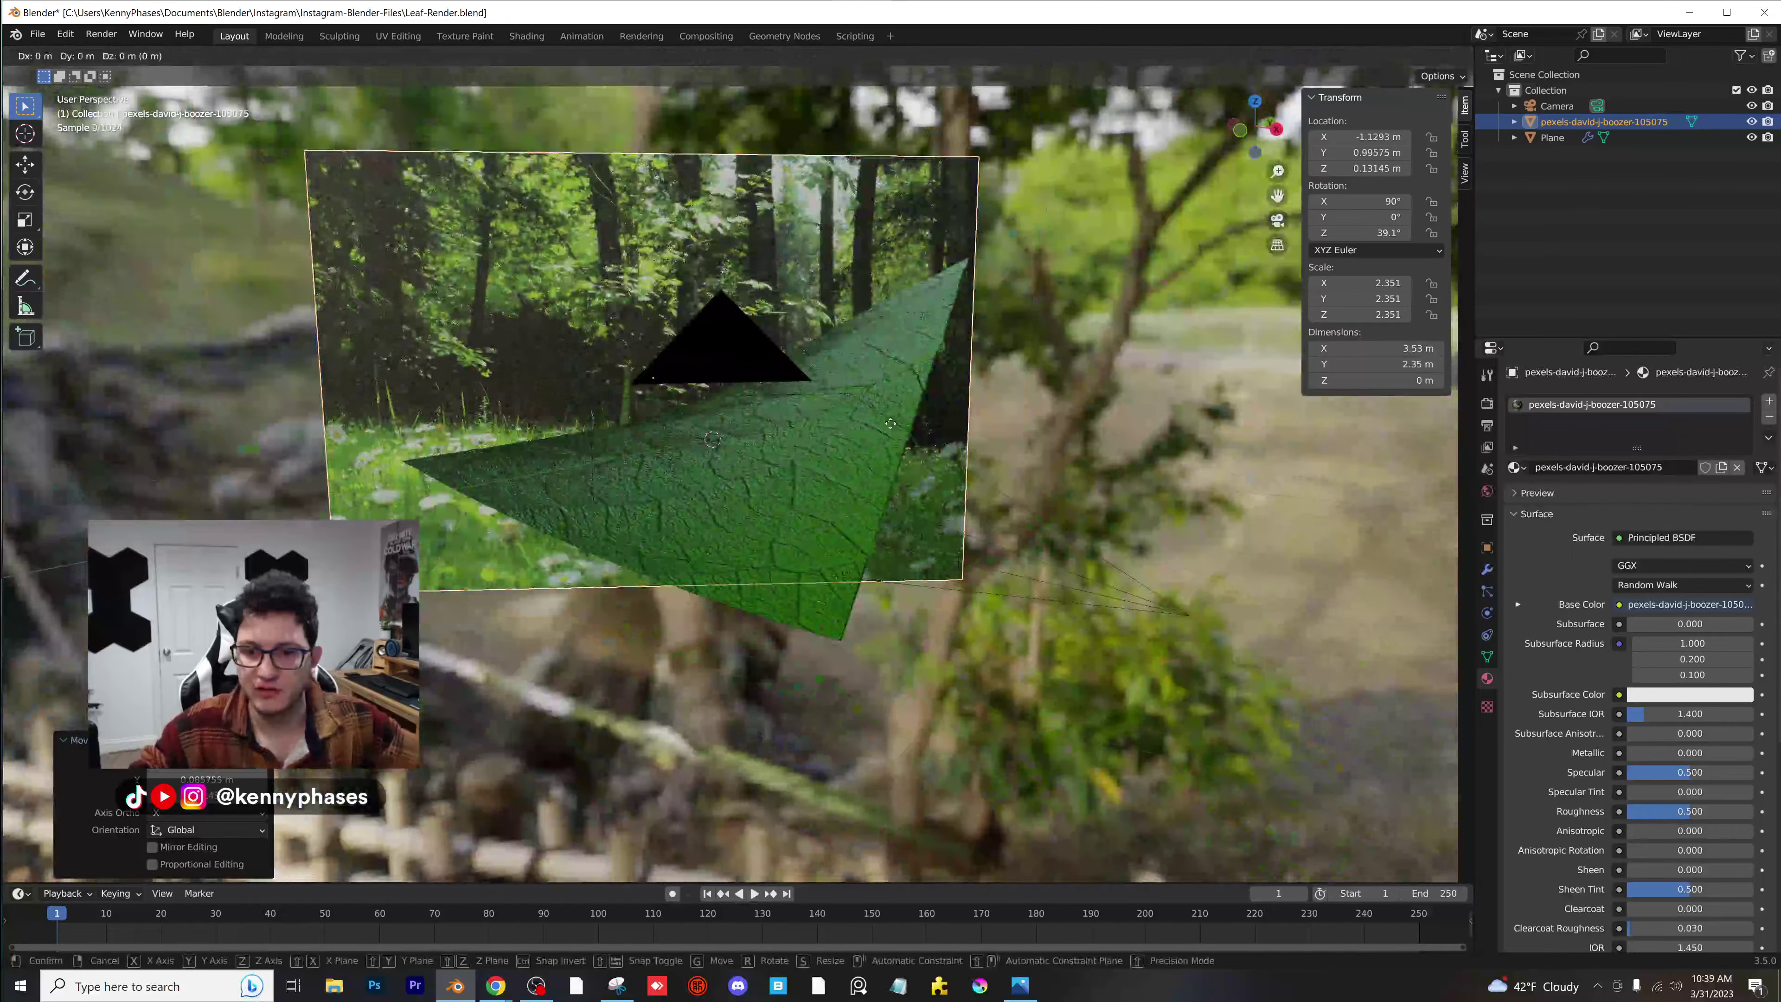
key(z)
click(886, 360)
scroll(887, 360, down, 3)
key(s)
click(1017, 351)
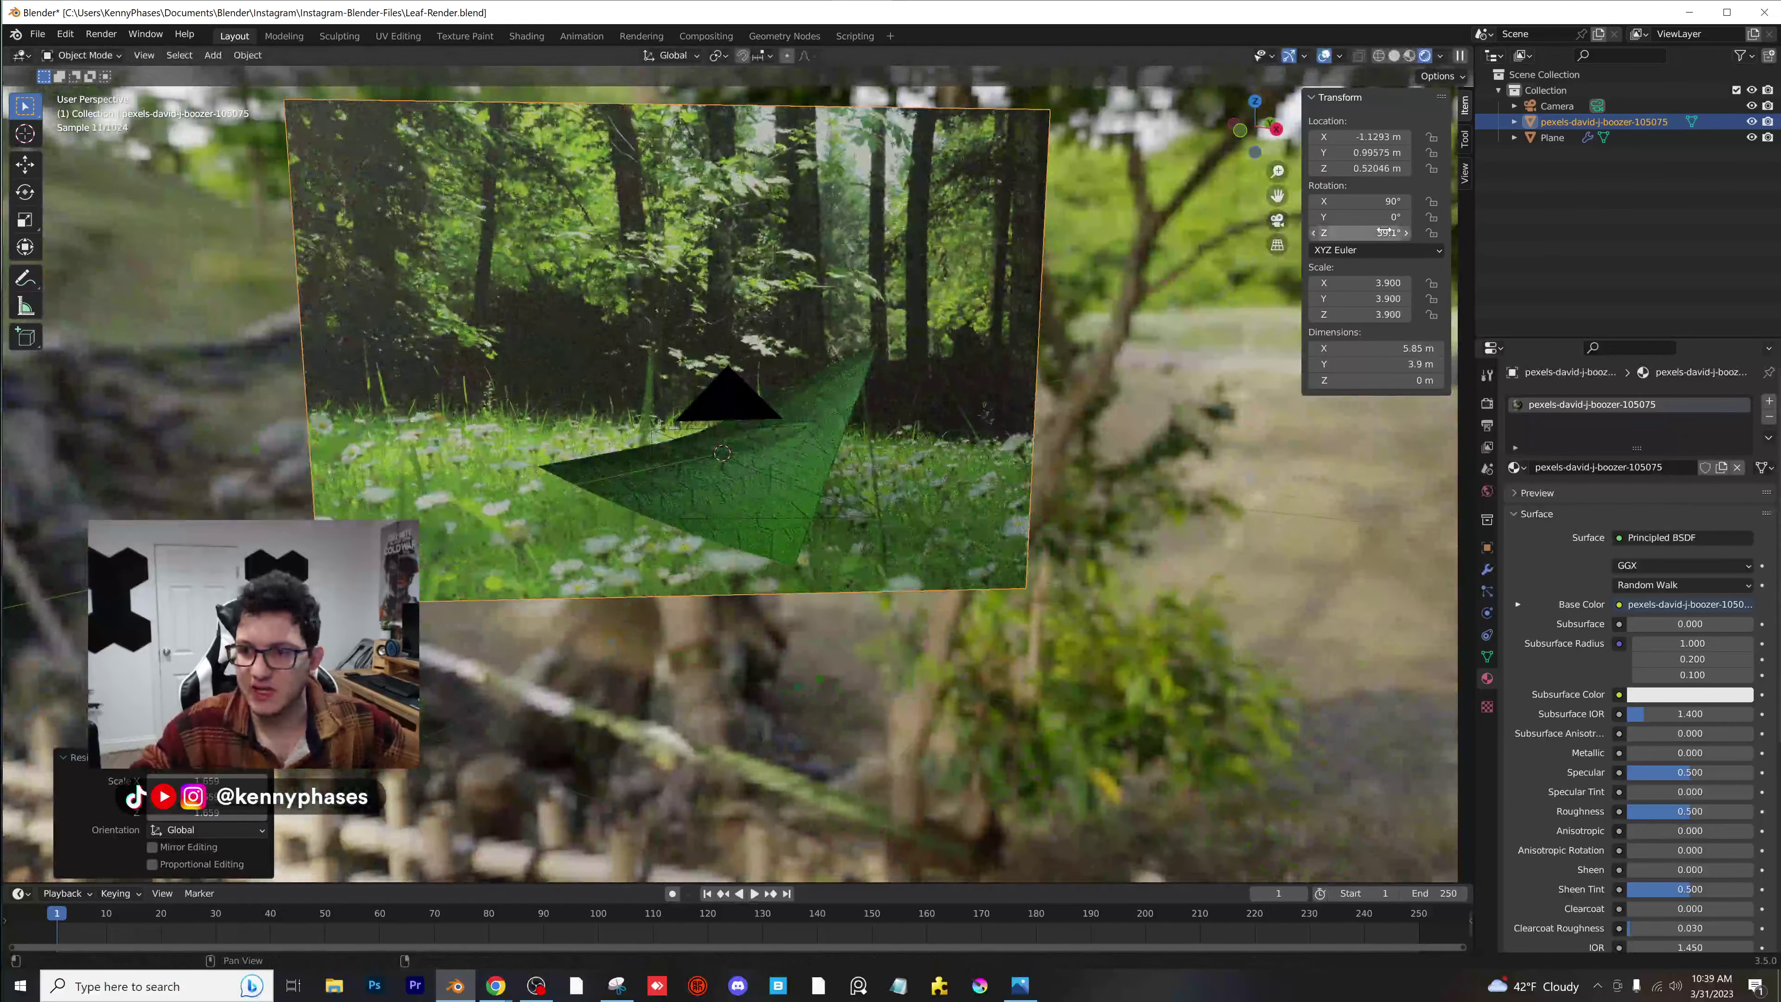
In the camera view, move the forest image plane farther behind the leaf to about X -2.53 m, Y 2.60 m, Z 0.371 m.
key(KP_0)
scroll(970, 363, up, 3)
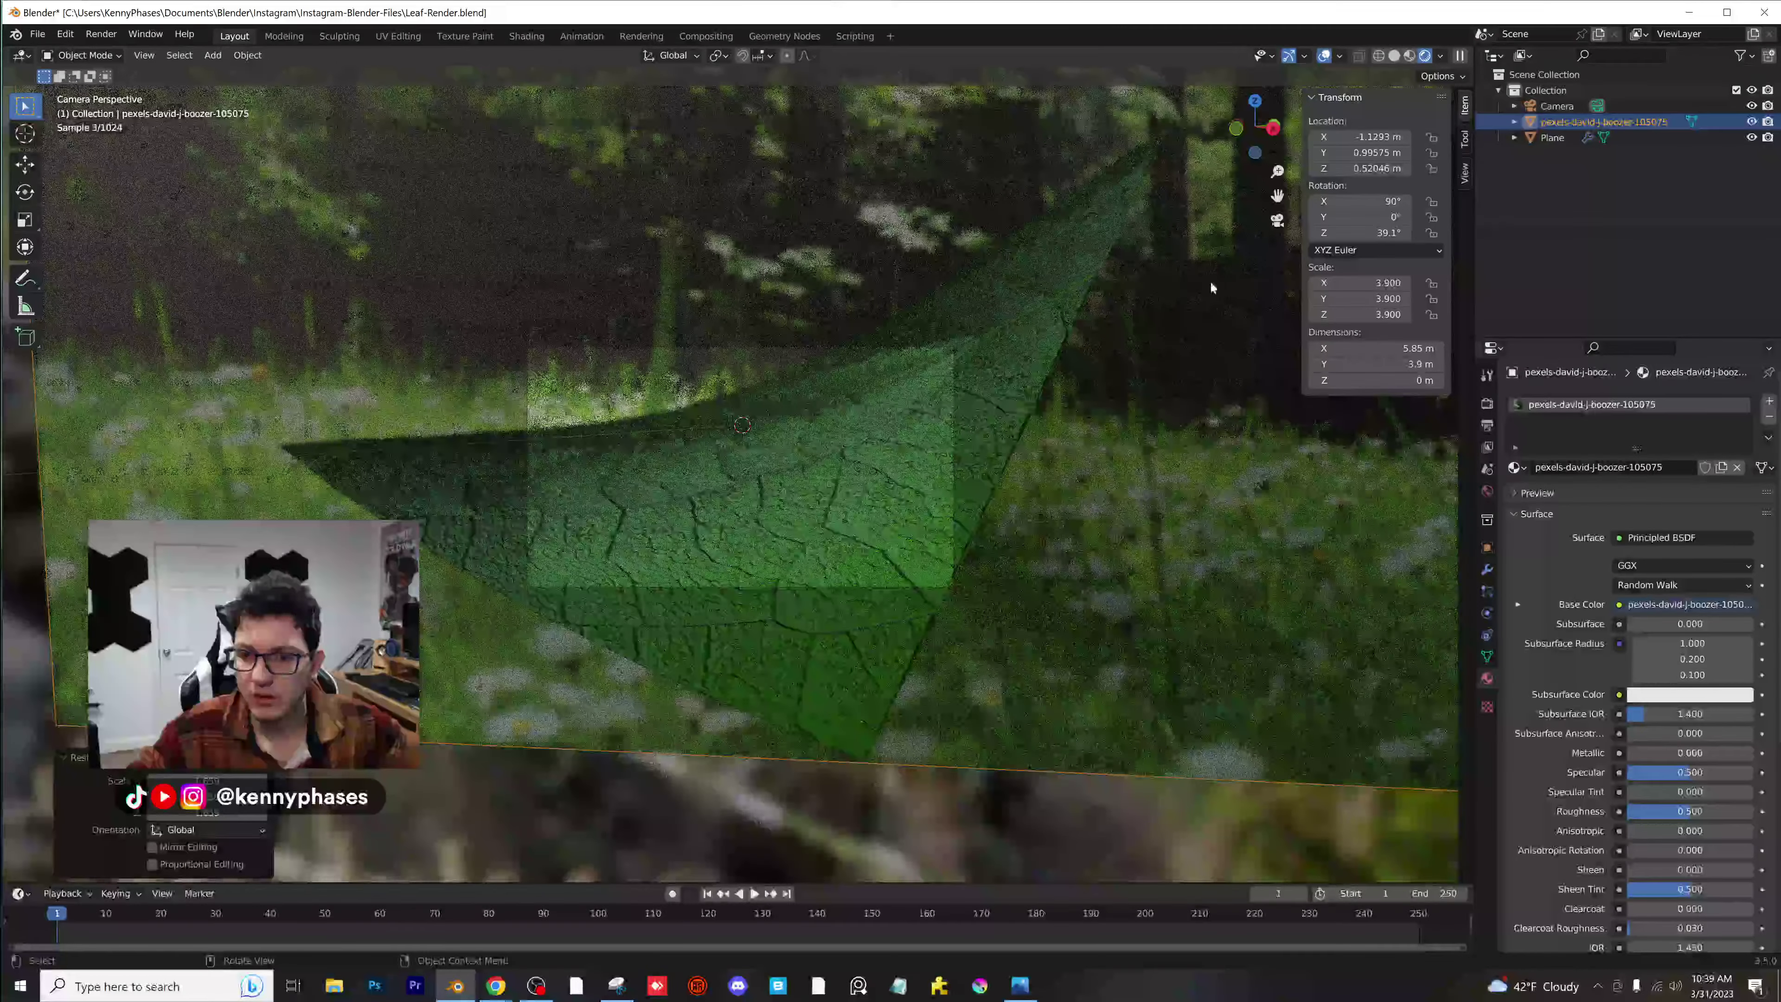
key(g)
click(1162, 235)
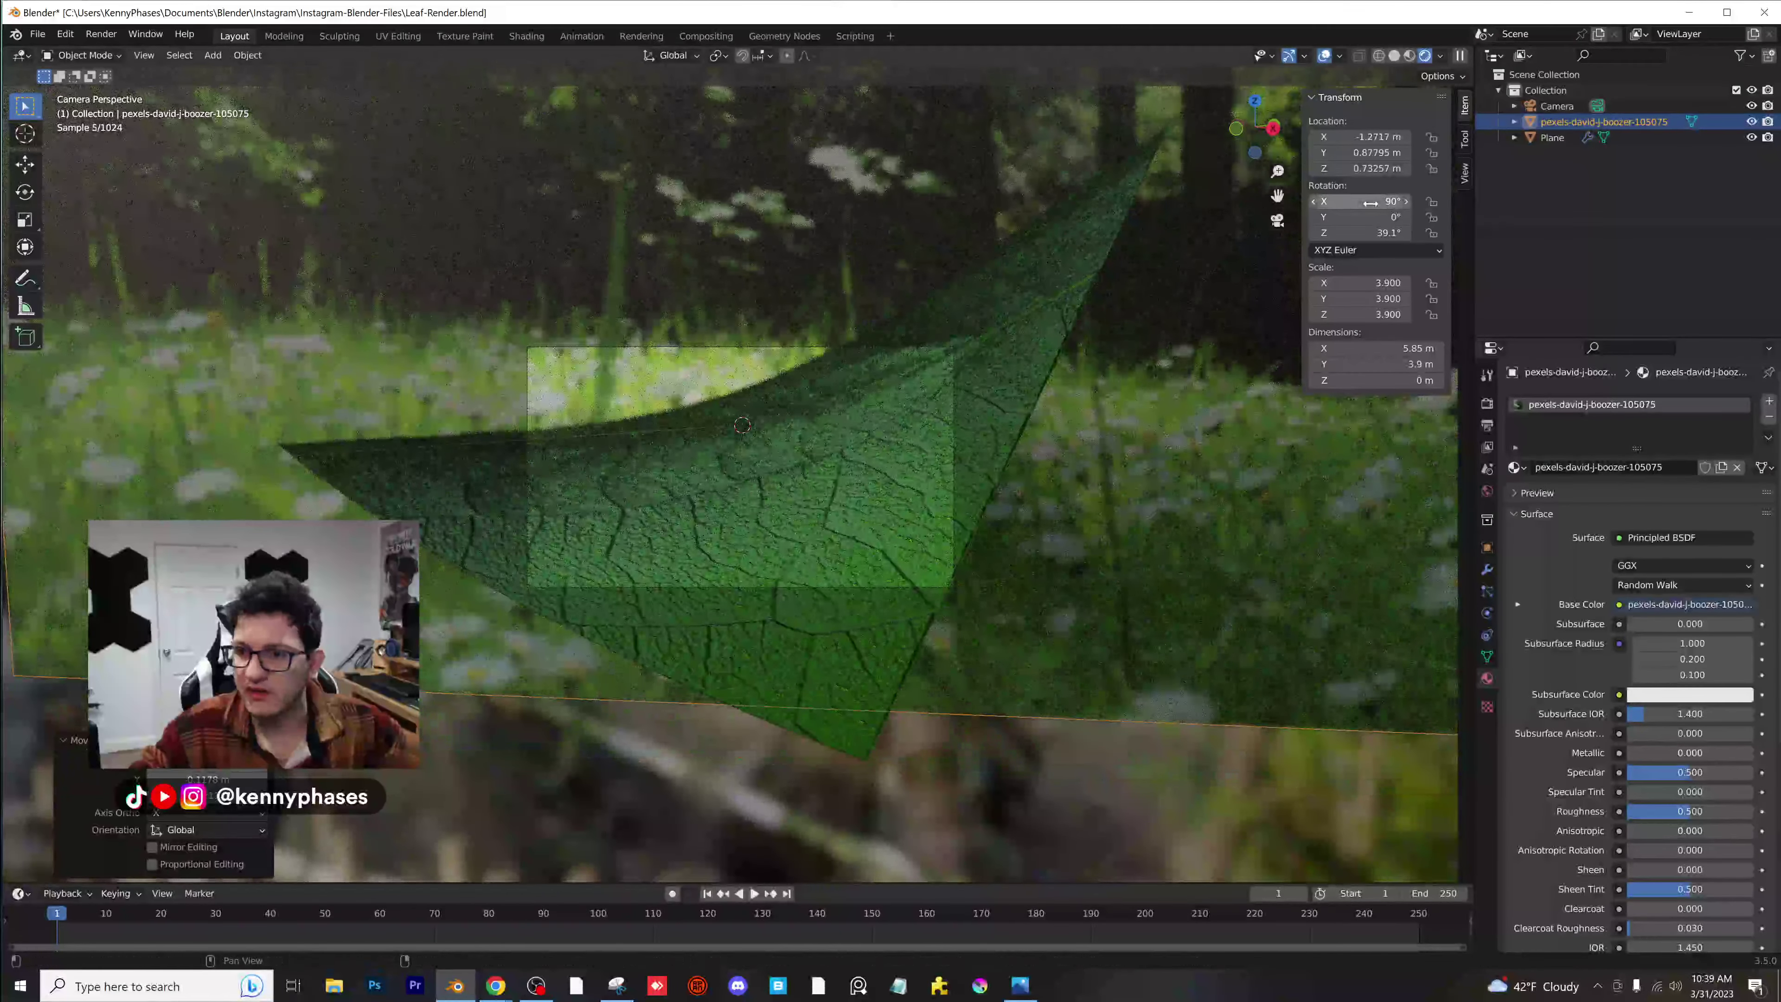
key(g)
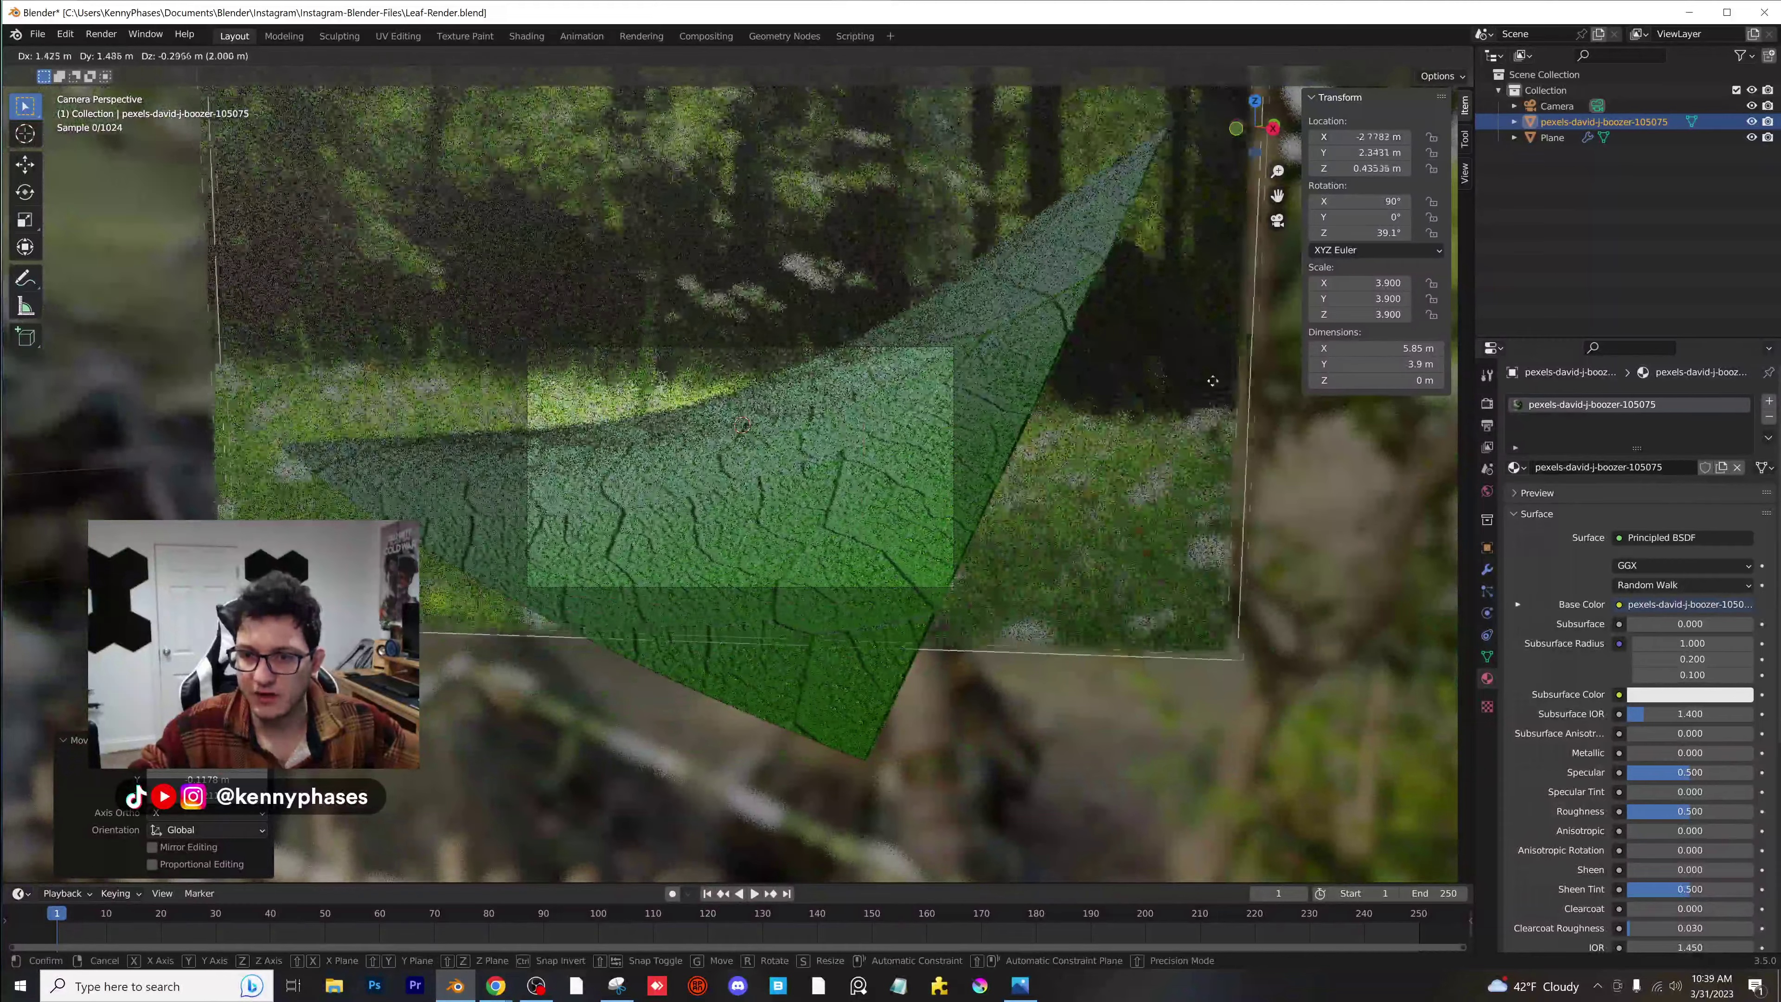
click(1272, 386)
scroll(1054, 396, up, 1)
middle_drag(1055, 396, 971, 395)
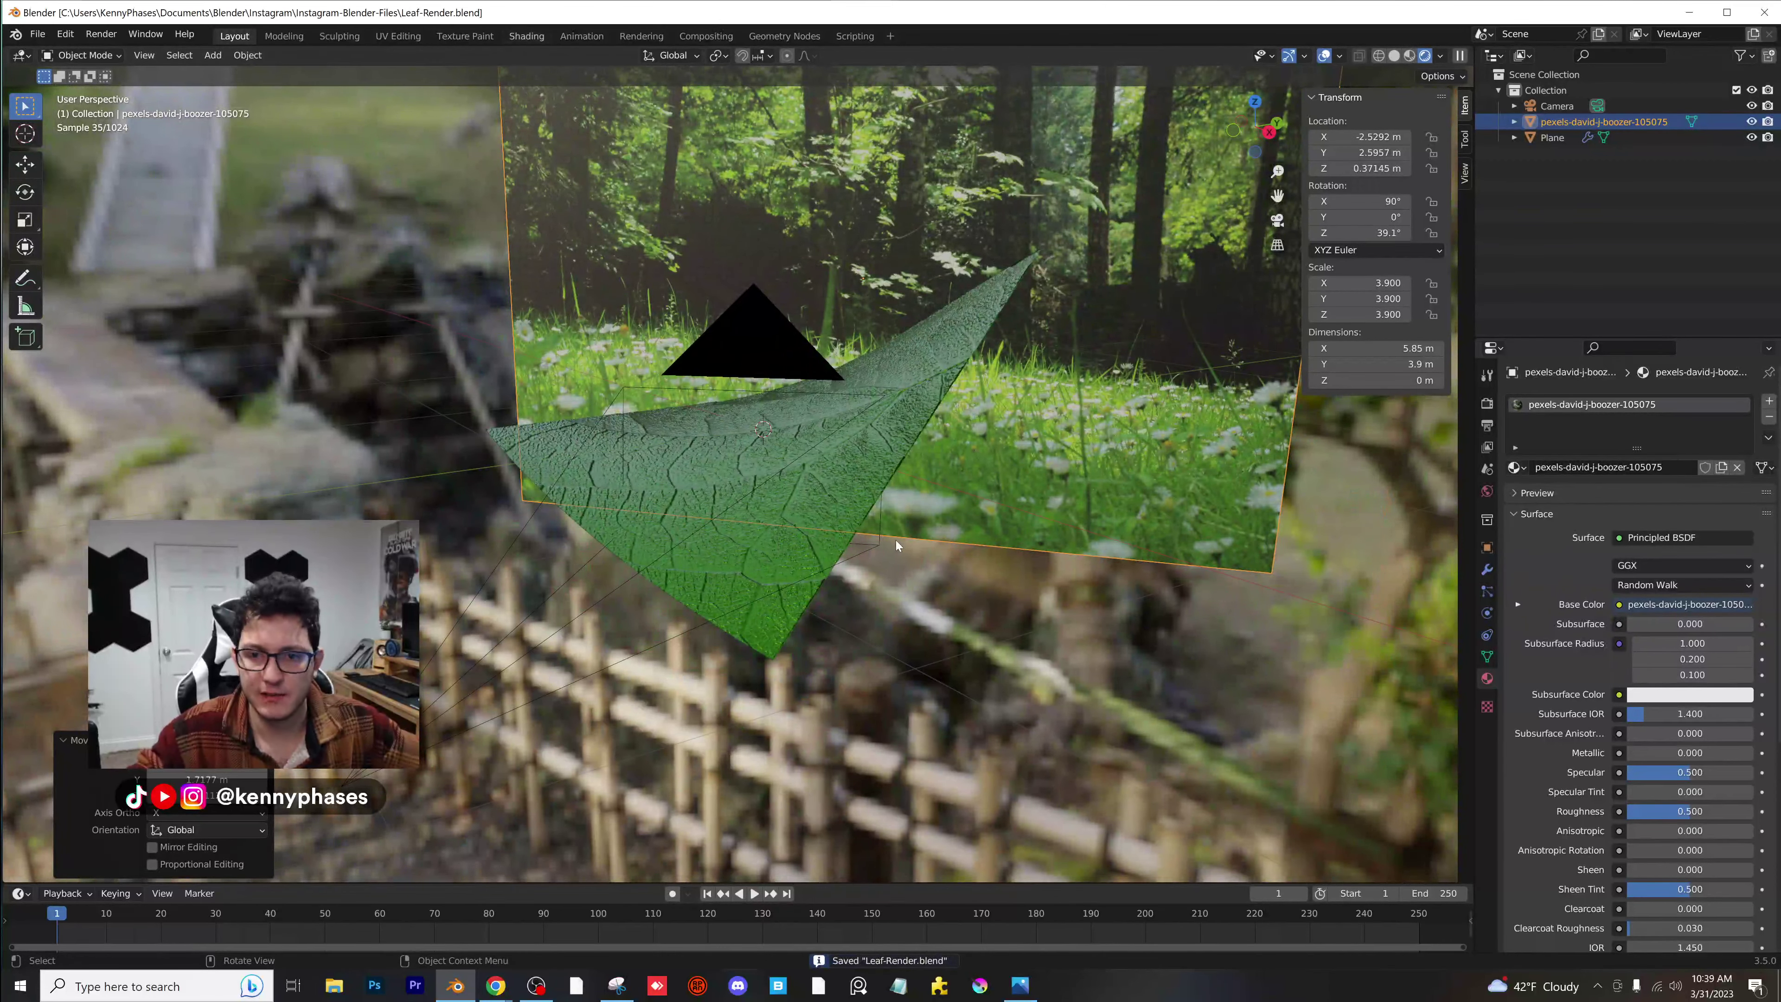
Open the forest plane's material in the Shading workspace and move its image texture node clear of the Principled BSDF.
key(ctrl+Page_Down)
key(ctrl+Page_Down)
key(ctrl+Page_Down)
key(ctrl+Page_Down)
key(ctrl+Page_Down)
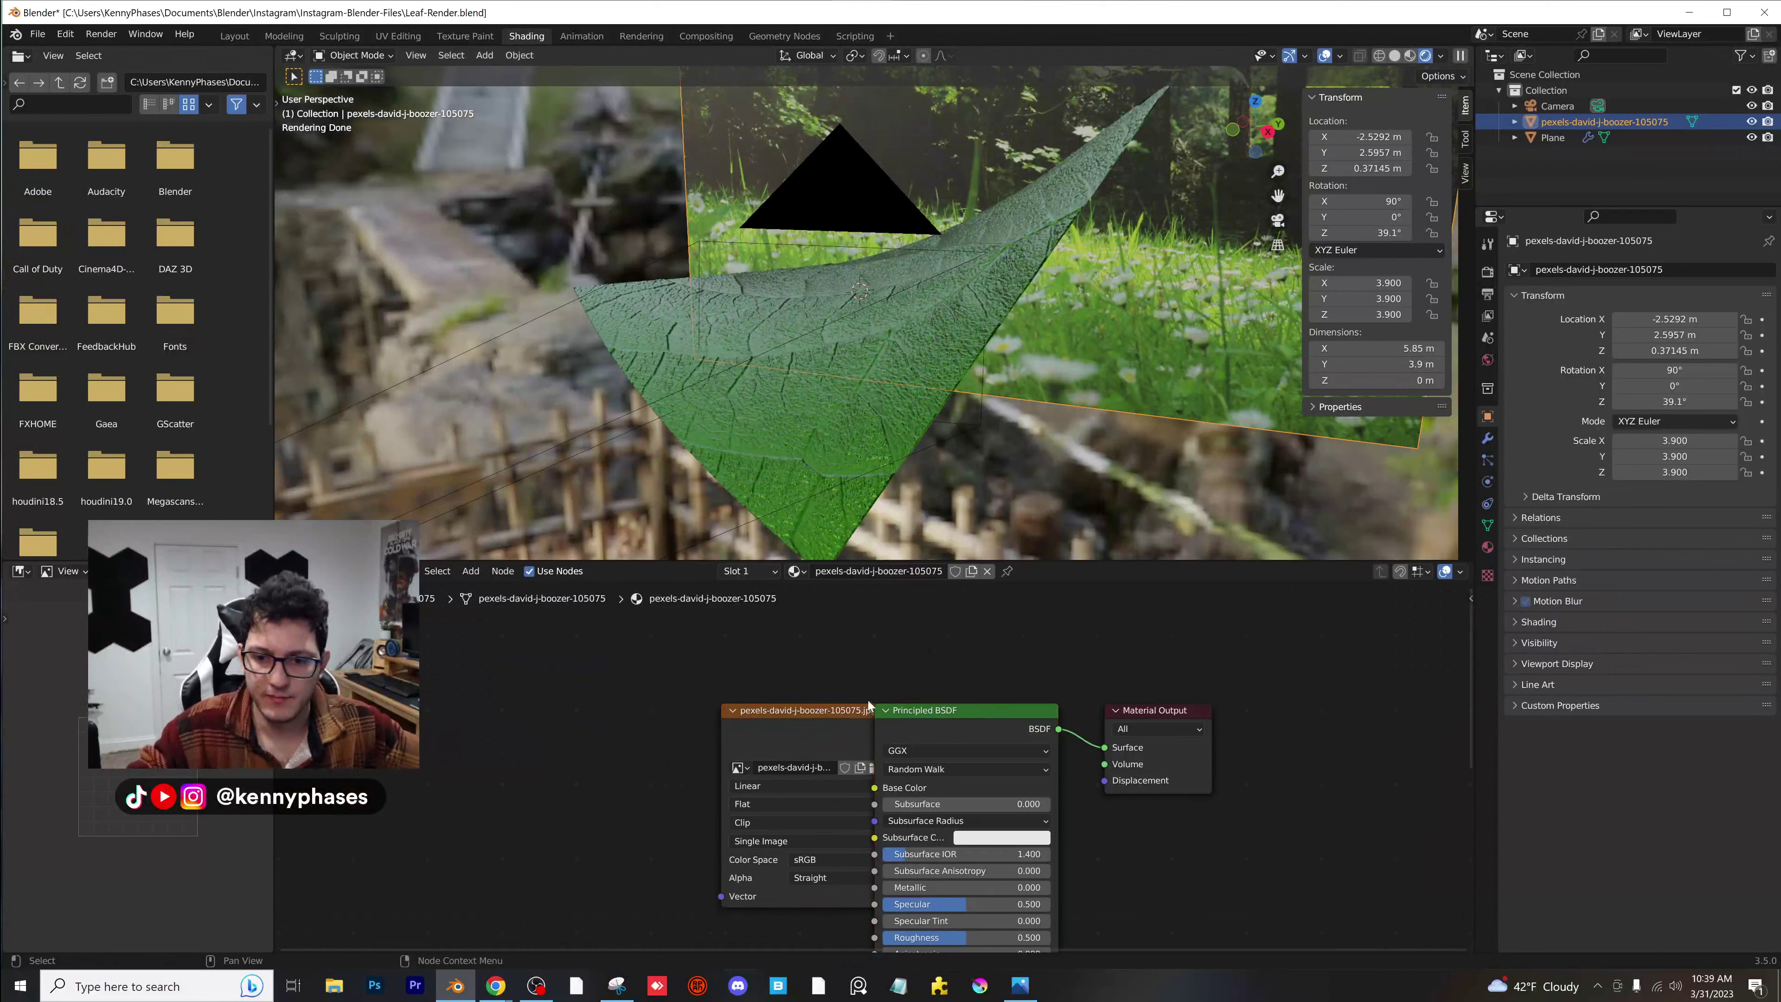
drag(867, 702, 640, 684)
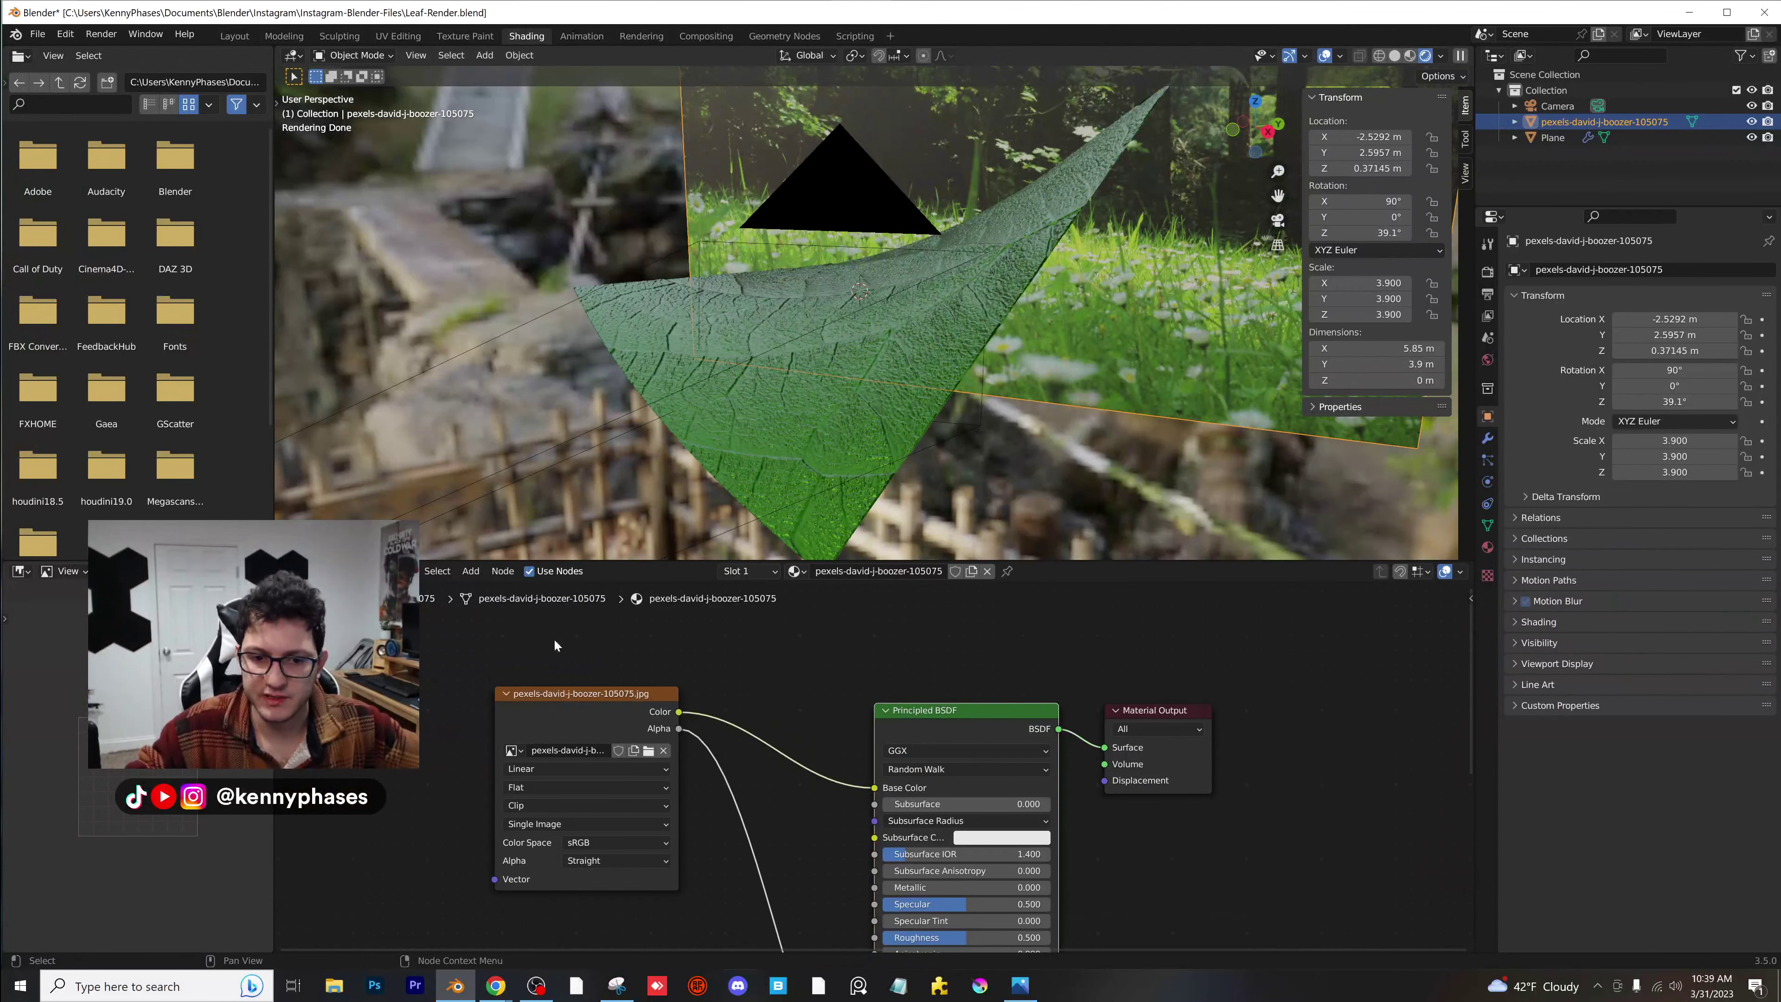
Replace the forest plane's Principled BSDF with an Emission shader between the image texture and Material Output, at strength 10.
key(x)
click(471, 572)
click(491, 591)
text(emi)
key(Return)
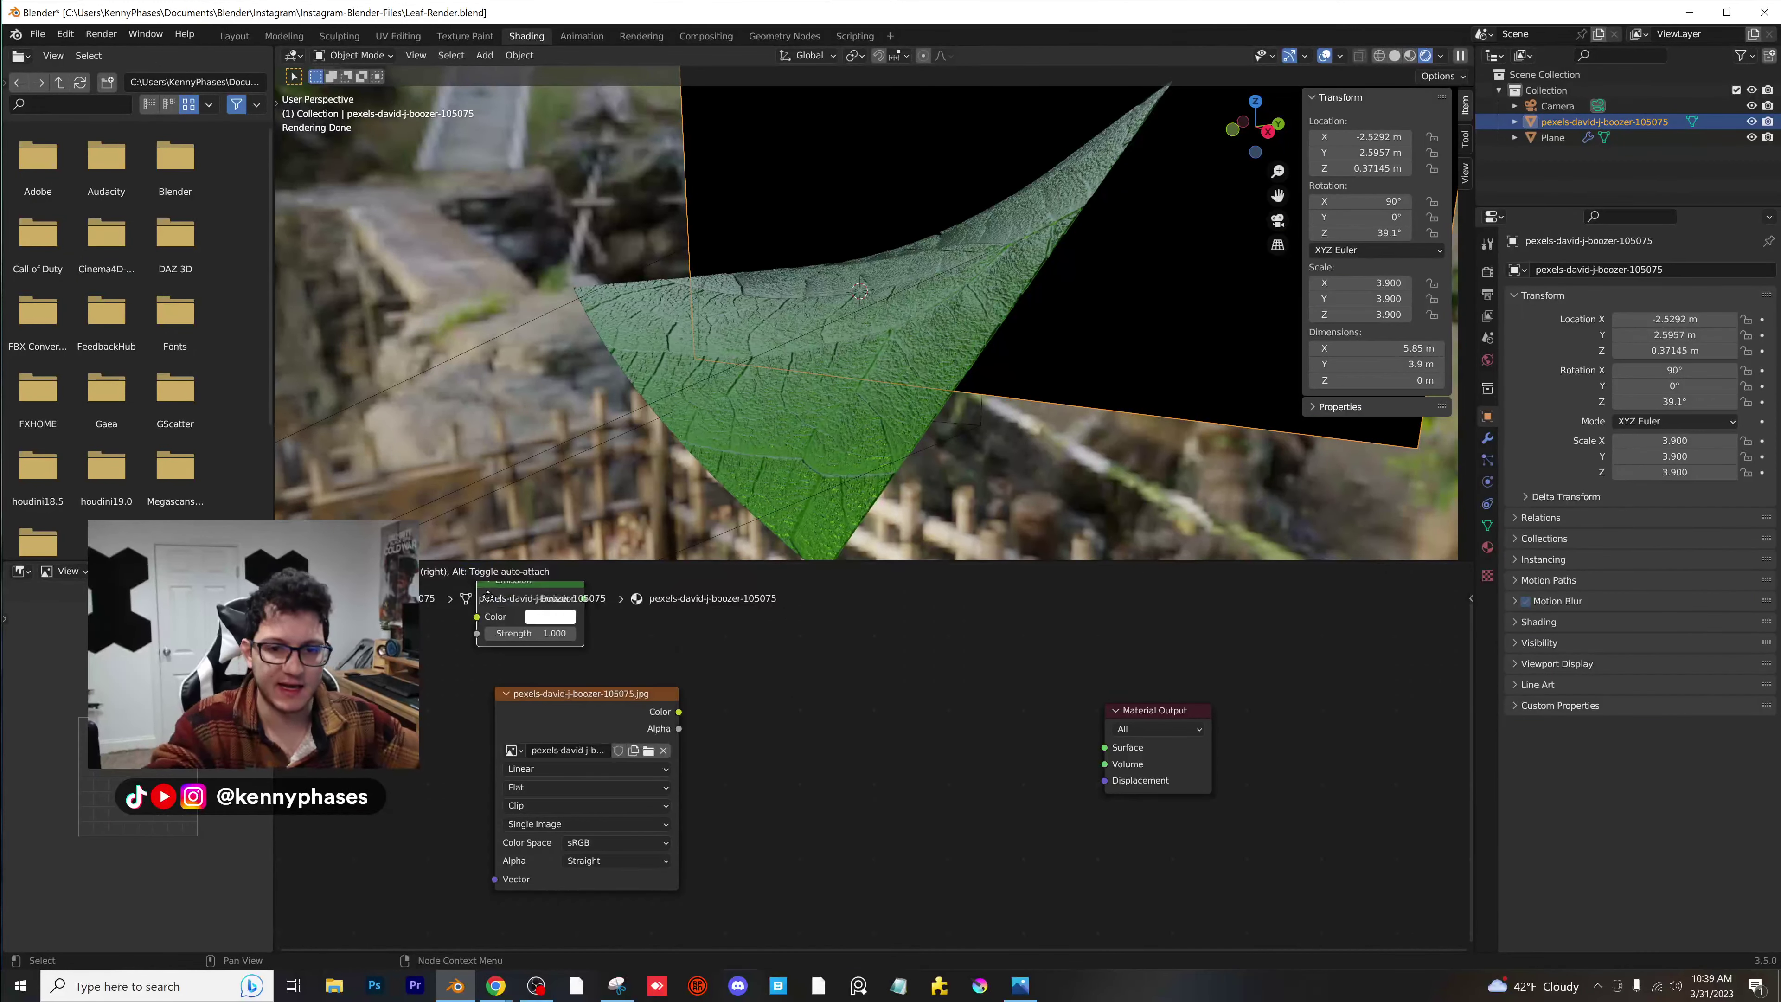
click(869, 741)
drag(679, 712, 1106, 746)
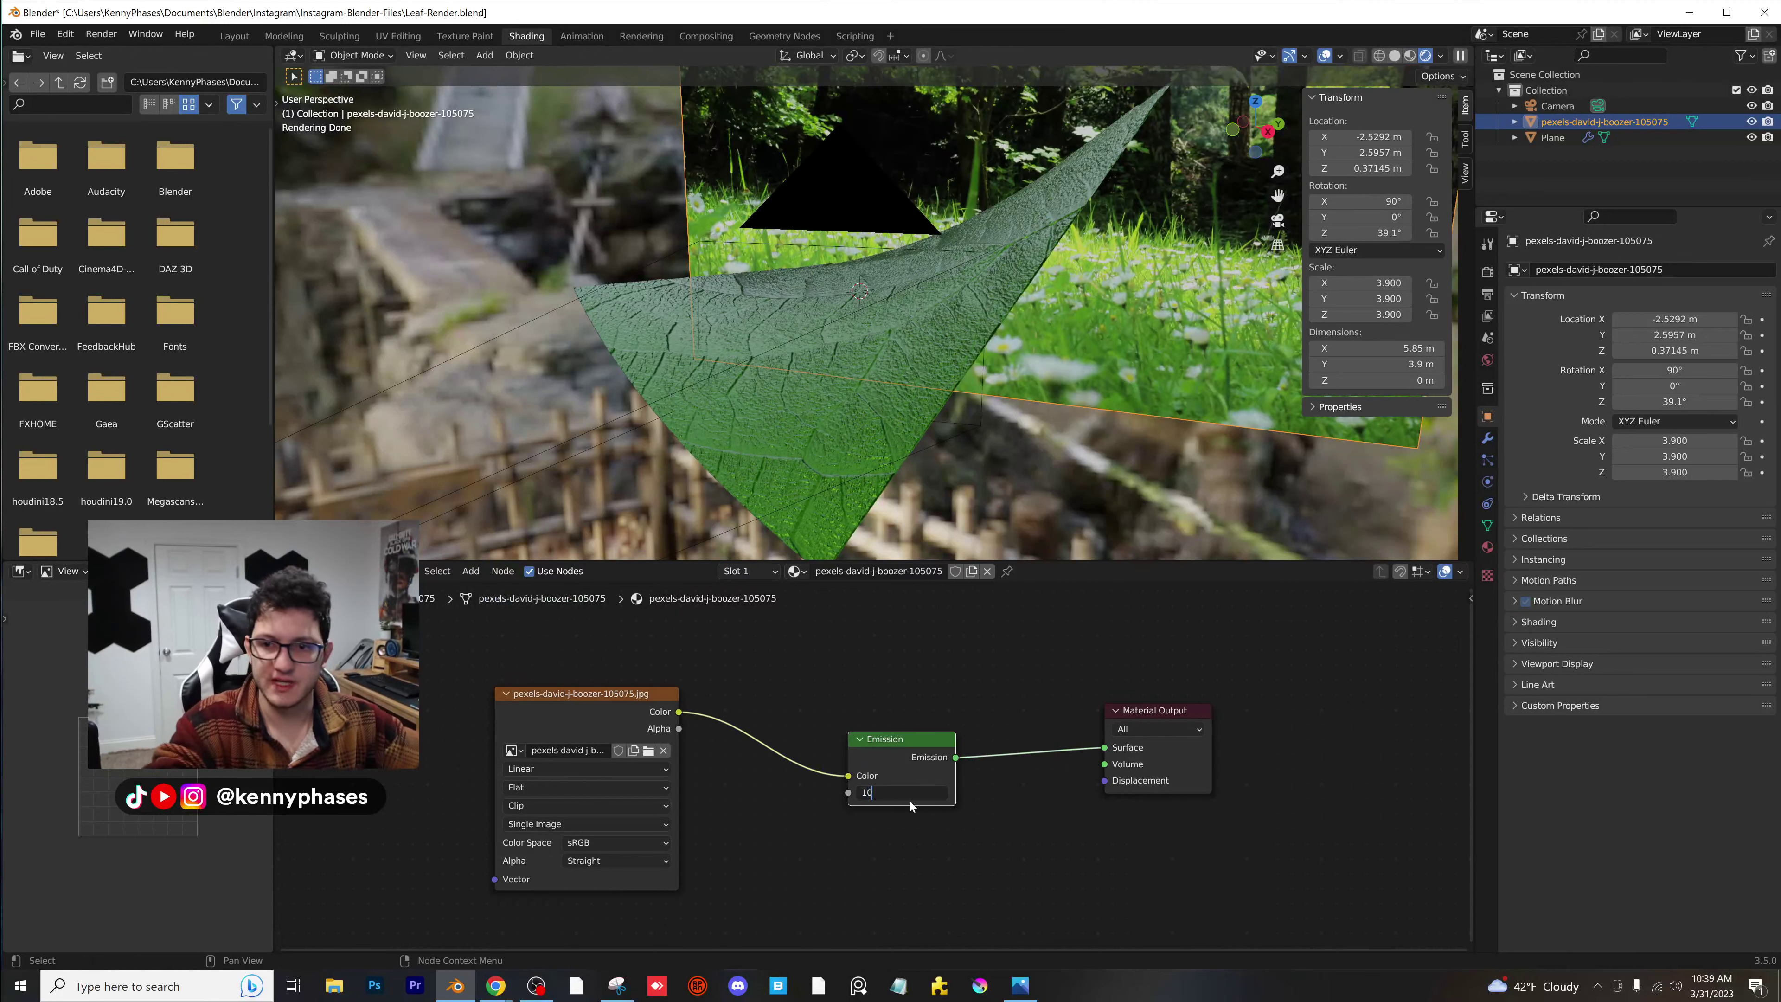
key(Return)
Select the camera and raise its viewport passepartout to 1.000 in the camera view.
key(KP_0)
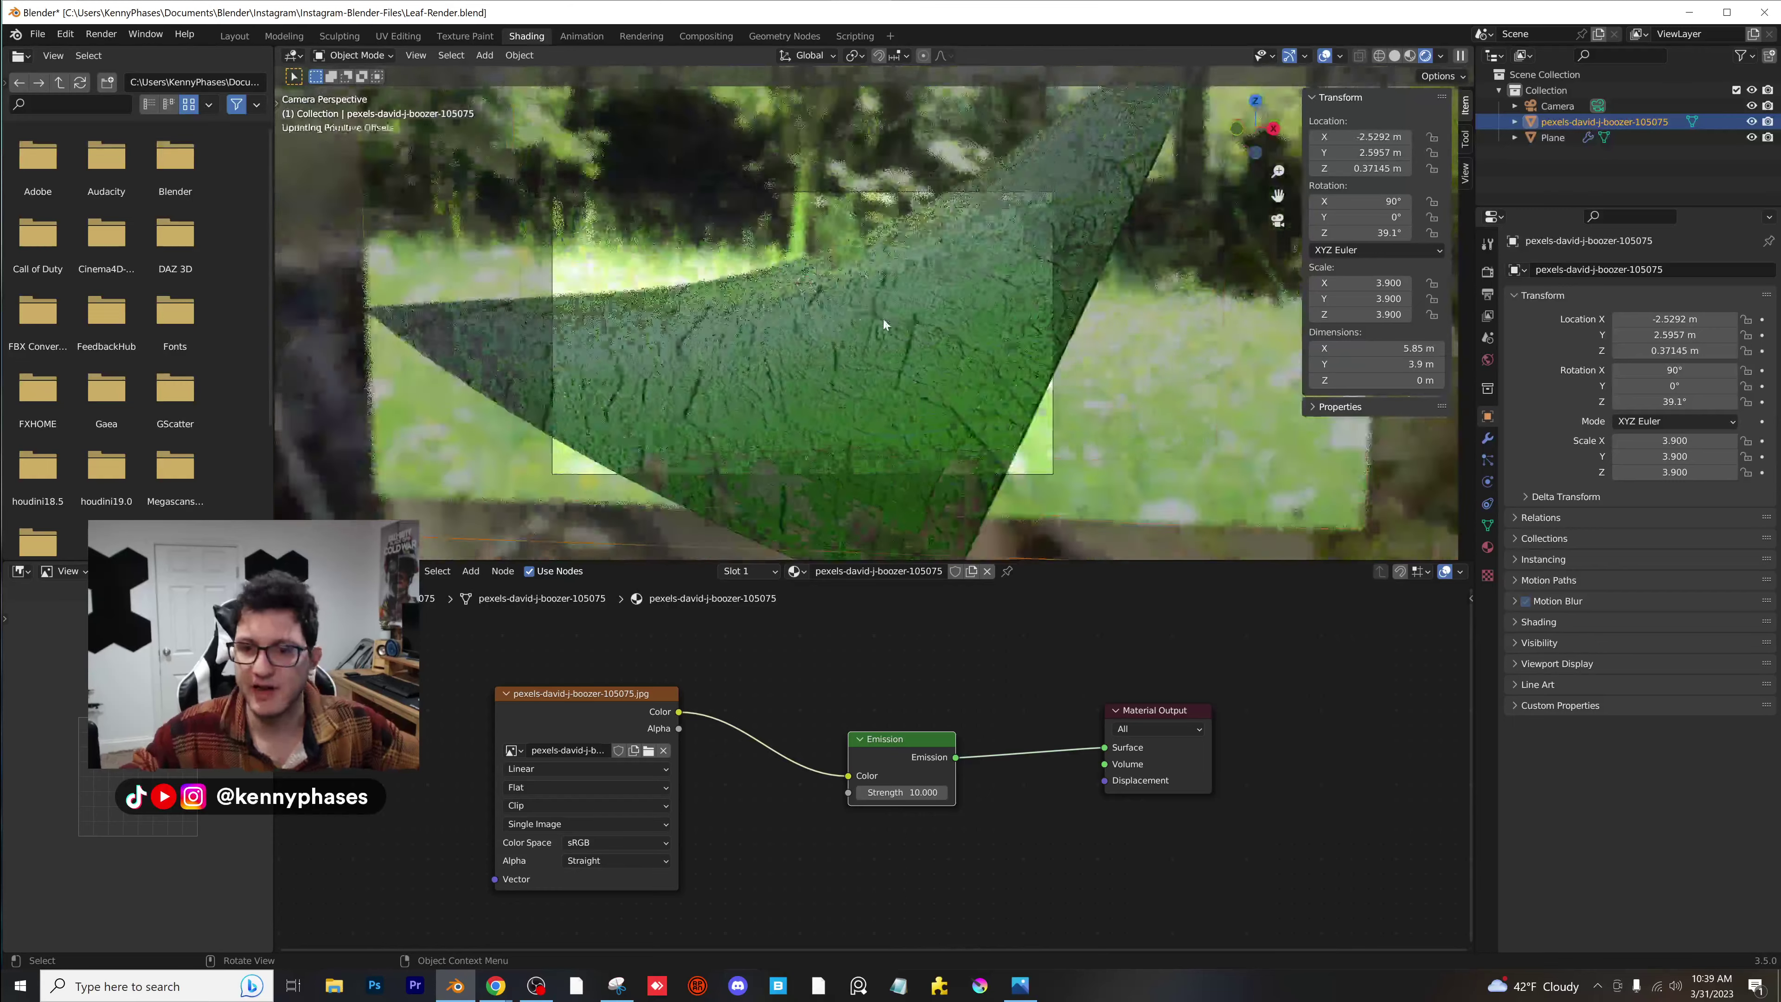
scroll(884, 319, up, 1)
click(1553, 107)
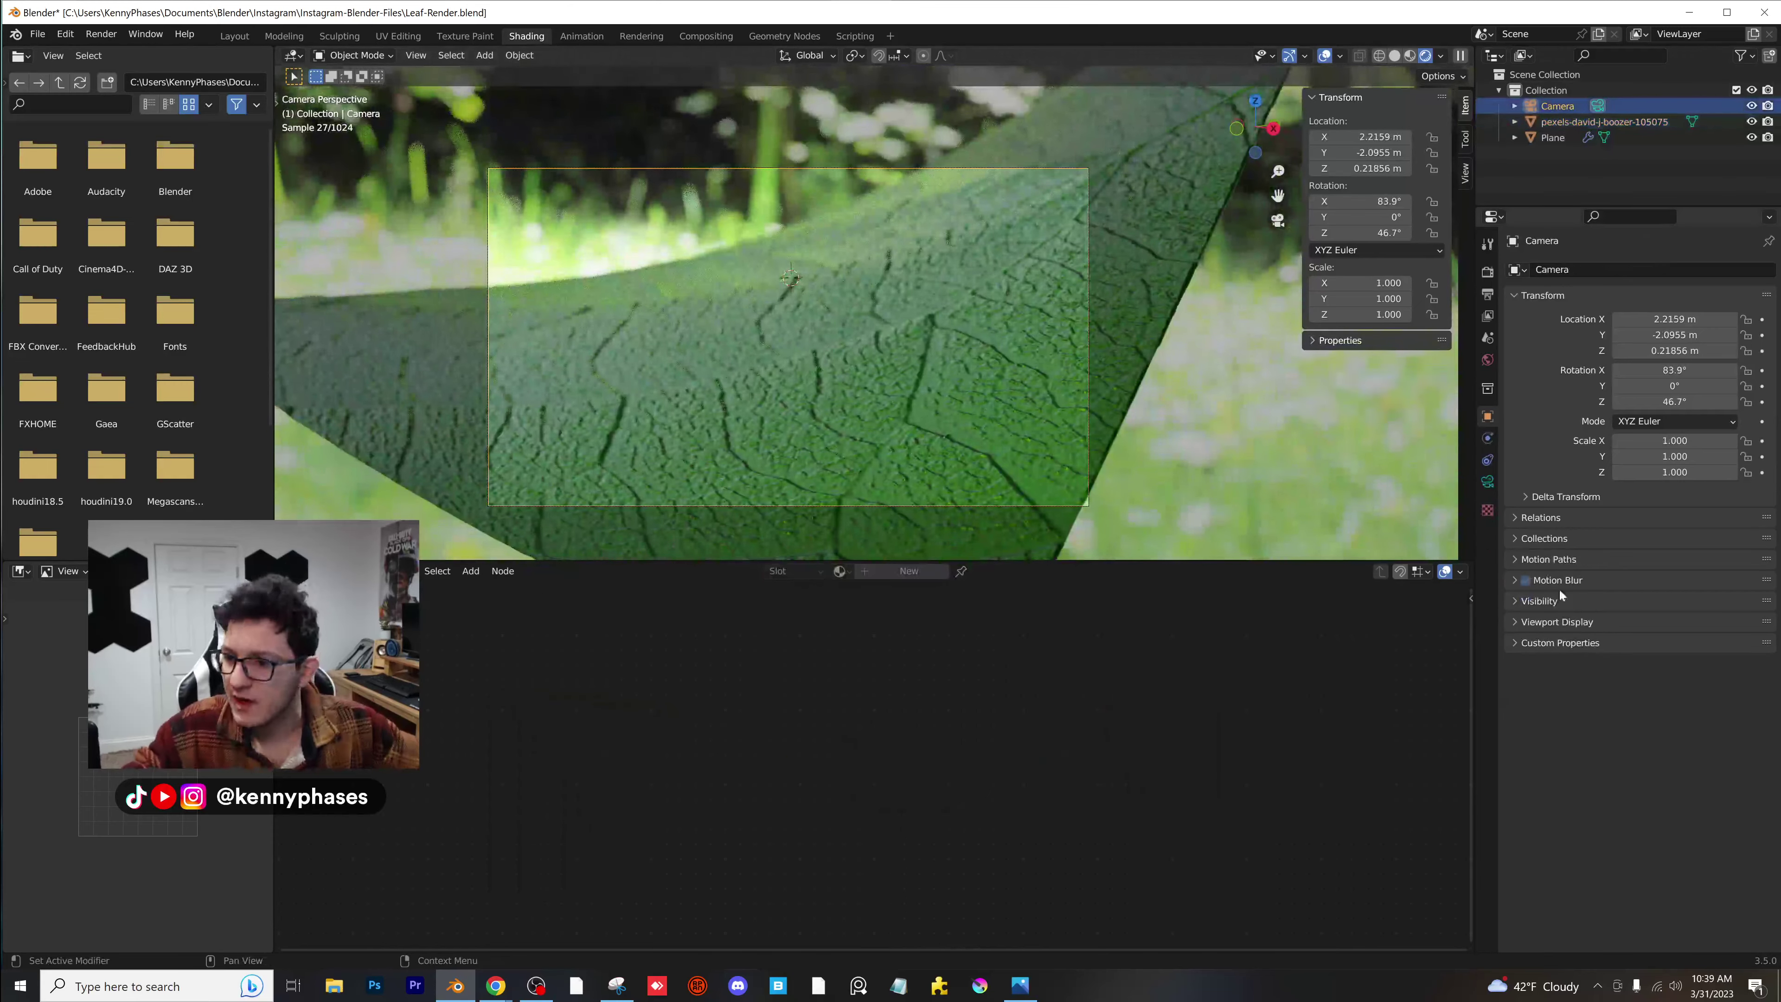
click(1489, 483)
drag(1689, 644, 1754, 645)
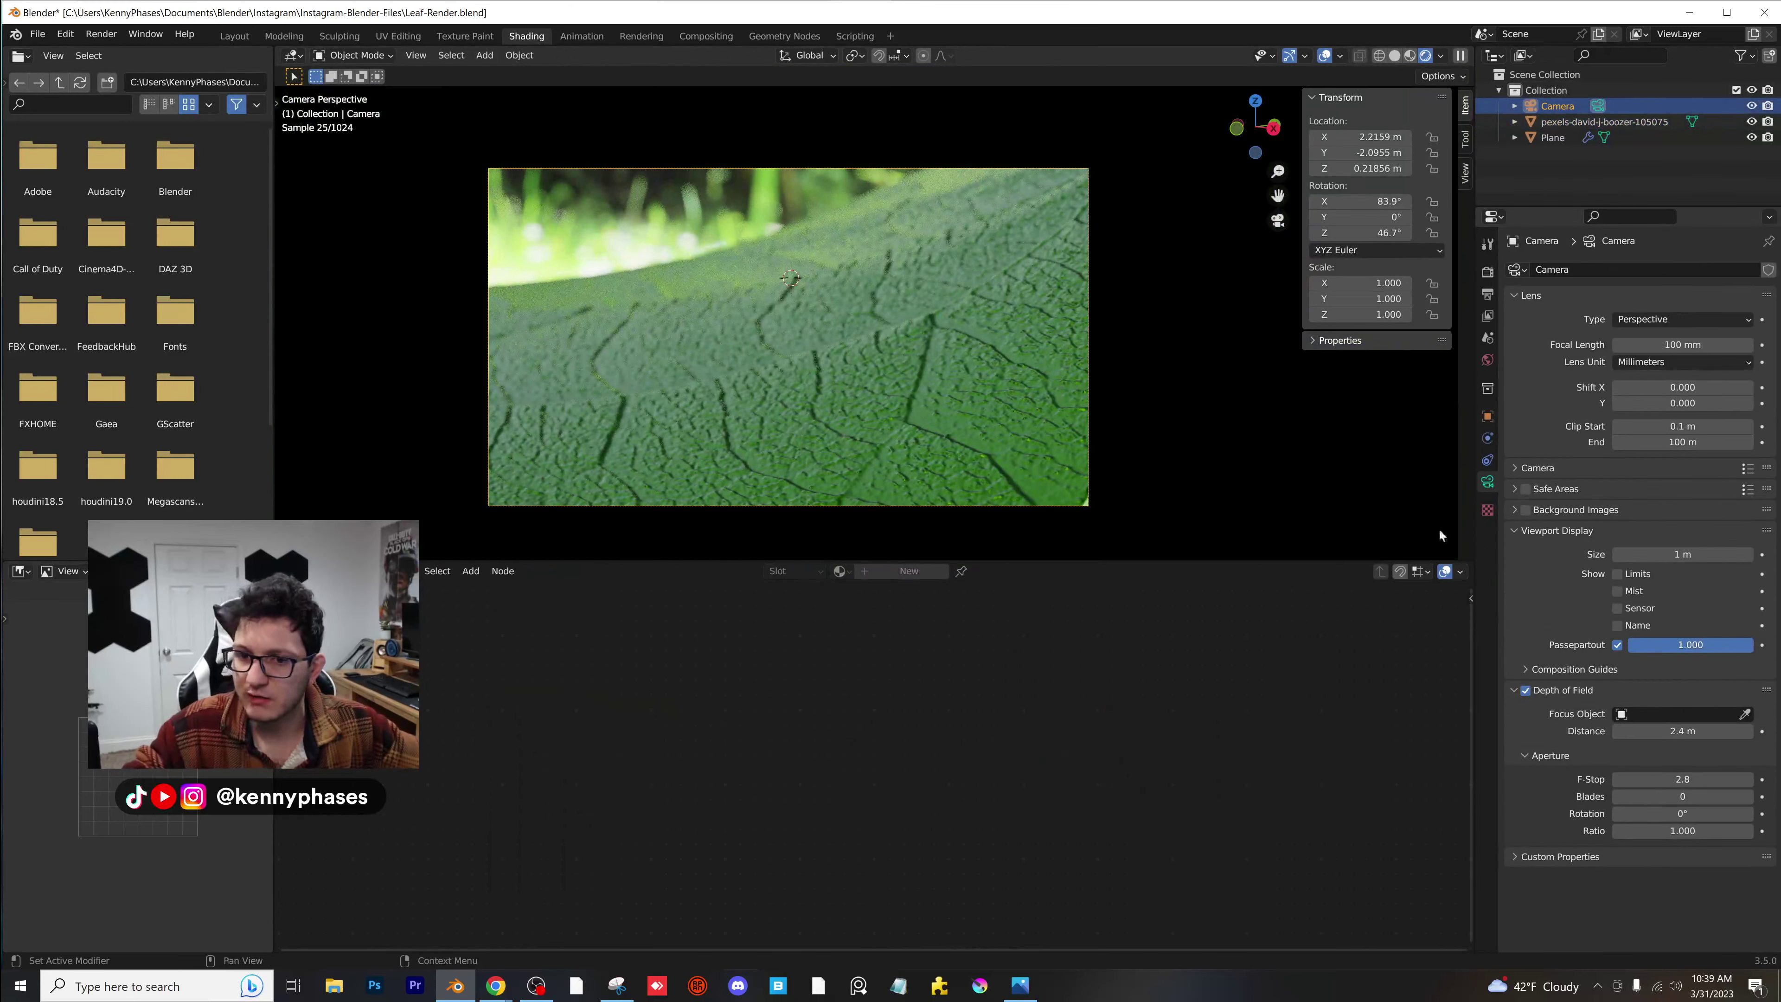
Tilt the camera upward to an X rotation of 86.3°.
scroll(923, 360, up, 1)
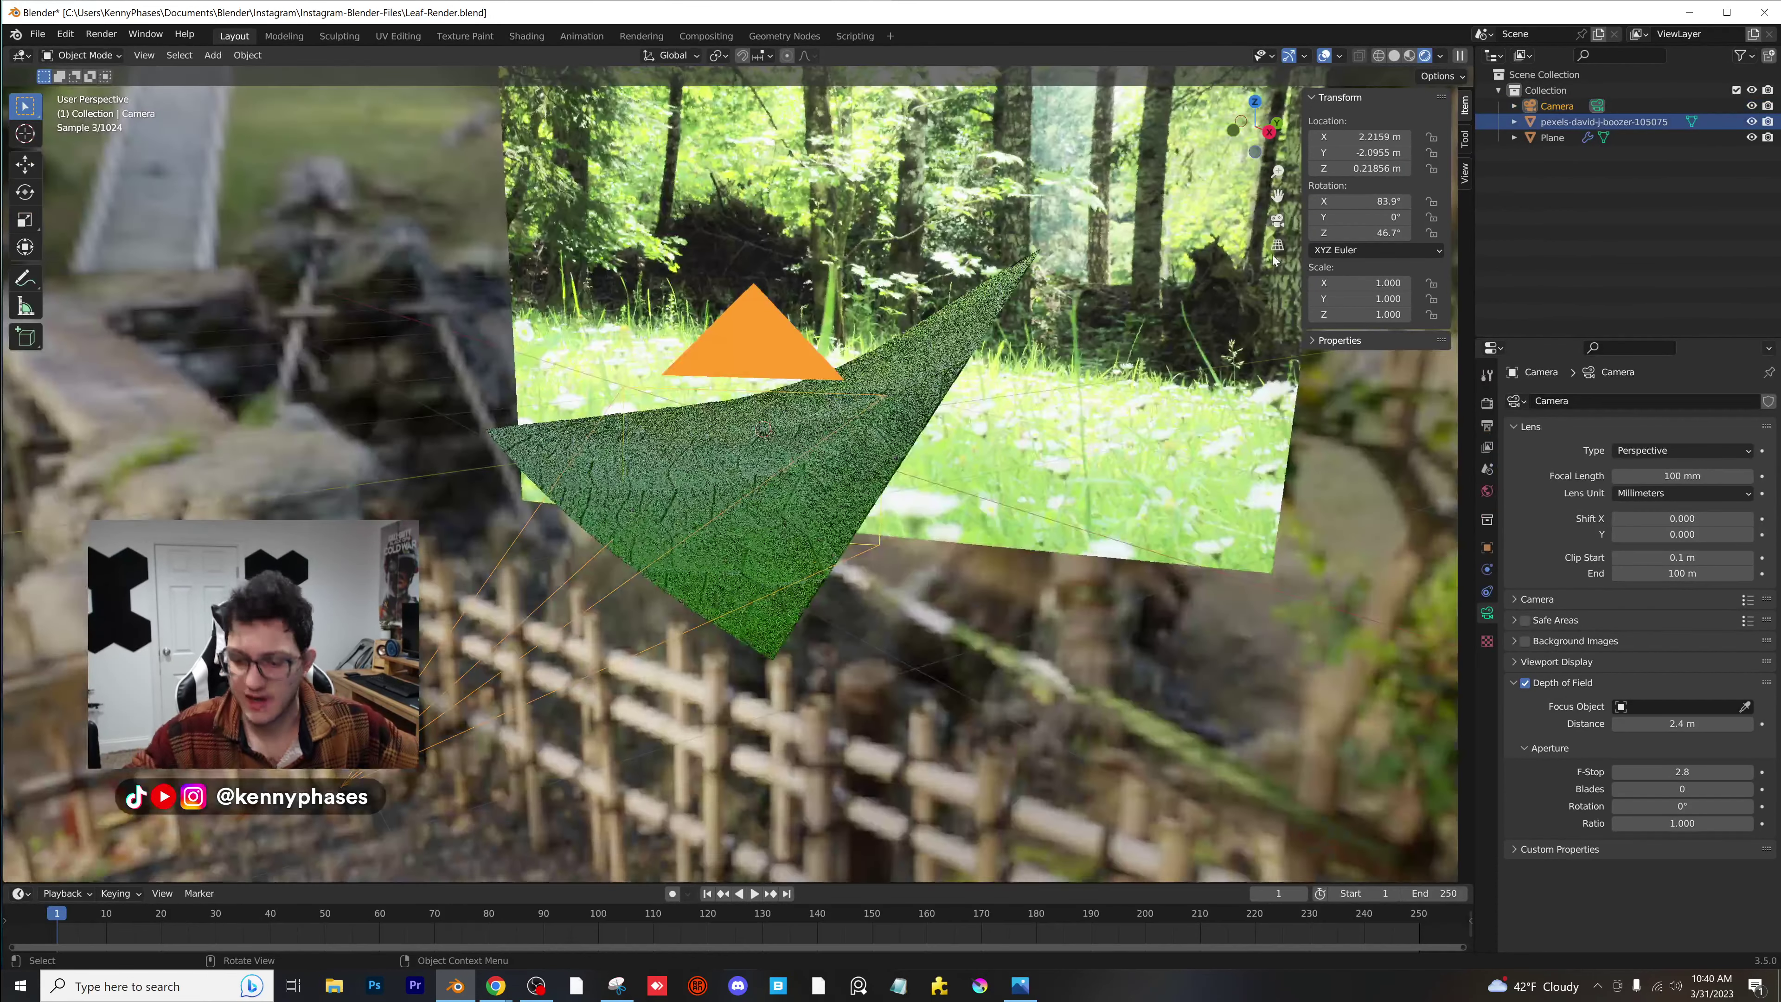
key(KP_0)
scroll(1272, 260, up, 2)
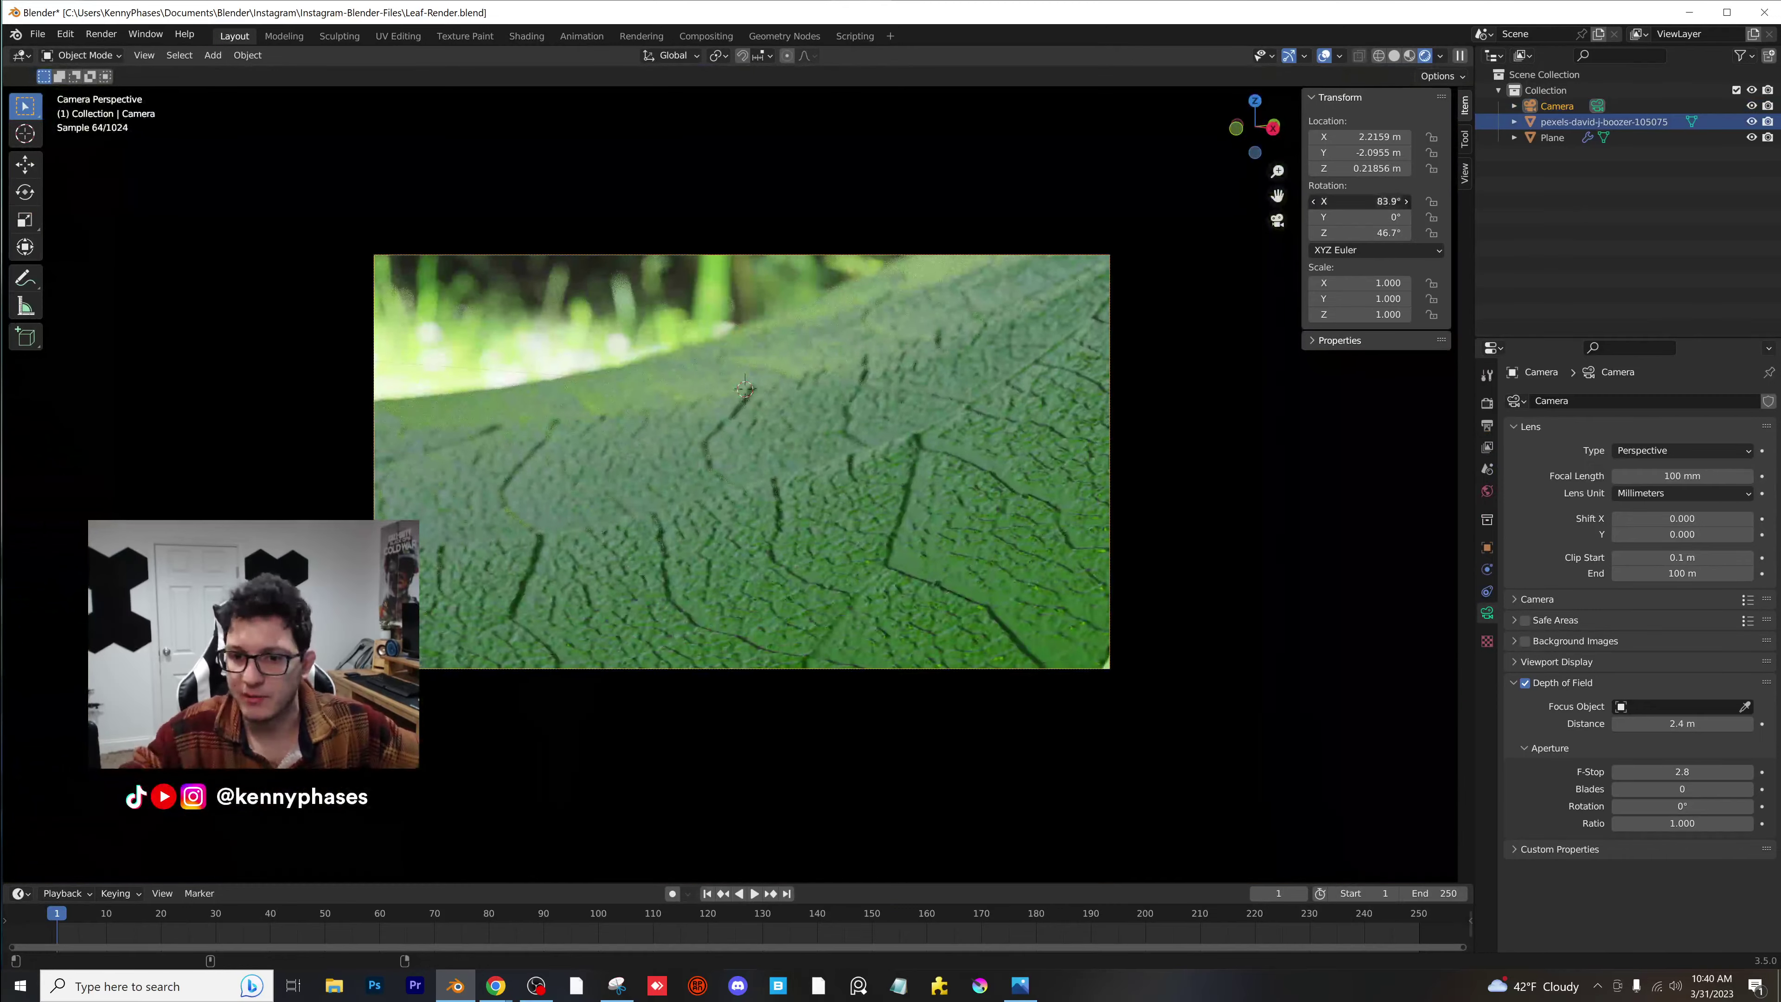
drag(1360, 201, 1399, 202)
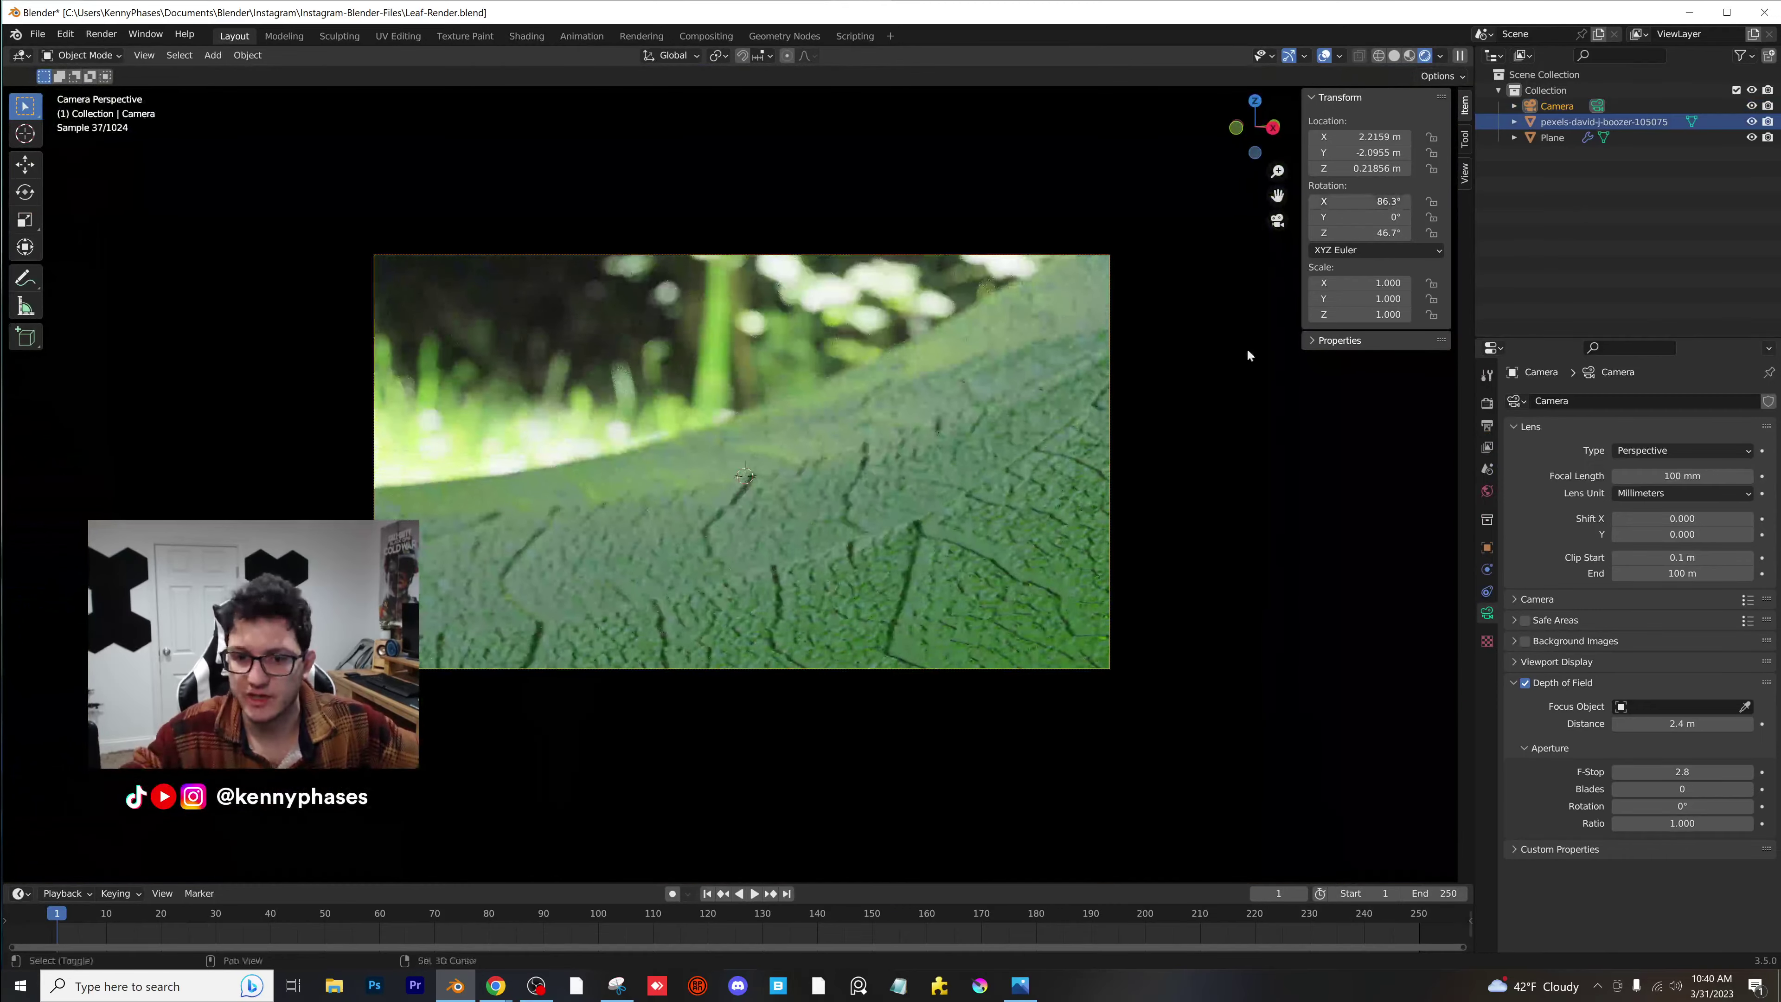
Reposition the forest image plane at about X -2.67 m, Y 2.47 m, Z -0.605 m with emission strength 15, and save the file.
click(761, 352)
key(g)
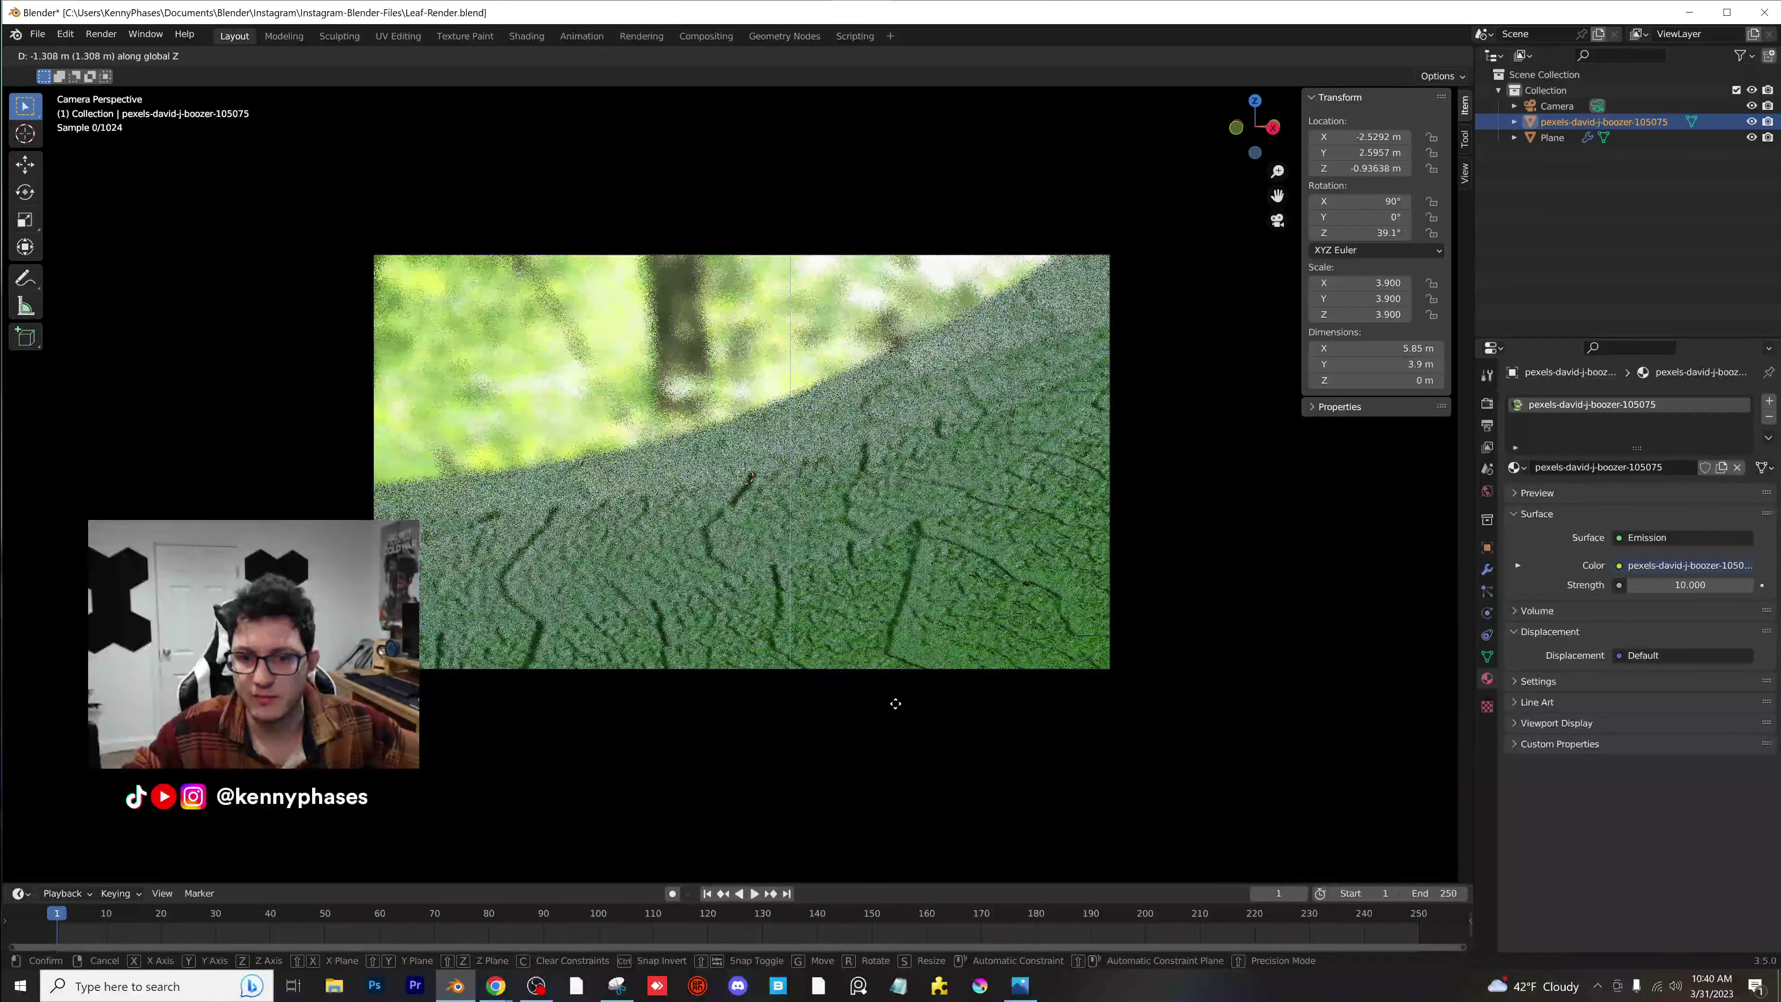
click(897, 687)
key(g)
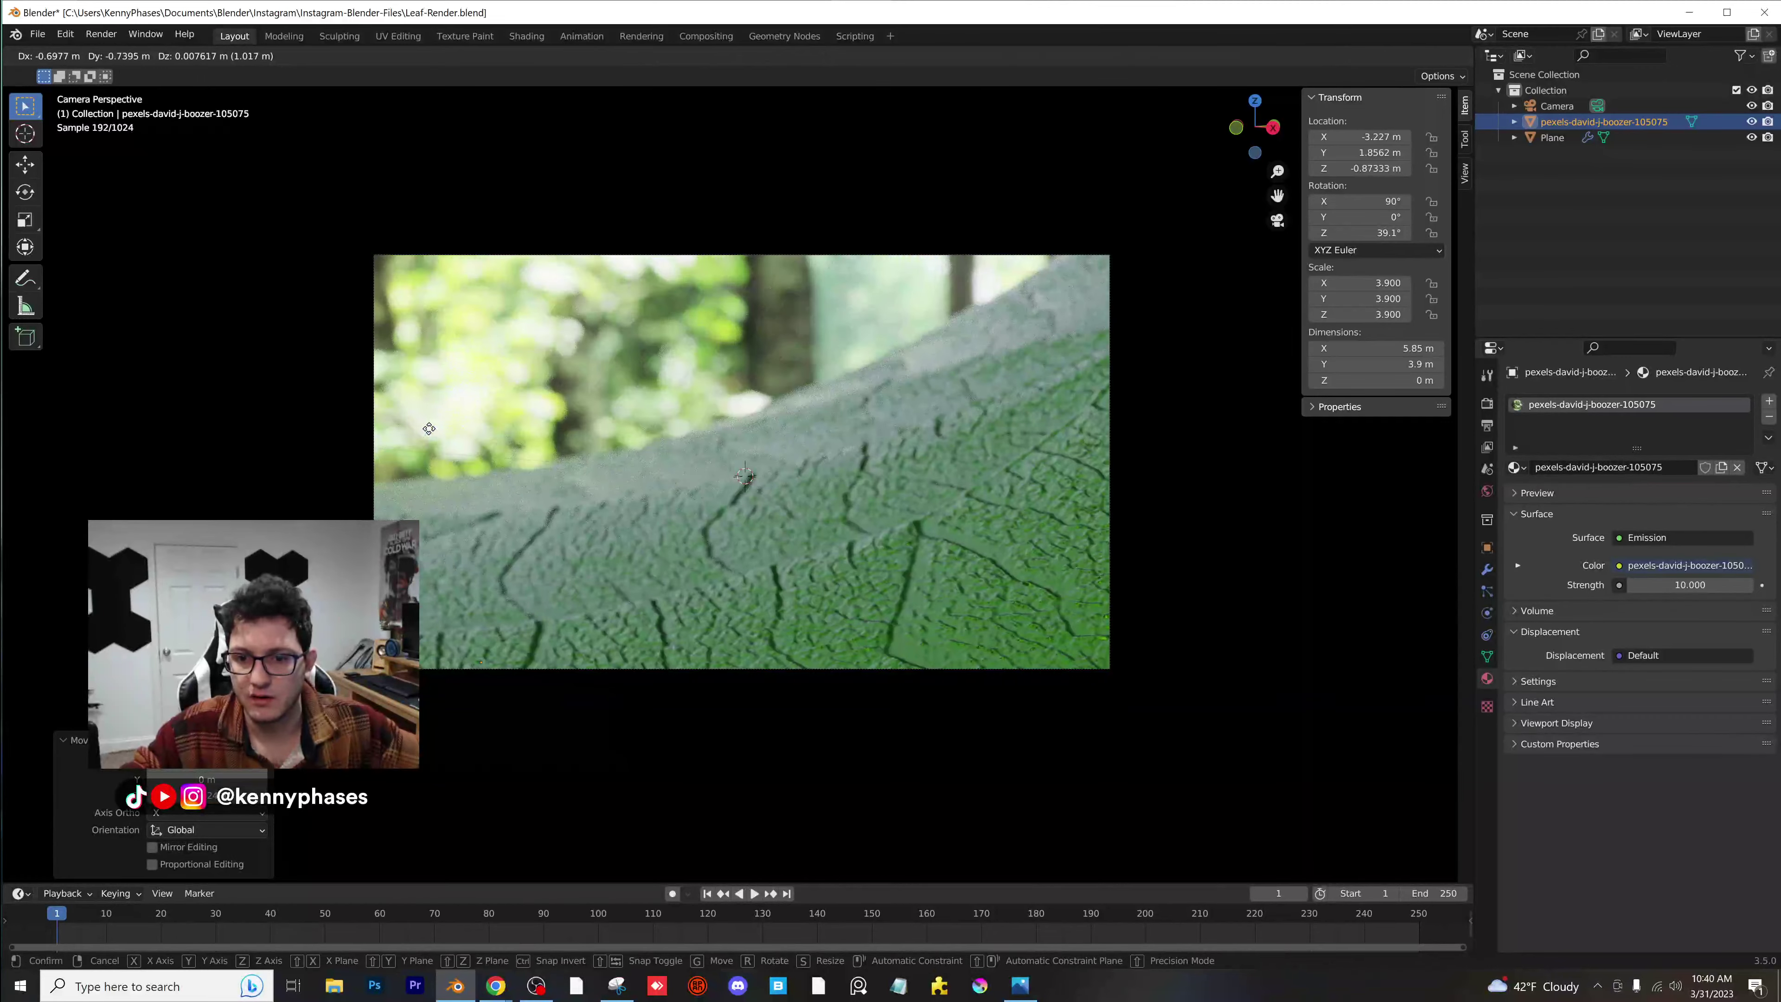
click(678, 347)
scroll(881, 540, up, 1)
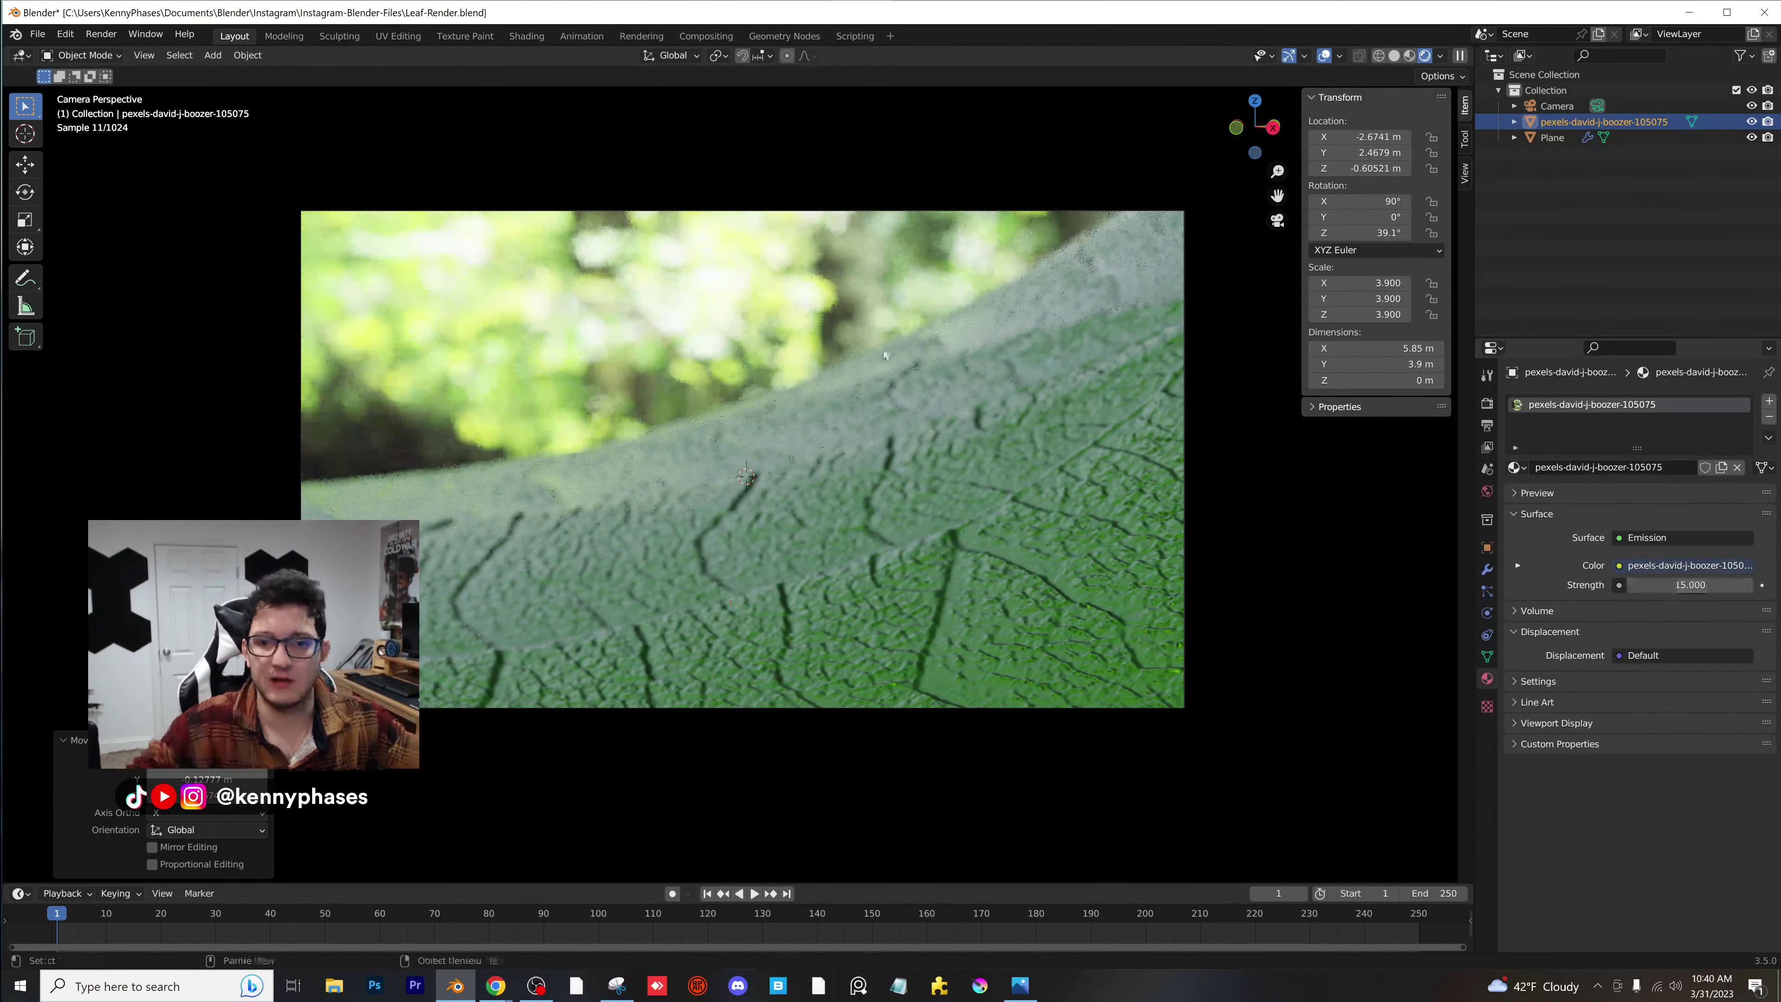
key(ctrl+s)
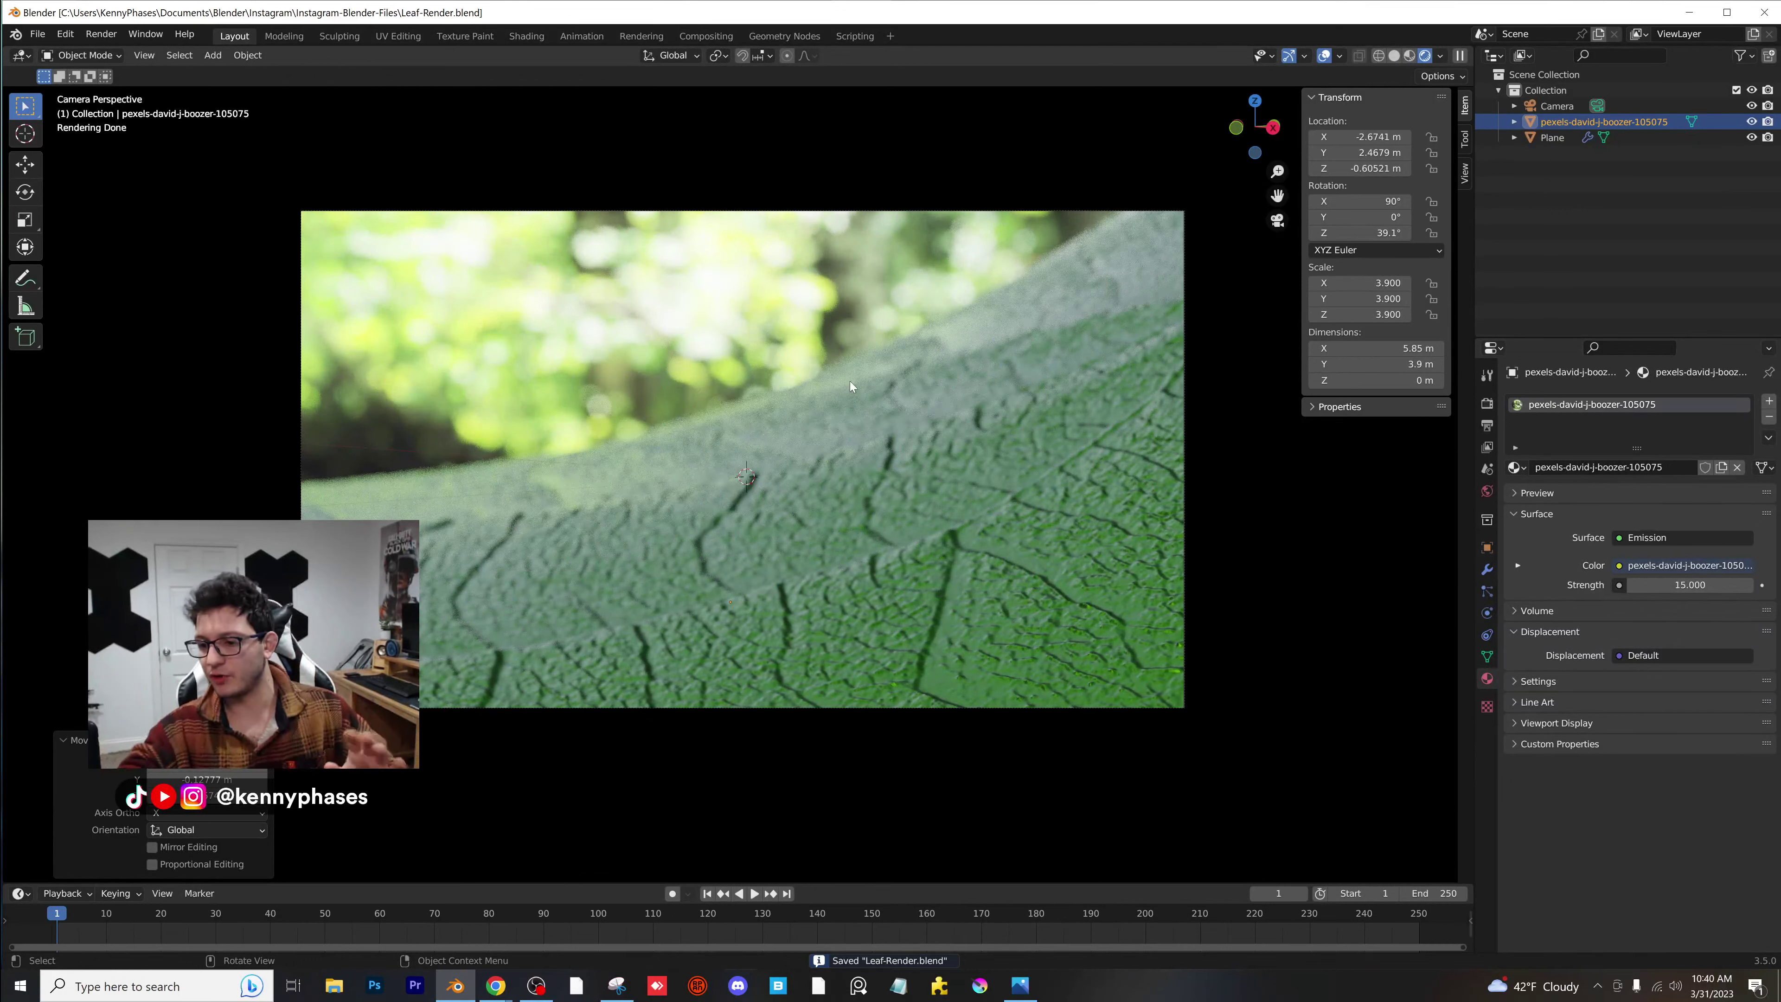
Set the camera's depth of field focus distance to 2.9 m and save the file.
click(983, 509)
click(1554, 107)
scroll(1005, 641, up, 2)
scroll(733, 517, up, 1)
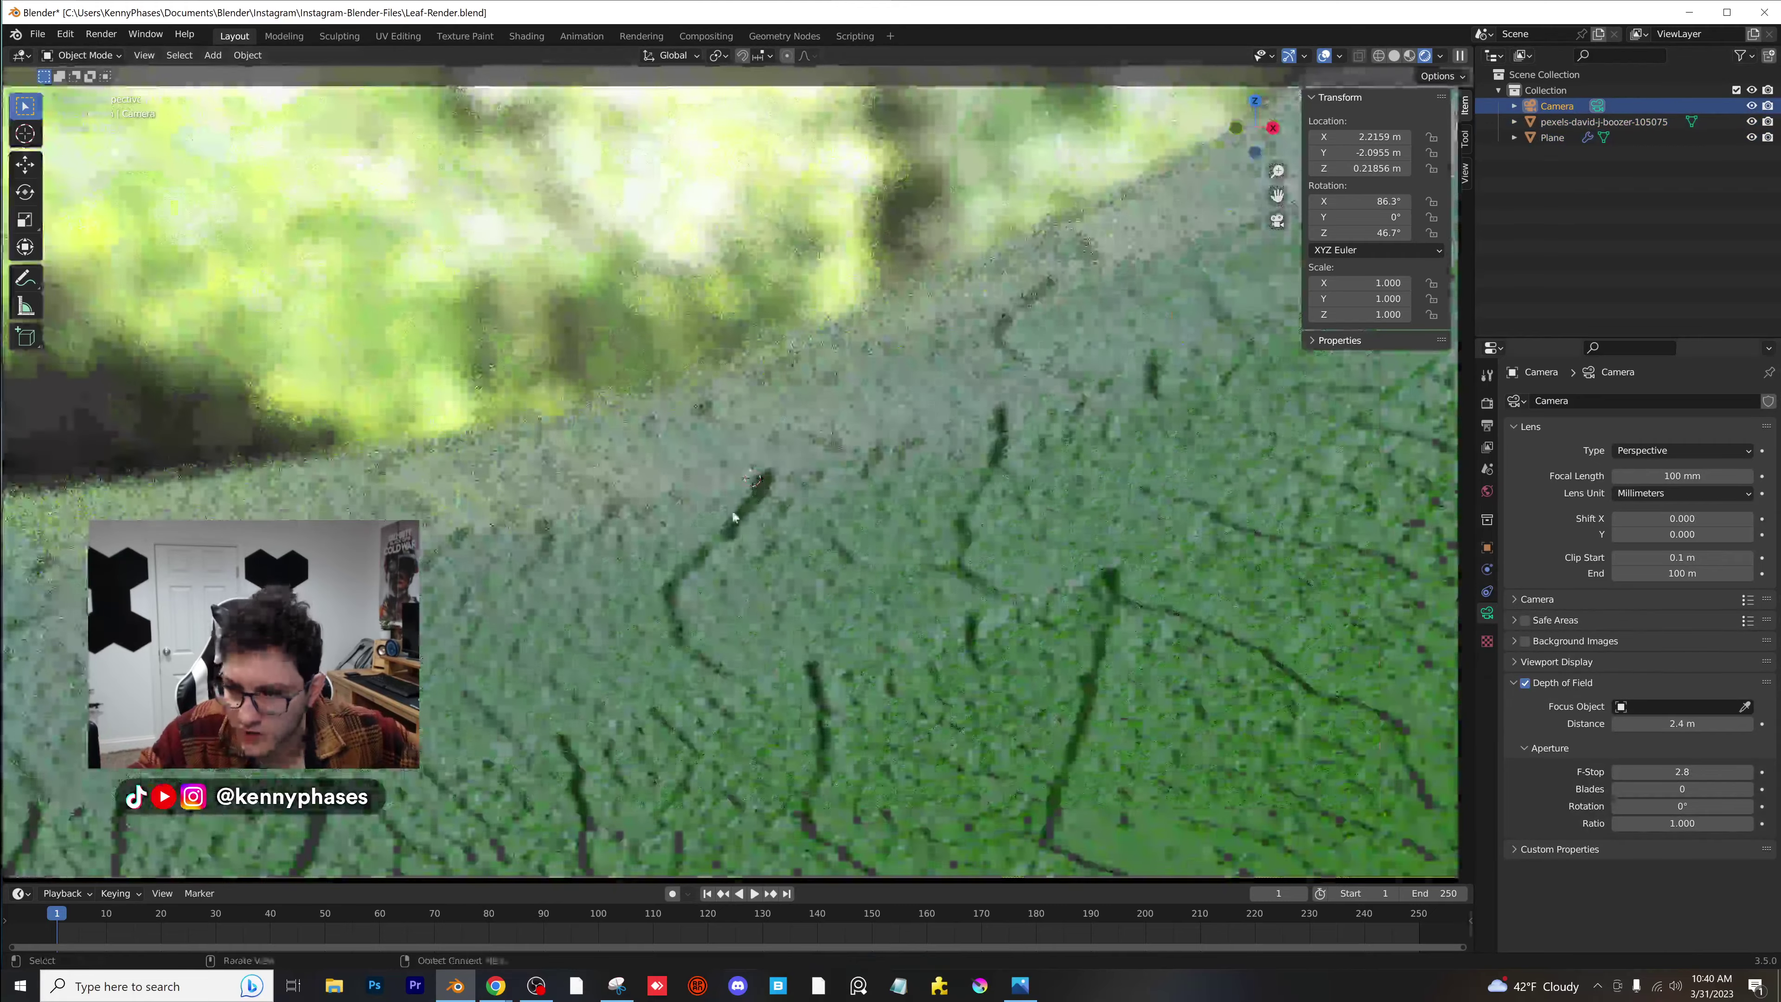
shift+middle_drag(733, 517, 649, 416)
scroll(731, 473, up, 1)
drag(1682, 724, 1687, 733)
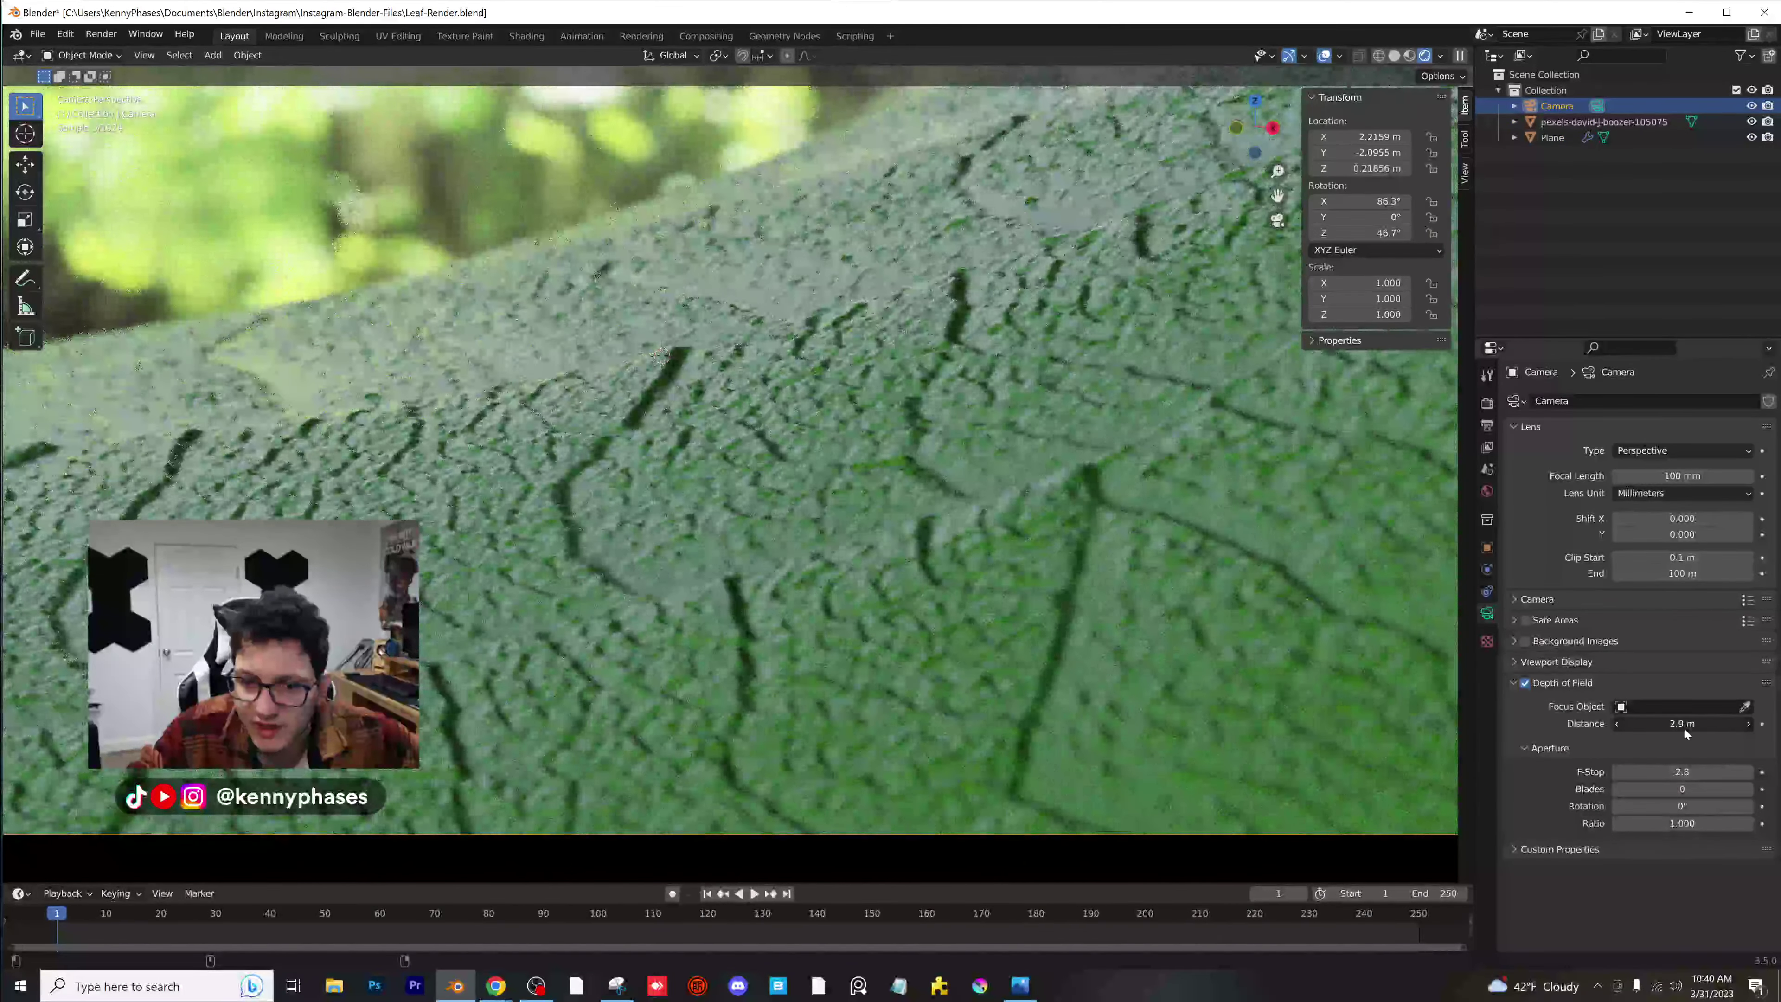
scroll(641, 503, down, 3)
key(ctrl+s)
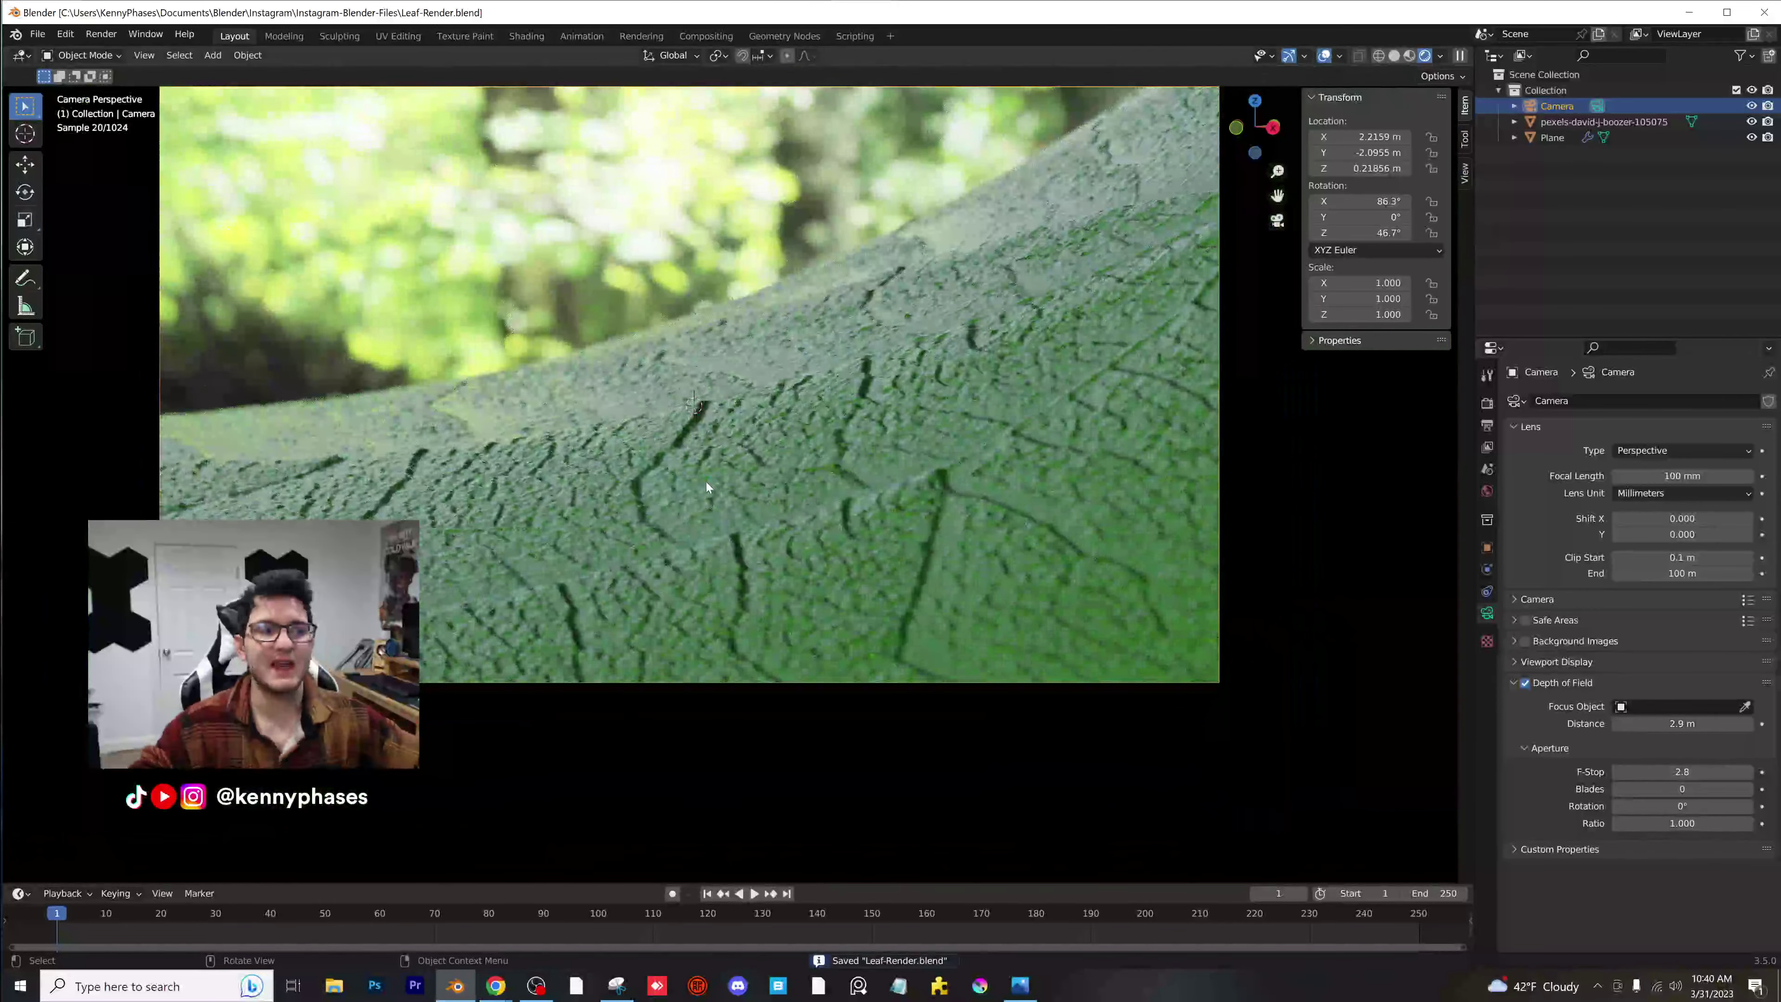
Switch to File Explorer and open pexels-eva-bronzini-7598668 from the Downloads folder to inspect its leather texture up close.
click(334, 986)
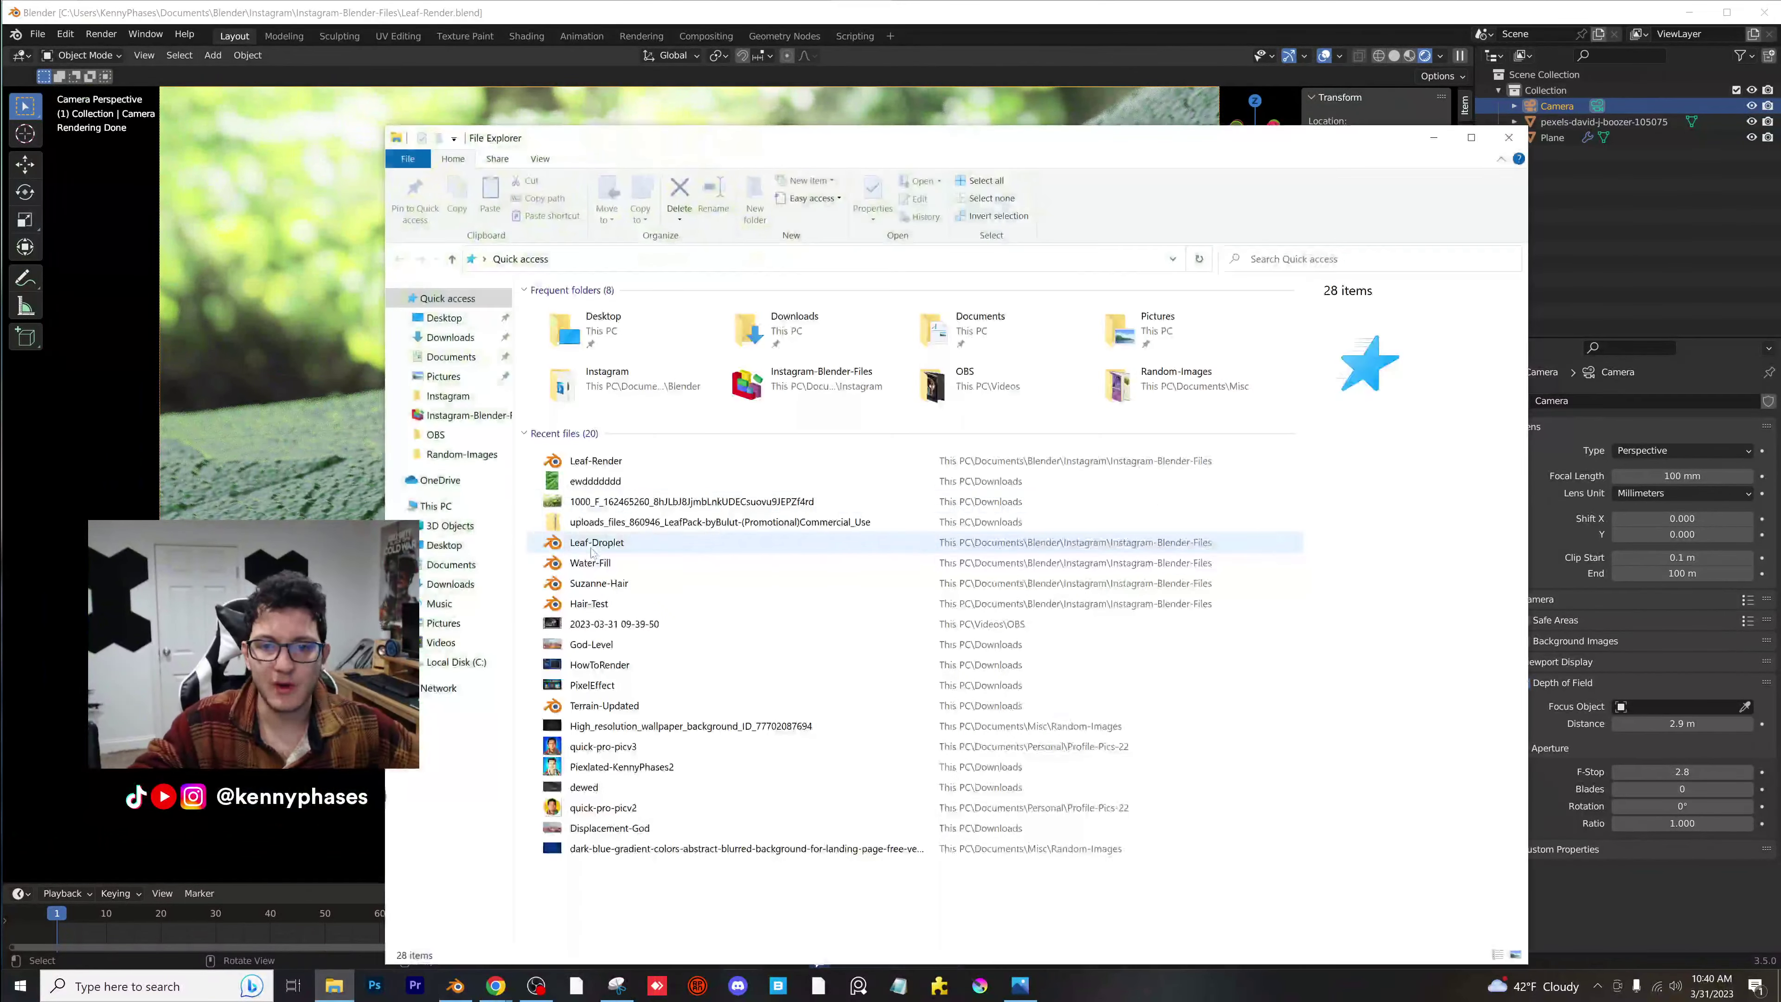
click(450, 337)
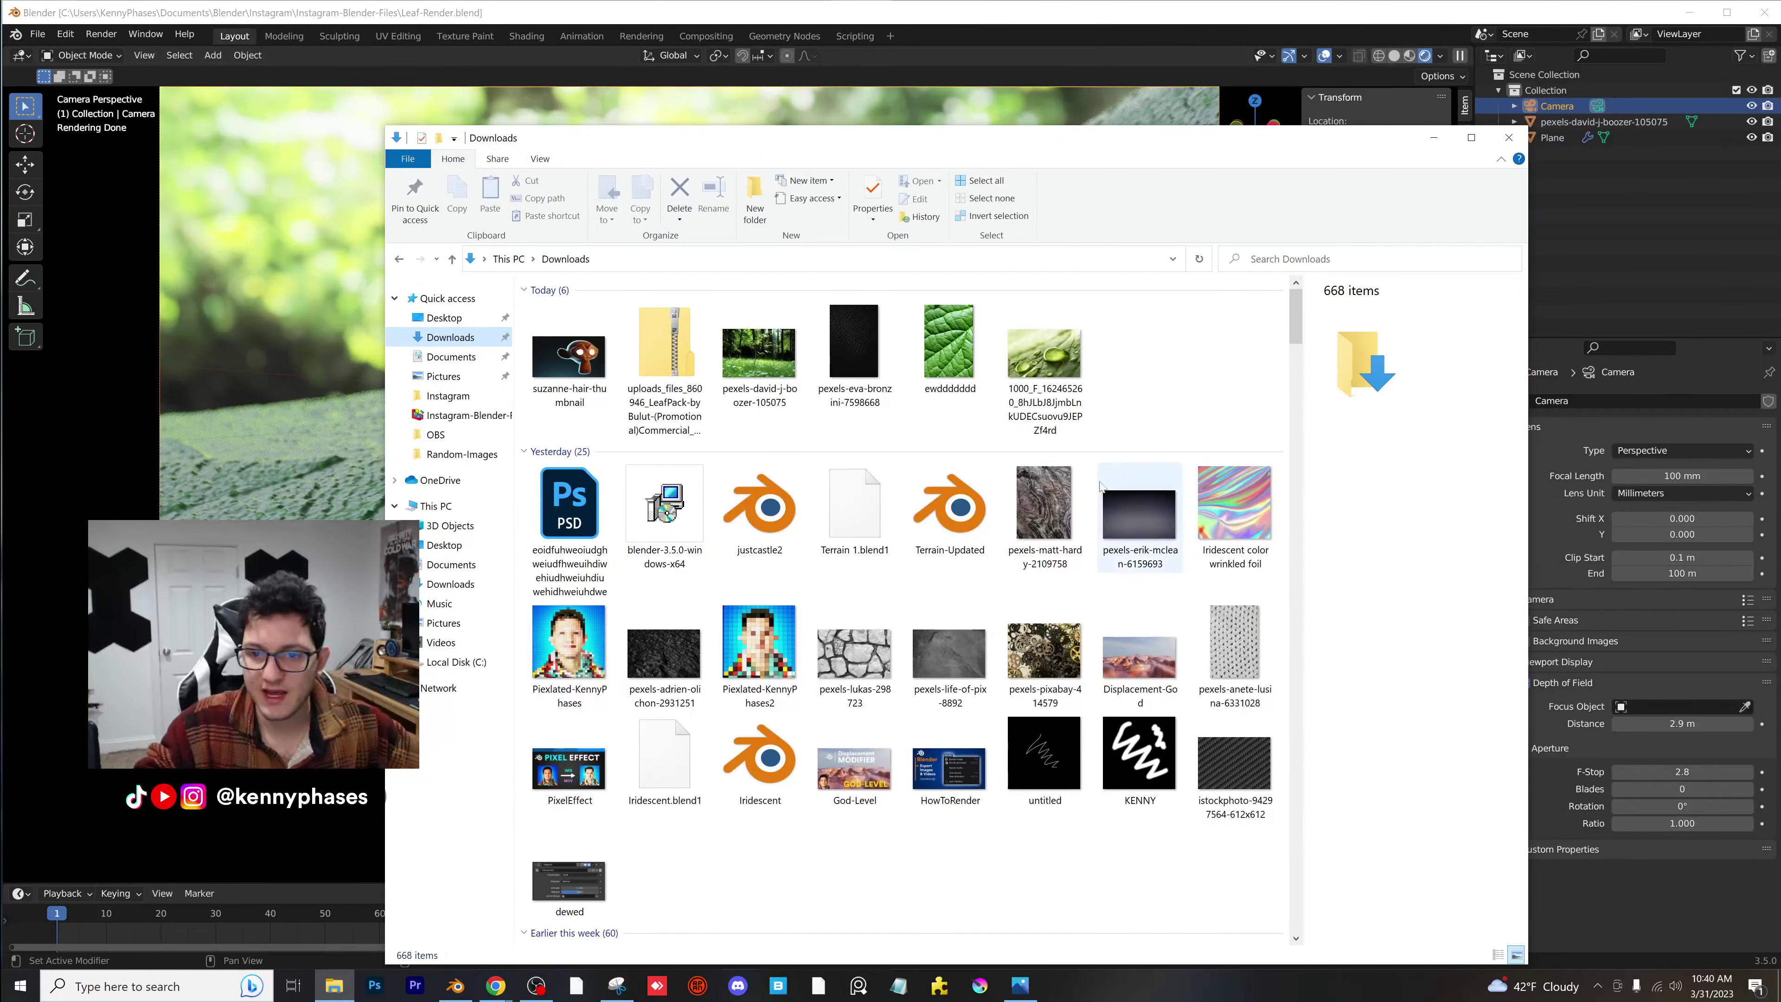
click(864, 375)
double_click(874, 360)
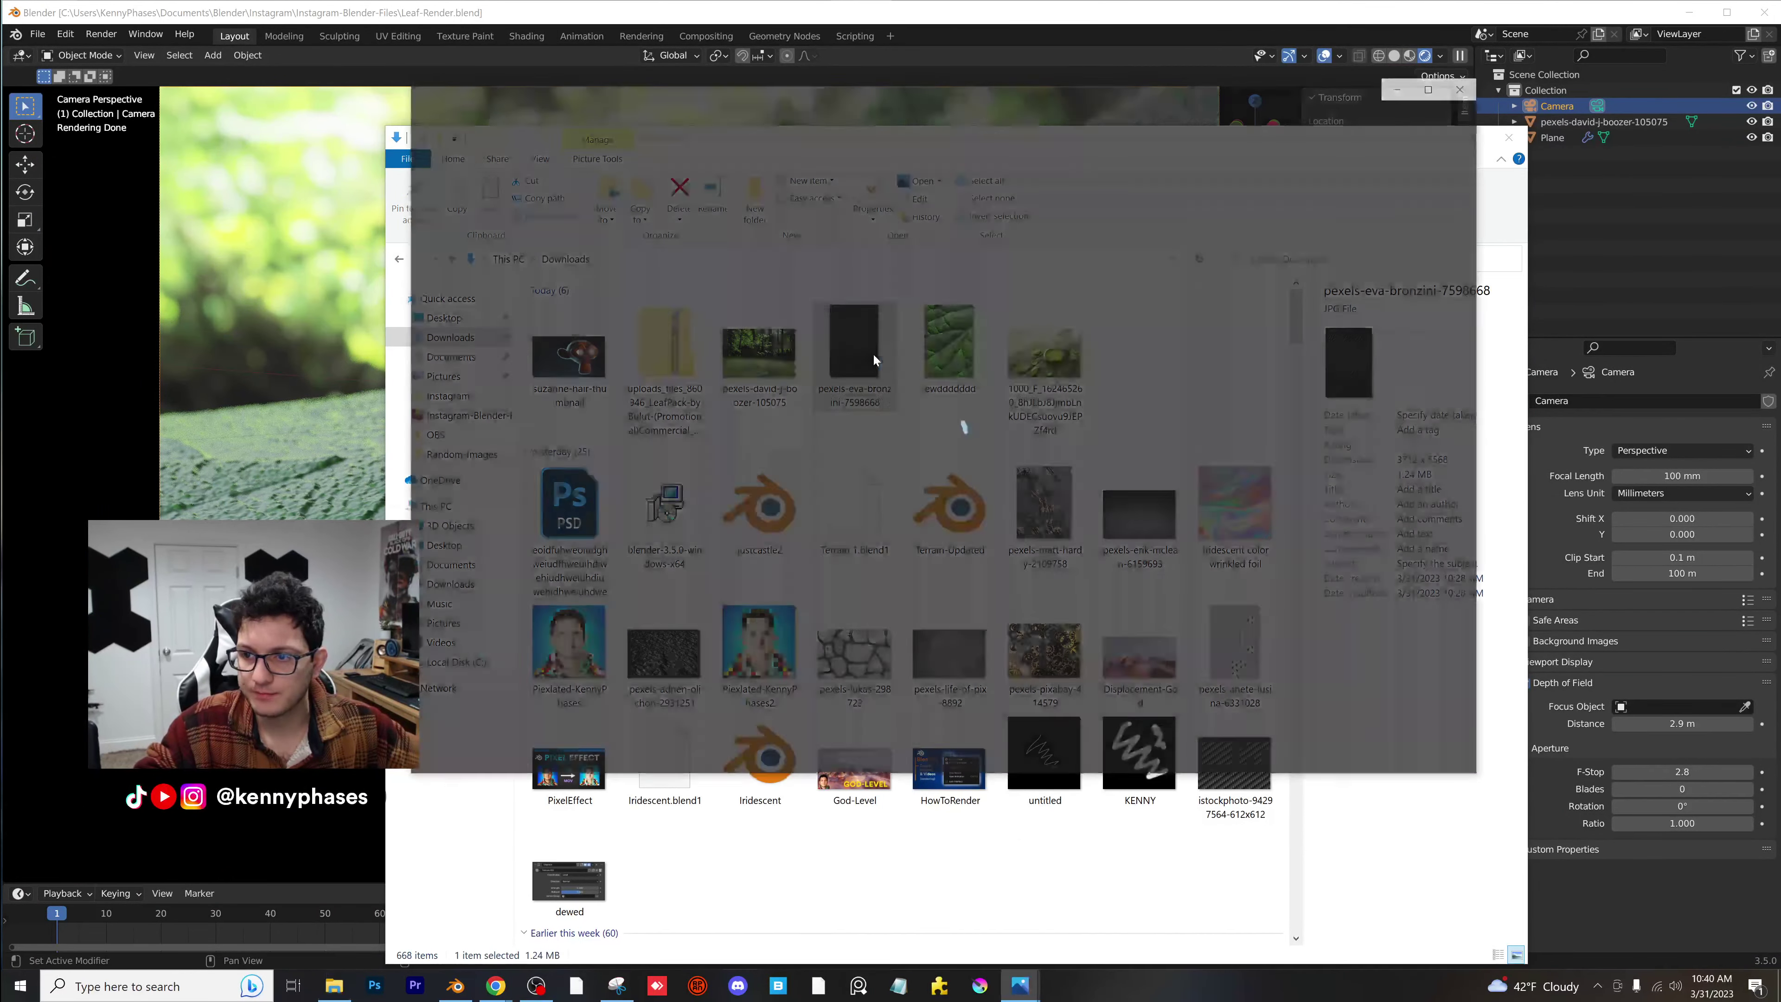
scroll(899, 394, up, 2)
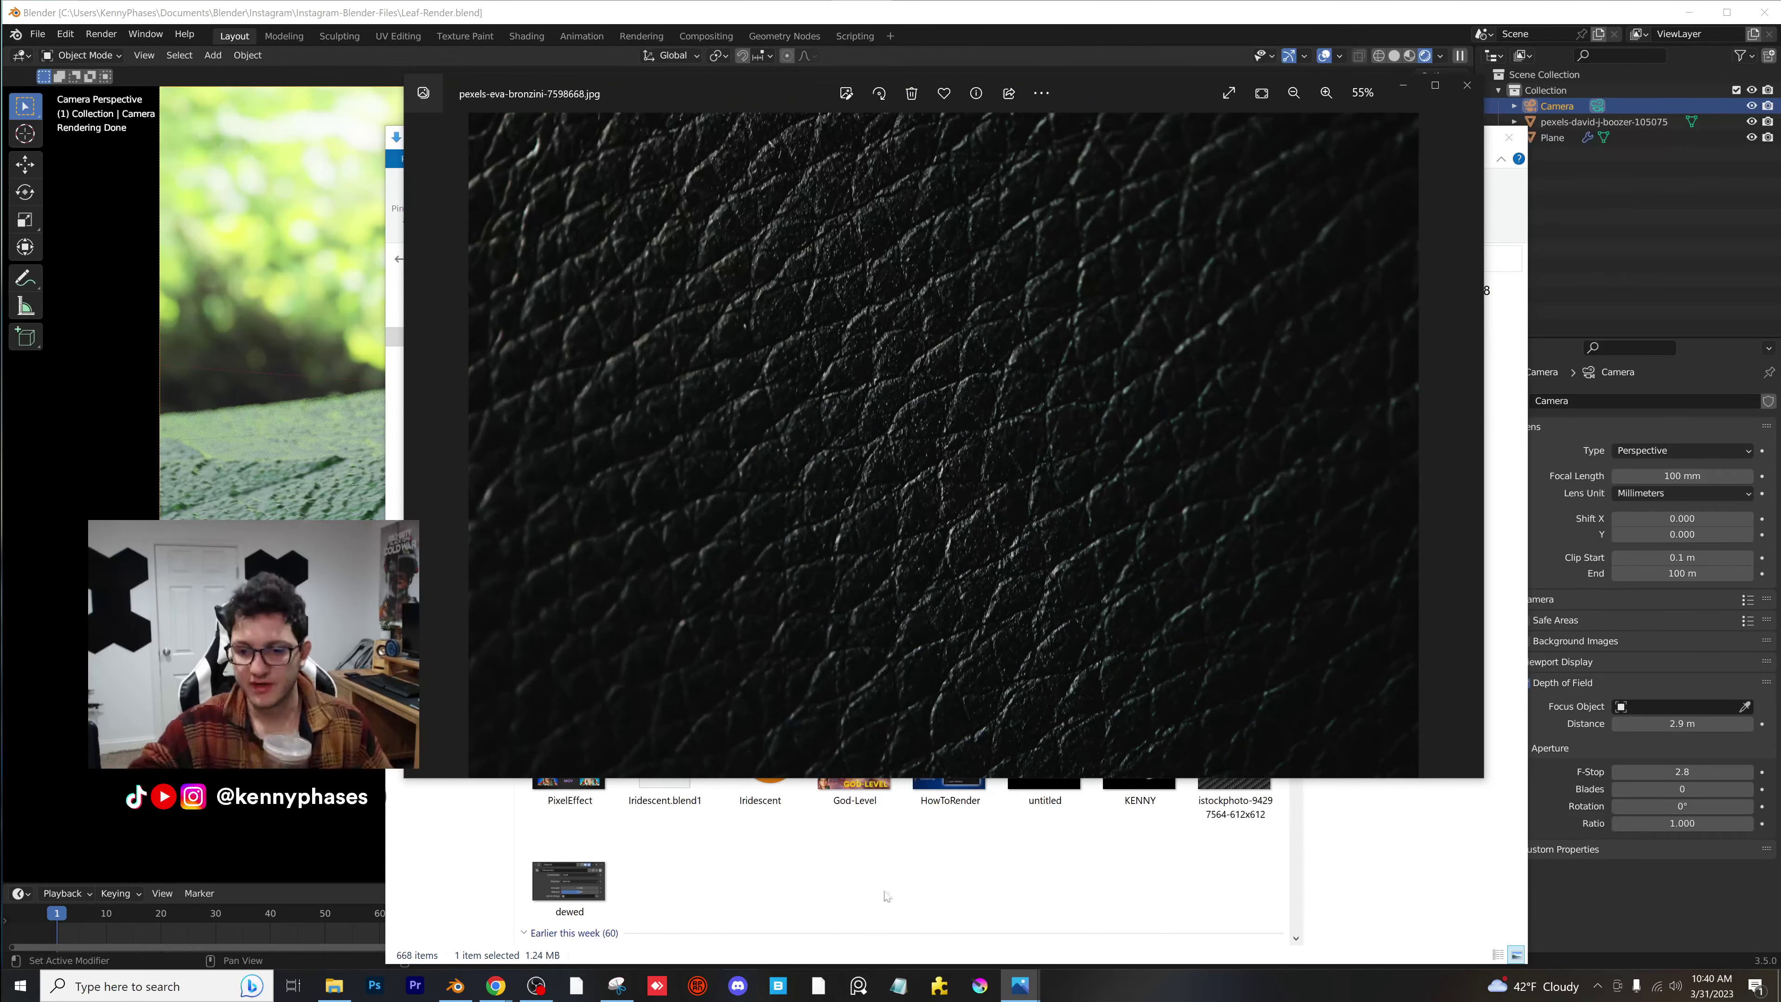
Bring up the water droplet reference photo and examine the fine surface texture of the leaf between the droplets.
mouse_move(1031, 997)
click(948, 897)
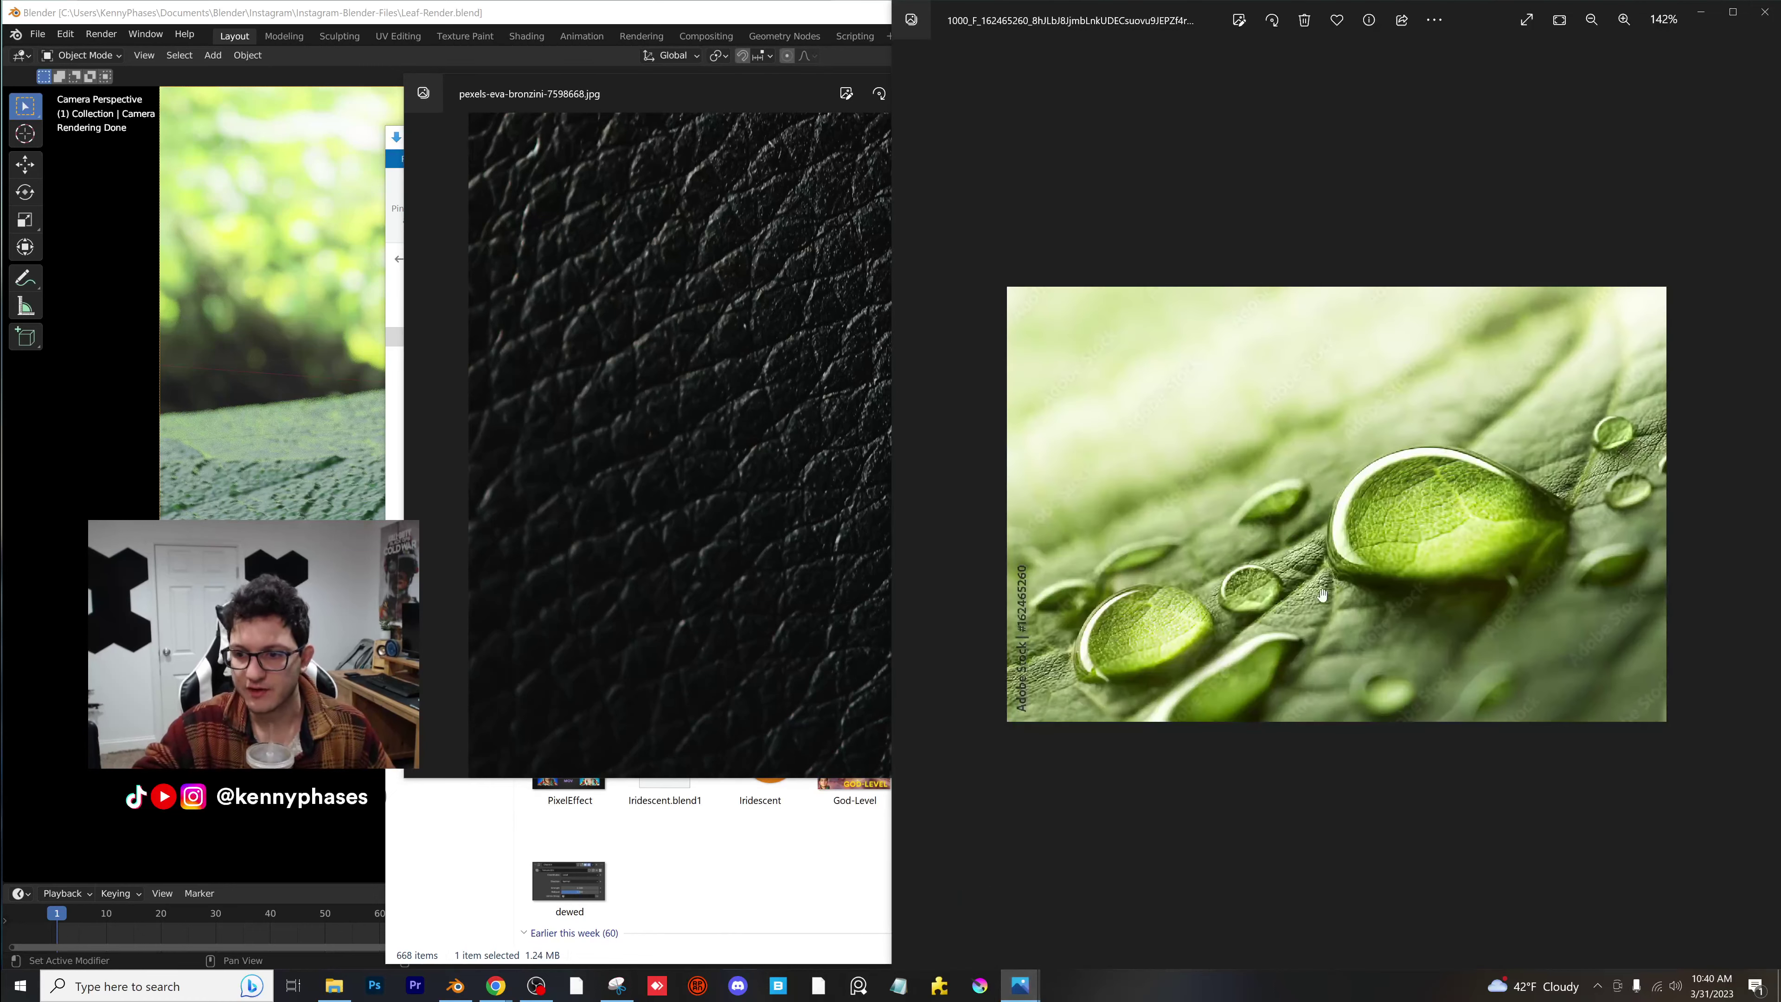
scroll(1338, 659, up, 6)
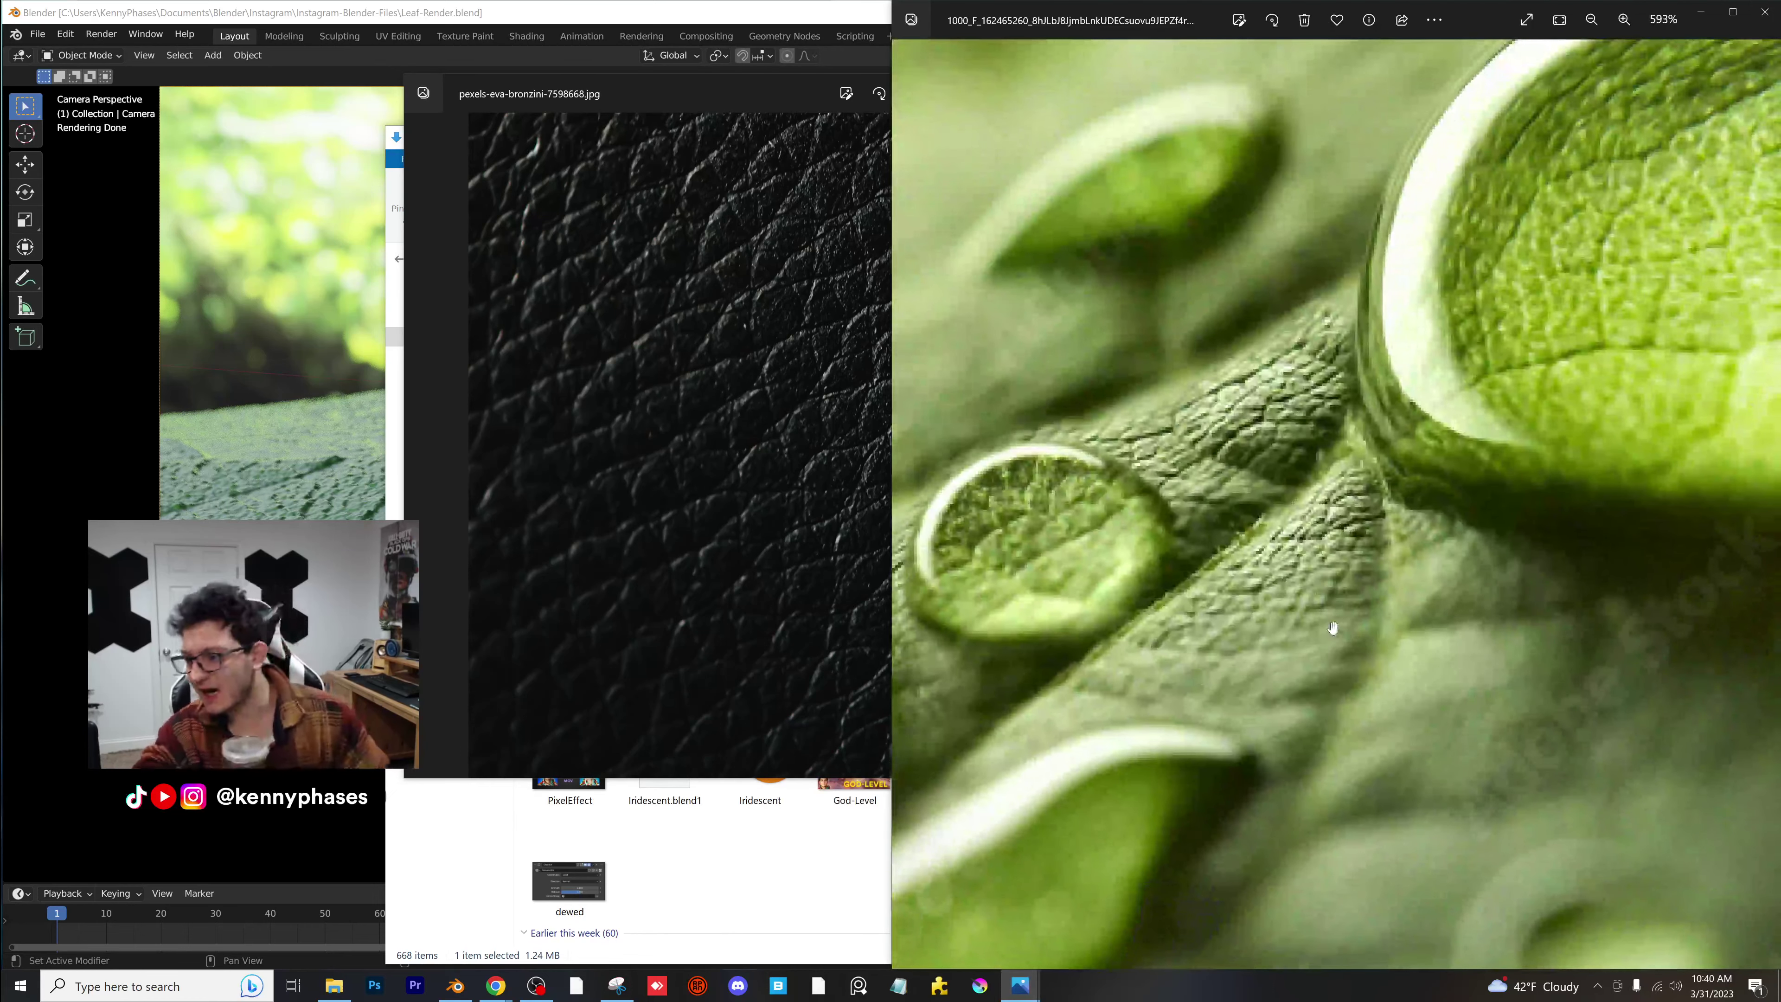
drag(1333, 626, 1164, 556)
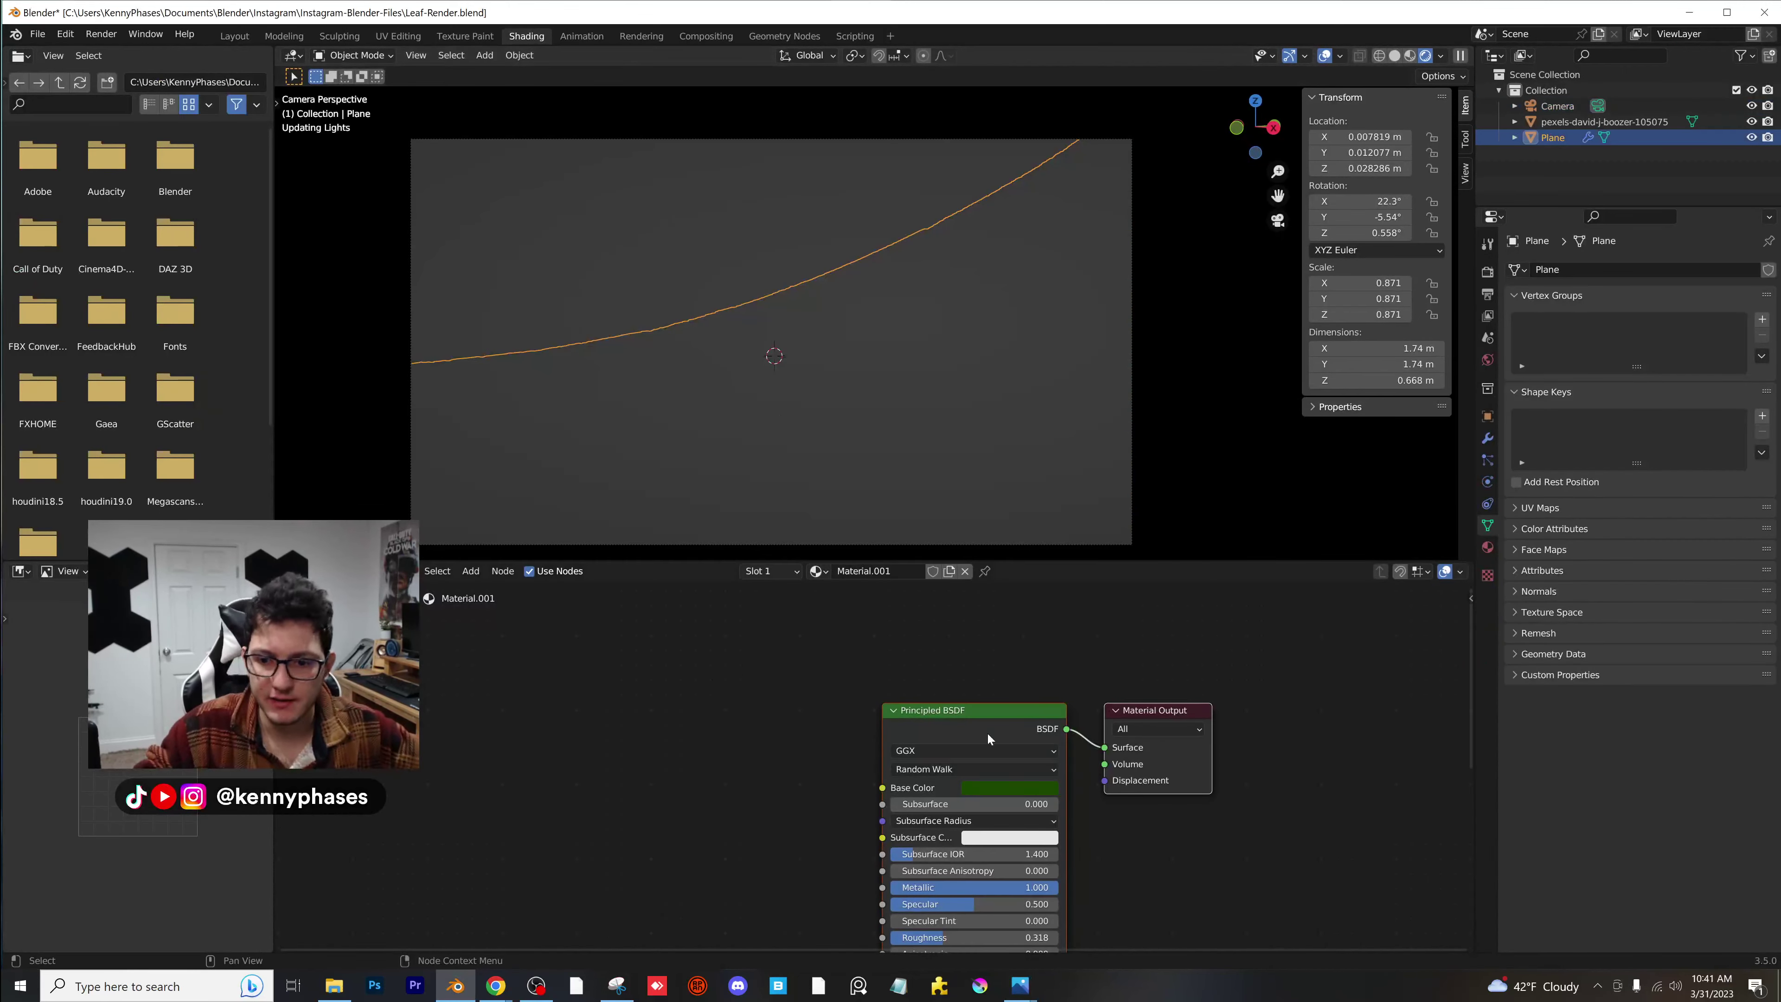
Add an Image Texture node to the leaf's Material.001 node tree, clear of the Principled BSDF.
scroll(727, 687, down, 4)
middle_drag(786, 731, 869, 644)
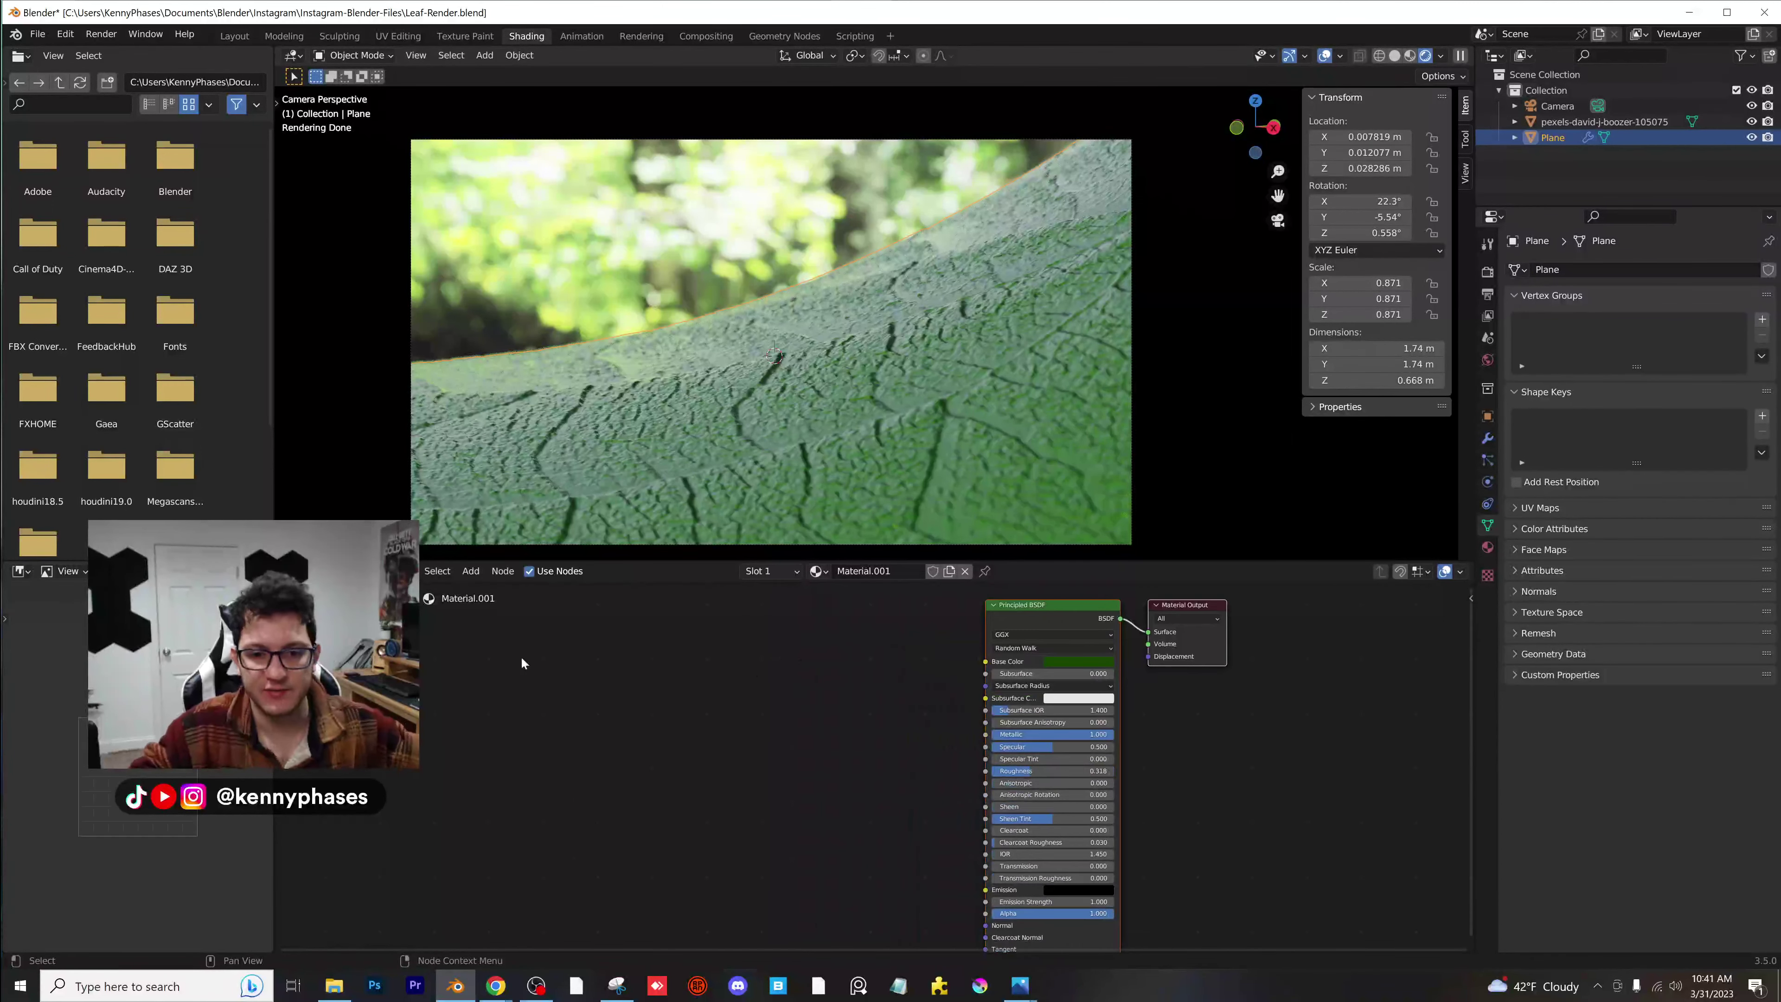
click(495, 588)
text(im)
key(Return)
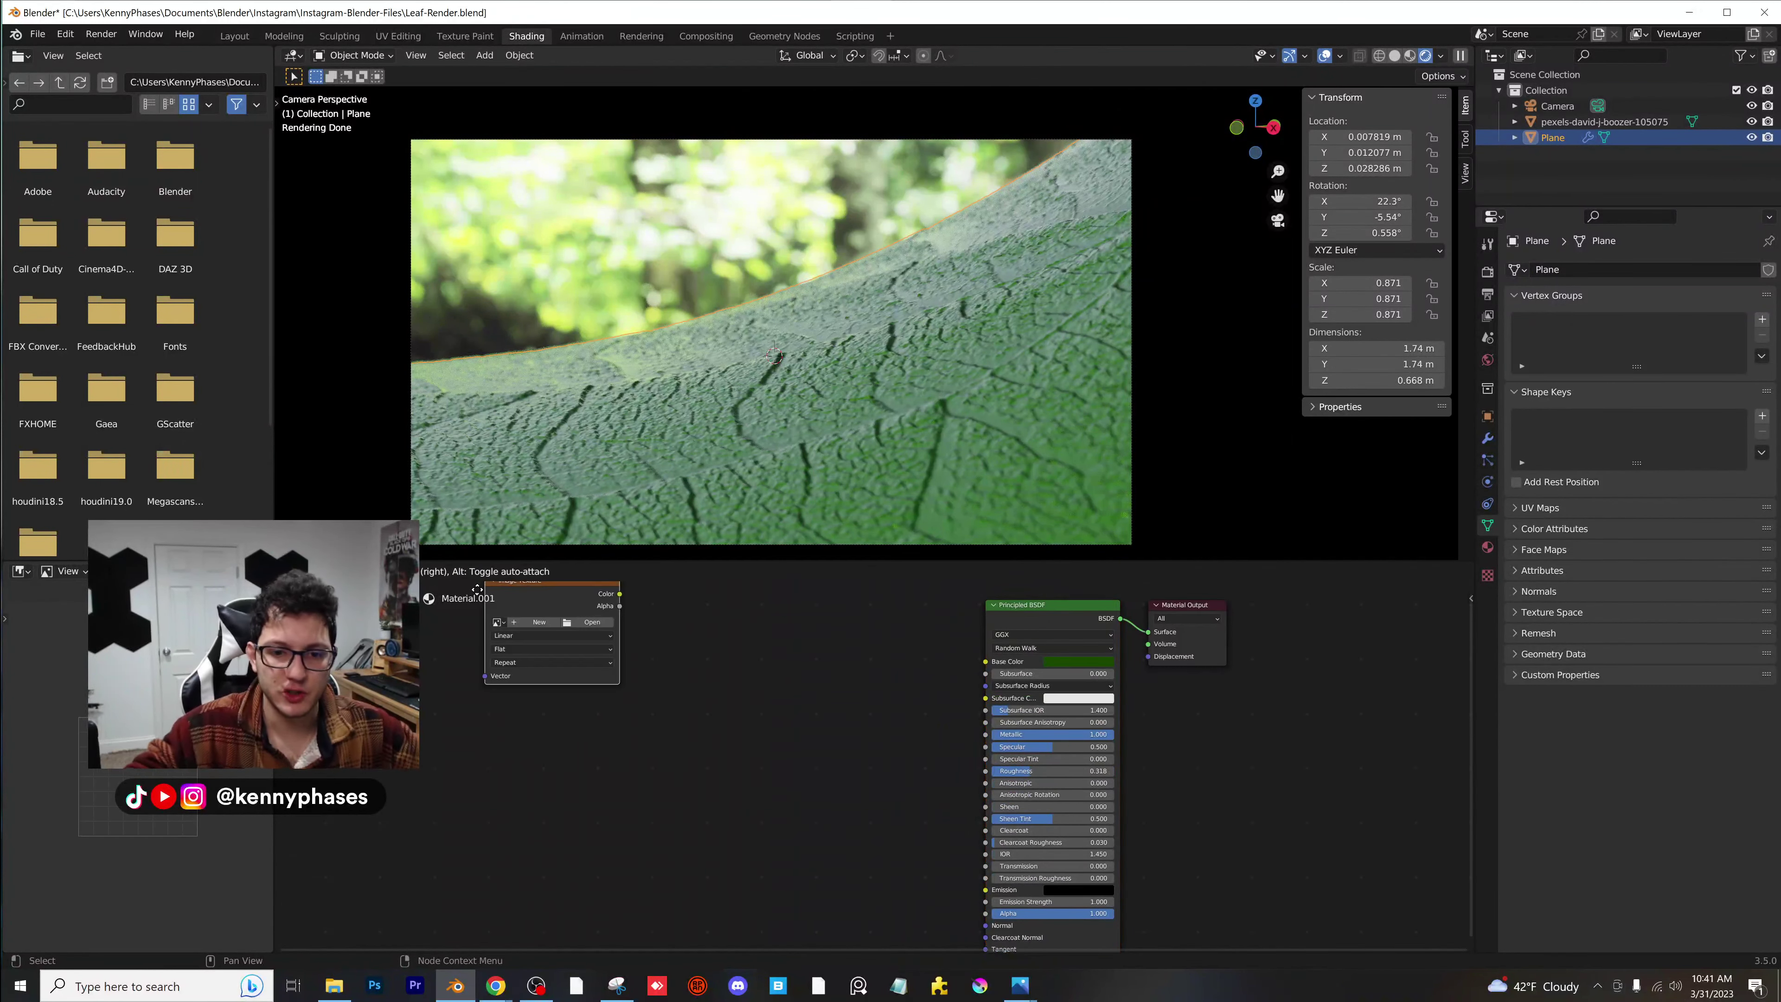
click(650, 707)
Add a Mapping node and a Texture Coordinate node ahead of the leaf material's Image Texture node.
click(495, 589)
text(mapping)
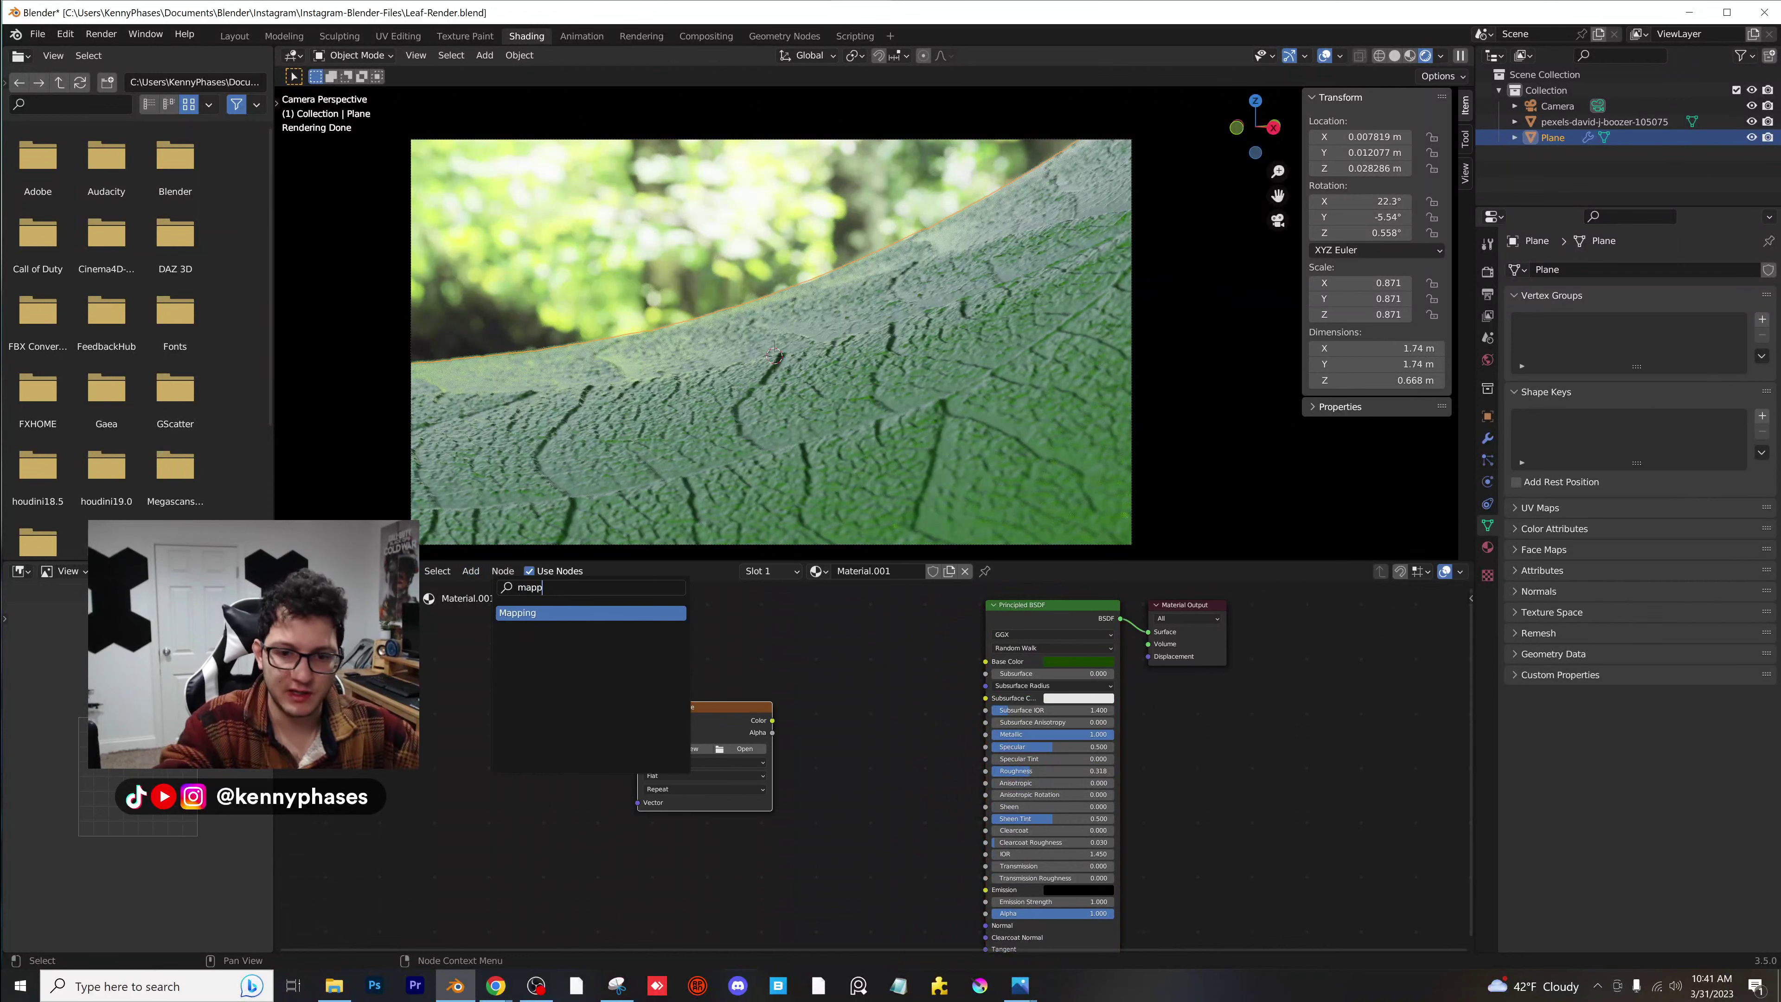
key(Return)
click(533, 681)
drag(457, 561, 461, 570)
click(475, 582)
click(494, 598)
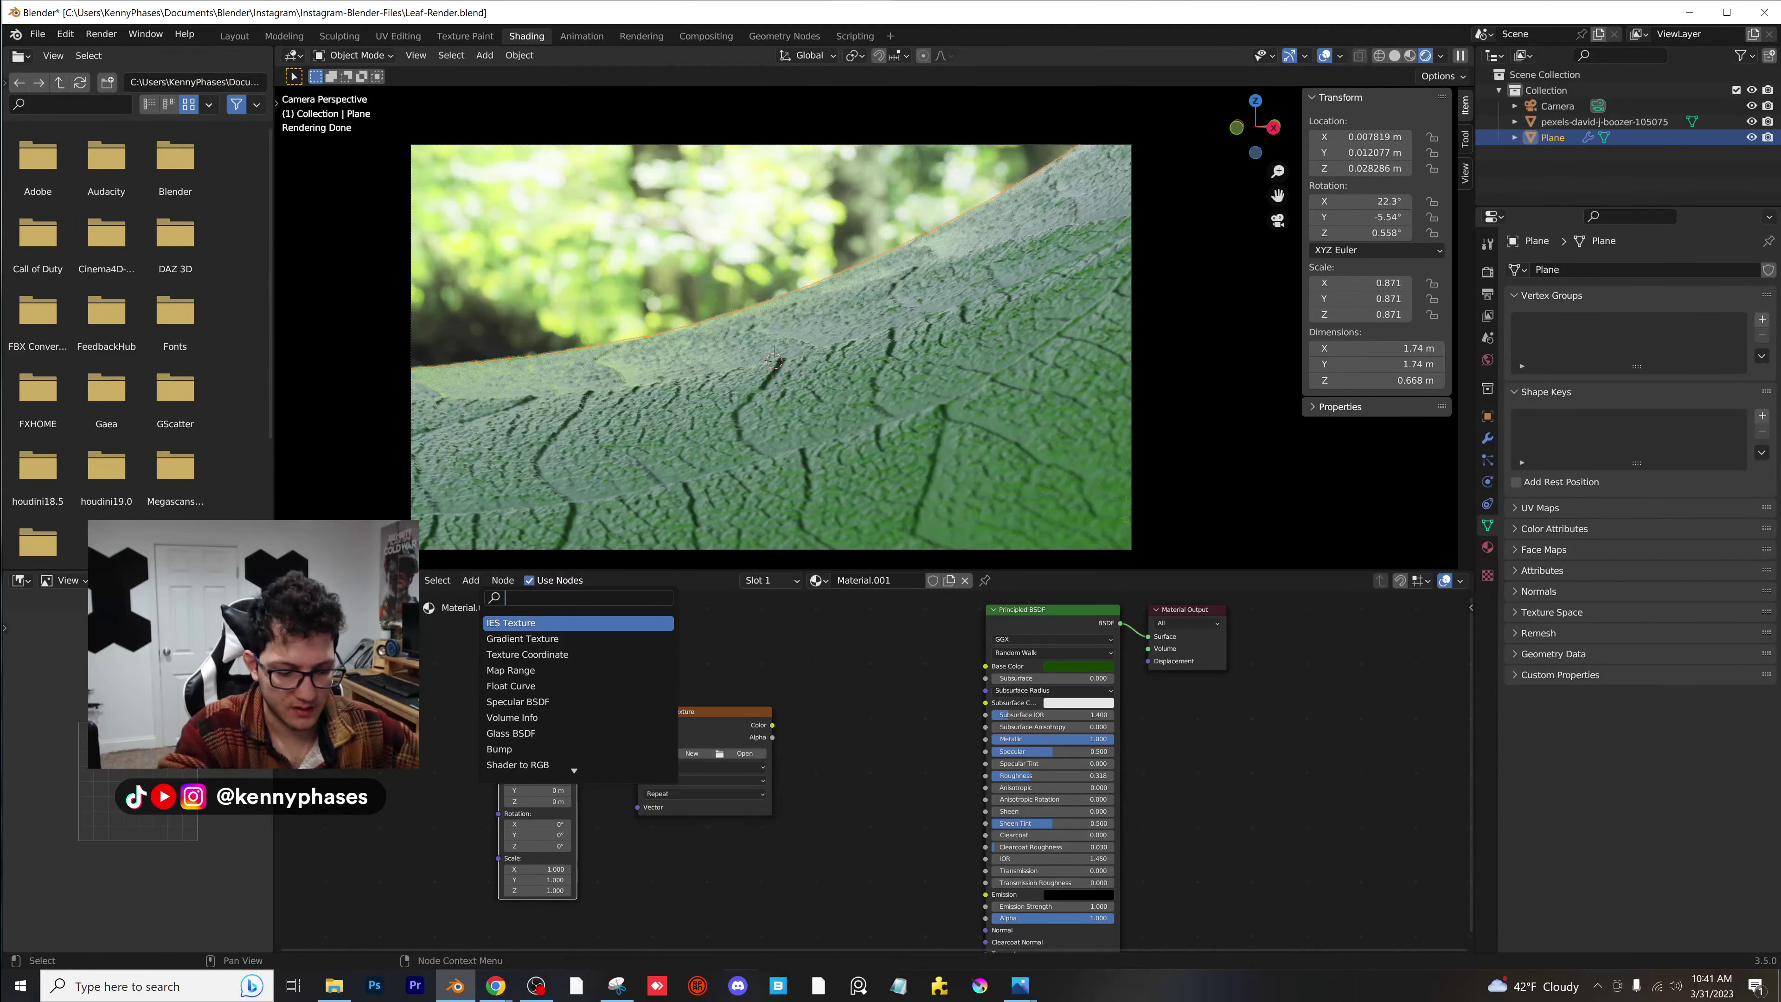
text(texture coord)
key(Return)
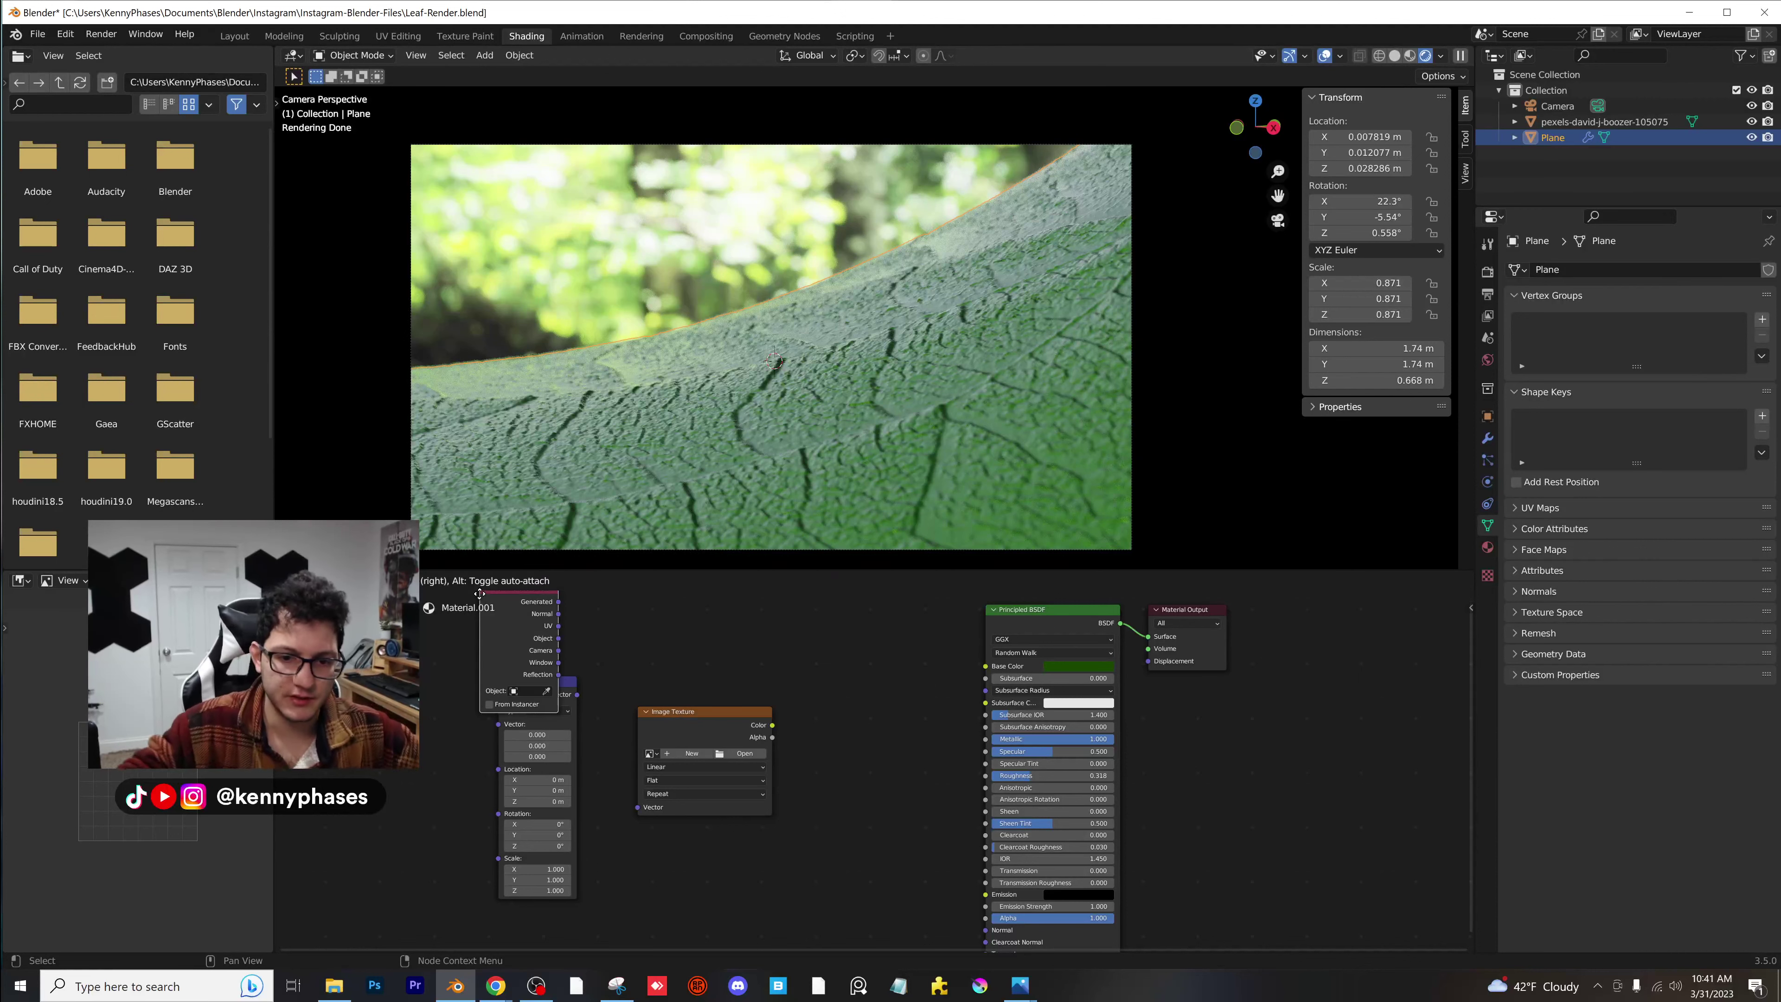
click(409, 700)
Connect the Texture Coordinate's Generated output to the Mapping vector, and the Mapping output to the Image Texture's vector.
middle_drag(602, 746, 849, 738)
scroll(850, 738, up, 4)
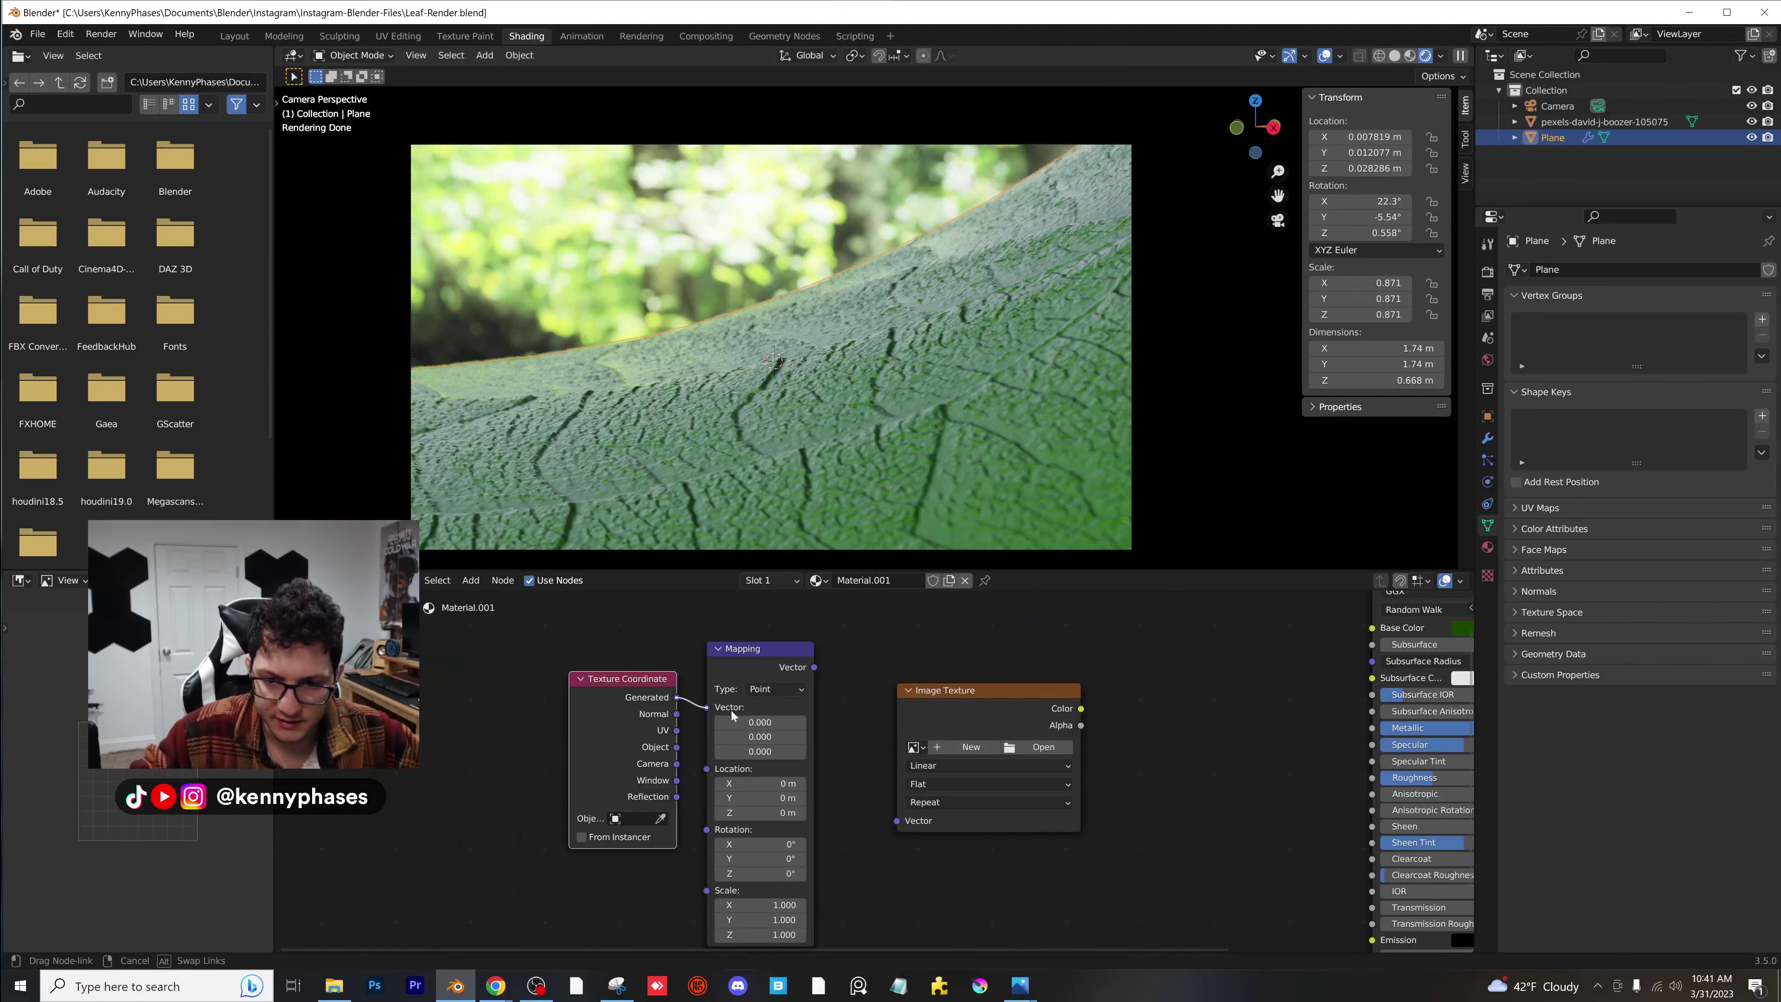
drag(732, 715, 706, 707)
drag(814, 667, 908, 833)
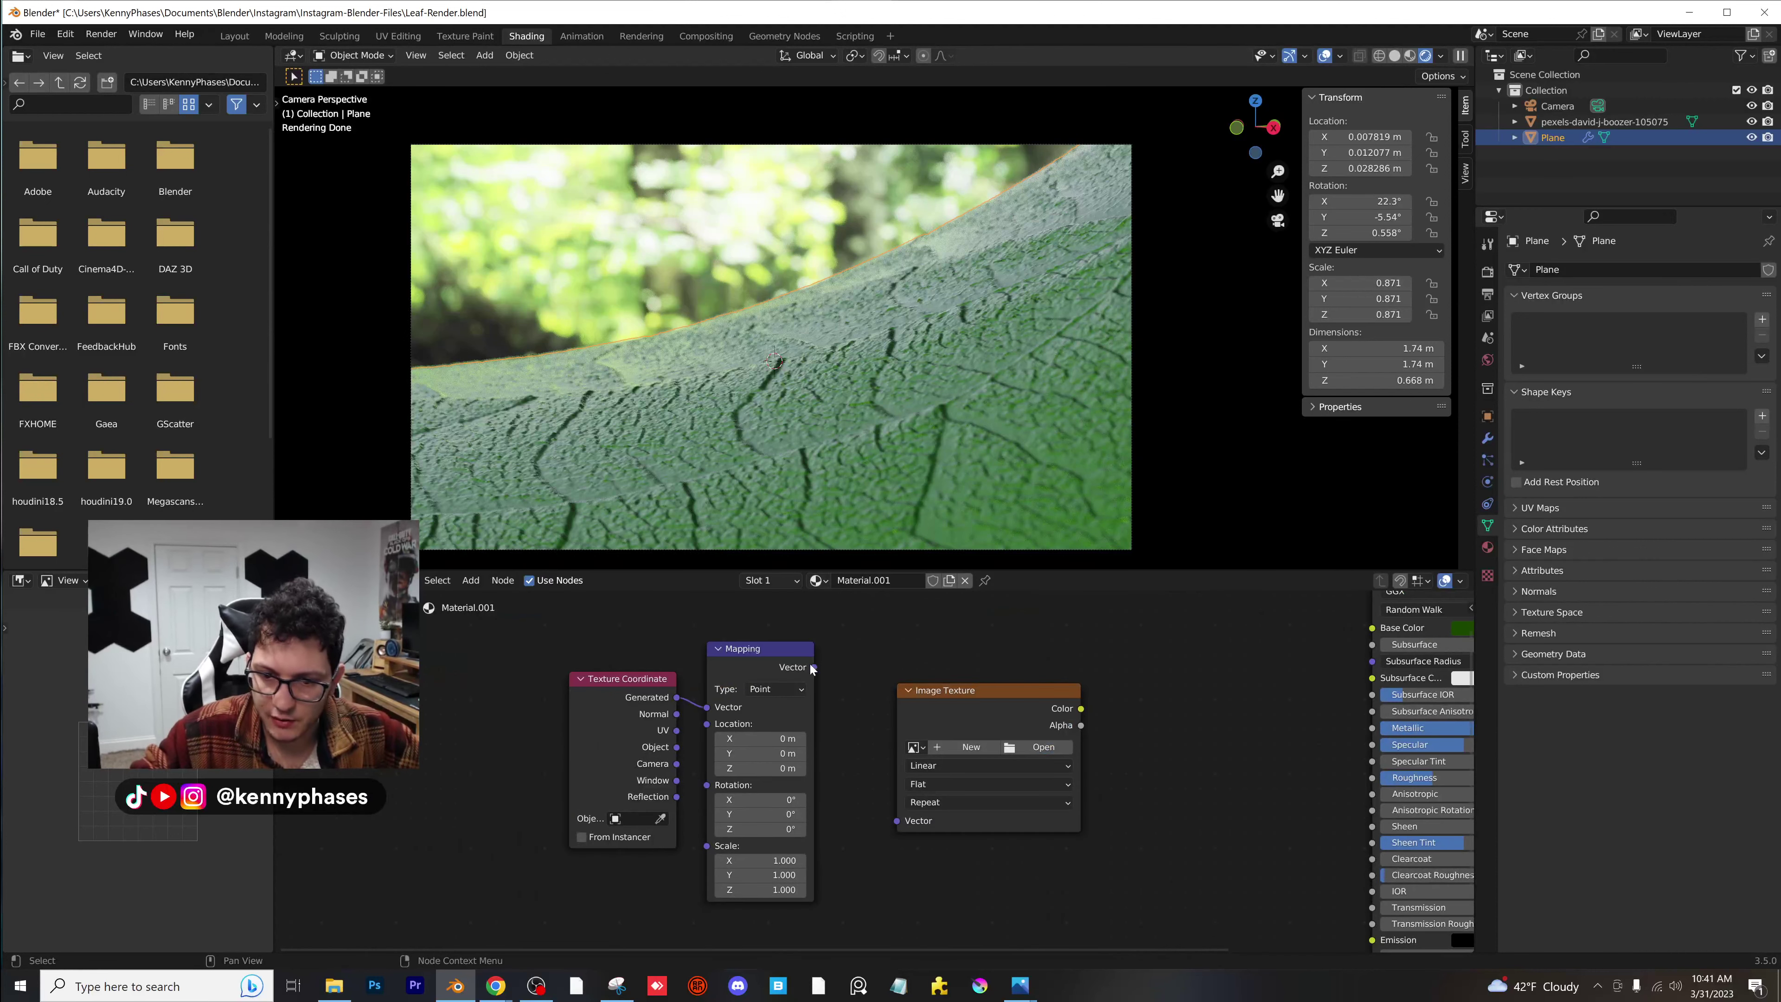
drag(814, 667, 896, 825)
Load pexels-eva-bronzini-7598668.jpg from the Downloads folder into the leaf material's Image Texture node.
click(1055, 749)
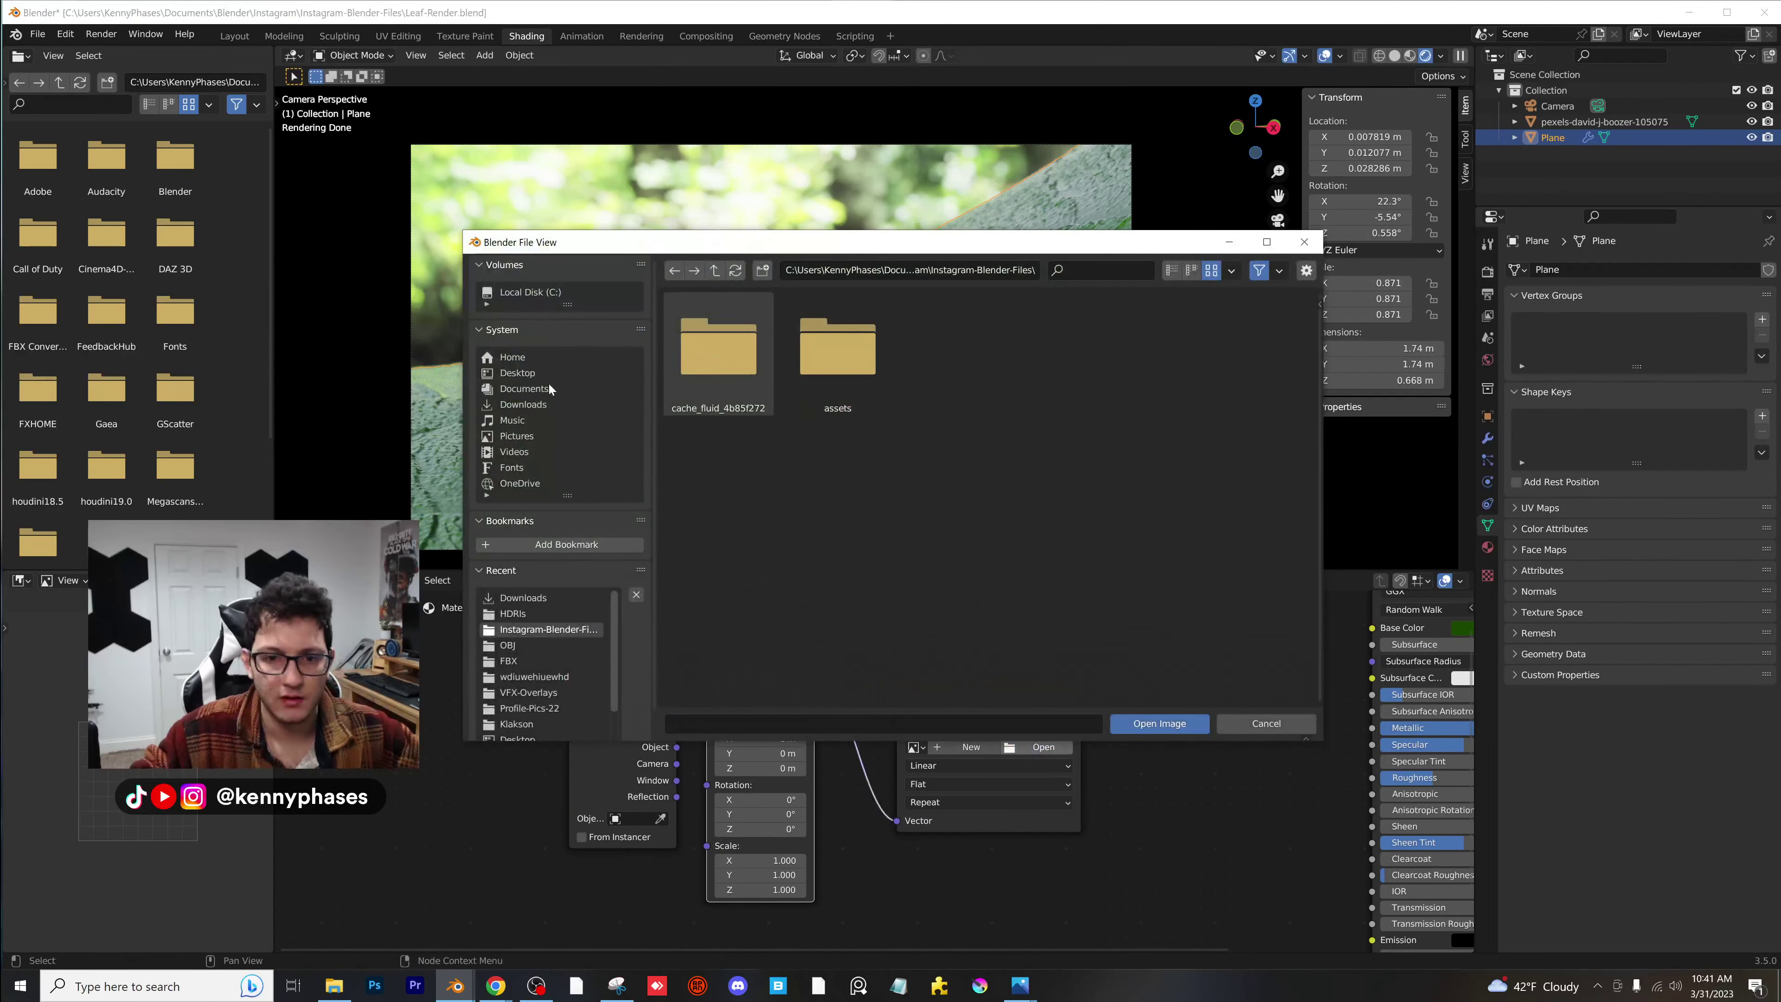
click(523, 597)
scroll(1008, 602, up, 1)
scroll(1008, 601, down, 3)
double_click(1178, 562)
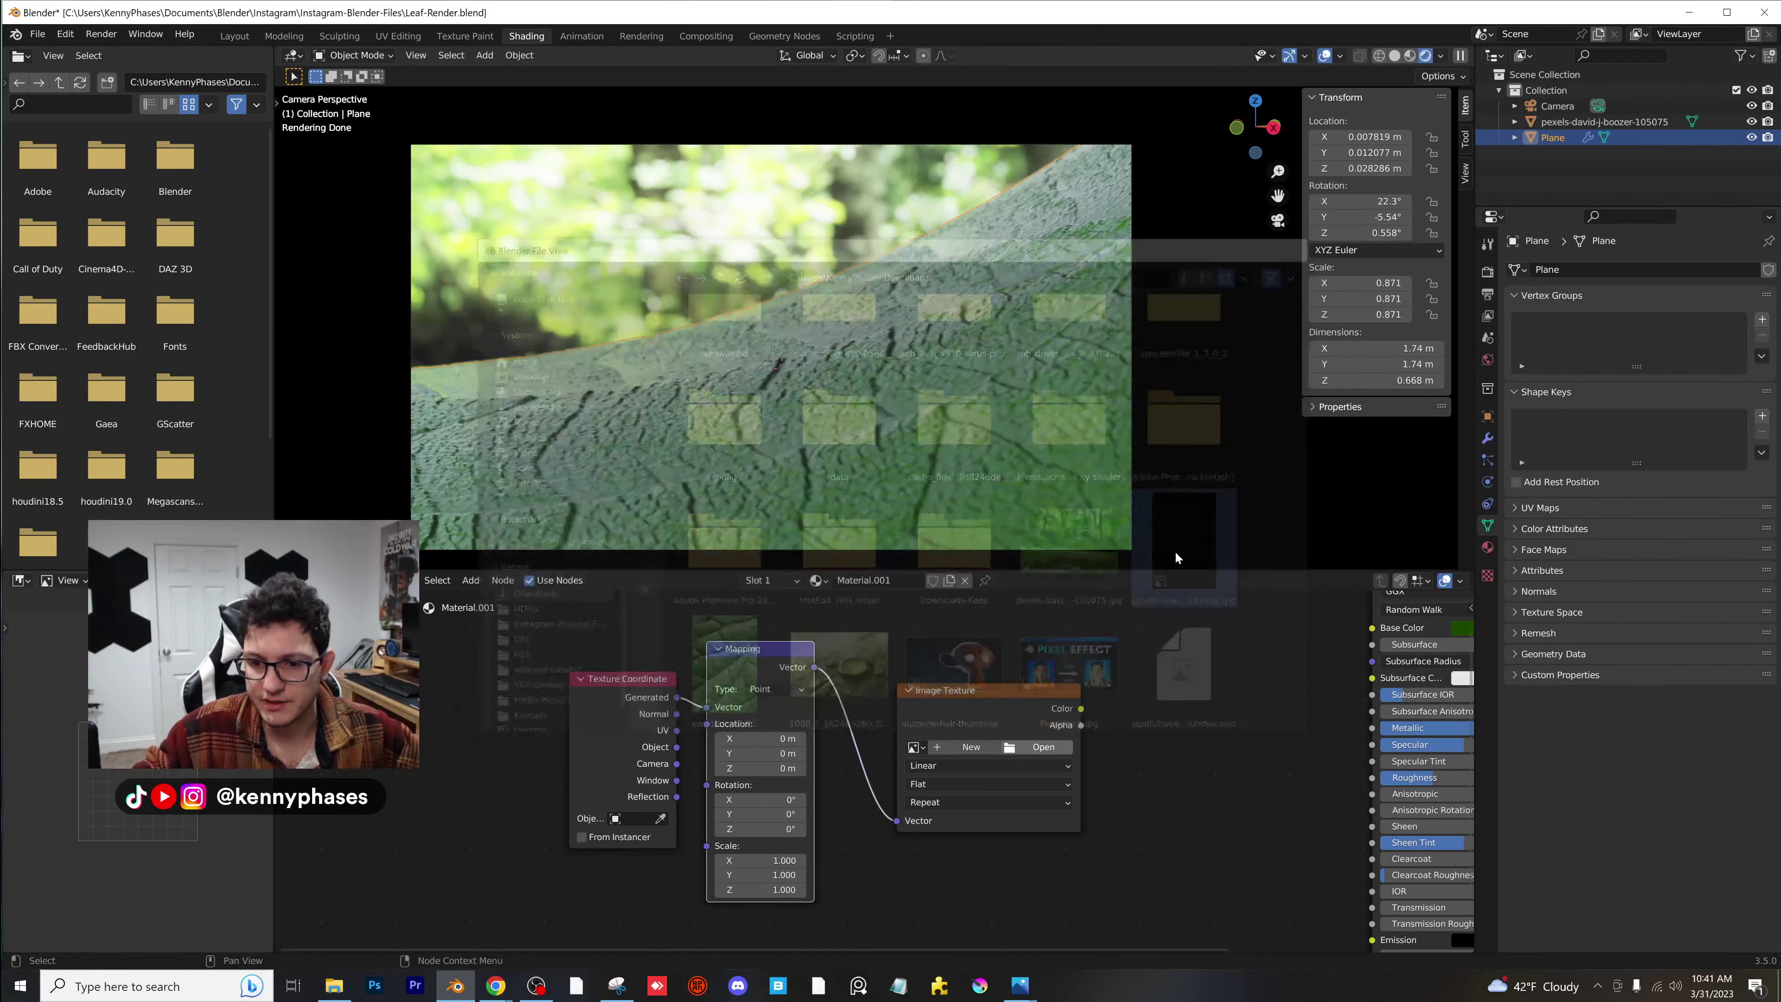
Add a Bump node between the leather image texture and the Principled BSDF.
middle_drag(795, 640, 505, 569)
click(472, 581)
click(479, 595)
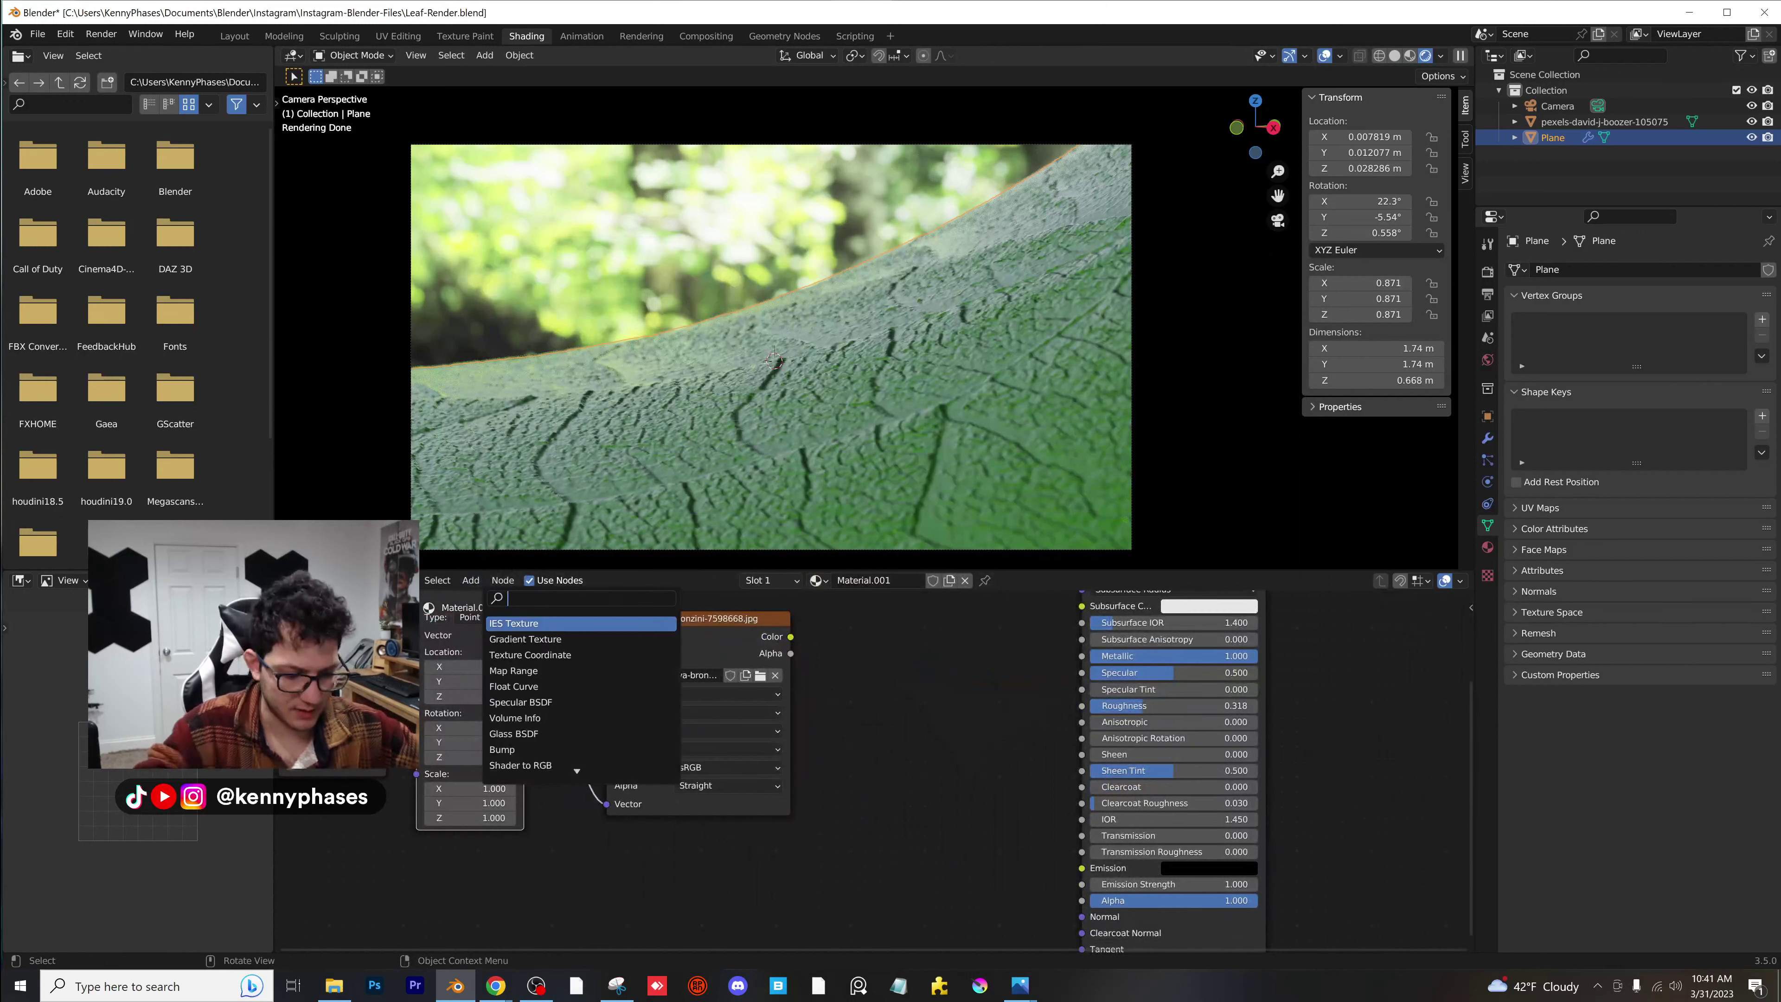
text(bump)
key(Return)
click(874, 686)
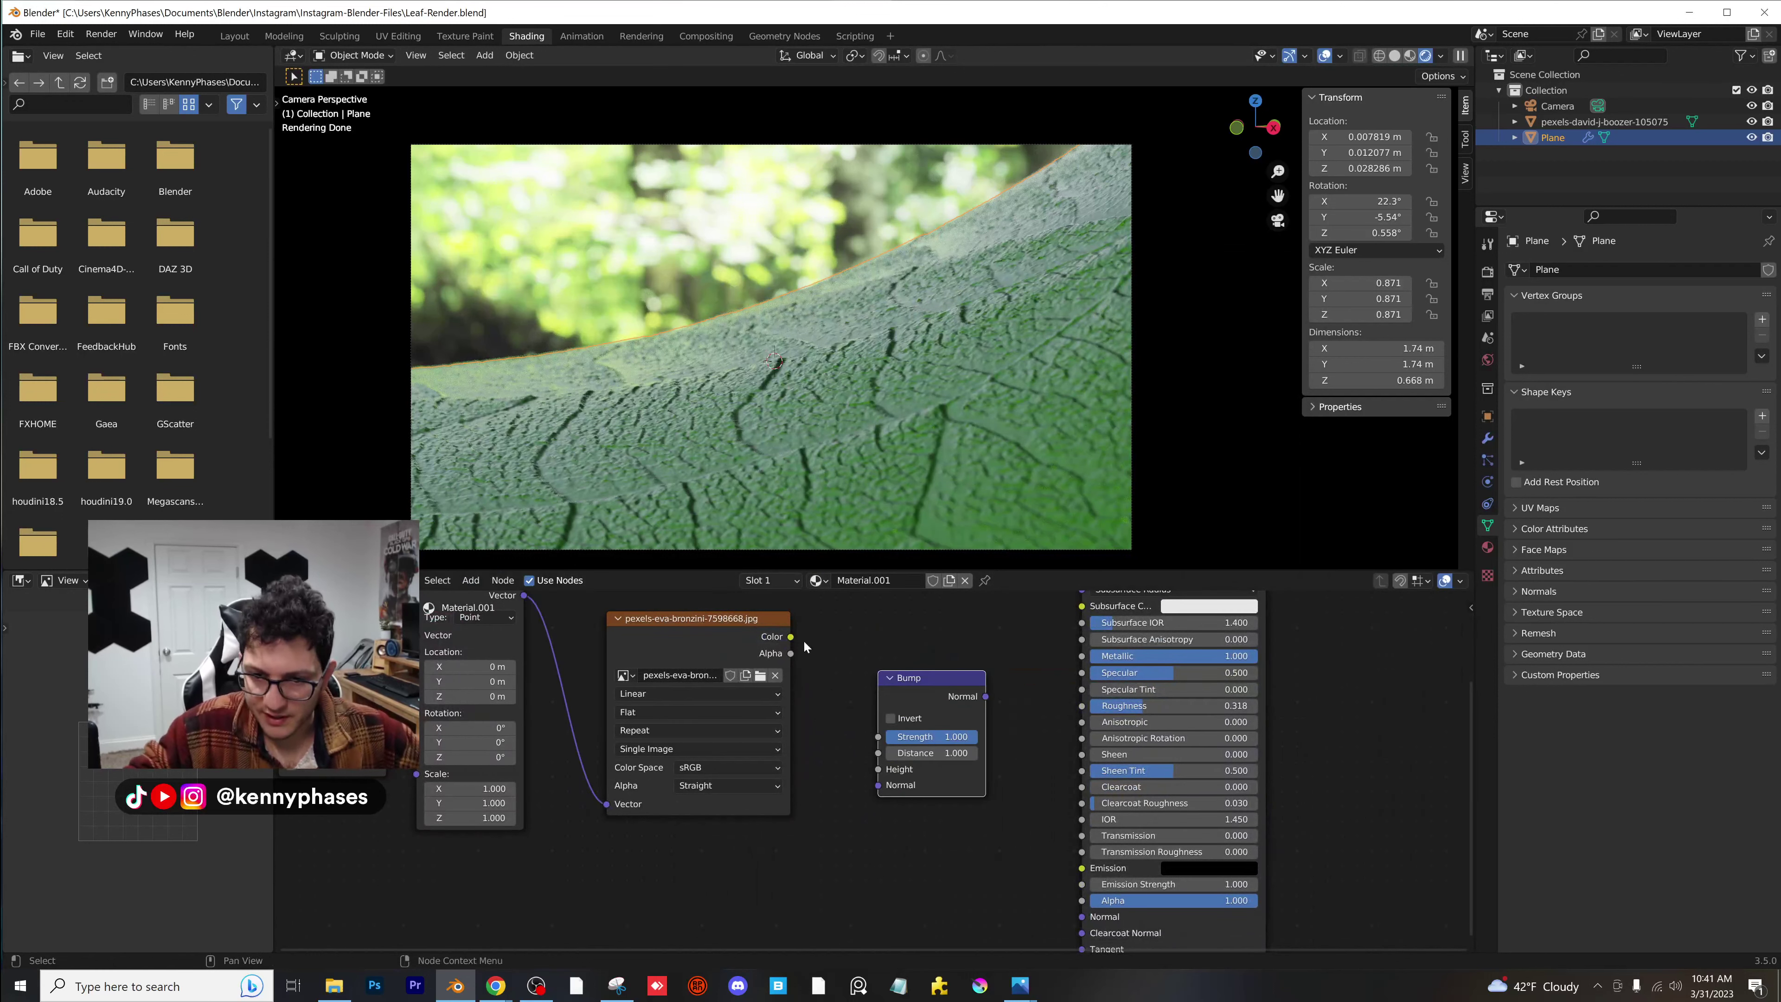
Connect the leather texture's Color to the Bump node's Height, and the Bump's Normal output to the Principled BSDF's Normal.
drag(791, 637, 902, 804)
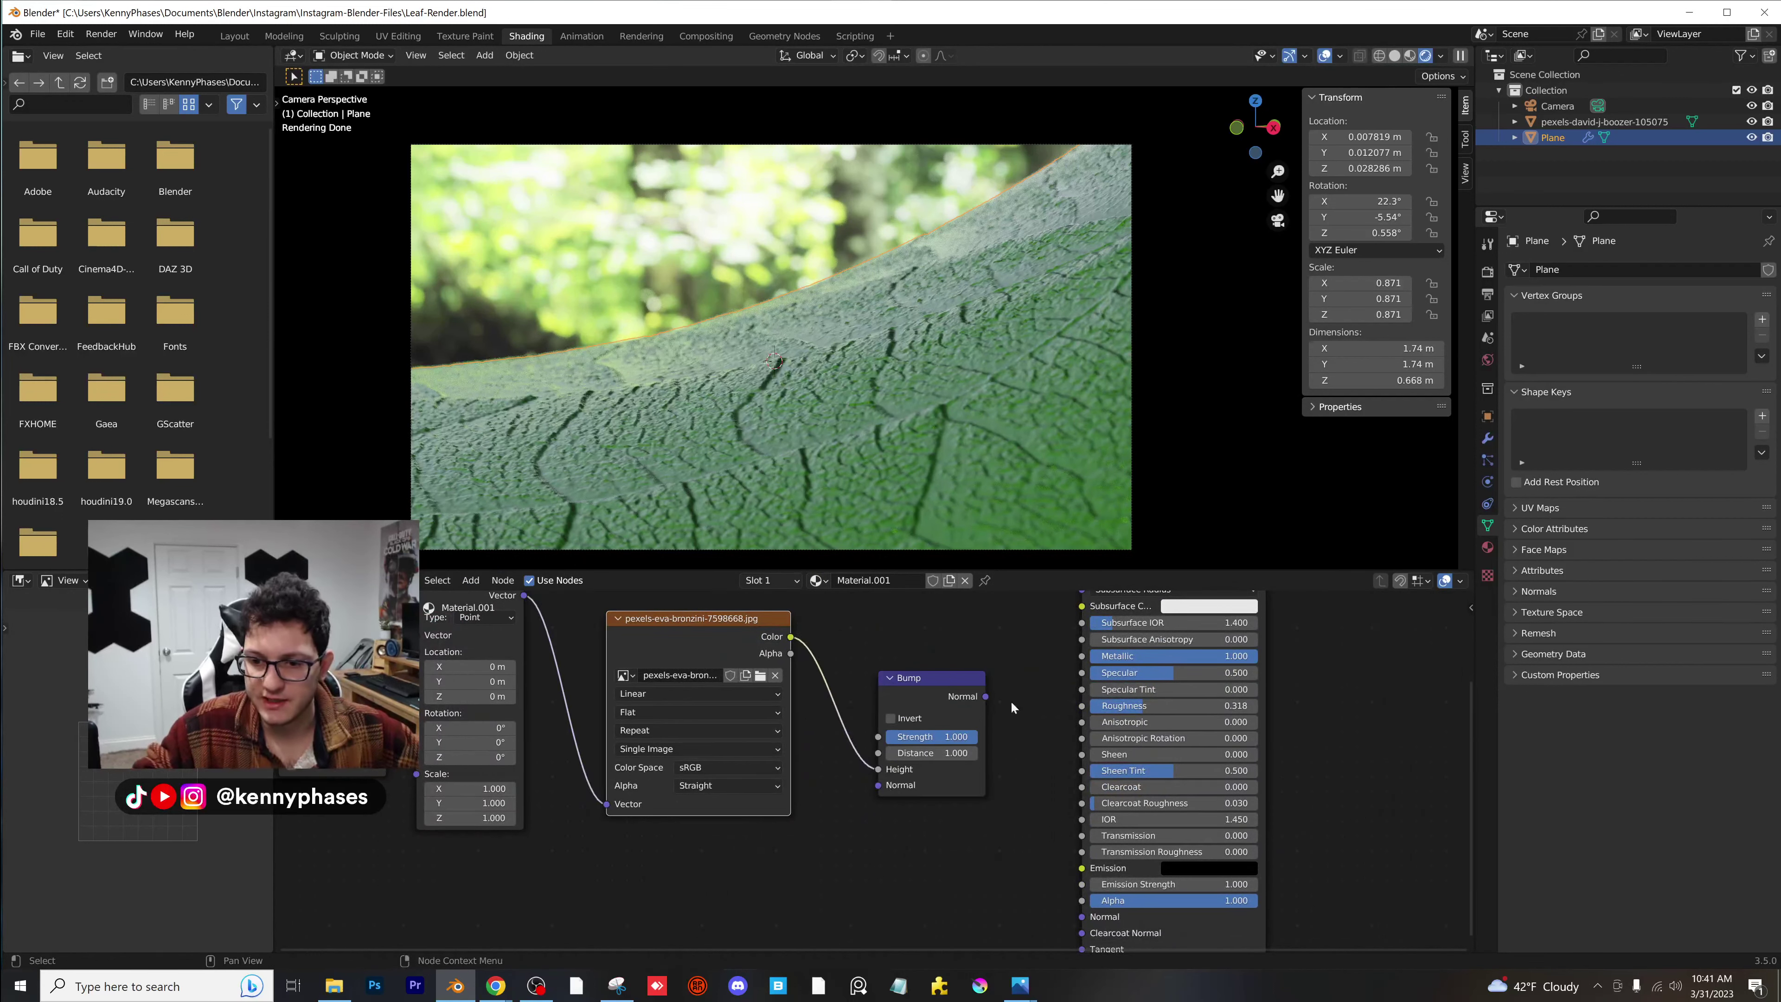
middle_drag(1012, 707, 965, 658)
drag(940, 646, 1036, 867)
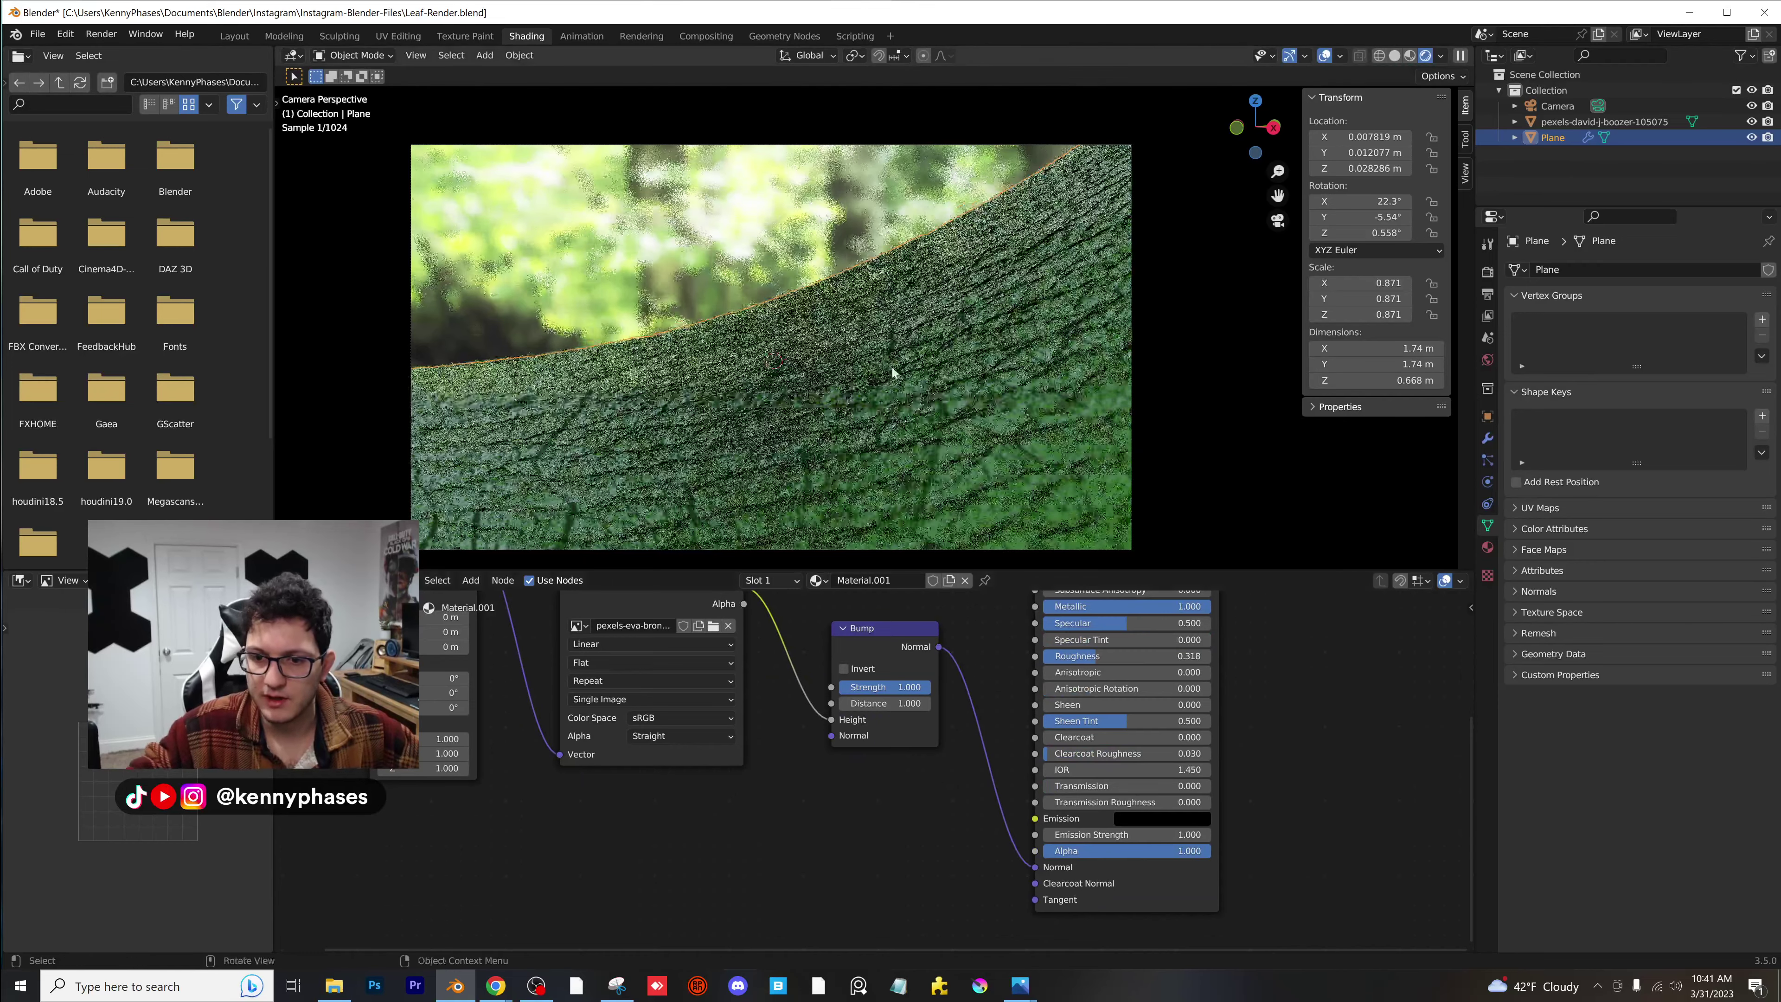
Set the Mapping node's Scale to 7 on X, Y and Z.
scroll(885, 451, up, 2)
shift+middle_drag(918, 430, 970, 310)
scroll(913, 412, up, 1)
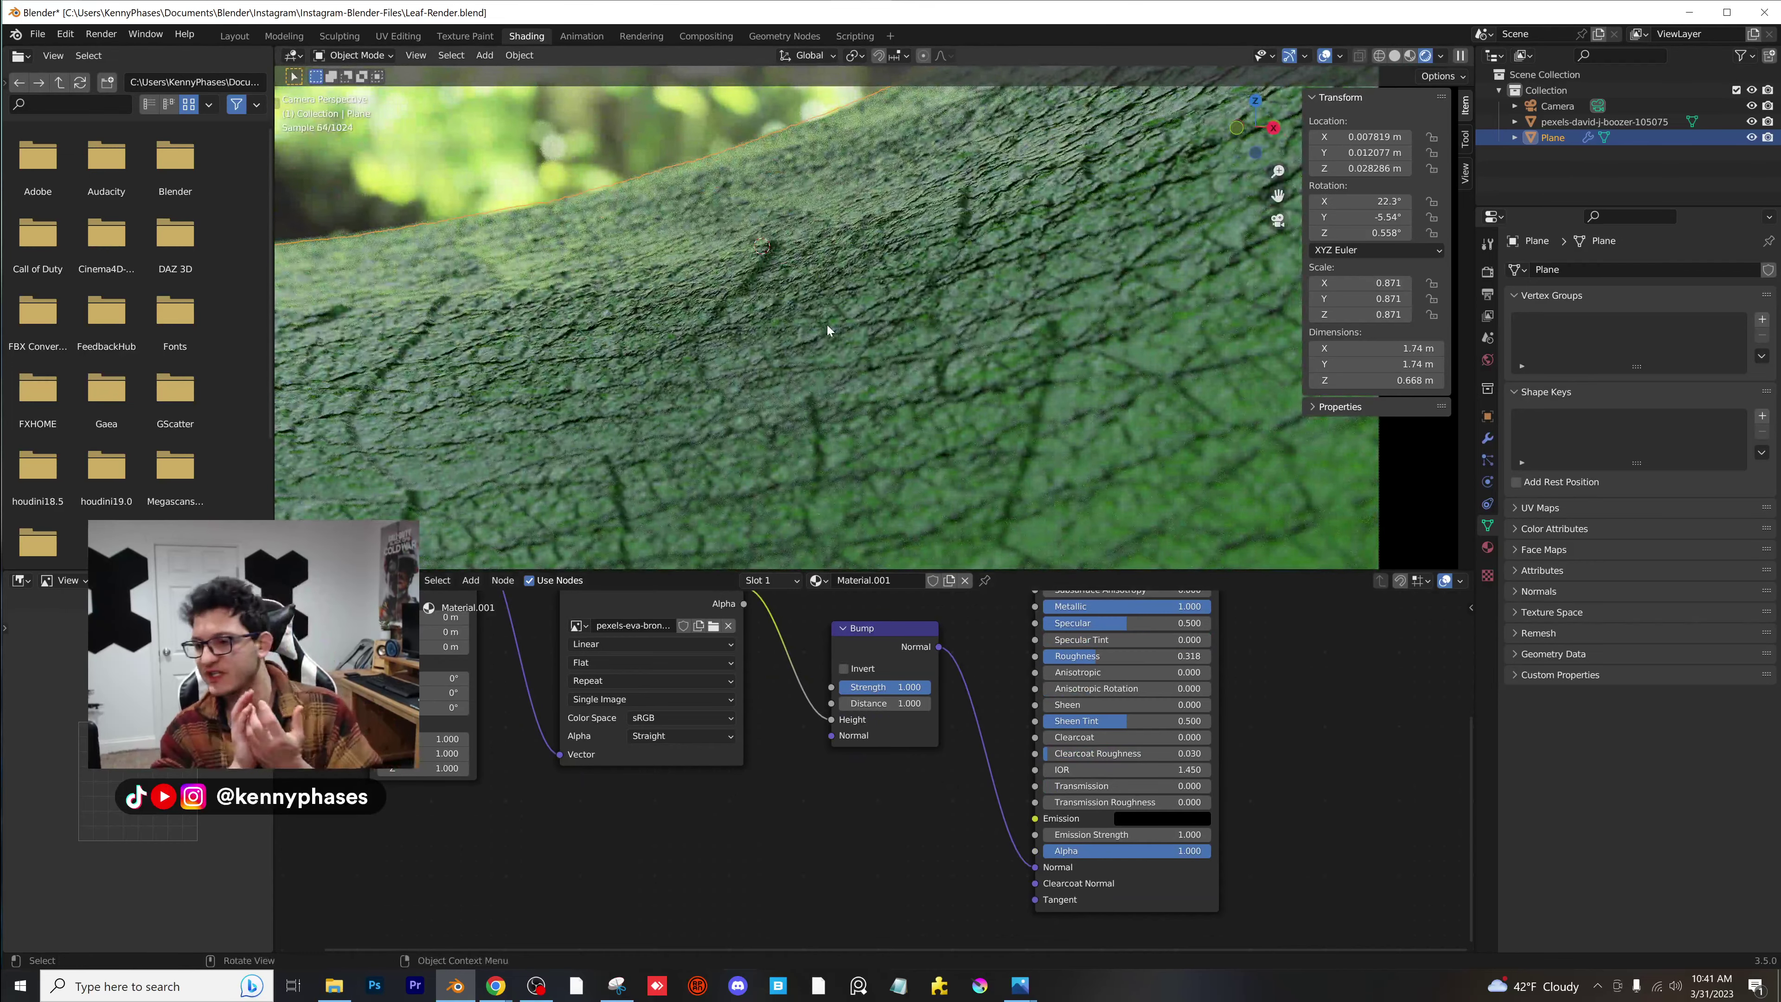
middle_drag(694, 831, 789, 850)
scroll(813, 871, up, 3)
click(607, 829)
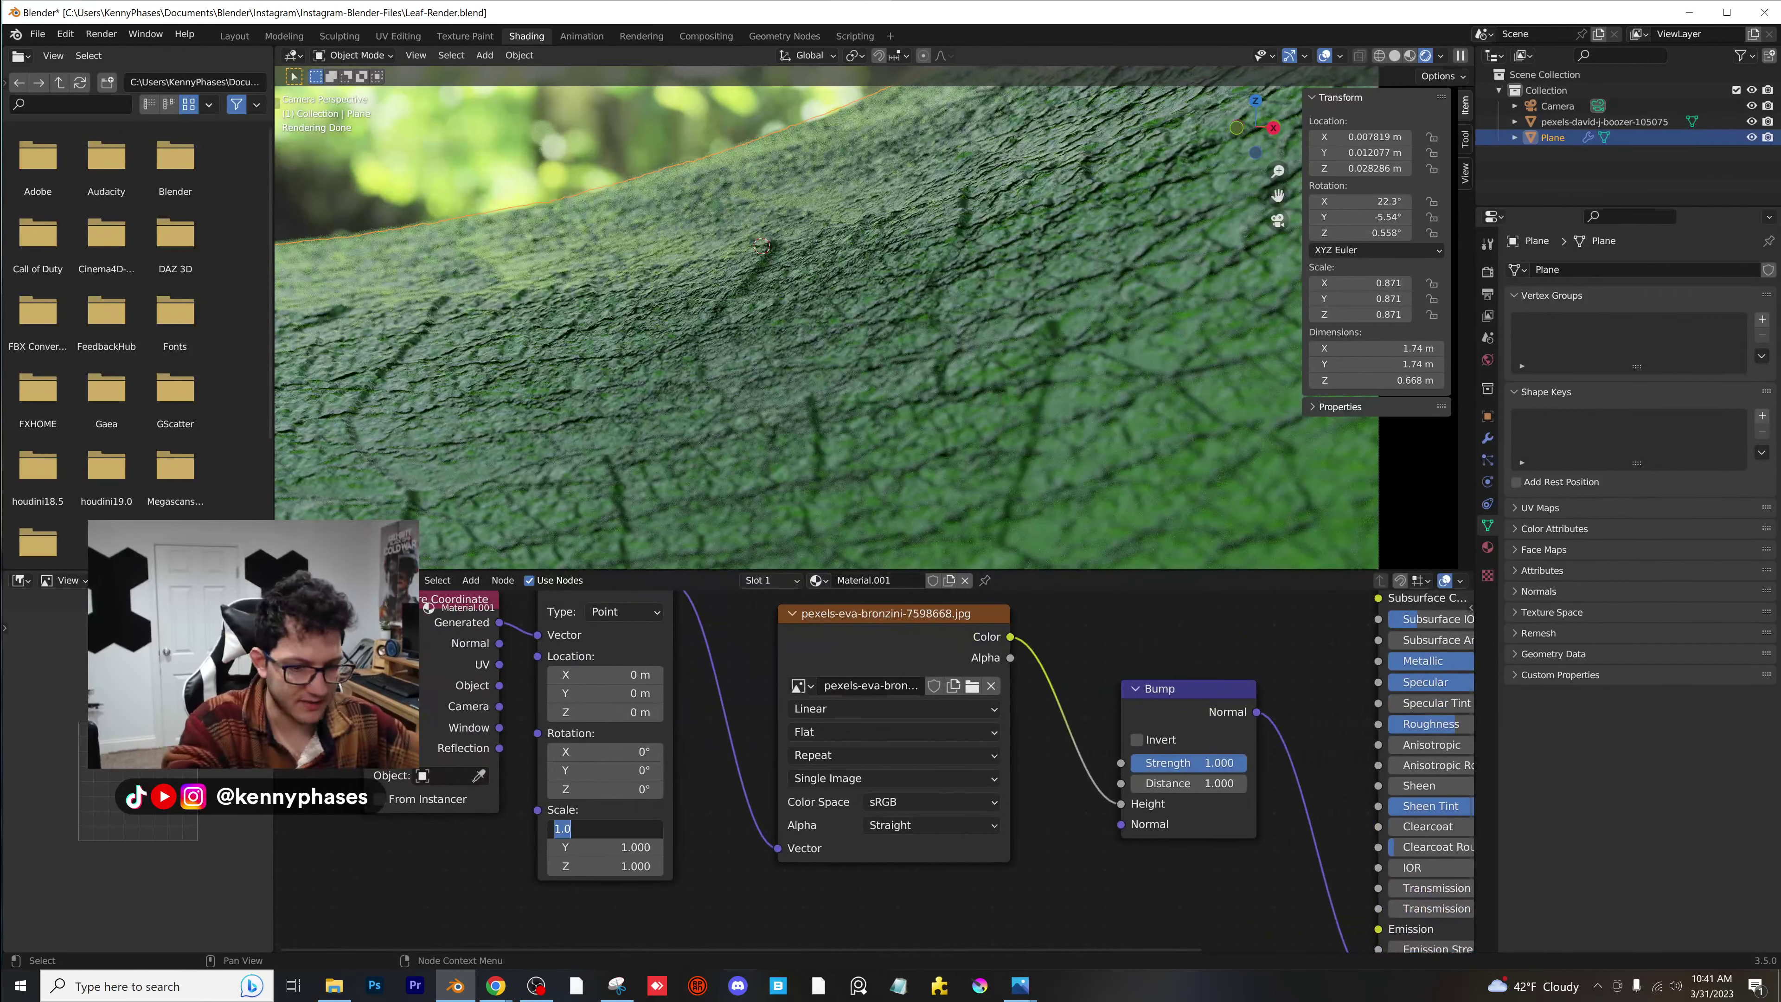
text(7)
key(Return)
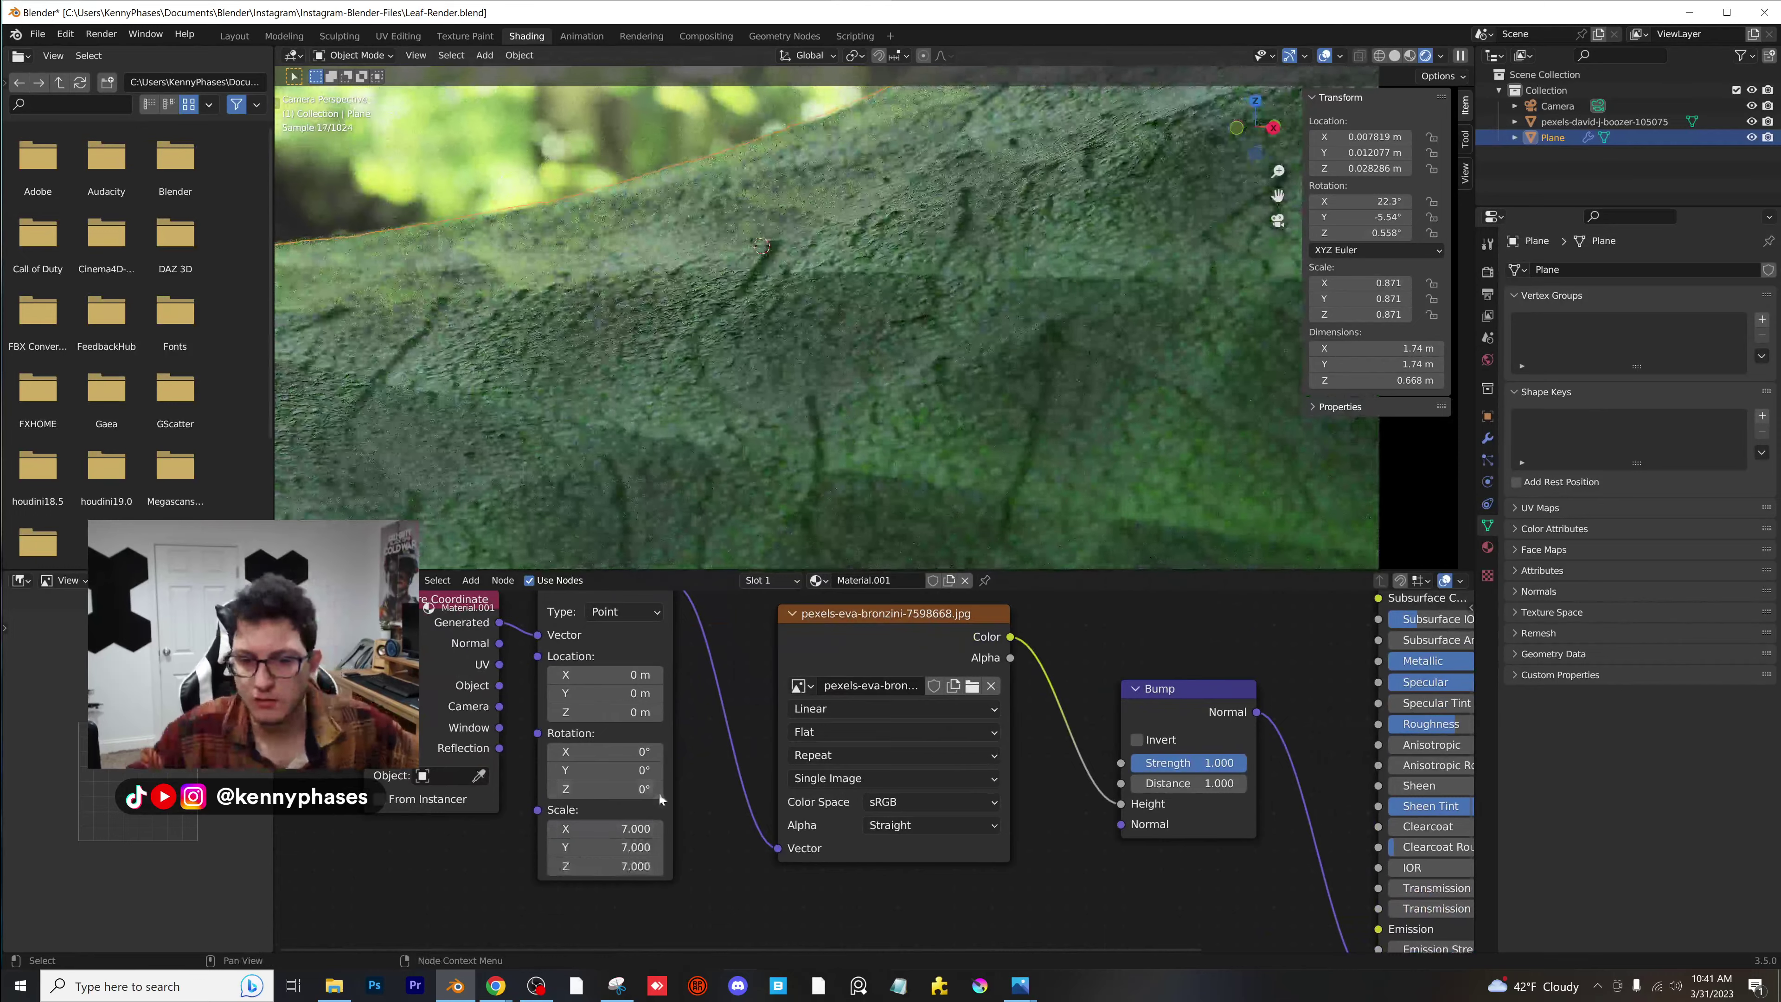
Set the Mapping node's Scale to 5 on all three axes.
text(5)
key(Return)
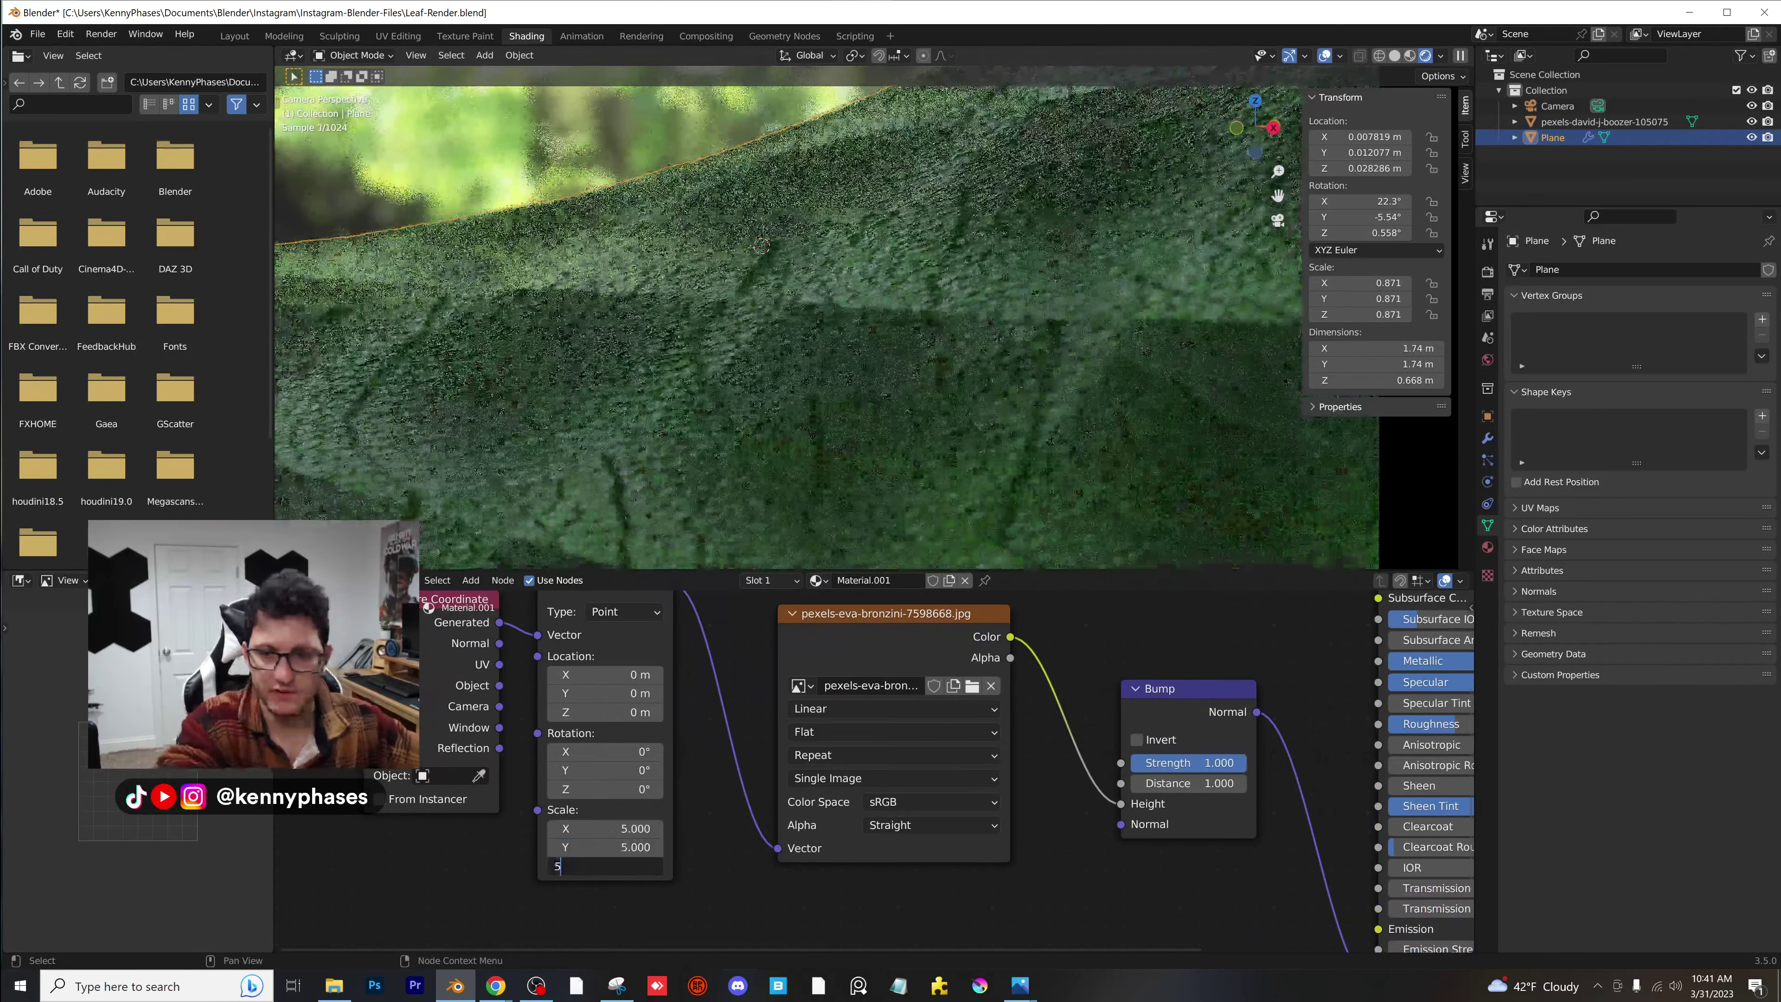
scroll(1041, 314, down, 1)
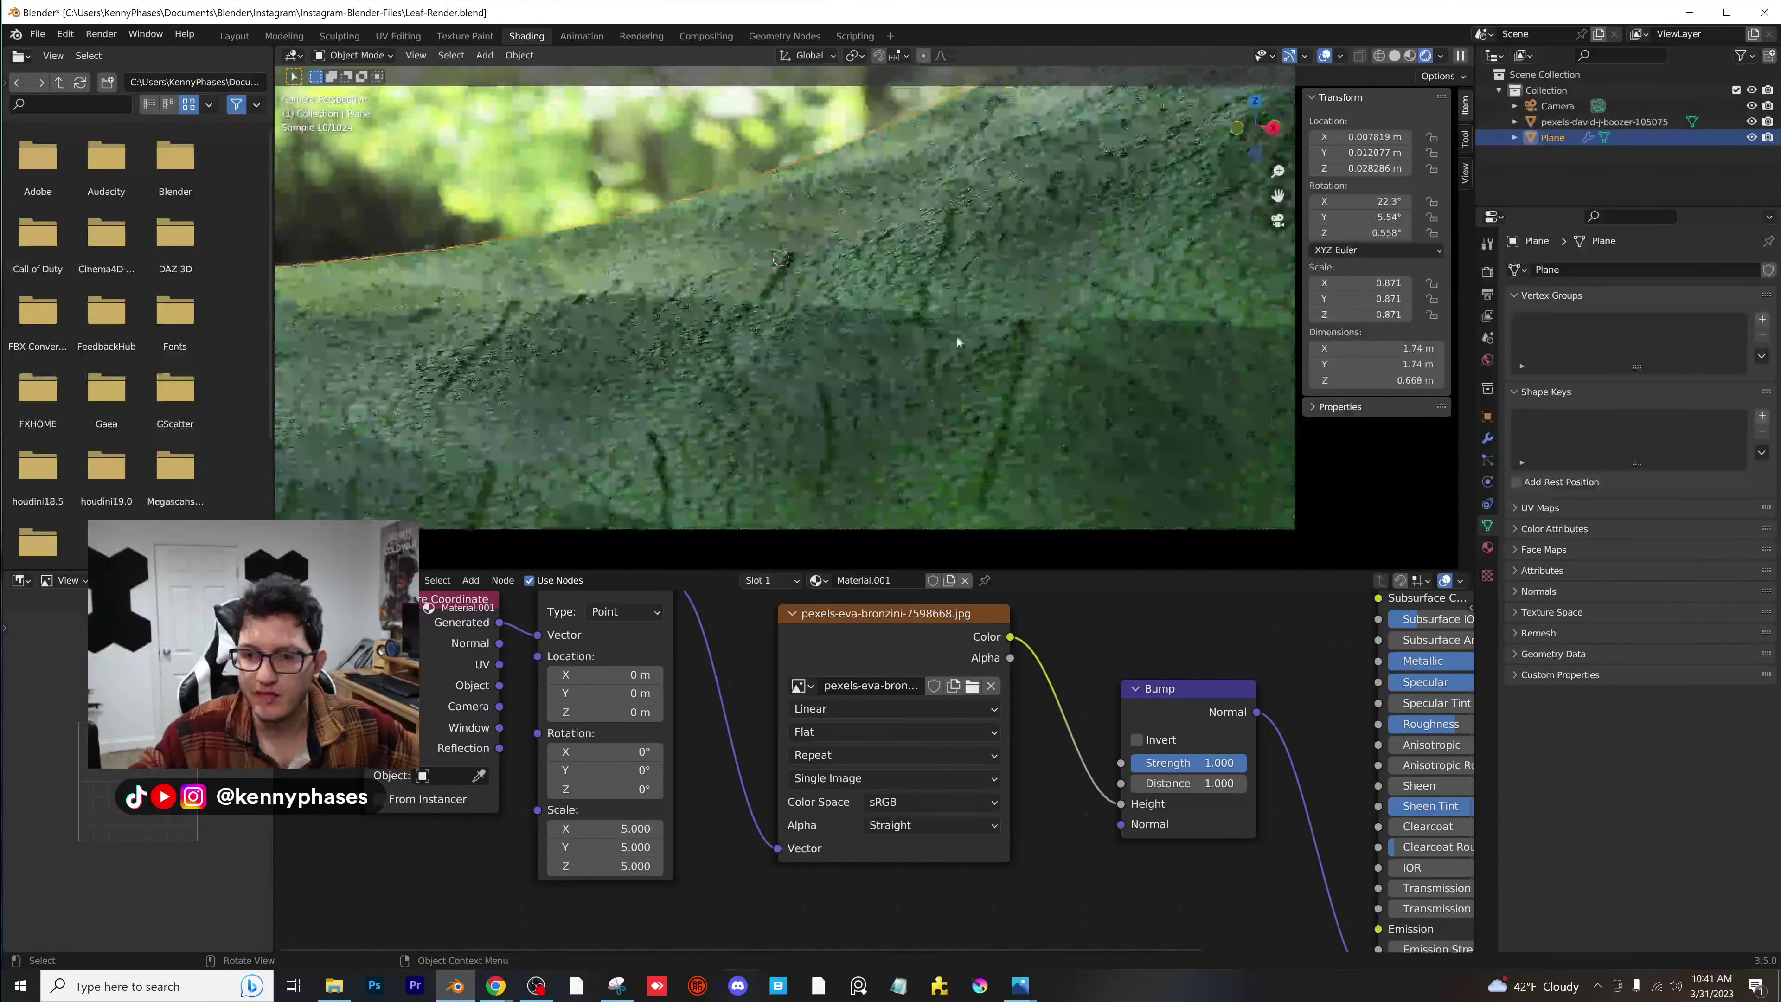
Move the Texture Coordinate and Mapping nodes into a tidier arrangement ahead of the leather Image Texture.
drag(469, 653, 437, 729)
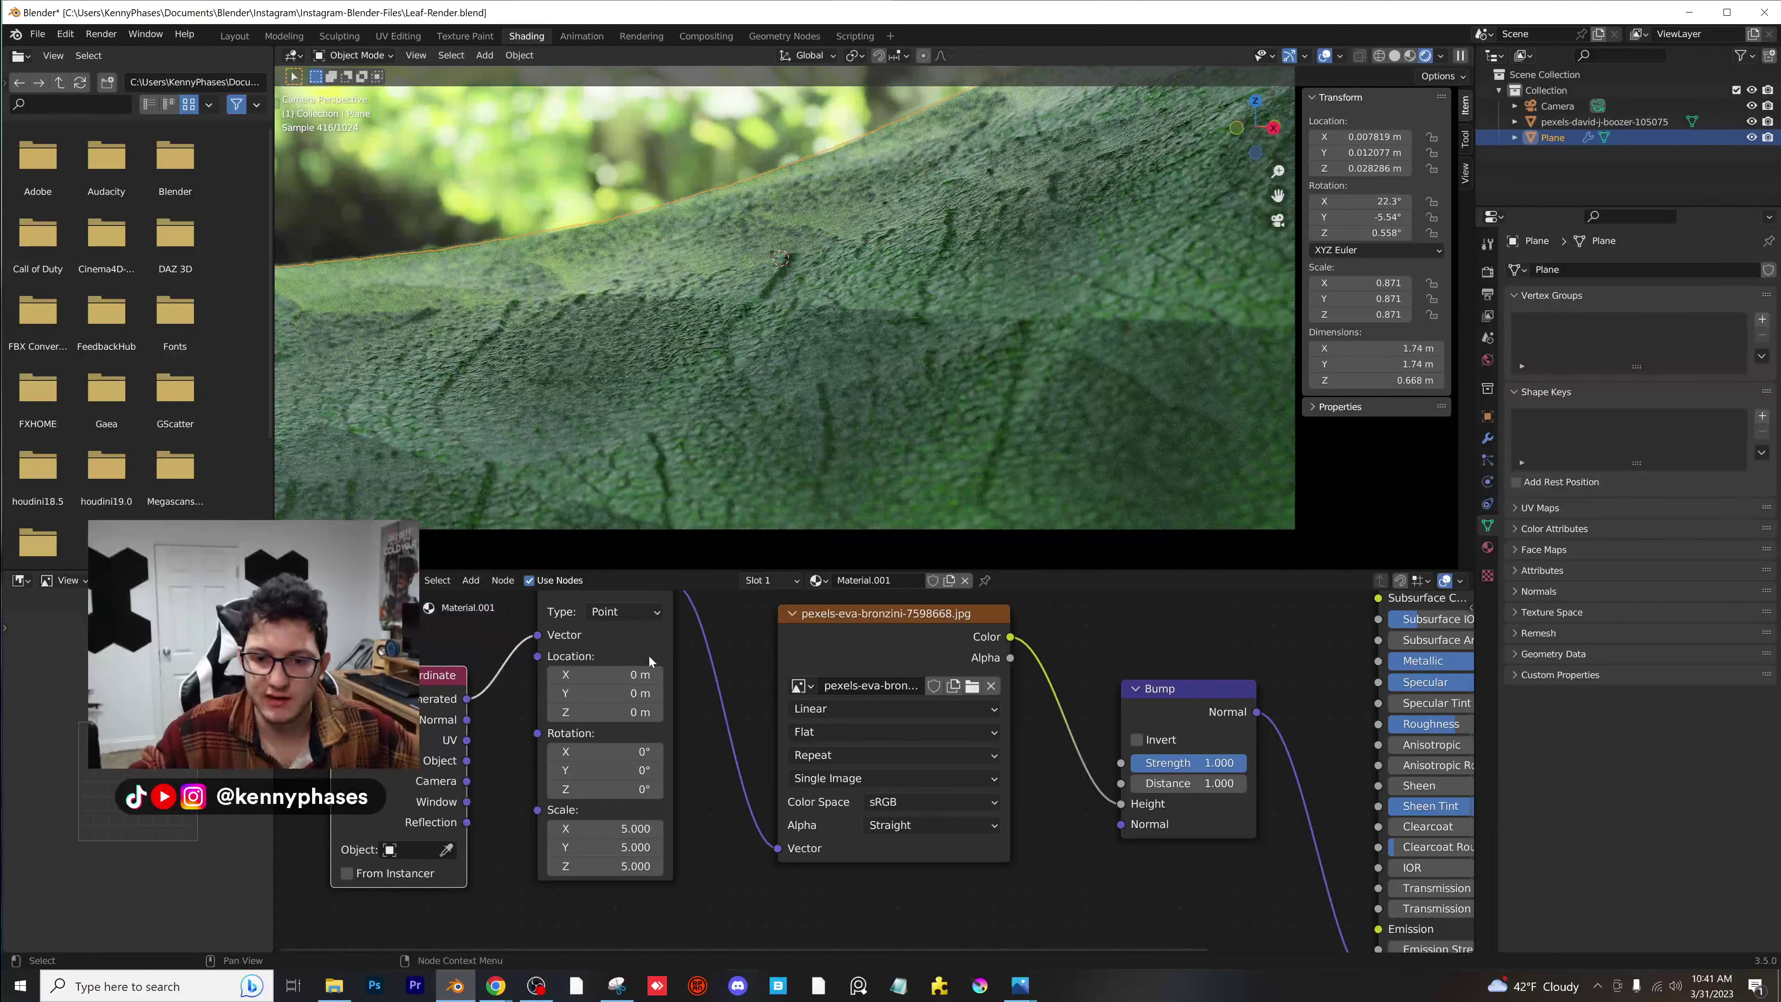
scroll(680, 663, down, 2)
middle_drag(690, 668, 744, 780)
scroll(743, 780, up, 1)
drag(681, 703, 691, 746)
middle_drag(785, 760, 797, 649)
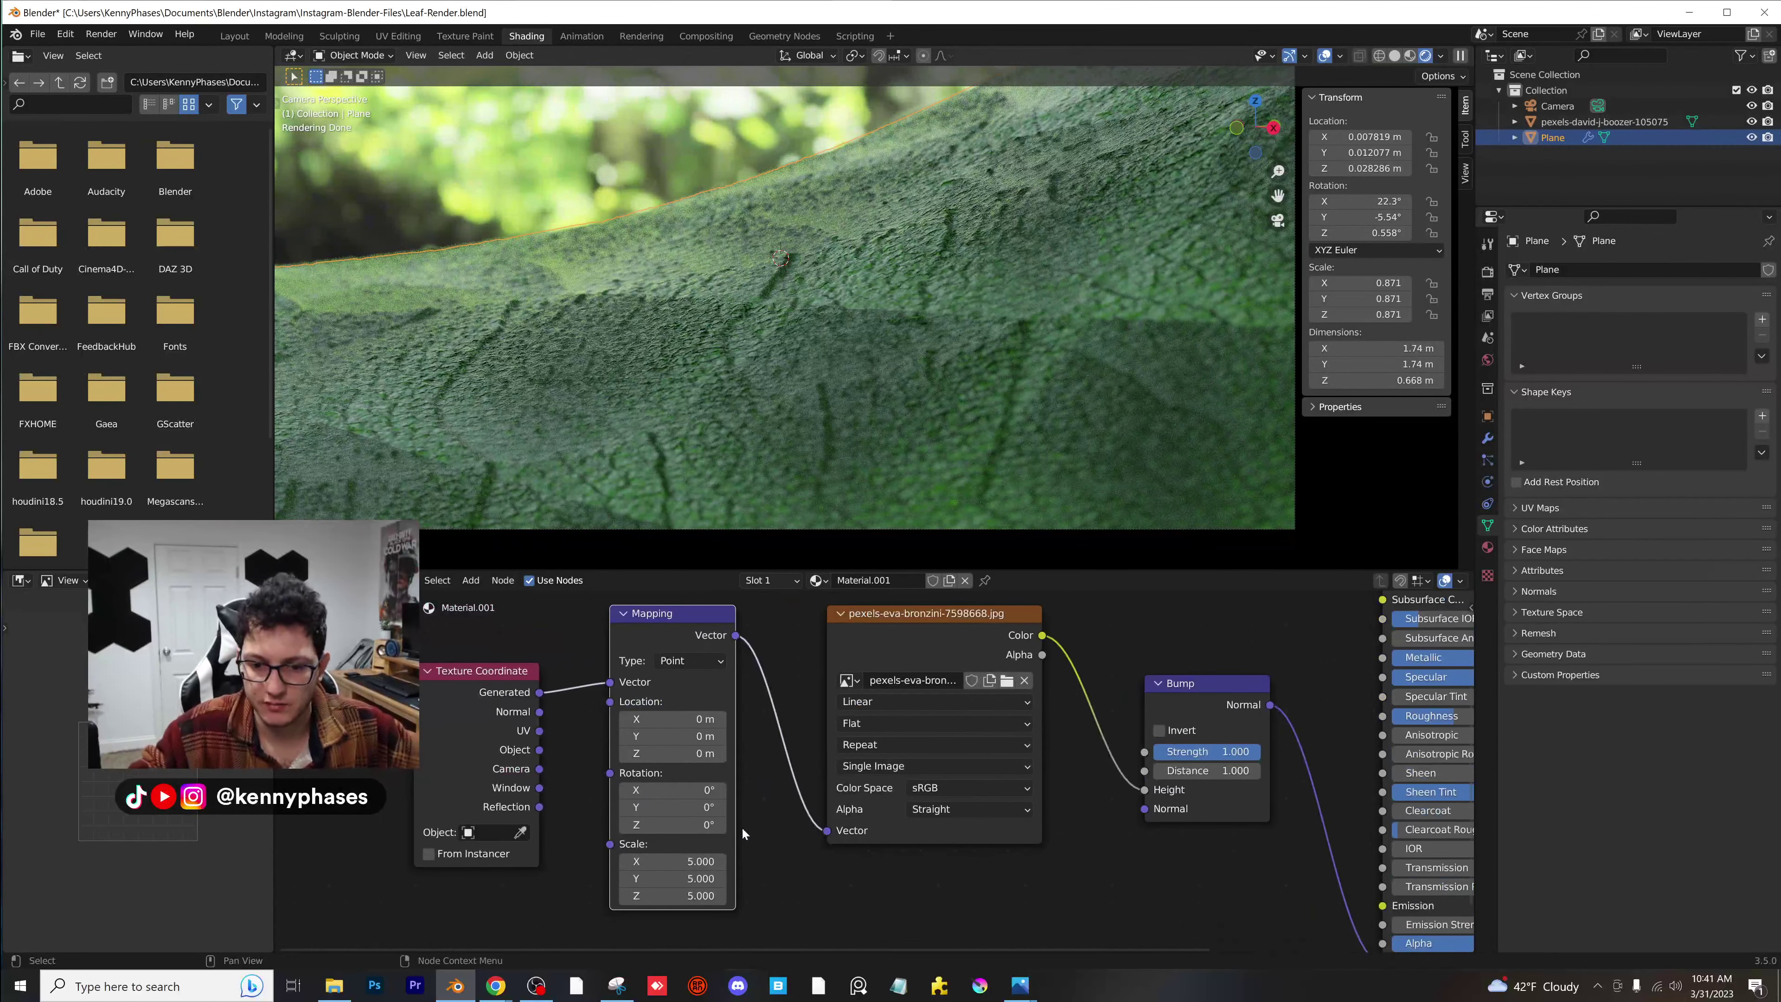
Set the Mapping node's Scale to 3 on X, Y and Z.
click(671, 861)
text(3)
key(Return)
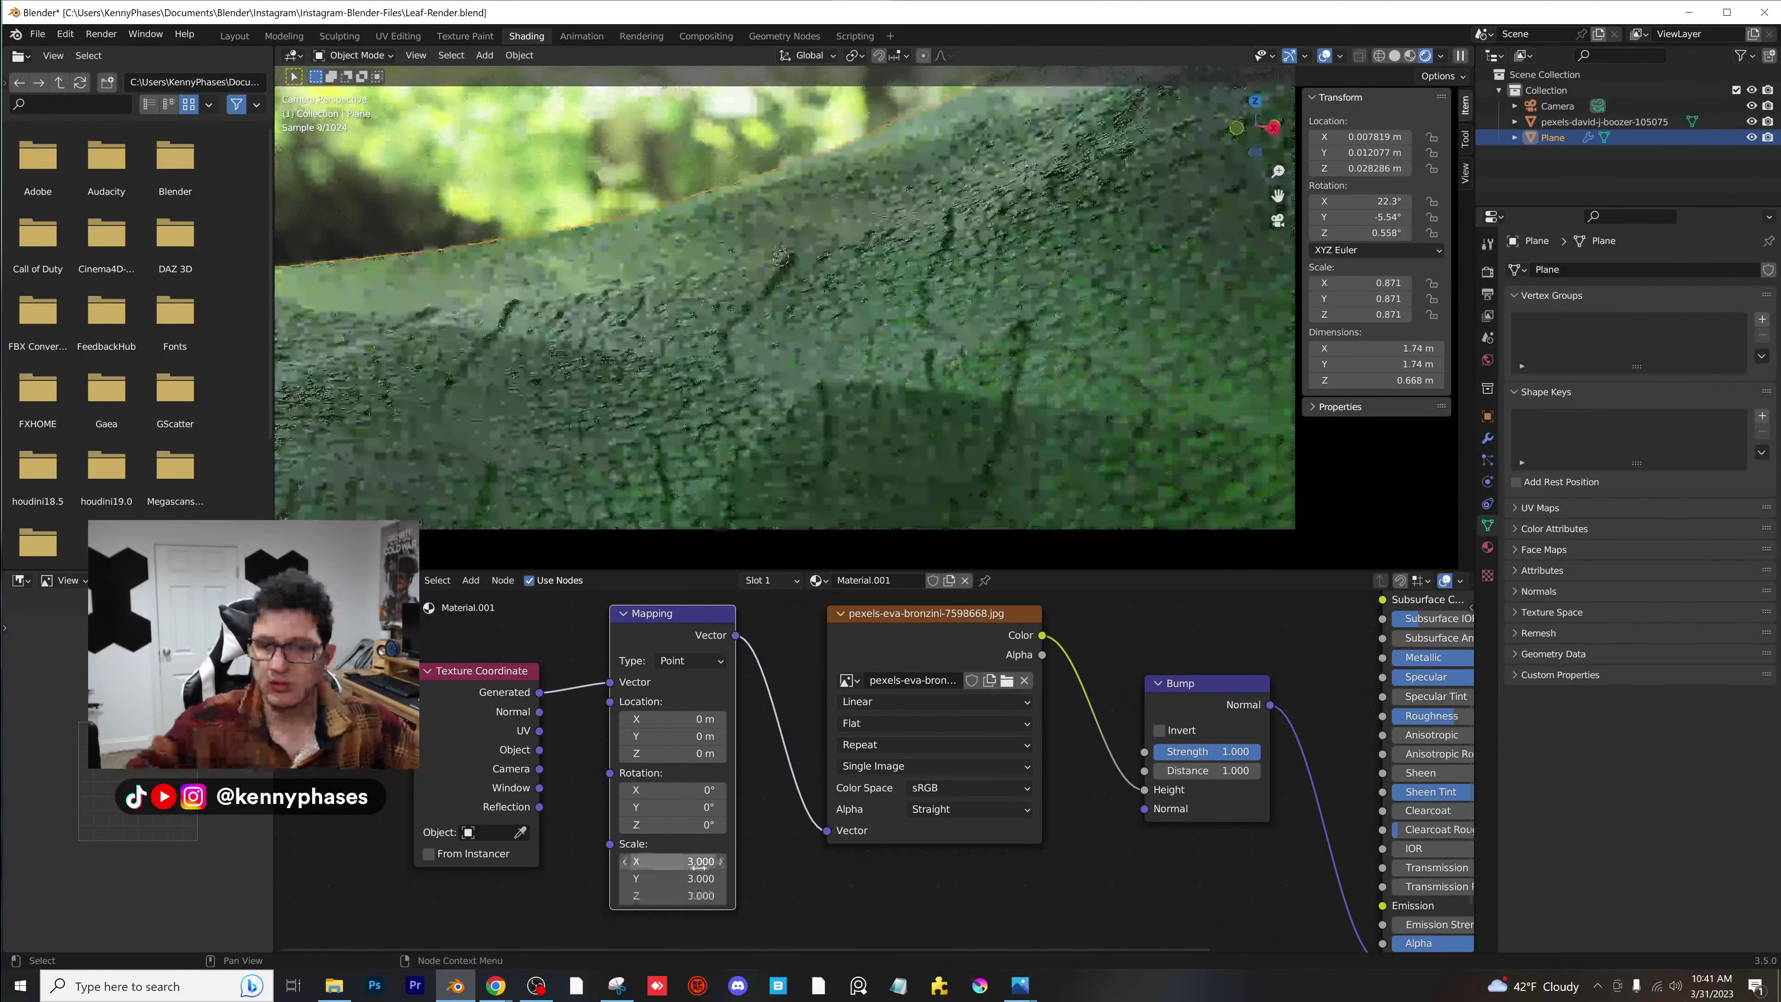
middle_drag(754, 617, 753, 632)
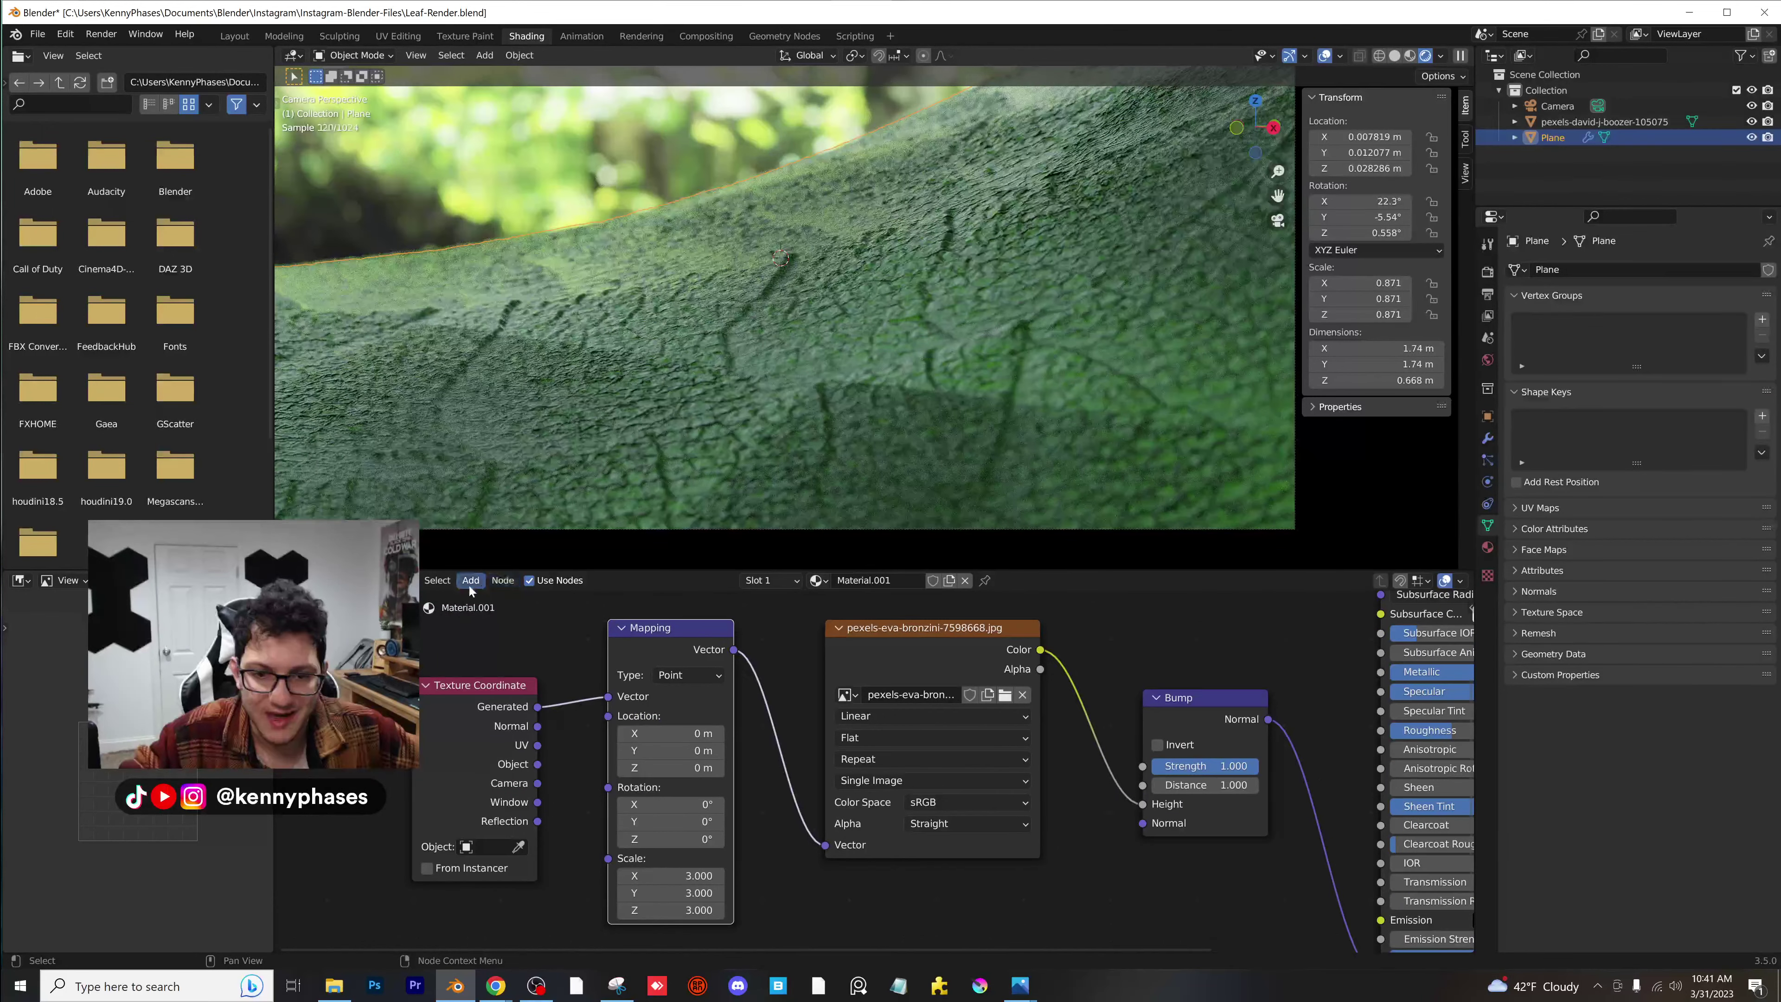
Insert a Voronoi Texture node on the link between the Mapping node and the leather Image Texture.
click(469, 581)
text(voronoi)
key(Return)
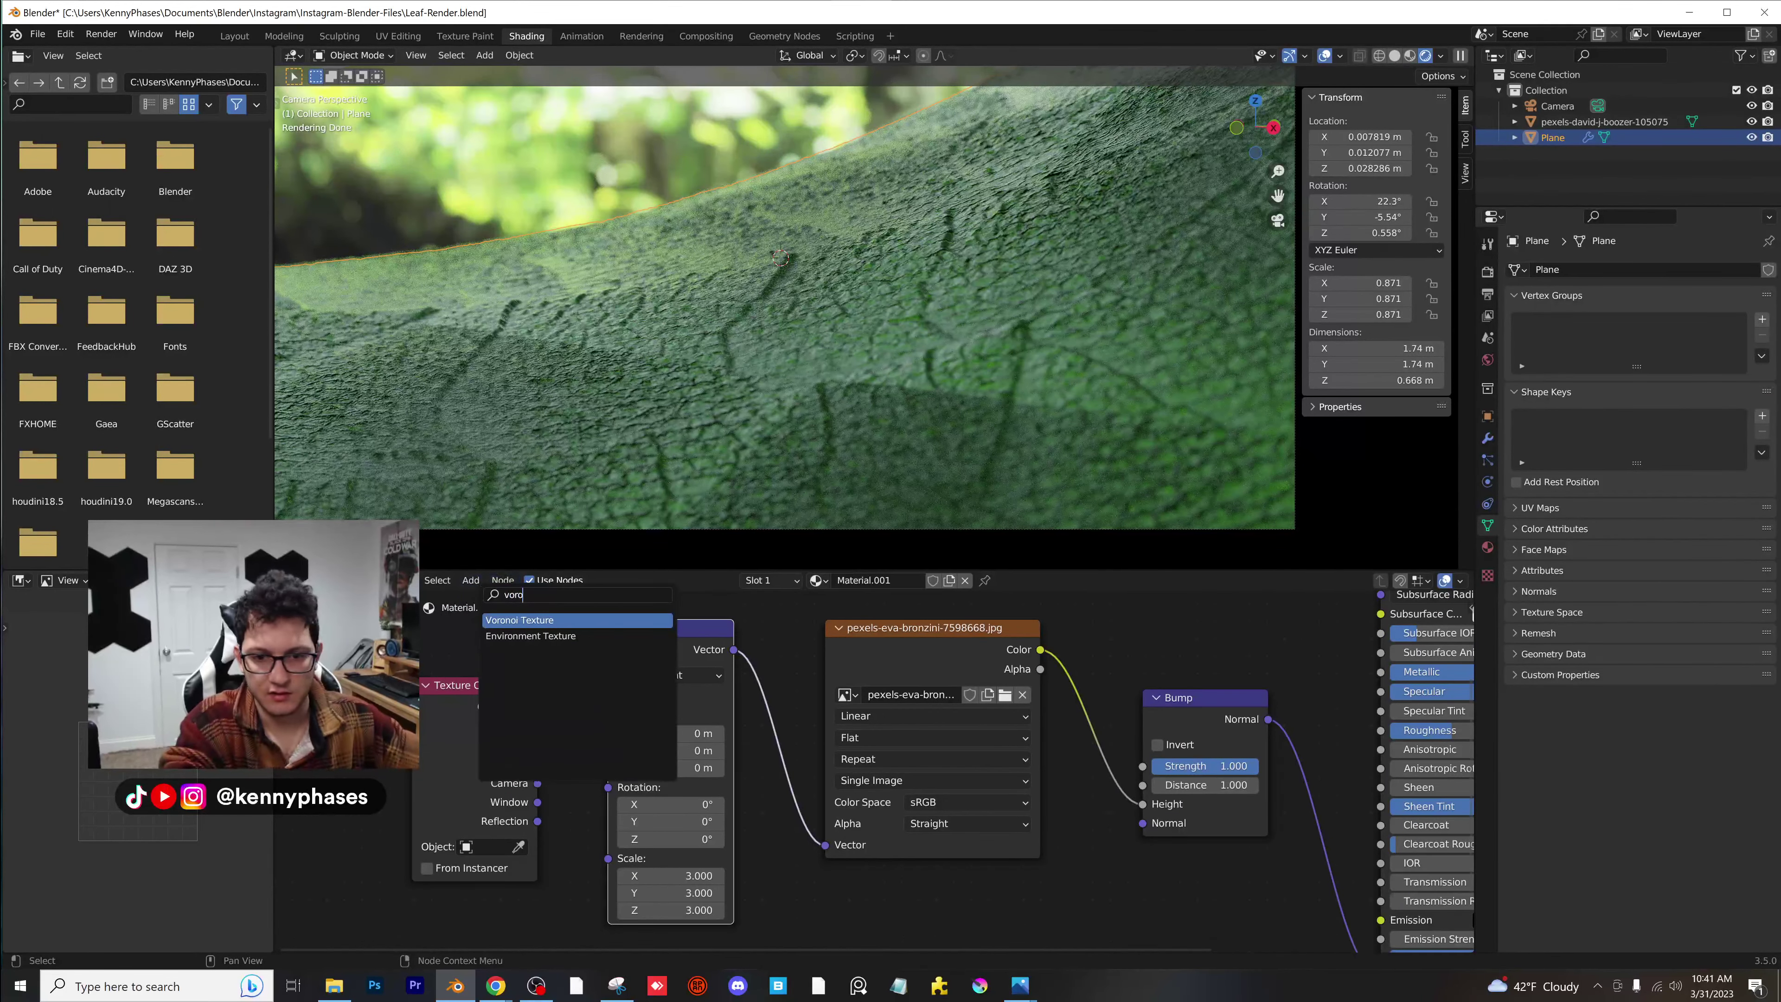
click(805, 676)
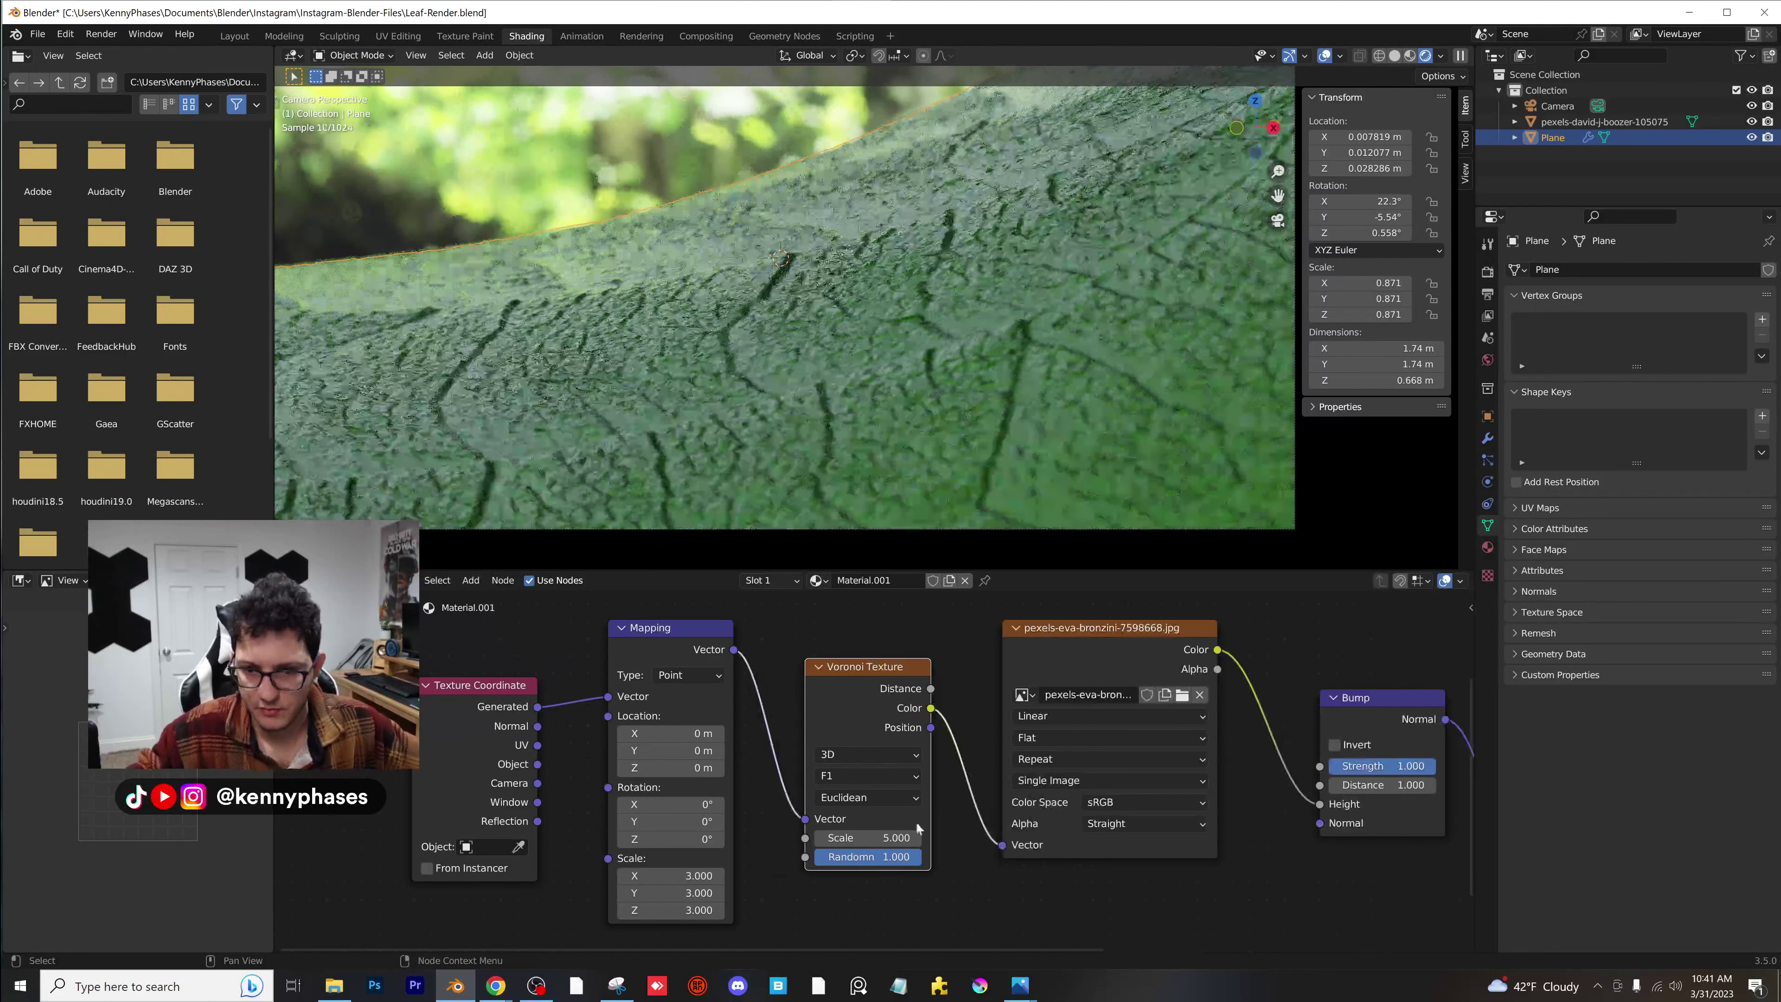
Reconnect Mapping directly to the leather Image Texture and move the Voronoi Texture onto the link between the image and the Bump node.
drag(805, 820, 1003, 847)
drag(904, 677, 1294, 677)
middle_drag(1110, 722, 759, 776)
scroll(955, 807, up, 2)
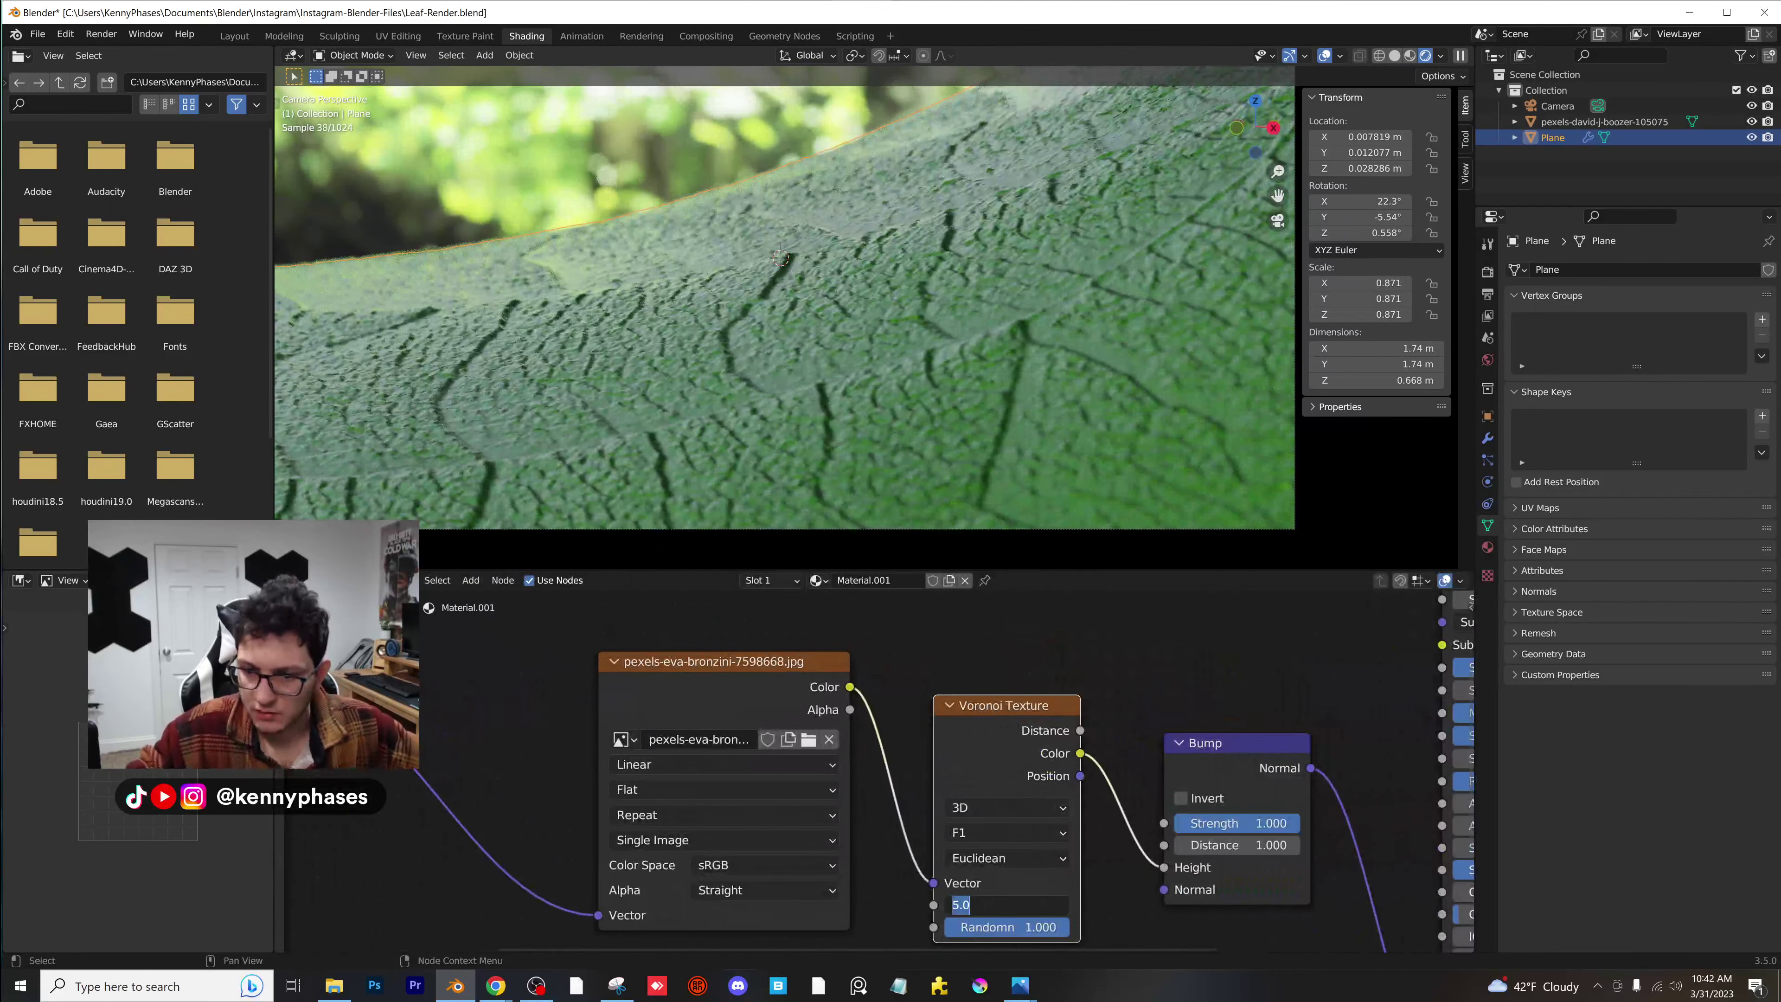
Set the Voronoi Texture's Scale to 71.2, and readjust it to 160.7.
text(71.2)
key(Return)
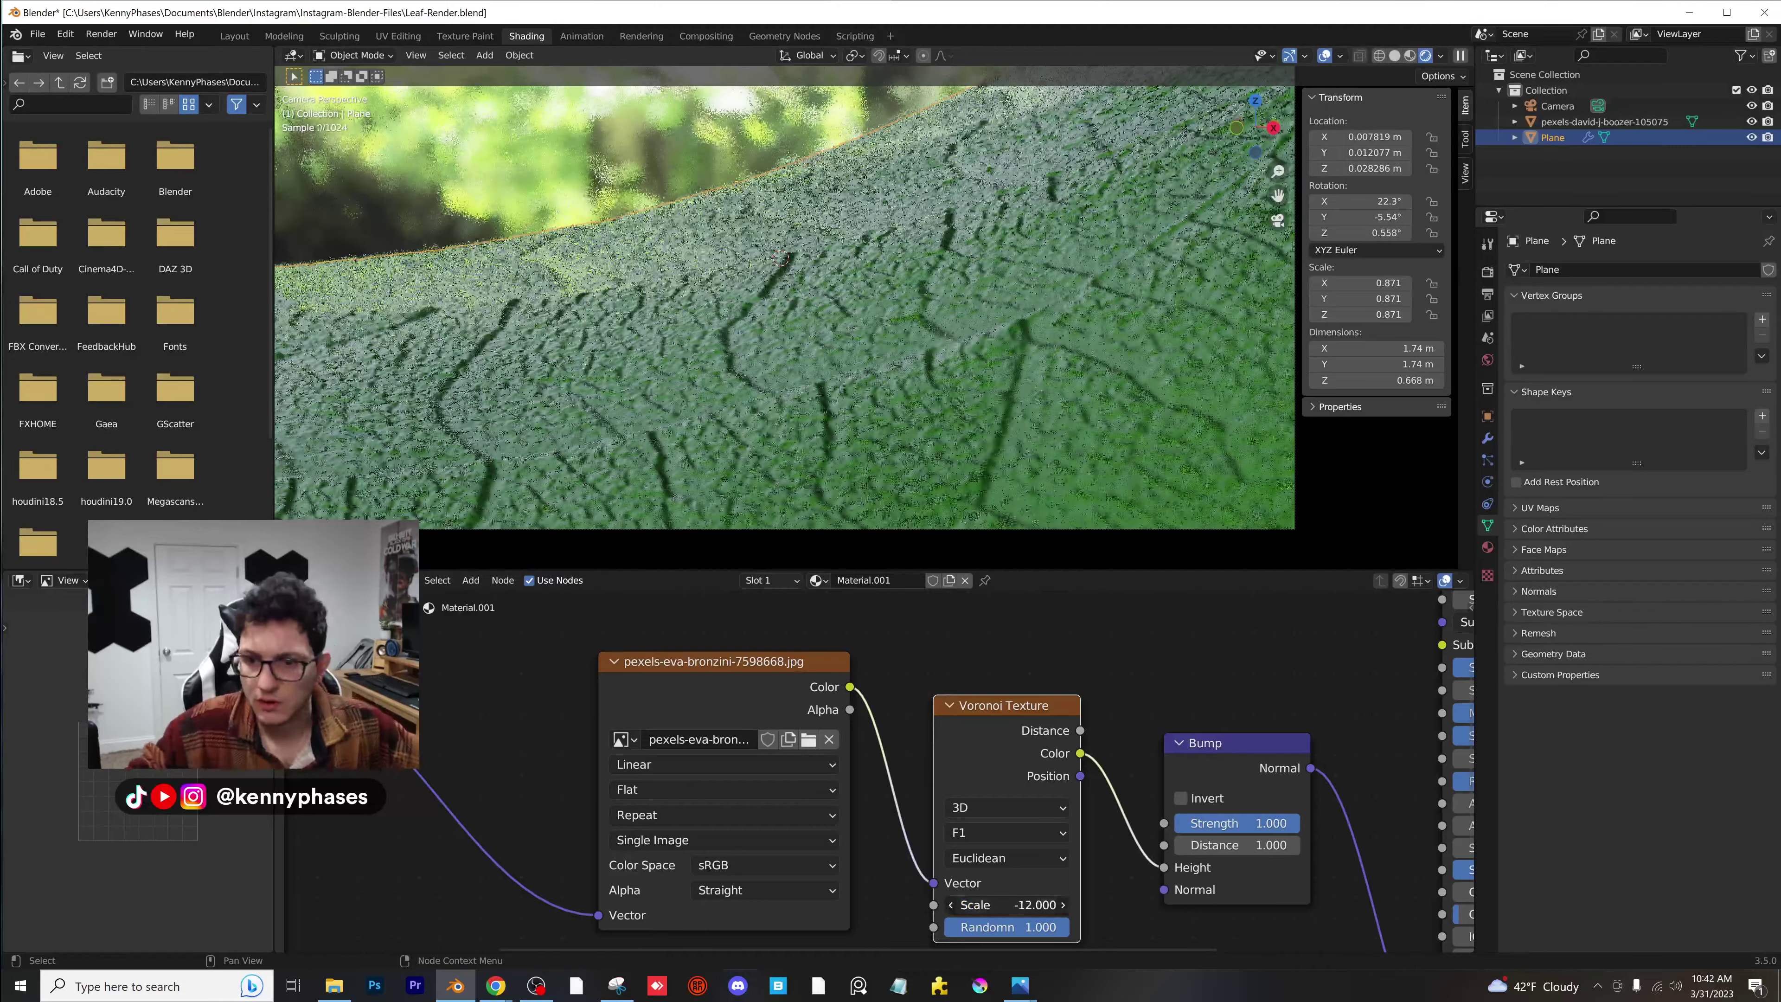
drag(1037, 905, 1465, 905)
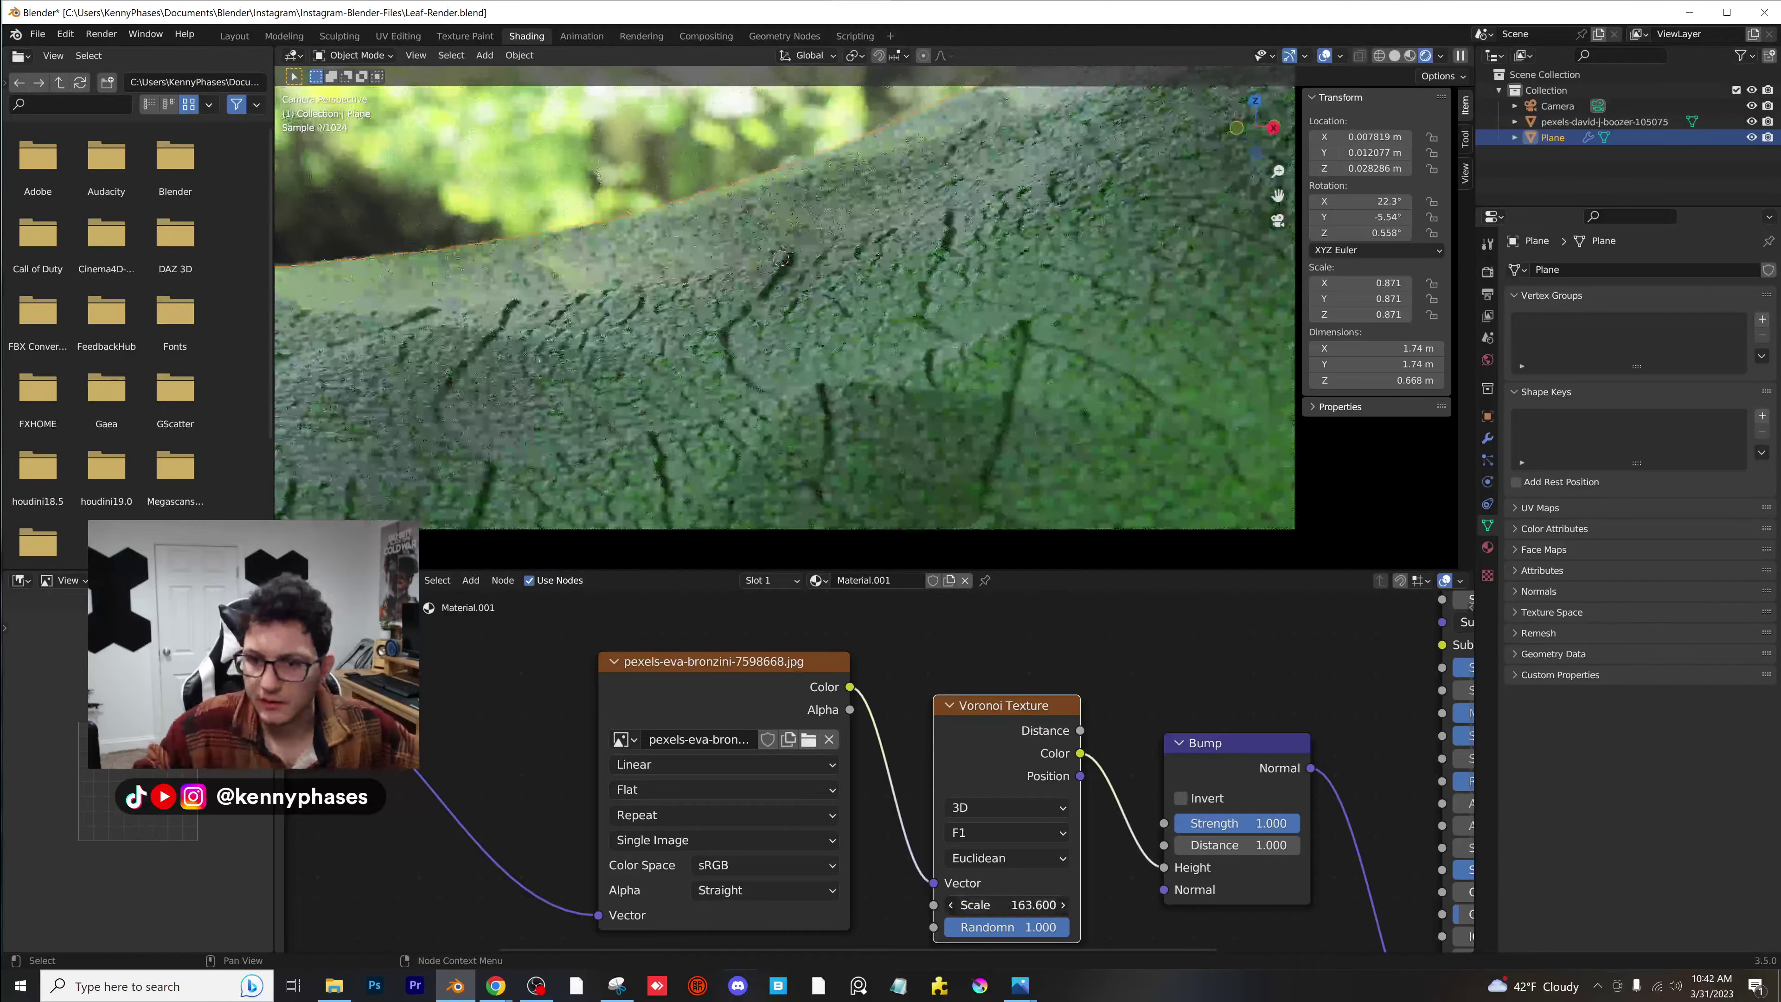
drag(1023, 904, 1017, 904)
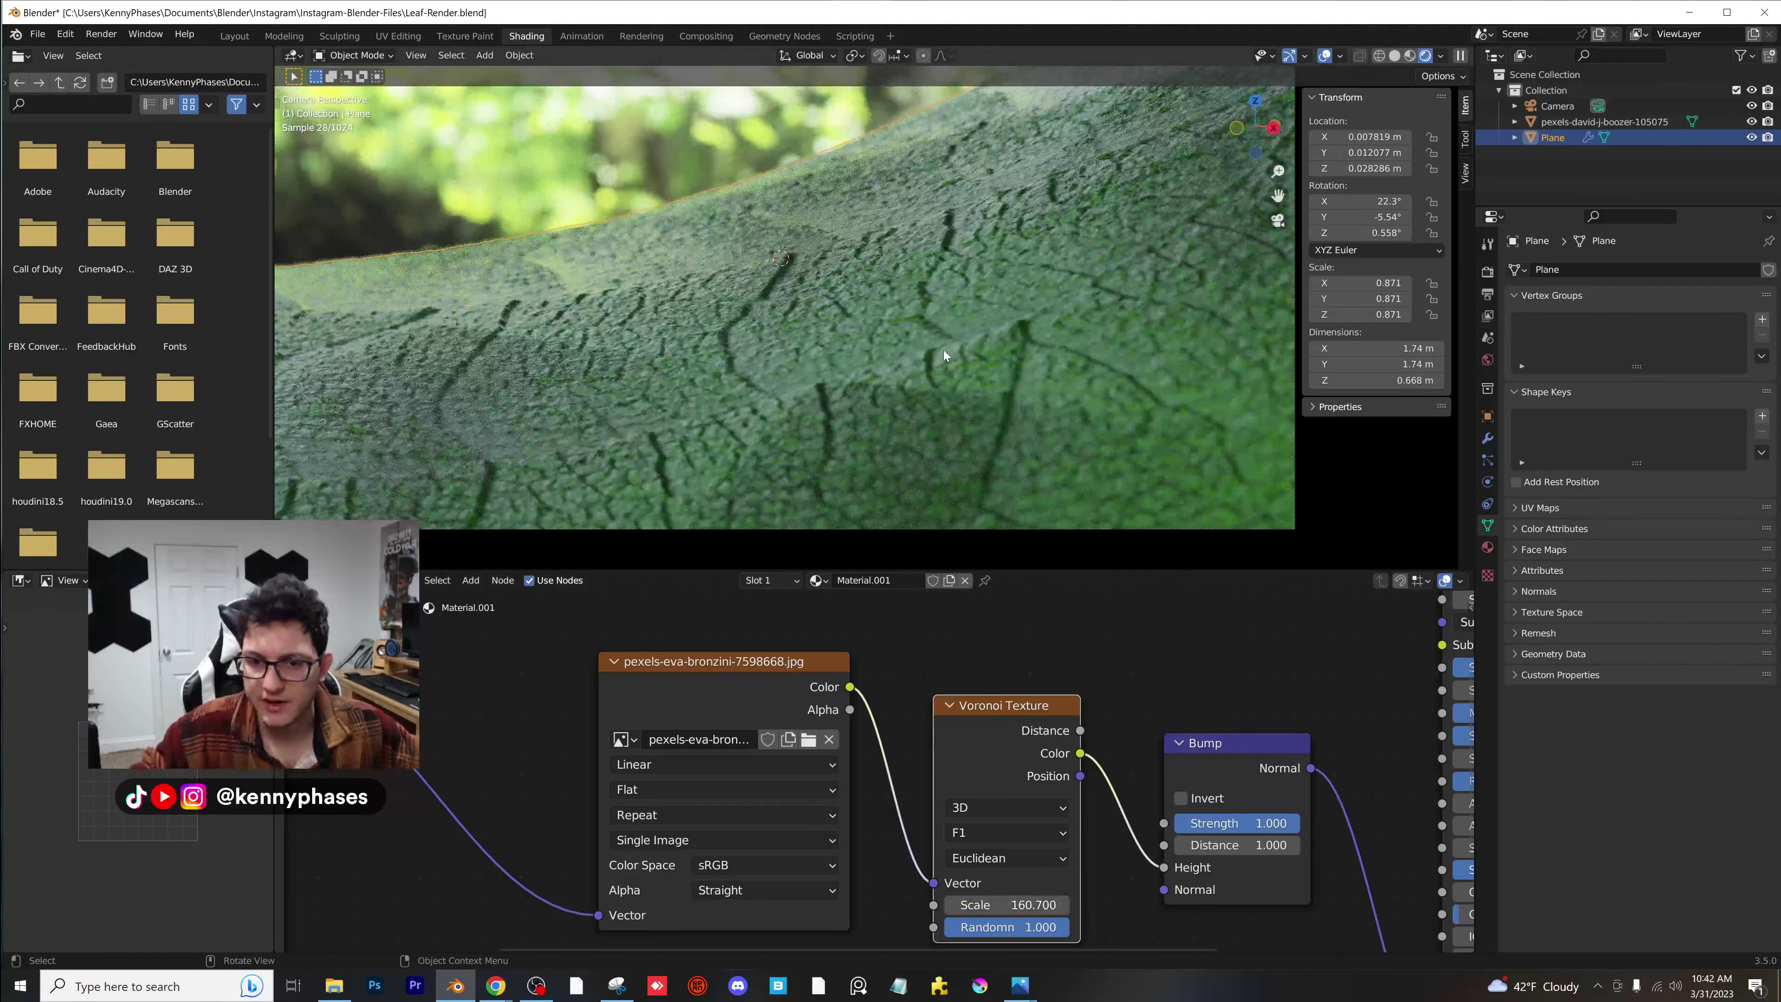
Delete the Voronoi Texture node and connect the leather image's Color directly to the Bump node's Height.
scroll(943, 349, up, 3)
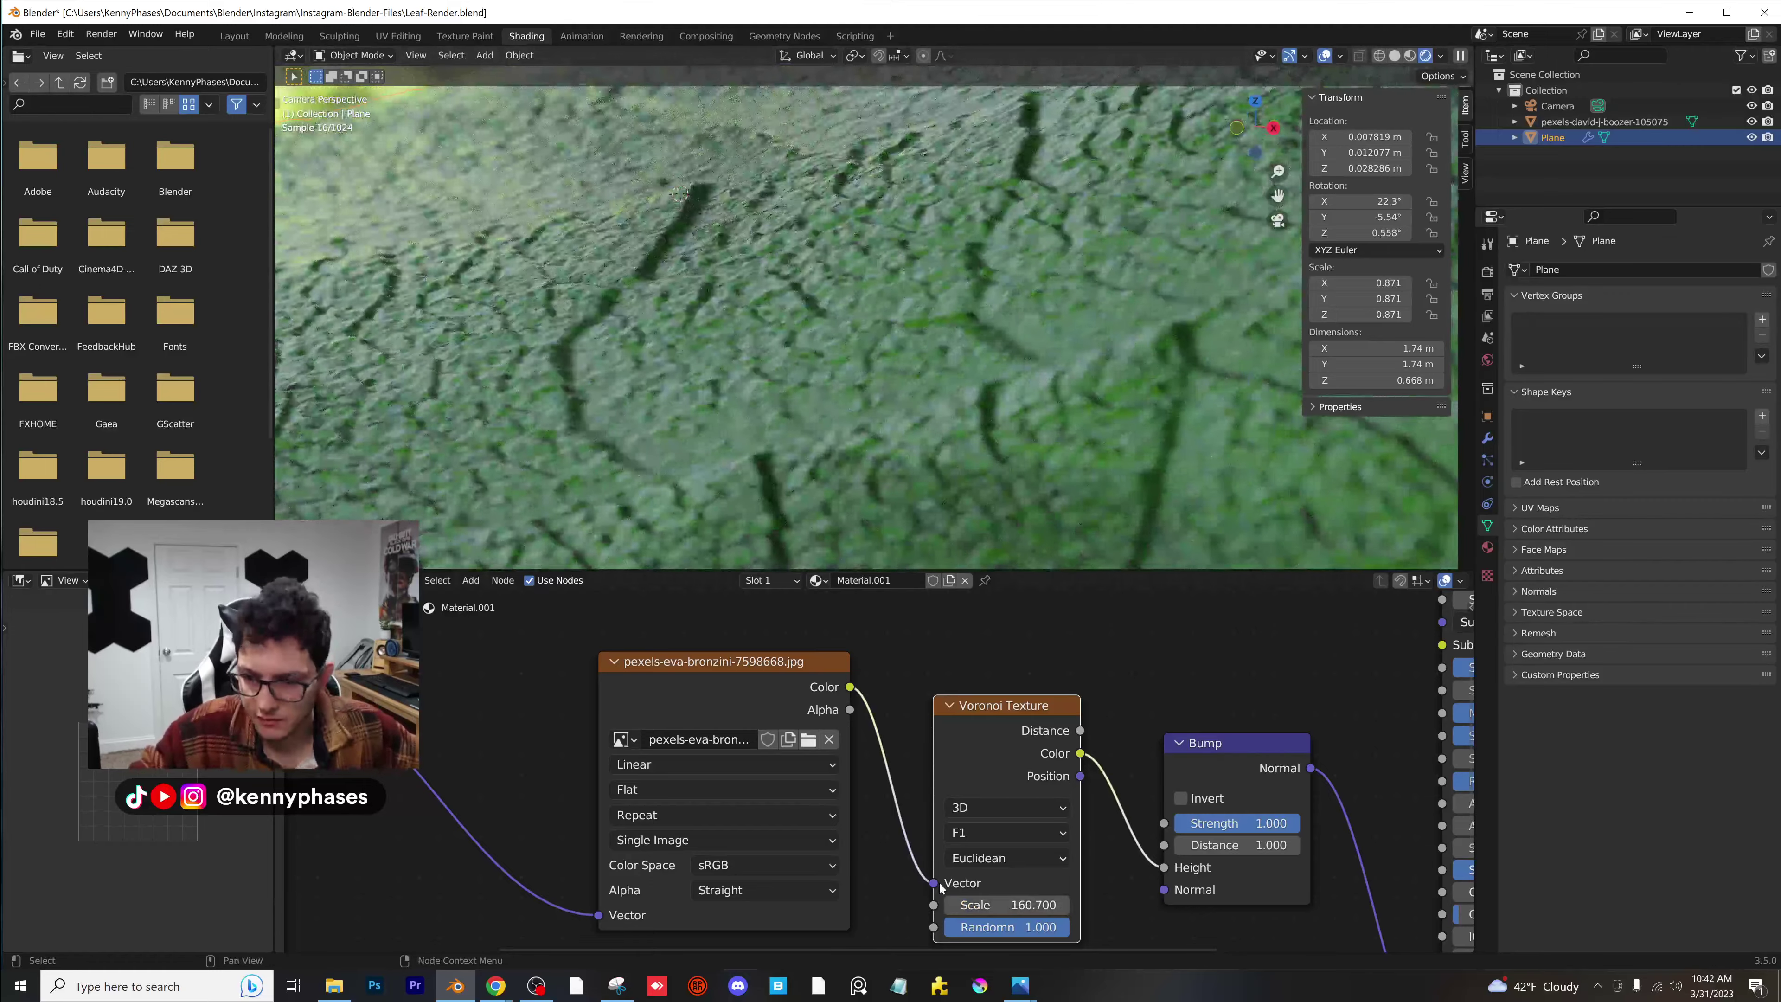
drag(940, 886, 1164, 868)
key(x)
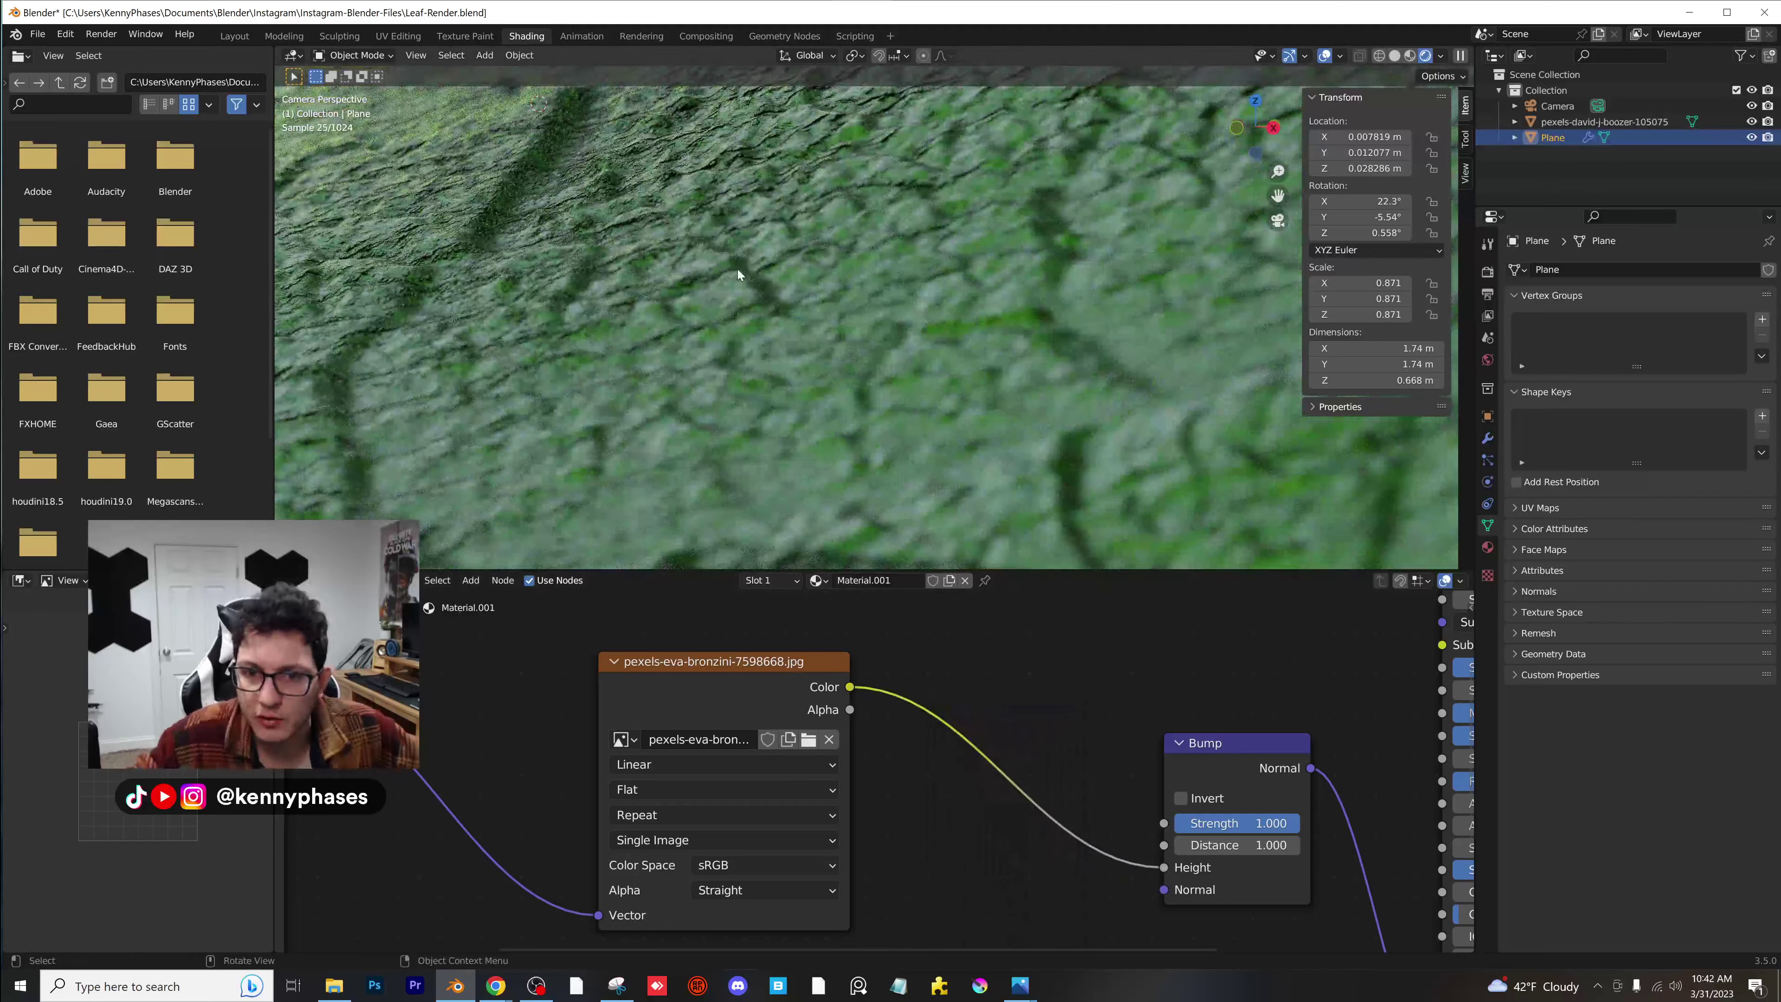
Reset the Mapping node's X Scale to its default, nudge it to 1.1, and set it to 2.
shift+middle_drag(737, 268, 1048, 450)
scroll(919, 364, up, 2)
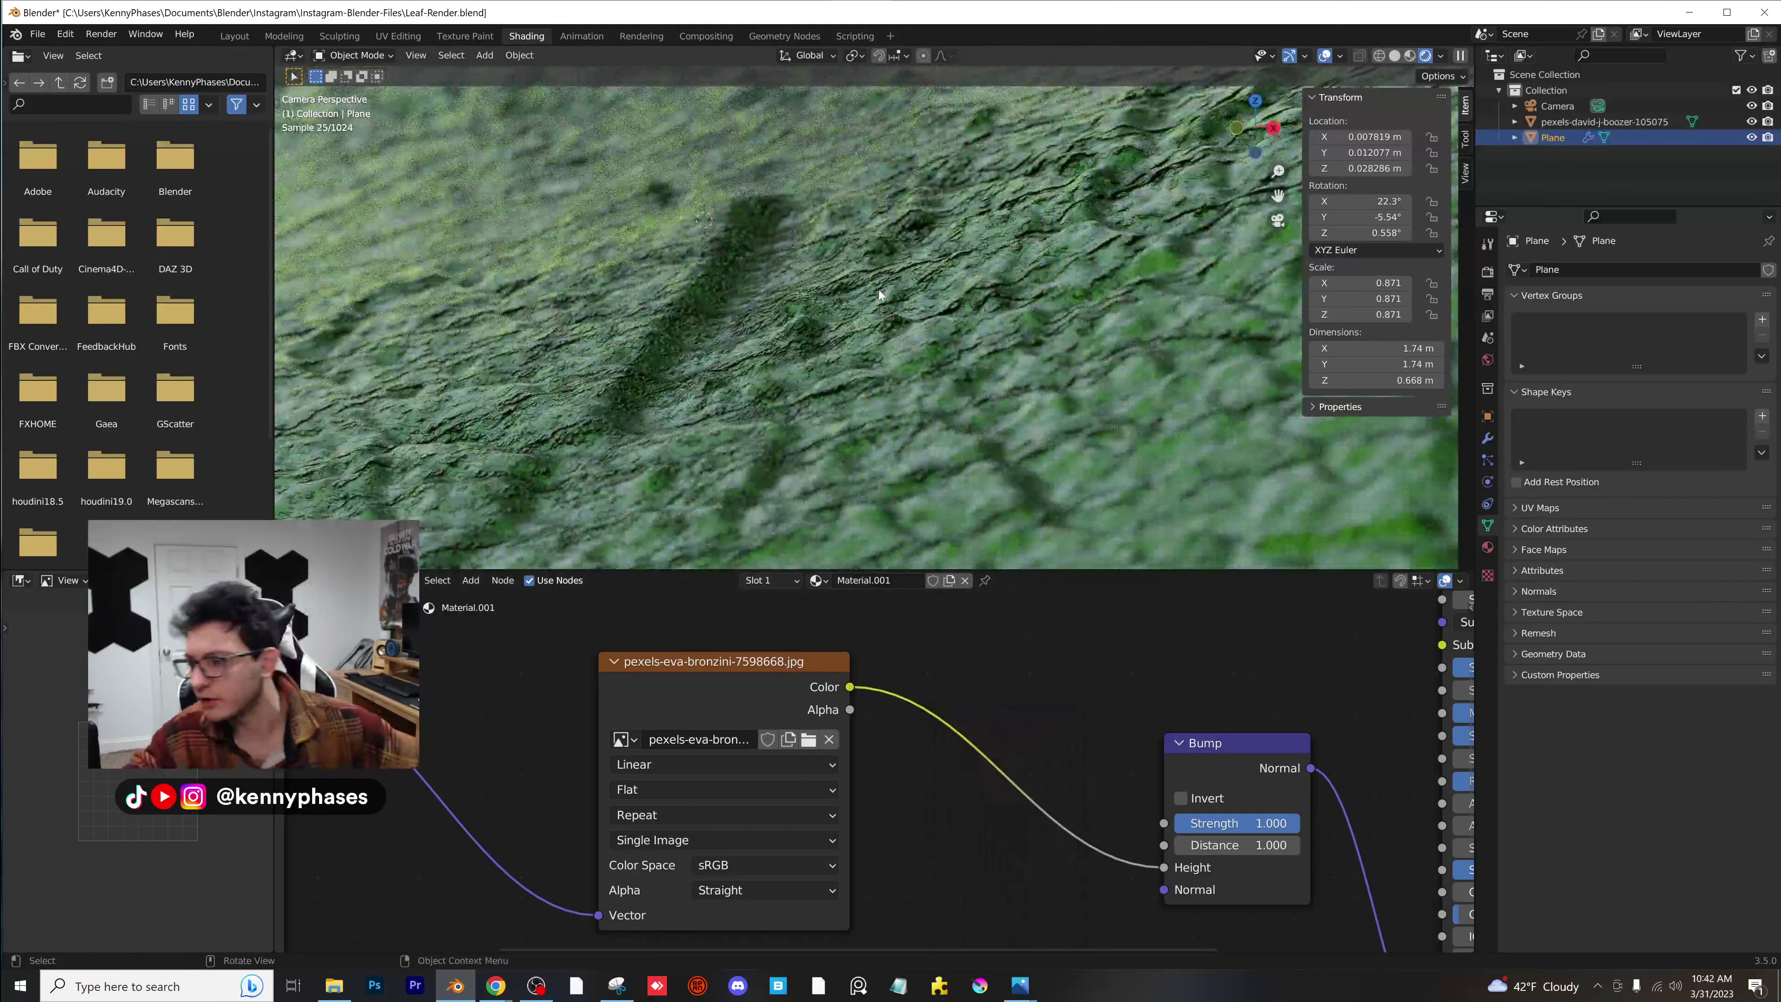
middle_drag(915, 755, 1367, 695)
scroll(953, 734, up, 2)
middle_drag(743, 889, 811, 821)
key(BackSpace)
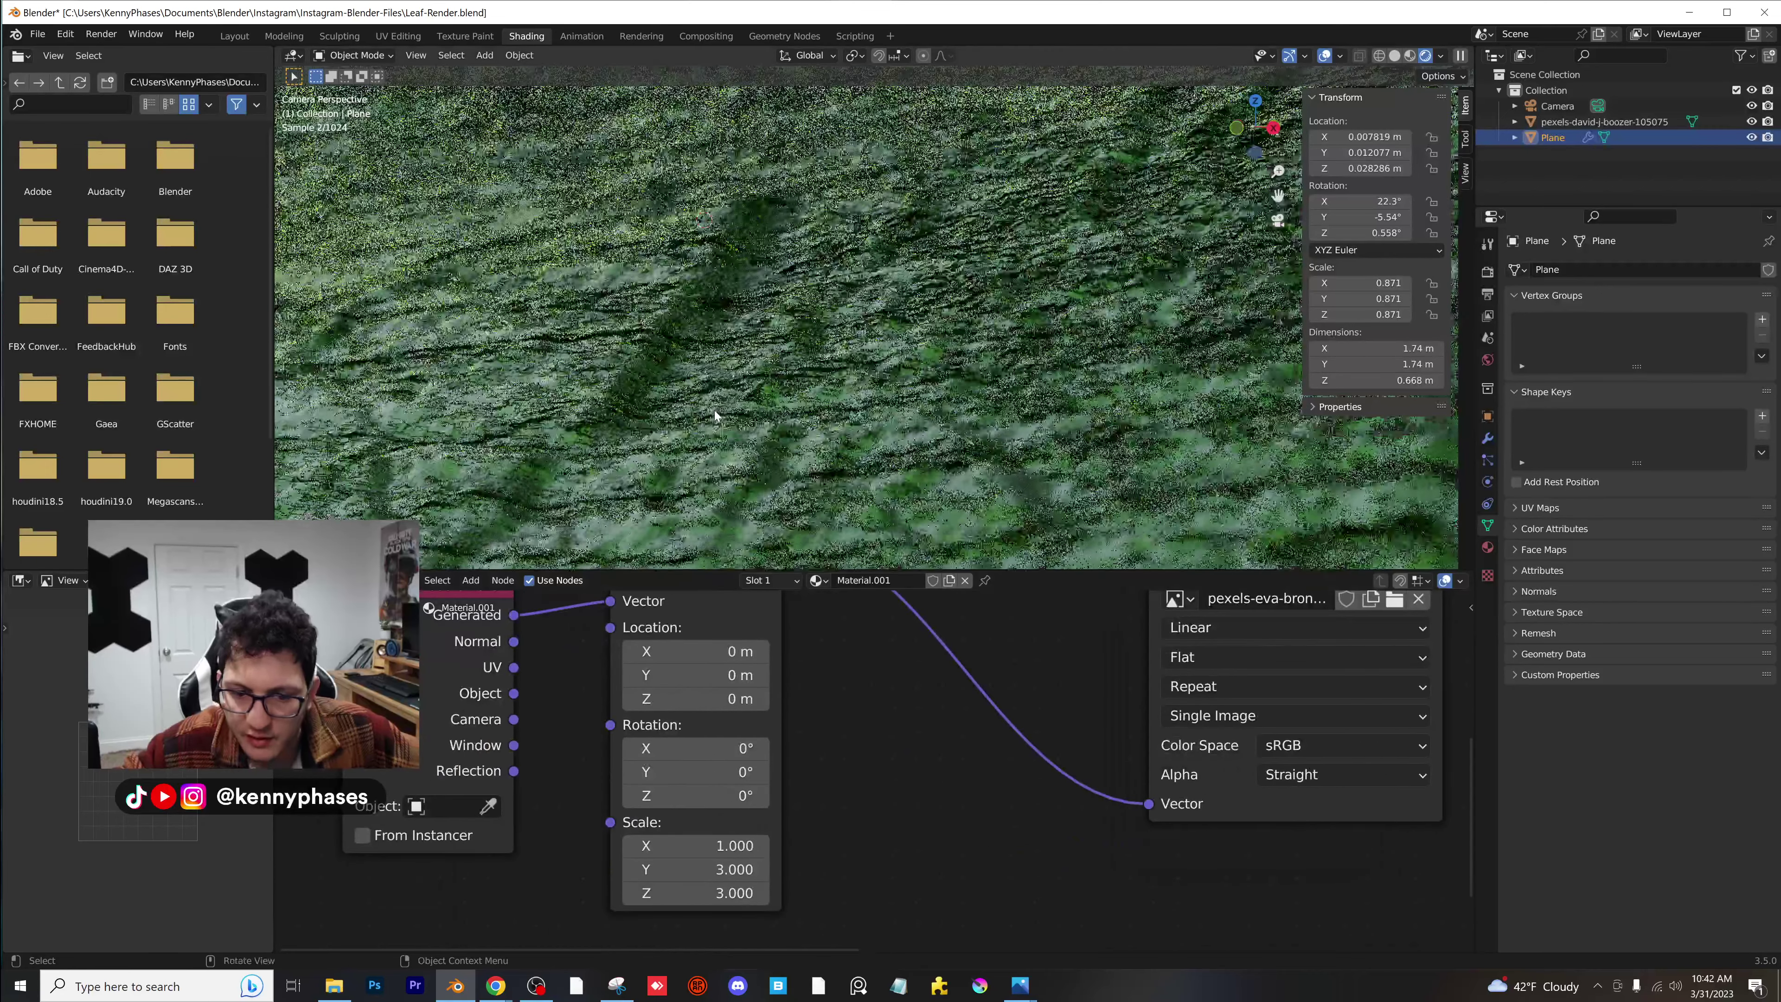
click(762, 848)
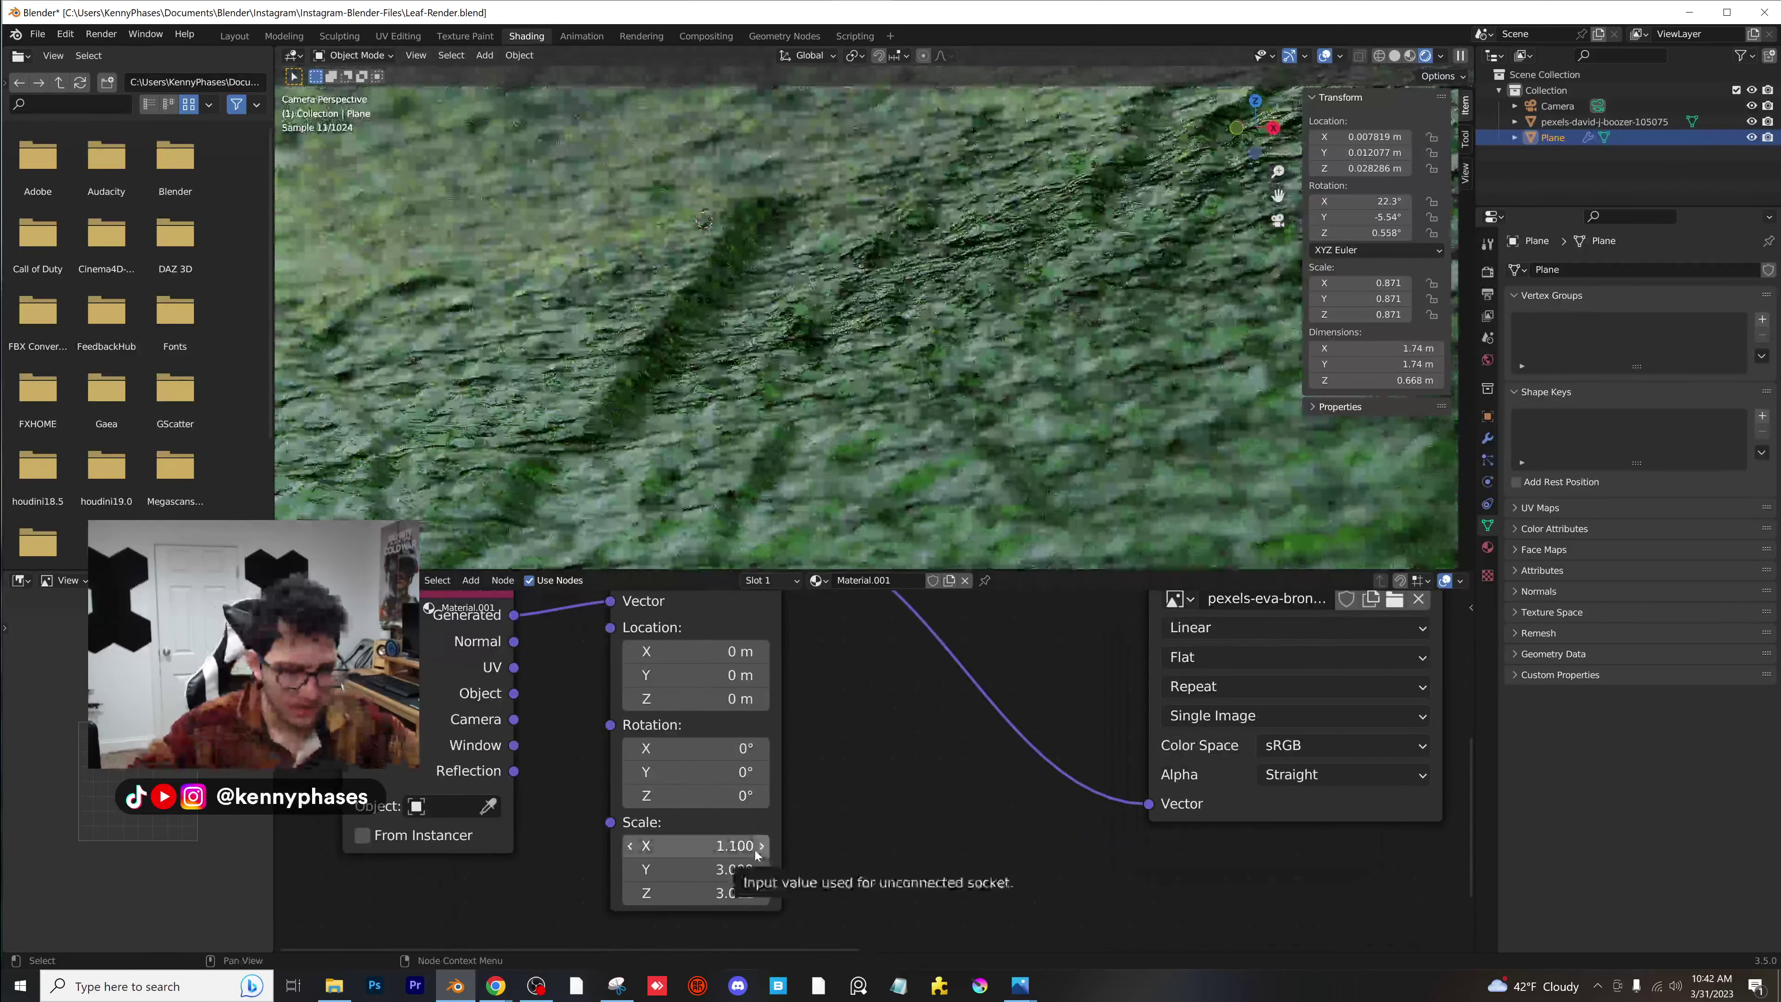
click(727, 832)
key(Return)
Set the Mapping node's Y and Z Scale to 2.
double_click(703, 869)
text(2)
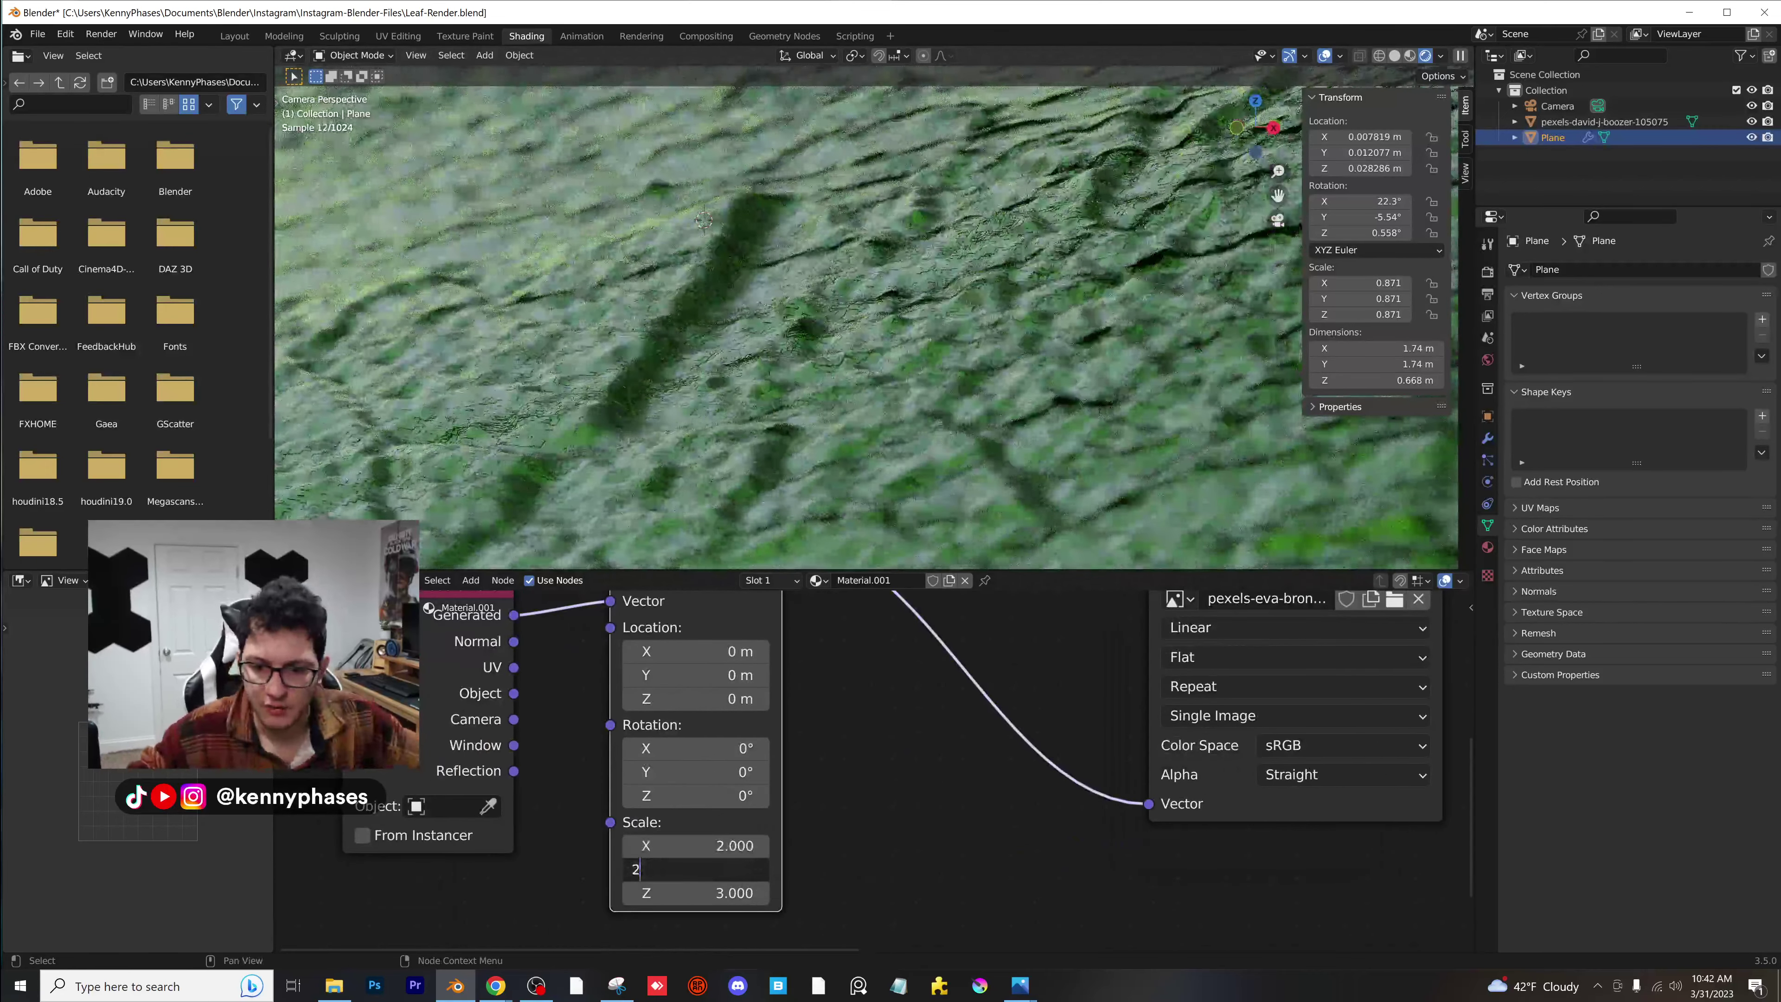
key(Return)
double_click(716, 893)
text(2)
key(Return)
scroll(992, 412, down, 6)
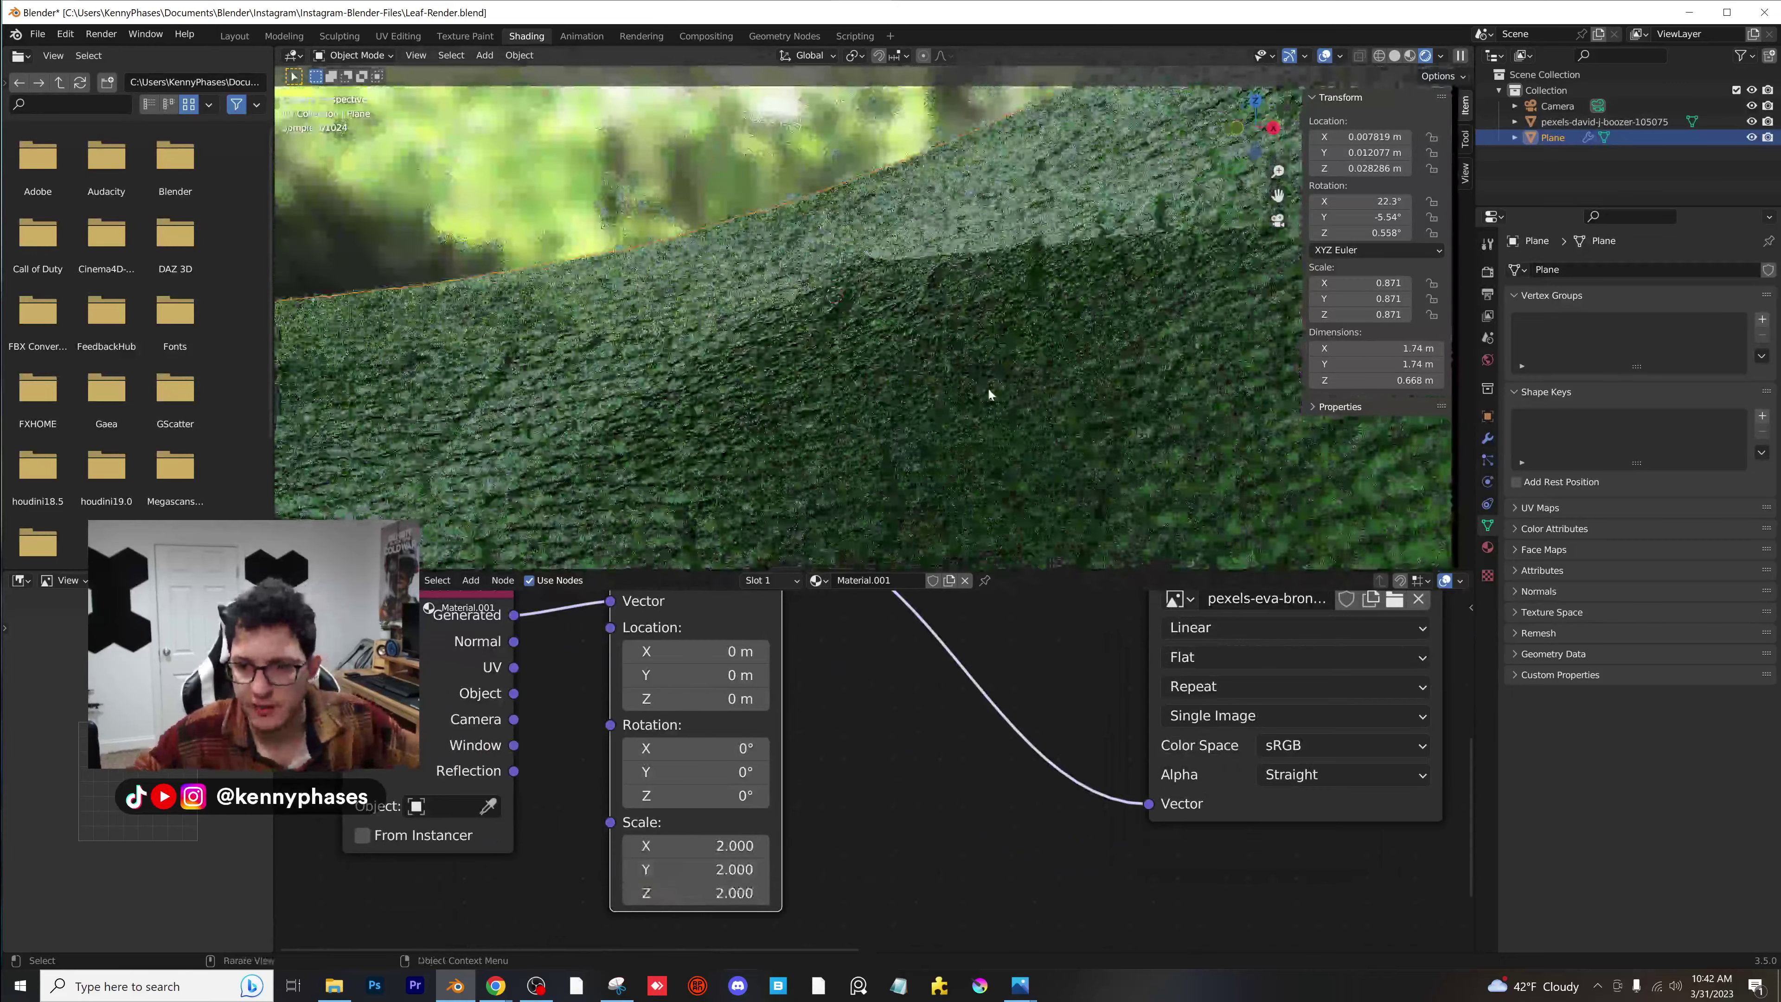
Lower the Principled BSDF's Roughness to 0.18 and save the file.
middle_drag(1151, 804, 741, 814)
middle_drag(1444, 685, 1055, 769)
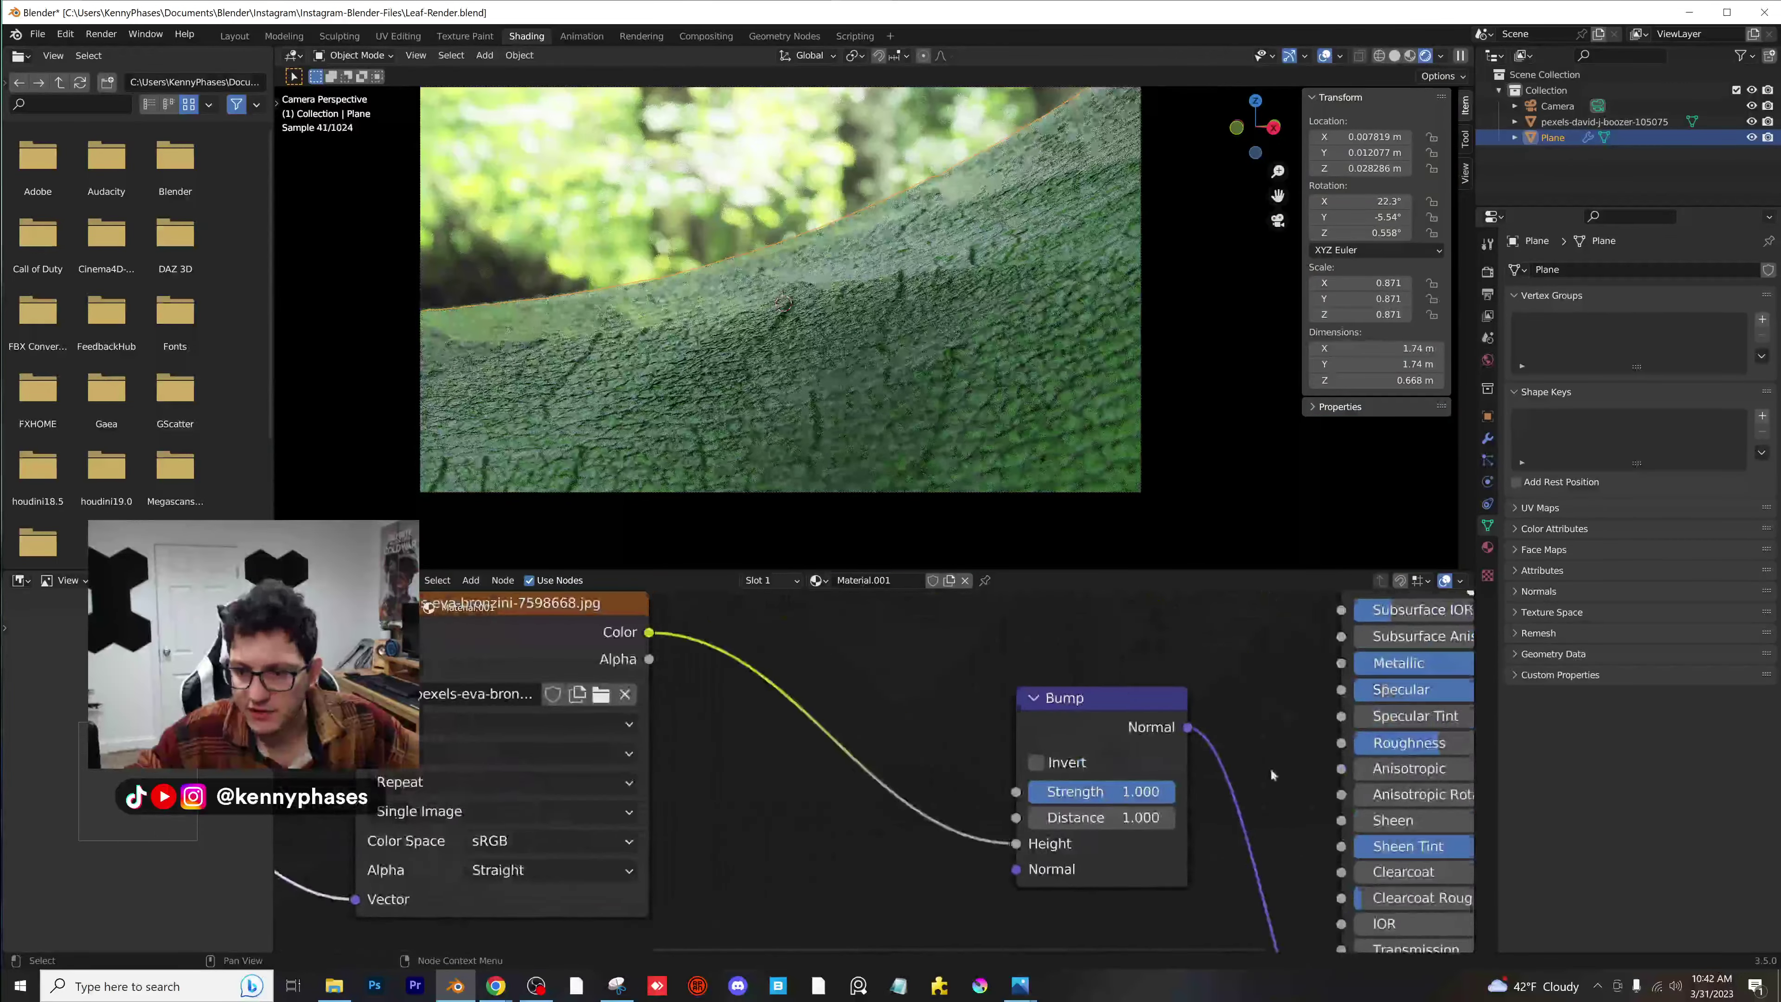
middle_drag(1454, 744, 1090, 733)
drag(1091, 734, 1054, 734)
key(ctrl+s)
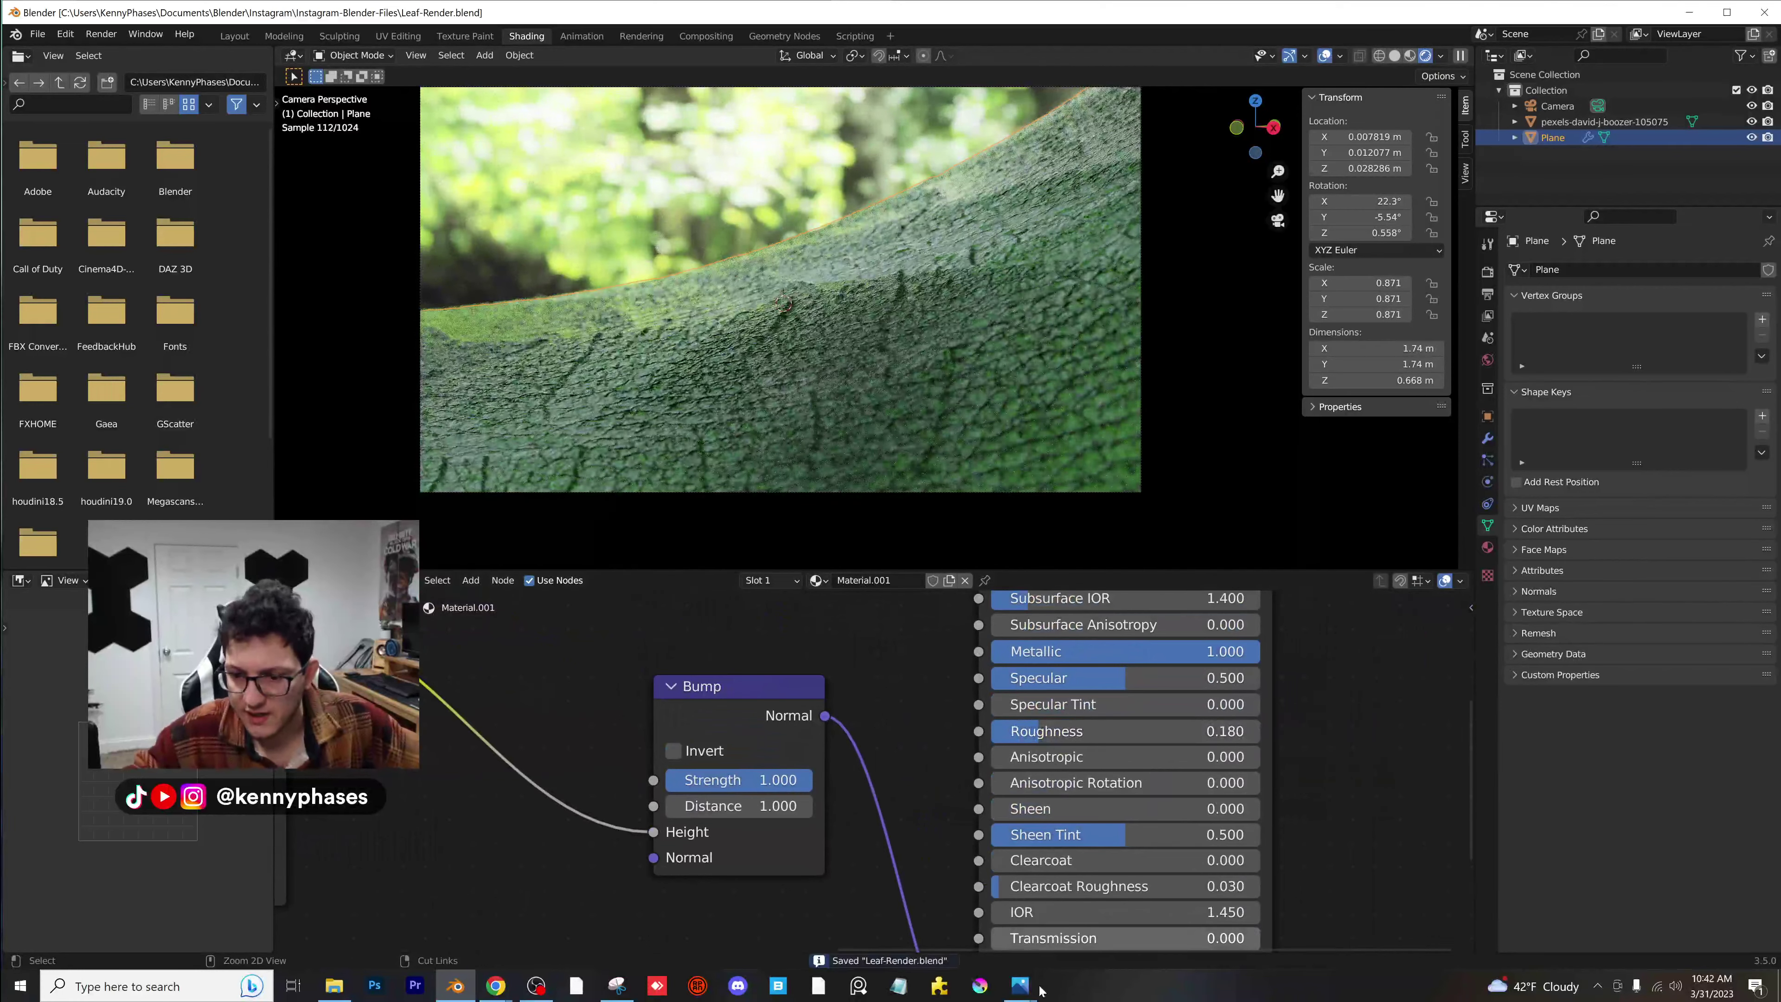
Compare the rendered leaf with the reference photo of water droplets on a leaf.
click(982, 927)
scroll(1292, 593, down, 2)
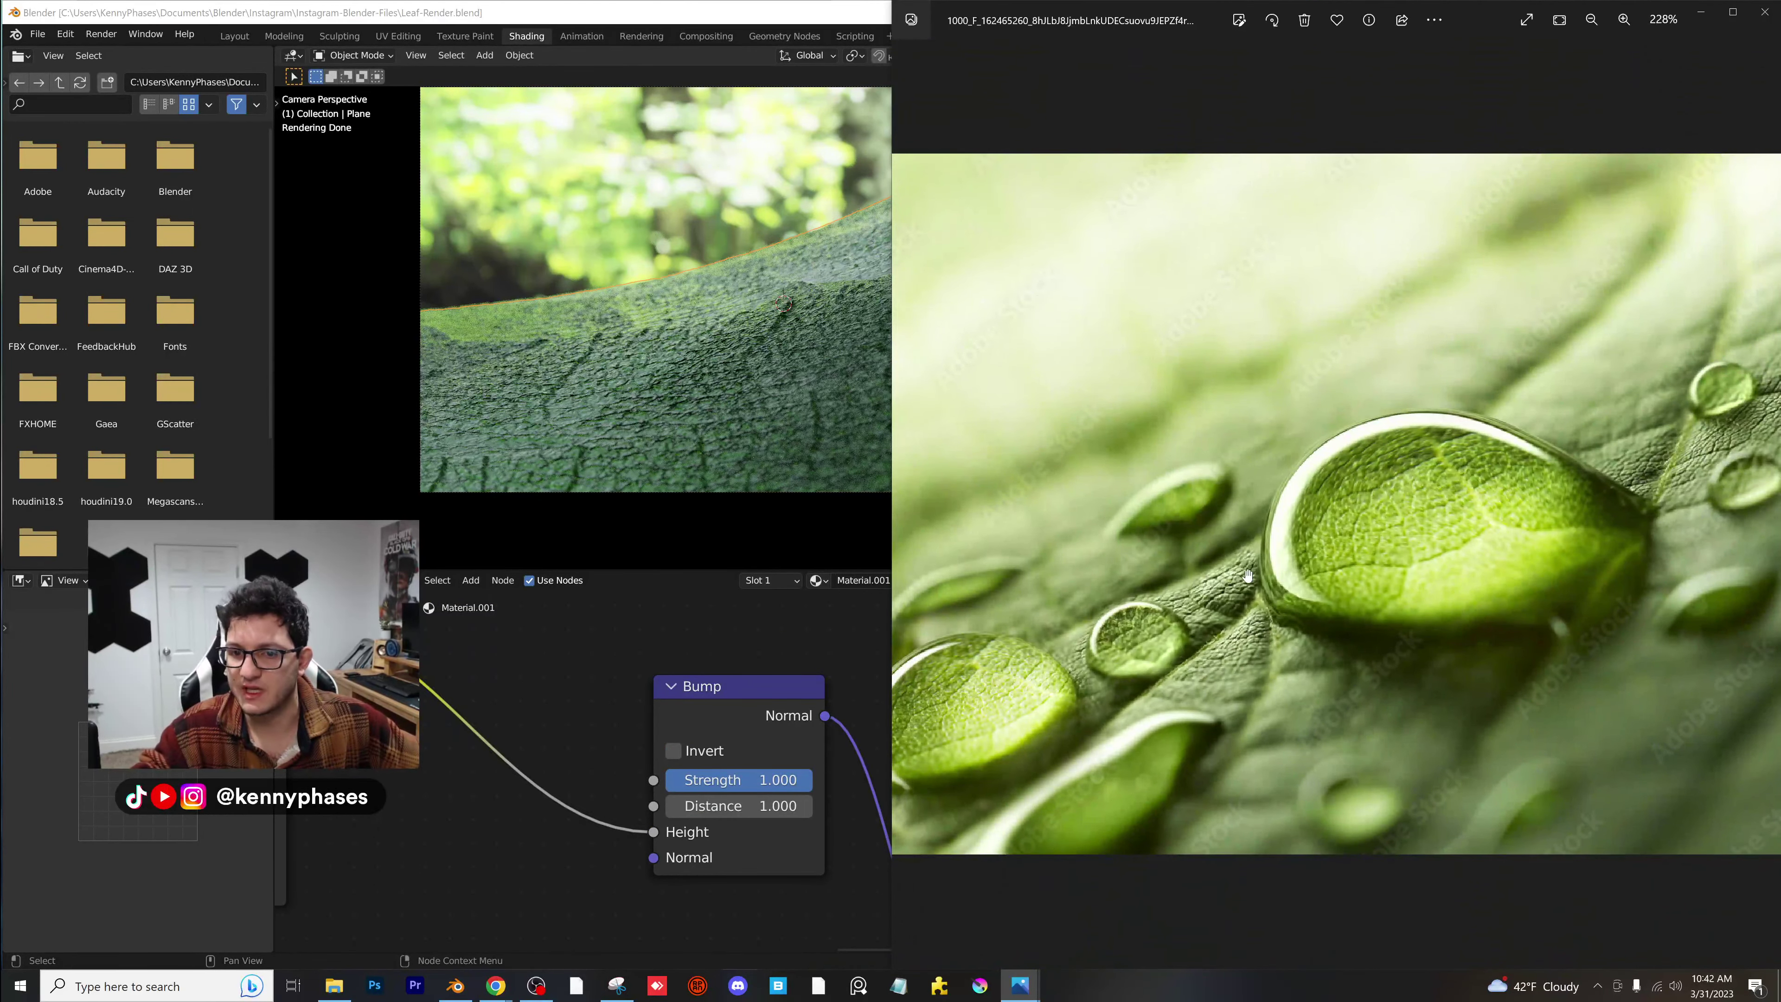
click(753, 5)
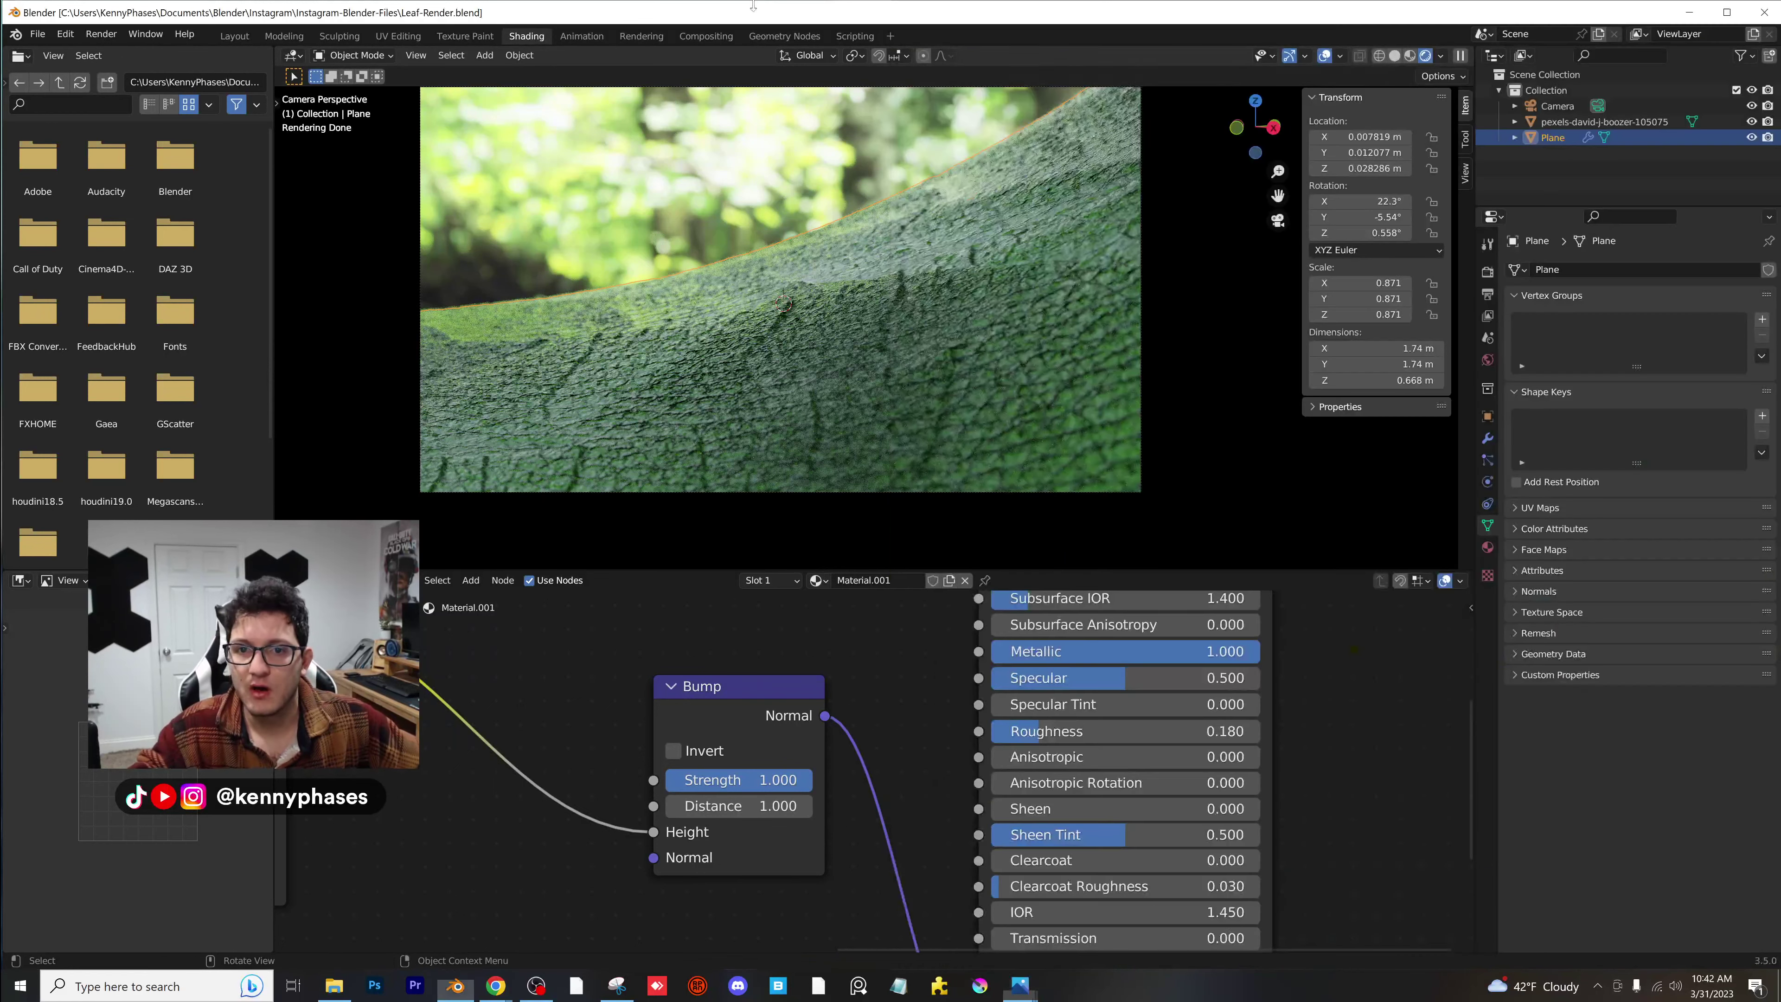
Enable compositing nodes in the Compositing workspace and move the Composite node away from Render Layers to make room between them.
click(703, 35)
click(181, 56)
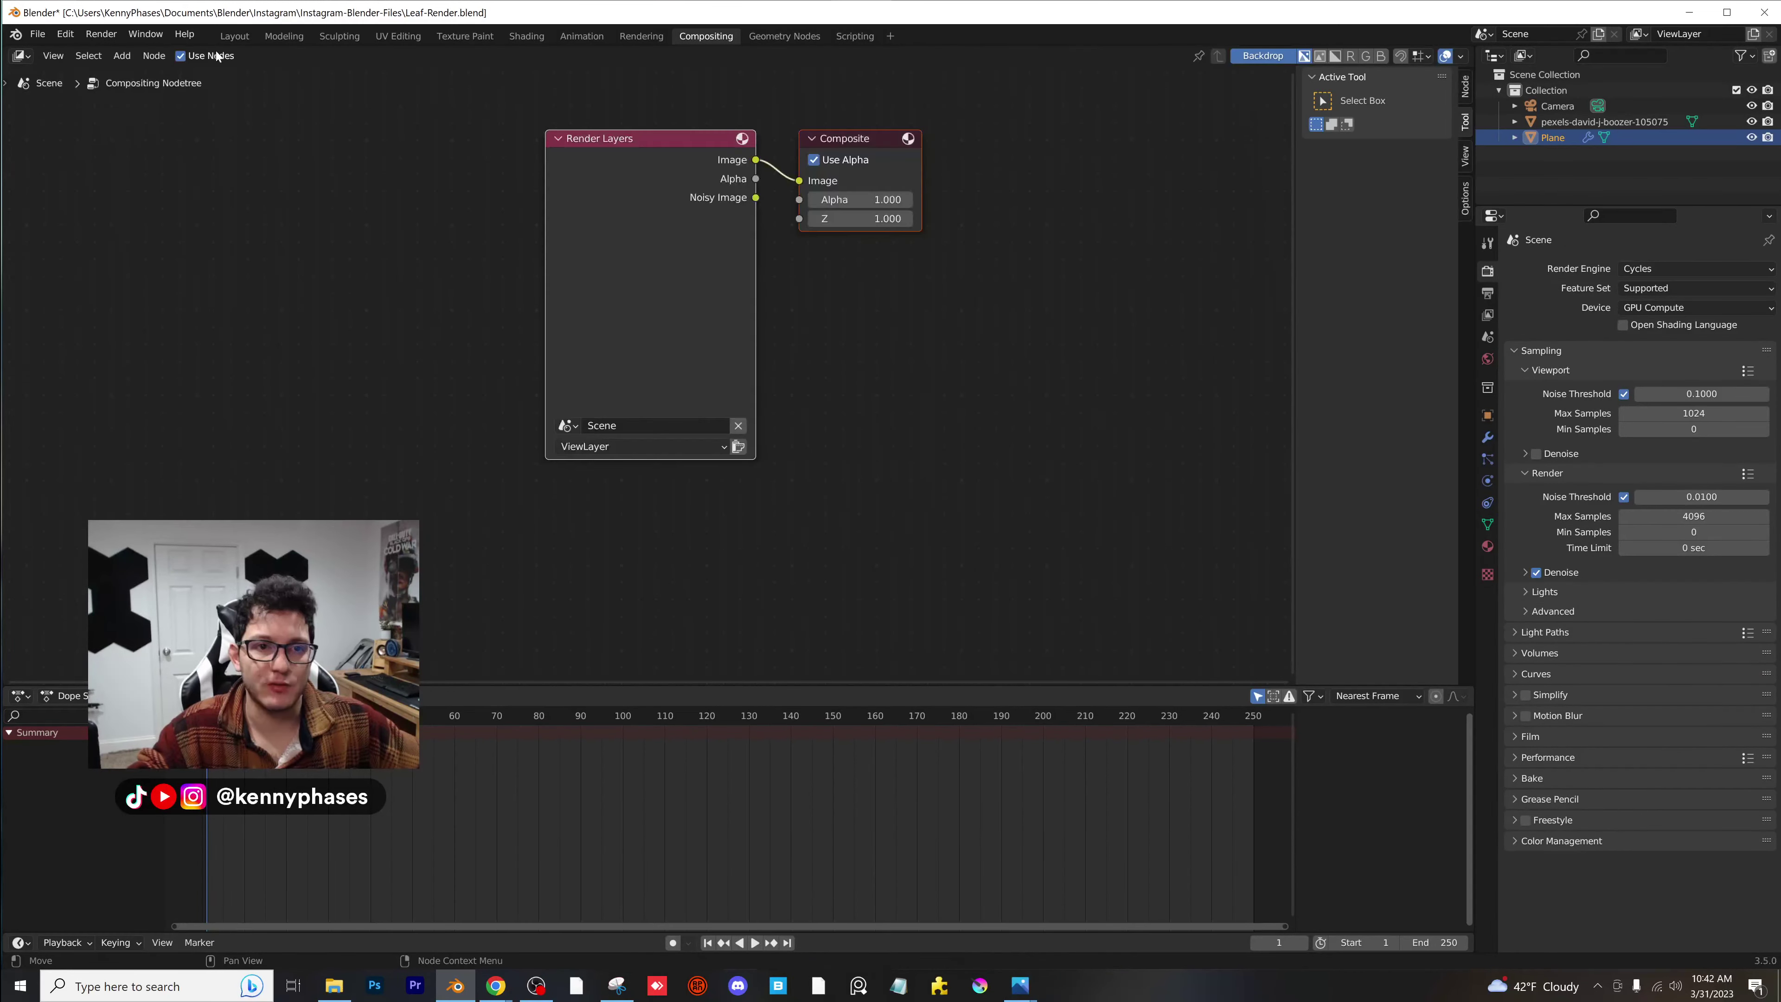
key(Home)
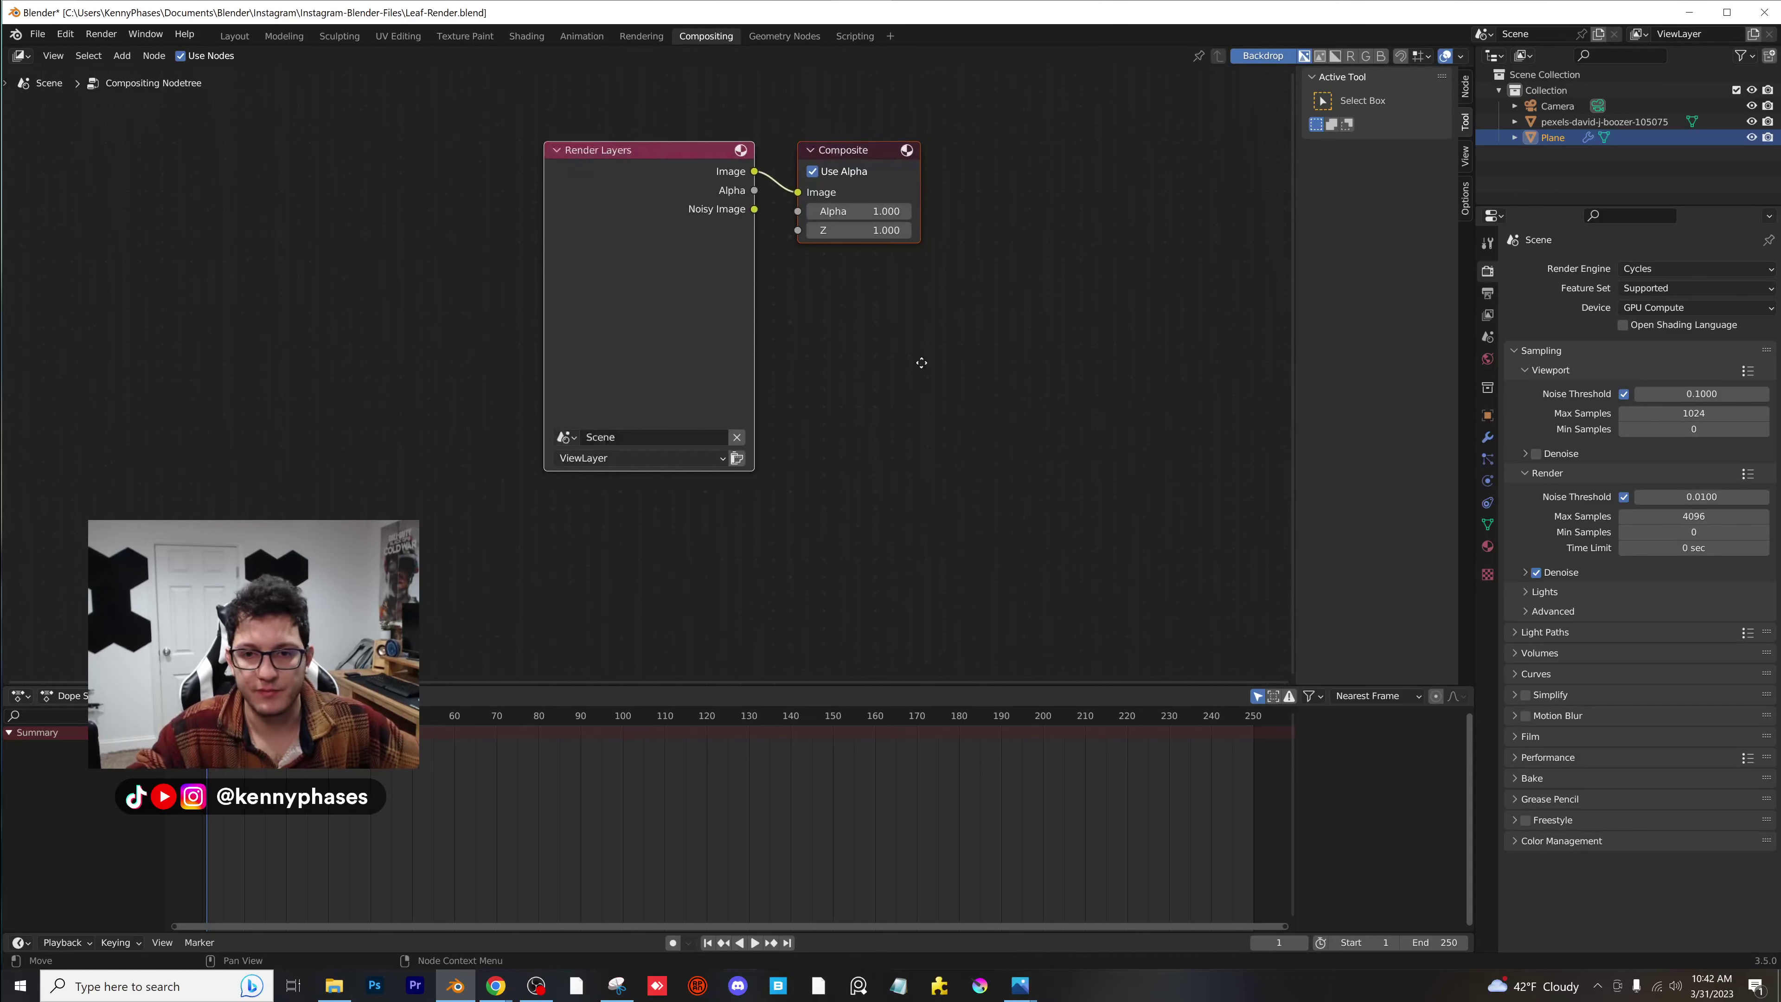
drag(859, 277, 987, 294)
scroll(568, 214, up, 2)
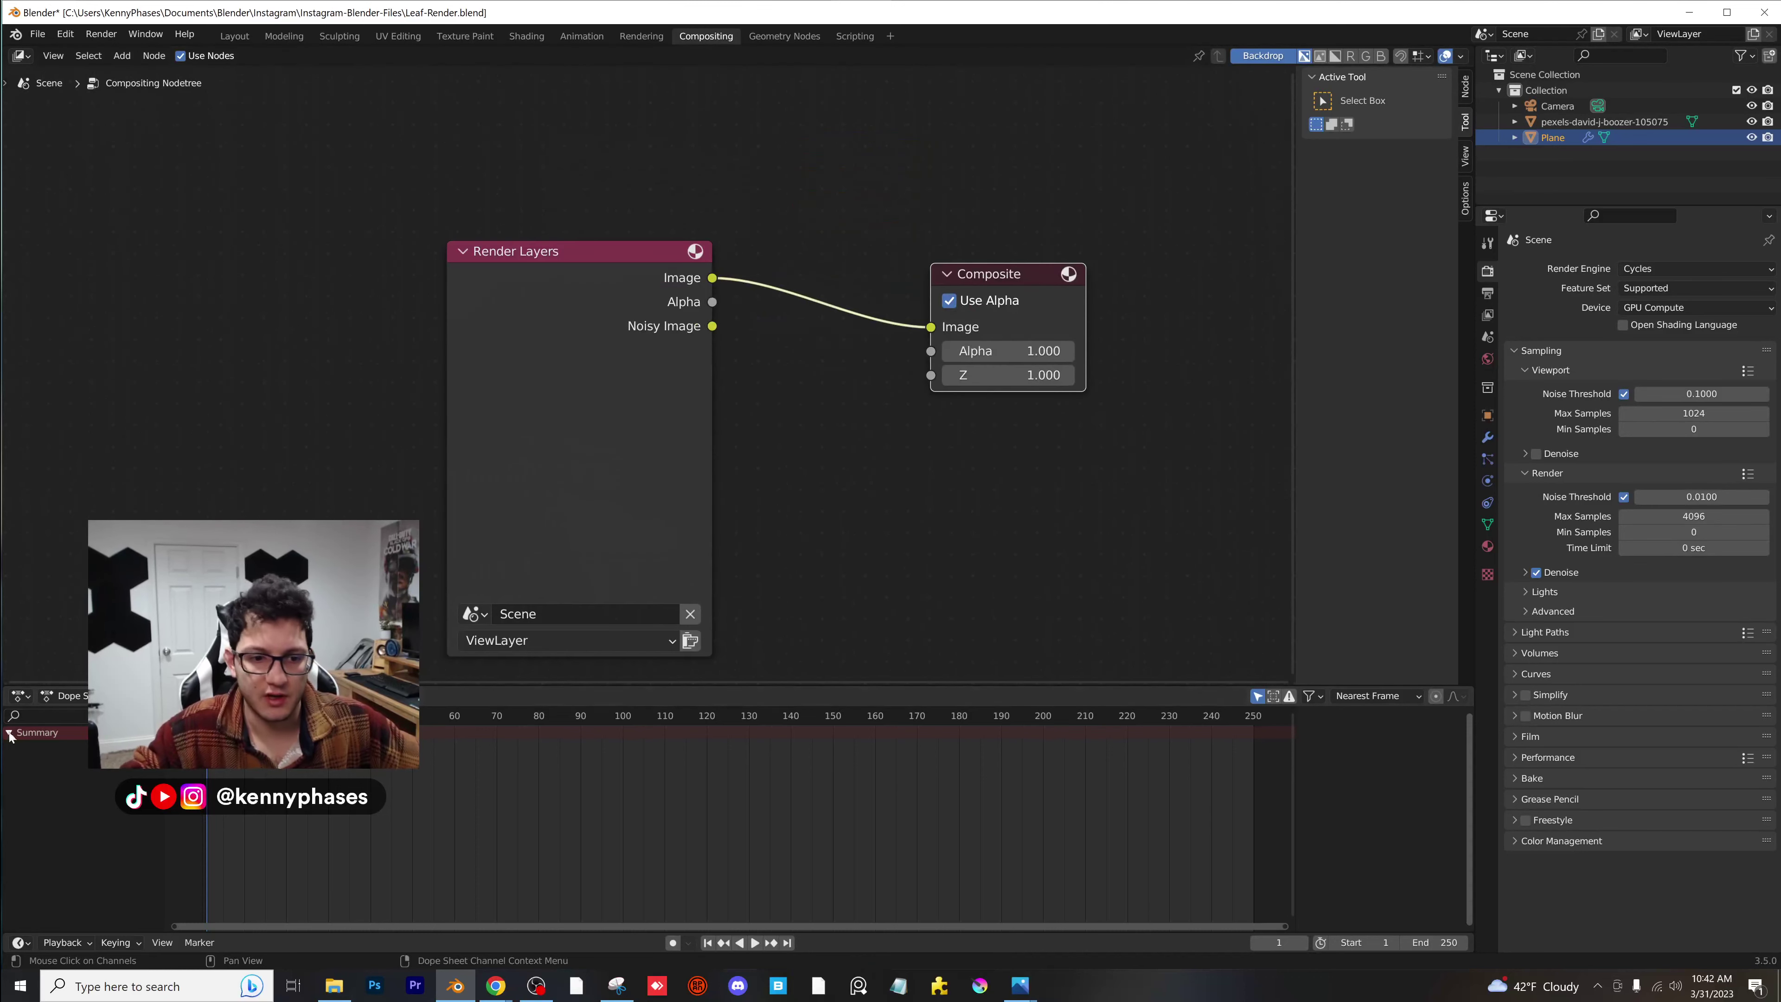
Change the Dope Sheet area to an enlarged 3D Viewport showing the camera view.
click(20, 696)
click(42, 730)
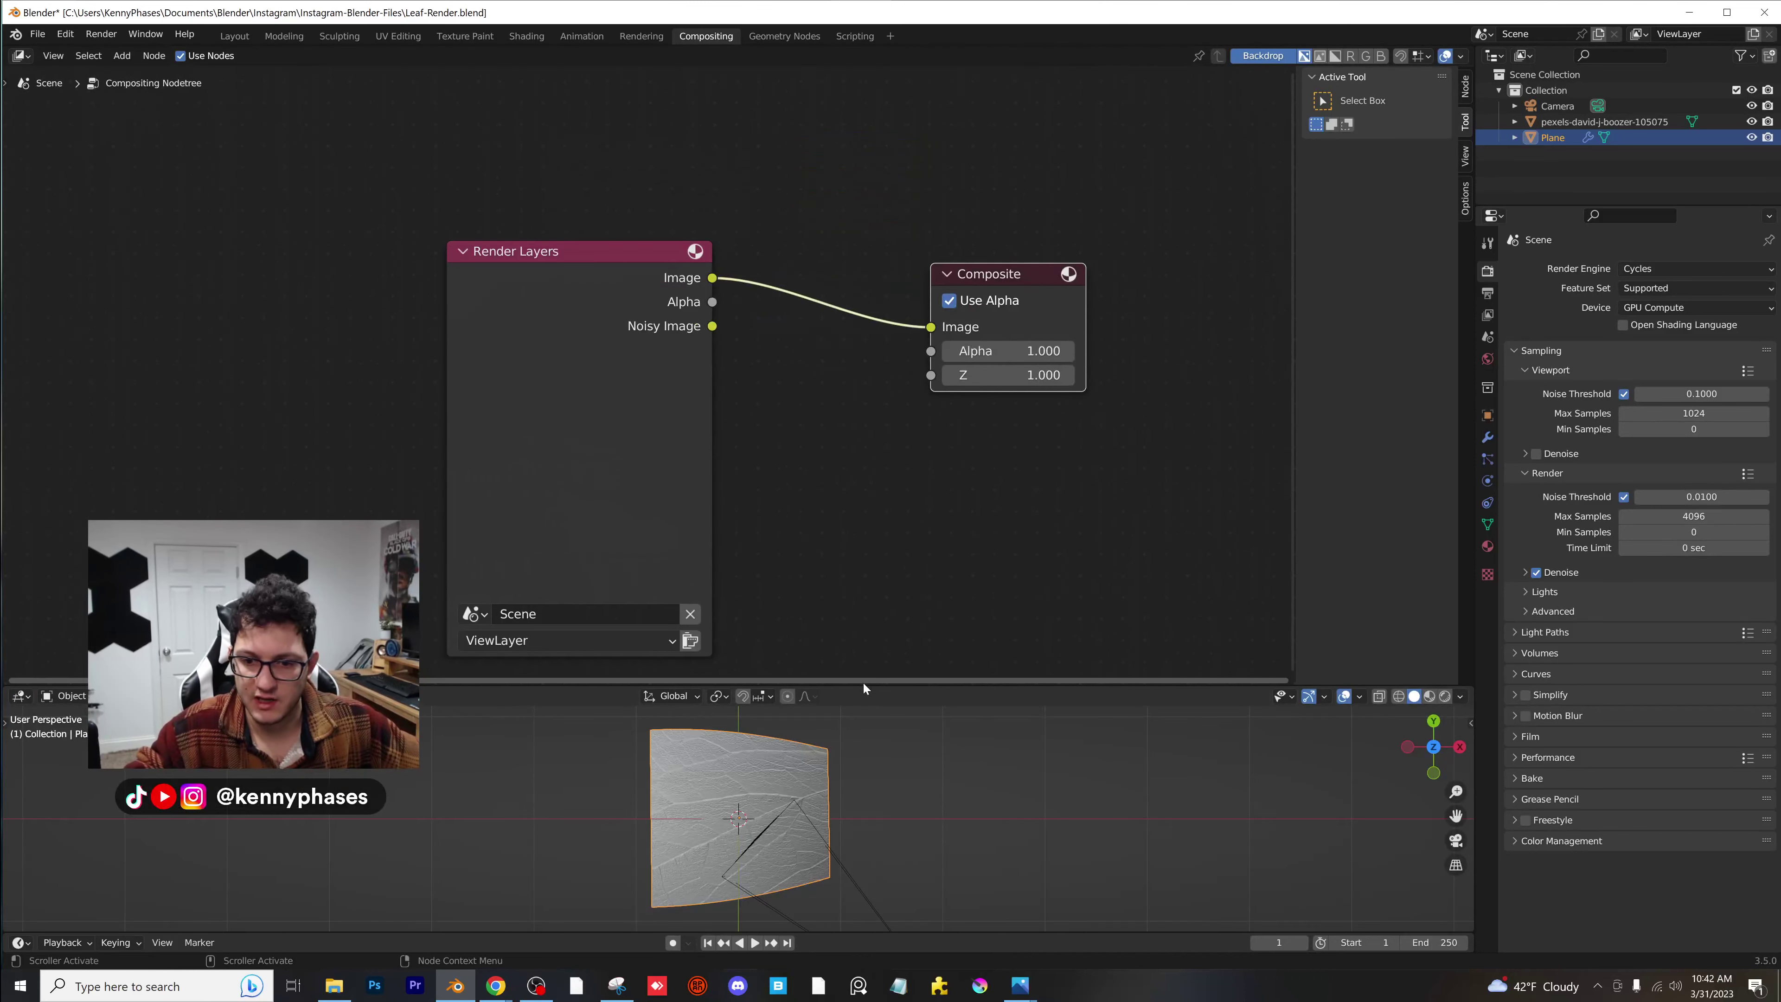
drag(863, 680, 870, 535)
key(KP_0)
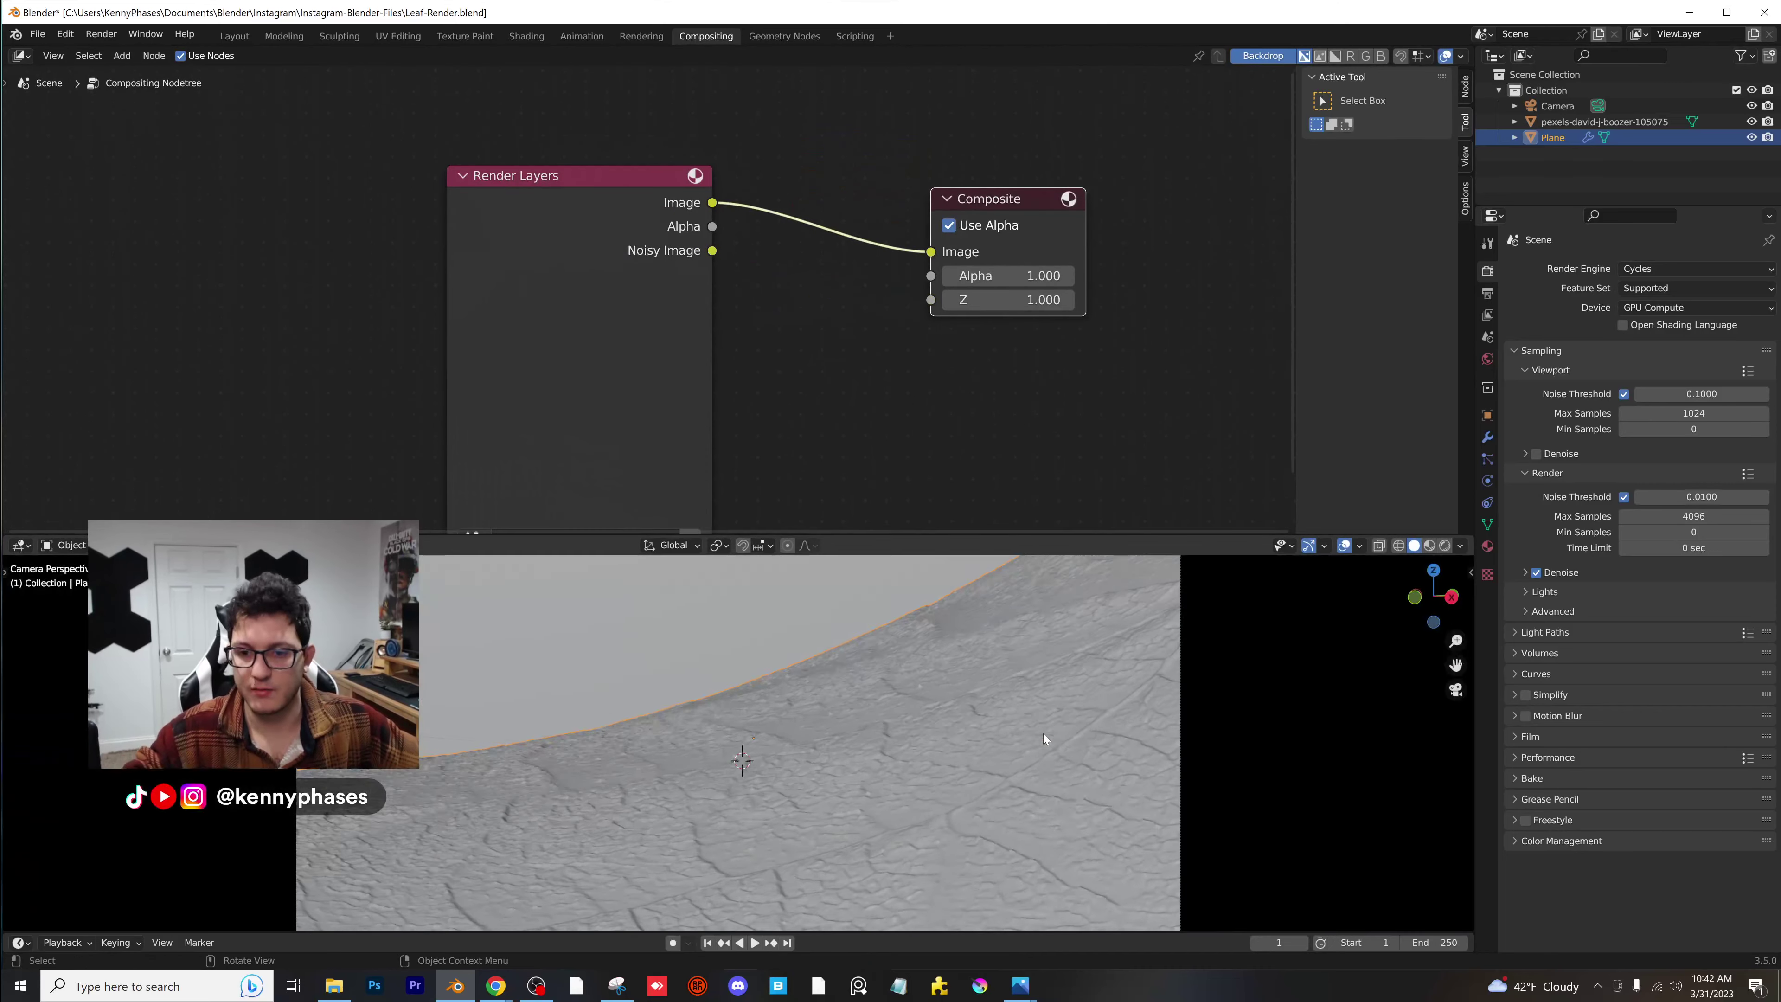
Switch the viewport to Rendered shading and set its Compositor option to Camera.
key(z)
key(8)
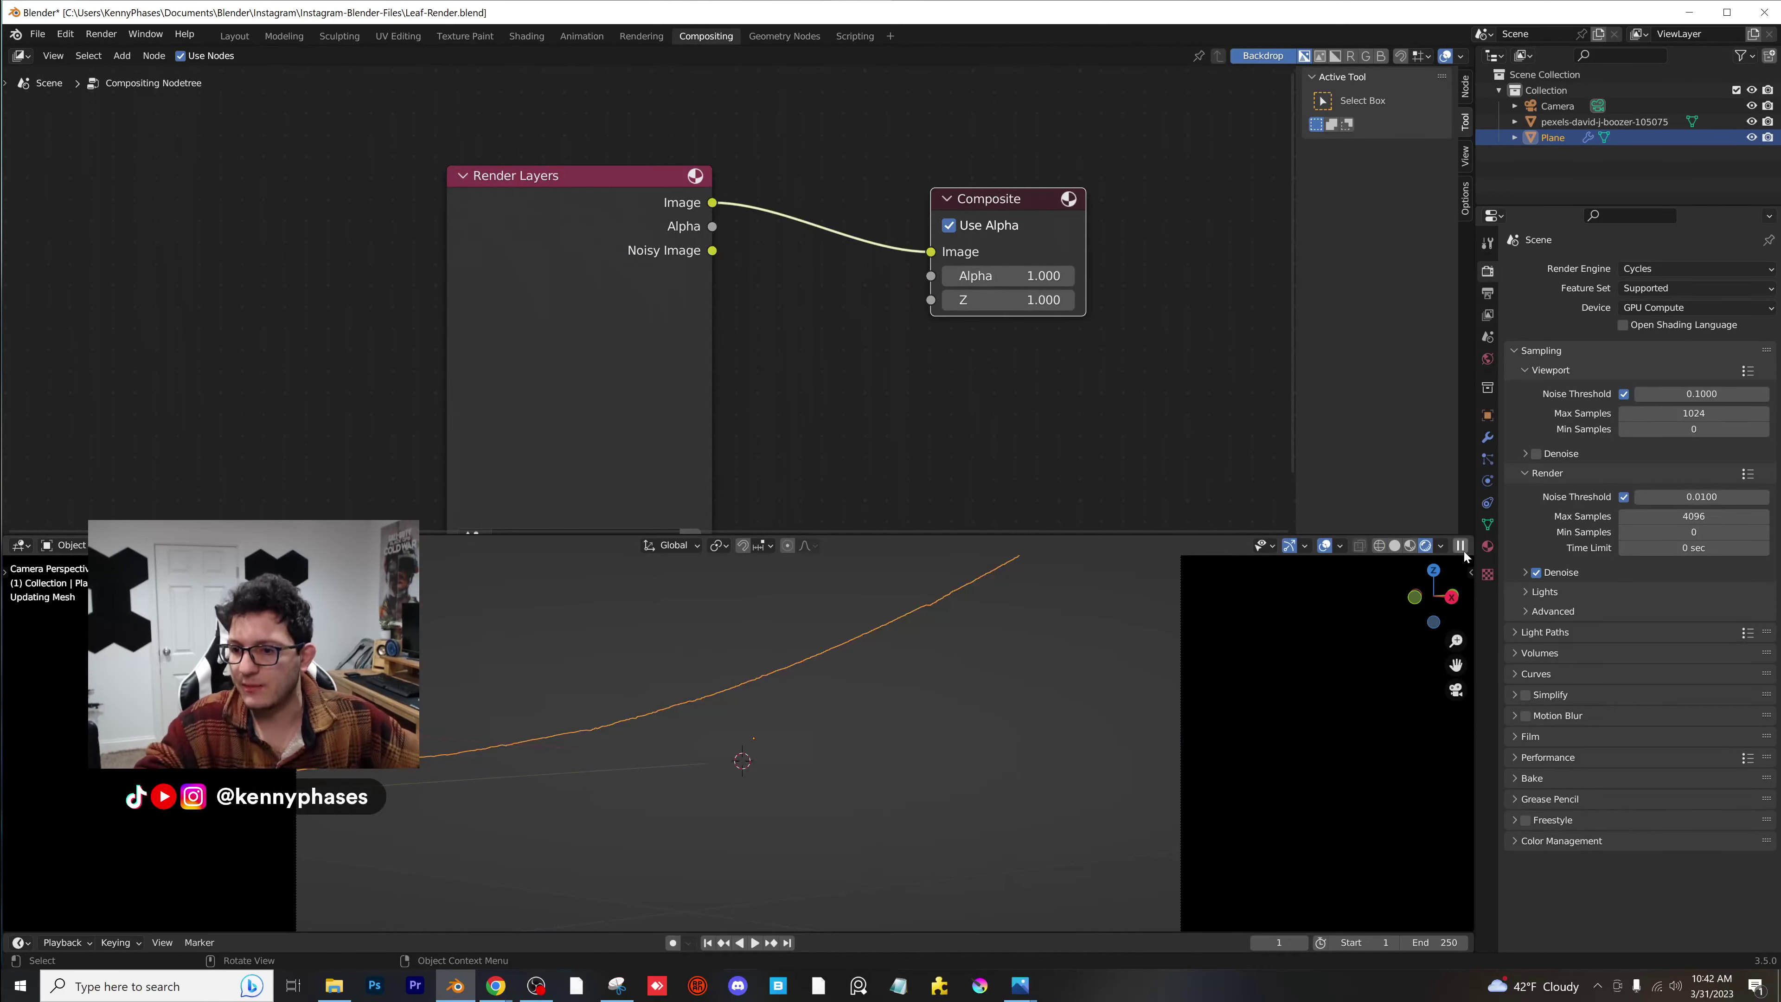
click(1442, 546)
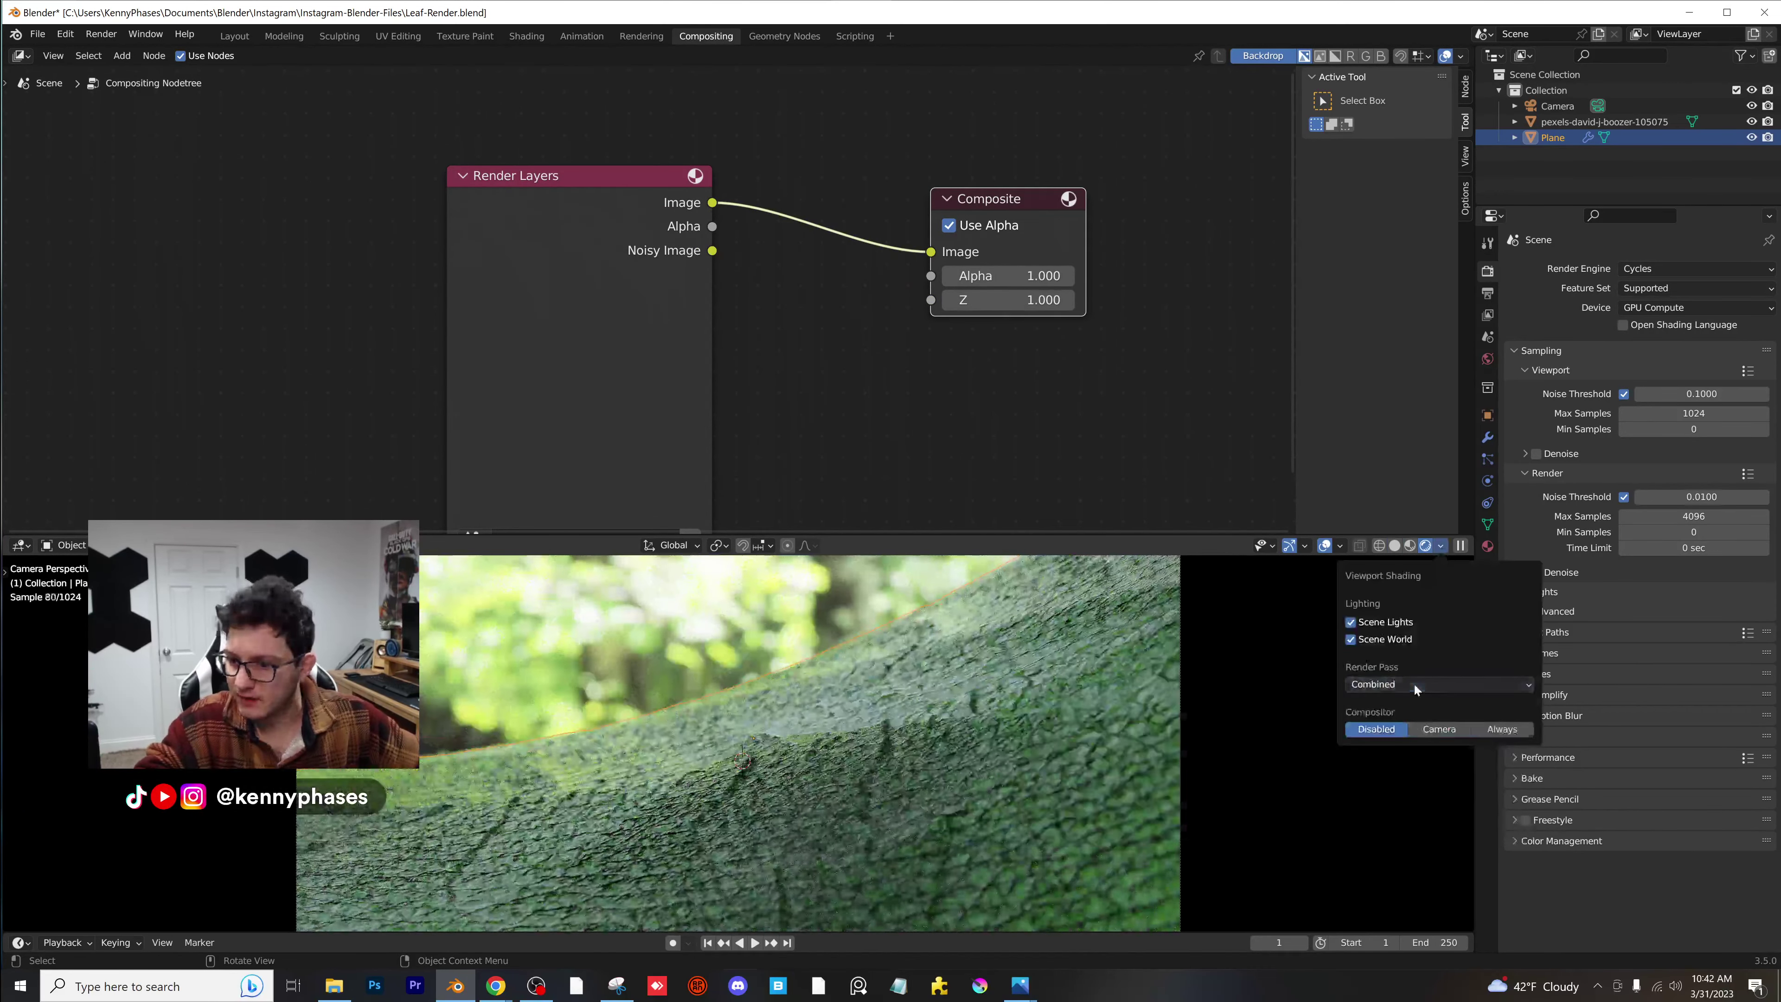
click(1449, 732)
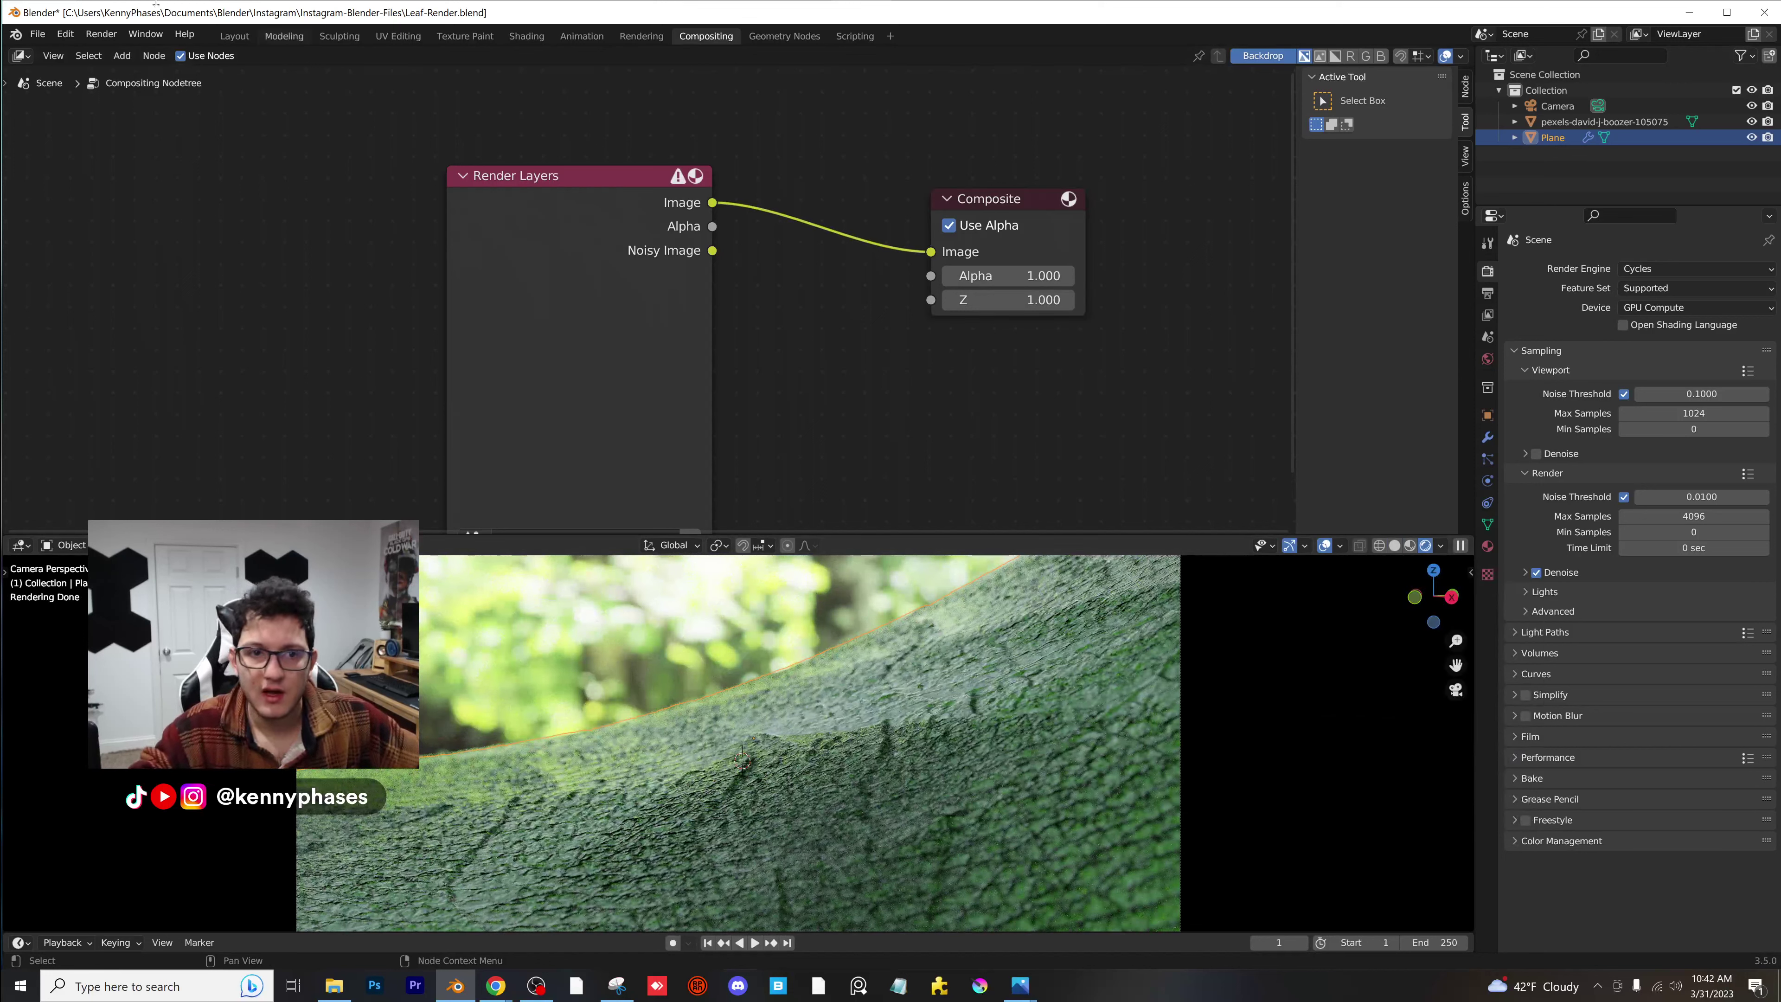
click(122, 55)
text(hue)
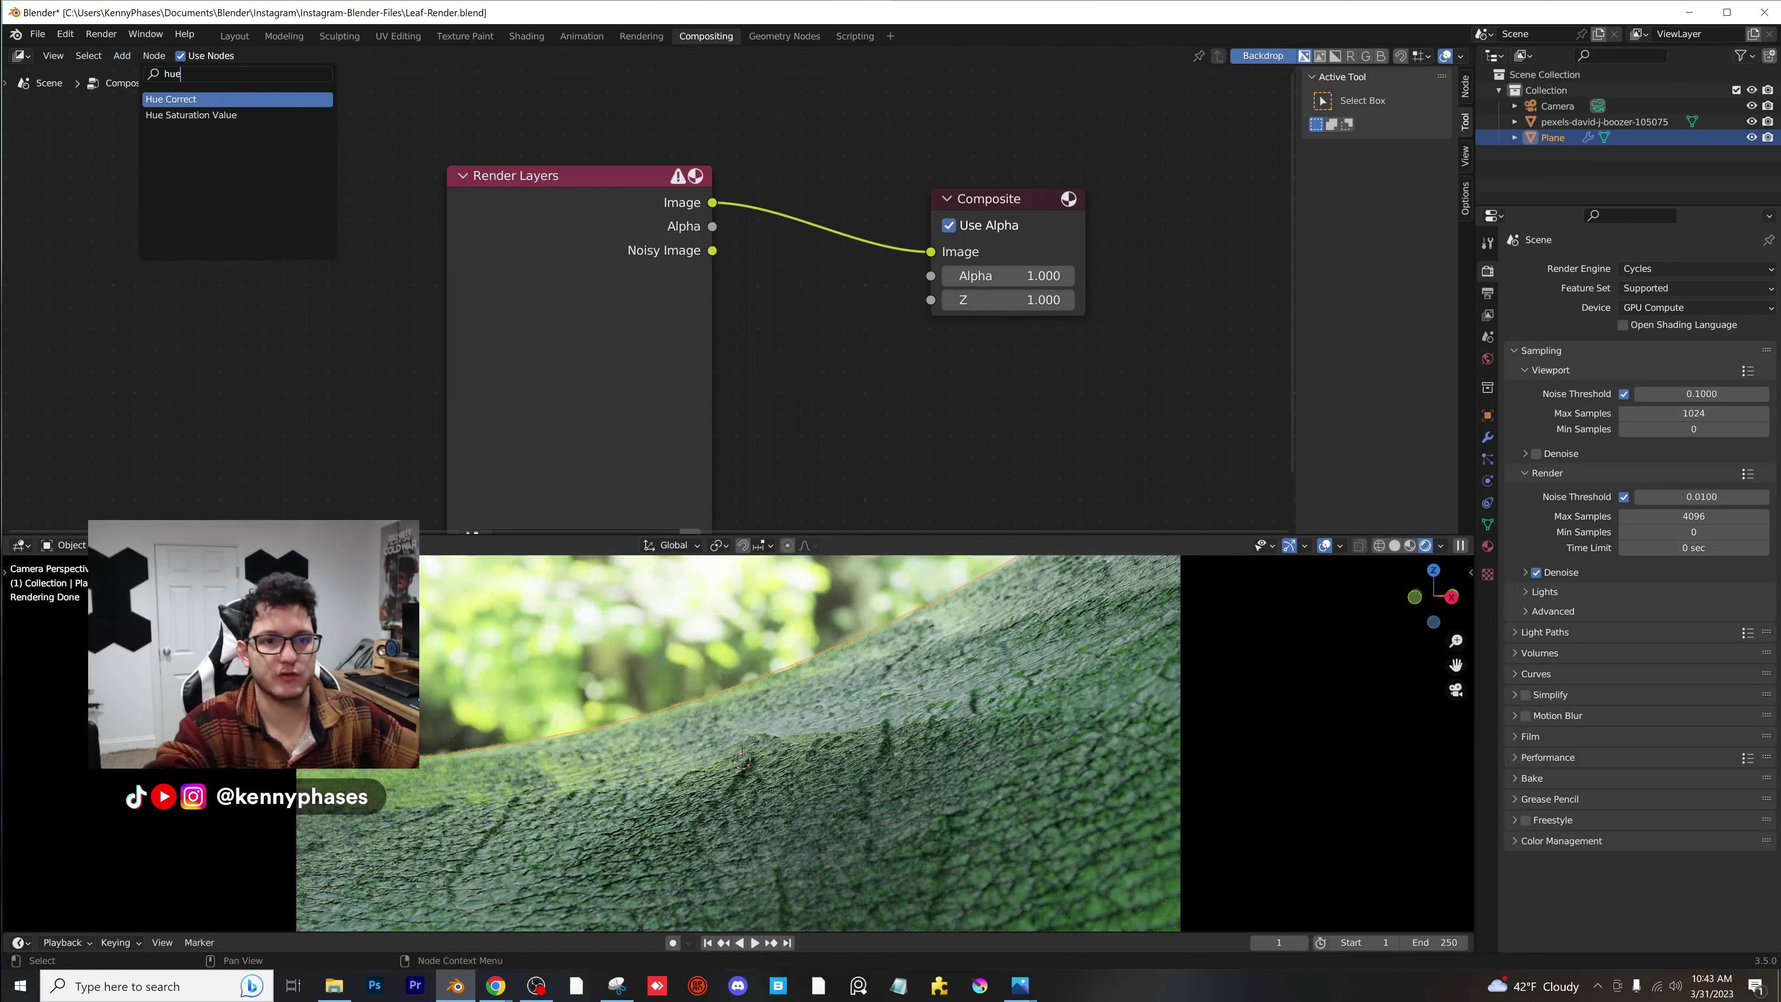
key(Return)
key(Escape)
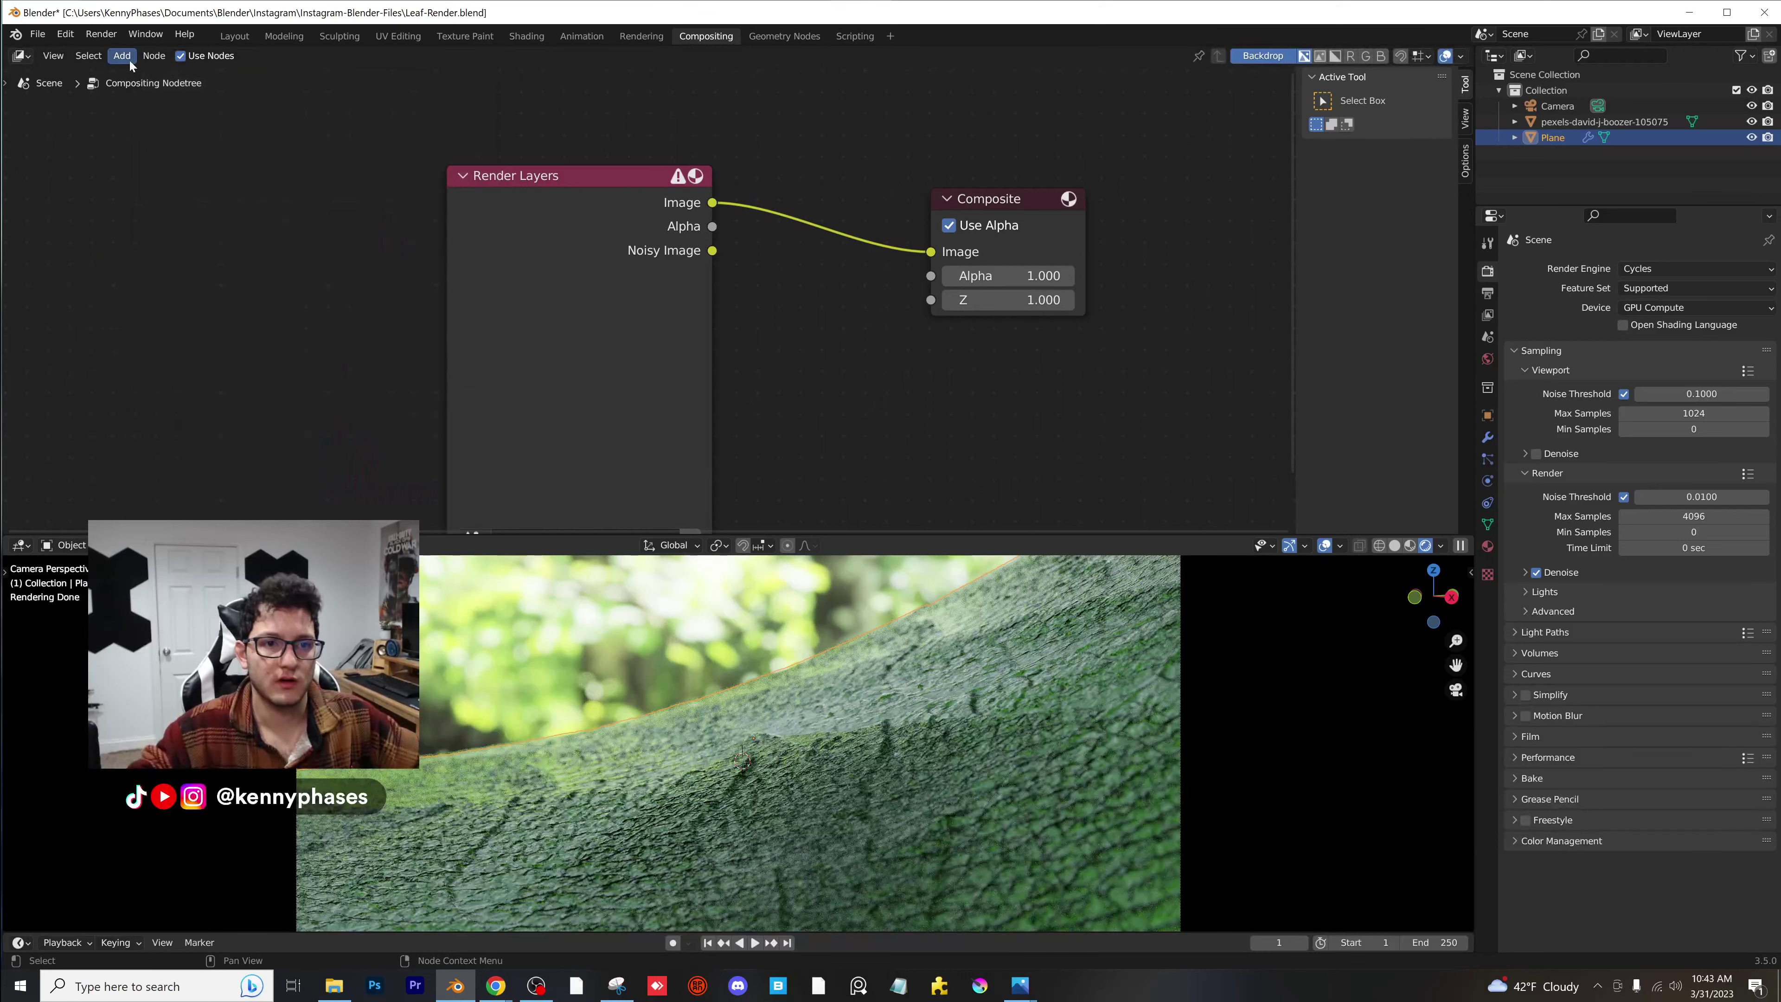
Insert a Hue Saturation Value node on the link between the Render Layers and Composite nodes.
click(130, 62)
click(136, 72)
text(hue)
key(Down)
key(Return)
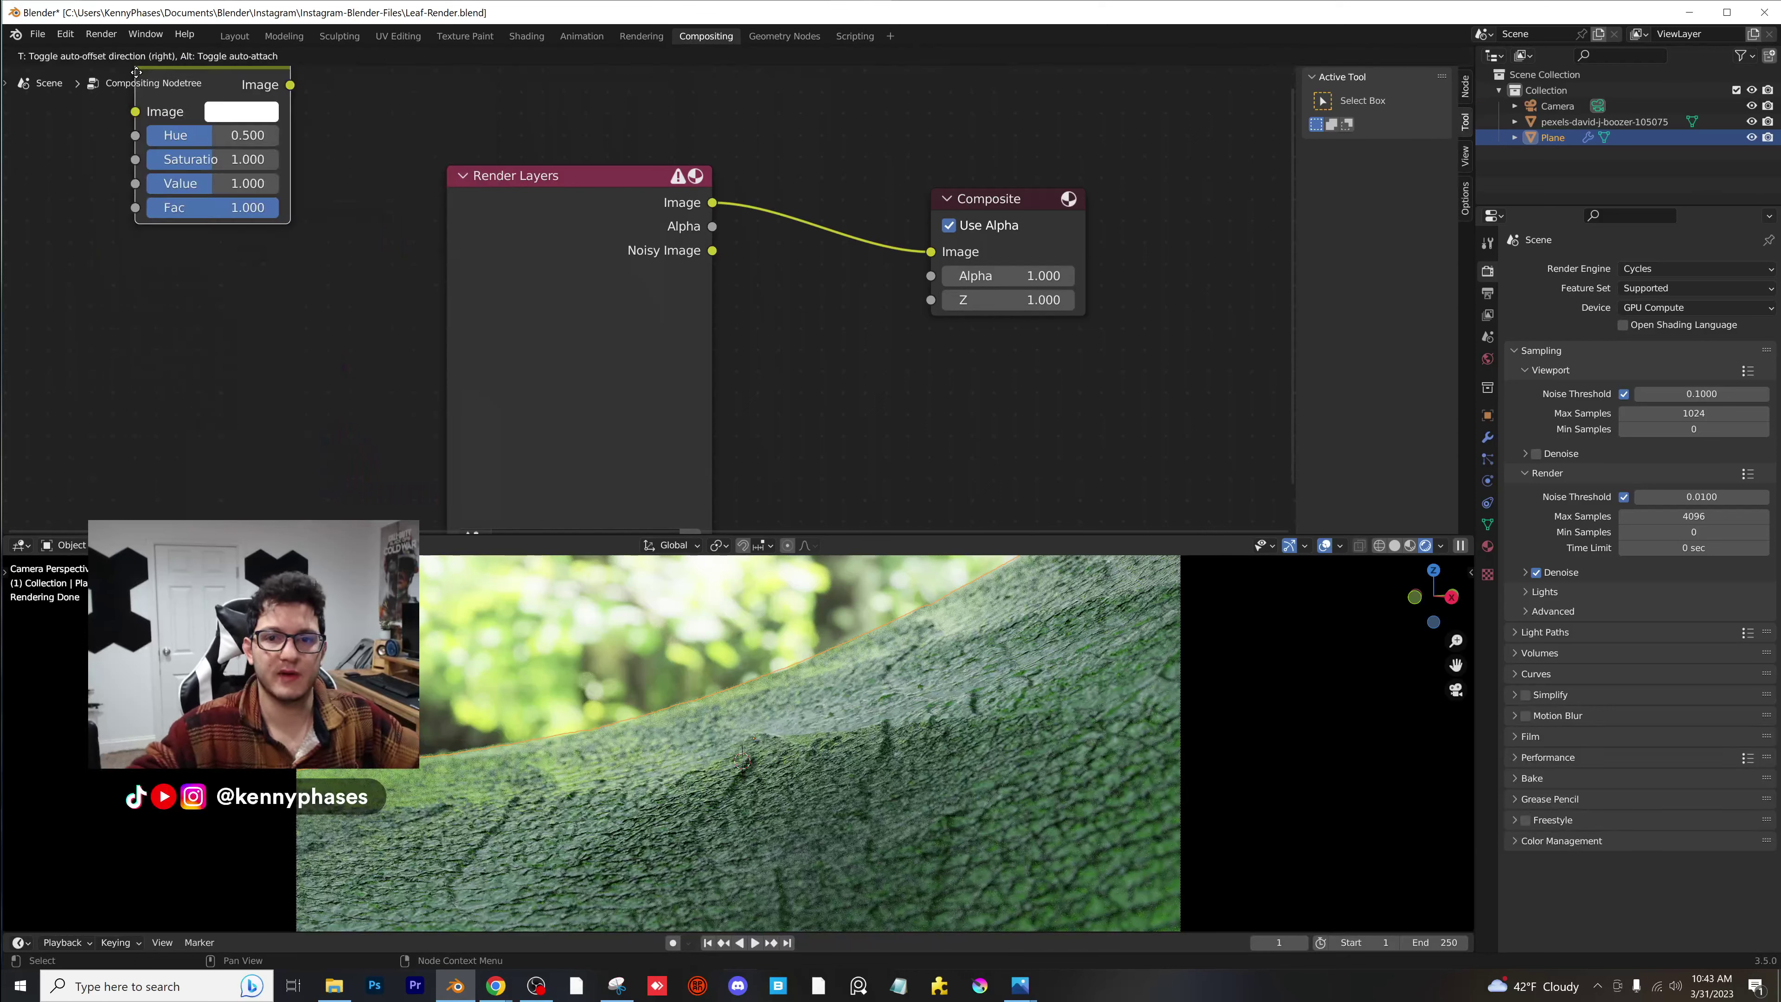
click(782, 173)
scroll(876, 365, up, 2)
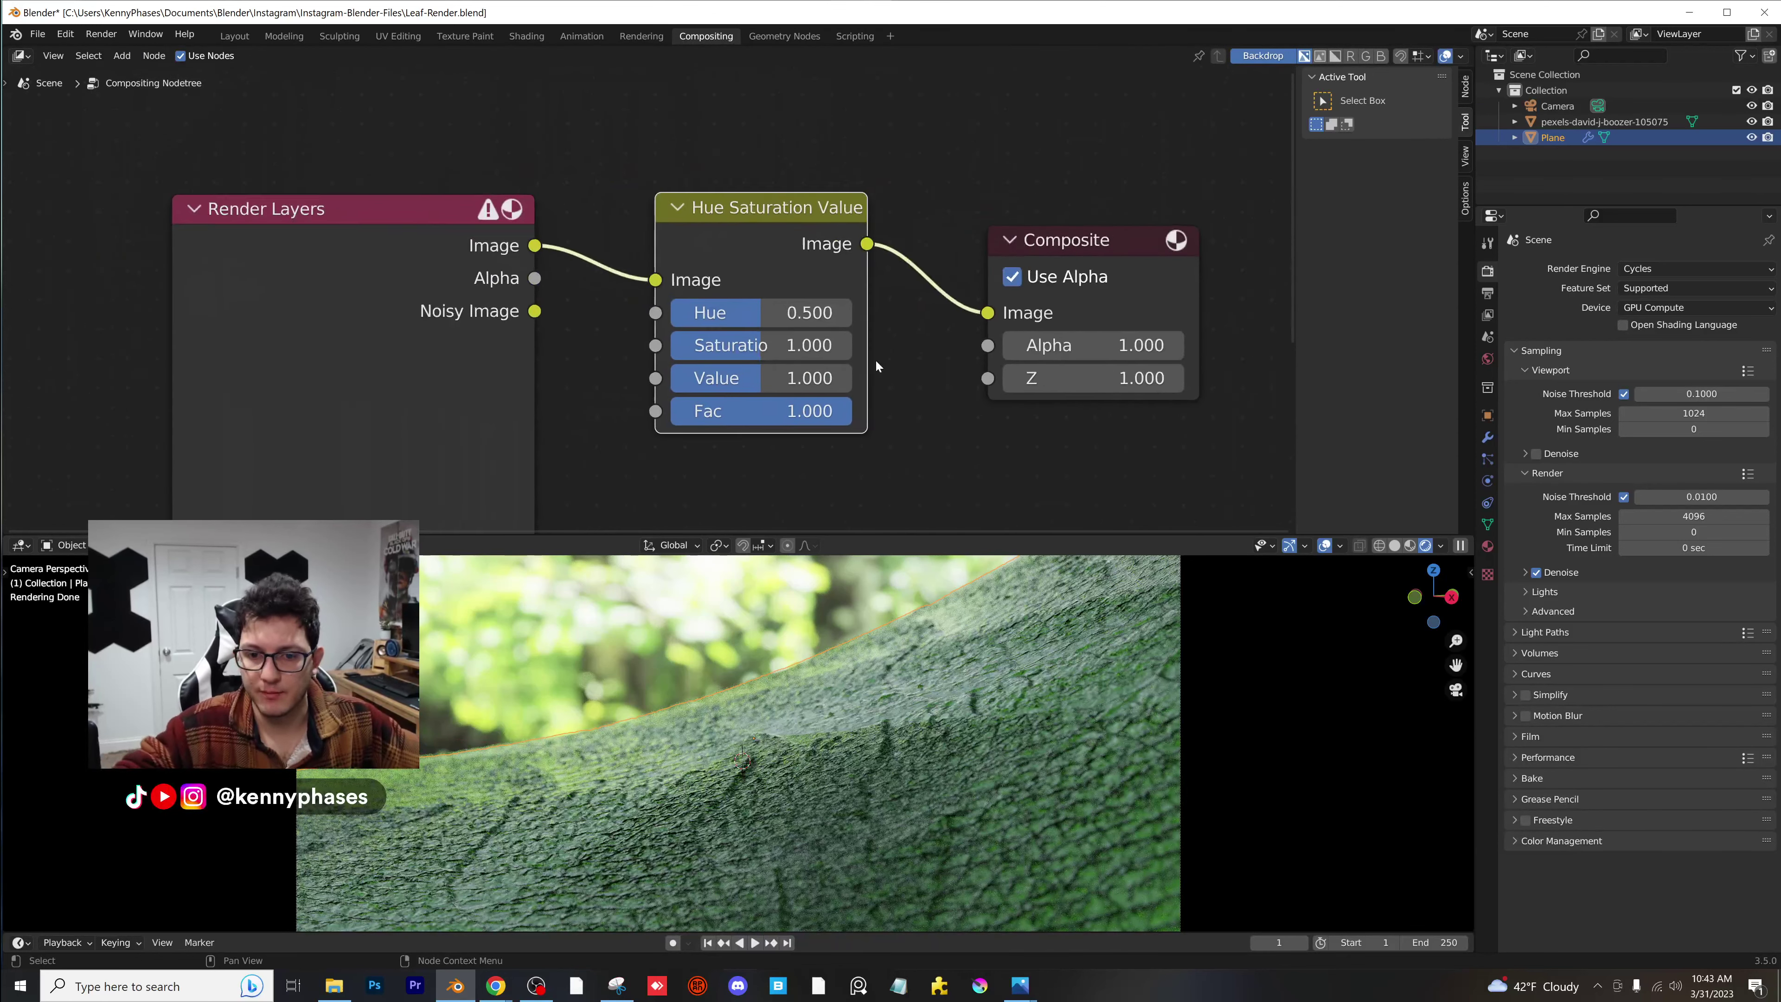
Enlarge the 3D viewport below the node editor and snap the Blender window beside the reference photo.
scroll(876, 365, up, 1)
drag(940, 534, 941, 481)
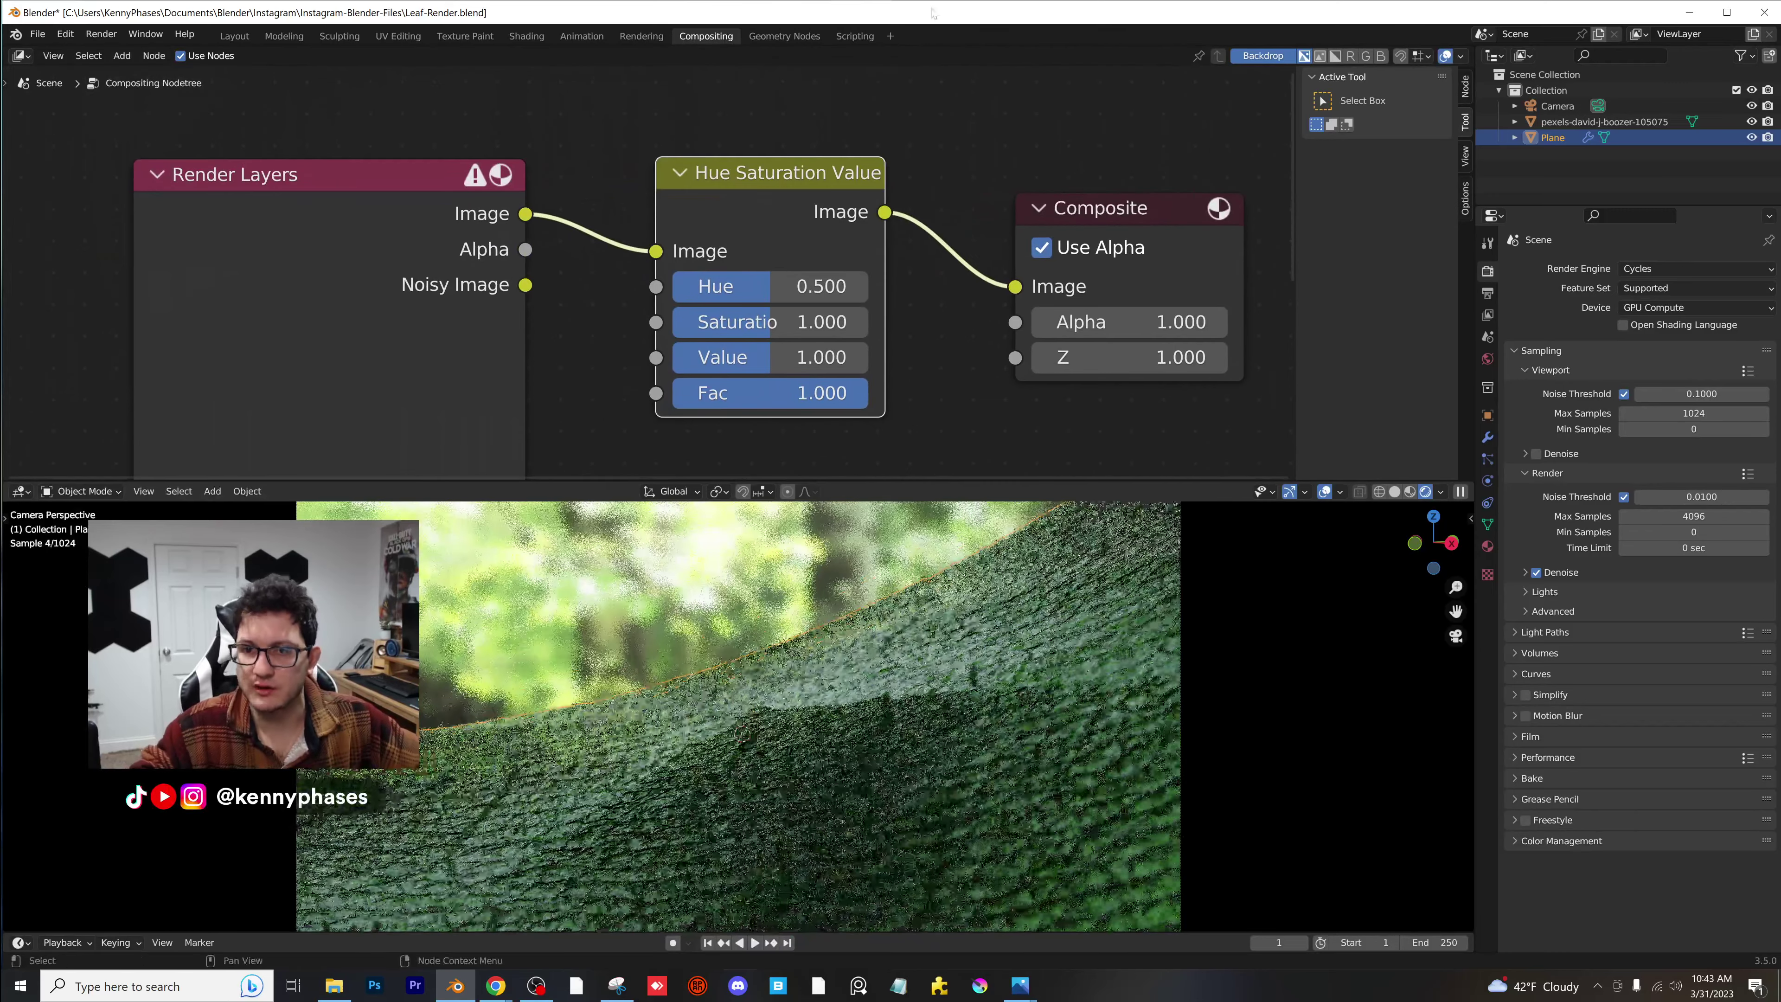
drag(933, 13, 0, 257)
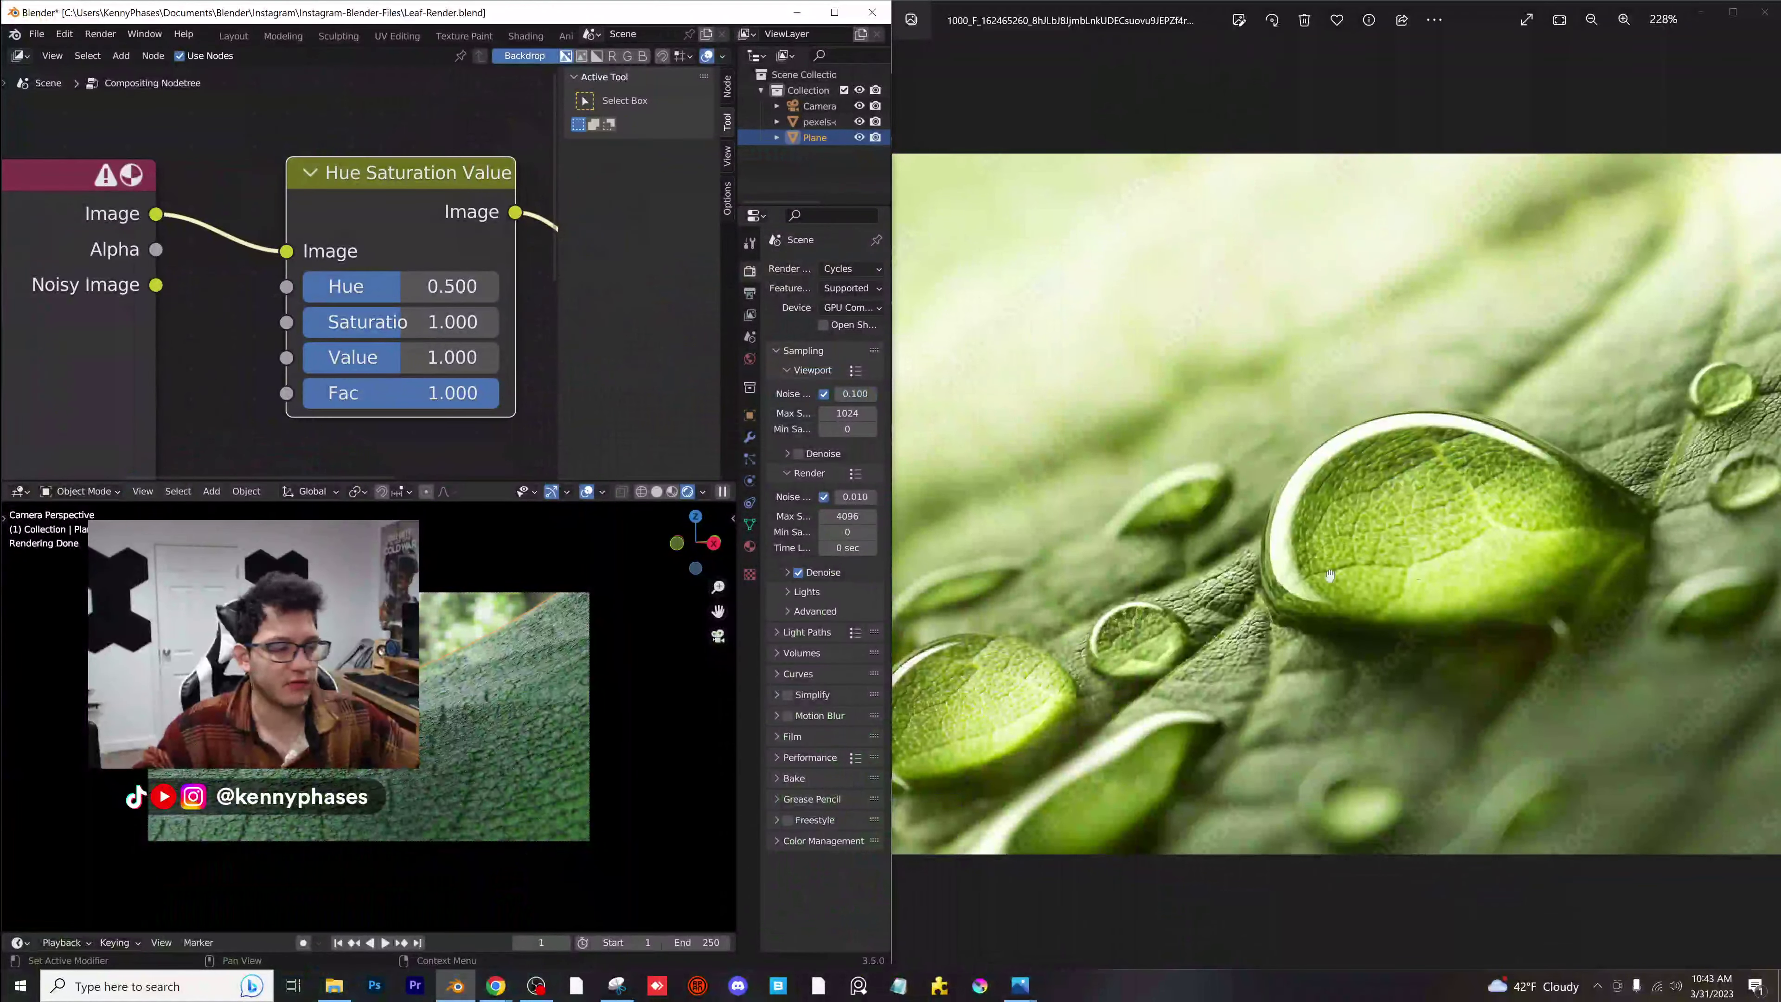
key(alt+Tab)
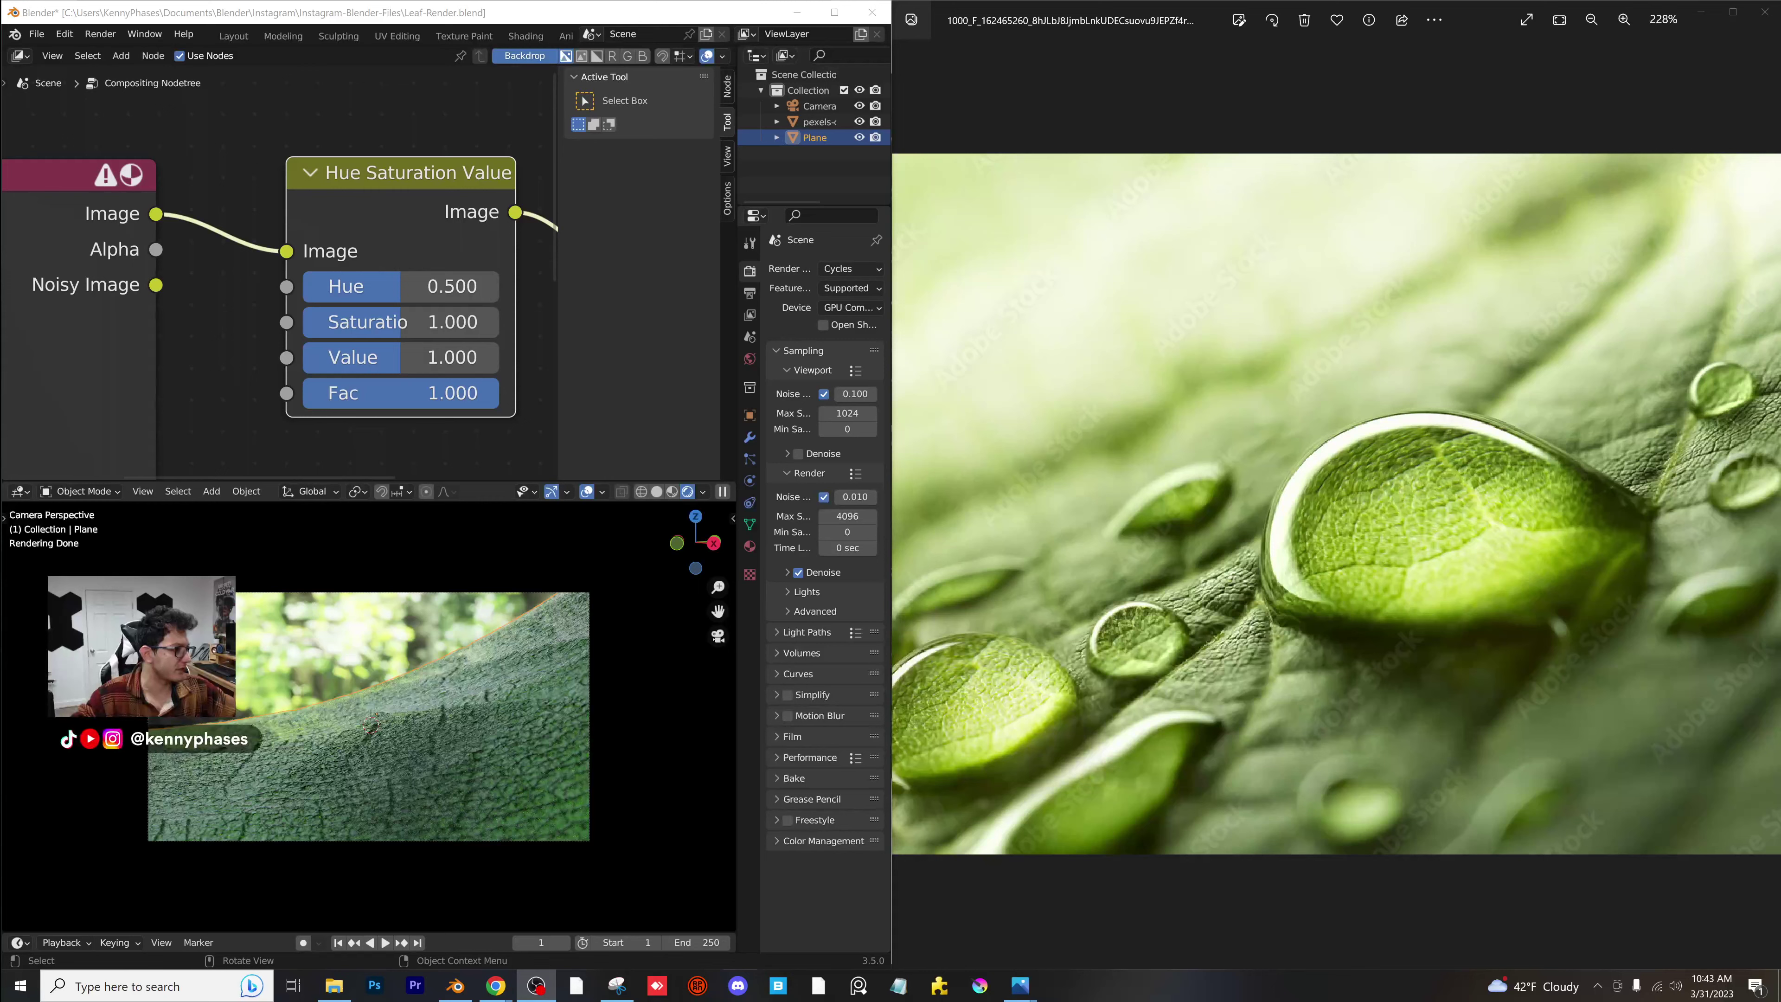
click(720, 9)
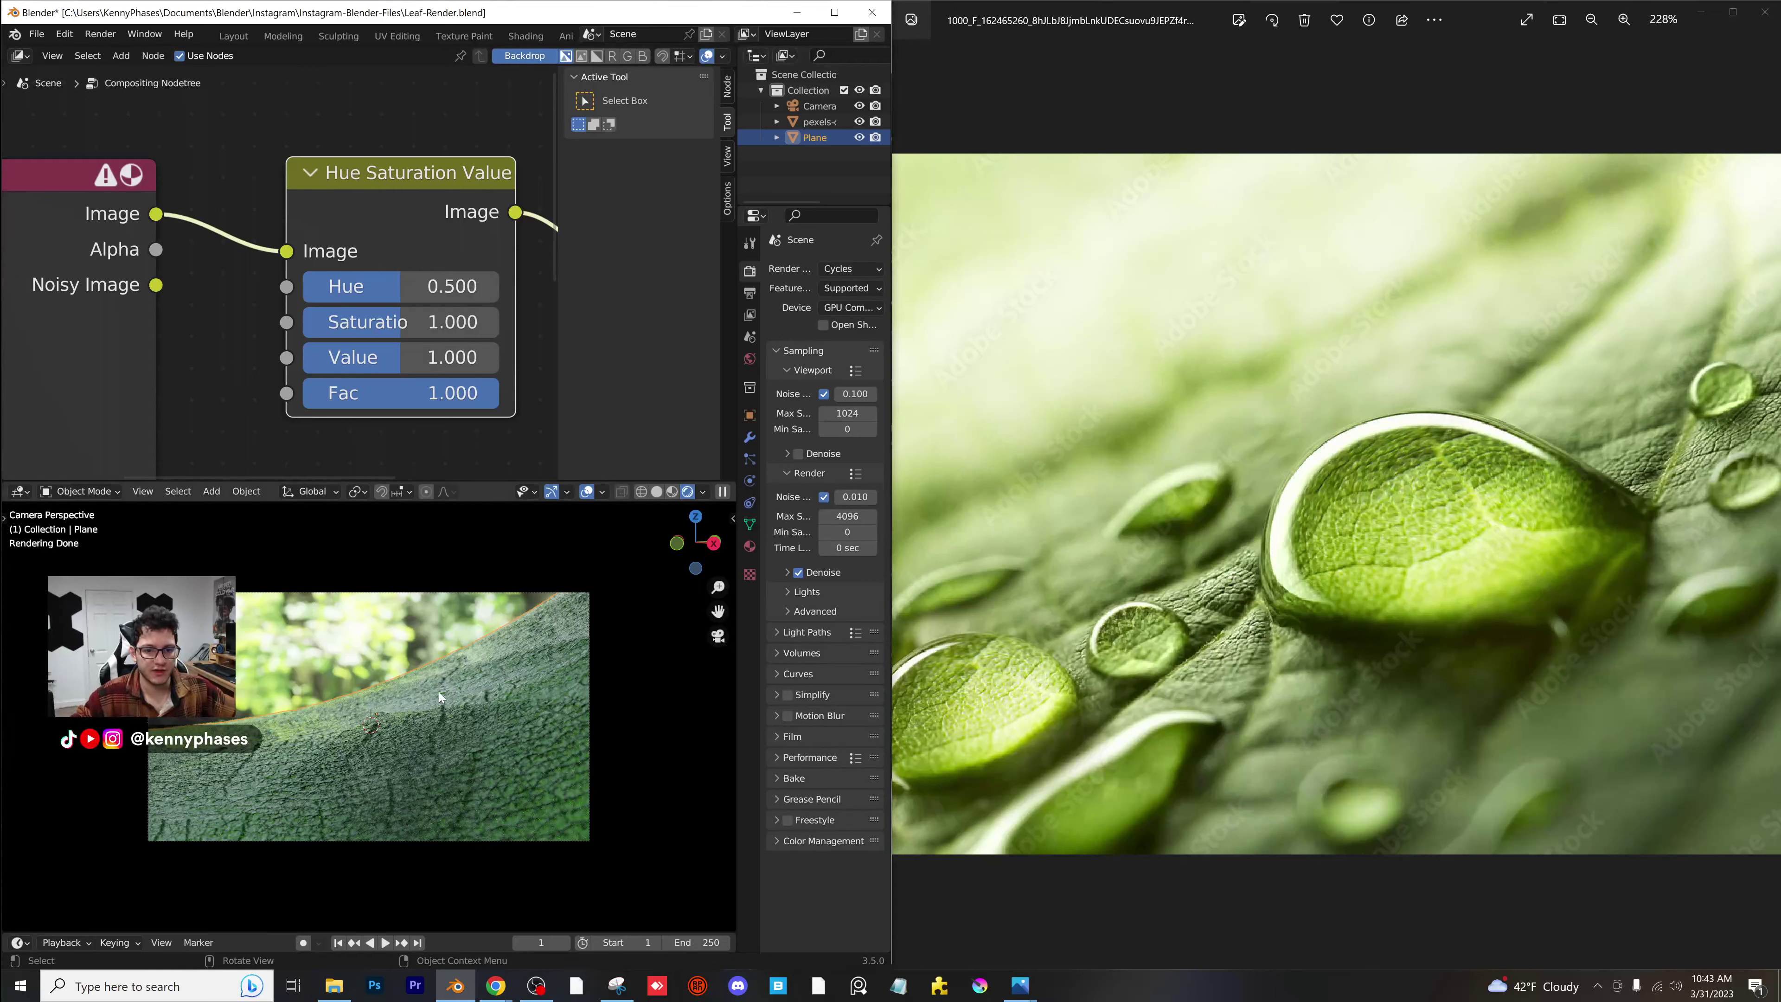
Shift the Hue Saturation Value node's Hue to about 0.414 and its Saturation to about 1.055.
scroll(440, 697, up, 4)
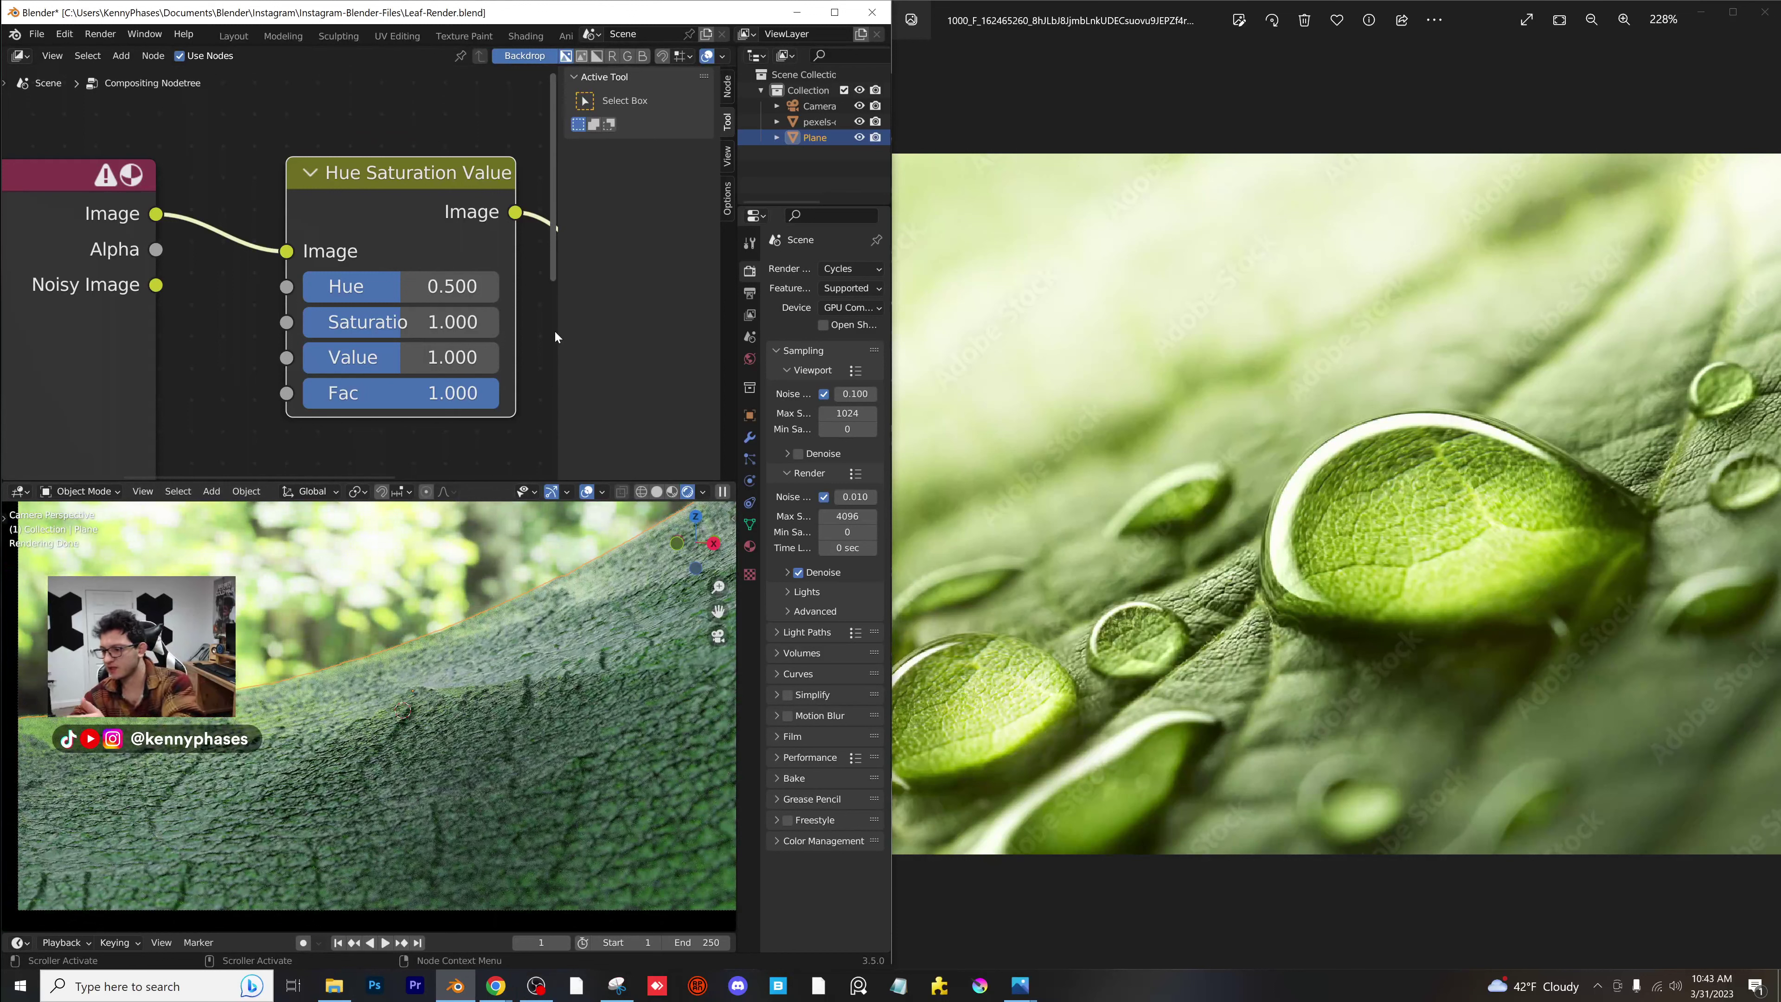
drag(401, 296, 400, 295)
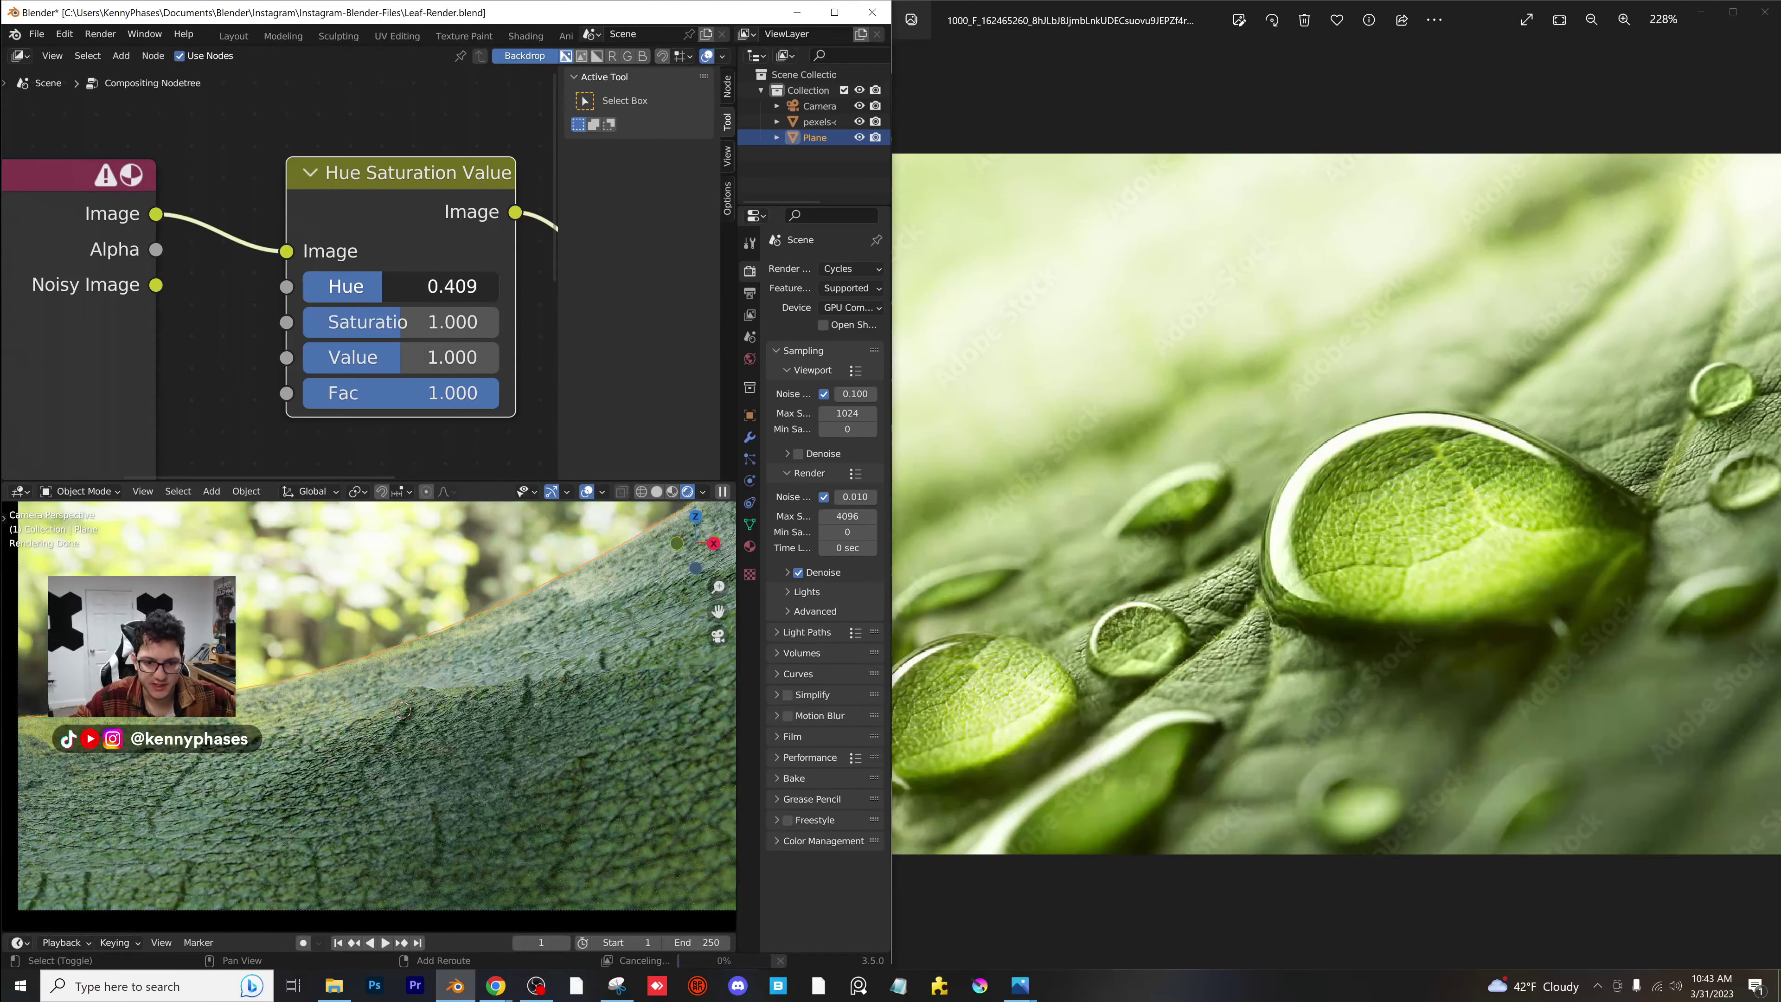
drag(403, 322, 405, 322)
Insert an Exposure node between the Hue Saturation Value and Composite nodes.
scroll(447, 302, down, 4)
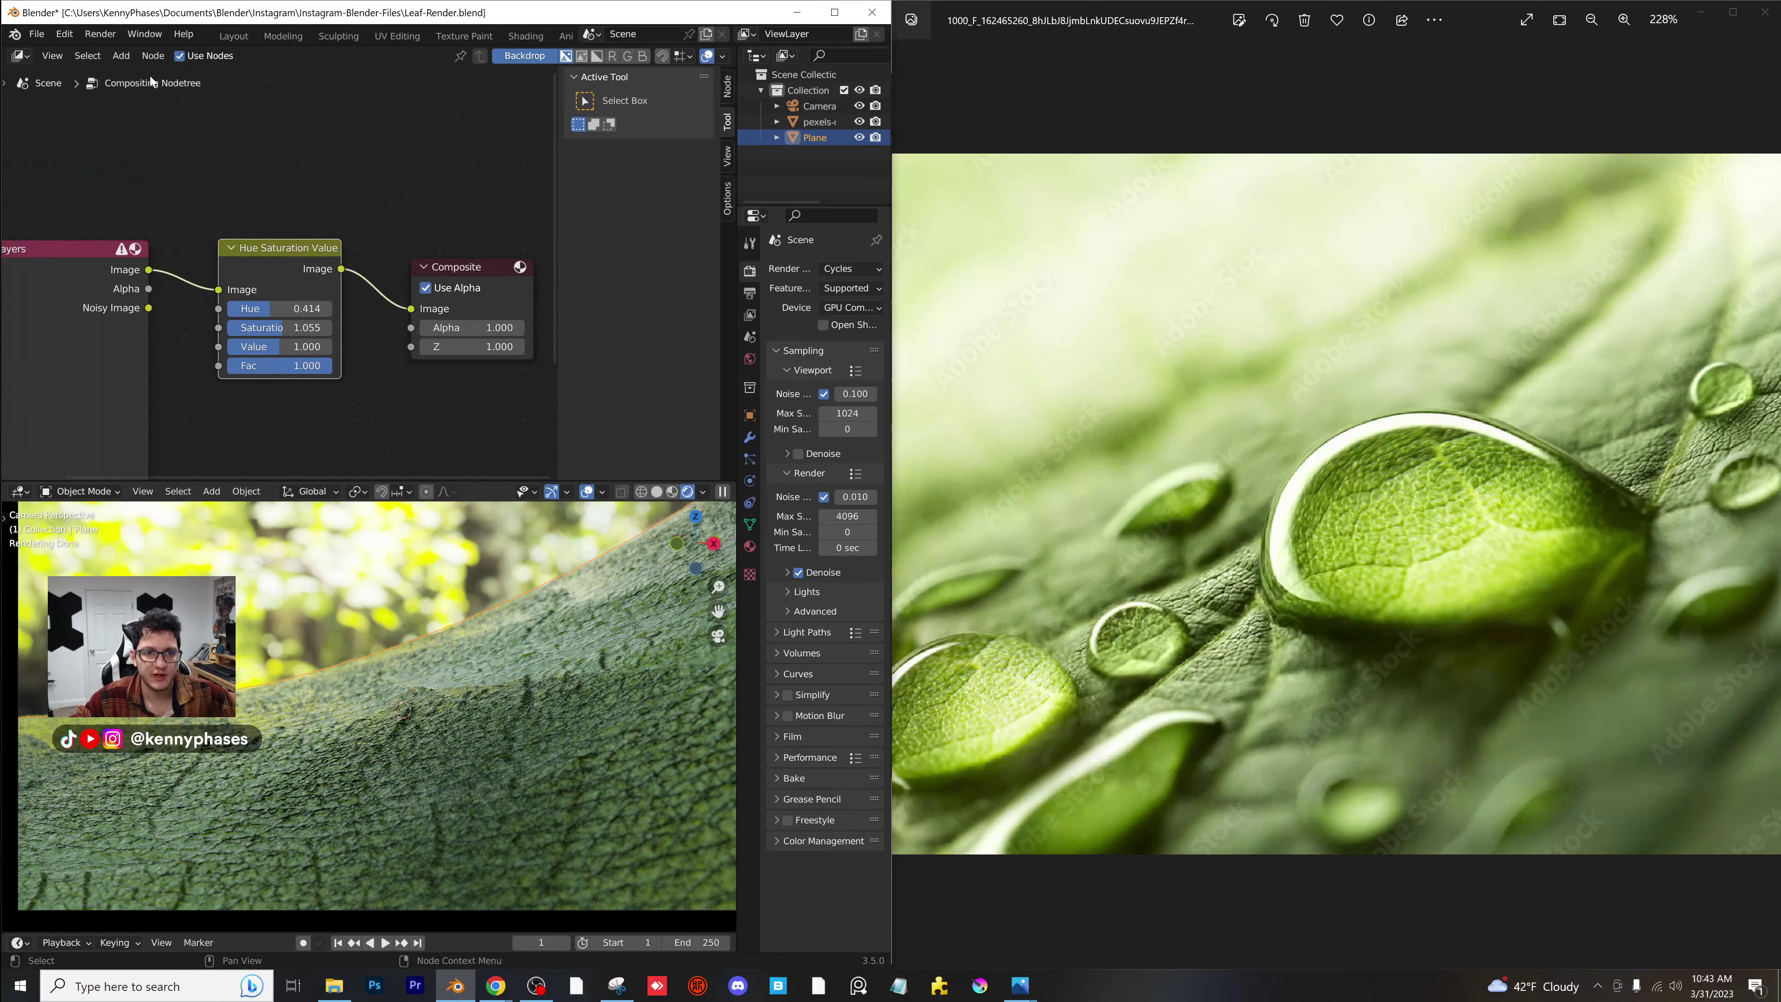
click(126, 62)
click(132, 76)
text(expo)
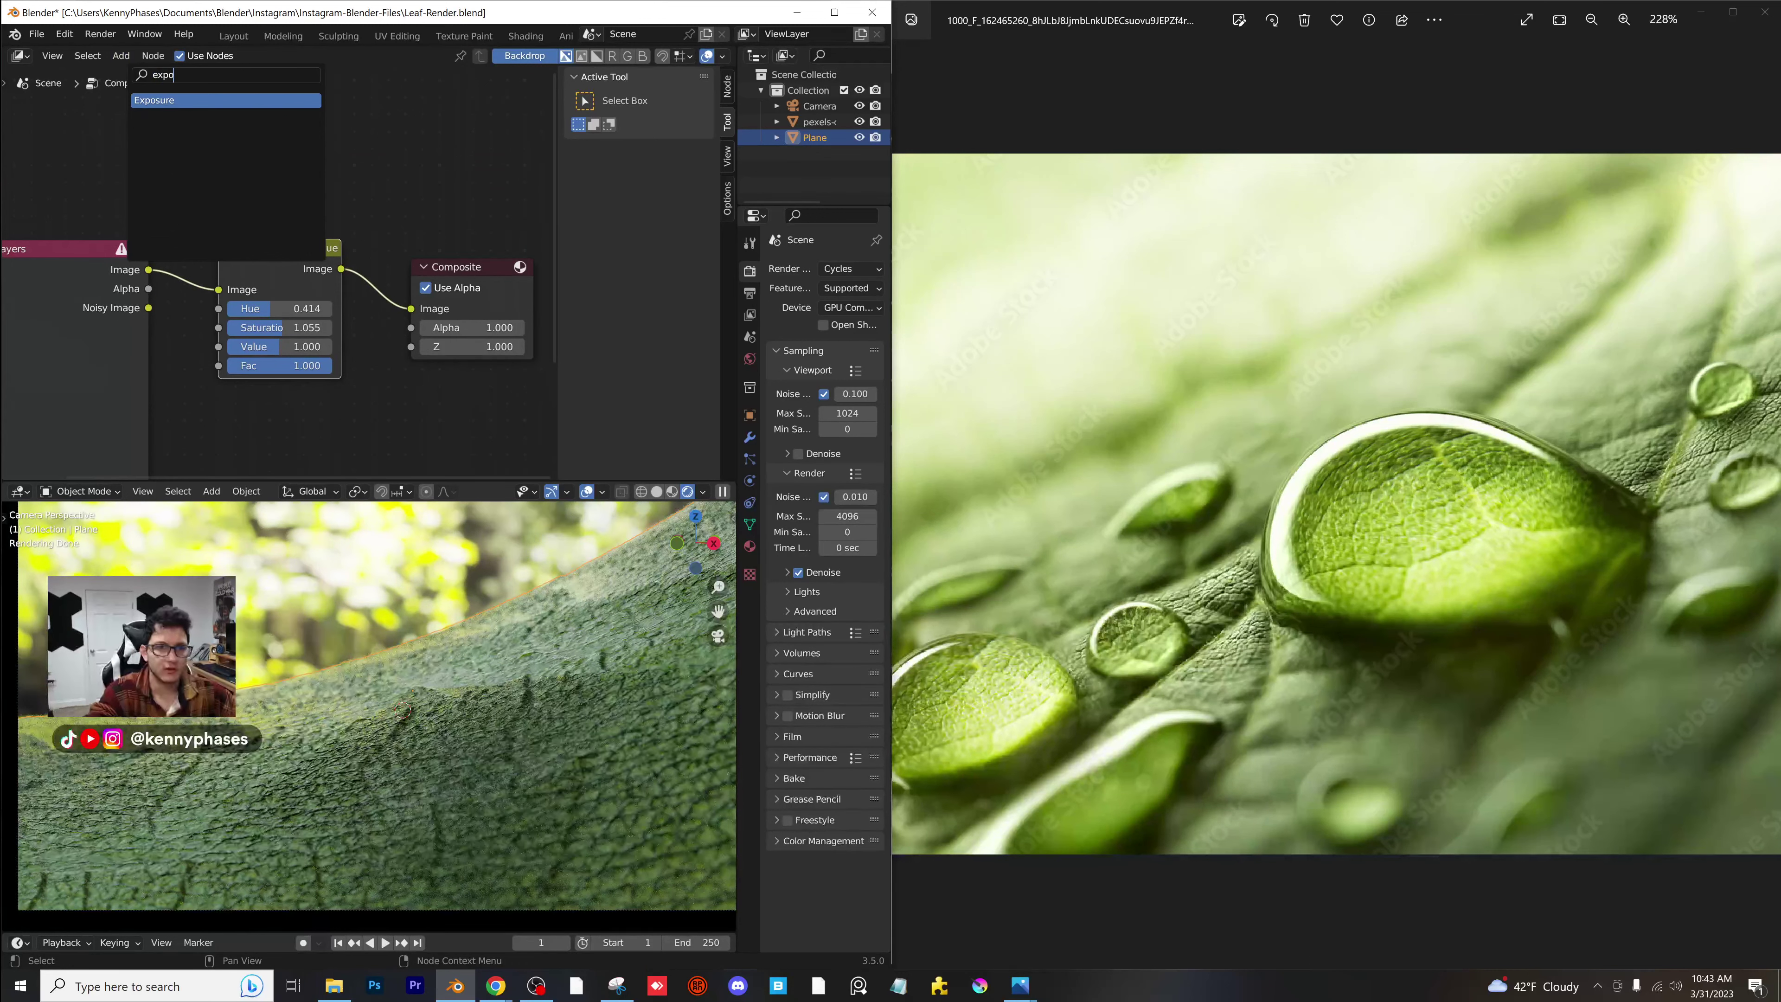
key(Return)
click(284, 313)
Raise the Exposure node's value to 0.550 and lower the Hue to about 0.379.
scroll(271, 354, up, 3)
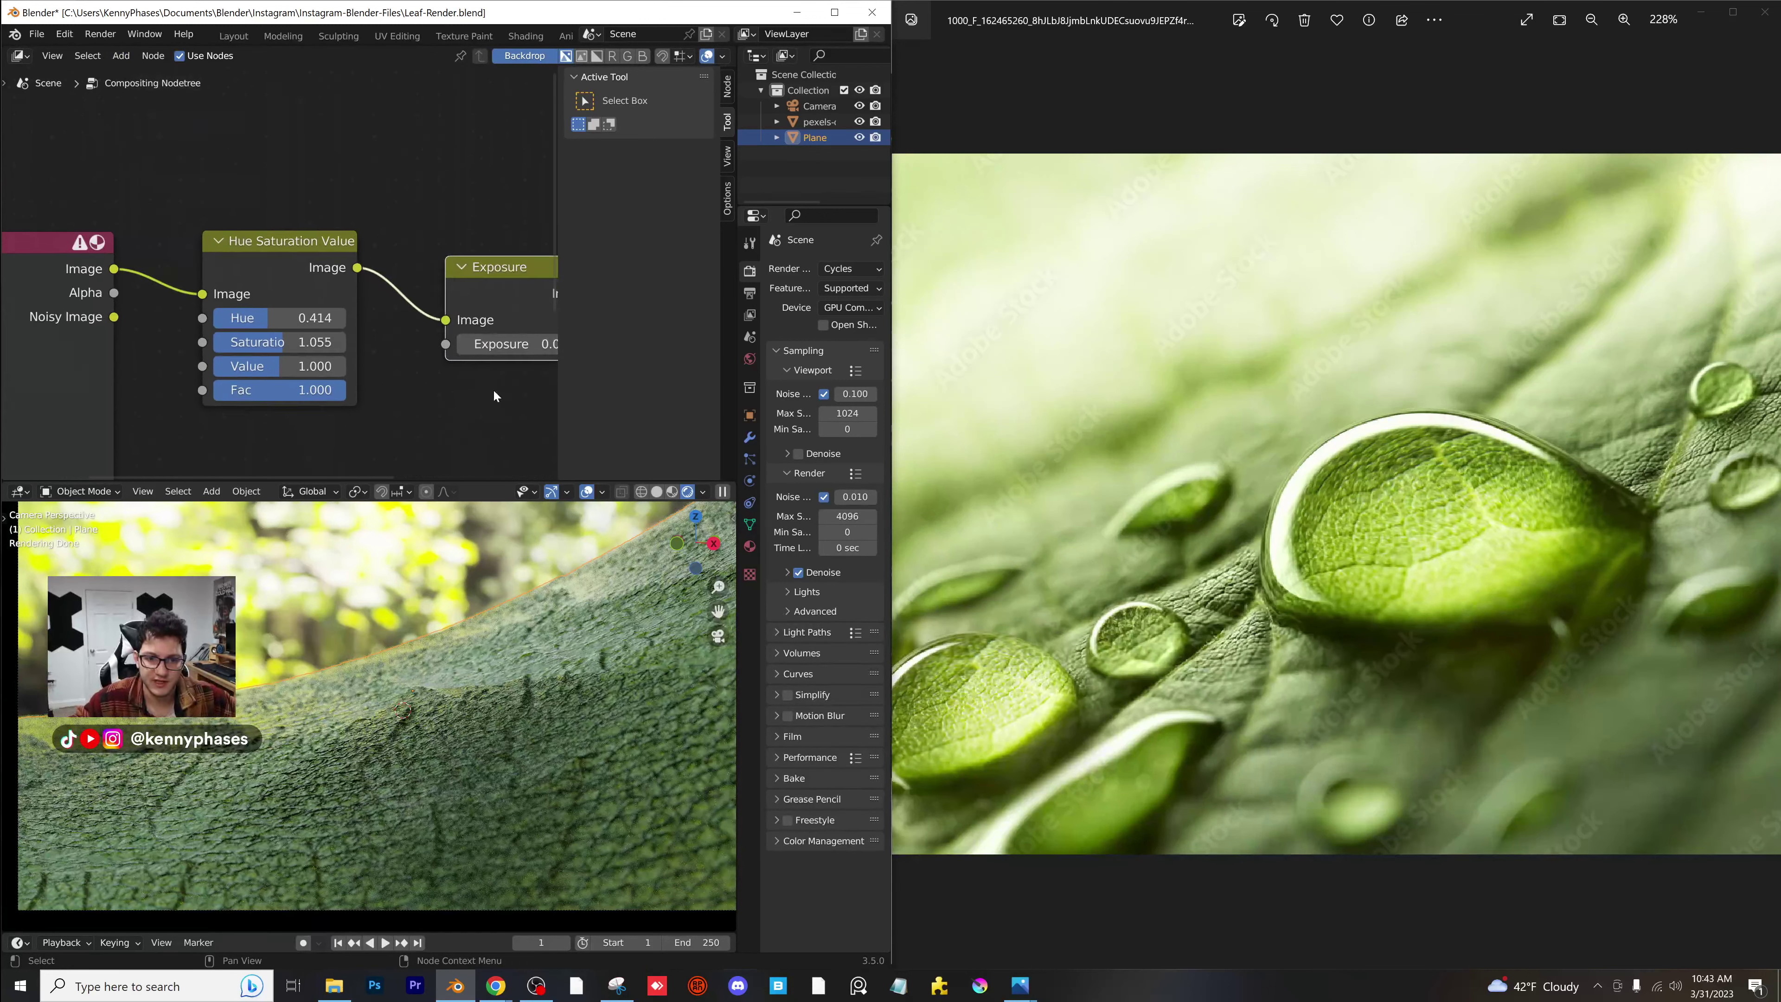
middle_drag(270, 359, 274, 359)
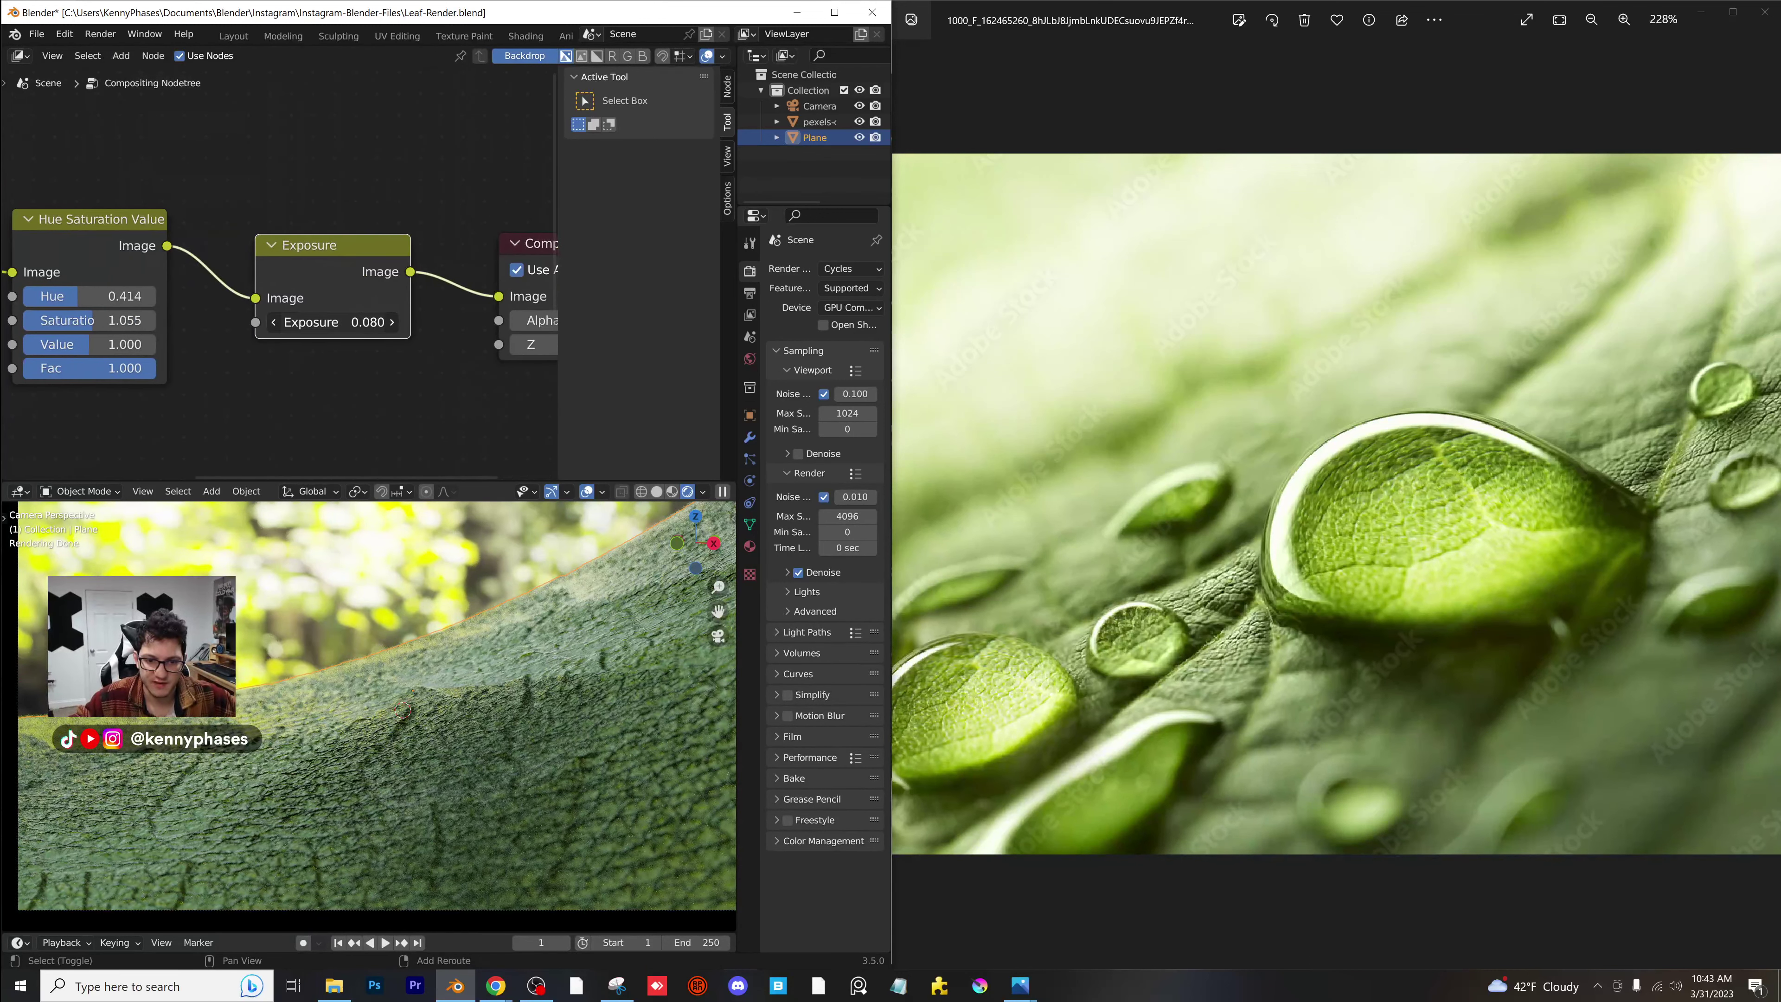
drag(333, 322, 369, 322)
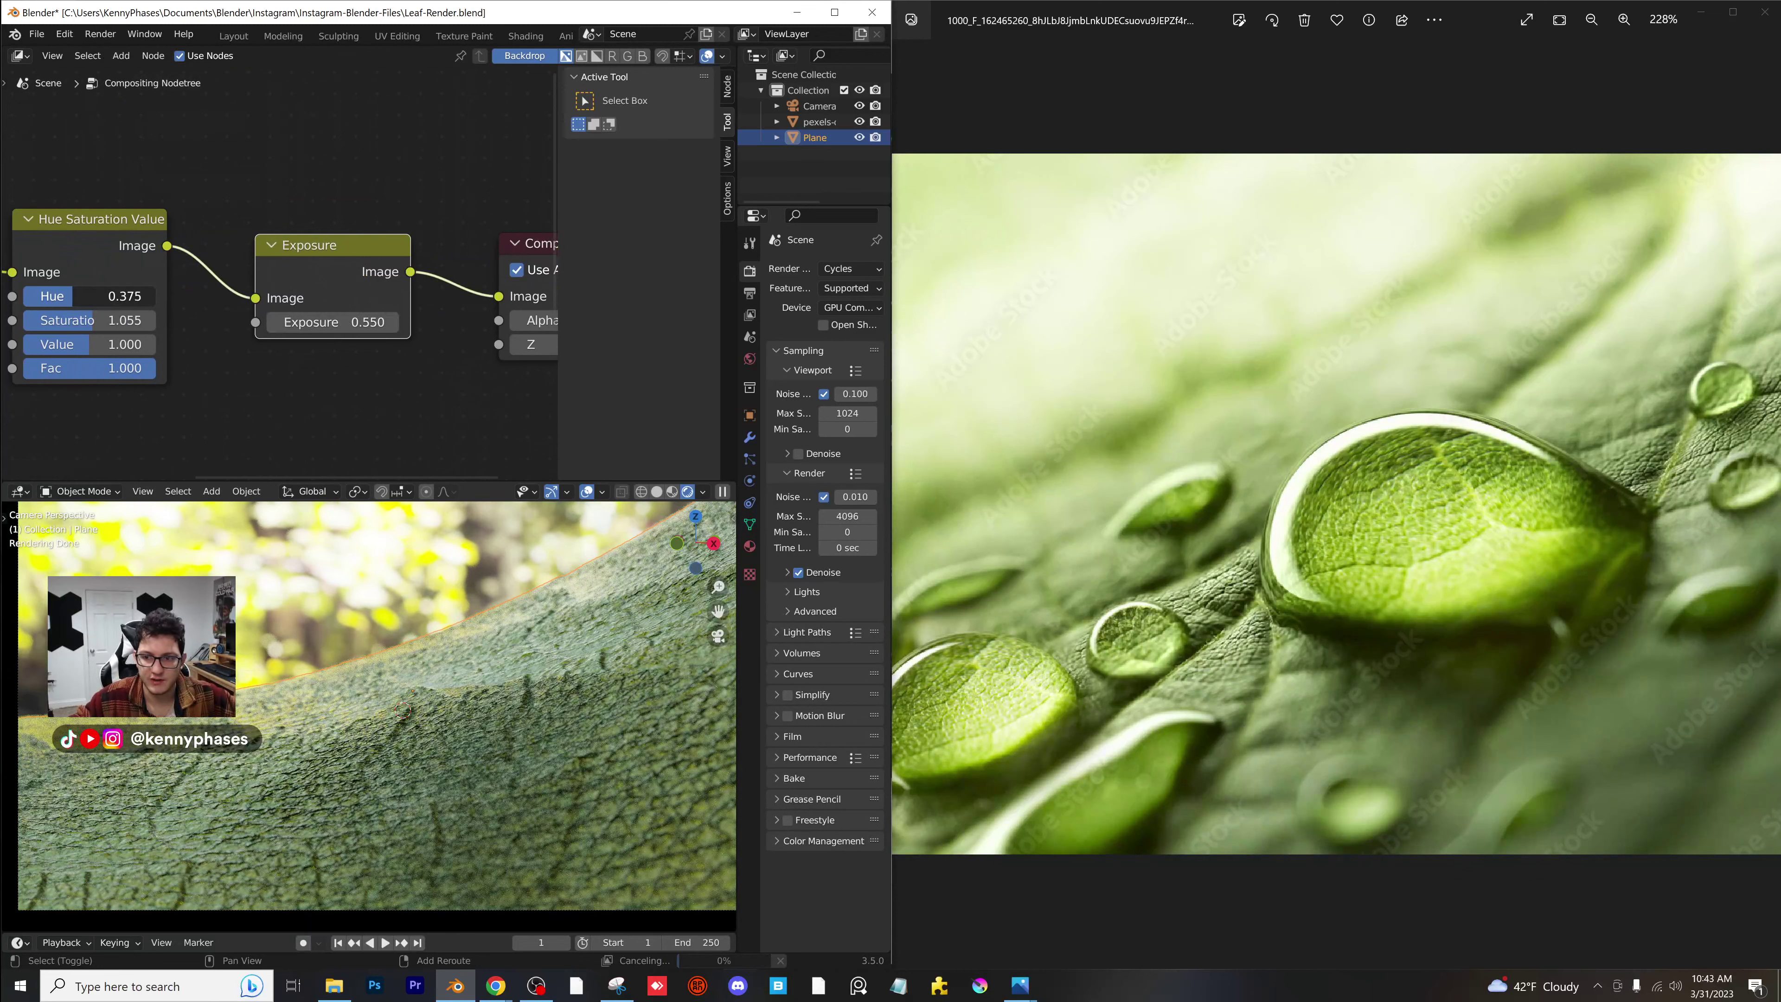
scroll(459, 702, down, 2)
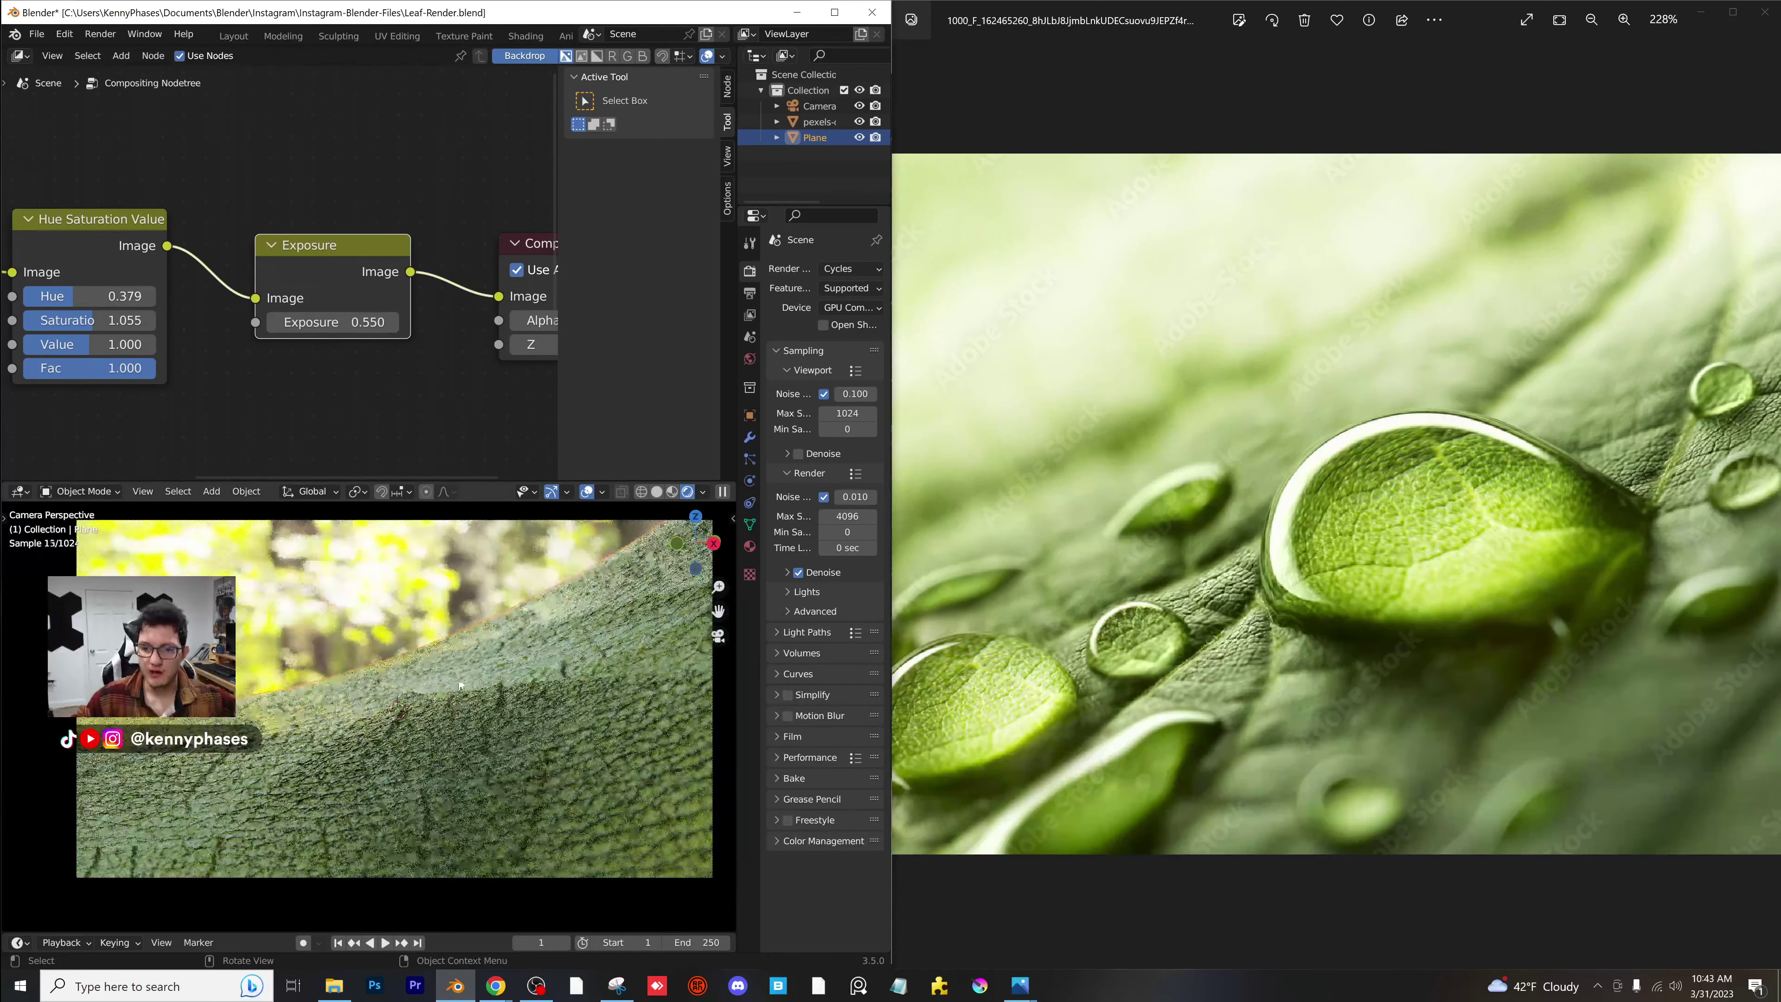
Select the camera, switch to the Layout workspace, and widen the Blender window against the reference photo.
click(821, 106)
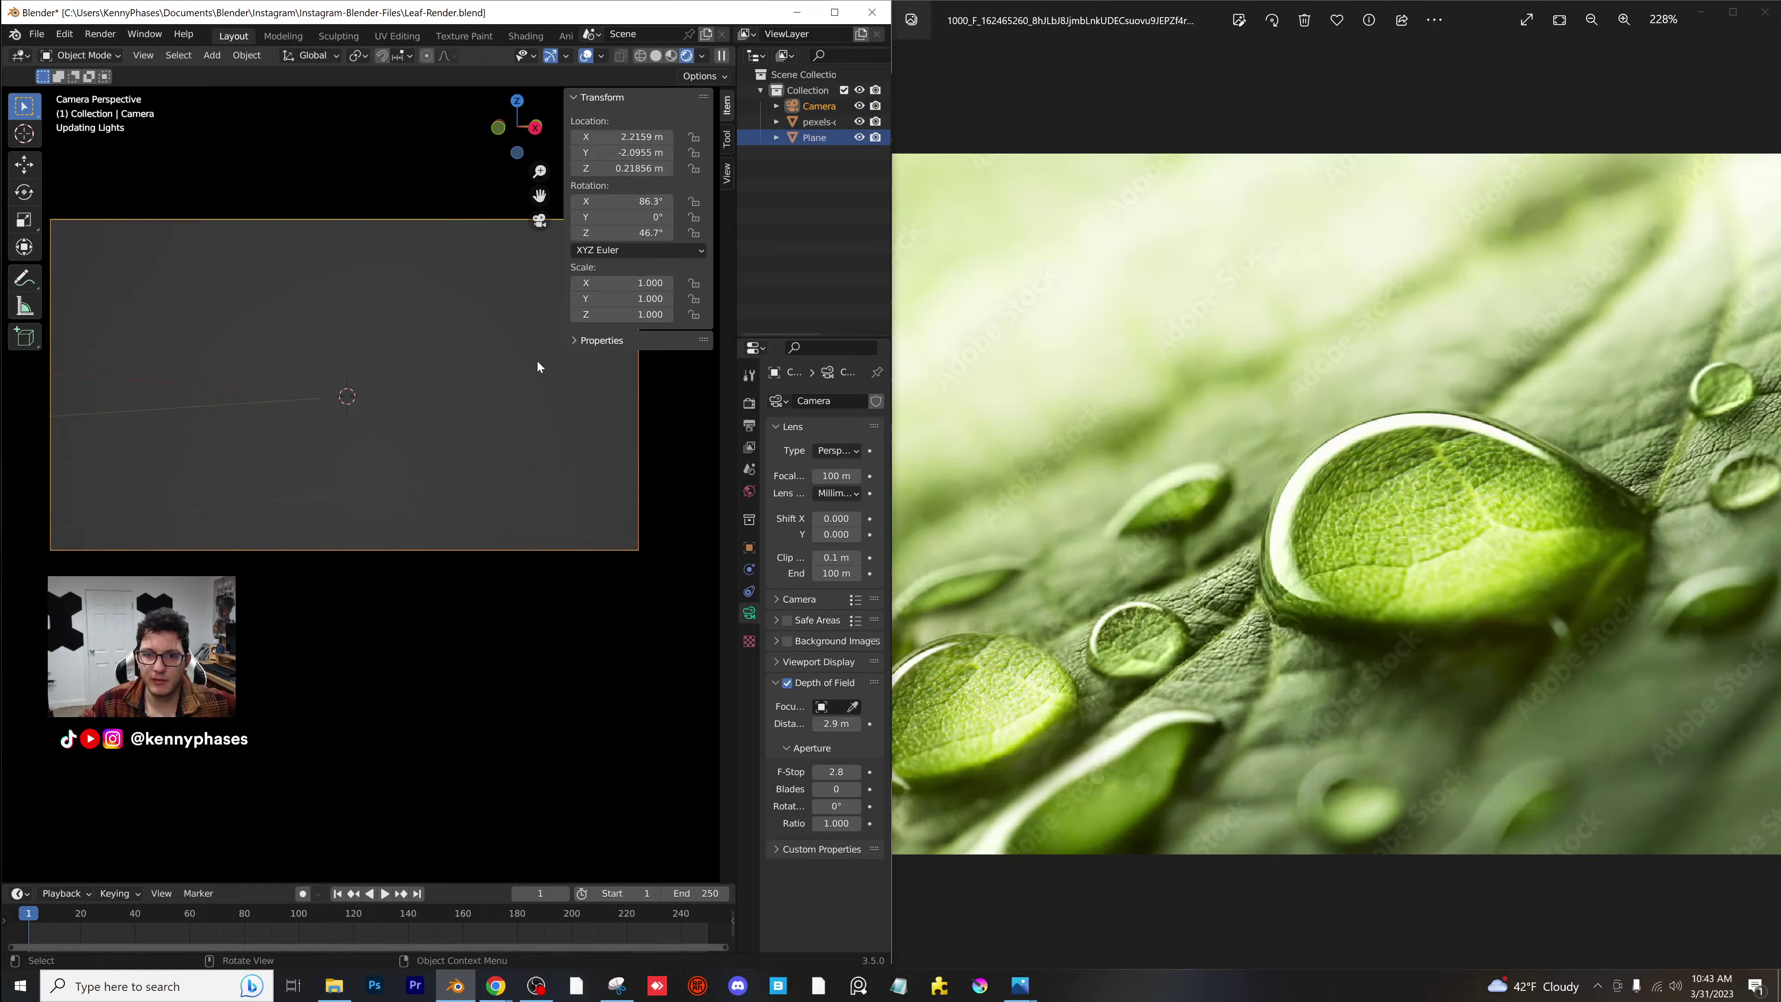
scroll(538, 393, up, 2)
shift+middle_drag(539, 401, 539, 598)
drag(889, 266, 1098, 267)
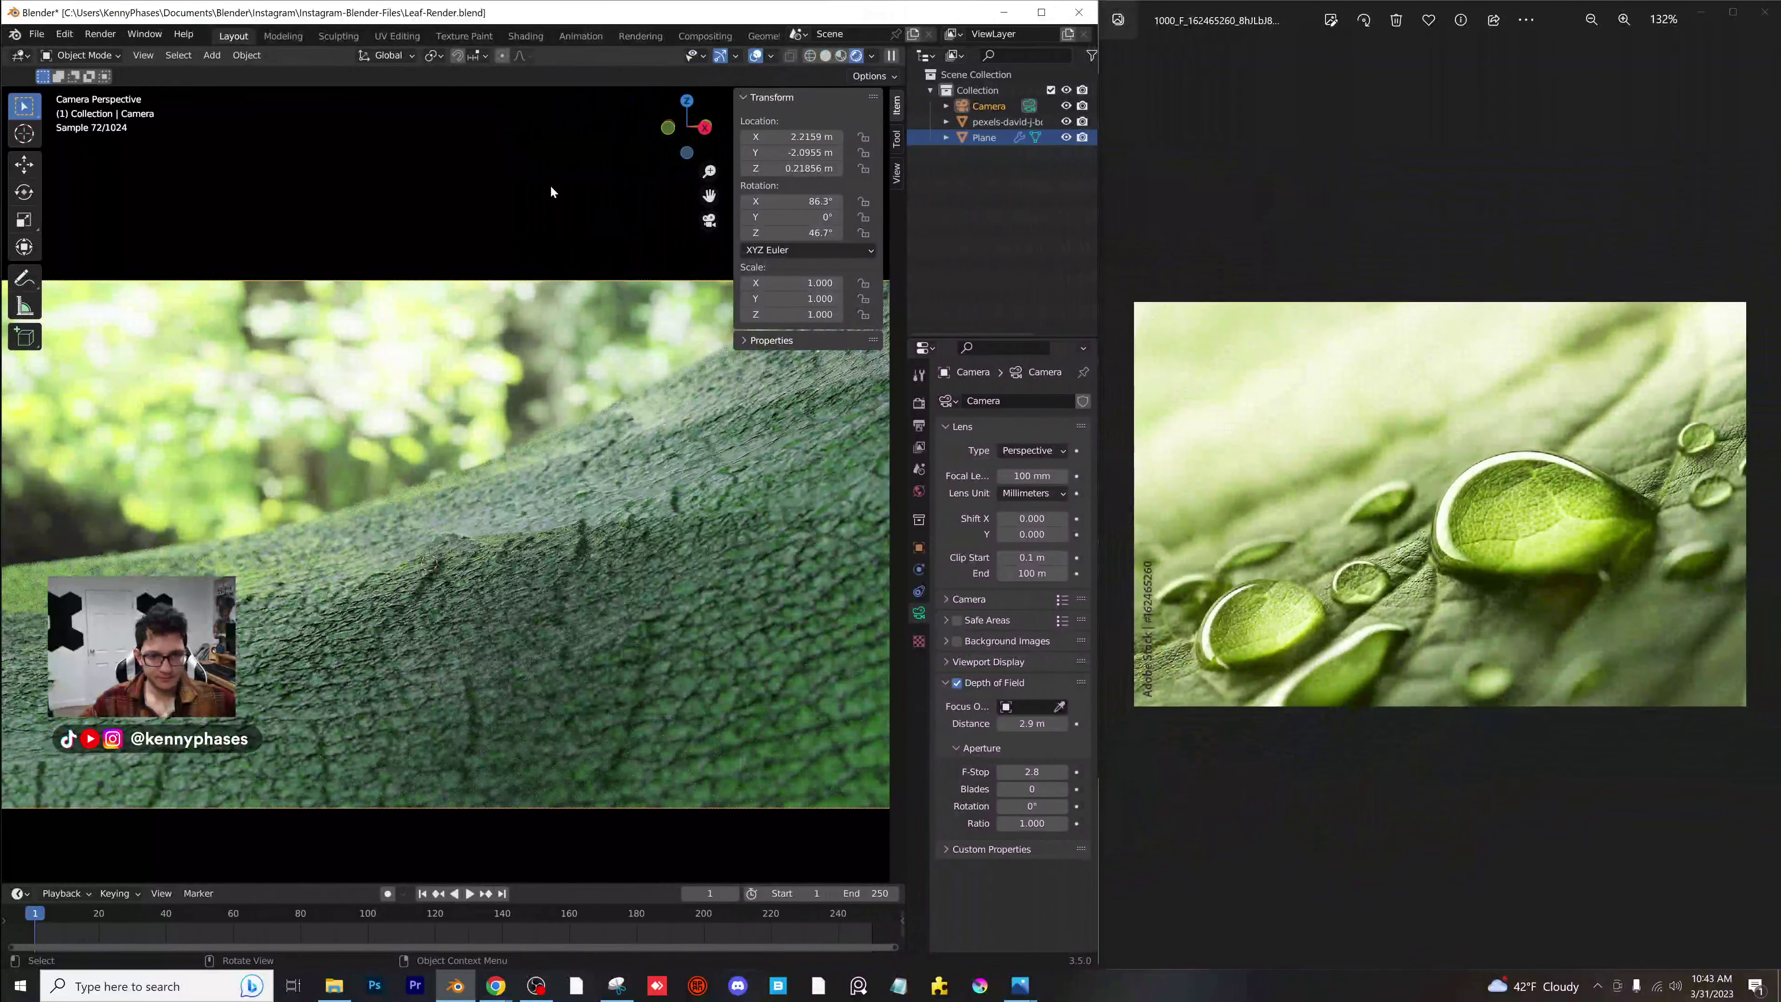
Hide the viewport's sidebar and toolbar and fit the camera frame to the available area.
click(462, 169)
scroll(535, 397, down, 1)
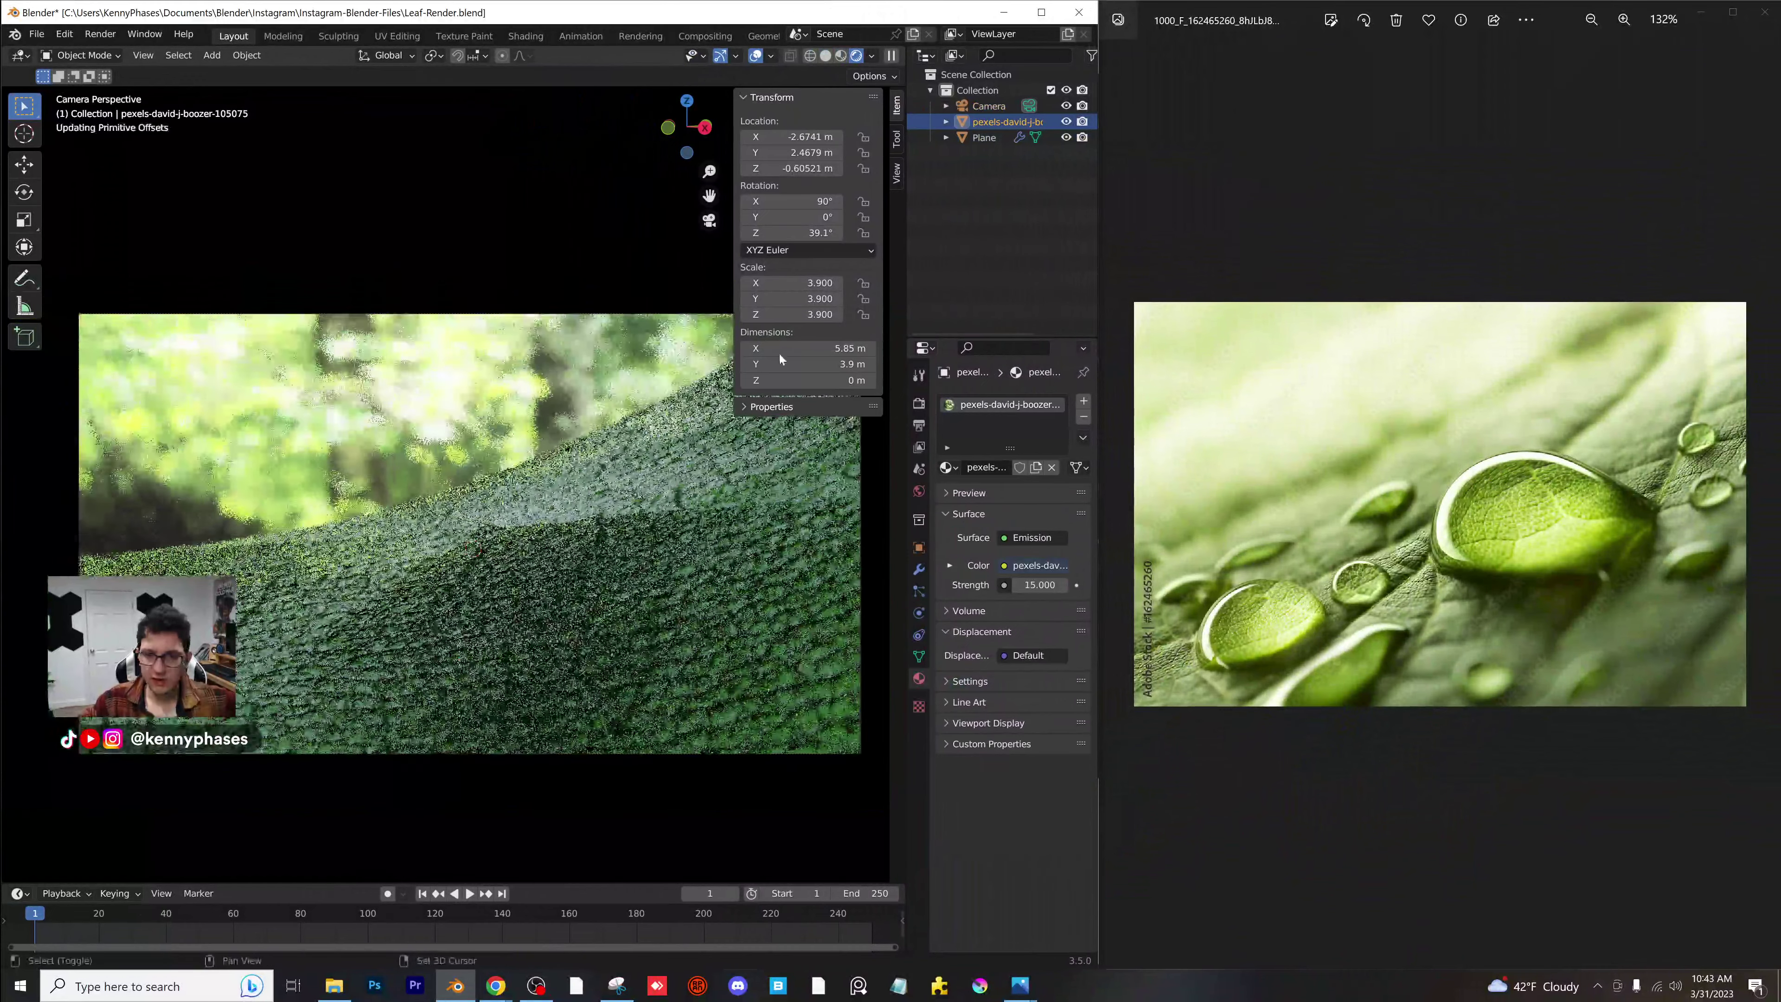
key(n)
key(t)
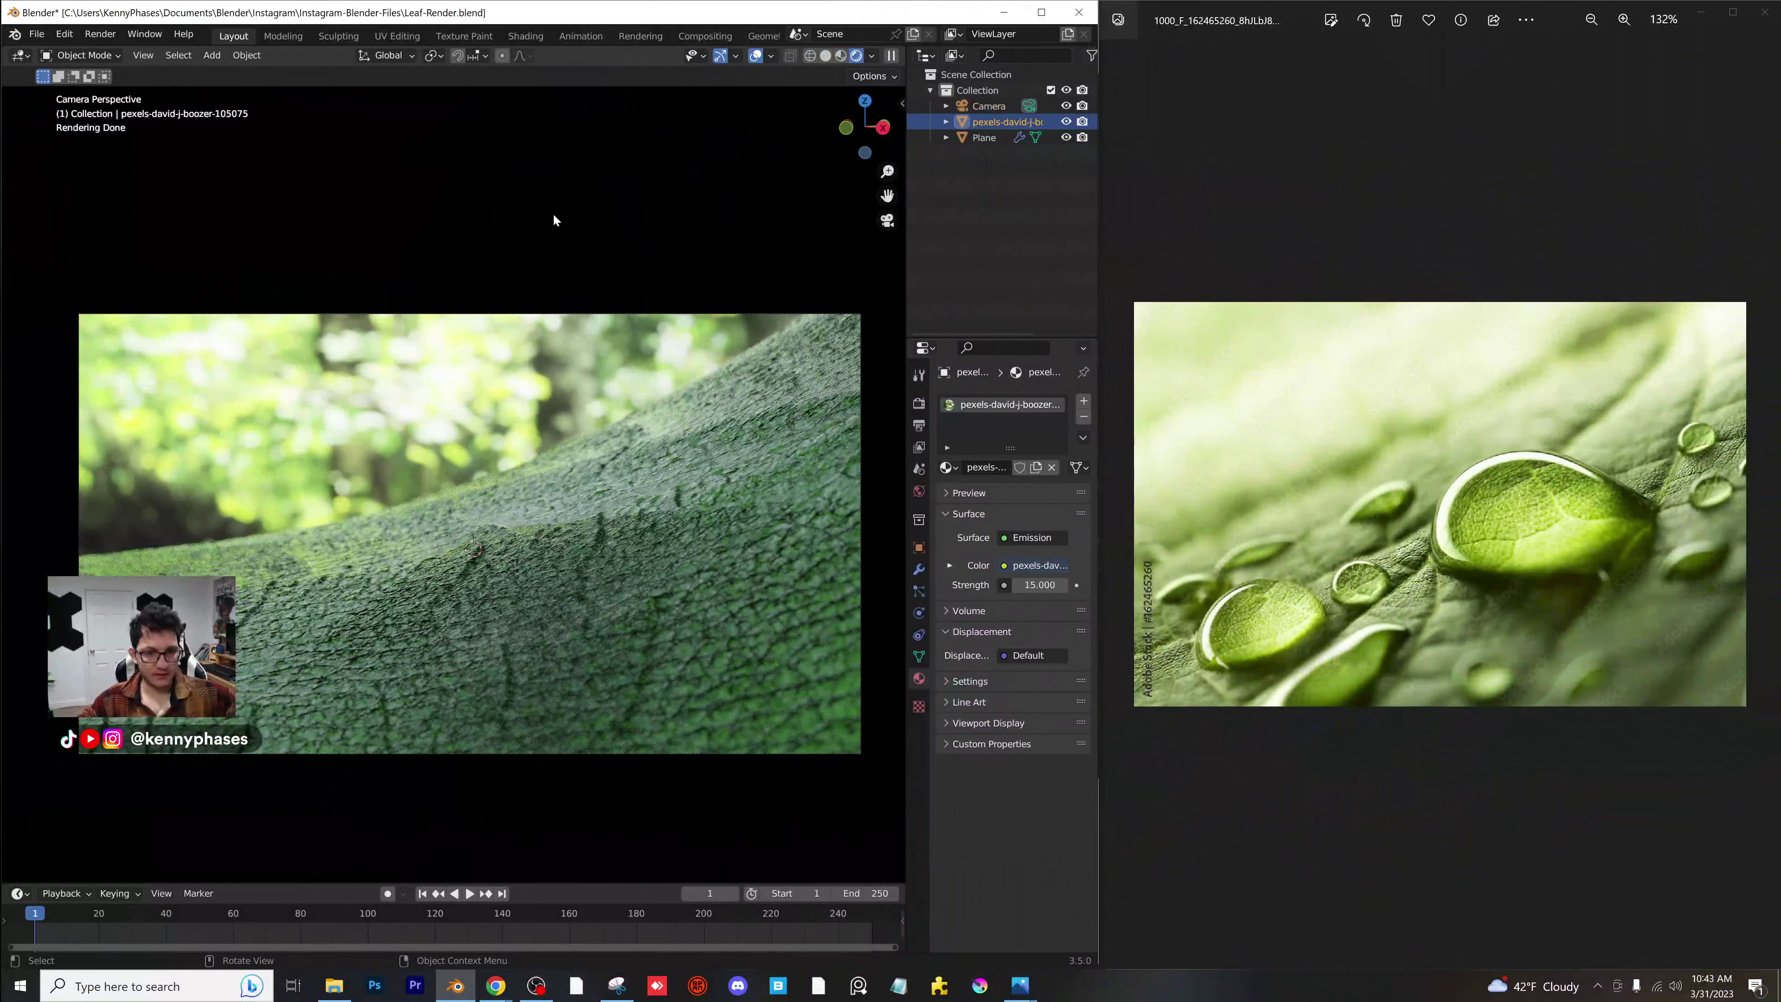
key(Home)
Show the camera's transform values and tilt it to an X rotation of about 84.6°.
click(988, 106)
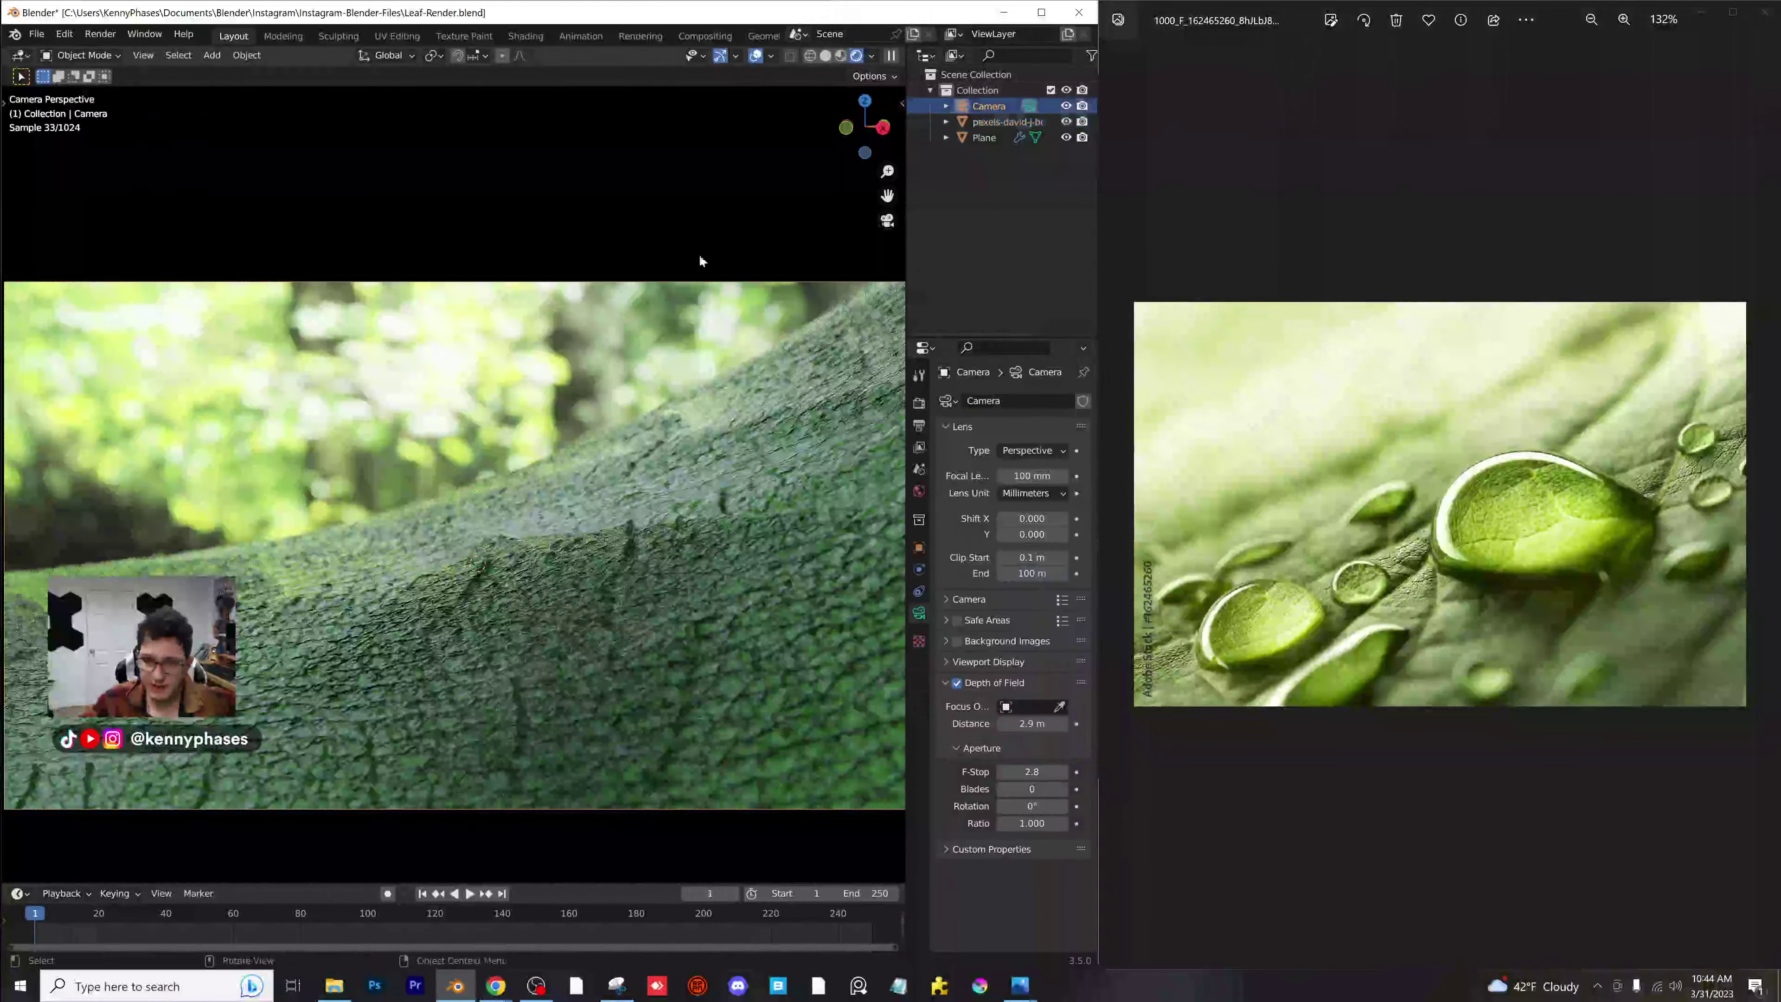
key(n)
drag(772, 201, 749, 201)
scroll(553, 558, down, 2)
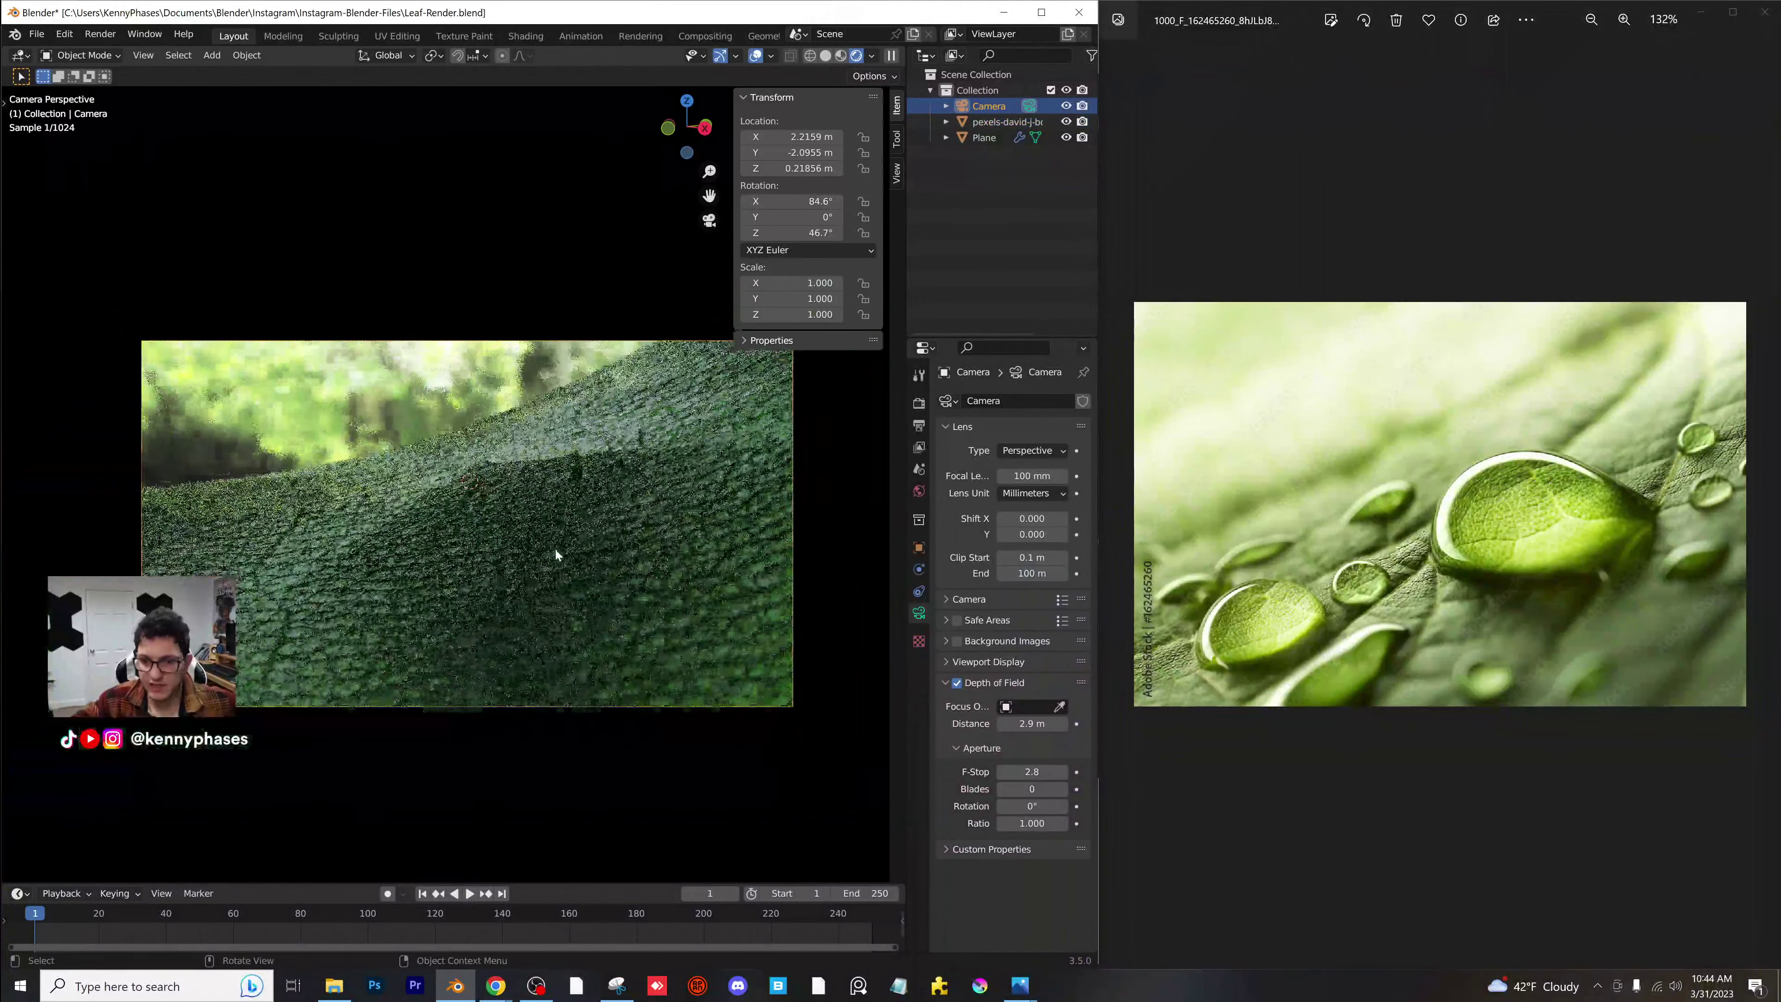
Set the camera's focal length to 120 mm and shift the camera slightly sideways to reframe the leaf.
text(20)
key(Return)
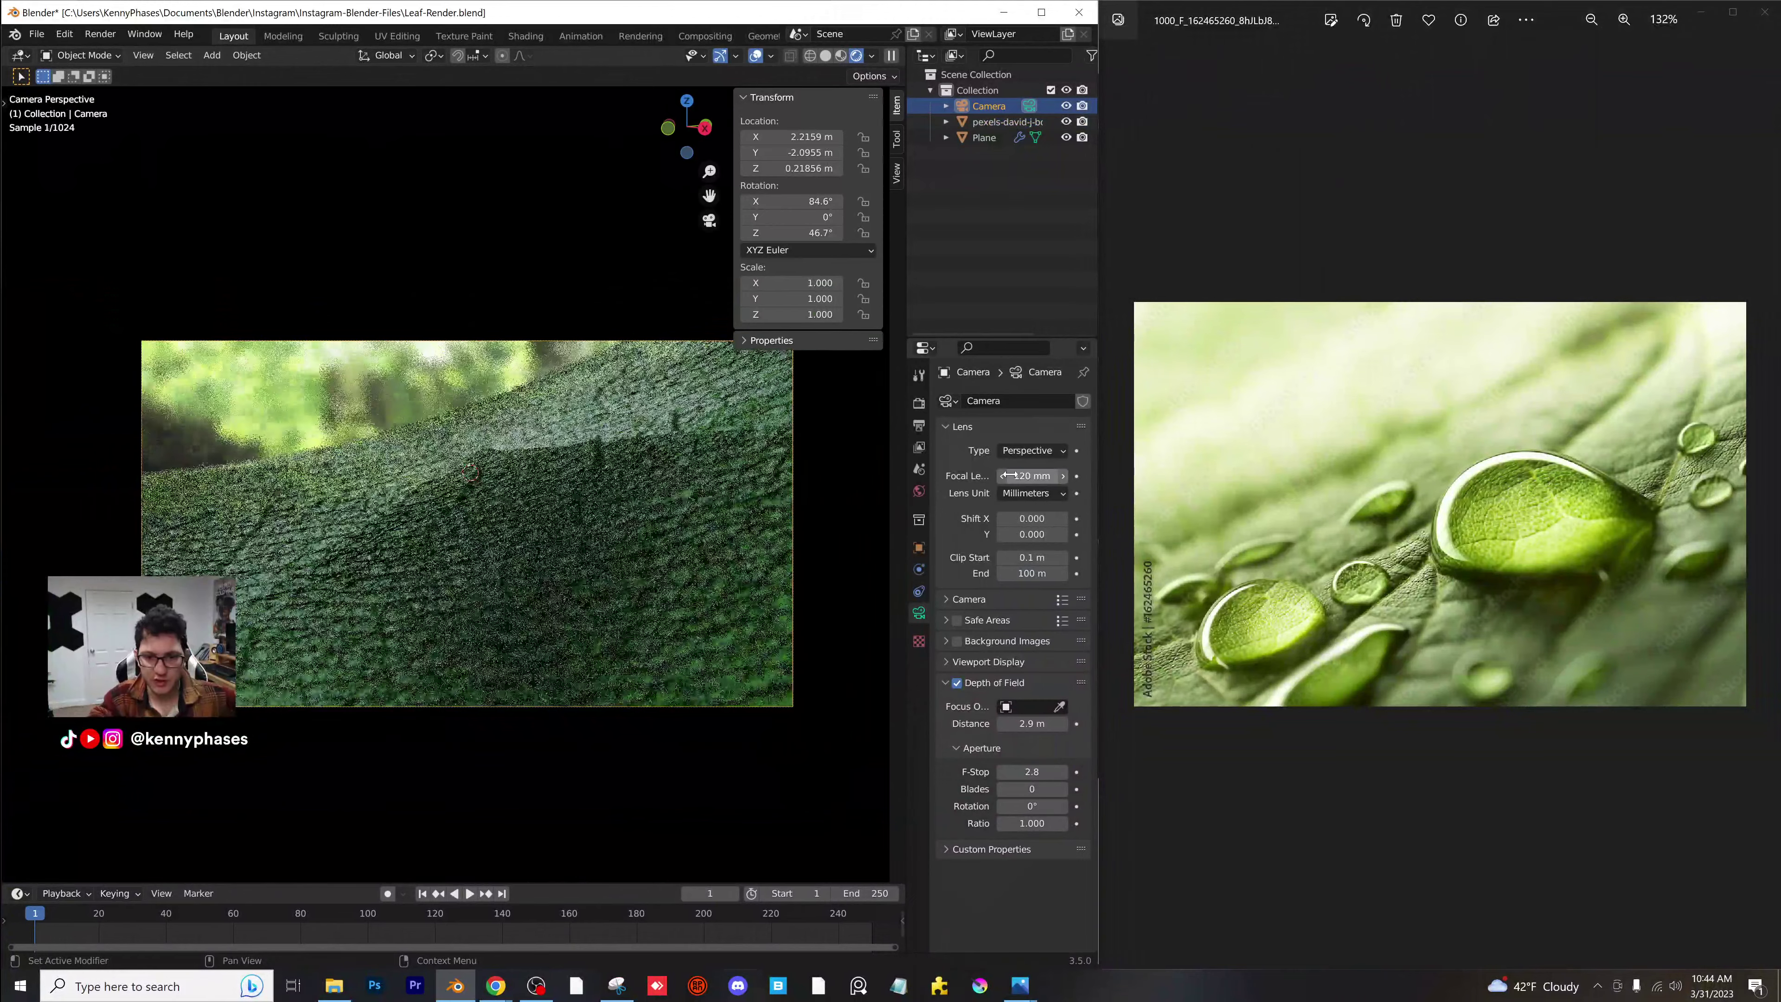
key(g)
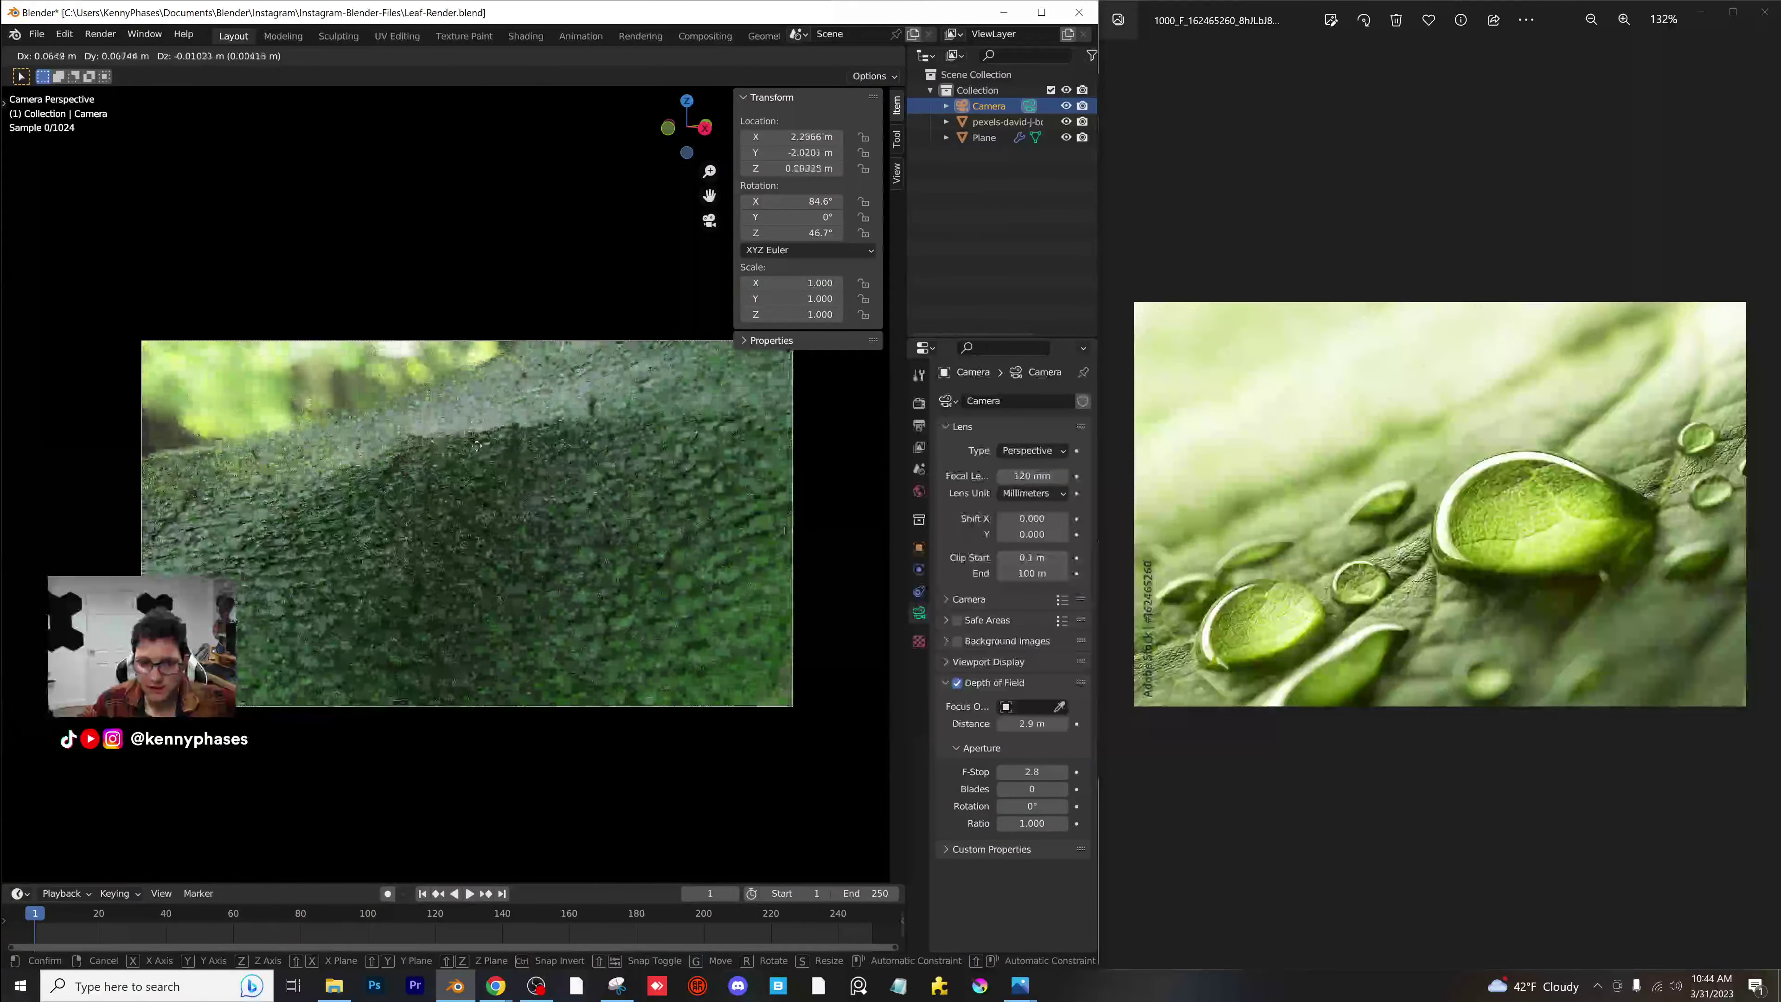
click(474, 468)
scroll(469, 463, up, 1)
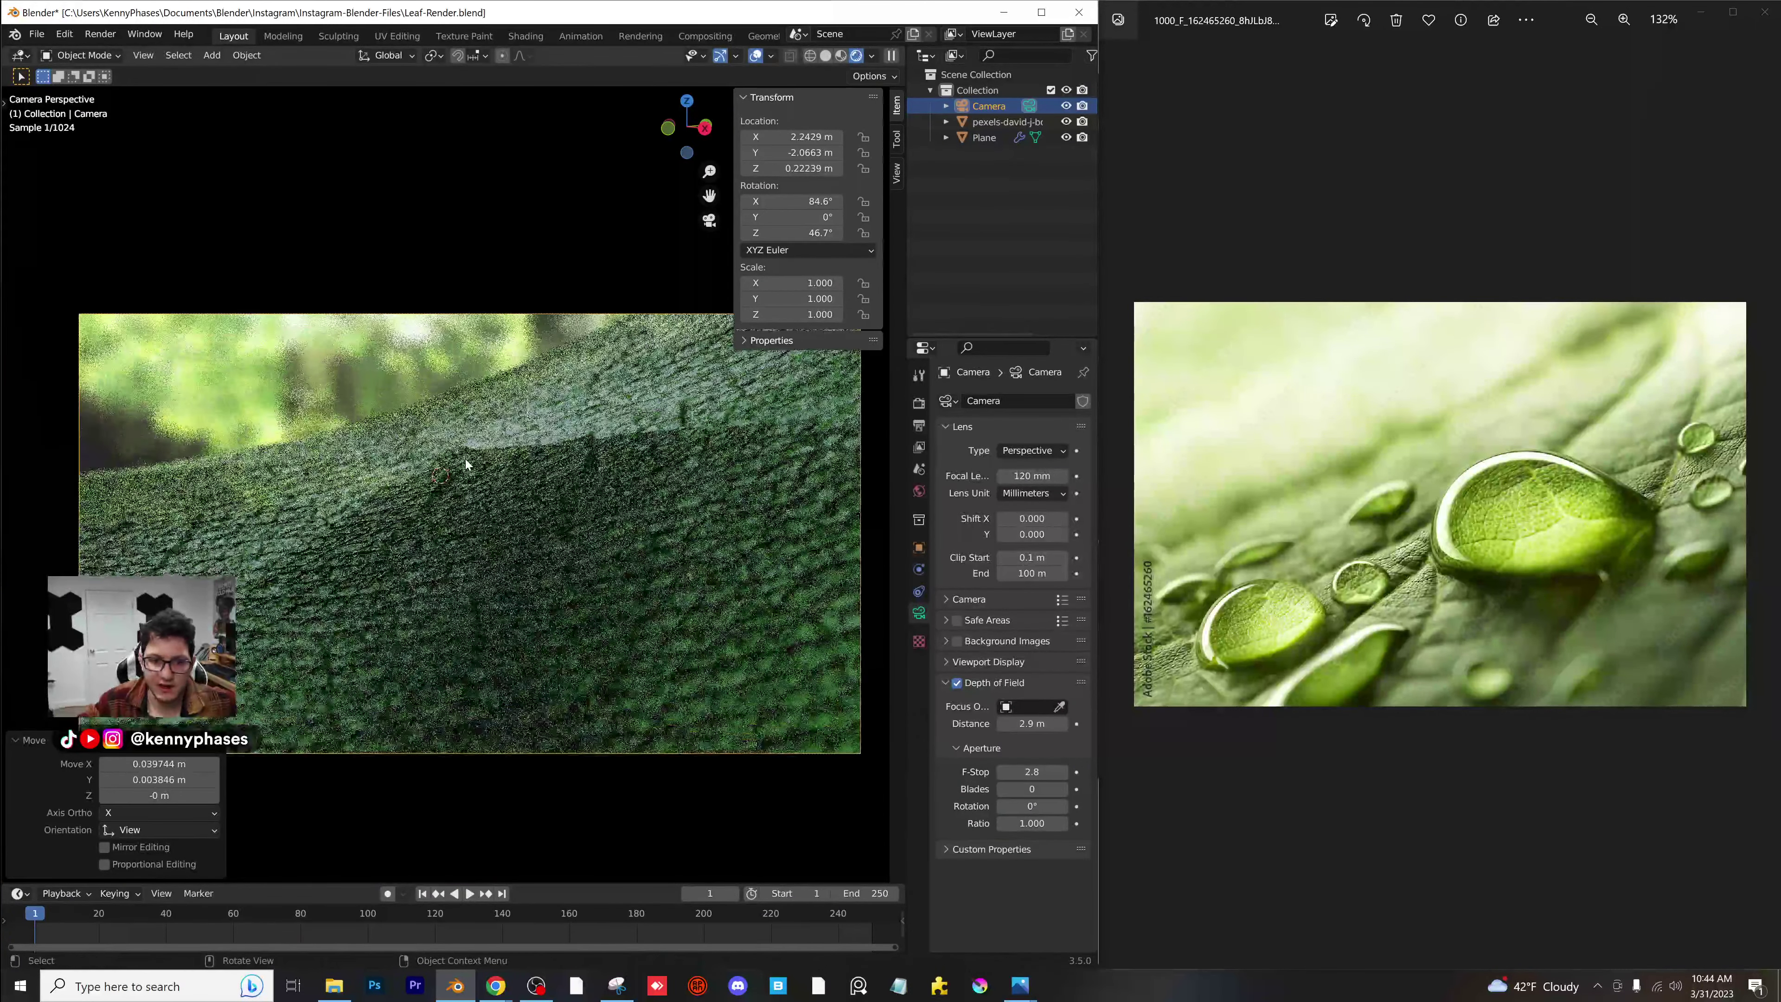
Set the forest backdrop material's emission strength to 25 and save the file.
click(421, 379)
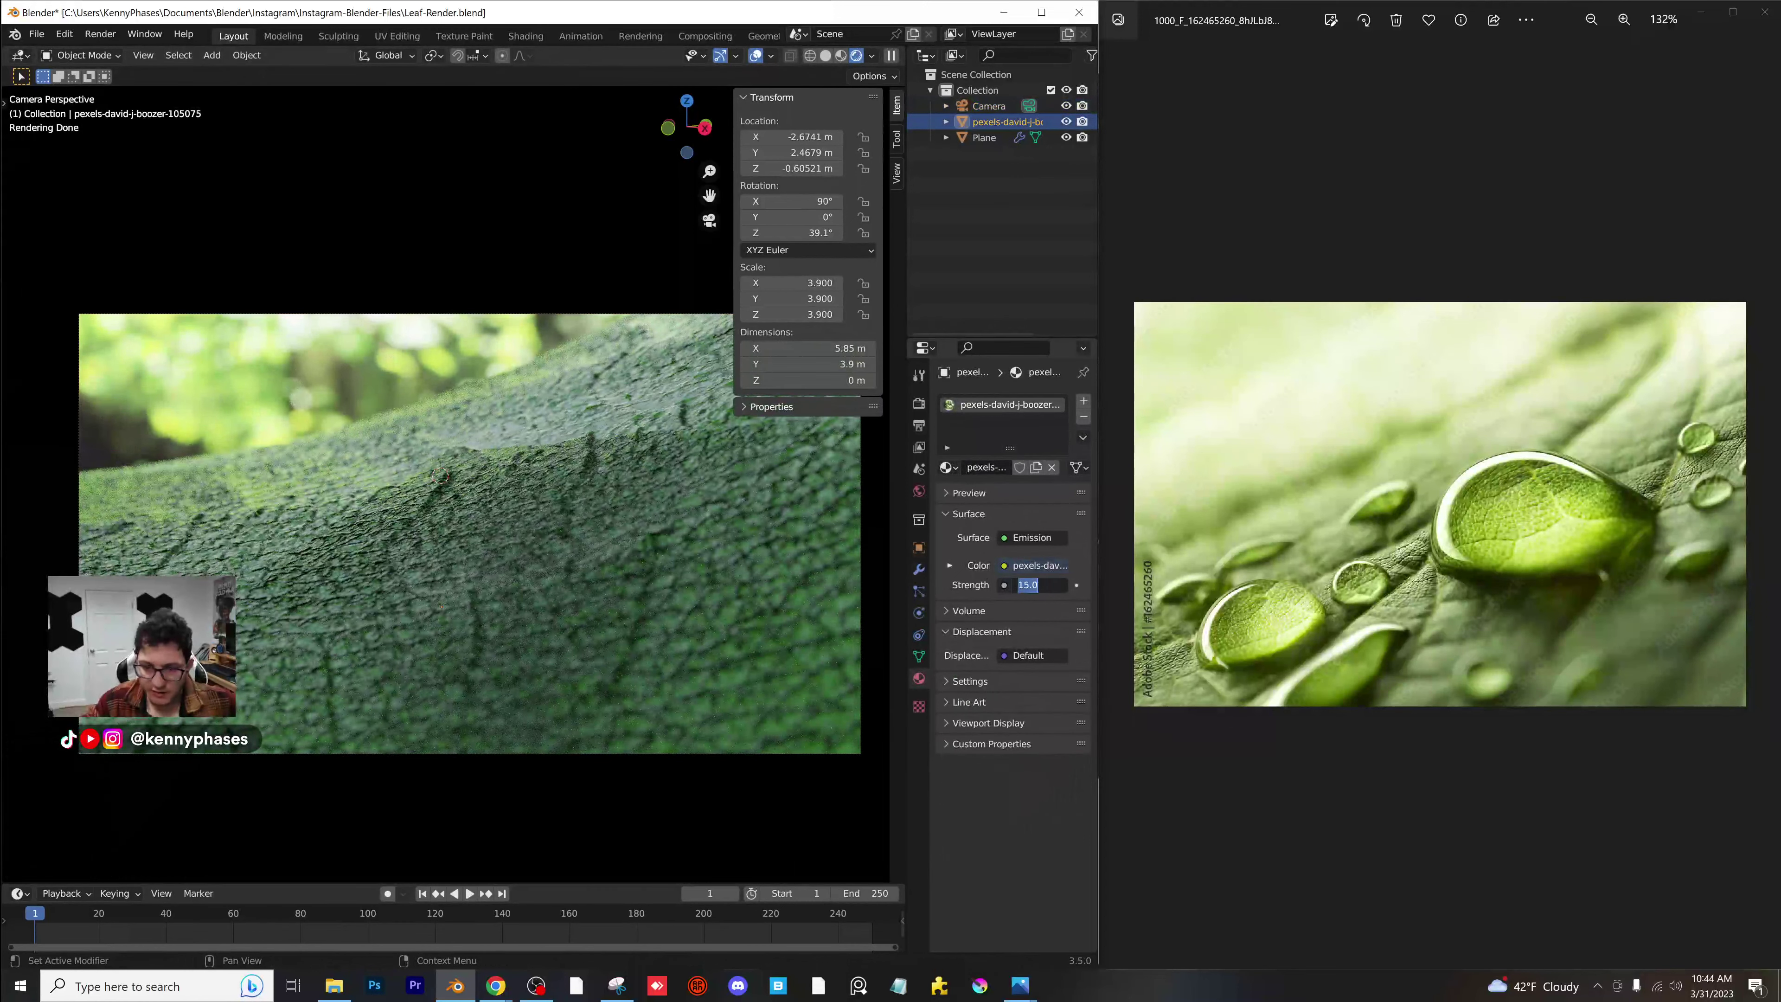
text(25)
key(Return)
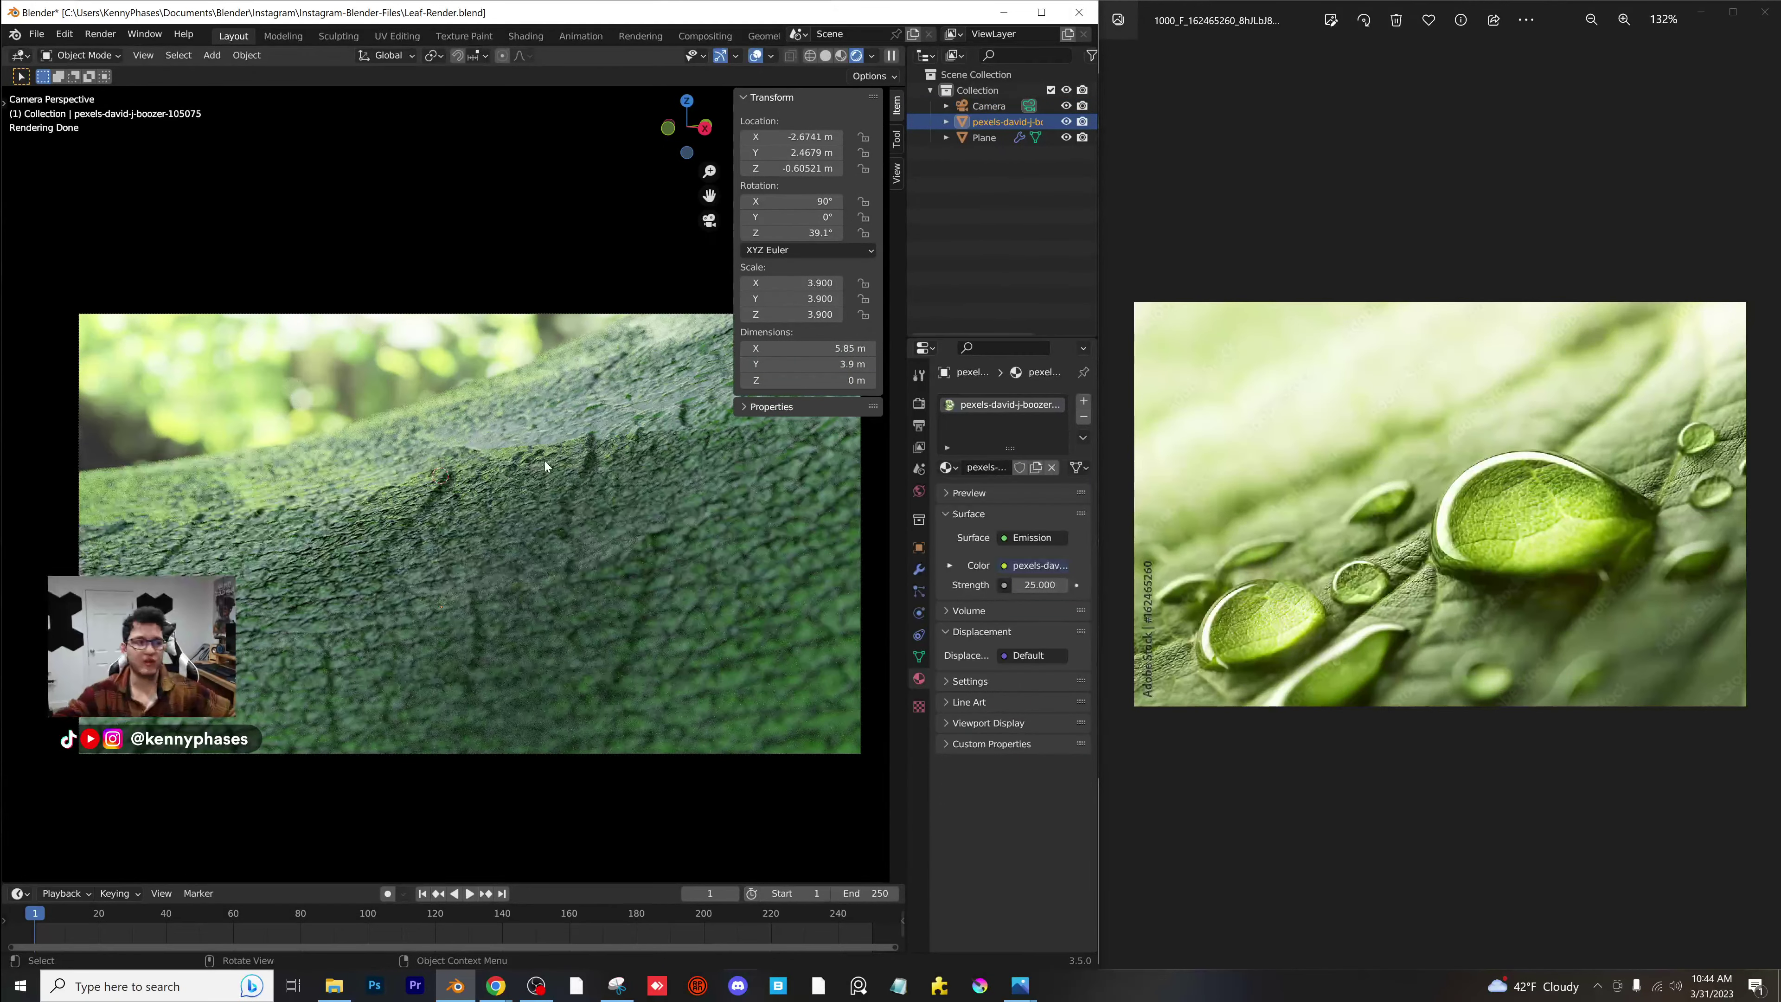
key(ctrl+s)
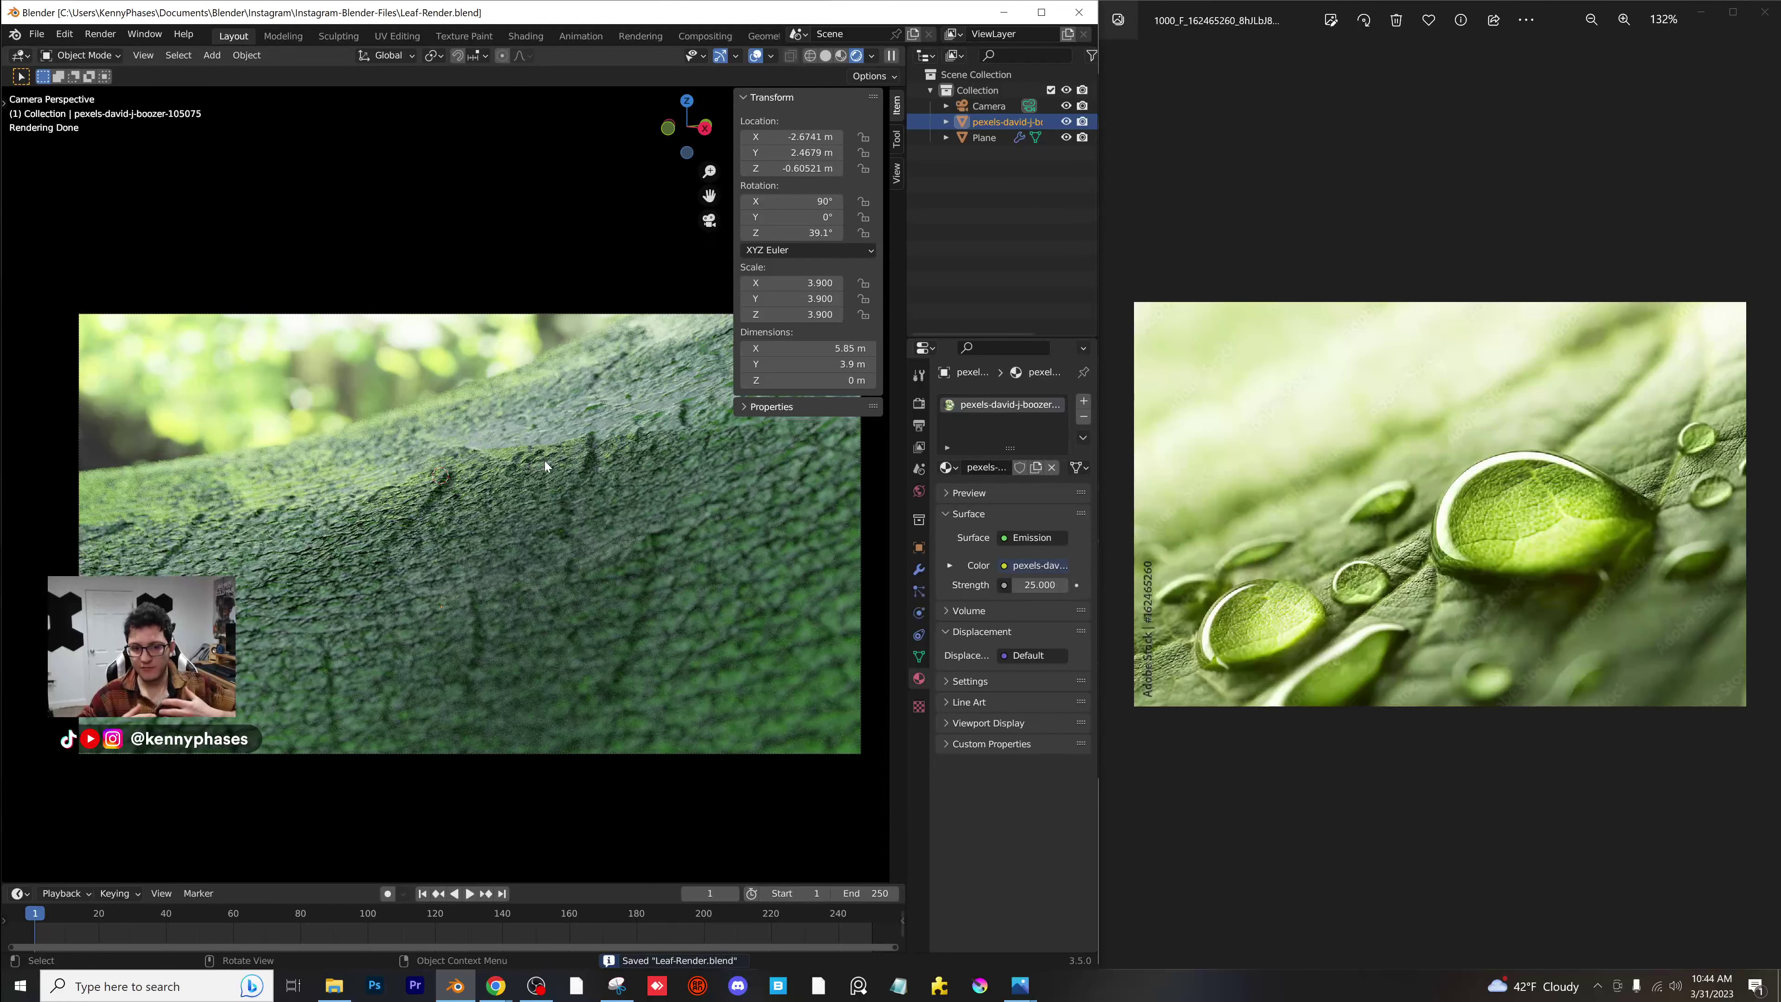
Lower the leaf plane in the camera view and resize it to a scale of about 0.676.
click(523, 472)
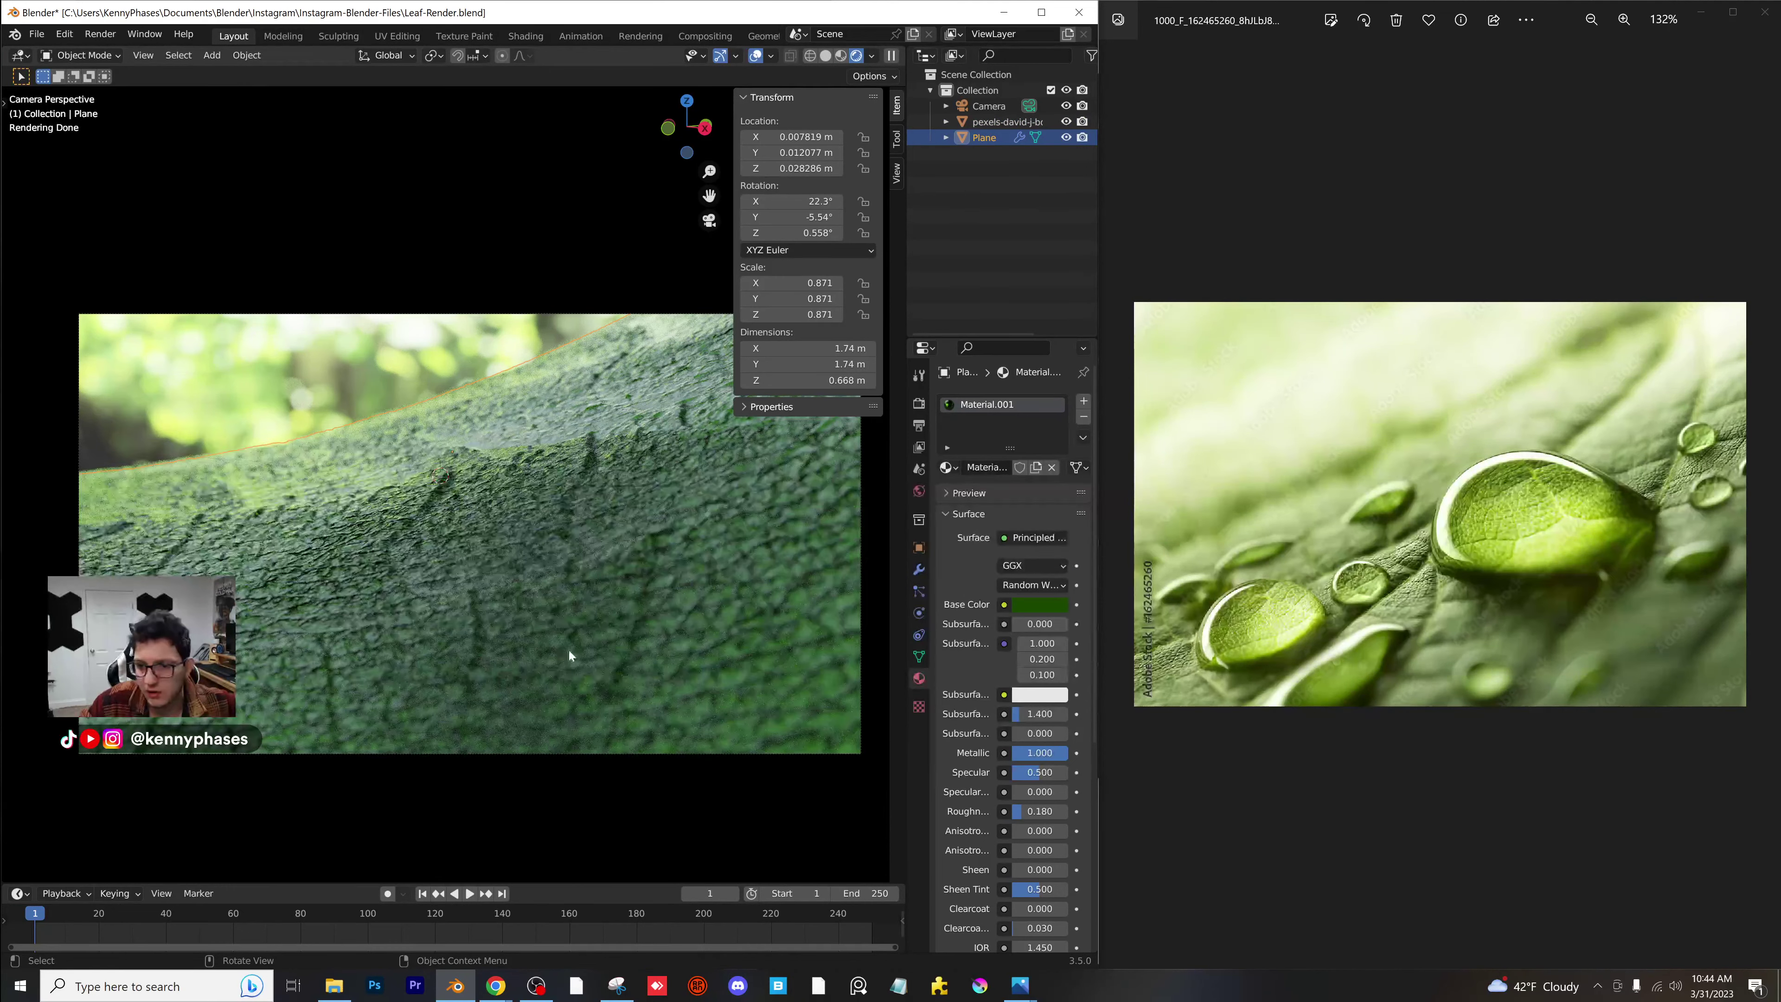
key(s)
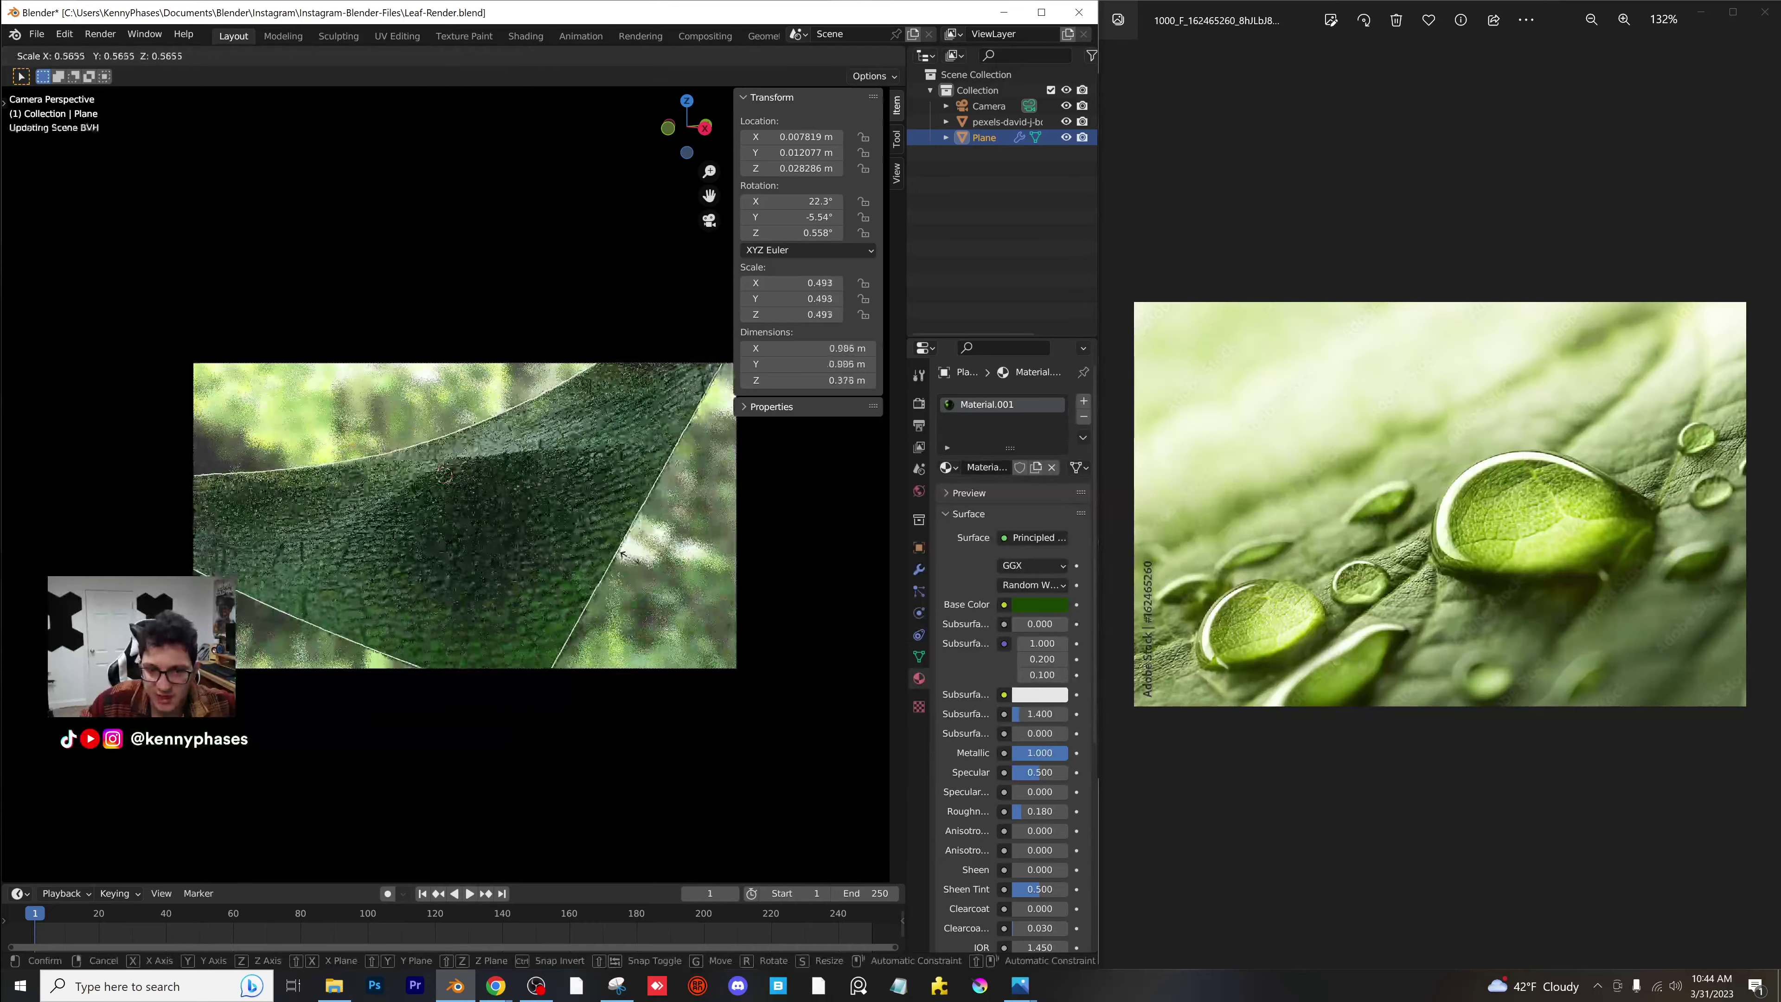
click(600, 553)
key(g)
click(606, 637)
key(s)
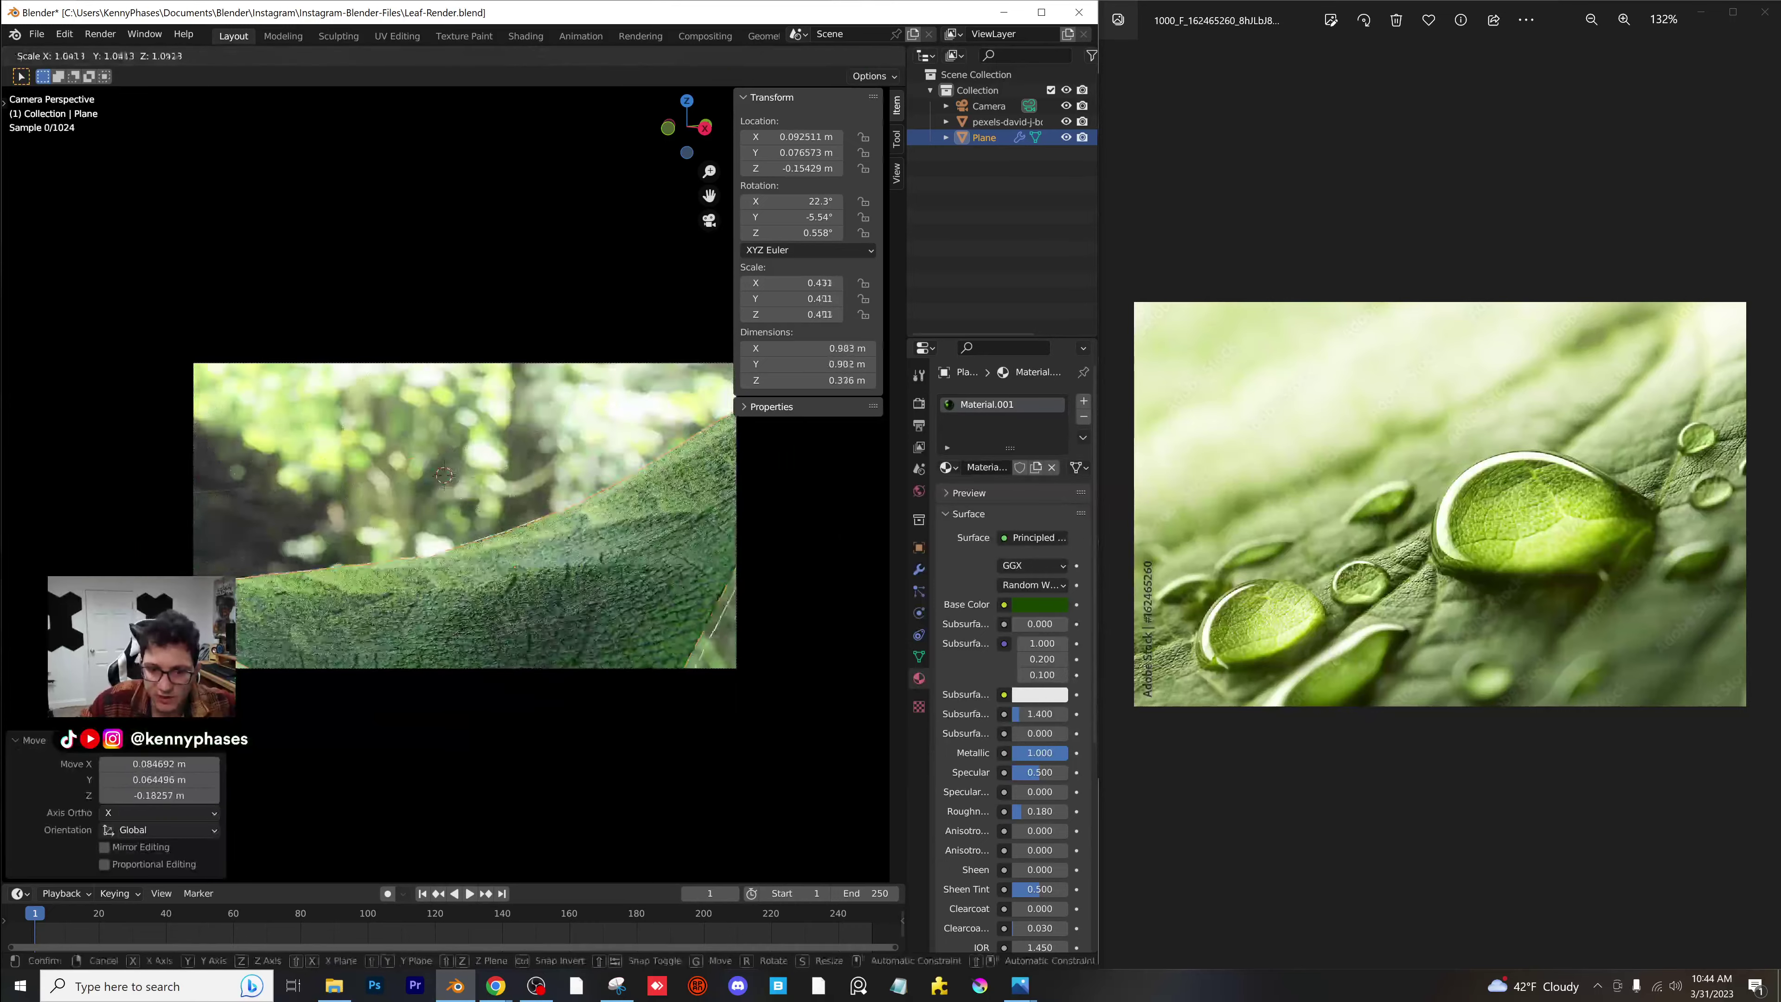
click(664, 649)
Tilt the leaf plane to an X rotation of about 26.6° and move it slightly up and left in the camera view.
mouse_move(790, 203)
mouse_down()
mouse_move(761, 202)
mouse_move(825, 203)
mouse_move(779, 202)
mouse_up()
scroll(665, 625, up, 3)
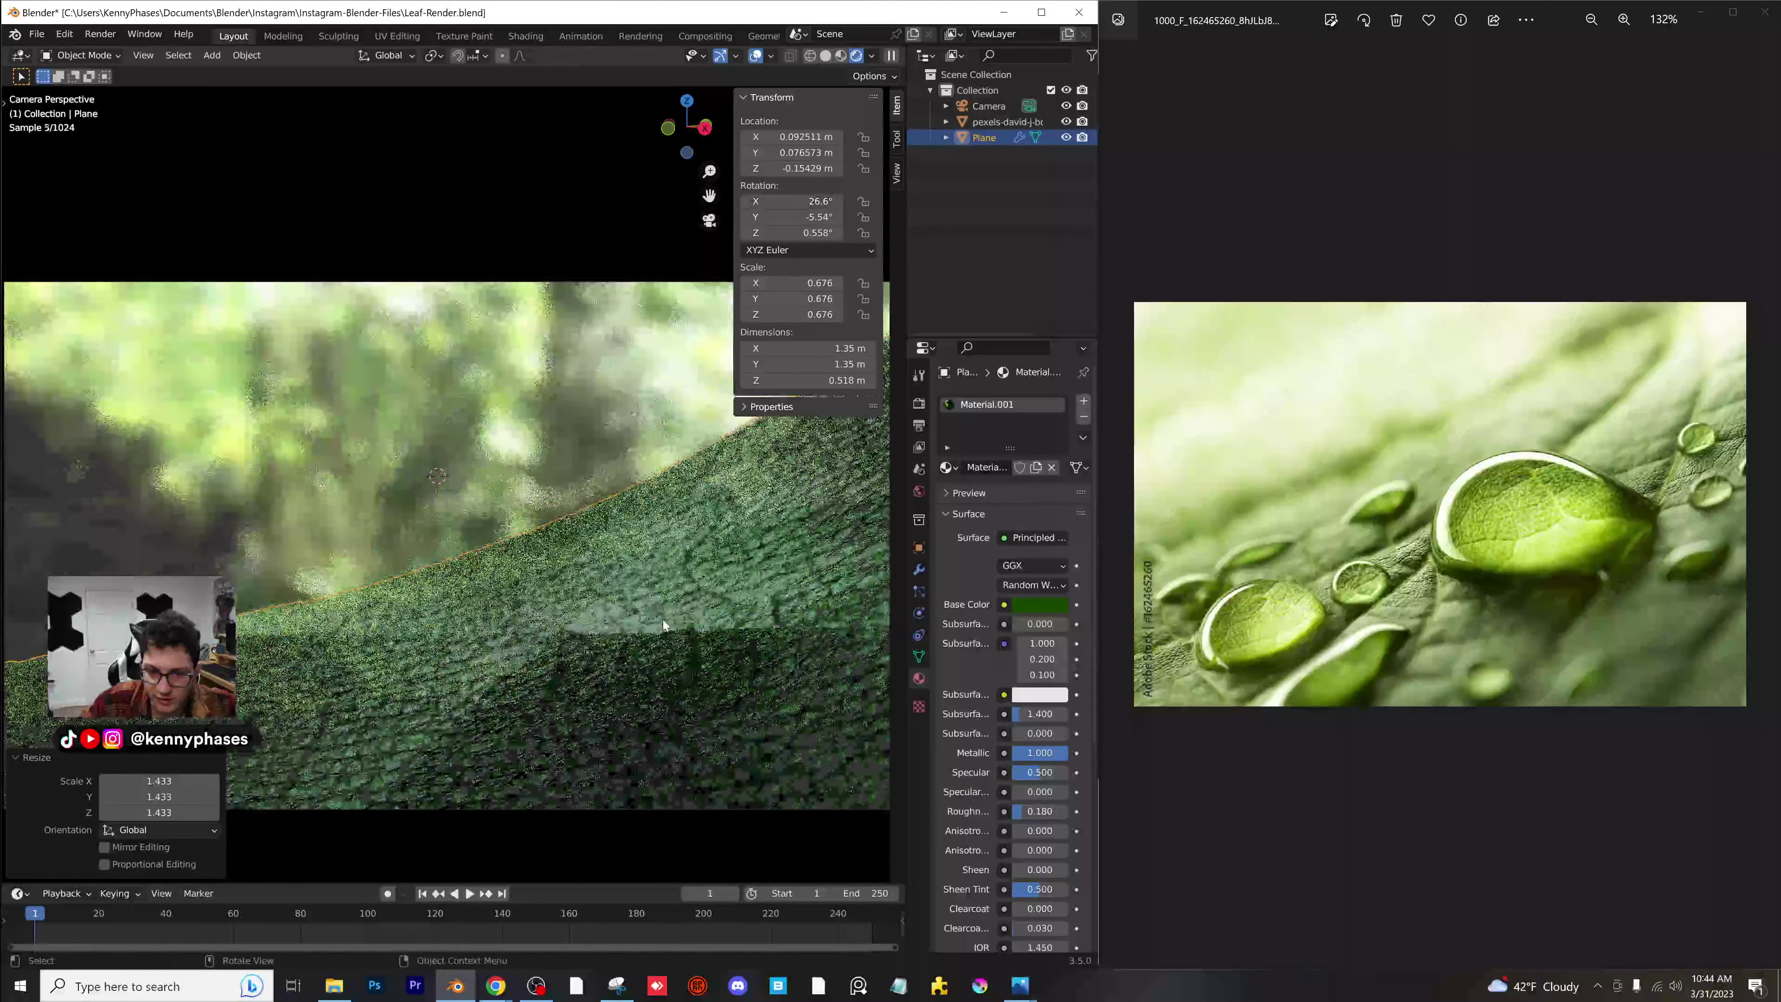
shift+middle_drag(665, 625, 656, 537)
key(g)
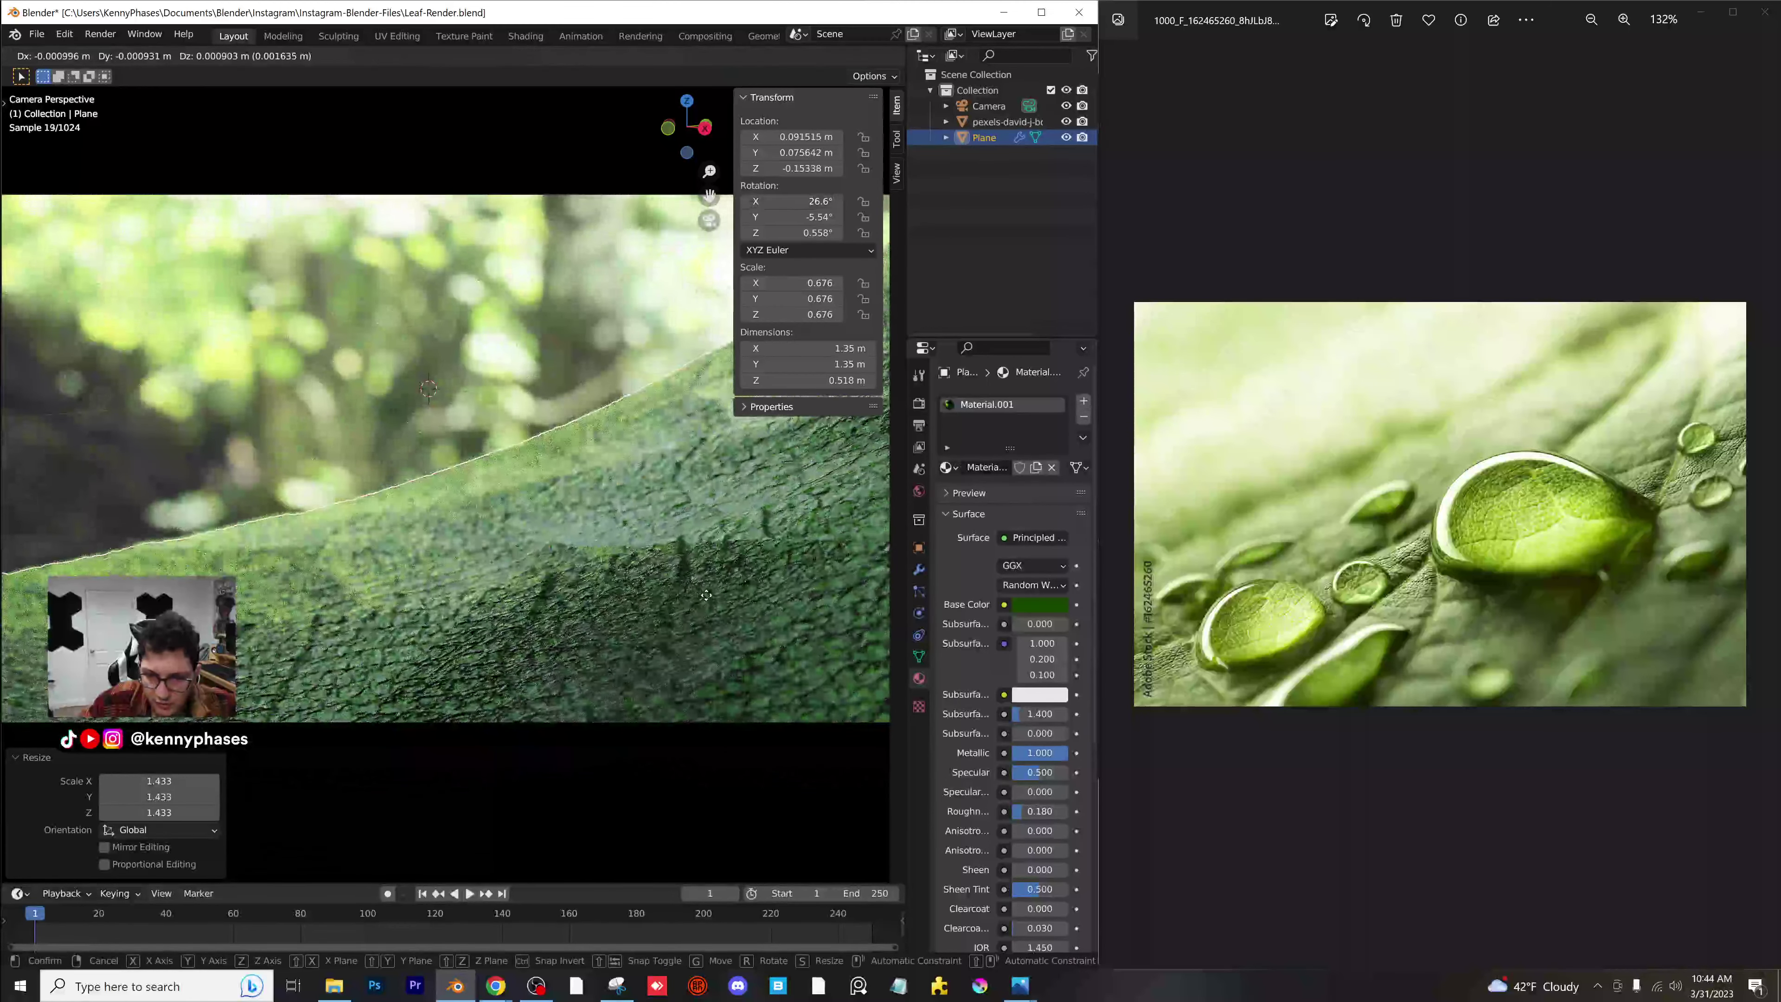
click(597, 596)
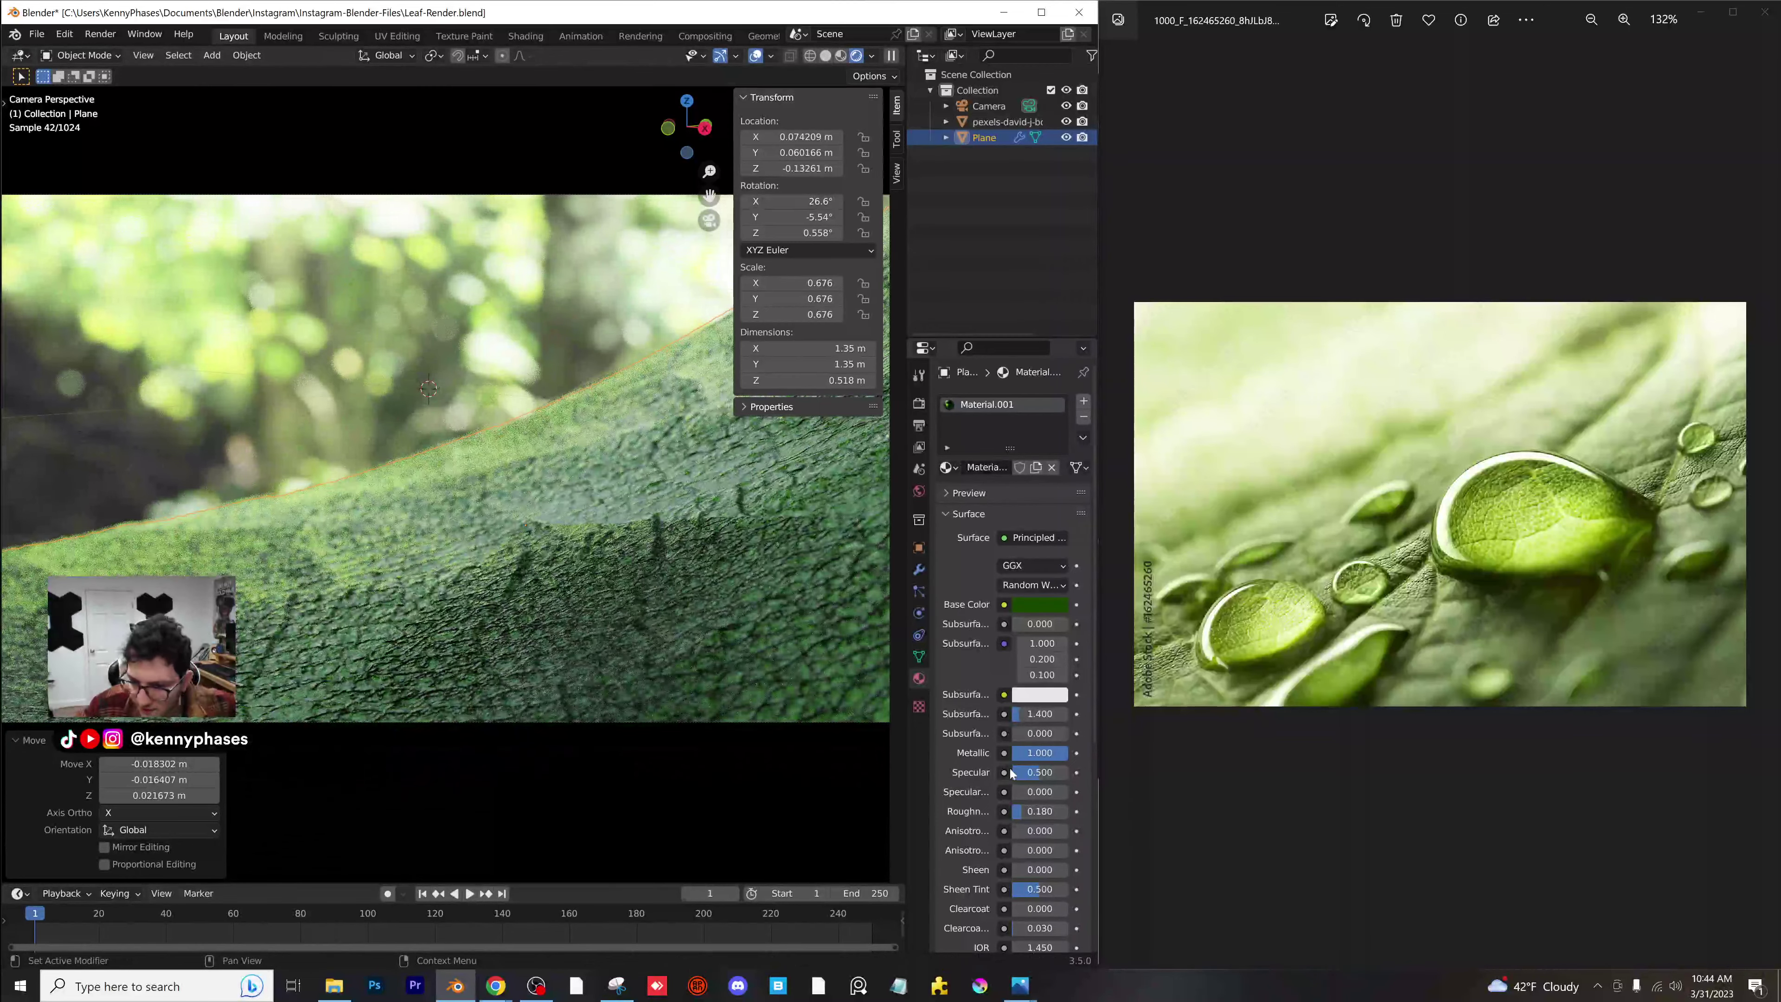
Set the leaf material's Specular to 1.000 and its Roughness to about 0.131.
drag(1025, 816, 1071, 777)
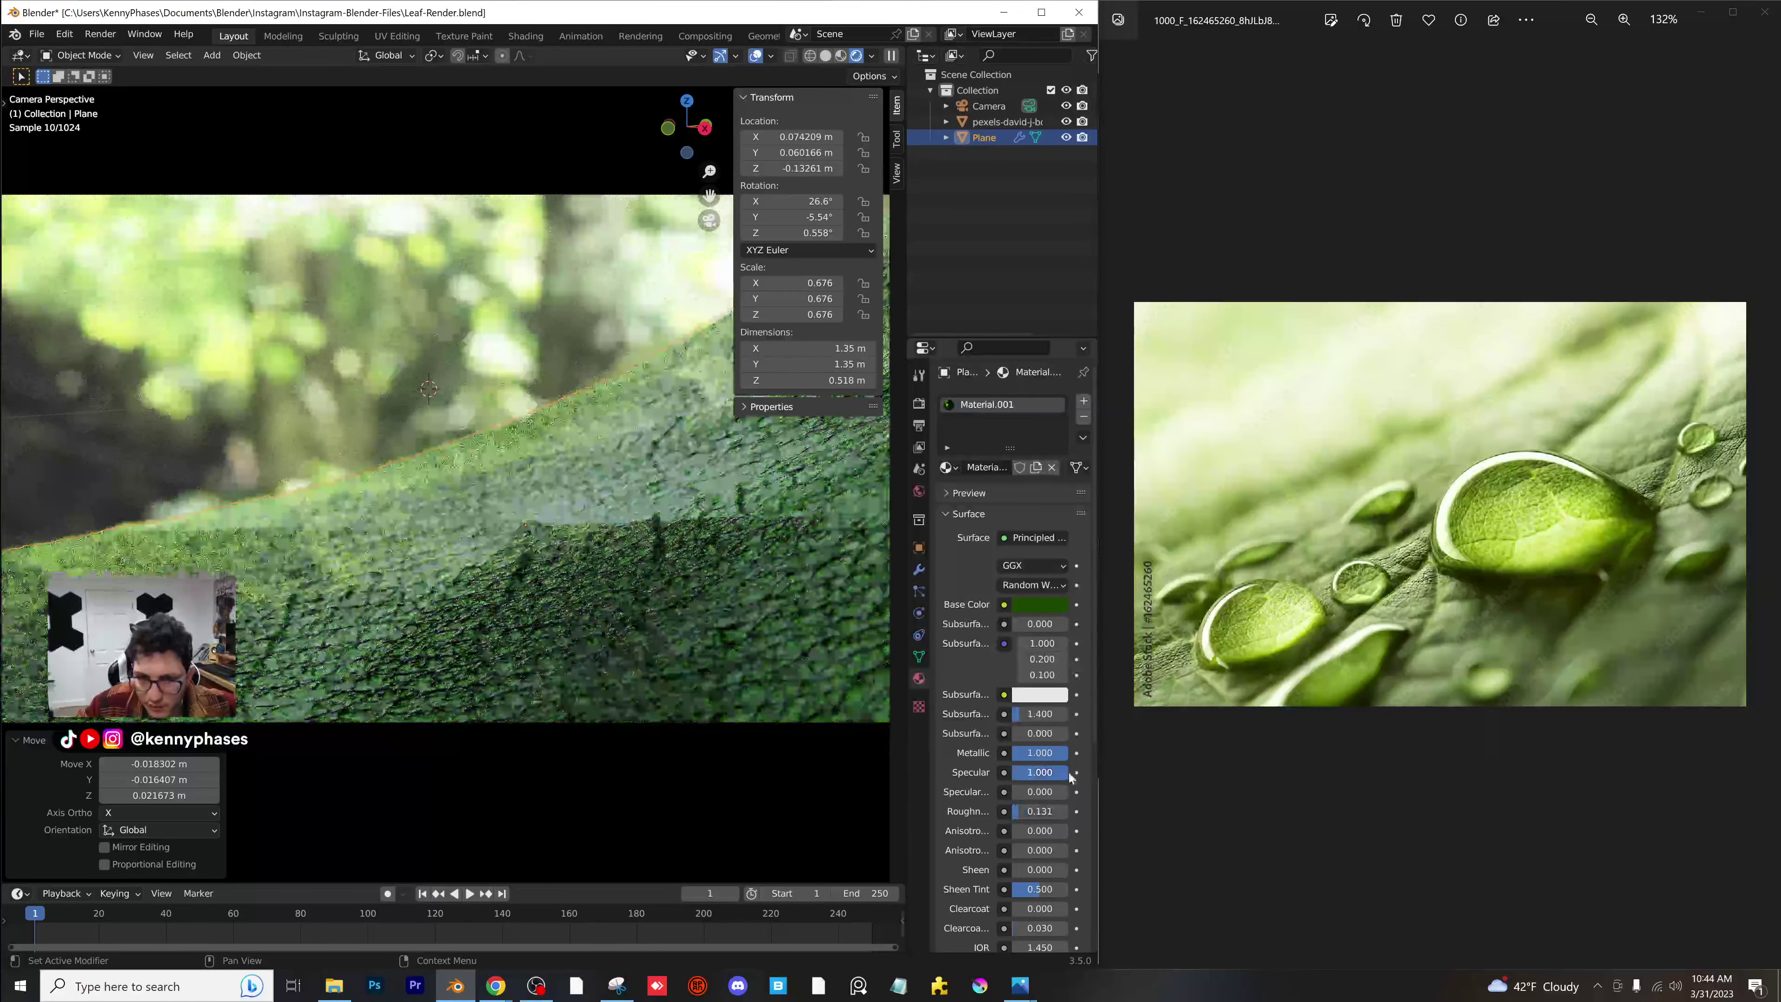
Nudge the leaf plane slightly up in the camera view and change its Base Color to a brighter yellowish green.
key(g)
click(654, 589)
click(1048, 600)
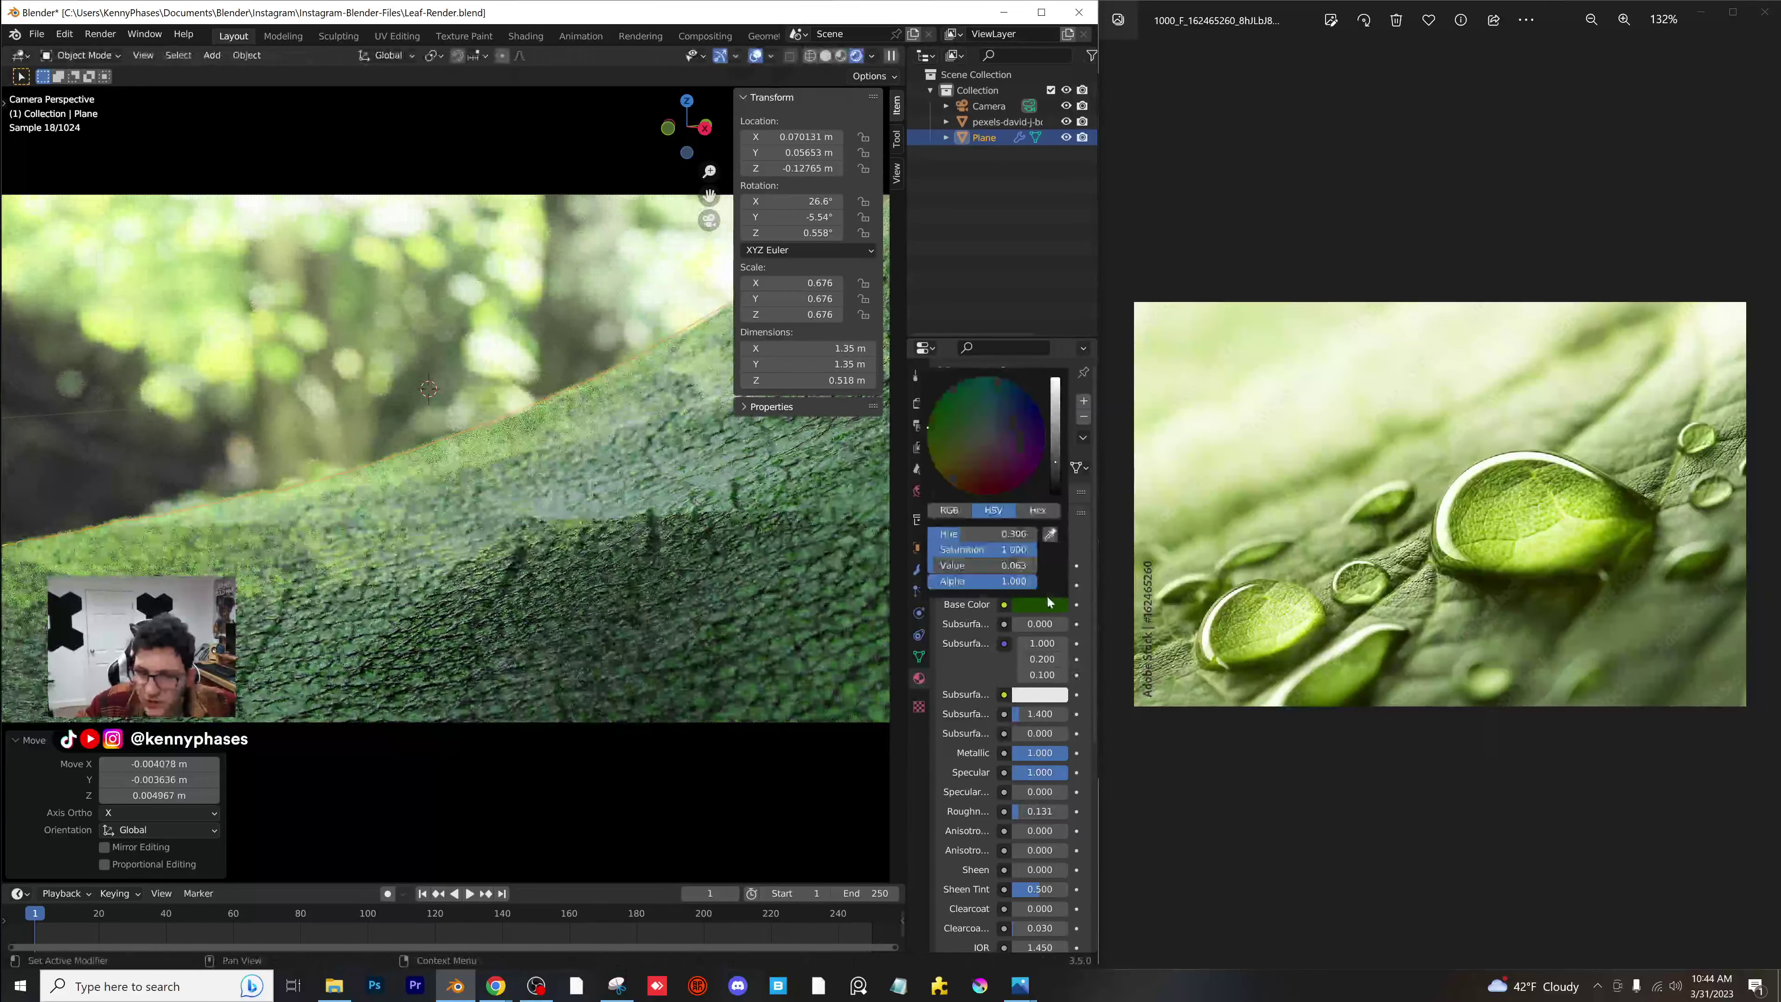
click(1059, 441)
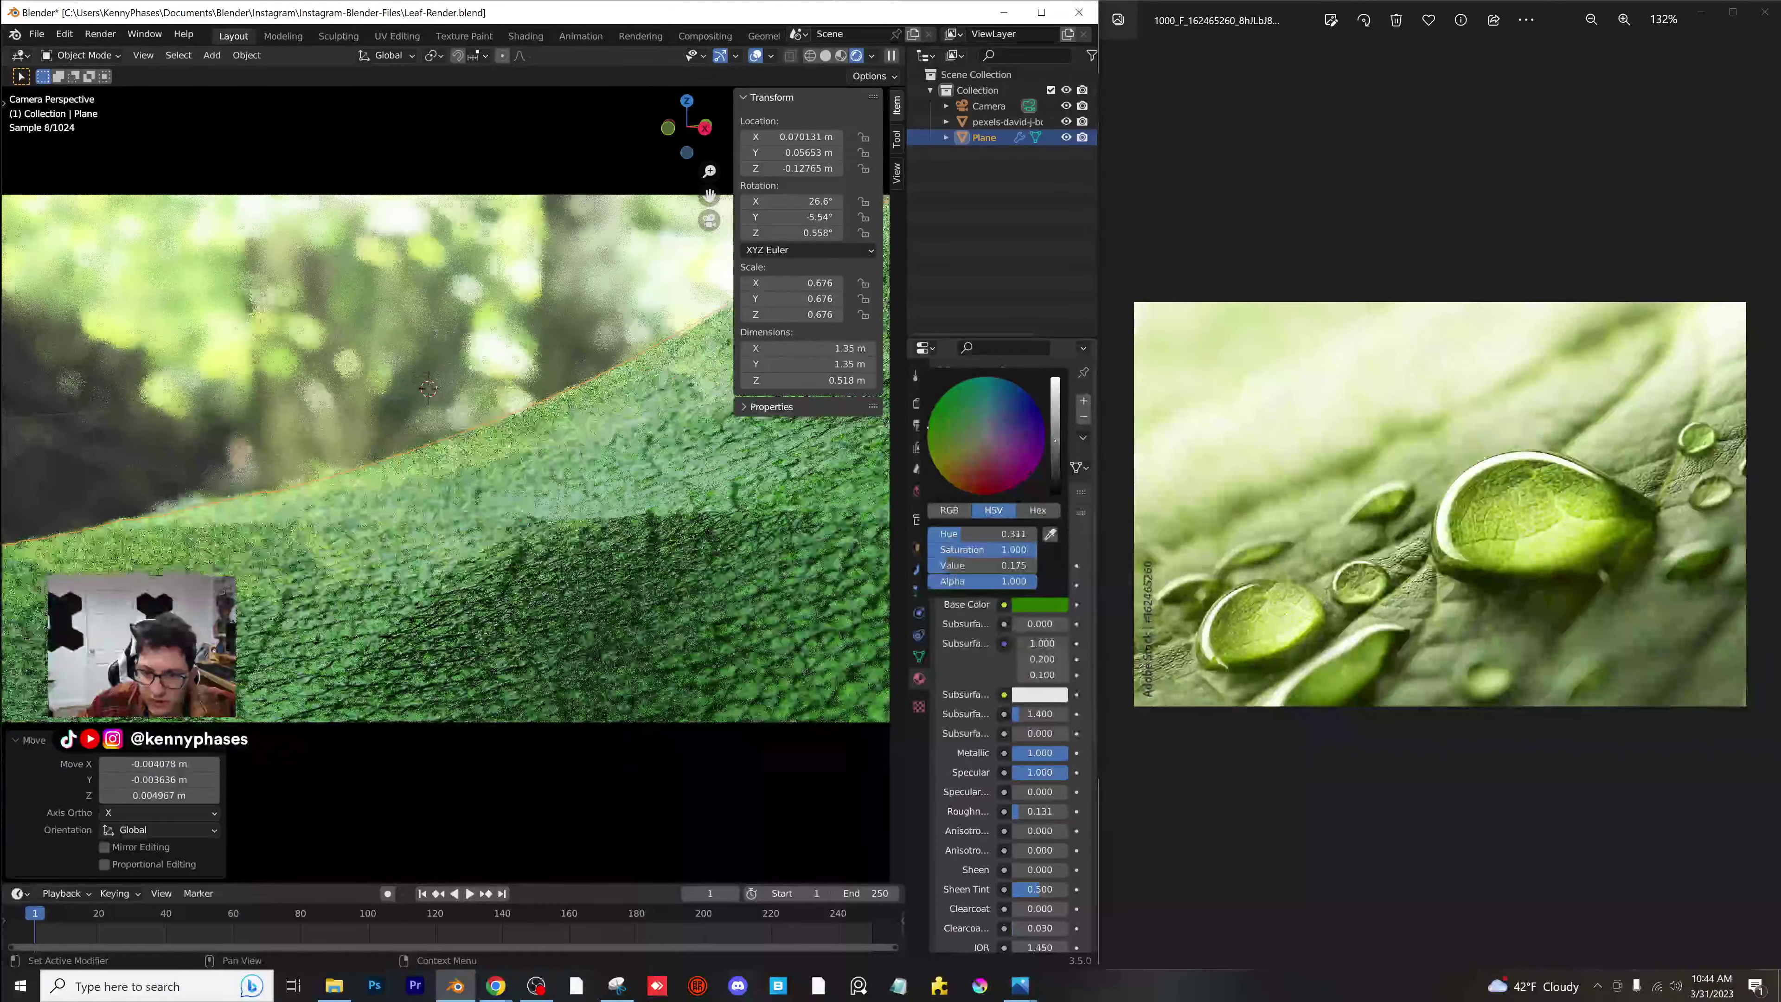
drag(928, 427, 927, 433)
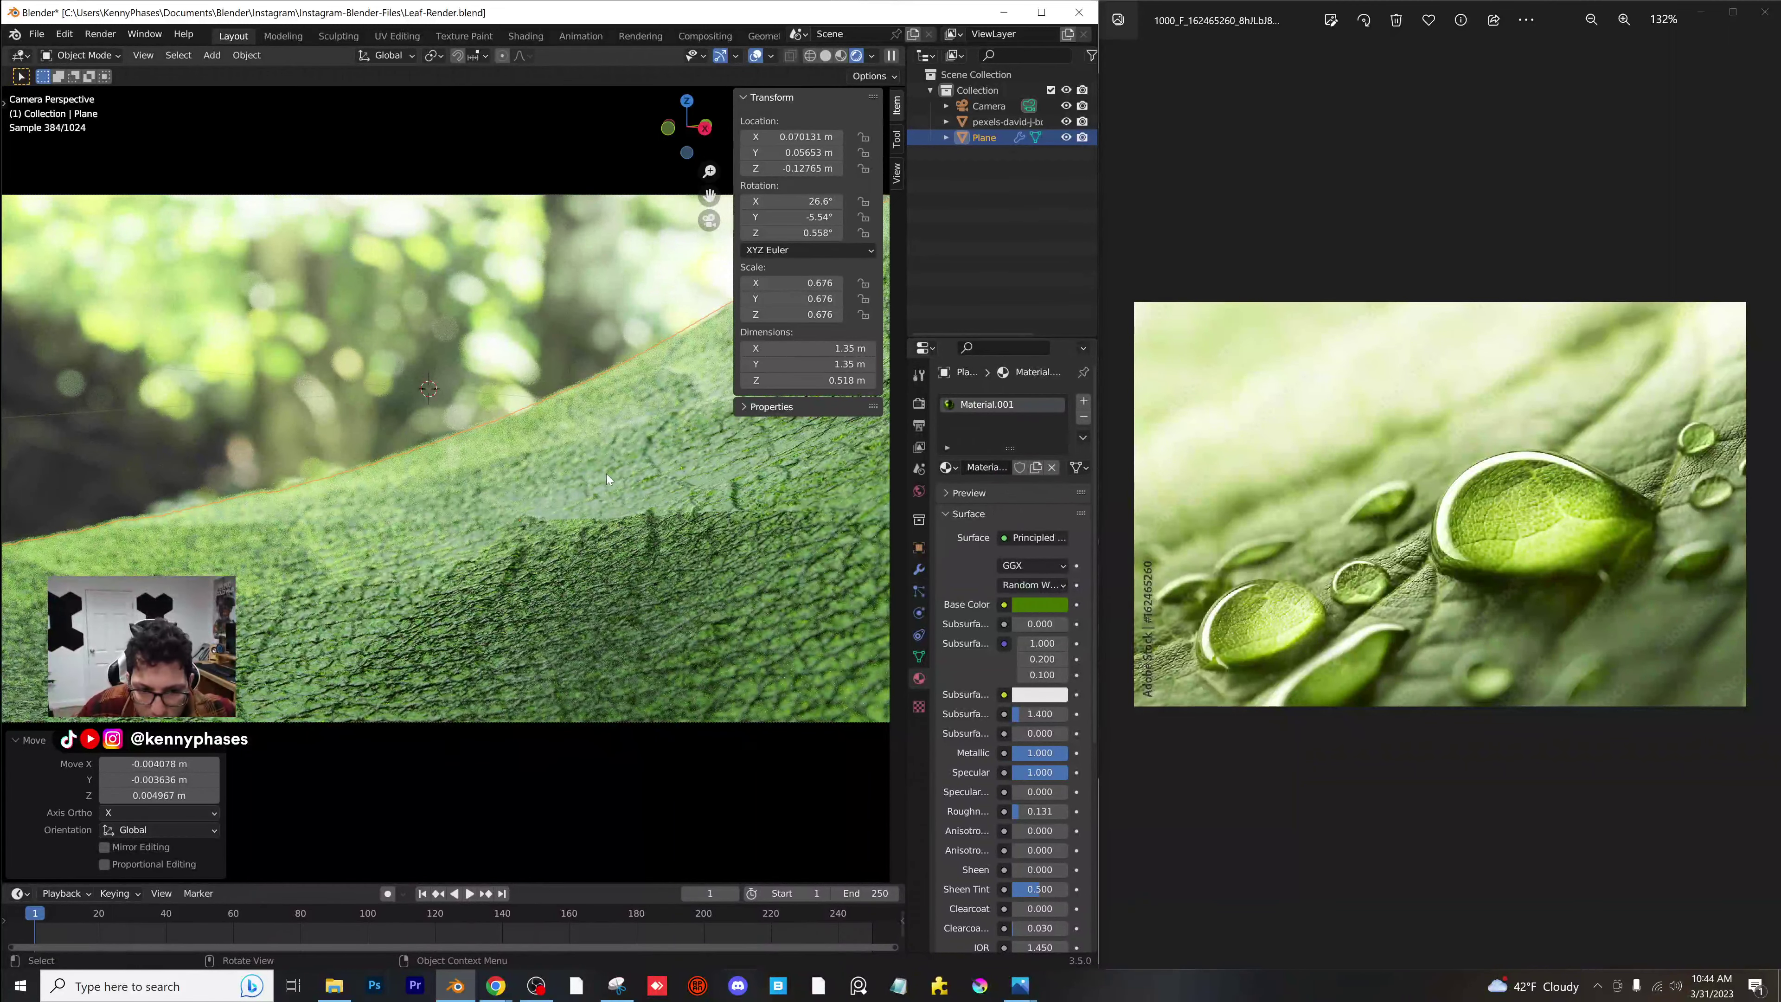
Rotate the leaf plane to about X 34.5°, Y -2.24°, Z -16.3°, move it down slightly in frame, and save the file.
drag(815, 204, 791, 233)
key(g)
click(597, 445)
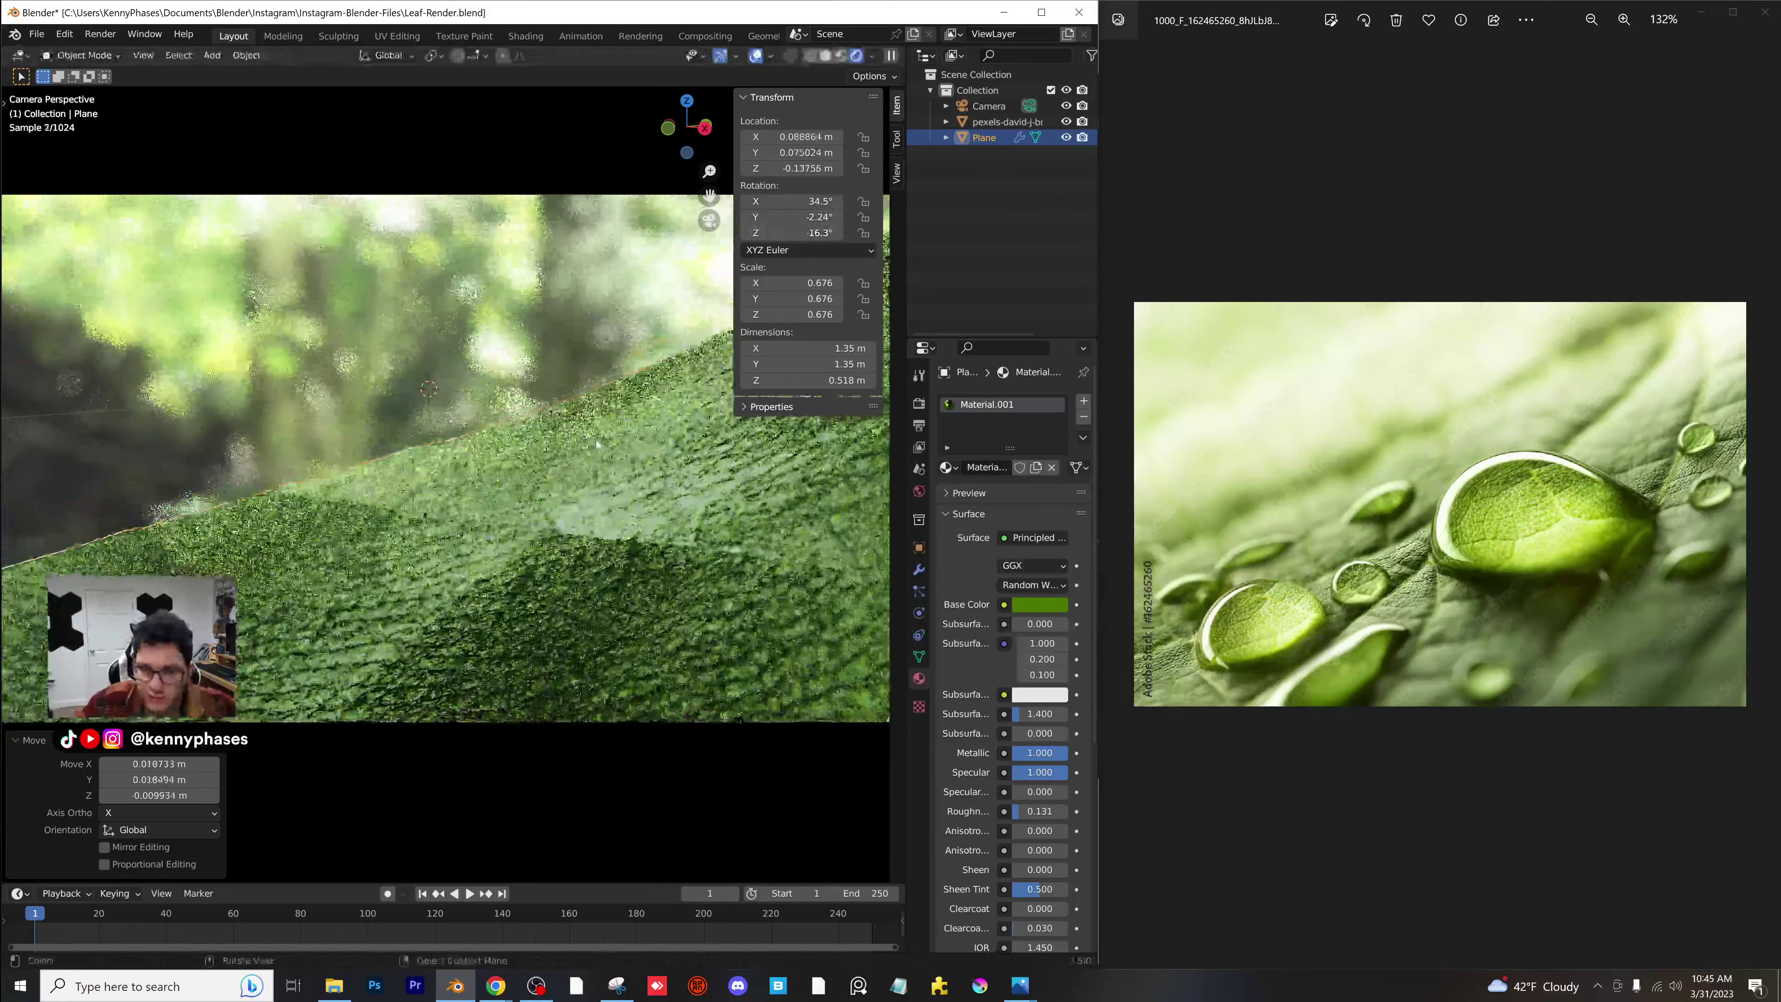
shift+middle_drag(629, 555, 626, 501)
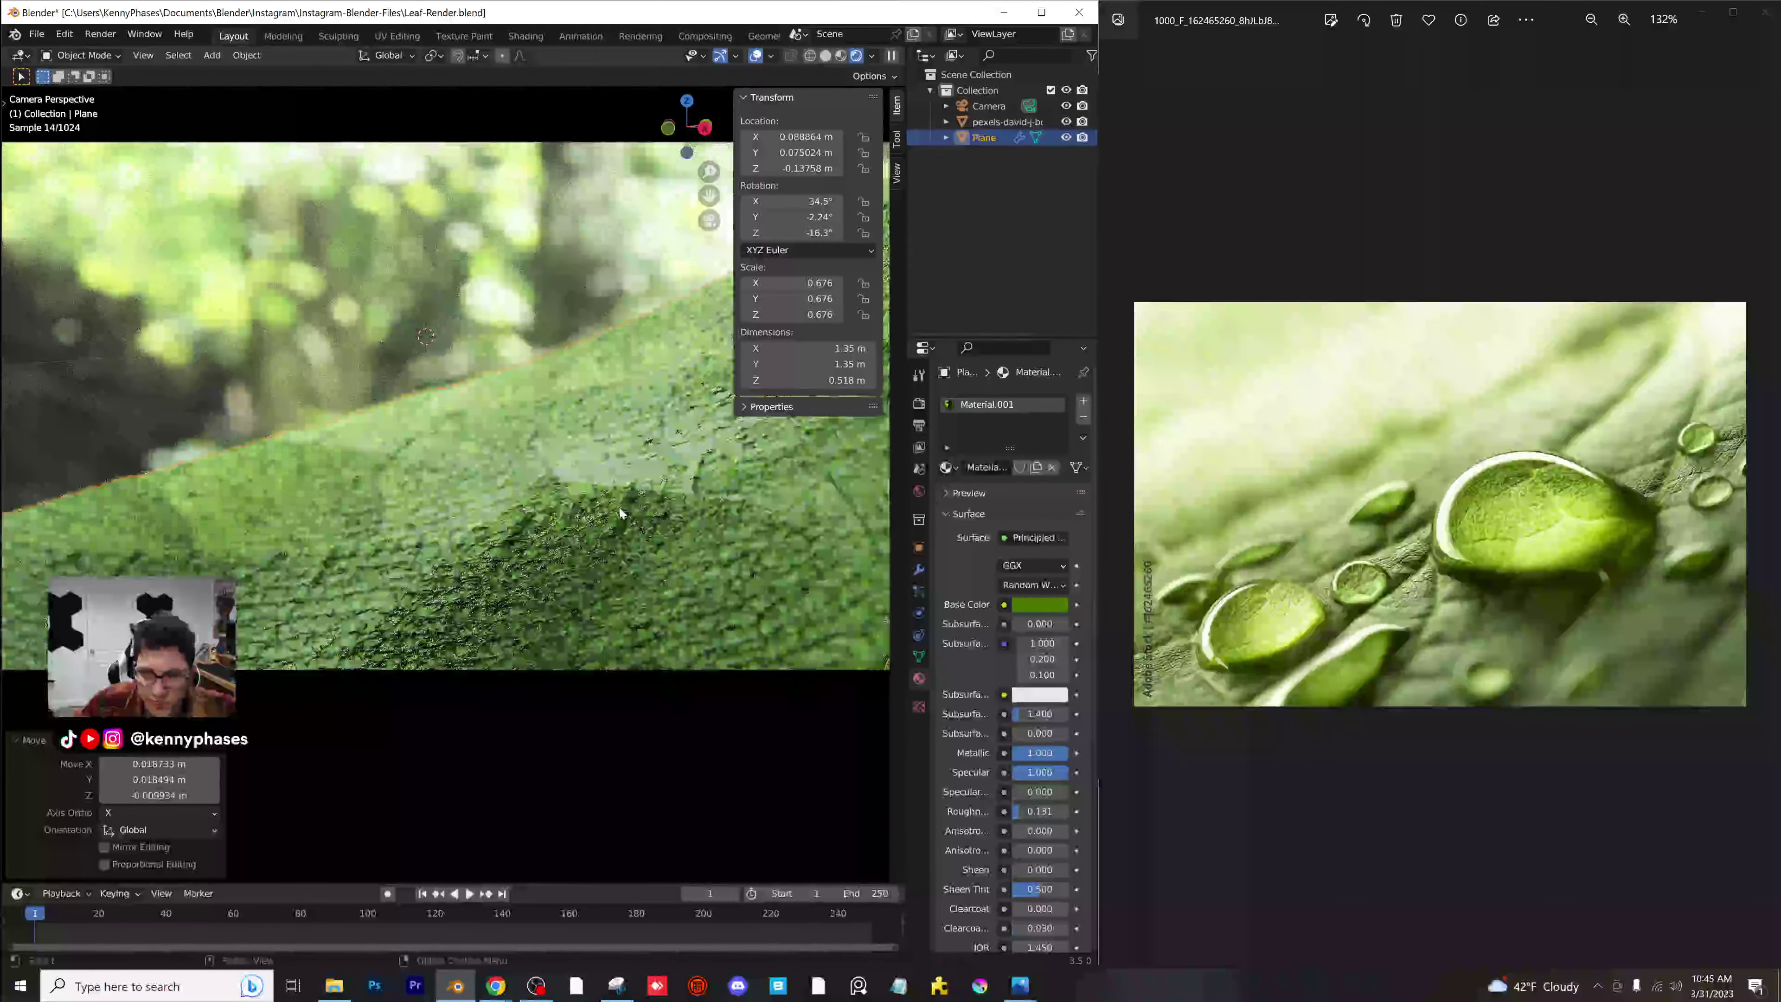
key(ctrl+s)
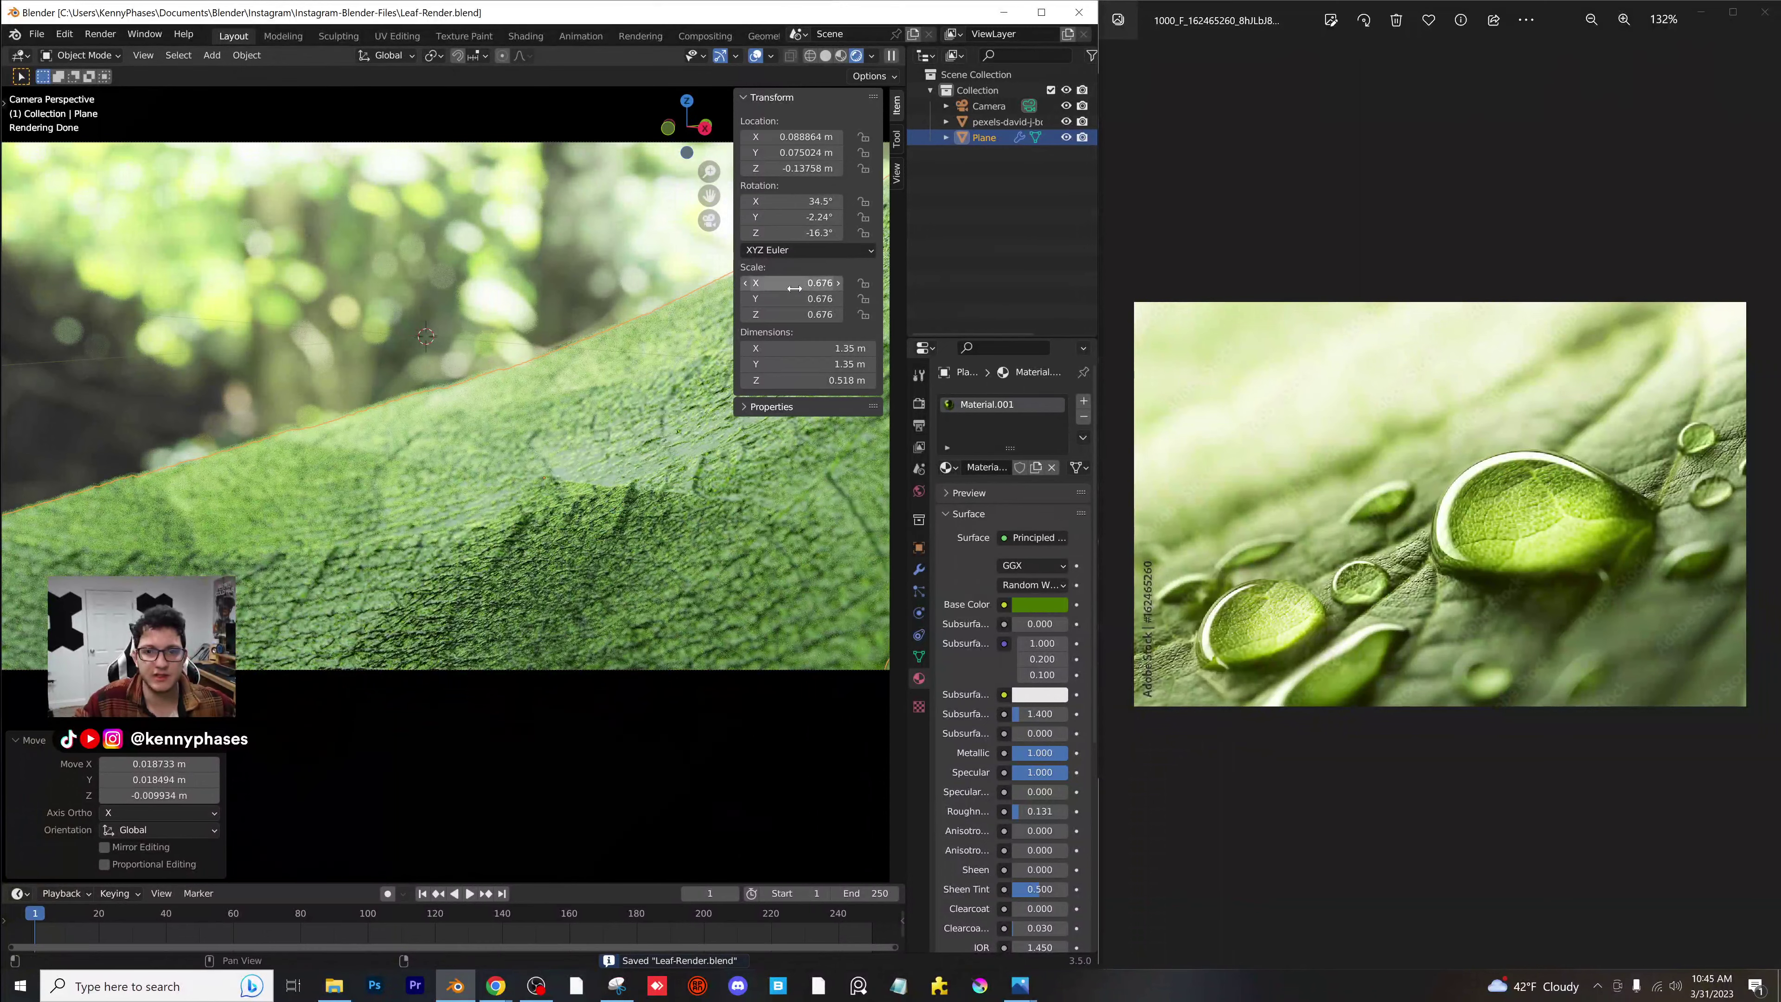
Maximize the Blender window, show the leaf plane's modifiers, and view the leaf outside the camera in Solid shading.
double_click(857, 15)
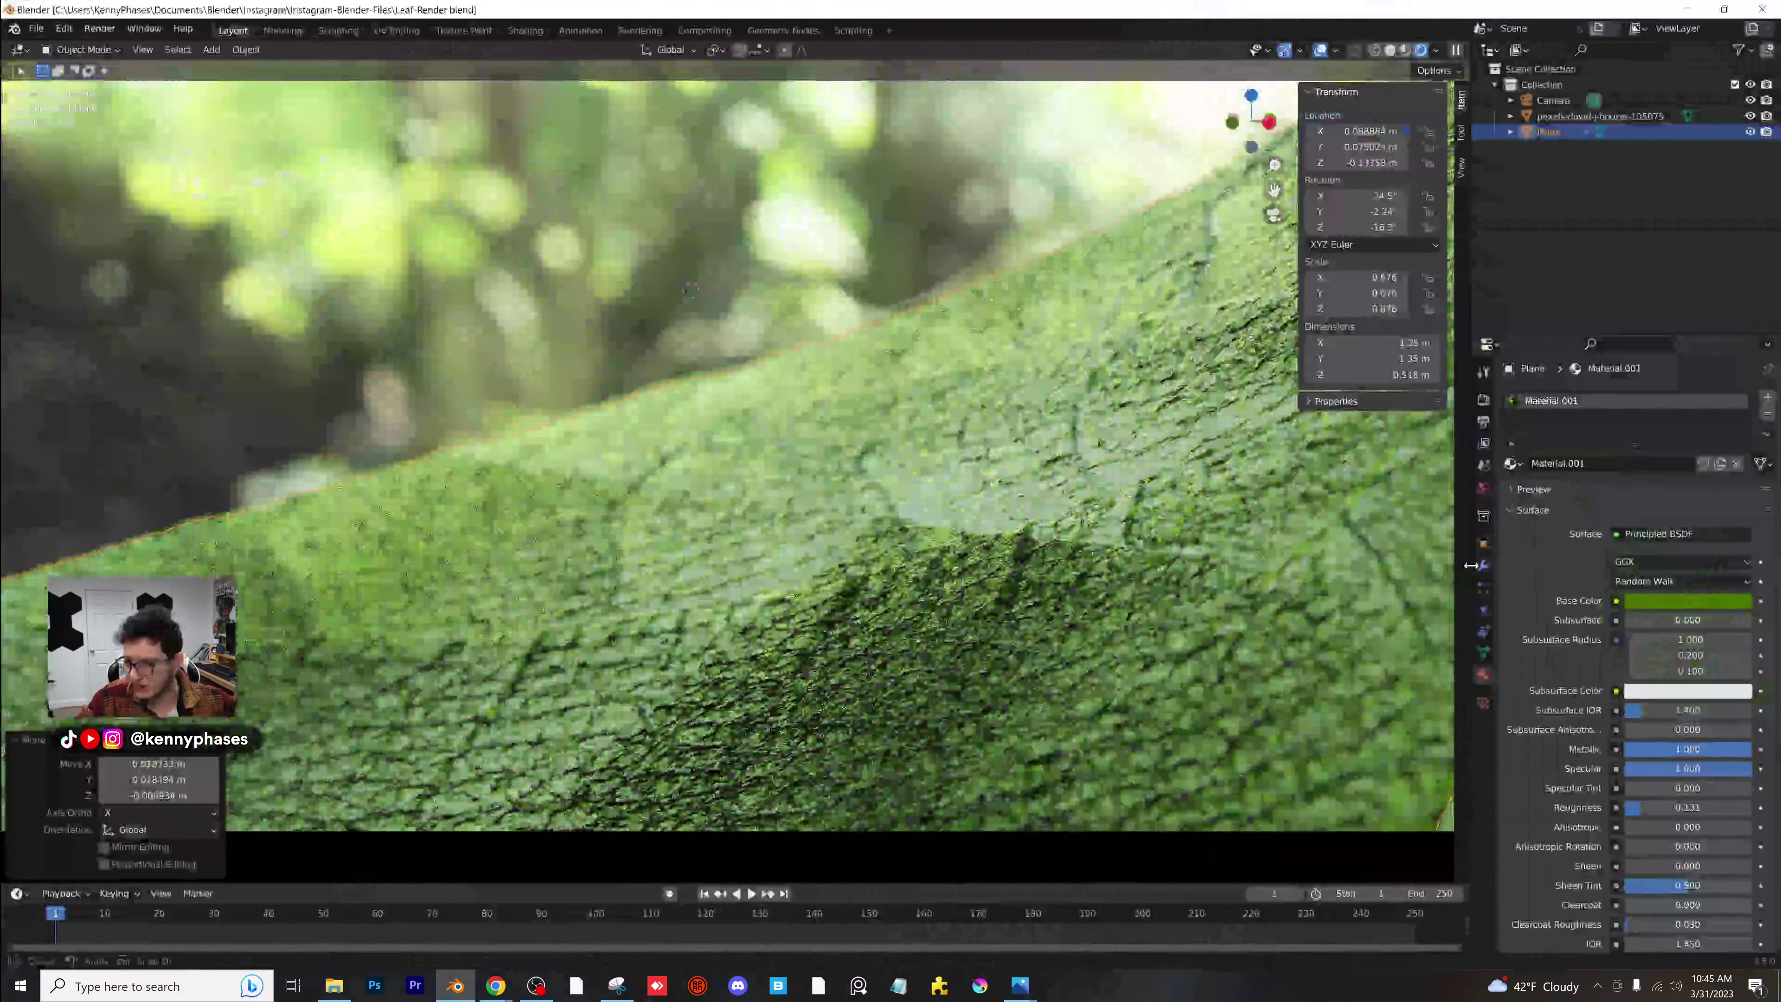
click(1482, 566)
scroll(982, 498, down, 5)
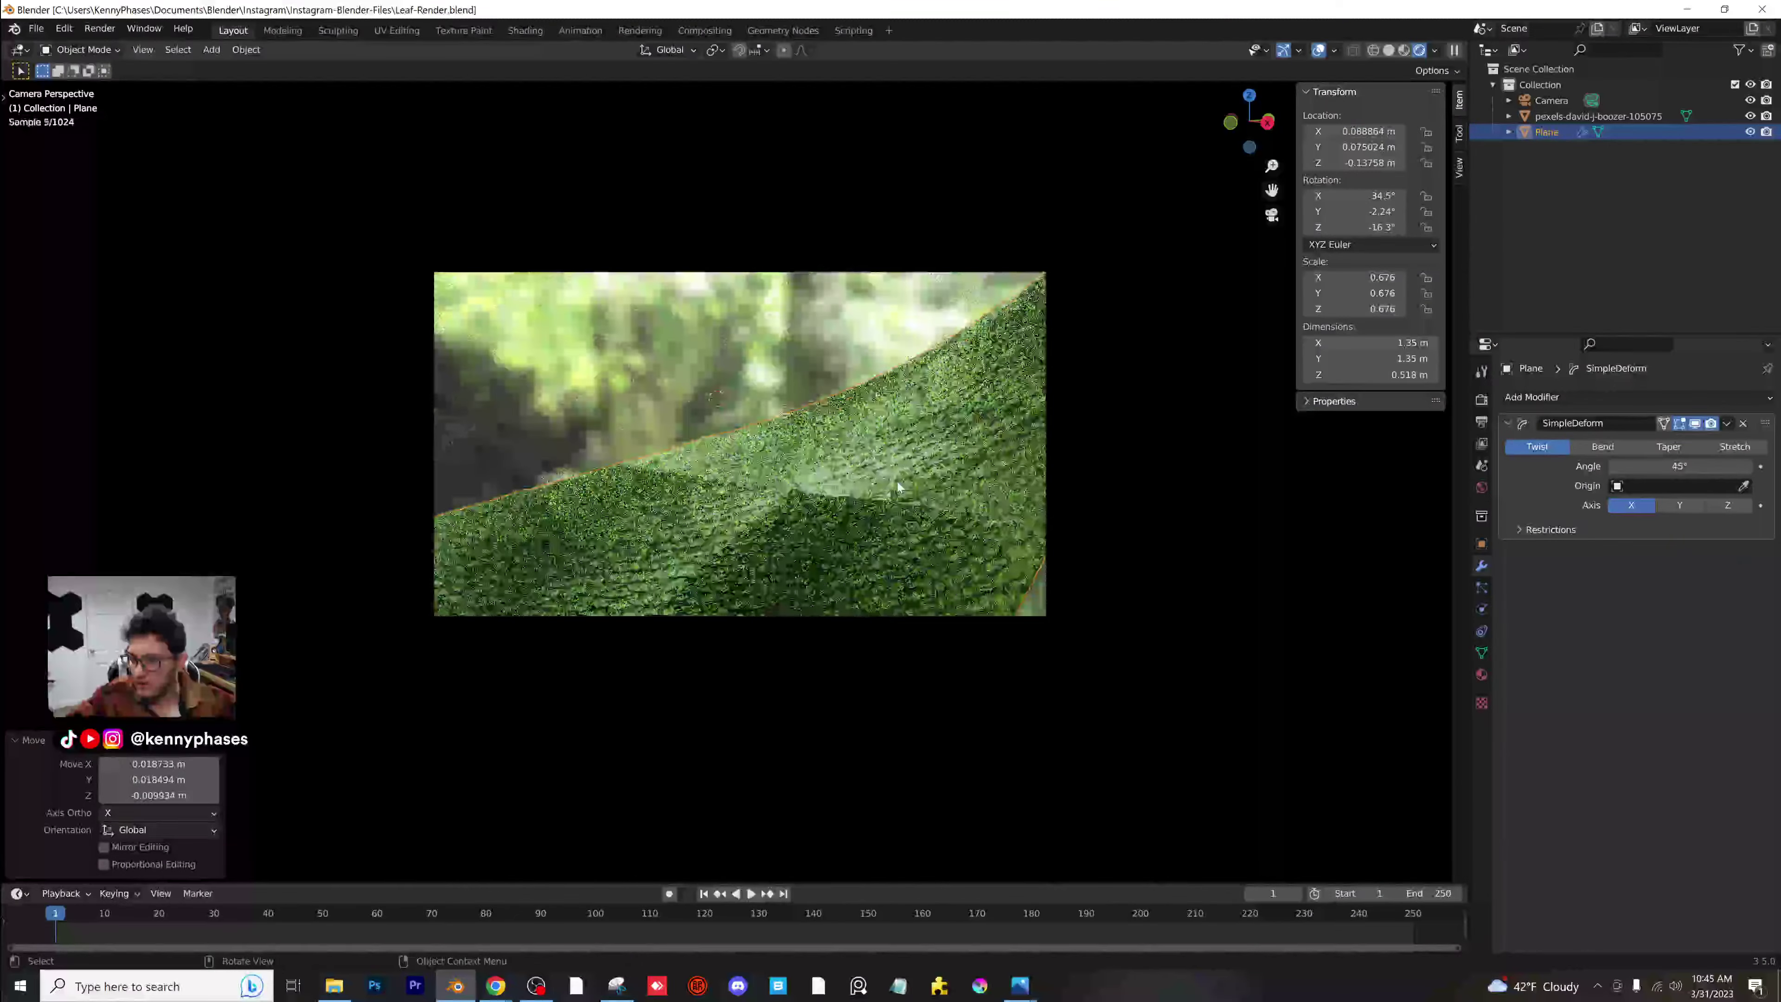
scroll(901, 491, up, 1)
mouse_move(902, 491)
middle_down()
mouse_move(859, 536)
mouse_move(837, 493)
mouse_move(879, 494)
middle_up()
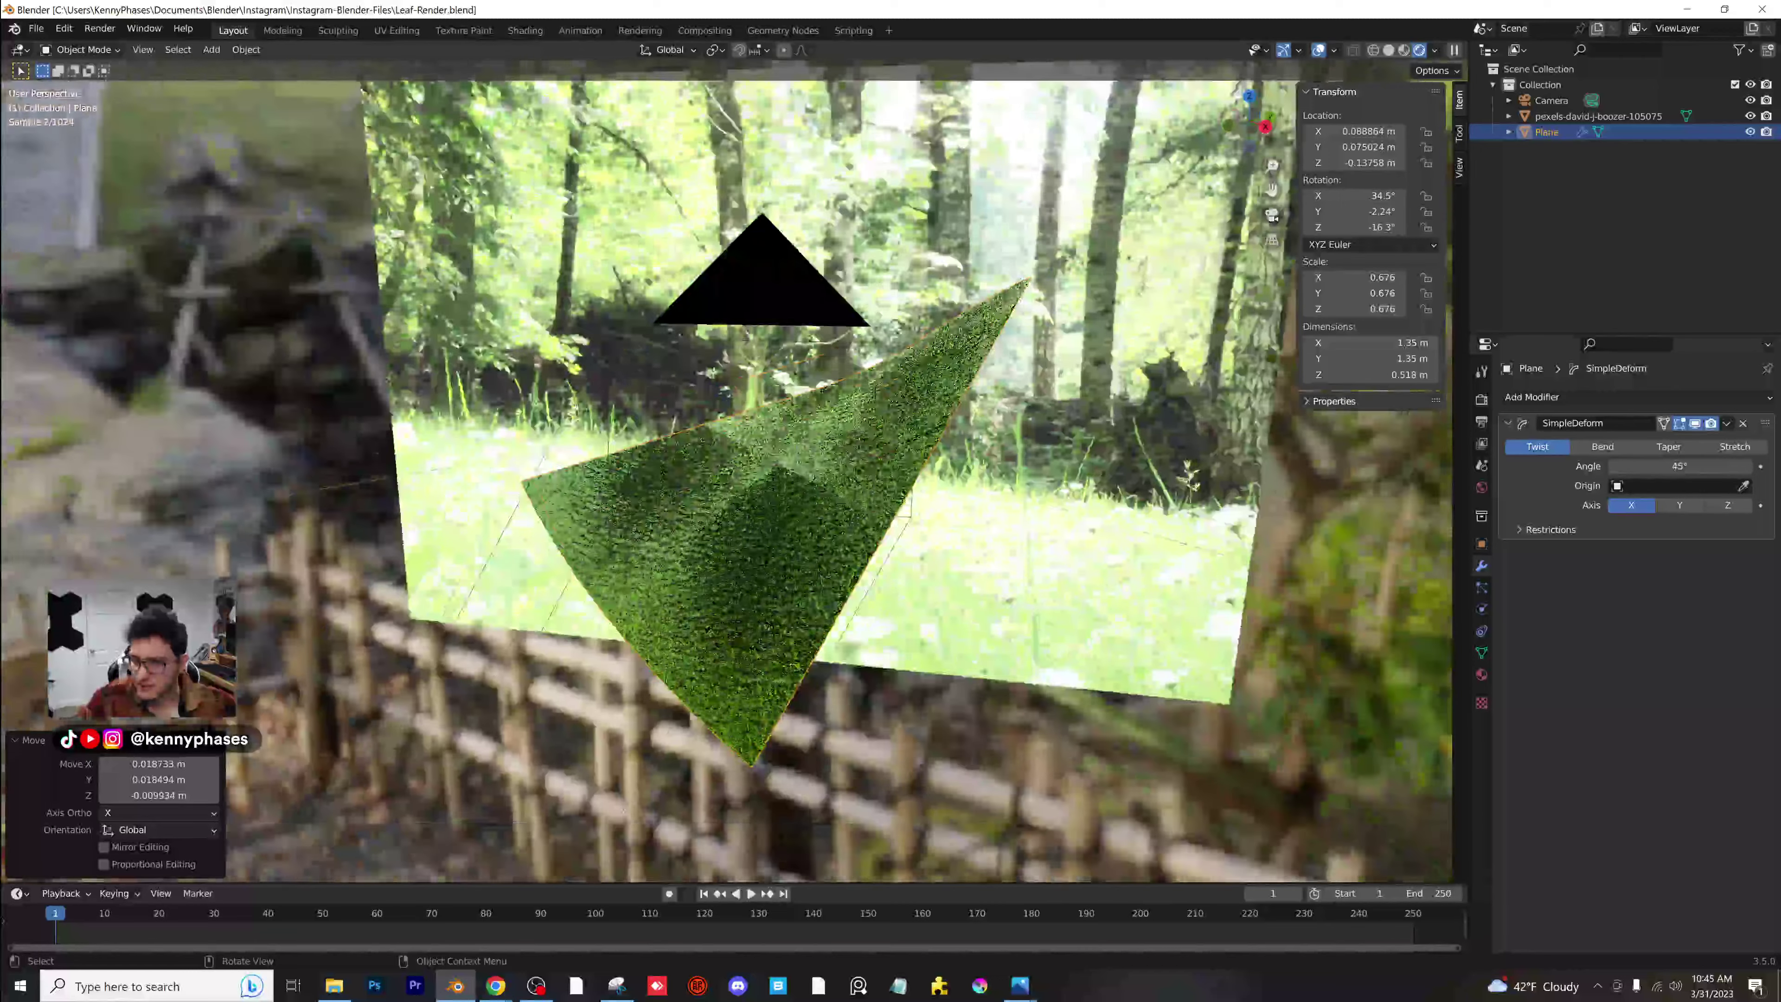
key(z)
click(1119, 363)
Examine the leaf mesh's surface relief and twisted shape up close from several angles.
scroll(911, 523, up, 4)
scroll(837, 492, up, 3)
scroll(810, 531, down, 2)
scroll(879, 498, up, 3)
middle_drag(751, 493, 762, 534)
scroll(761, 531, down, 5)
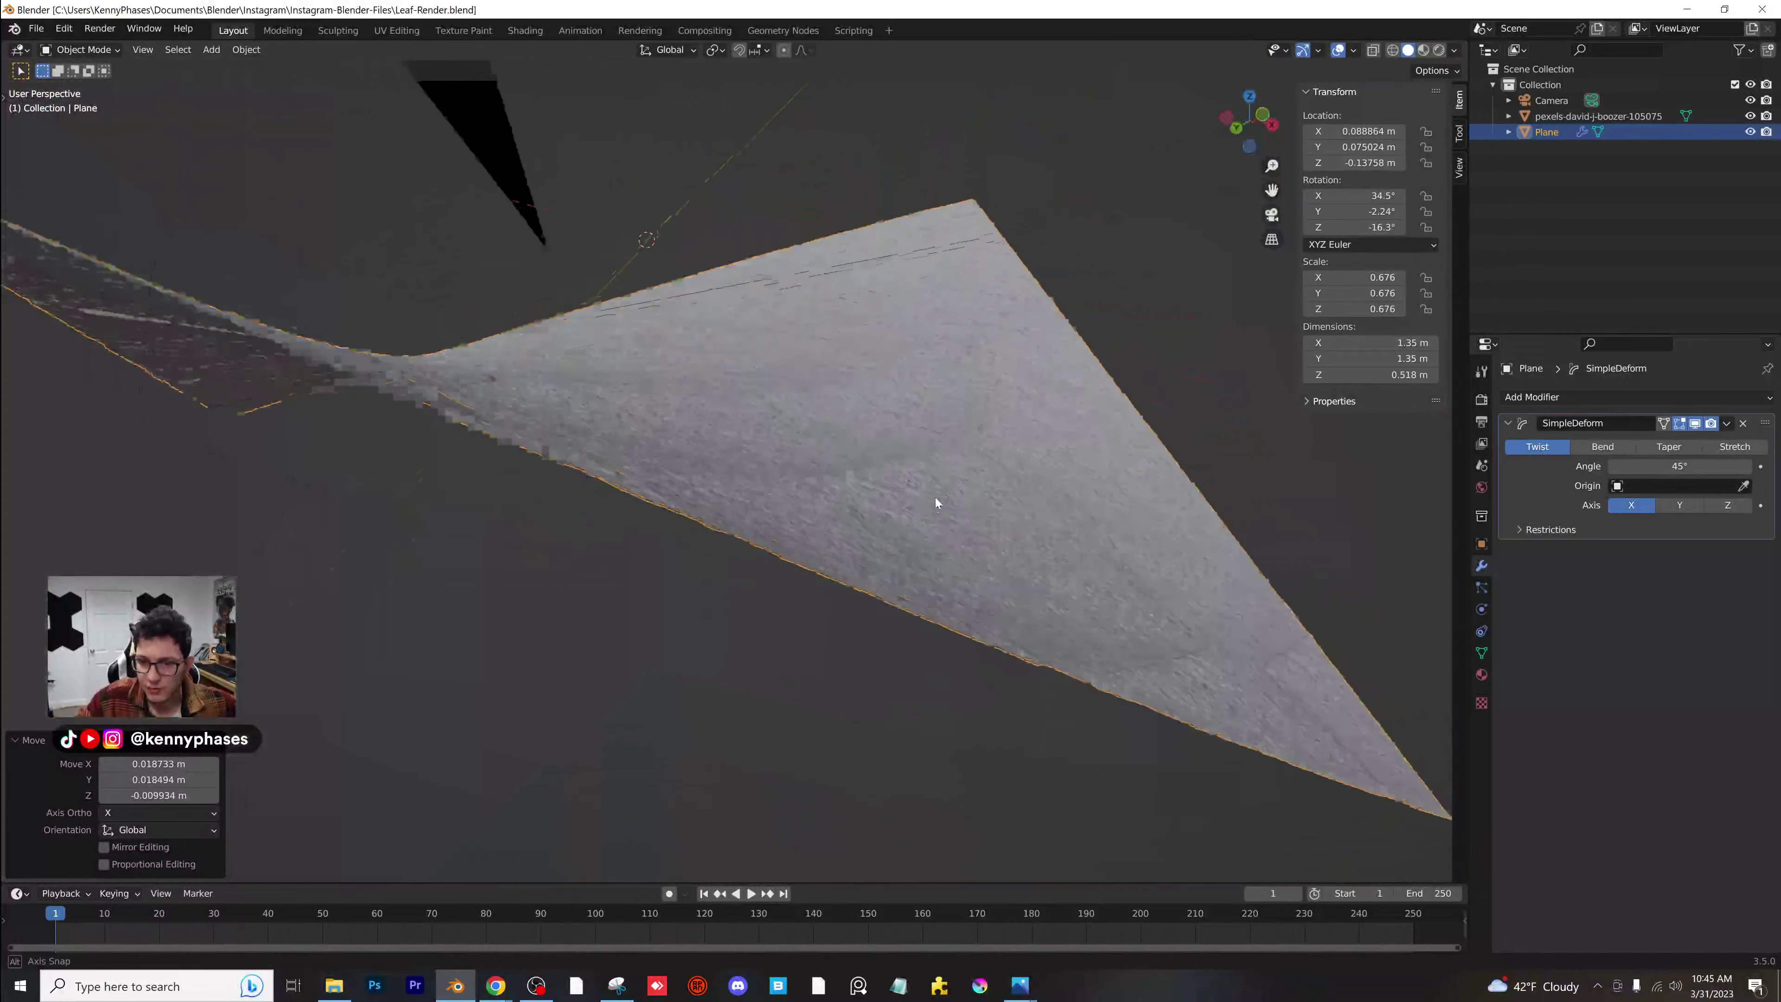
scroll(936, 497, up, 5)
scroll(848, 523, up, 3)
middle_drag(849, 526, 996, 551)
Add a Solidify modifier to the leaf plane and set its Offset to 1.
click(1508, 423)
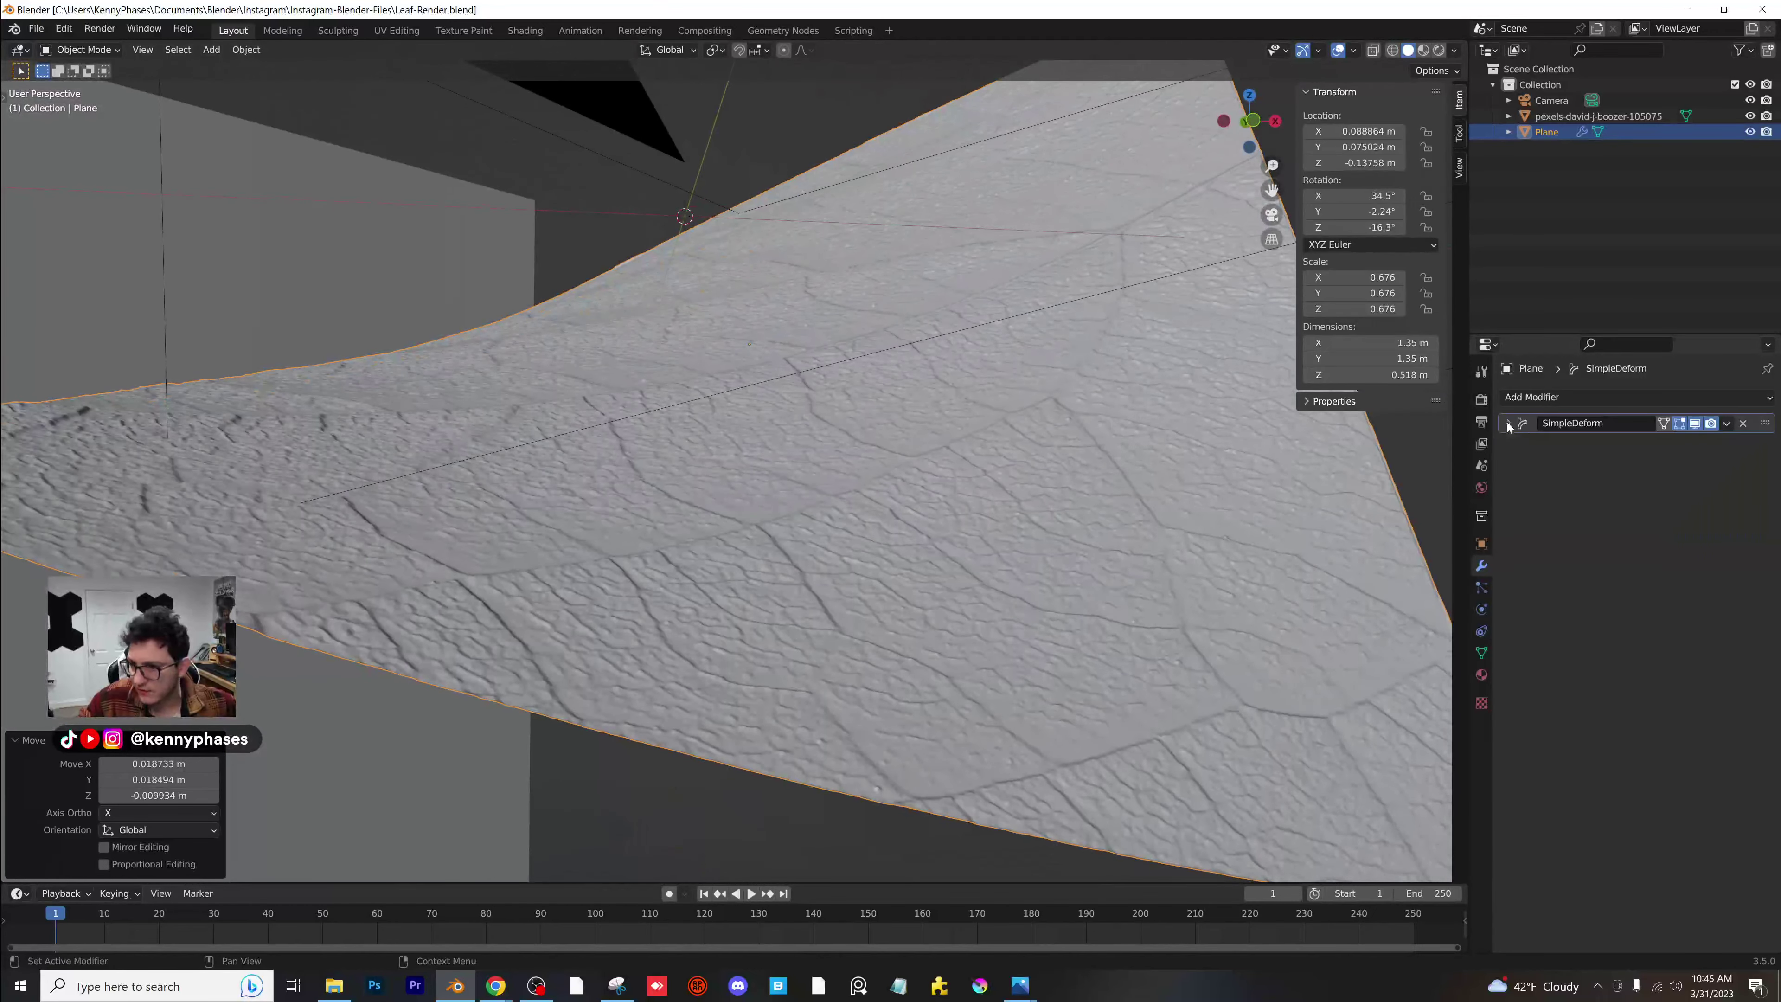
click(1570, 397)
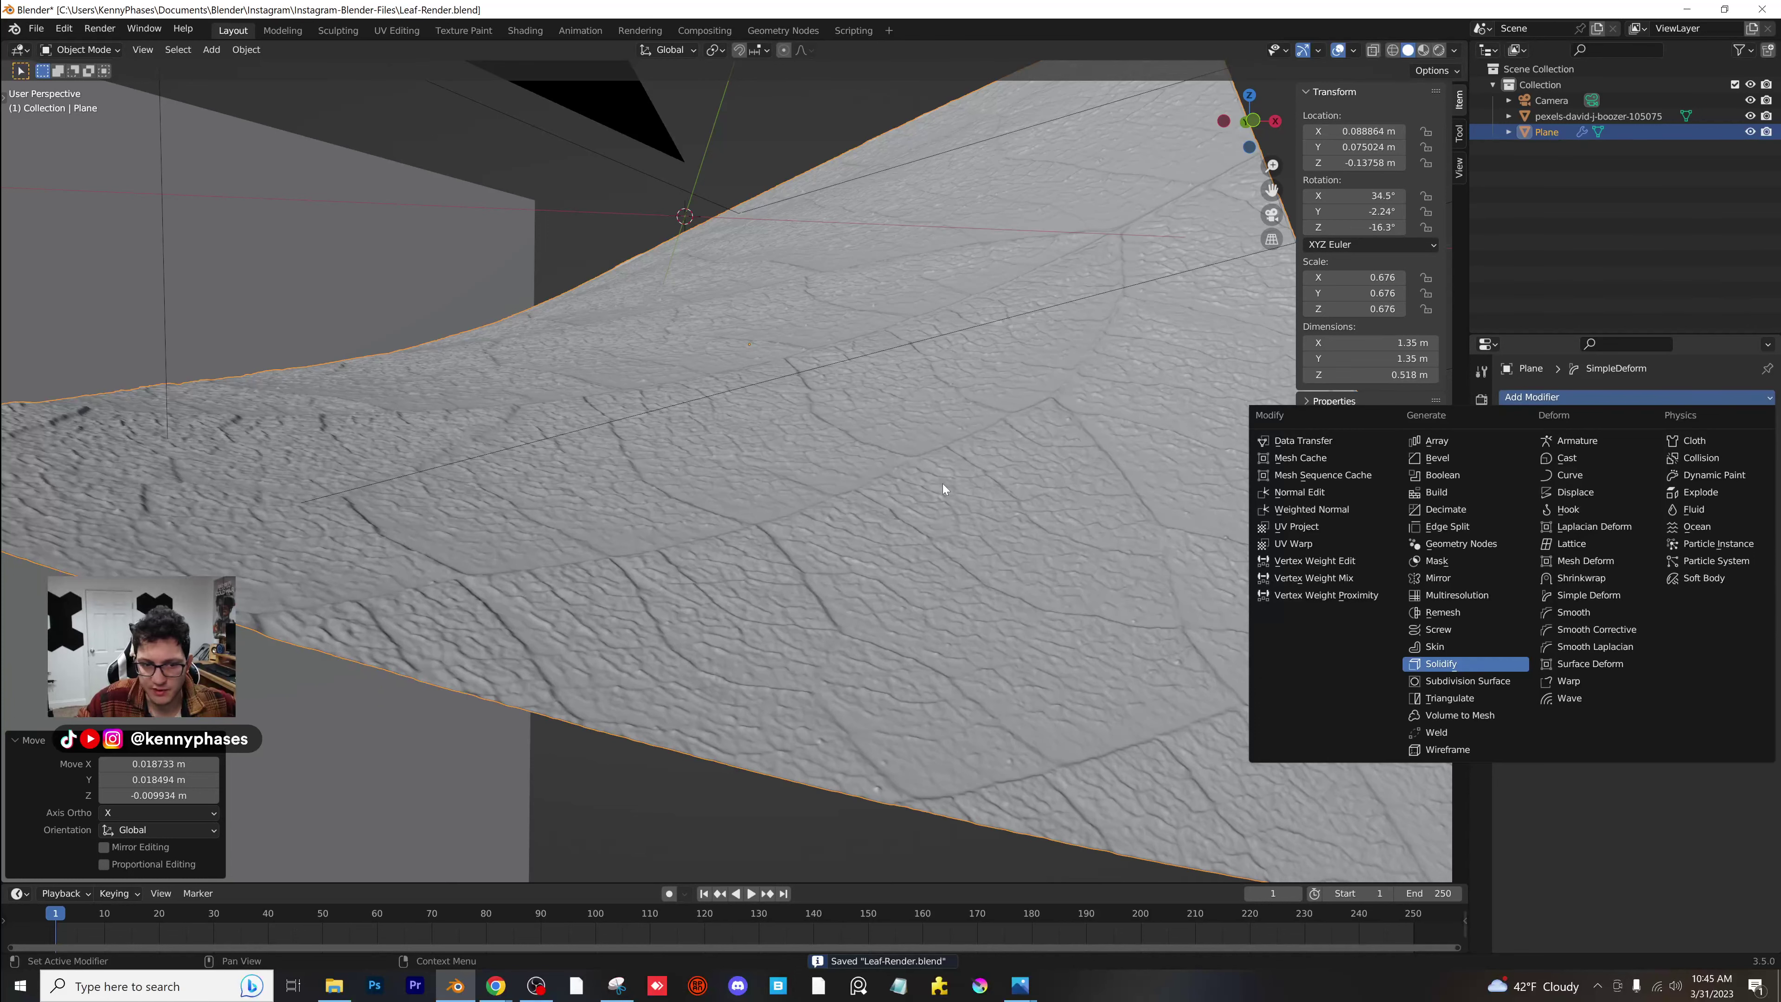
key(Return)
middle_drag(942, 483, 897, 408)
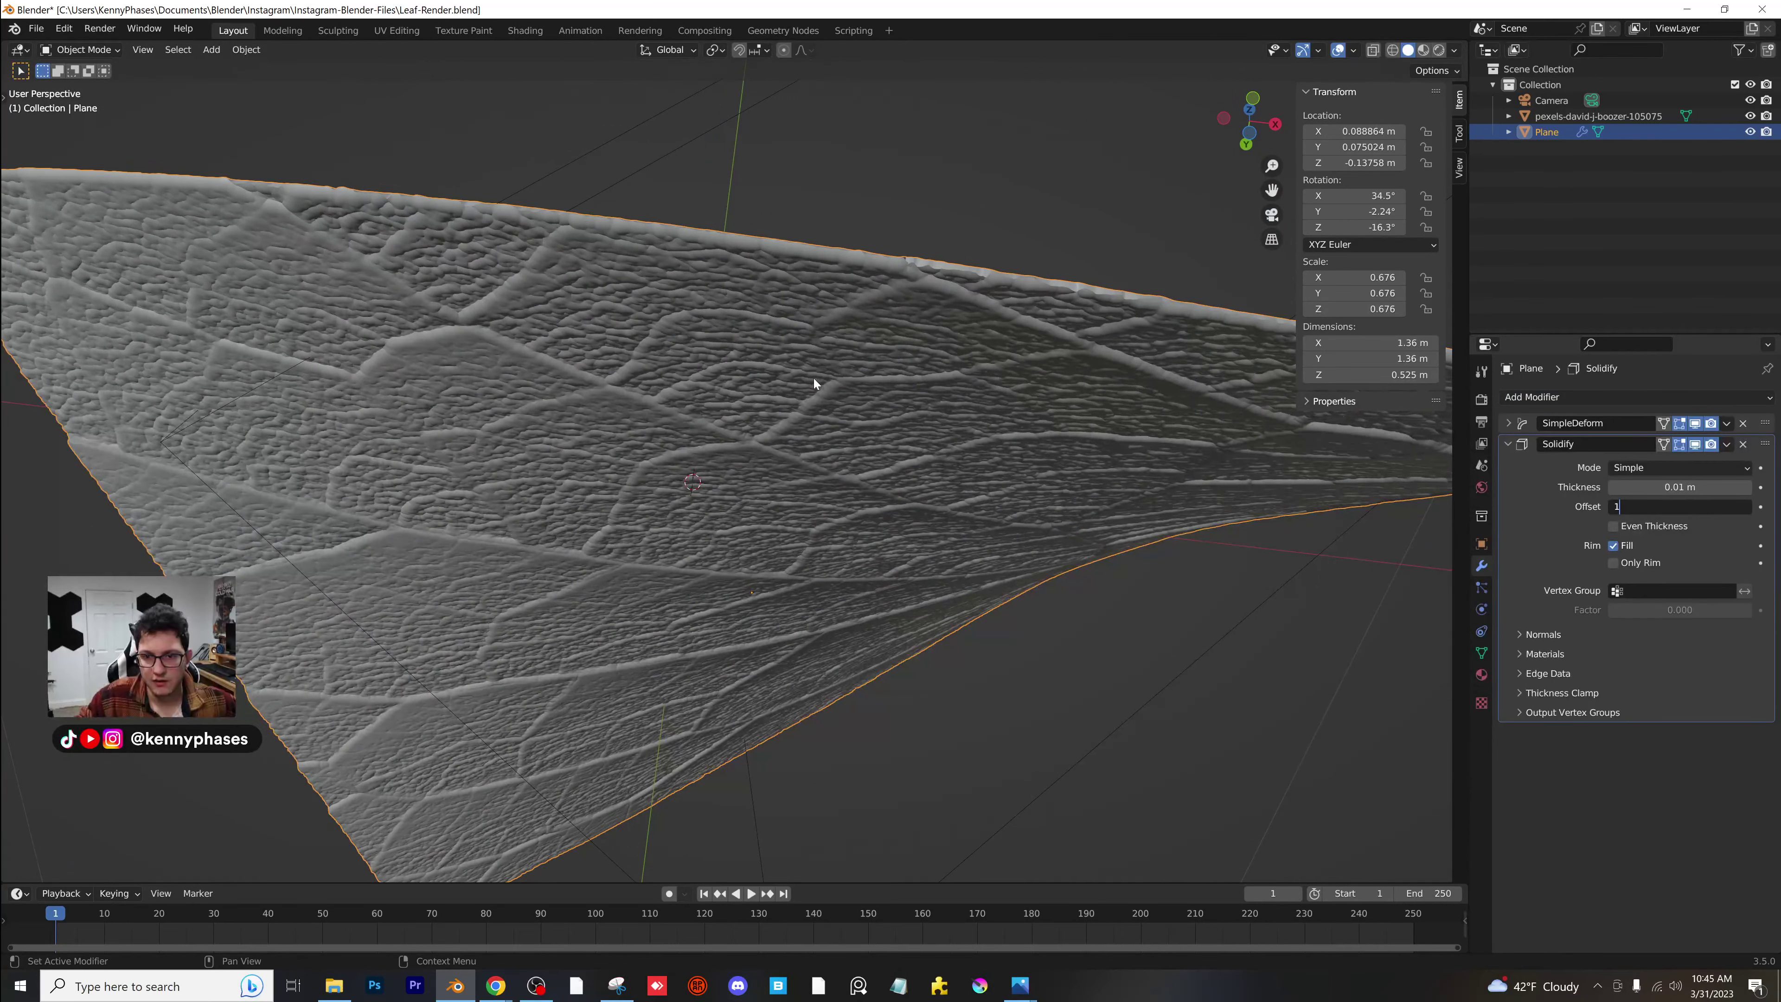
key(Return)
Return to the camera view in Rendered shading and compare the leaf with the Solidify modifier hidden and shown.
mouse_move(973, 508)
middle_down()
mouse_move(965, 608)
mouse_move(843, 538)
middle_up()
key(z)
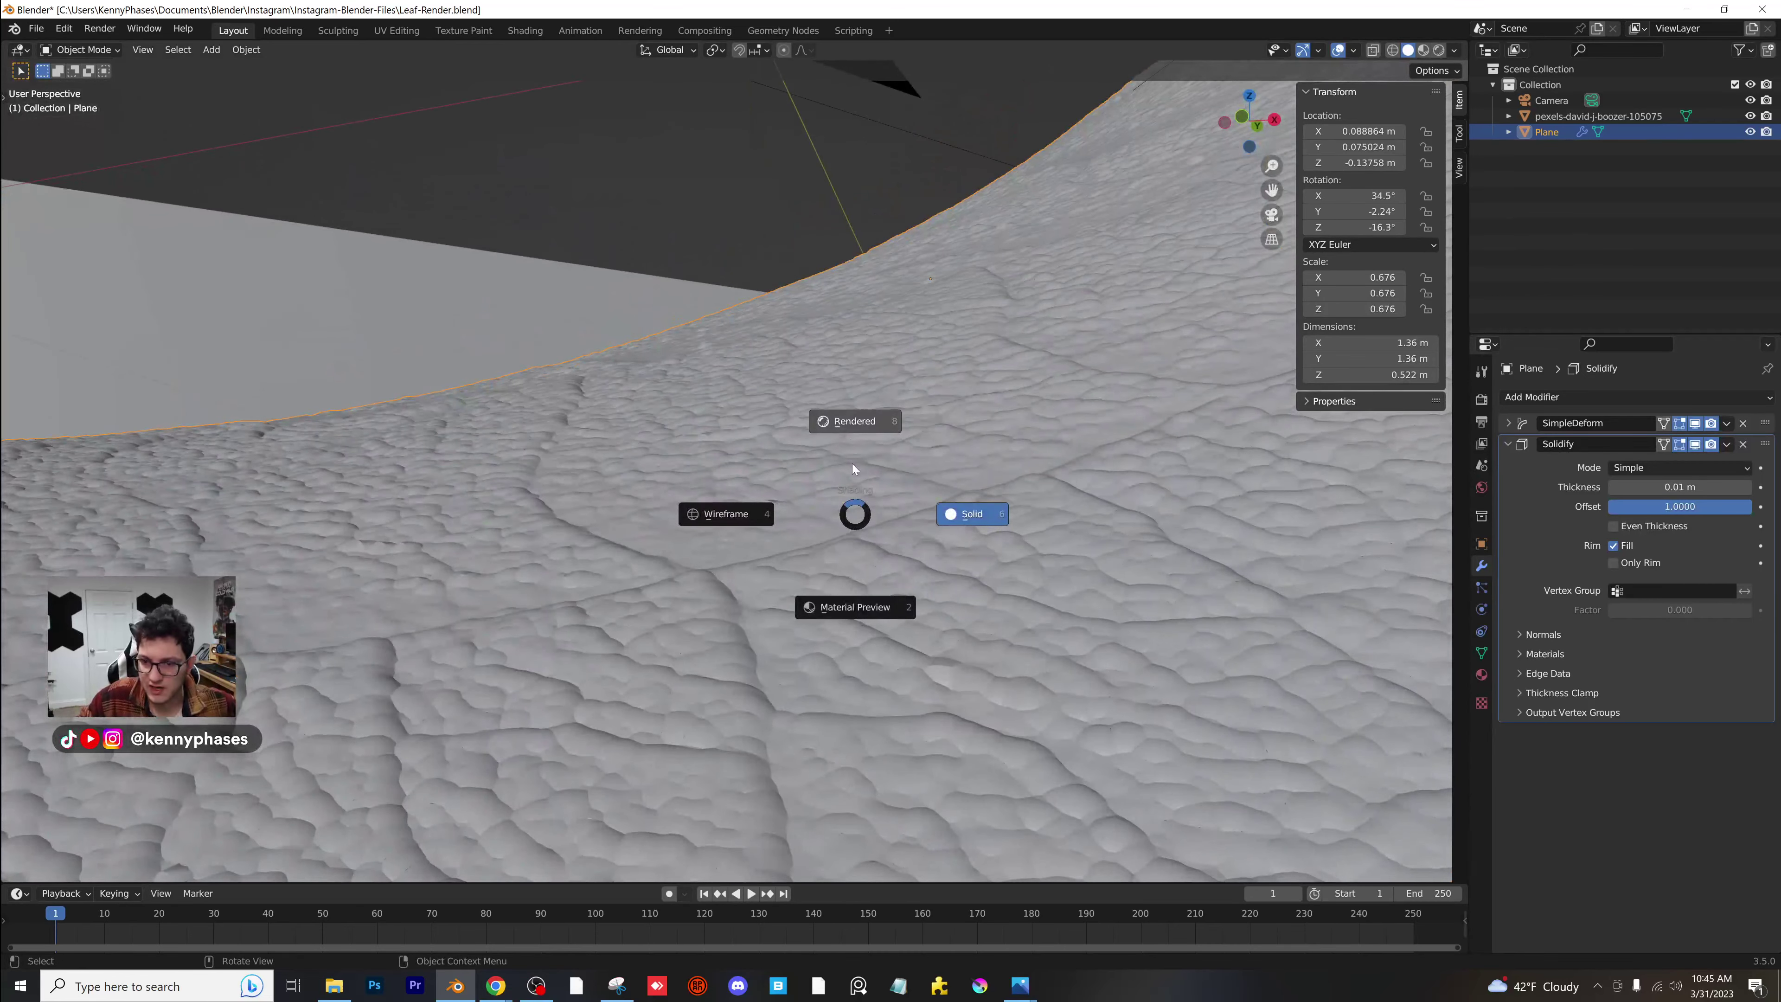
click(809, 463)
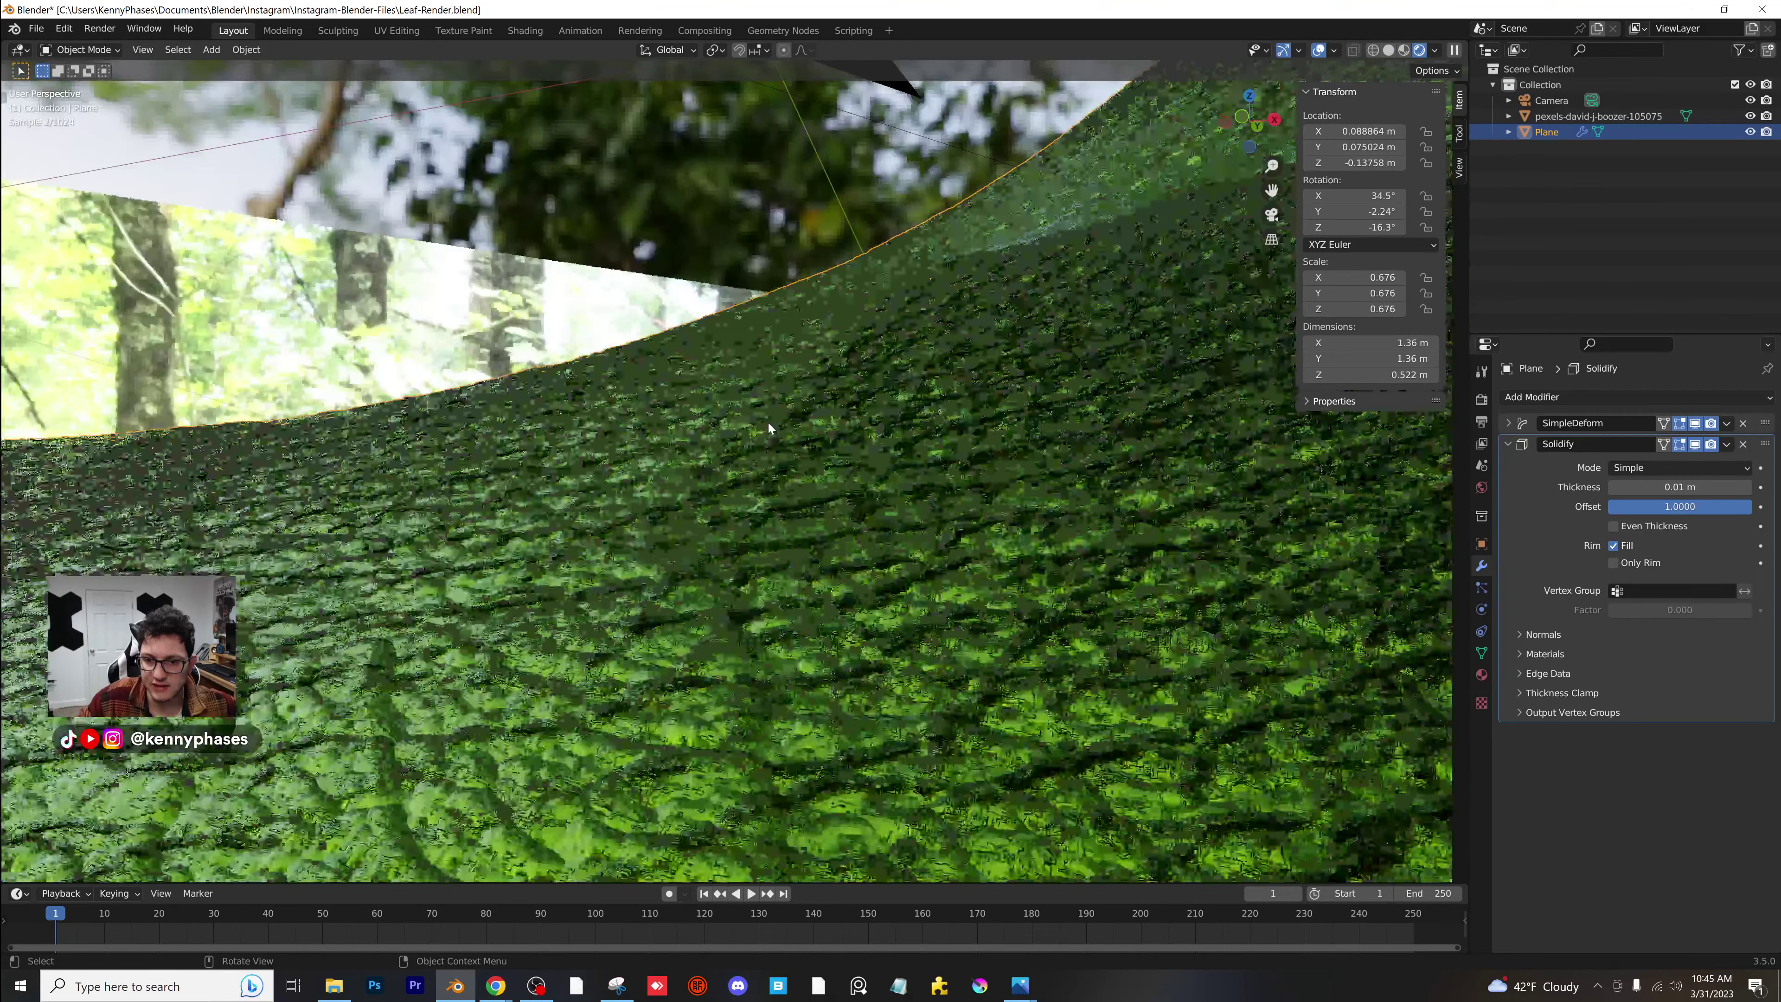
key(KP_0)
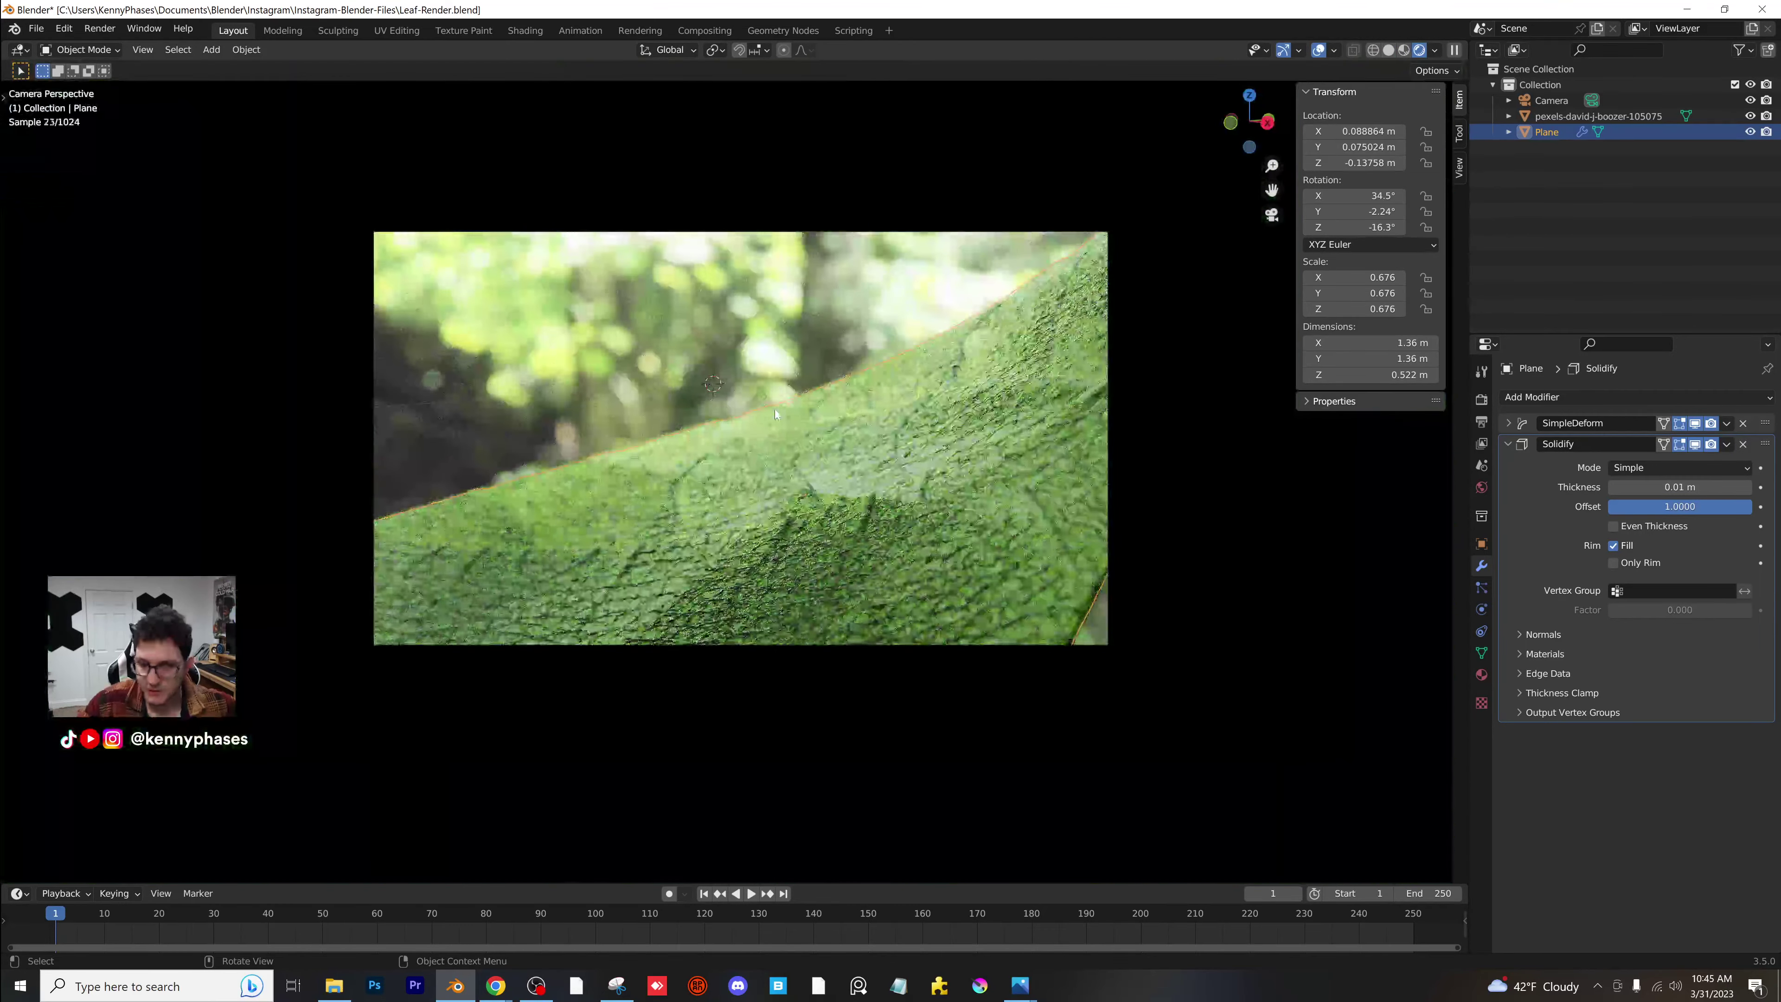
scroll(775, 410, up, 1)
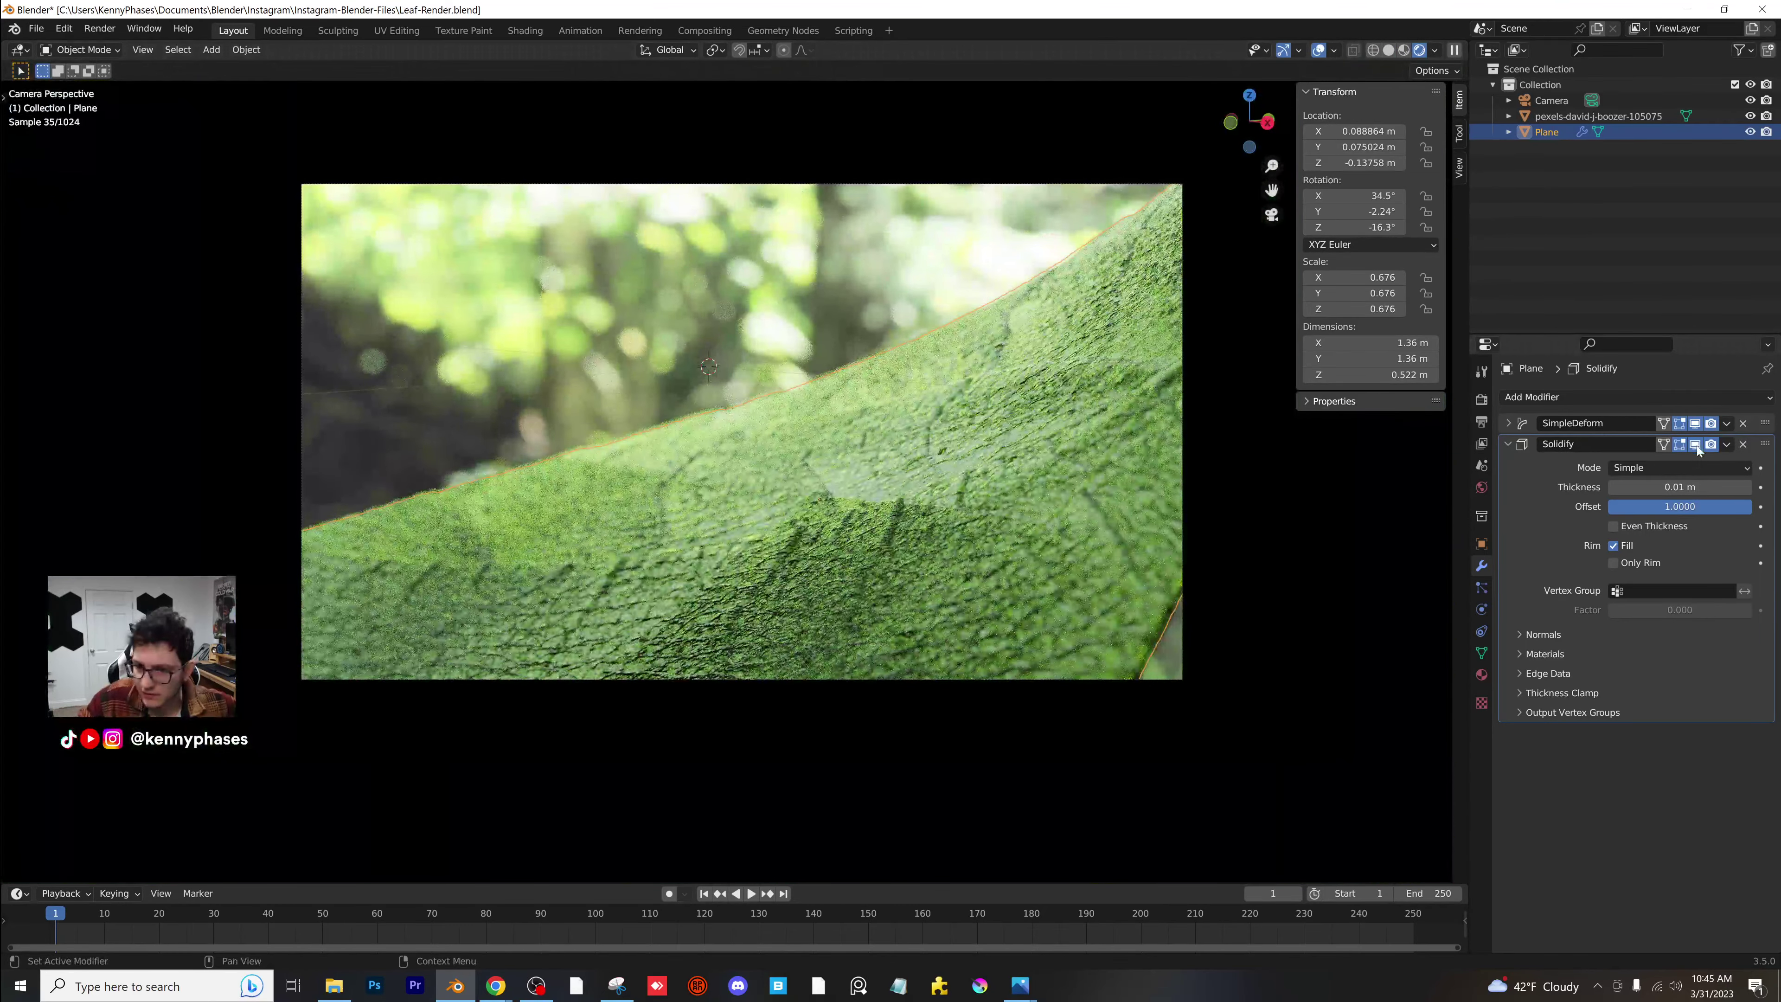
click(1696, 446)
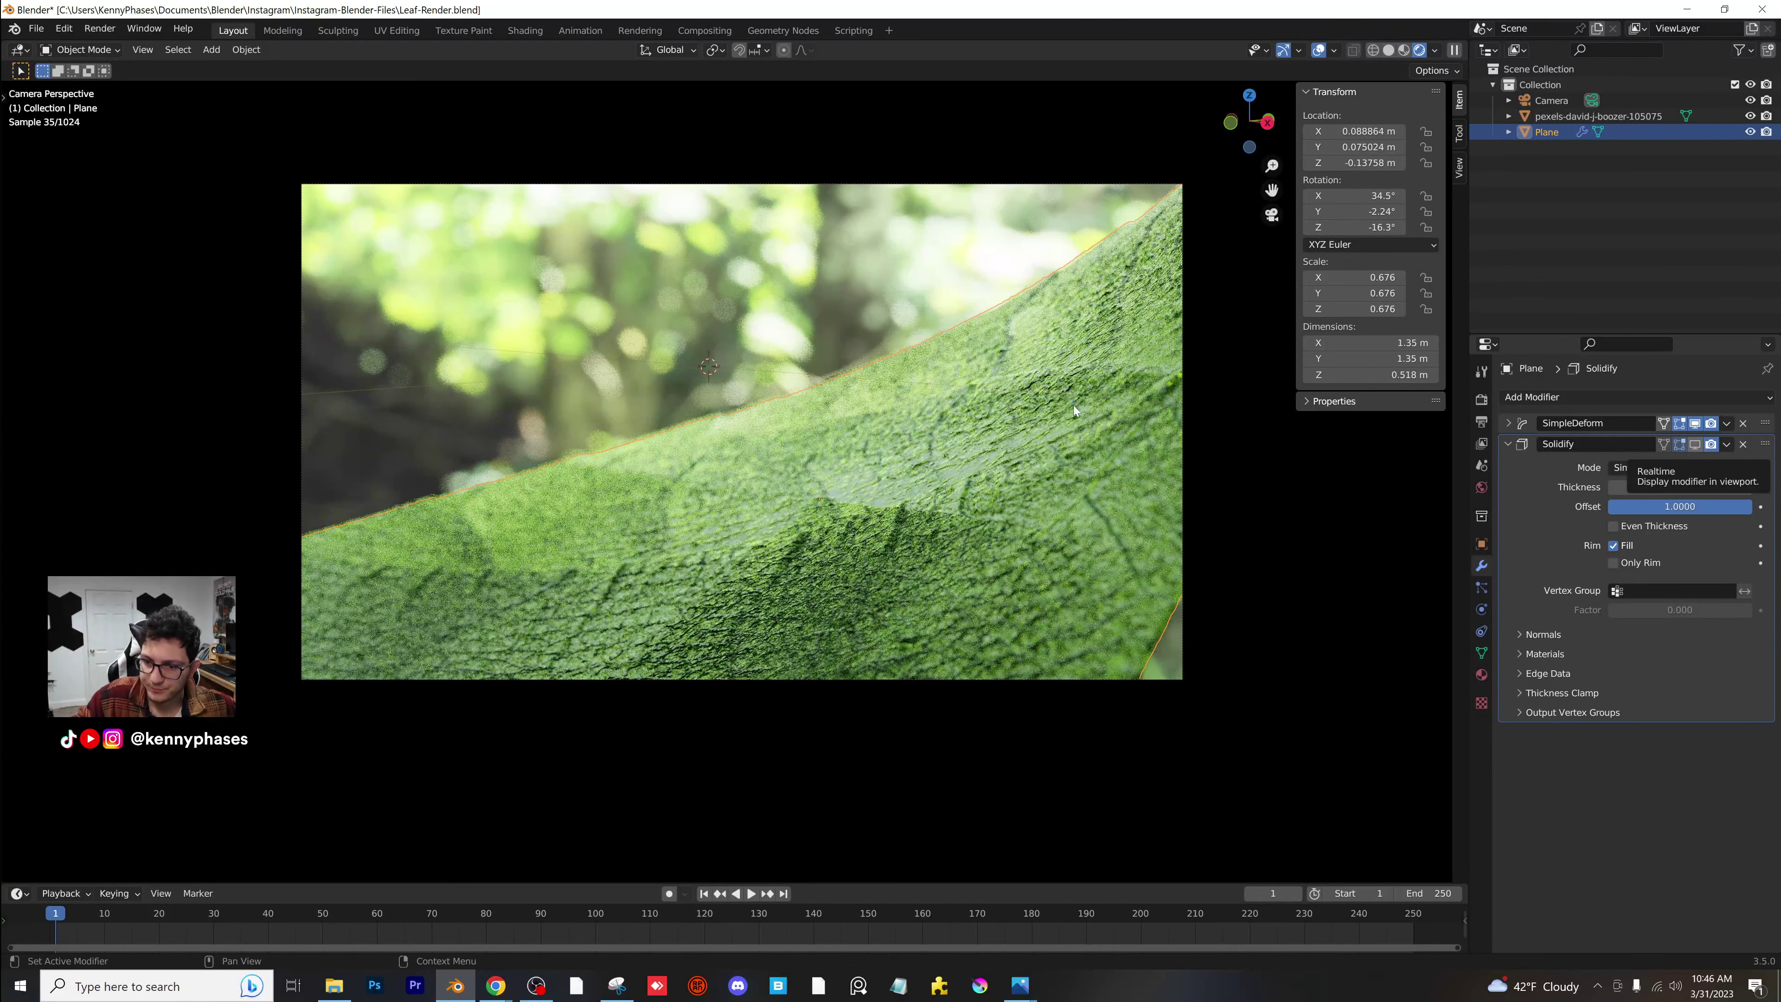
key(ctrl+z)
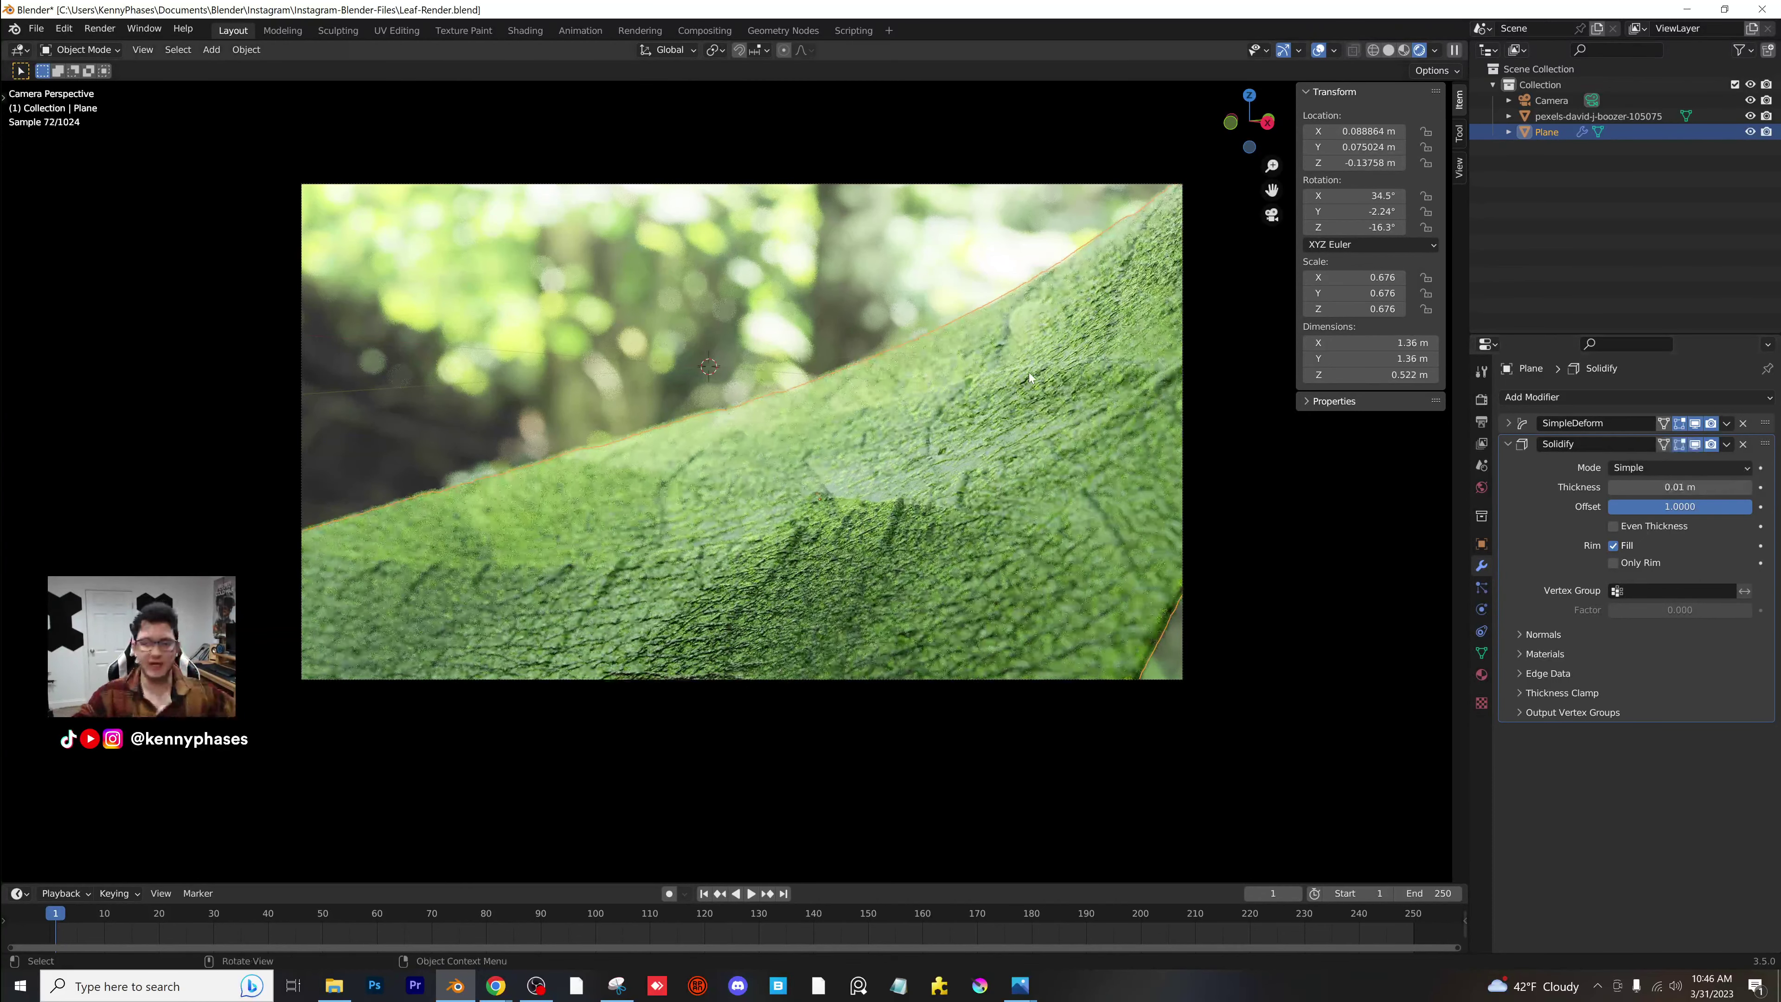
Rotate the leaf plane to about X 28.7°, Y 1.76°, Z -24.3° and reposition it lower in the camera frame.
mouse_move(1355, 197)
mouse_down()
mouse_move(1386, 196)
mouse_move(1349, 212)
mouse_move(1364, 227)
mouse_move(1338, 227)
mouse_move(1323, 196)
mouse_up()
key(g)
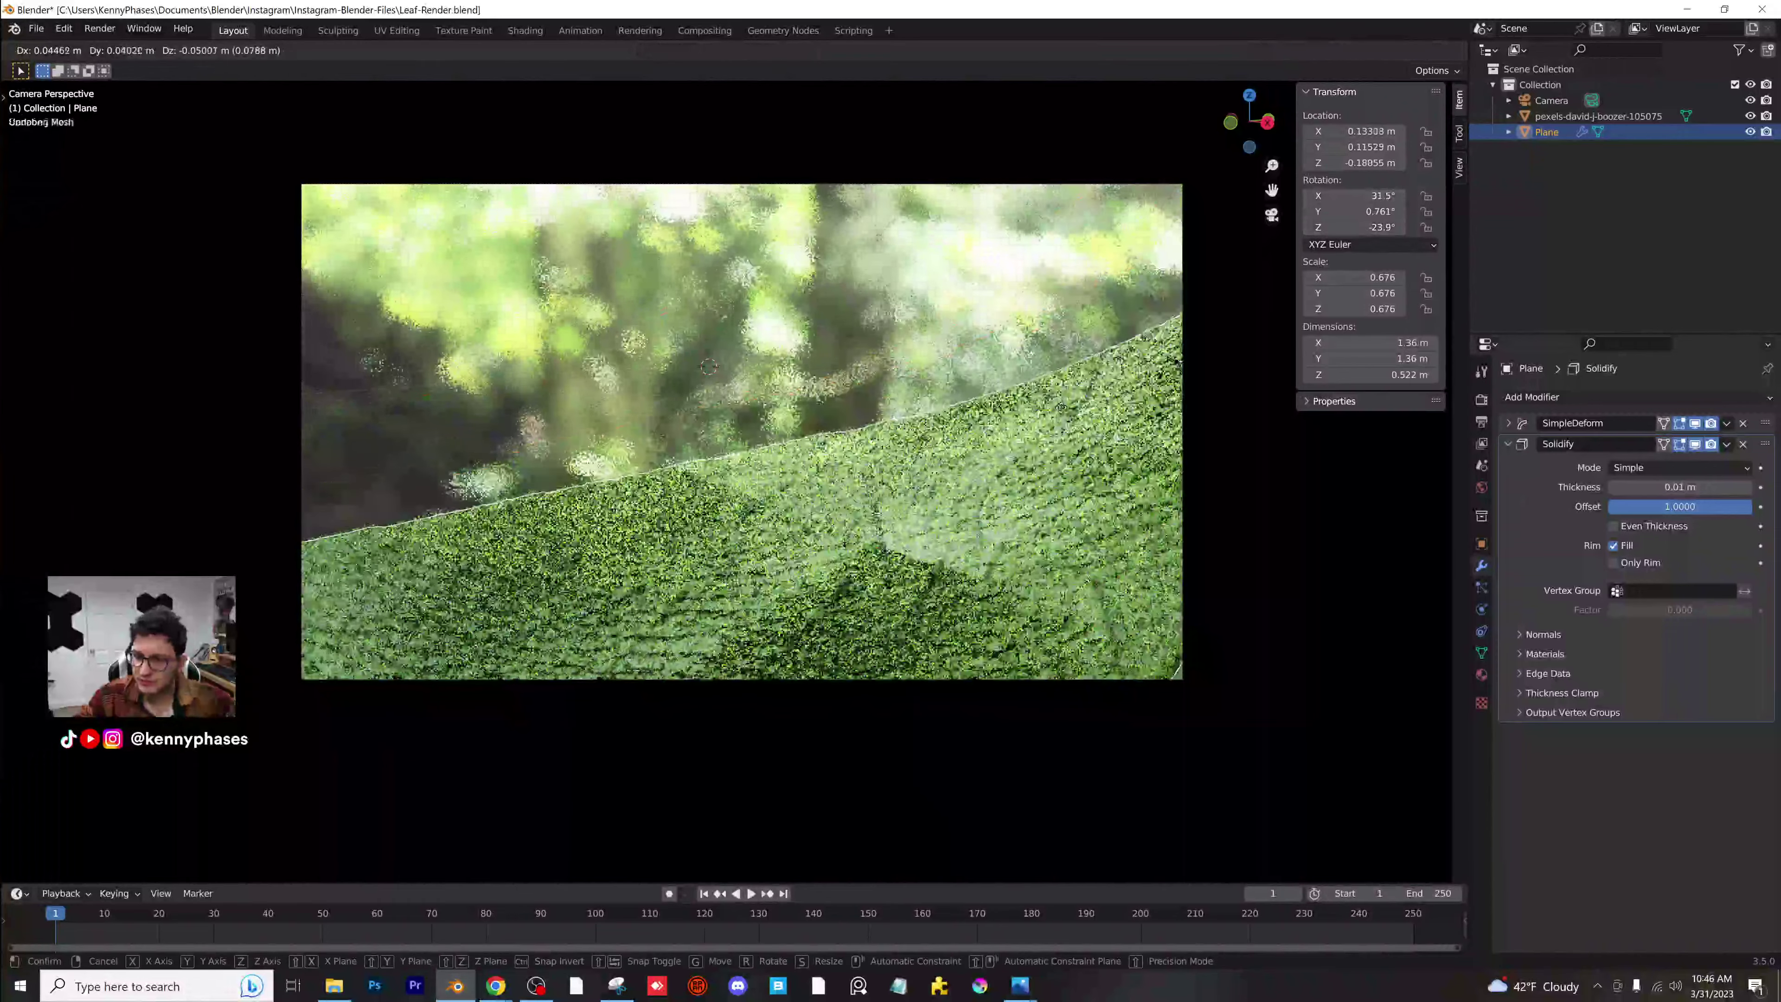
click(1065, 392)
key(r)
click(1123, 322)
key(g)
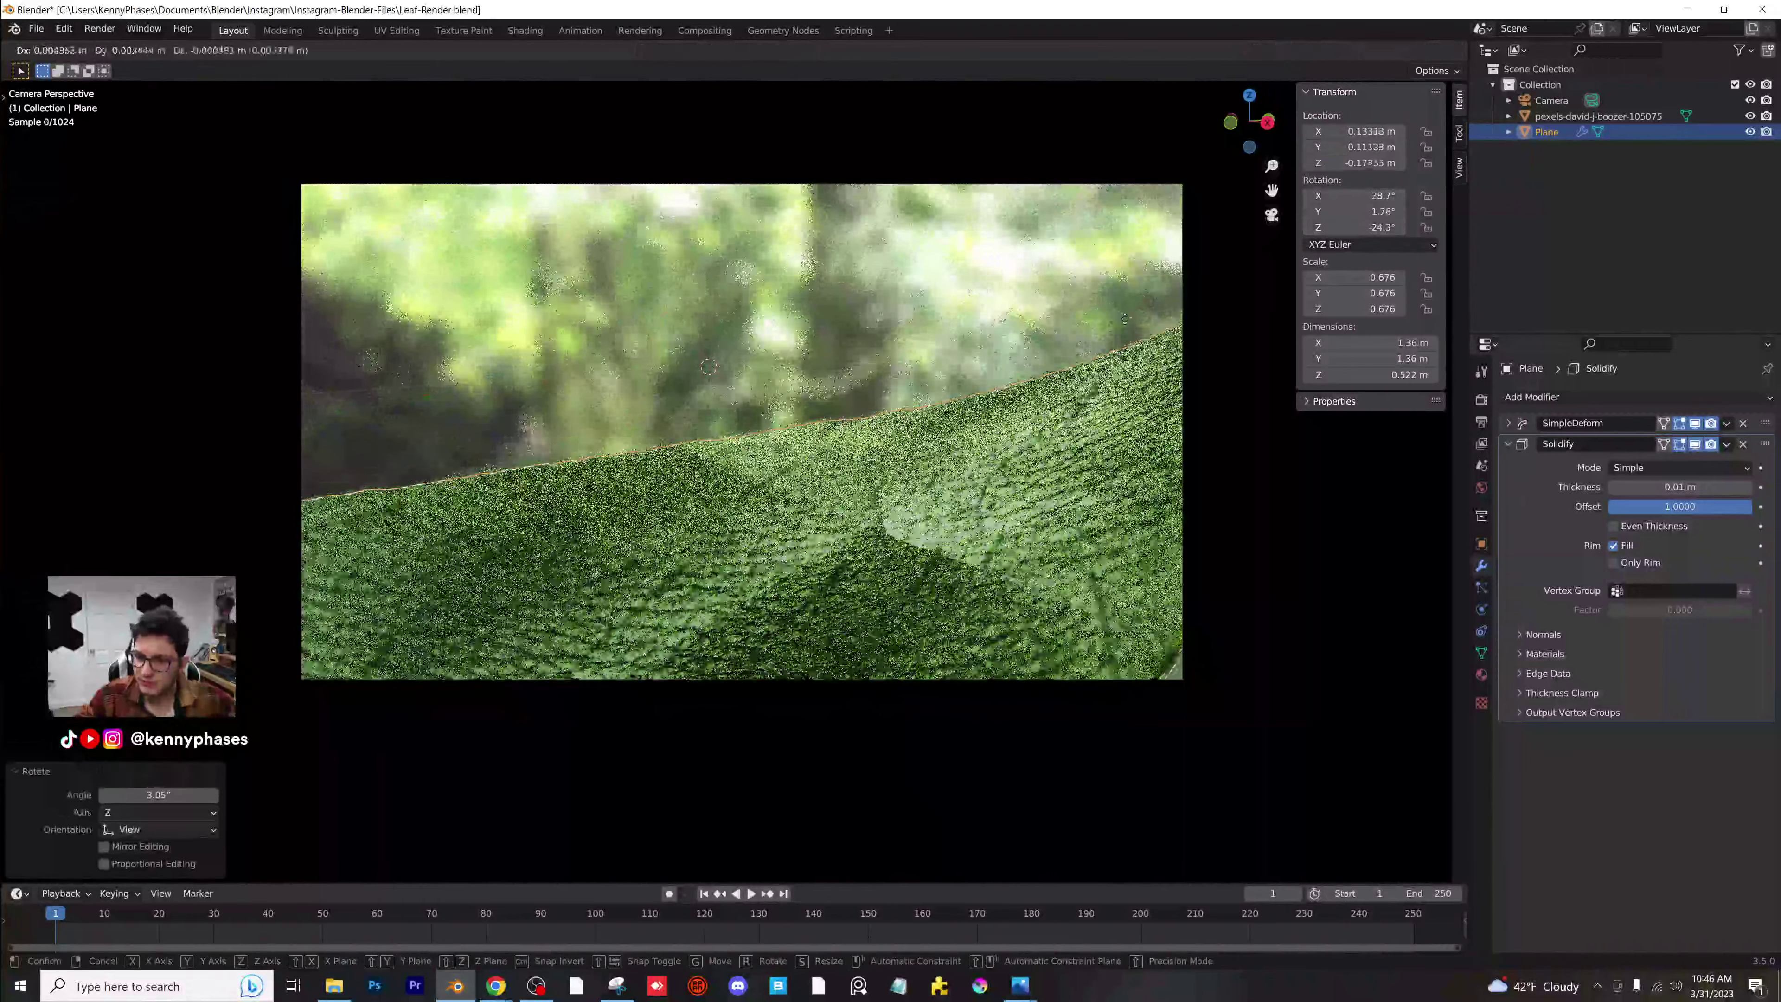
click(1136, 326)
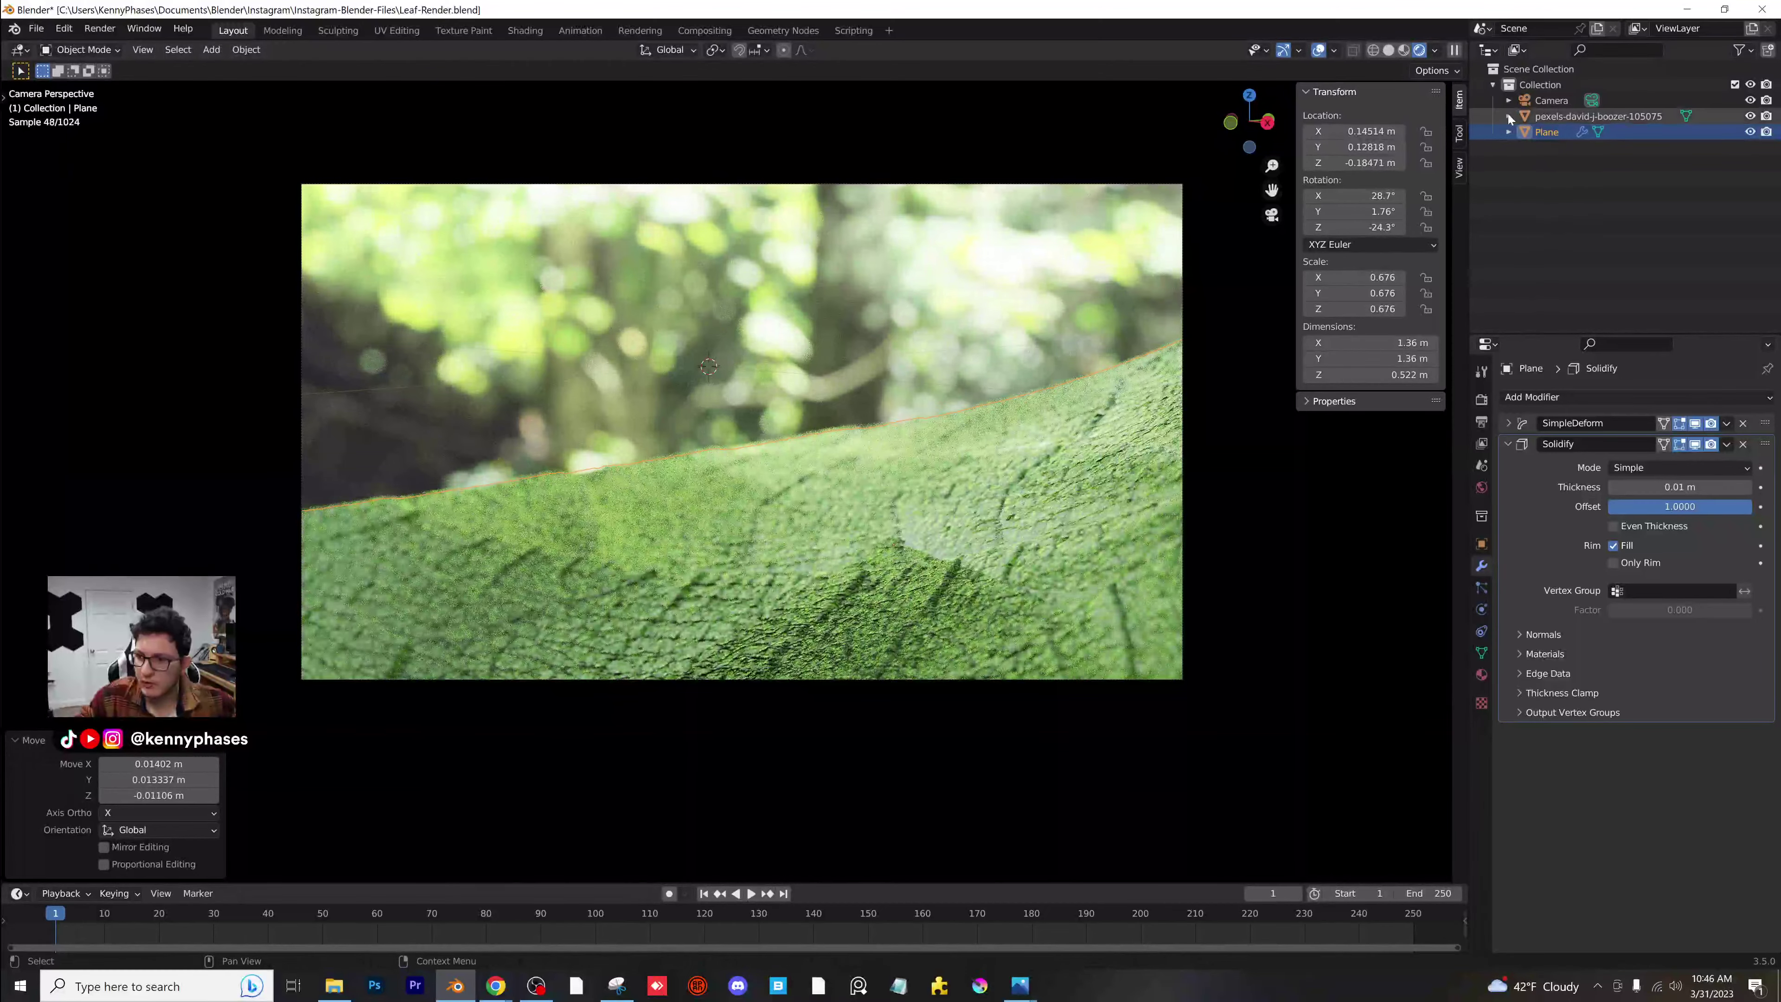
Lower the camera to a Z location of about 0.094 m and set its focal length to 140 mm.
click(1549, 102)
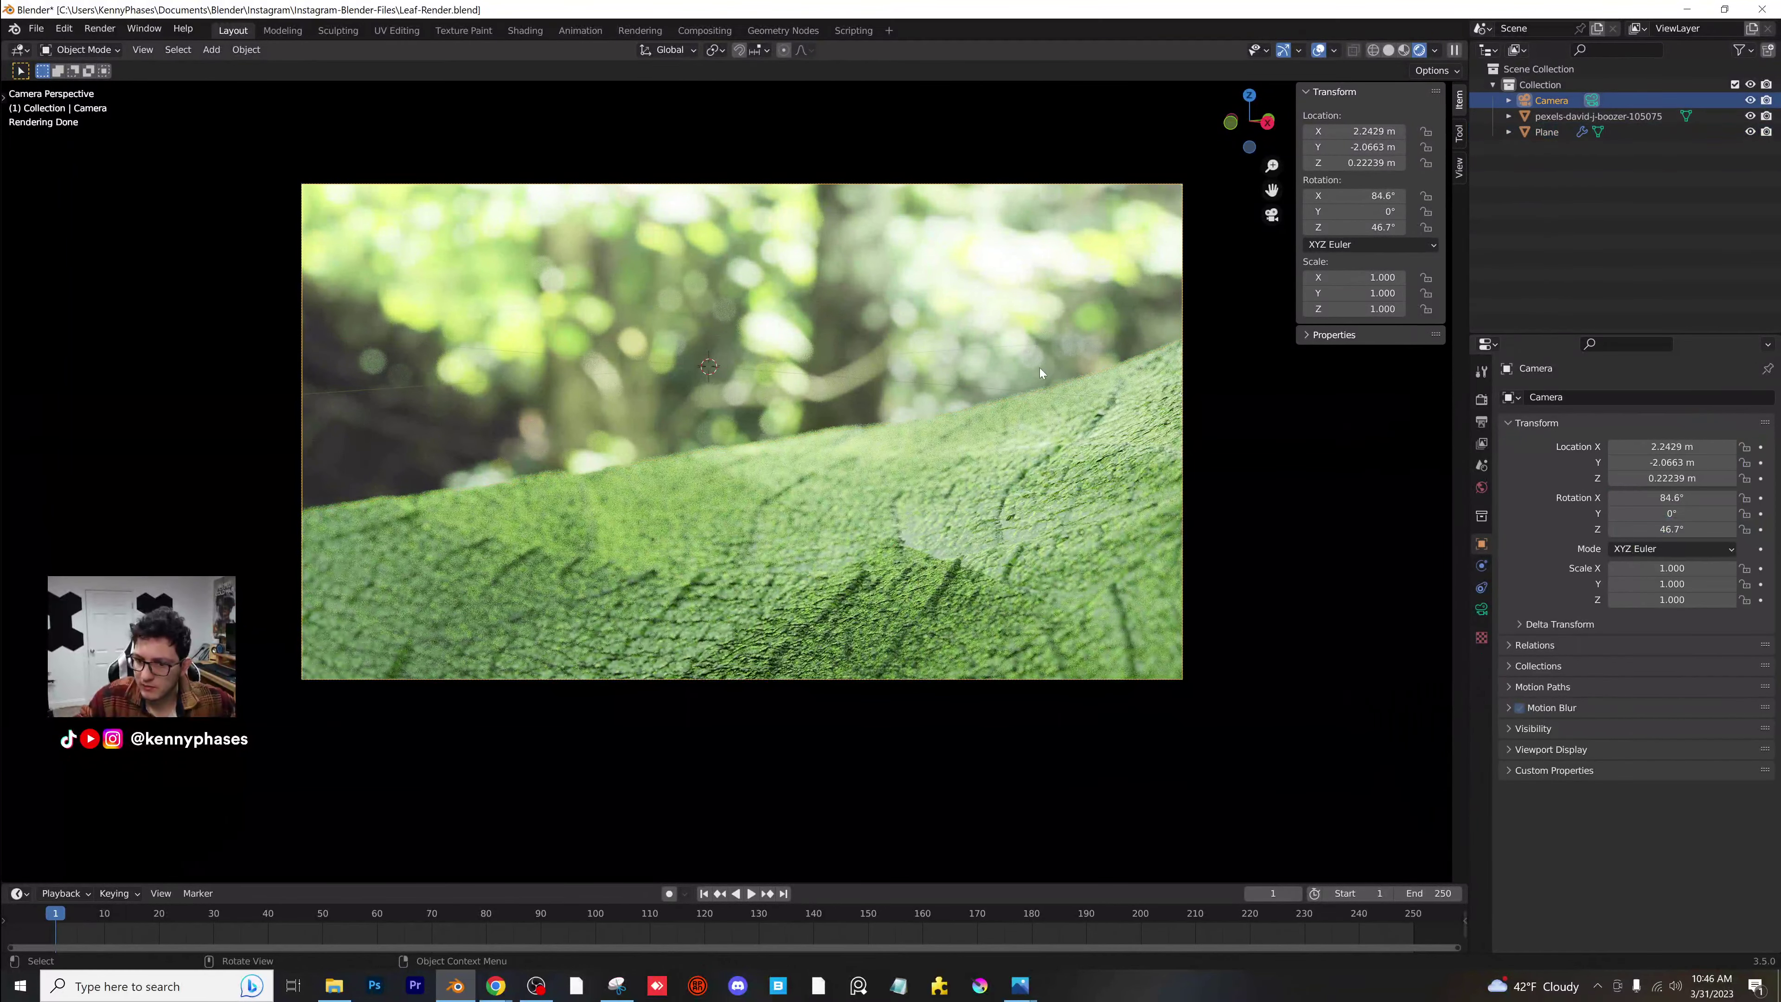
key(g)
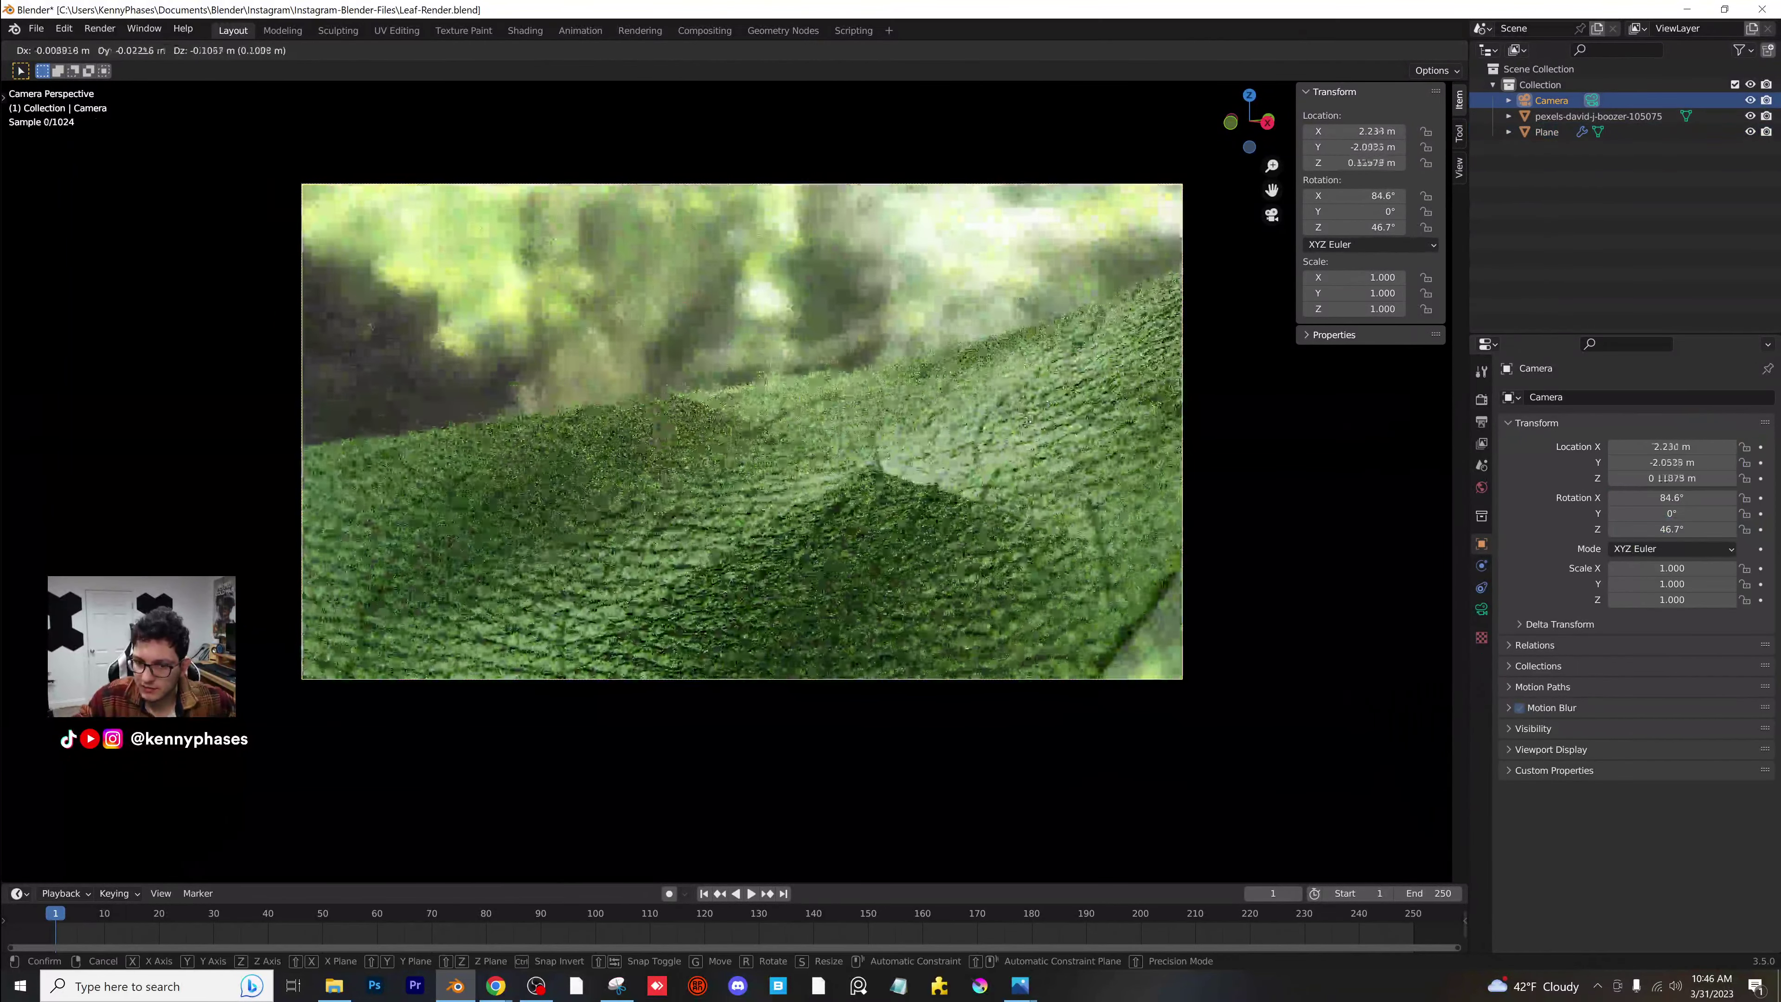
key(Return)
click(1482, 609)
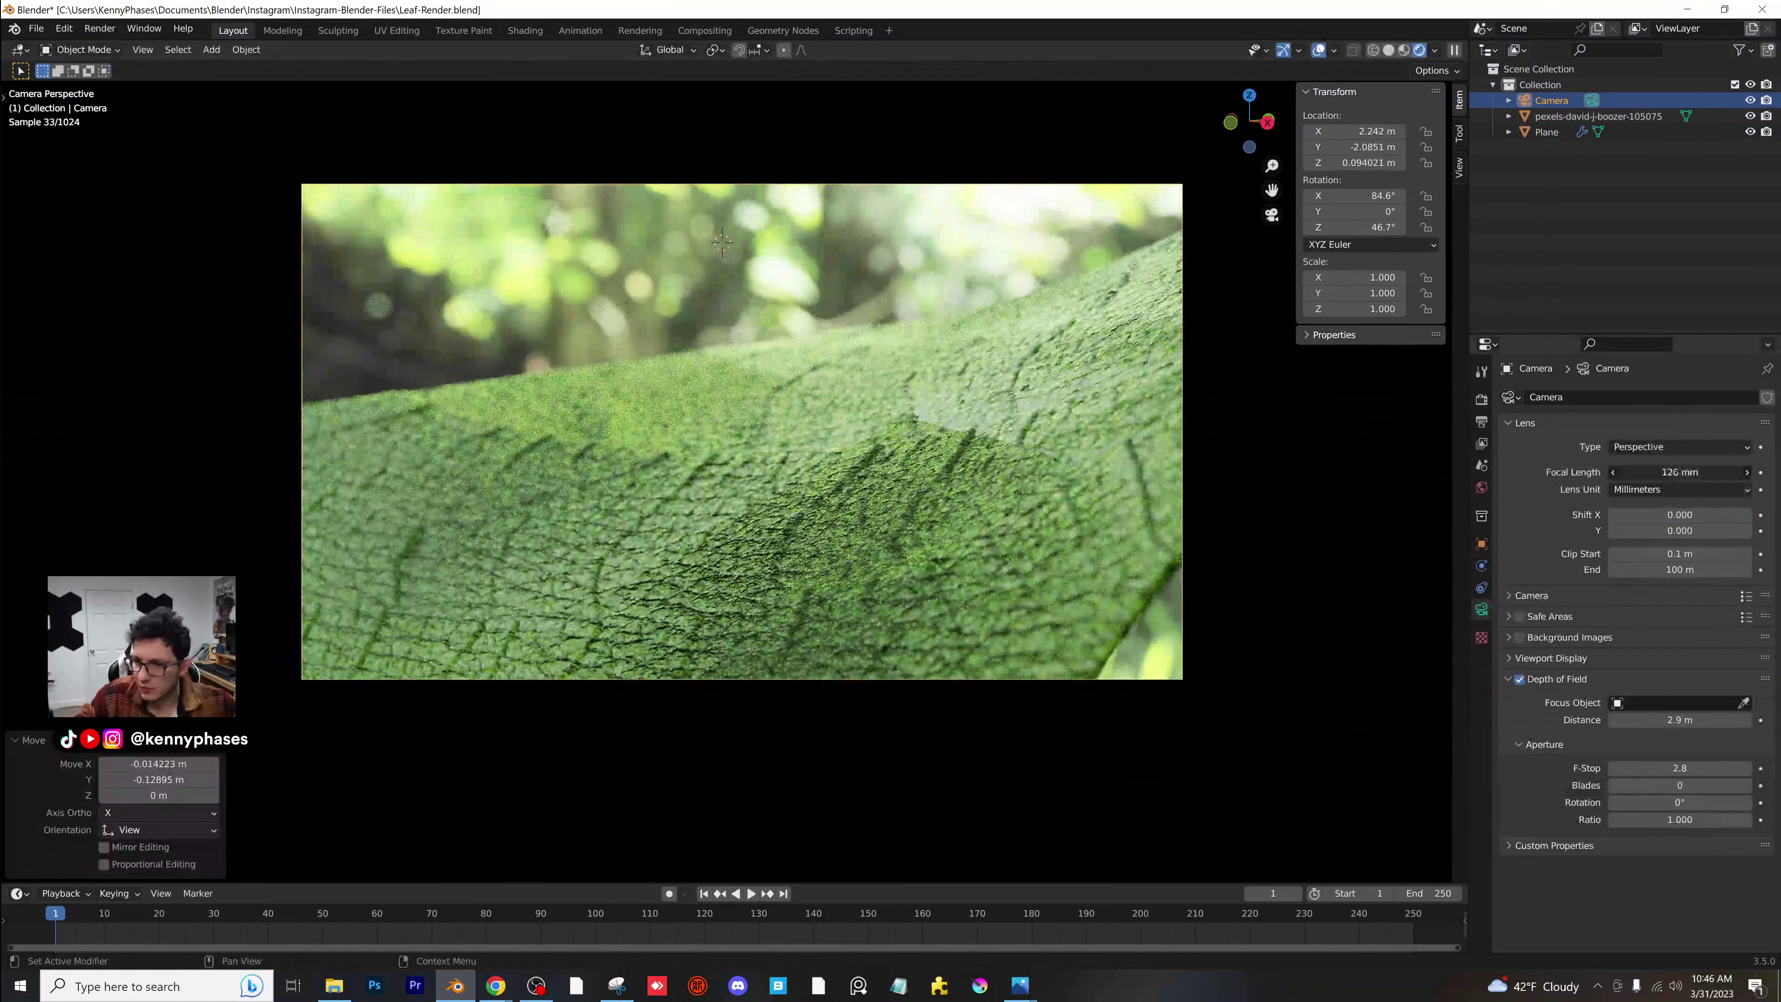
drag(1680, 472, 1709, 472)
Select the leaf plane in the camera view and save the file.
scroll(936, 636, up, 4)
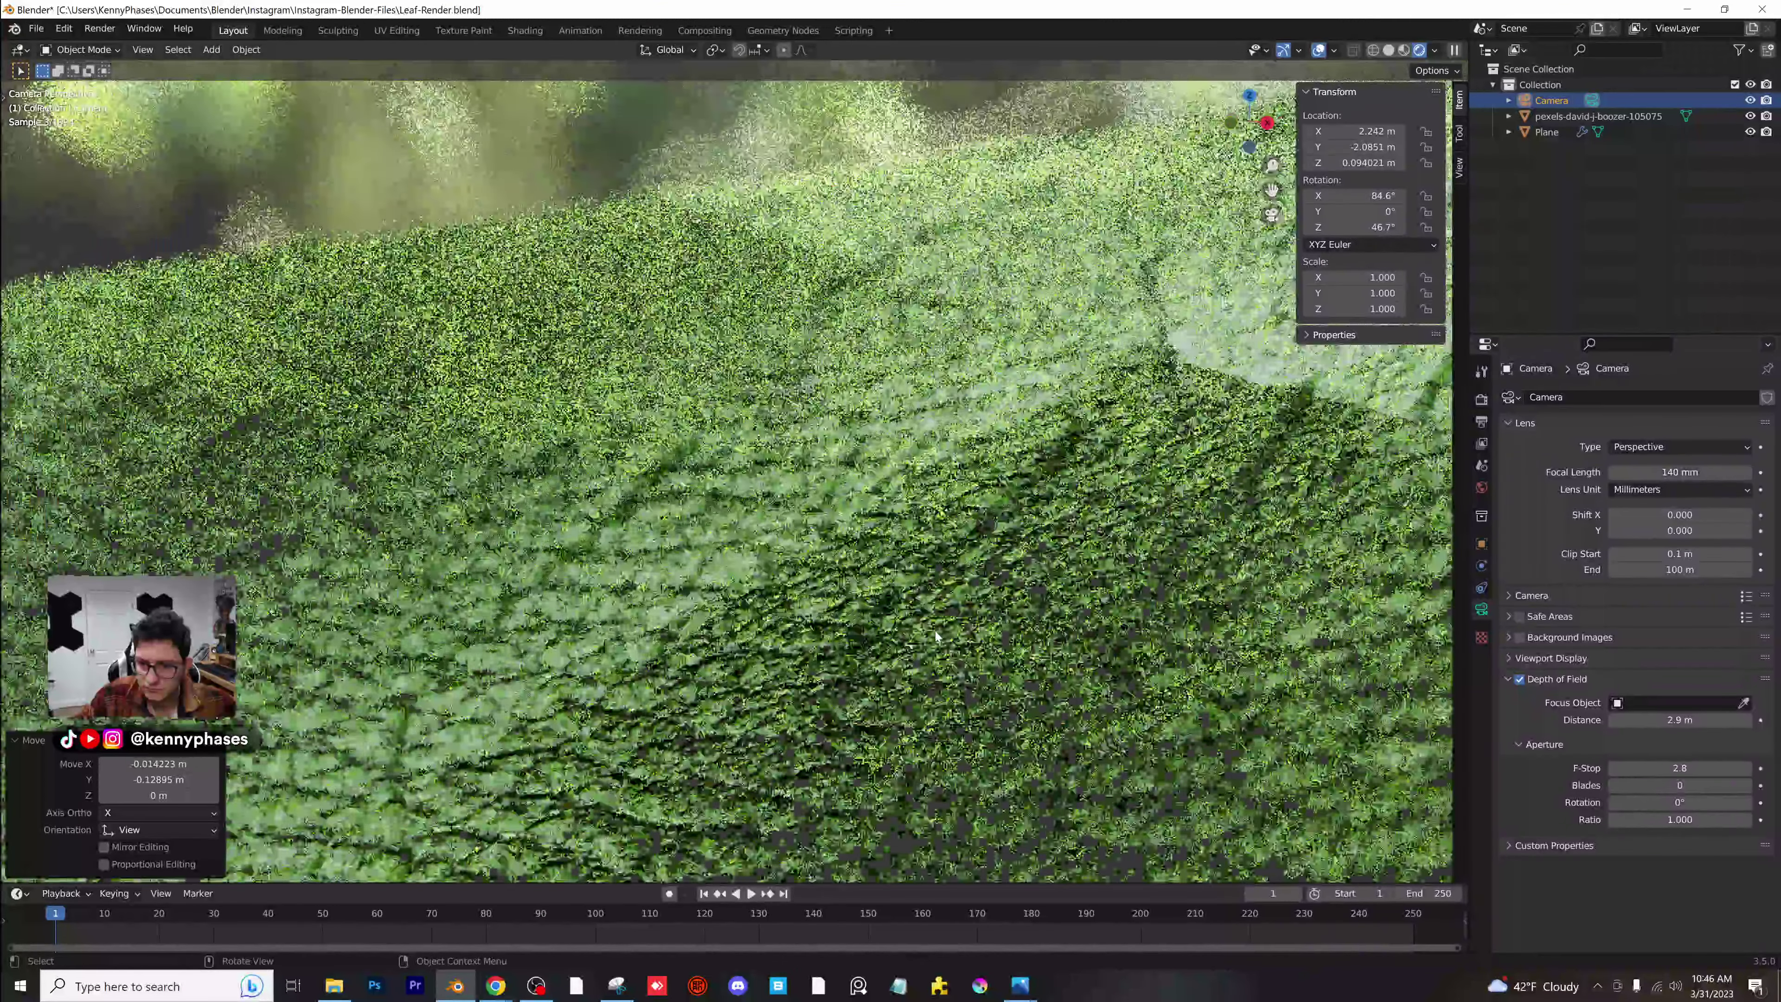
click(877, 569)
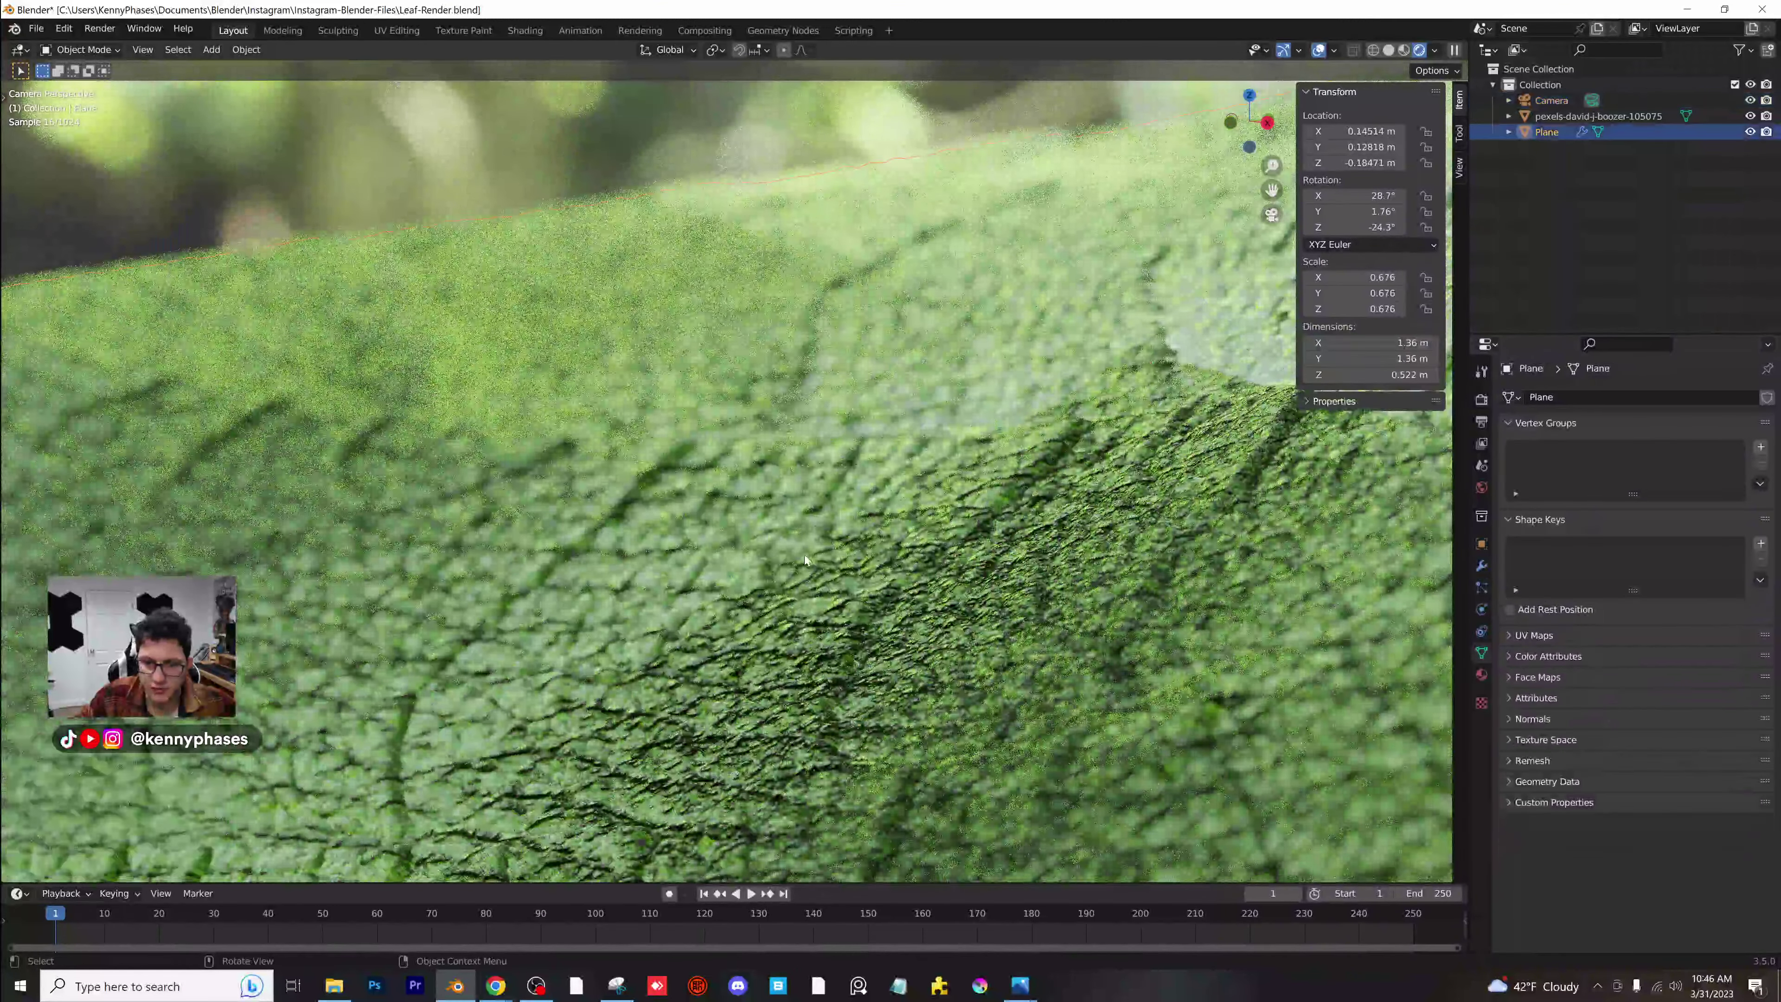
scroll(801, 554, down, 1)
key(ctrl+s)
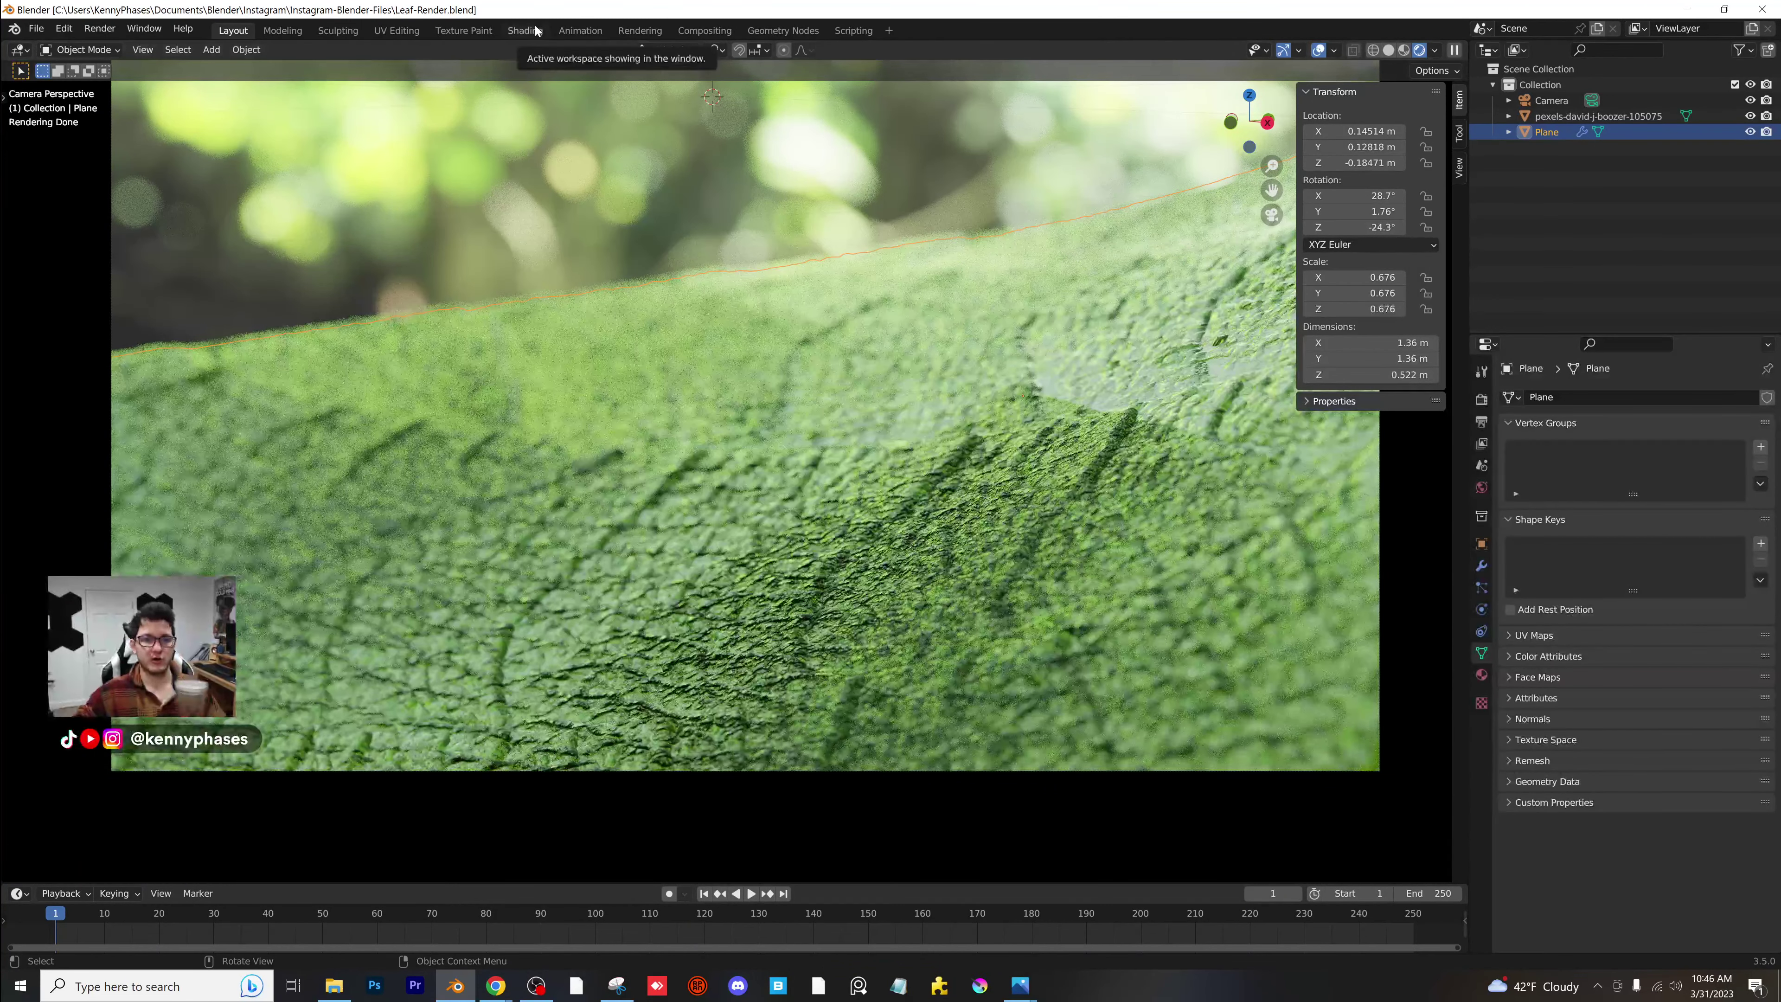
Add a UV sphere for the water droplet and scale it down to about 0.082.
click(211, 49)
mouse_move(280, 68)
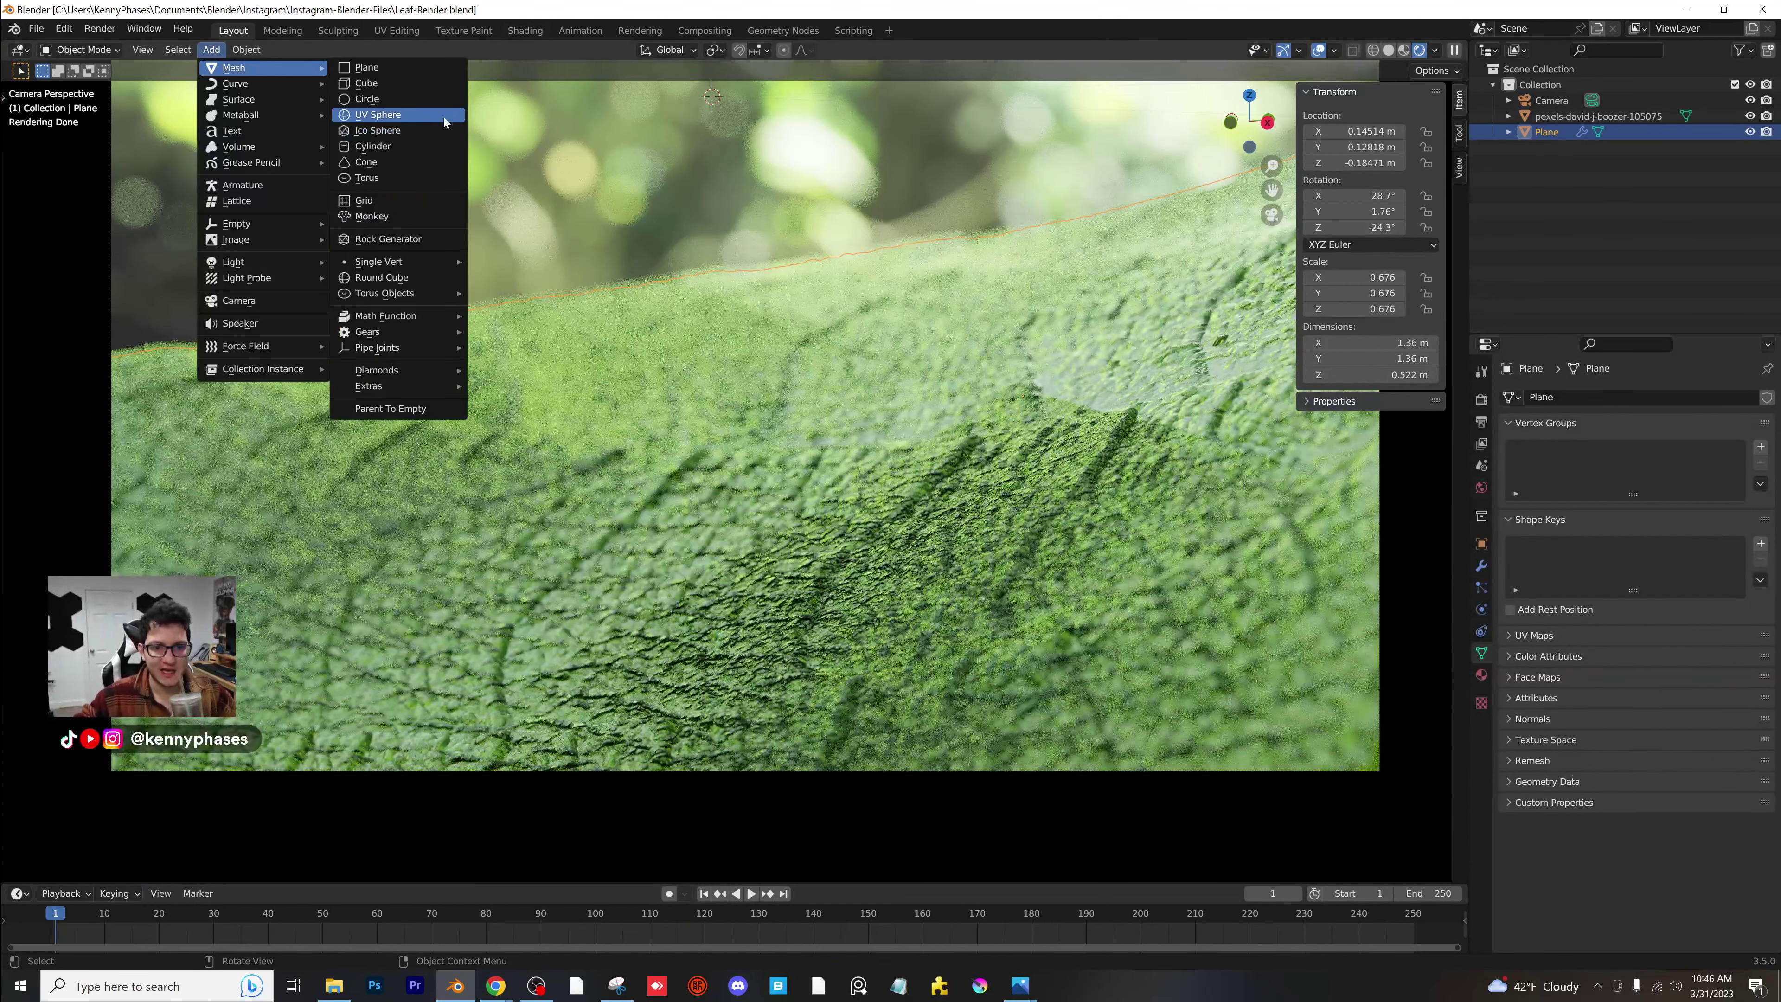
click(444, 116)
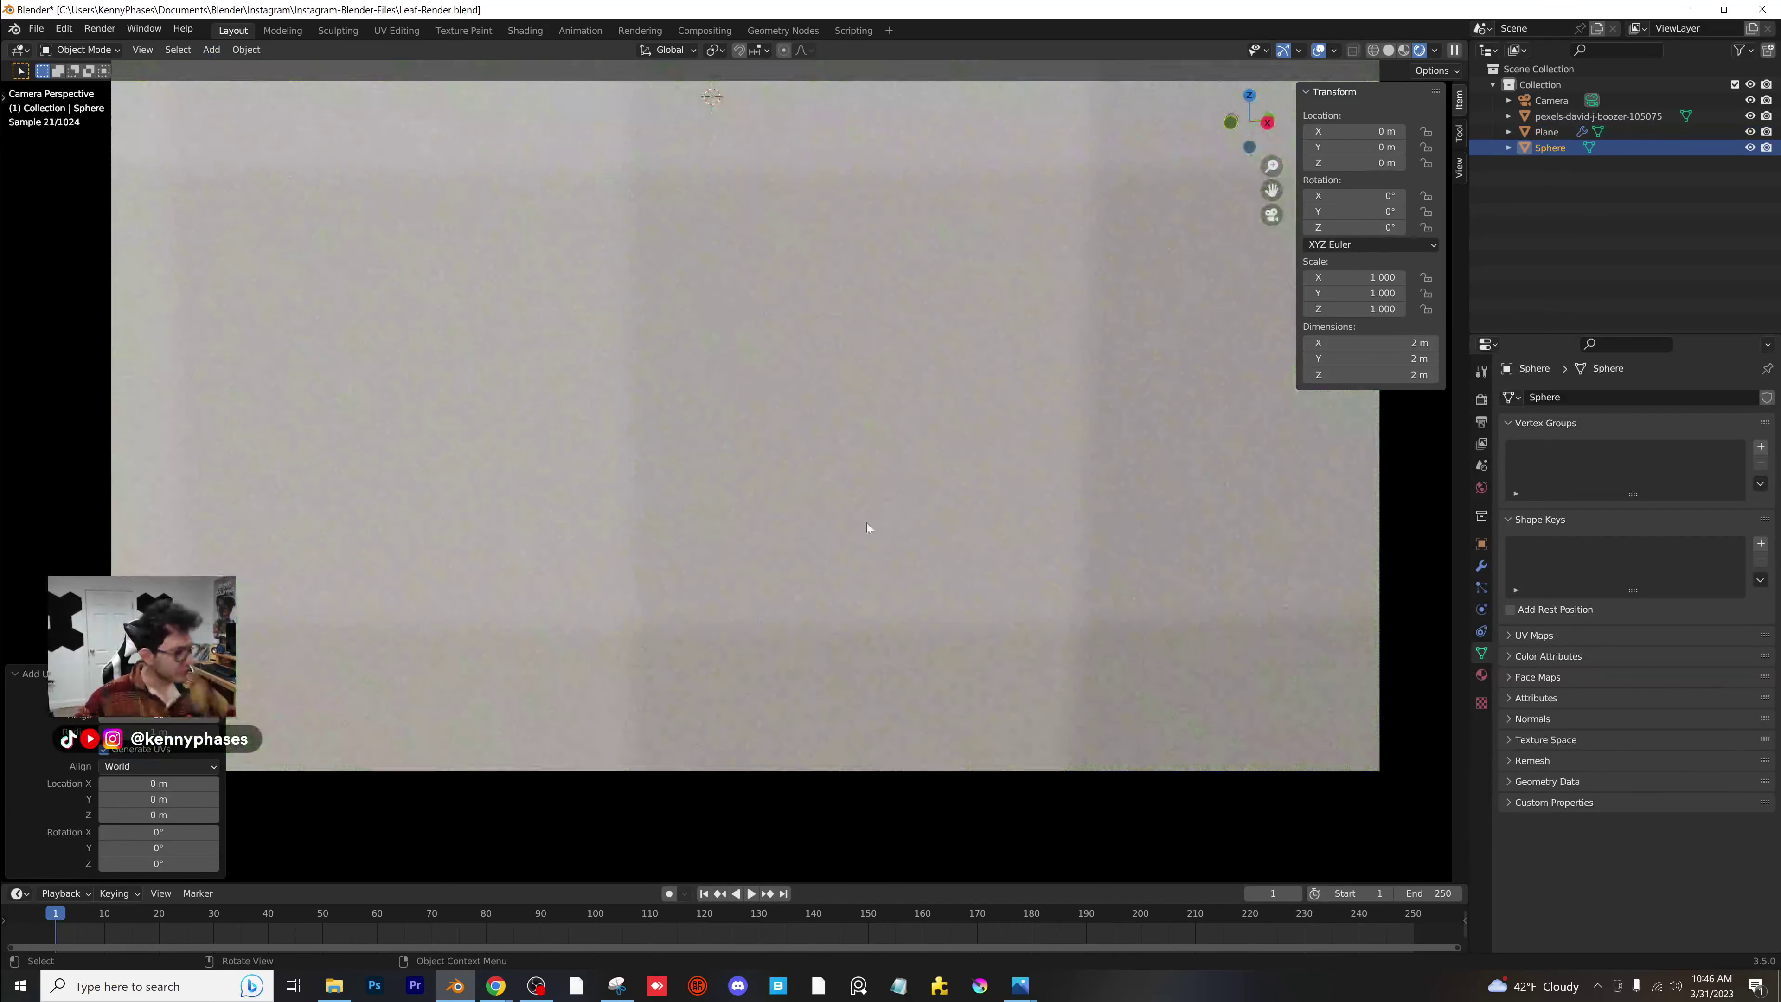
scroll(869, 518, down, 4)
middle_drag(880, 506, 917, 510)
scroll(917, 510, down, 6)
key(s)
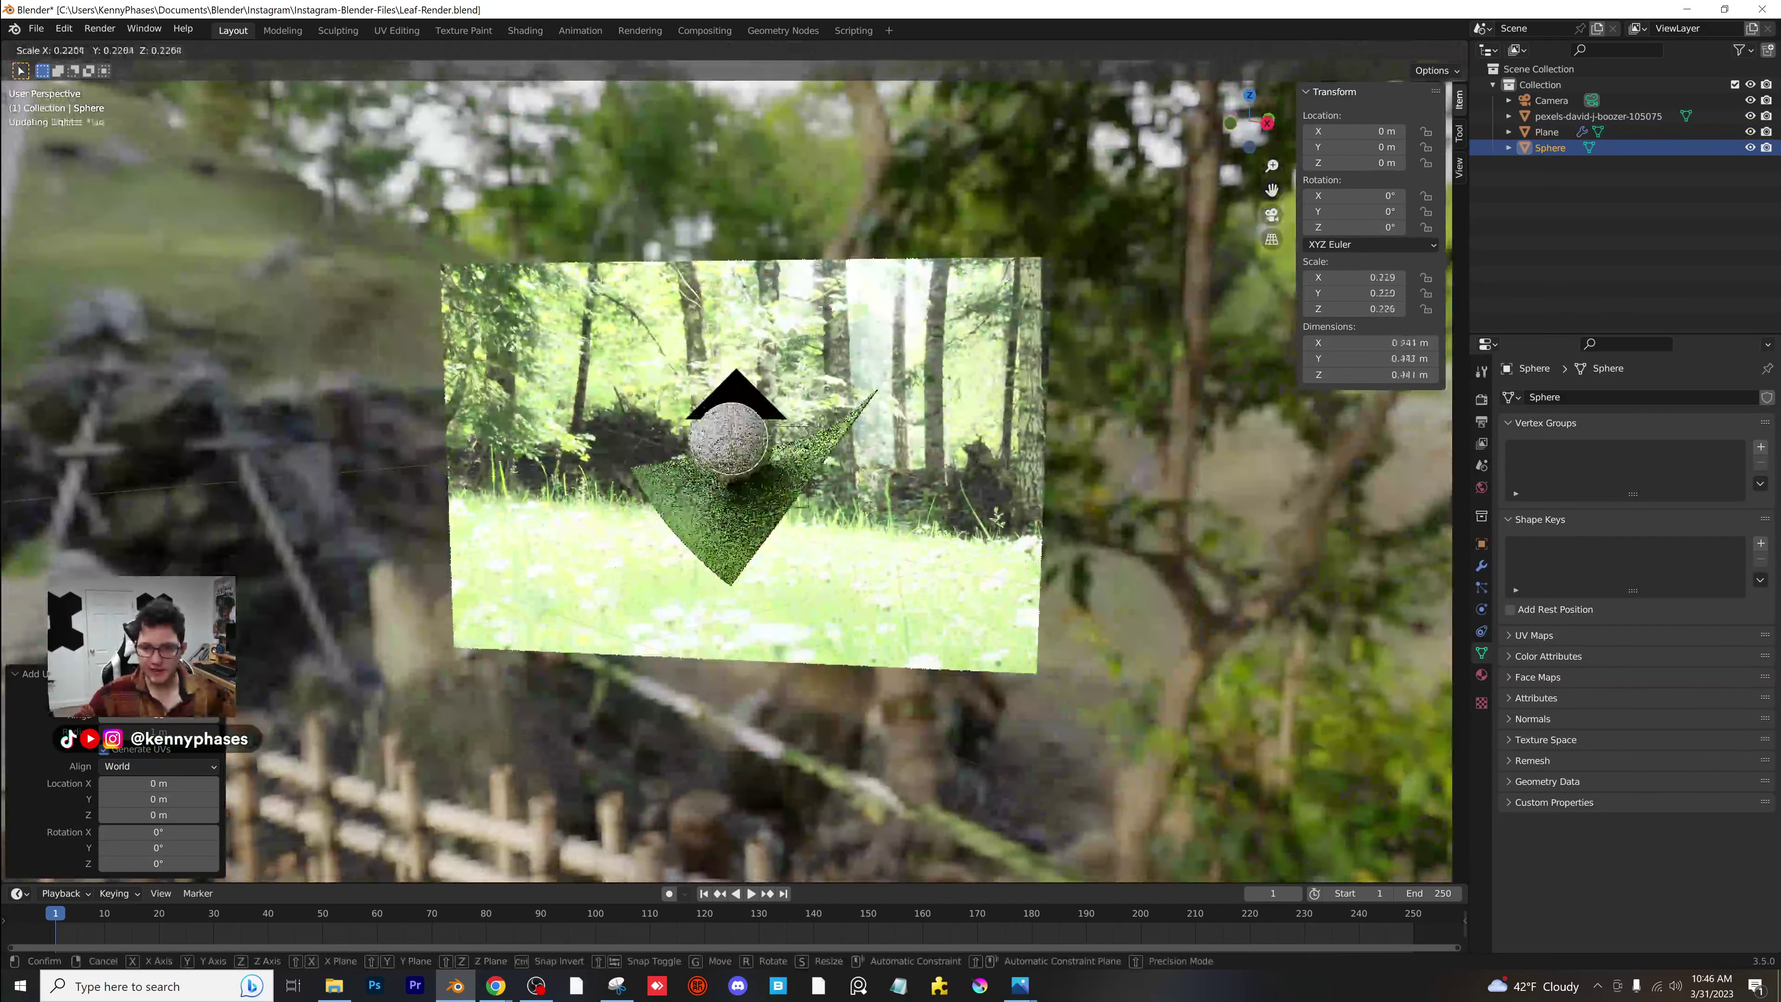
click(780, 455)
key(KP_0)
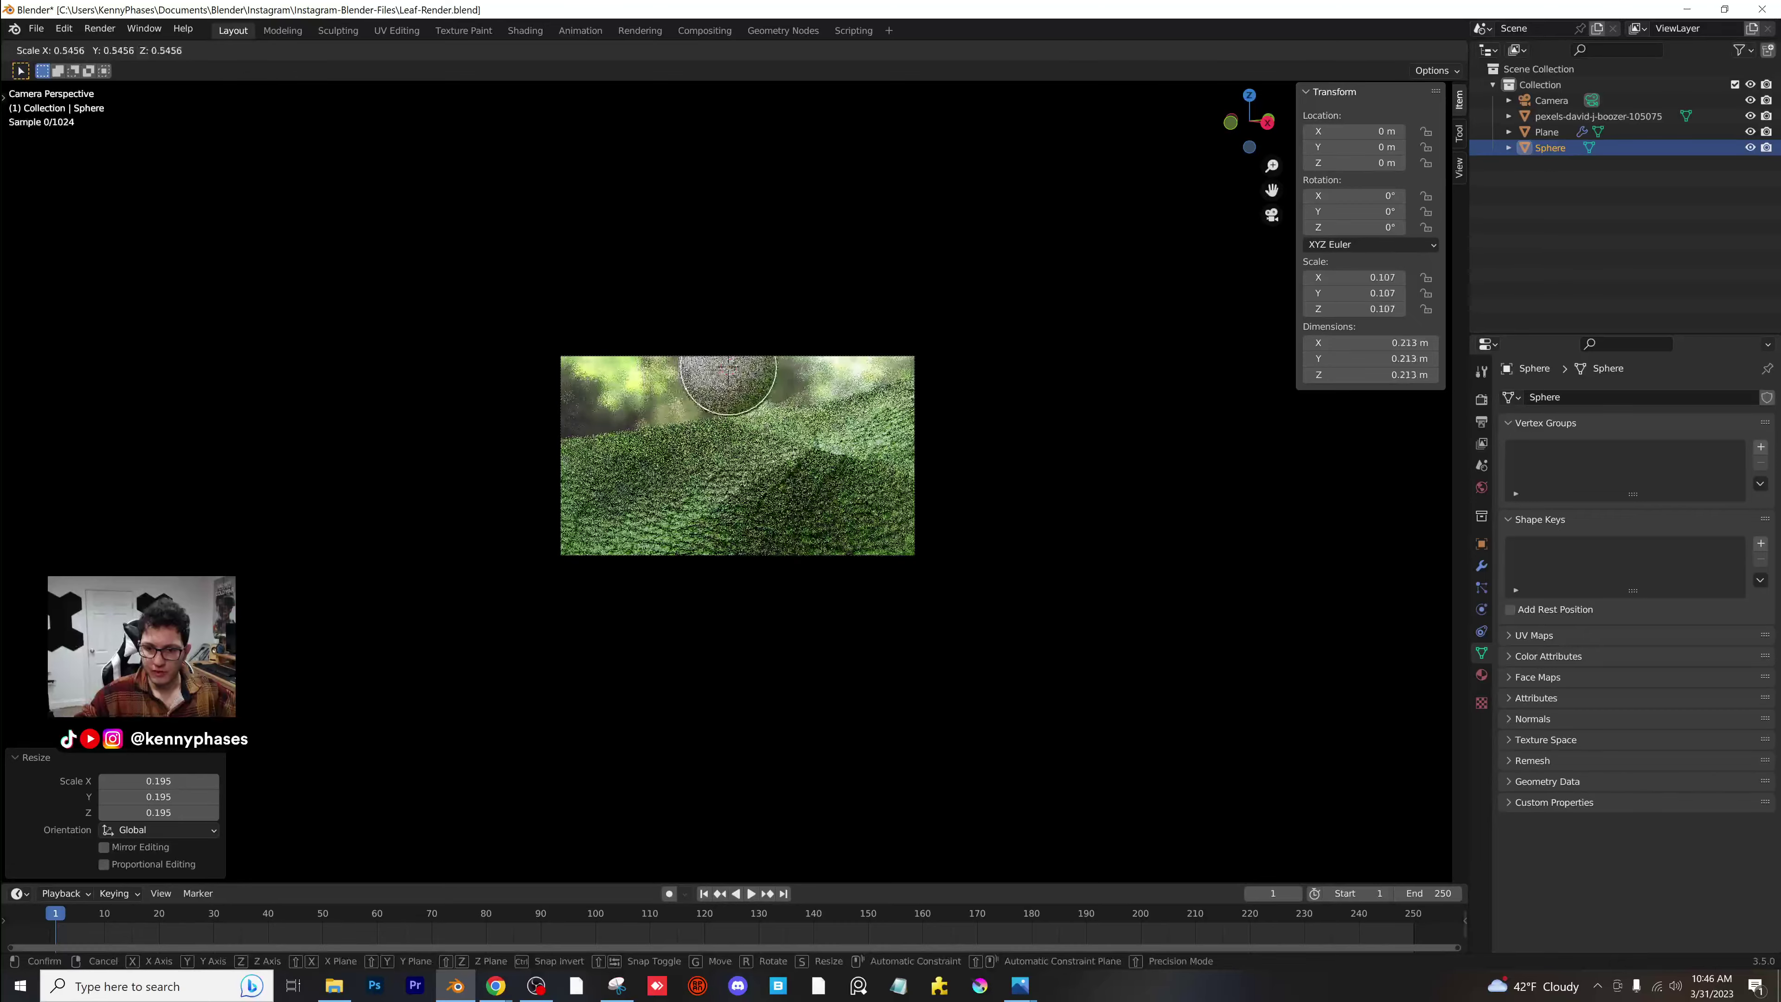
click(827, 263)
Move the sphere along Z to about -0.176 m so it sits near the leaf surface, and scale it to about 0.059.
key(g)
key(z)
click(822, 367)
scroll(750, 541, up, 6)
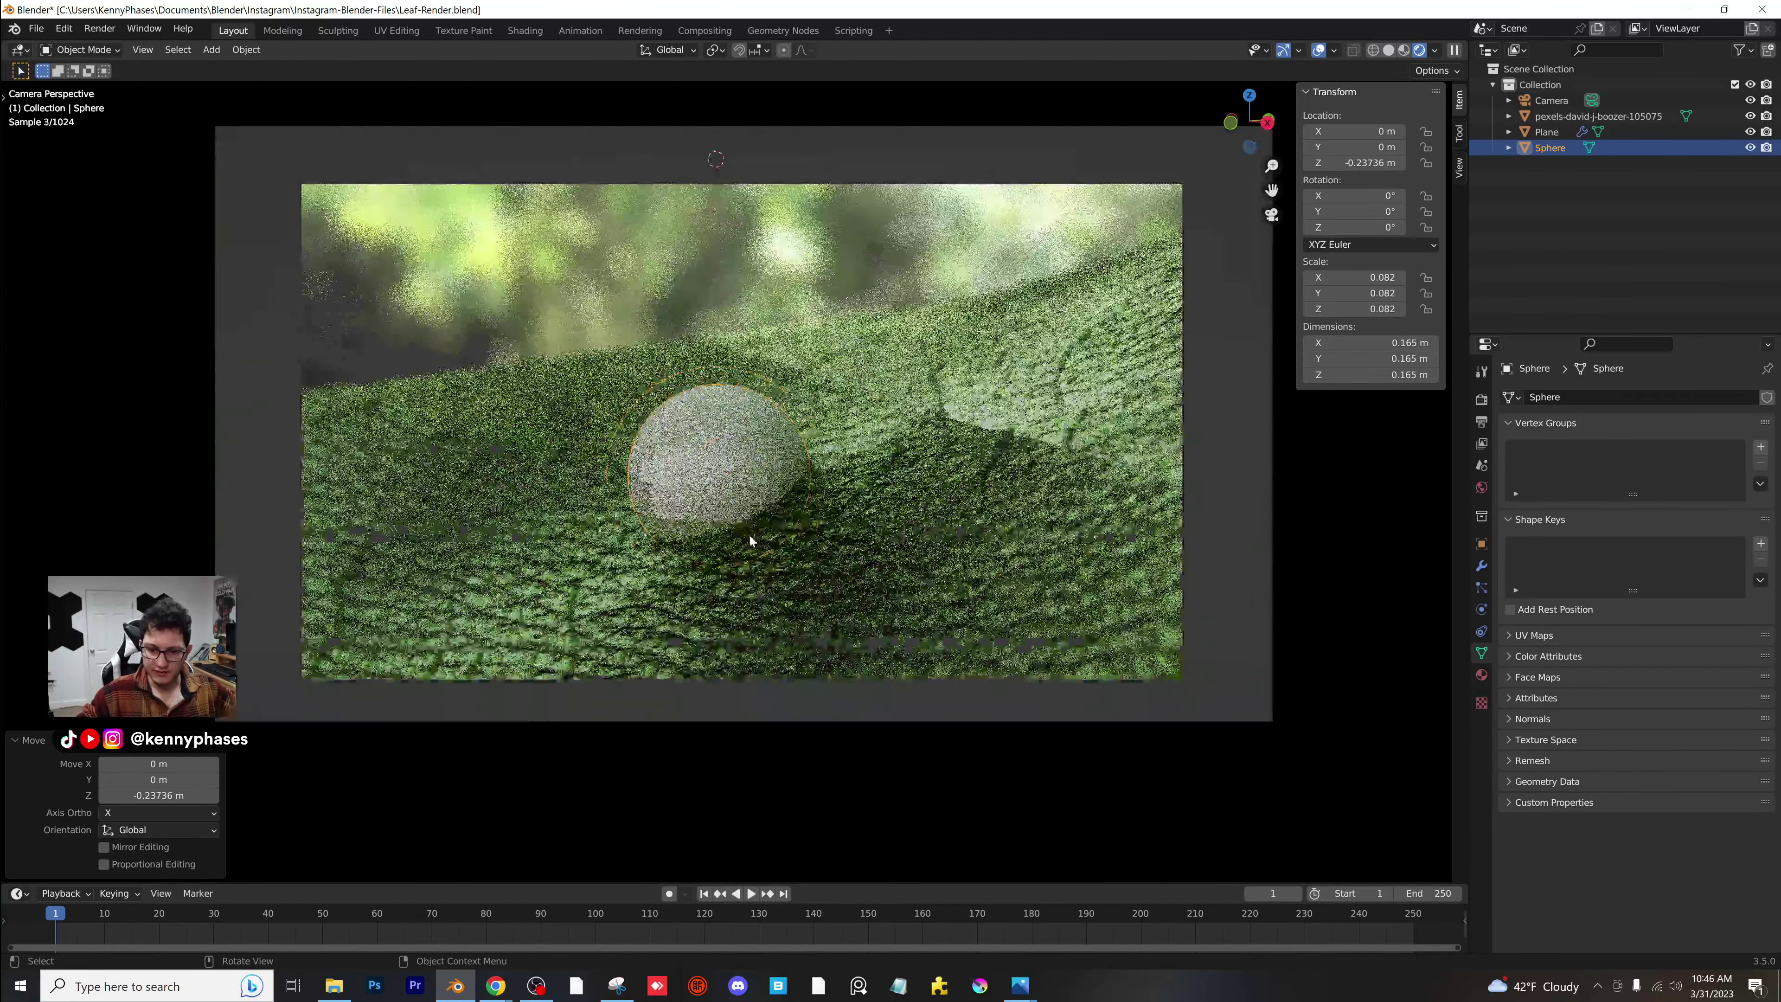
scroll(749, 541, up, 4)
key(g)
key(z)
click(749, 414)
key(s)
click(736, 391)
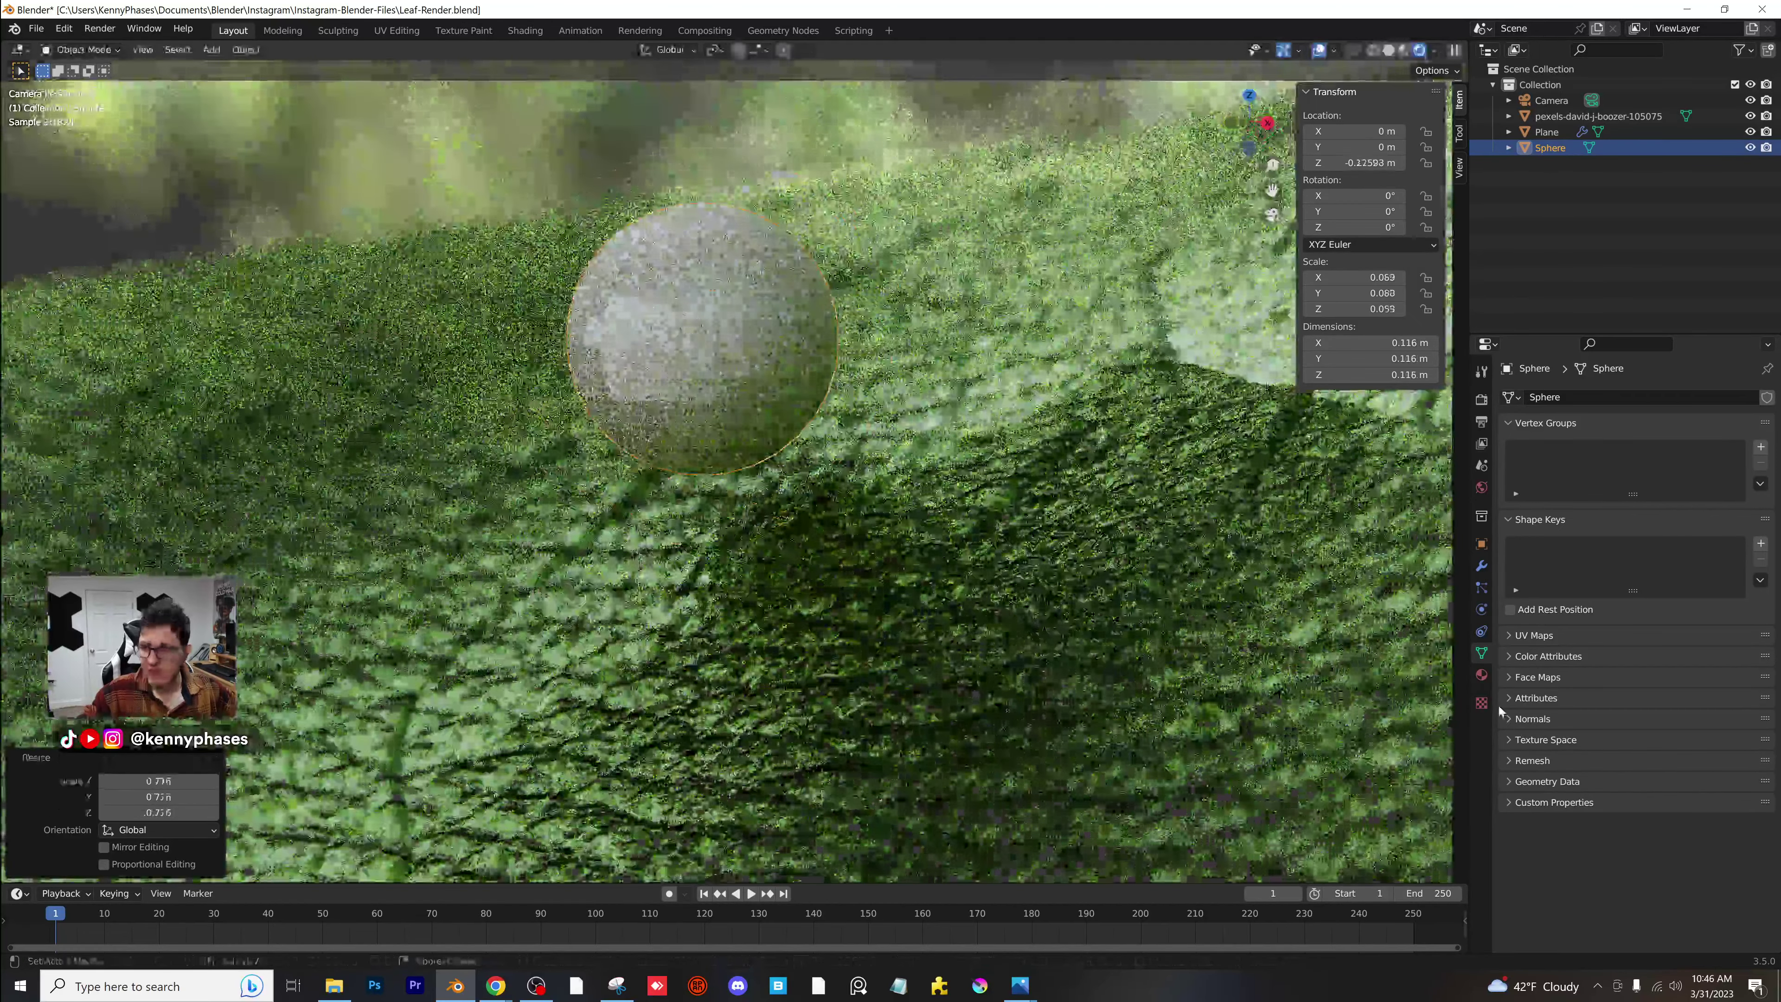
Add a Subdivision Surface modifier to the droplet sphere and apply it.
click(1481, 566)
click(1591, 398)
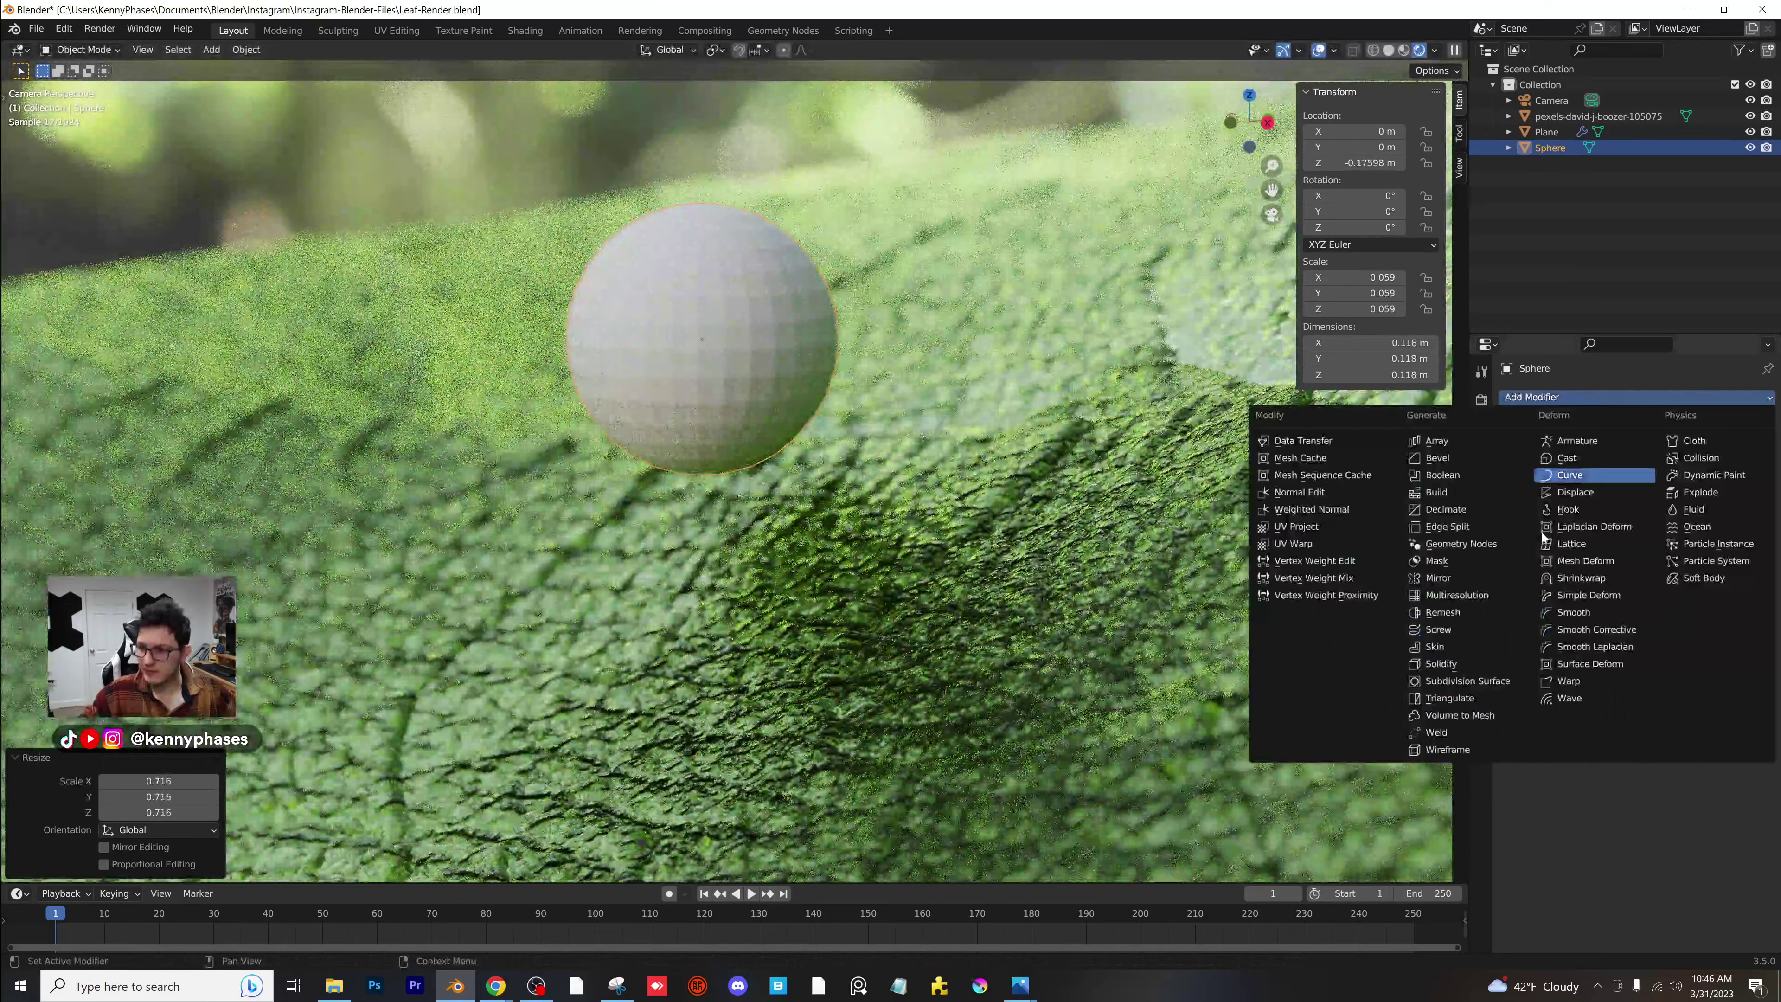
click(1514, 679)
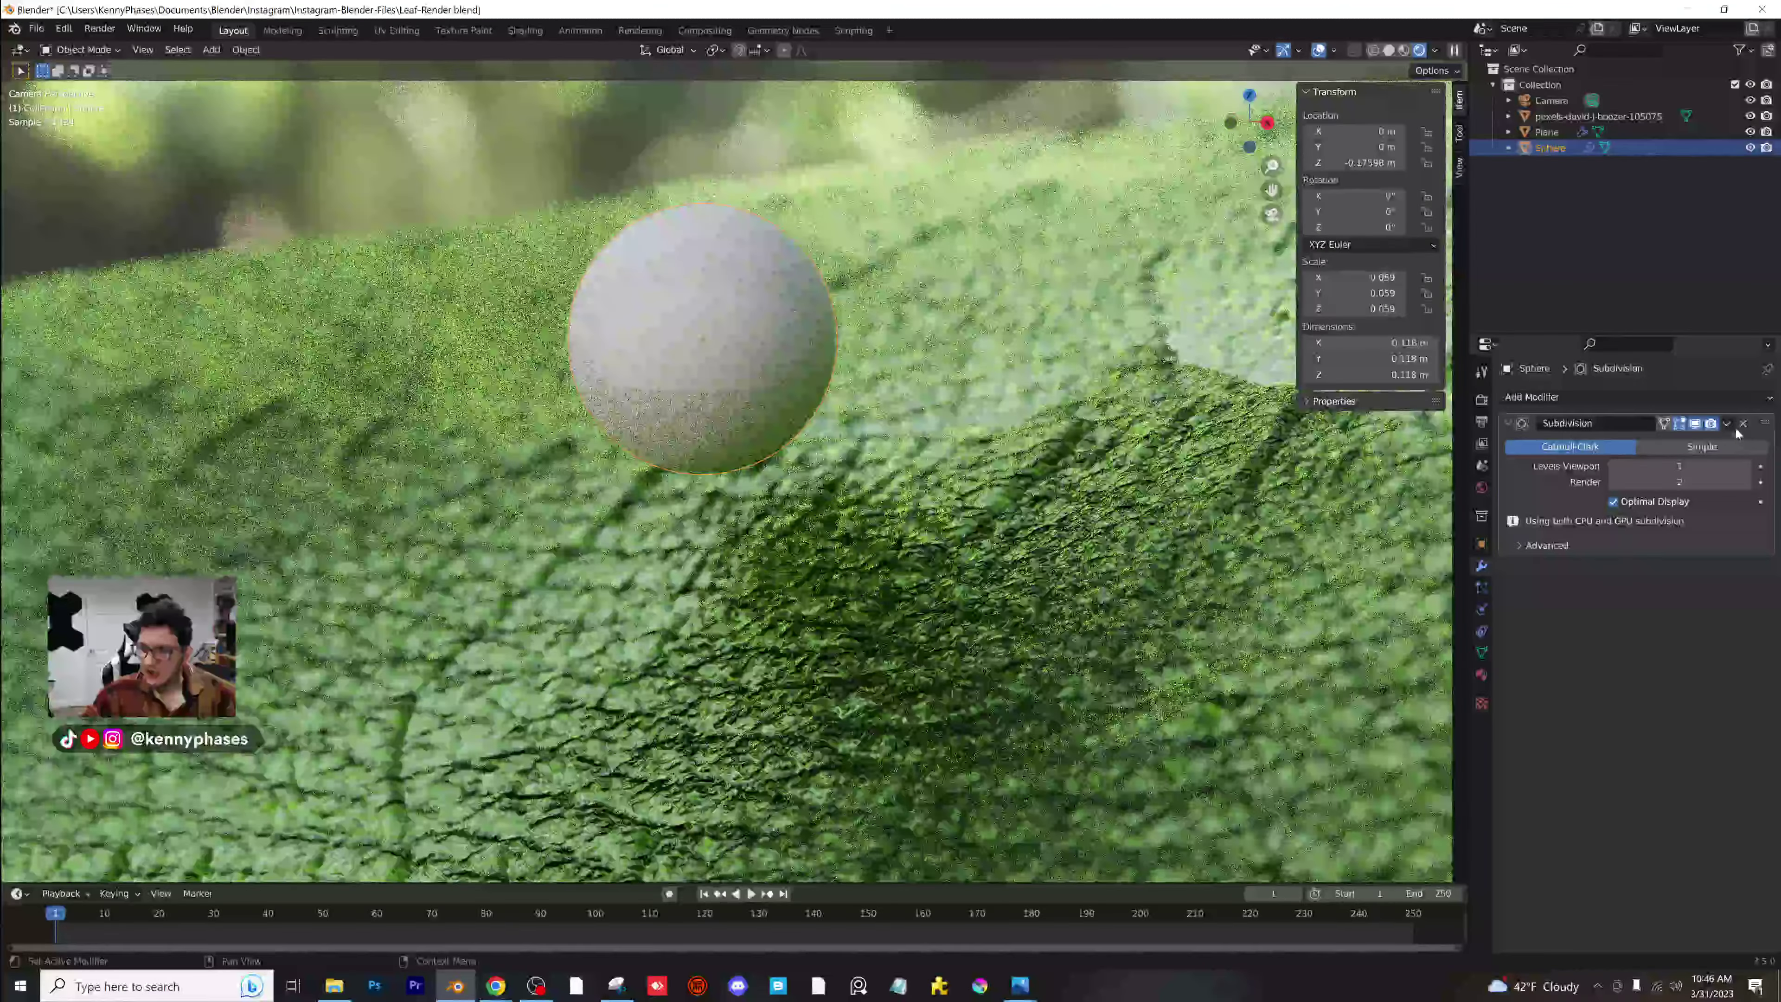
click(1727, 423)
click(1697, 442)
Set the droplet sphere to Shade Auto Smooth and save the file.
right_click(729, 334)
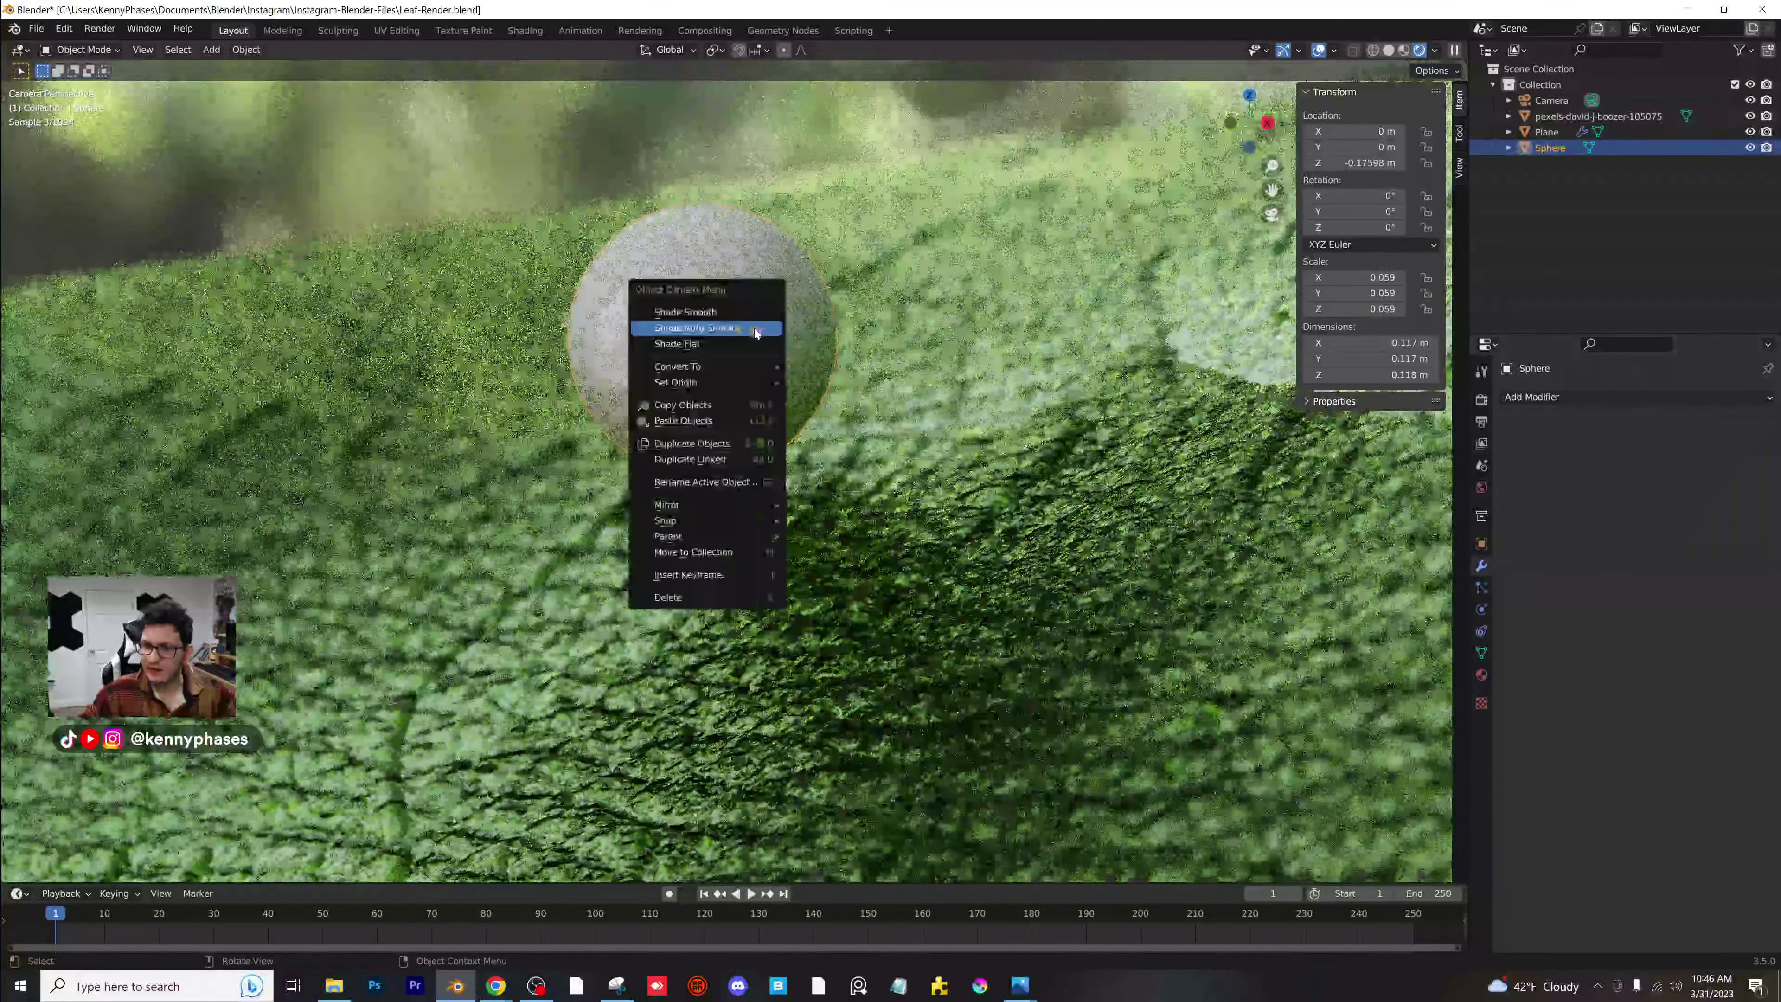
click(729, 334)
key(ctrl+s)
Create a new material for the droplet sphere and set its surface shader to Glass BSDF.
click(1481, 675)
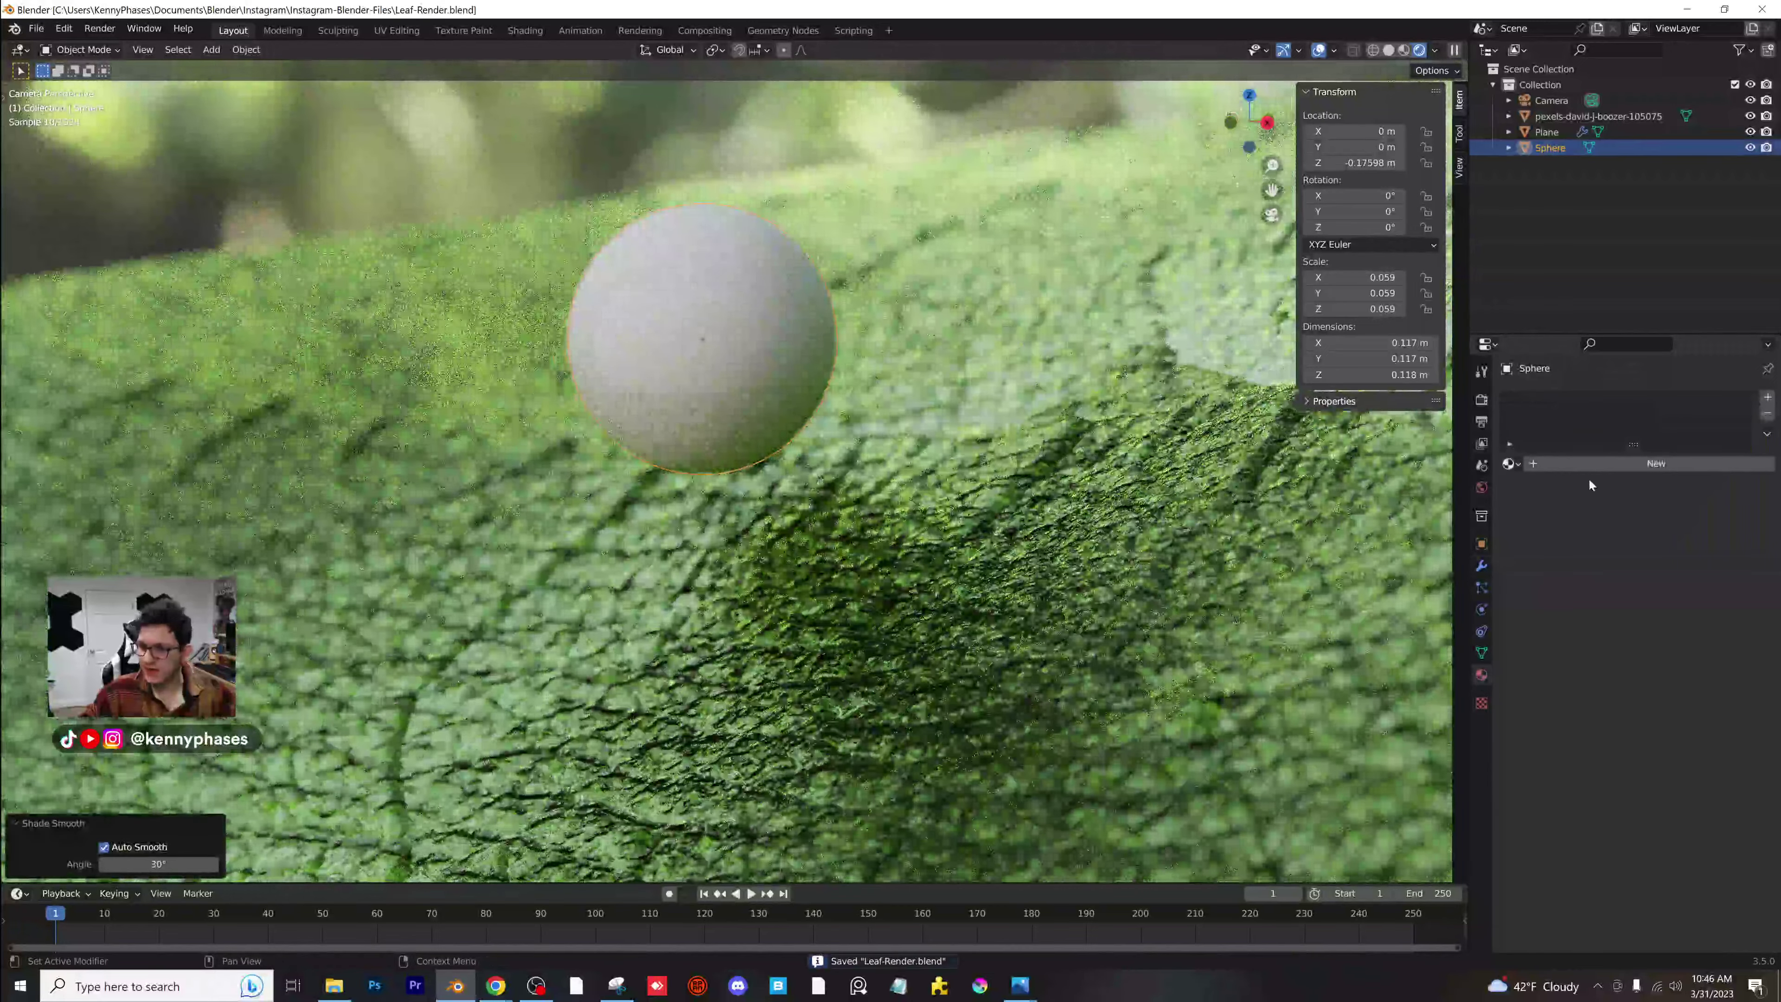
click(1610, 464)
click(1621, 532)
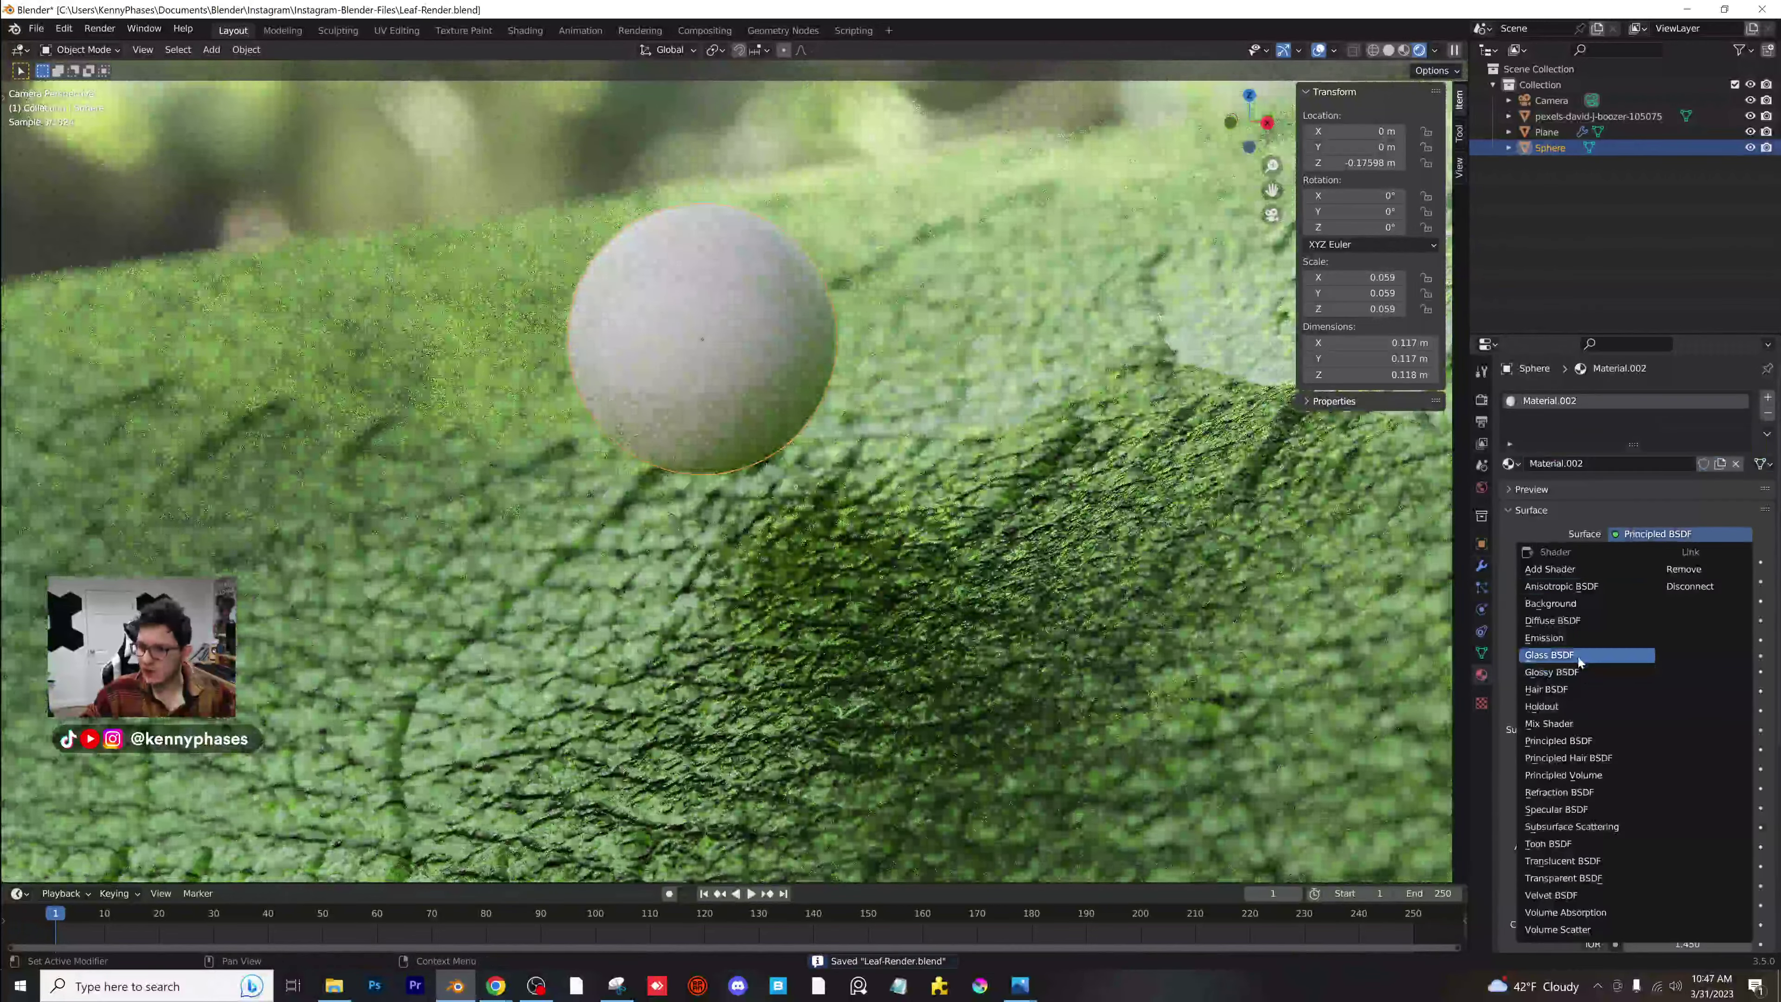
click(1570, 647)
Set the glass material's IOR to 1.33 and its roughness to 0.
click(1673, 620)
text(1.33)
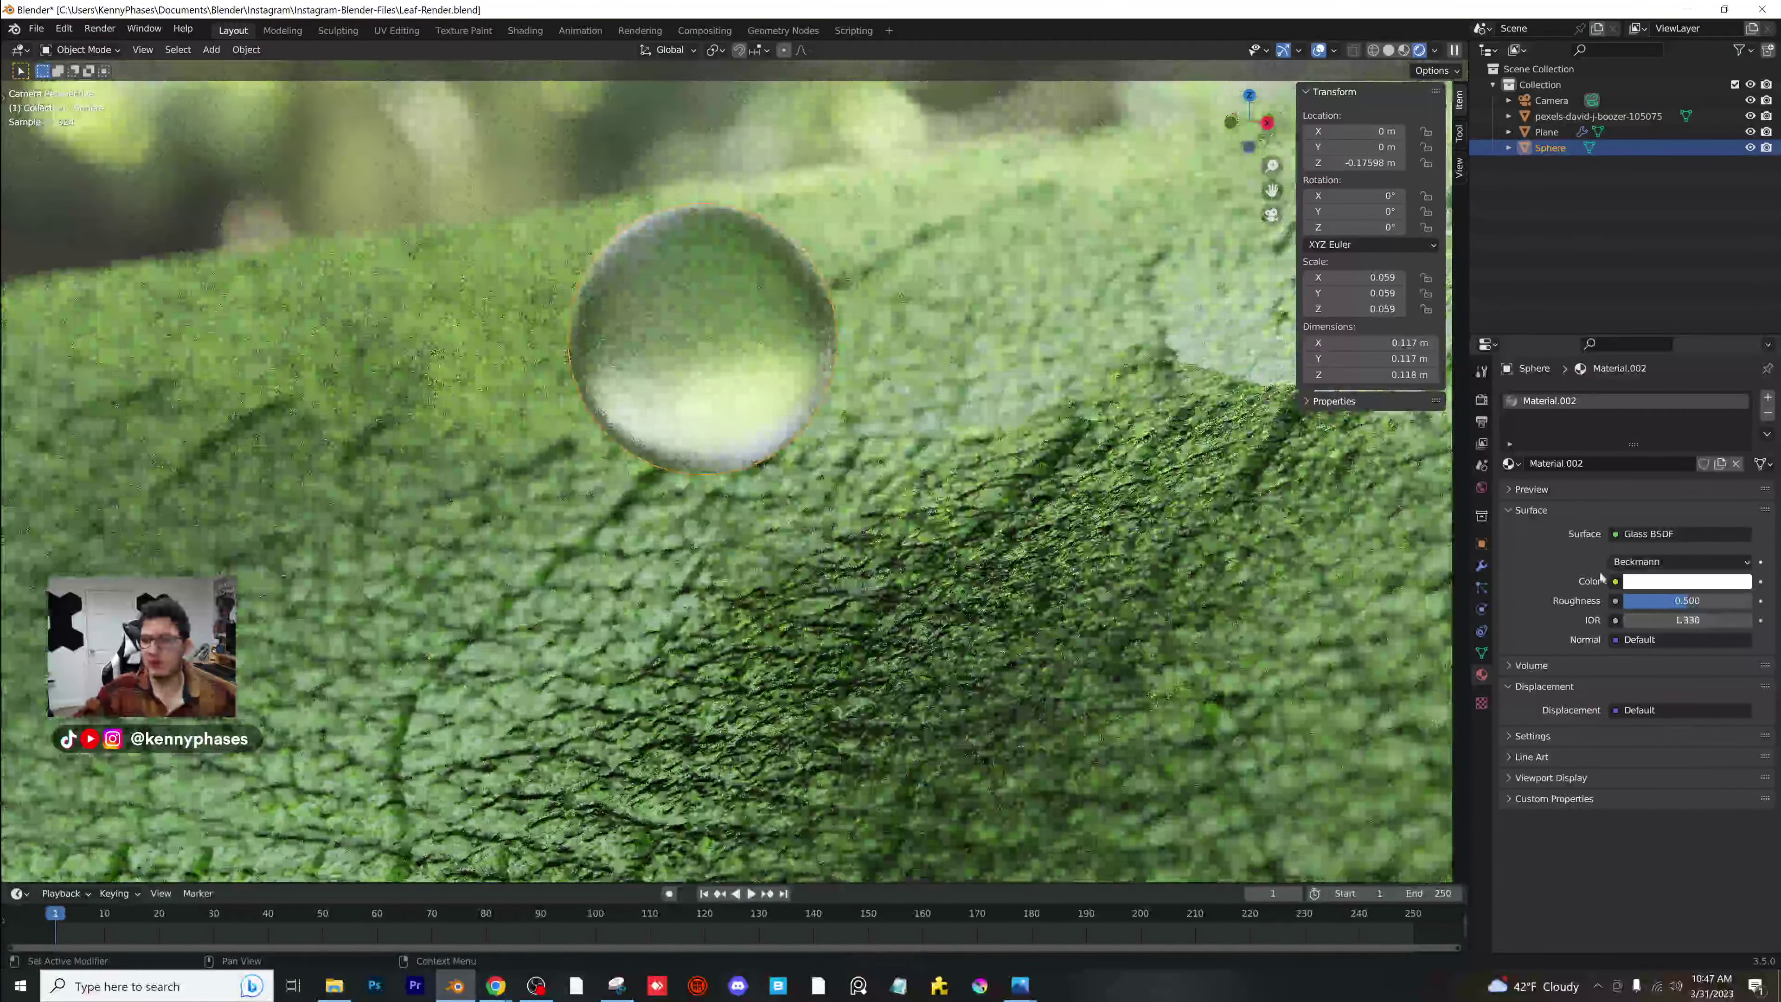
click(1688, 602)
text(0)
key(Return)
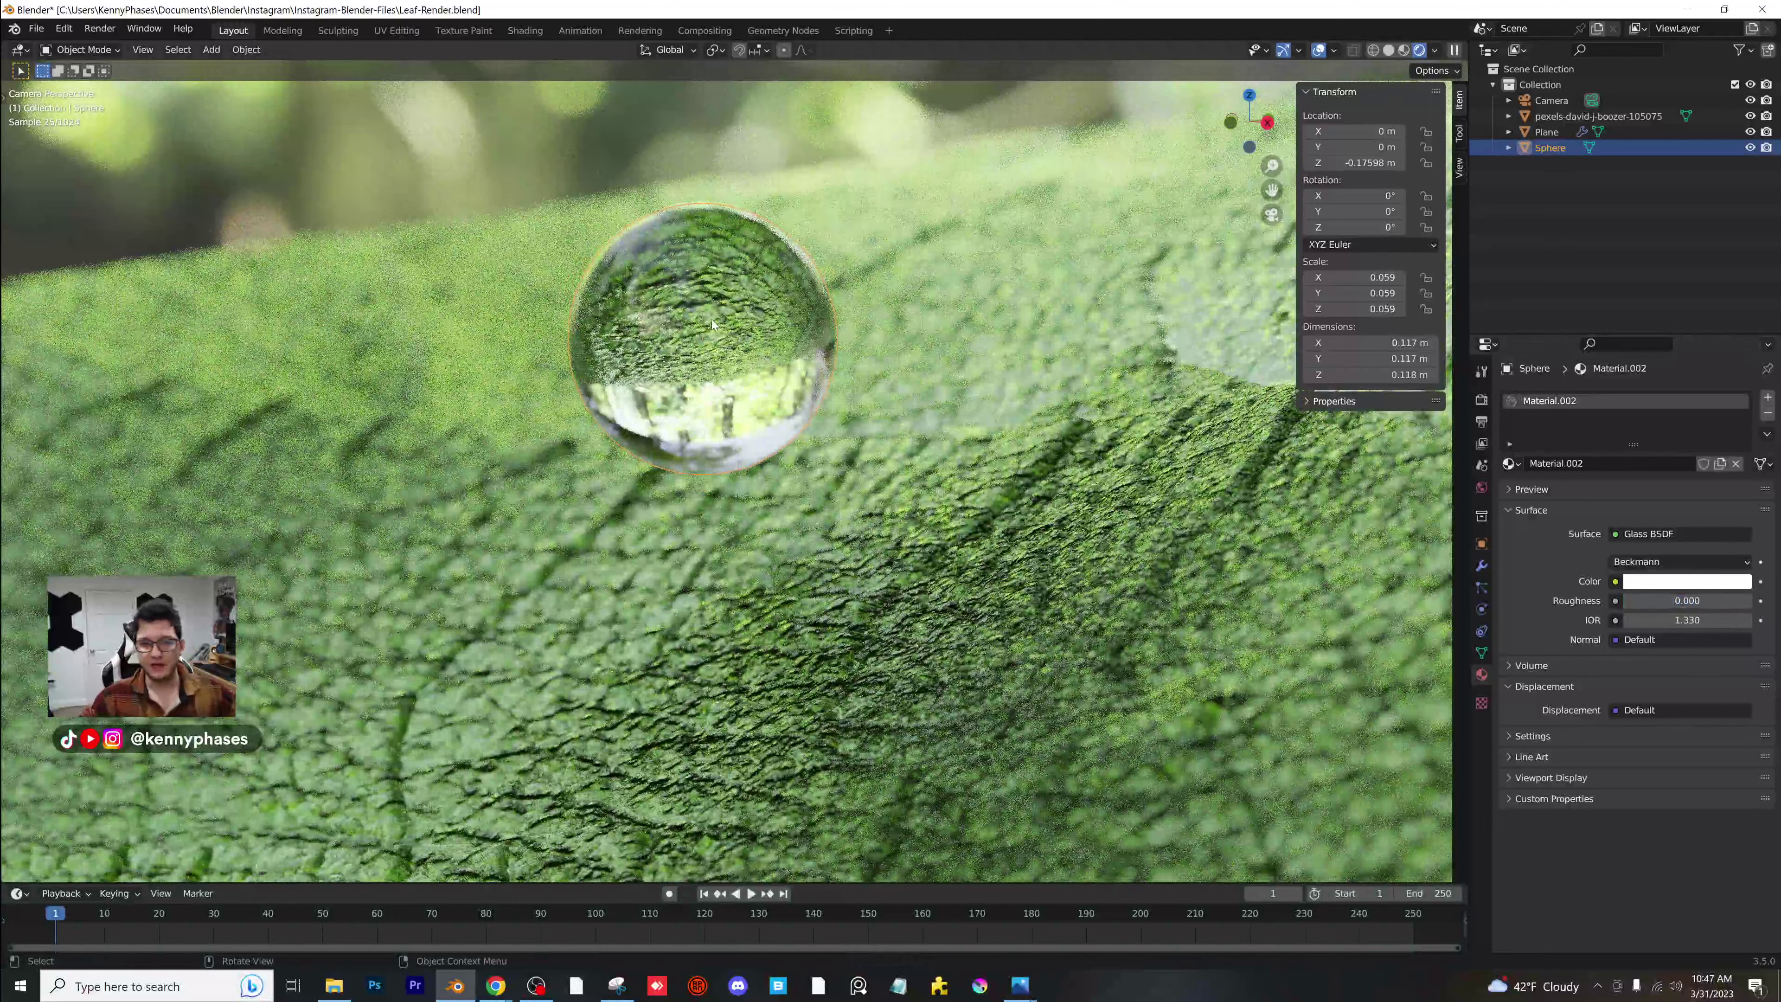
Arrange the Blender window side by side with the droplet reference photo, giving Blender the wider share, and save the file.
drag(788, 6, 1, 302)
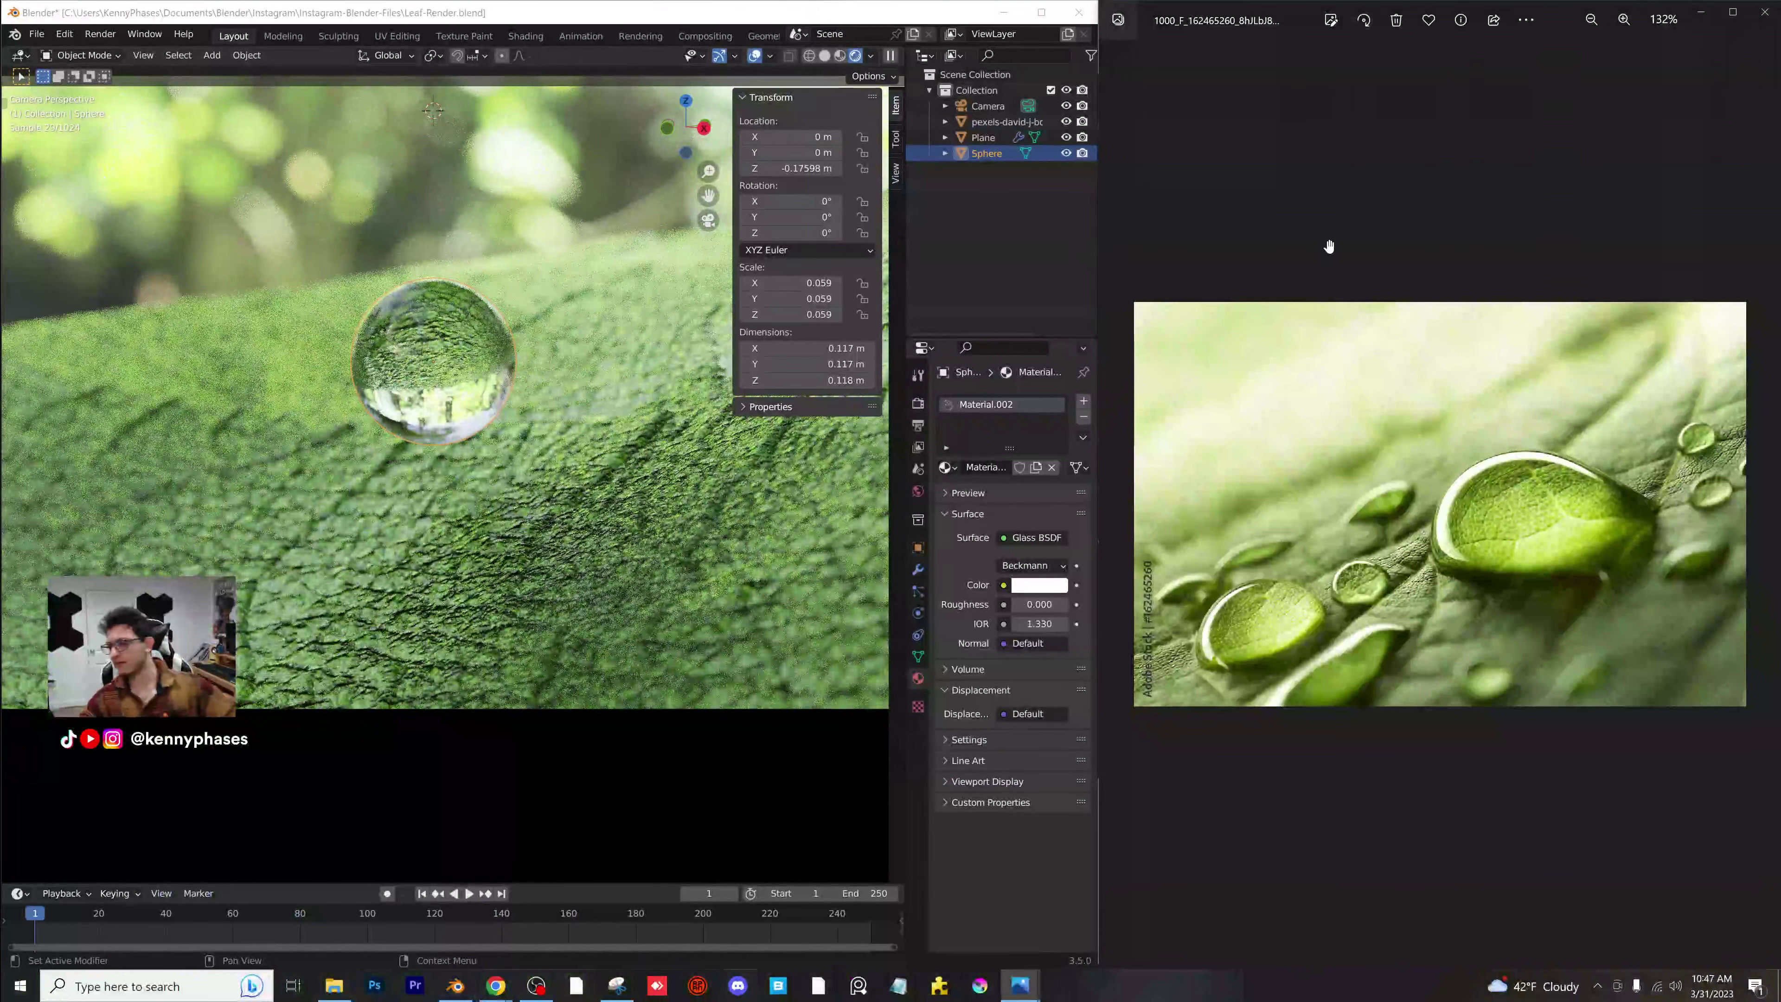
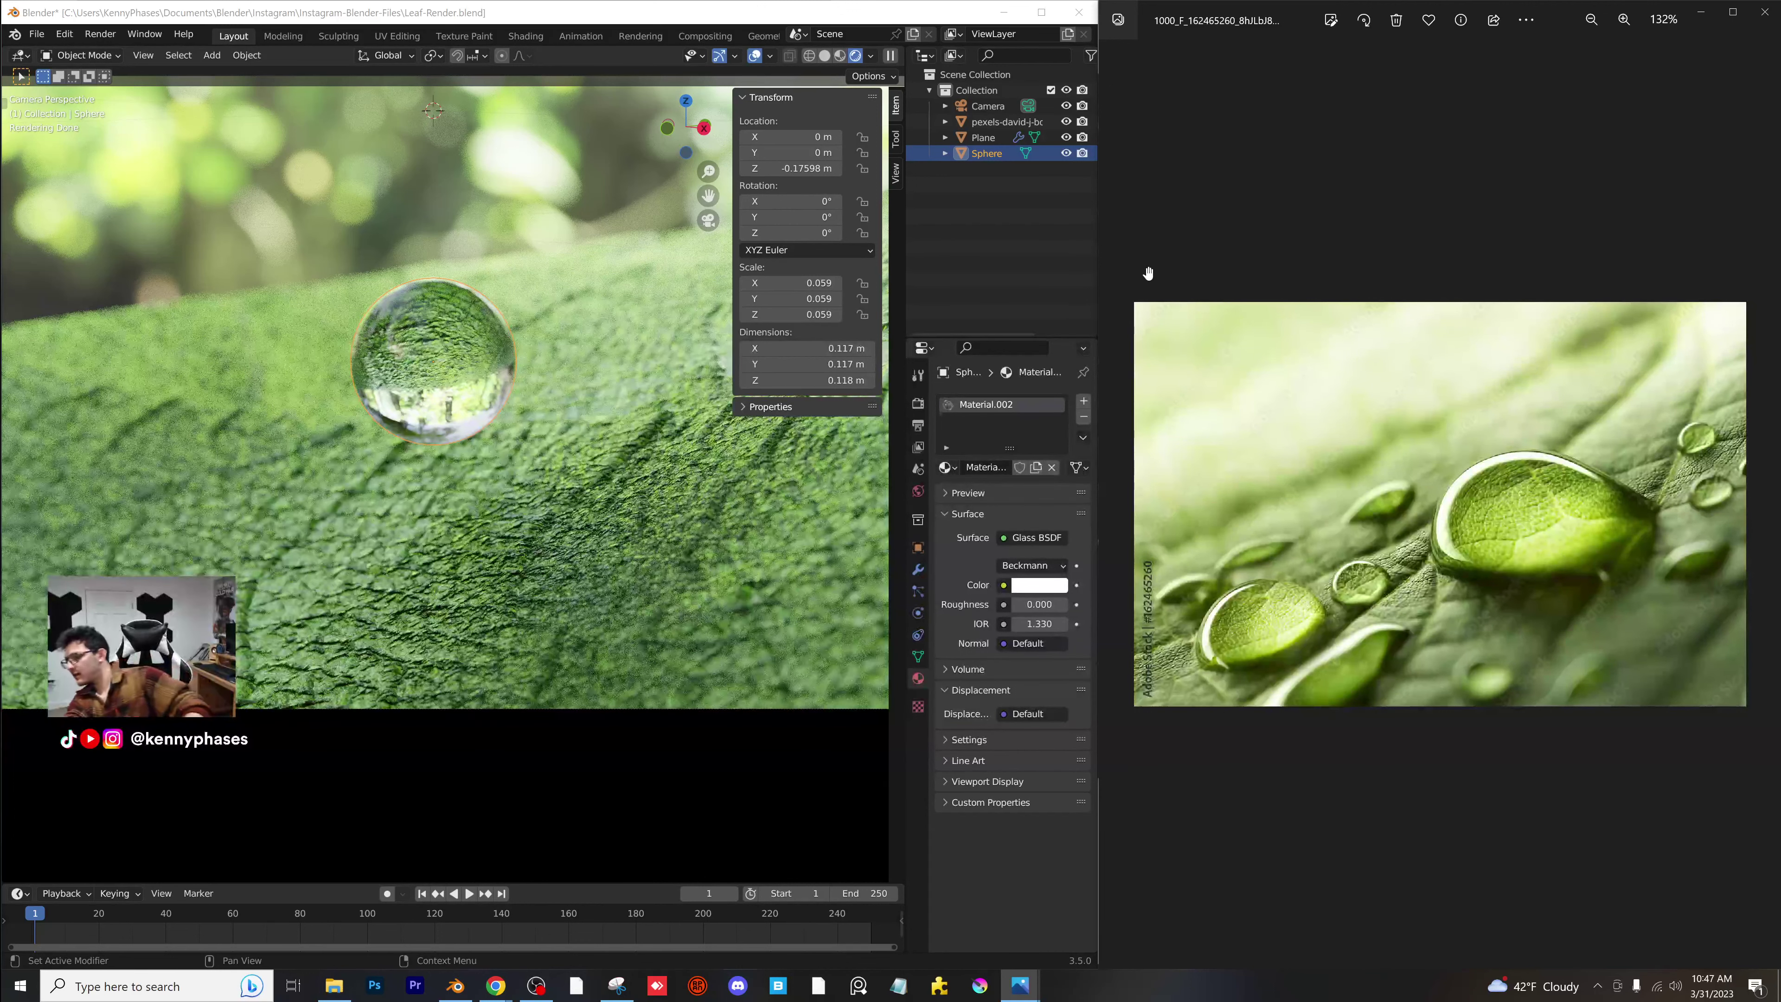
drag(1097, 326, 1241, 326)
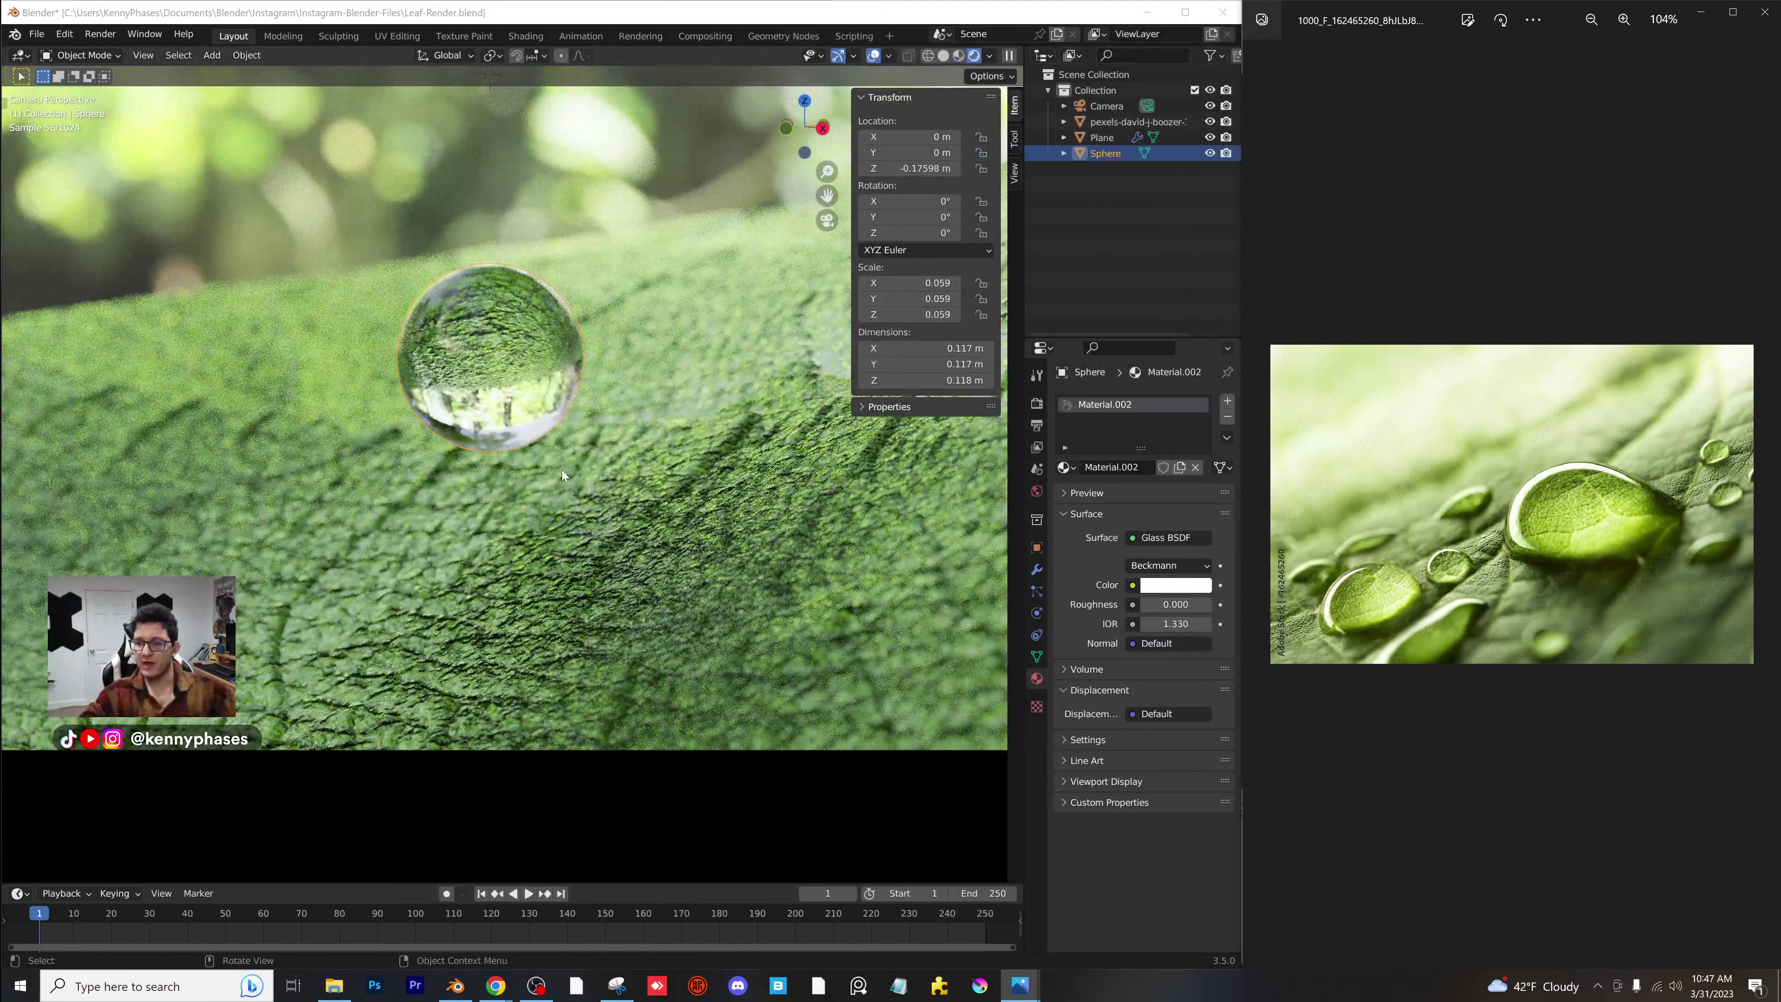
scroll(619, 385, up, 2)
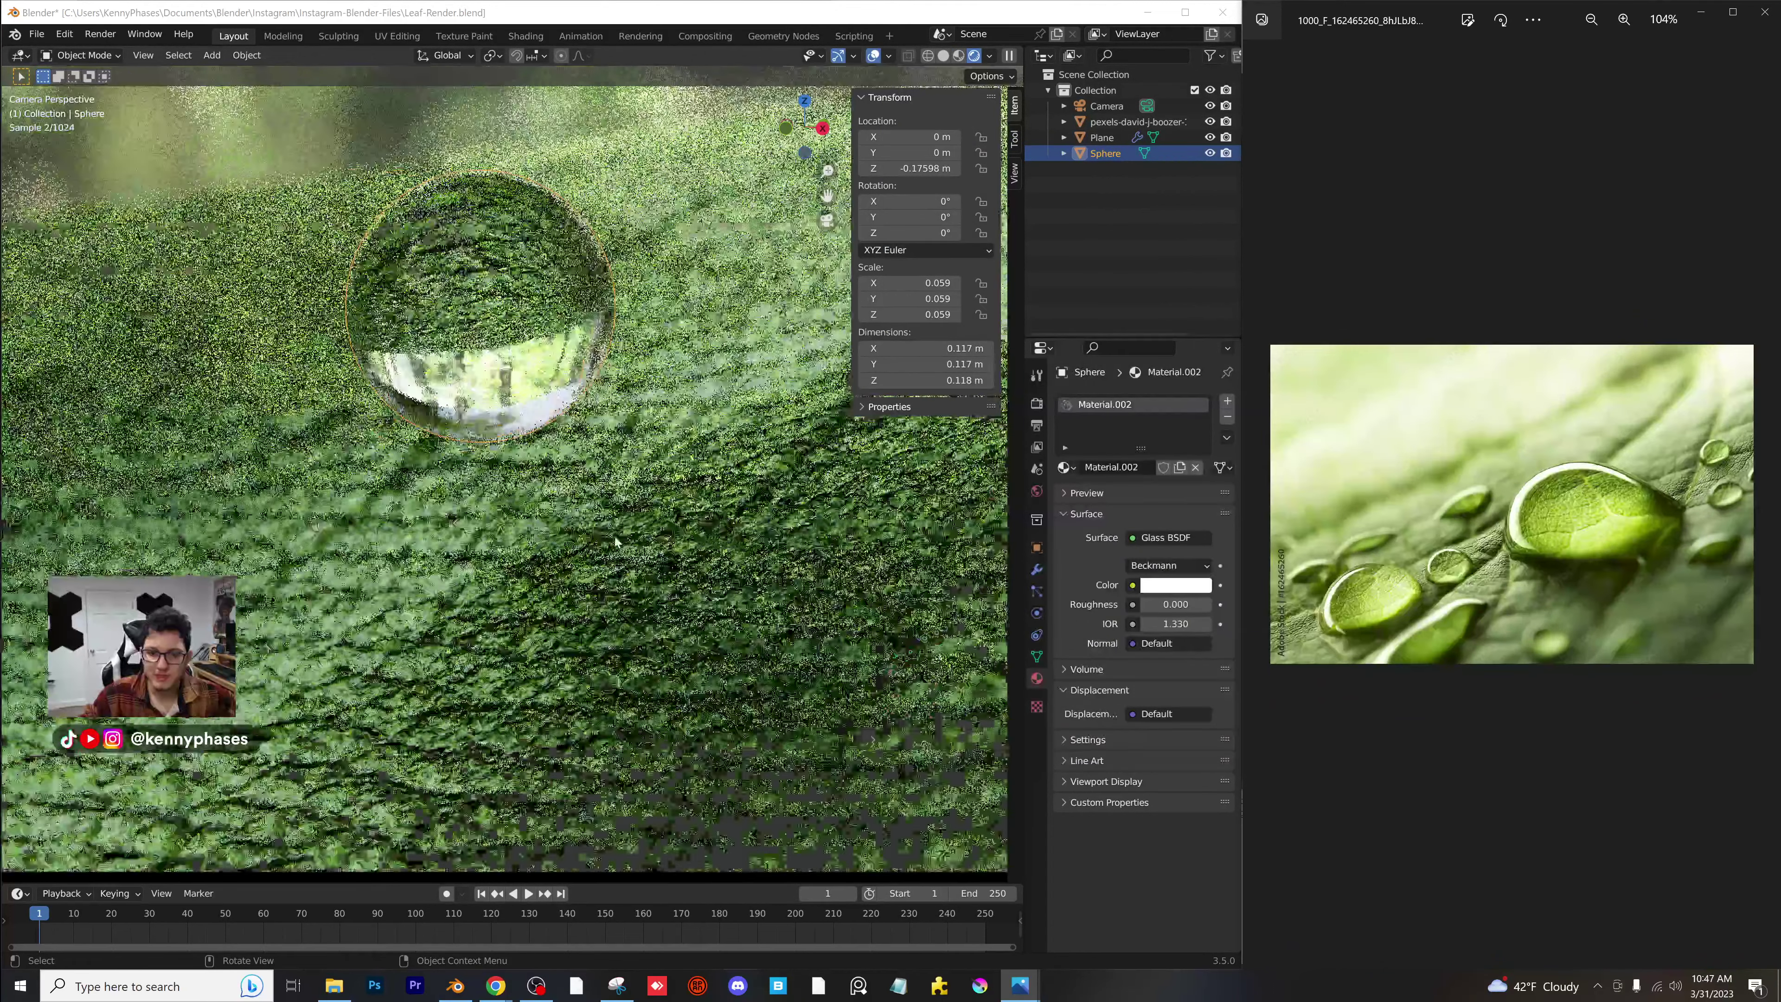
key(ctrl+s)
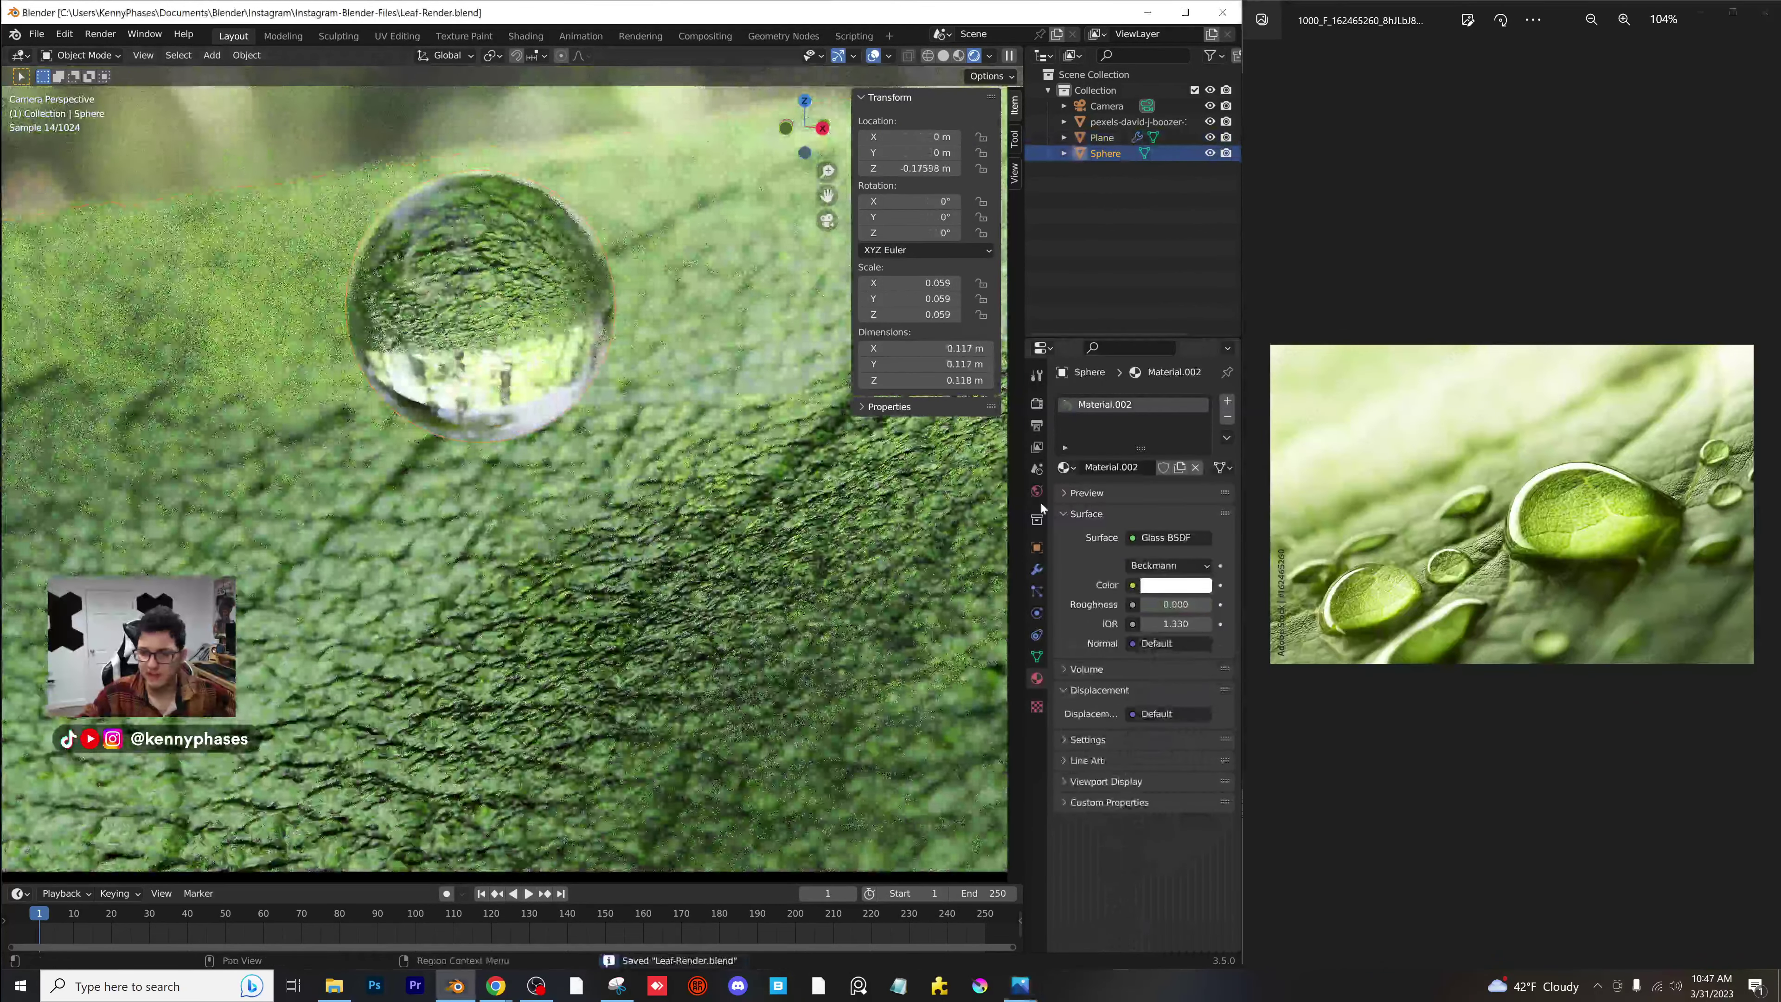
Enable Cast Shadow Caustics in the droplet sphere's object shading settings.
click(1036, 547)
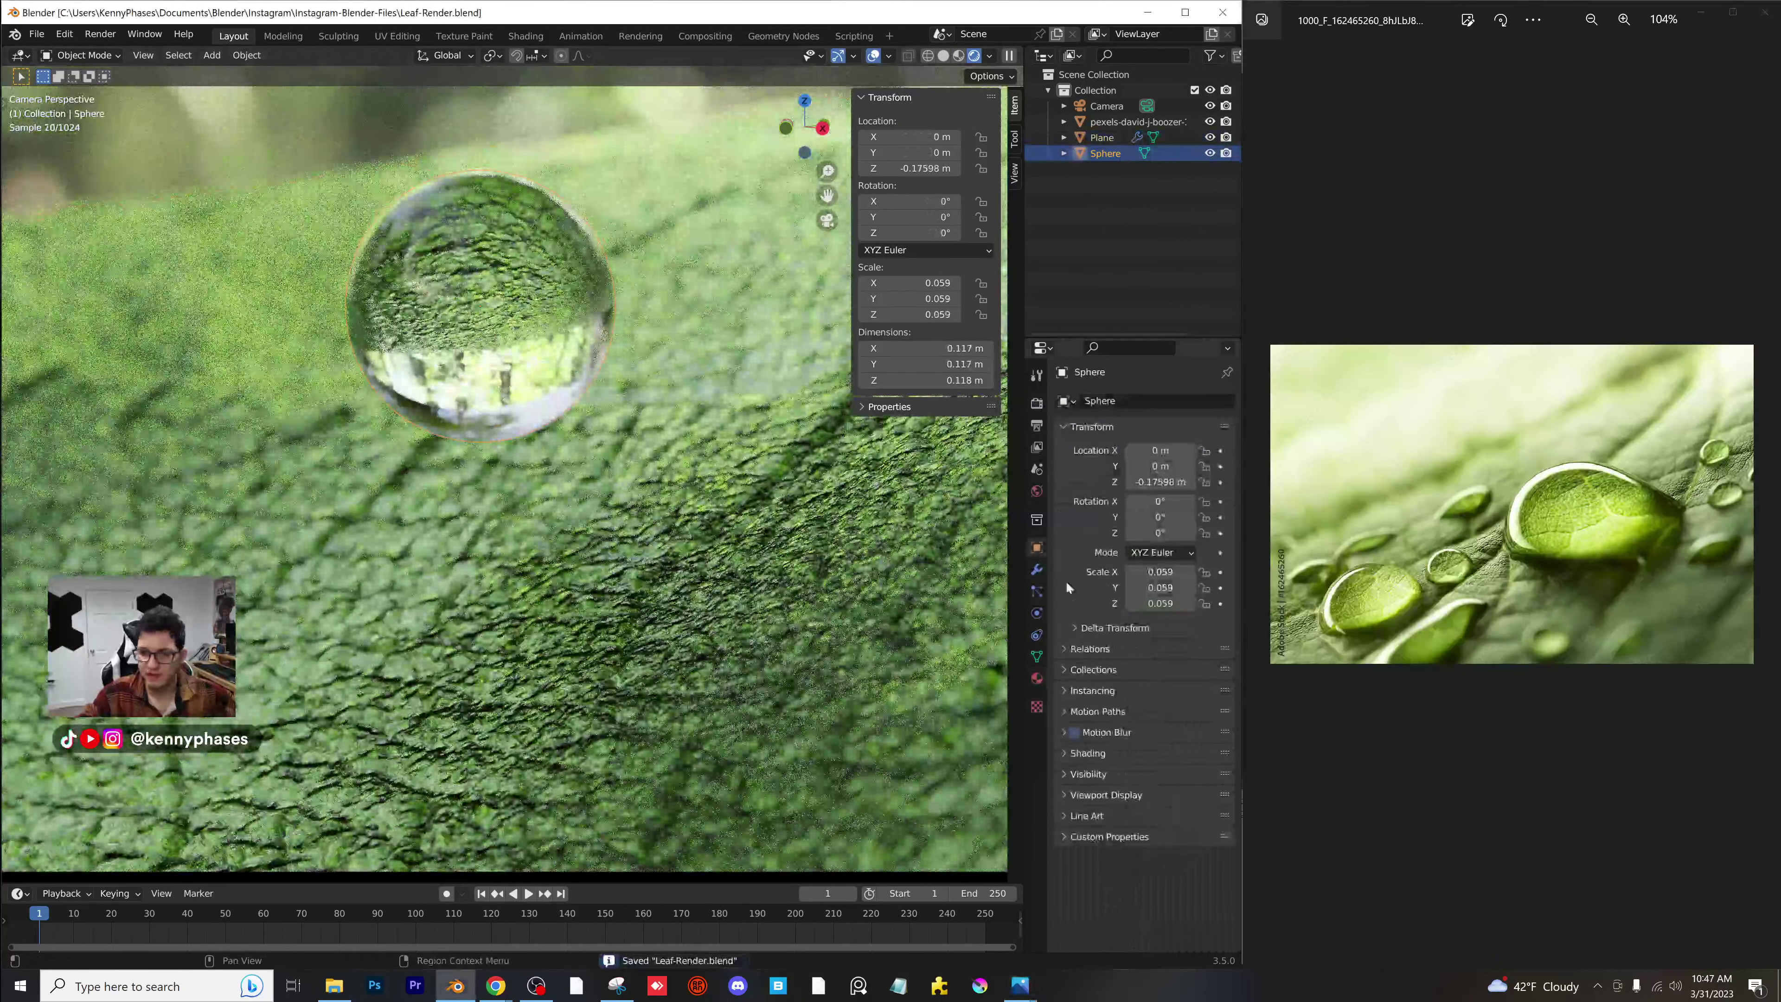
click(1097, 761)
scroll(1122, 743, down, 4)
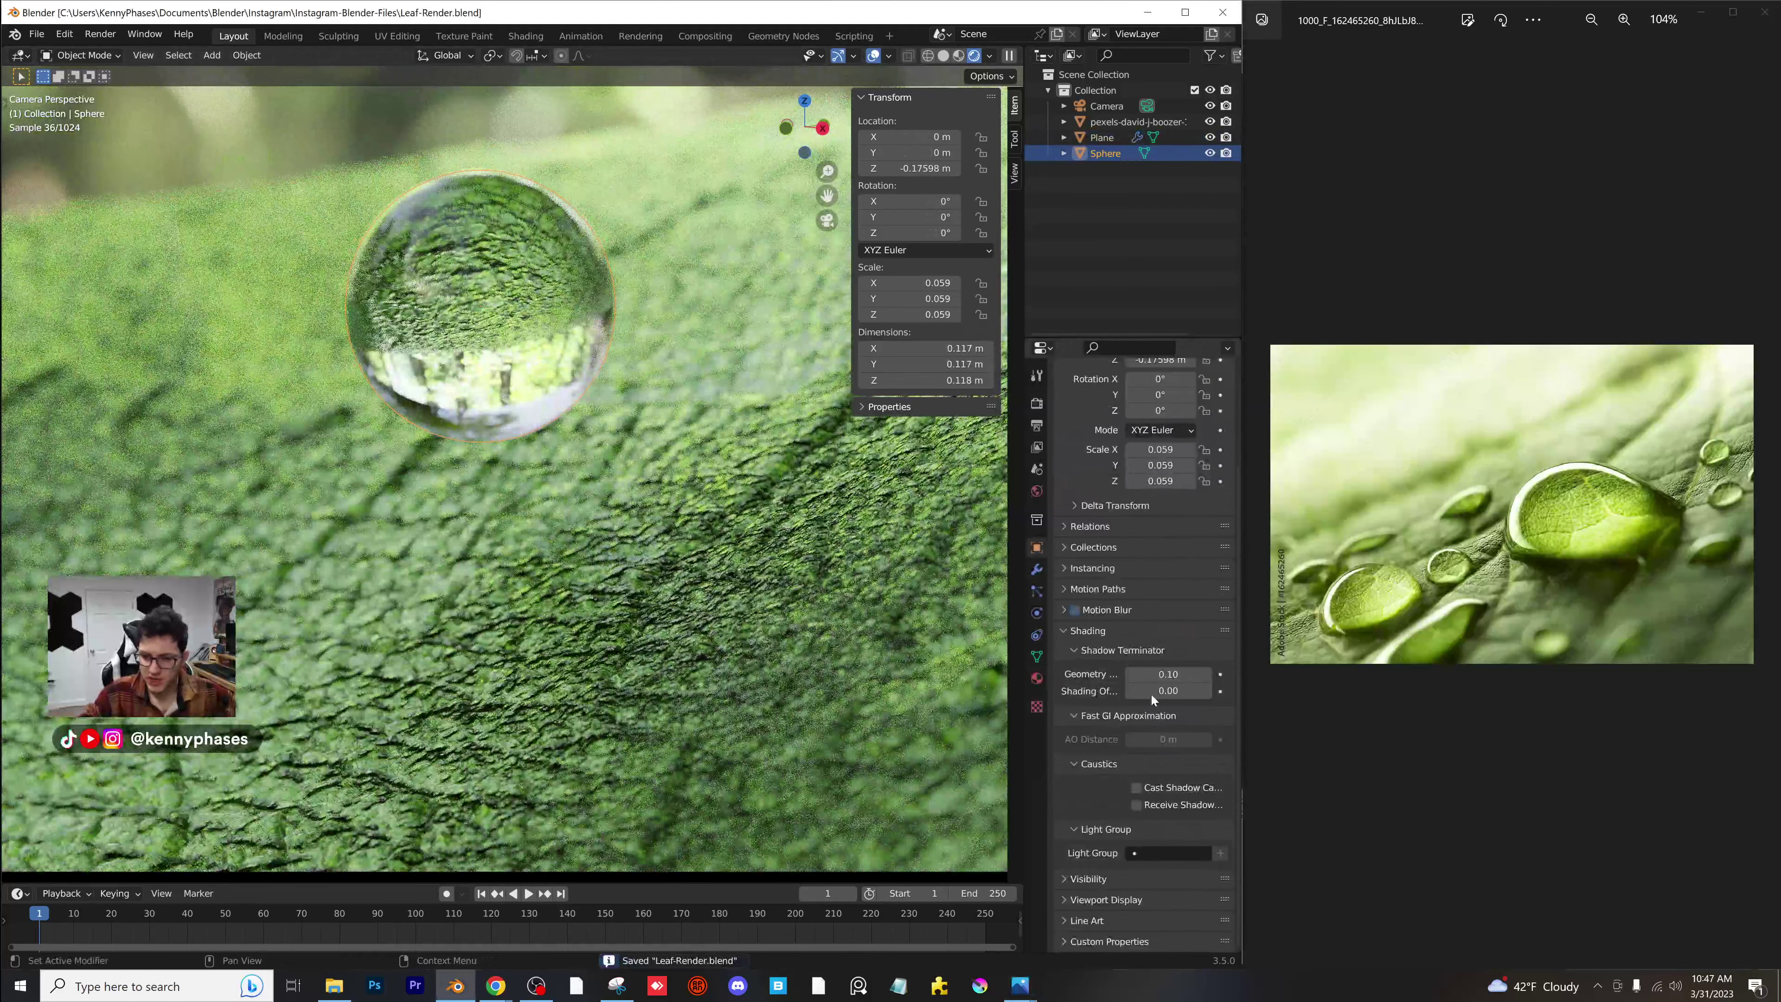
click(1176, 788)
Enable Receive Shadow Caustics on the leaf plane and save the file.
click(756, 546)
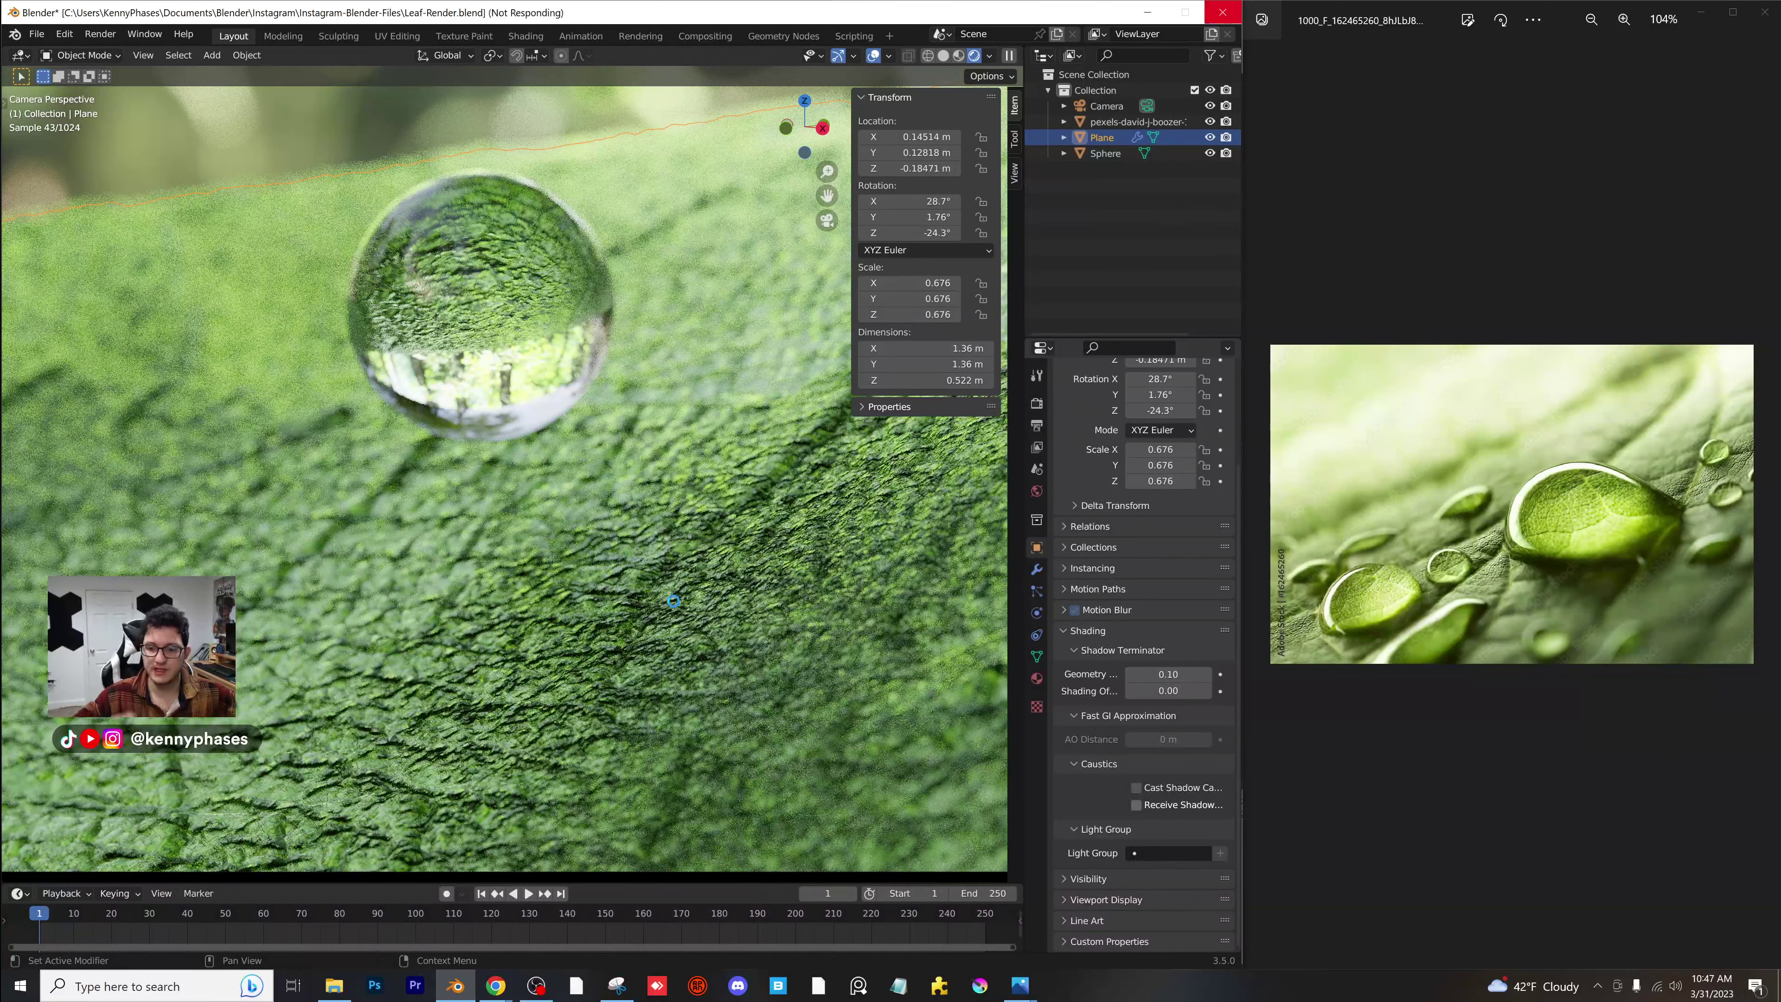
click(1136, 805)
key(ctrl+s)
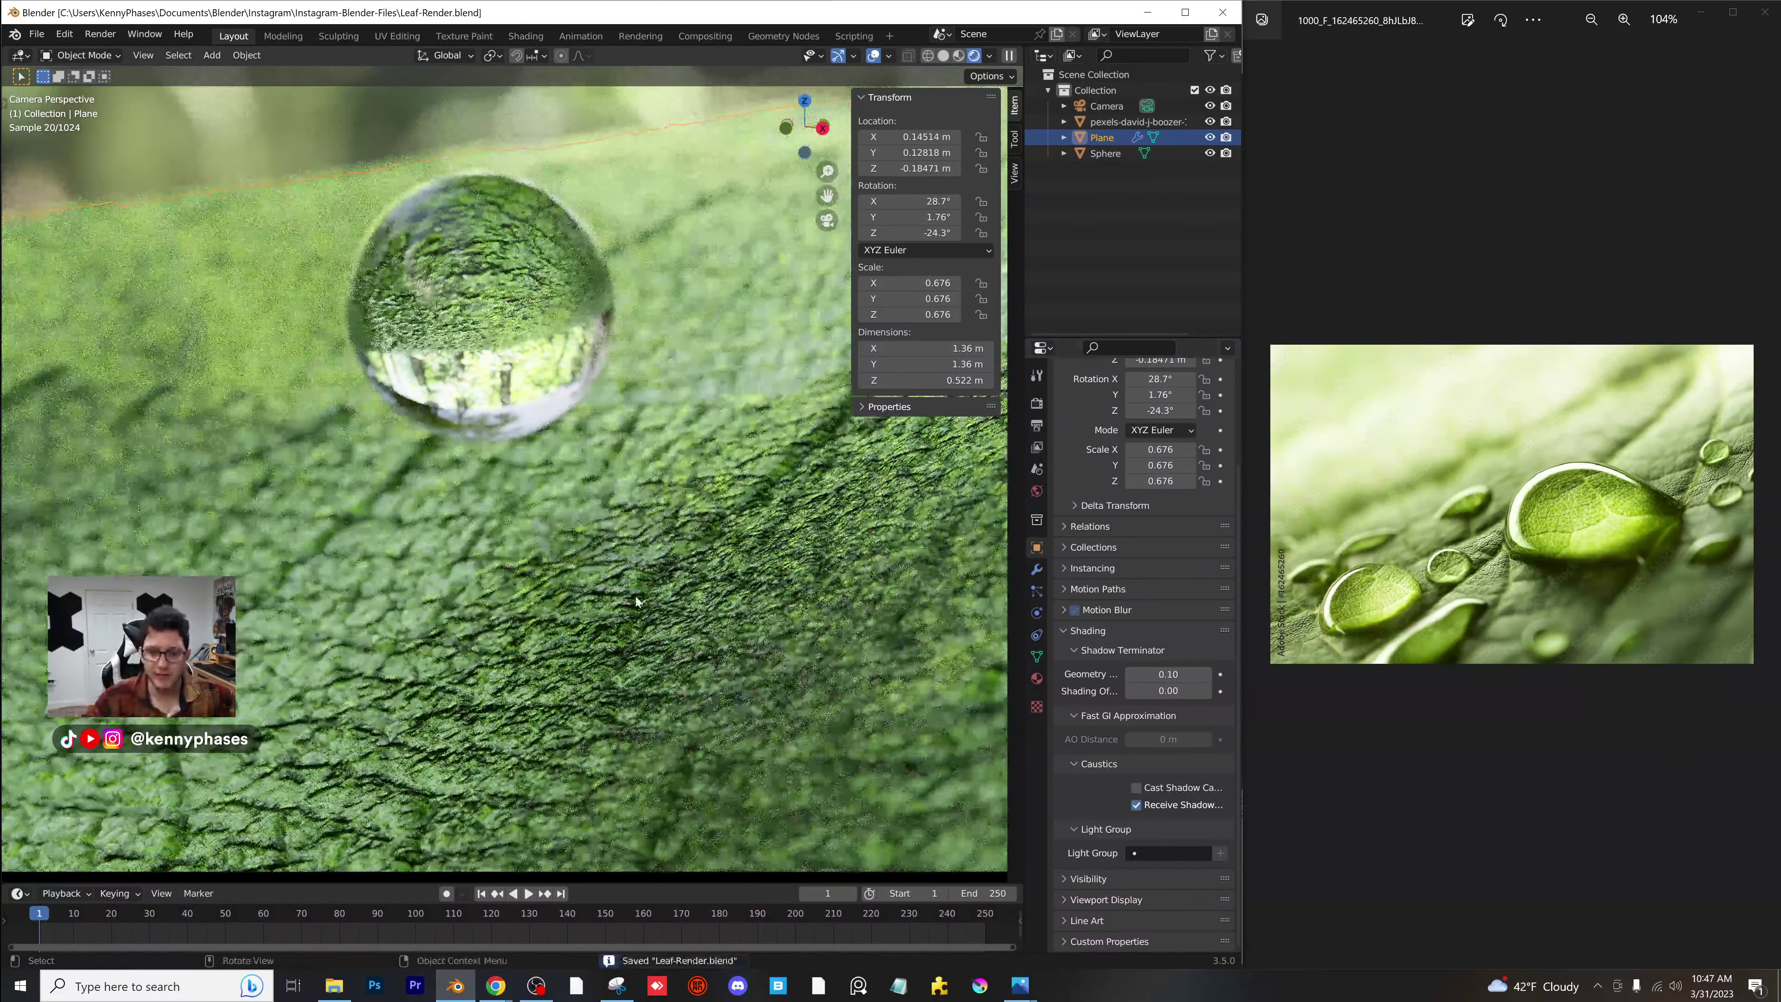
Move the droplet sphere down into the leaf surface, to about X 0.011, Y 0.006, Z -0.217 m.
click(528, 336)
key(g)
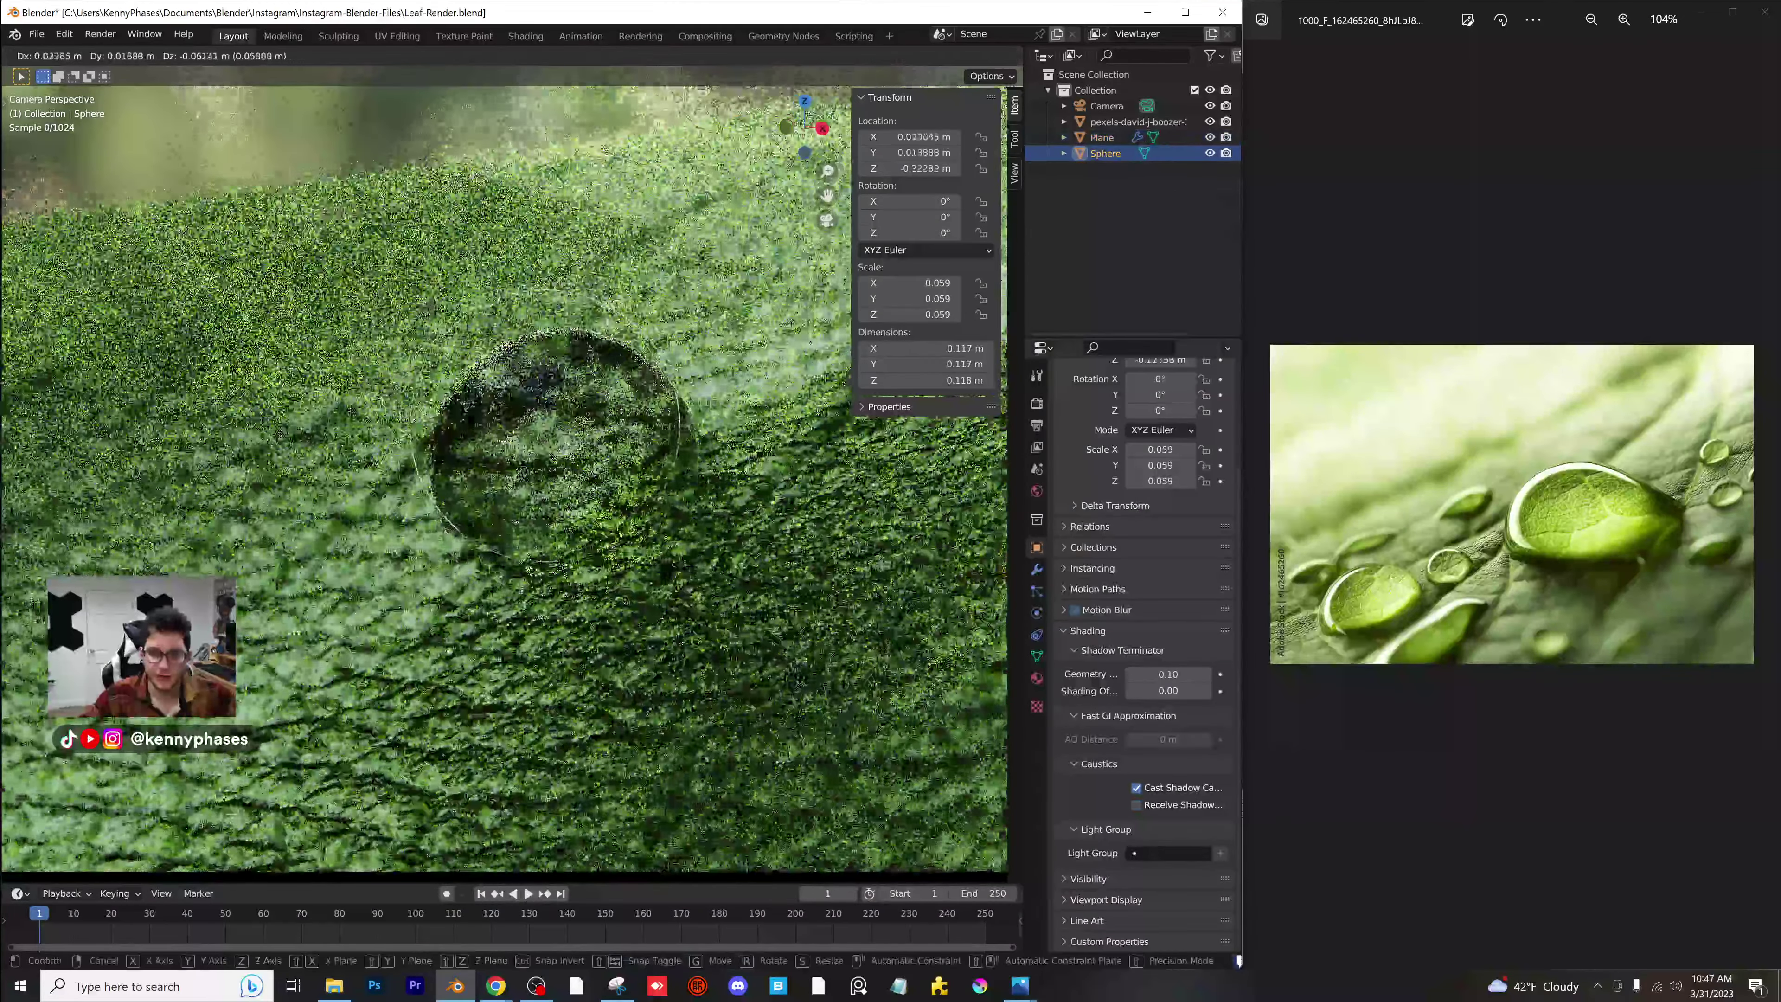
click(621, 423)
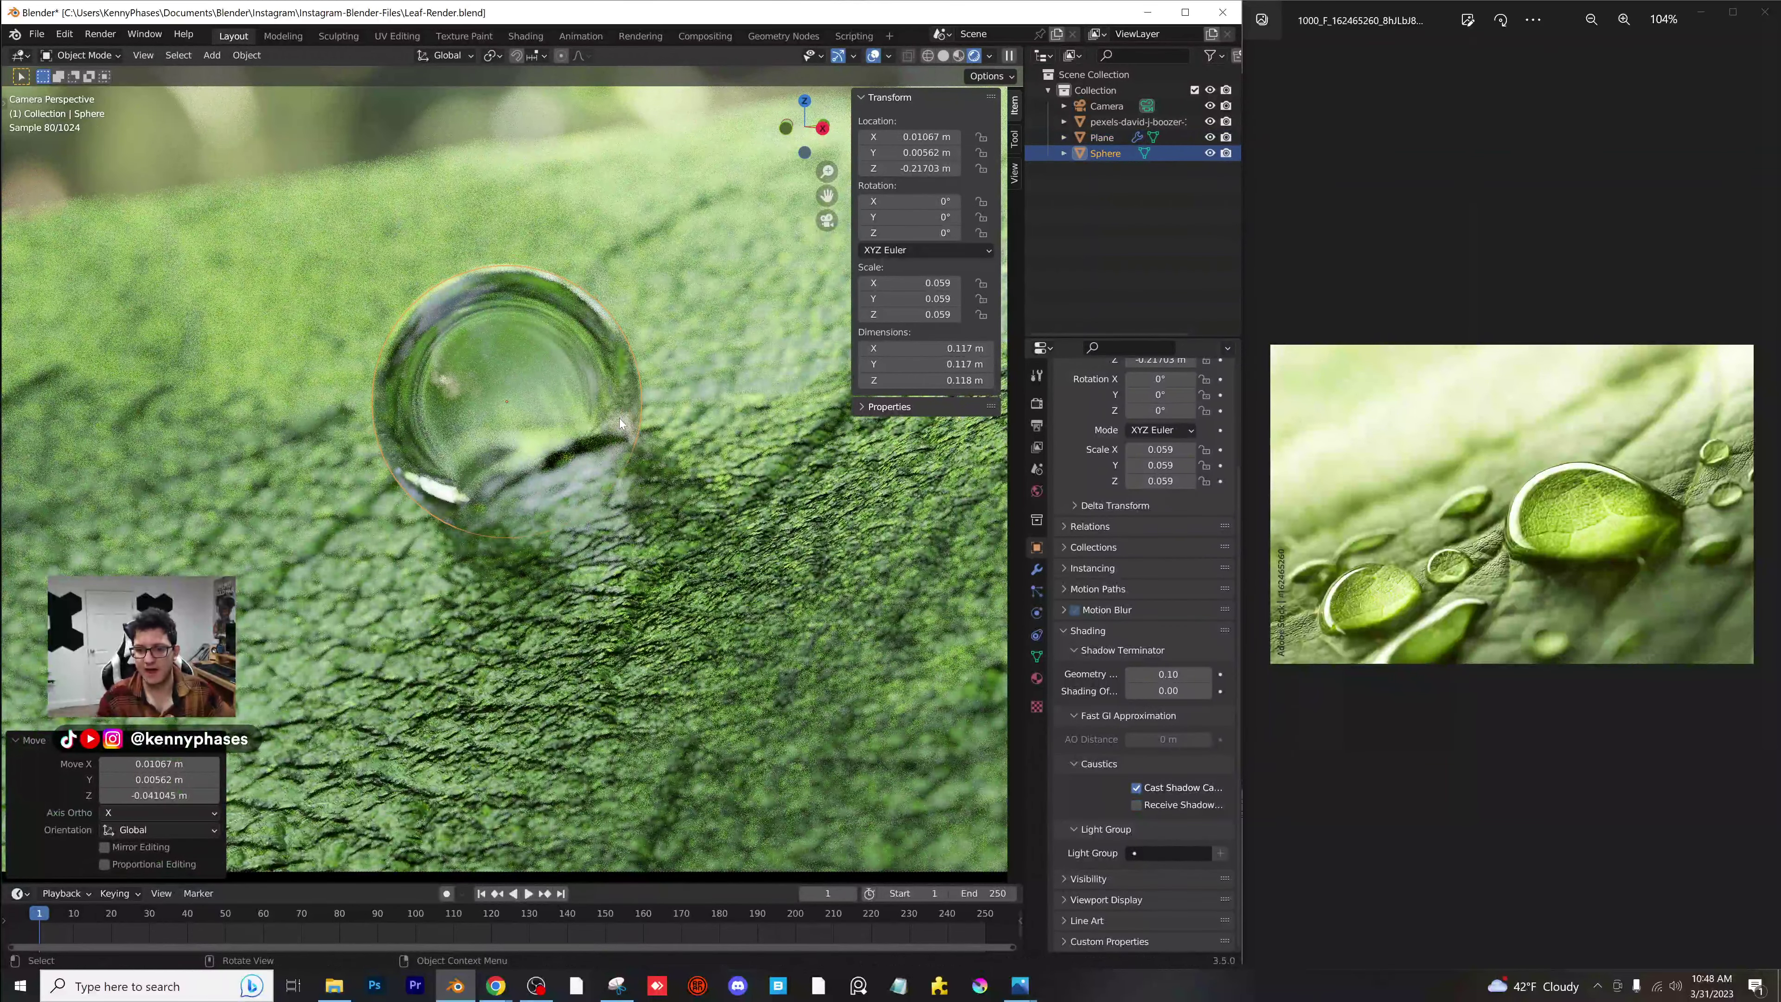
Open the world shader nodes and rotate the forest environment image to -380° on Z in the Mapping node.
scroll(557, 277, down, 2)
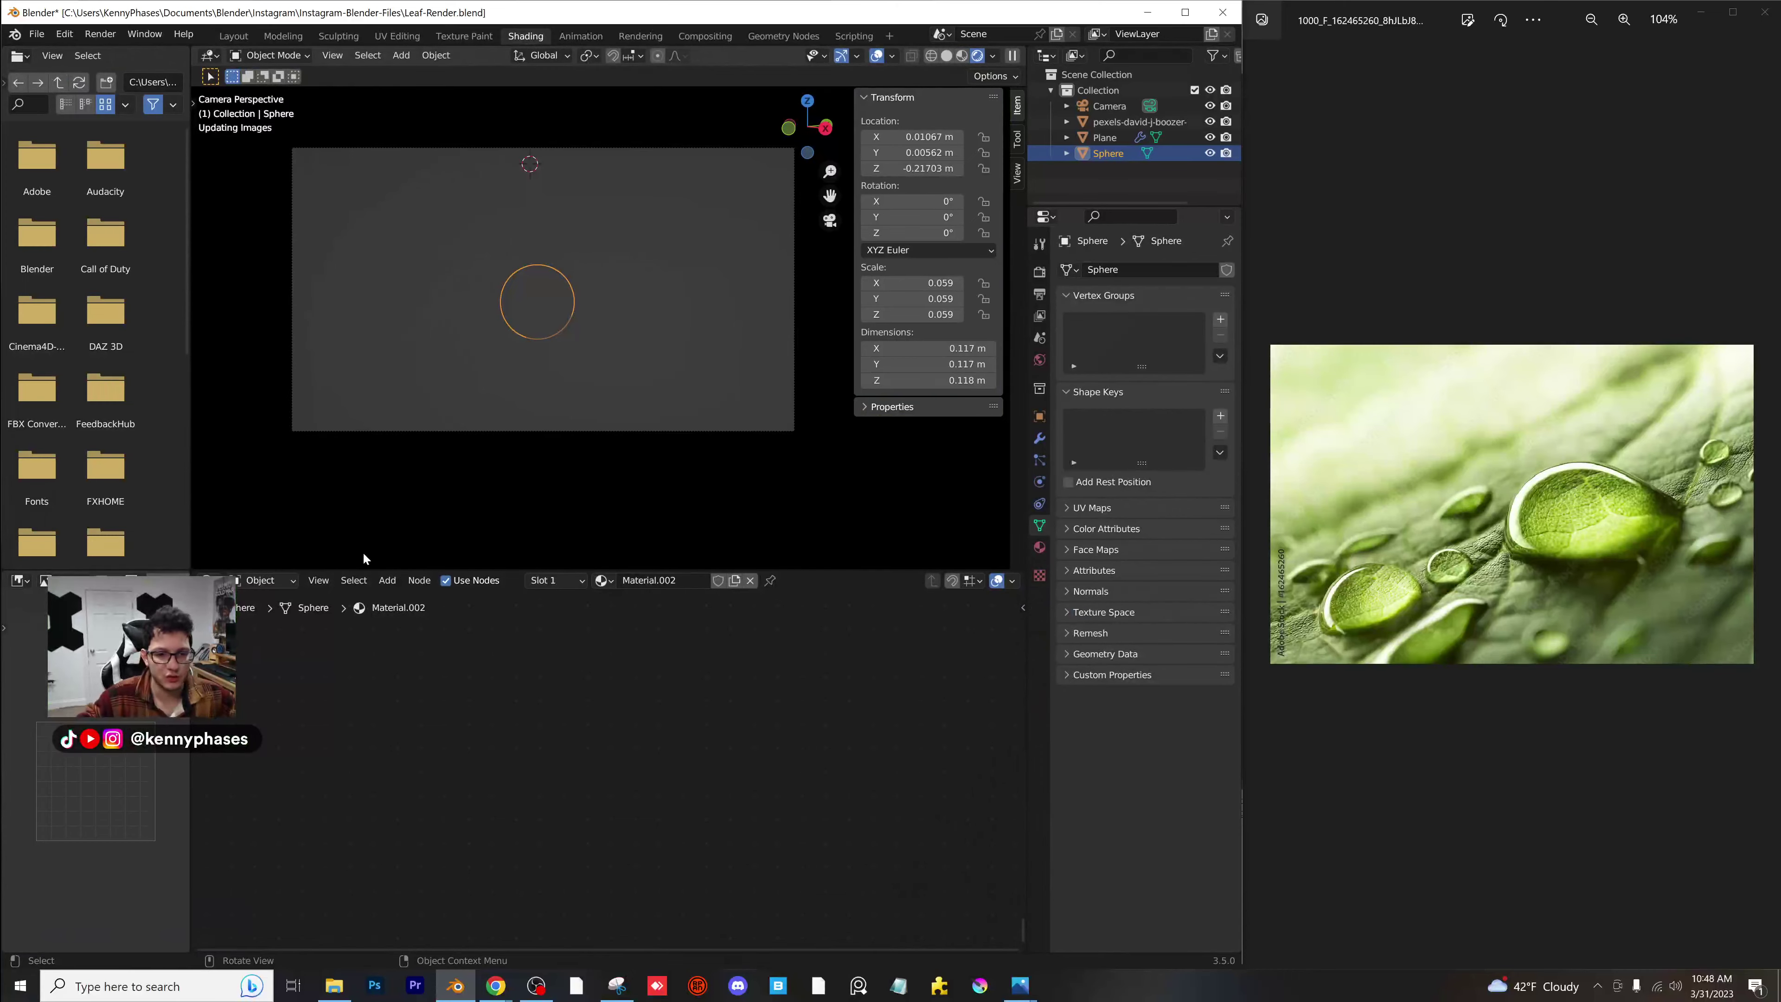
click(275, 581)
click(263, 615)
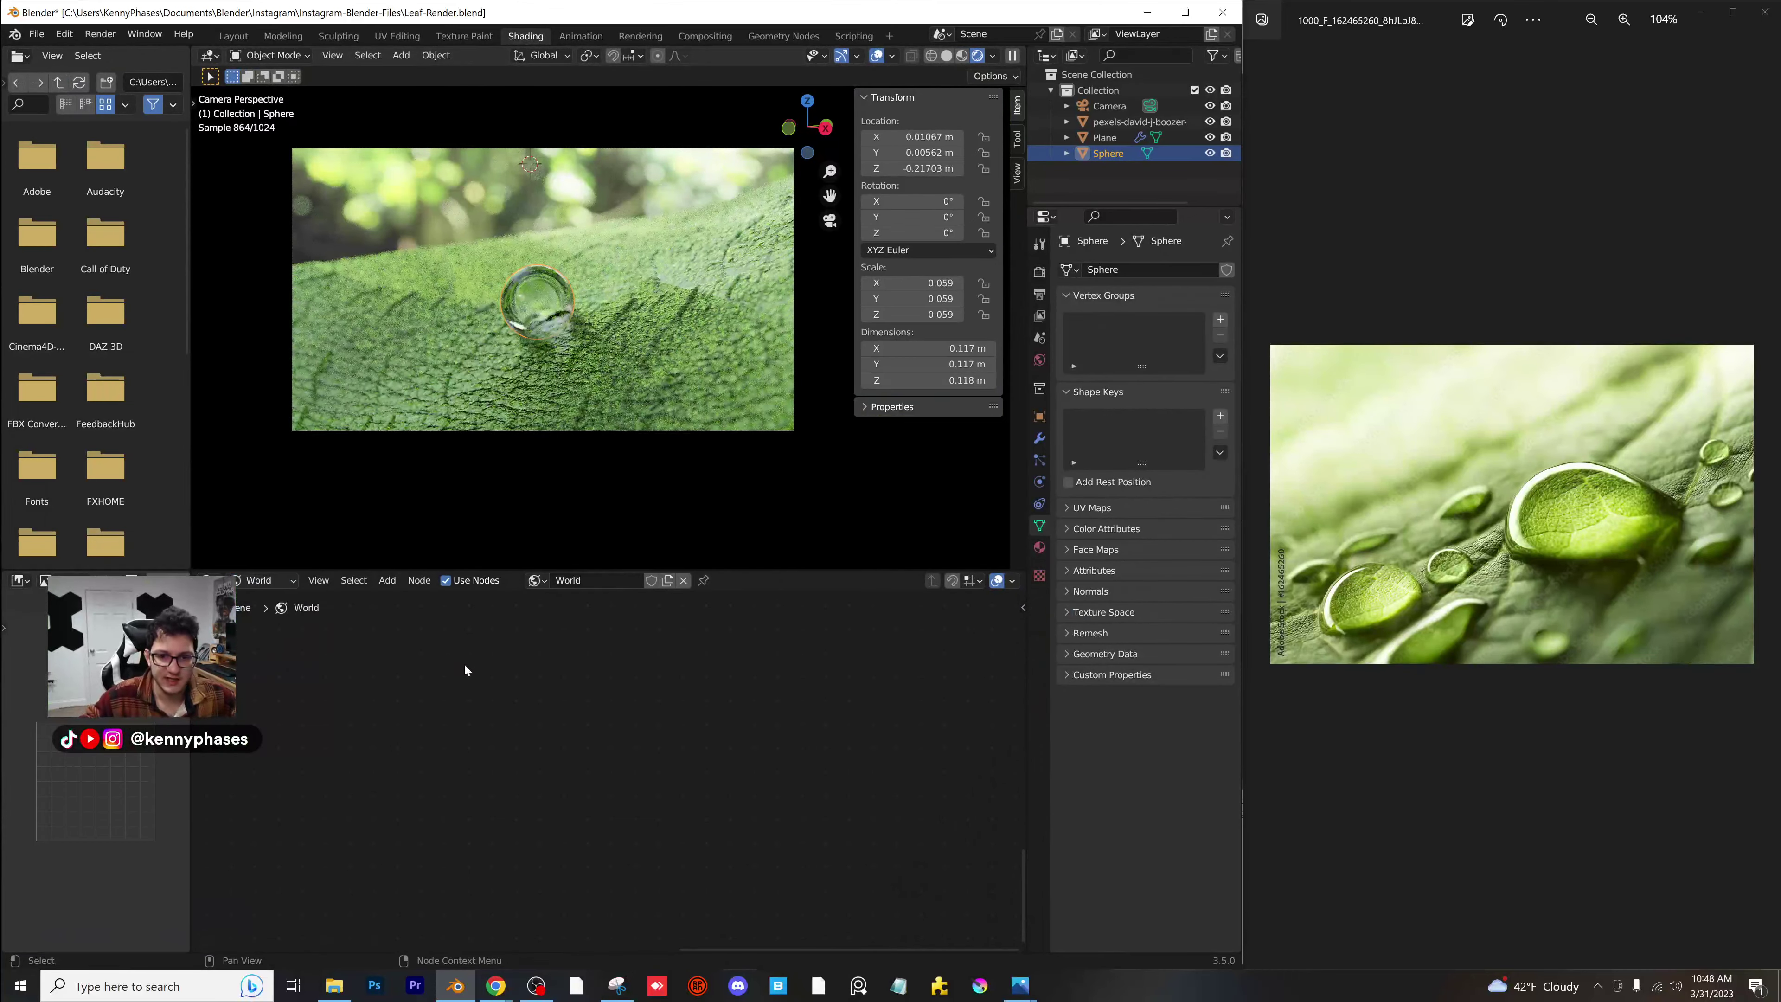
key(Home)
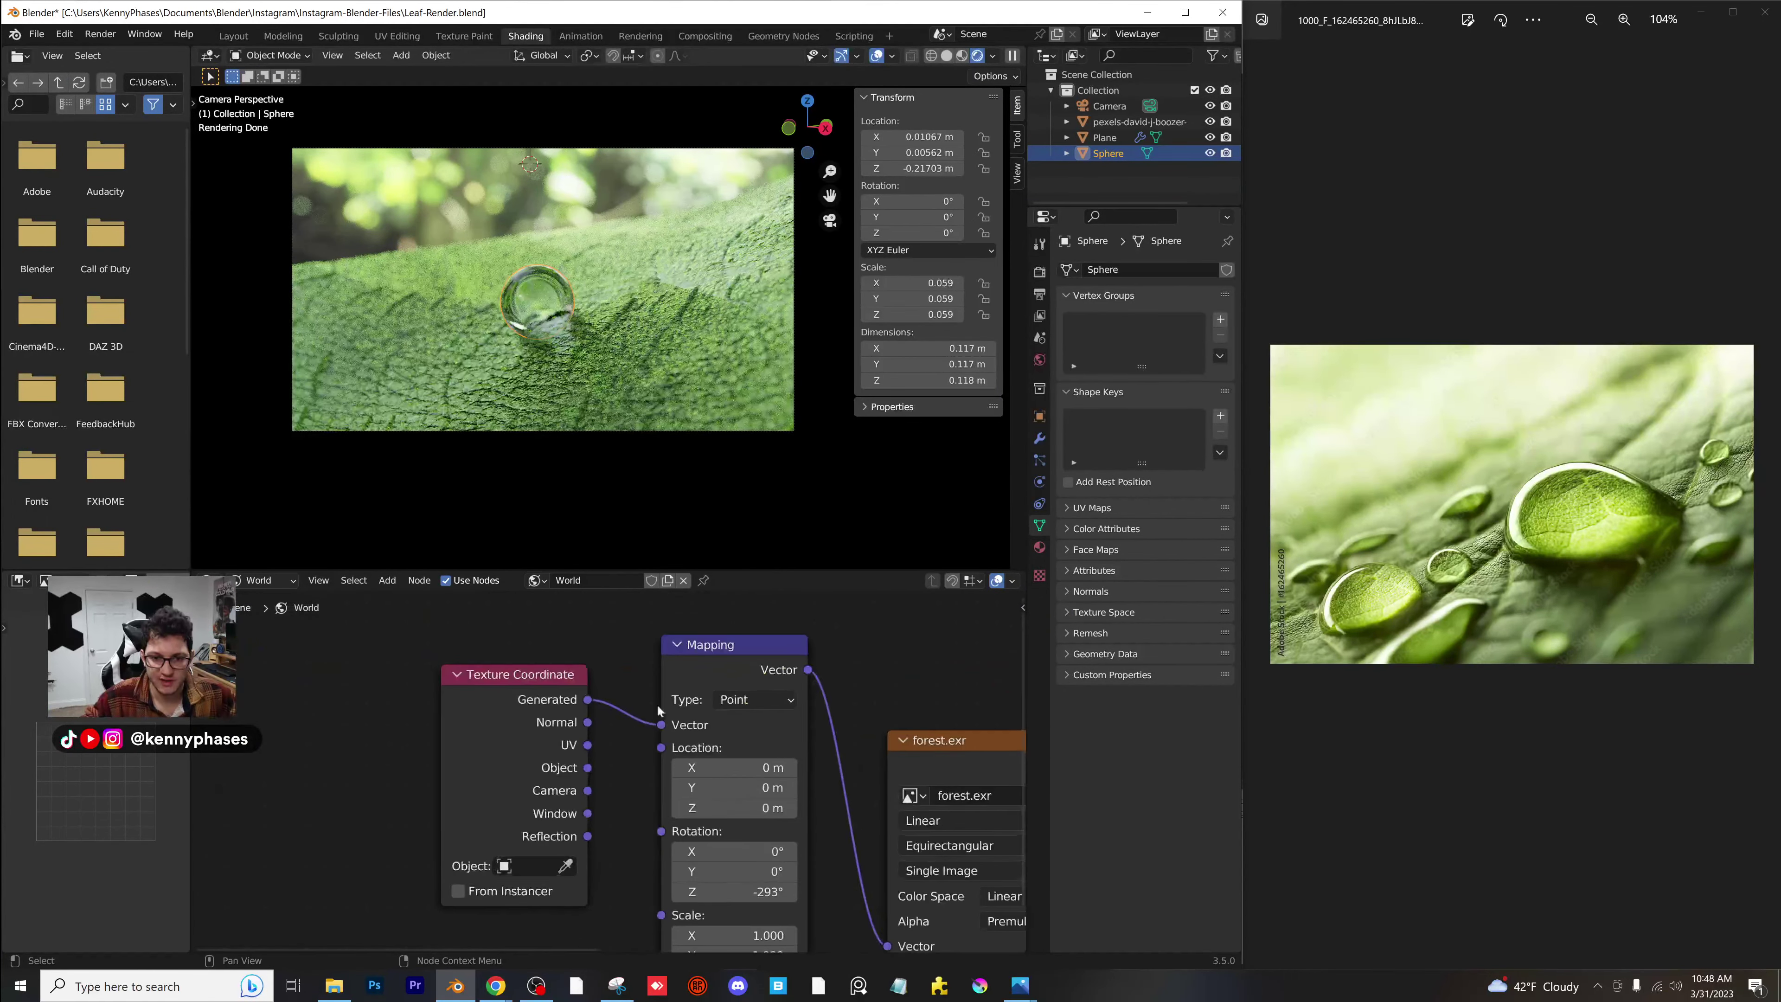
scroll(631, 438, up, 3)
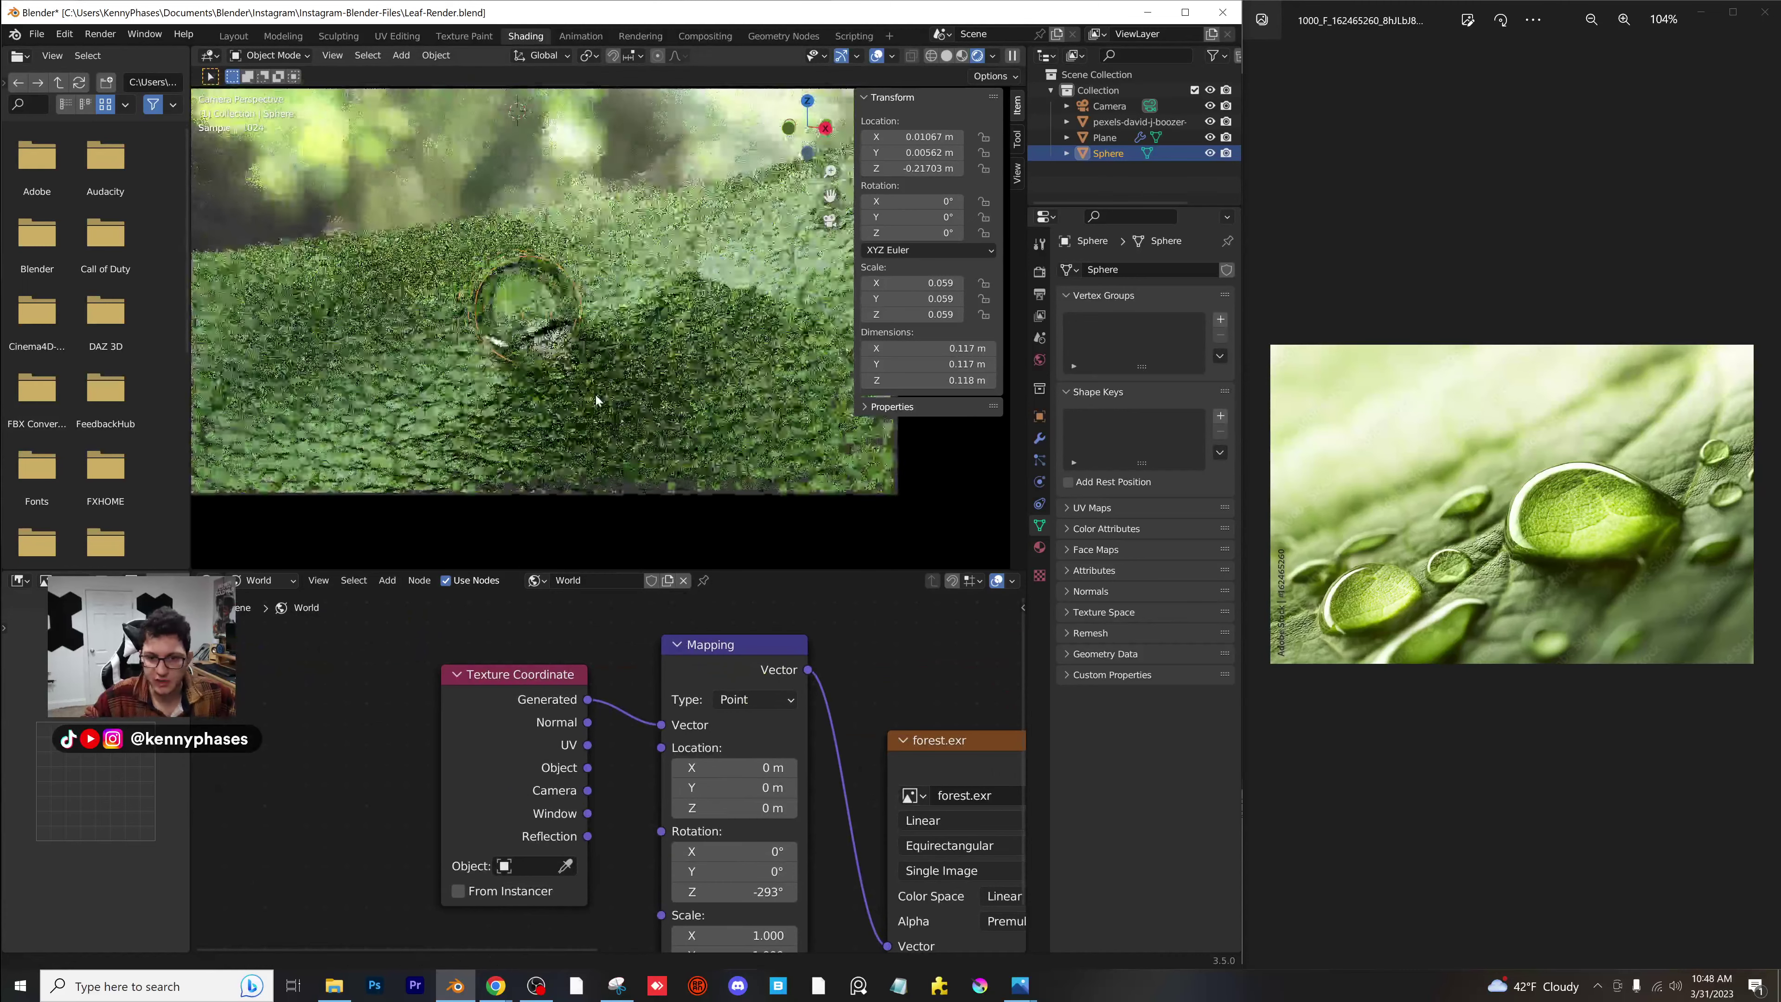
drag(733, 891, 668, 891)
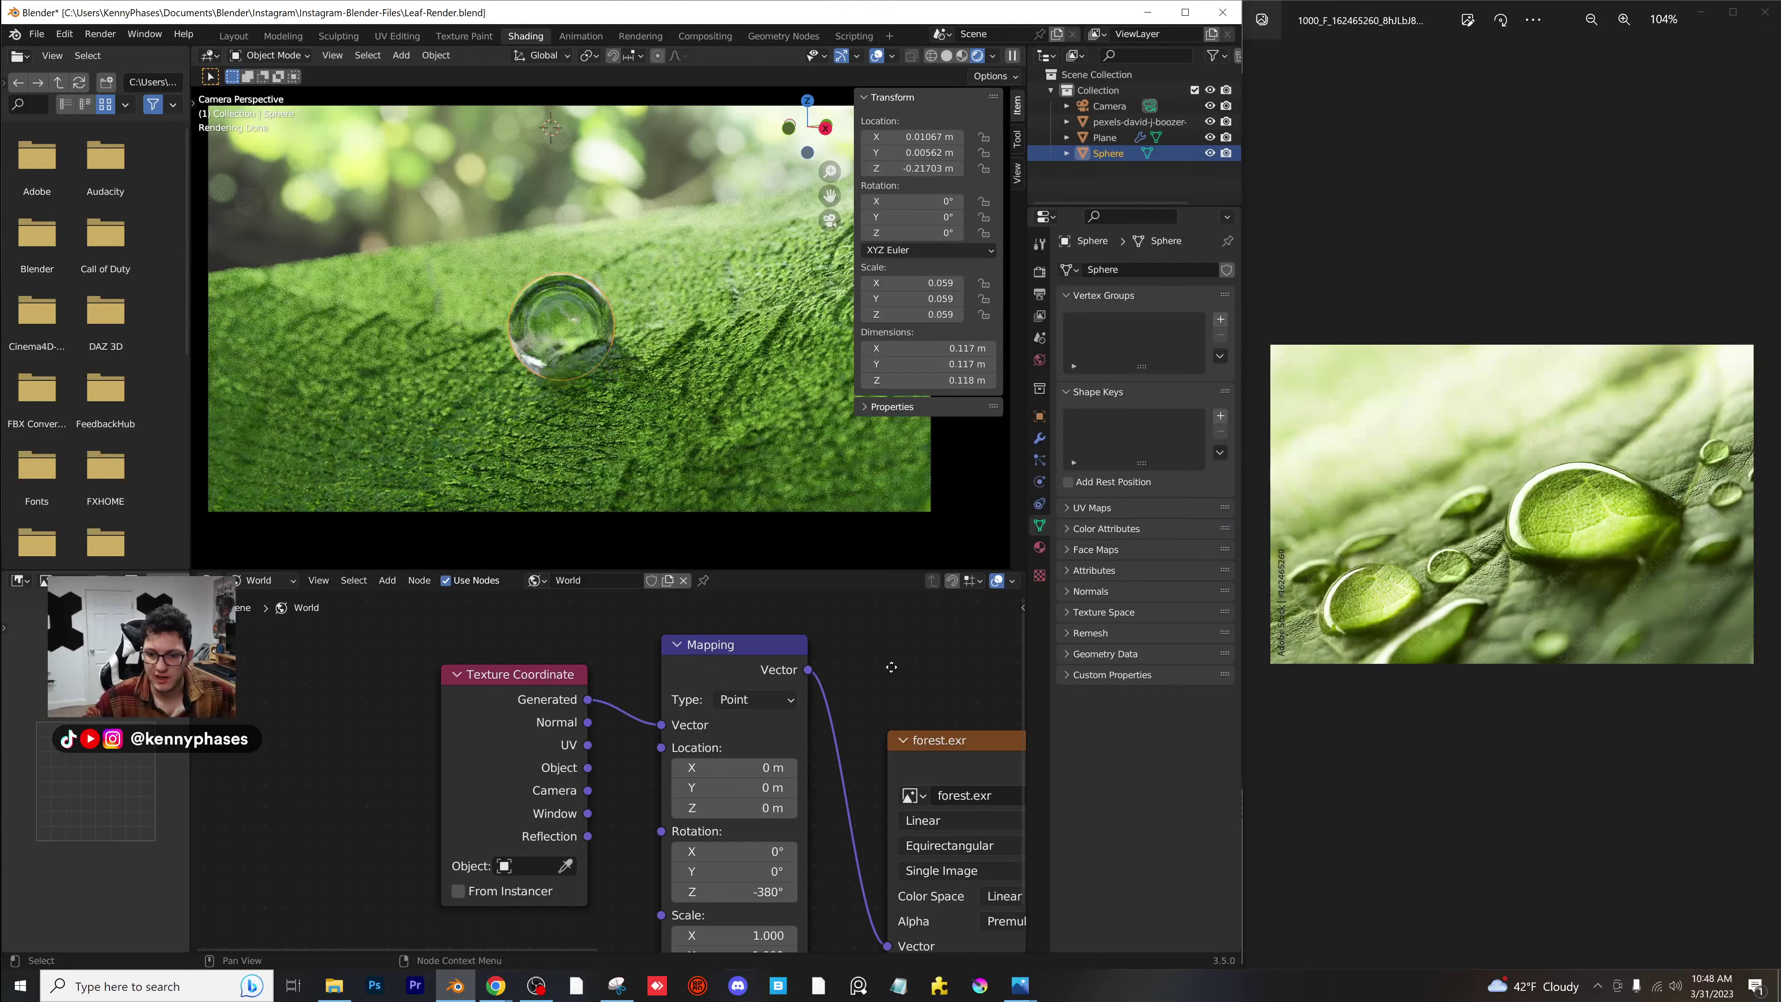
Try 0.4 for the world Background node's strength, settle on 0.8, and save the file.
middle_drag(887, 662, 430, 601)
scroll(775, 719, up, 2)
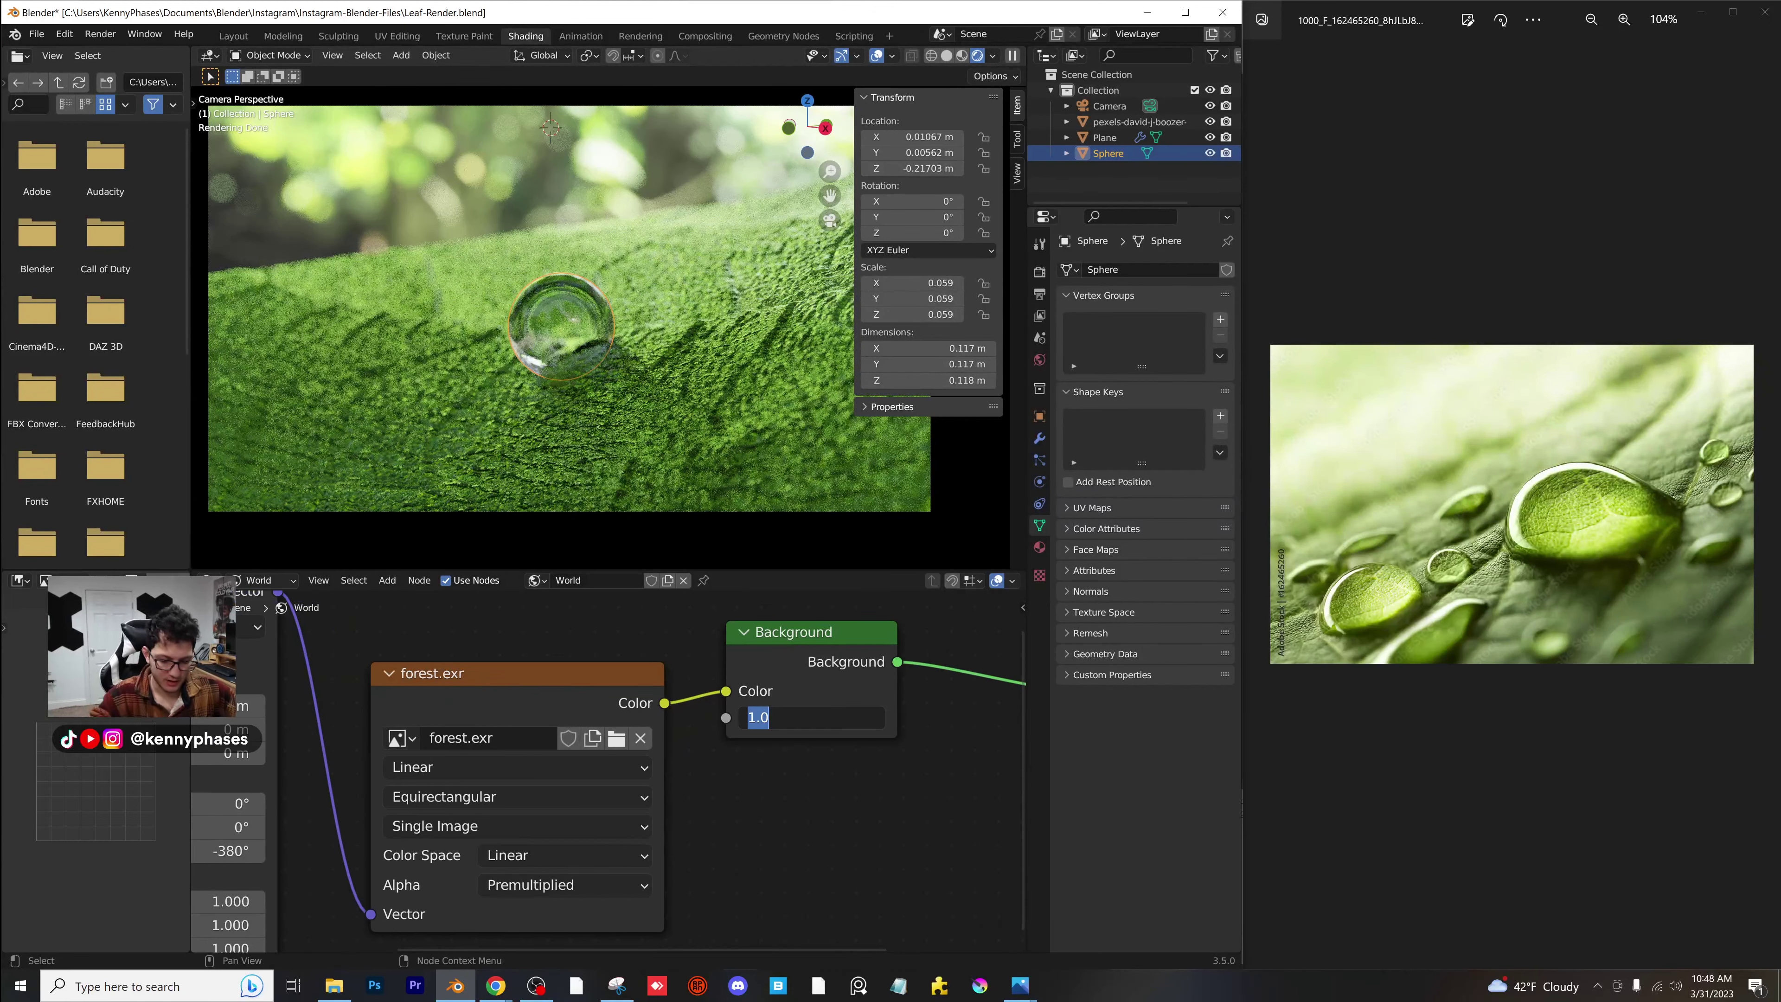
text(.4)
key(Return)
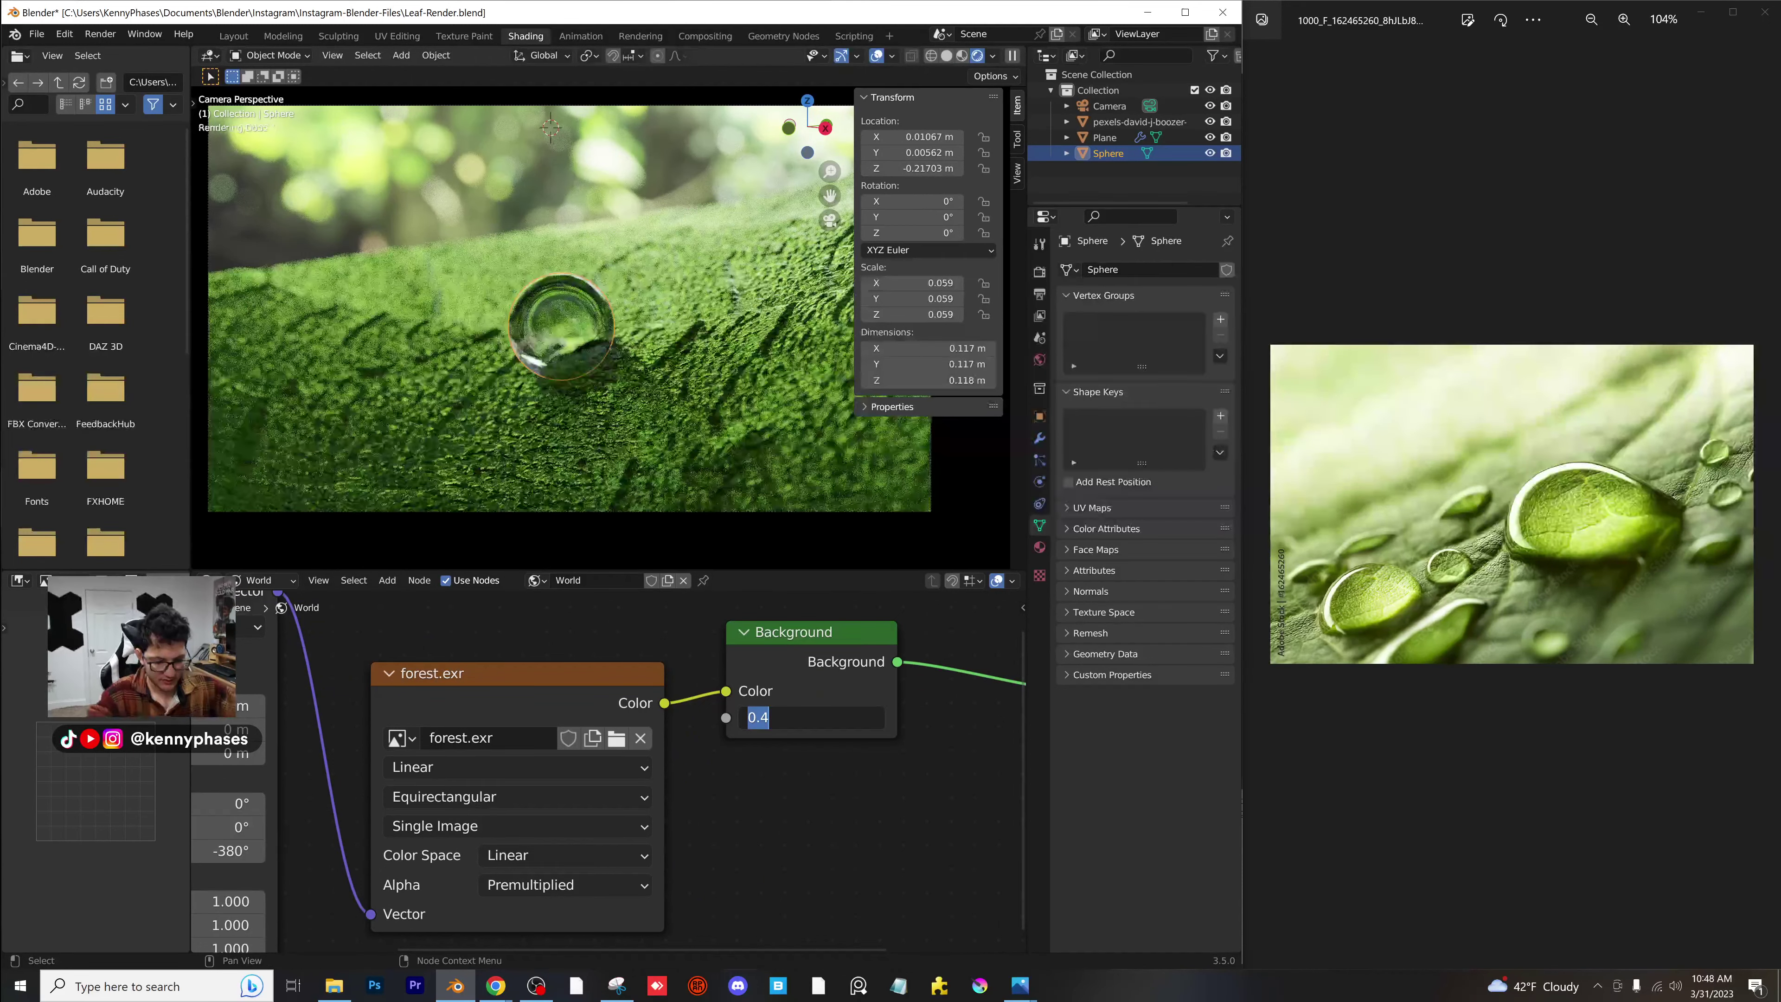
text(.8)
key(Return)
key(ctrl+s)
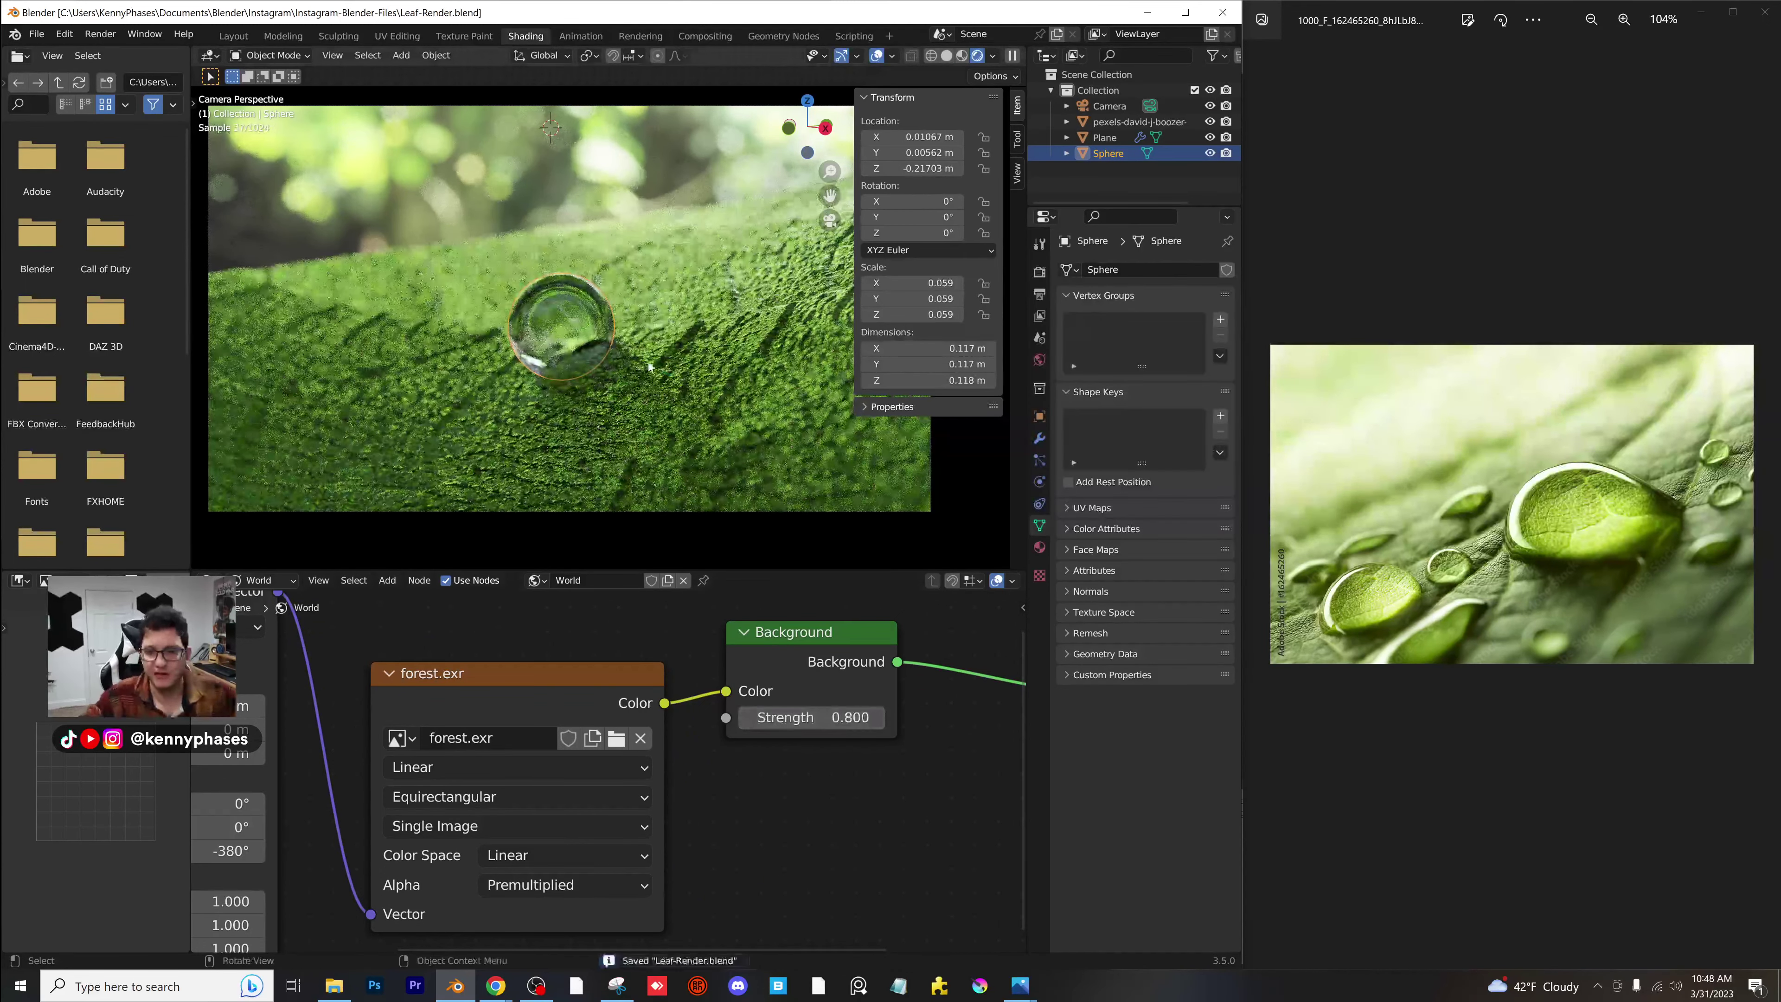
click(688, 257)
click(591, 300)
scroll(589, 299, up, 4)
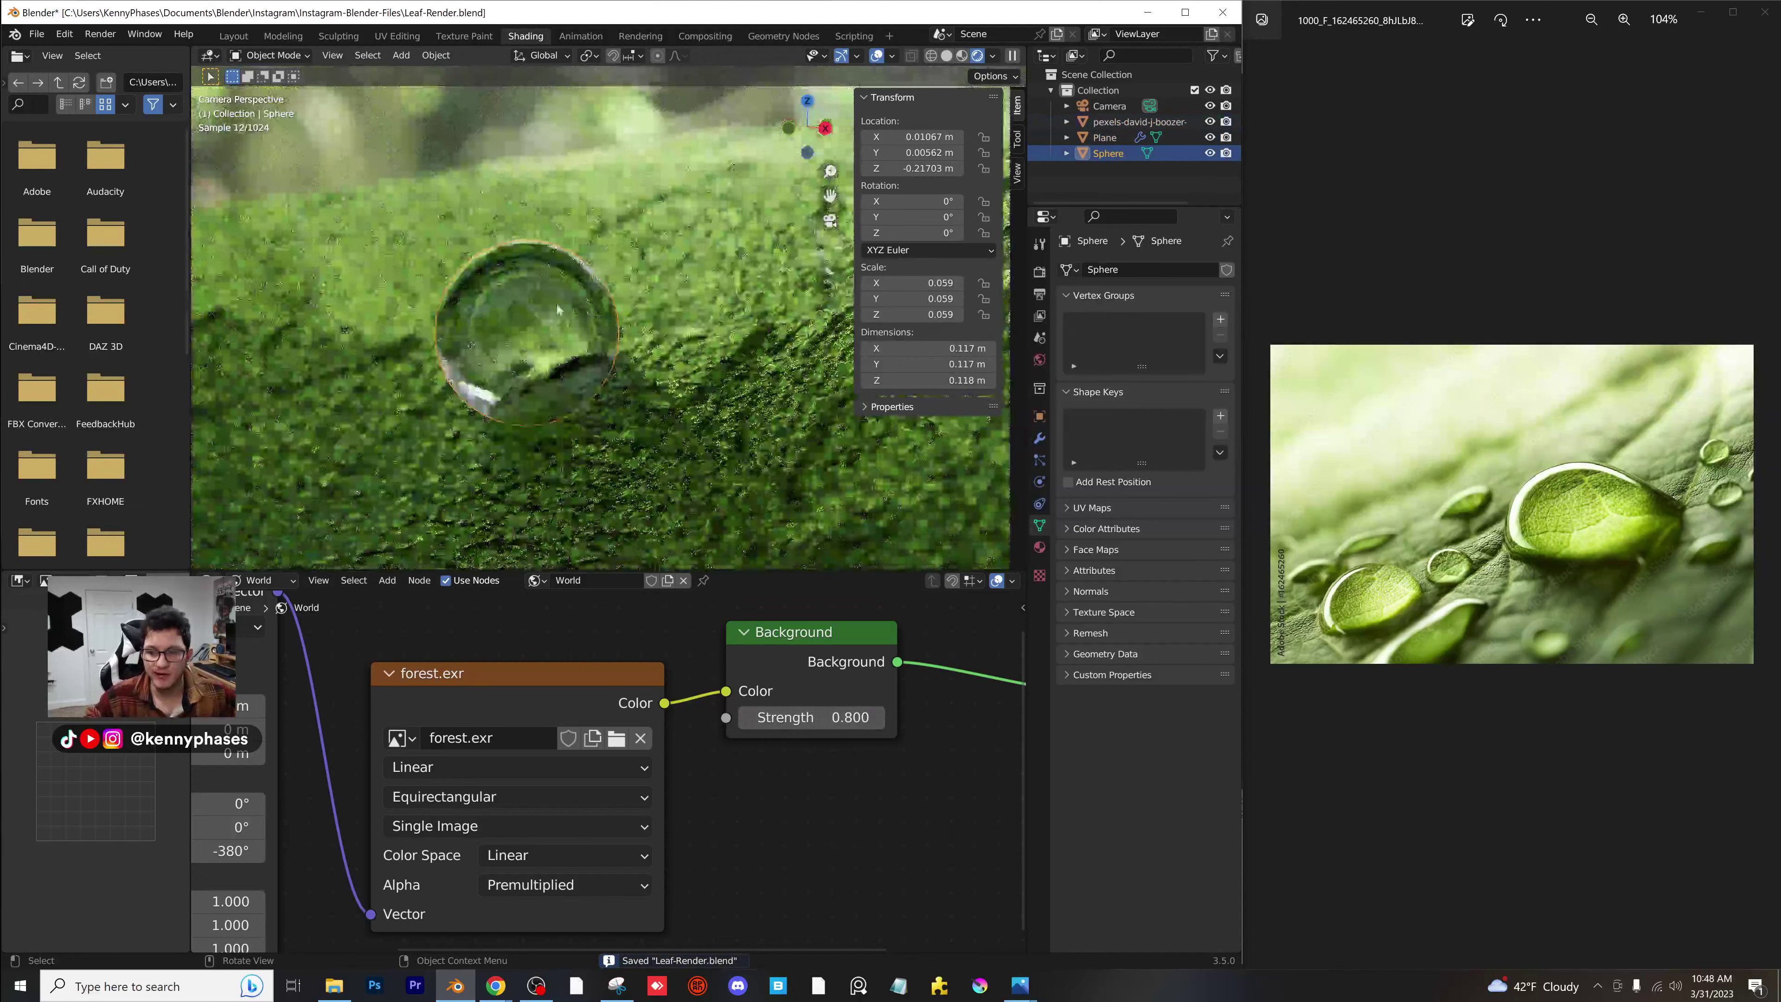
scroll(589, 299, down, 4)
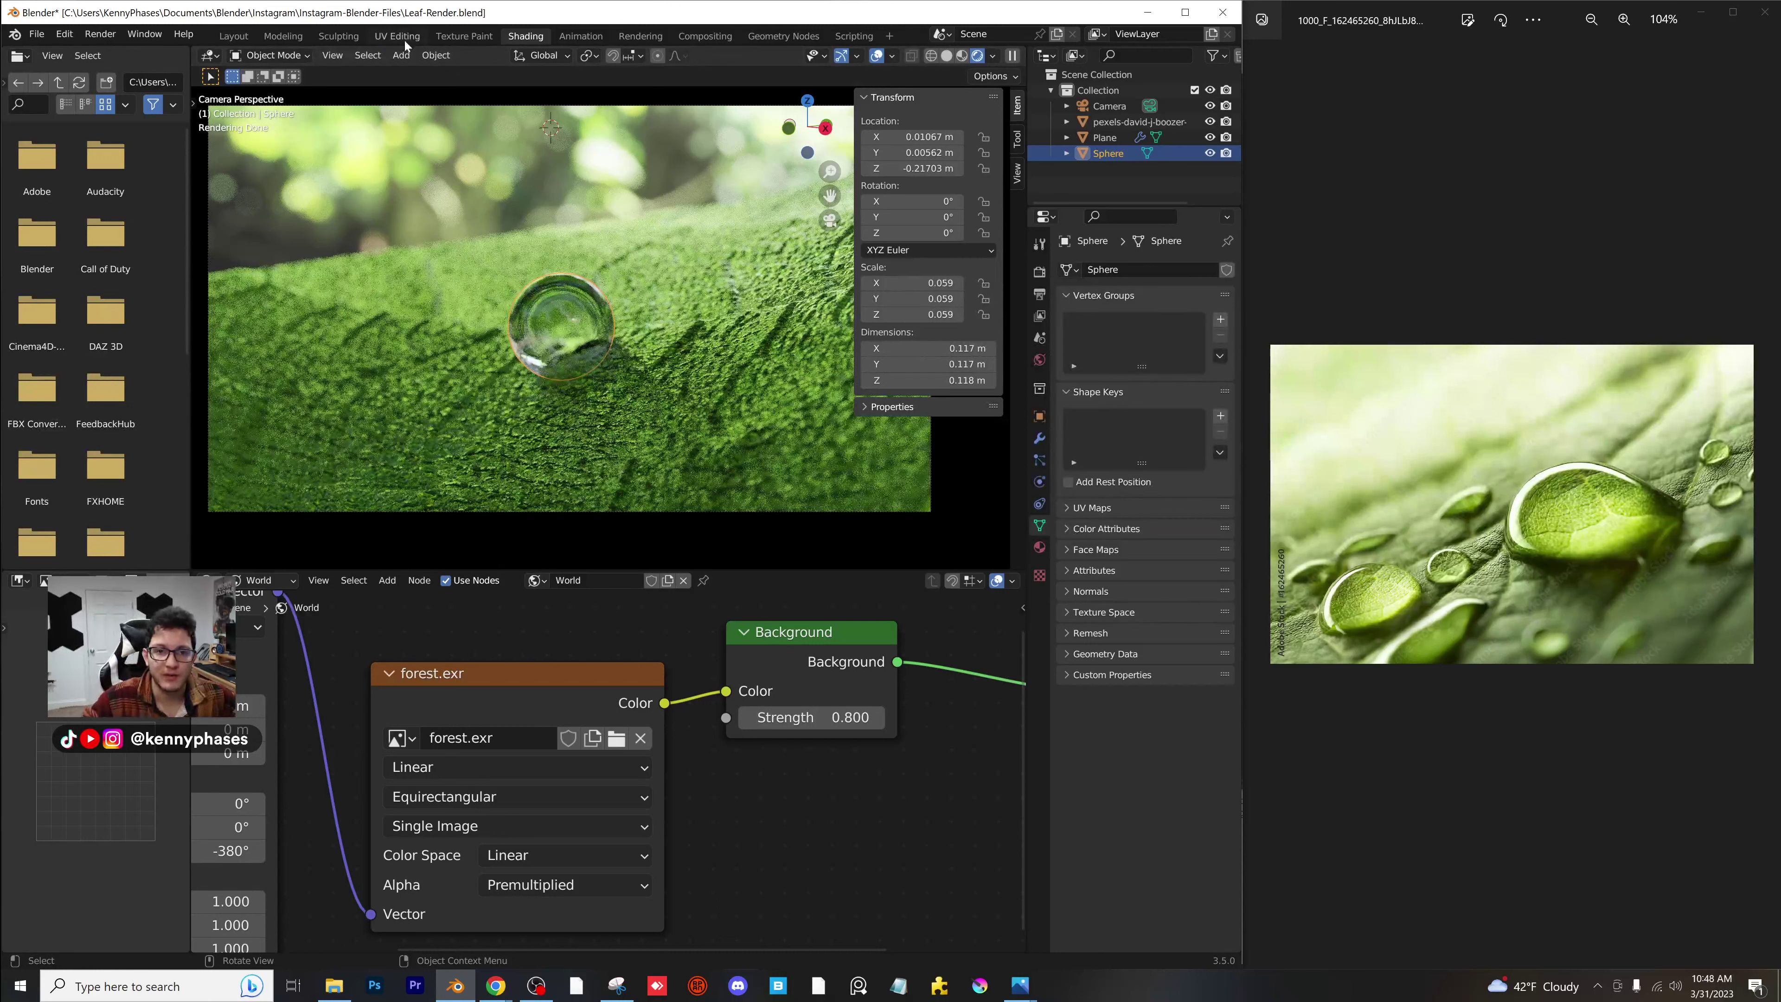
click(401, 55)
click(401, 56)
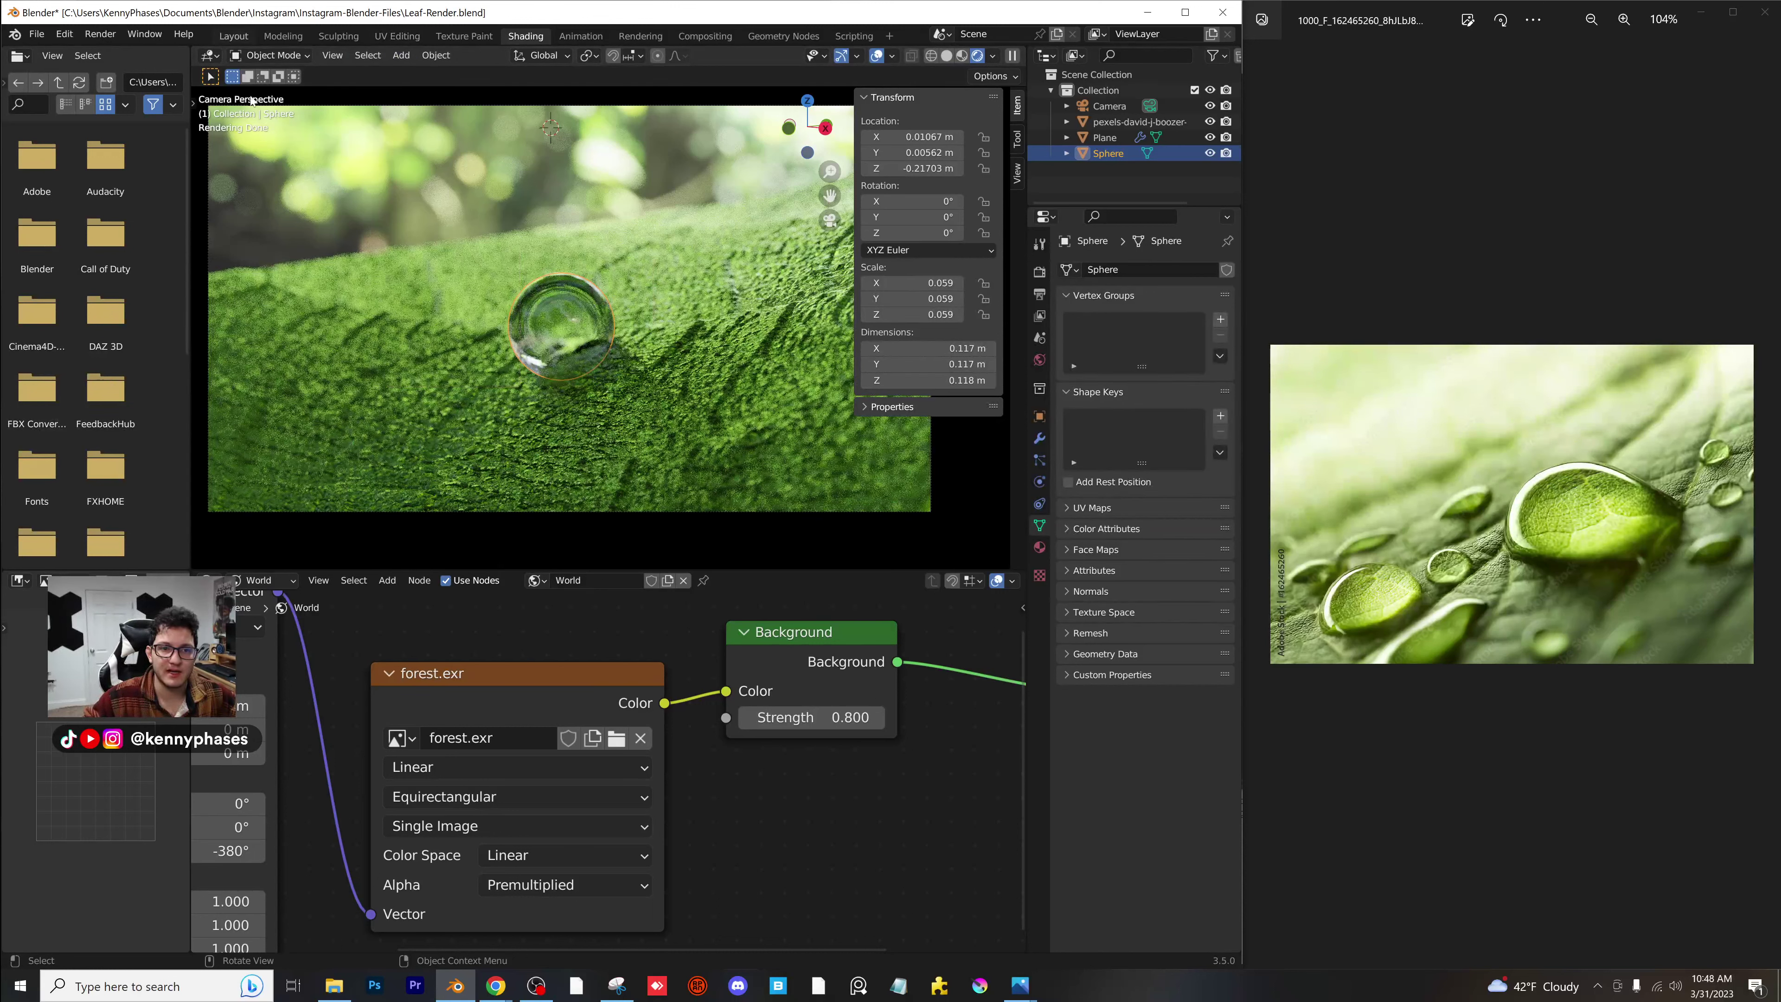
Return to the Layout workspace and add an area light to the scene.
click(233, 36)
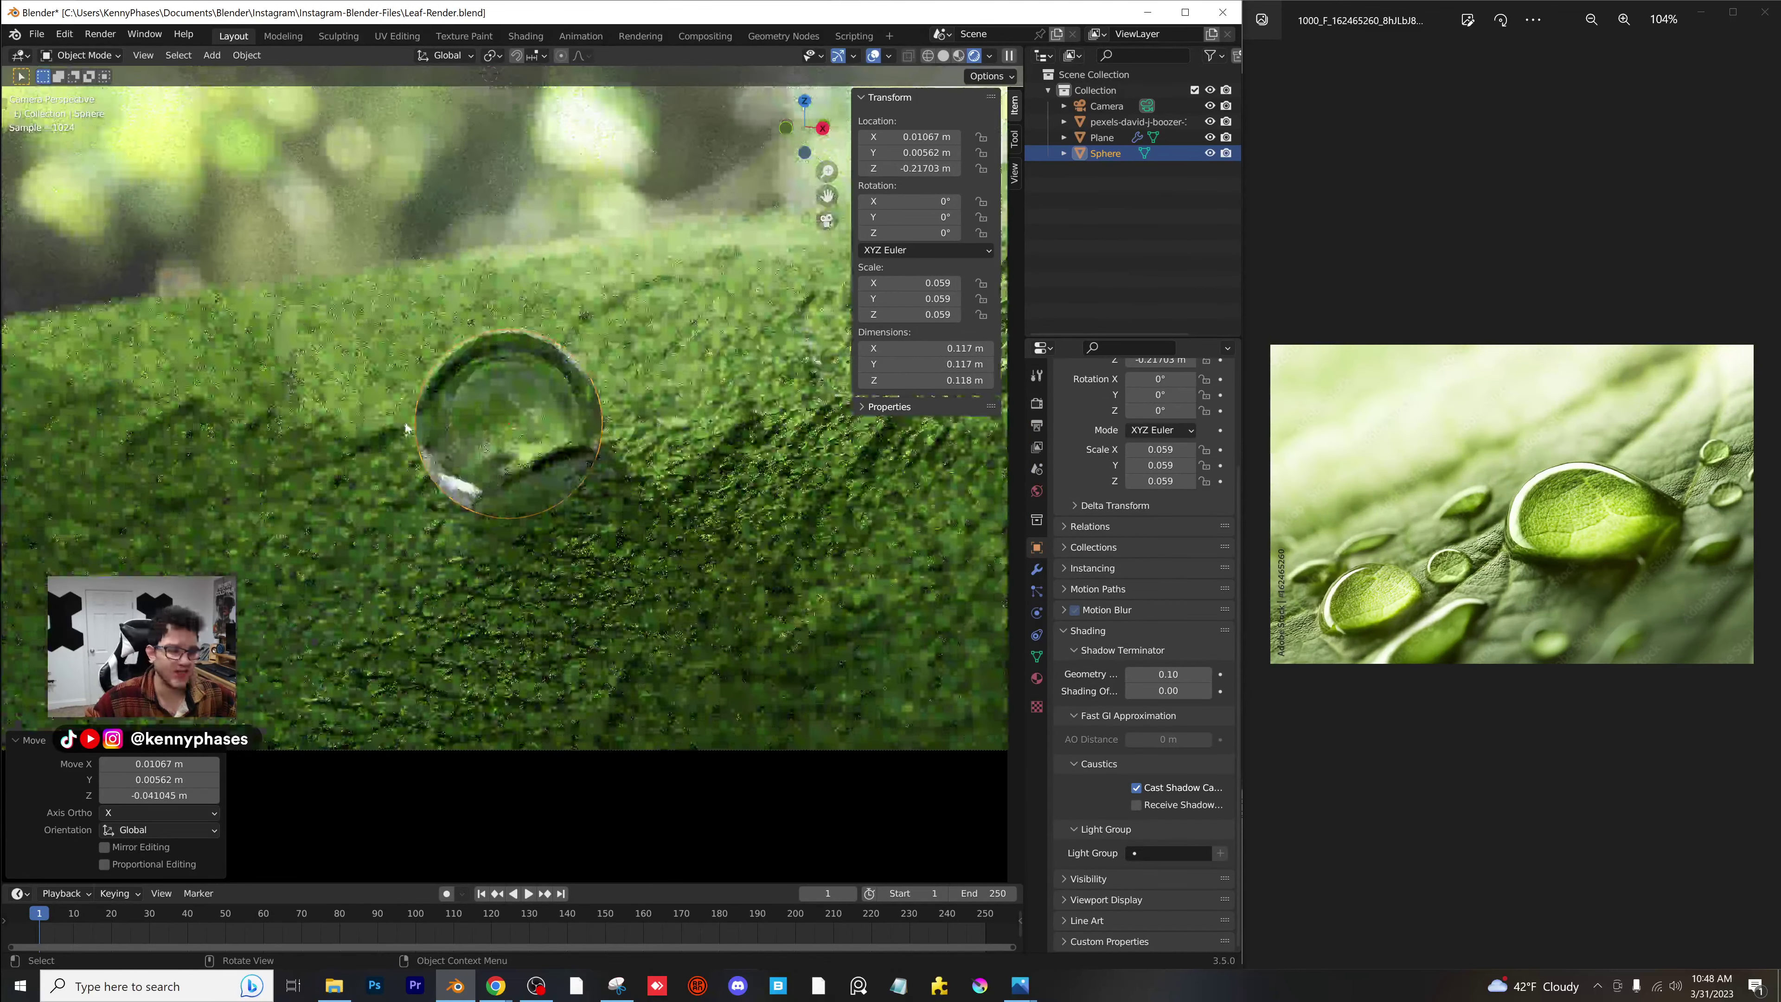
middle_drag(488, 415, 443, 405)
scroll(442, 405, down, 2)
click(212, 55)
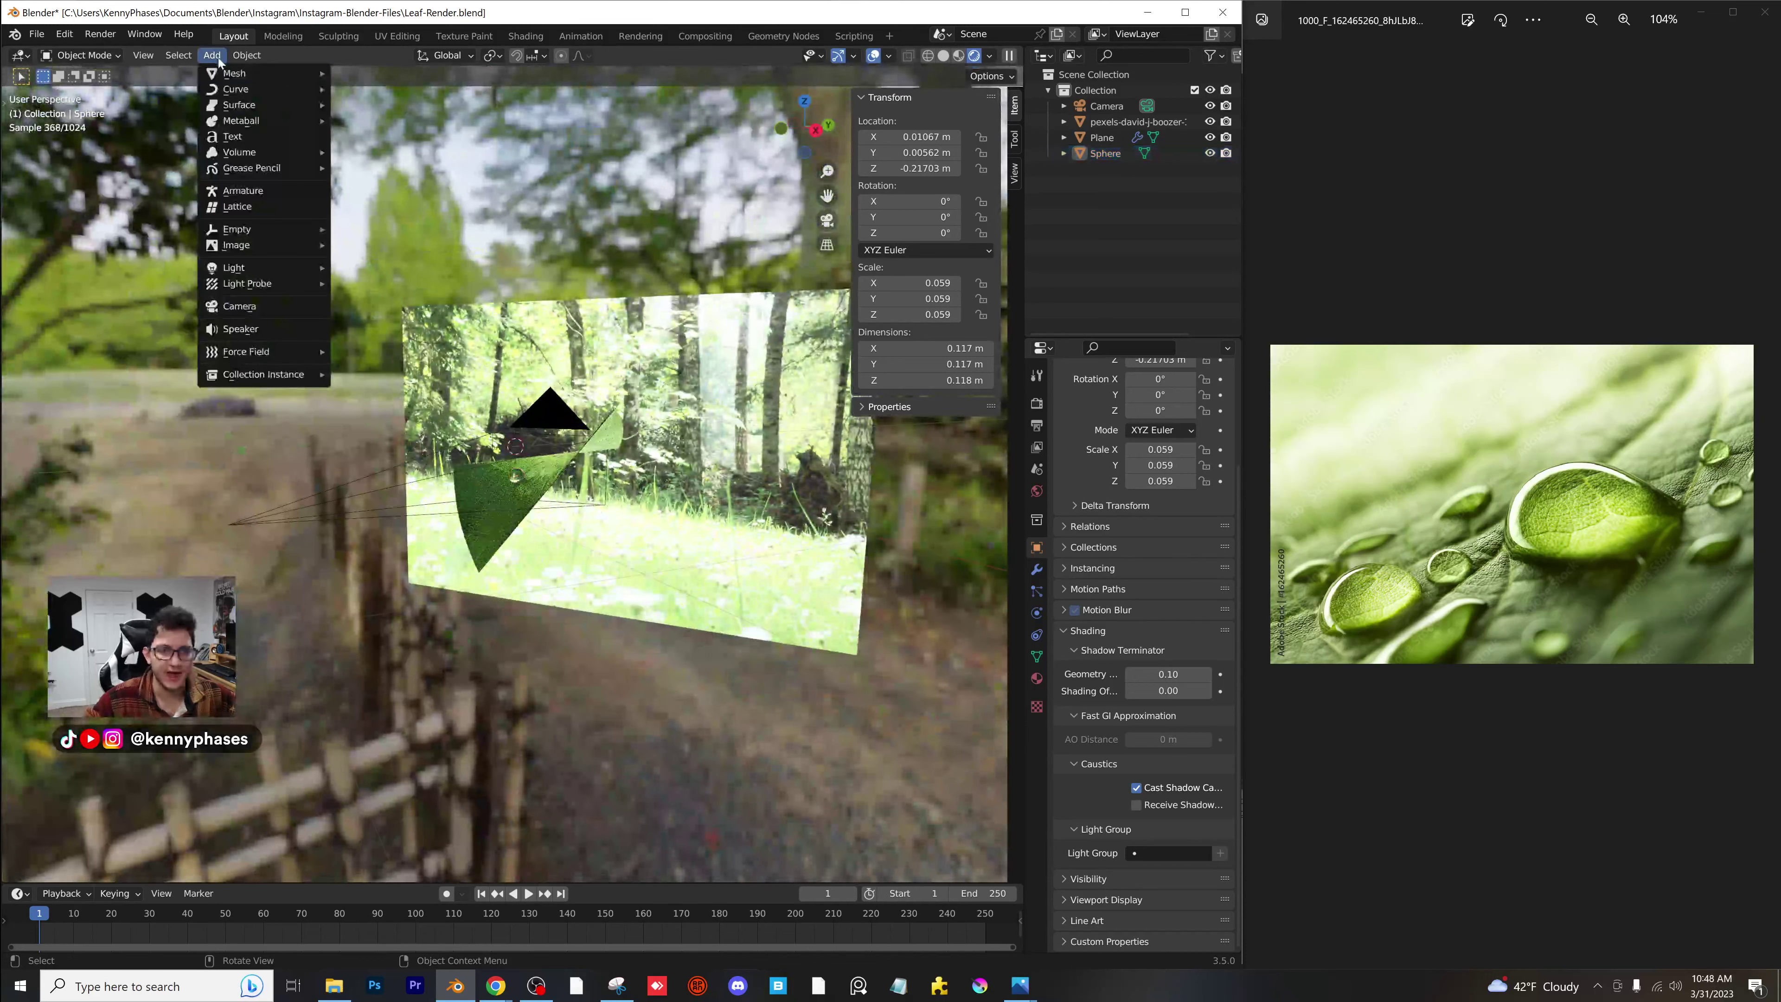
mouse_move(223, 75)
mouse_move(235, 268)
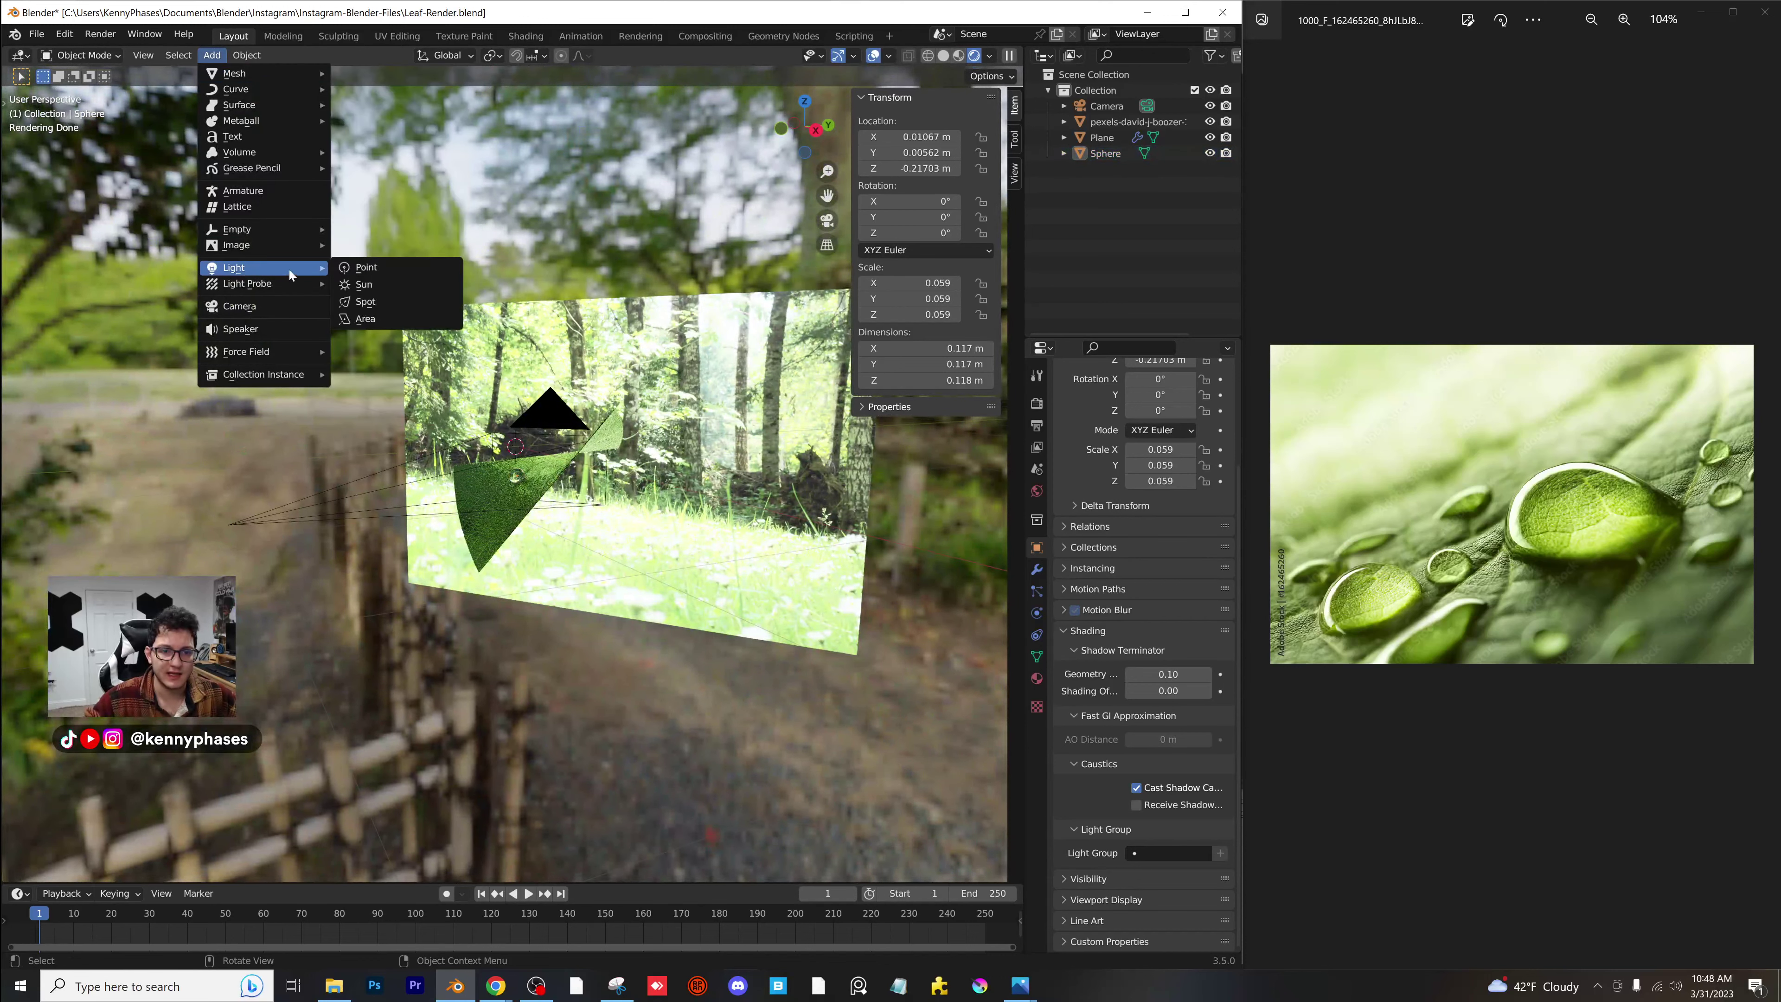
click(371, 320)
In solid shading from the top view, scale the area light to about 0.255 and move it to about X -1.25, Y 0.72 m.
click(943, 55)
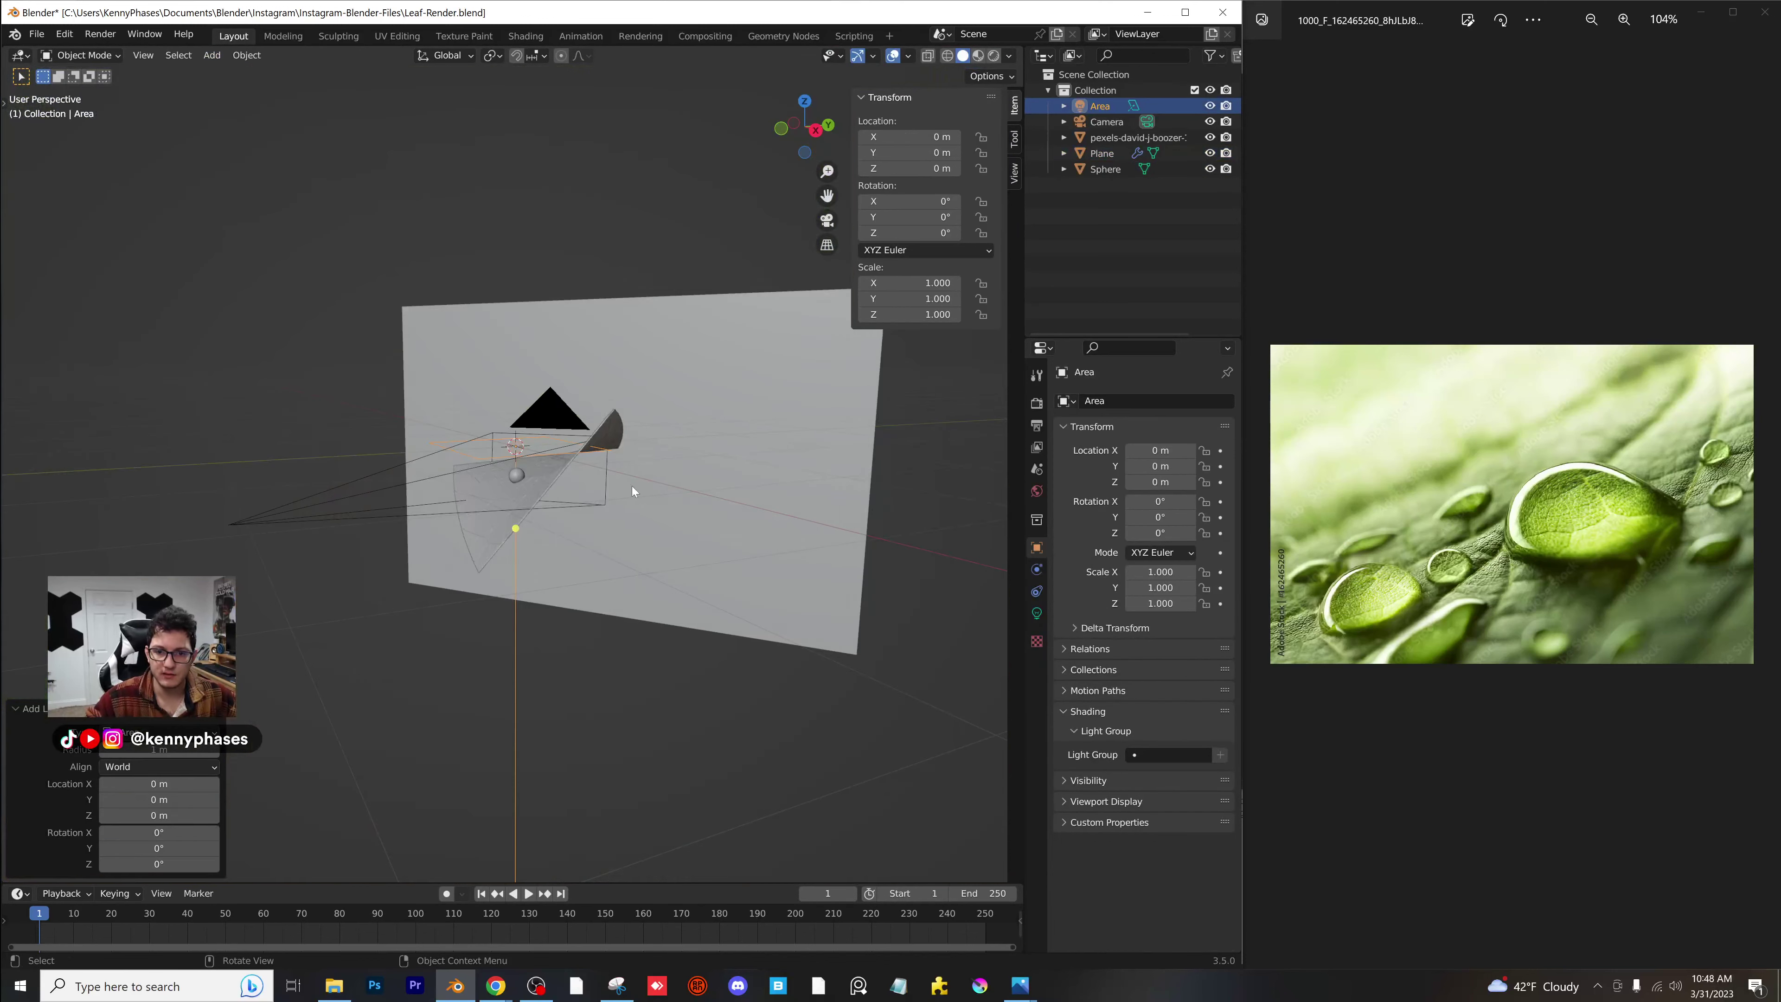
middle_drag(632, 487, 698, 503)
click(805, 113)
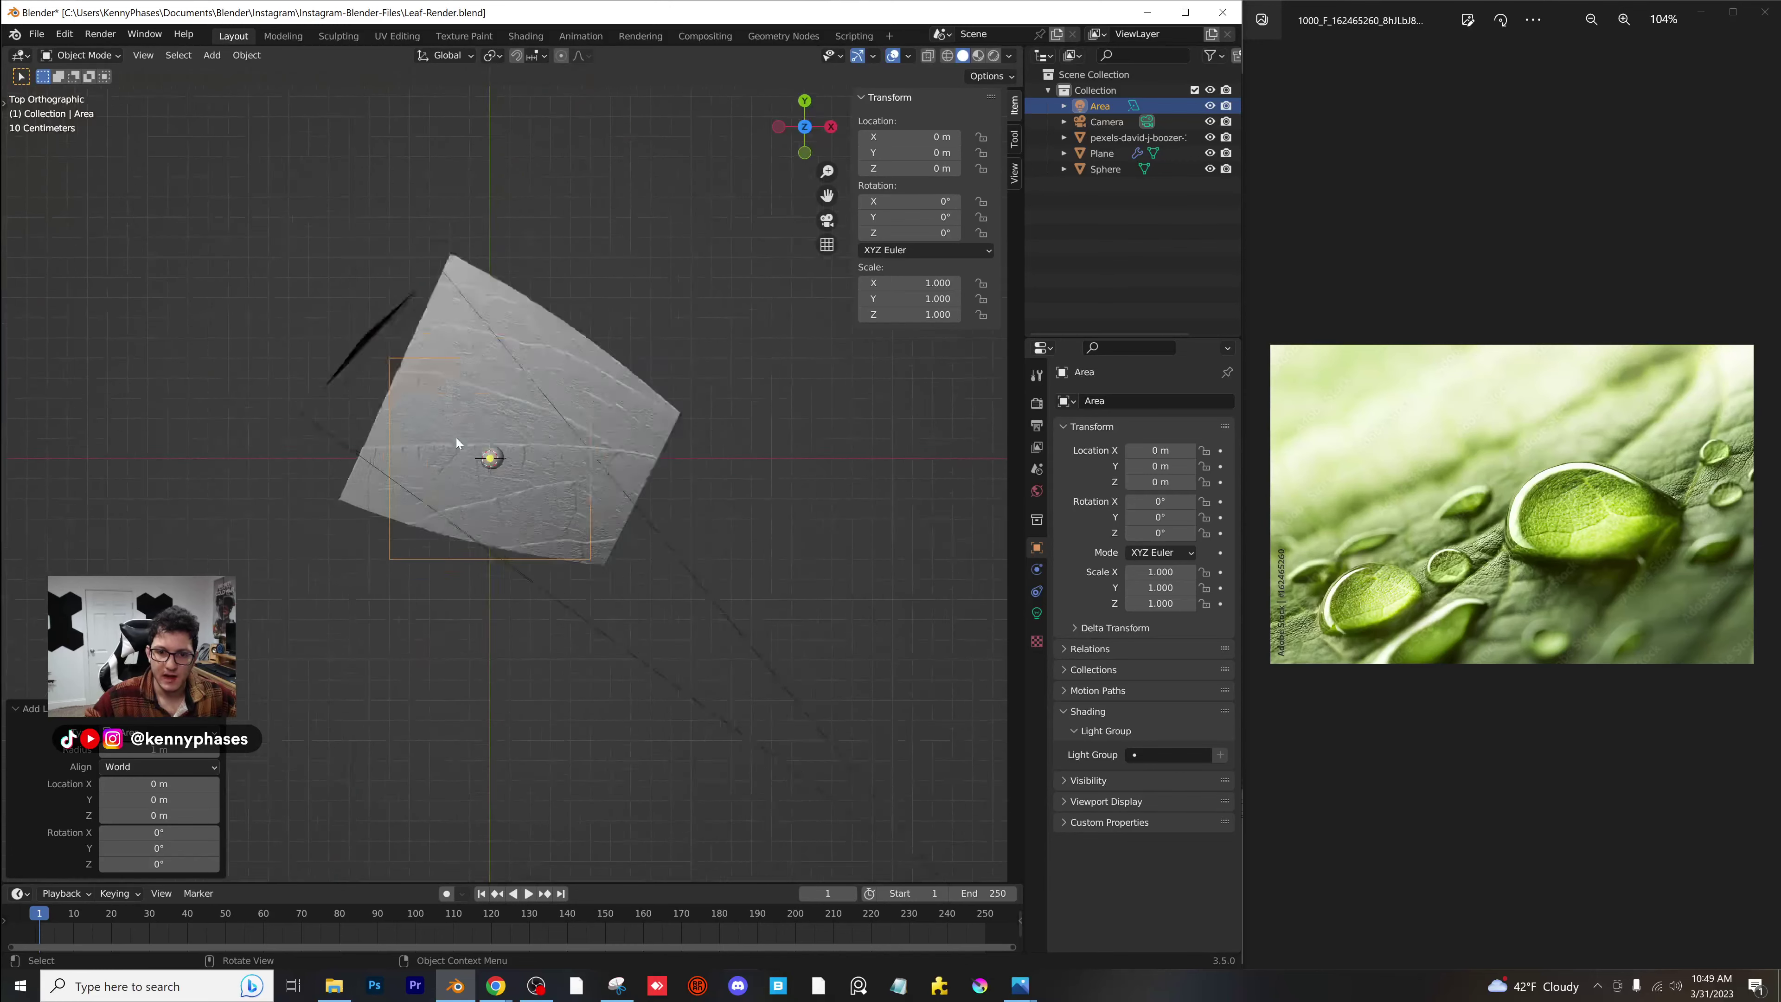
key(s)
click(529, 461)
key(g)
click(227, 285)
scroll(413, 368, down, 3)
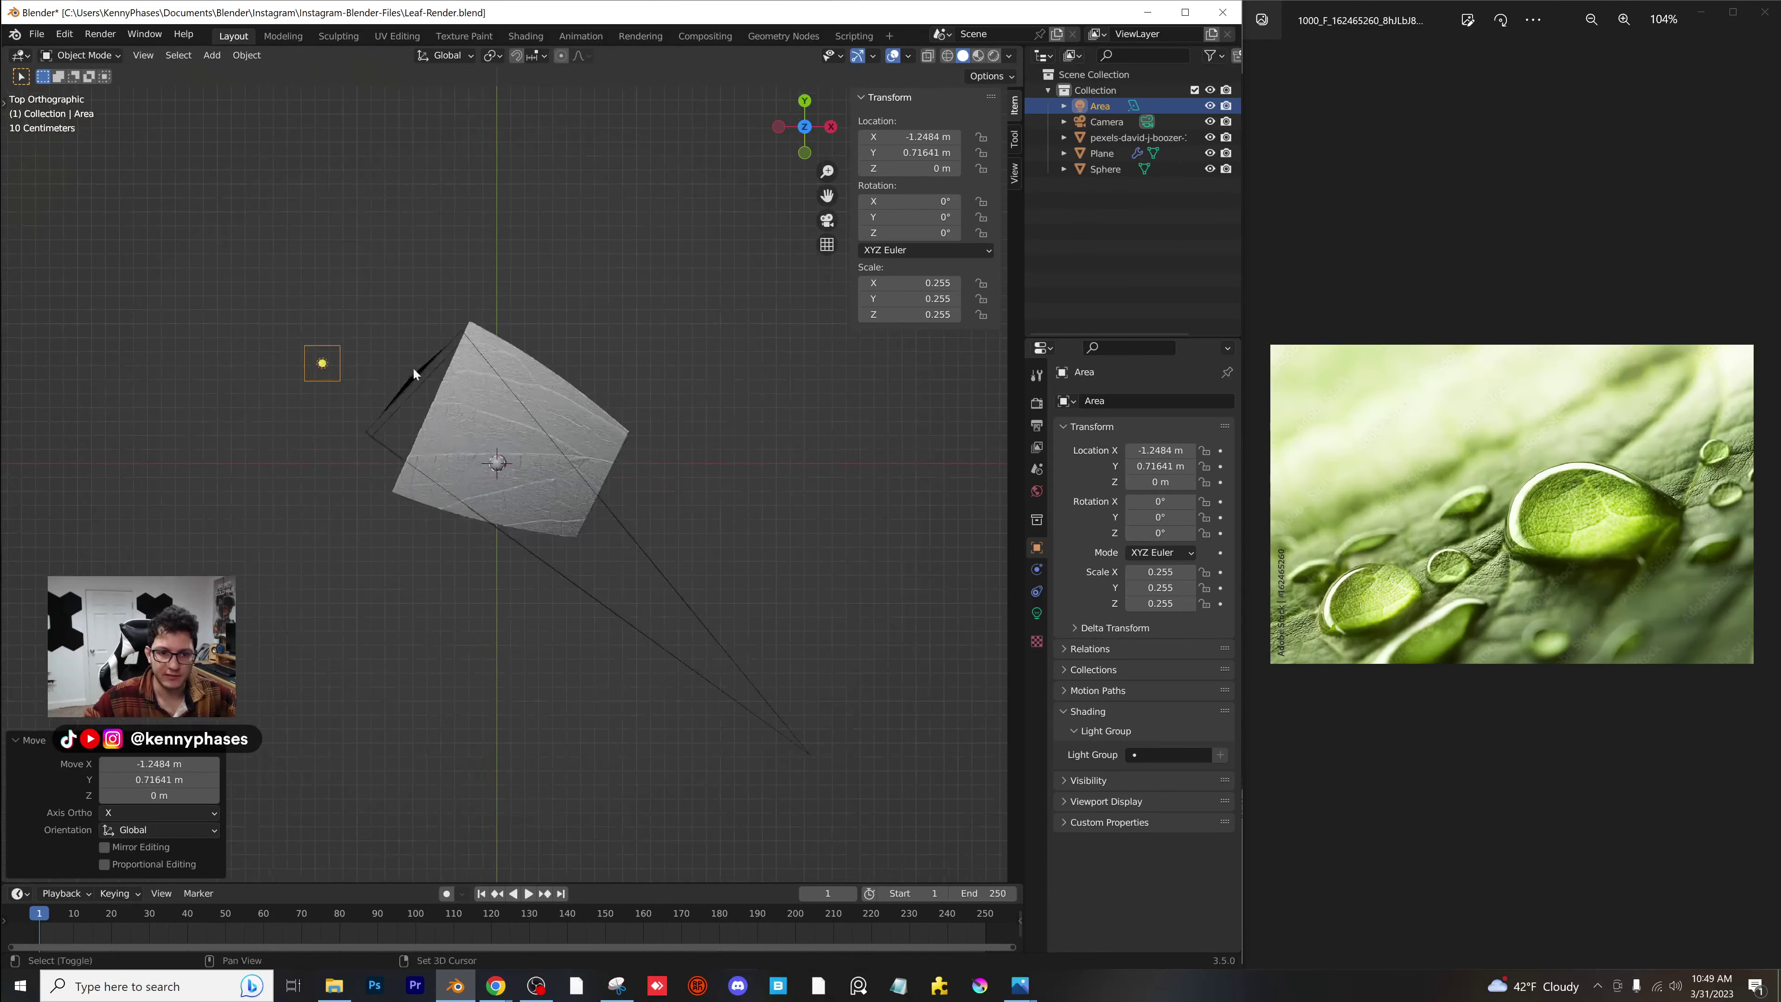
Move the area light to about X -1.33, Y 0.40 m and raise it to about Z 1.15 m.
key(g)
shift+middle_drag(413, 368, 772, 524)
click(692, 398)
key(g)
key(z)
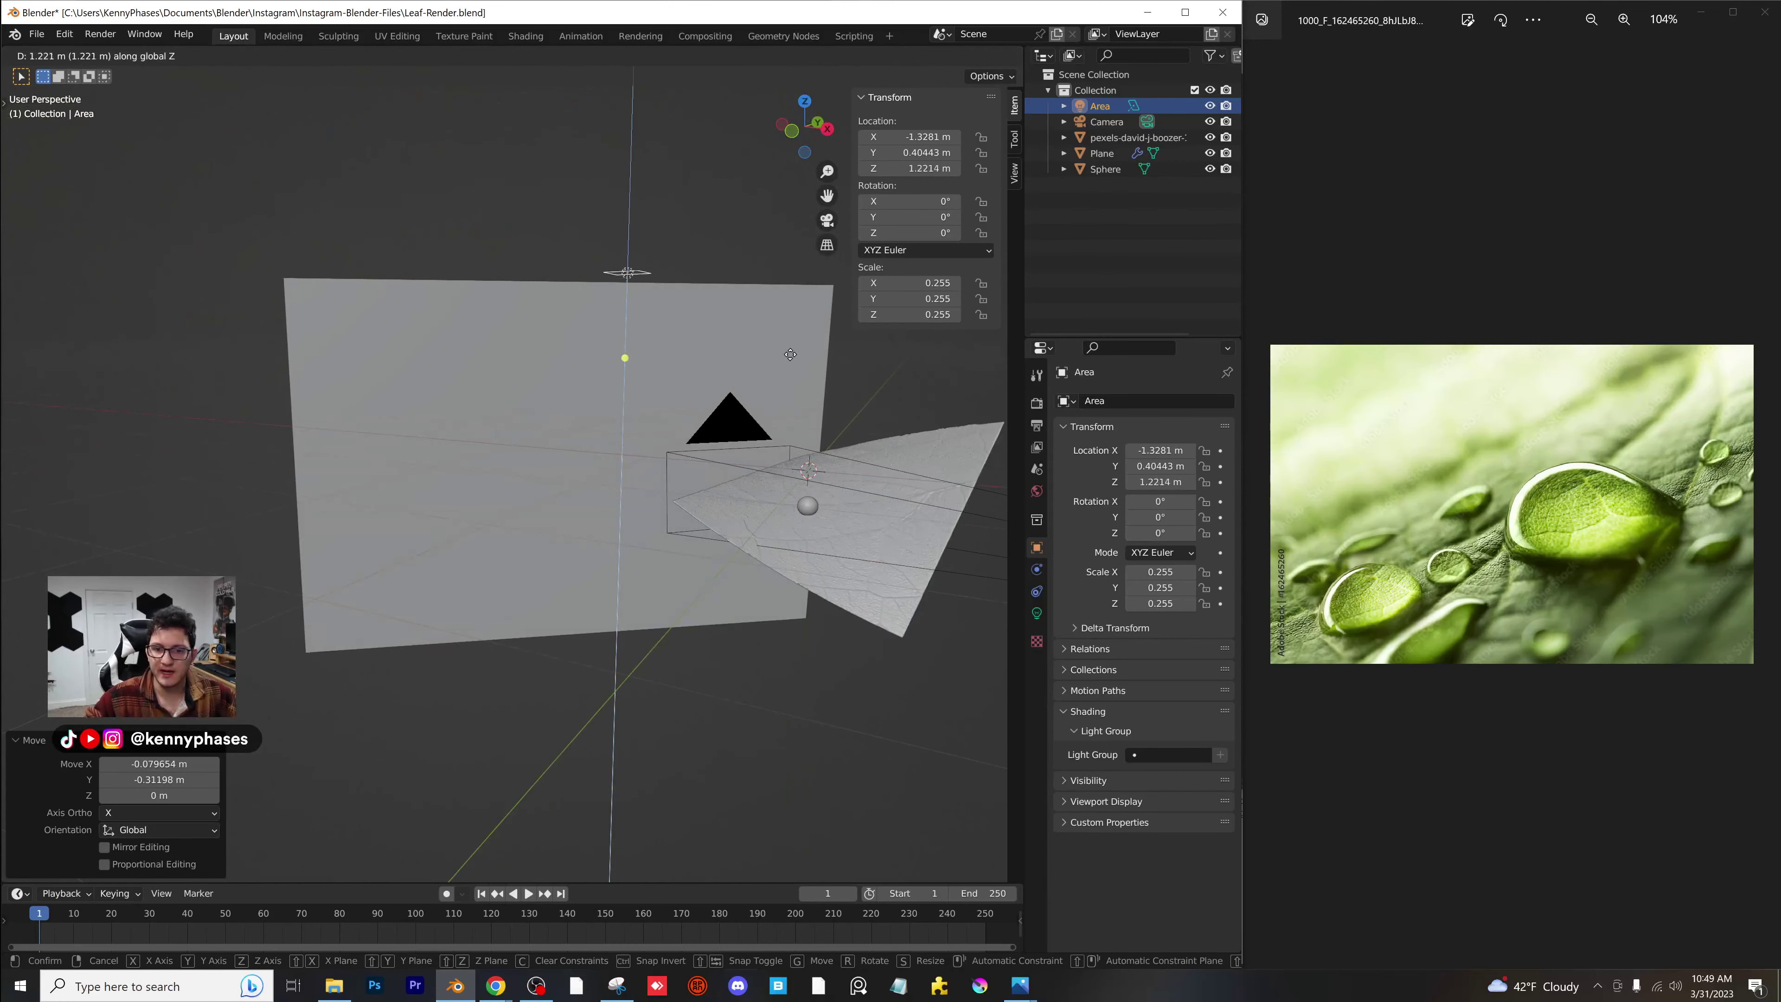
click(790, 354)
middle_drag(791, 355, 690, 473)
Change the area light's shape to Rectangle and stretch it into a strip about 0.358 m by 15.8 m.
click(1038, 613)
click(1178, 533)
click(1184, 567)
drag(674, 478, 709, 471)
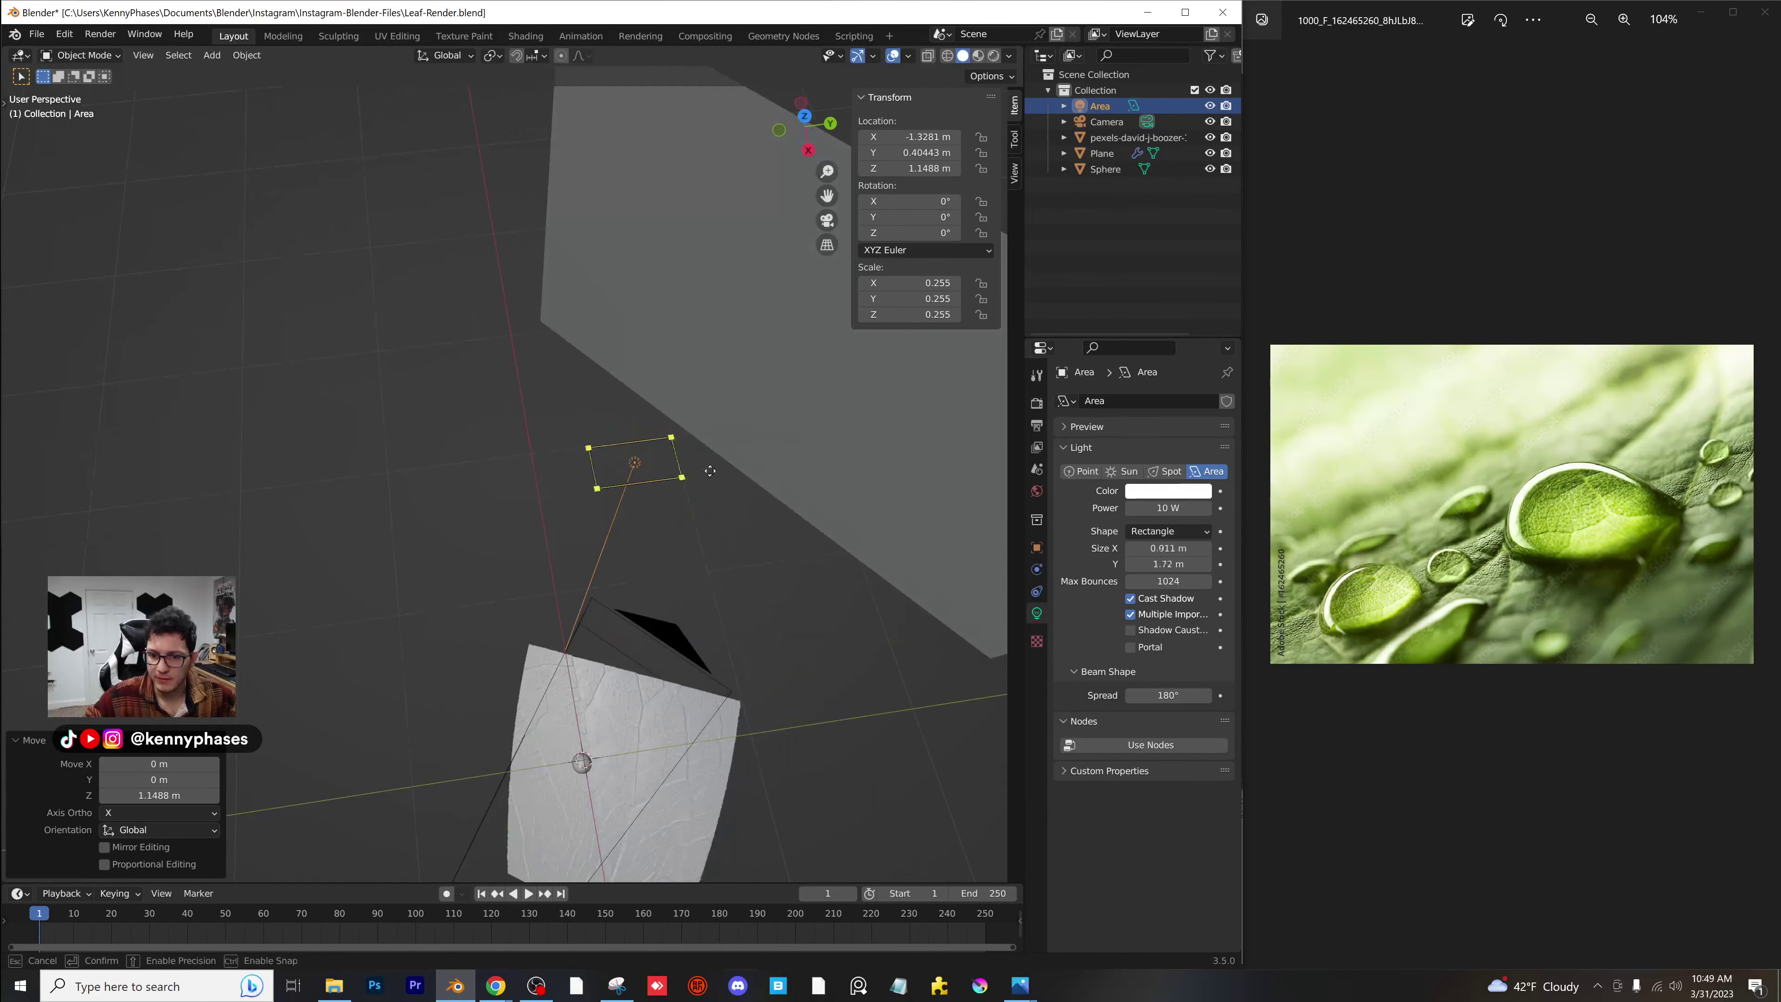
drag(942, 461, 982, 387)
middle_drag(982, 387, 773, 460)
Reposition the strip light at about X -1.27, Y -0.46, Z 1.06 m with a power of 1000 W.
key(g)
click(708, 426)
key(g)
click(740, 424)
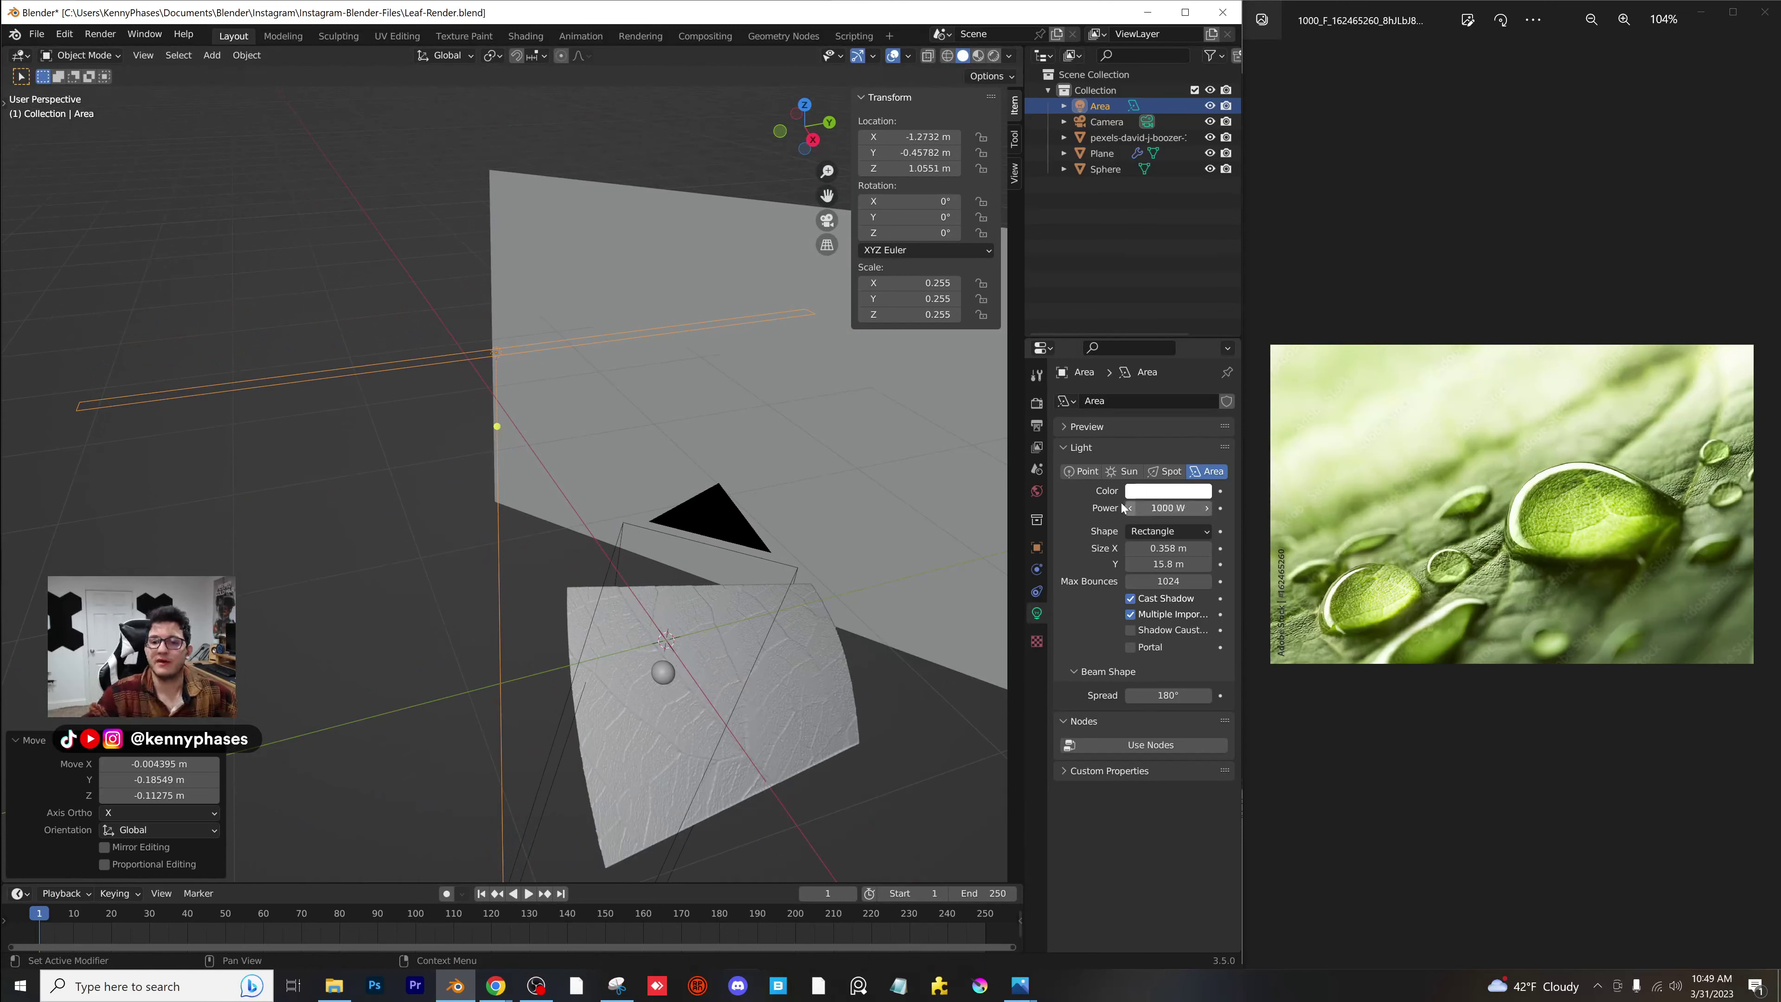
In the rendered camera view, lower the area light to about Z 0.91 m and widen its X size to 1.01 m.
key(z)
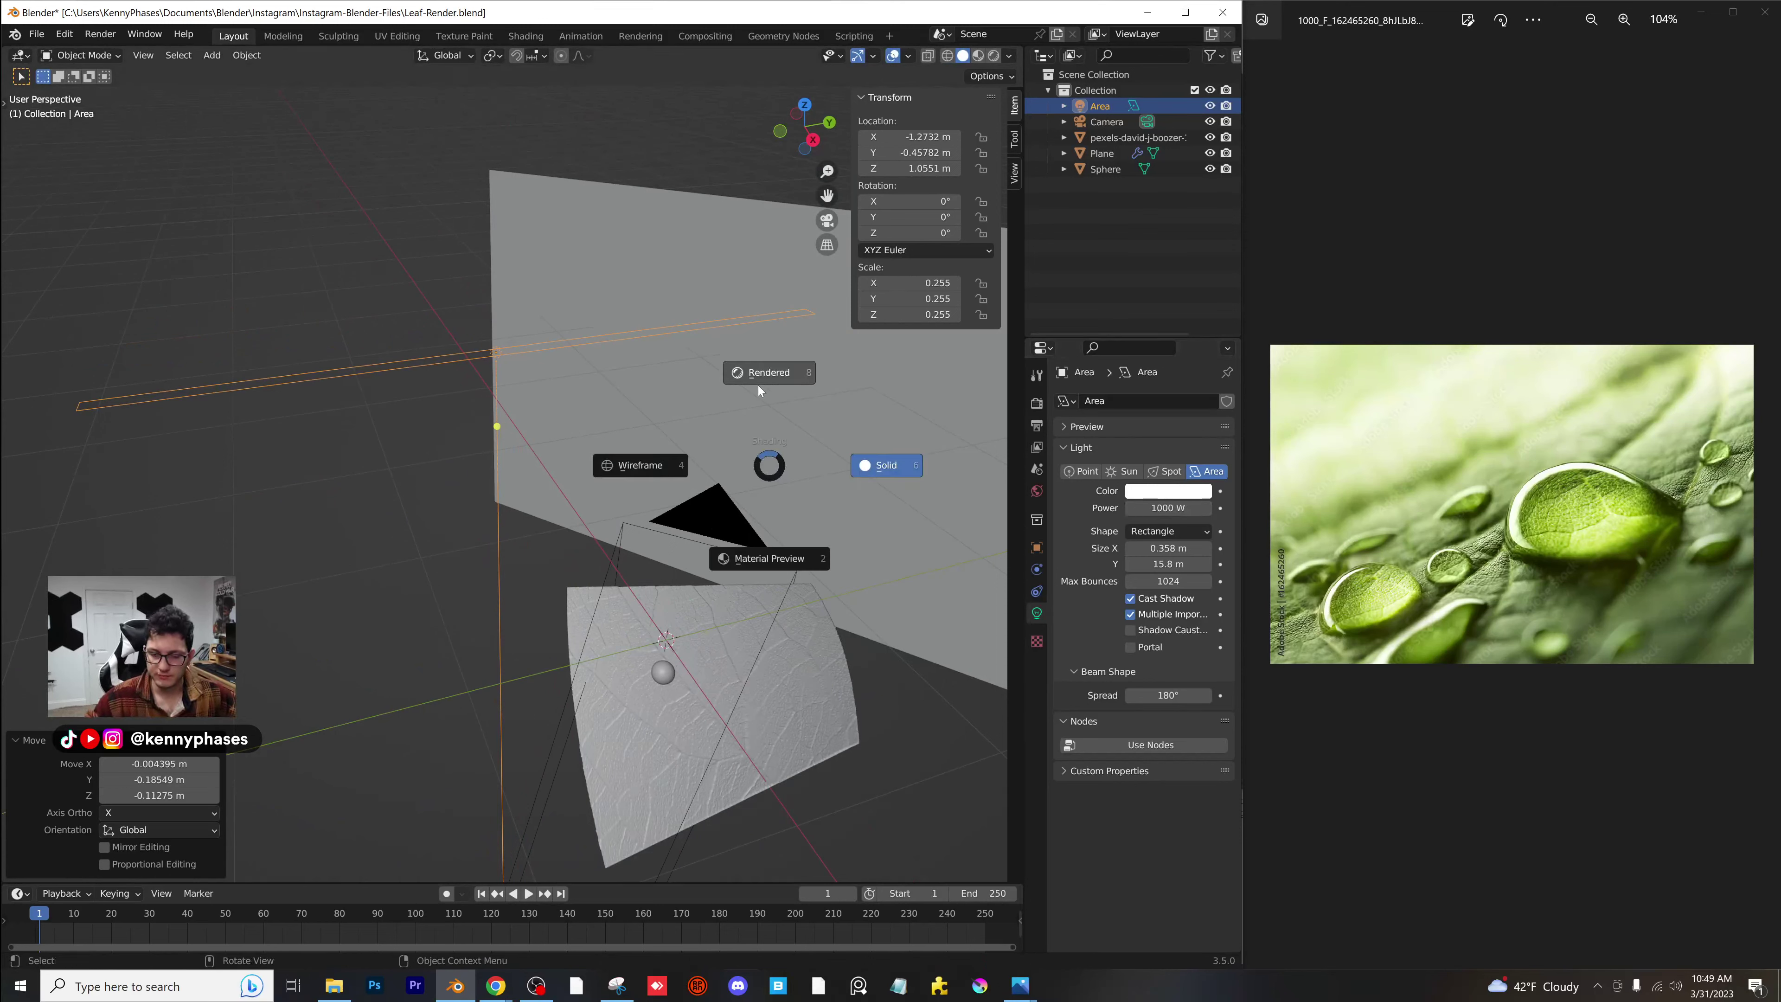
click(754, 386)
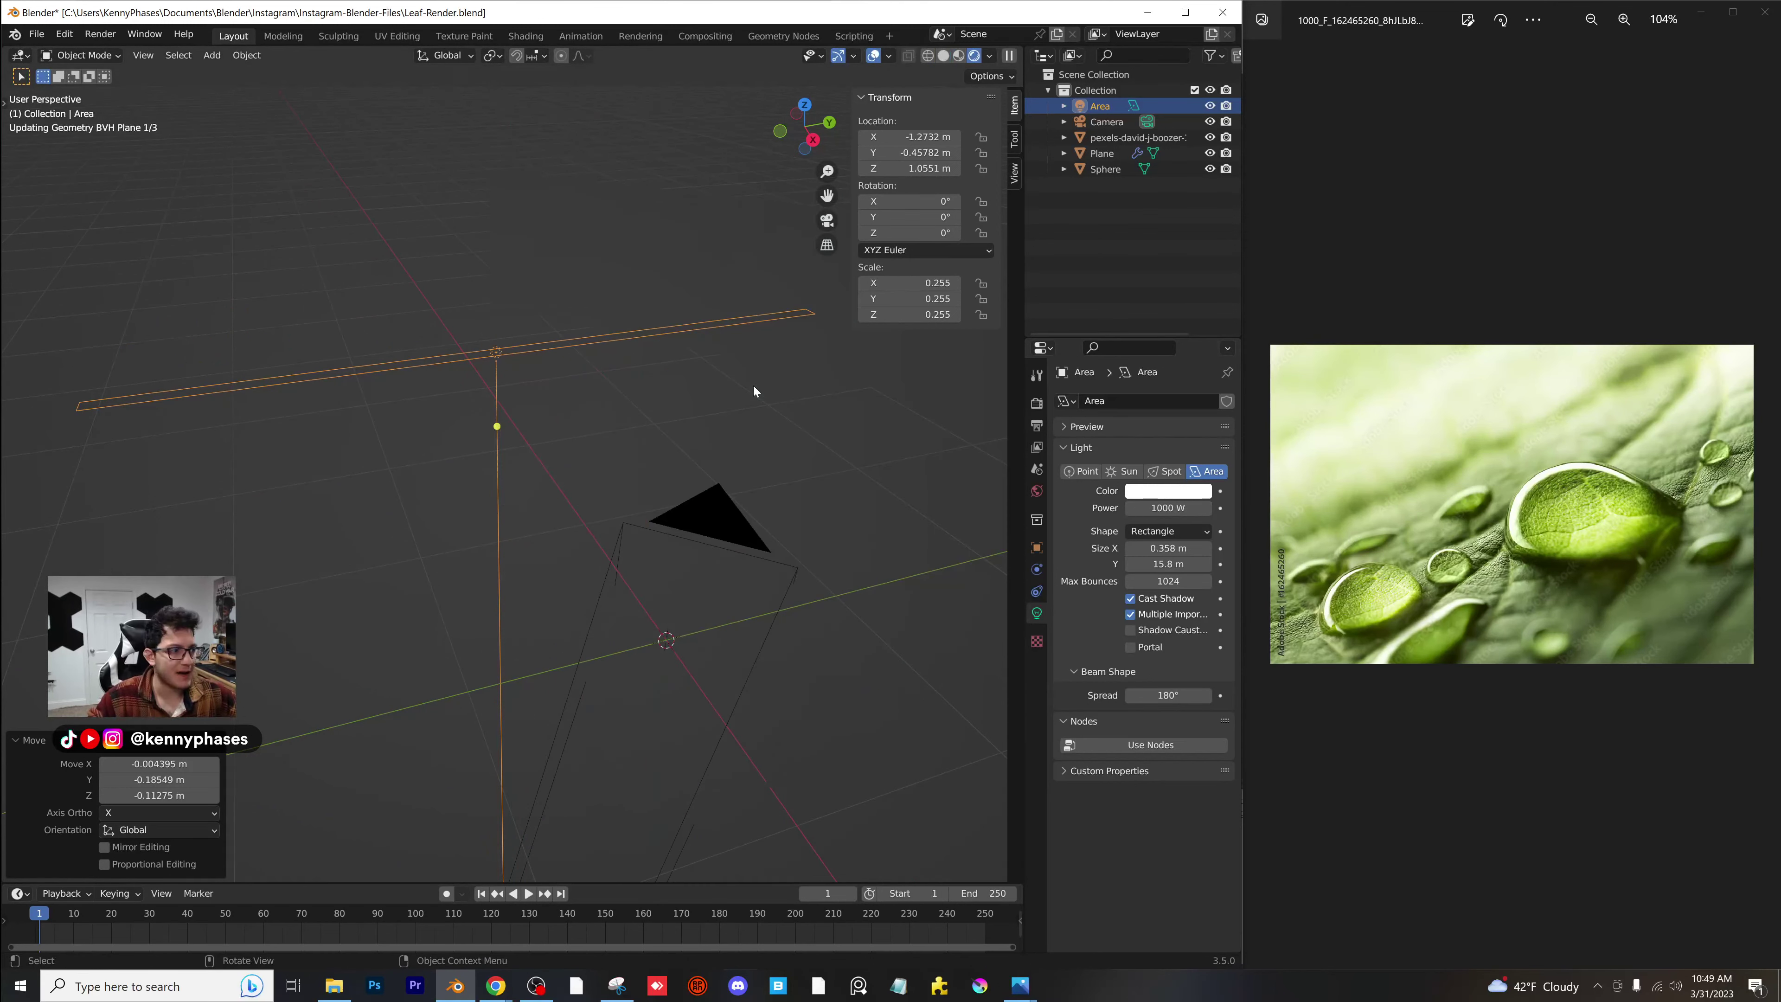
key(KP_0)
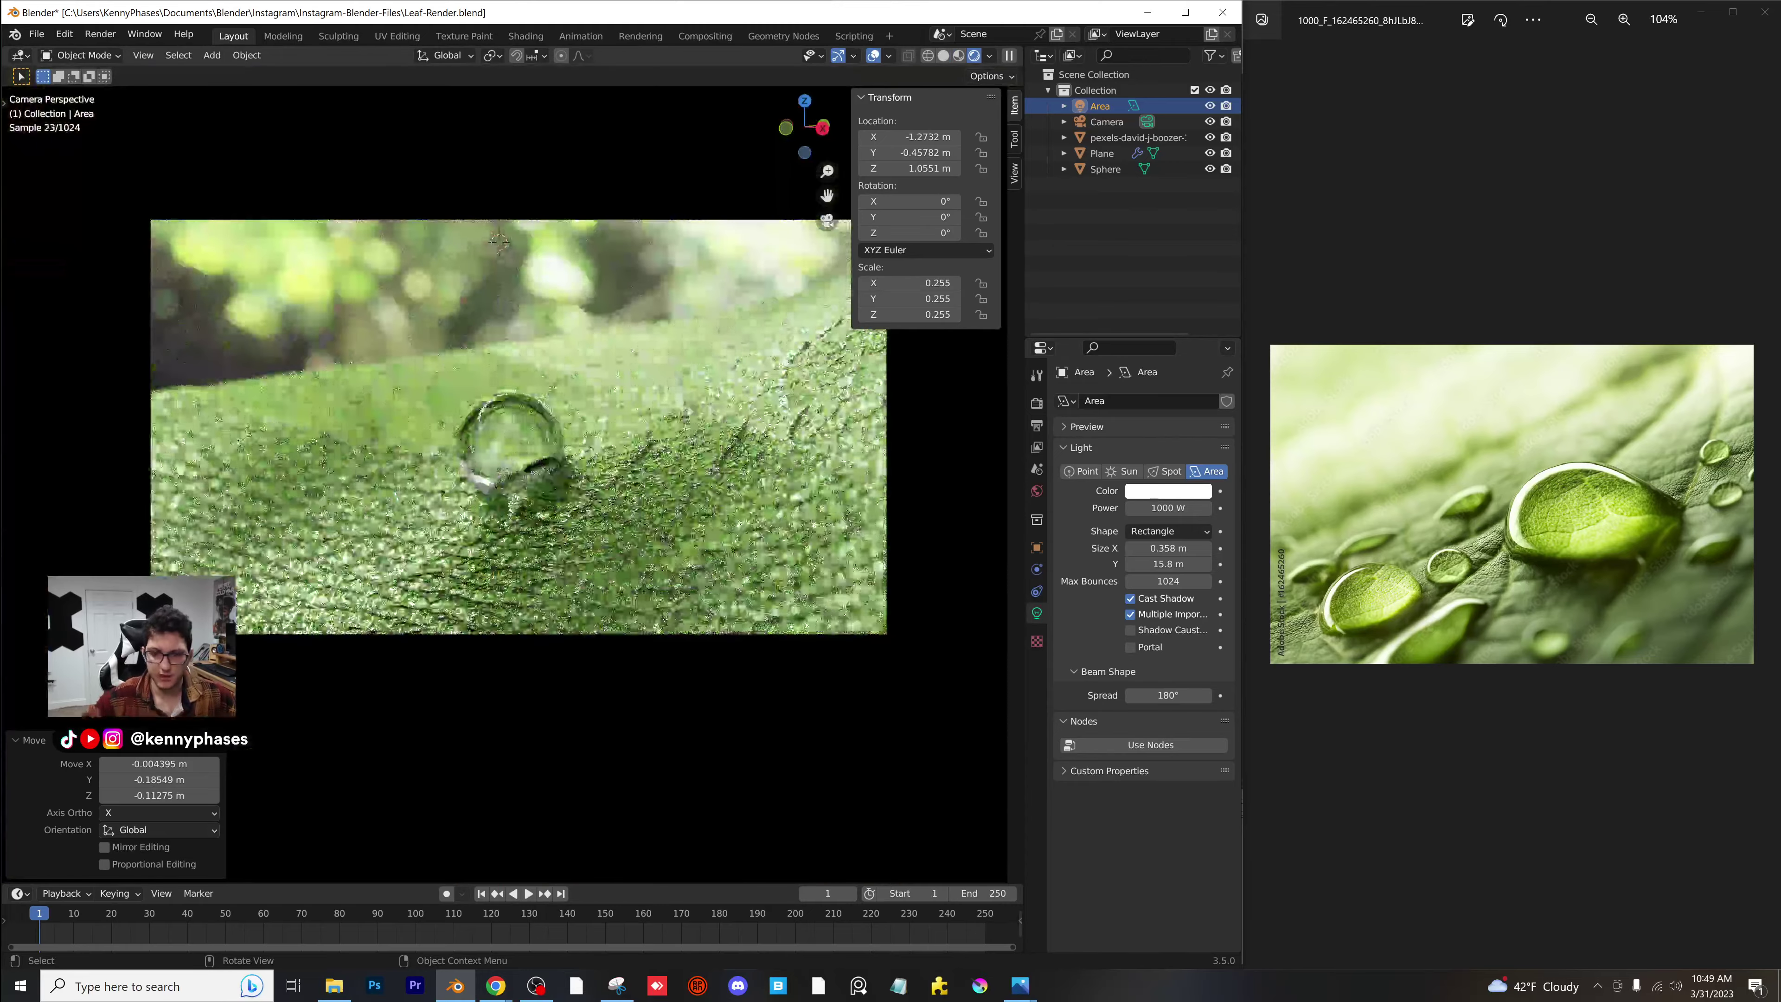
scroll(492, 426, up, 6)
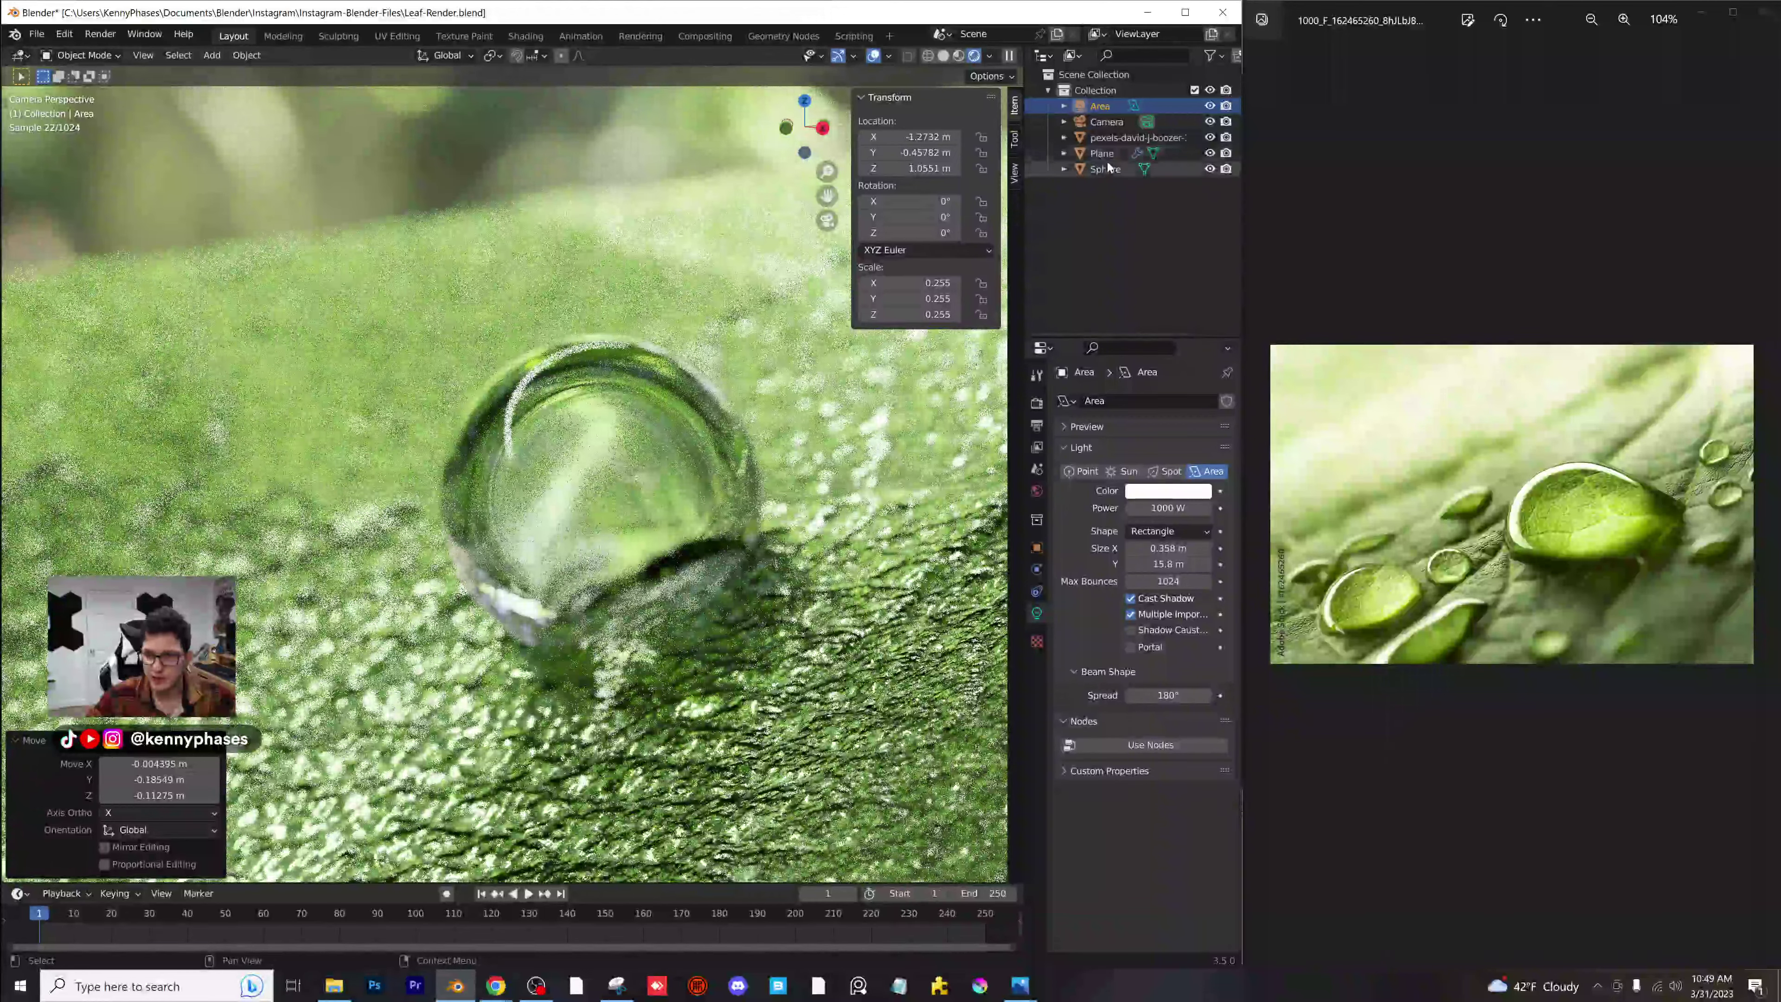
key(g)
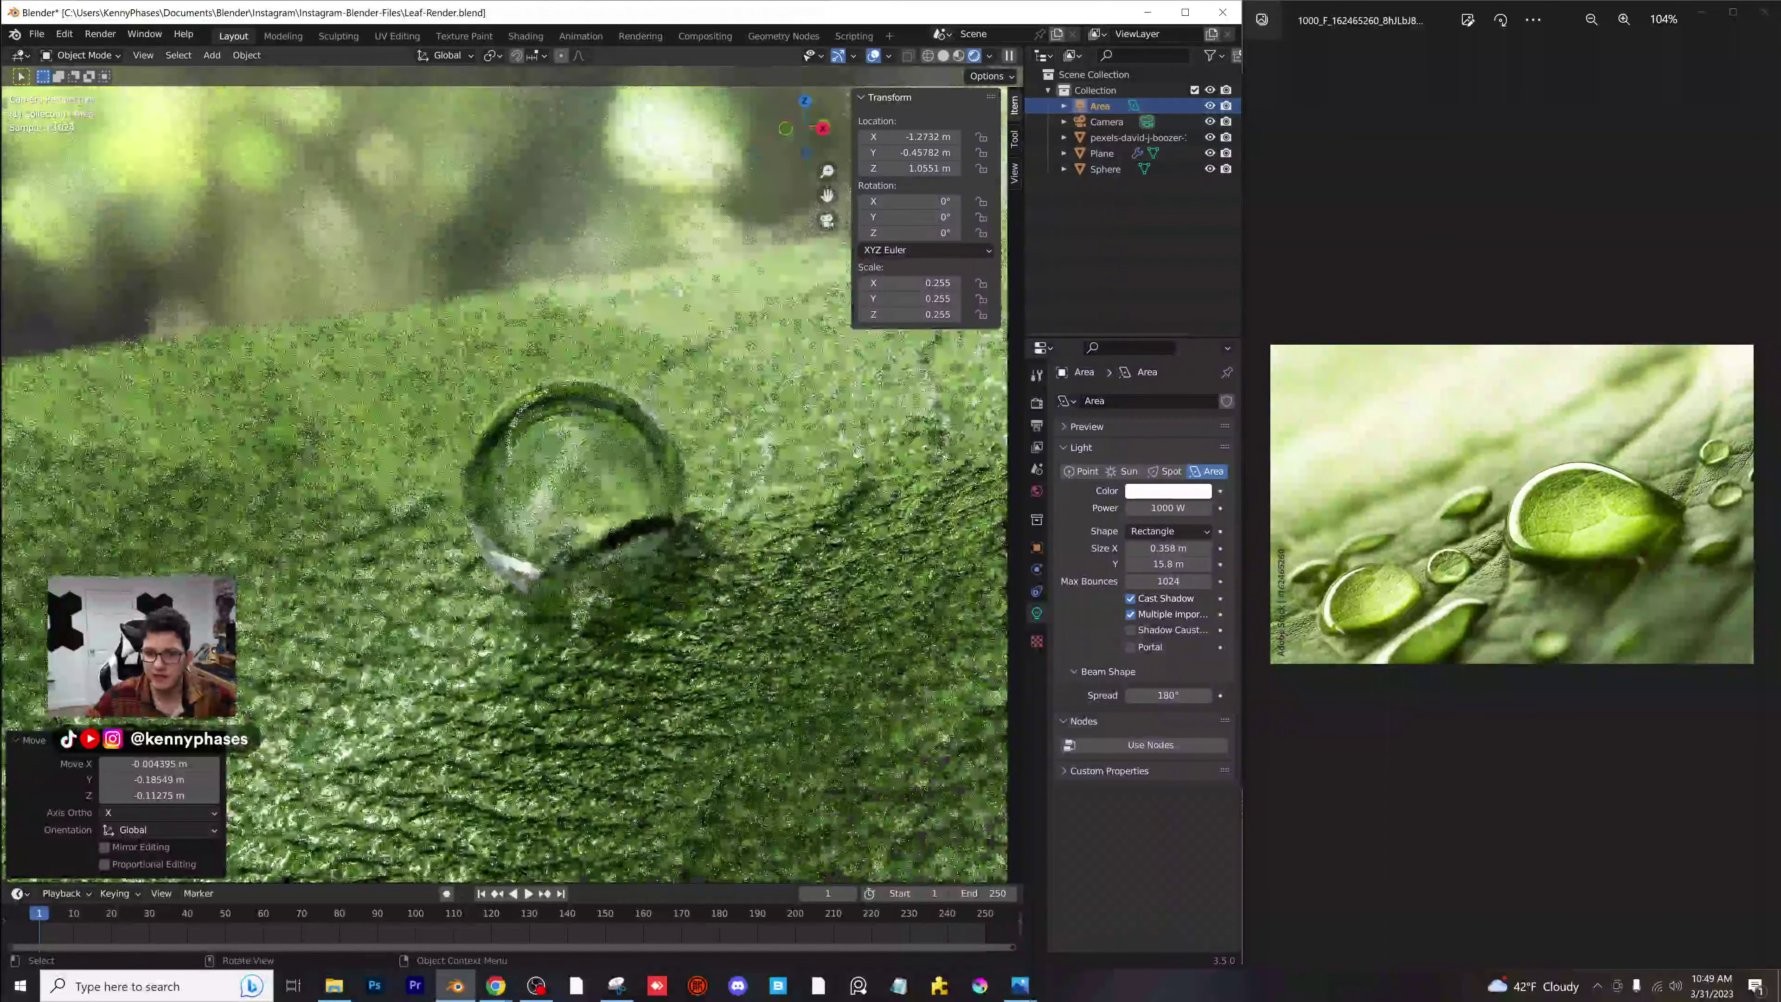
key(z)
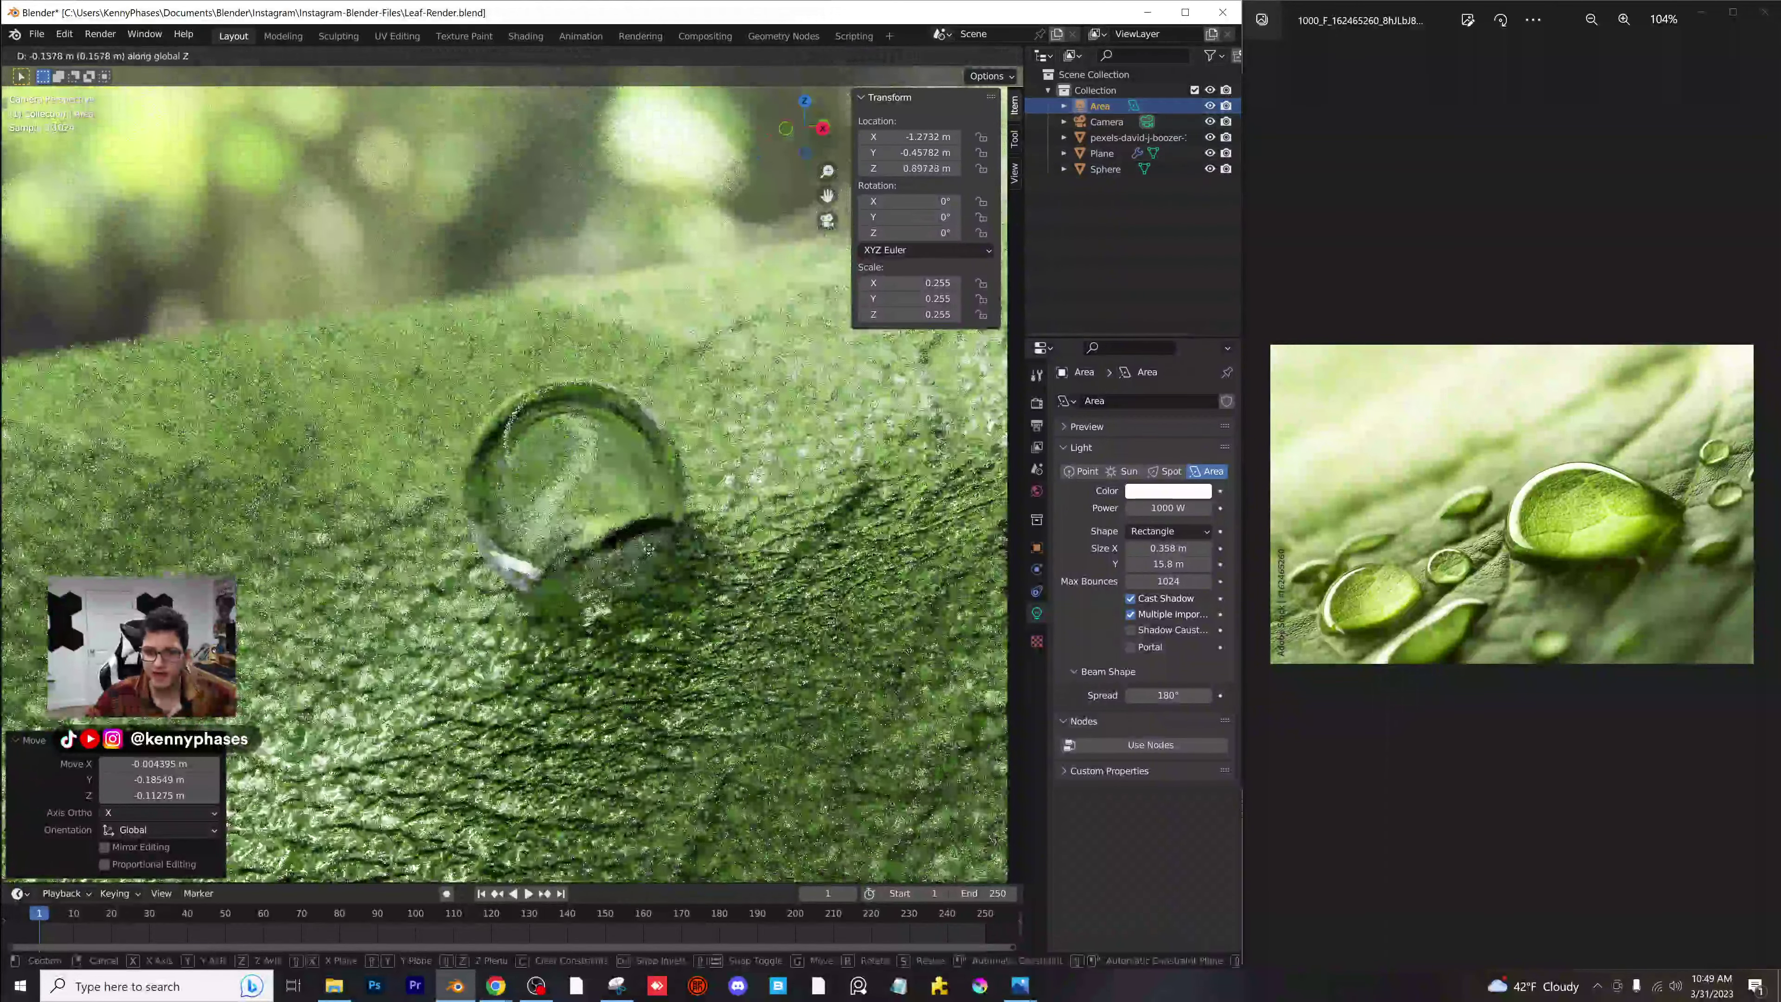
click(648, 530)
drag(1167, 549, 1213, 549)
scroll(631, 449, down, 4)
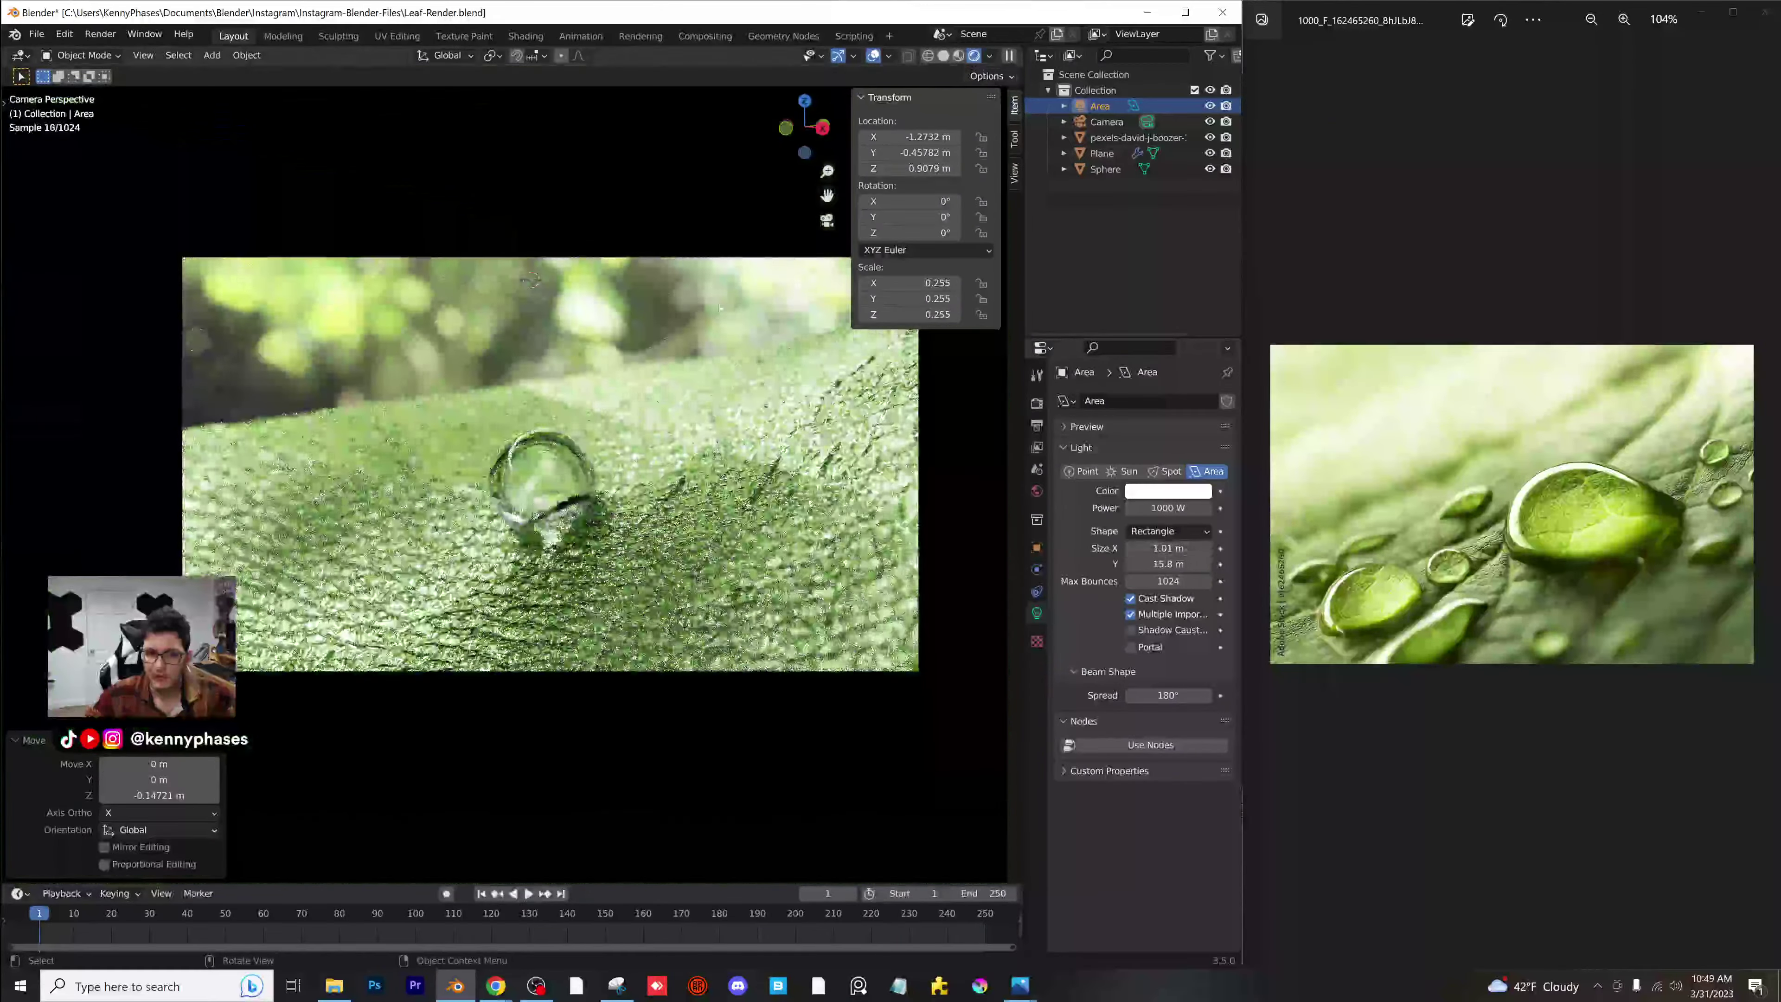
Switch to the Animation workspace, show an enlarged rendered camera view, and set the other viewport to top view.
click(576, 36)
key(z)
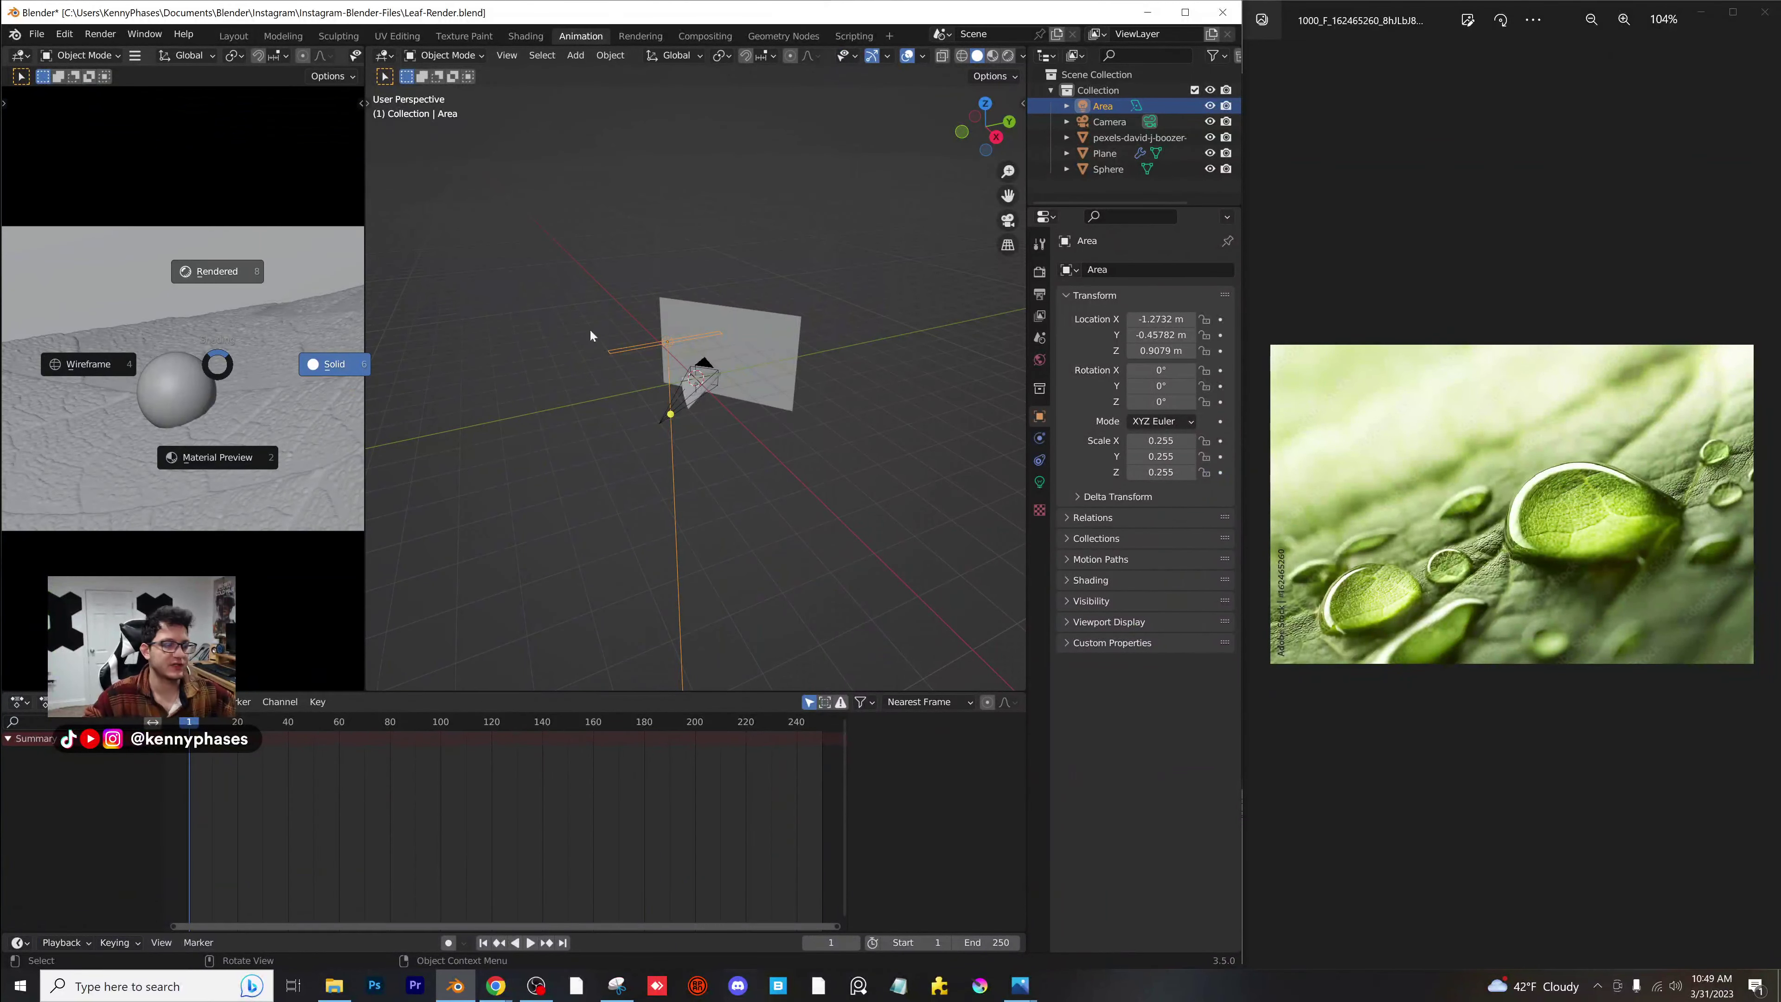
click(355, 309)
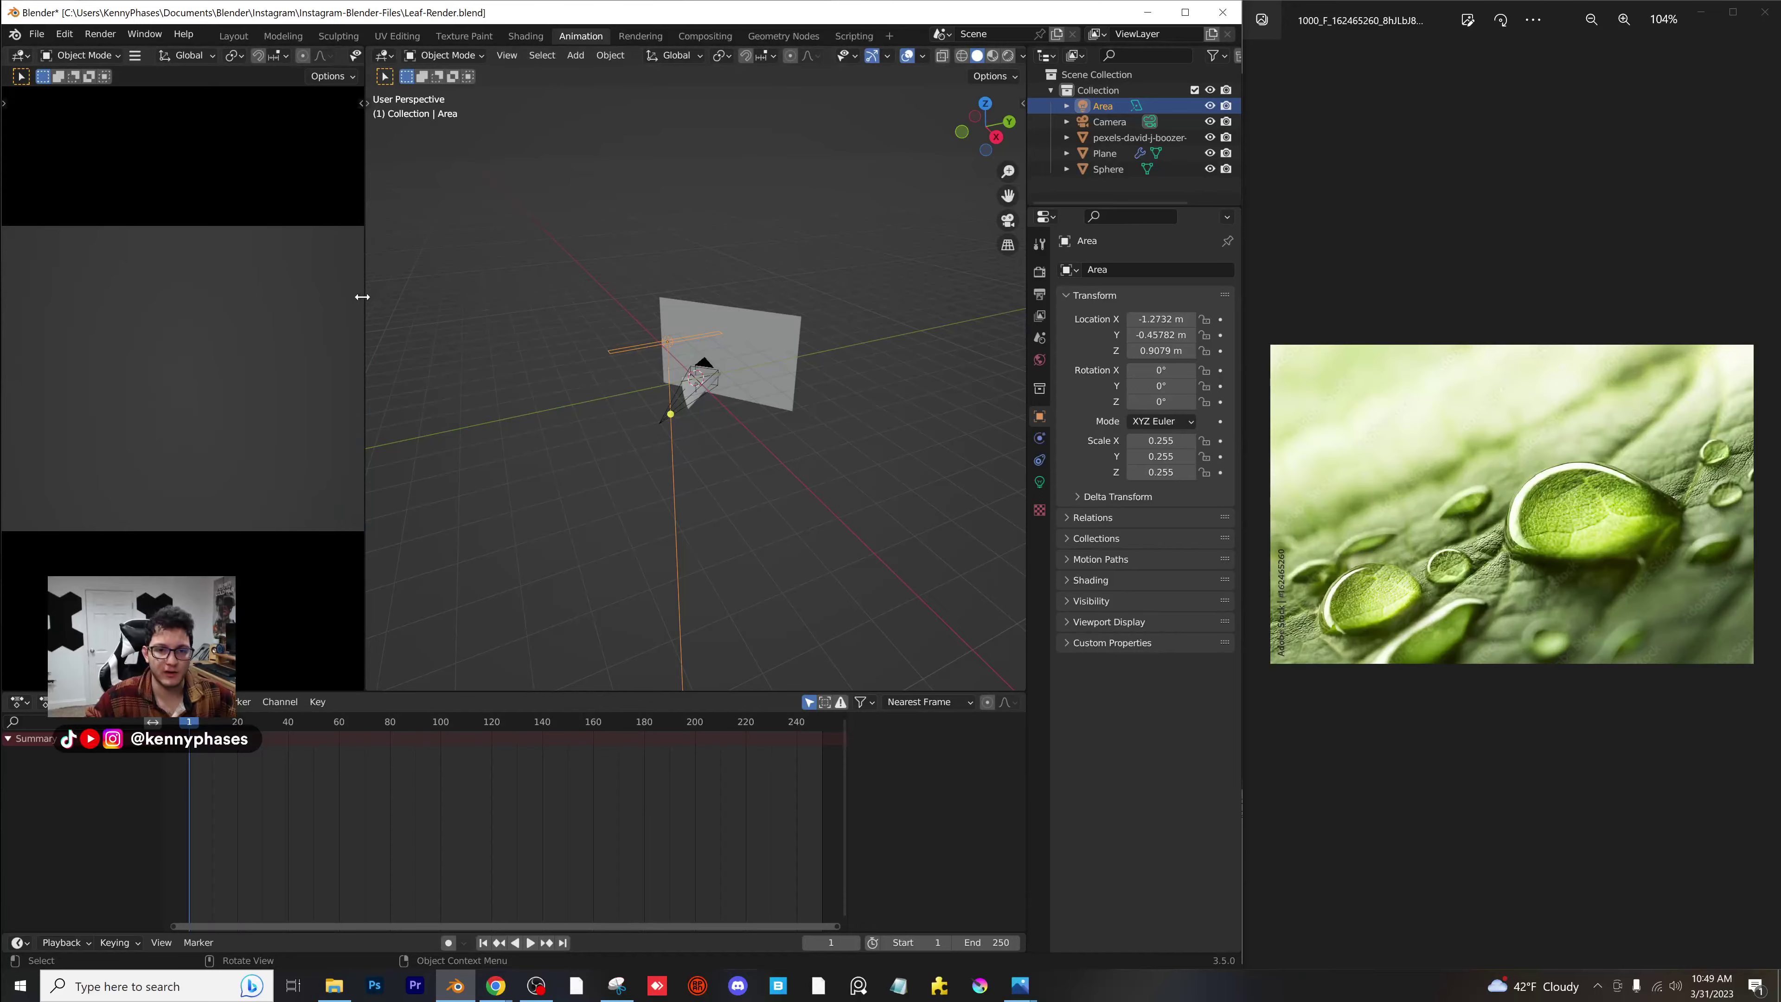
drag(362, 296, 636, 297)
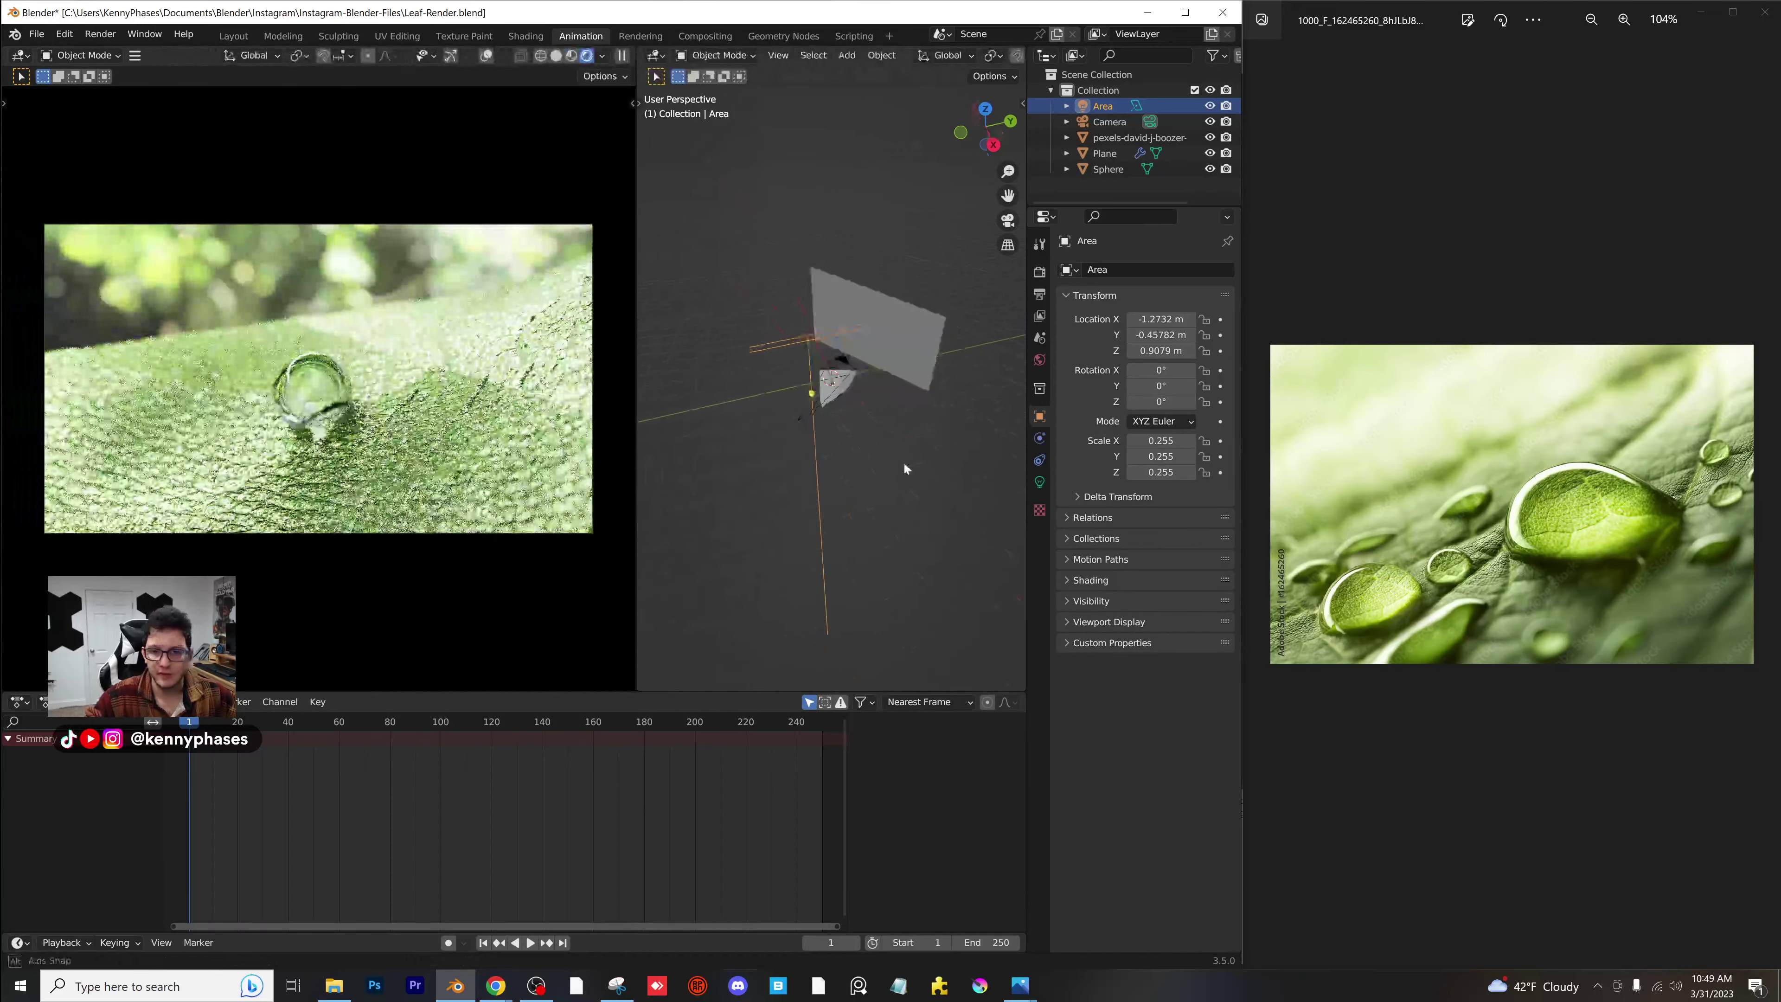
middle_drag(905, 469, 901, 558)
click(985, 129)
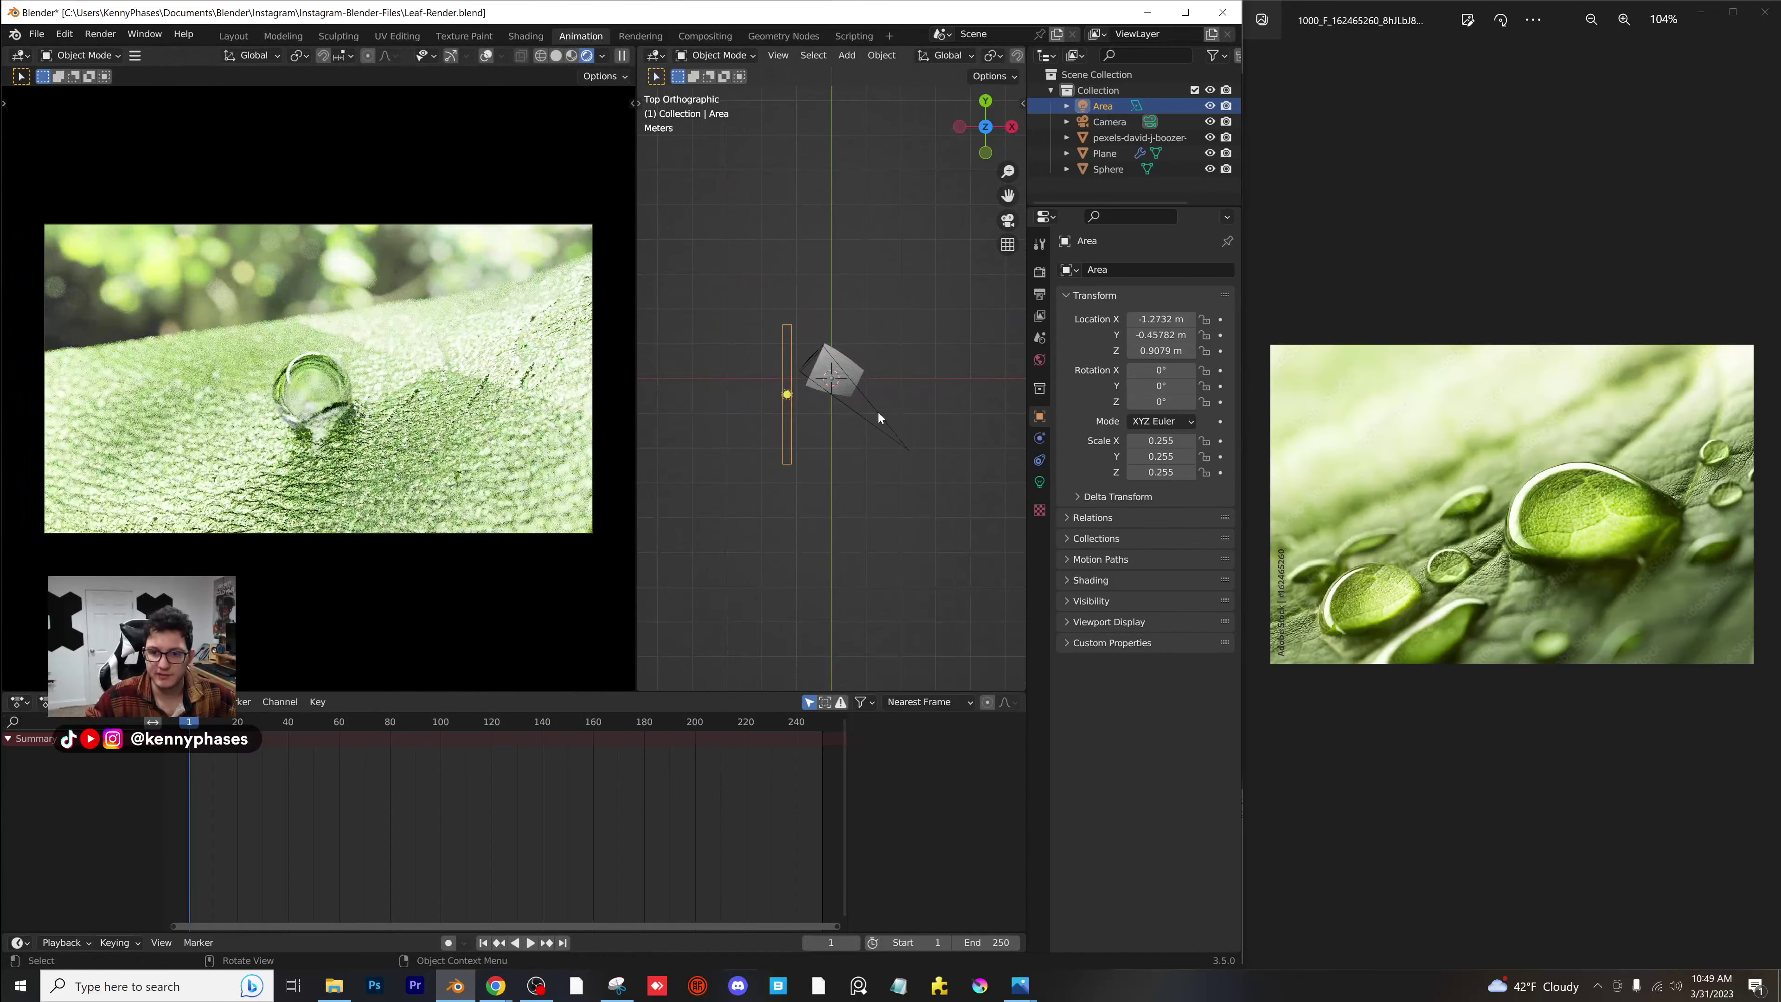
Rotate the area light to about -40.6° on Z and move it beside the leaf at about X -0.97, Y 0.17 m.
key(g)
click(789, 409)
key(r)
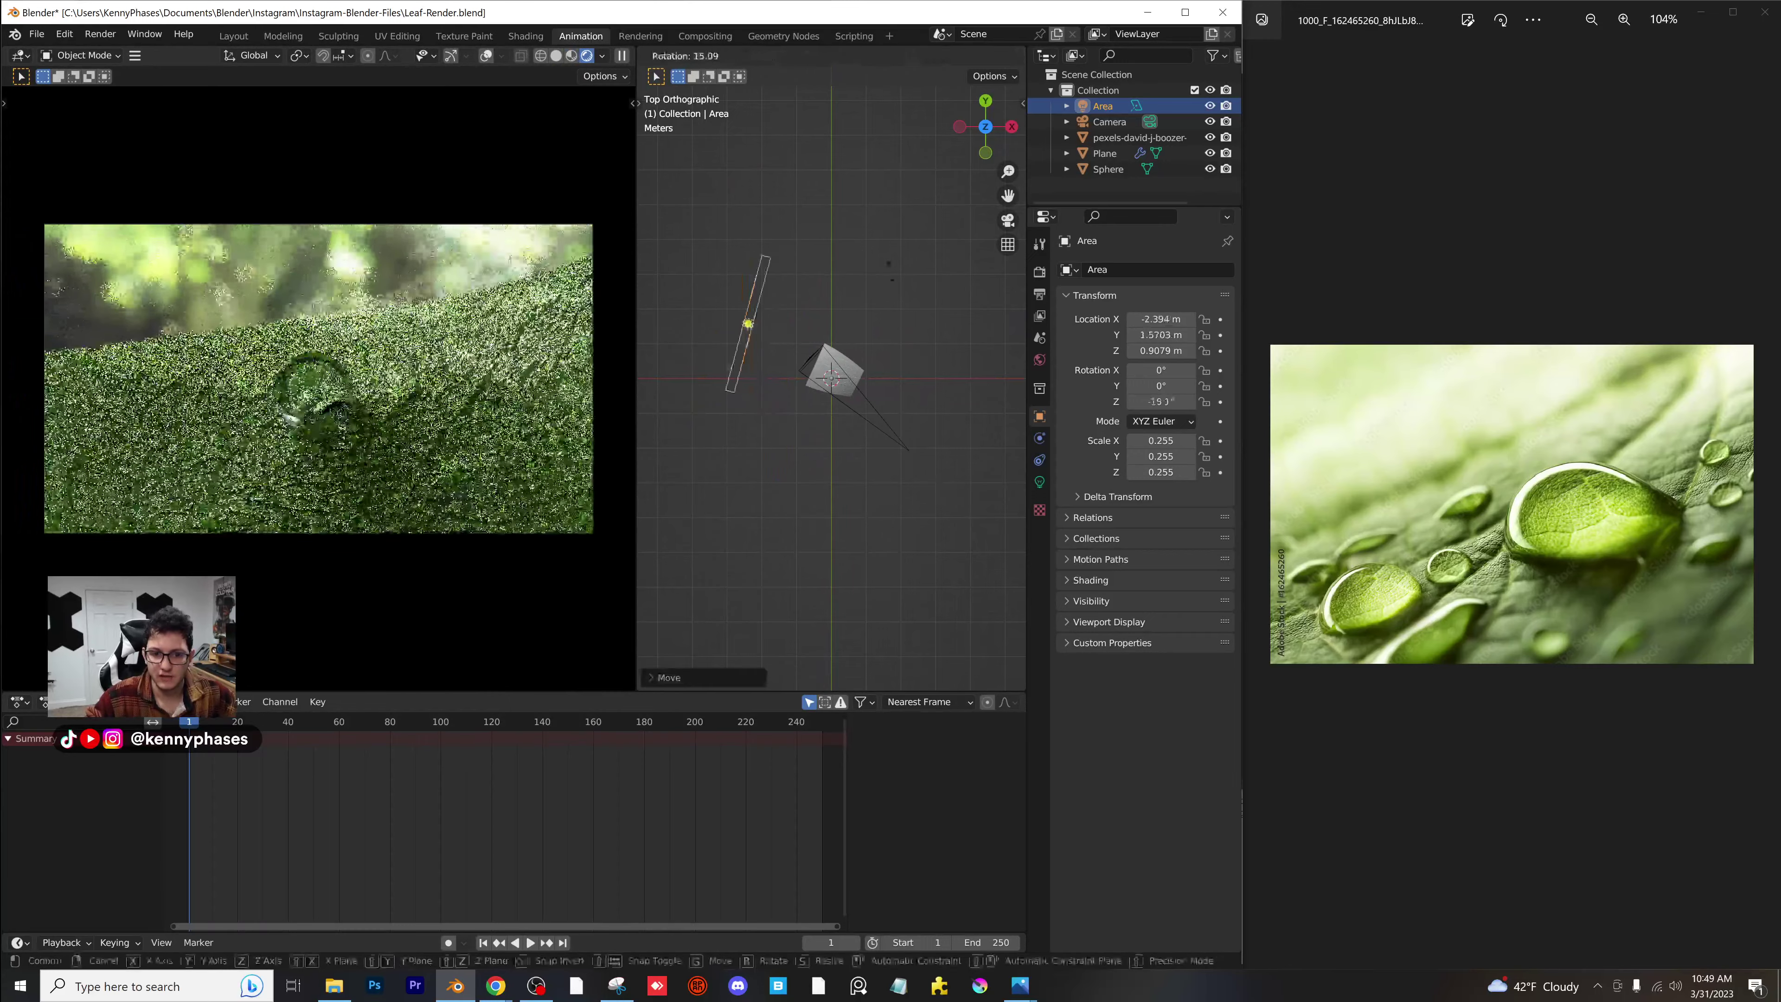
click(922, 327)
key(g)
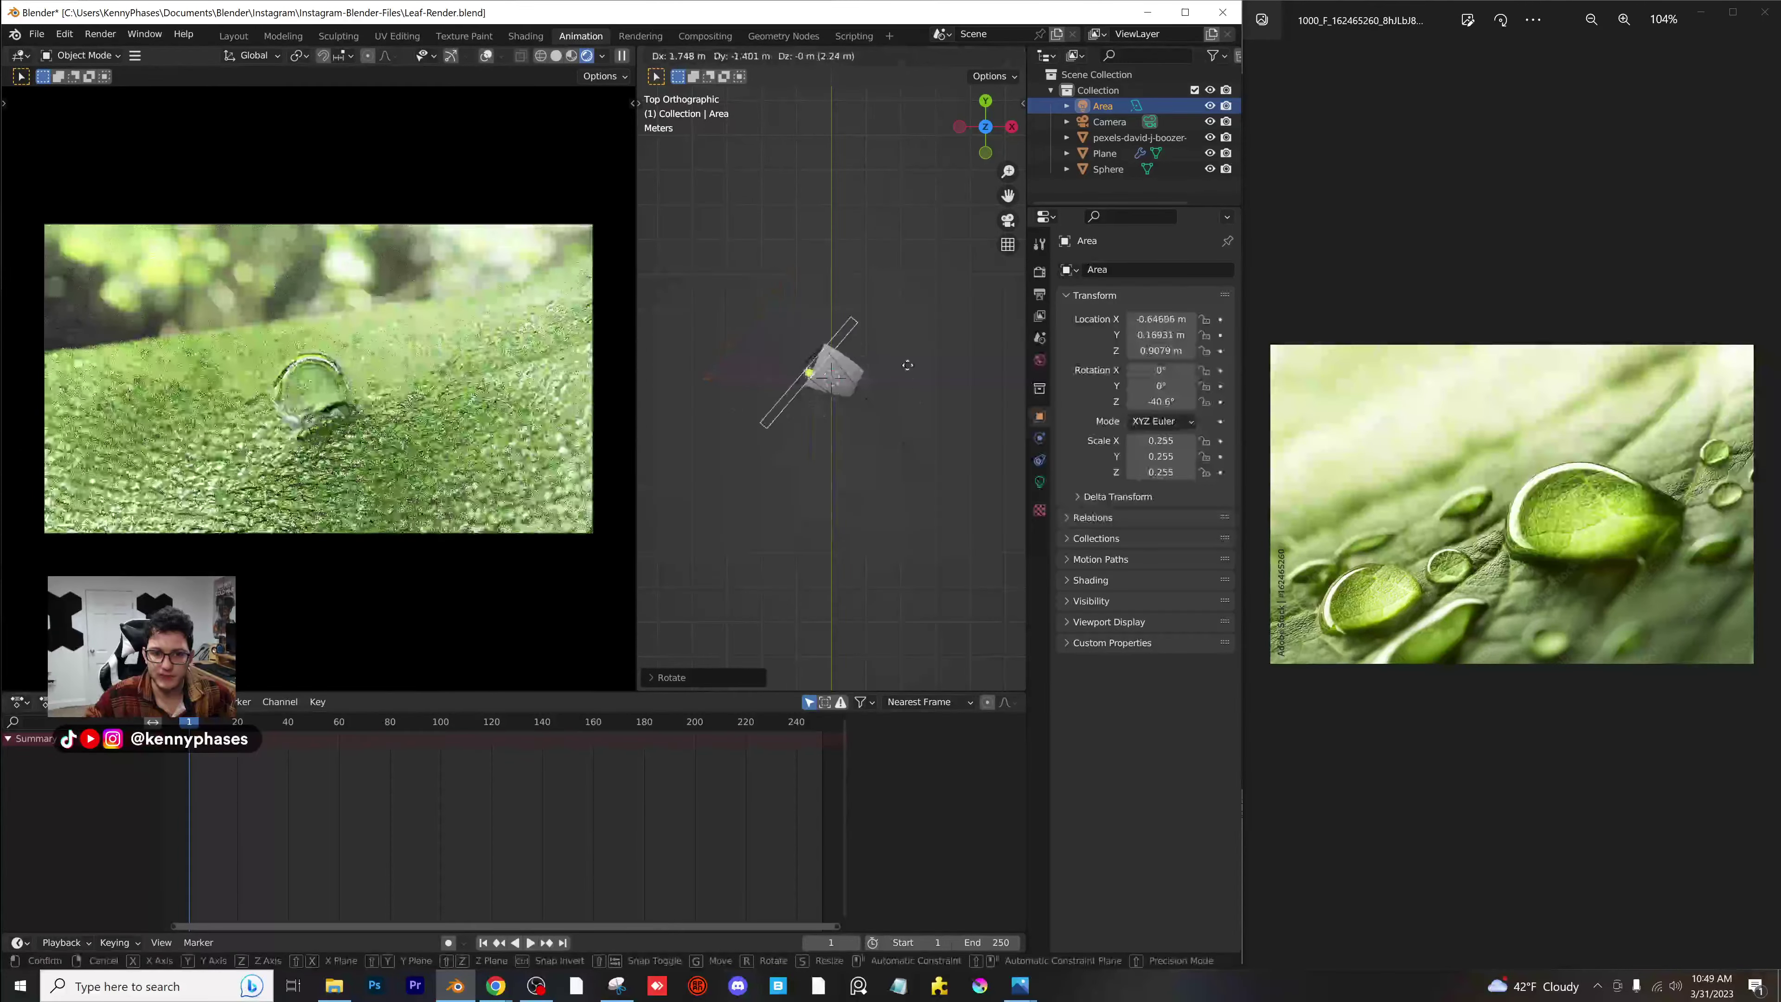
click(896, 365)
Scale the area light to about 0.387, move it to about X -1.93, Y -0.19 m, and rotate it closer to the Y axis.
key(s)
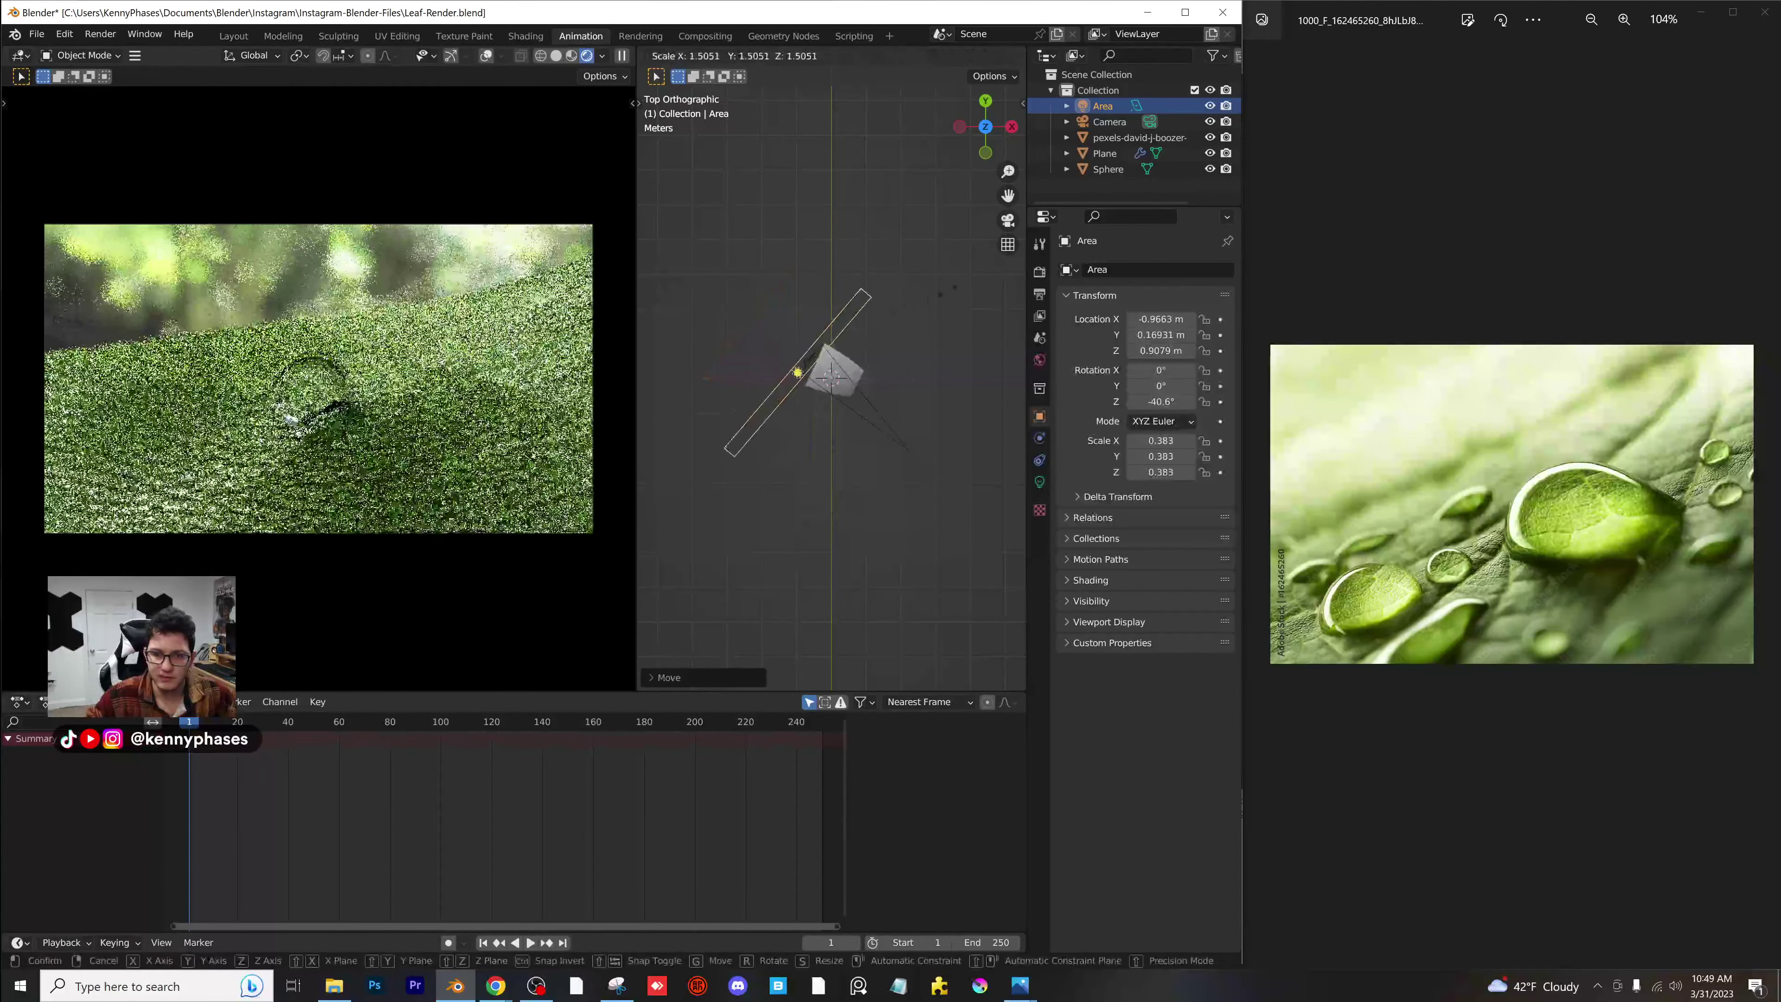
click(946, 293)
key(g)
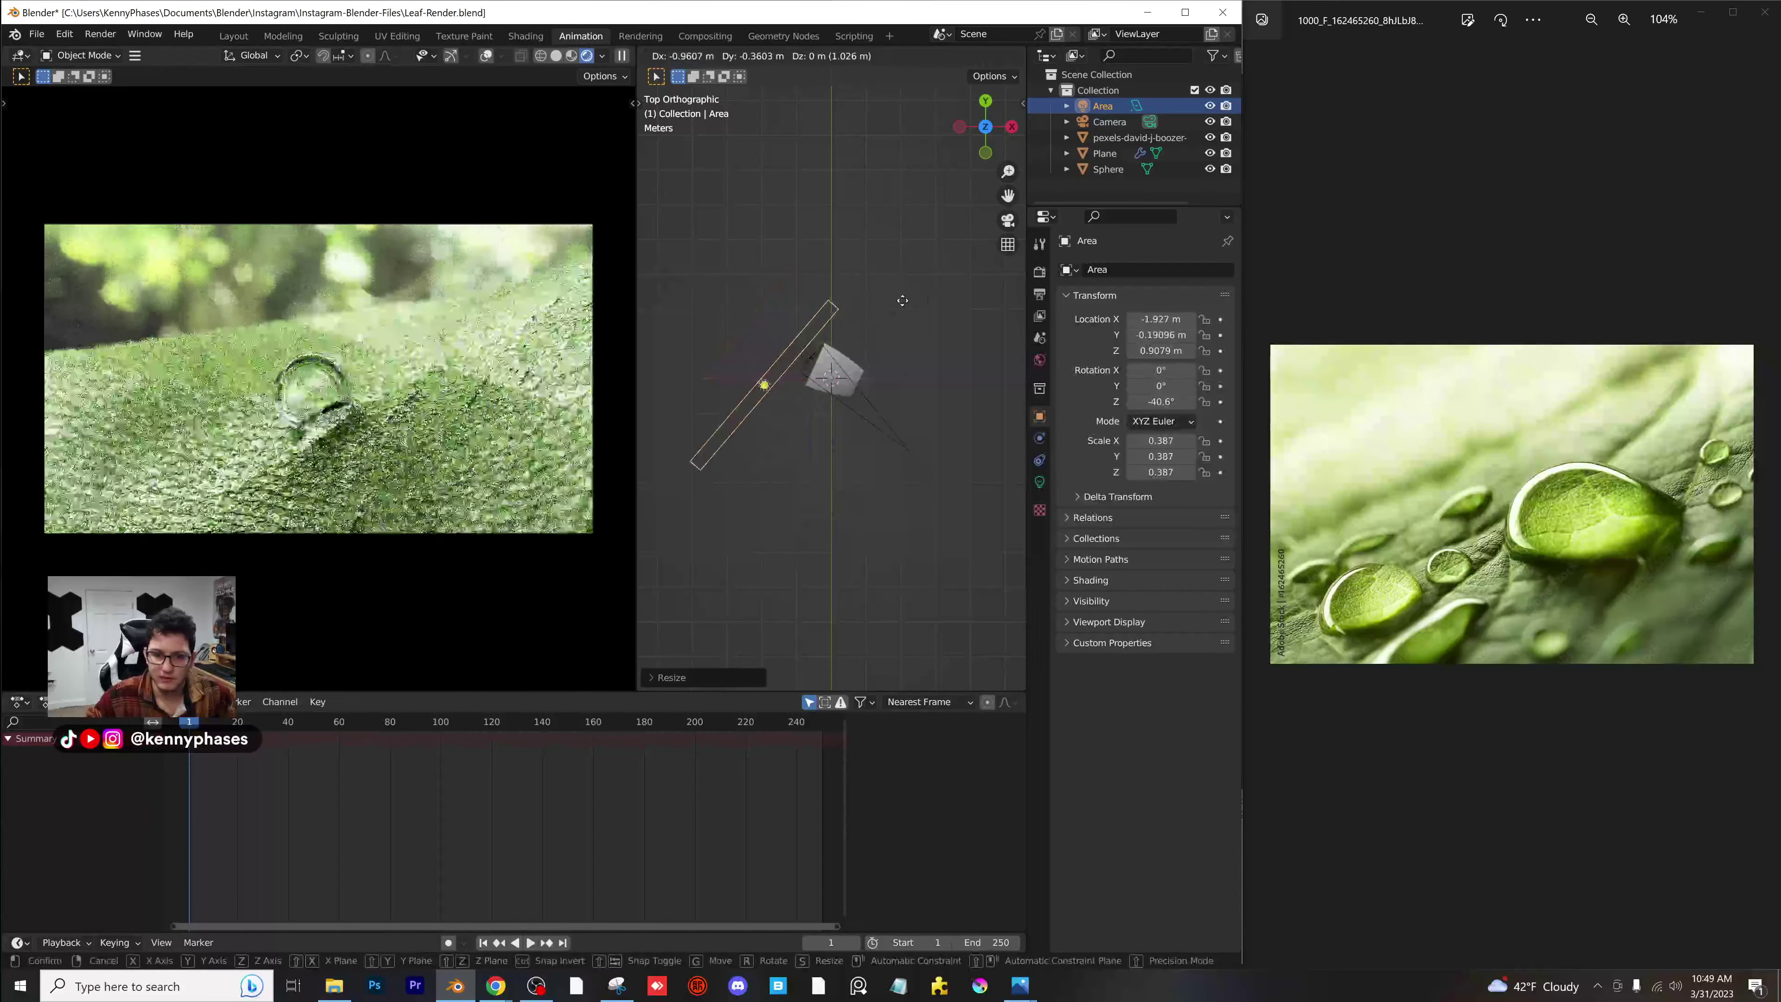
click(903, 300)
key(r)
click(881, 273)
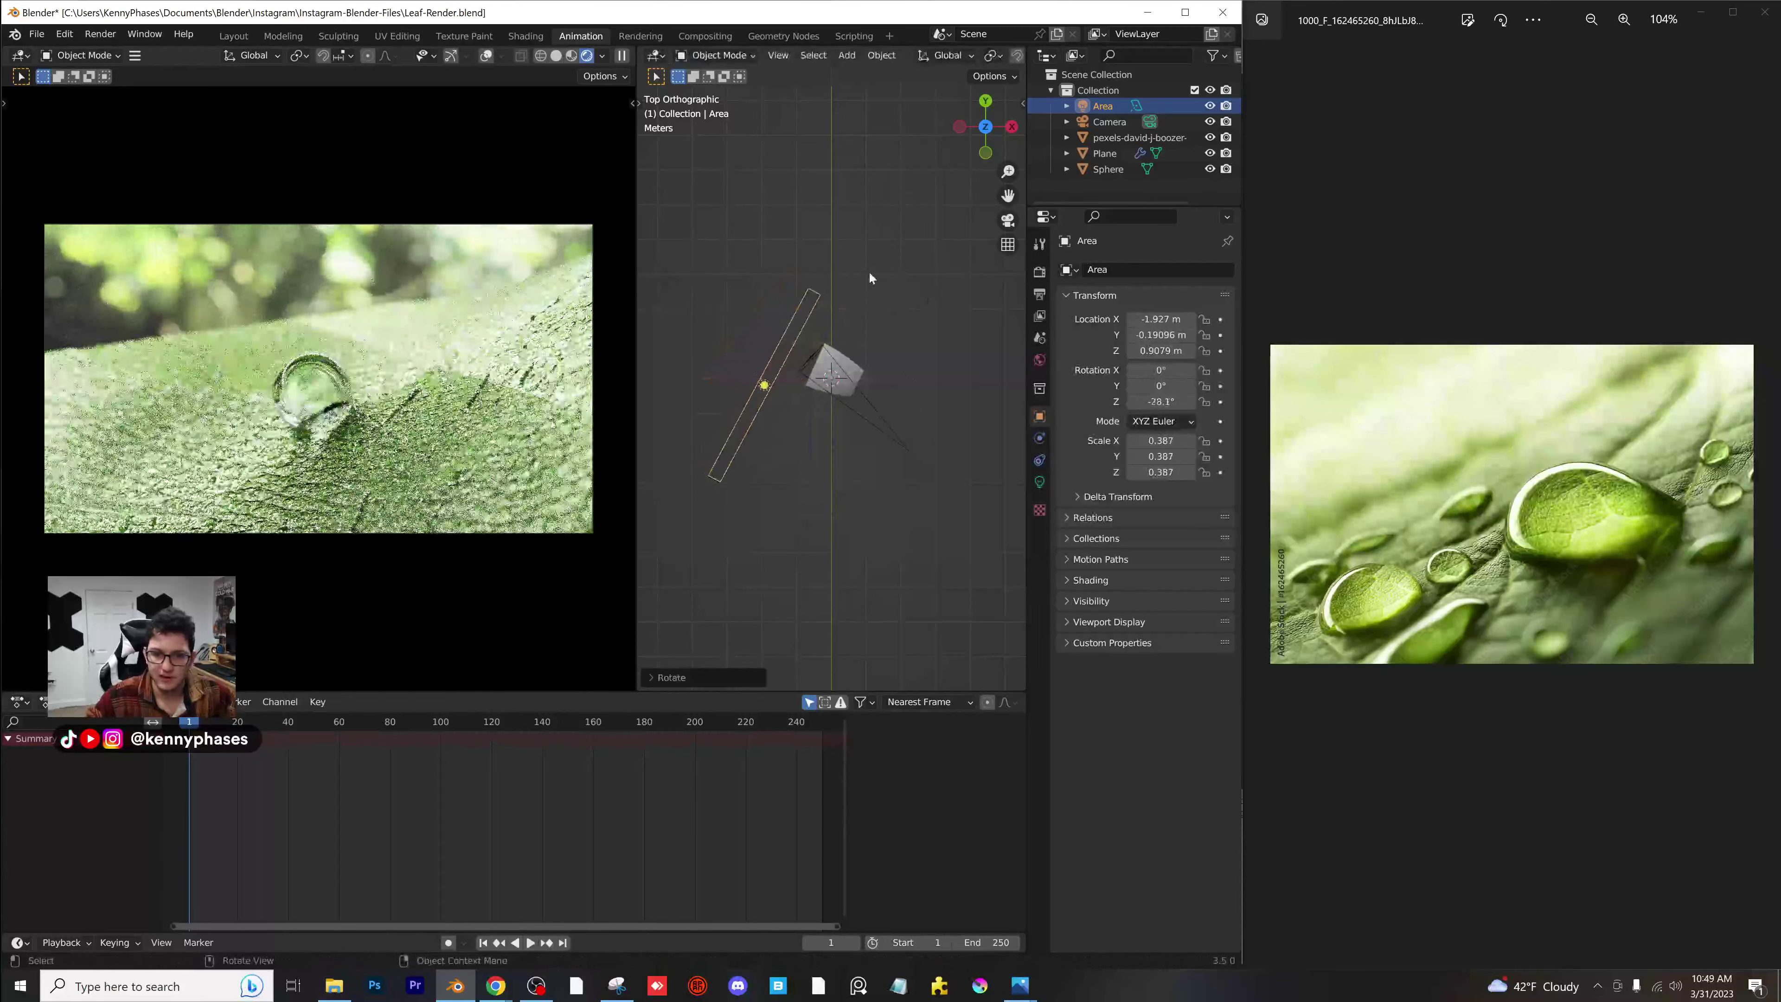
Set the area light's power to 200 W.
click(1040, 481)
double_click(1168, 377)
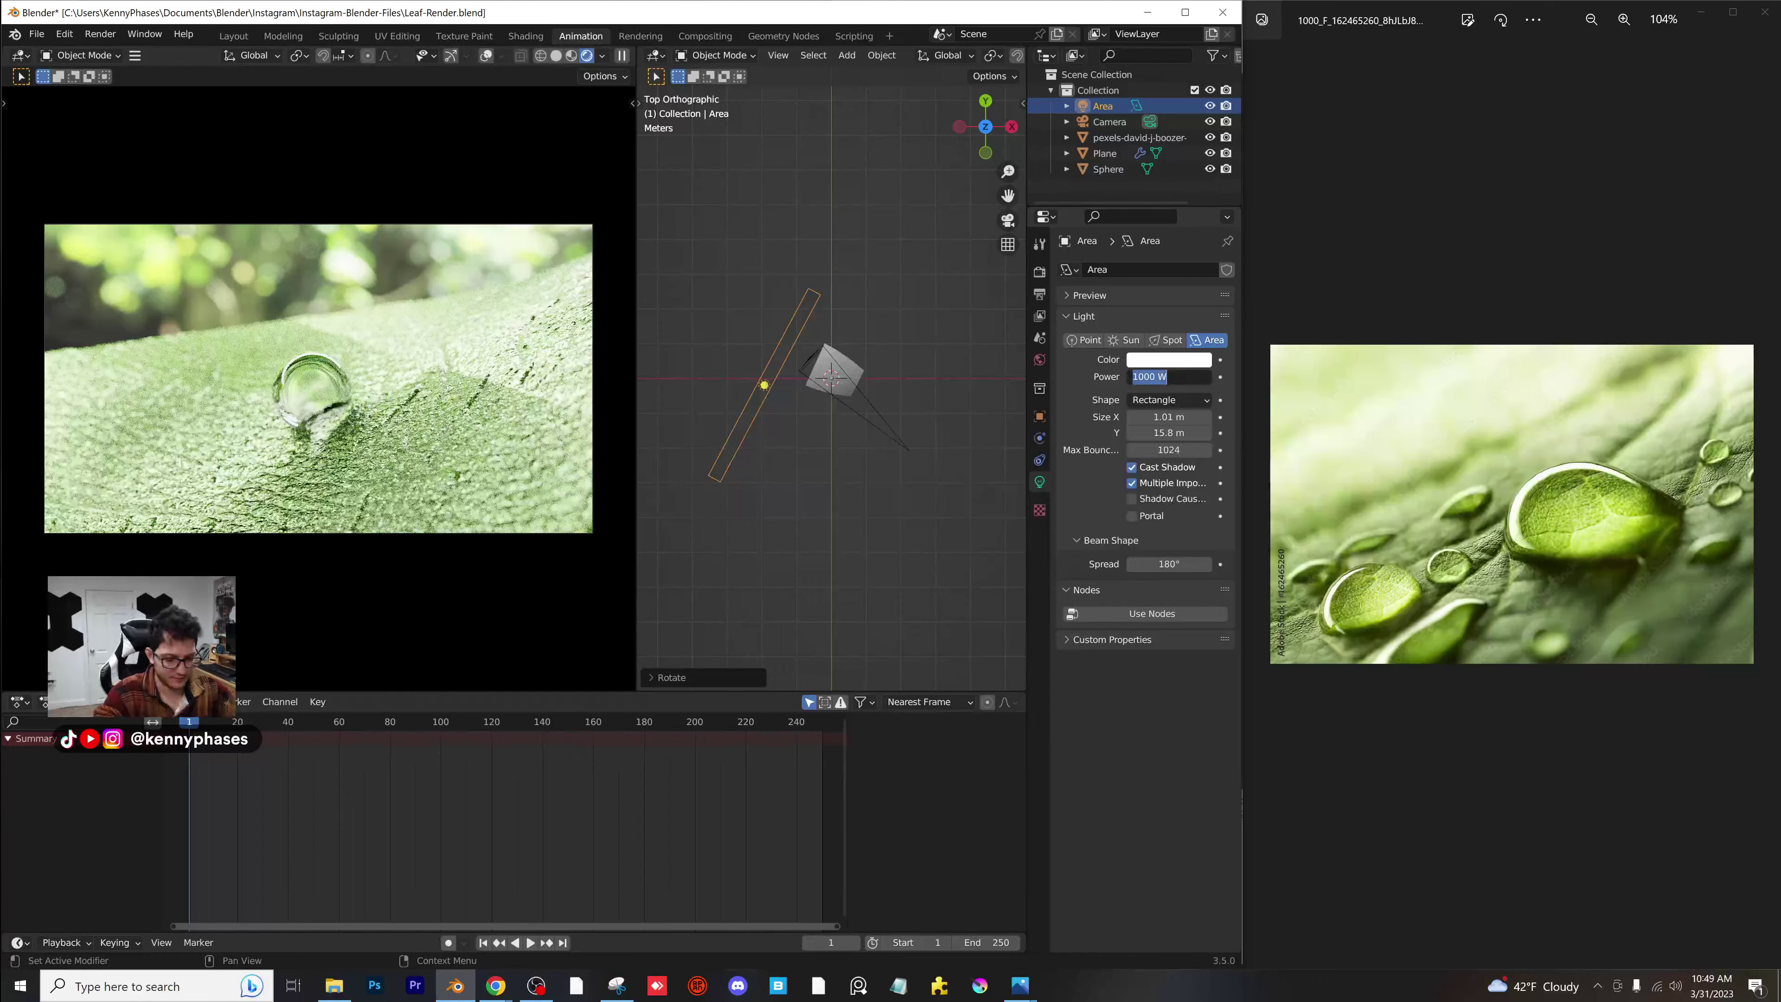
text(200)
key(Return)
scroll(327, 423, up, 5)
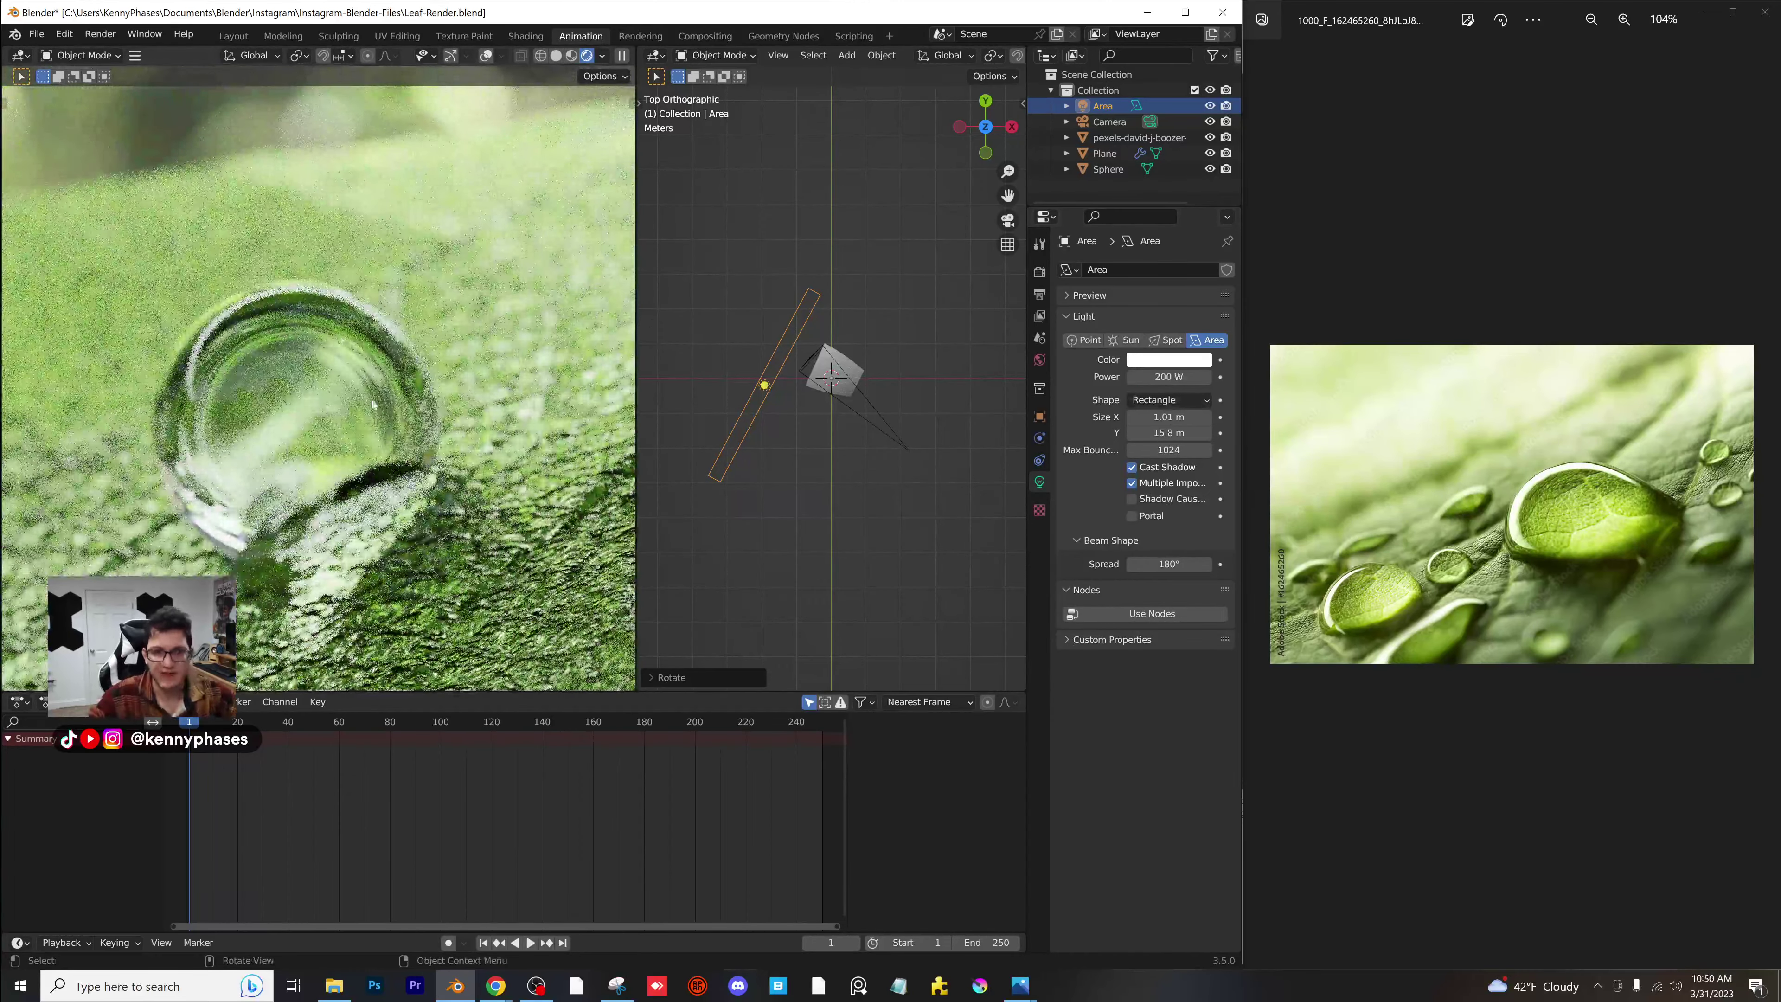
Move the area light closer to the leaf, rotate it slightly toward the Y axis, and enlarge it into a longer strip.
click(765, 384)
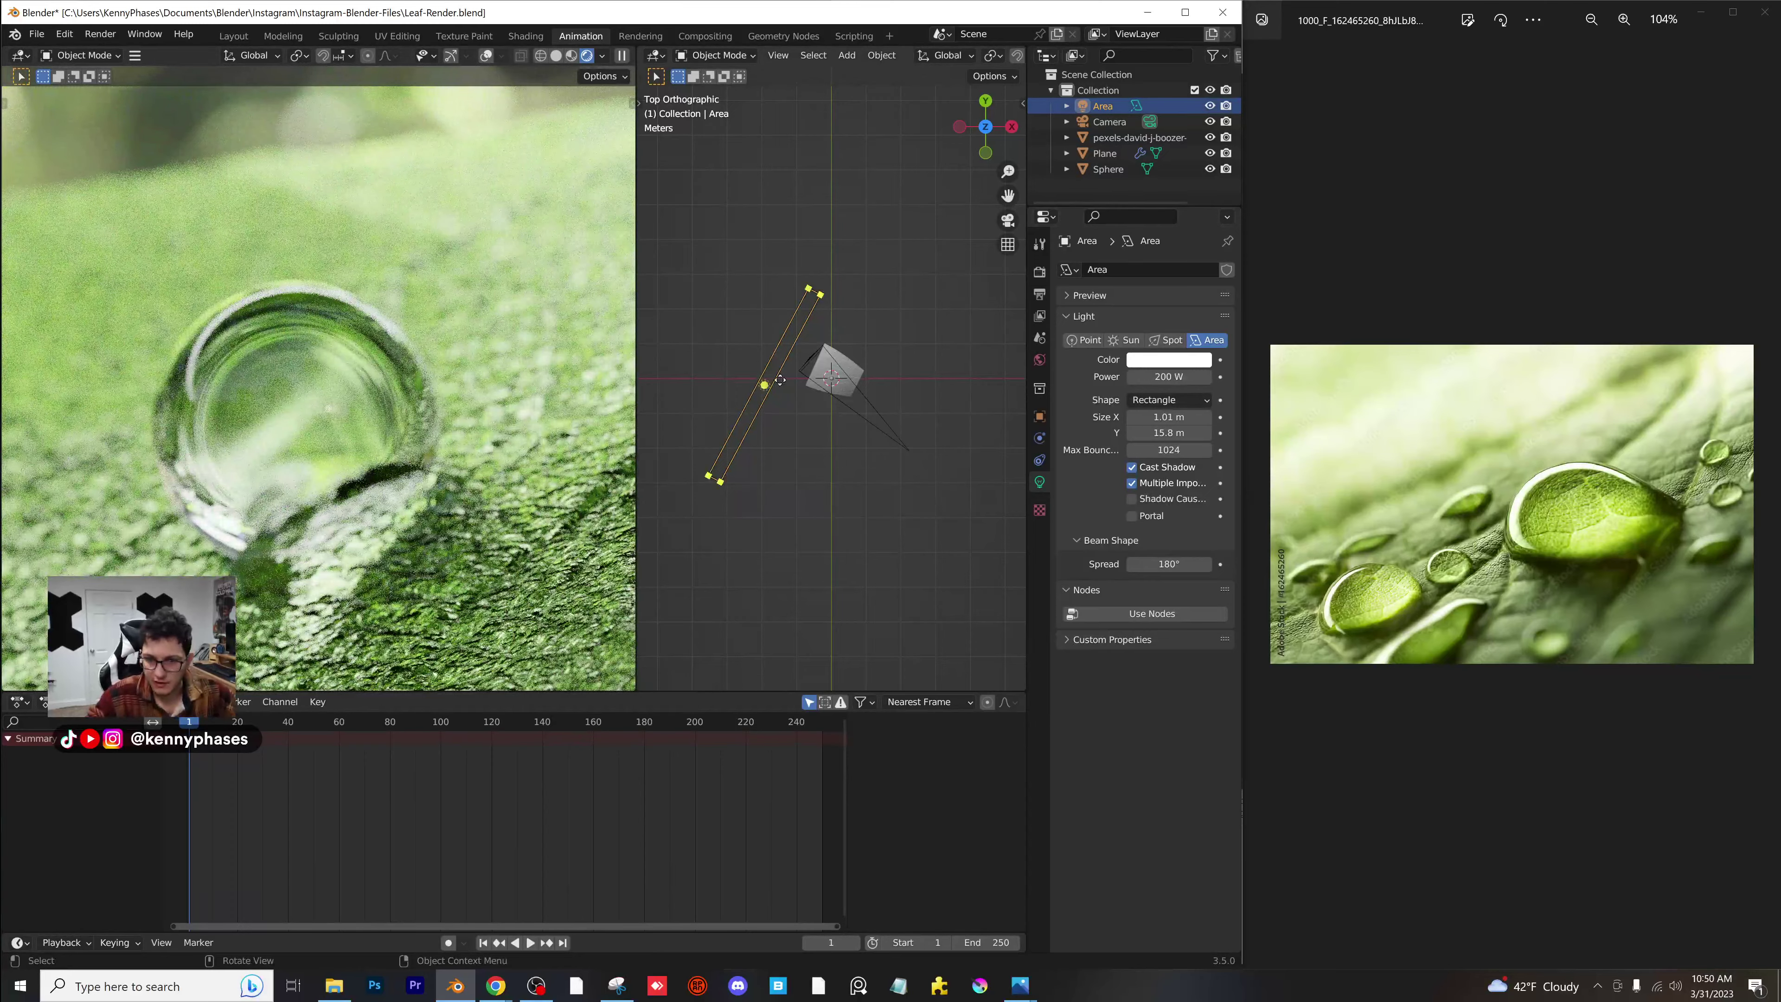
key(g)
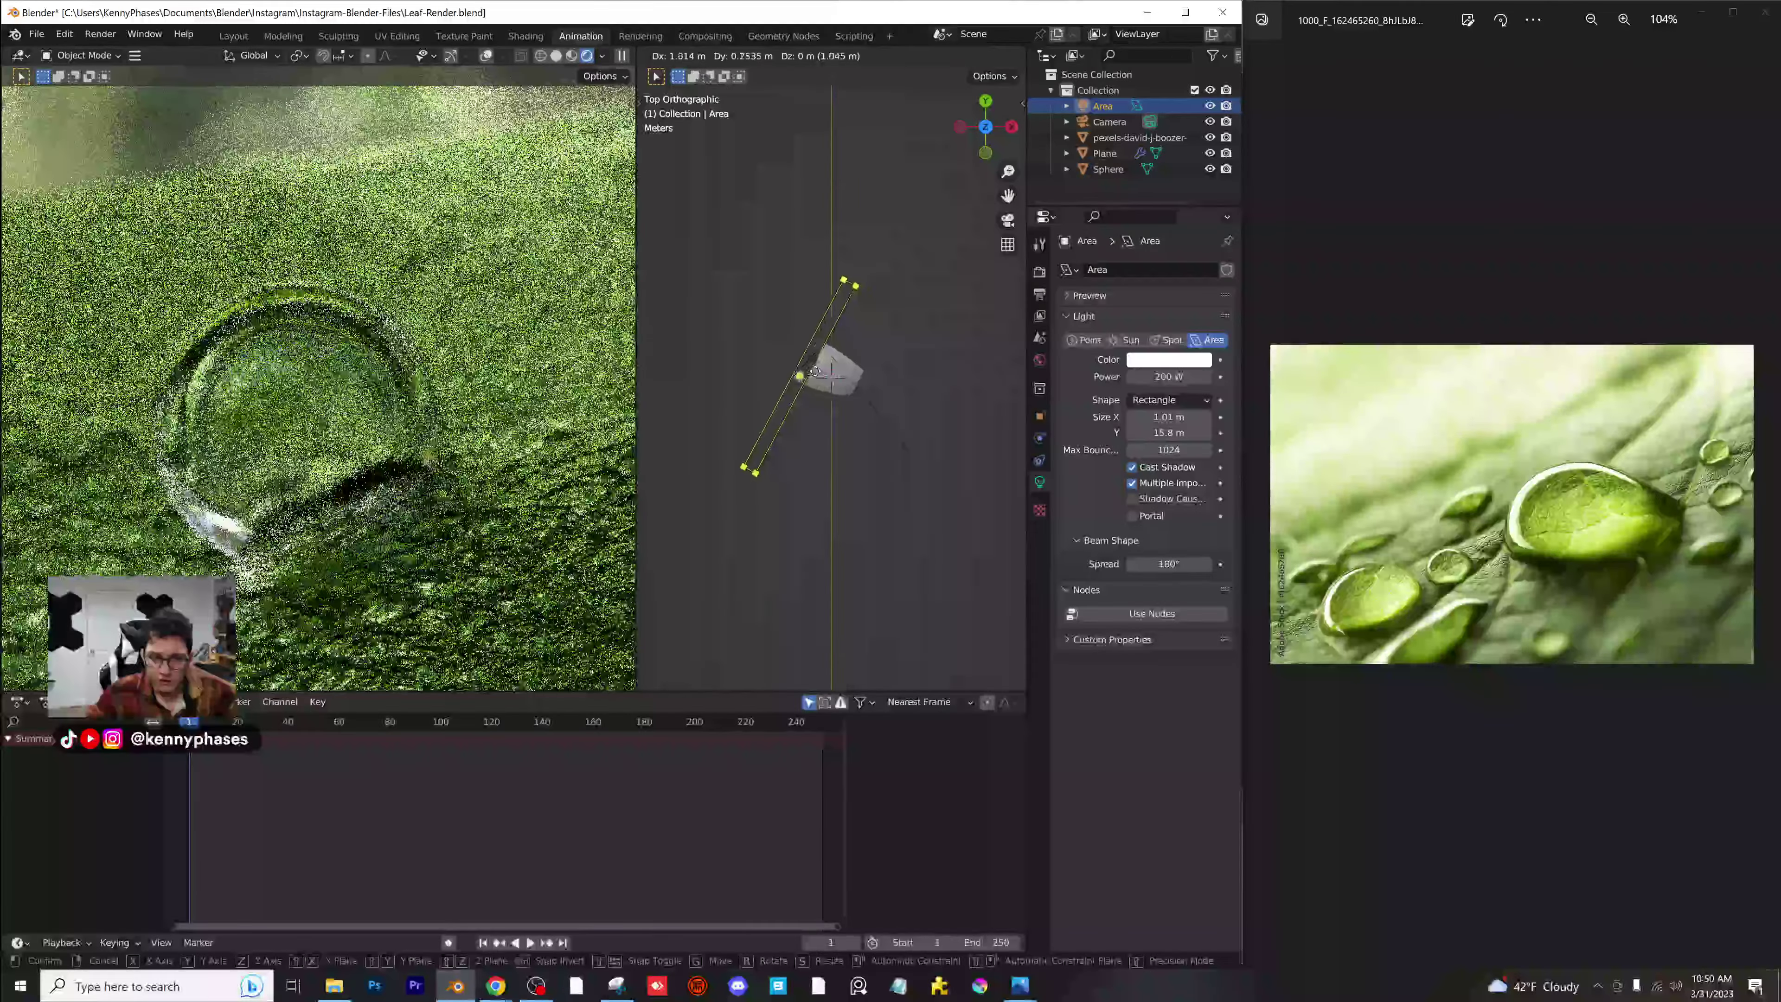
click(882, 262)
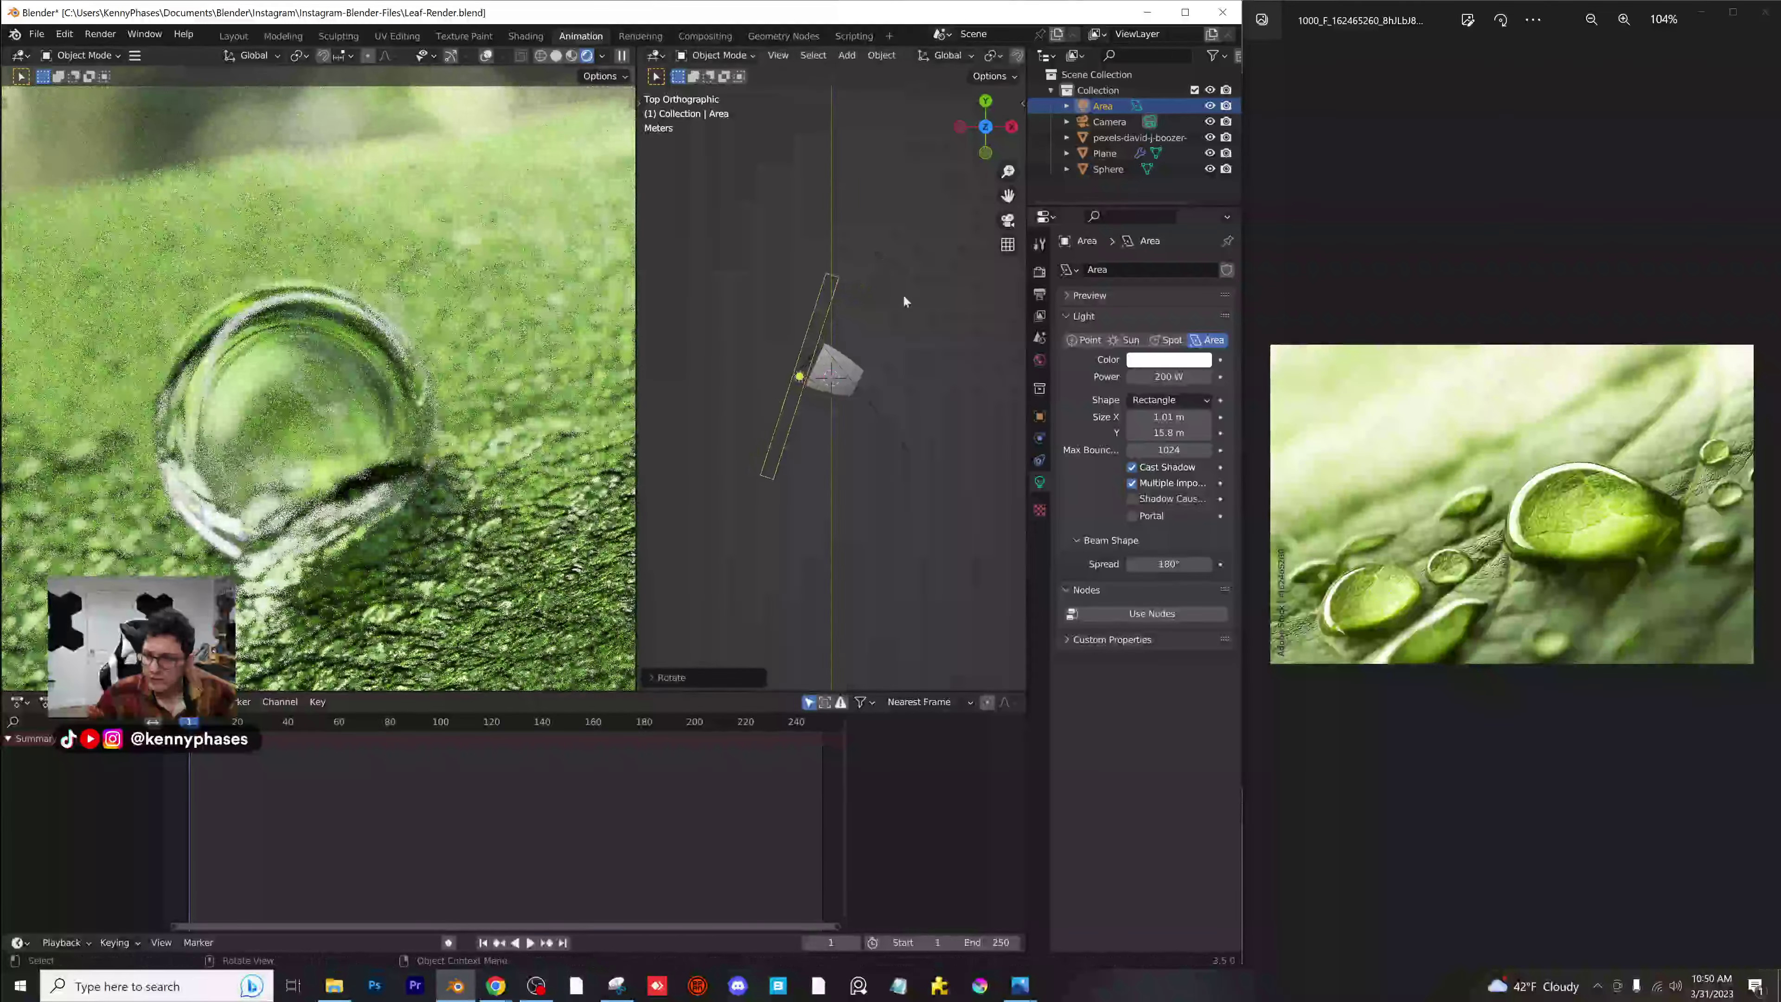
key(s)
key(x)
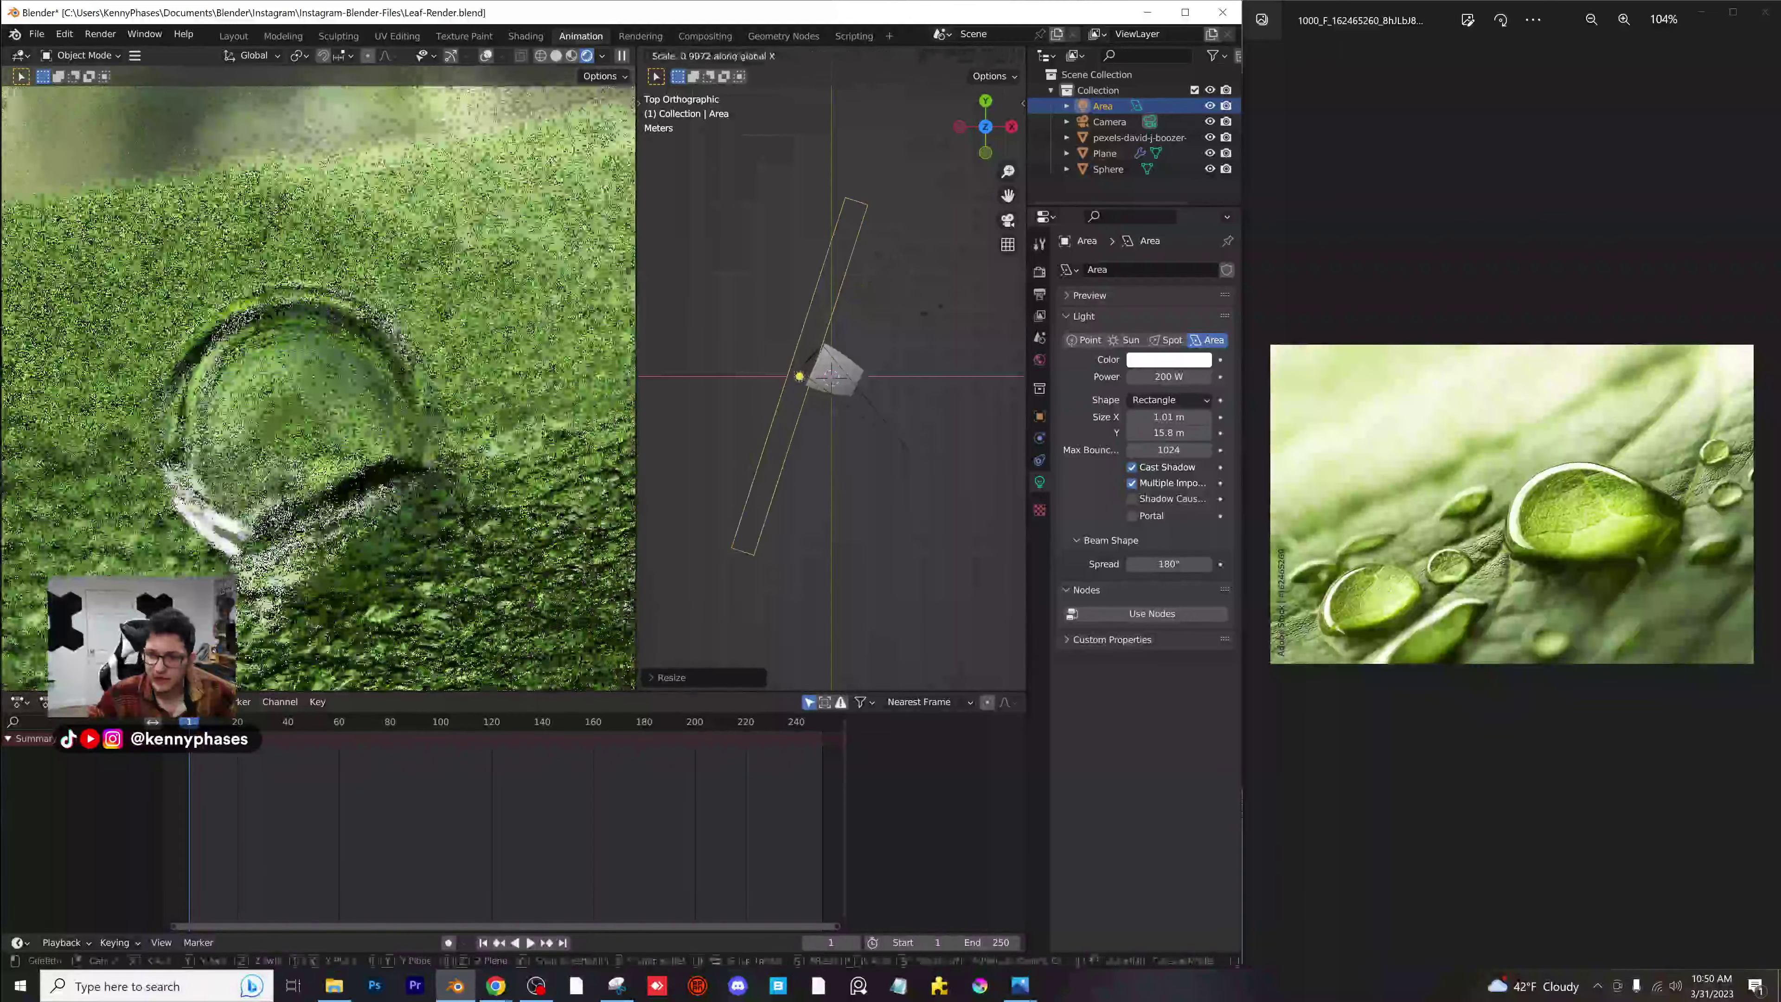
click(886, 324)
Rotate the area light about 40° clockwise, reposition it behind the leaf, and set its power to 100 W.
key(g)
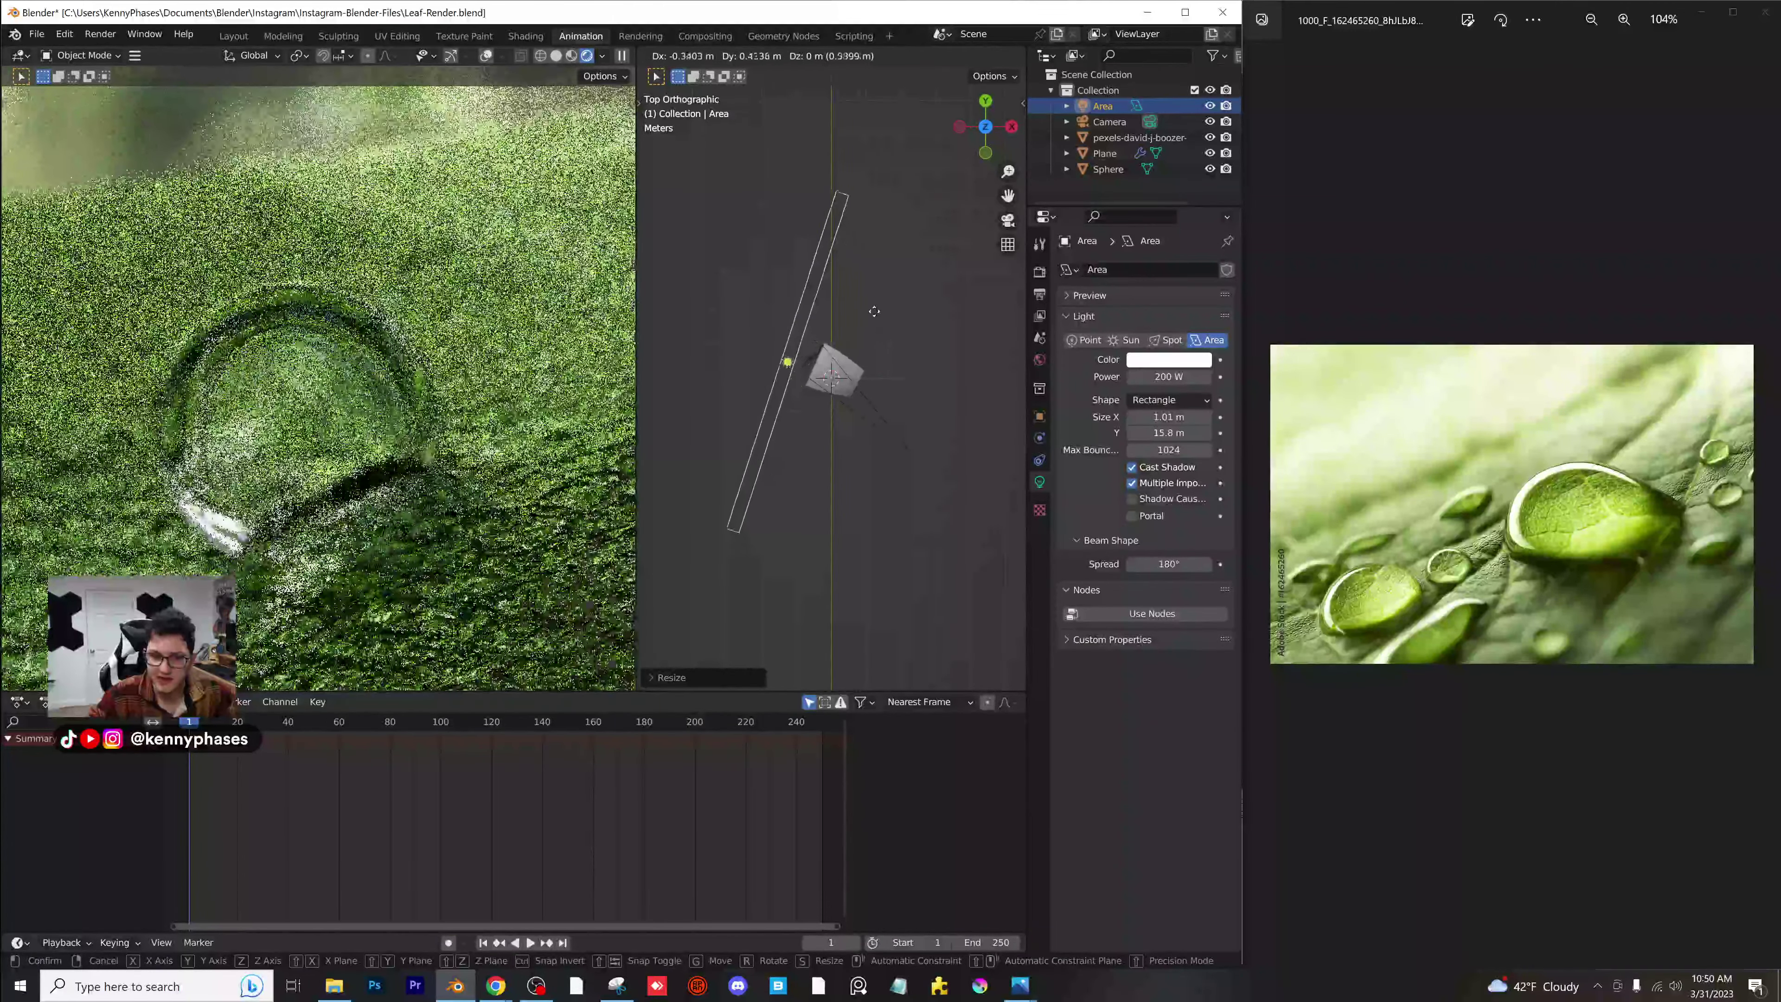
click(877, 271)
key(r)
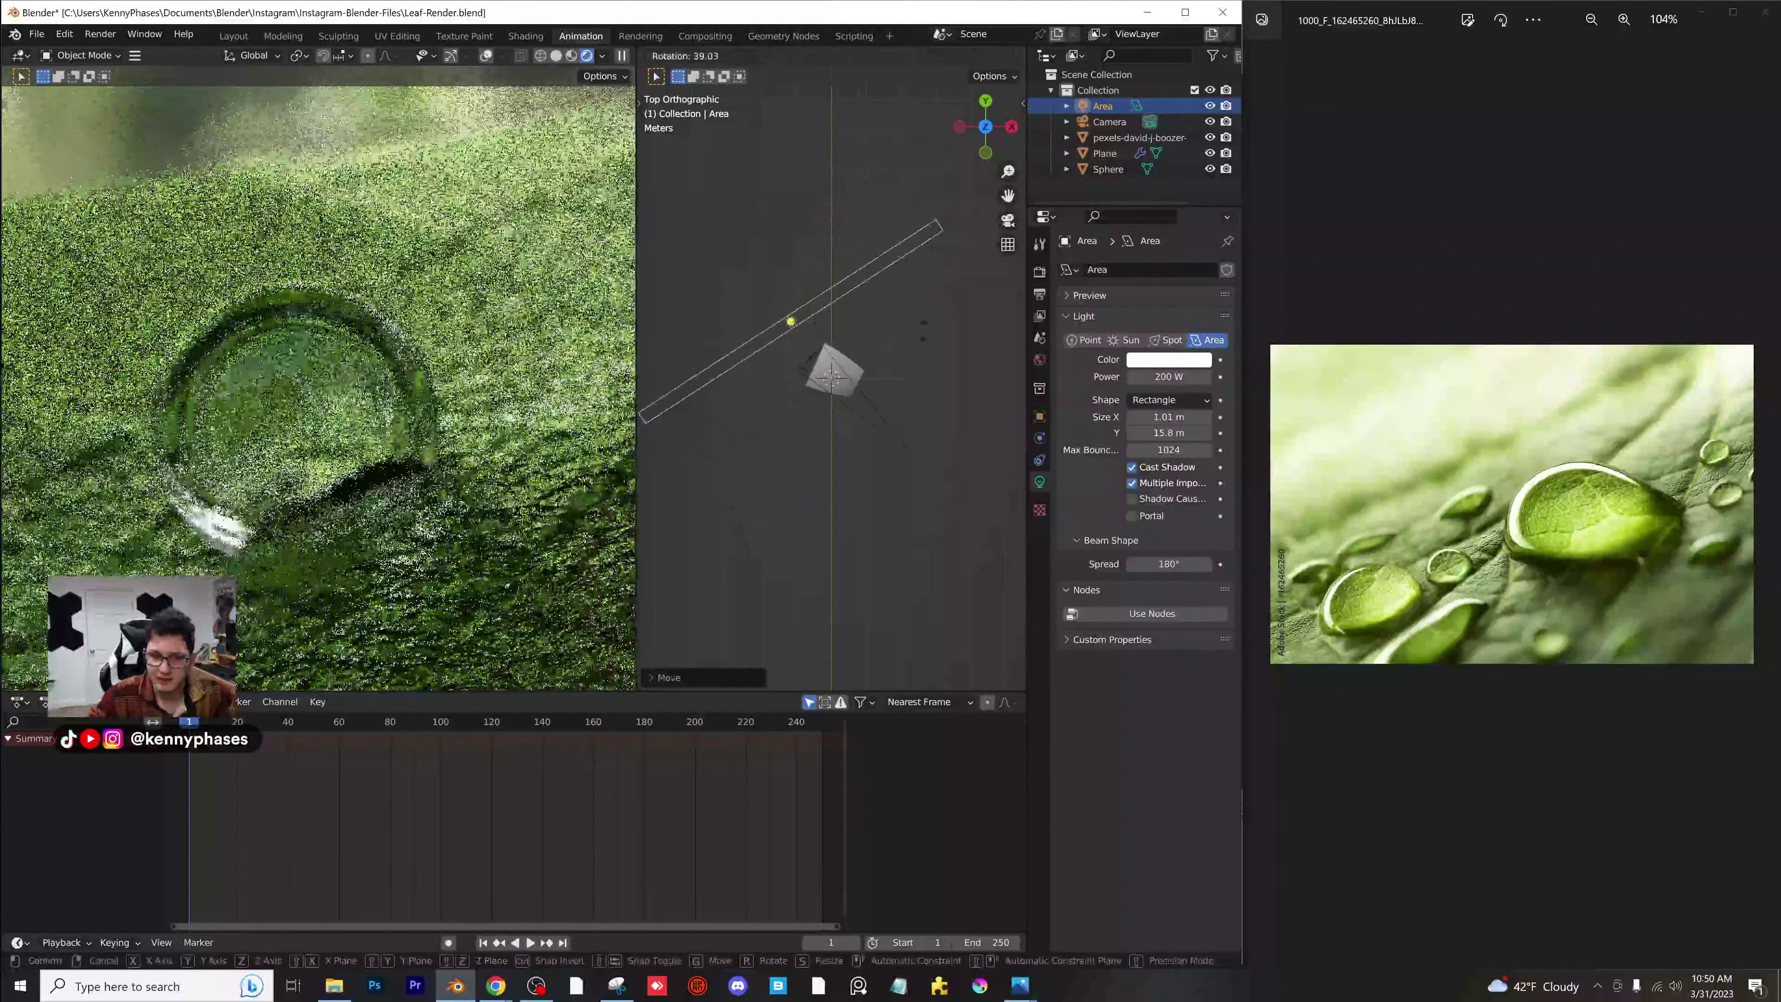
click(920, 336)
click(910, 365)
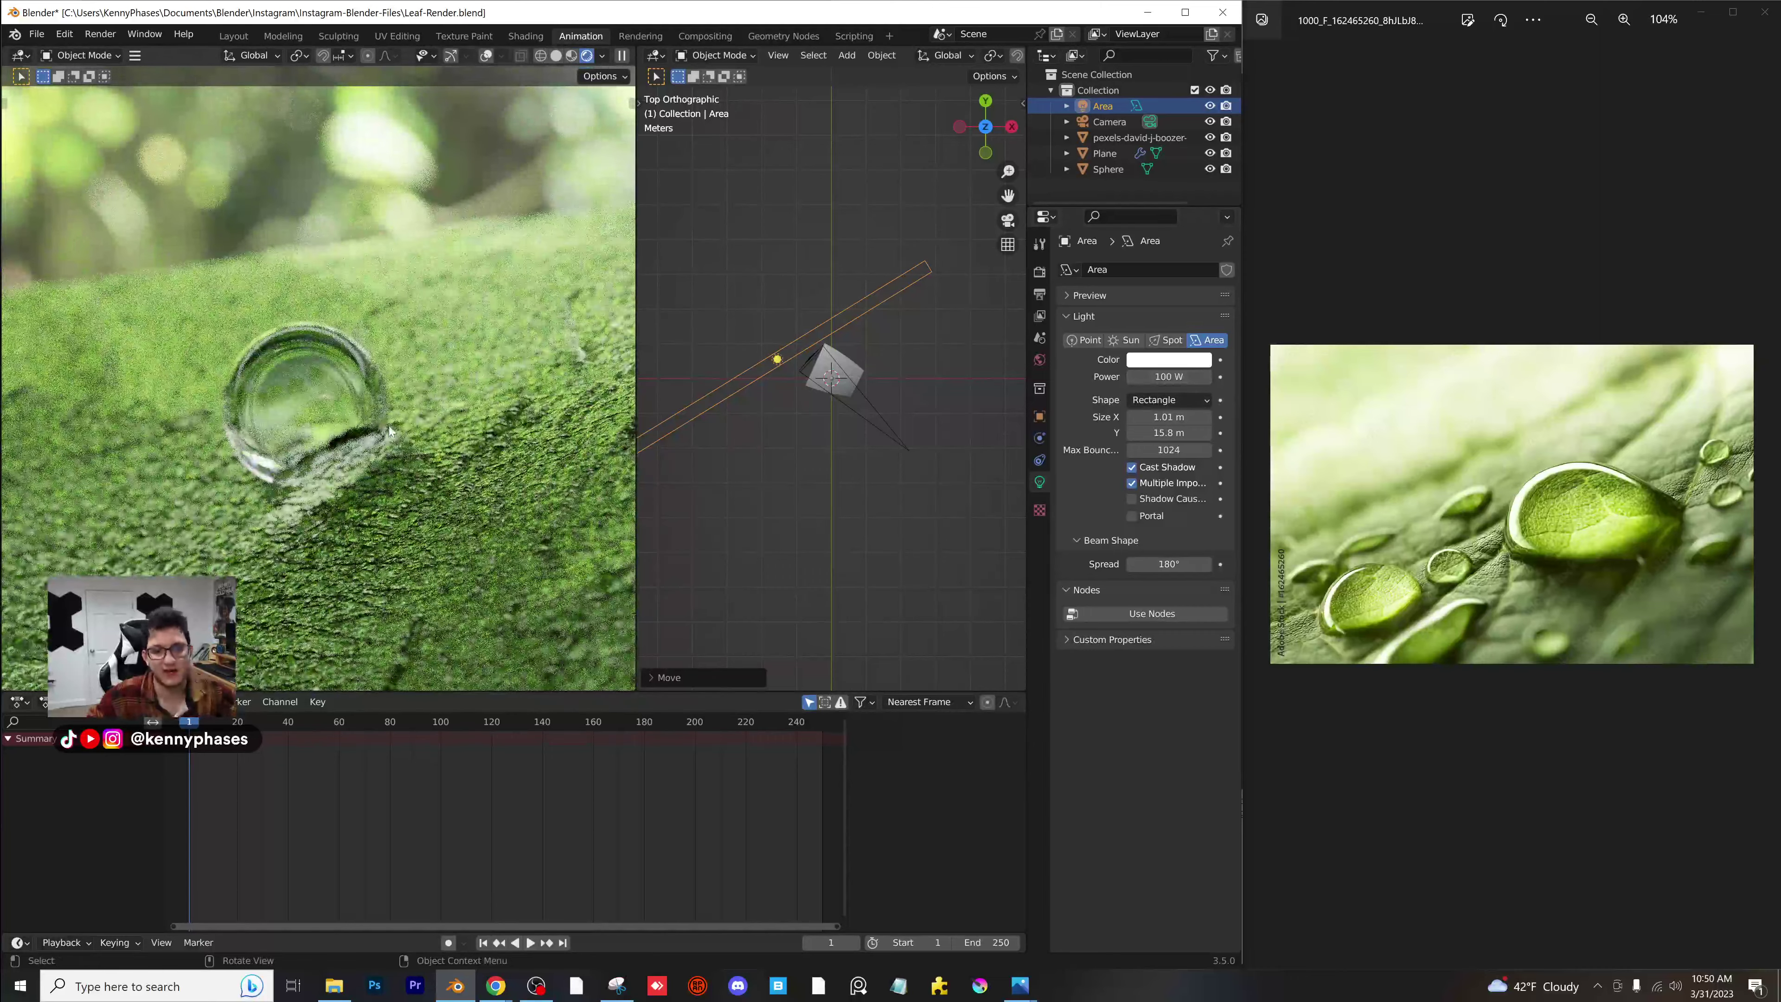
Set the droplet sphere as the camera's depth of field focus object and save the file.
scroll(311, 424, up, 6)
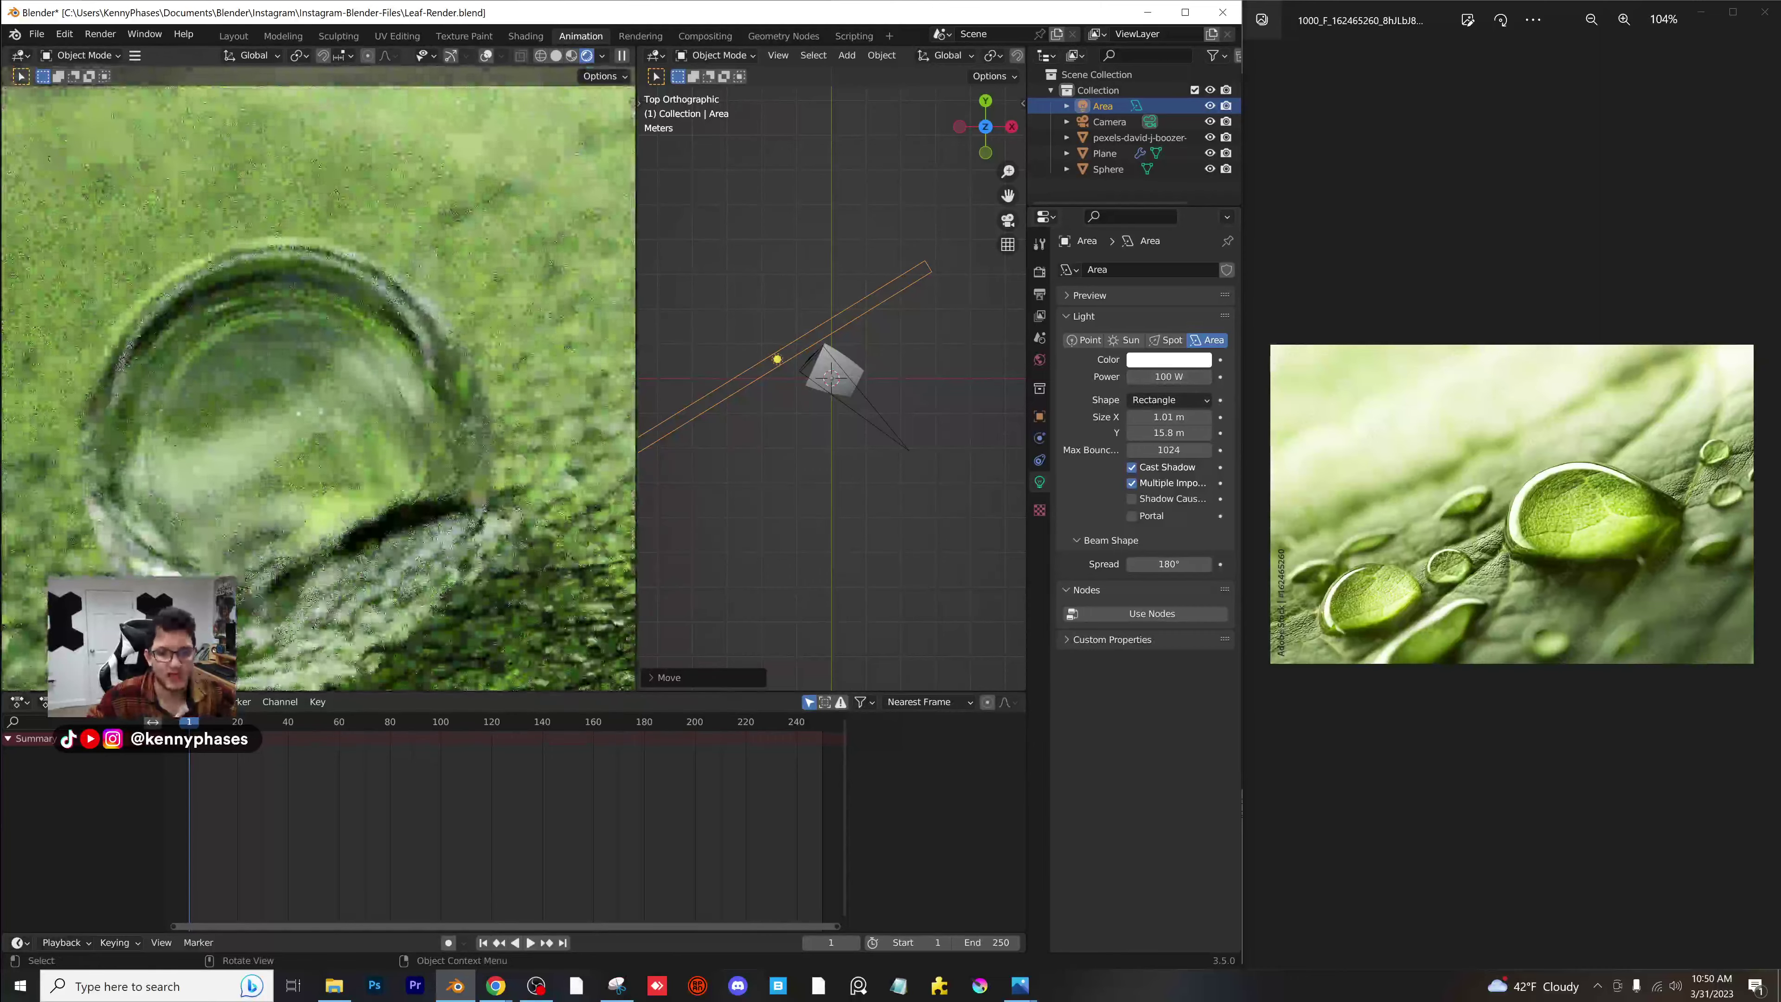
scroll(316, 421, down, 1)
click(1110, 123)
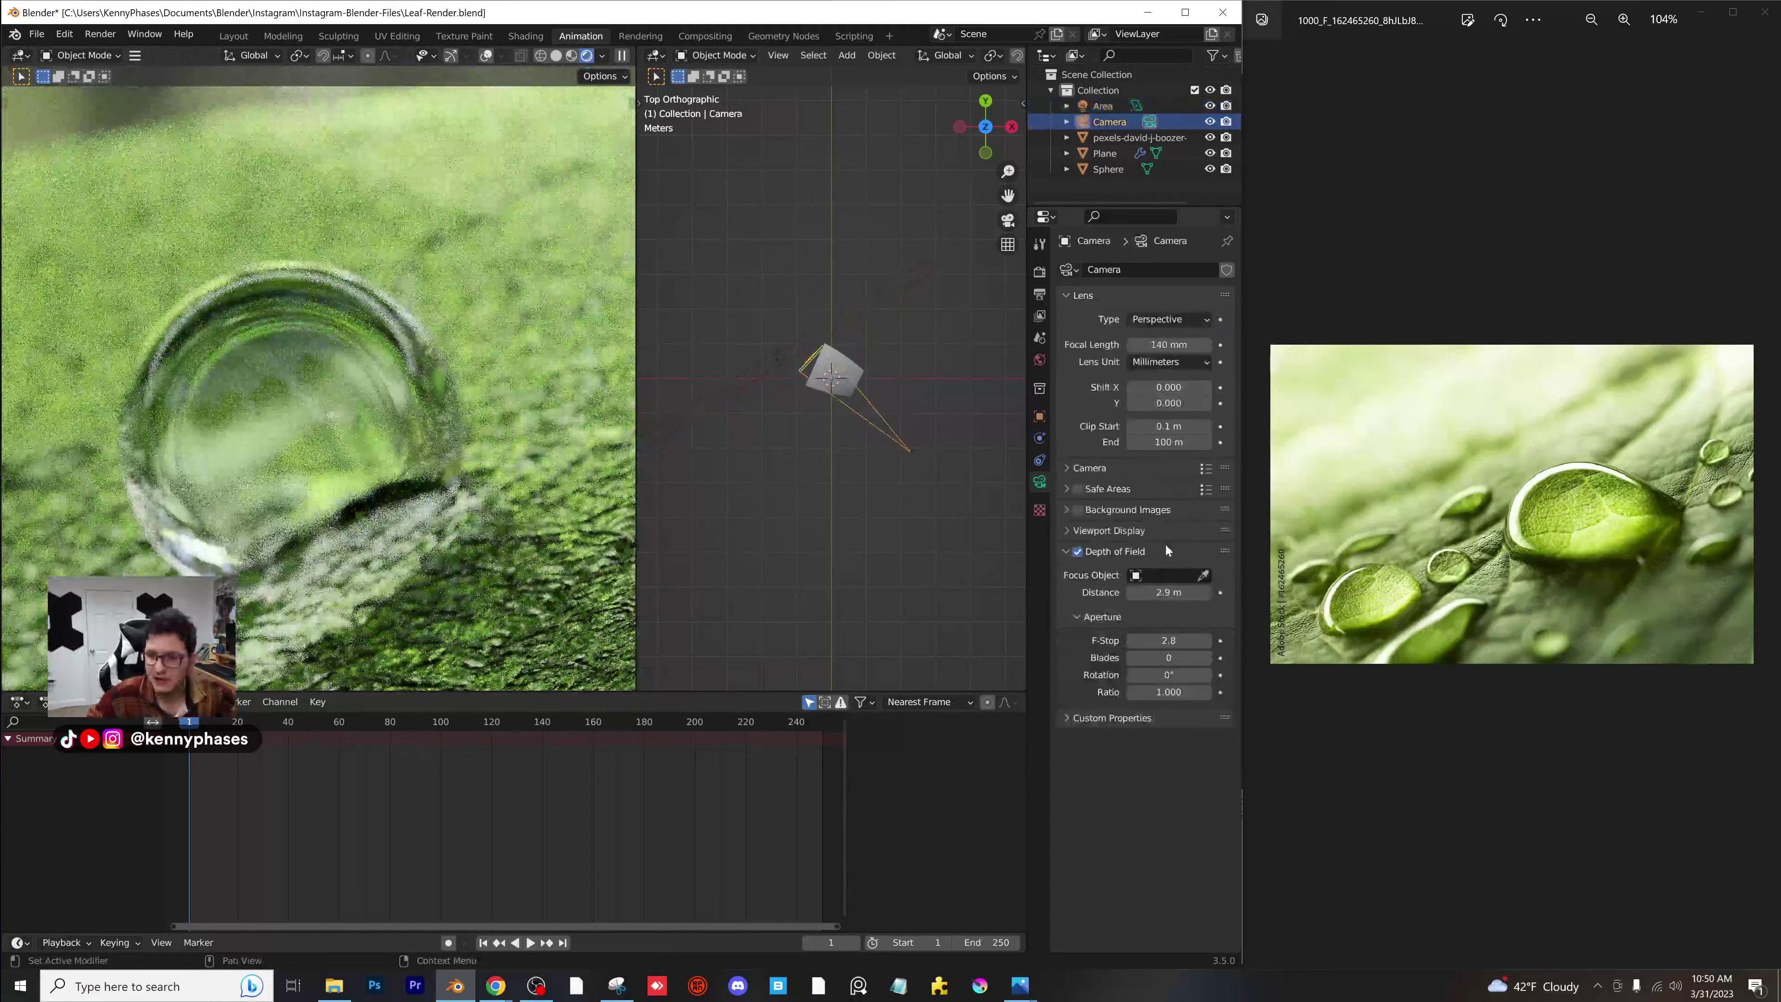
click(1203, 576)
click(337, 343)
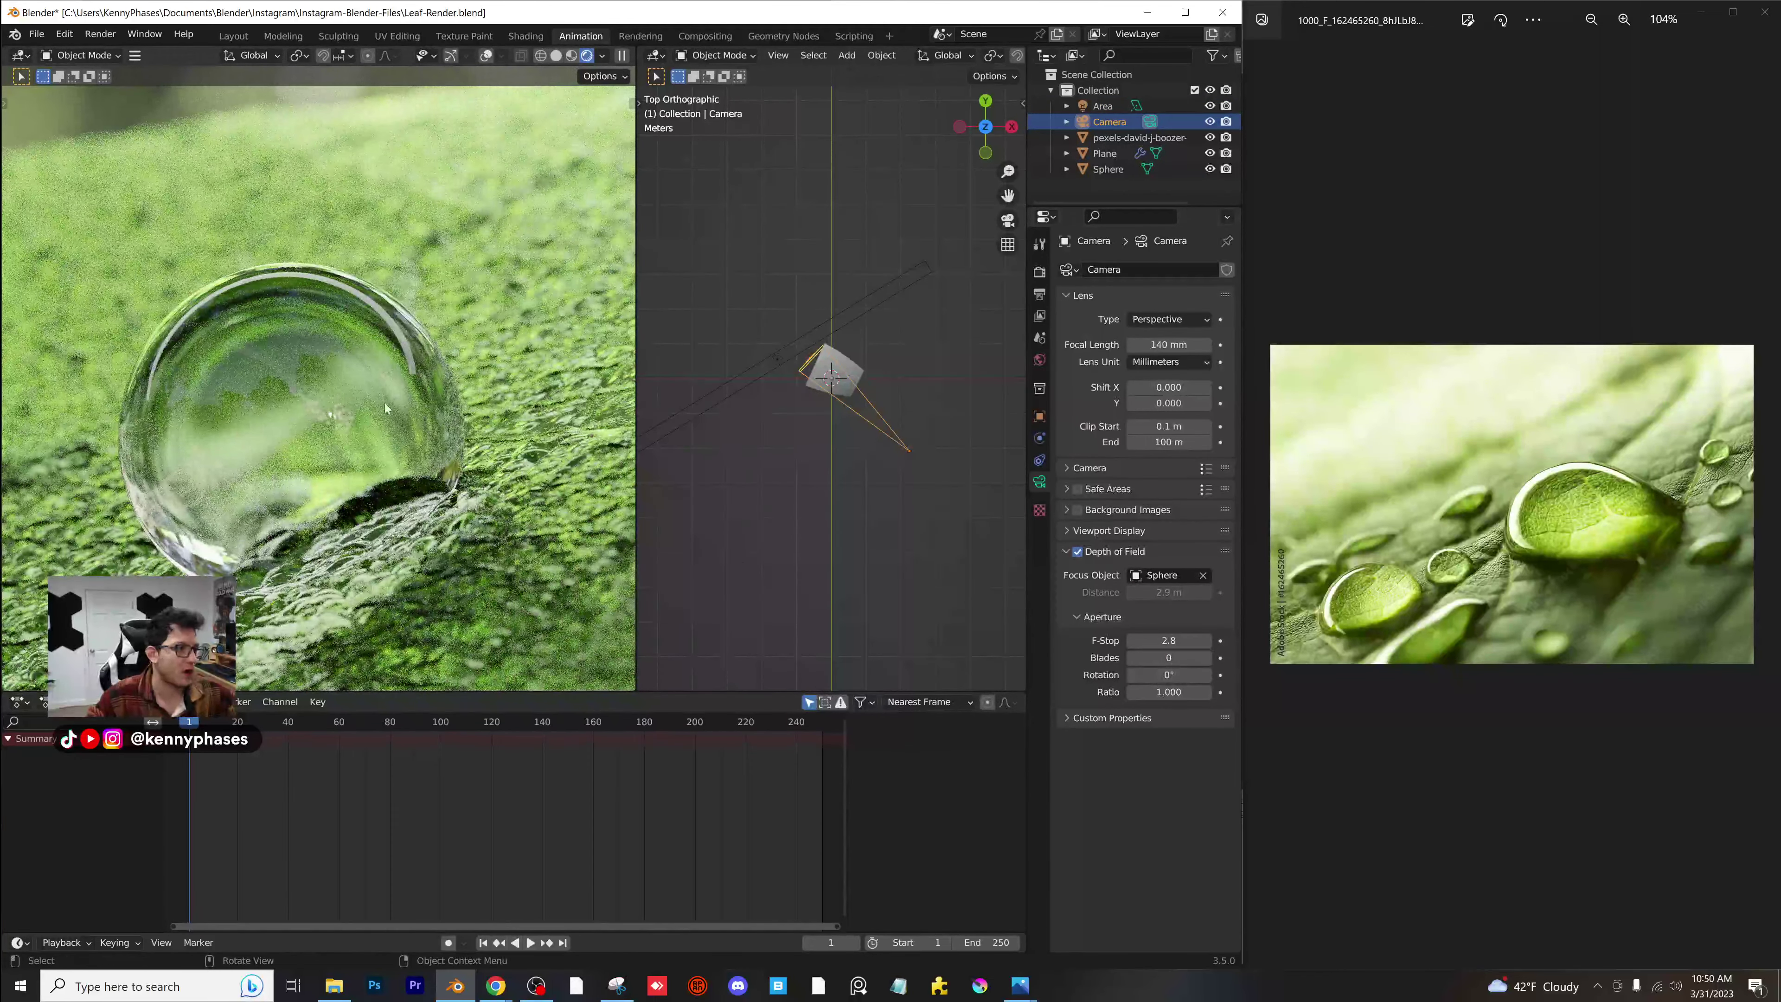
scroll(454, 386, down, 7)
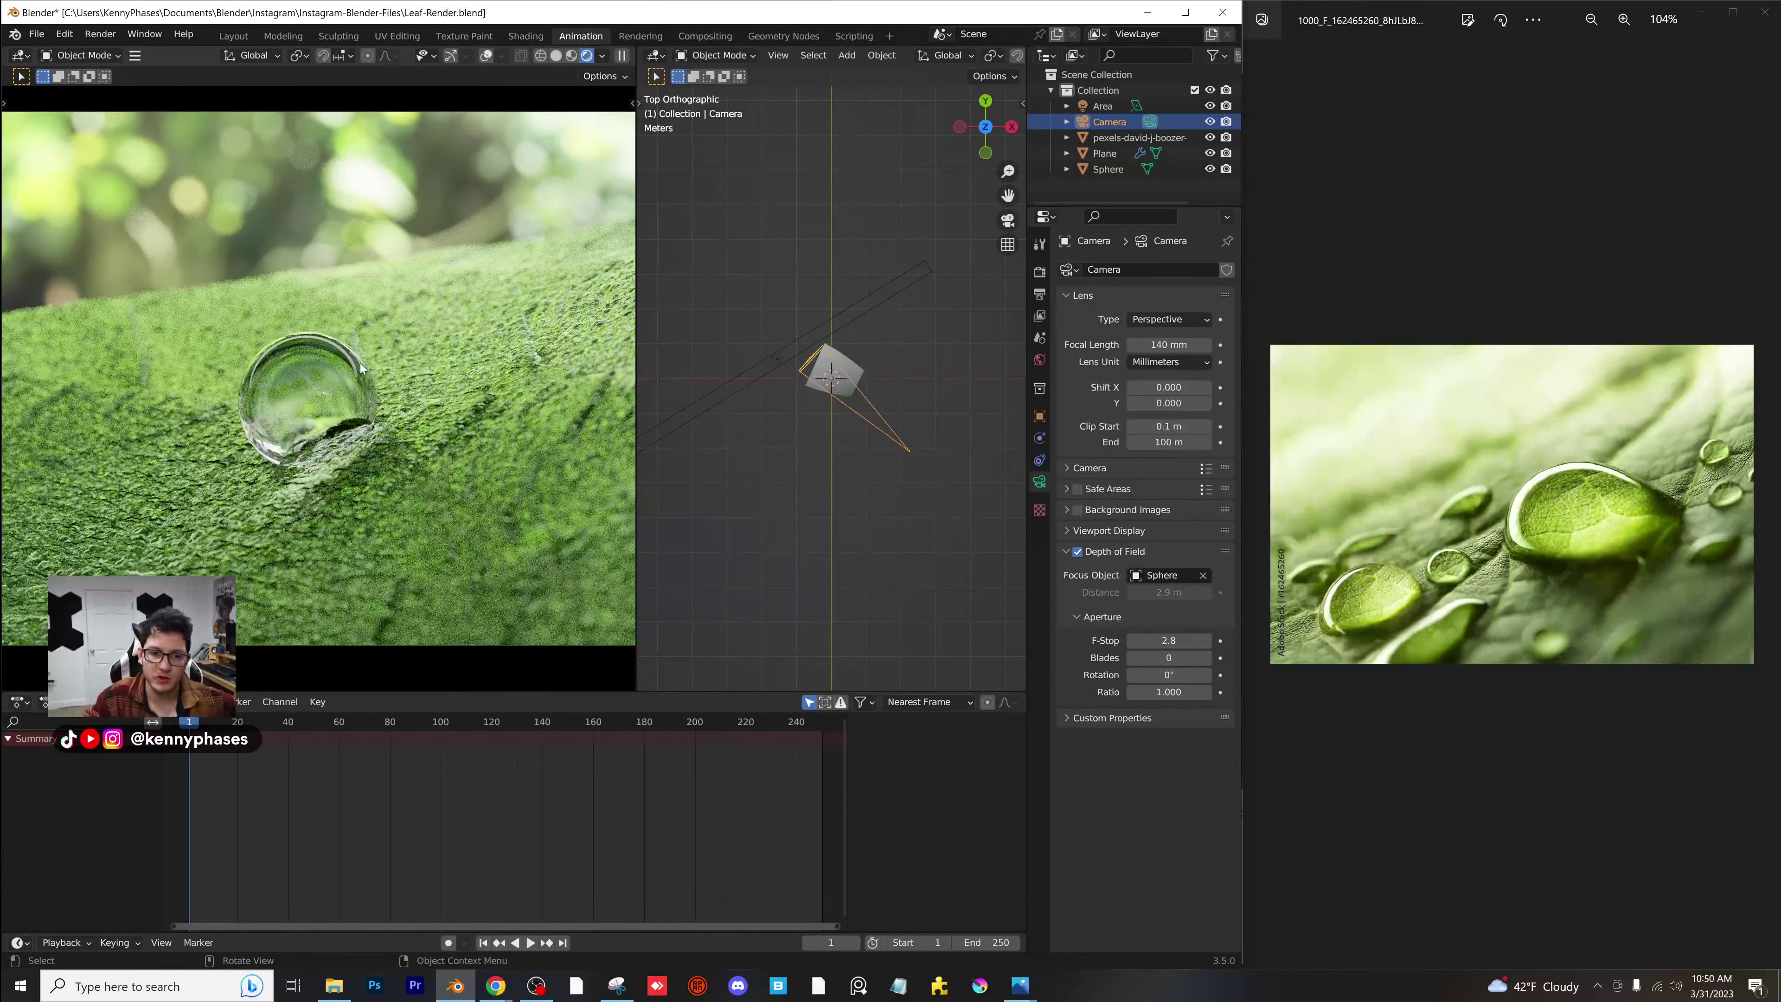
key(ctrl+s)
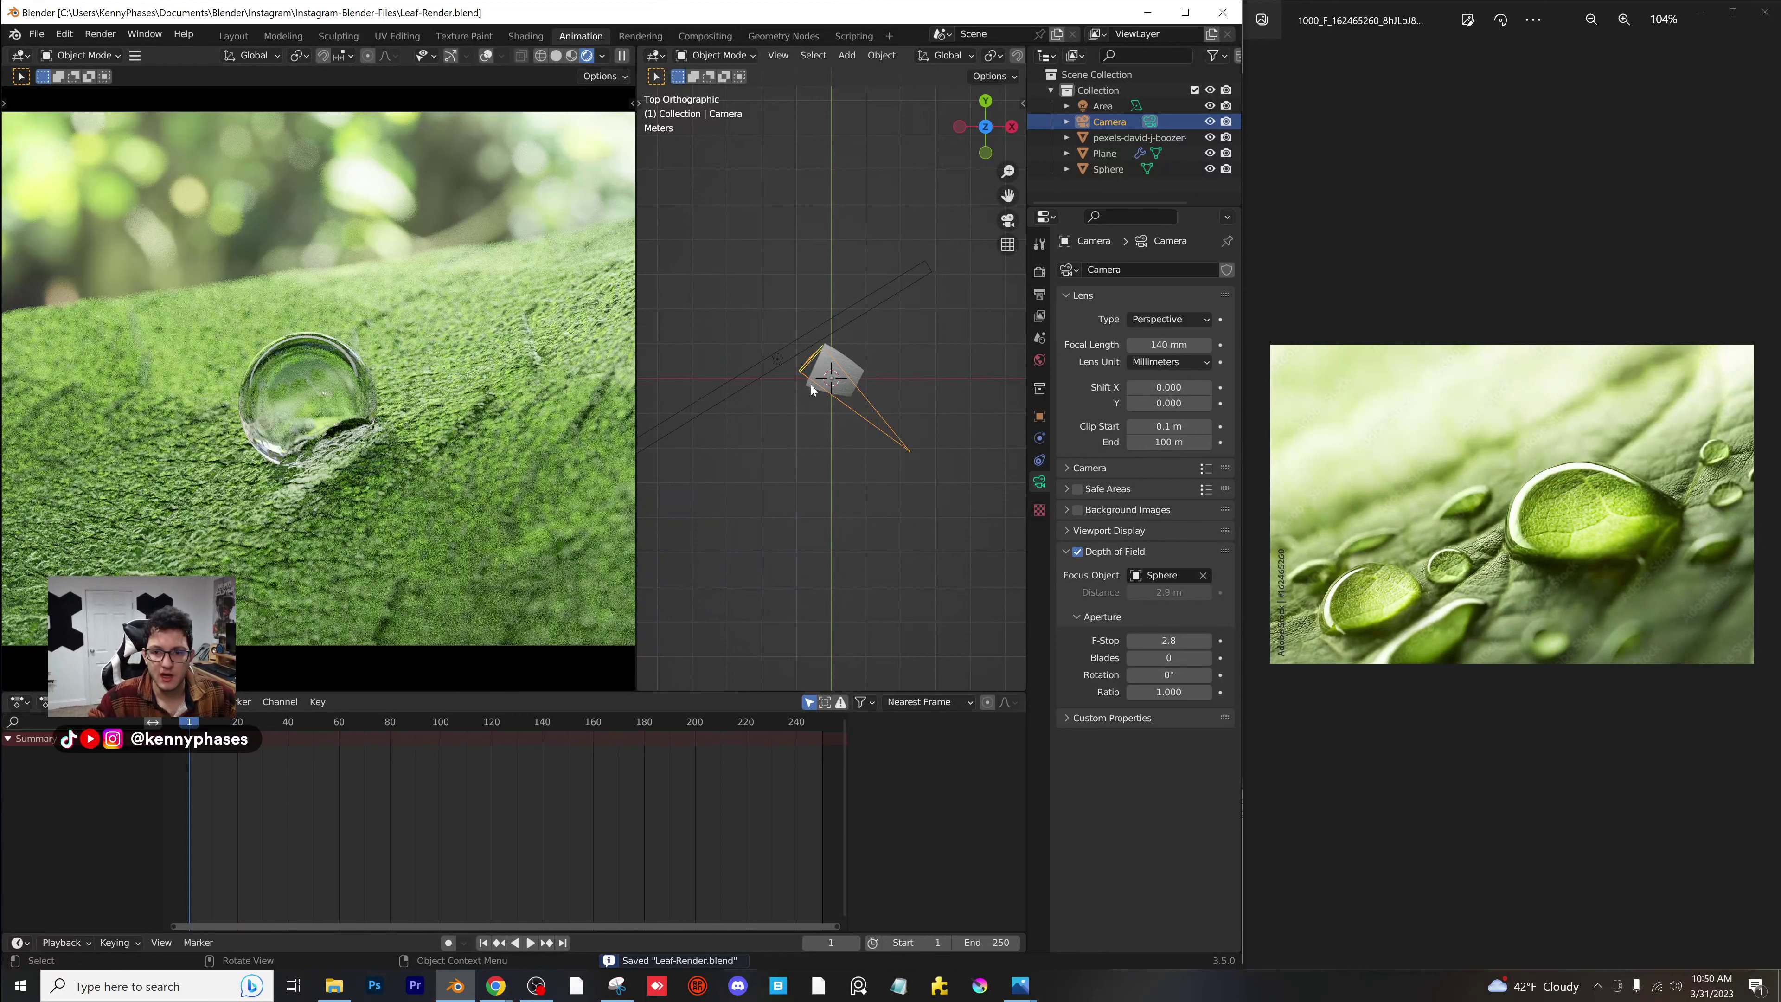
Select the droplet sphere and open it in the Sculpting workspace with a close view of the droplet.
scroll(811, 391, up, 4)
click(835, 383)
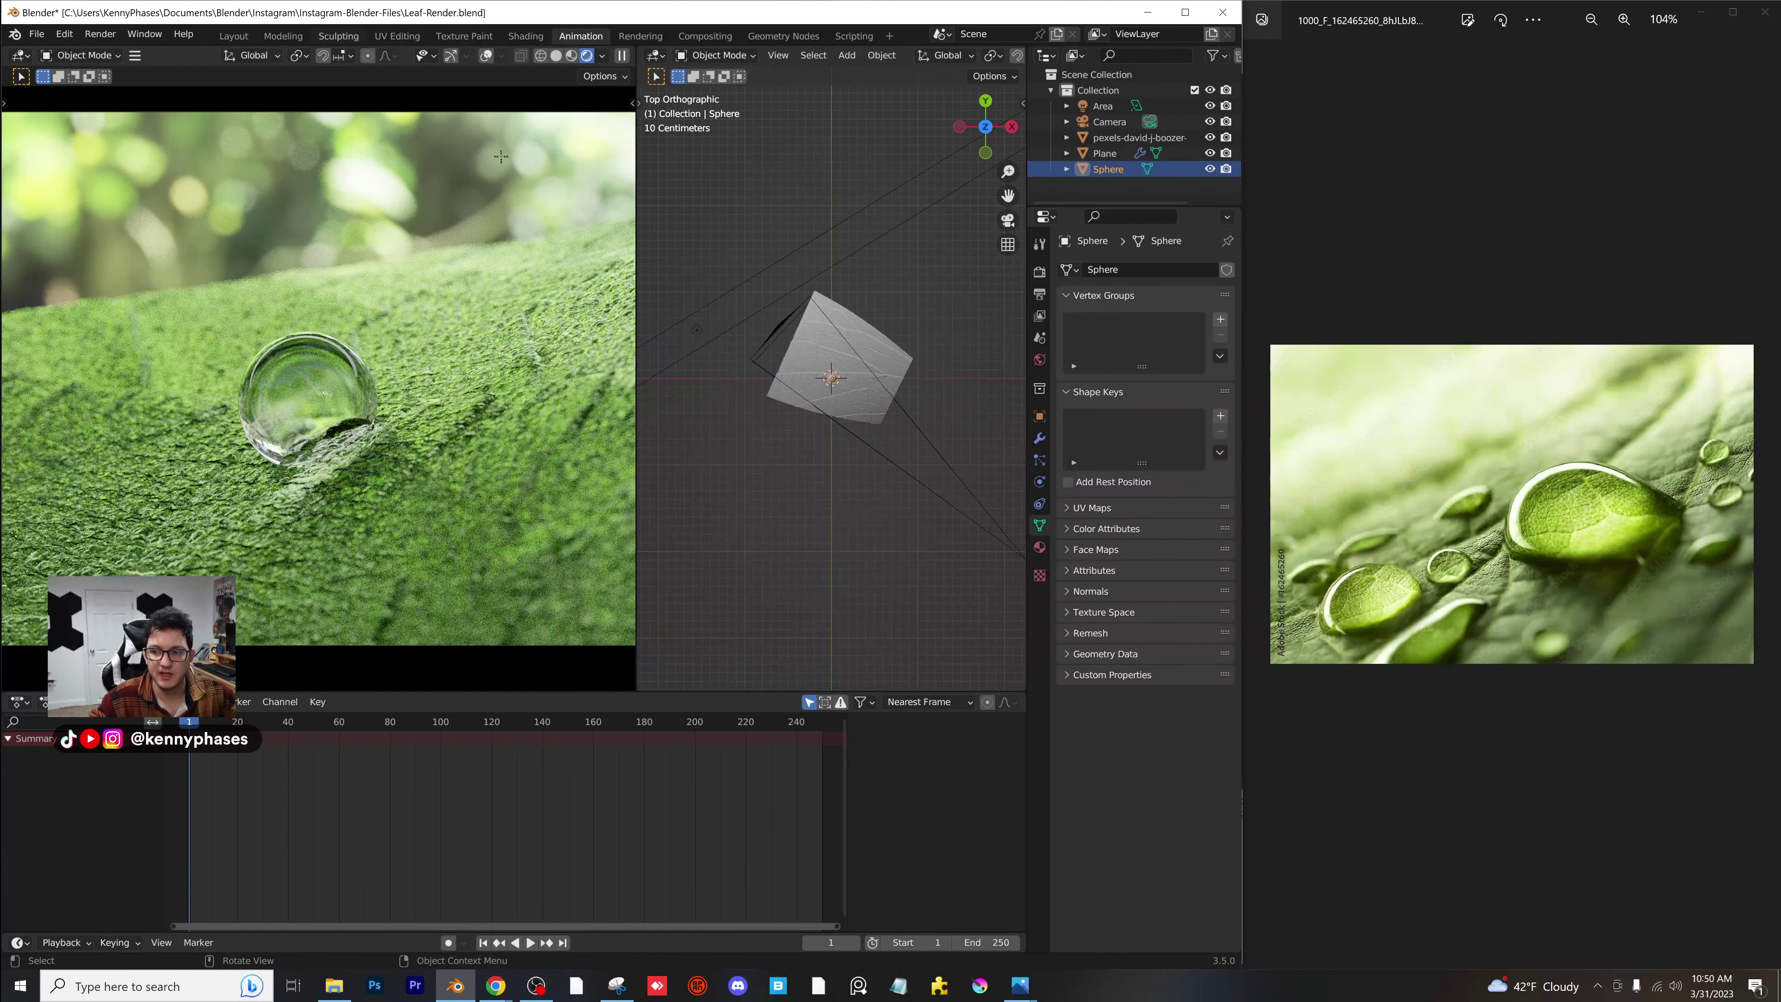
click(338, 36)
scroll(583, 596, up, 9)
shift+middle_drag(602, 635, 569, 488)
scroll(569, 488, up, 3)
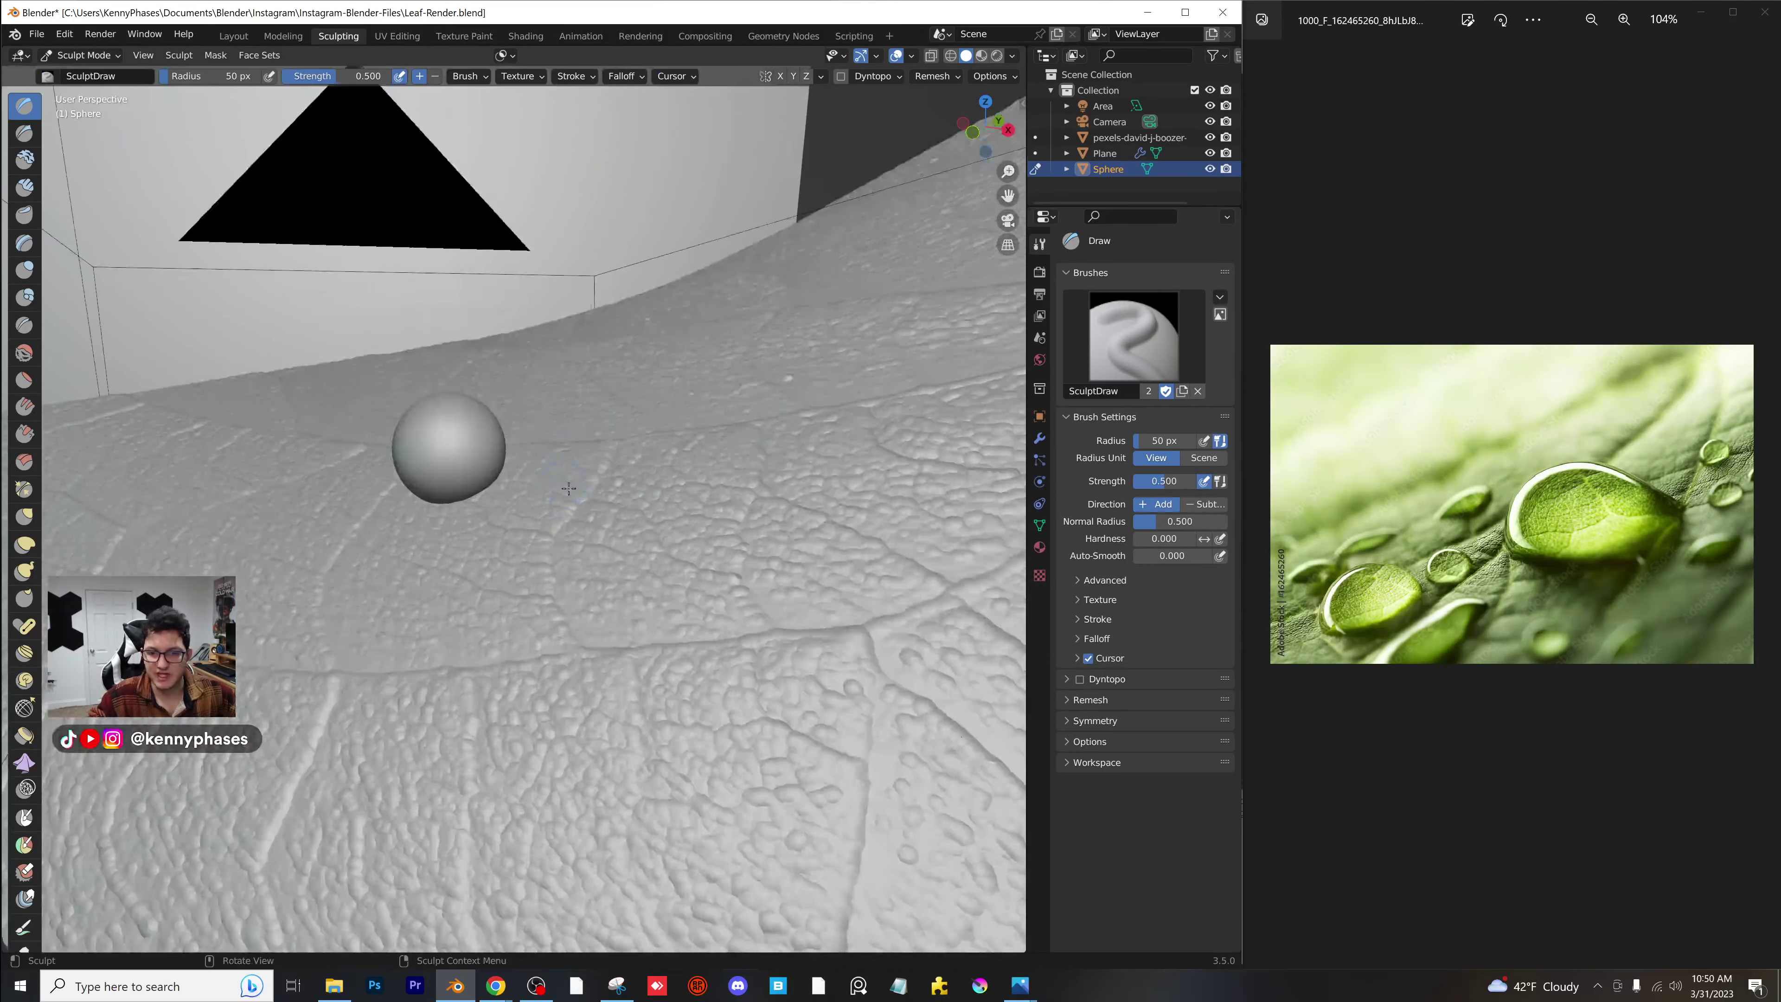
Choose the Elastic Deform brush, set its radius to 284 px, and undo a test stroke on the droplet.
scroll(600, 412, up, 4)
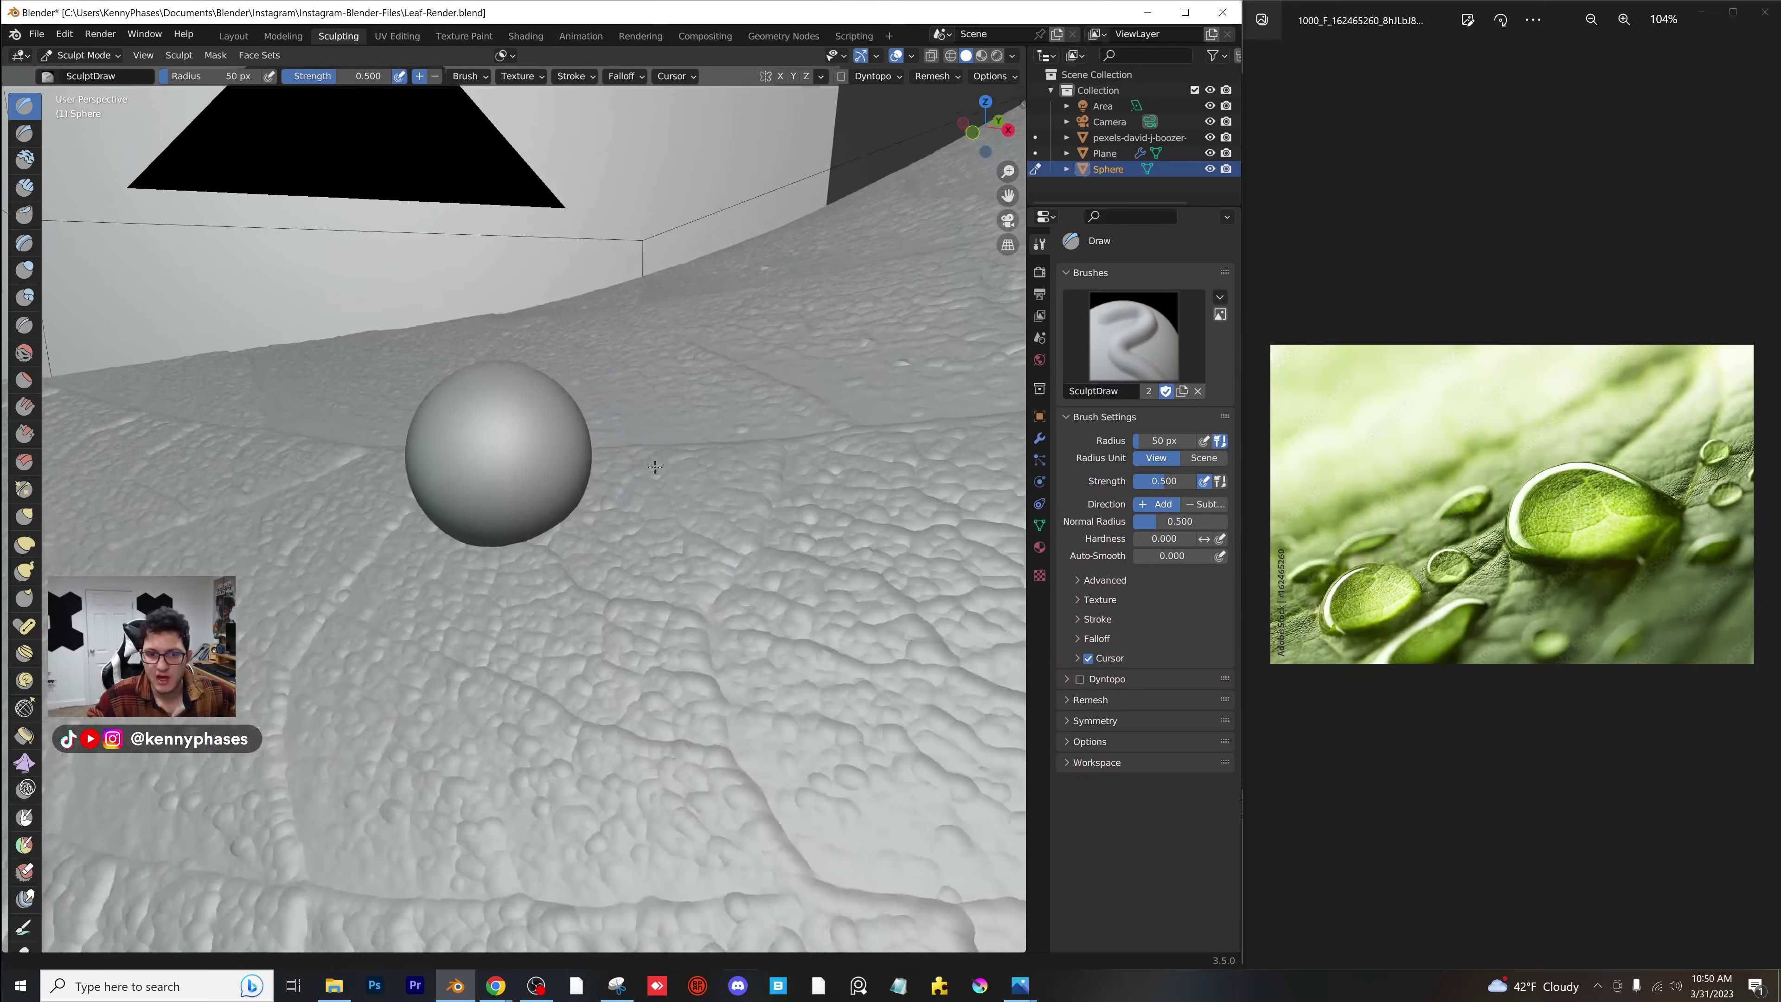
click(24, 543)
drag(185, 77, 233, 76)
mouse_move(480, 451)
mouse_down()
mouse_move(426, 390)
mouse_move(367, 456)
mouse_move(308, 337)
mouse_move(250, 449)
mouse_move(298, 323)
mouse_move(226, 316)
mouse_up()
key(ctrl+z)
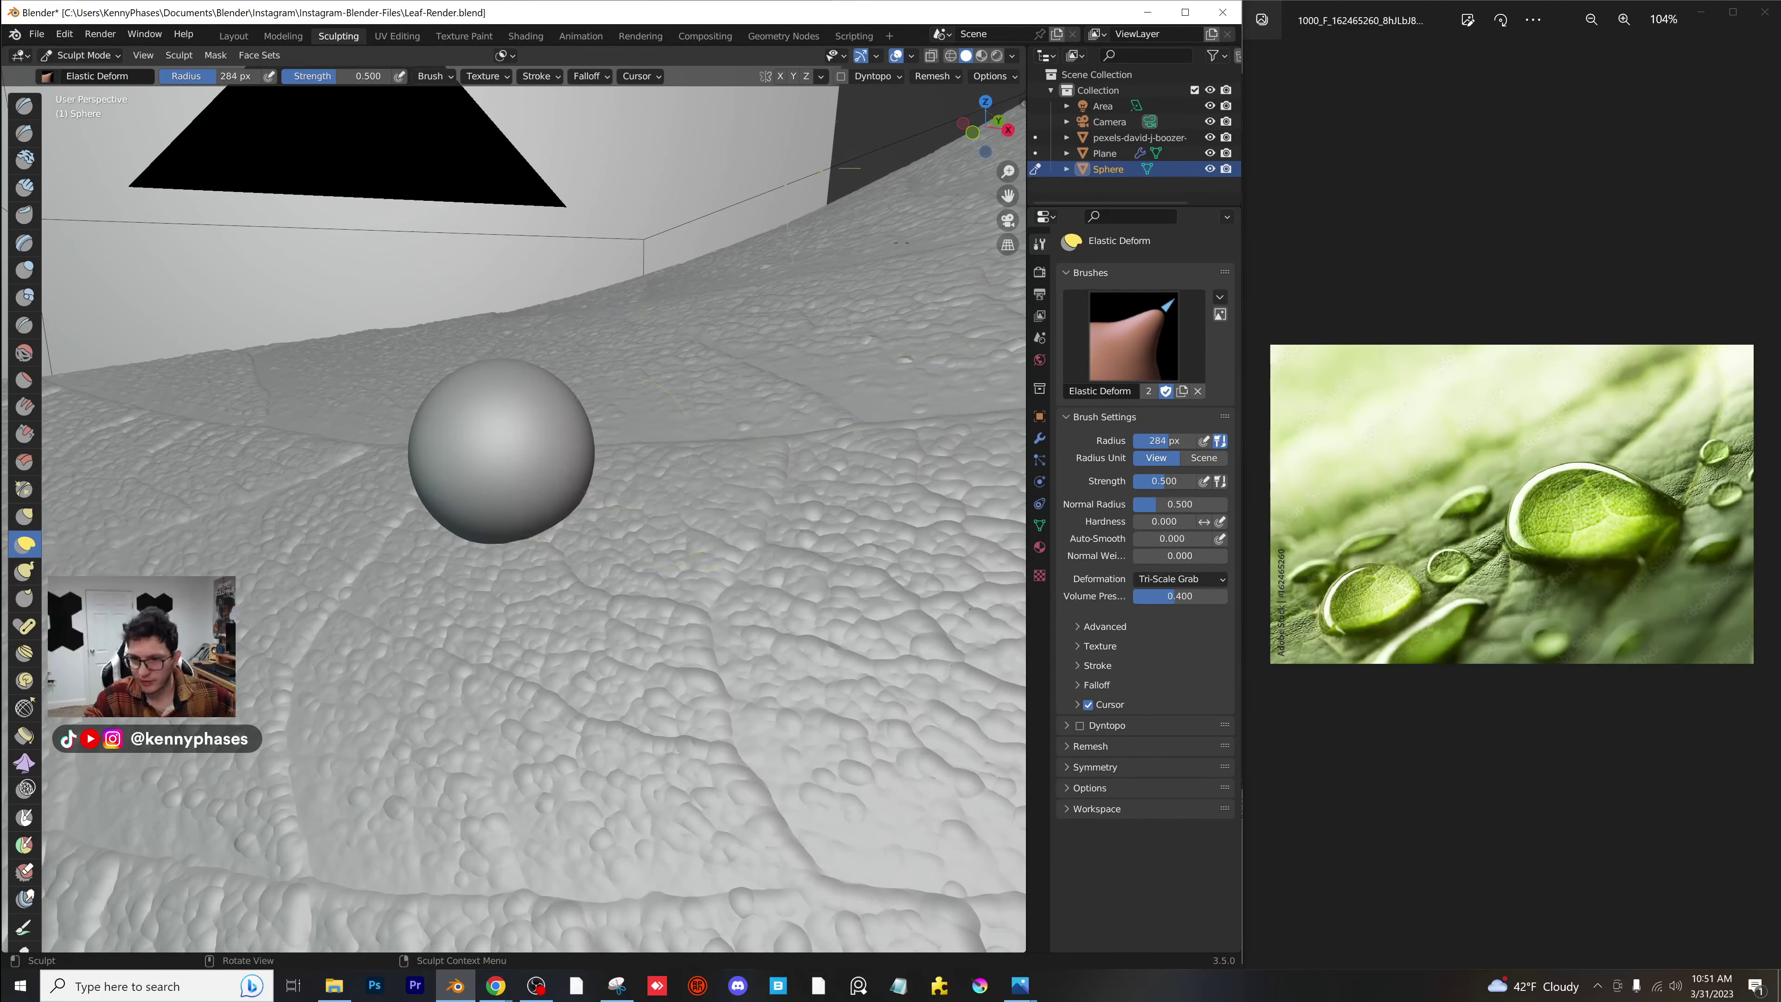
Stretch the round droplet into an elongated egg shape with the Elastic Deform brush, working from the top view.
click(986, 102)
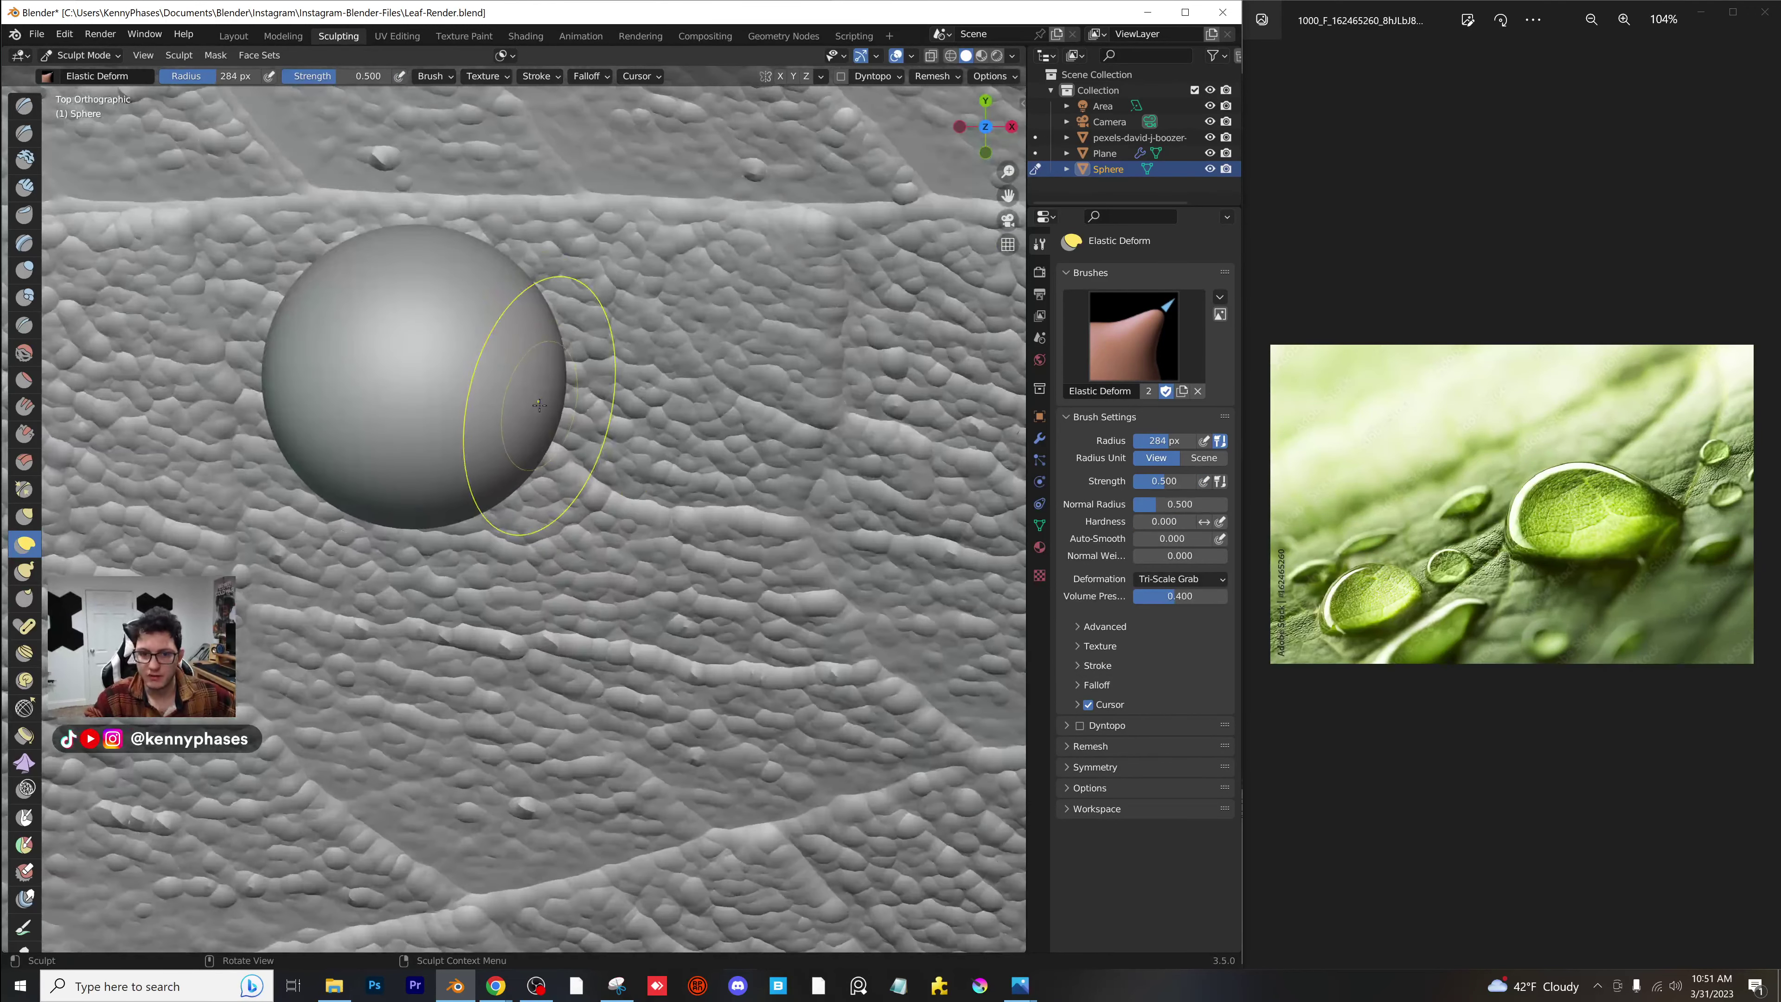
scroll(544, 411, down, 2)
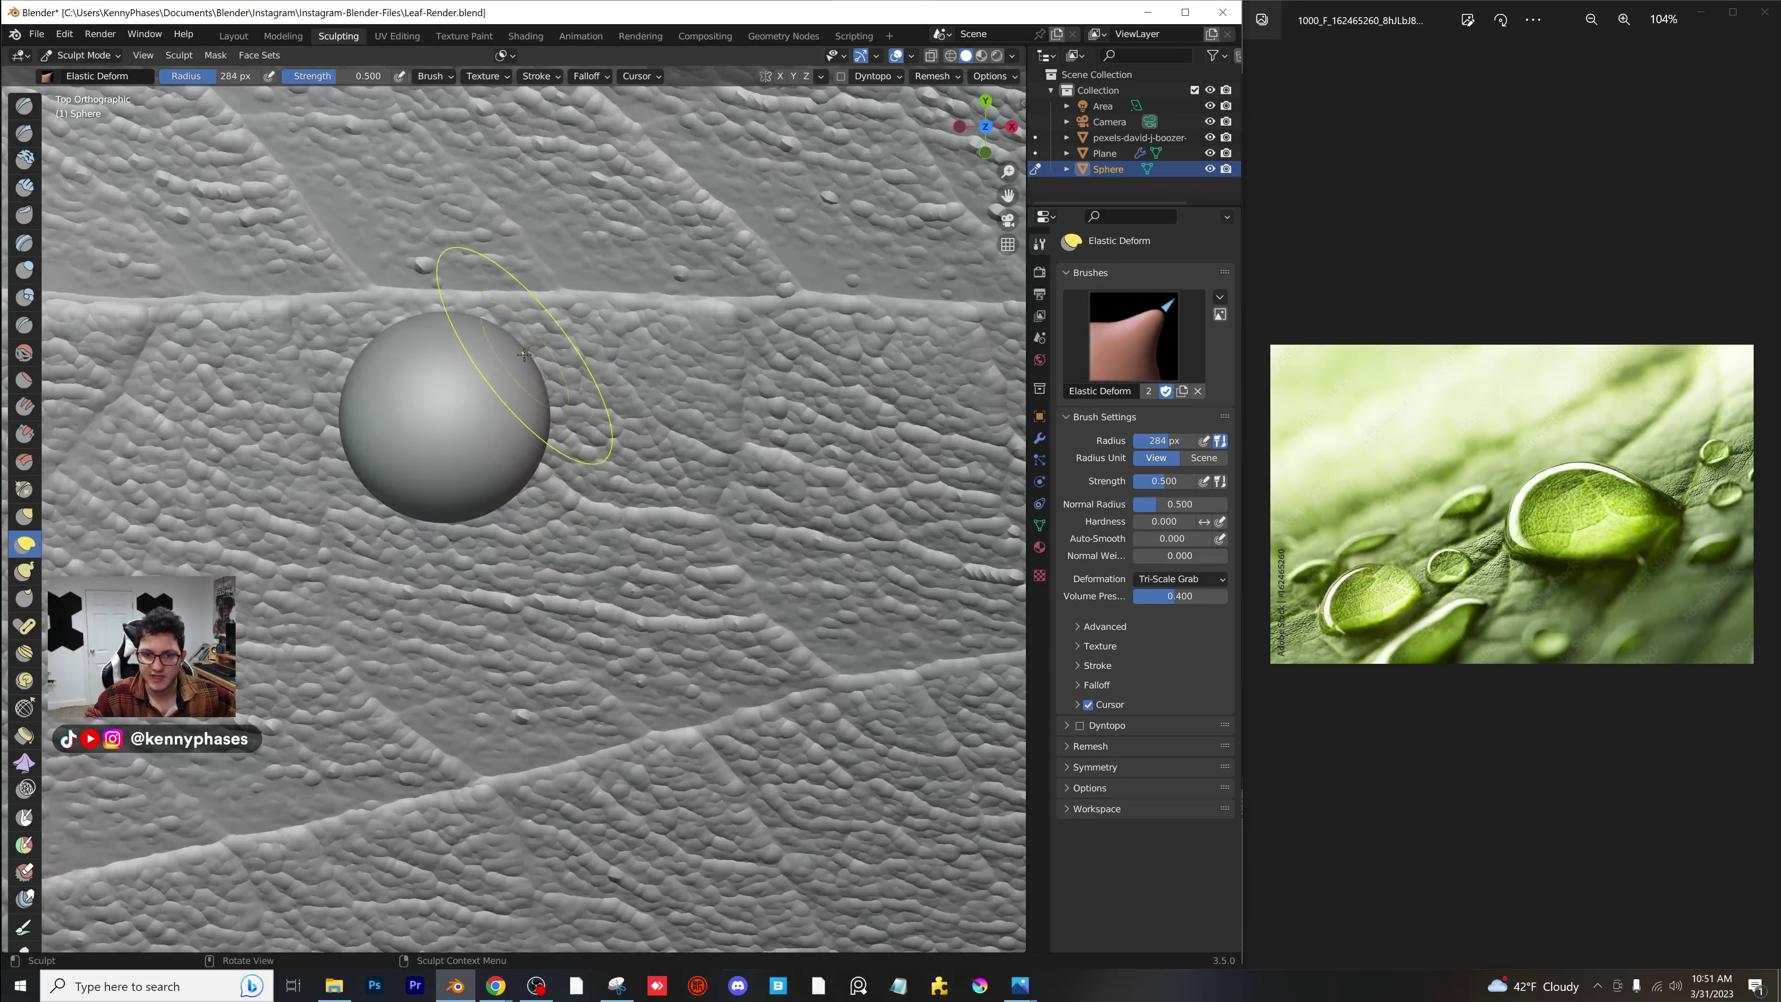
scroll(512, 348, down, 8)
scroll(509, 447, up, 4)
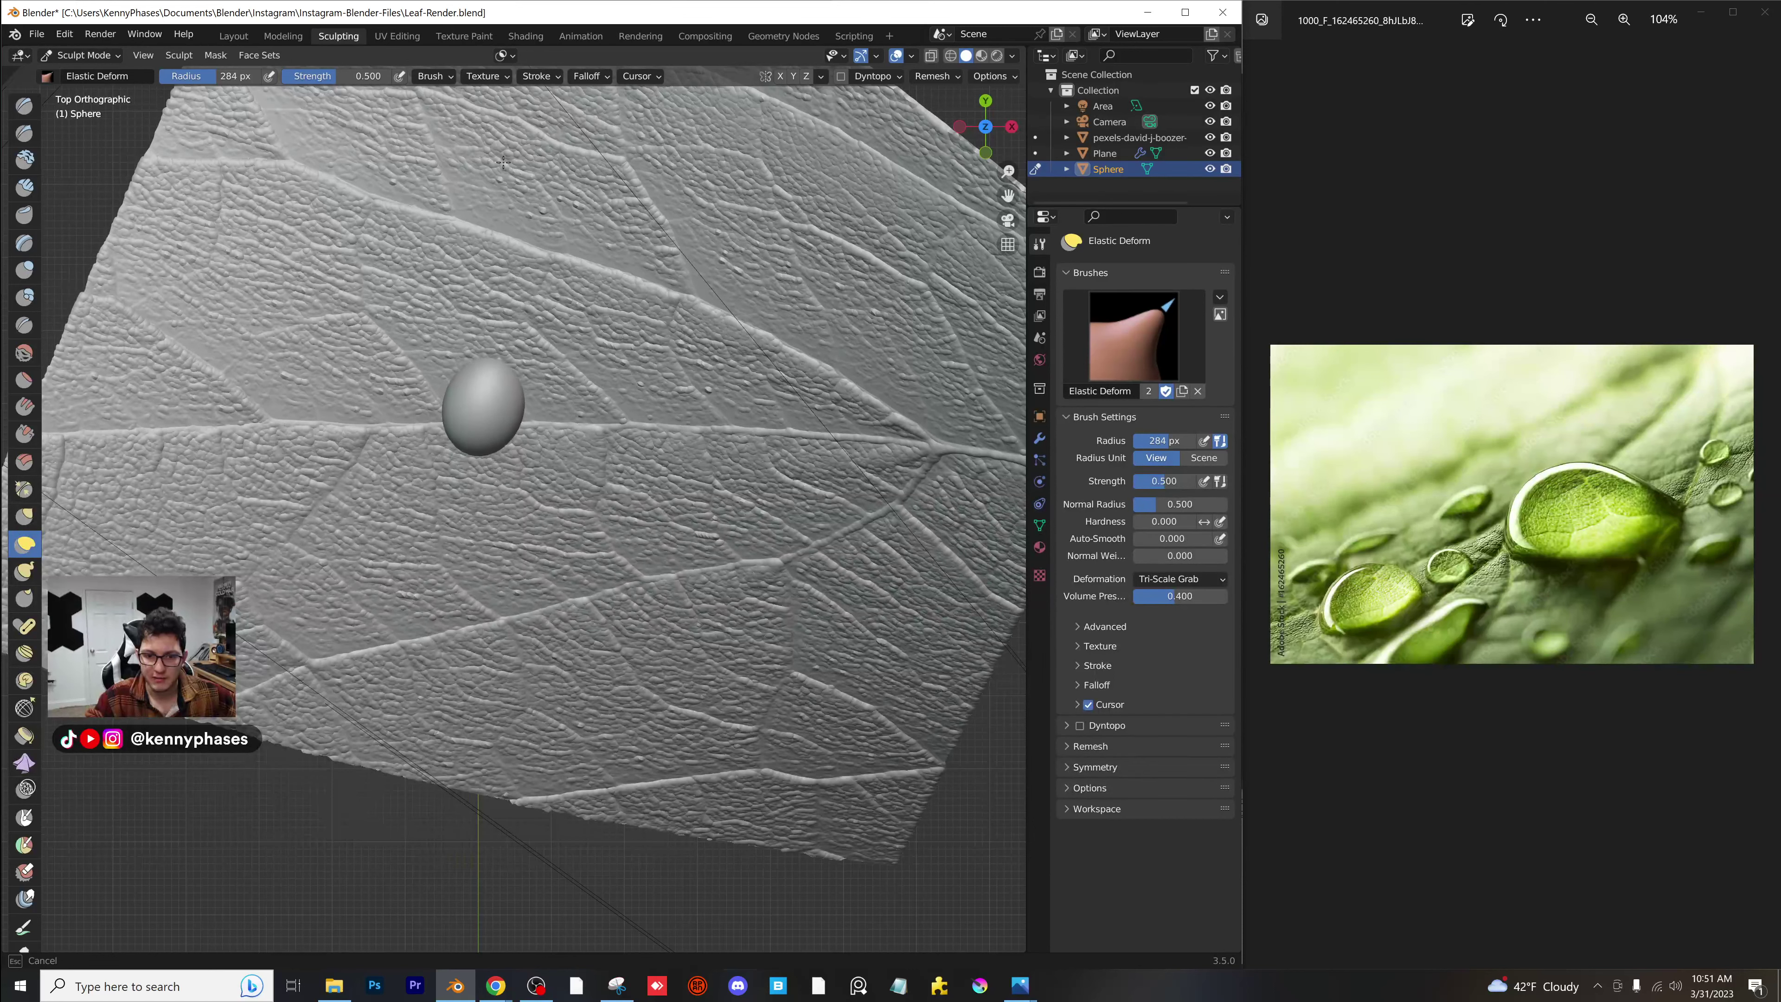
scroll(451, 410, up, 3)
drag(443, 414, 429, 442)
scroll(449, 393, up, 2)
mouse_move(484, 221)
shift+middle_down()
mouse_move(533, 477)
mouse_move(551, 494)
mouse_move(468, 416)
mouse_move(516, 453)
shift+middle_up()
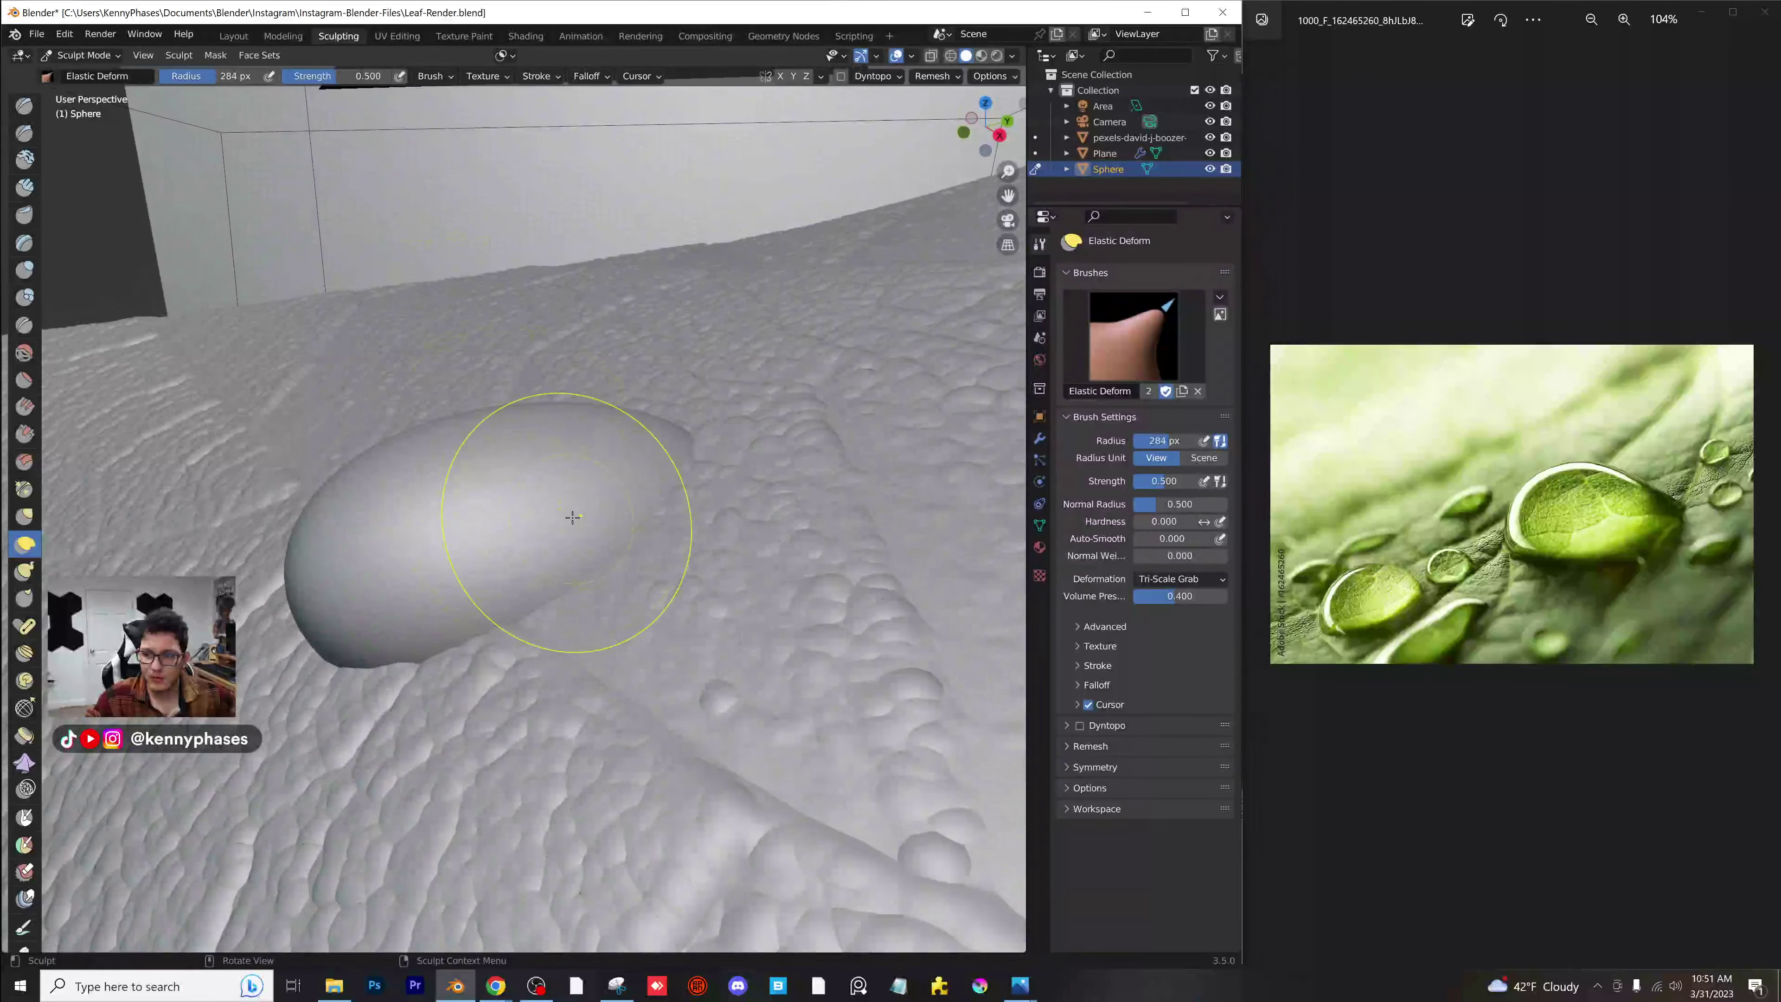
mouse_move(572, 517)
middle_down()
mouse_move(561, 533)
mouse_move(607, 665)
mouse_move(544, 560)
middle_up()
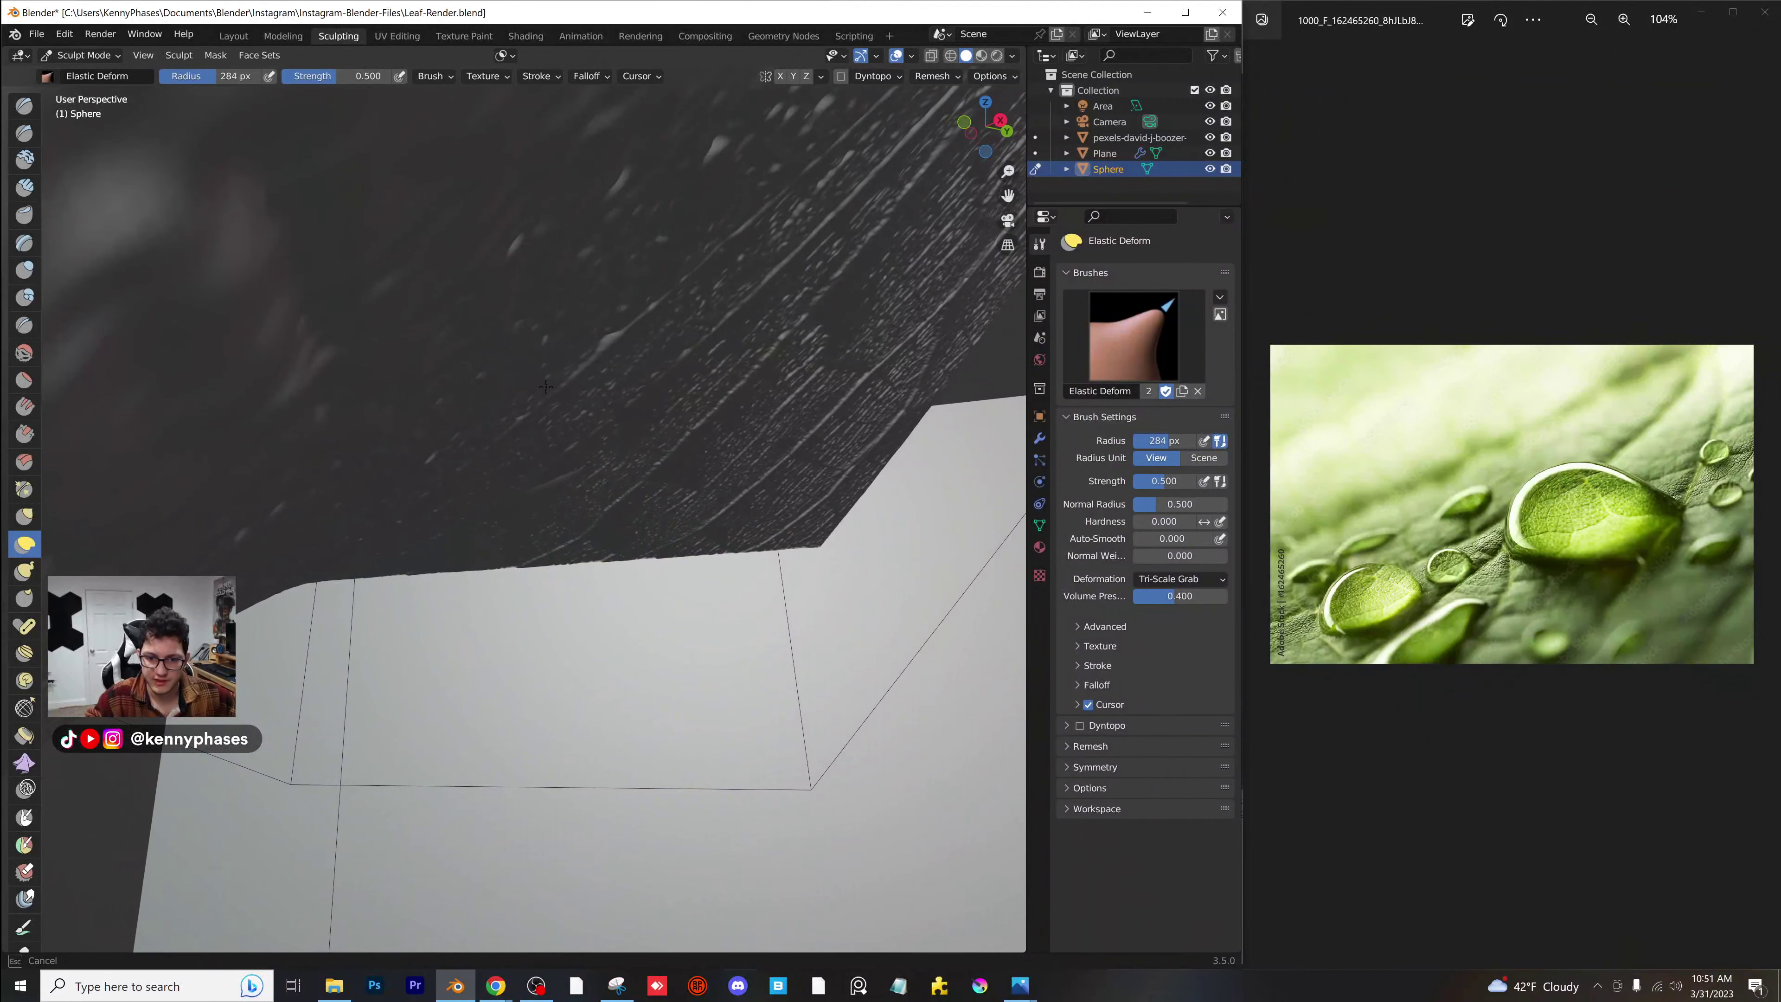
middle_drag(548, 348, 569, 421)
scroll(603, 523, up, 8)
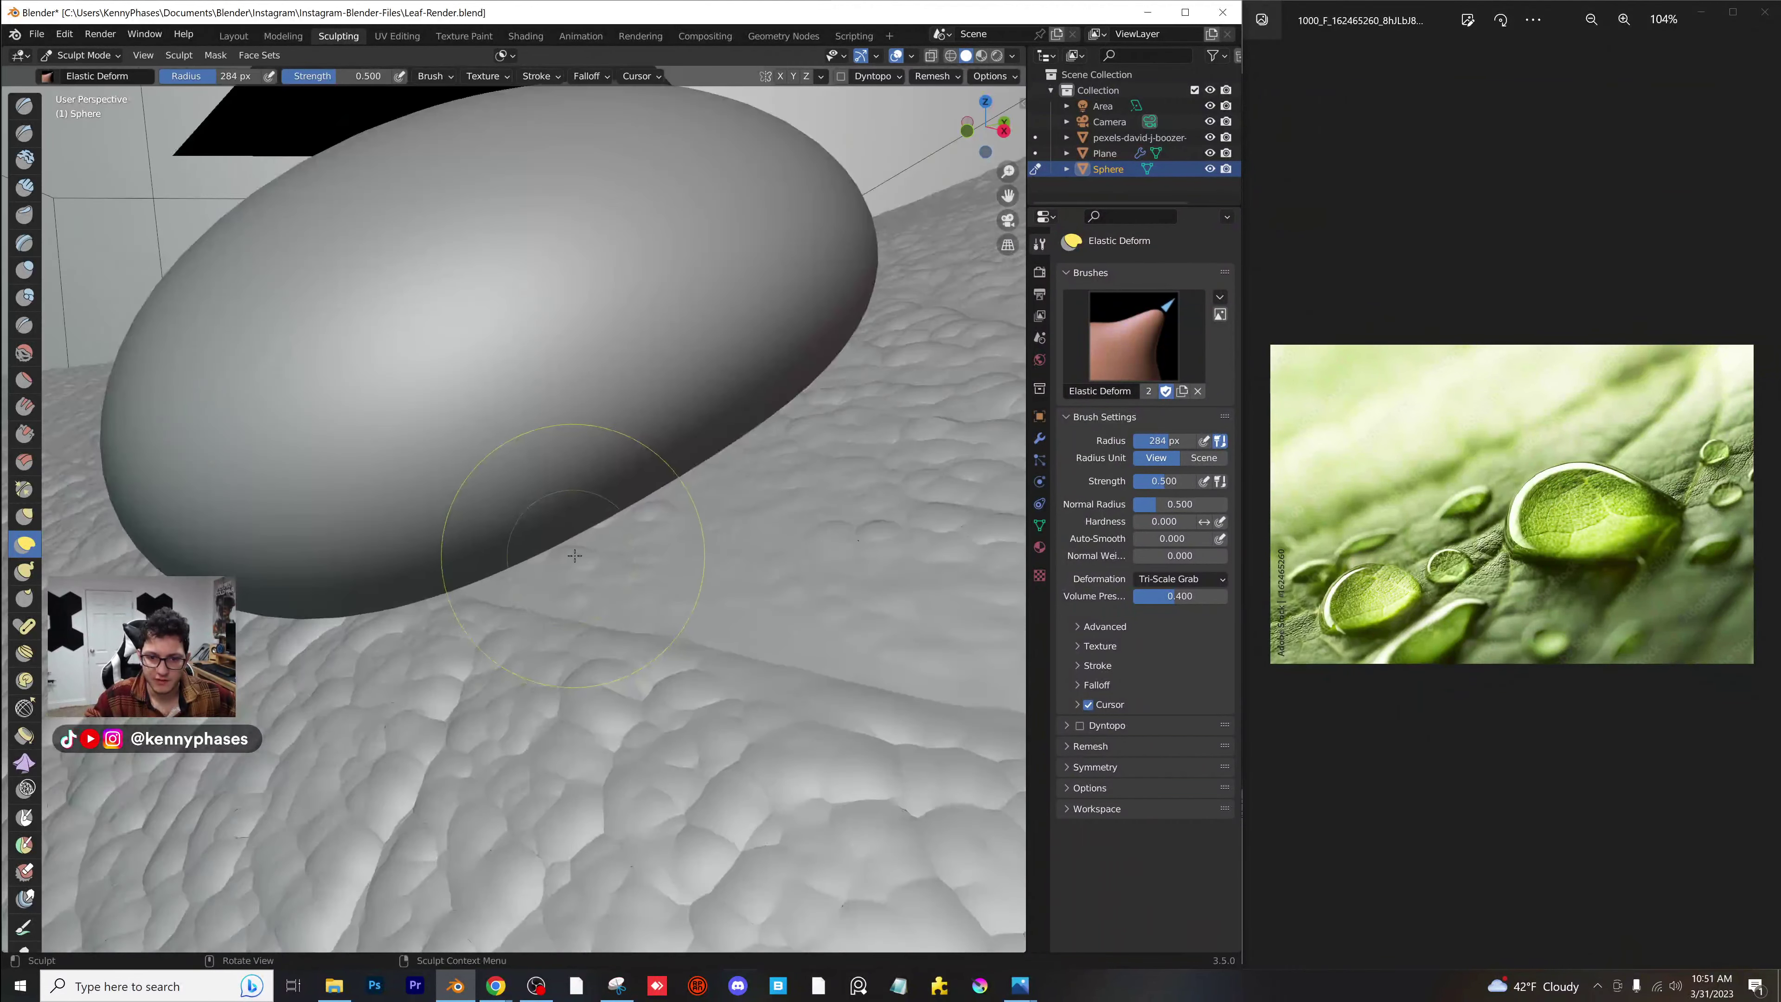
scroll(631, 610, down, 2)
middle_drag(635, 624, 596, 582)
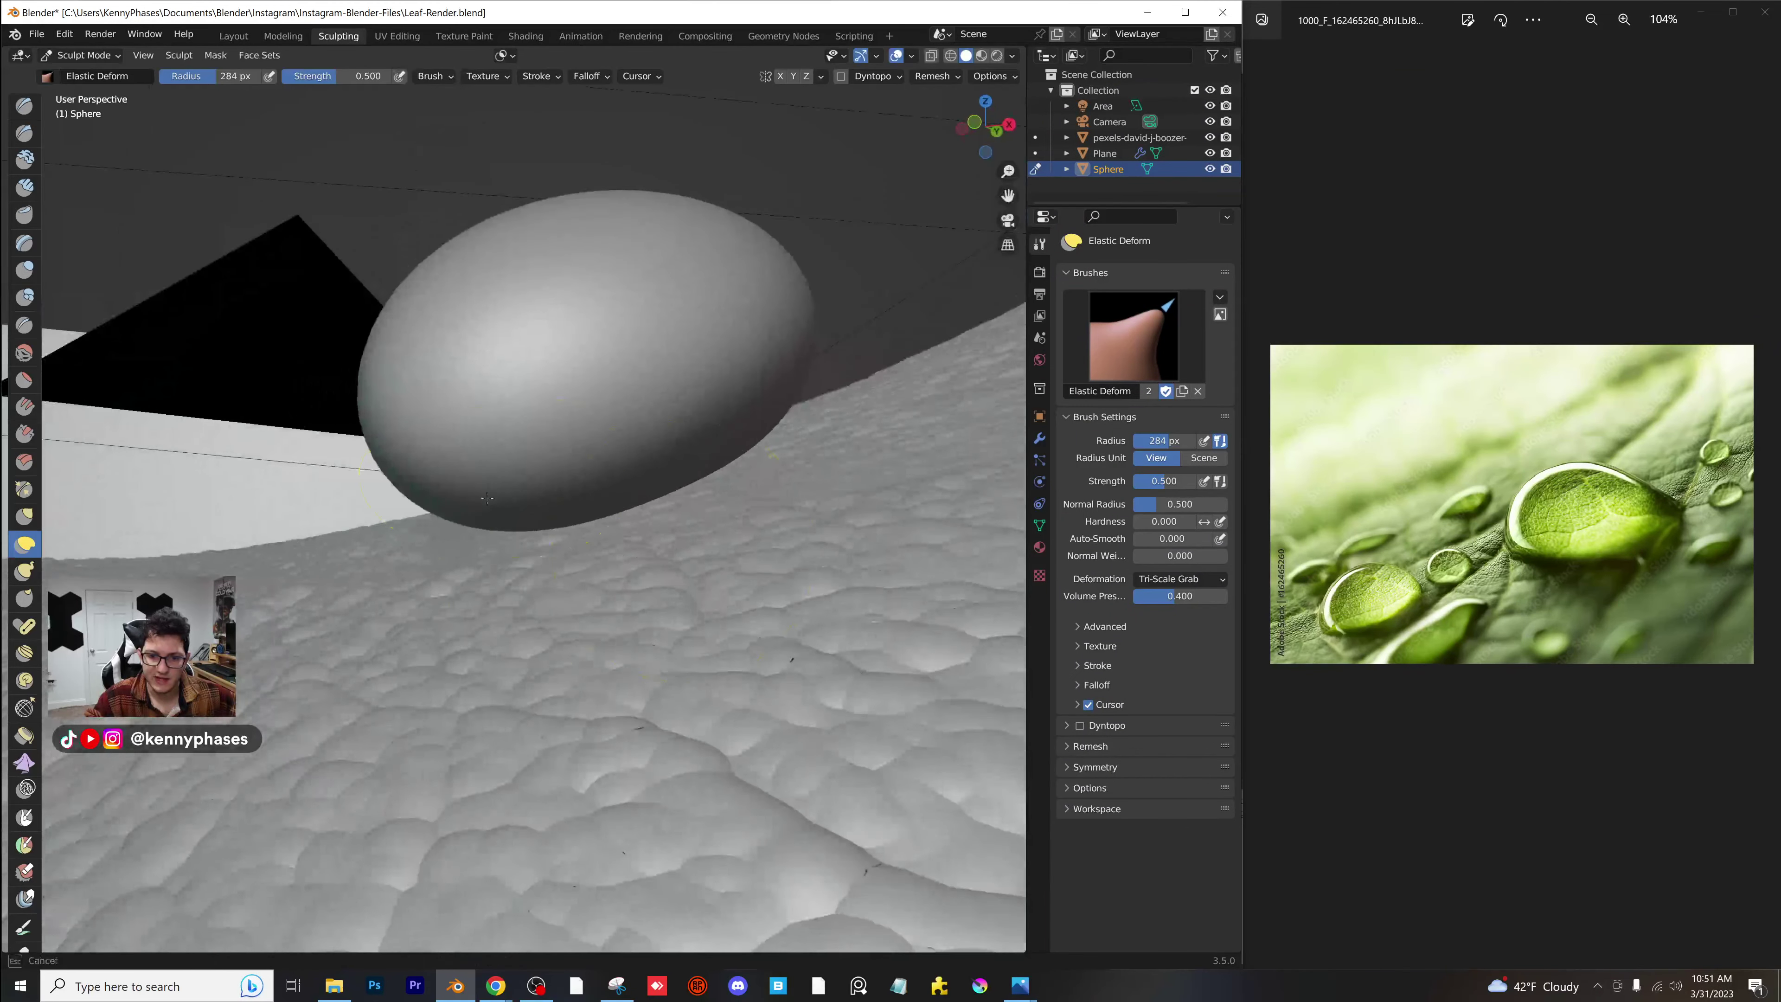
Swell parts of the droplet with the Inflate/Deflate brush to give it an uneven, bean-like body.
click(25, 270)
scroll(533, 477, down, 3)
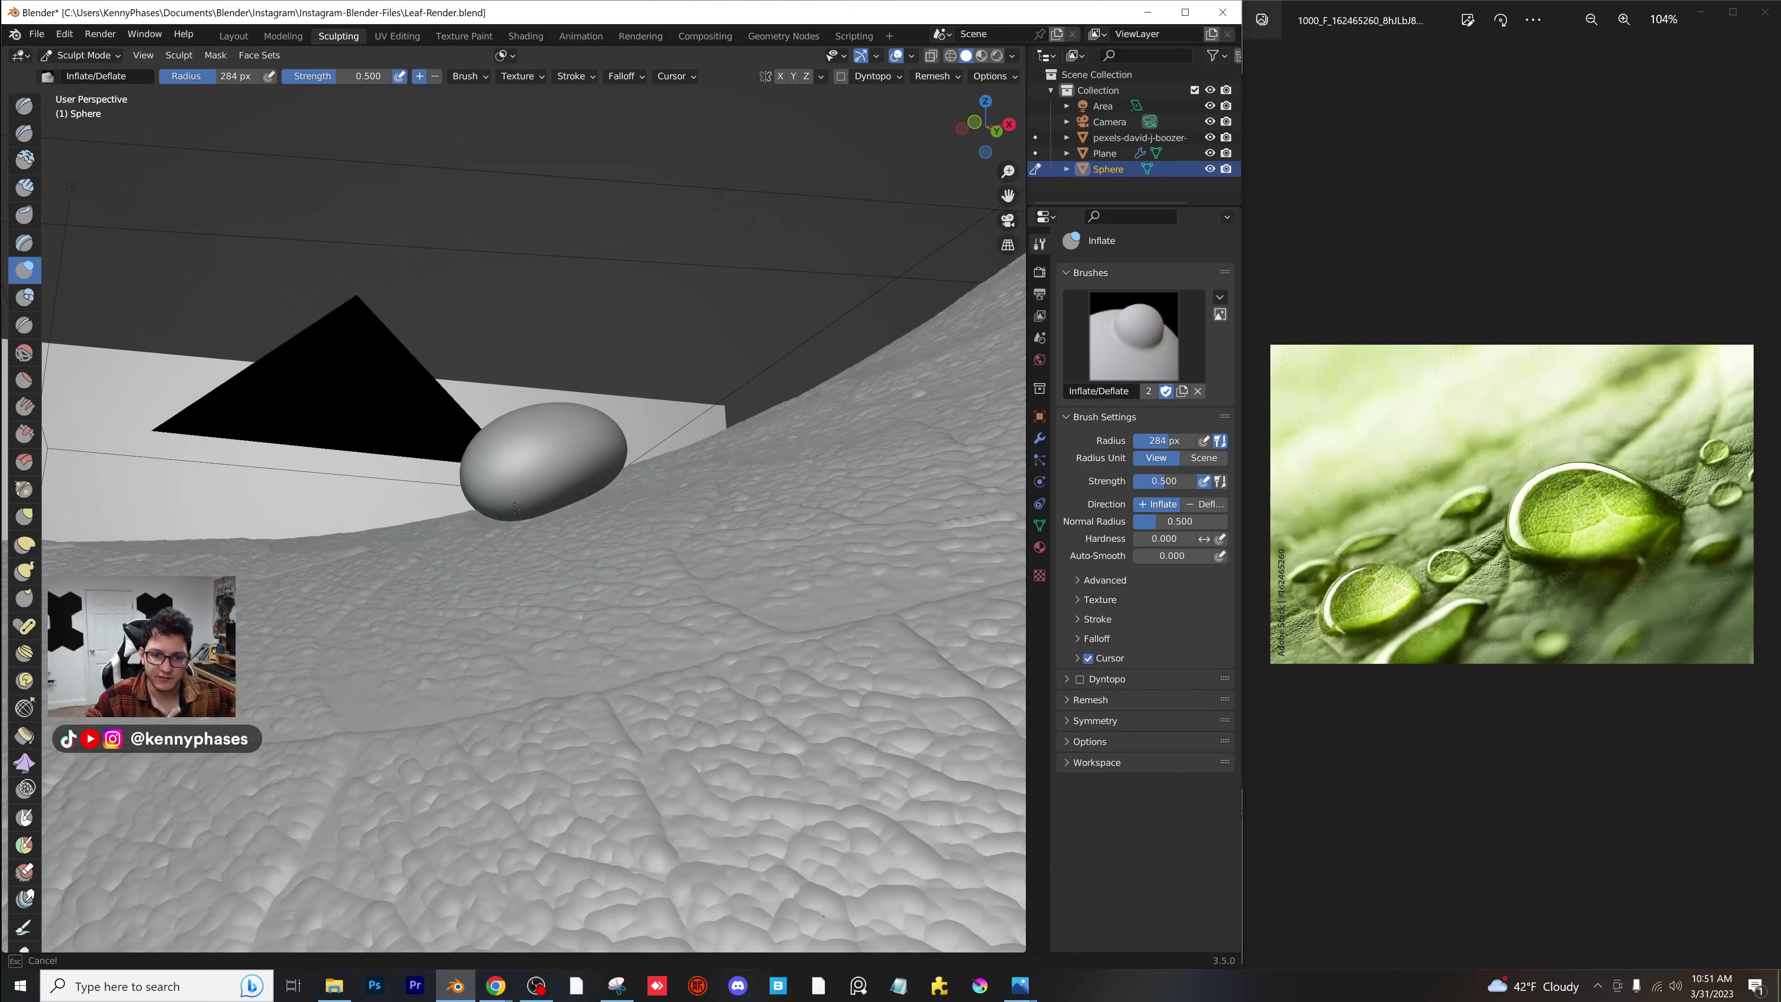
mouse_move(462, 503)
middle_down()
mouse_move(619, 548)
mouse_move(580, 523)
mouse_move(540, 564)
mouse_move(485, 542)
middle_up()
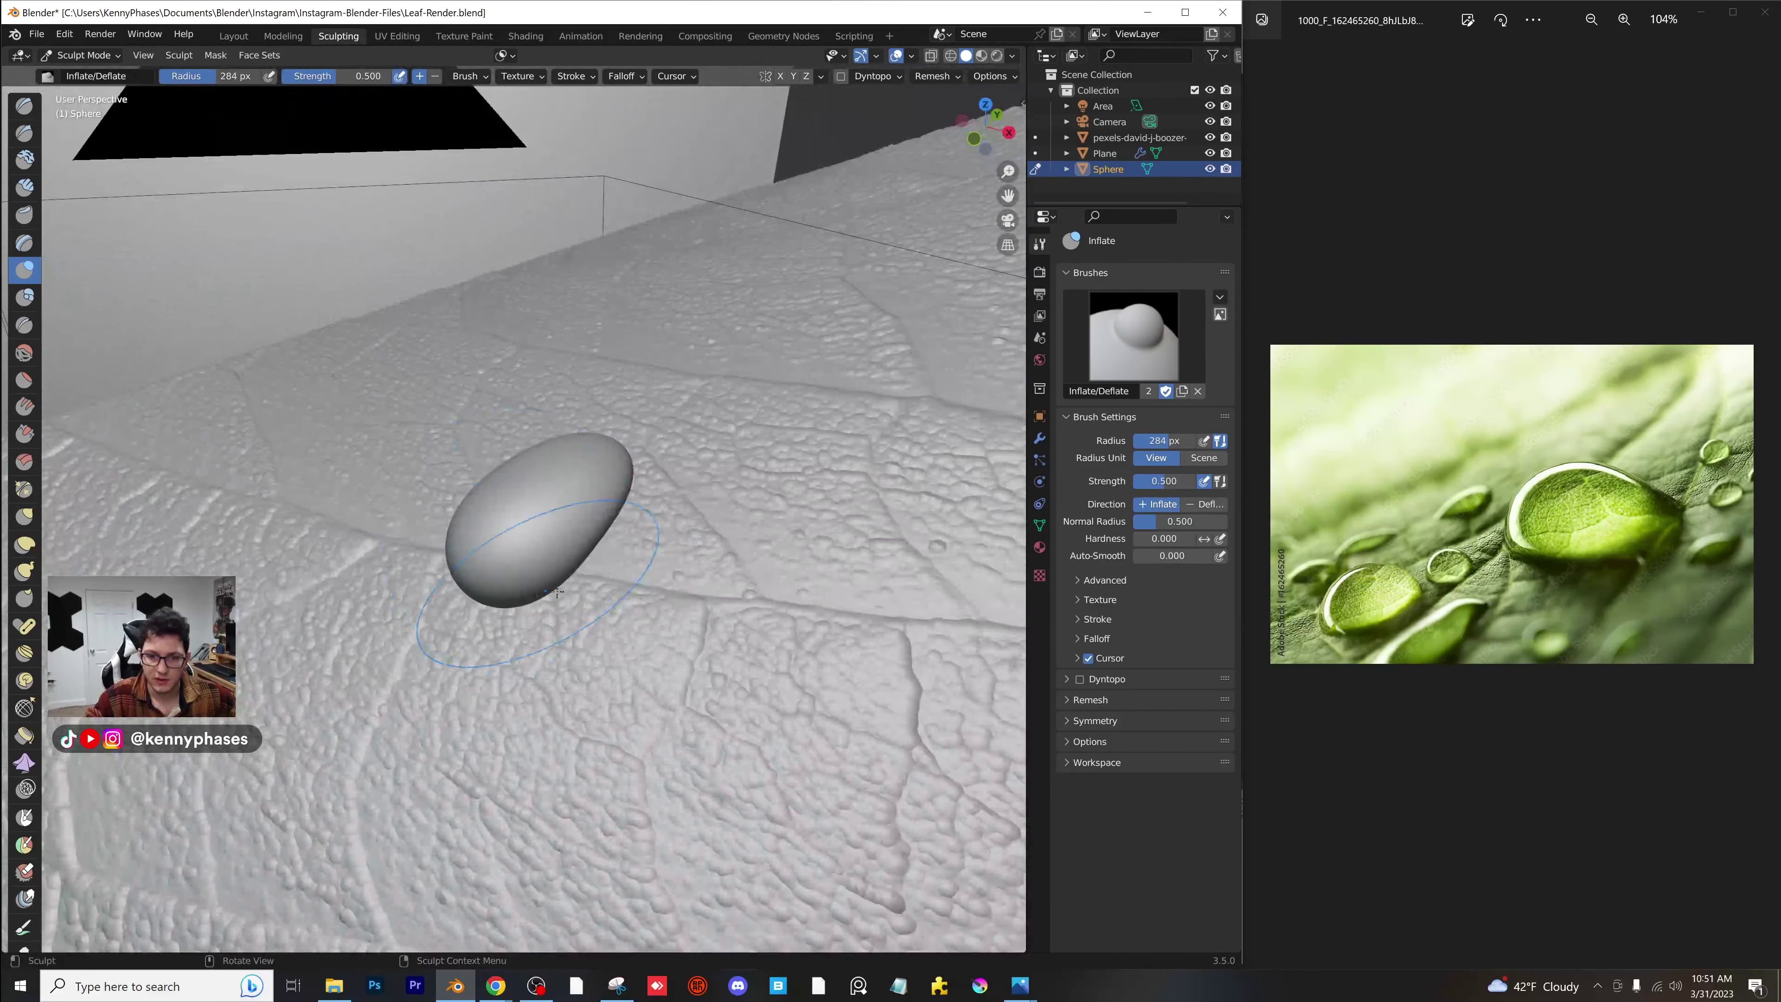
middle_drag(558, 591, 542, 487)
mouse_move(541, 387)
mouse_down()
mouse_move(493, 401)
mouse_move(543, 434)
mouse_move(507, 482)
mouse_up()
scroll(543, 434, down, 2)
scroll(529, 496, down, 2)
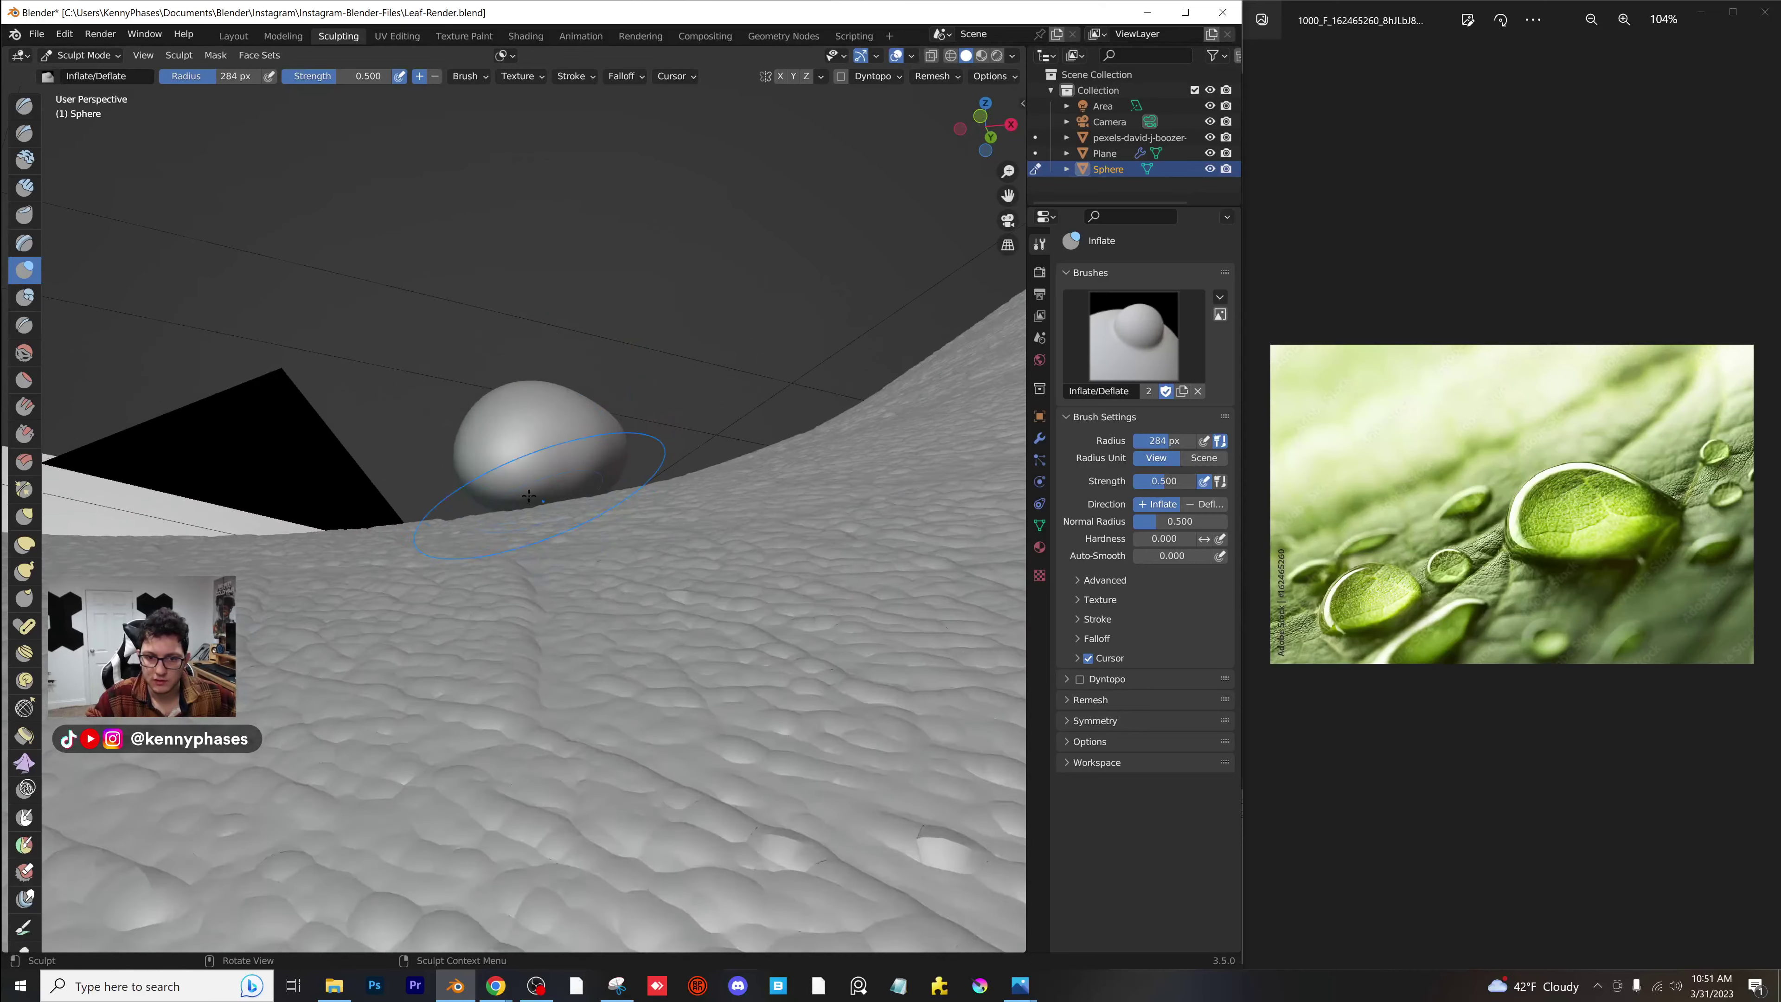
middle_drag(449, 501, 462, 588)
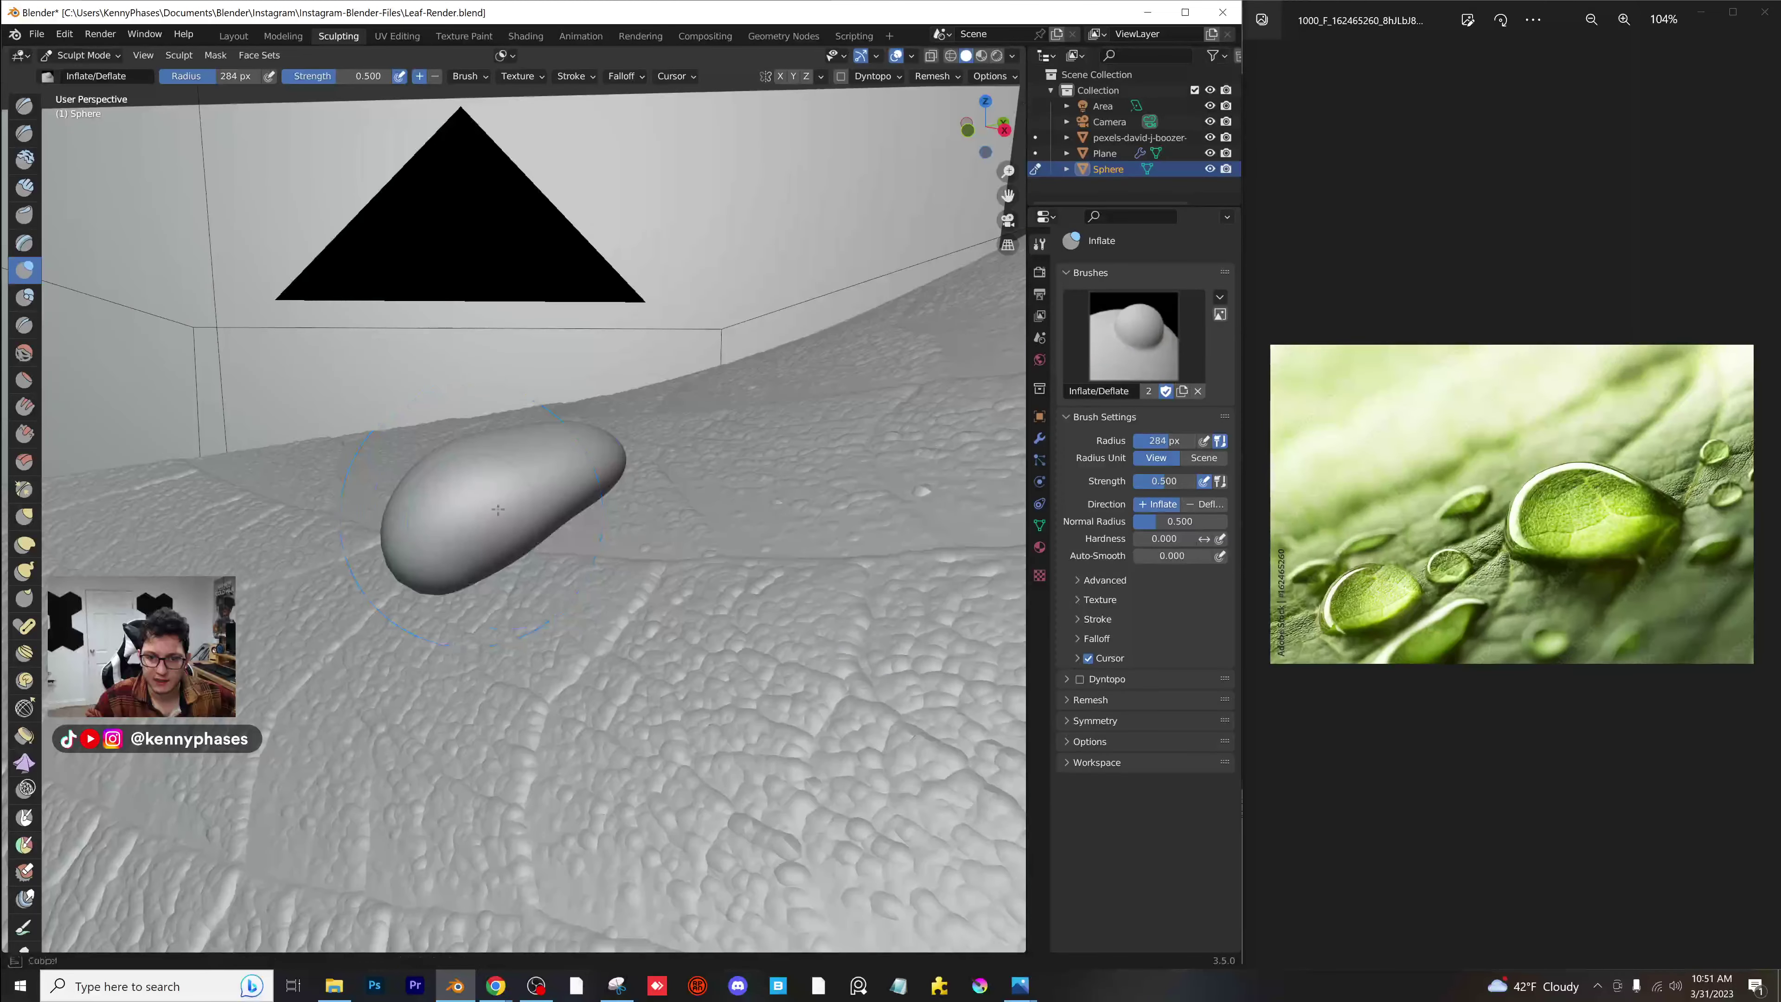
middle_drag(485, 509, 504, 592)
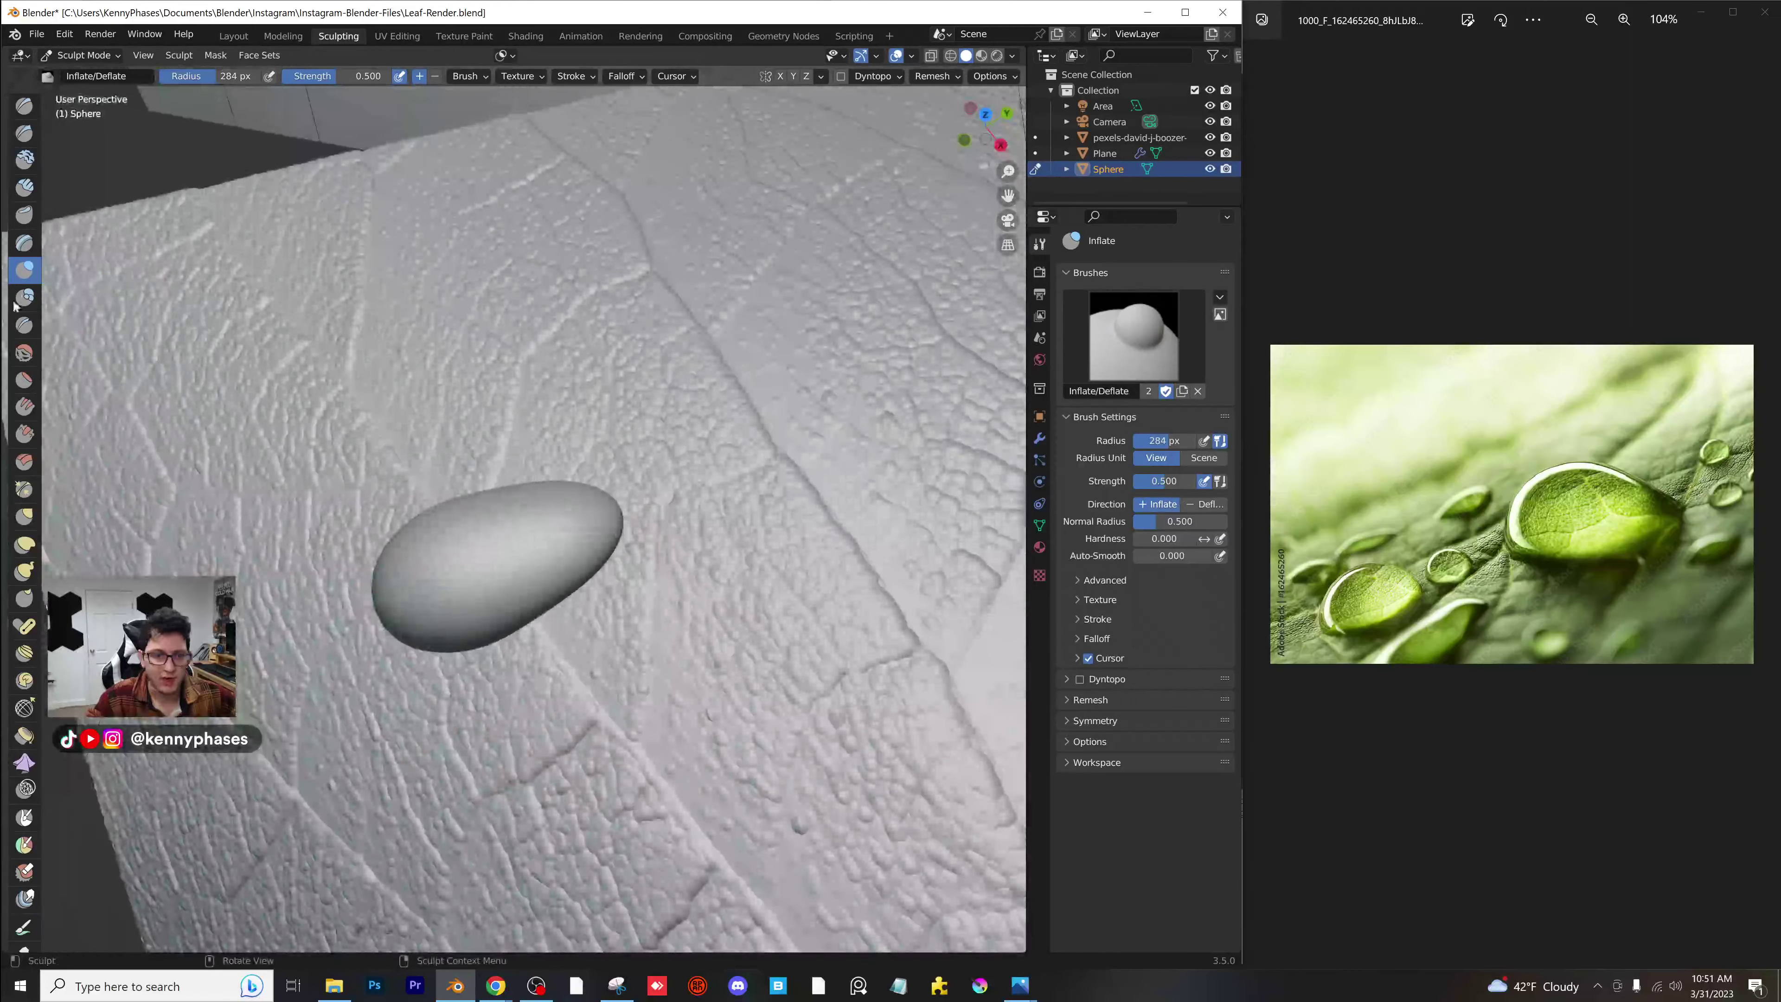
Switch back to Elastic Deform and pull the droplet's narrow end into a longer taper lying toward the leaf.
click(24, 543)
middle_drag(365, 491, 571, 442)
scroll(571, 443, up, 3)
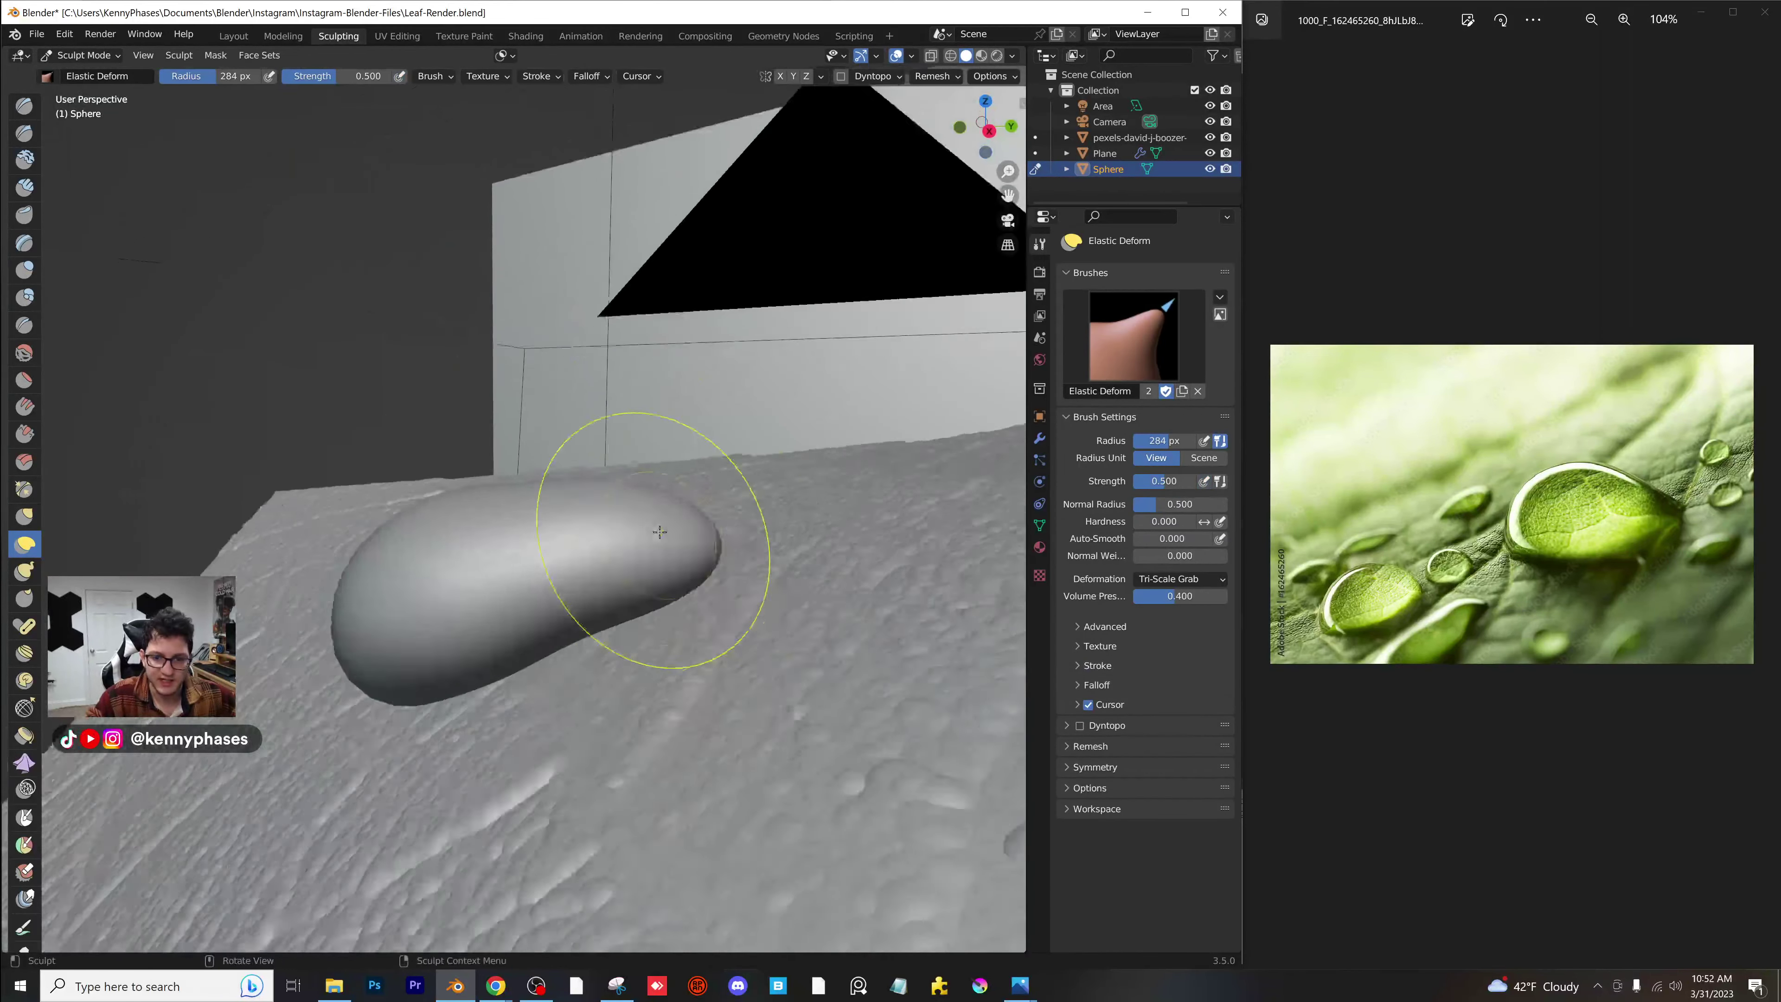
drag(662, 464, 667, 537)
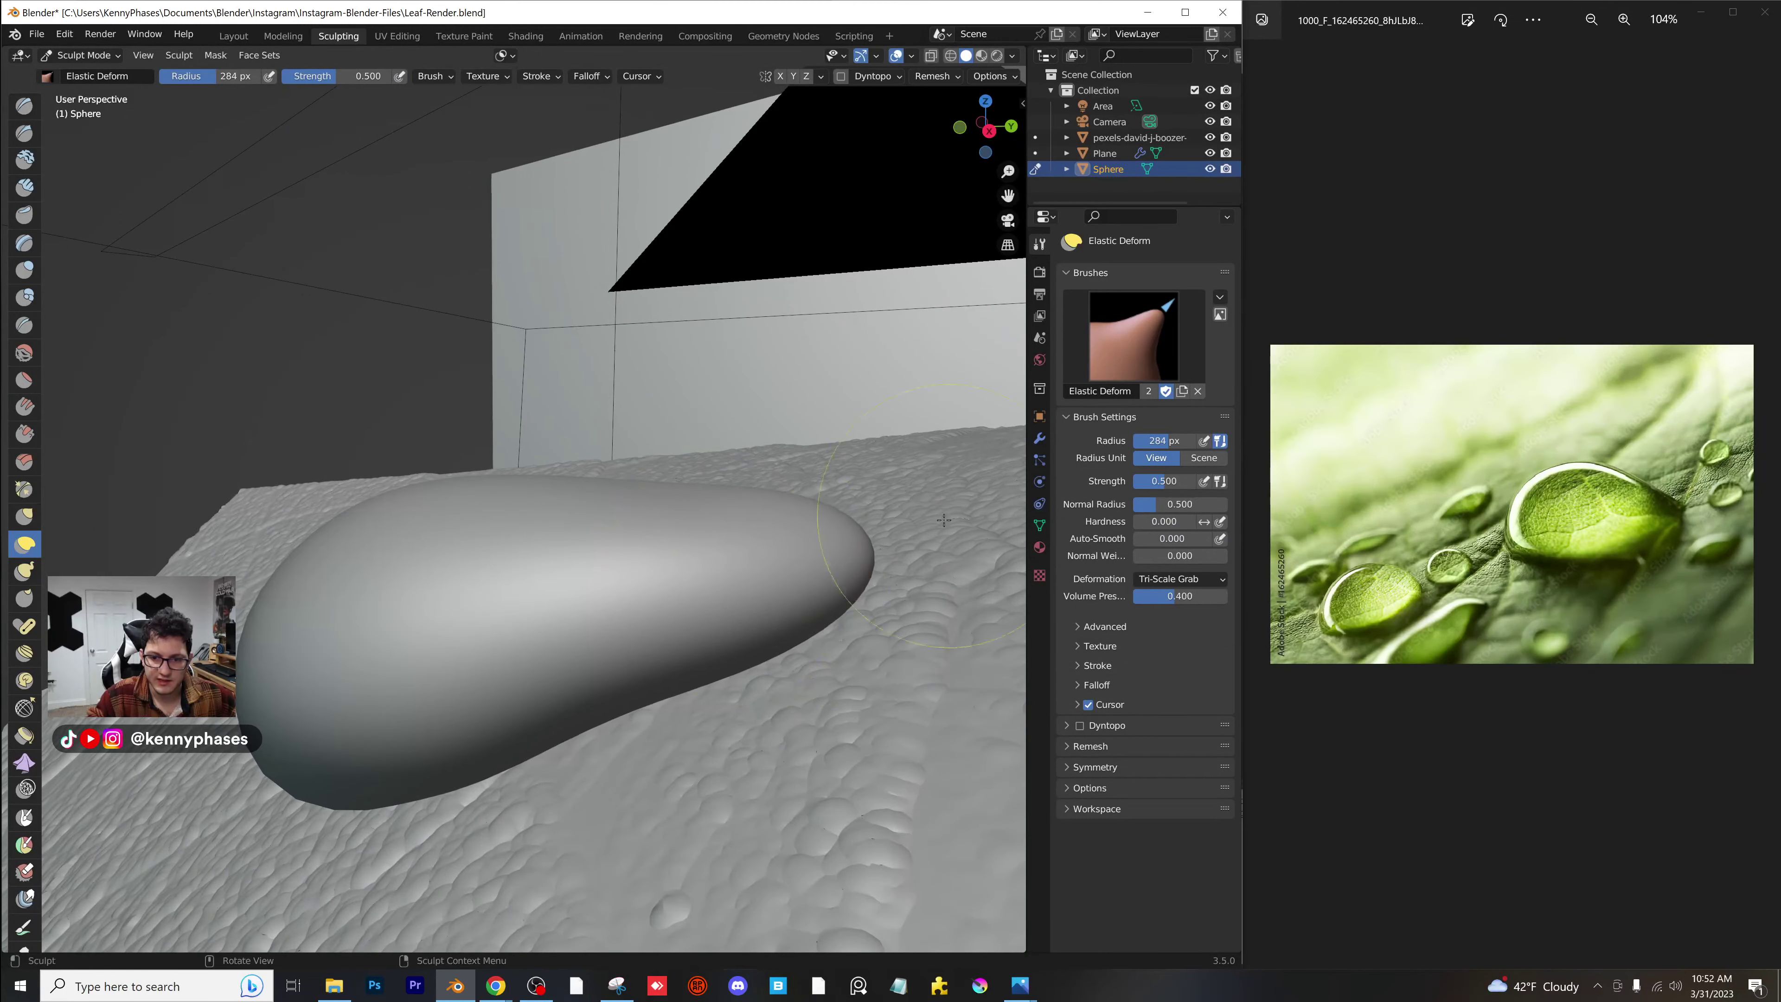
mouse_move(944, 520)
middle_down()
mouse_move(803, 613)
mouse_move(752, 588)
mouse_move(852, 597)
mouse_move(871, 572)
mouse_move(797, 556)
middle_up()
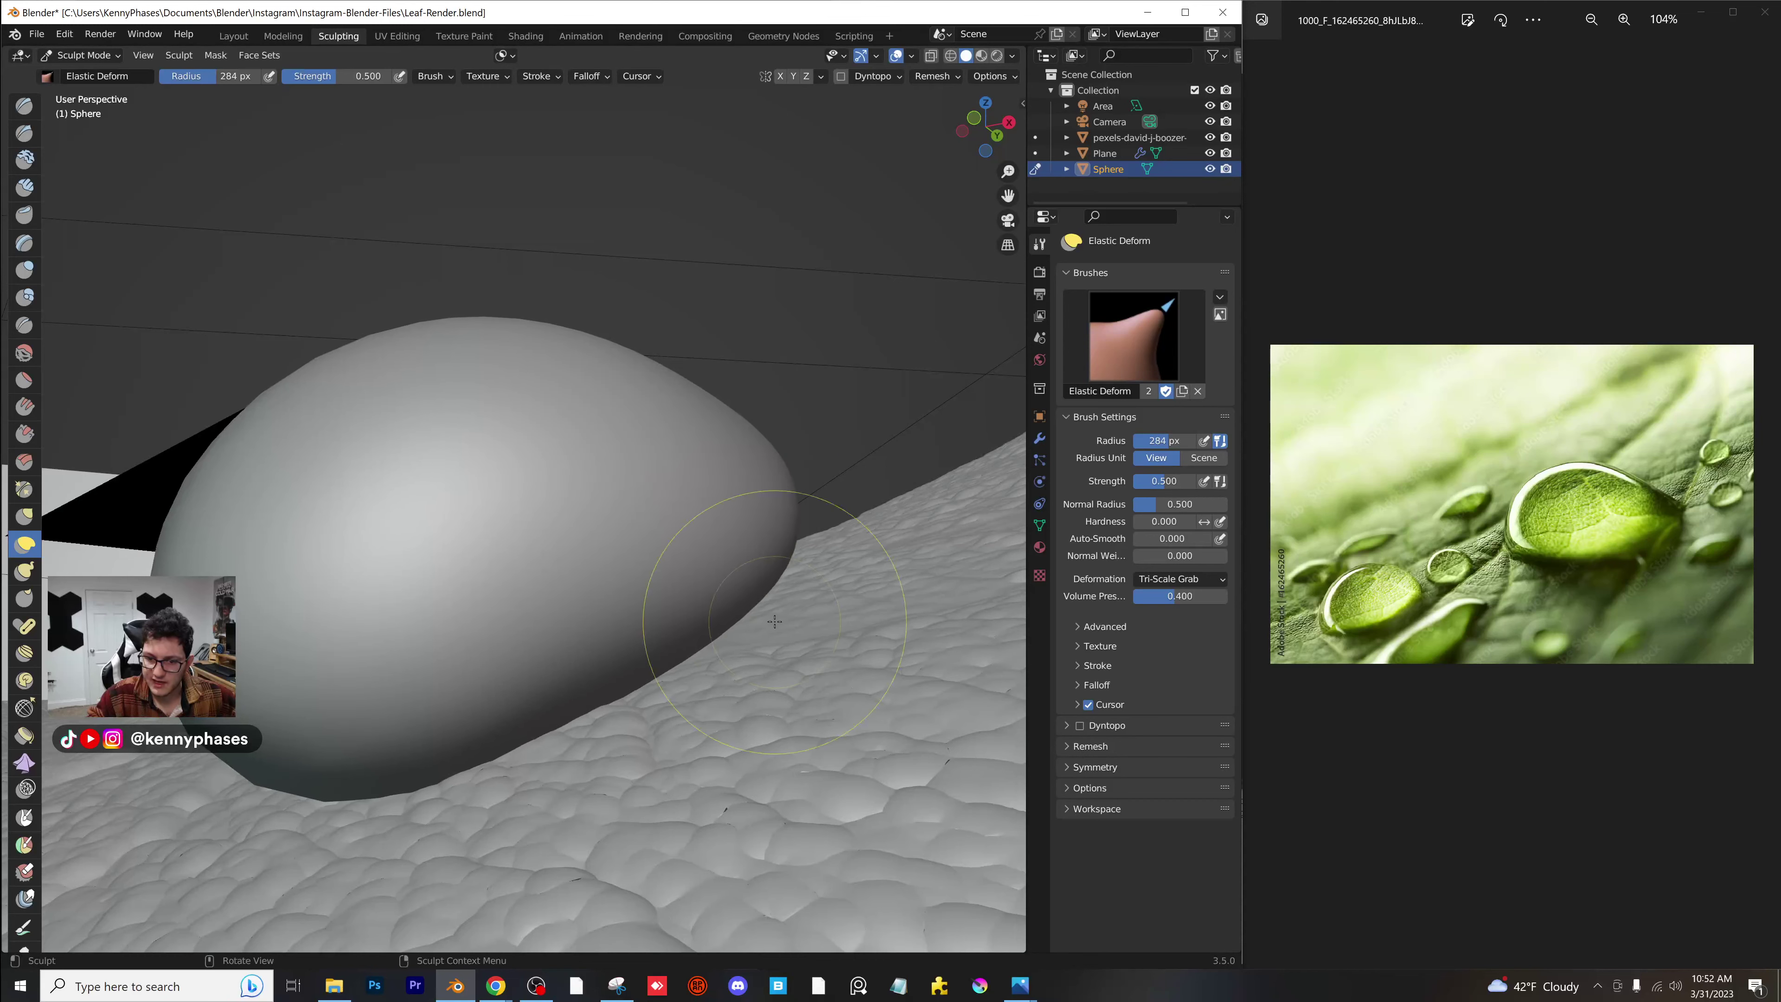
Reshape the droplet's underside and lower edges with Elastic Deform so it rests against the leaf surface.
mouse_move(774, 621)
middle_down()
mouse_move(709, 612)
mouse_move(867, 589)
mouse_move(816, 491)
middle_up()
drag(589, 558, 586, 542)
middle_drag(586, 542, 580, 669)
mouse_move(725, 587)
middle_down()
mouse_move(745, 602)
mouse_move(596, 627)
mouse_move(548, 552)
mouse_move(477, 589)
middle_up()
scroll(611, 634, down, 2)
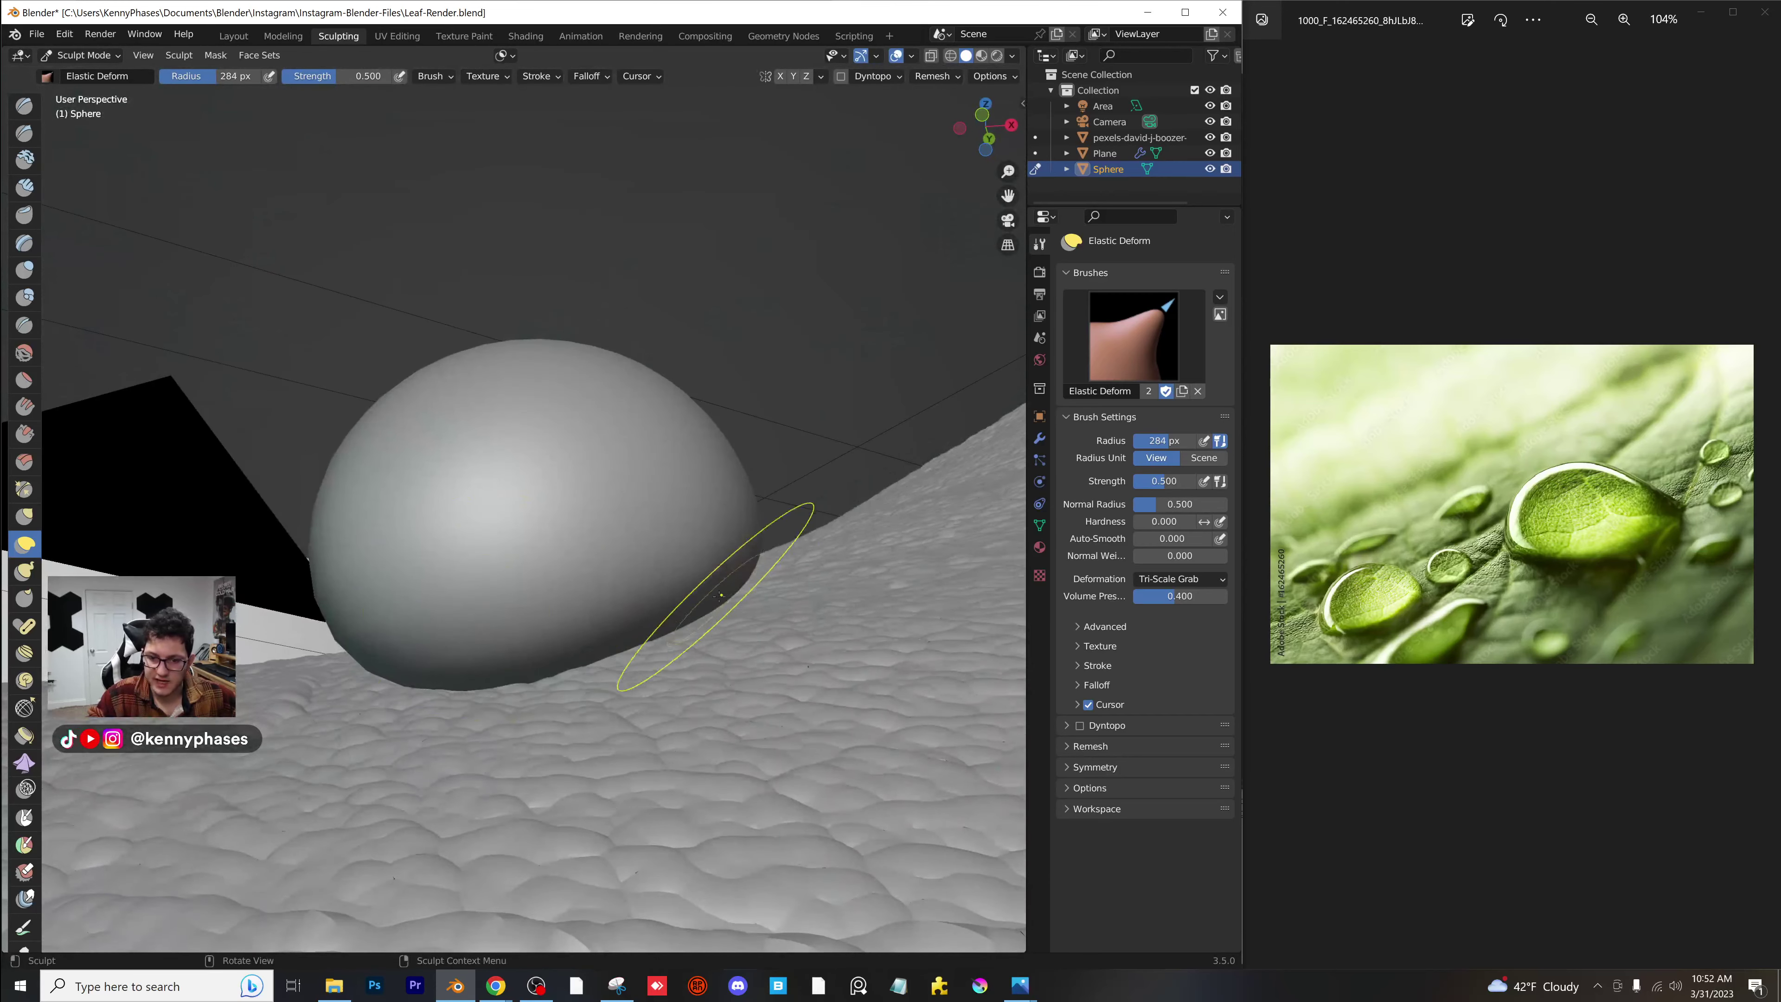
middle_drag(722, 604, 800, 654)
mouse_move(800, 654)
mouse_down()
mouse_move(865, 703)
mouse_move(869, 673)
mouse_up()
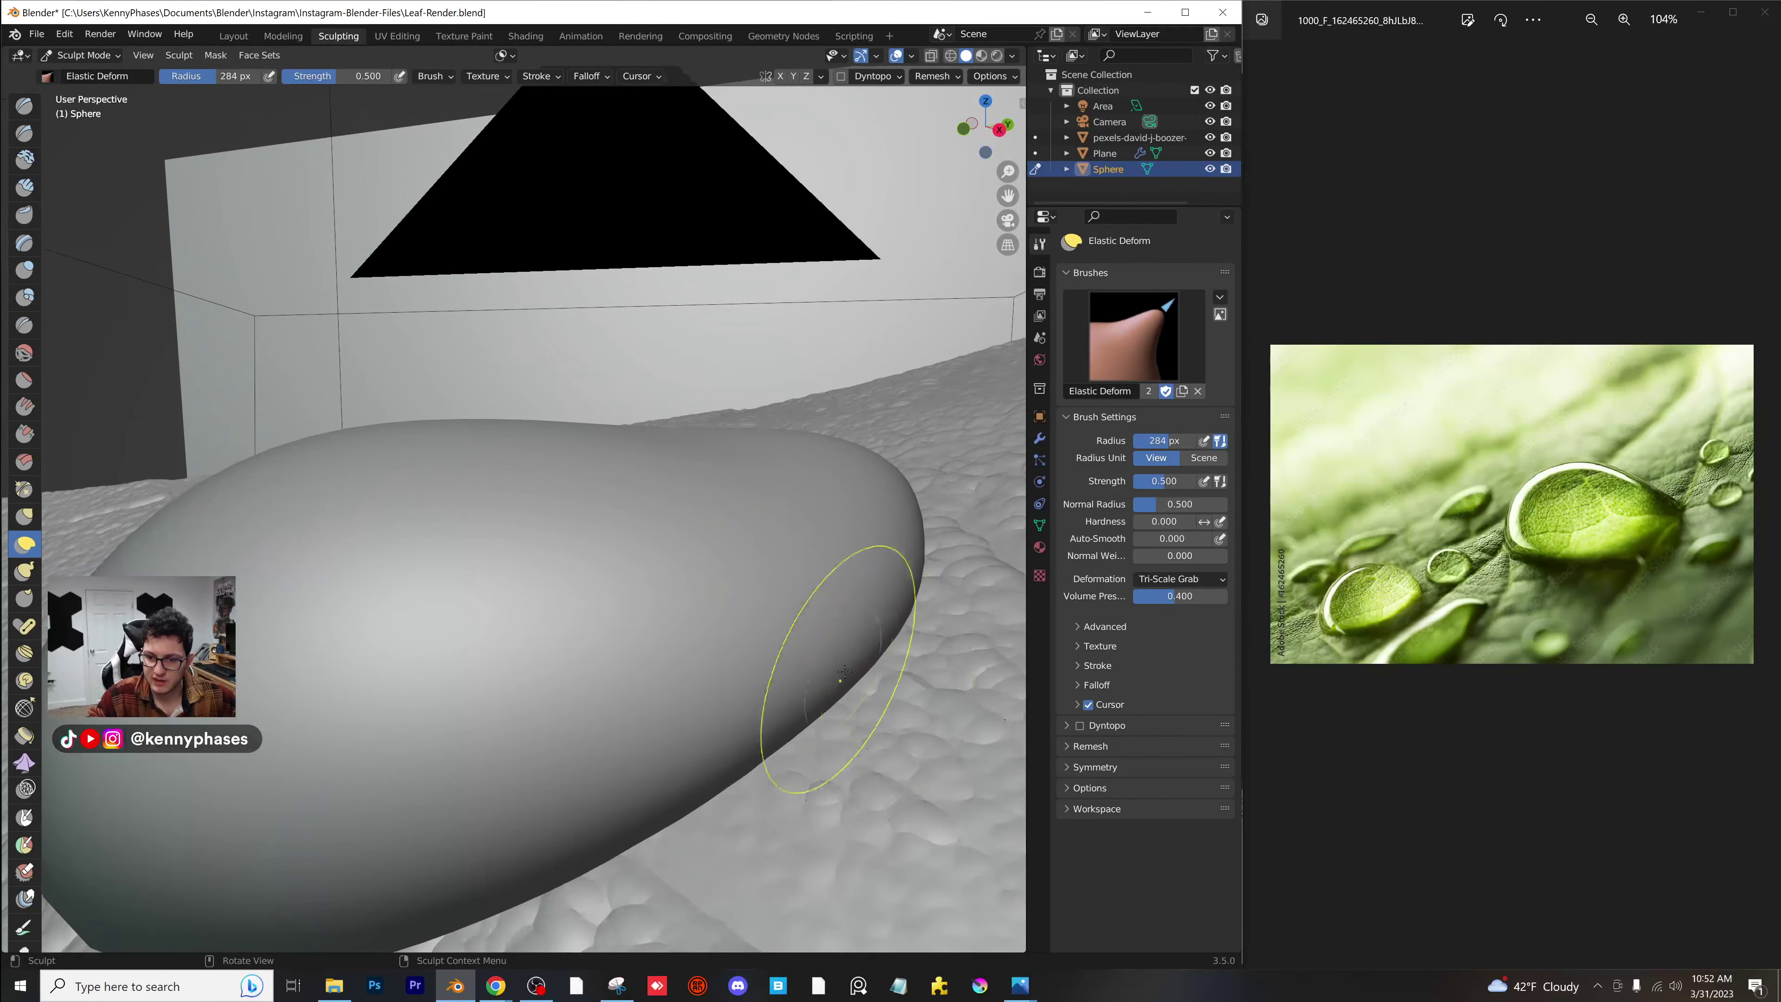
scroll(839, 676, down, 6)
mouse_move(807, 660)
middle_down()
mouse_move(780, 765)
mouse_move(777, 638)
mouse_move(705, 478)
middle_up()
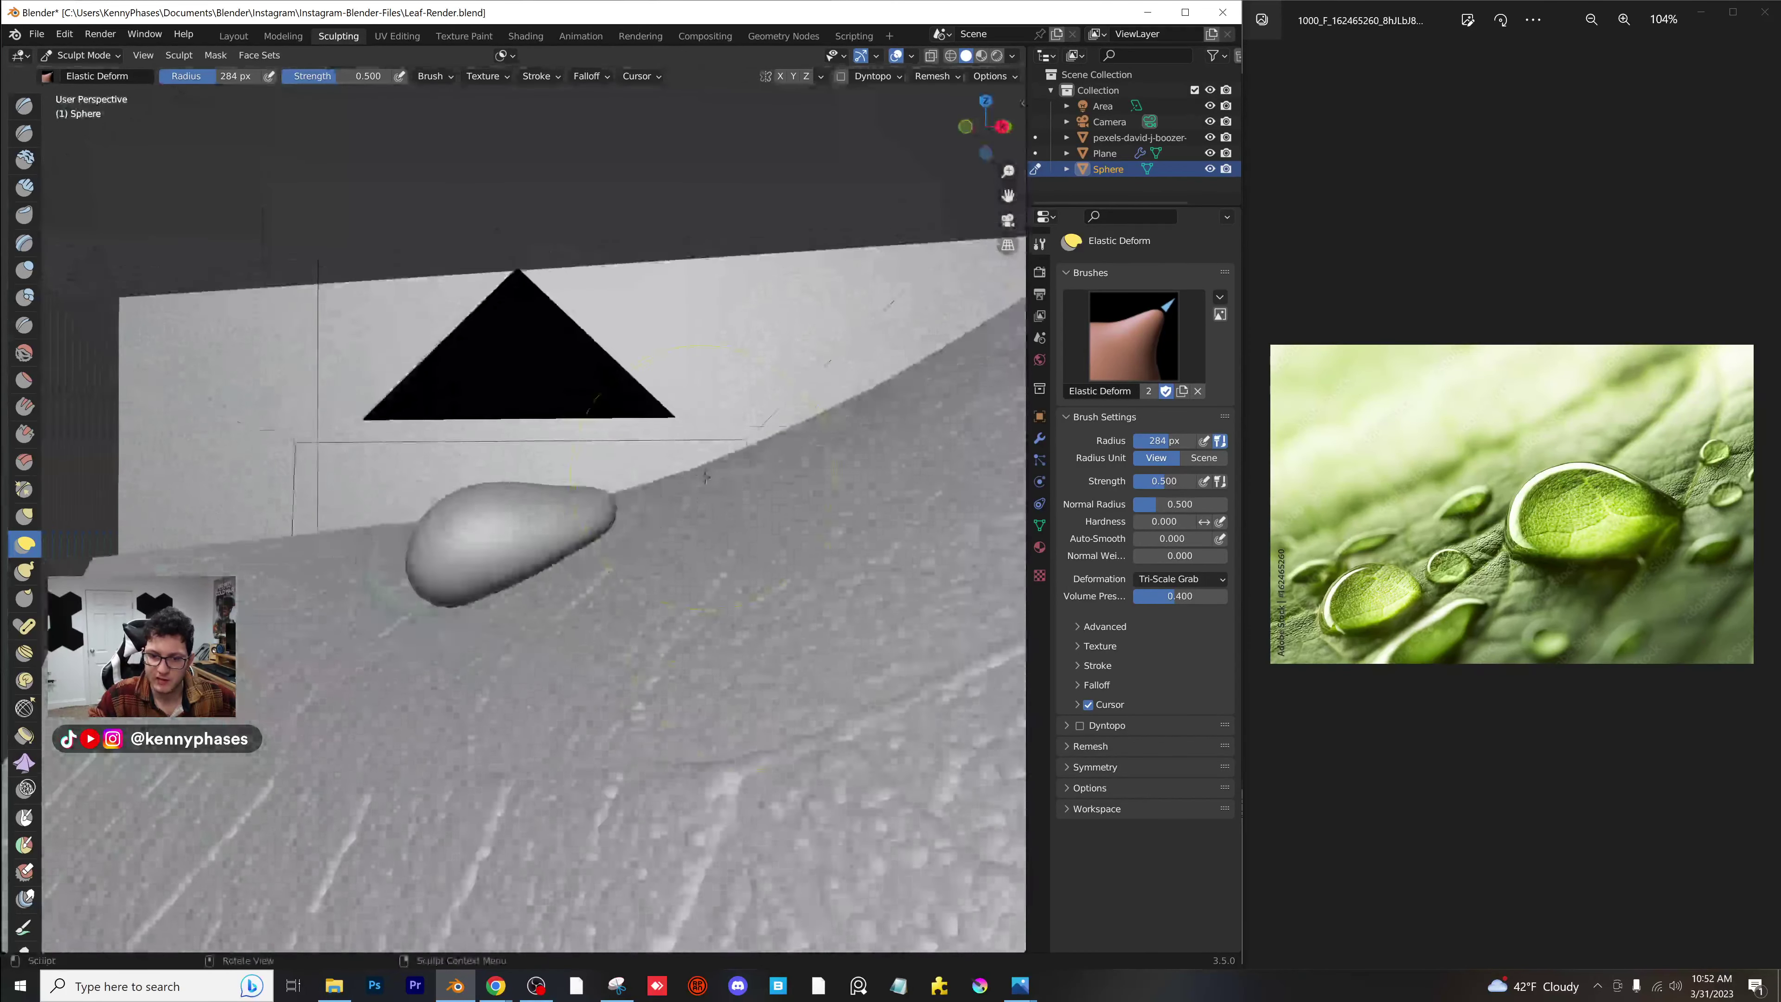
Save the file and check the sculpted droplet through the camera in Rendered shading.
key(KP_0)
scroll(556, 517, up, 4)
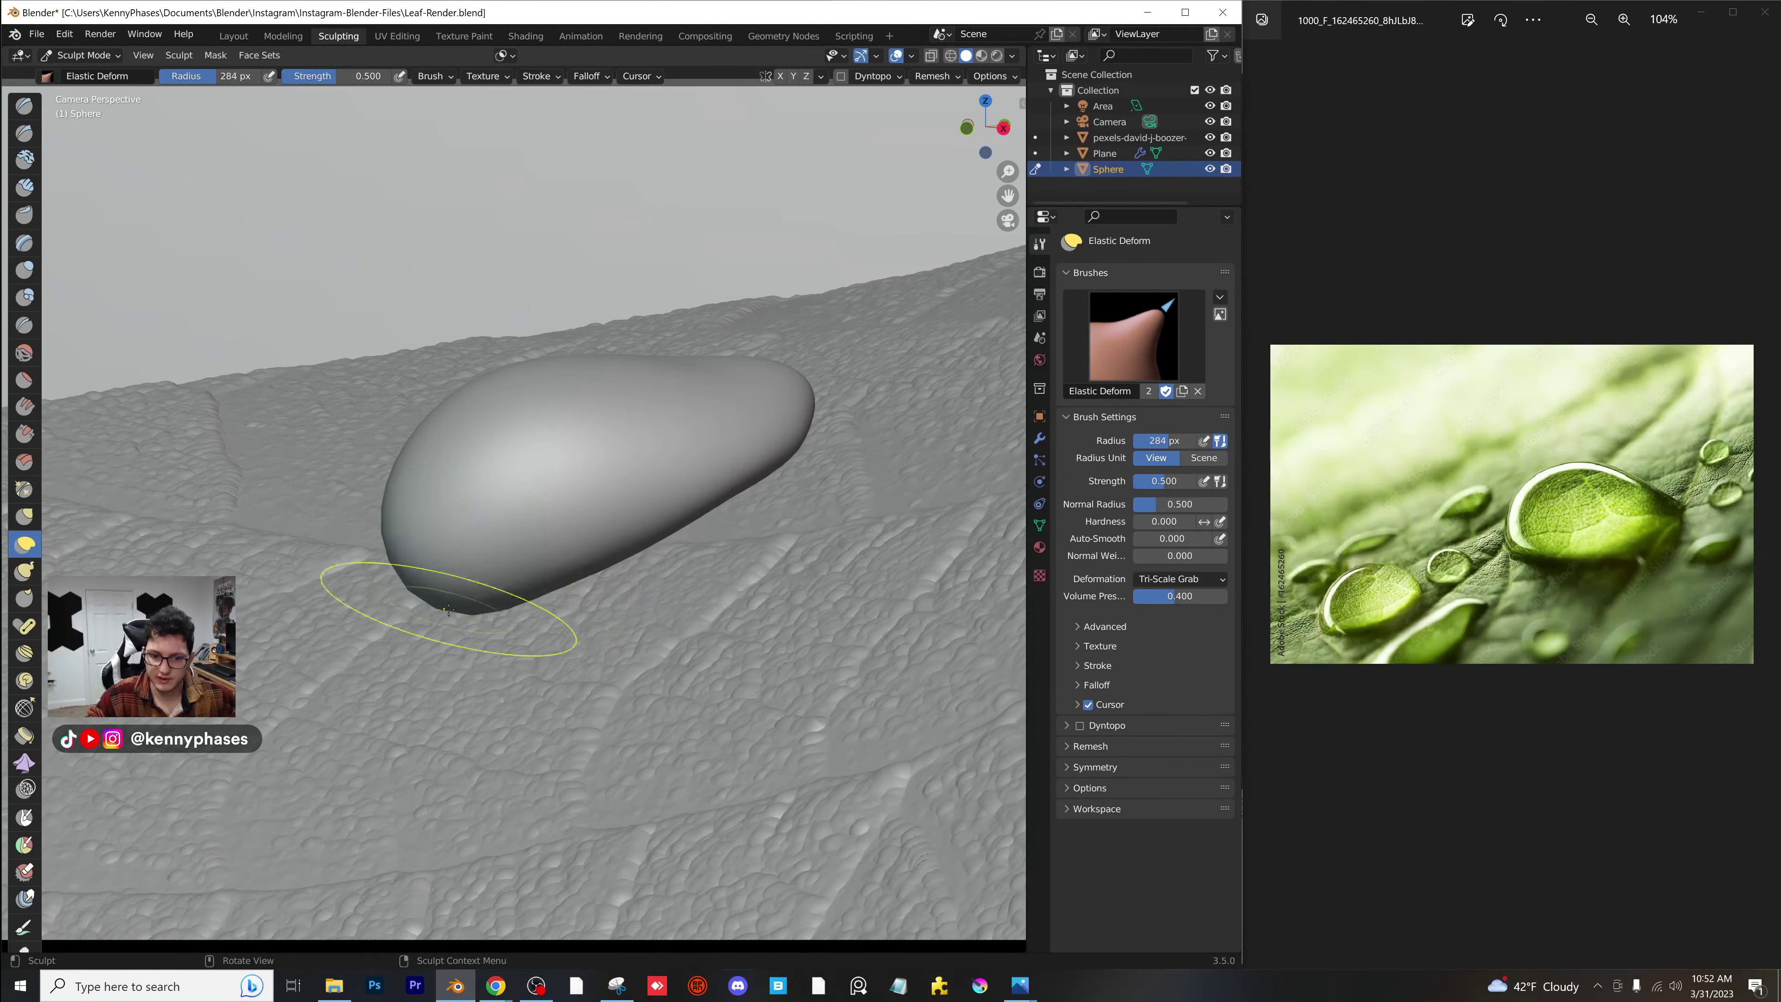
scroll(755, 328, up, 2)
key(ctrl+s)
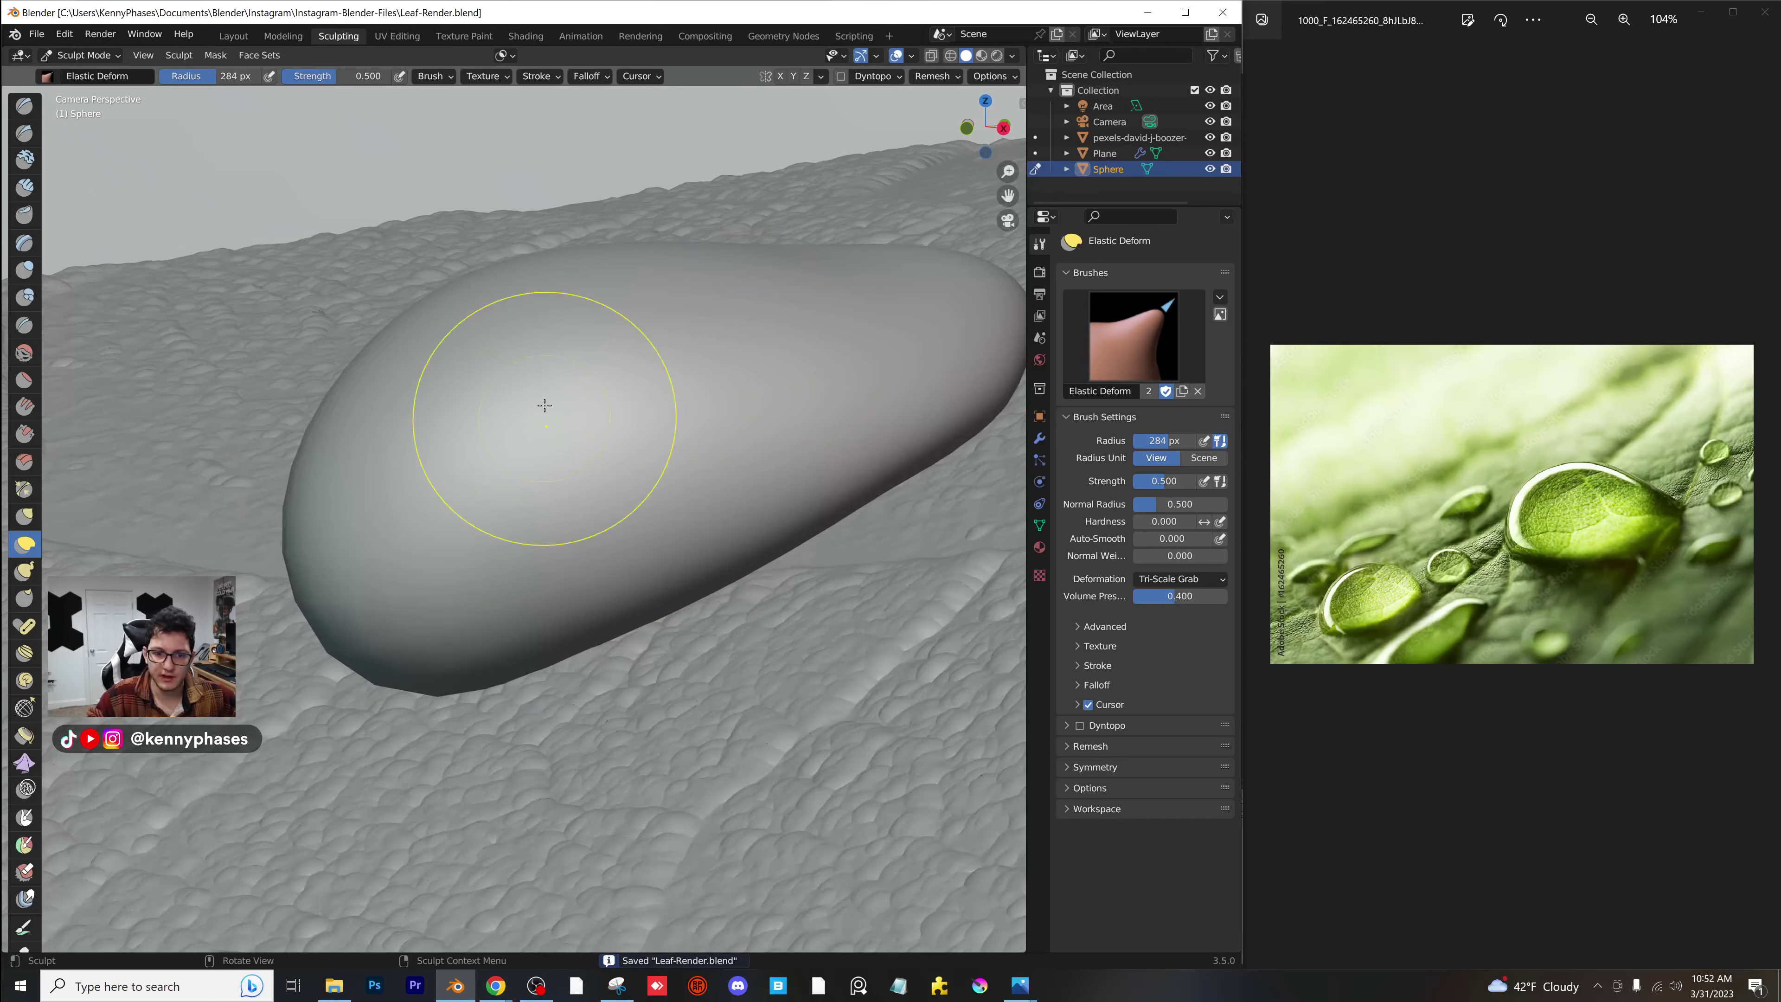
key(z)
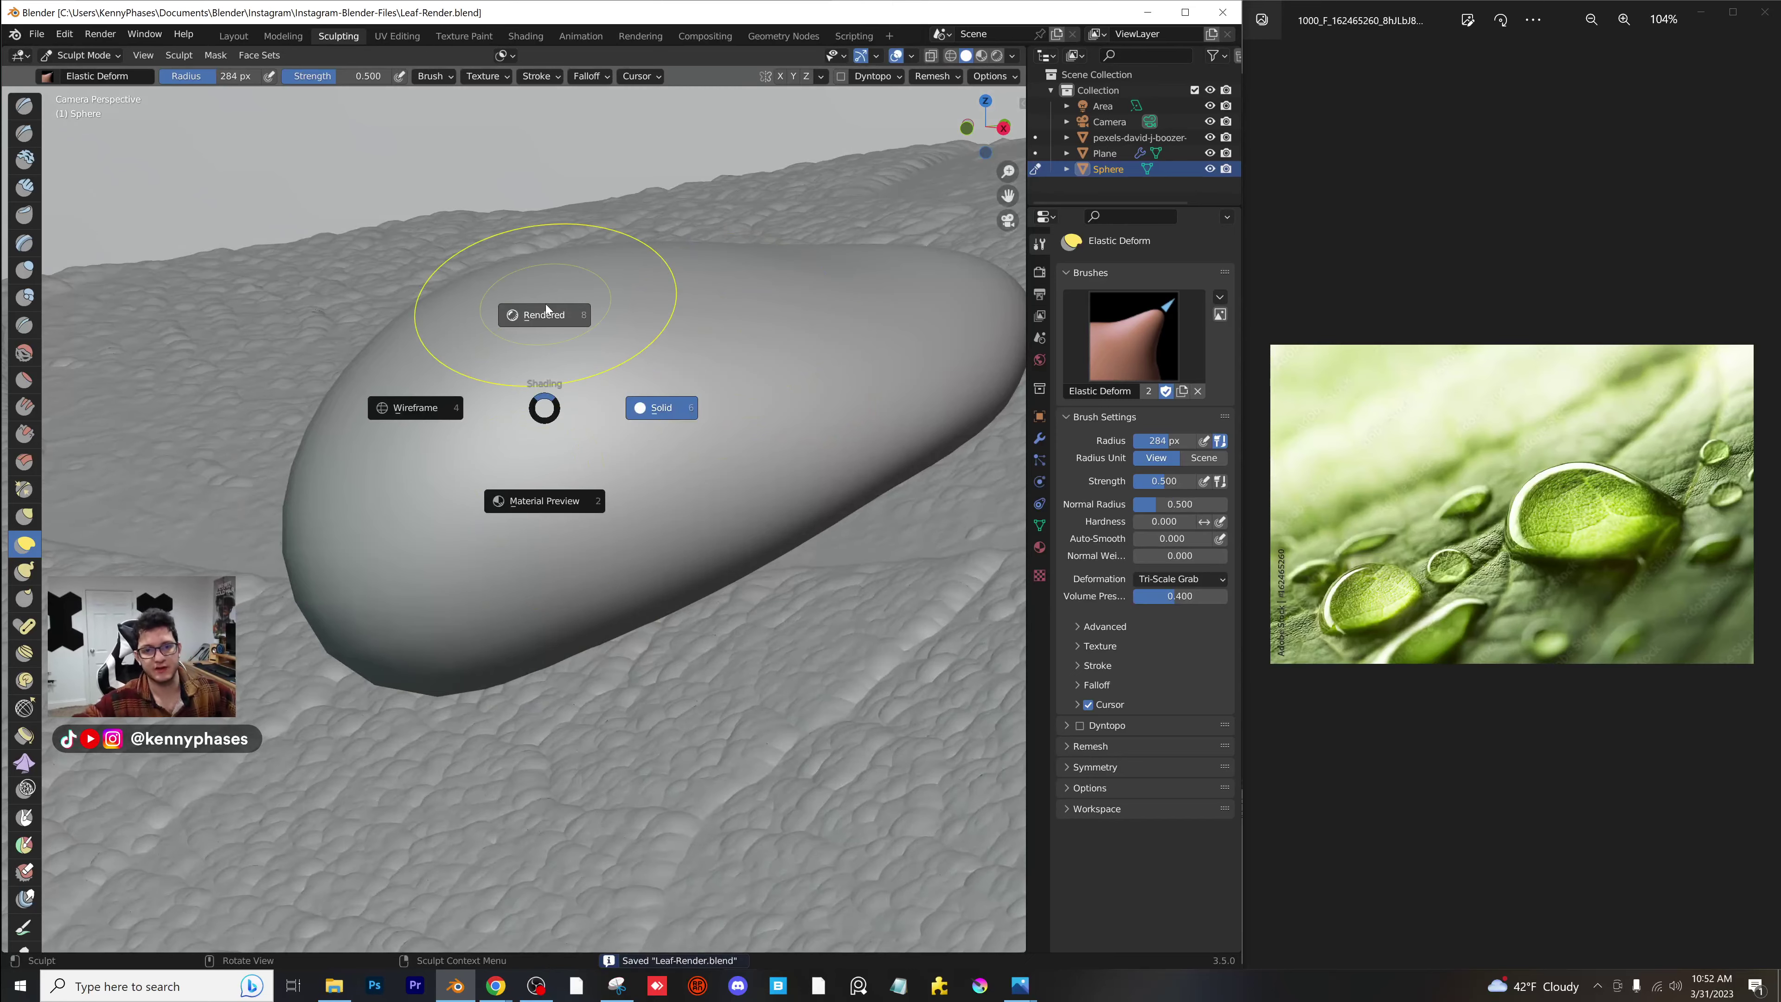
click(546, 309)
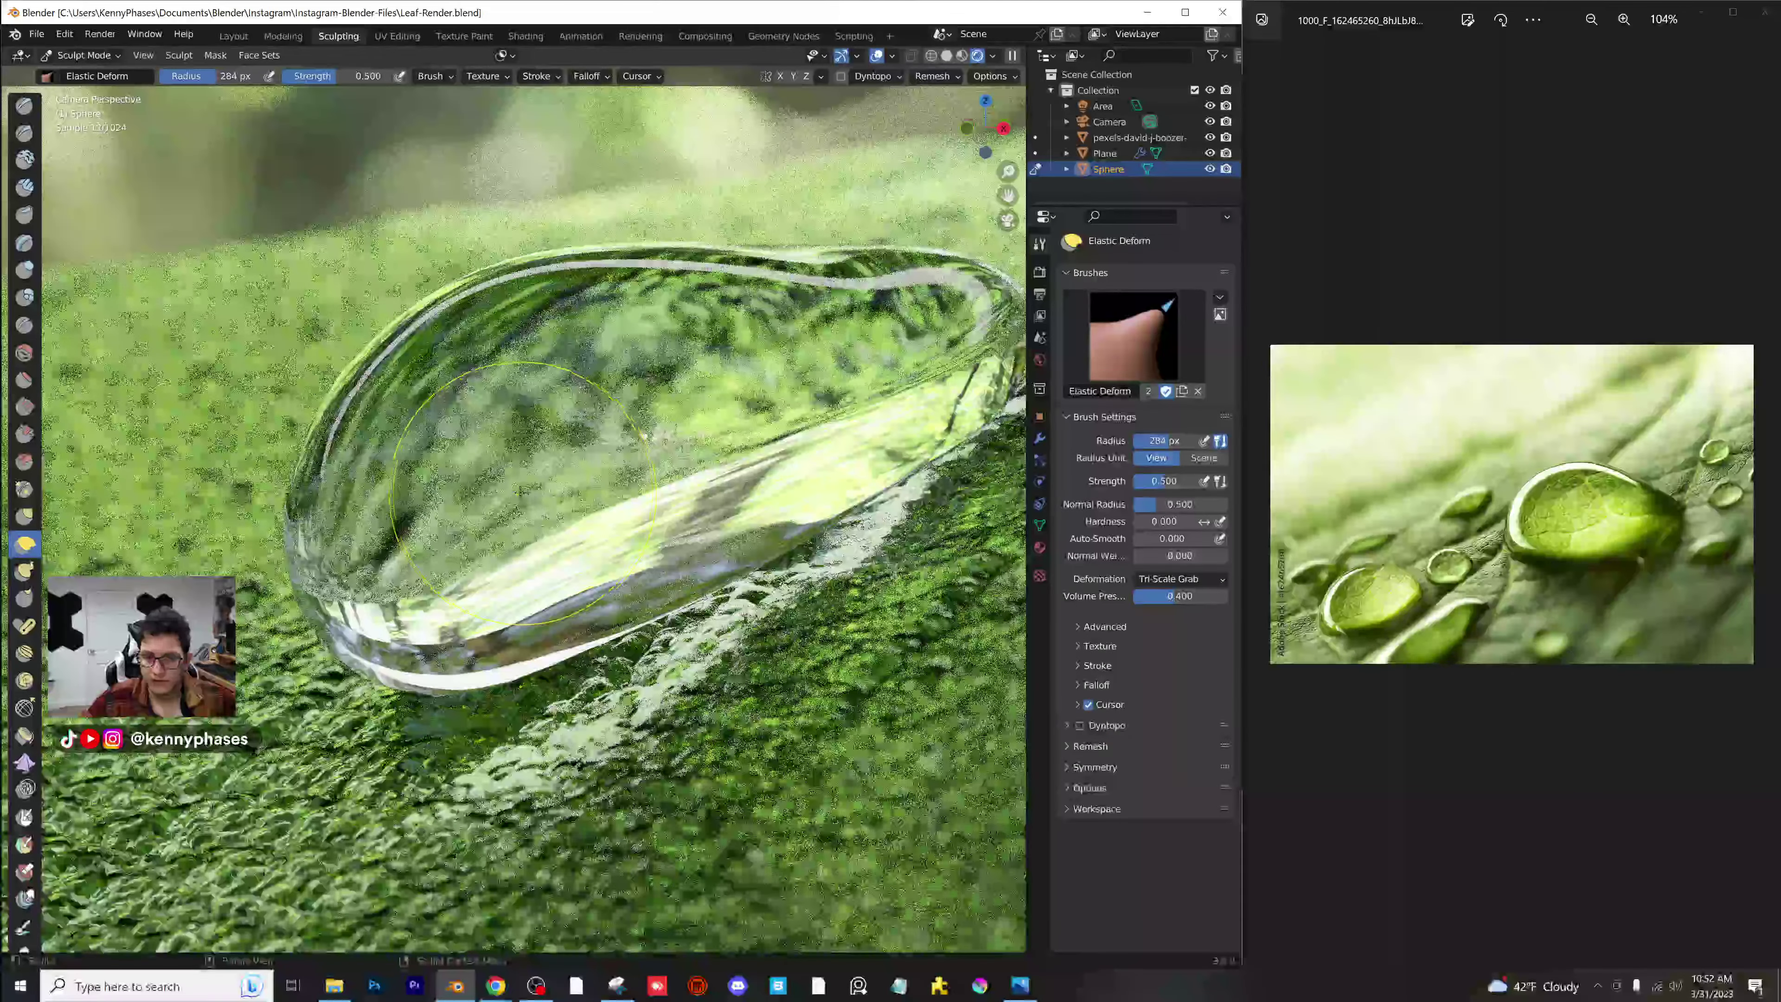
scroll(521, 493, down, 3)
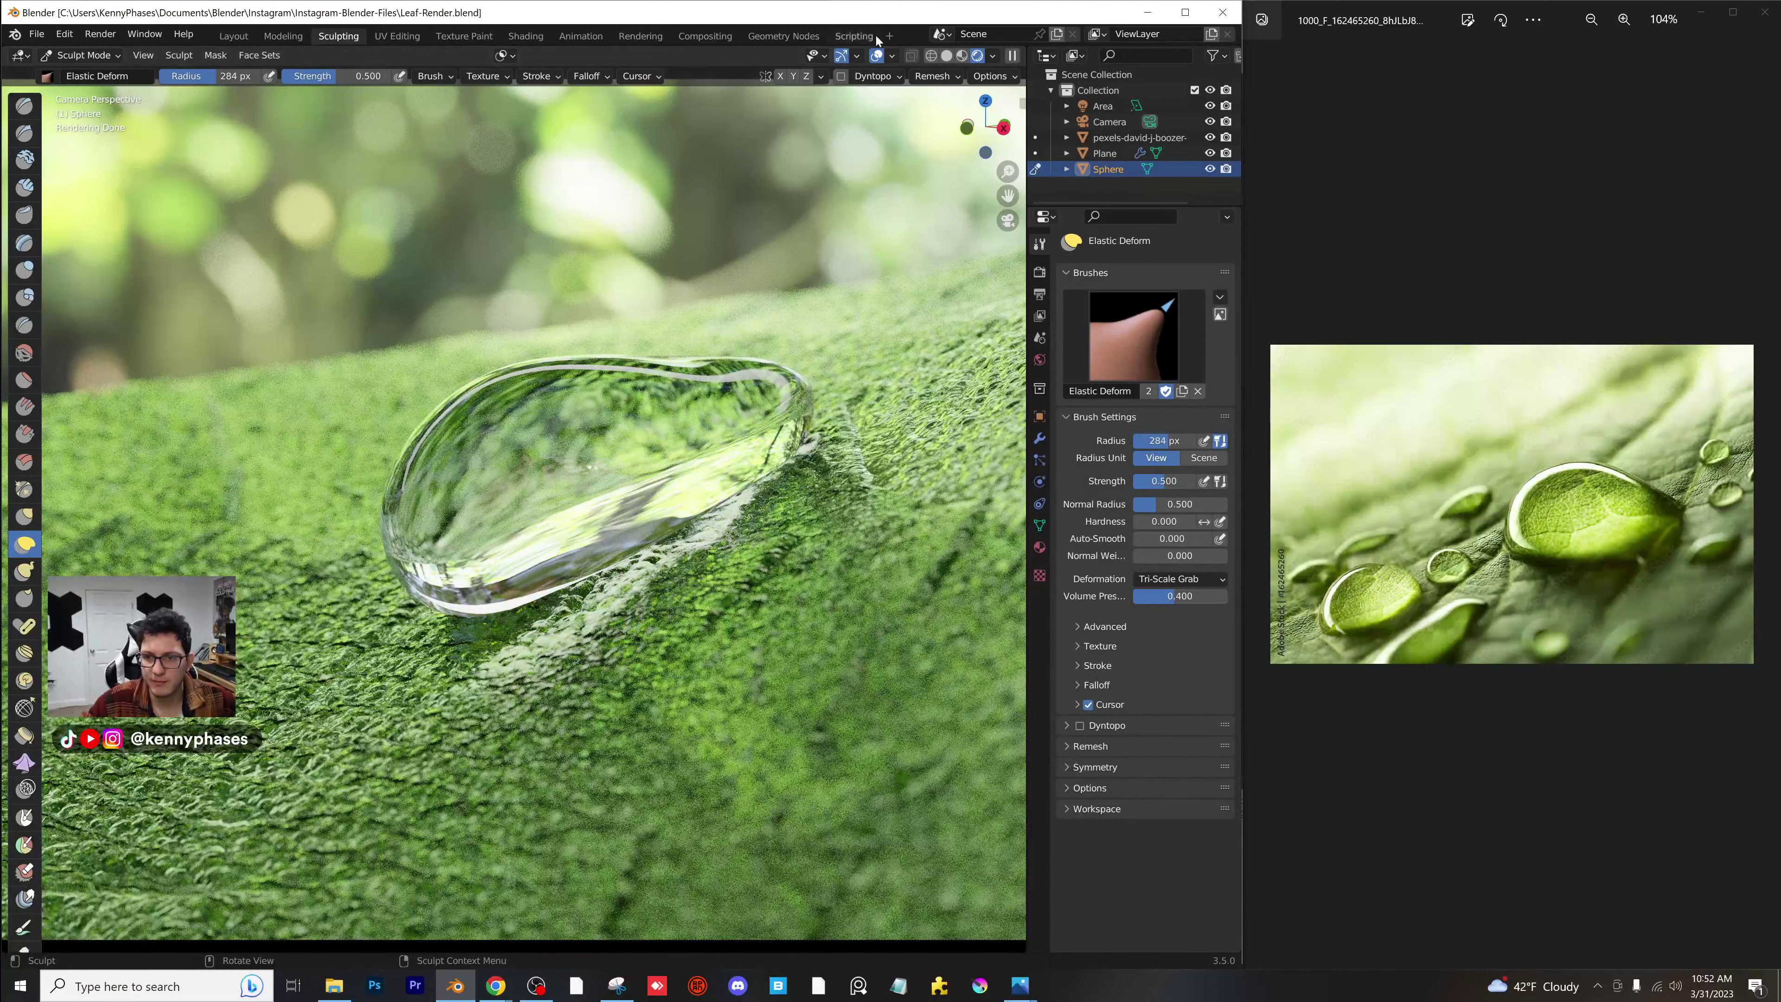
Return to solid shading and pull the base of the droplet's wide end down and outward onto the leaf with Elastic Deform.
click(948, 56)
middle_drag(834, 393, 596, 345)
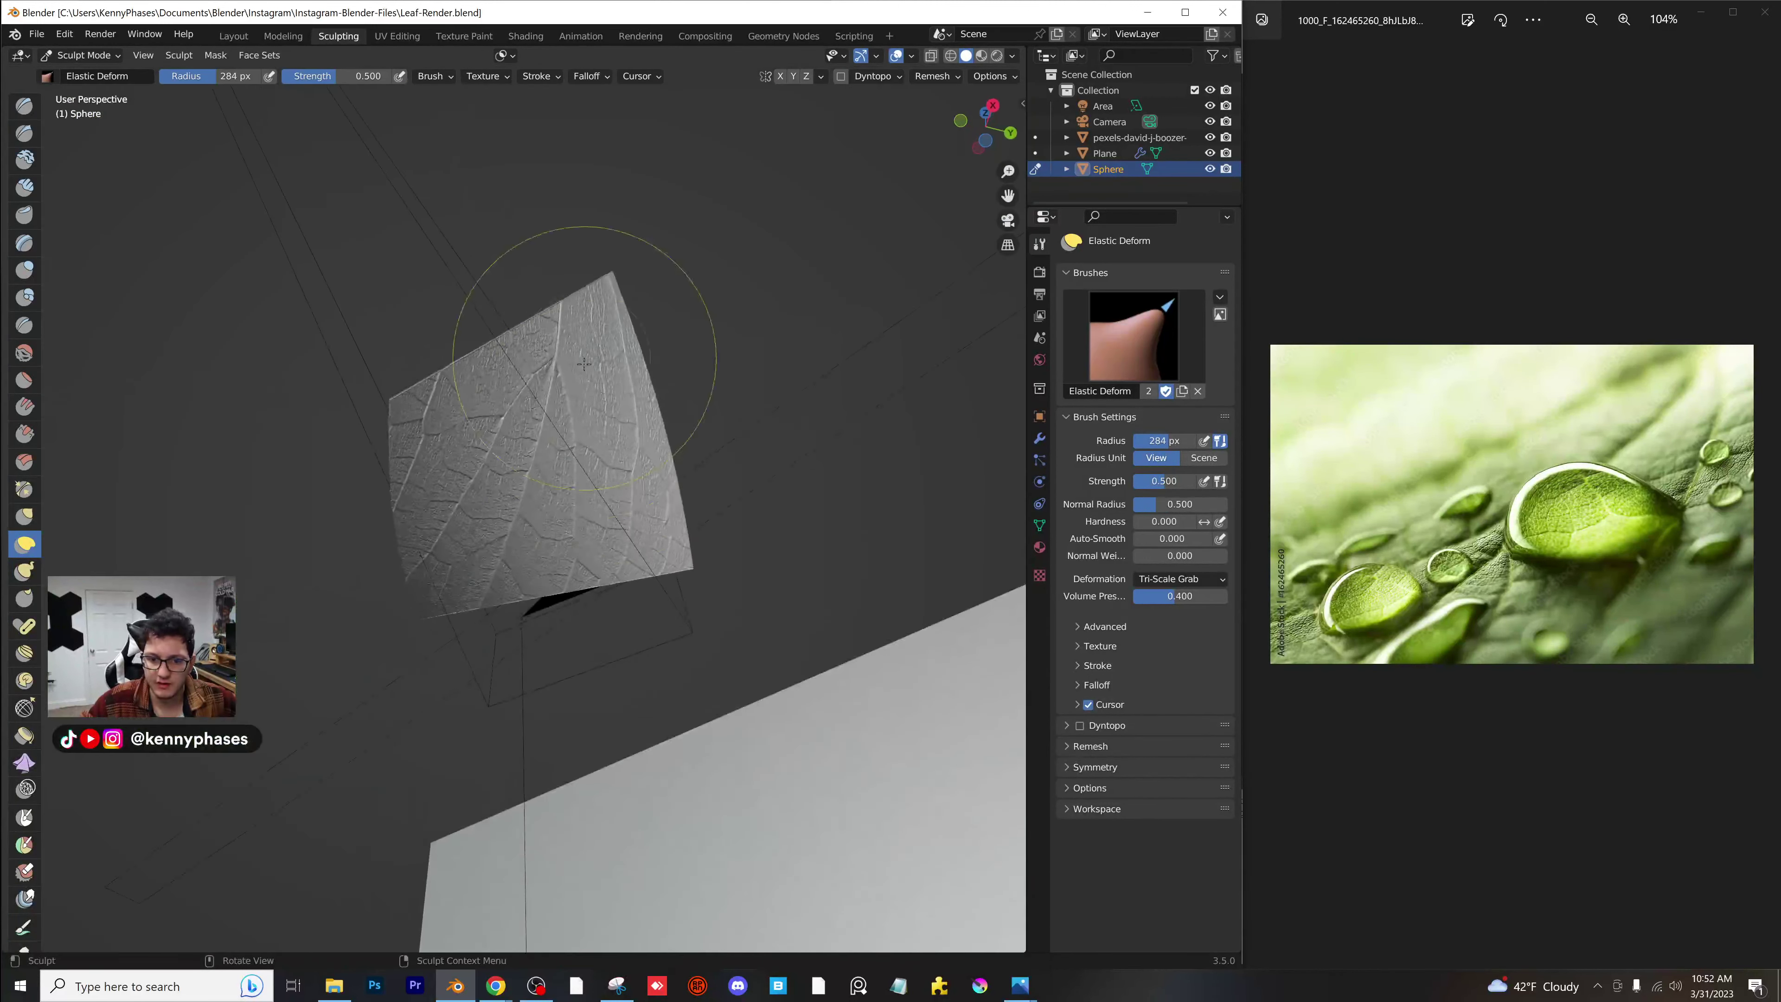
scroll(602, 442, up, 4)
mouse_move(602, 441)
middle_down()
mouse_move(596, 554)
mouse_move(518, 427)
middle_up()
scroll(596, 523, up, 3)
scroll(596, 557, up, 4)
drag(532, 471, 484, 522)
mouse_move(484, 523)
middle_down()
mouse_move(496, 602)
mouse_move(494, 563)
mouse_move(596, 582)
mouse_move(714, 567)
mouse_move(514, 550)
middle_up()
drag(538, 573, 541, 570)
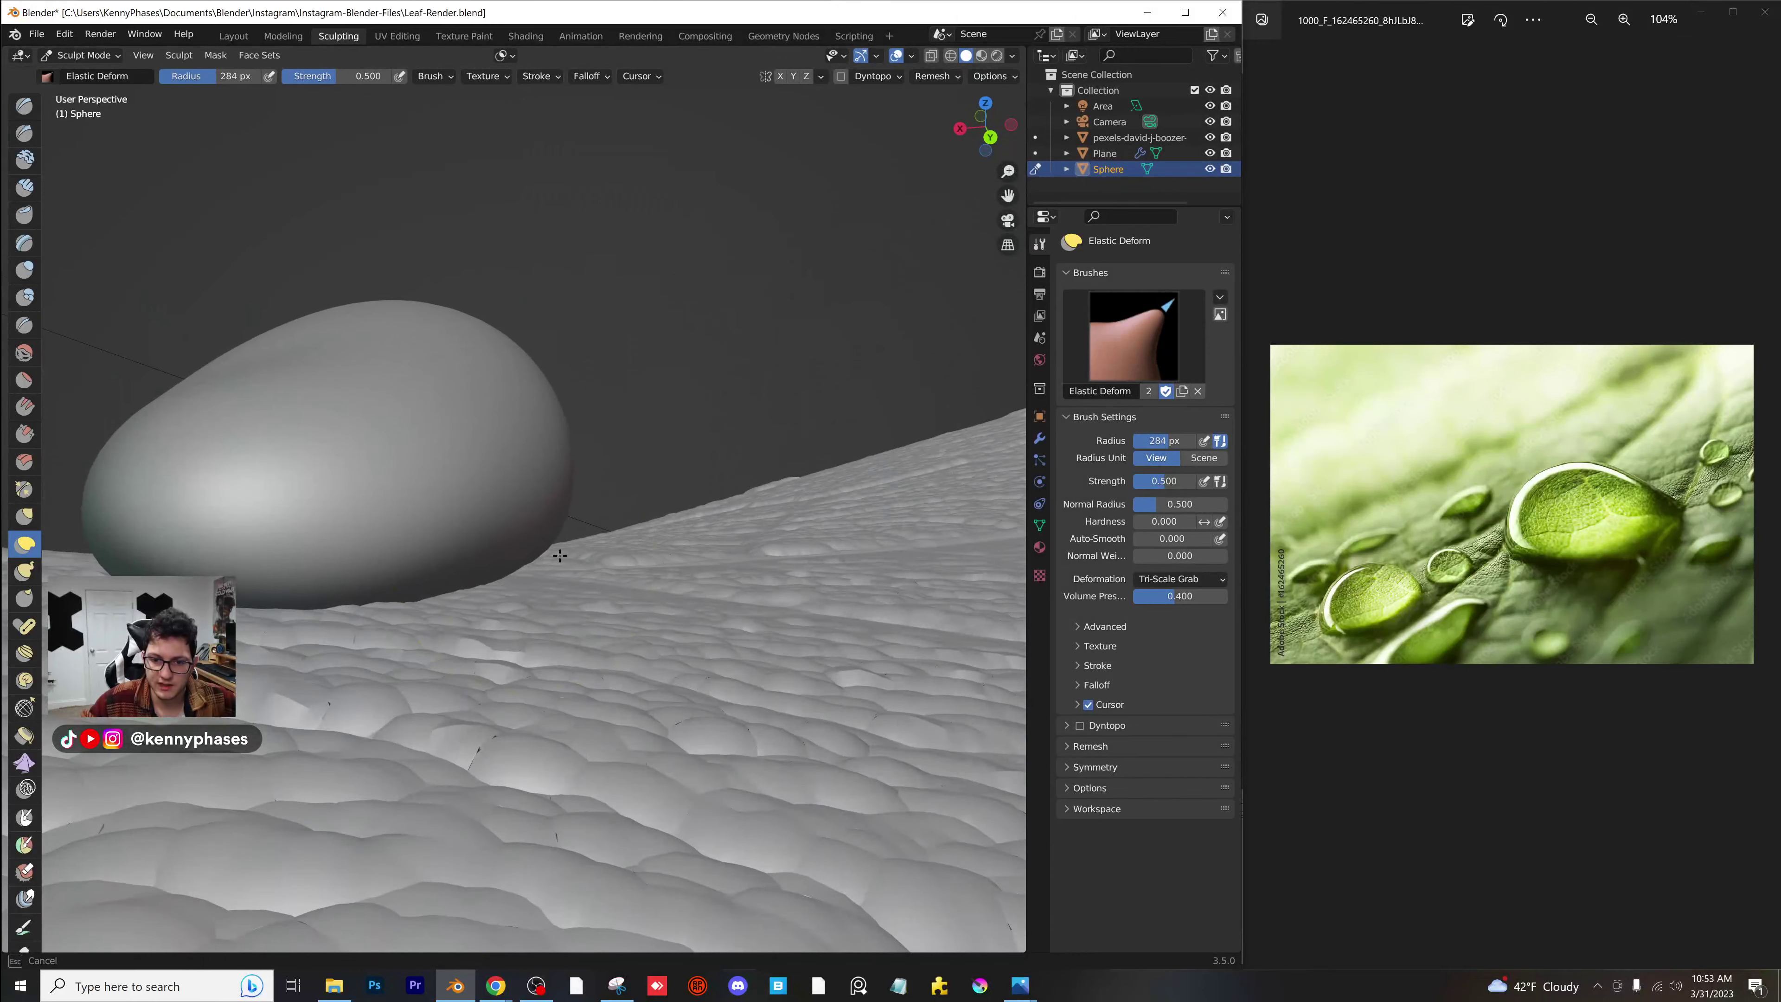
middle_drag(572, 537, 547, 546)
drag(550, 548, 774, 609)
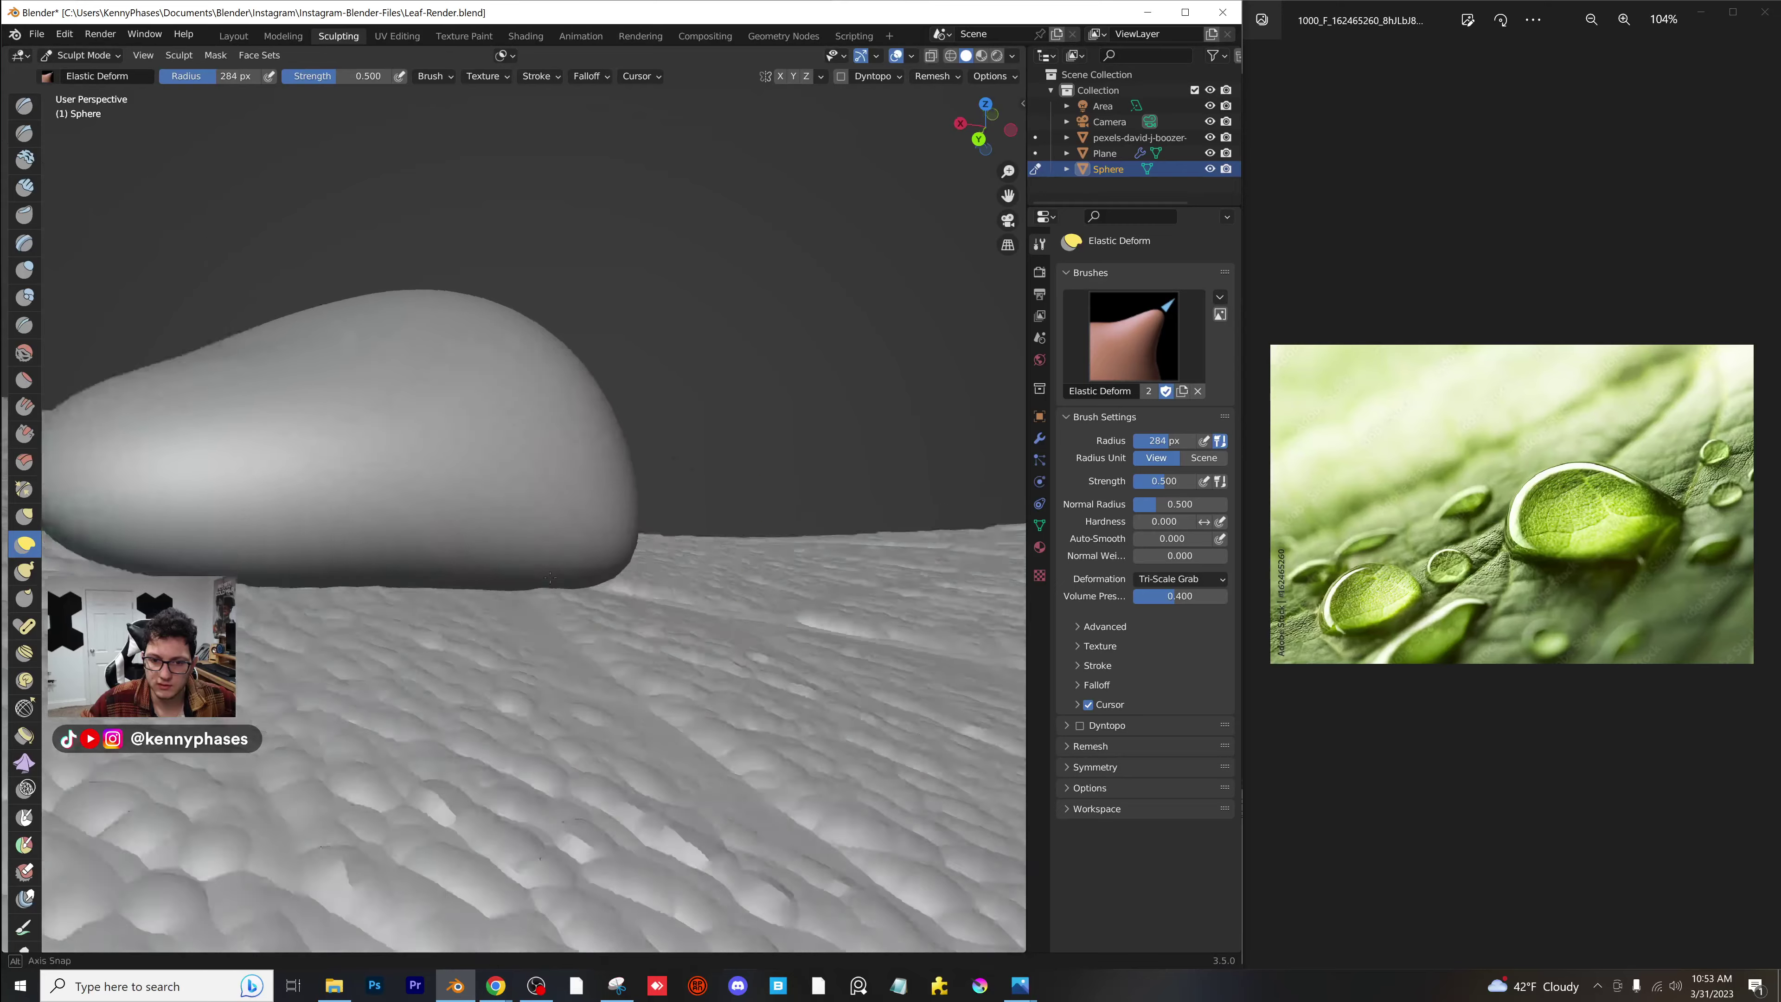
mouse_move(774, 609)
middle_down()
mouse_move(470, 631)
mouse_move(507, 652)
mouse_move(406, 540)
mouse_move(533, 555)
middle_up()
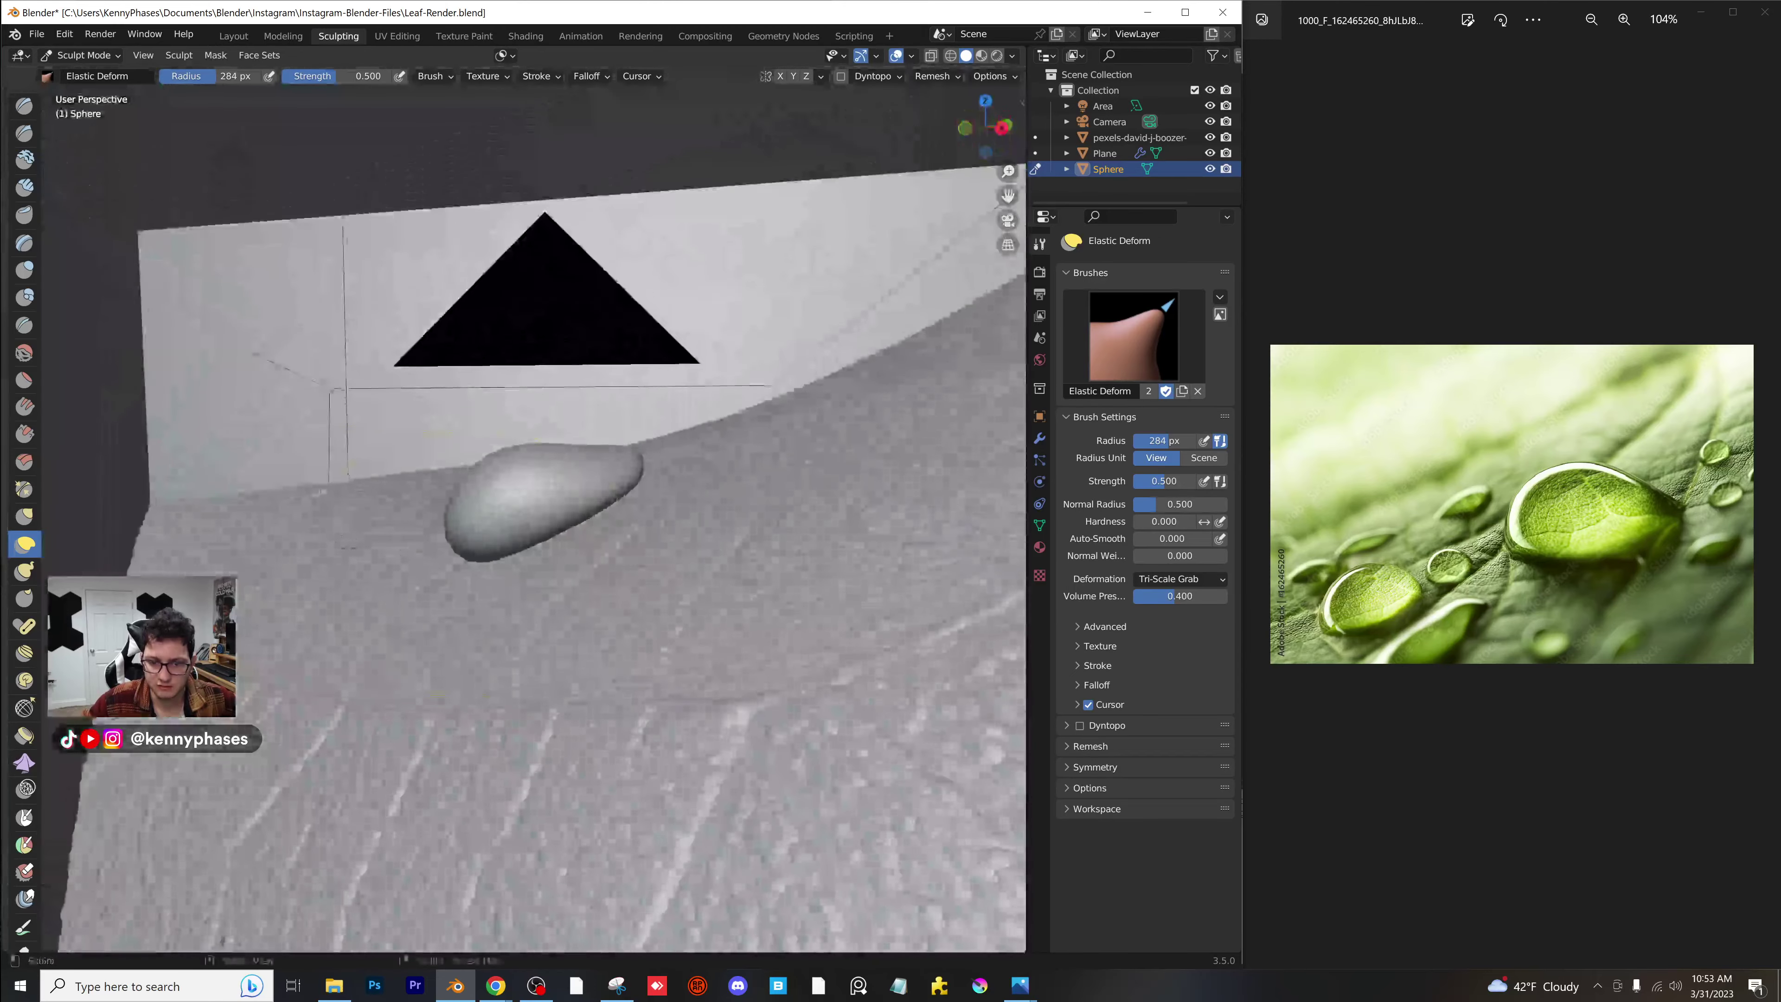
Return to the Layout workspace to view the reshaped droplet in the rendered camera view.
scroll(656, 567, up, 3)
scroll(495, 316, down, 2)
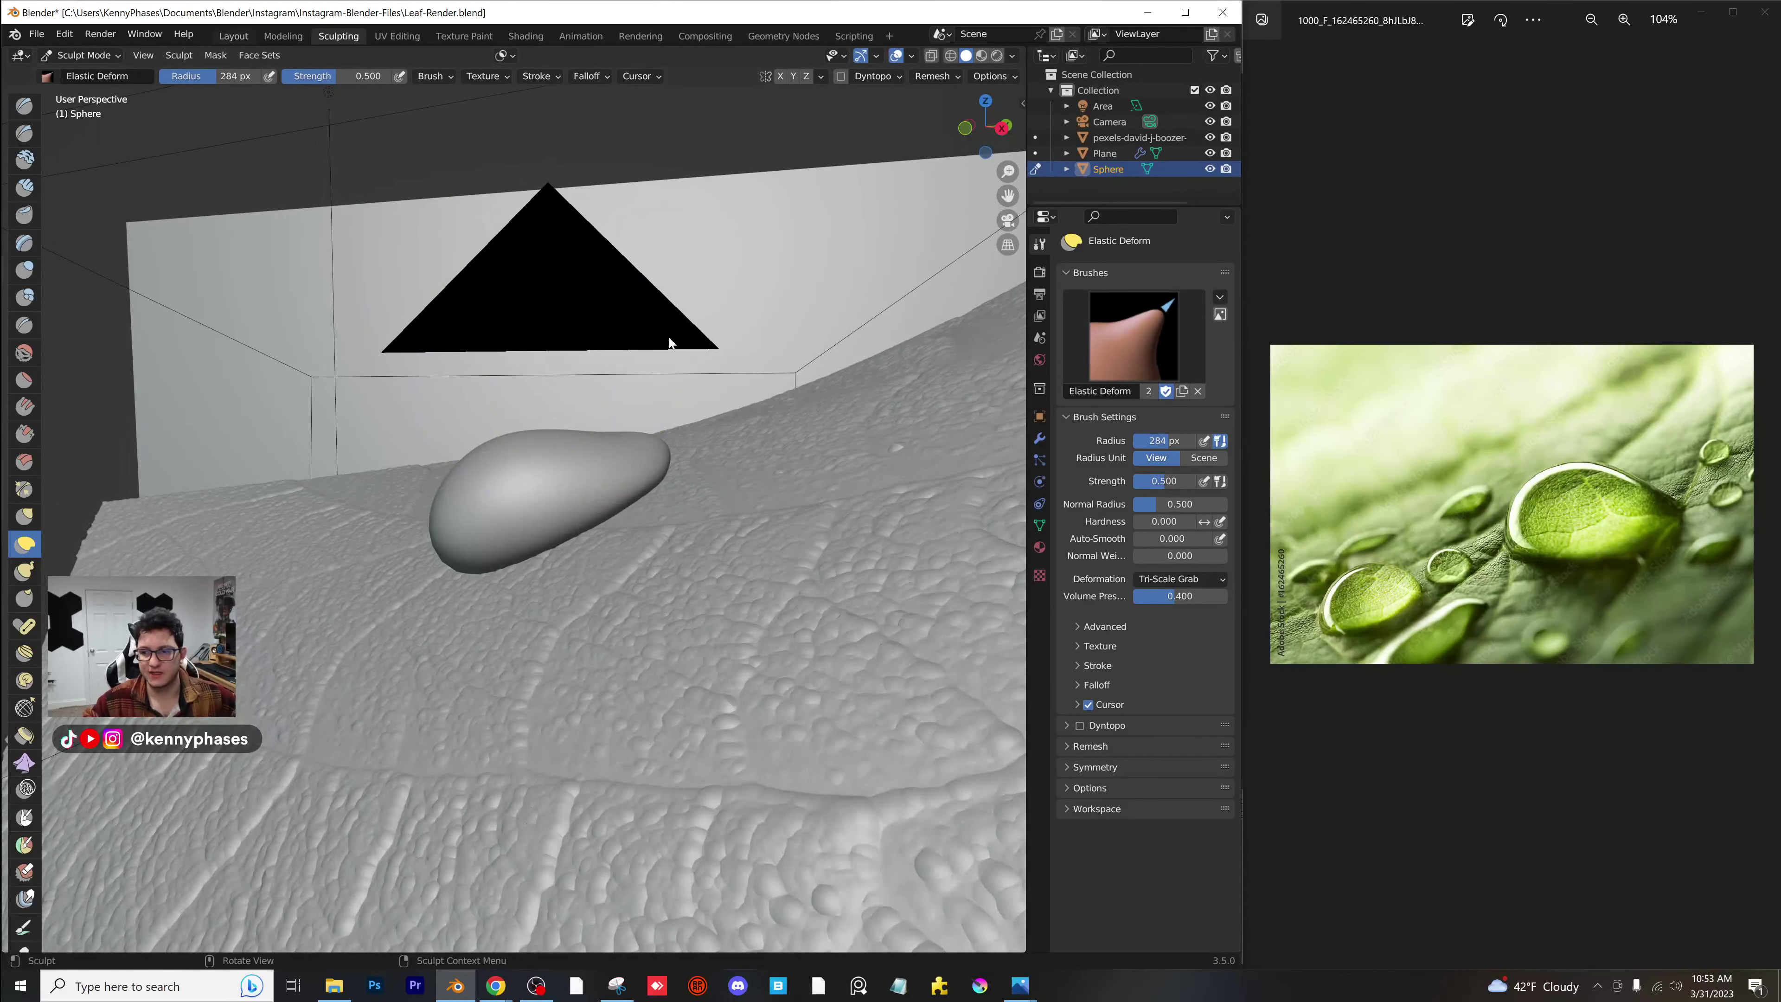
key(ctrl+Page_Up)
key(ctrl+Page_Up)
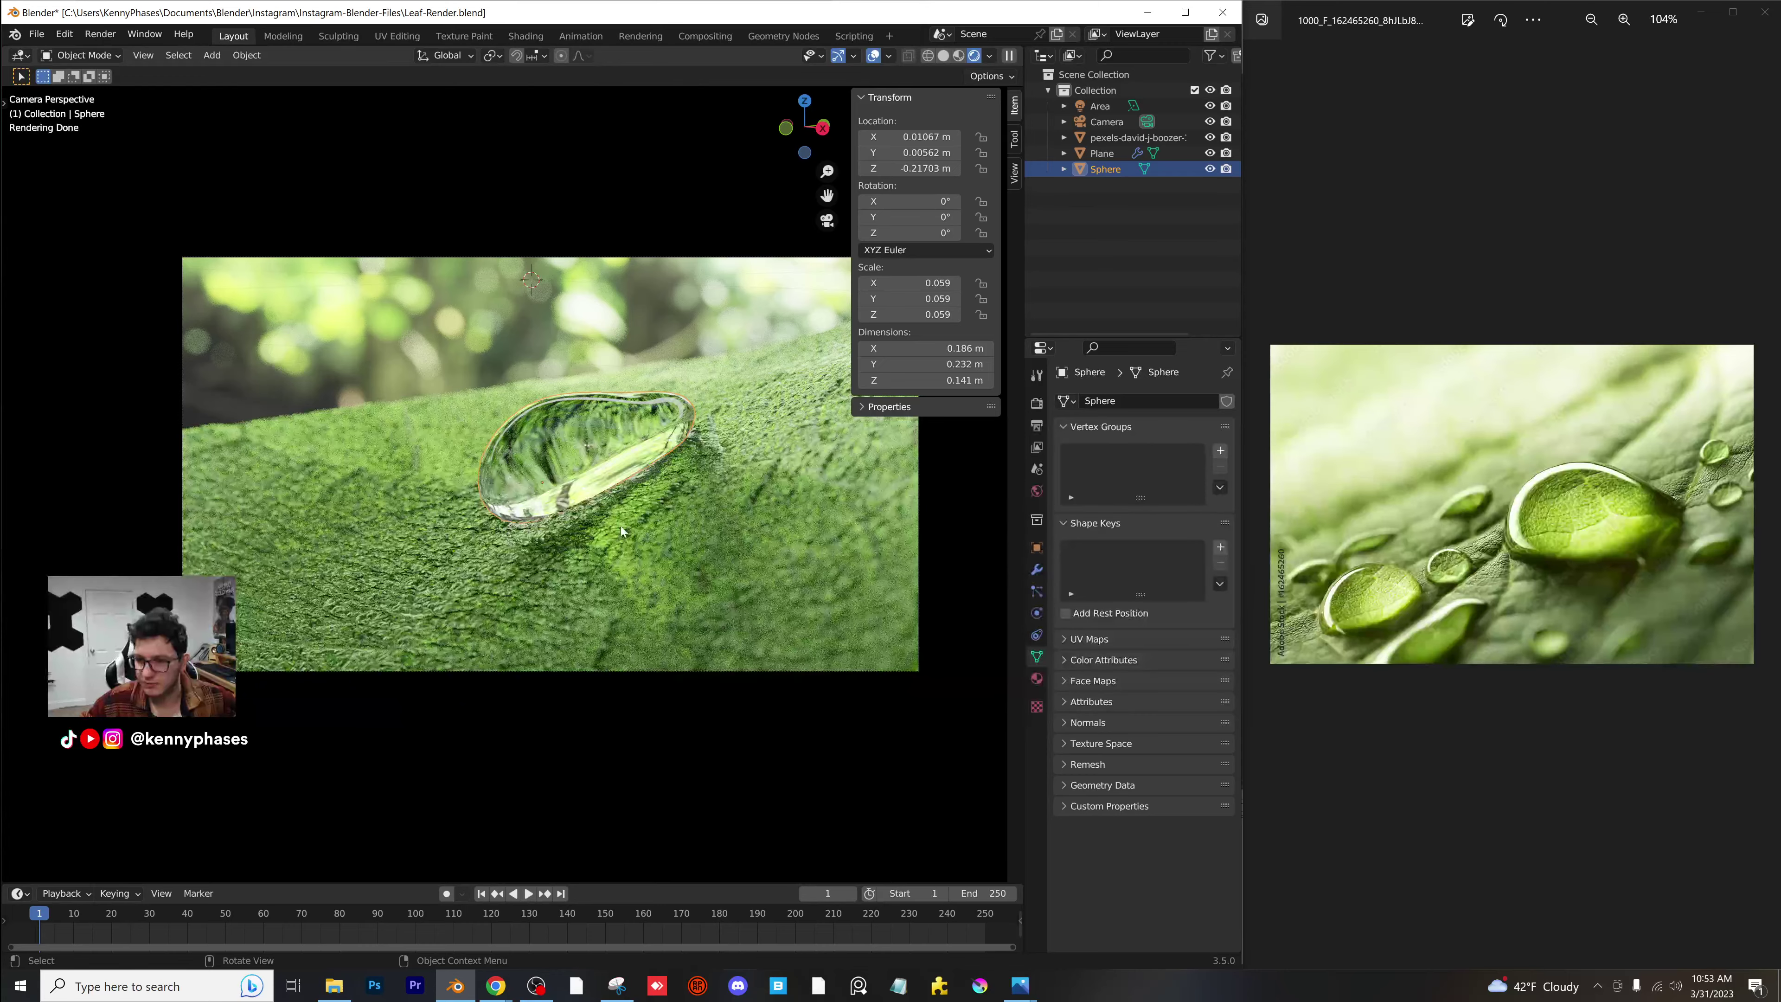
Set the total, diffuse, glossy, transmission, volume and transparent light bounces to 40 and save the file.
scroll(596, 520, up, 3)
key(ctrl+s)
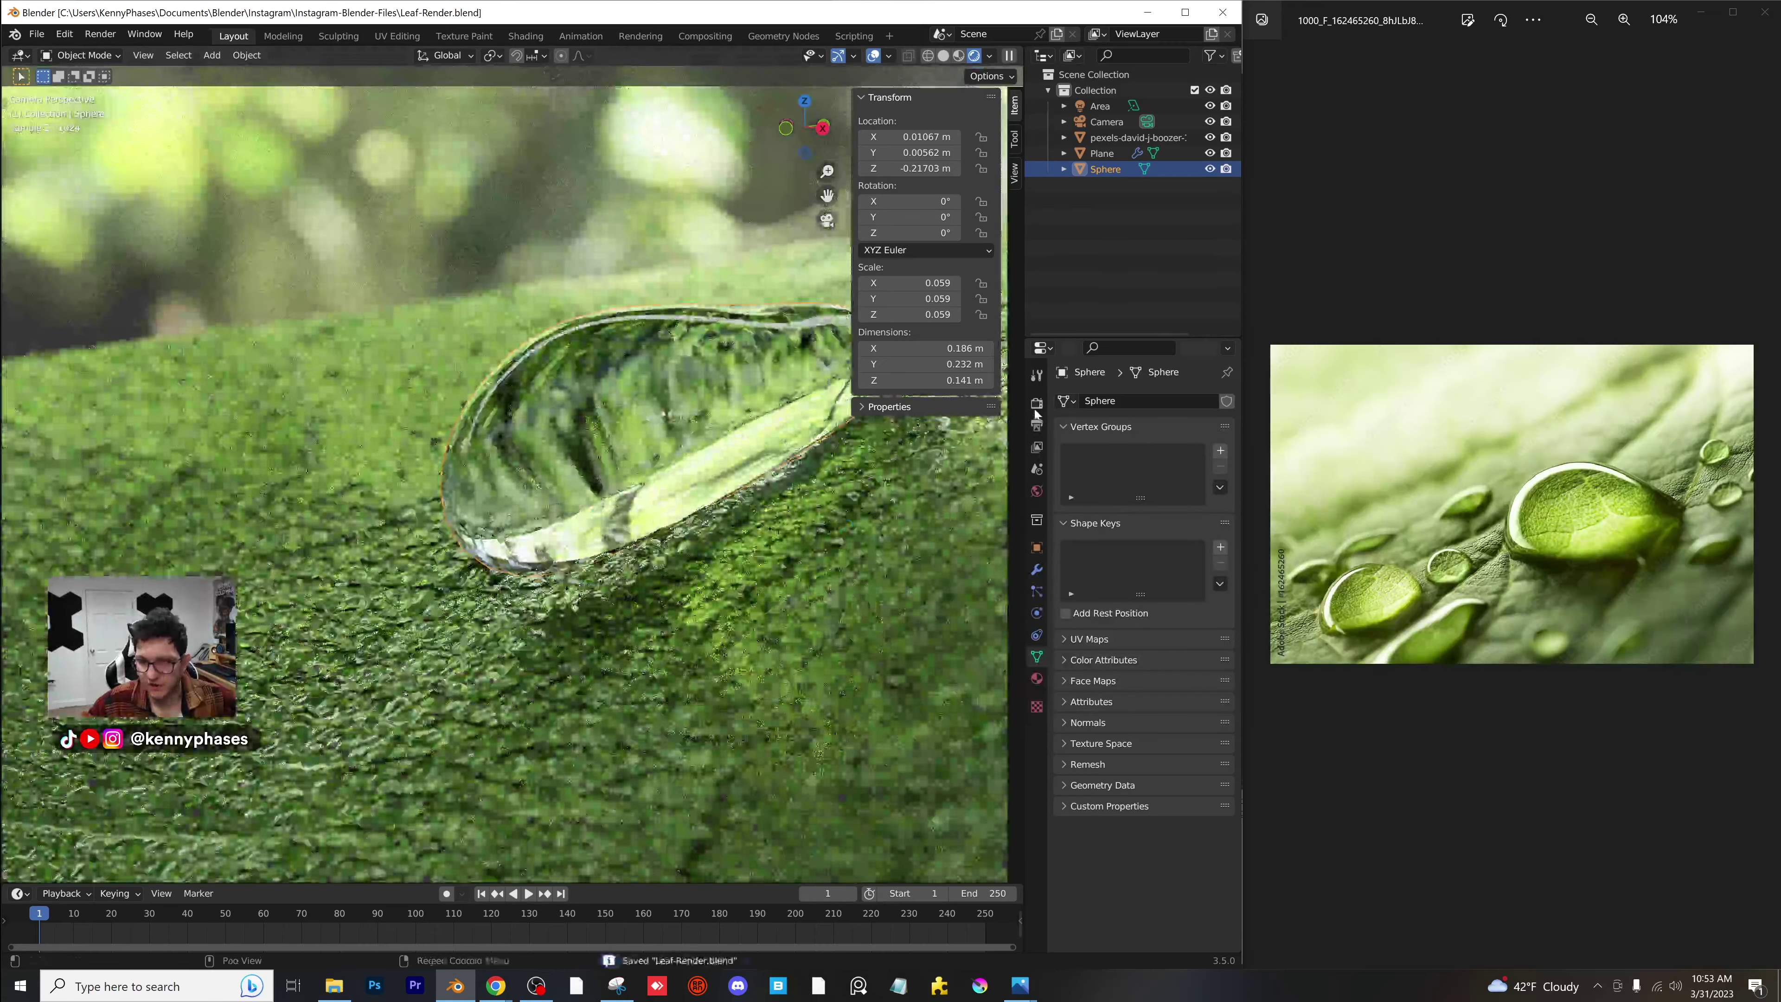
click(1036, 403)
click(1093, 733)
scroll(1150, 772, down, 4)
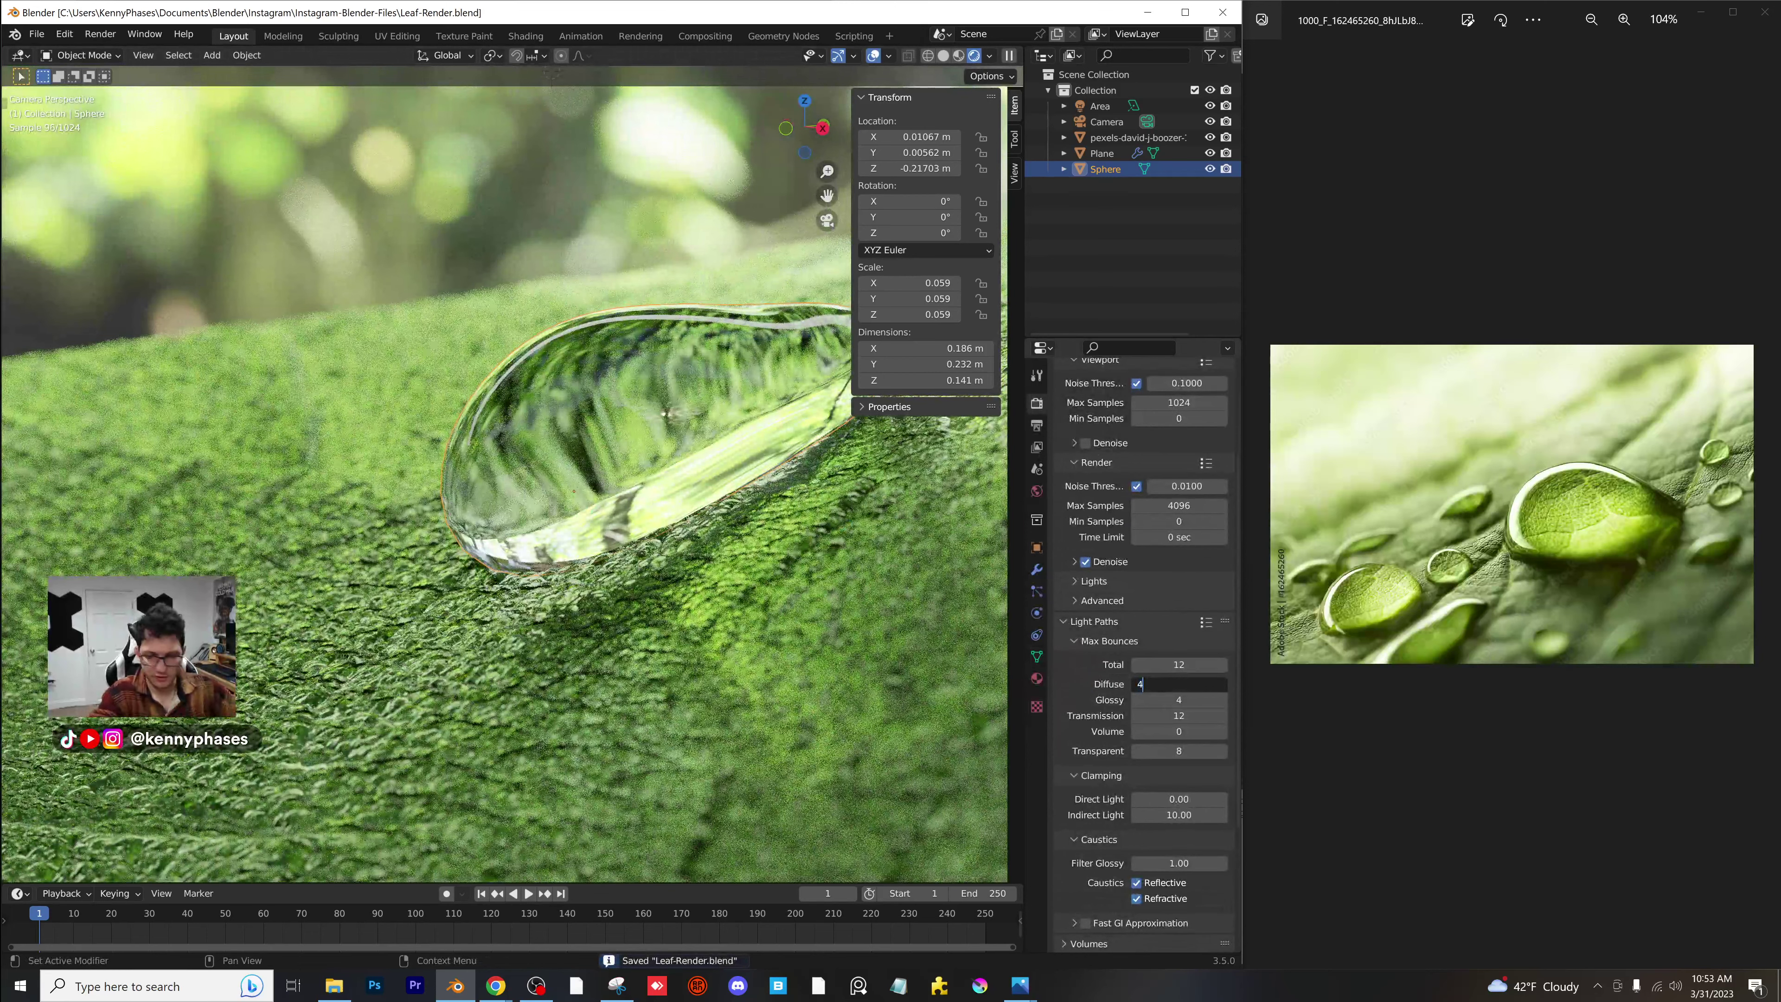
text(0	40	40	40	40)
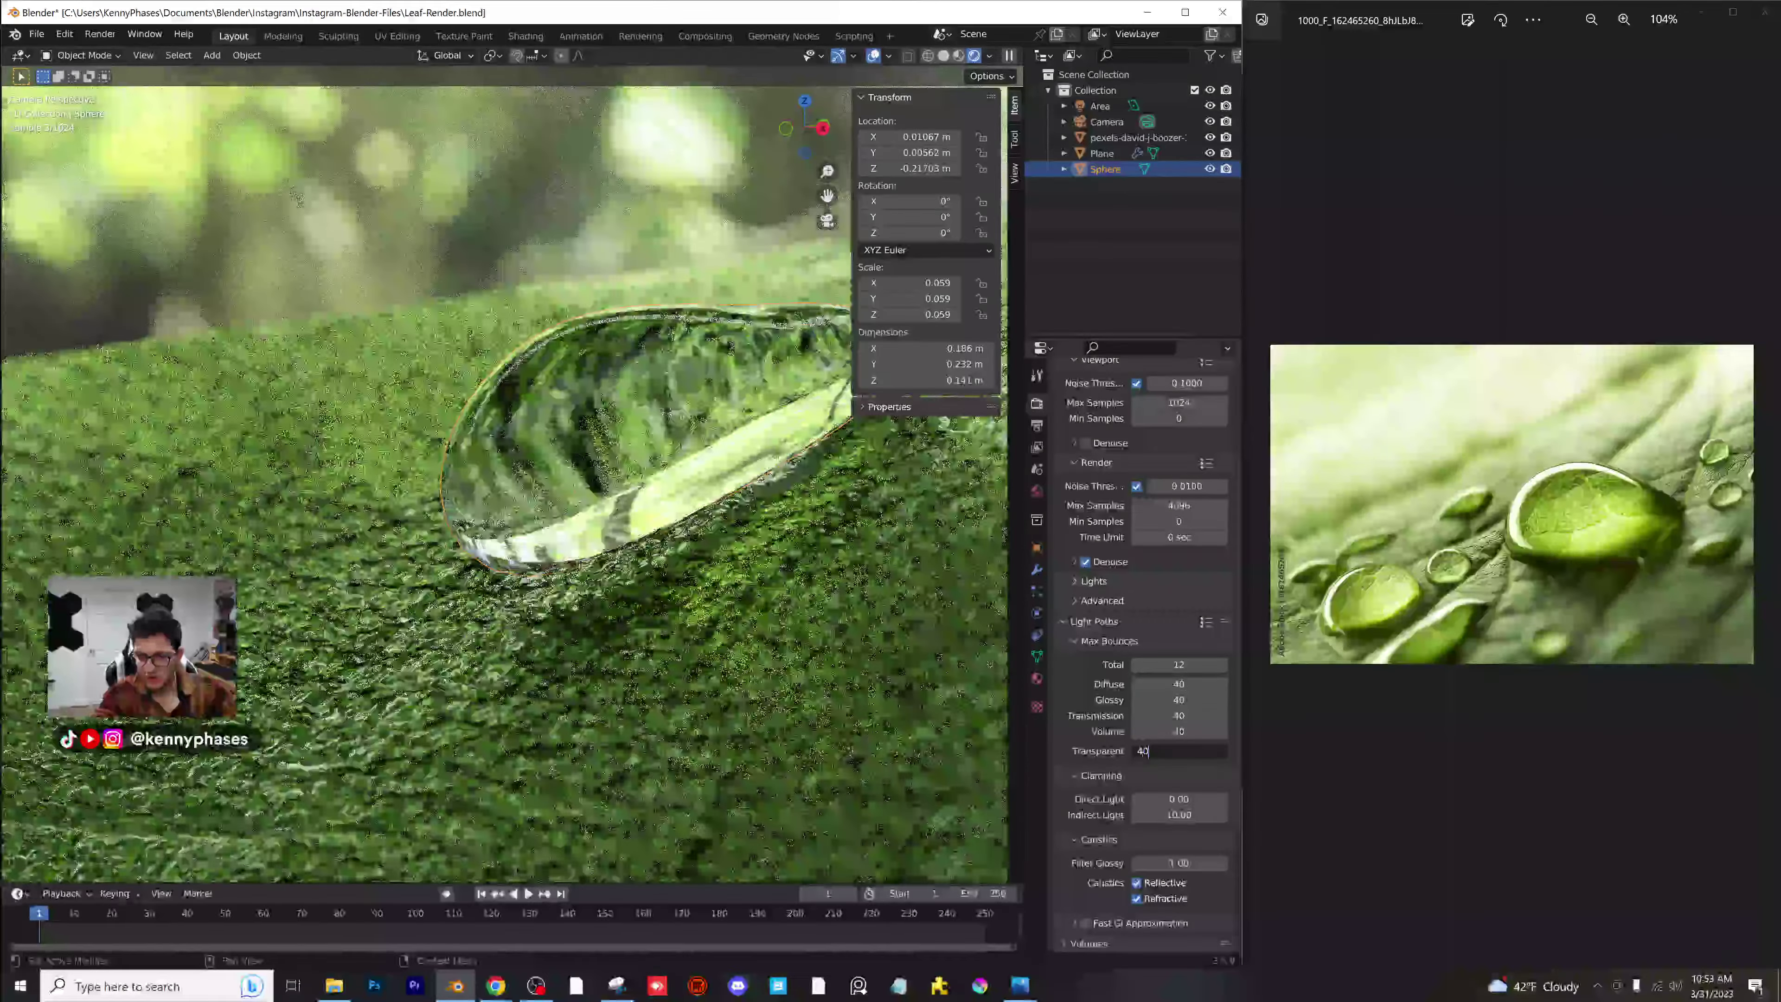
key(Tab)
text(1)
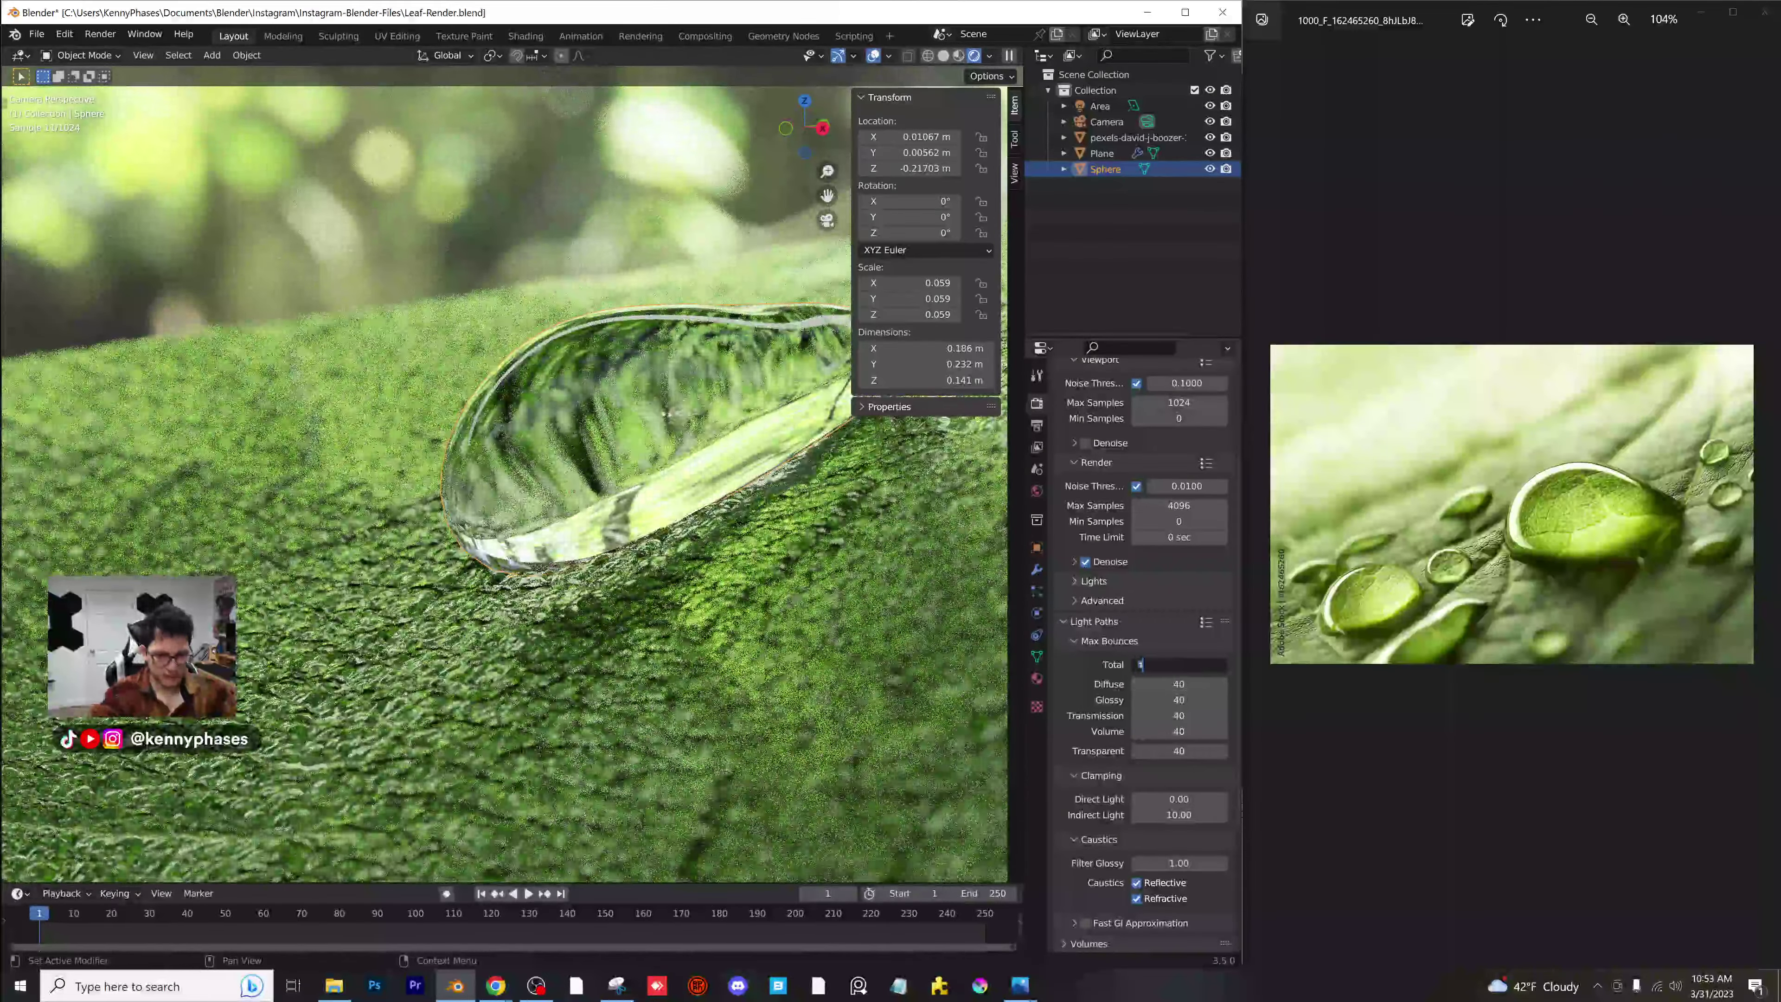
text(0)
key(Return)
key(ctrl+s)
scroll(617, 460, down, 2)
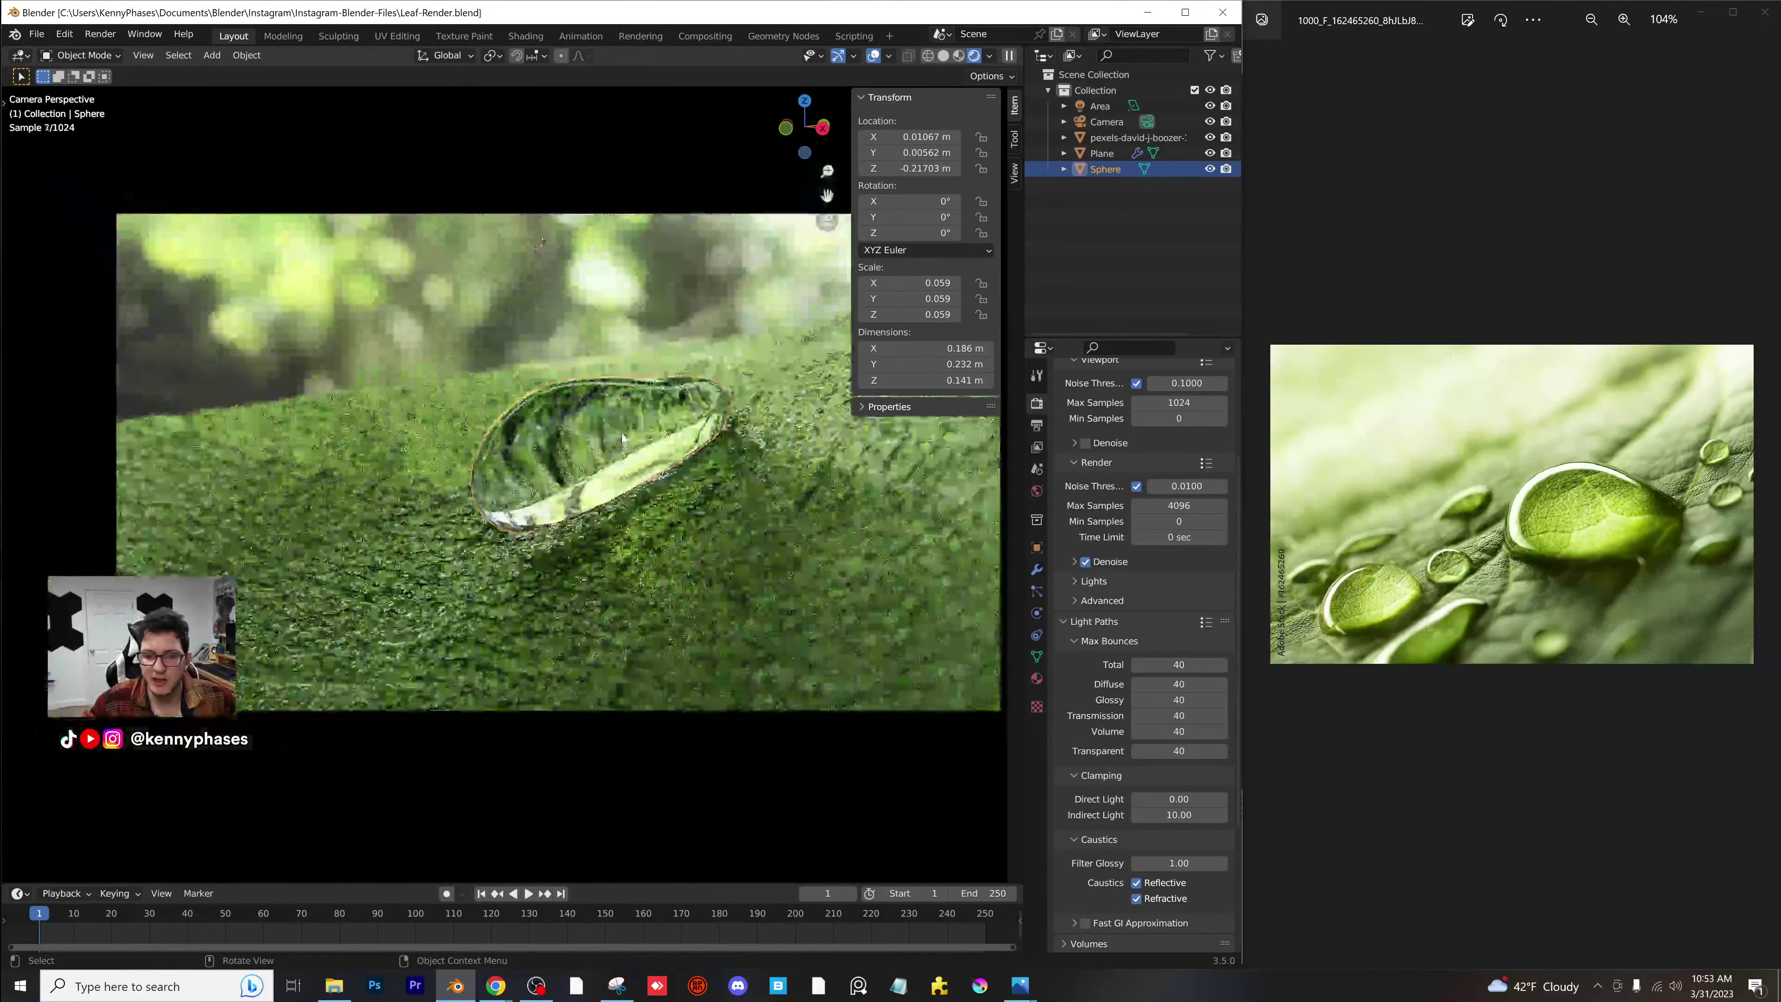
middle_drag(622, 433, 594, 489)
key(KP_Decimal)
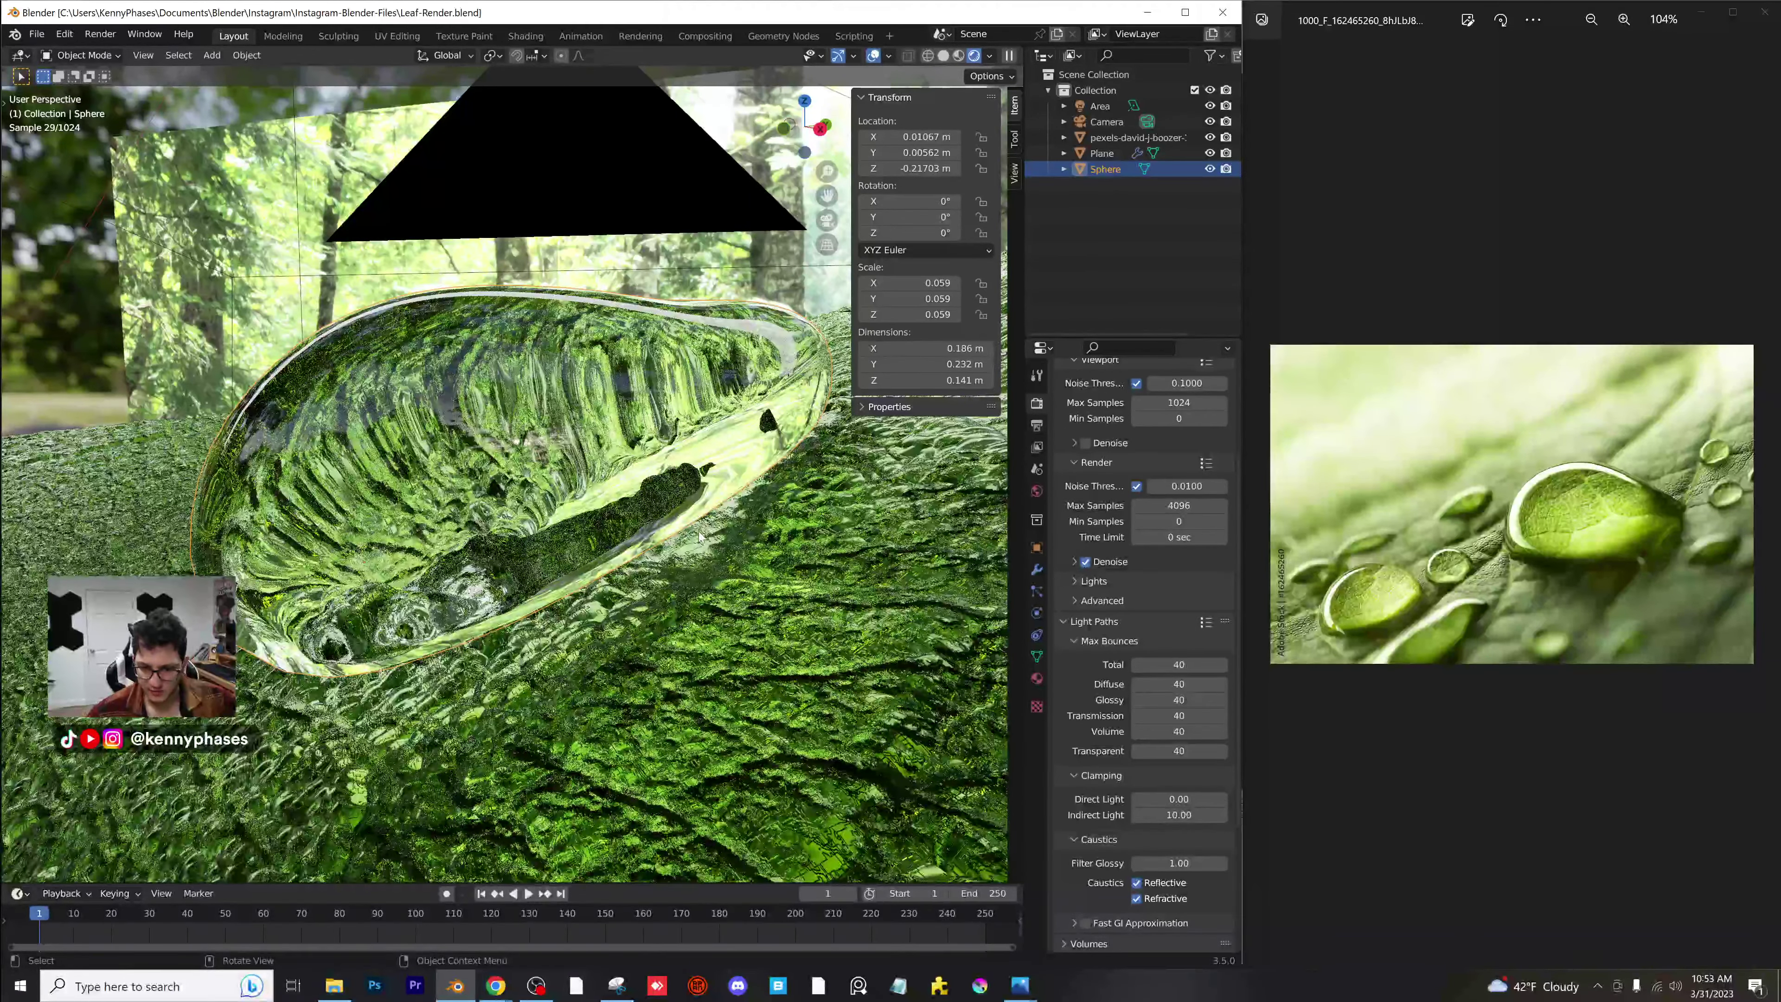
key(KP_0)
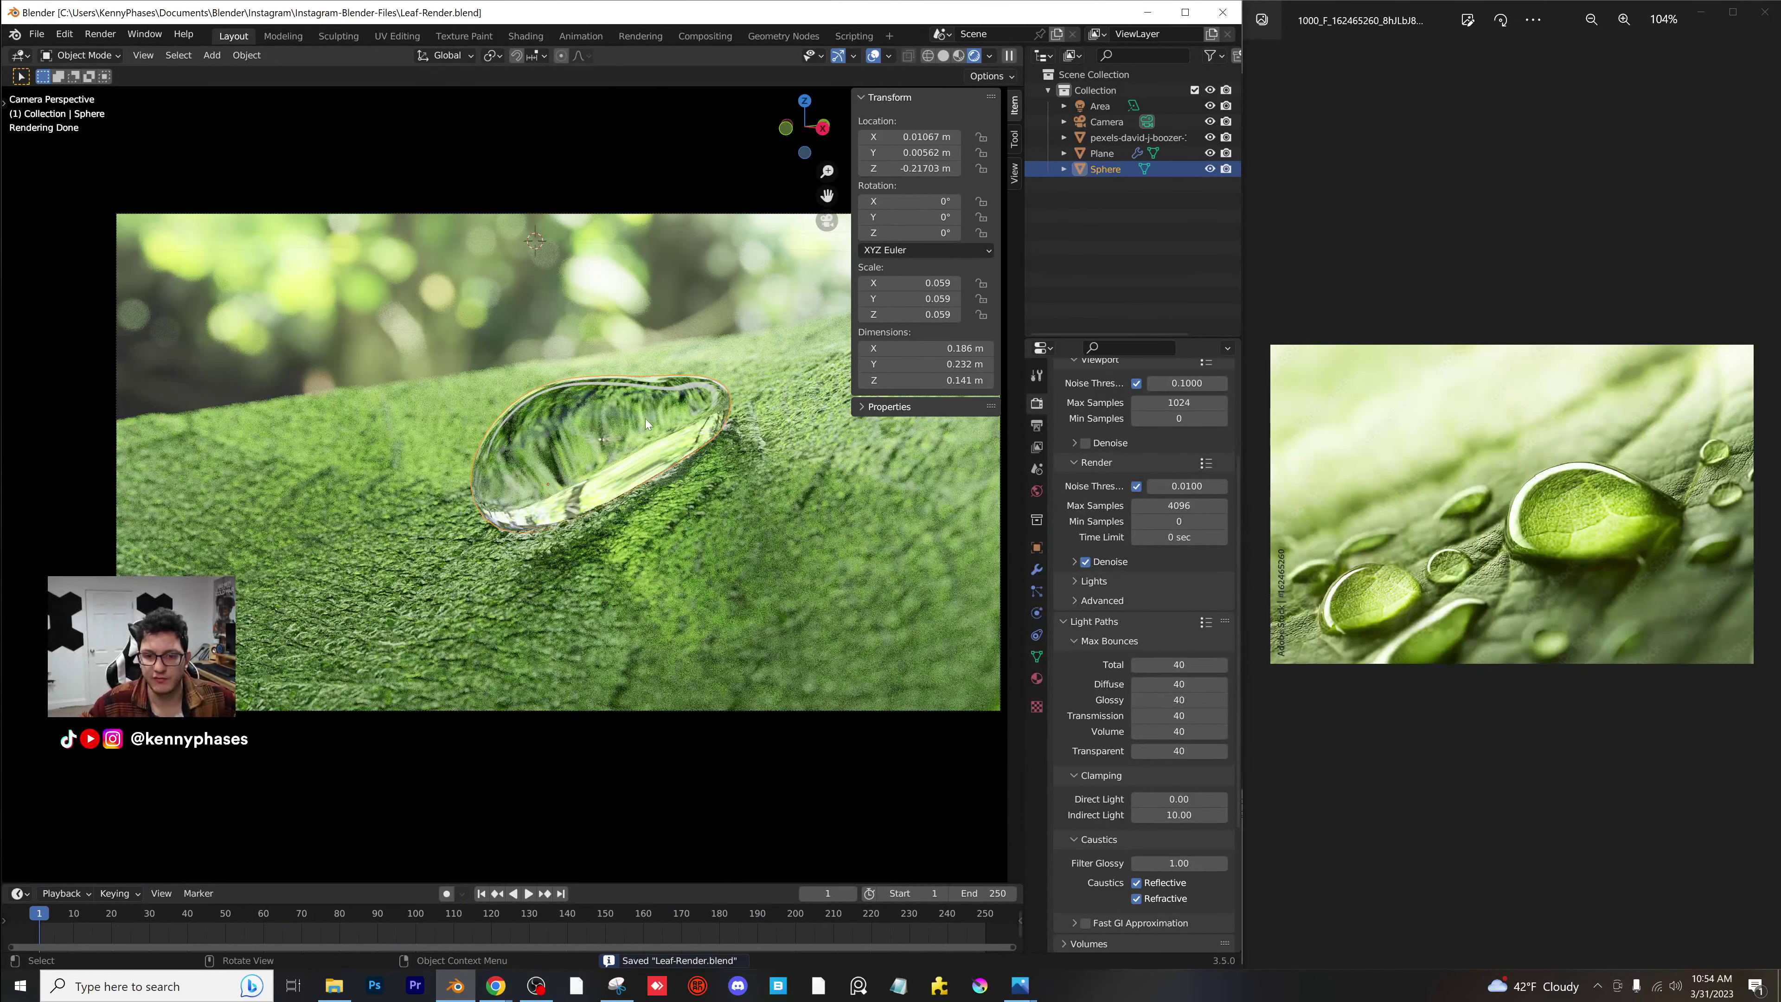
Switch to solid shading and, from the top view, duplicate the water droplet about 0.28 m along negative Y.
click(943, 56)
scroll(730, 472, down, 2)
drag(804, 130, 782, 186)
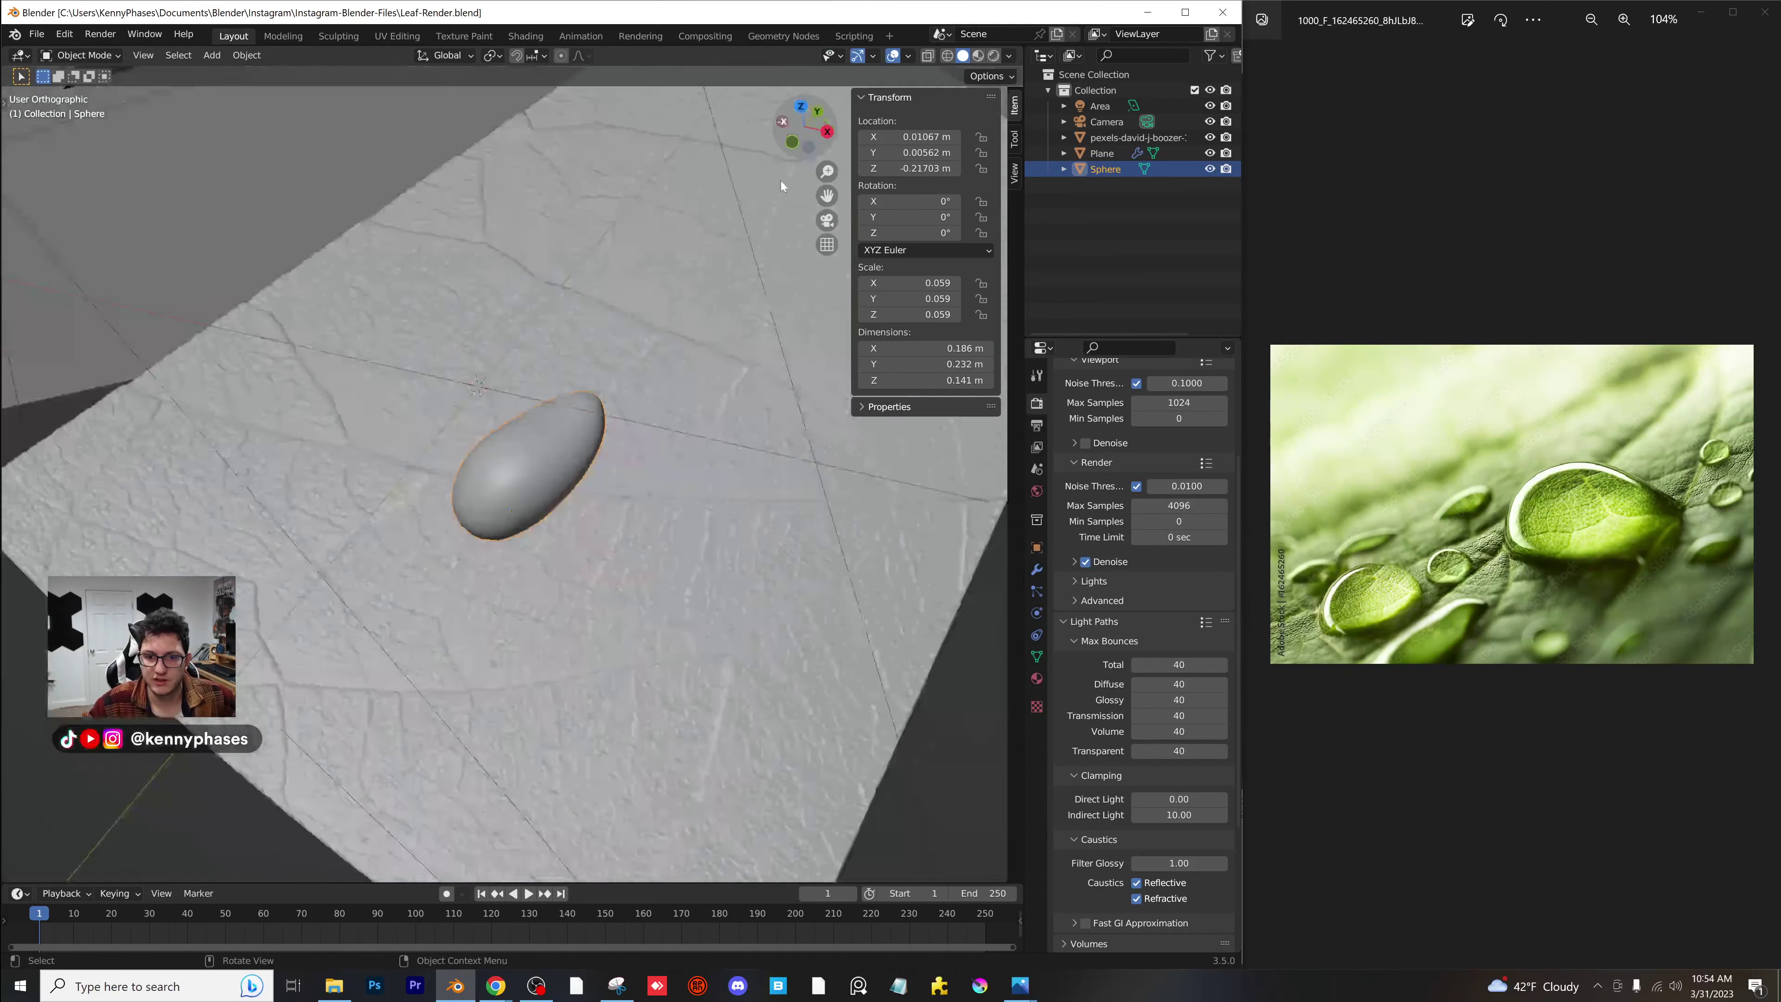
key(KP_7)
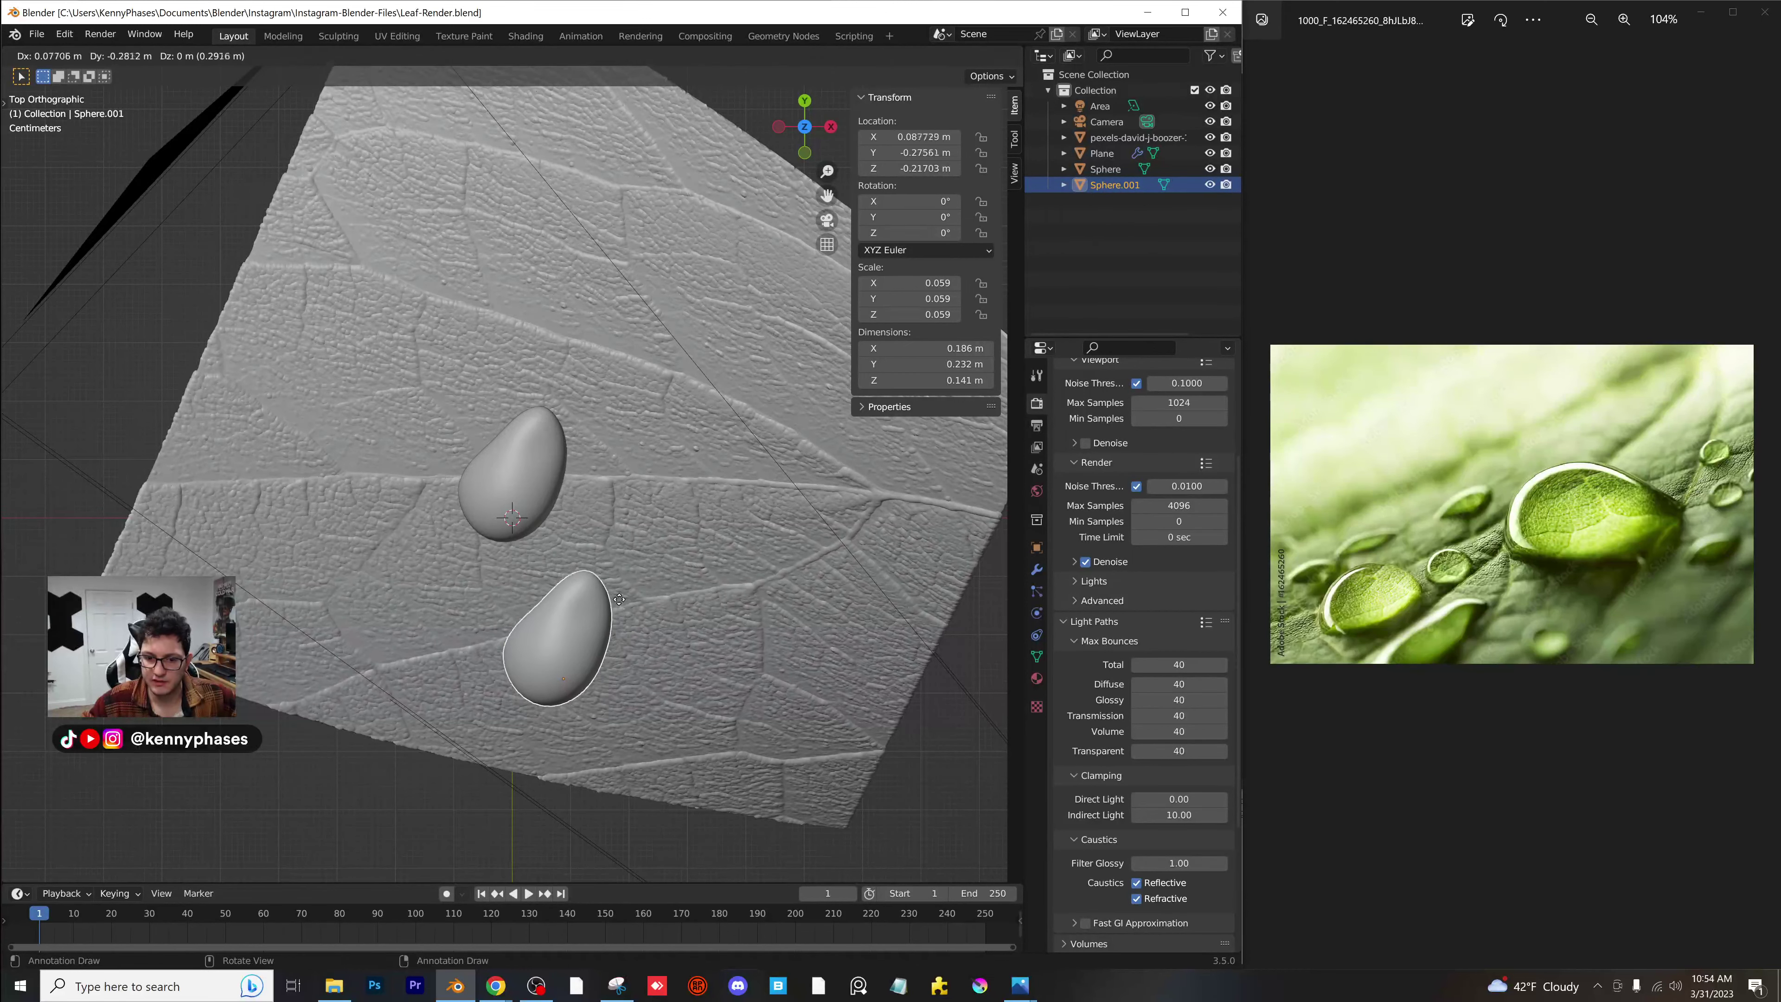
click(640, 575)
middle_drag(640, 576, 620, 407)
Shrink the copied droplet to a scale of about 0.040 and lower it to about Z -0.364 m.
key(s)
click(645, 601)
key(g)
key(z)
click(637, 560)
key(KP_0)
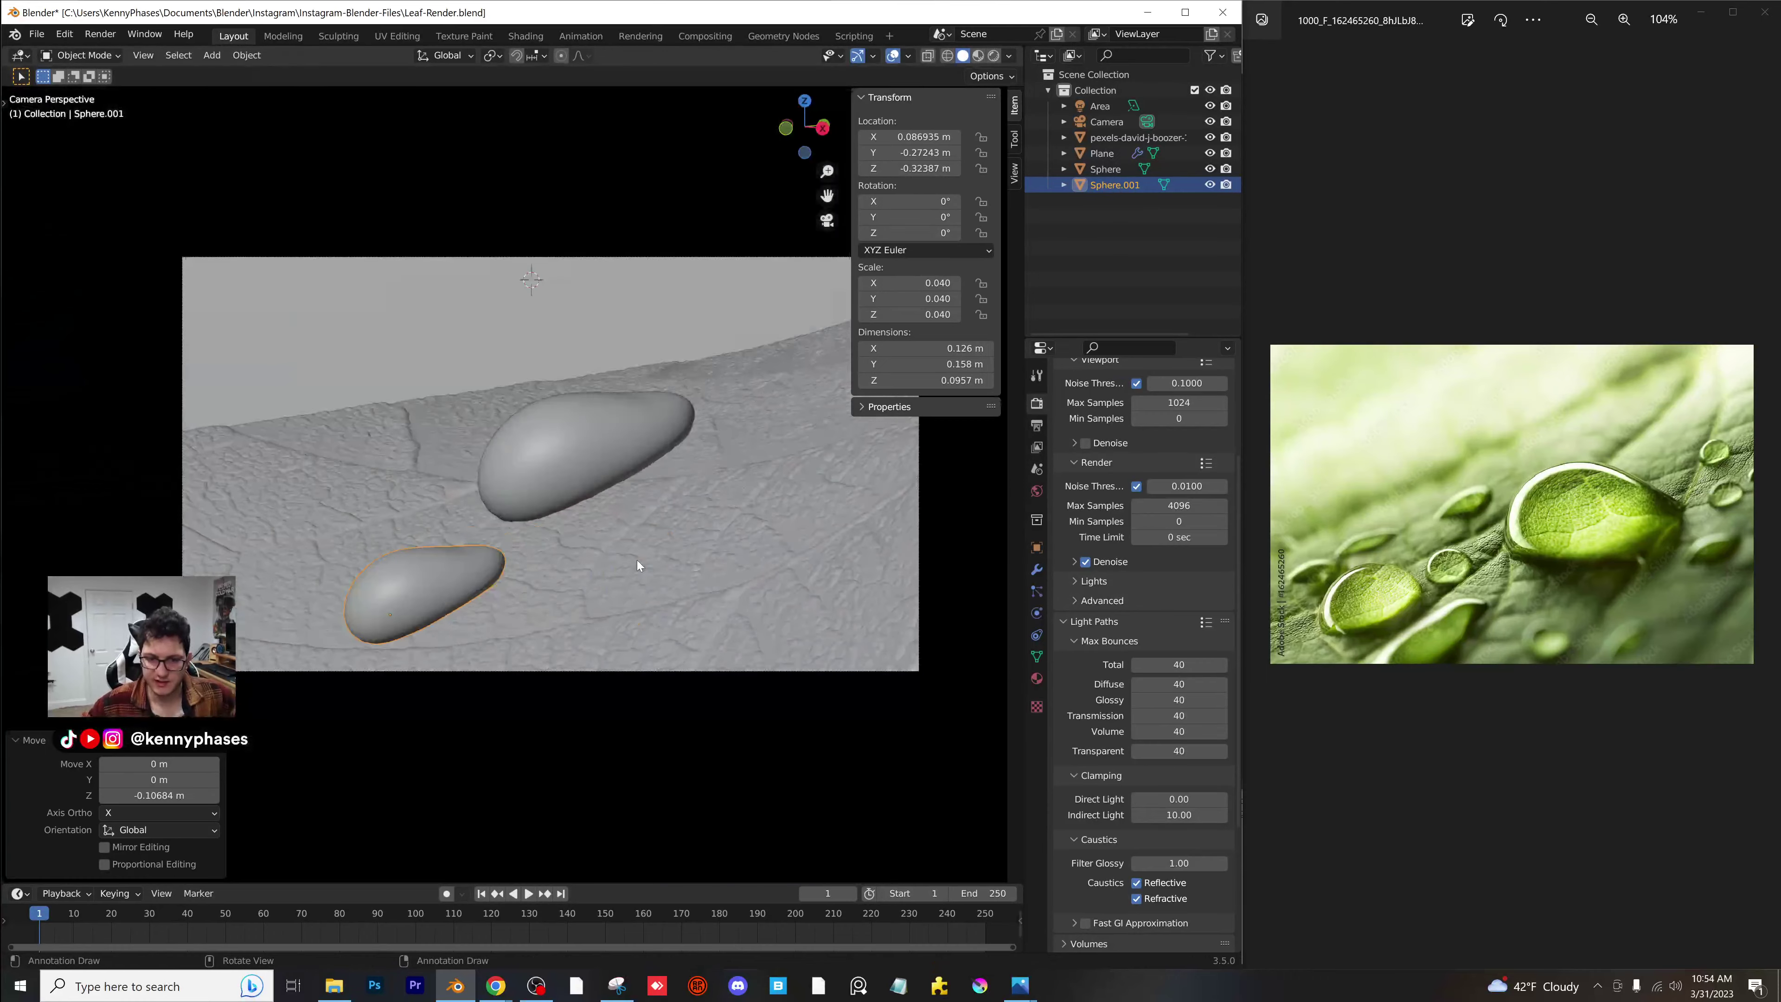
key(g)
click(445, 560)
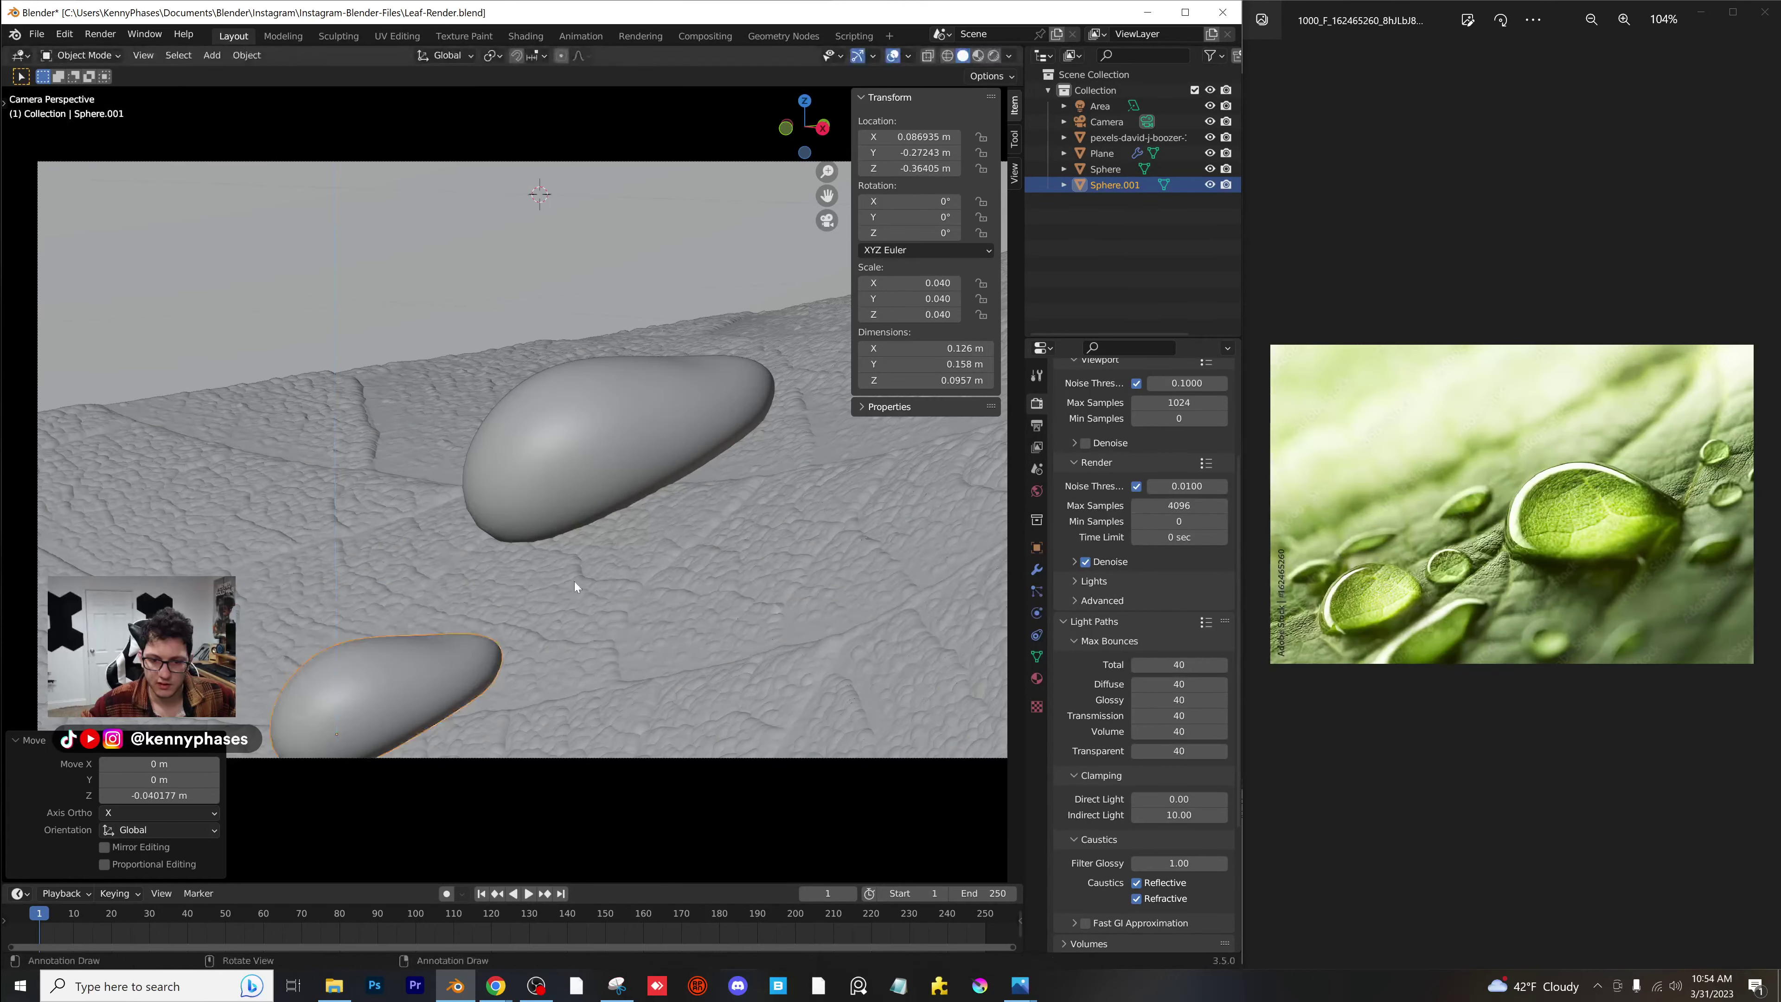
Reduce the copied droplet's scale to about 0.029 and reposition it at about X 0.097, Y -0.251, Z -0.390 m.
key(s)
click(505, 629)
key(g)
click(535, 523)
key(g)
key(z)
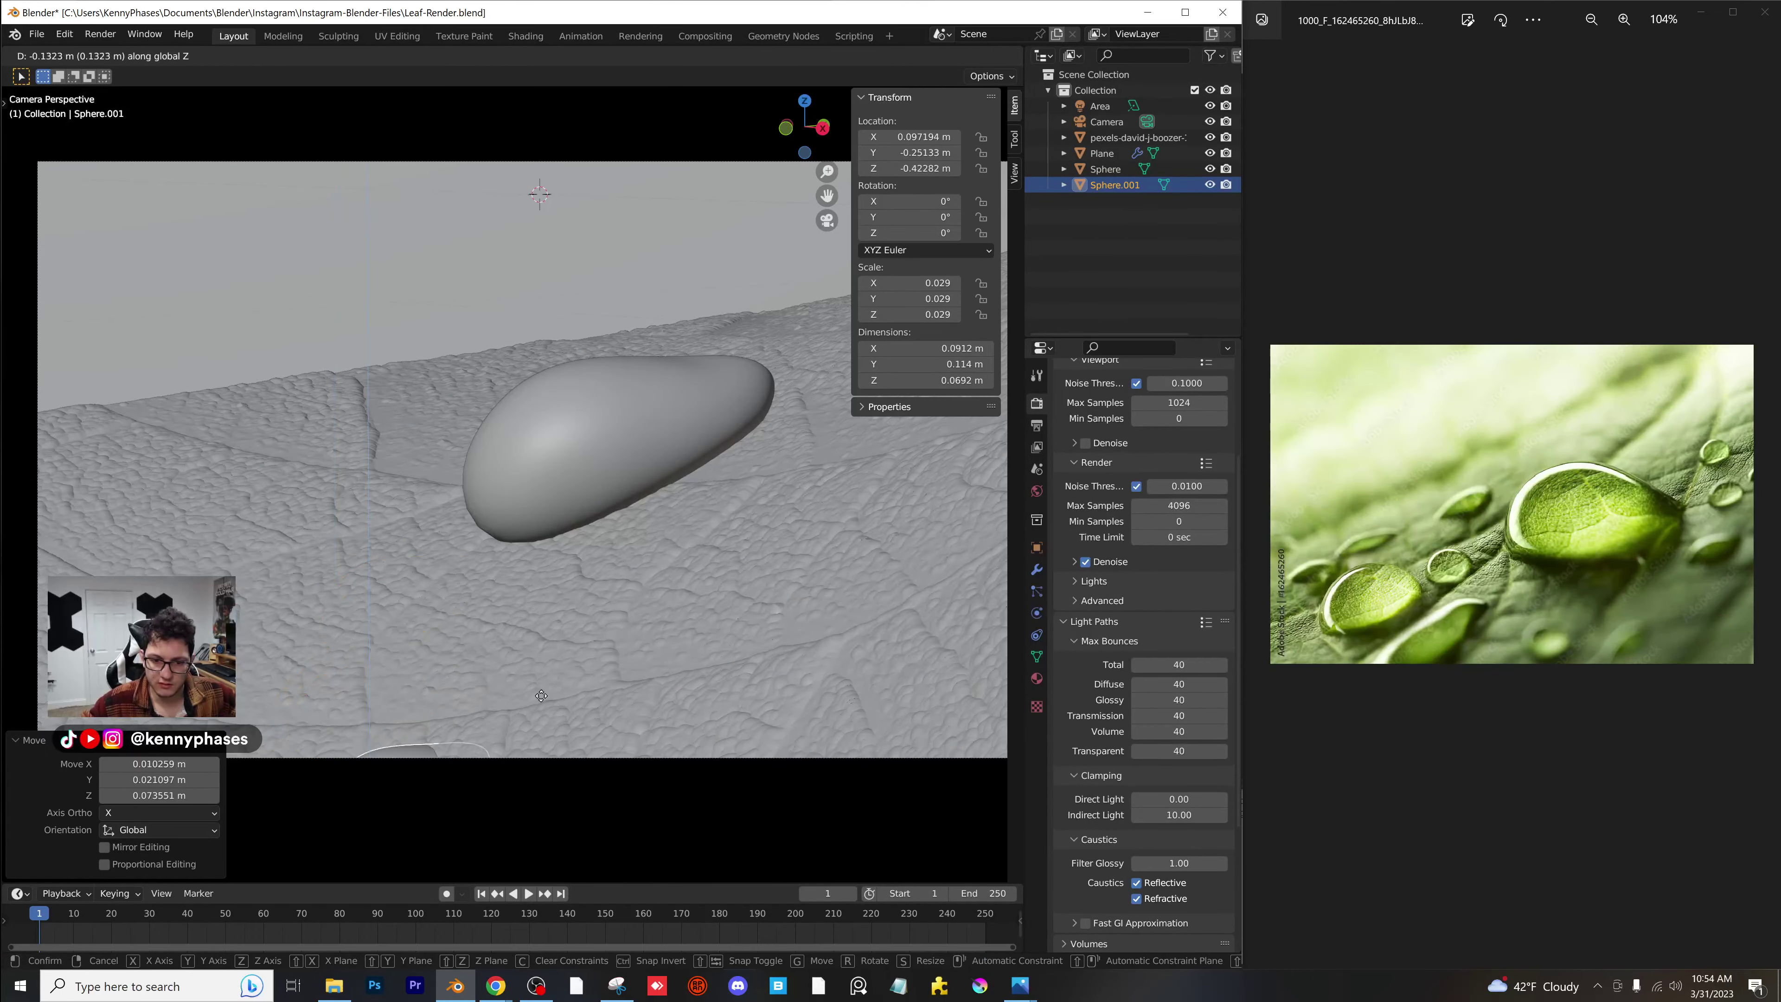
click(538, 654)
Stretch the copied droplet along Y to about 1.7 times its length and rotate it about -17° in the view.
shift+middle_drag(584, 687, 595, 487)
scroll(621, 551, up, 1)
scroll(519, 597, up, 7)
scroll(596, 488, up, 3)
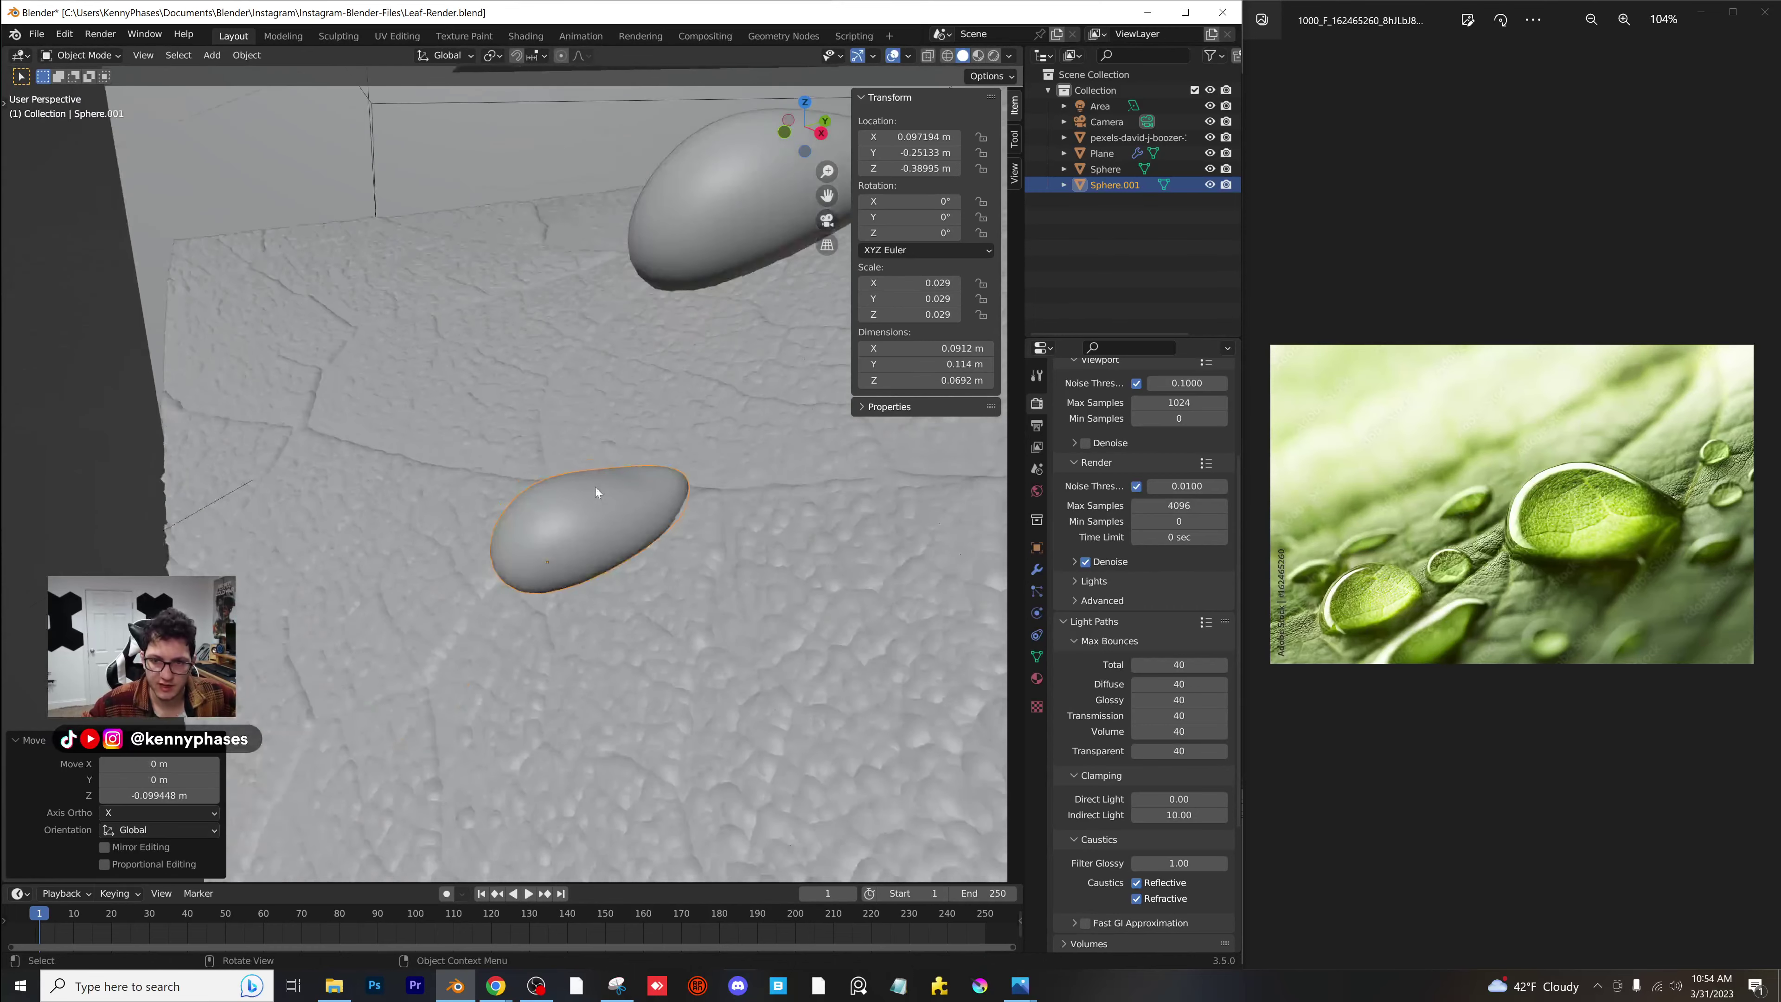
key(s)
key(y)
click(703, 460)
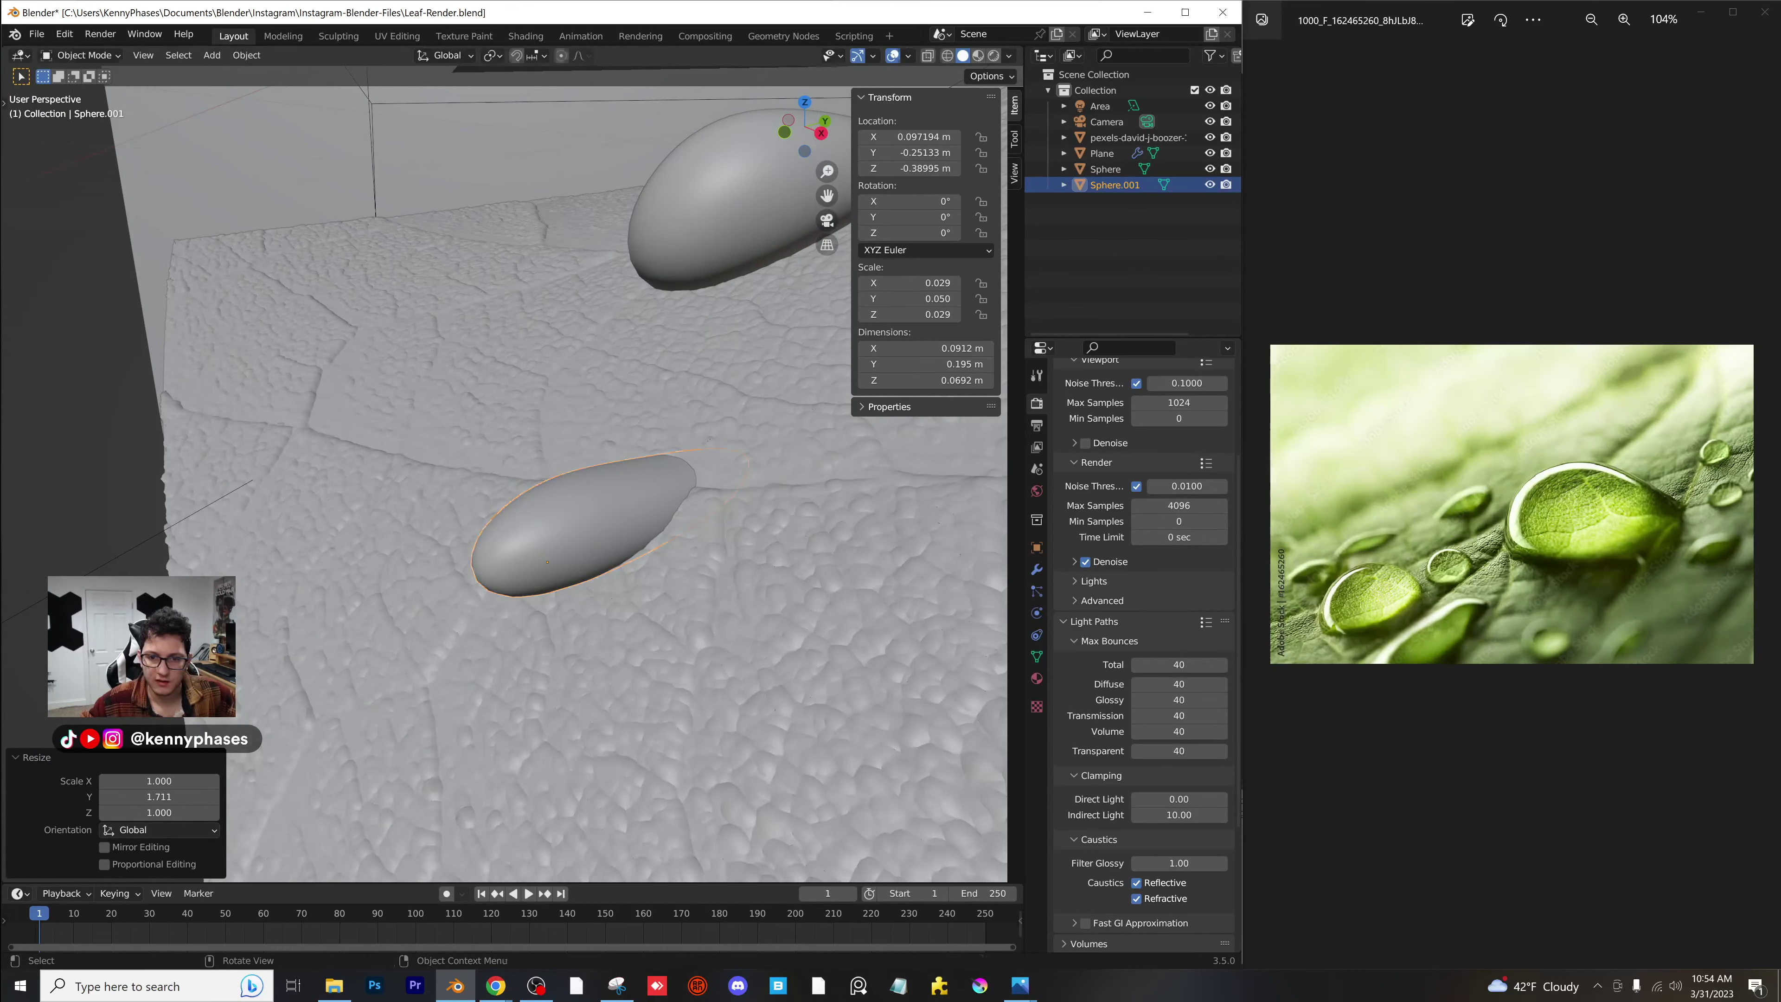
key(r)
click(655, 406)
middle_drag(654, 407, 579, 372)
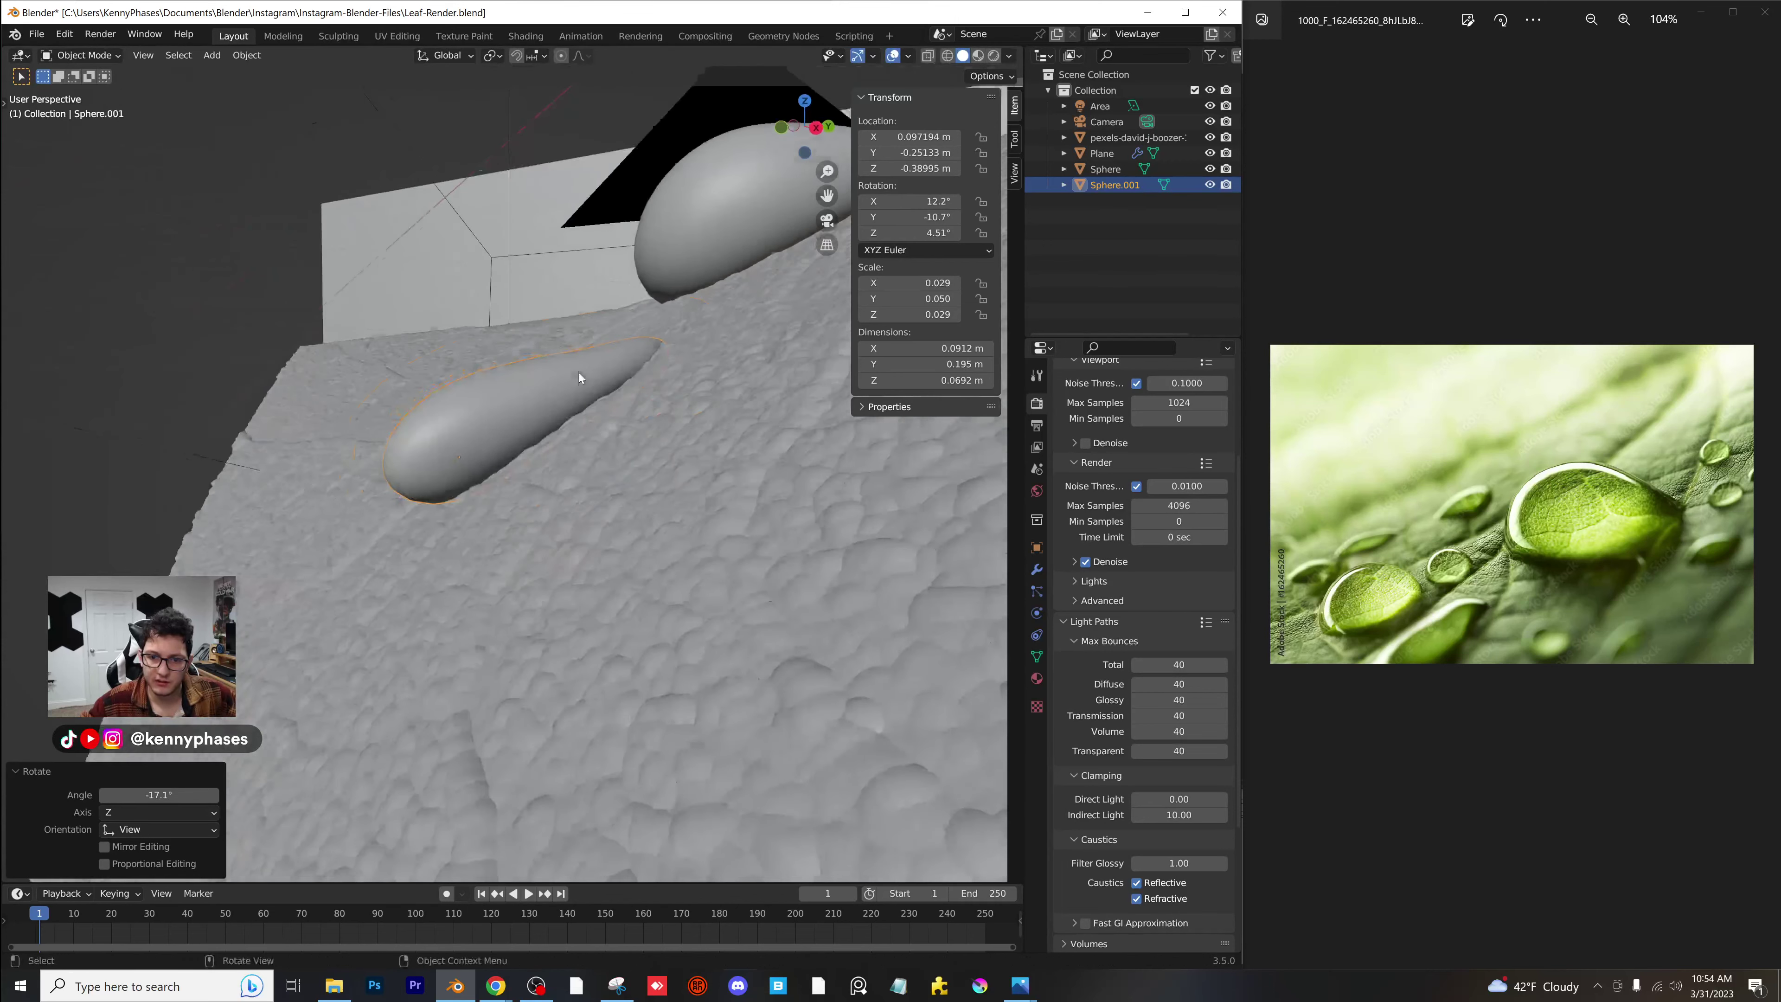
Settle the elongated droplet onto the leaf at about X 0.093, Y -0.261, Z -0.399 m, tilting it about -3.3° more.
scroll(580, 372, up, 3)
key(g)
click(787, 230)
key(r)
click(784, 218)
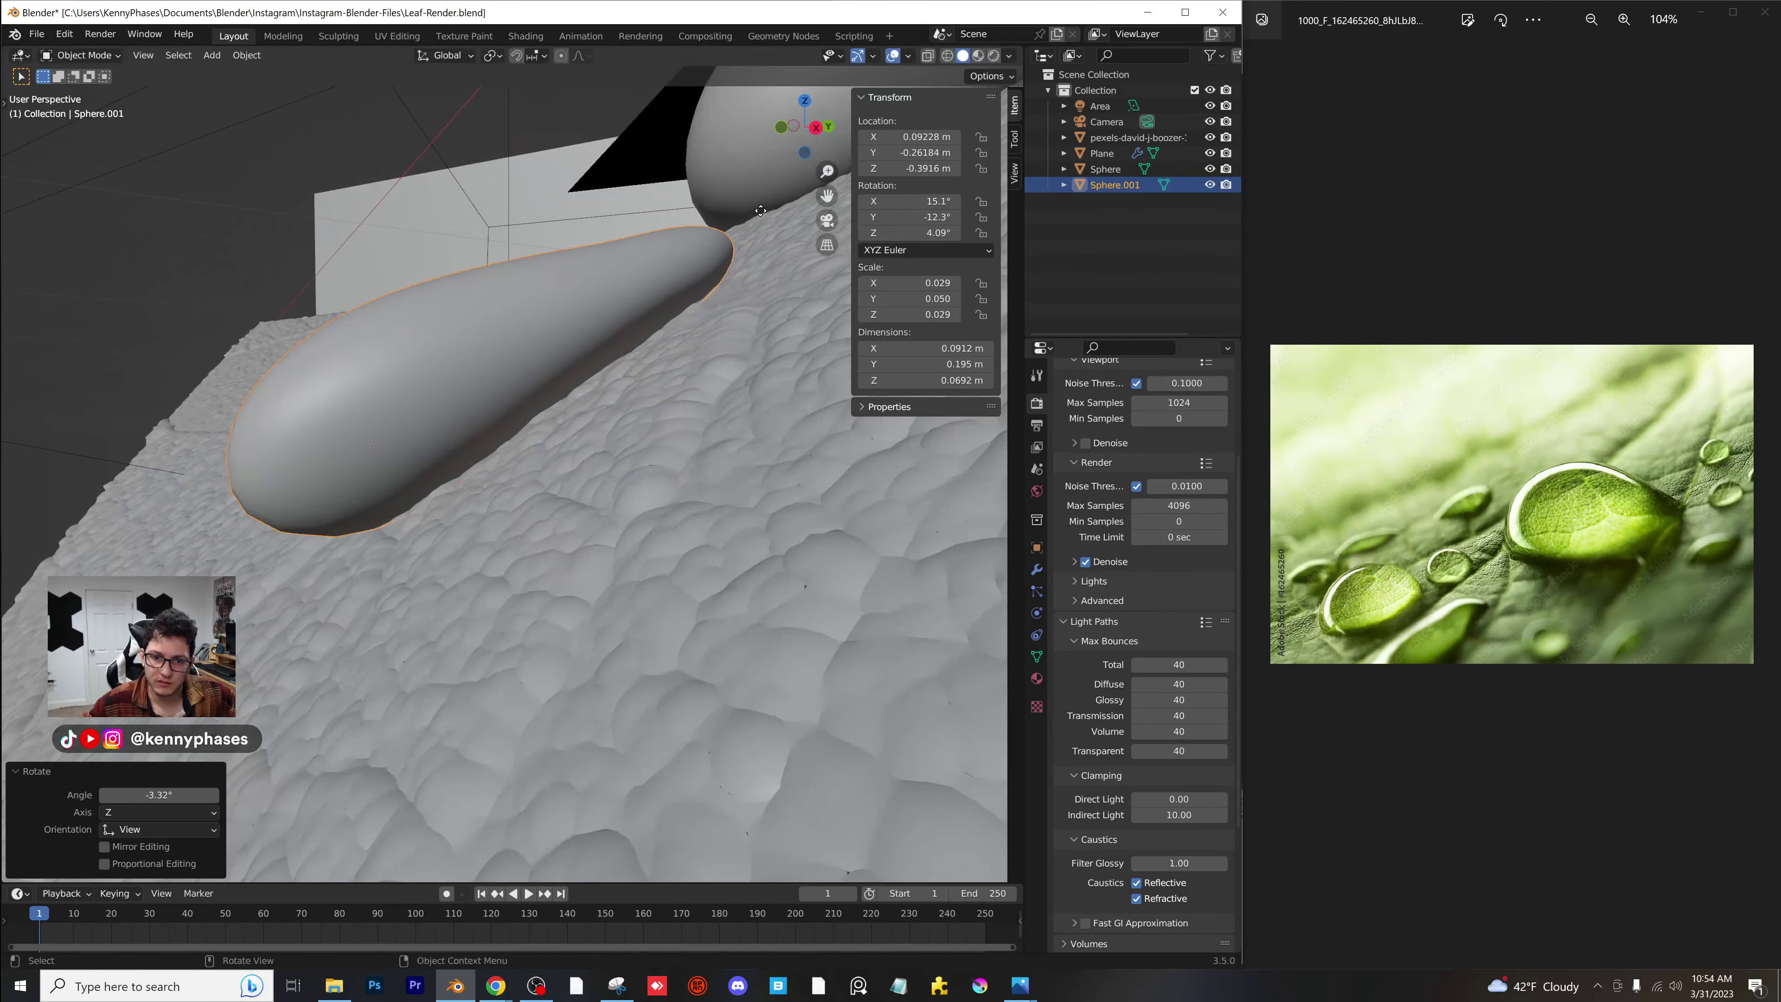
key(g)
click(764, 235)
scroll(736, 295, down, 3)
key(KP_0)
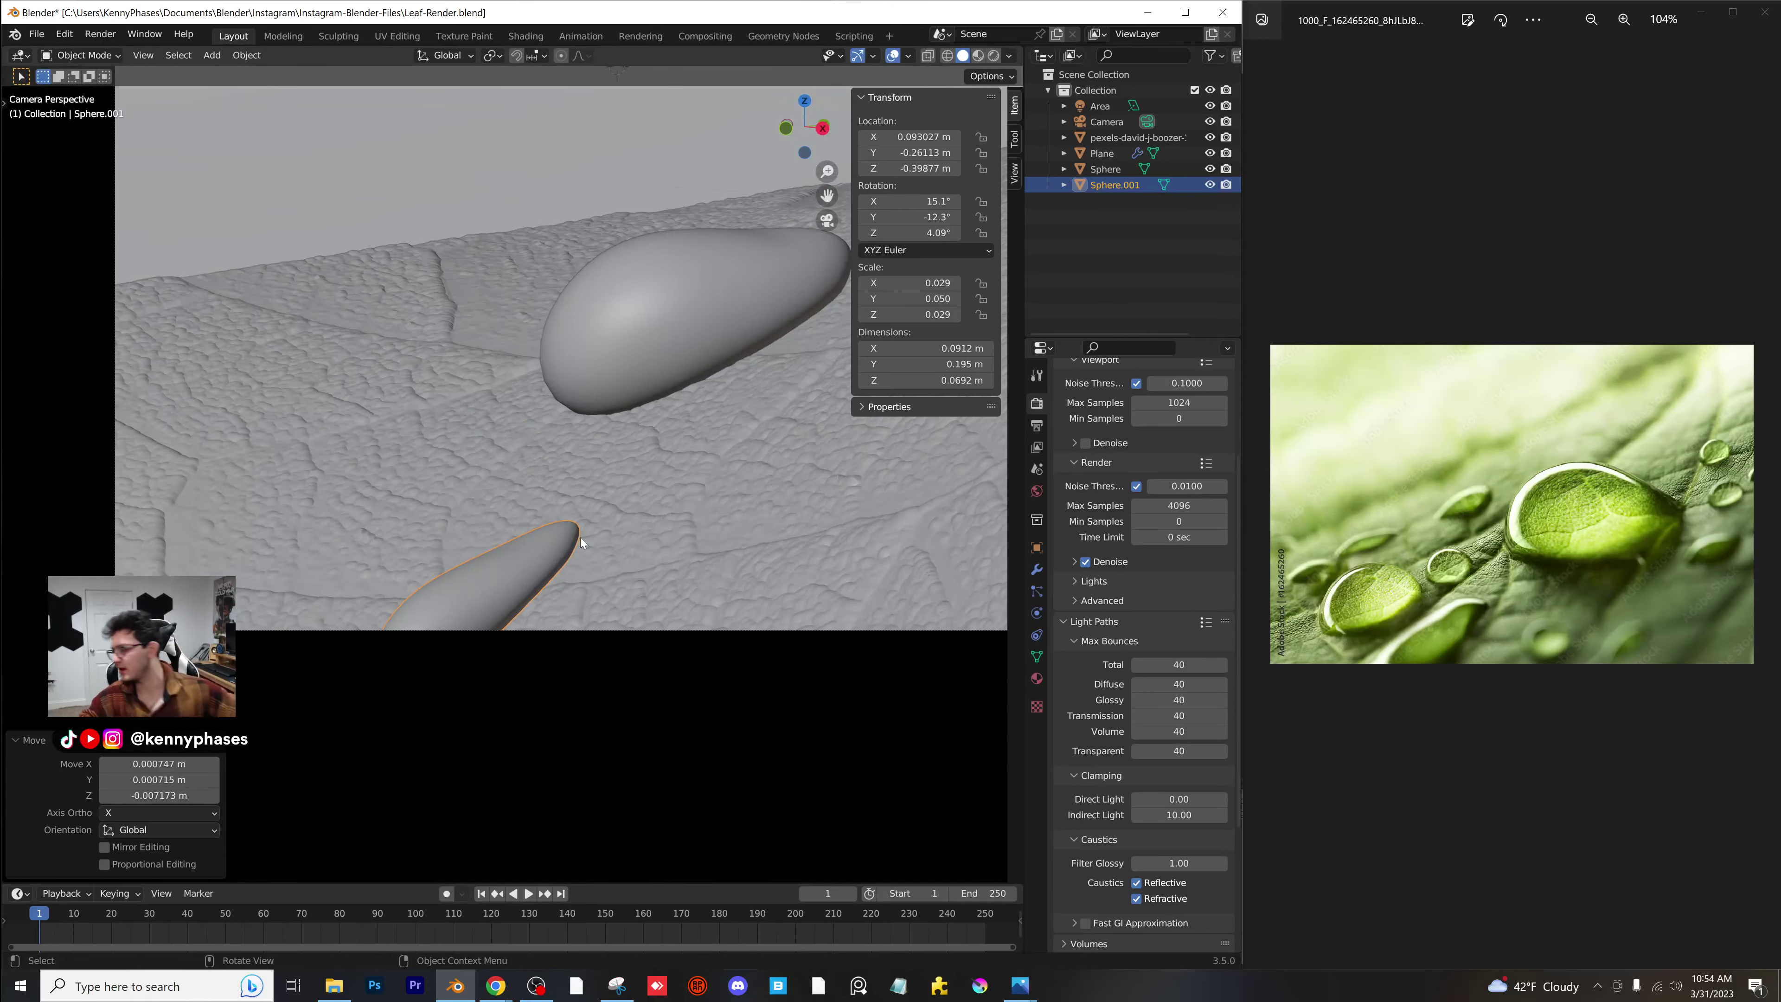
scroll(570, 549, up, 4)
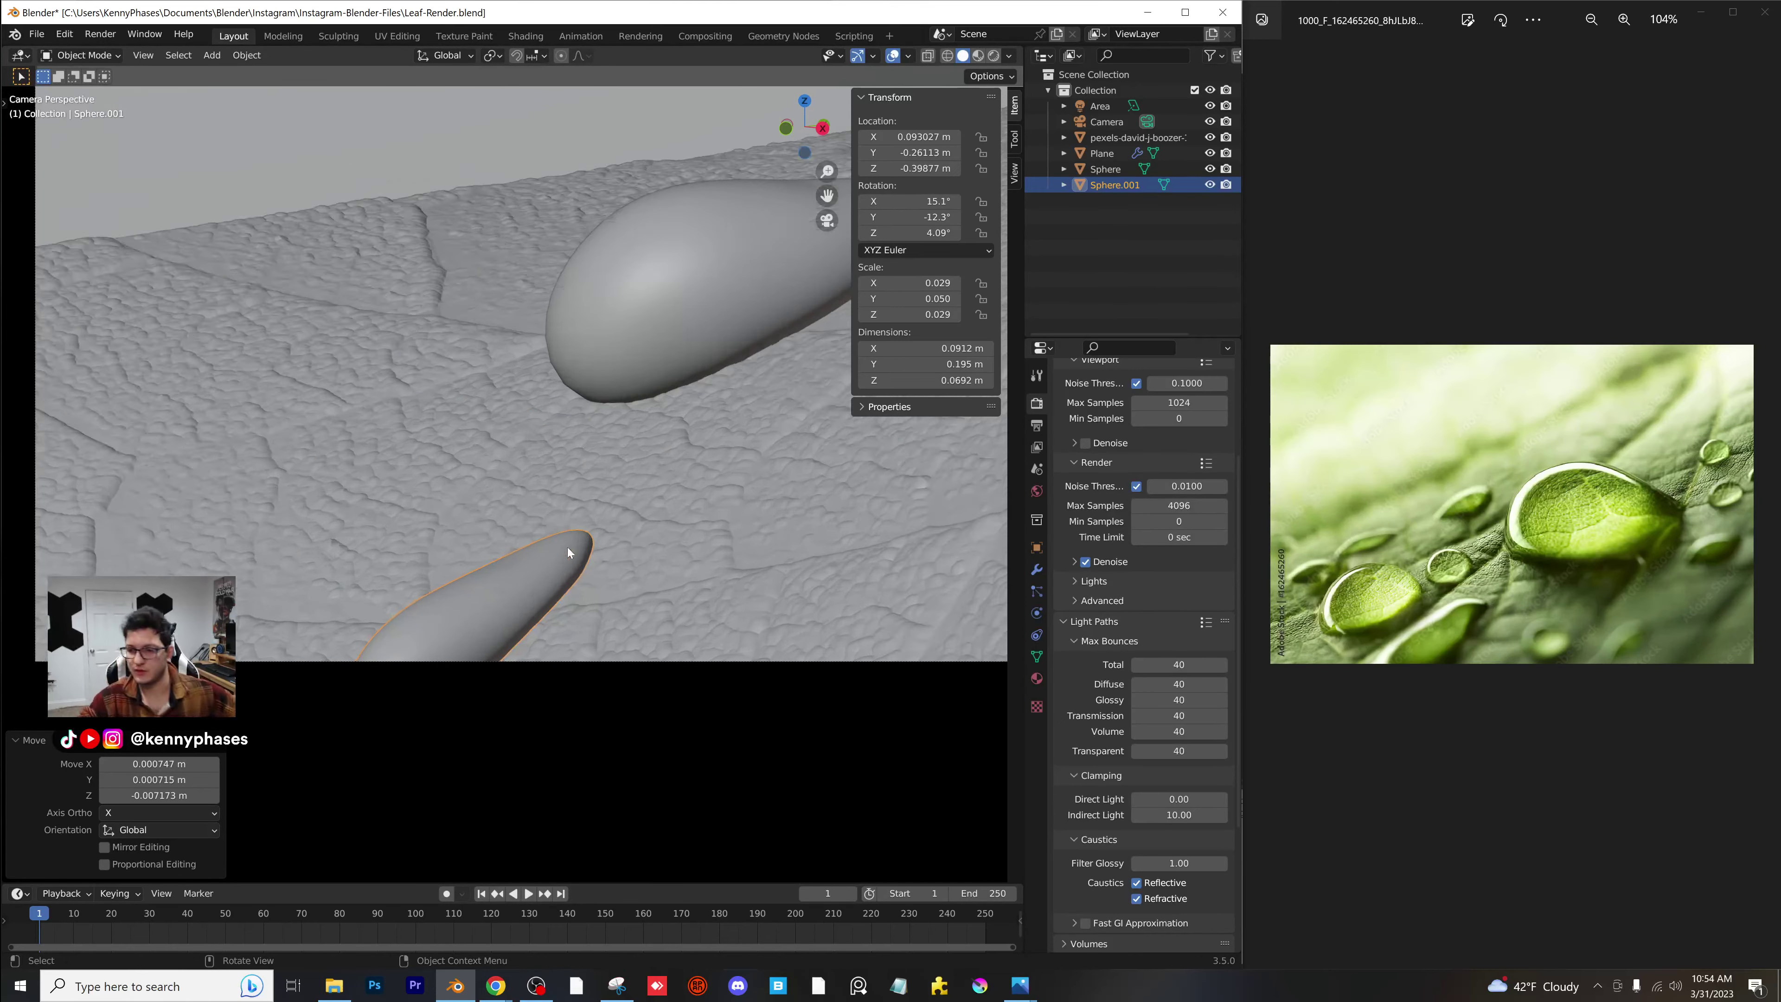
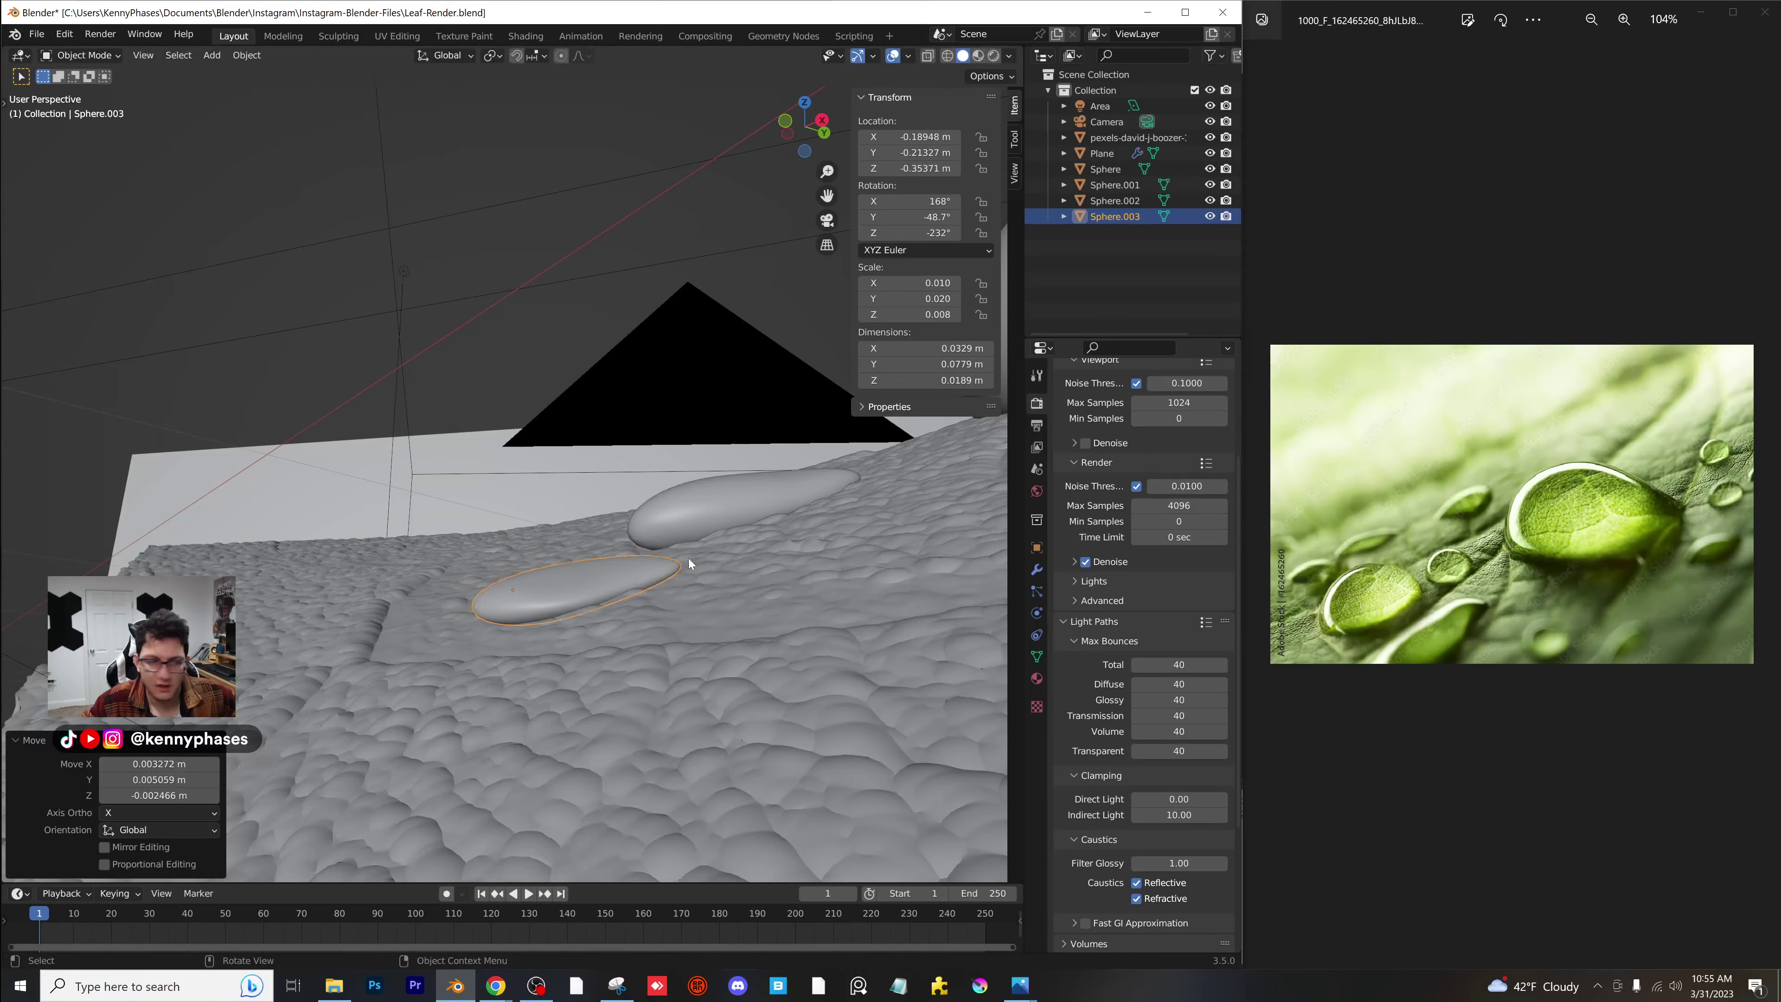
Duplicate the selected small droplet and place the copy between it and the elongated droplet, at about X -0.074, Y -0.210 m.
middle_drag(689, 558, 767, 684)
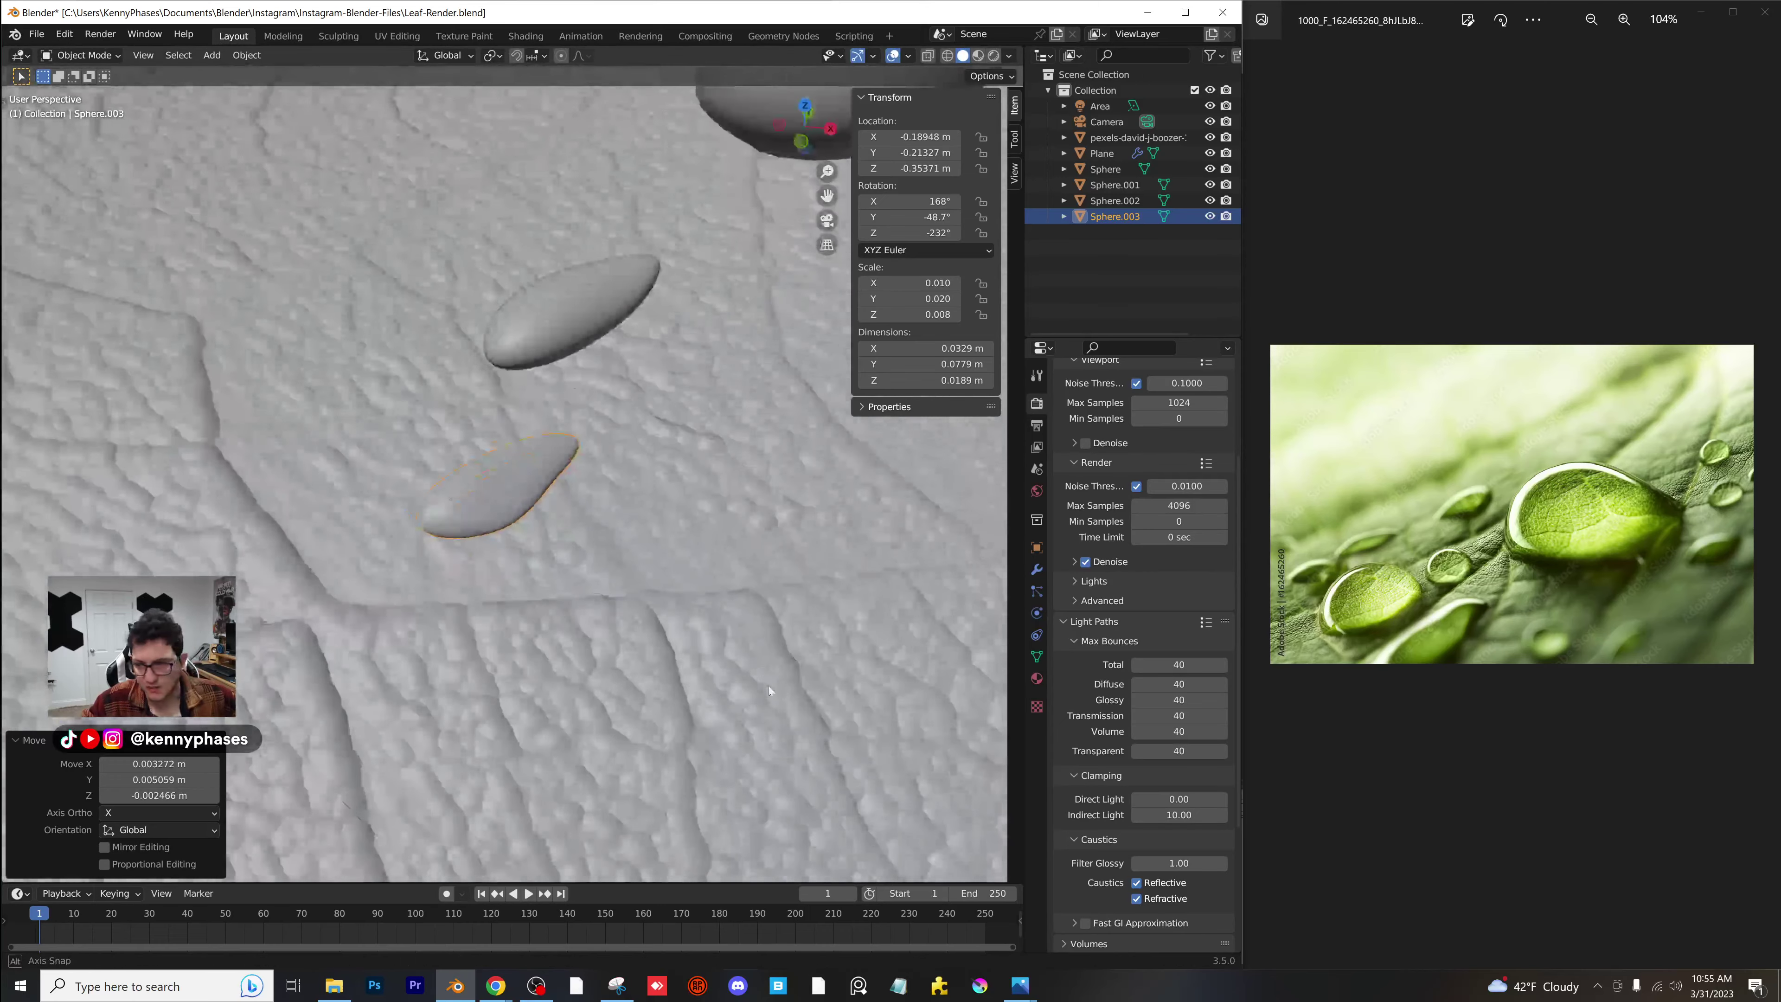
scroll(761, 608, down, 2)
shift+middle_drag(652, 516, 545, 538)
key(shift+d)
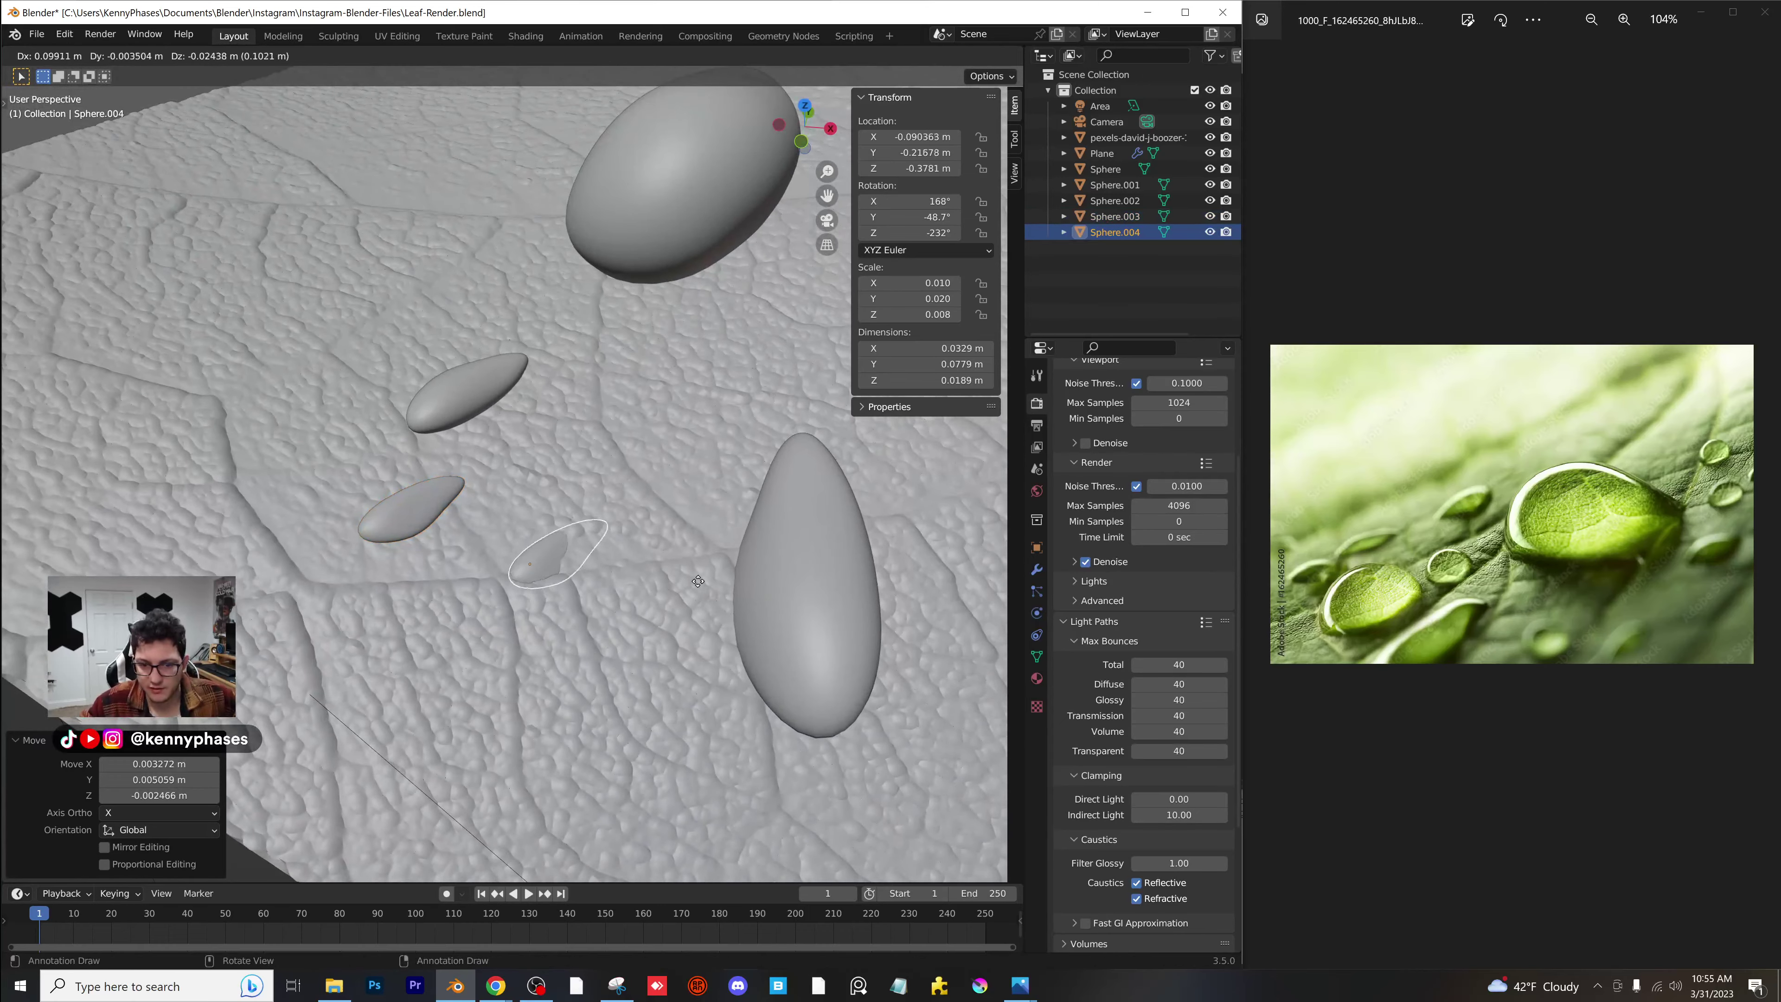
click(677, 508)
Squash the new droplet along X to about 0.24 times its size and rotate it to about X 377°, Y 18.9°, Z -363°.
scroll(677, 508, up, 1)
key(s)
key(x)
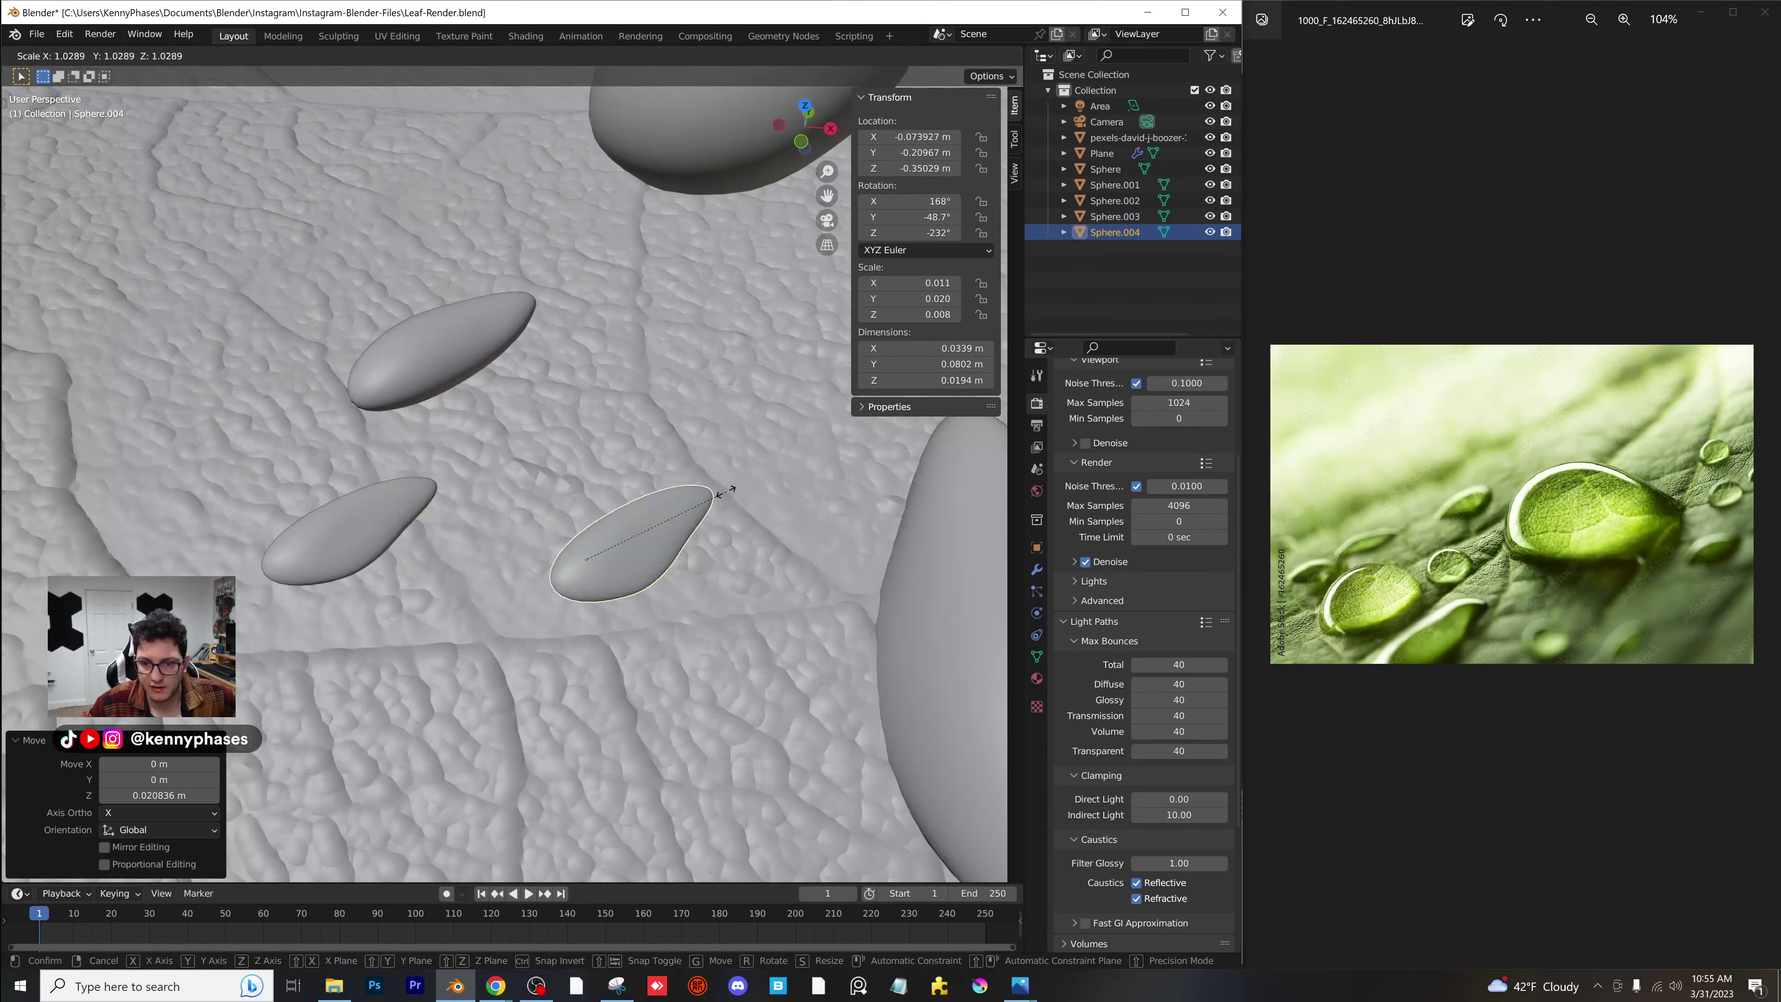
click(620, 544)
middle_drag(621, 544, 566, 535)
key(r)
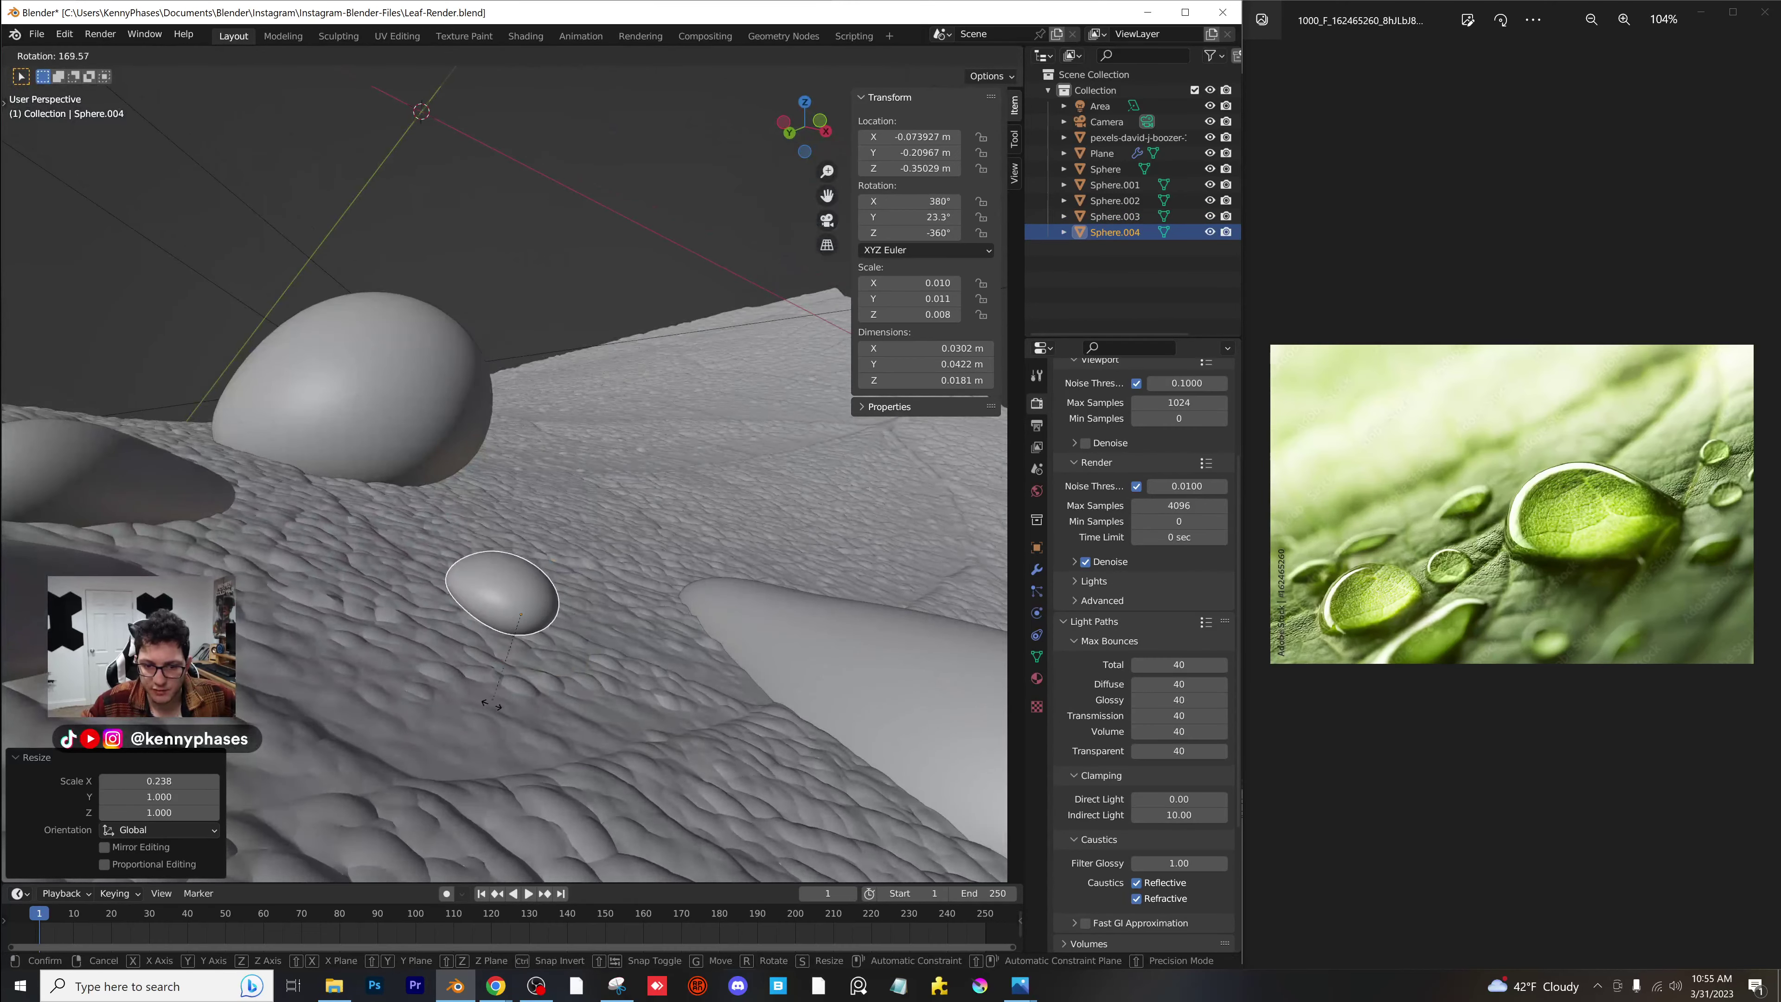
click(443, 709)
Enlarge the new droplet about 2.4 times and sink it about 0.009 m along Z into the leaf.
key(s)
click(727, 654)
key(g)
key(z)
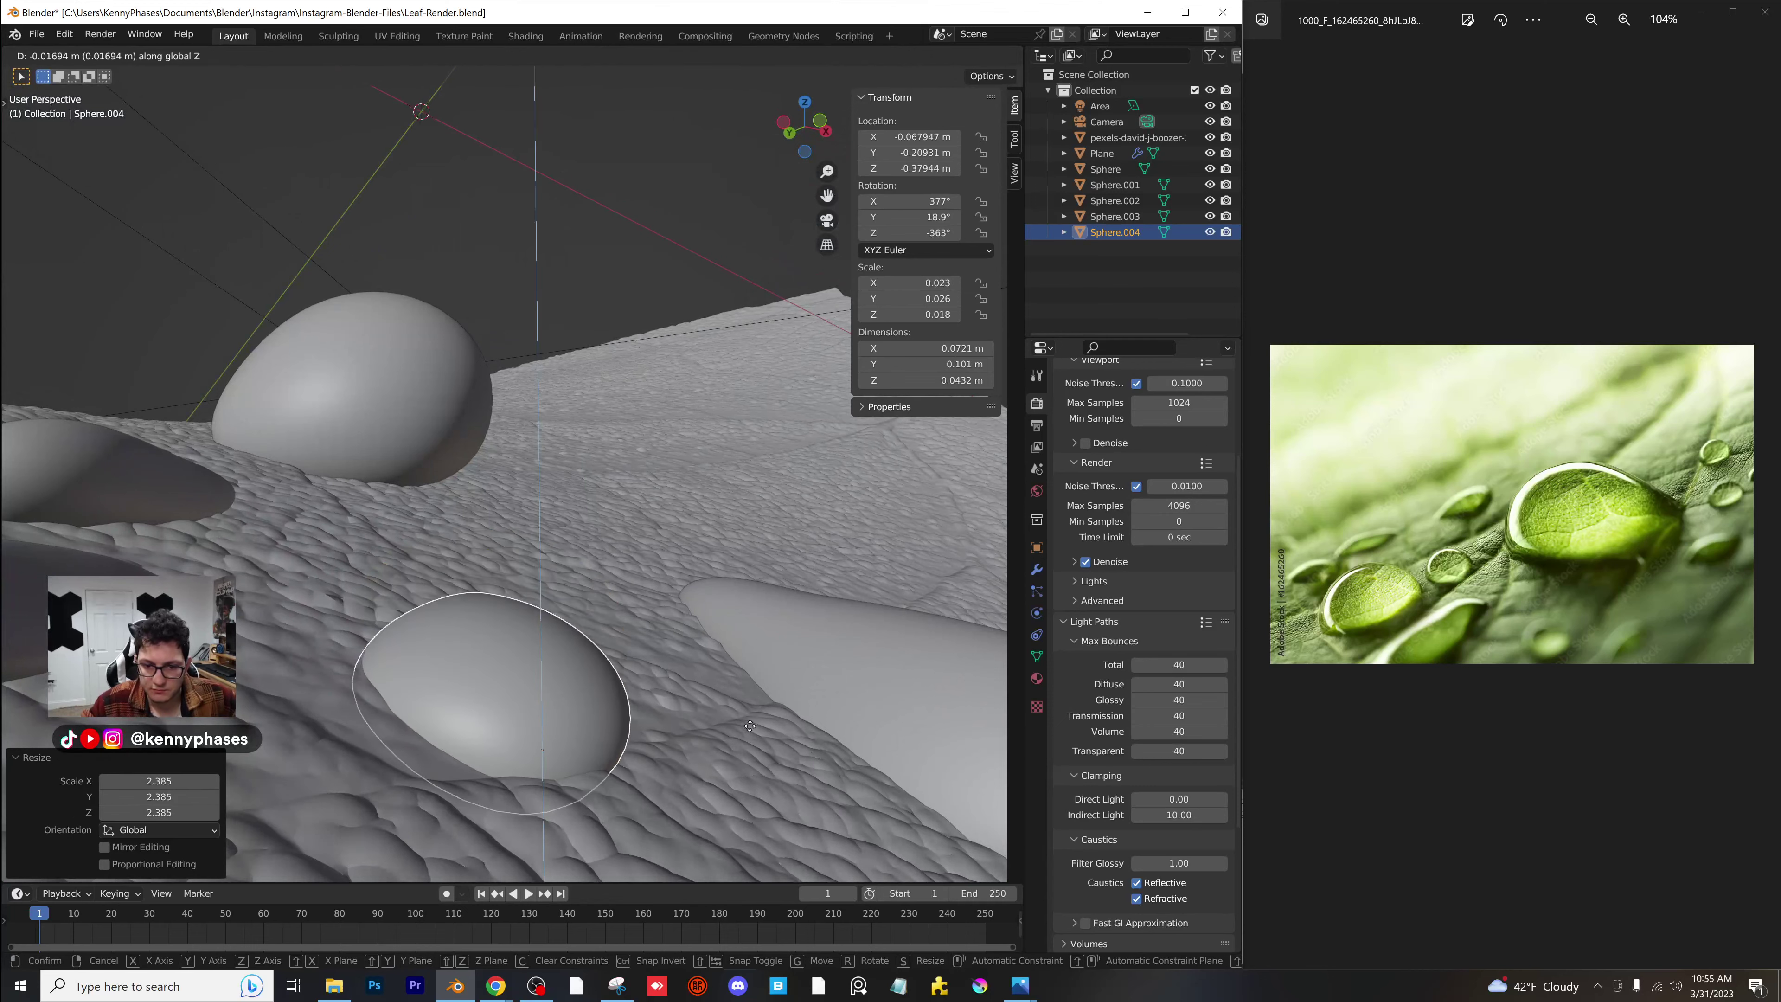
click(663, 671)
middle_drag(663, 670, 516, 684)
key(KP_0)
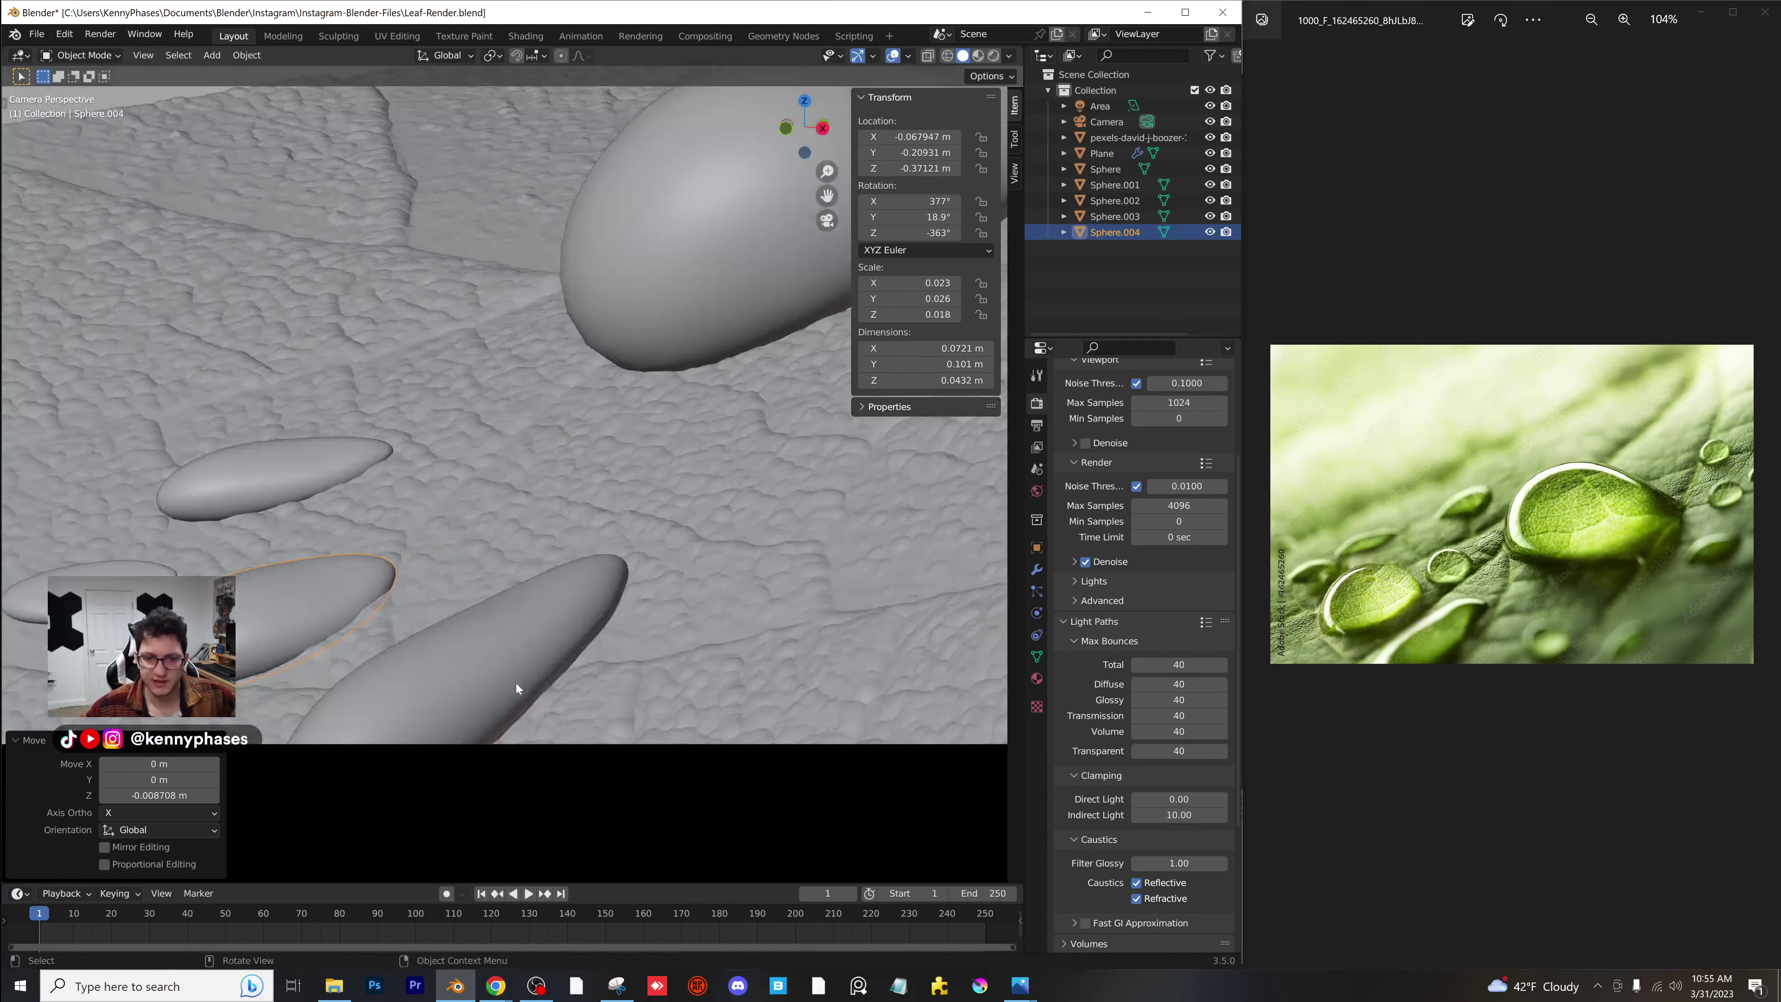
Widen the droplet along X about 1.3 times and shorten it along Y to a scale of about 0.016.
scroll(574, 602, up, 1)
scroll(646, 557, down, 6)
scroll(479, 528, up, 4)
scroll(479, 528, up, 2)
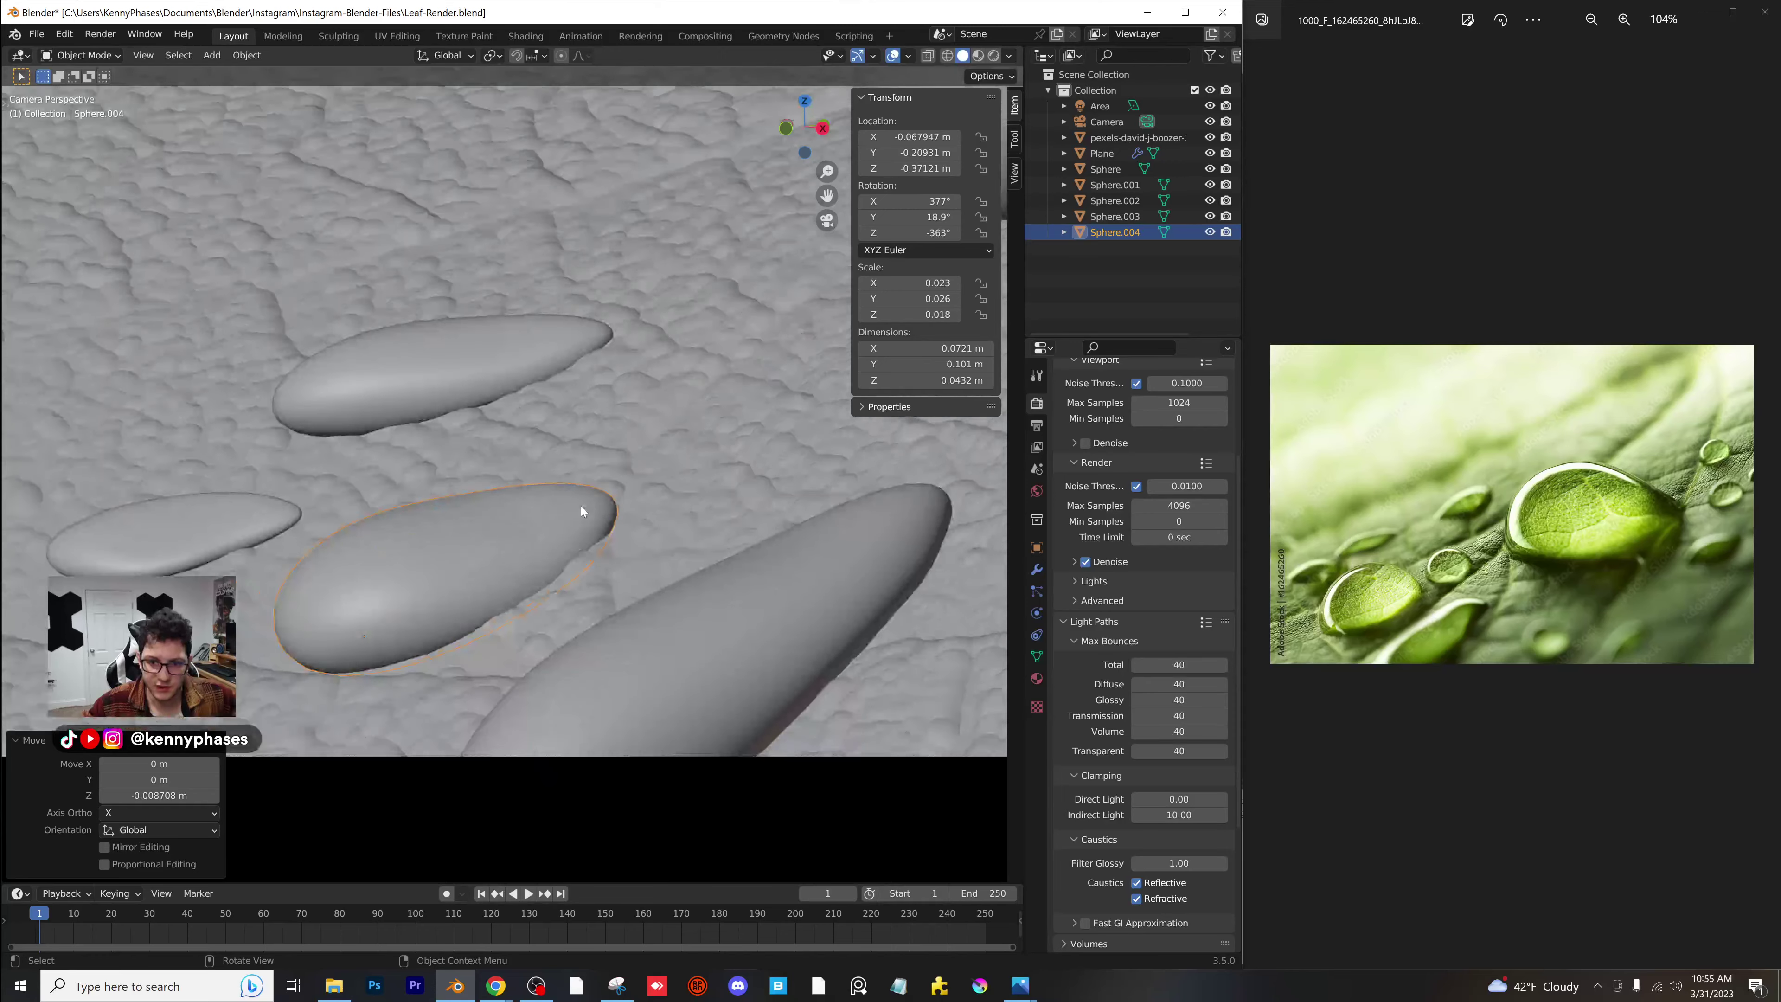
key(s)
key(x)
click(720, 493)
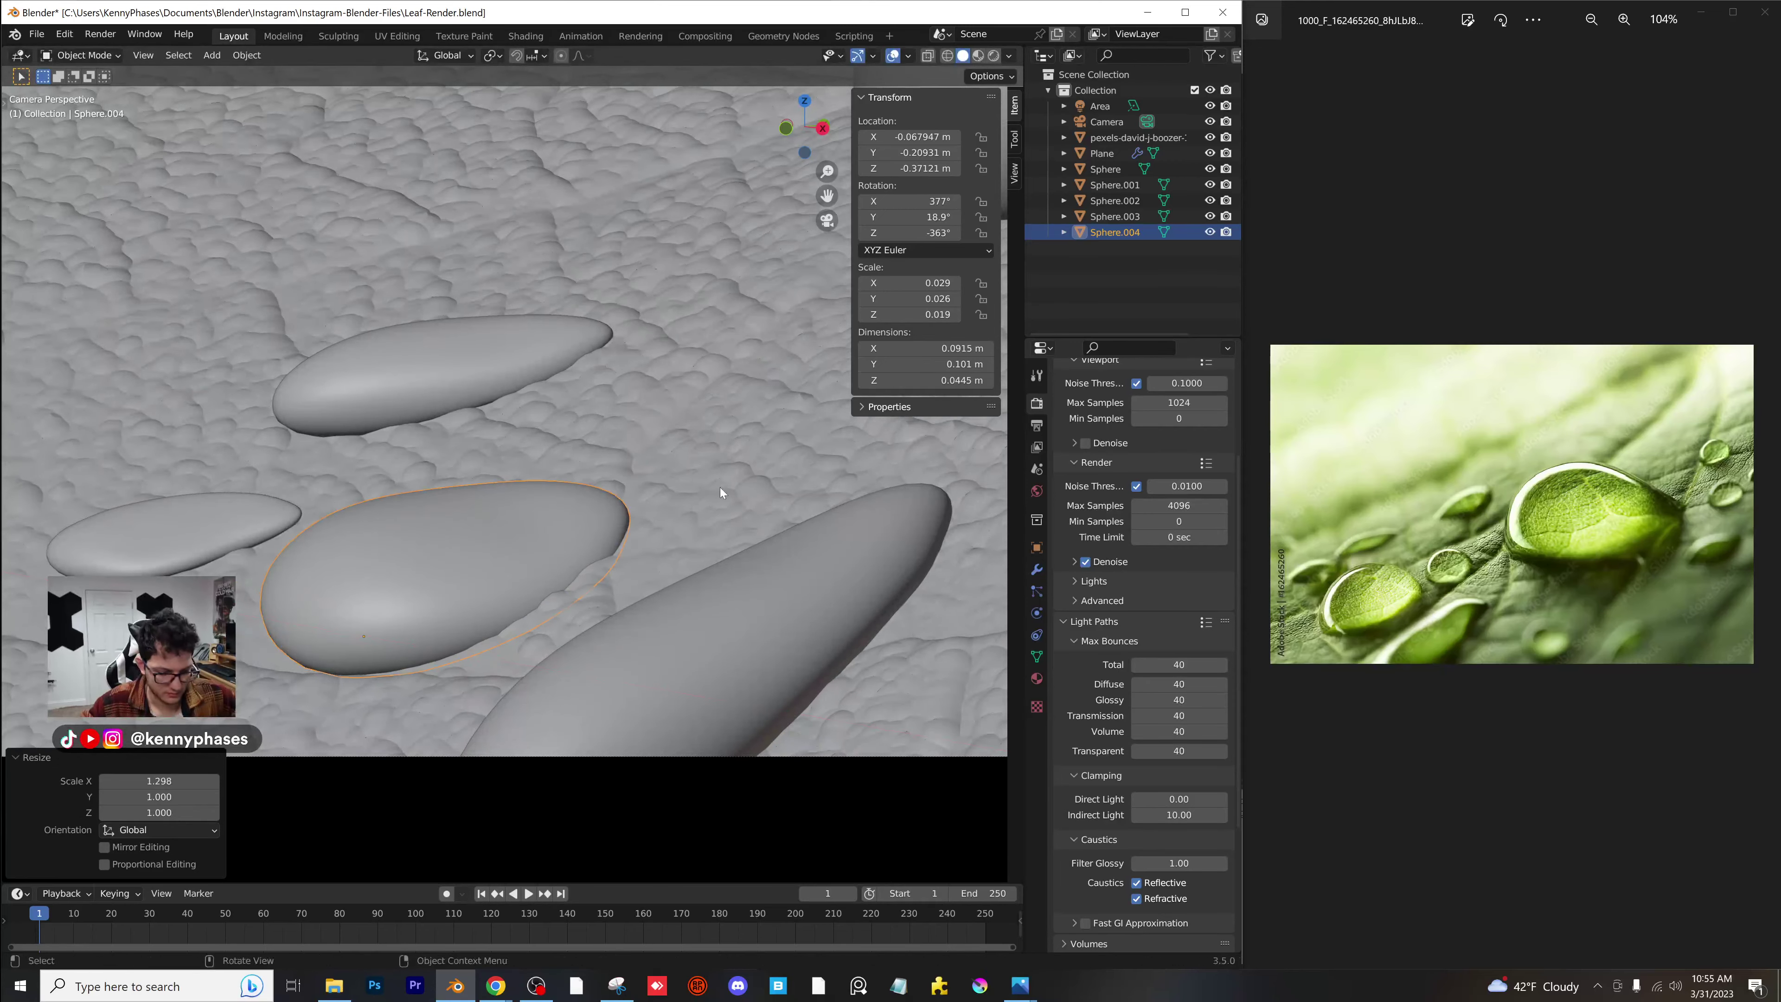
key(s)
key(y)
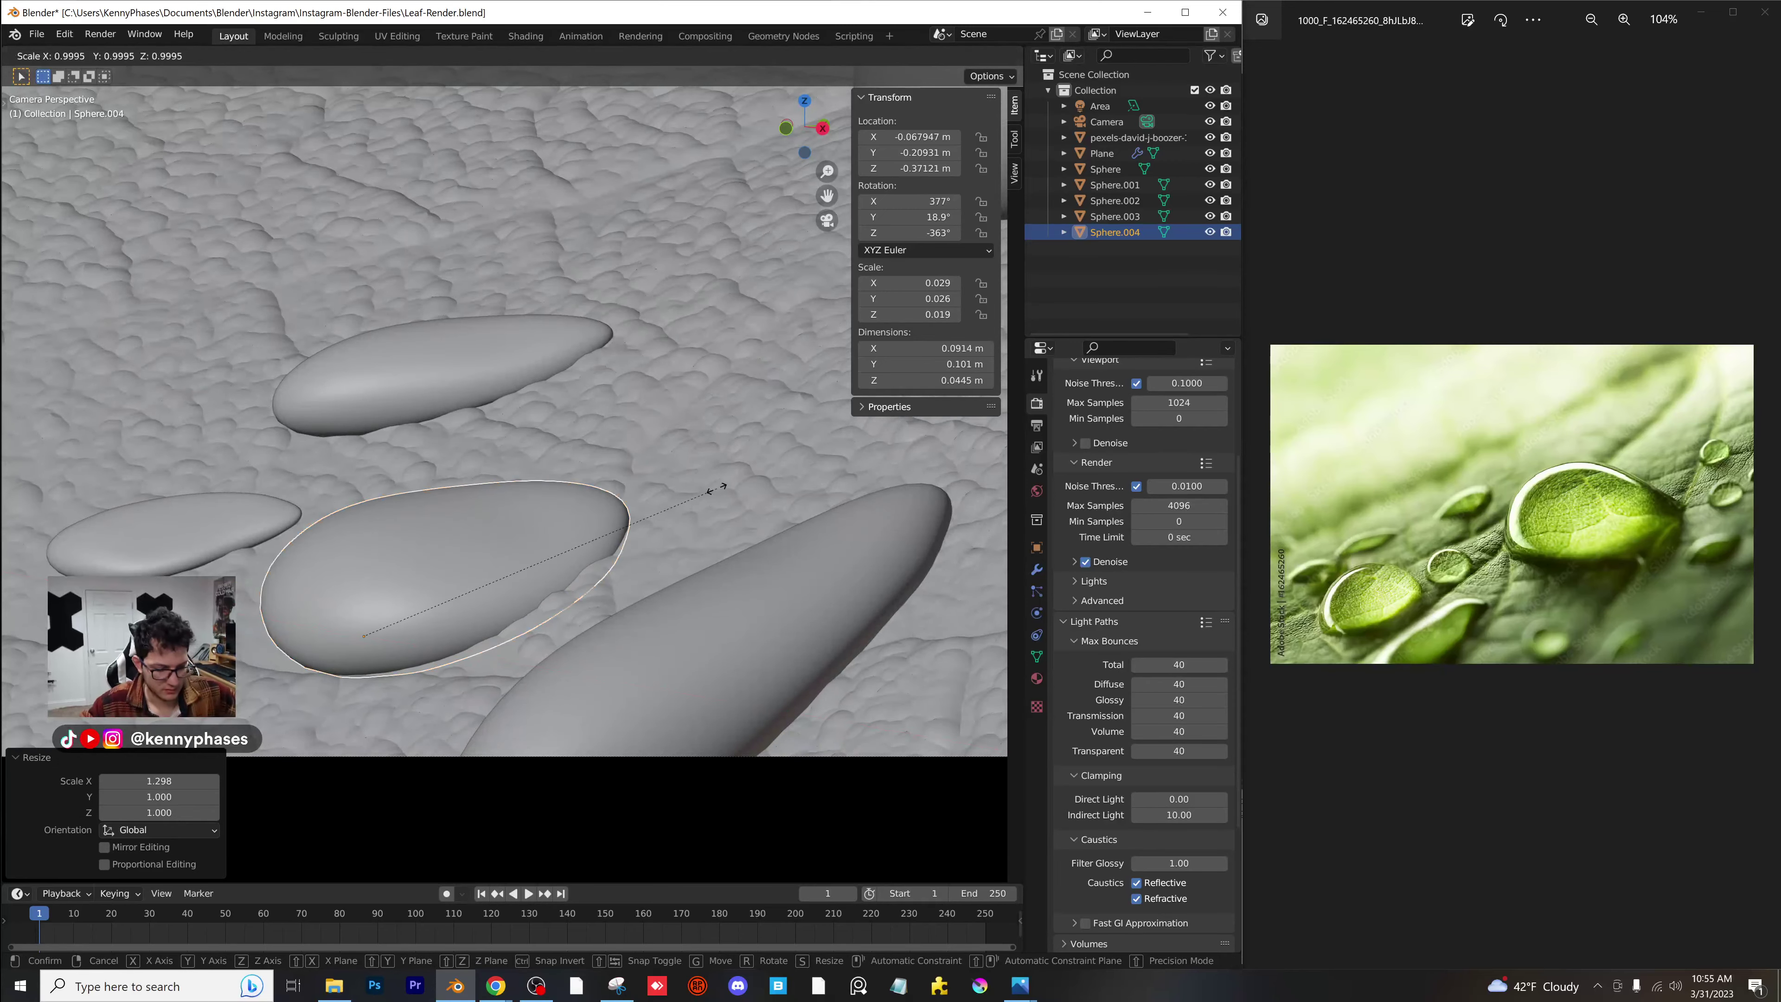
click(566, 523)
Move the droplet to about X -0.055, Y -0.194, Z -0.364 m and rotate it about -7.8° in the view.
key(g)
click(643, 493)
key(r)
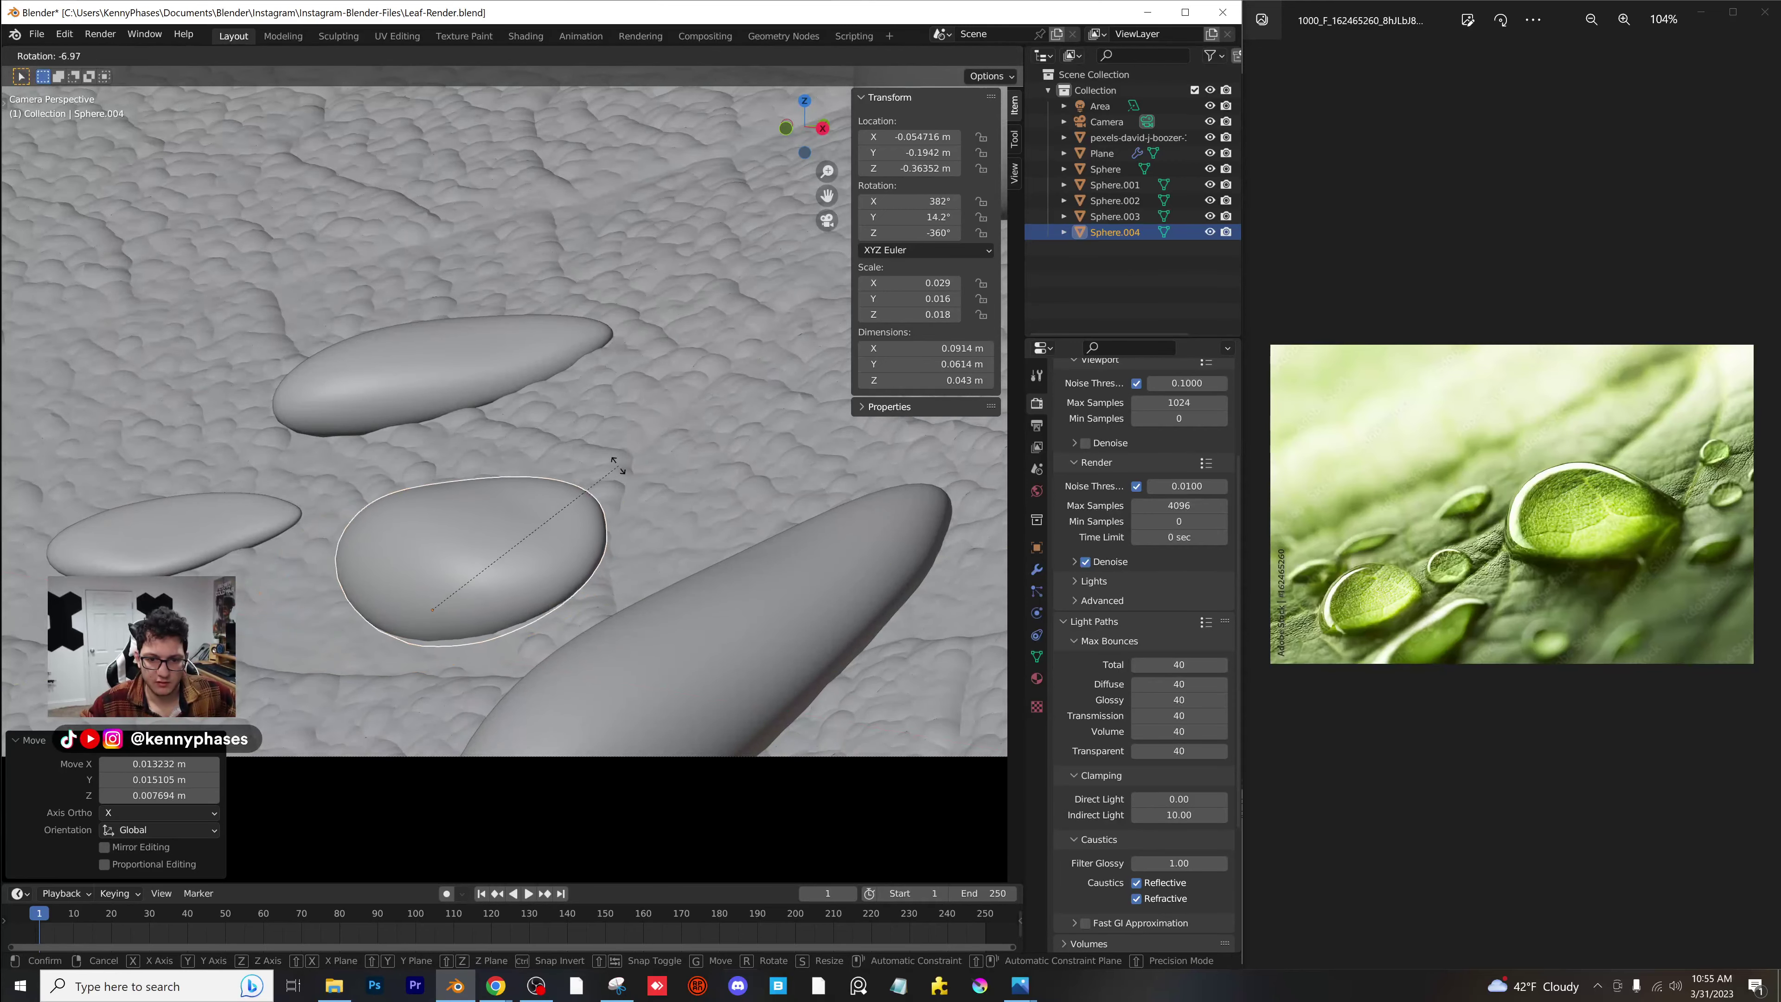
click(627, 482)
Duplicate the droplet beyond the large droplet's tapered end, at about X 0.230, Y 0.134 m, and raise it above the leaf surface.
scroll(683, 472, down, 4)
scroll(495, 537, up, 3)
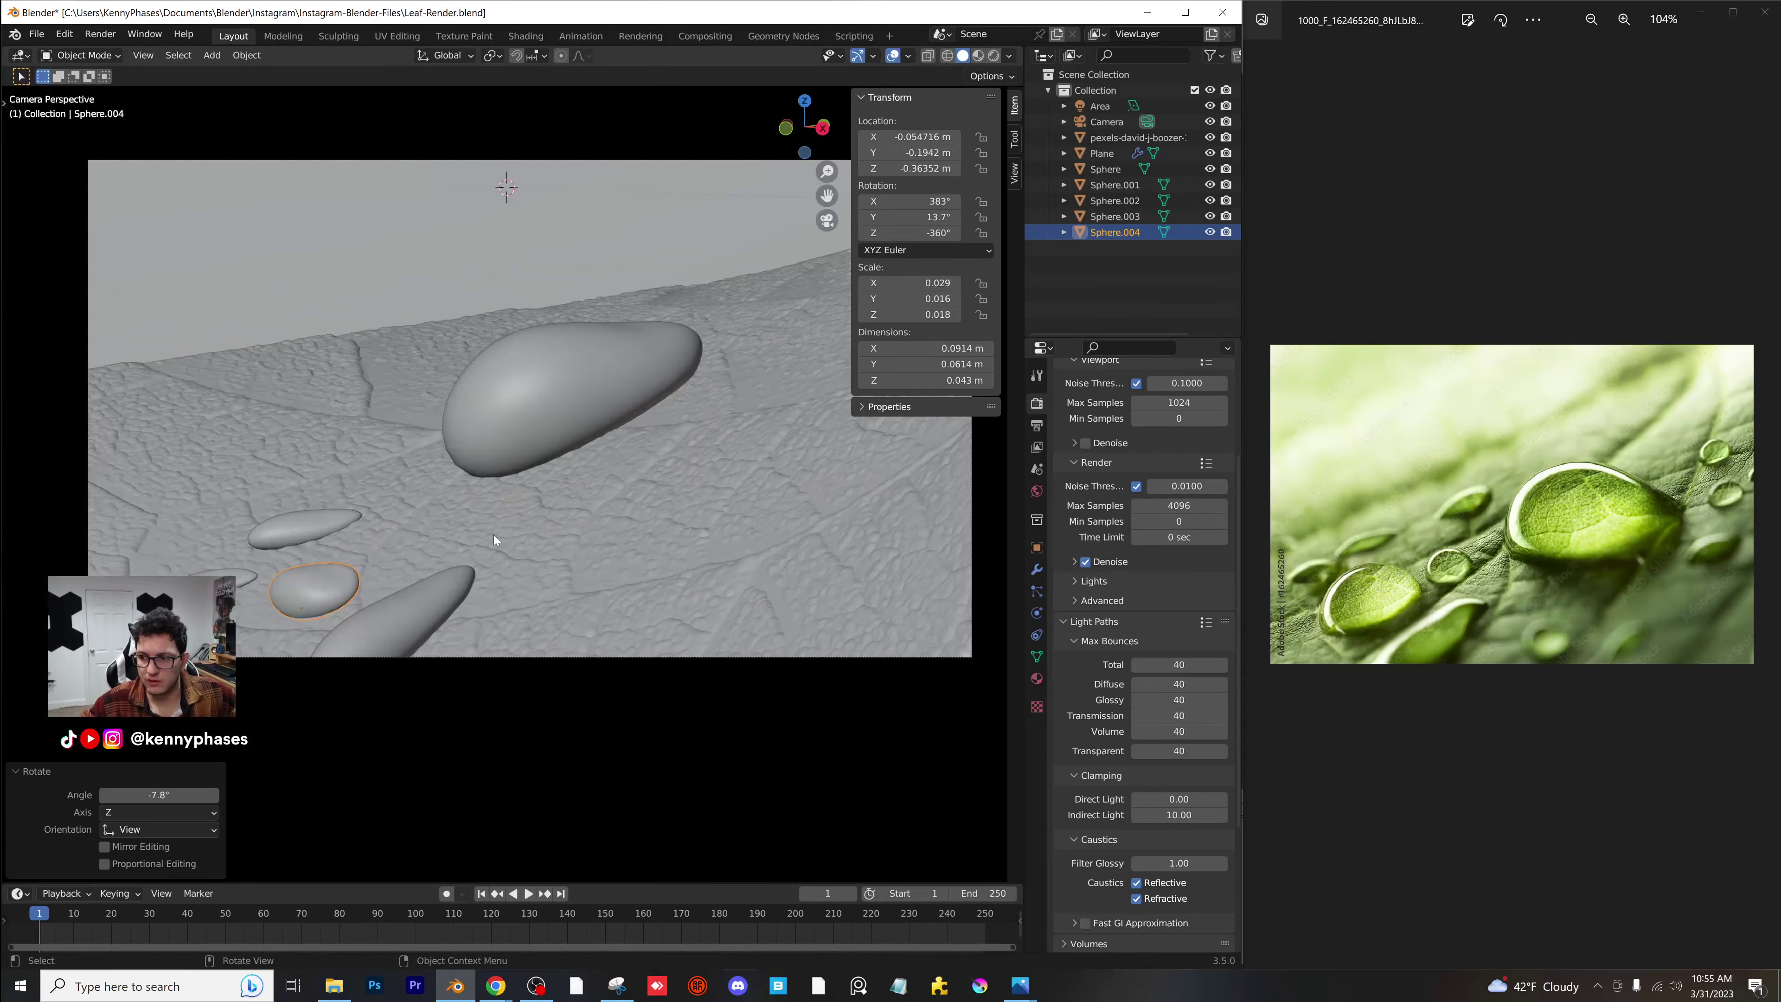
key(shift+d)
click(902, 354)
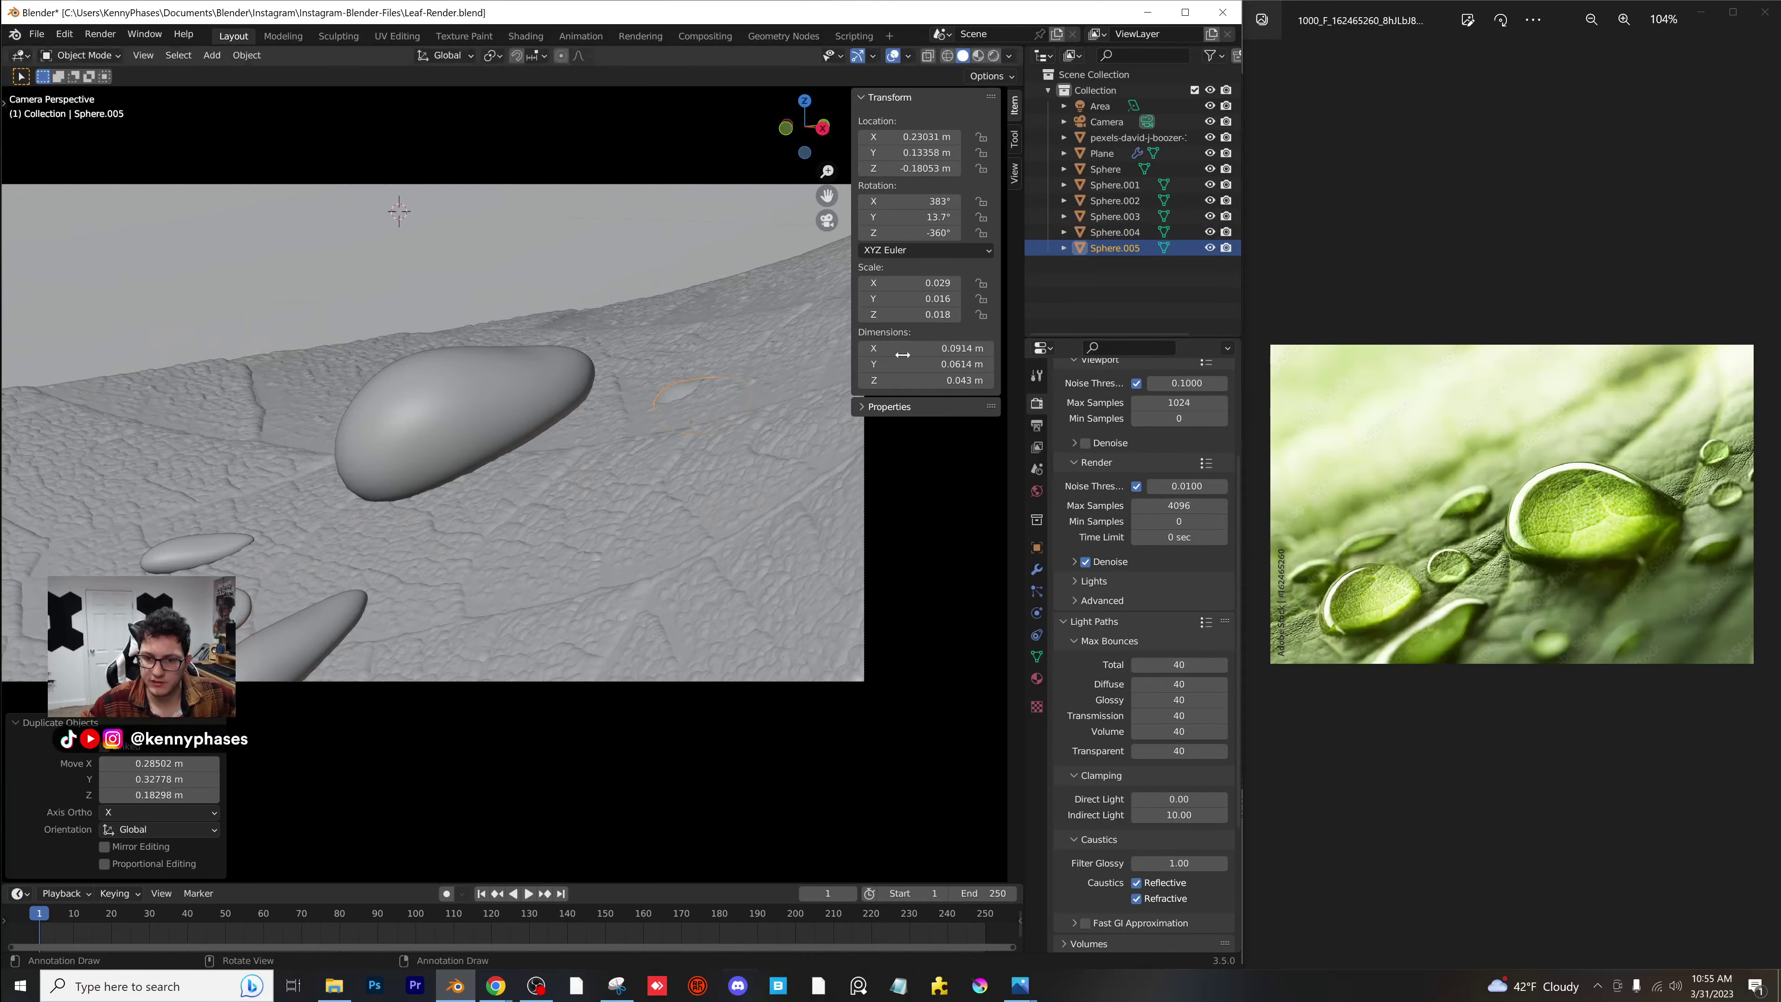
key(g)
key(z)
click(769, 356)
Rotate the new droplet to about X 393°, Y 3.9°, Z -357°, enlarge it to about 0.037 X scale, and nudge it into place.
key(r)
click(759, 340)
key(s)
click(779, 327)
key(g)
click(780, 330)
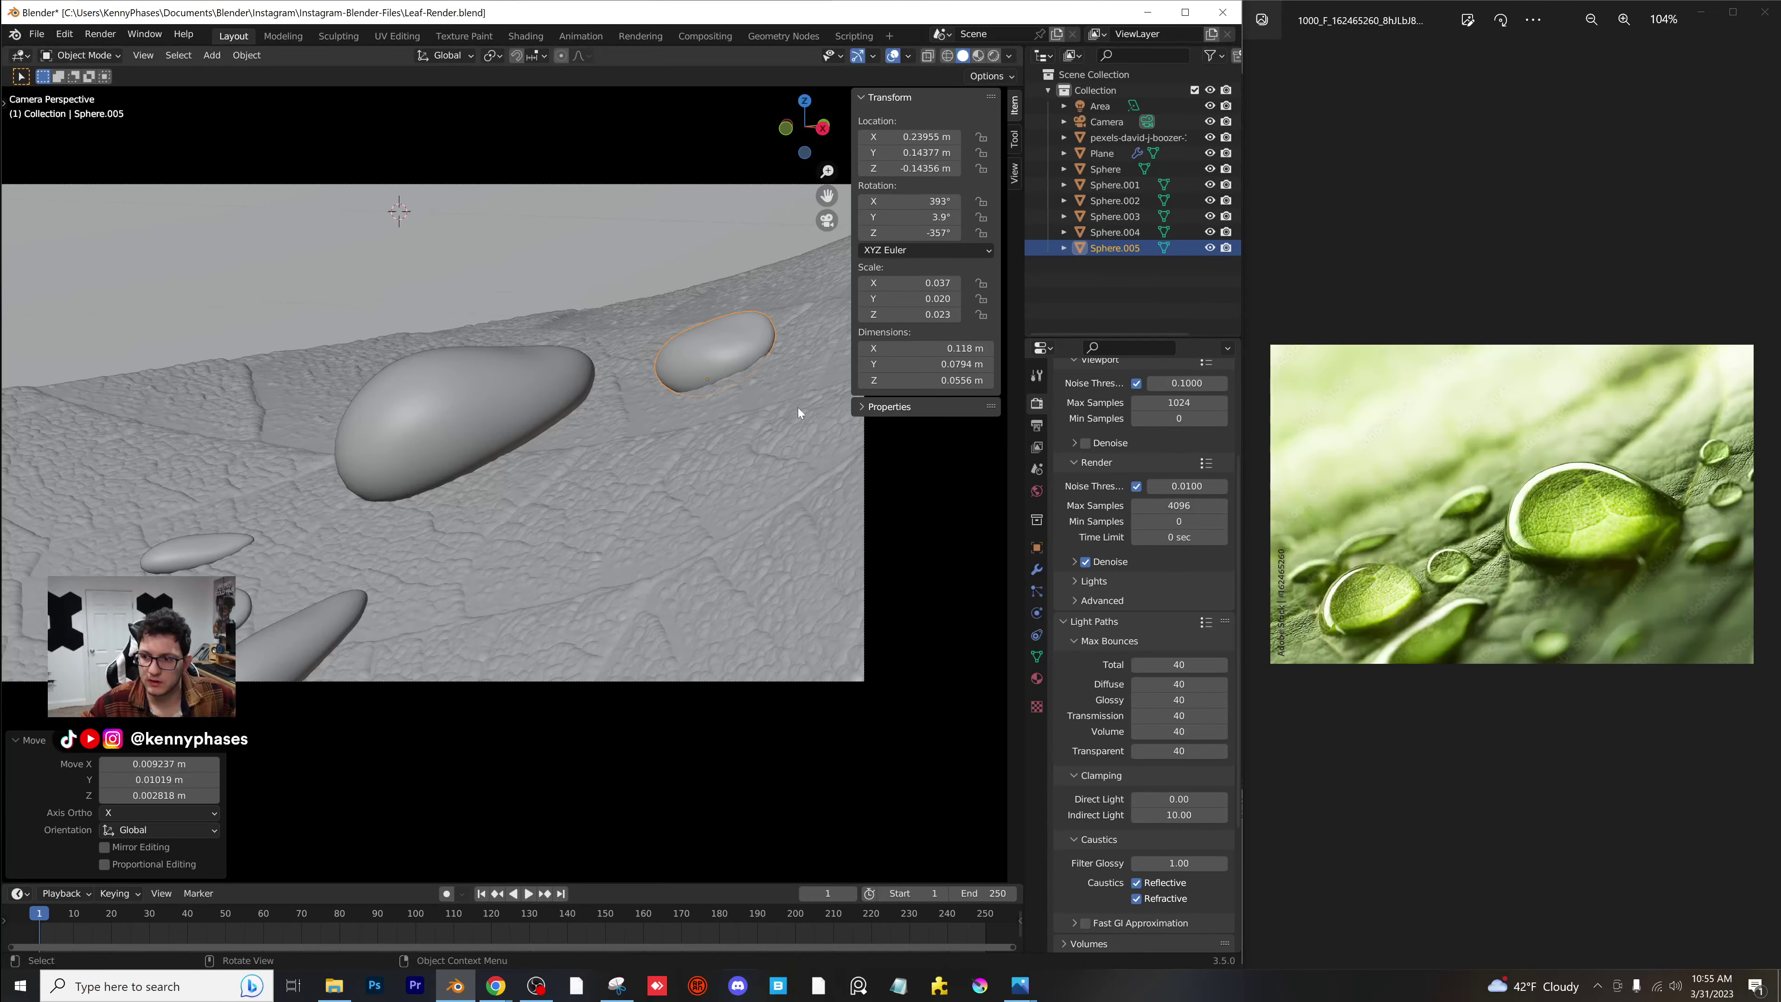
Shrink the droplet beyond the large droplet's tapered end uniformly to about 0.65 of its size.
middle_drag(799, 406, 777, 434)
key(KP_Decimal)
key(s)
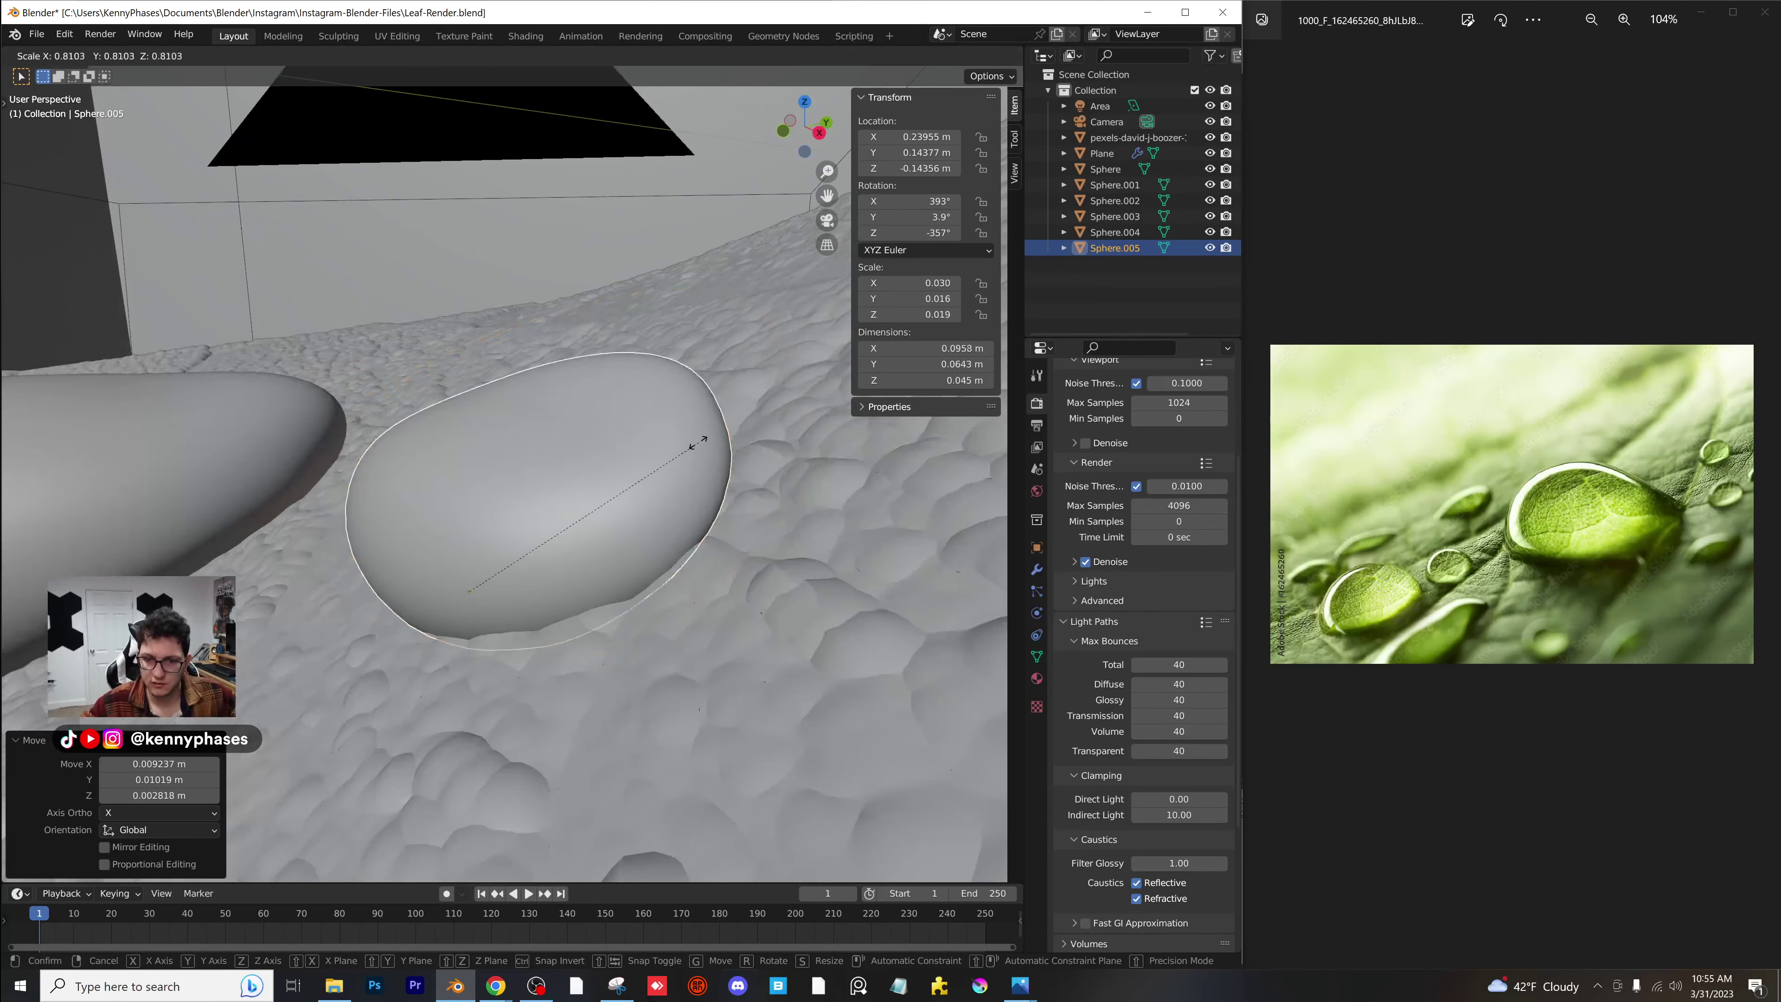
click(683, 477)
Narrow the droplet to about 0.56 times along X and about 0.72 times along Y.
middle_drag(745, 504, 709, 582)
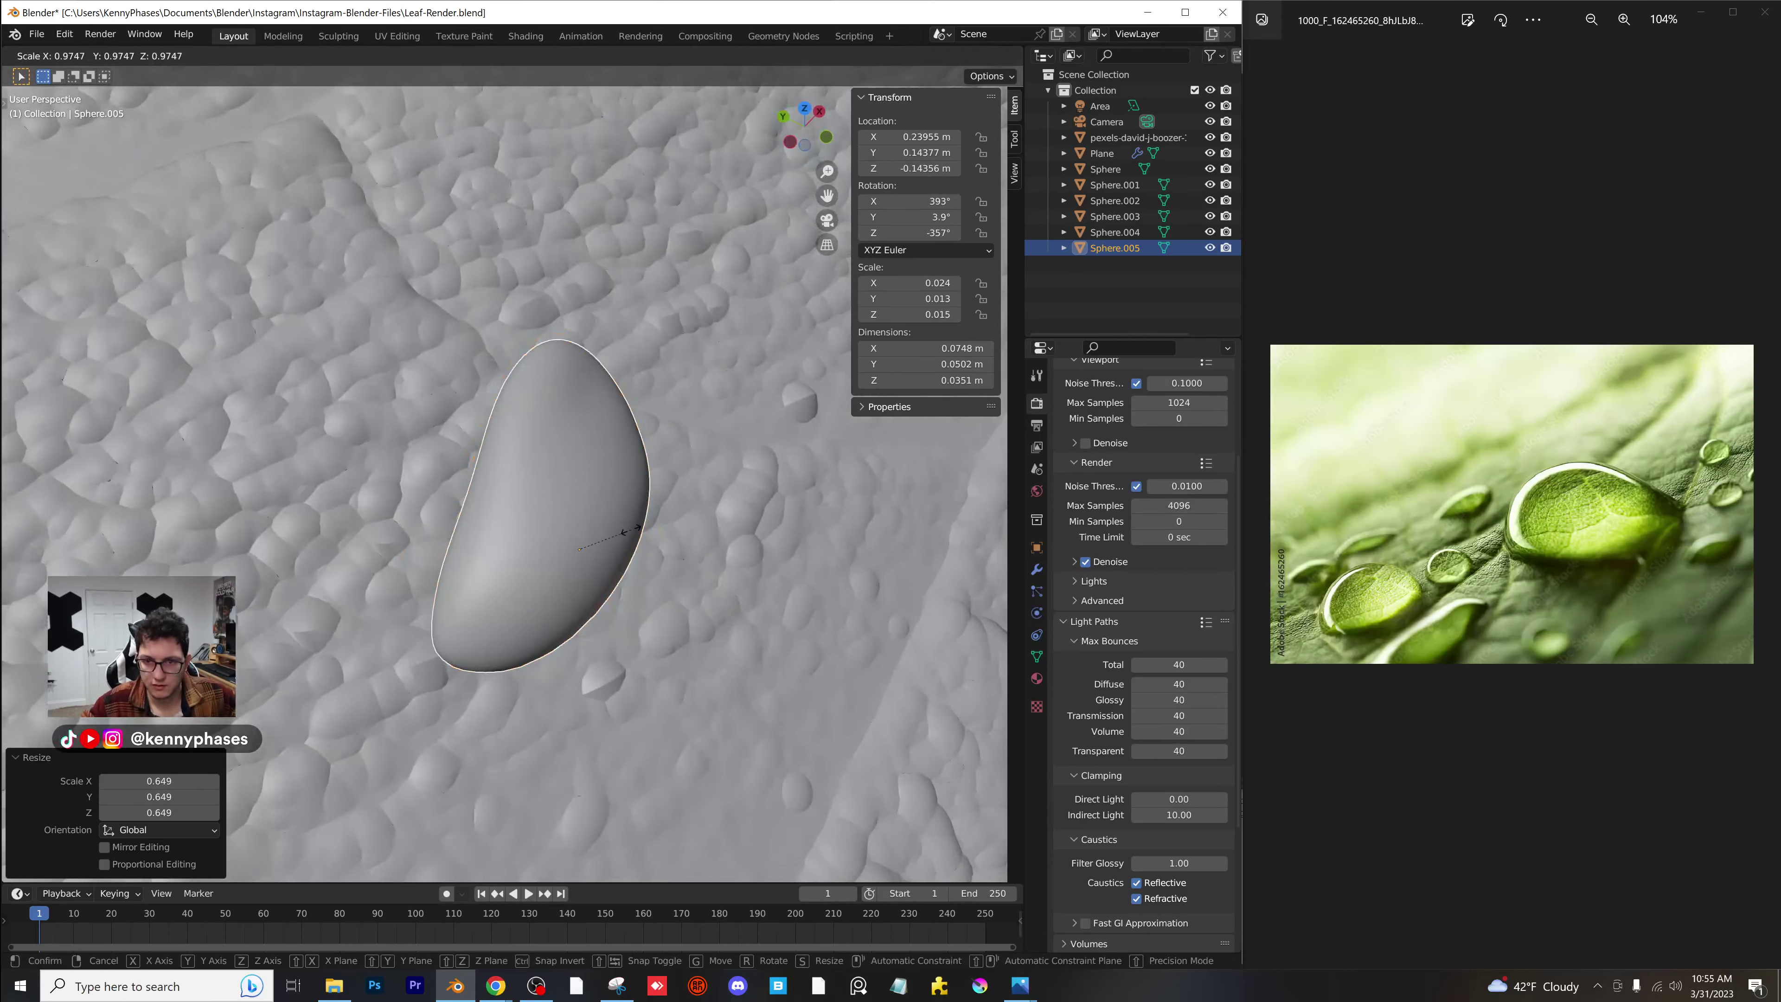
key(s)
key(x)
click(605, 532)
key(s)
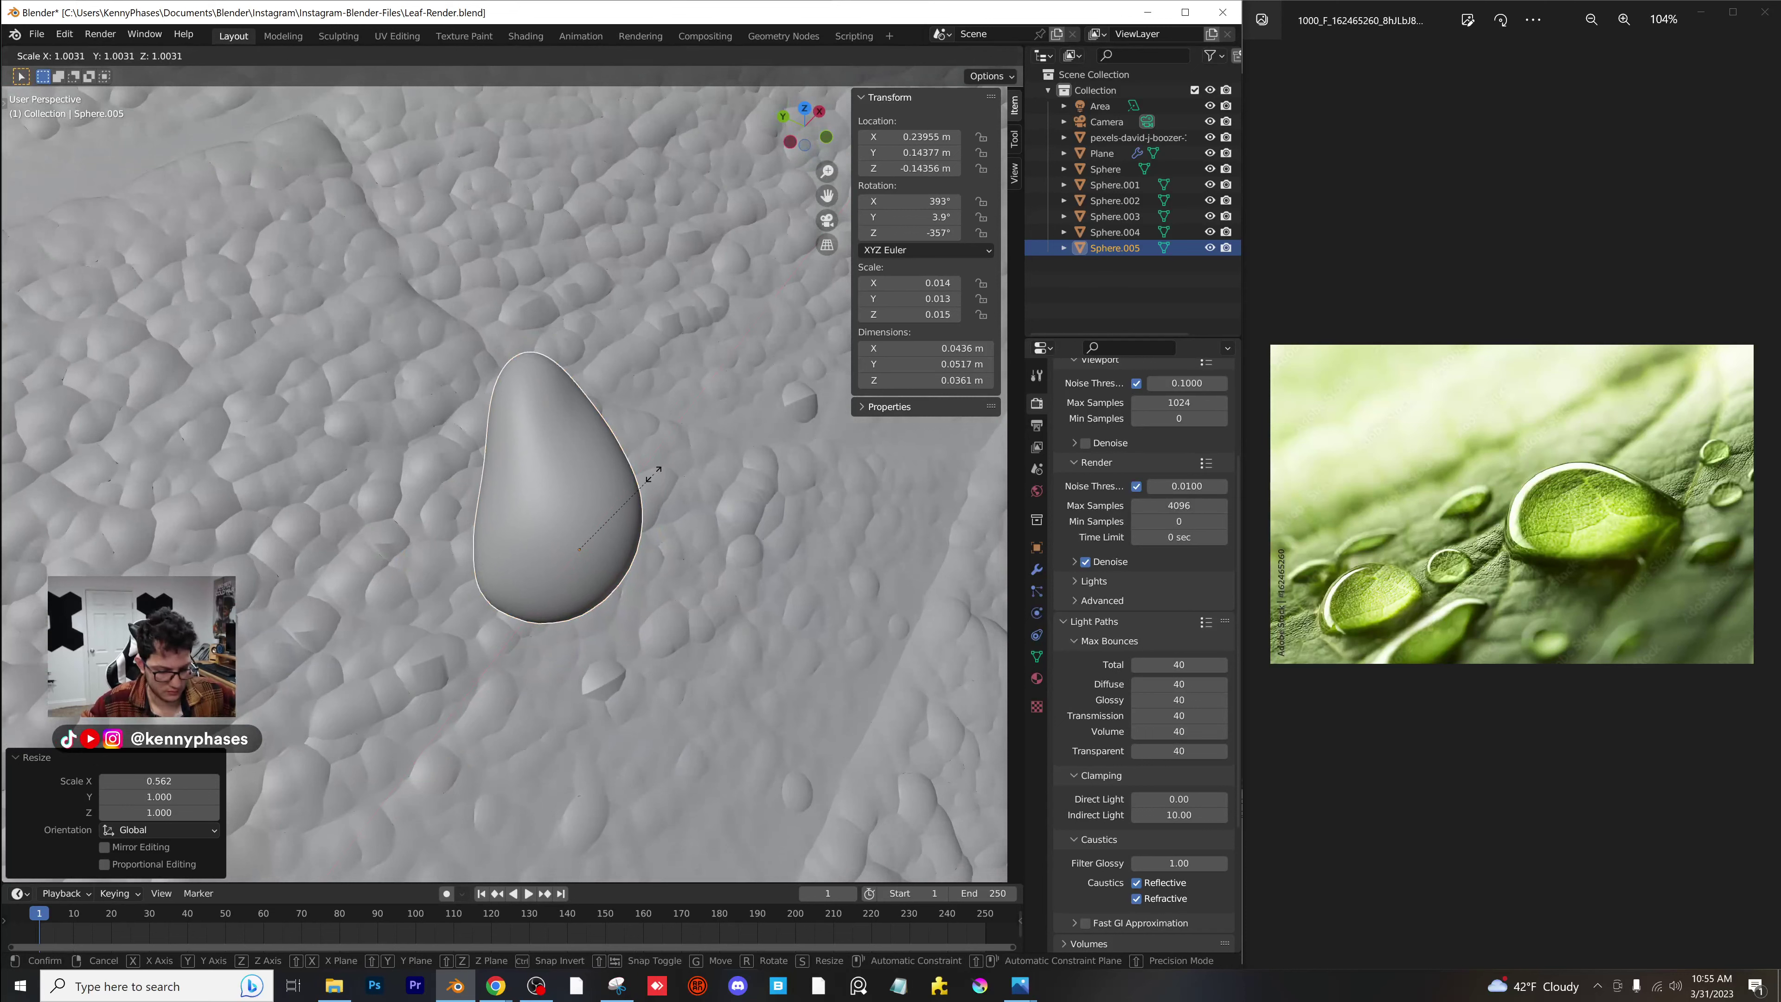
key(y)
click(624, 488)
Rotate the droplet to about X 349°, Y -2.9°, Z -360° and lower it onto the leaf at about Z -0.142 m.
middle_drag(625, 487, 705, 425)
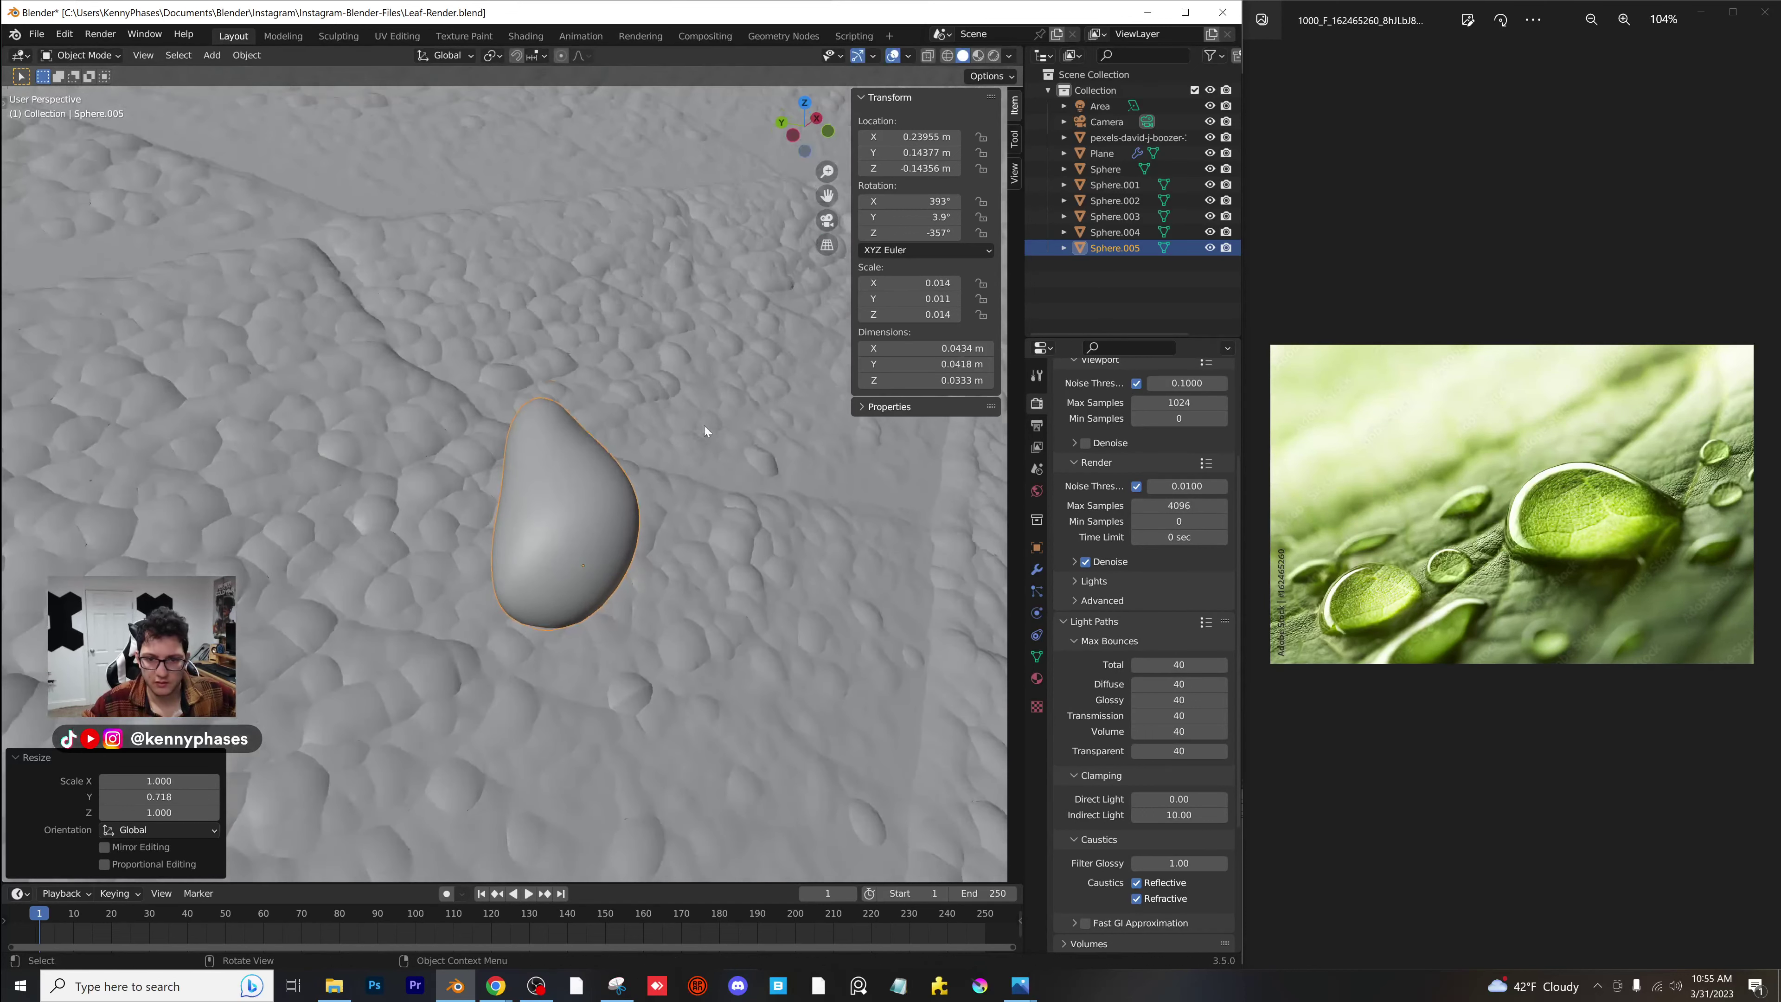
key(r)
click(616, 501)
middle_drag(617, 501, 579, 412)
key(g)
click(631, 471)
key(r)
click(676, 503)
key(g)
click(659, 406)
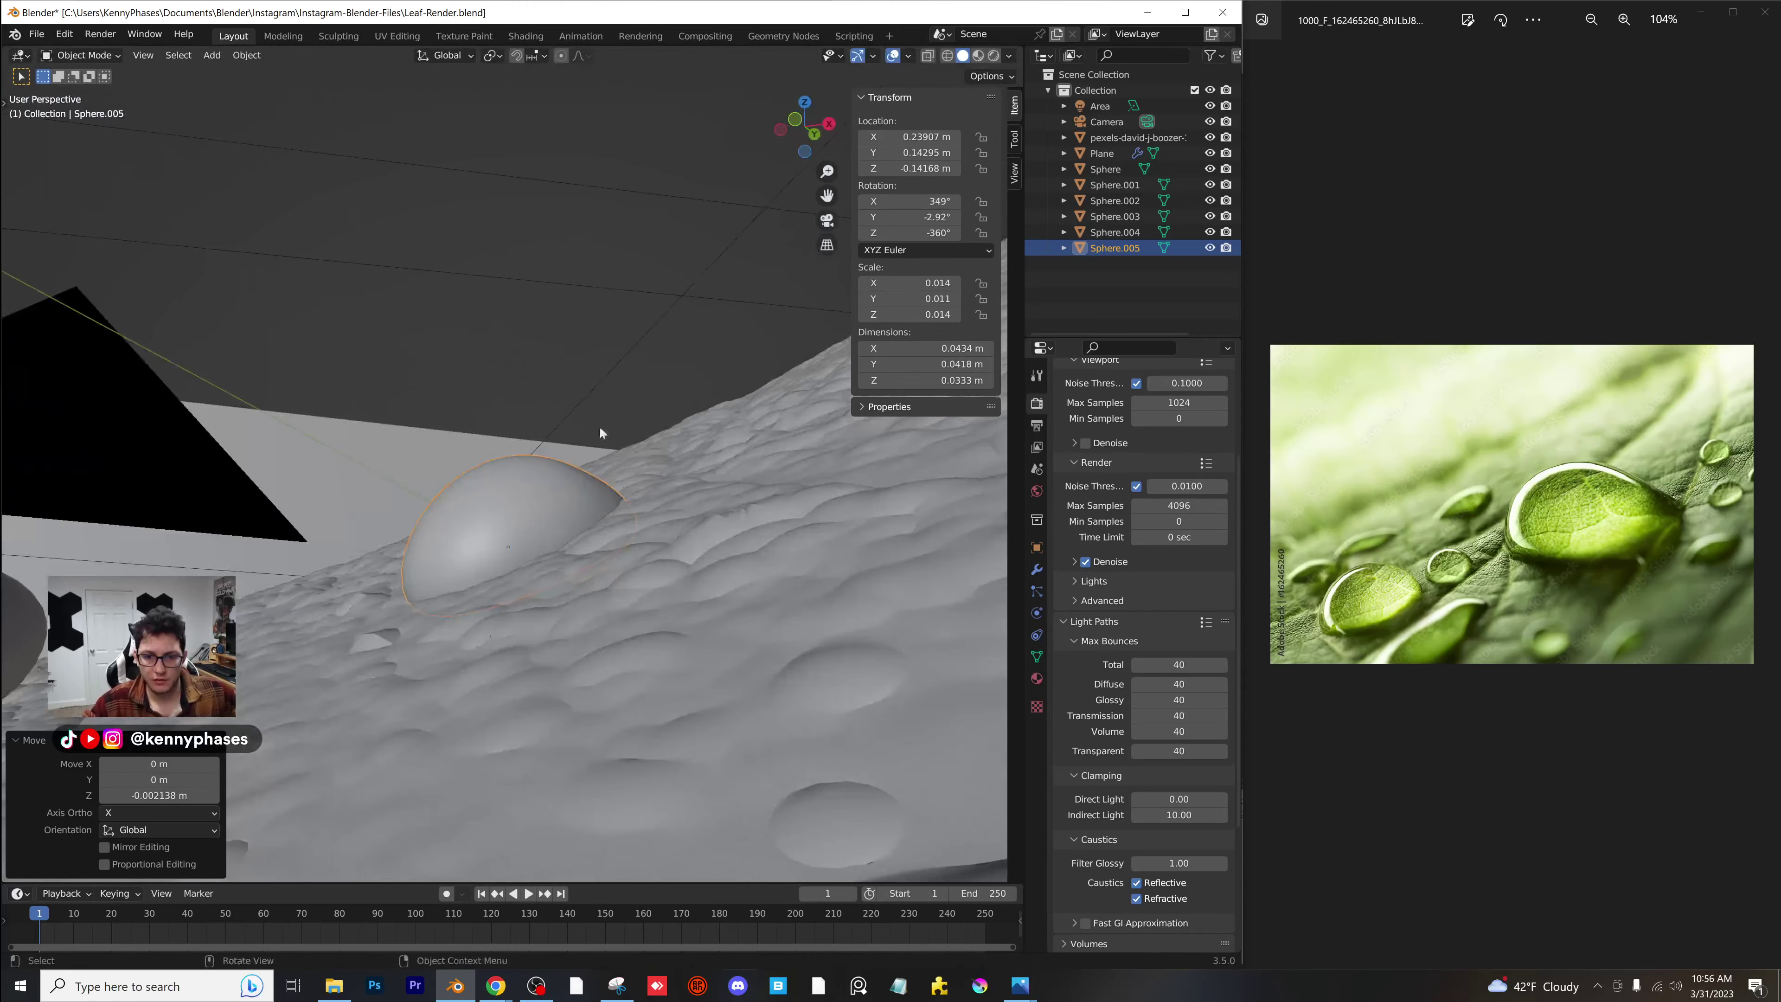
Refine the droplet's rotation to about X 352°, Y -11°, Z -363° and nudge it against the leaf surface.
key(r)
click(625, 468)
key(g)
click(680, 503)
Duplicate the small droplet to about X 0.224, Y 0.059 m and enlarge the copy about 1.3 times.
mouse_move(680, 504)
middle_down()
mouse_move(749, 613)
mouse_move(679, 662)
mouse_move(562, 449)
mouse_move(658, 492)
middle_up()
key(shift+d)
click(747, 665)
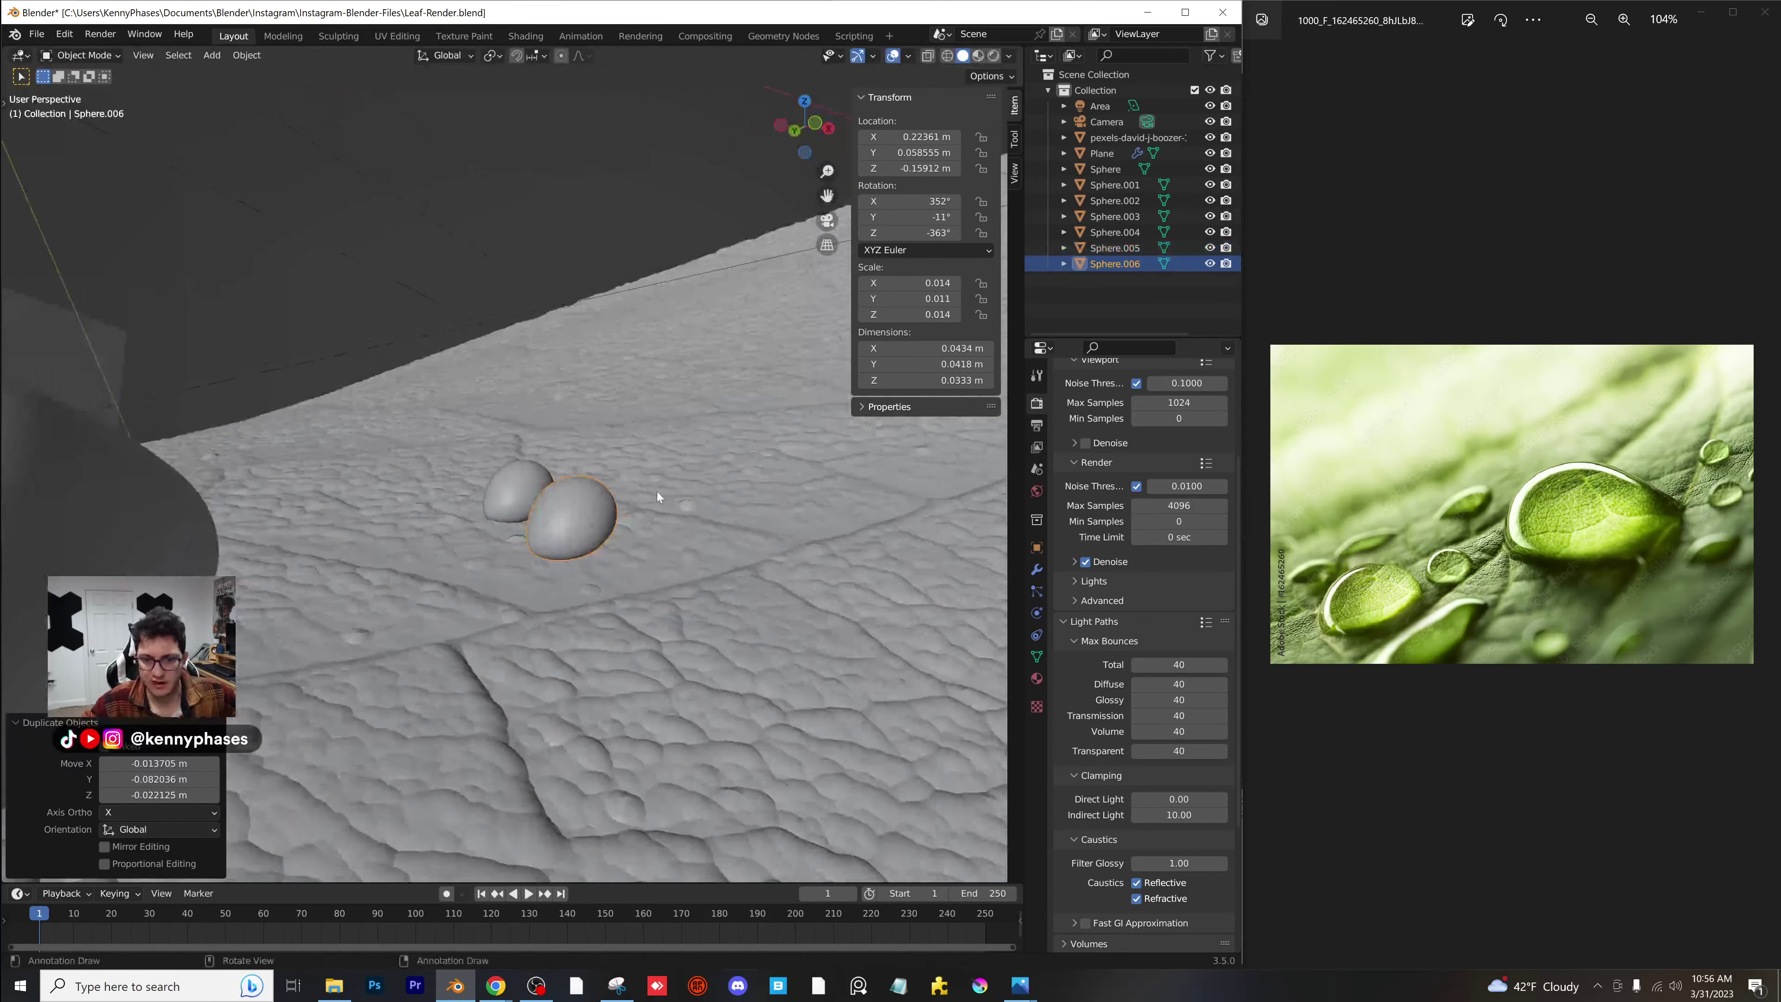
key(s)
click(683, 519)
Lower the copied droplet about 0.029 m along Z and rotate it to about X 348°, Y 11°, Z -409°.
key(g)
key(z)
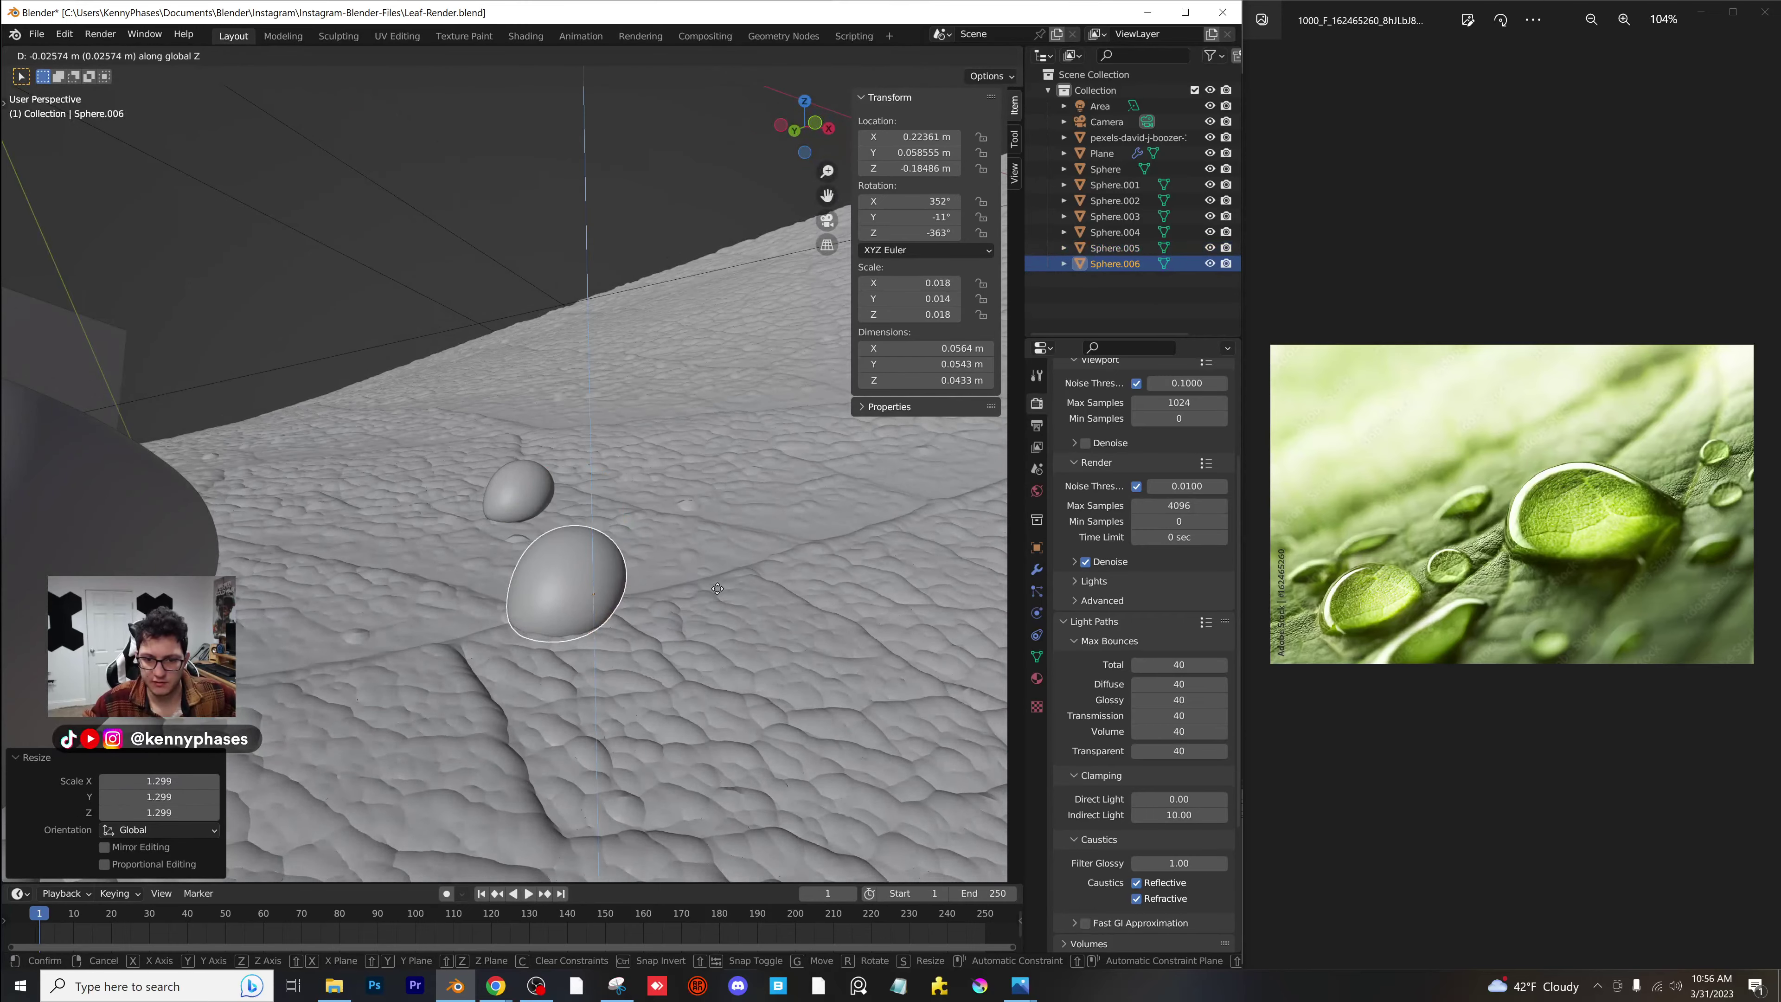
click(728, 596)
middle_drag(727, 595, 685, 745)
key(r)
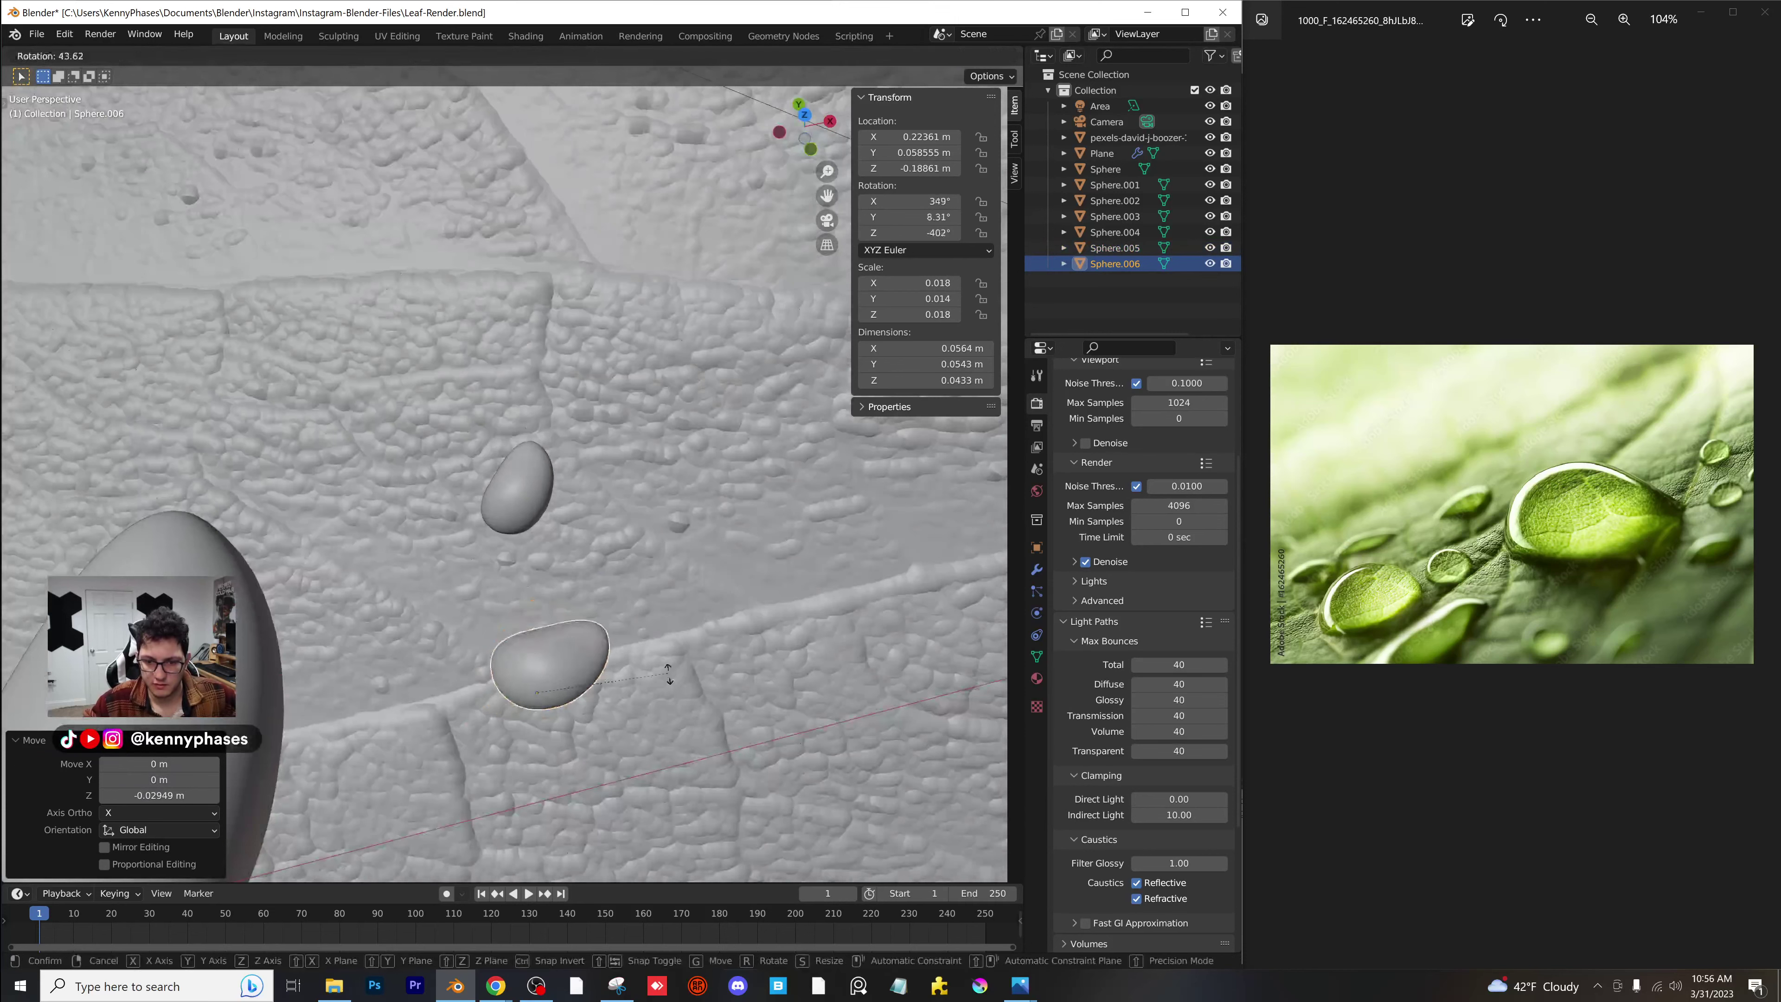
click(652, 702)
Move the copied droplet onto the leaf at about X 0.258, Y 0.054, Z -0.177 m and return to the camera view.
key(g)
click(719, 649)
middle_drag(717, 649, 627, 448)
key(g)
key(z)
click(623, 429)
key(KP_0)
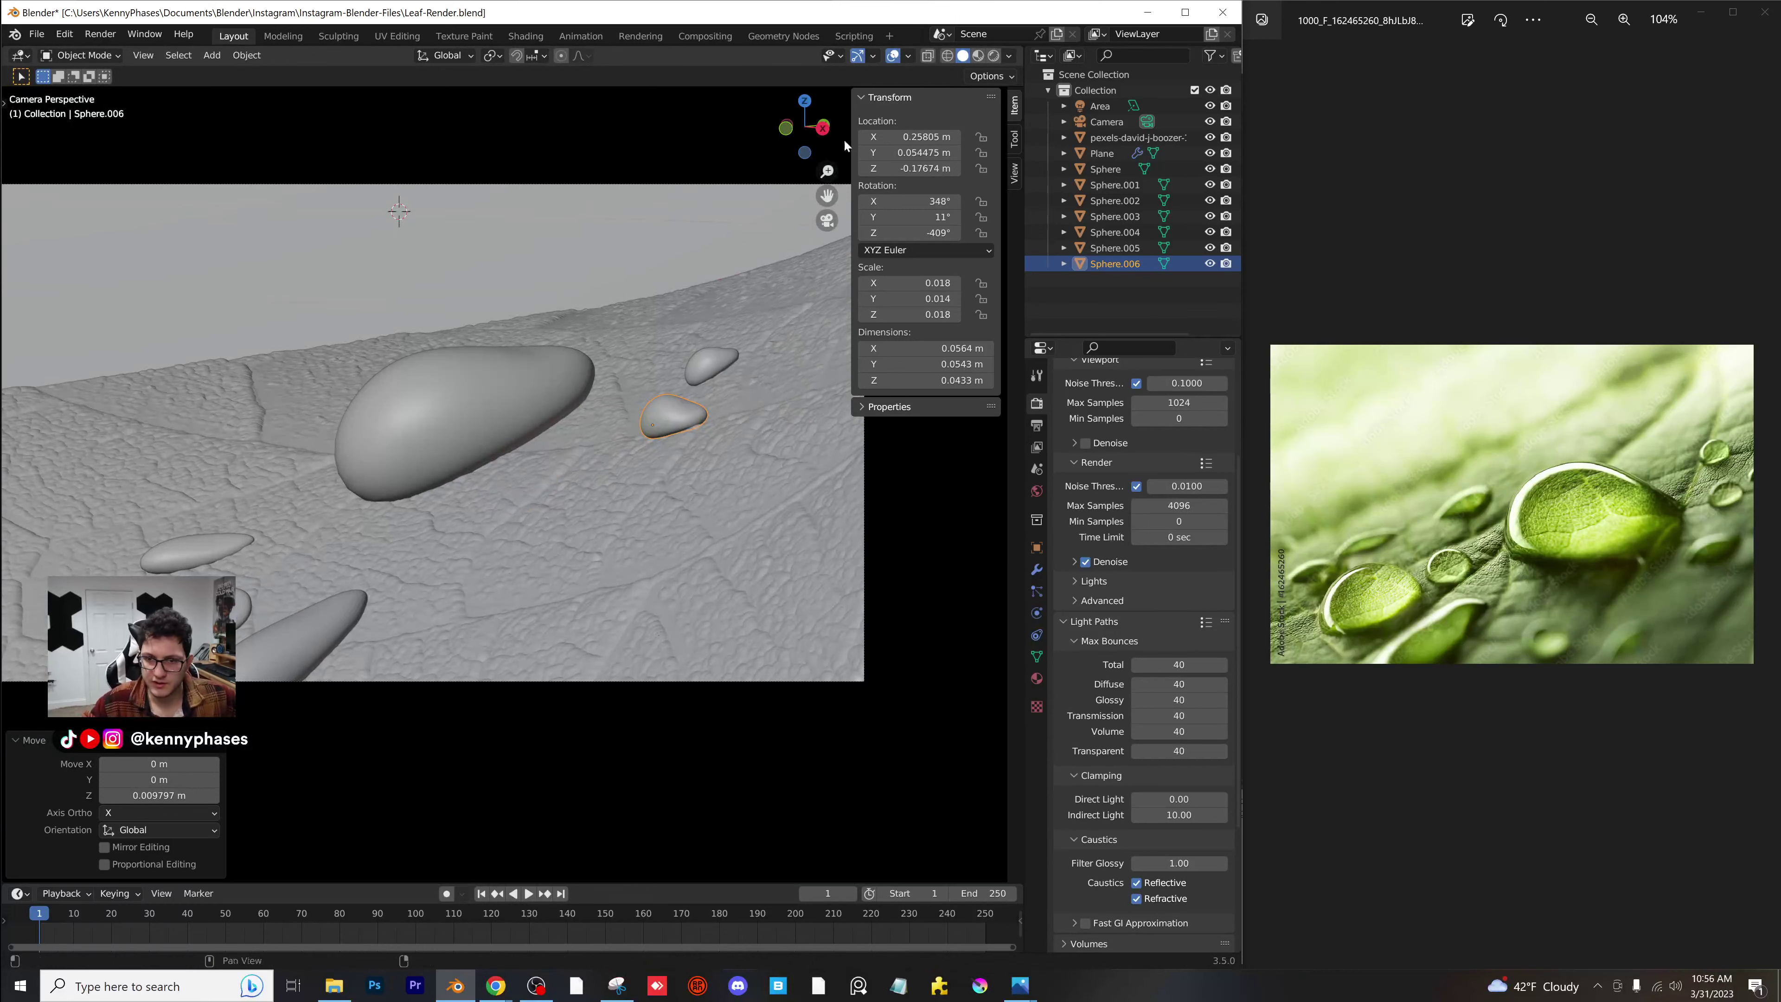
From the top view, duplicate the droplet to about X 0.377, Y -0.158 m and enlarge the copy to about 0.025 X scale.
click(804, 100)
scroll(720, 470, down, 2)
key(shift+d)
click(762, 766)
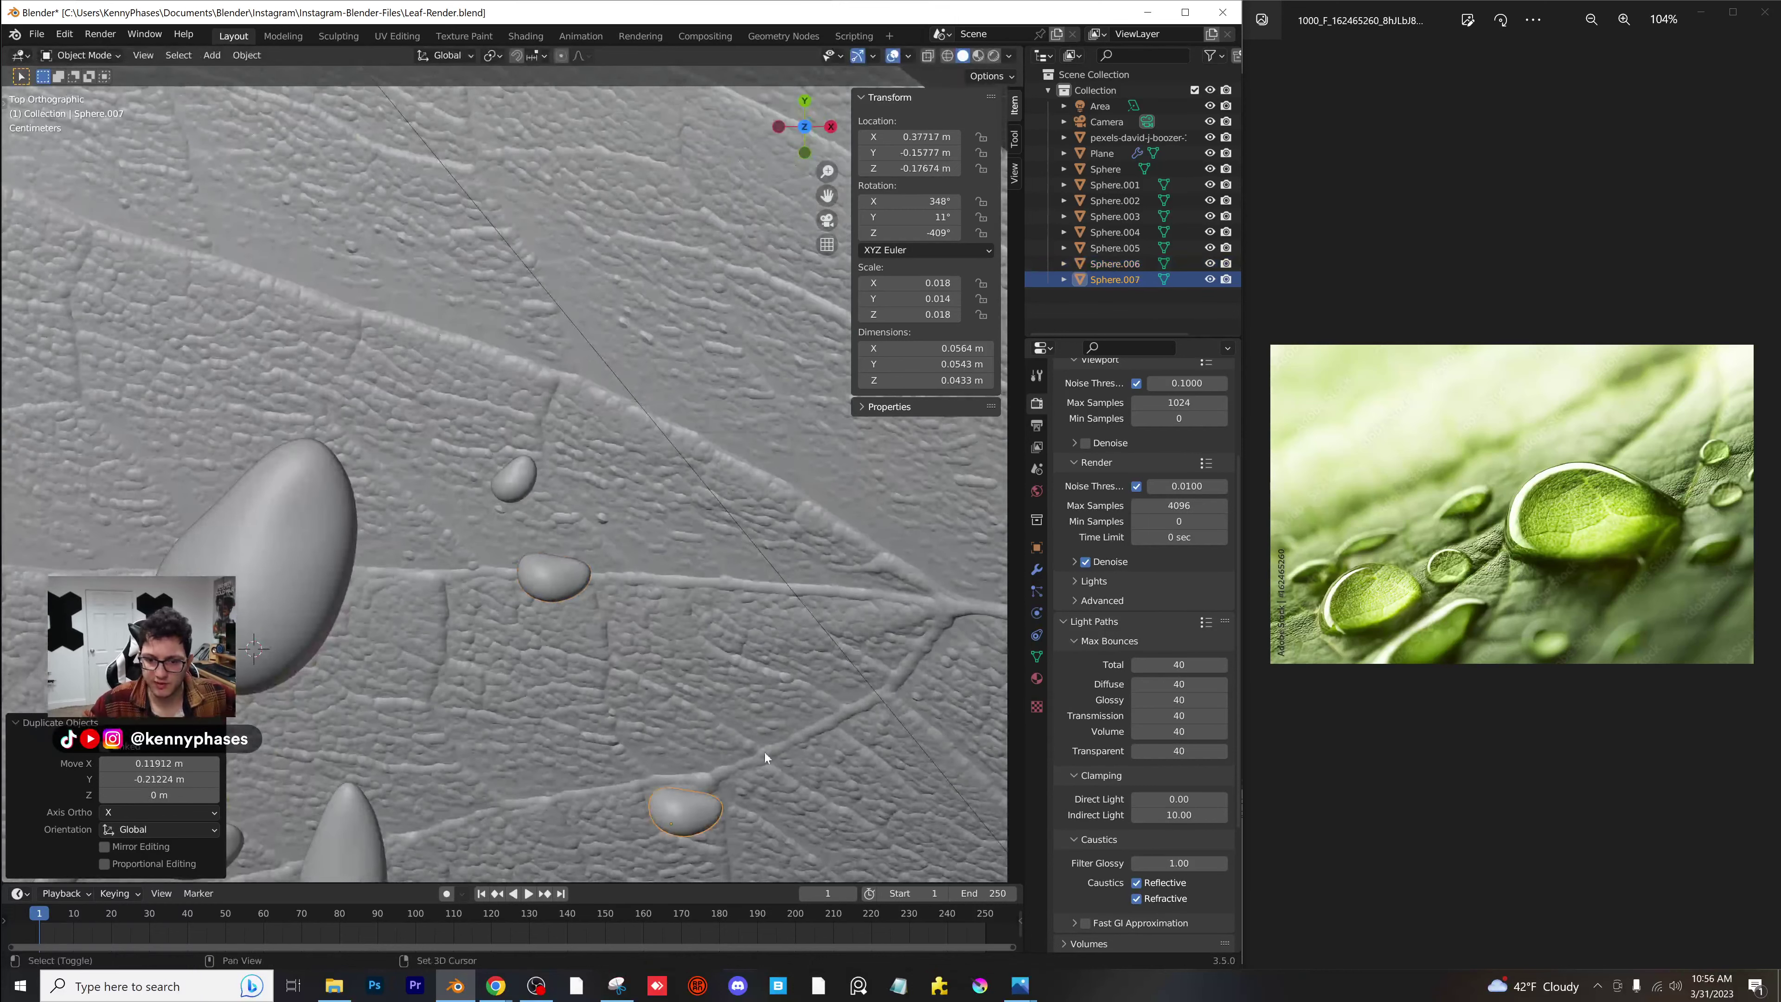
shift+middle_drag(762, 766, 742, 248)
key(s)
click(776, 222)
Stretch the new droplet about 1.34 times along Z and about 1.68 times along X.
key(s)
key(z)
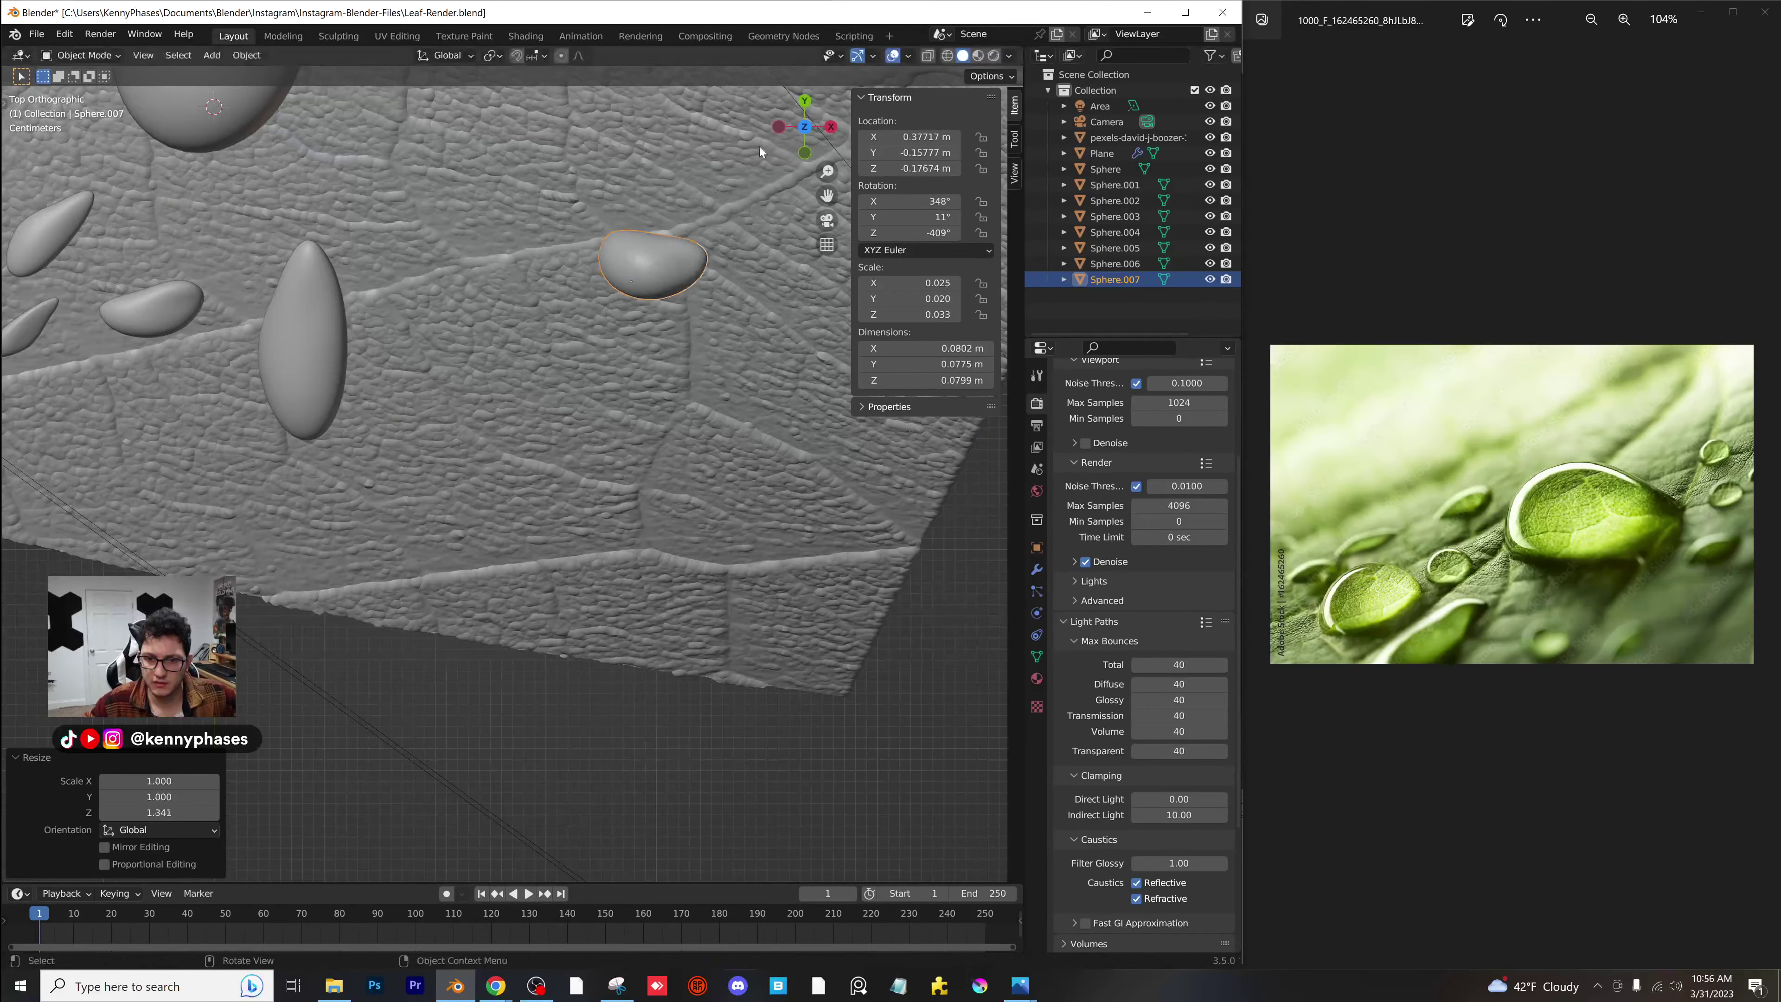
key(x)
click(748, 316)
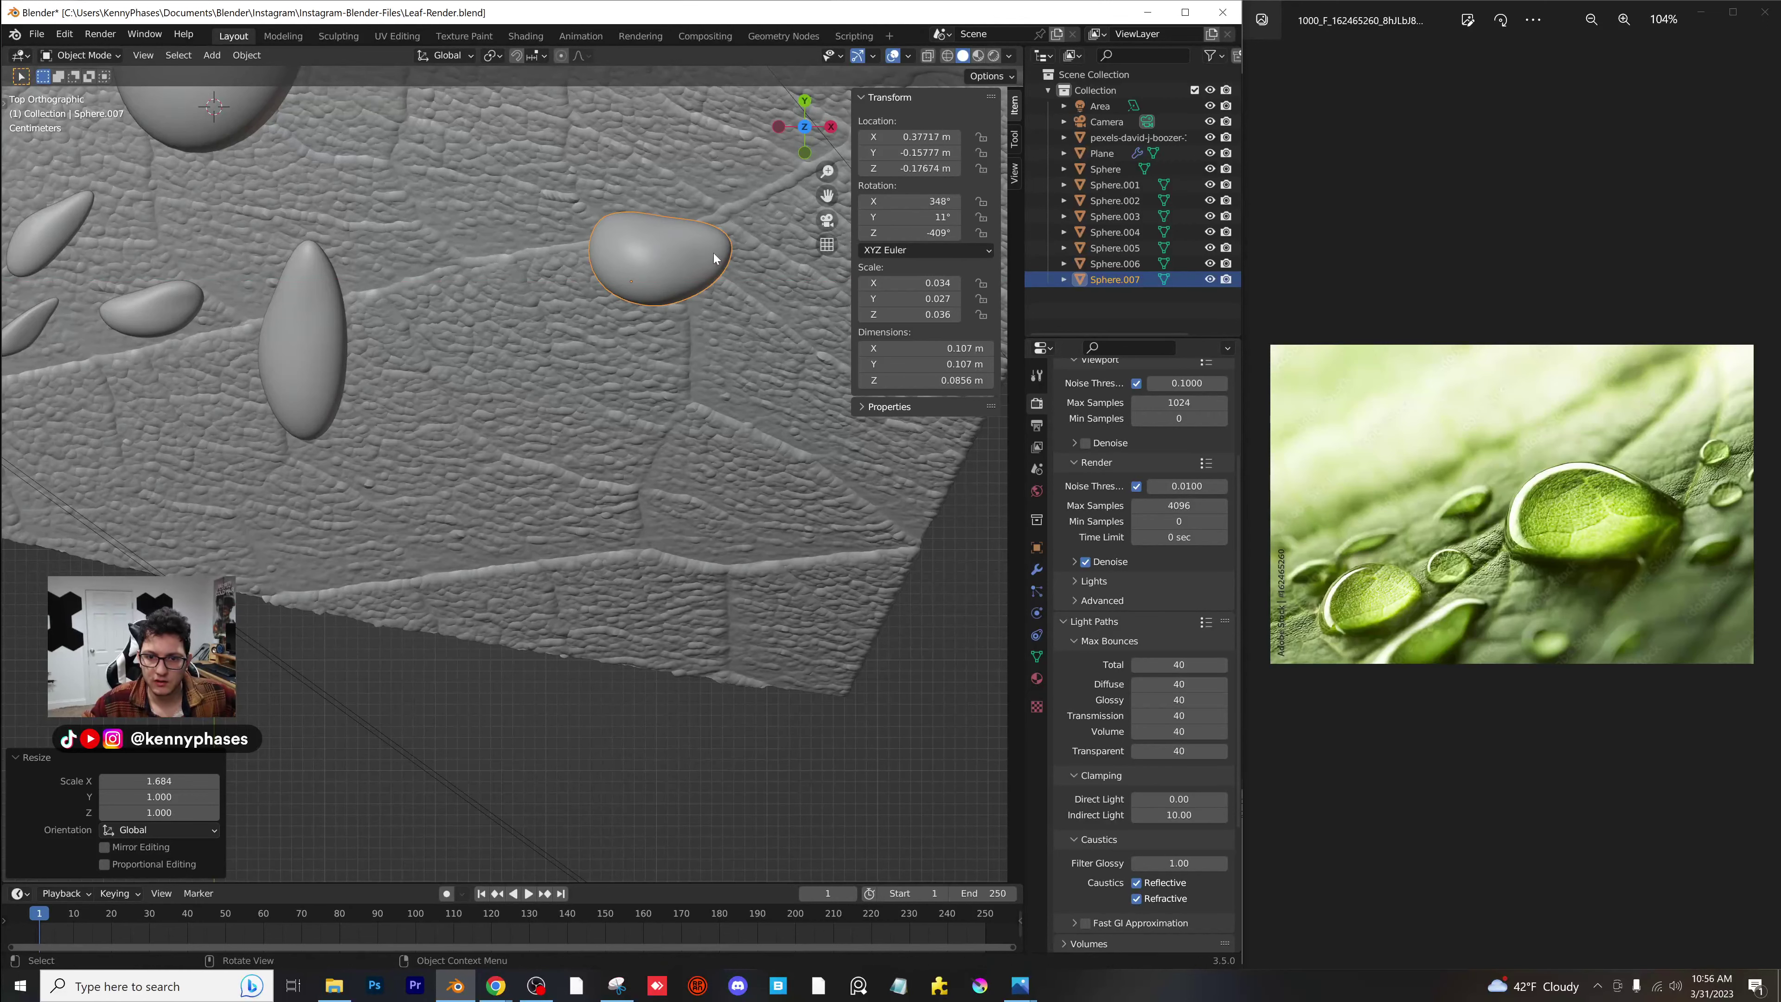
Move the droplet onto the leaf at about X 0.352, Y -0.117, Z -0.283 m, rotated to about X 357°, Y 11.6°, Z -406°.
middle_drag(715, 258, 678, 329)
key(g)
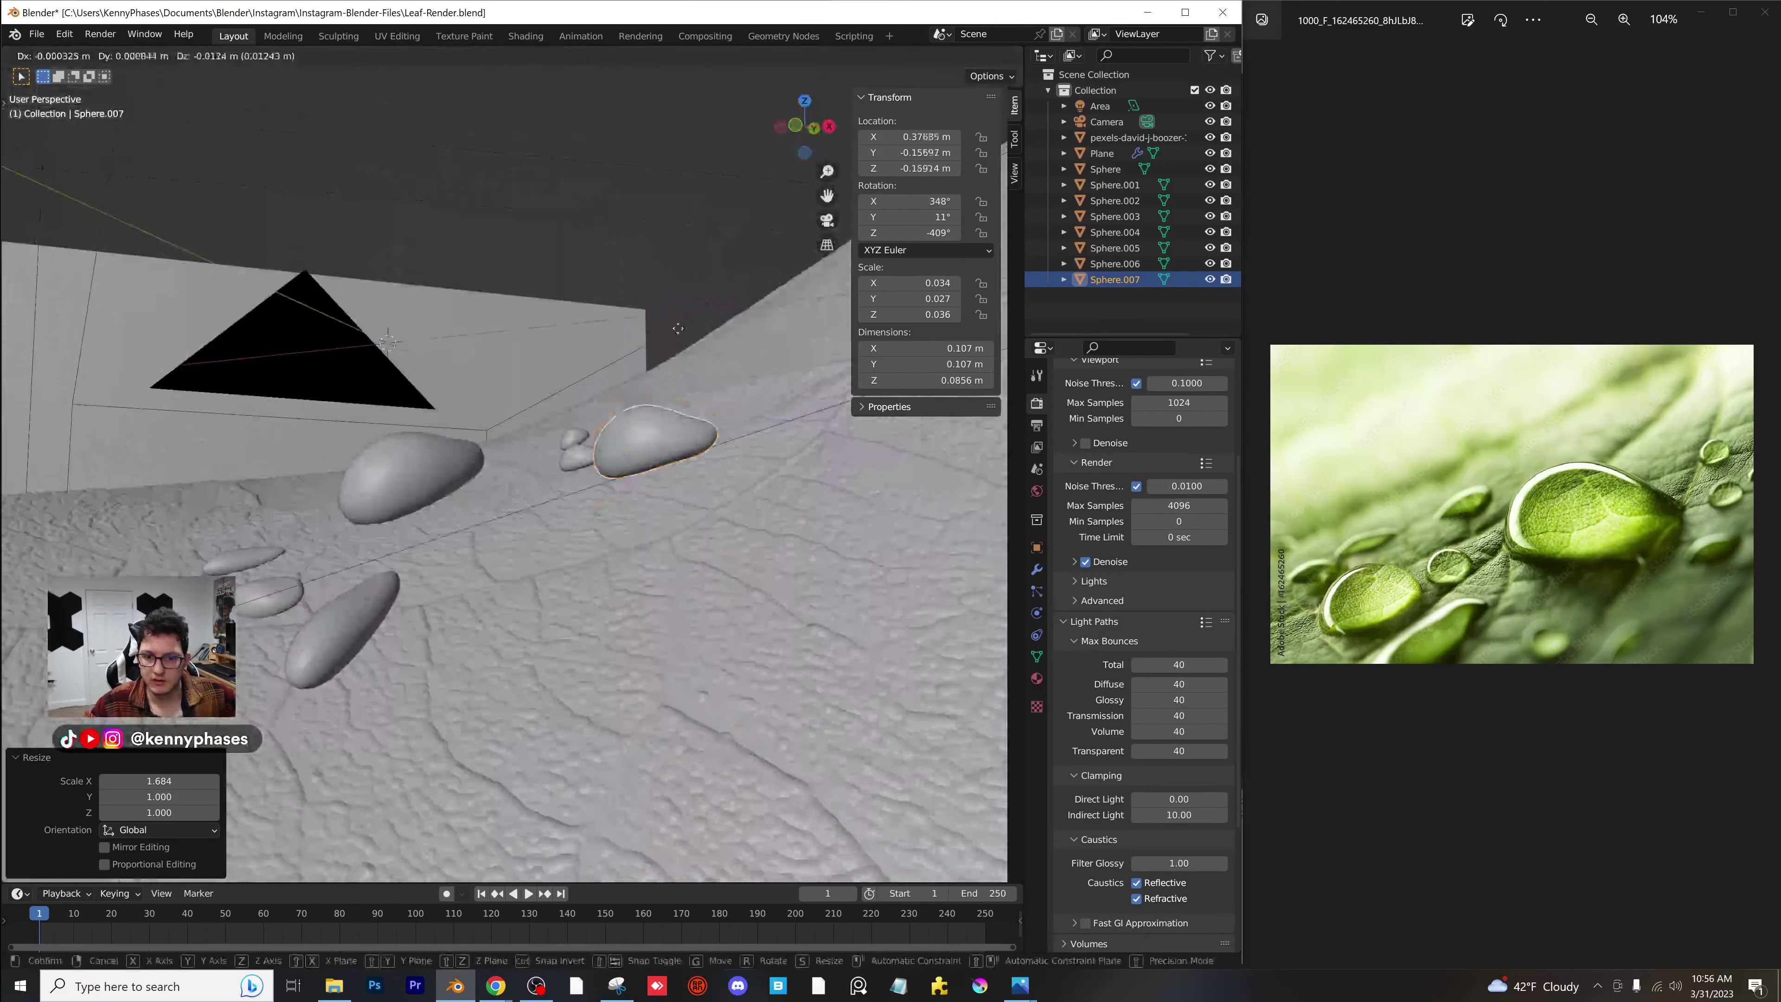
click(611, 489)
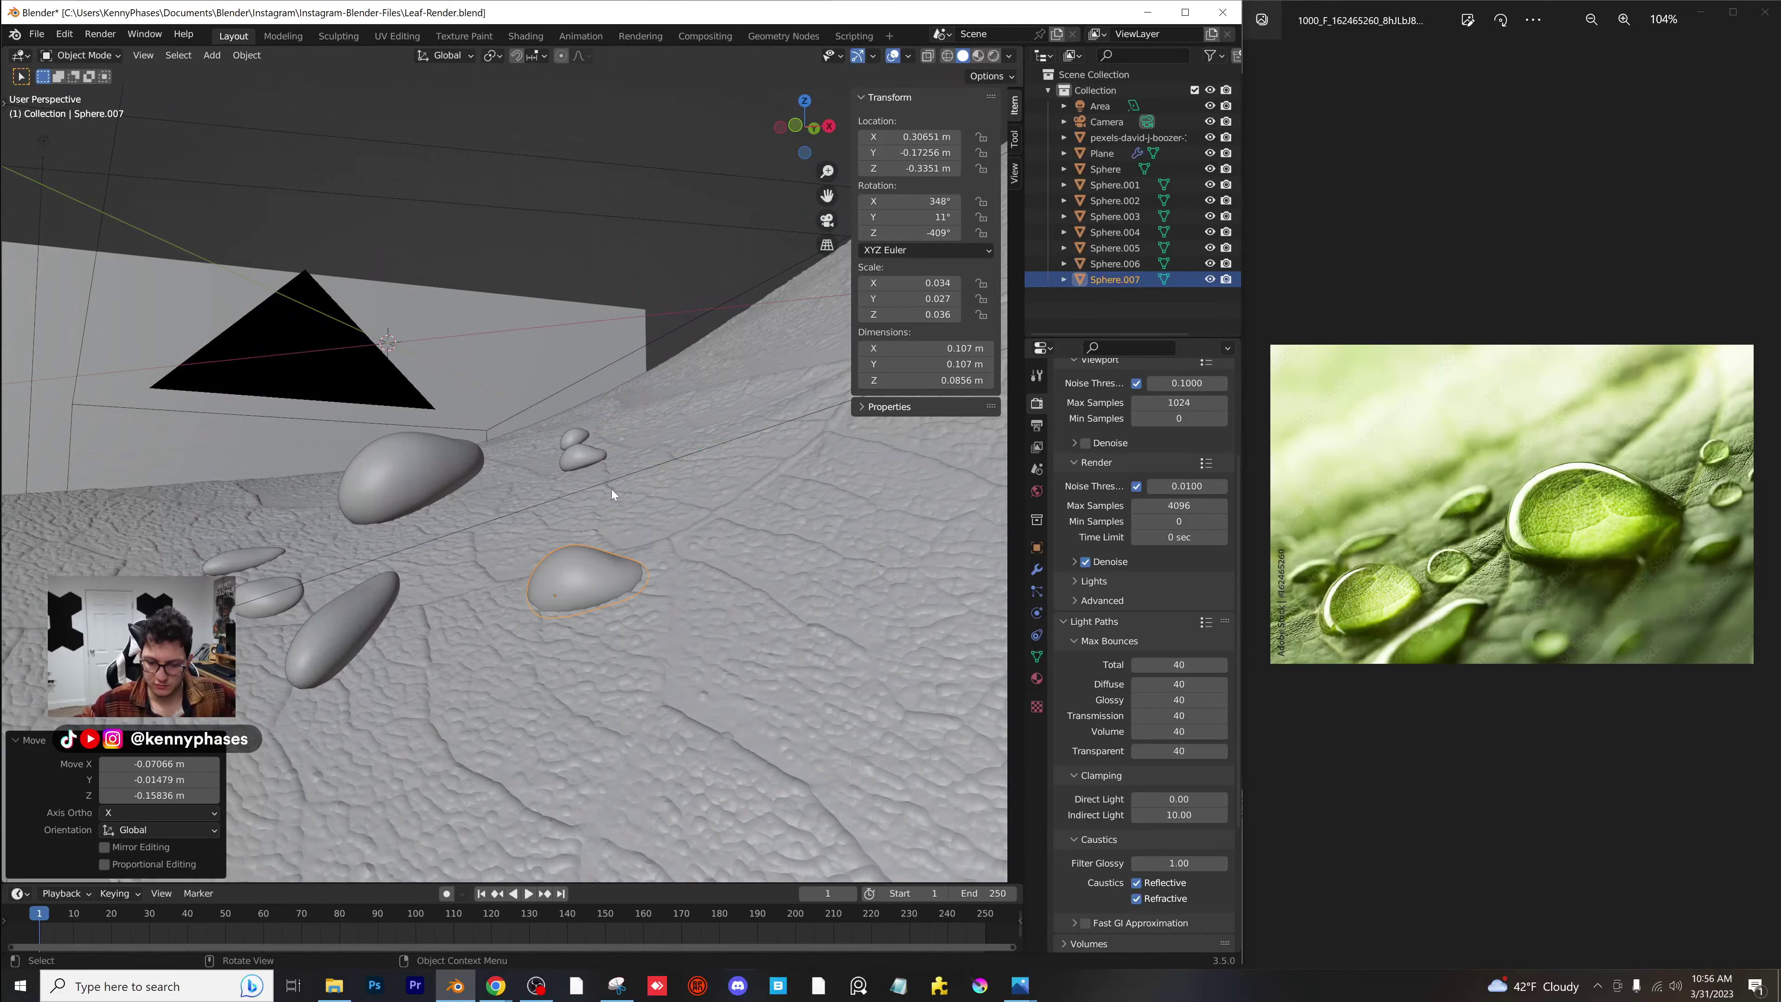
key(KP_0)
key(g)
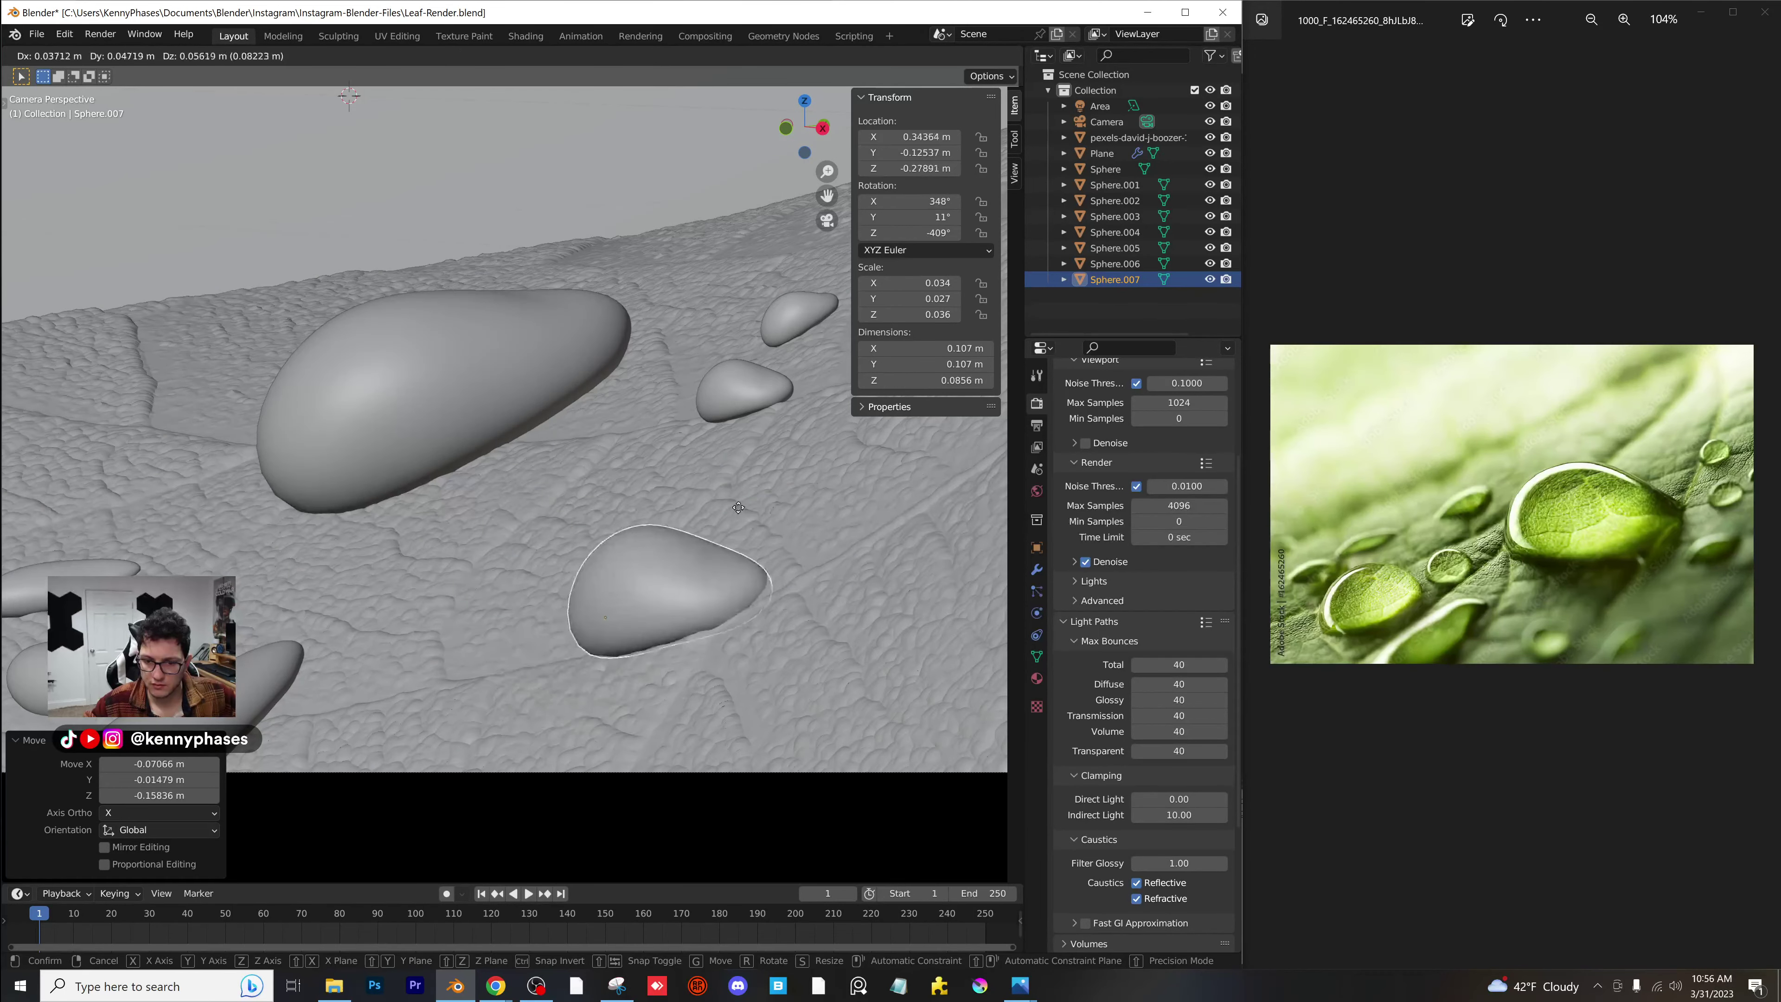
click(758, 583)
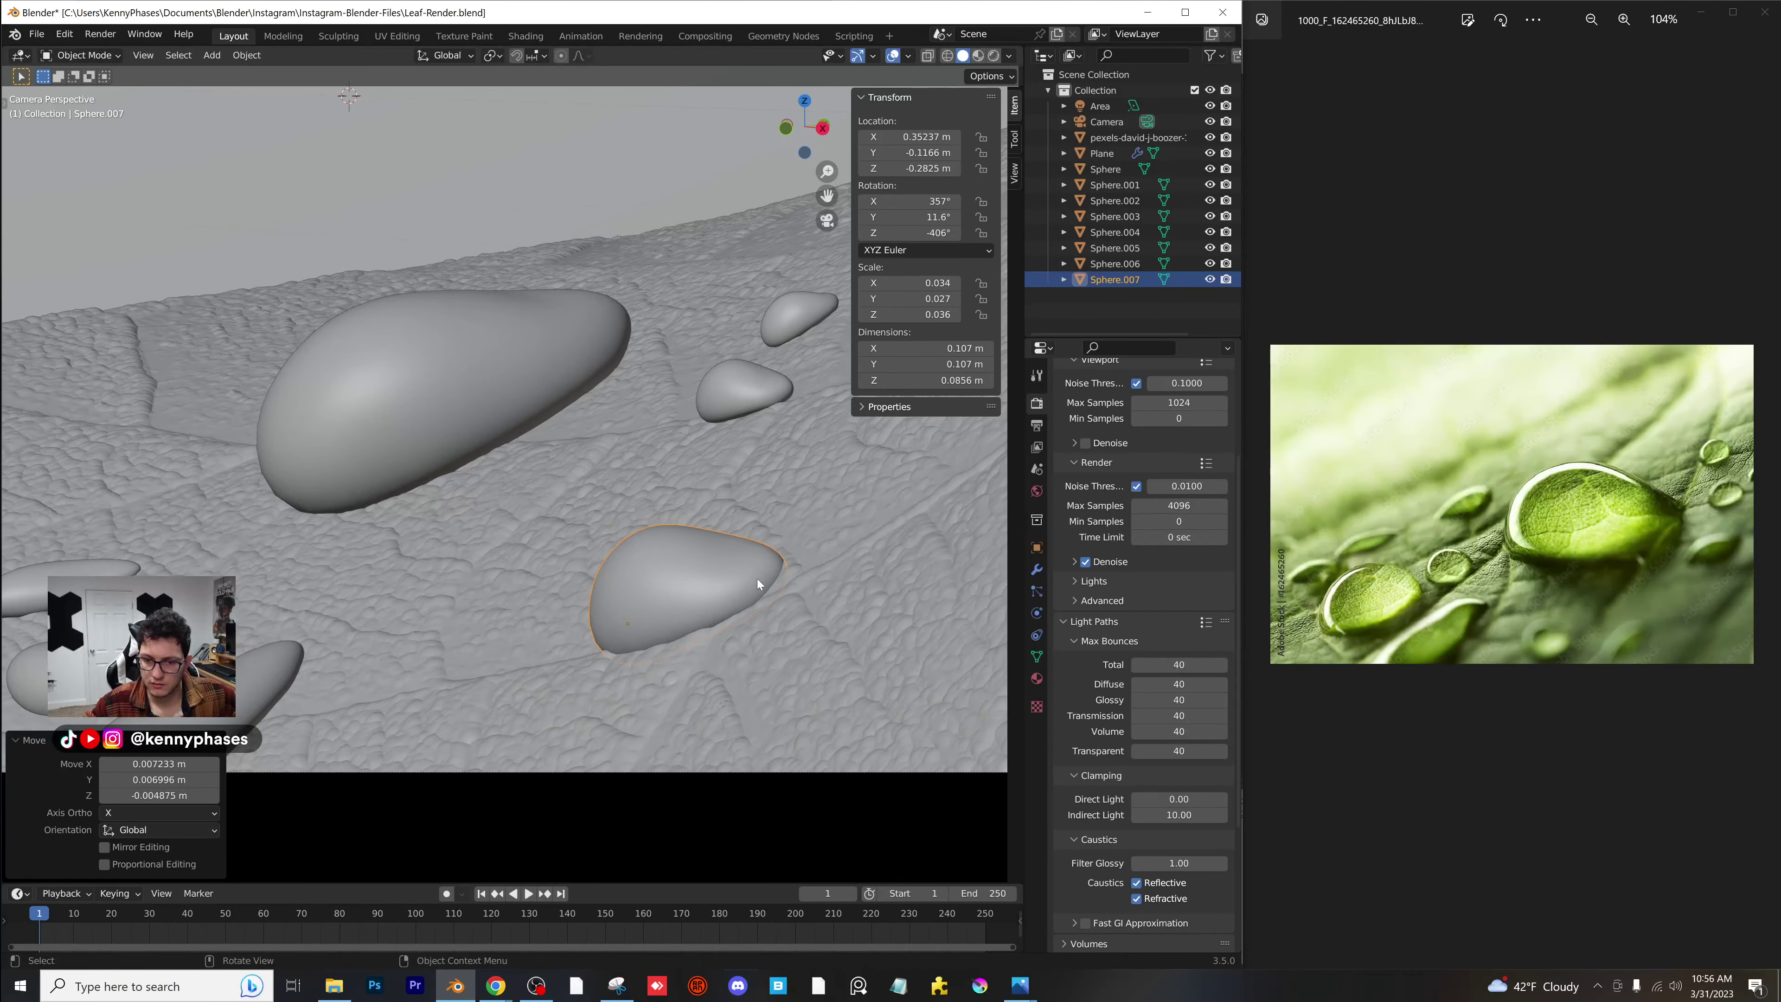
Save the file and switch the camera view to rendered shading.
scroll(744, 593, down, 3)
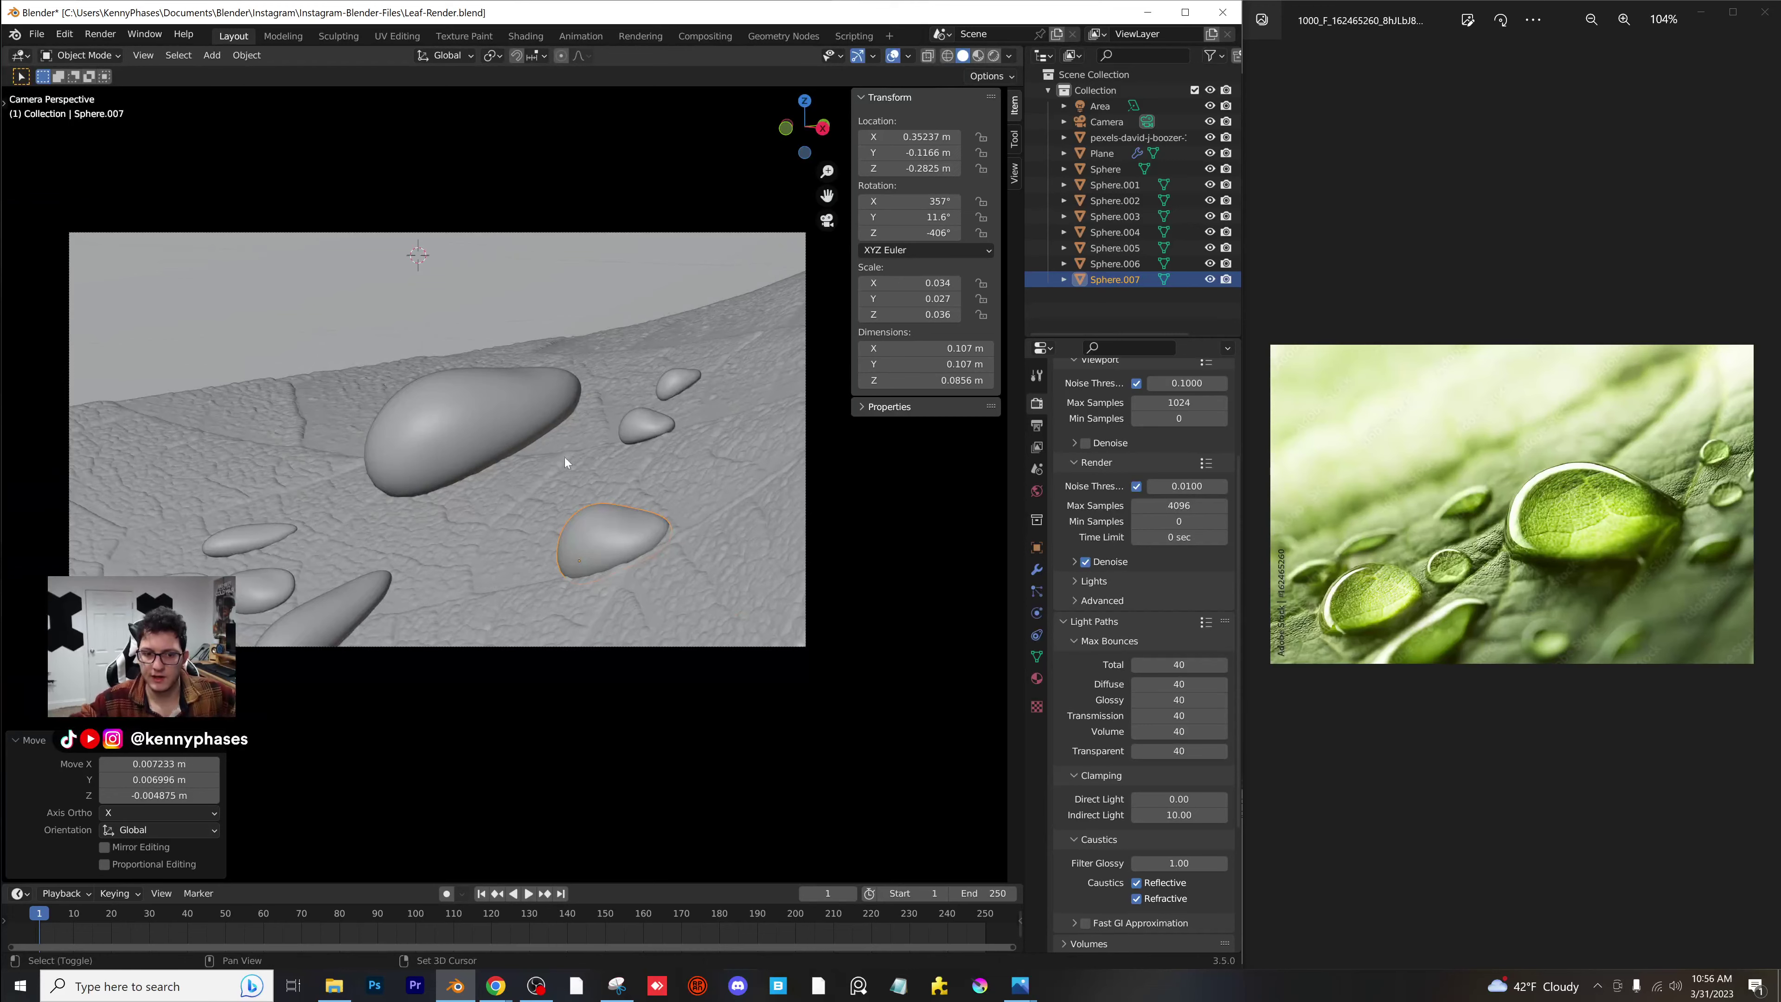
shift+middle_drag(566, 457, 643, 481)
key(ctrl+s)
key(z)
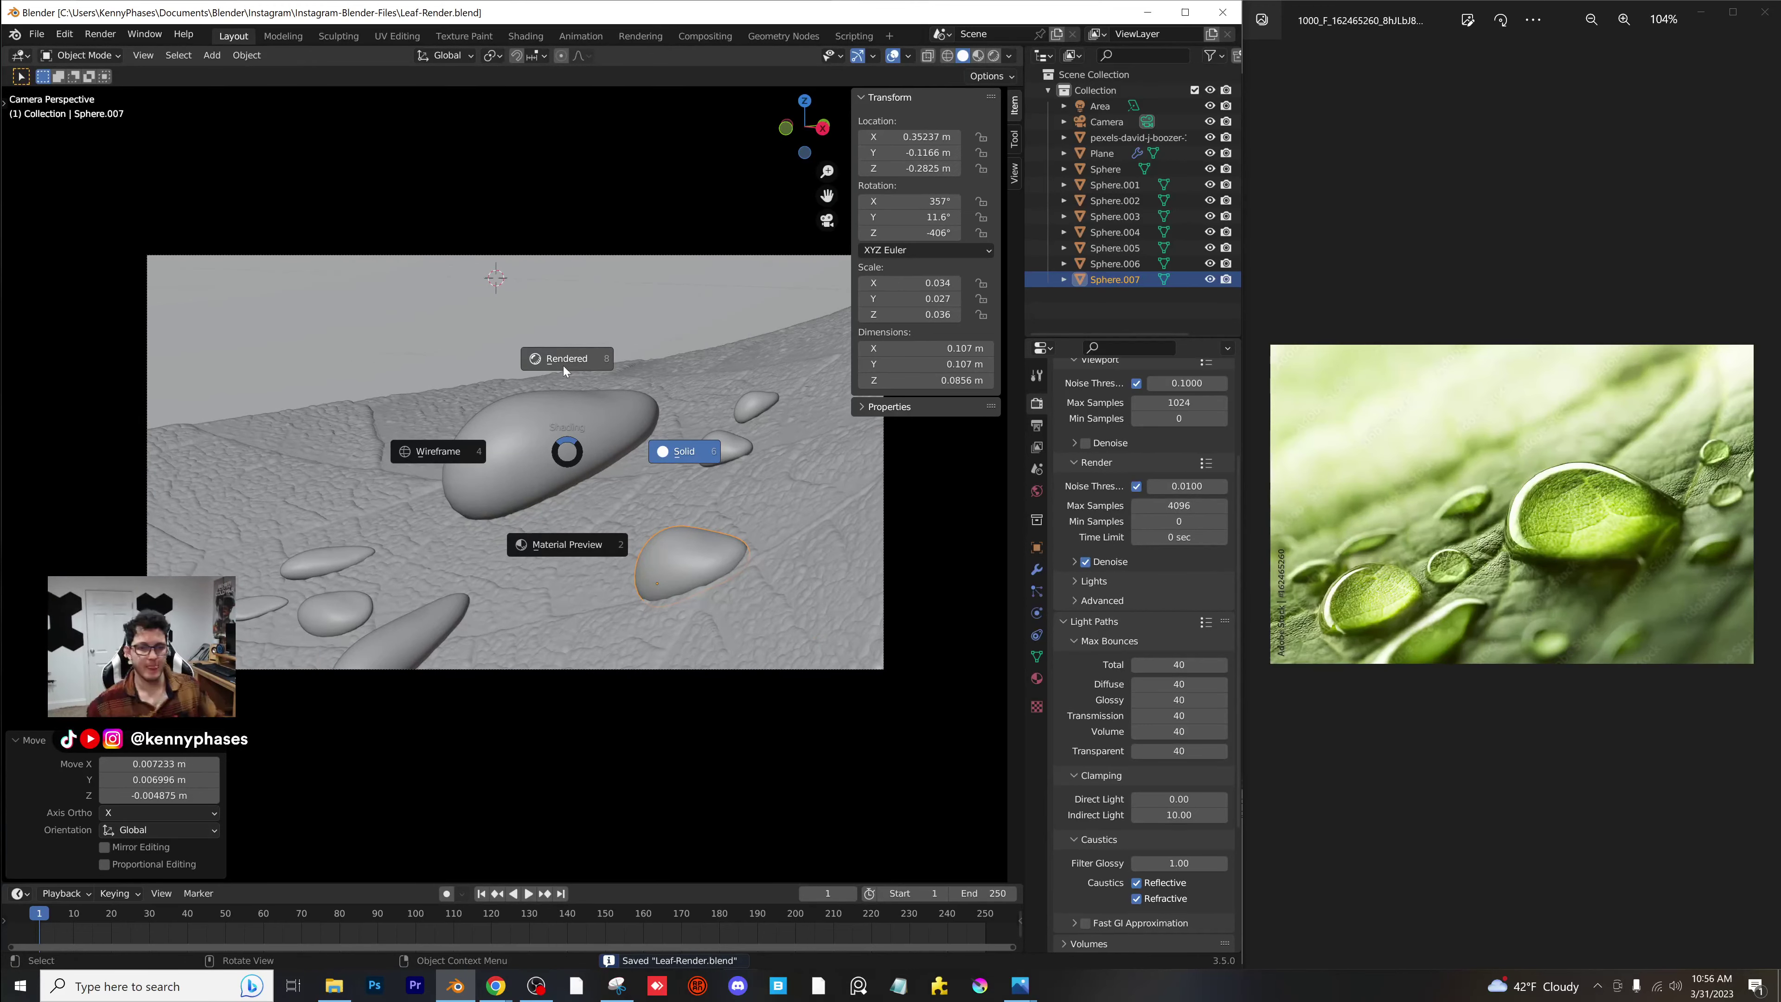
click(564, 363)
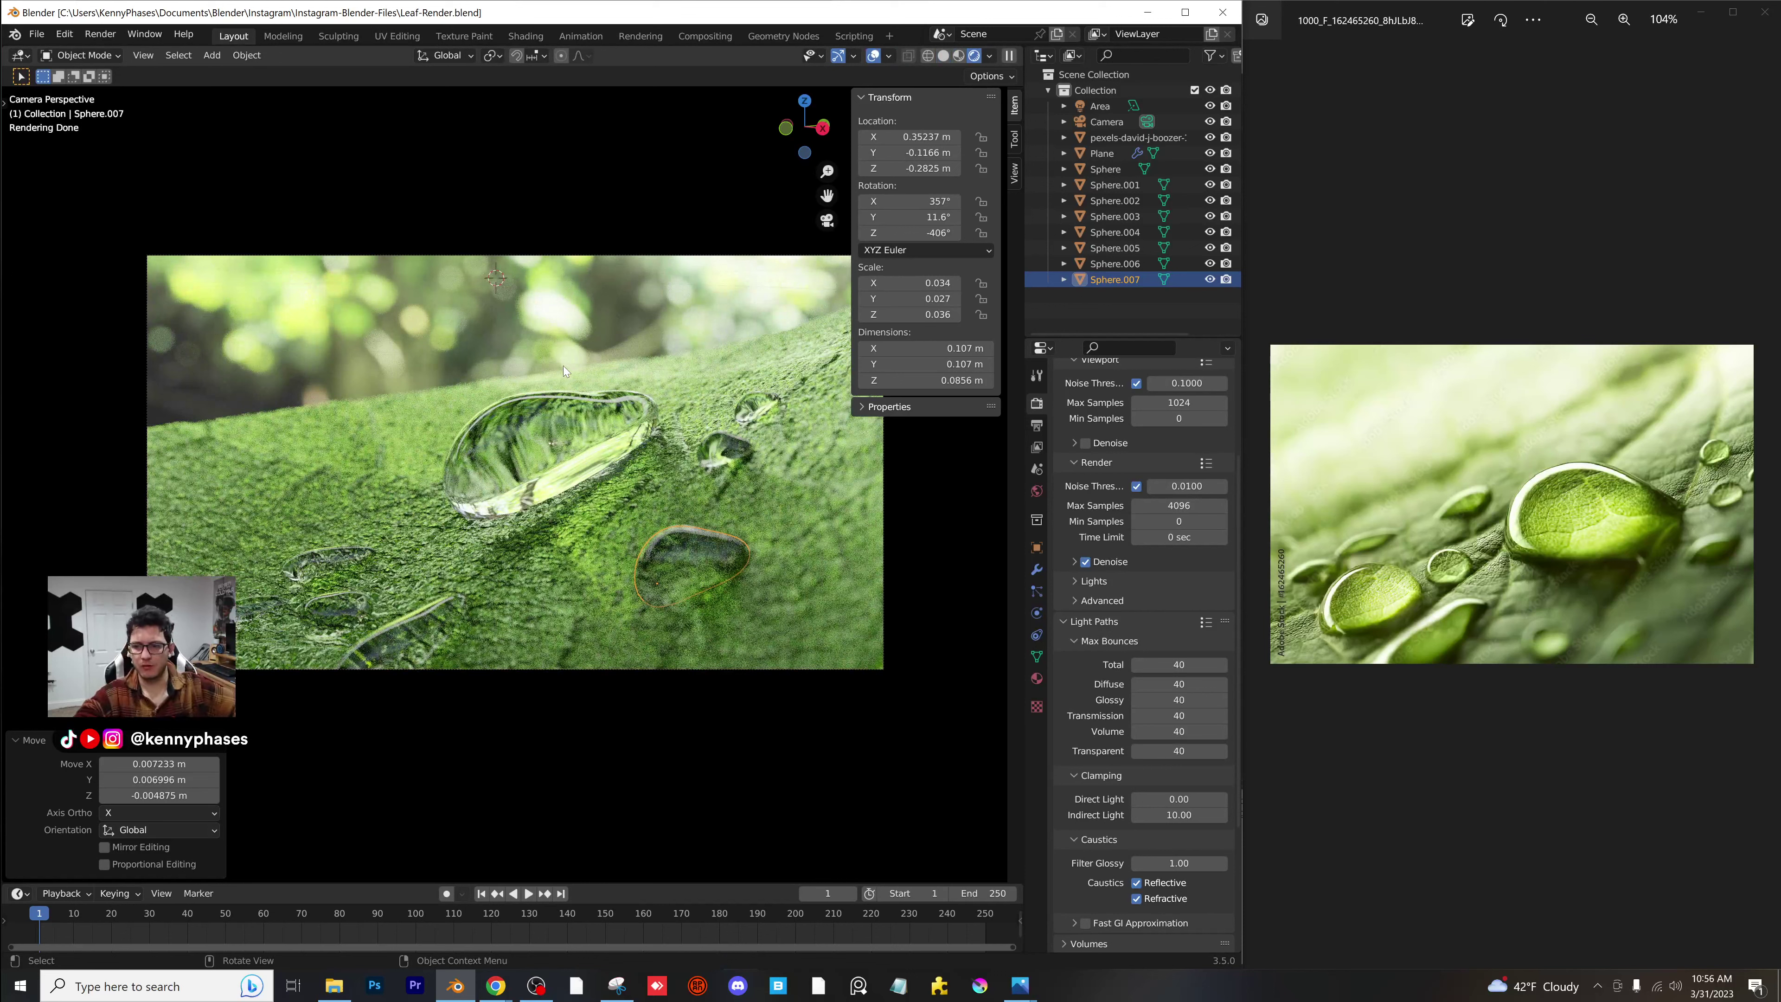
Set the background image plane's emission strength to 50 and save the file.
click(1094, 123)
click(481, 327)
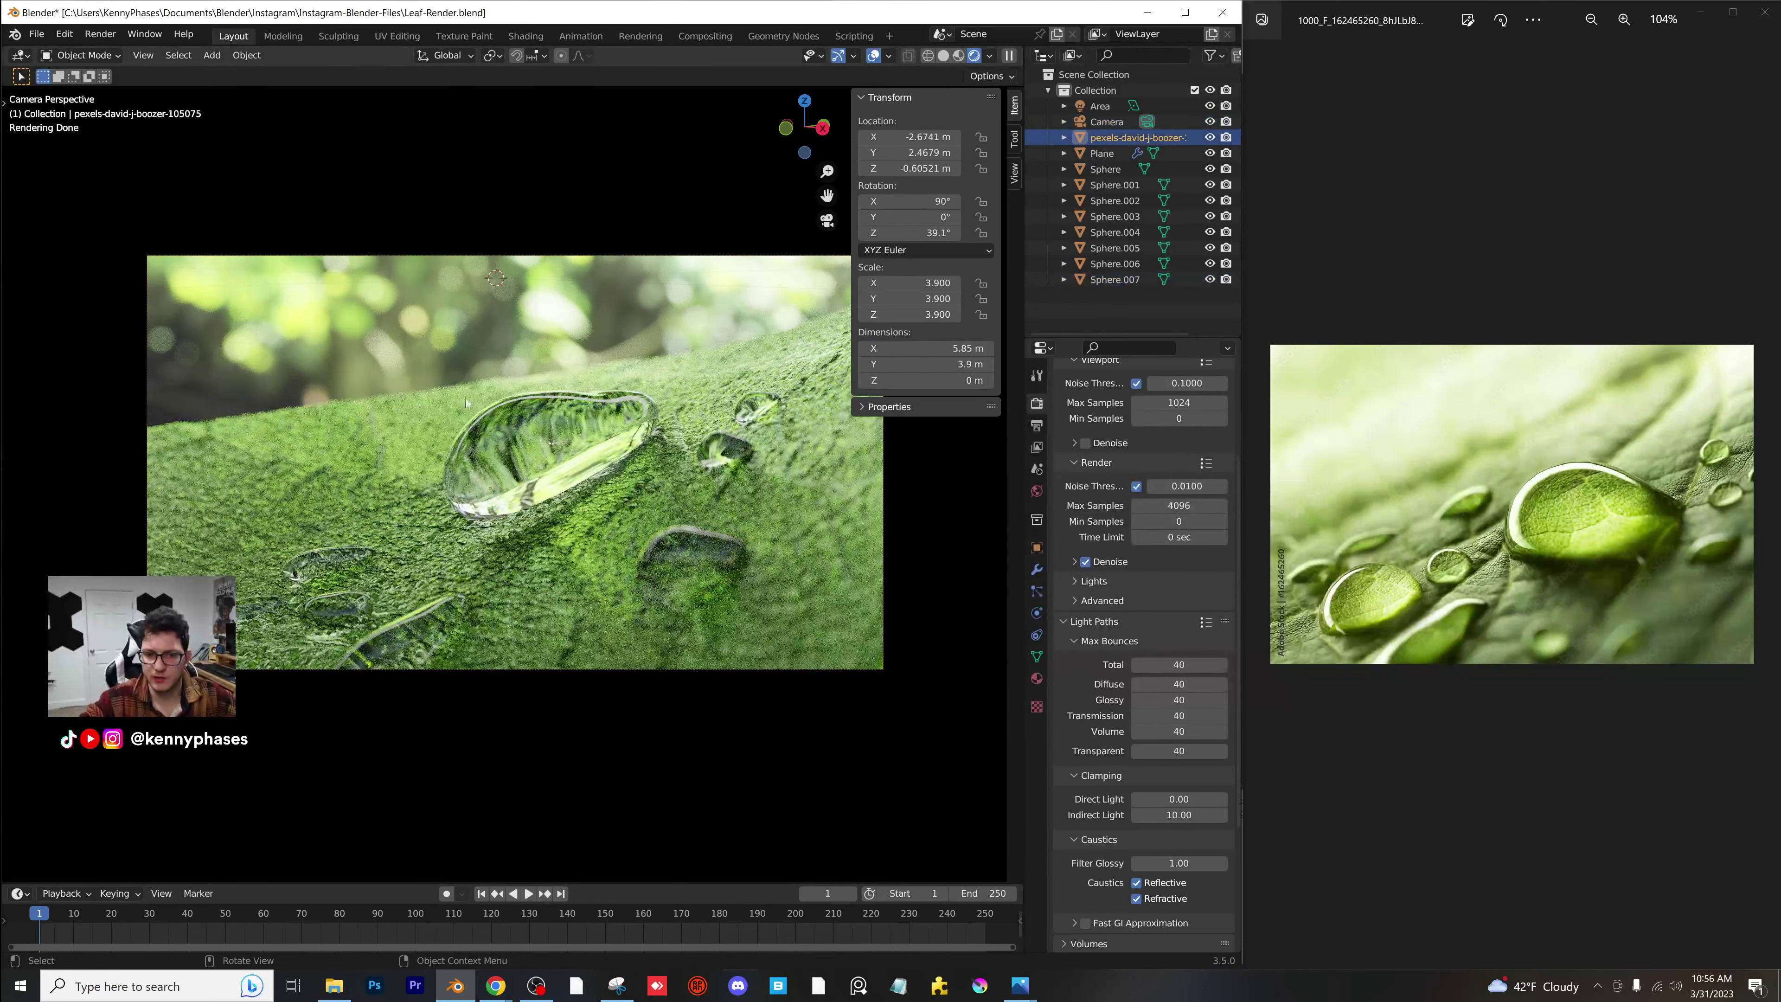
click(1037, 679)
click(1178, 585)
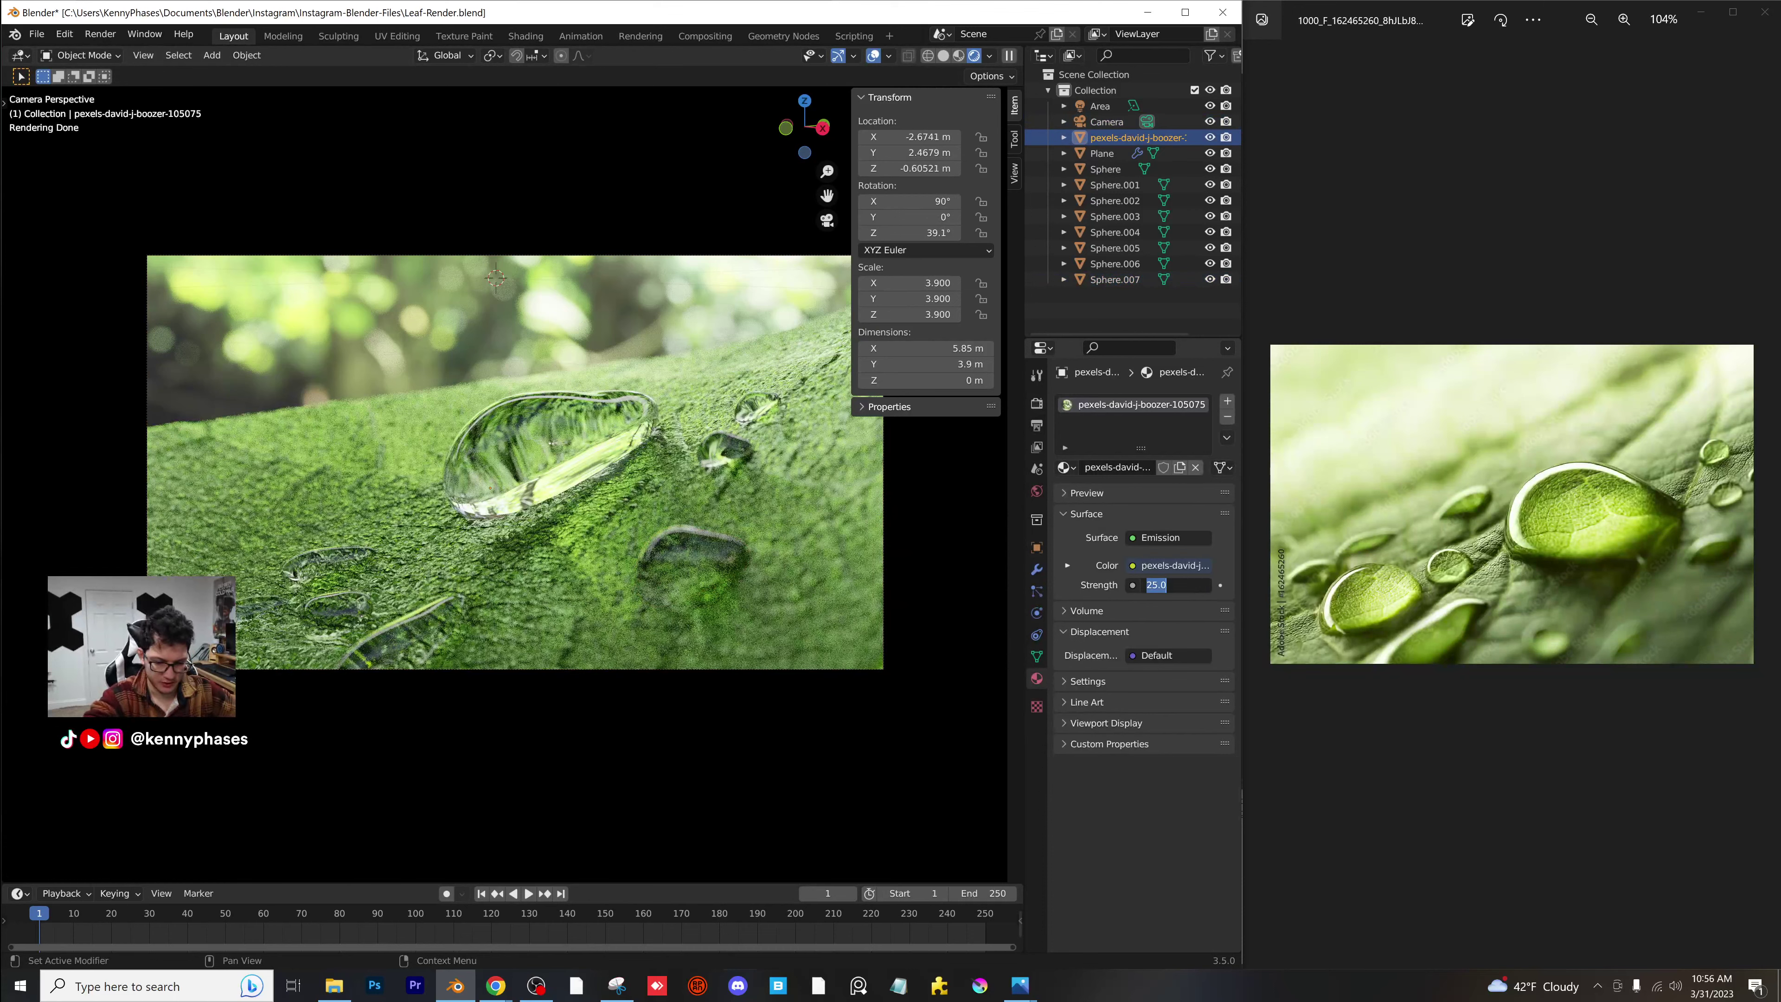
text(50)
key(Return)
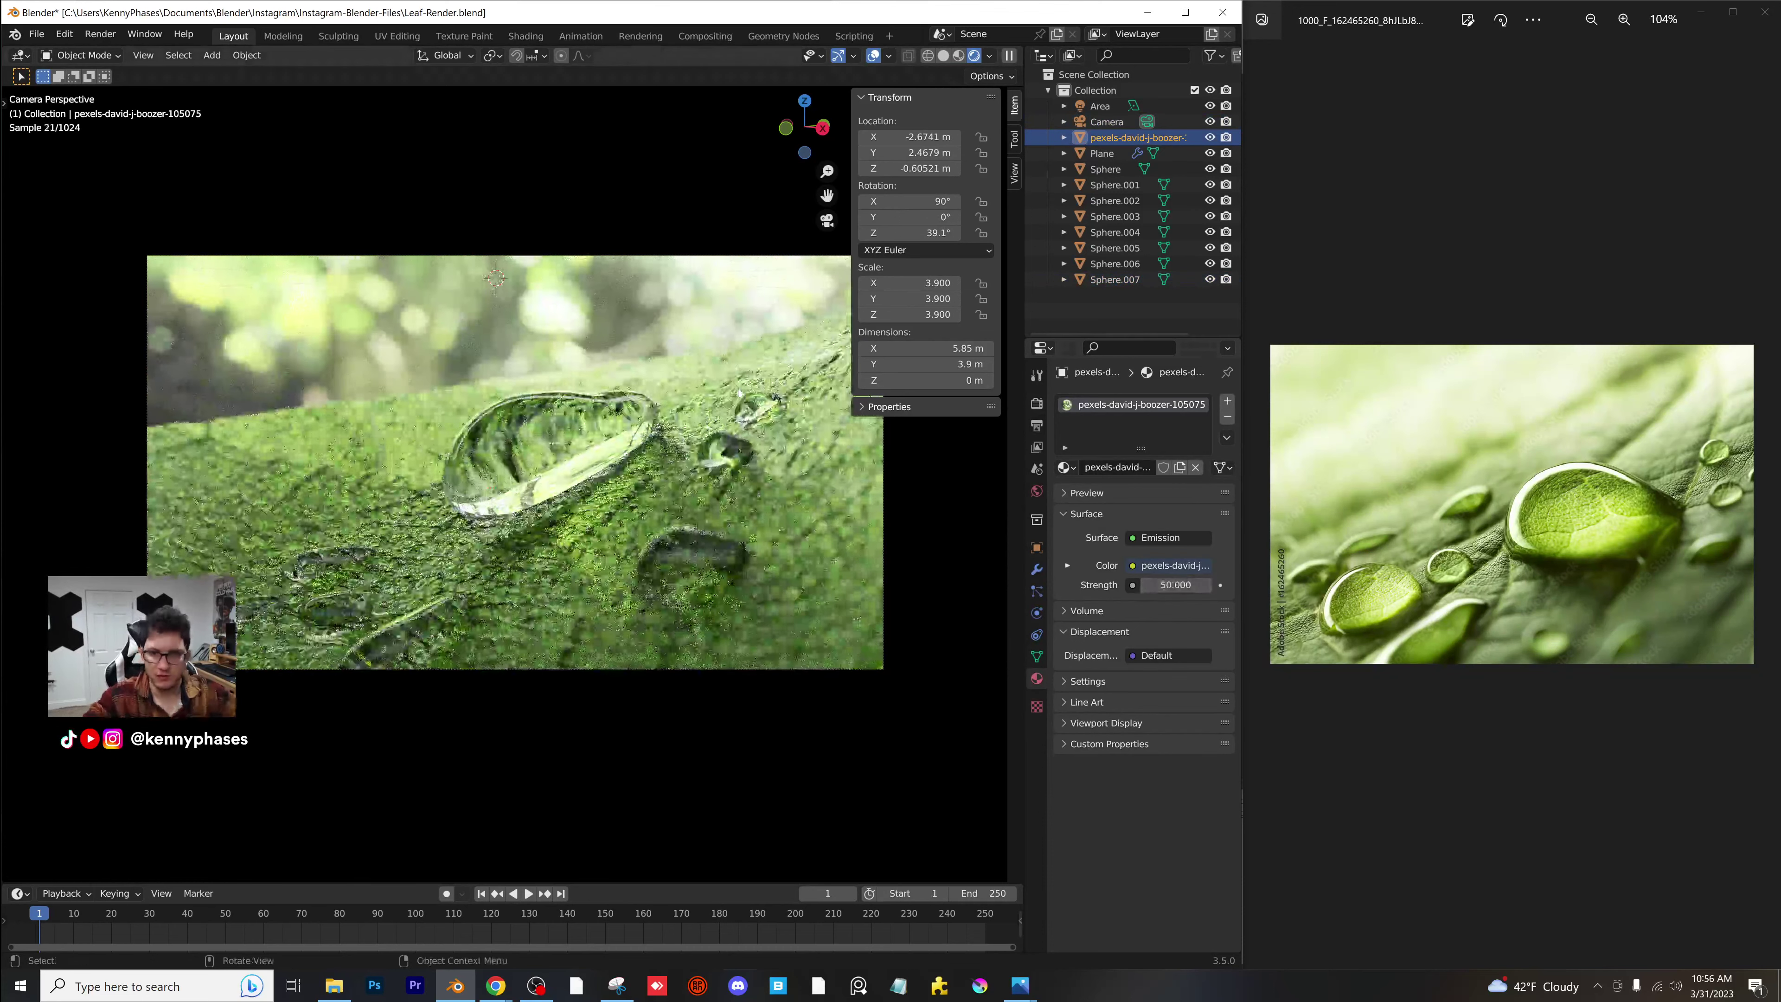
key(ctrl+s)
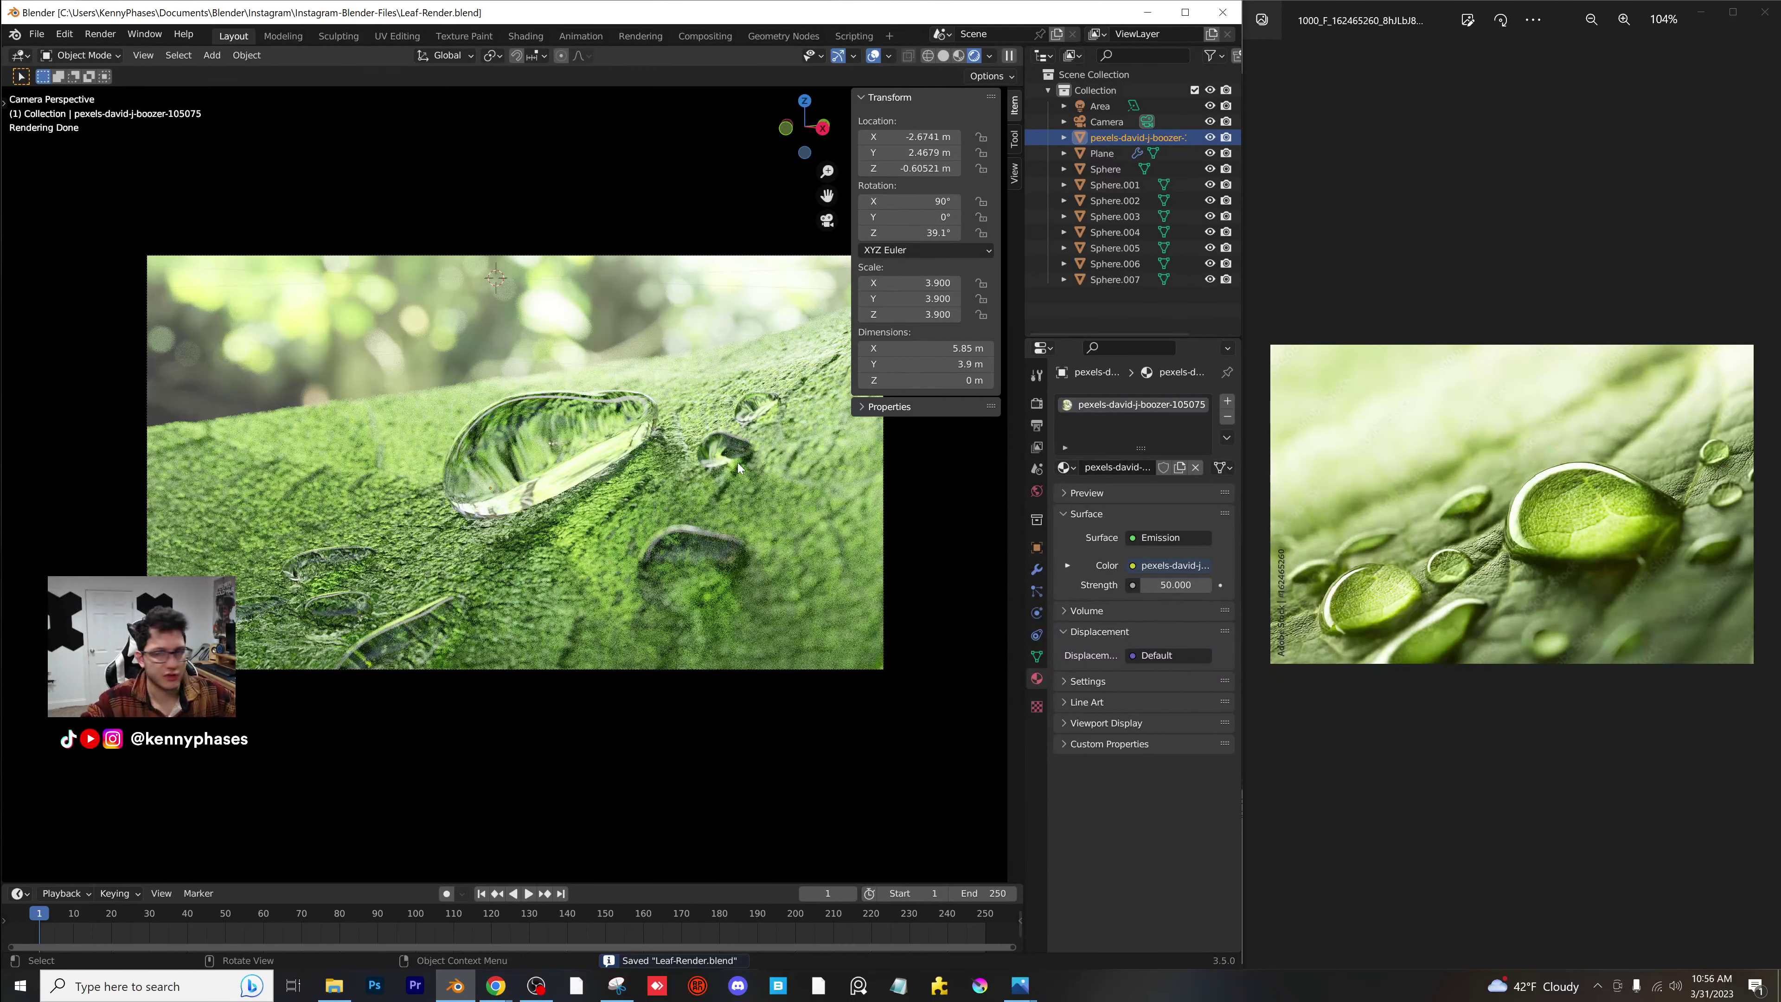
Move the camera to about X 2.217, Y -2.110, Z -0.034 m to reframe the large droplet.
click(1106, 121)
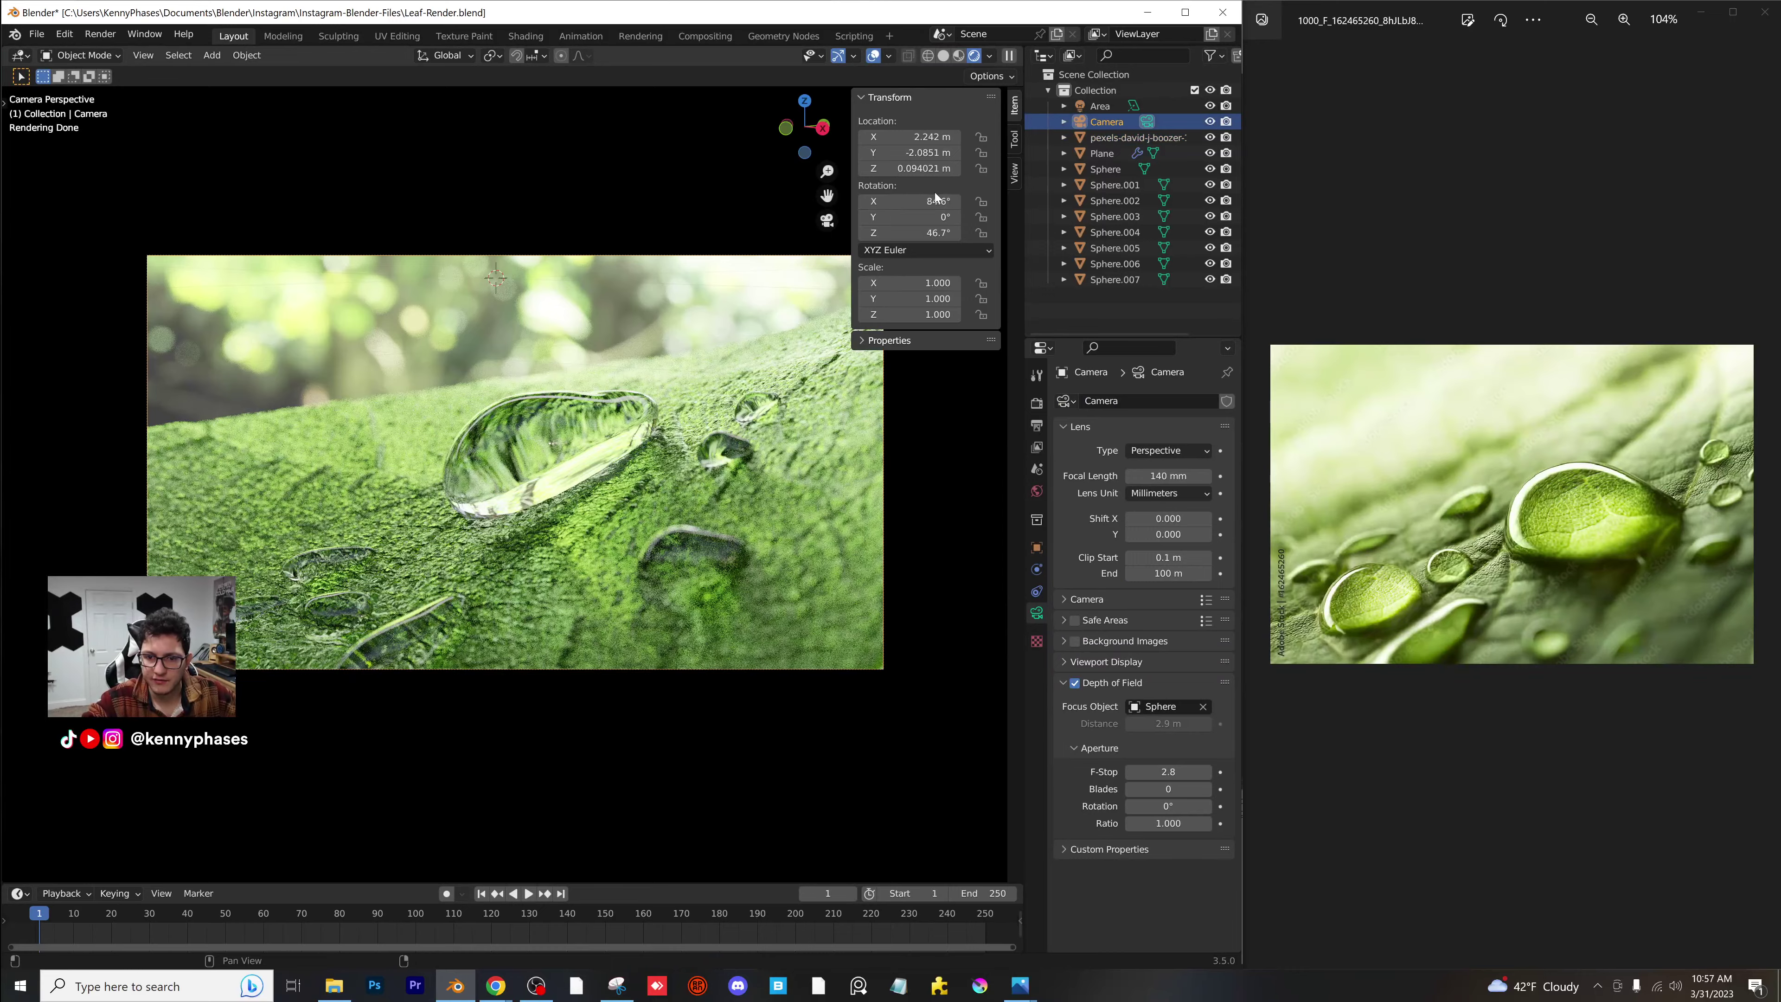
key(r)
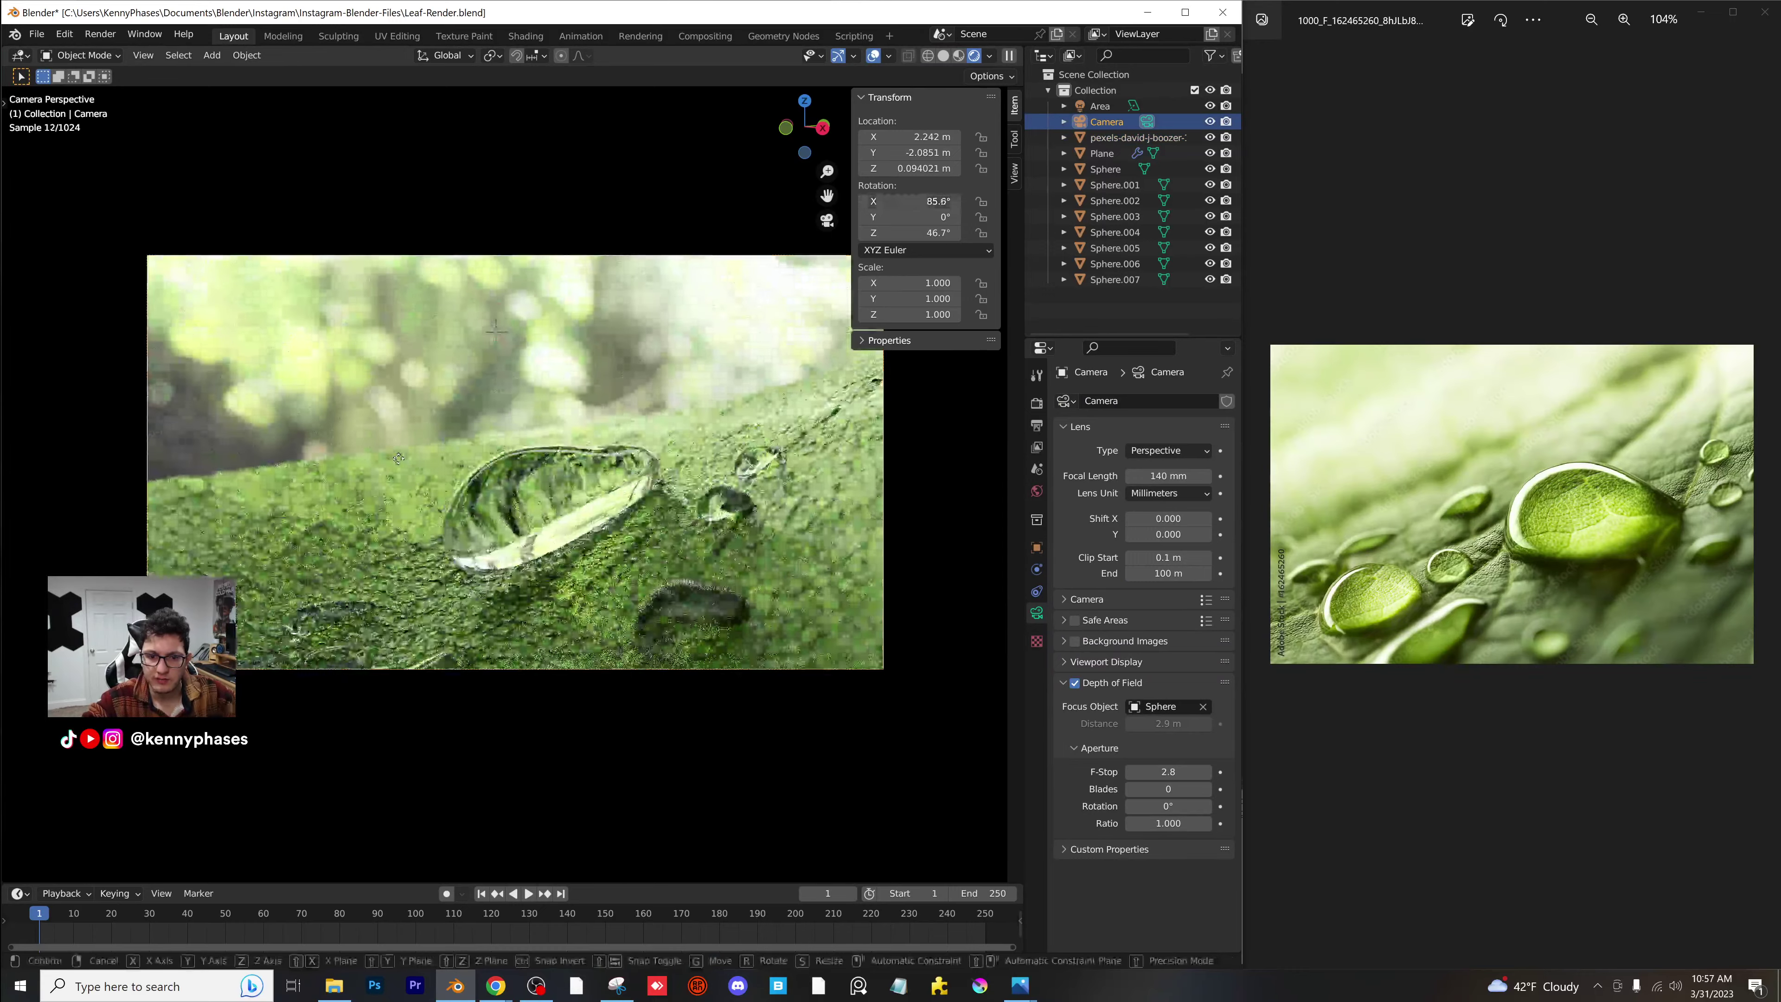
key(z)
click(401, 526)
key(g)
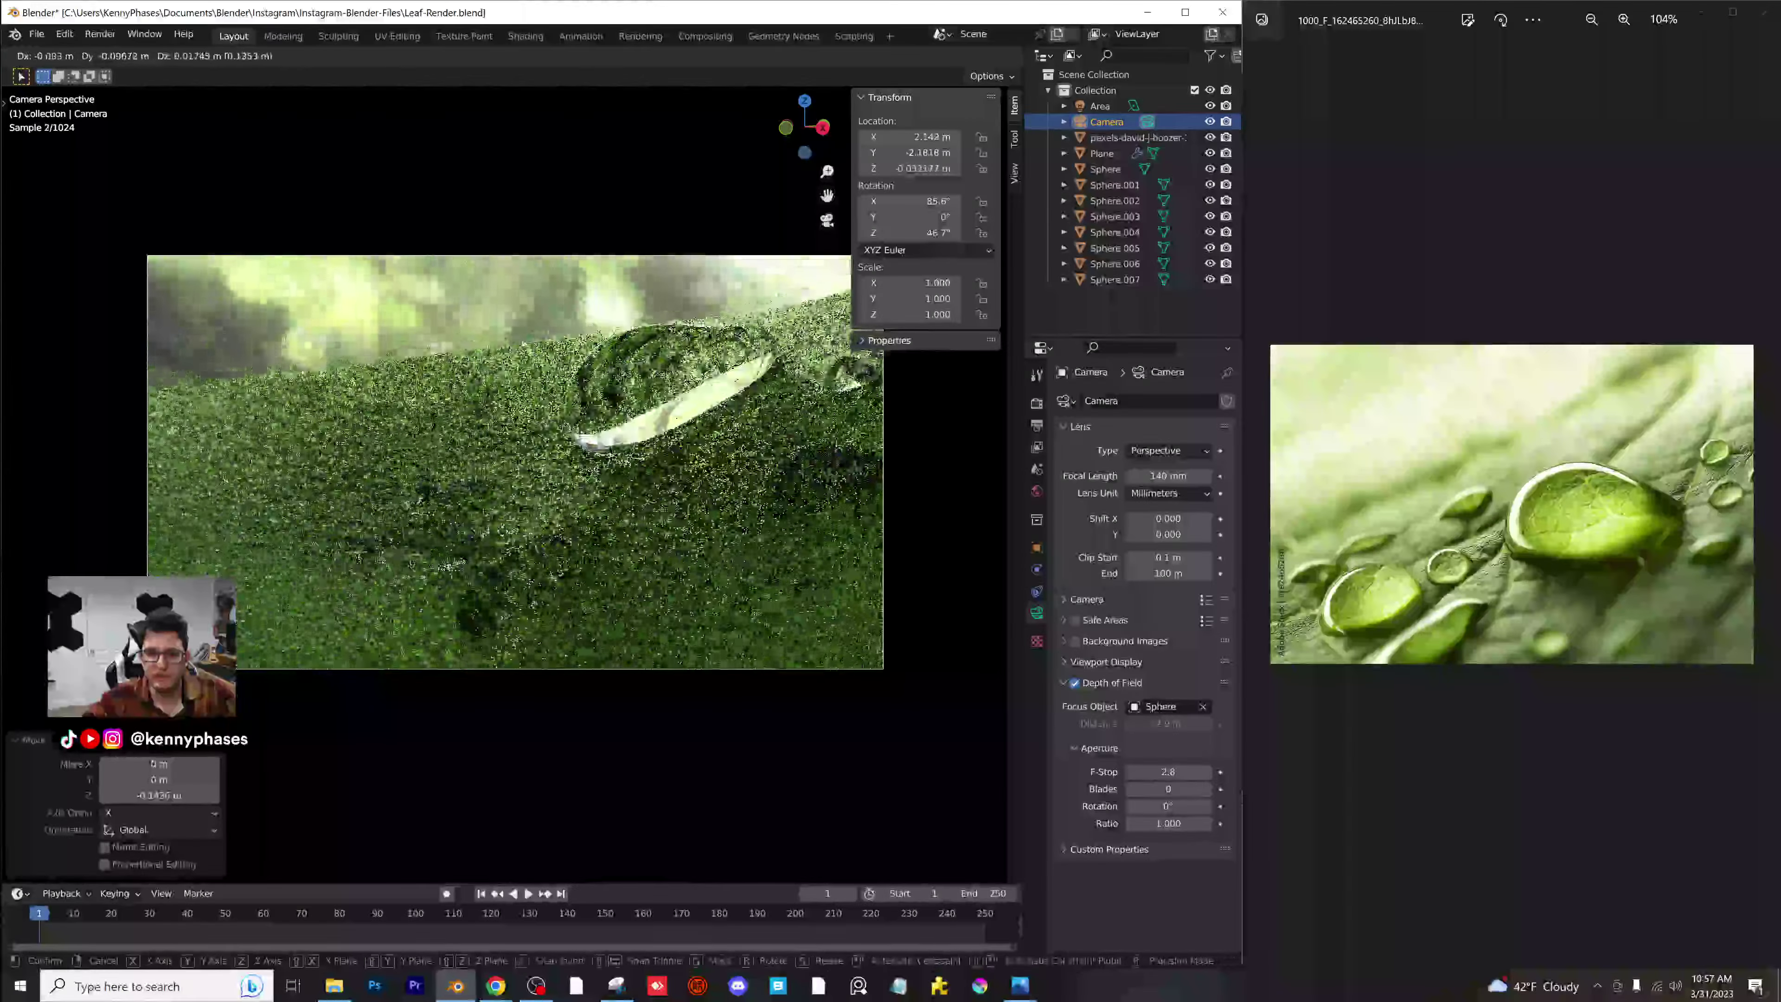
click(563, 543)
scroll(568, 546, up, 2)
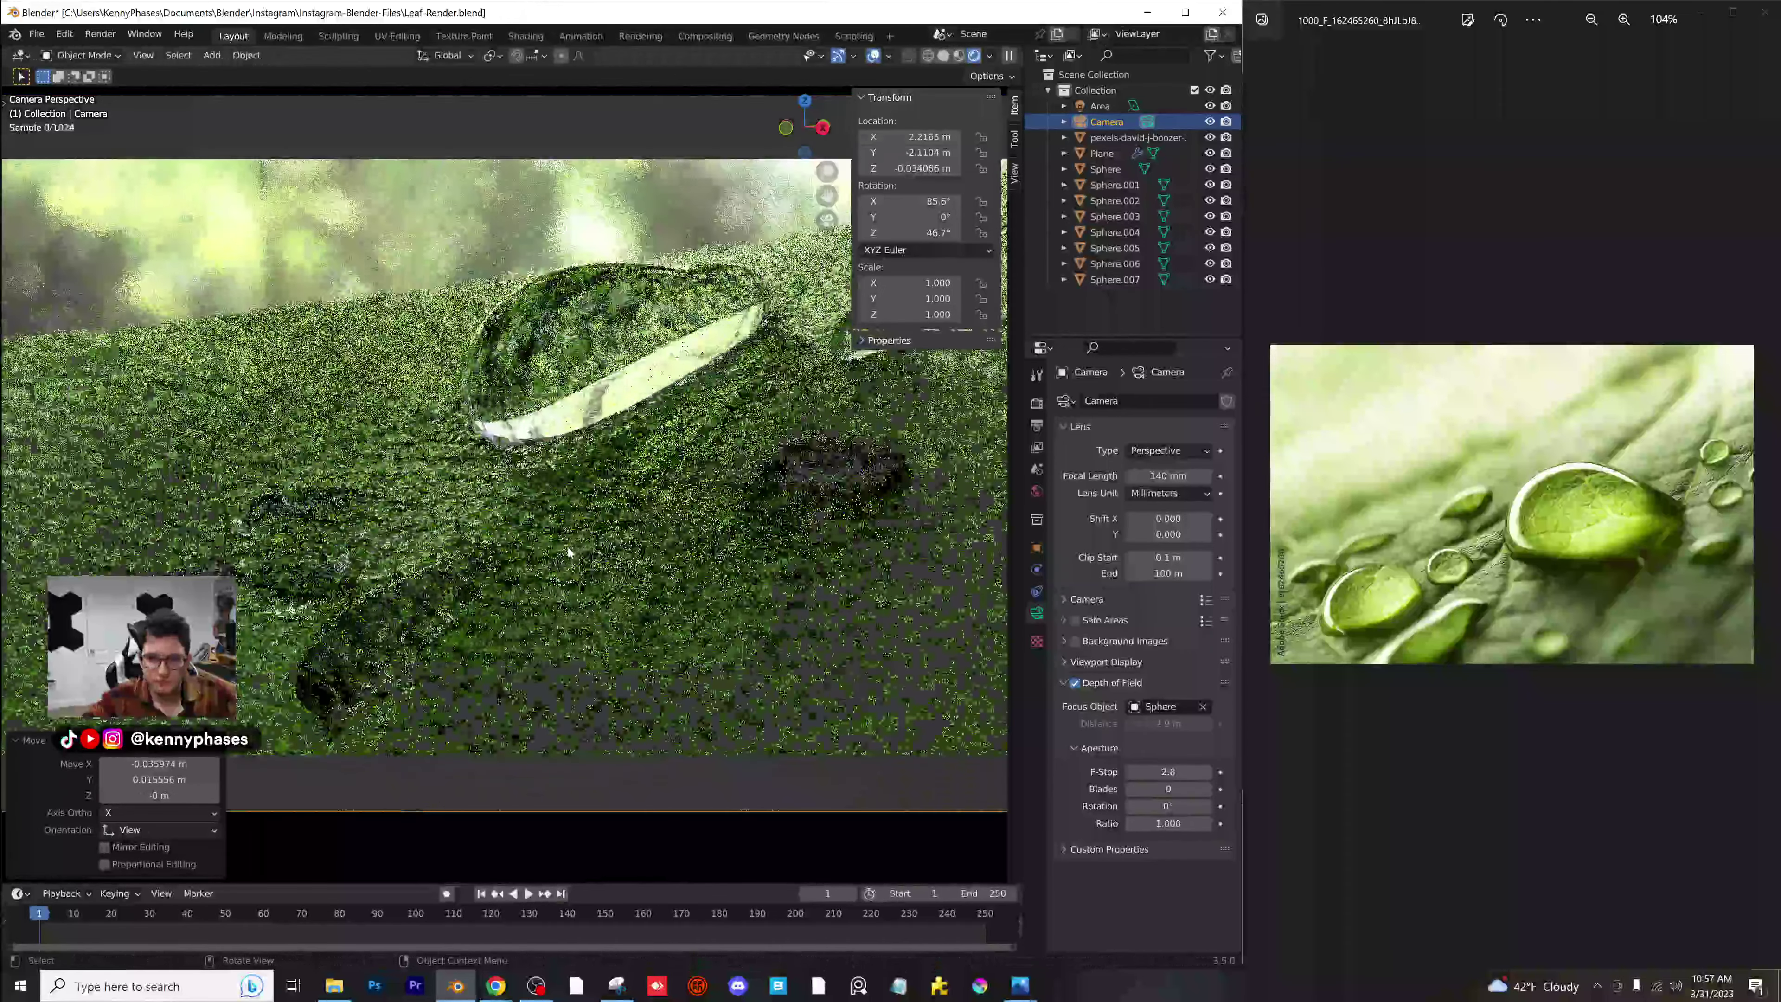
Set the camera's F-Stop to 1.0 and raise the camera to about Z -0.002 m.
click(1167, 772)
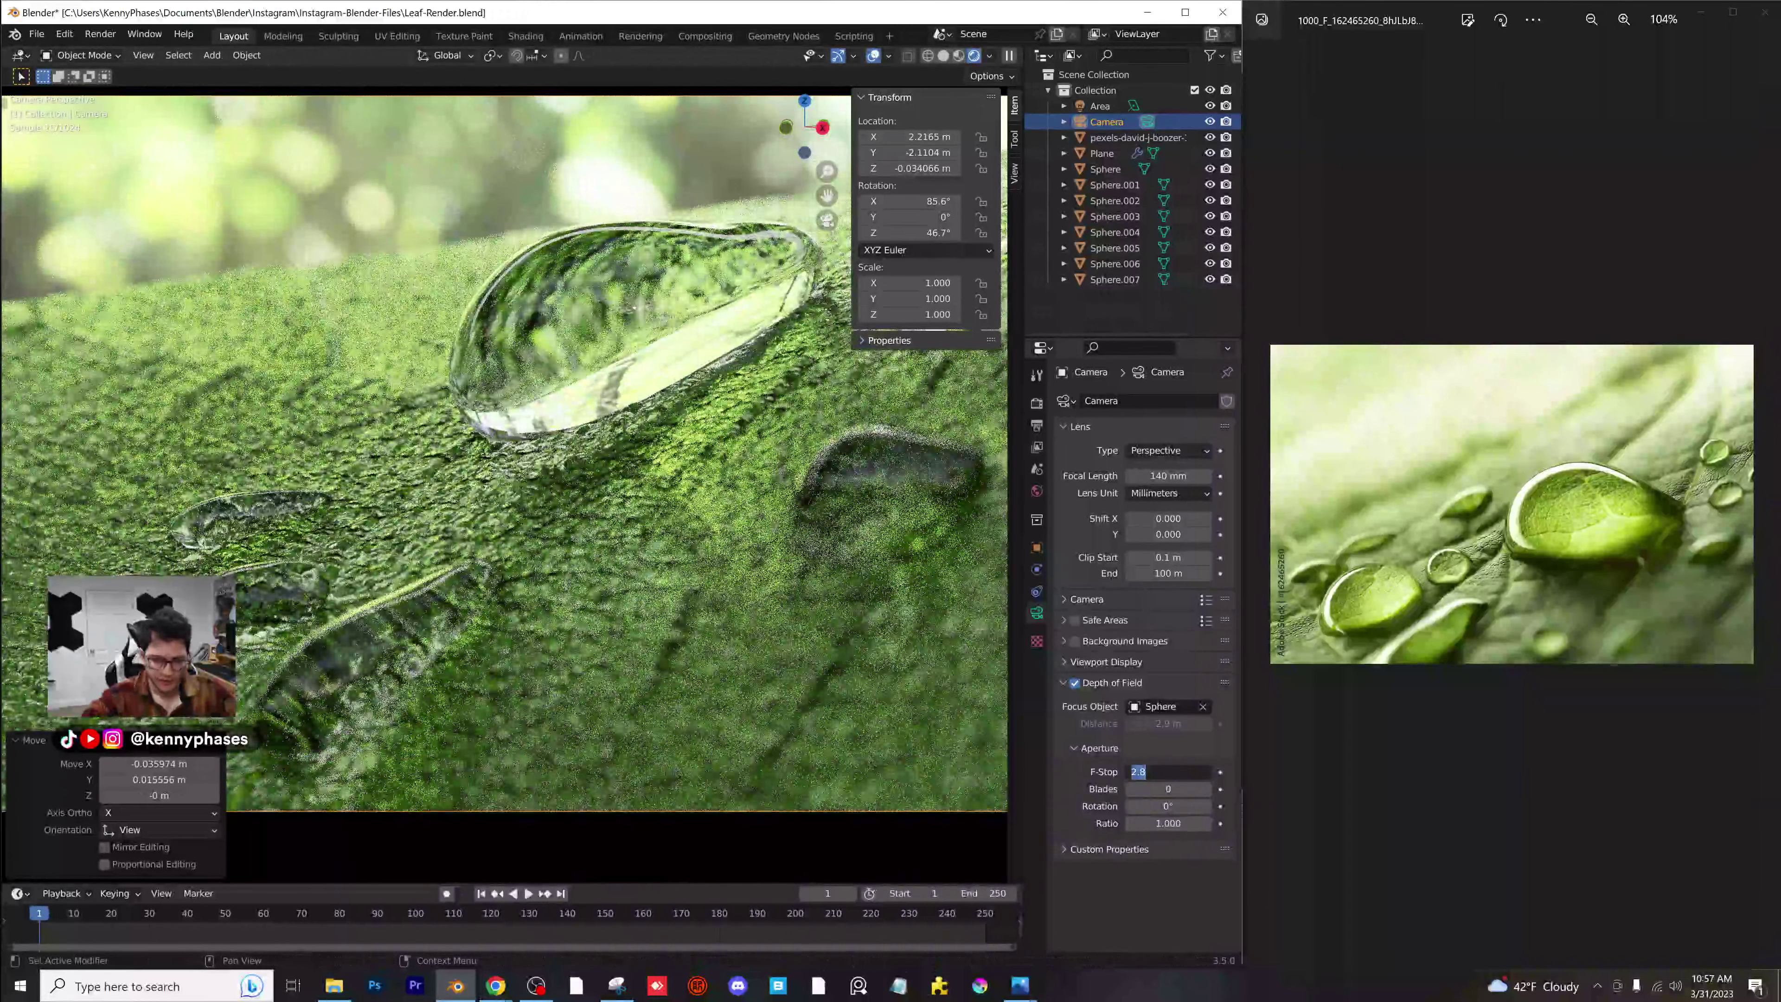
text(1)
key(Return)
scroll(512, 465, down, 2)
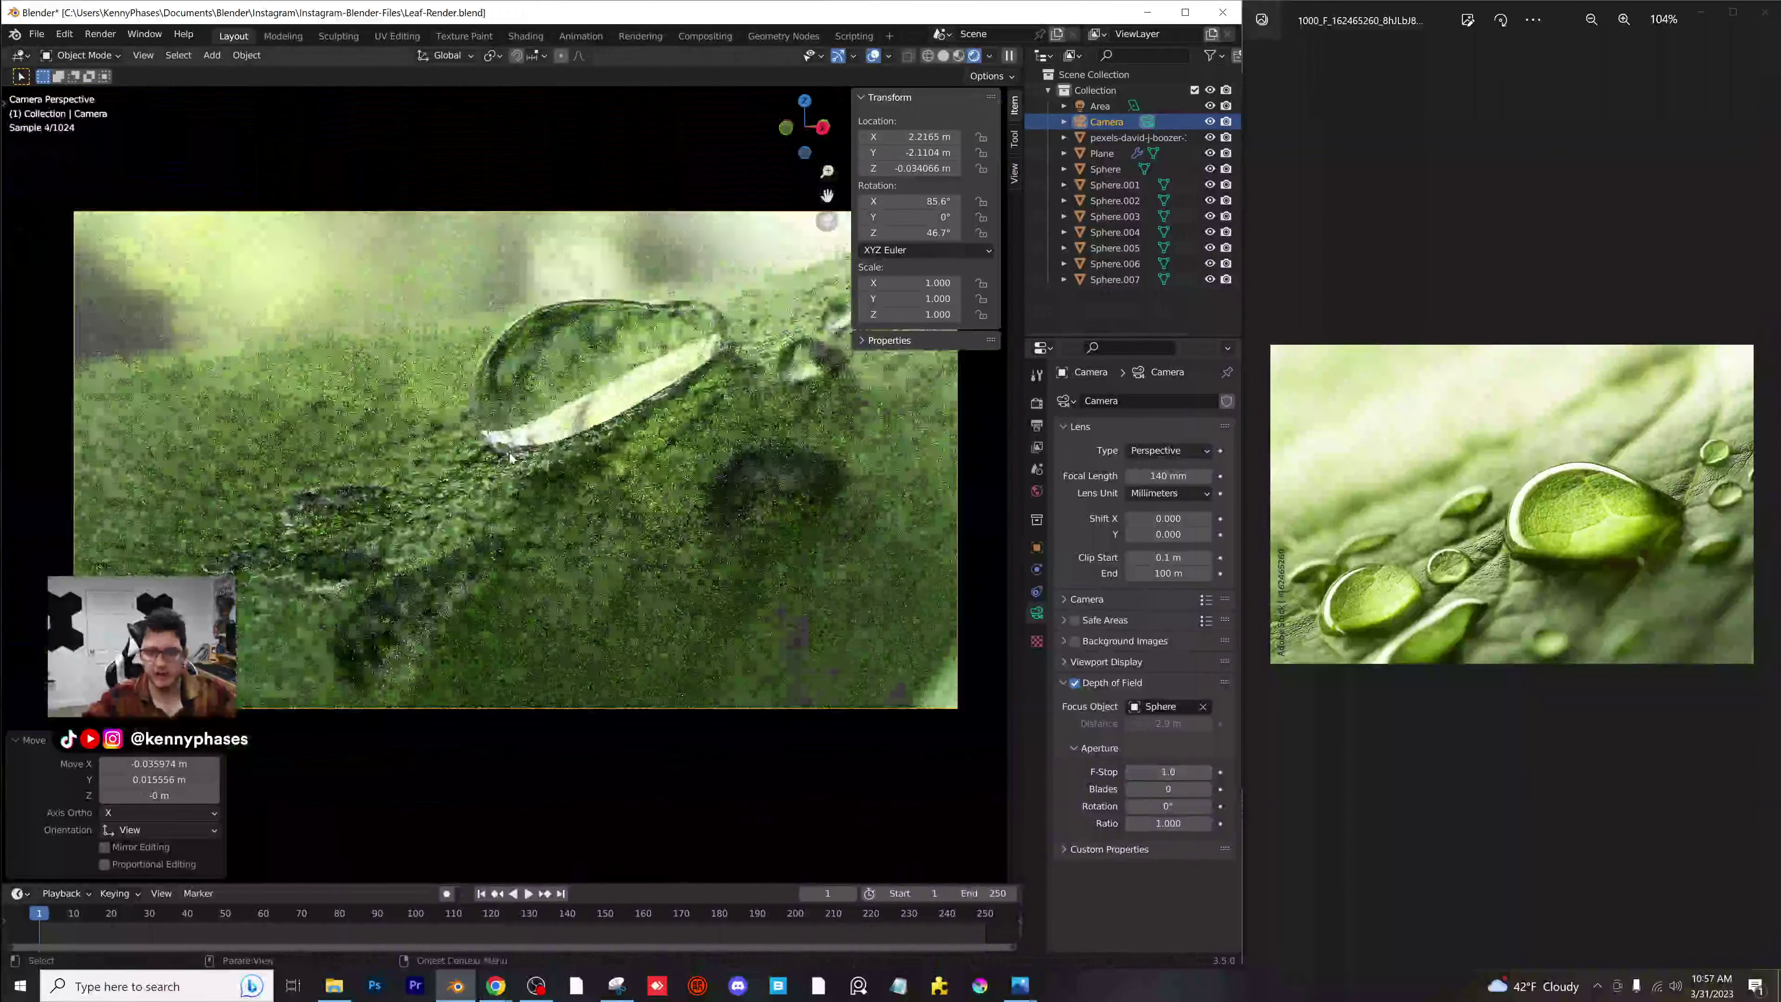
key(g)
click(620, 593)
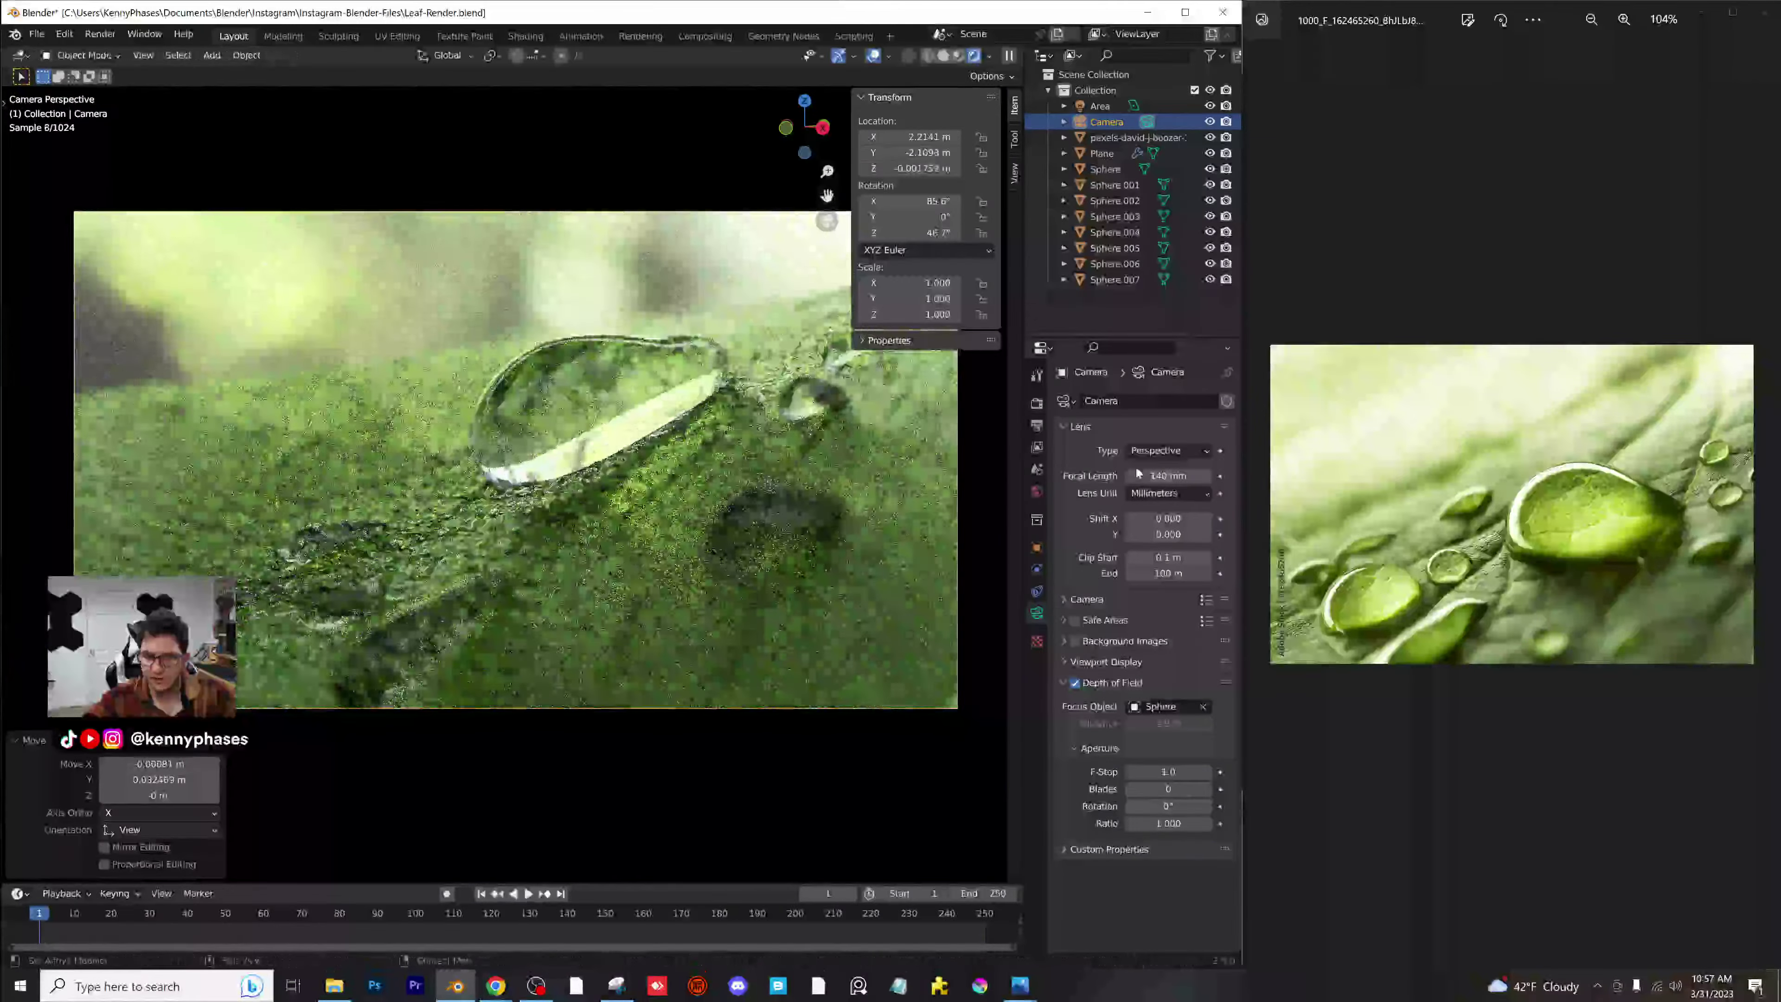
Set the camera's focal length to about 160.9 mm and shift the camera to about X 2.224, Y -2.098, Z 0.002 m.
drag(1148, 475, 1200, 476)
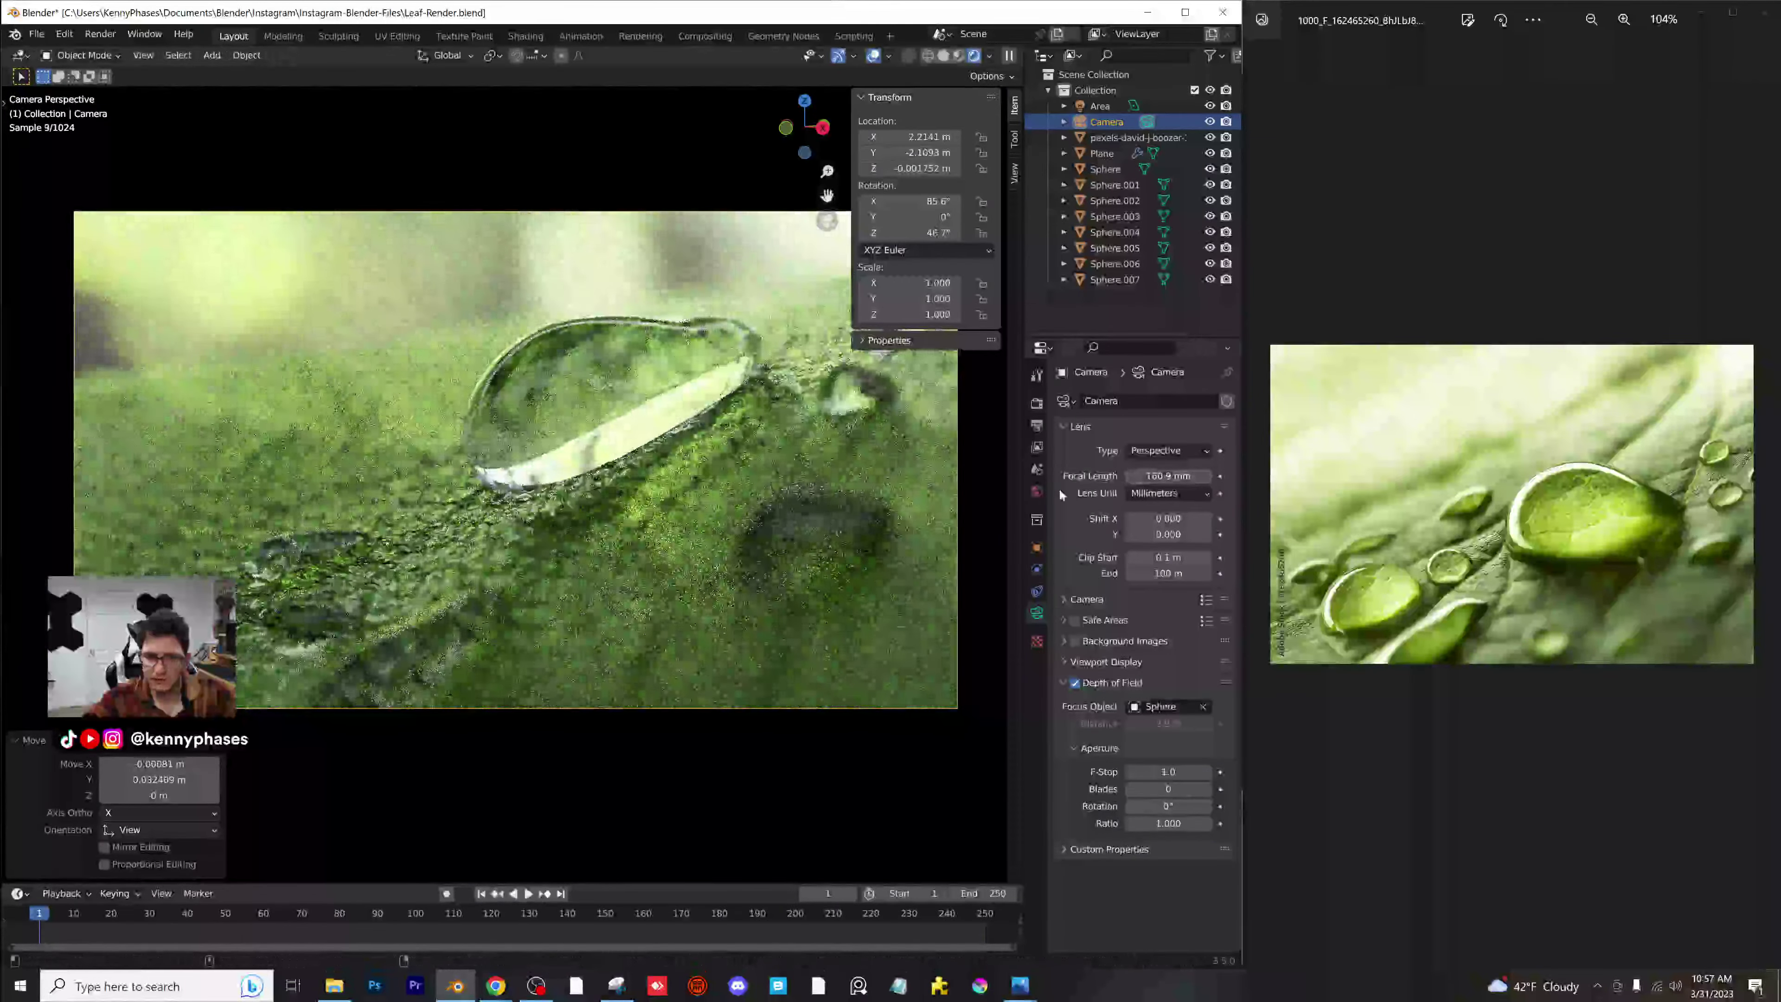
scroll(557, 526, down, 1)
key(g)
click(569, 530)
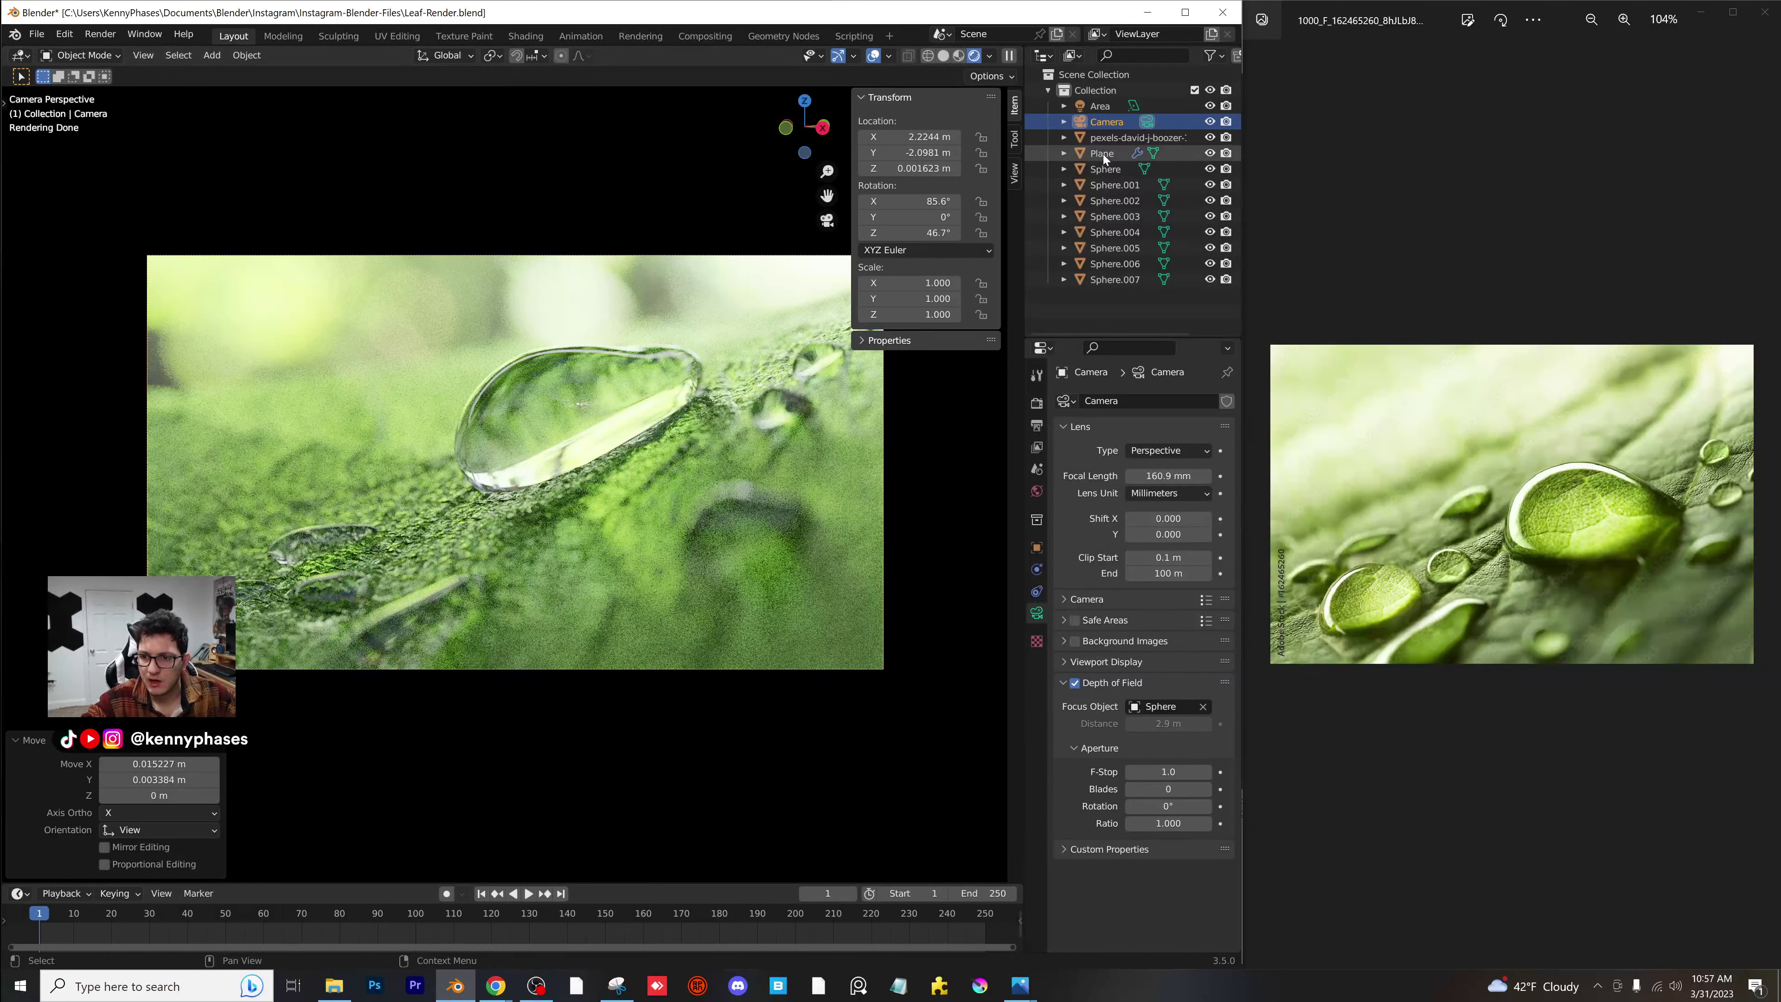
Set the area light's power to 500 and save the file.
click(1098, 106)
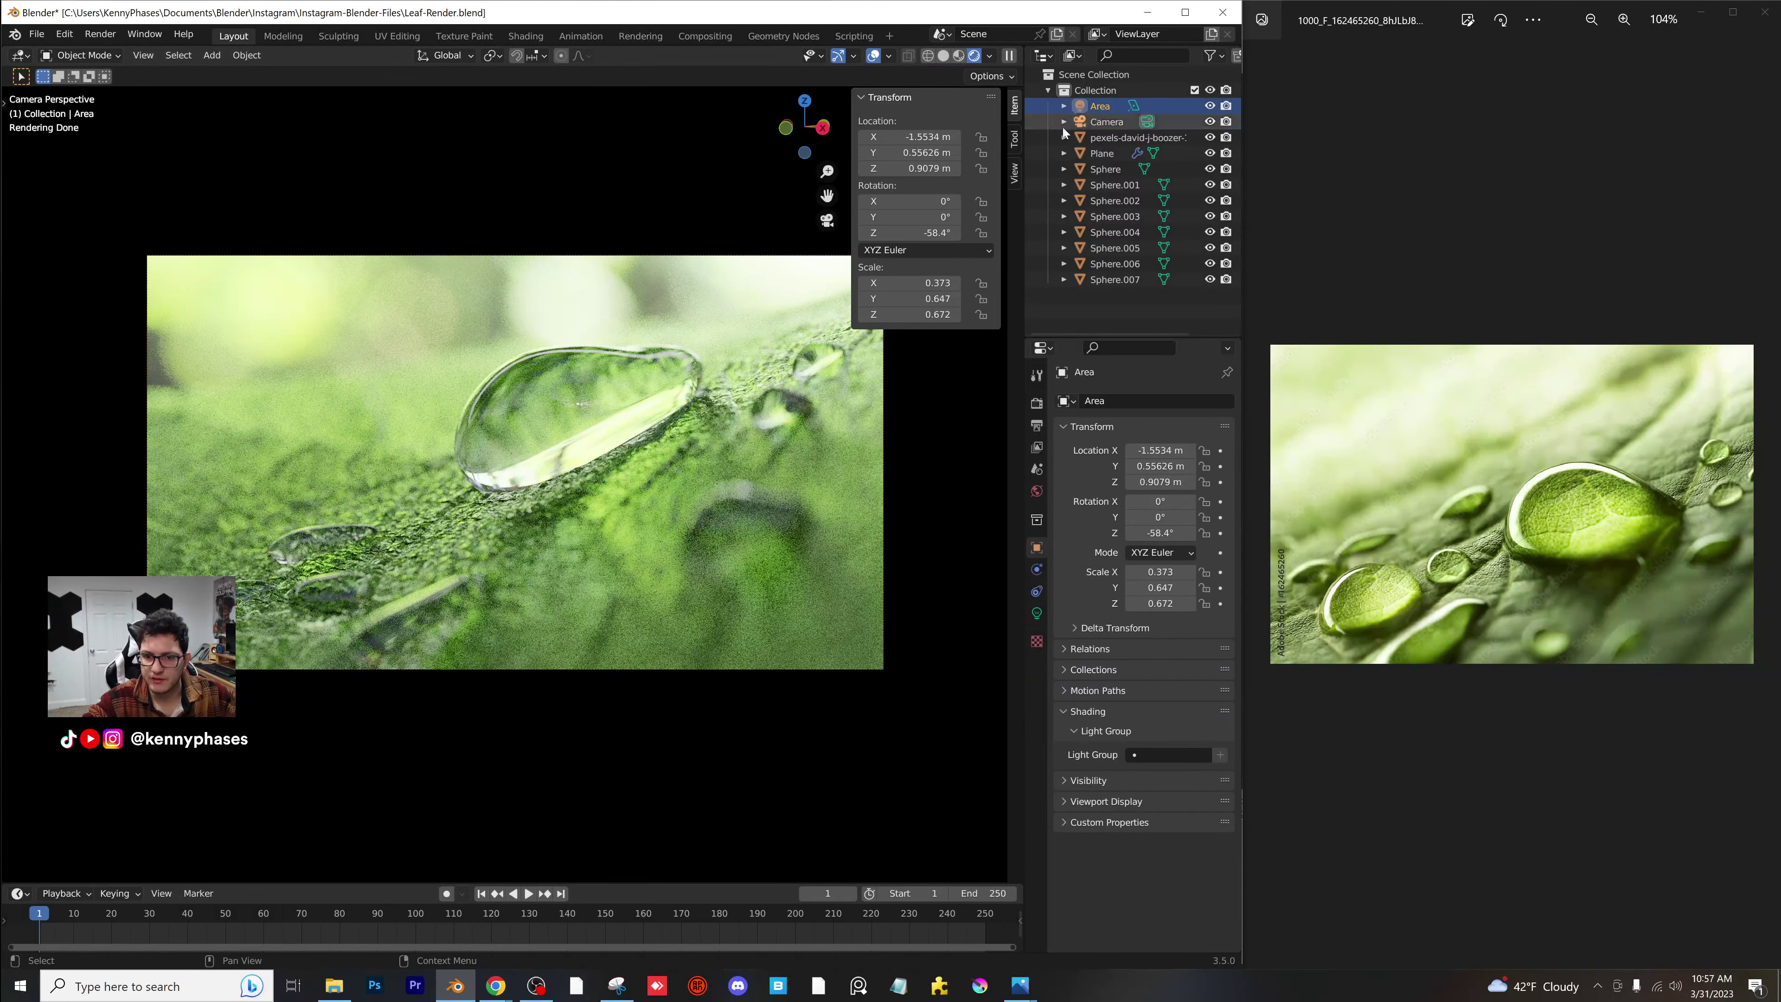
click(1037, 613)
click(1167, 508)
text(50)
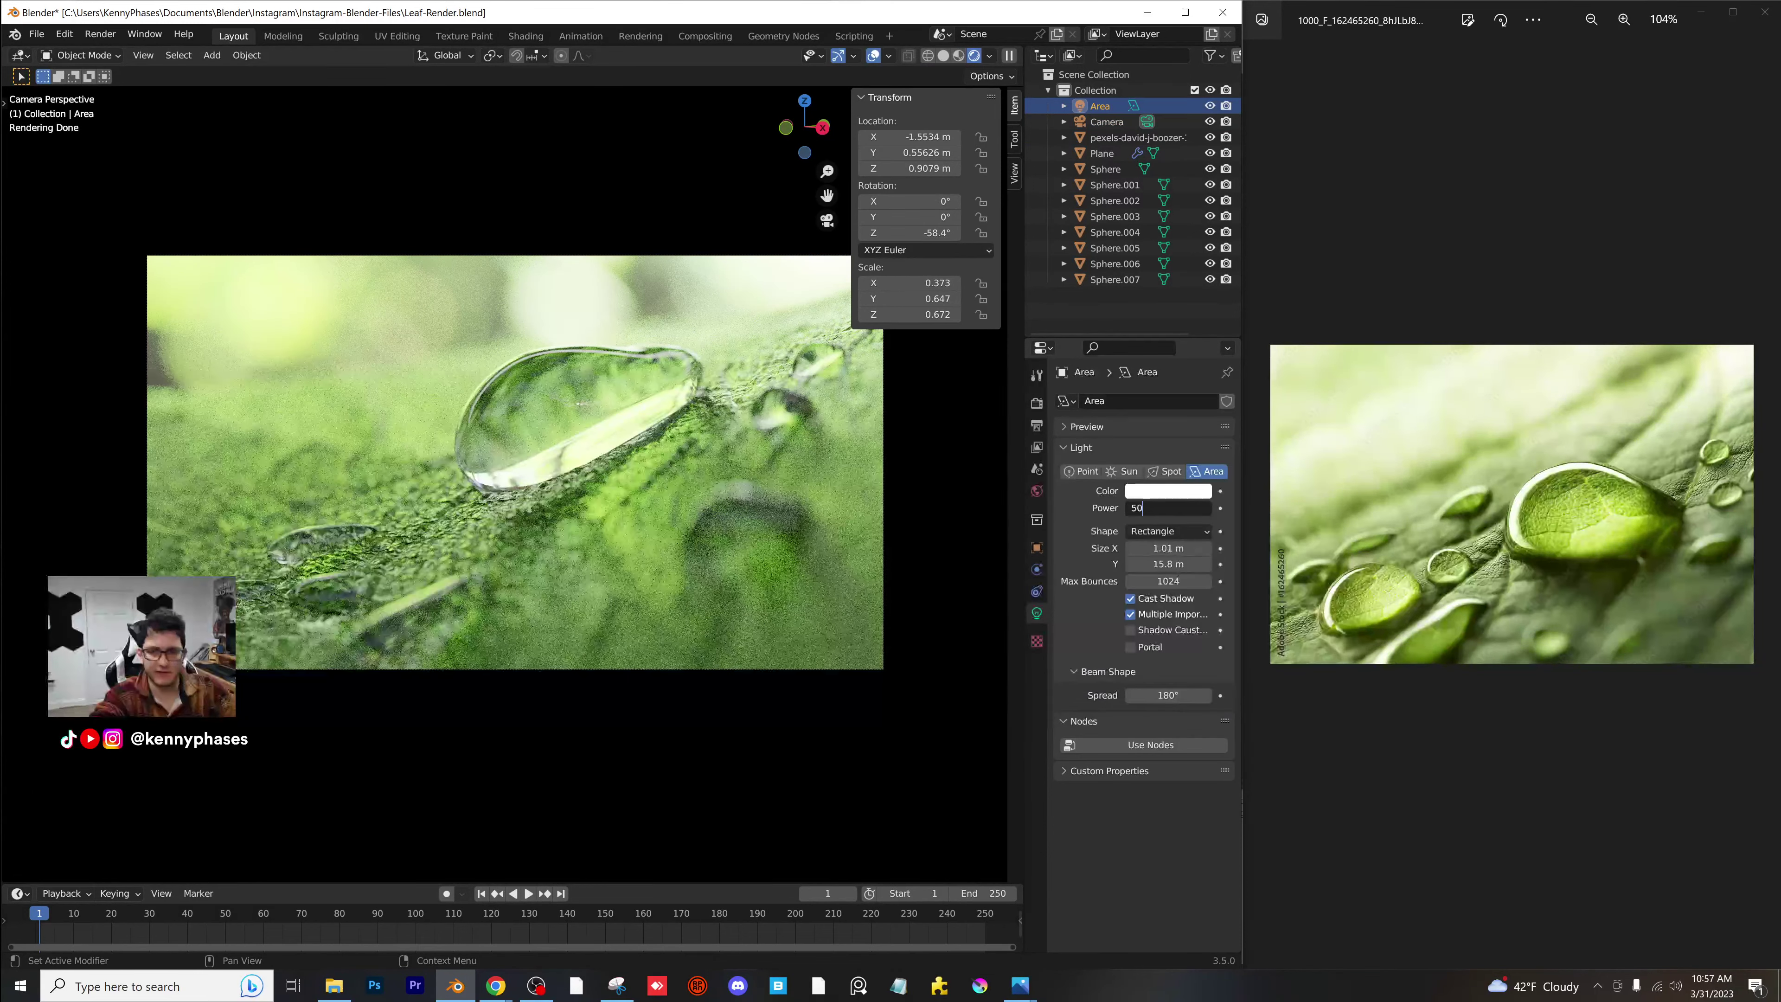
text(0)
key(Return)
key(ctrl+s)
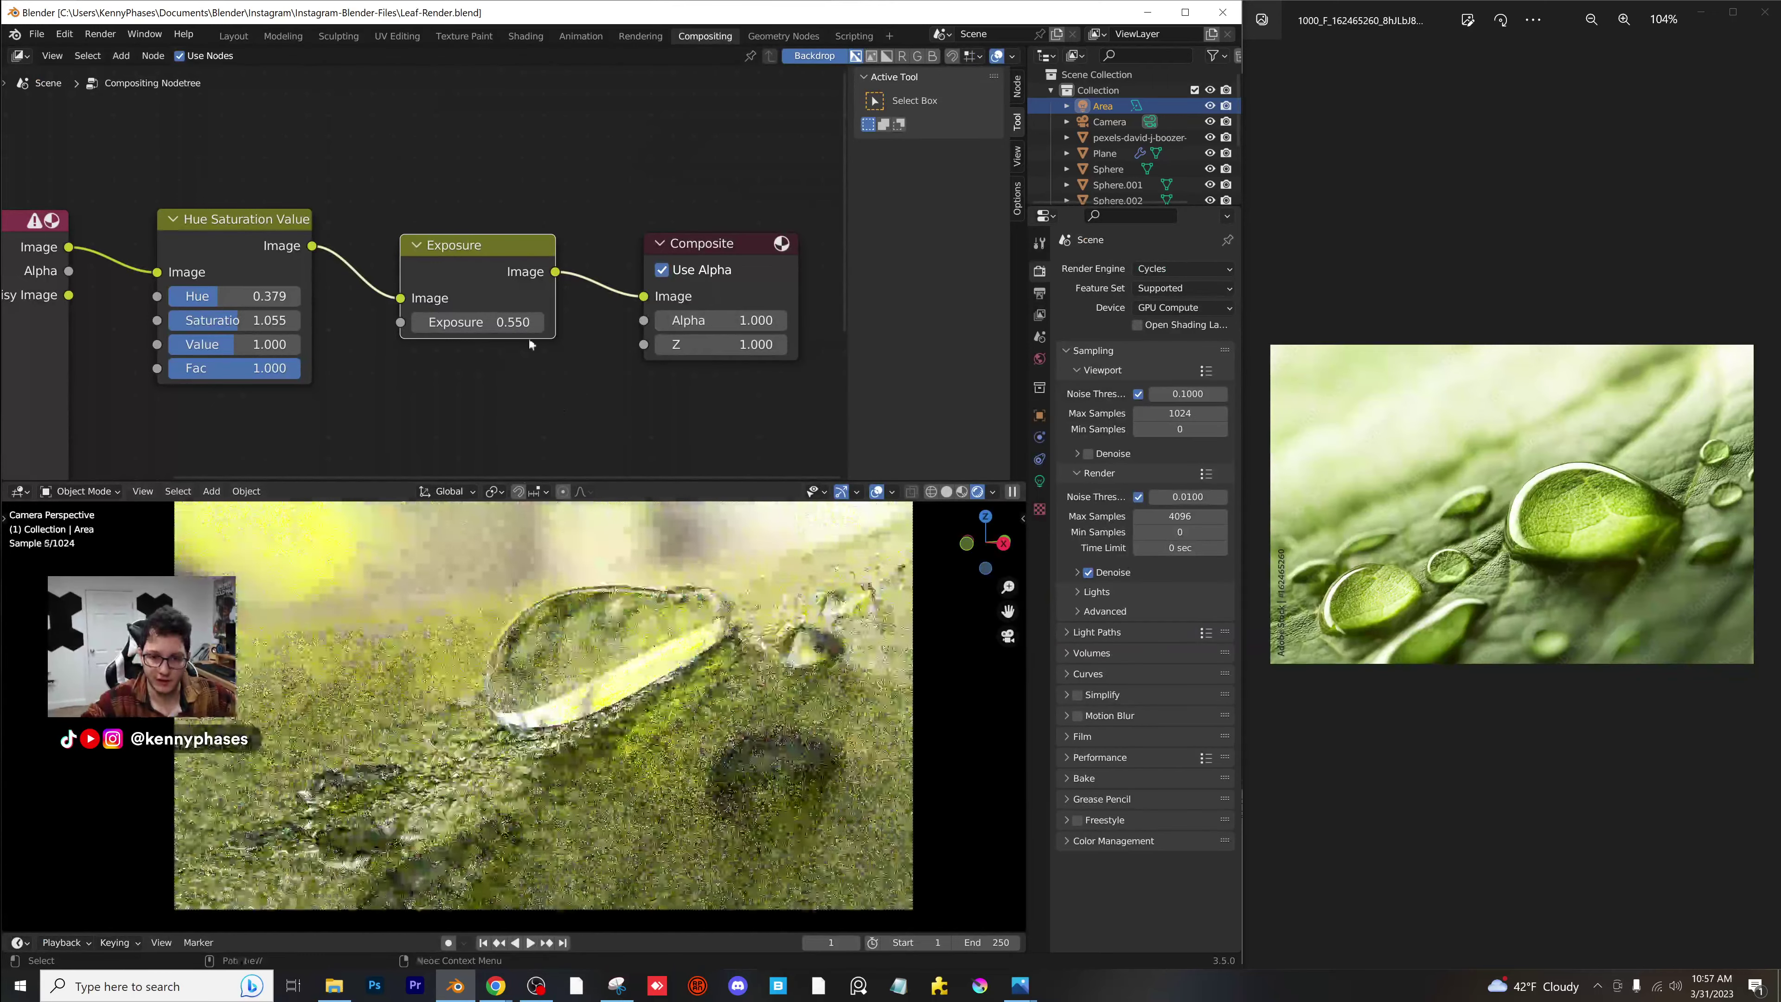
Set the Exposure node's exposure to 0.
click(499, 322)
text(0)
key(Return)
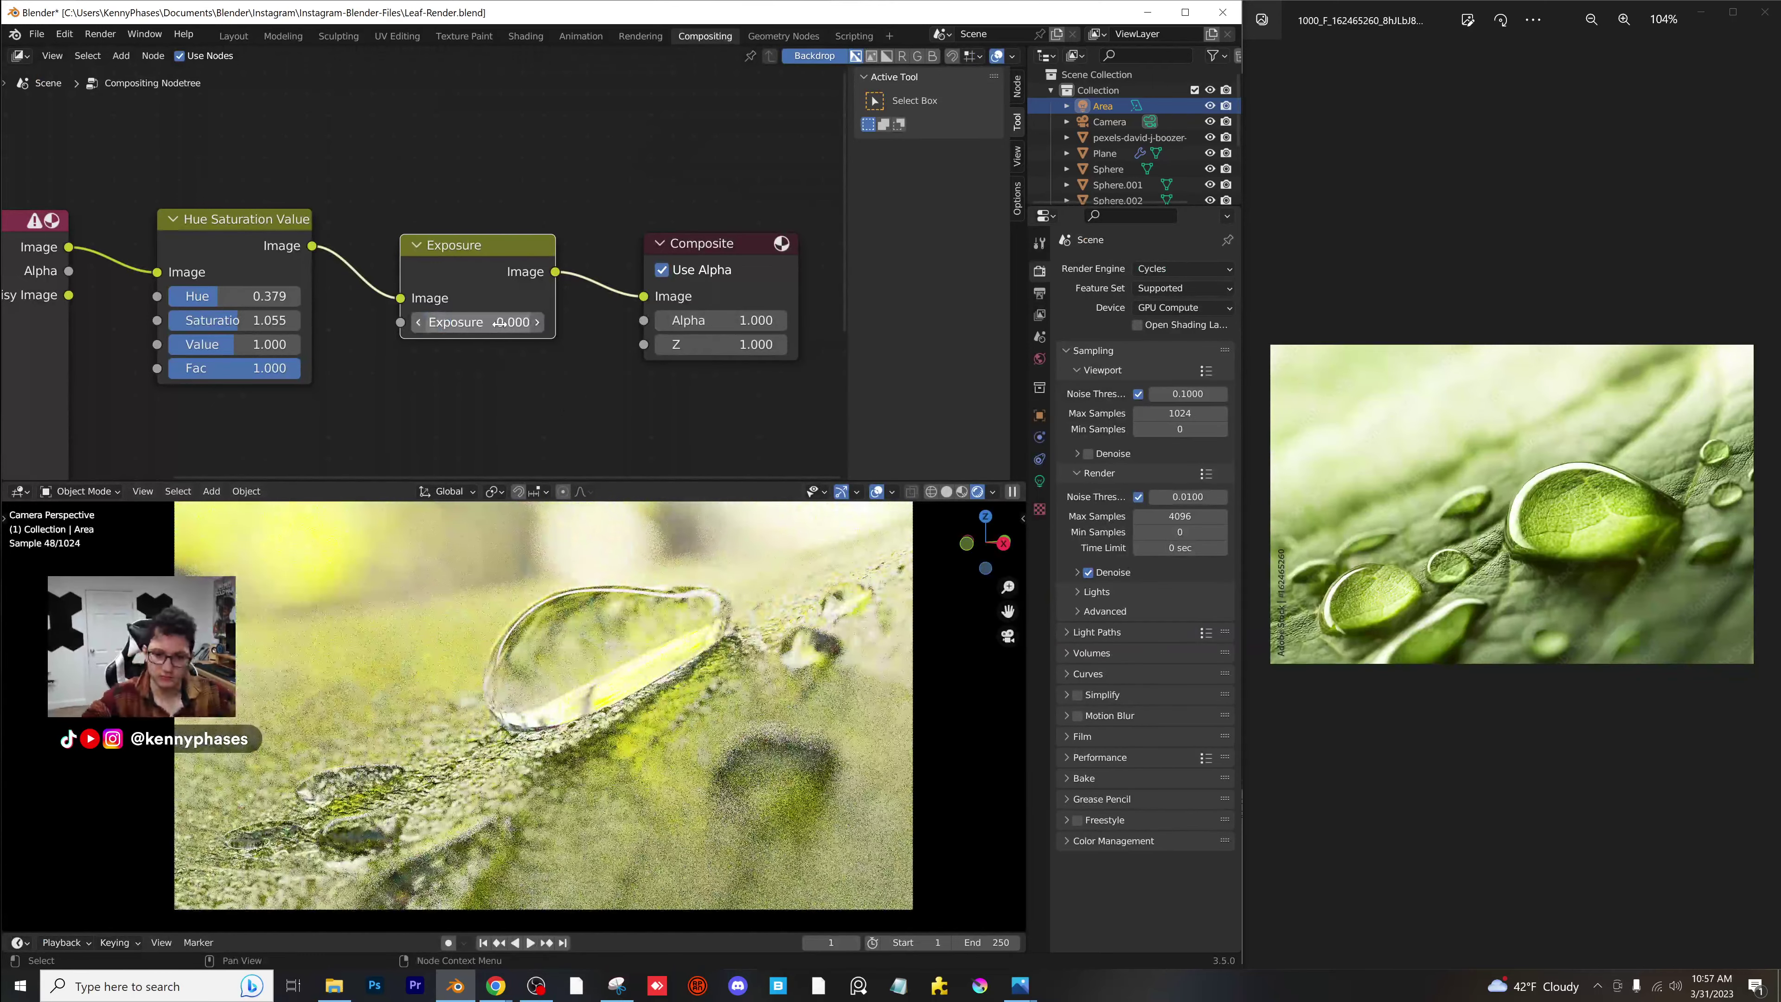
Set the Hue Saturation Value node's hue to 0.489 and its saturation to 1.032.
middle_drag(457, 398, 655, 389)
double_click(429, 292)
text(0.5)
key(Return)
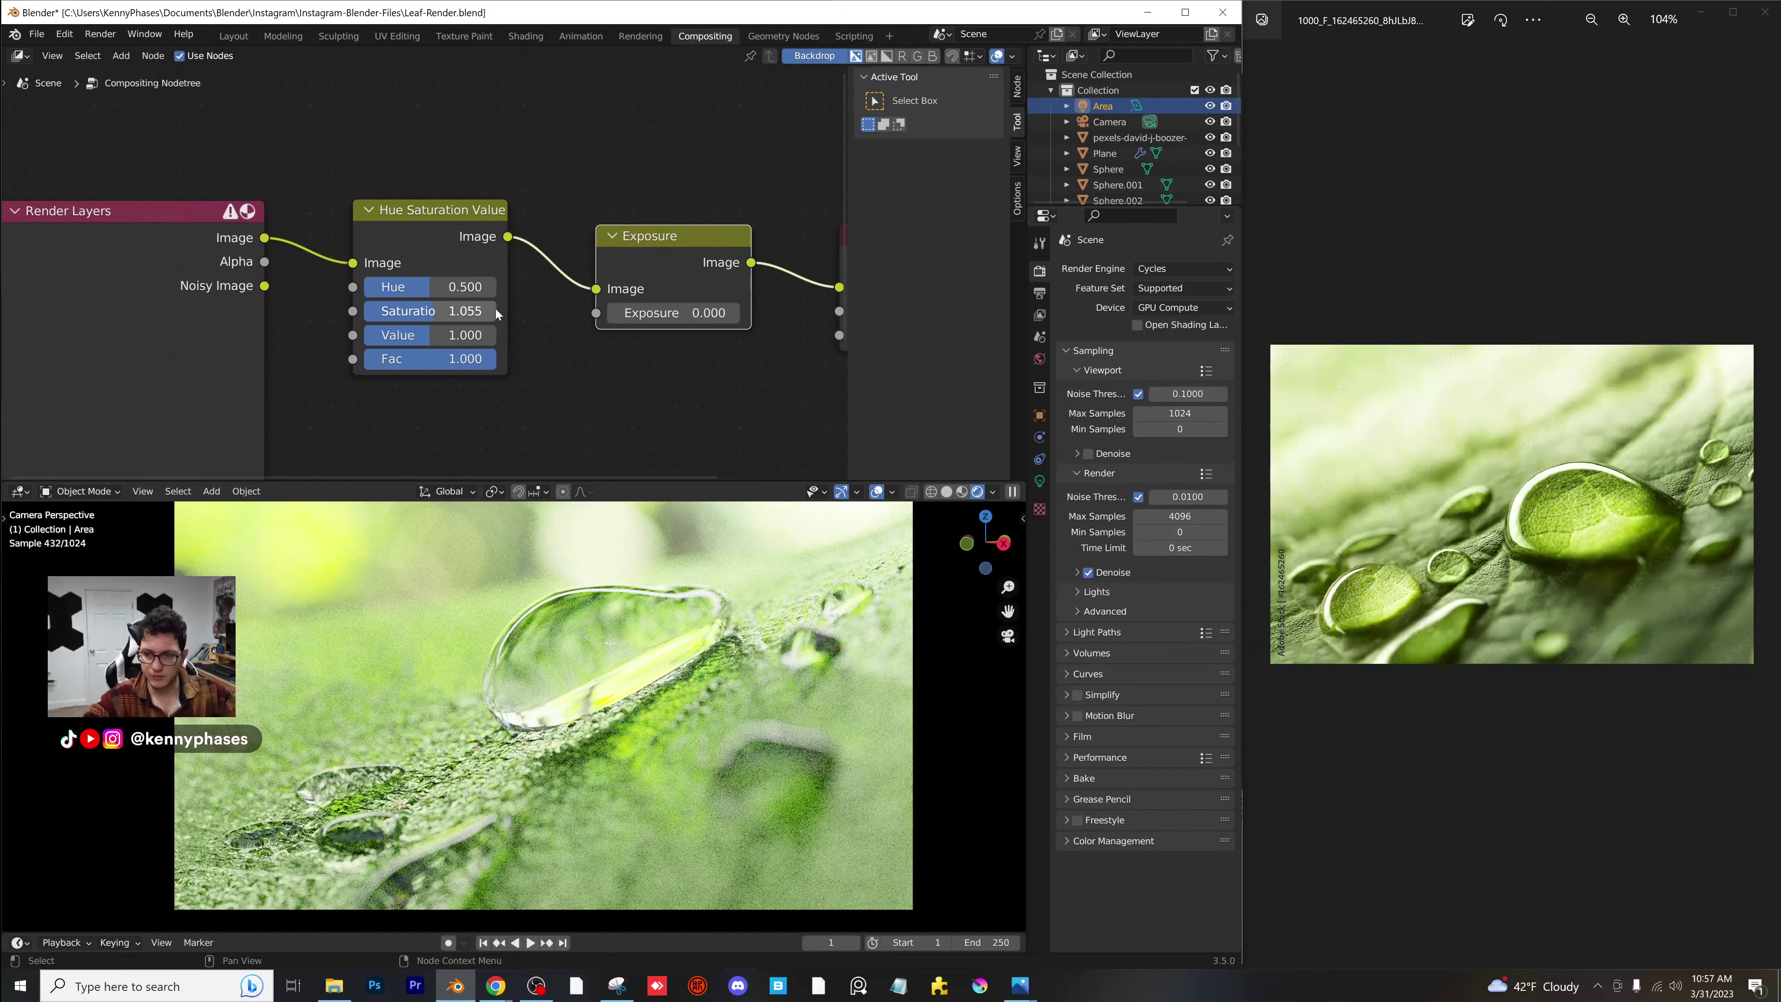
shift+drag(463, 286, 456, 311)
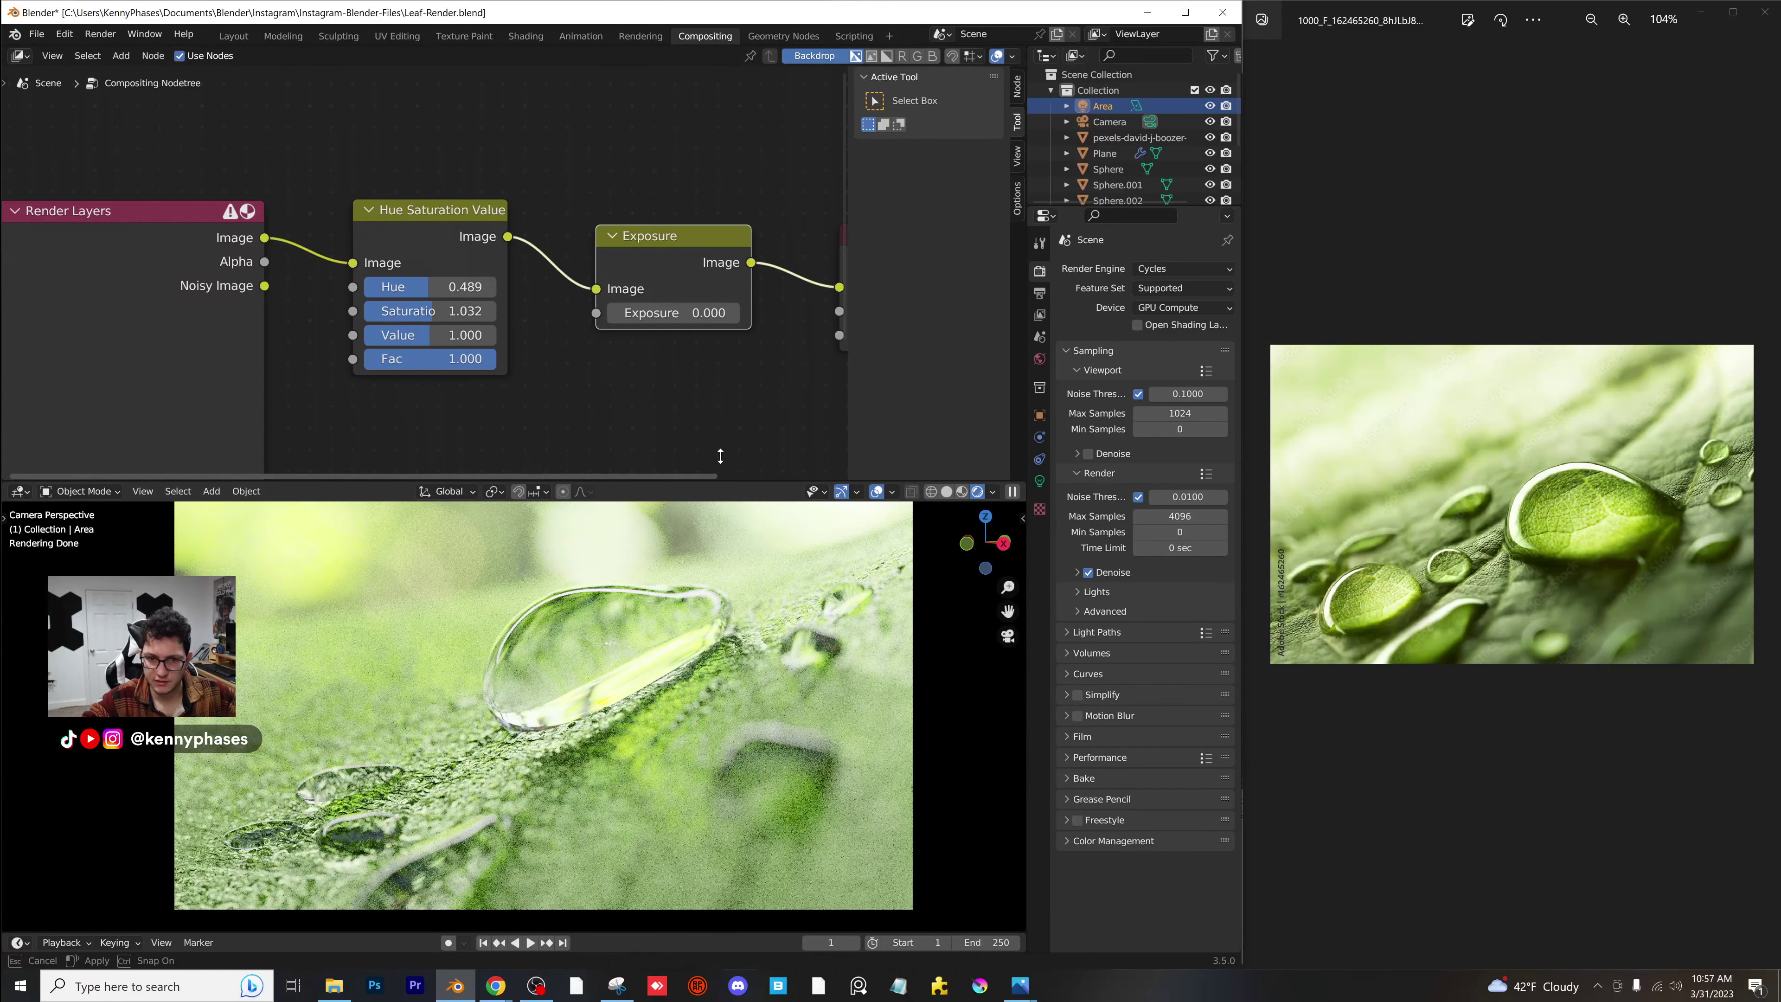
Add a Bright/Contrast node between the Exposure and Composite nodes and set its contrast to 2.690.
drag(729, 482, 701, 426)
key(Home)
key(shift+a)
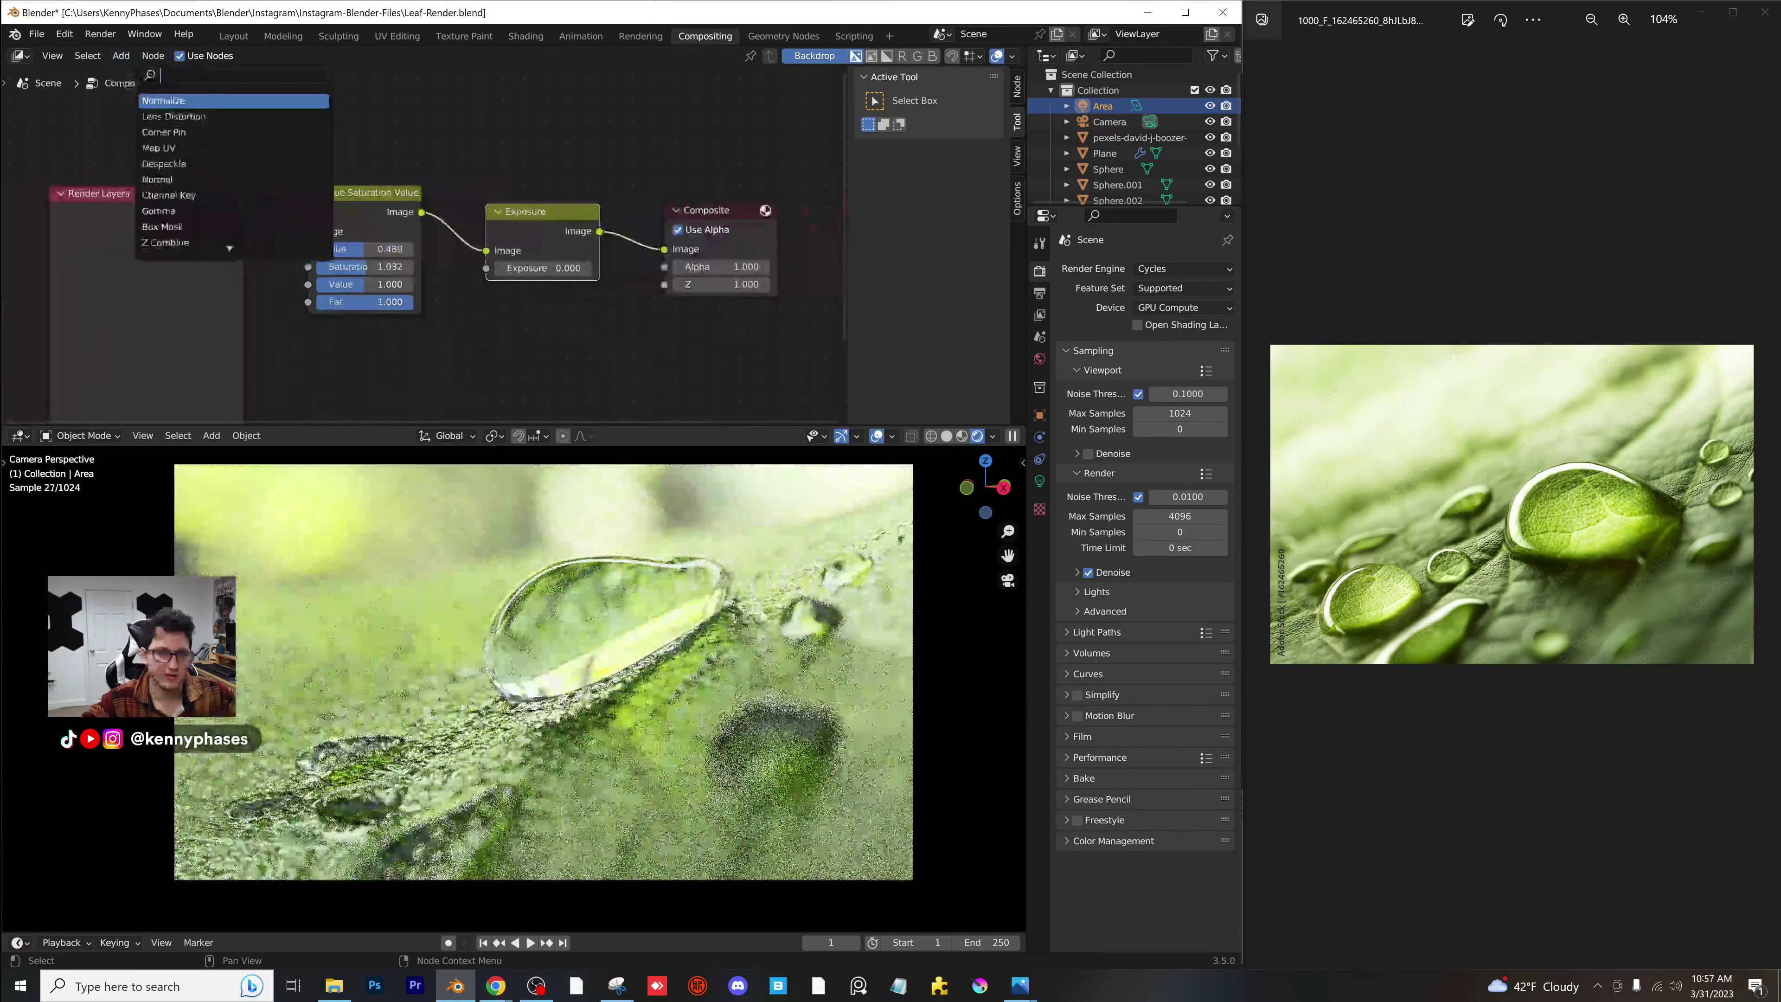
text(contr)
key(Return)
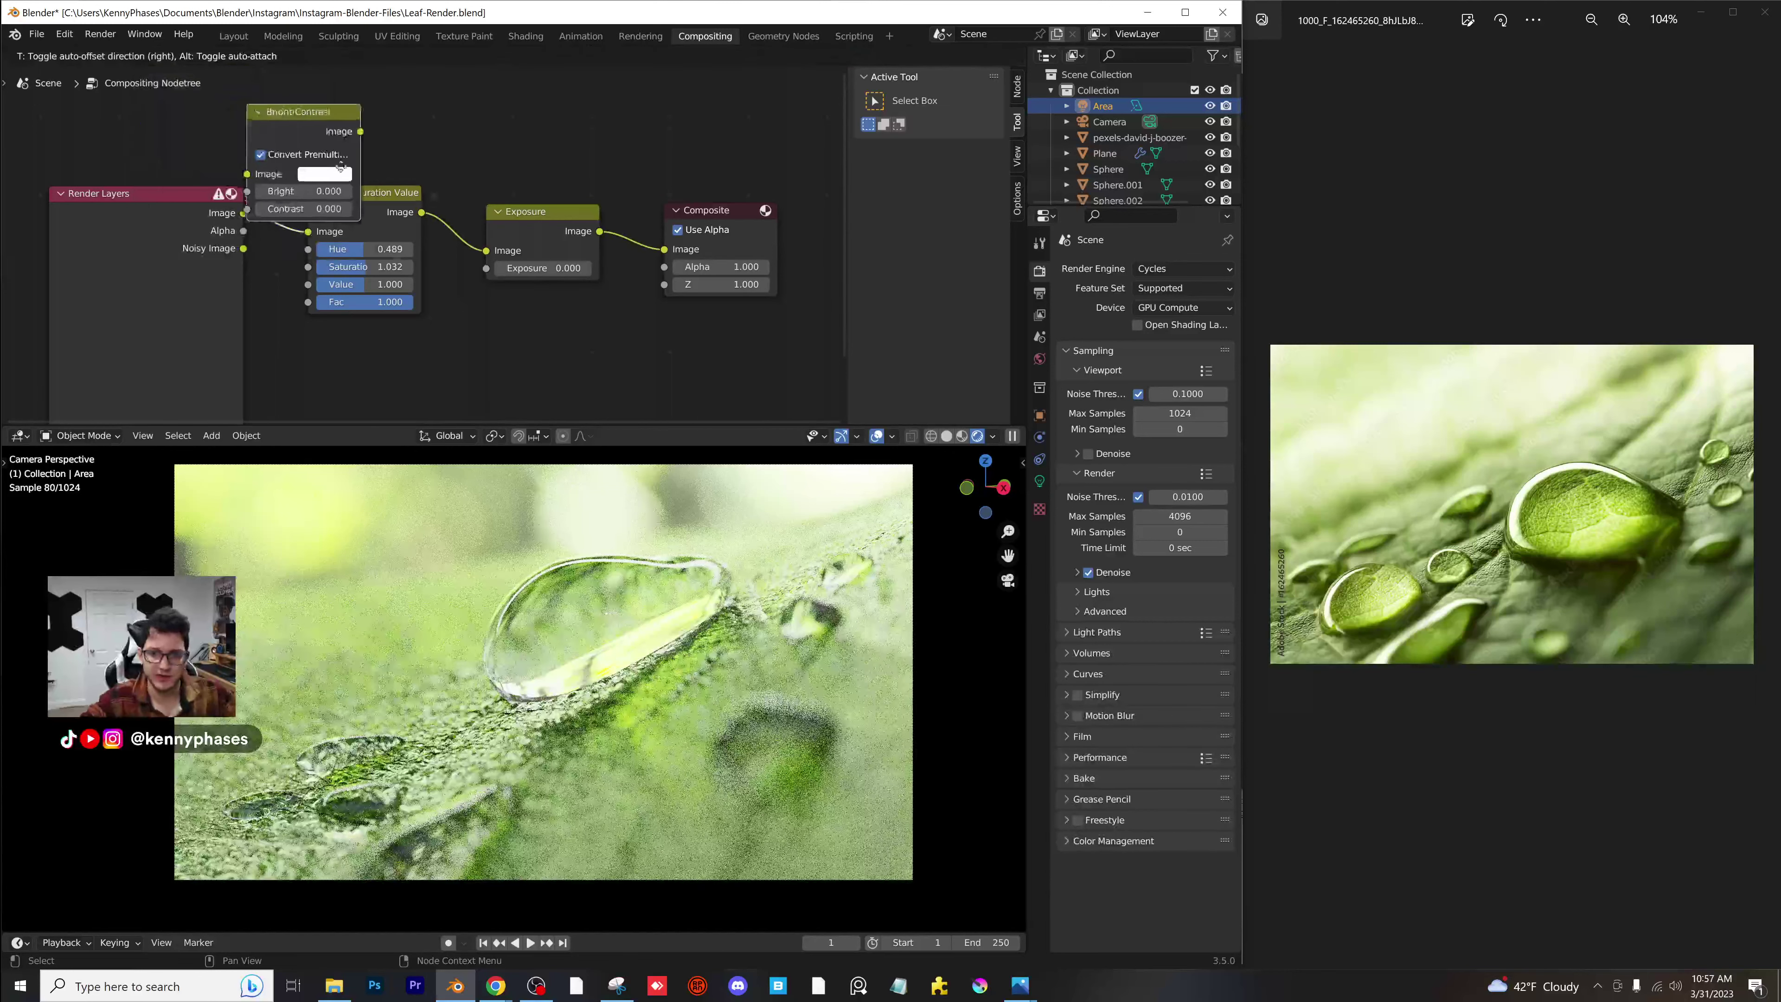
click(616, 224)
shift+drag(715, 297, 744, 297)
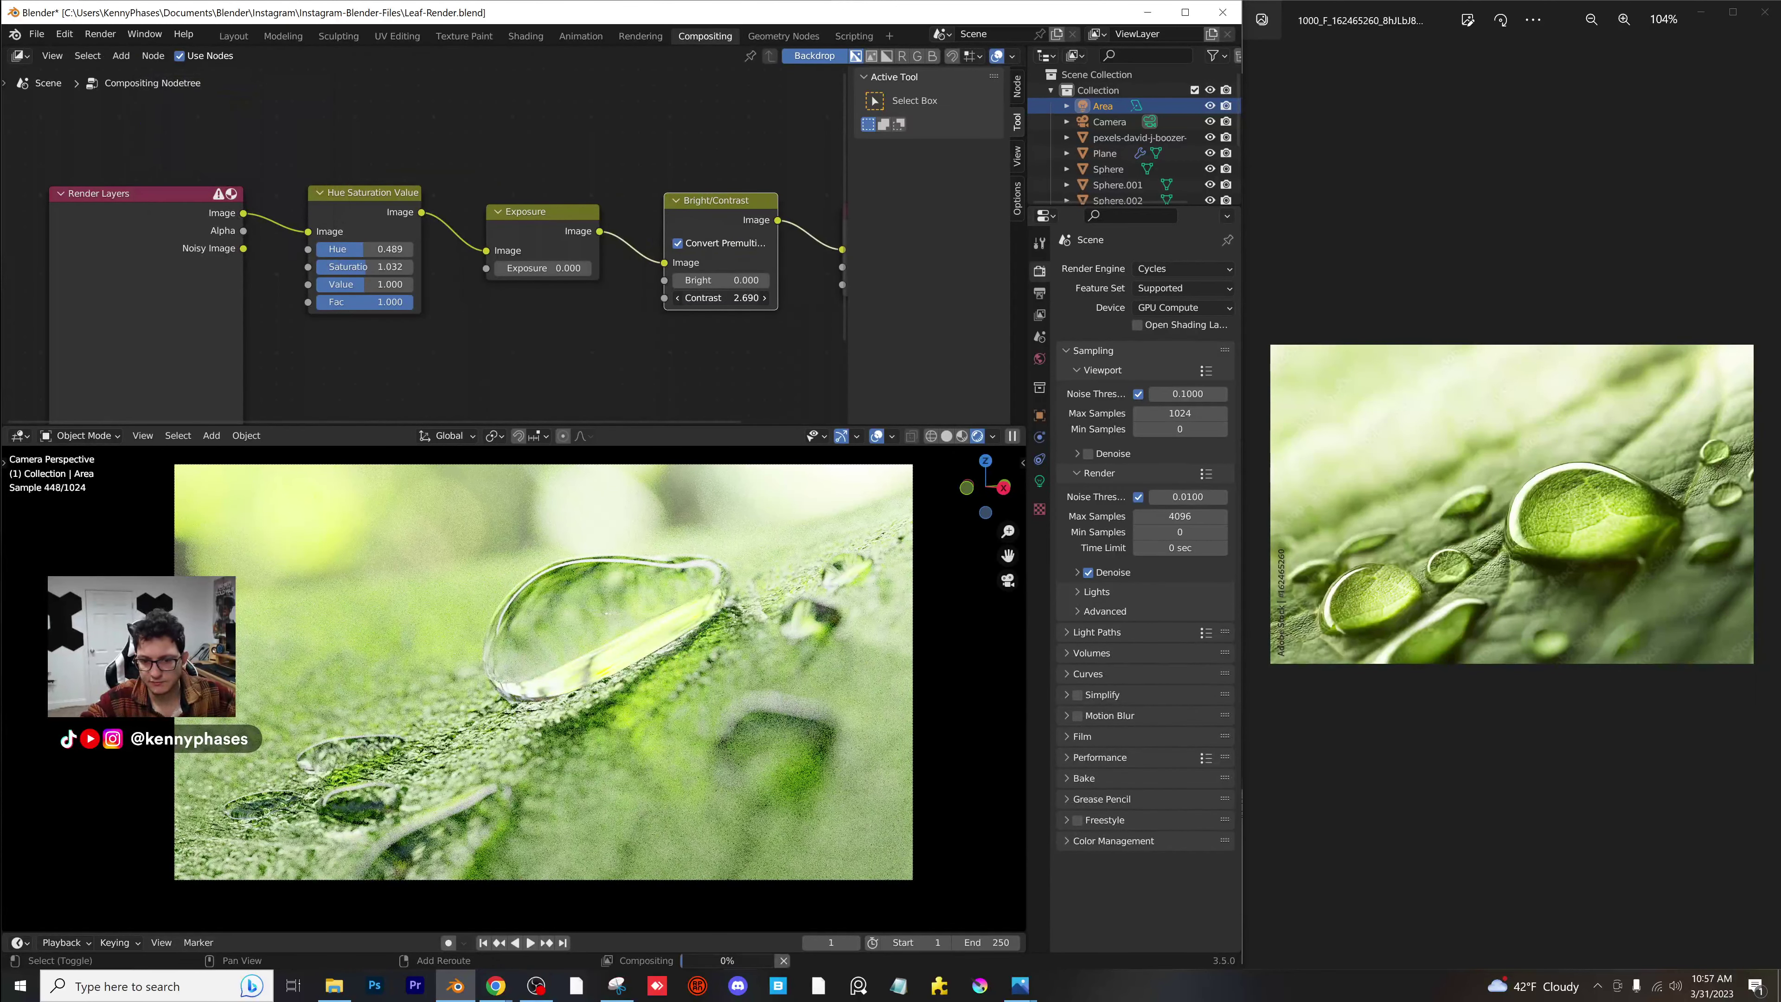
Set the Exposure node's exposure to -0.740 and save the file.
drag(543, 268, 499, 268)
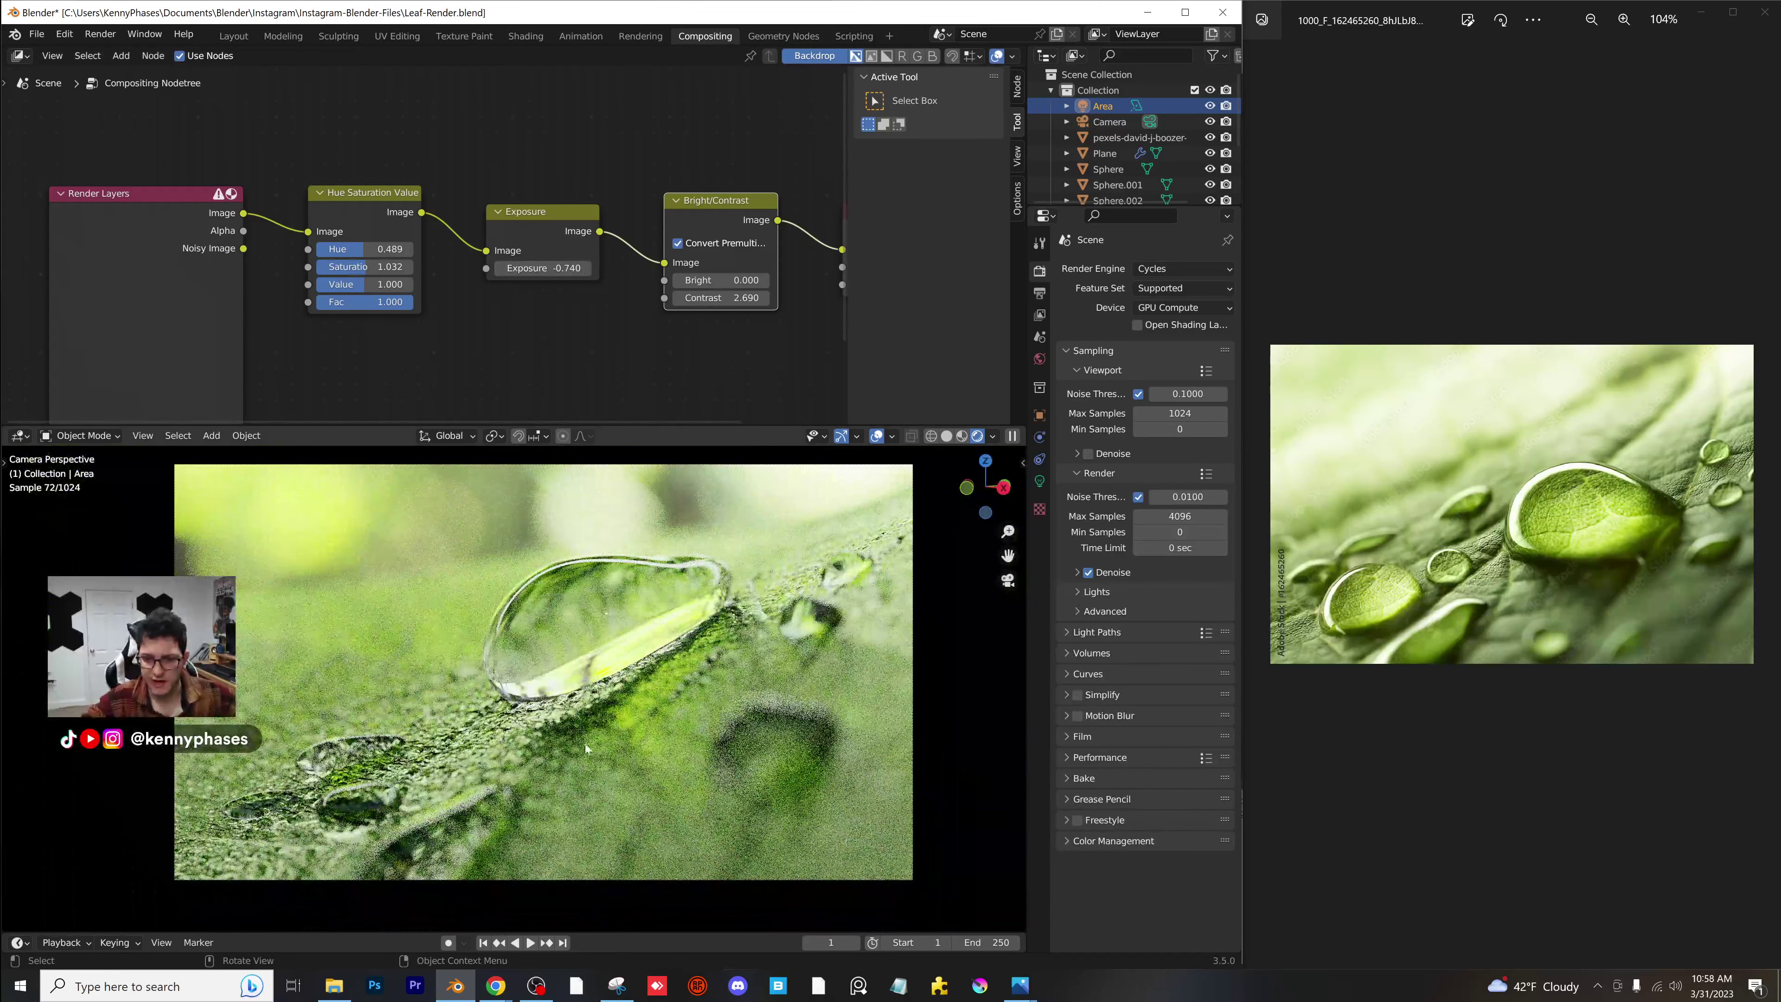
key(ctrl+s)
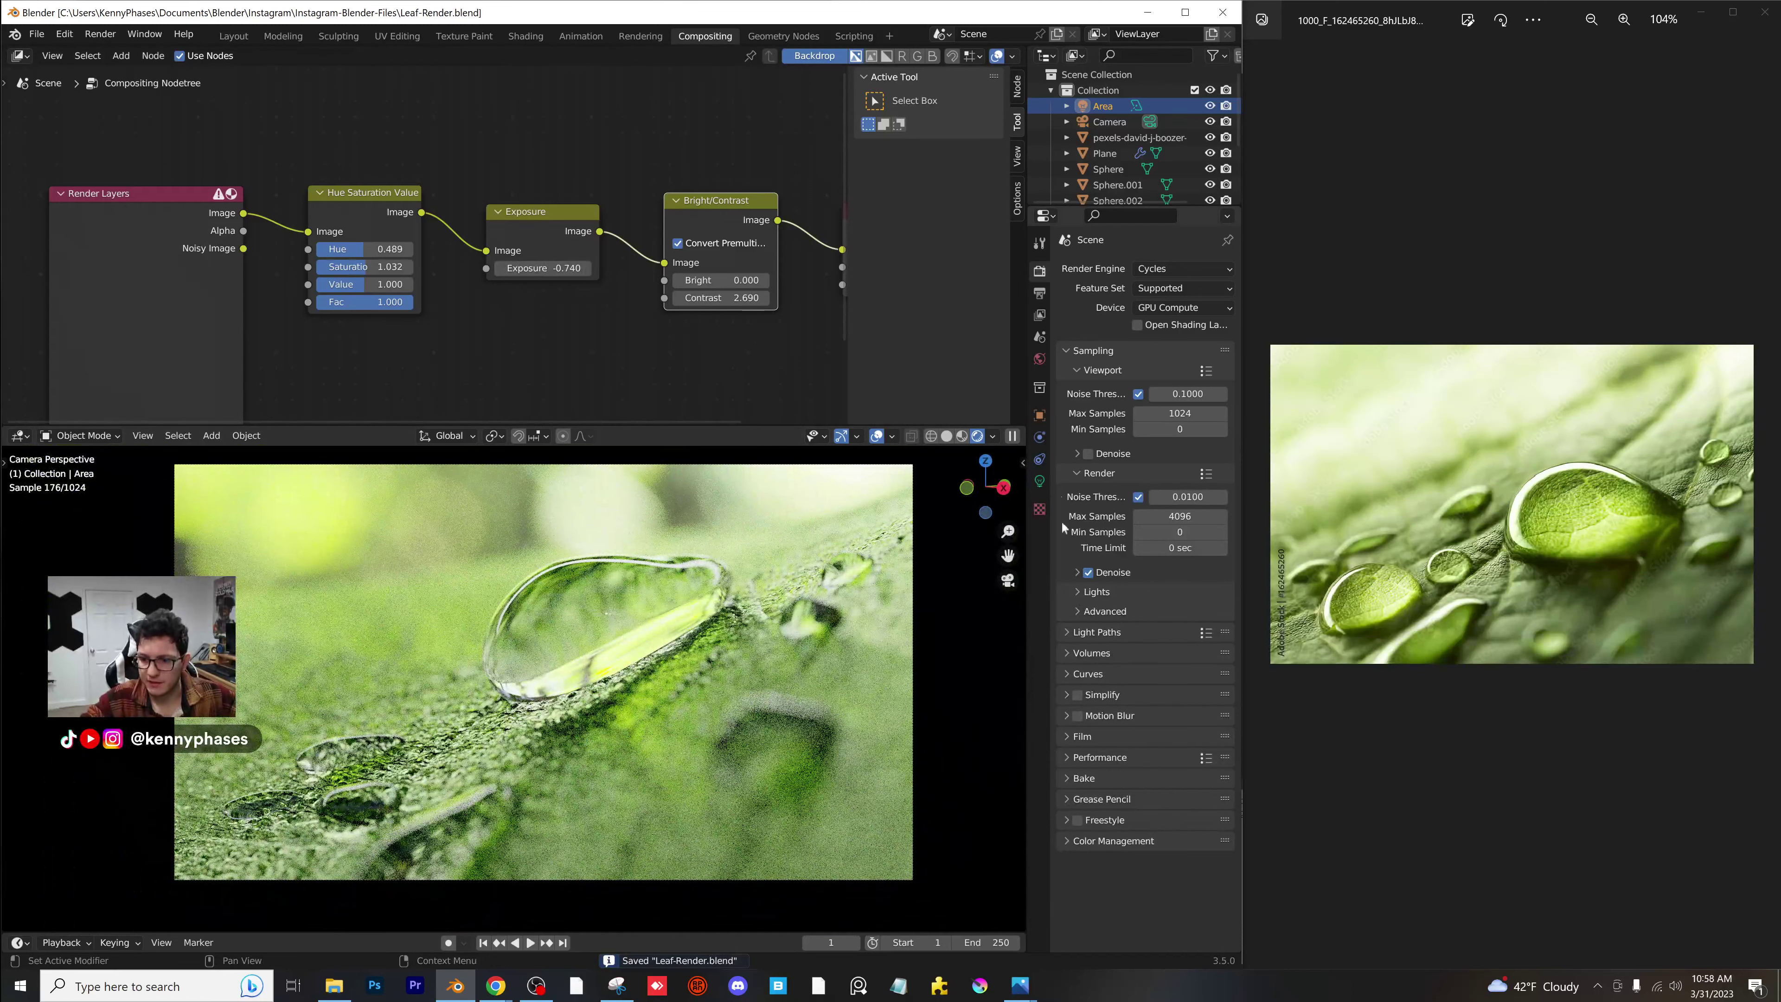
Enable Shadow Caustics on the area light and save the file.
click(1040, 481)
click(1164, 498)
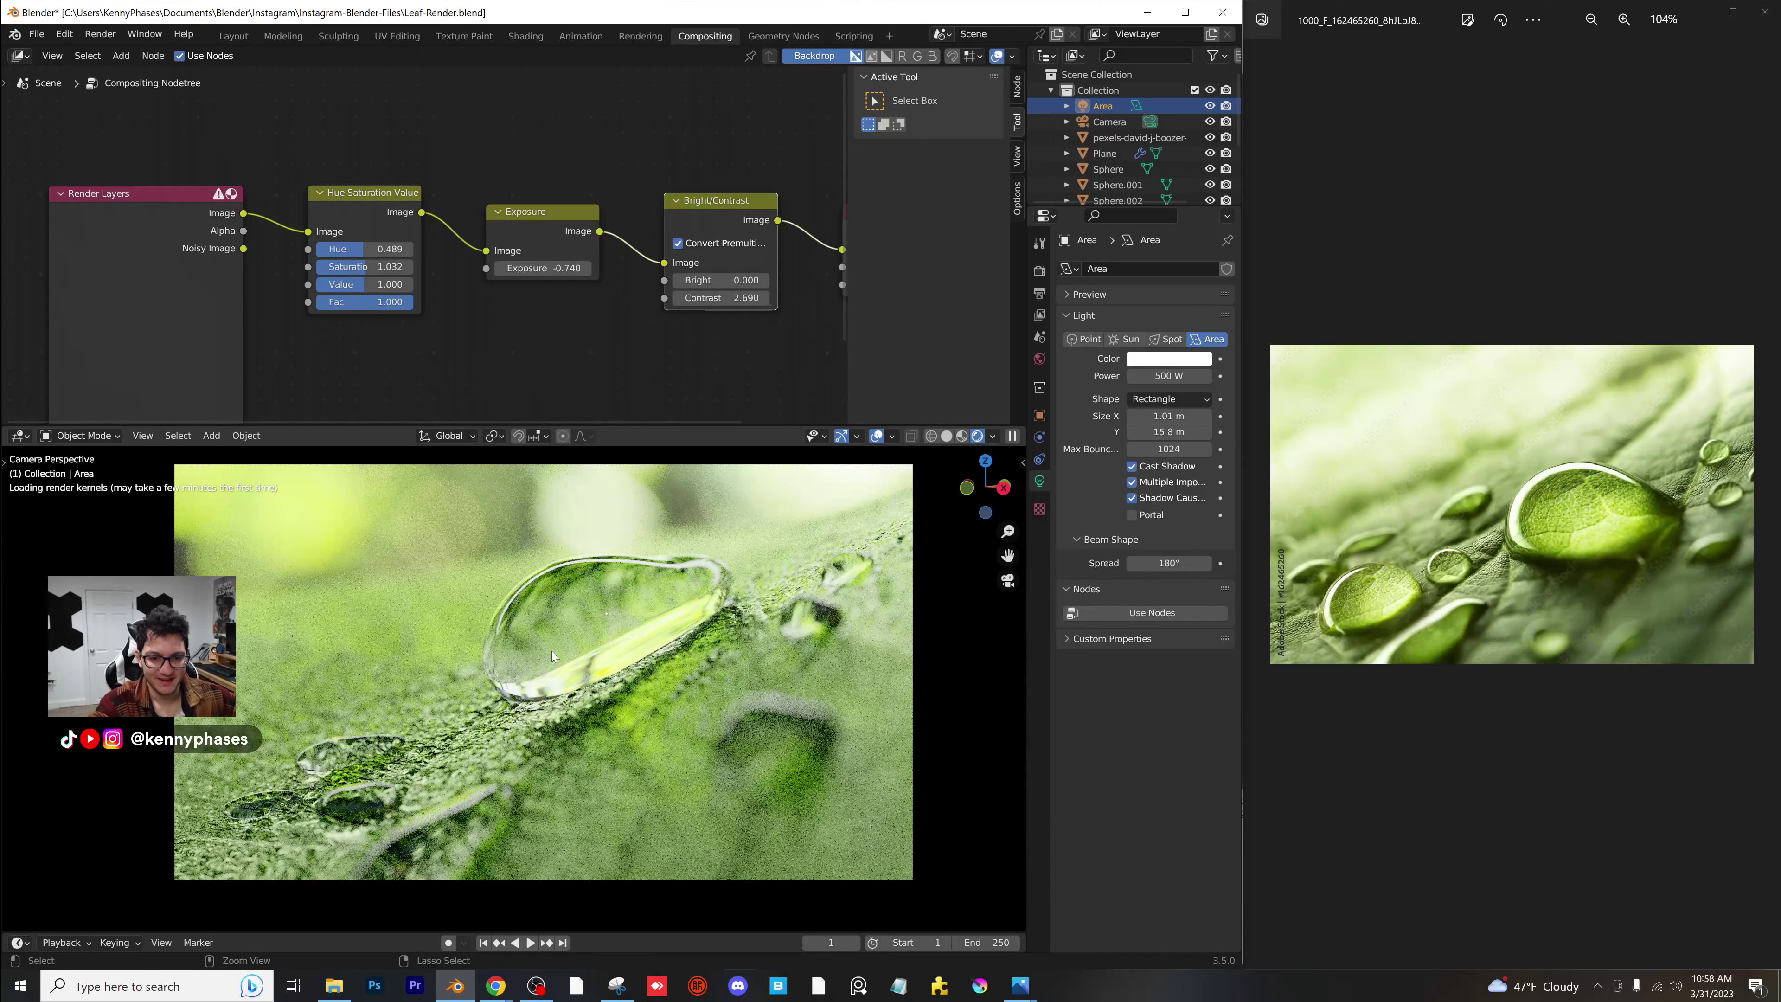
key(ctrl+s)
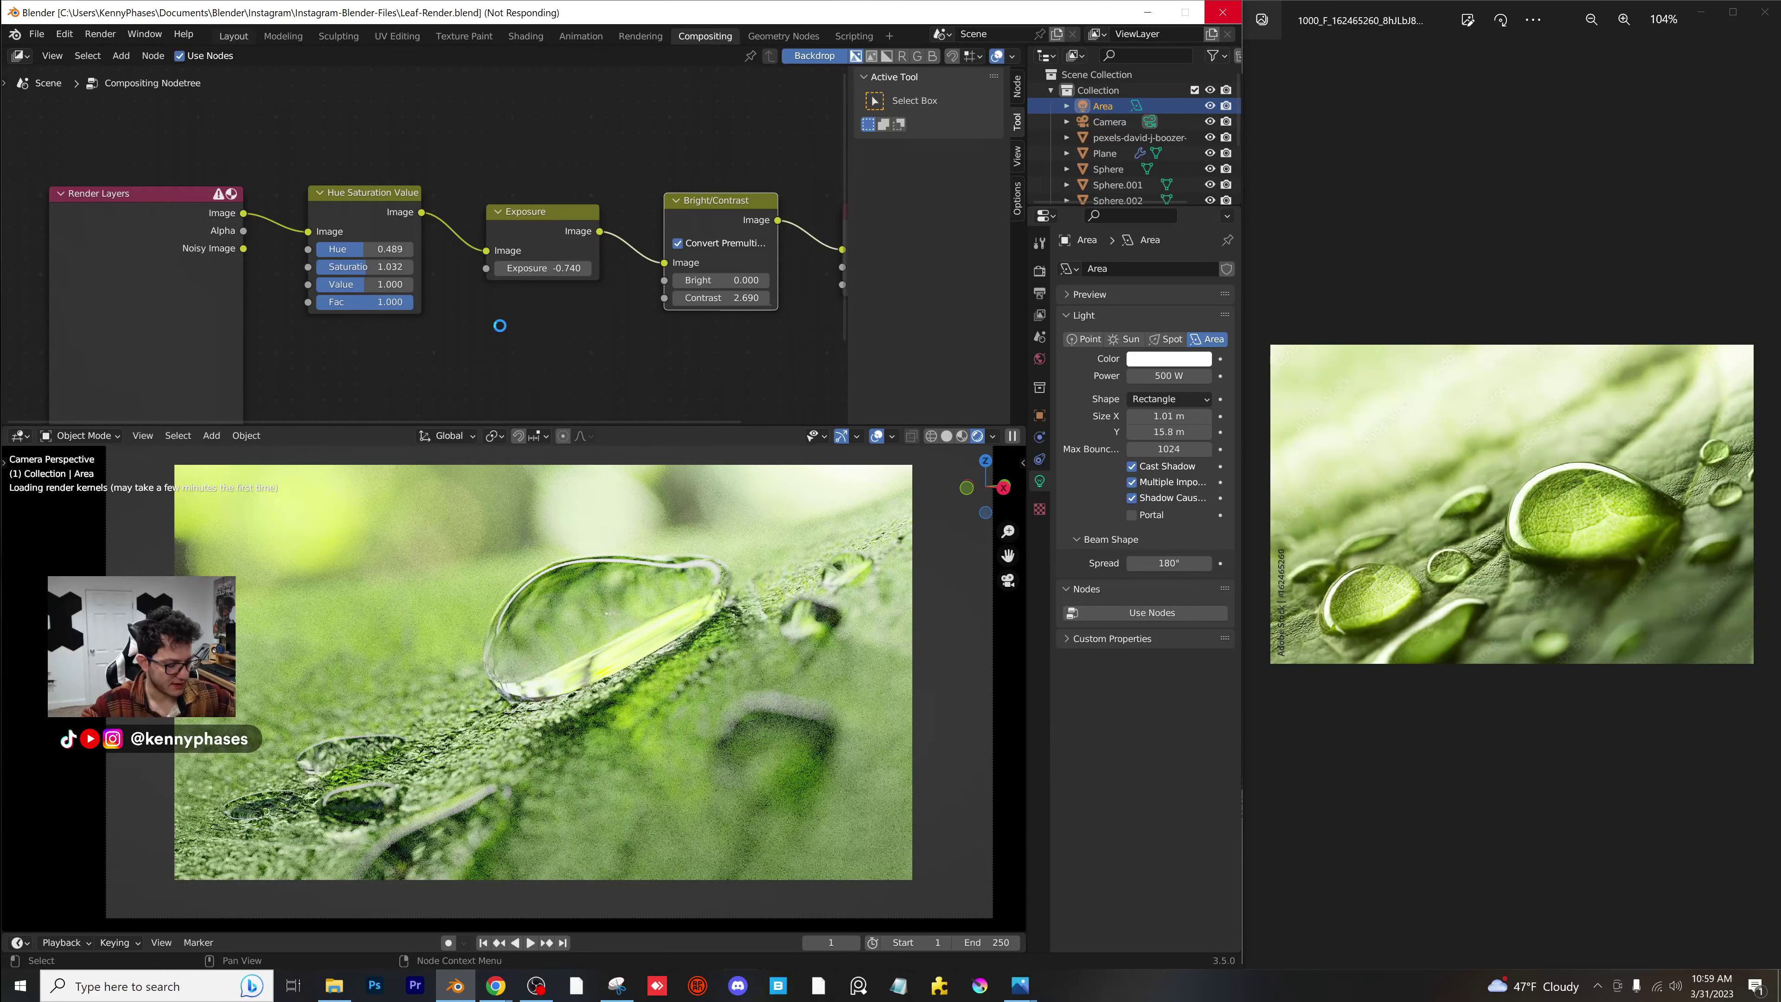
Switch to Task Manager, force the frozen Blender process to end and close Task Manager.
key(ctrl+shift+Escape)
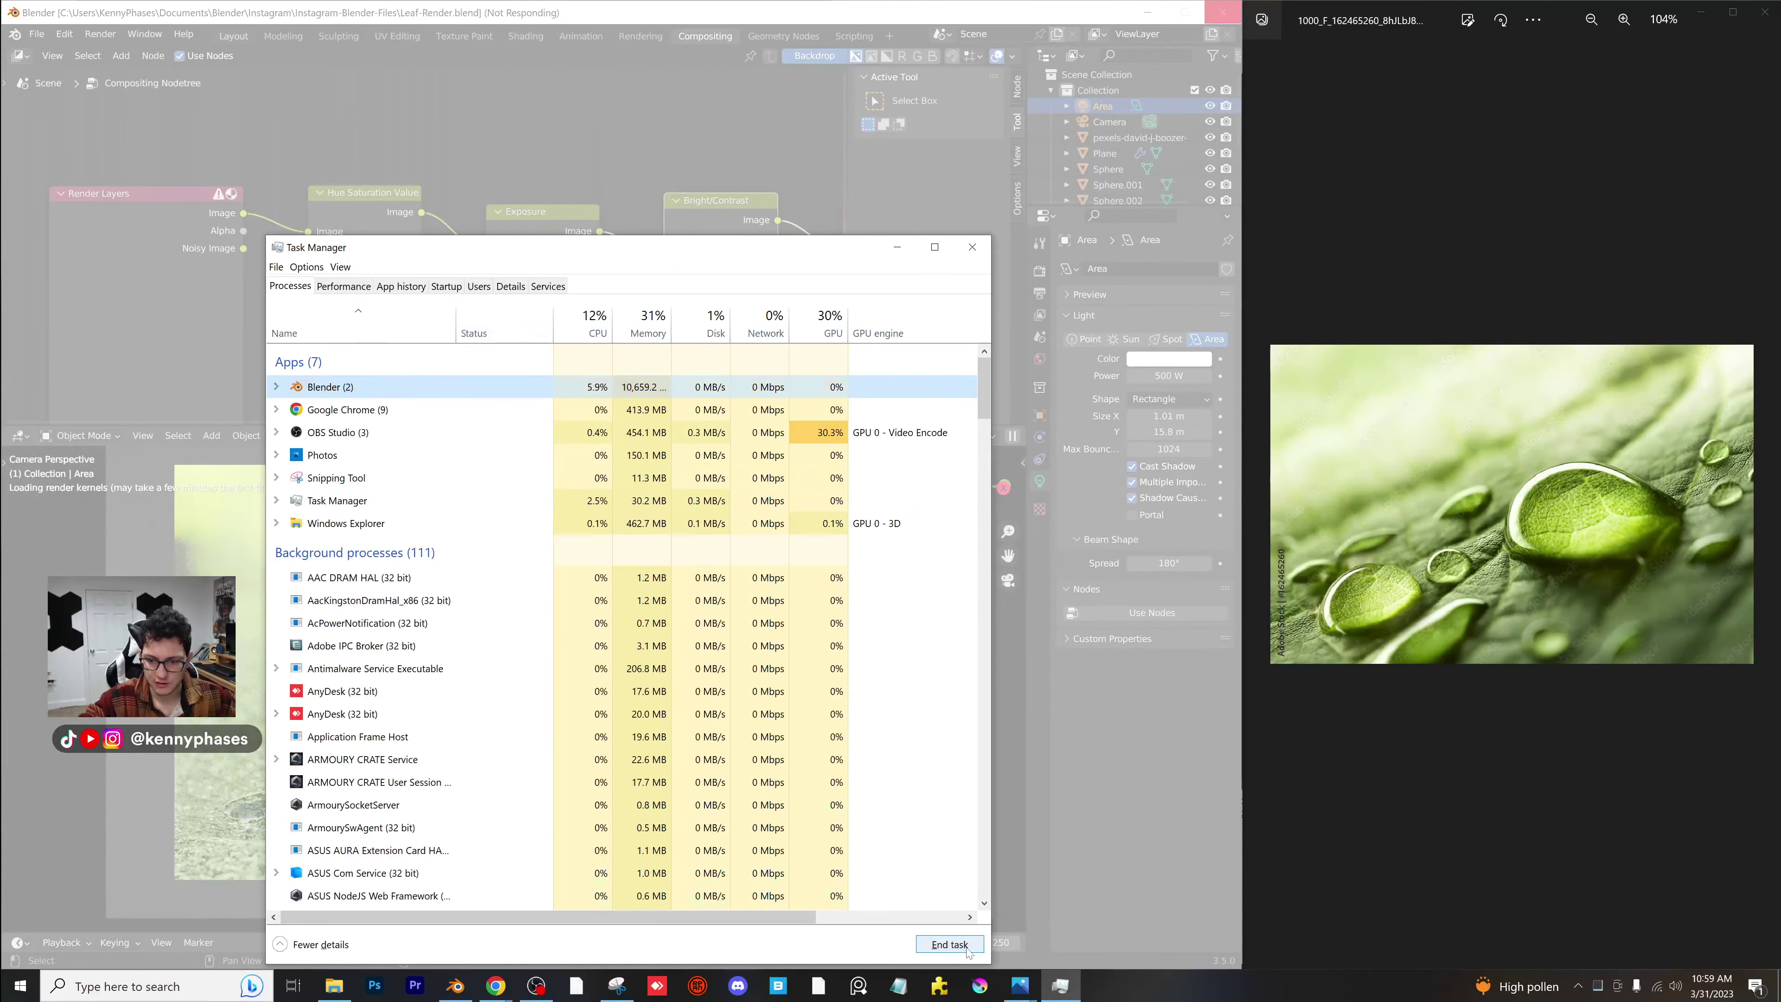
click(953, 946)
click(971, 247)
Close the leather texture photo, the Snipping Tool and the Downloads folder window.
click(1237, 116)
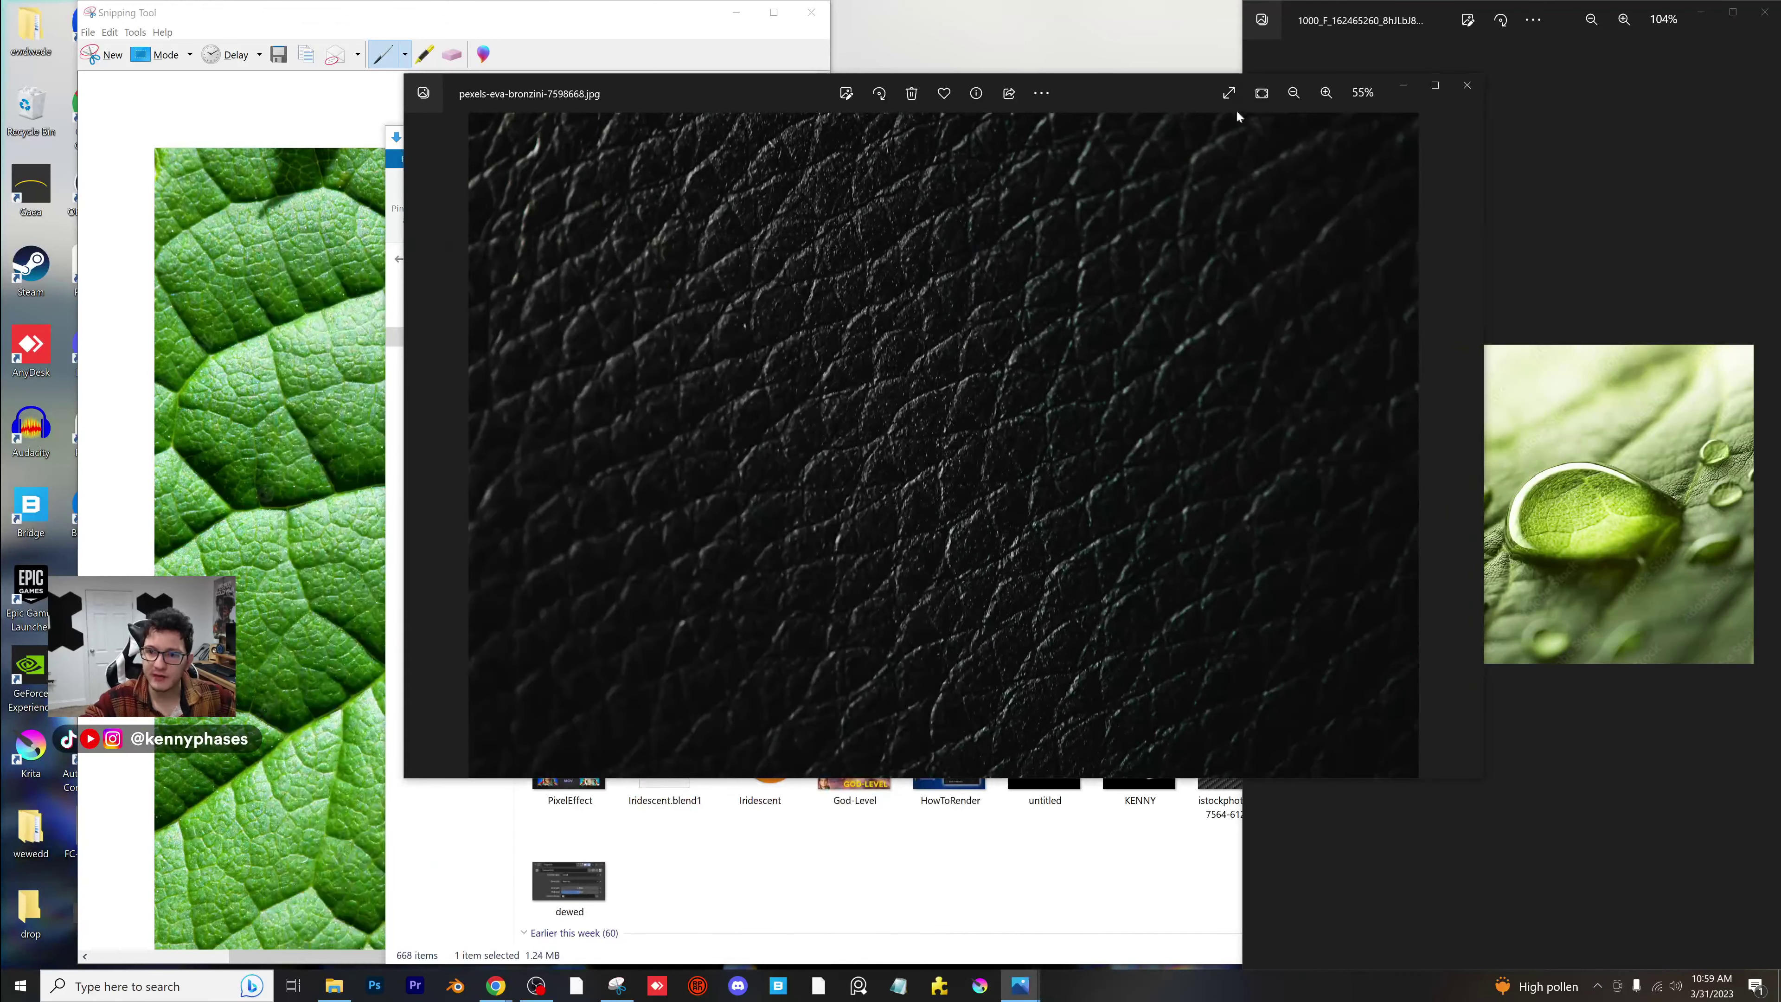
click(1467, 87)
click(811, 13)
click(1052, 138)
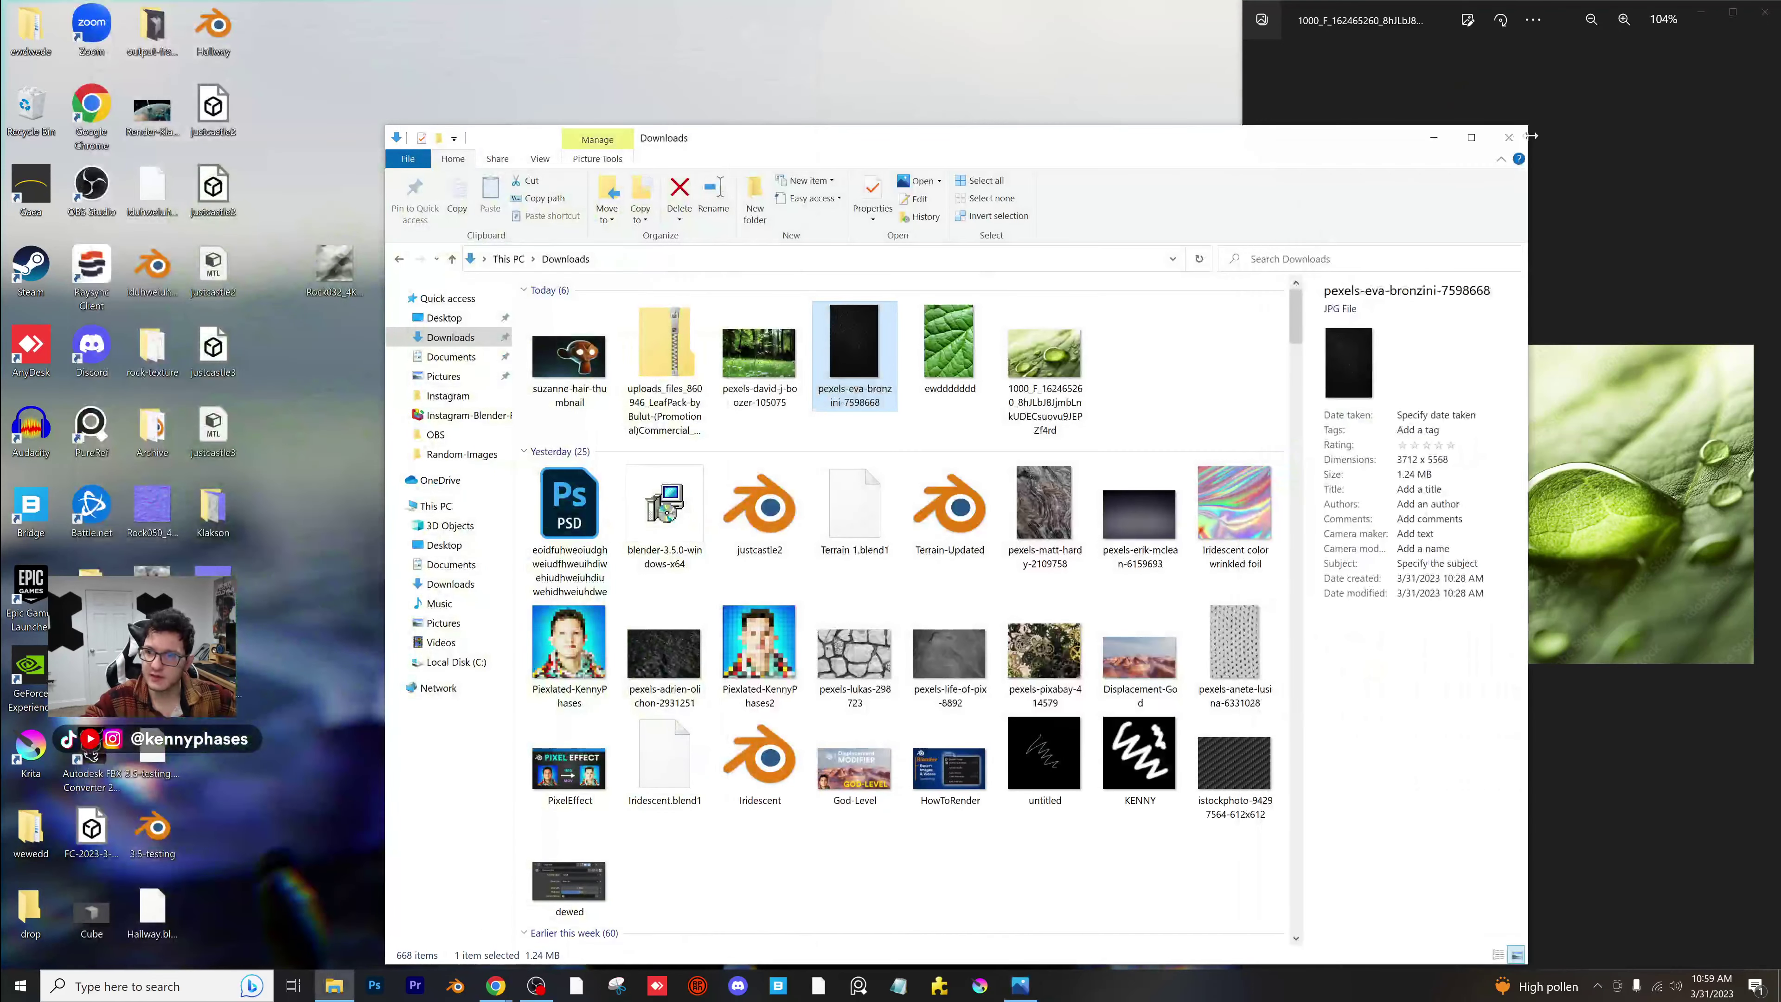
drag(1531, 136, 1520, 144)
click(1519, 146)
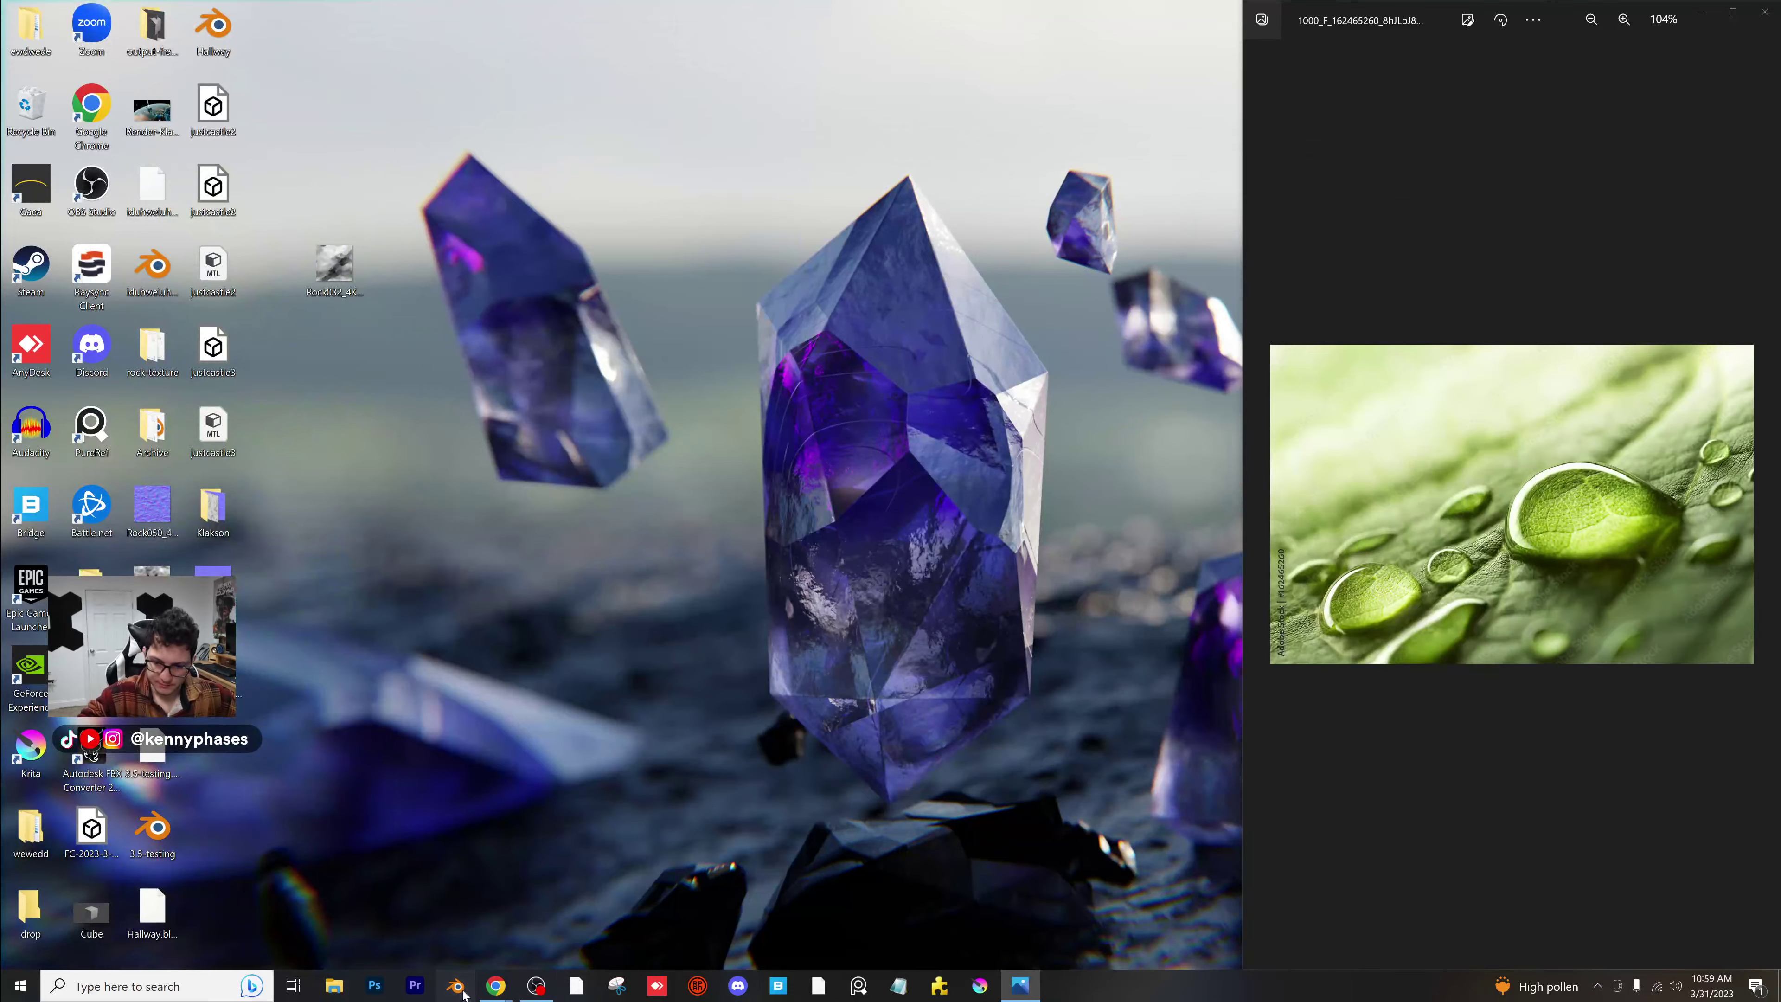
Relaunch Blender, reopen the recent file Leaf-Render.blend and save it.
click(471, 989)
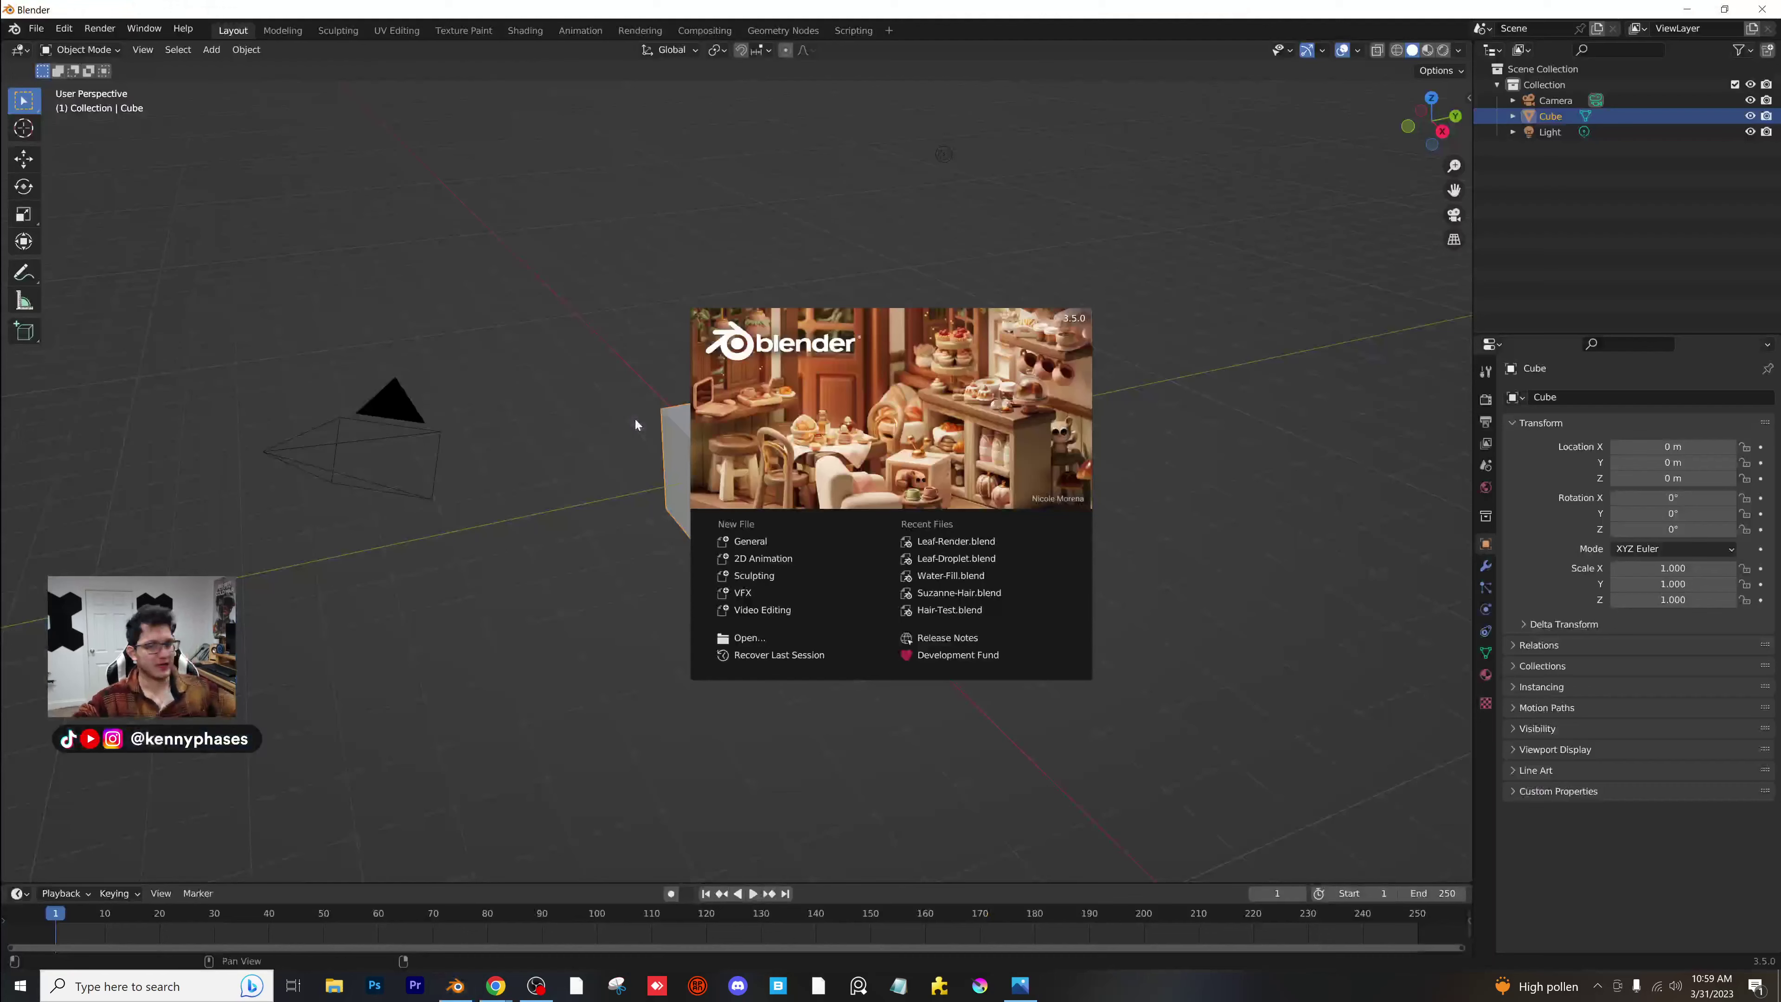
click(985, 544)
scroll(763, 641, down, 3)
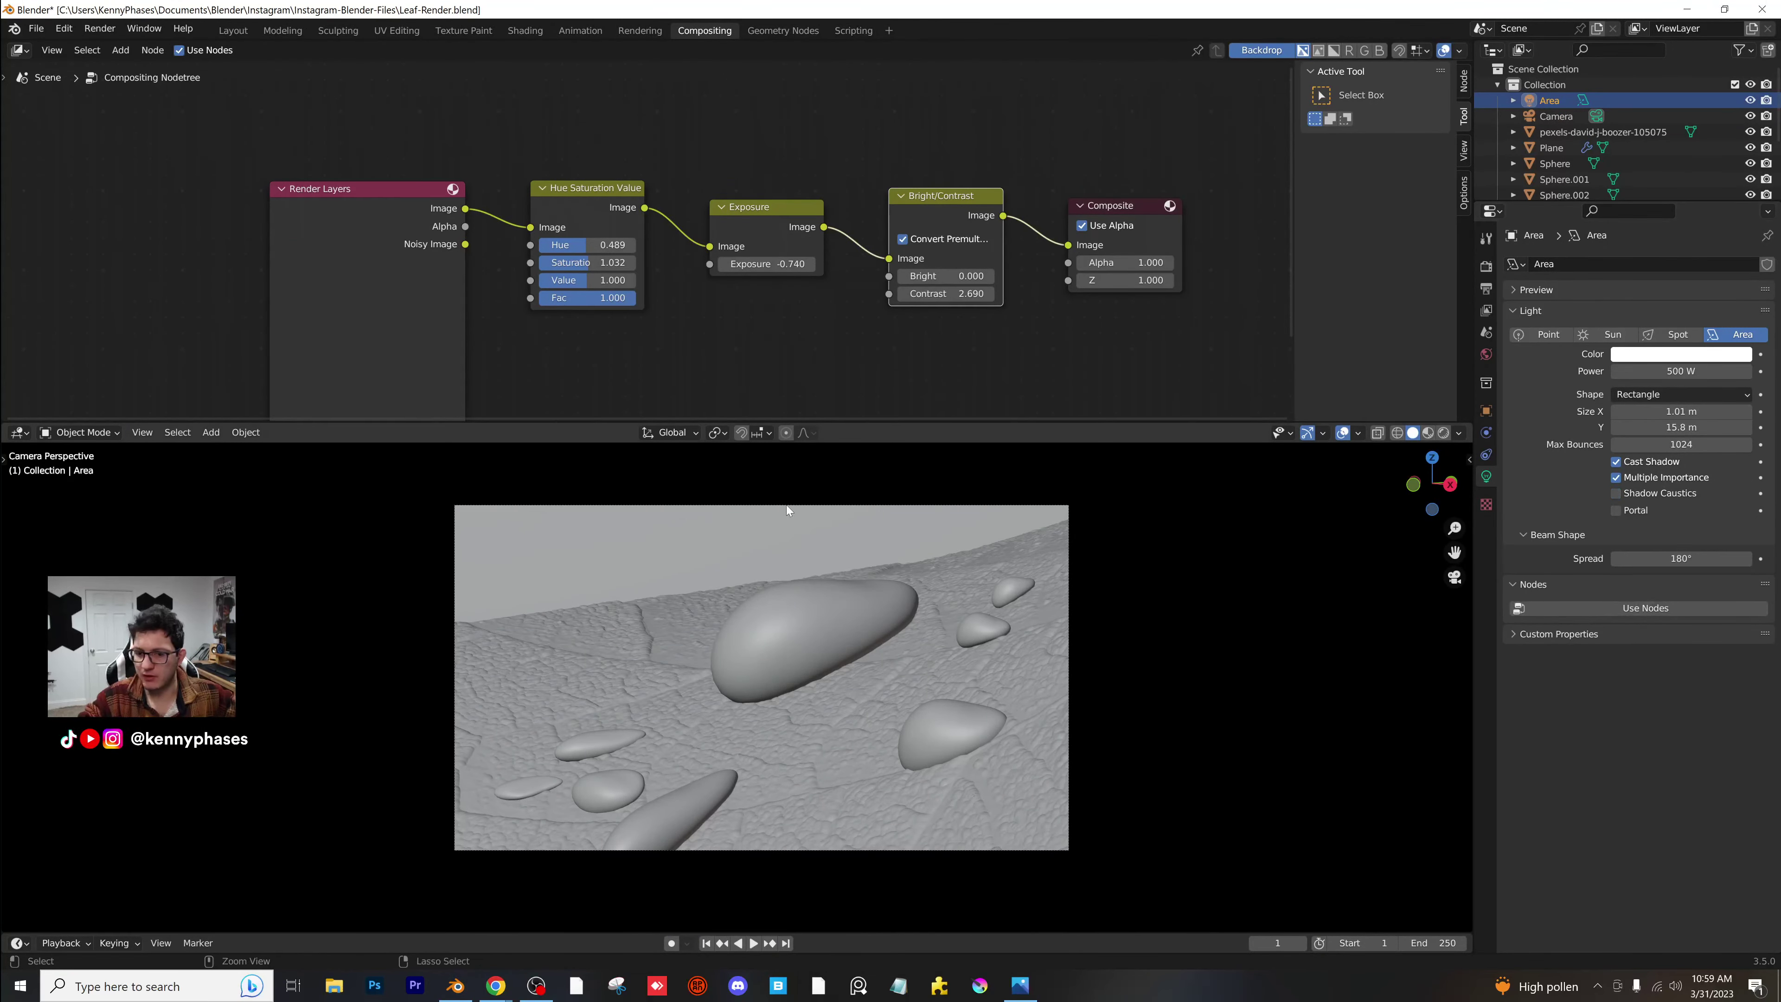
key(ctrl+s)
Select the leaf plane and display the scene with rendered shading in the Shading workspace.
click(233, 30)
scroll(566, 401, up, 3)
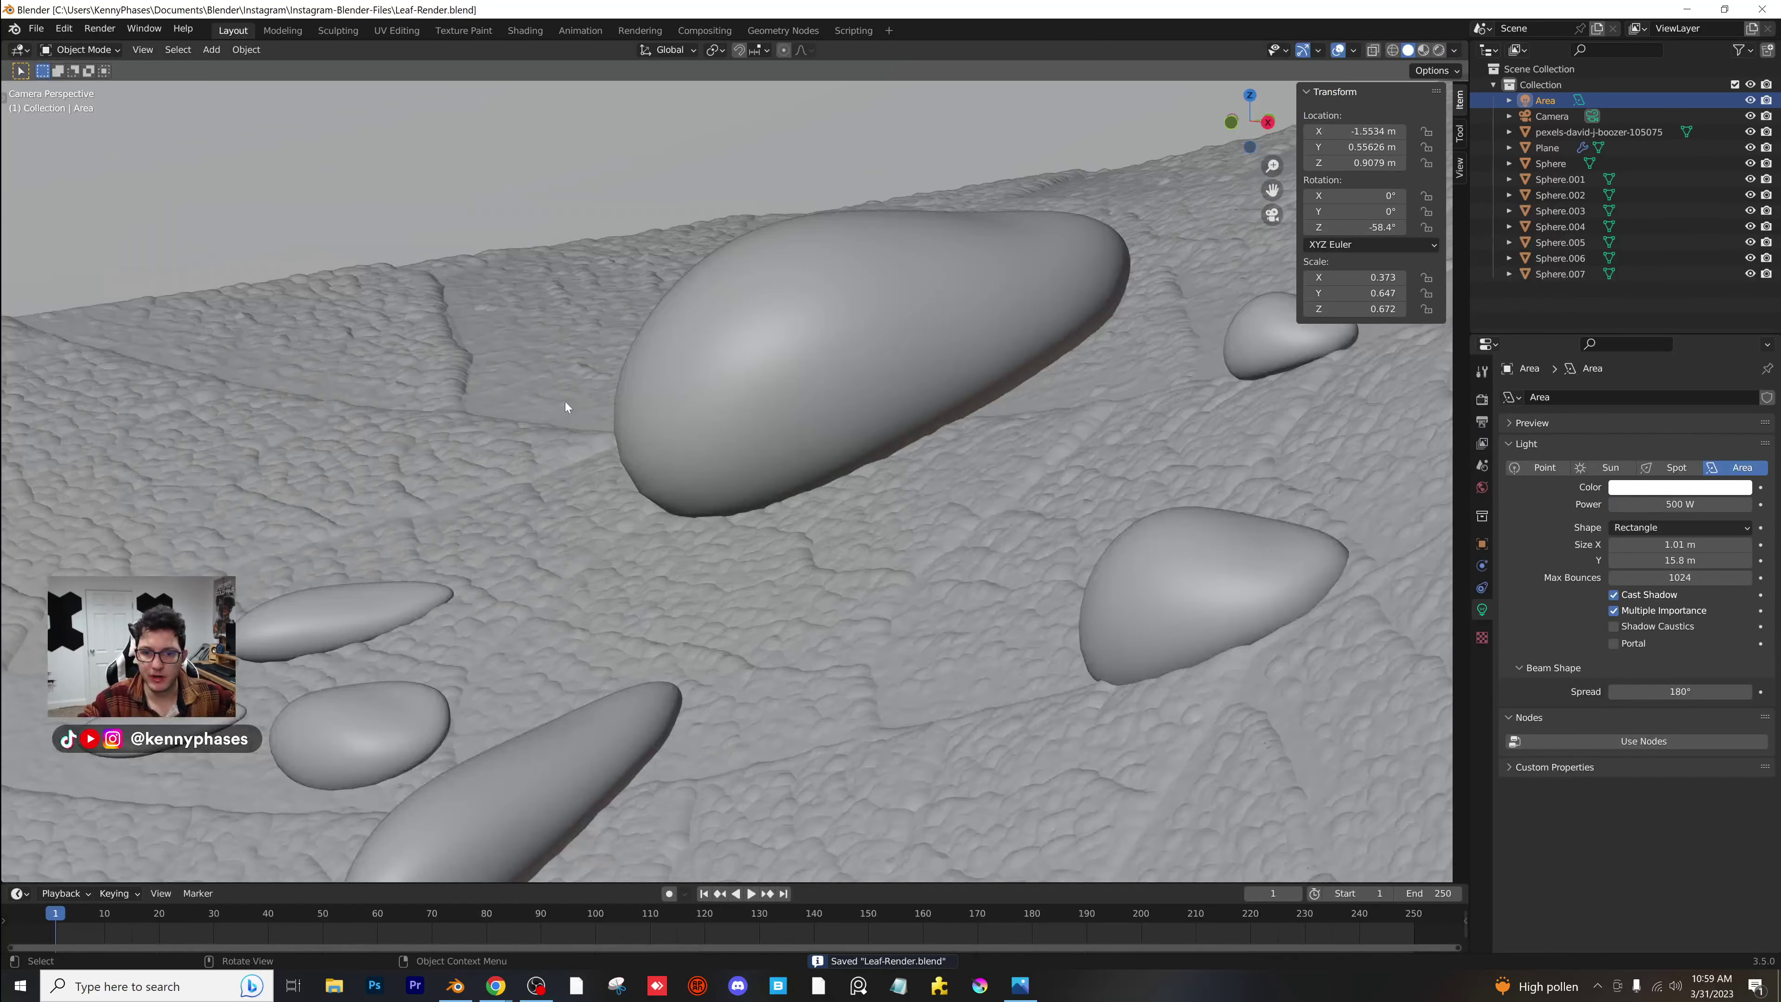
click(566, 401)
click(525, 30)
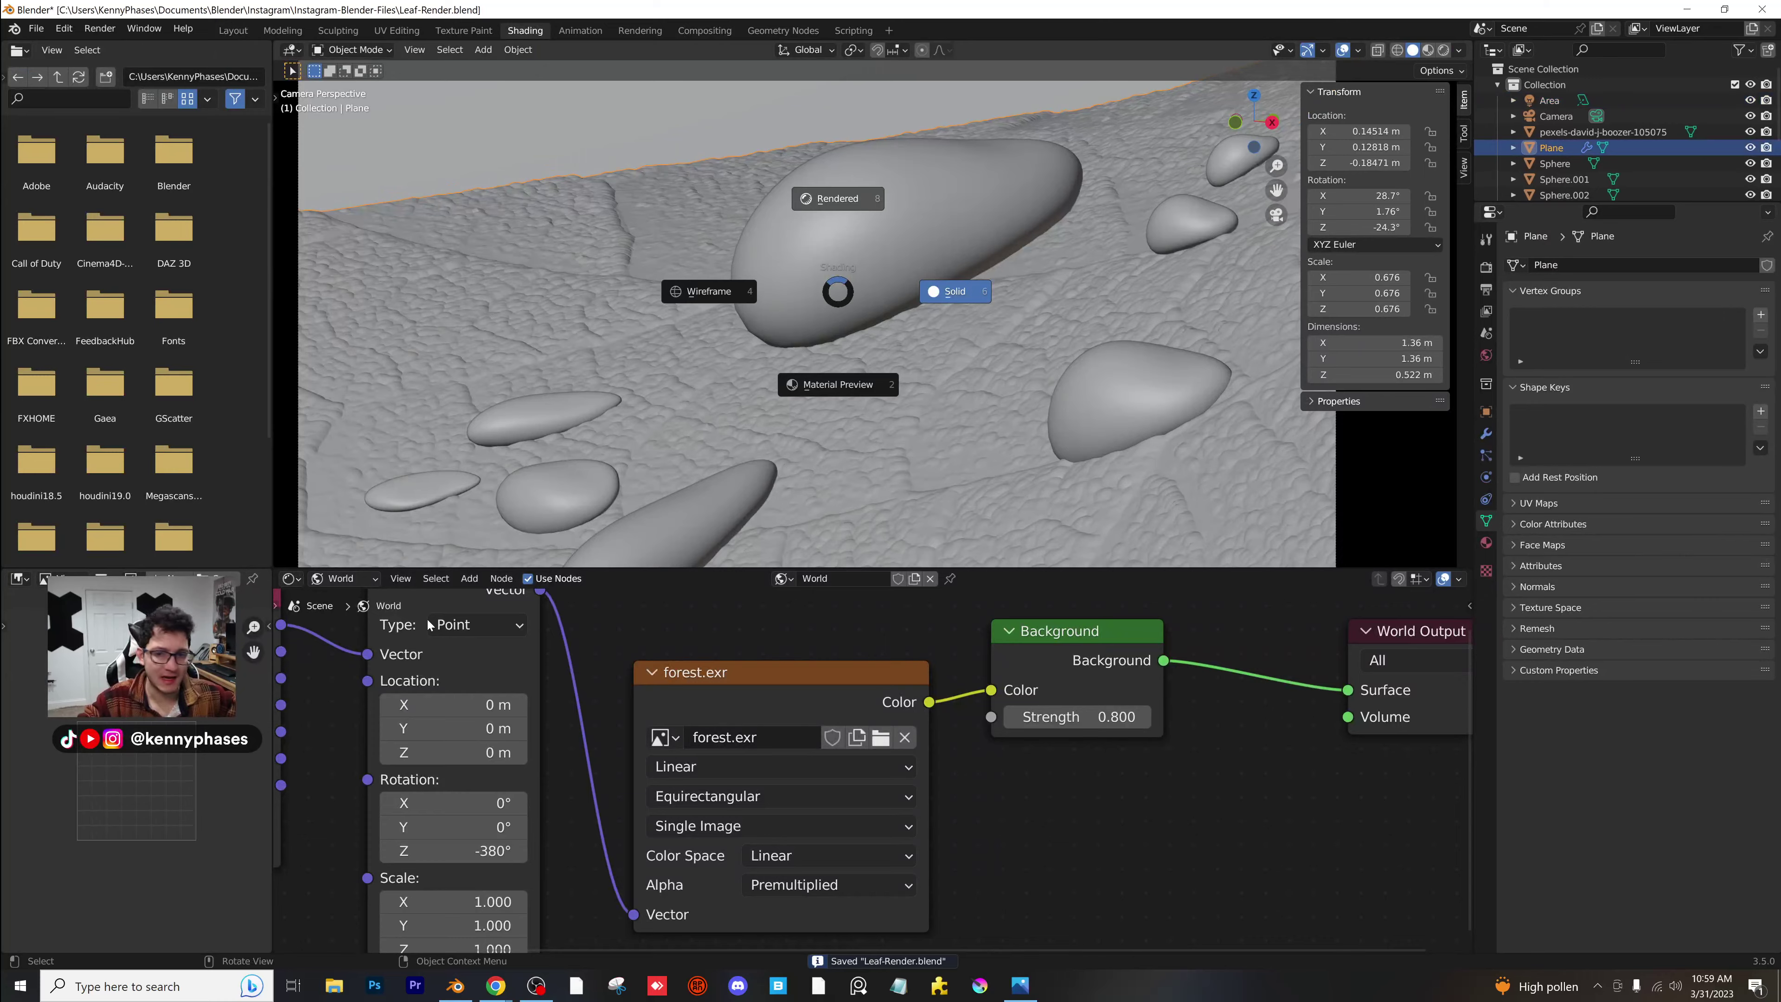
key(8)
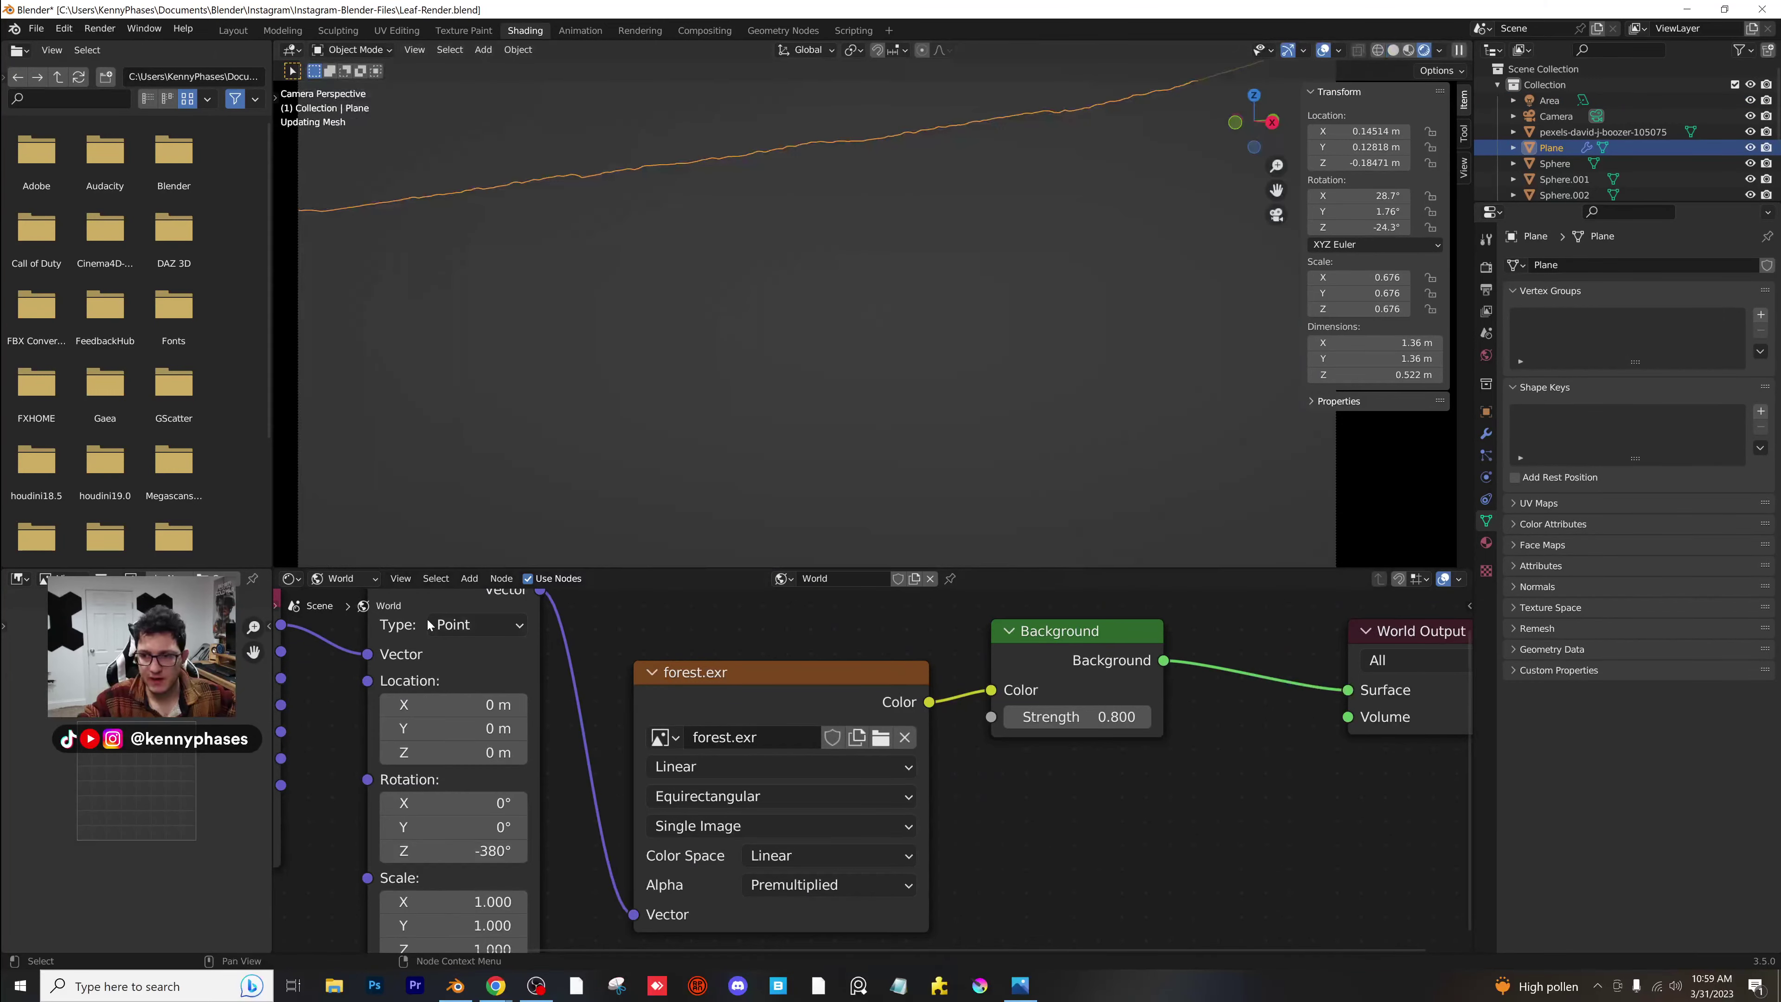
Remove the Solidify modifier from the leaf plane and raise the plane along Z to about -0.1786 m.
click(1486, 434)
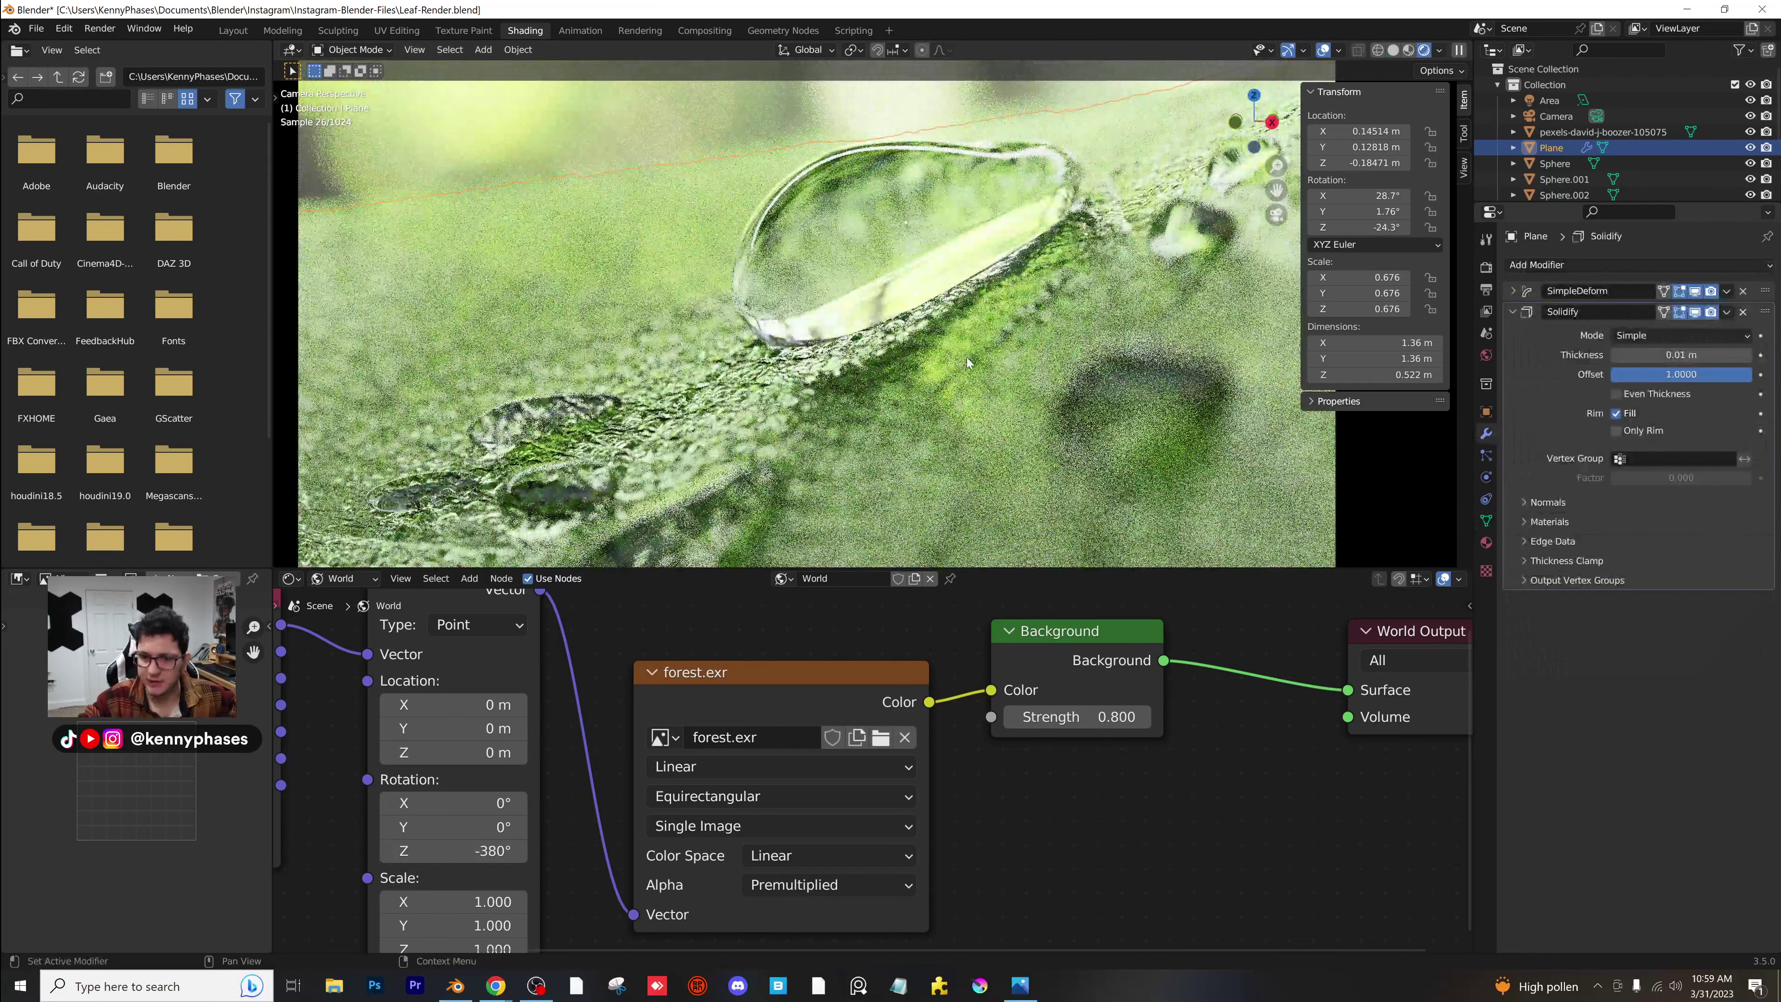
key(ctrl+x)
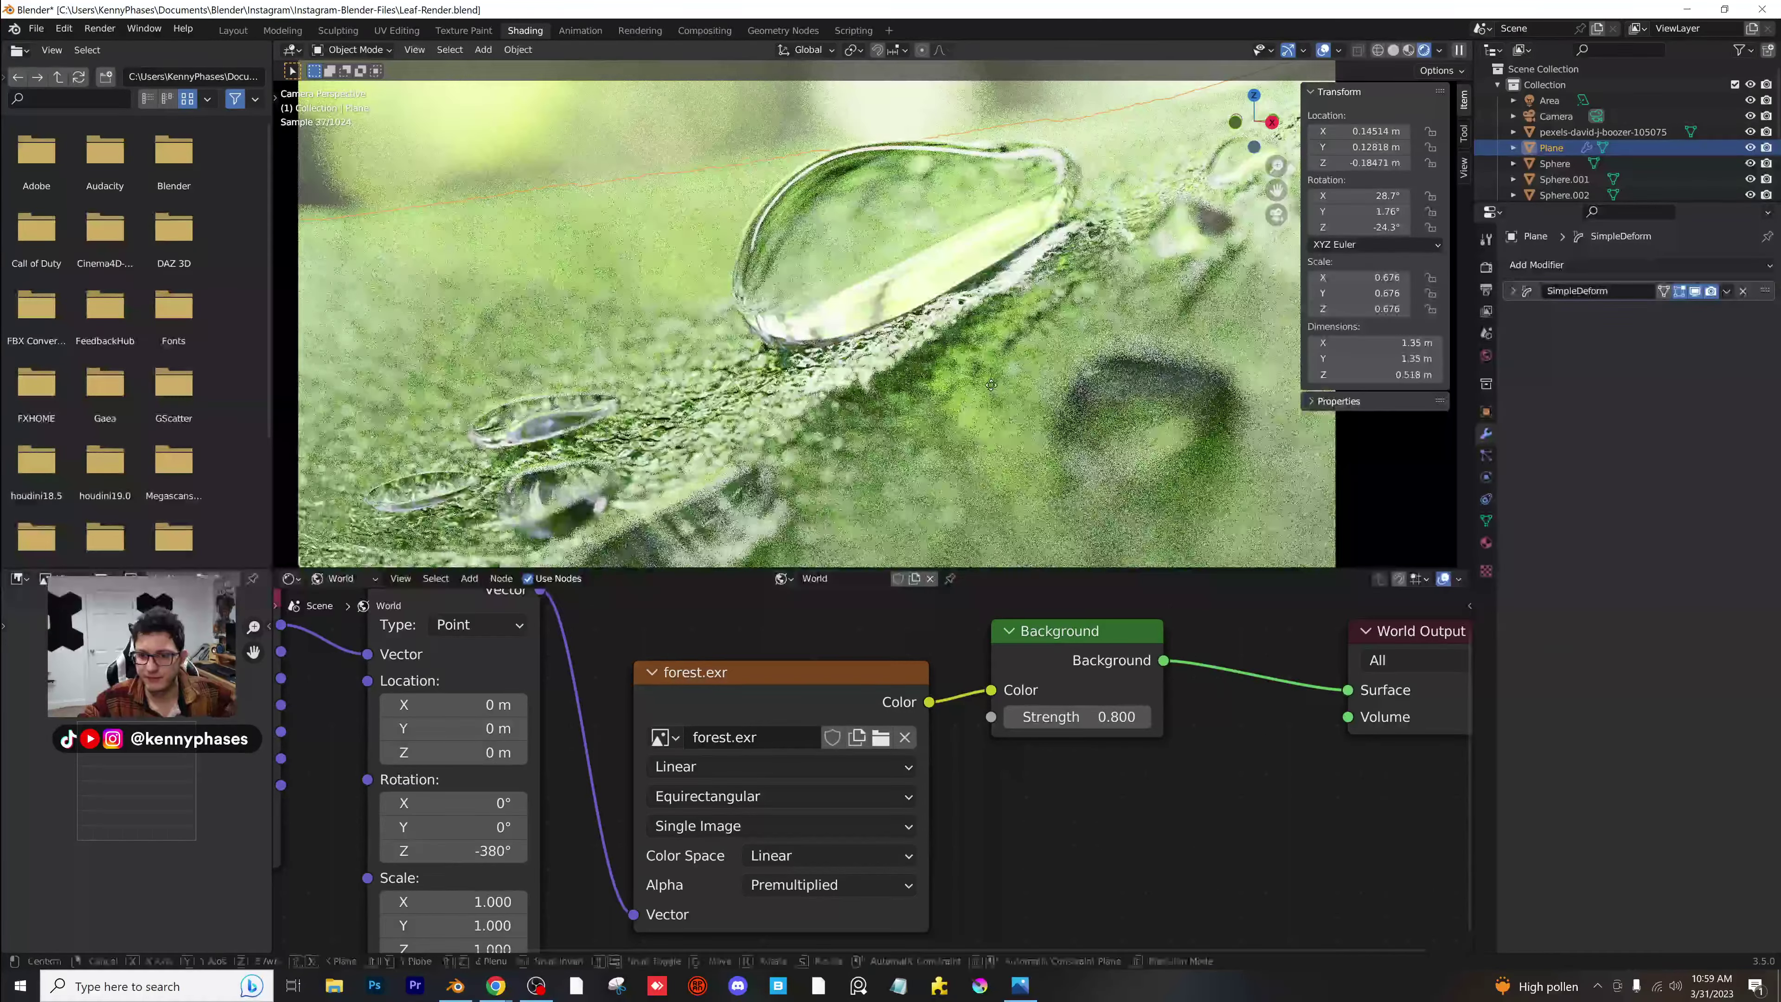
key(g)
key(z)
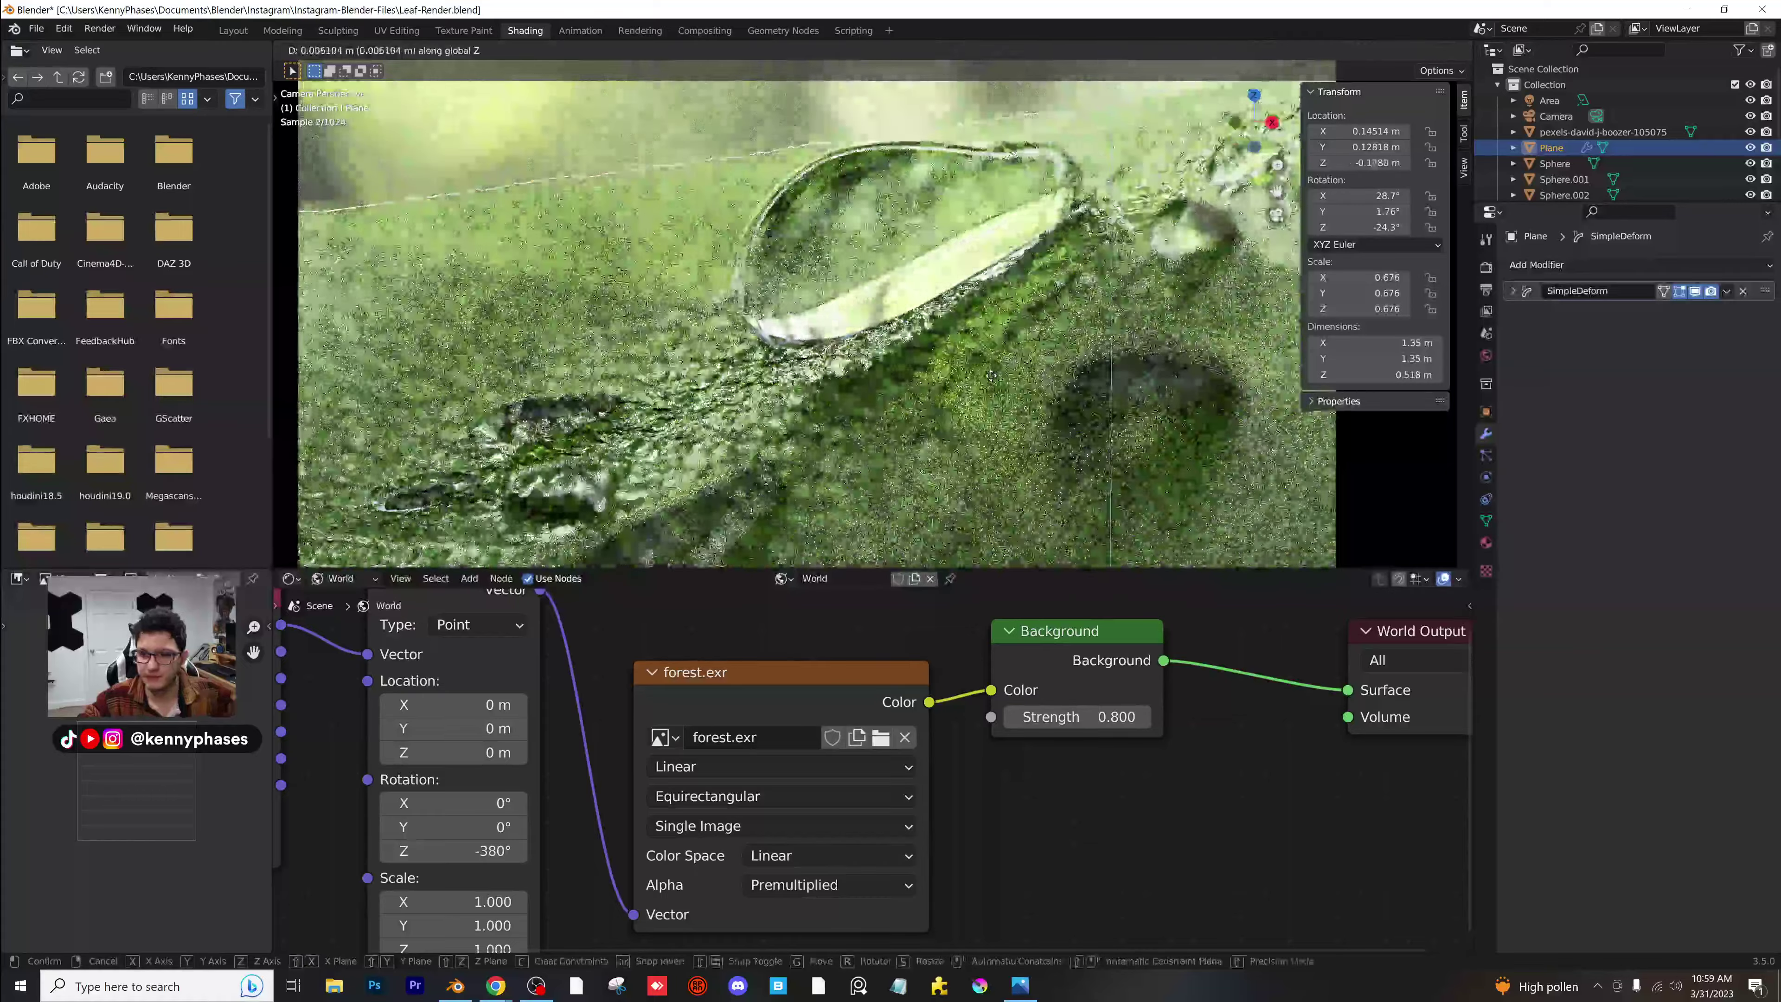
click(991, 375)
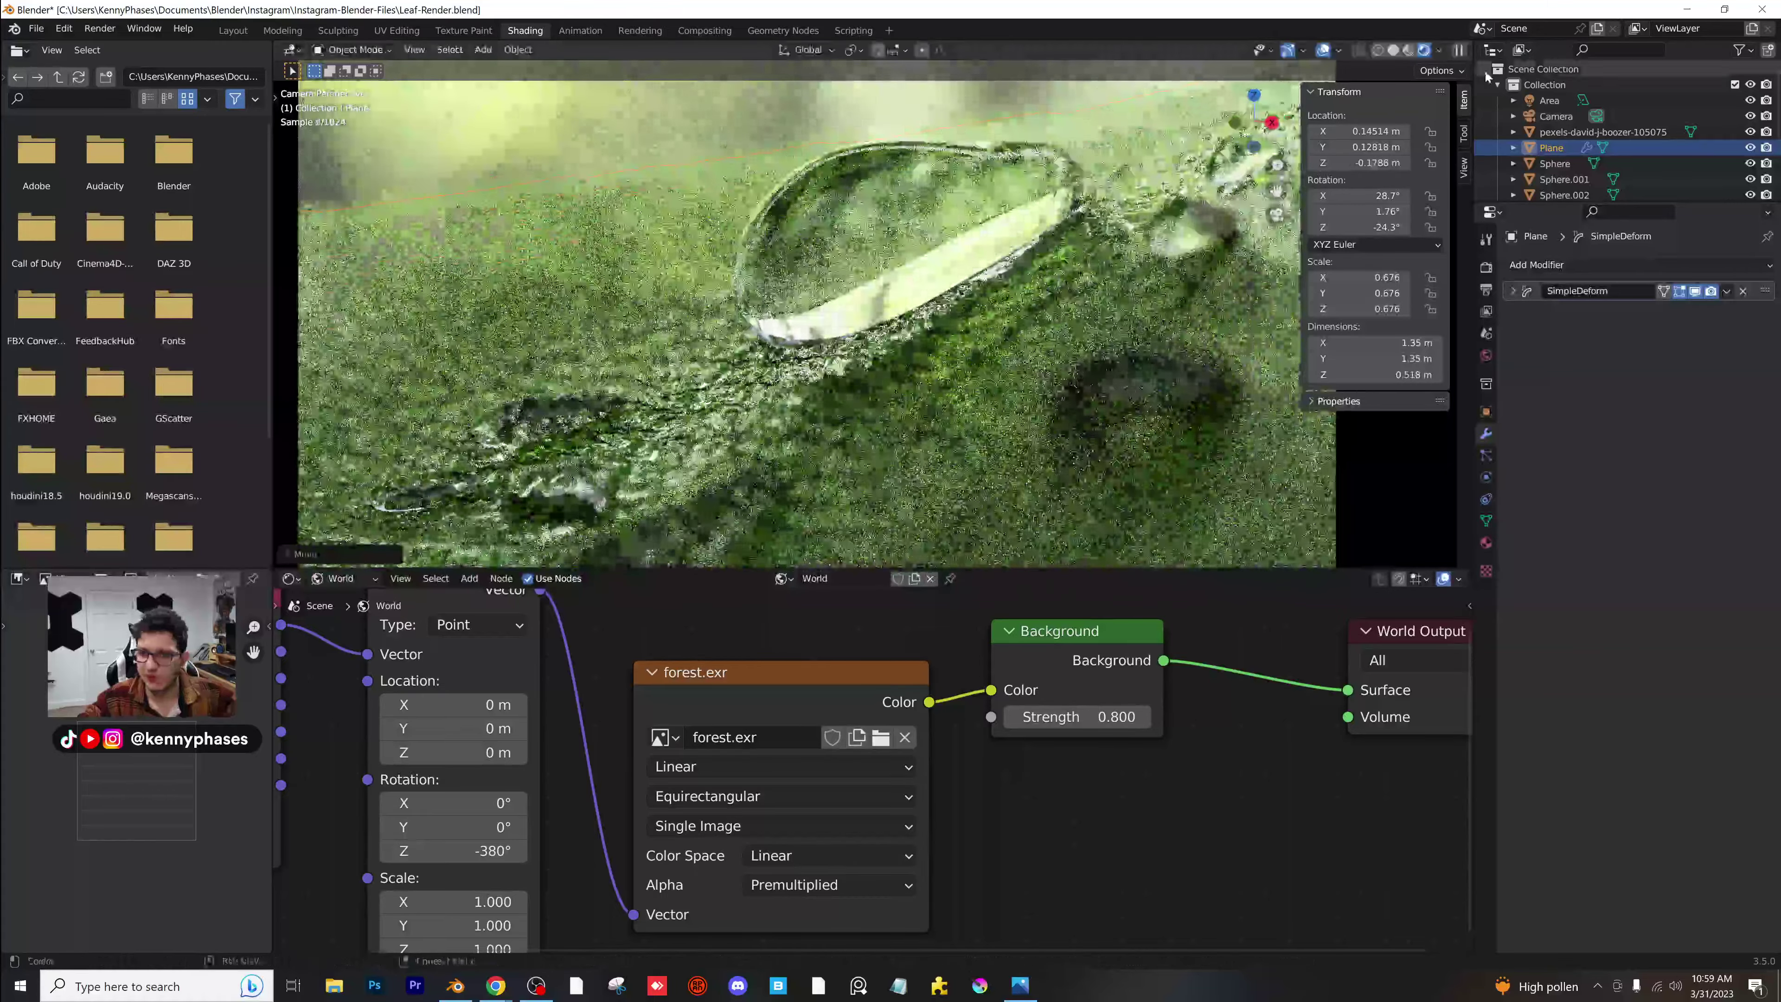
Show the leaf's object material nodes and set the Principled shader's roughness to 0.292.
click(1439, 49)
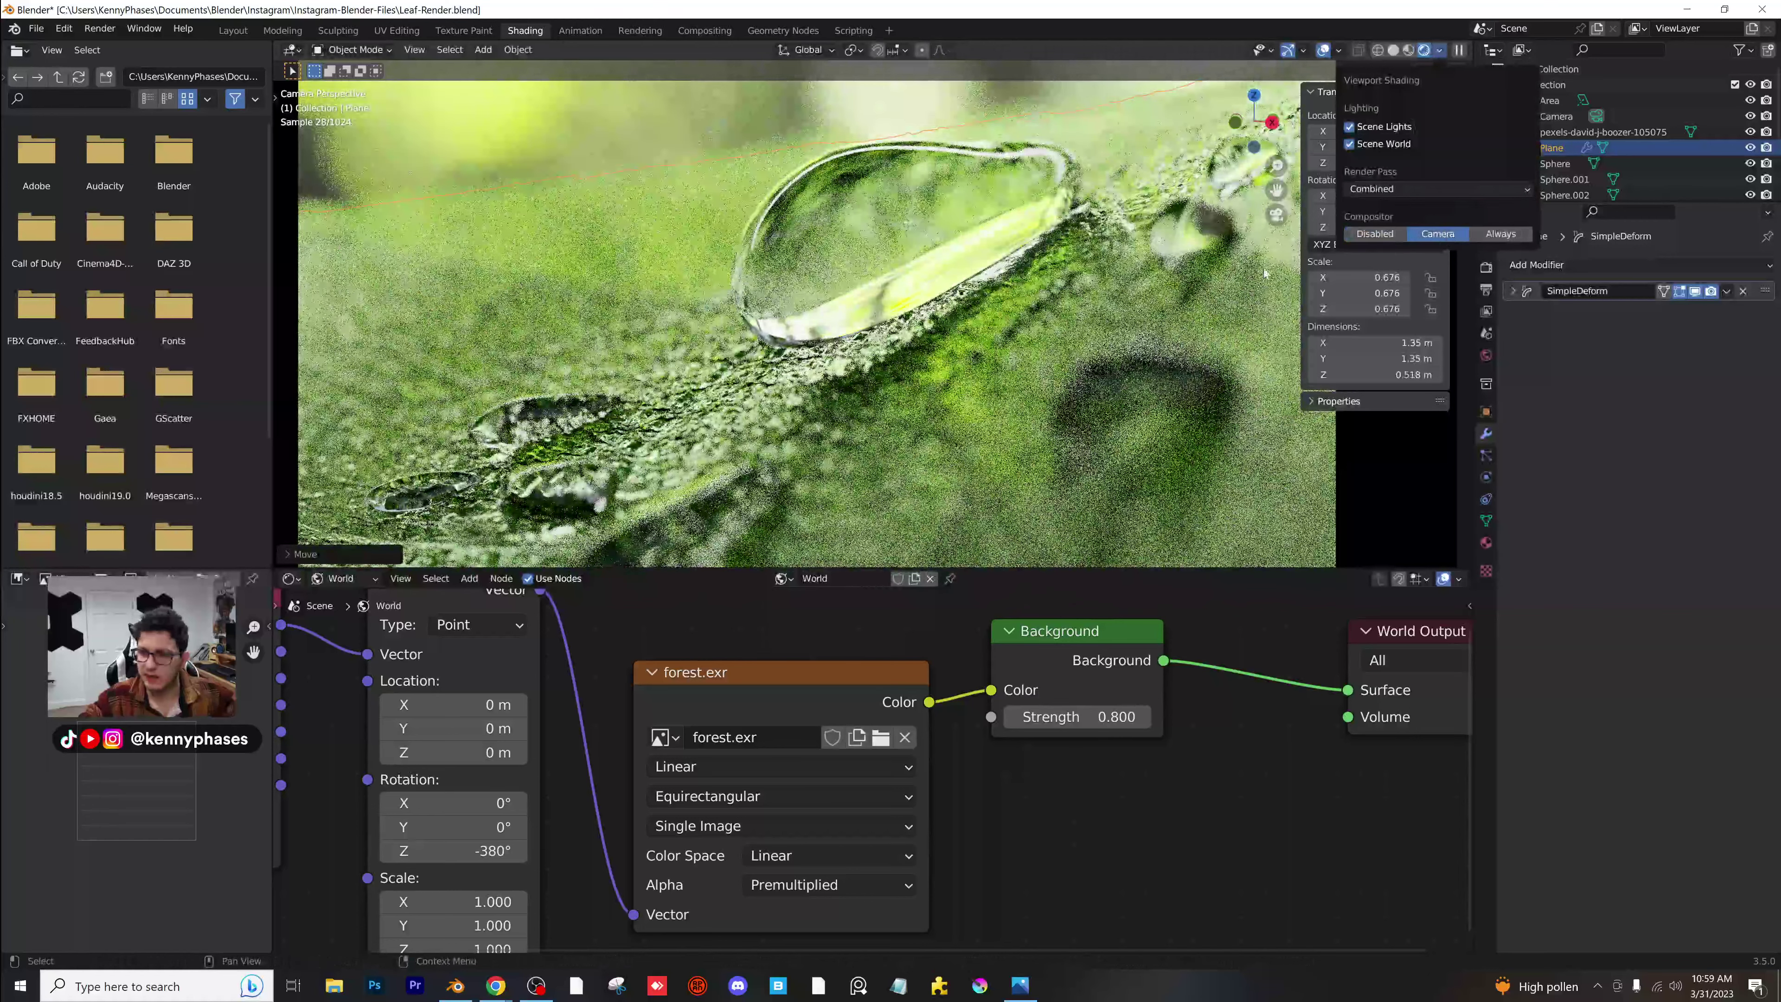
scroll(793, 414, down, 2)
click(339, 578)
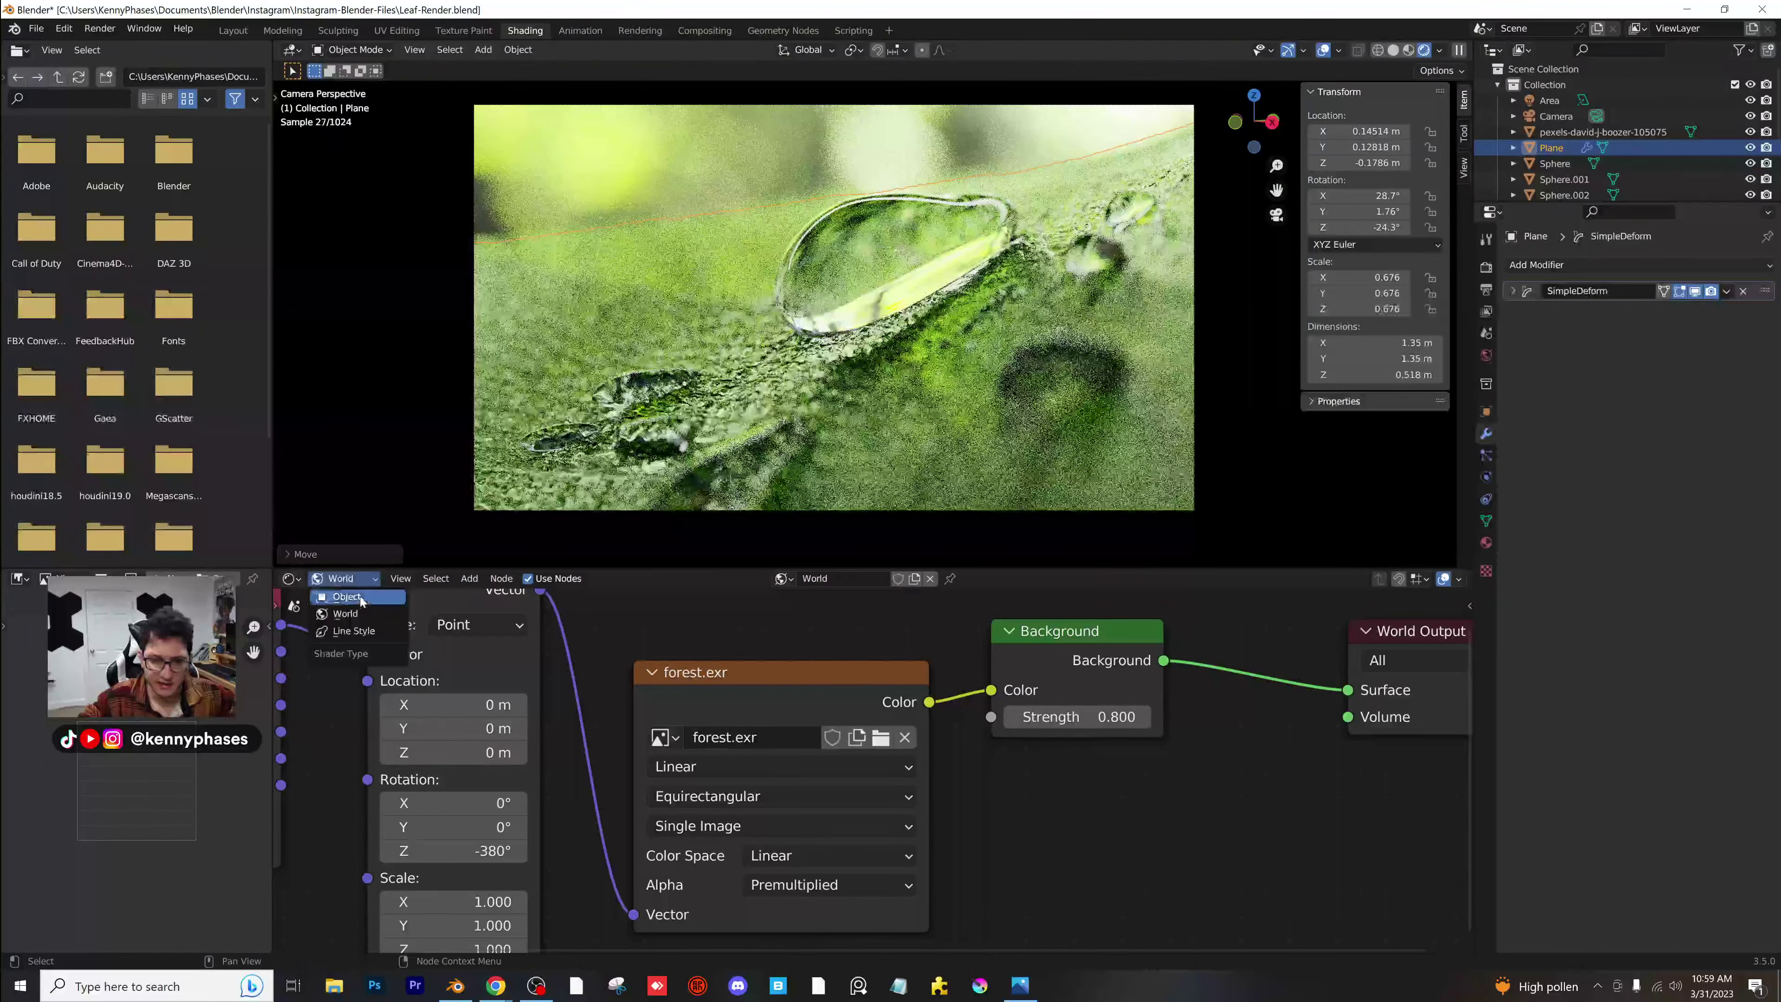
click(361, 597)
scroll(1052, 821, up, 2)
scroll(1121, 867, down, 3)
middle_drag(1264, 937, 1033, 774)
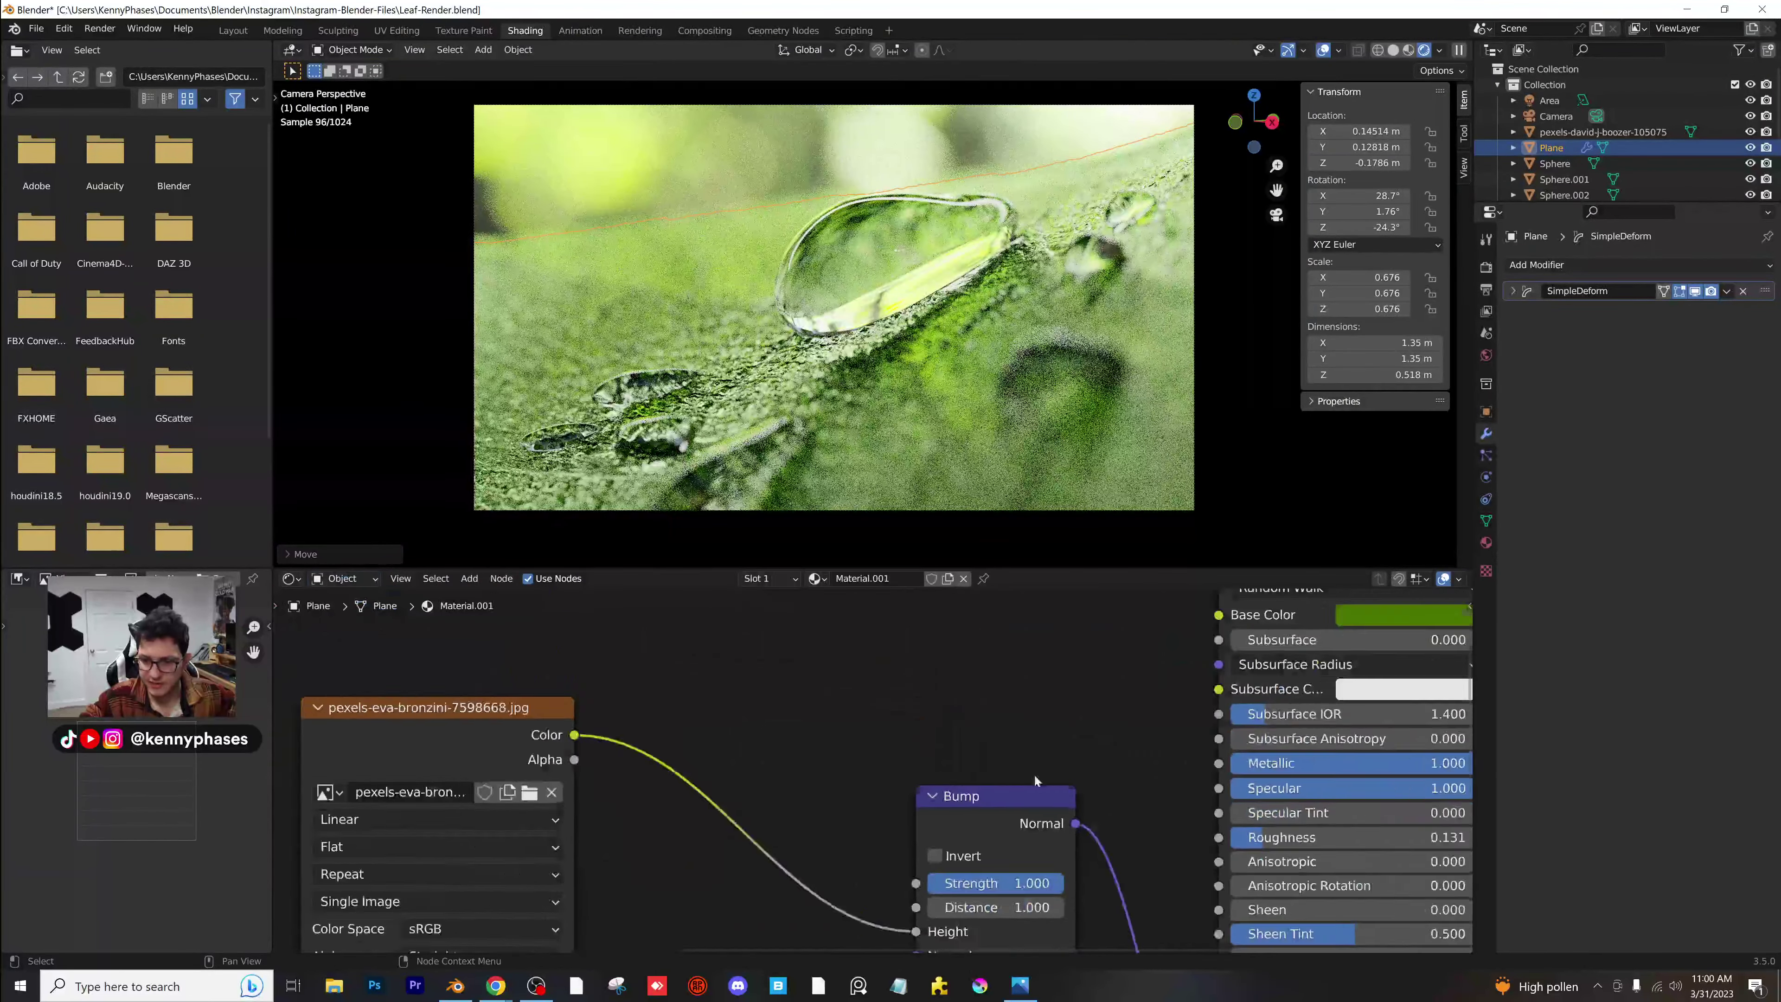
middle_drag(1350, 793, 925, 736)
scroll(918, 738, up, 3)
scroll(918, 737, up, 1)
drag(918, 791, 983, 791)
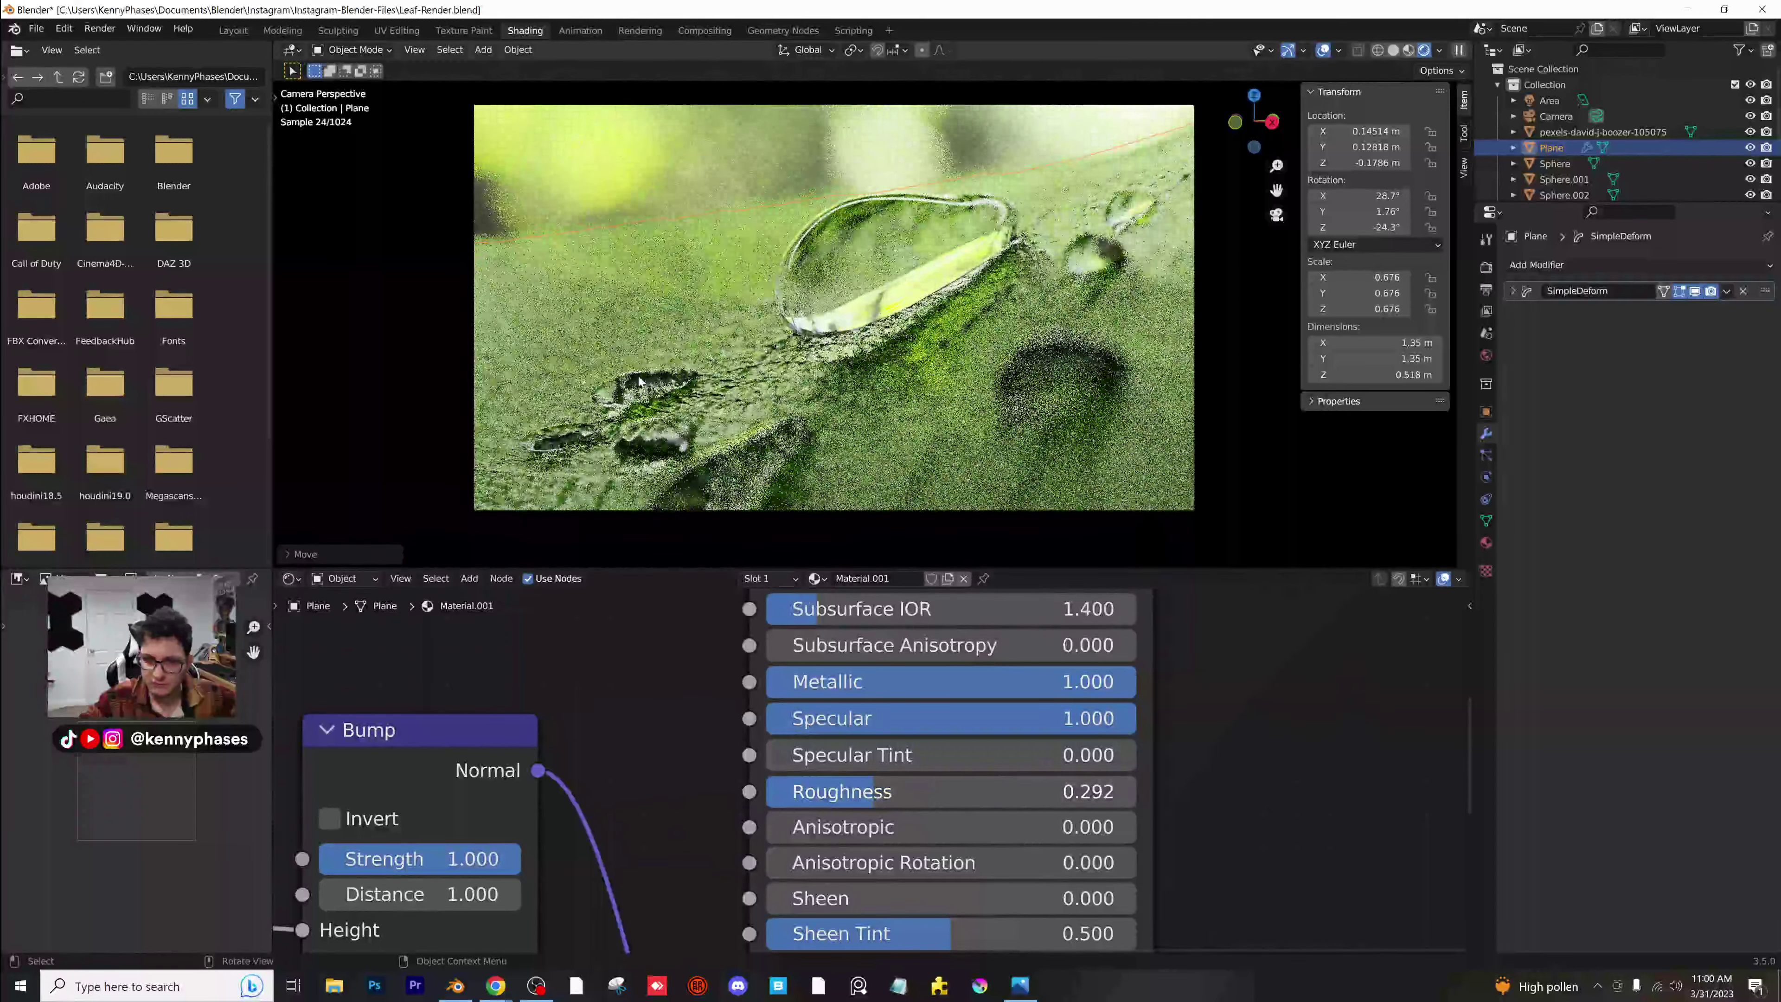
Move the small droplets Sphere.002 and Sphere.004 slightly along the Z axis and save the file.
click(642, 391)
key(KP_Decimal)
middle_drag(640, 393, 775, 238)
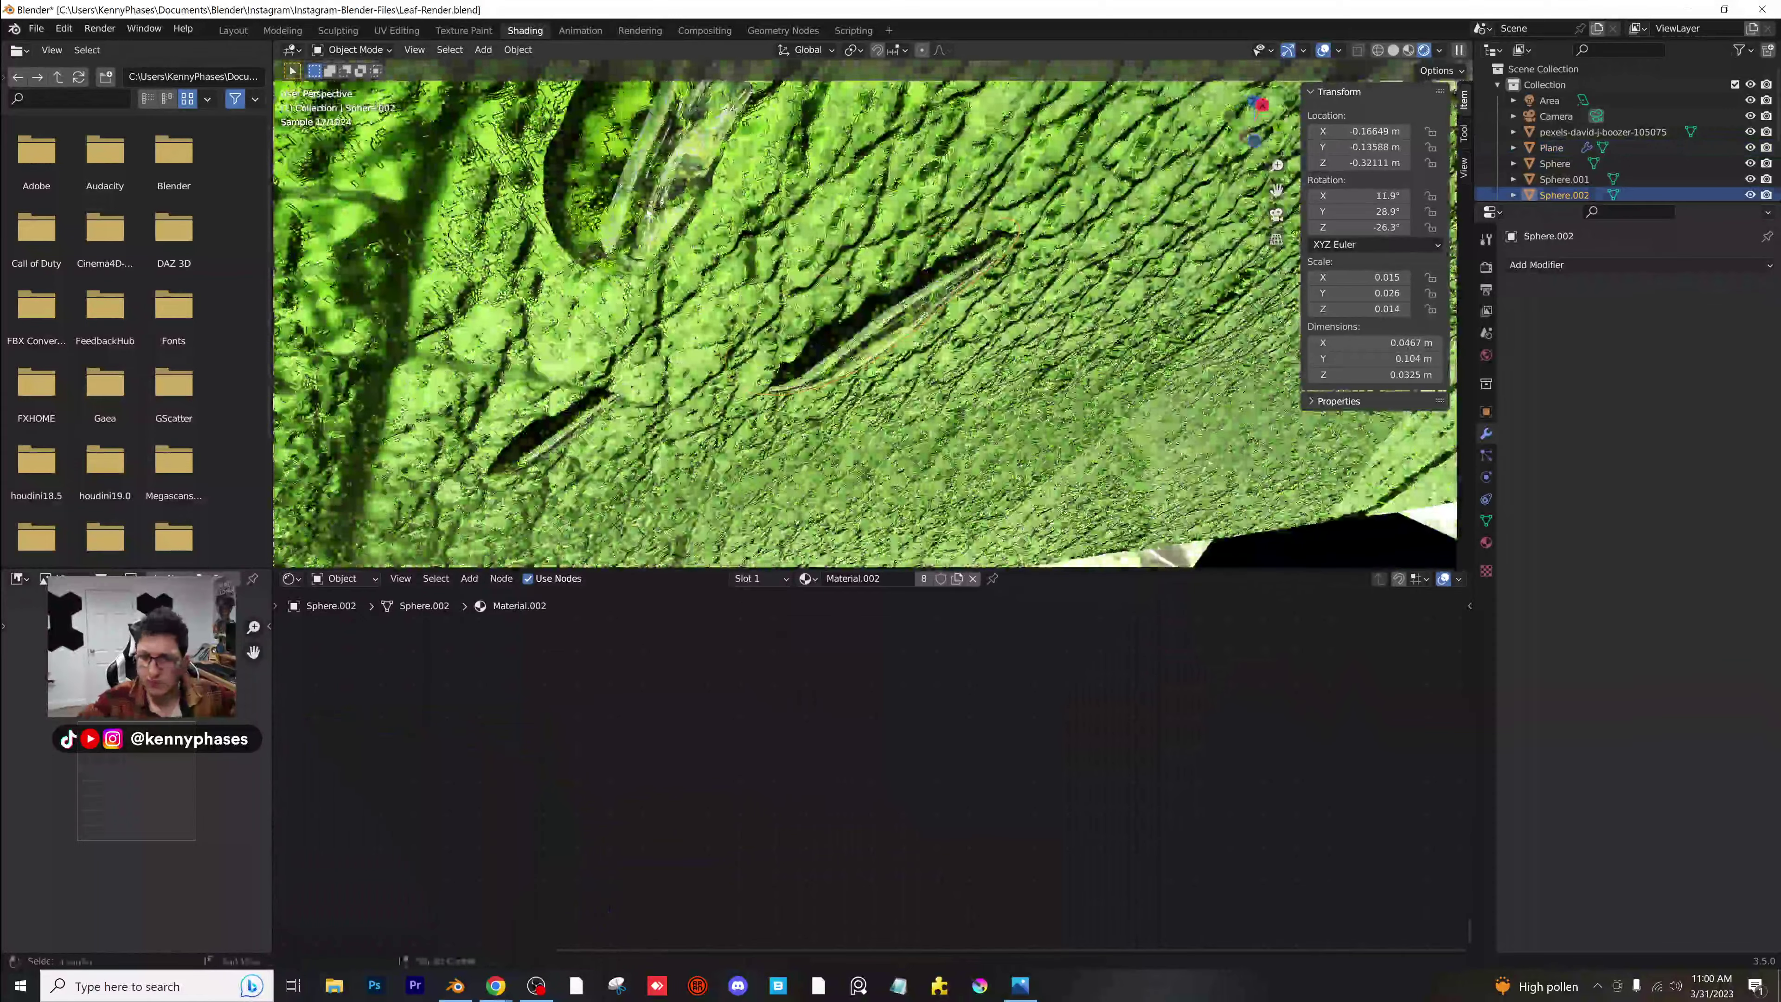
shift+click(666, 193)
middle_drag(666, 193, 778, 316)
key(g)
key(z)
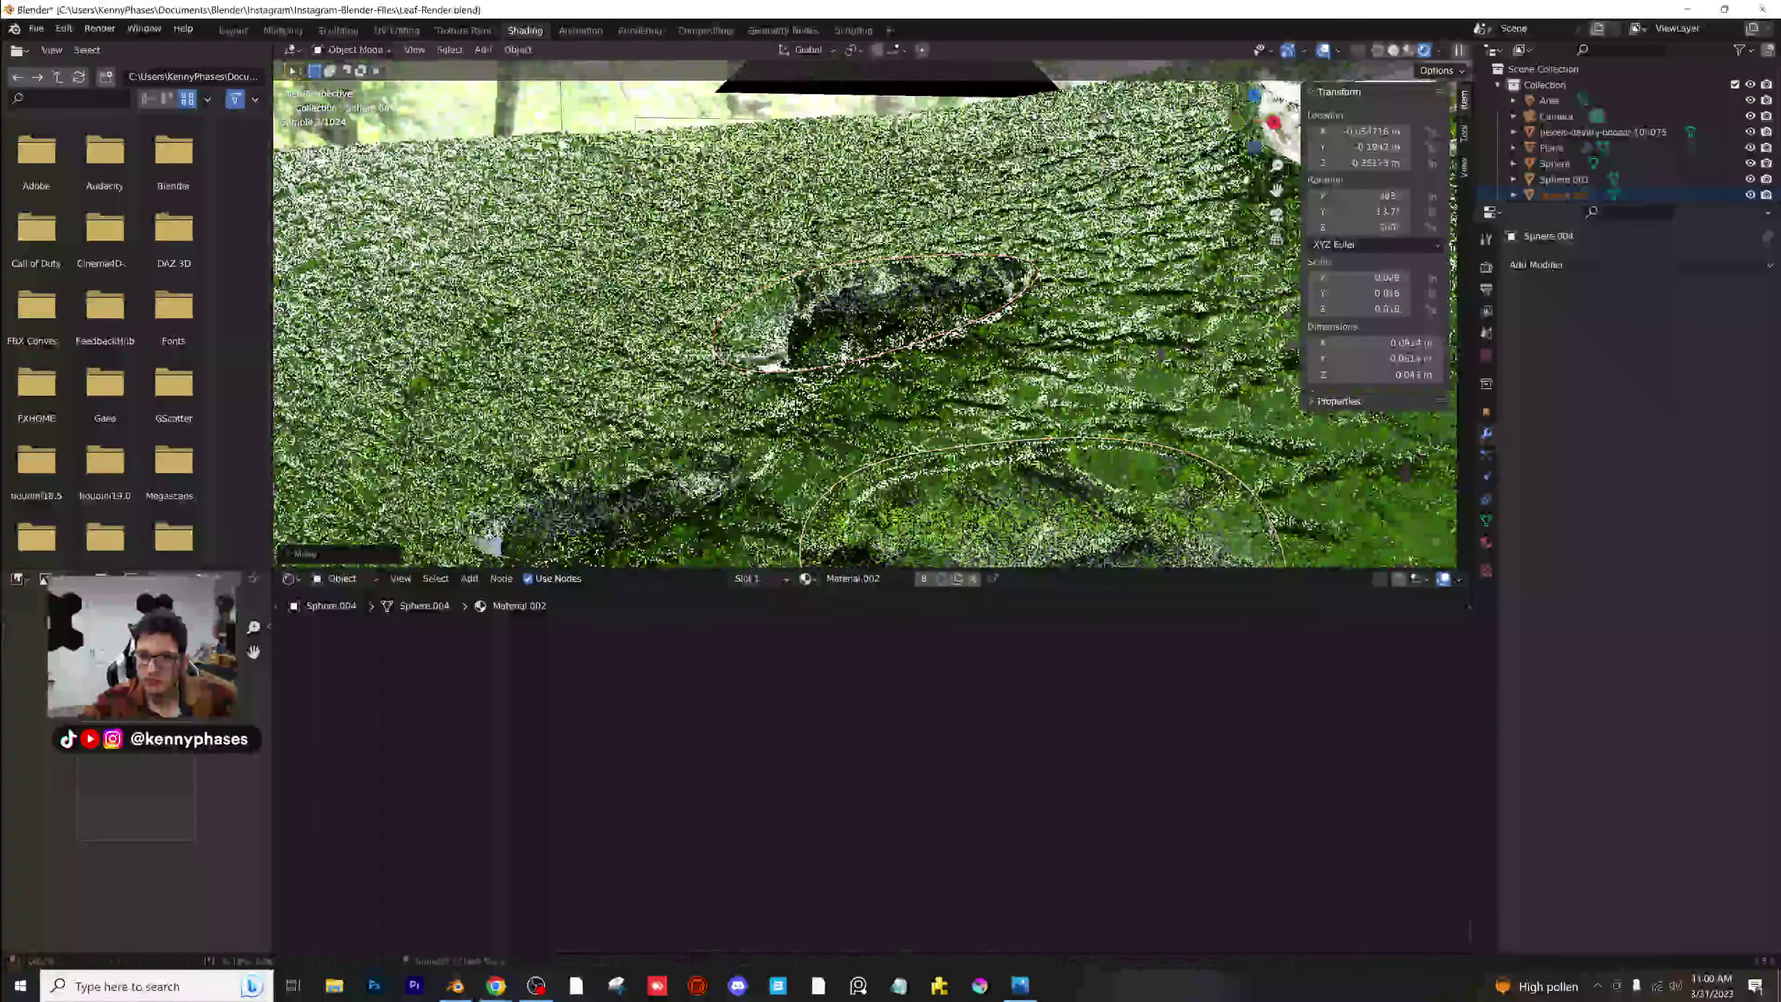
key(Return)
key(KP_0)
click(768, 126)
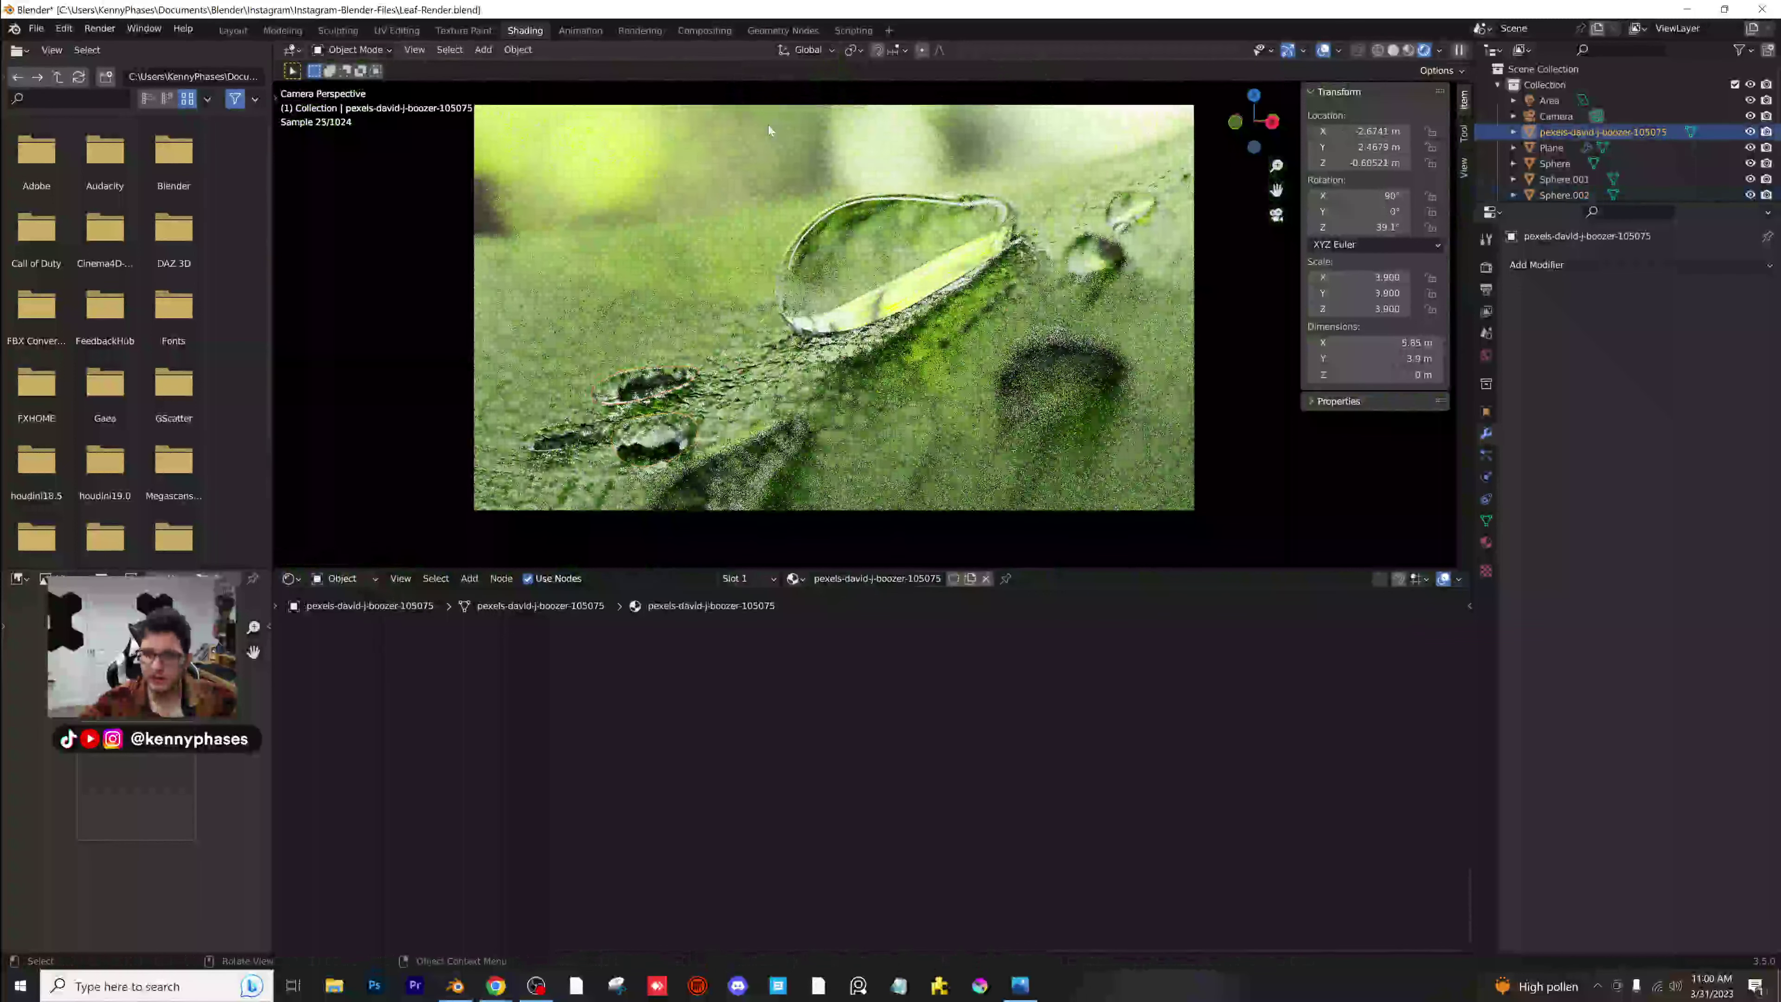
key(ctrl+s)
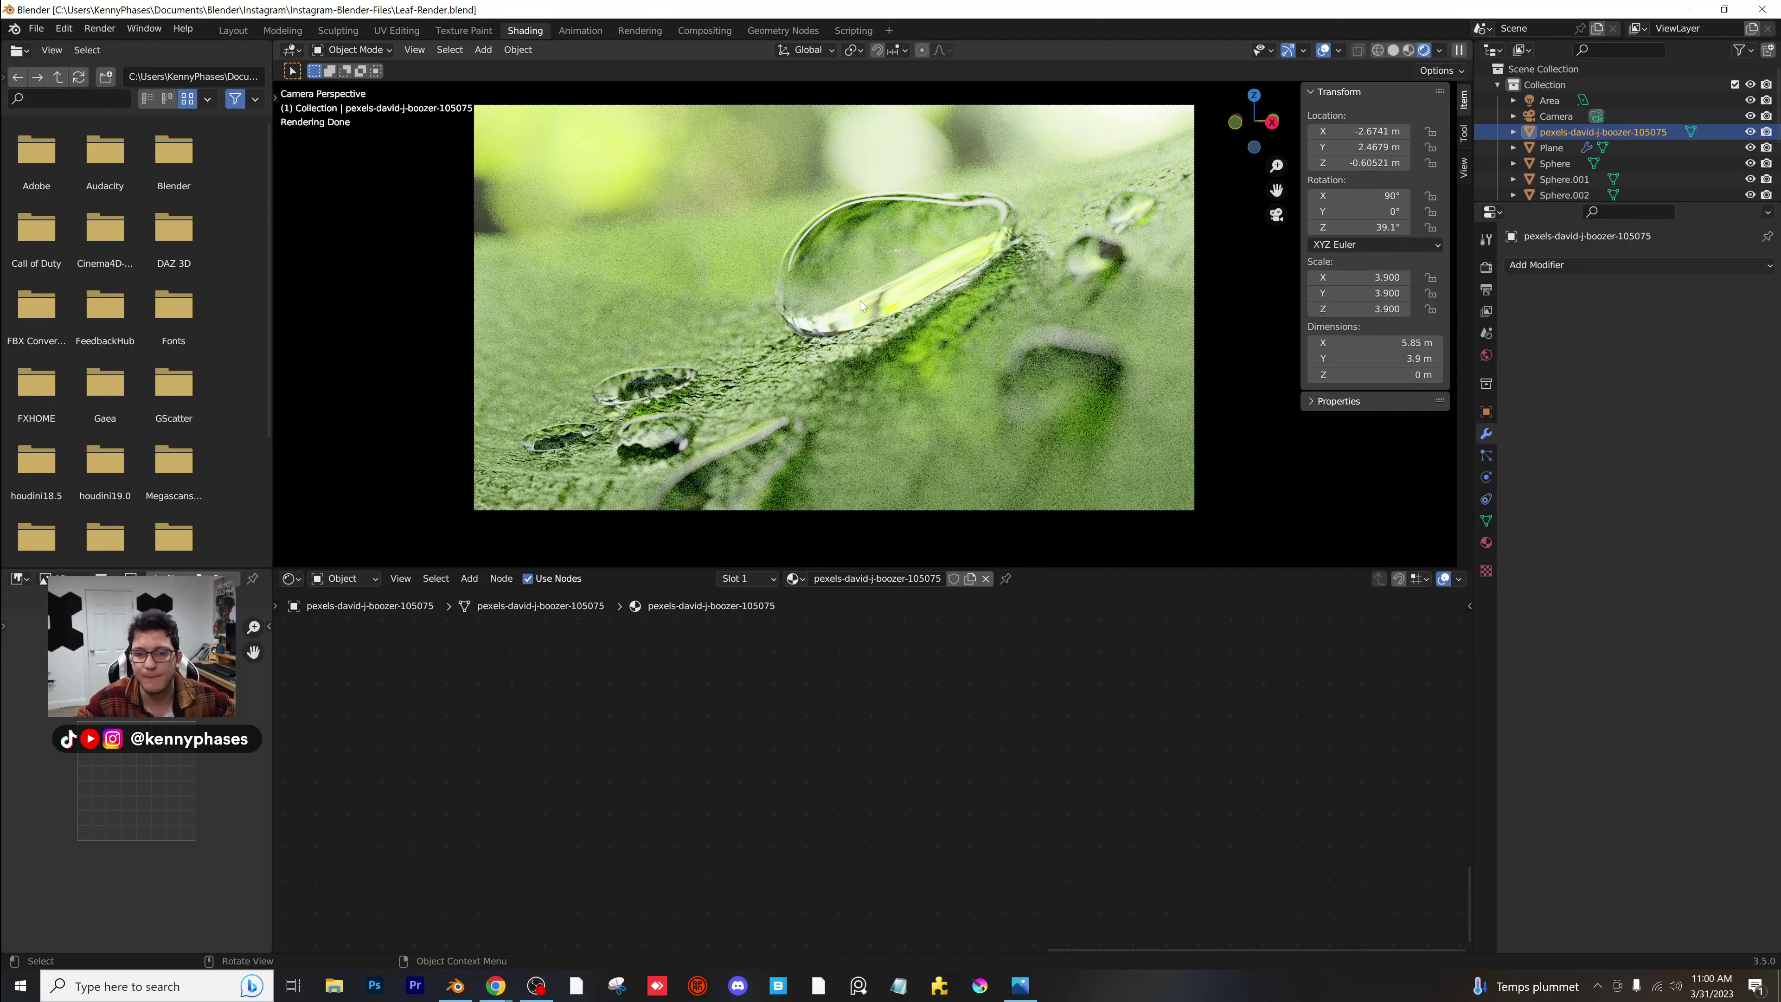
Bring up the reference photo beside the scene and examine the surface and rim of its large droplet up close.
click(1023, 984)
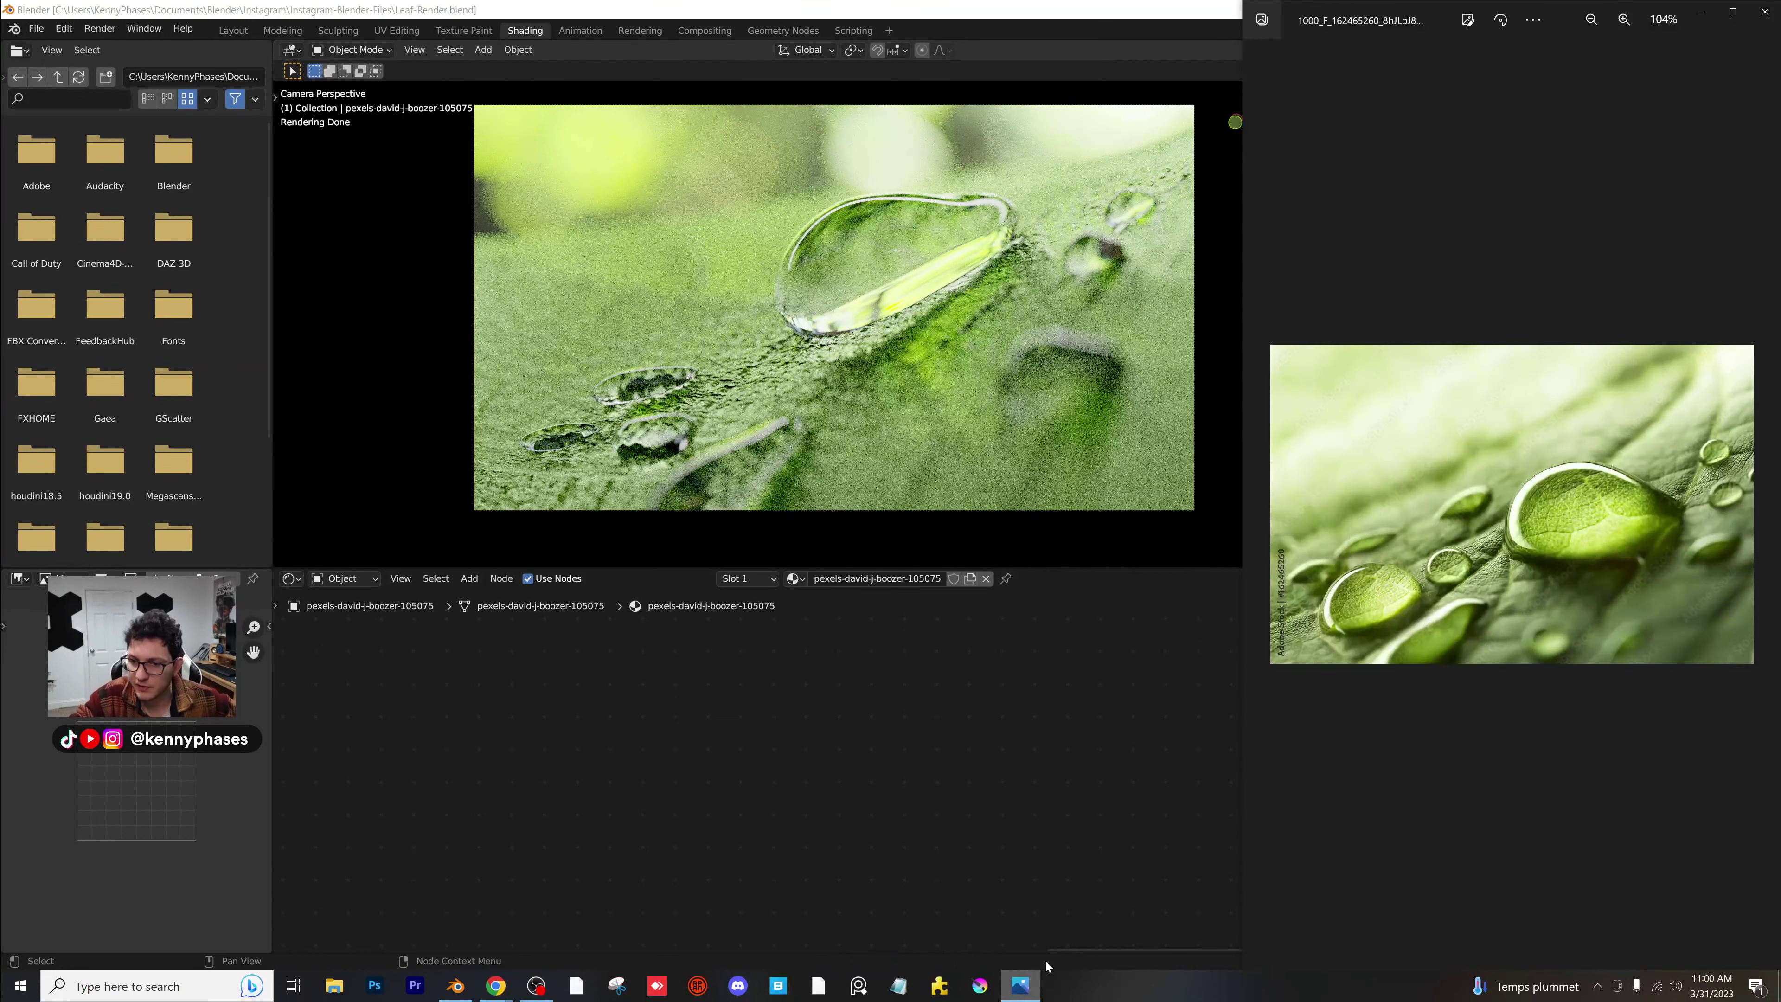
scroll(1479, 510, up, 5)
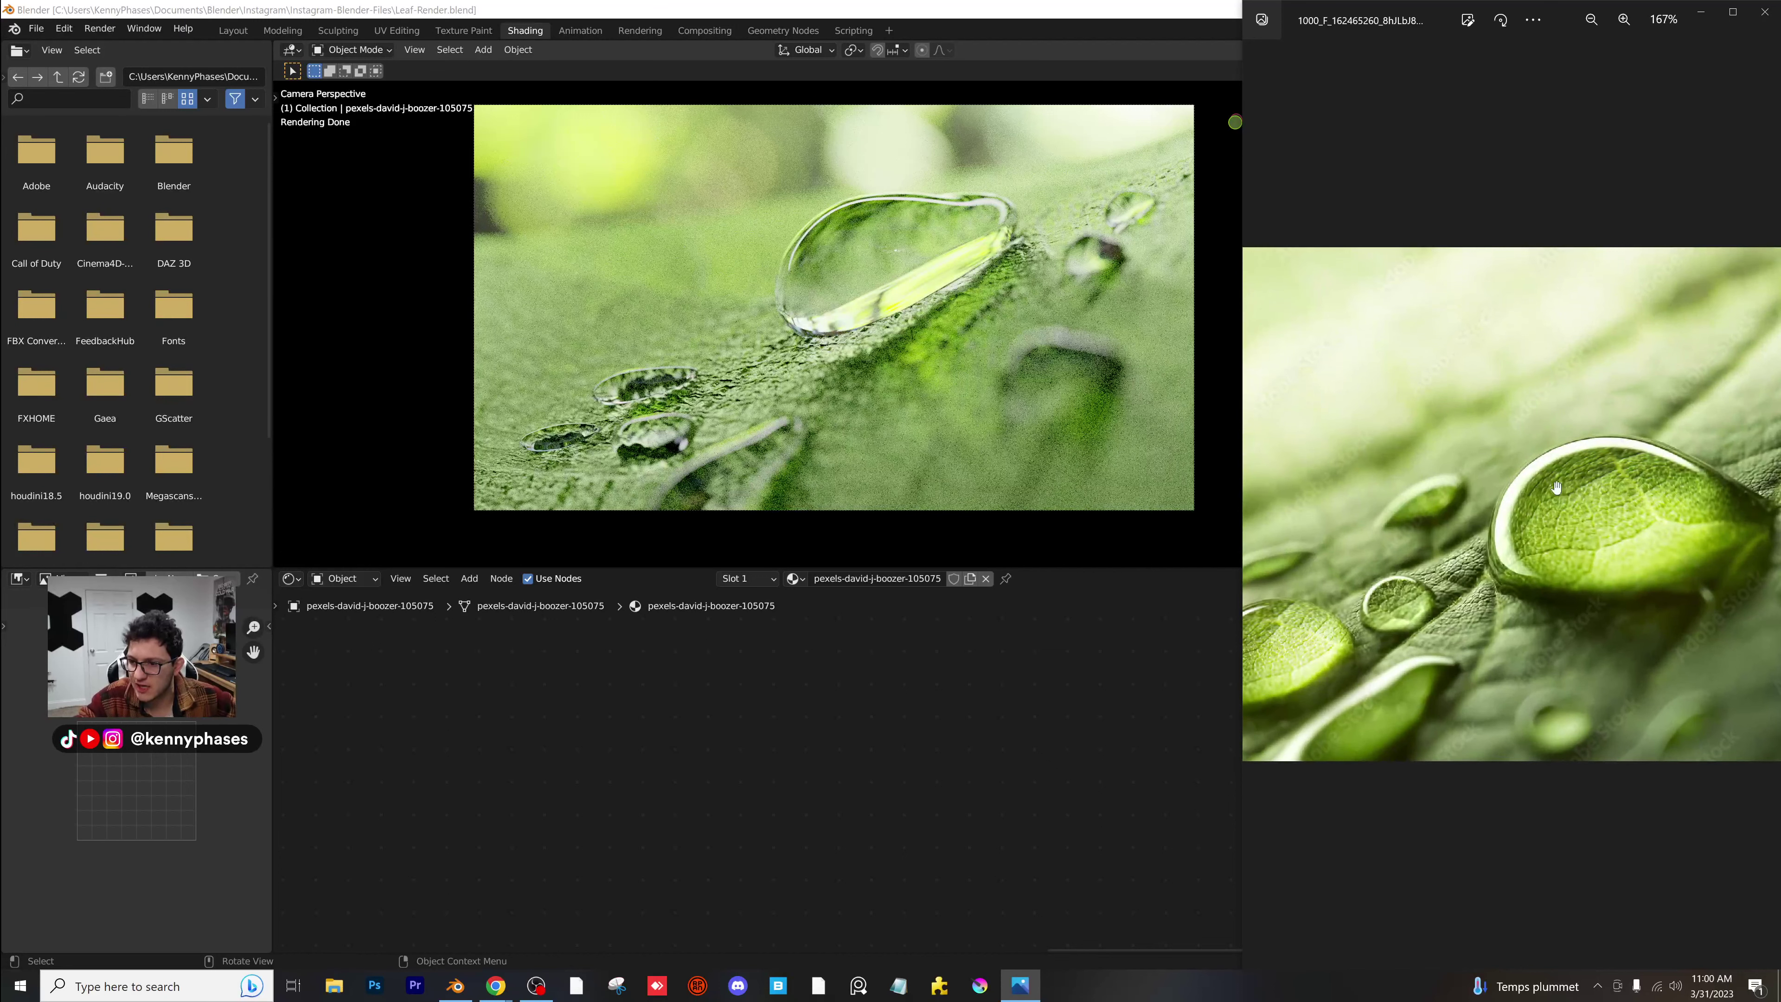
scroll(1587, 537, up, 3)
scroll(1504, 479, down, 2)
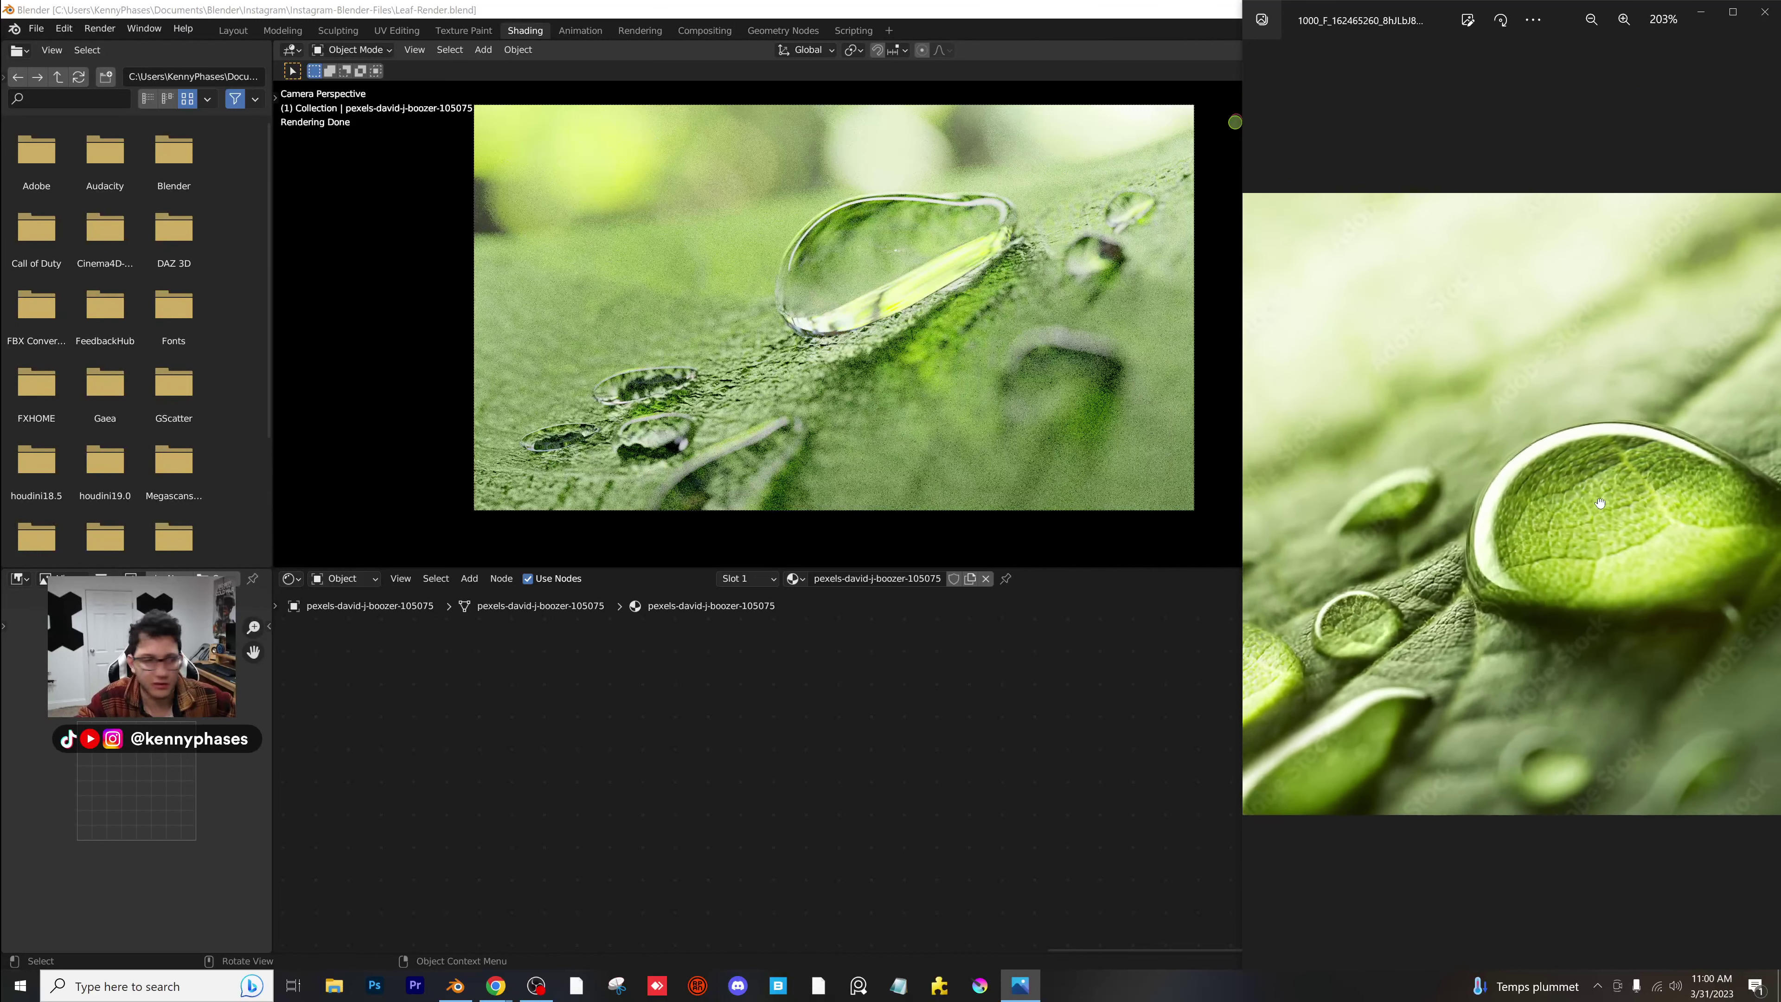
drag(1495, 474, 1509, 511)
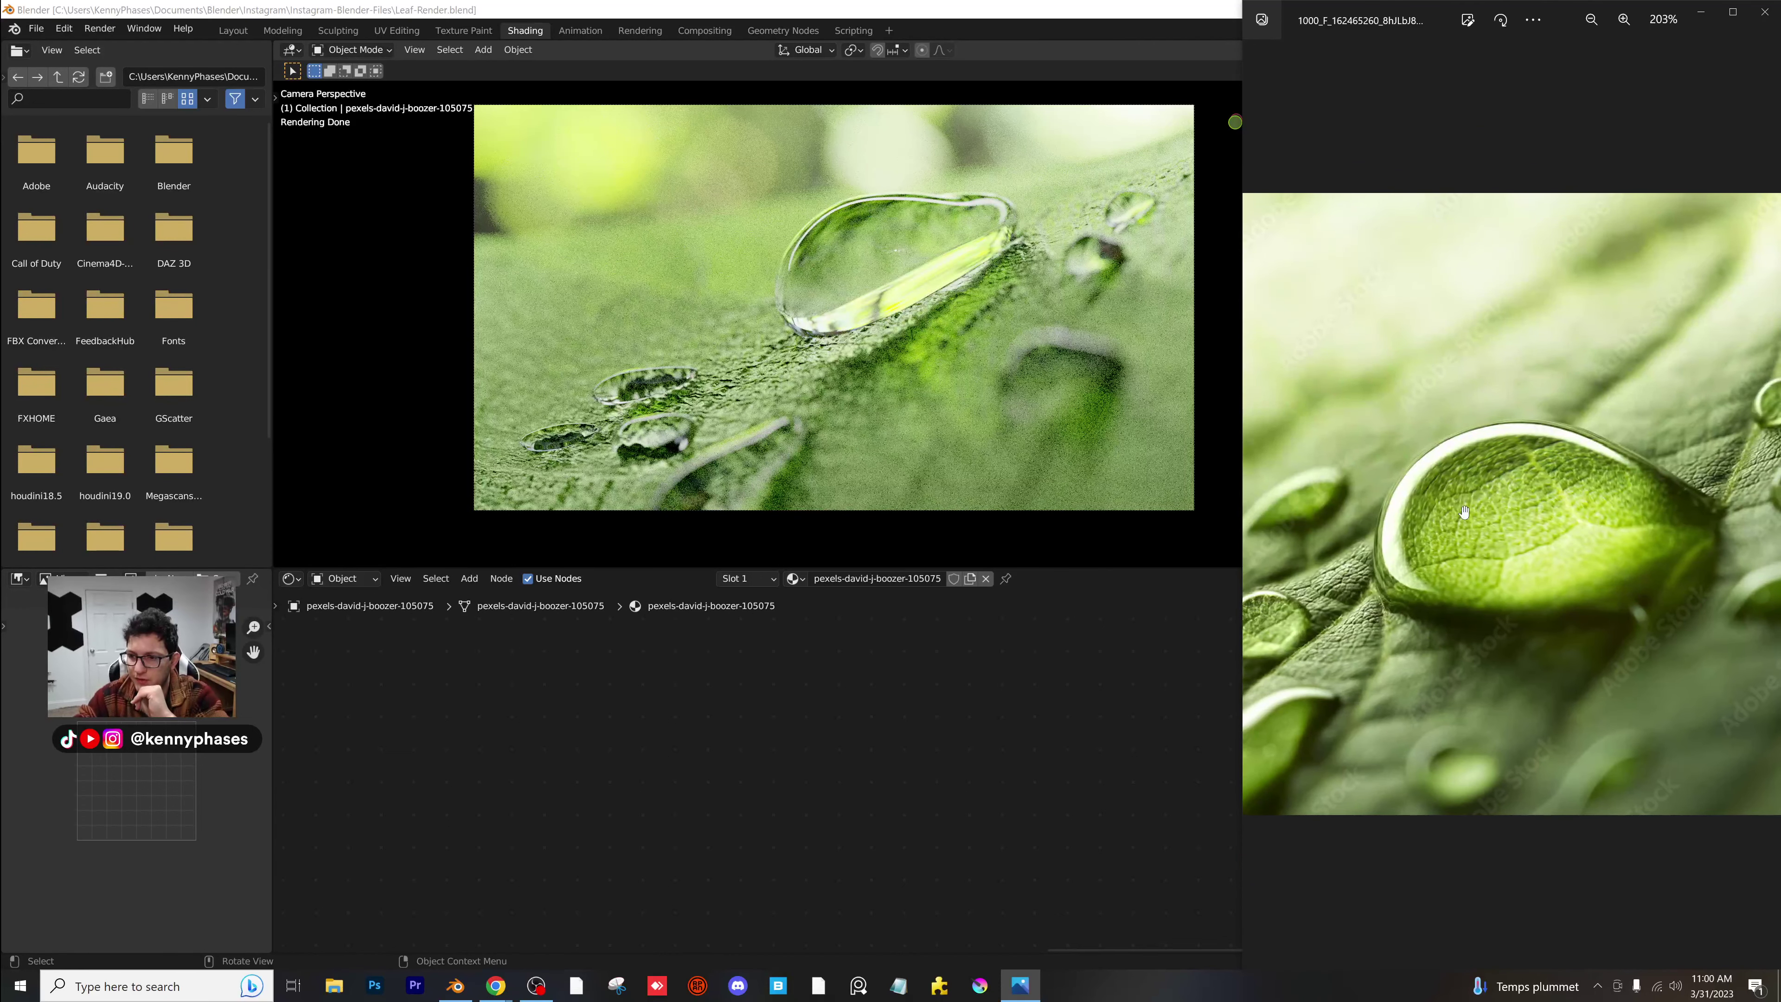
Compare the reference photo with the leaf and droplet layout seen from above, and select the leaf plane in camera view.
scroll(1503, 556, down, 5)
drag(1503, 556, 1596, 550)
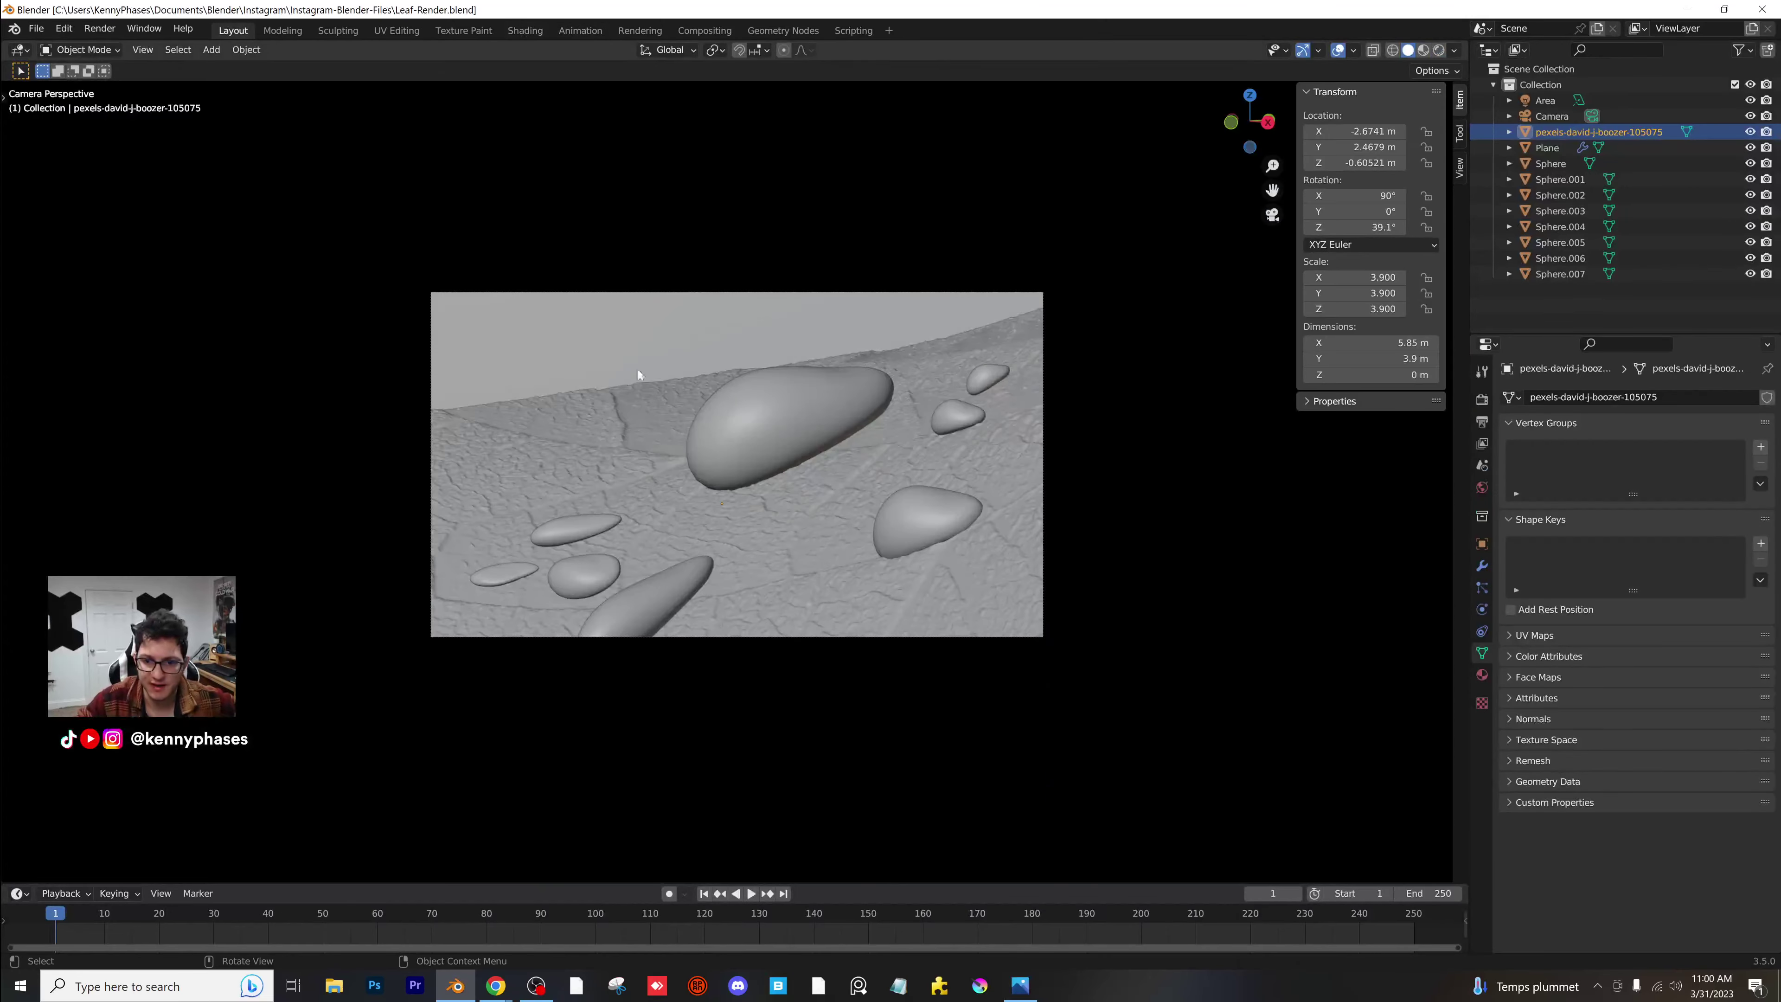
middle_drag(637, 369, 633, 466)
scroll(719, 365, up, 4)
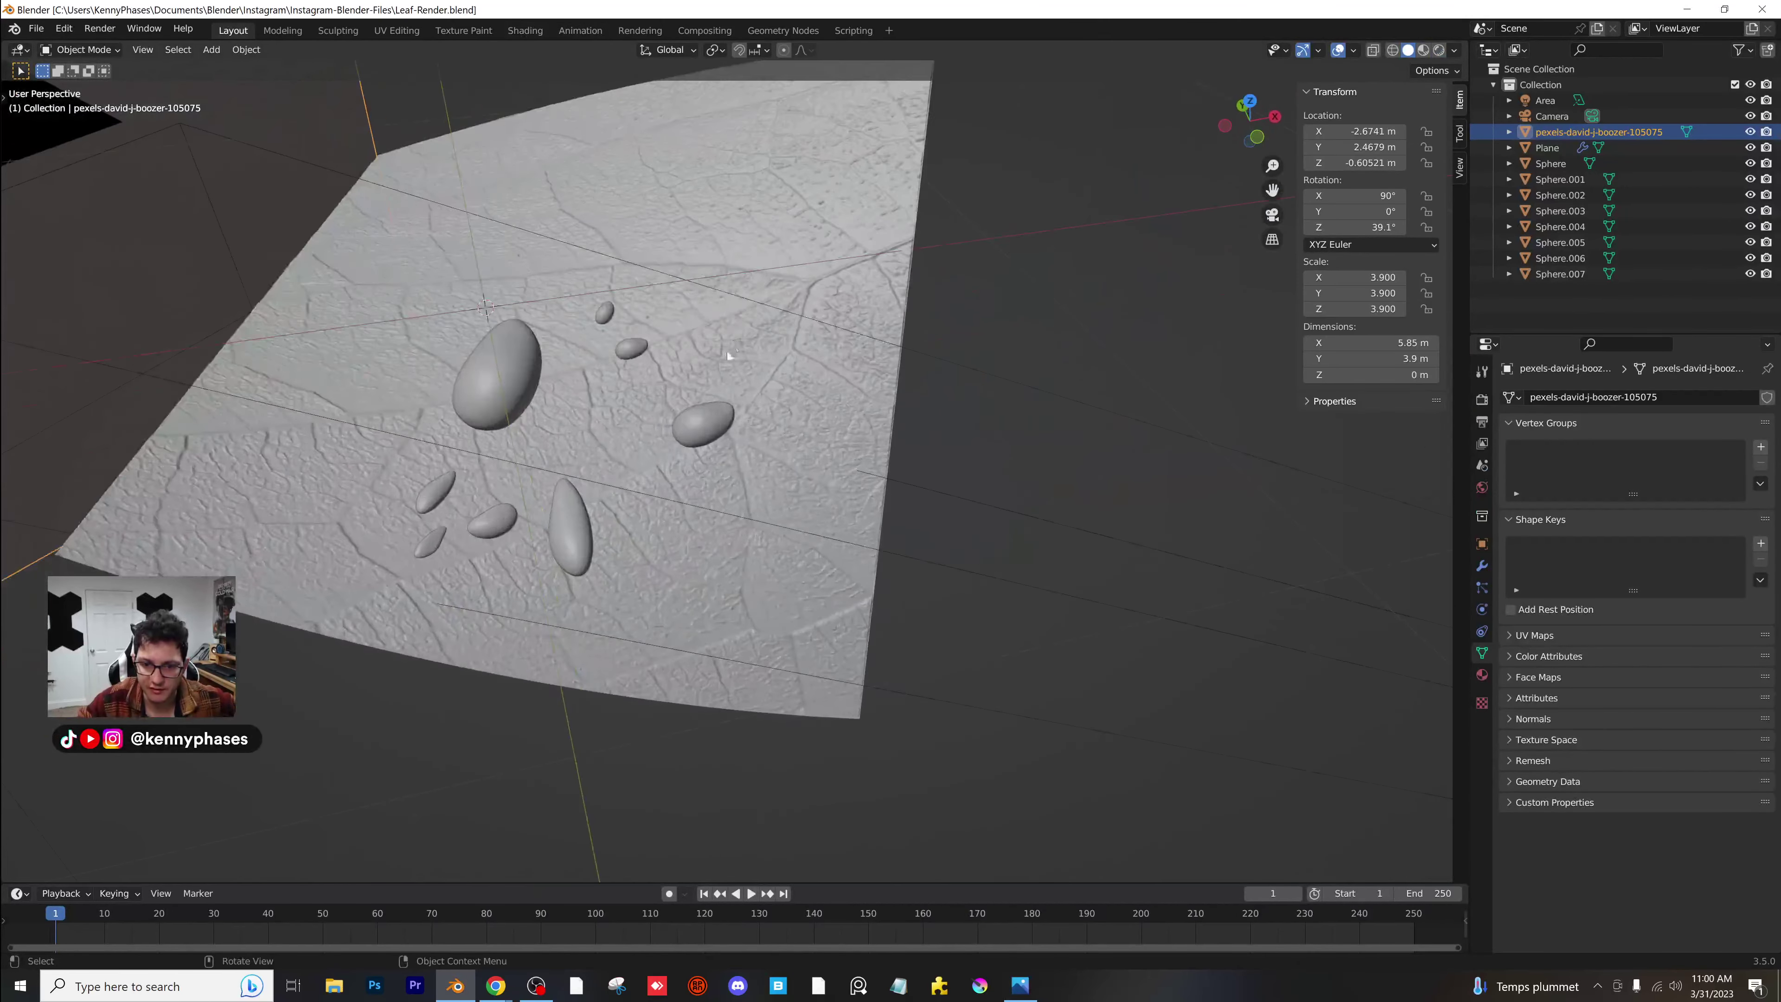
click(815, 216)
middle_drag(816, 216, 826, 379)
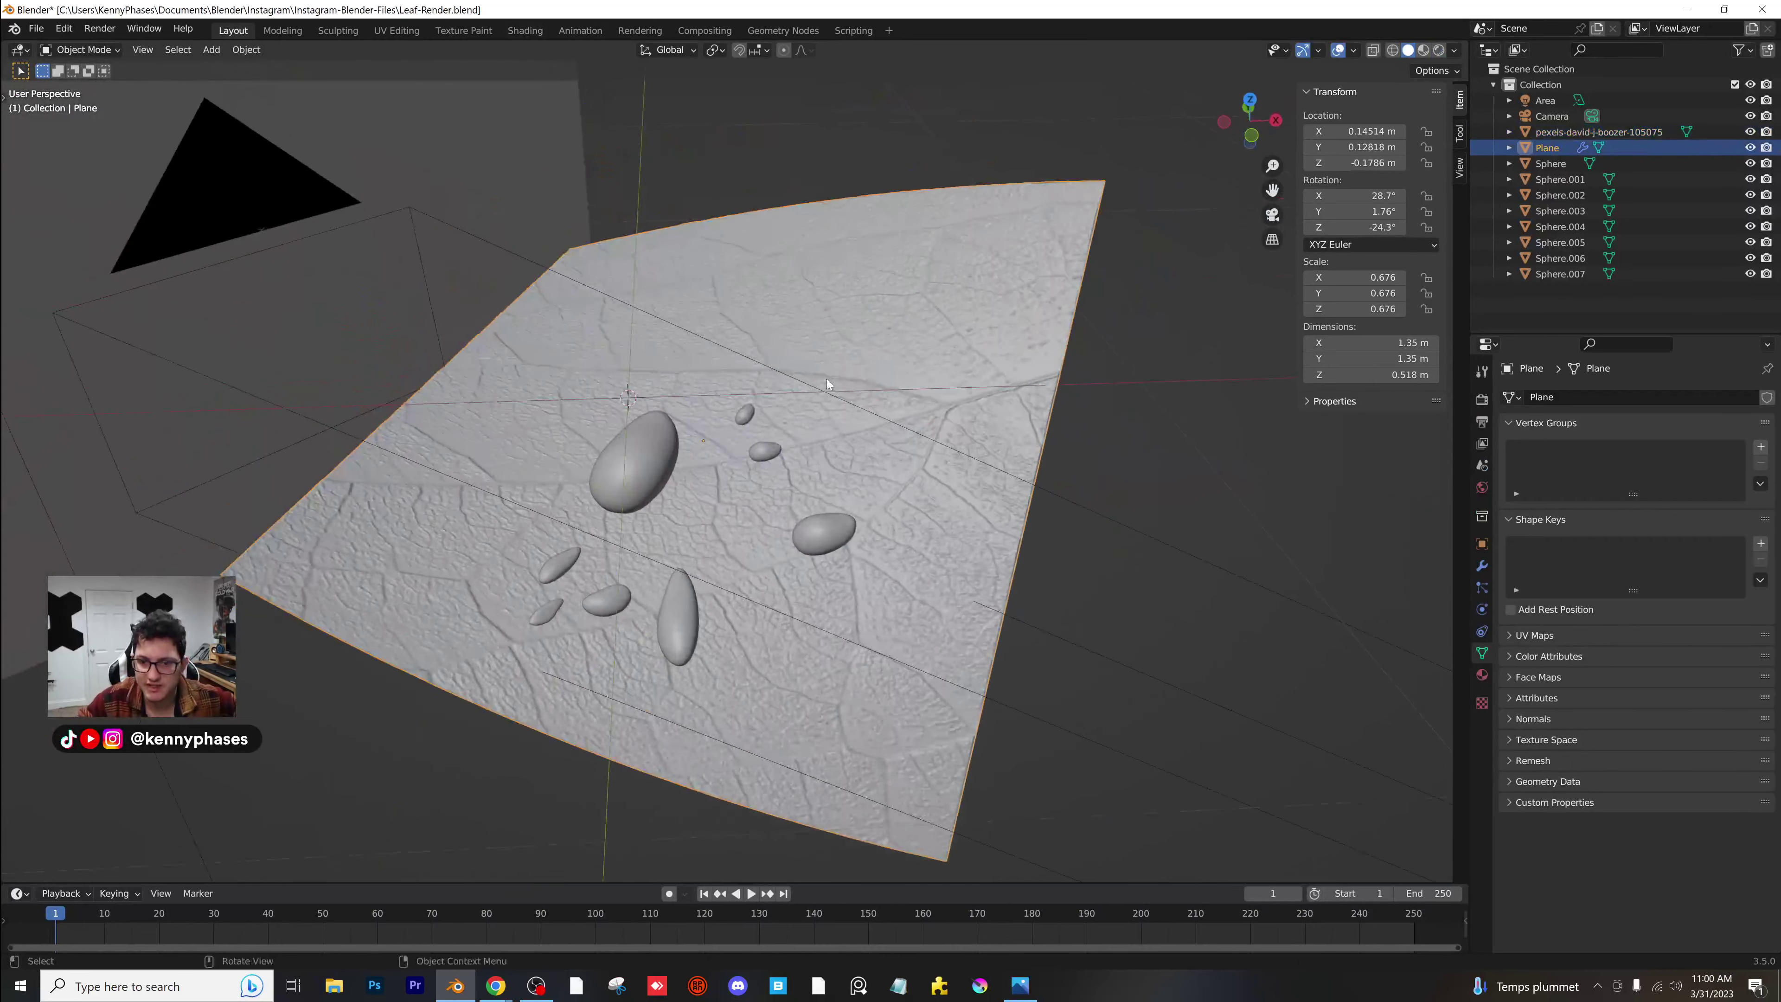
key(KP_0)
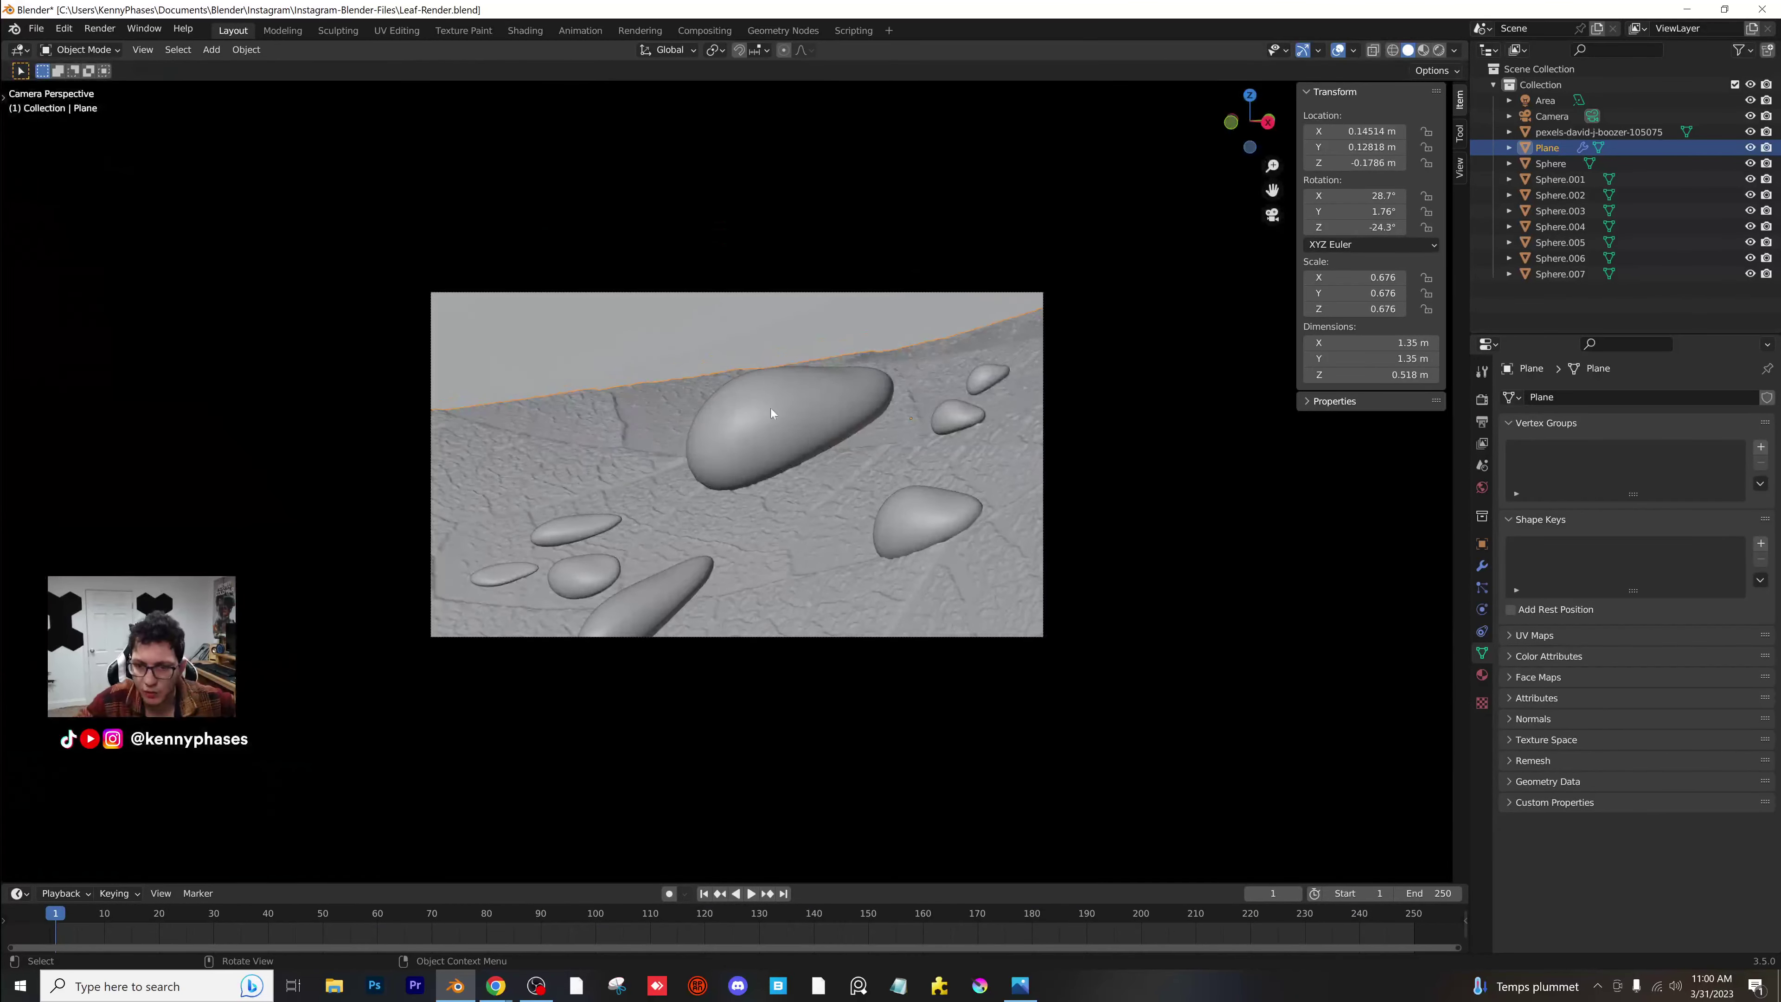
Try scaling the leaf plane by 0.245 along Y and moving it down in rendered view, and undo both changes.
key(s)
key(y)
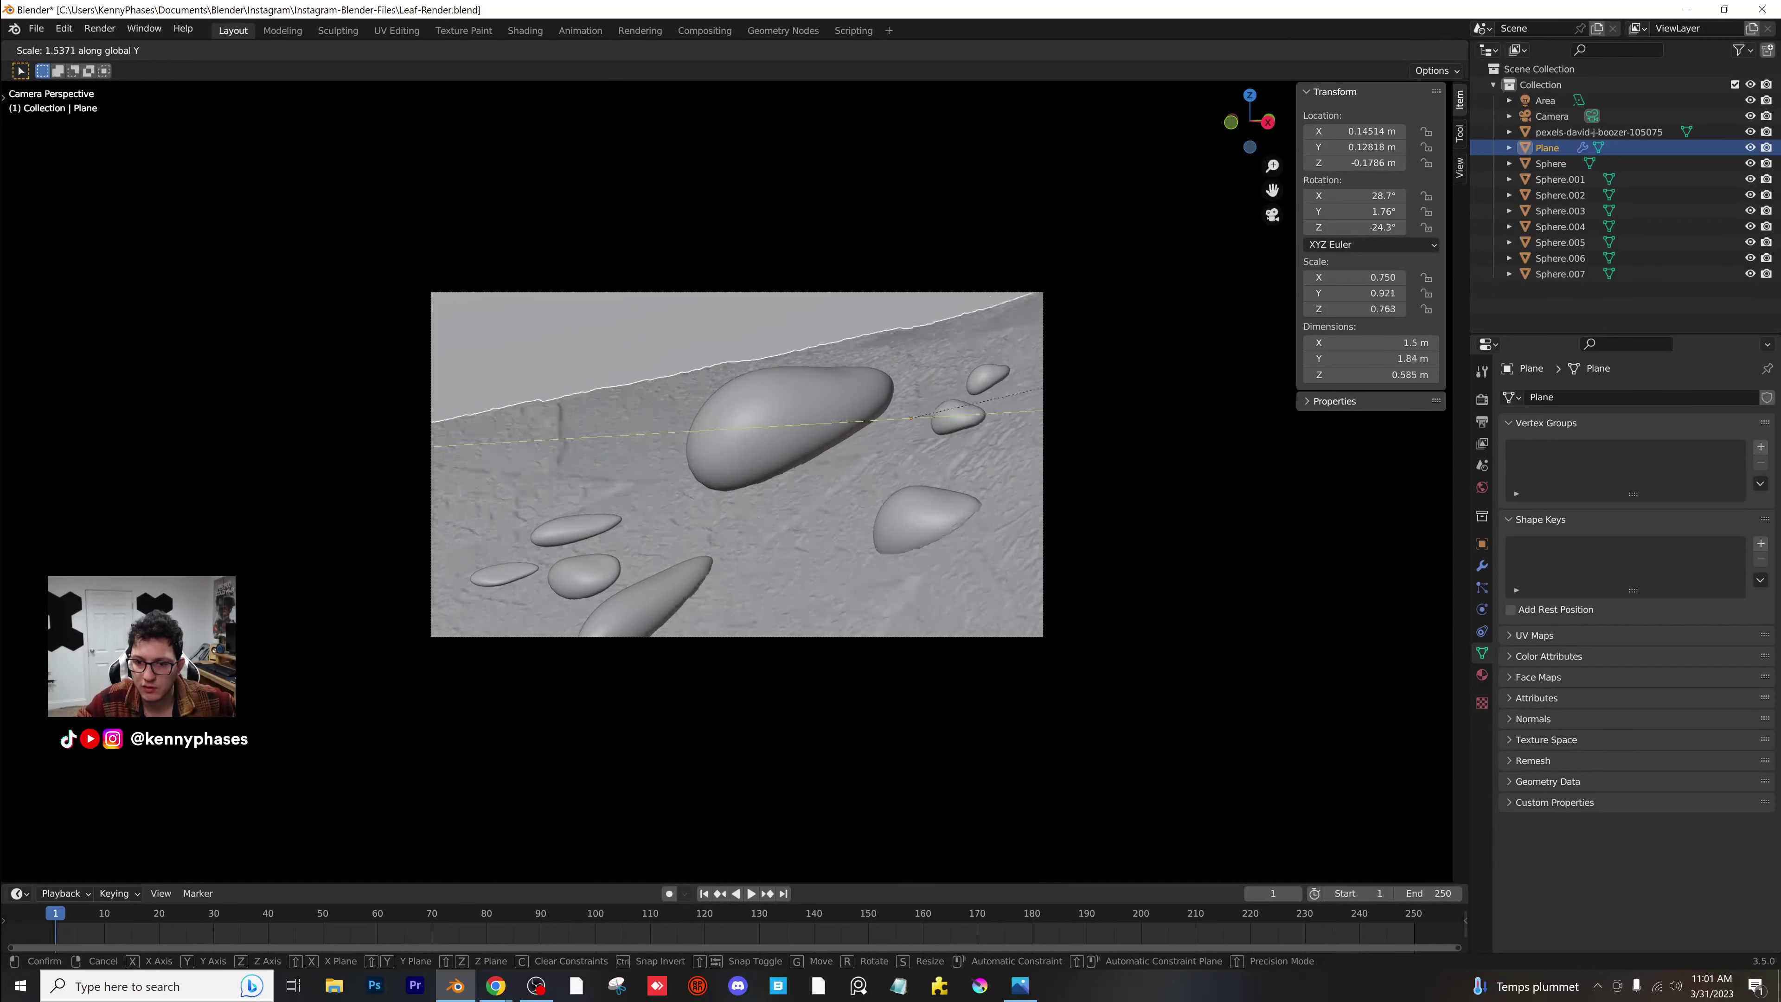
click(951, 440)
key(z)
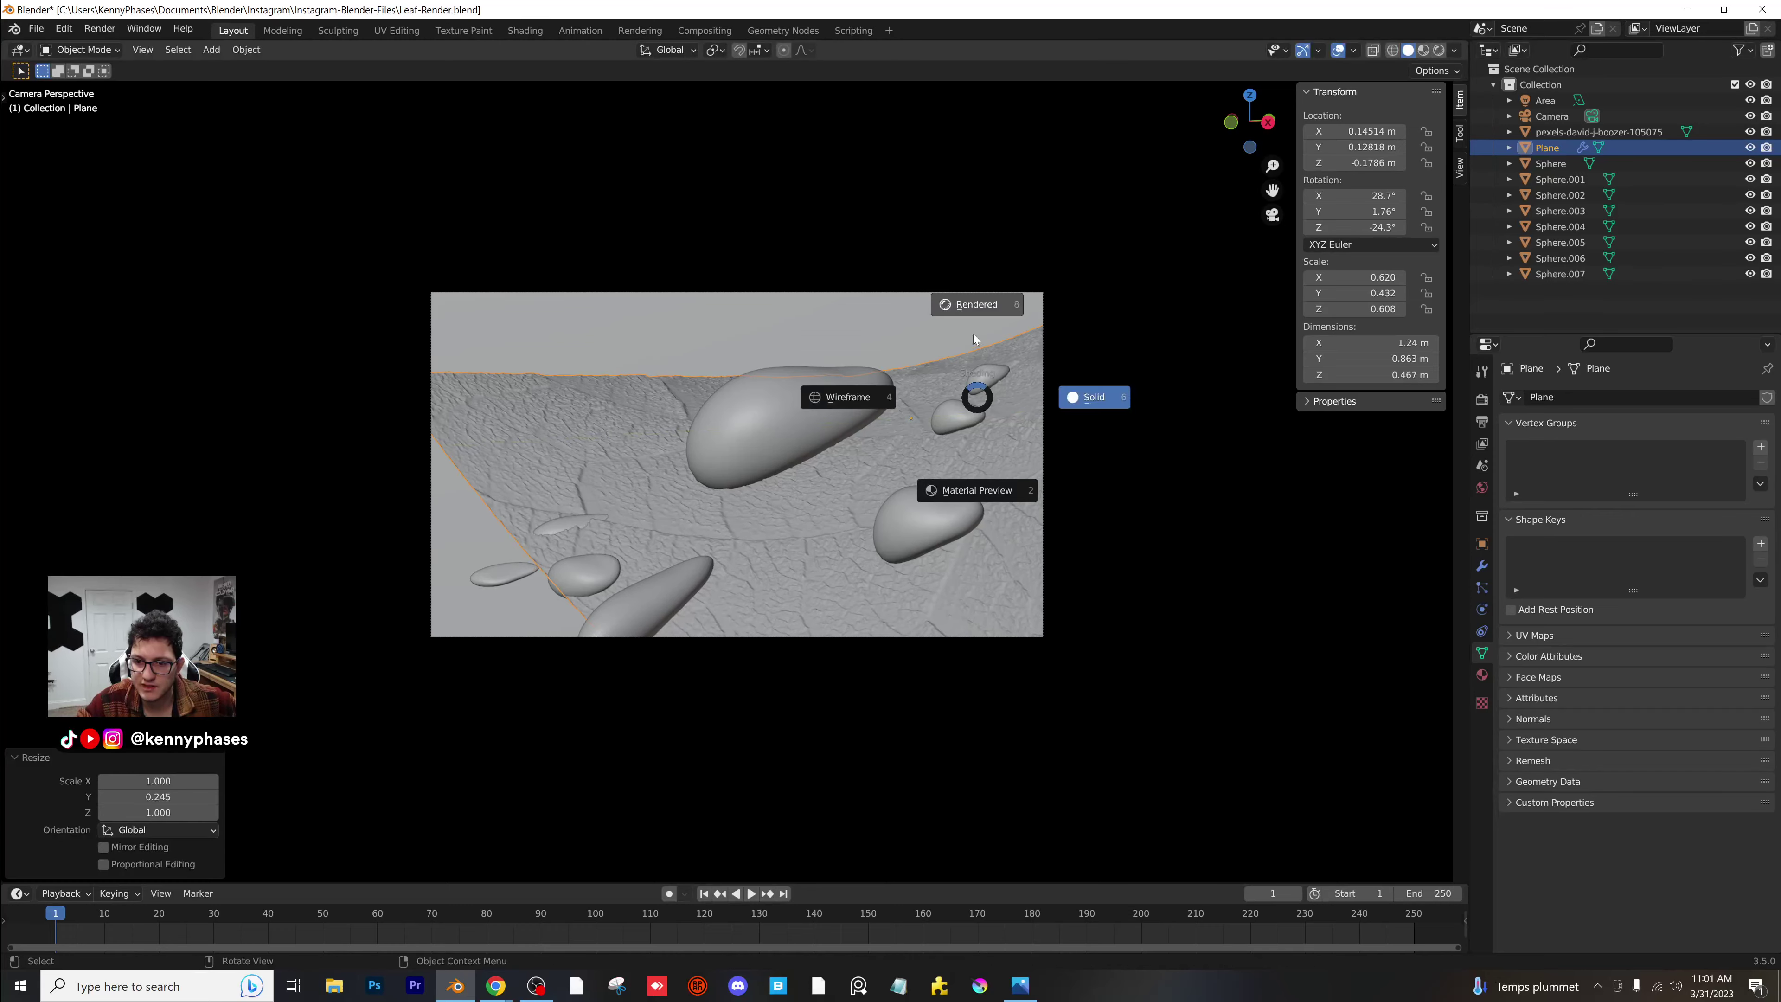
click(976, 338)
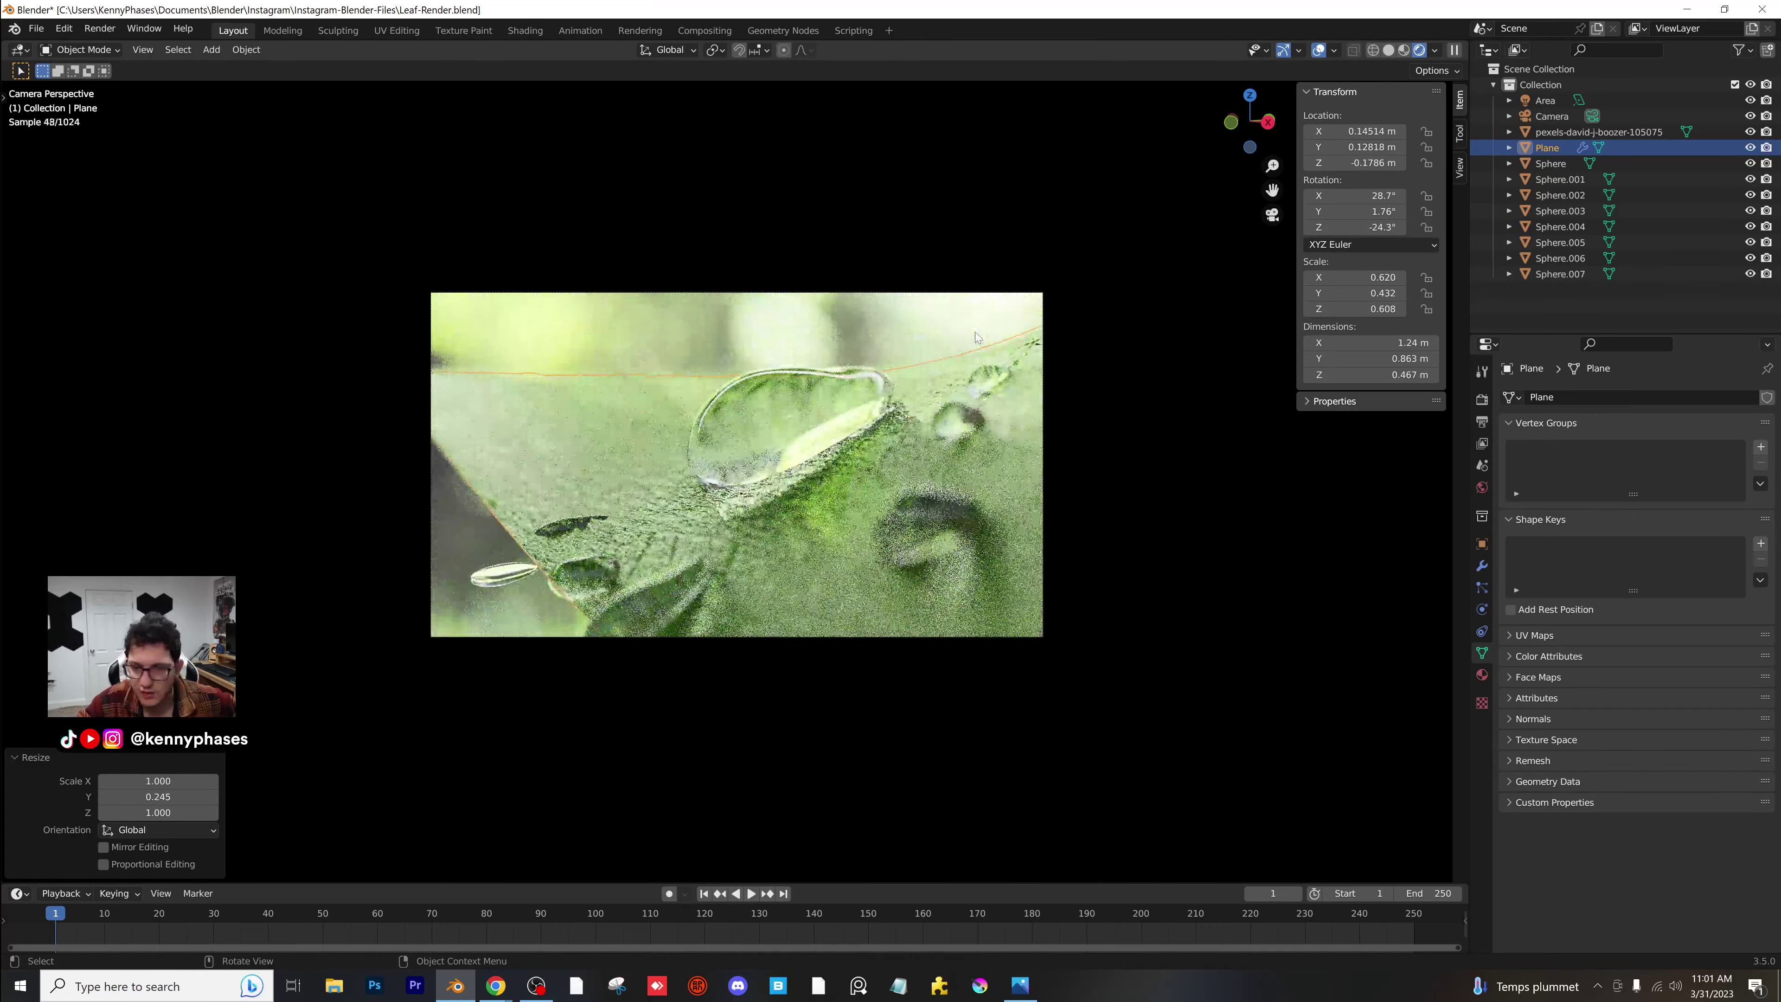
key(g)
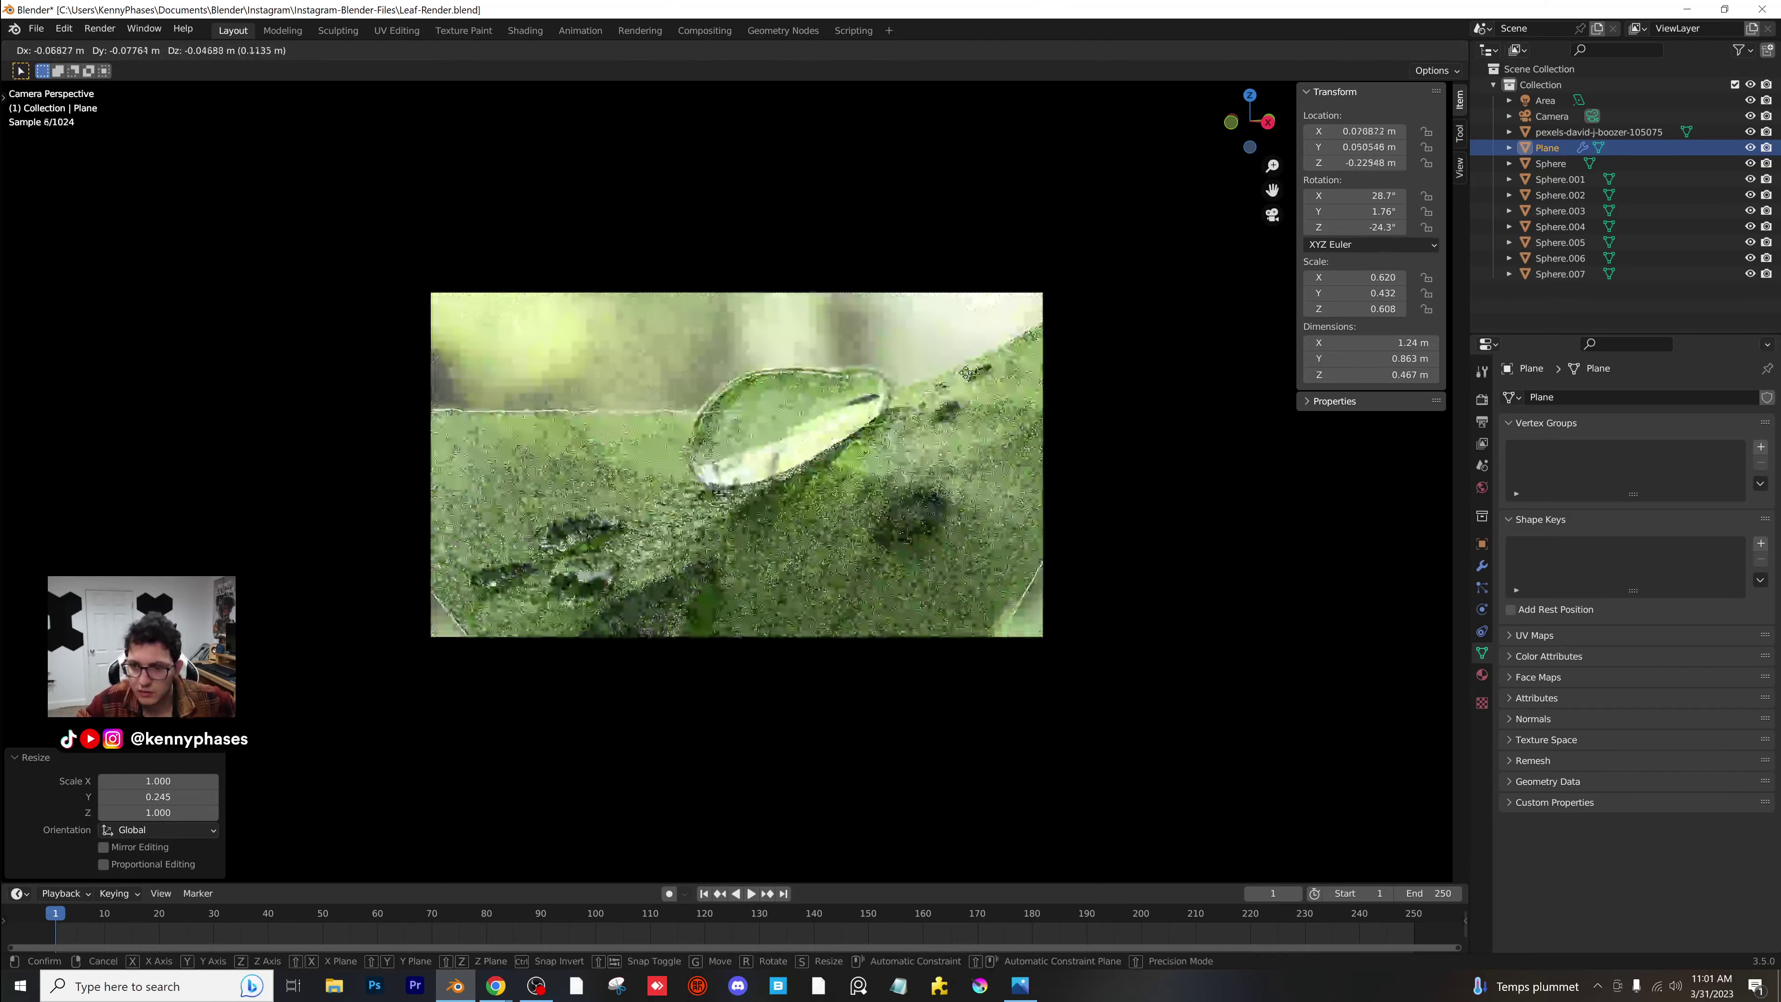
click(1032, 425)
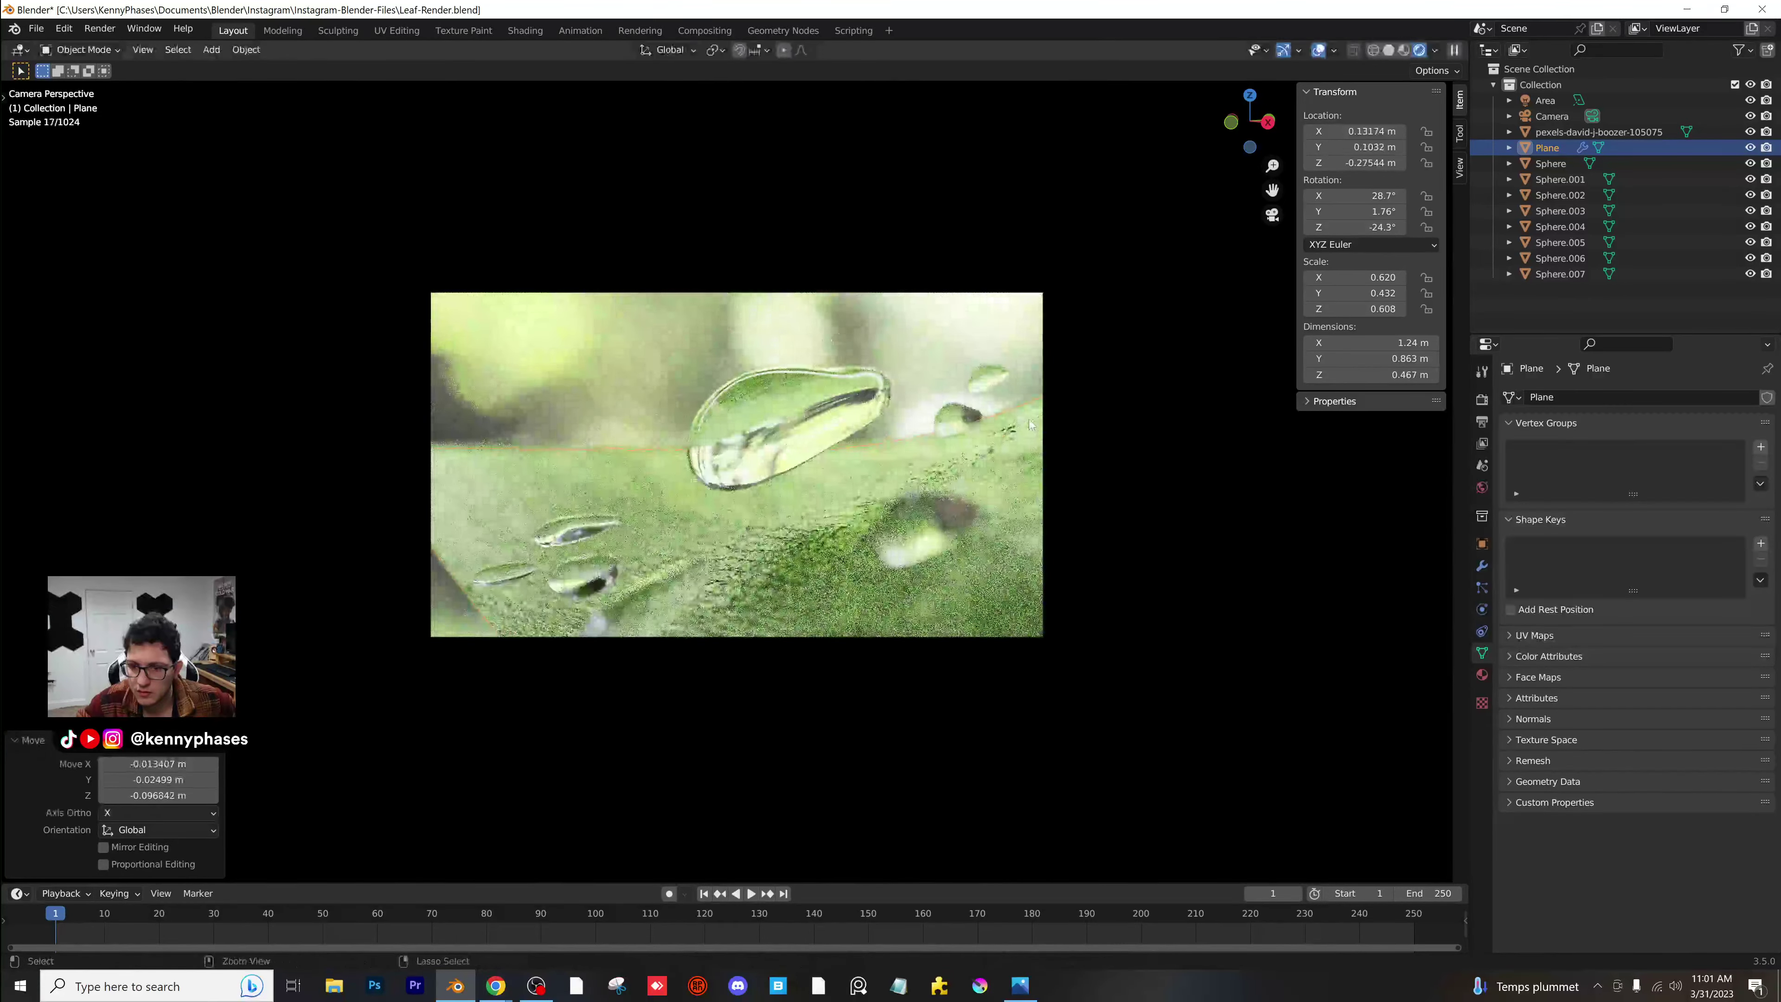
key(ctrl+z)
key(ctrl+z)
Examine the rendered leaf surface from above and the large droplet's contact edge up close through the camera.
middle_drag(789, 618, 887, 691)
scroll(712, 515, up, 4)
scroll(711, 511, down, 3)
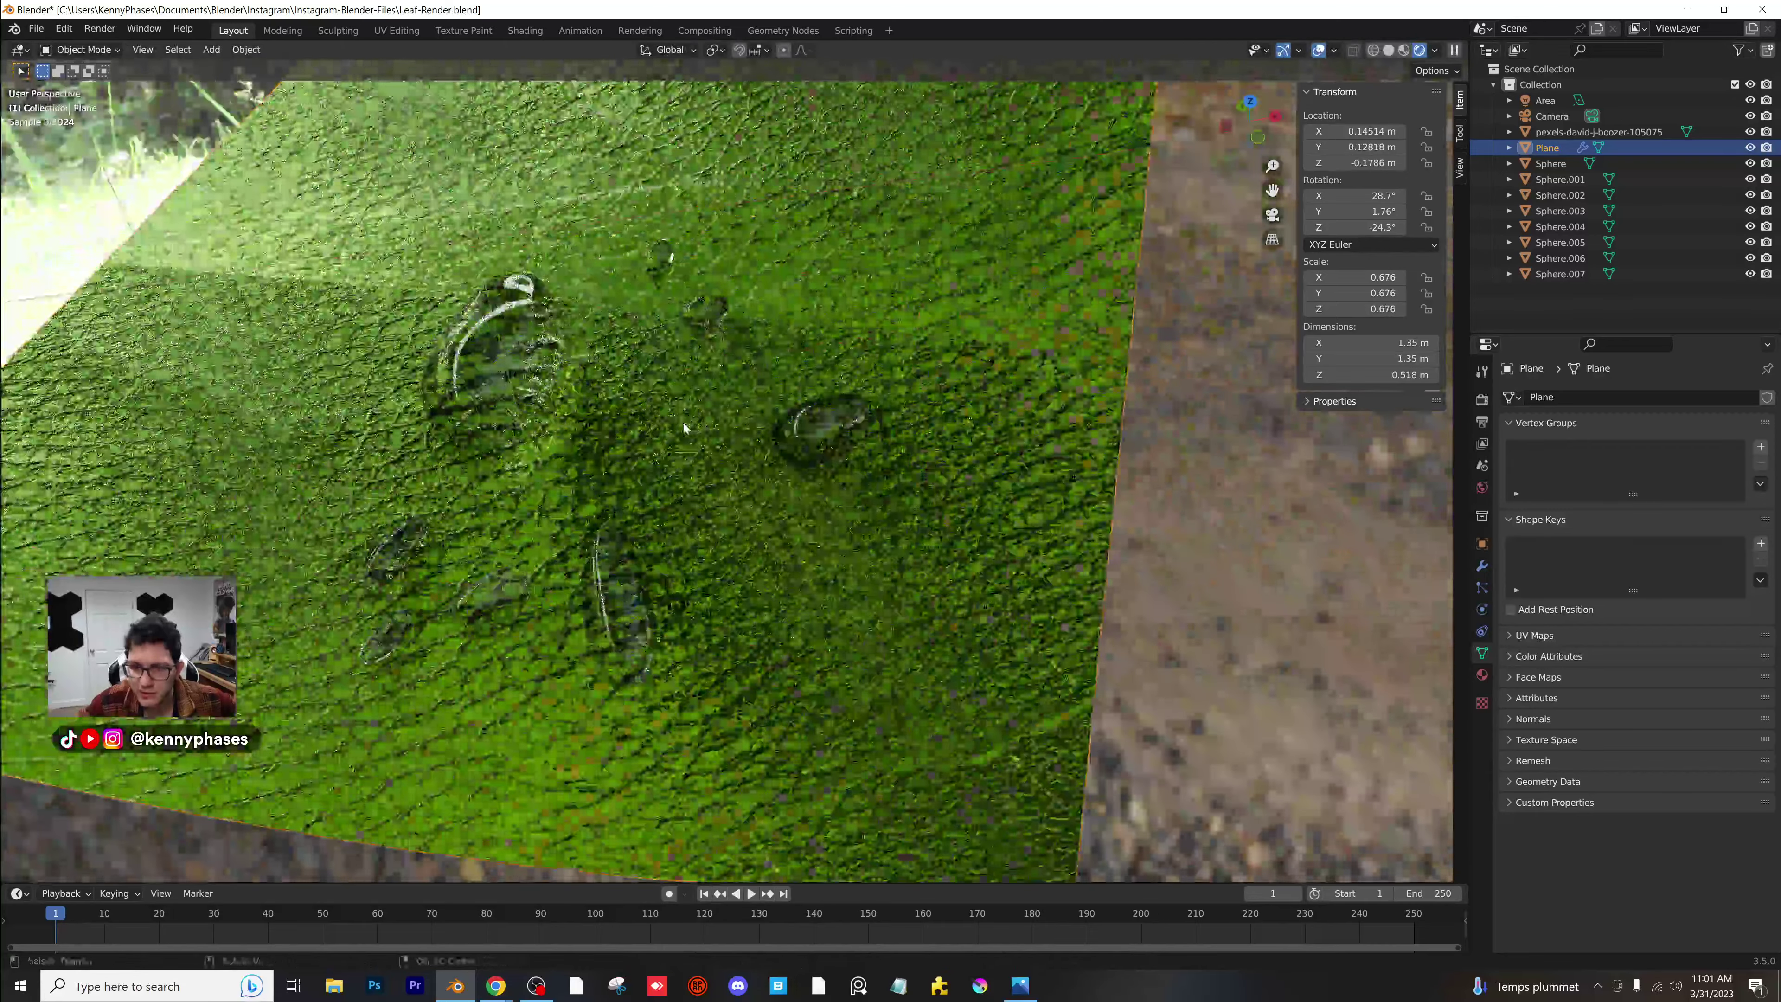
middle_drag(683, 422, 718, 517)
click(1272, 215)
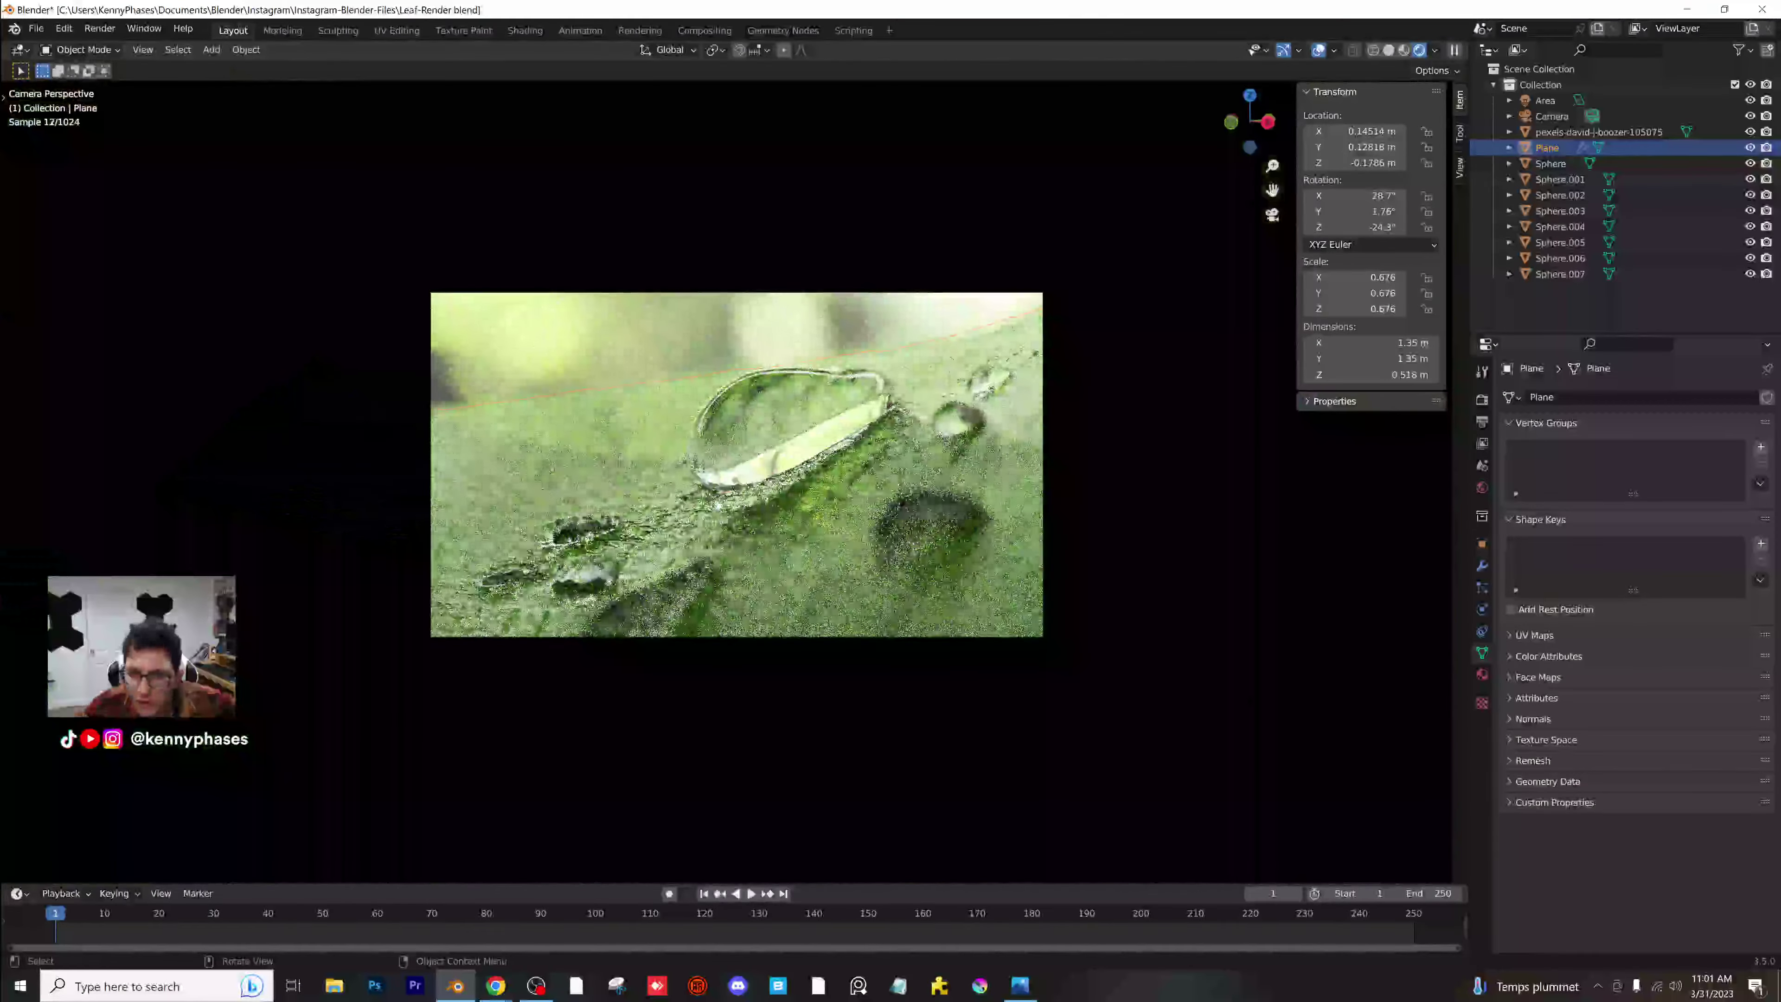
click(1435, 49)
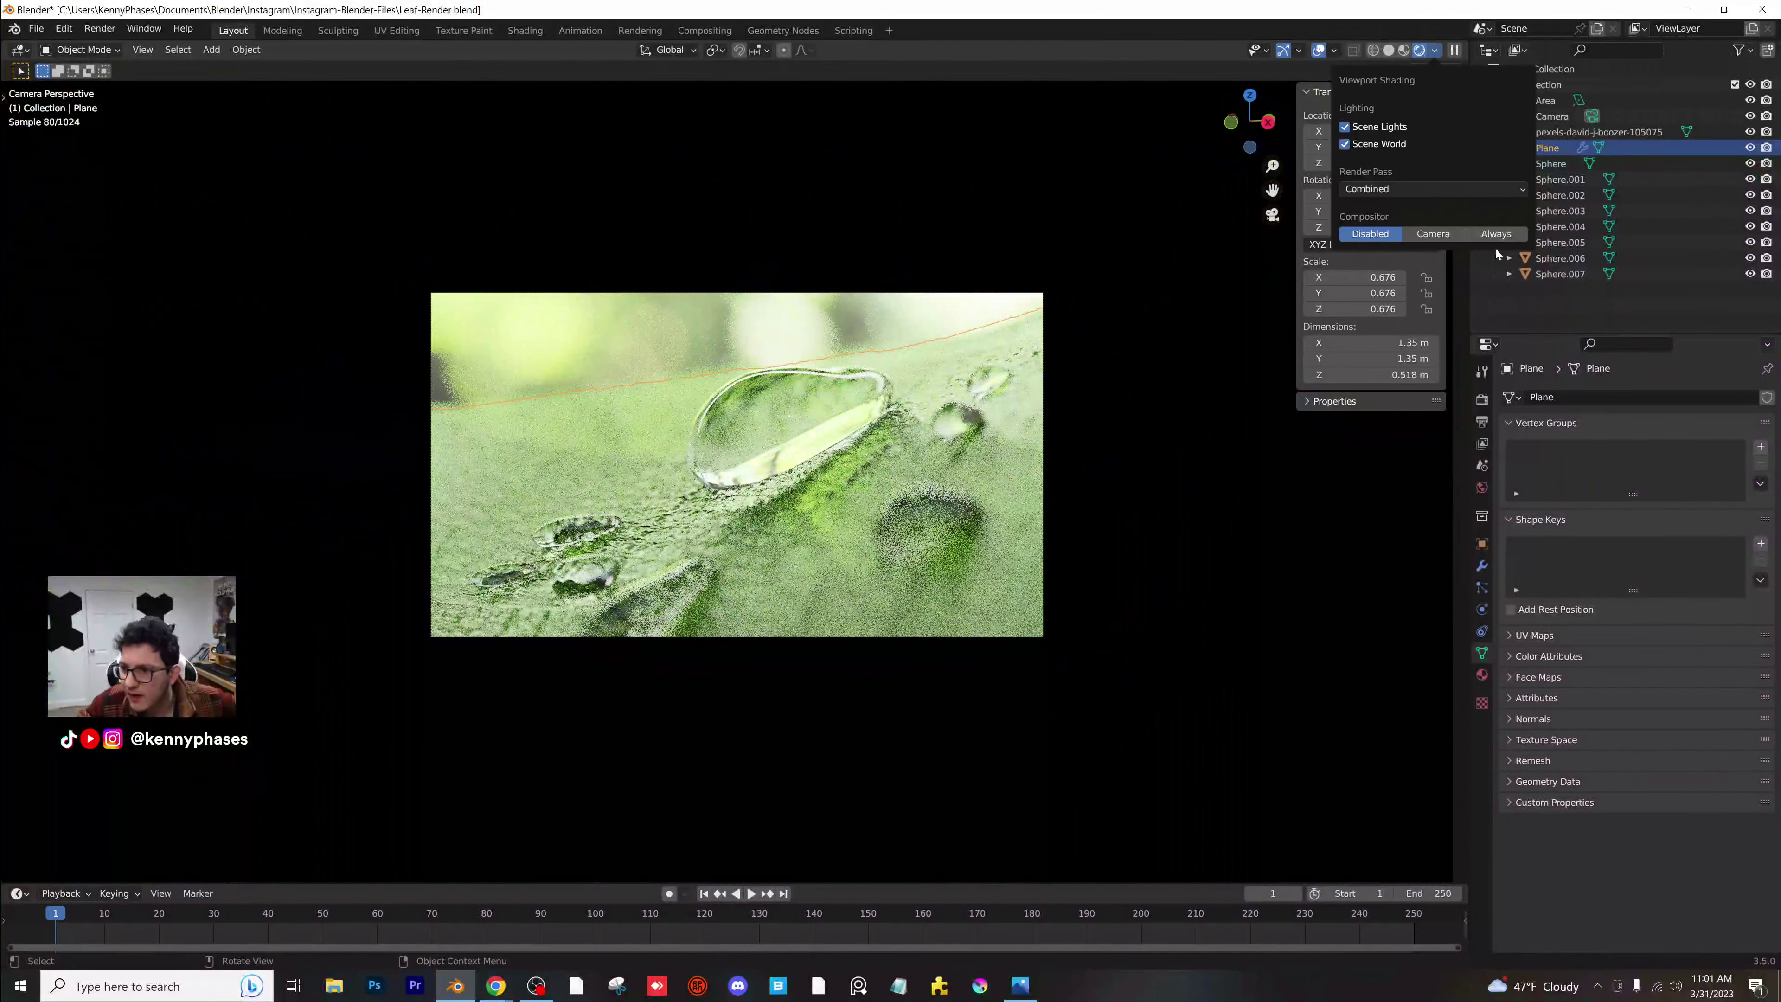
scroll(746, 525, up, 3)
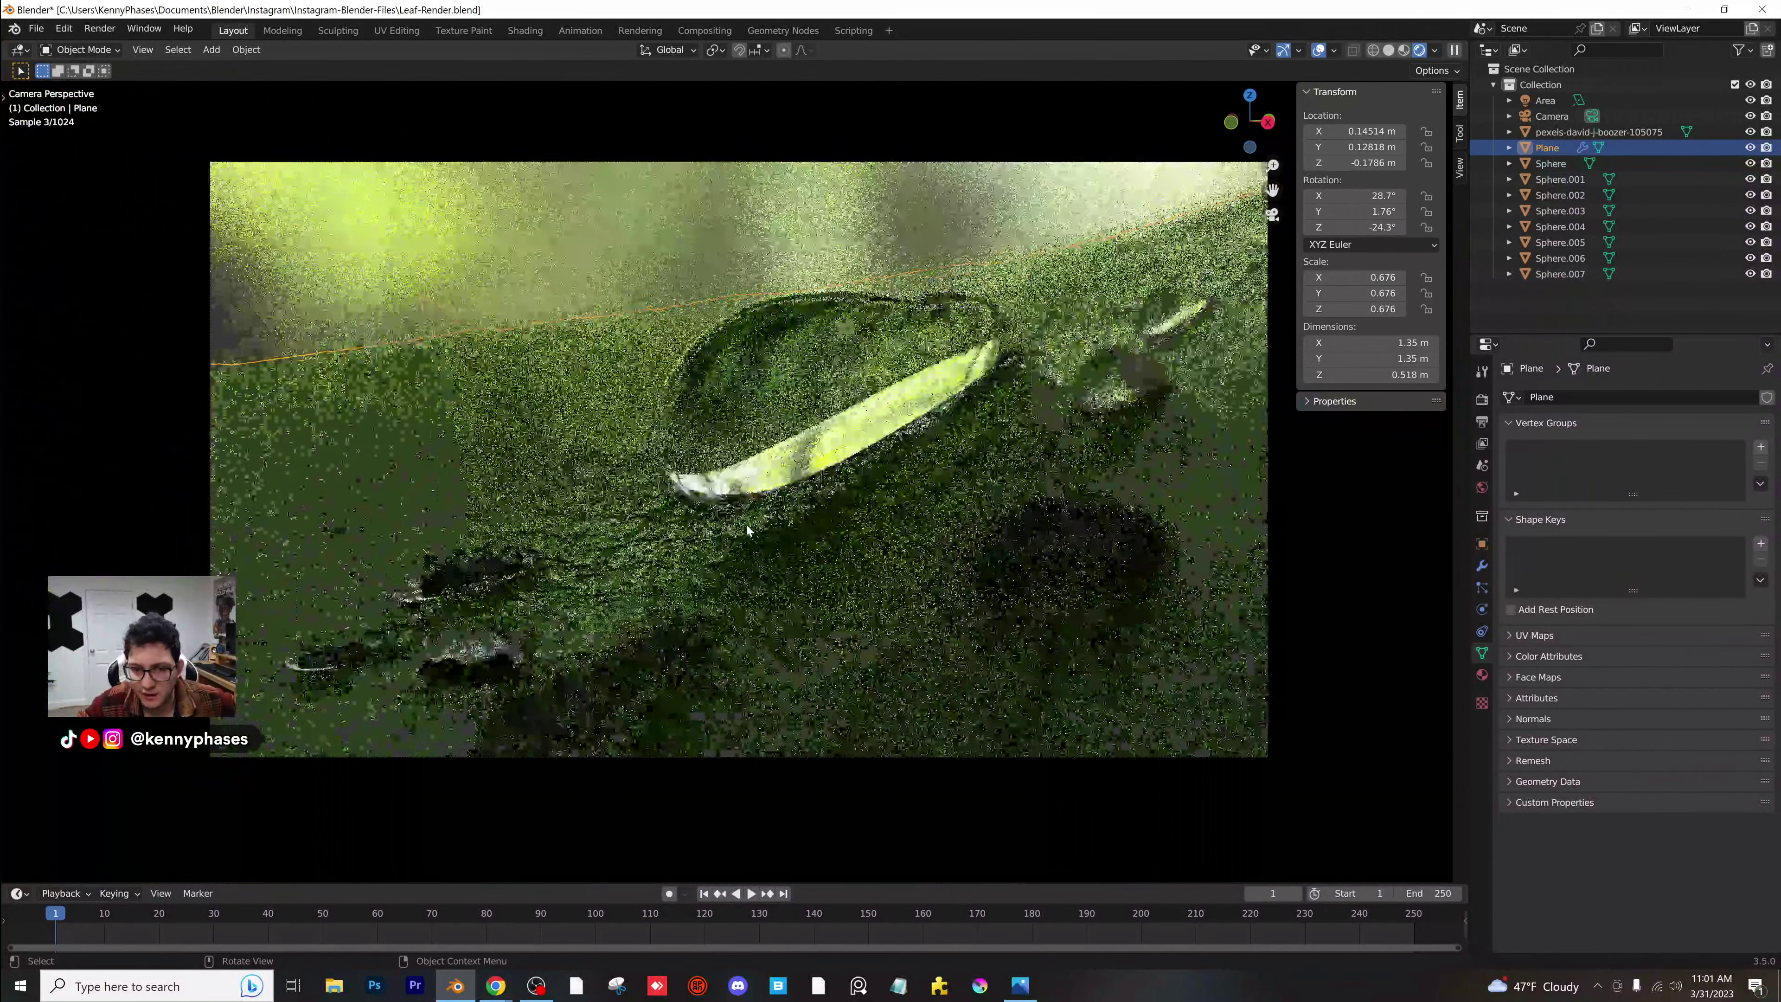
scroll(746, 524, up, 3)
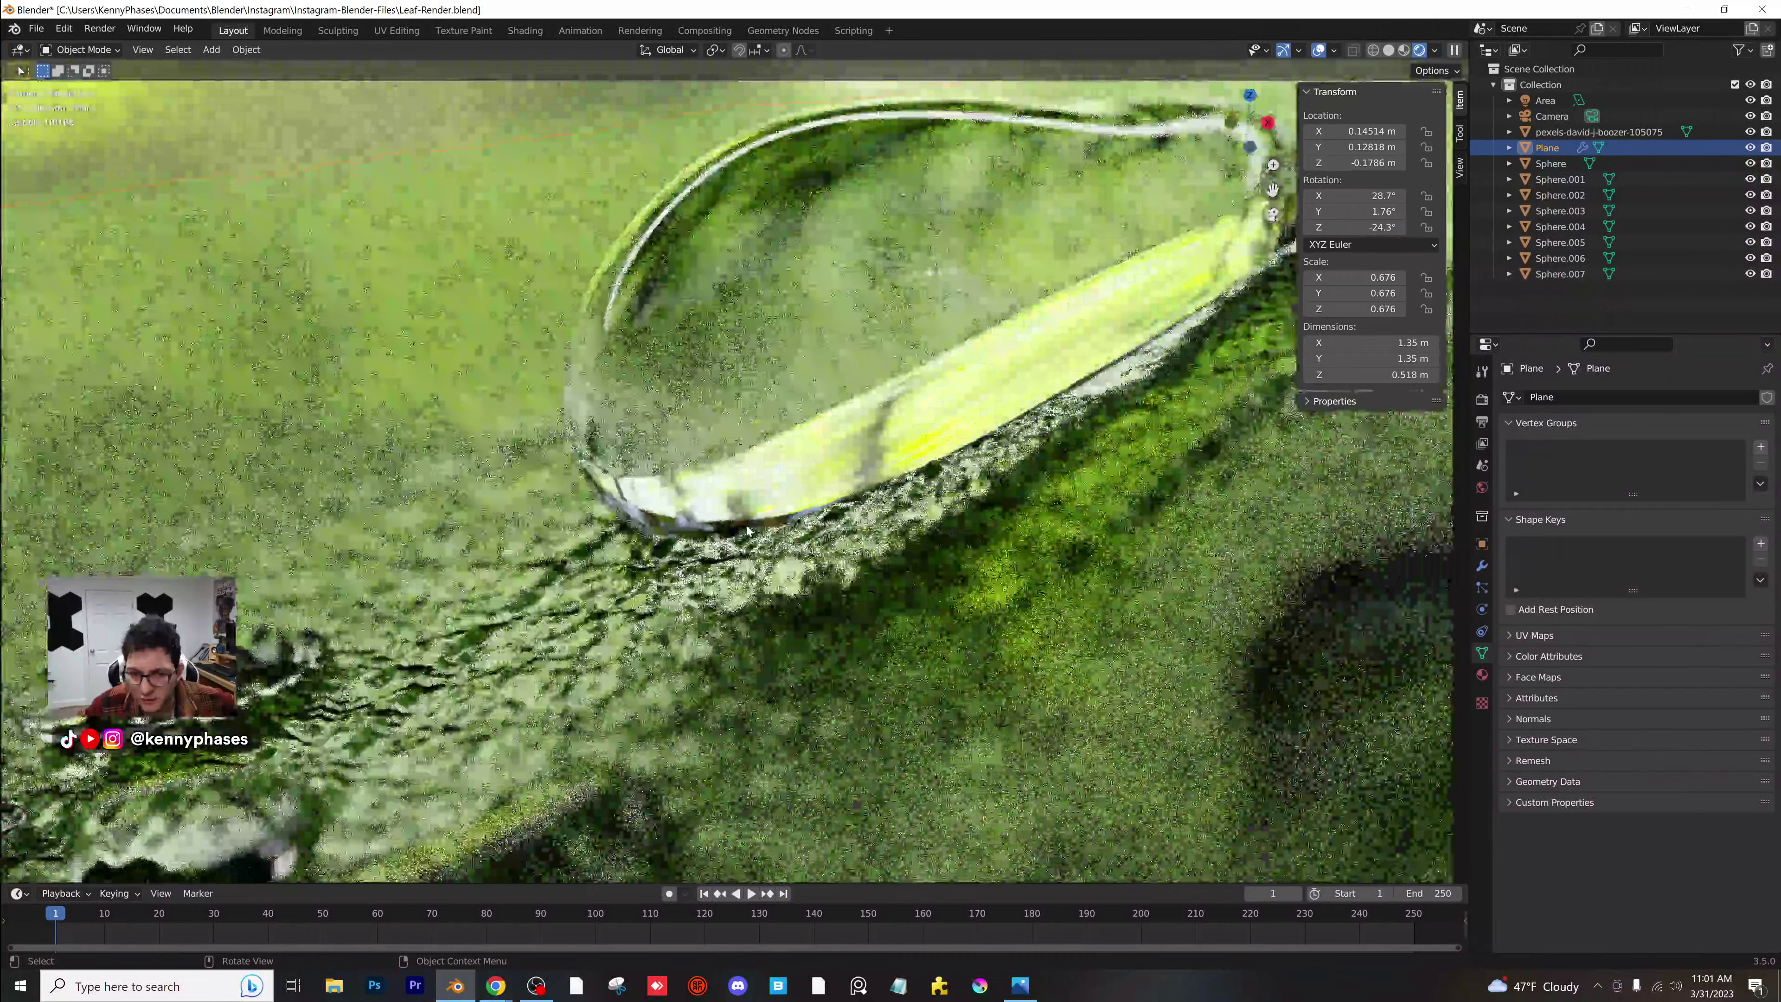
scroll(746, 530, down, 2)
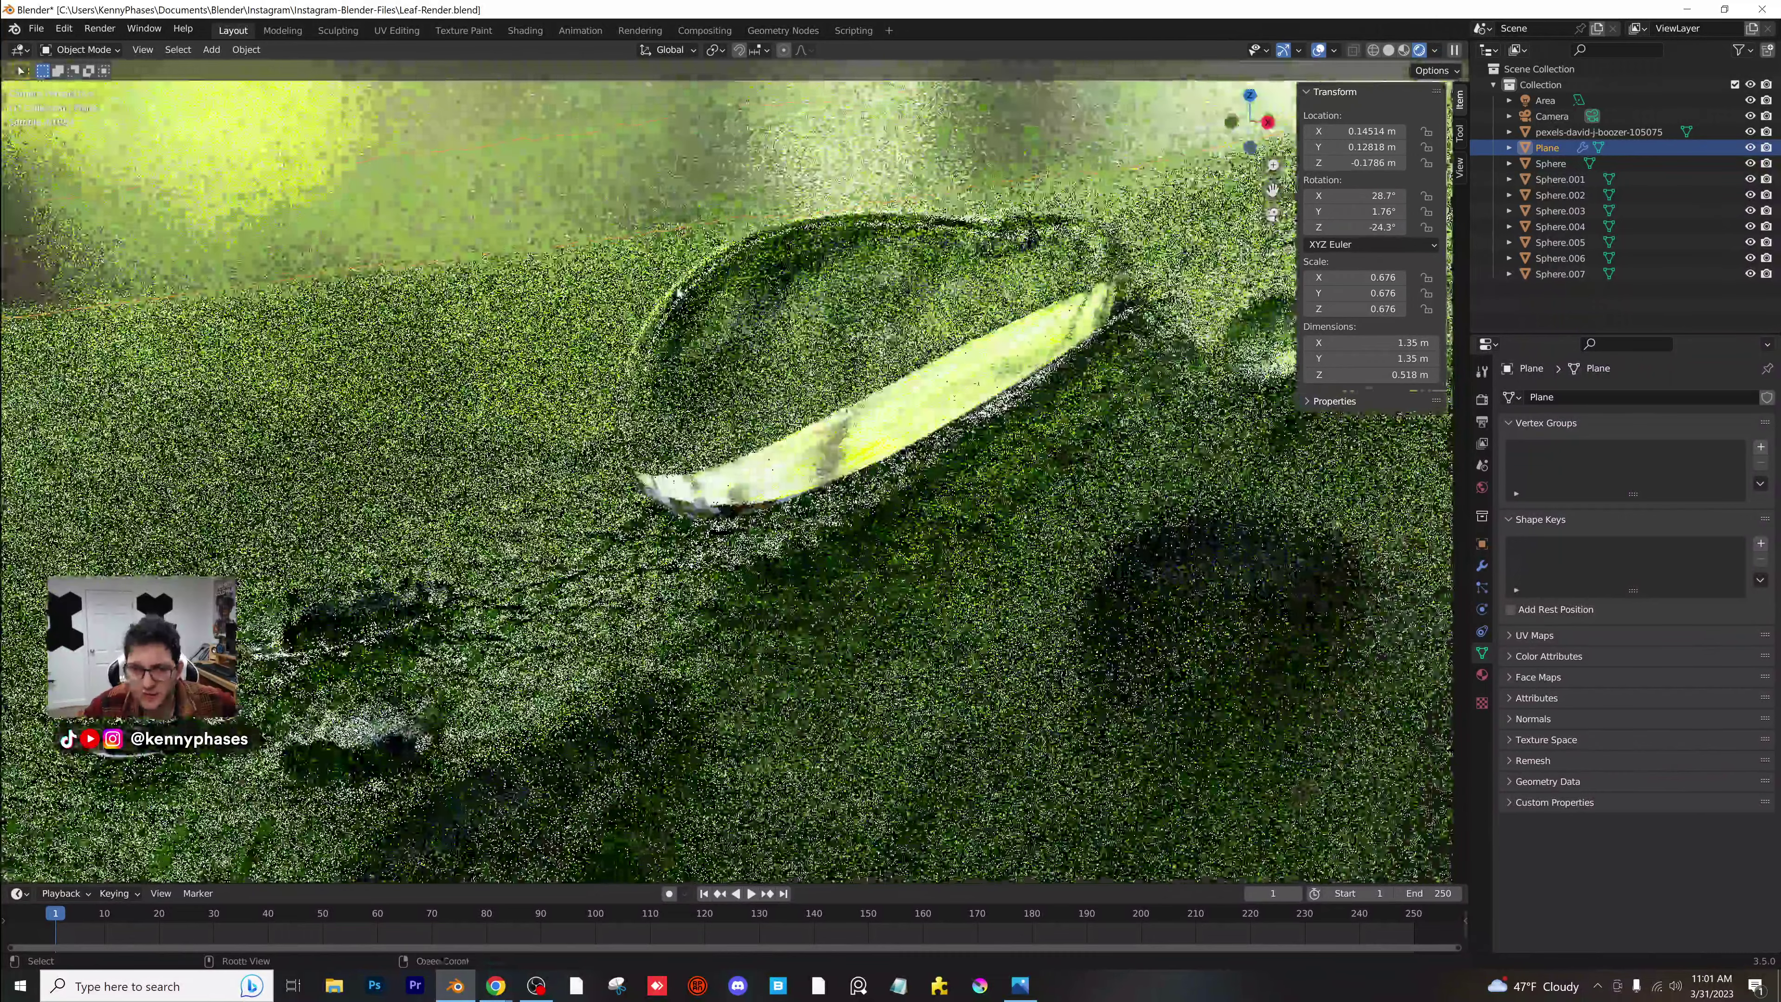
Save the file, show the leaf's material nodes, and test the Bump strength at 0 before raising it again.
key(ctrl+s)
click(537, 30)
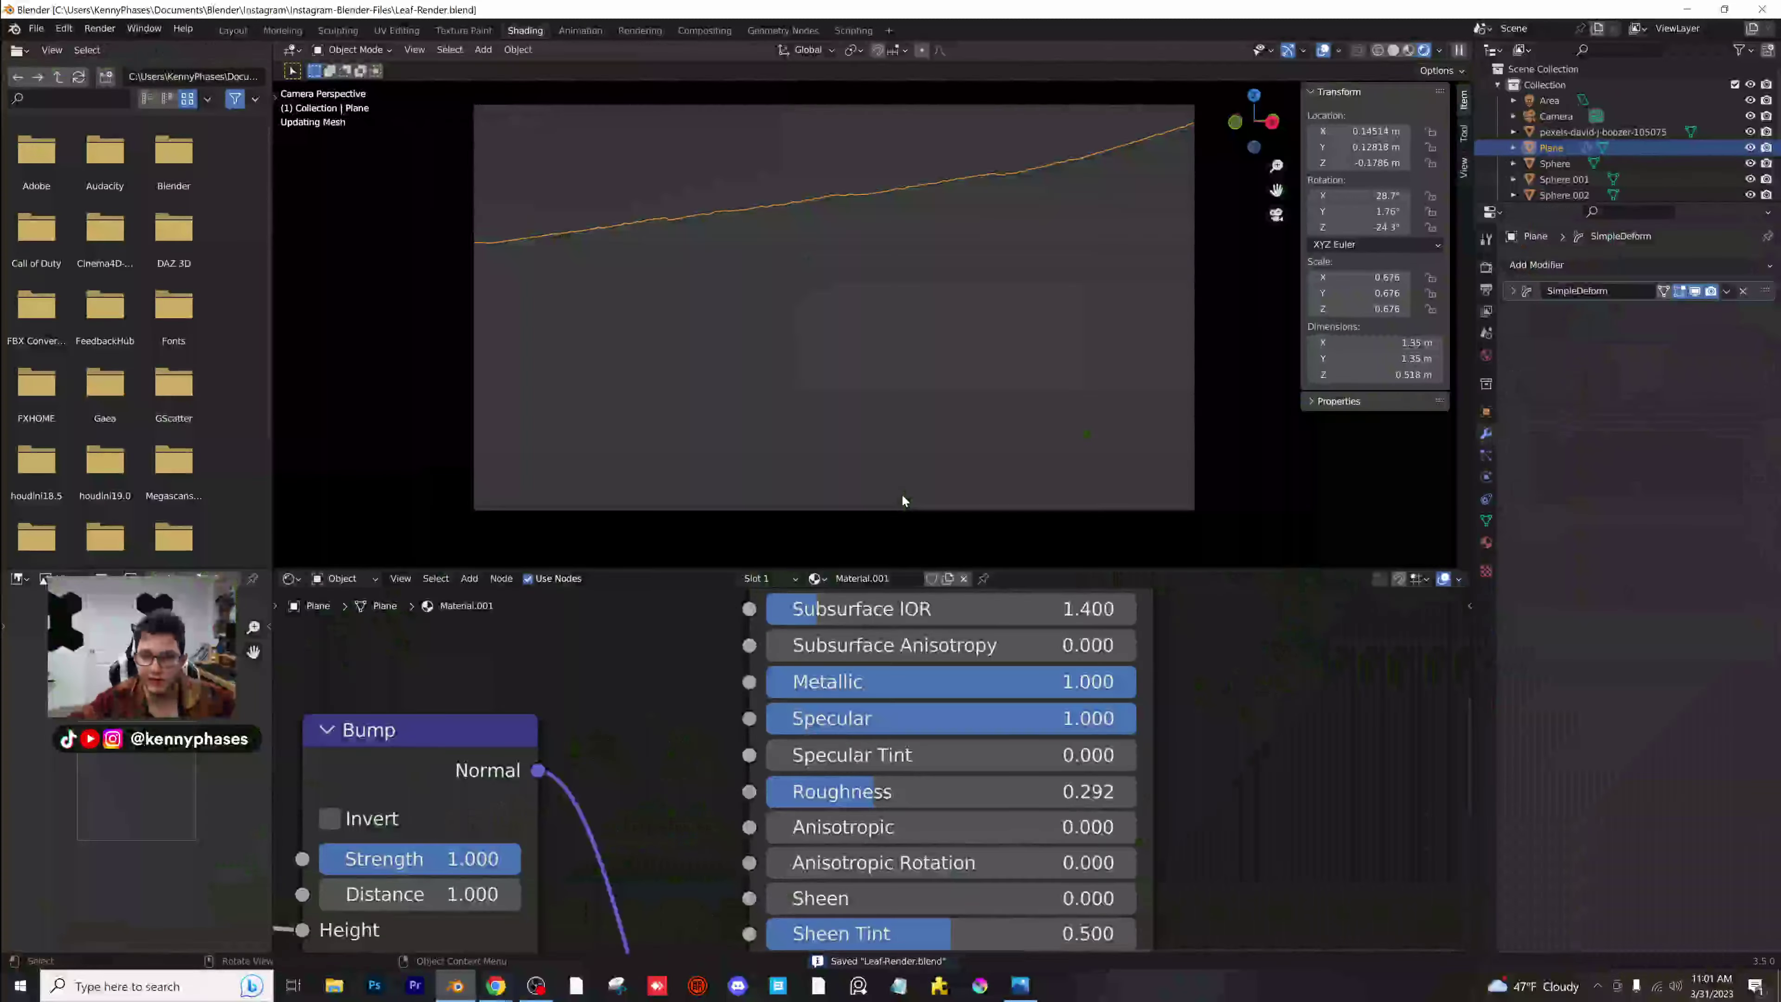
scroll(698, 828, down, 1)
middle_drag(699, 834, 978, 824)
scroll(891, 761, up, 5)
key(BackSpace)
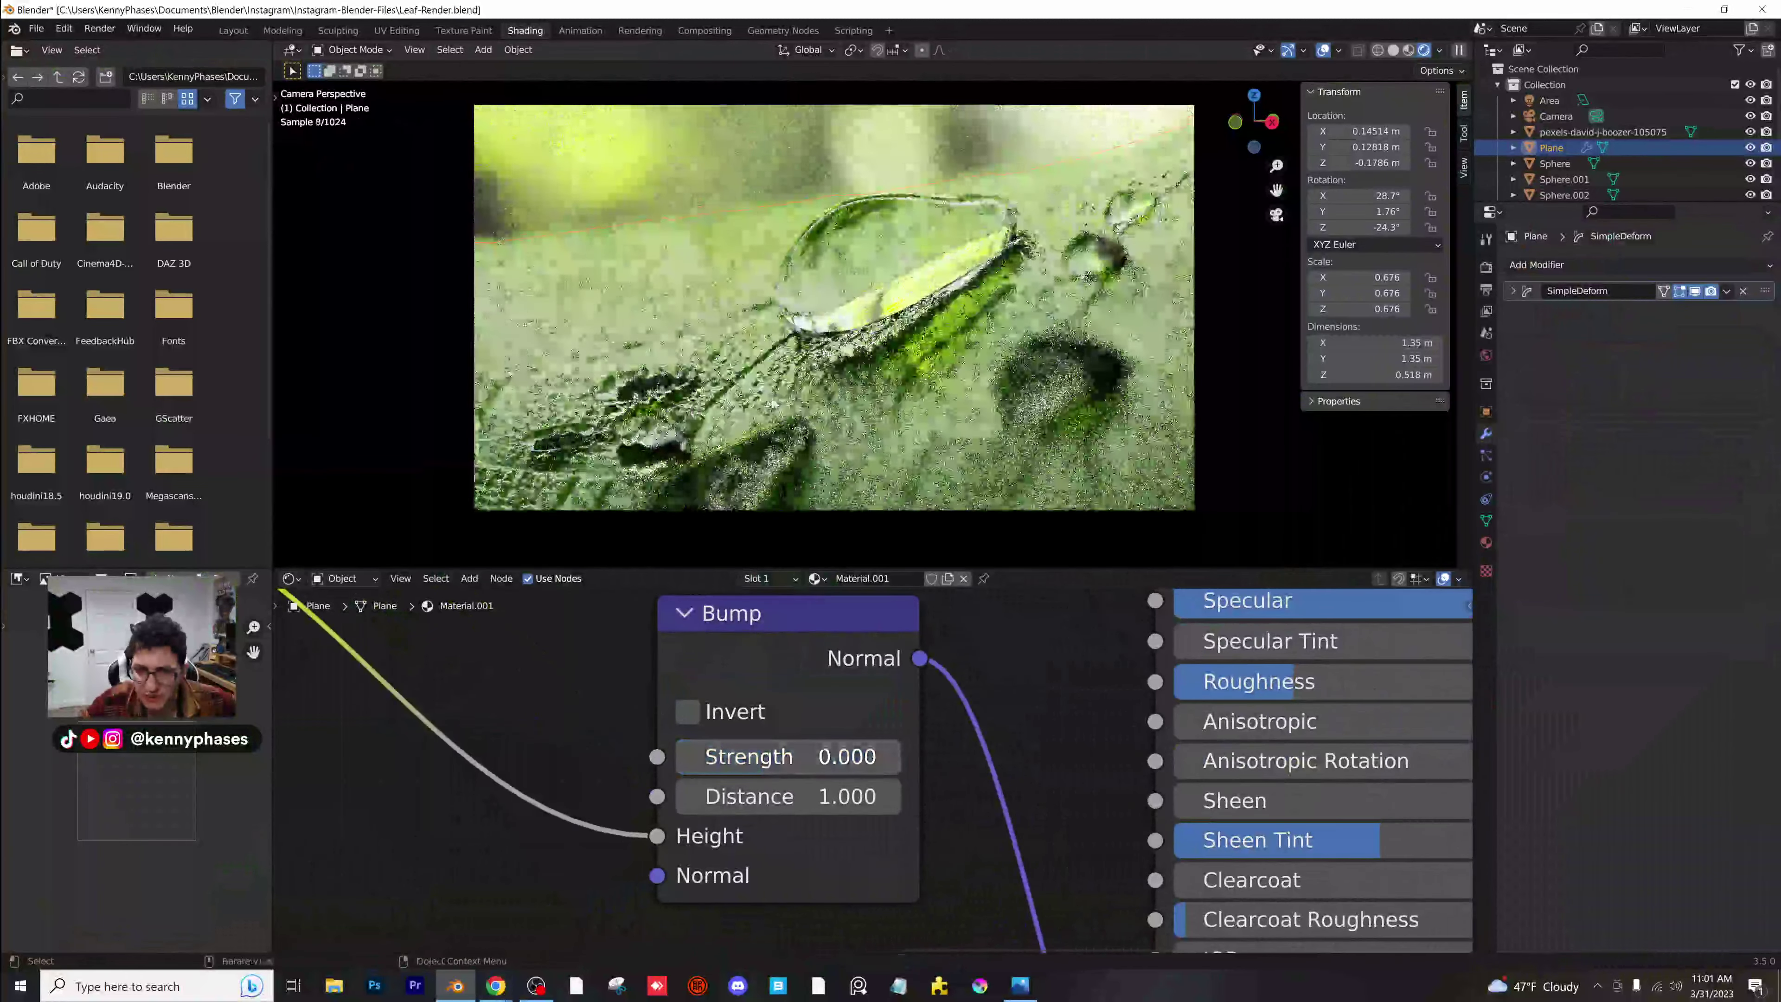
scroll(774, 363, up, 4)
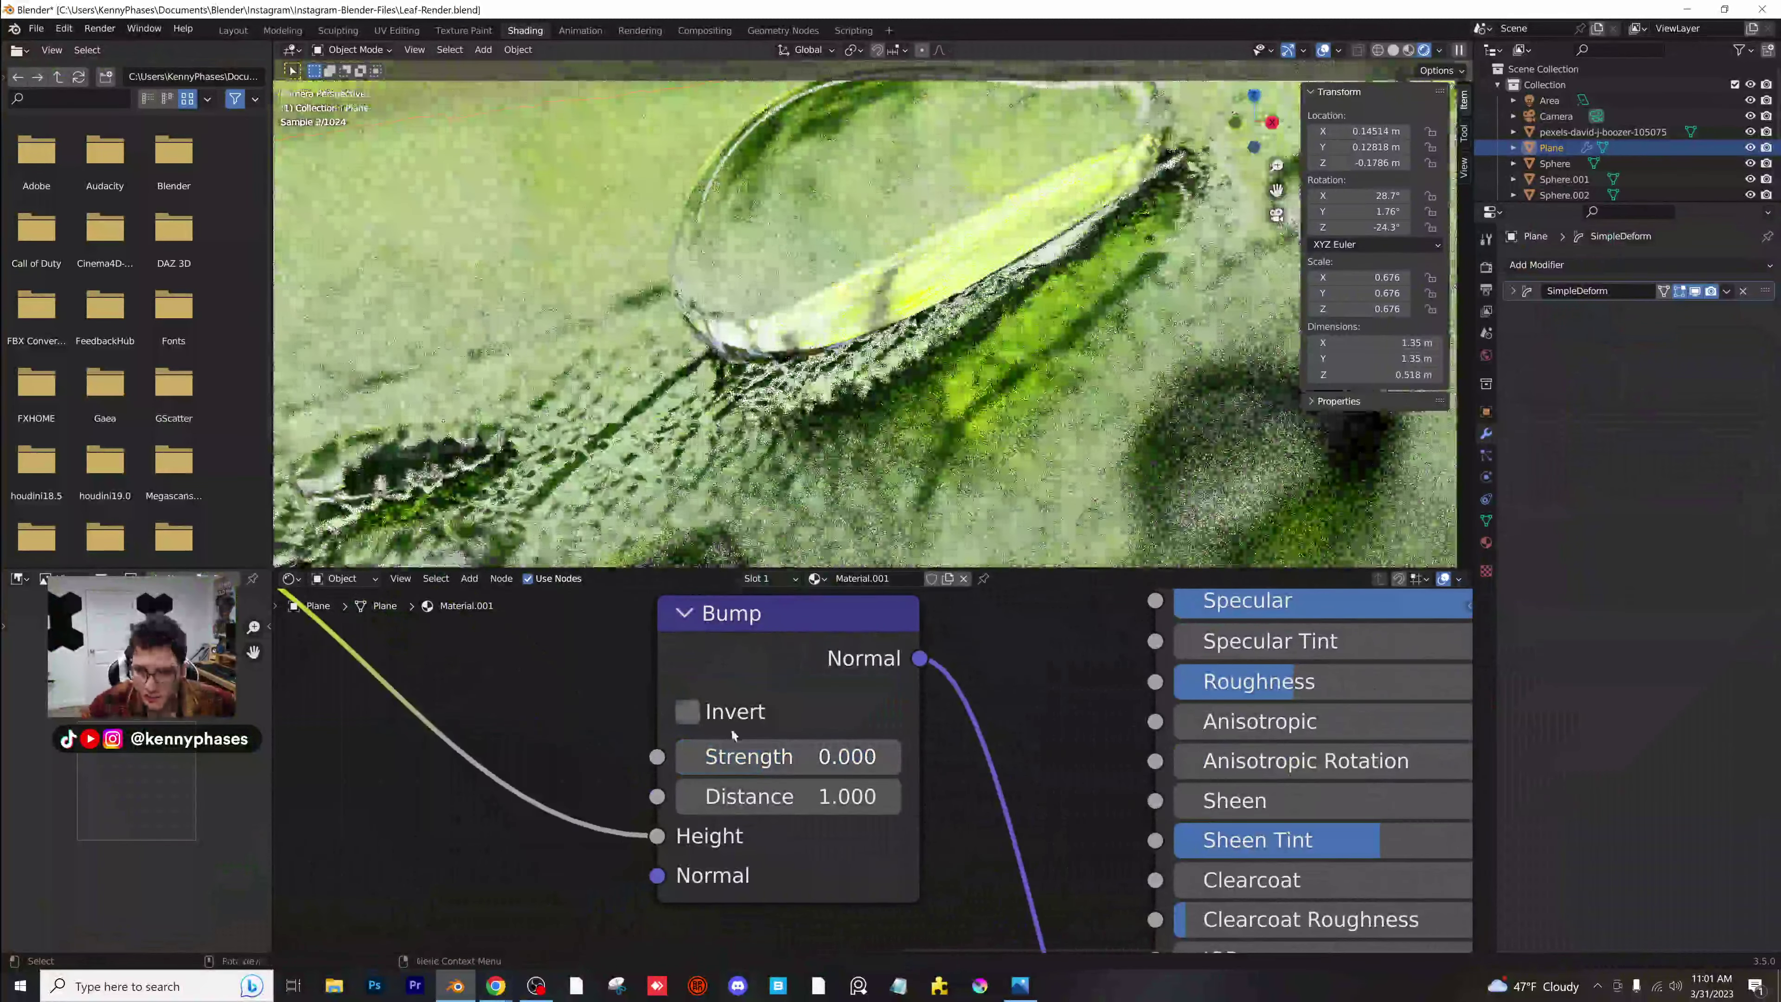
drag(786, 757, 900, 757)
Set the leaf texture's Mapping node scale to 1 on X, Y and Z.
middle_drag(707, 780, 910, 677)
click(797, 818)
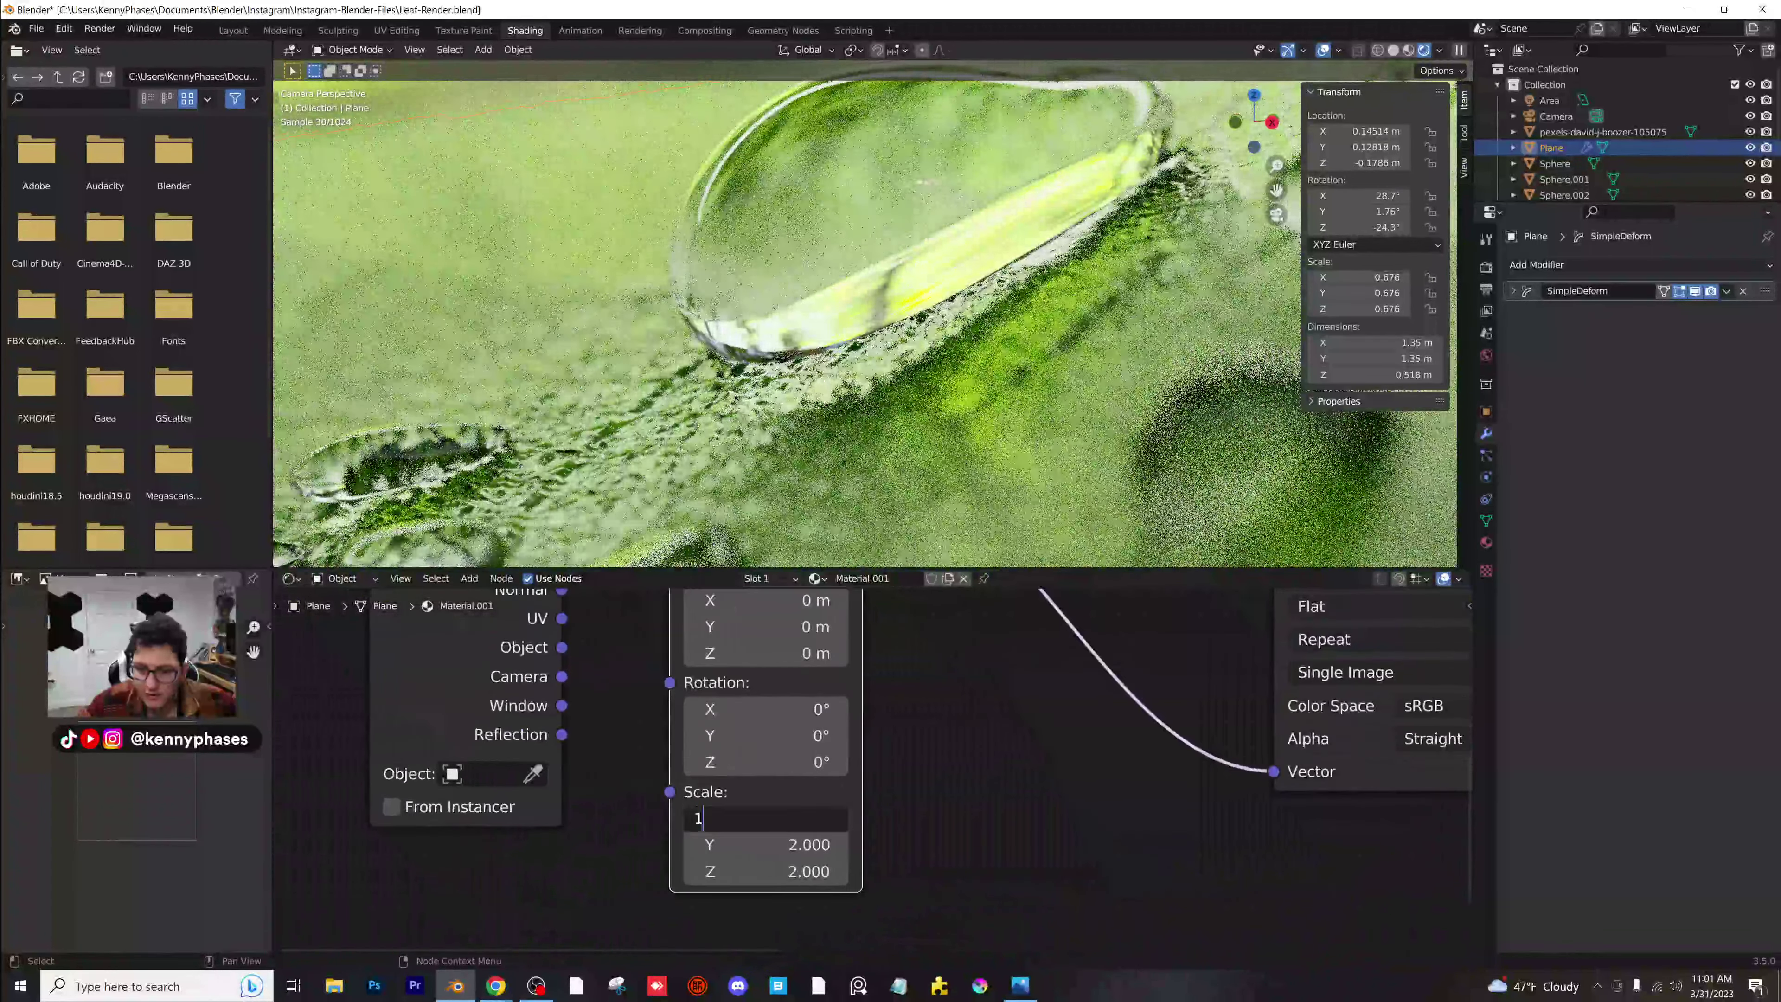
text(1)
key(Return)
click(797, 844)
text(1)
key(Return)
click(798, 871)
text(1)
key(Return)
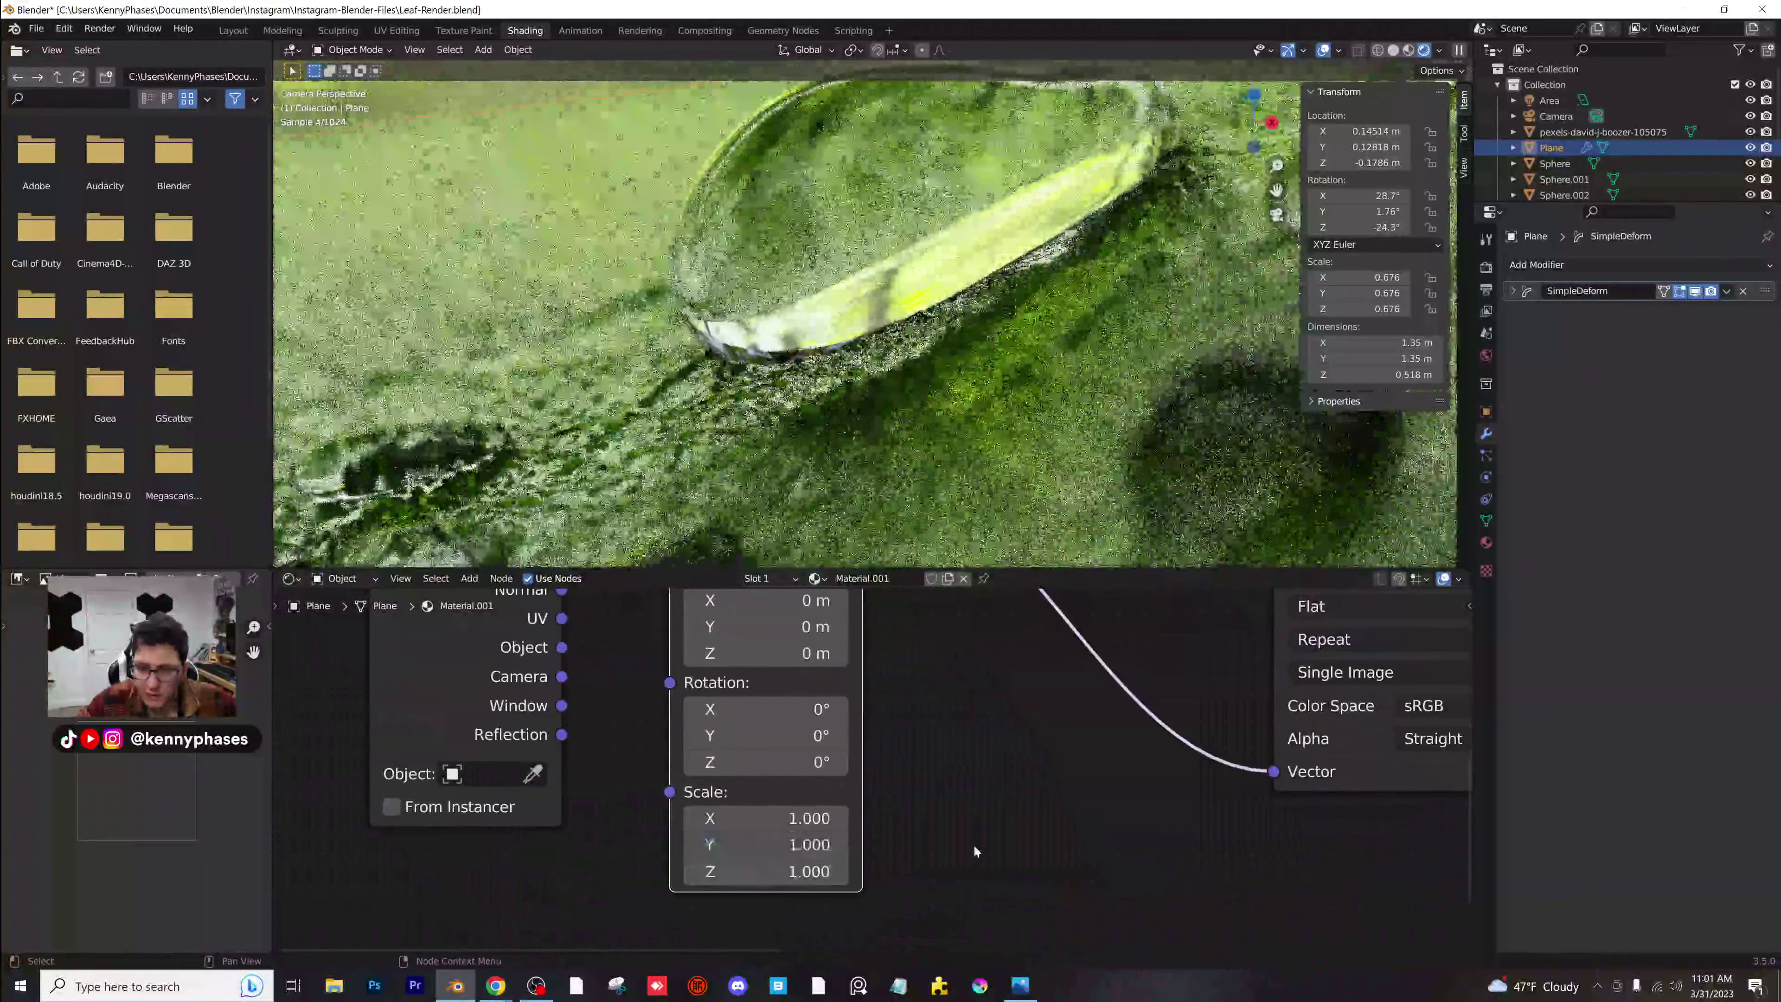
Set the Mapping node's Y scale to 2 and check the leaf texture in the camera render.
click(798, 818)
key(Return)
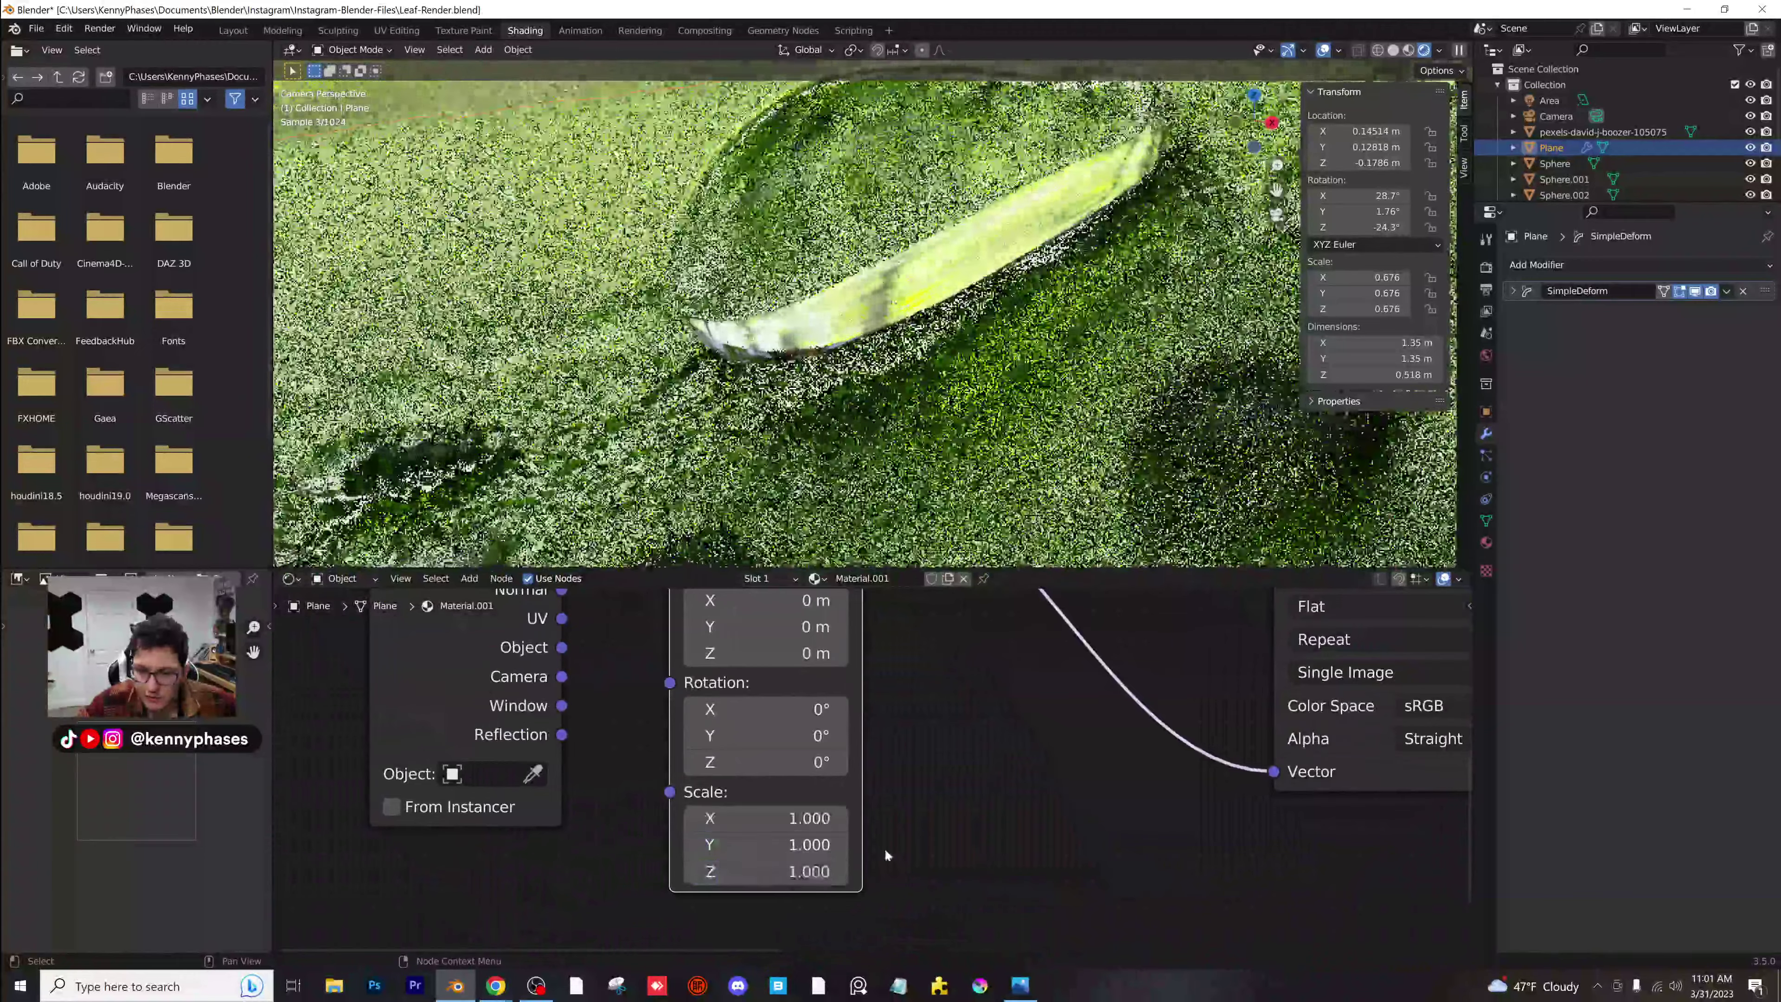
click(813, 845)
text(2)
key(Return)
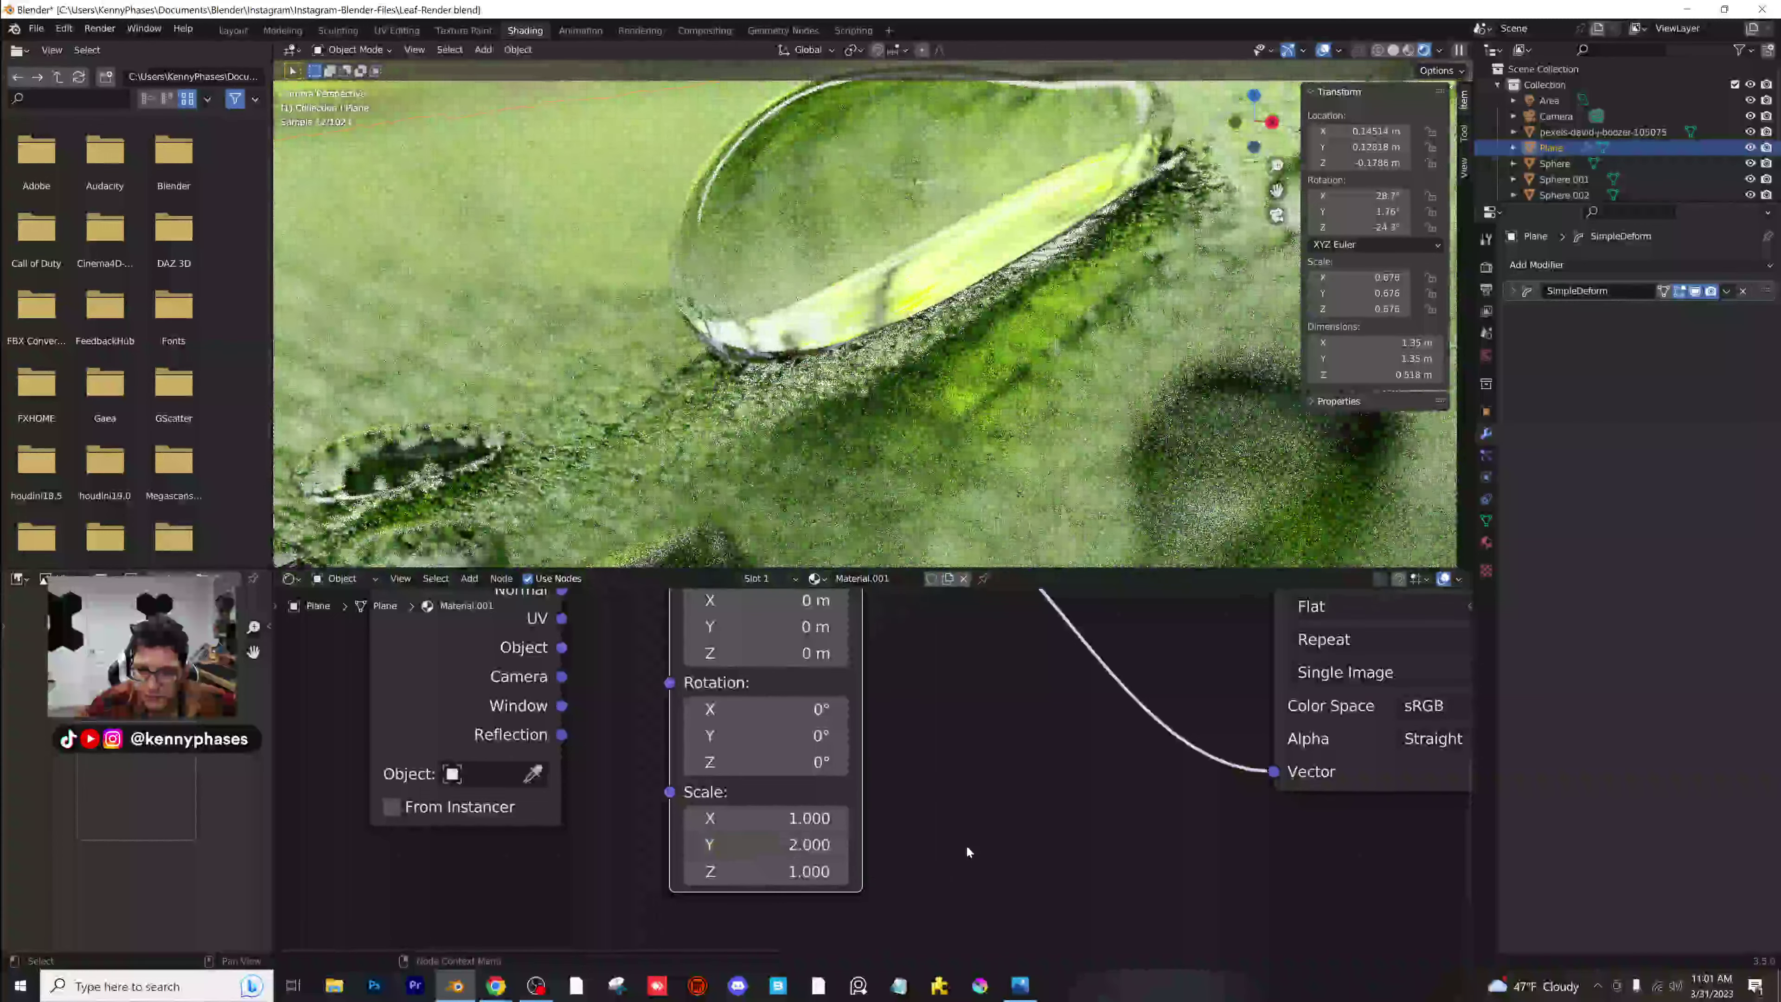
scroll(782, 394, down, 4)
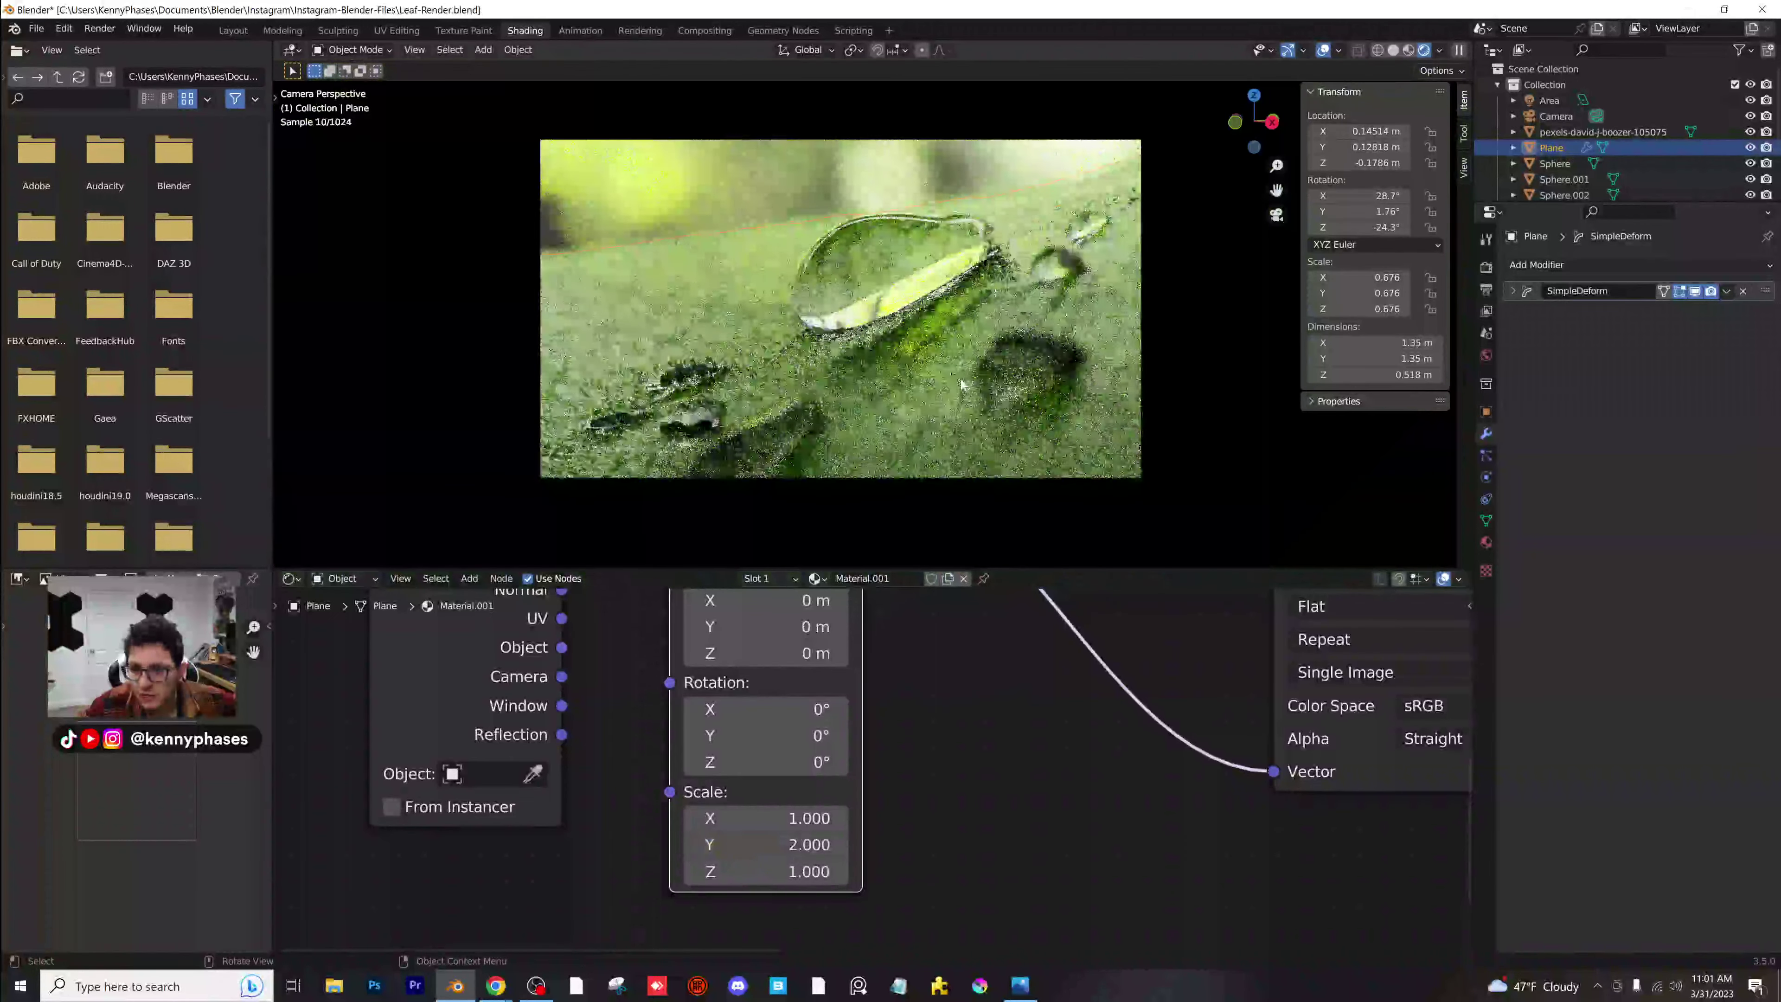
scroll(782, 394, up, 1)
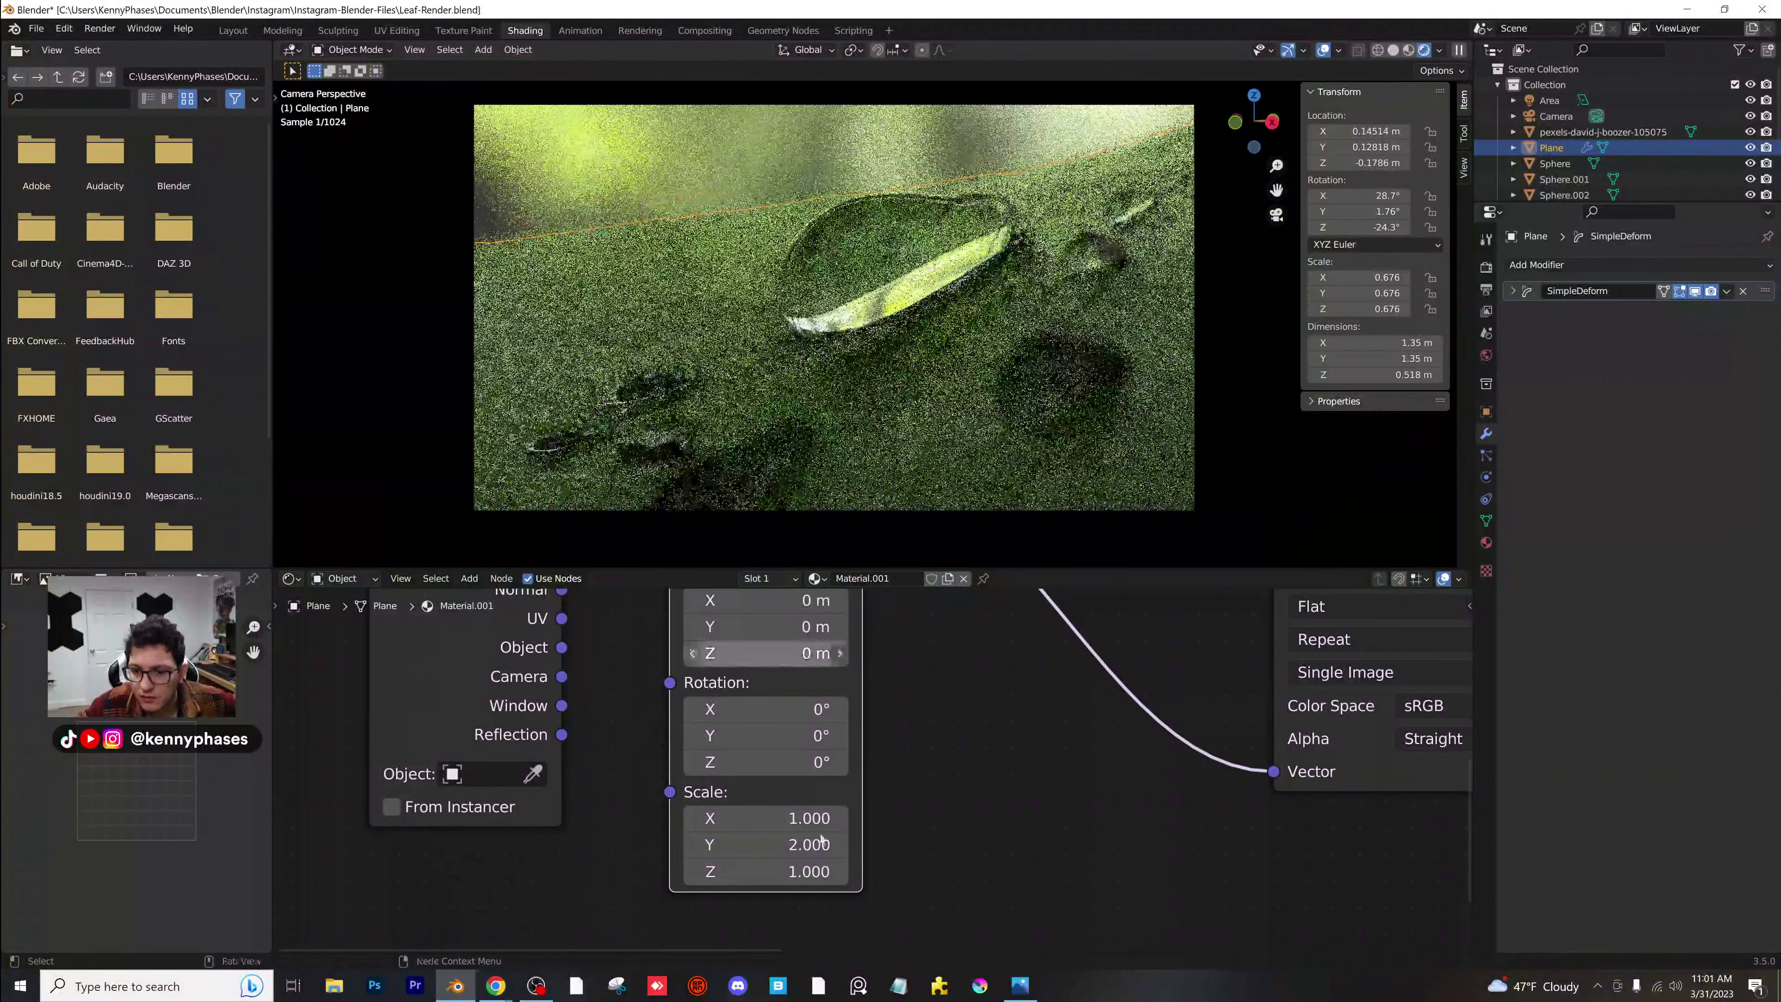
Set the Mapping node's Y scale to 3 and its X scale to 2, checking the leaf surface in the render.
click(772, 845)
text(3)
key(Return)
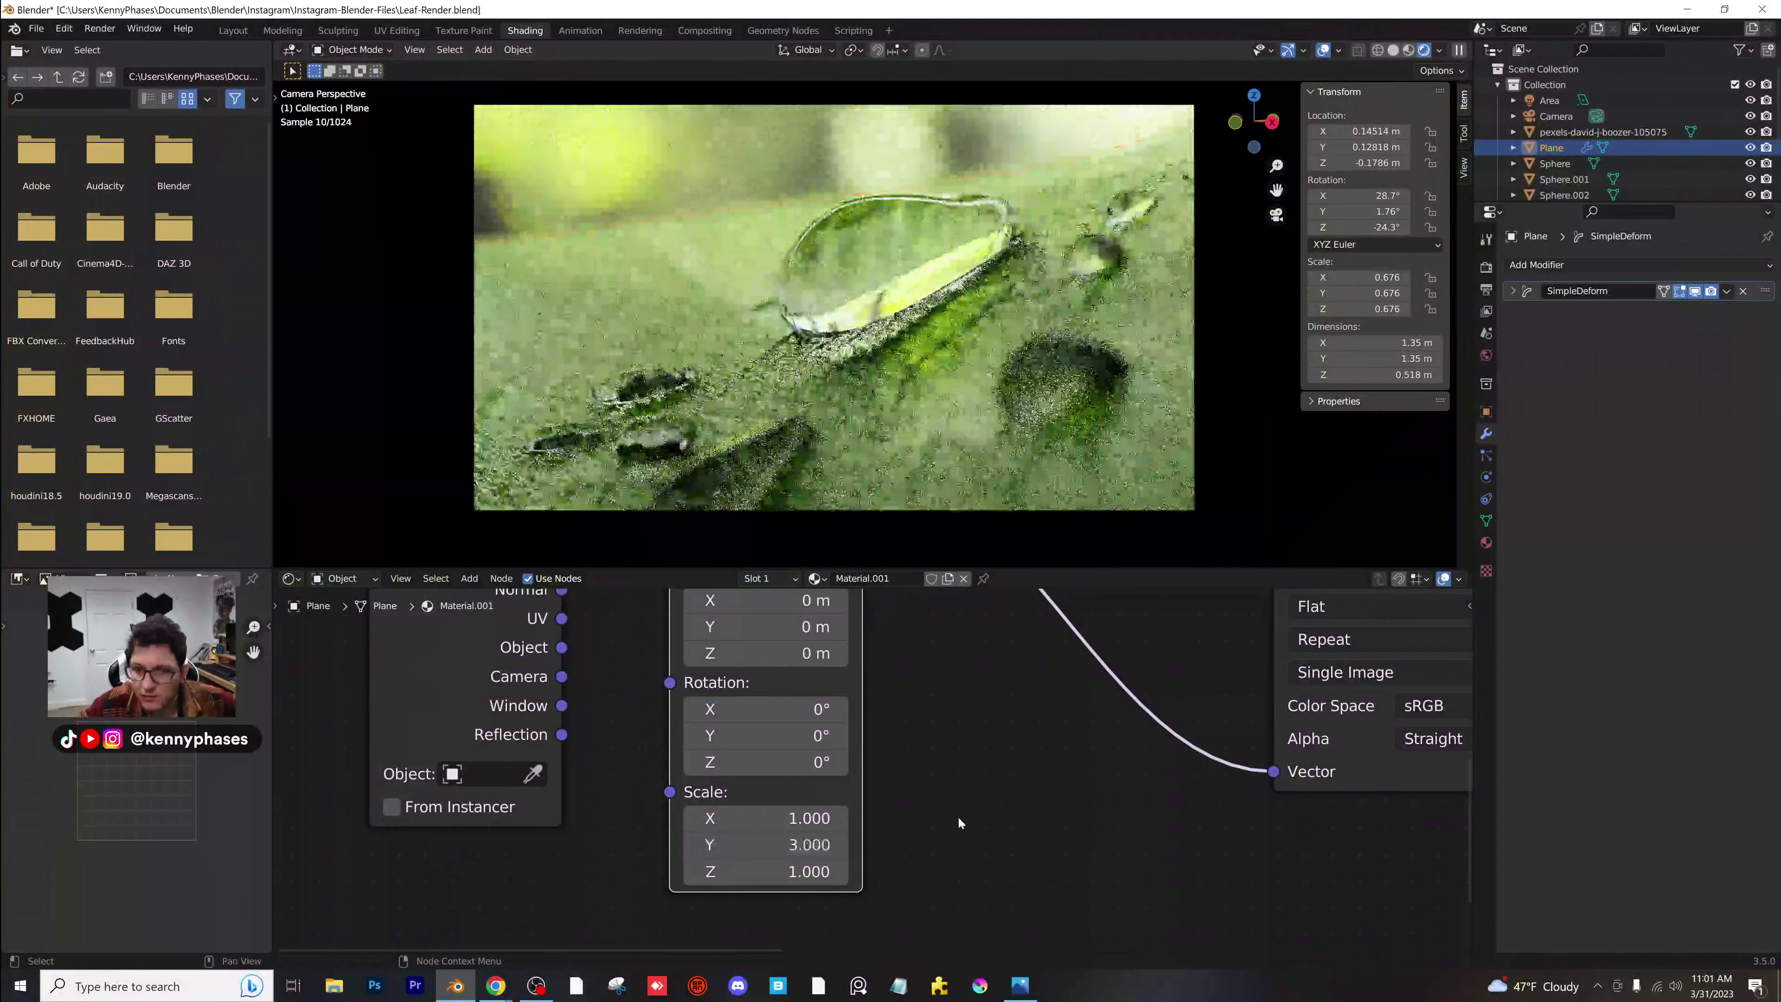
scroll(859, 483, up, 4)
click(772, 818)
text(2)
key(Return)
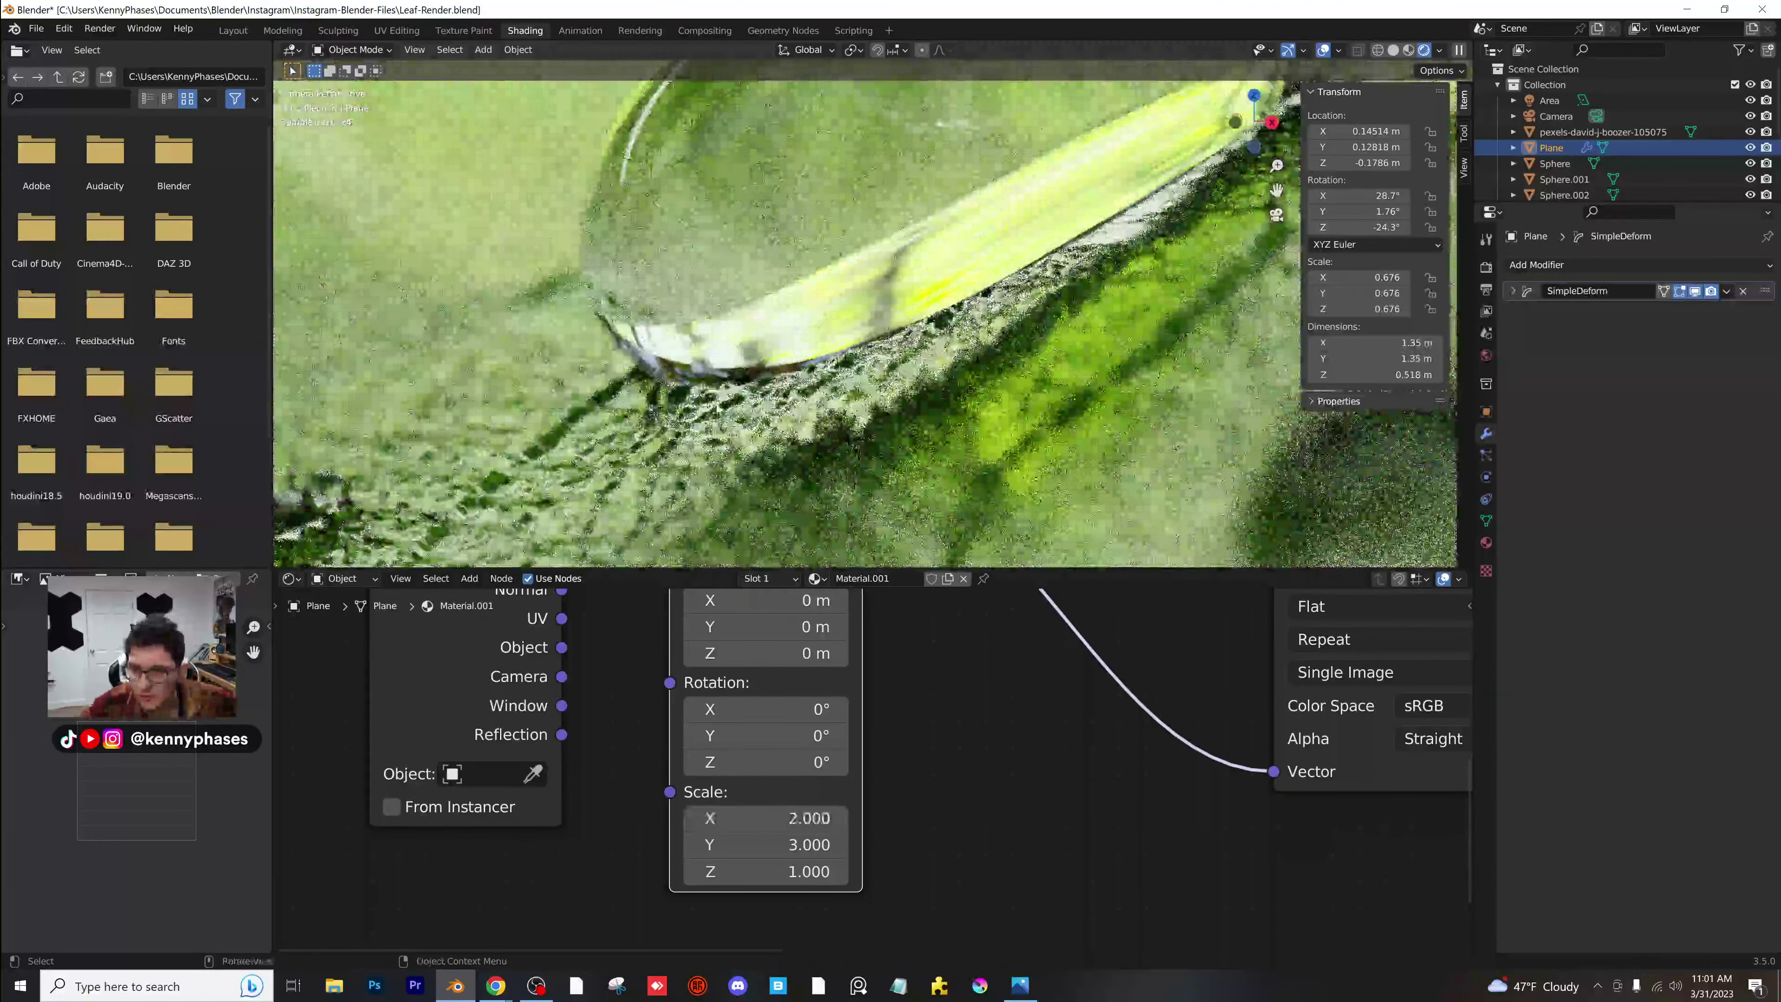
scroll(719, 399, down, 2)
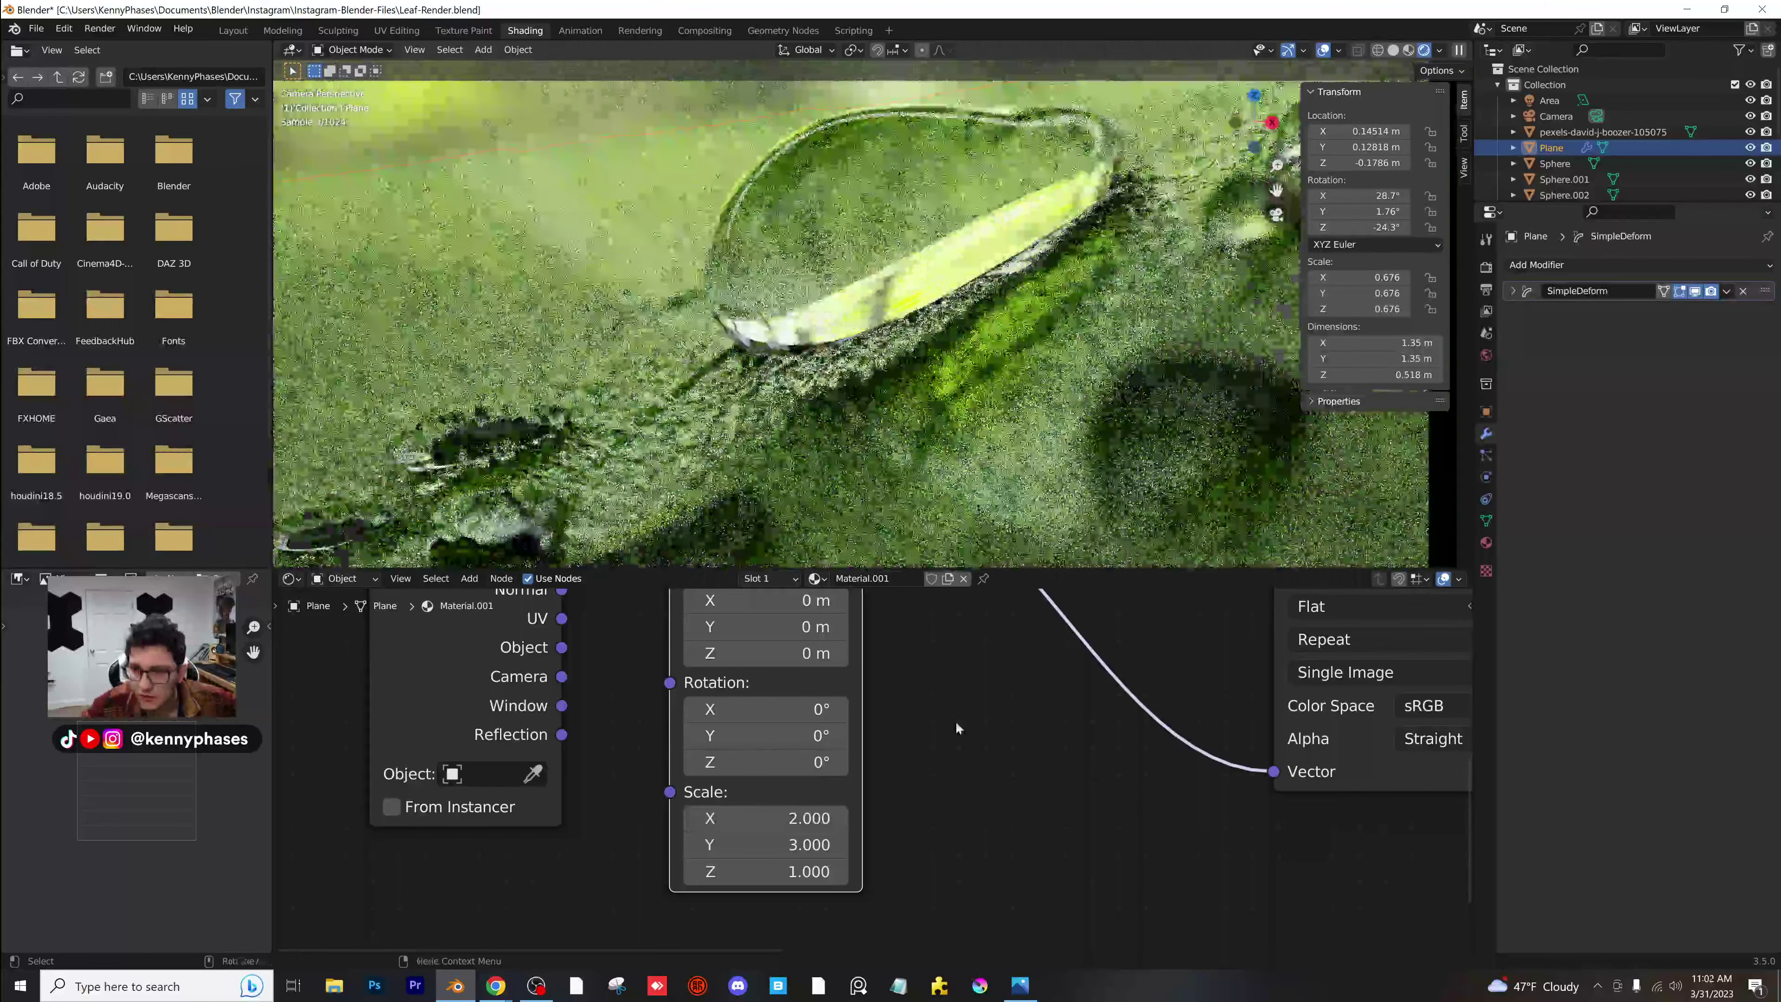
scroll(954, 729, down, 3)
scroll(1078, 388, down, 4)
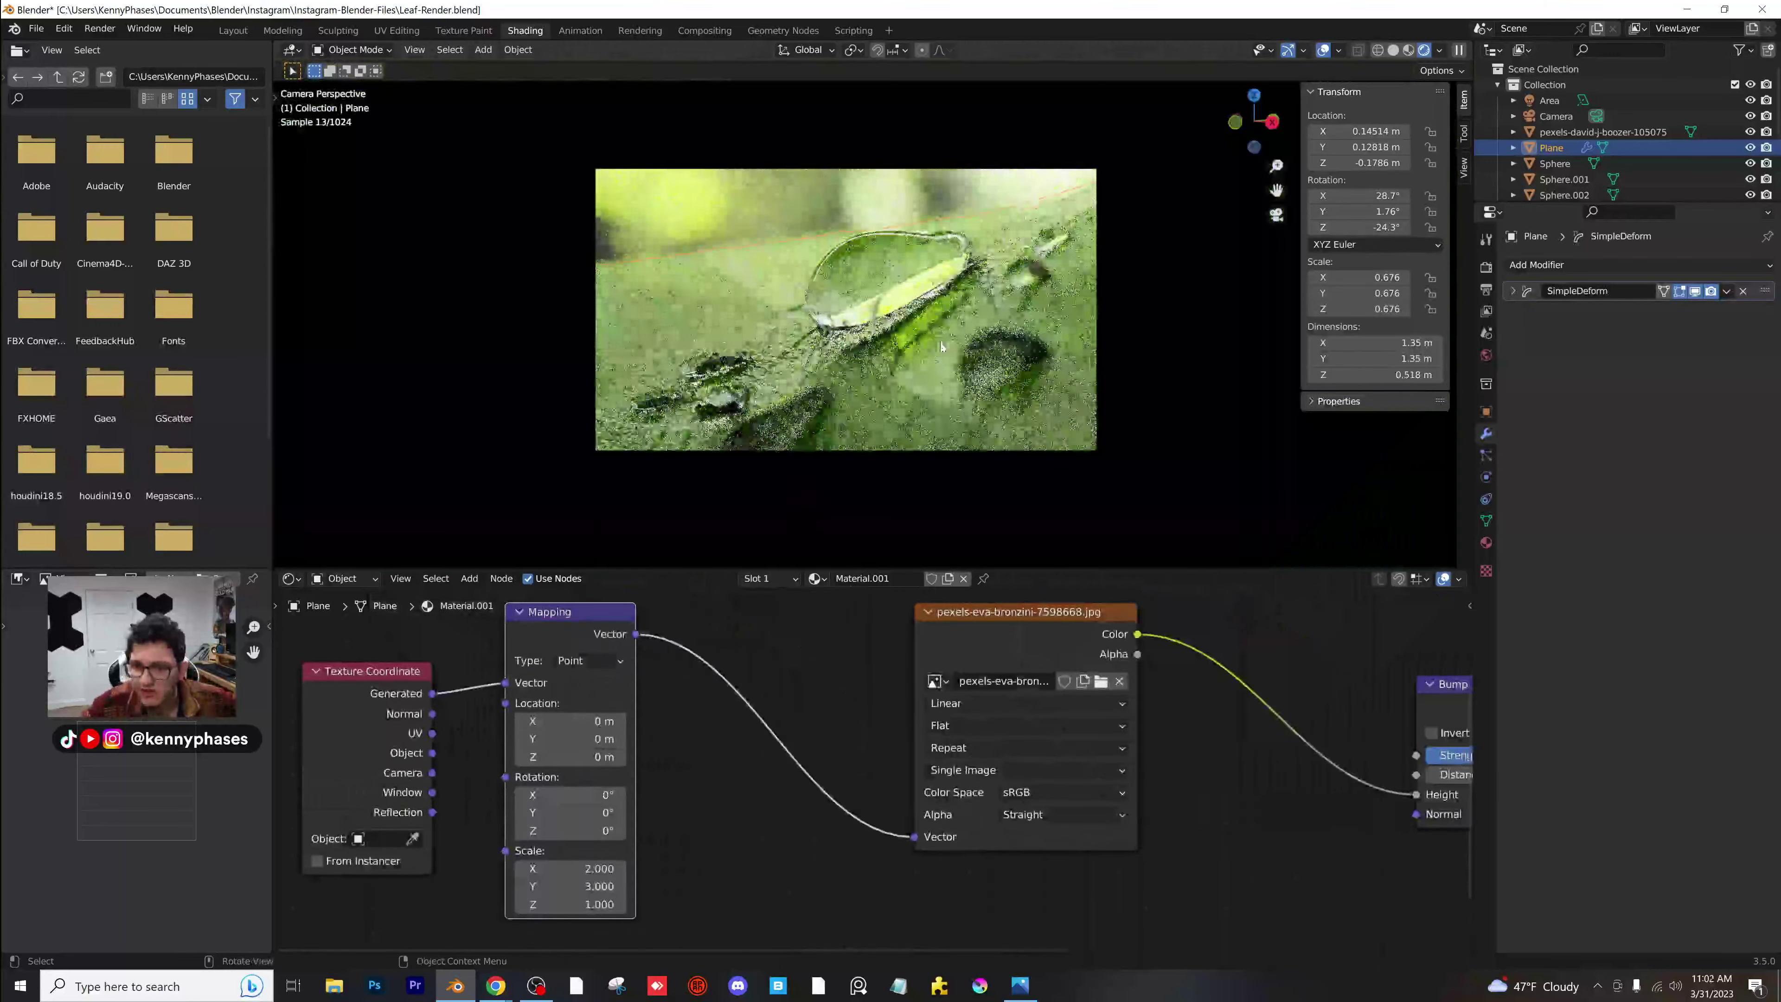
scroll(1078, 388, up, 1)
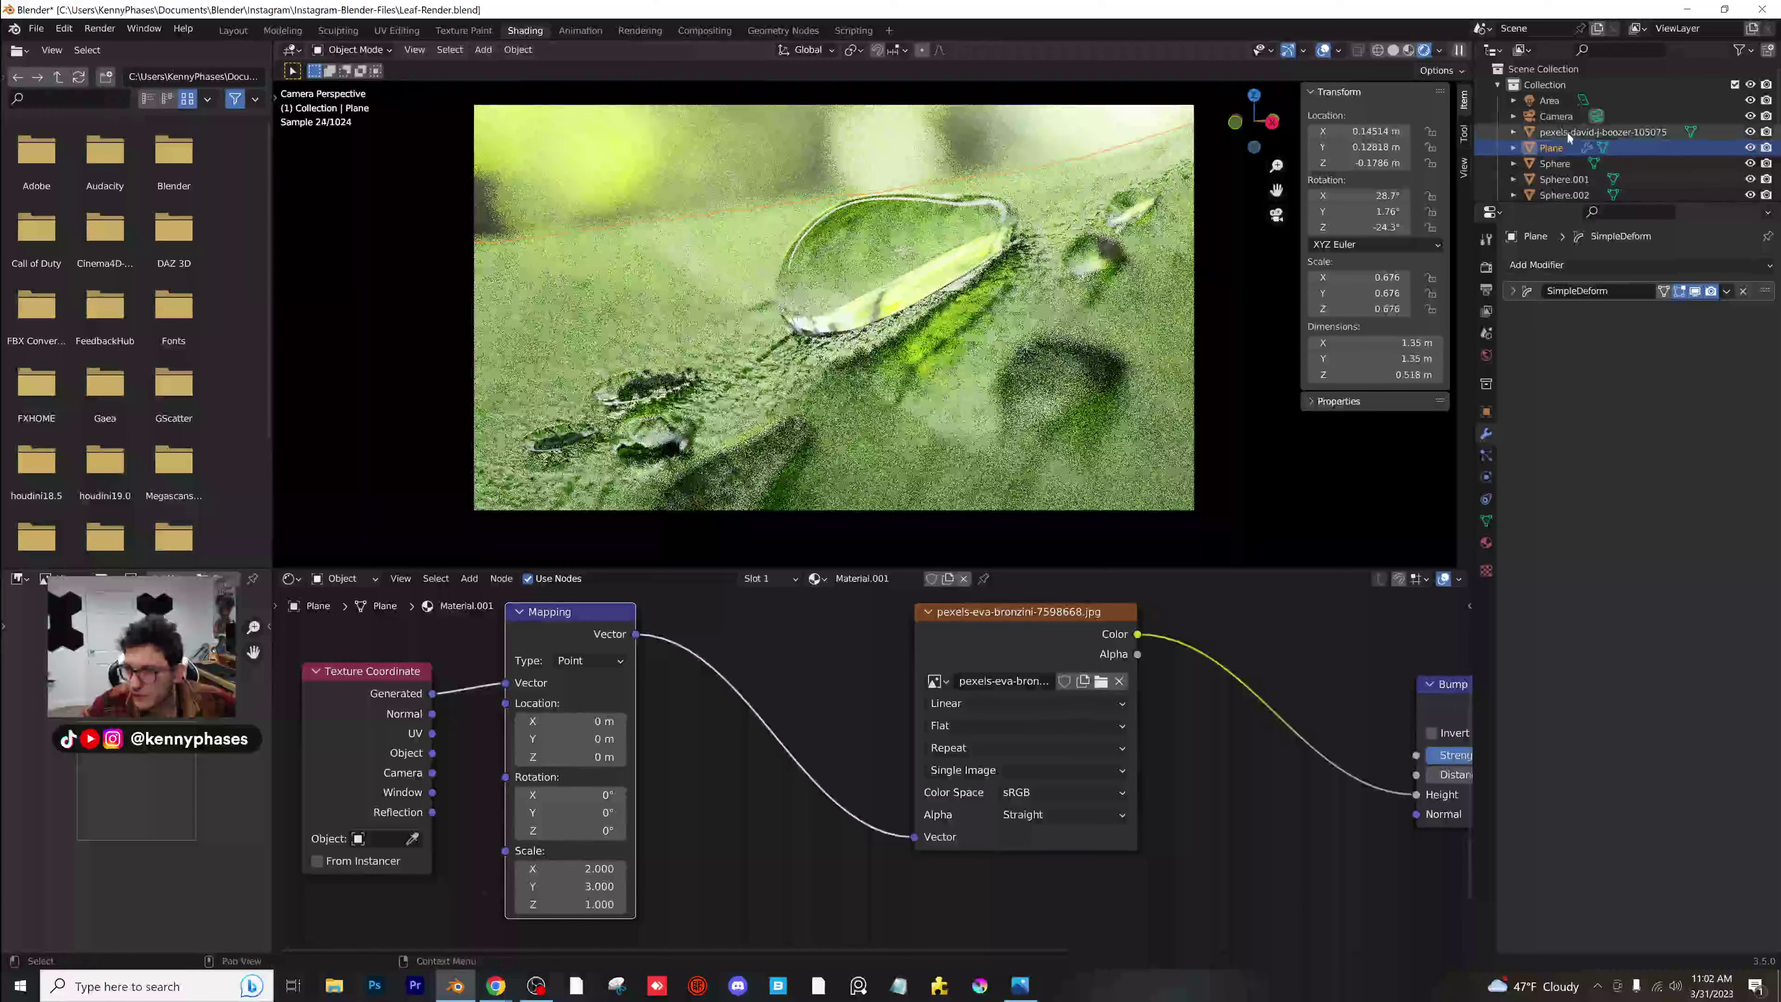
Show the camera's lens settings and set its depth-of-field F-Stop to 2.0.
click(1556, 116)
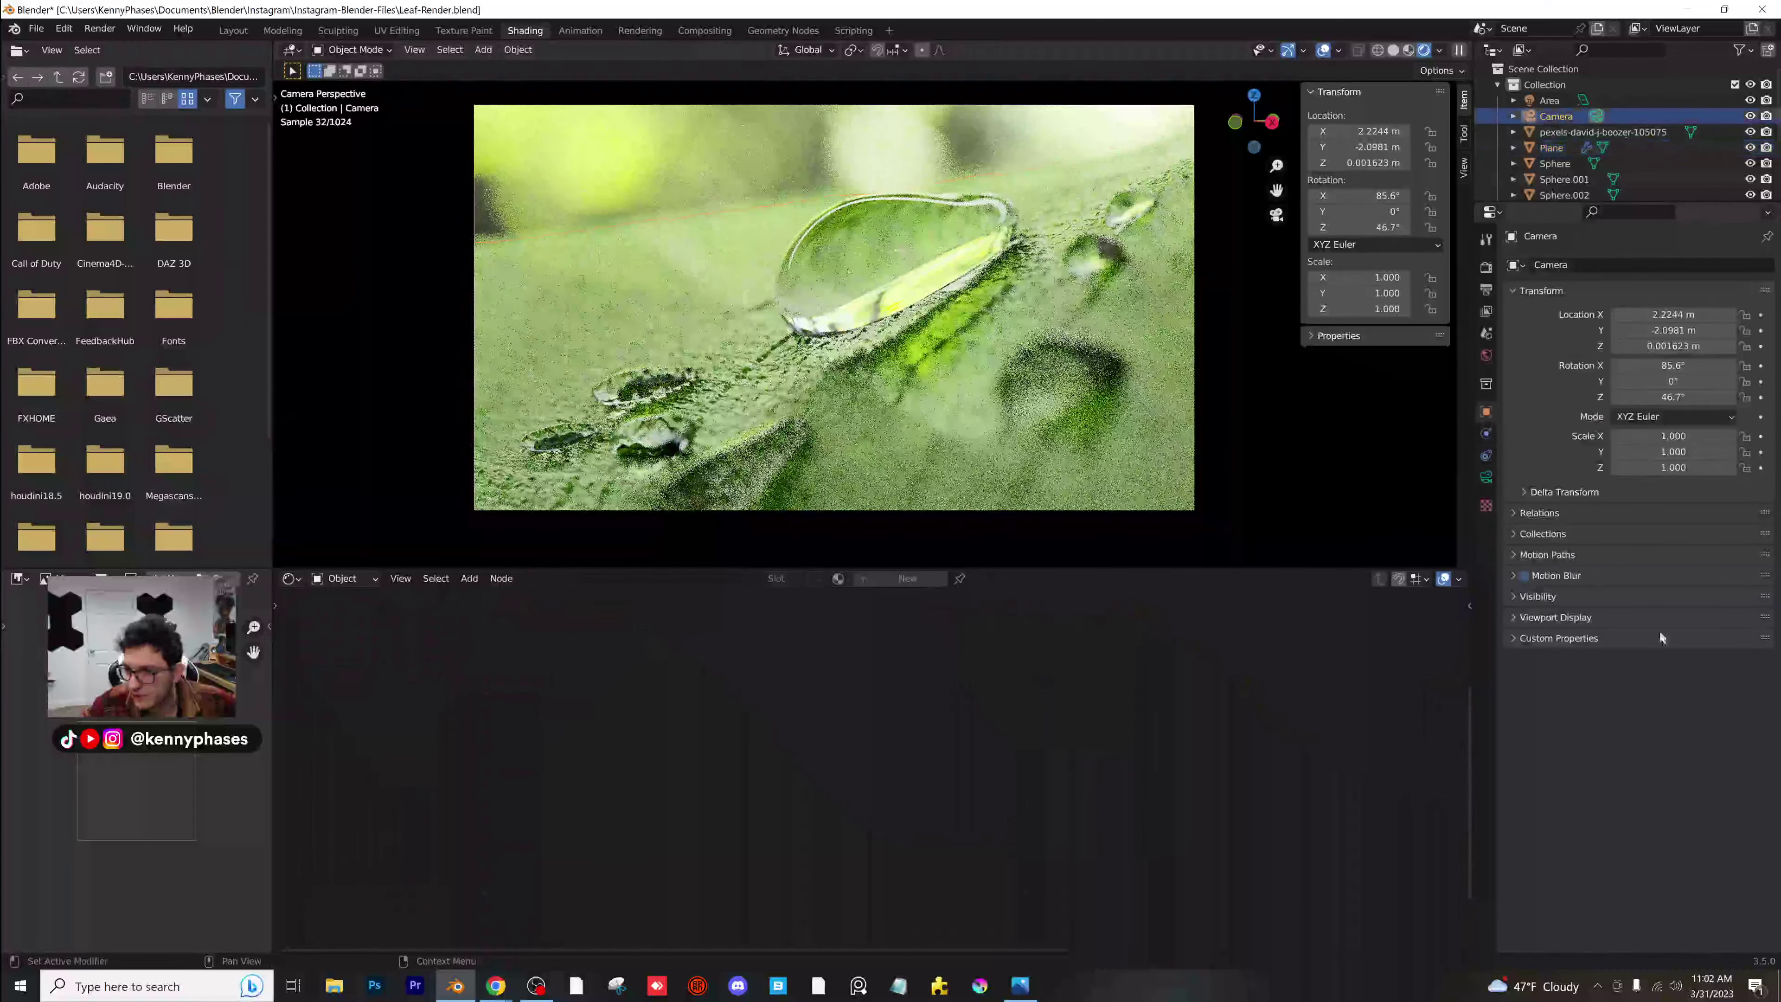
click(1488, 477)
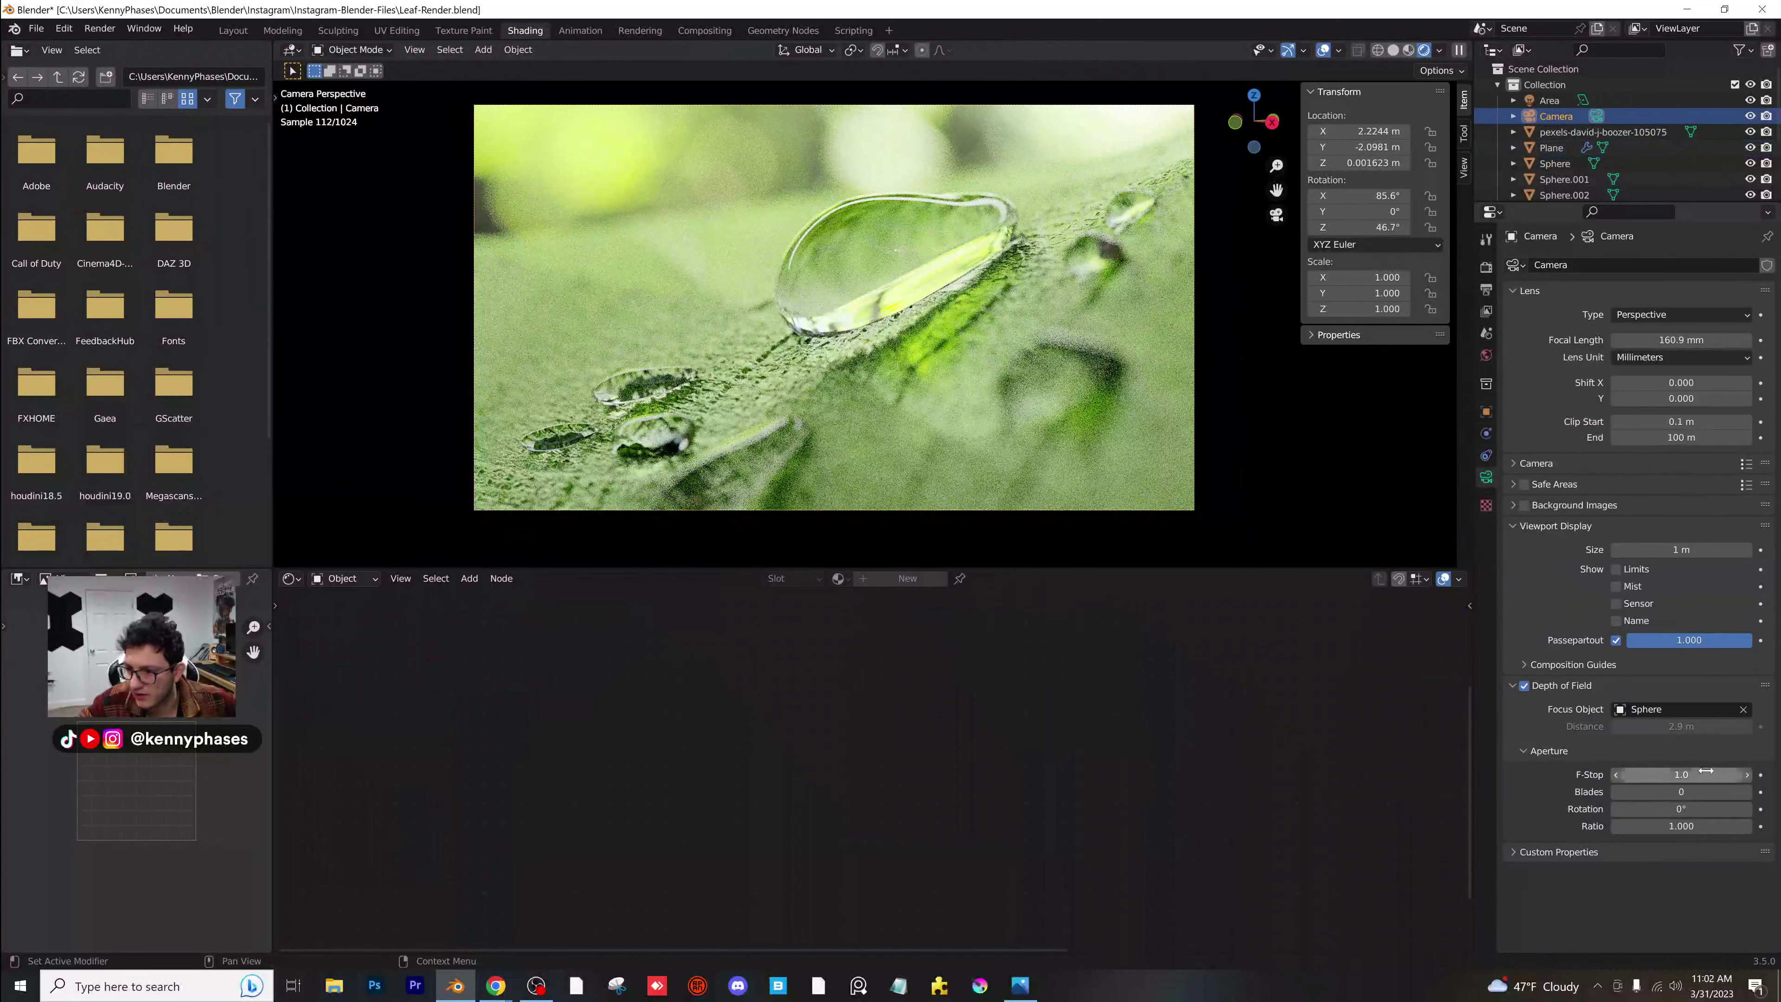
text(2)
key(Return)
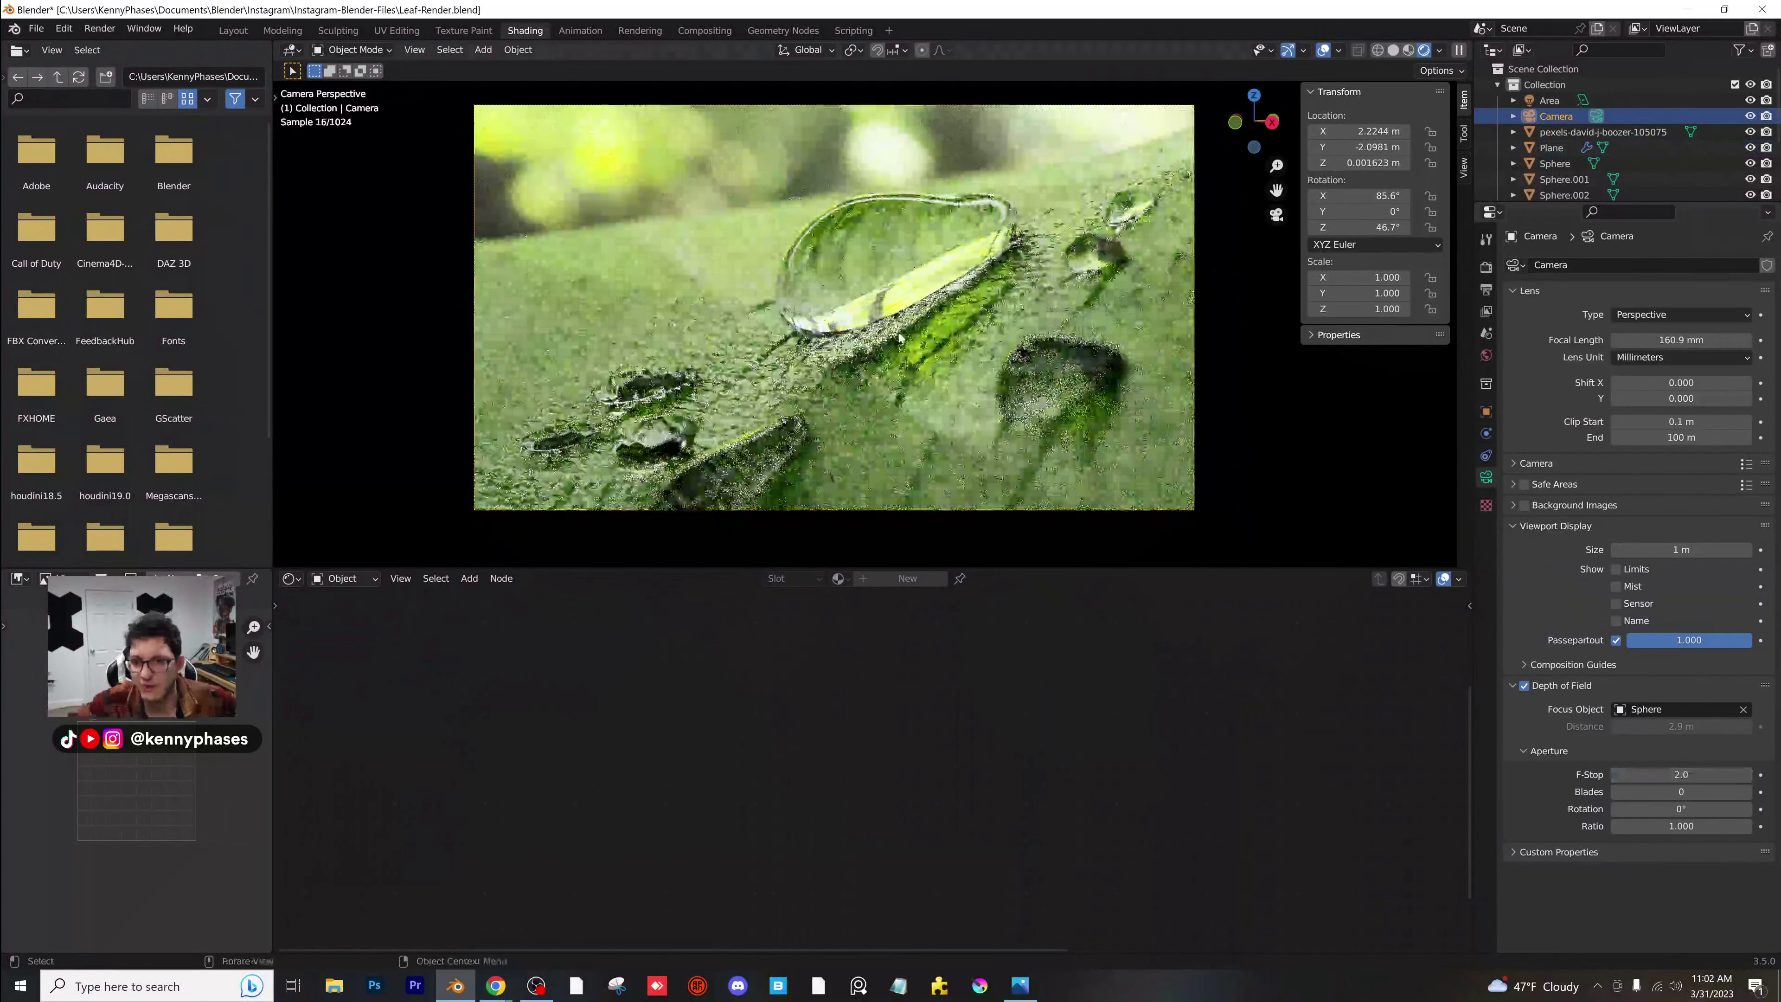
Set the camera's F-Stop to 1.5, check the droplets' focus up close, and save the file.
click(1704, 770)
text(1)
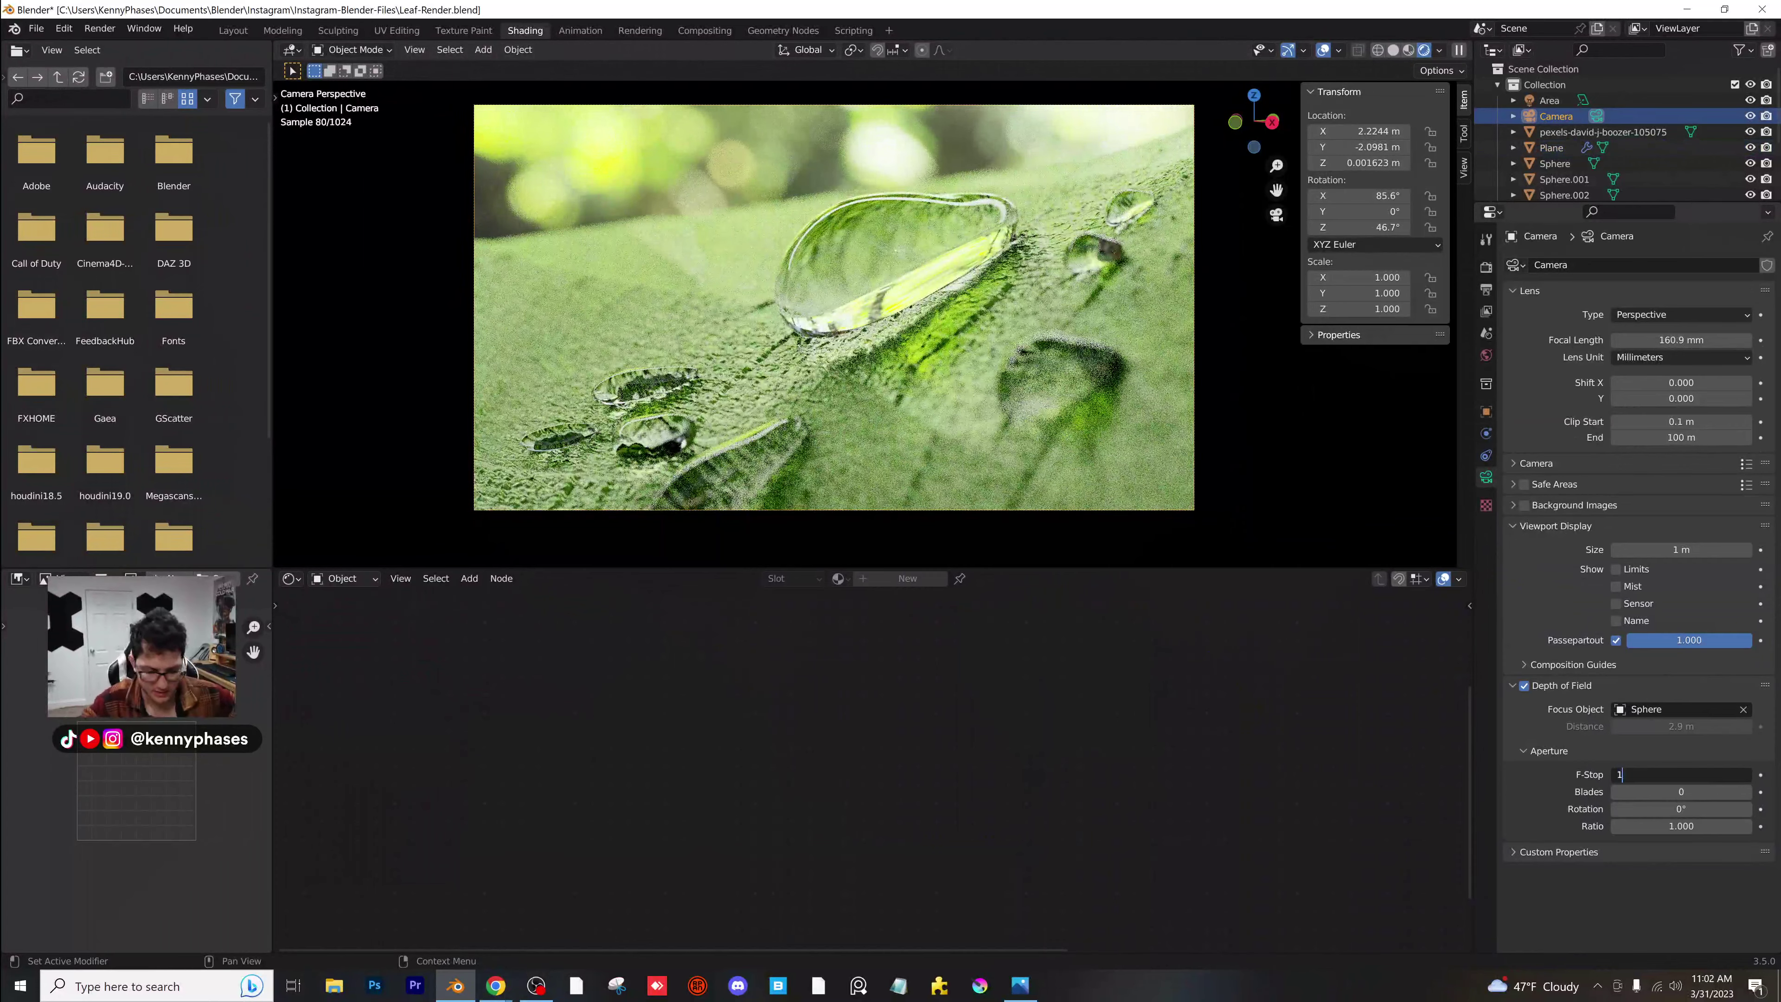
key(Return)
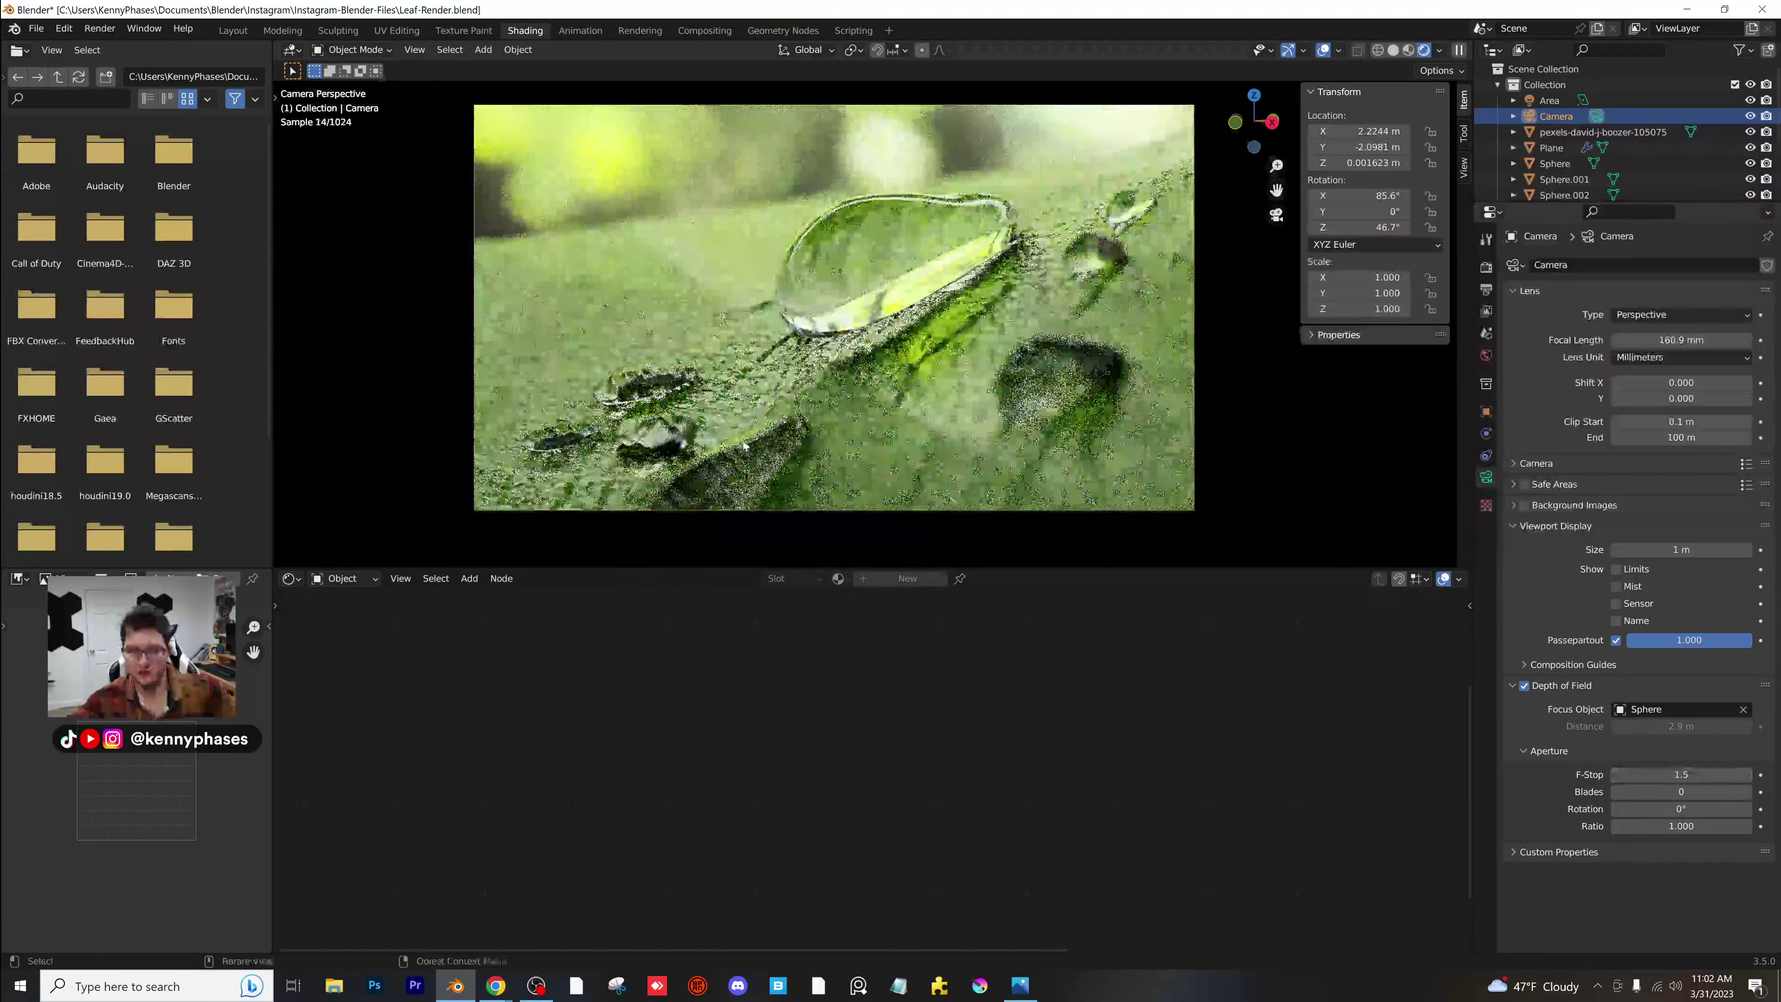
scroll(1010, 387, up, 2)
key(ctrl+s)
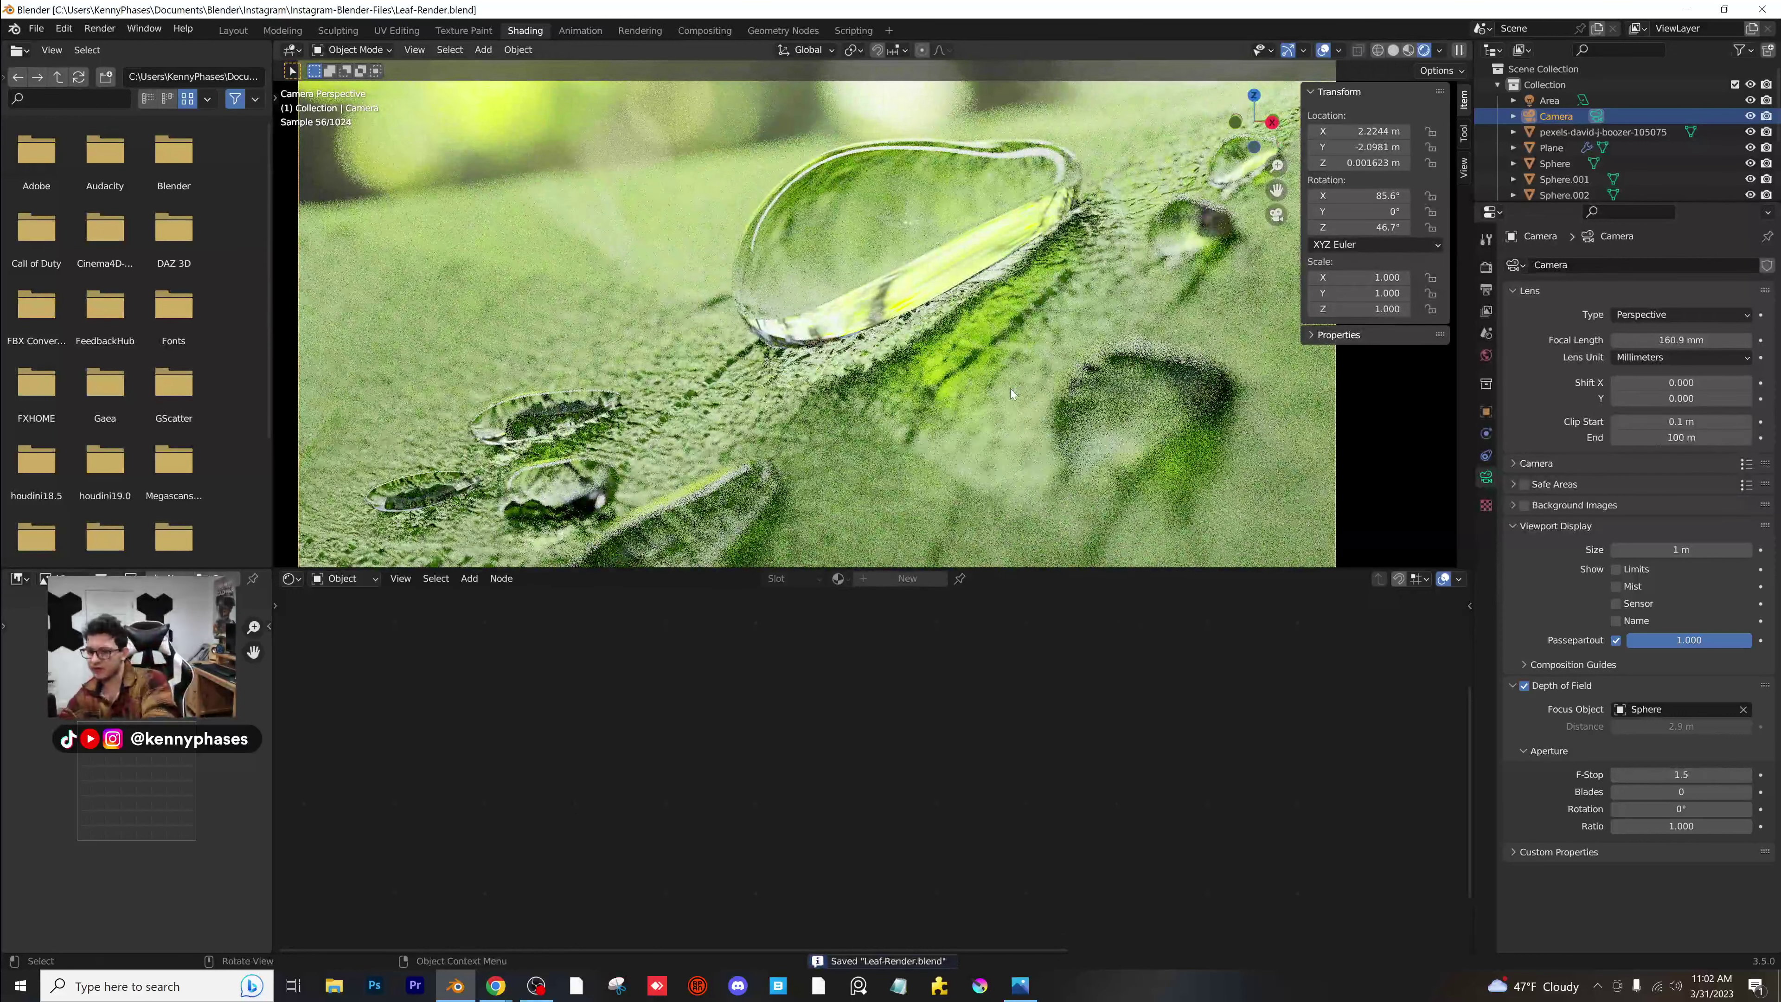
Select the leaf plane and raise its Principled BSDF Roughness to 0.460.
click(814, 373)
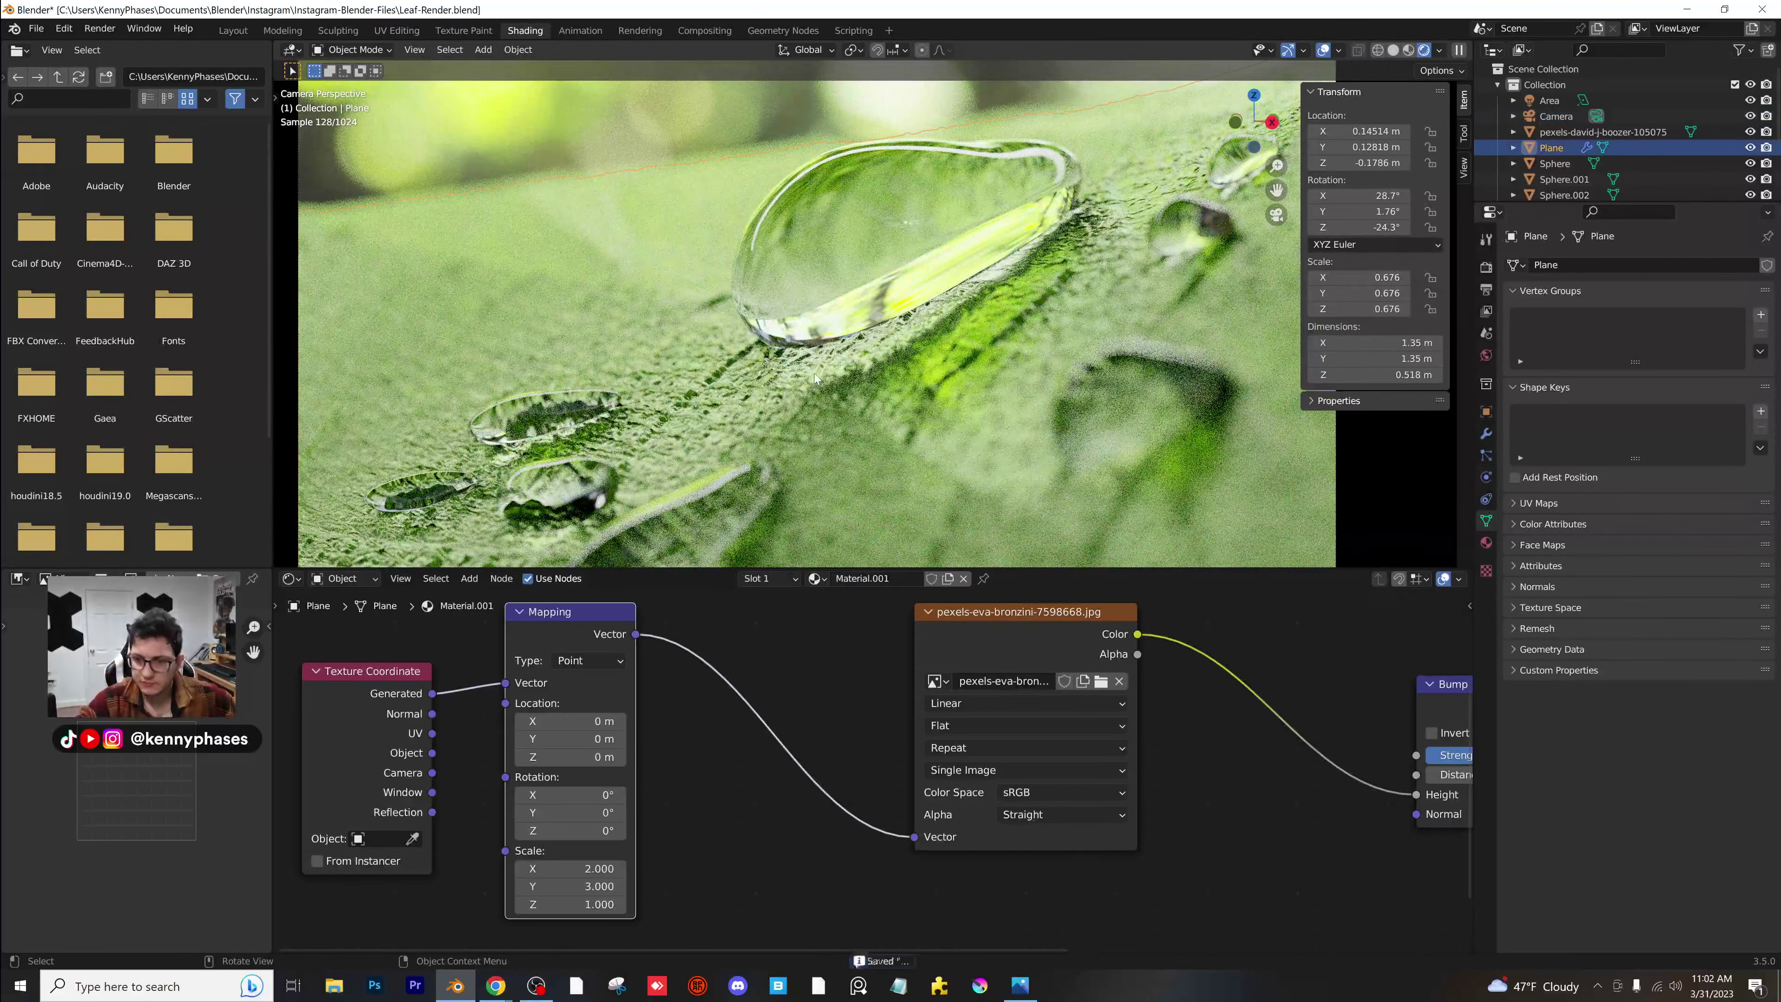
scroll(1134, 798, up, 3)
scroll(1135, 798, up, 2)
middle_drag(1134, 797, 836, 792)
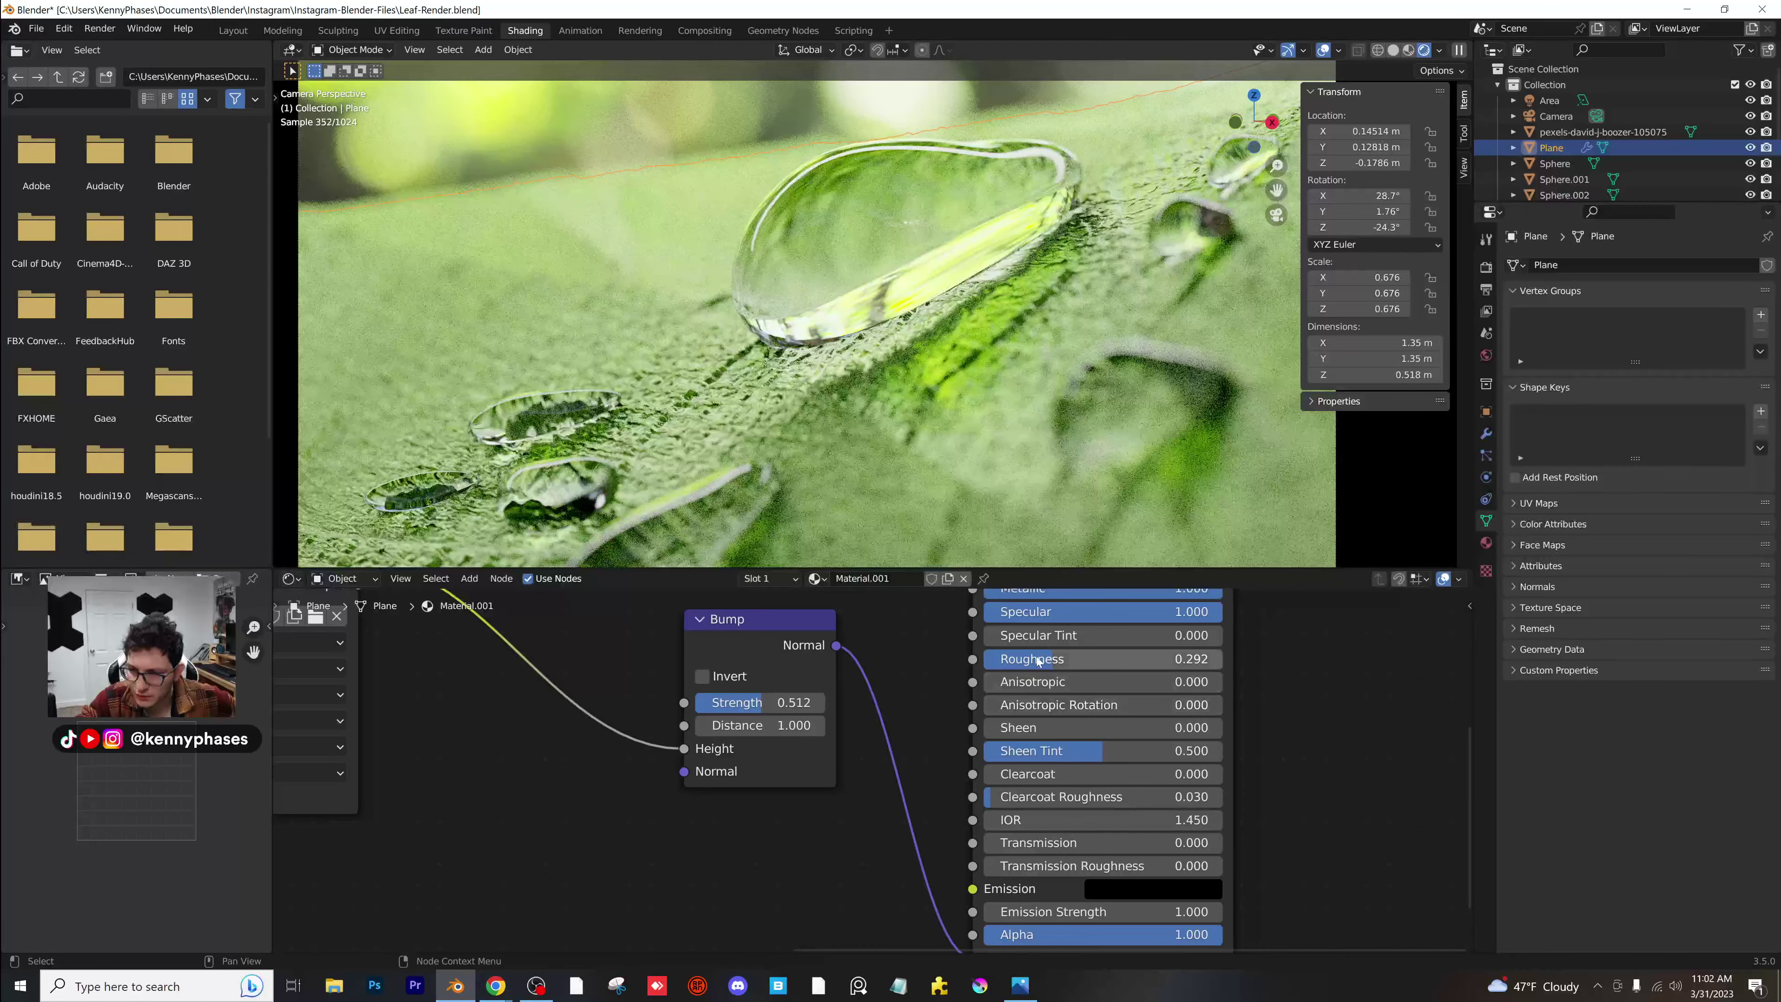
drag(1041, 660, 1081, 660)
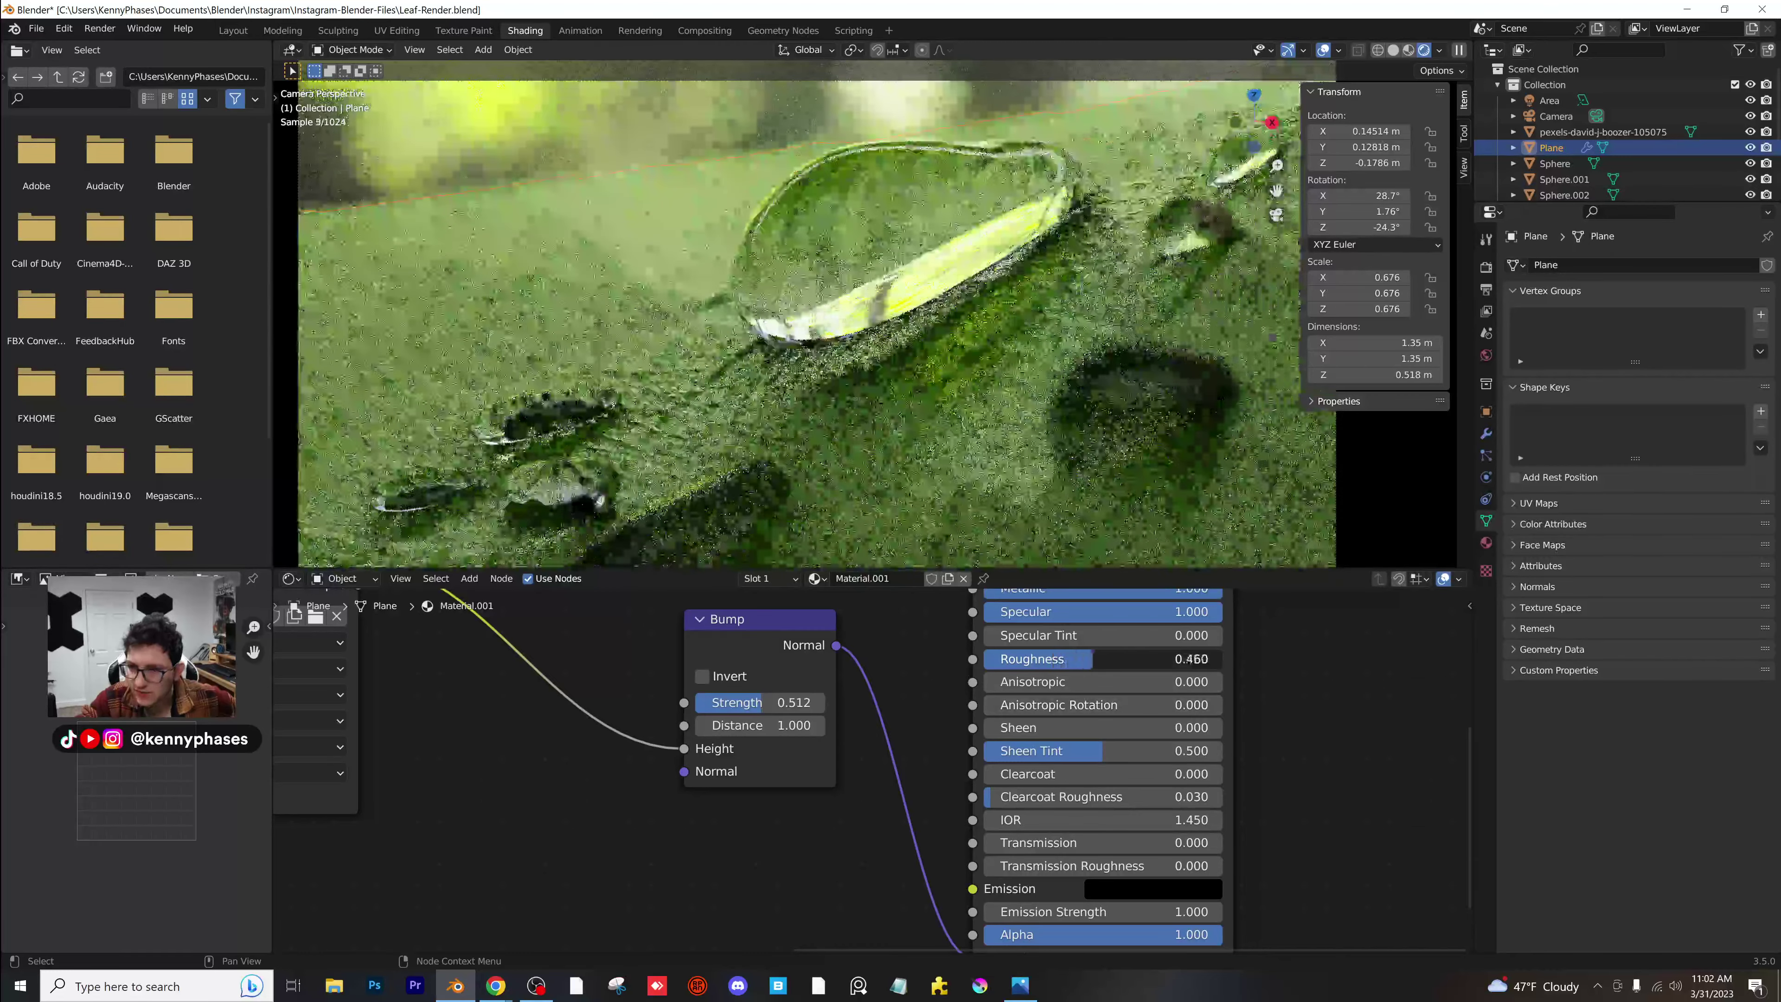
Raise the Strength of the leaf material's Bump node slightly.
middle_drag(1091, 809, 1093, 871)
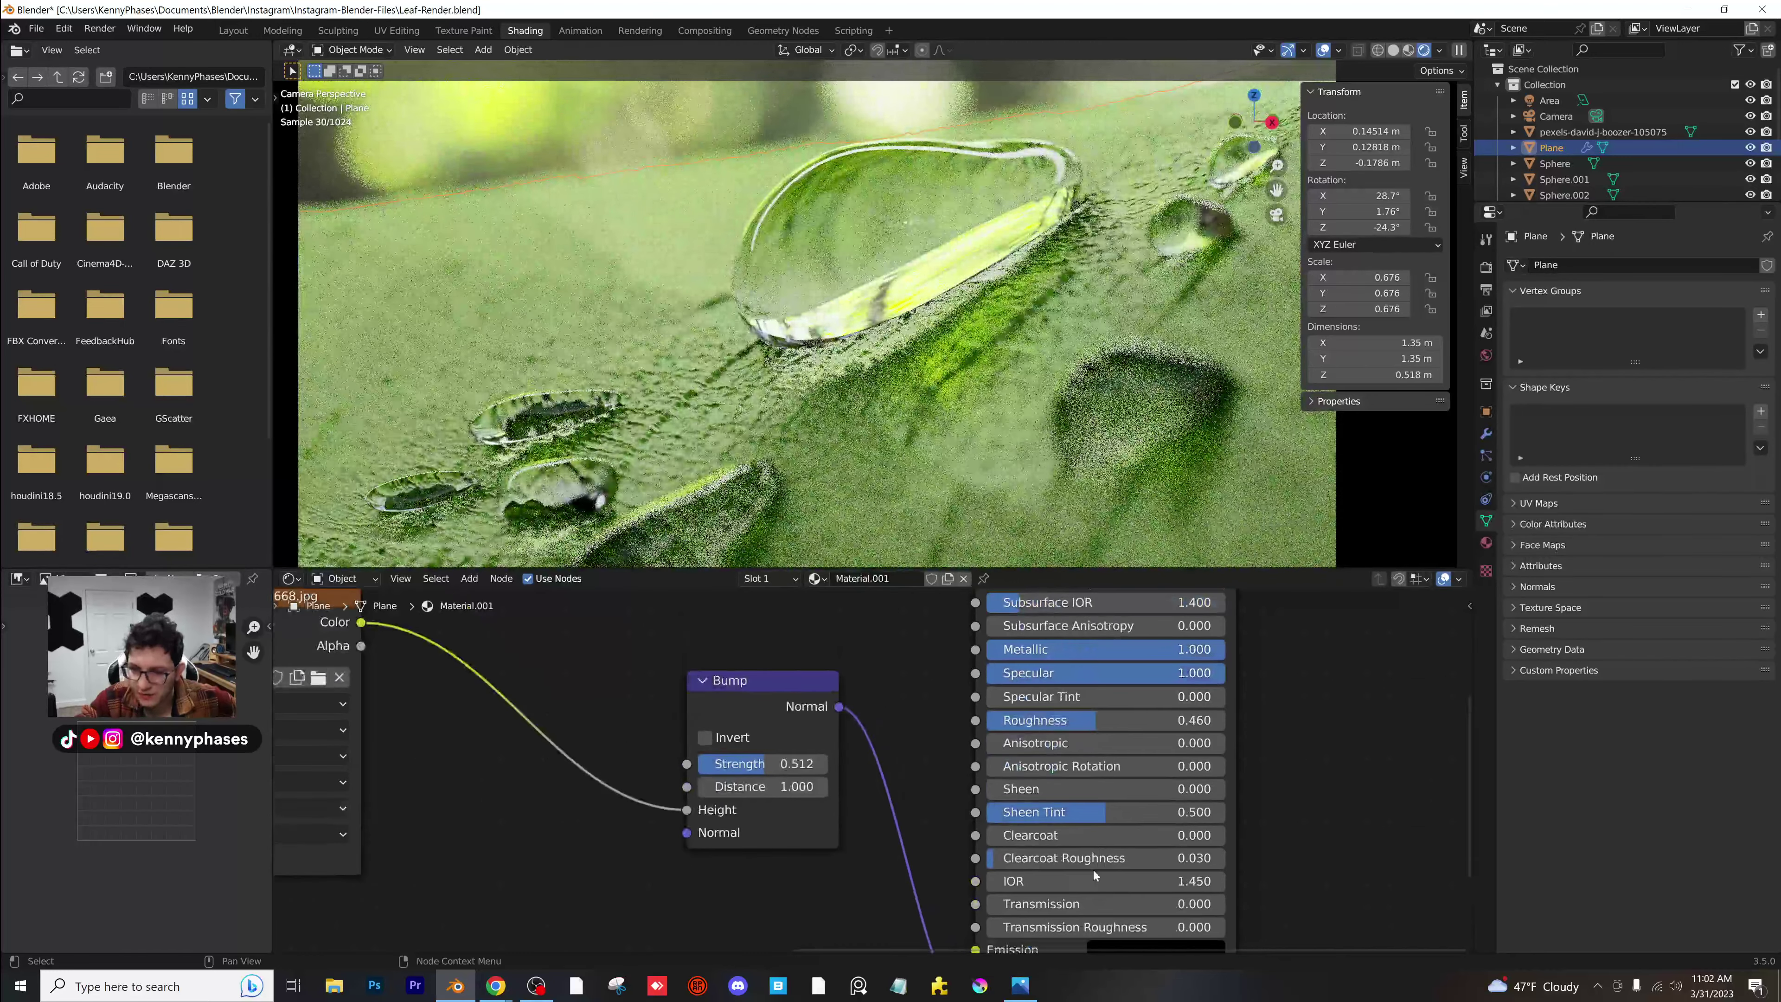
mouse_move(1091, 860)
mouse_down()
mouse_move(1169, 859)
mouse_move(990, 859)
mouse_move(1224, 835)
mouse_move(1109, 835)
mouse_up()
mouse_move(758, 774)
mouse_down()
mouse_move(816, 765)
mouse_move(789, 787)
mouse_move(838, 787)
mouse_move(782, 786)
mouse_up()
Set the Mapping node's X and Y scale to 1, check the leaf in the camera render, and save the file.
middle_drag(422, 808, 907, 776)
middle_drag(390, 764, 786, 767)
click(623, 860)
text(1)
key(Return)
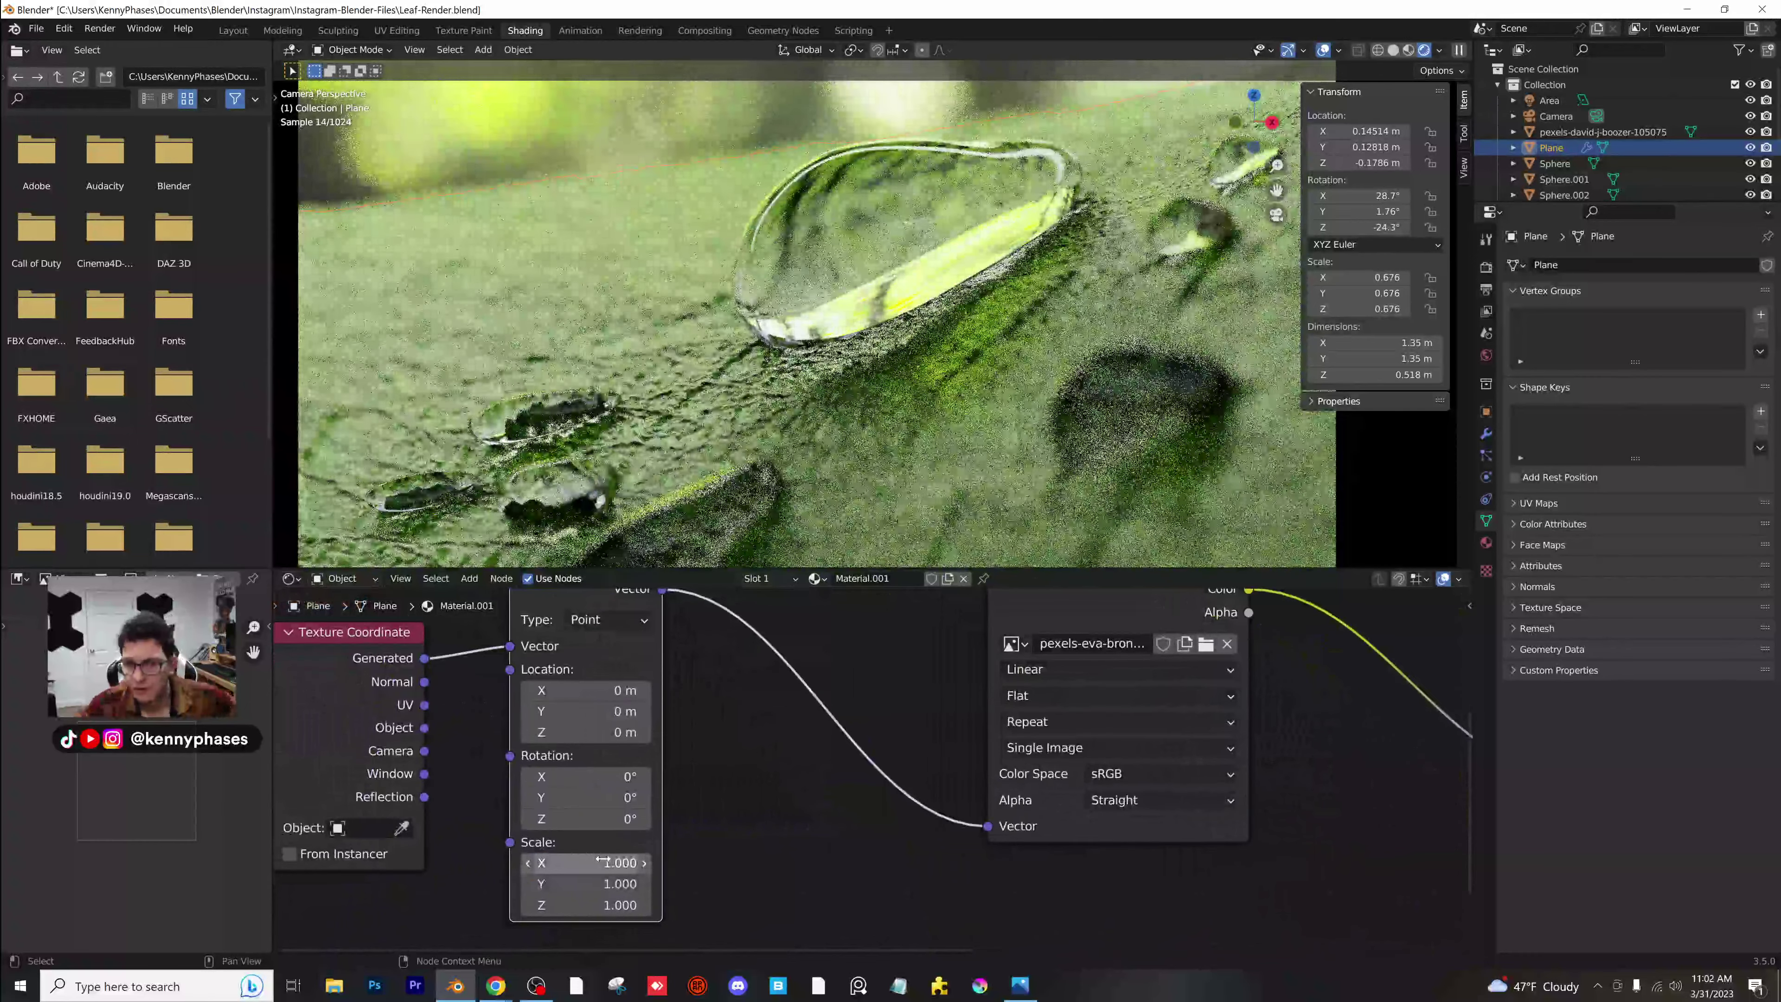
scroll(801, 376, down, 3)
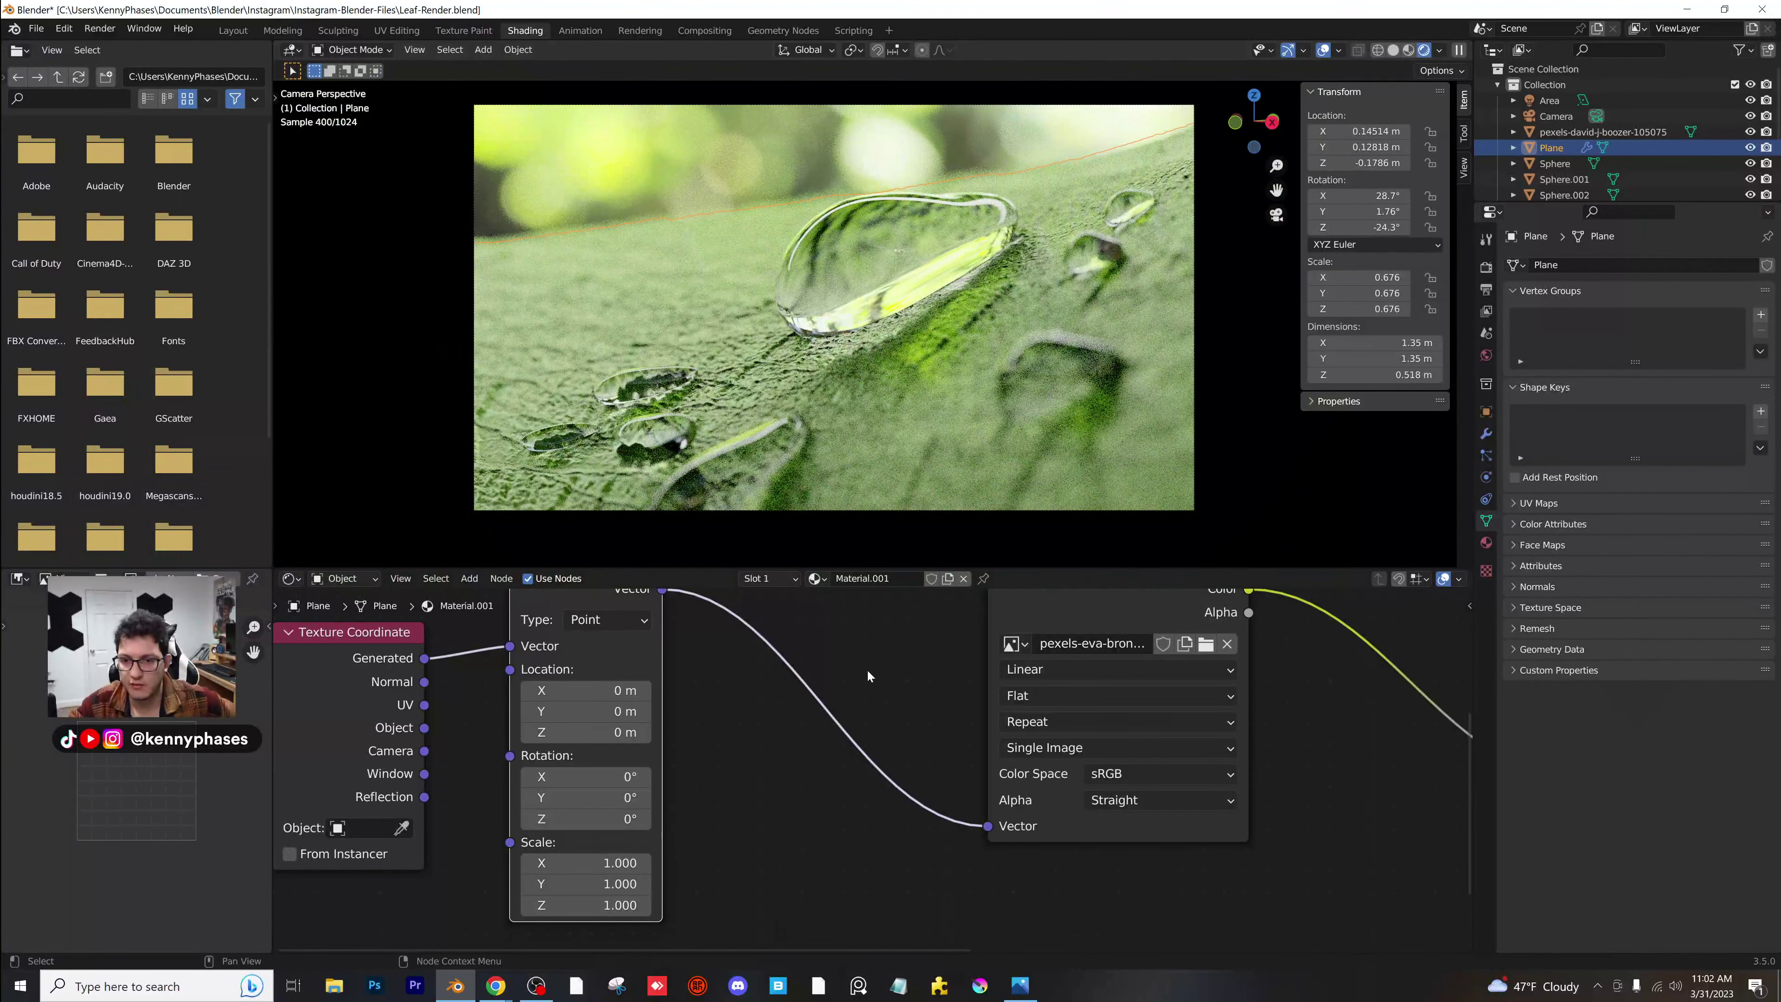
key(ctrl+s)
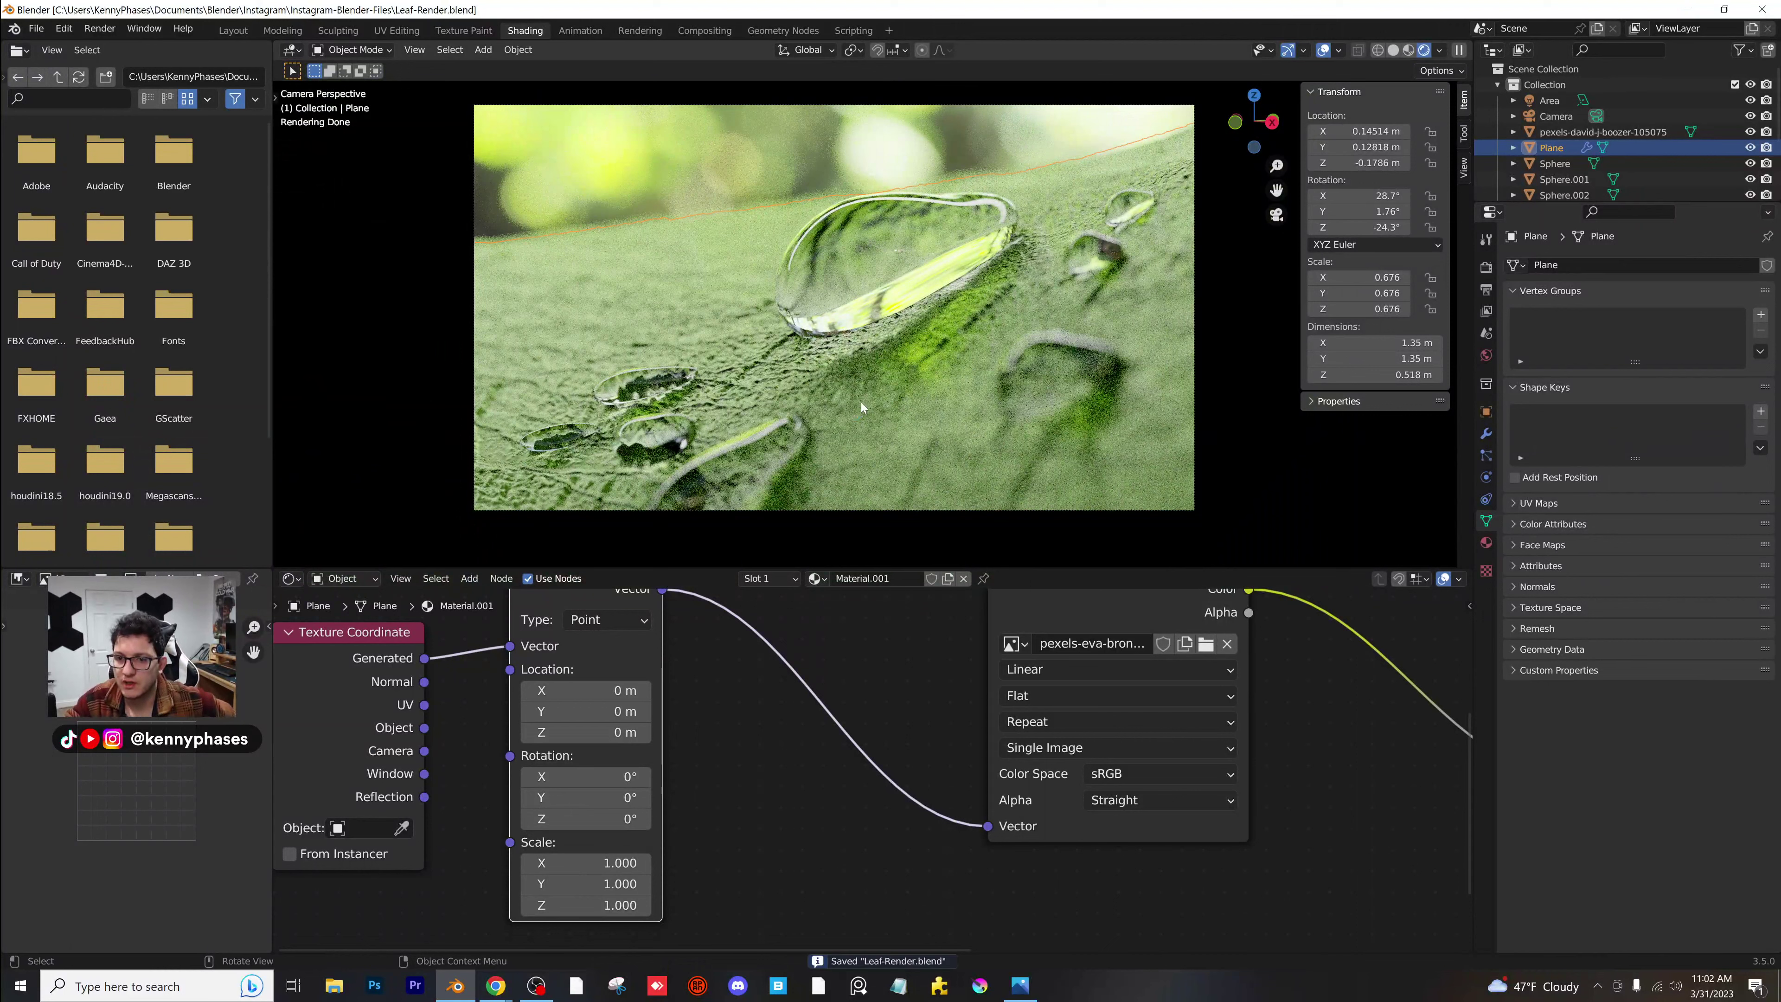
Select the large droplet and lower it along Z into the leaf by about 0.024 m.
click(858, 269)
key(g)
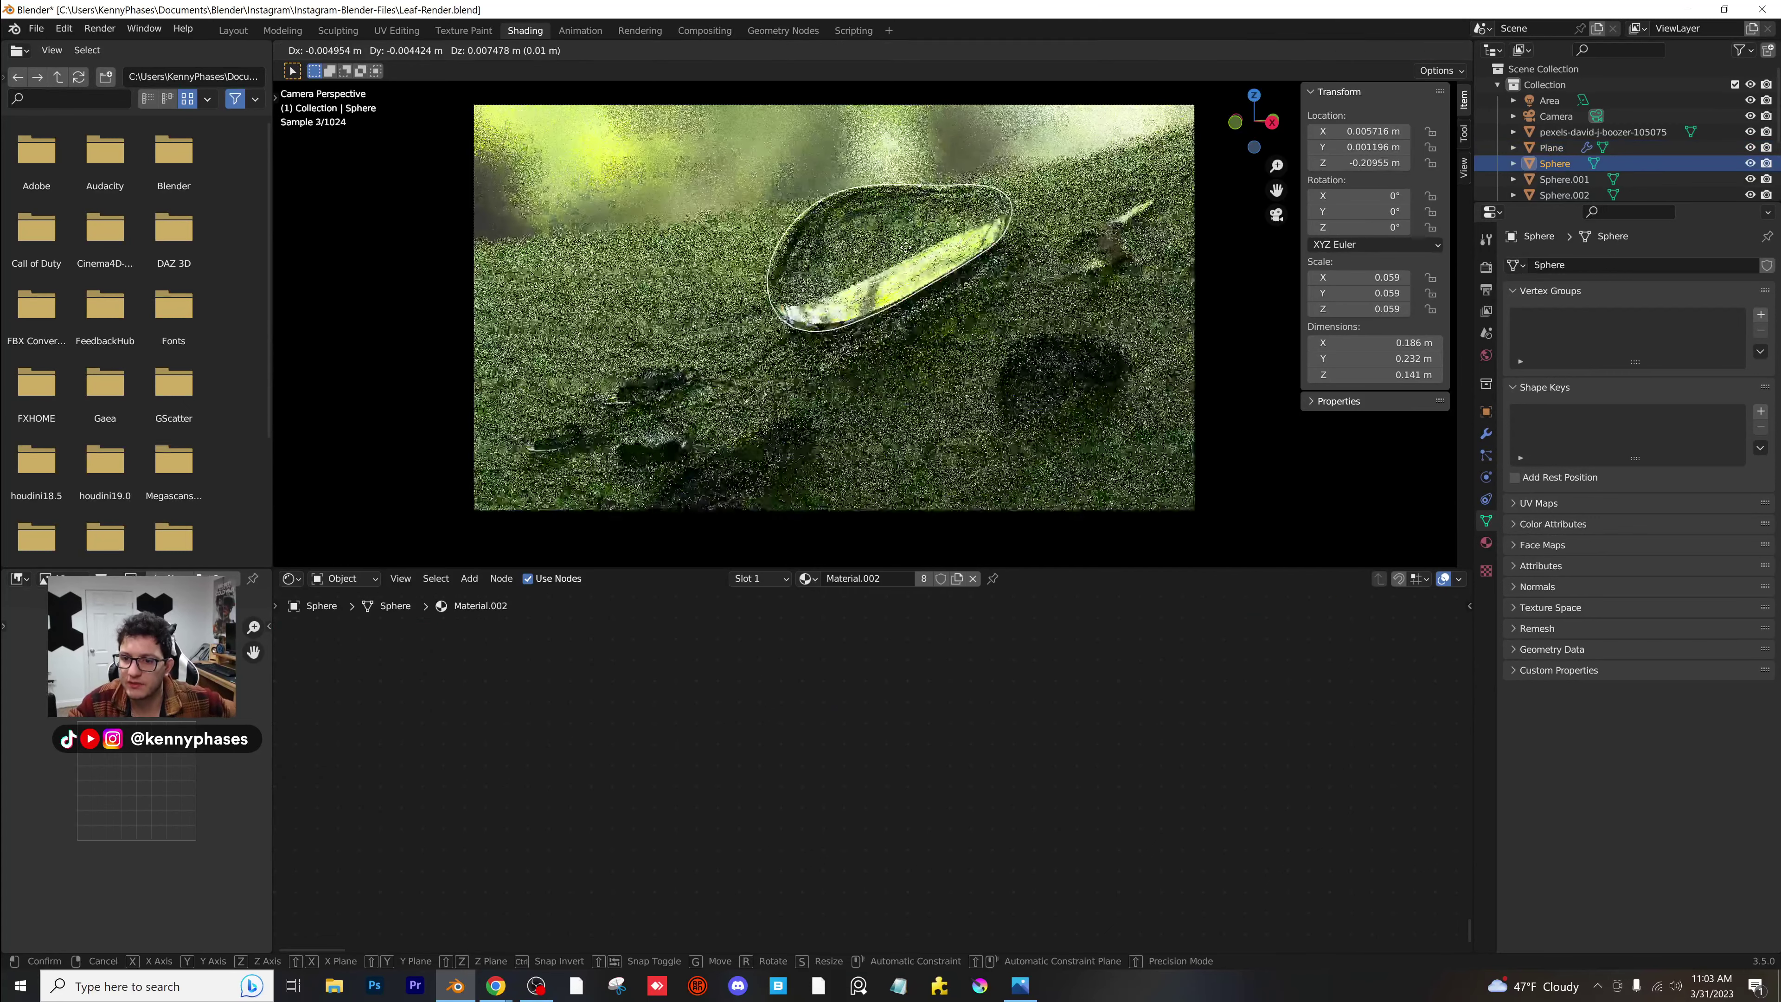
click(908, 248)
key(ctrl+z)
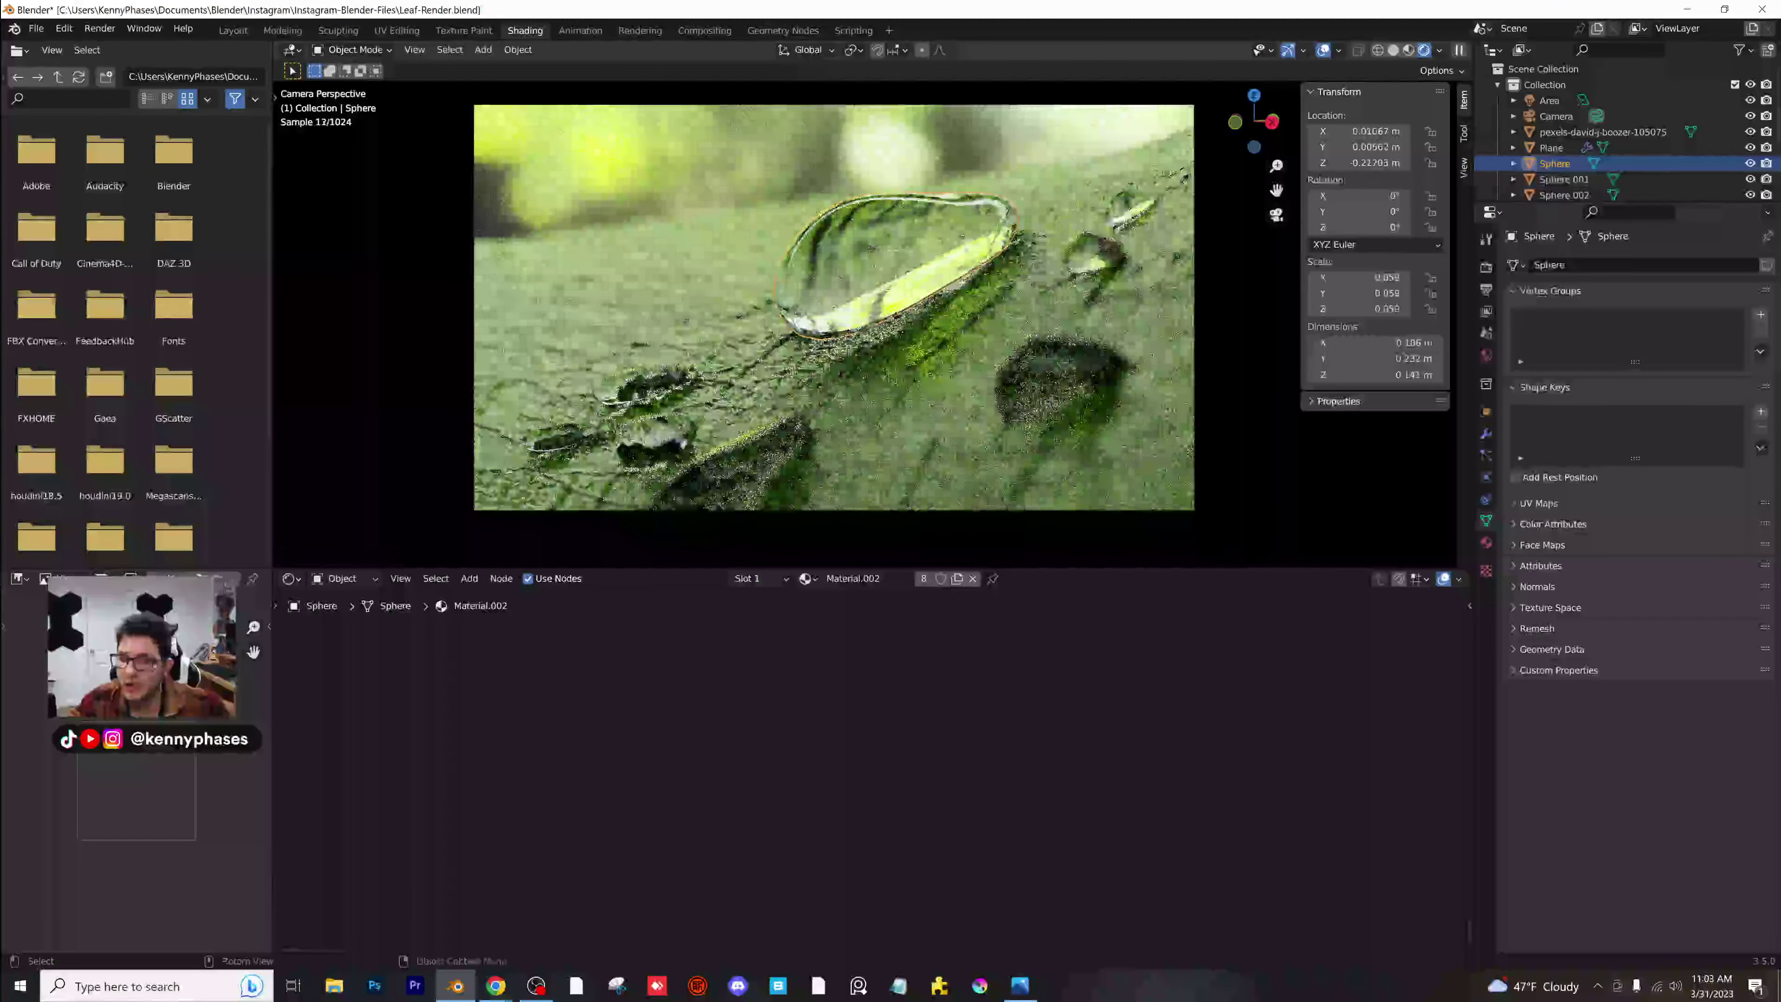
key(g)
key(z)
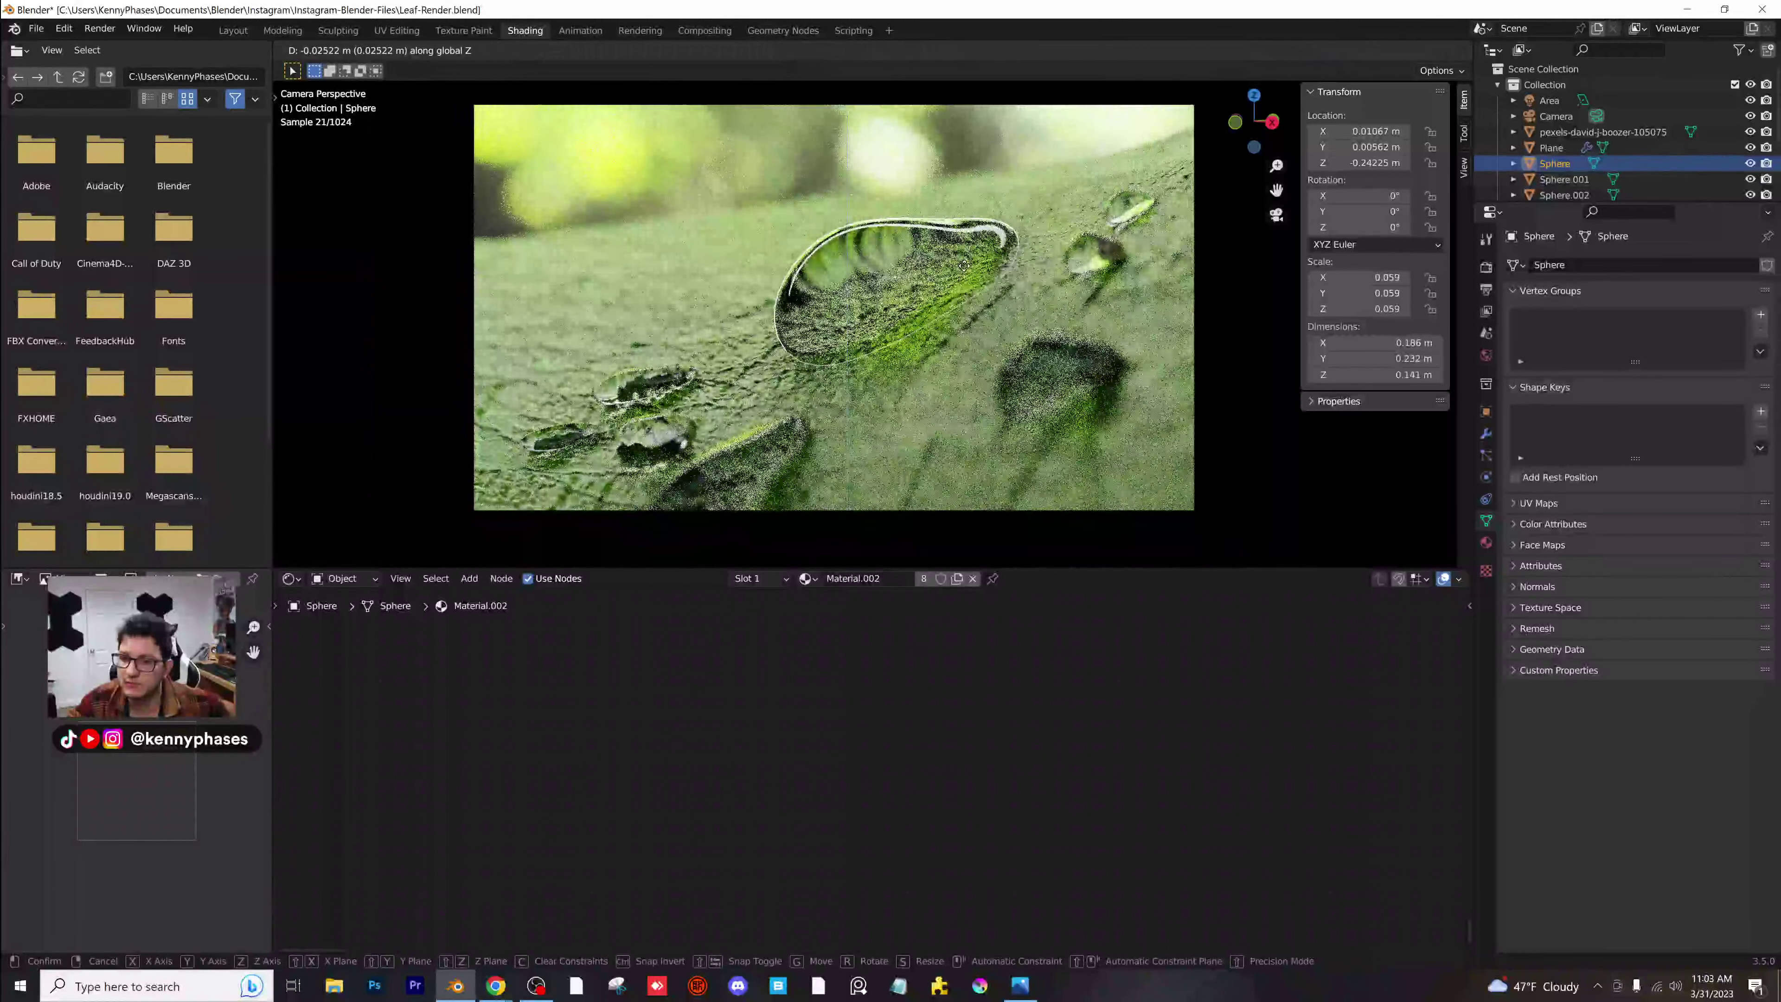
key(Return)
Check the large droplet's contact with the leaf, raise it about 0.002 m along Z, and save the file.
scroll(862, 316, up, 6)
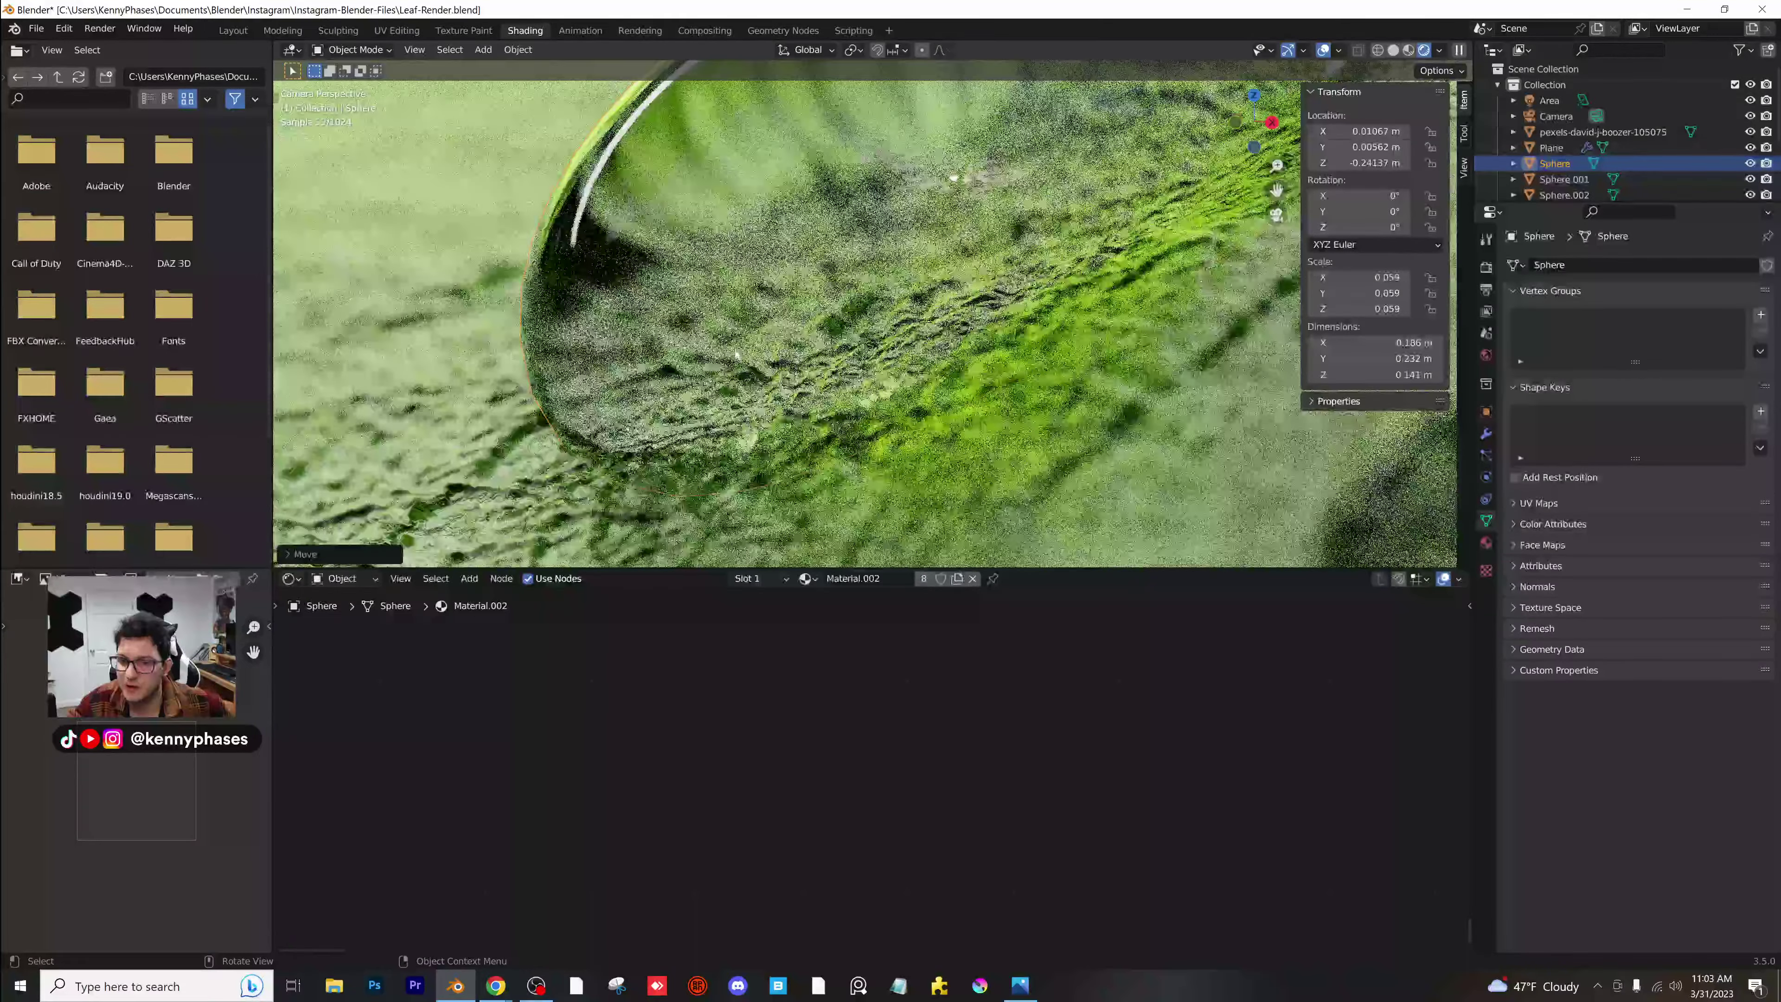
scroll(760, 347, down, 6)
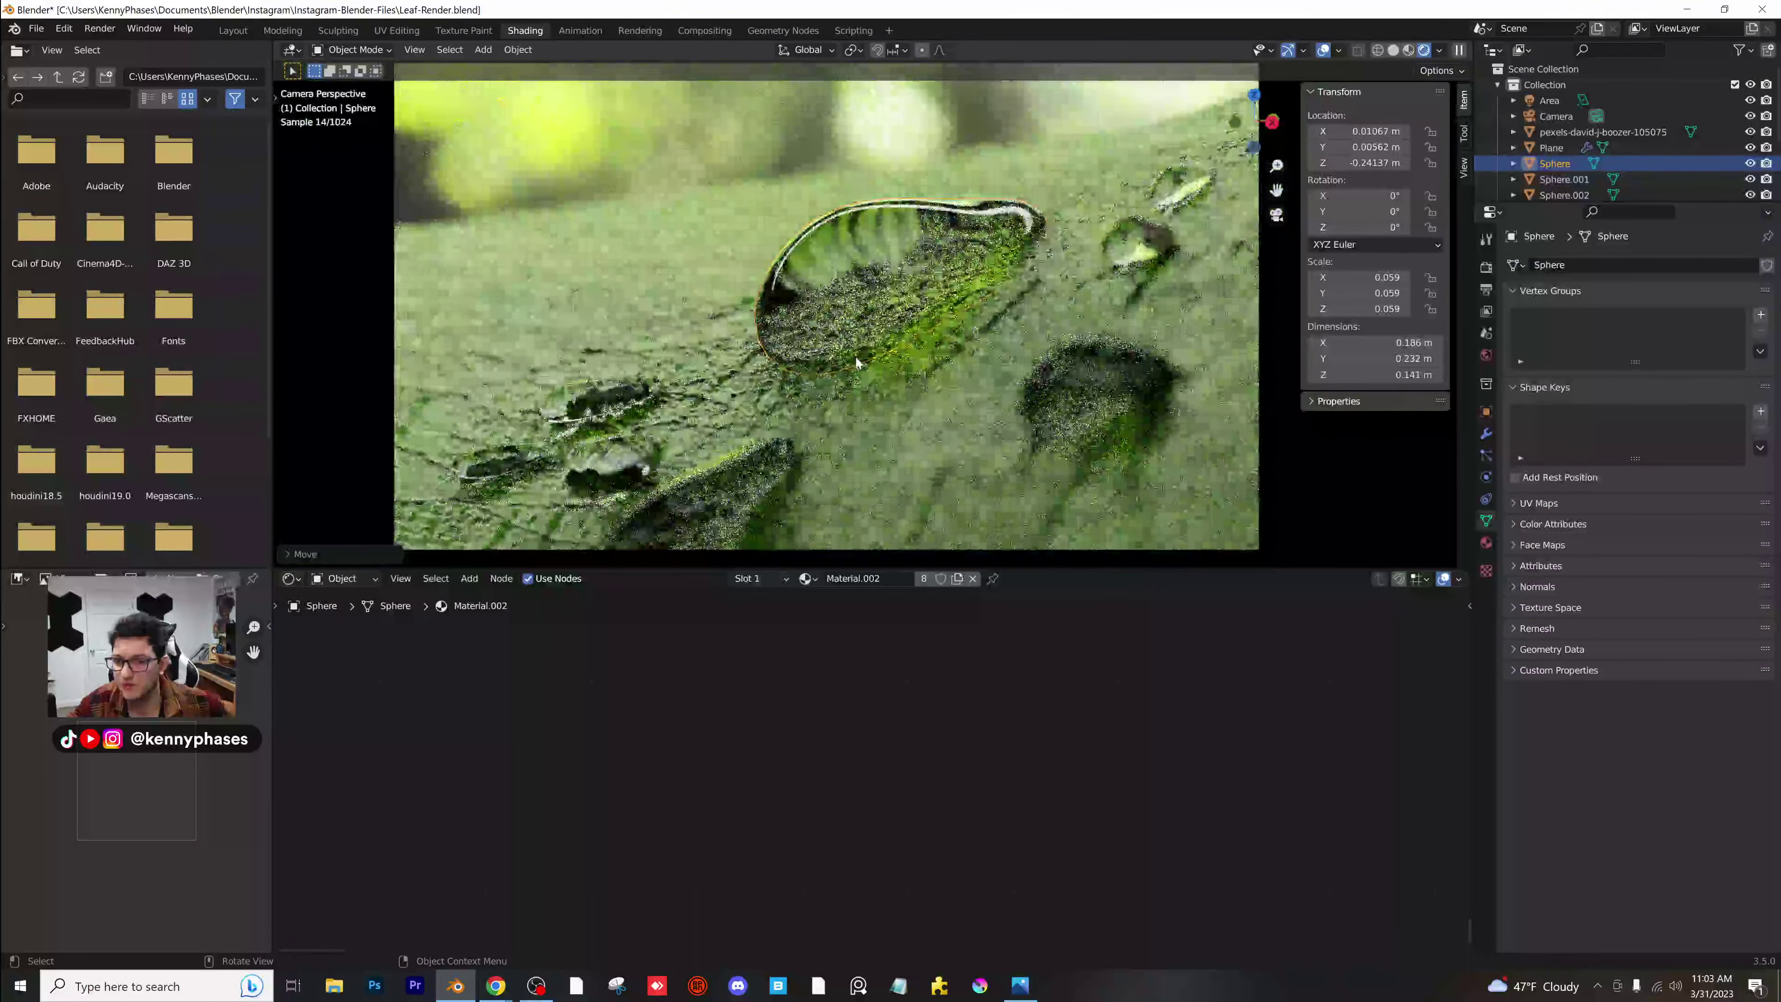
key(g)
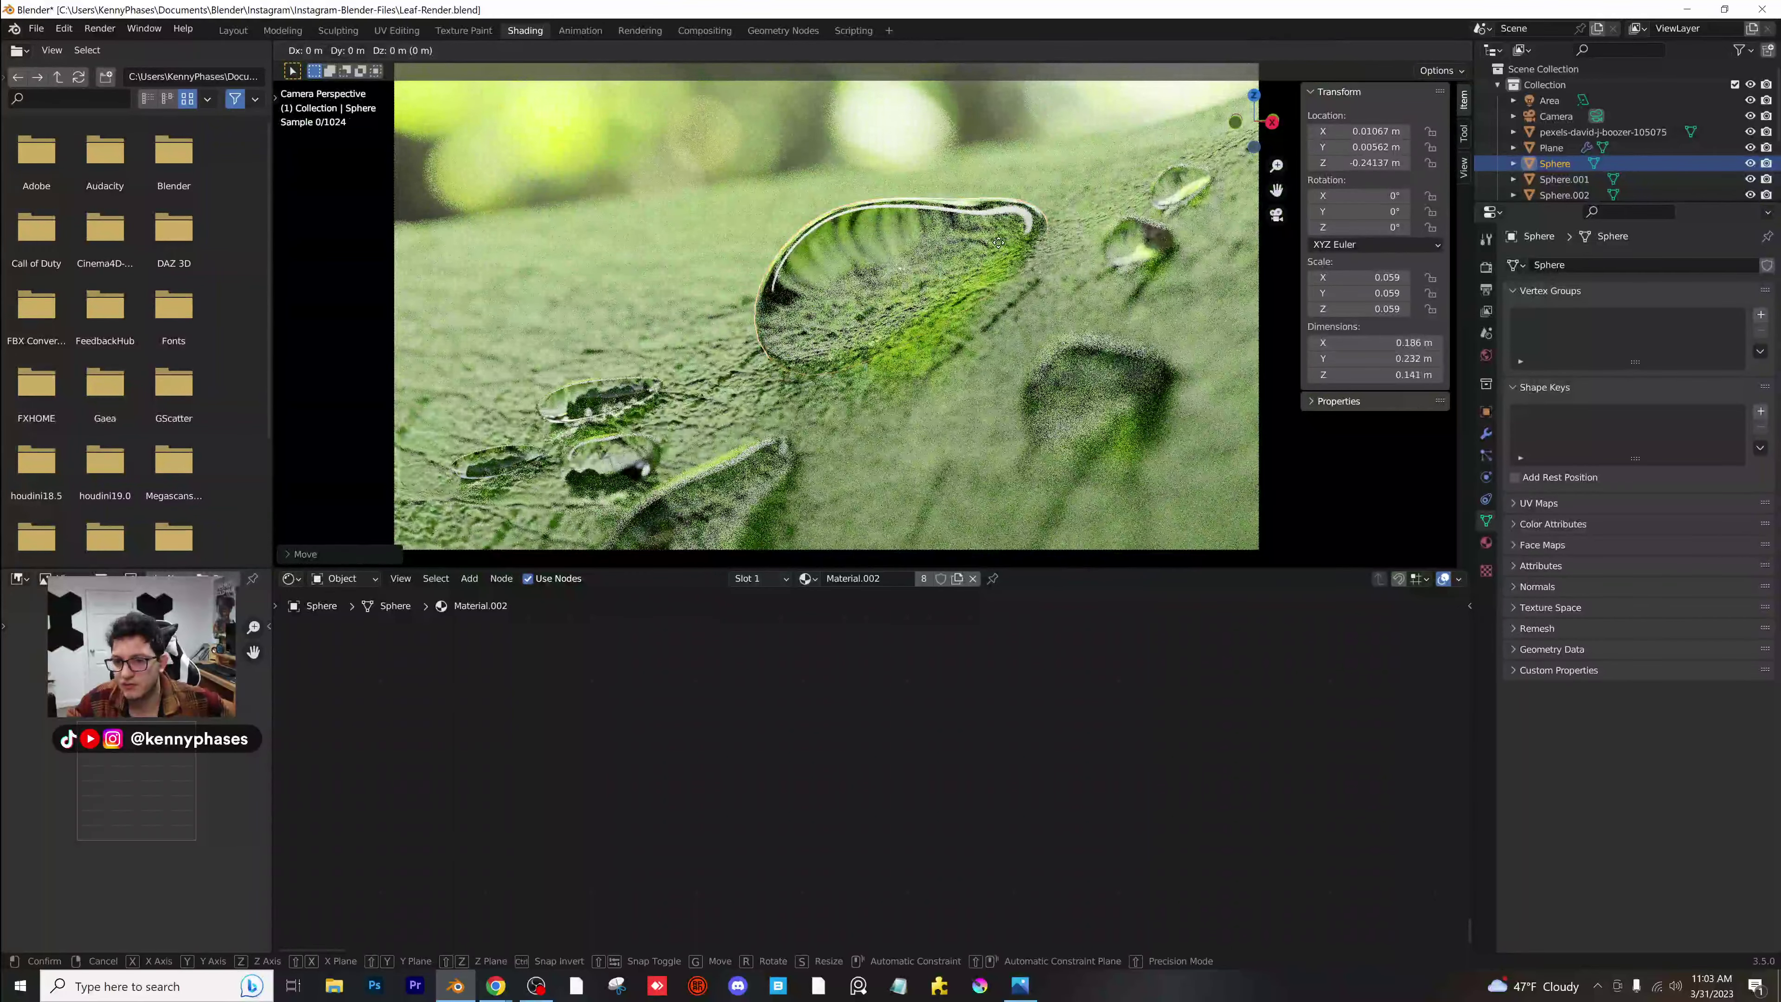
key(z)
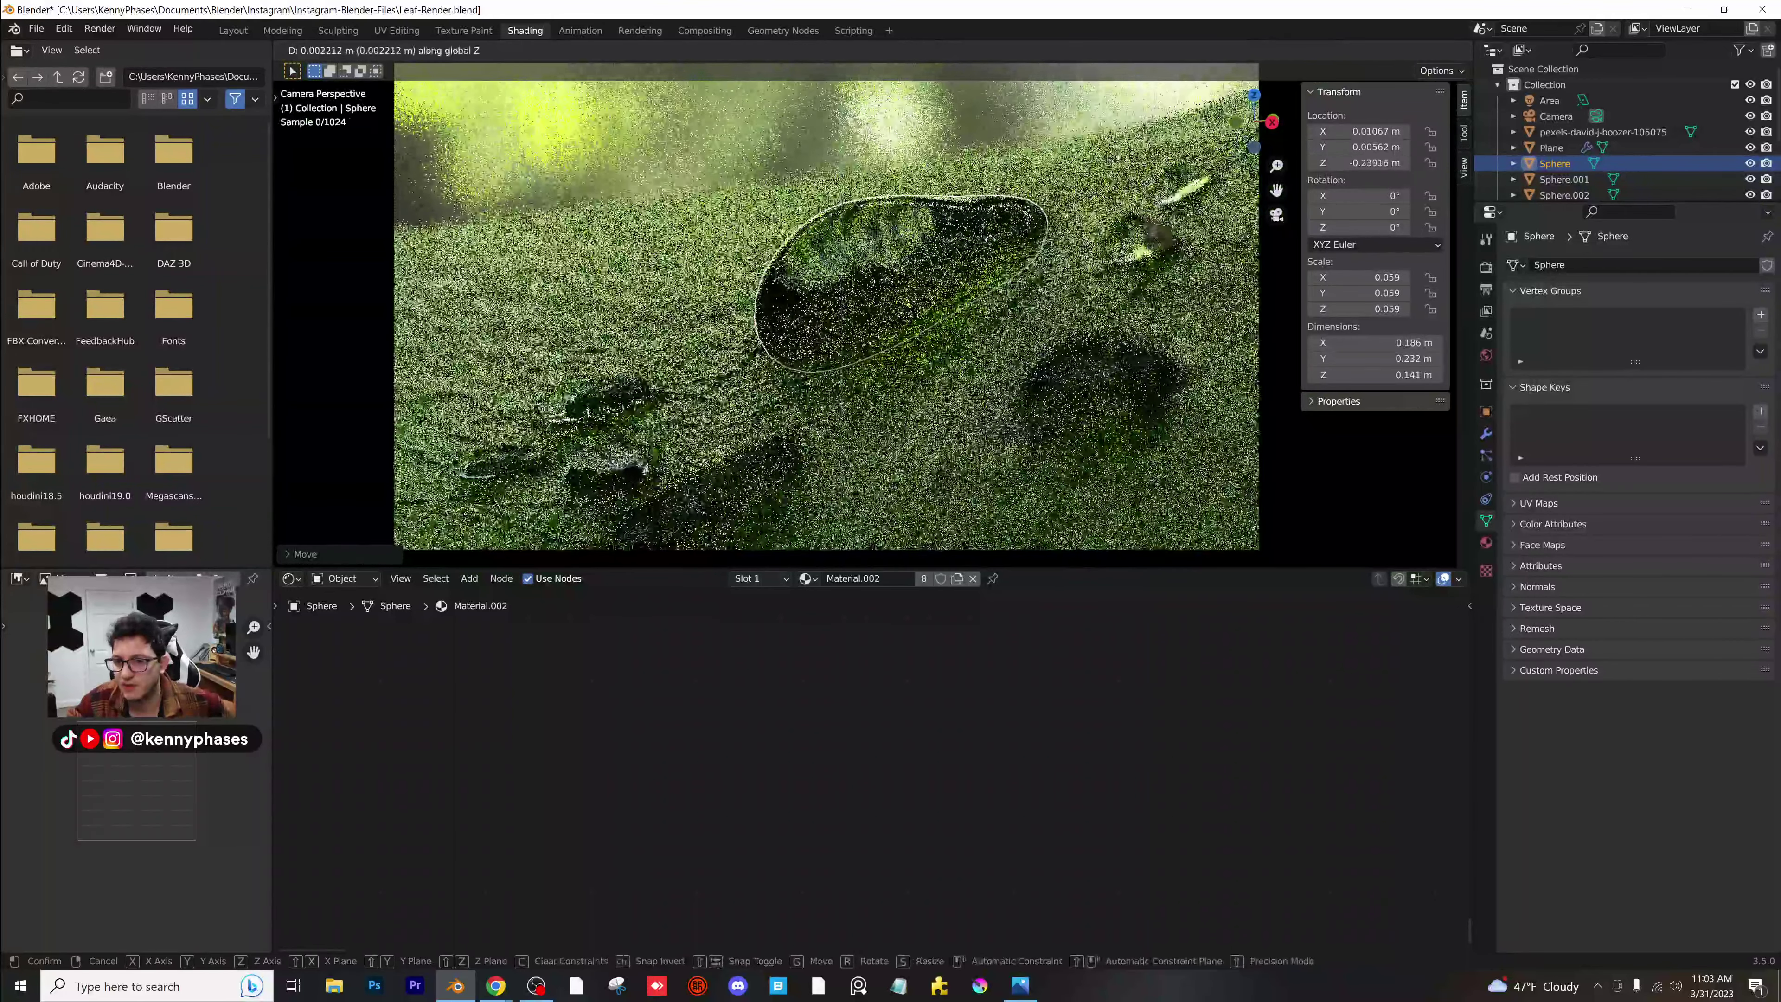
click(991, 246)
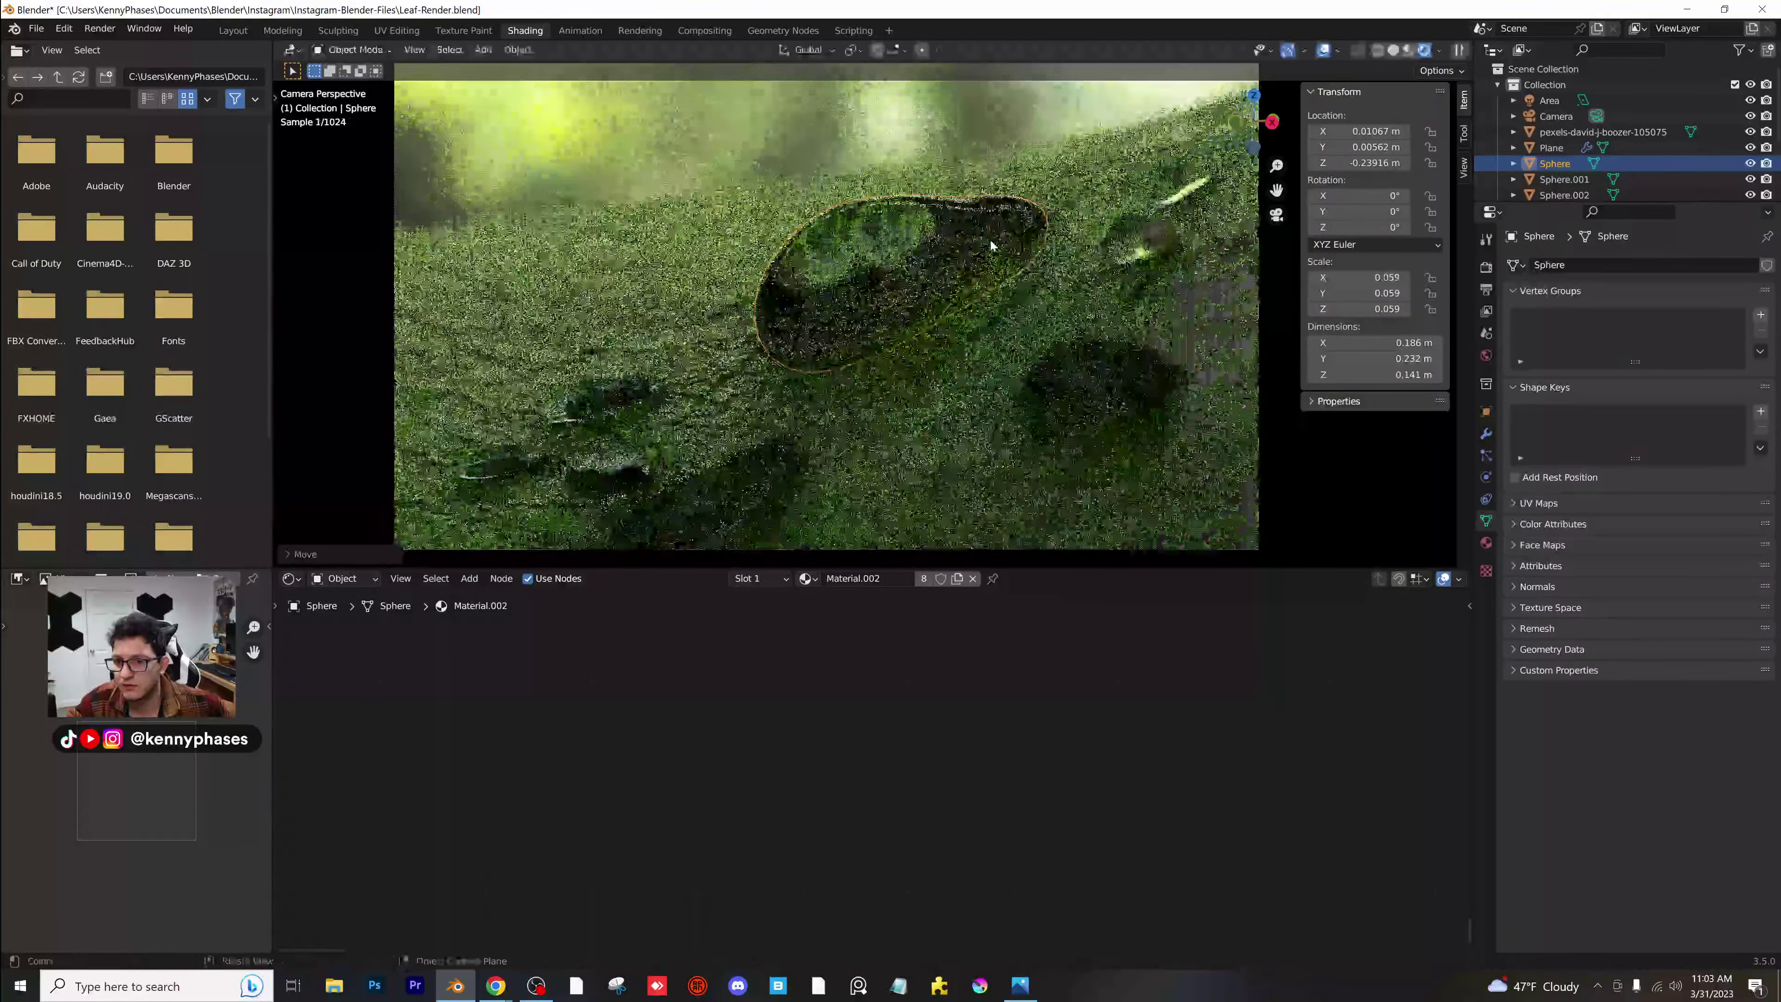
key(ctrl+s)
Try to enable Shadow Caustics on the Area light.
click(1549, 100)
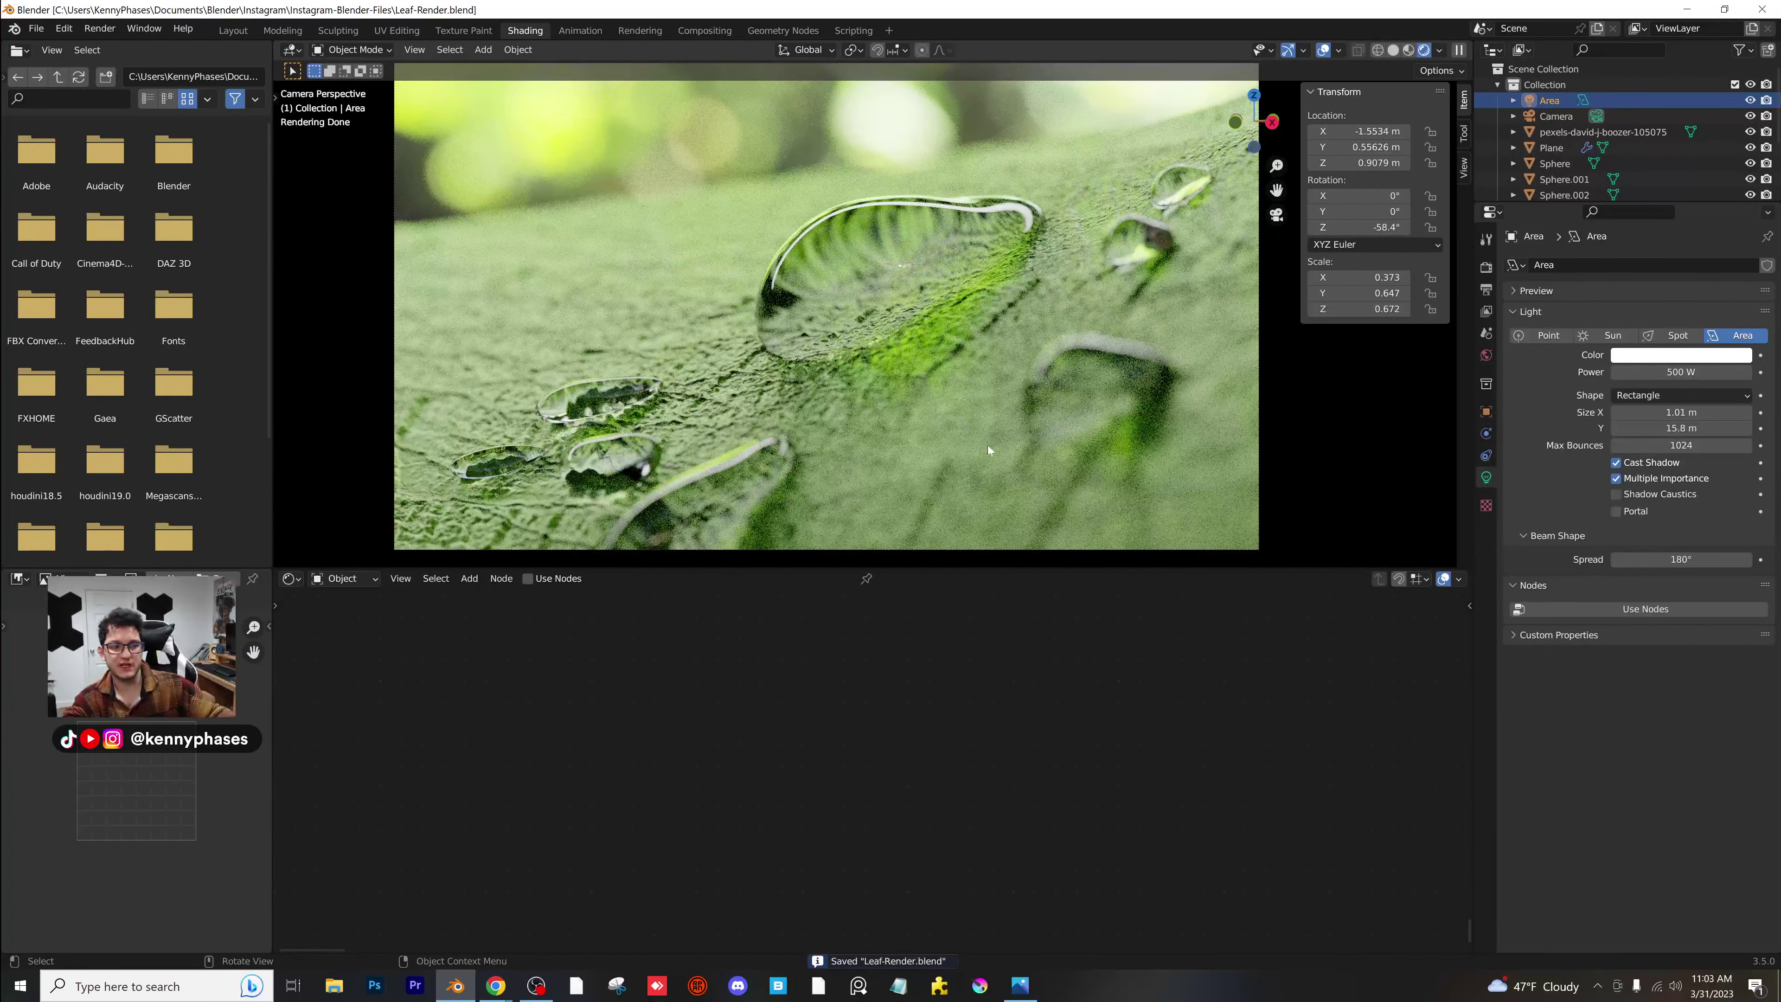
click(1616, 494)
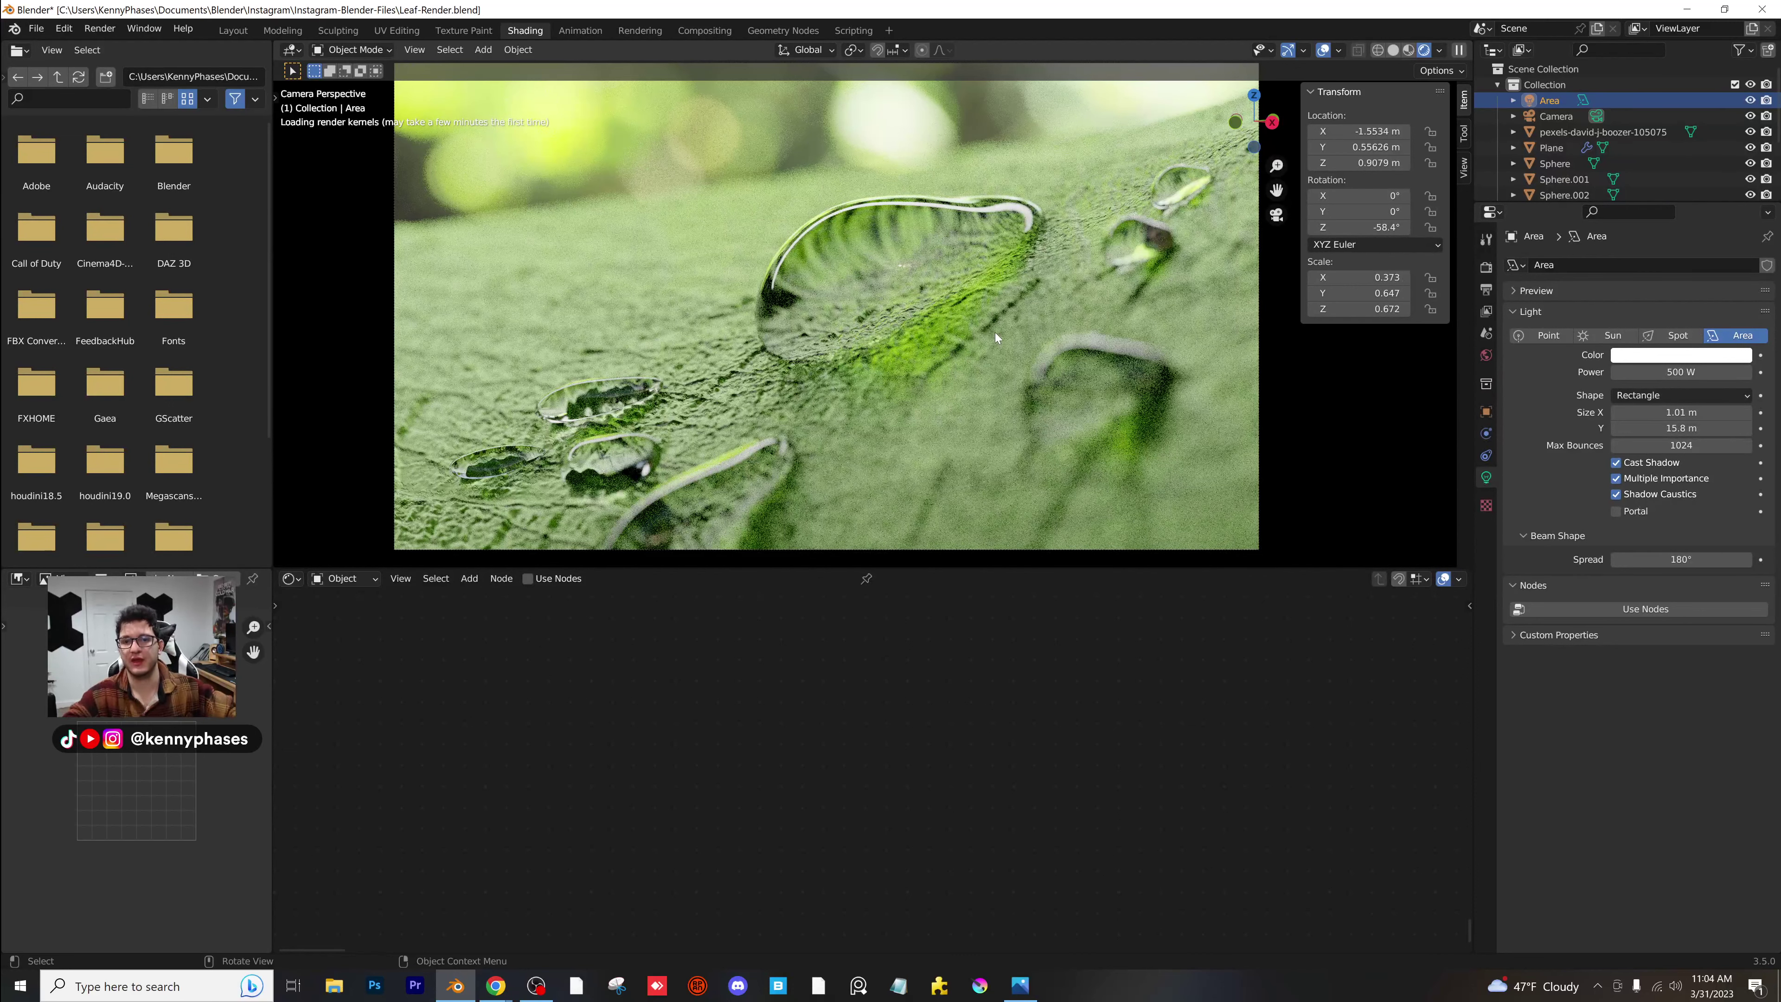
Force-quit Blender with Task Manager, restart it, and reopen the recent file Leaf-Render.blend.
key(ctrl+shift+Escape)
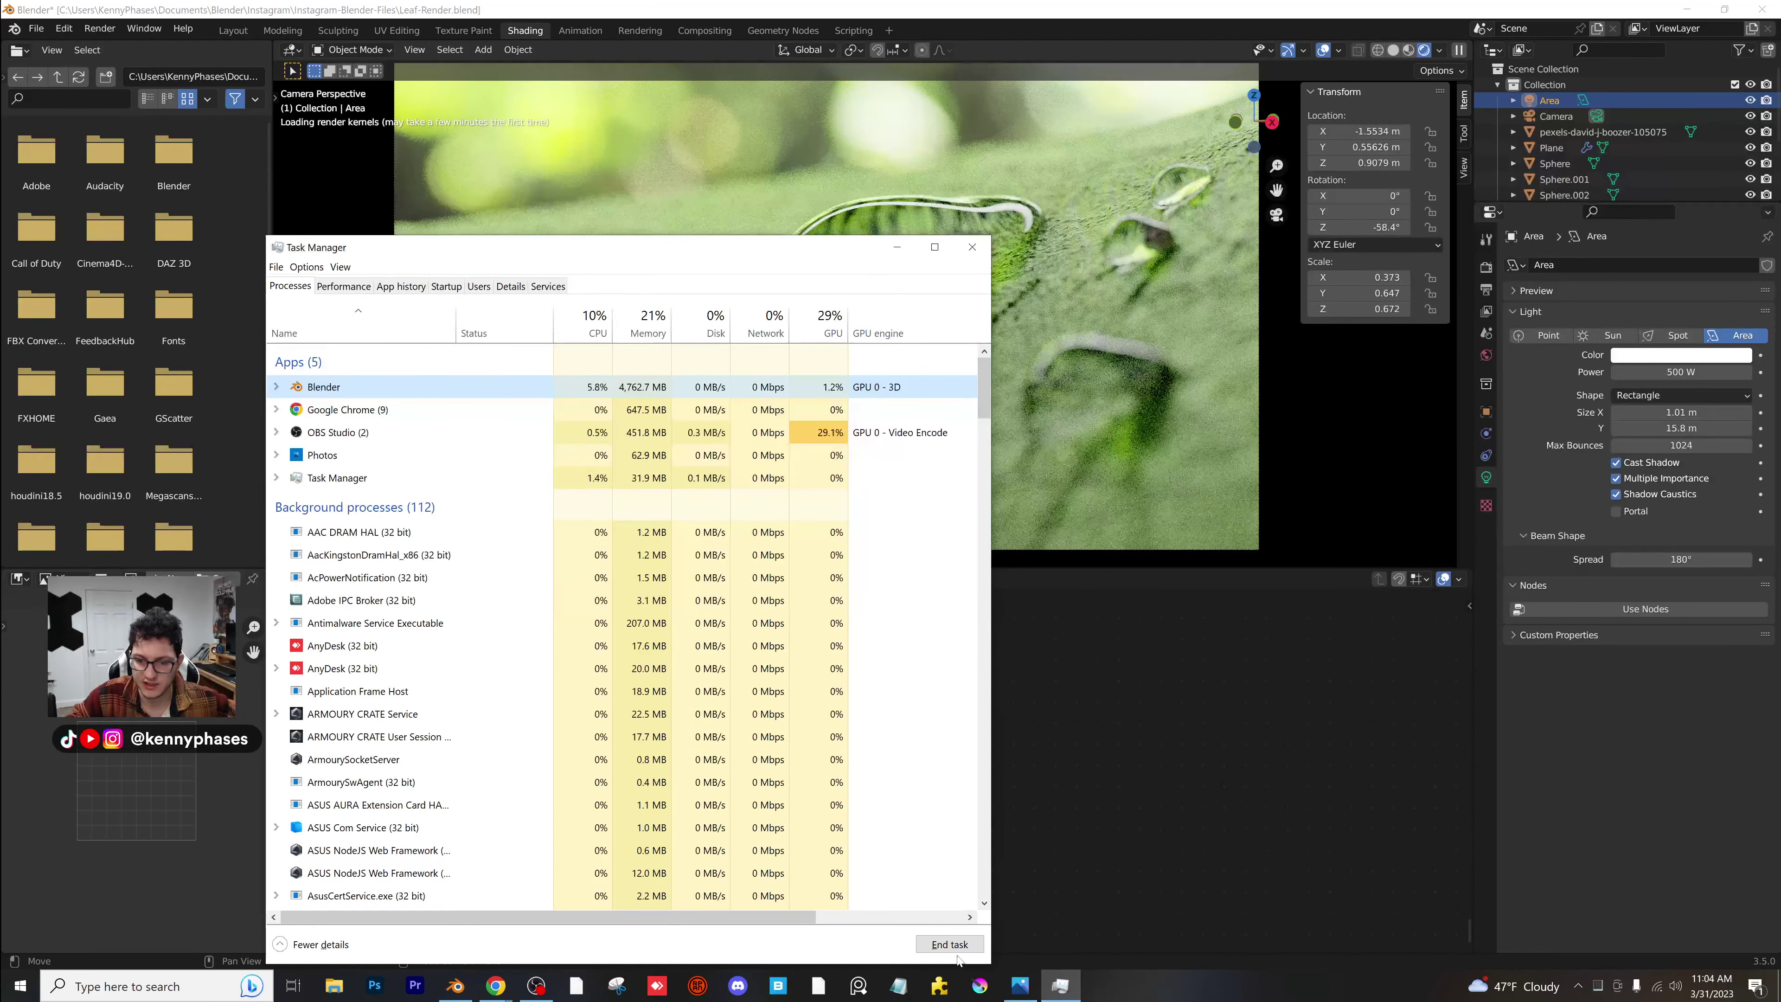
click(960, 944)
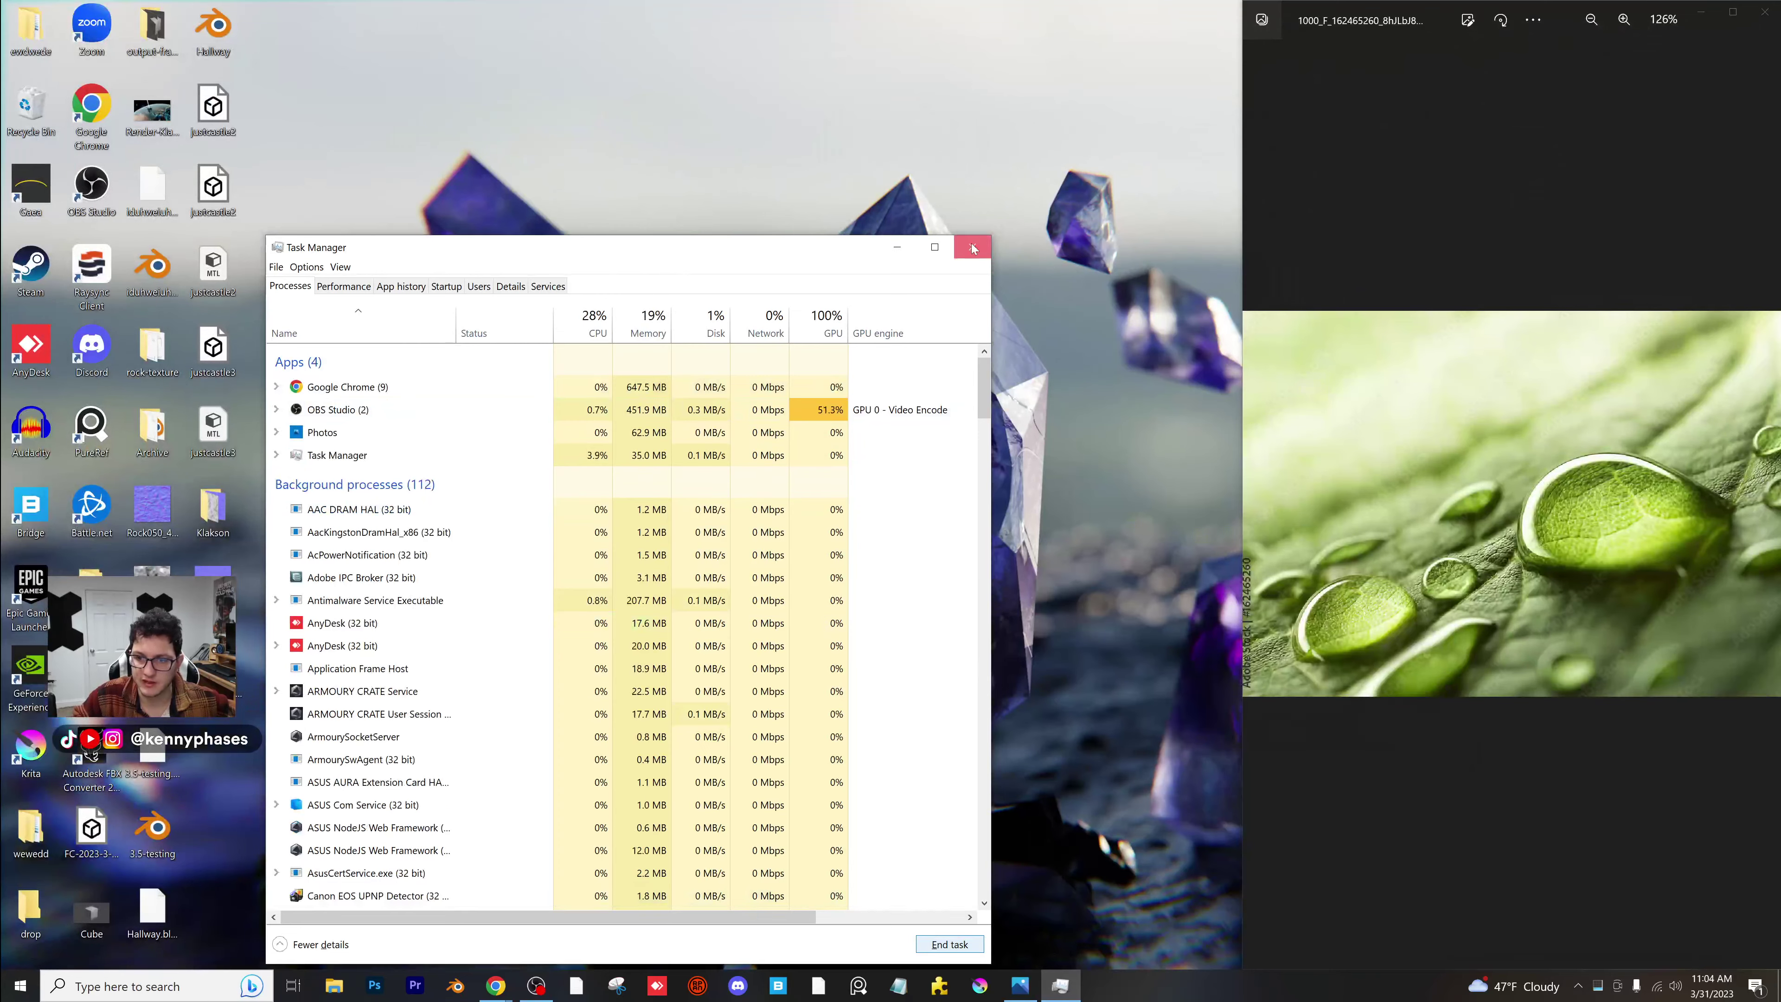
click(972, 246)
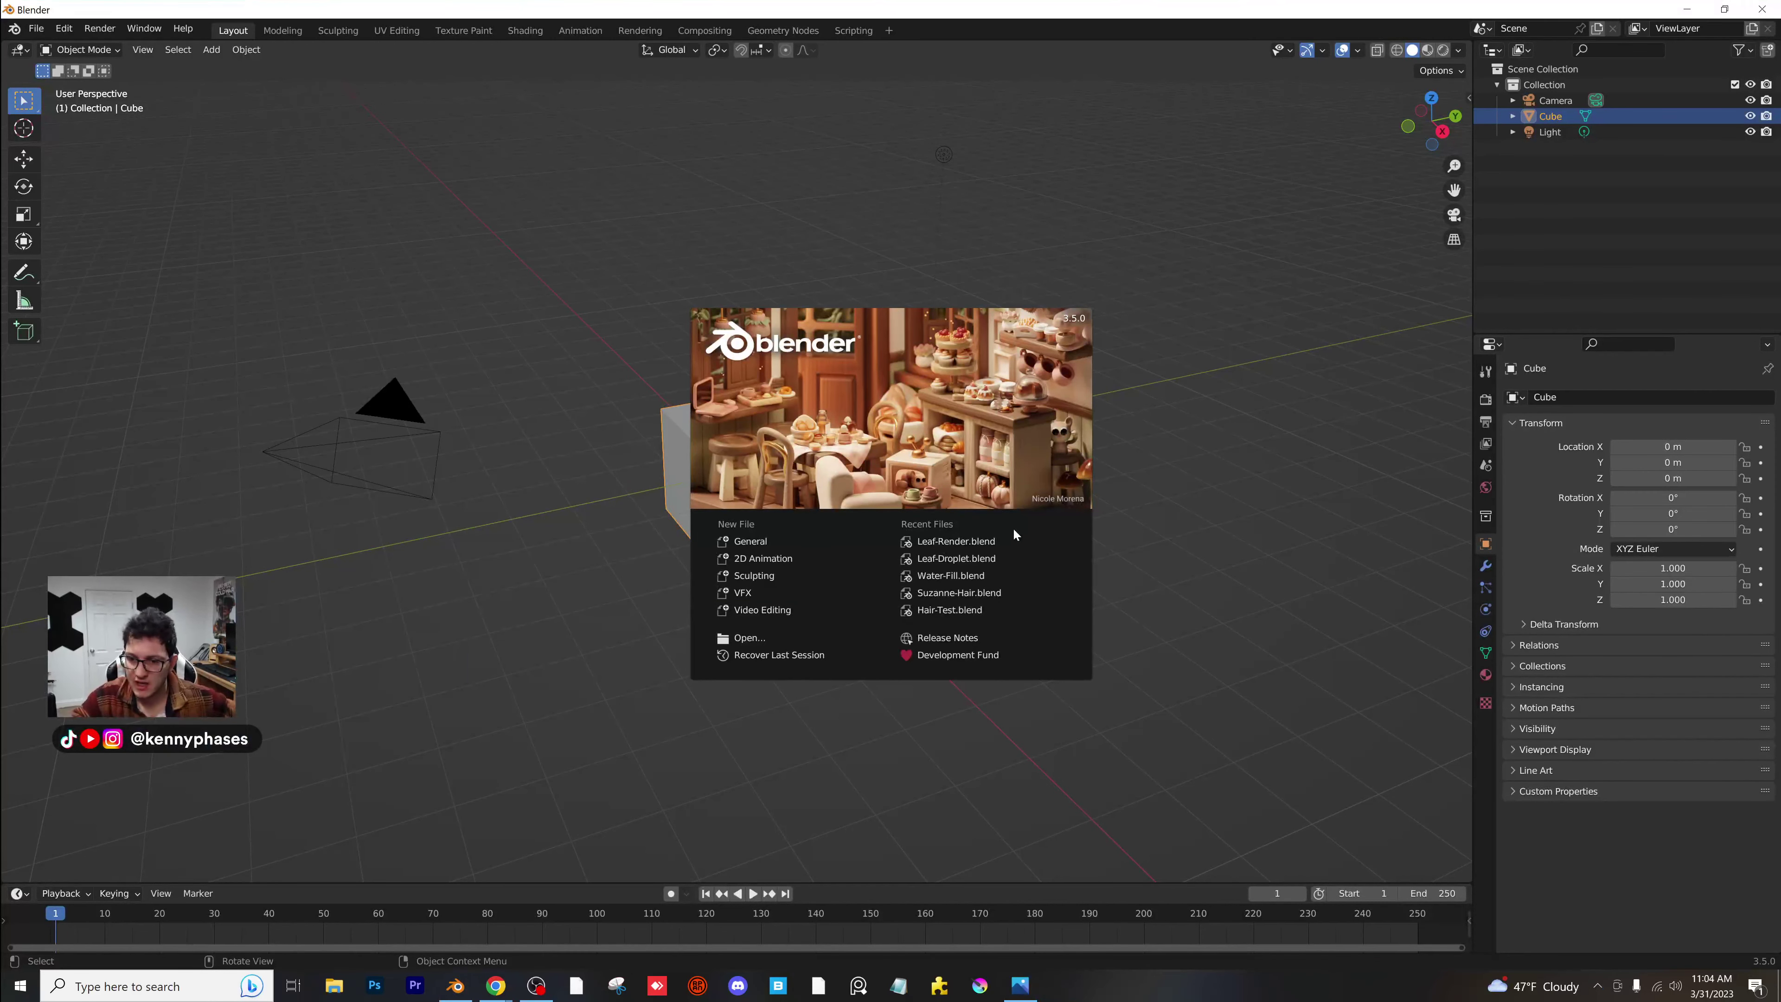
click(957, 541)
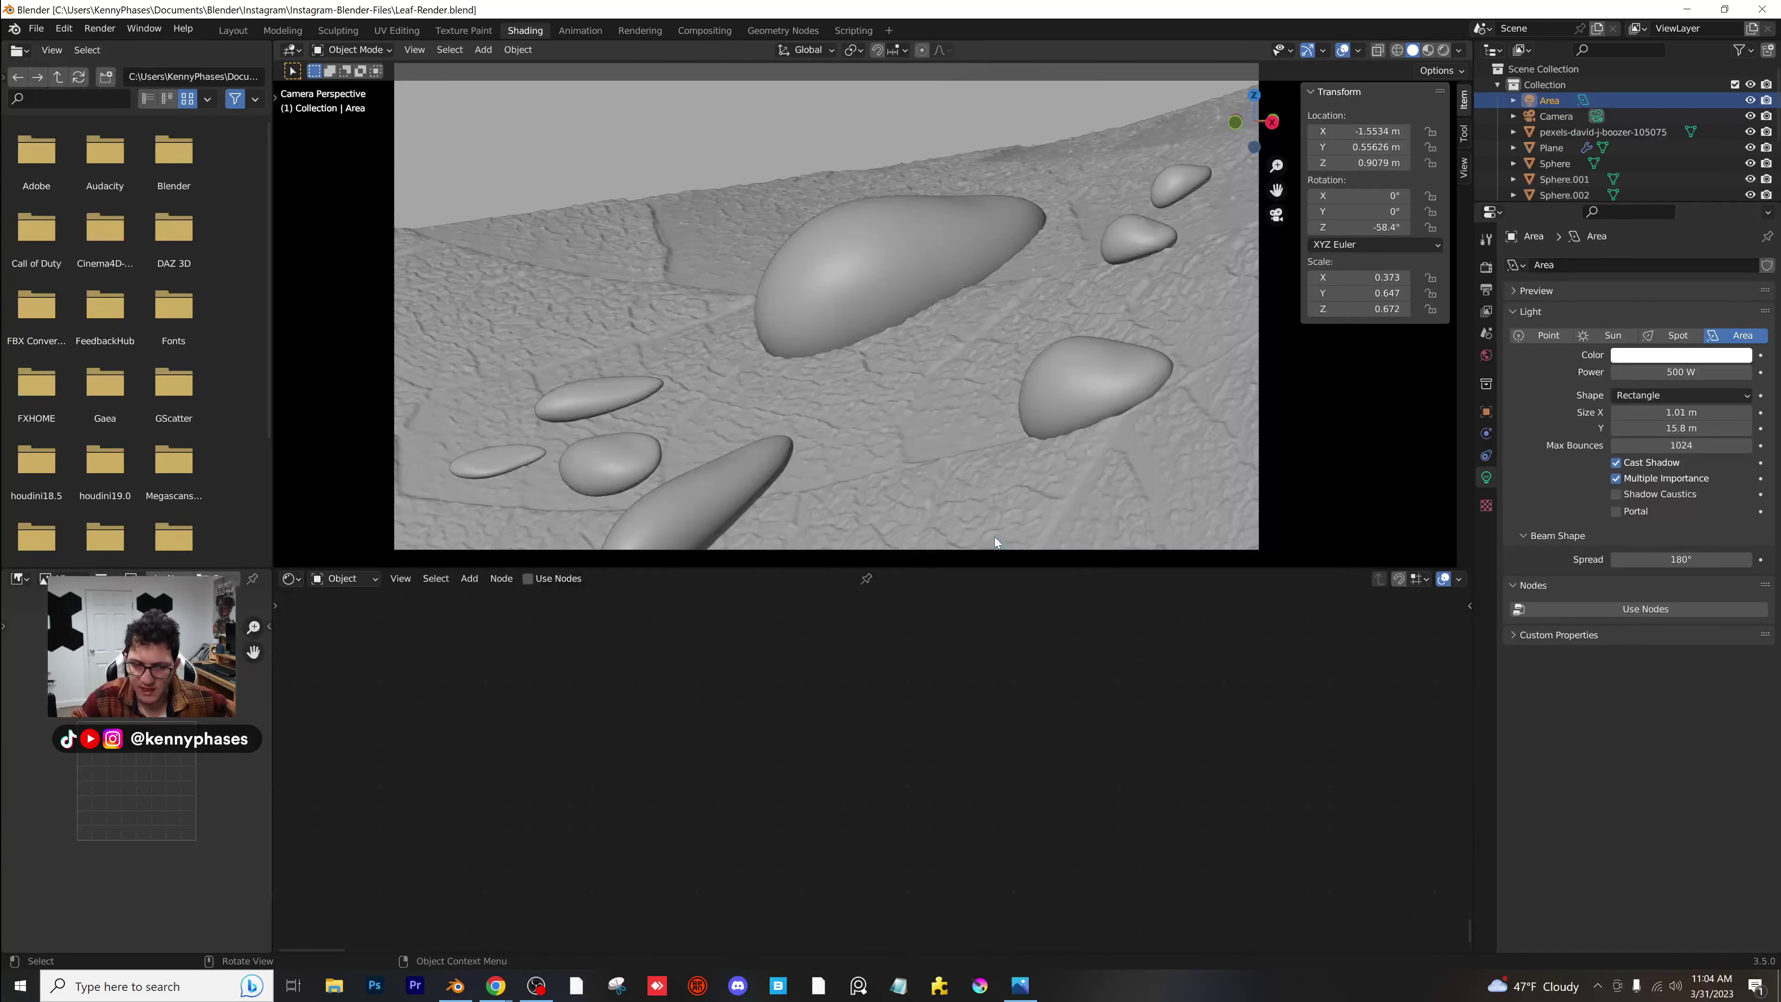
Leave the camera view and show the objects in Random colors in the solid viewport shading.
middle_drag(879, 342, 1000, 439)
scroll(999, 439, up, 5)
click(1460, 51)
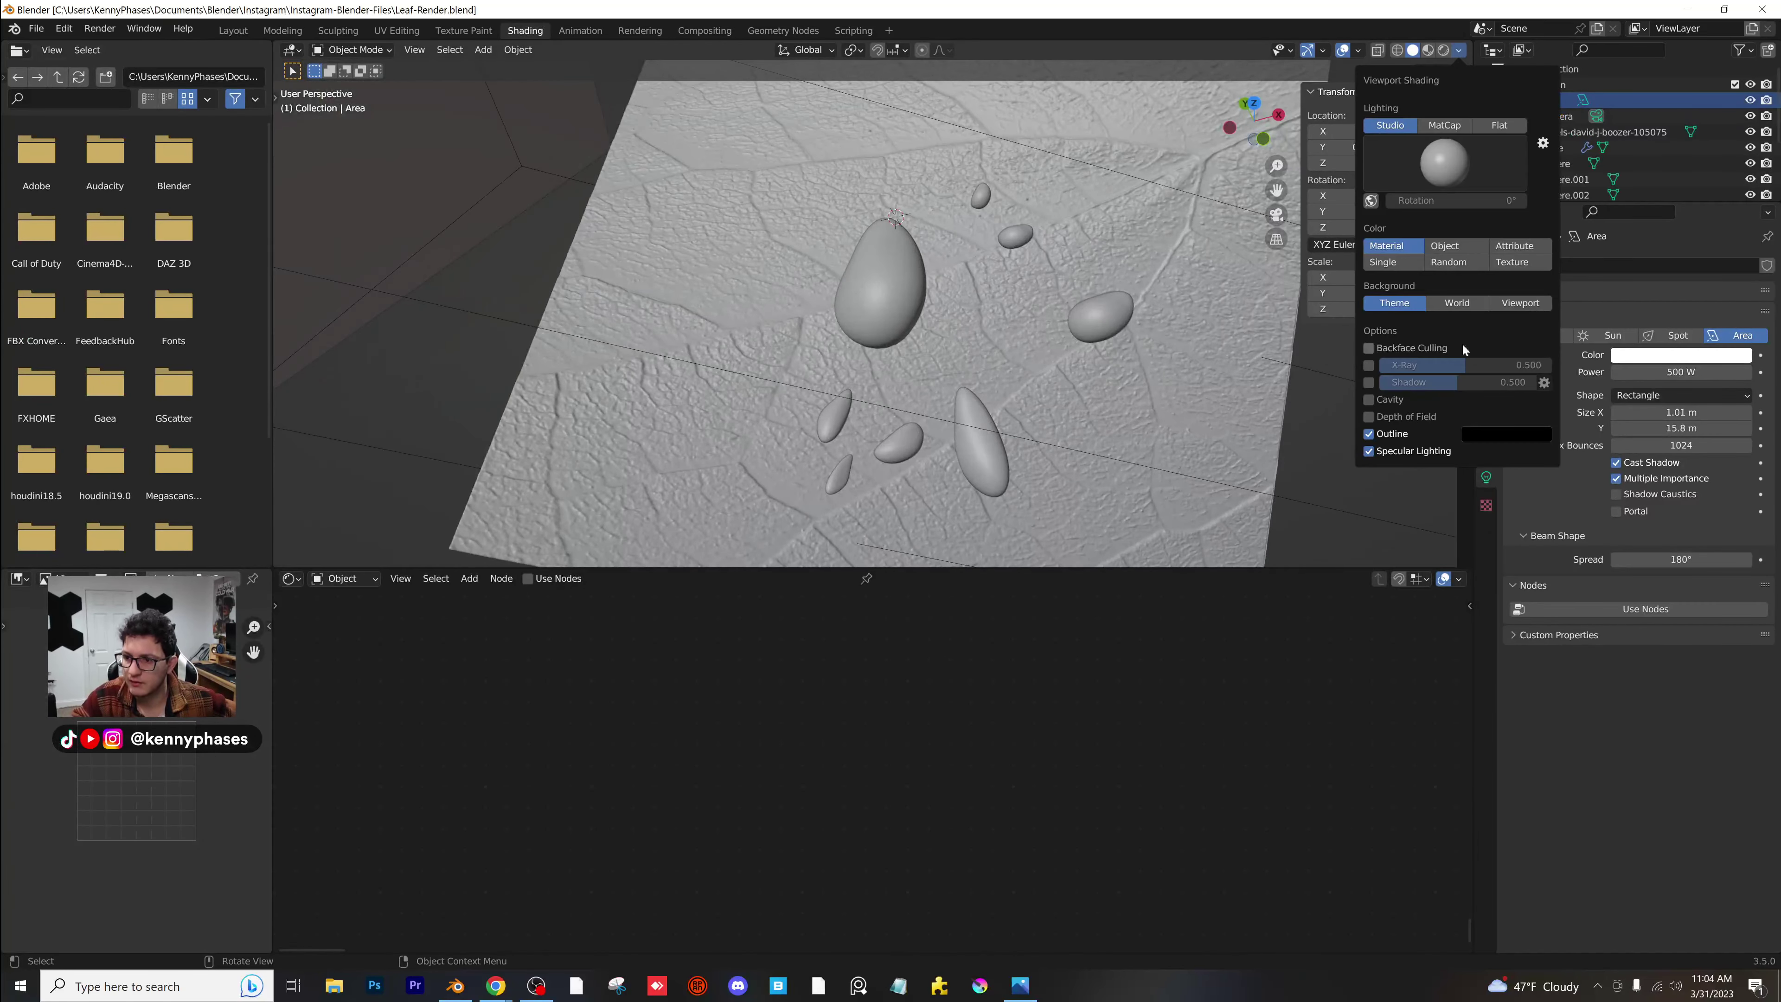
click(1451, 264)
Look over the droplets on the leaf up close and add a new UV sphere to the scene.
click(1075, 333)
middle_drag(1073, 335, 1008, 277)
scroll(960, 277, up, 3)
scroll(931, 201, up, 2)
scroll(1008, 277, down, 2)
click(483, 49)
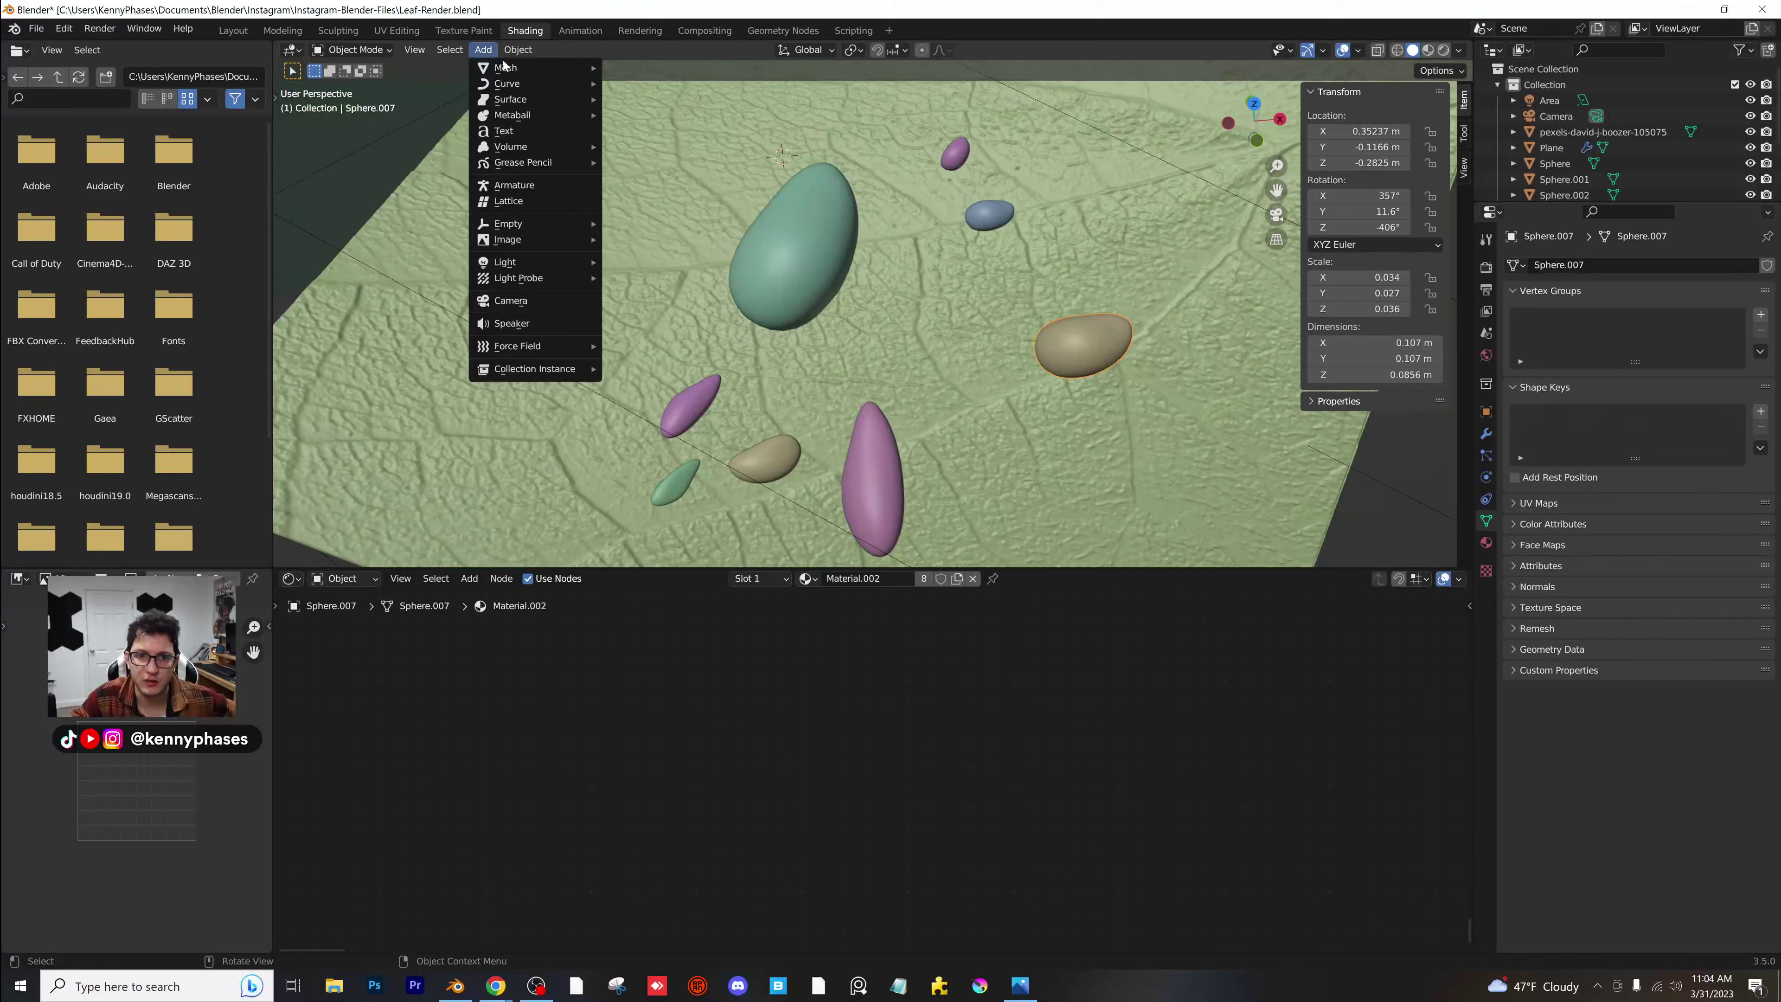
mouse_move(531, 68)
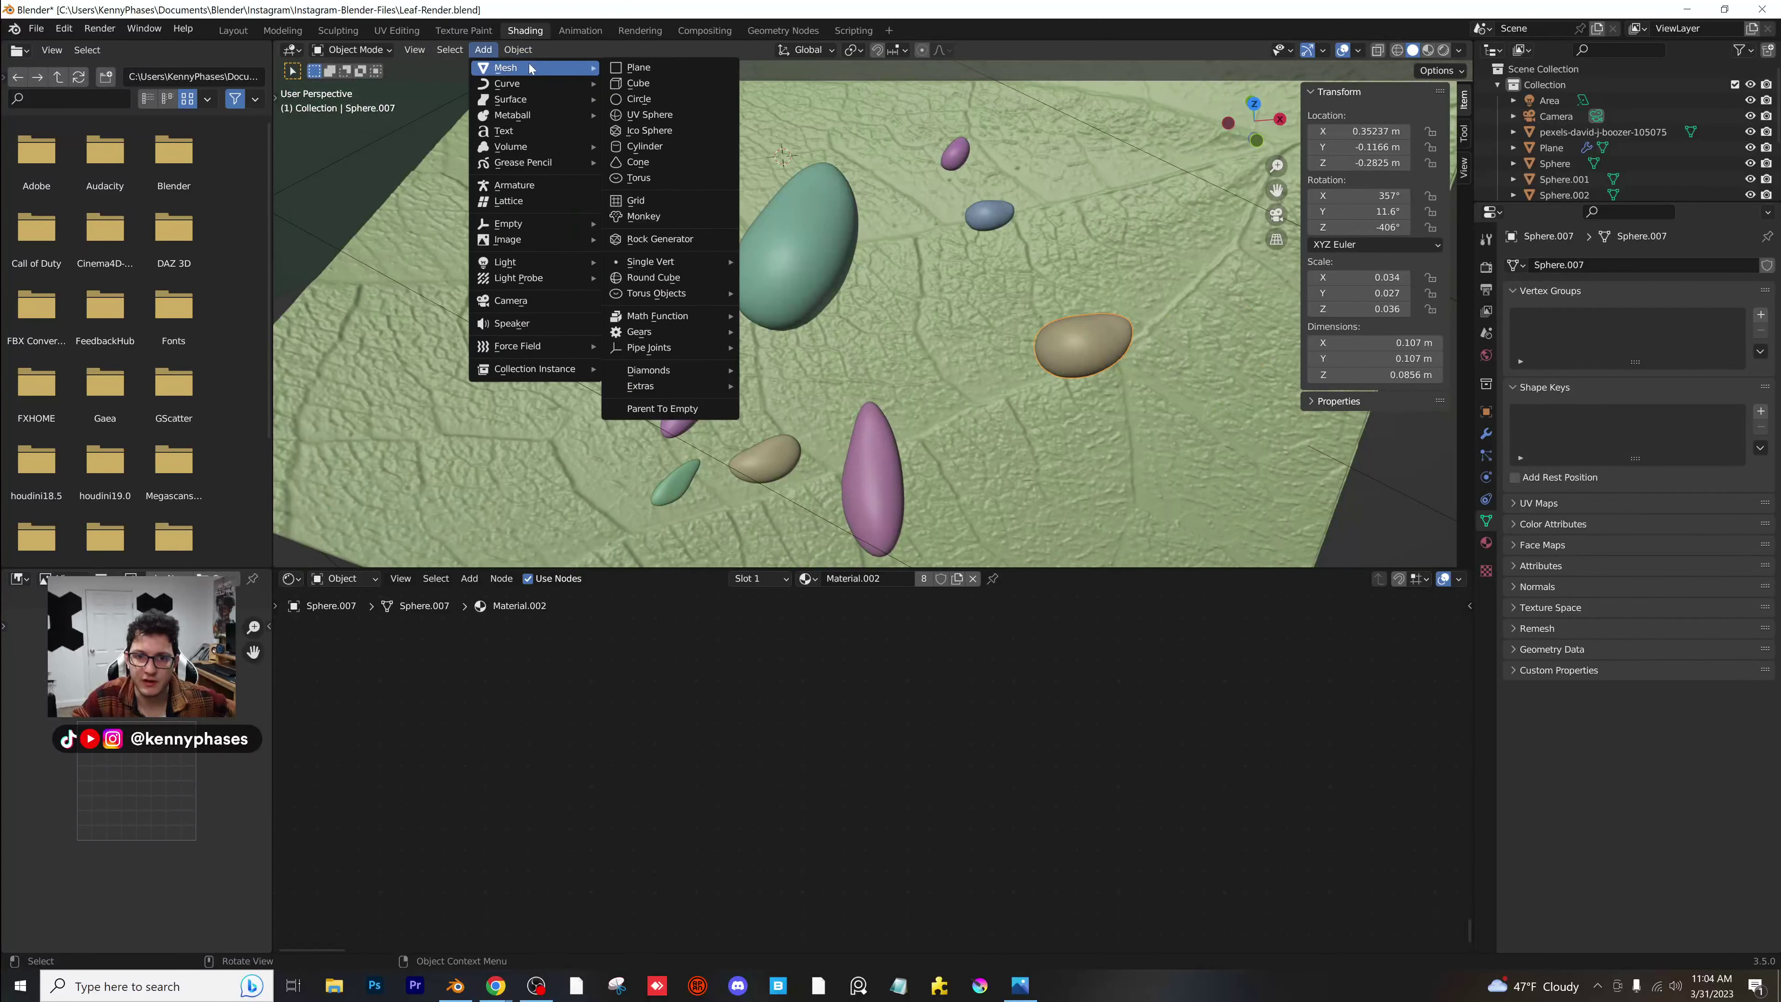
click(686, 114)
Scale the new sphere down to about 0.116 and lower it along Z to about -0.107 m.
middle_drag(981, 269, 1005, 223)
scroll(1005, 223, down, 5)
key(s)
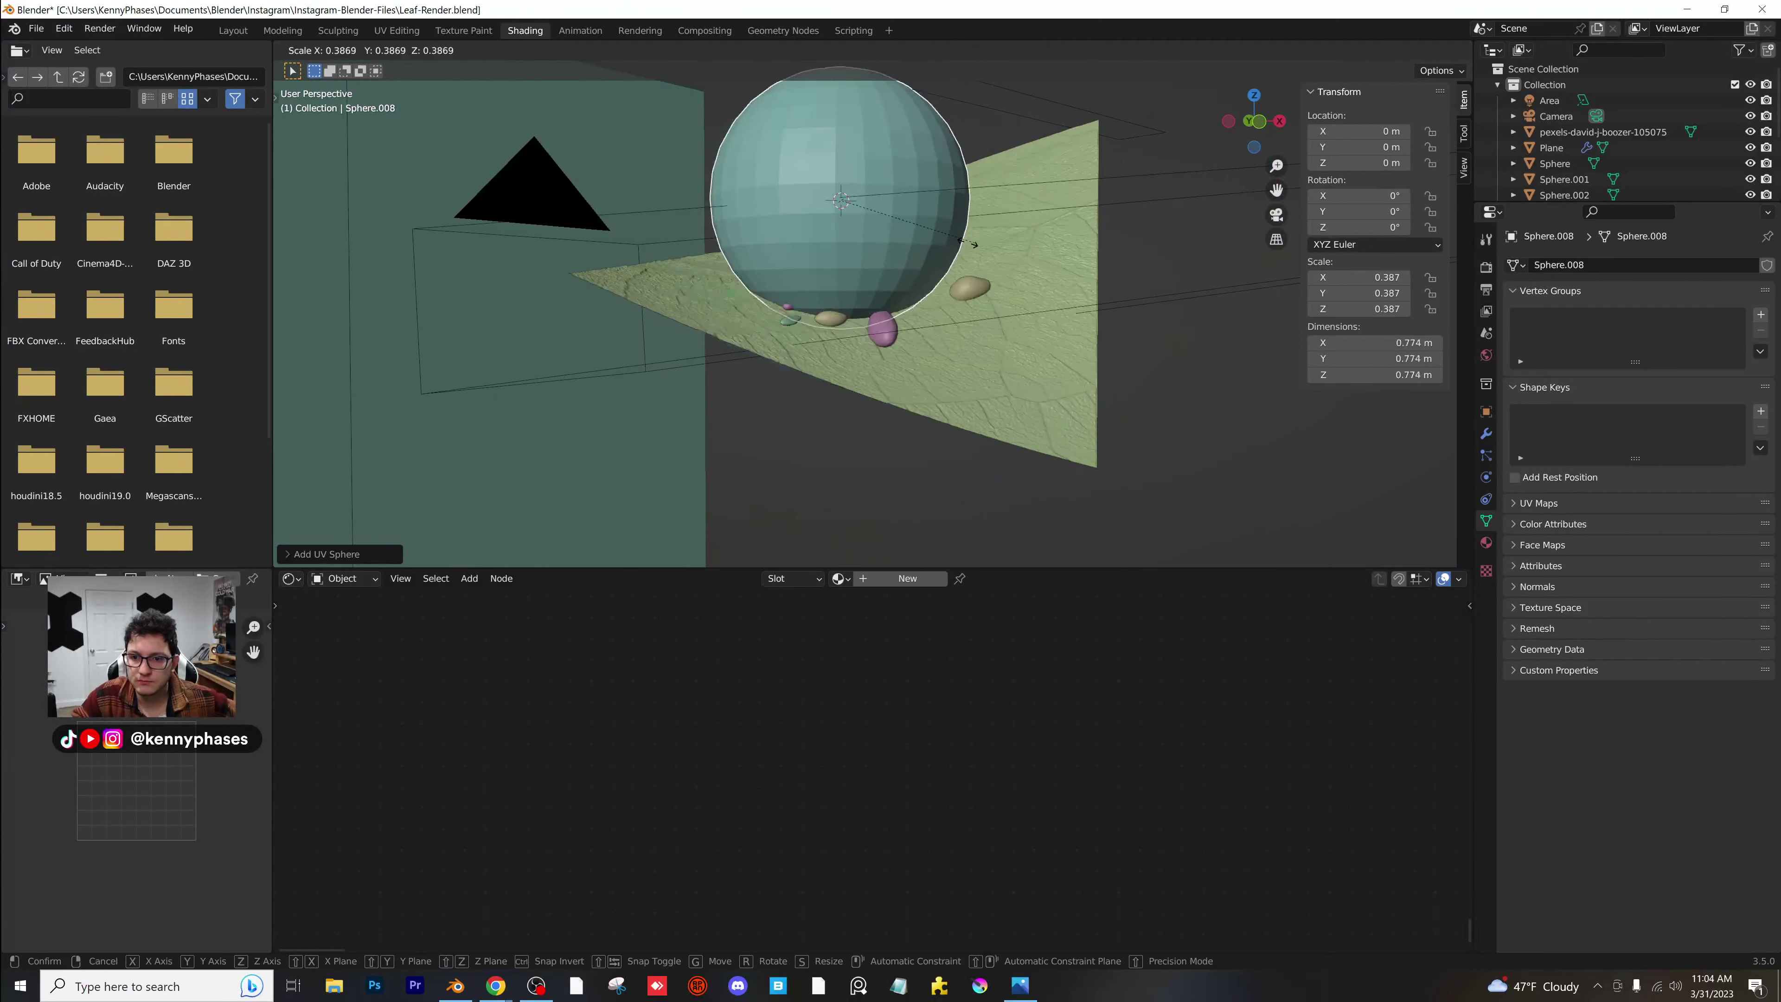
click(870, 229)
key(g)
key(z)
click(904, 266)
Link the large droplet's material to the new sphere and shade the sphere smooth.
middle_drag(933, 269, 1016, 330)
scroll(866, 309, up, 5)
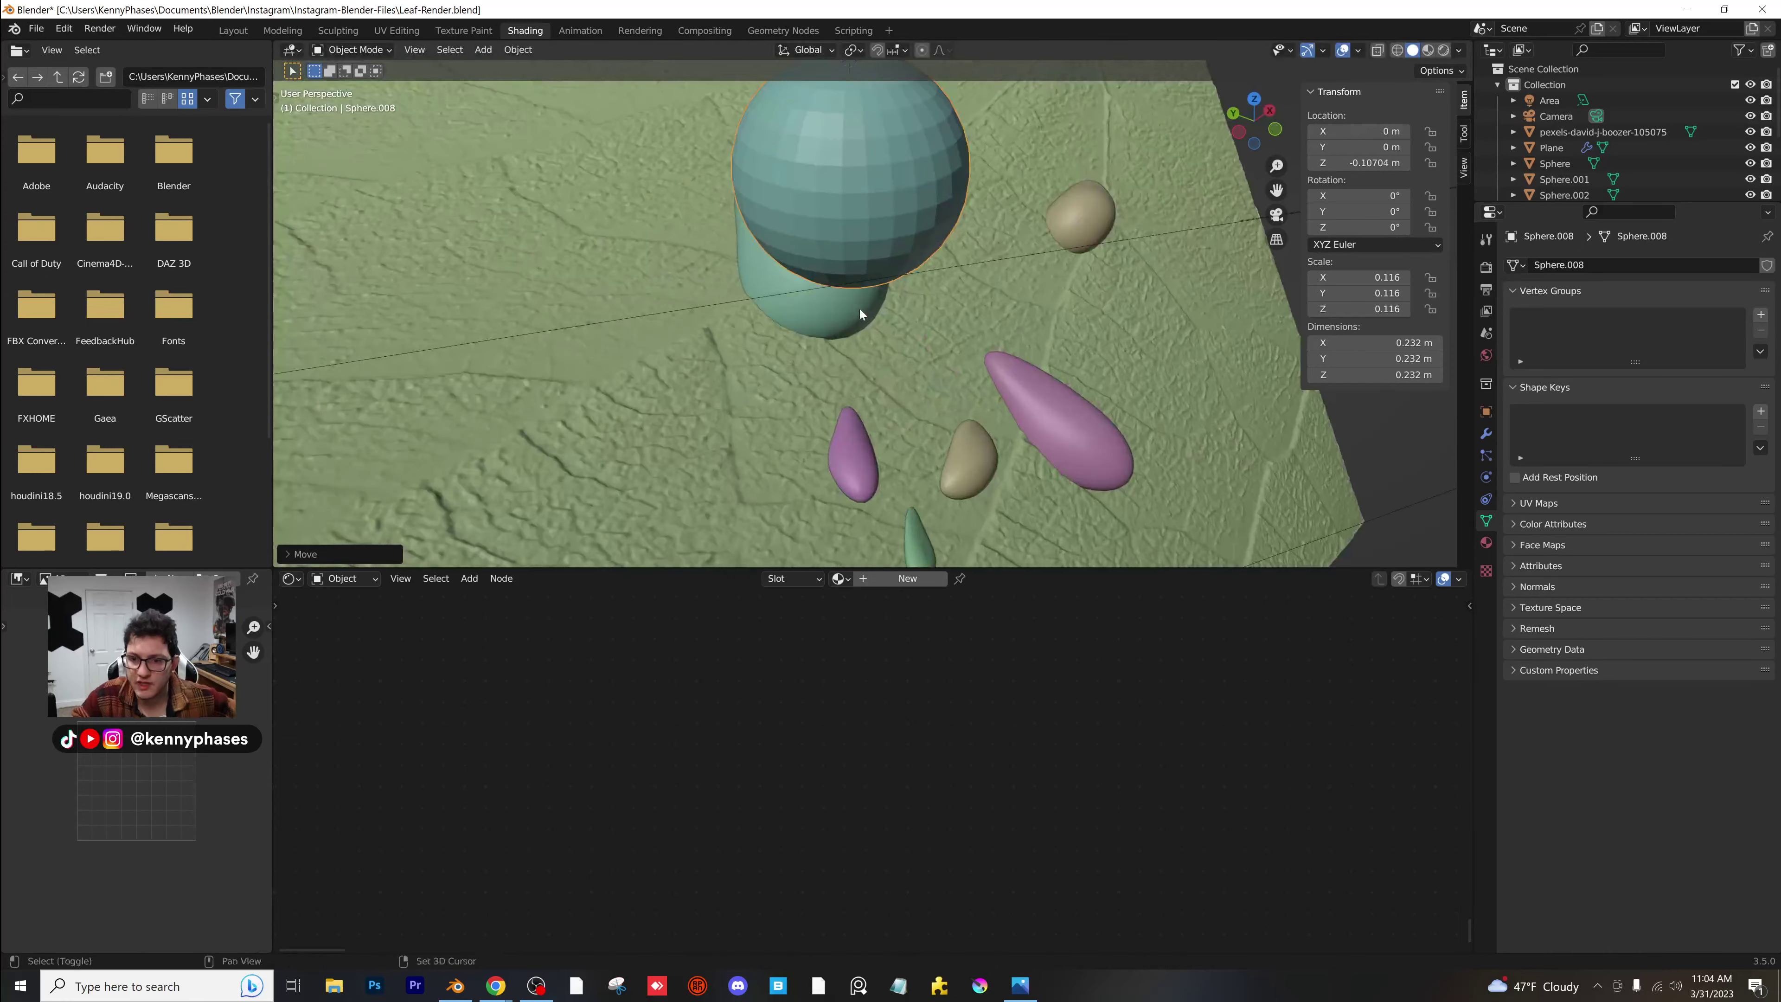
shift+click(857, 308)
key(ctrl+l)
click(858, 313)
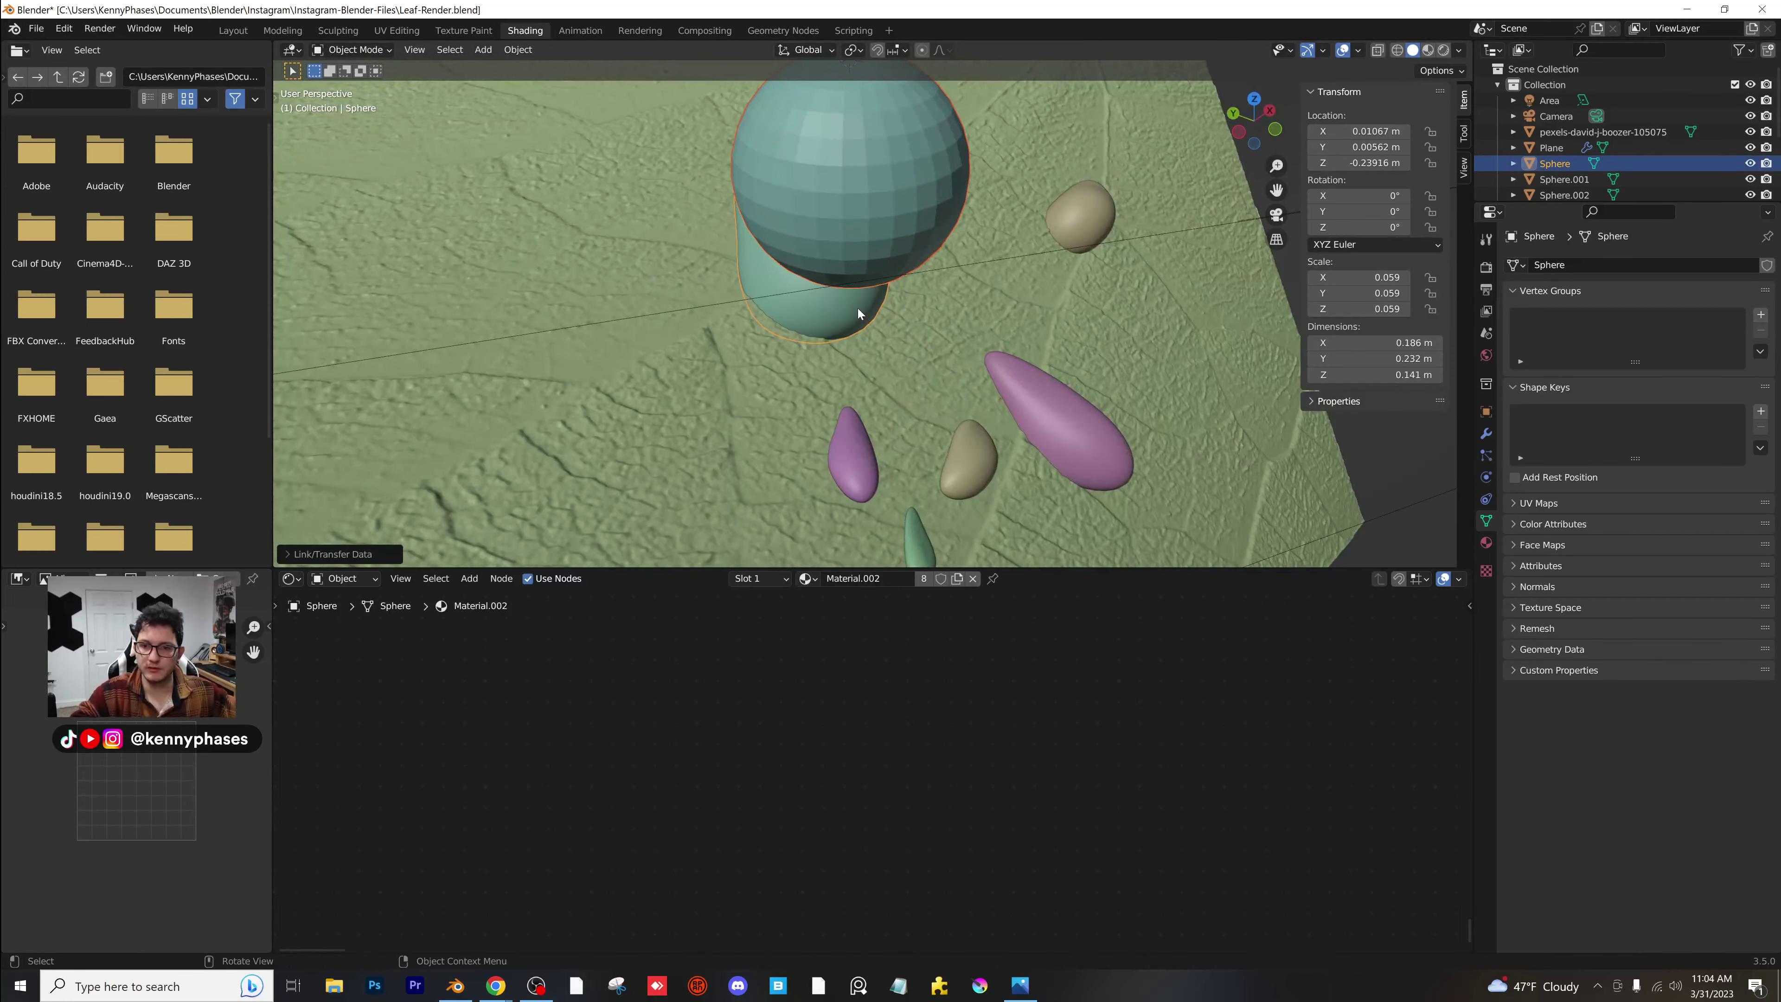
click(842, 125)
right_click(852, 135)
click(856, 154)
Rotate the new sphere freely and shrink it to about 0.093 m across.
middle_drag(936, 237, 920, 274)
key(r)
click(690, 145)
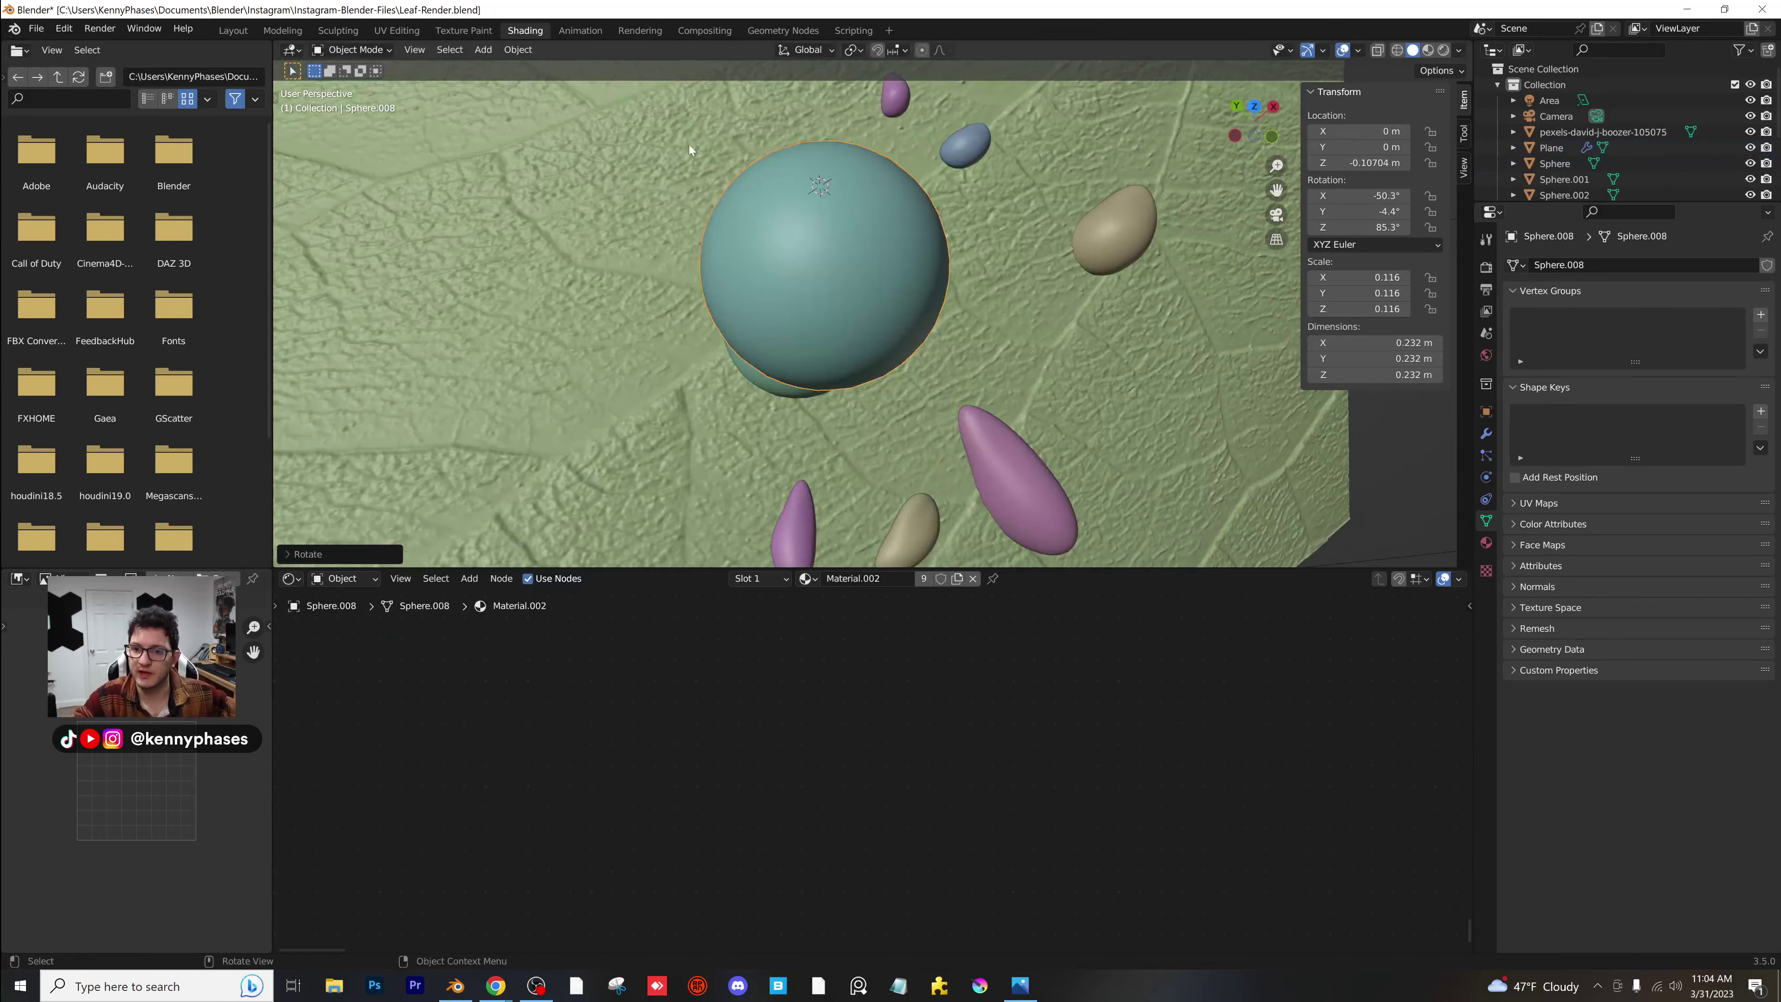
middle_drag(689, 149, 694, 91)
key(s)
click(874, 135)
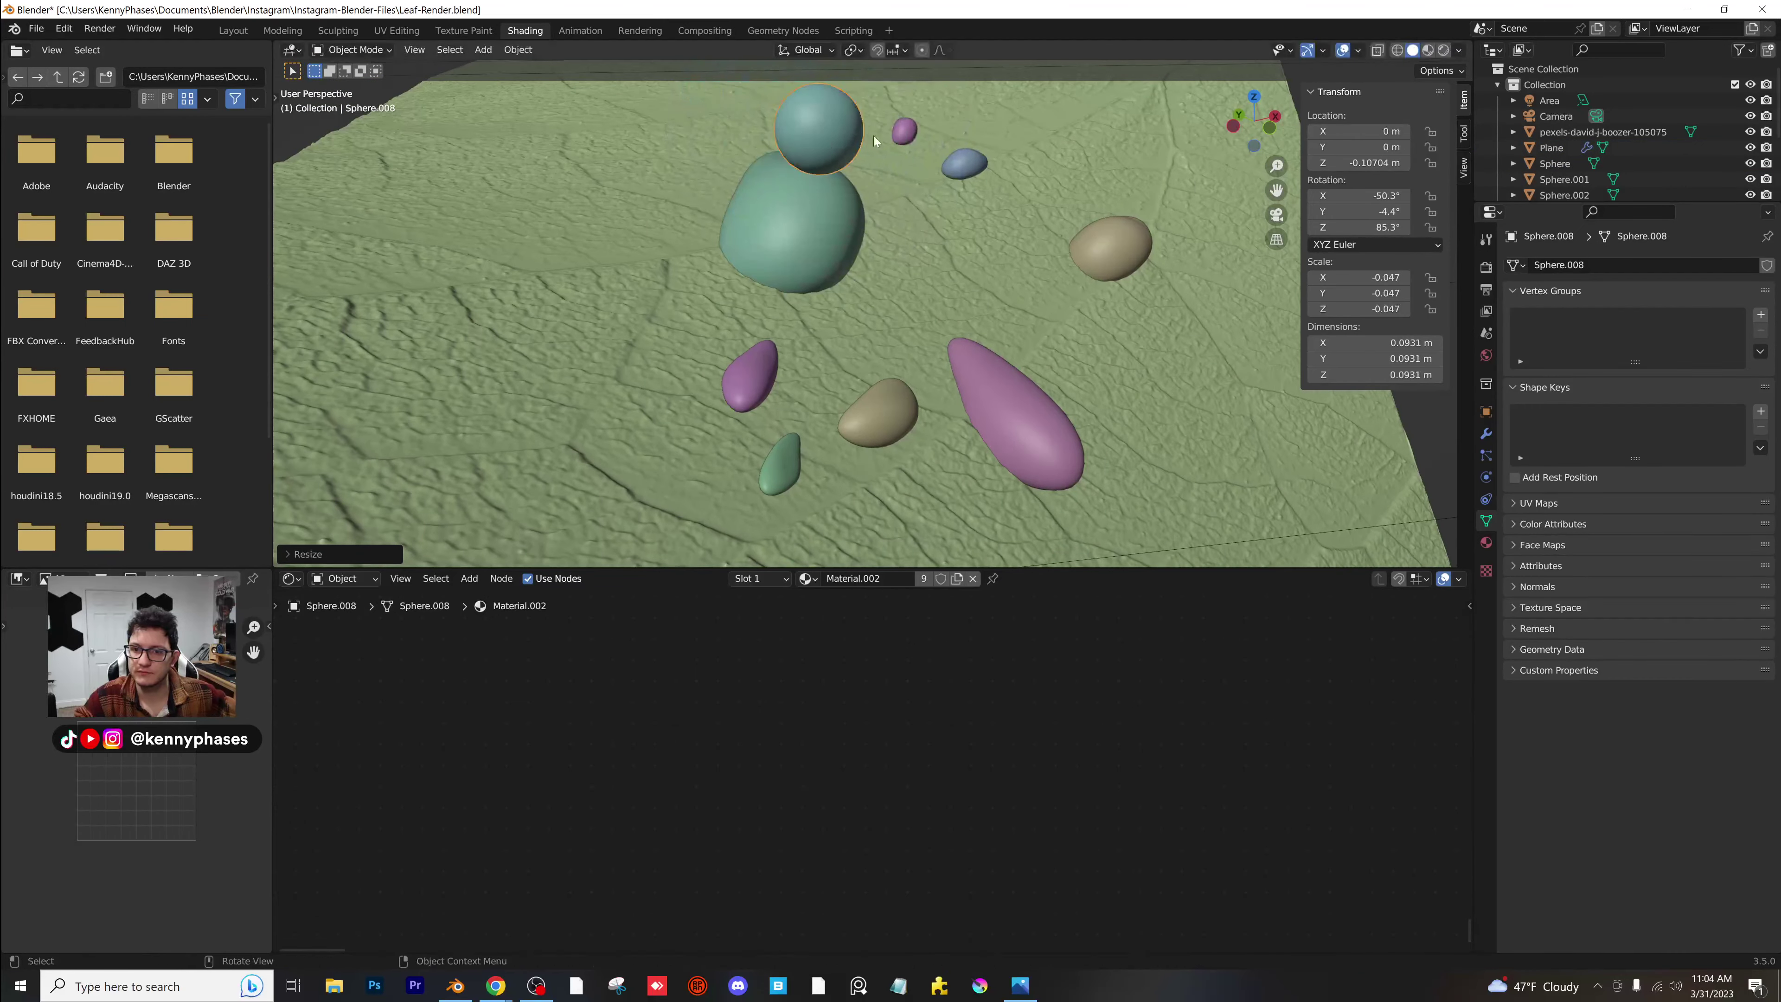
Move the new sphere to the open leaf area beside the large droplet and flatten it slightly along Z.
key(g)
click(640, 205)
key(s)
key(z)
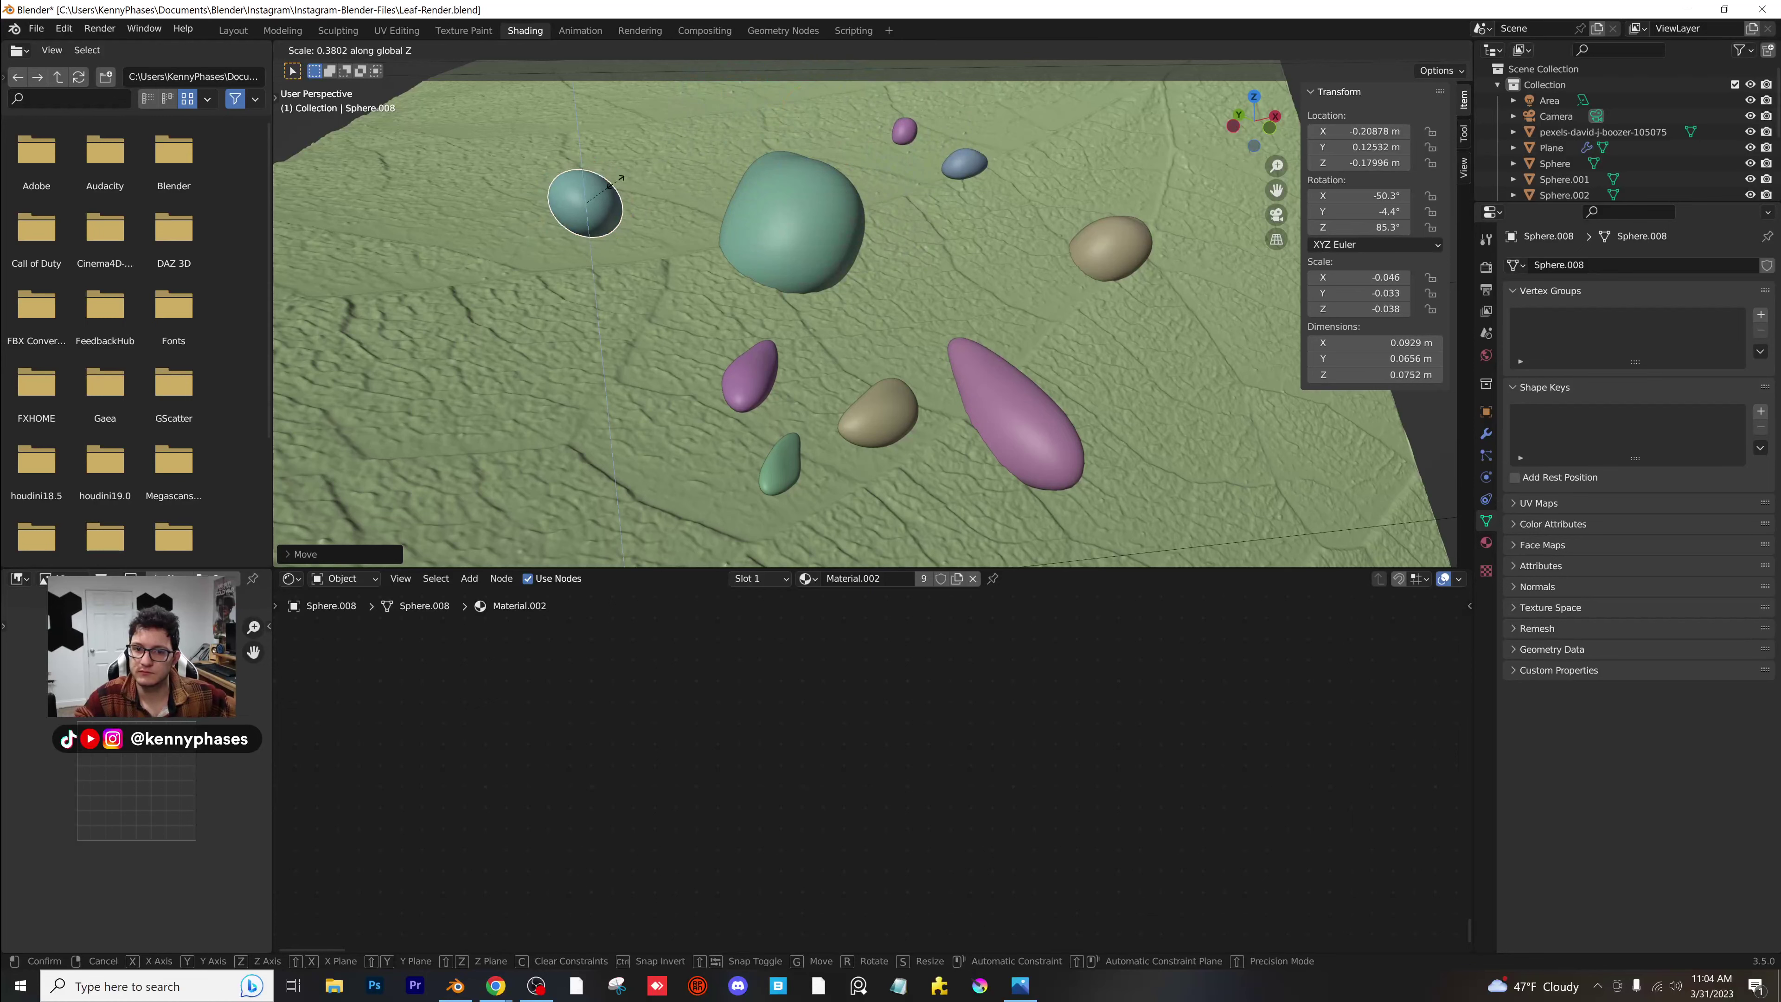
click(616, 181)
Tilt the new droplet and lower it into the leaf surface at about -0.203 m in Z.
scroll(866, 332, up, 6)
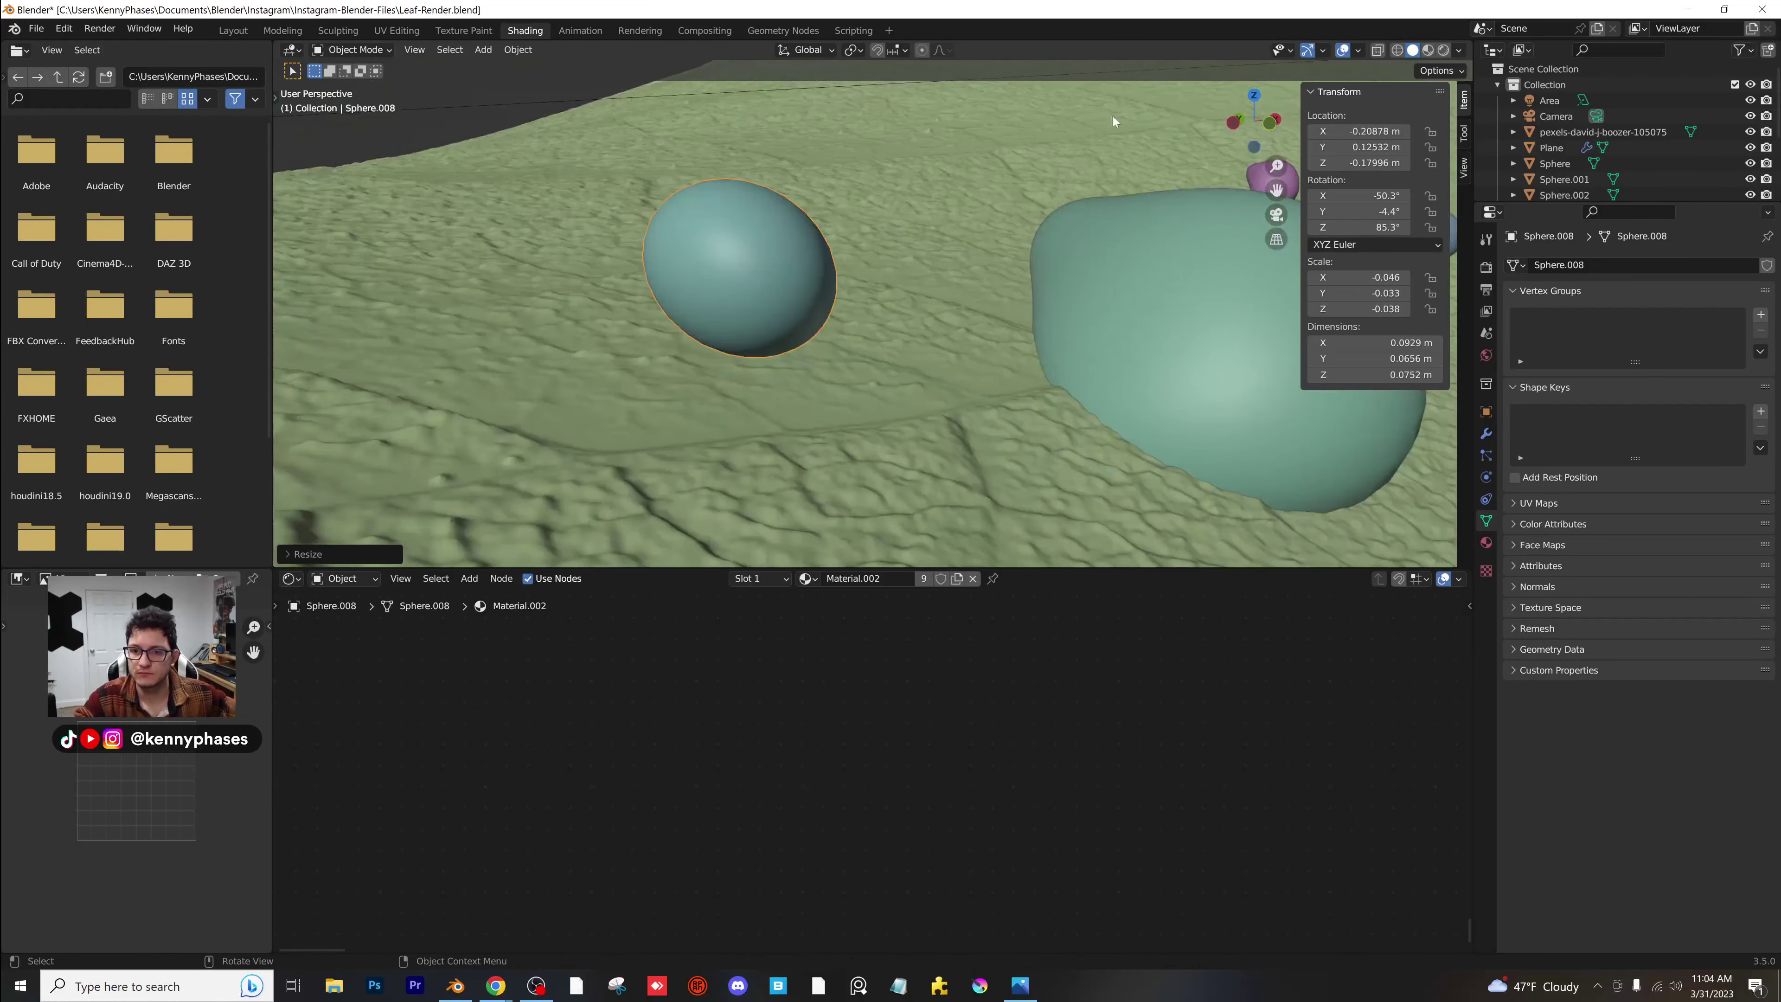
key(r)
click(831, 167)
key(g)
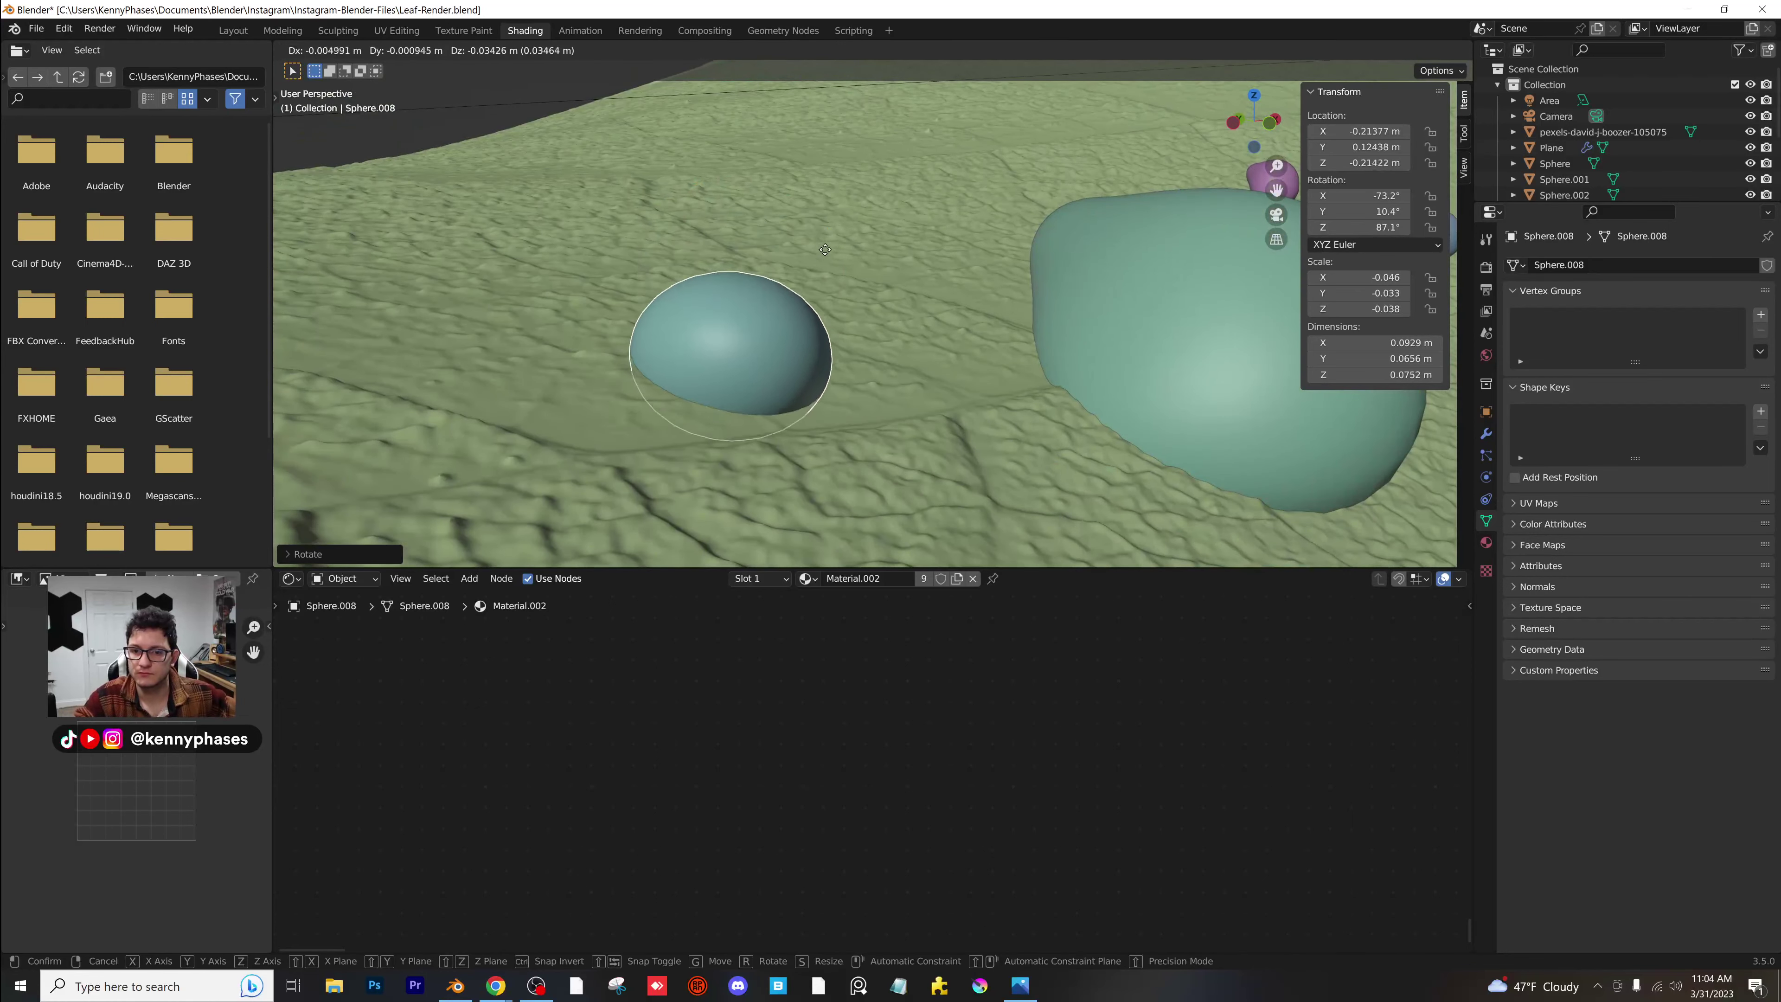
click(878, 236)
Flatten the new droplet further along Z to about 0.038 m thick and rotate it toward the leaf's slope.
middle_drag(878, 236, 966, 230)
key(s)
key(z)
key(r)
click(1062, 256)
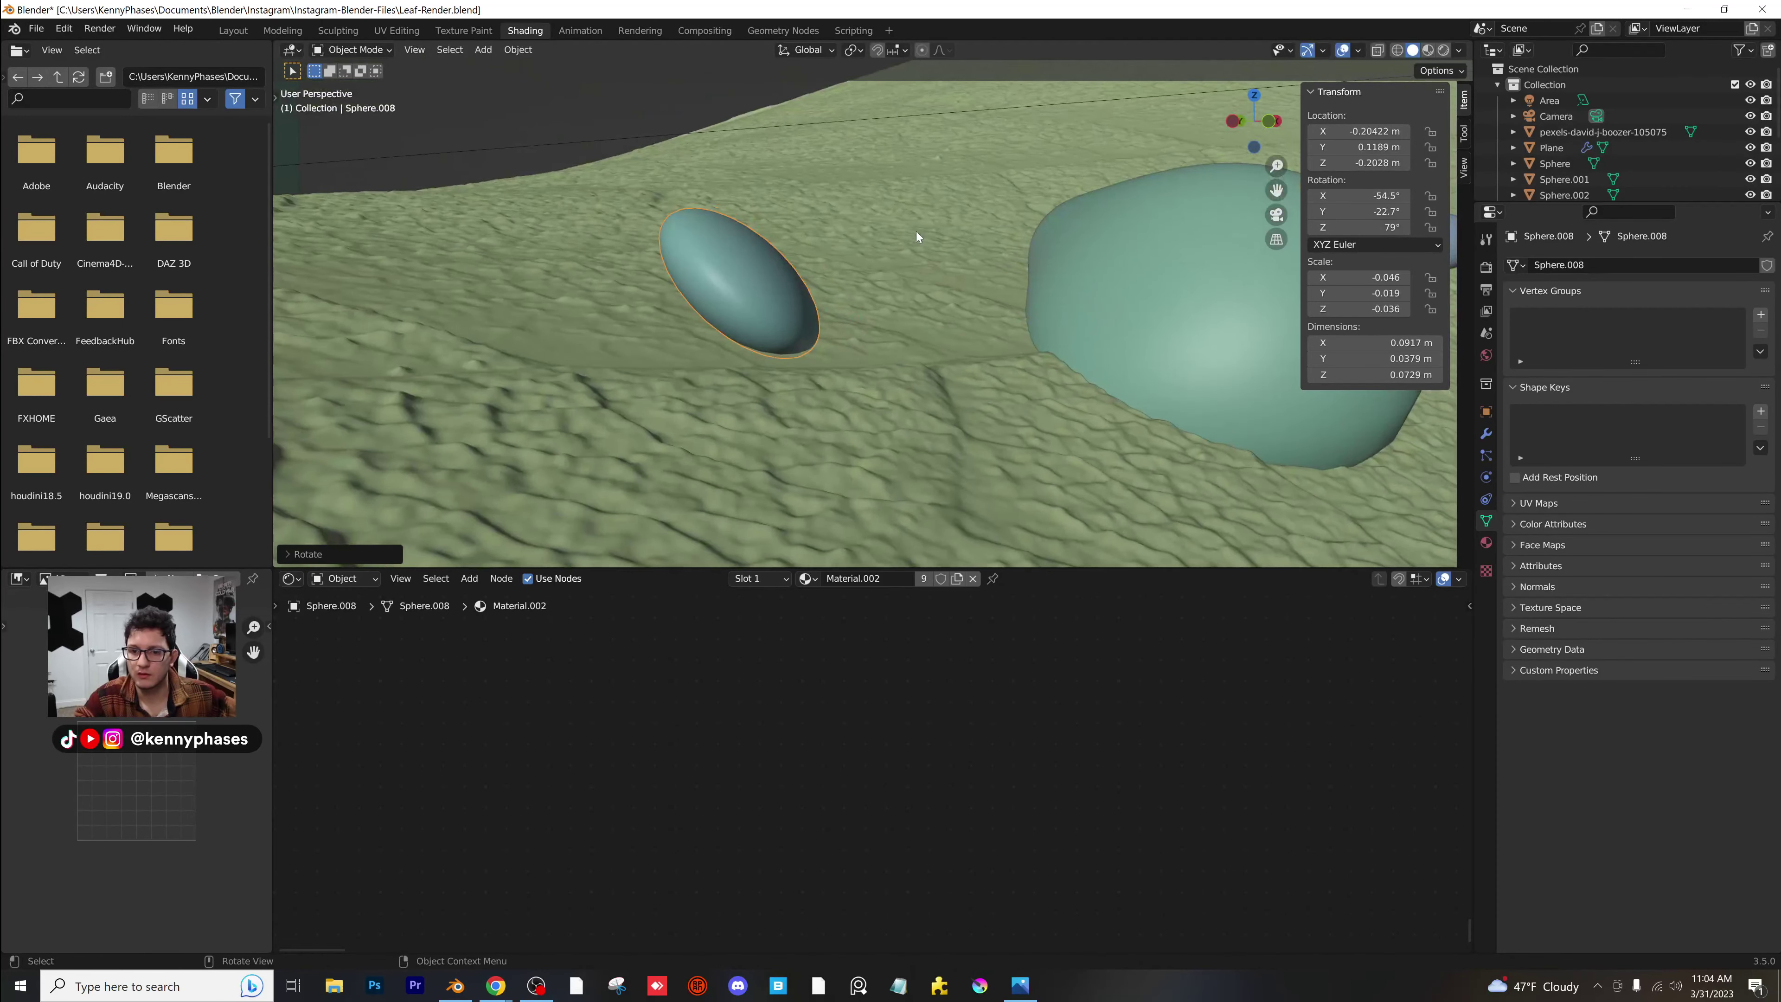
key(r)
click(860, 208)
Rotate the flattened droplet to lie on the leaf and move it to about X -0.264, Y 0.152, Z -0.185 m.
middle_drag(859, 208, 933, 253)
key(r)
click(696, 187)
key(g)
click(708, 193)
key(r)
click(992, 239)
key(g)
click(981, 209)
key(g)
click(775, 150)
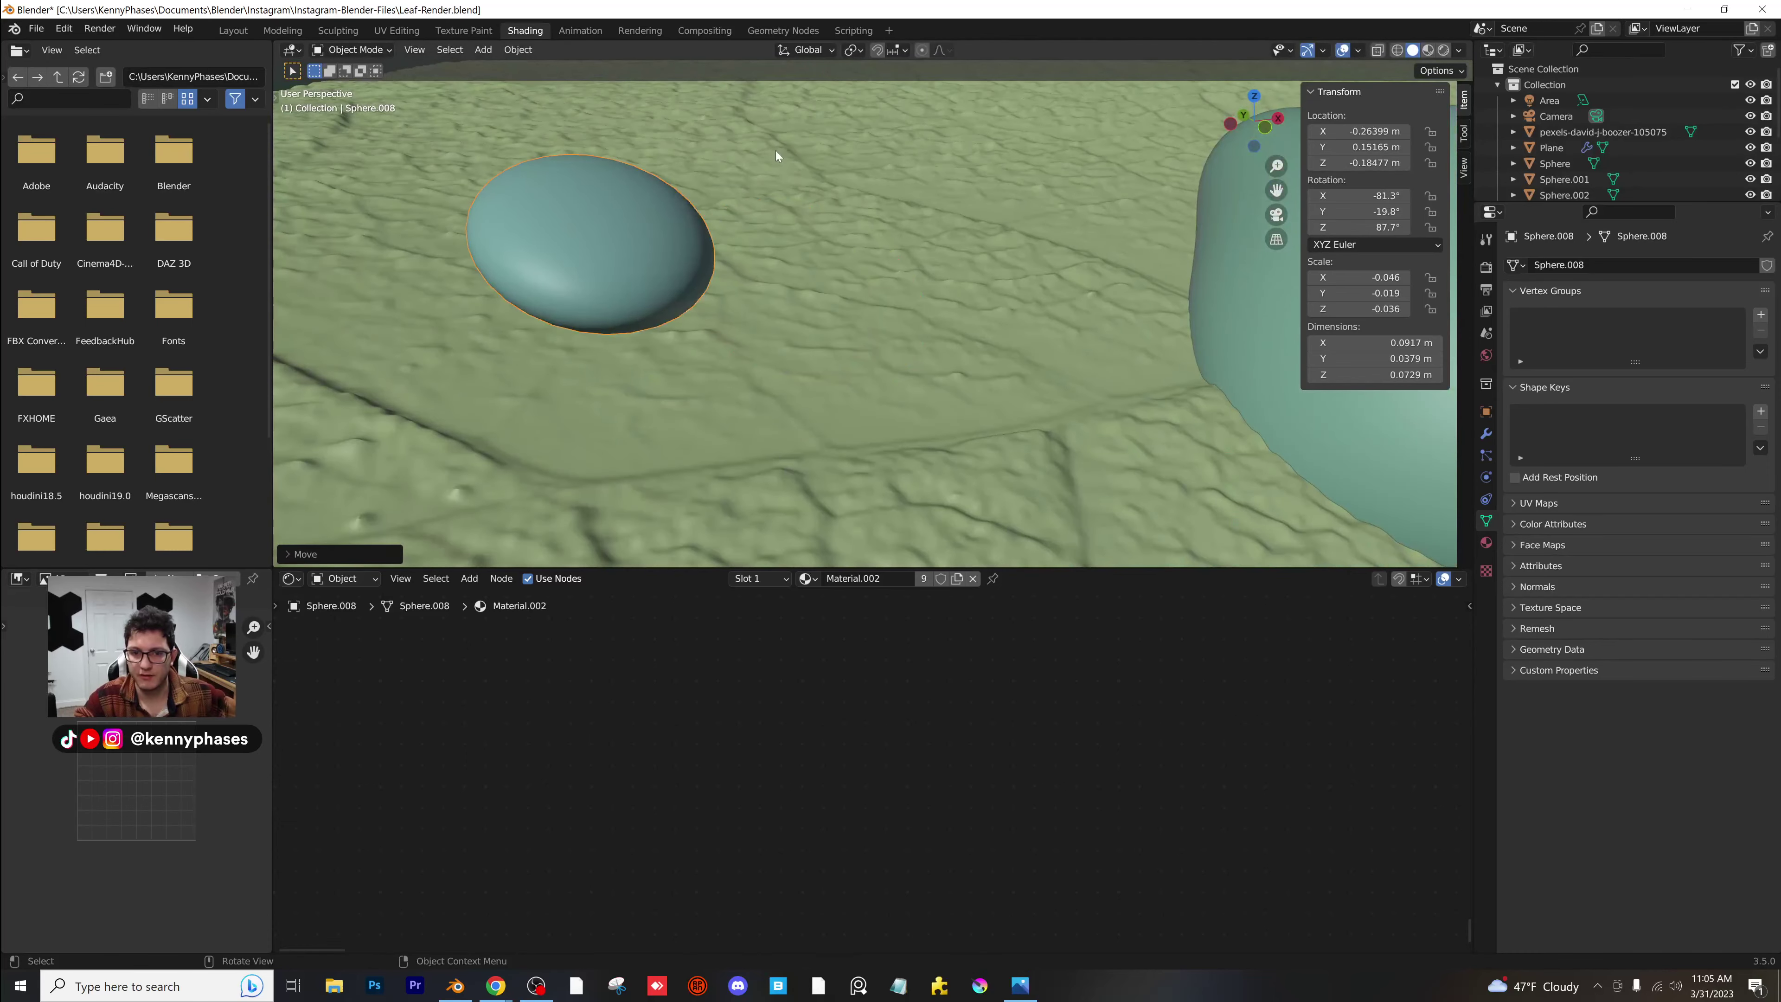
Reposition the flattened droplet in camera view to about X -0.331, Y 0.079, Z -0.219 m, partly sunk into the leaf.
key(KP_Decimal)
key(KP_0)
scroll(774, 209, up, 5)
key(g)
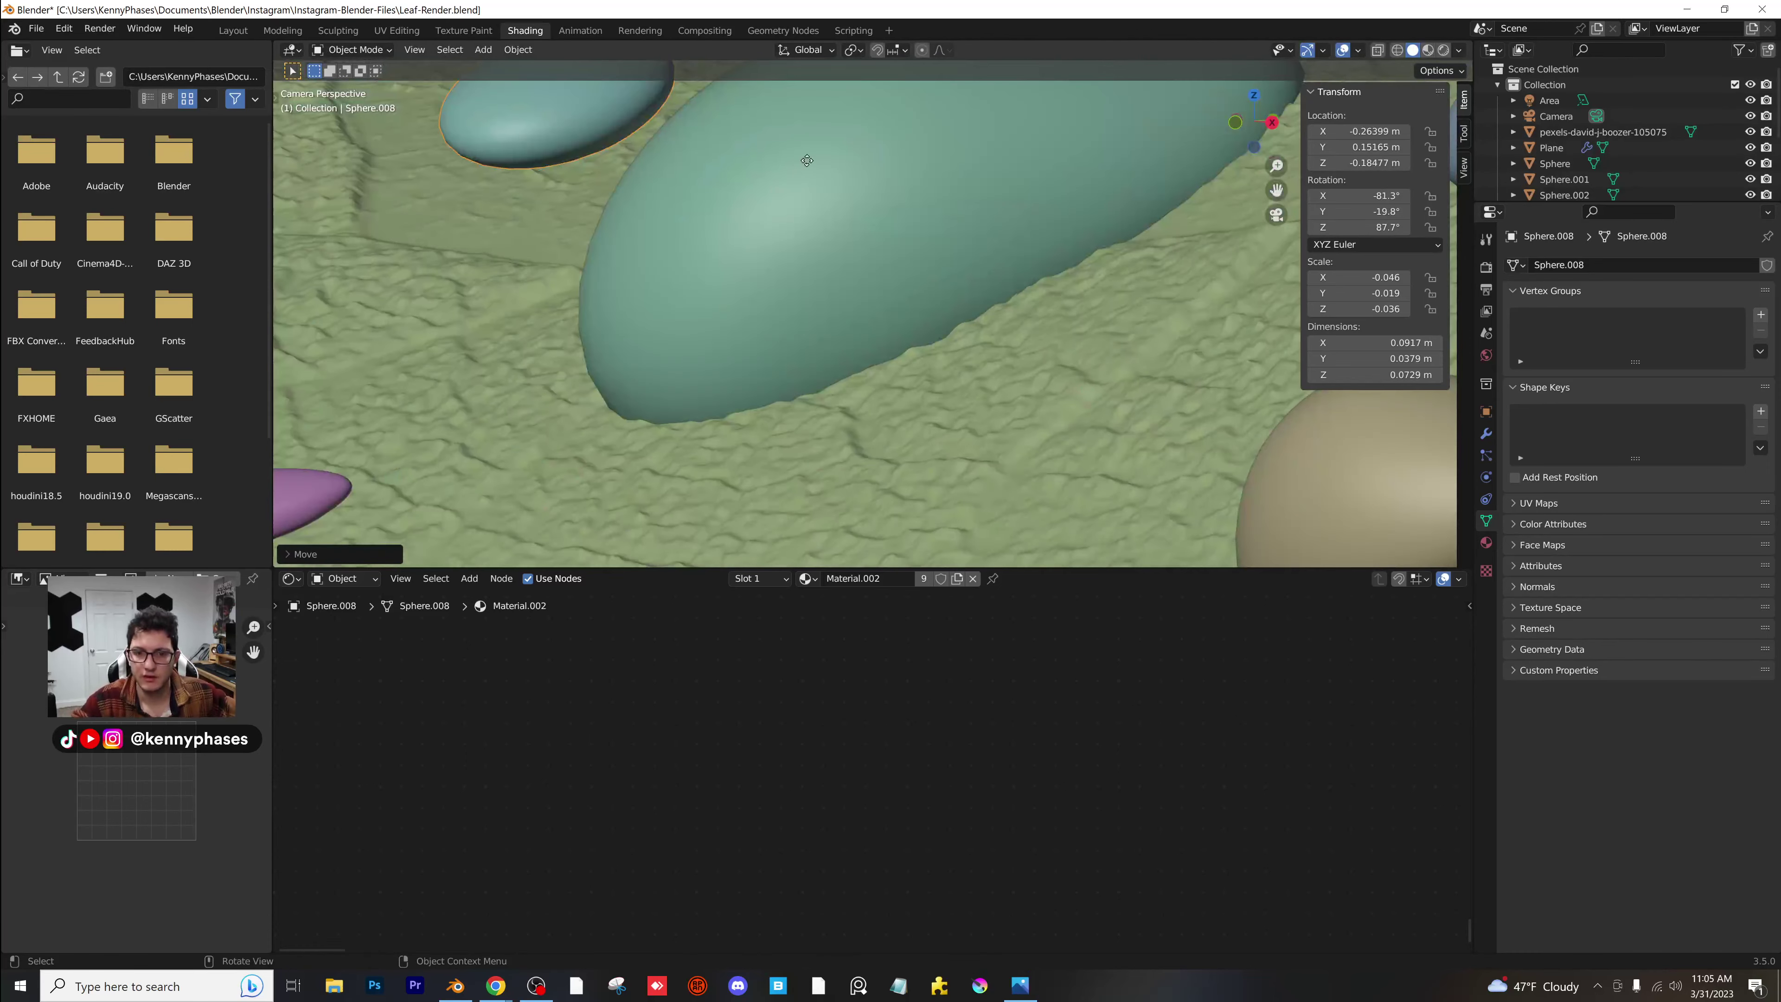
click(718, 189)
scroll(1142, 338, down, 3)
key(g)
key(z)
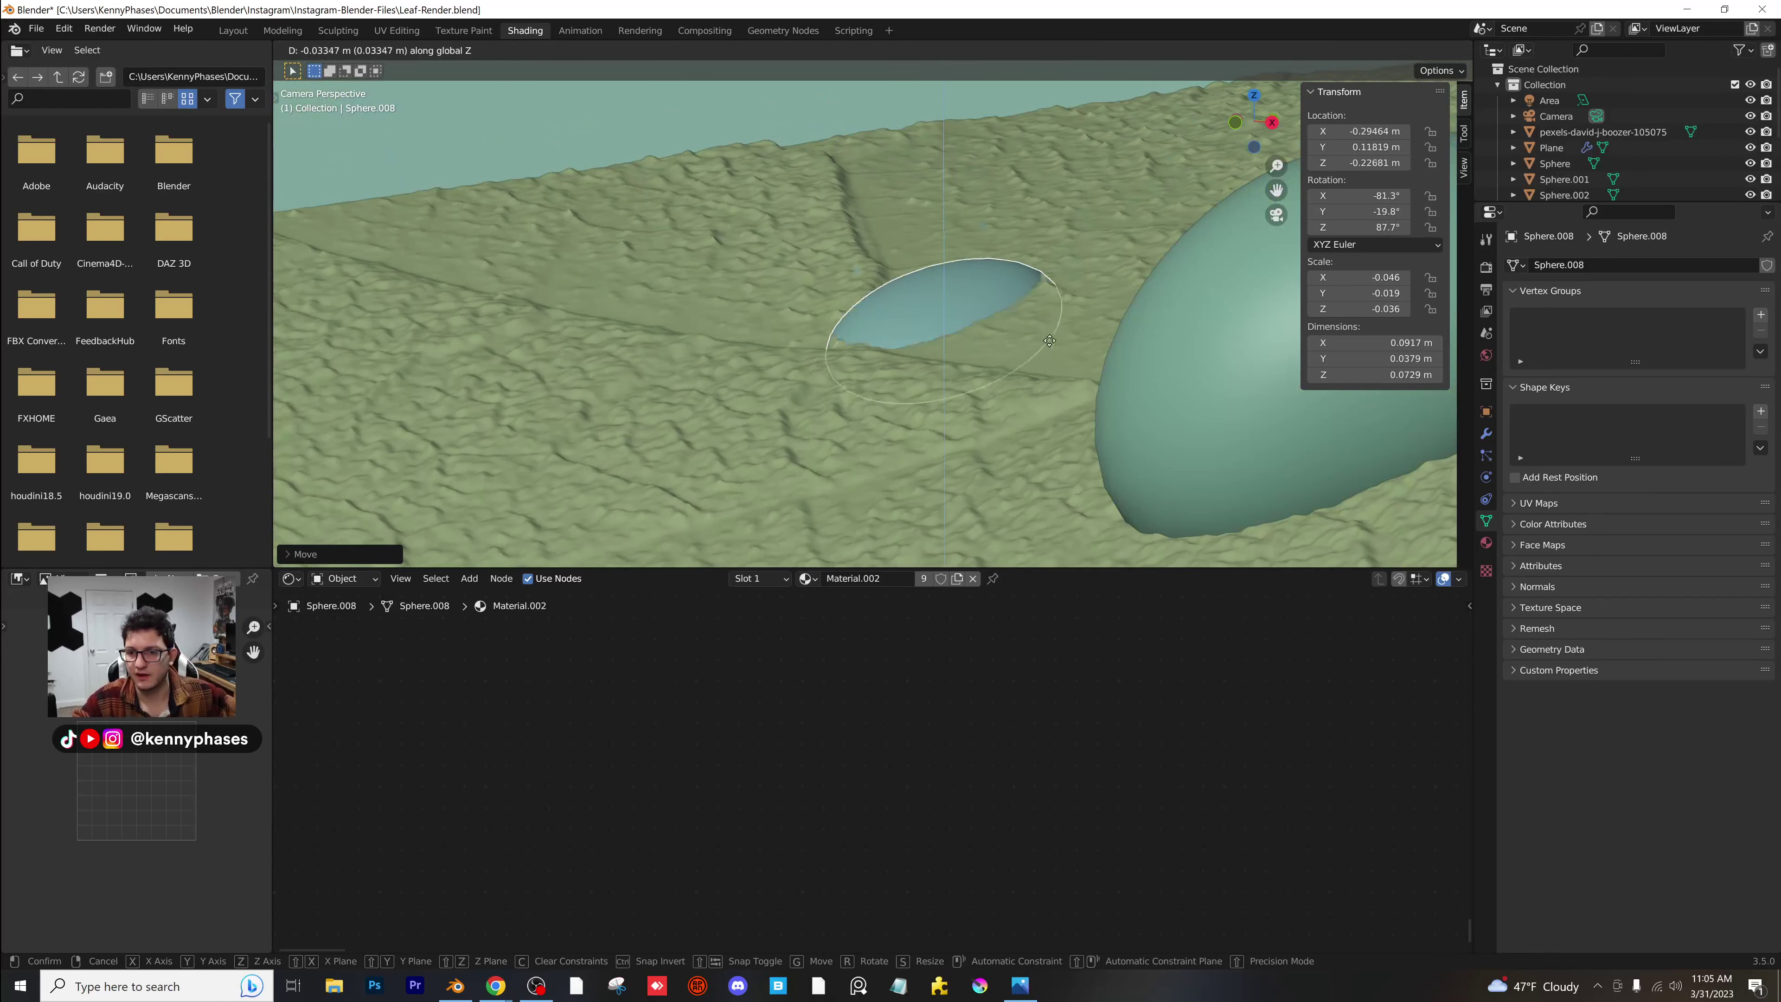
key(z)
key(z)
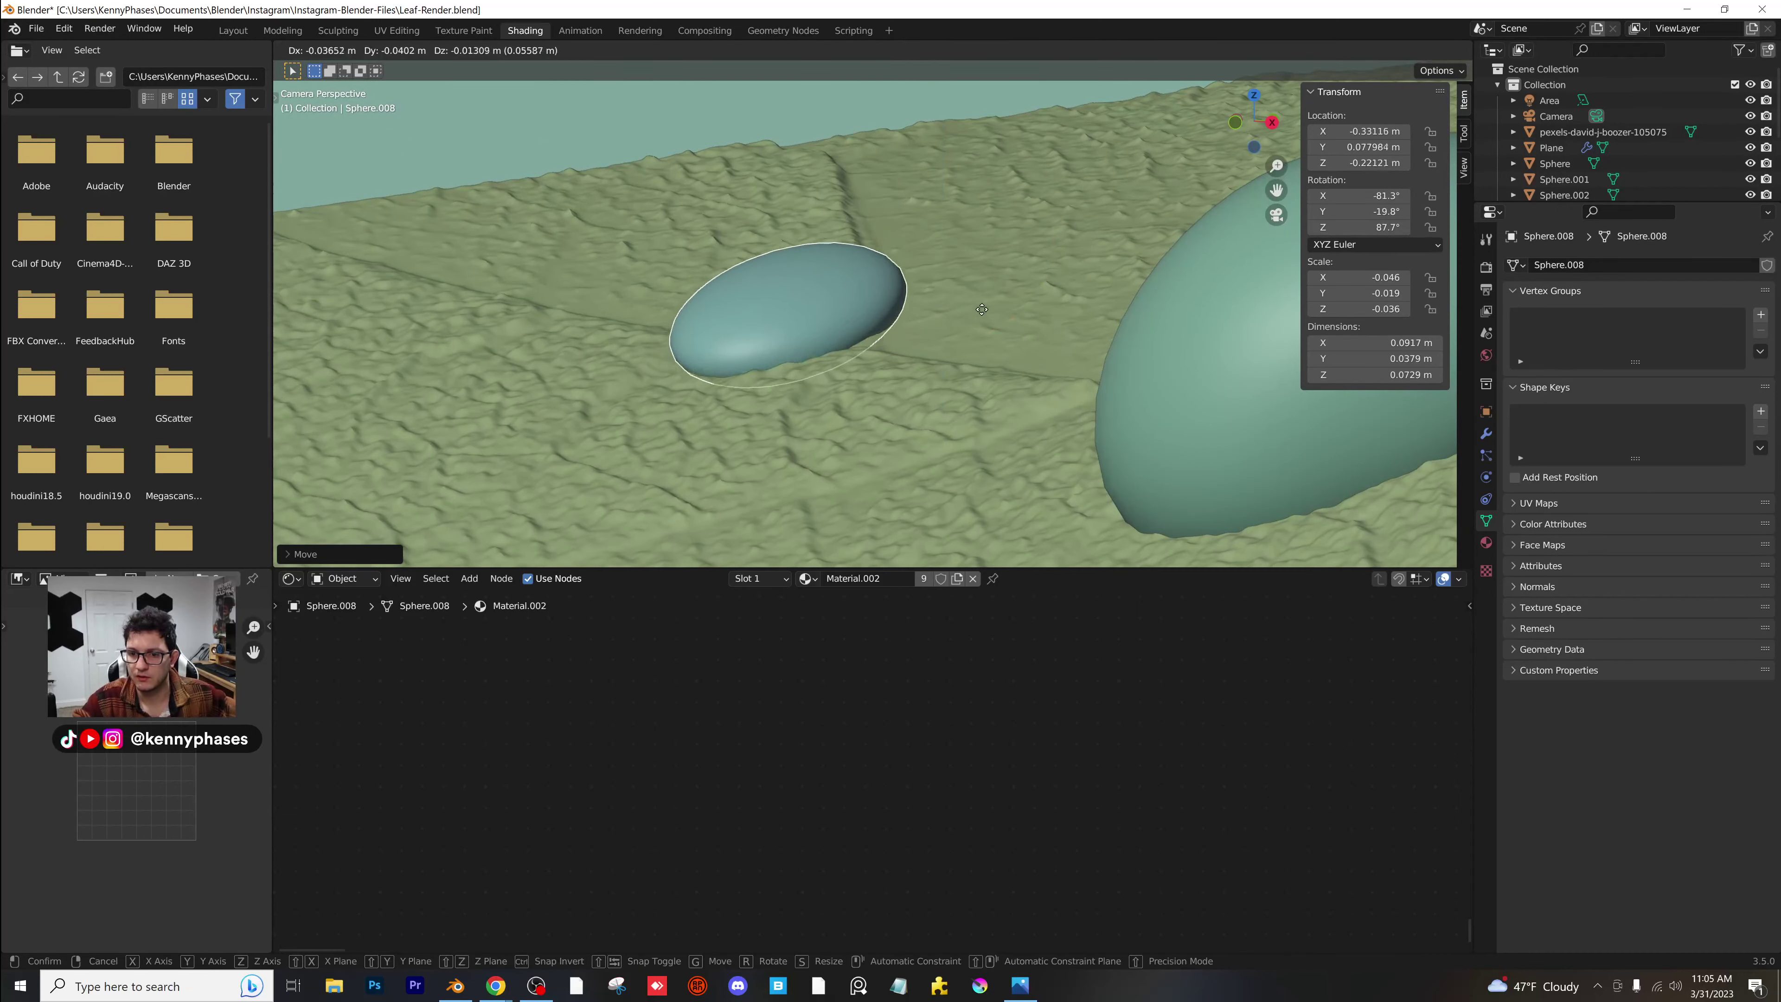
click(982, 312)
Switch the viewport to rendered shading and frame the whole camera view to check the new droplet.
key(z)
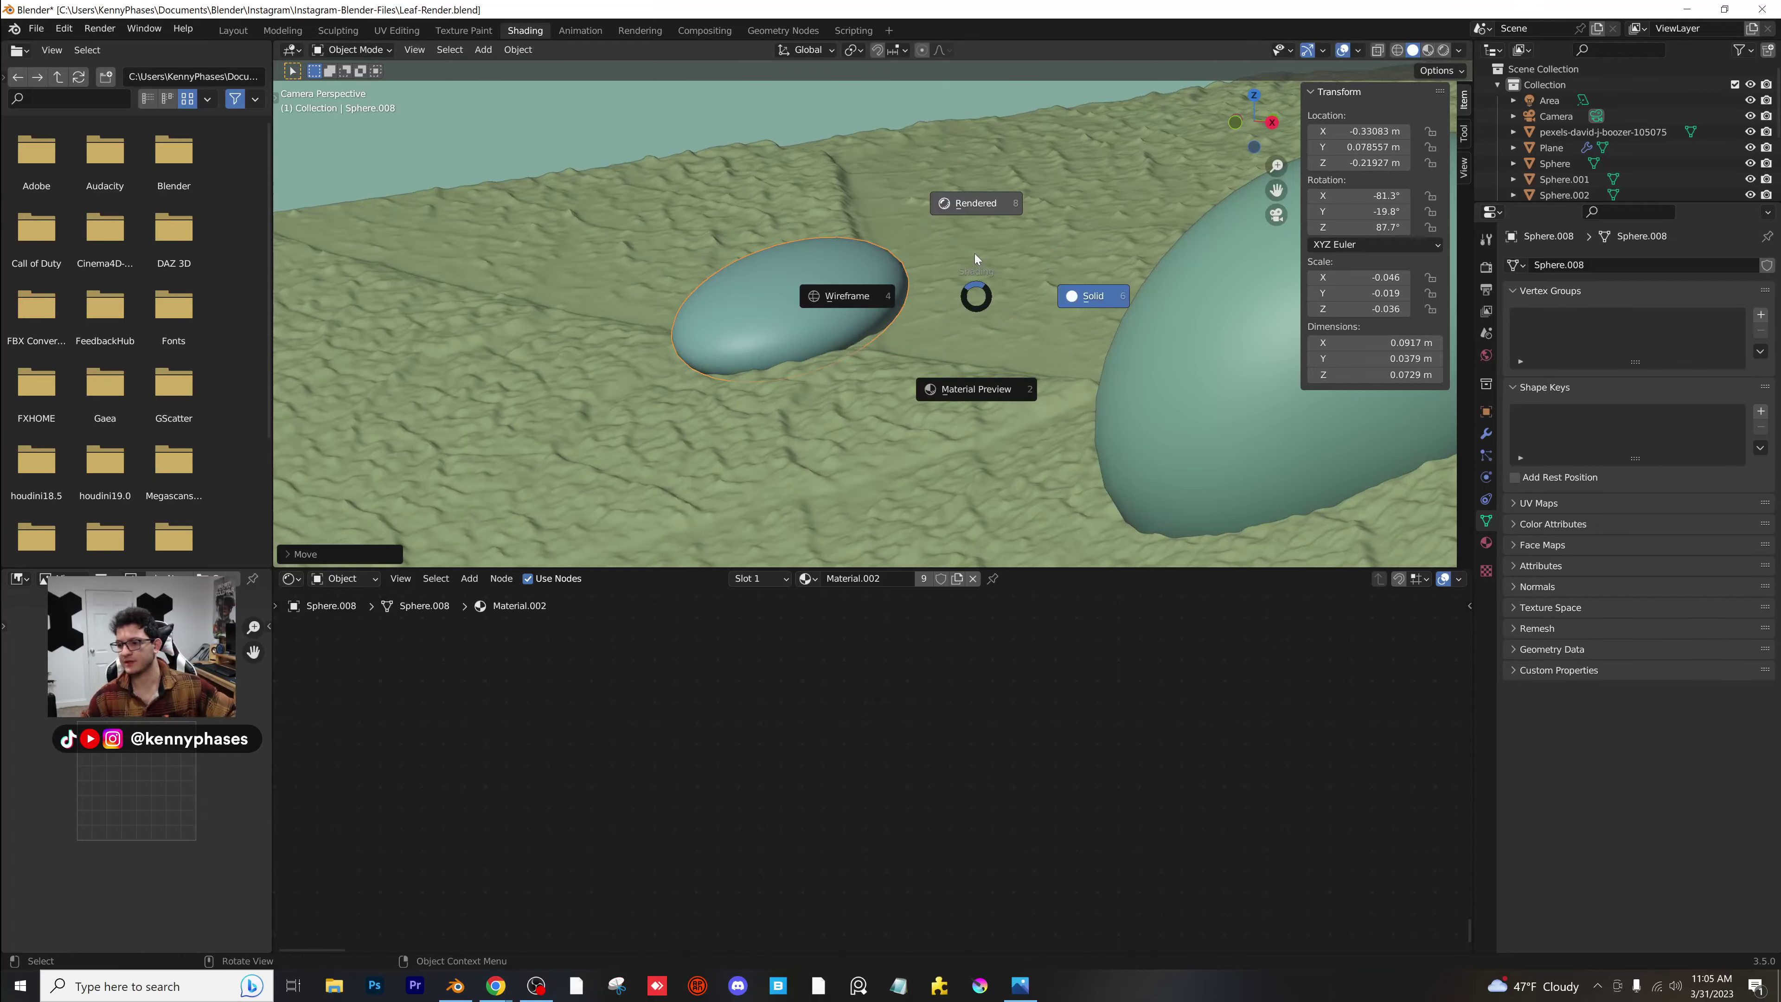
click(974, 253)
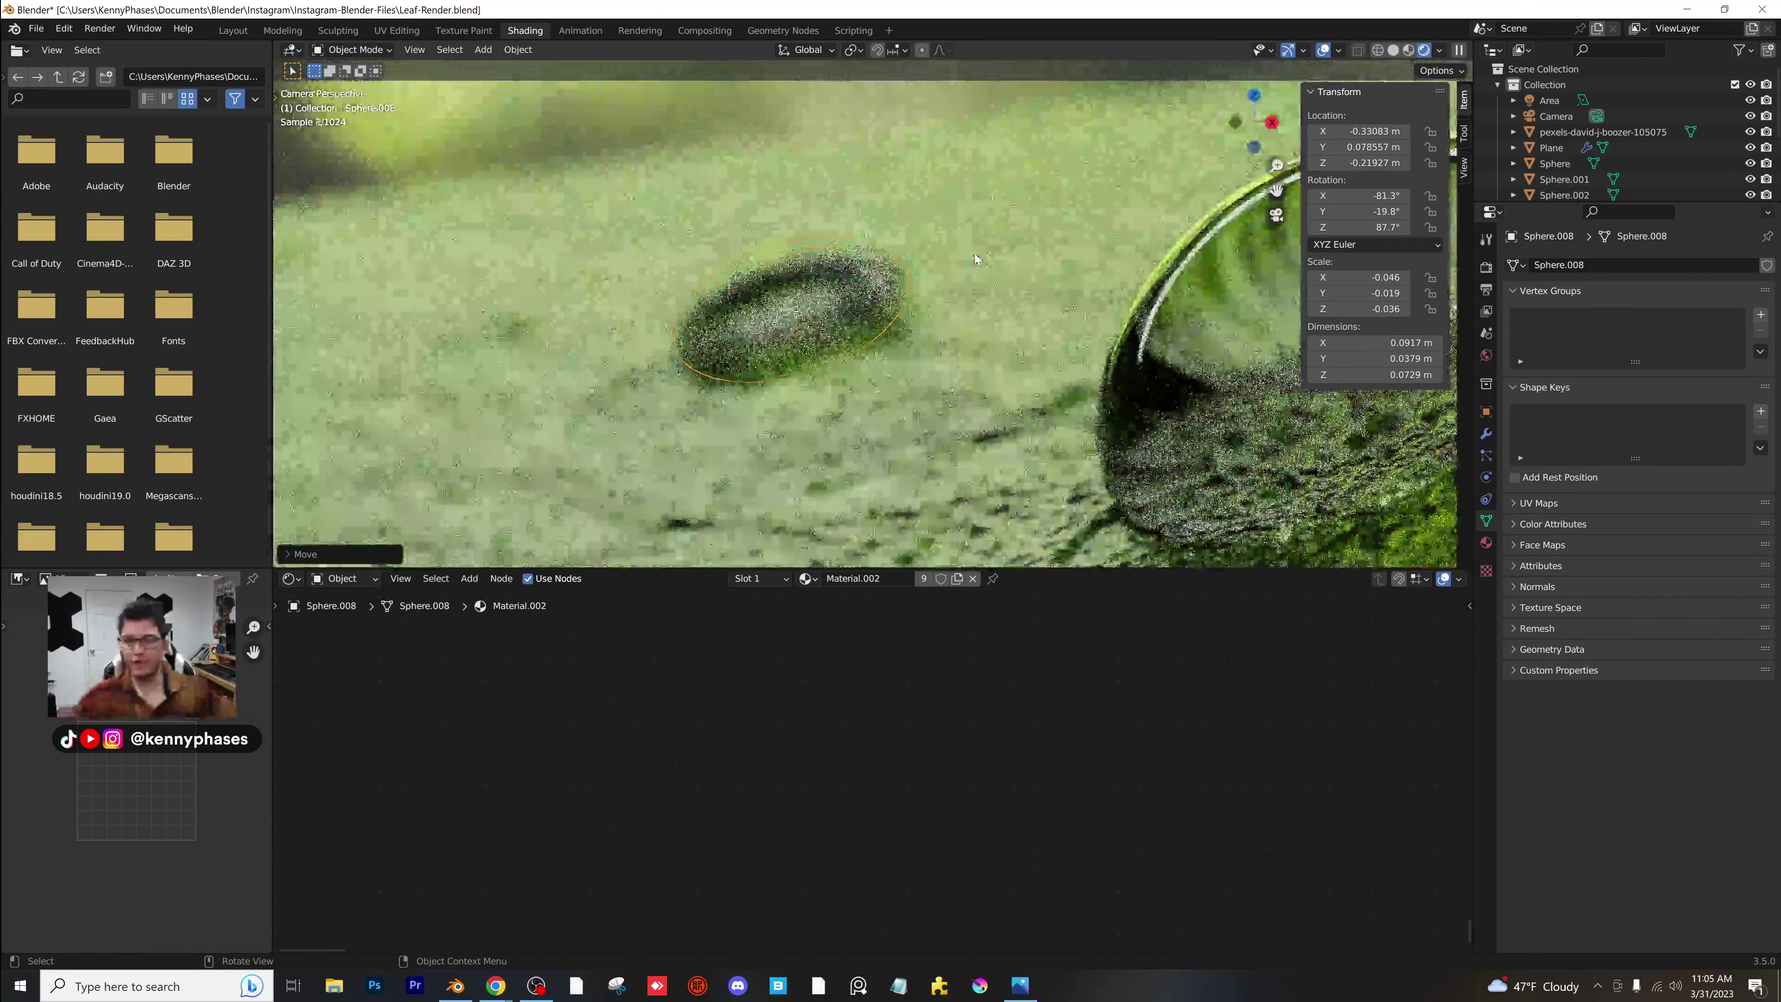
scroll(978, 281, down, 5)
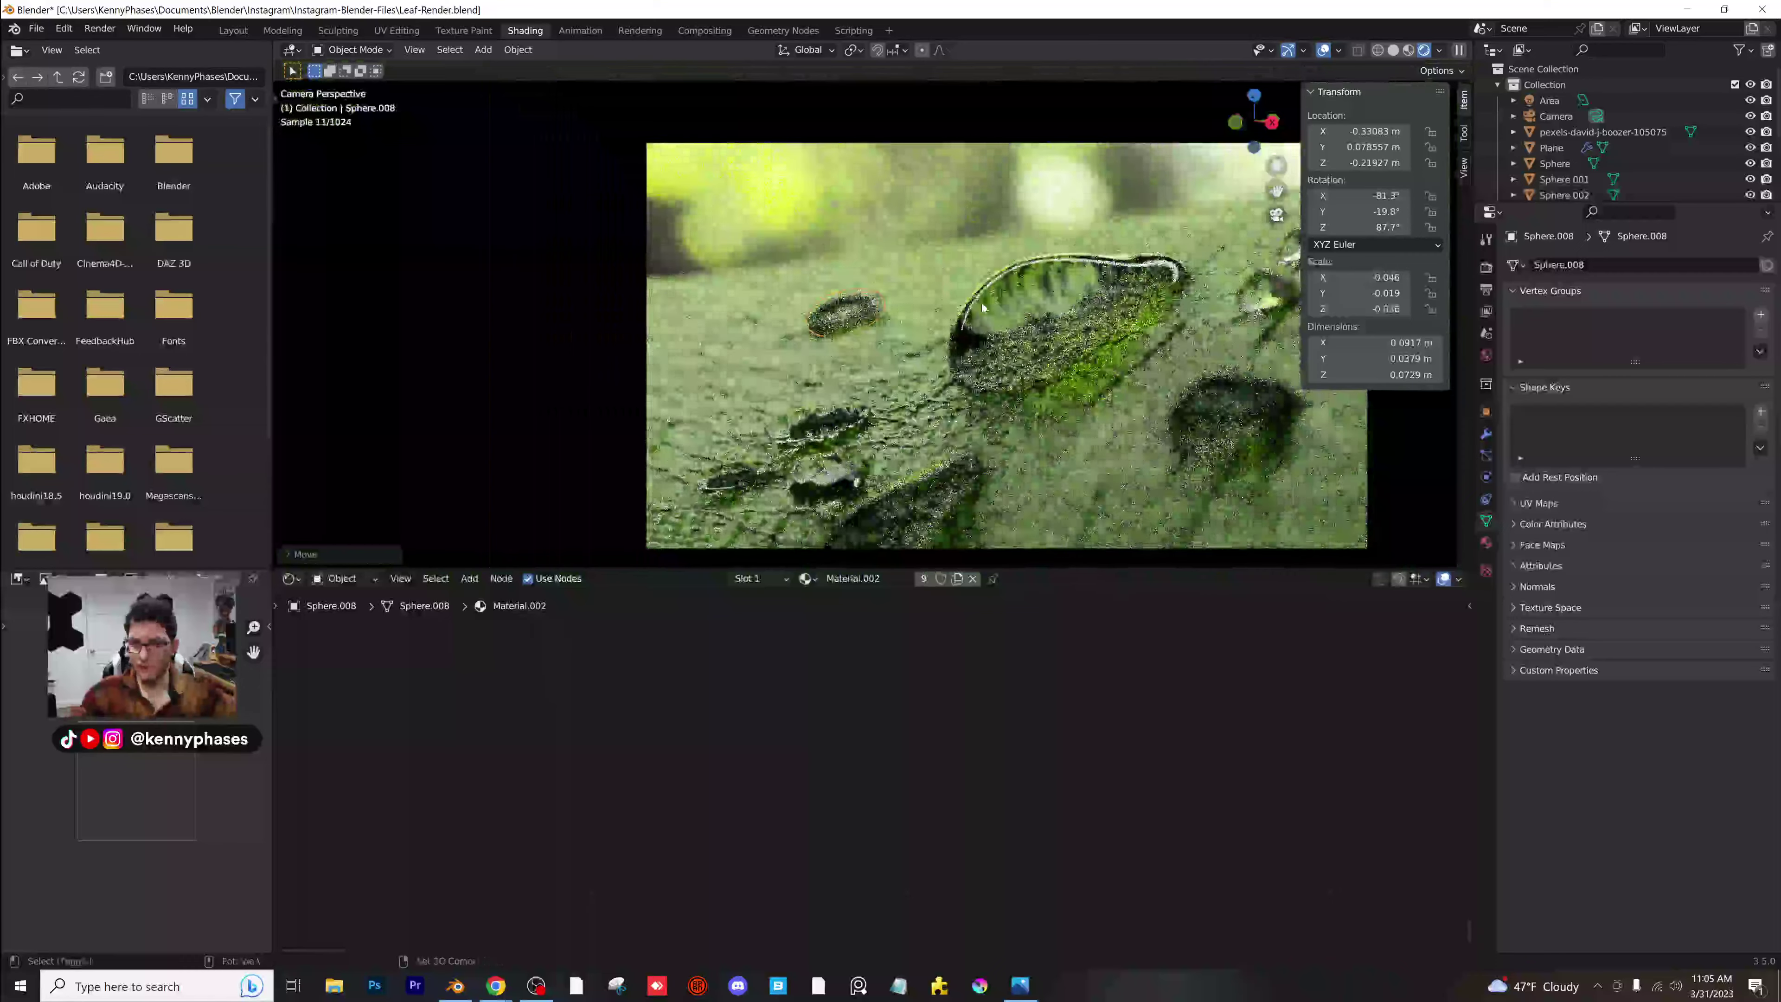
shift+middle_drag(982, 306, 880, 289)
Duplicate the flattened droplet, shrink the copy to about 0.071 m in X on the leaf's far edge behind the large droplet, and save the file.
click(738, 303)
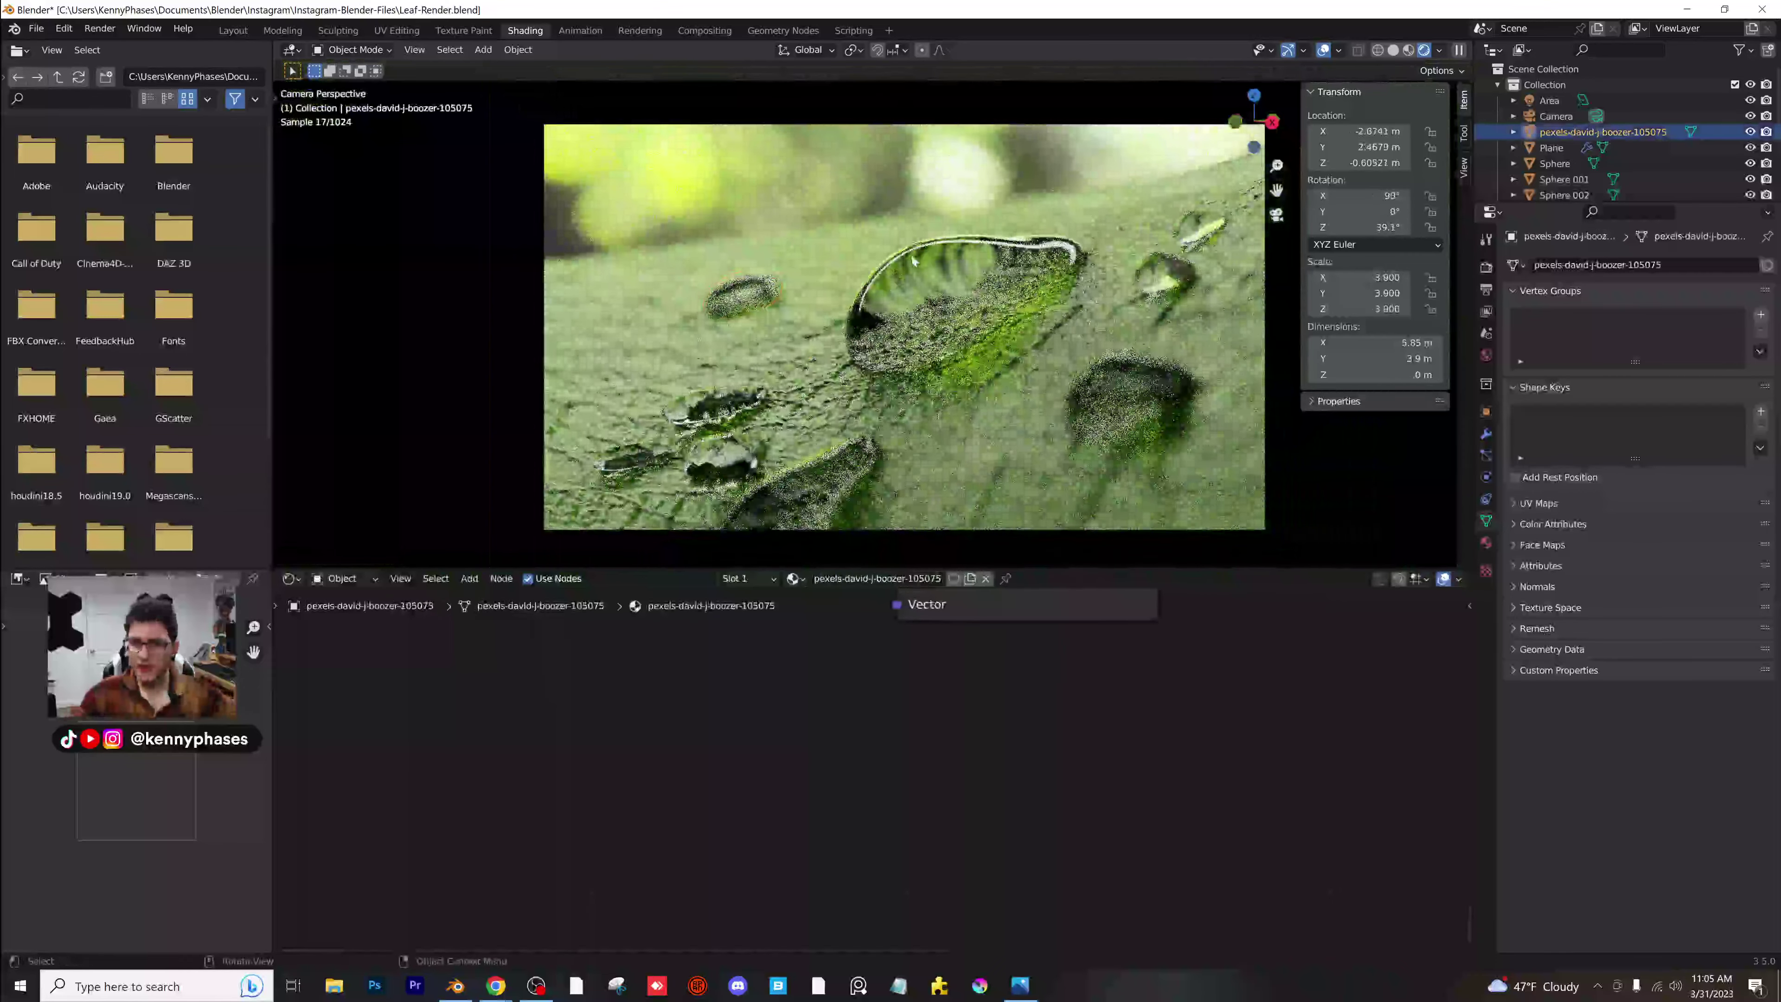
click(751, 302)
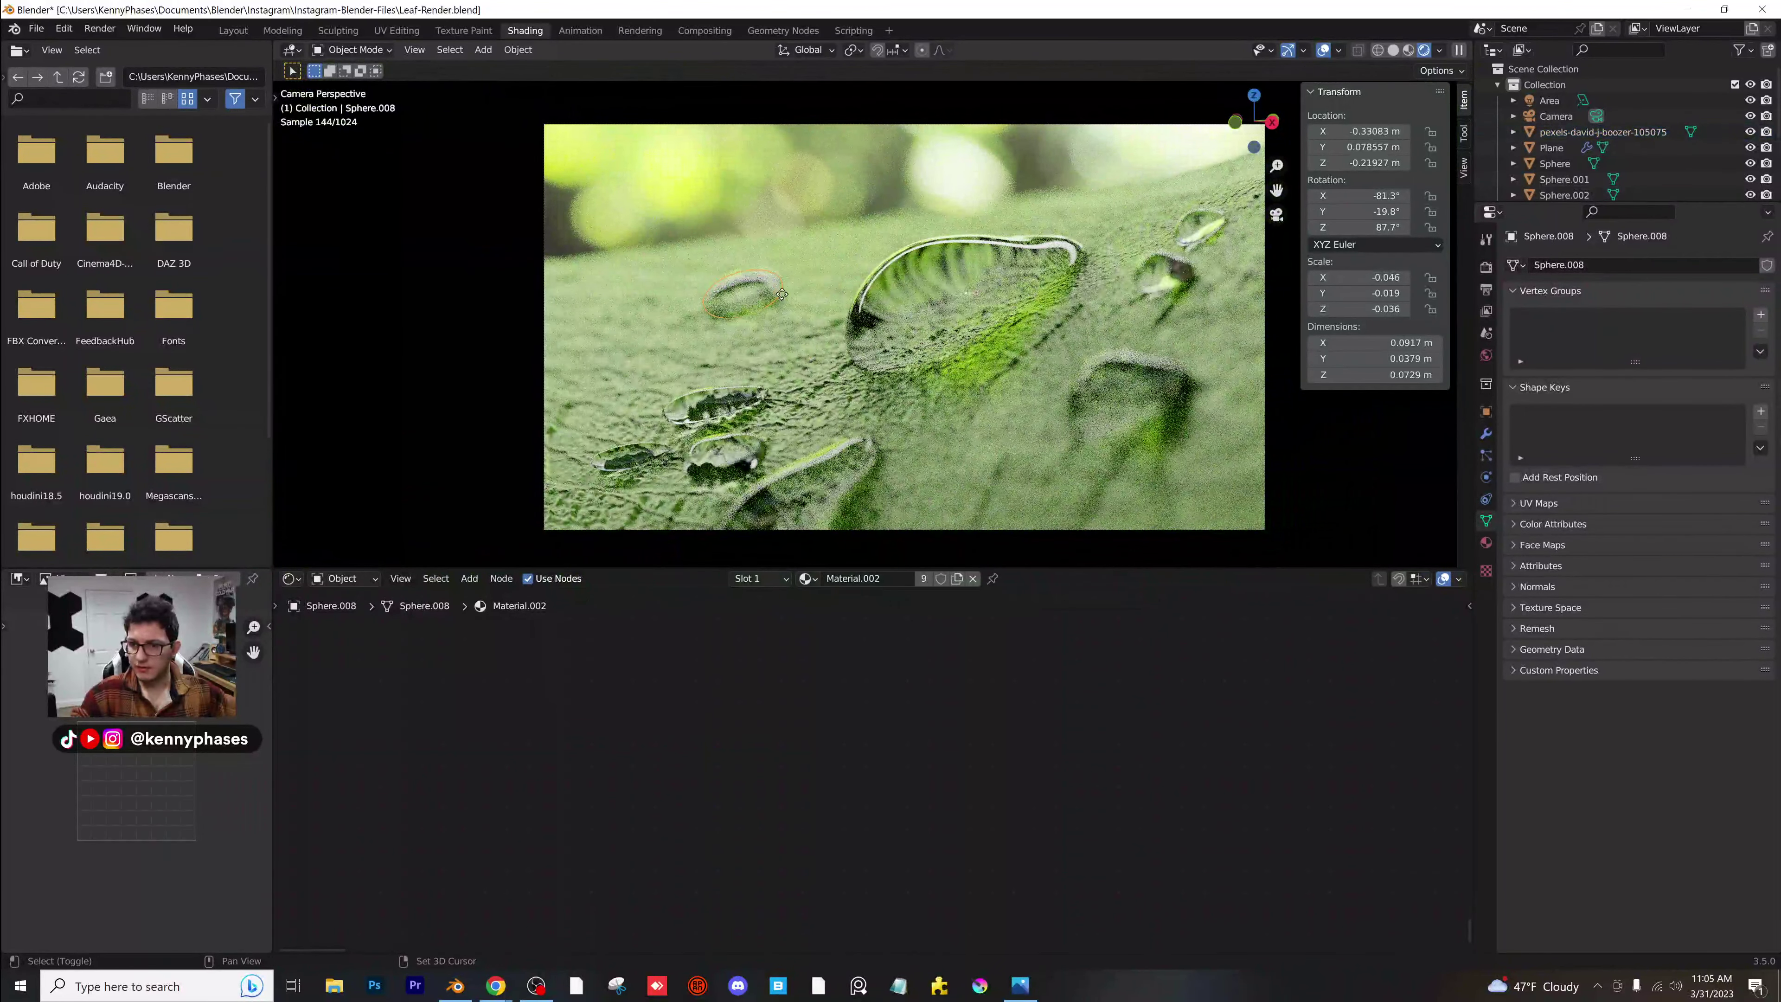
key(shift+d)
key(s)
key(z)
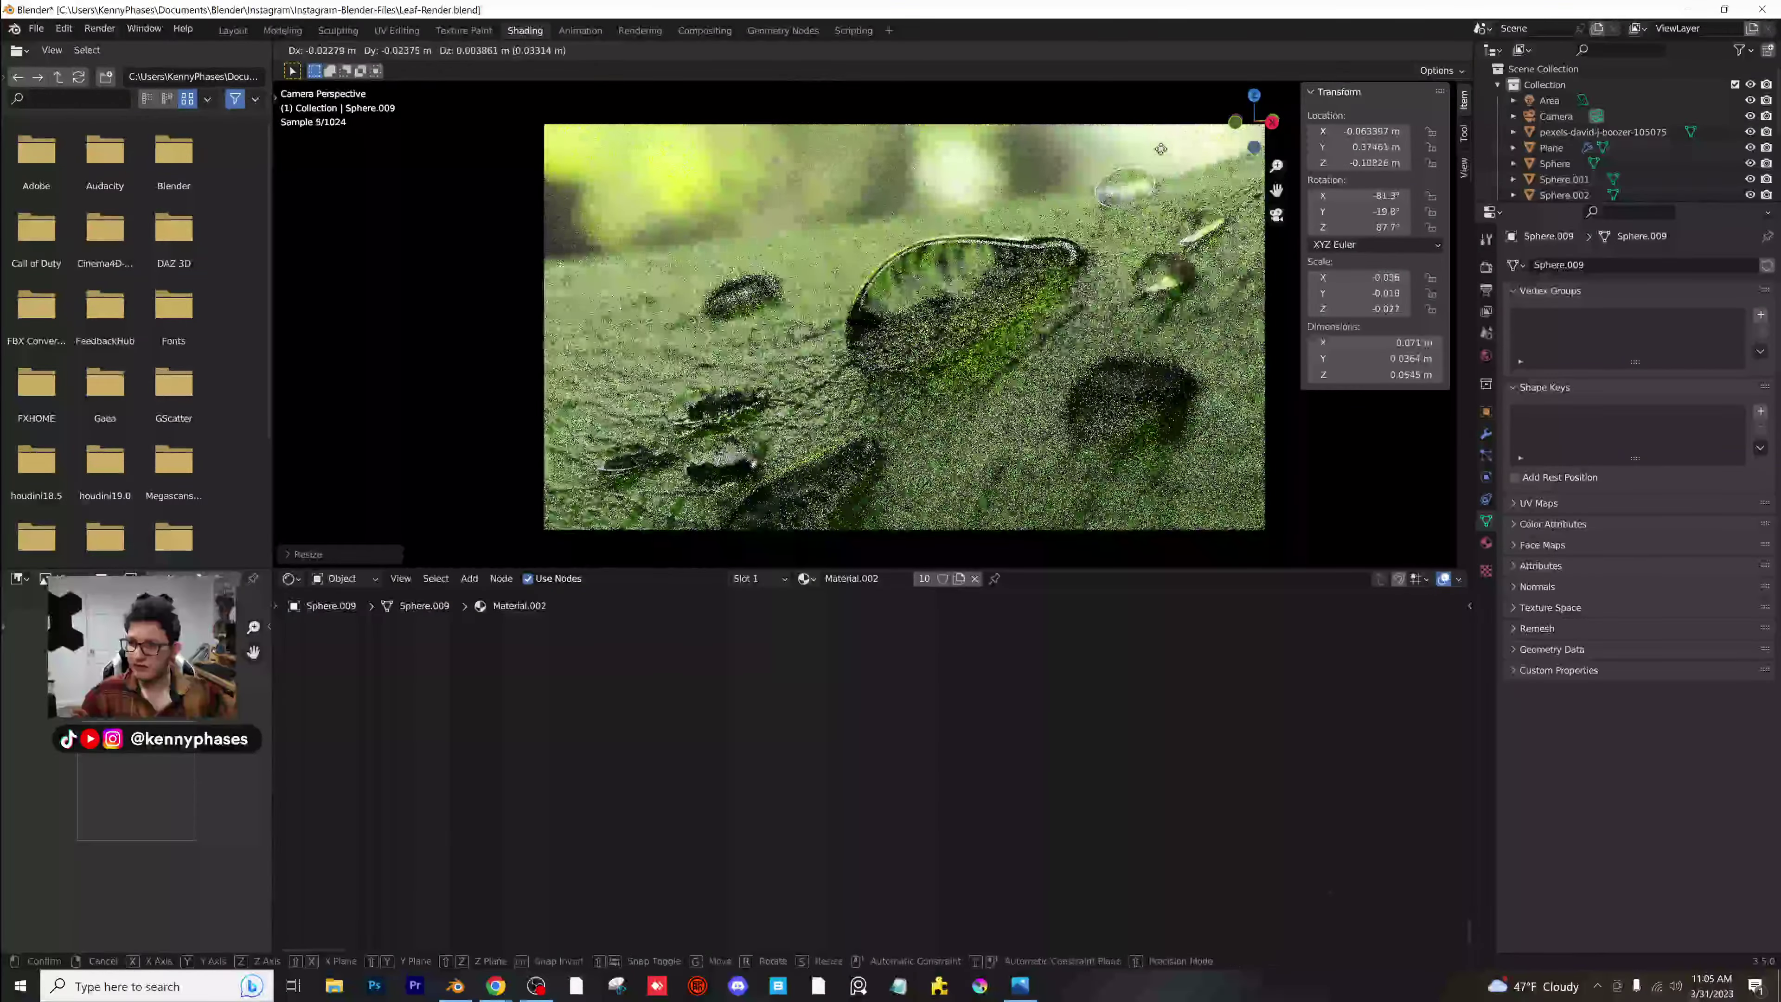
click(1163, 154)
click(1169, 133)
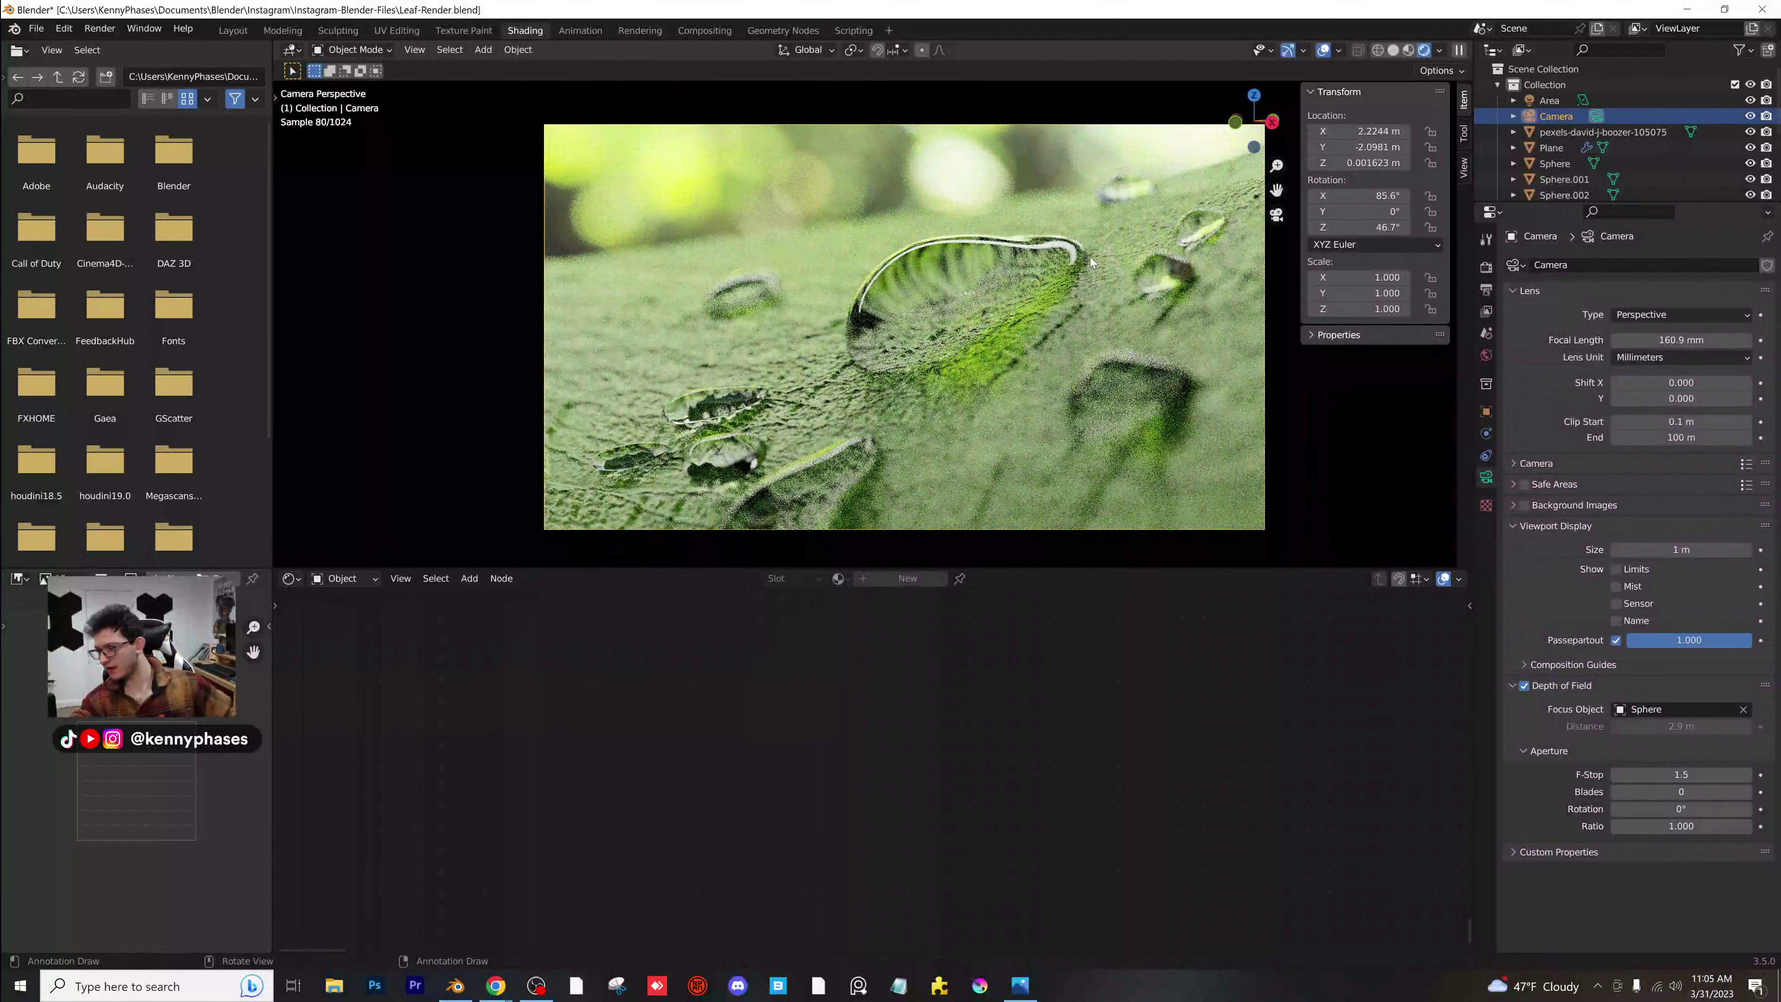
key(ctrl+s)
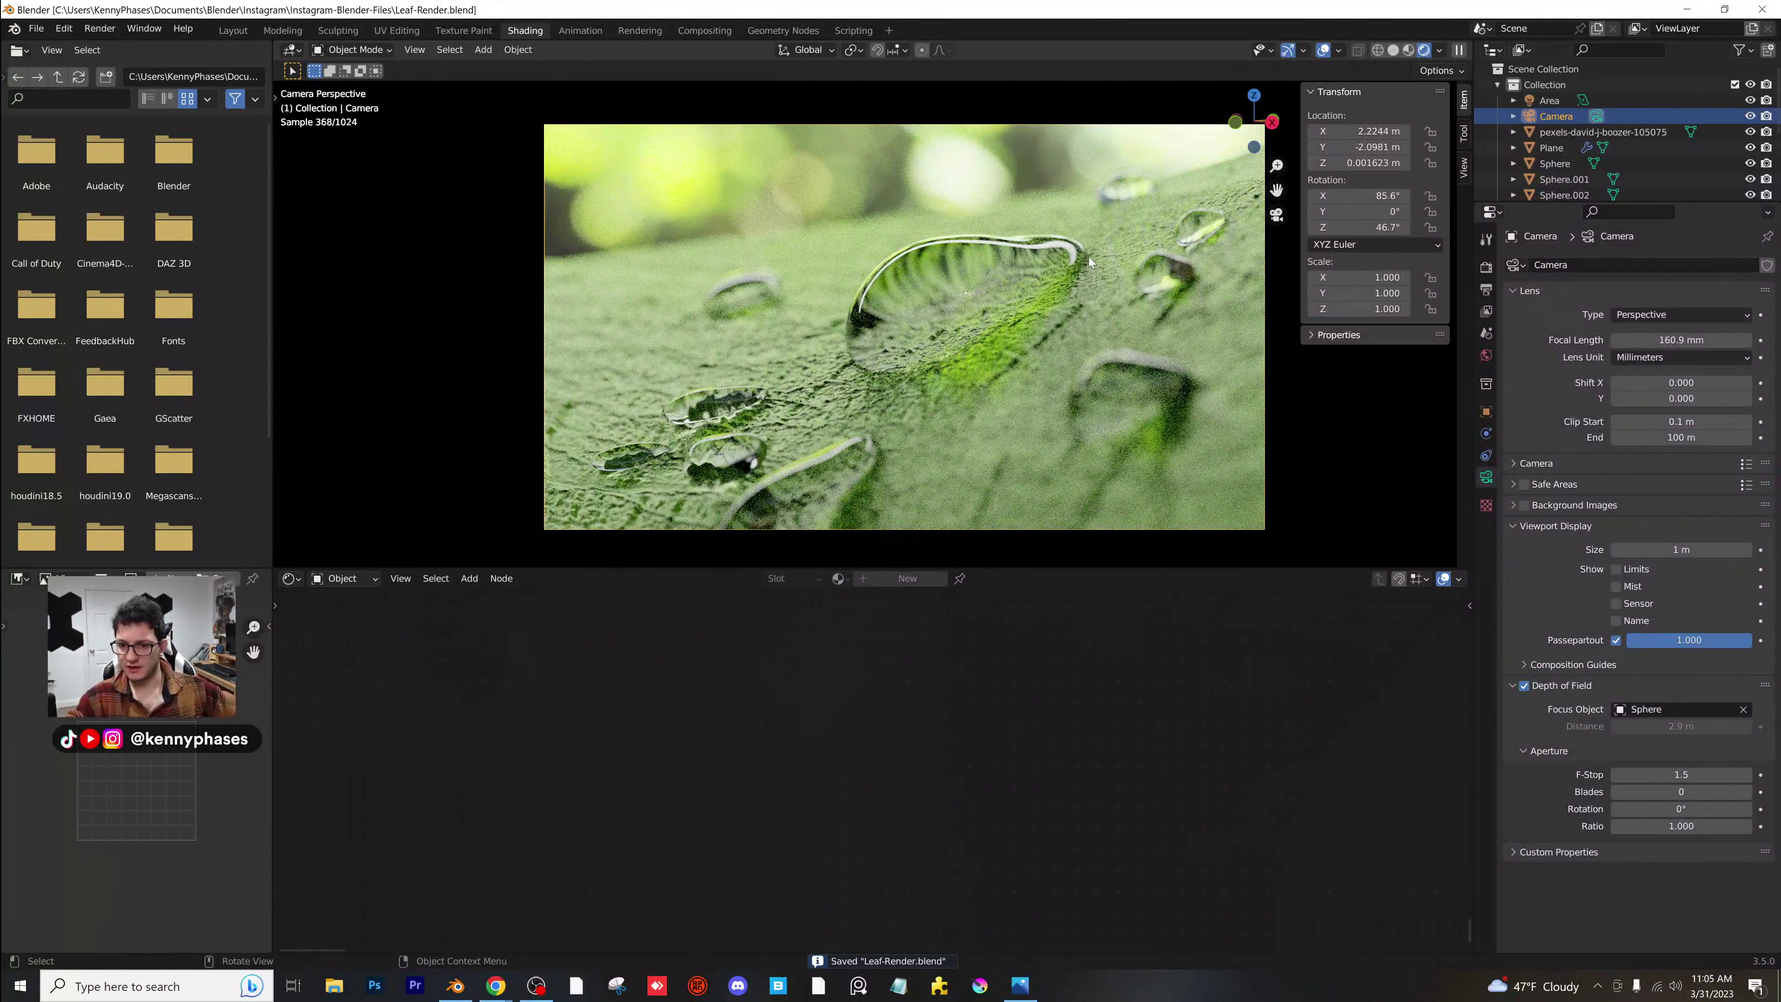
Duplicate the far-edge droplet and place the copy in front of the large droplet at about X 0.089, Y -0.046, Z -0.292 m.
click(1136, 189)
click(1254, 95)
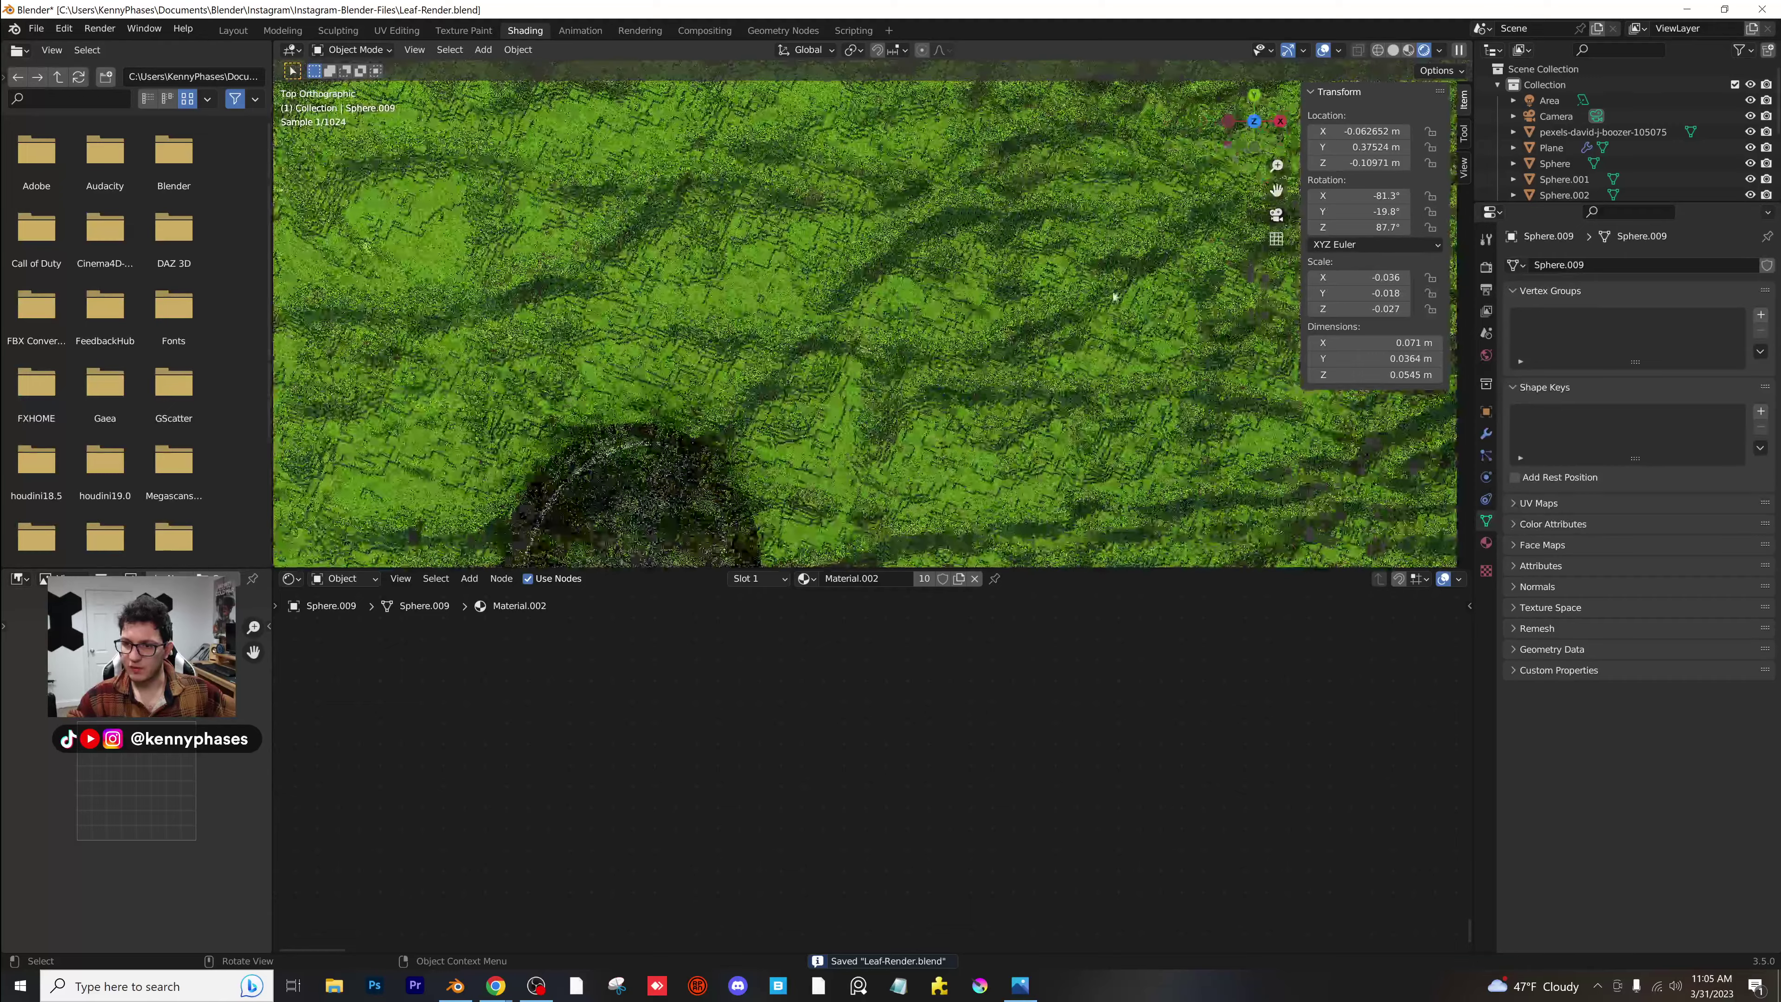
scroll(956, 391, down, 5)
scroll(956, 394, down, 4)
key(shift+d)
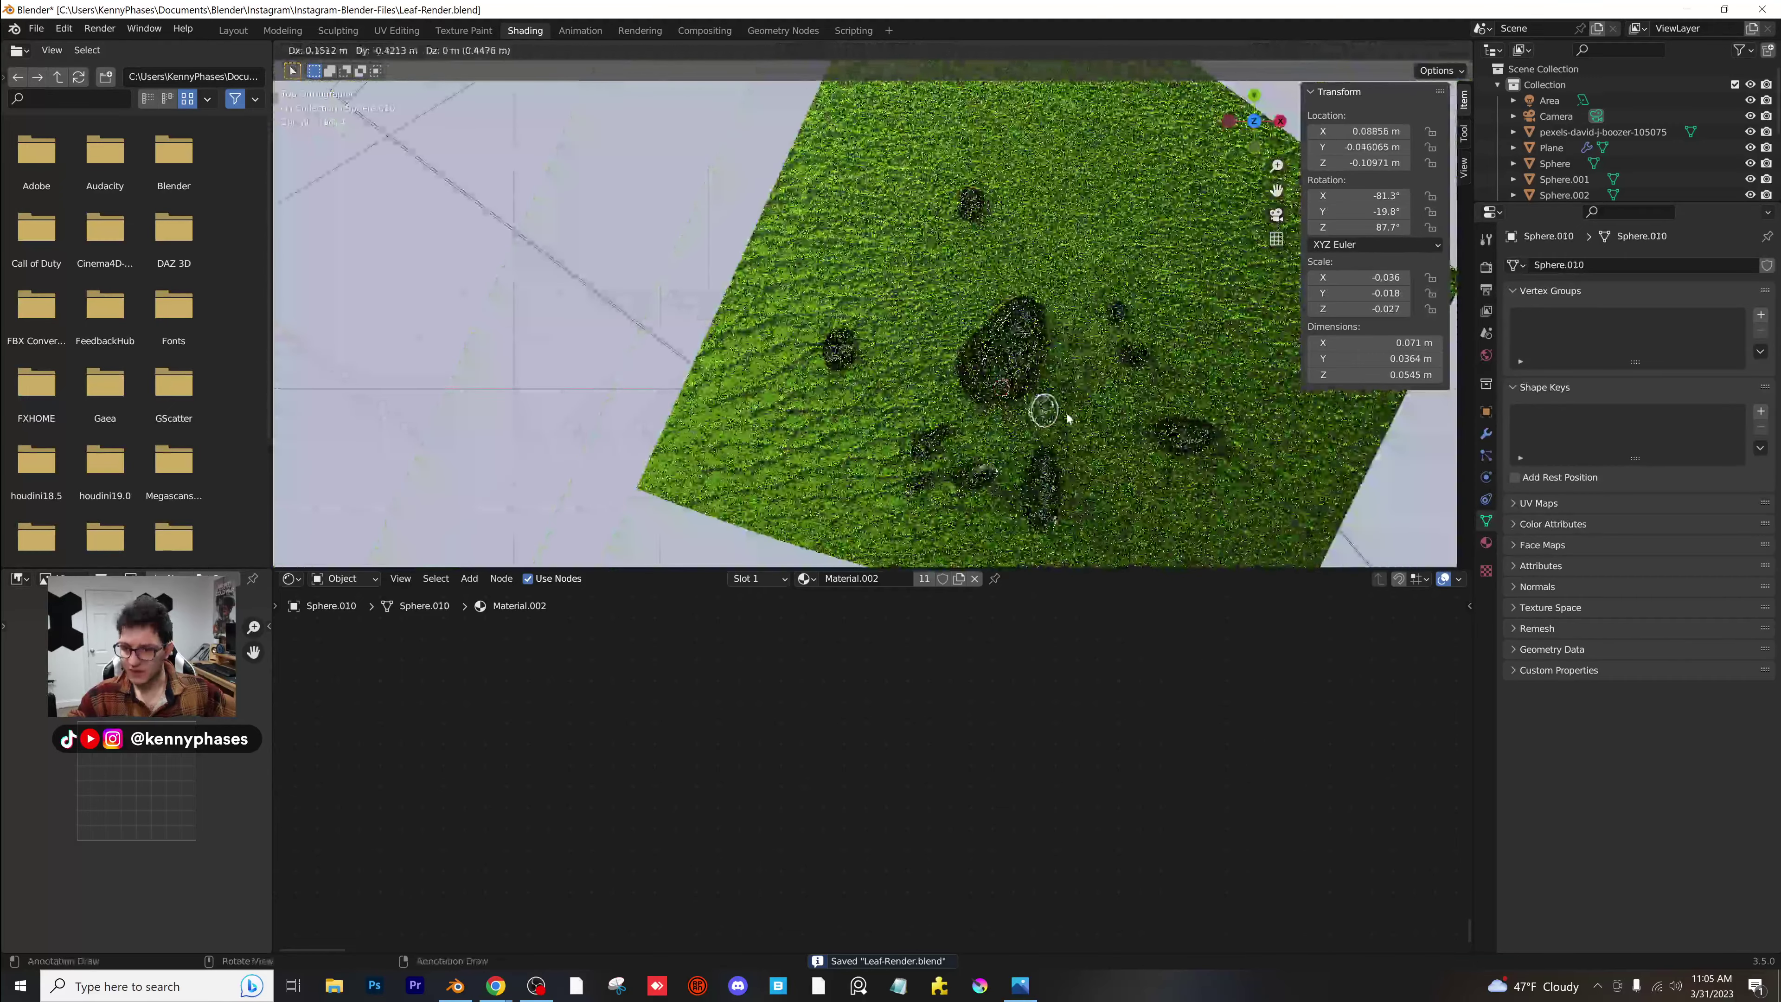
click(1063, 415)
key(KP_0)
key(g)
key(z)
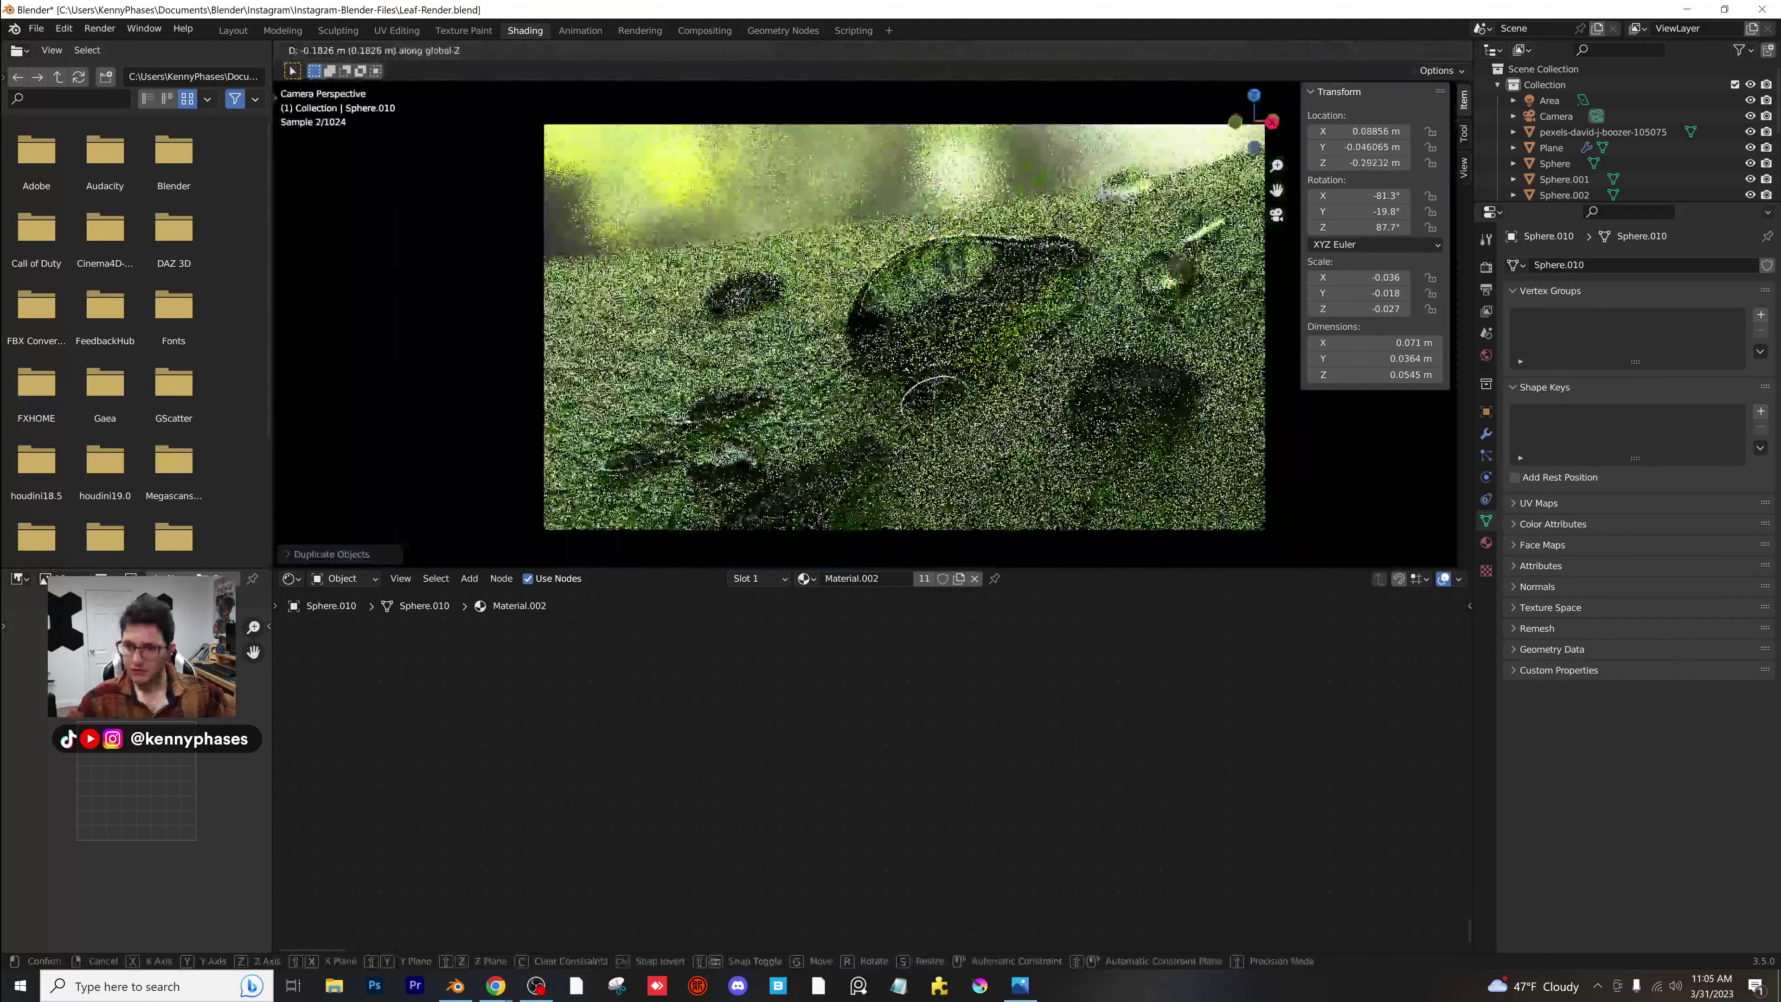
click(1031, 346)
Shrink the new droplet to about 0.033 m in X, rotate it slightly, and move it to about X 0.054, Y -0.083, Z -0.296 m.
scroll(1030, 347, up, 10)
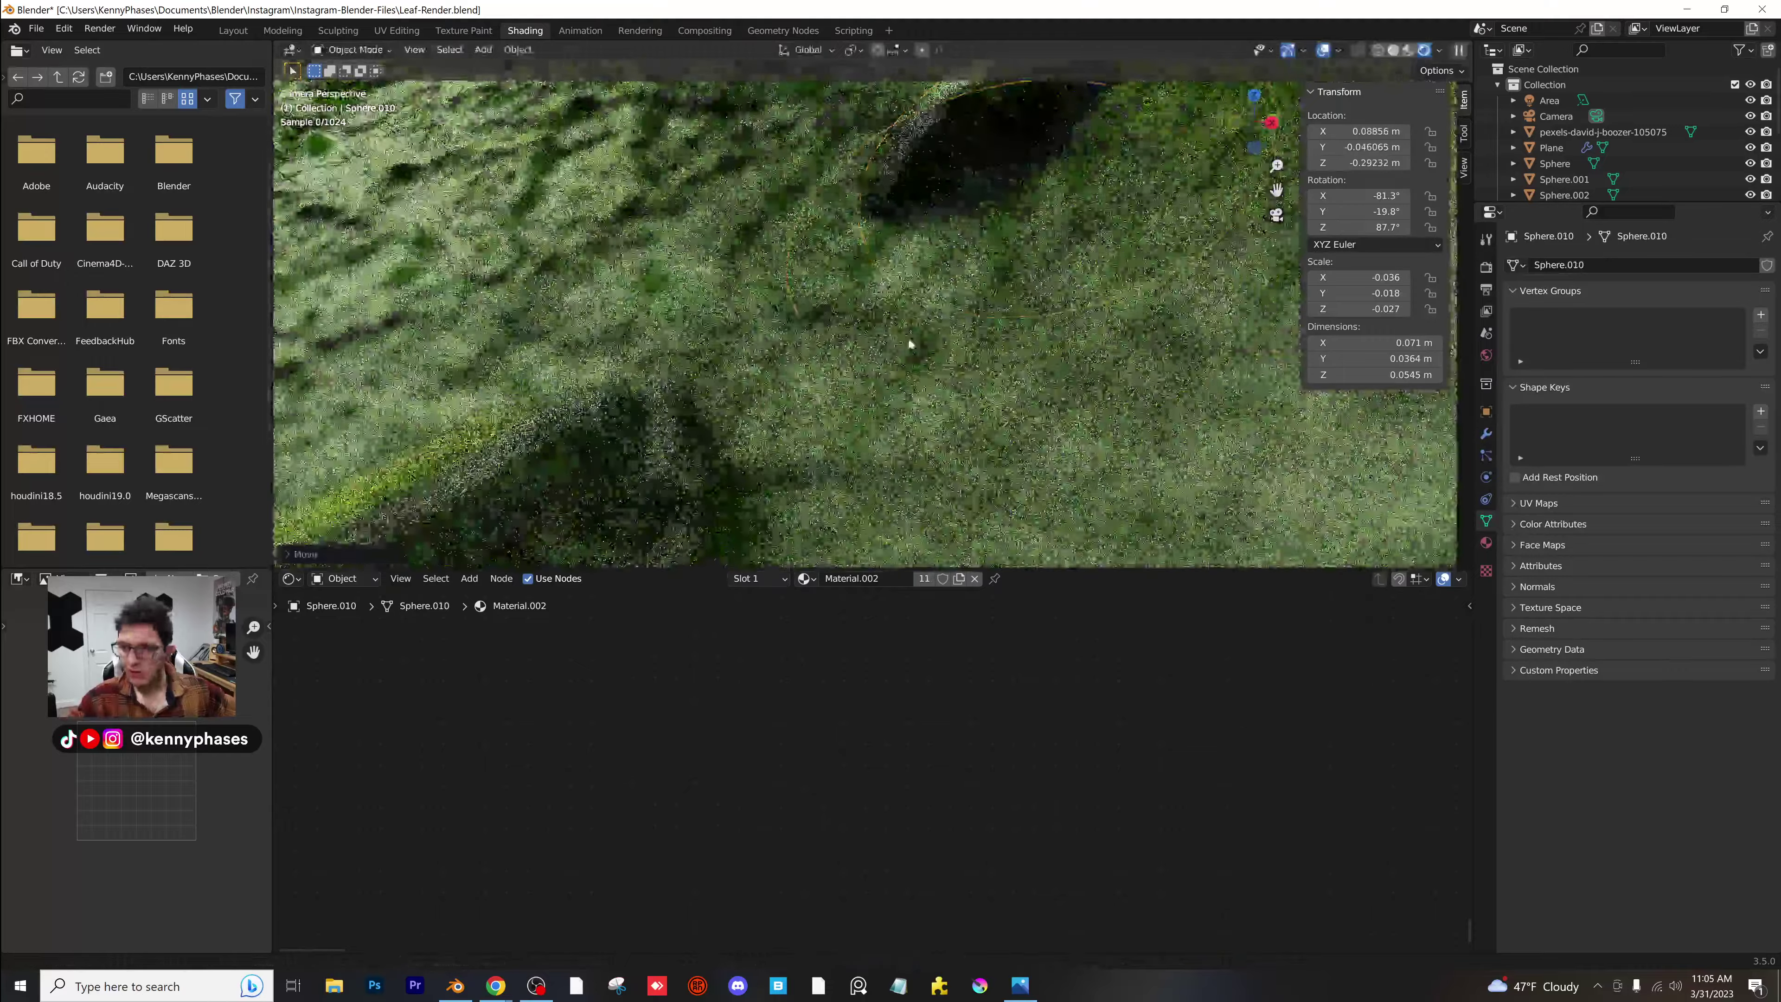
key(g)
click(795, 283)
key(s)
click(793, 274)
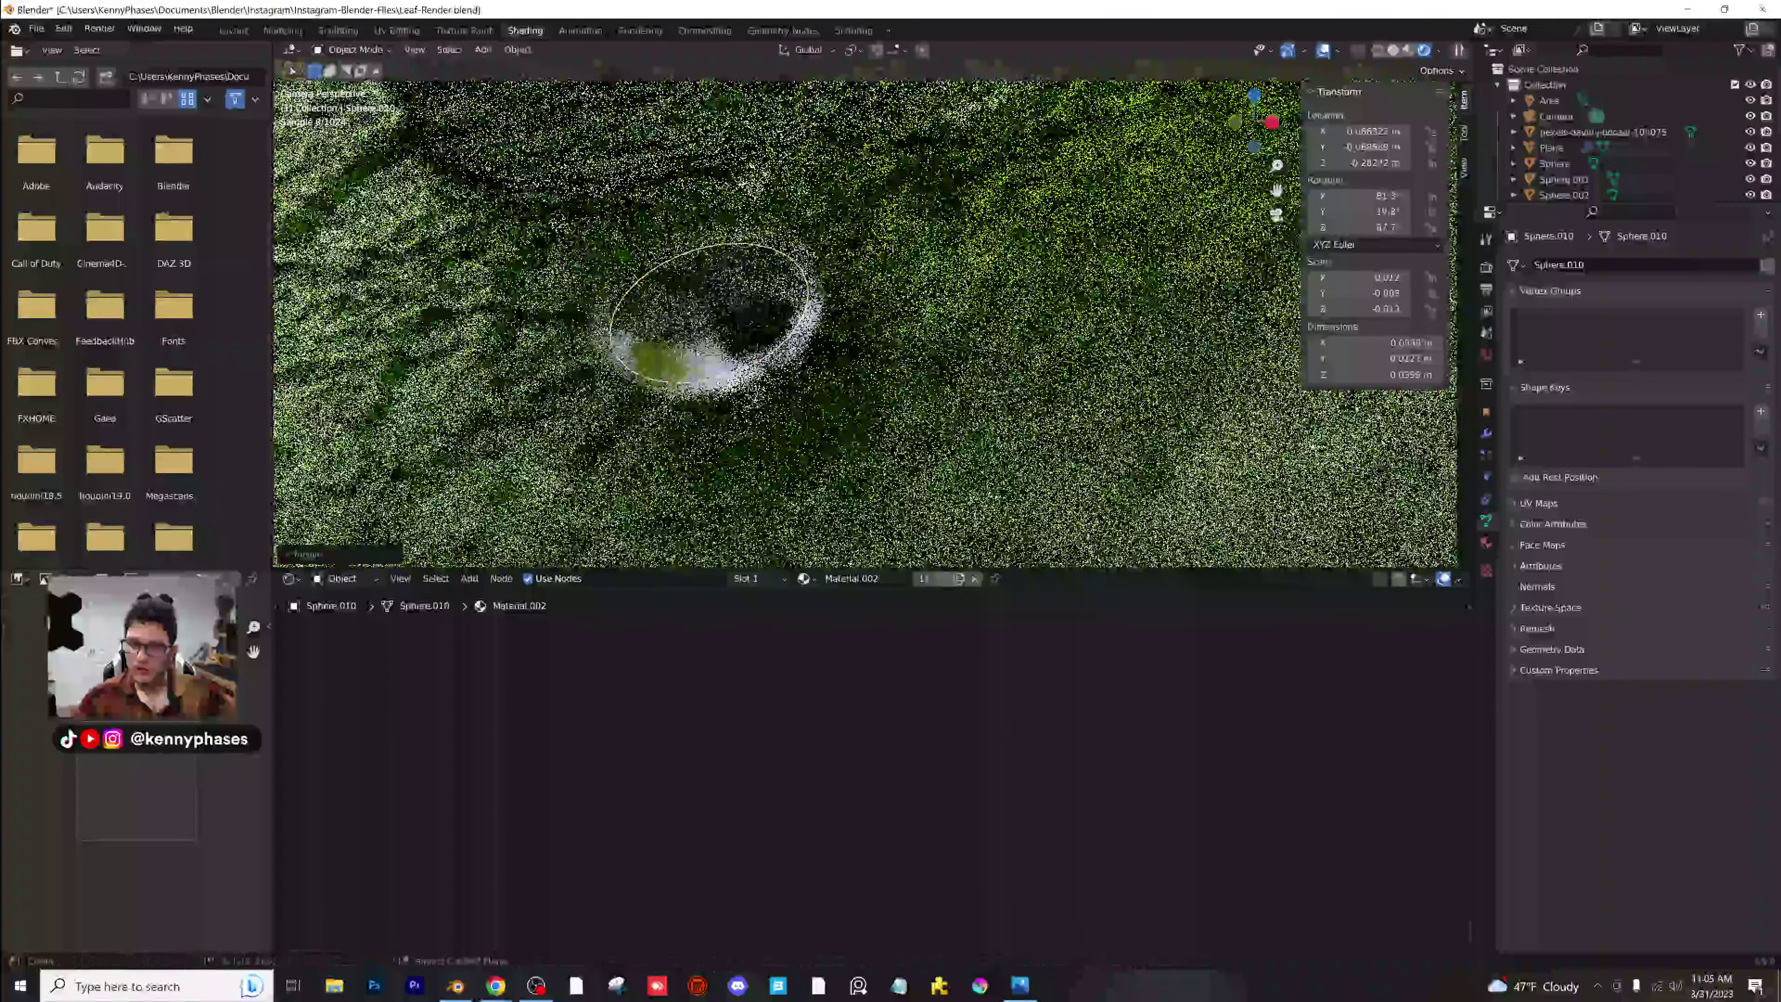
key(g)
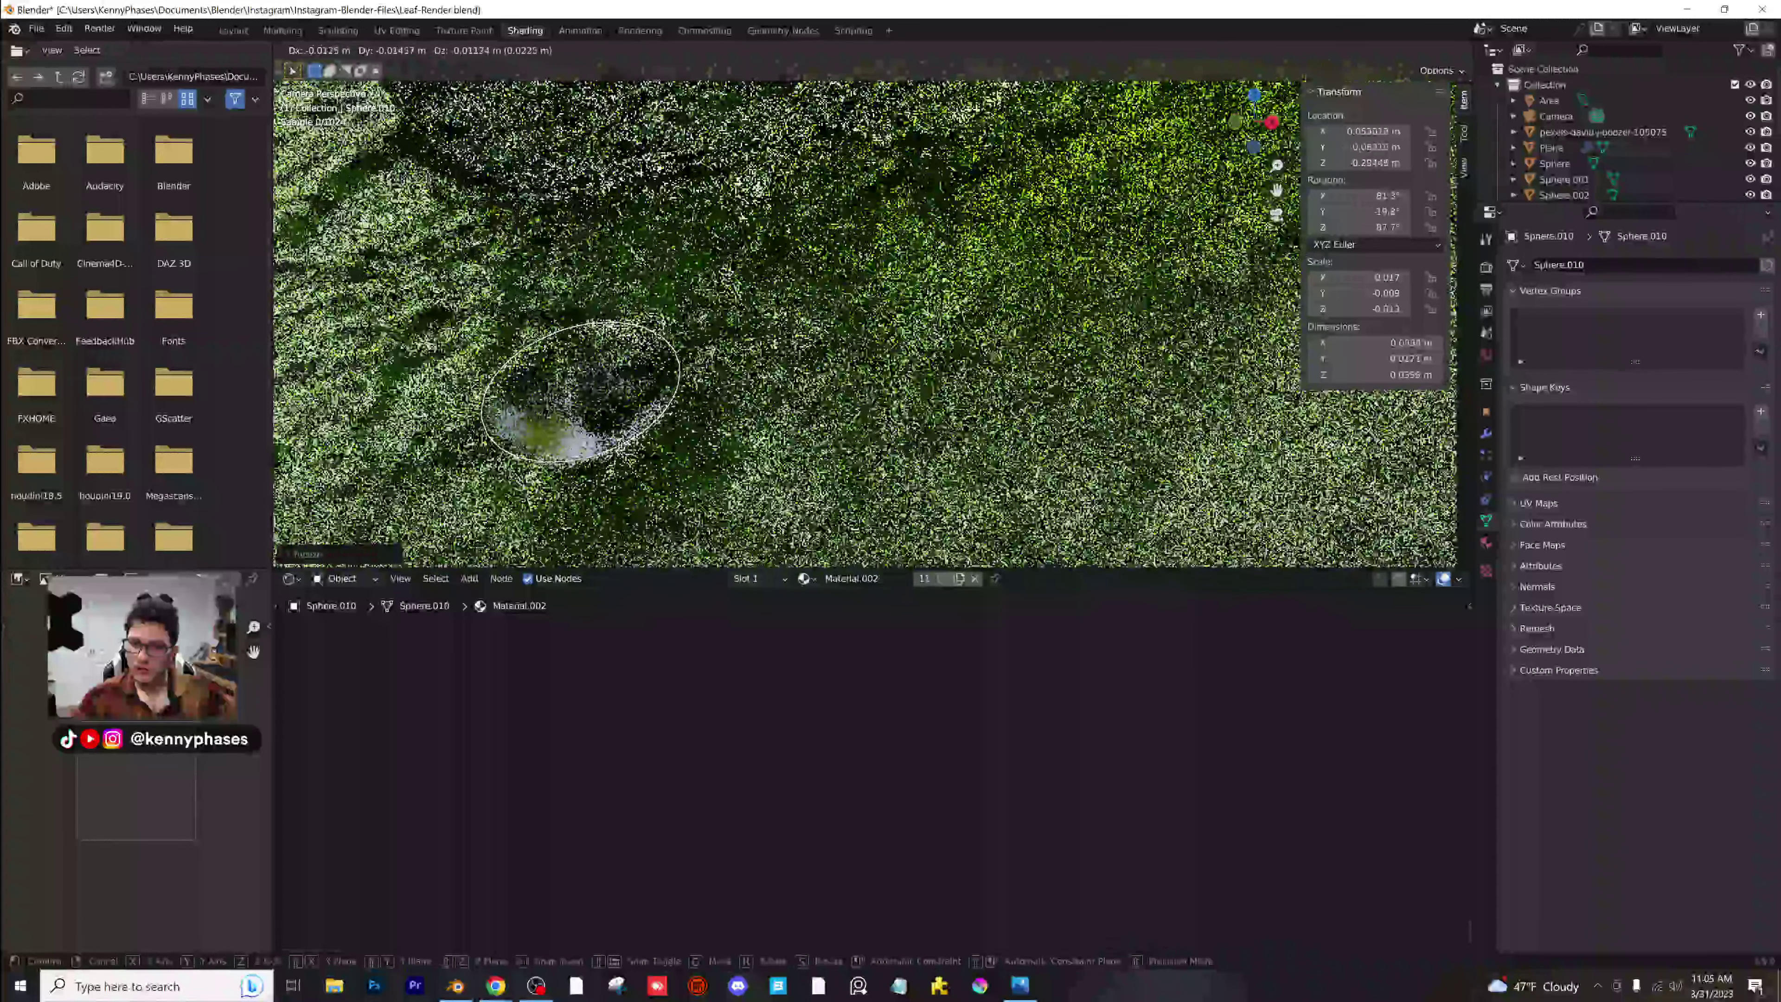
click(694, 343)
key(r)
click(684, 324)
key(g)
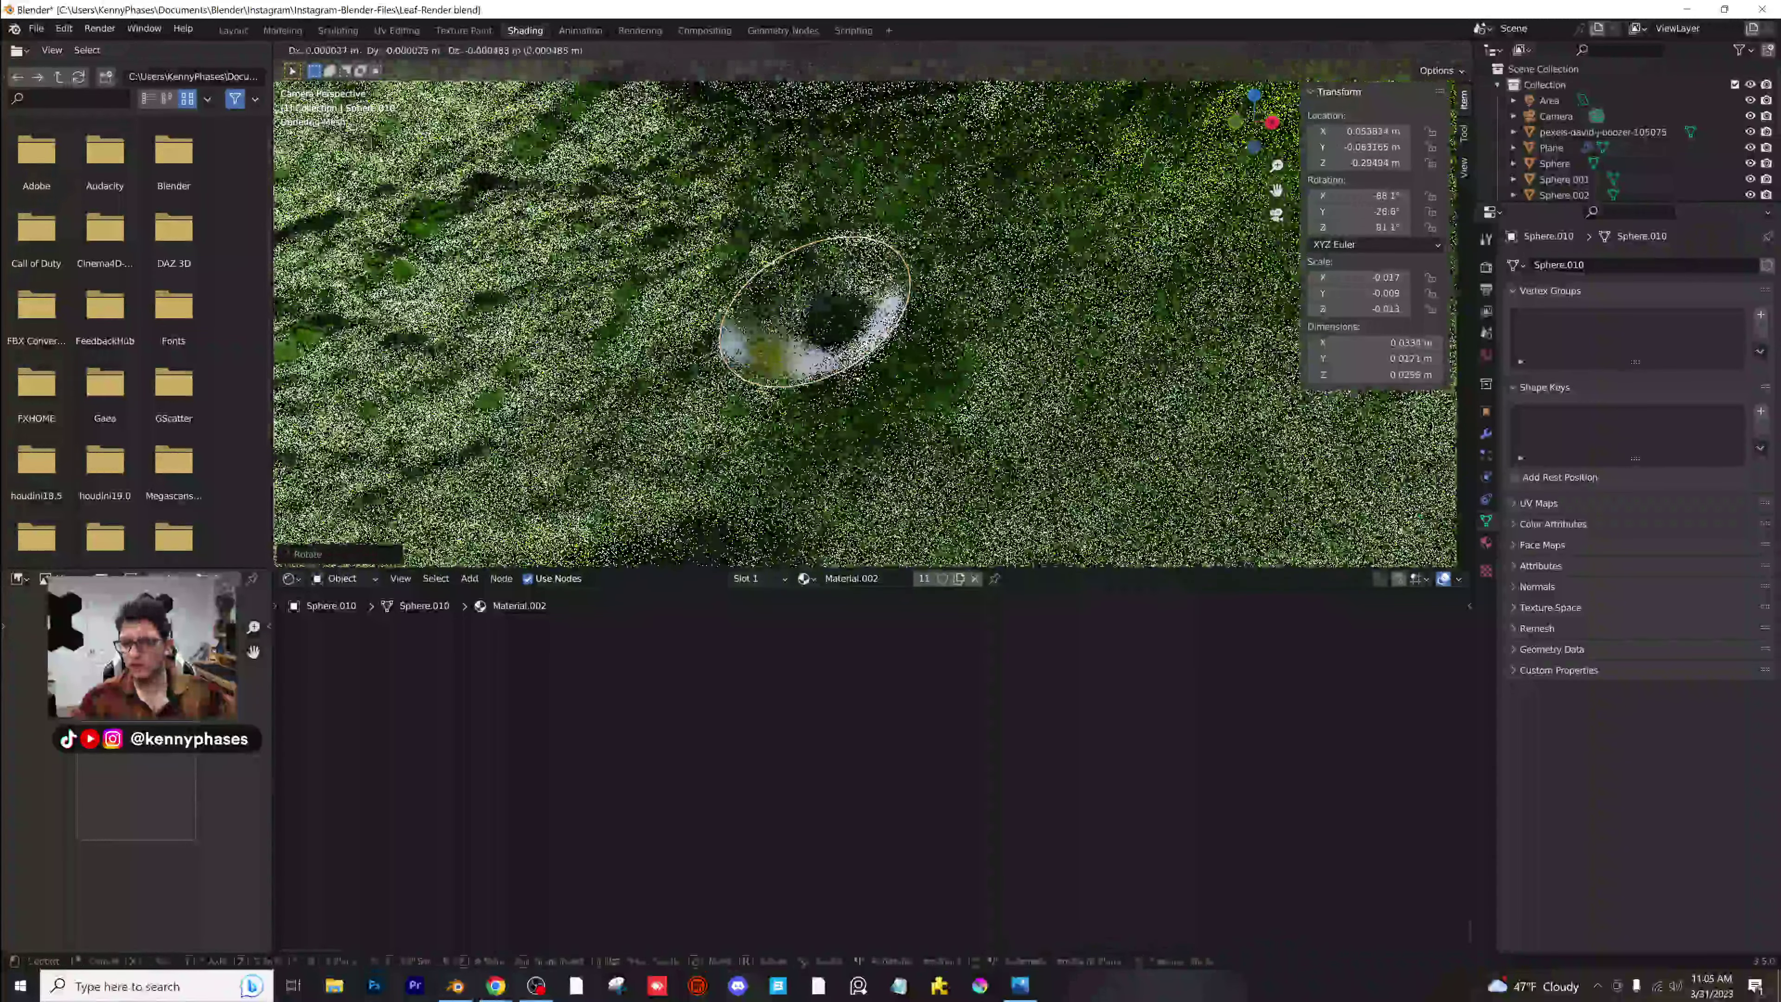
click(897, 302)
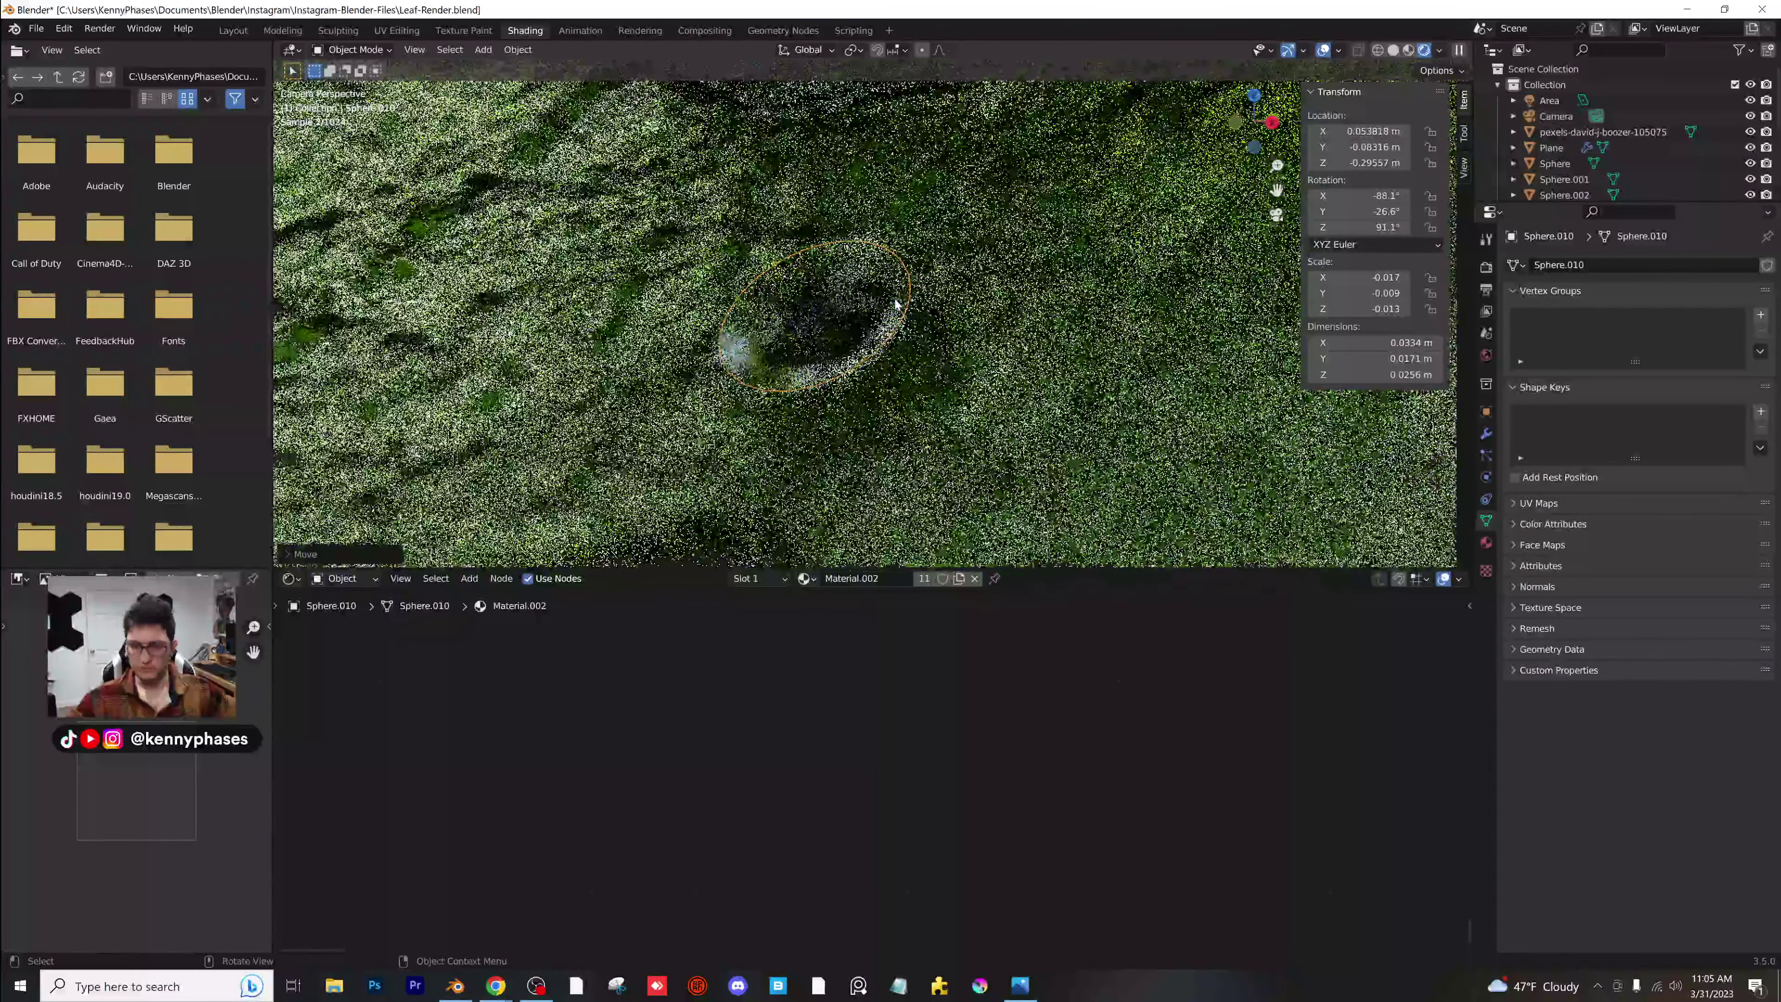
Move the tiny droplet beside the tip of the foreground droplet, at about X 0.027, Y -0.113, Z -0.311 m.
click(895, 388)
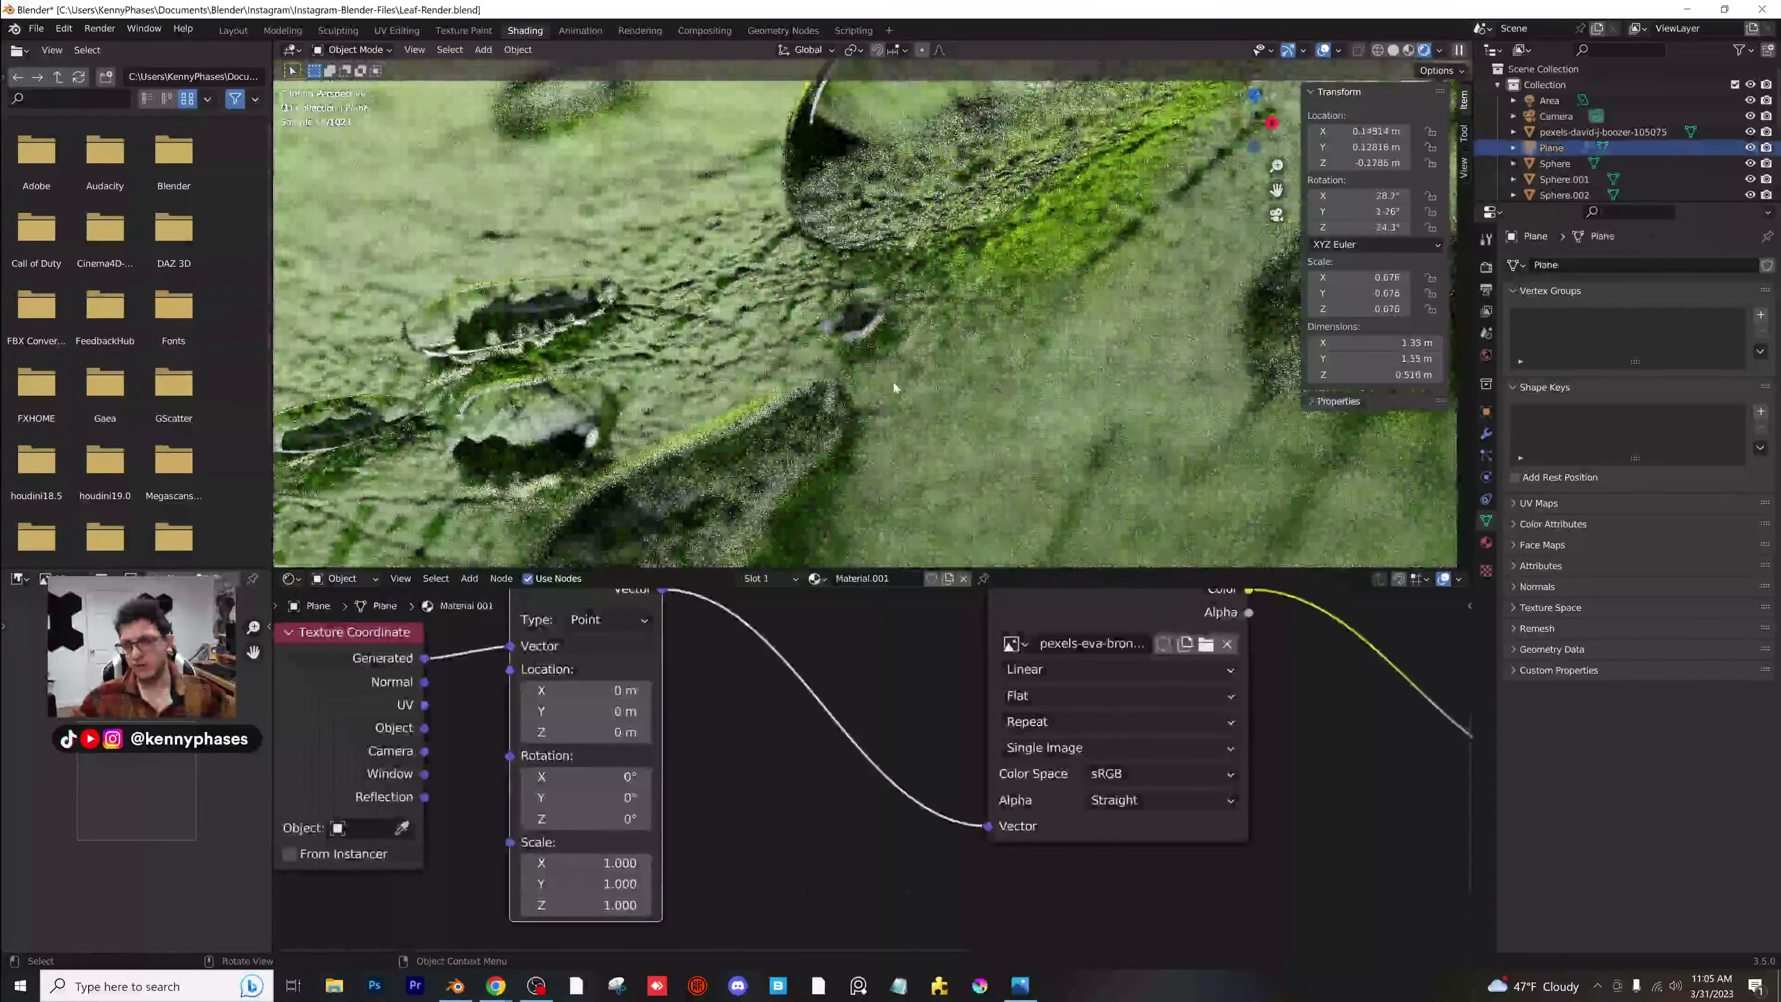
click(857, 319)
key(g)
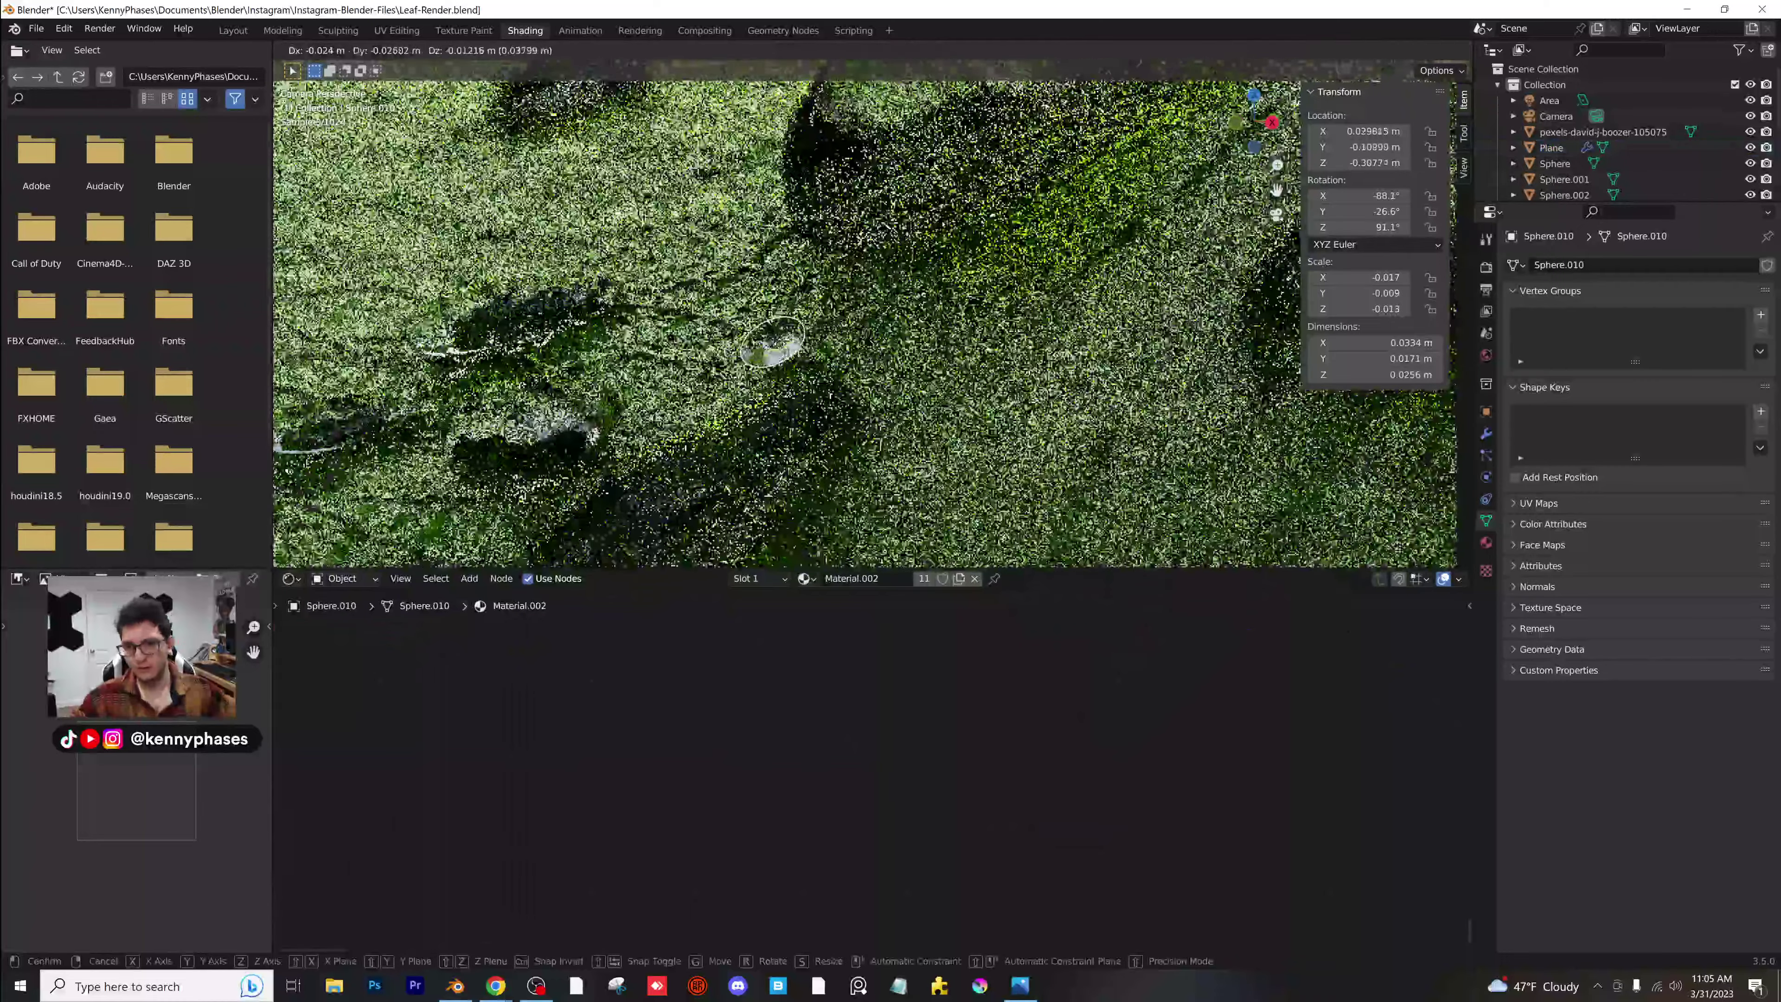
key(z)
click(780, 353)
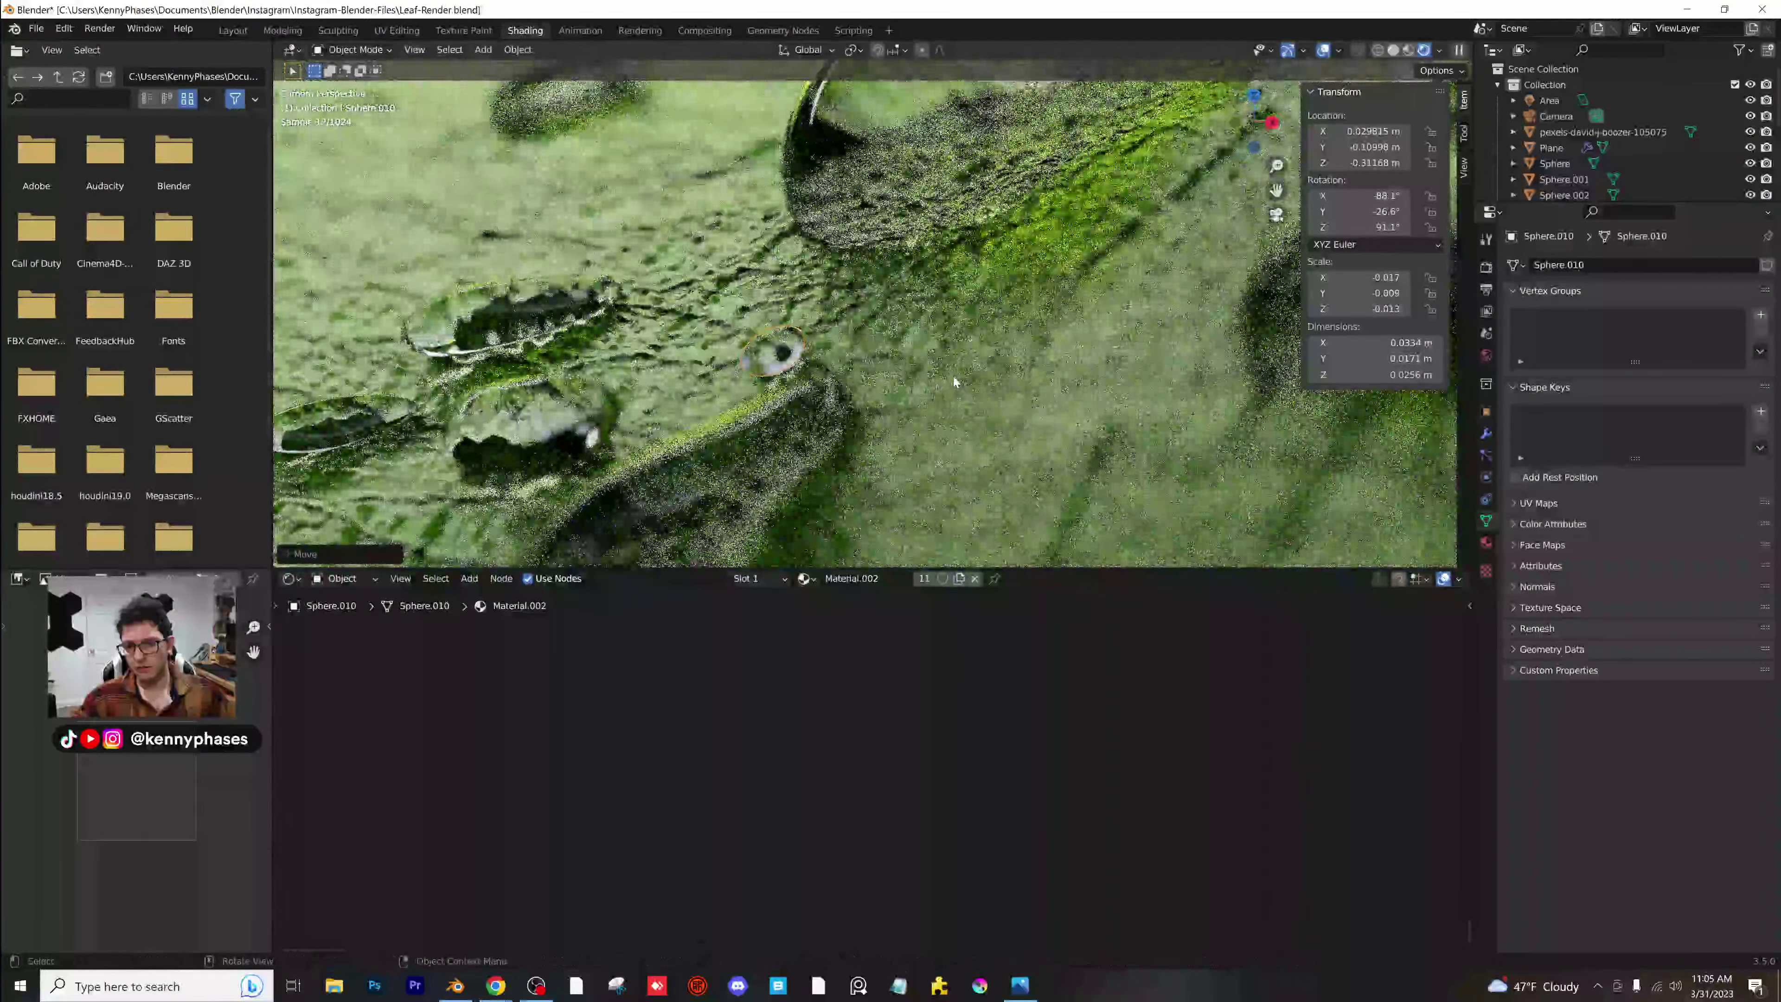
key(g)
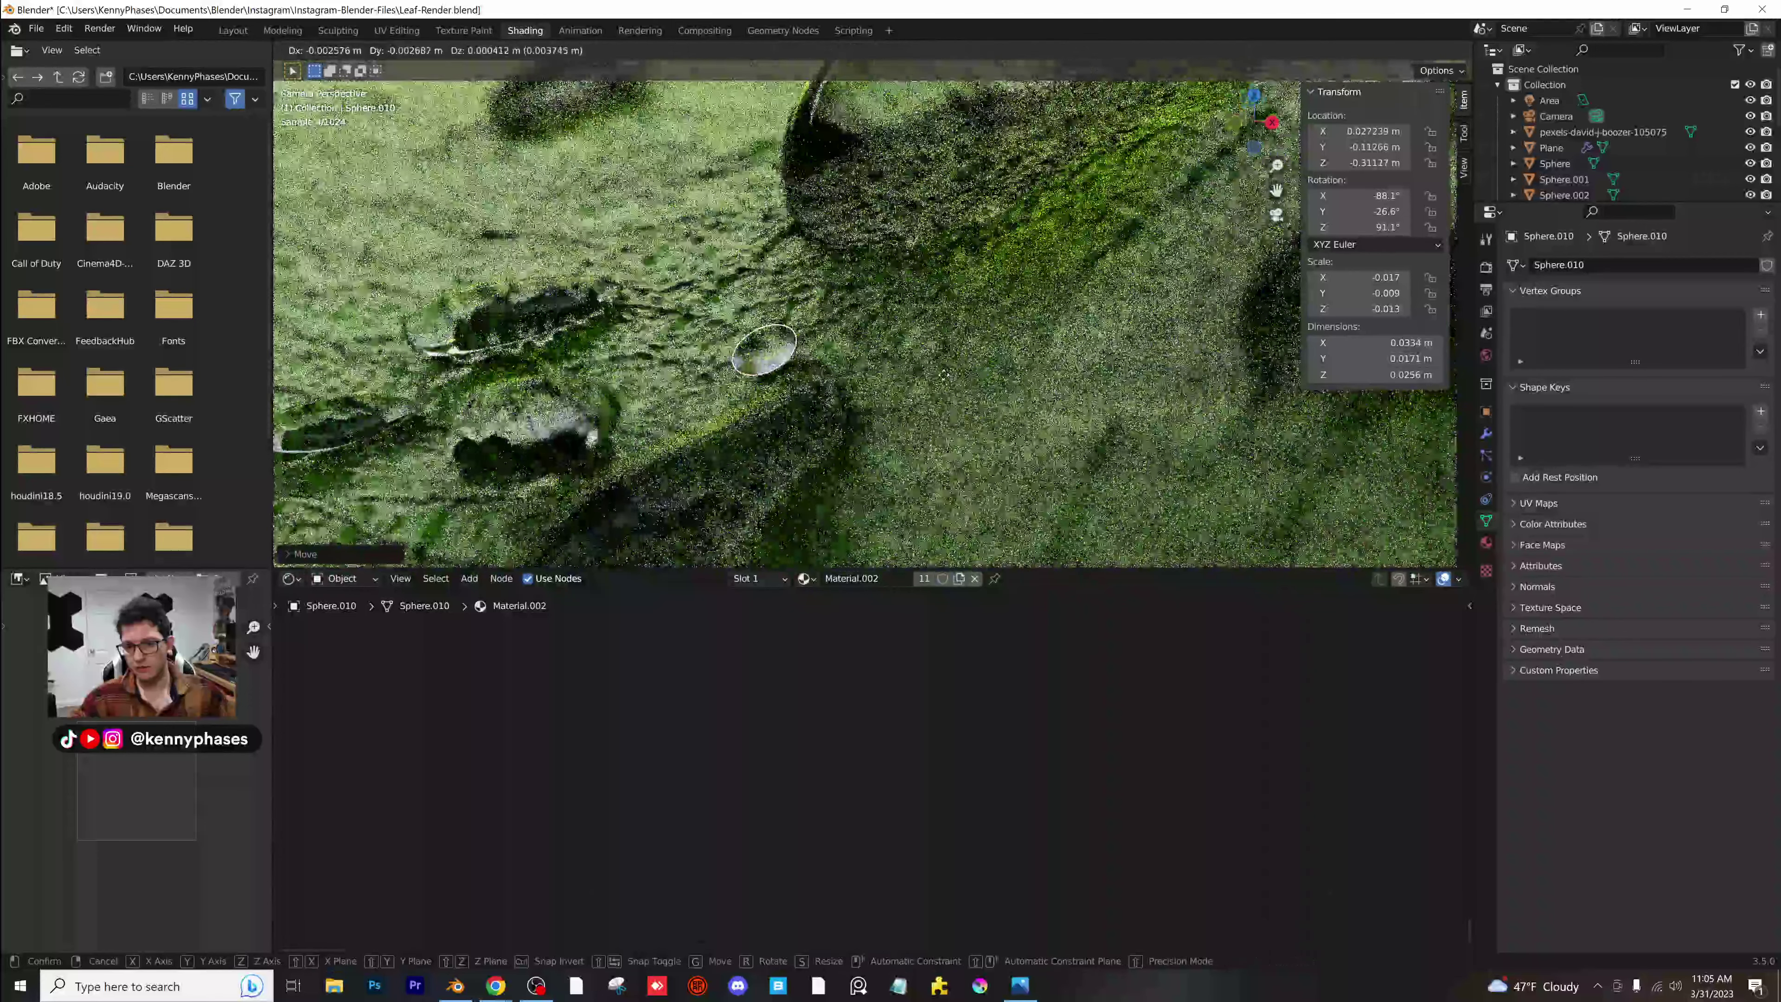
click(945, 374)
scroll(947, 384, down, 5)
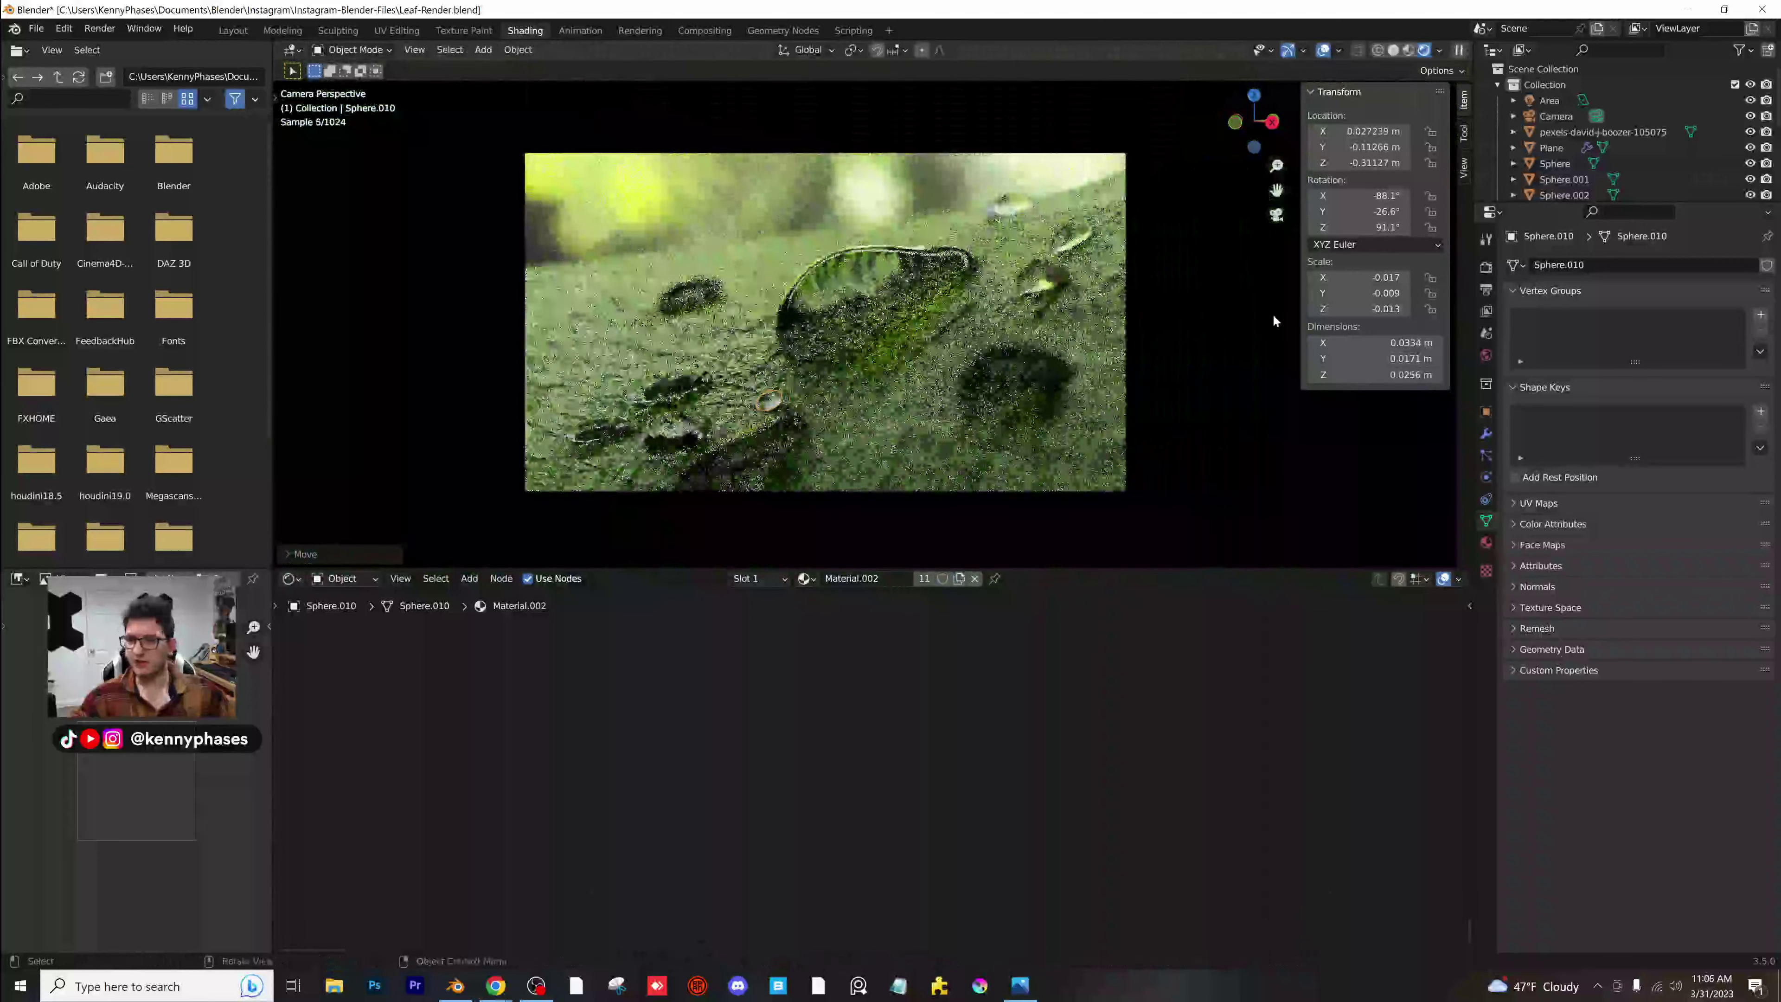
Enlarge the 3D viewport over the node editor to view the full render preview, and save the file.
drag(1191, 567, 1192, 745)
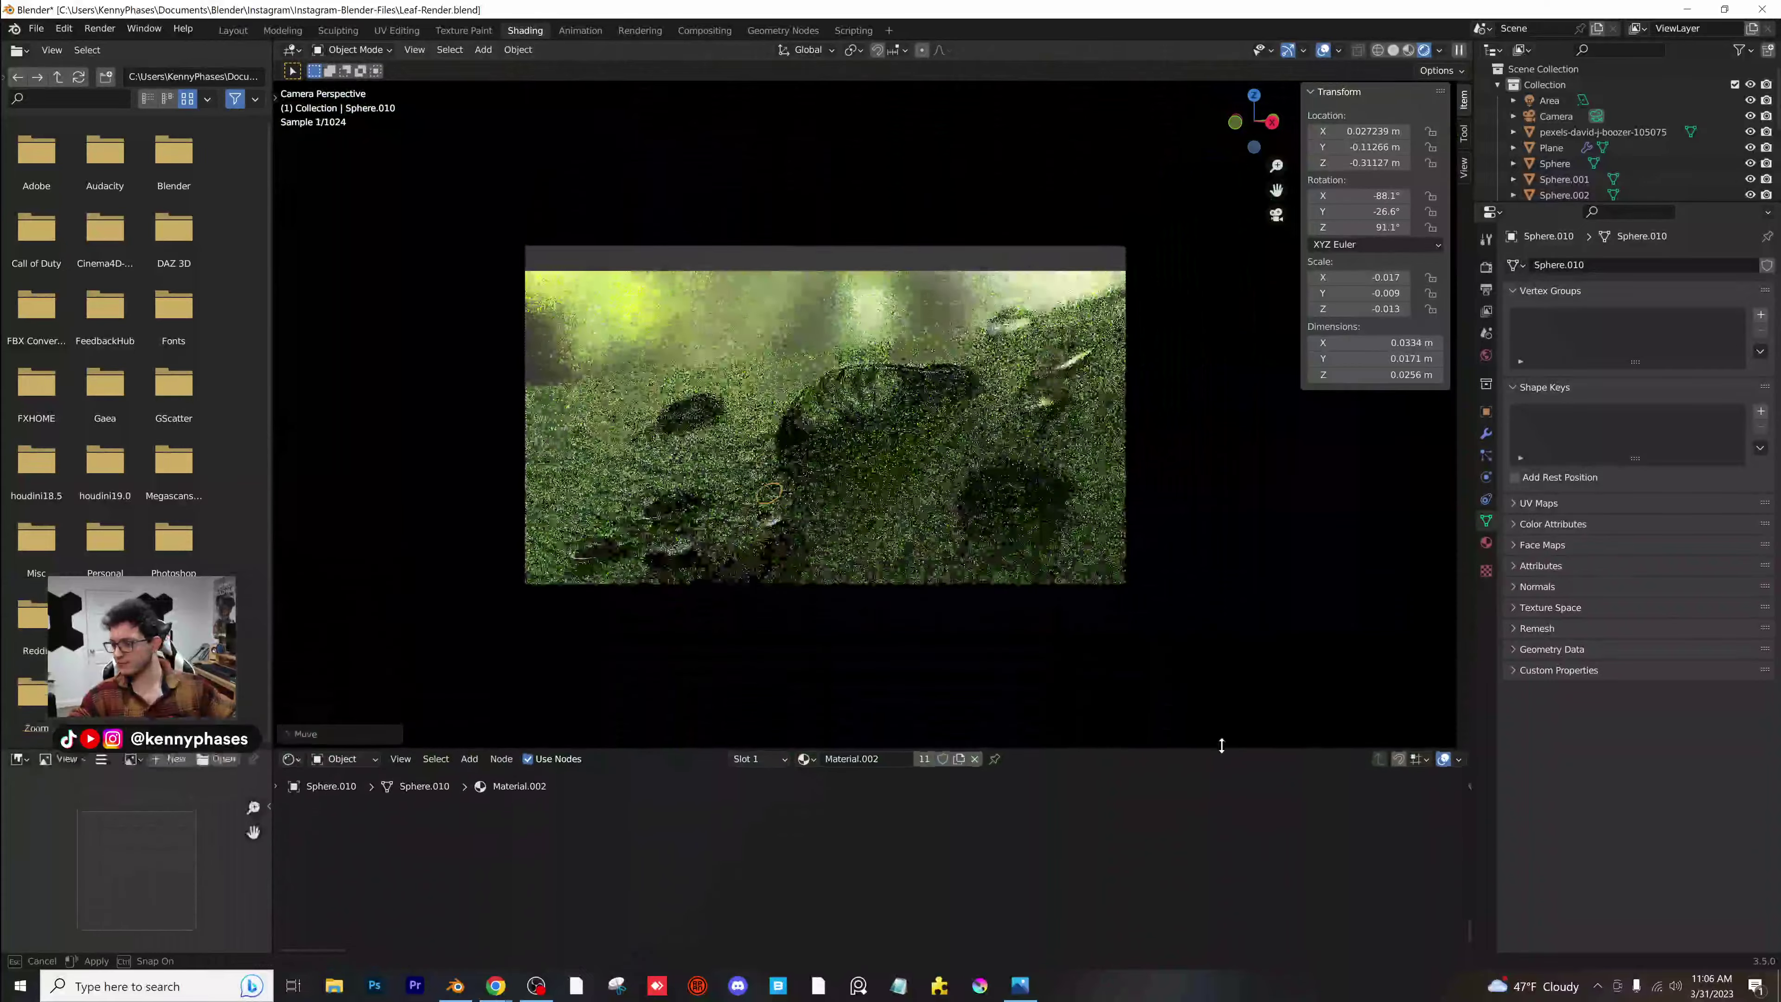
scroll(1282, 450, up, 2)
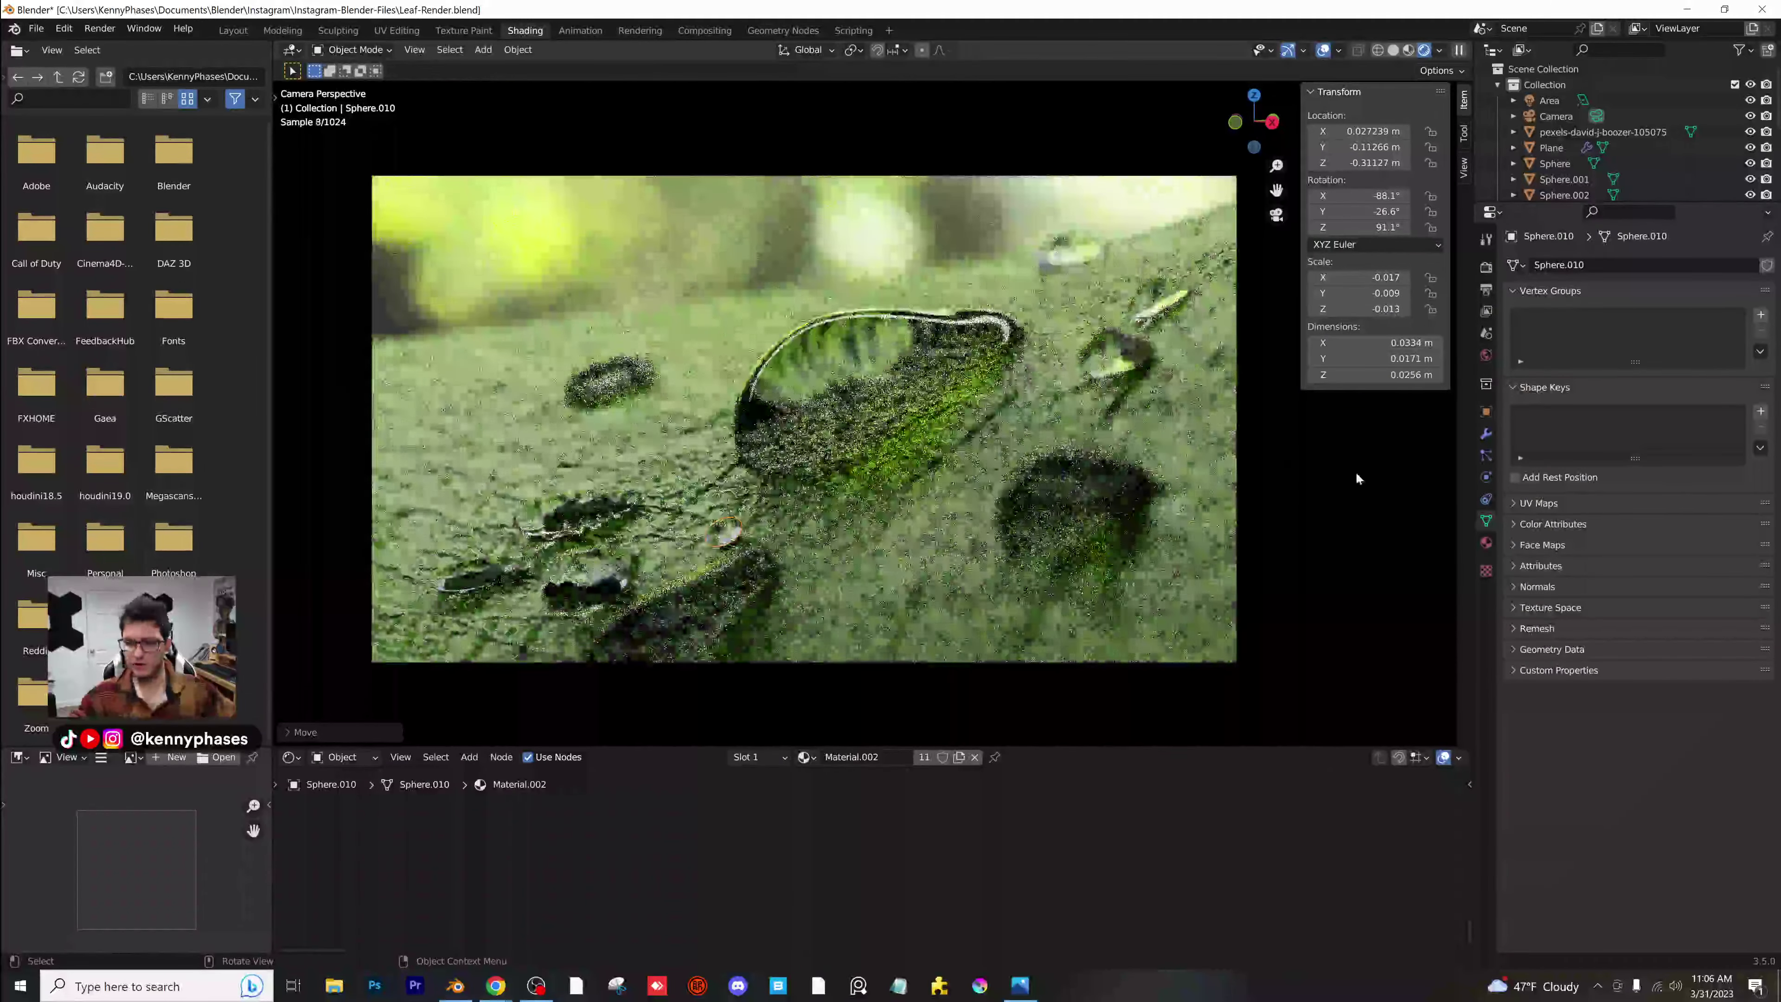
click(1356, 471)
key(ctrl+s)
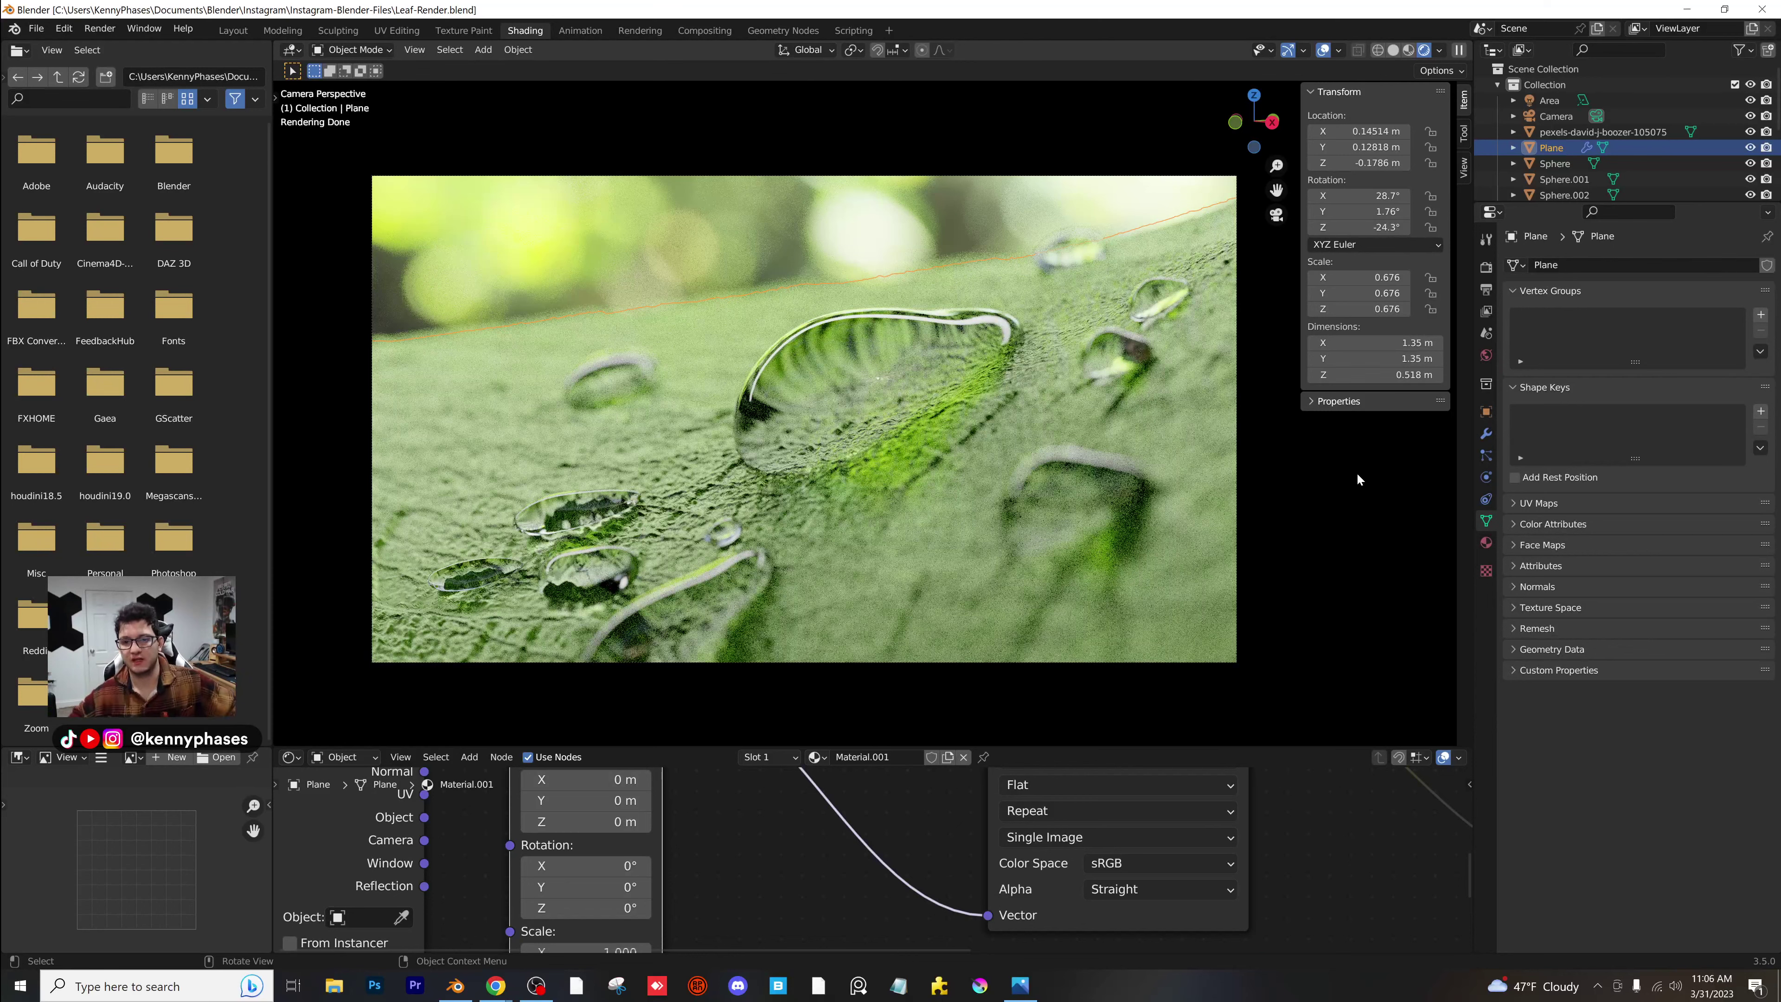
Move the background image plane to about X -2.967, Y 2.201, Z -0.215 m so brighter areas sit behind the leaf.
click(702, 225)
scroll(877, 477, down, 1)
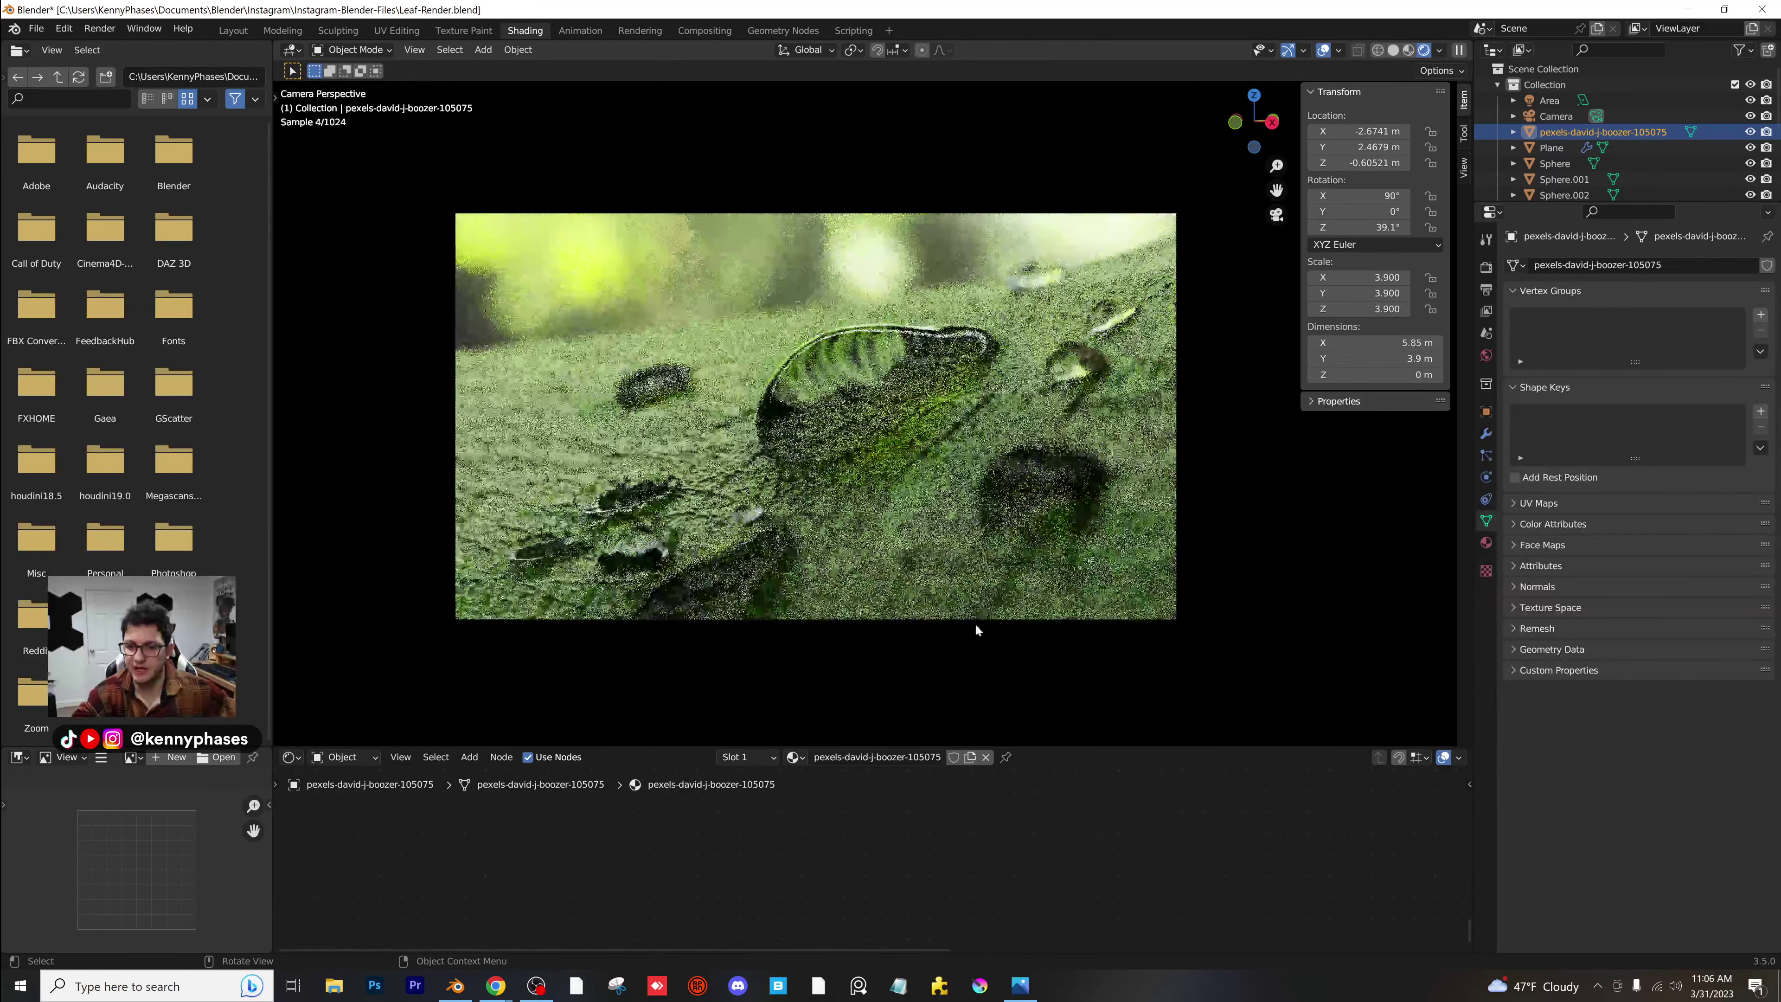
key(g)
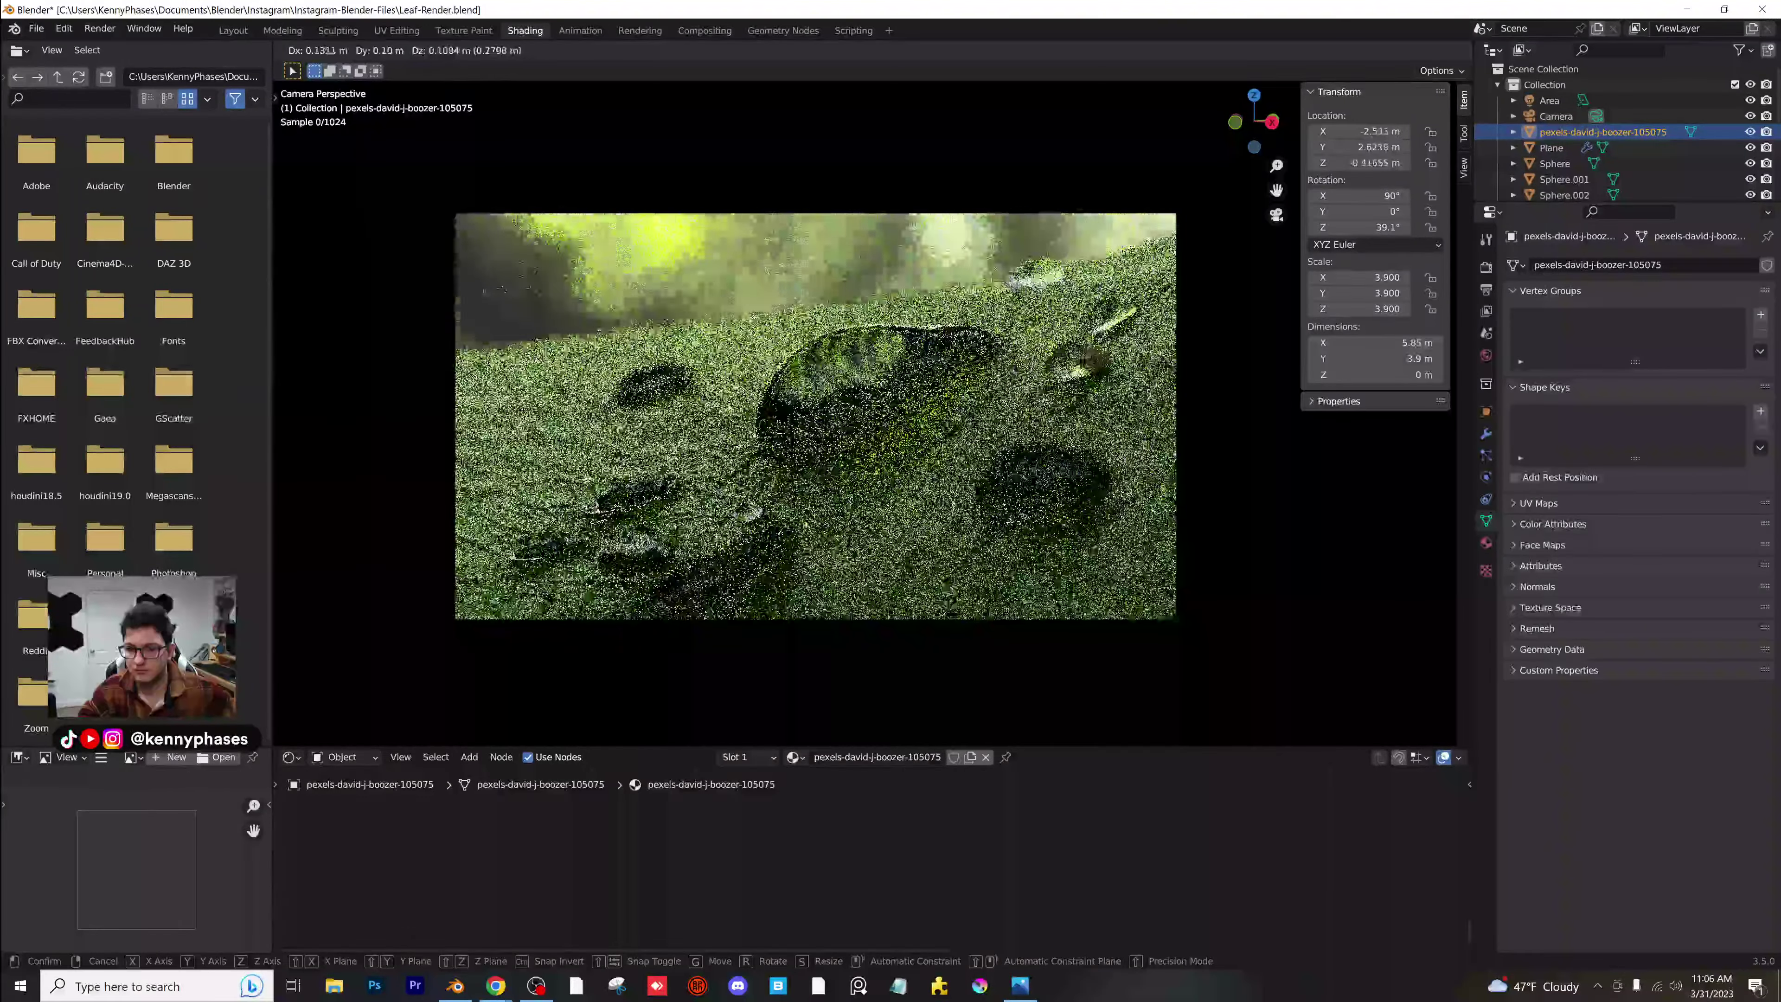
click(758, 356)
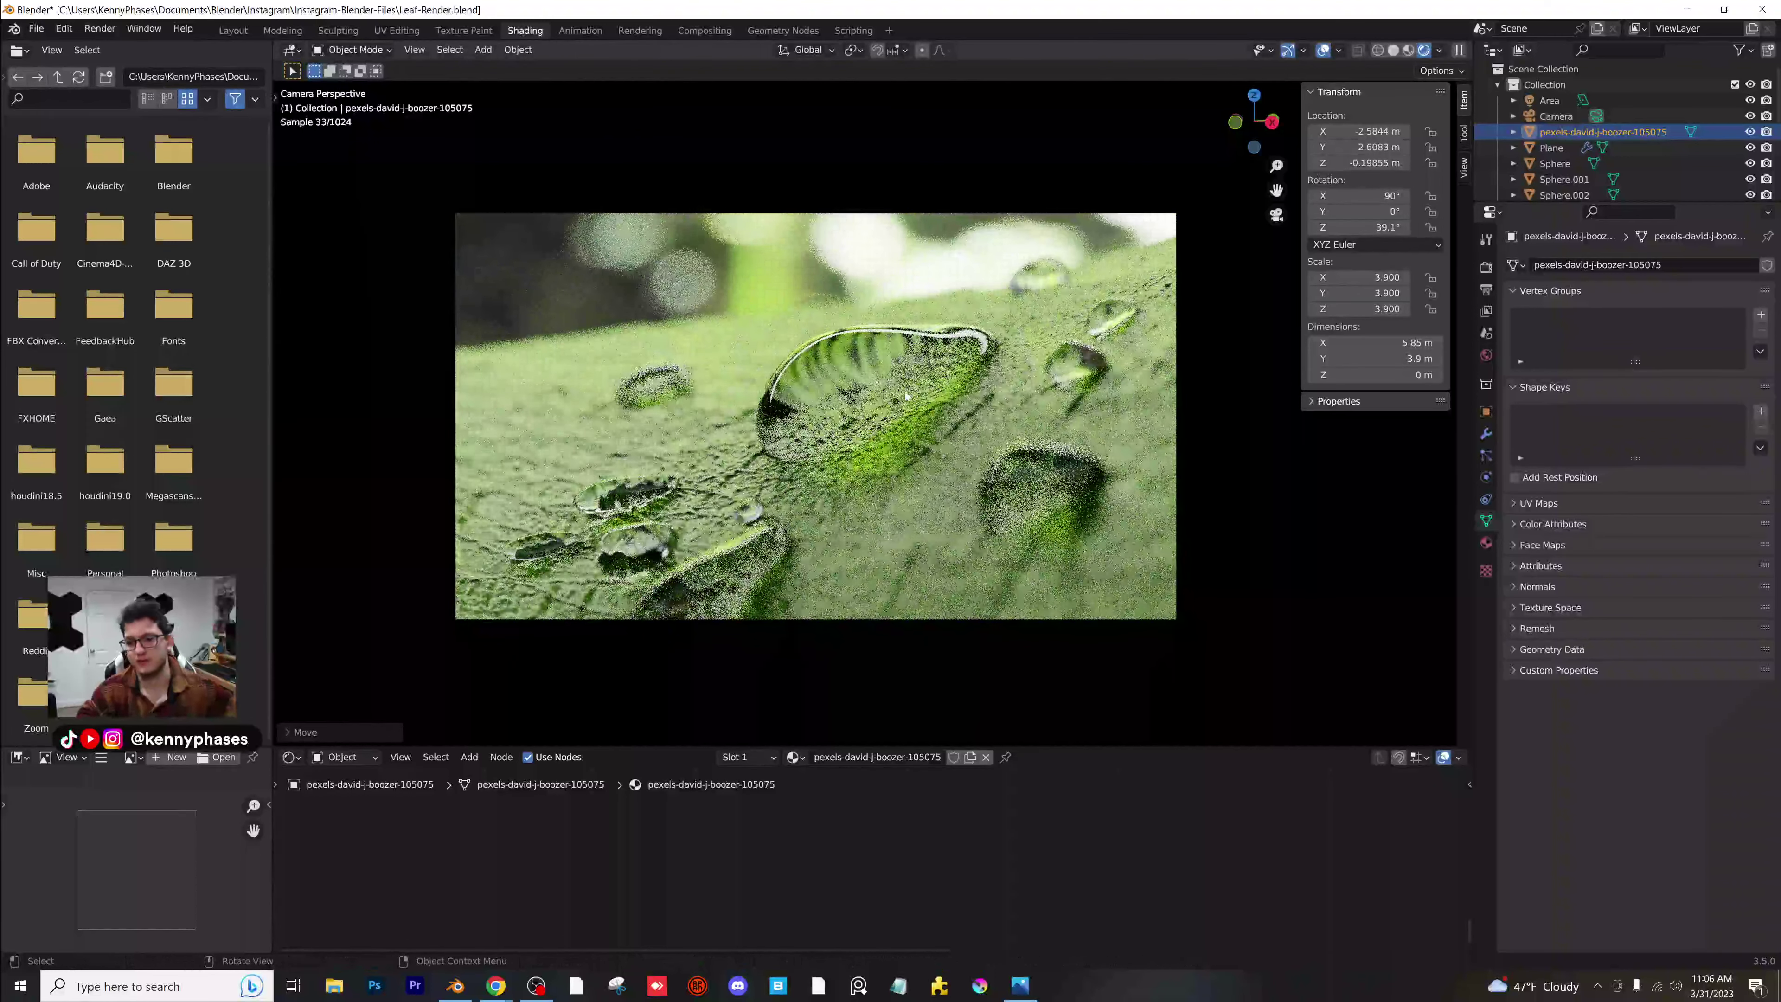
key(g)
click(941, 403)
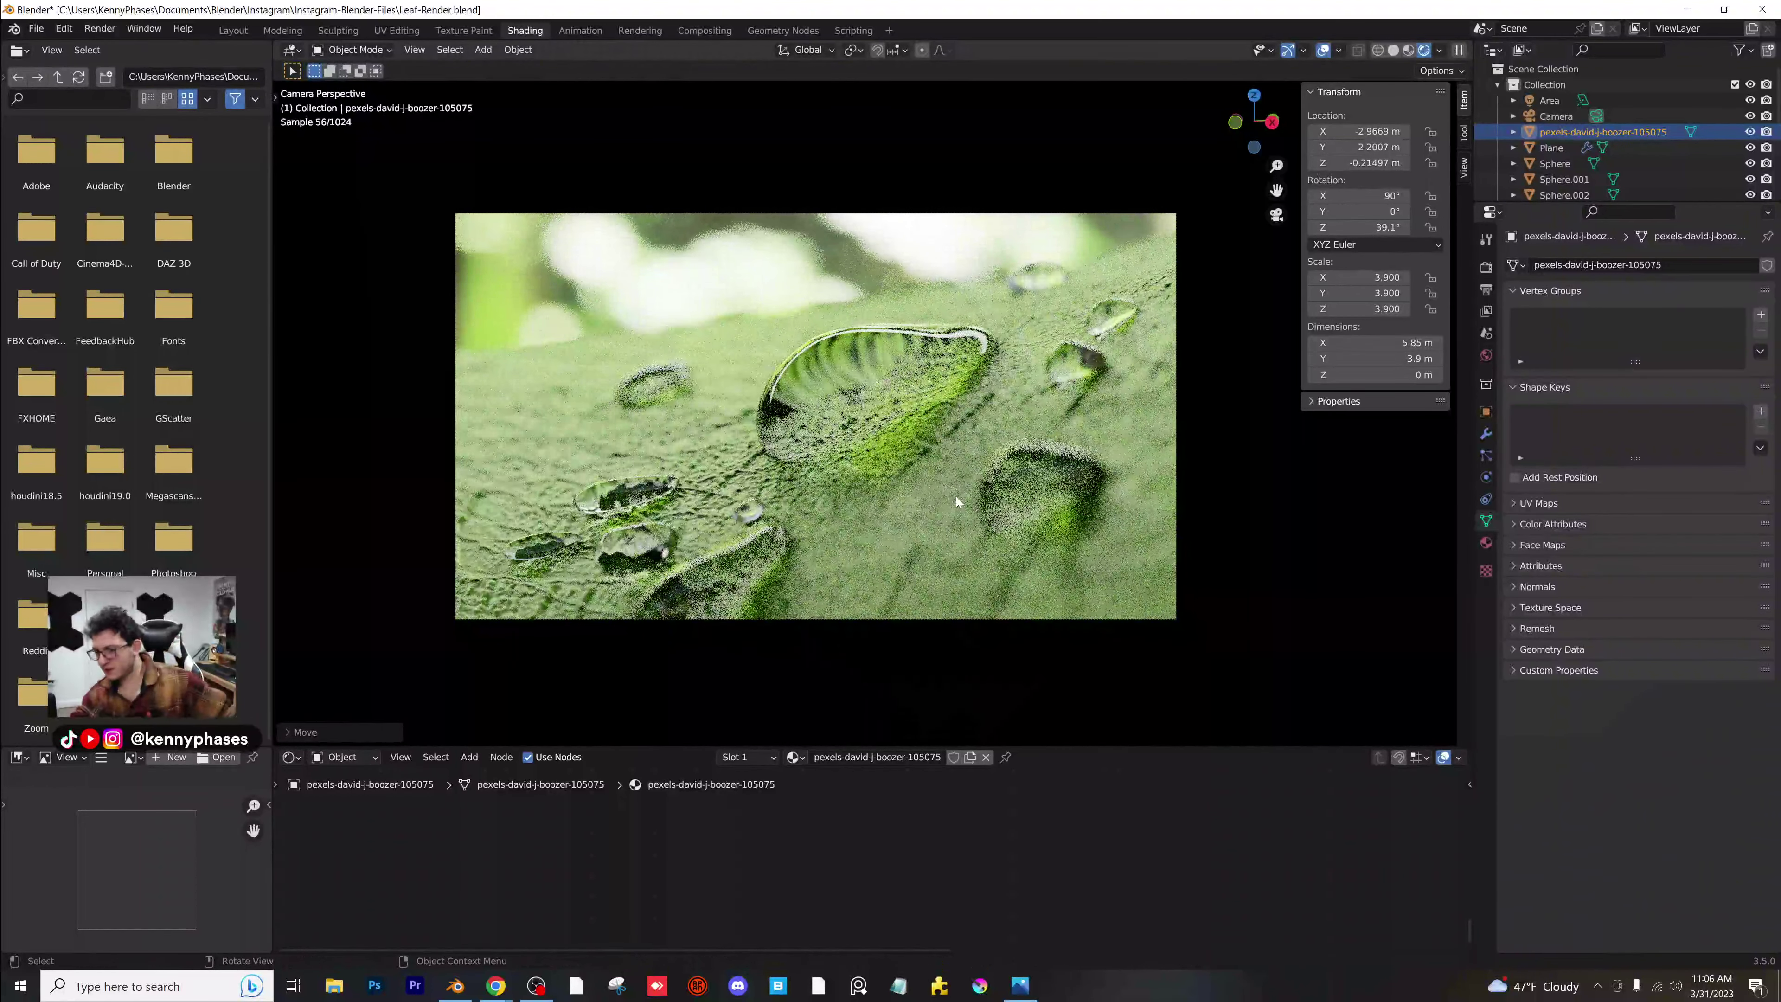
Try a brighter green for the leaf material's Base Color, and undo the change.
click(679, 446)
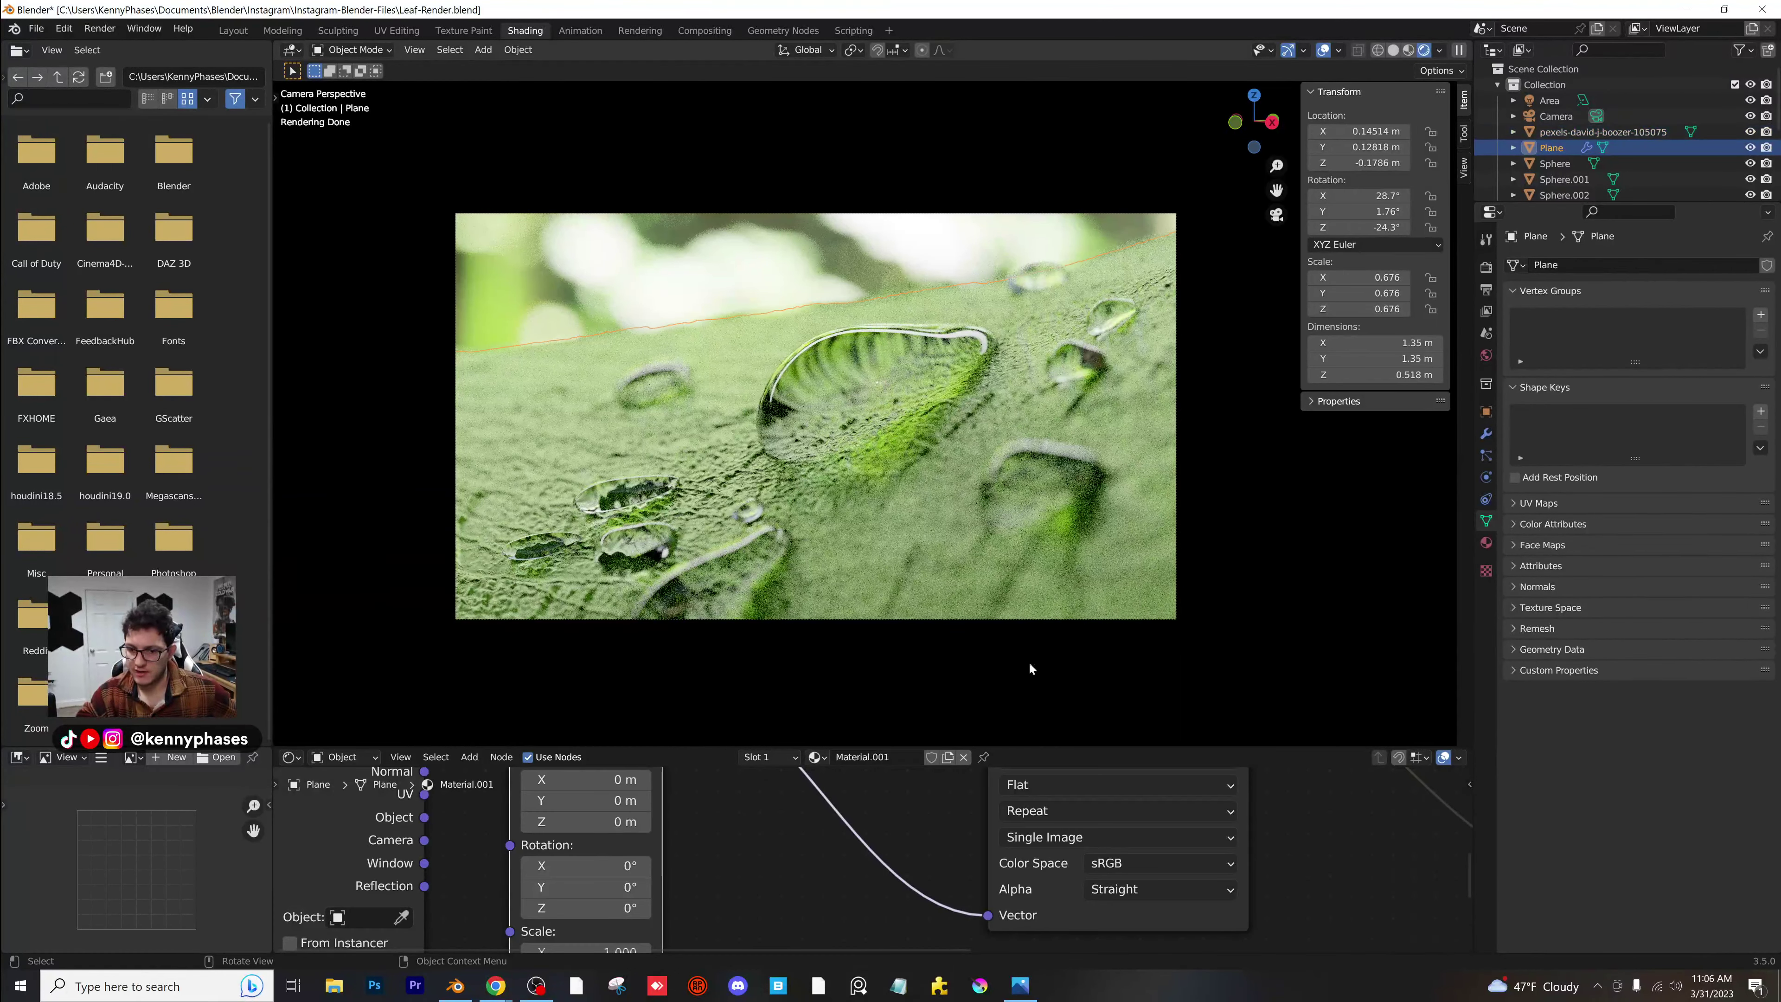
scroll(876, 856, down, 7)
middle_drag(813, 894, 679, 904)
middle_drag(1462, 779, 1067, 884)
scroll(1027, 825, up, 1)
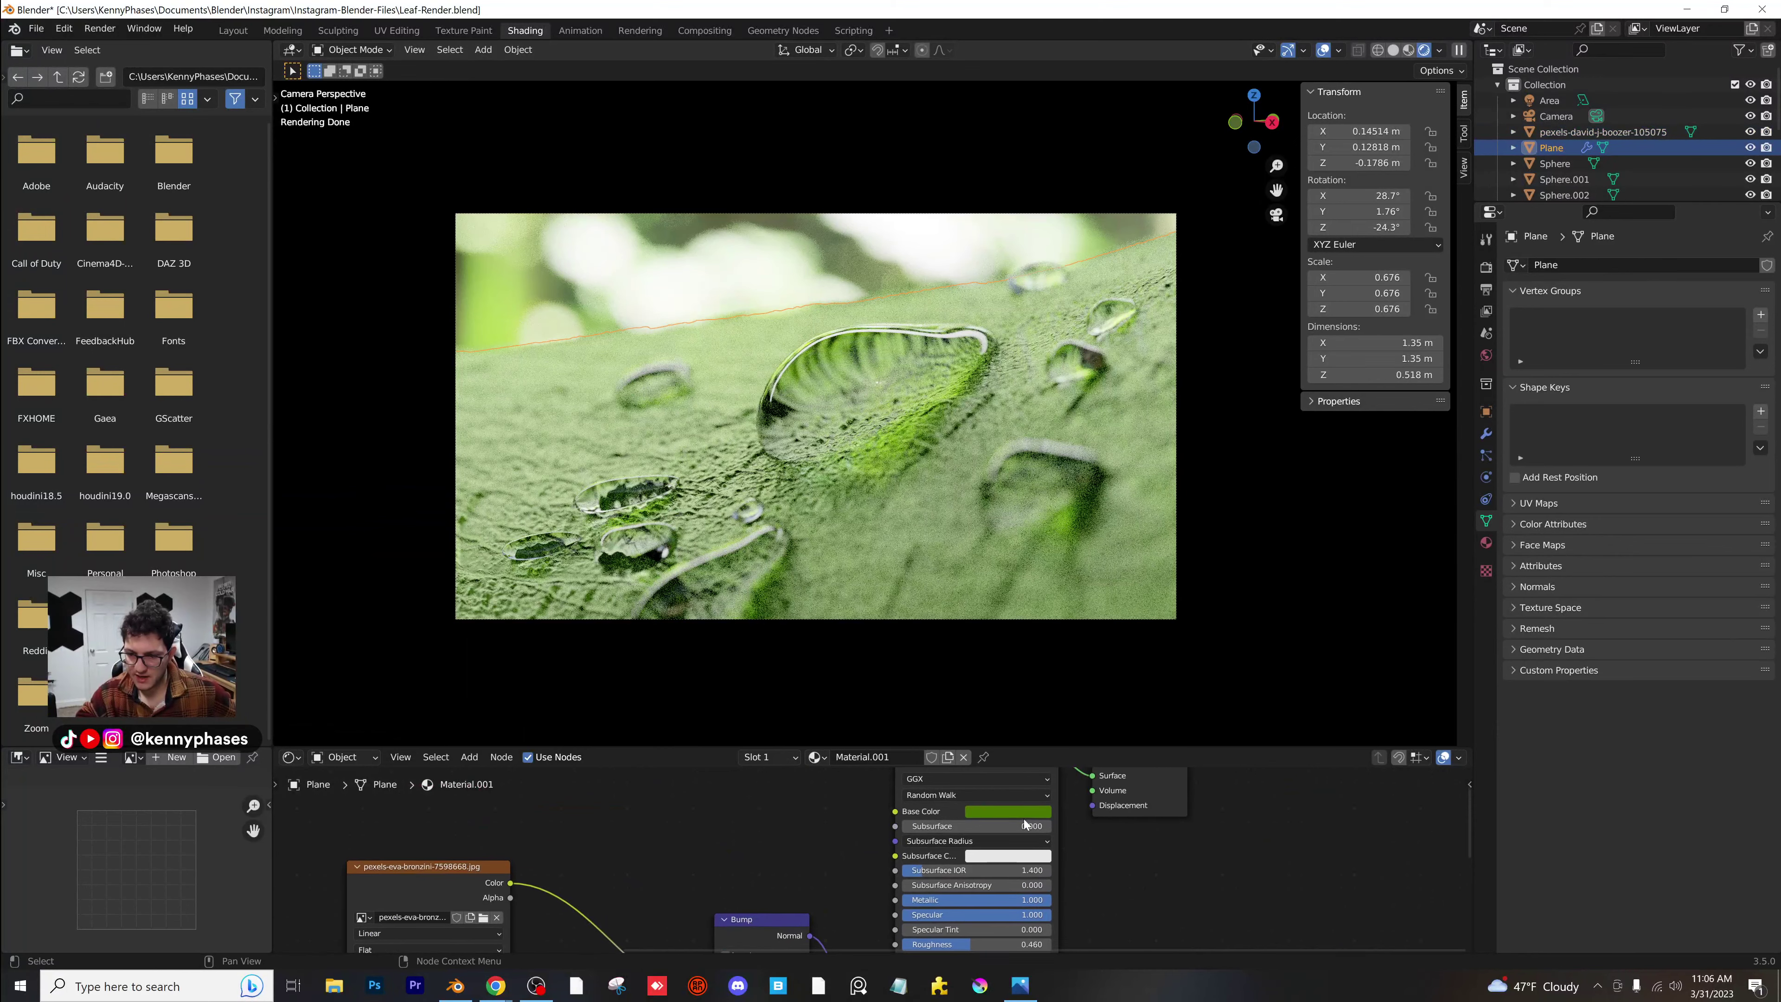
click(1025, 812)
drag(1081, 675, 1080, 635)
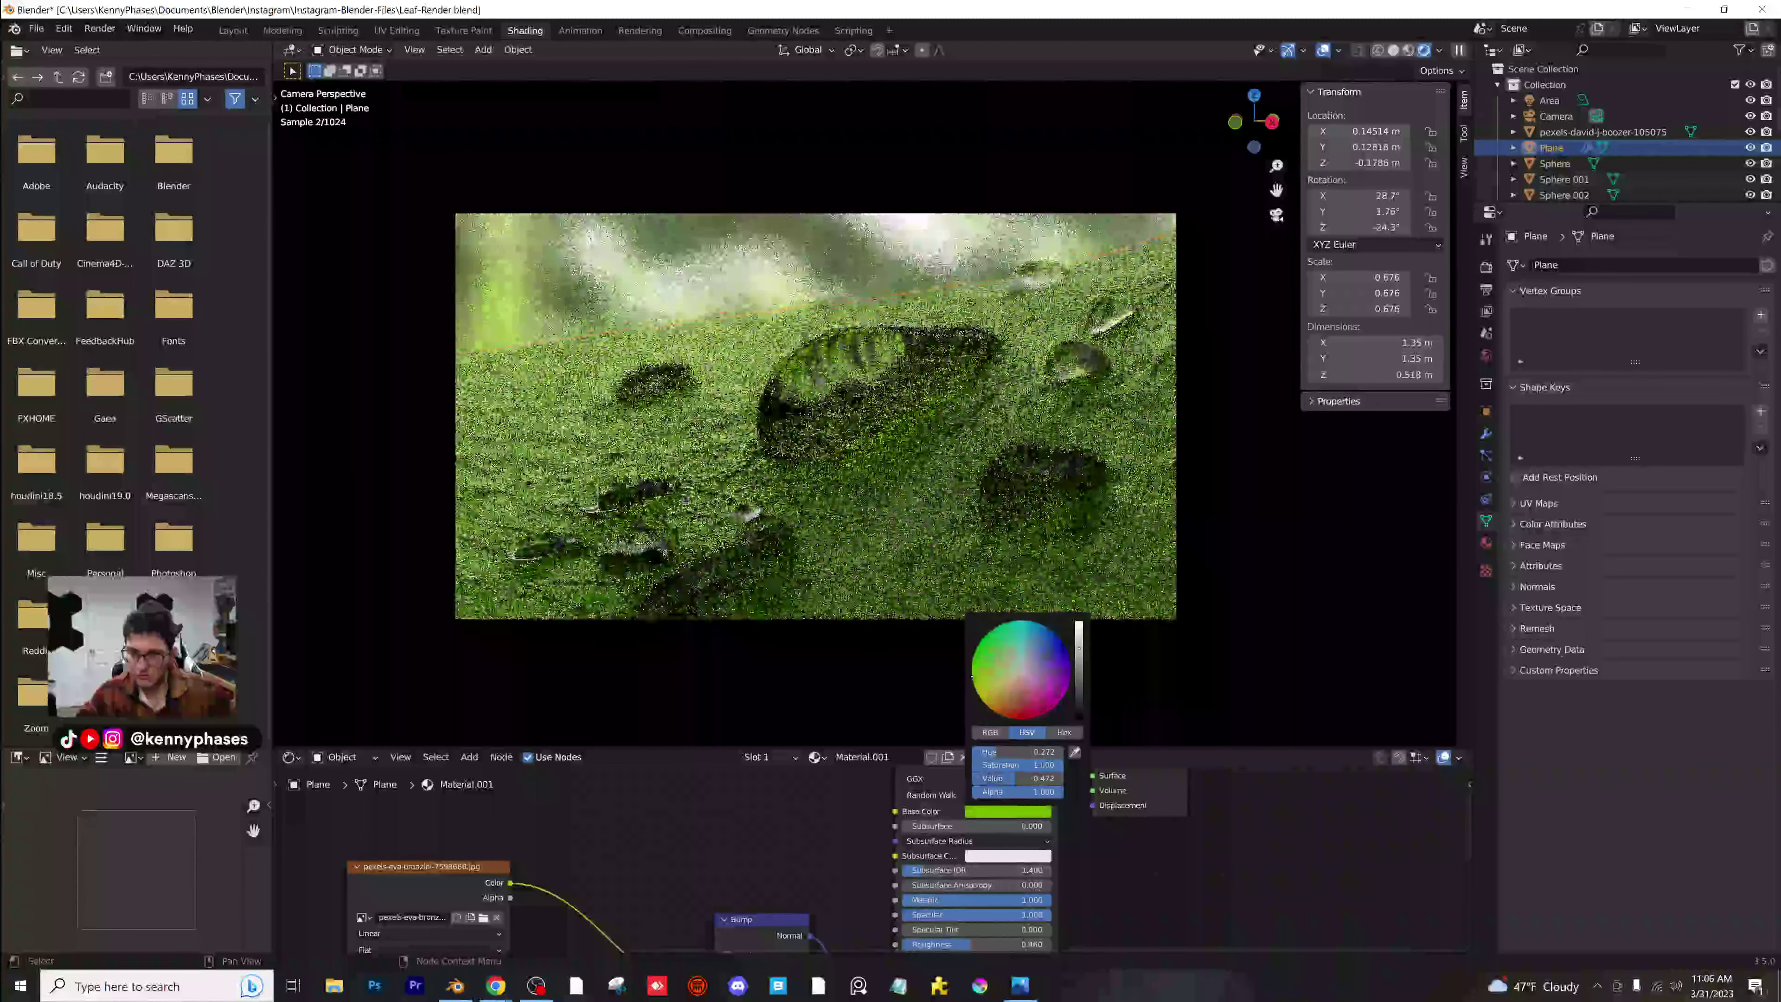
key(ctrl+z)
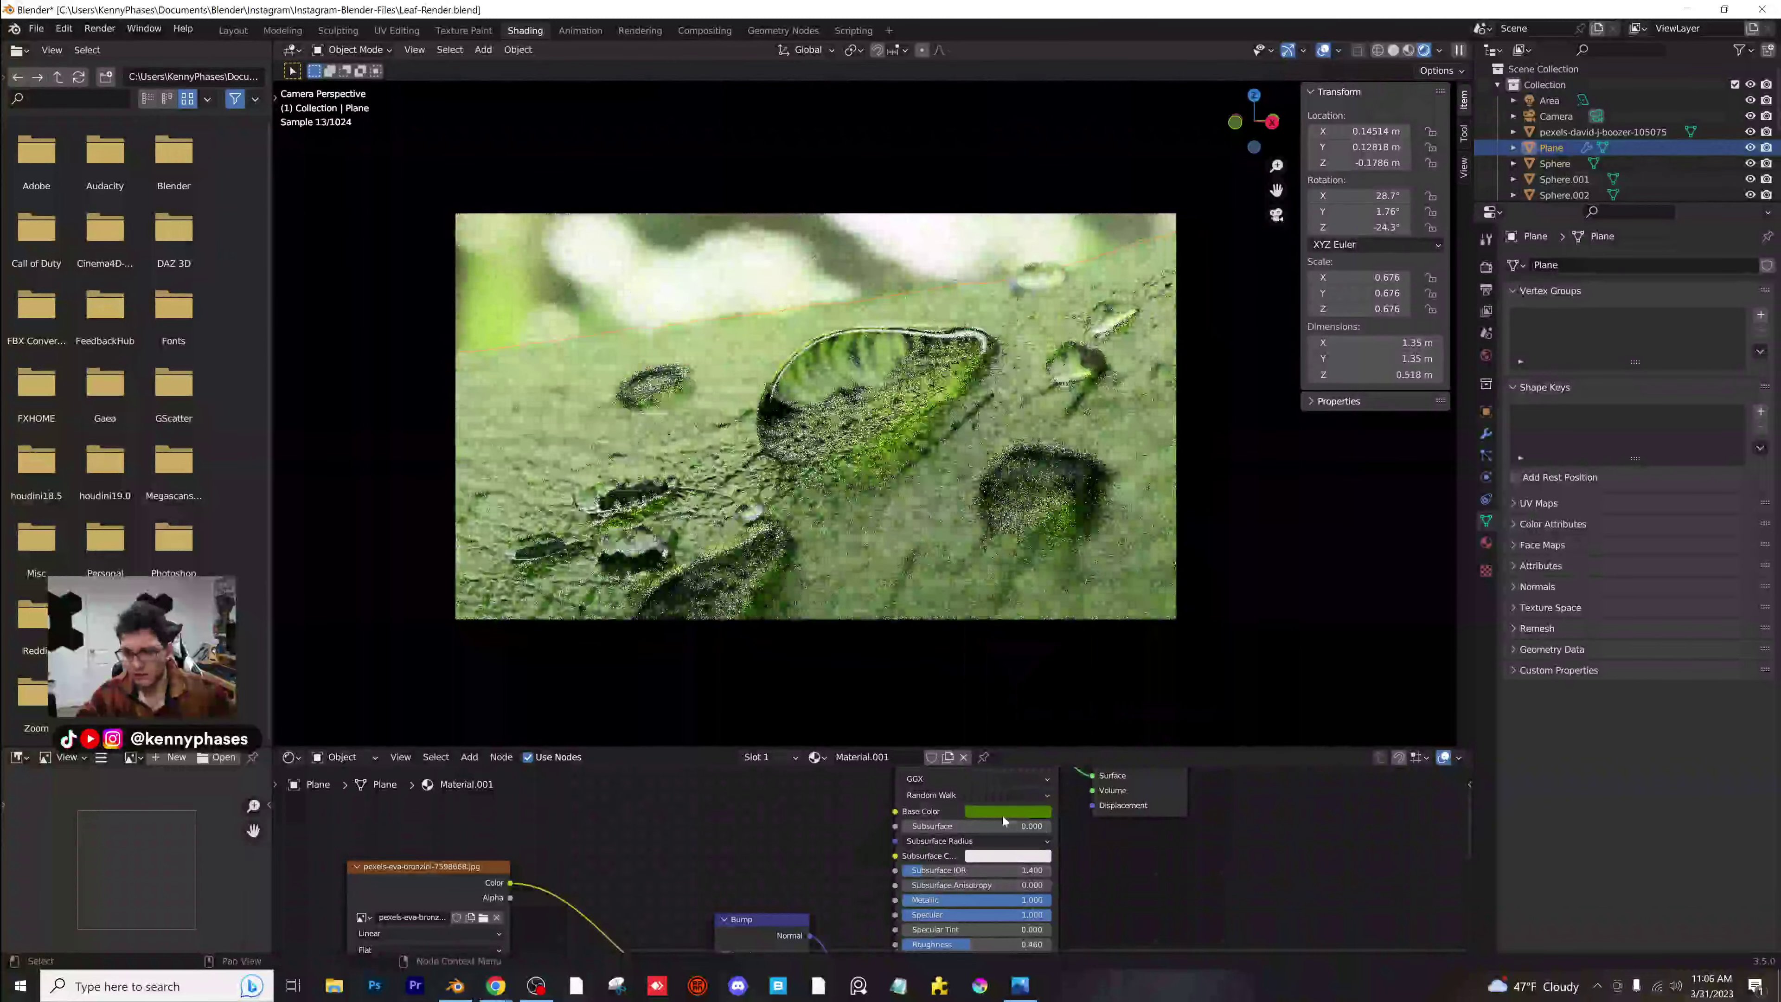
Mute the leaf material's Base Color to a less saturated green and save the file.
click(1017, 812)
drag(972, 676, 995, 669)
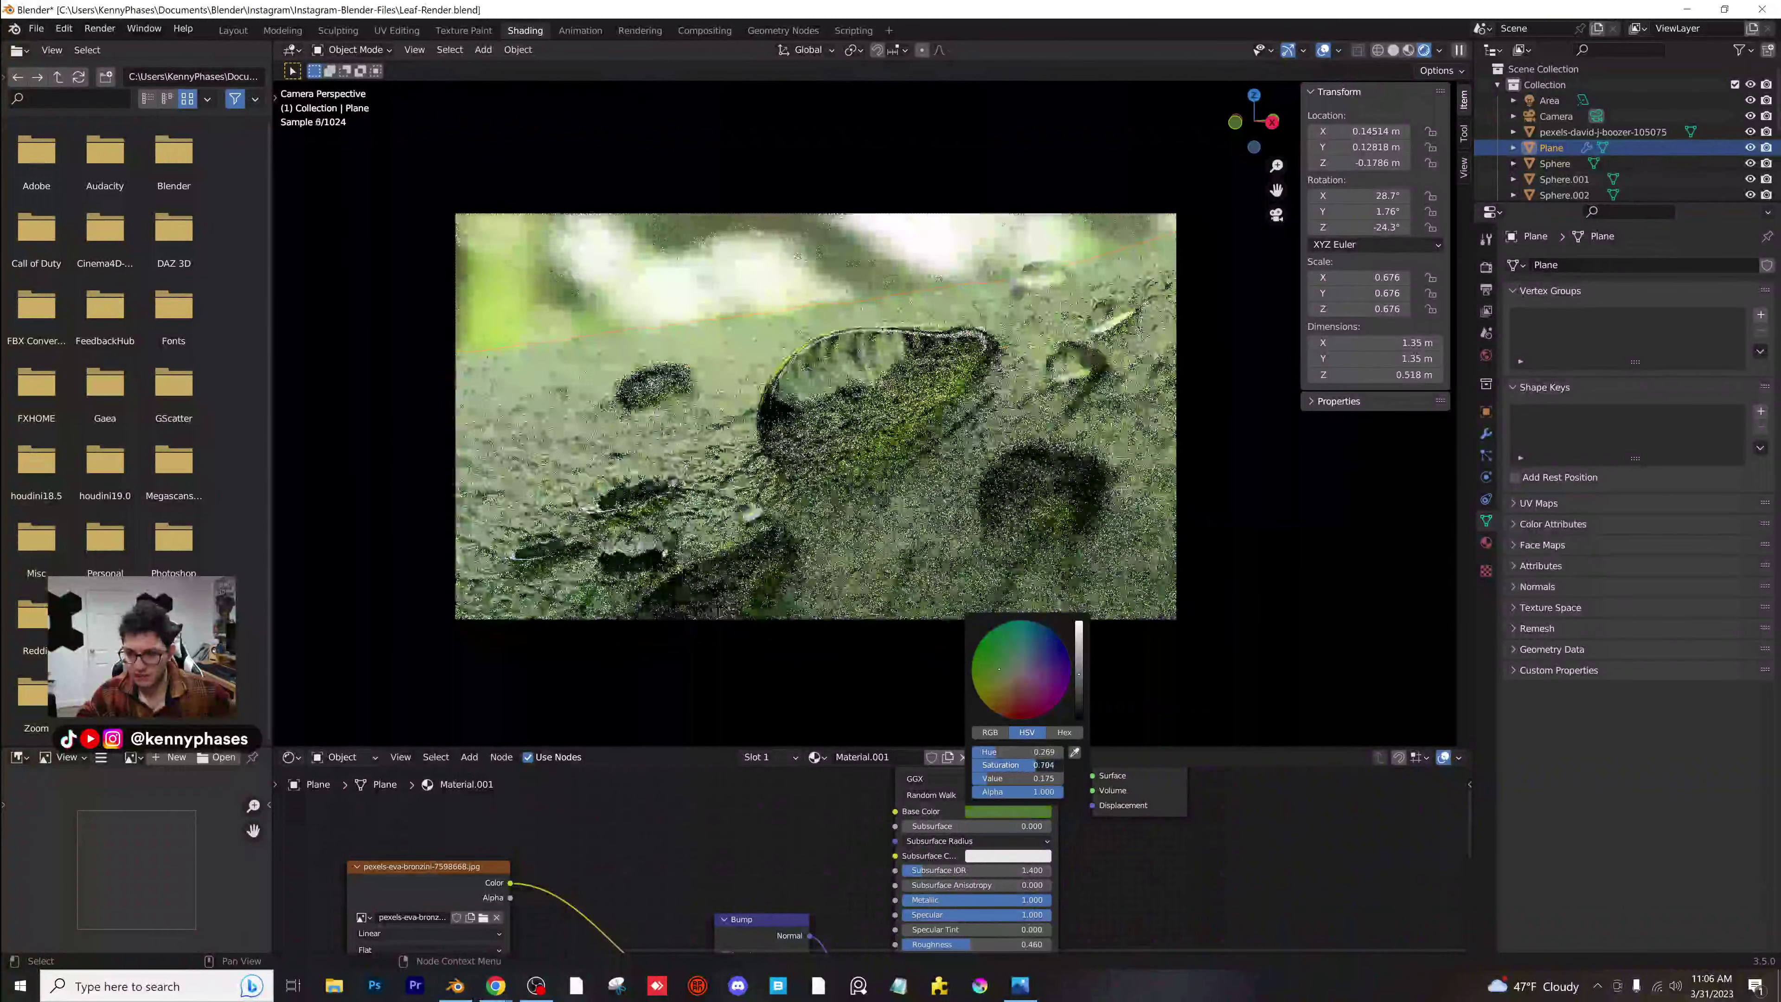
key(ctrl+s)
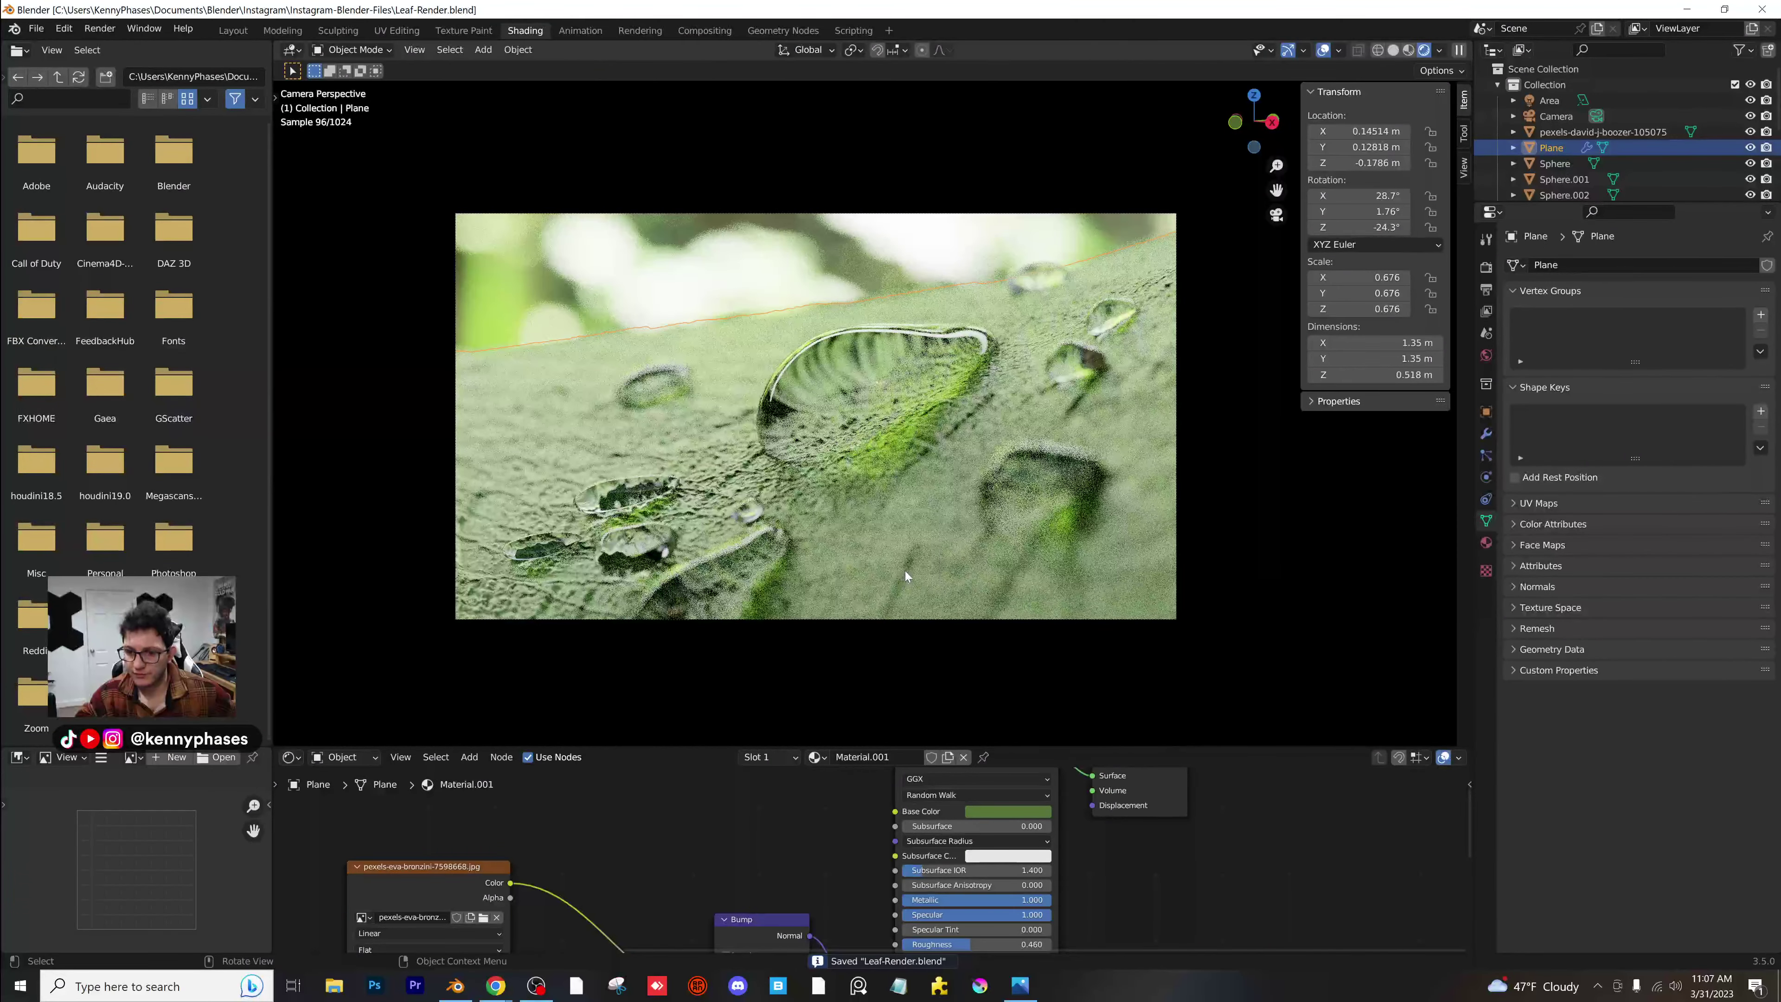
In the Compositing workspace with a rendered viewport, set Exposure to -1.560, Hue to 0.471 and Saturation to 1.174.
click(703, 31)
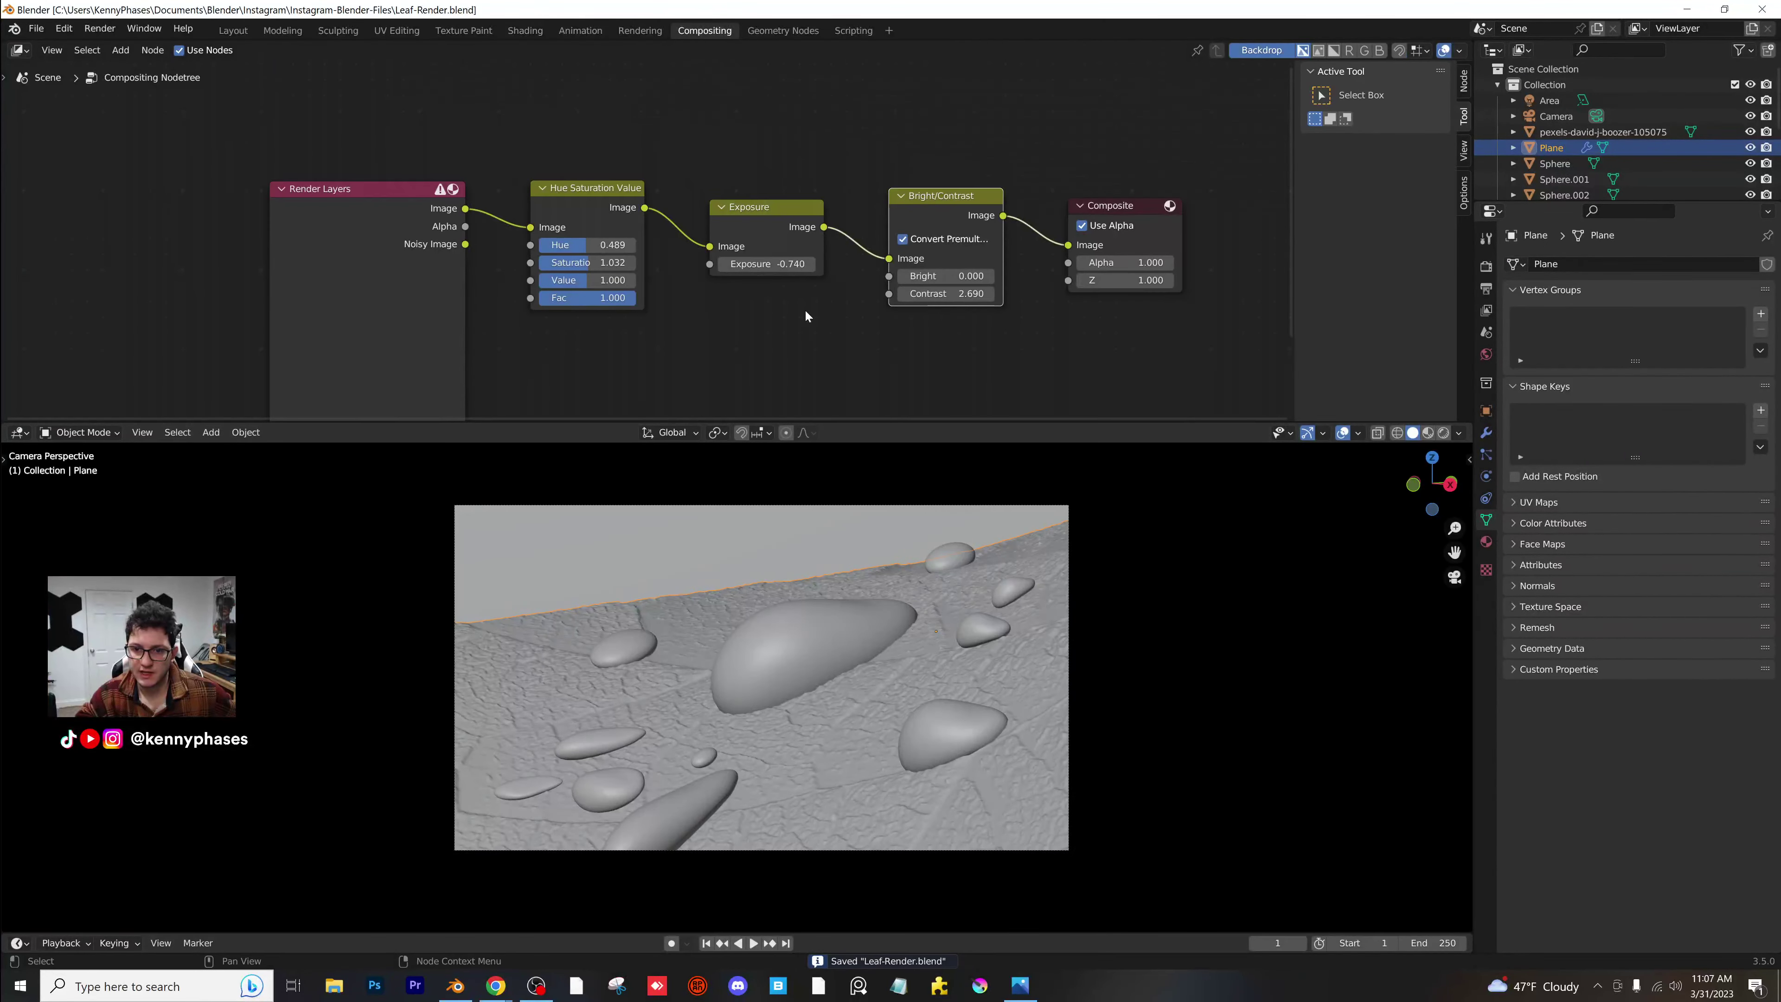
key(z)
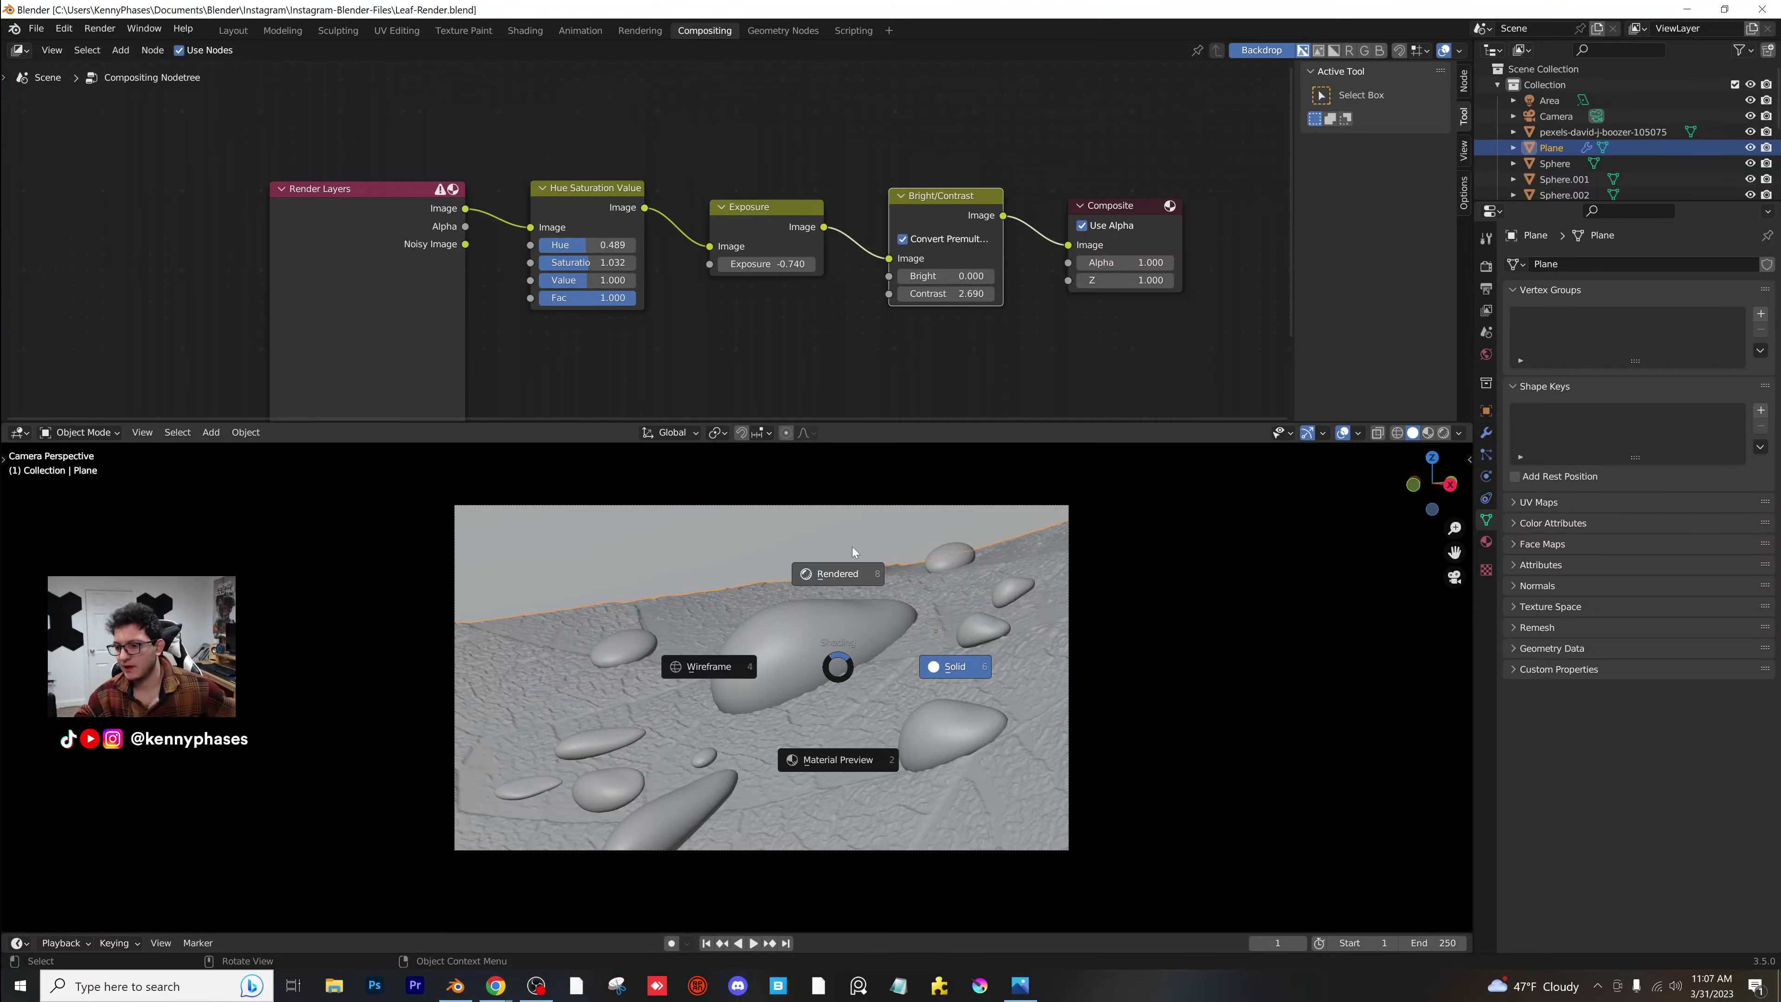
click(852, 552)
scroll(895, 755, up, 1)
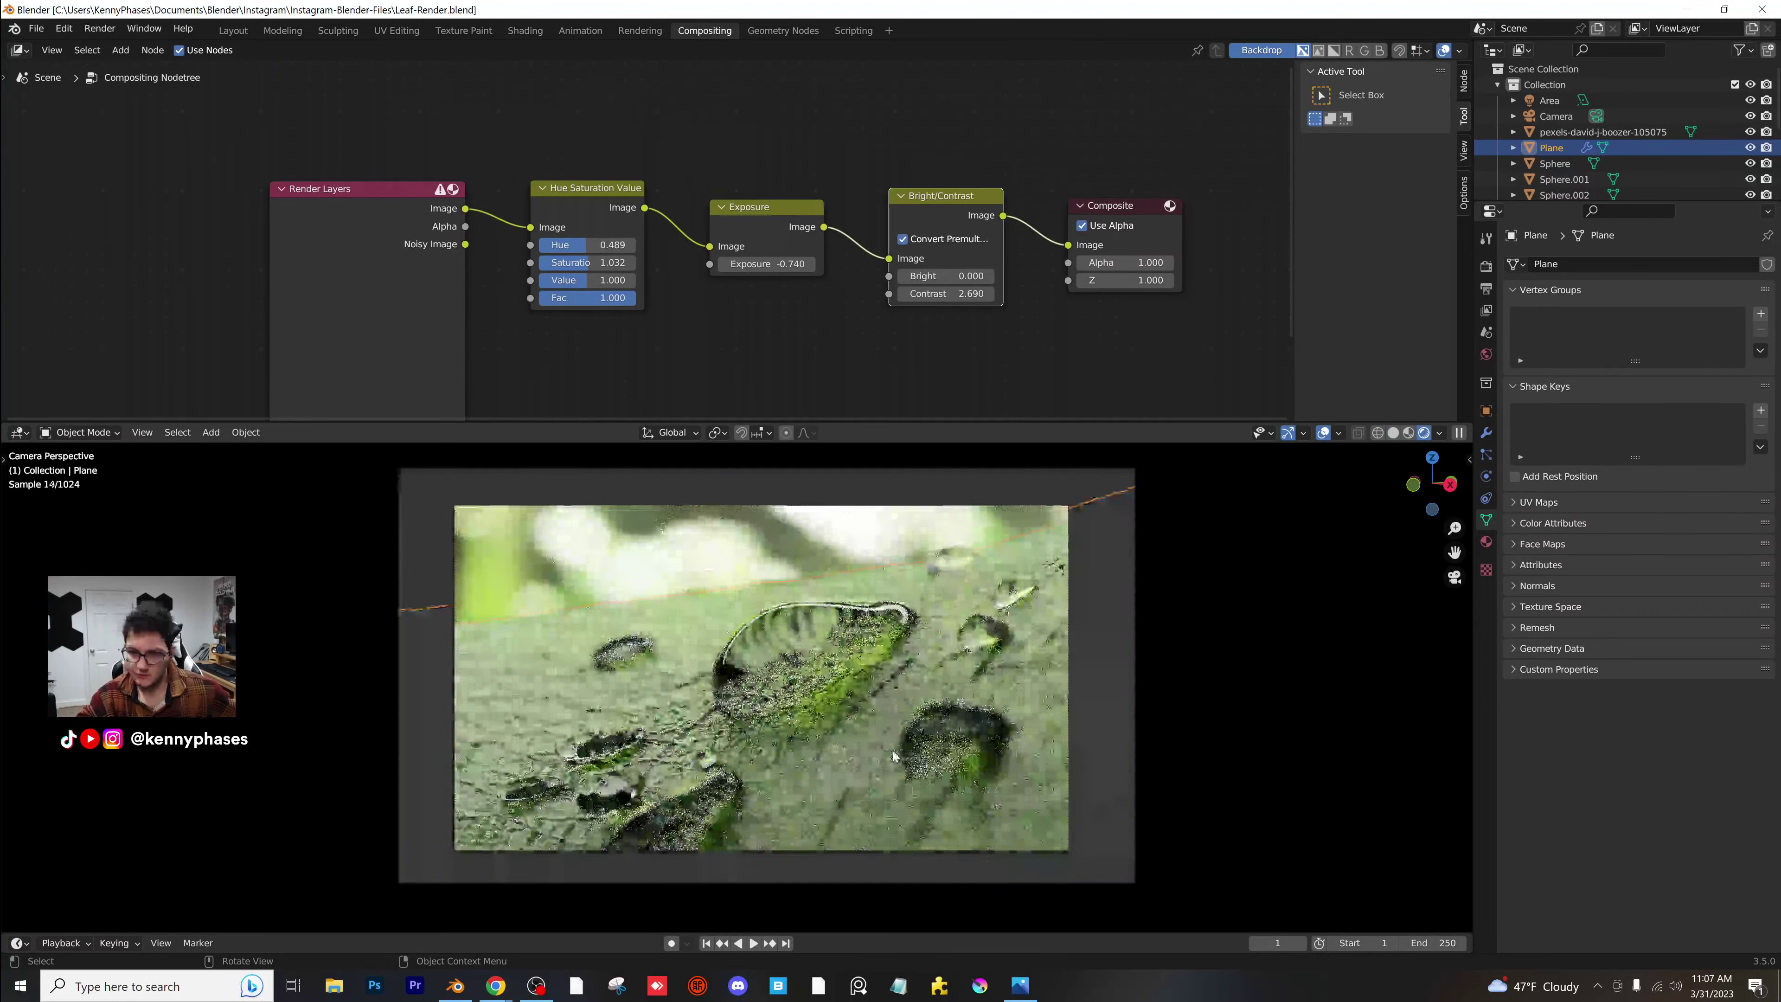
mouse_move(772, 264)
mouse_down()
mouse_move(652, 264)
mouse_move(772, 263)
mouse_up()
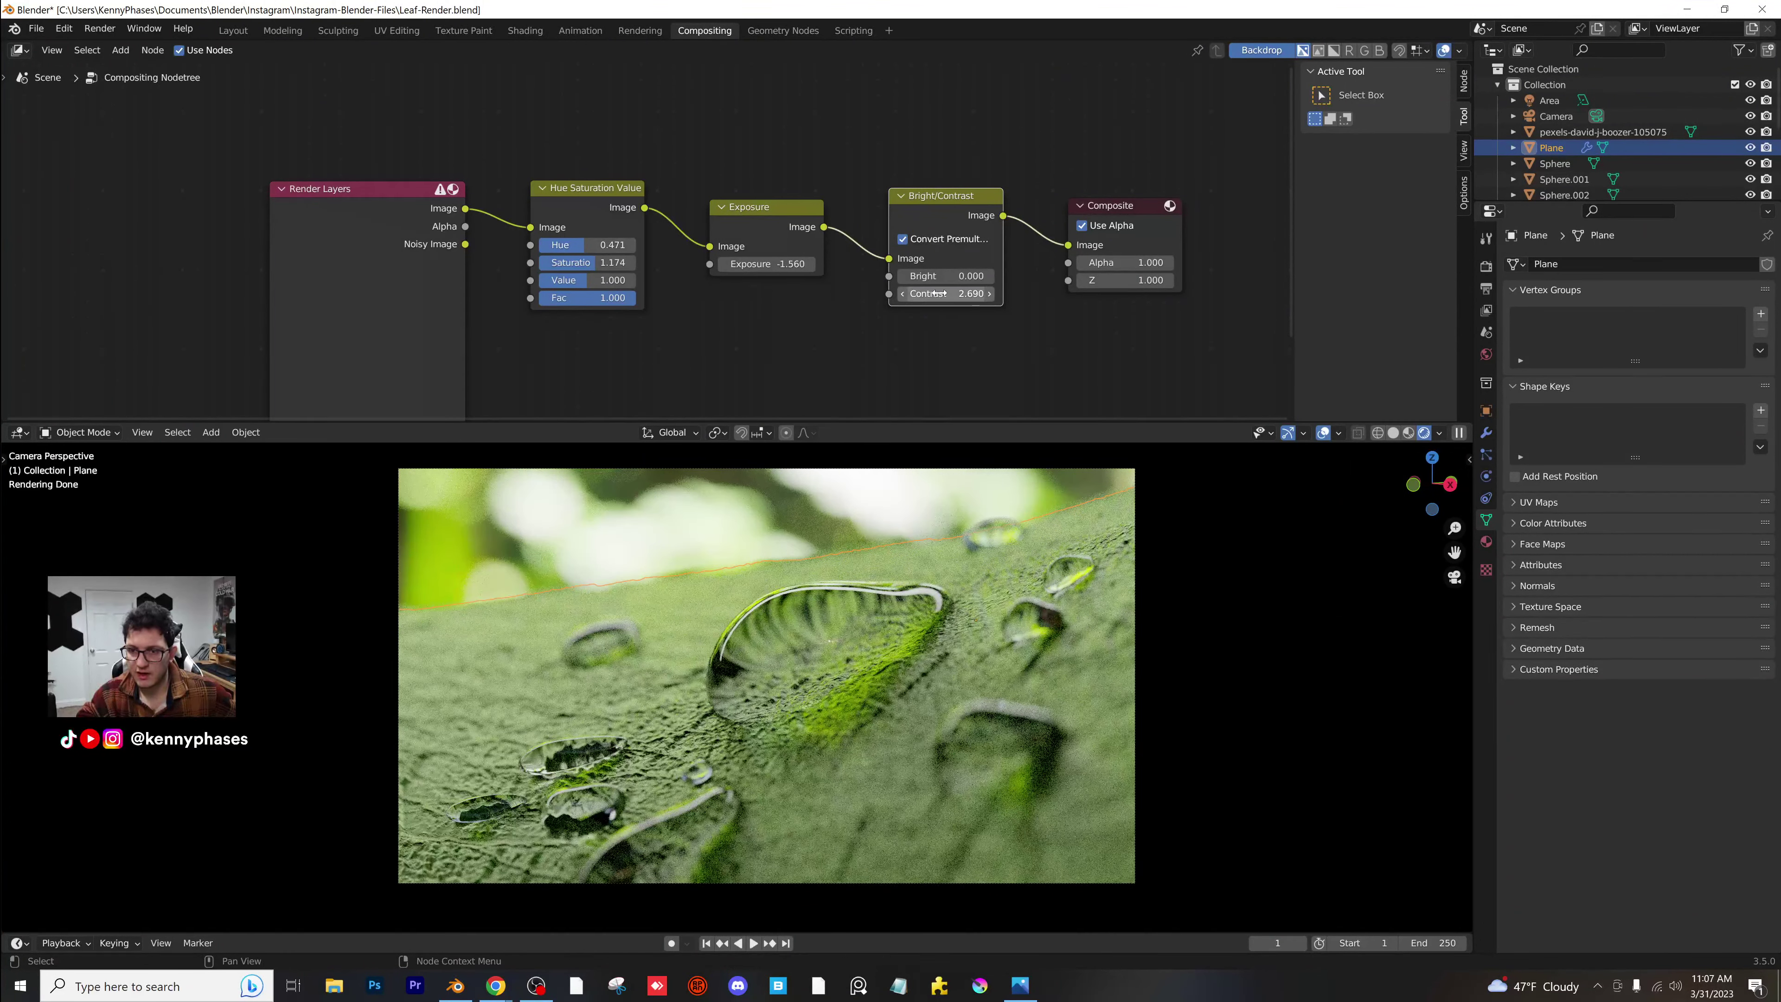
Insert a Lens Distortion node between Bright/Contrast and Composite, set its Dispersion to 0.050, and save the file.
click(129, 52)
click(135, 65)
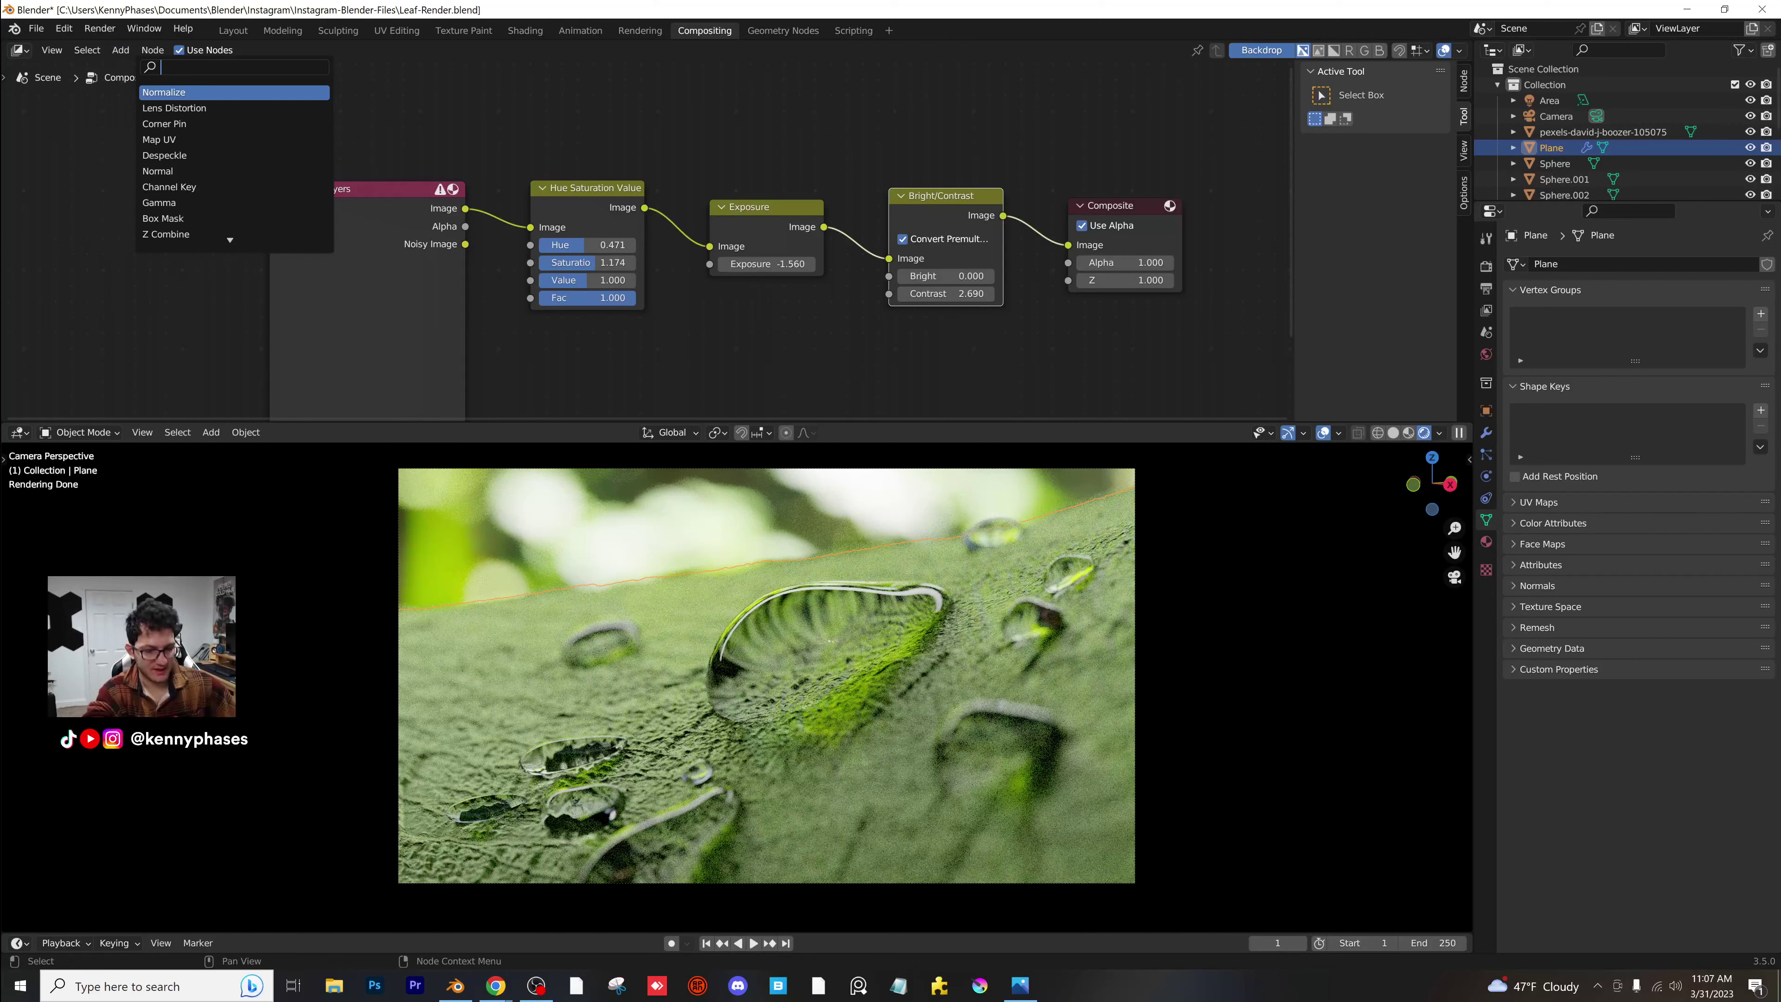
text(len)
key(Return)
click(982, 185)
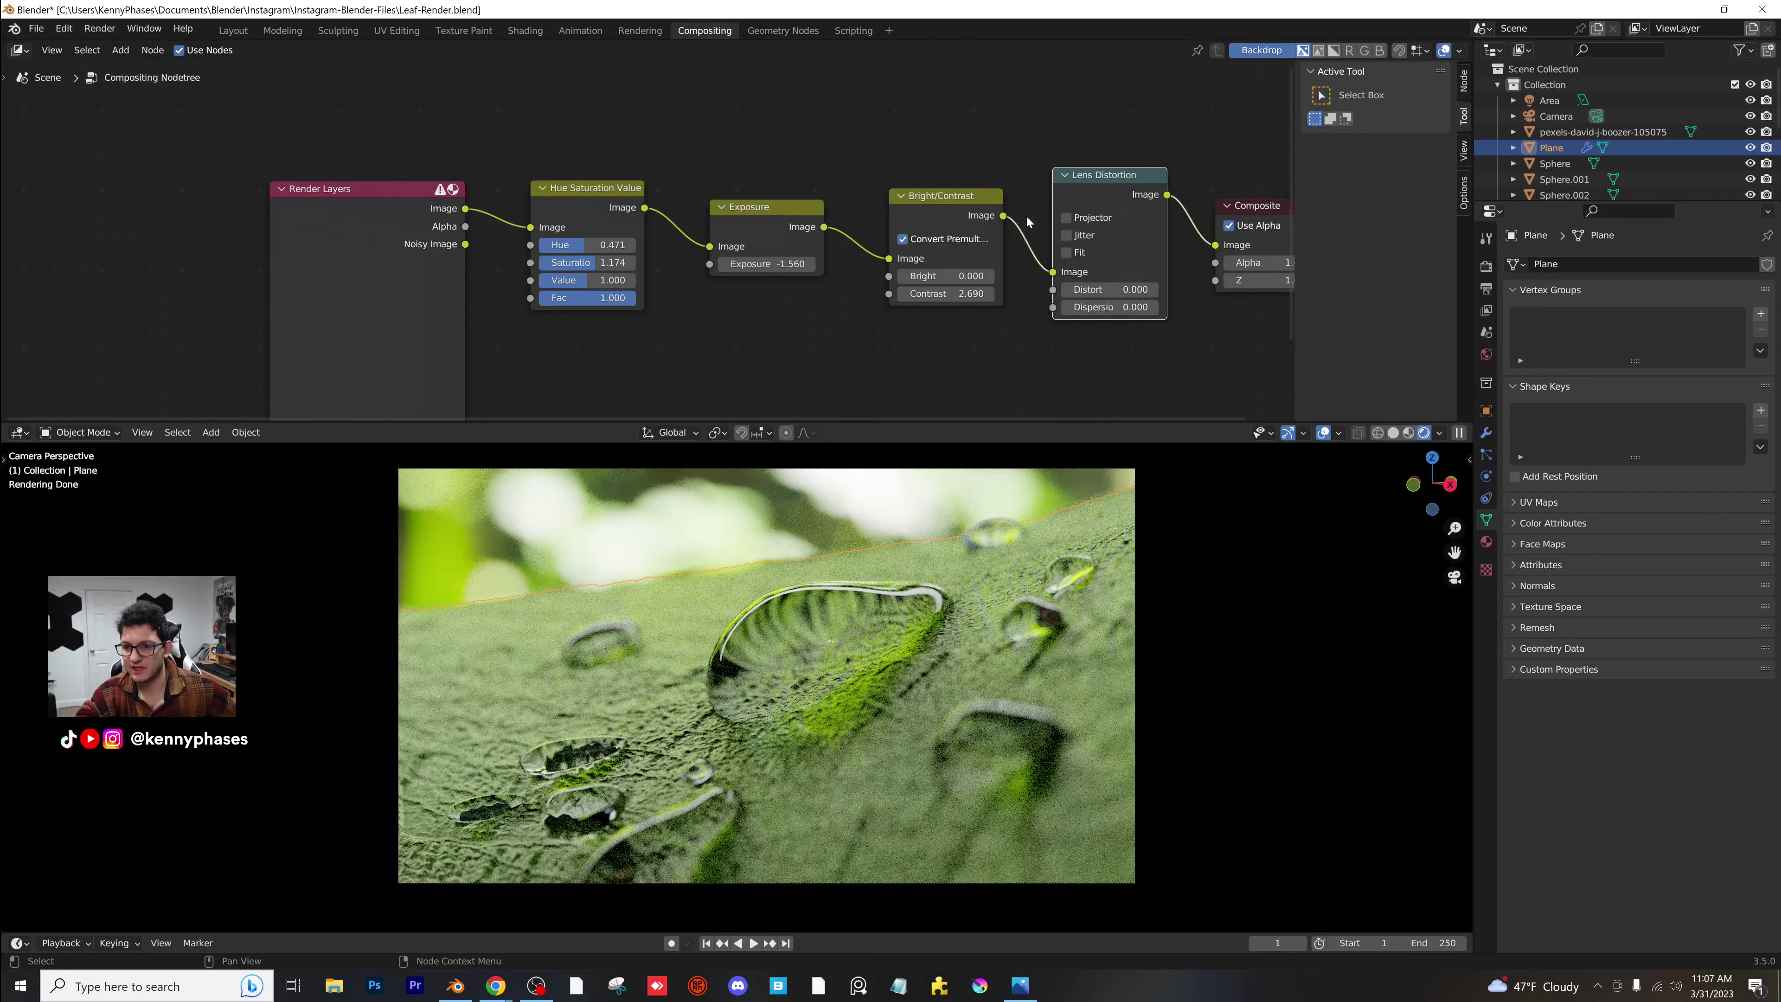
mouse_move(1125, 308)
shift+mouse_down()
mouse_move(1156, 308)
mouse_move(1130, 307)
shift+mouse_up()
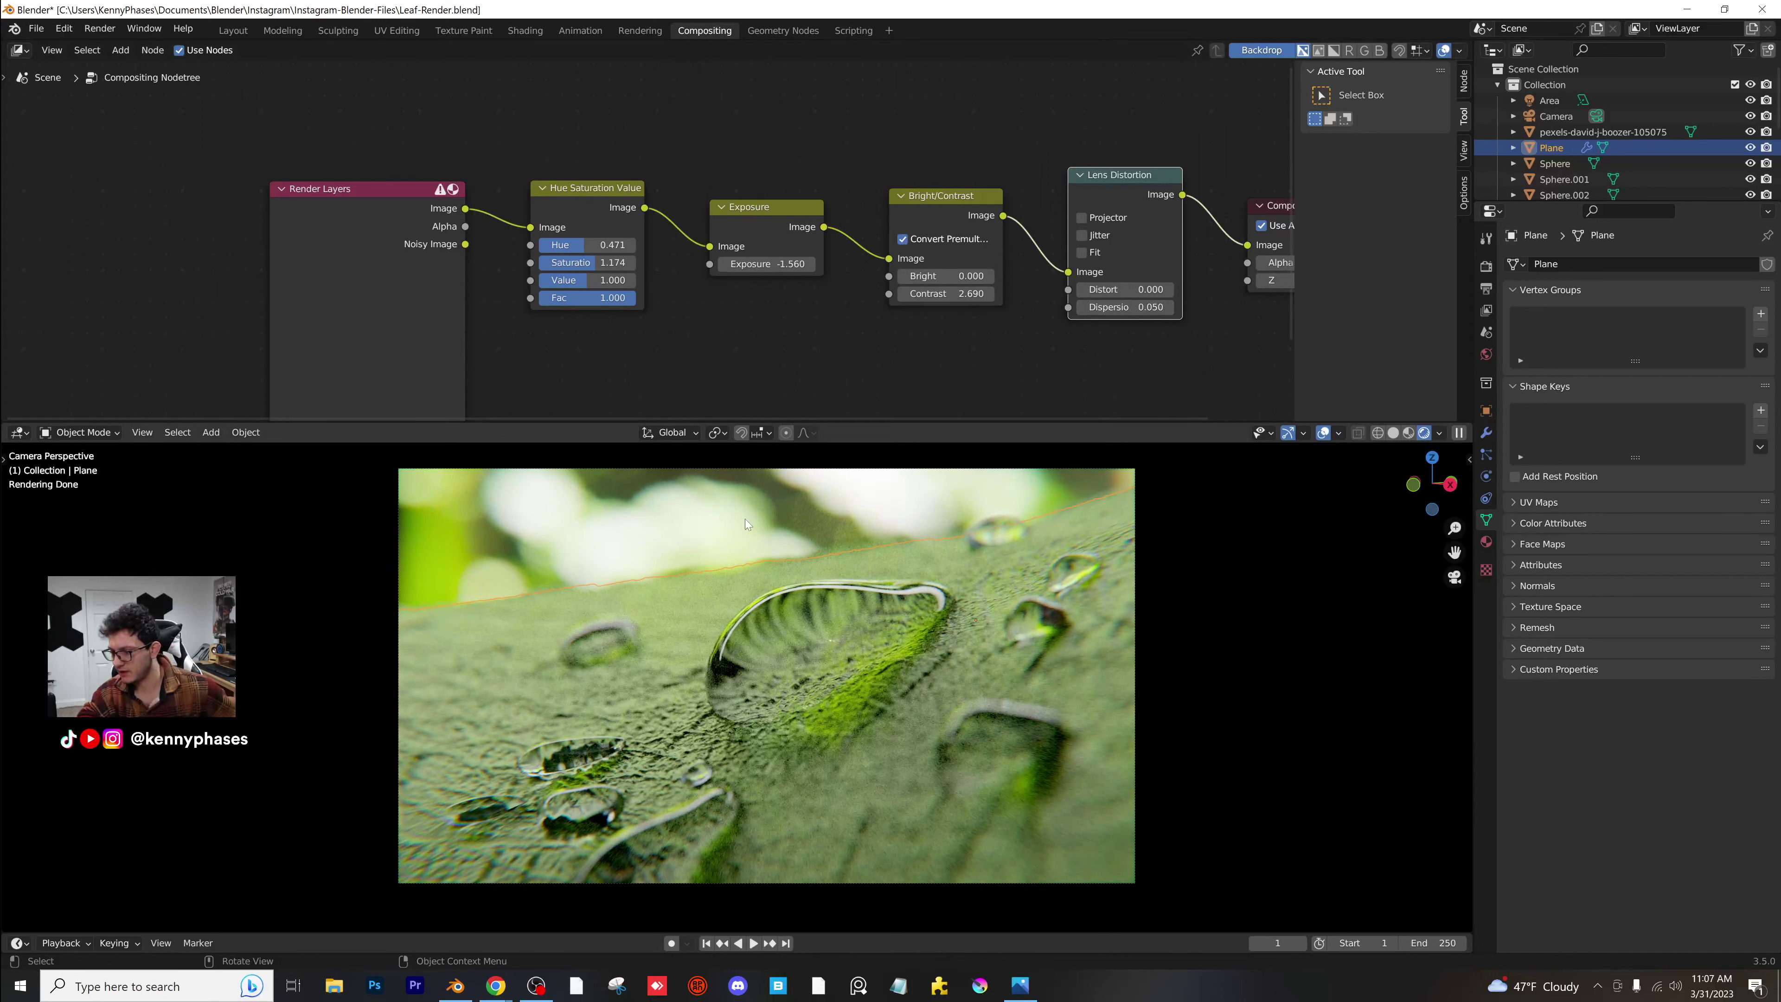
key(ctrl+s)
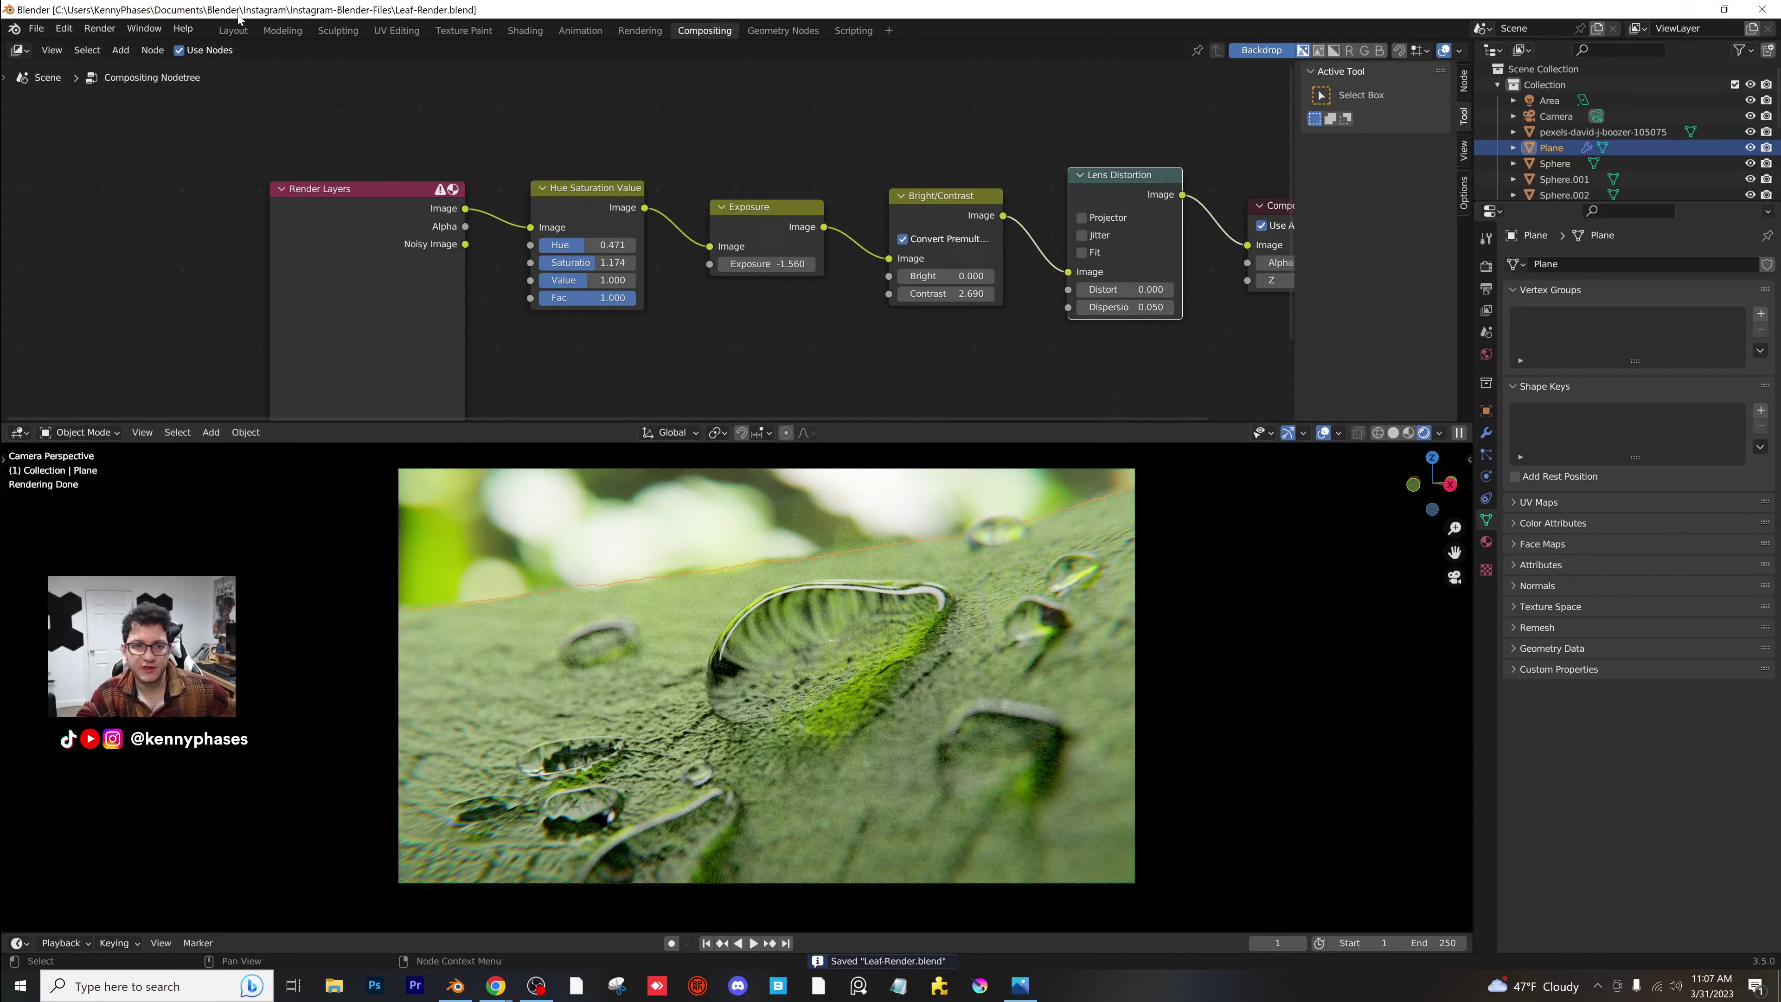
Switch to the Layout workspace and display the camera view with Rendered shading.
click(233, 31)
scroll(585, 137, down, 5)
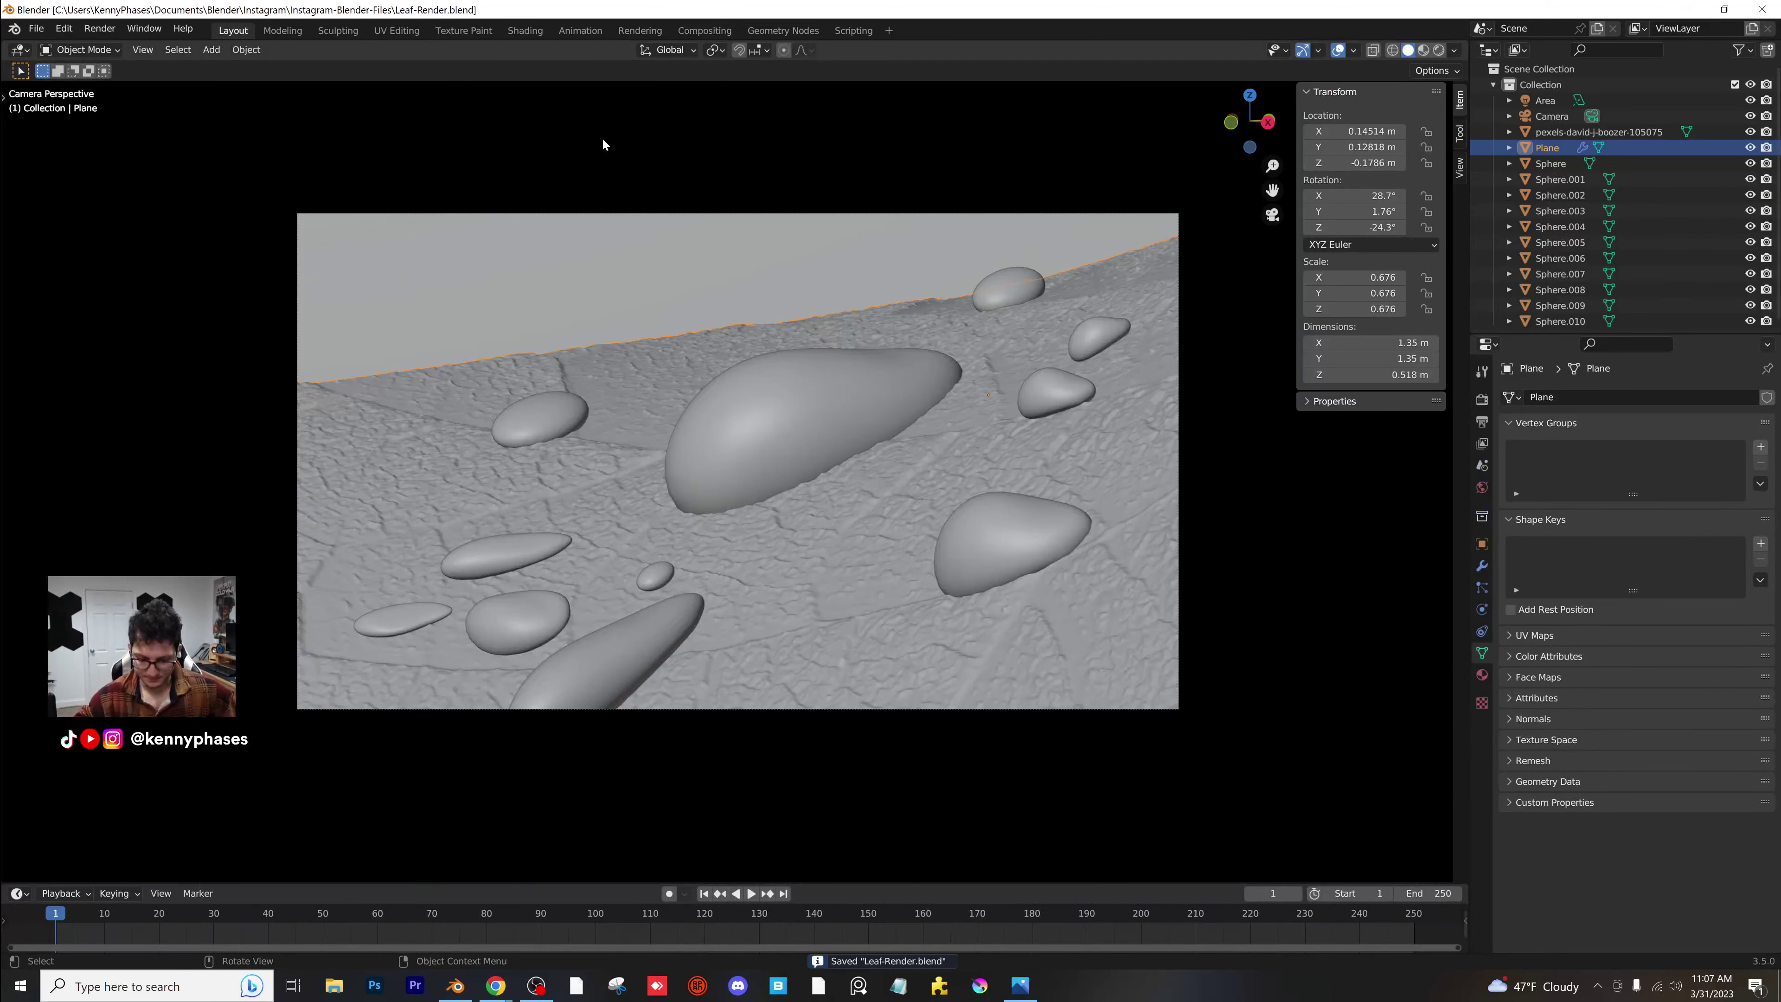
key(z)
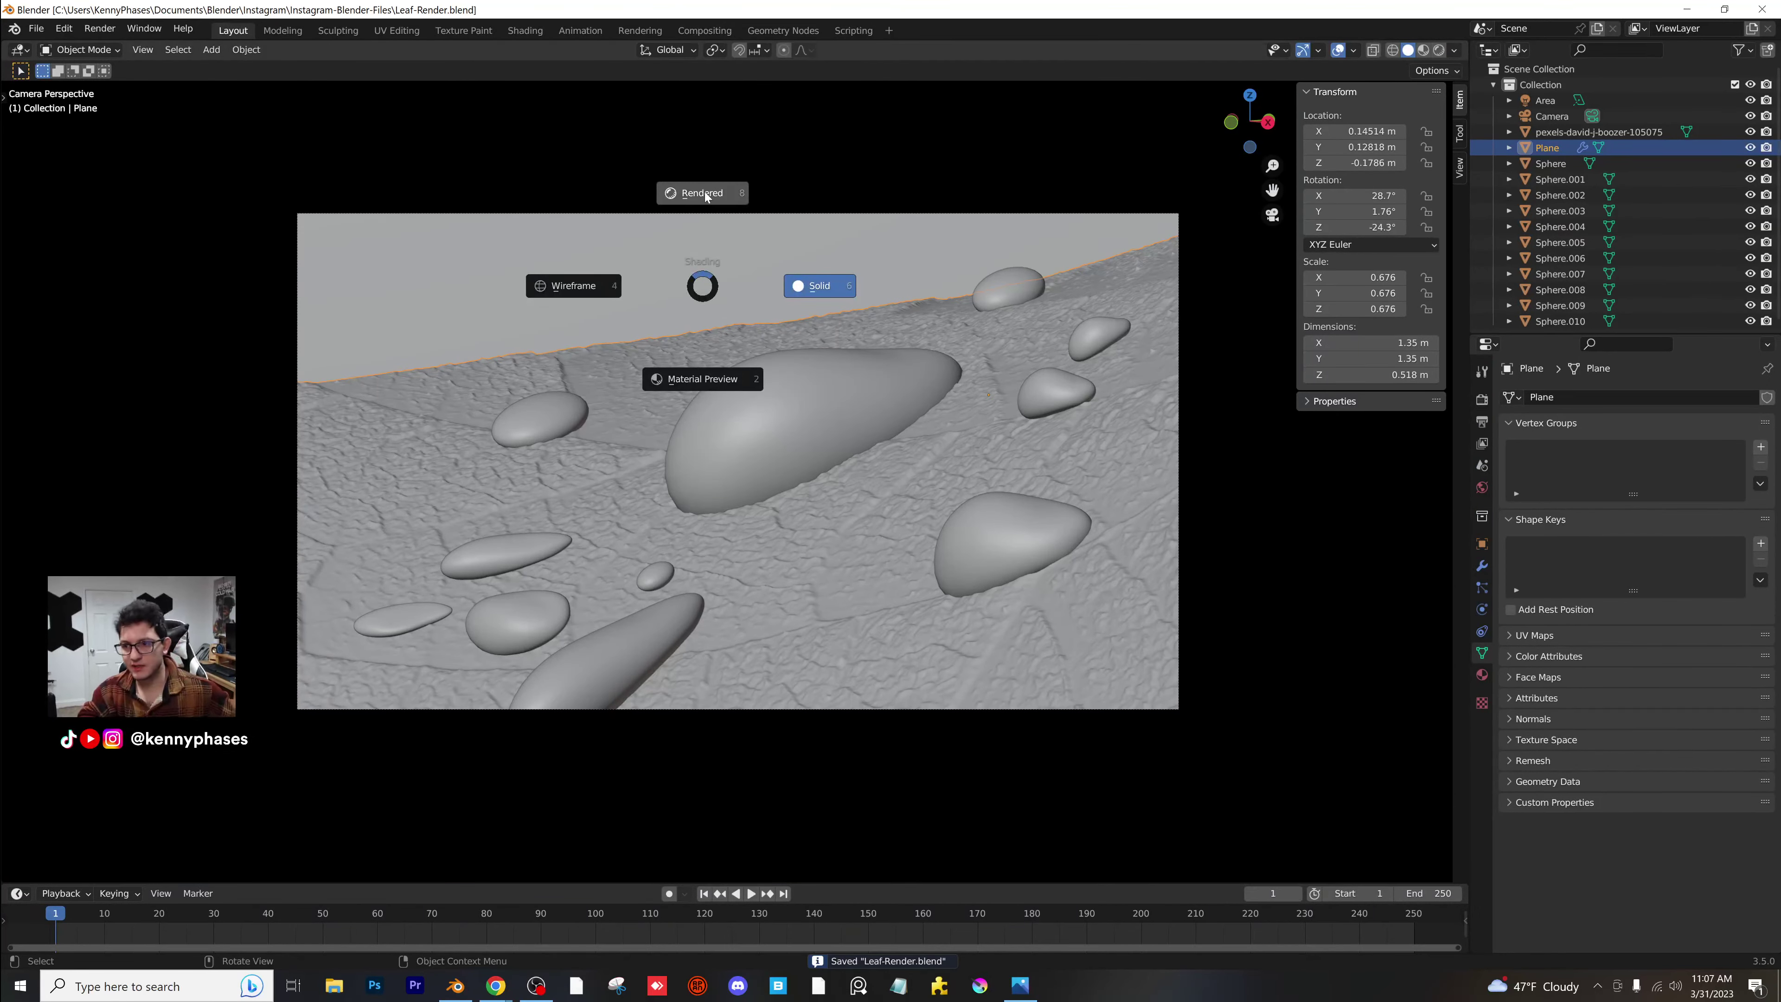
click(704, 193)
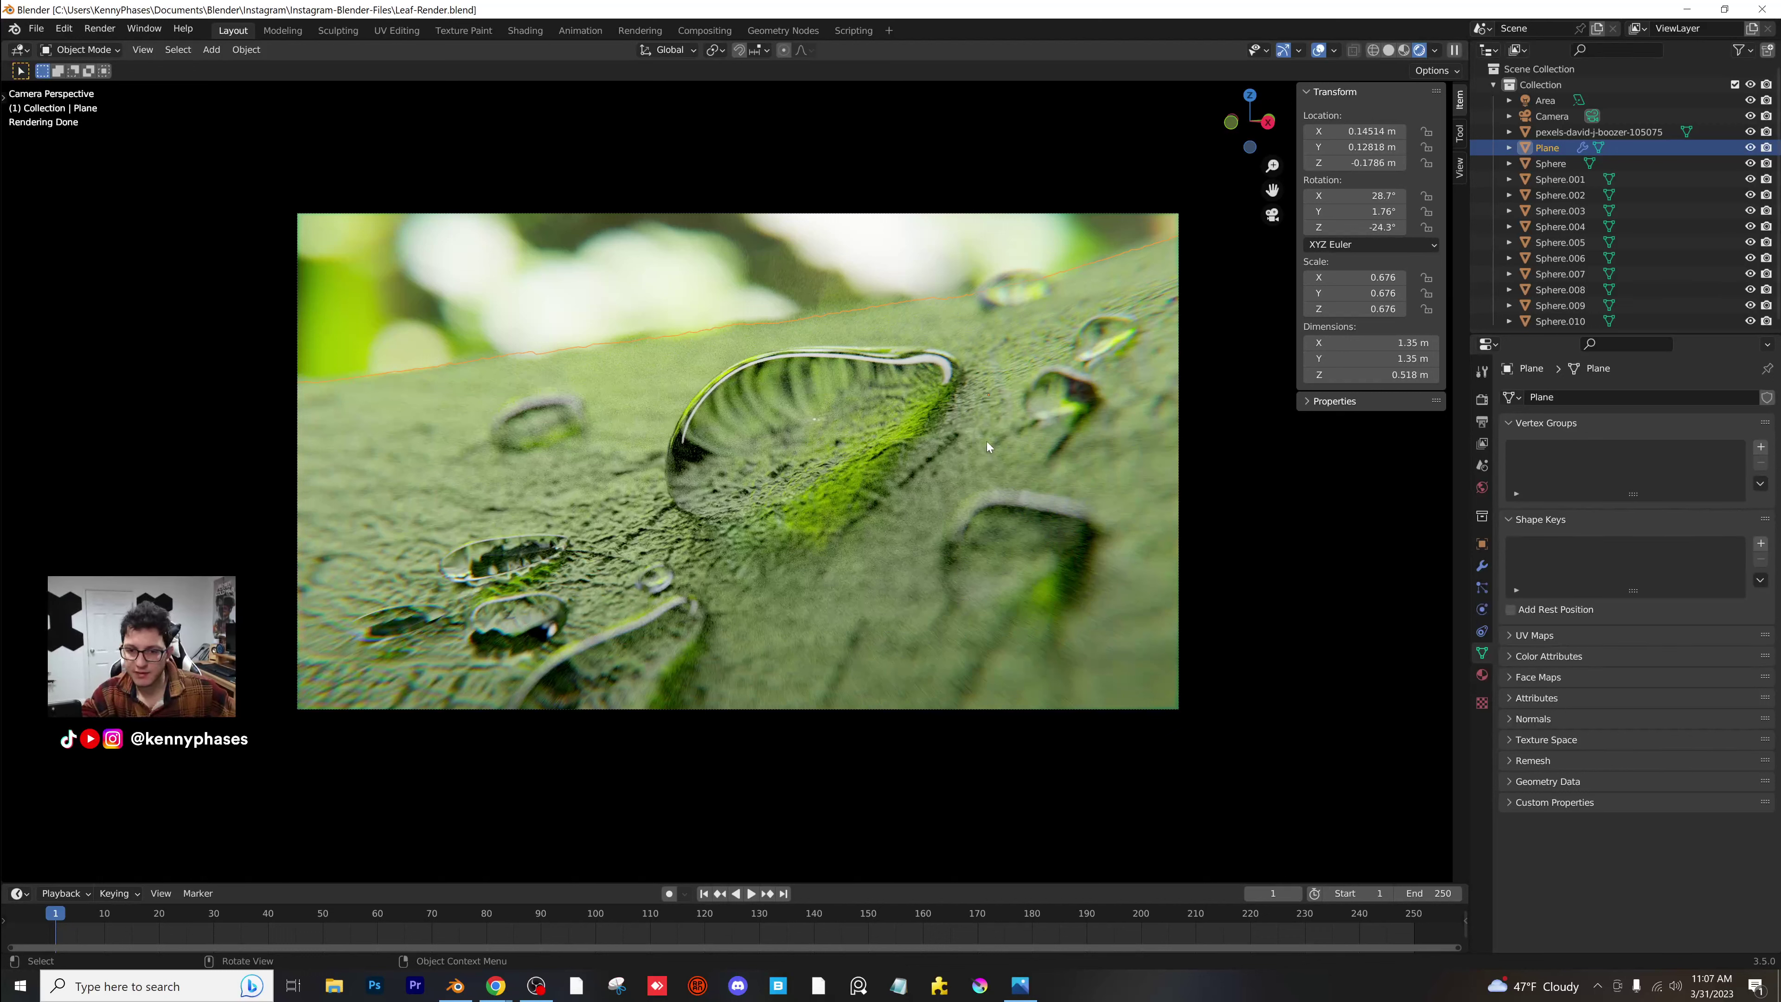
Raise the large central droplet along the global Z axis by about 0.012 m.
click(829, 400)
scroll(949, 427, up, 2)
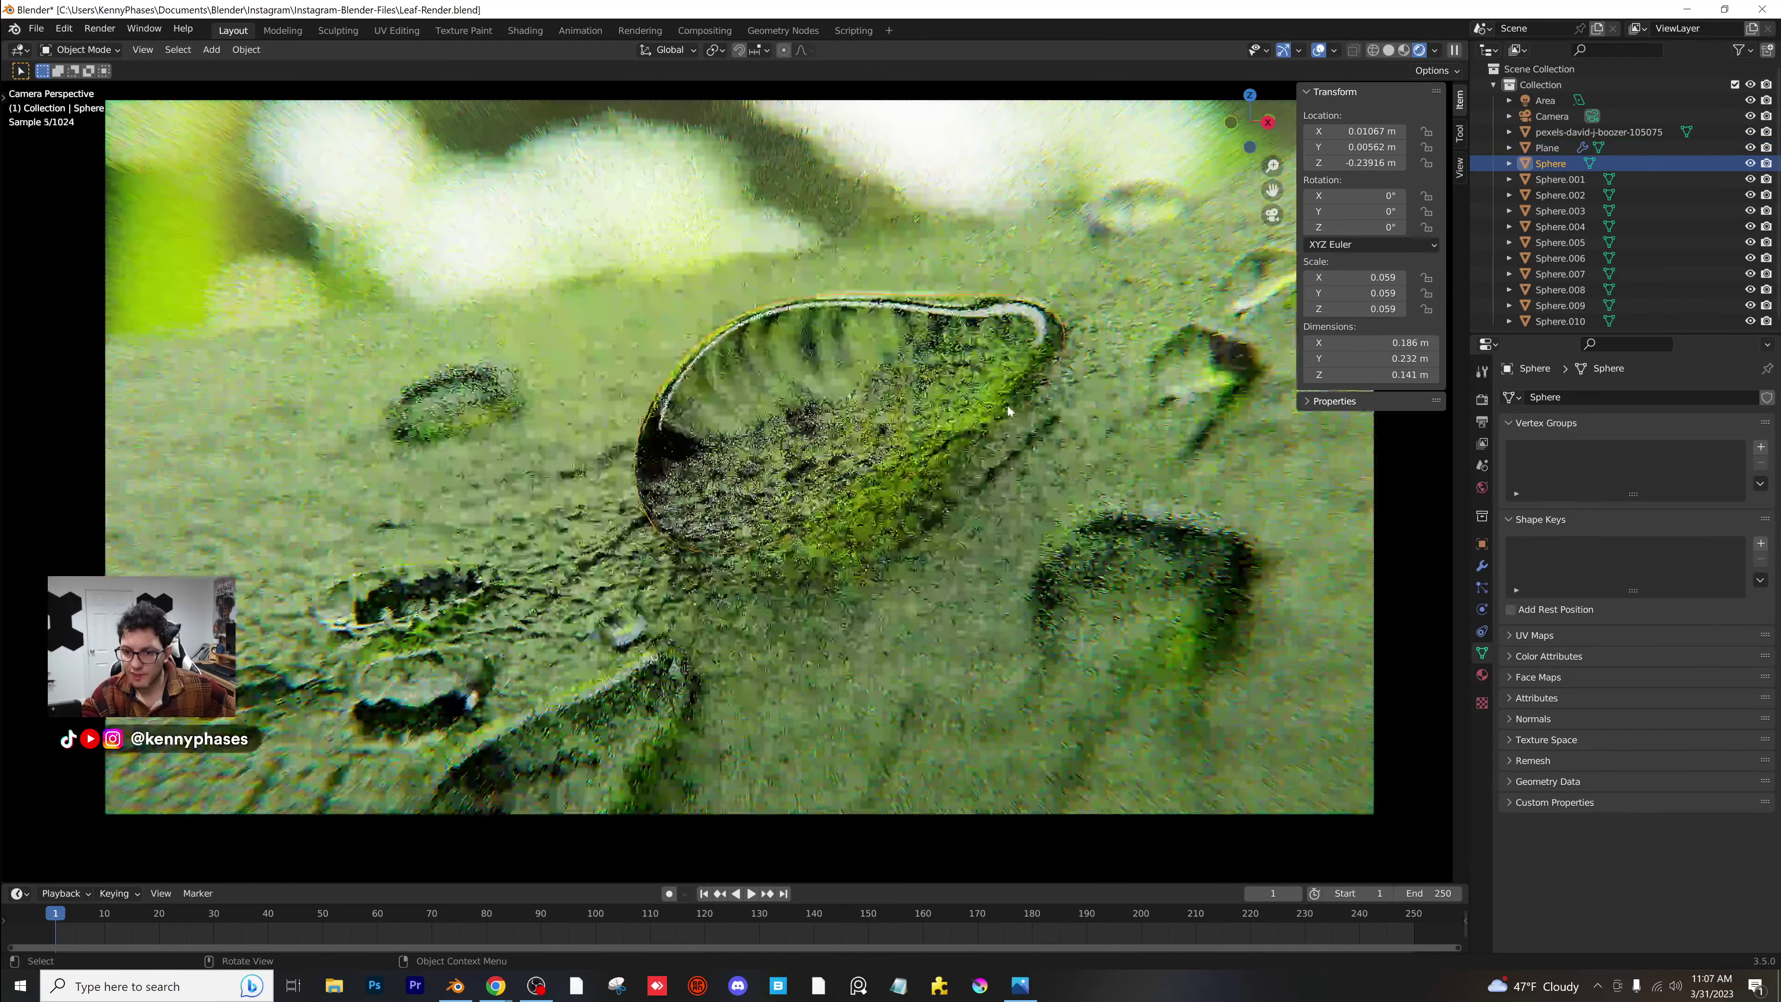
scroll(932, 425, up, 4)
key(g)
key(z)
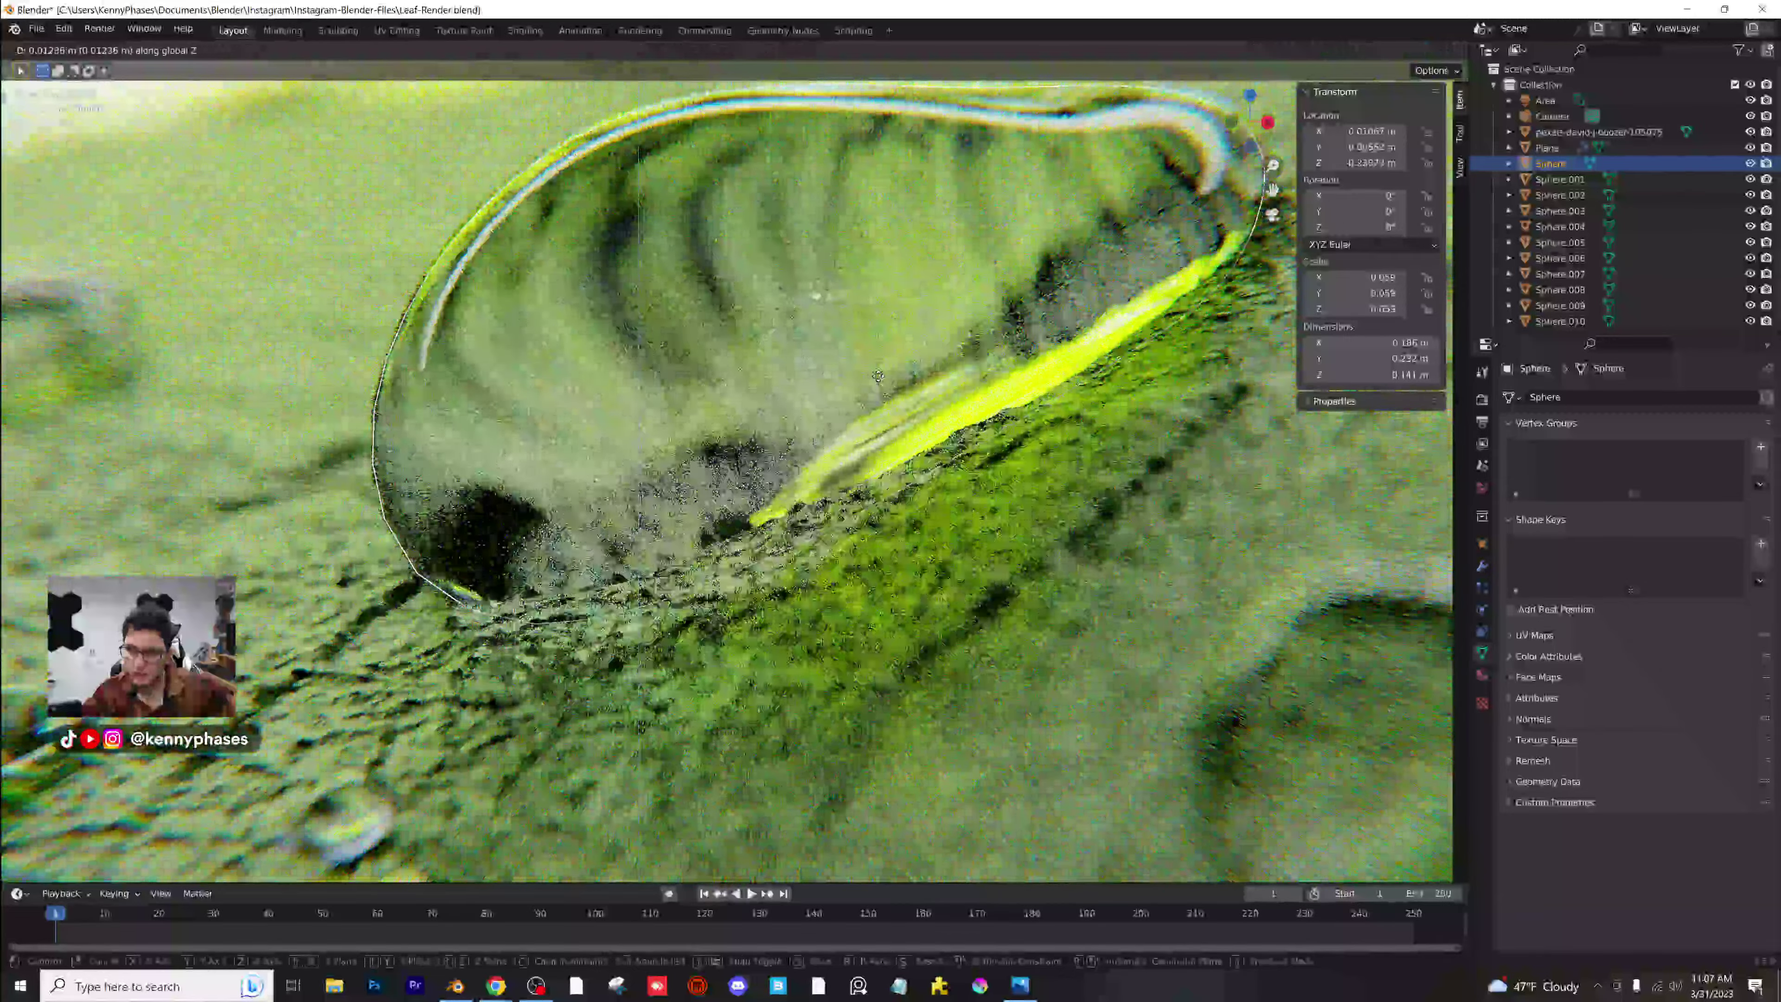
click(879, 377)
Tilt the large droplet by under one degree, raise it to about Z -0.224 m, and save the file.
key(r)
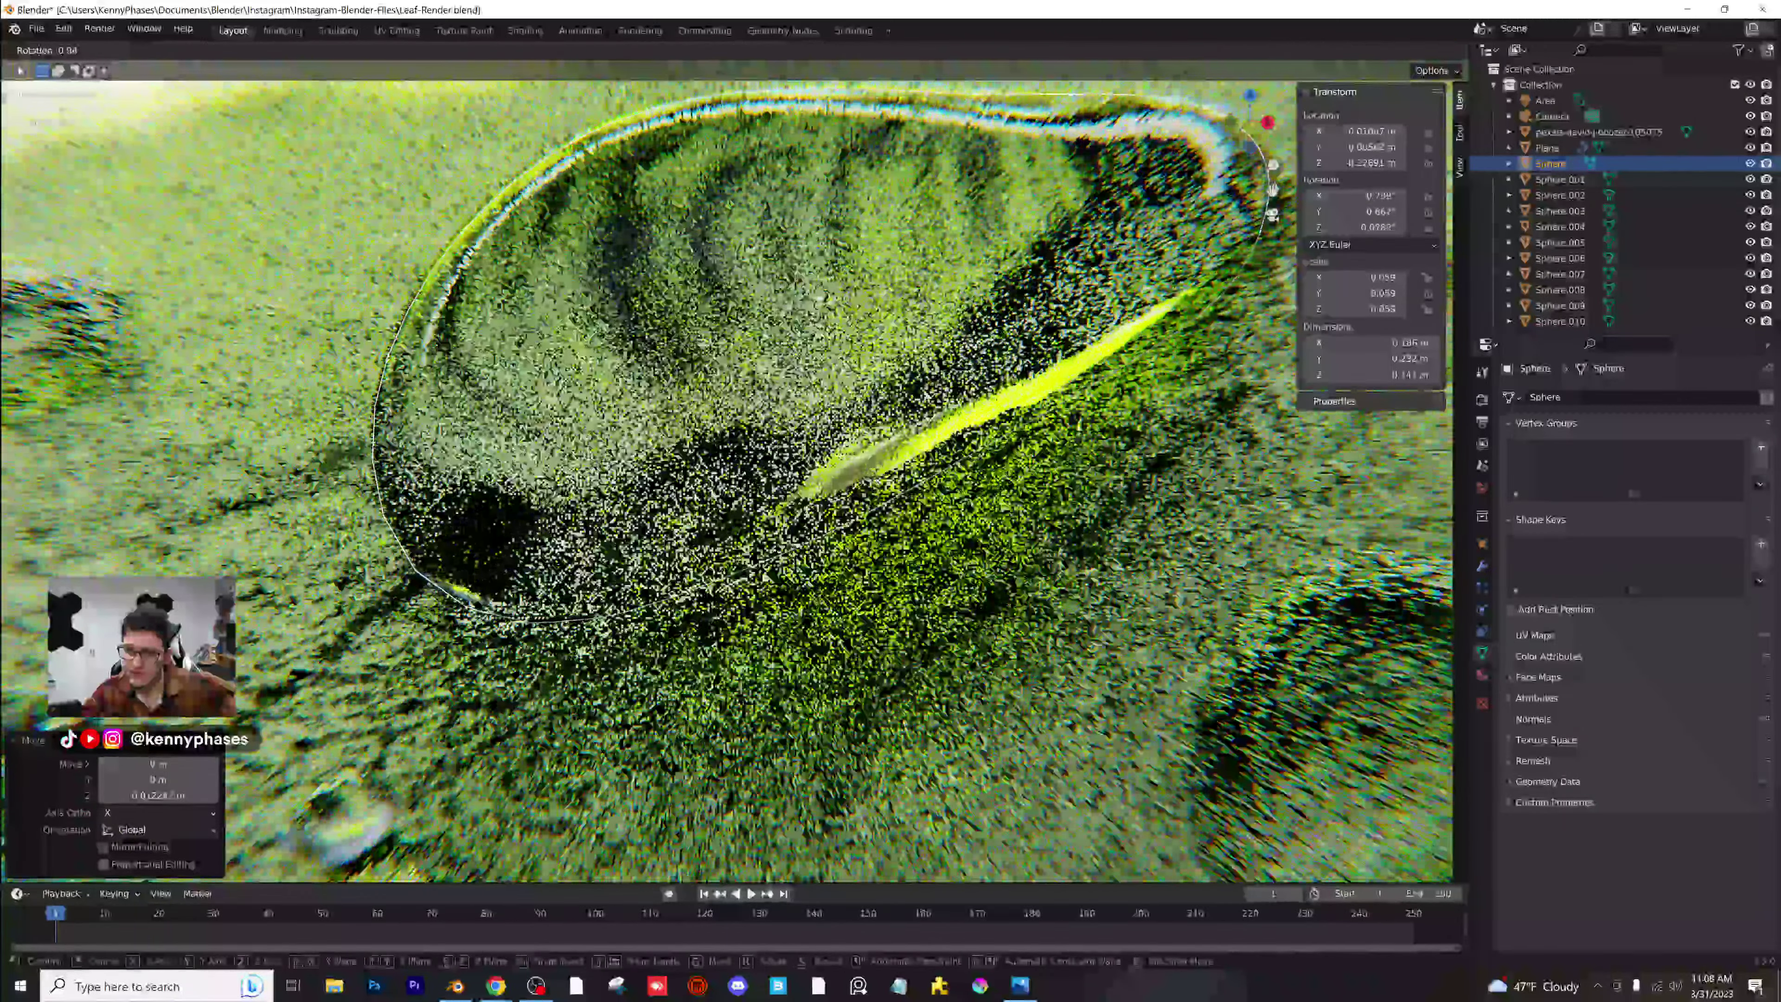
click(1081, 314)
key(g)
key(z)
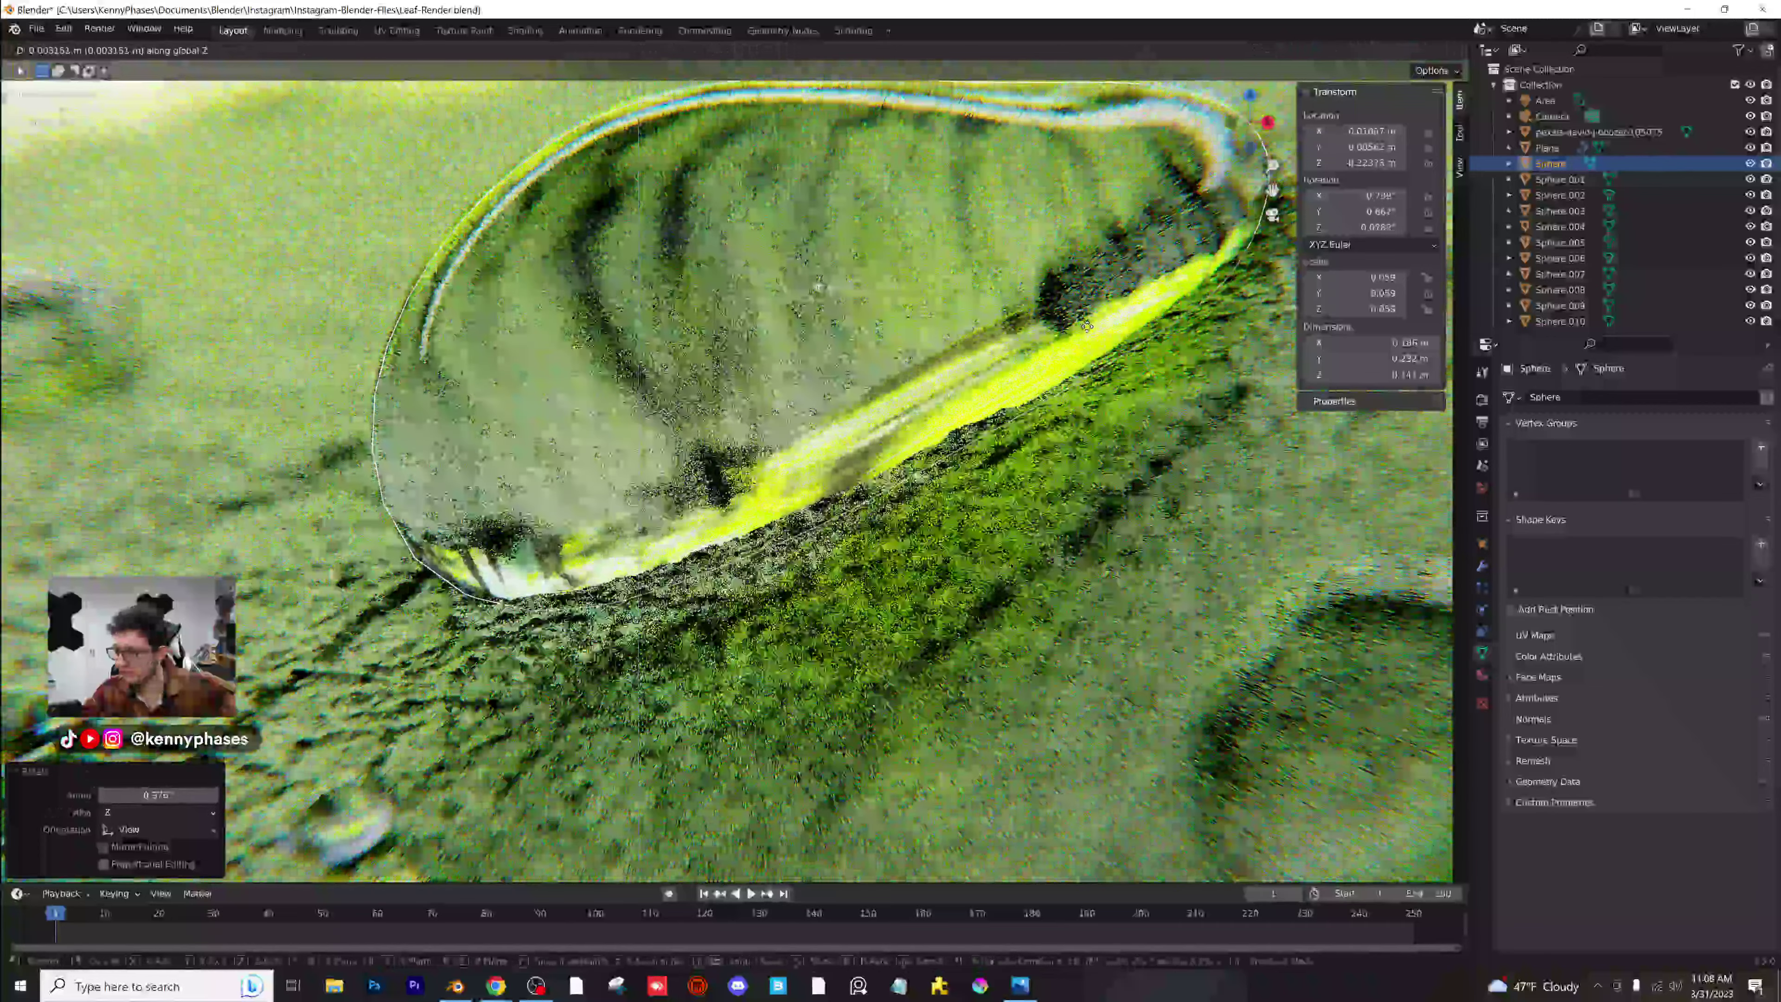
click(1086, 326)
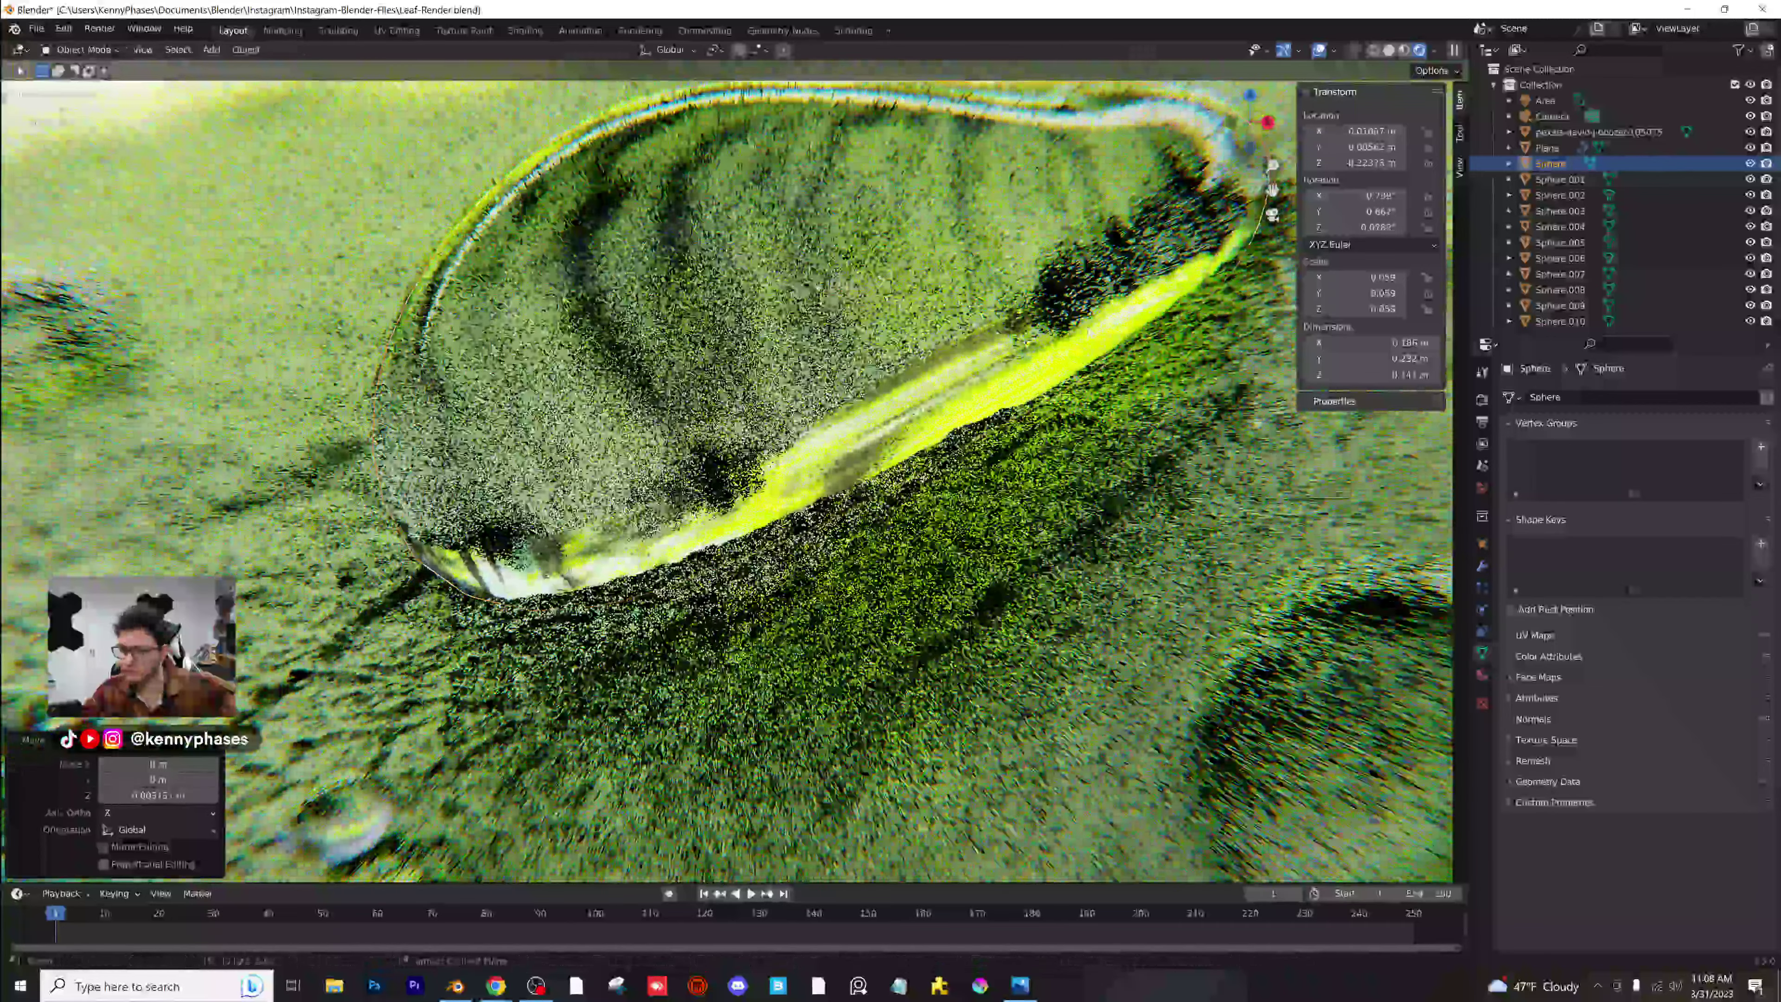
key(KP_0)
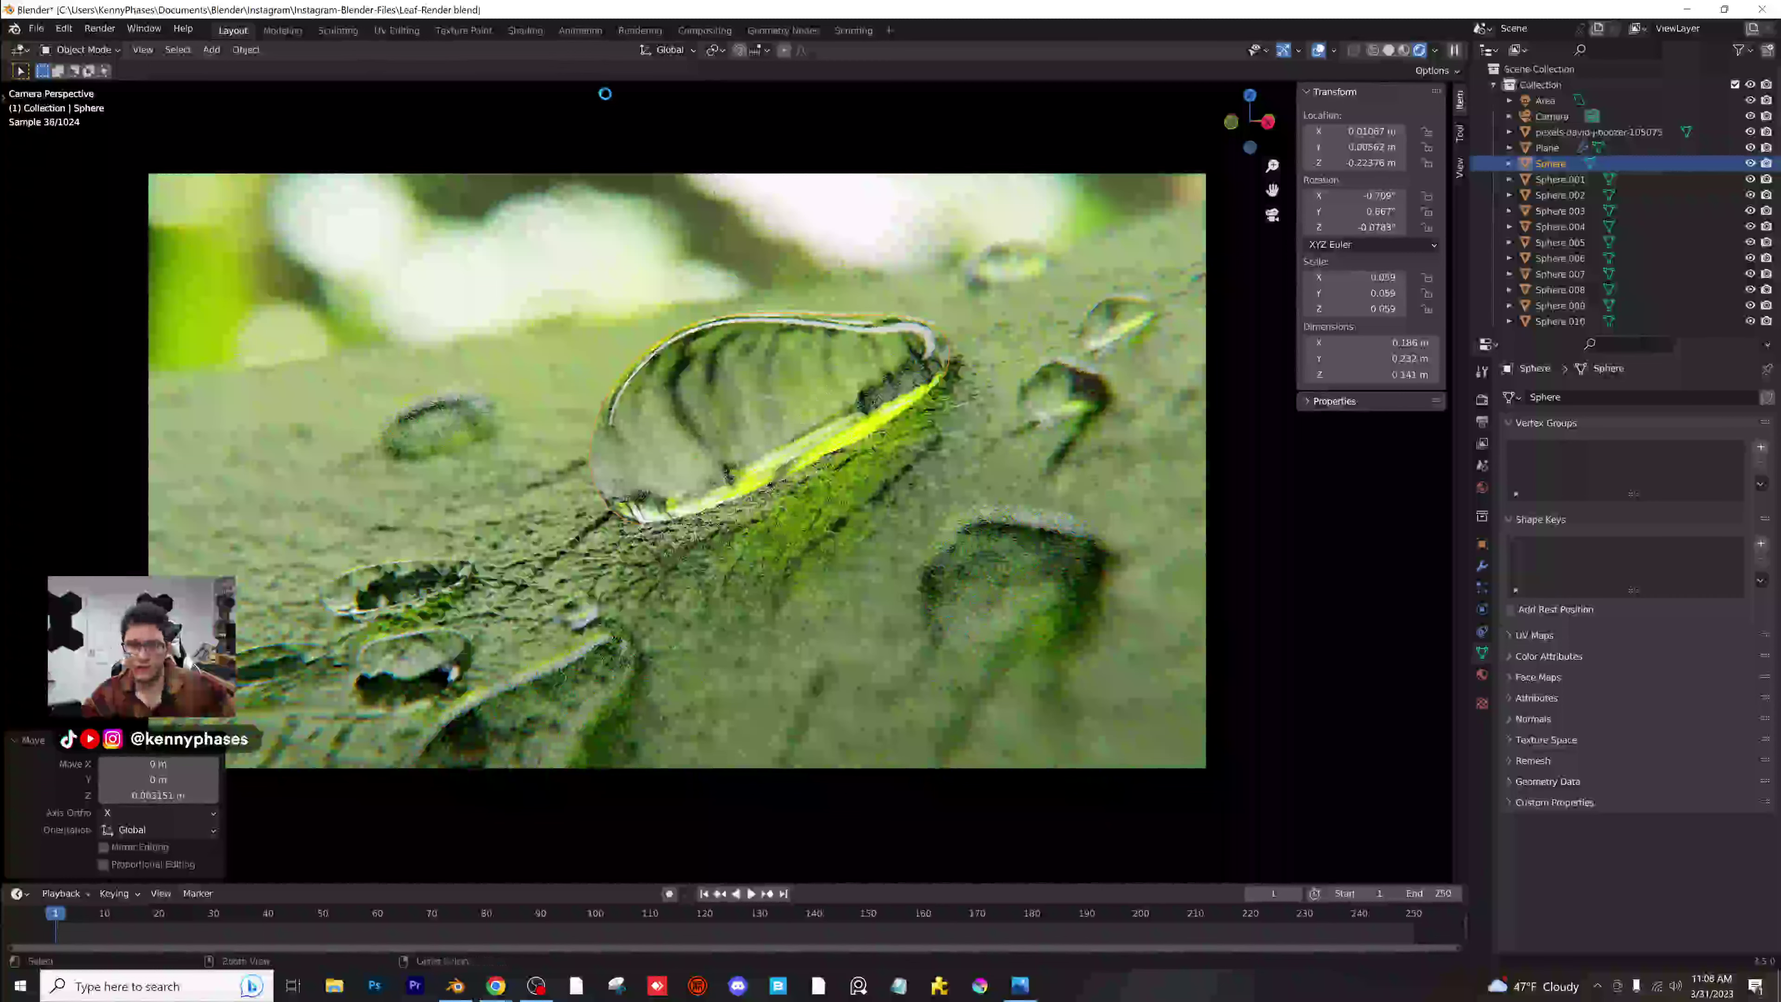
key(ctrl+s)
In the Sculpting workspace, push a dip into the upper edge of the large droplet with the Elastic Deform brush.
click(338, 30)
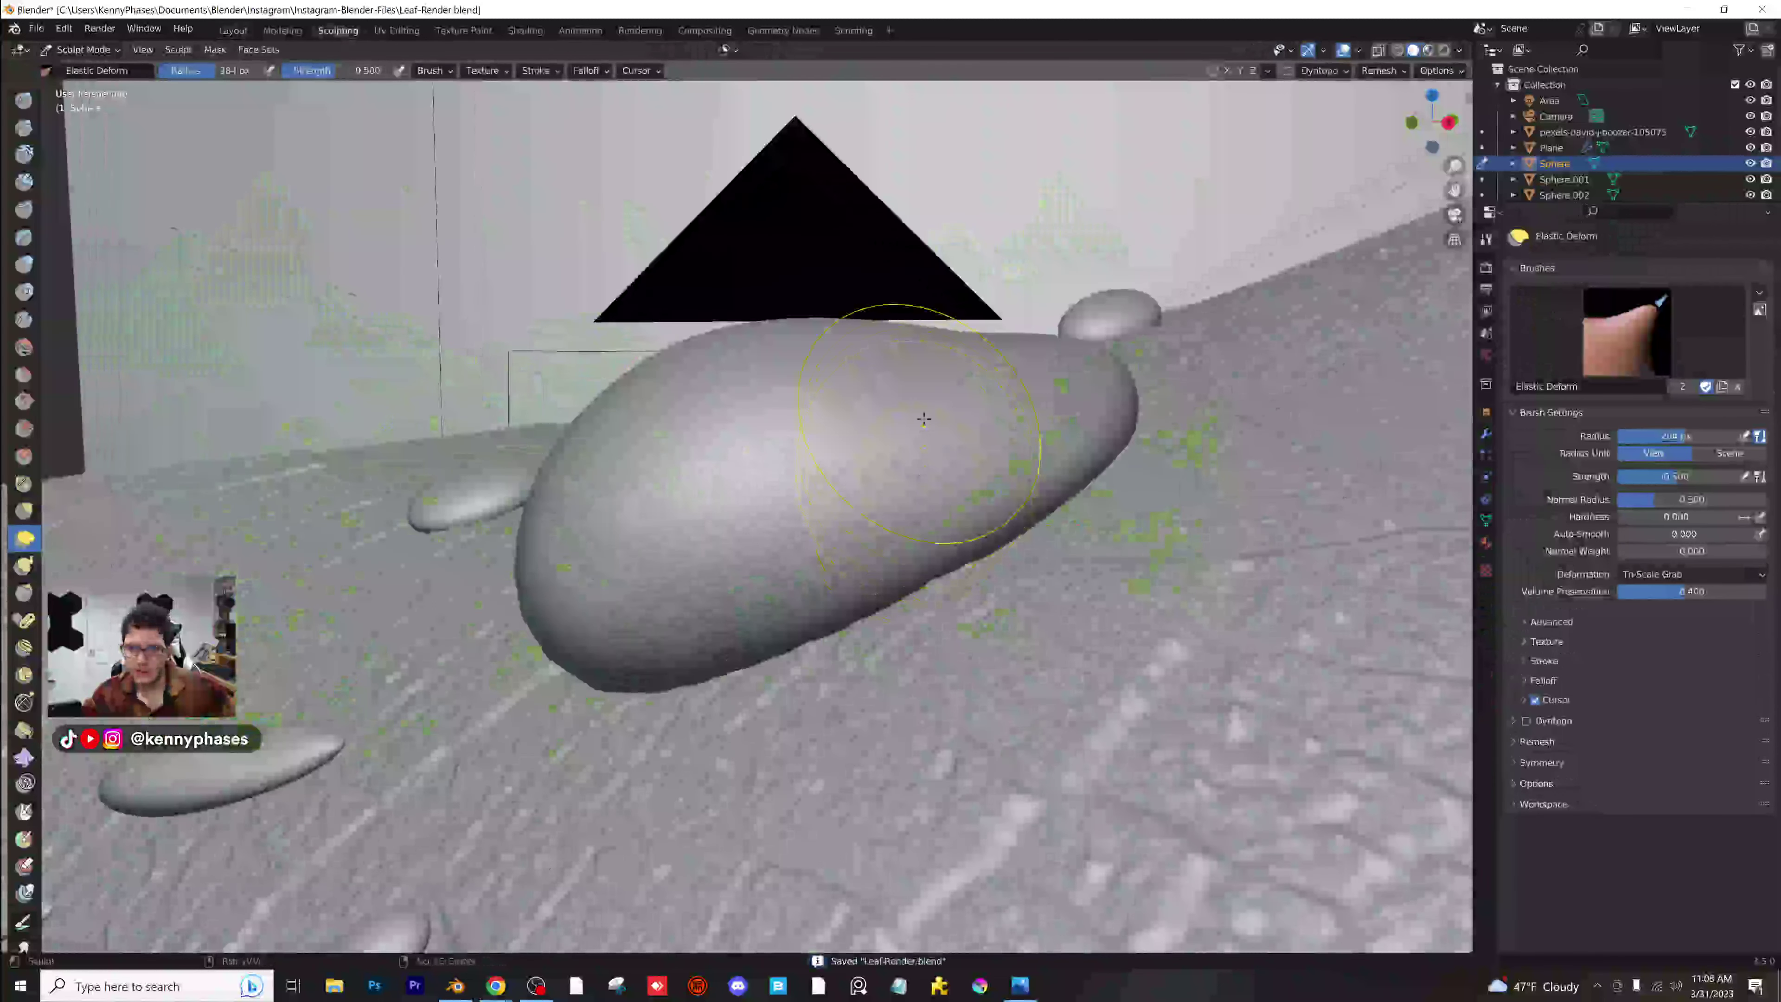
shift+middle_drag(925, 419, 887, 455)
scroll(904, 435, up, 1)
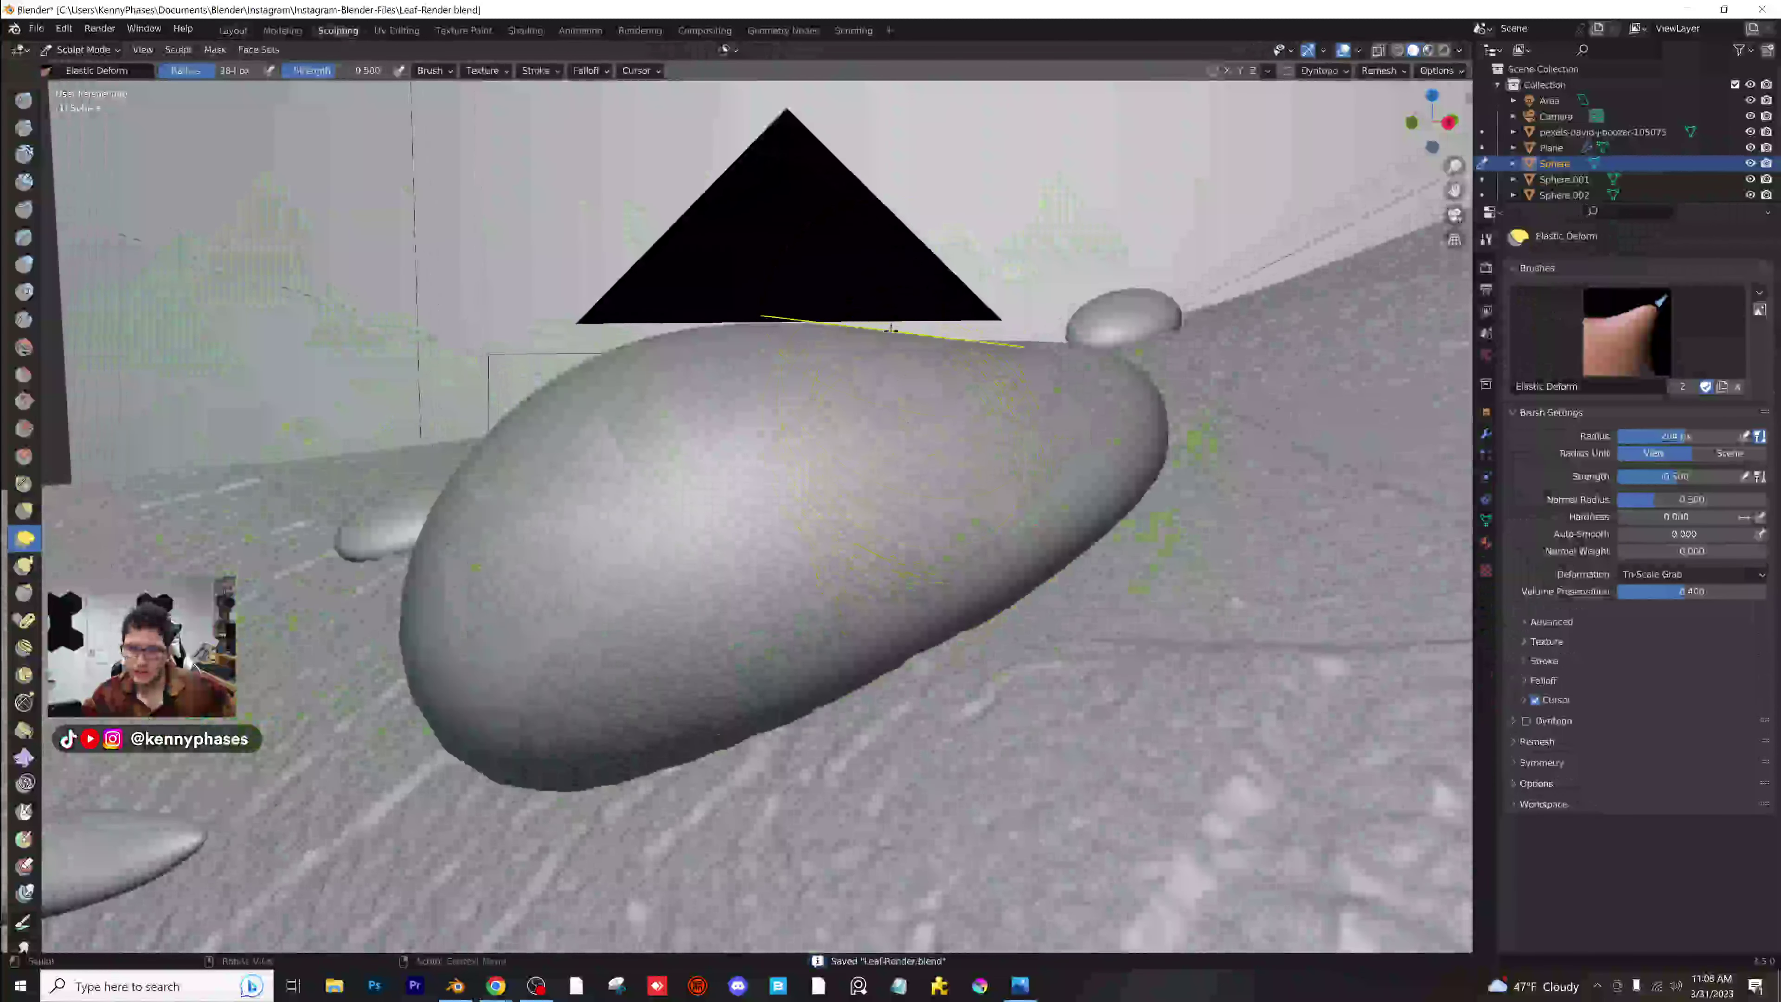
mouse_move(851, 376)
mouse_down()
mouse_move(857, 460)
mouse_move(861, 442)
mouse_up()
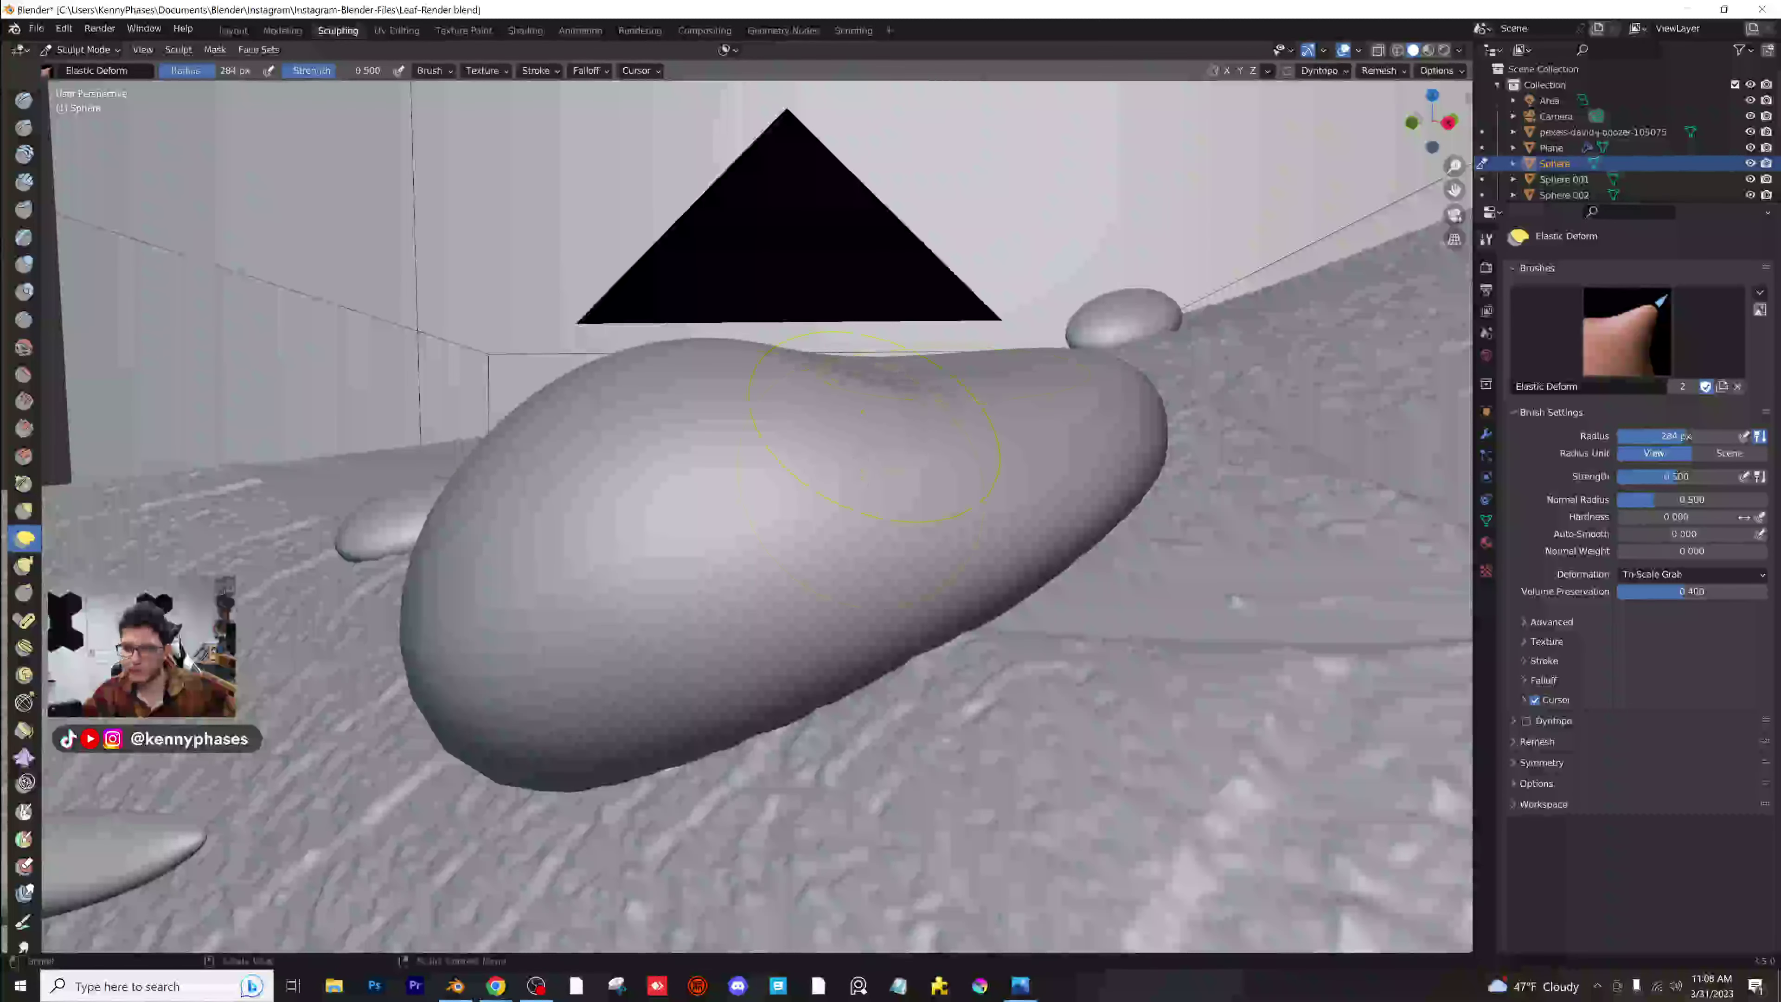
scroll(947, 385, down, 3)
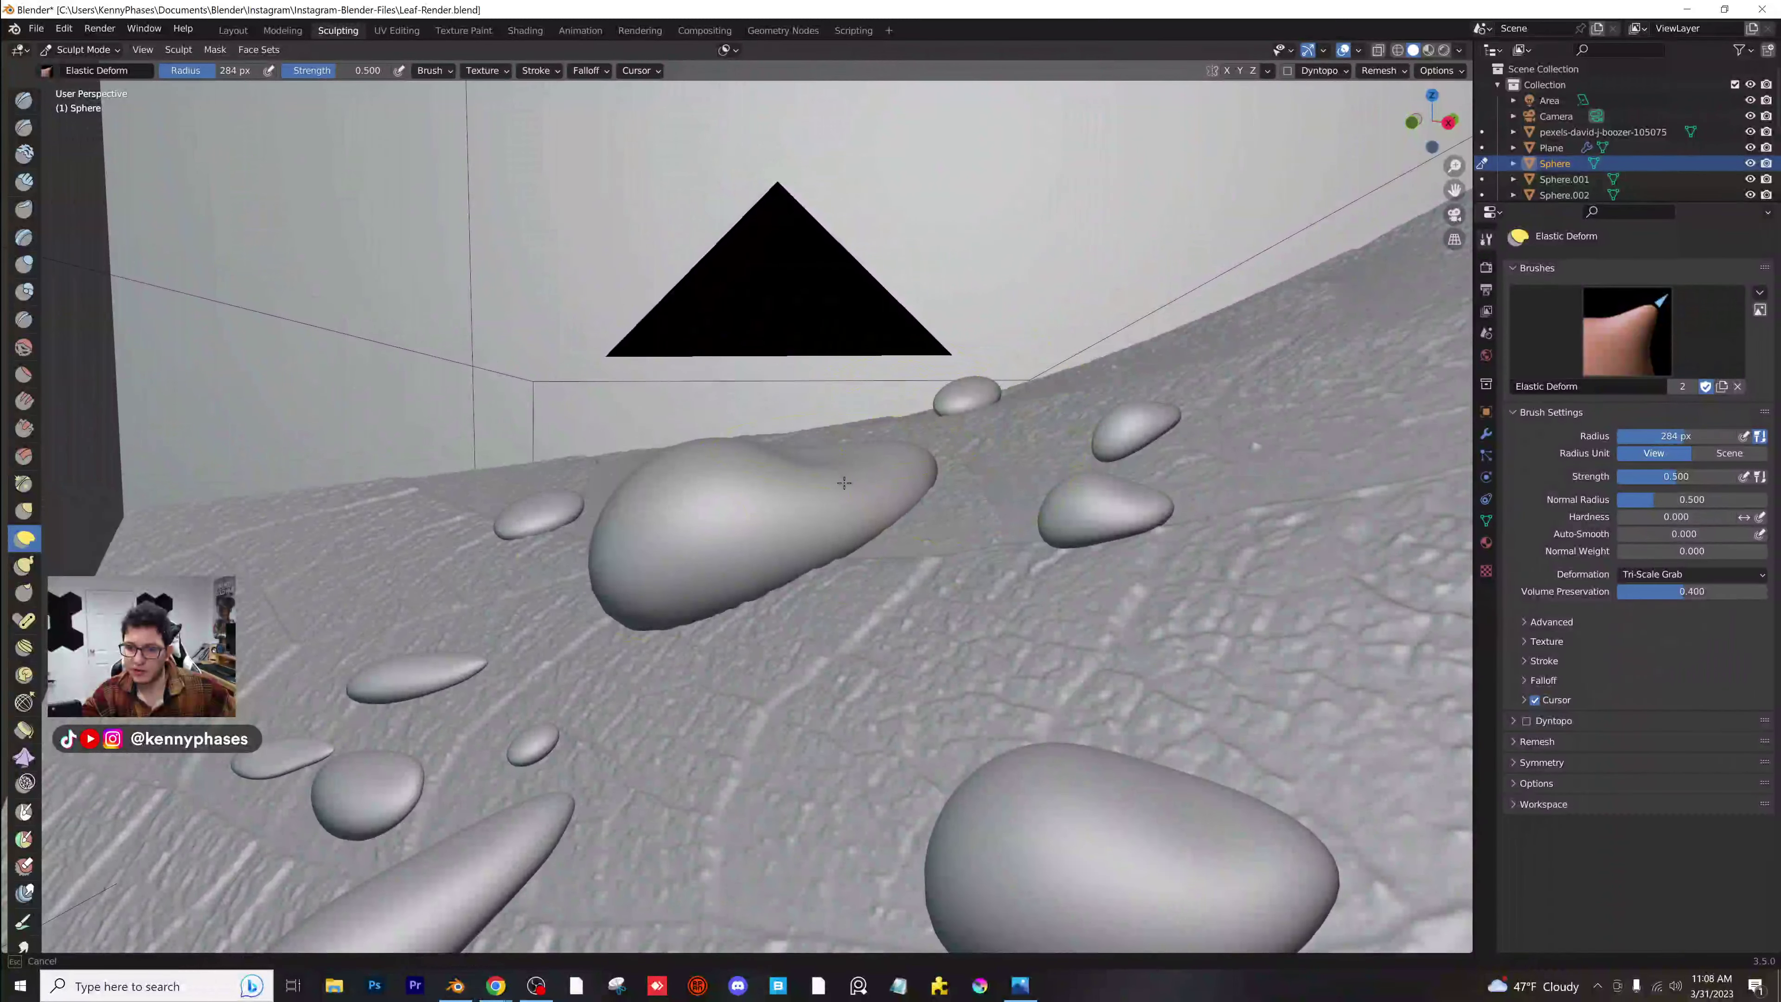
Pull the top of the large droplet's narrow end slightly upward with Elastic Deform, and save the file.
scroll(907, 456, up, 4)
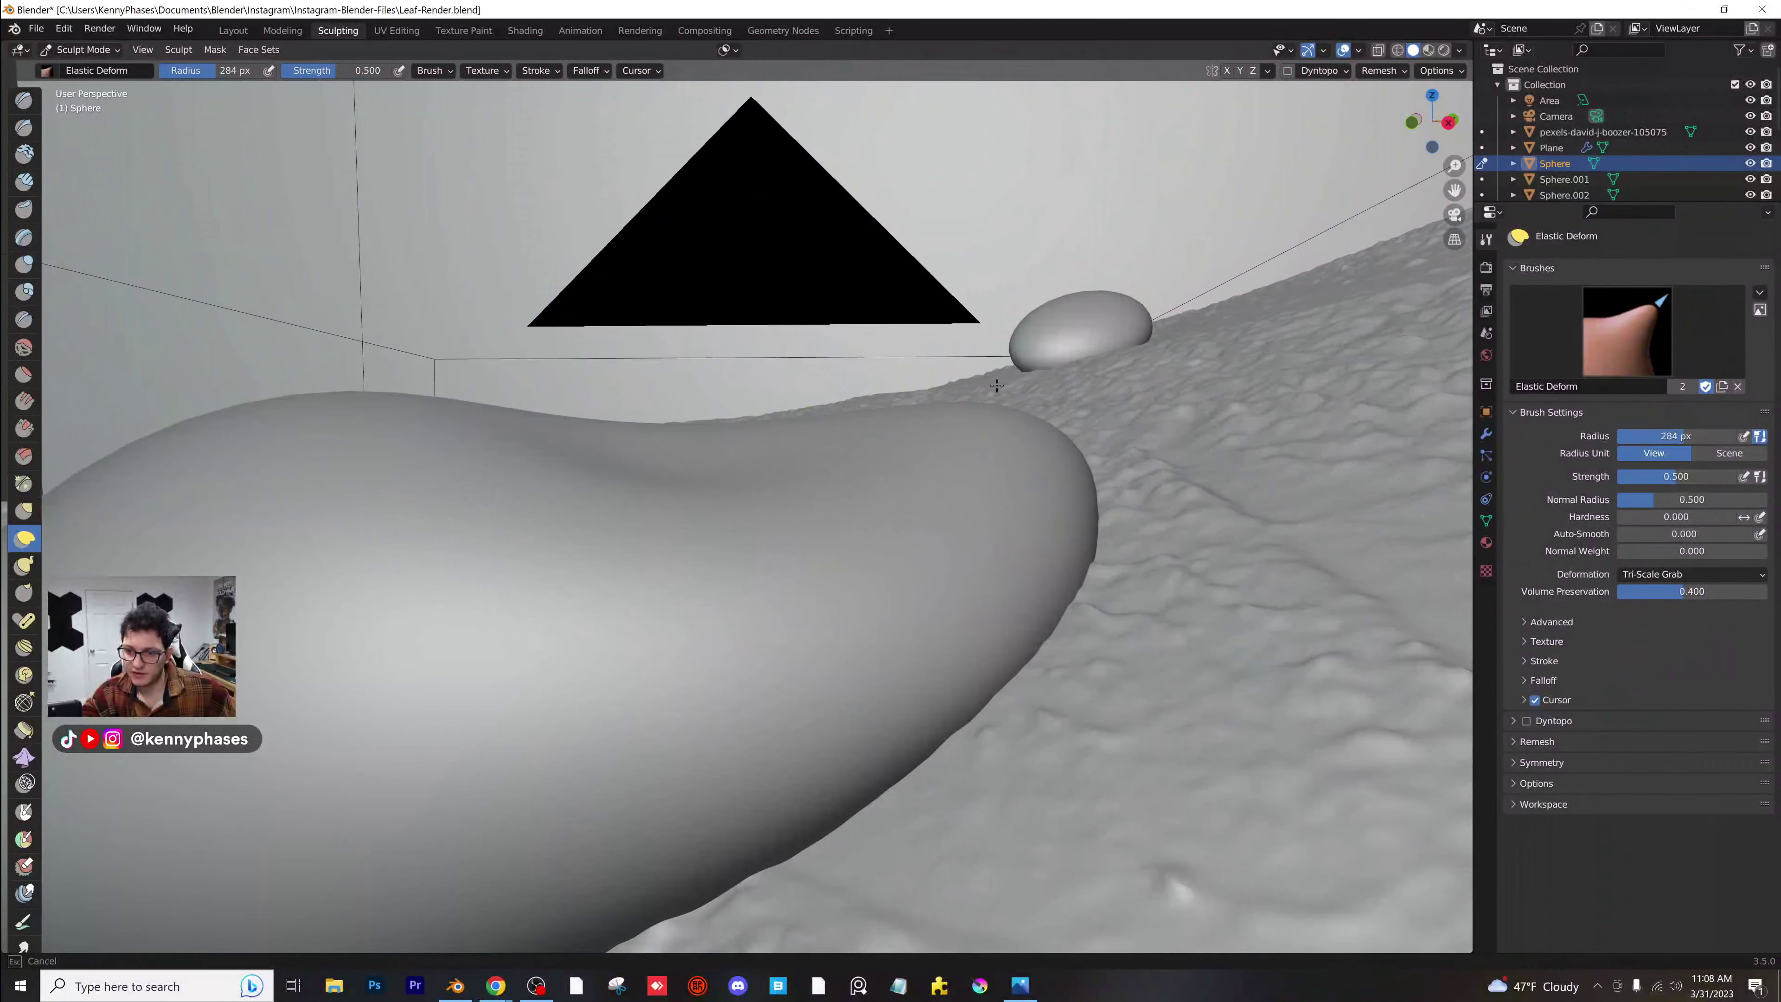
scroll(914, 497, down, 3)
scroll(929, 487, up, 3)
drag(912, 463, 914, 439)
scroll(926, 456, down, 4)
mouse_move(941, 481)
shift+middle_down()
mouse_move(954, 346)
mouse_move(1001, 424)
shift+middle_up()
key(ctrl+s)
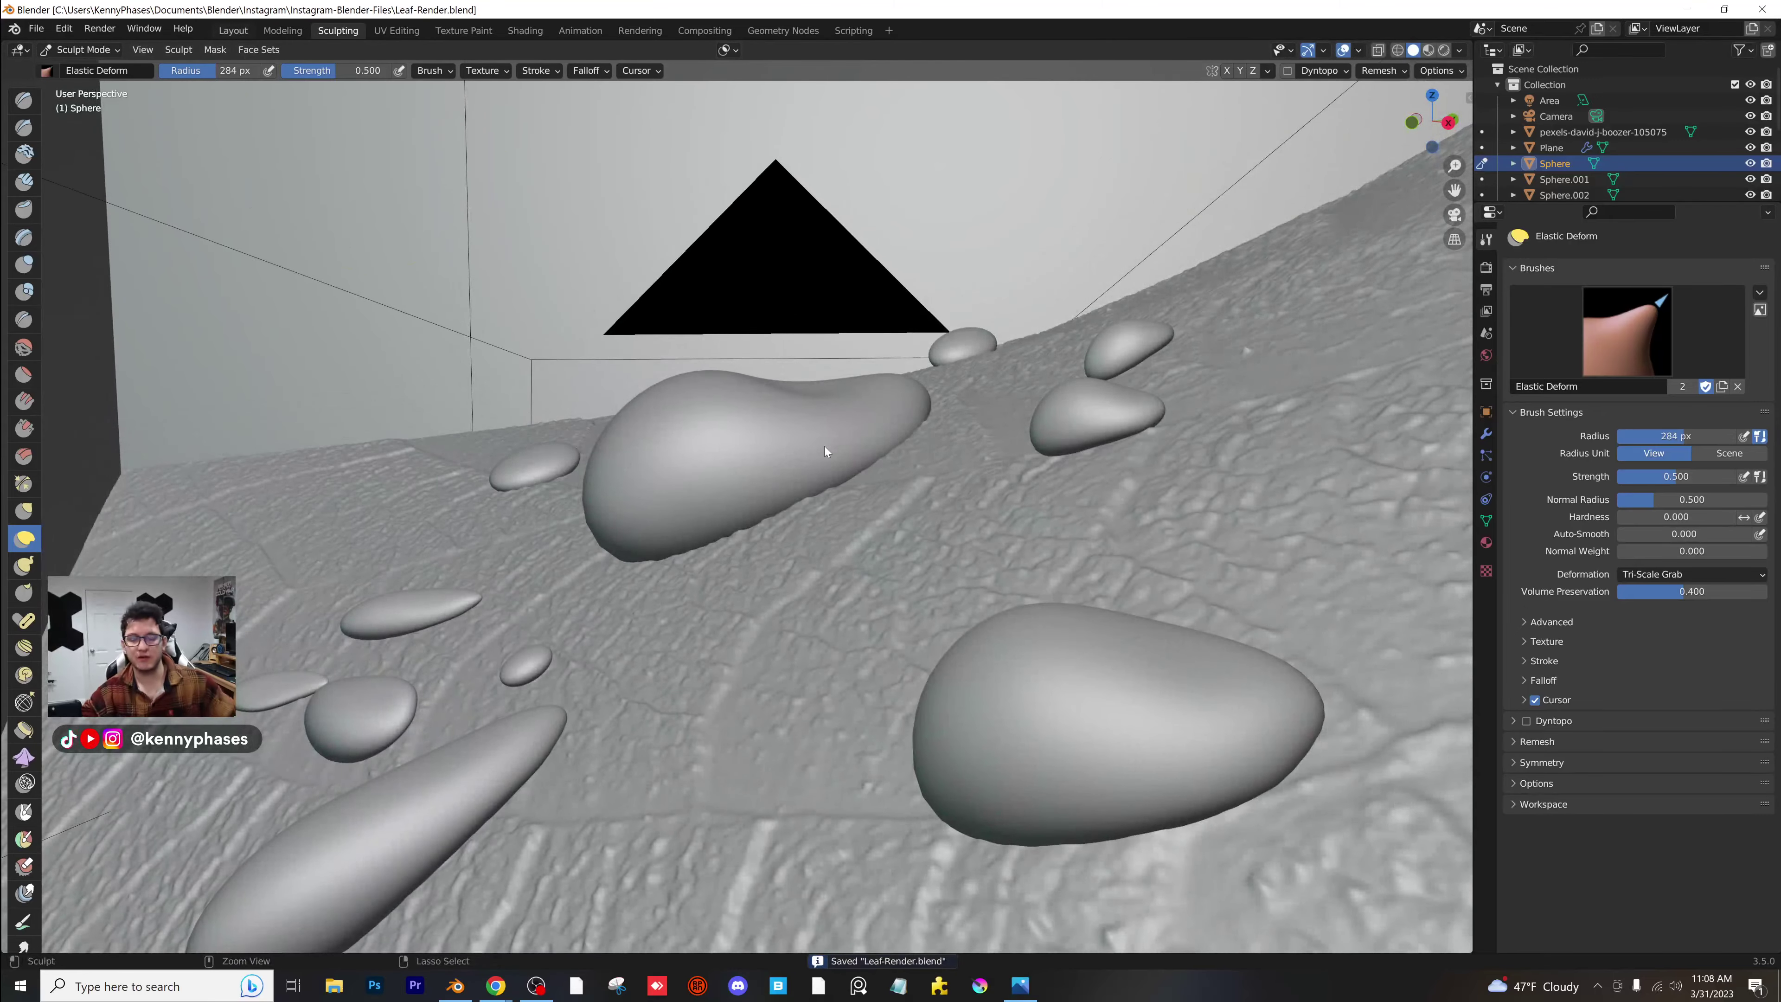
Compare the reshaped droplet in the rendered Layout view with the reference photo's droplets, and inspect the leaf surface from above.
key(ctrl+Page_Up)
key(ctrl+Page_Up)
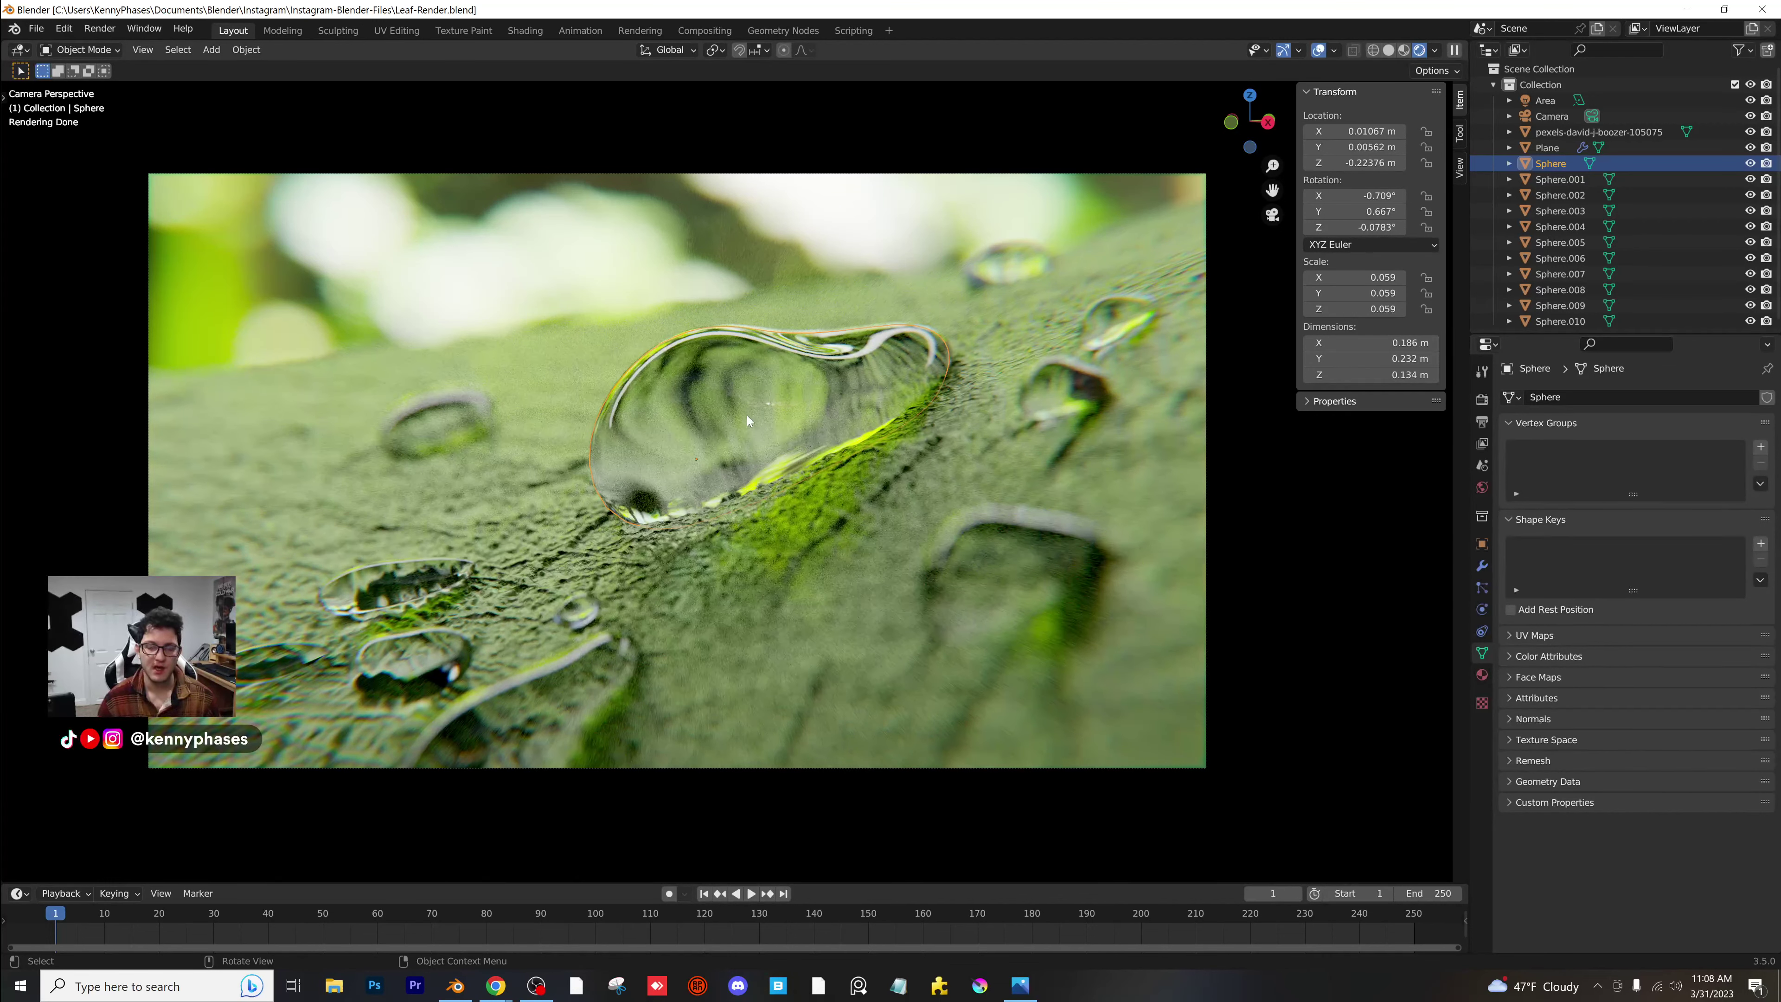
click(1020, 986)
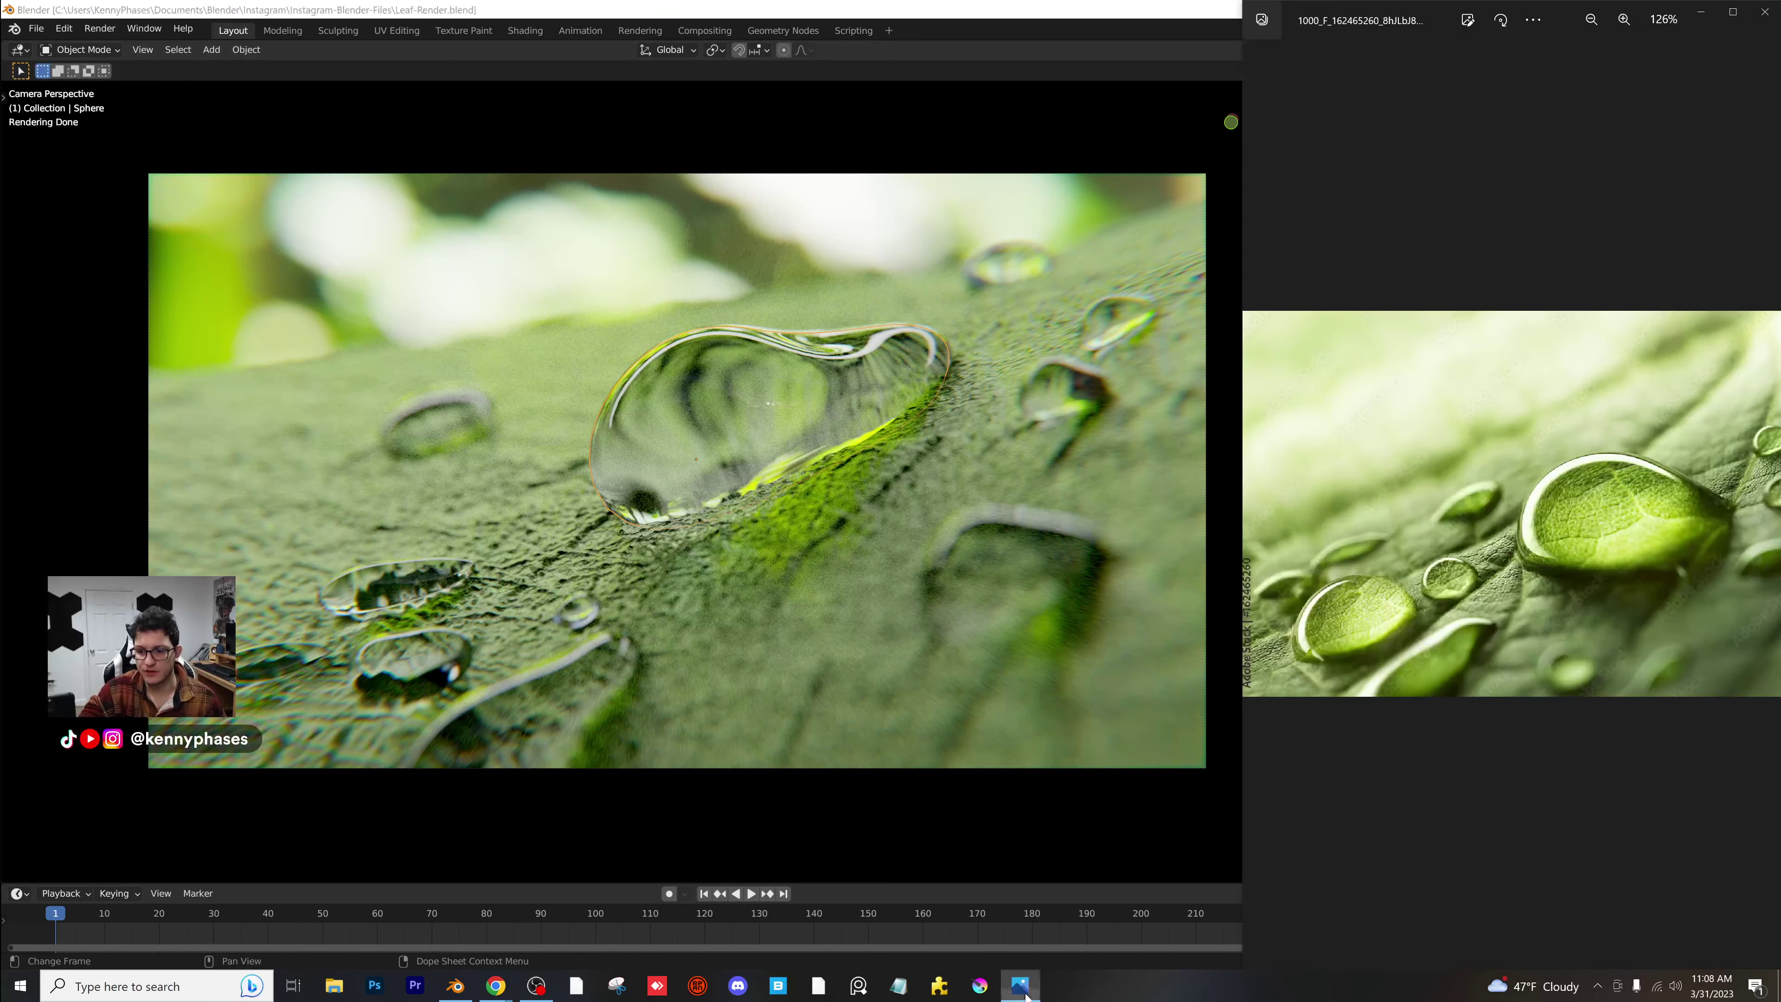
scroll(1551, 633, up, 5)
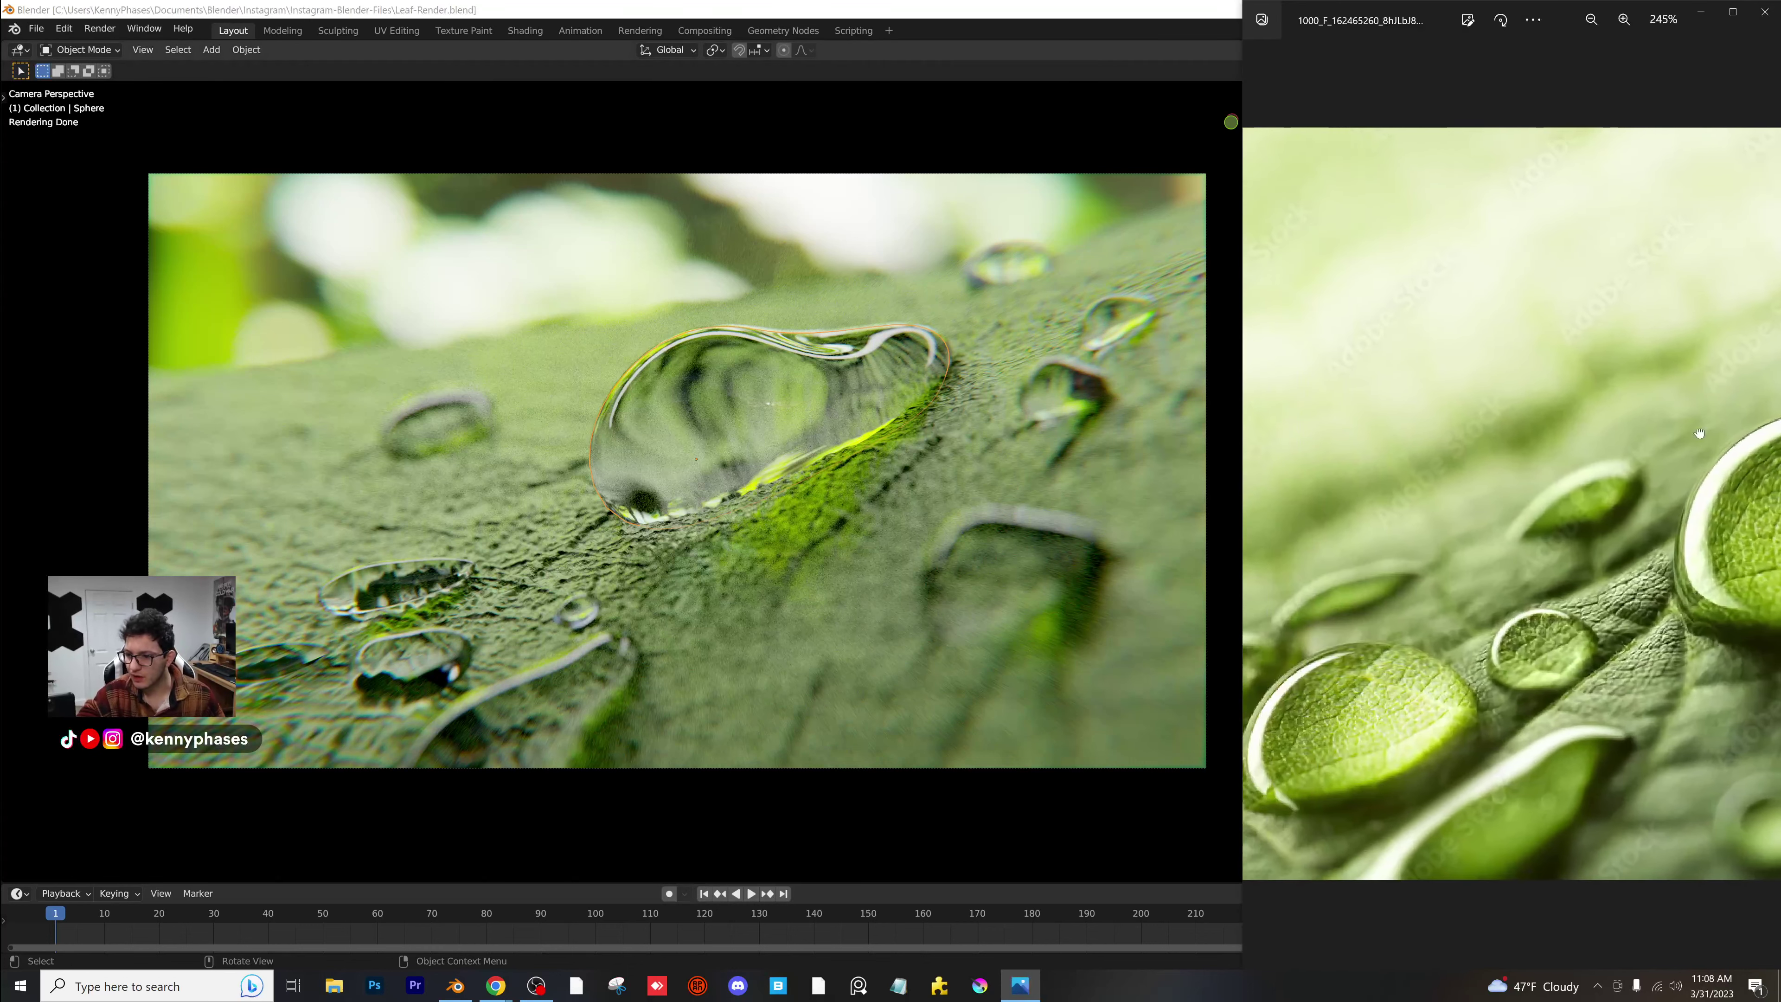
drag(1617, 549, 1546, 574)
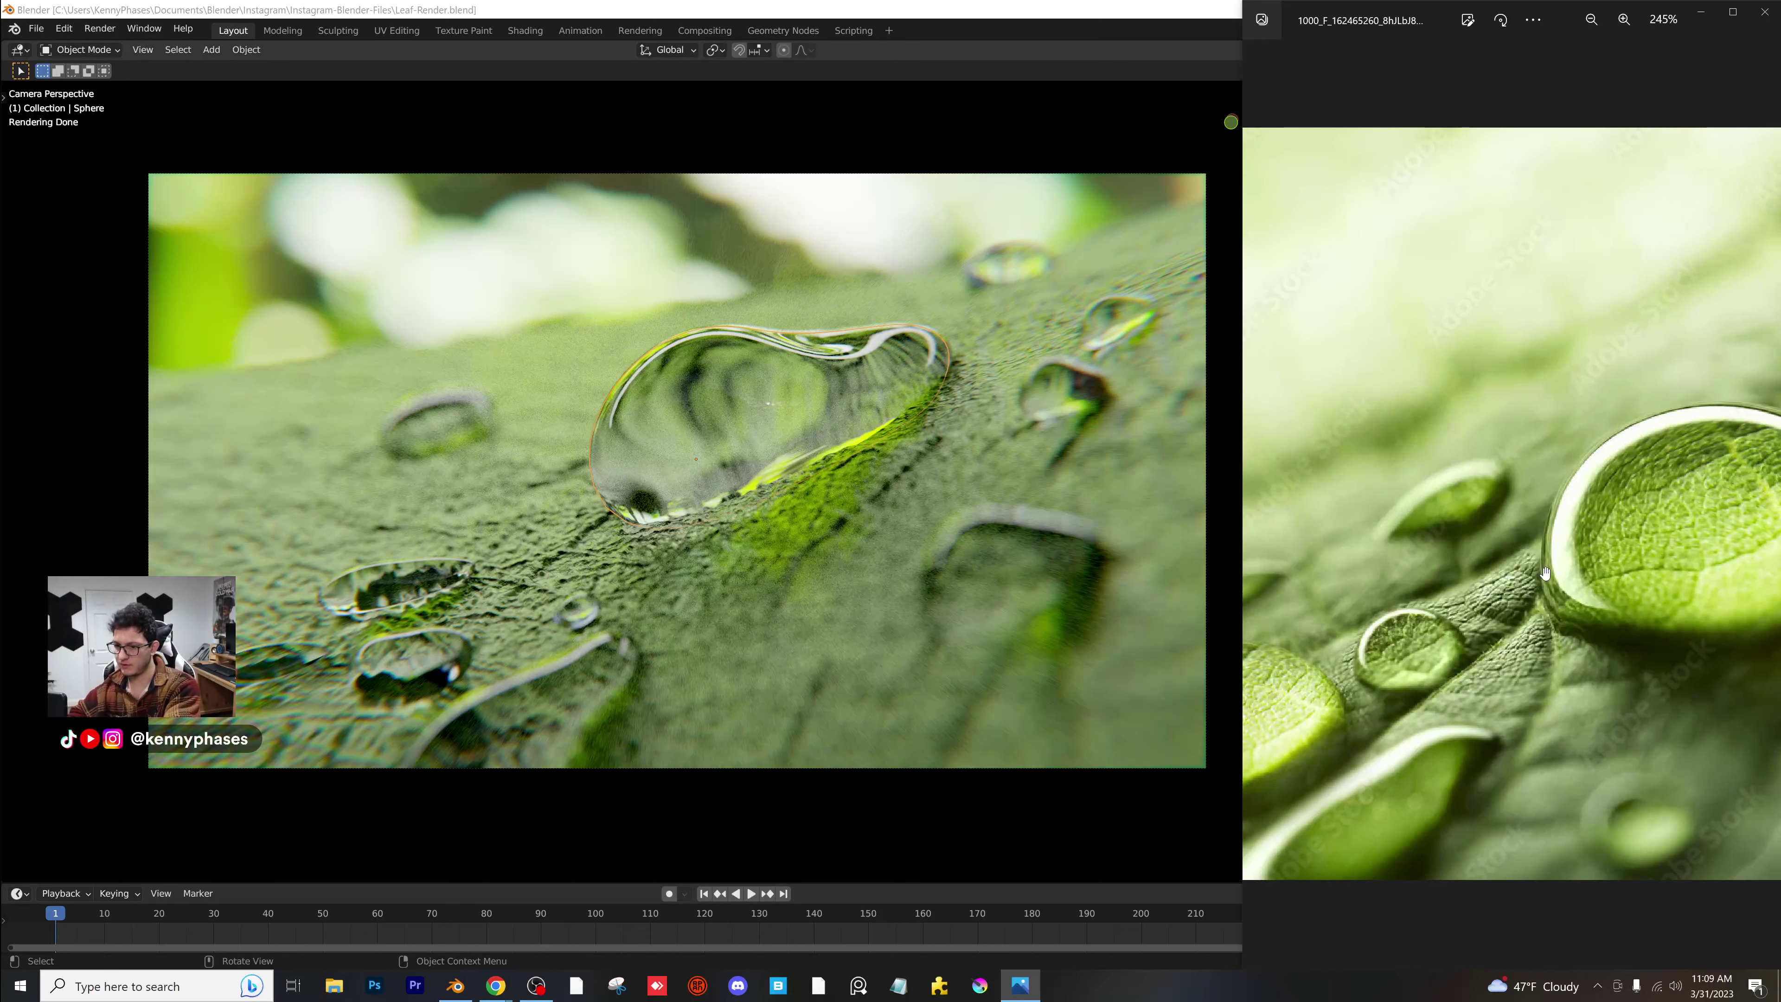
scroll(1473, 545, down, 3)
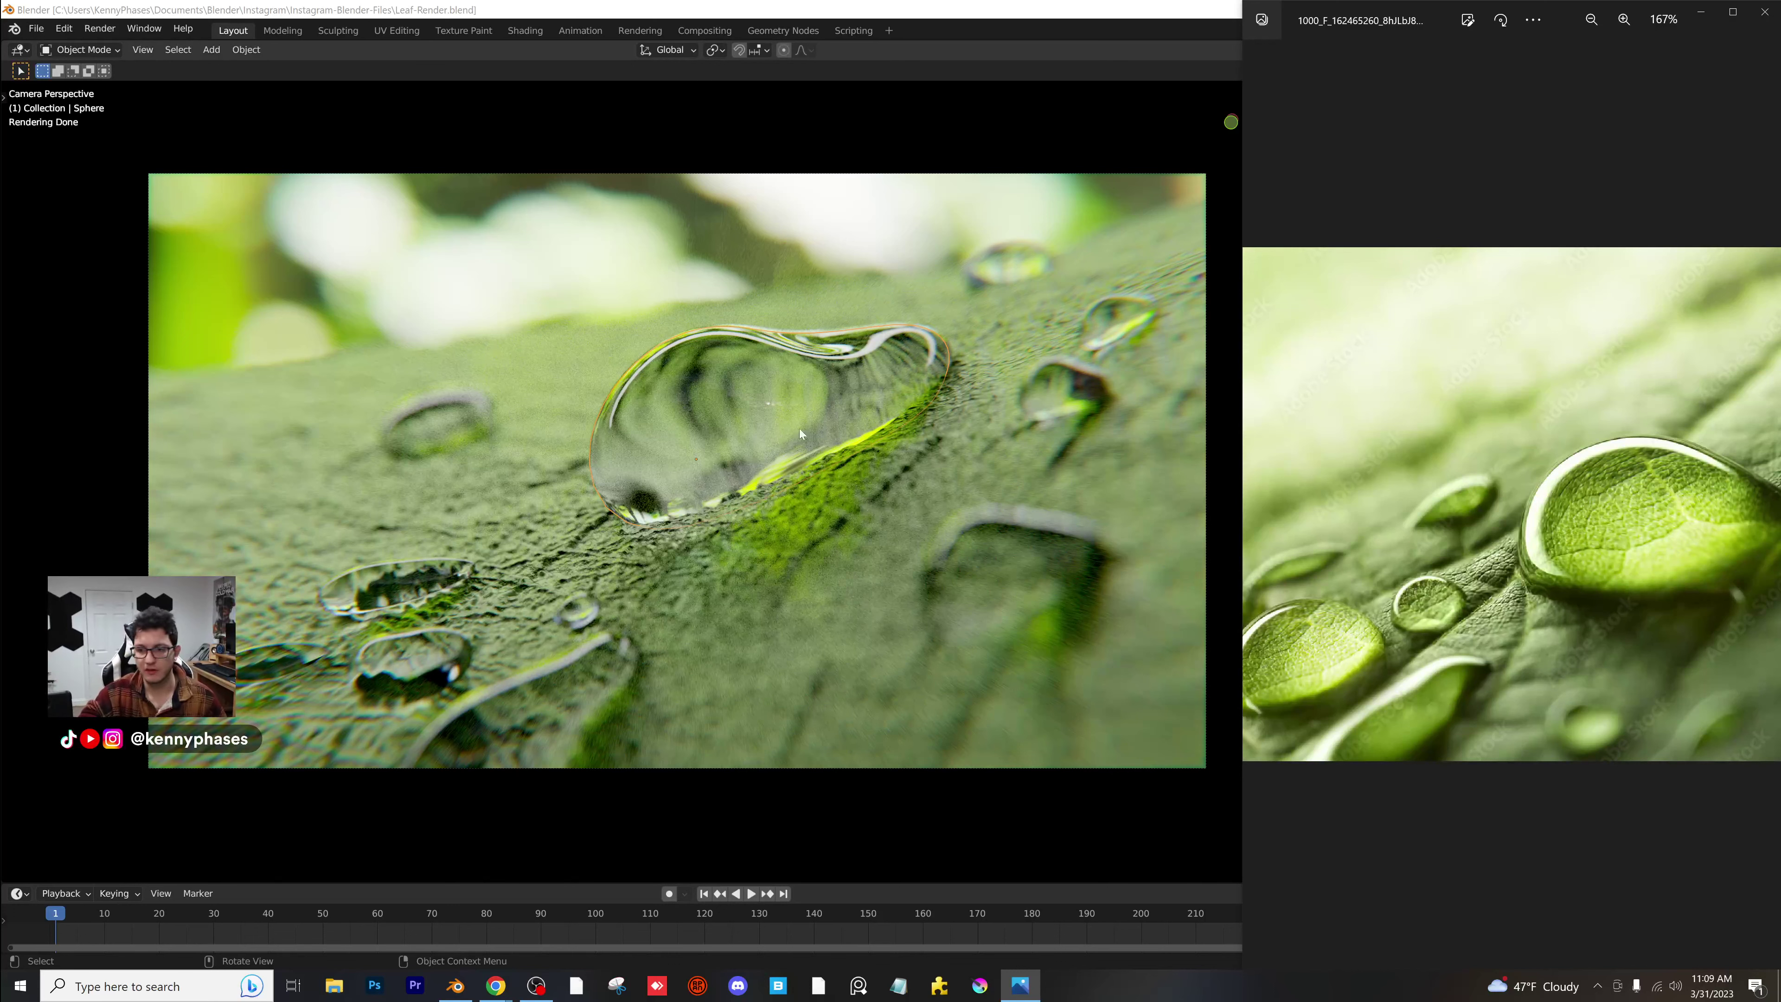
scroll(1579, 555, up, 2)
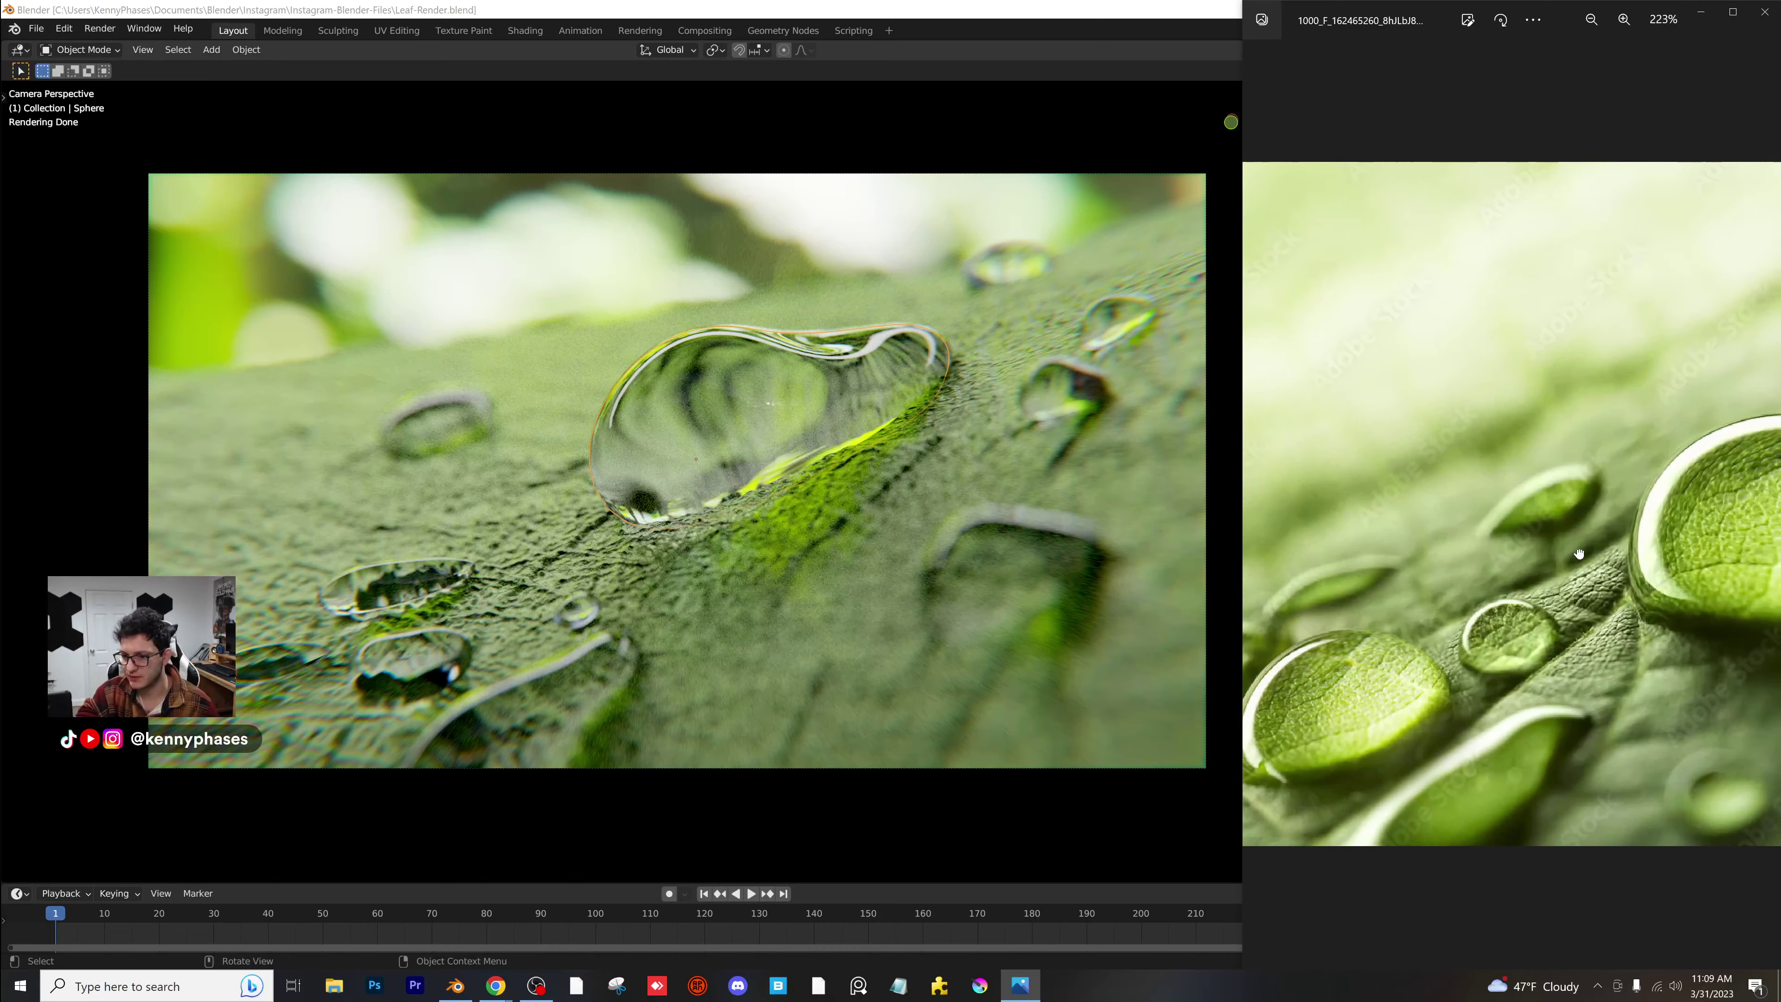
drag(1580, 555, 1467, 622)
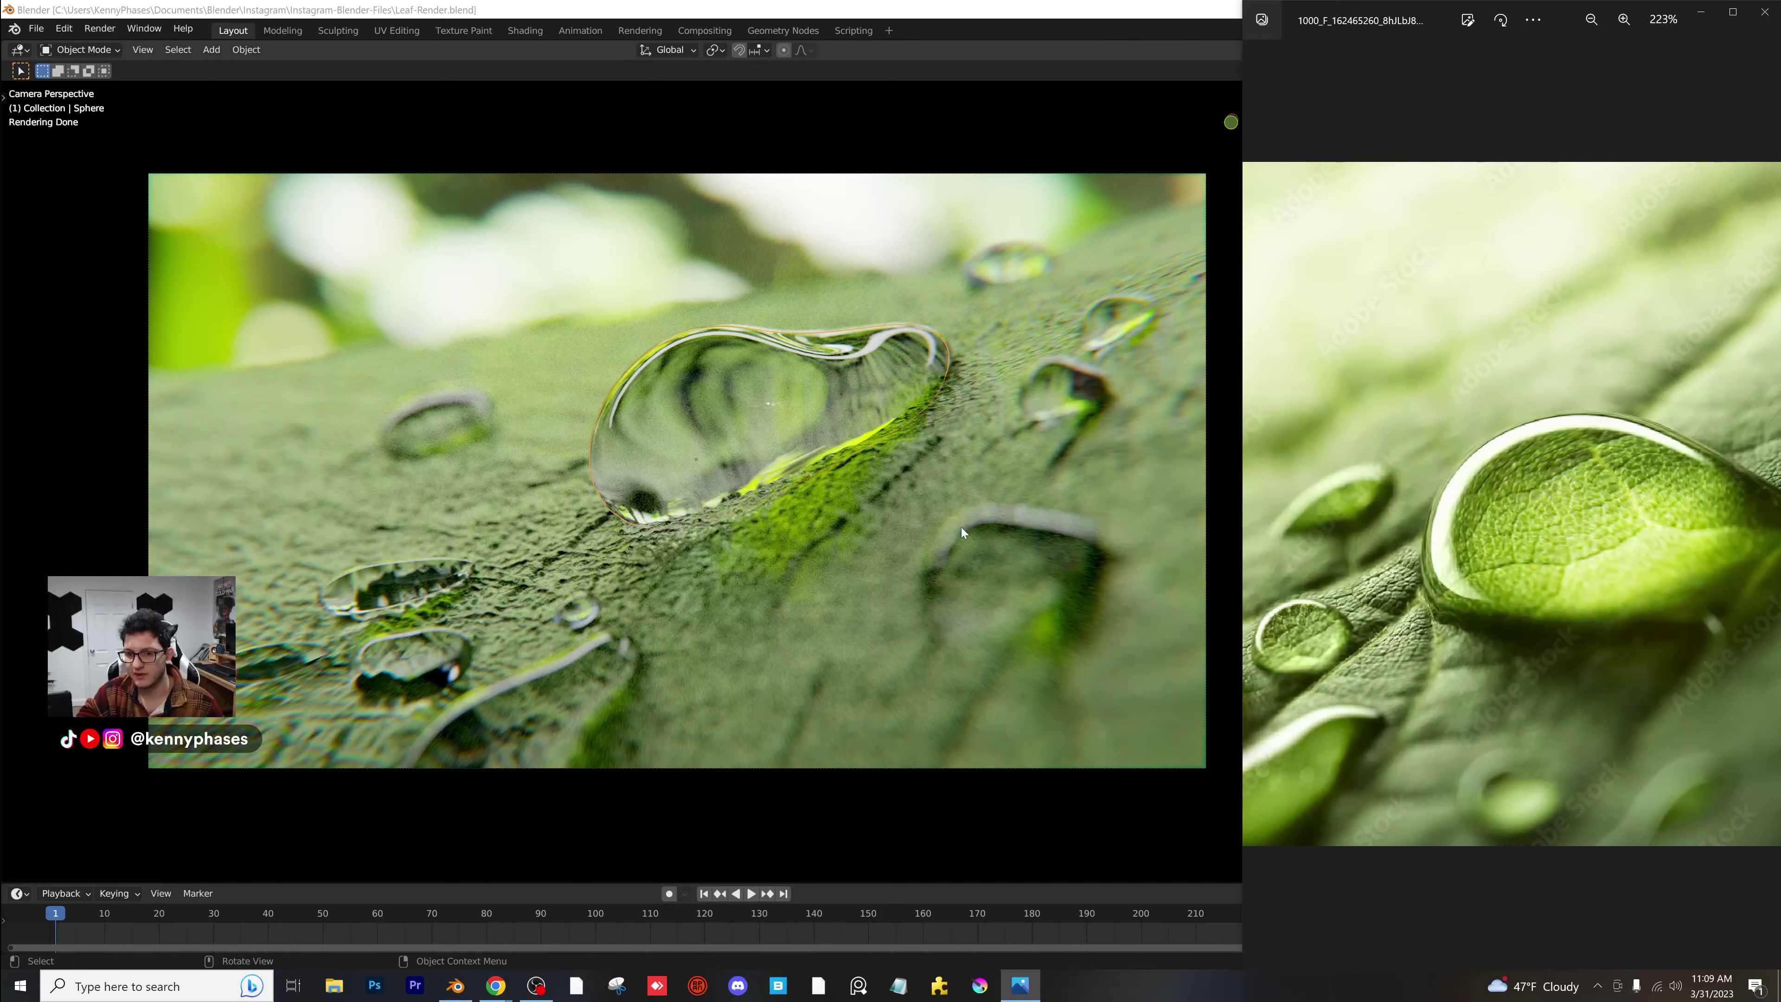
scroll(718, 493, up, 2)
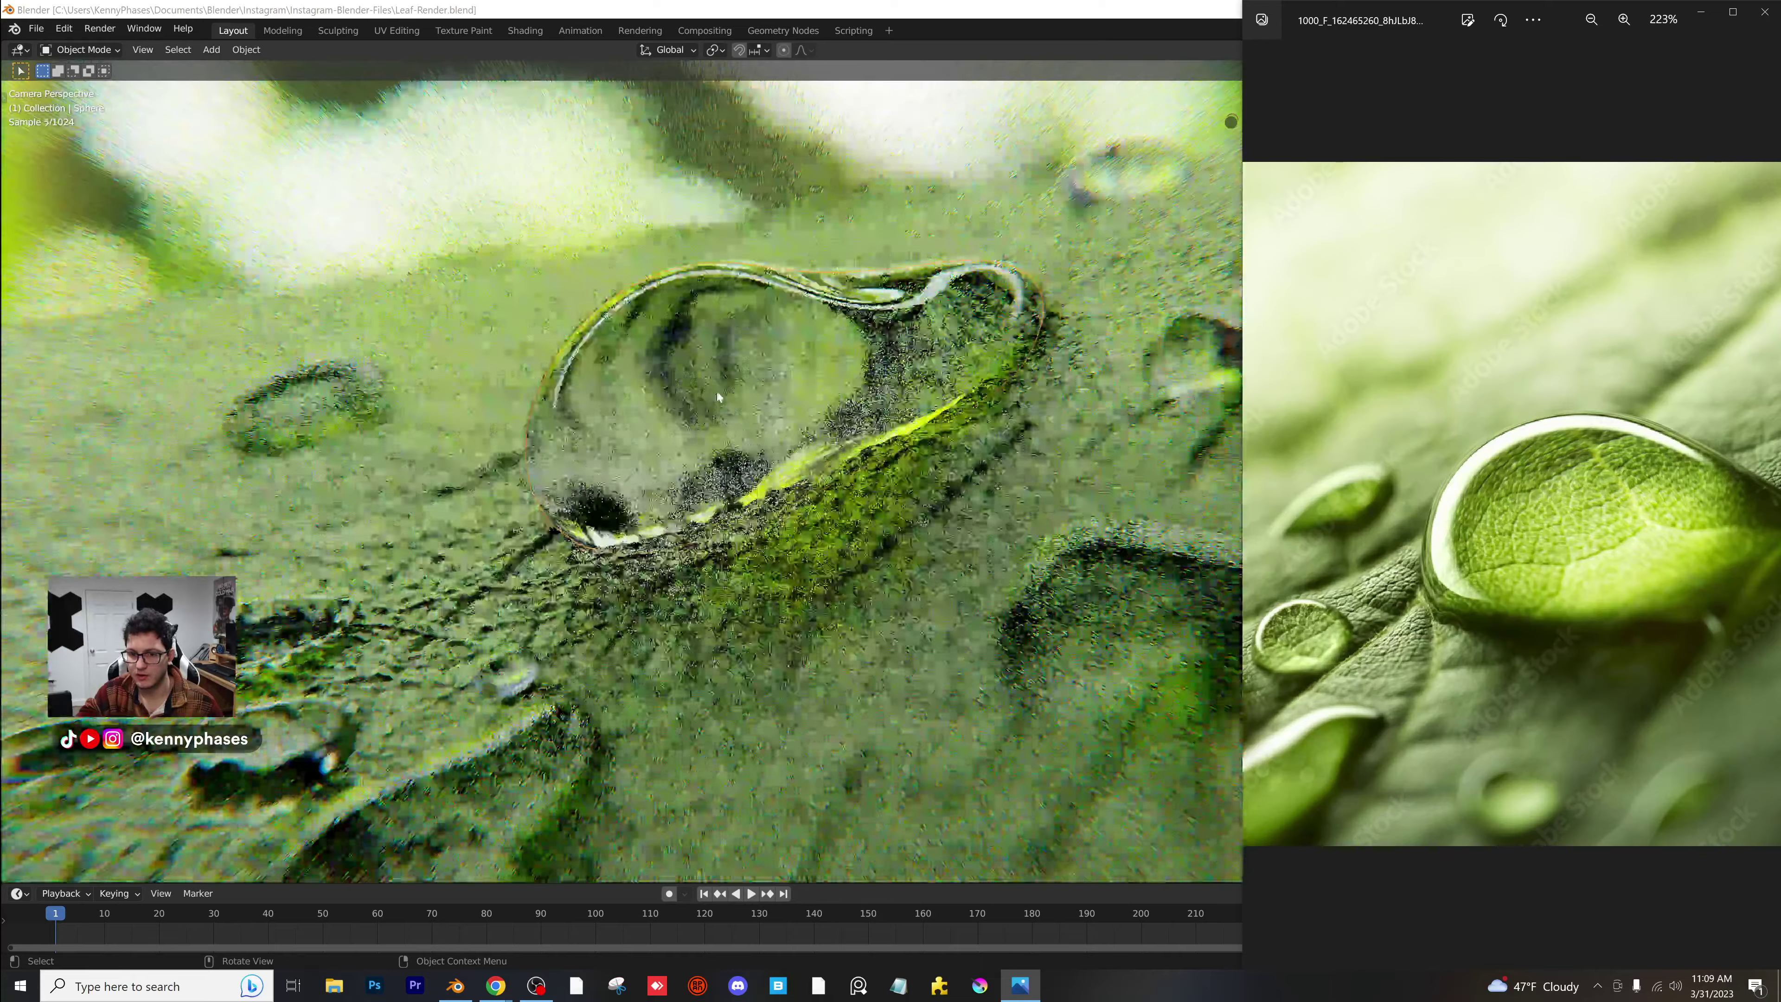
middle_drag(716, 391, 834, 210)
scroll(782, 467, up, 8)
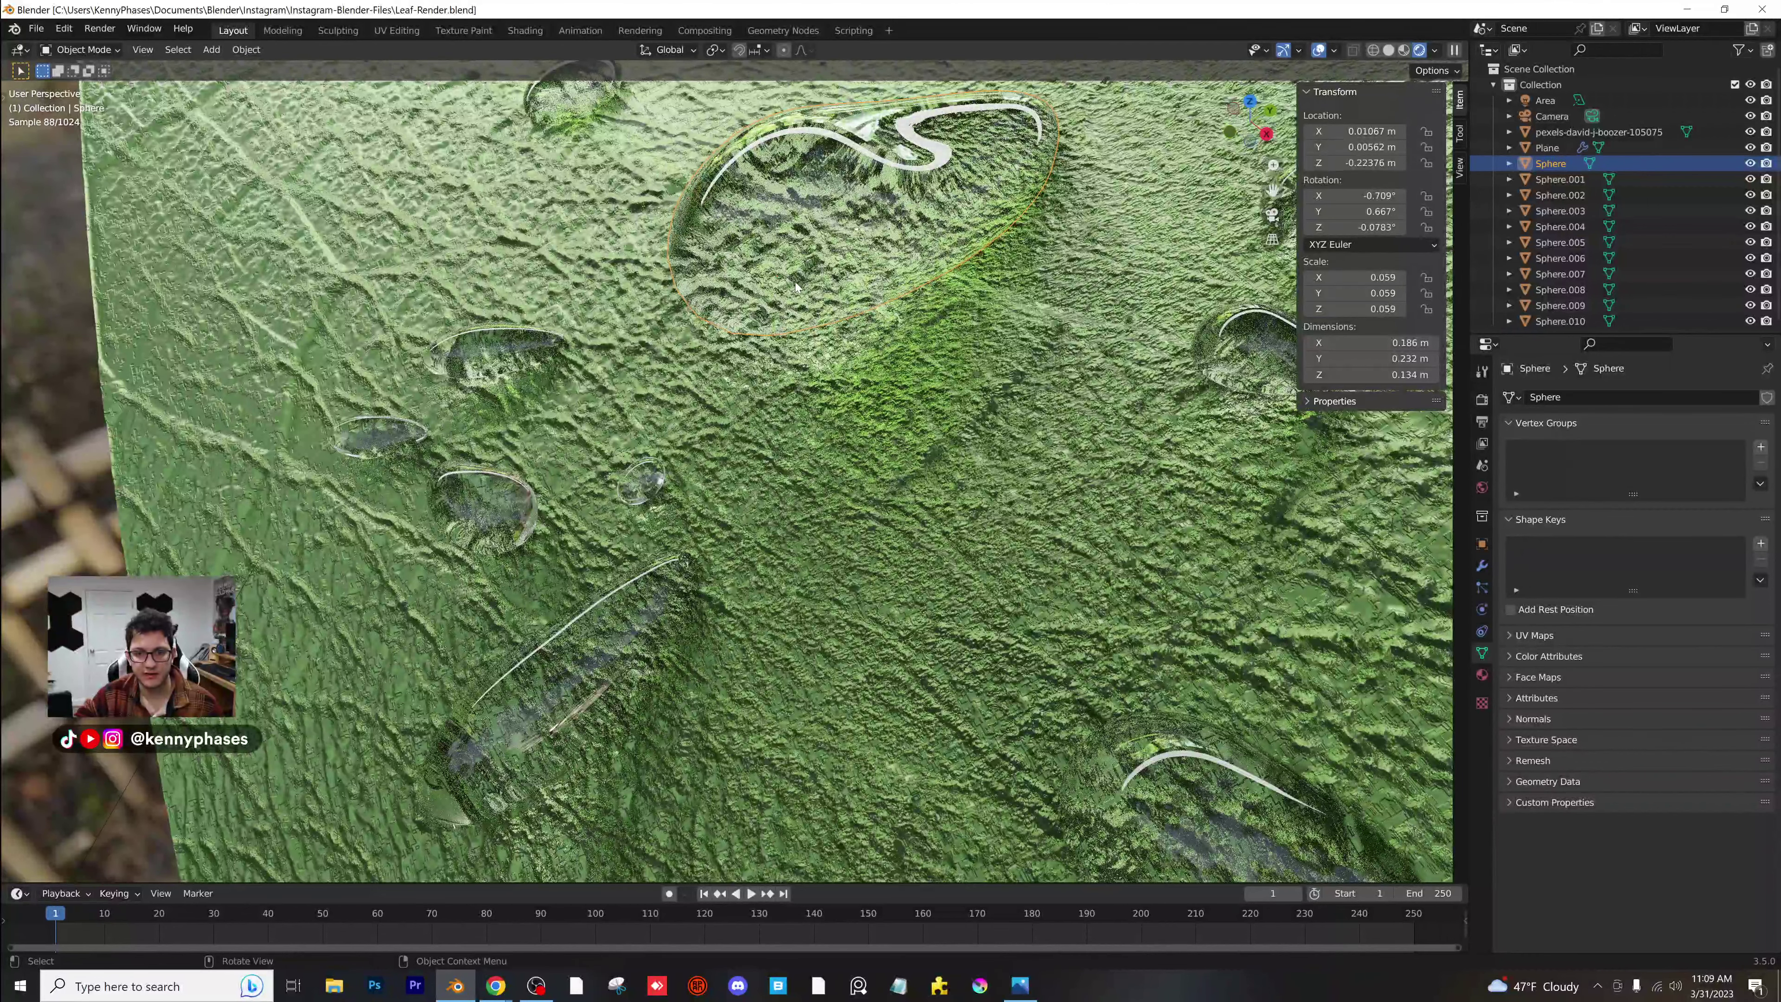
key(KP_0)
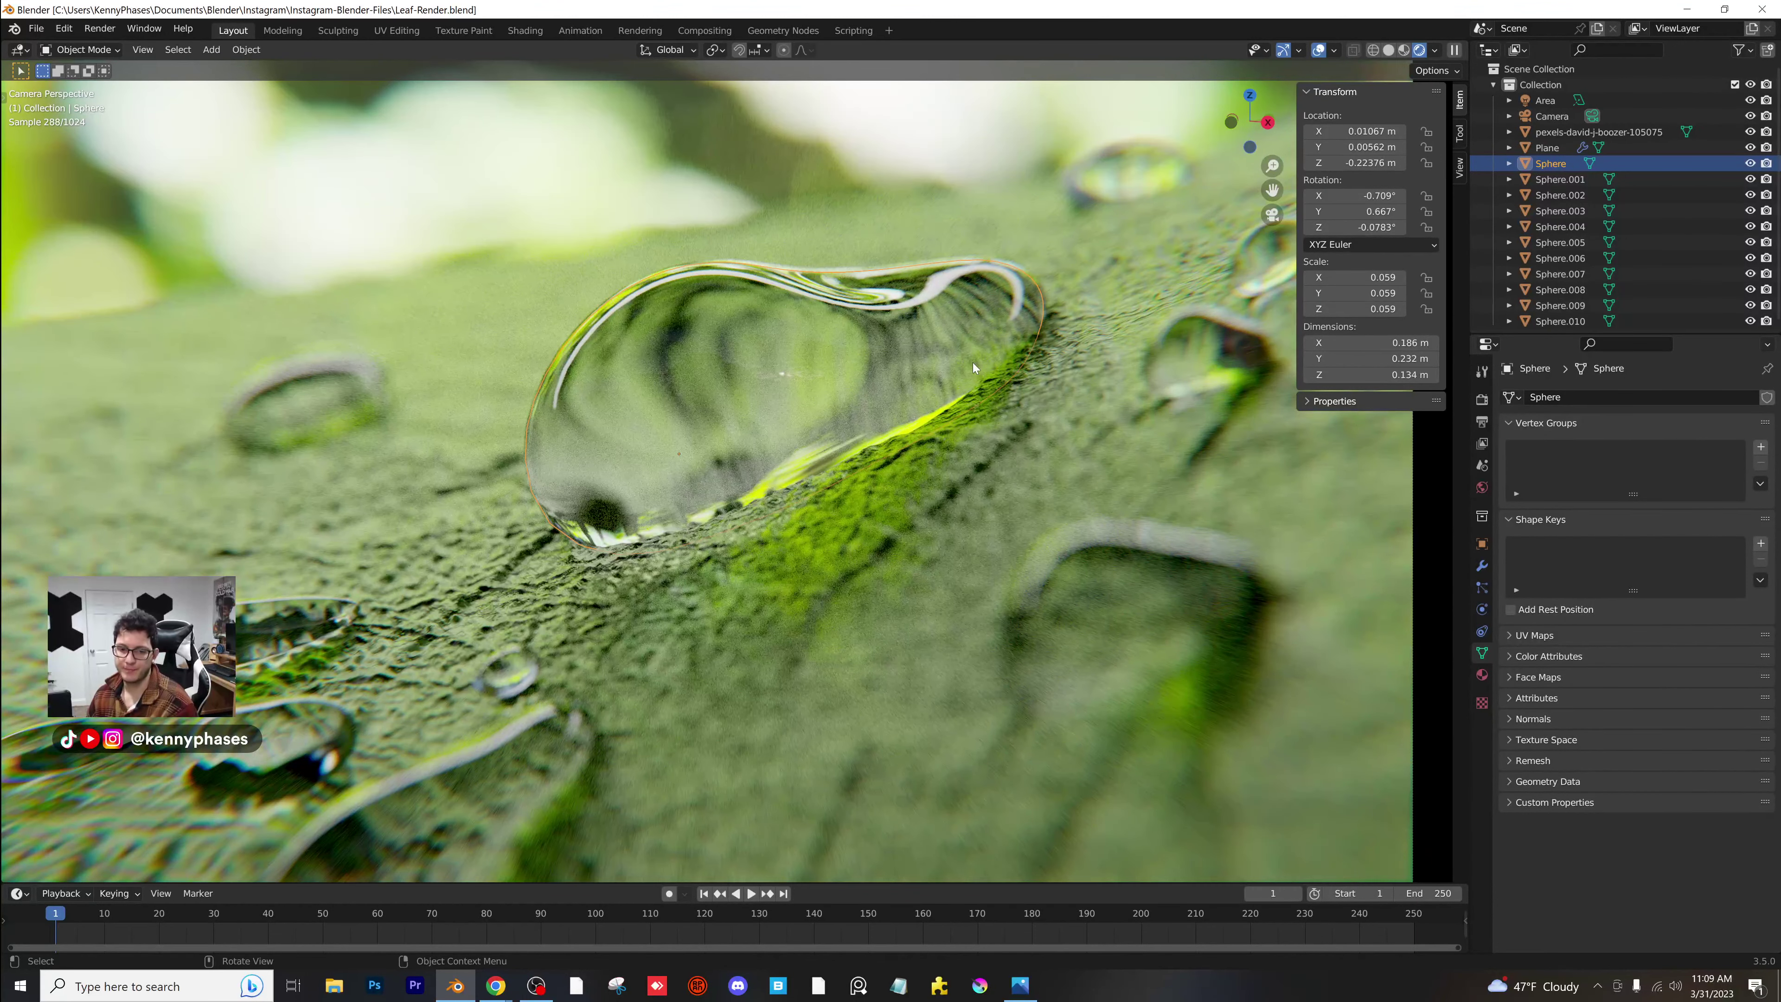
Examine the leaf surface around the smaller droplets in the reference photo.
click(1021, 985)
scroll(1462, 599, up, 2)
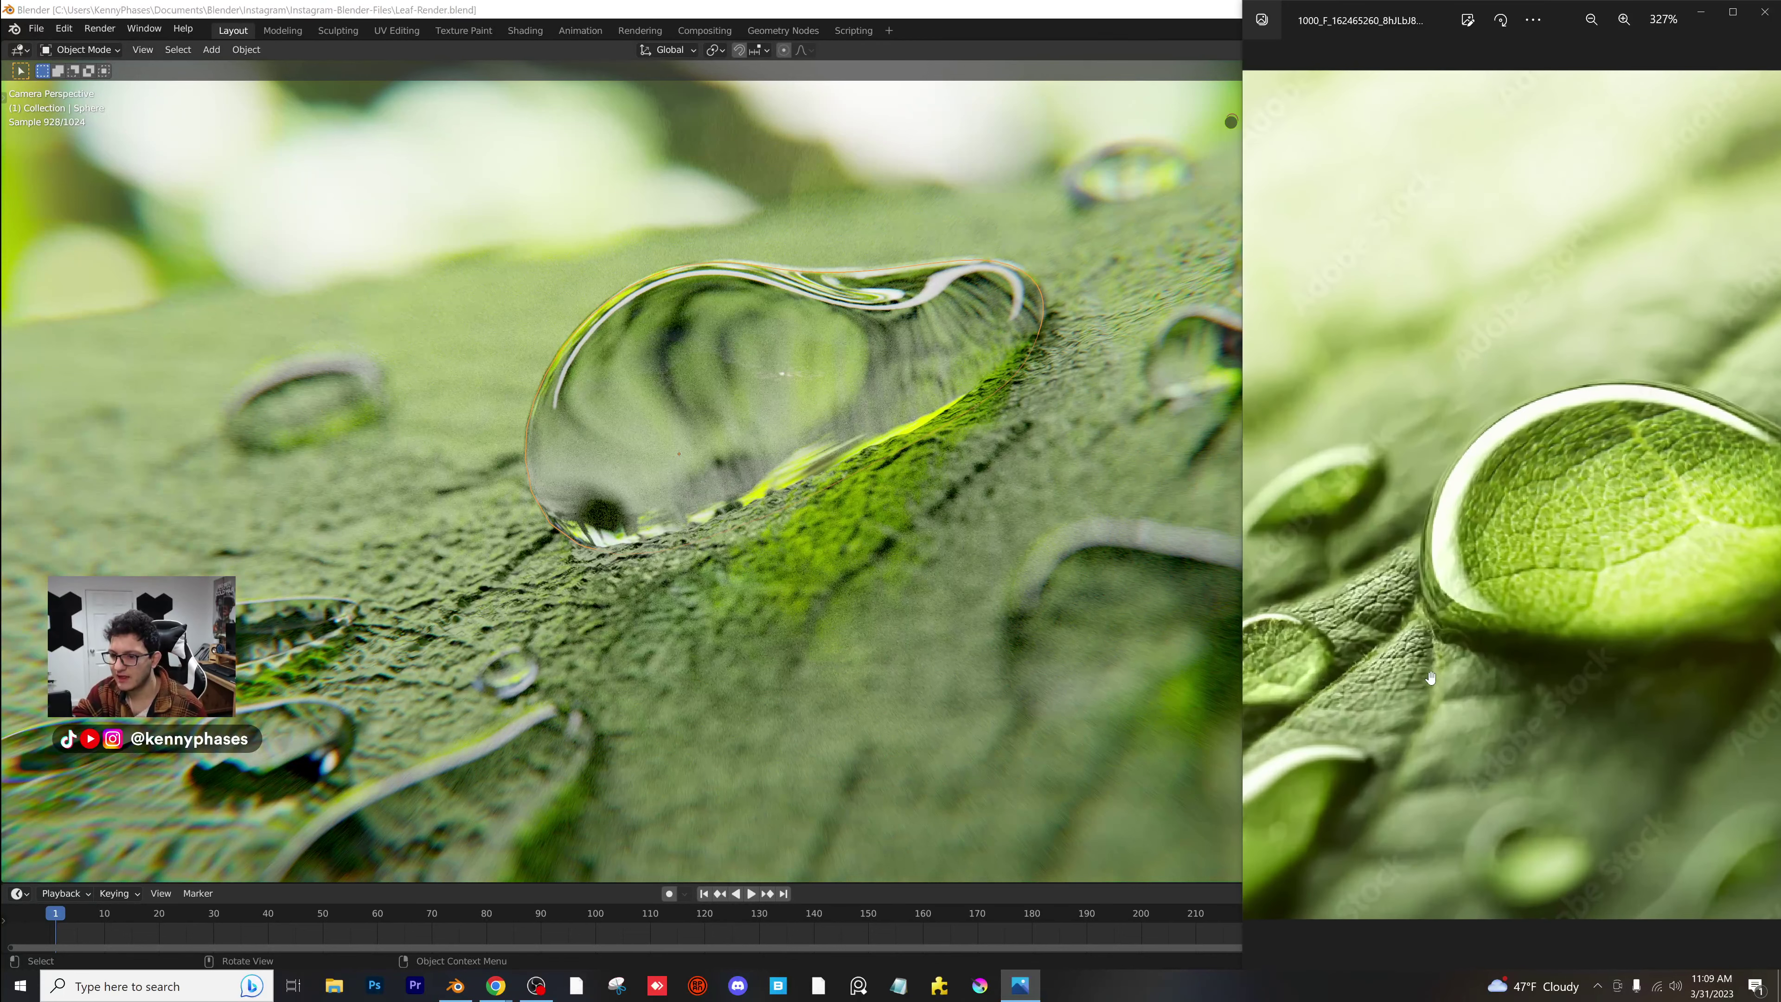
drag(1440, 571, 1625, 537)
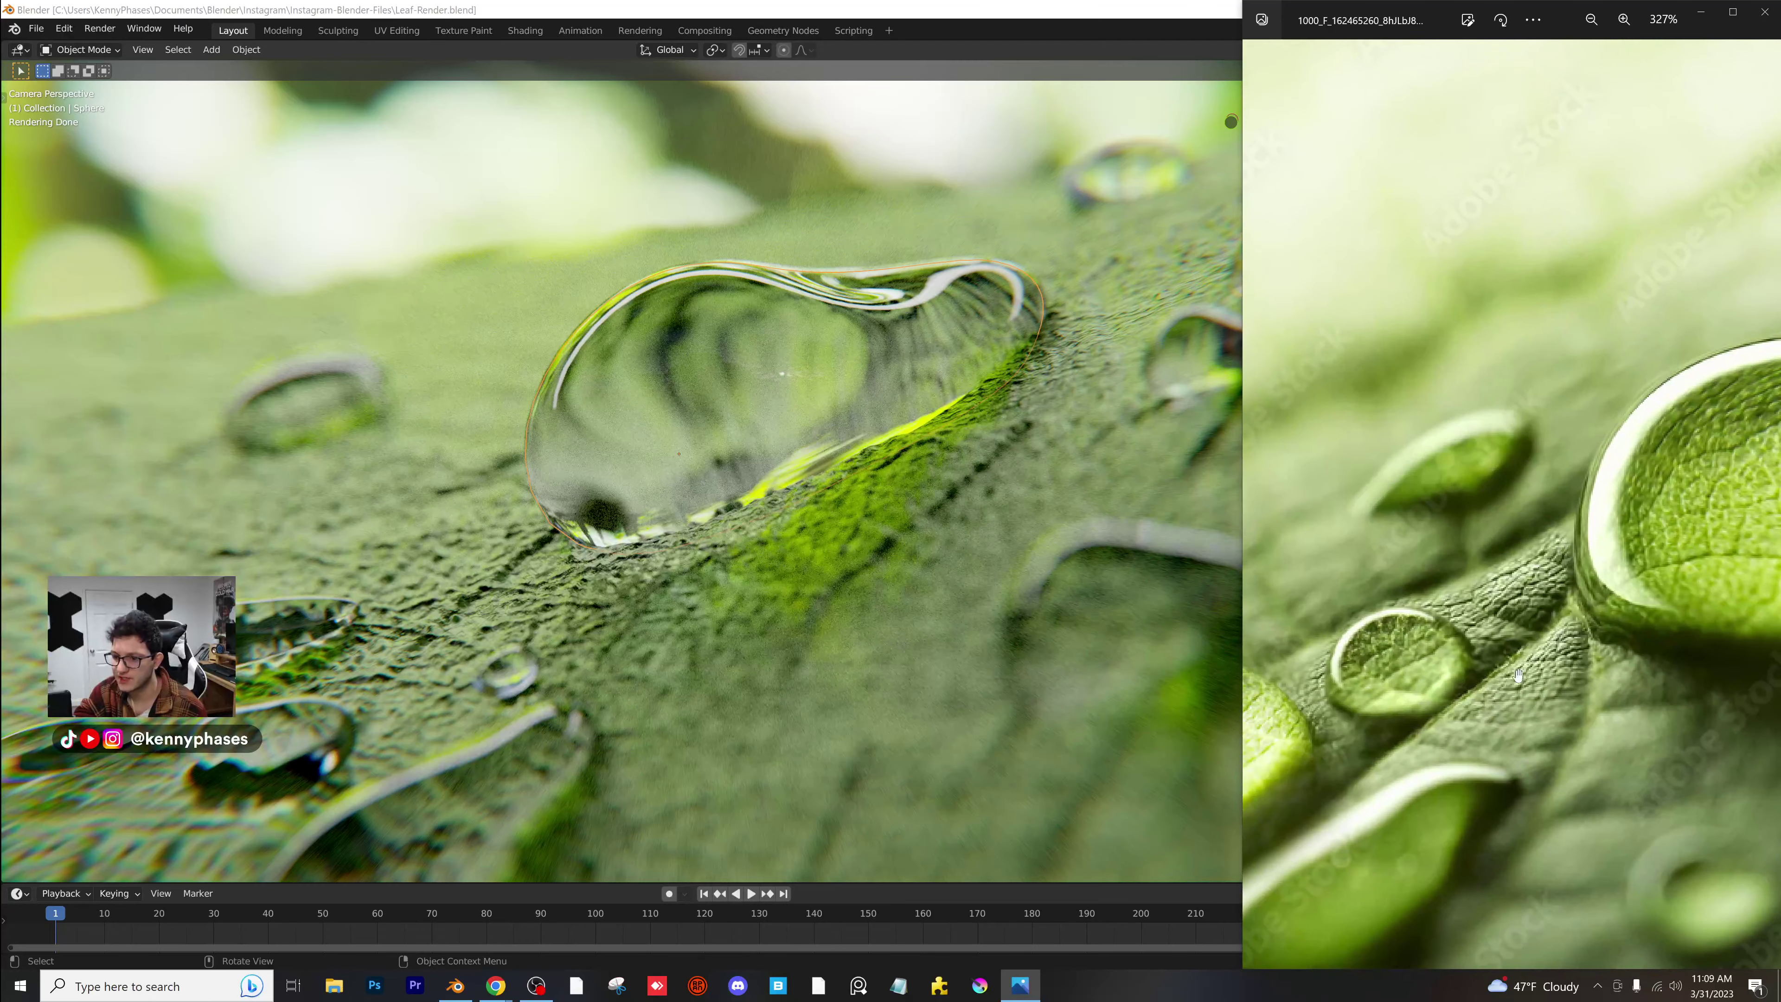
Select the leaf plane, switch the viewport to solid shading, and save the file.
click(468, 547)
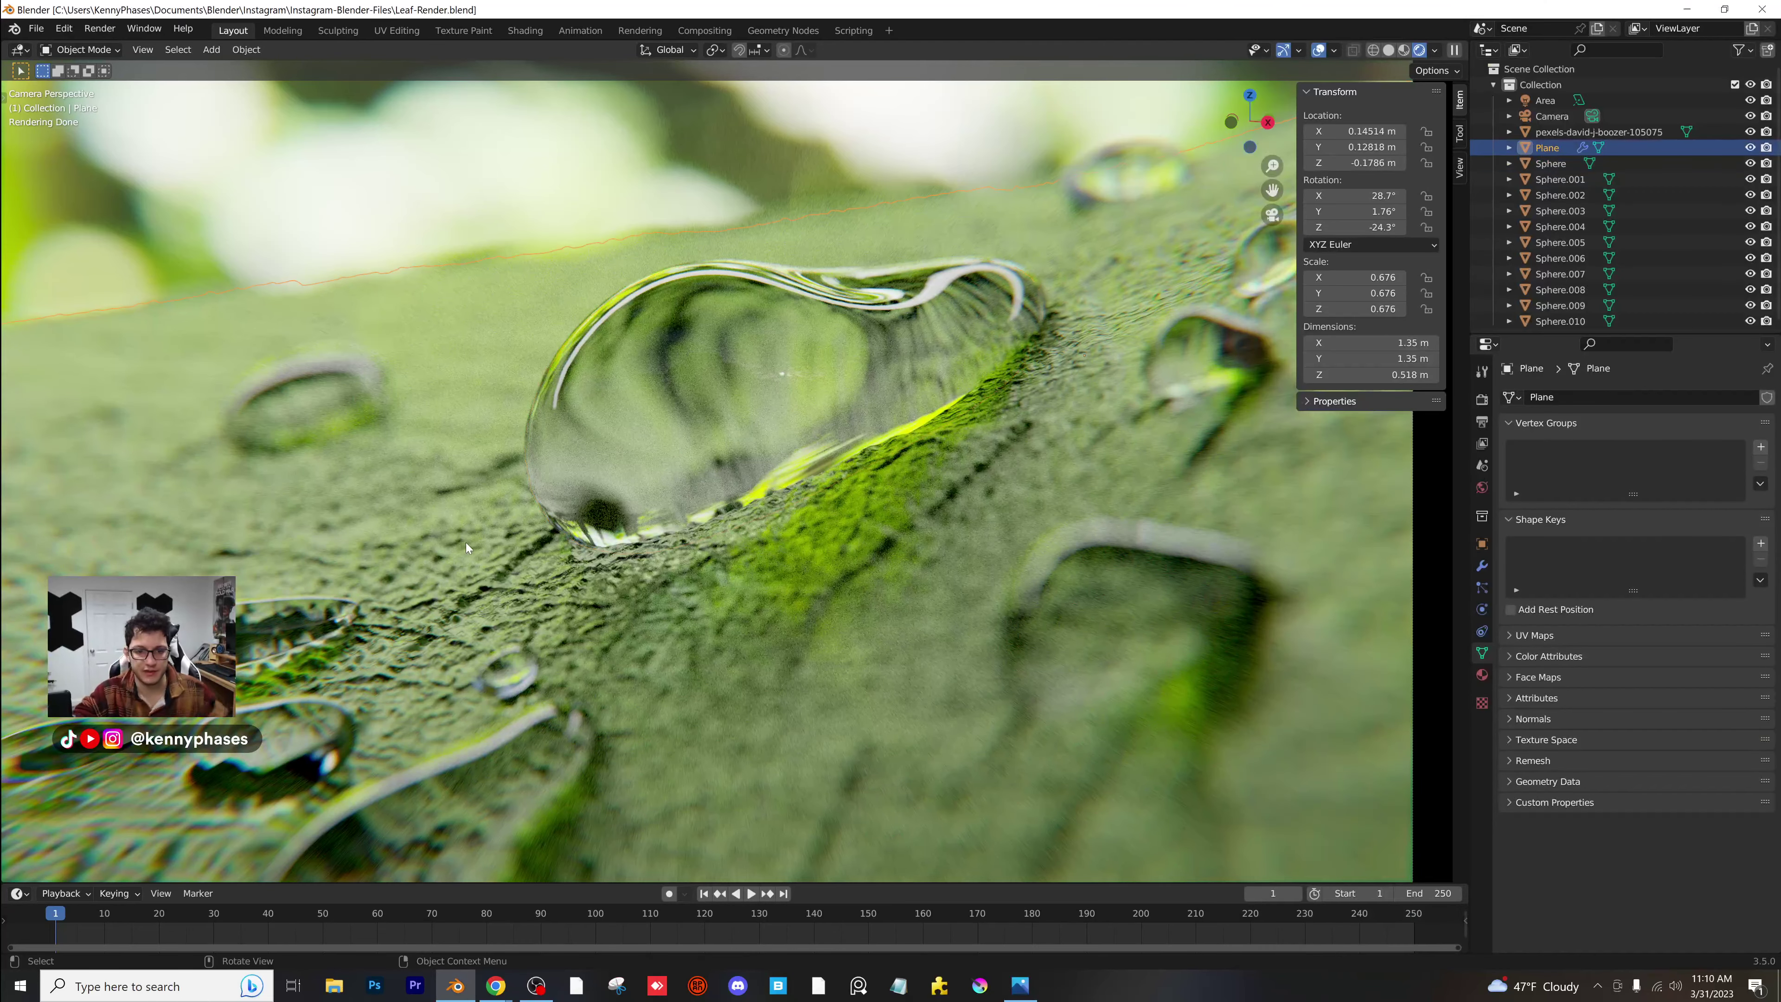
click(1389, 49)
scroll(669, 421, down, 3)
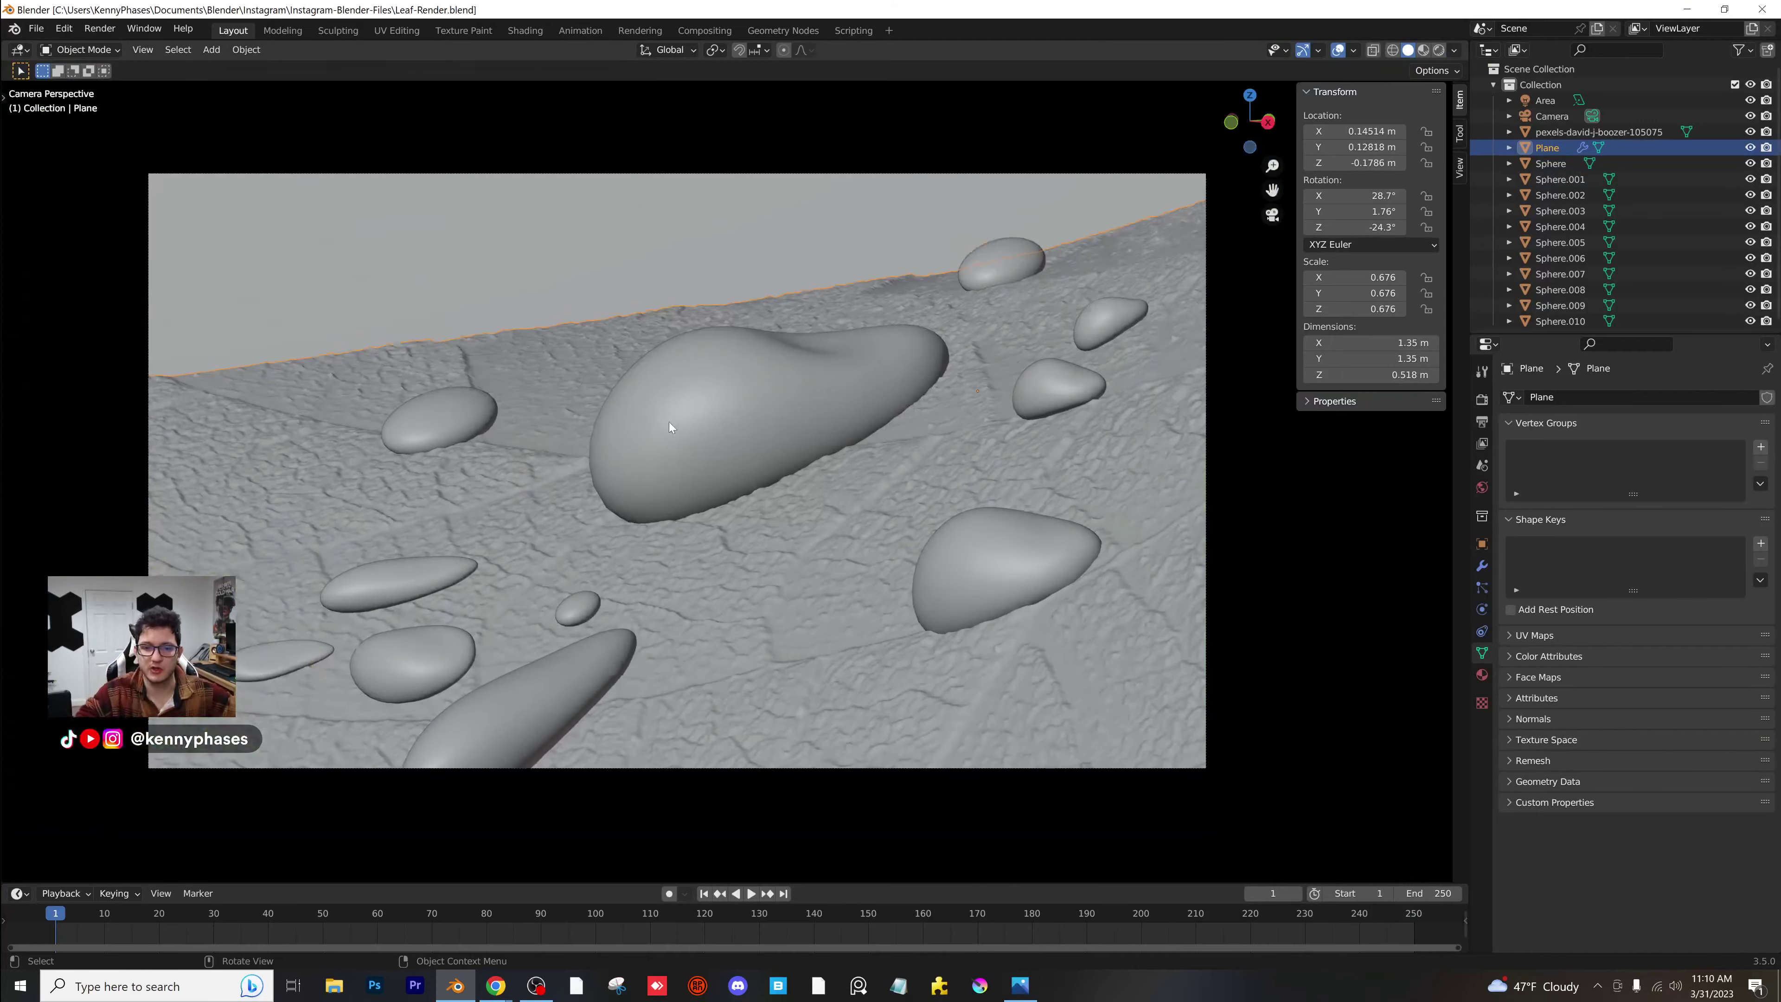
middle_drag(669, 422, 695, 431)
key(ctrl+s)
Add a new particle system of type Hair to the leaf plane.
scroll(738, 444, up, 4)
middle_drag(779, 488, 857, 595)
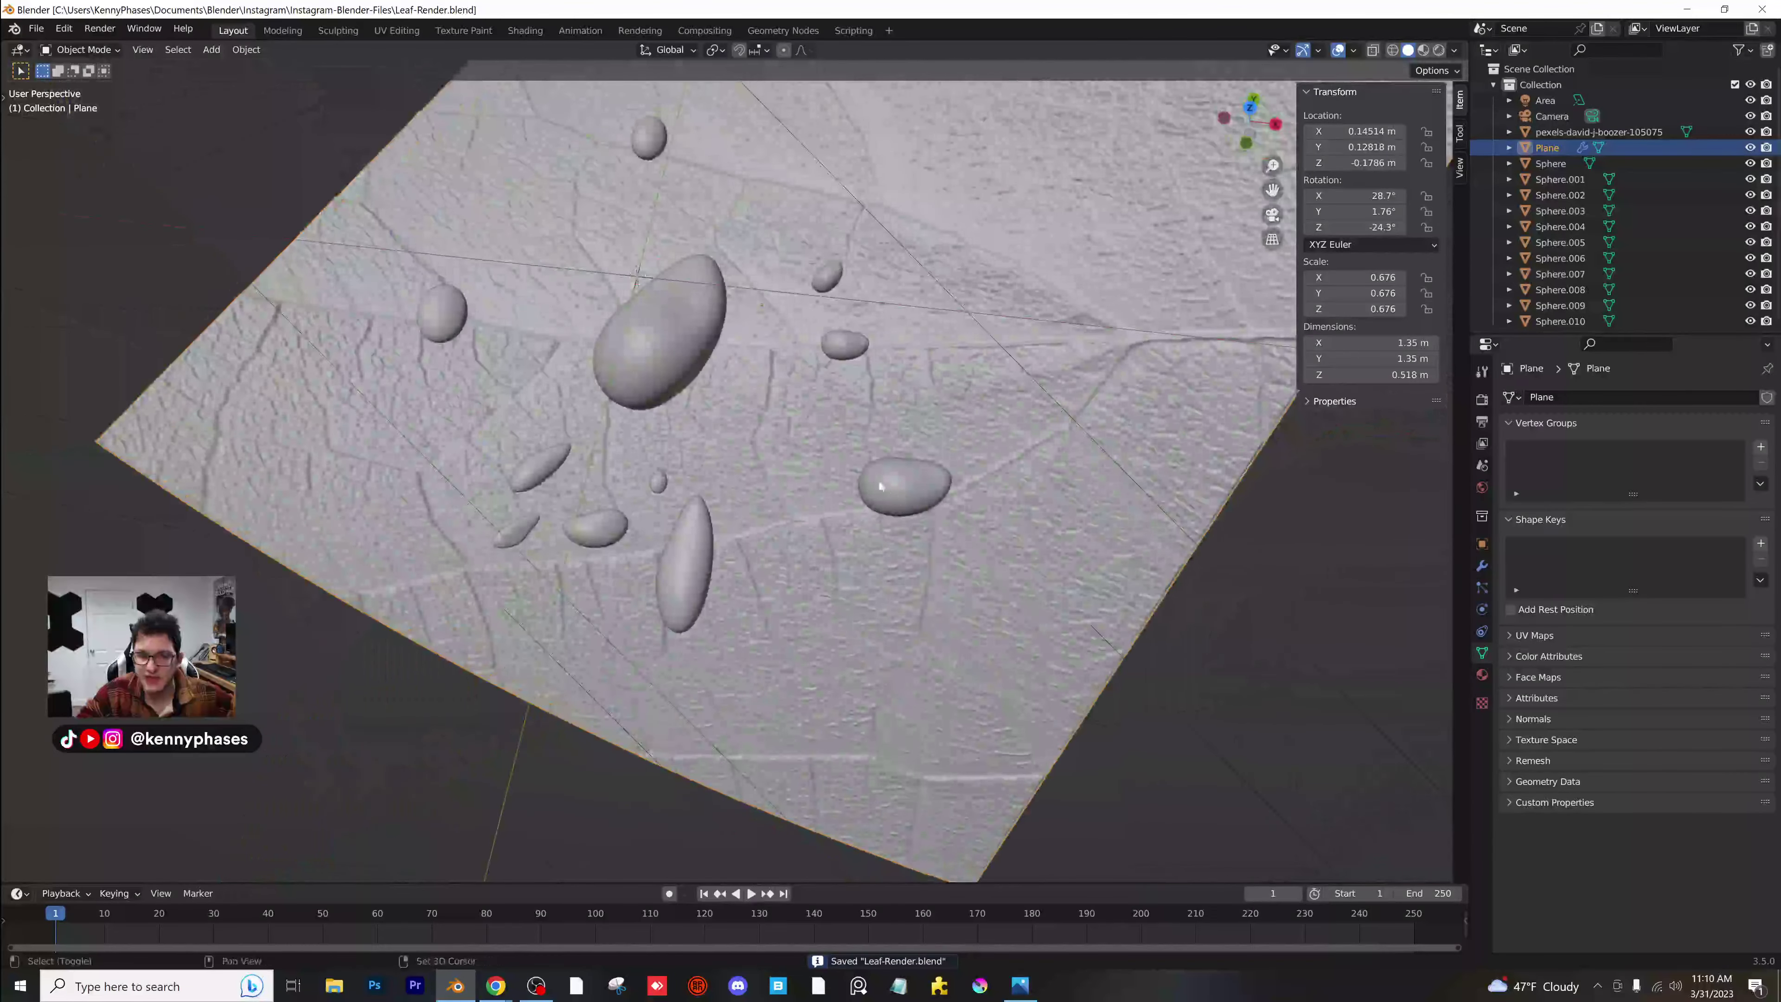
shift+middle_drag(834, 388, 837, 520)
middle_drag(837, 521, 888, 507)
click(1481, 588)
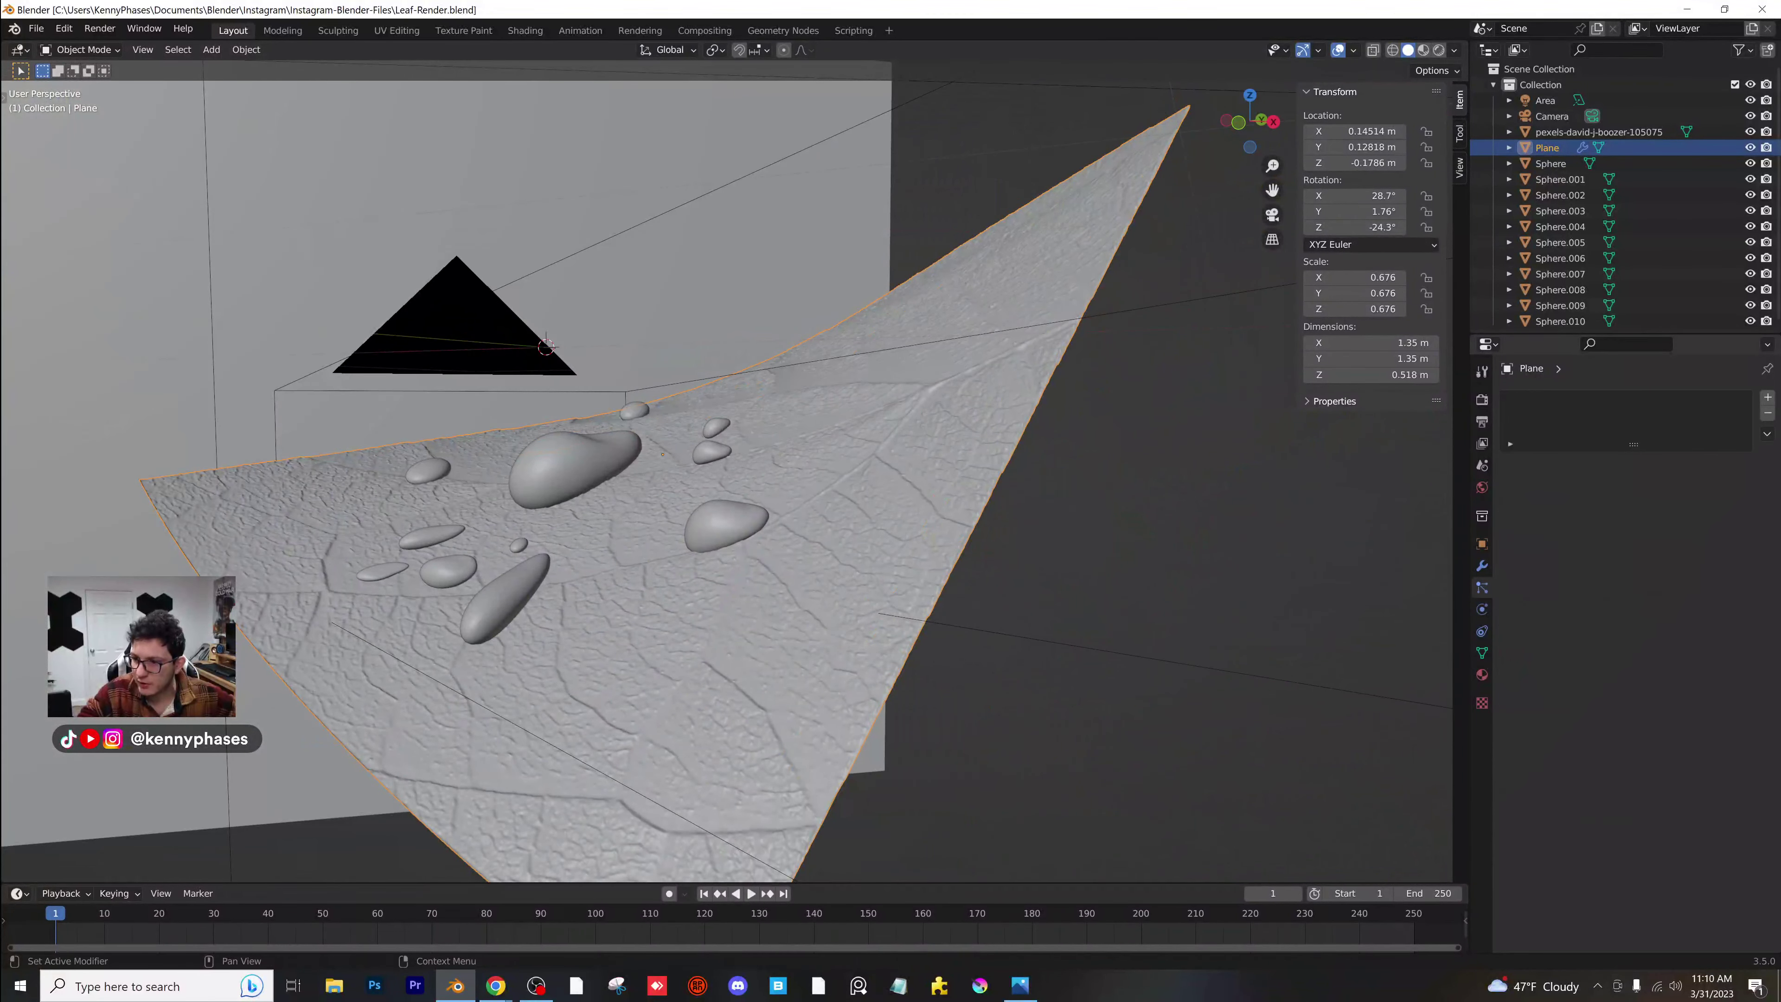
click(1767, 398)
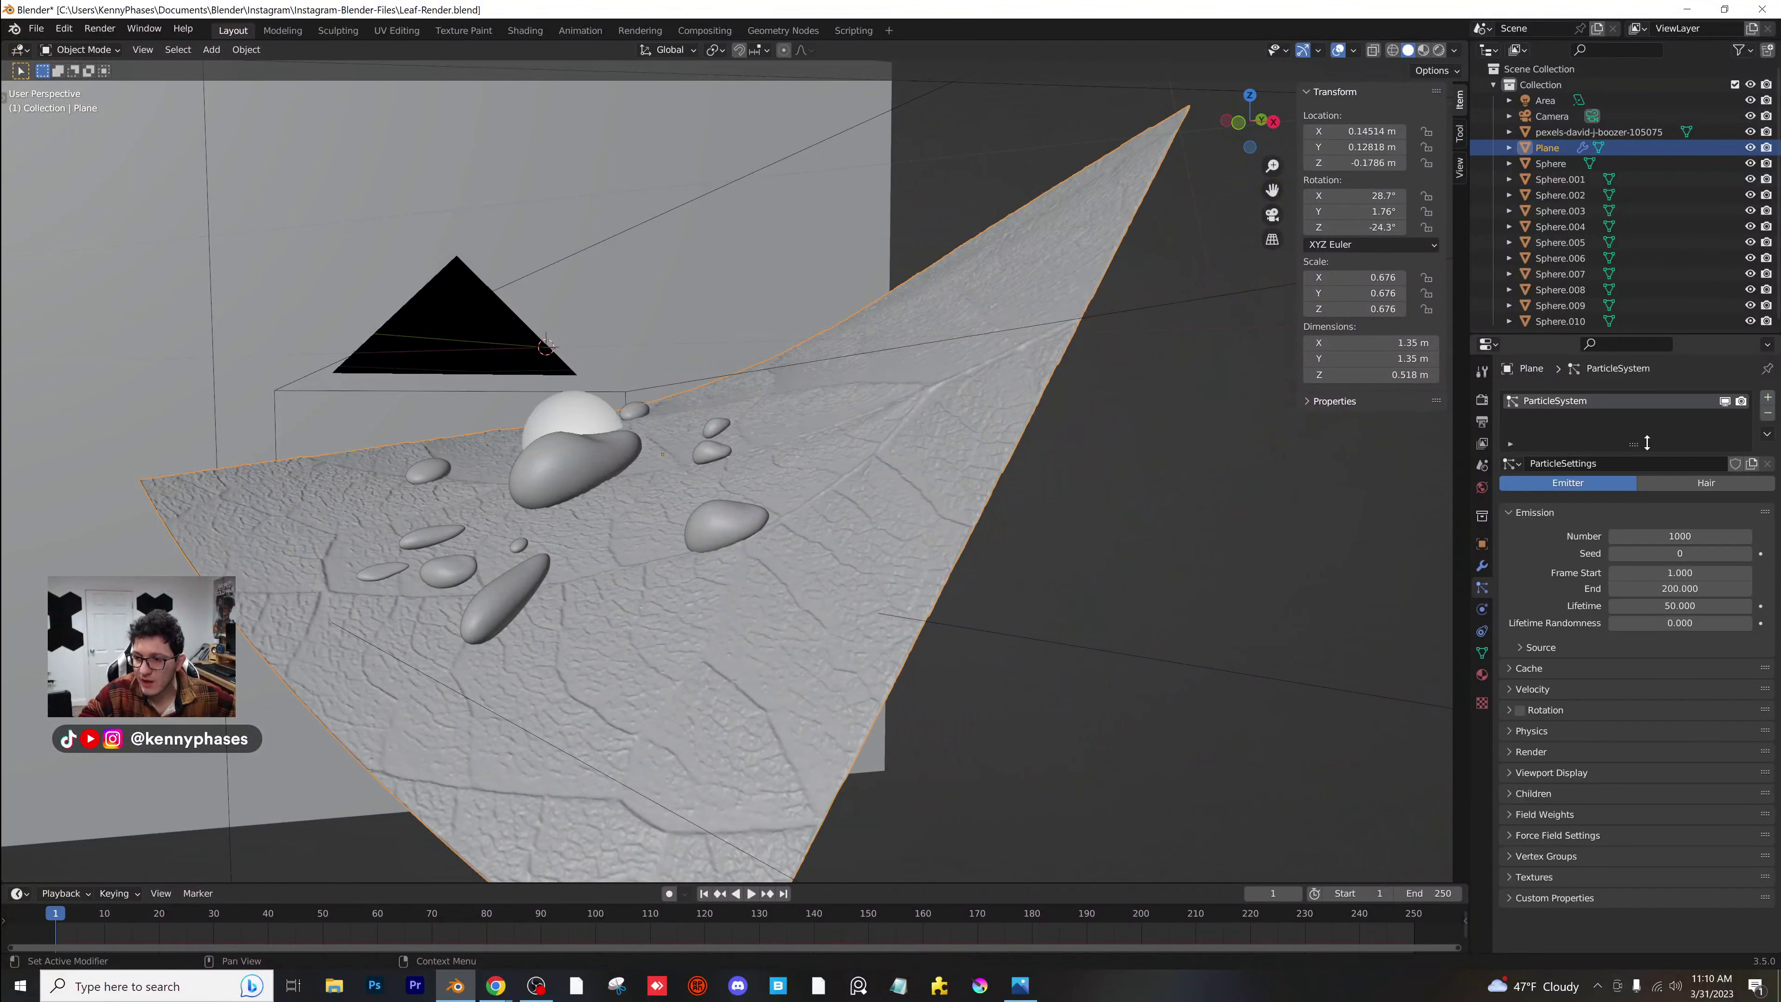
click(1709, 486)
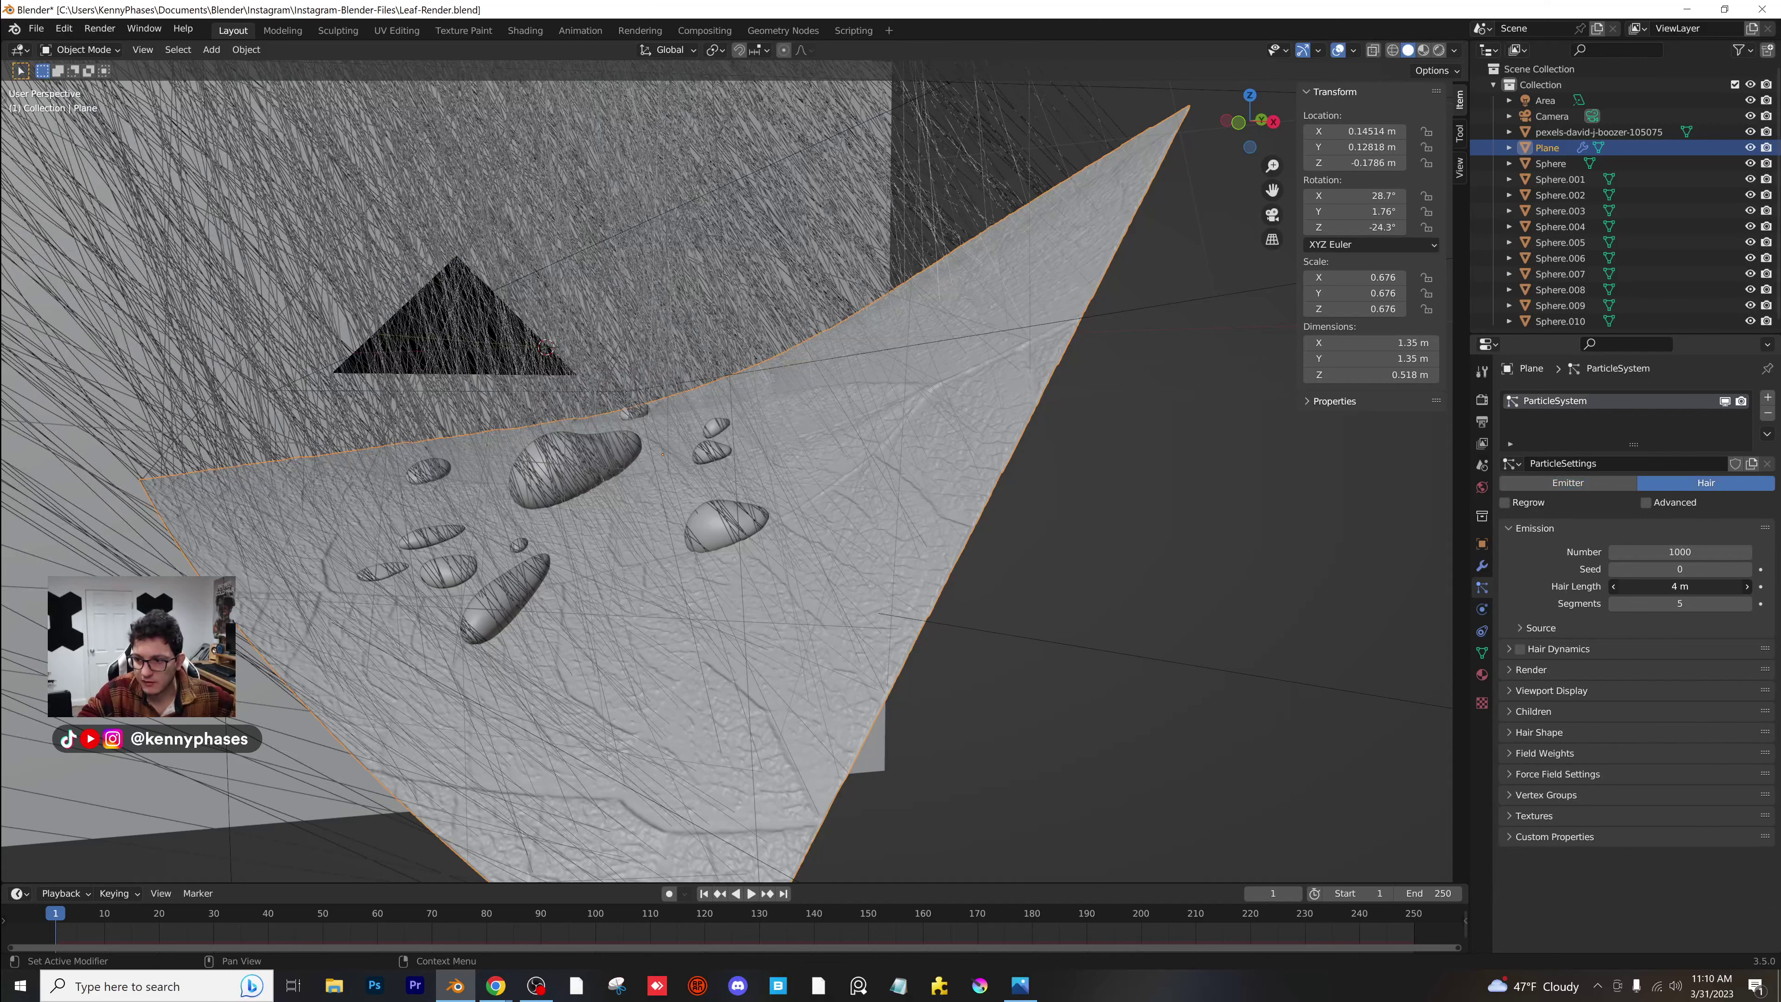
Set the hair length of the leaf's particle system to 0.1 m.
drag(1680, 586, 1700, 590)
click(1711, 590)
text(0.1)
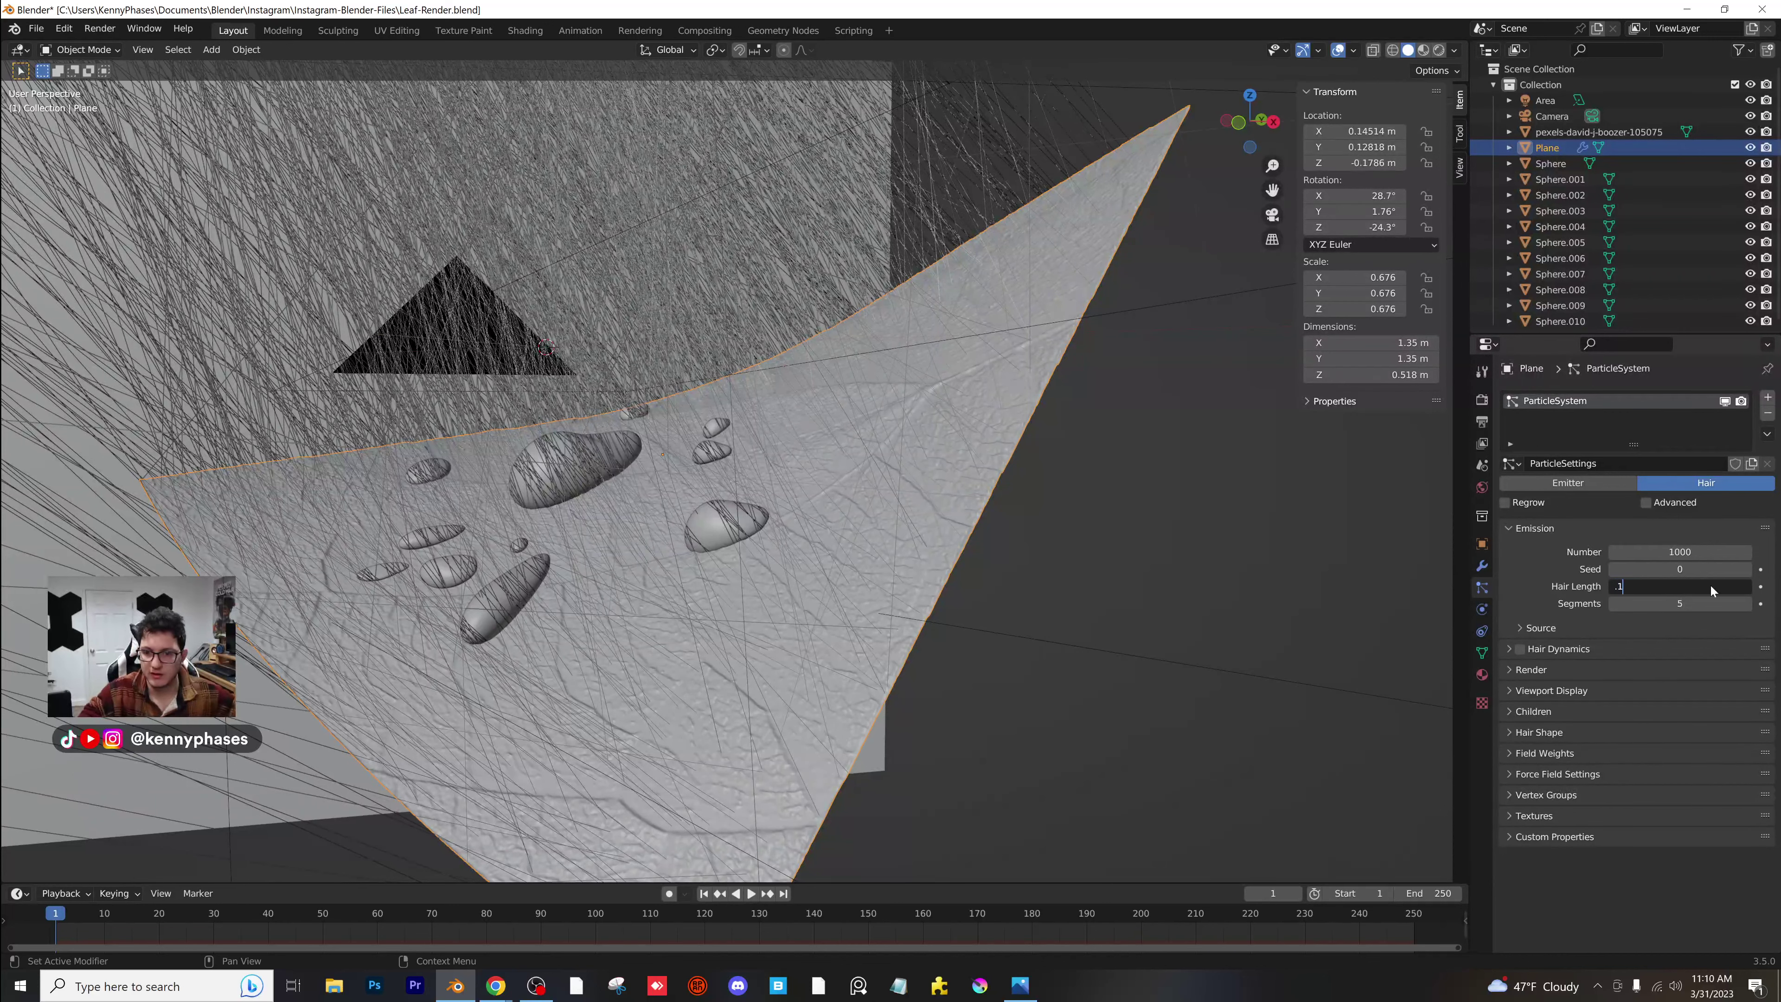
key(Return)
scroll(970, 575, up, 3)
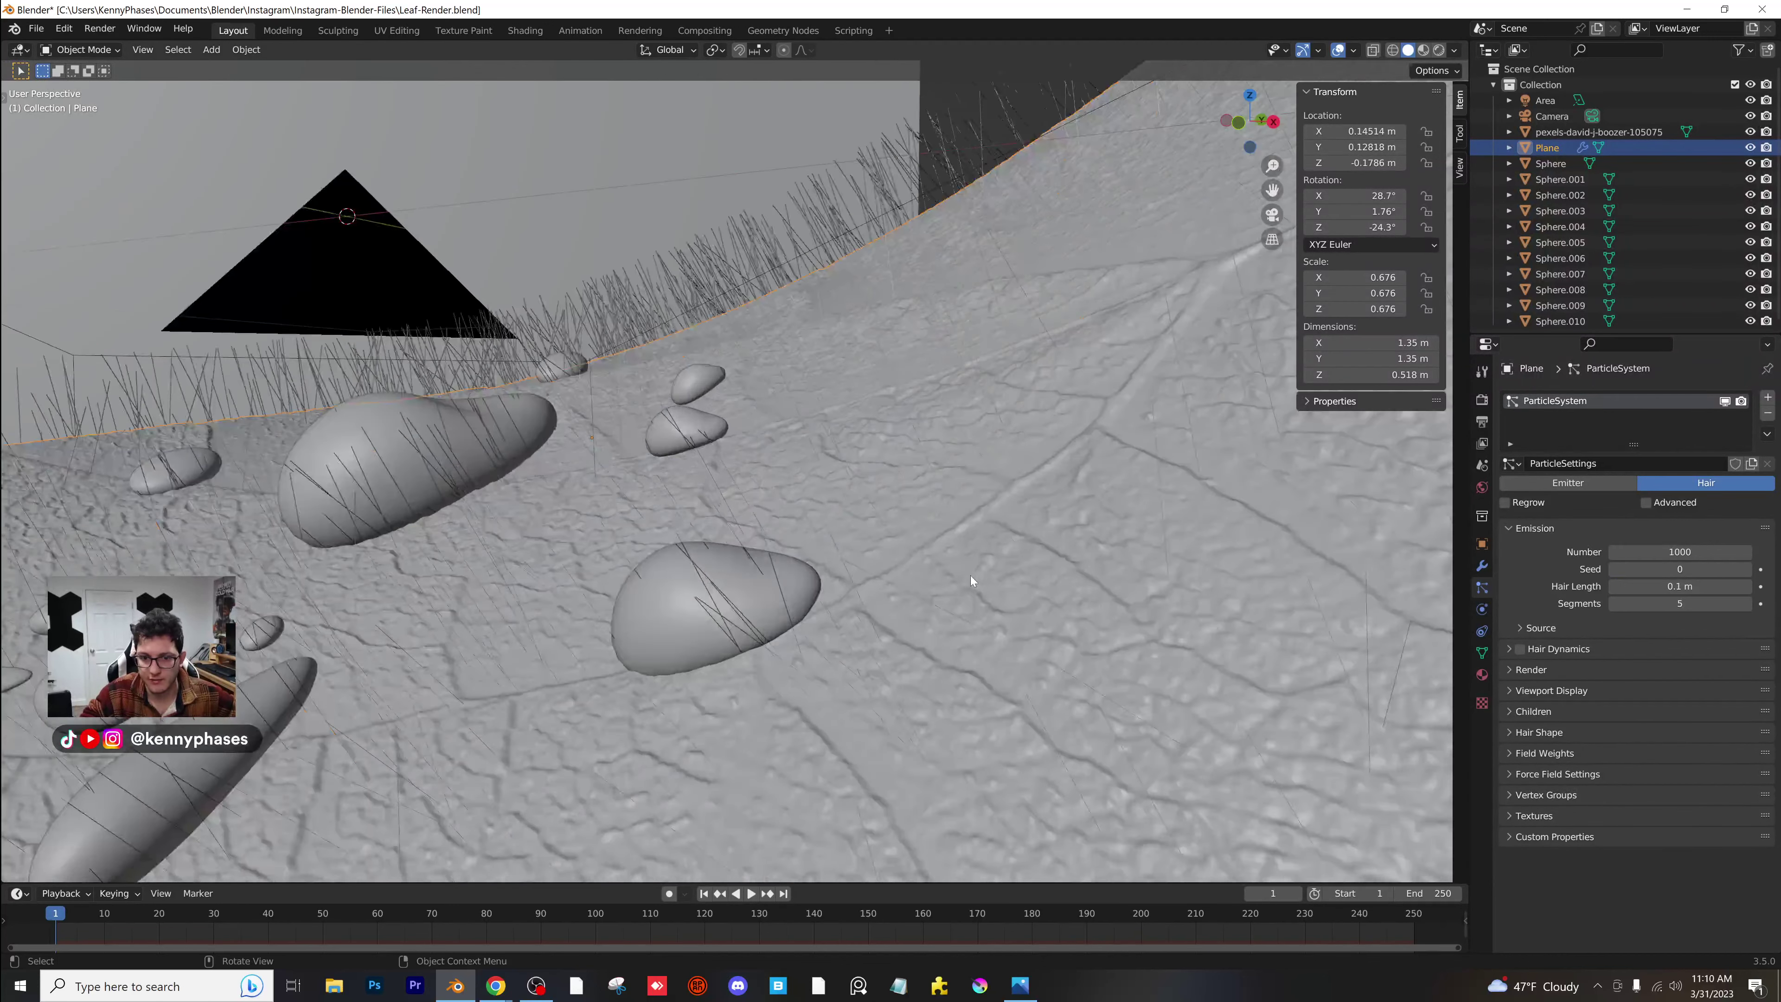
Shorten the leaf hairs to a length of 0.02 m and save the file.
click(1681, 585)
text(.0)
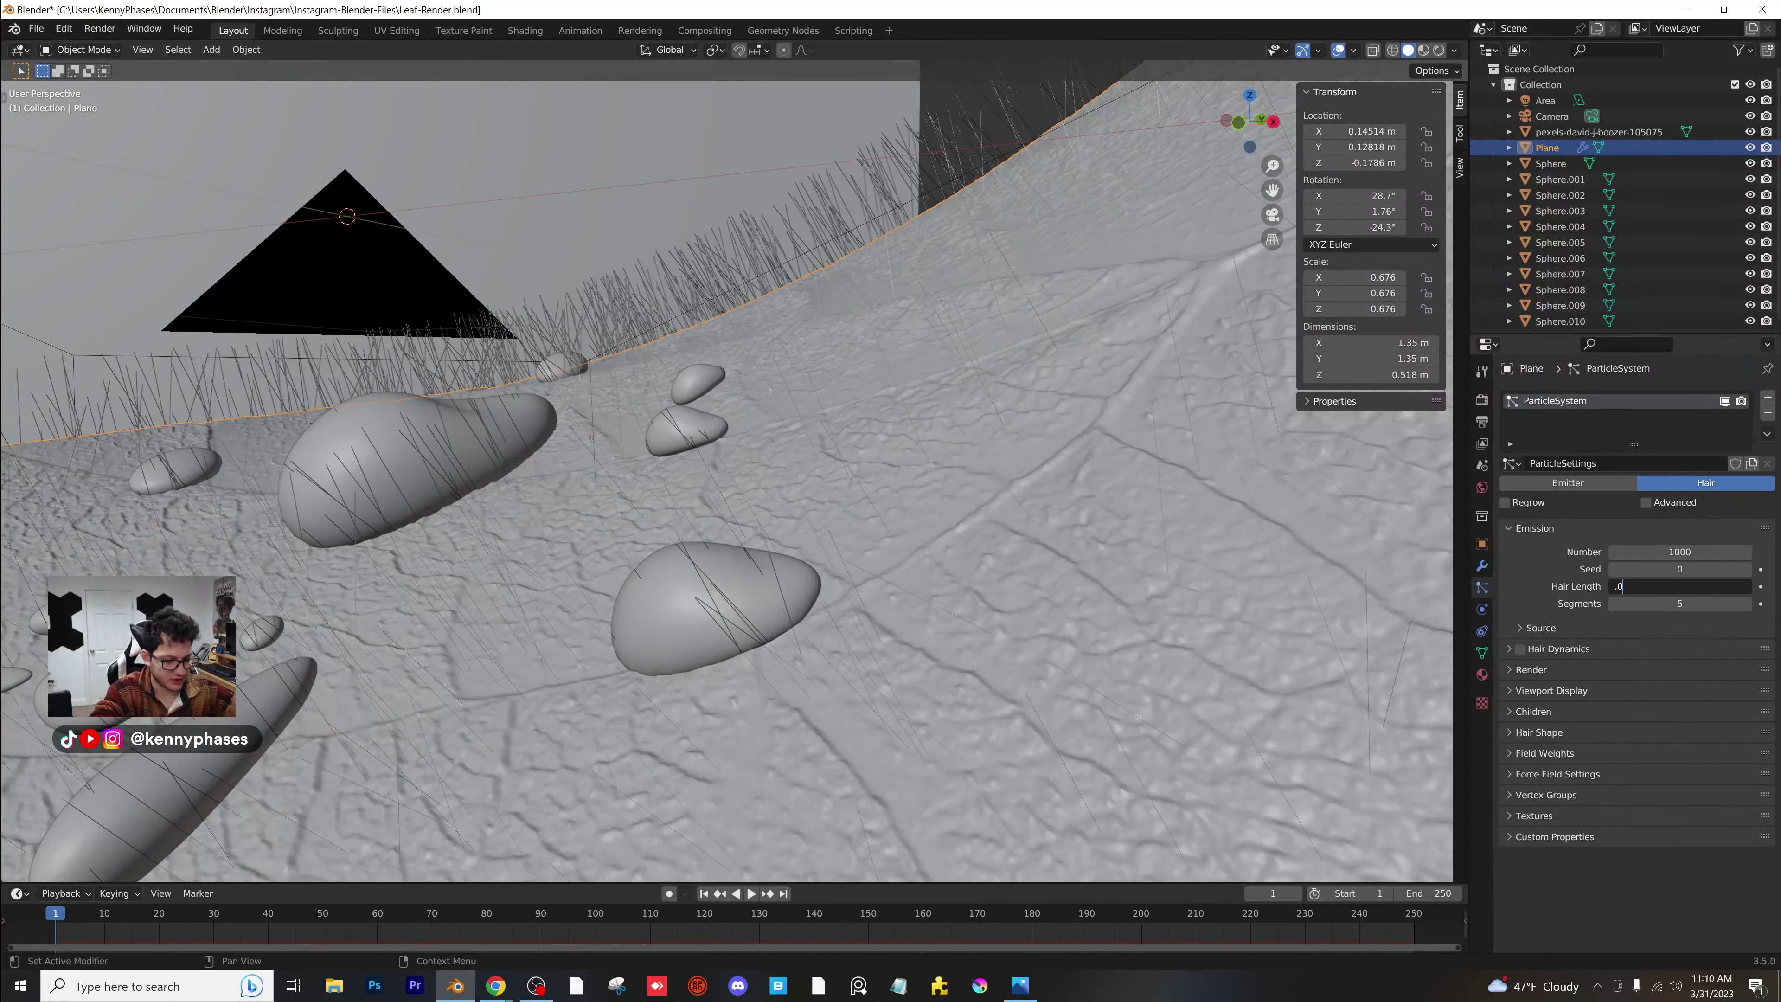
text(2)
key(Return)
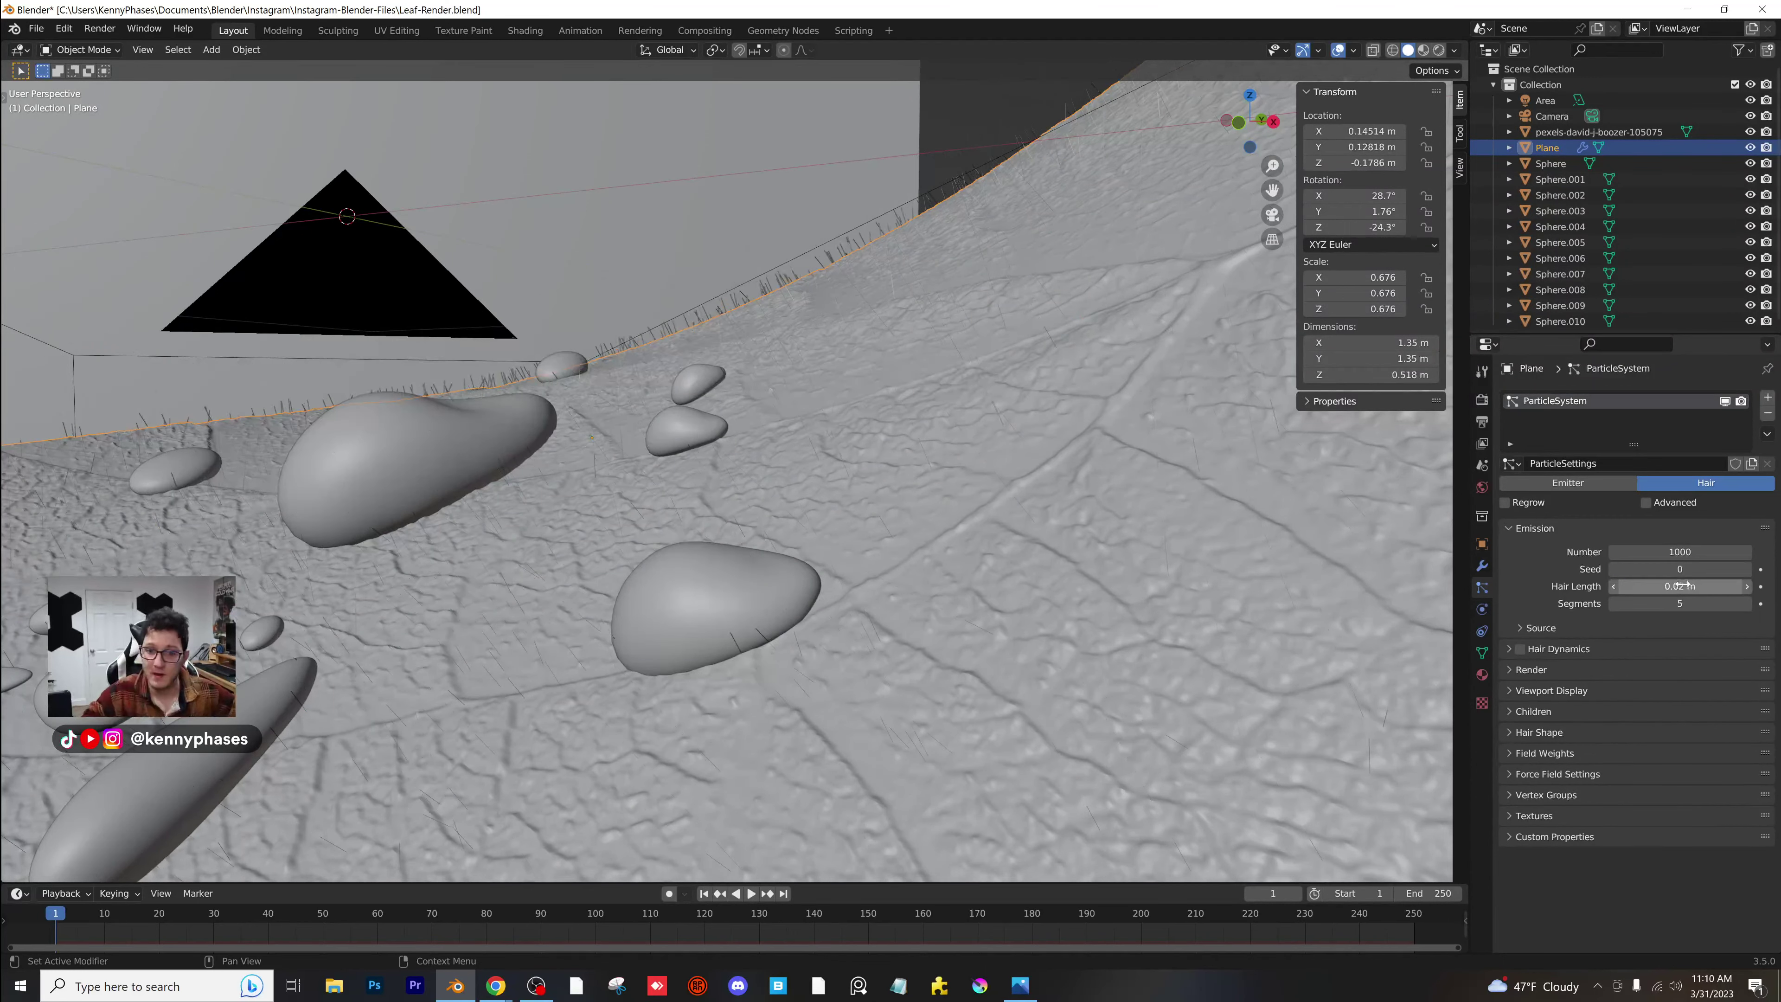
middle_drag(822, 454, 914, 552)
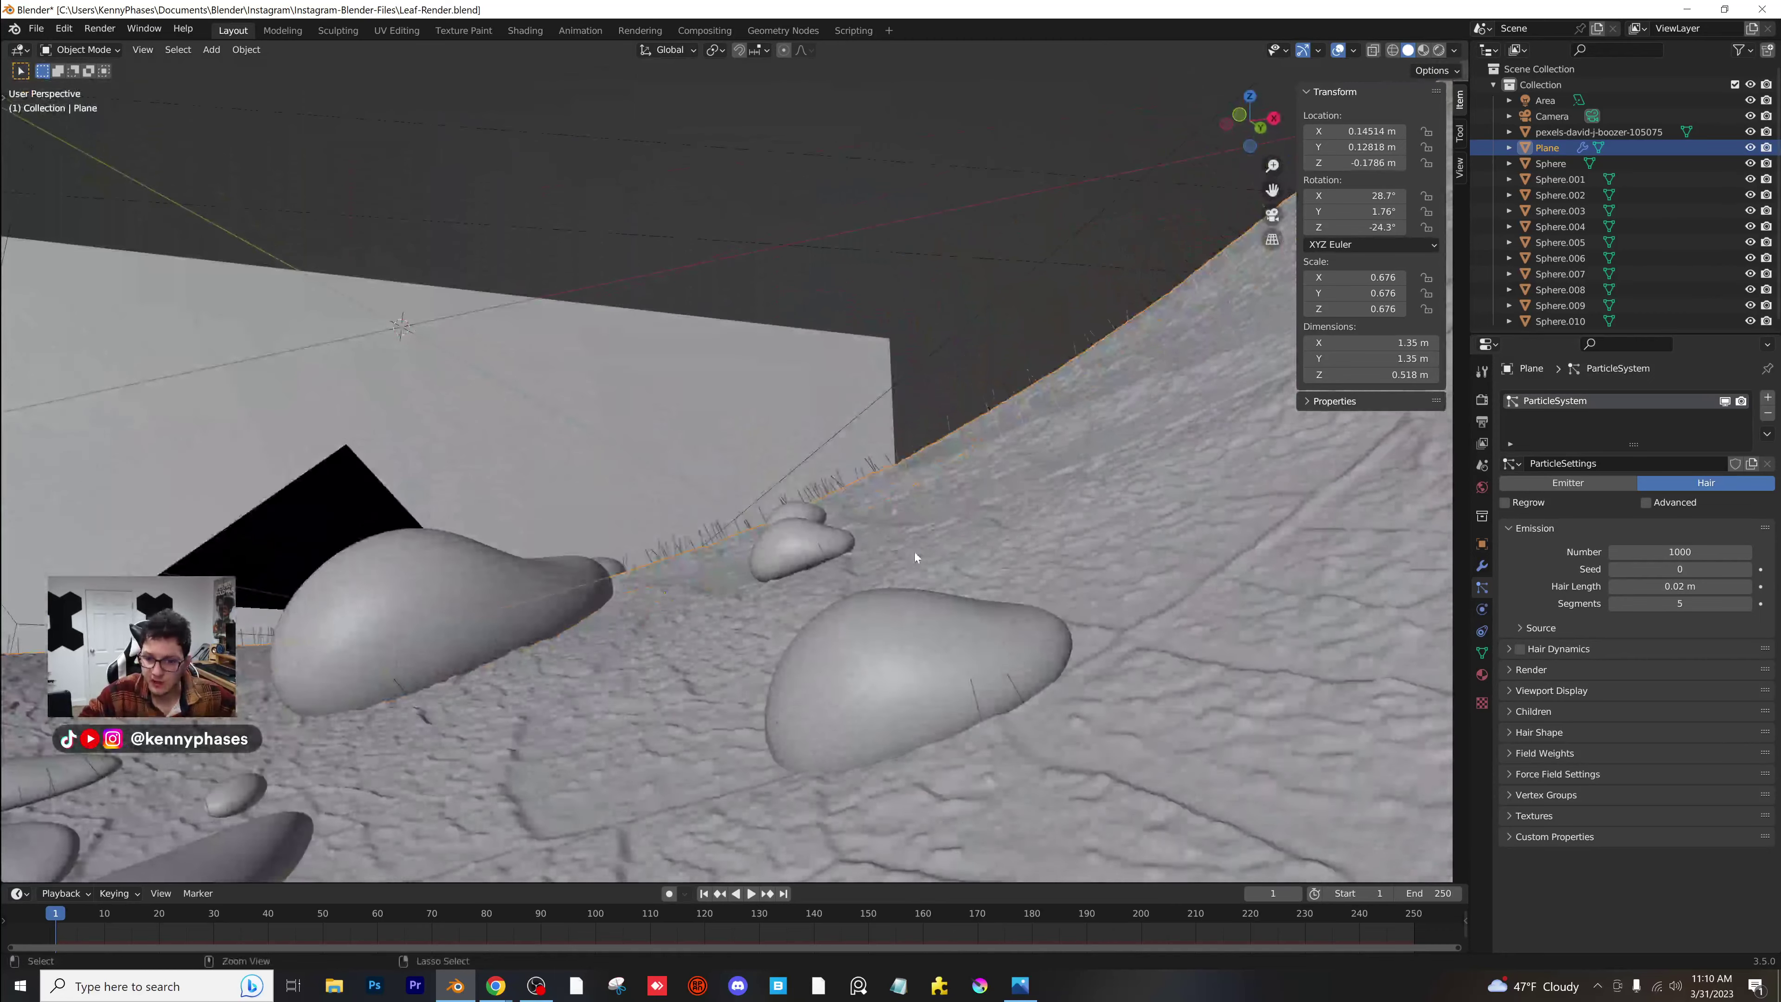
key(ctrl+s)
Add a second material slot to the leaf plane and create a new material in it.
click(1481, 675)
click(1768, 398)
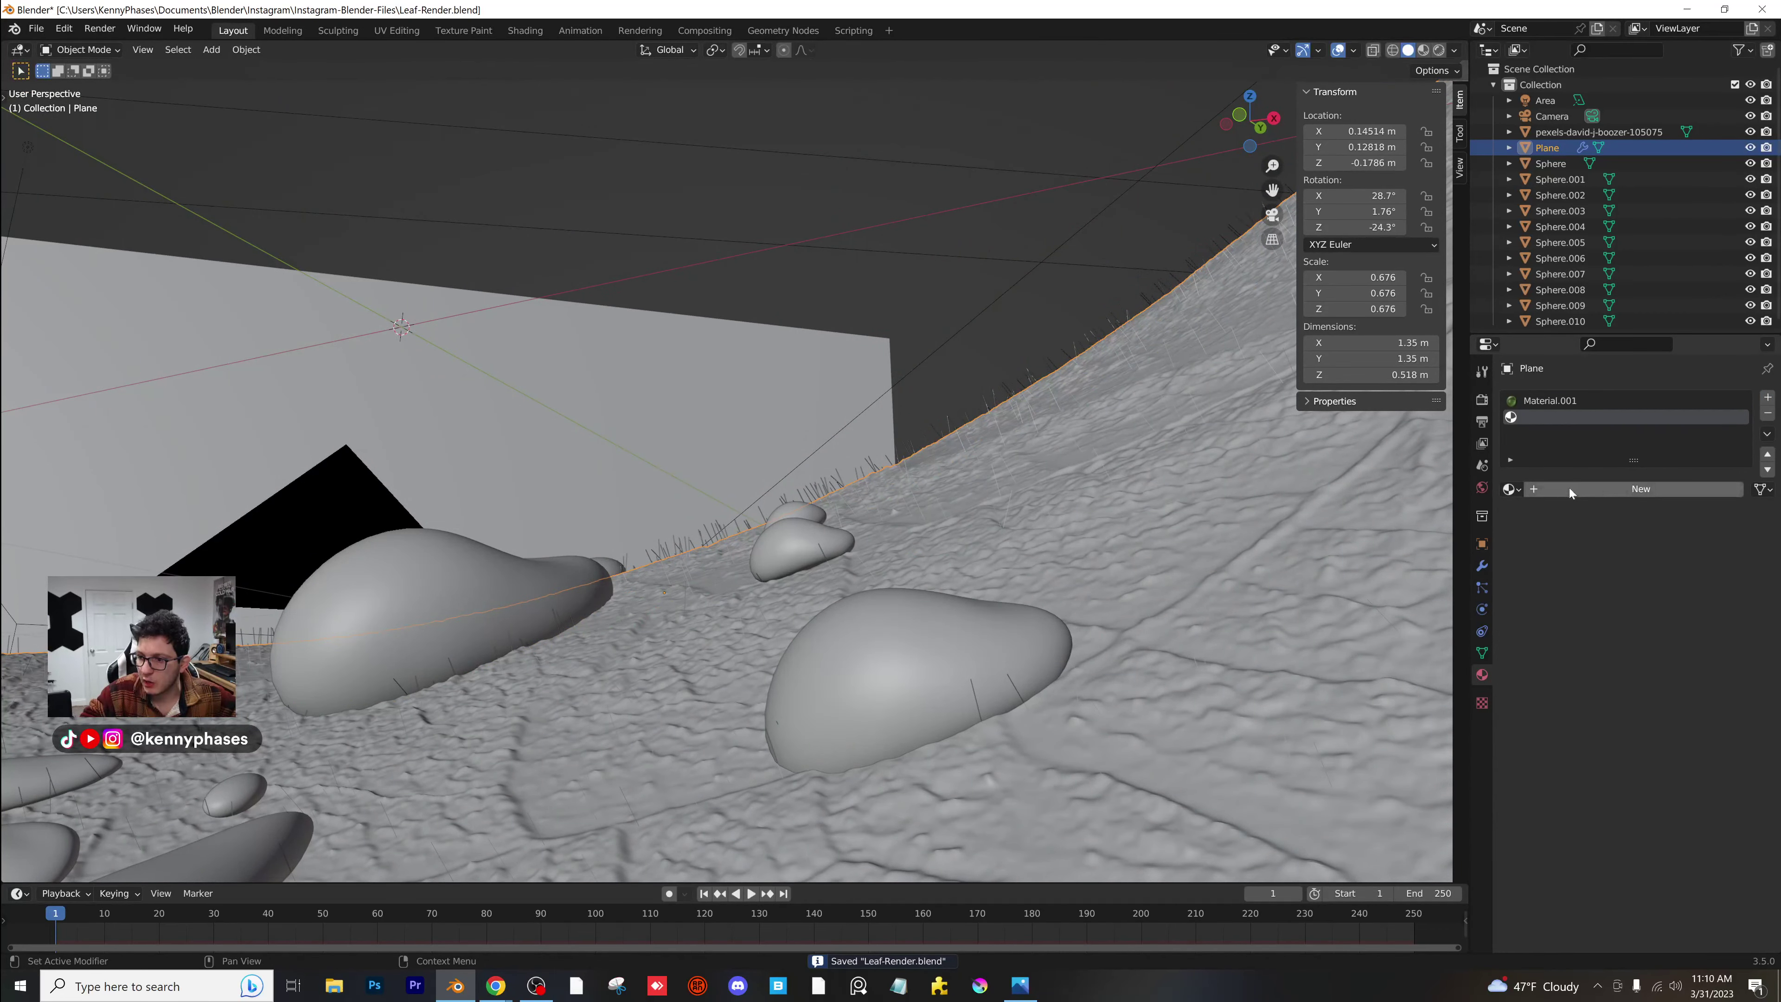
click(1619, 489)
Rename the new material as Plant-Fibers and save the file.
double_click(1607, 489)
text(pLANT-)
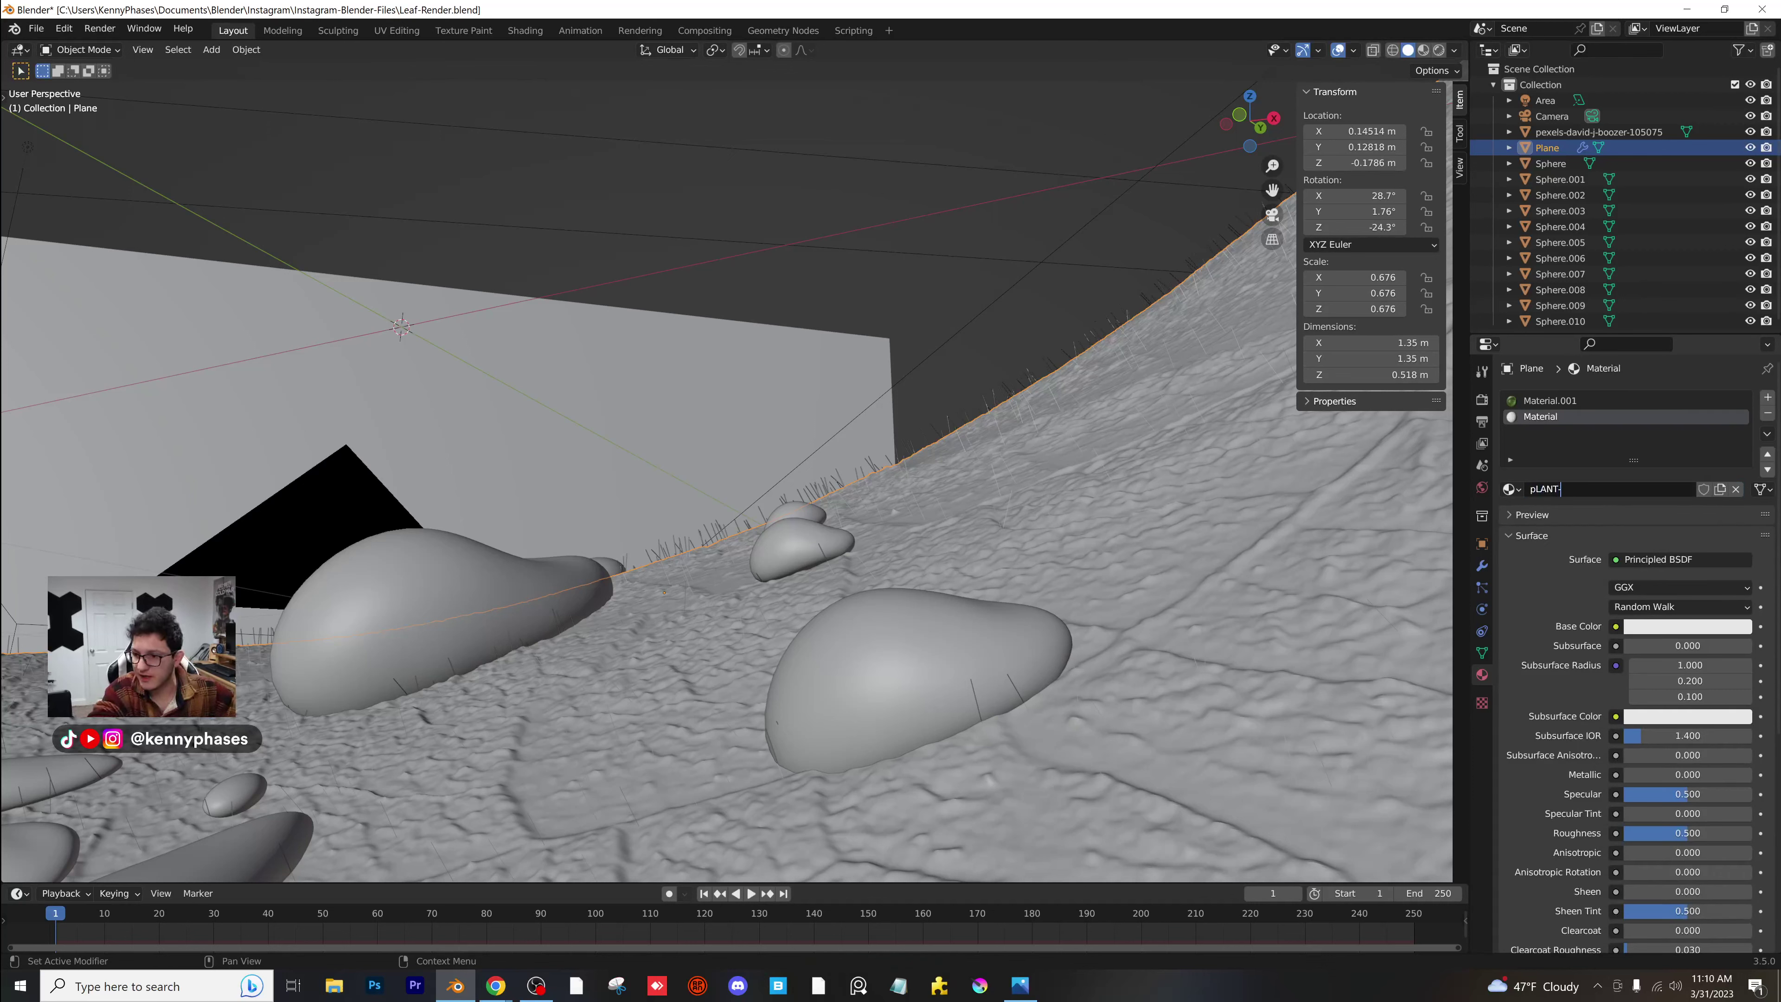
key(BackSpace)
key(BackSpace)
key(BackSpace)
key(BackSpace)
key(BackSpace)
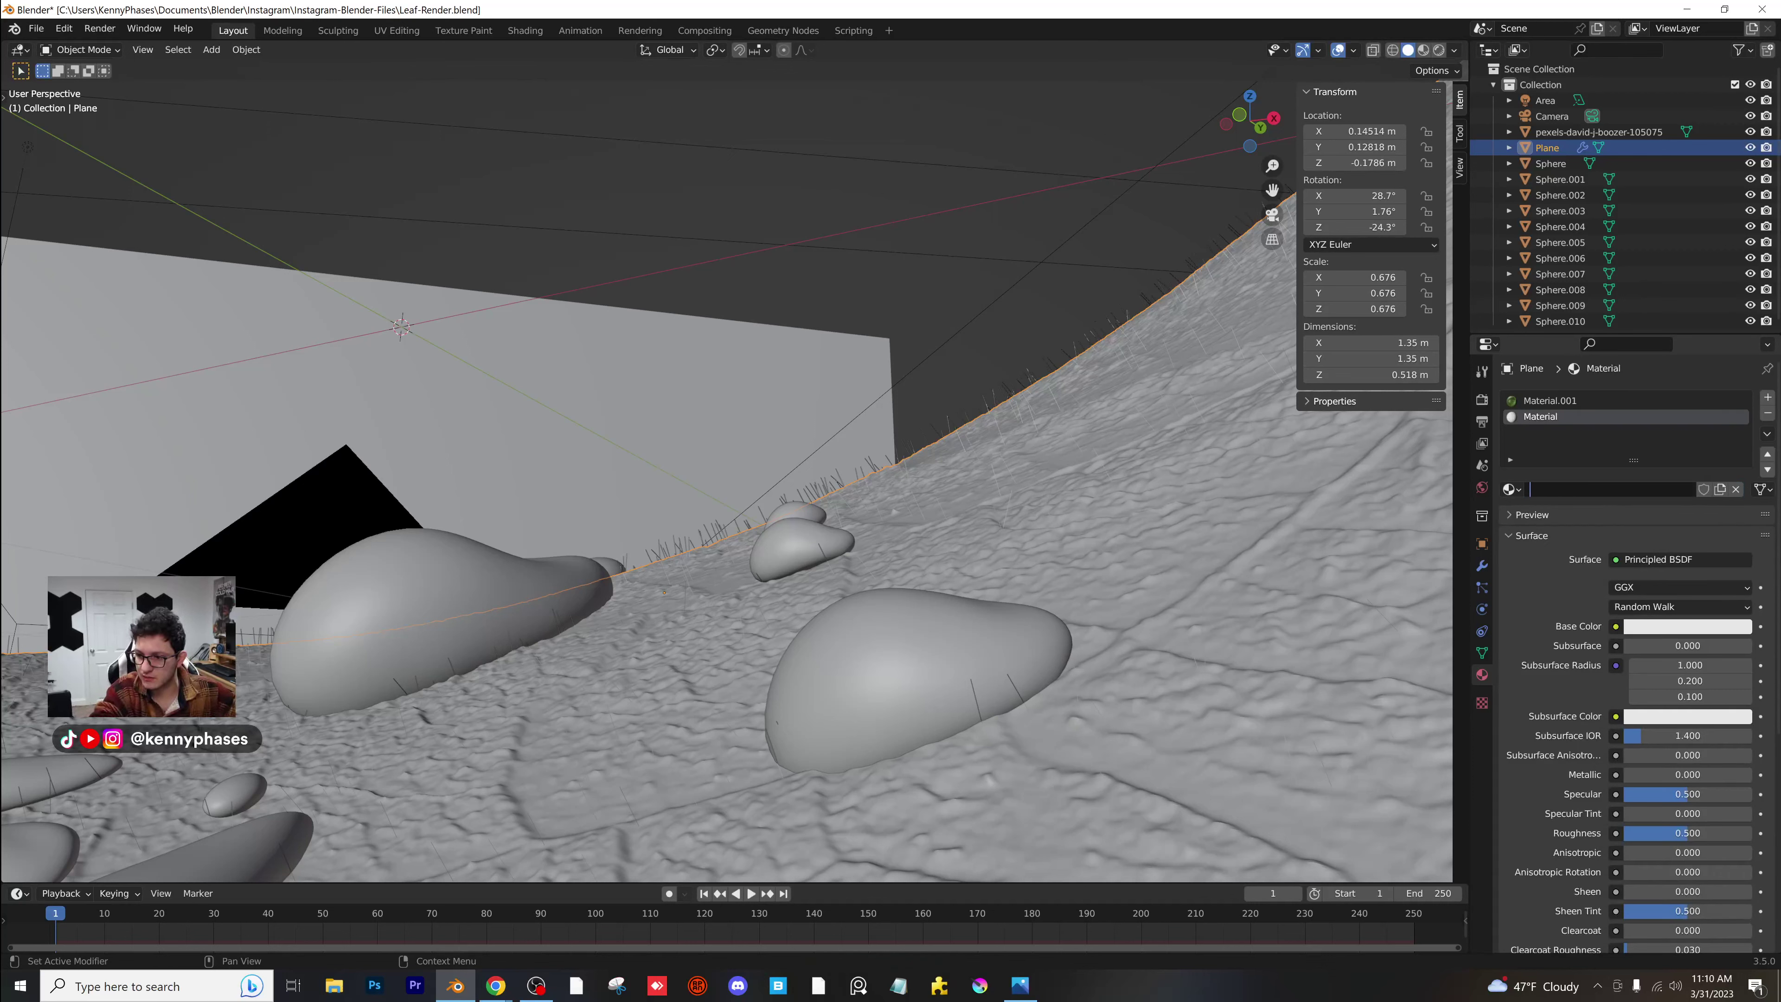
text(Plant-Fibers)
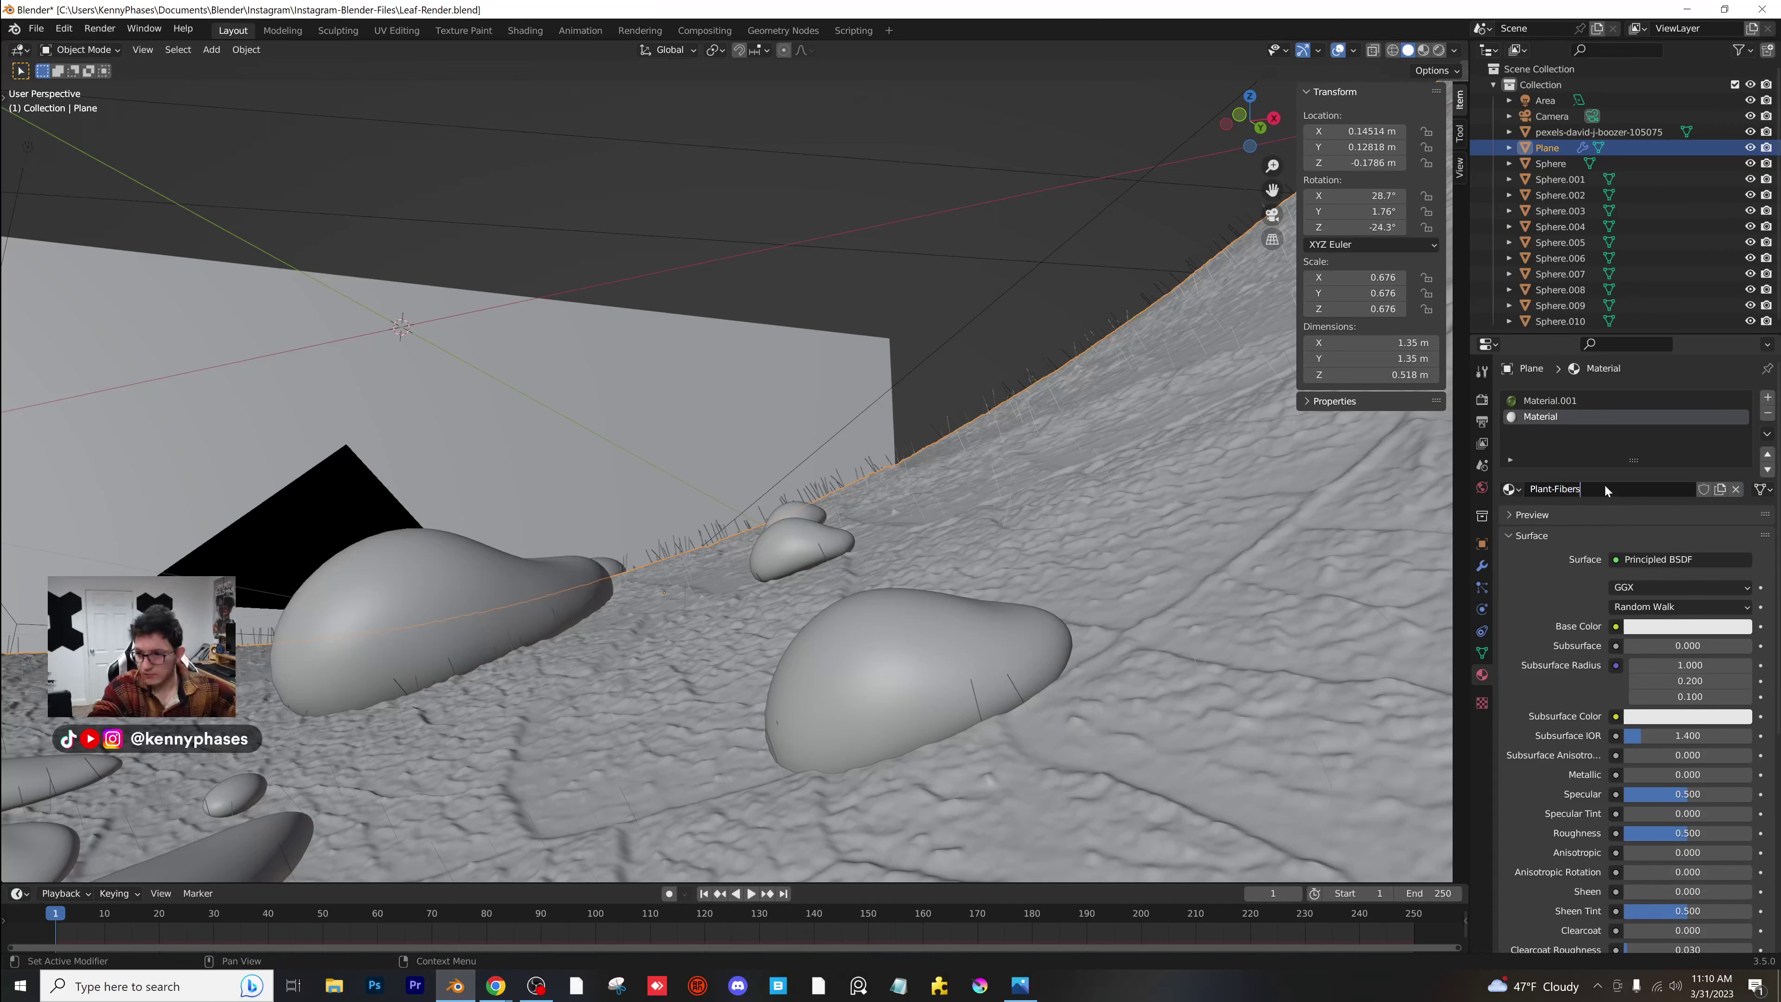
key(Return)
key(ctrl+s)
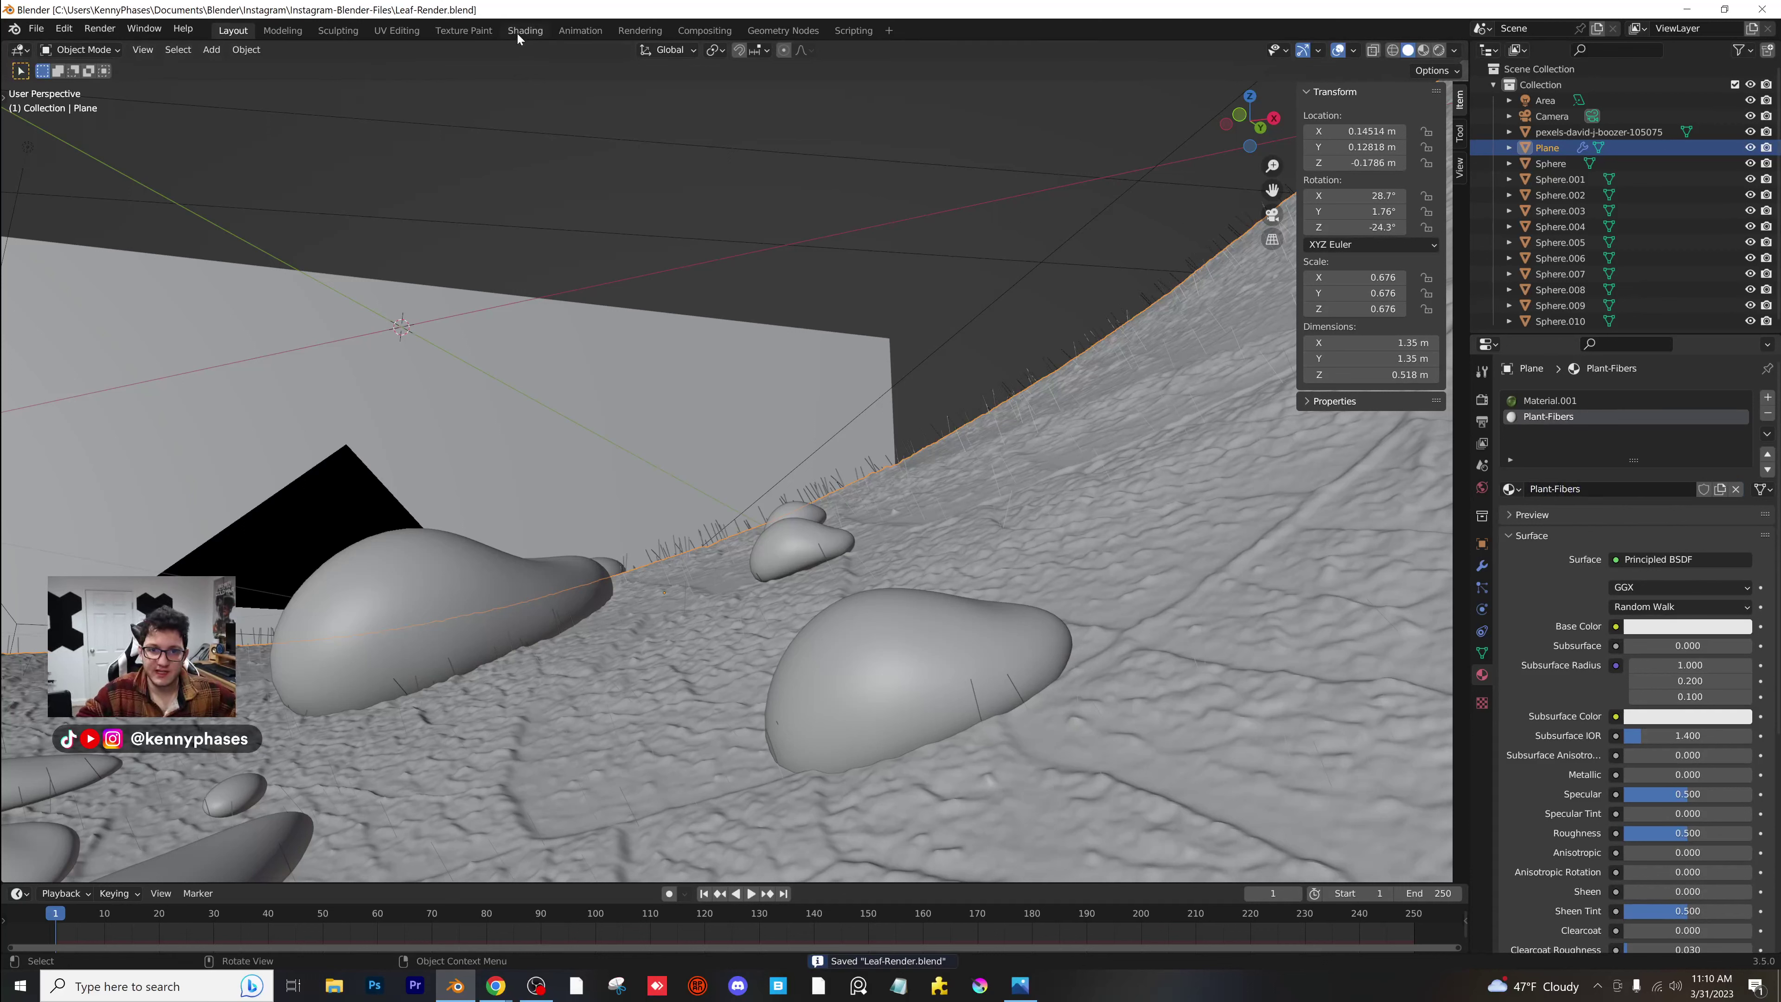
In the Shading workspace, delete the Principled BSDF node from the Plant-Fibers material.
key(ctrl+Page_Down)
key(ctrl+Page_Down)
key(ctrl+Page_Down)
key(ctrl+Page_Down)
key(ctrl+Page_Down)
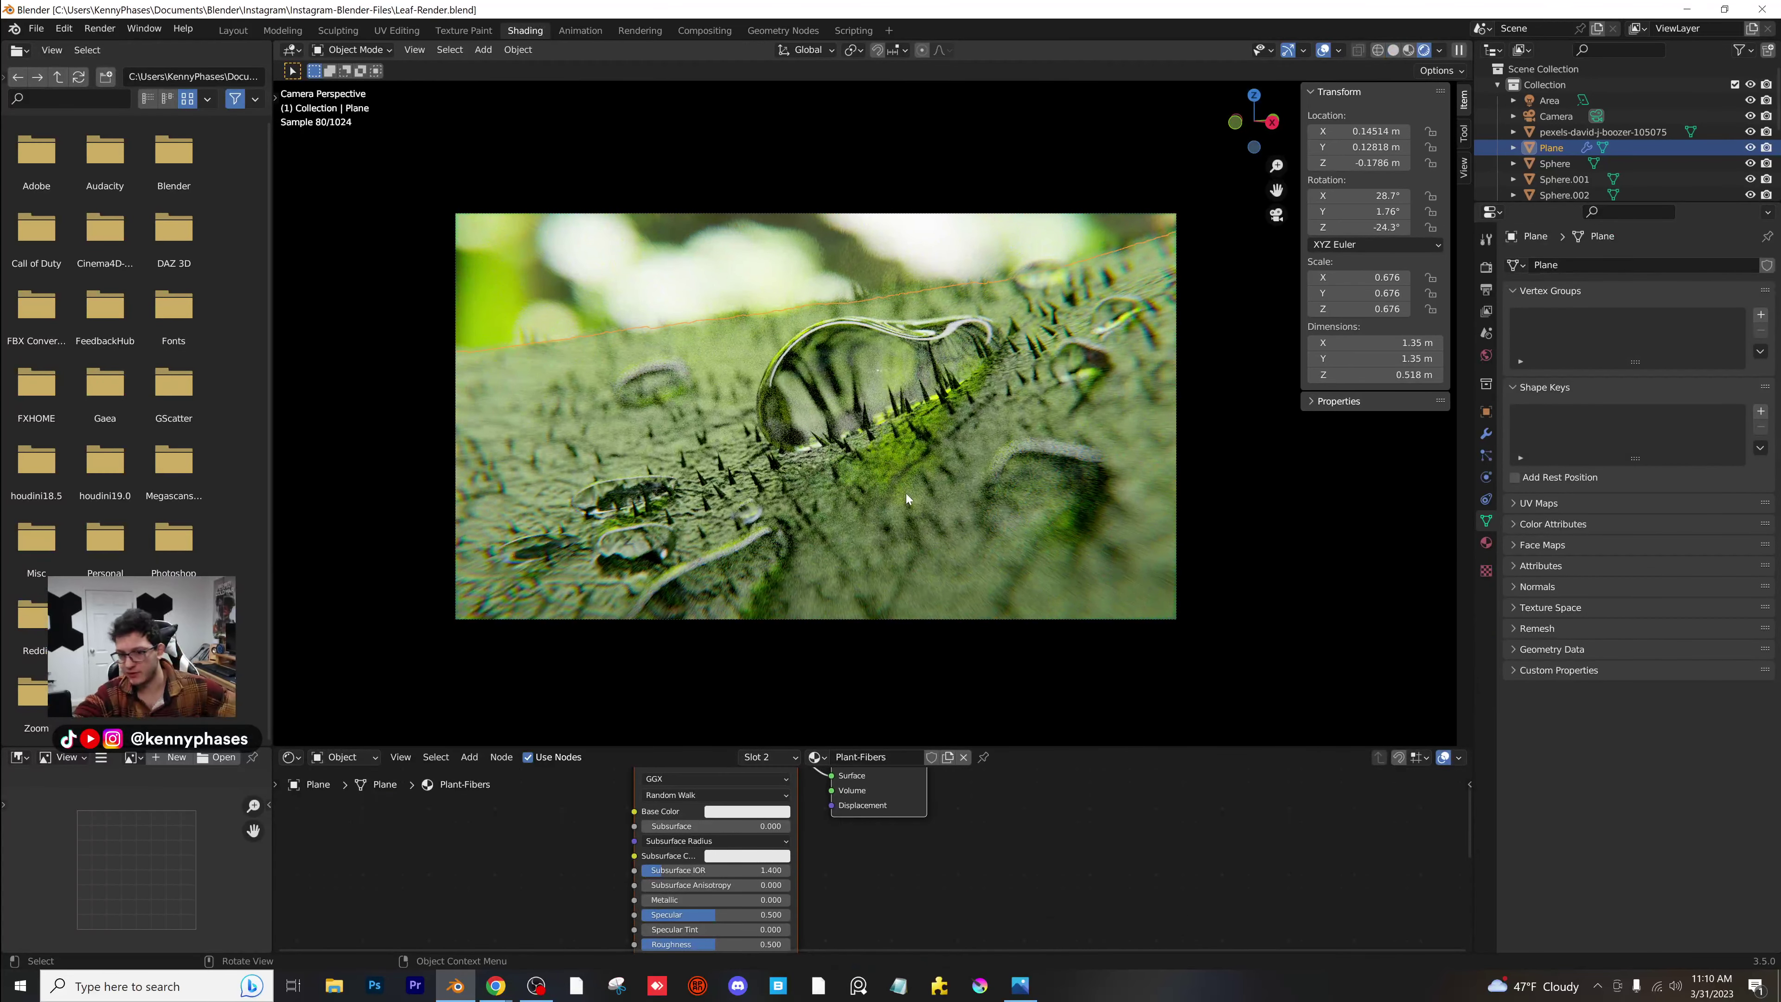
scroll(632, 852, down, 2)
middle_drag(610, 852, 715, 921)
click(996, 867)
click(912, 844)
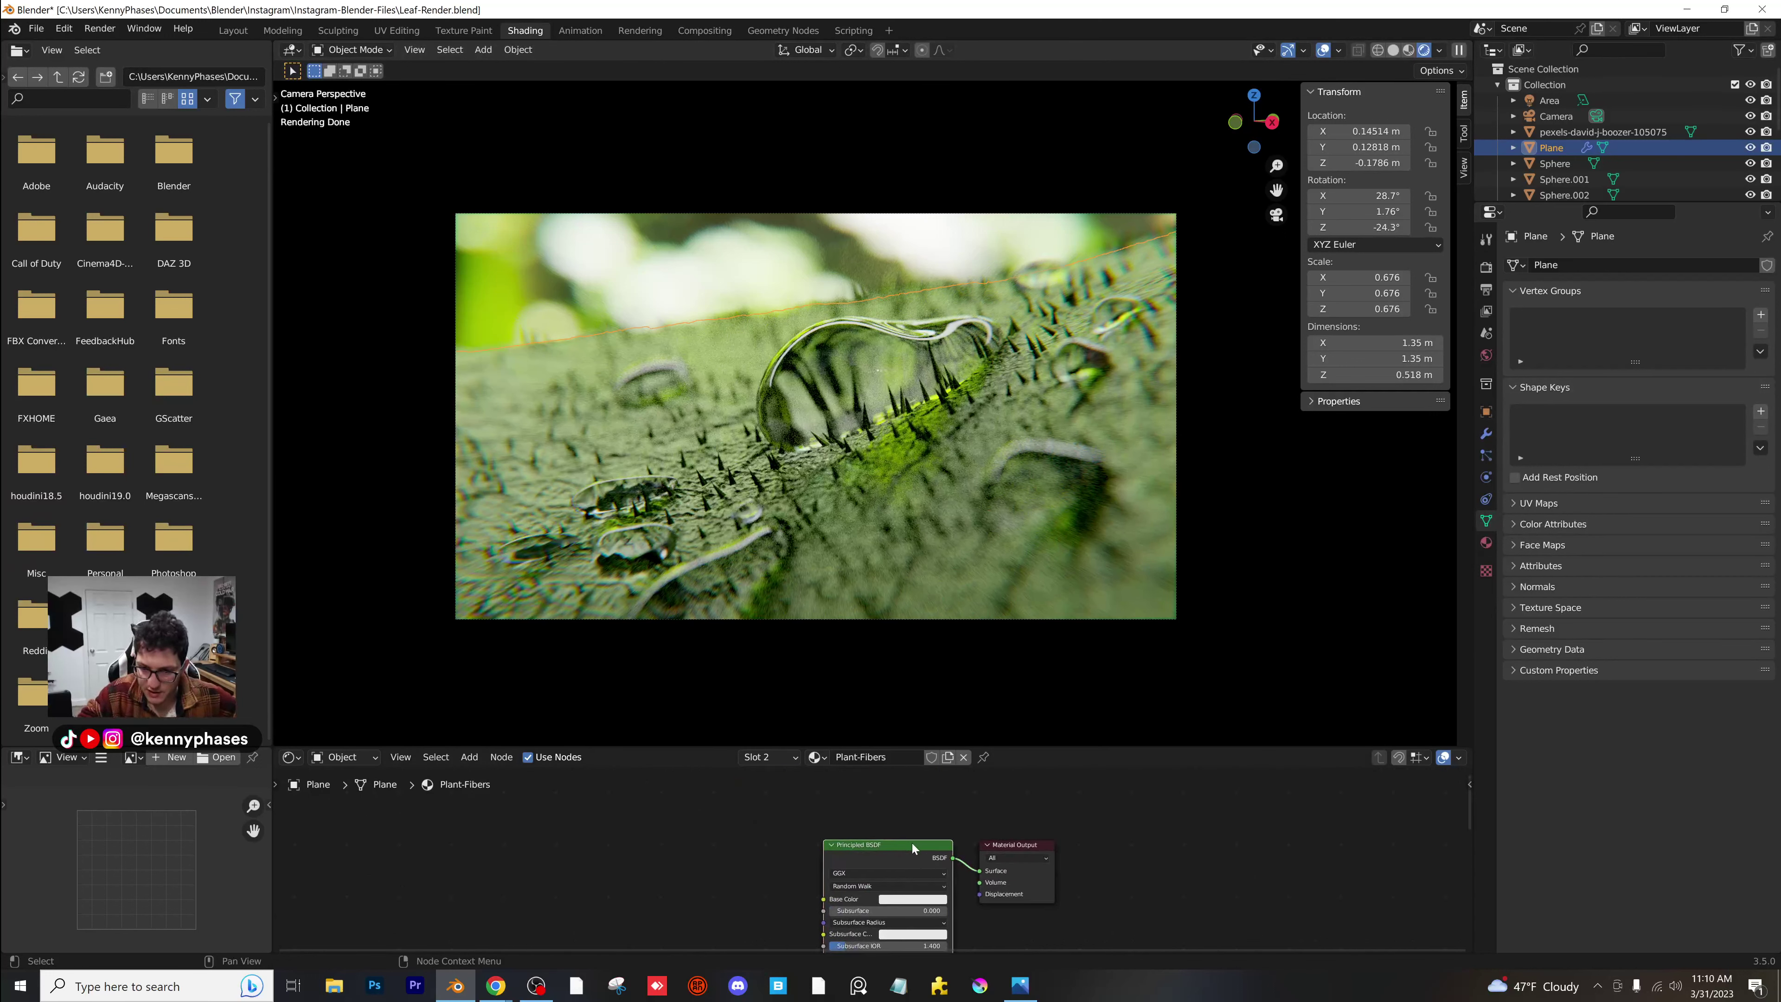
click(895, 856)
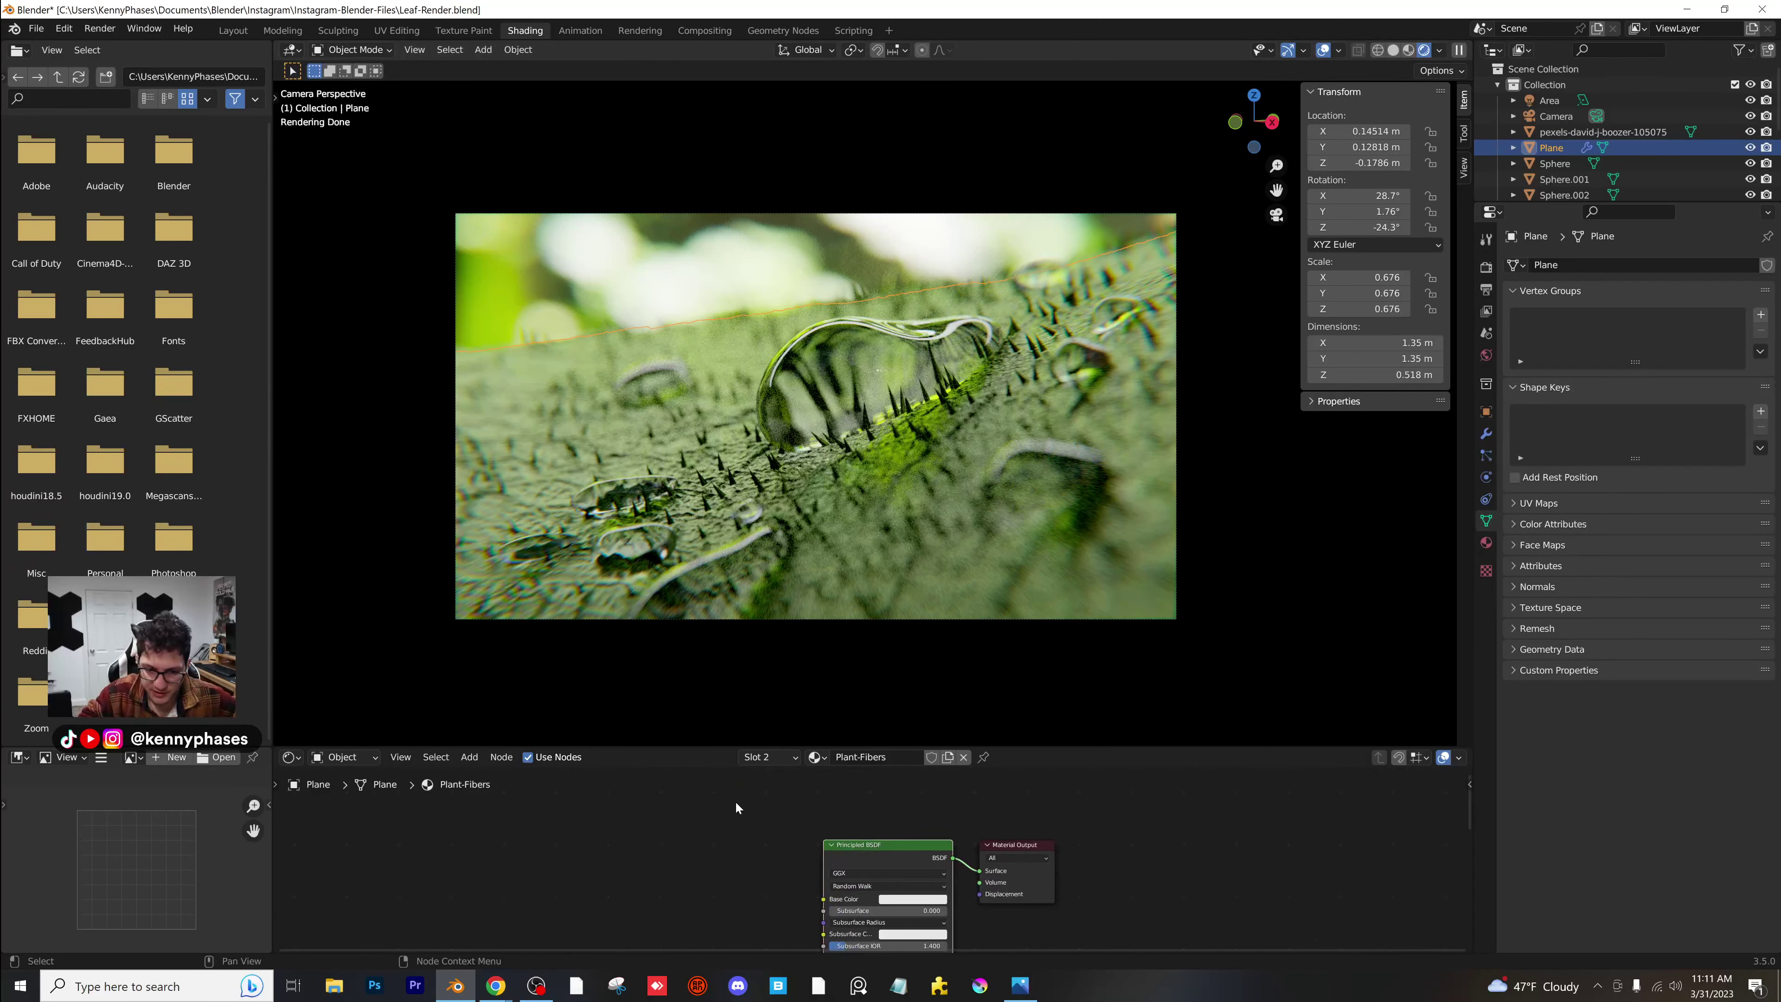
key(x)
Add a Principled Hair BSDF node and connect it to the Material Output's Surface input.
click(469, 757)
click(512, 779)
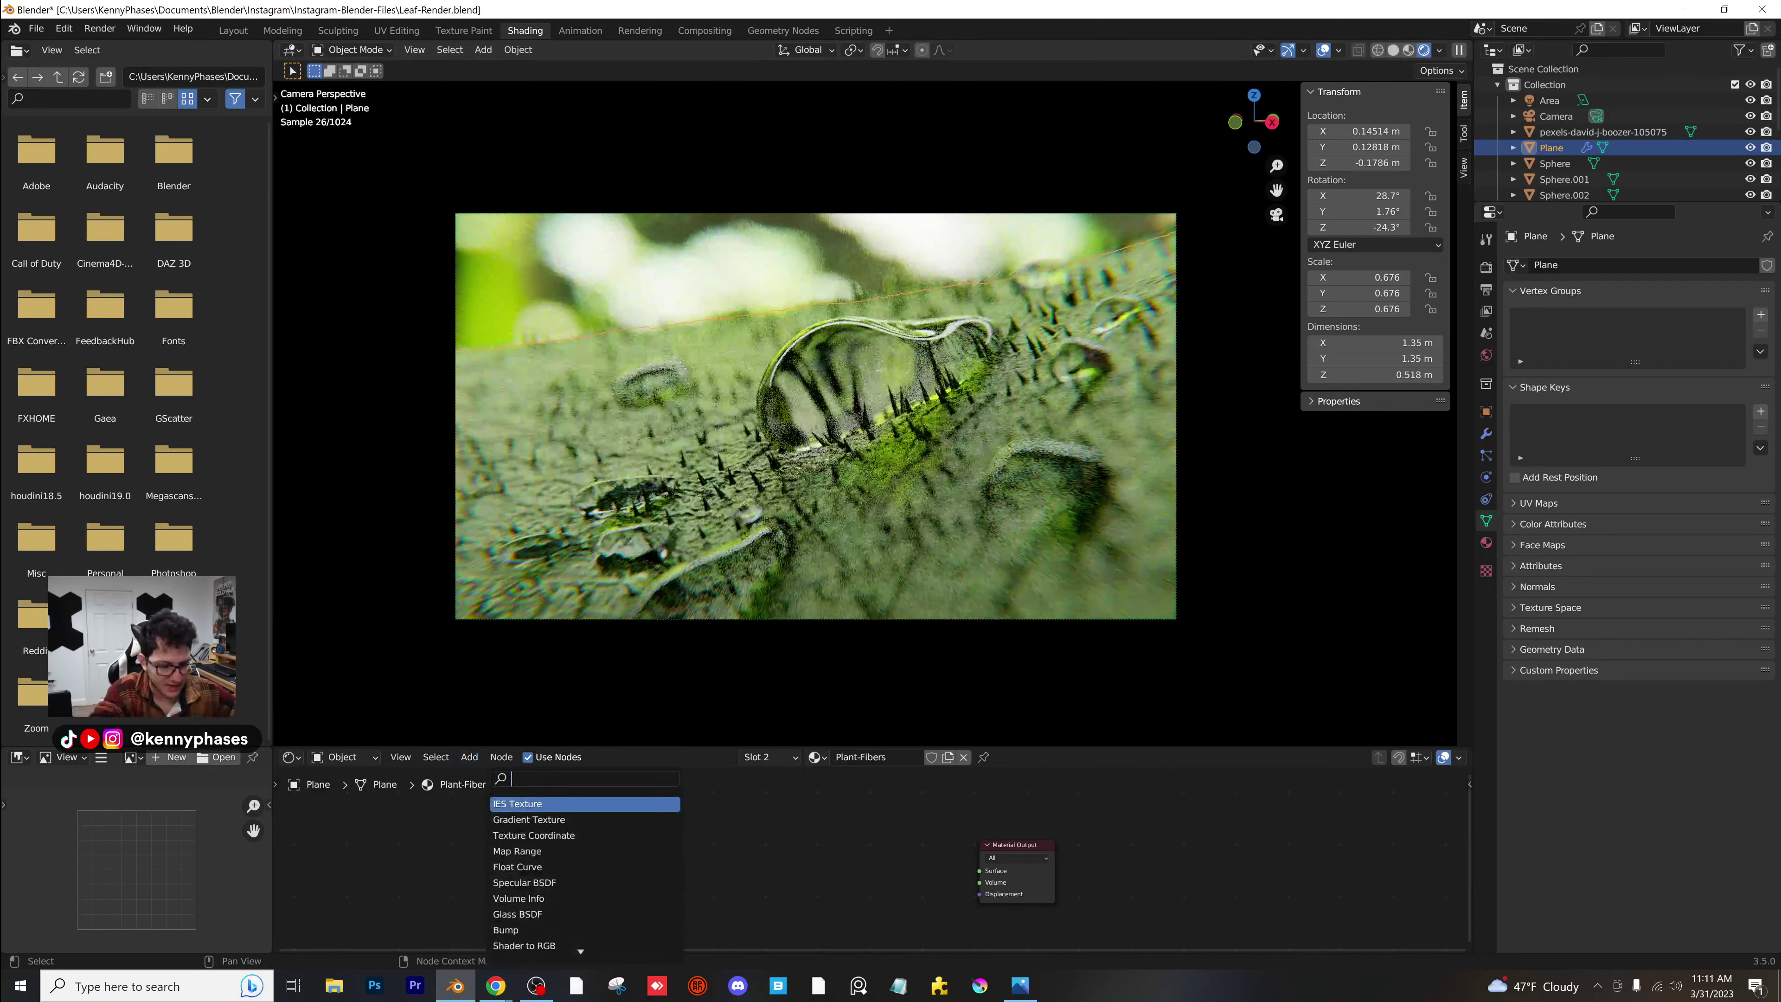
text(hair)
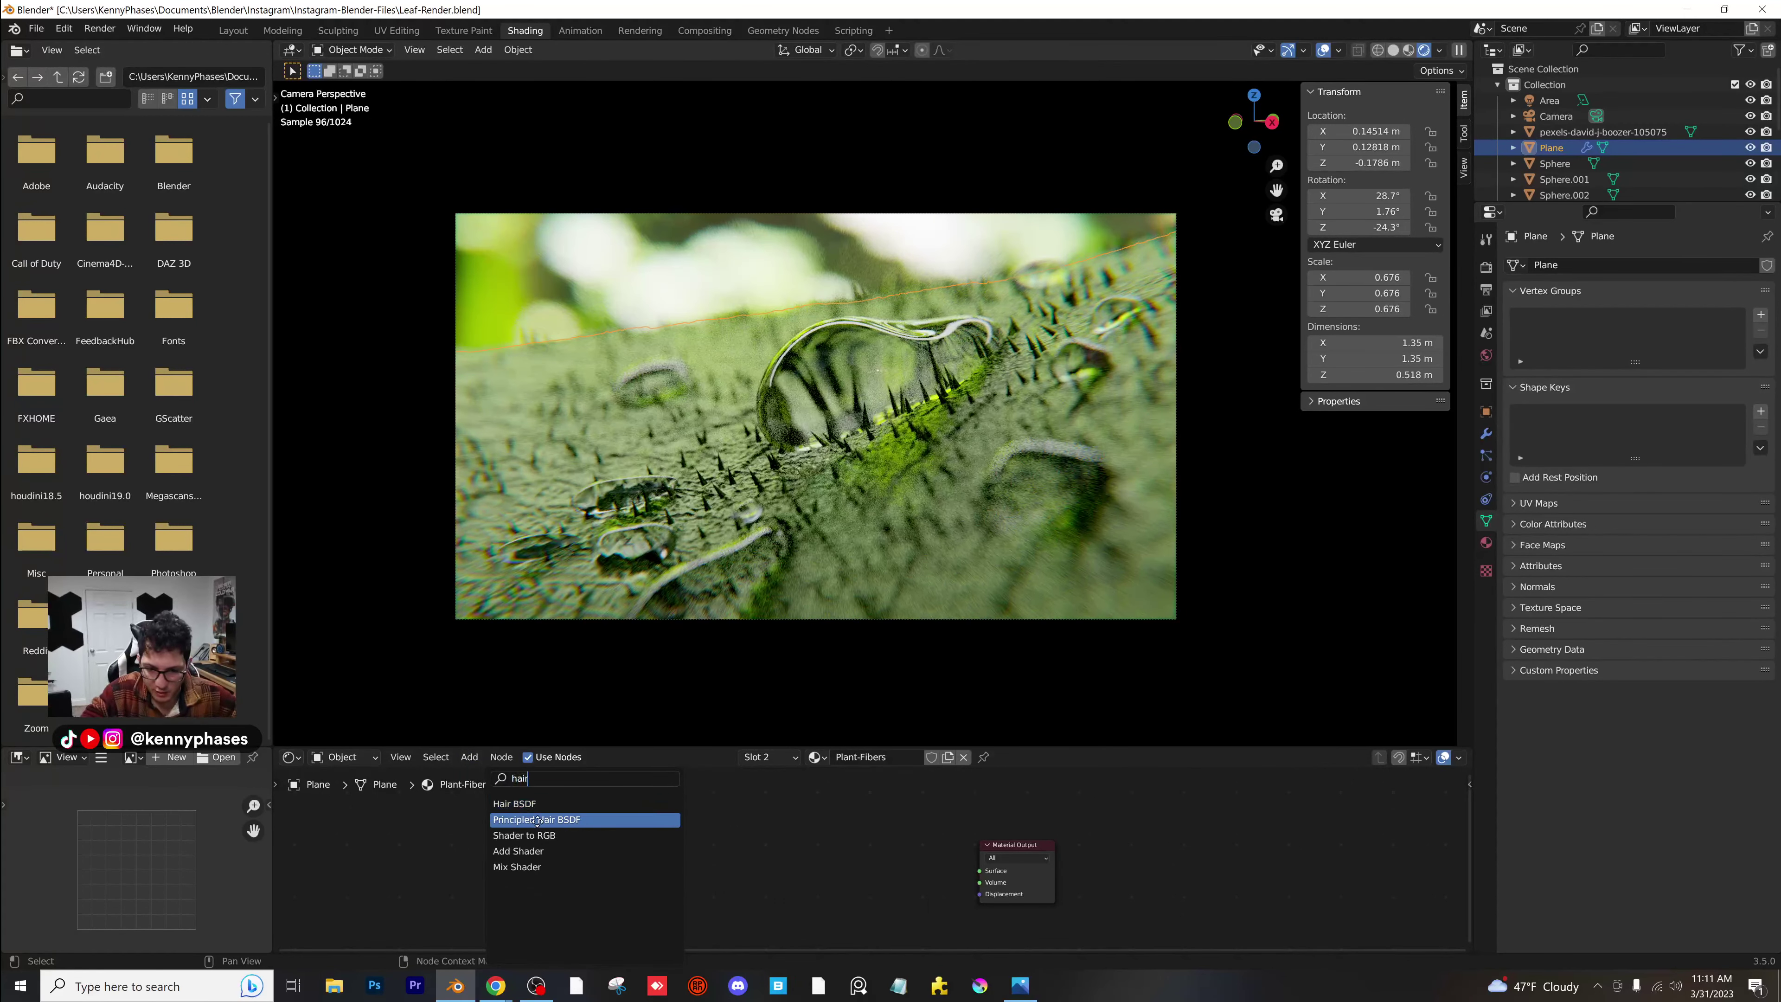
click(593, 820)
click(874, 863)
scroll(875, 862, up, 3)
middle_drag(876, 851, 828, 882)
drag(878, 843, 958, 902)
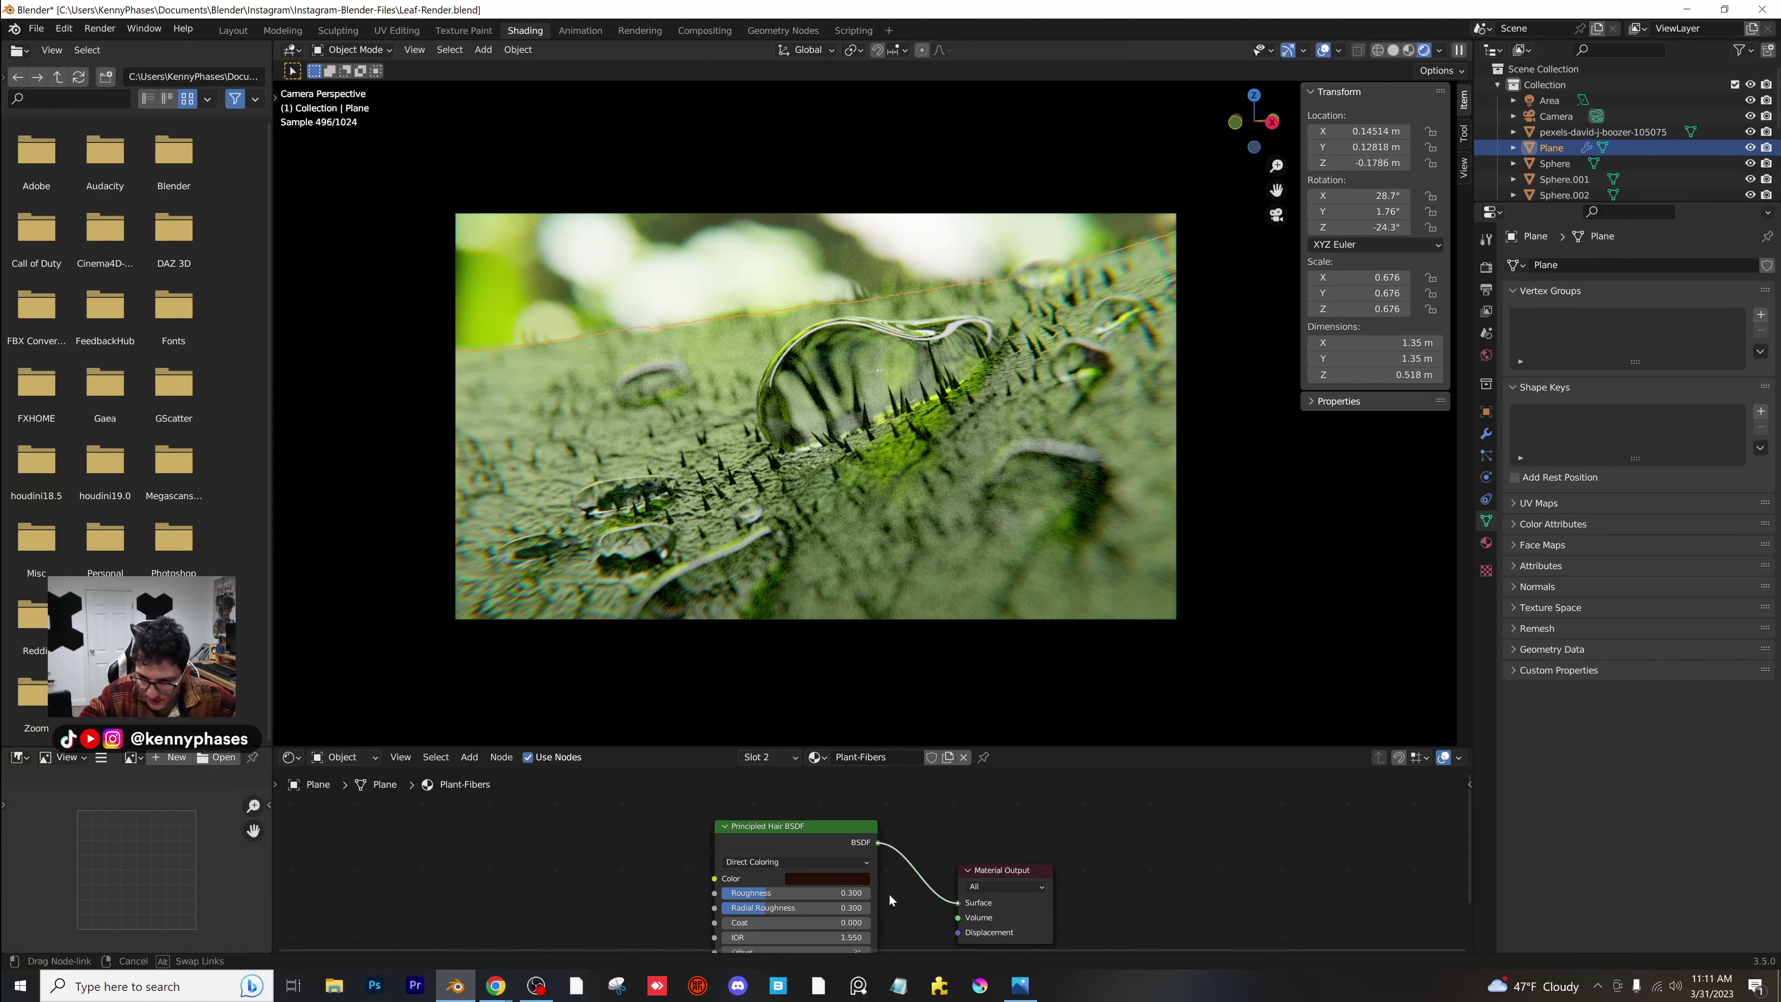
Set the Principled Hair BSDF colour to a light green and save the file.
click(850, 883)
click(797, 712)
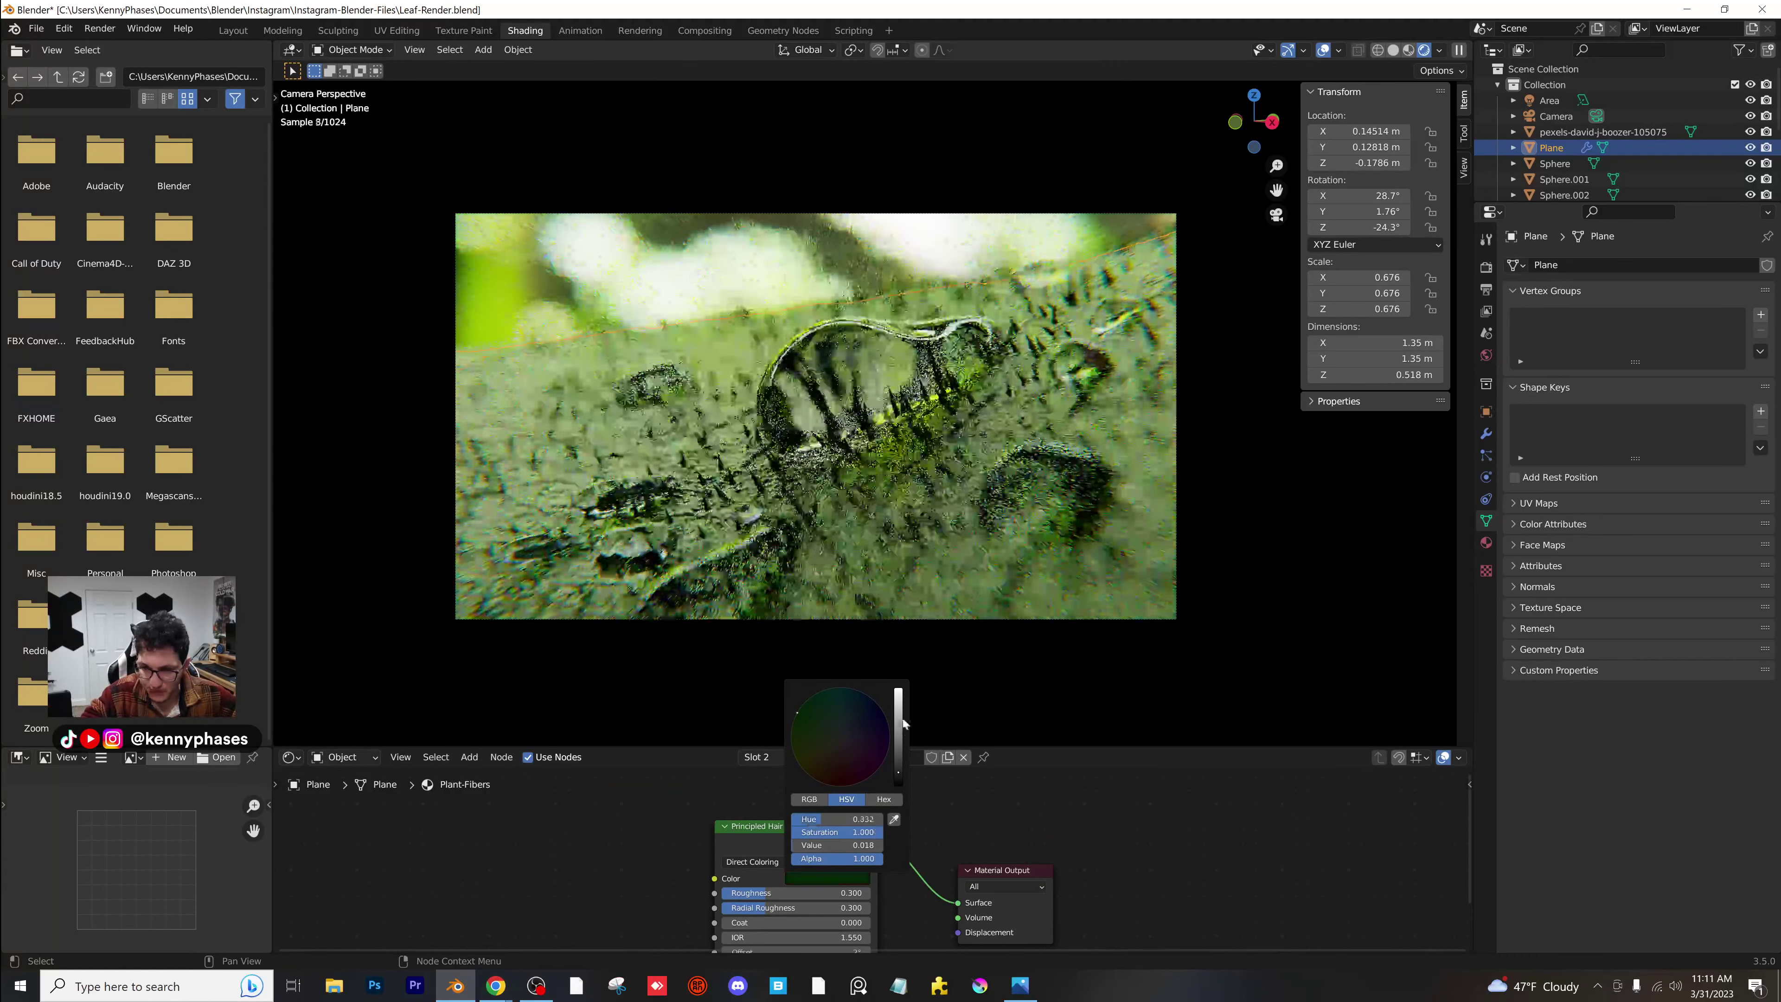
click(899, 709)
click(832, 882)
click(819, 726)
key(ctrl+s)
key(ctrl+s)
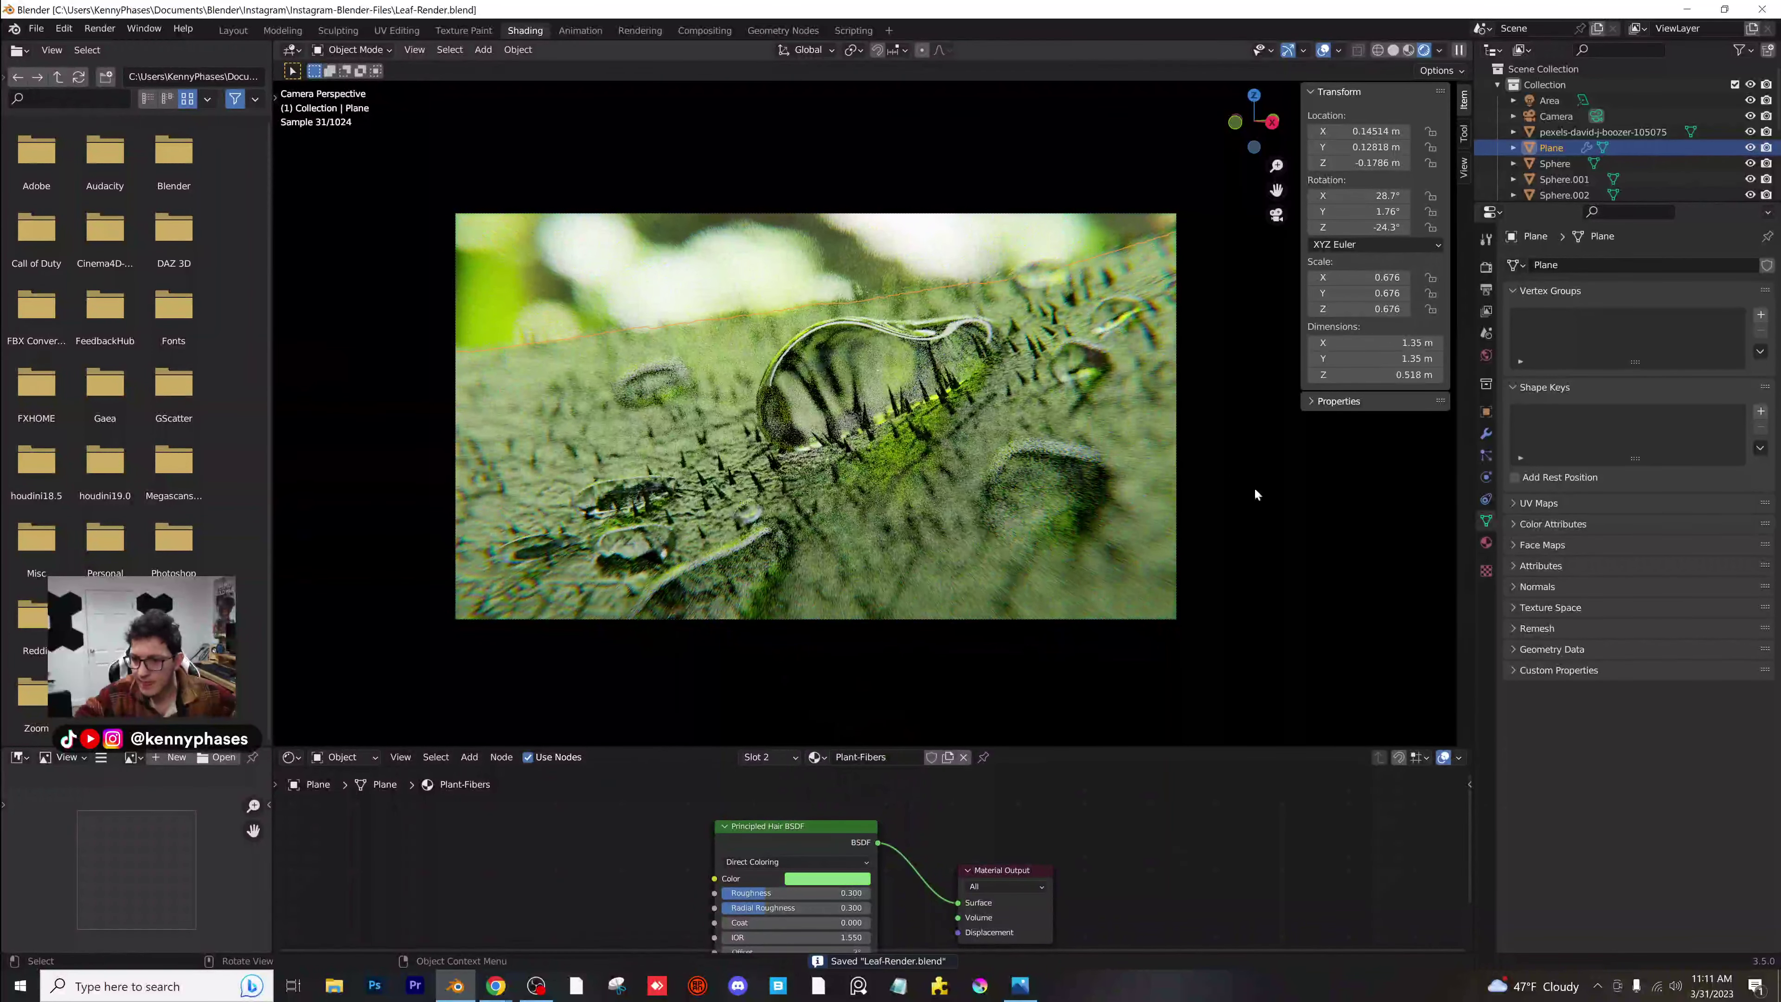
Assign the Plant-Fibers material to the hairs in the particle system's render settings.
click(1486, 454)
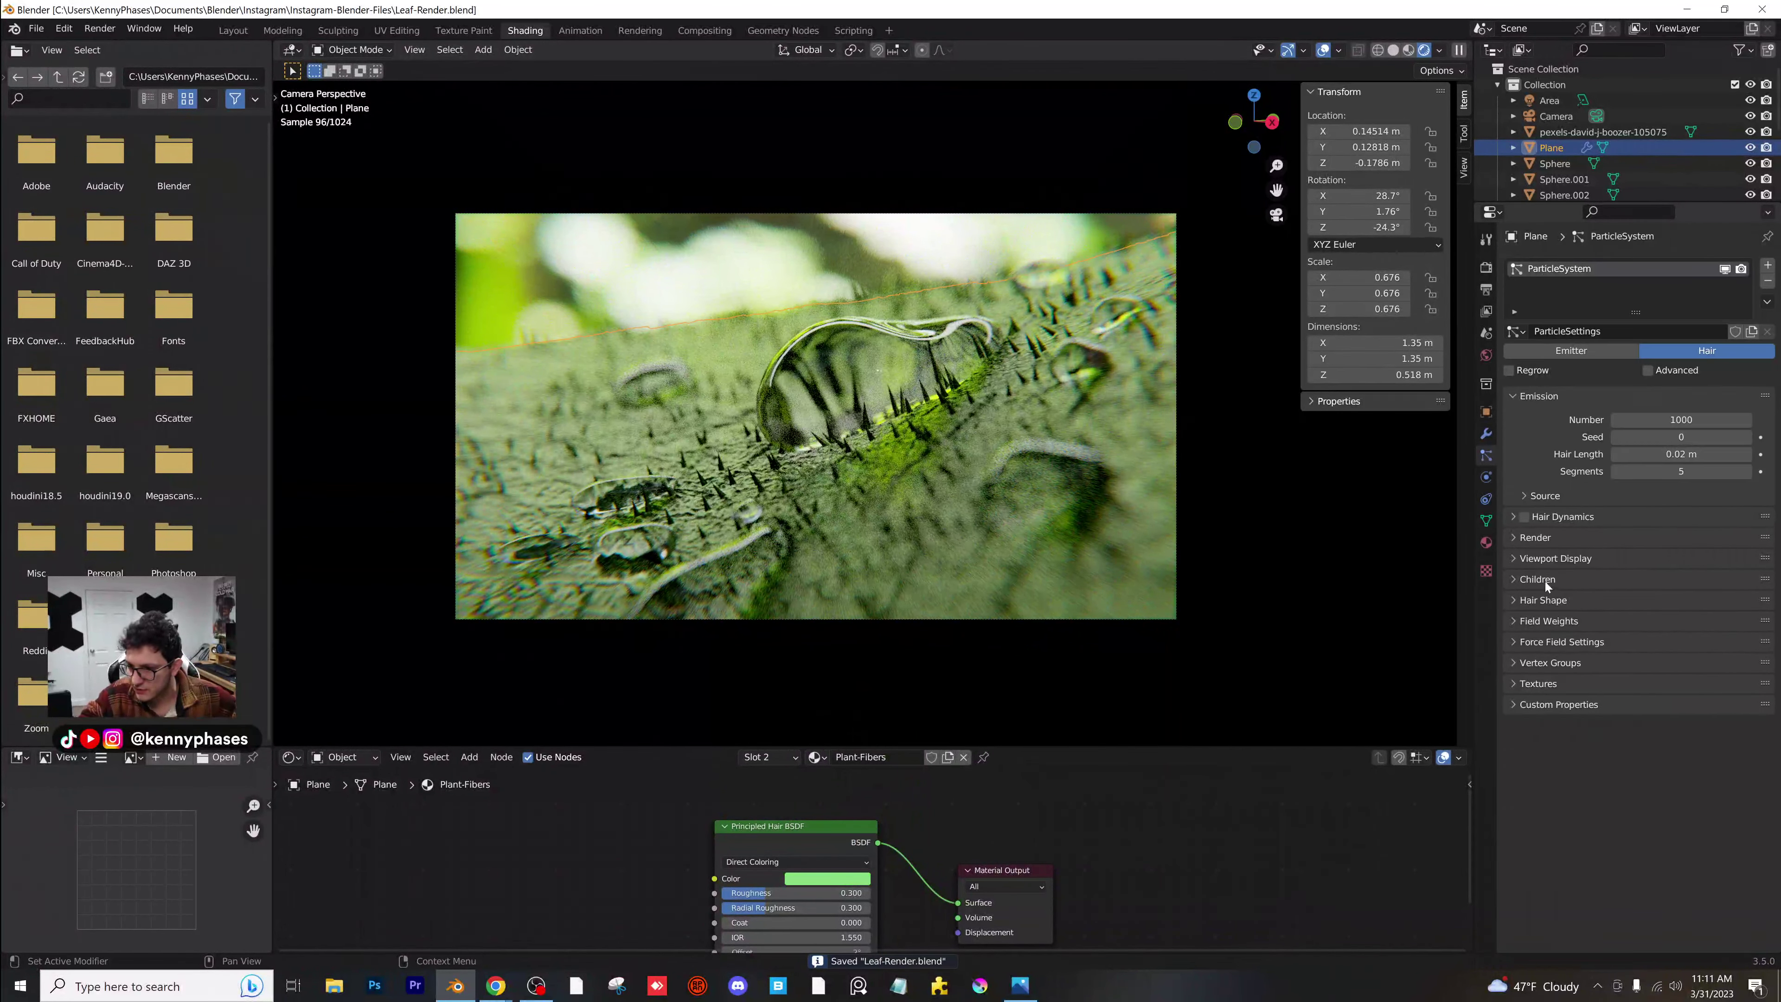
click(1542, 560)
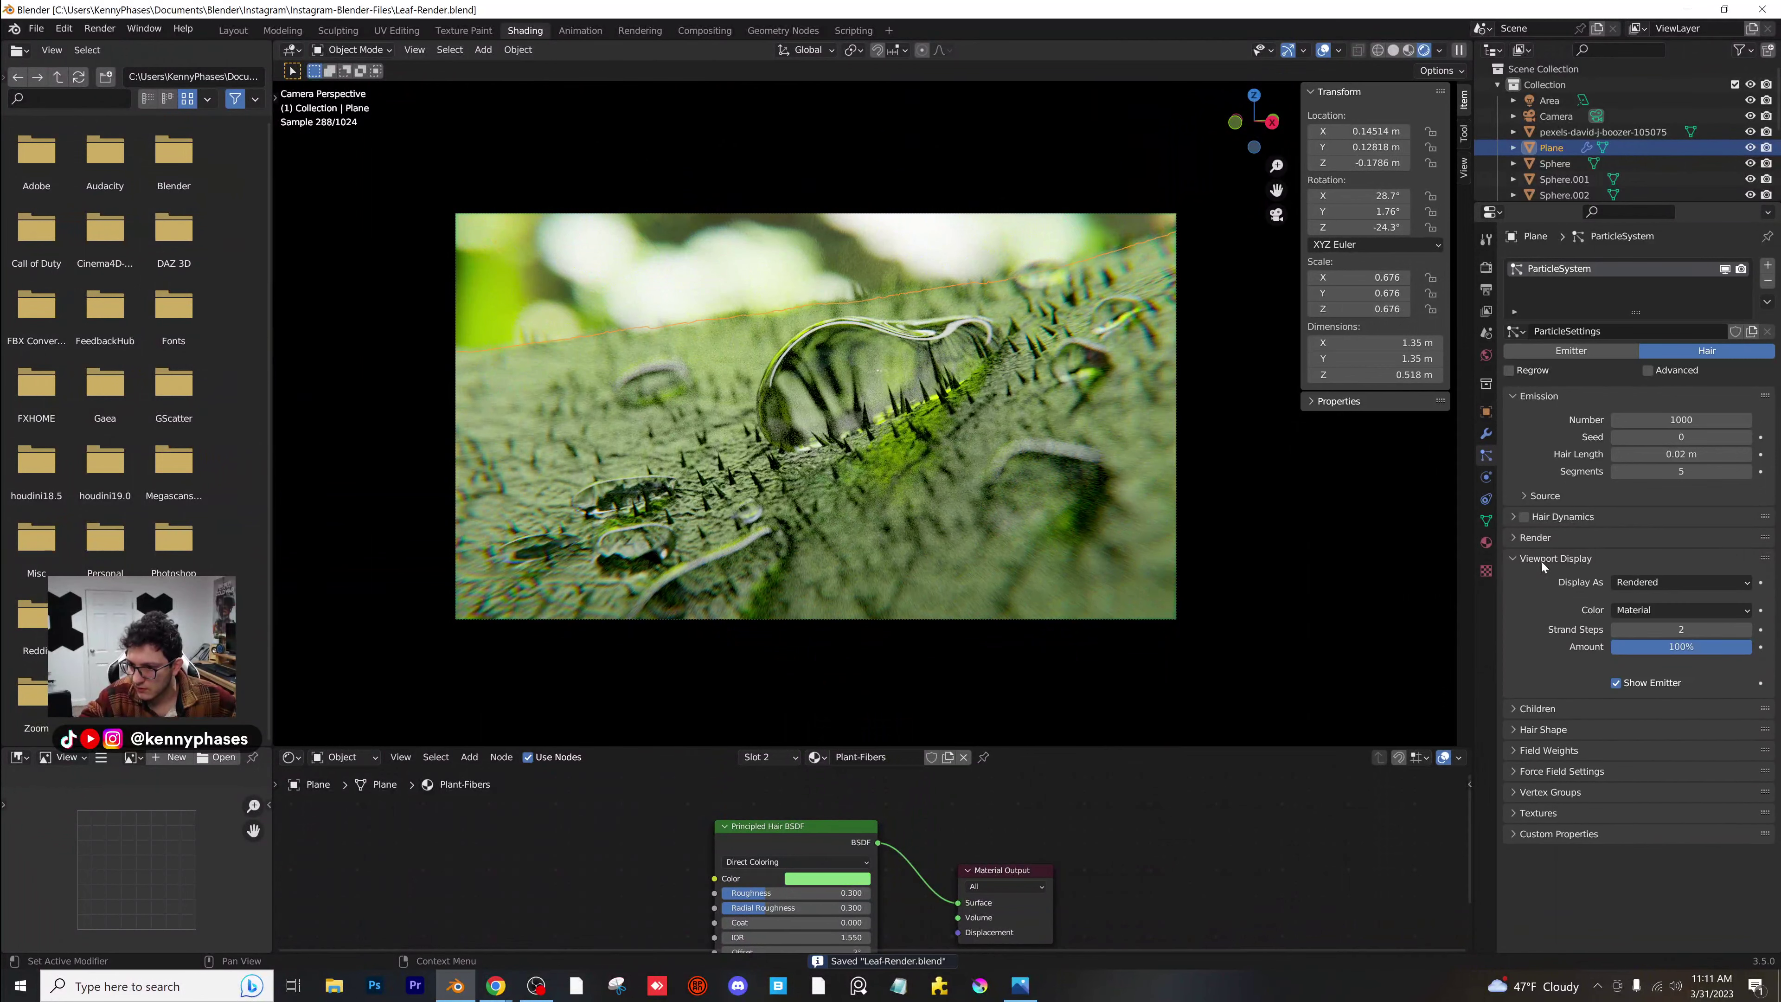
click(1686, 611)
click(1672, 645)
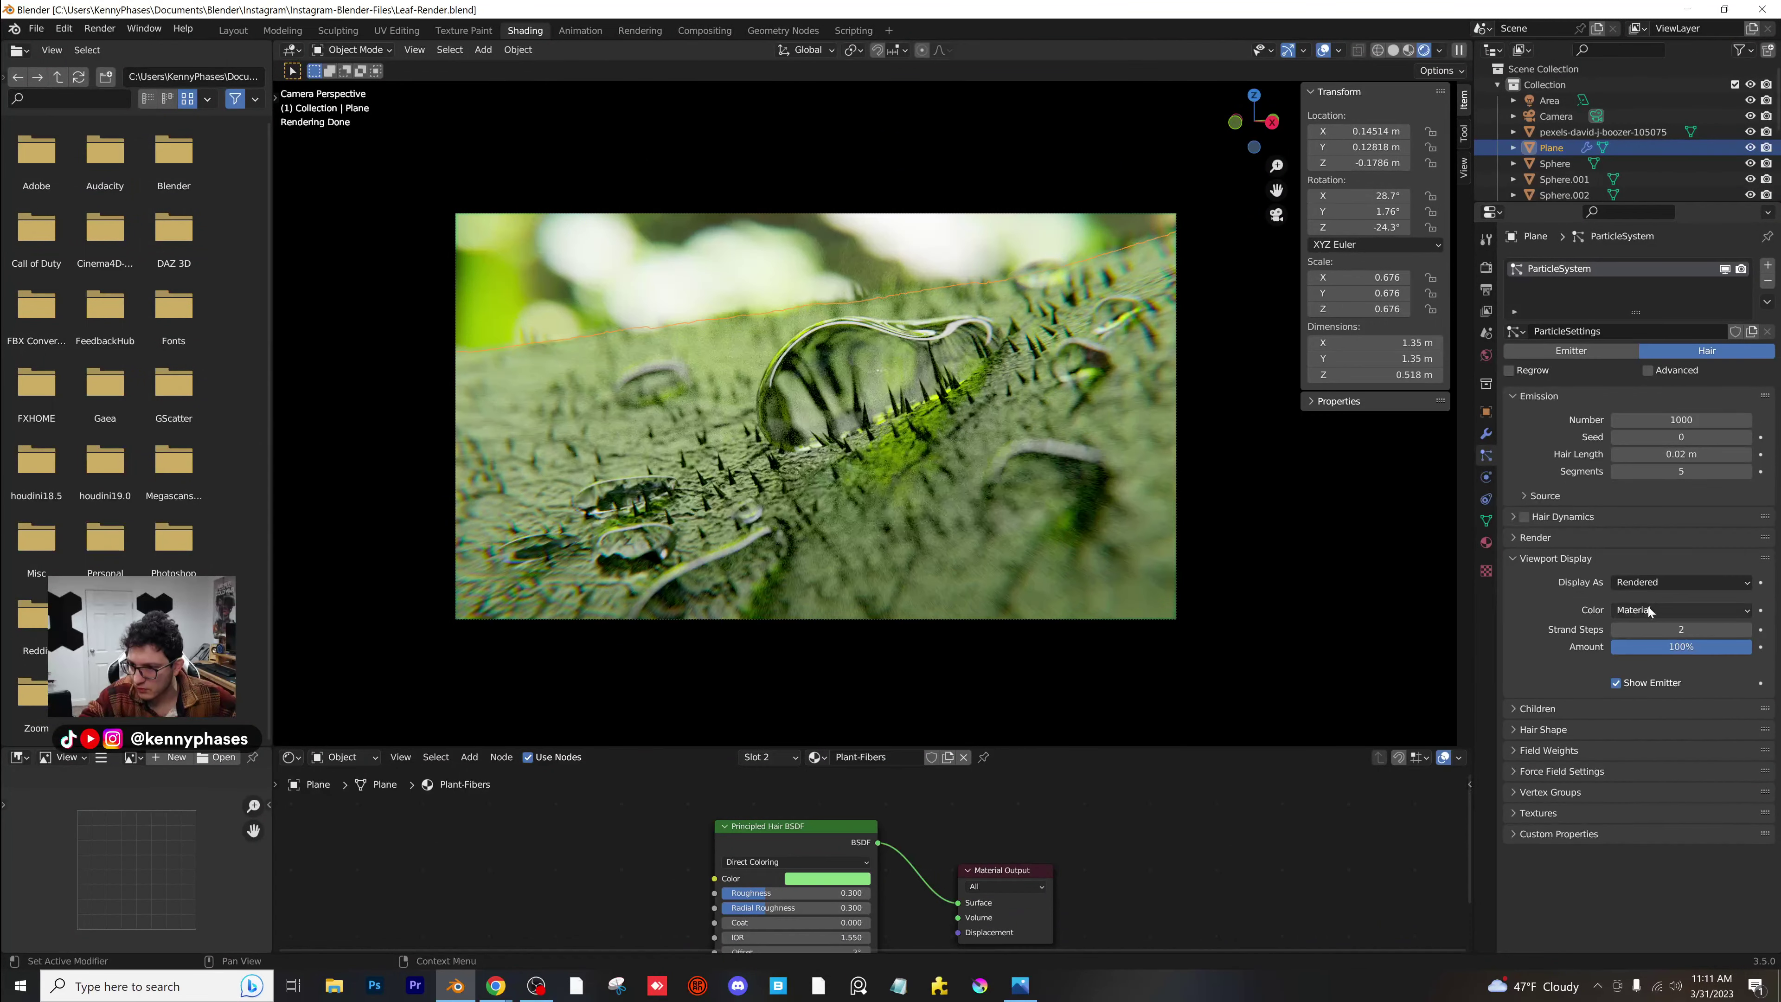
click(1542, 536)
click(1686, 581)
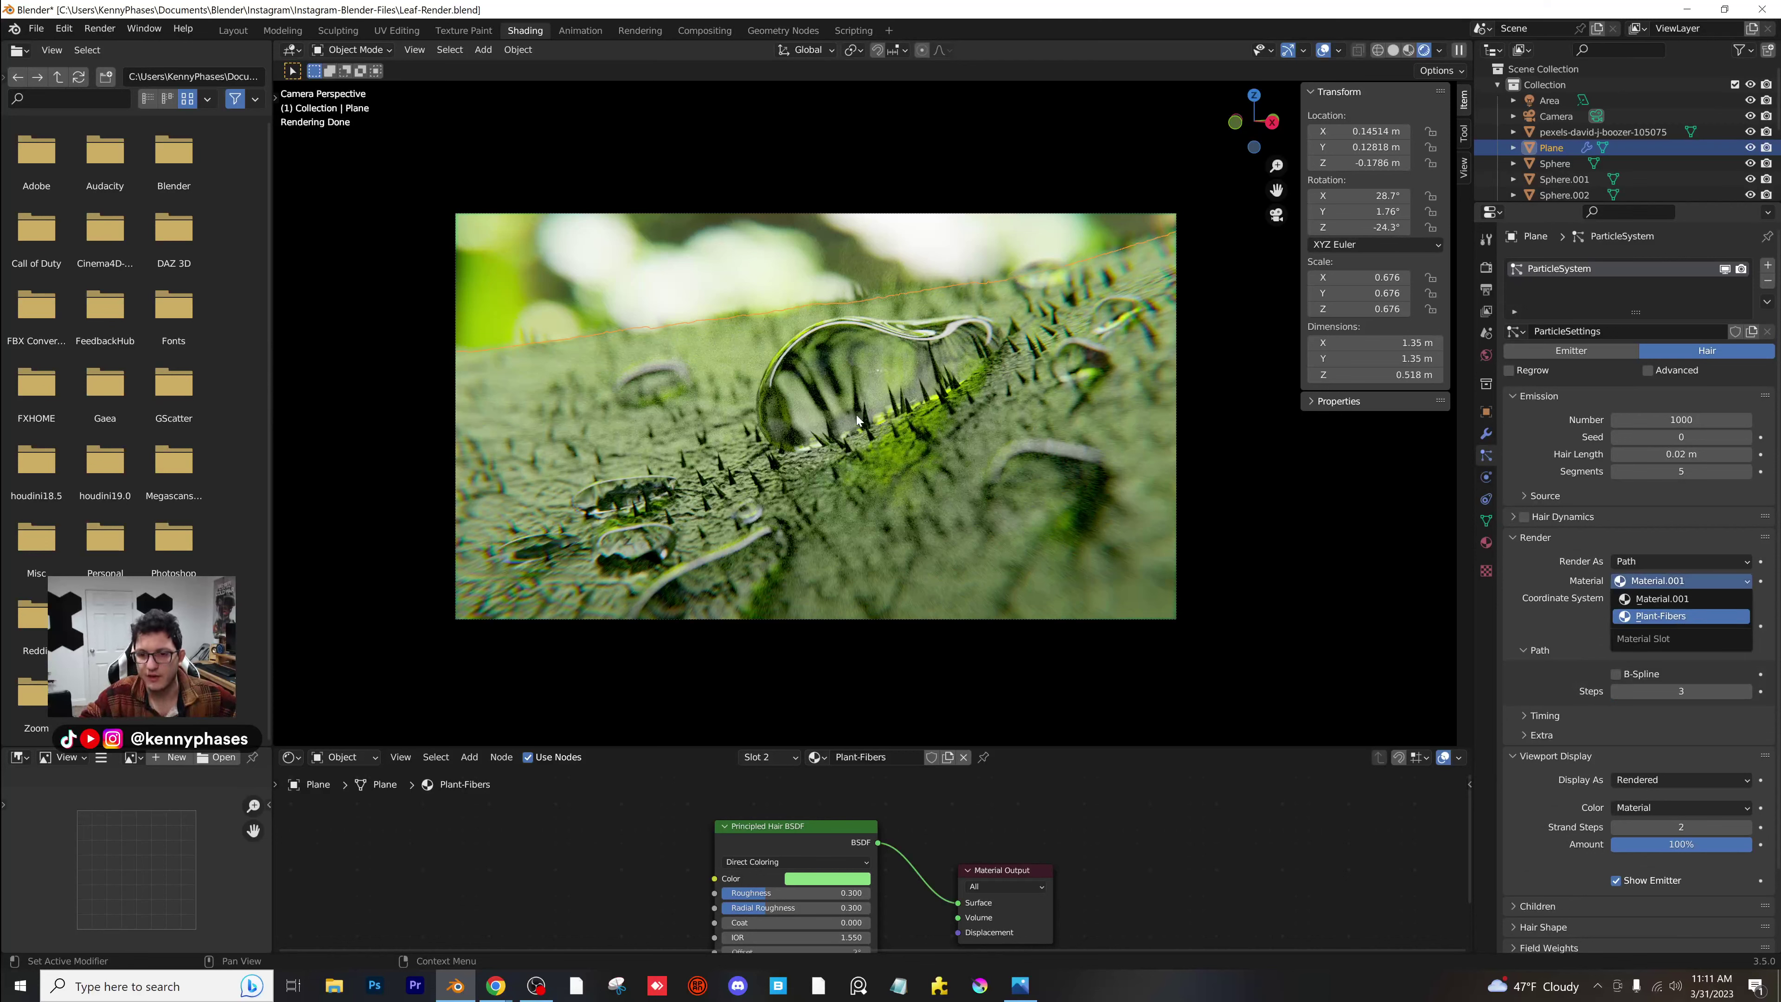
key(Return)
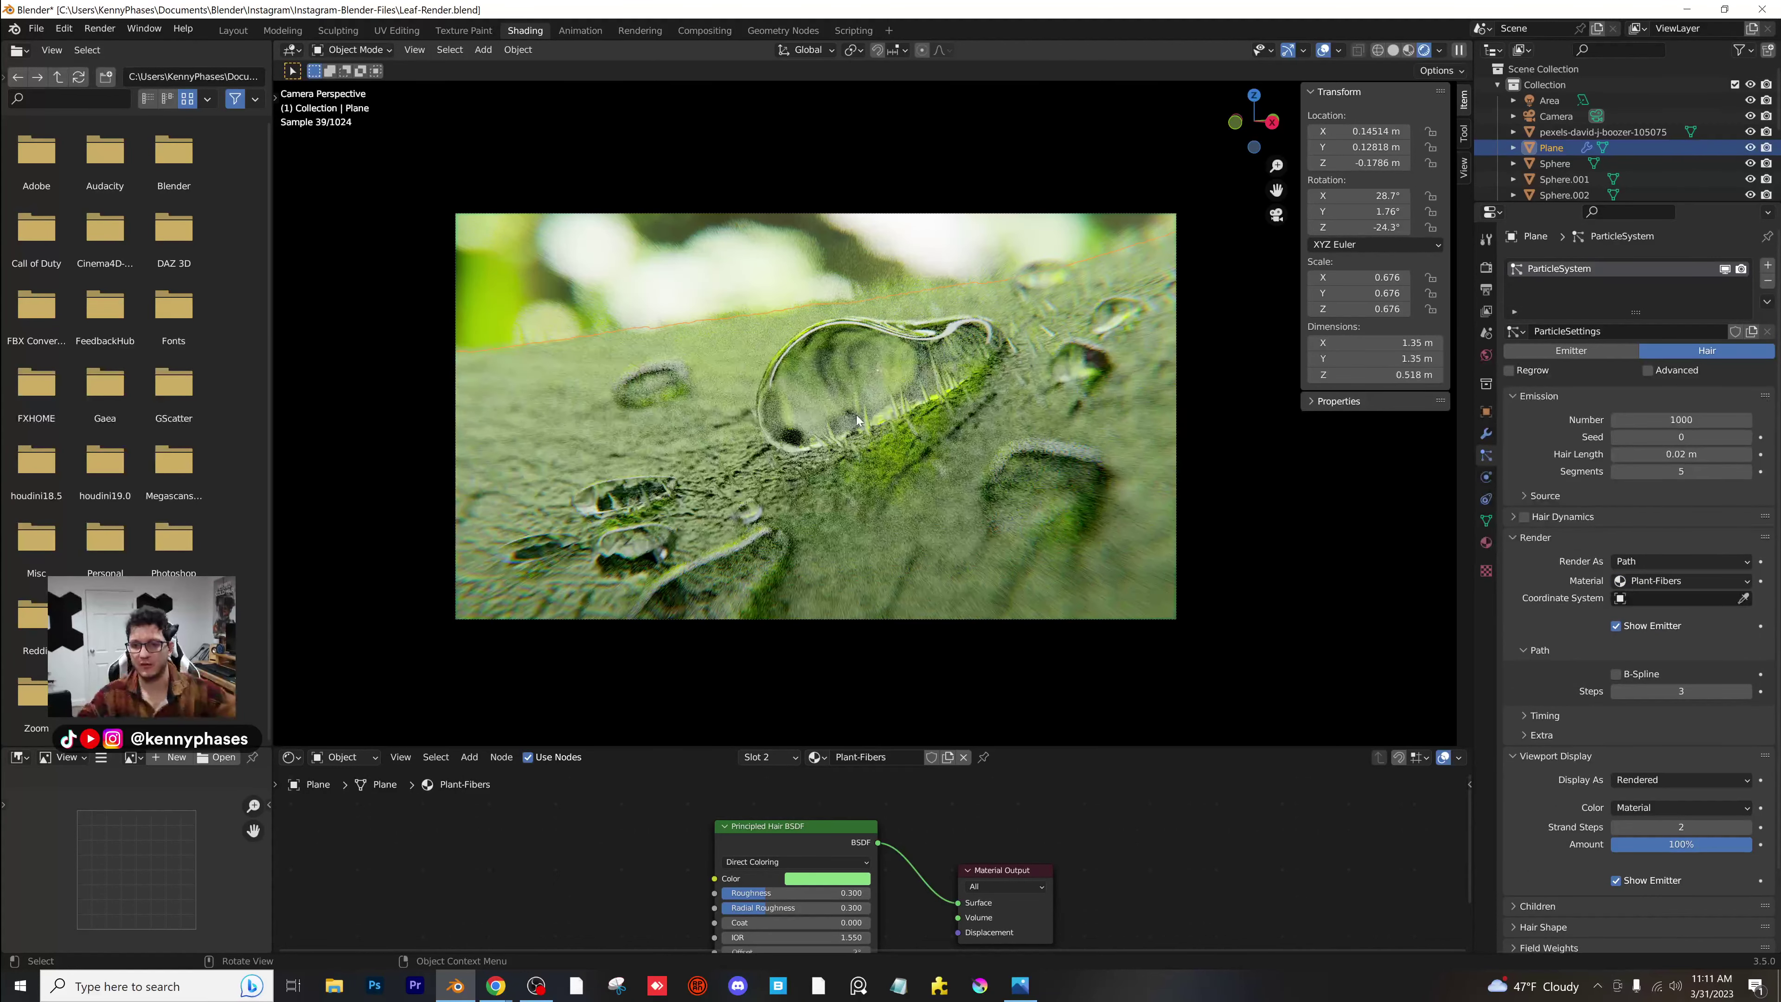
Save the file and set the leaf hairs' children to Interpolated.
scroll(803, 534, up, 6)
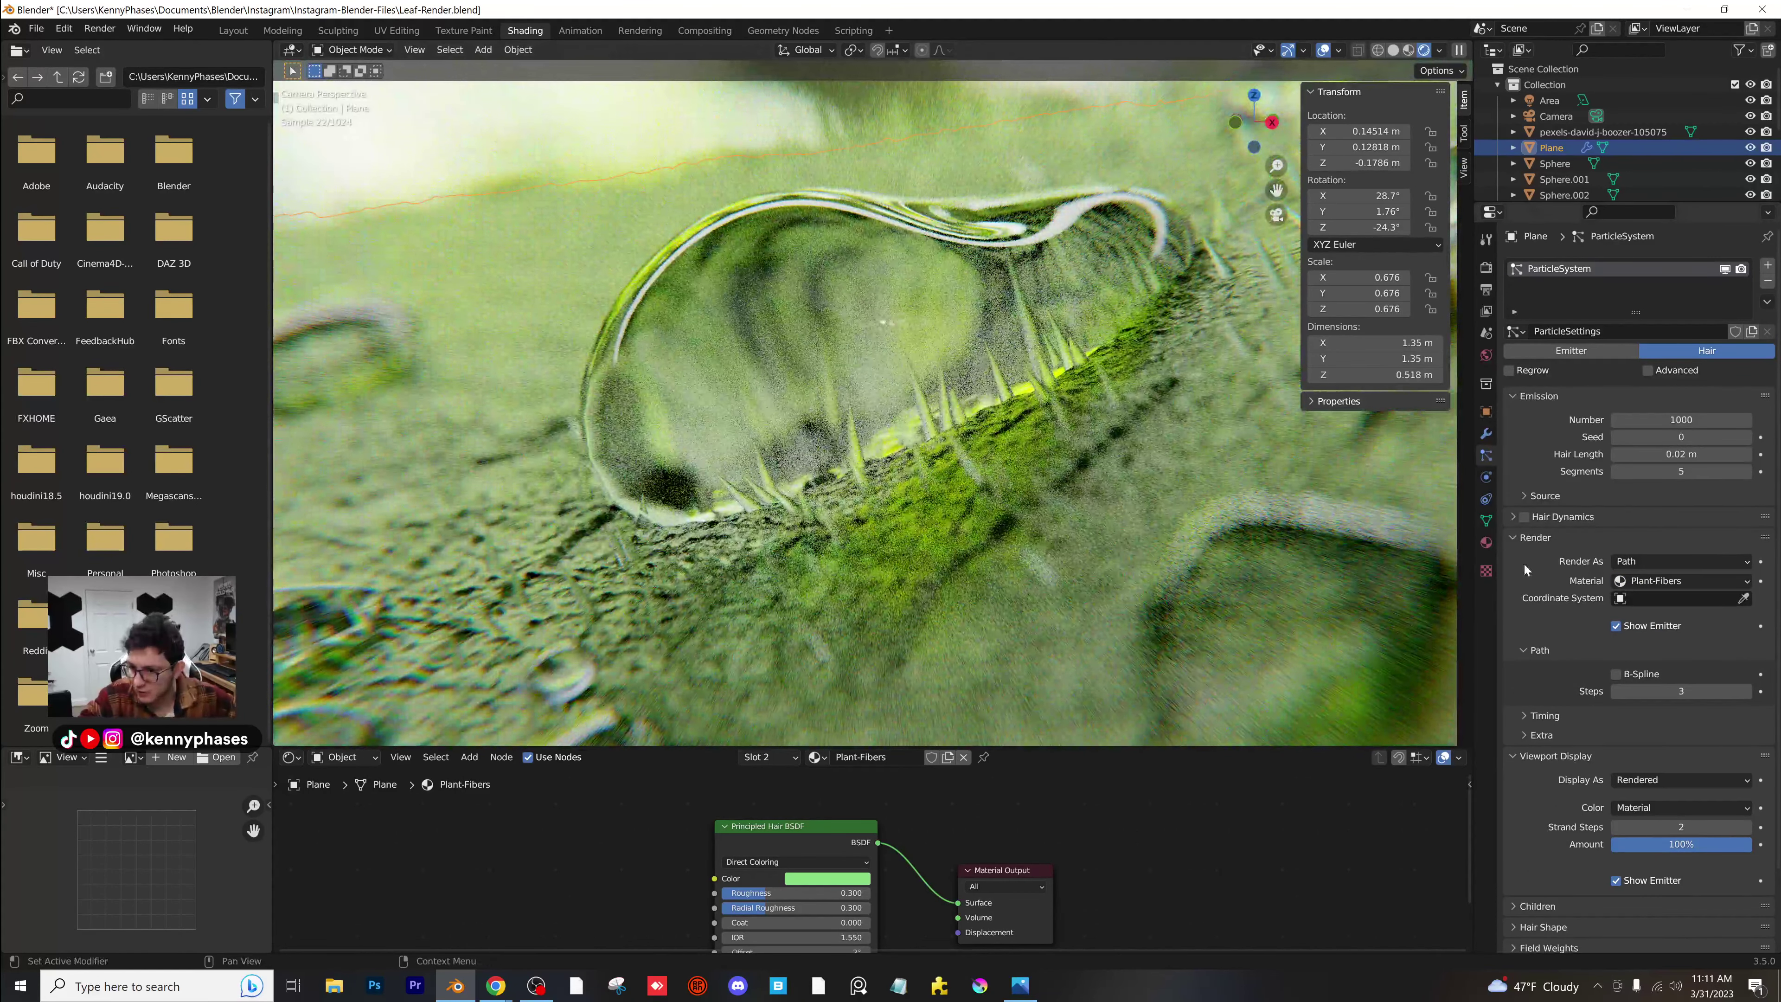
scroll(1587, 776, down, 3)
click(1544, 837)
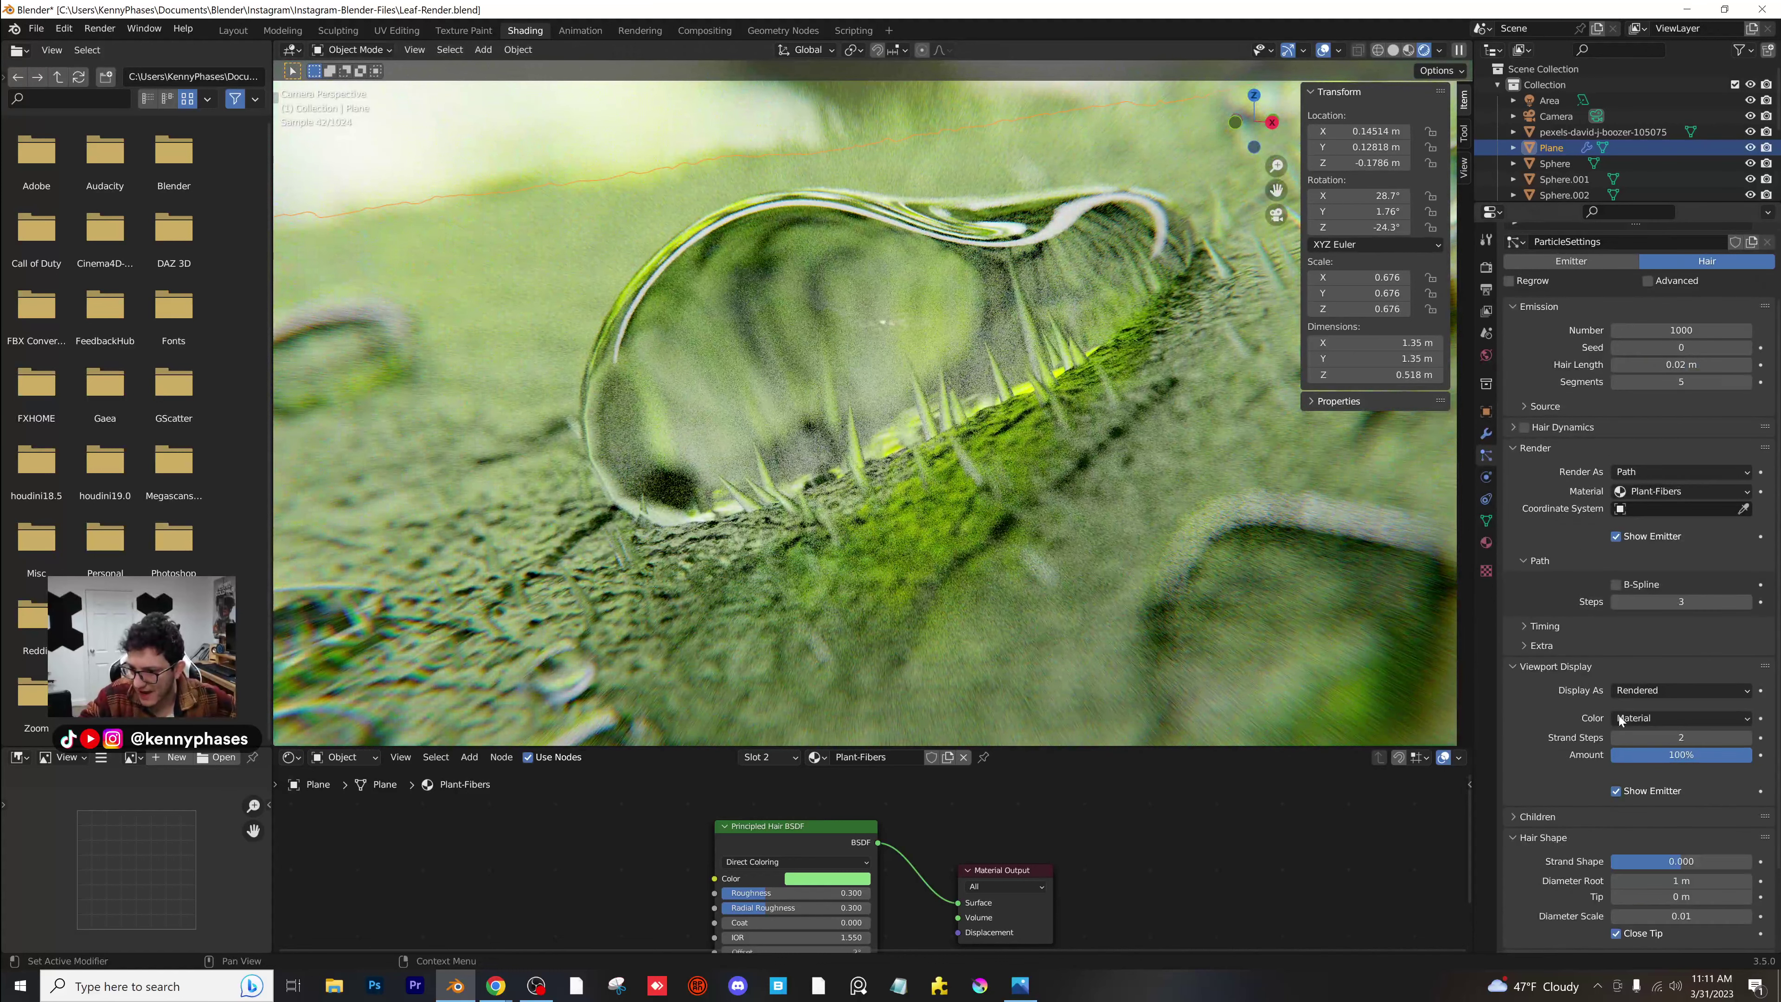
scroll(1619, 716, down, 3)
click(1553, 715)
key(ctrl+s)
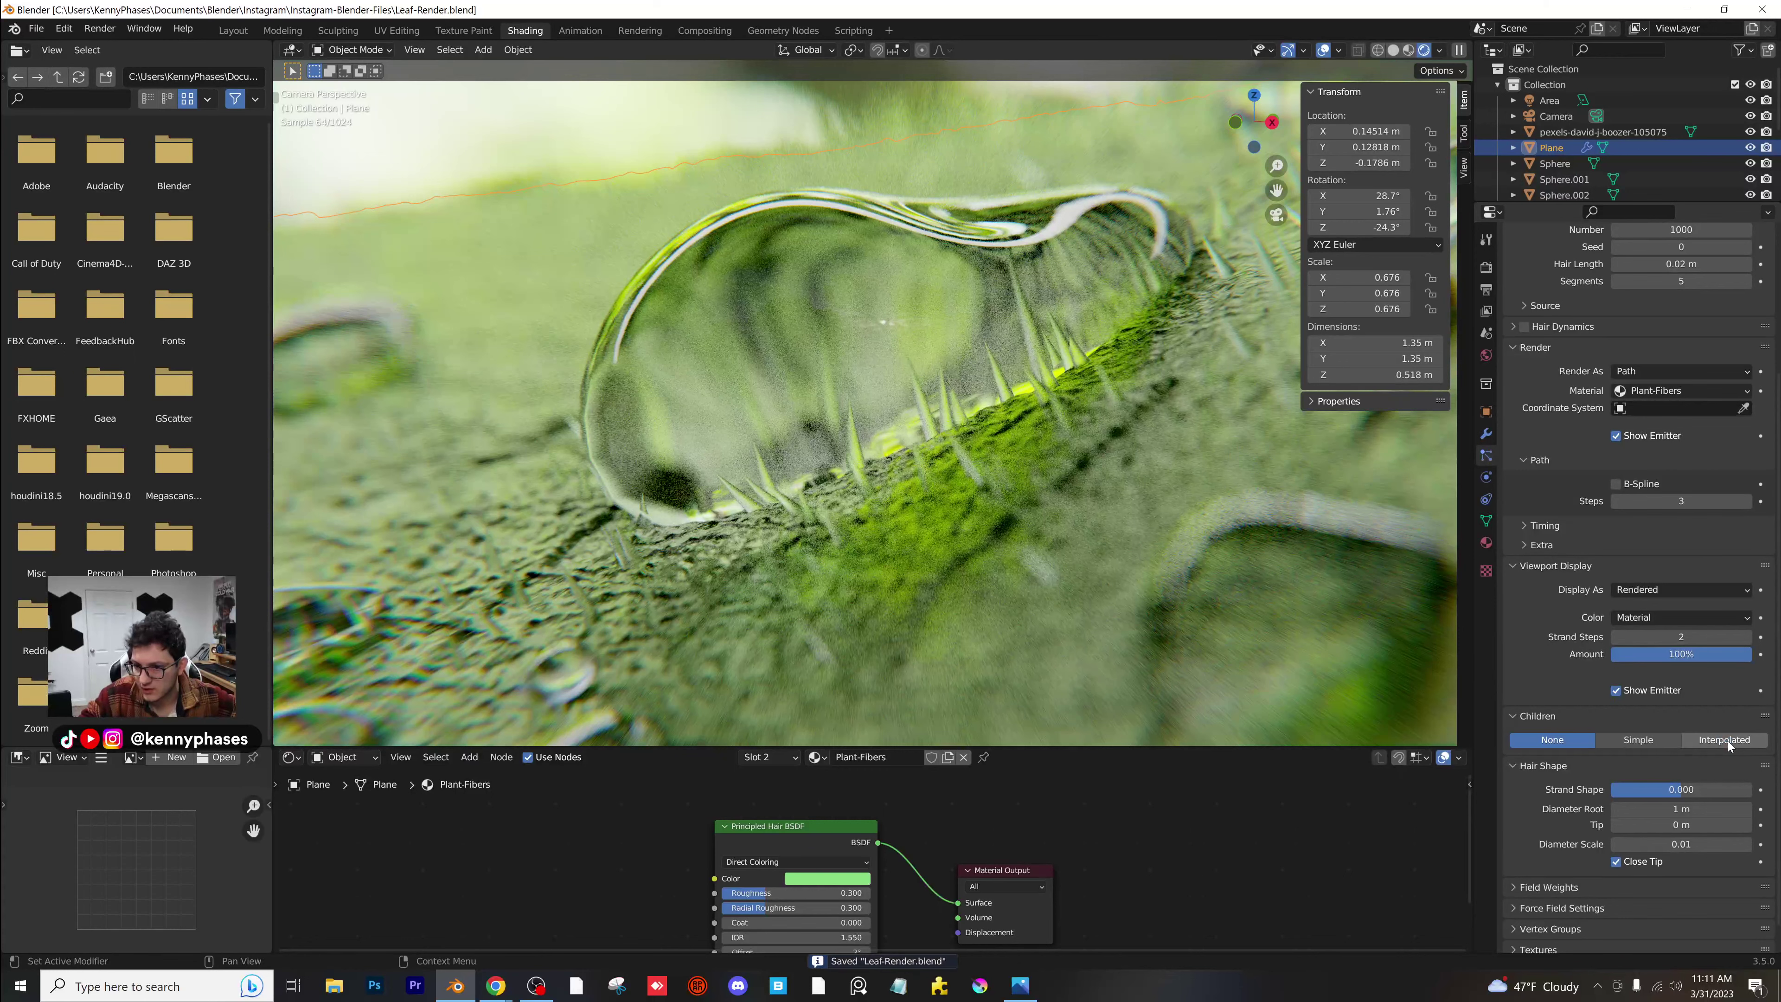
click(1729, 740)
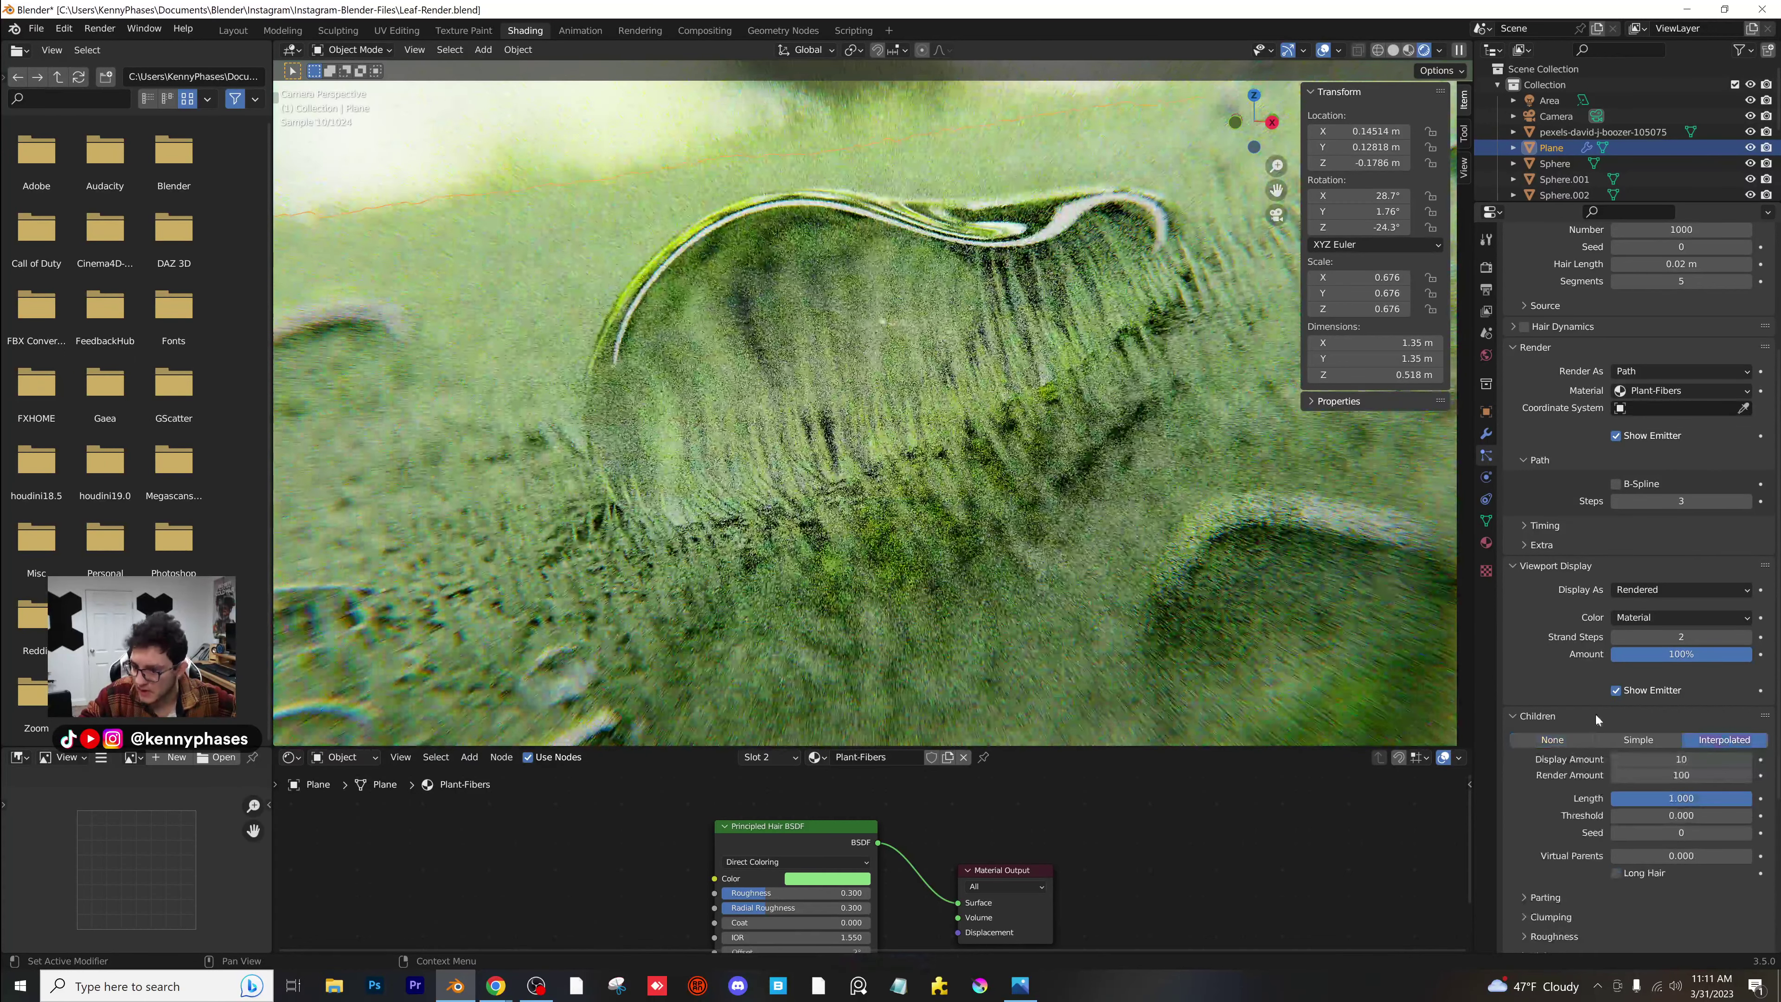
Set the leaf hairs' interpolated children to a render amount of 5 and a display amount of 5.
click(1682, 774)
text(5)
key(Return)
click(1683, 760)
text(5)
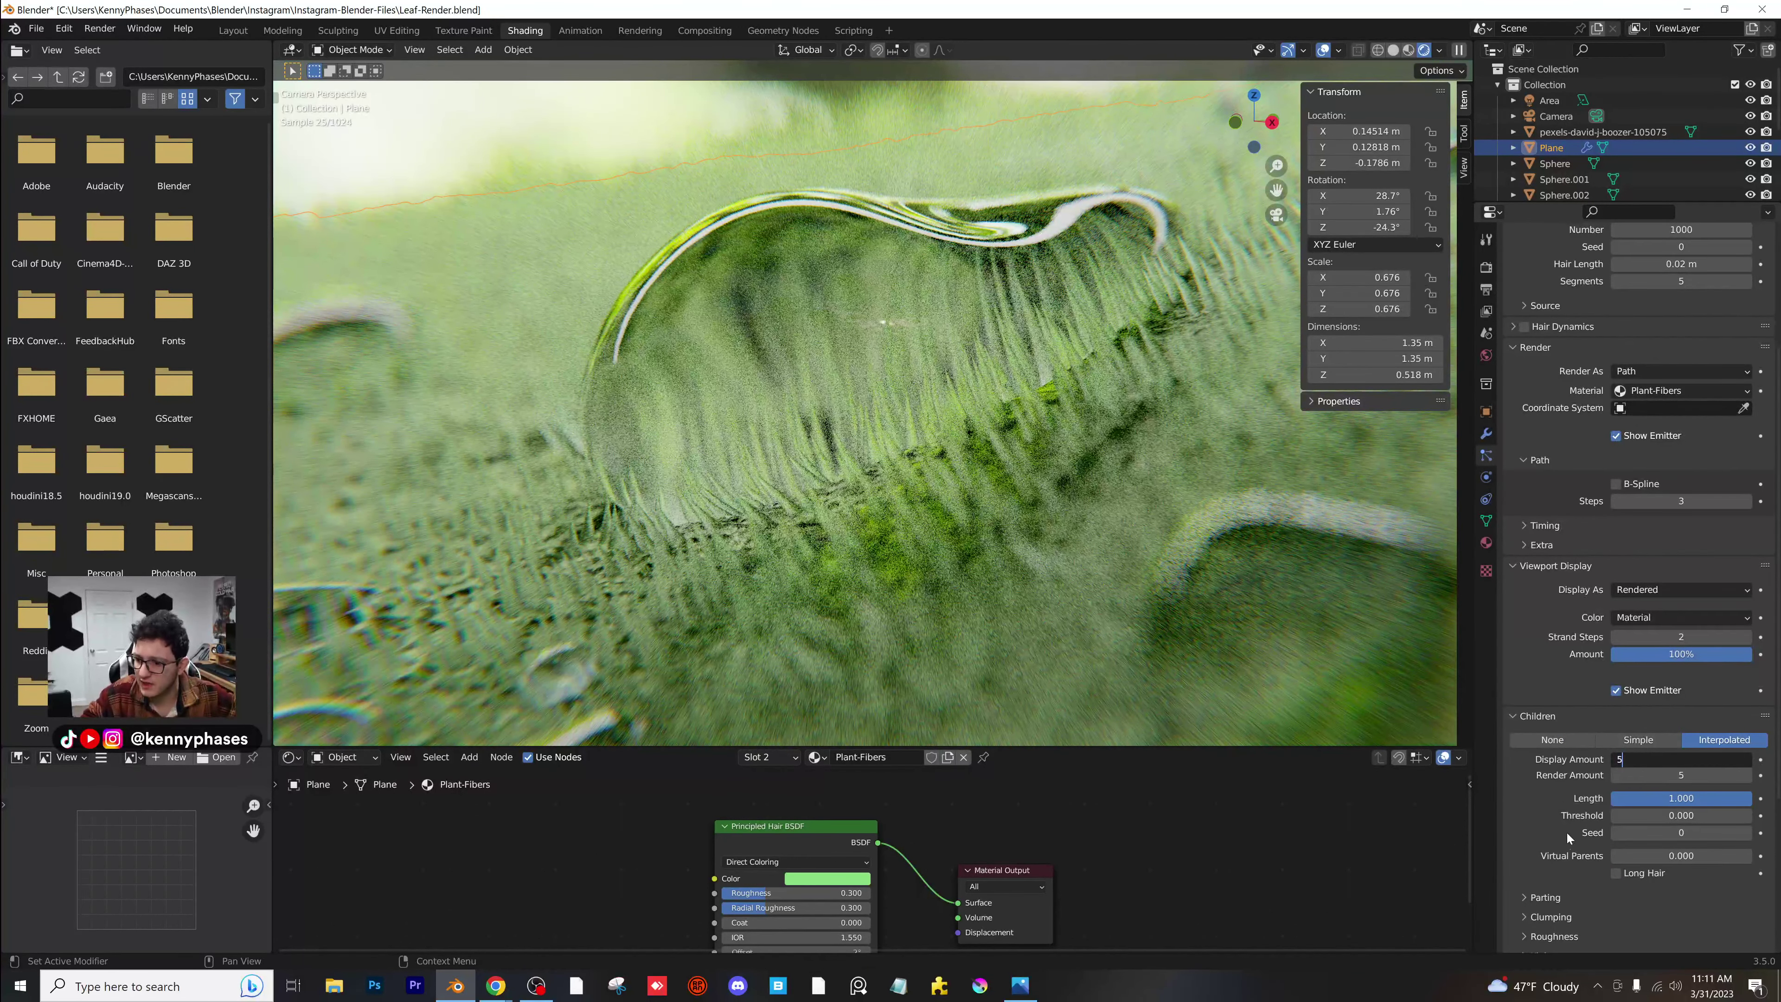
key(Return)
Set the hair shape's root and tip diameters to 0.2 m each and save the file.
scroll(1565, 839, down, 3)
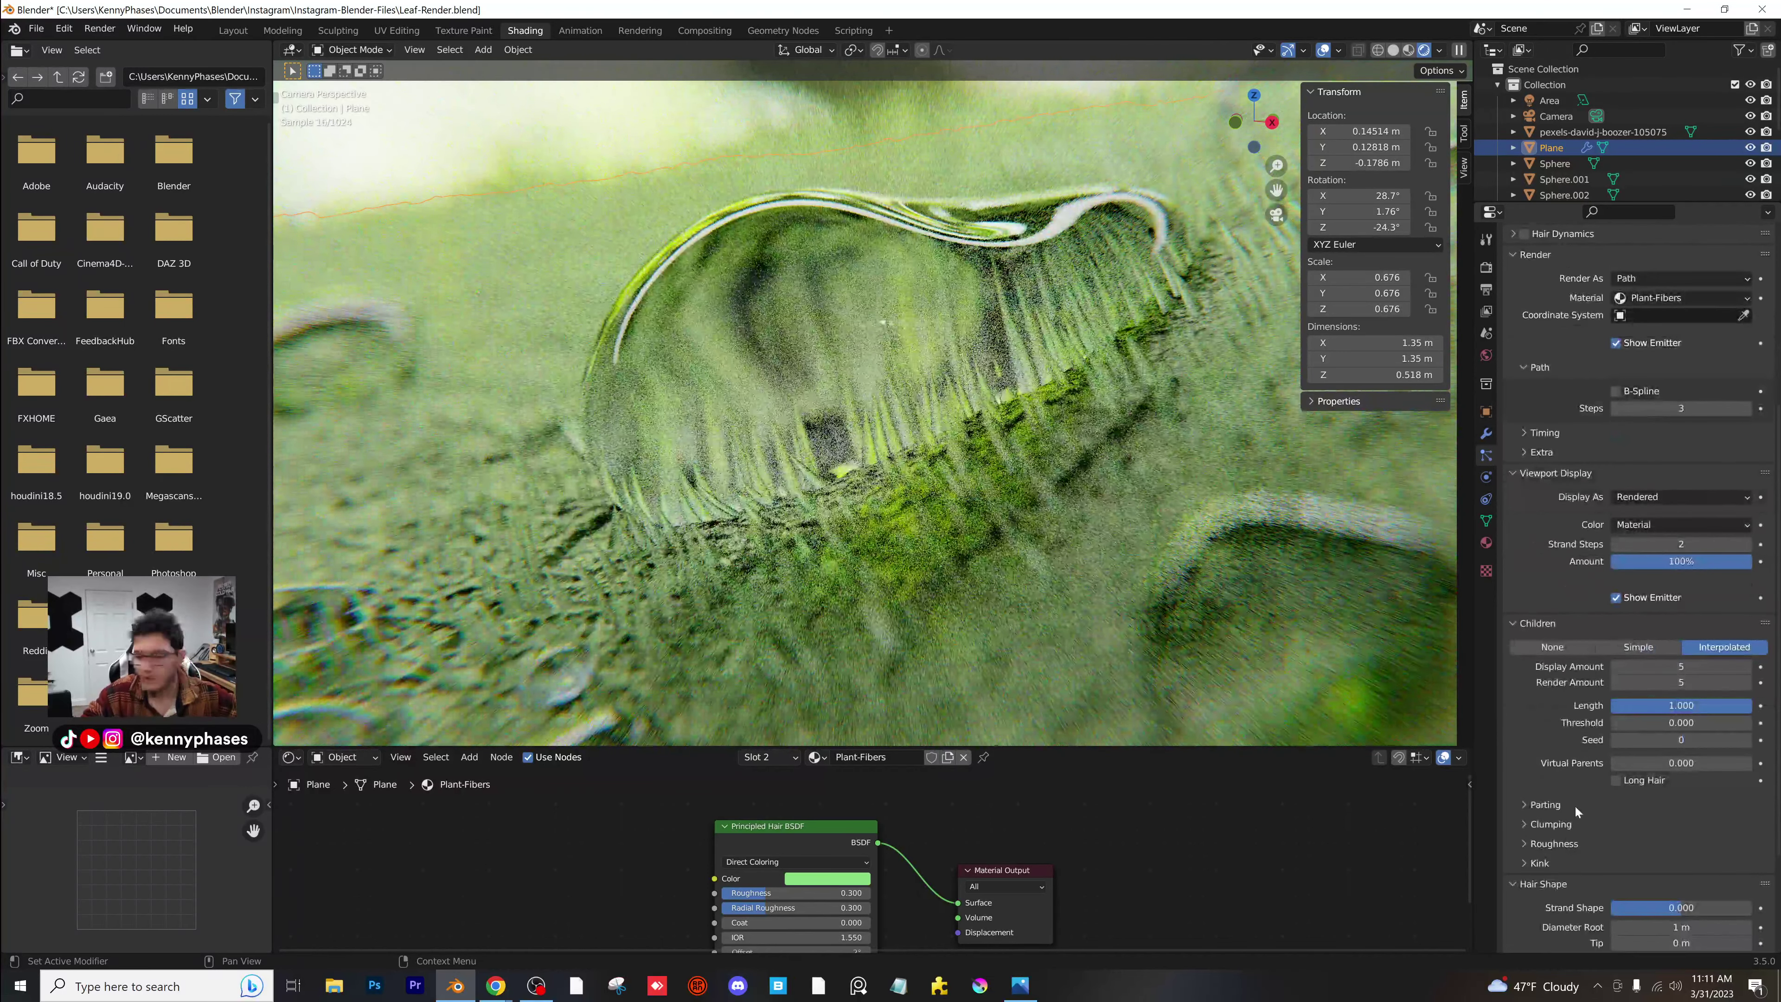
scroll(1563, 803, down, 5)
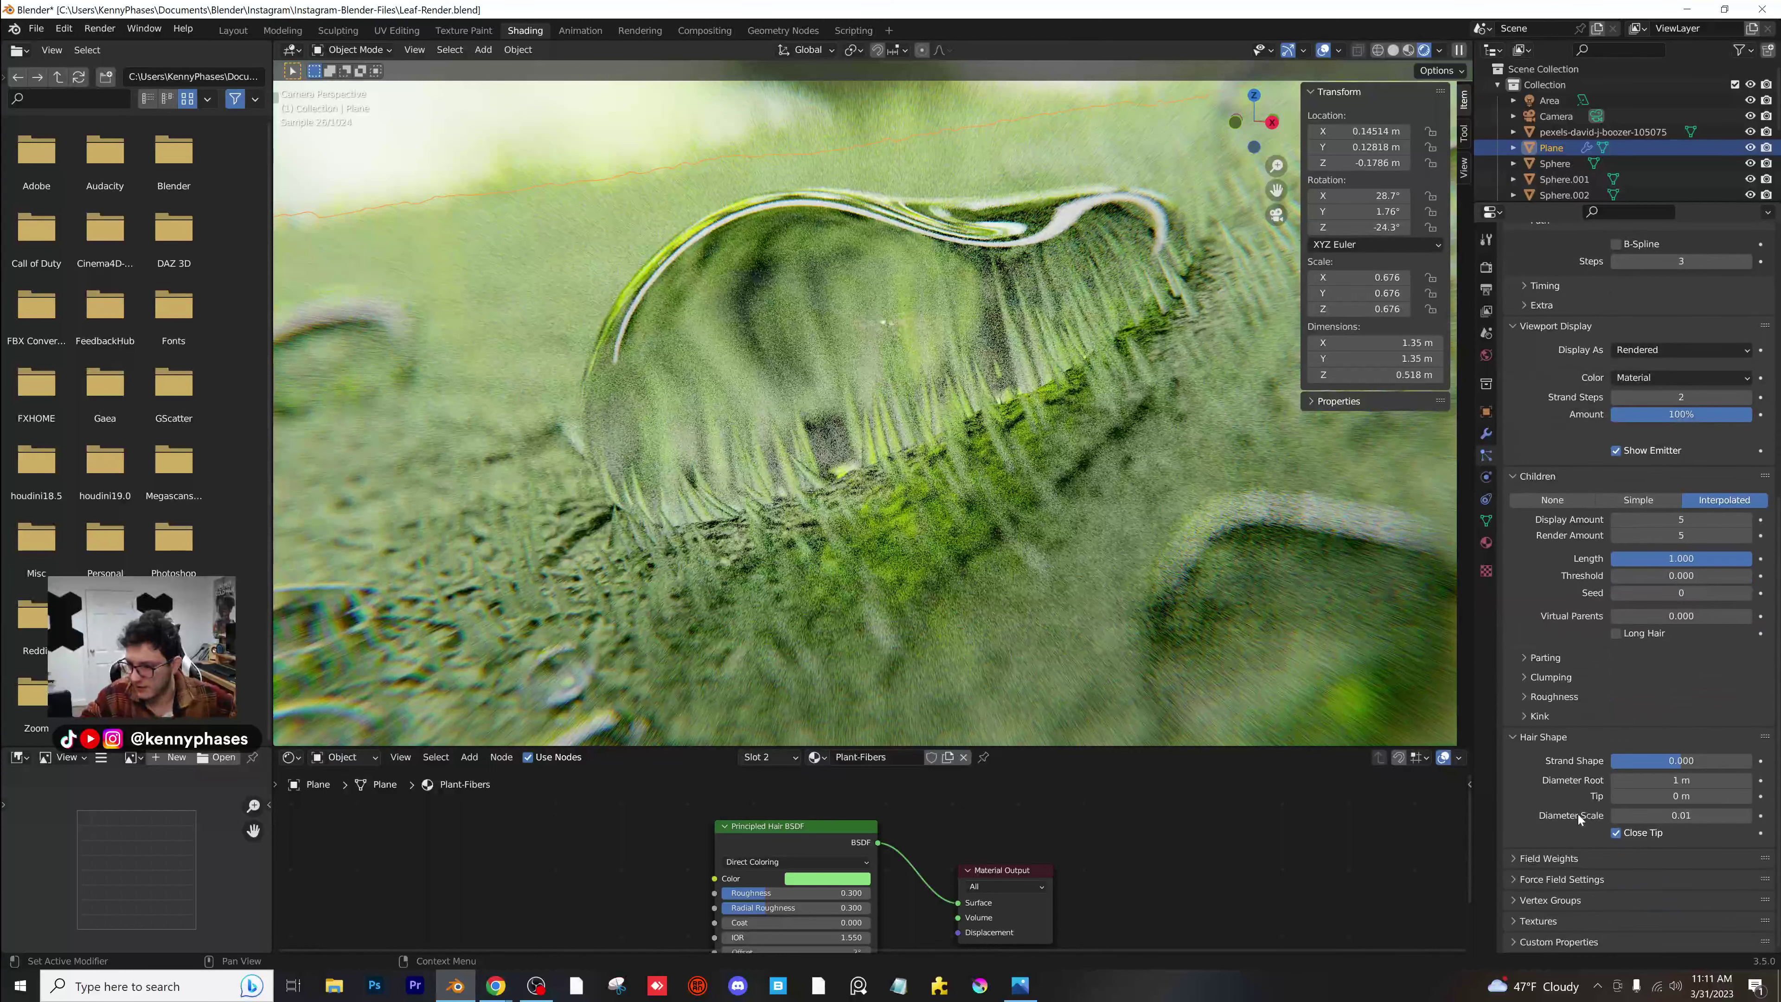
click(1683, 779)
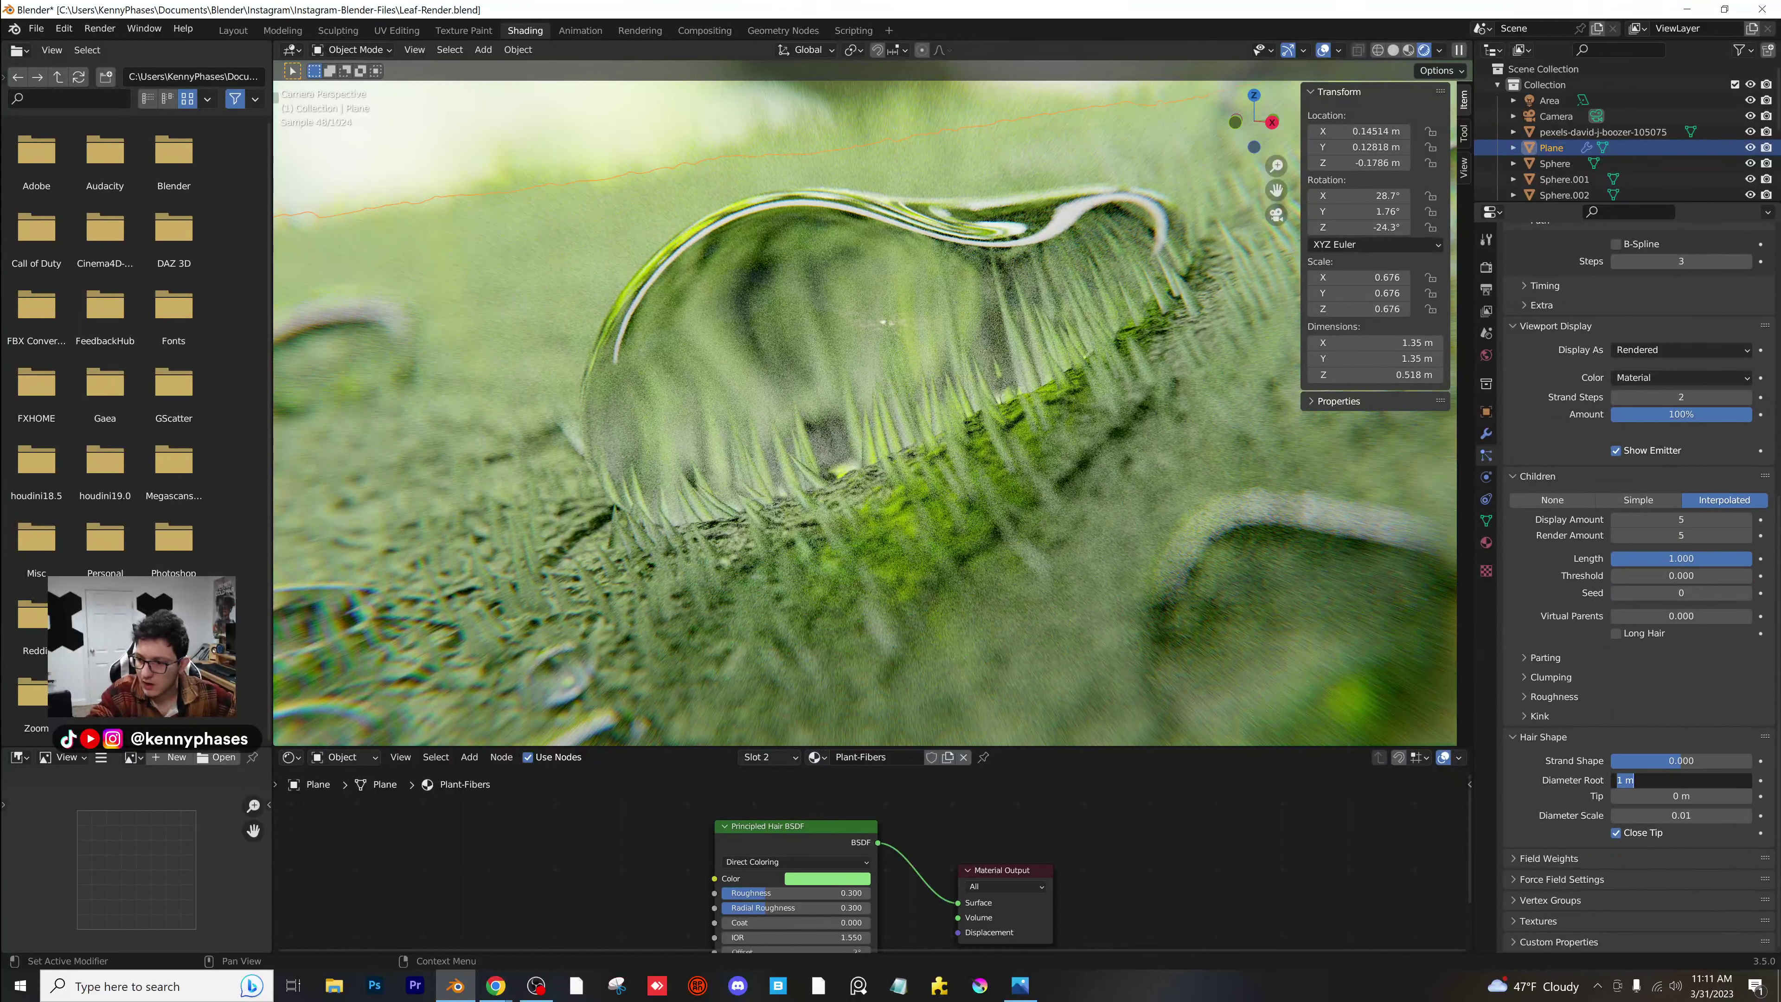
text(.2)
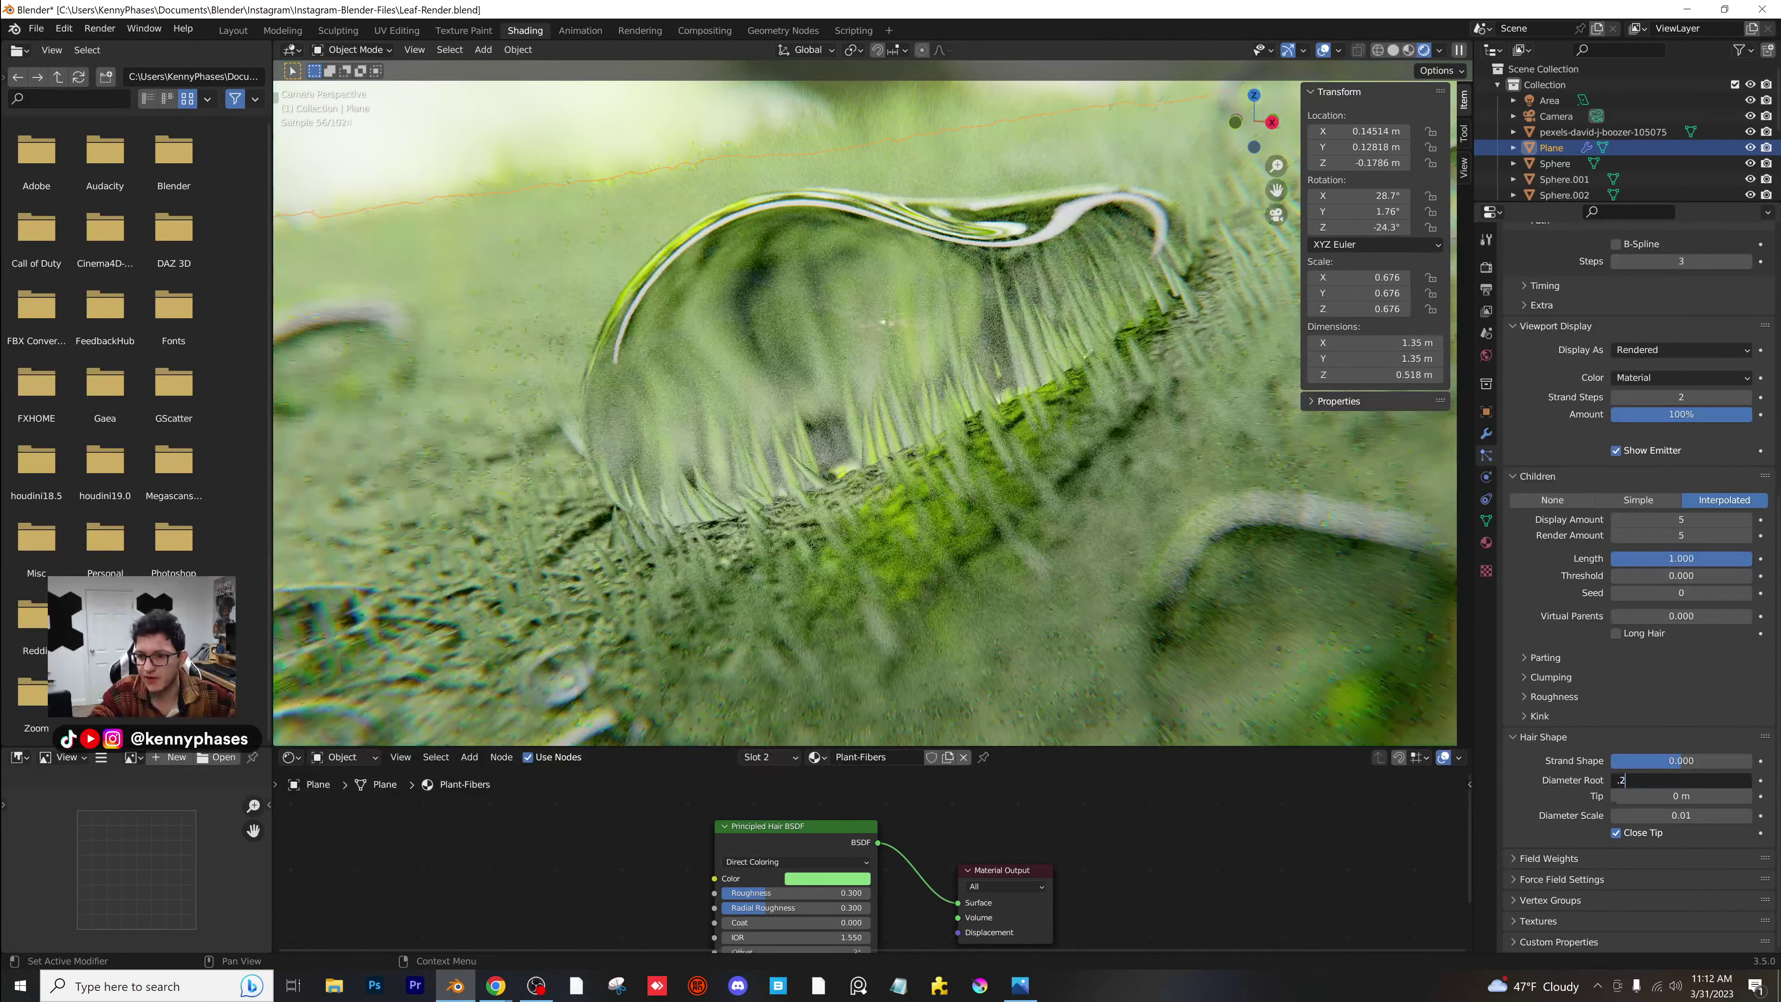
key(Tab)
text(.2)
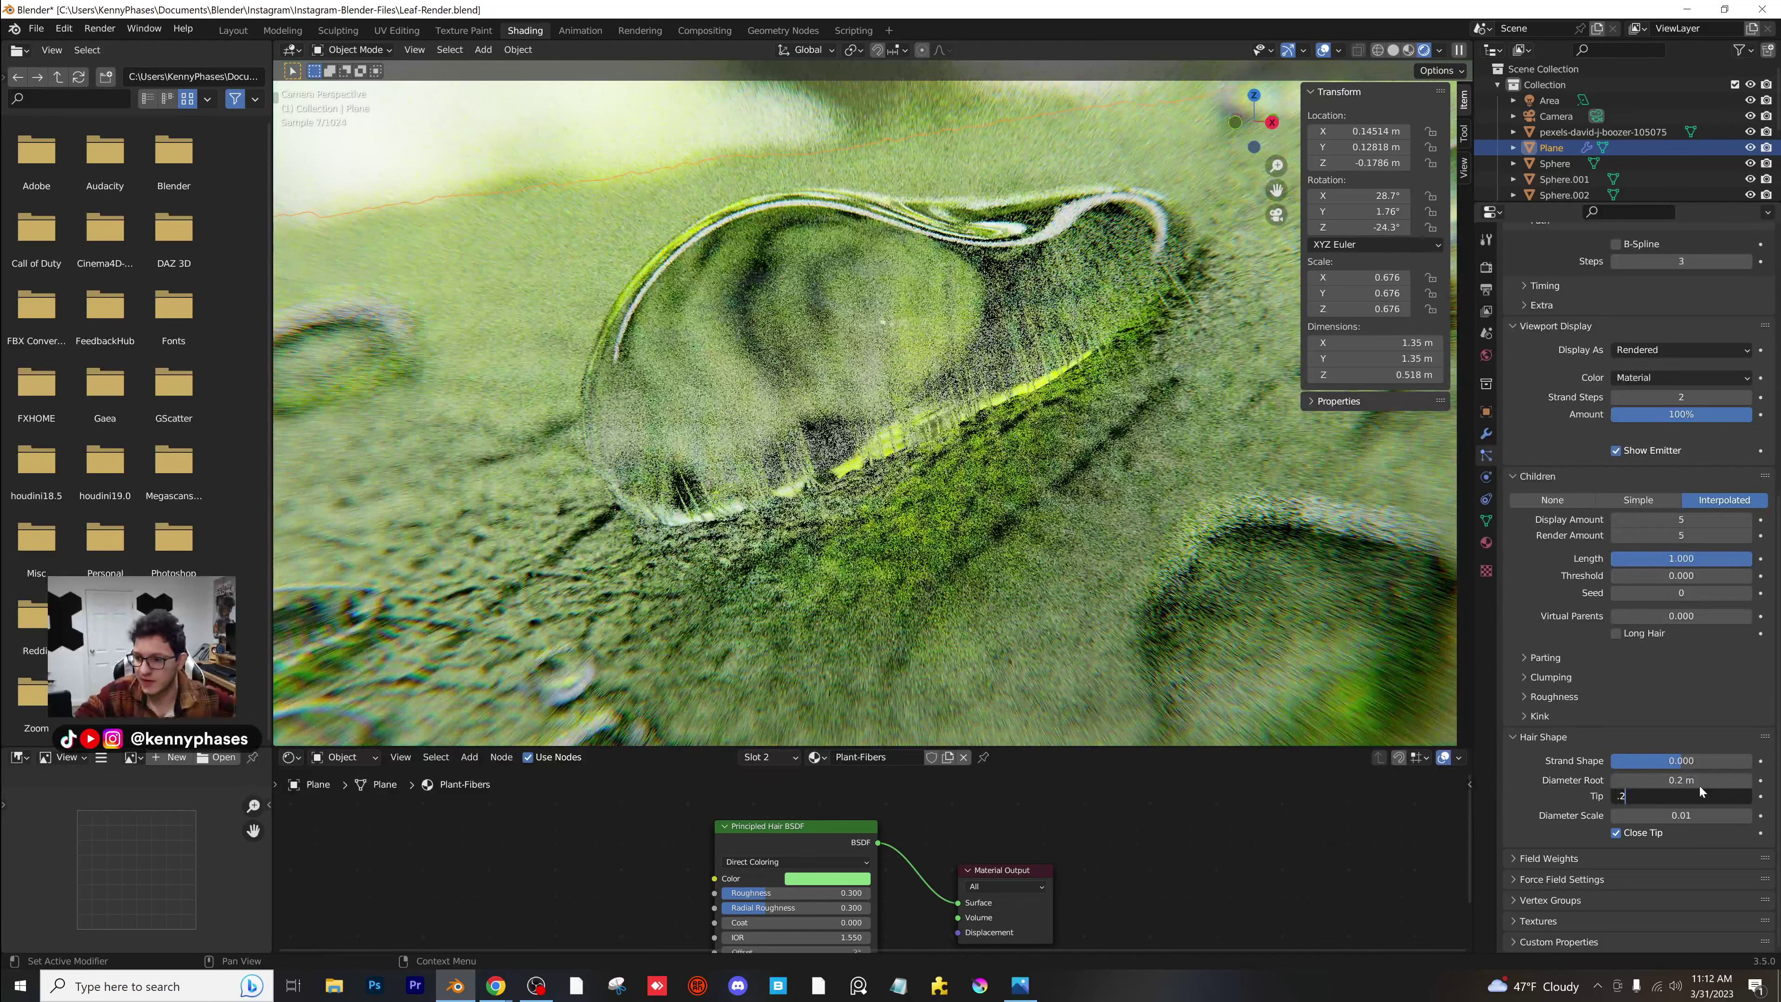
key(Return)
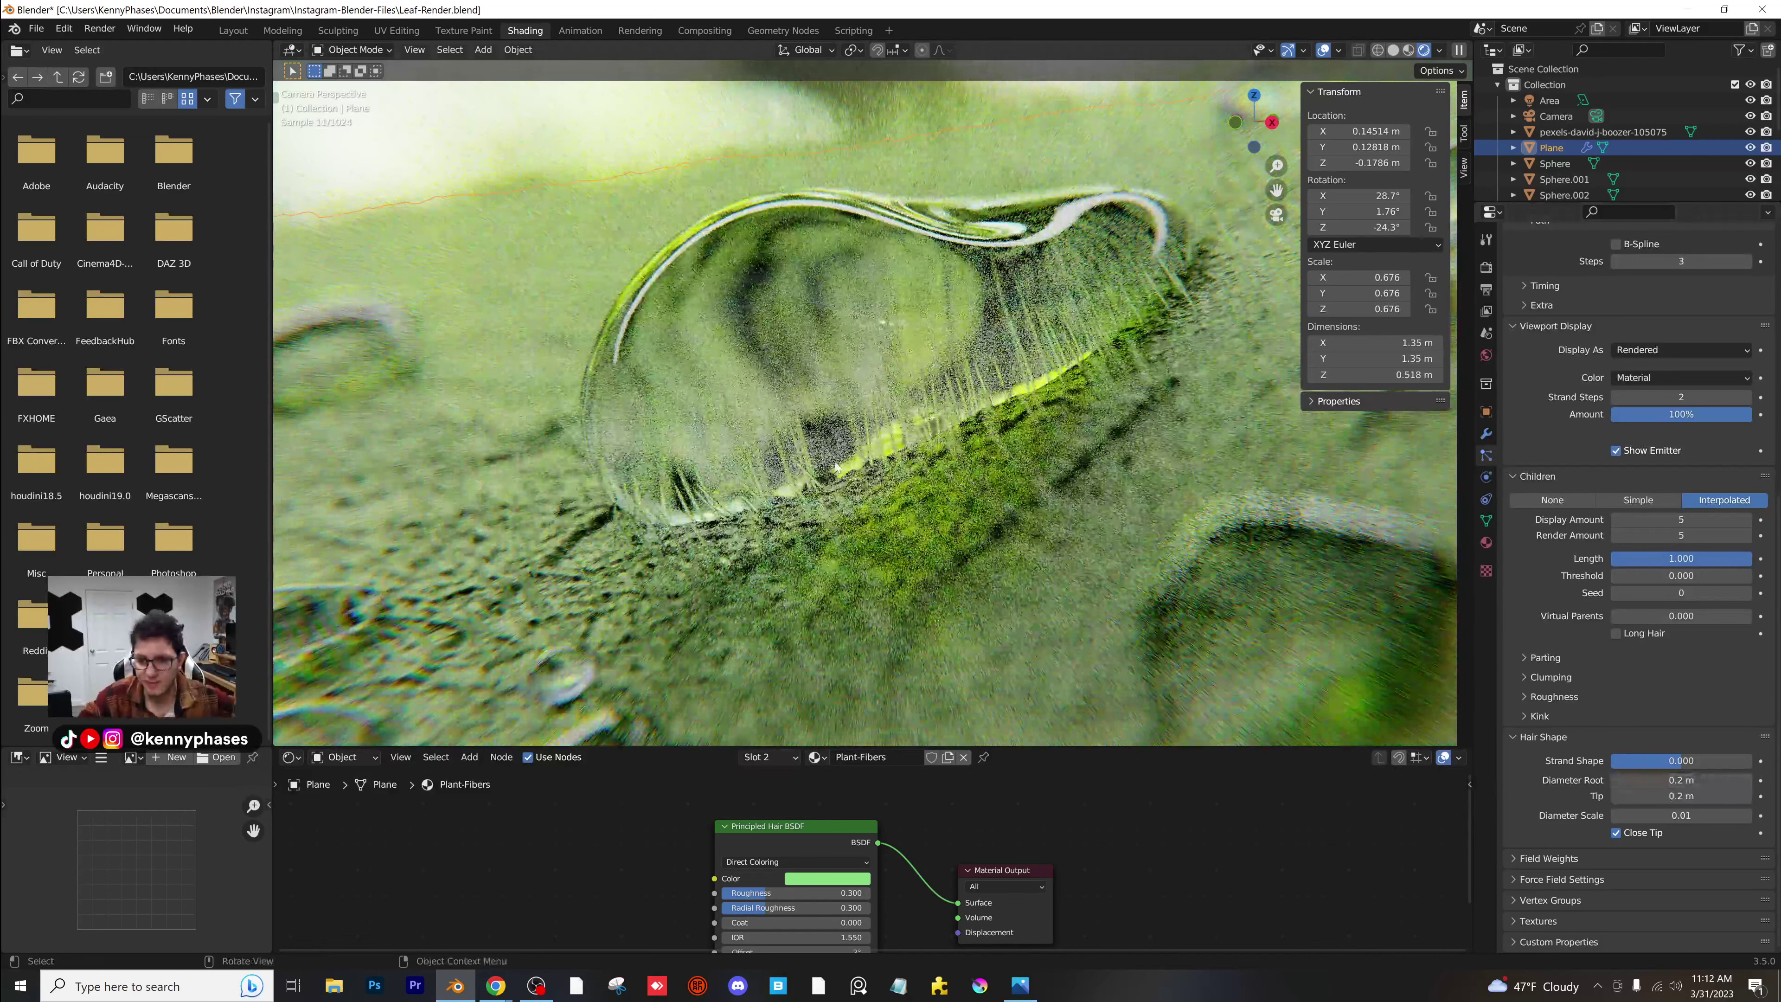
scroll(837, 467, down, 4)
shift+middle_drag(837, 466, 869, 479)
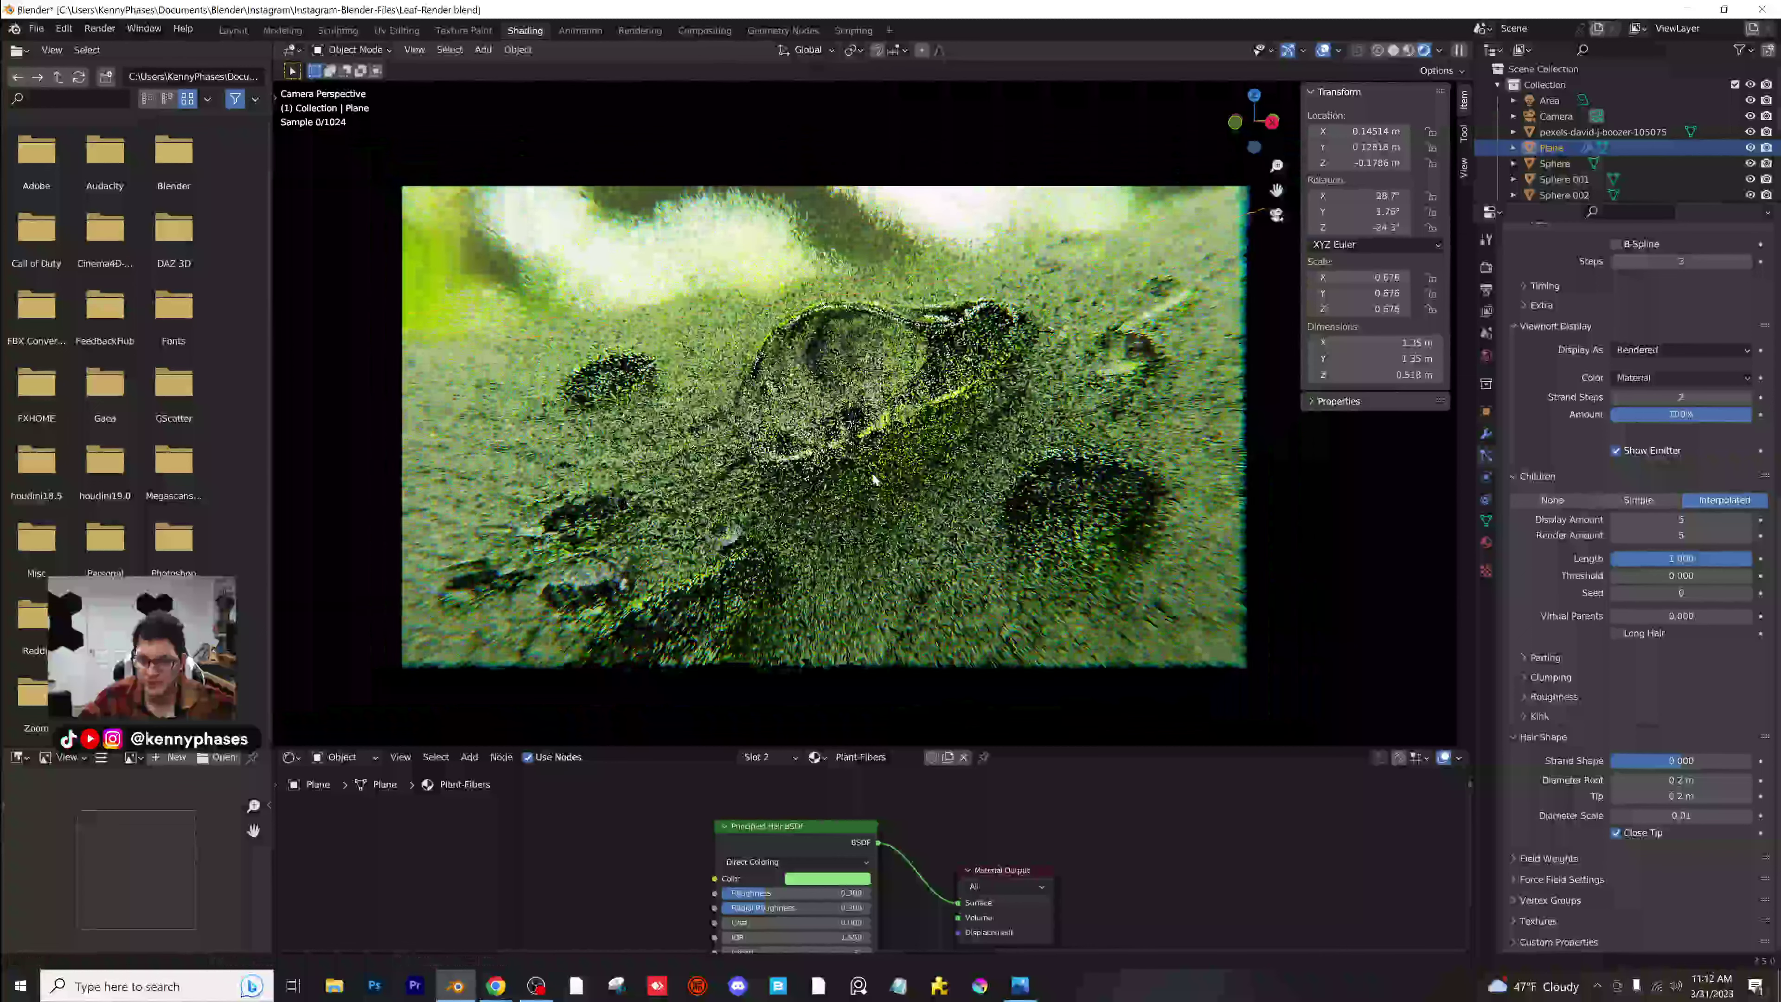
key(ctrl+s)
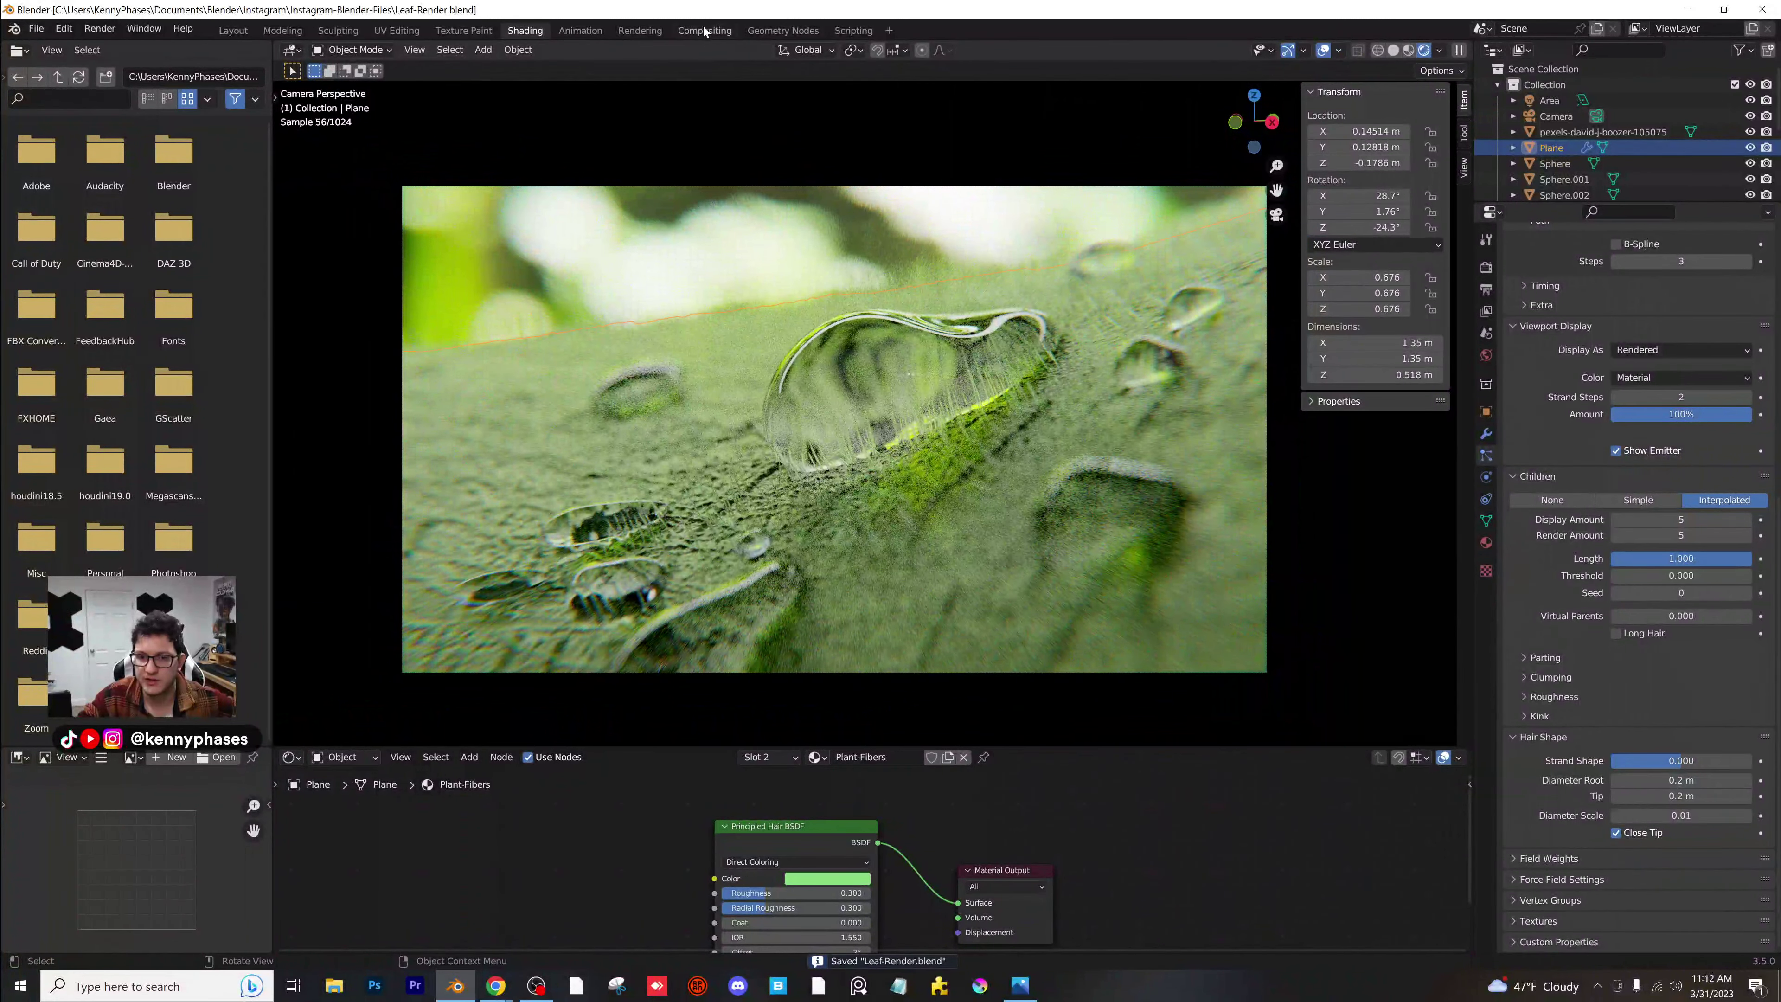
Change the small image editor below the file browser to a Compositor and widen it to show its nodes.
click(19, 757)
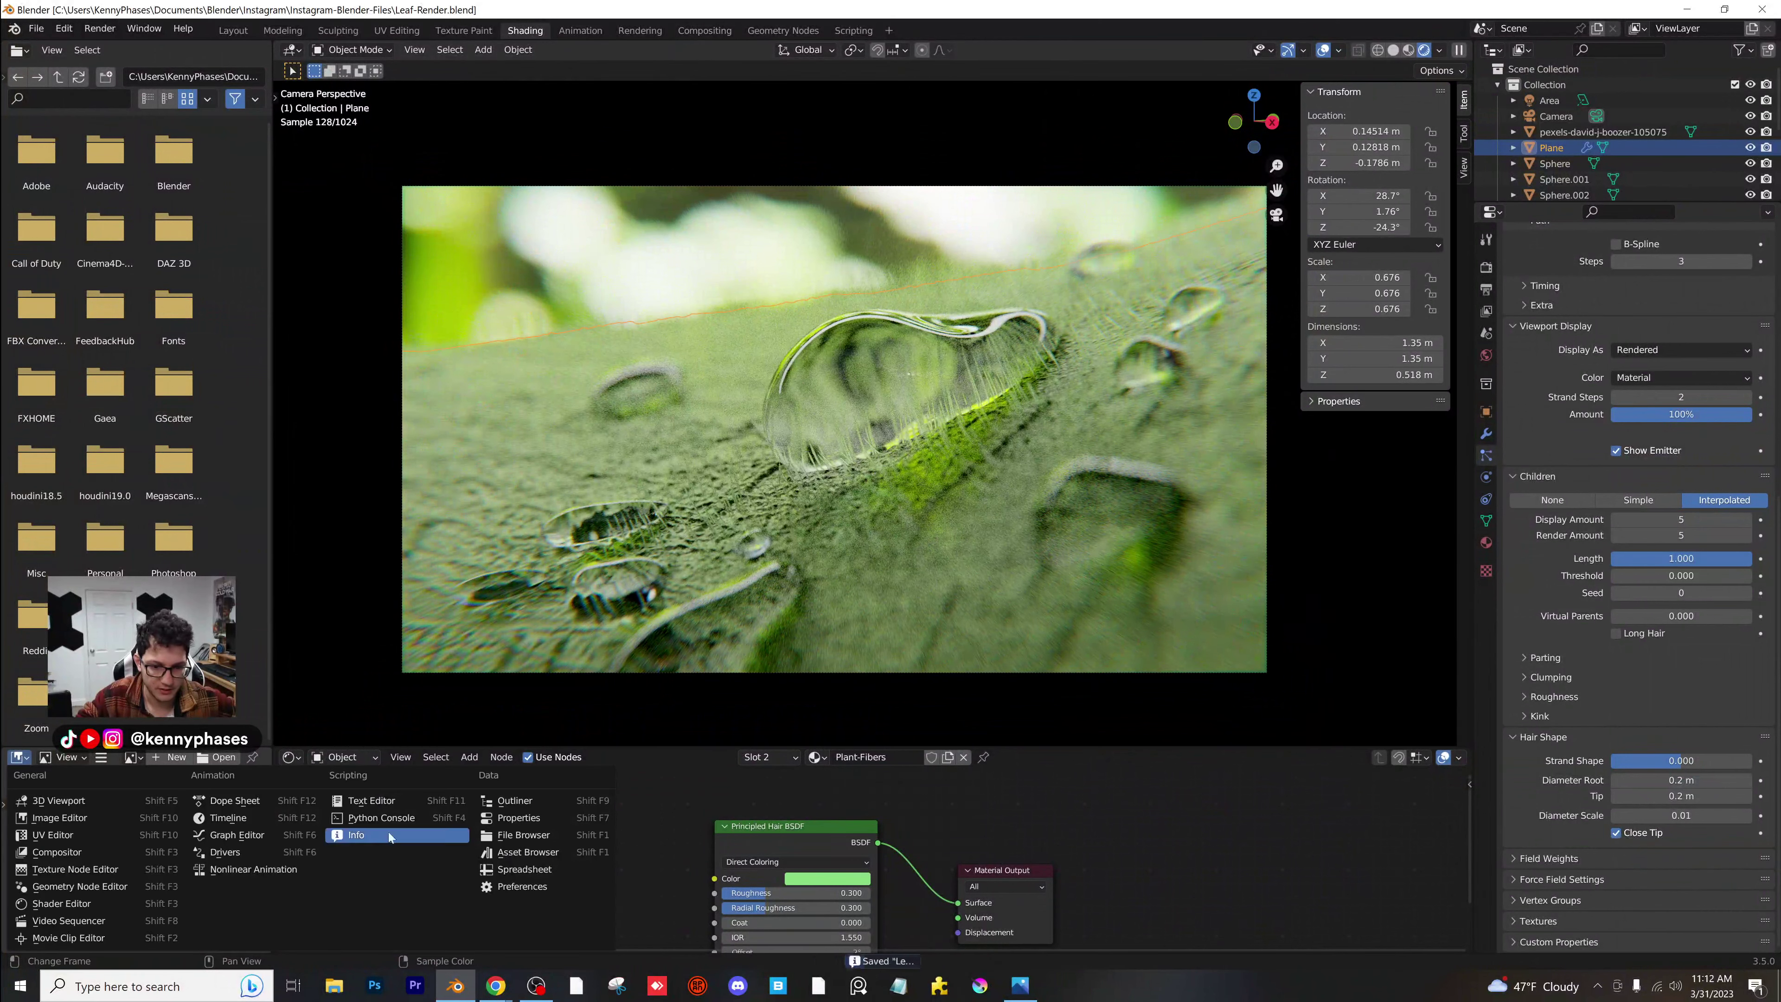
click(121, 851)
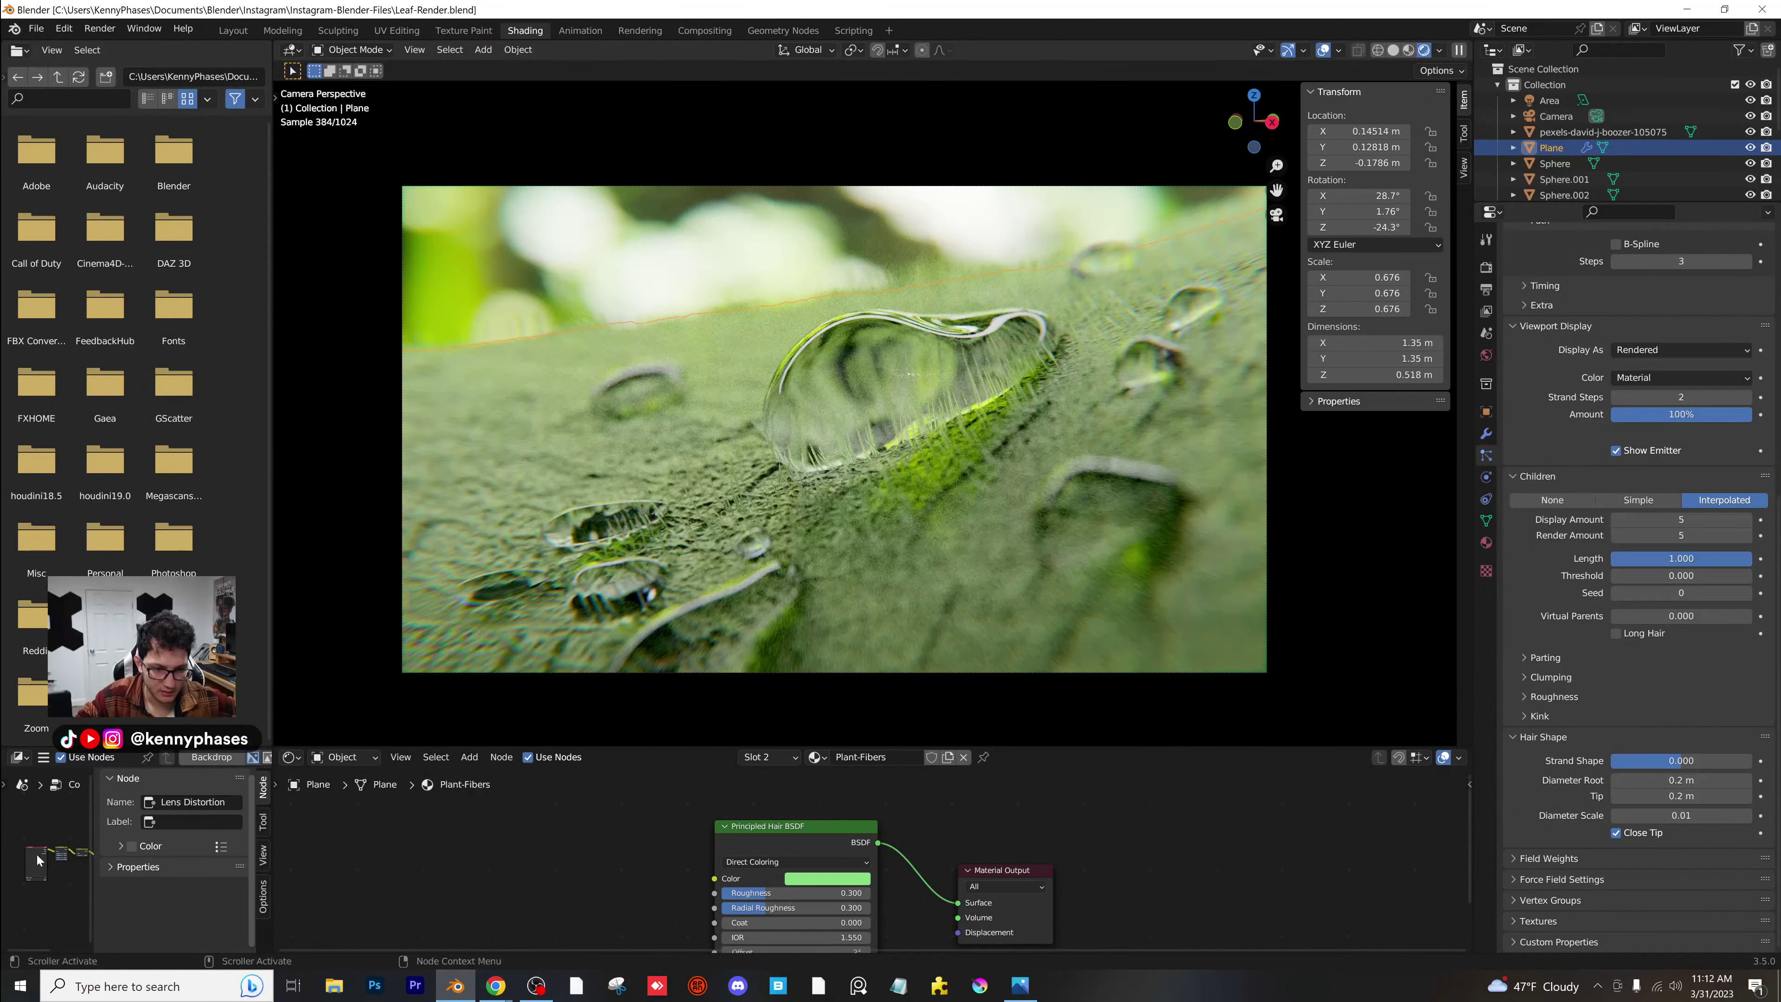
scroll(41, 855, up, 5)
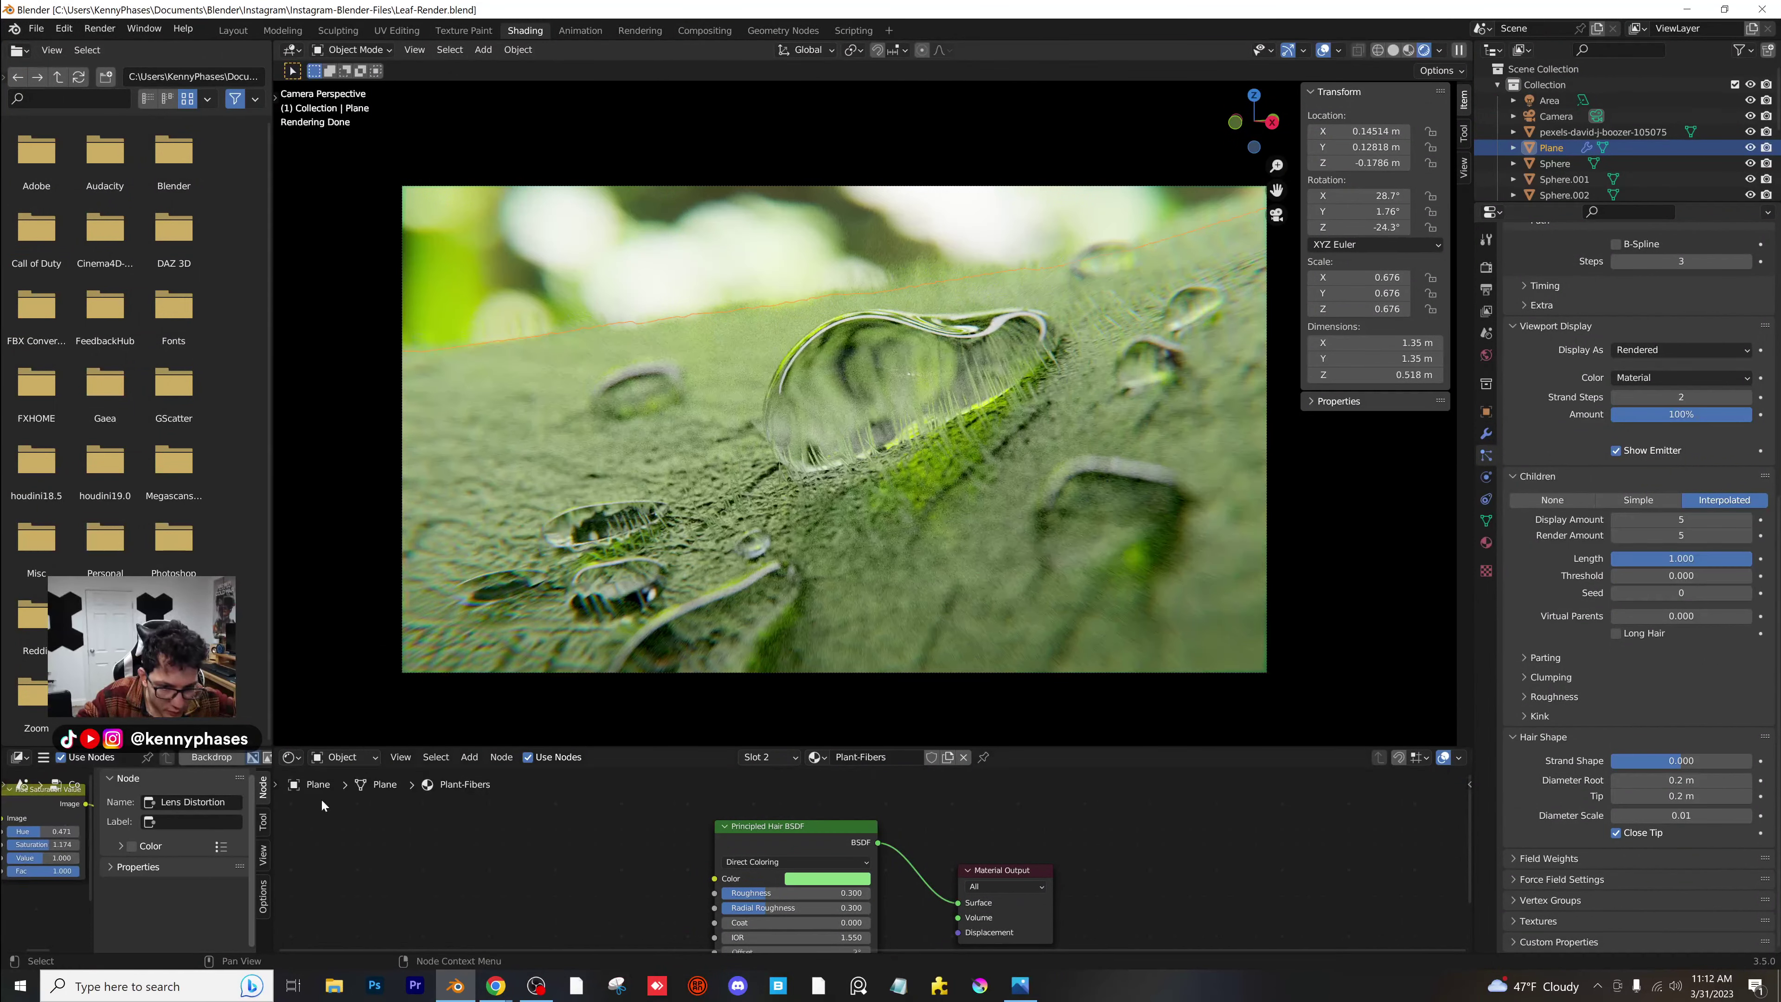
drag(271, 794, 549, 821)
scroll(255, 847, up, 2)
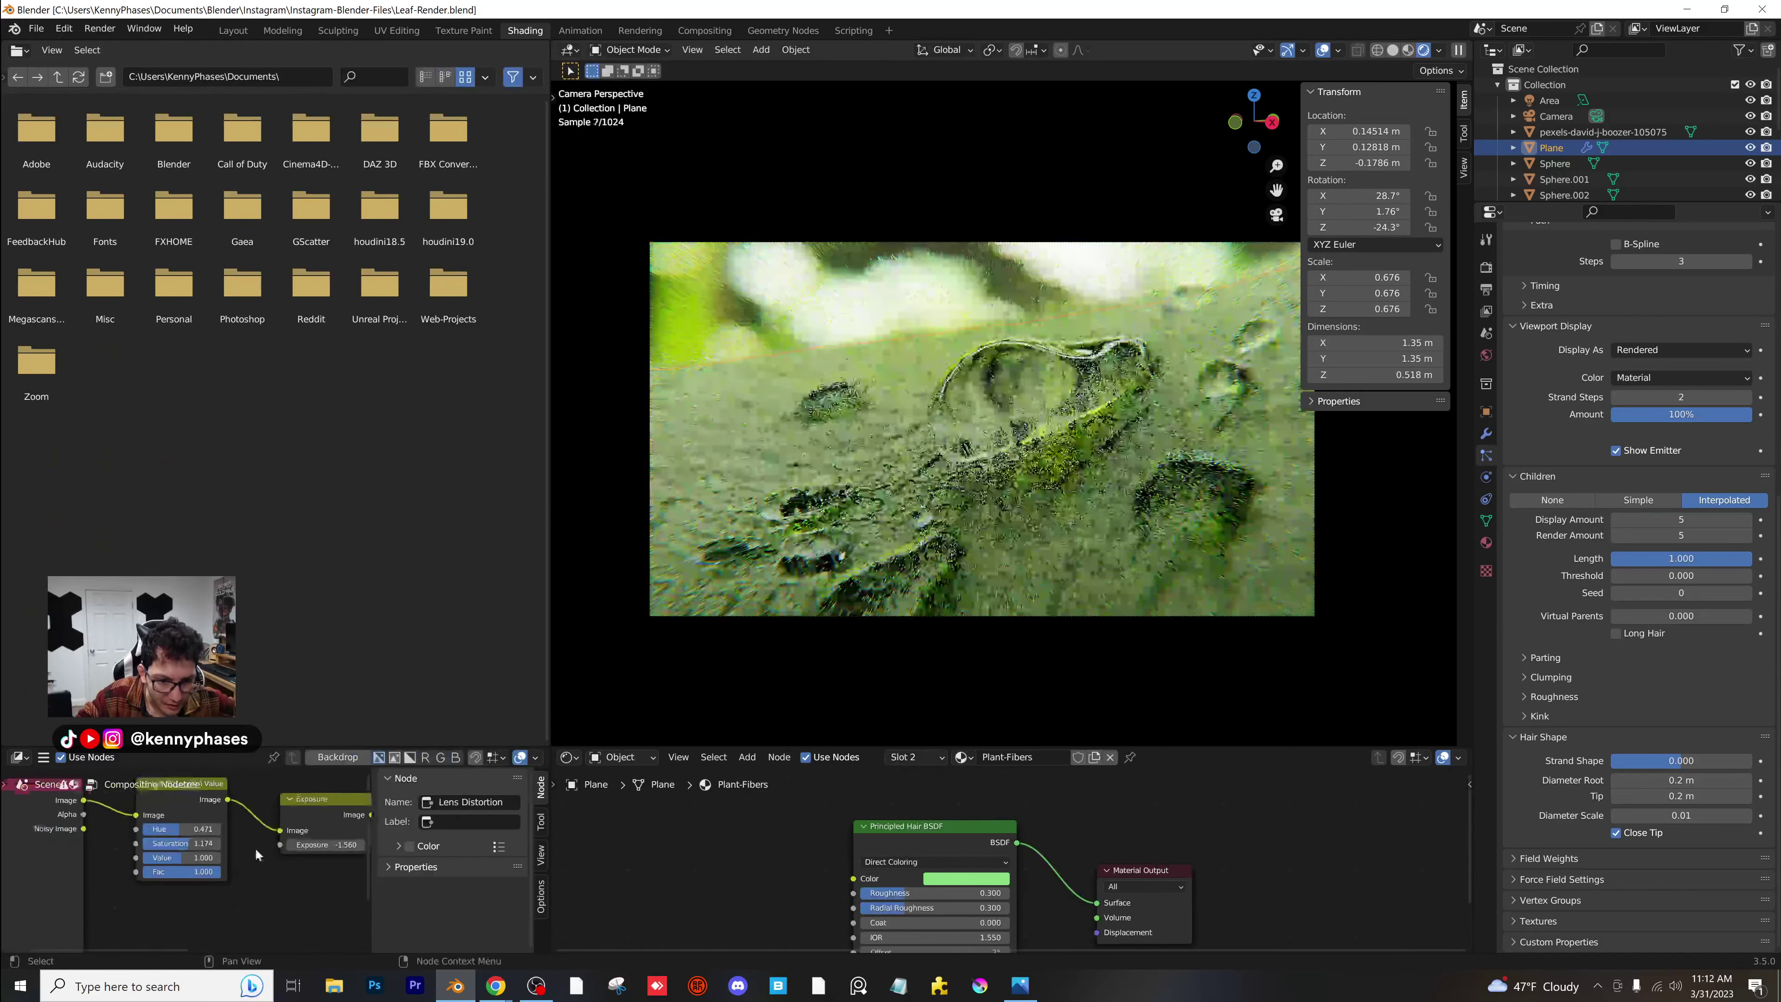
Set the Lens Distortion node's dispersion to 0.02 in the compositing node tree.
middle_drag(255, 848, 136, 848)
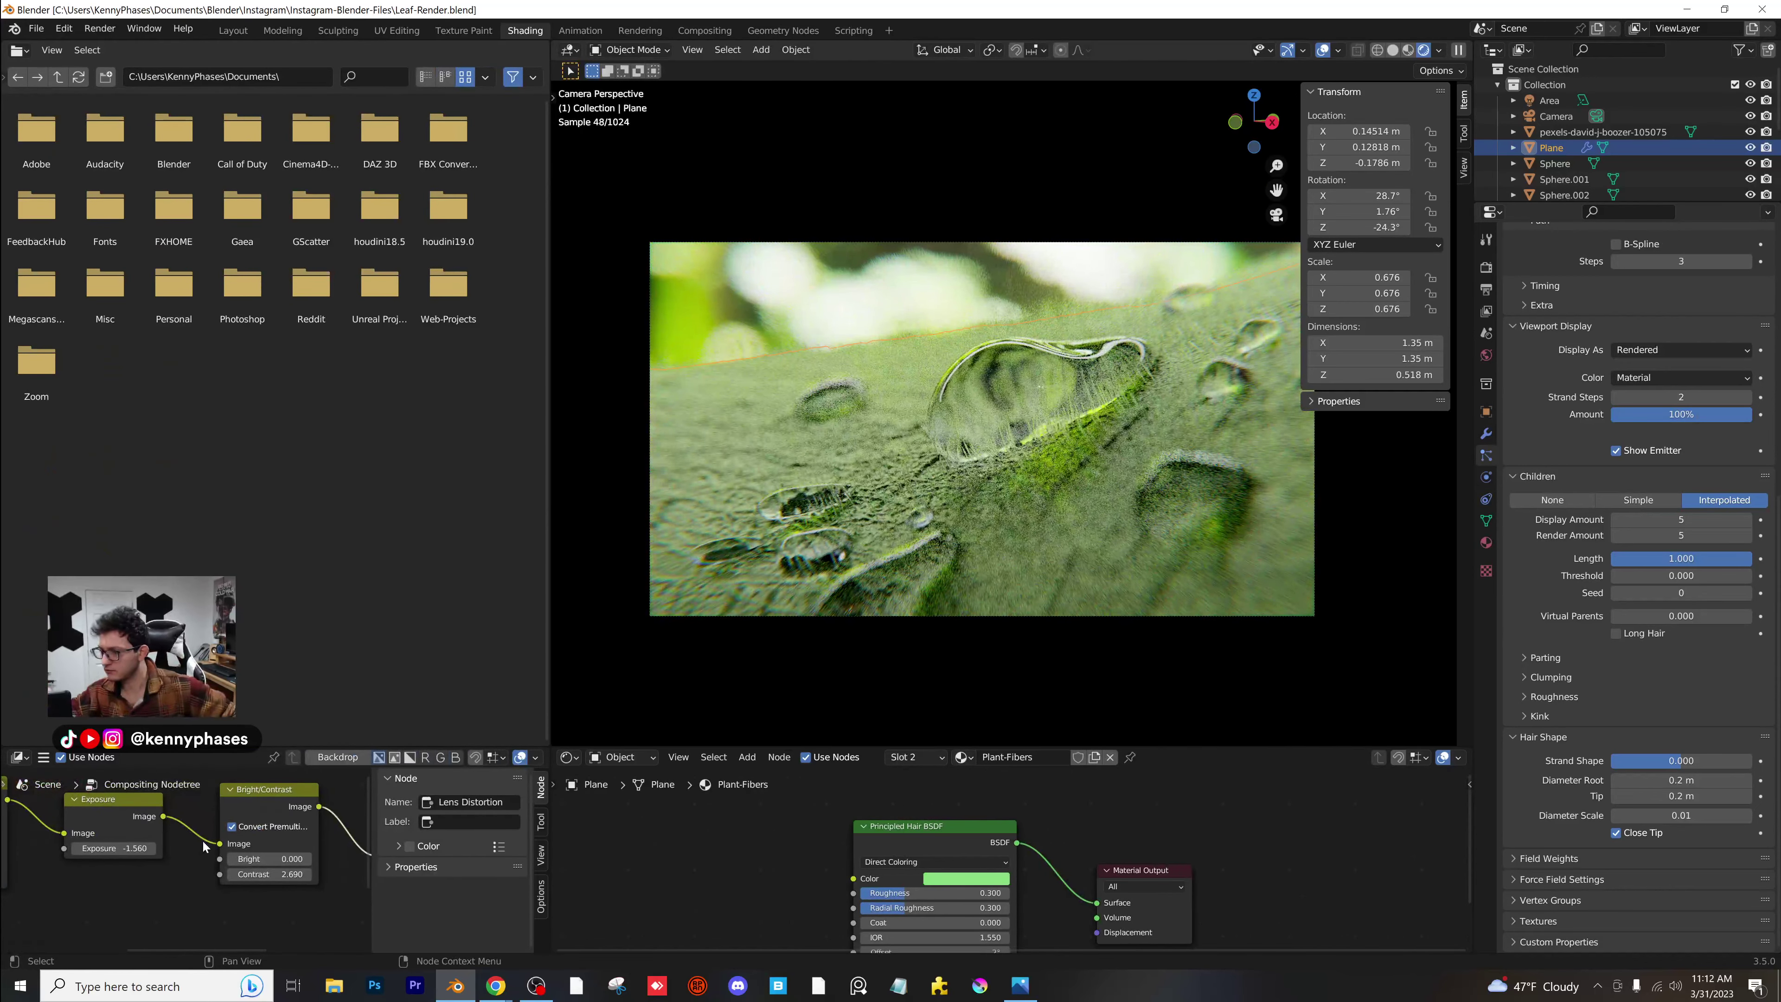
scroll(233, 855, up, 1)
scroll(232, 855, up, 2)
middle_drag(232, 855, 62, 875)
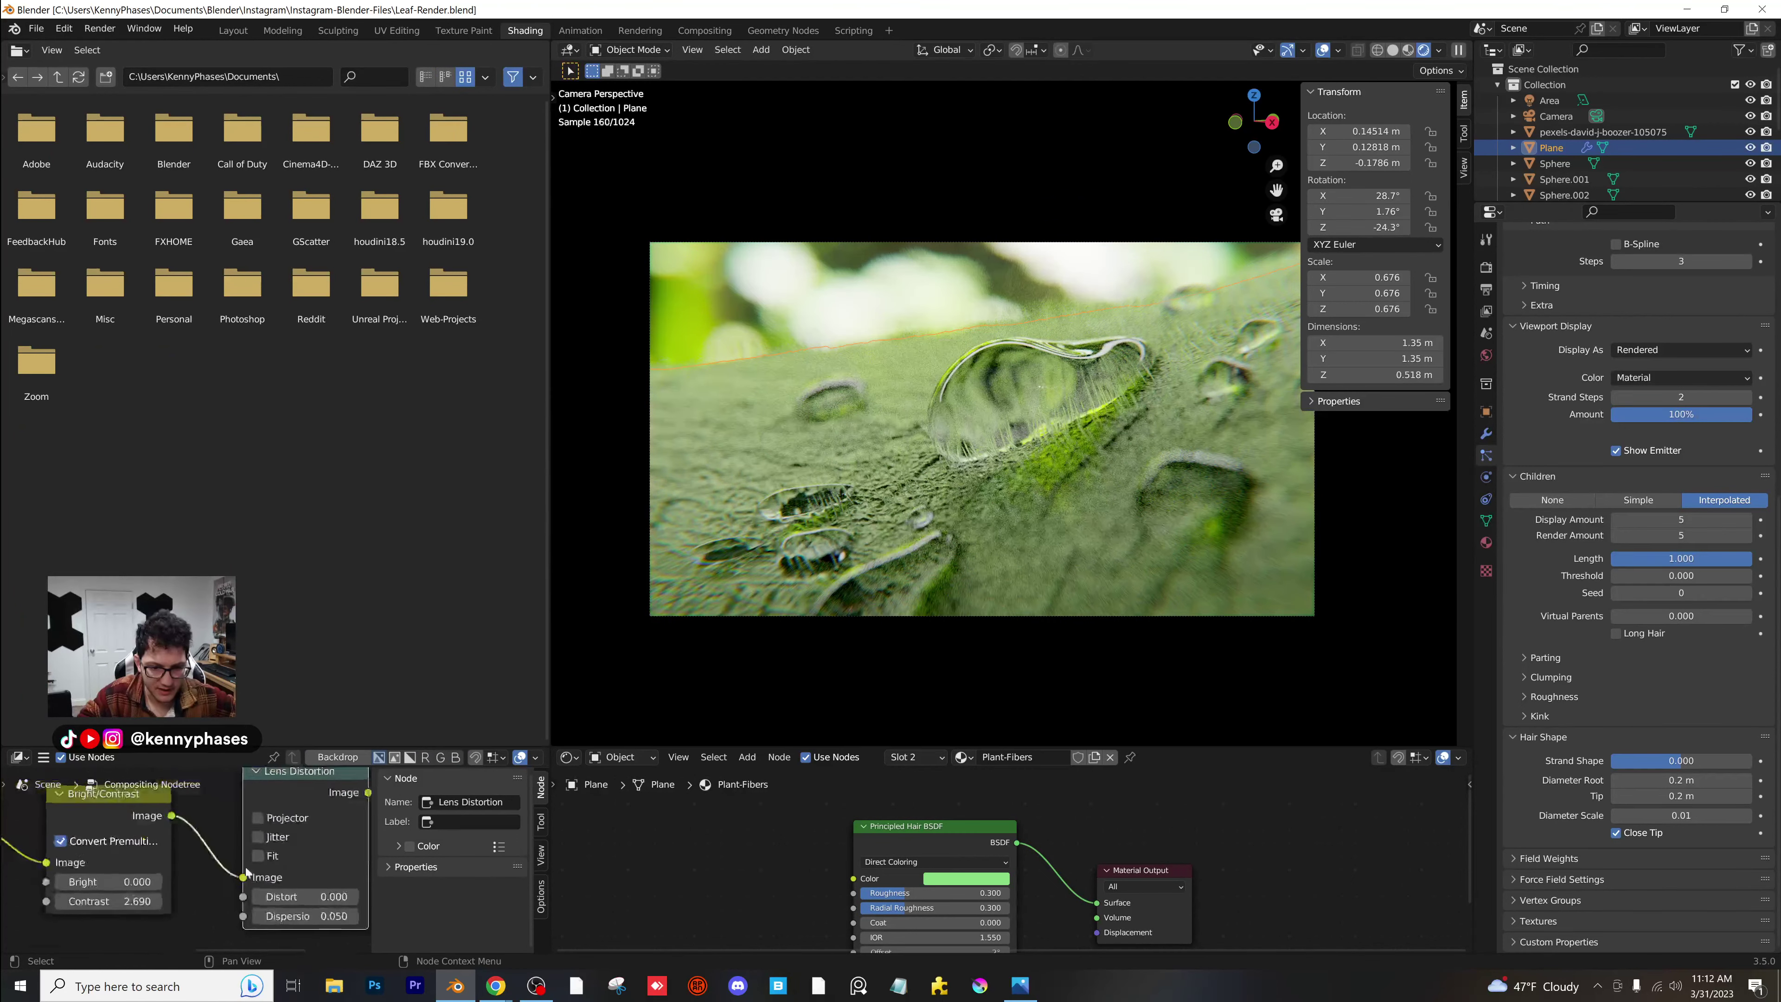
middle_drag(336, 894, 271, 875)
click(262, 893)
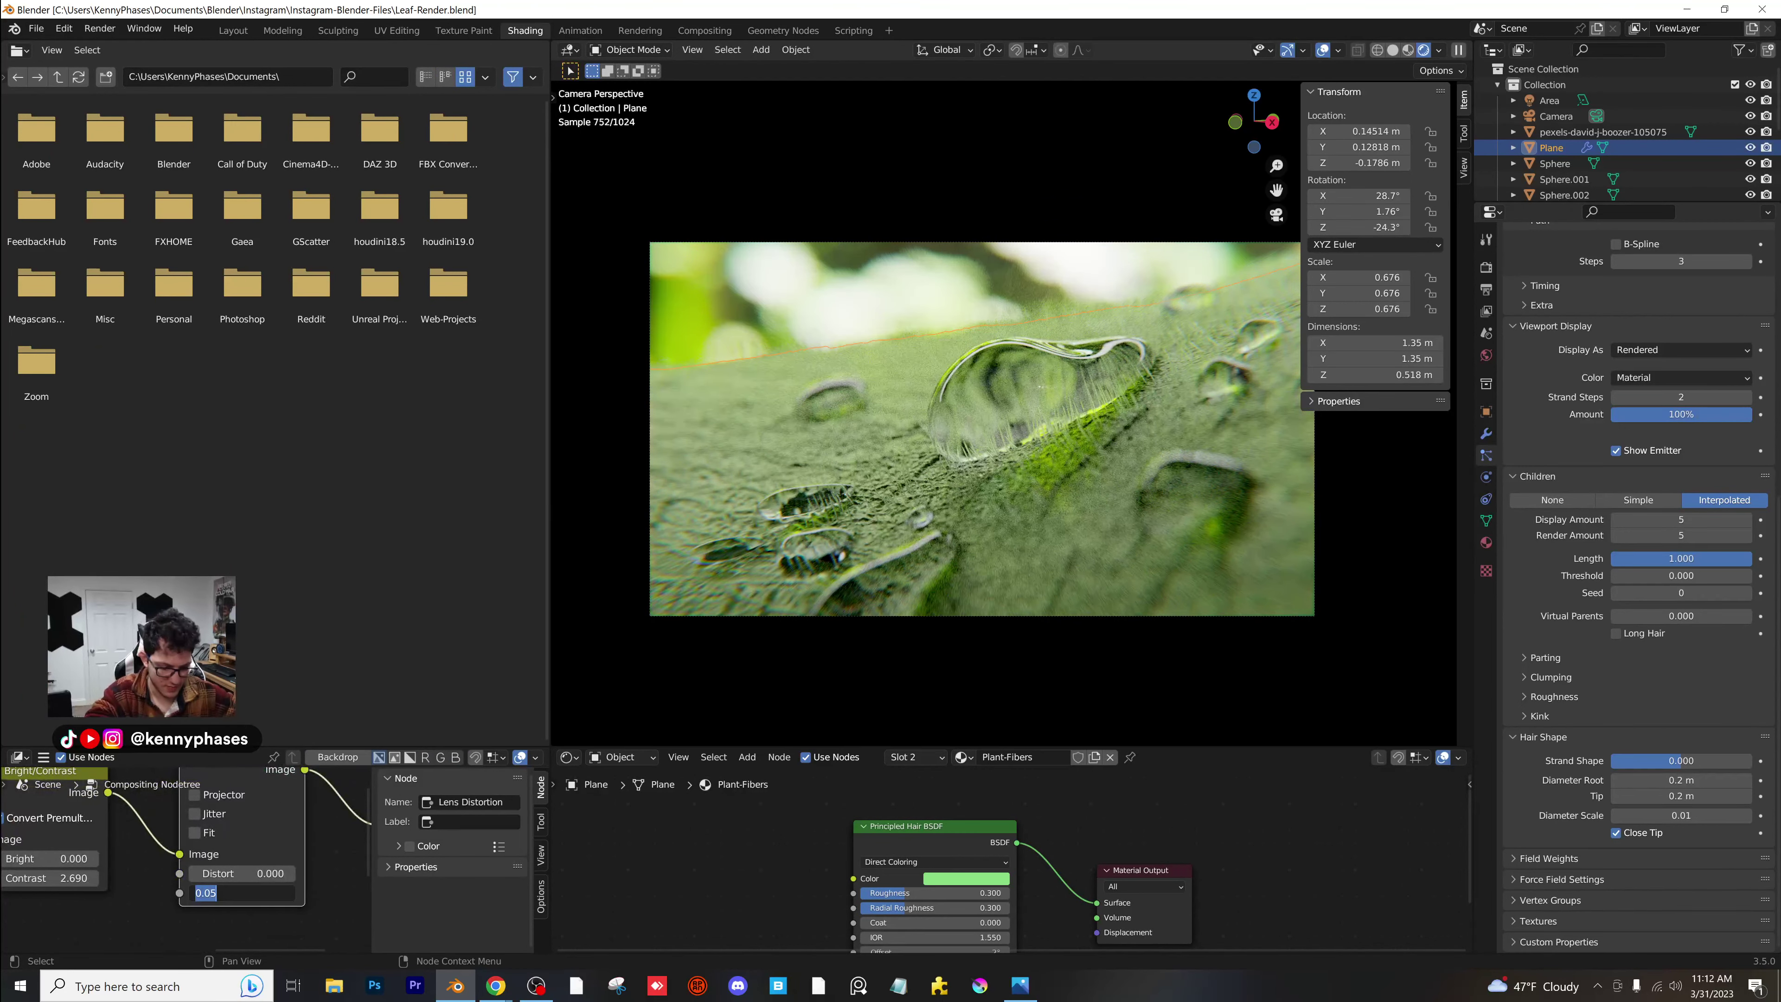
text(0.02)
key(Return)
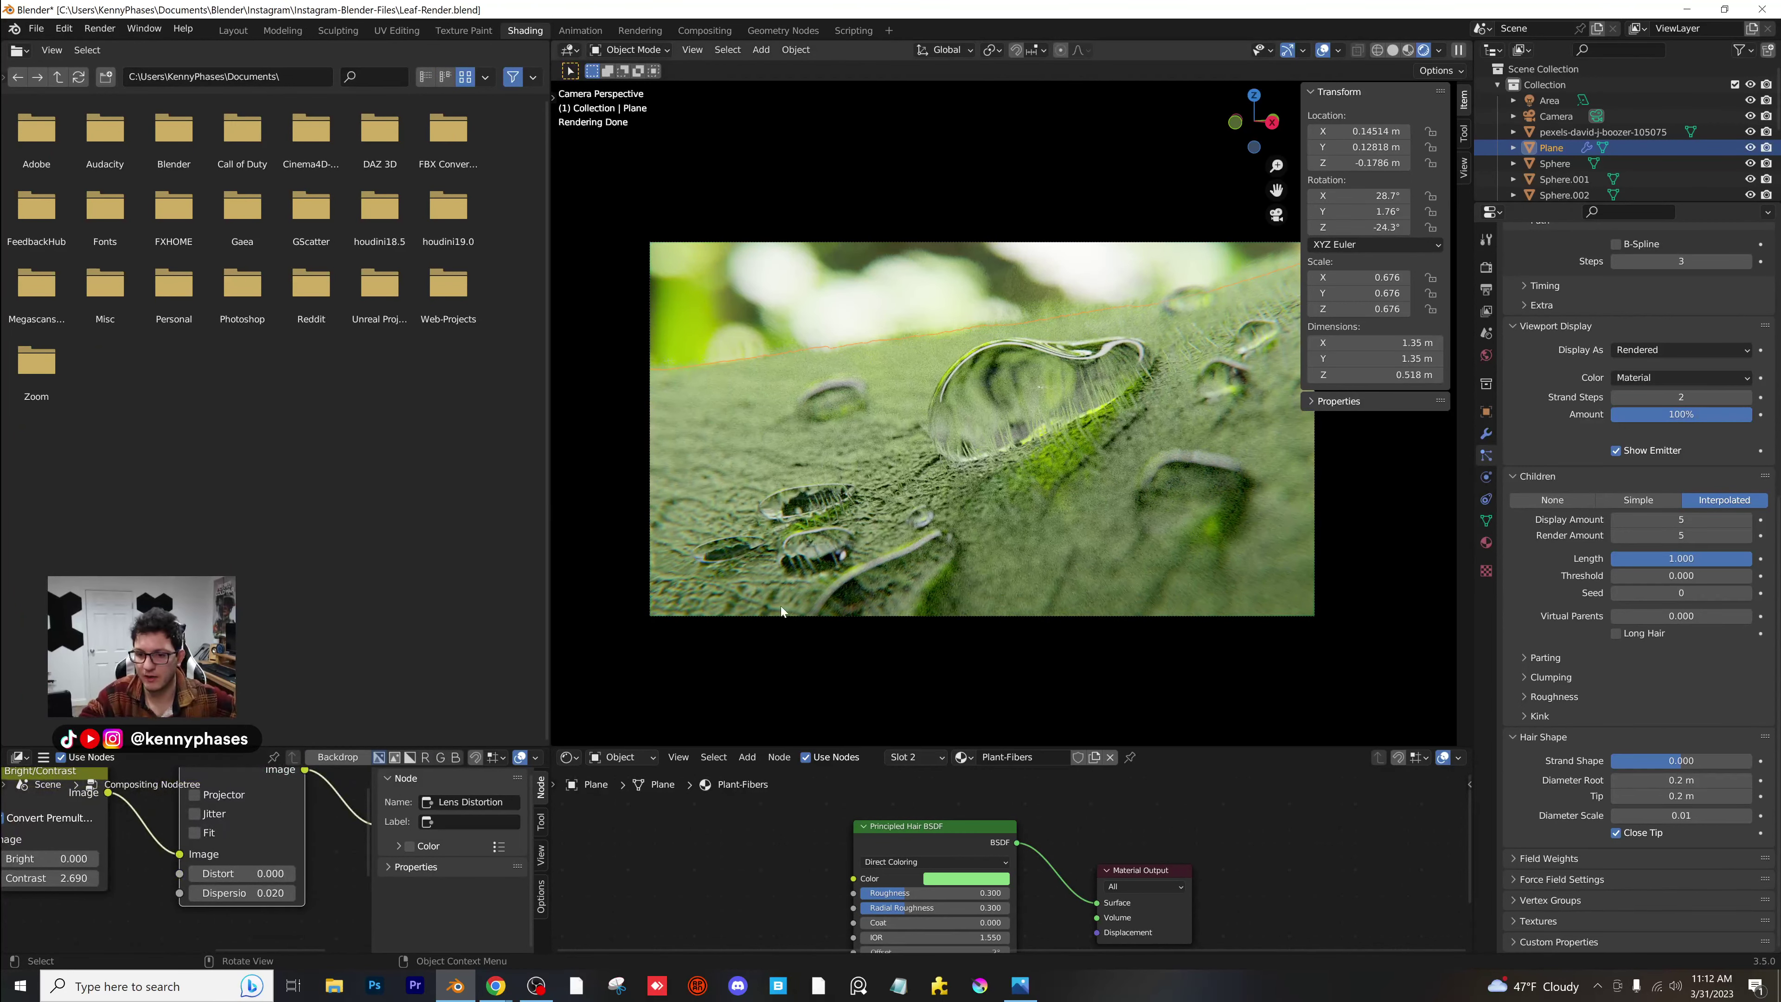
Set the leaf particle system's hair number to 500 and save the file.
scroll(991, 561, up, 3)
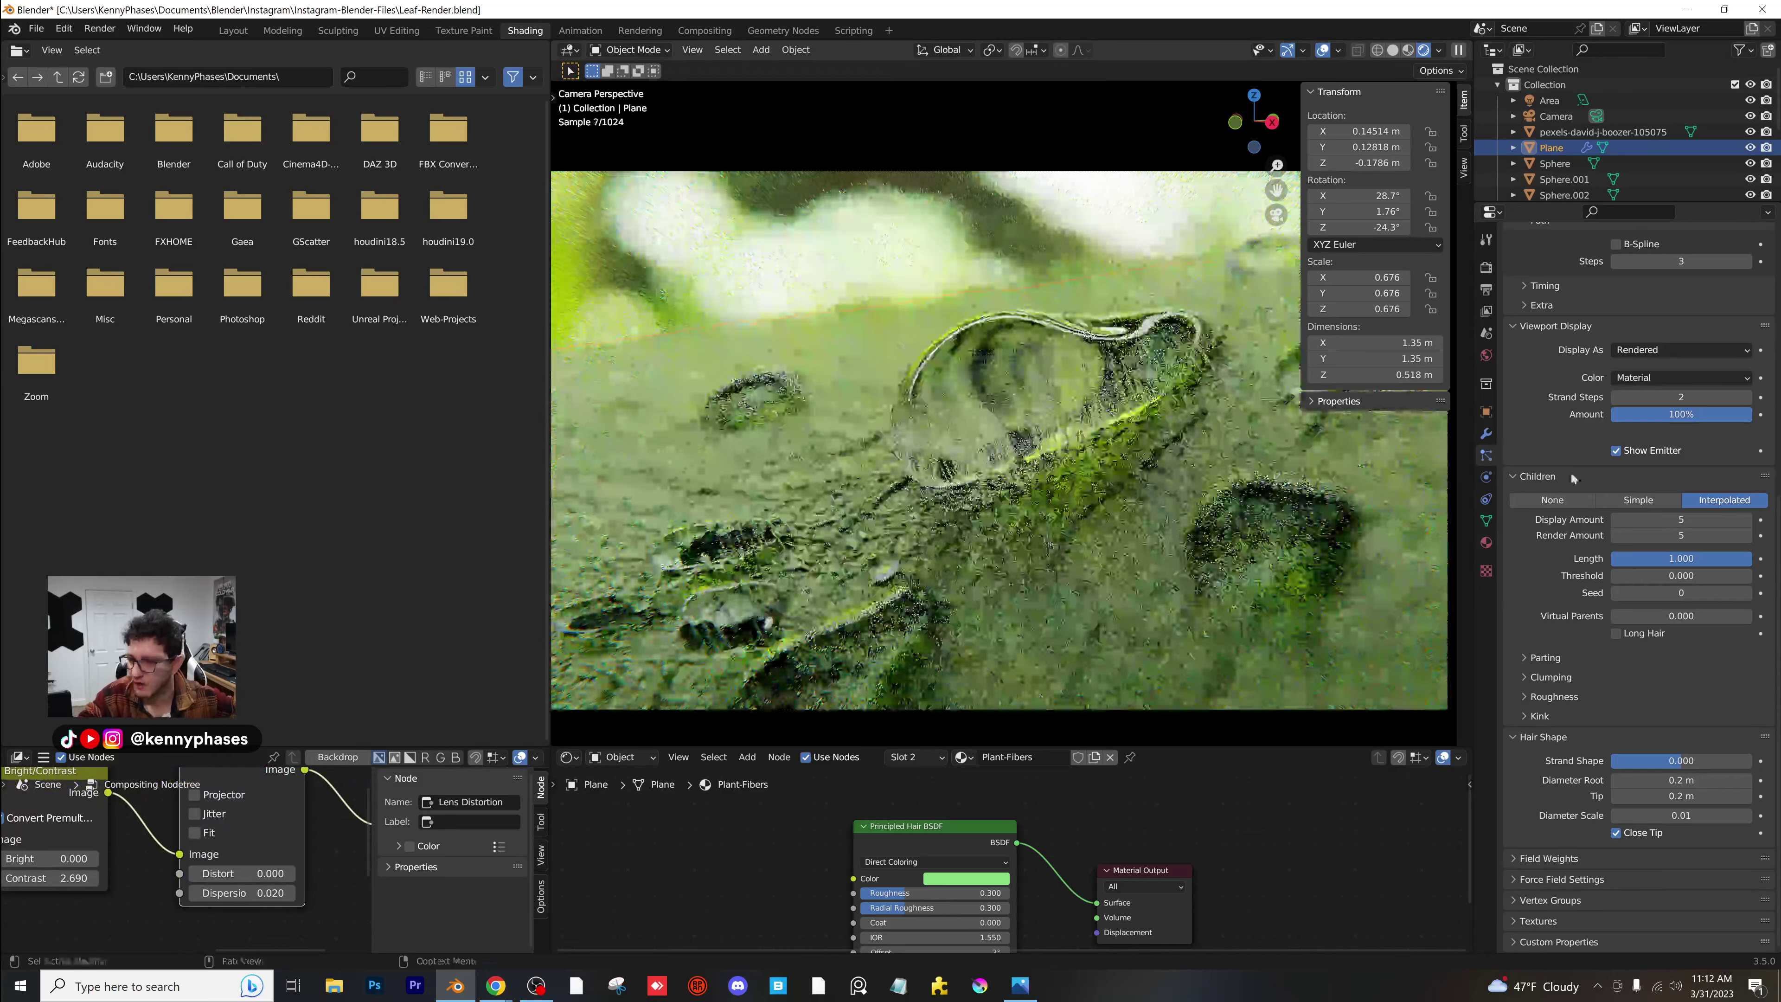
scroll(1573, 477, up, 12)
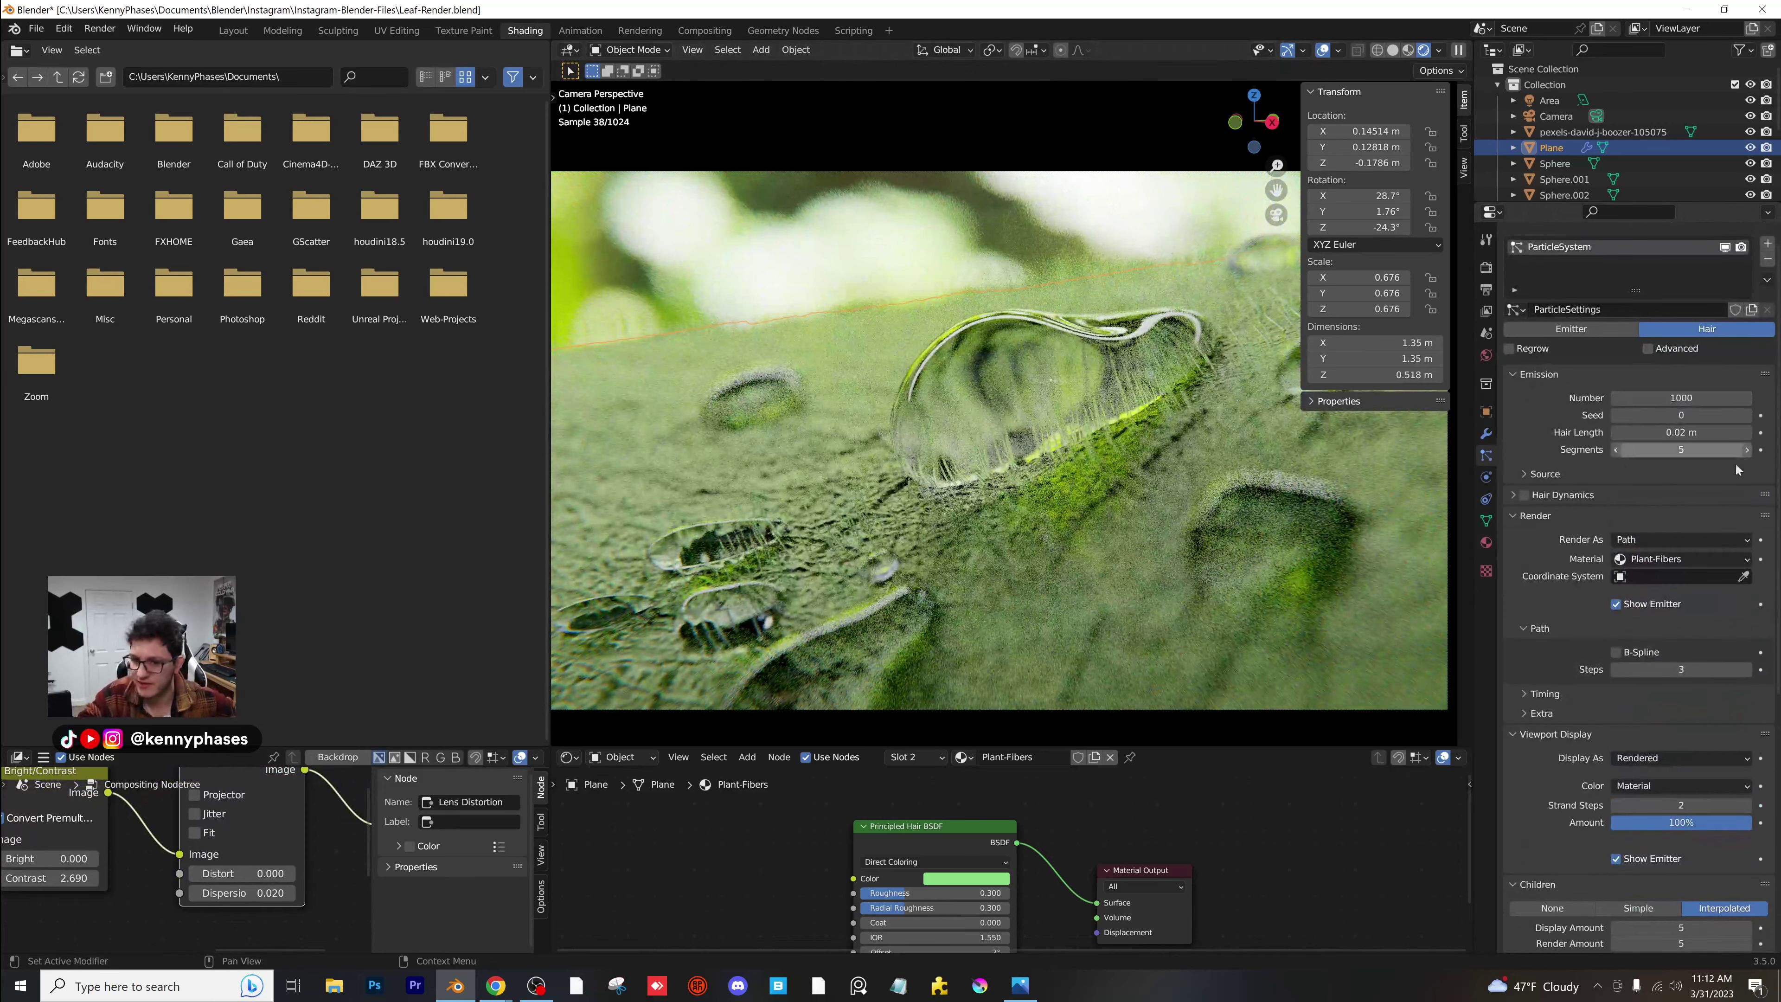
click(1697, 397)
text(500)
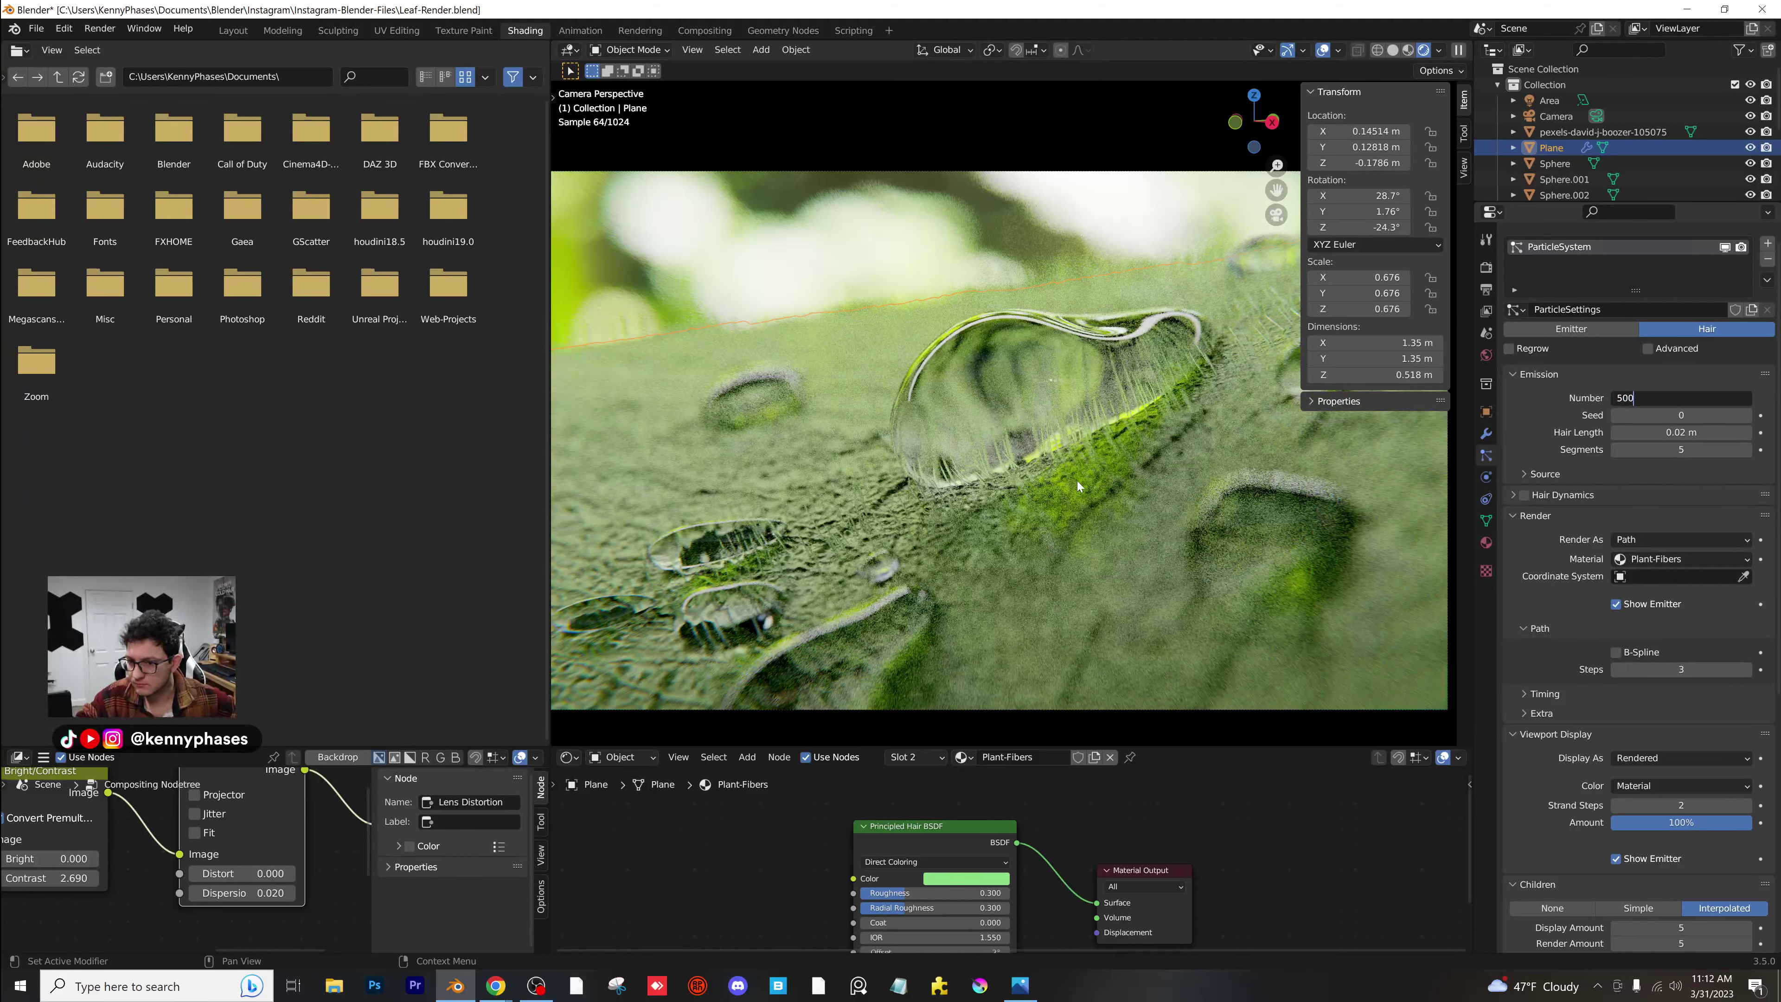
key(Return)
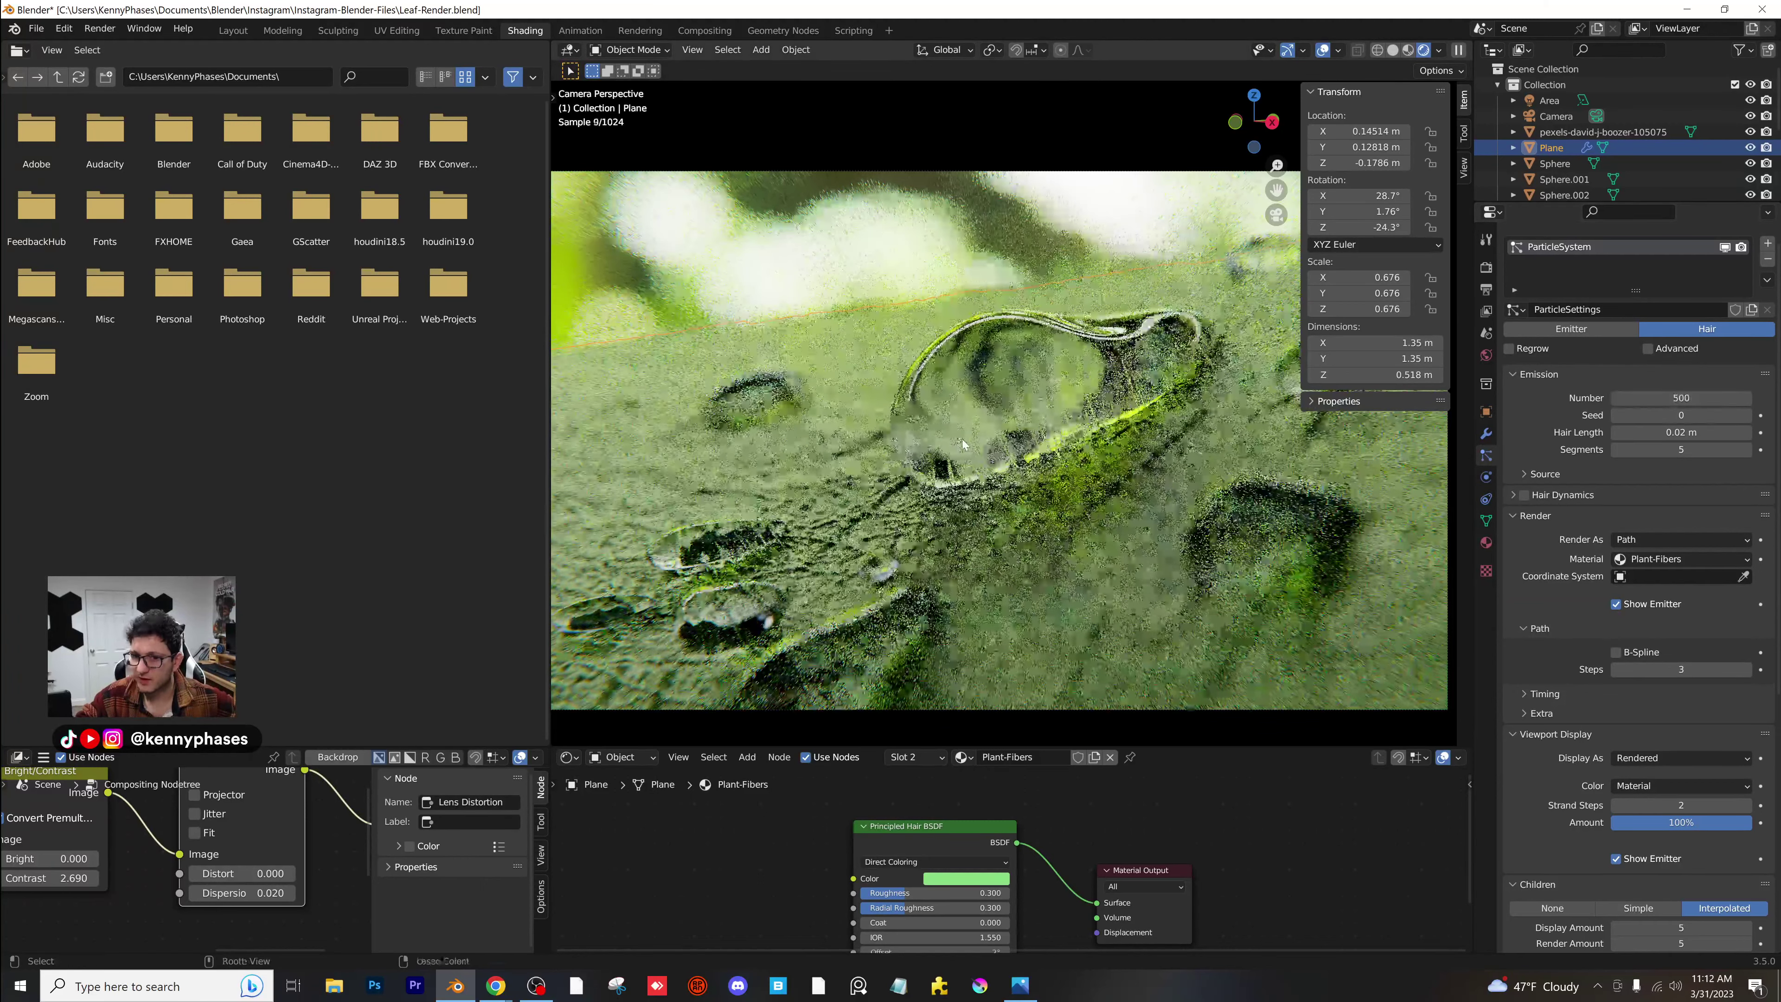
key(ctrl+s)
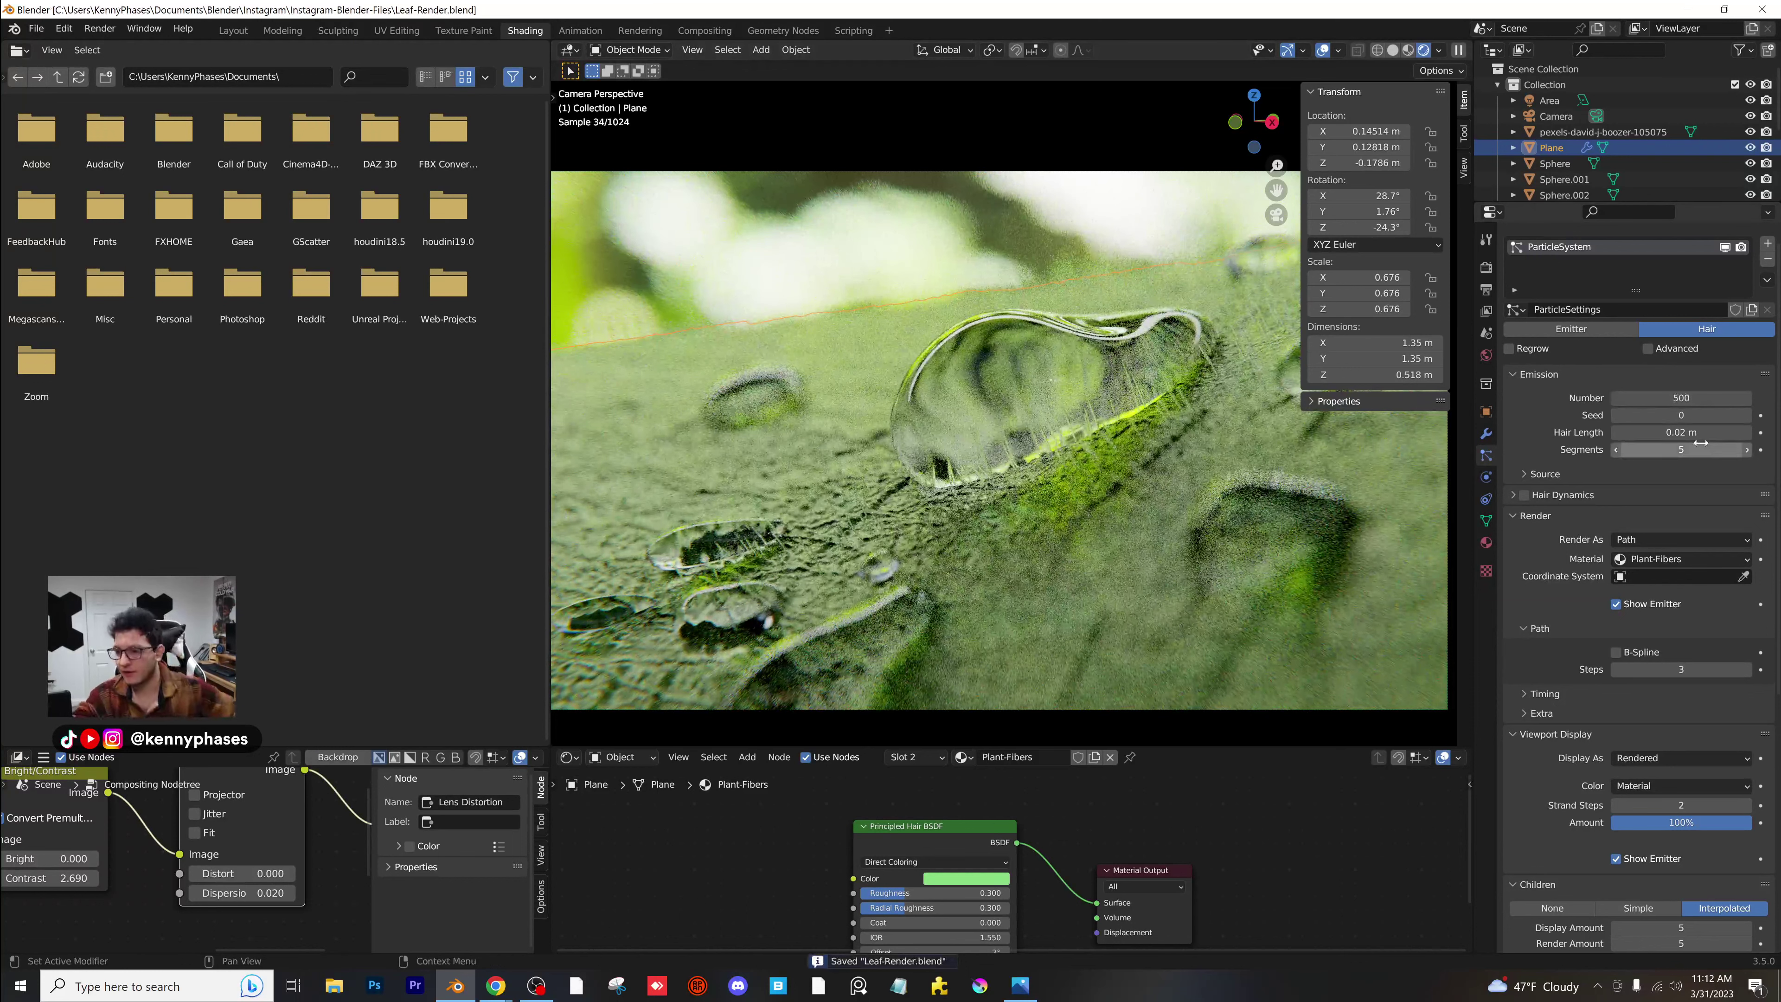
Set the leaf particle system's hair length to 0.01 m.
click(1681, 433)
click(1640, 432)
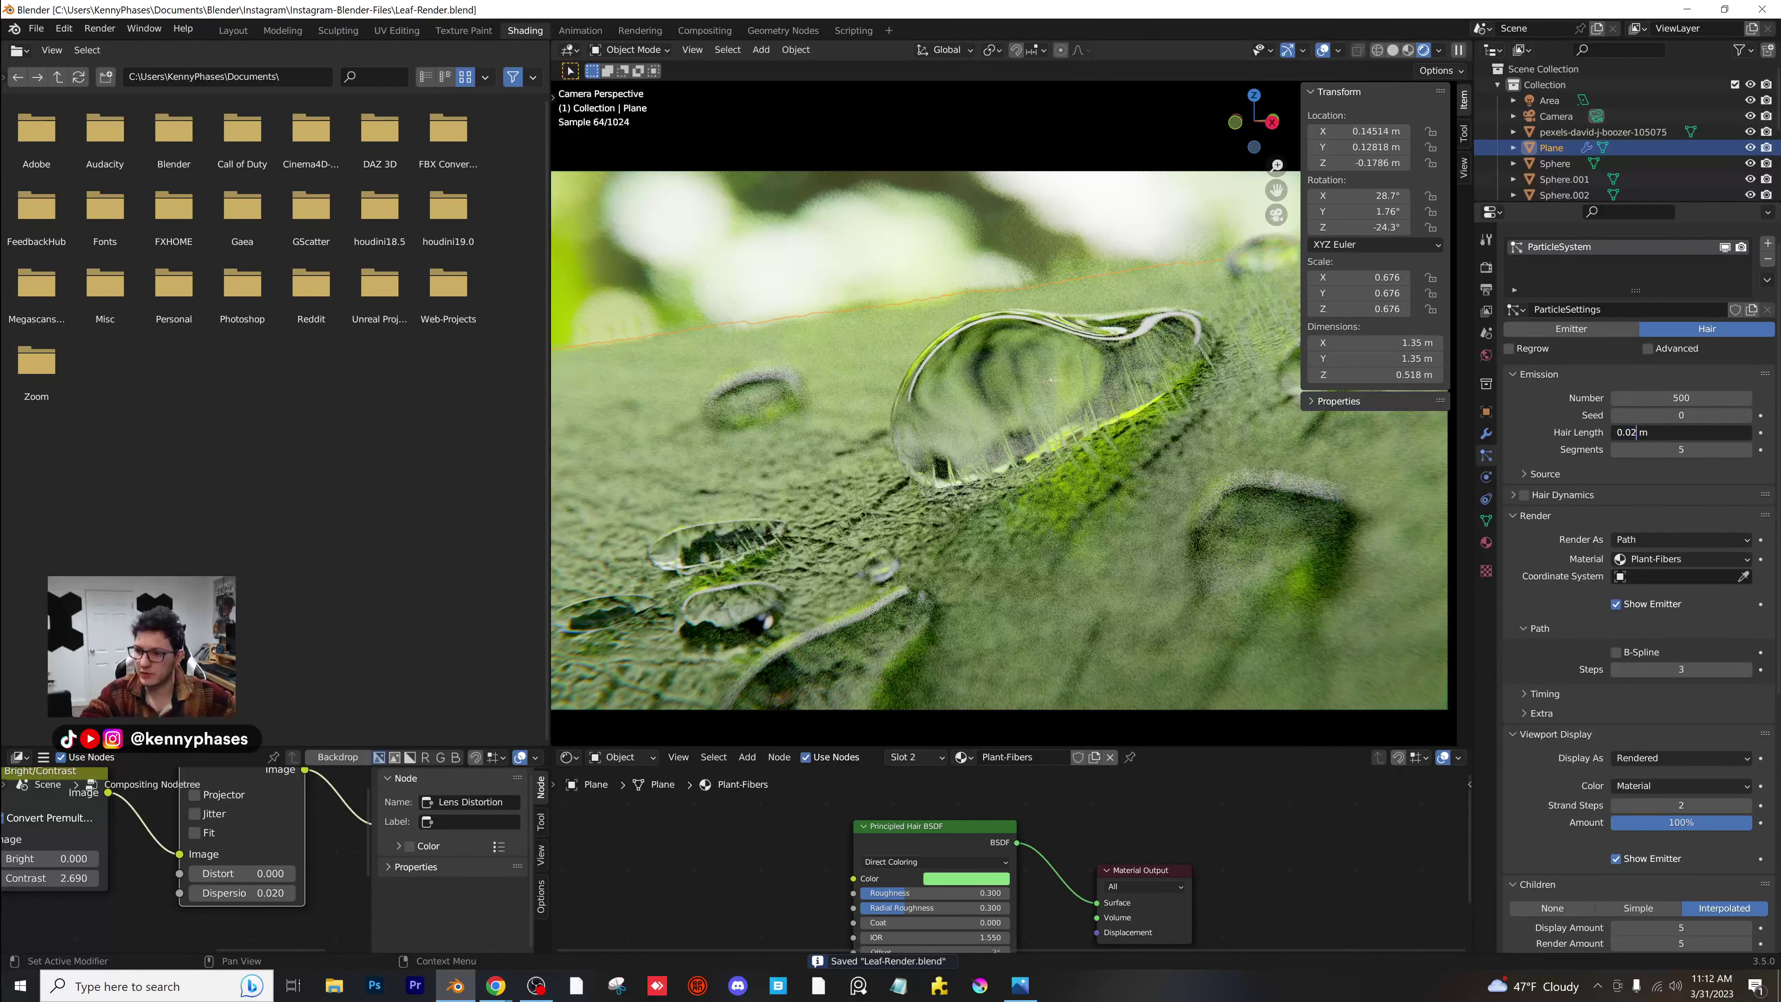
key(BackSpace)
text(1)
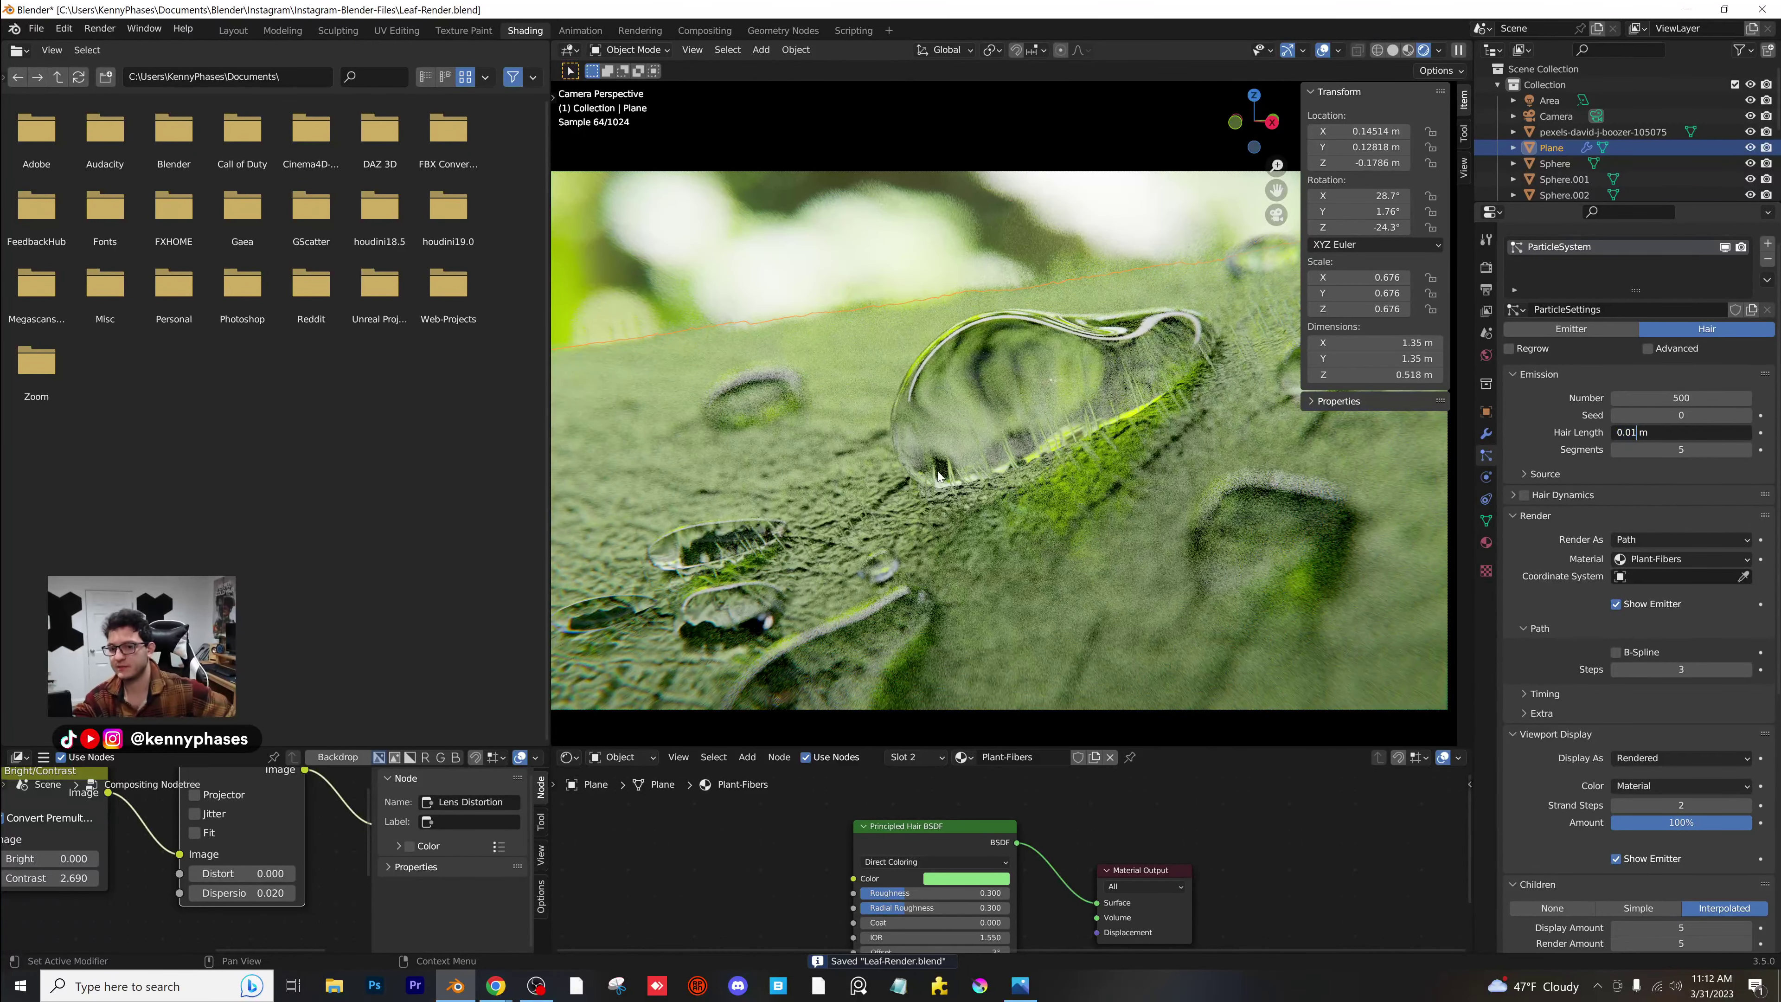
key(Return)
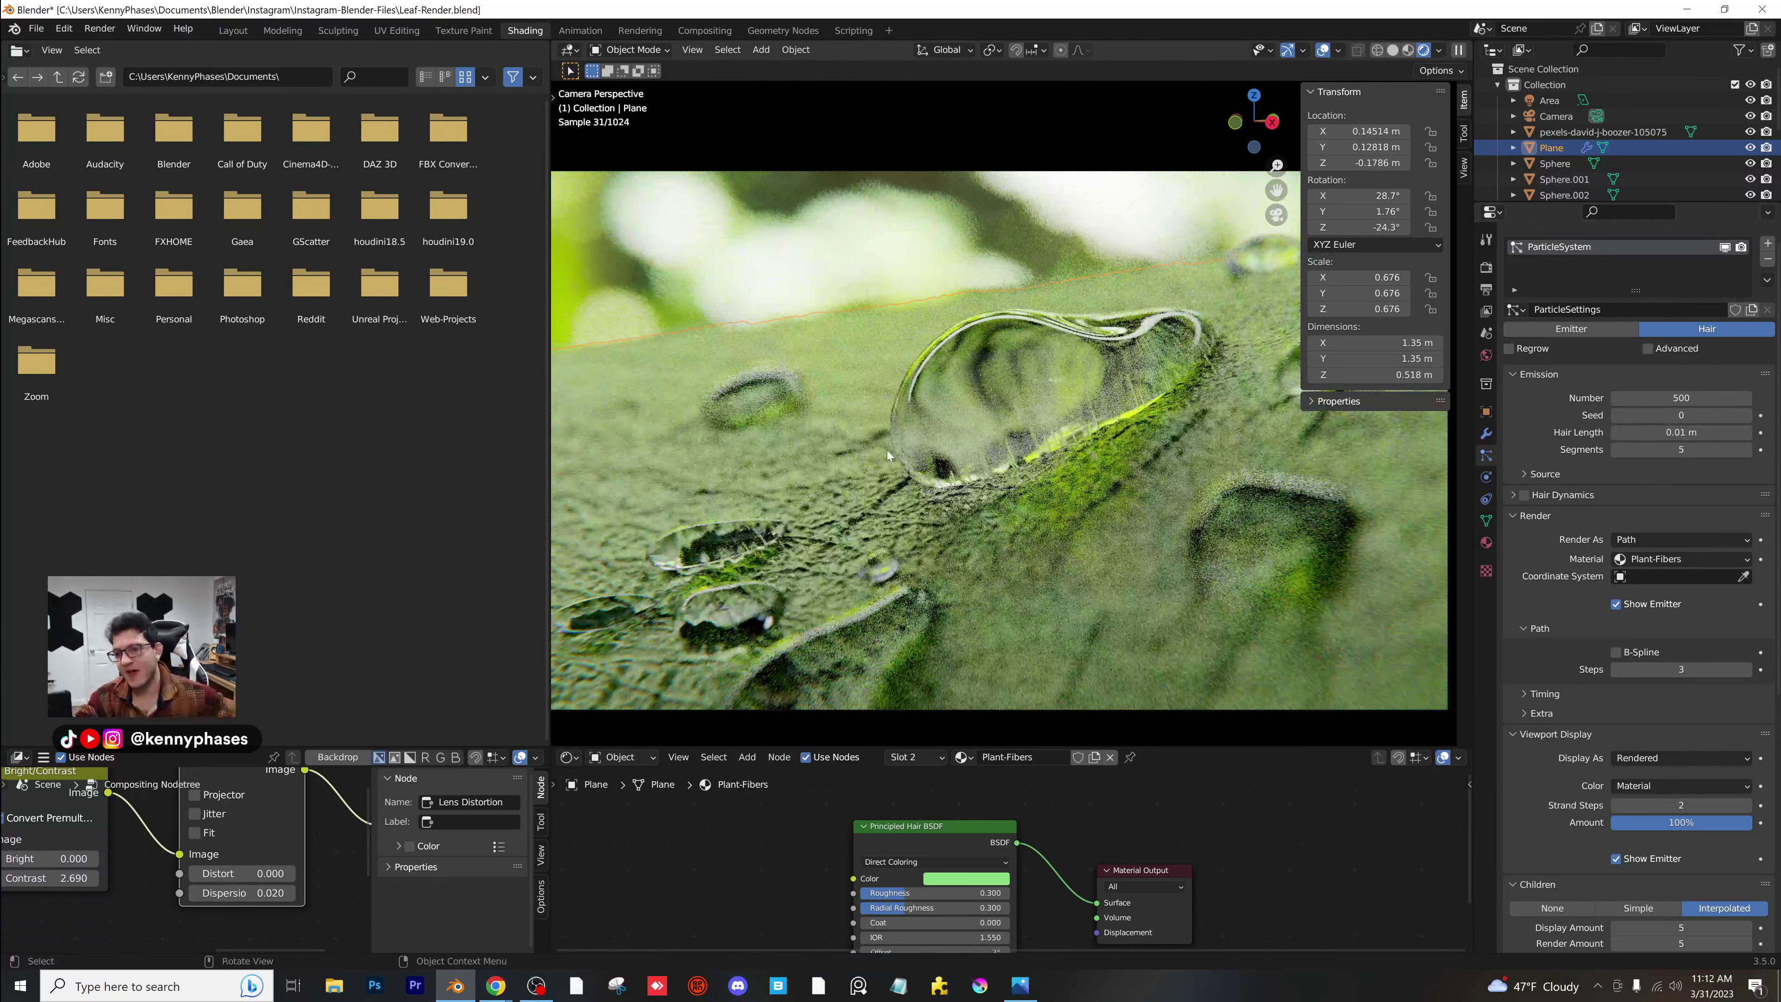
Shorten the leaf hairs to a length of 0.005 m and save the file.
double_click(1639, 432)
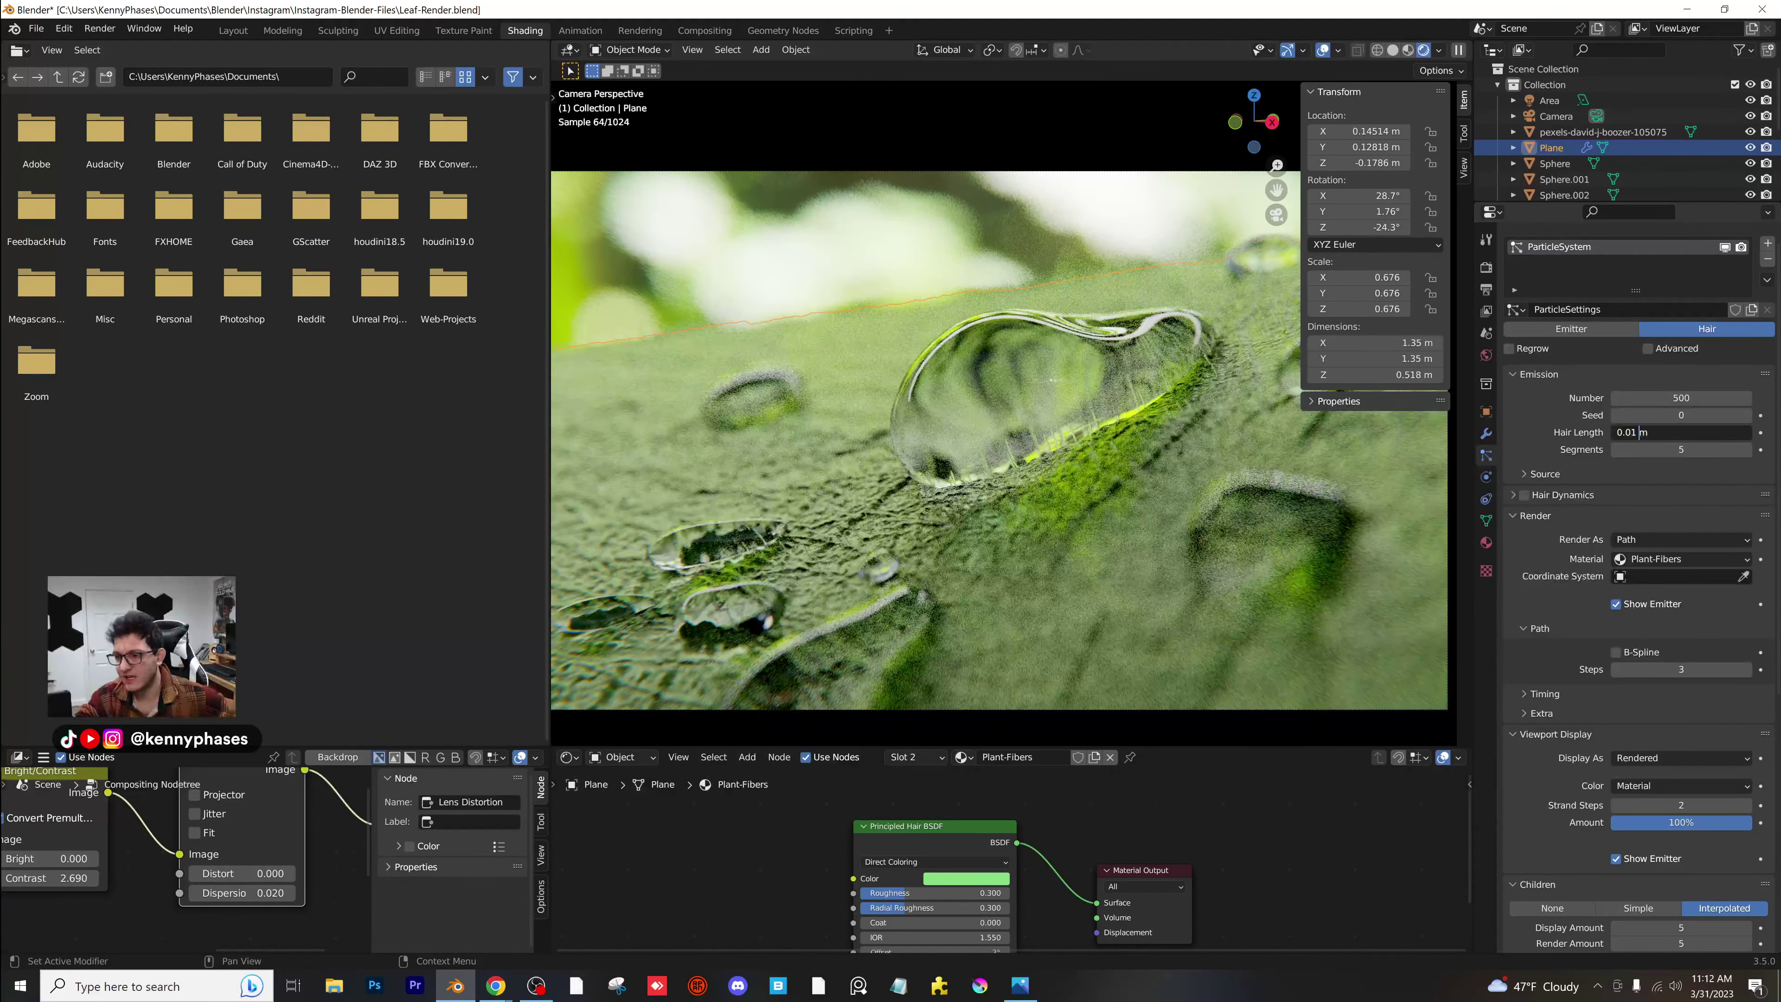
key(BackSpace)
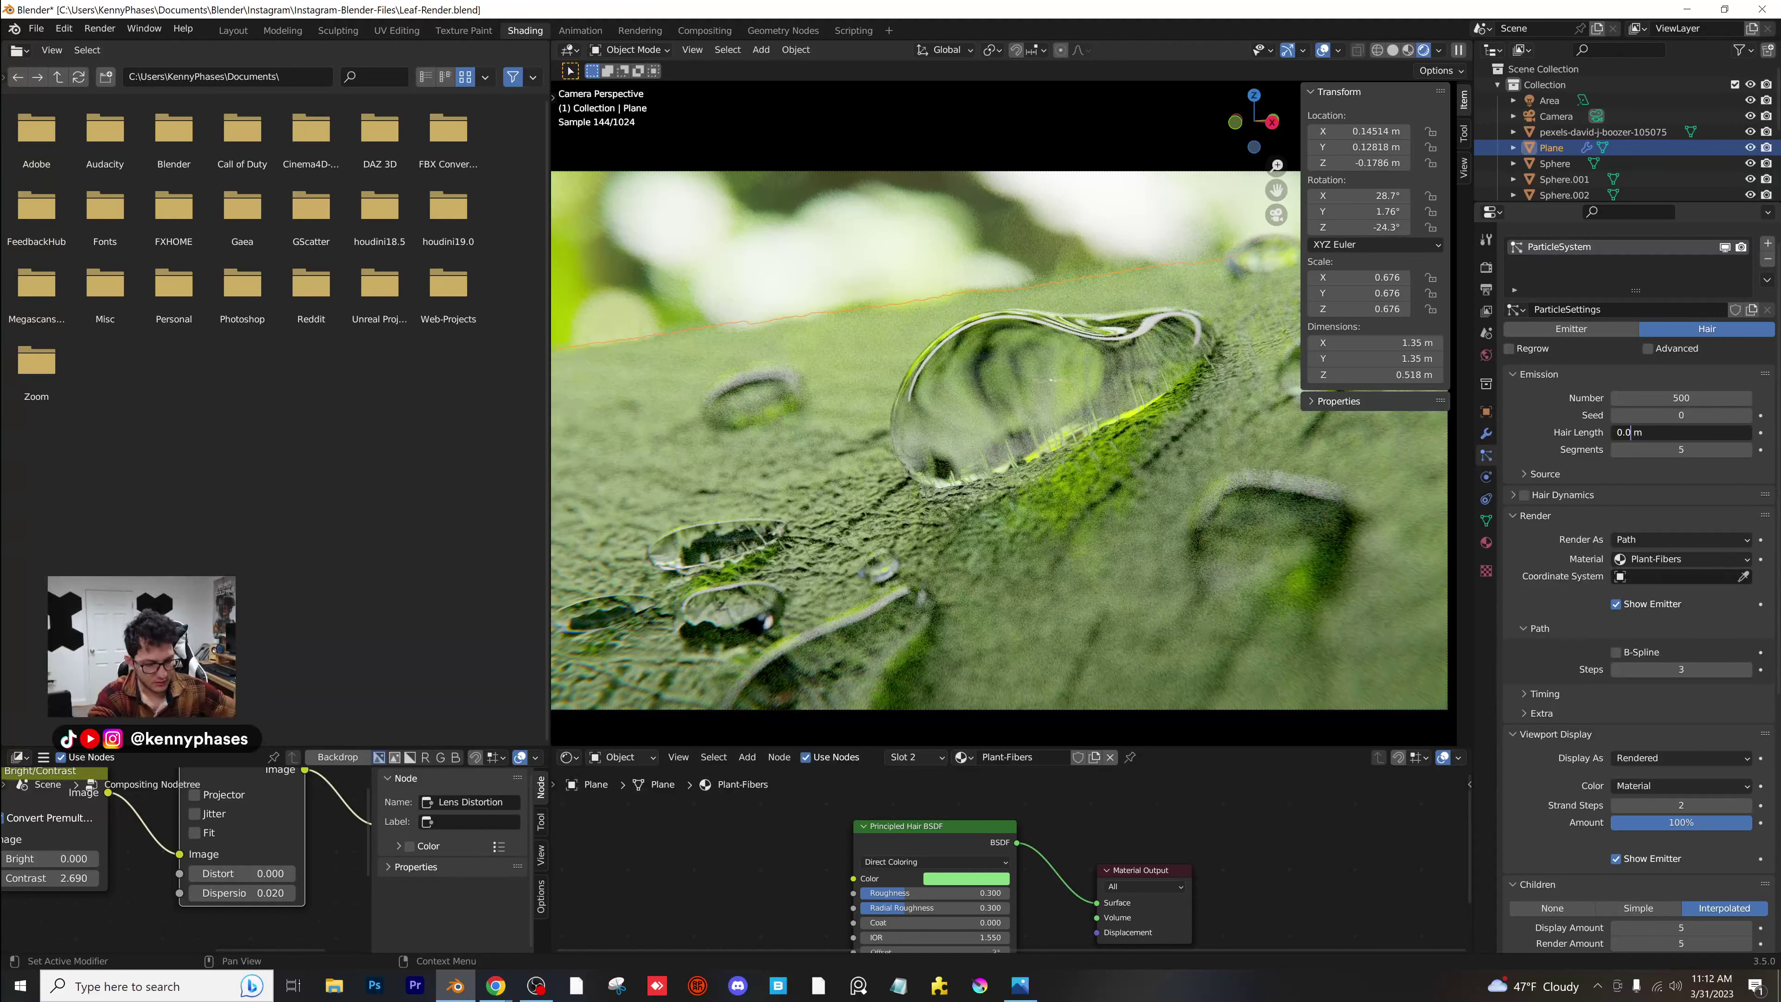
text(05)
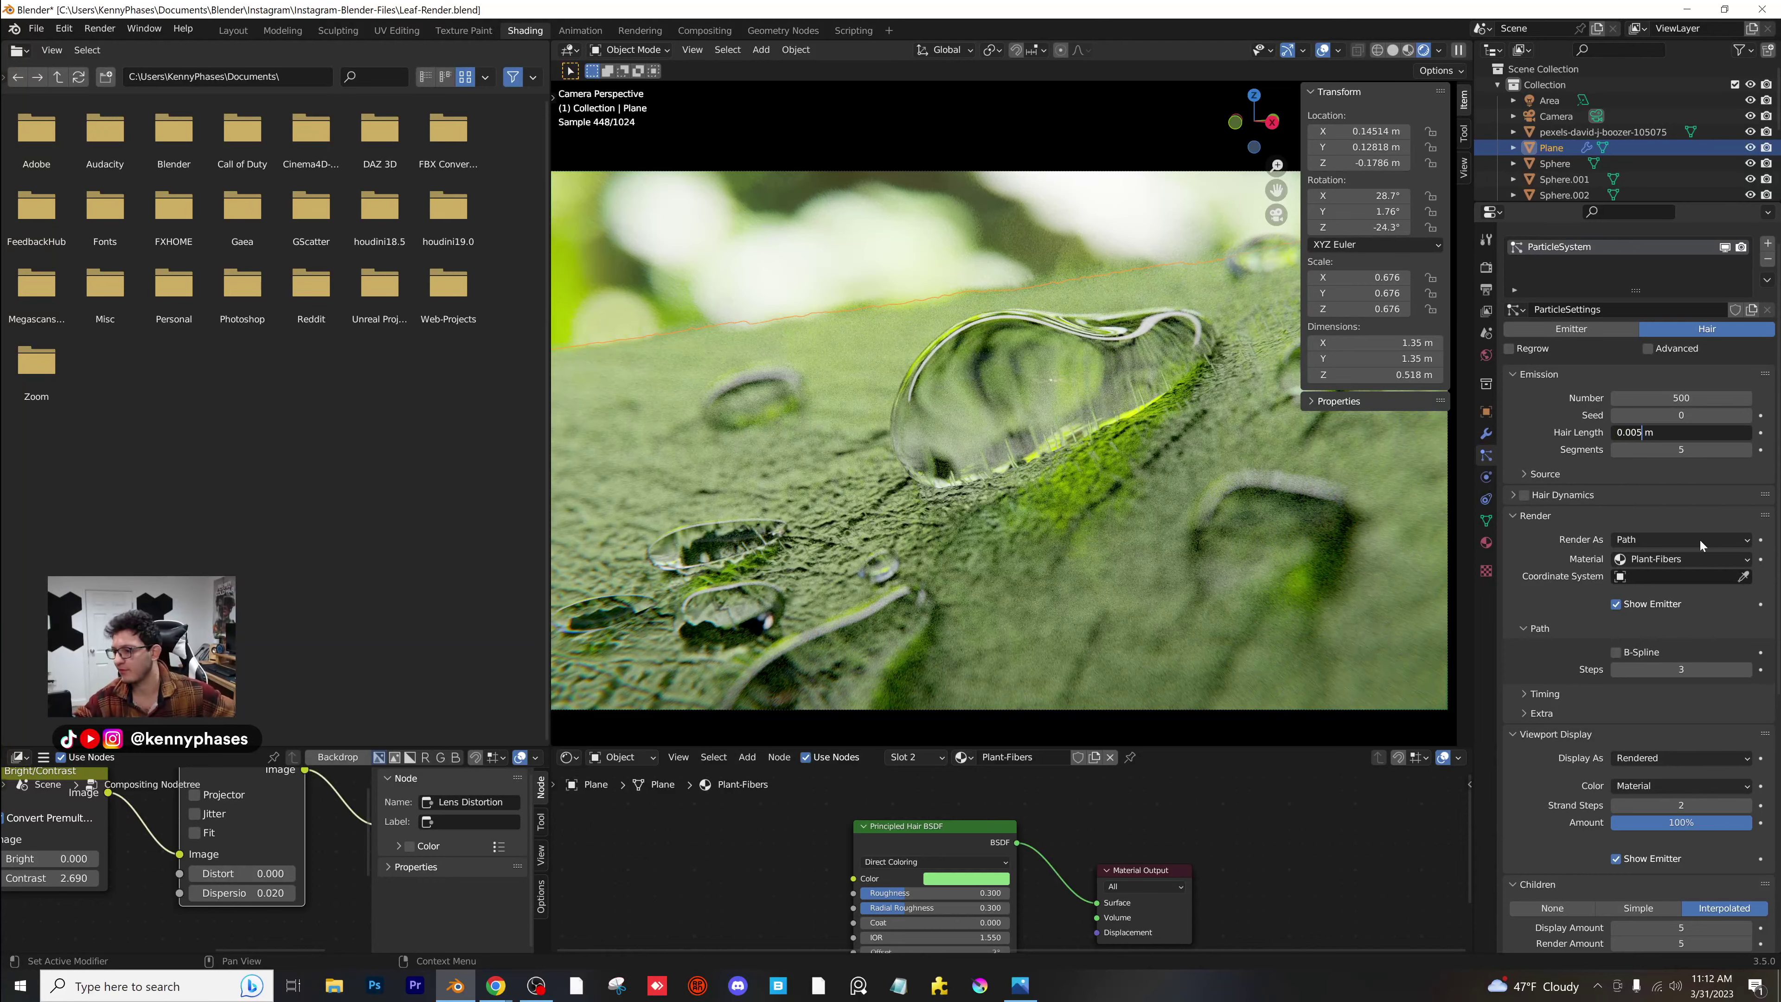
key(Return)
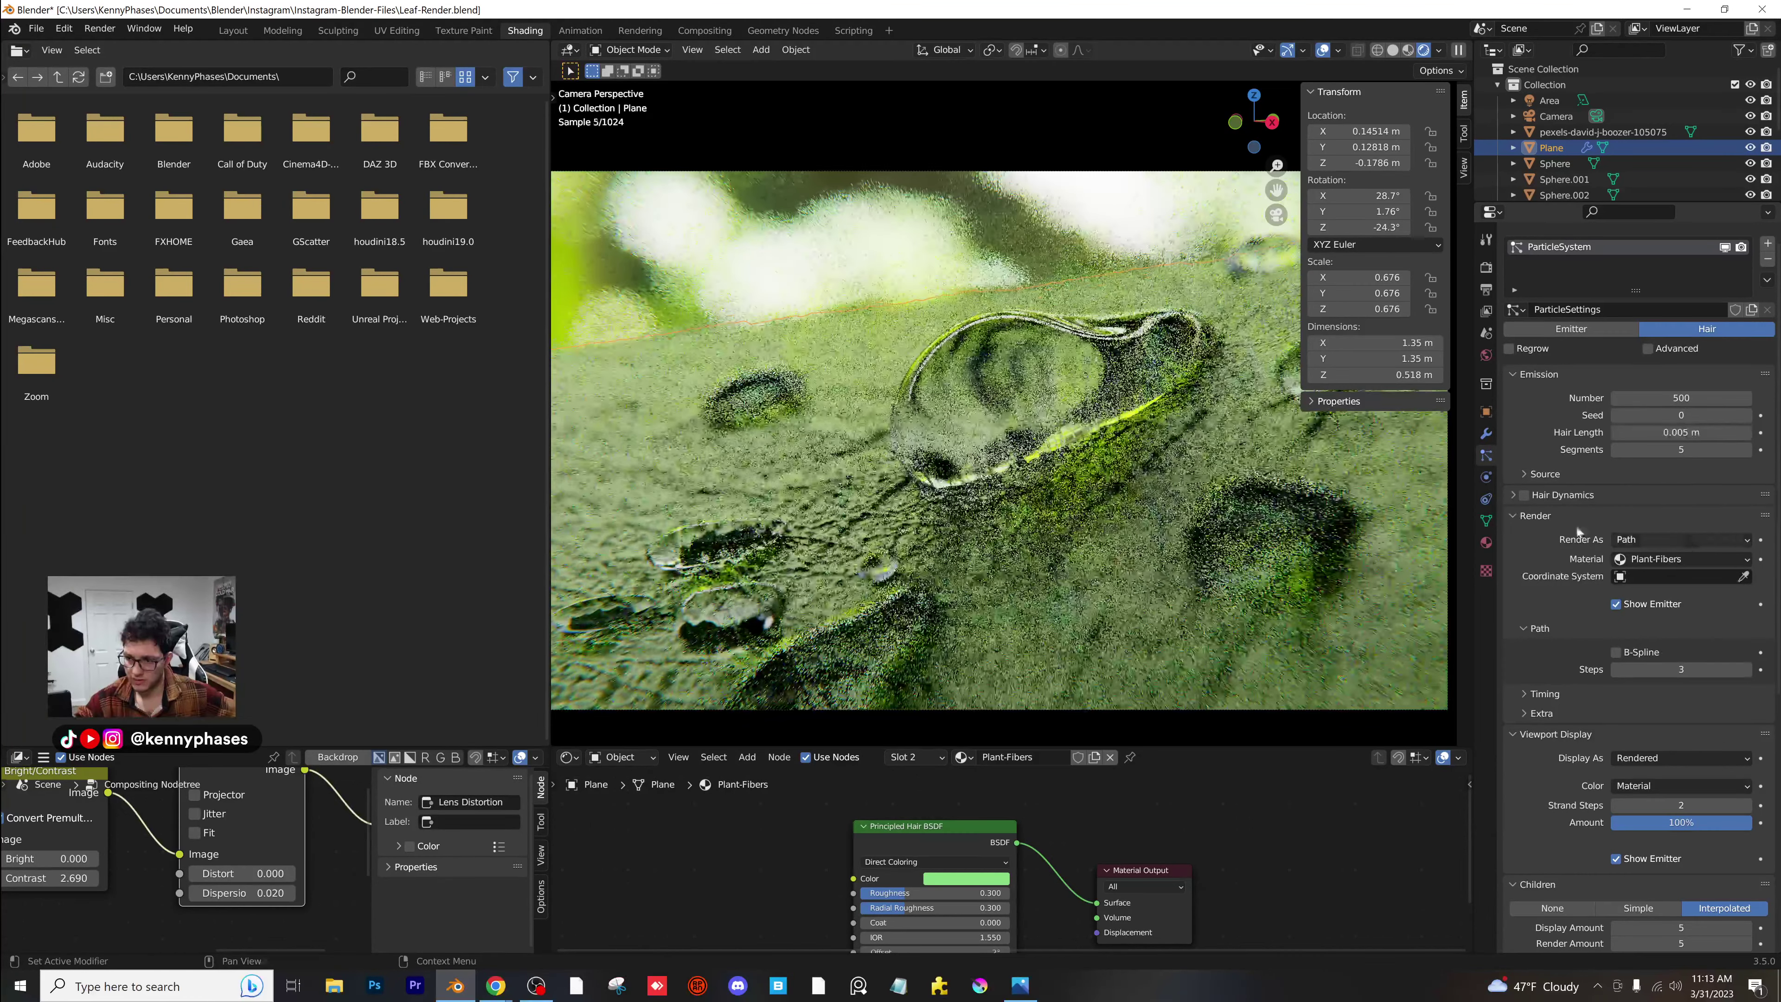
key(ctrl+s)
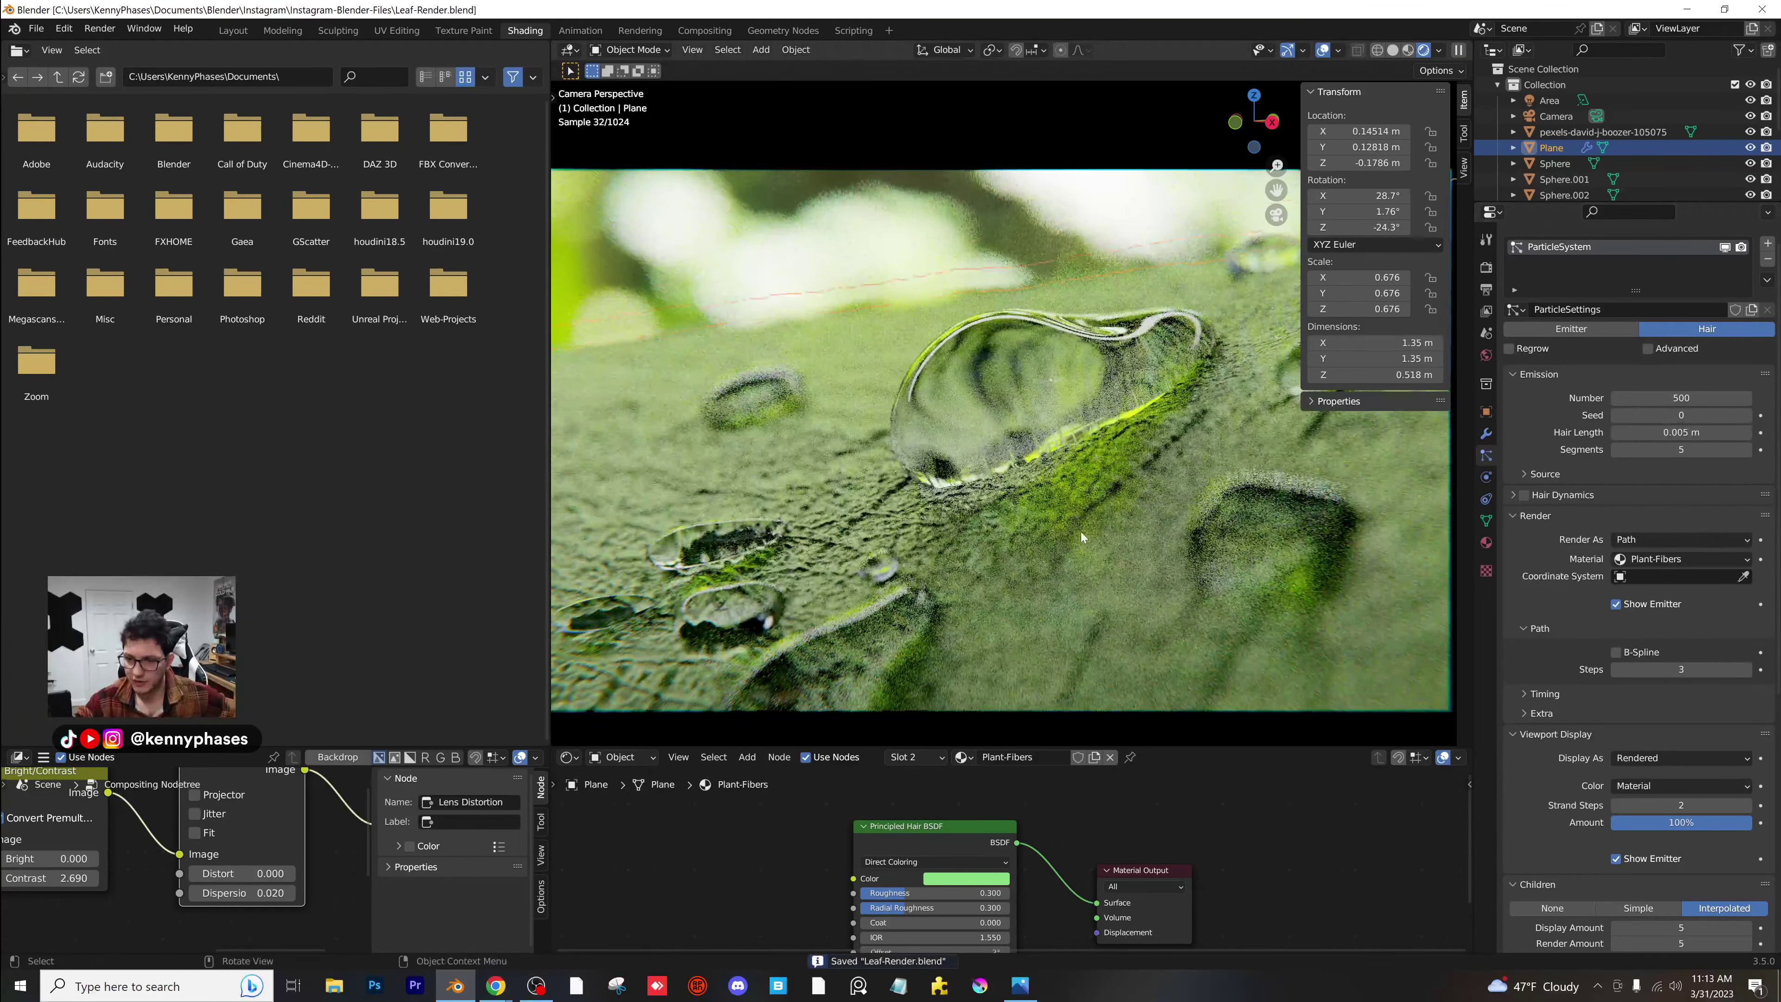
Inspect the hairs around the large droplet and set the particle system's hair number to 2000.
scroll(1079, 537, up, 5)
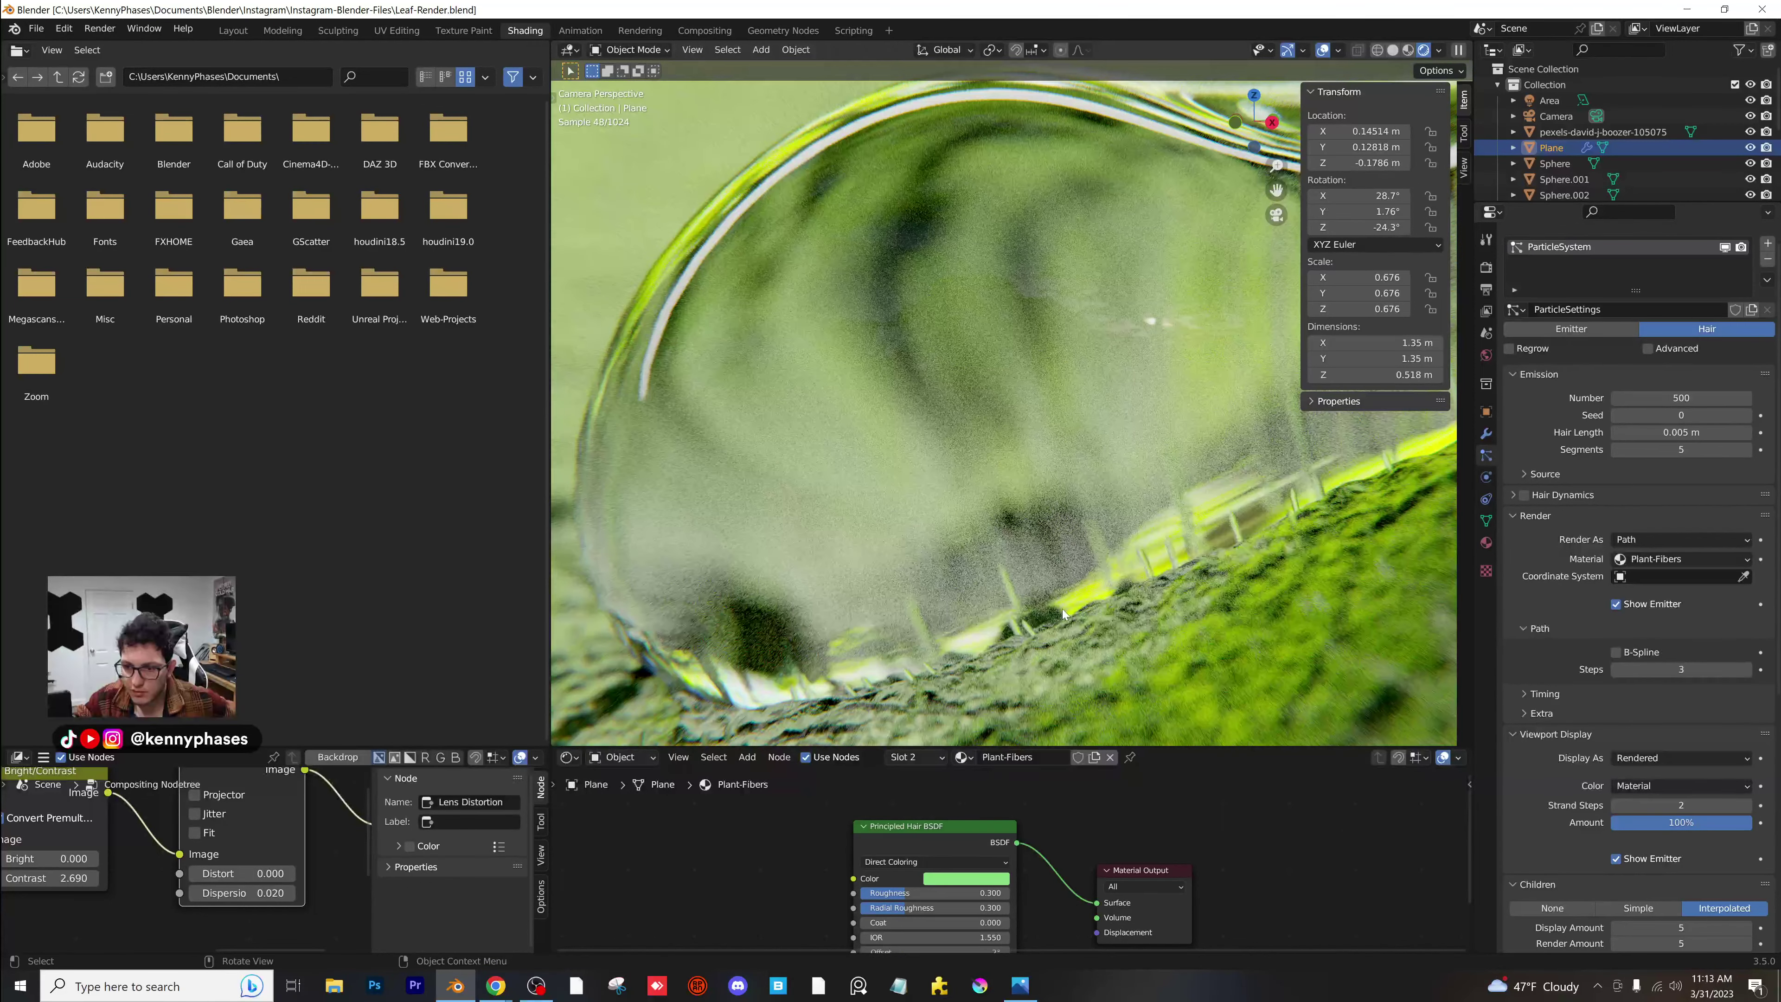
scroll(1061, 610, down, 3)
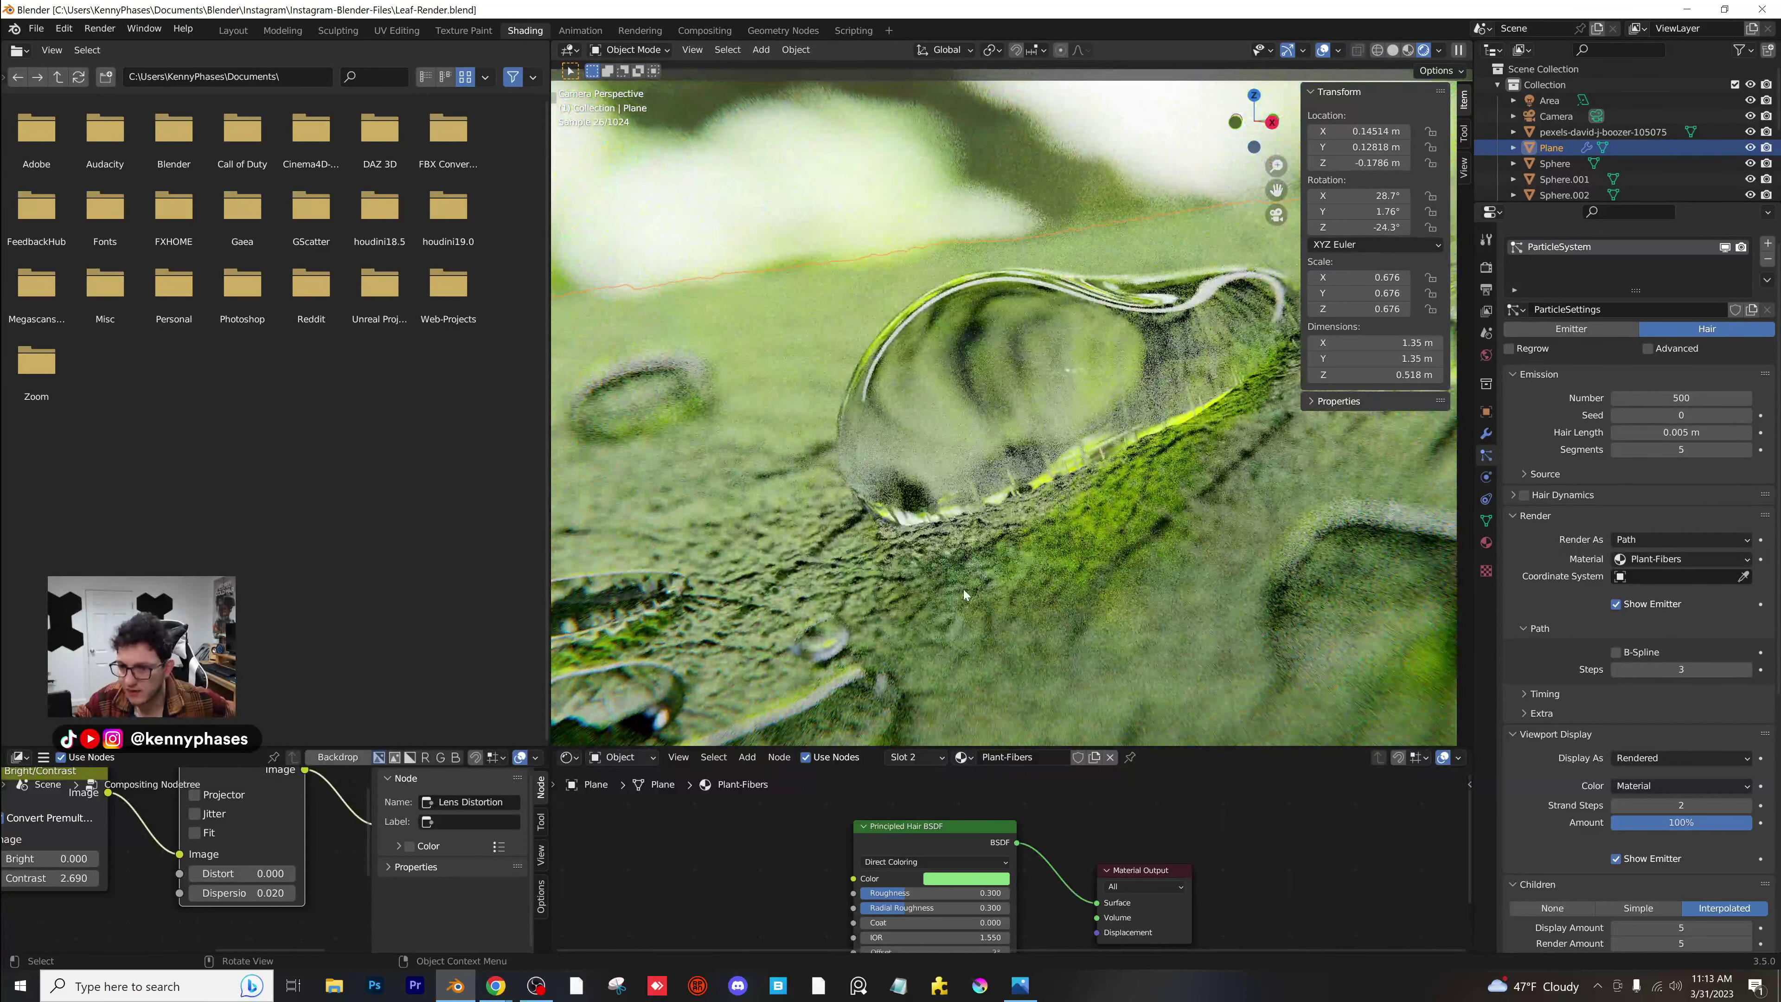
click(1692, 398)
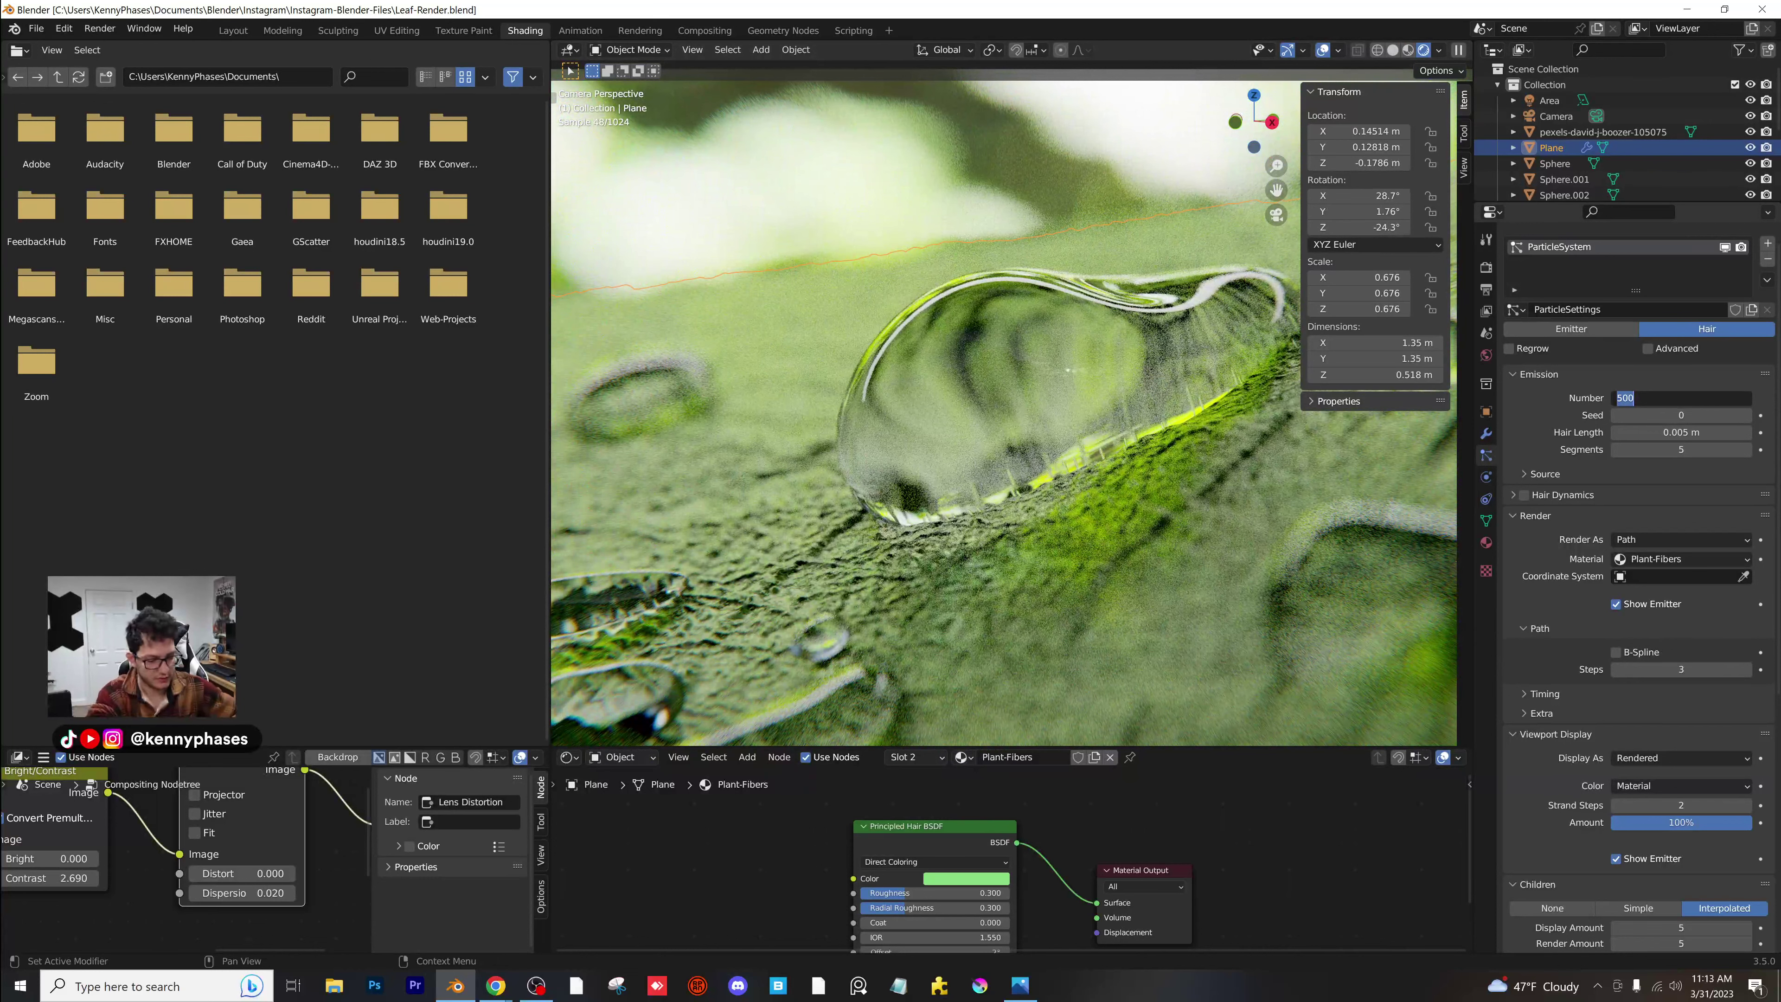
text(2000)
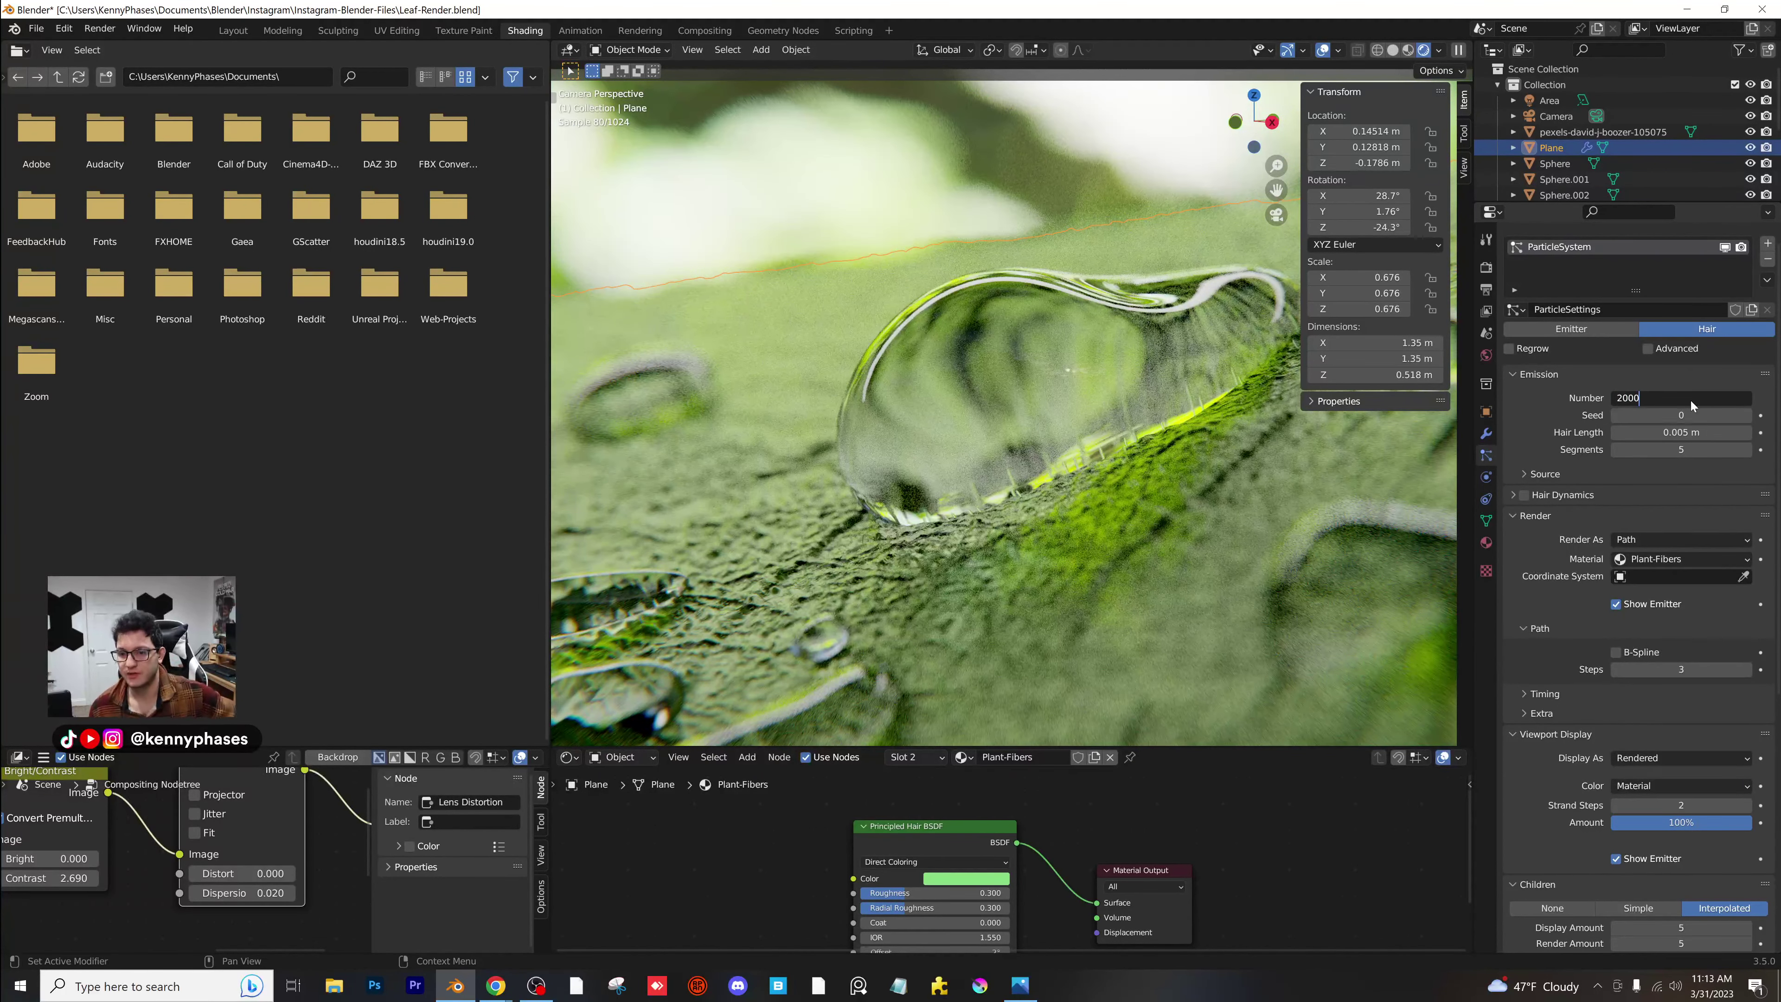
key(Return)
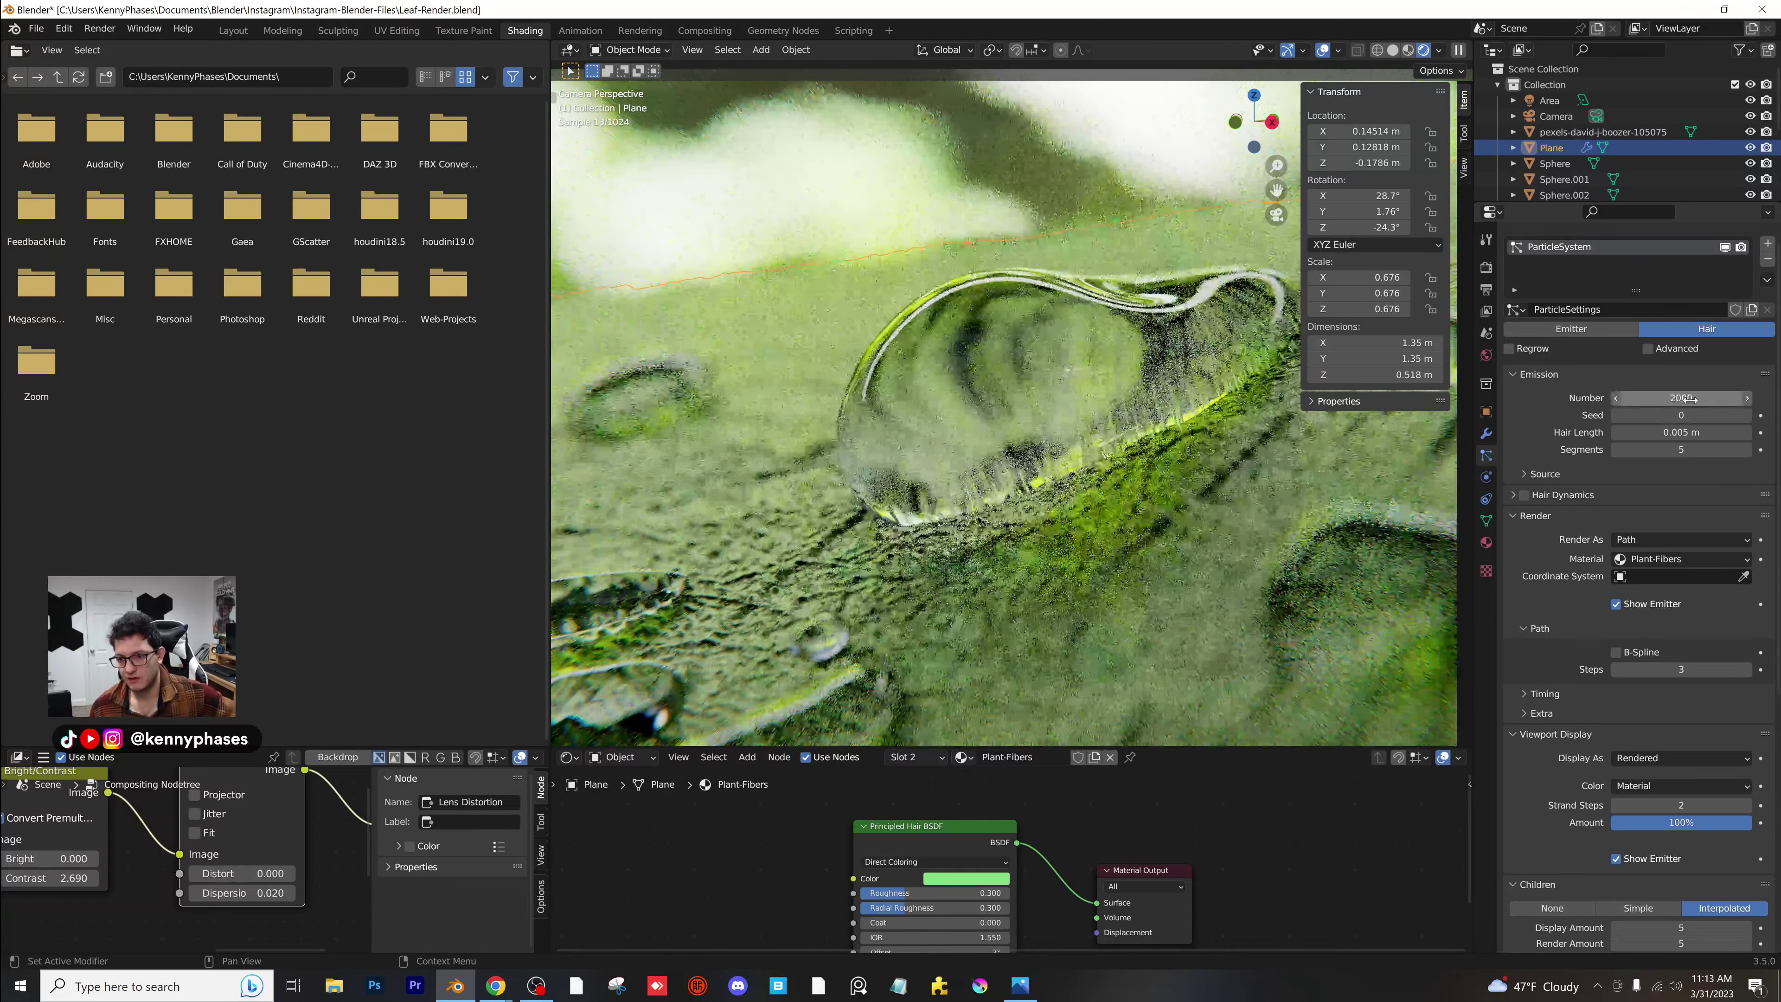
Shorten the leaf particle system's hair length to 0.002 m and save the file.
key(ctrl+s)
click(1681, 432)
click(1643, 432)
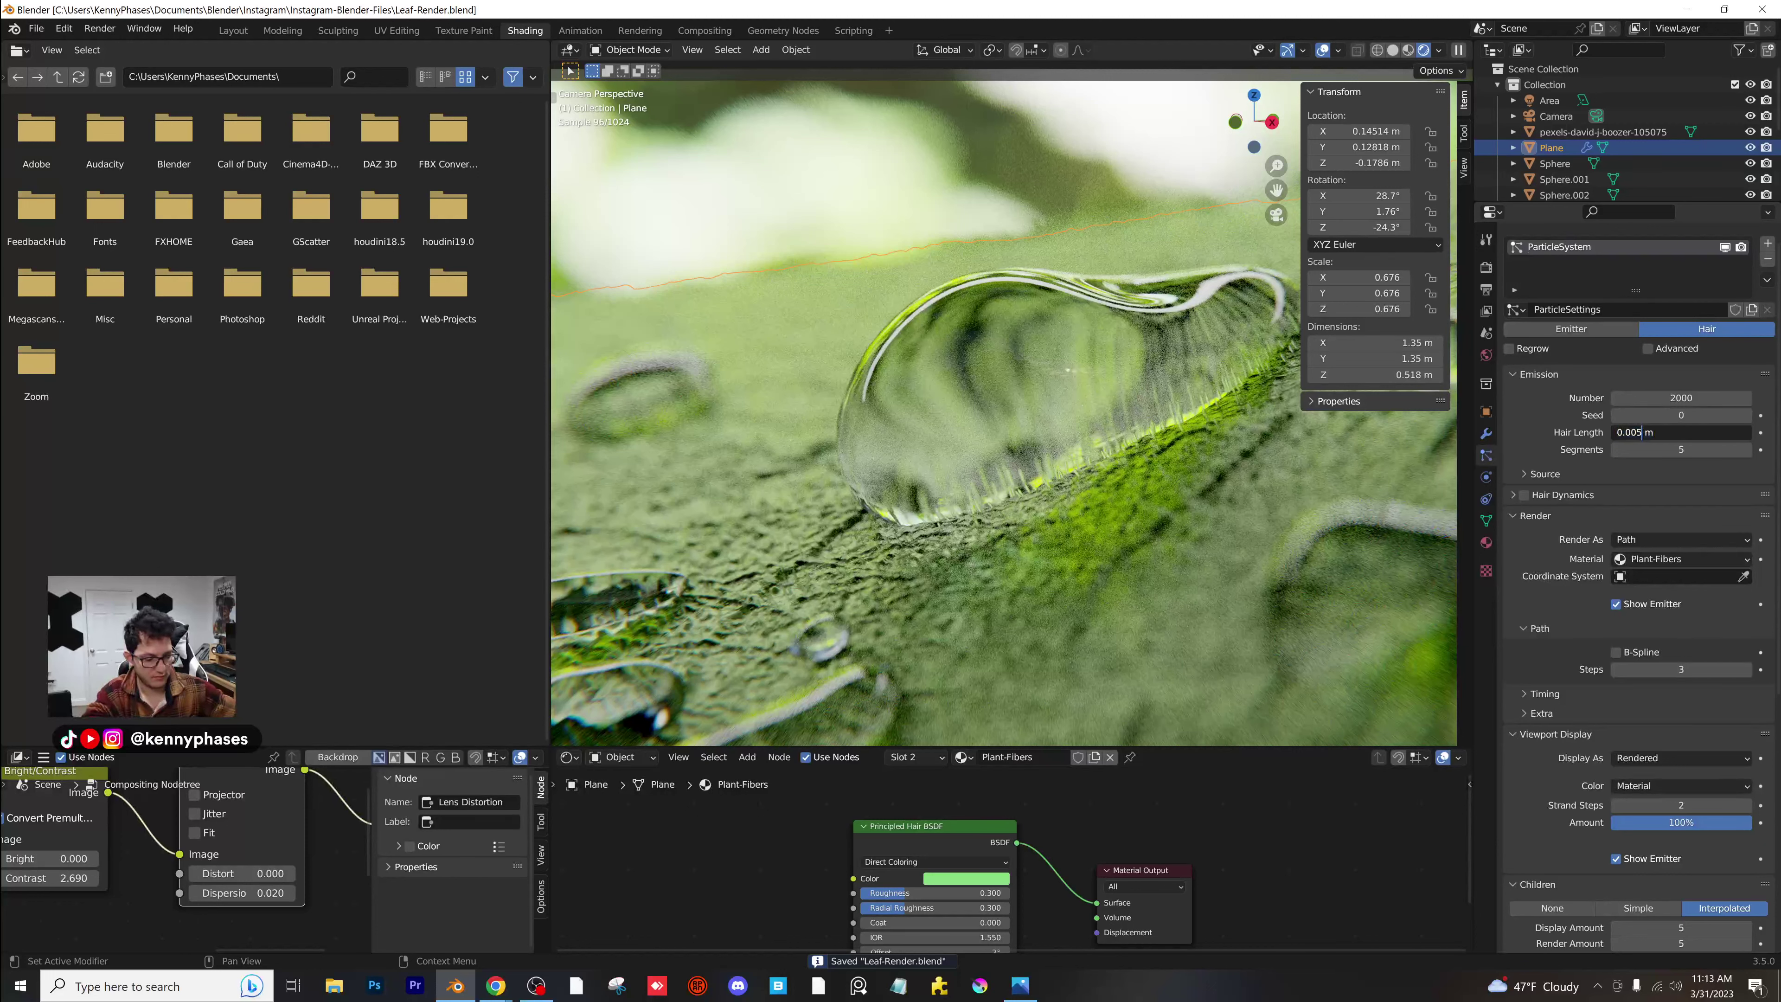
key(BackSpace)
text(2)
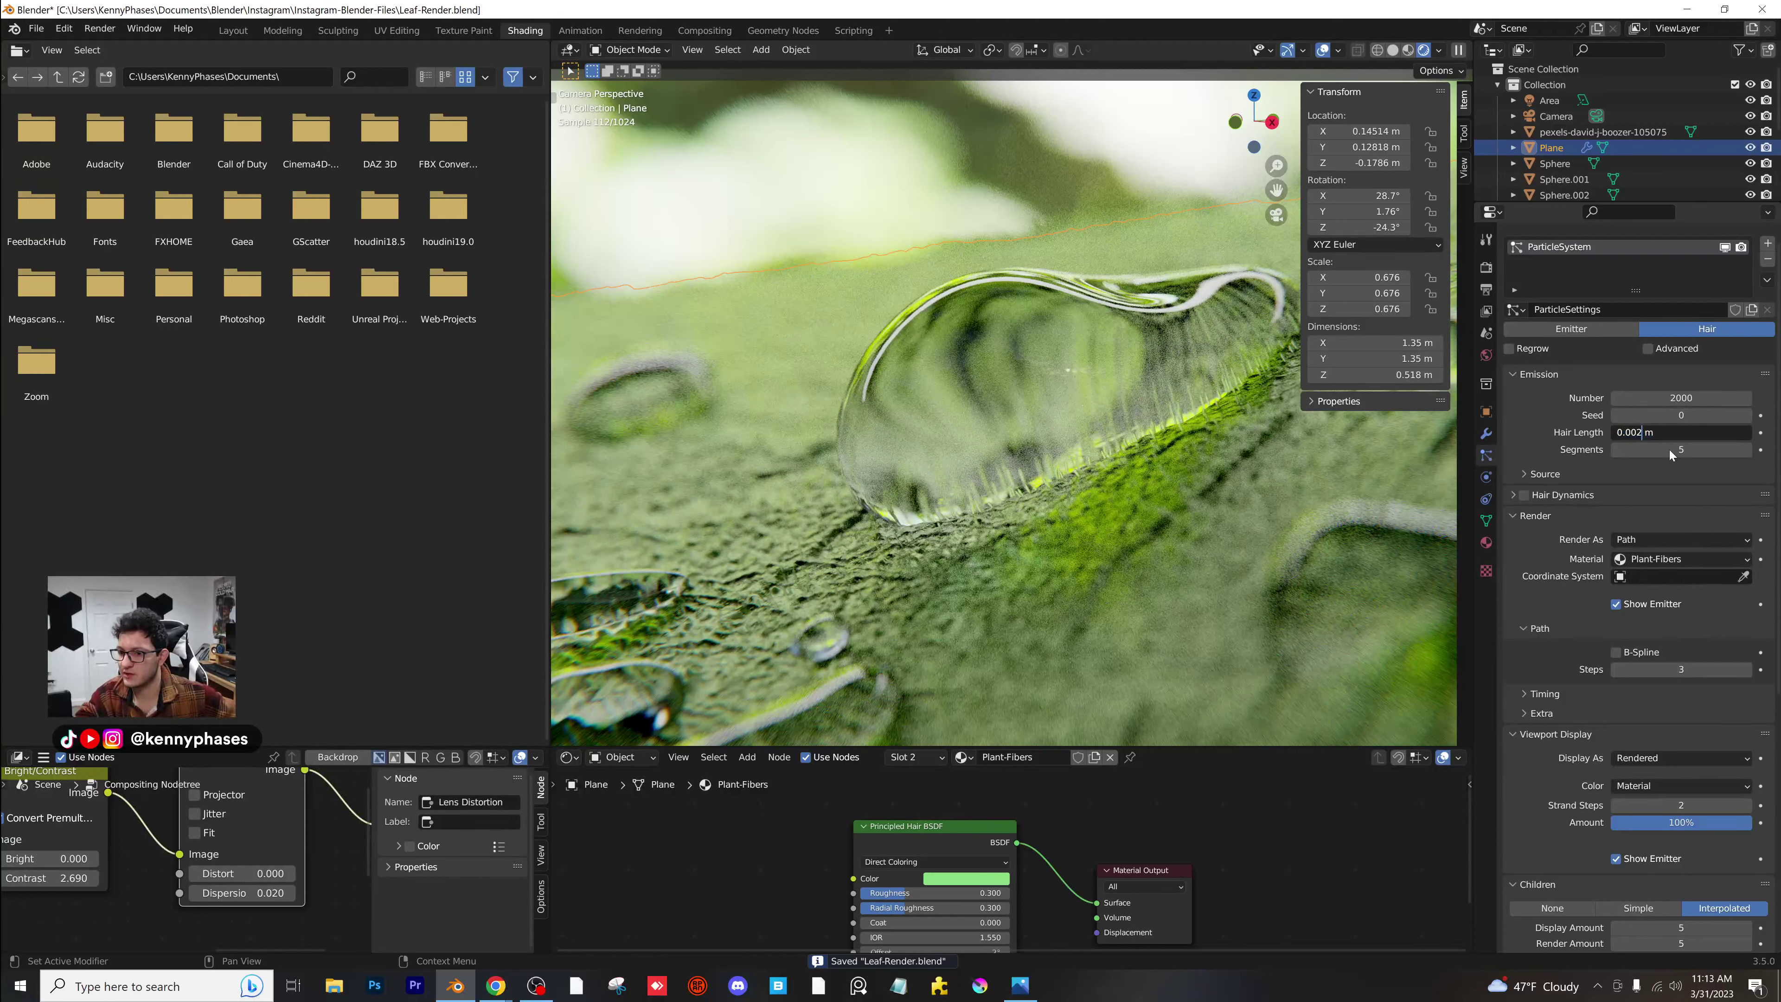
key(Return)
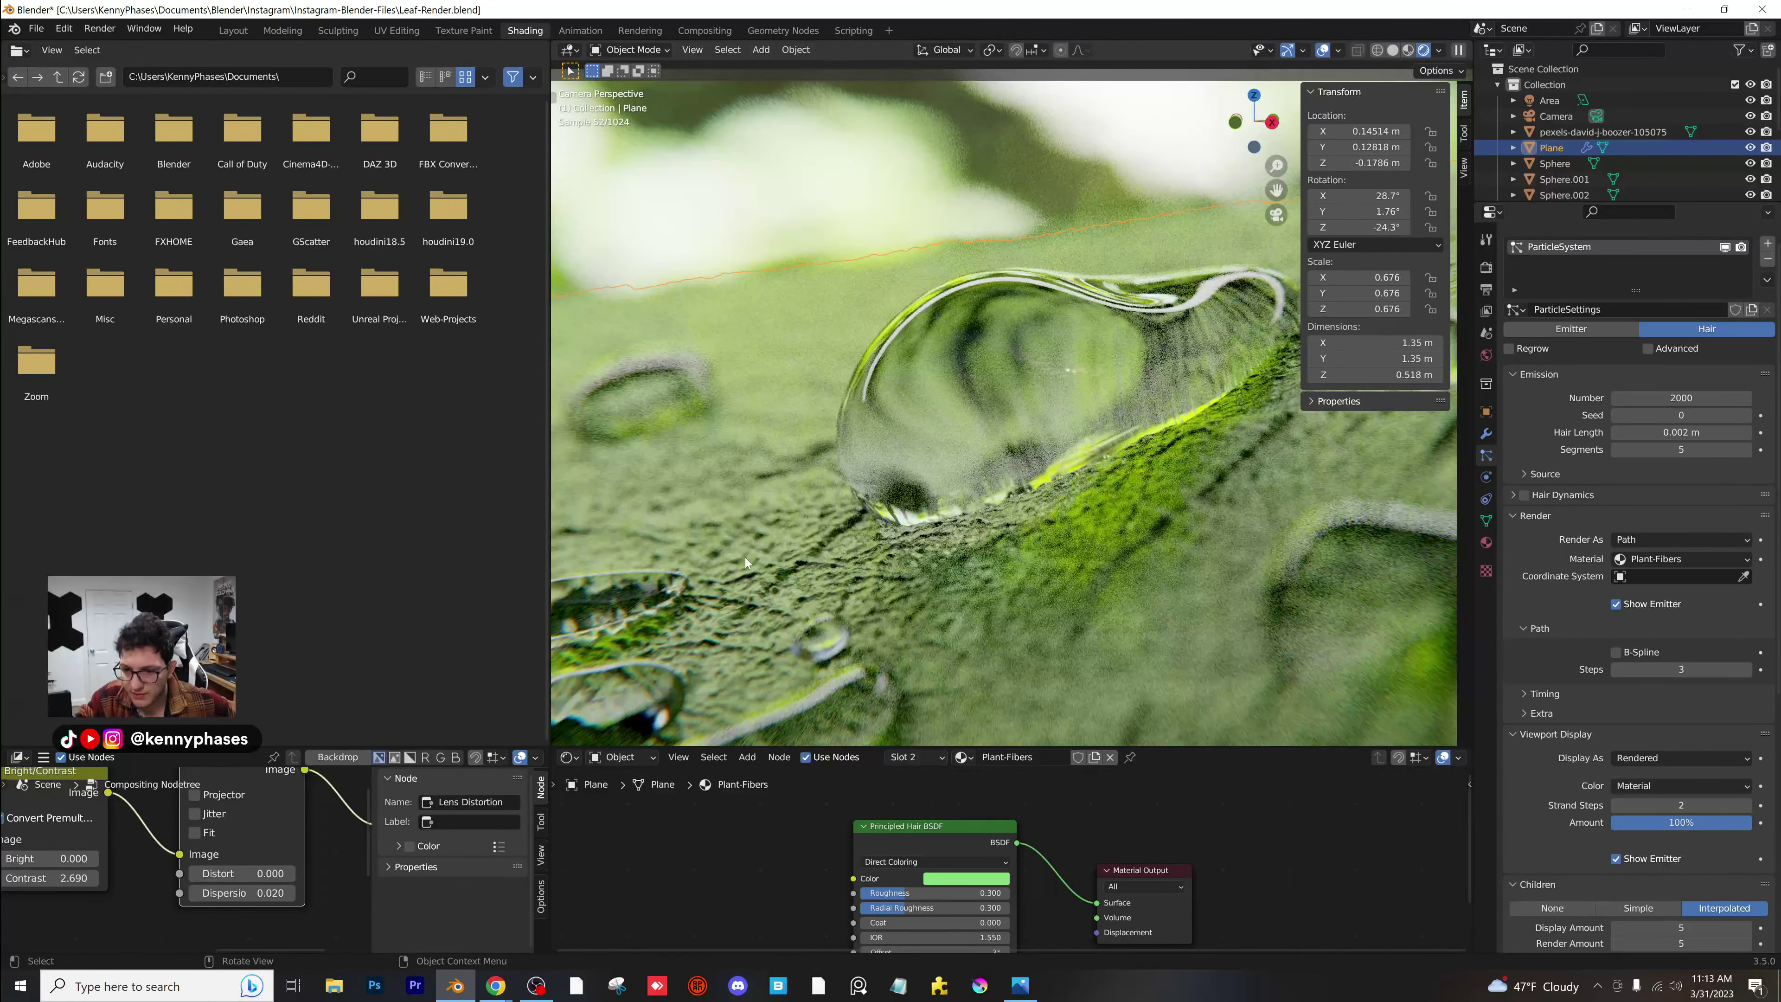
key(ctrl+s)
Increase the leaf particle system's hair number to 5000.
scroll(844, 573, down, 3)
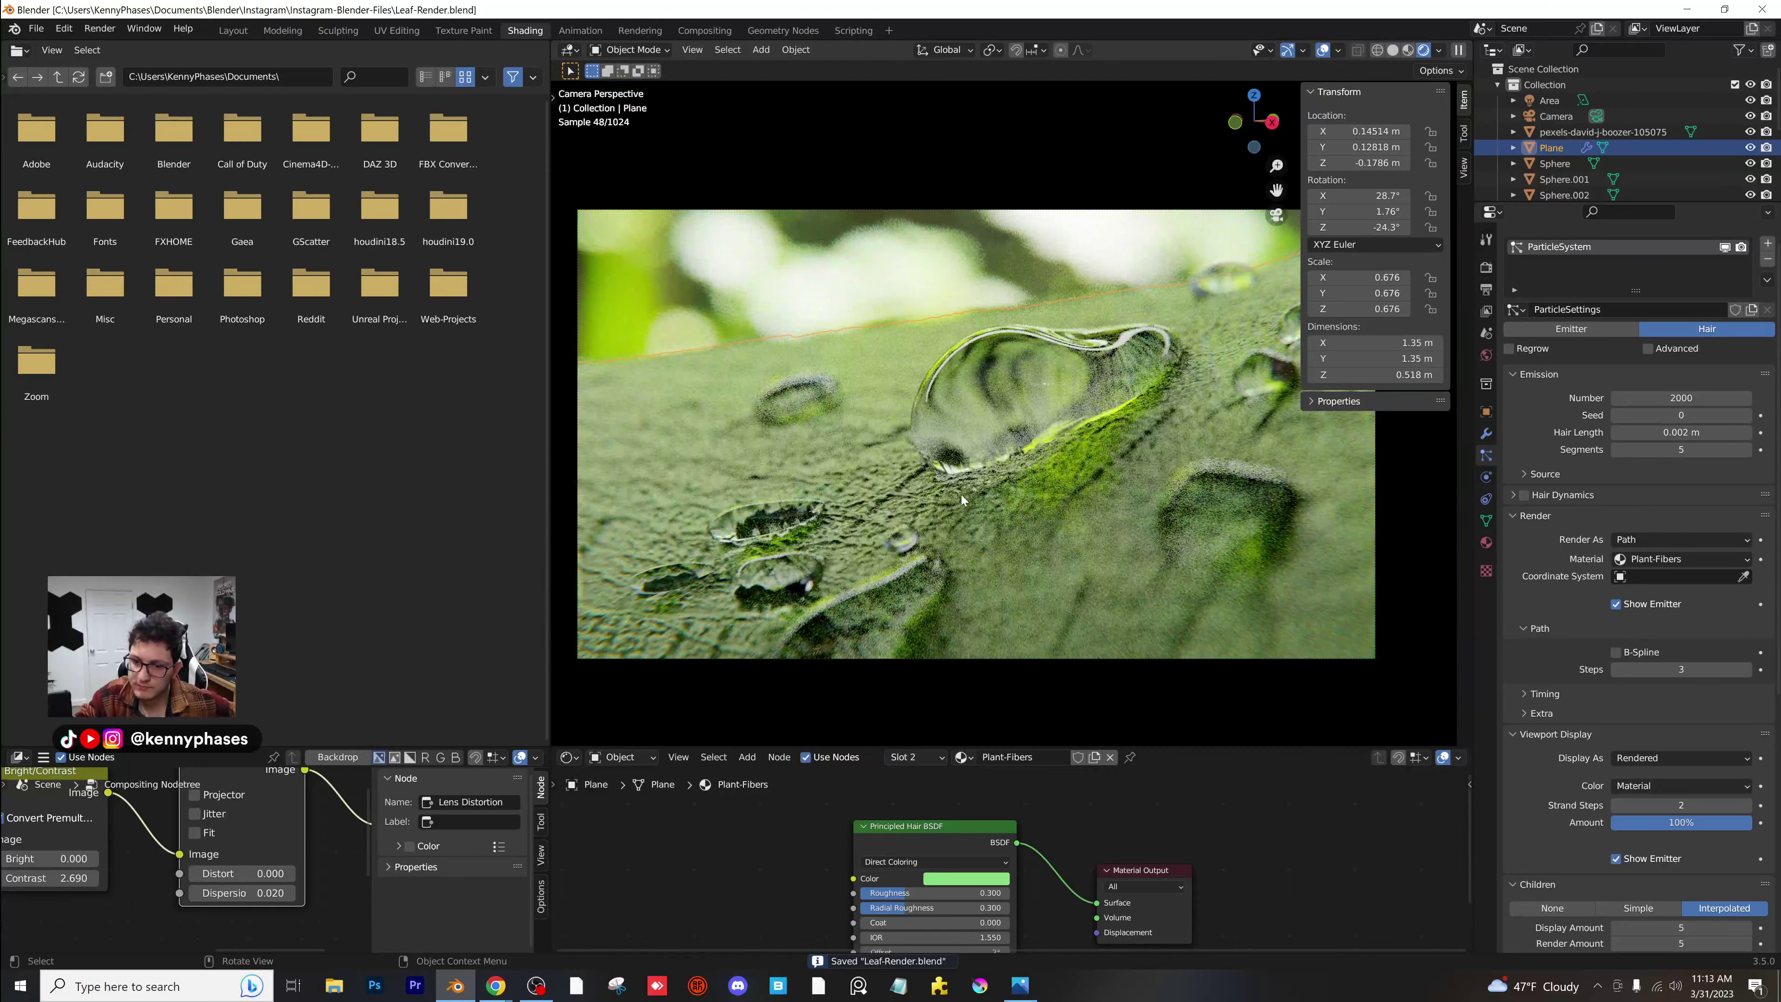
scroll(1110, 561, up, 5)
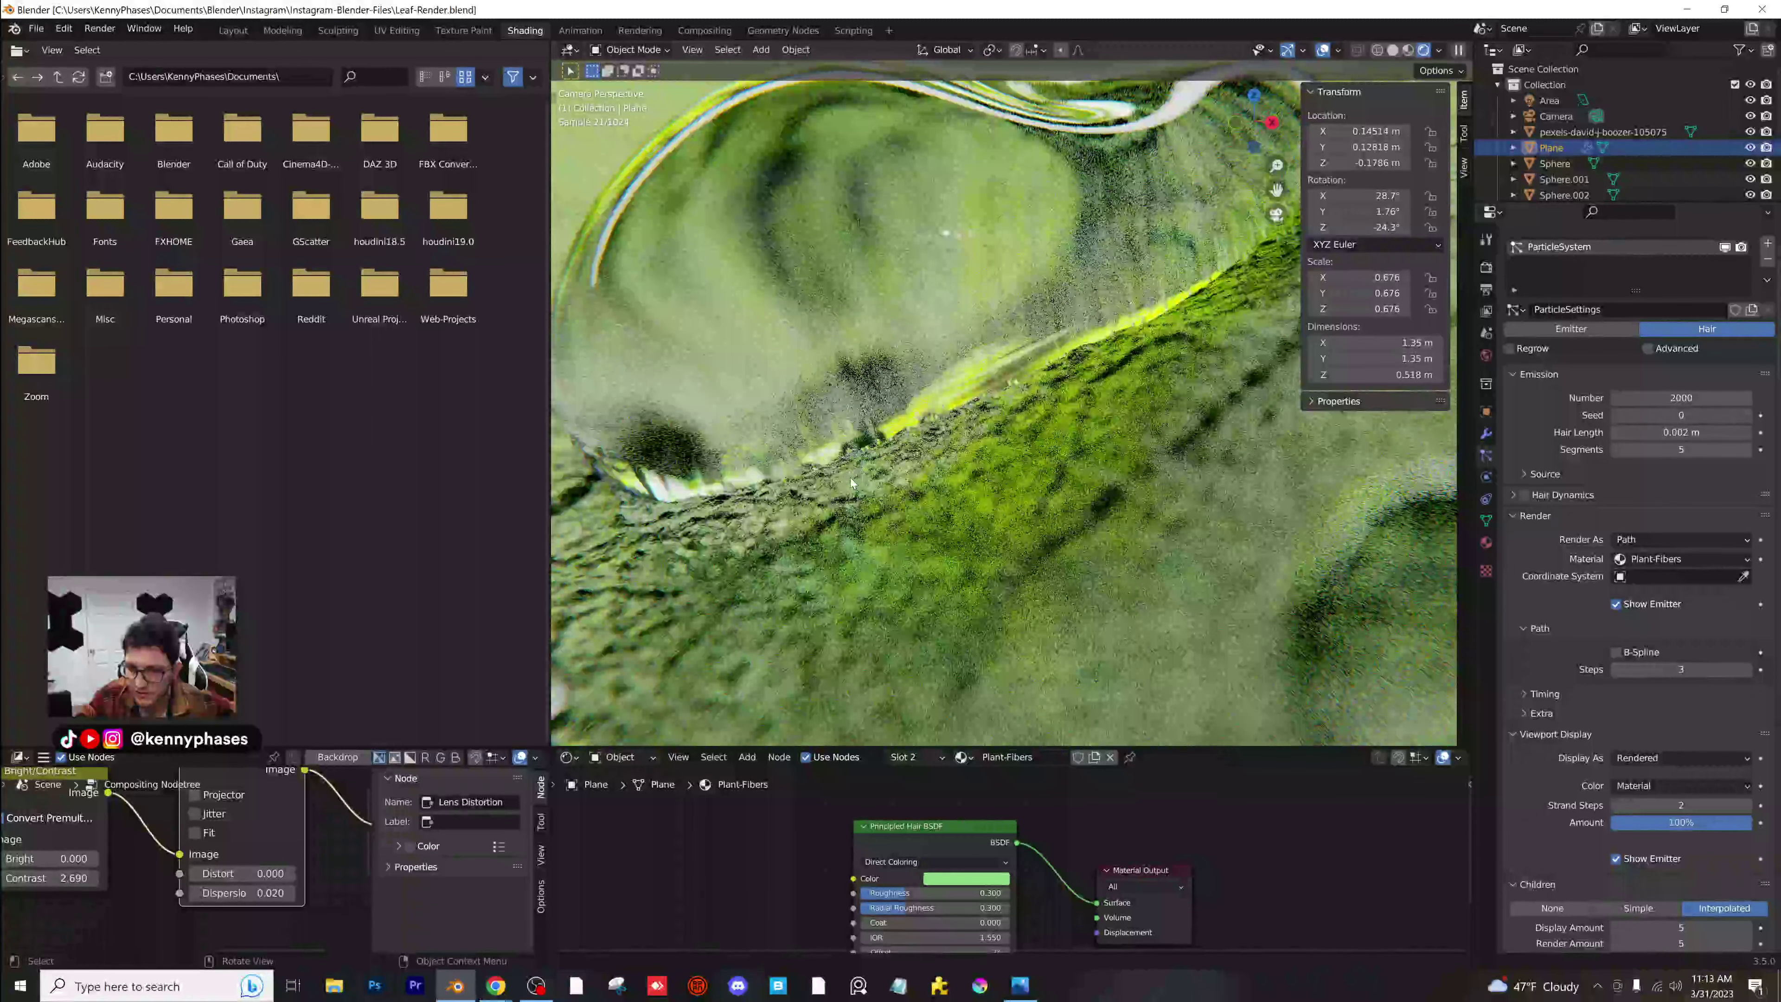
click(1681, 397)
text(5000)
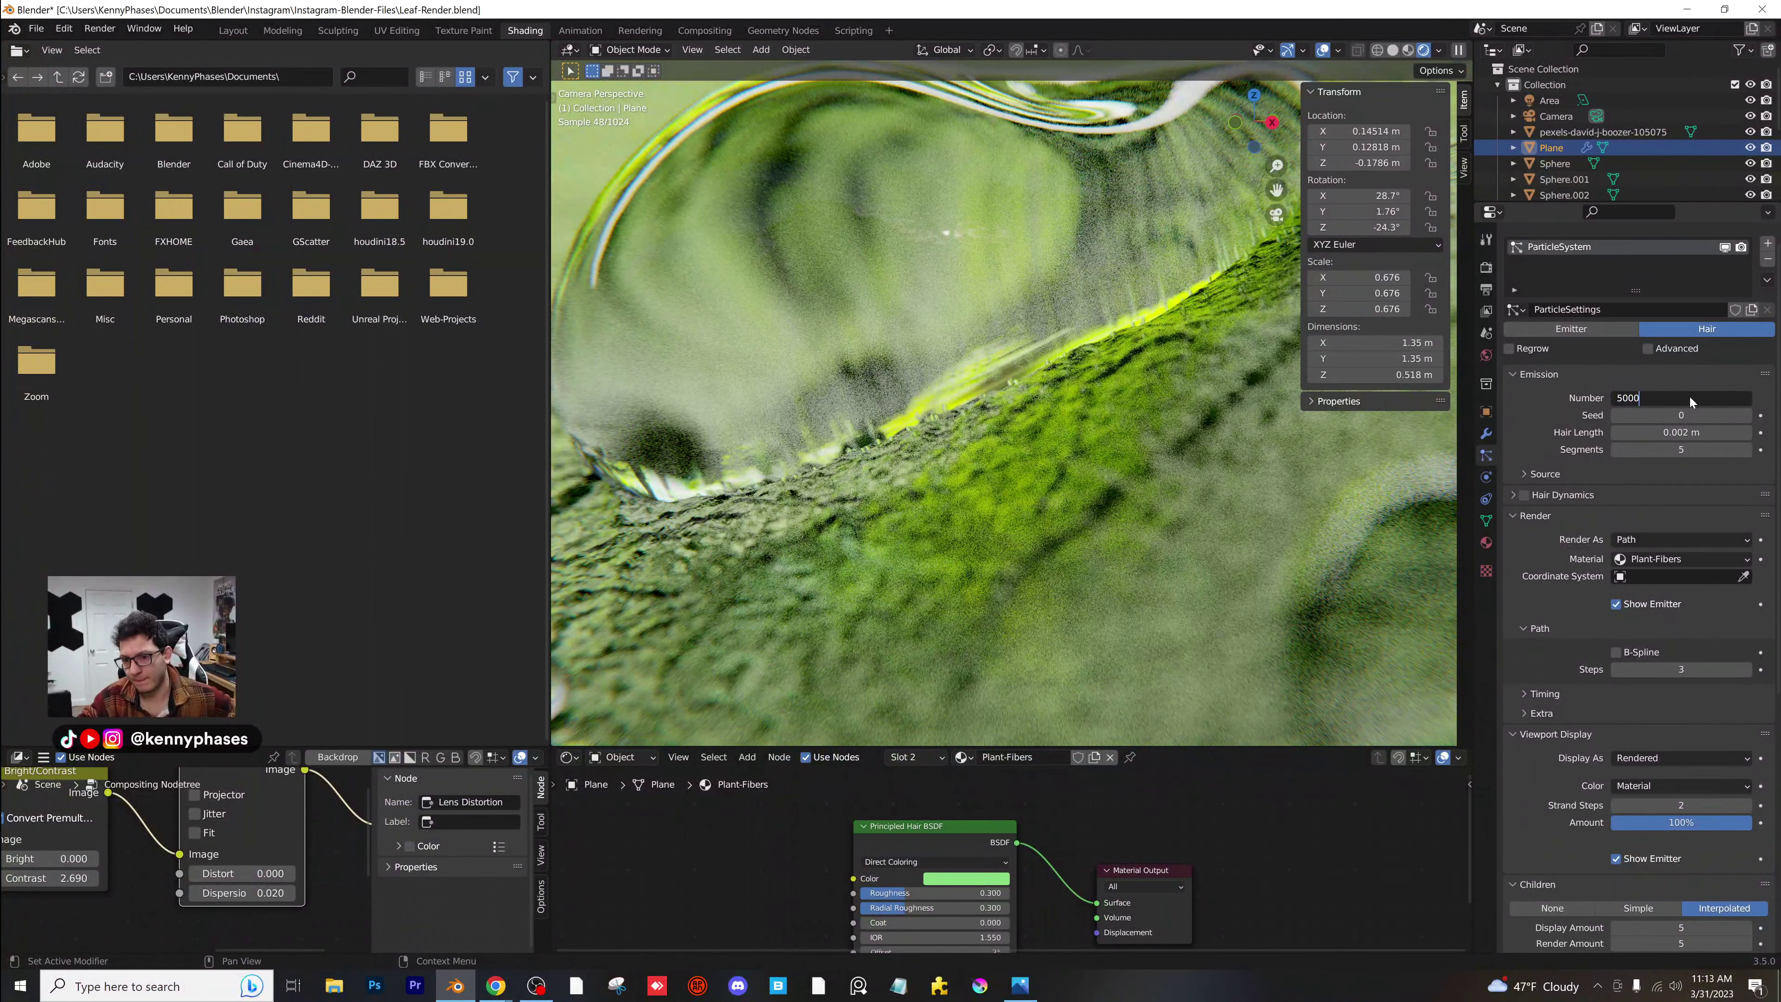
key(Return)
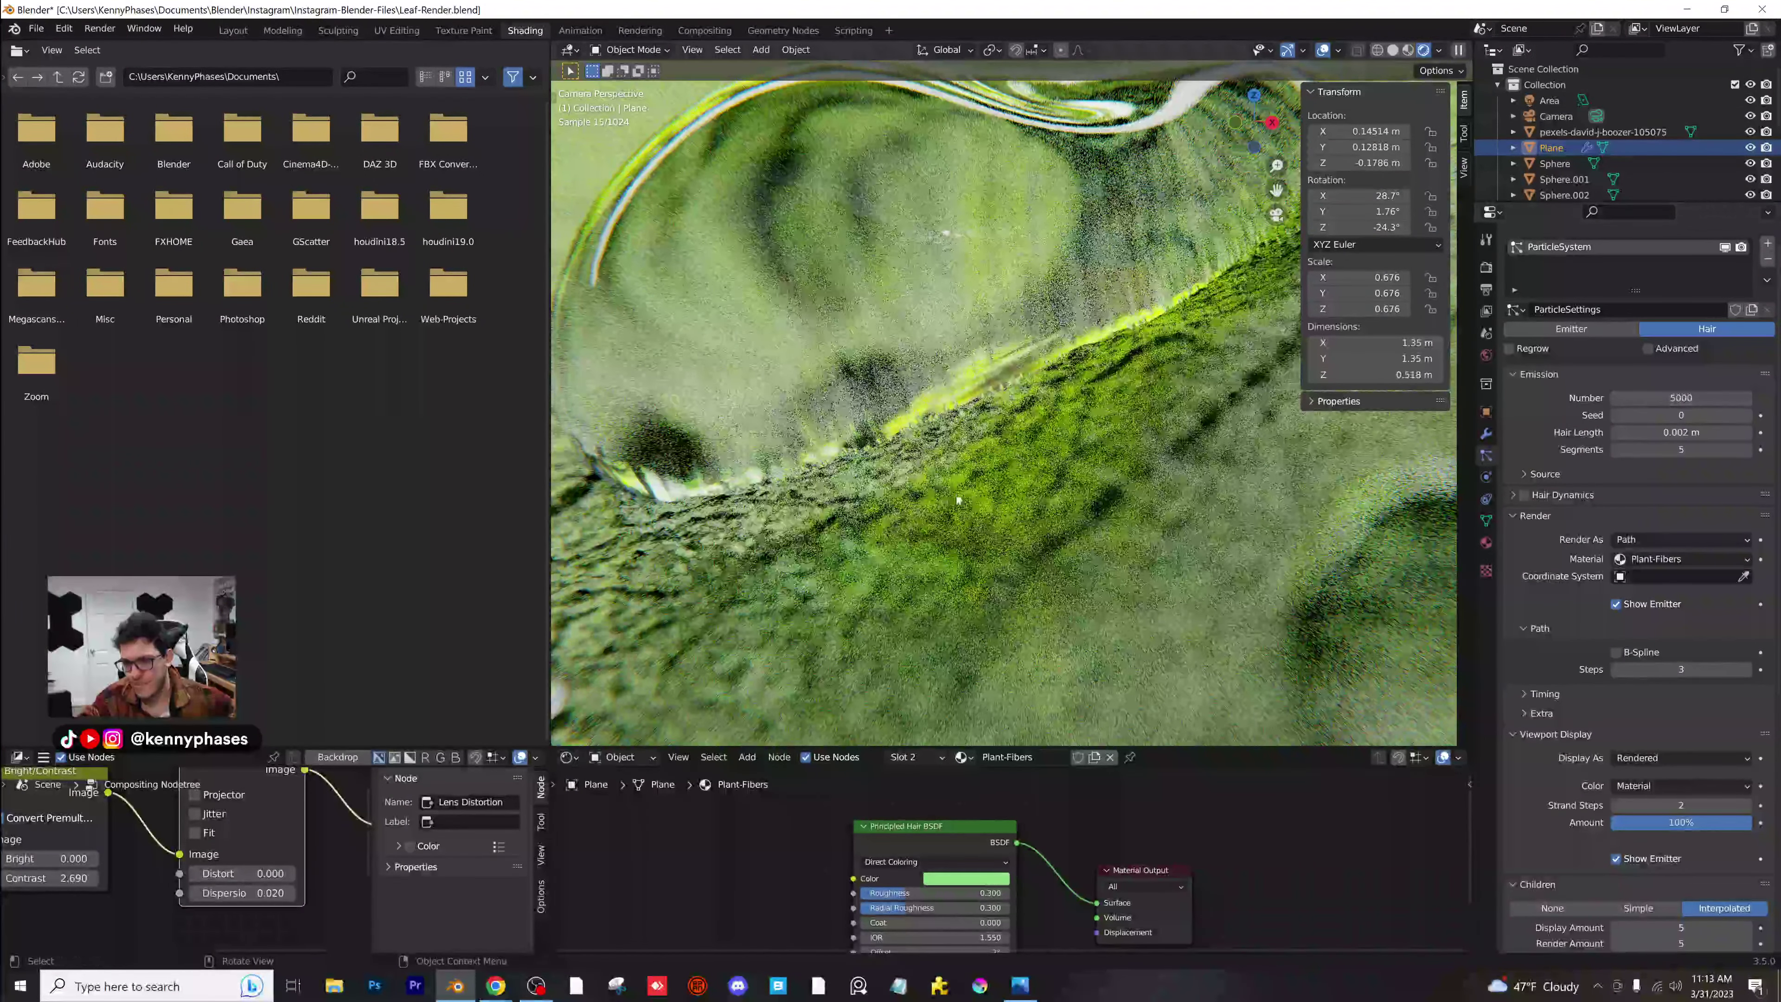
Set the leaf hair length to 0.003 m and save the file.
click(1641, 432)
click(1641, 432)
key(BackSpace)
text(3)
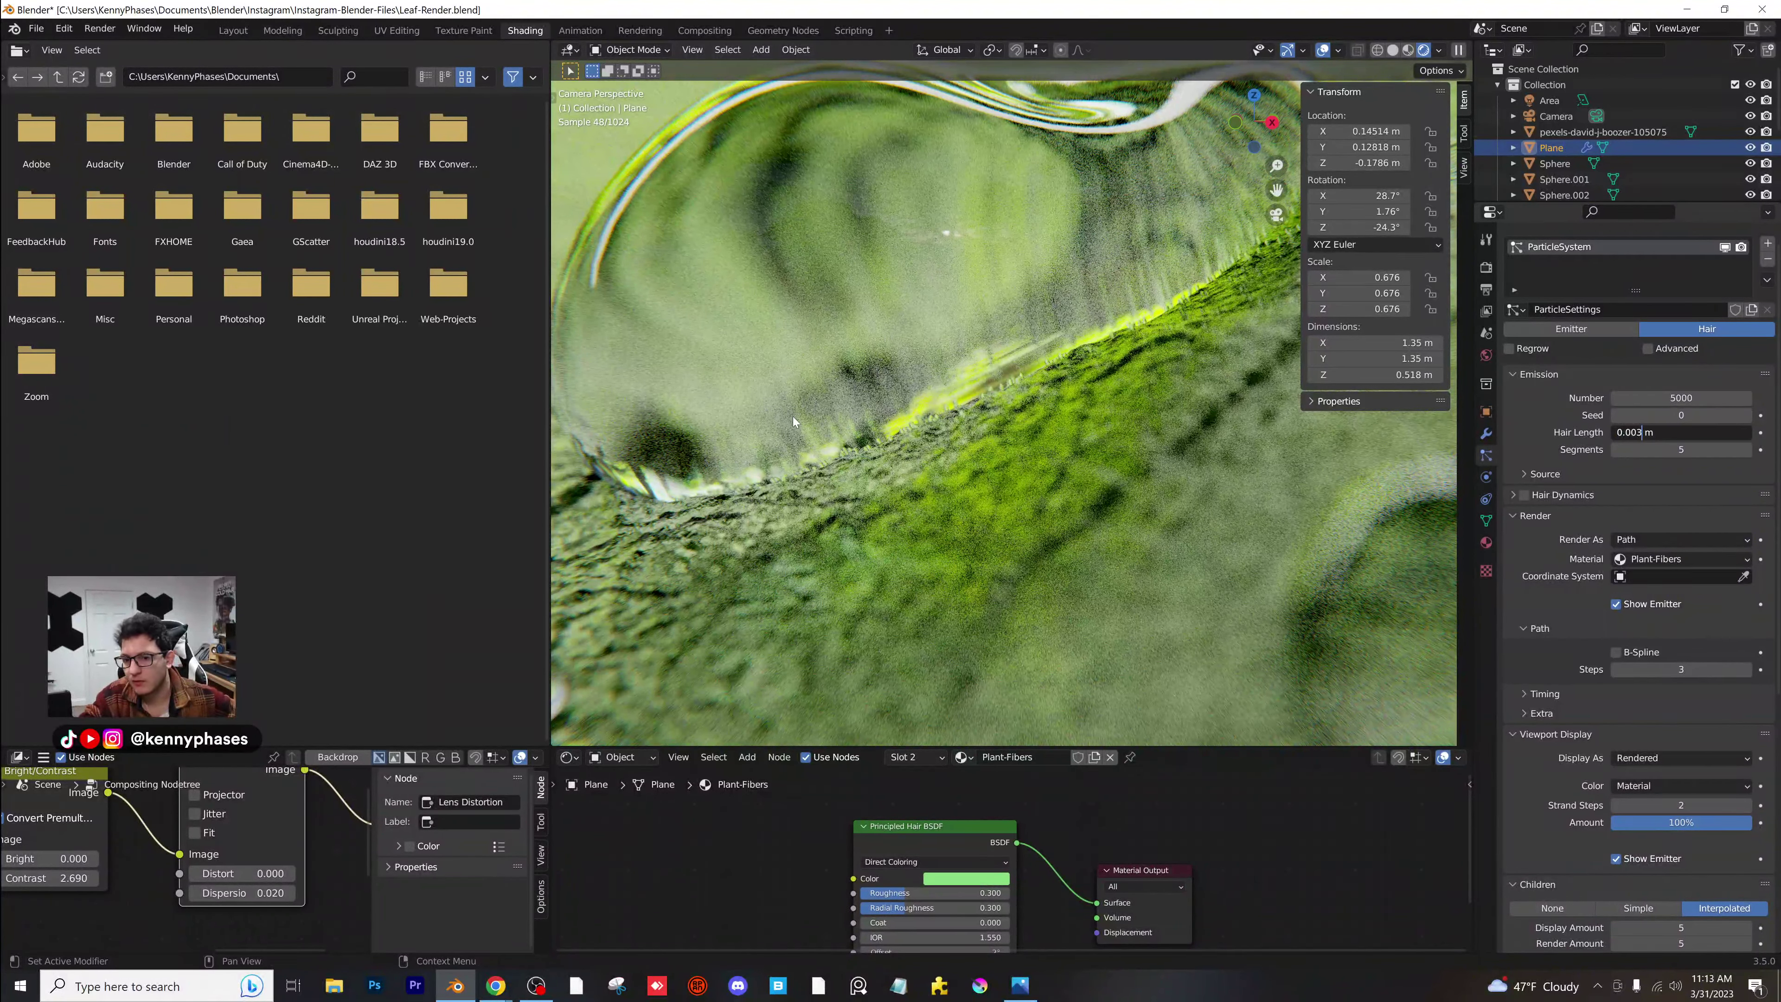
key(Return)
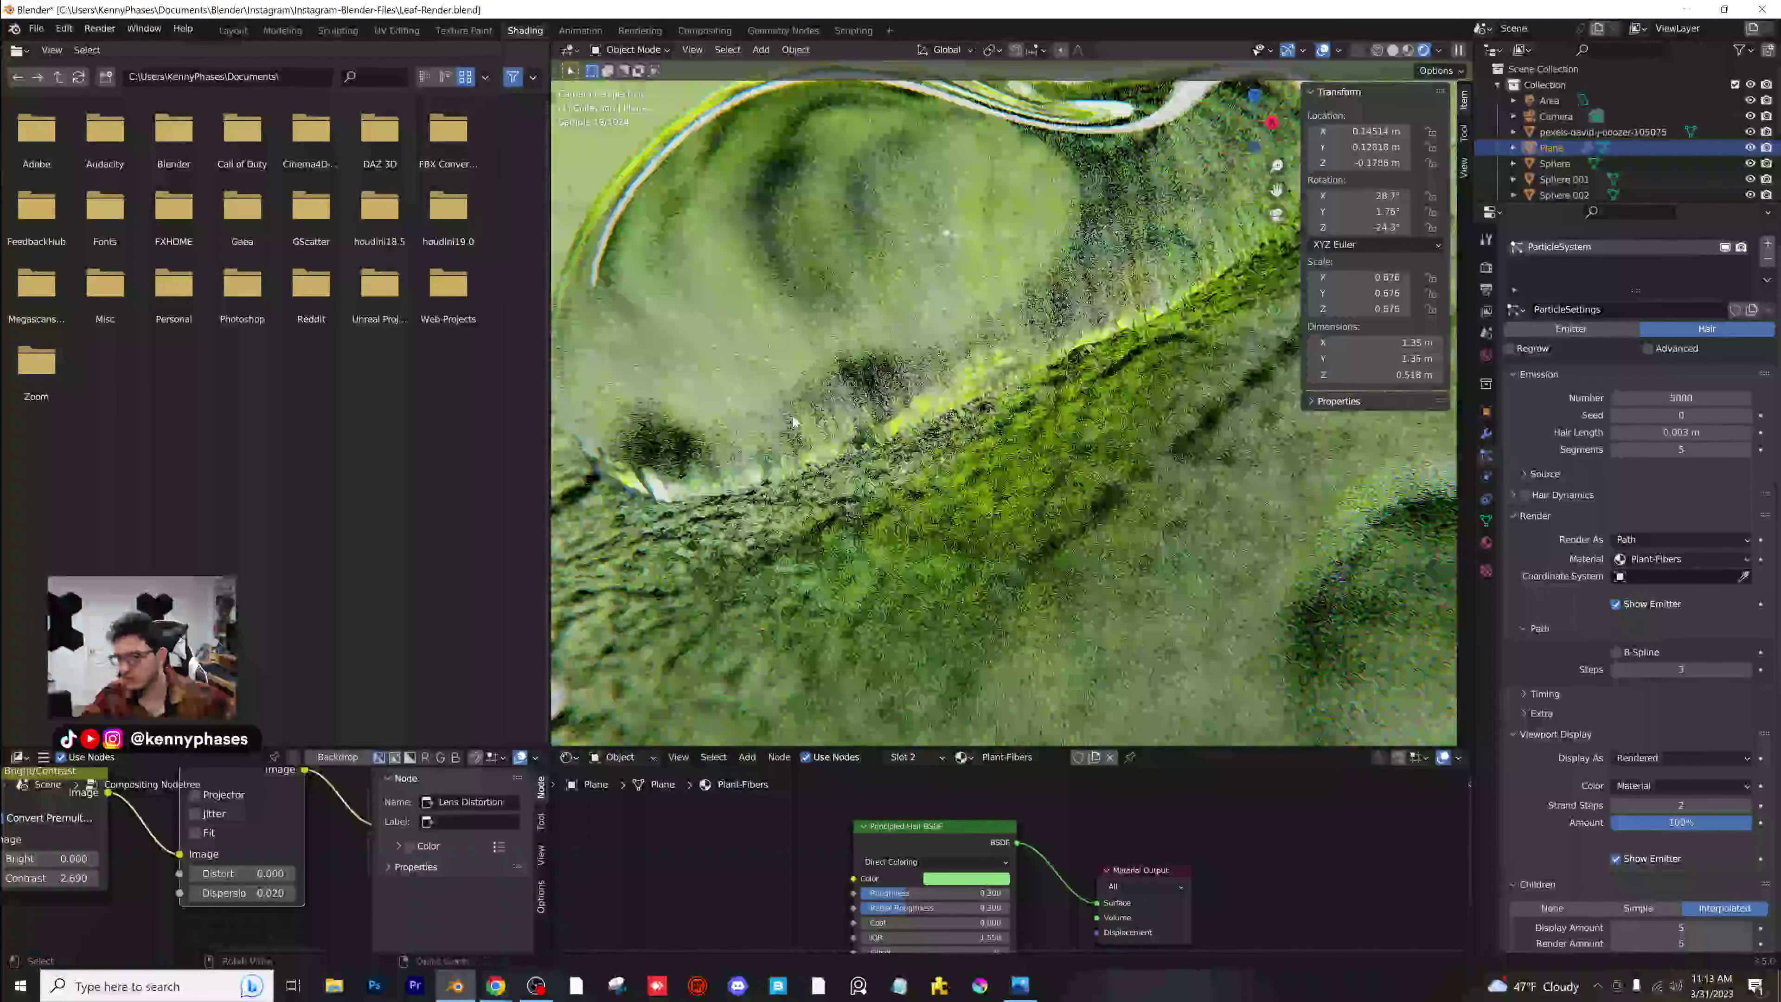
key(ctrl+s)
Inspect the leaf fibres beside the droplets up close and show the rendered camera view in the Layout workspace.
scroll(936, 531, down, 3)
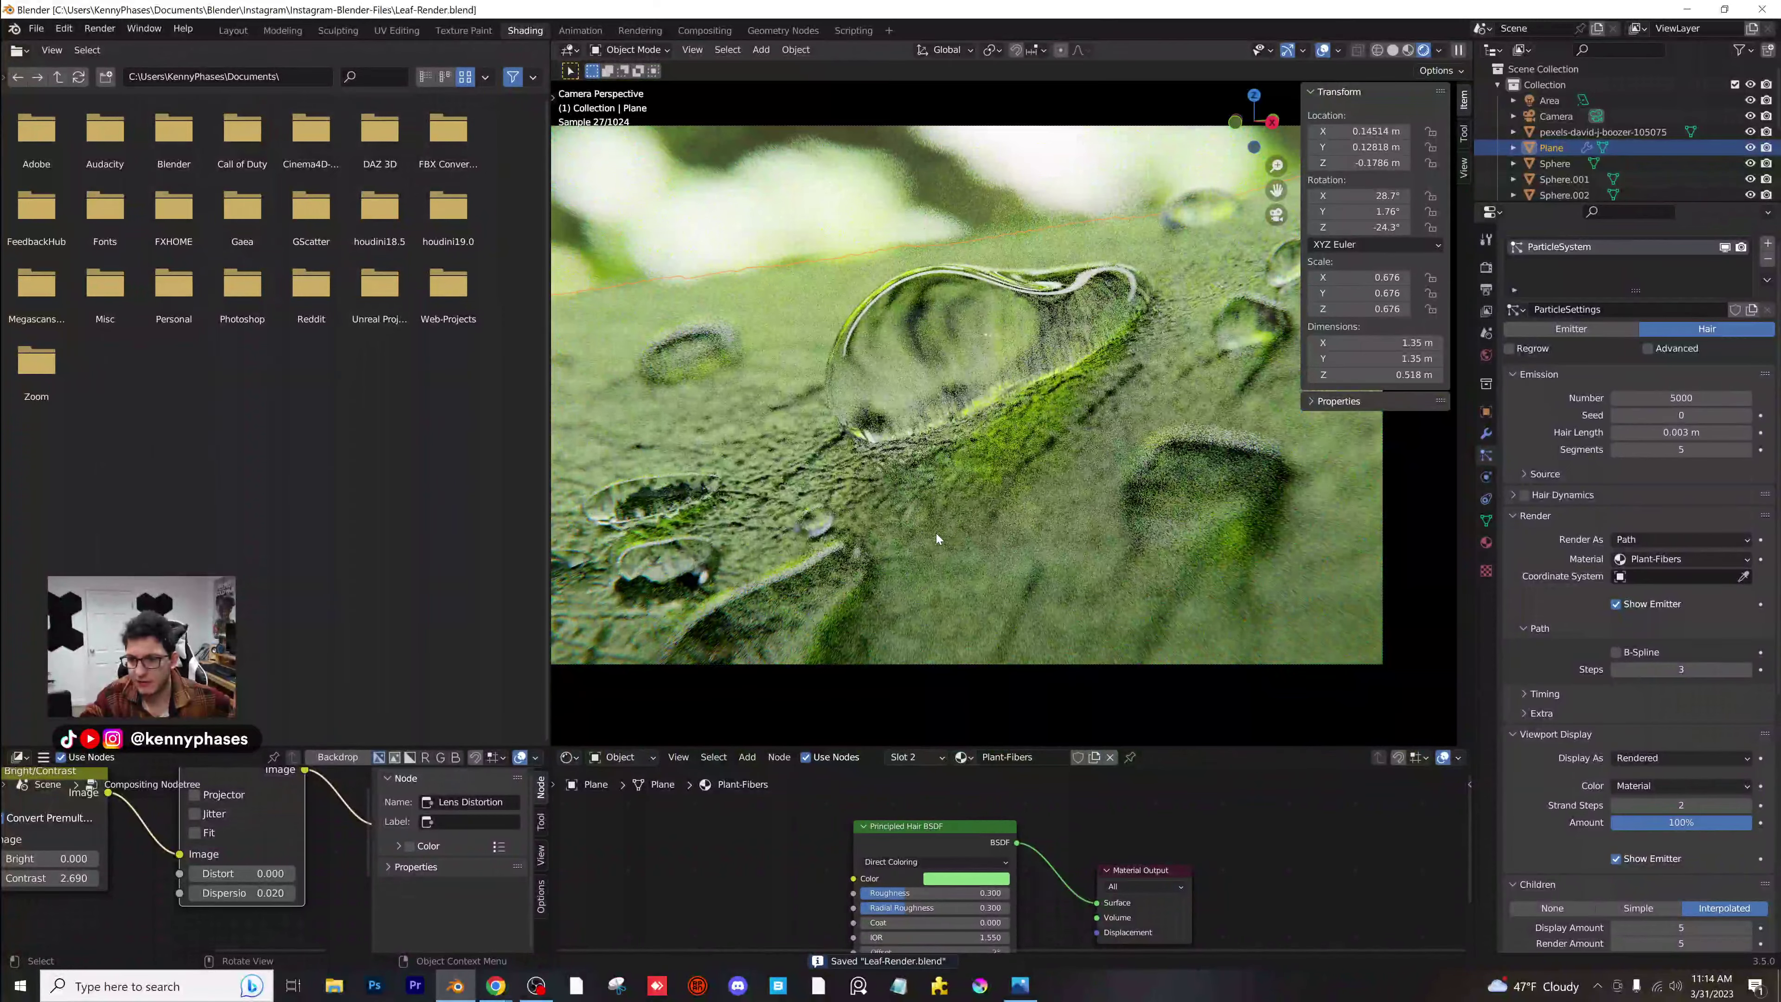
key(shift)
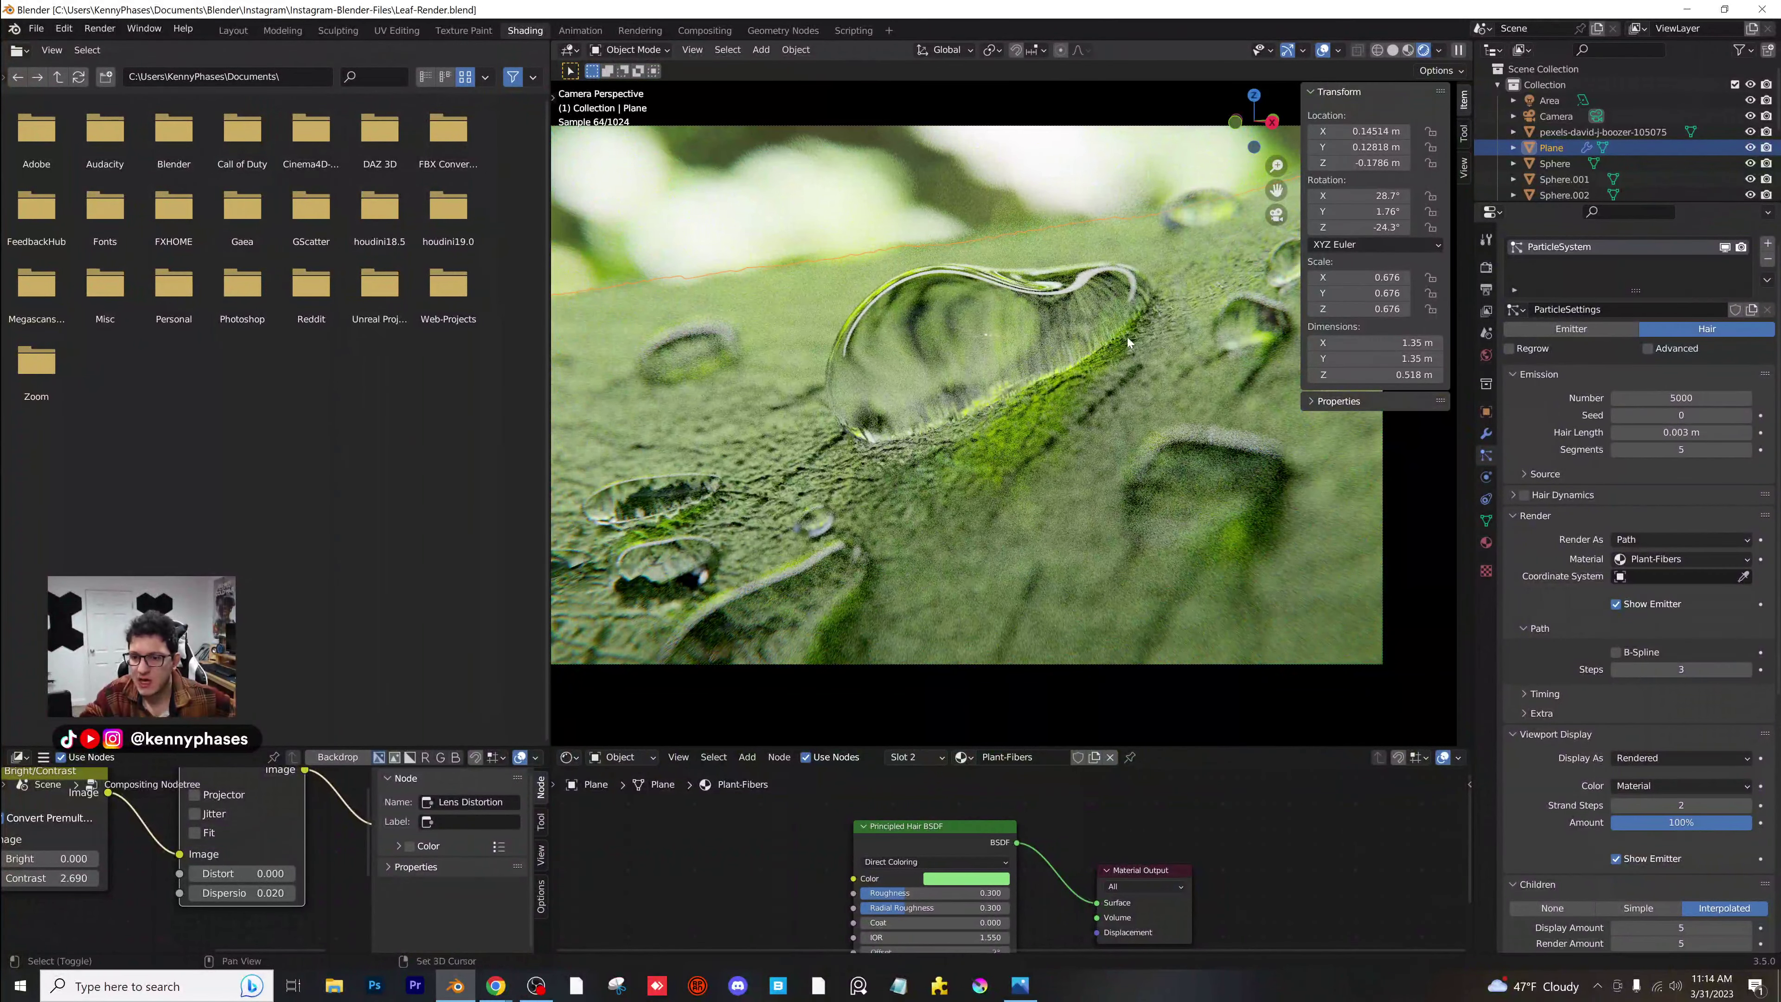
shift+middle_drag(1127, 337, 880, 430)
scroll(880, 429, up, 3)
shift+middle_drag(1038, 369, 973, 398)
scroll(972, 398, up, 7)
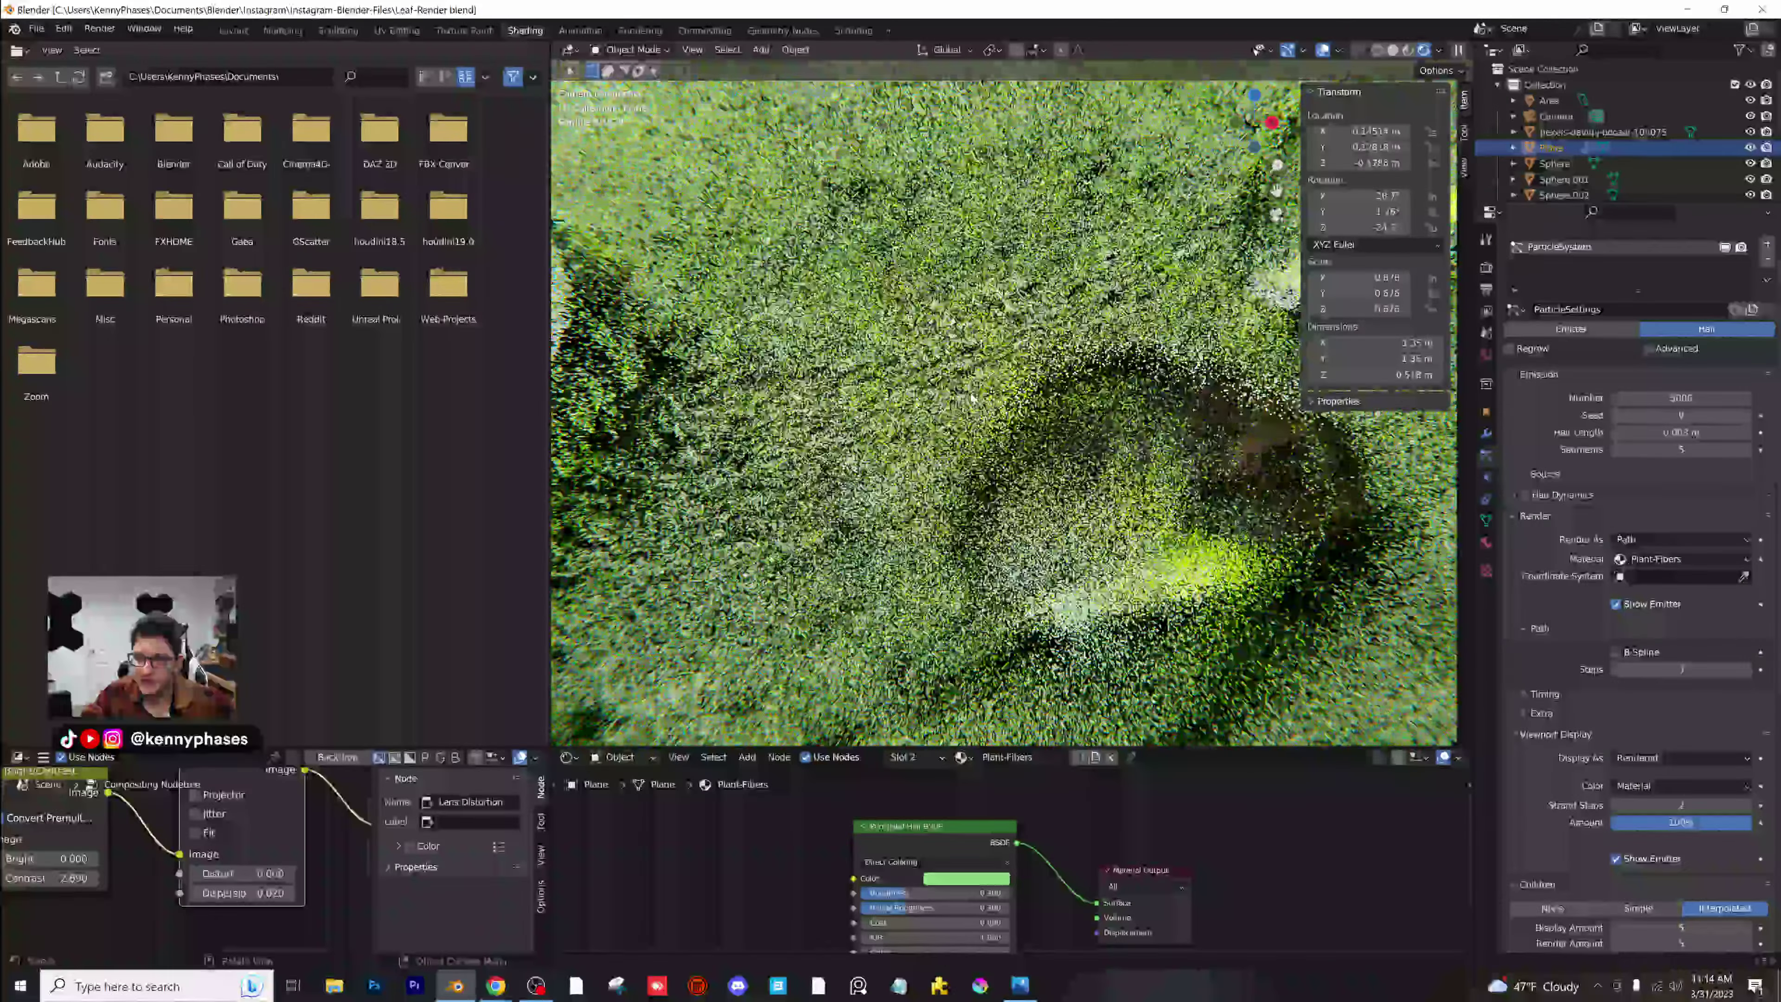
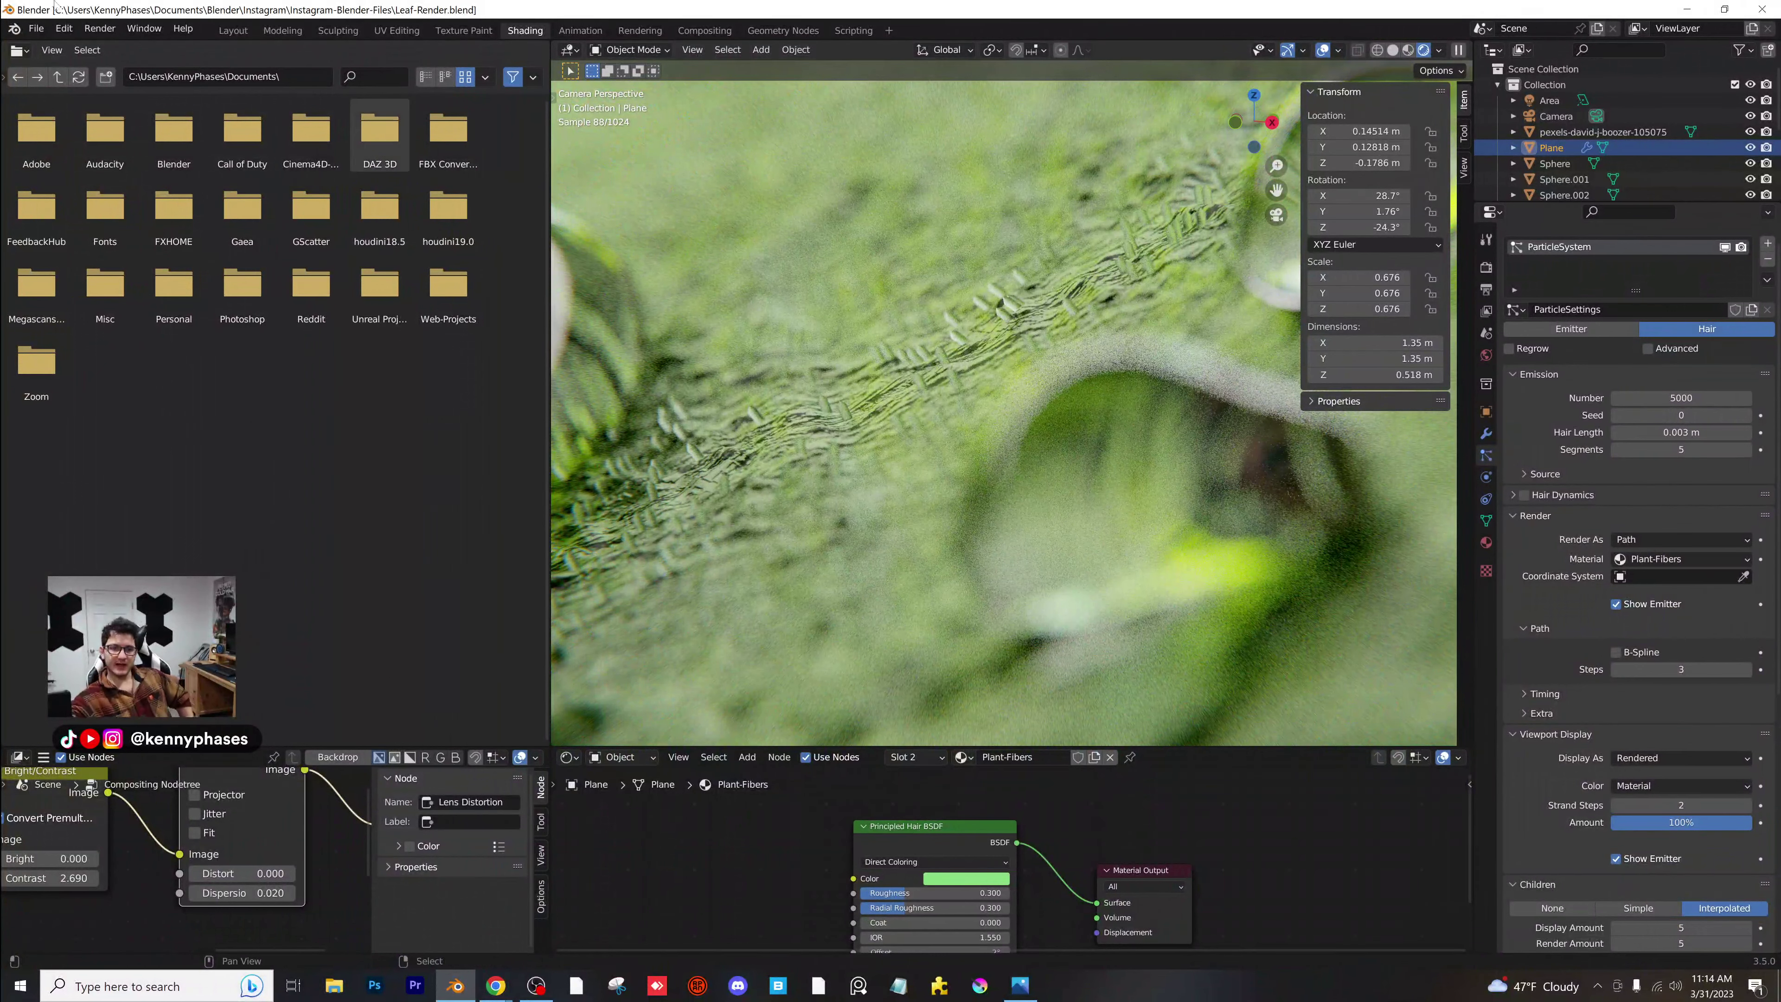
click(233, 30)
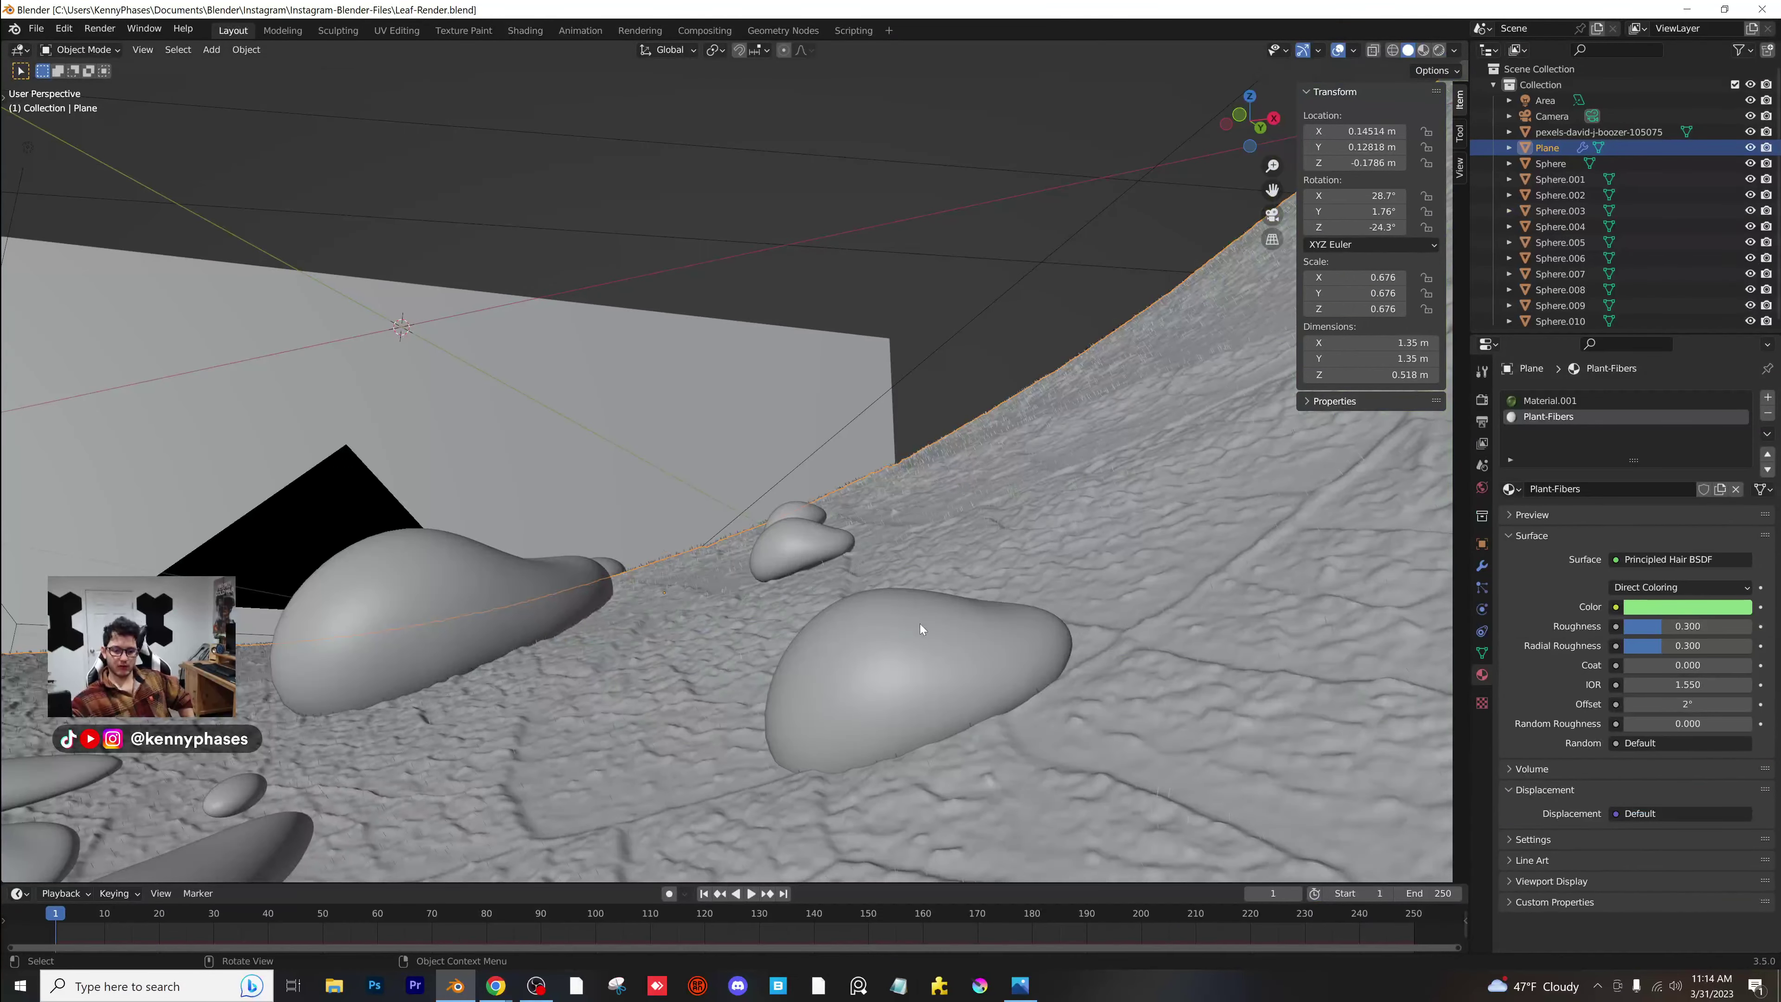
key(KP_0)
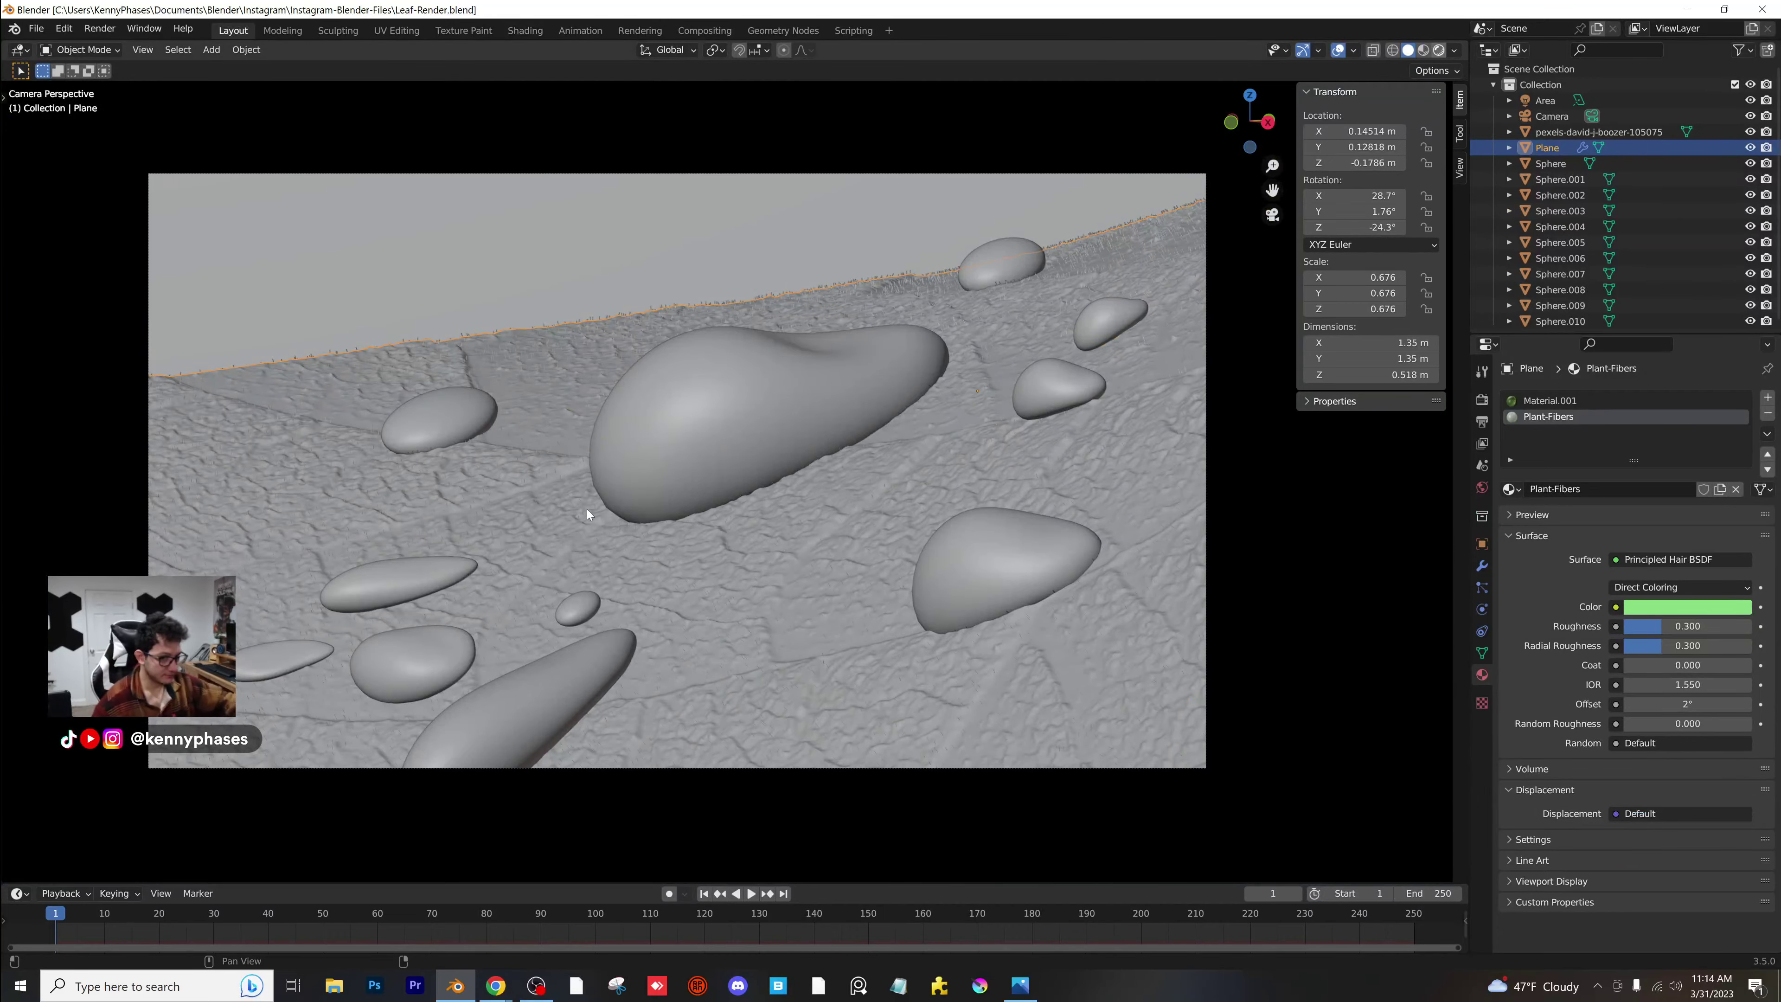
key(shift+z)
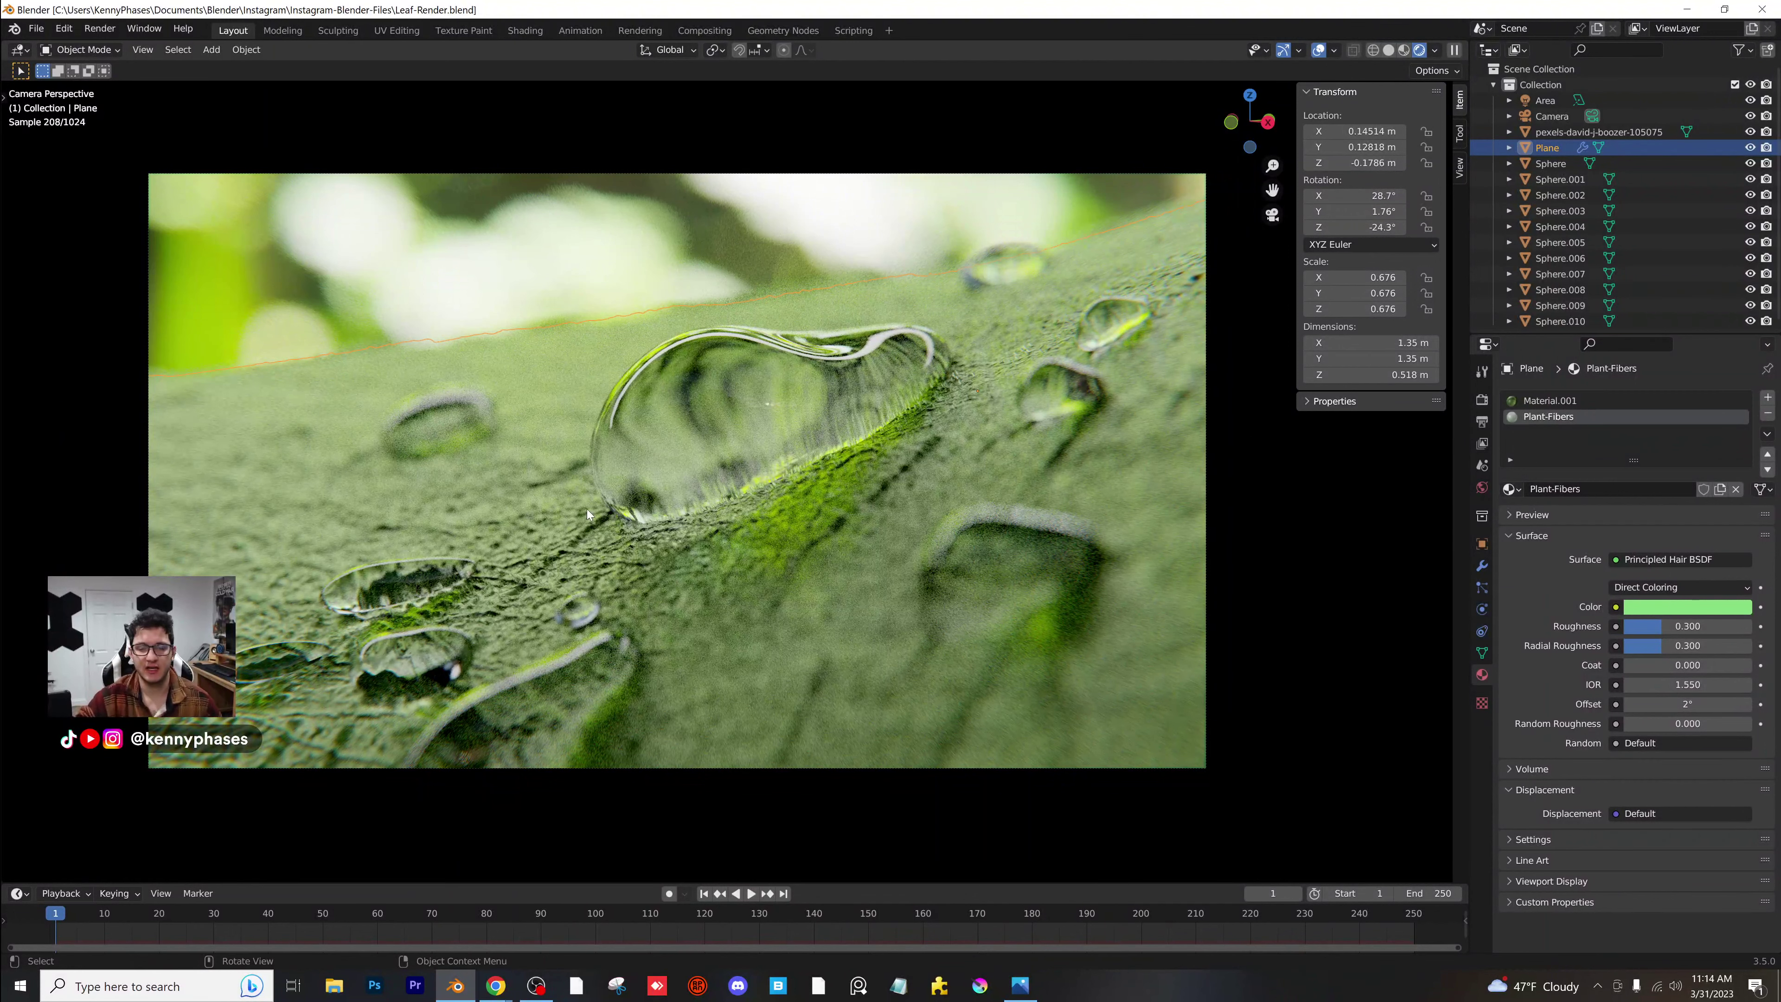
Hide the area light in the viewport and compare the rendered leaf with the reference photo.
click(883, 111)
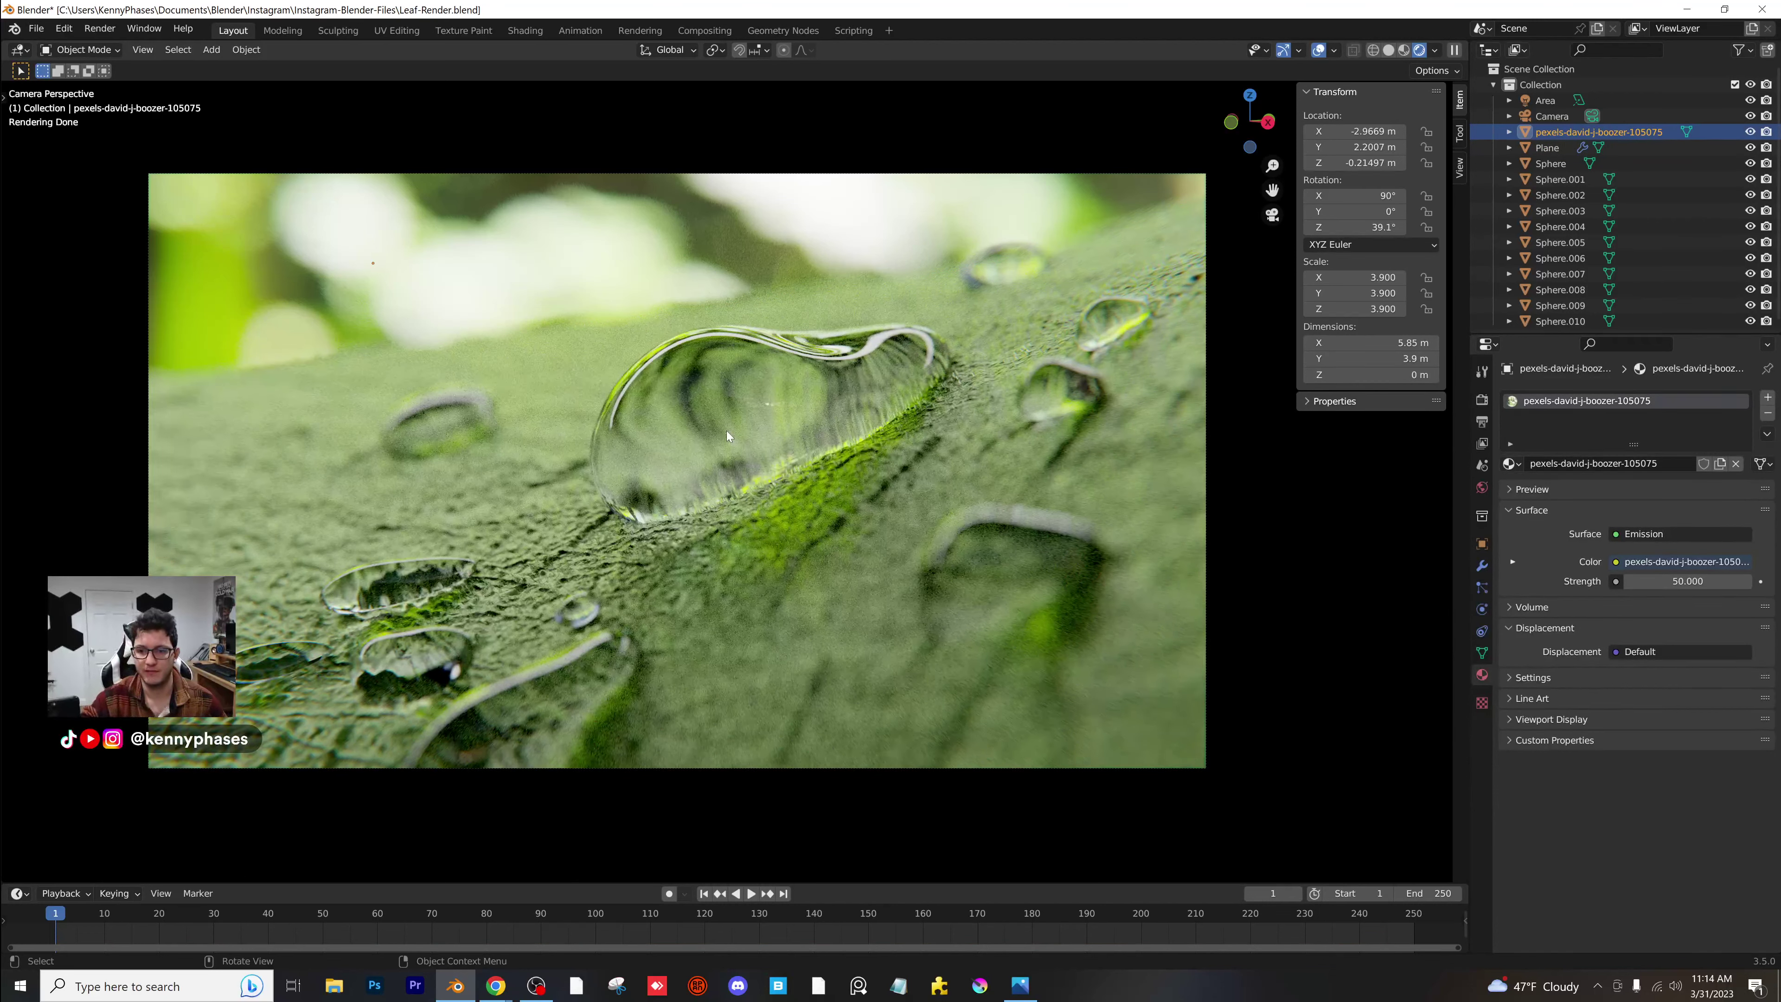
click(1750, 100)
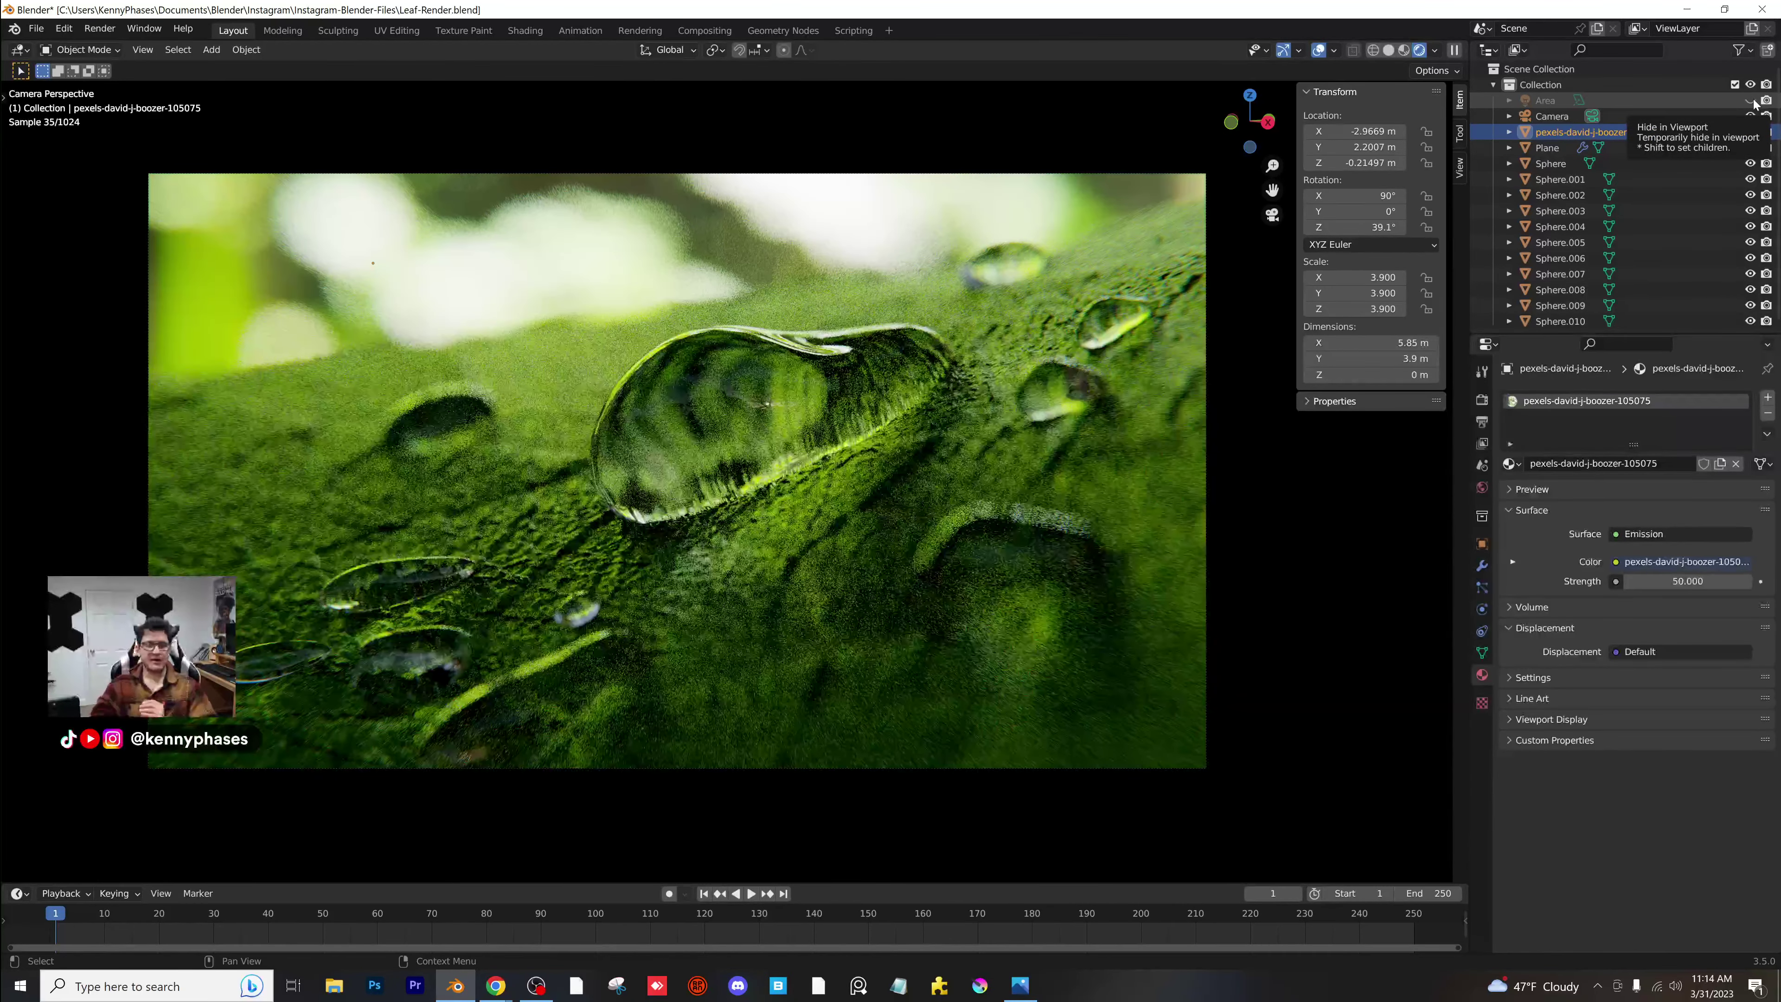
click(1020, 986)
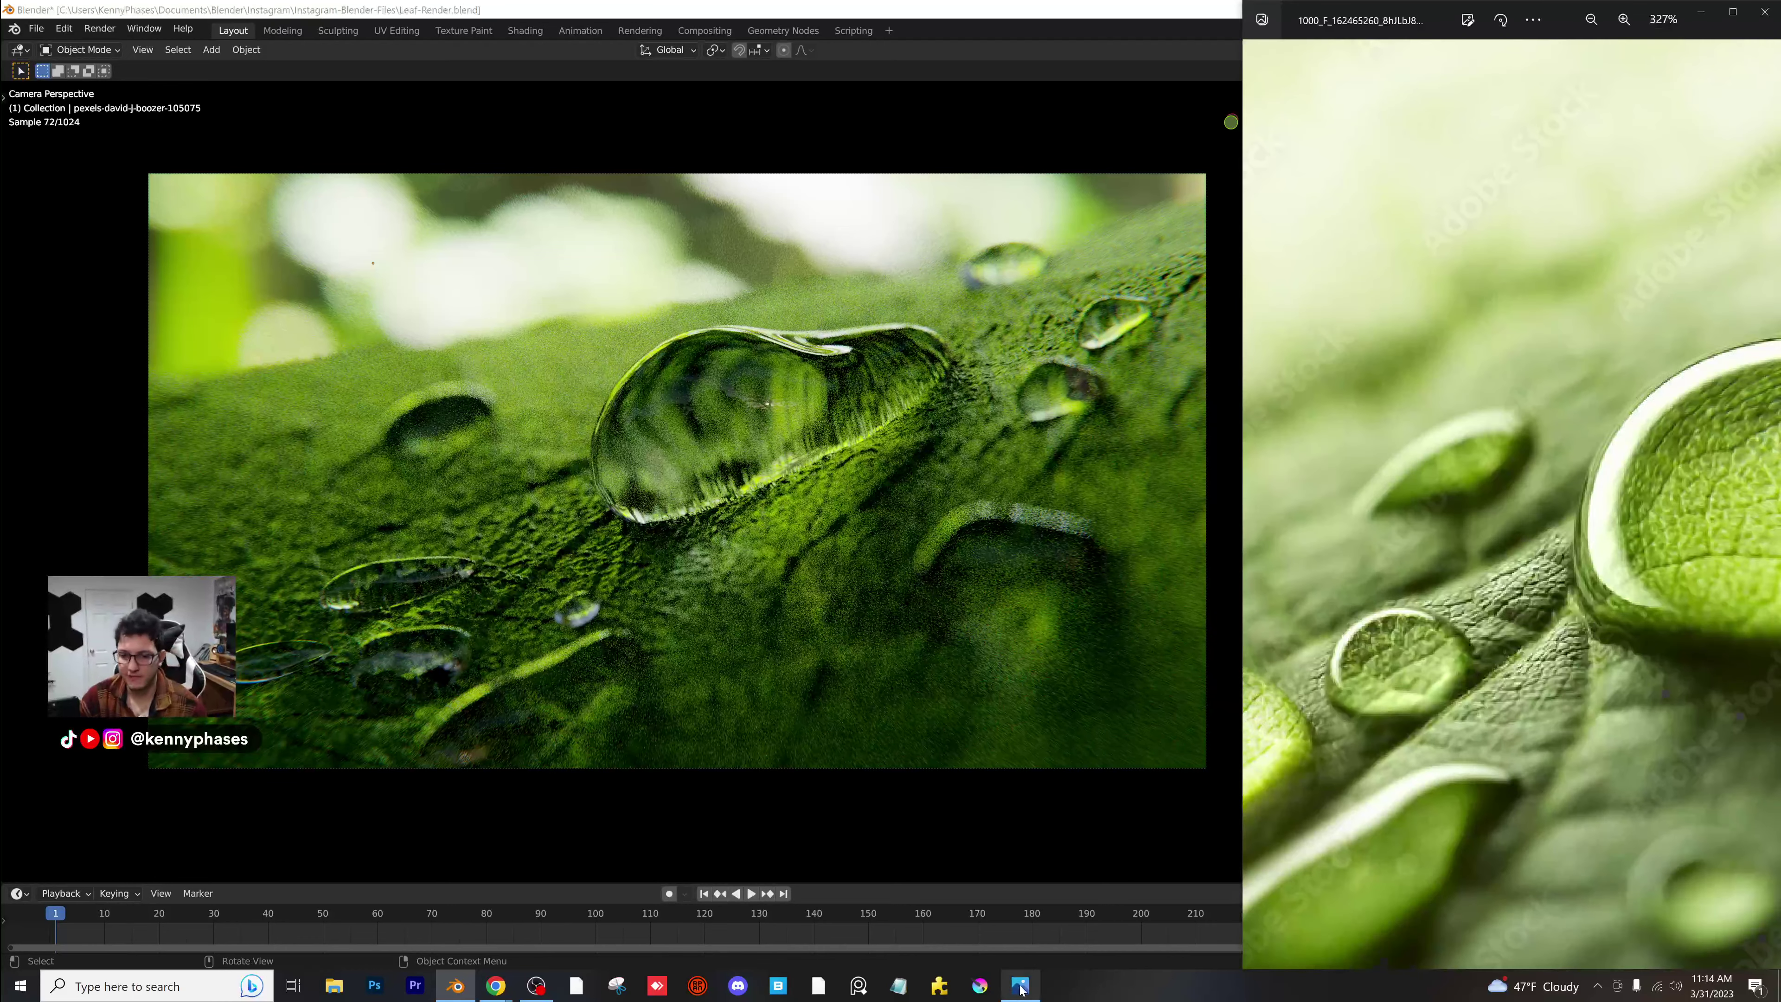
scroll(1431, 593, down, 2)
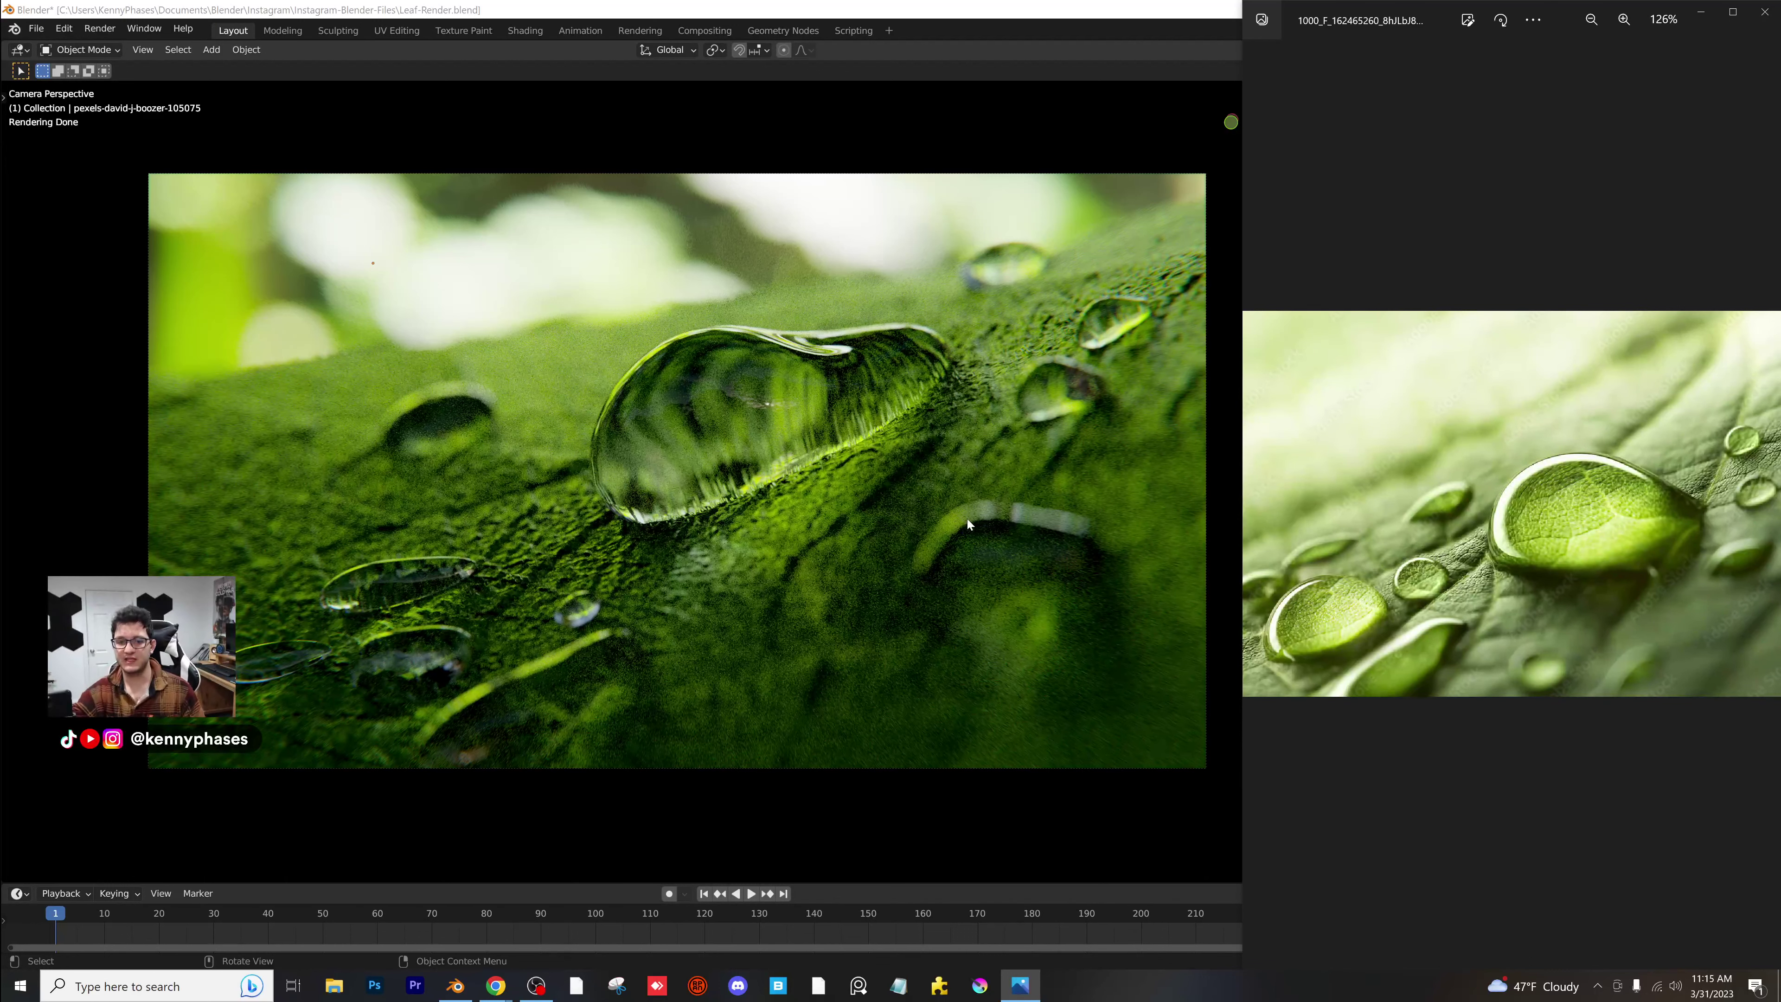
click(685, 482)
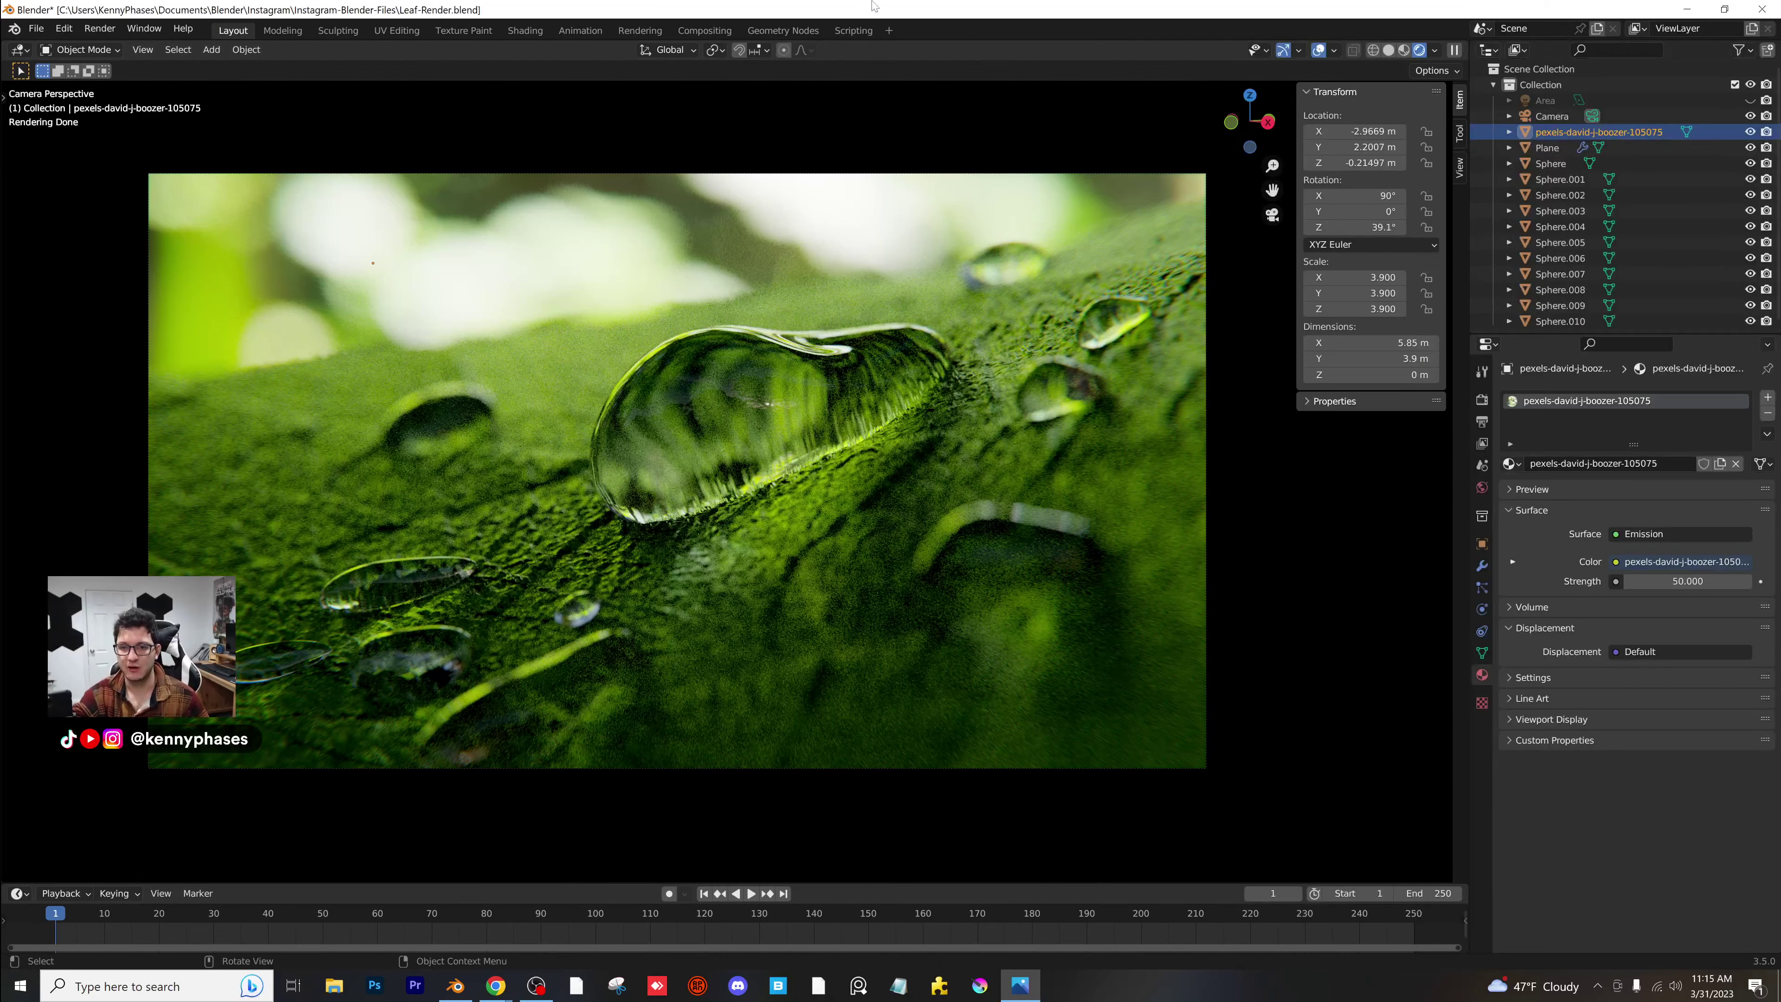
Make the area light visible, set its power to 200 W and save the file.
click(1545, 100)
click(1750, 100)
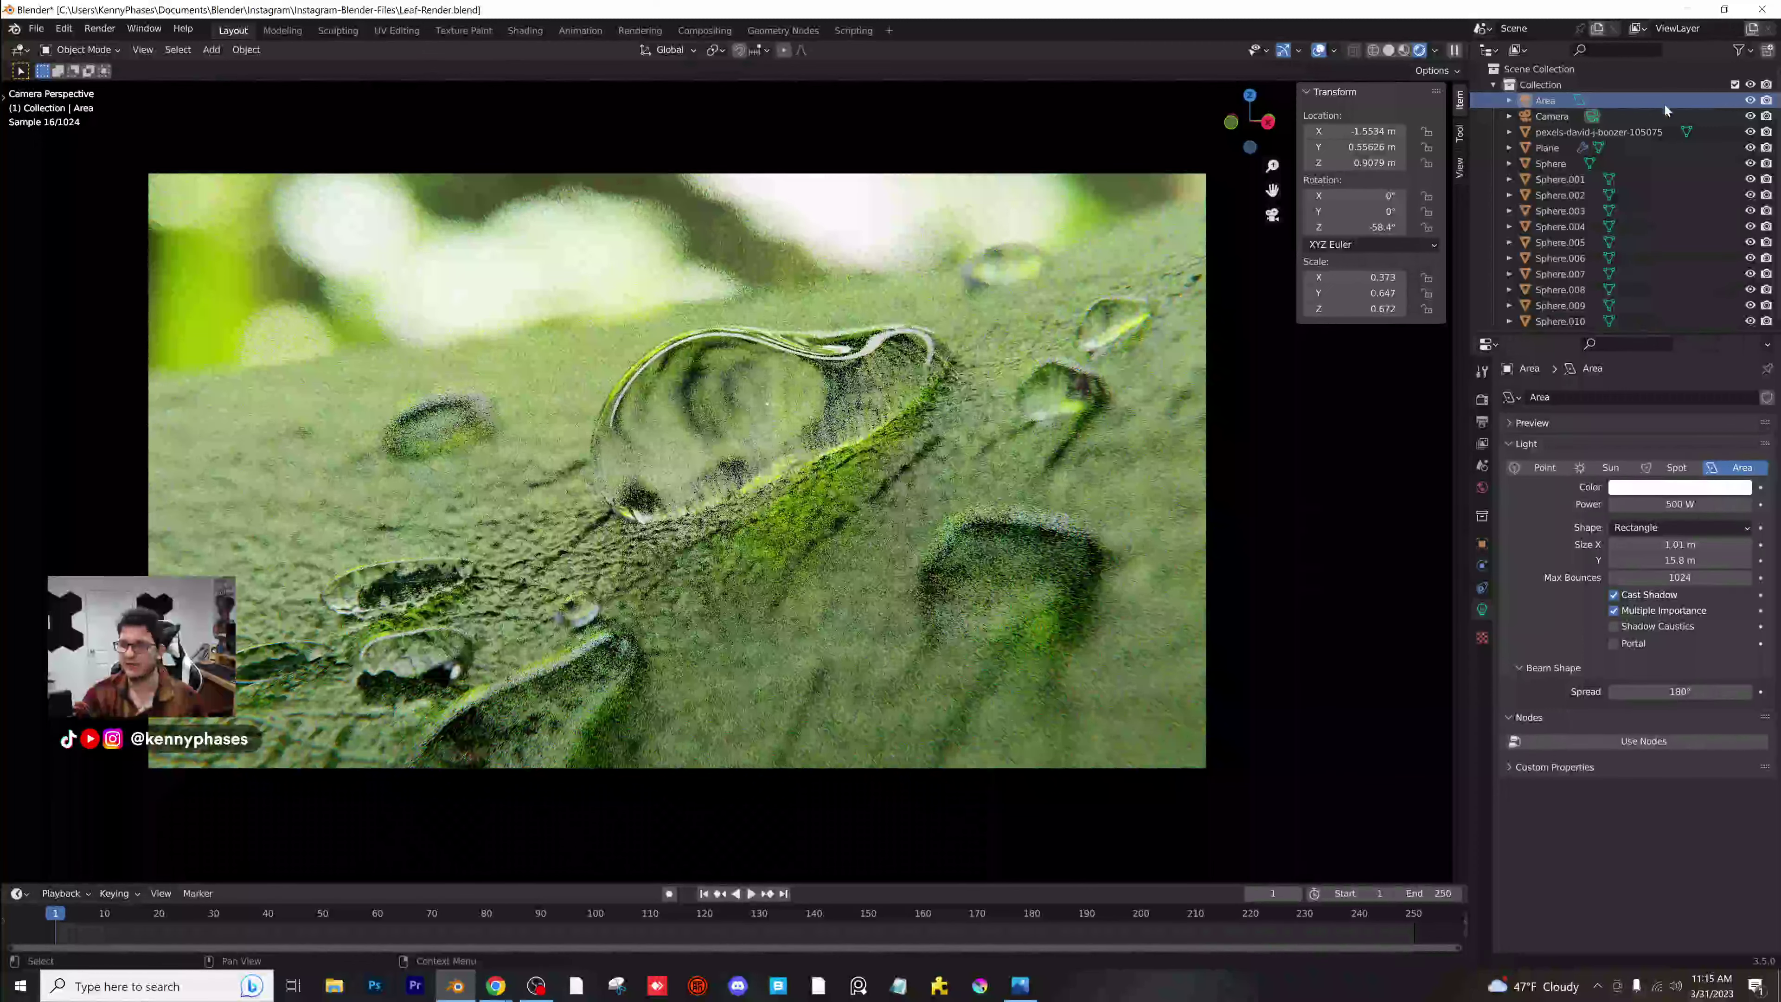
click(1676, 503)
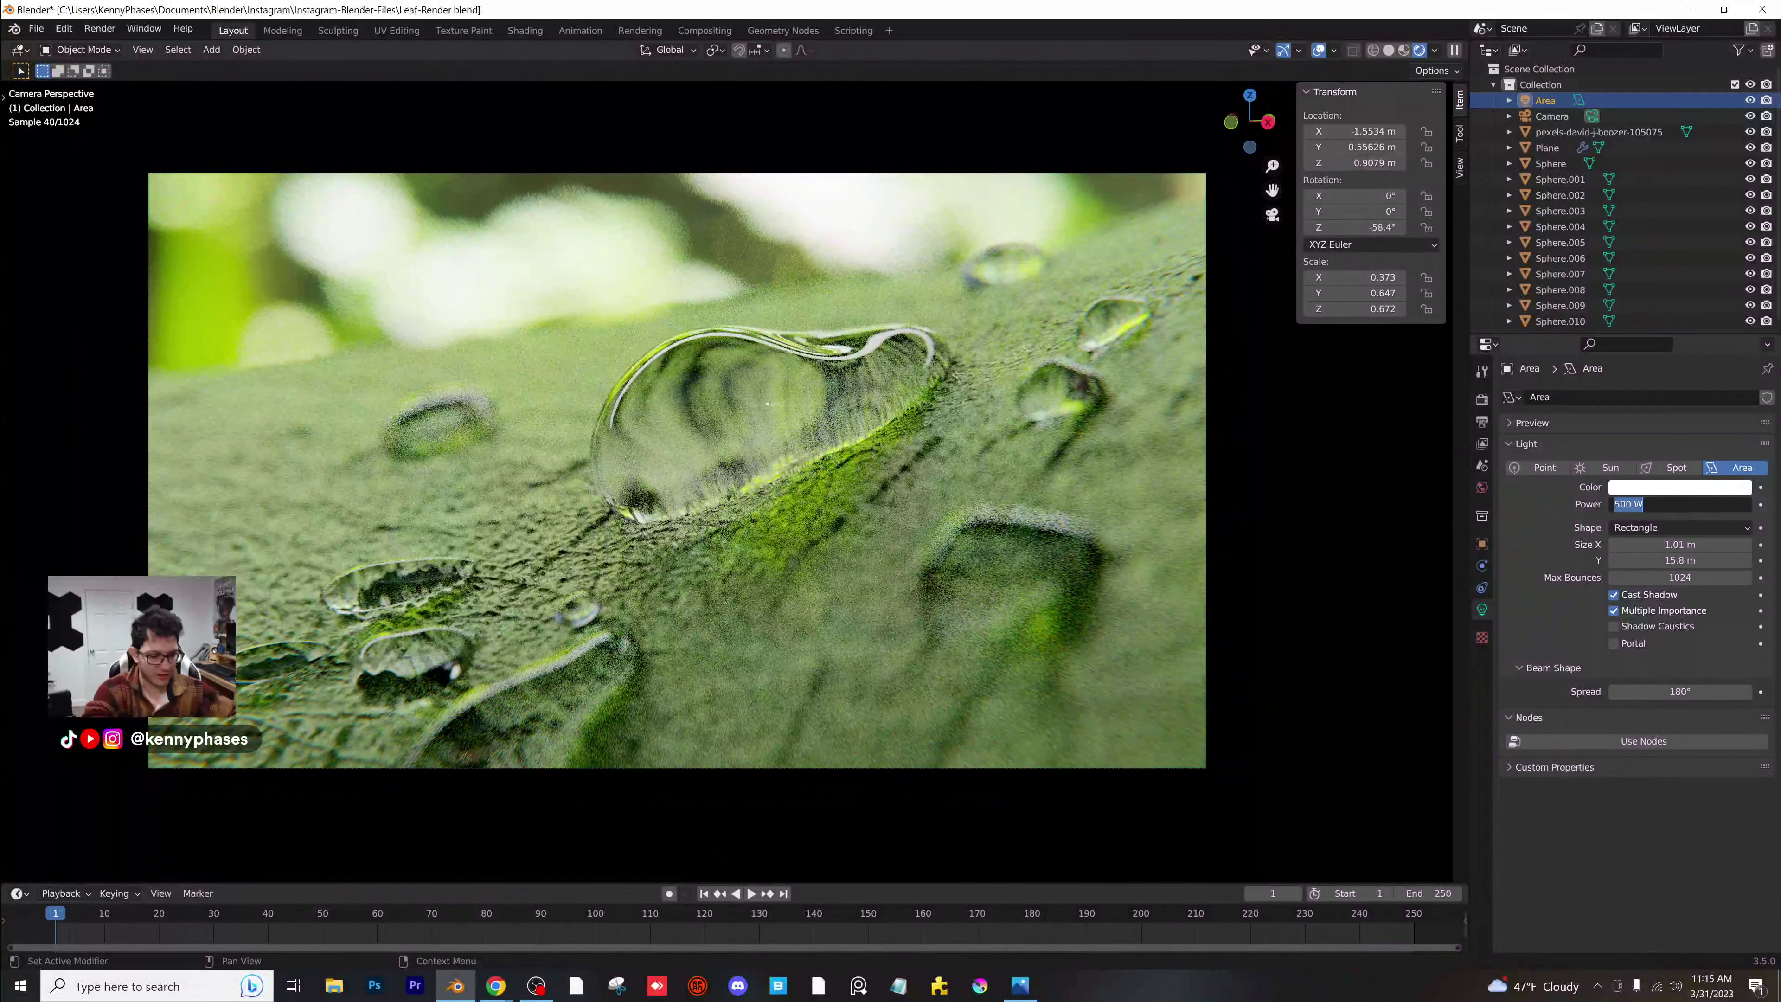
text(200)
key(Return)
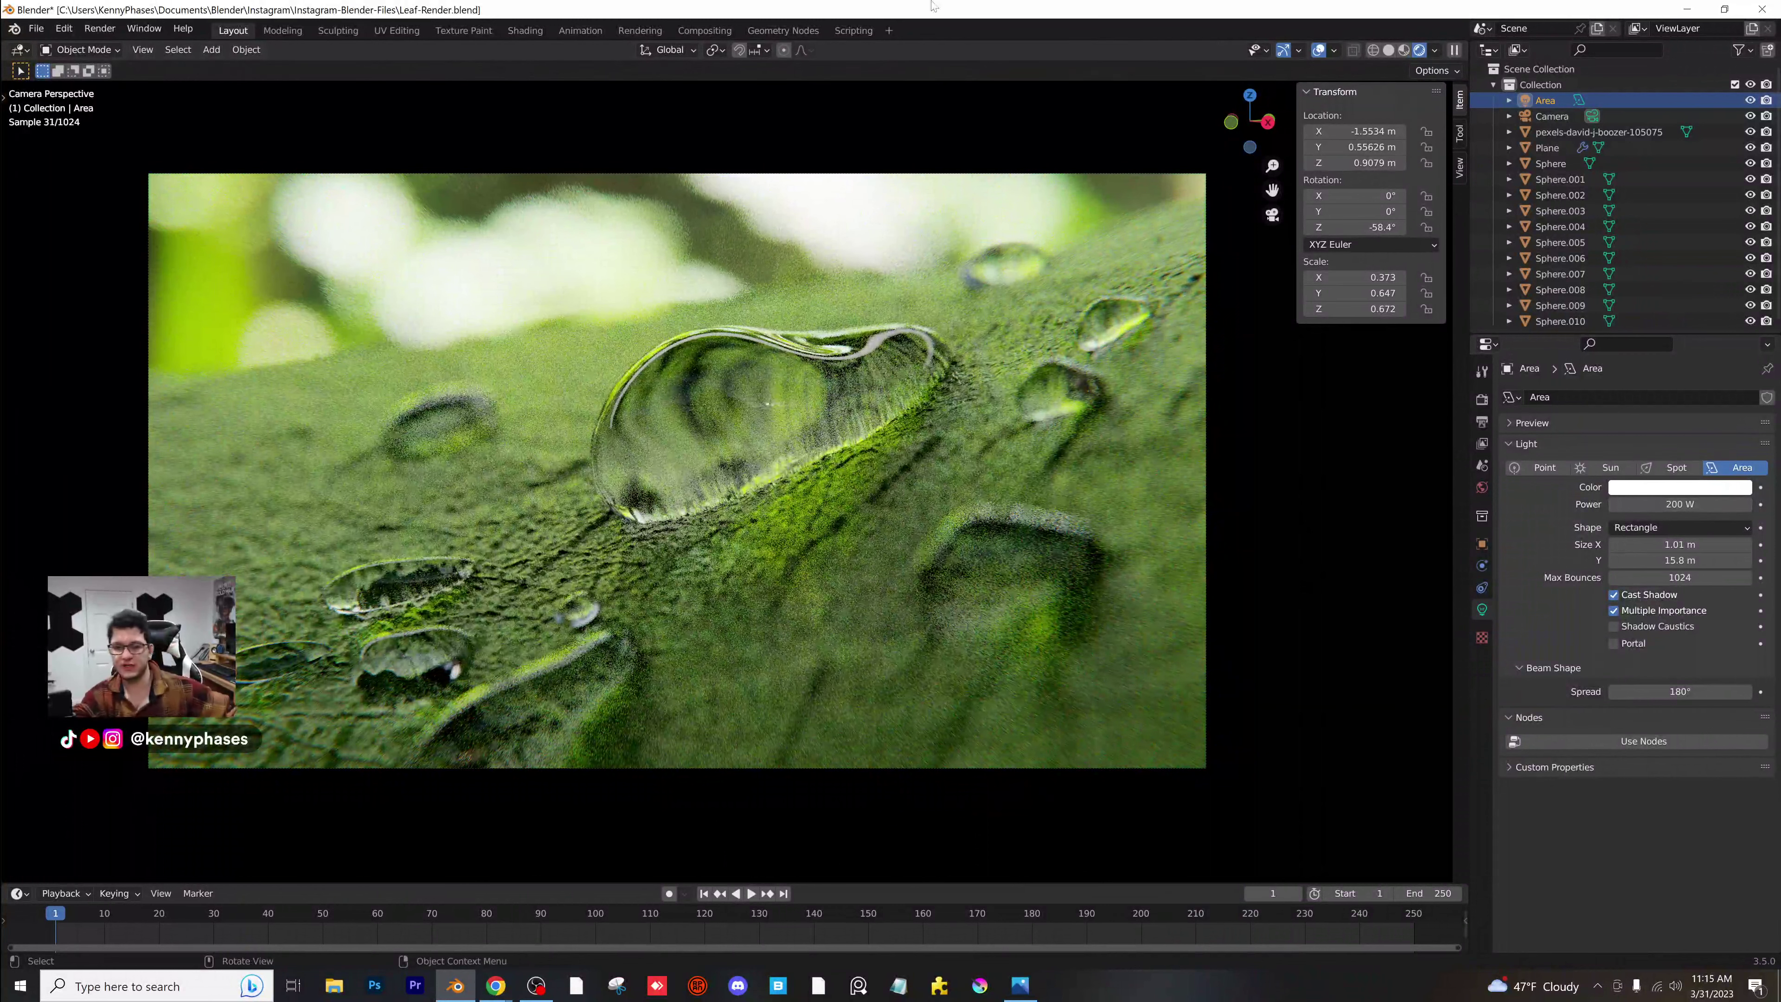
key(ctrl+s)
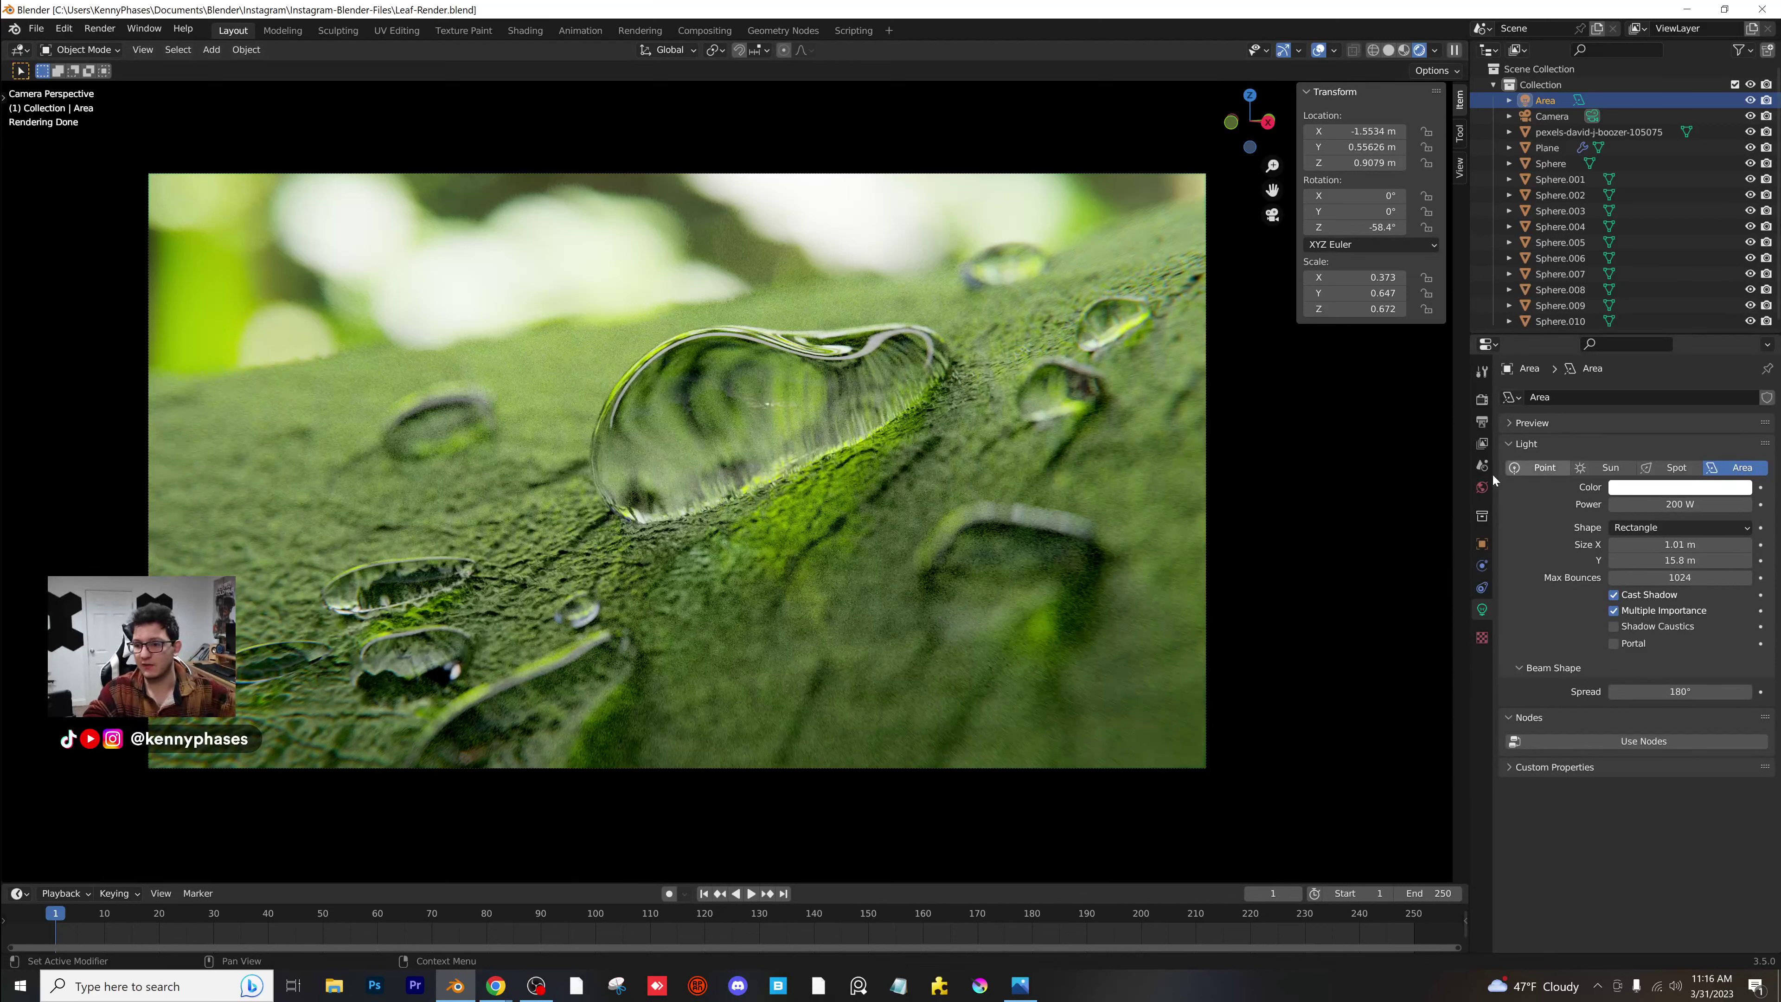
Set the output resolution percentage to 200% and save the file.
click(1481, 421)
click(1701, 449)
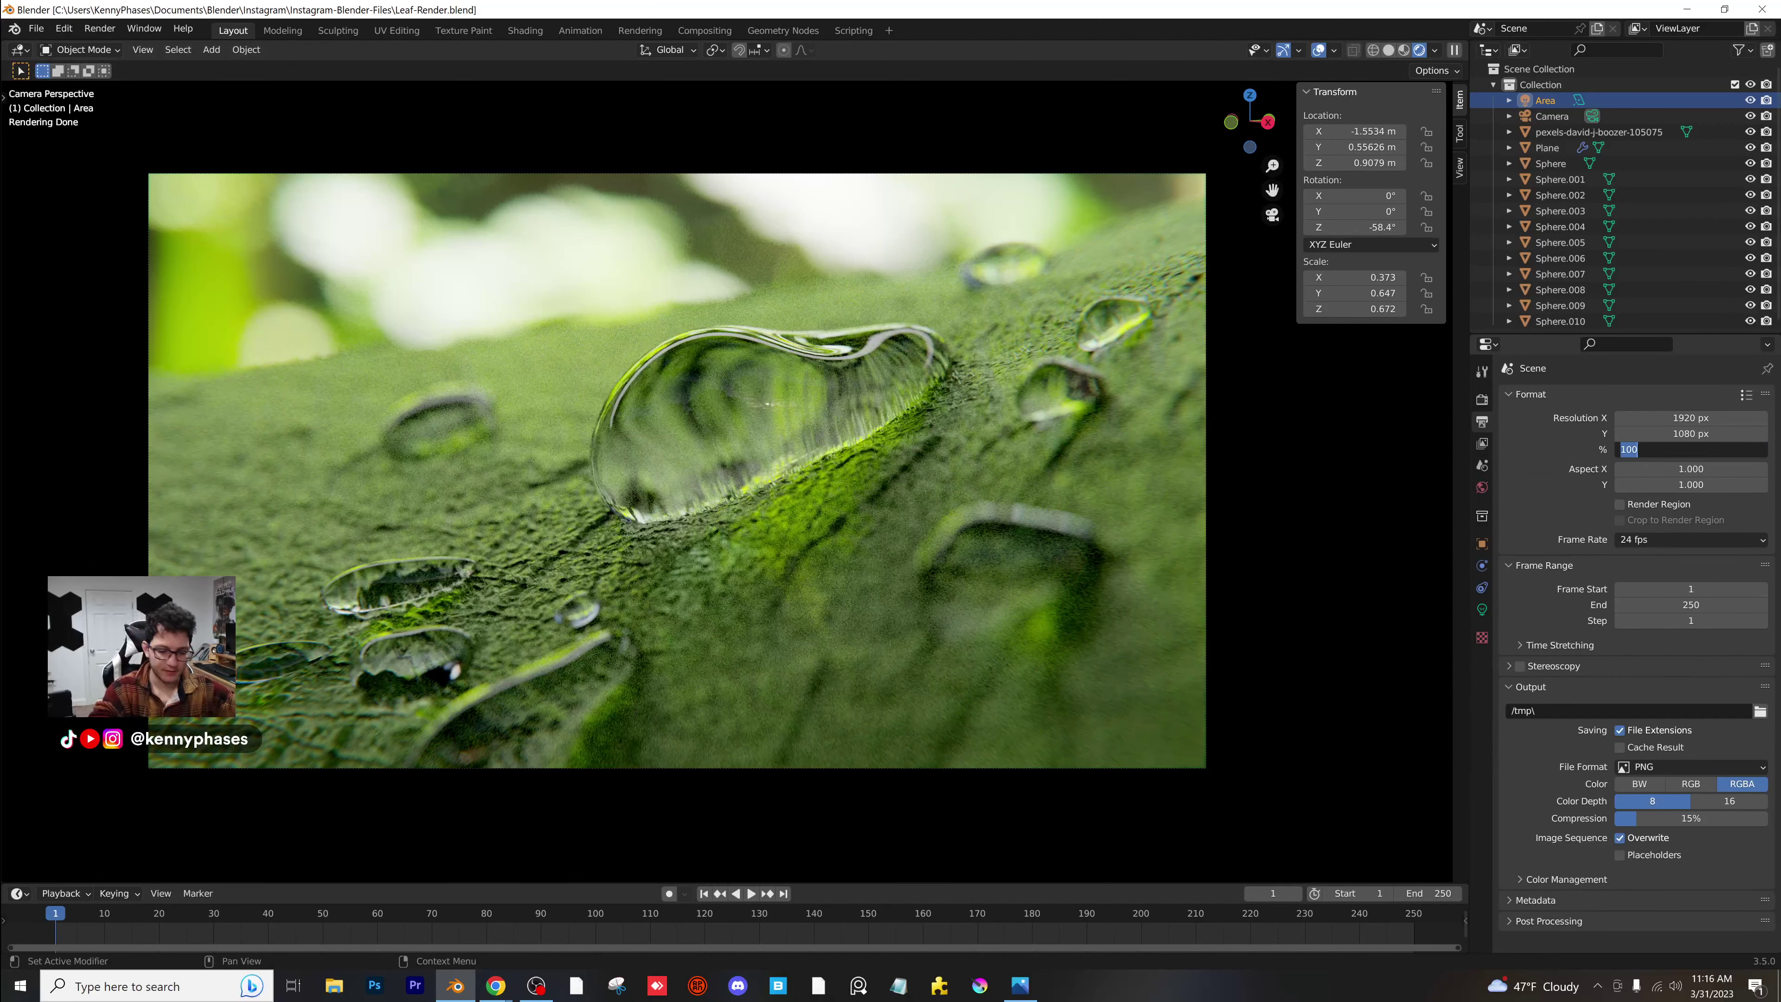
text(200)
key(Return)
key(ctrl+s)
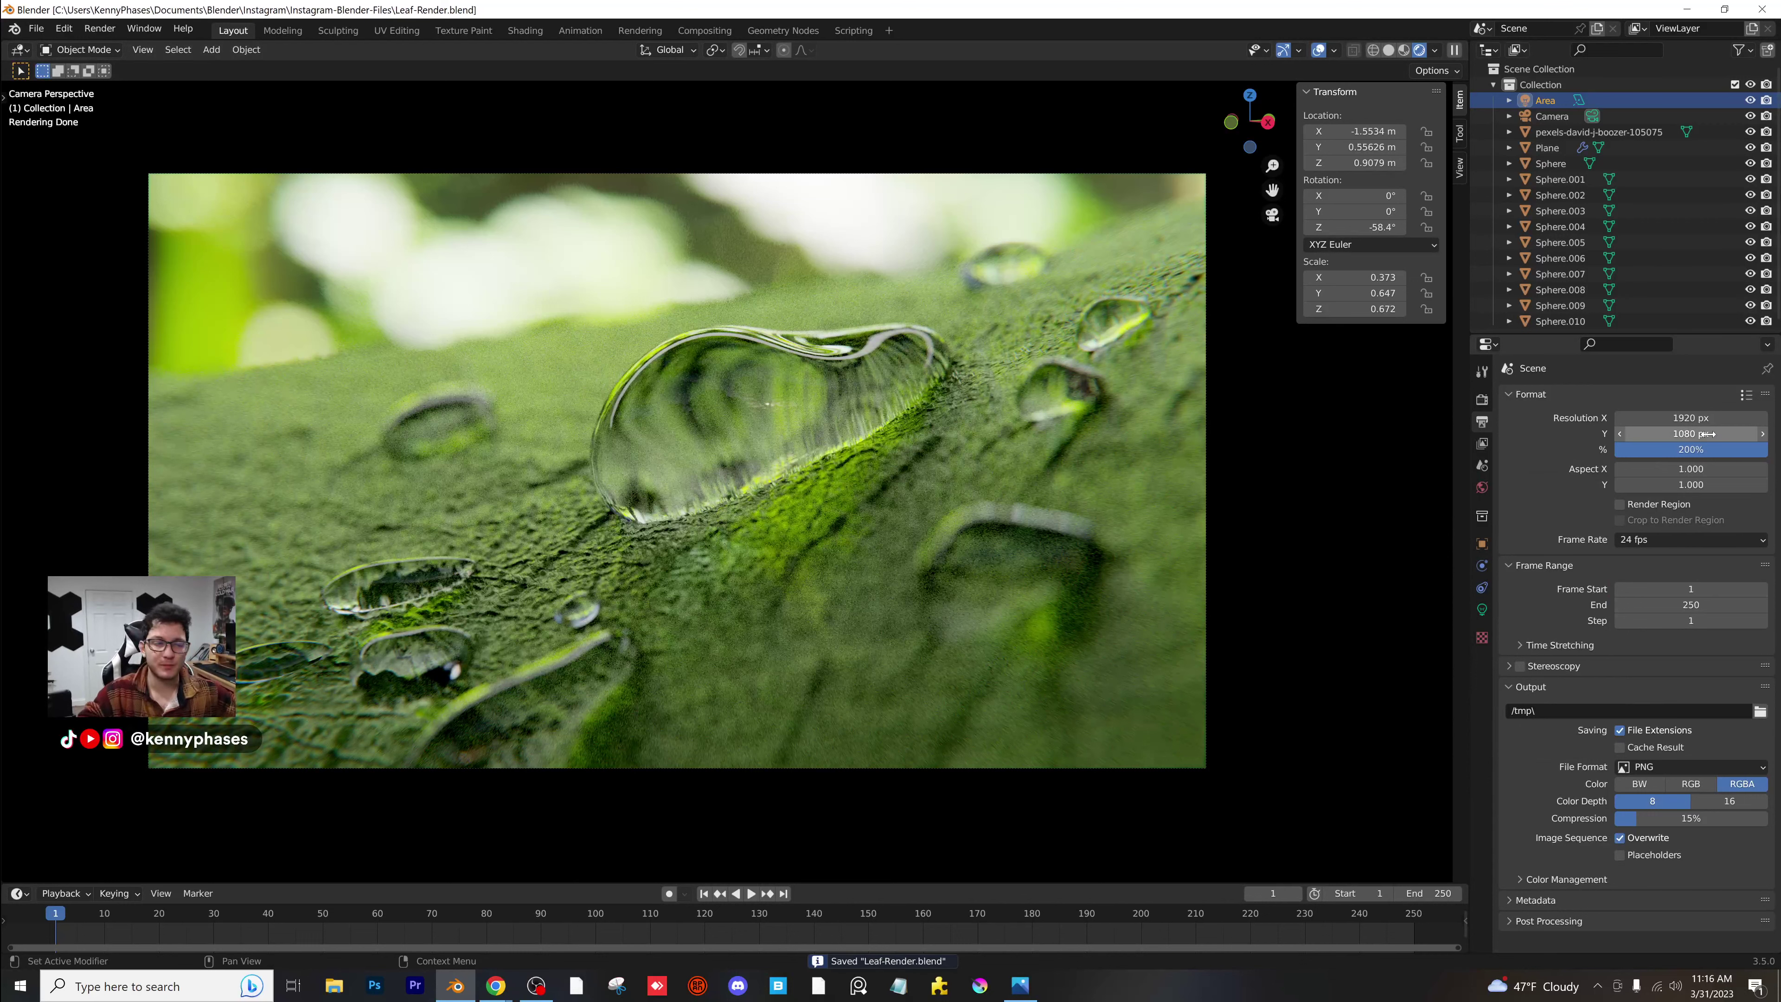
Set the final render's maximum samples to 1000 and save the file.
click(1482, 399)
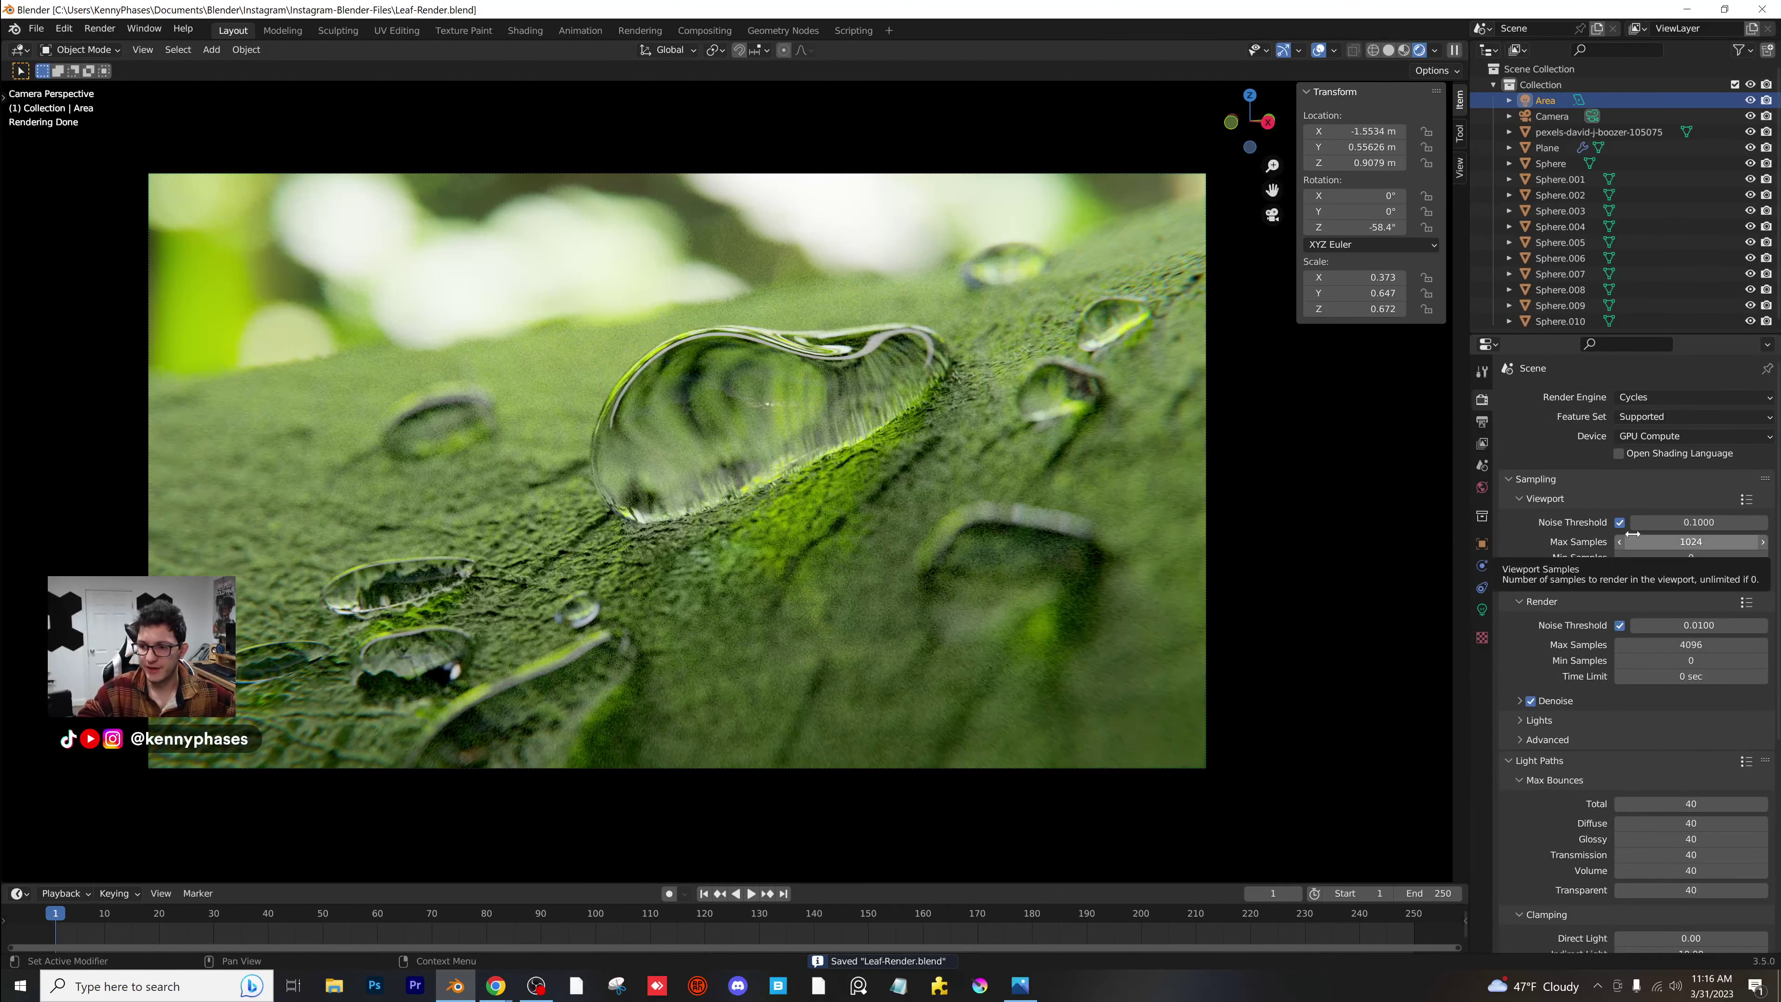
click(1634, 644)
text(1000)
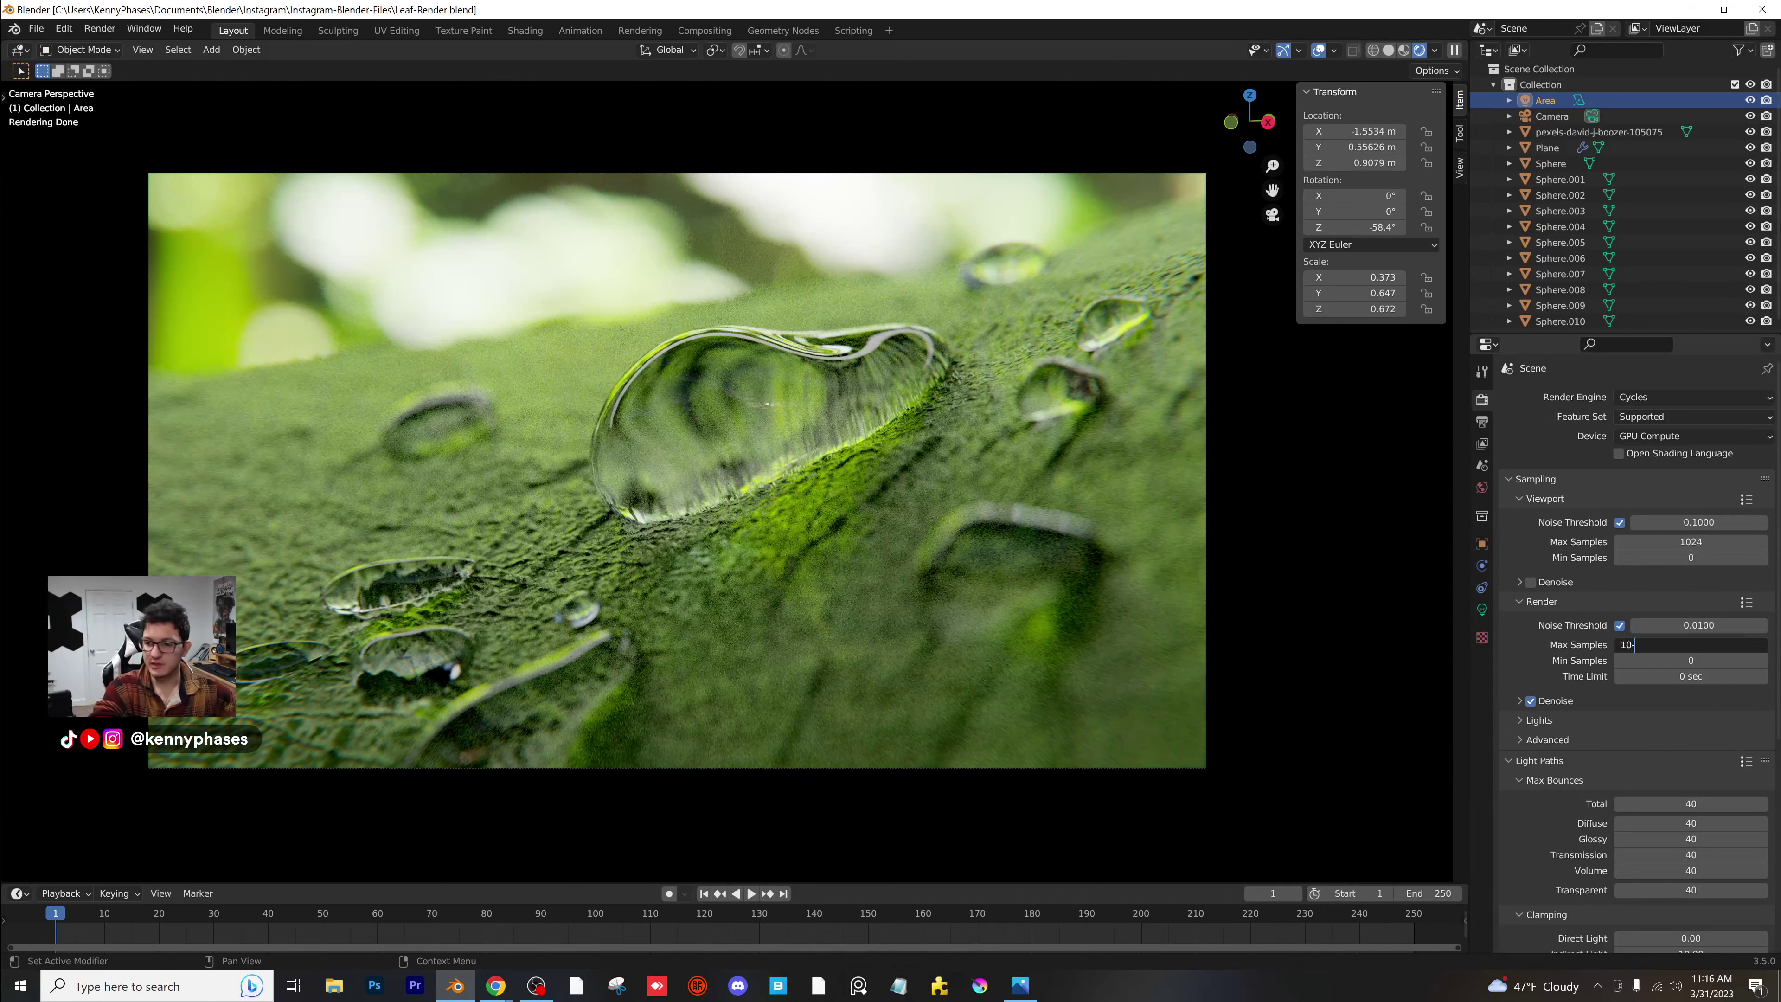
key(Return)
key(ctrl+s)
Choose OptiX as the final render's denoiser, collapse the denoise and light path settings, and save the file.
click(1520, 701)
click(1672, 724)
click(1669, 746)
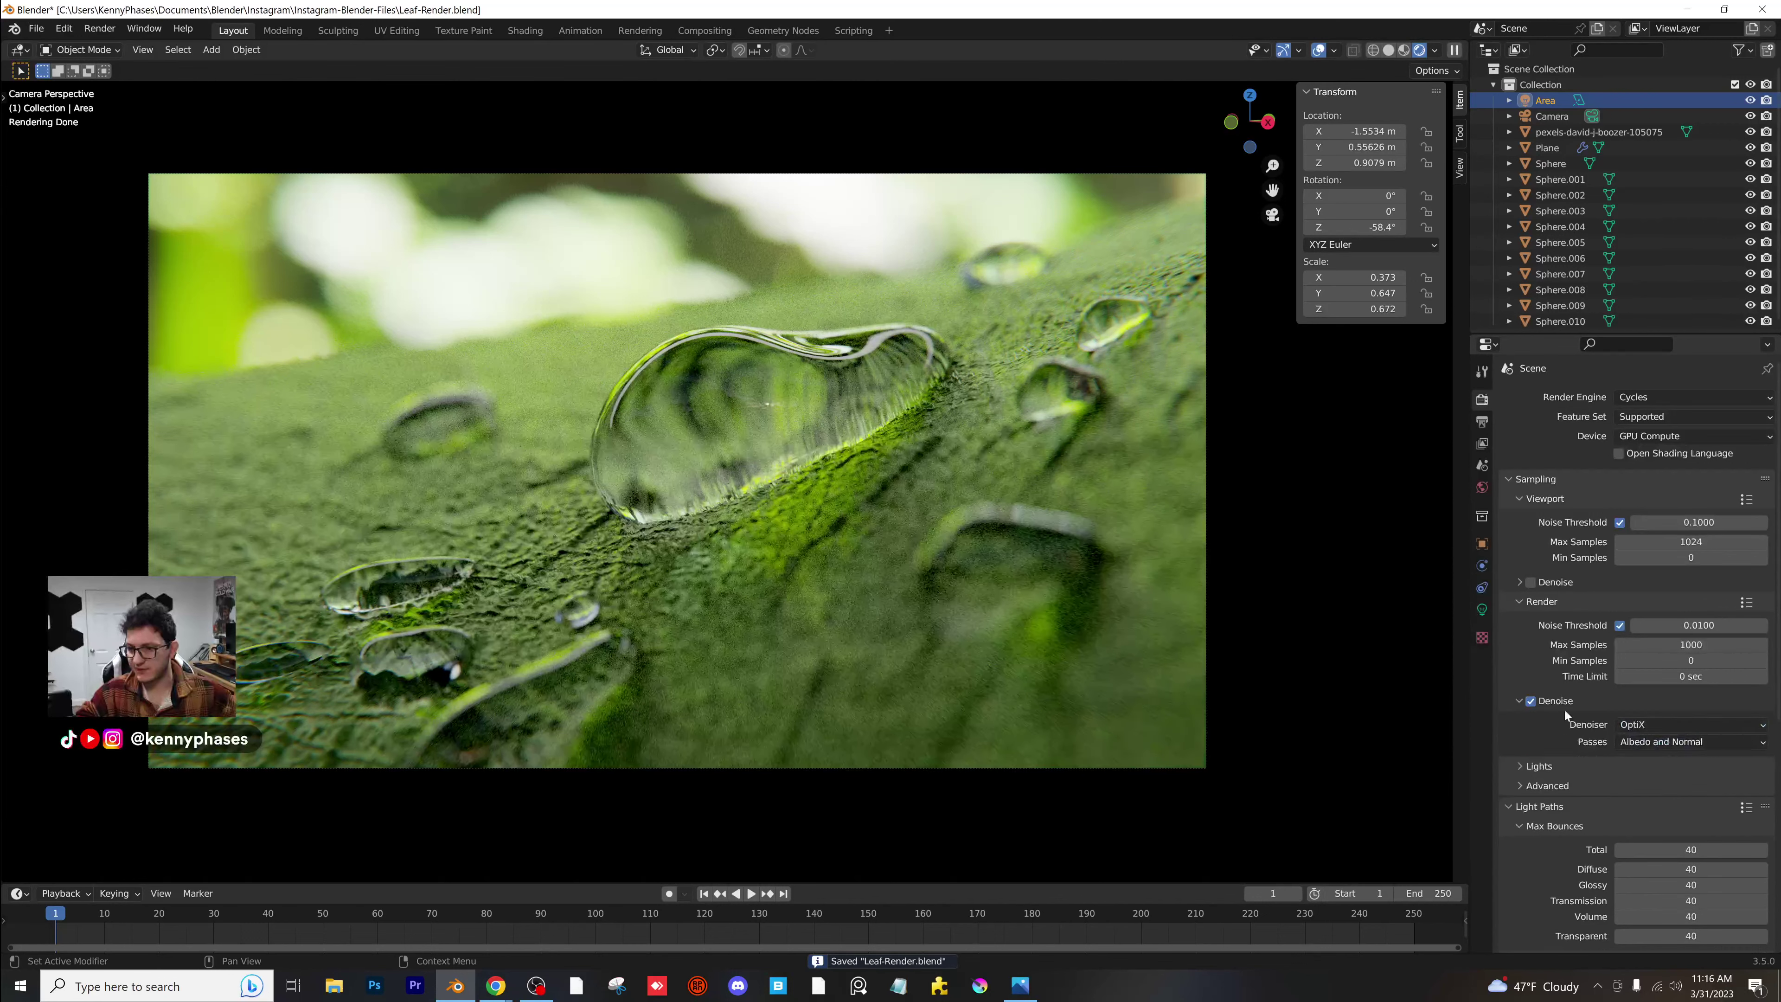
click(1565, 703)
click(1545, 763)
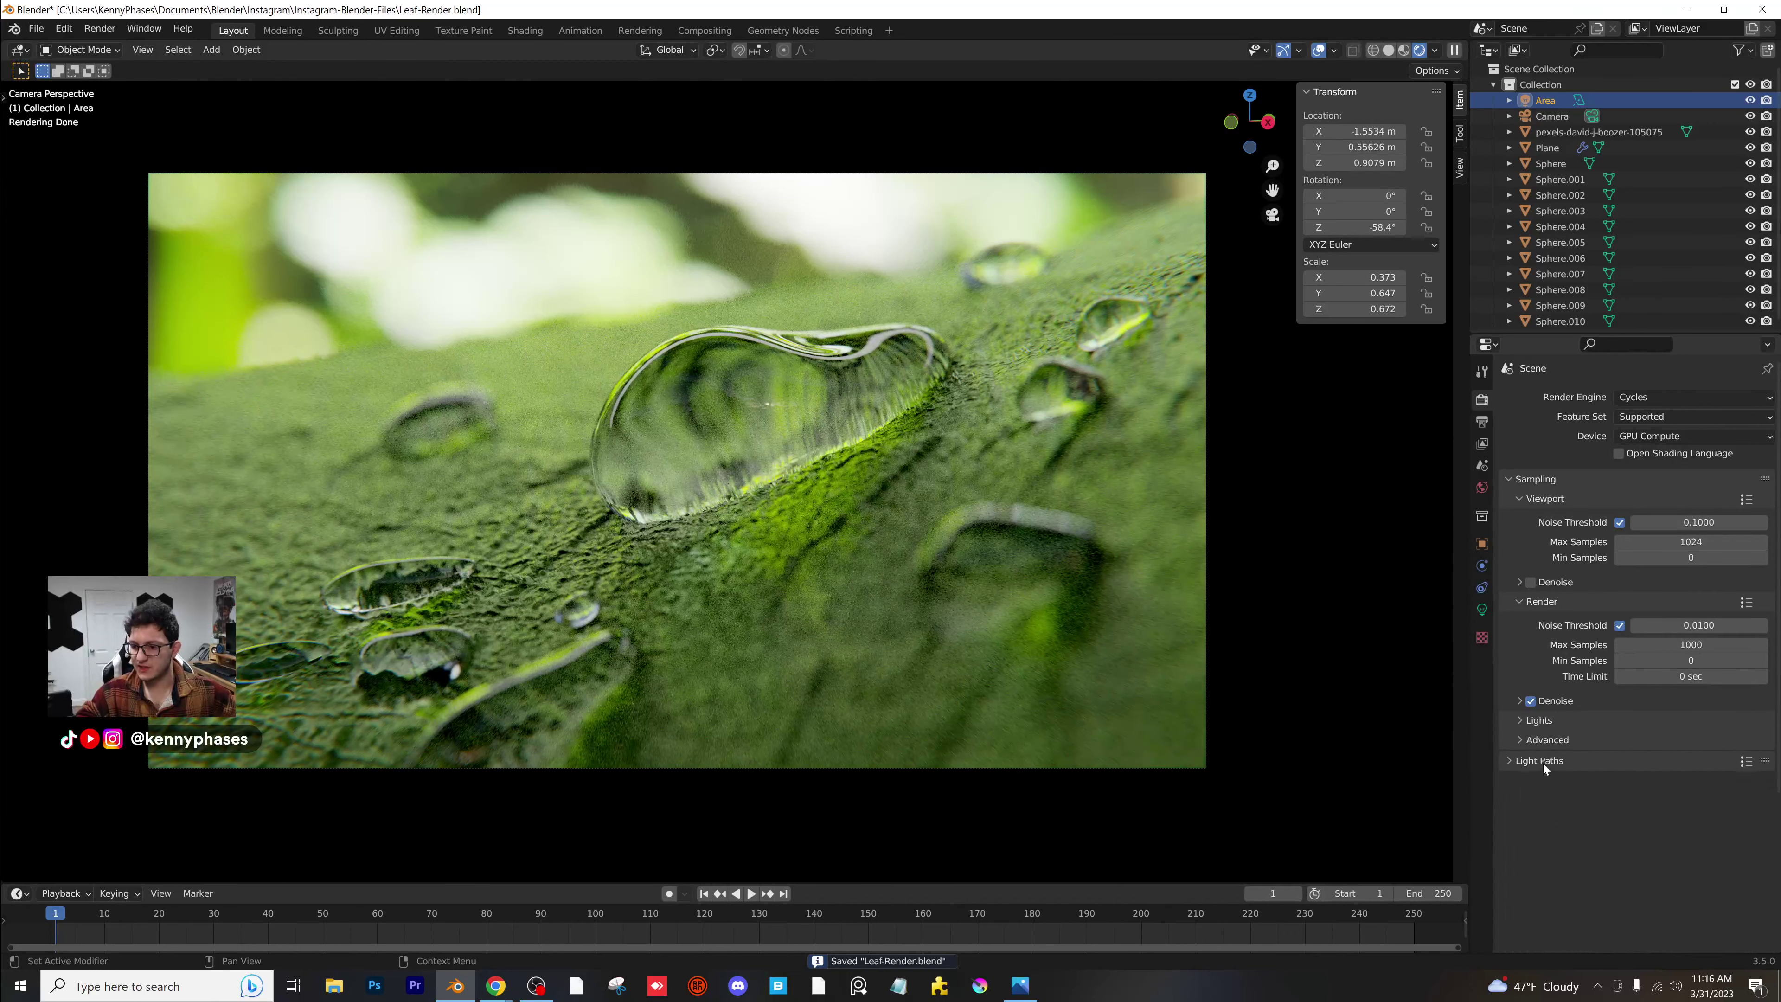
scroll(1578, 889, down, 2)
key(ctrl+s)
scroll(1599, 850, up, 2)
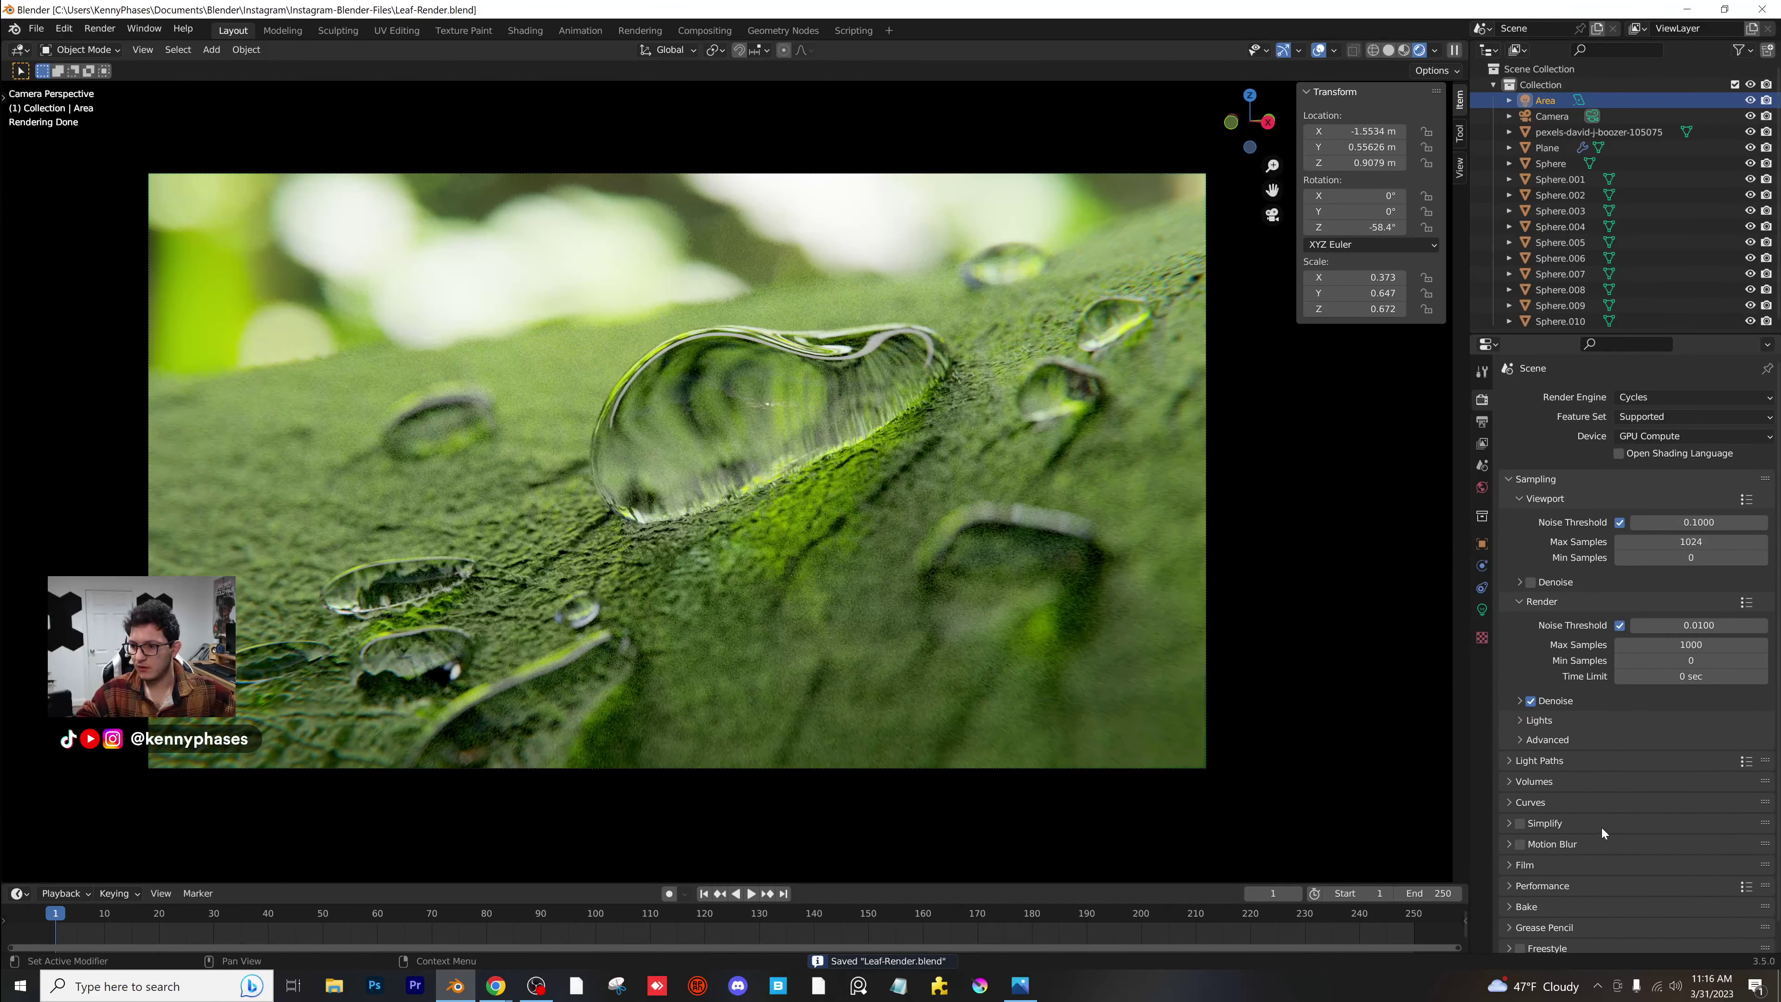
Switch the viewport to solid shading, start the final image render and inspect the large droplet's edge in it.
click(1389, 50)
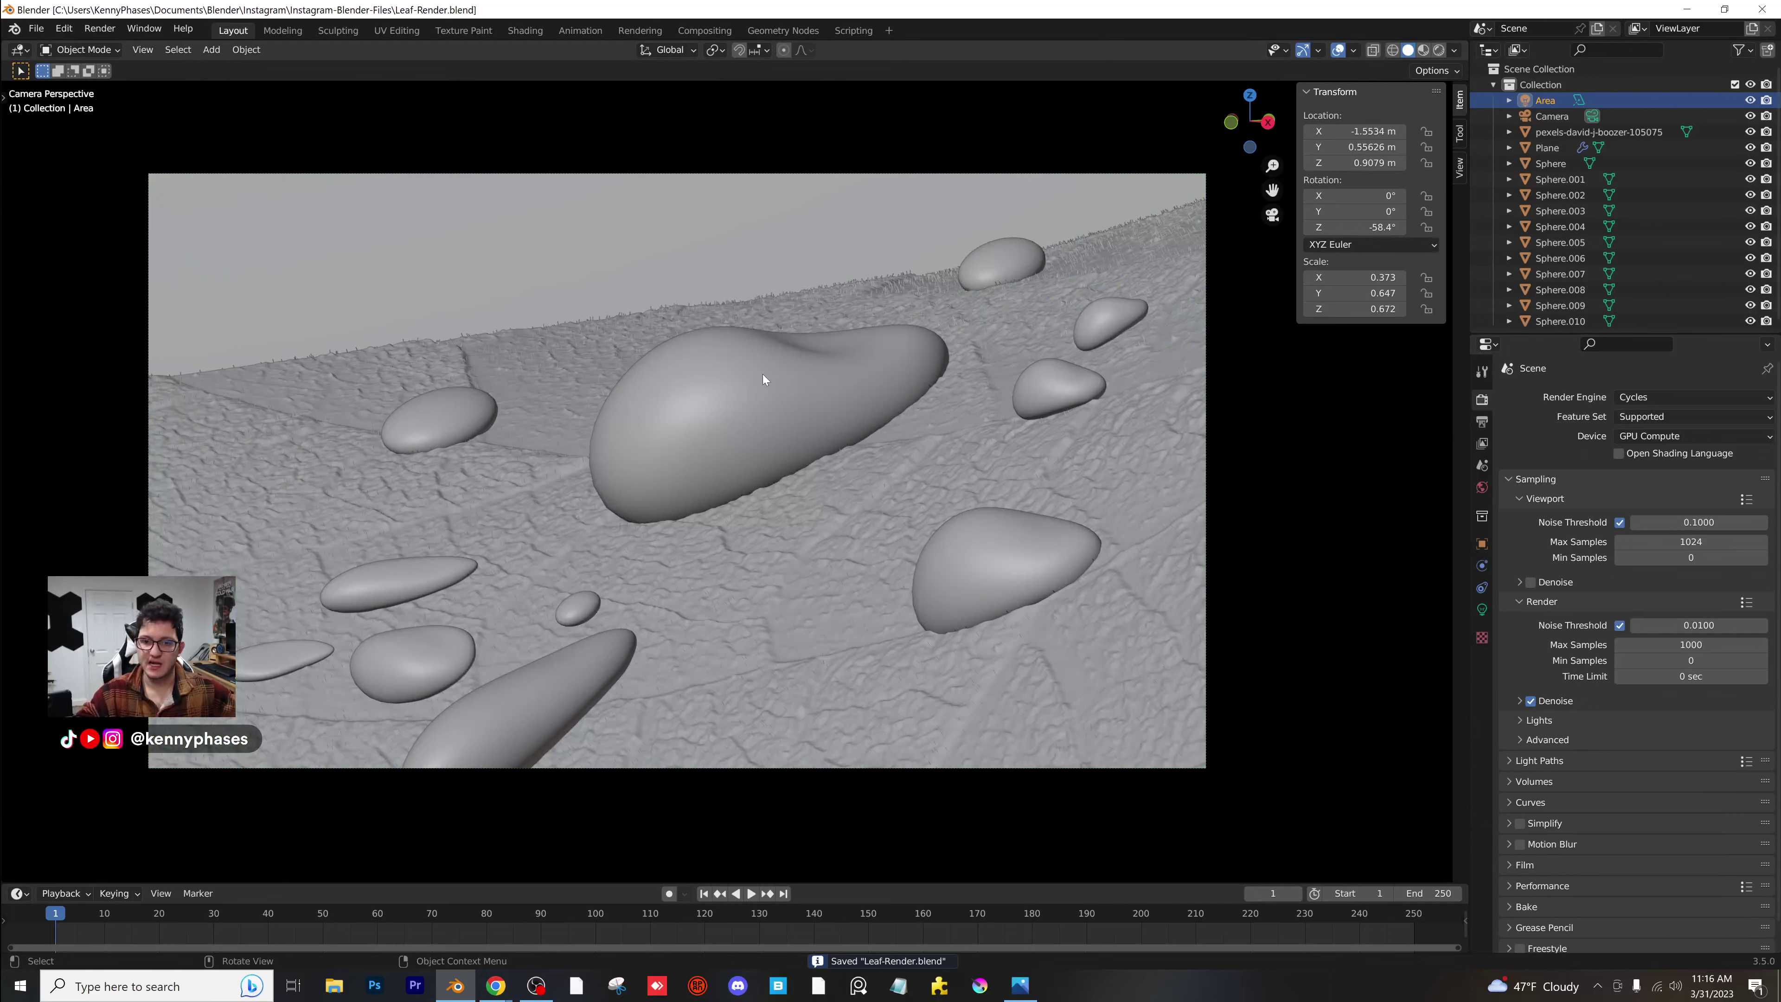
key(F12)
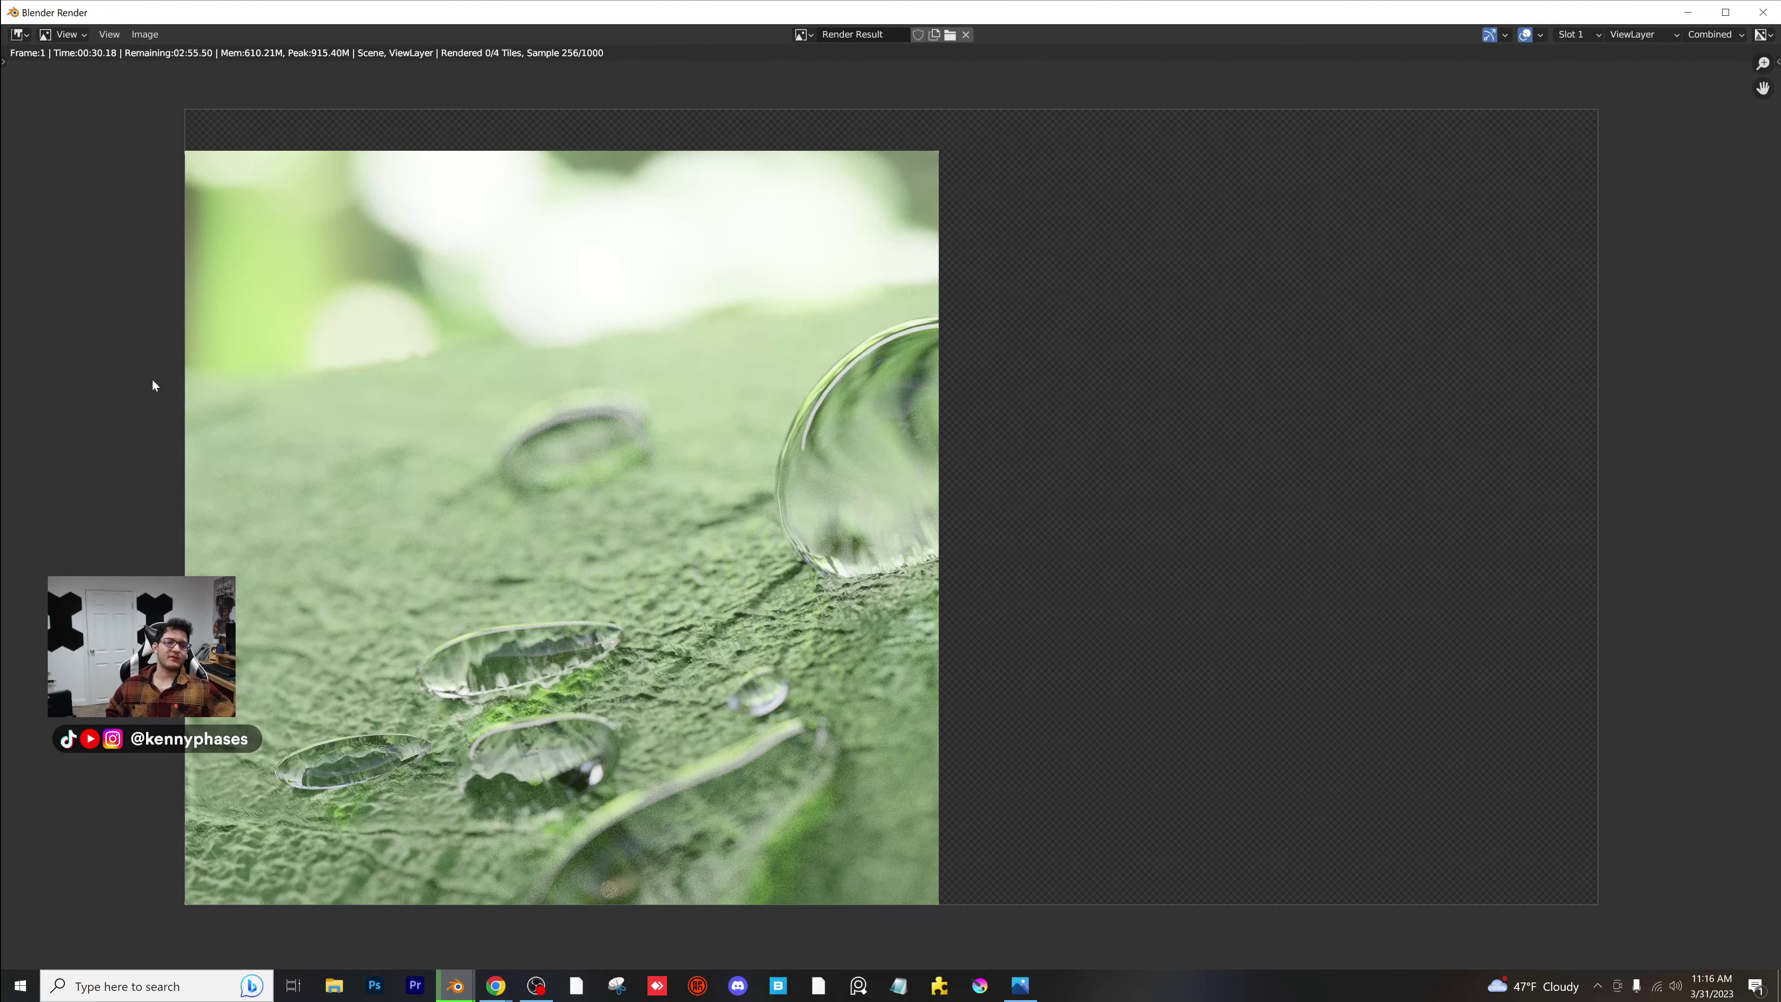
scroll(152, 379, up, 8)
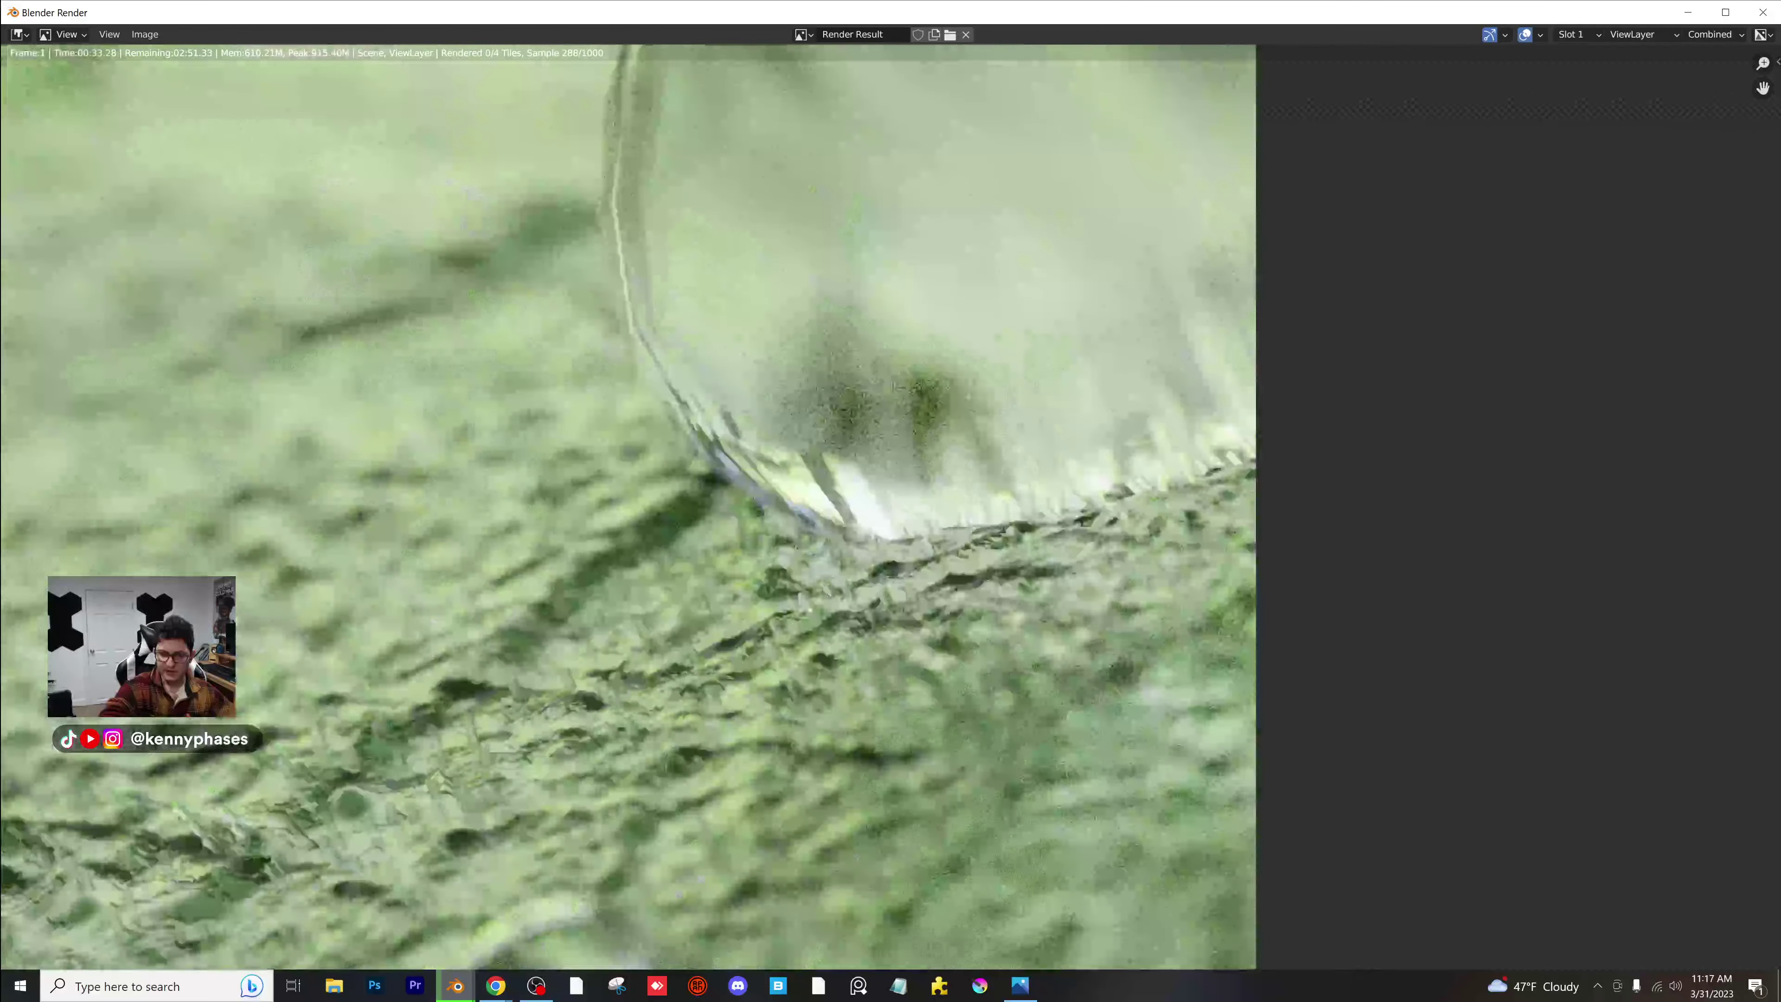
Examine the leaf texture and the small foreground droplets in the first finished part of the render.
middle_drag(363, 852, 766, 554)
scroll(610, 629, up, 2)
scroll(866, 485, down, 2)
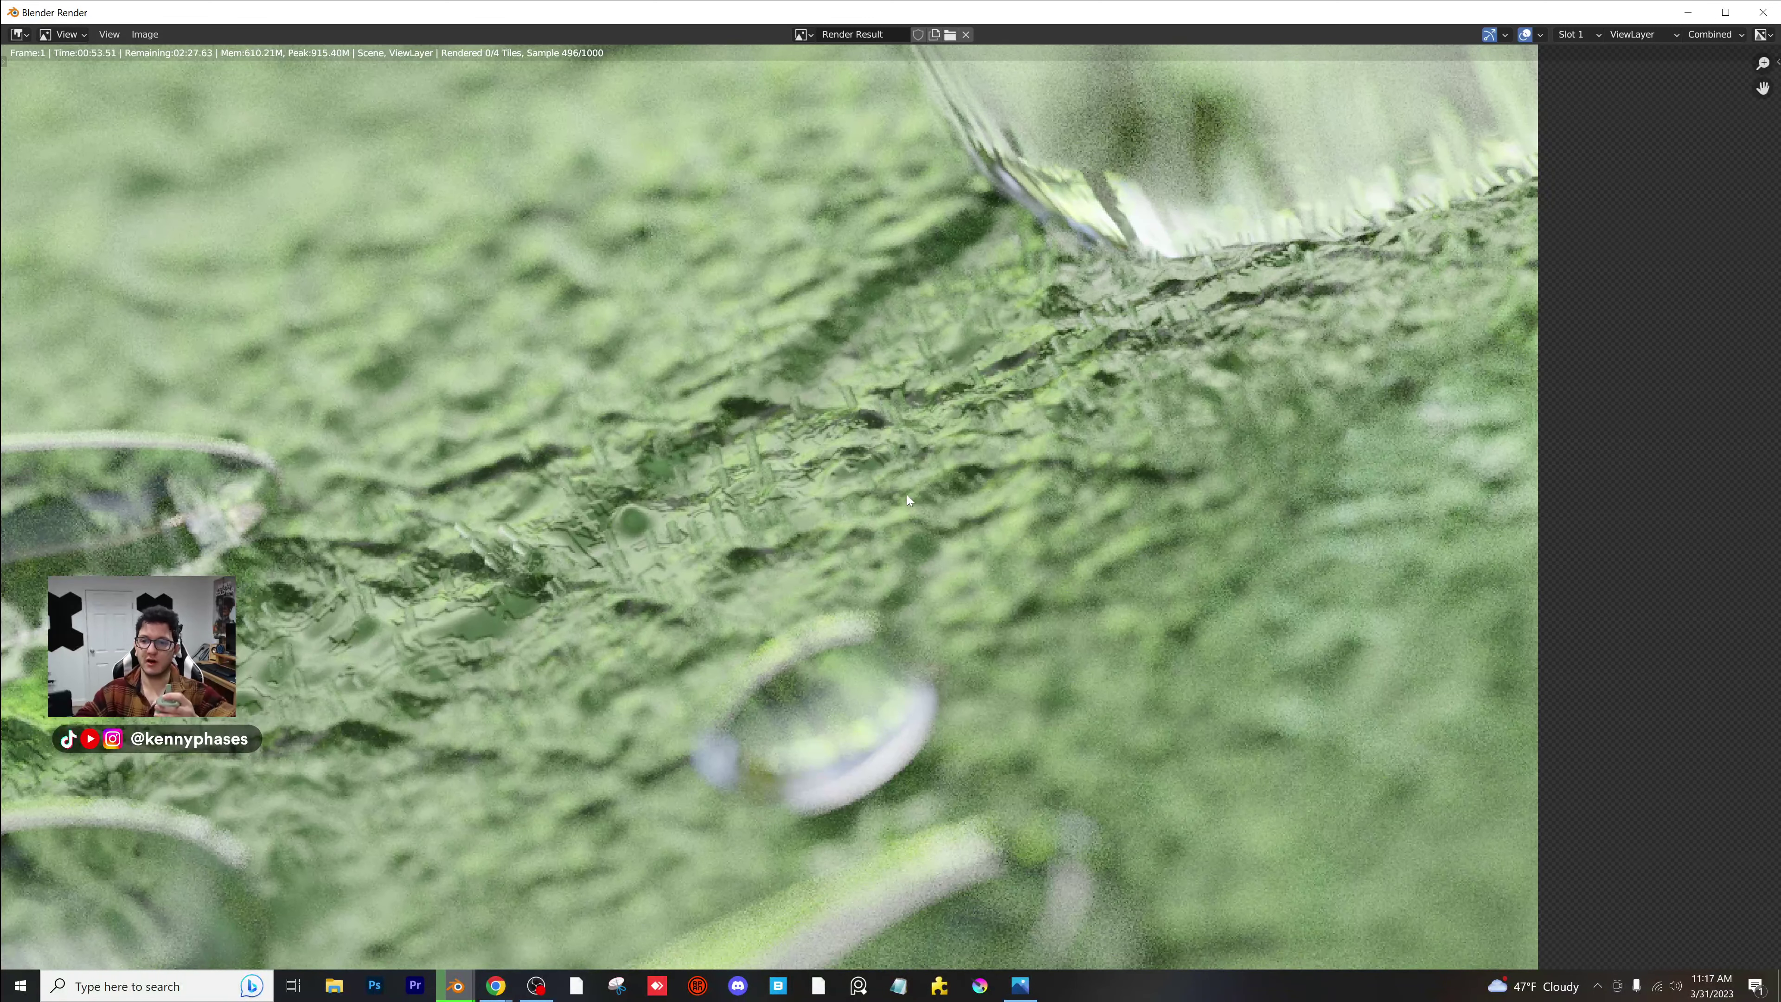
scroll(910, 497, down, 2)
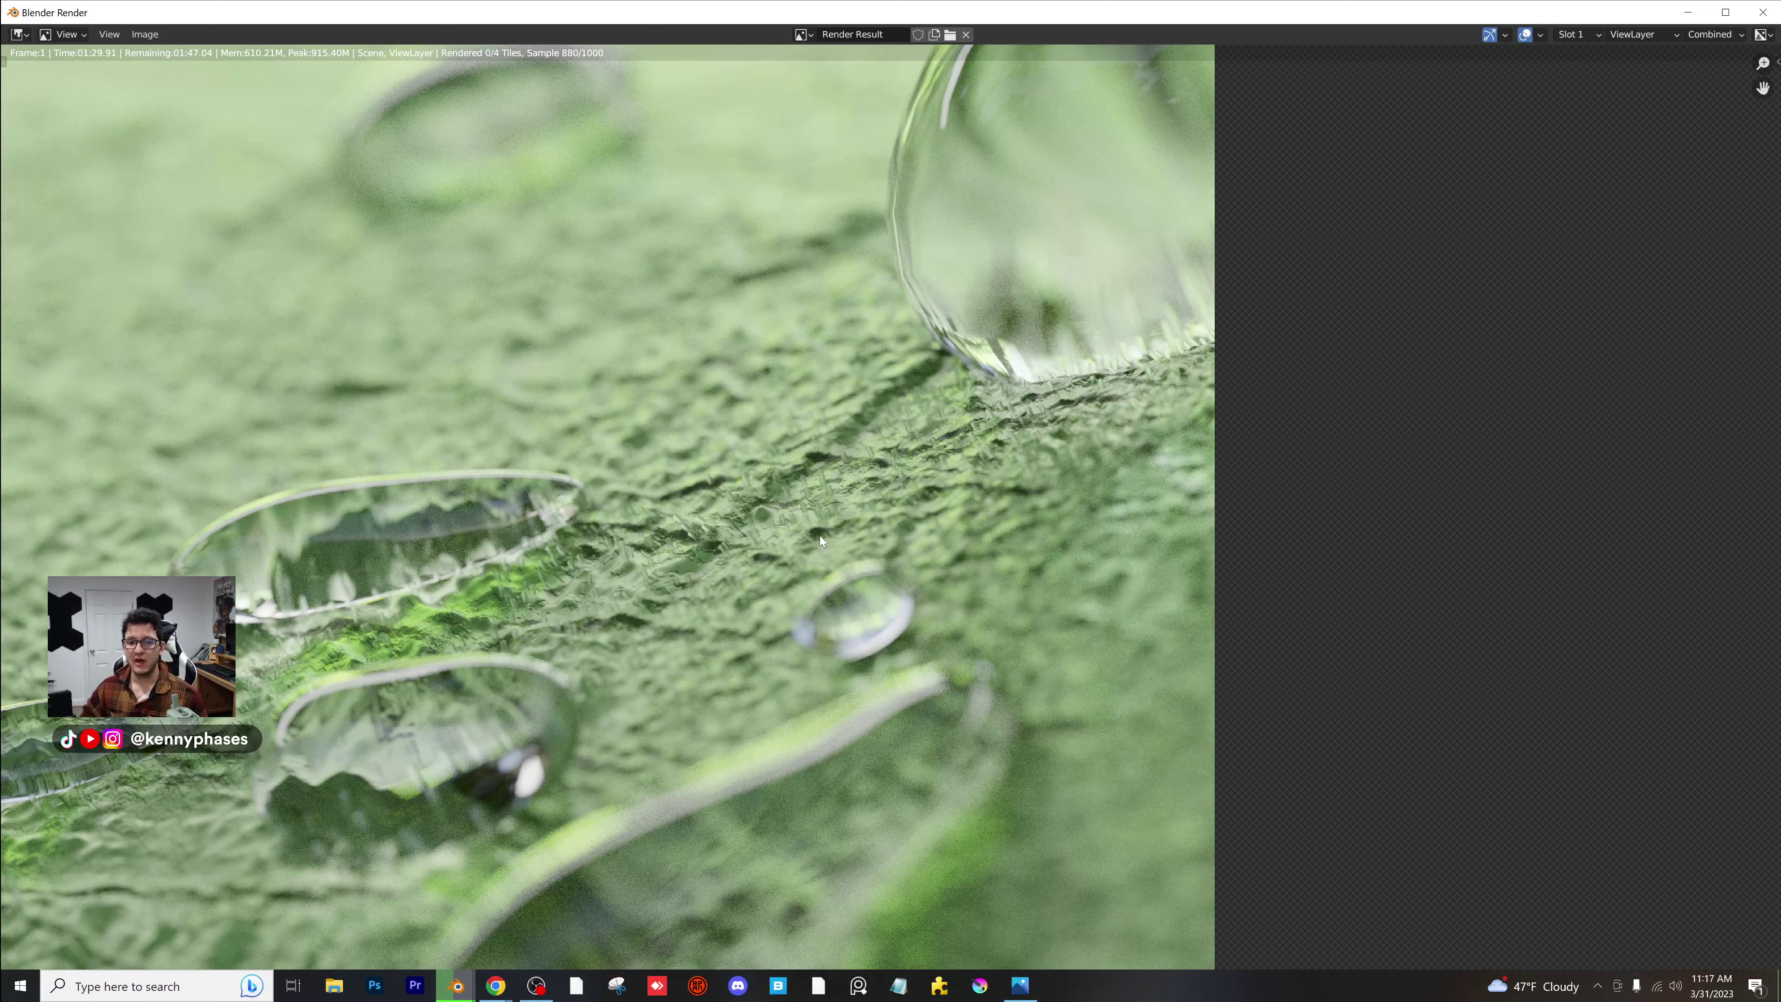
scroll(571, 513, down, 6)
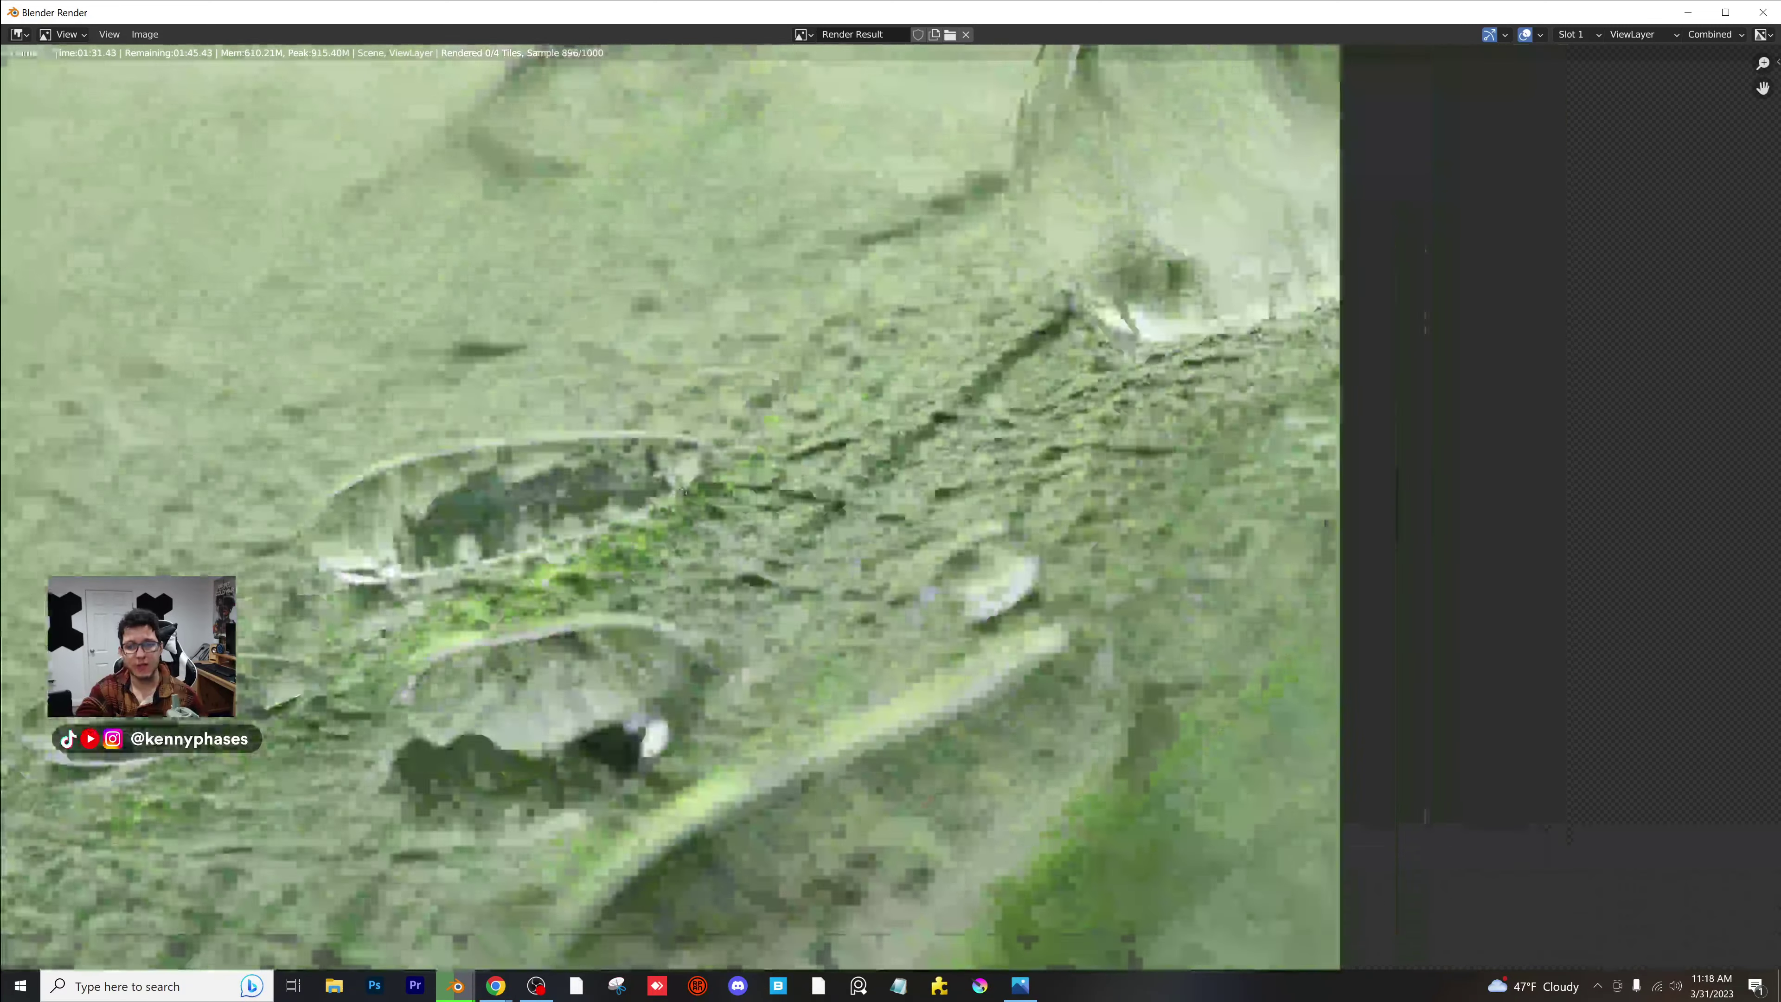
scroll(673, 540, up, 1)
scroll(705, 542, down, 2)
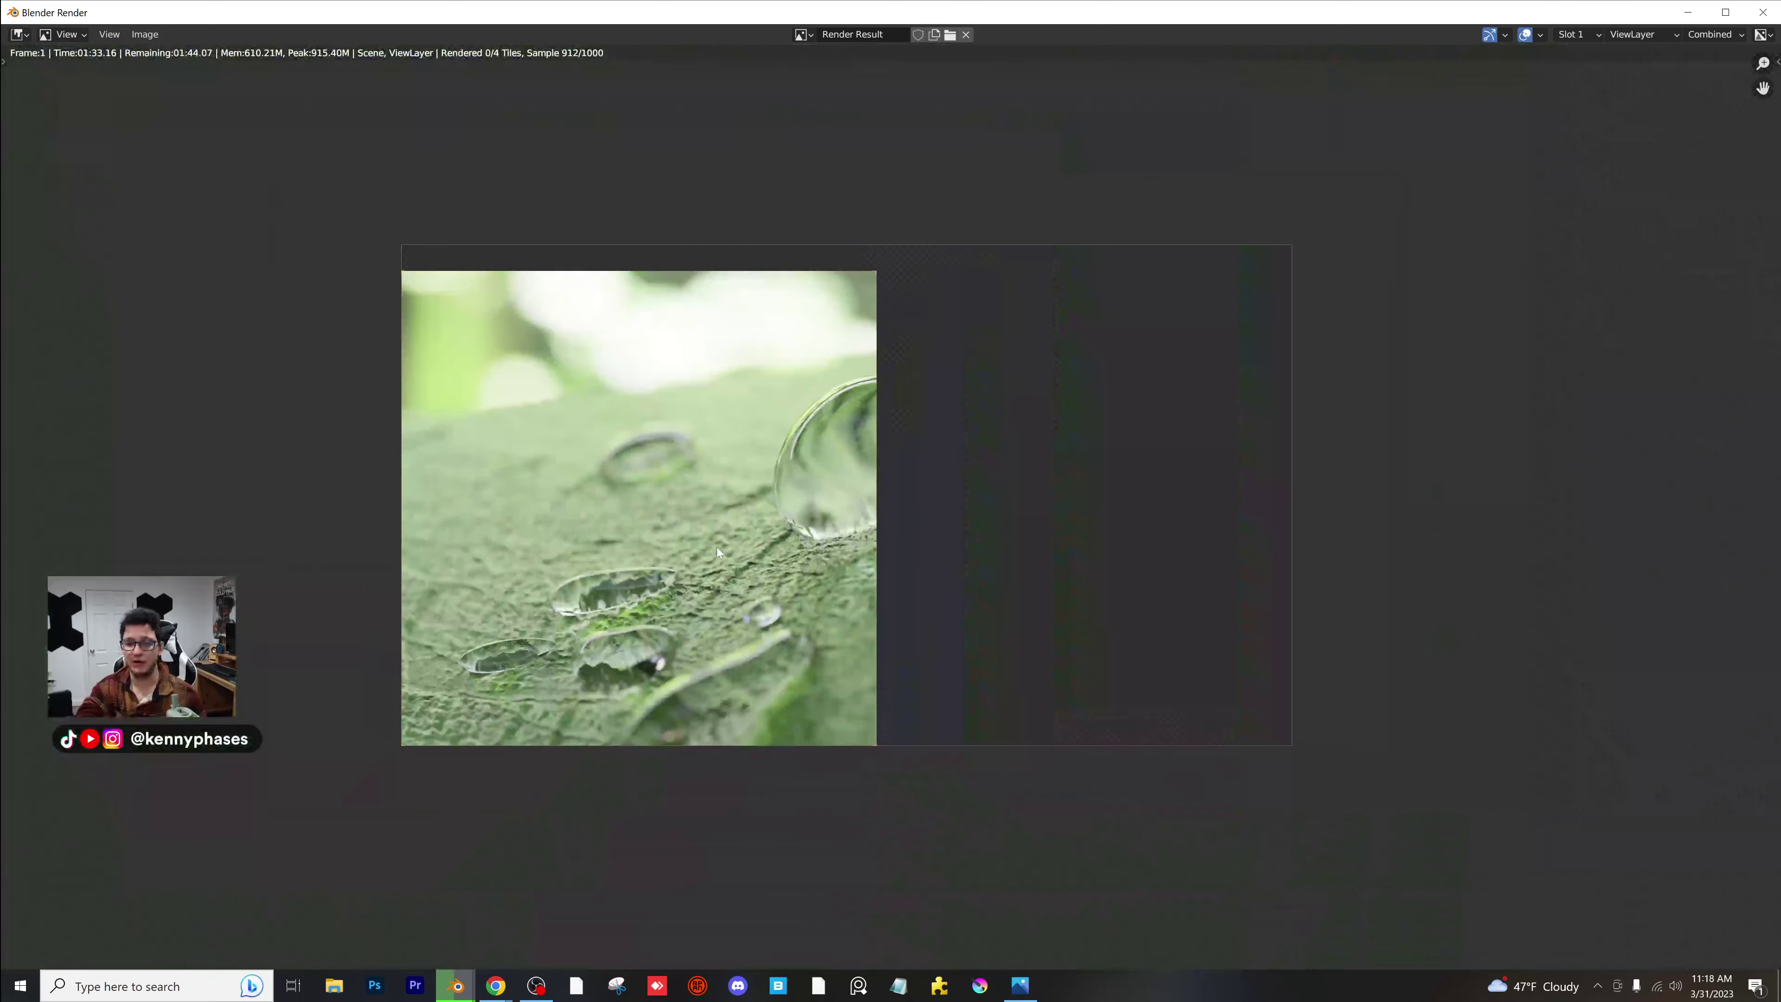
scroll(695, 495, up, 3)
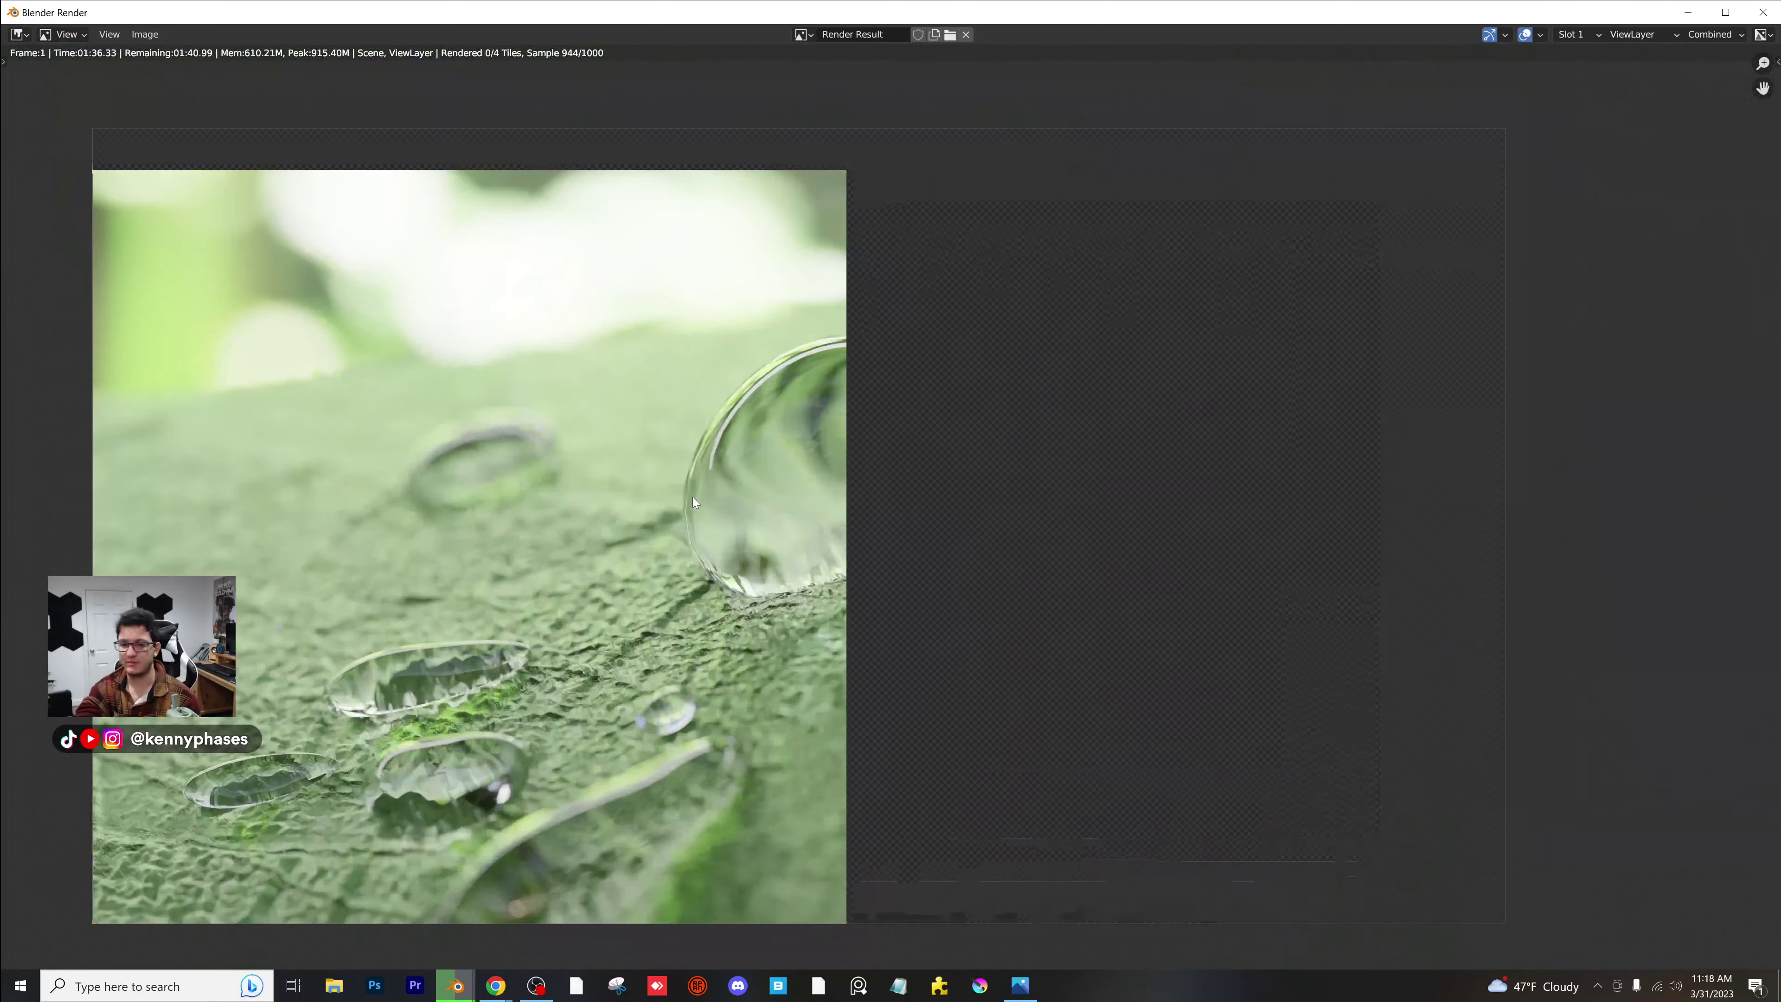
Examine the large droplet's left edge and the leaf behind it as the render progresses.
middle_drag(693, 501, 900, 460)
scroll(891, 469, up, 1)
scroll(890, 469, up, 2)
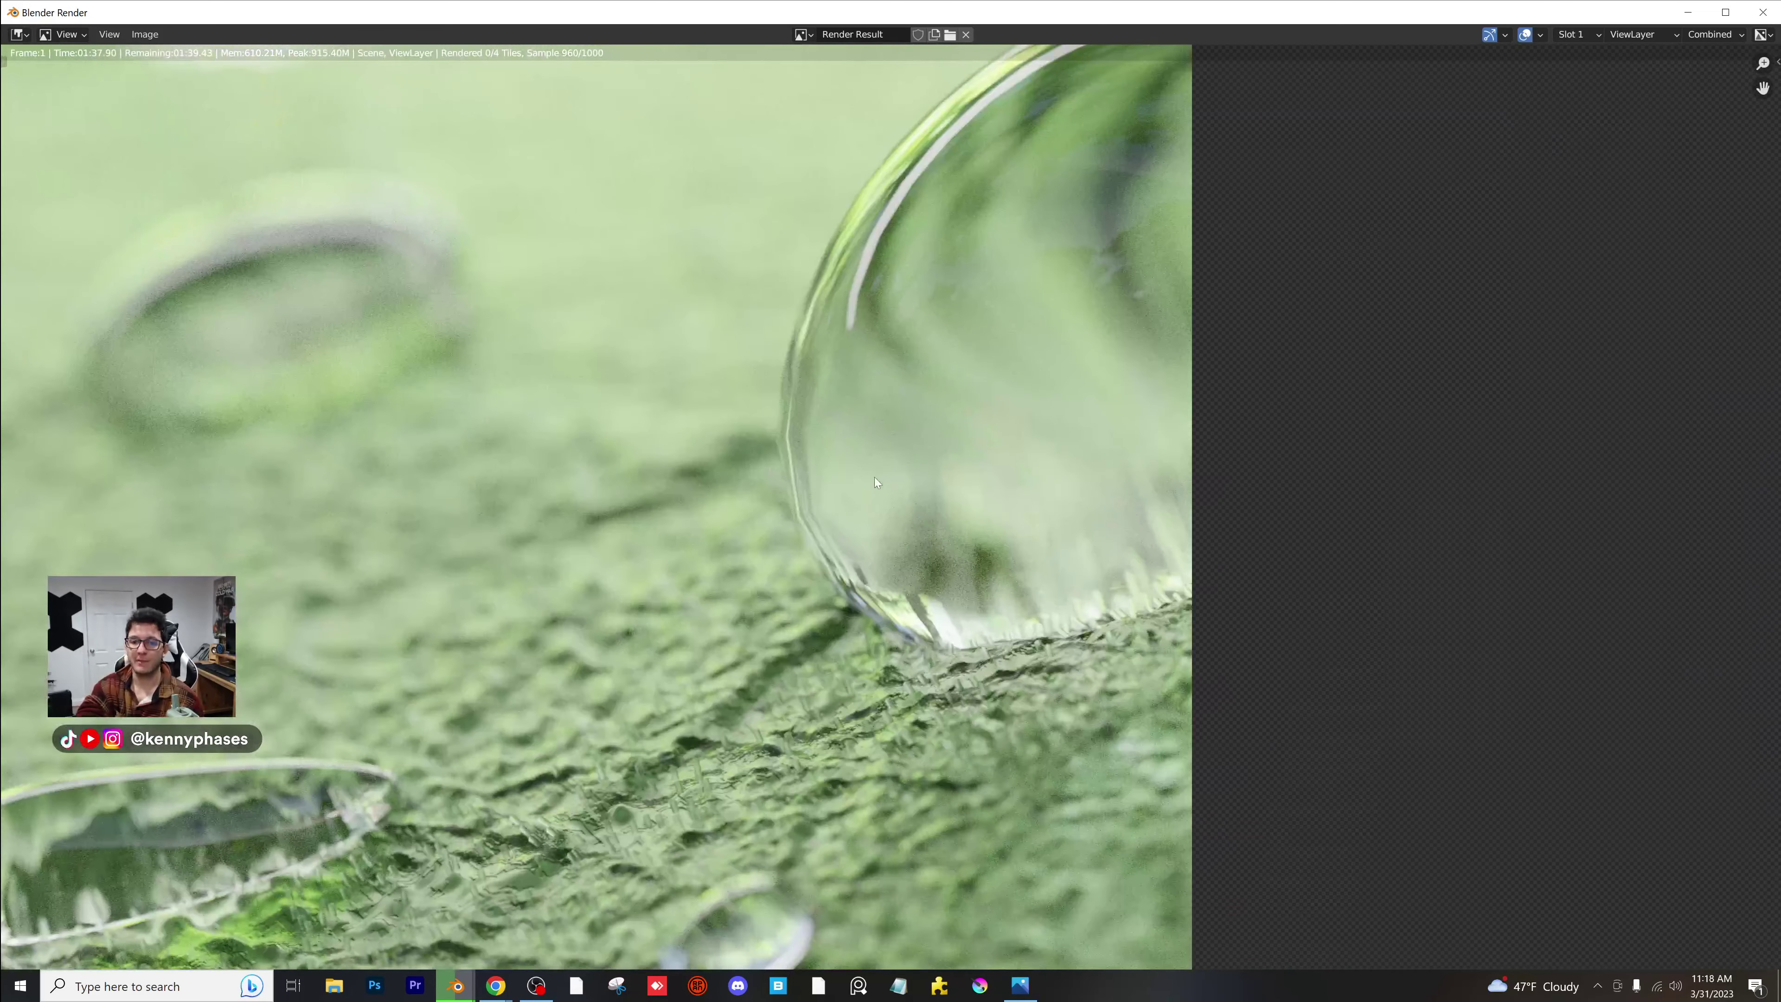
scroll(793, 469, up, 1)
scroll(849, 502, up, 1)
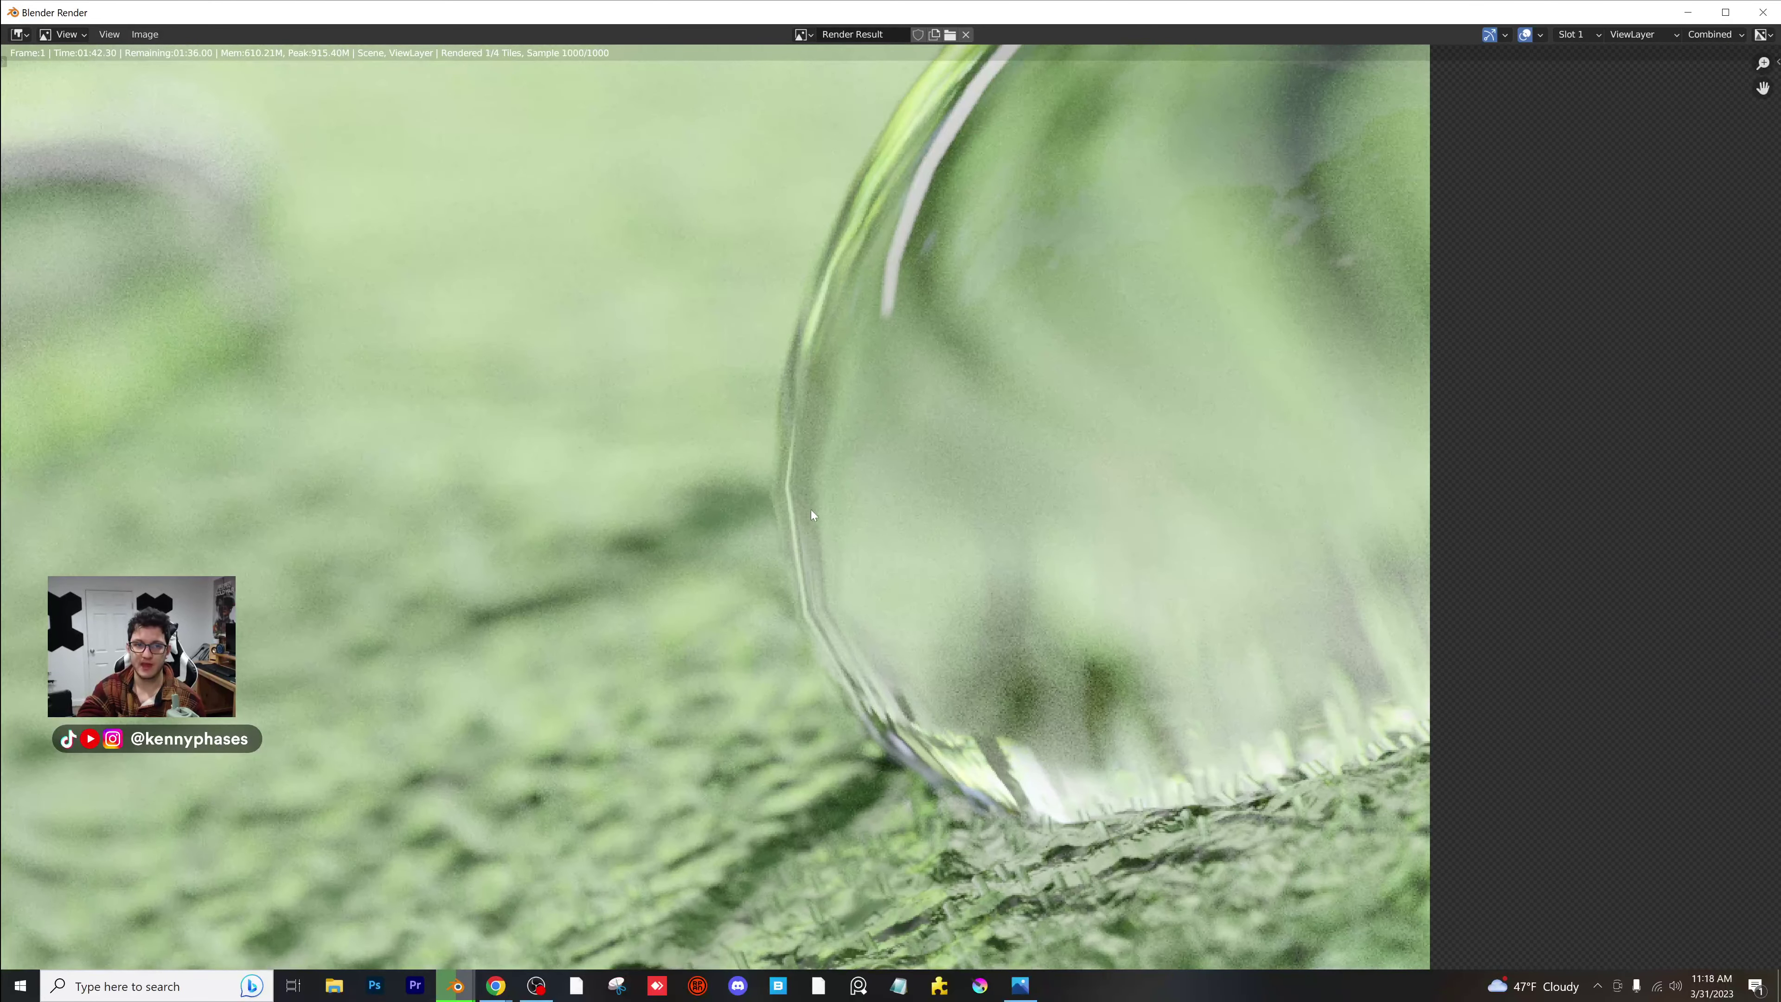
scroll(826, 543, down, 3)
middle_drag(996, 515, 775, 557)
scroll(778, 557, up, 1)
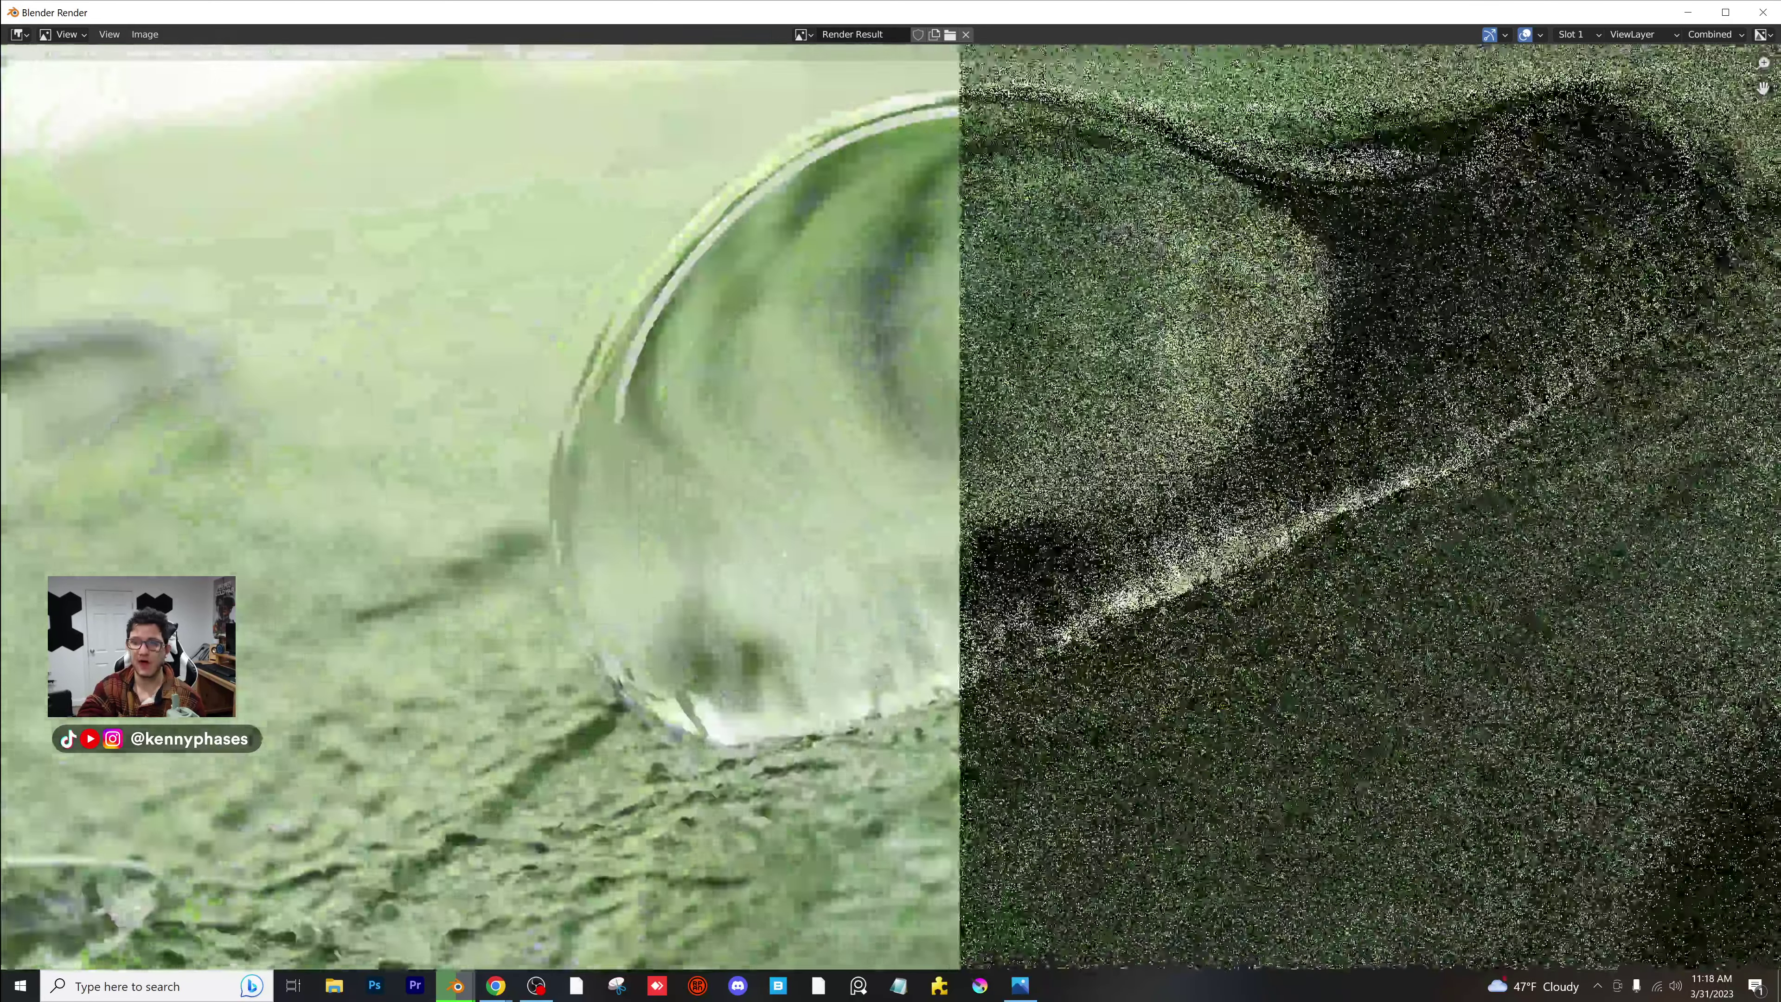
scroll(778, 561, down, 2)
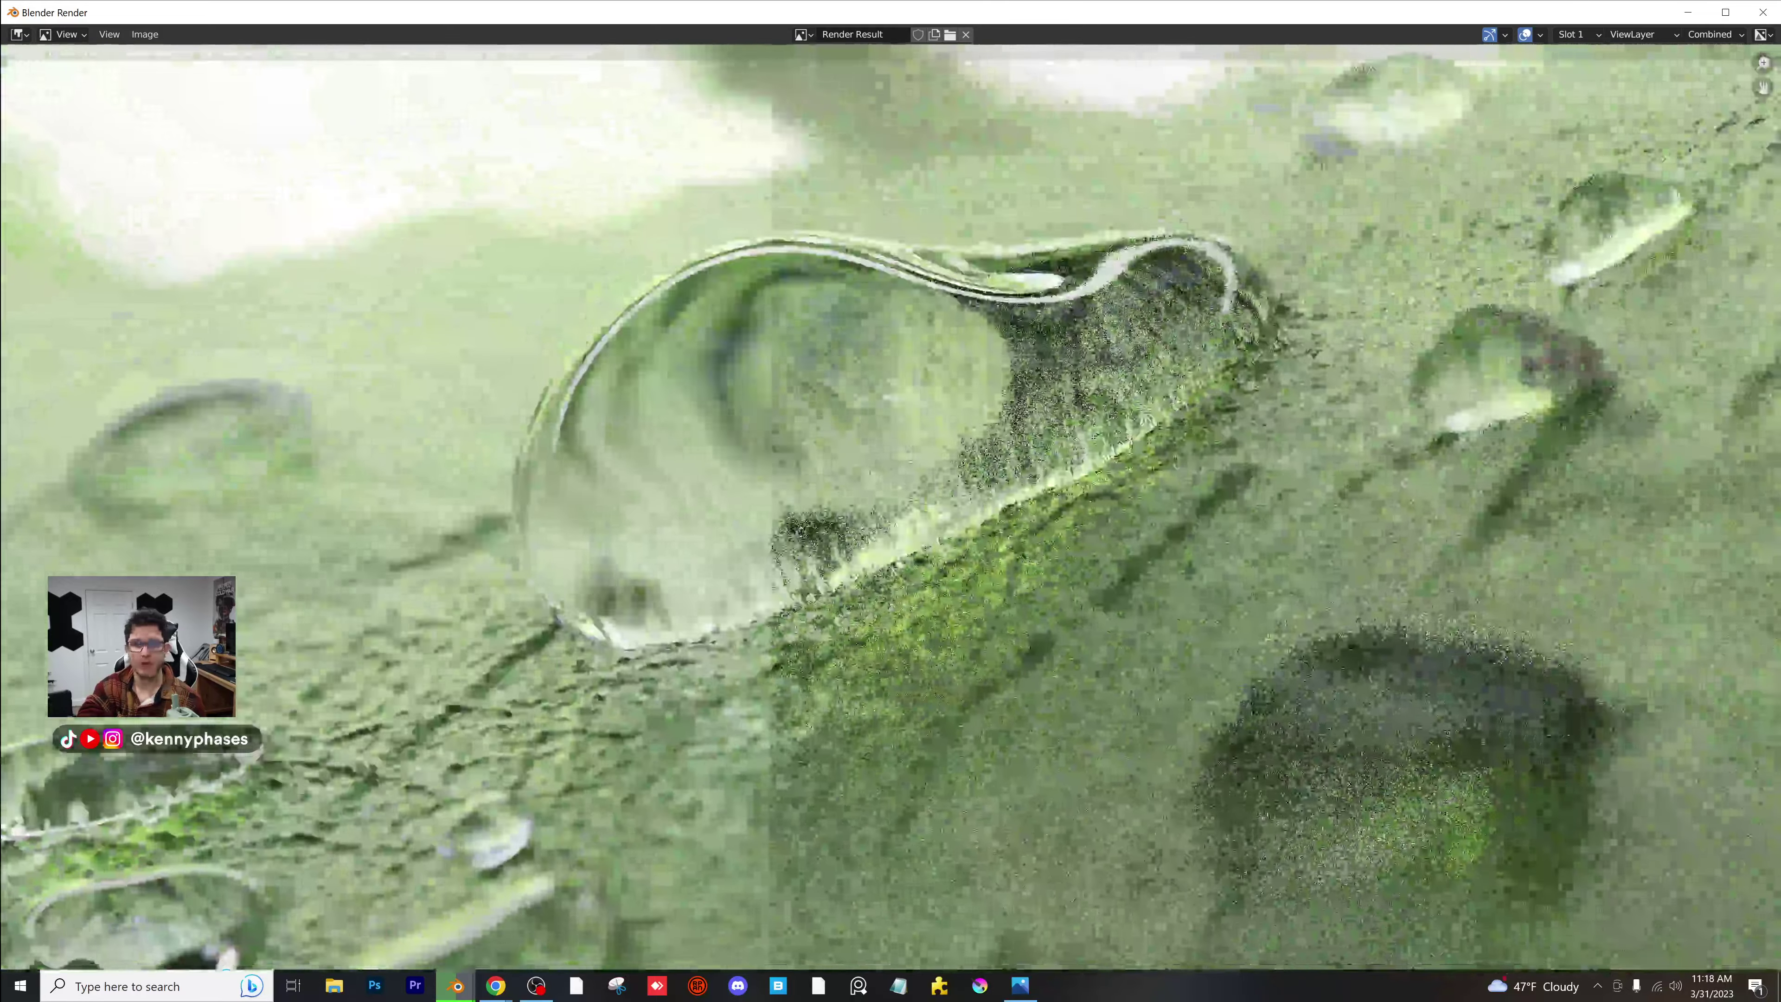
Check the large droplet's left rim up close for smoothness, and compare it with the whole image.
middle_drag(862, 497, 884, 511)
scroll(884, 510, up, 3)
middle_drag(433, 491, 1007, 504)
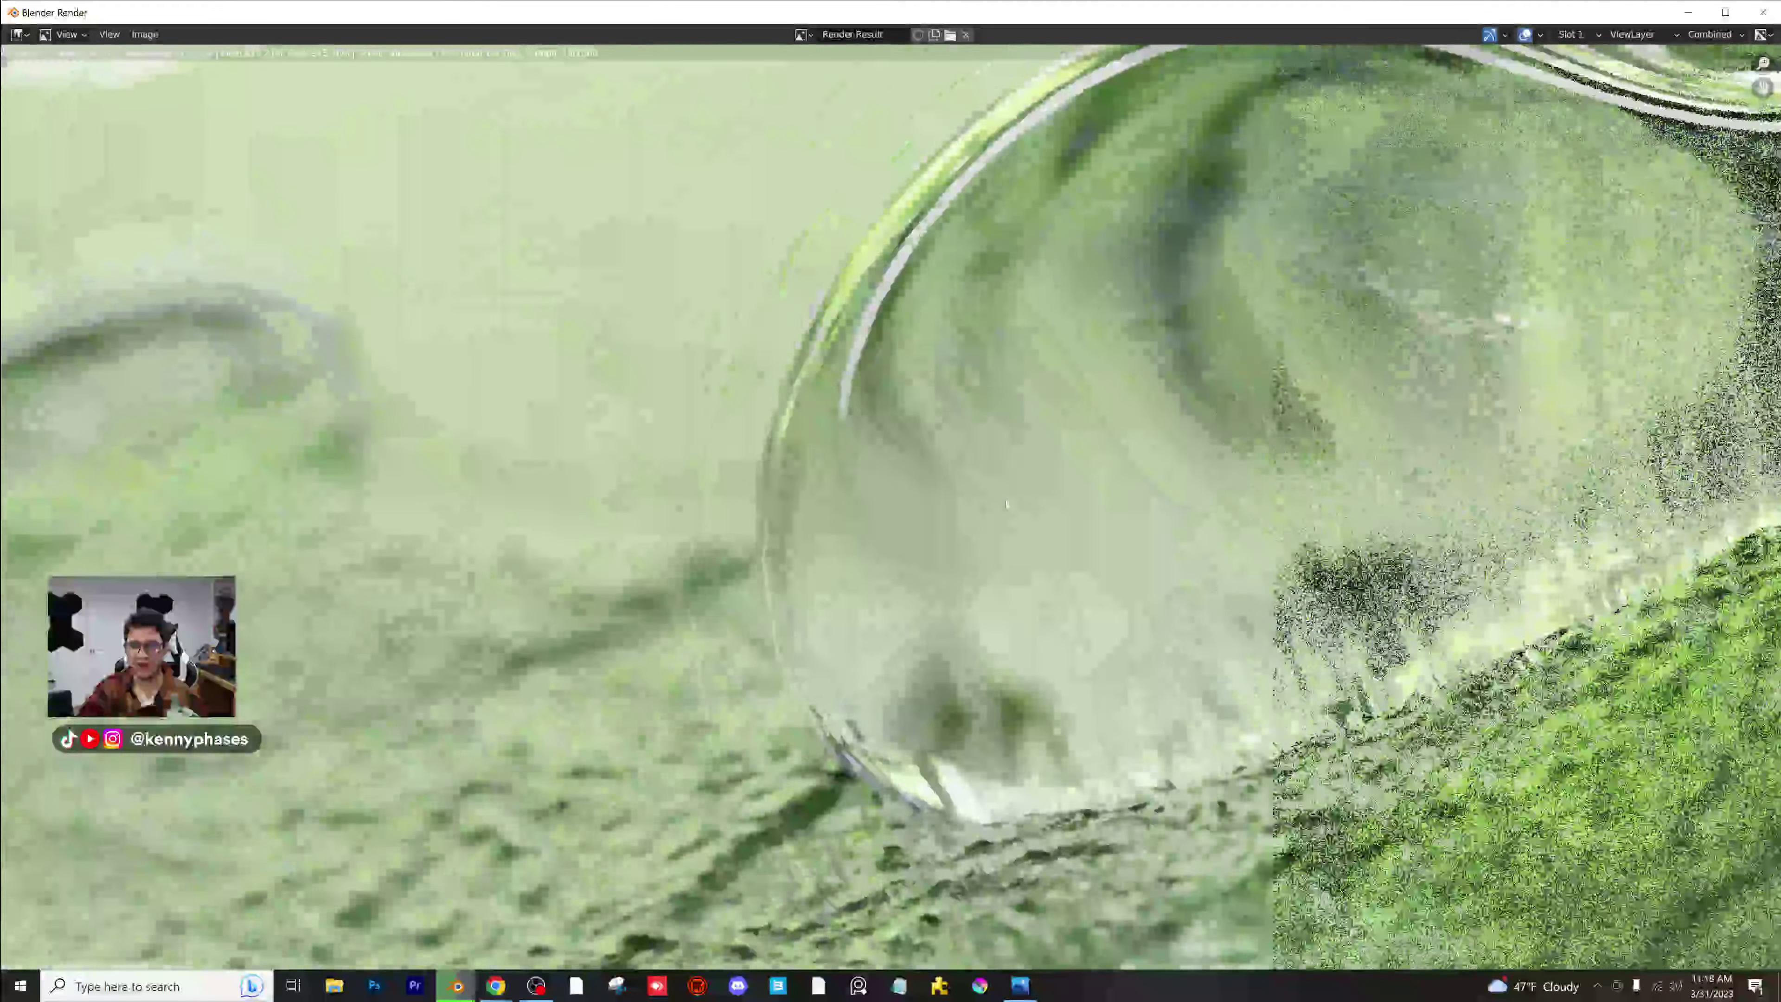
scroll(1006, 503, up, 3)
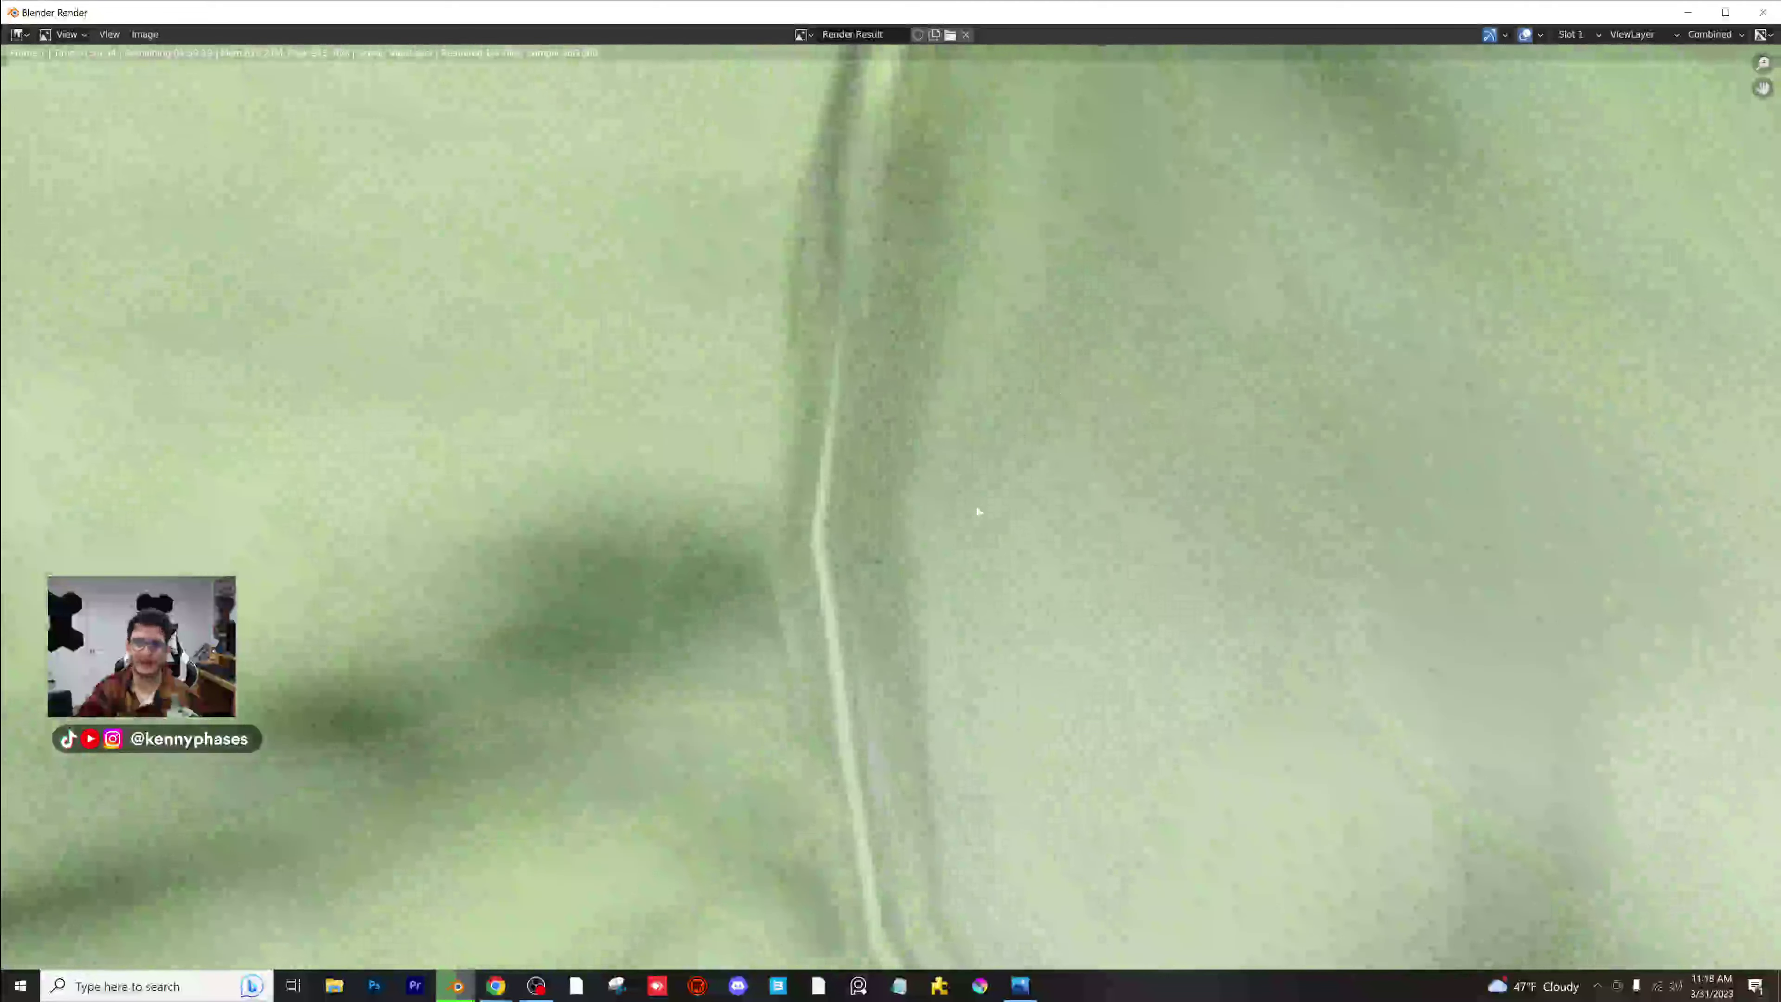
scroll(834, 354, down, 4)
scroll(898, 429, up, 3)
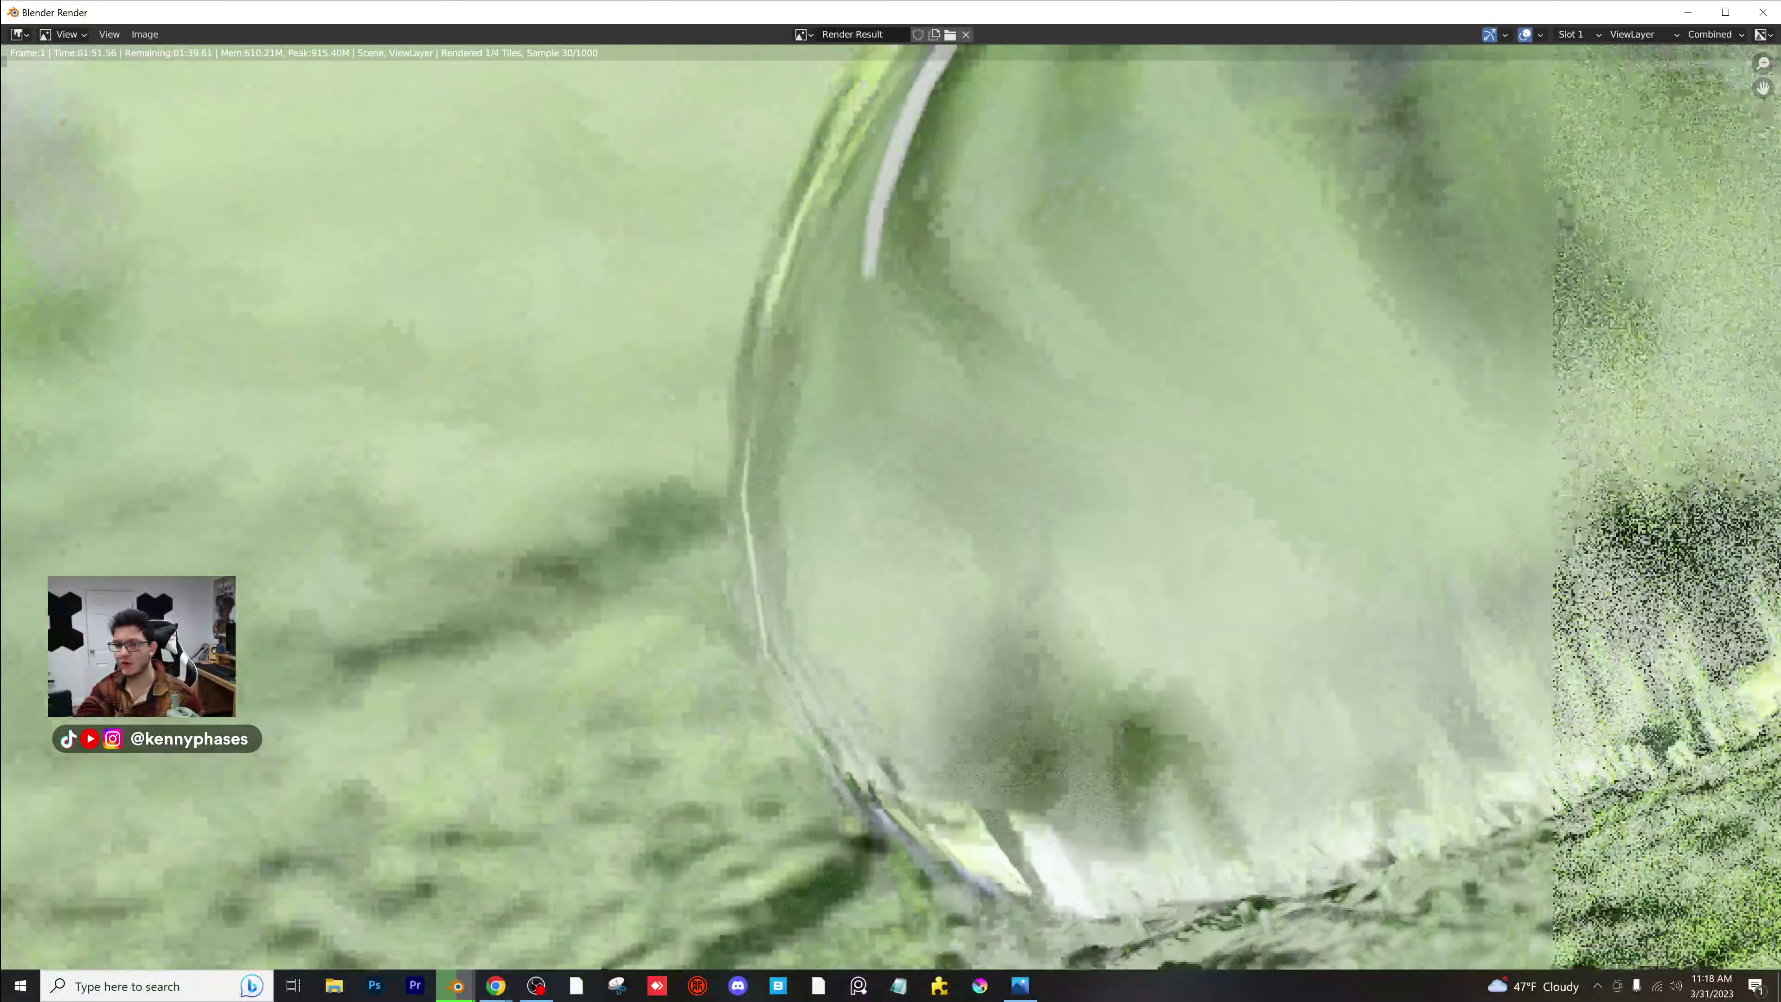
scroll(996, 620, down, 3)
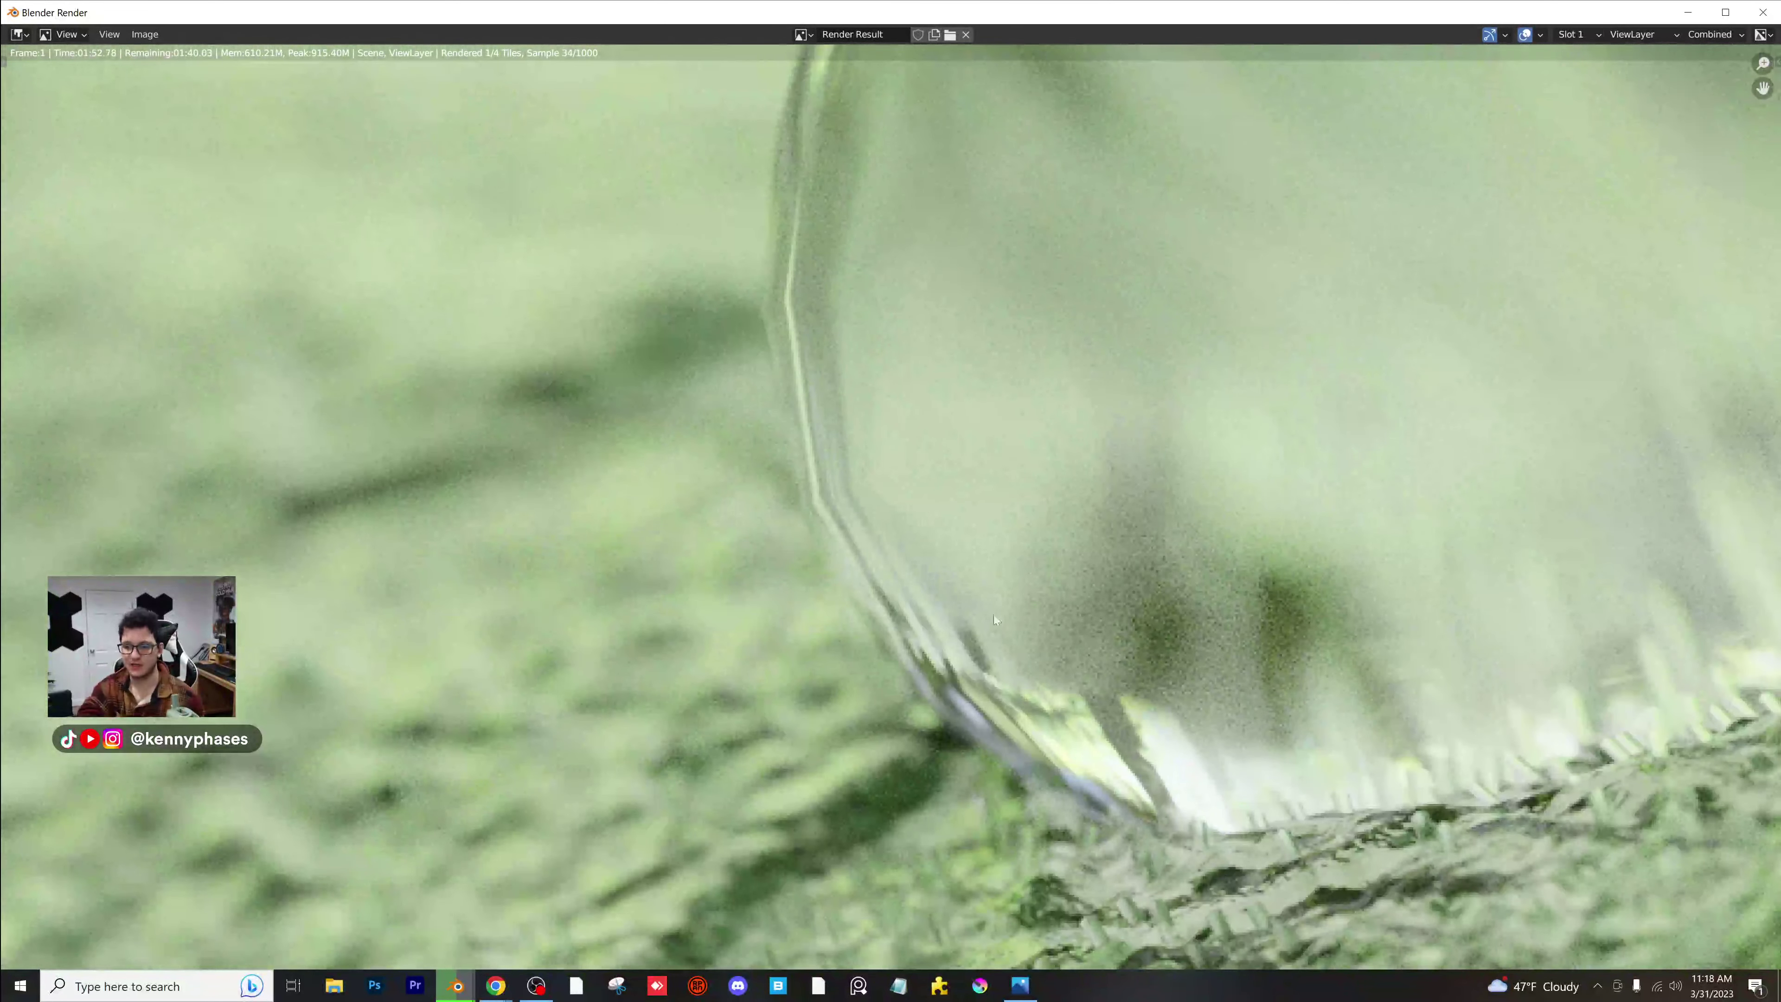
middle_drag(996, 620, 979, 684)
middle_drag(856, 516, 735, 478)
scroll(903, 326, down, 3)
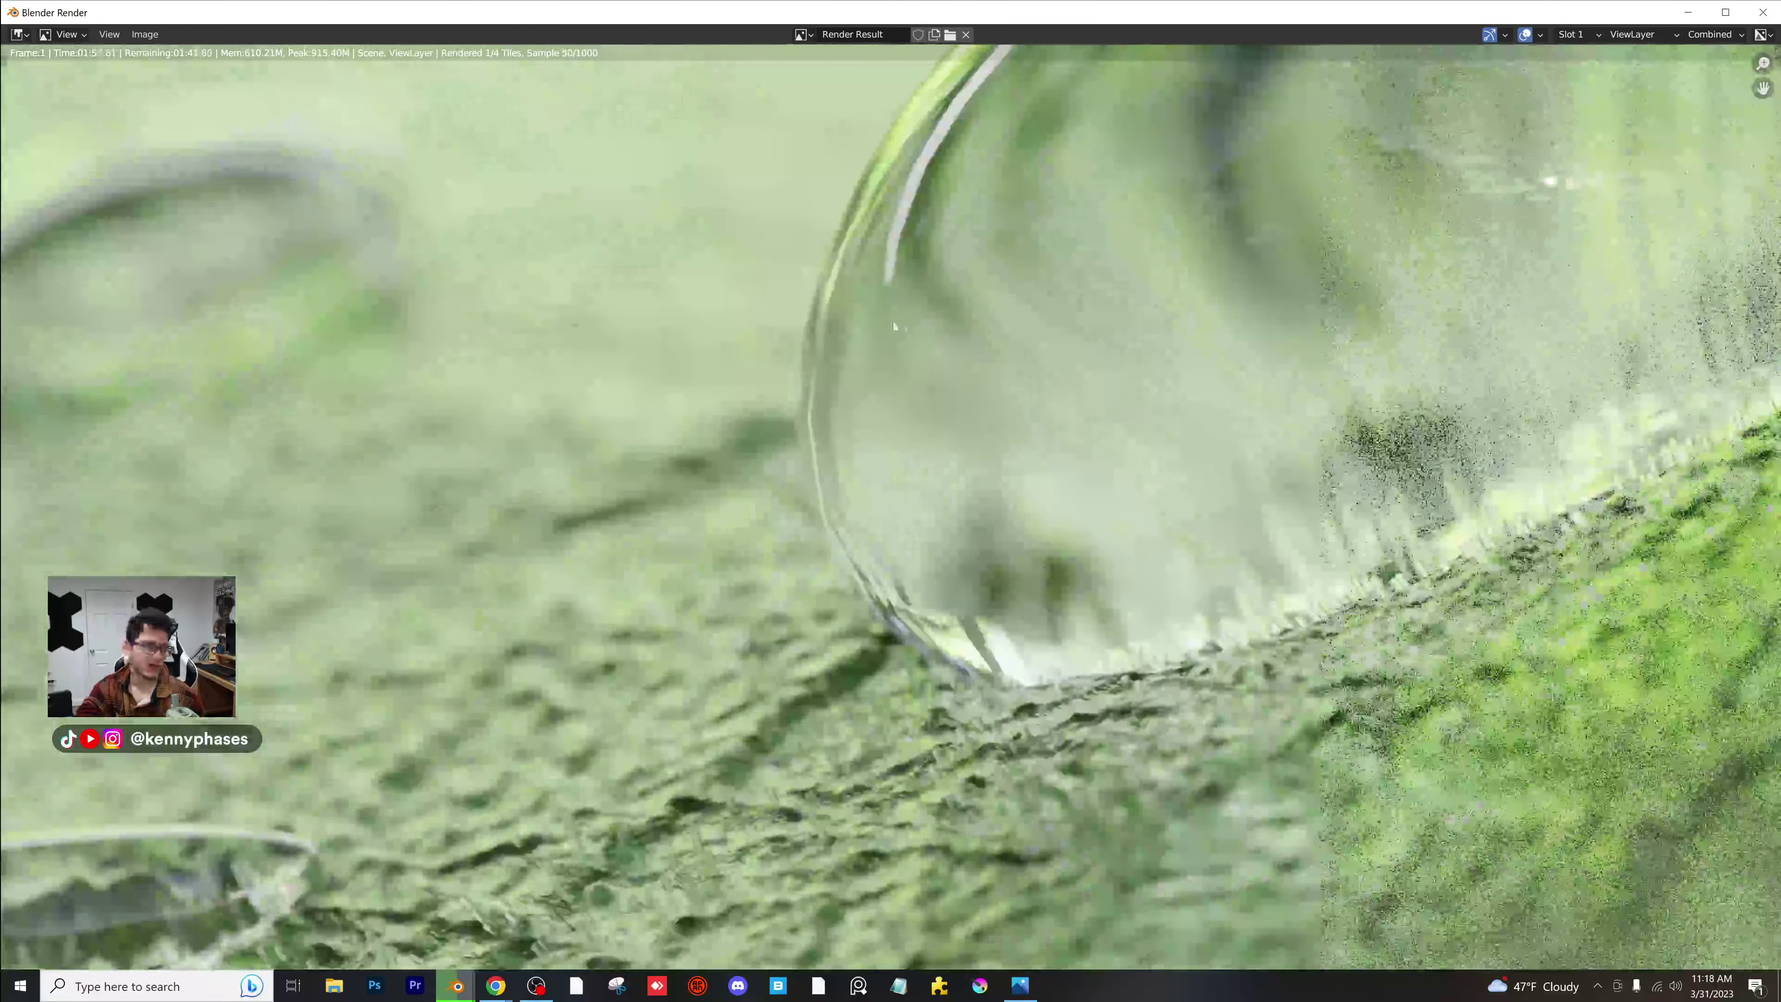
middle_drag(903, 326, 963, 411)
scroll(961, 421, down, 5)
middle_drag(973, 575, 910, 528)
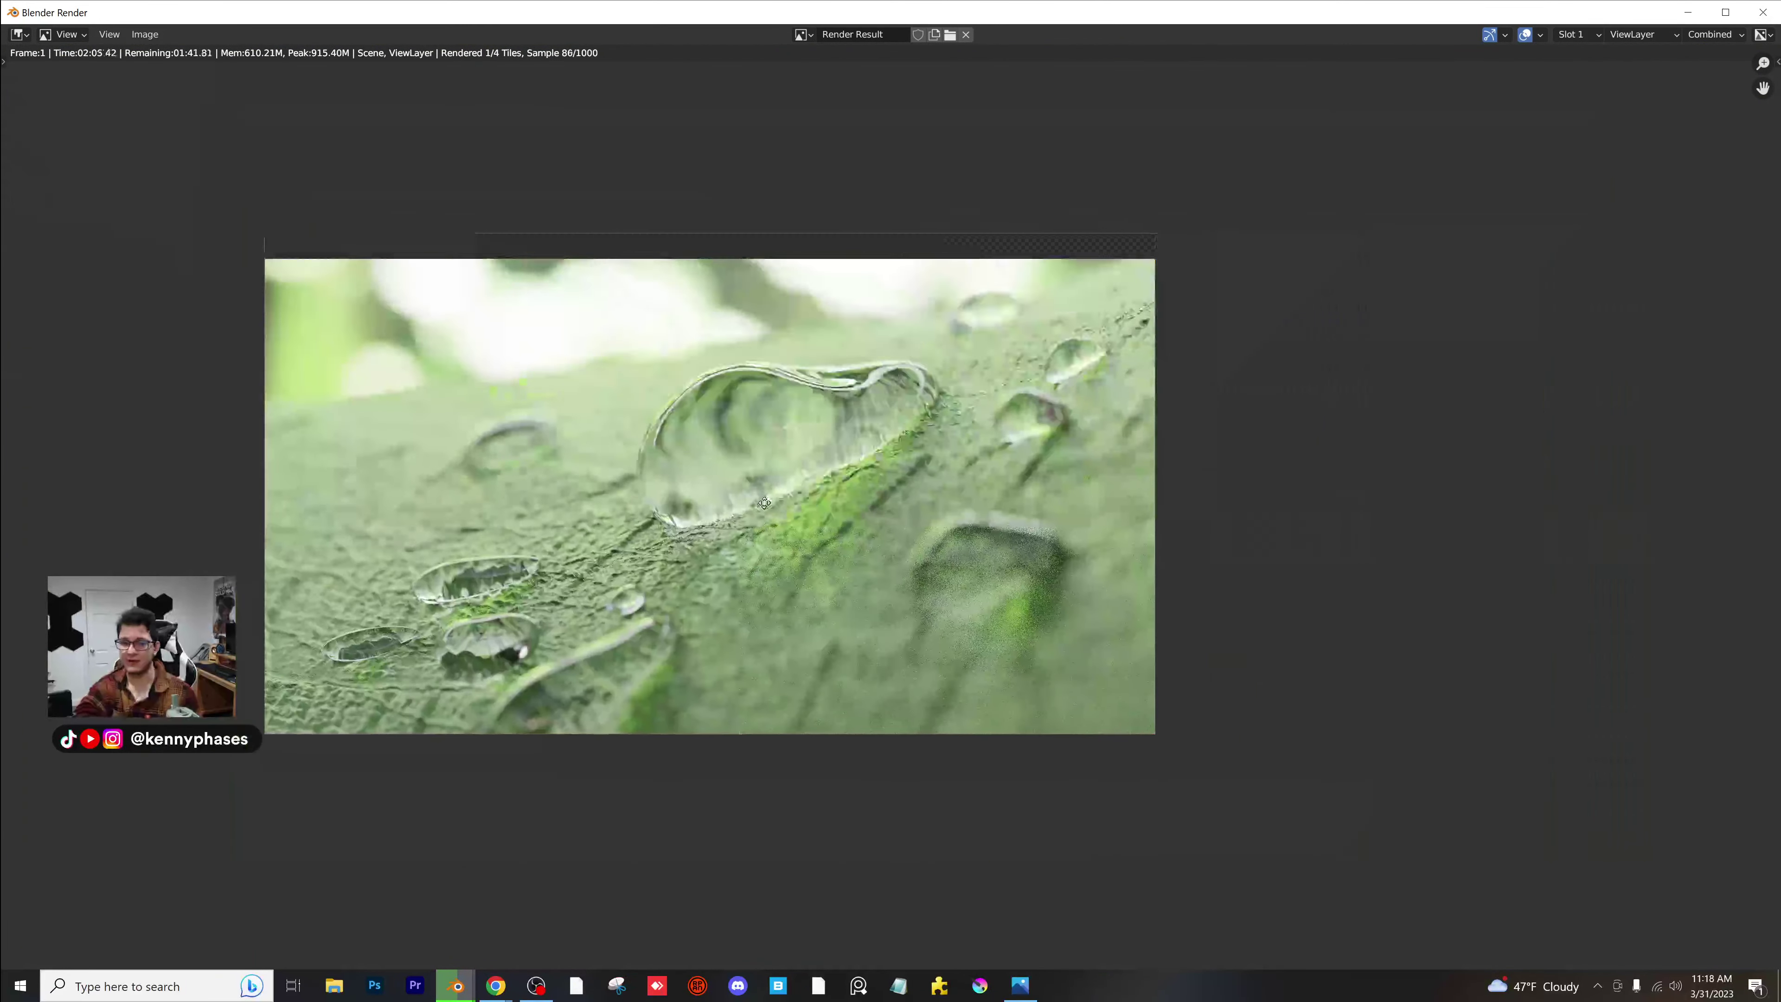
middle_drag(764, 503, 785, 530)
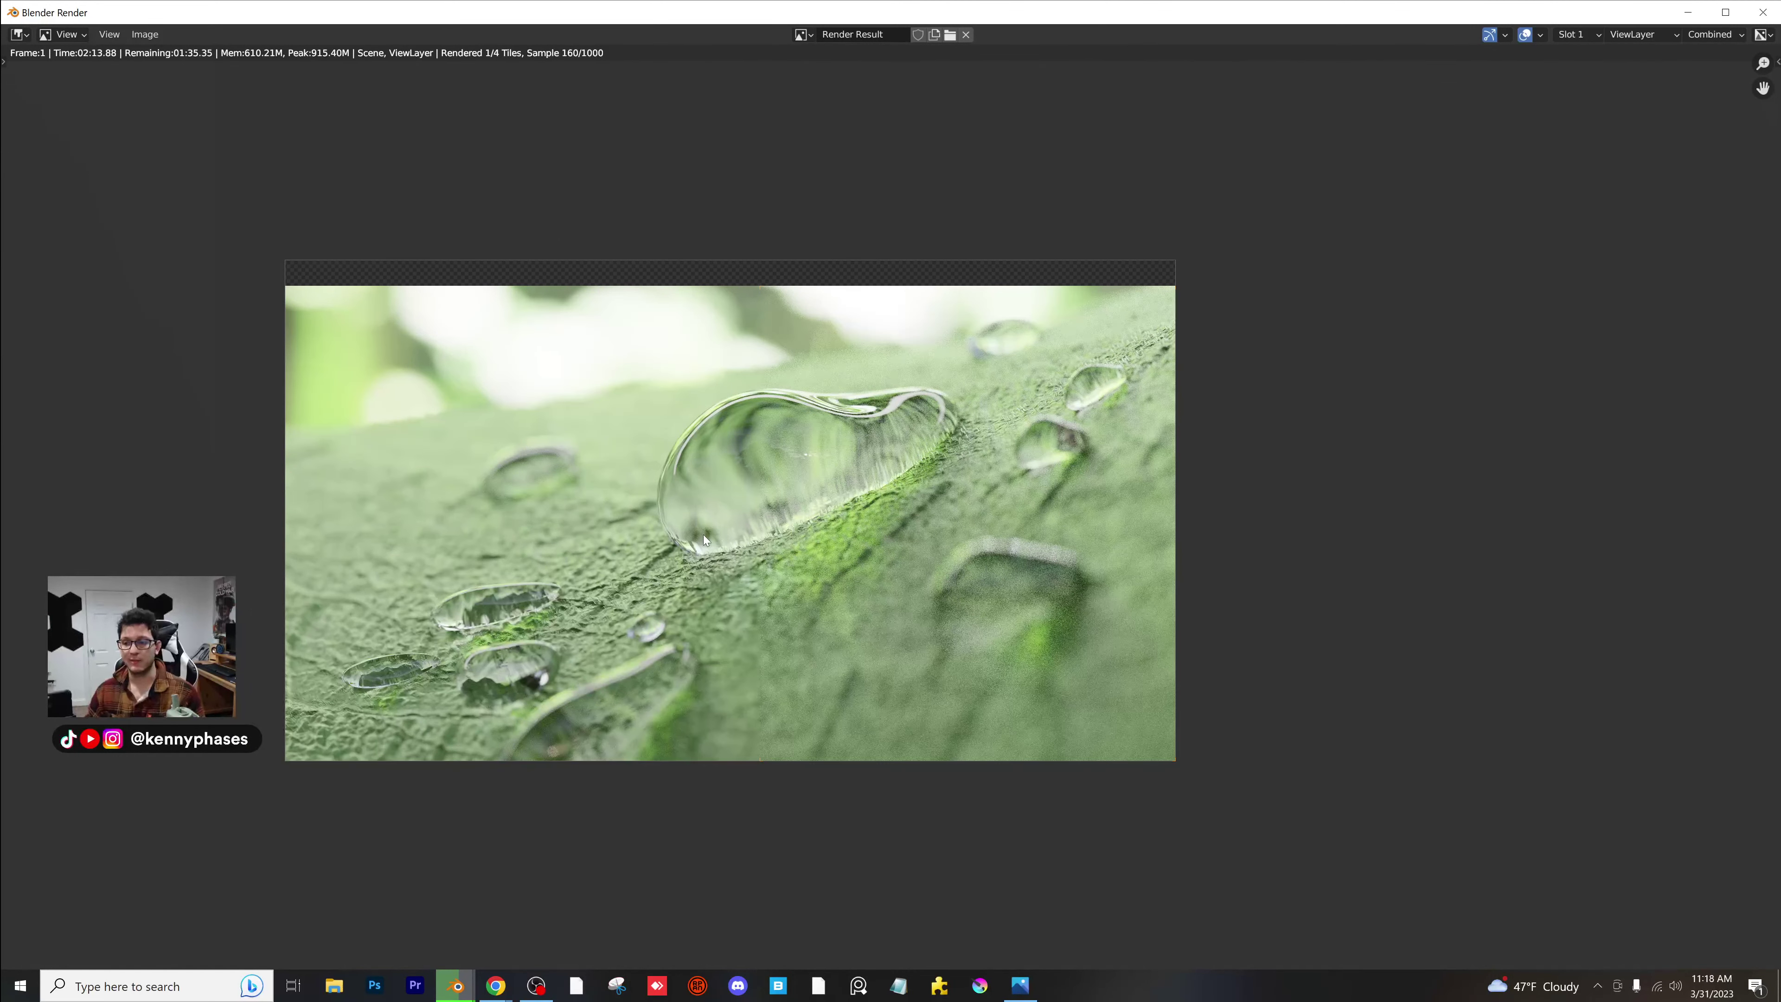
Inspect the large droplet's right end and the fine leaf hairs along its base in the render.
scroll(703, 534, up, 6)
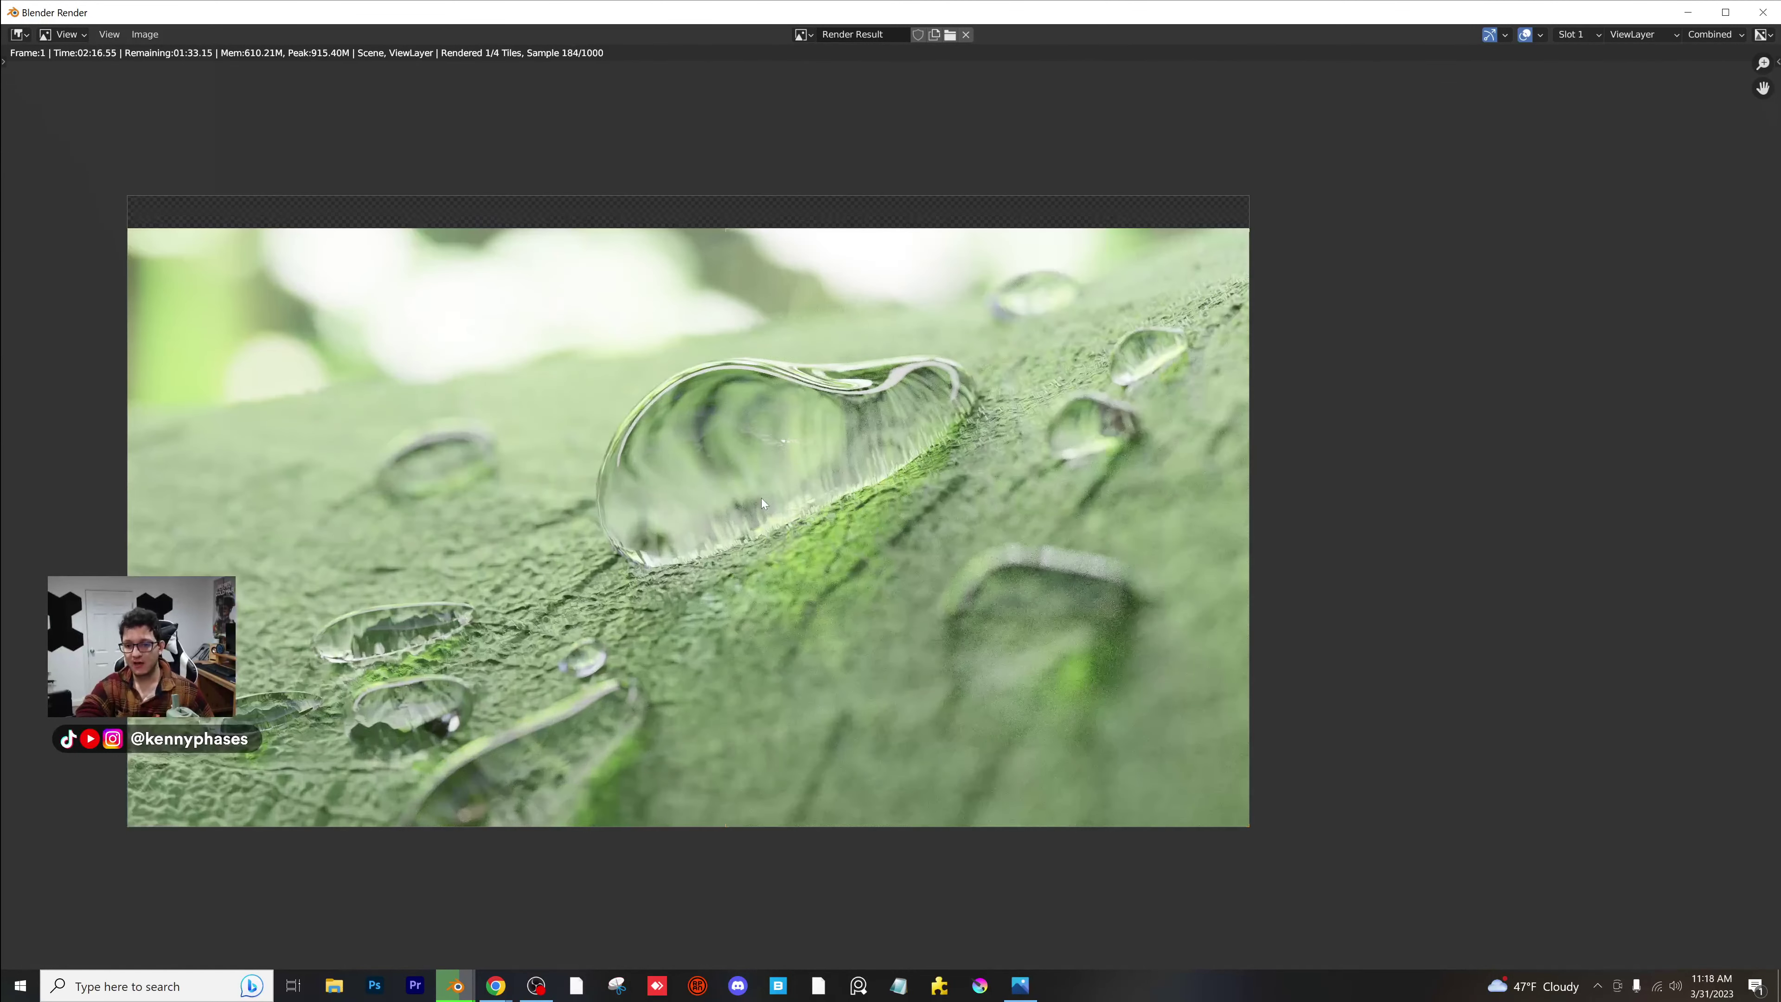
scroll(771, 473, up, 3)
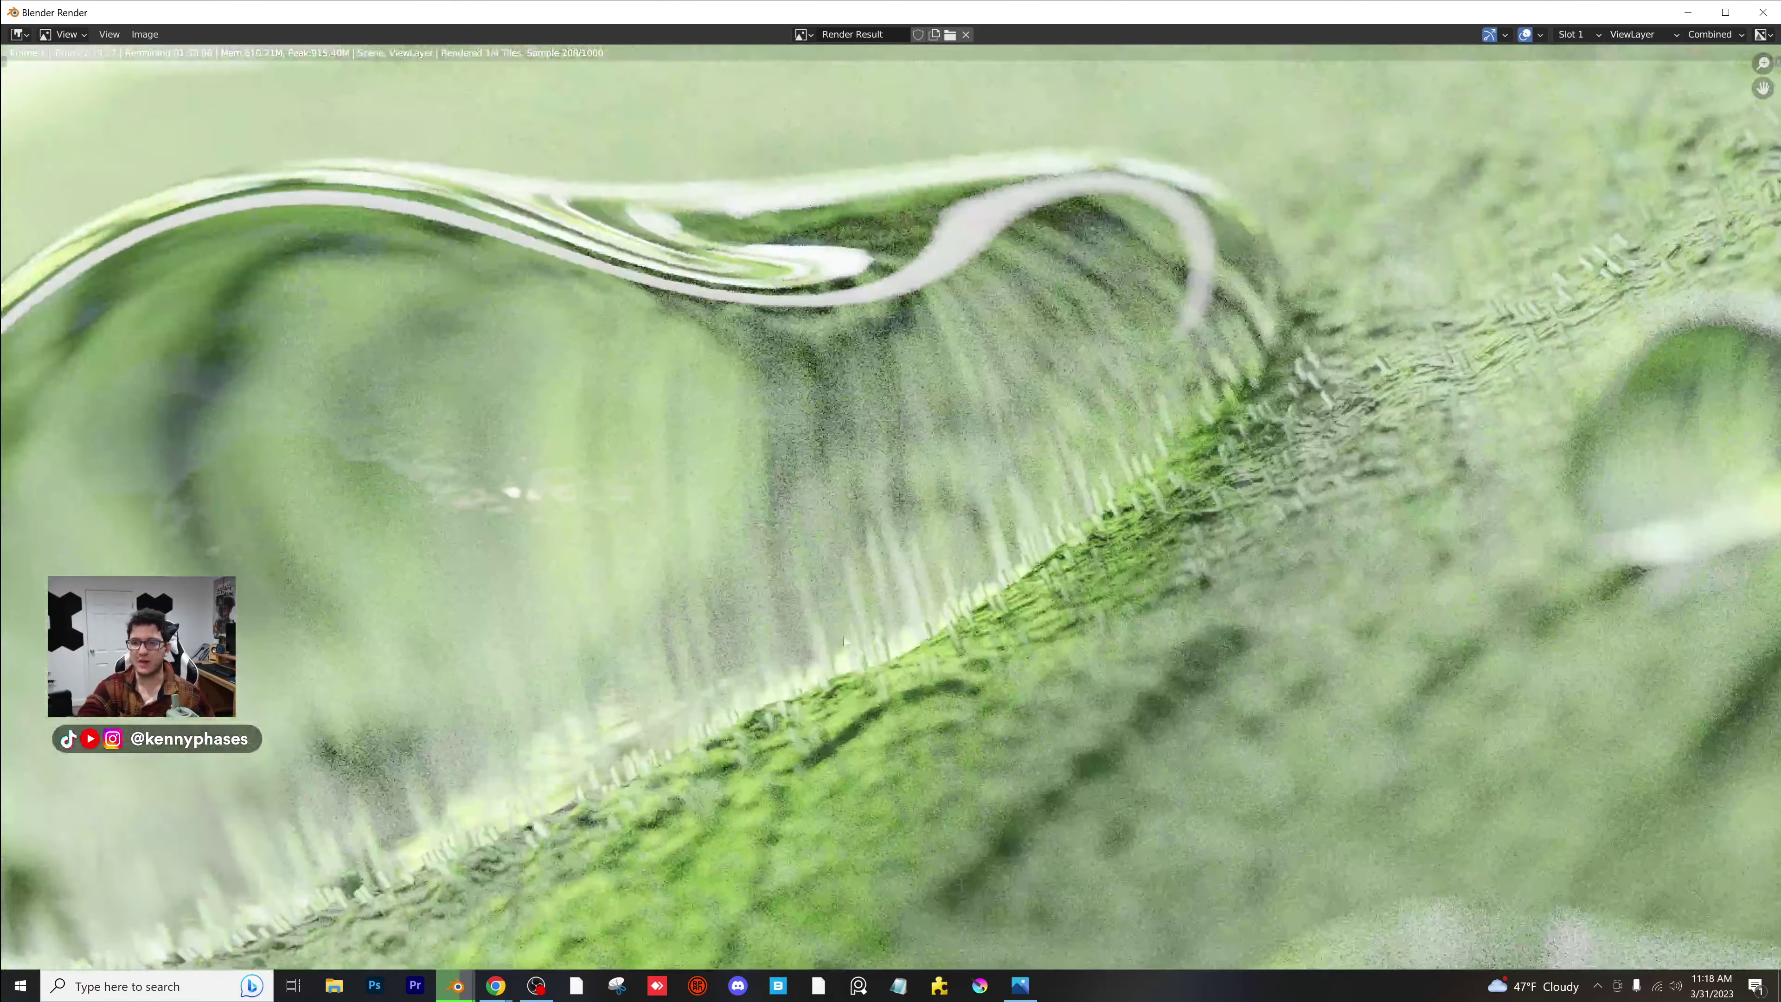
scroll(846, 642, up, 3)
middle_drag(848, 586, 1115, 322)
scroll(880, 473, down, 4)
scroll(894, 511, down, 2)
Inspect the cluster of small droplets in the leaf's lower-left foreground and their place in the full image.
middle_drag(665, 595, 1183, 387)
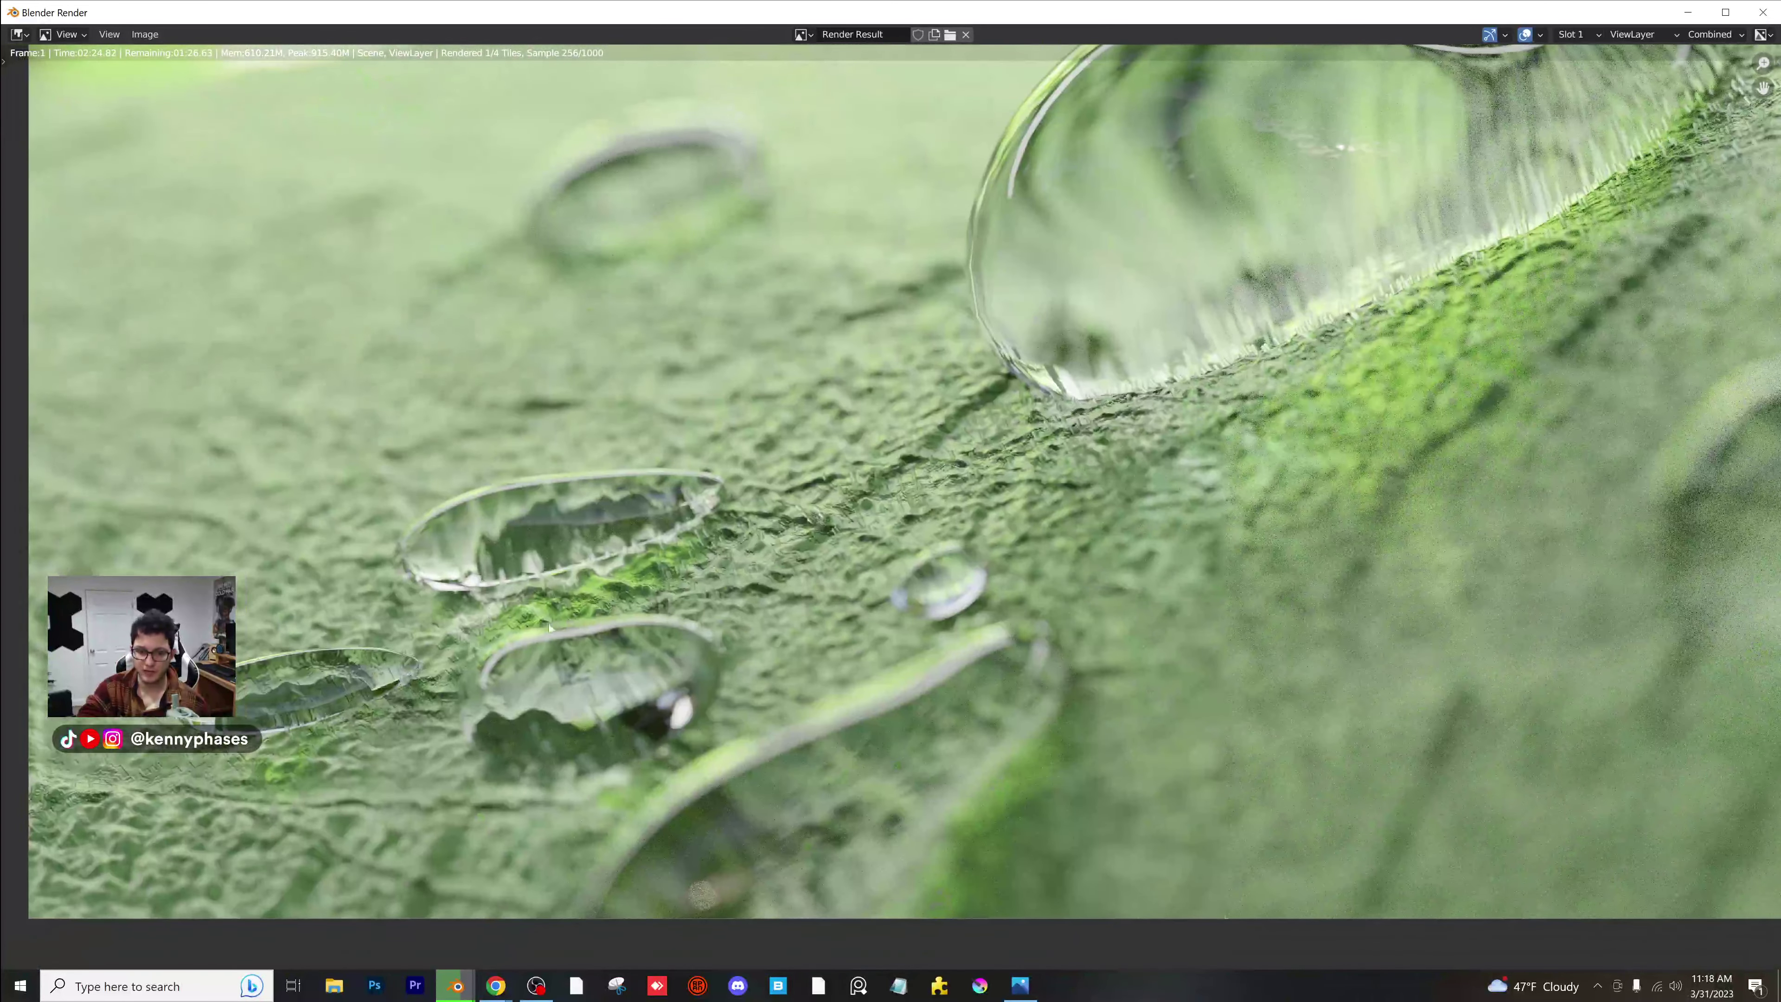
middle_drag(561, 505, 717, 444)
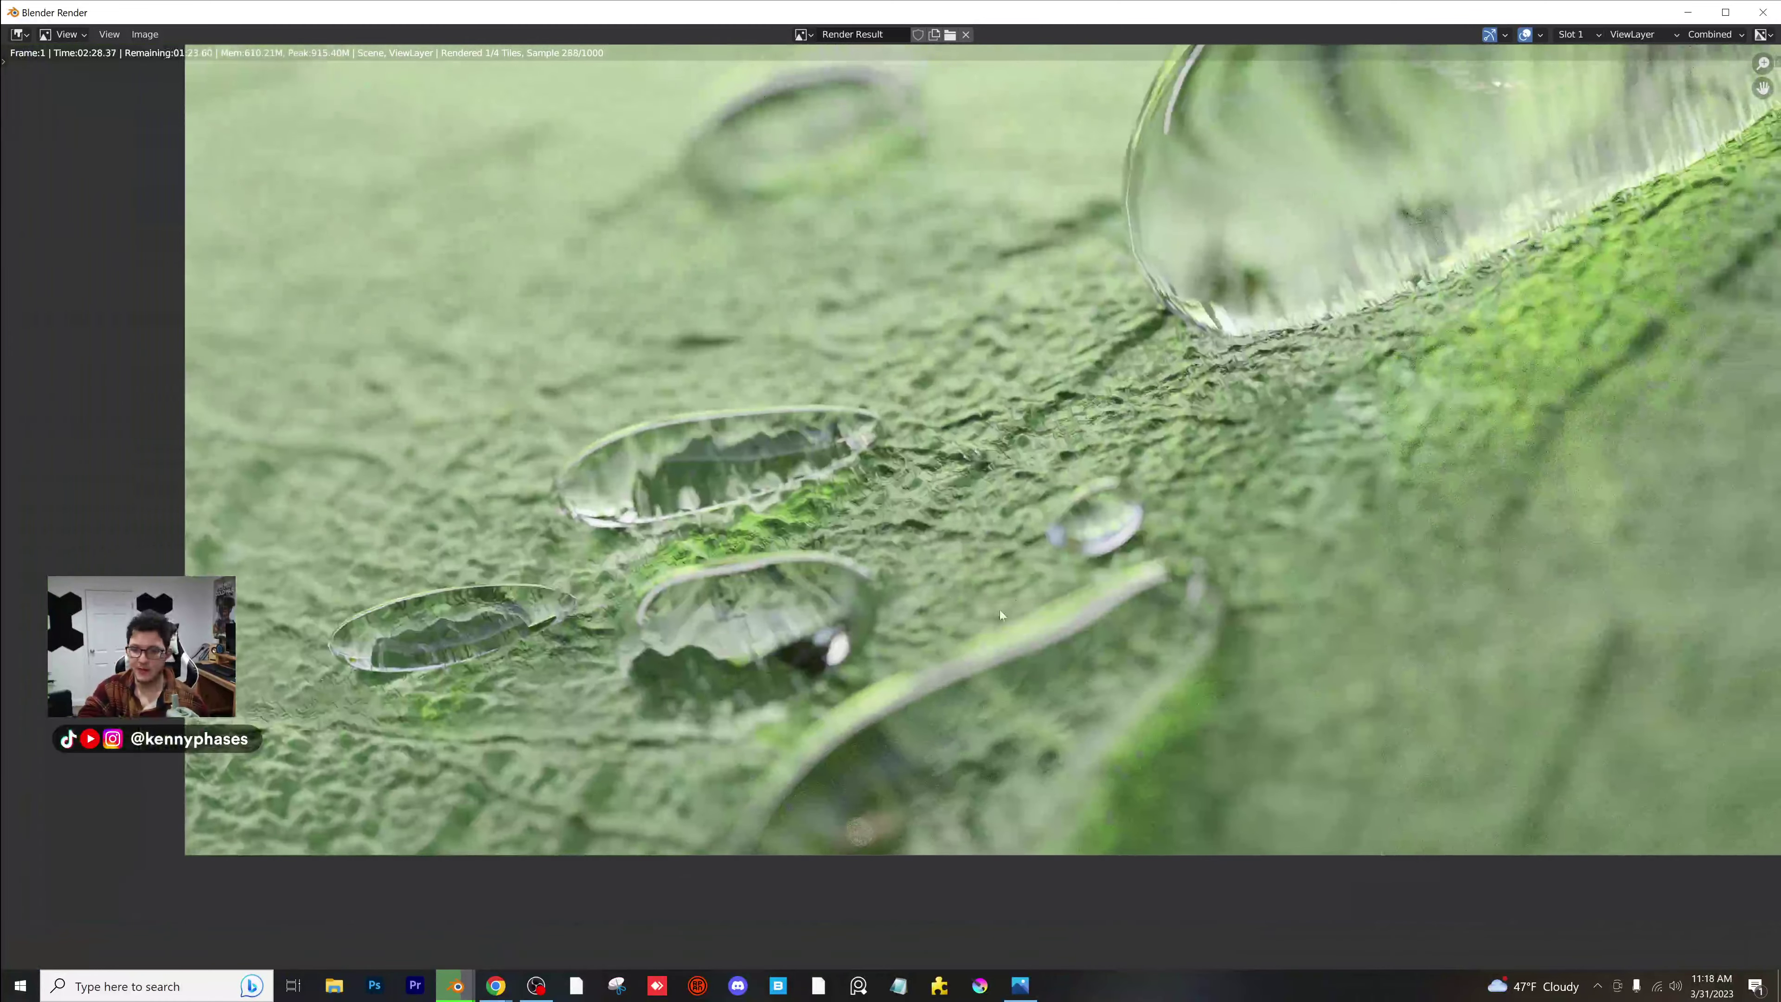
scroll(851, 595, down, 1)
middle_drag(807, 576, 705, 580)
scroll(786, 572, up, 2)
scroll(708, 574, down, 4)
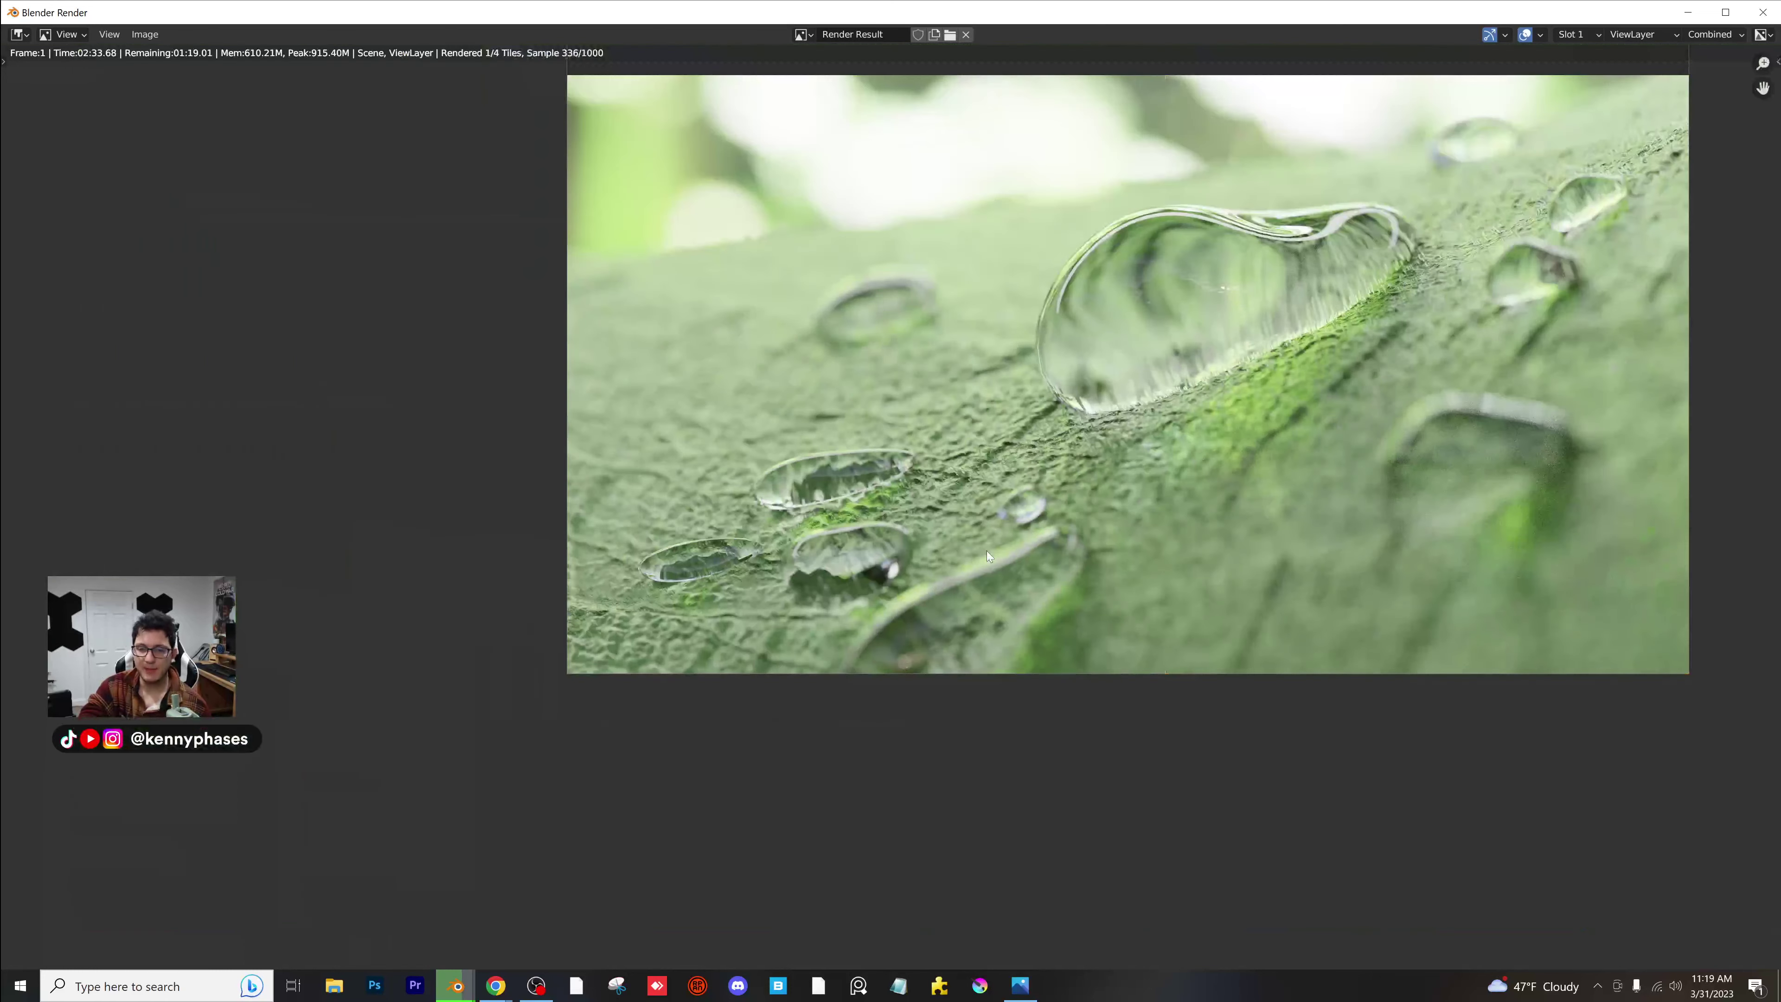
middle_drag(1130, 406, 934, 519)
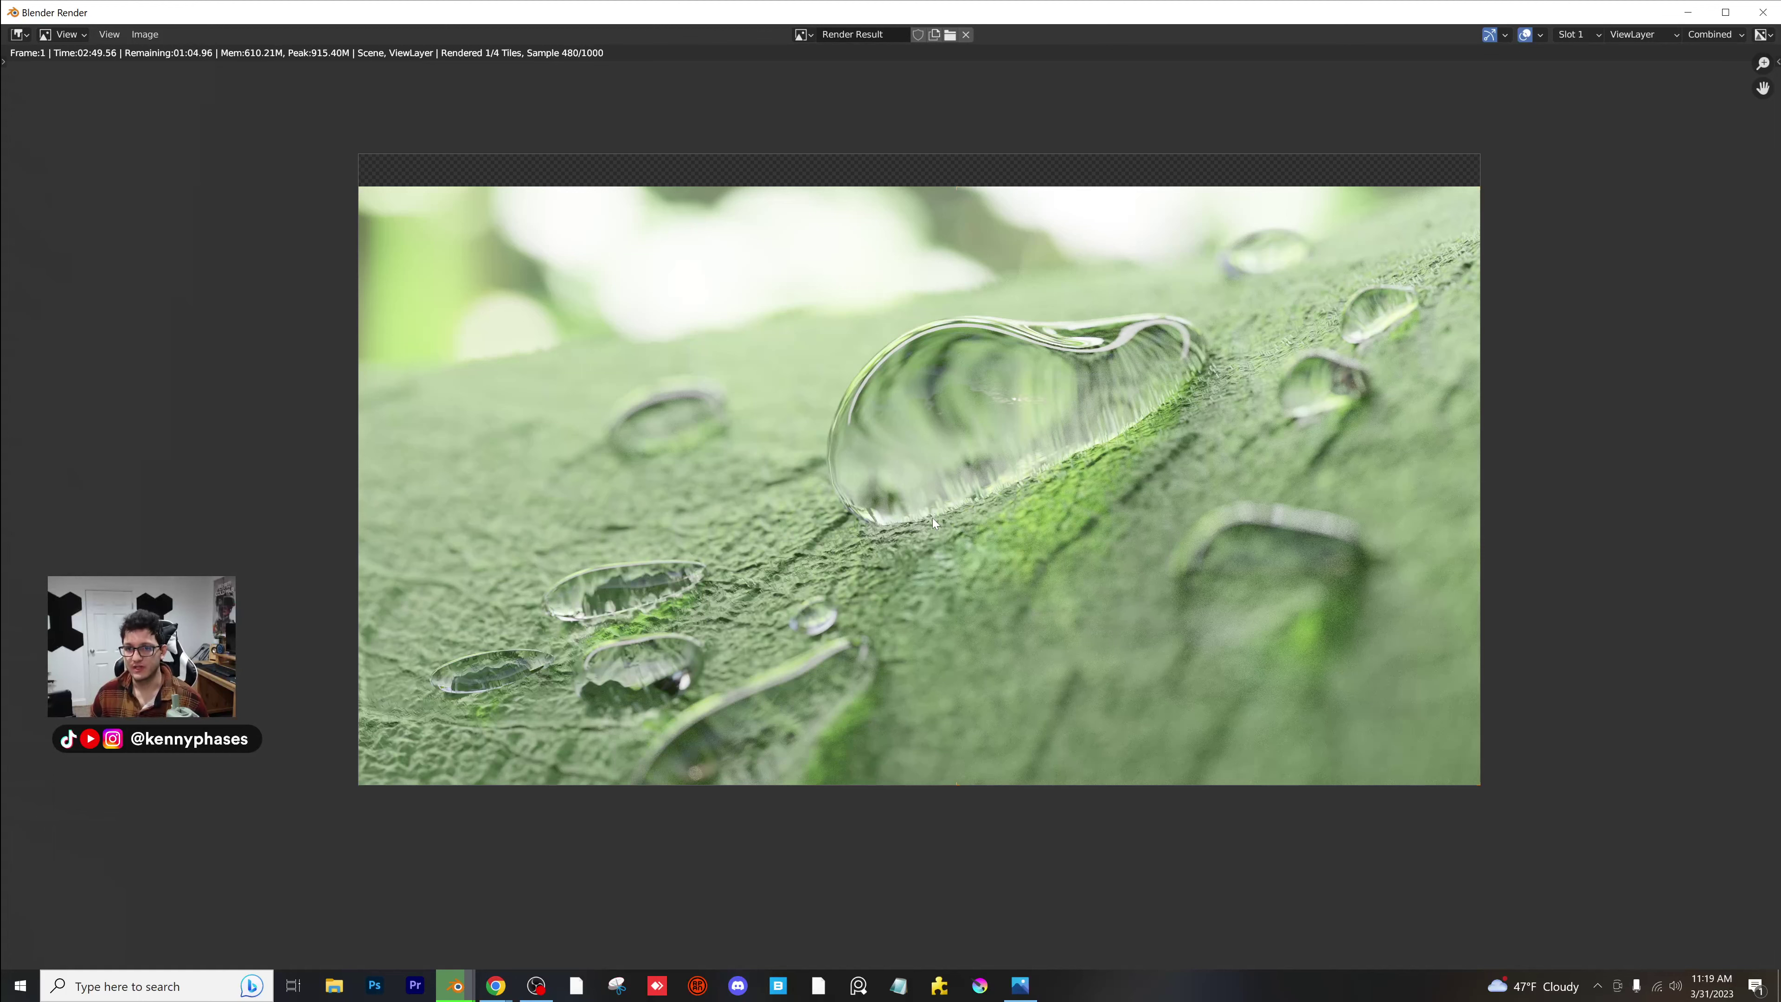
Examine the refractions inside the large droplet and the bright green leaf area beneath it.
scroll(937, 494, up, 1)
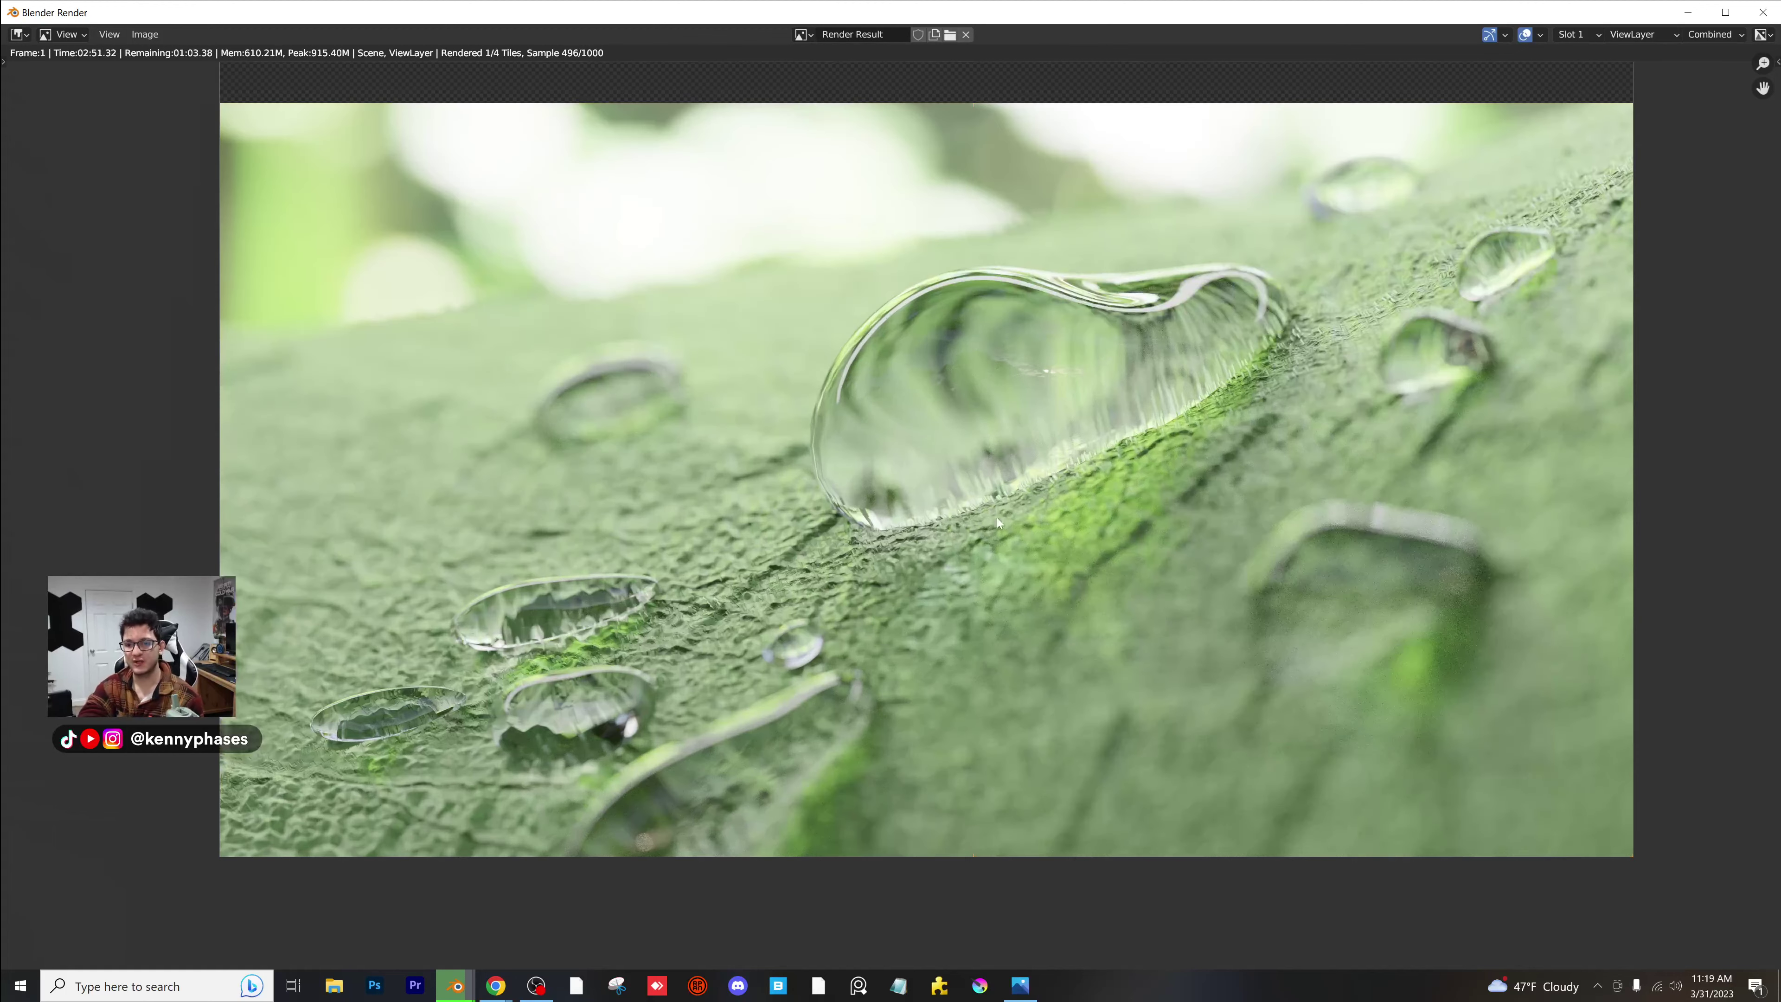
middle_drag(1061, 523, 942, 537)
scroll(902, 506, up, 2)
scroll(765, 387, up, 4)
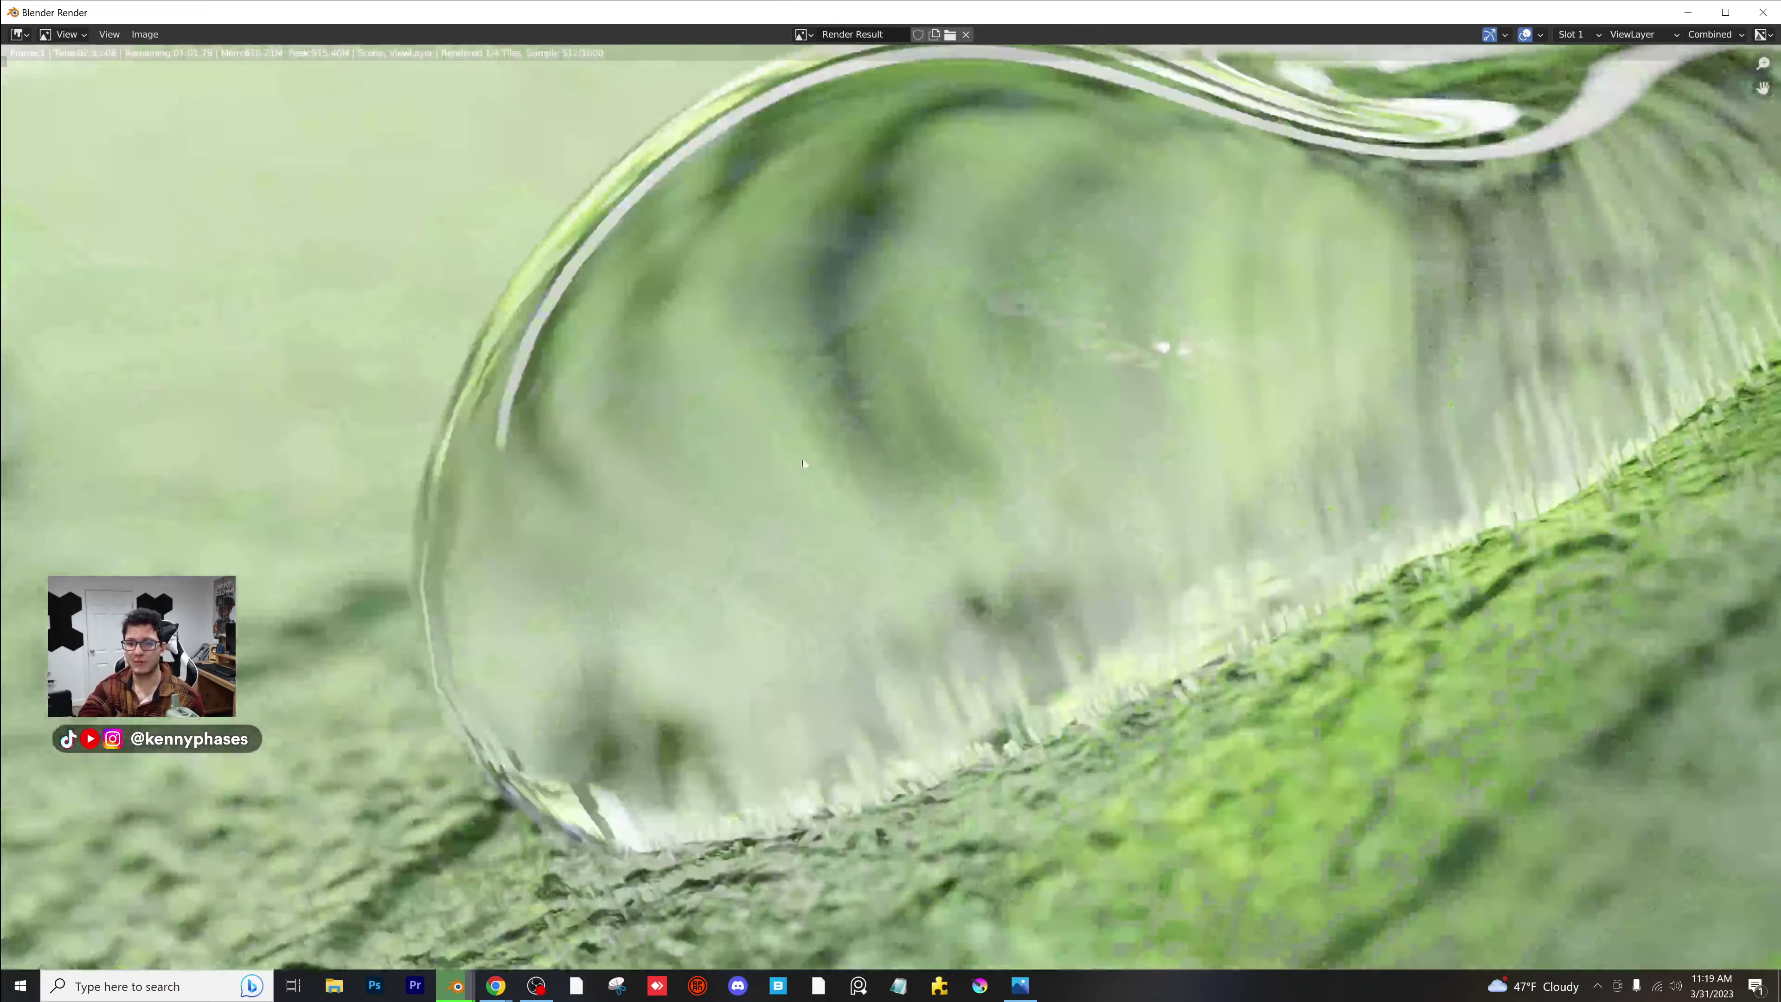
middle_drag(852, 464, 1062, 486)
scroll(887, 506, down, 2)
middle_drag(834, 481, 1055, 311)
scroll(946, 654, down, 2)
middle_drag(1048, 675, 903, 586)
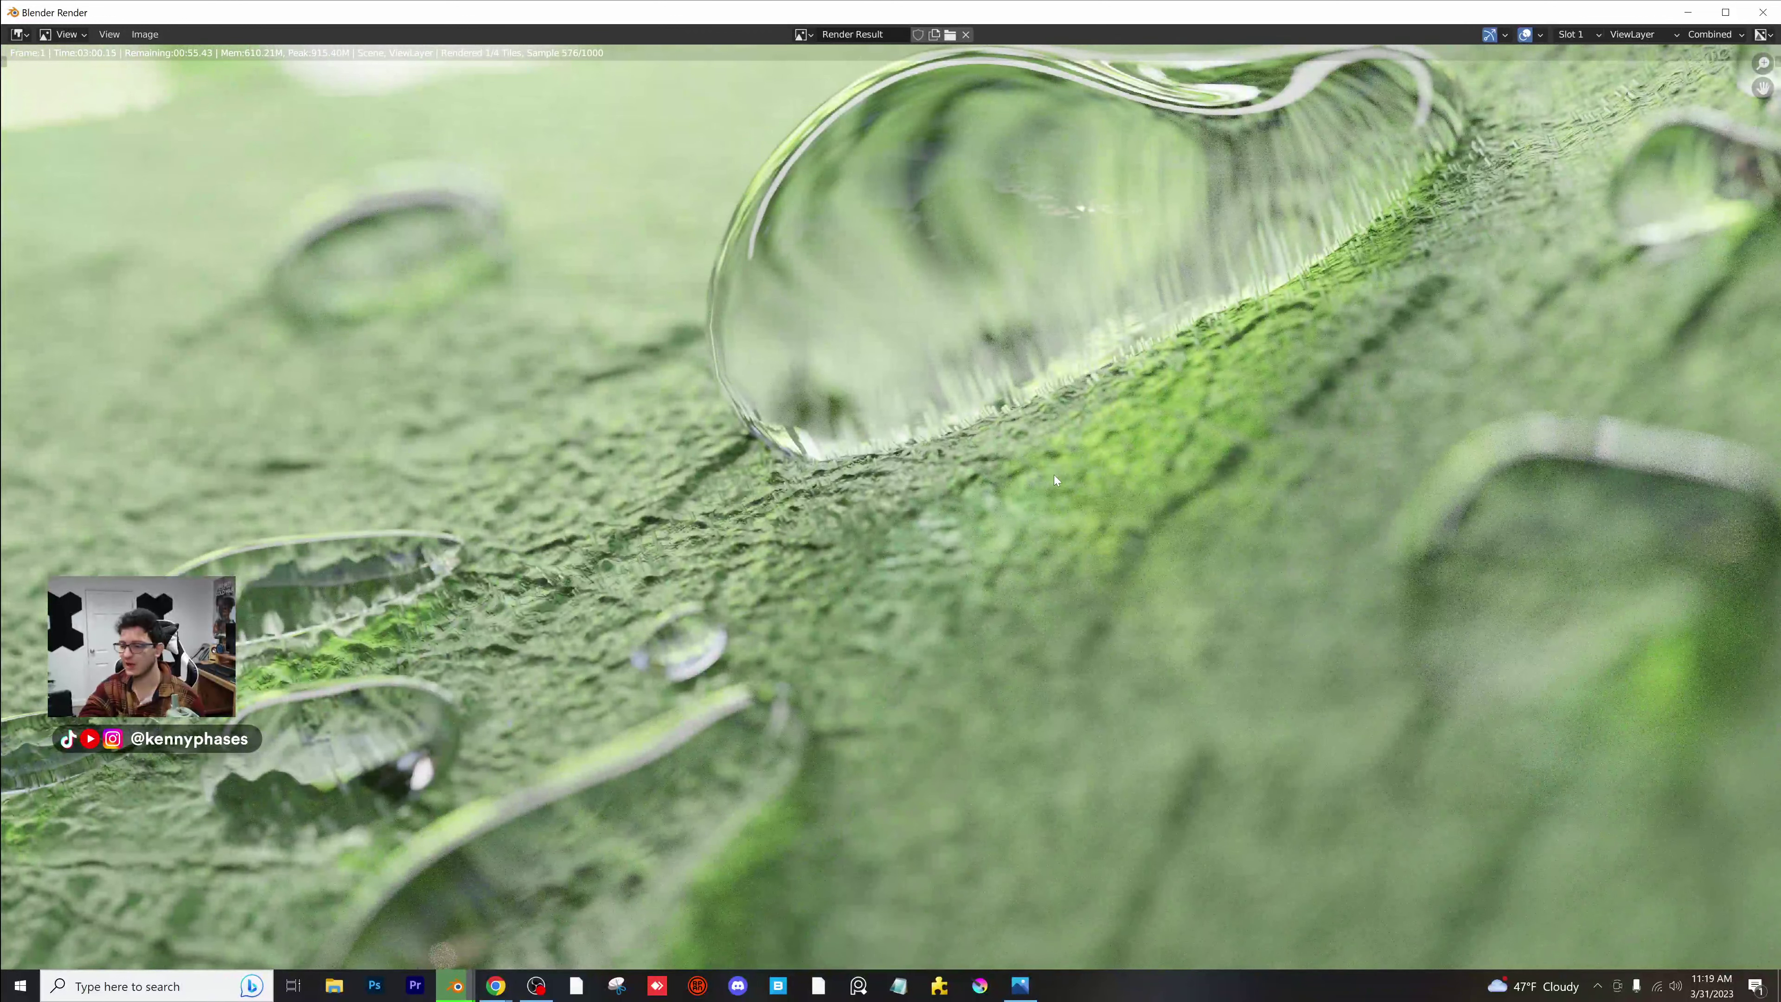
Review the render's overall composition, including the background blur and the droplets around the large one.
scroll(823, 522, down, 2)
middle_drag(836, 484, 878, 574)
scroll(871, 560, down, 1)
scroll(871, 560, down, 1)
scroll(878, 572, up, 1)
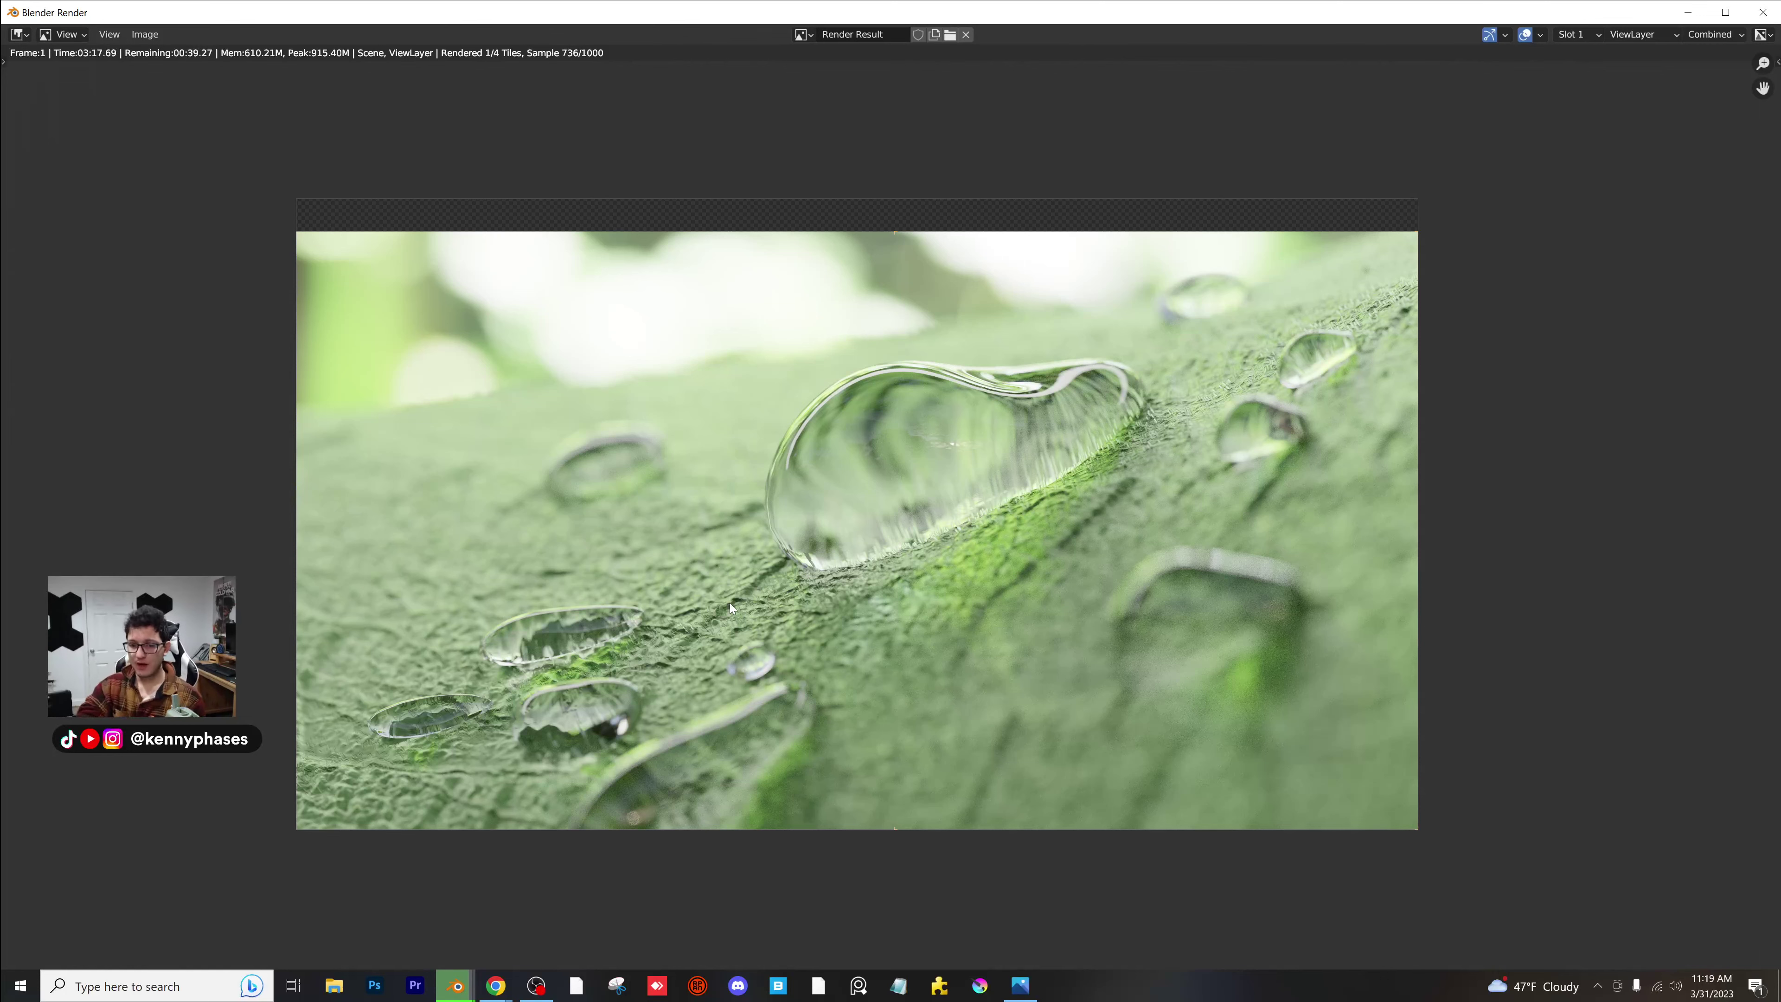
scroll(836, 565, up, 2)
middle_drag(827, 557, 799, 454)
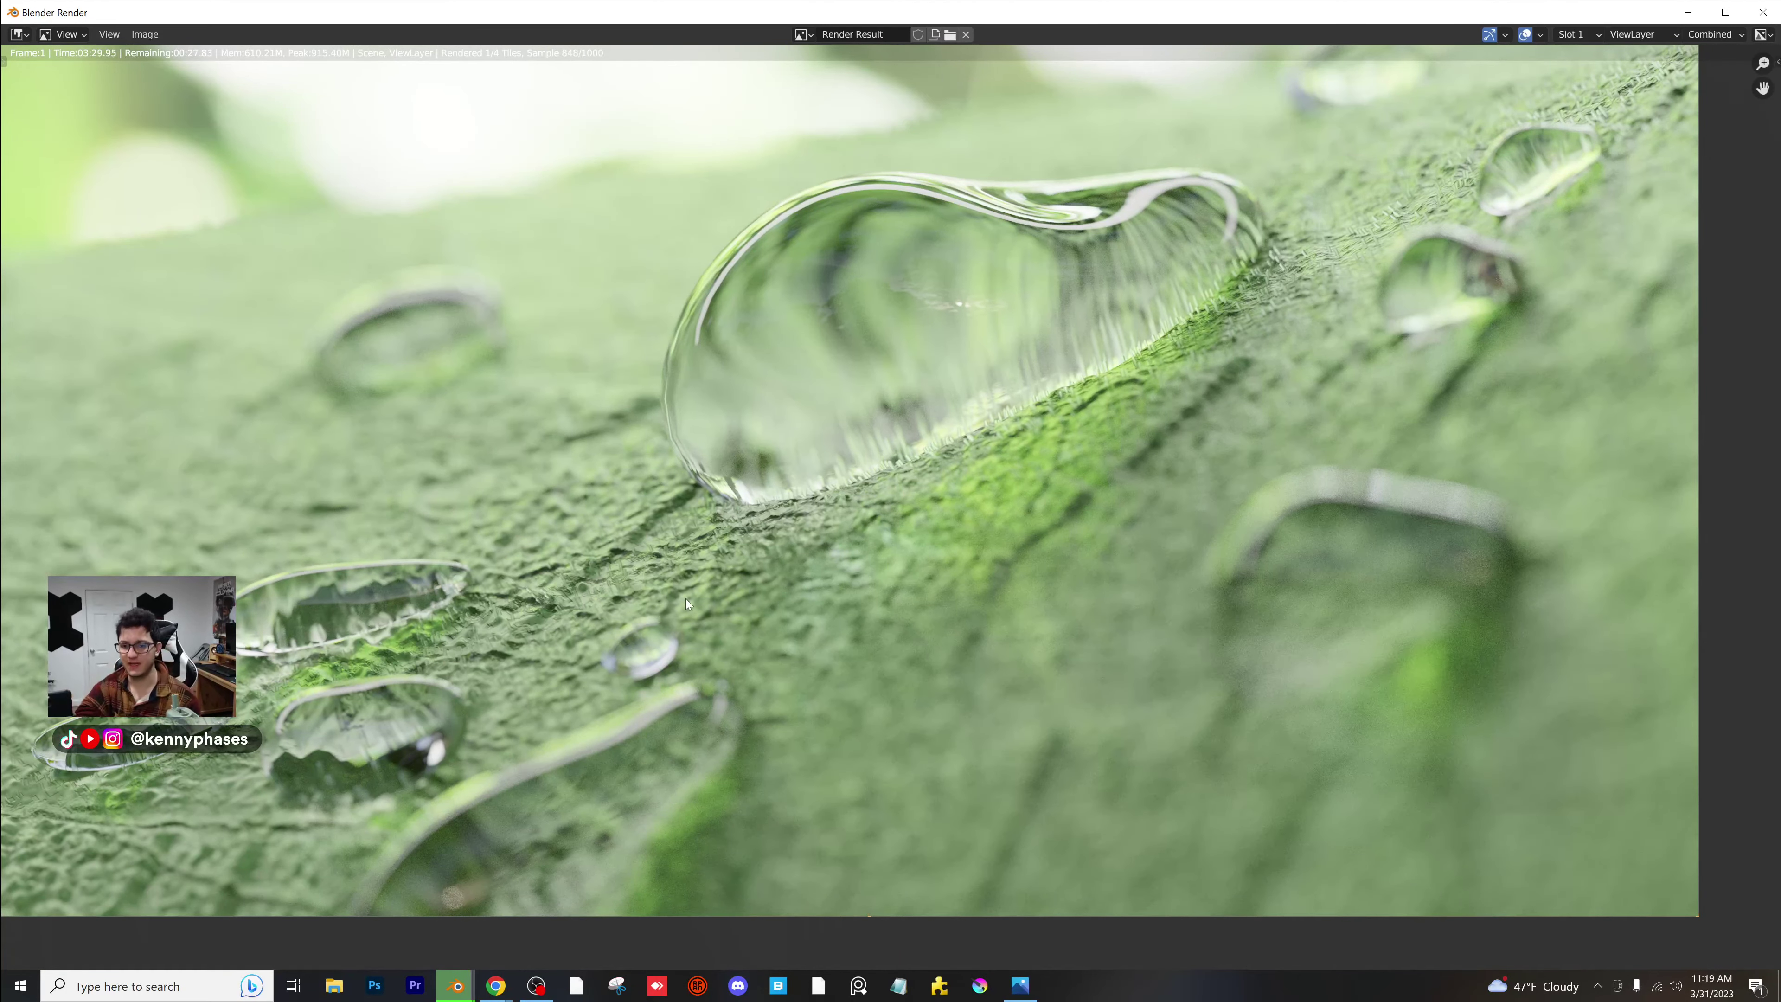
scroll(1081, 496, down, 1)
scroll(1085, 502, up, 1)
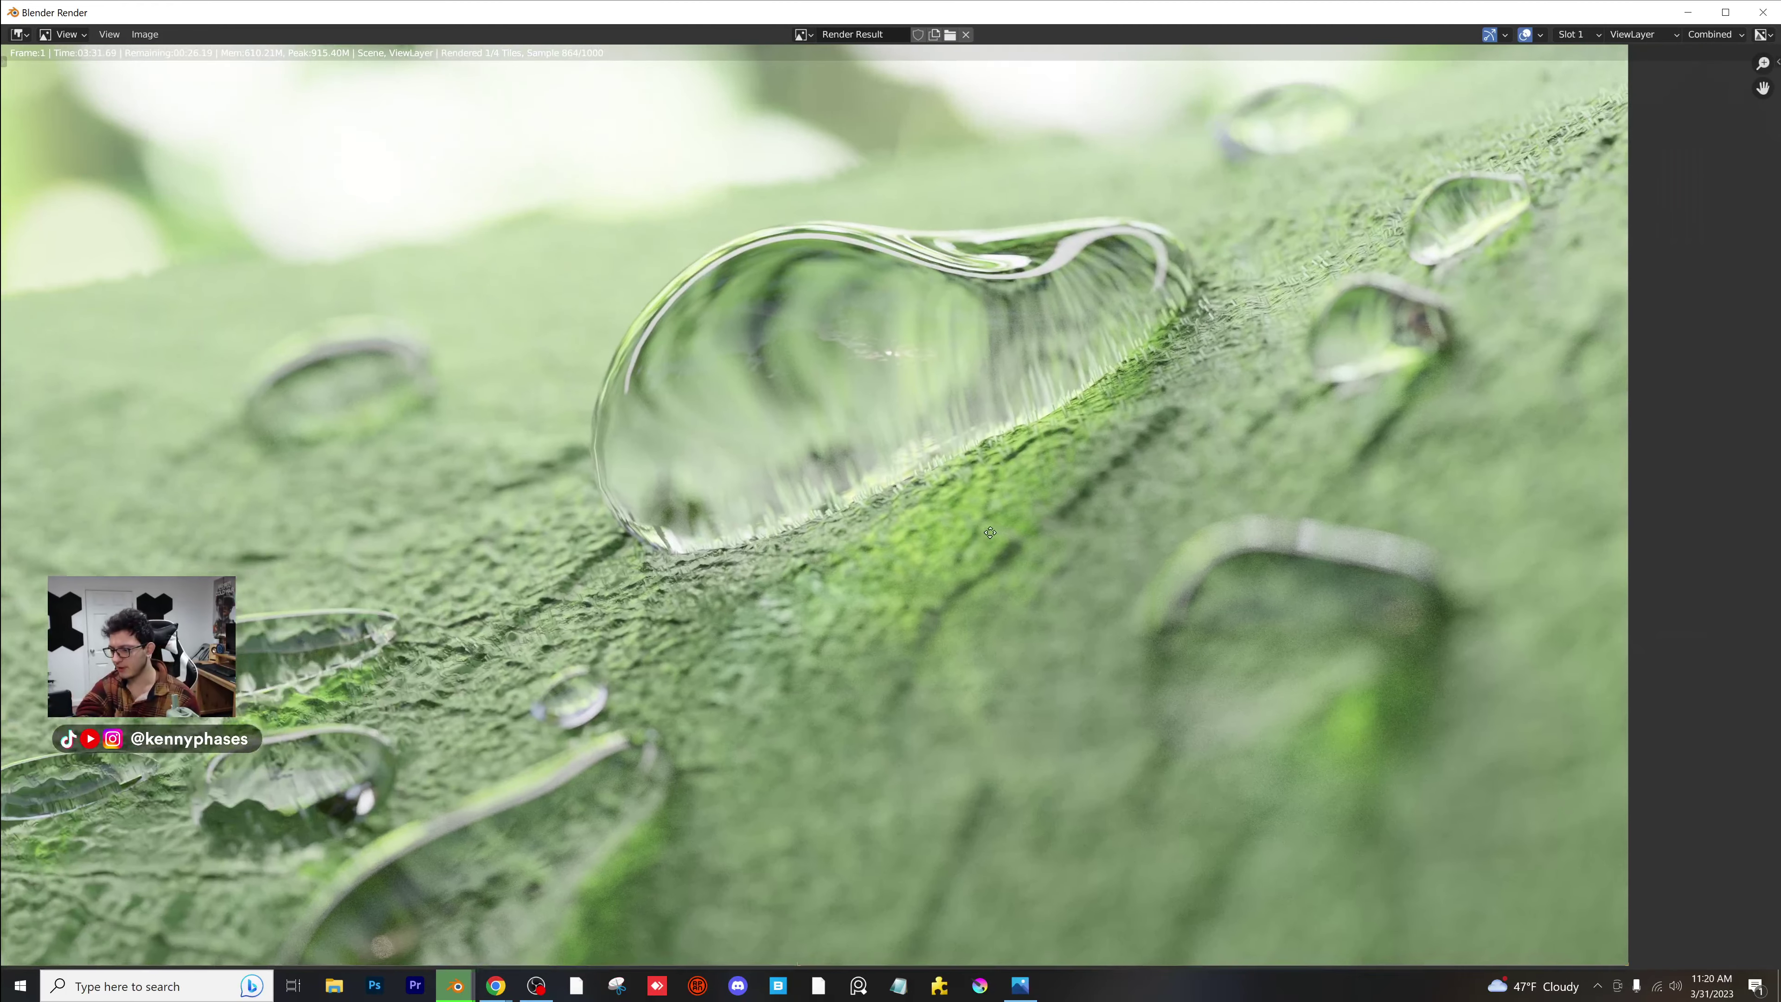